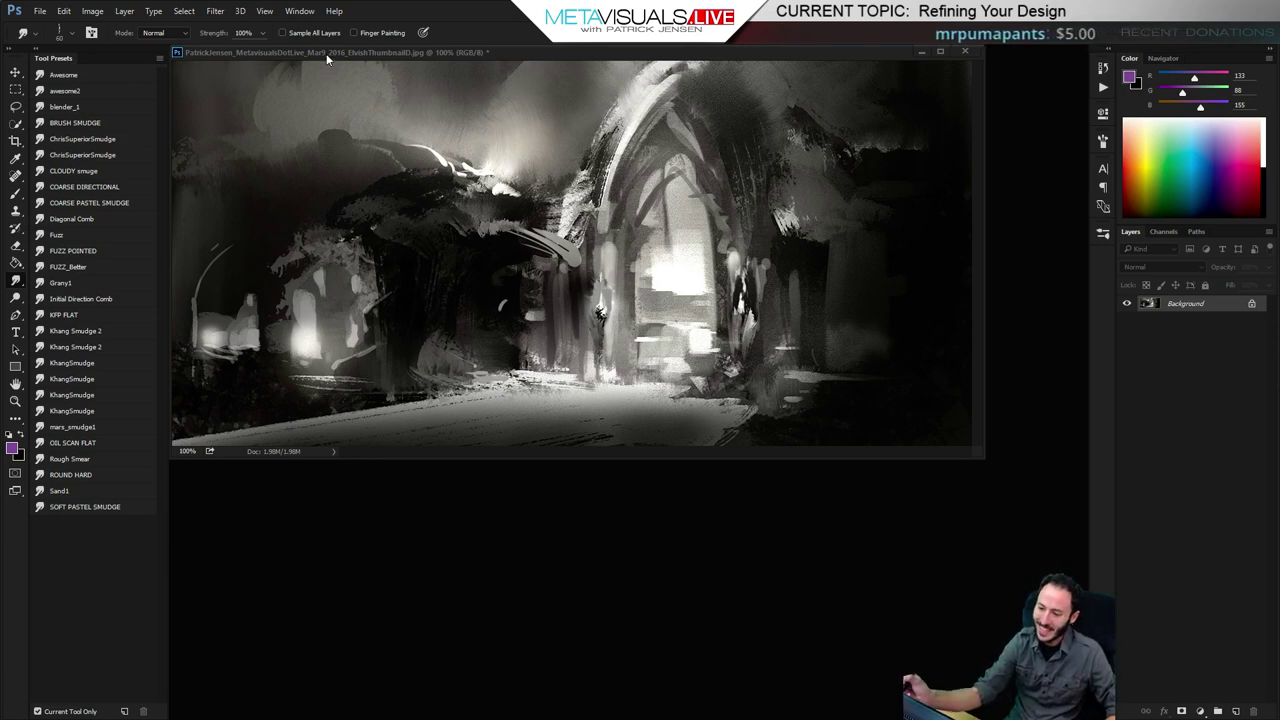
Open the ElvishThumbnailC.jpg image, reduce its view to 50%, and place its window below the ElvishThumbnailD image
{"action": "left_click_drag", "start_coordinate": [325, 52], "coordinate": [319, 55]}
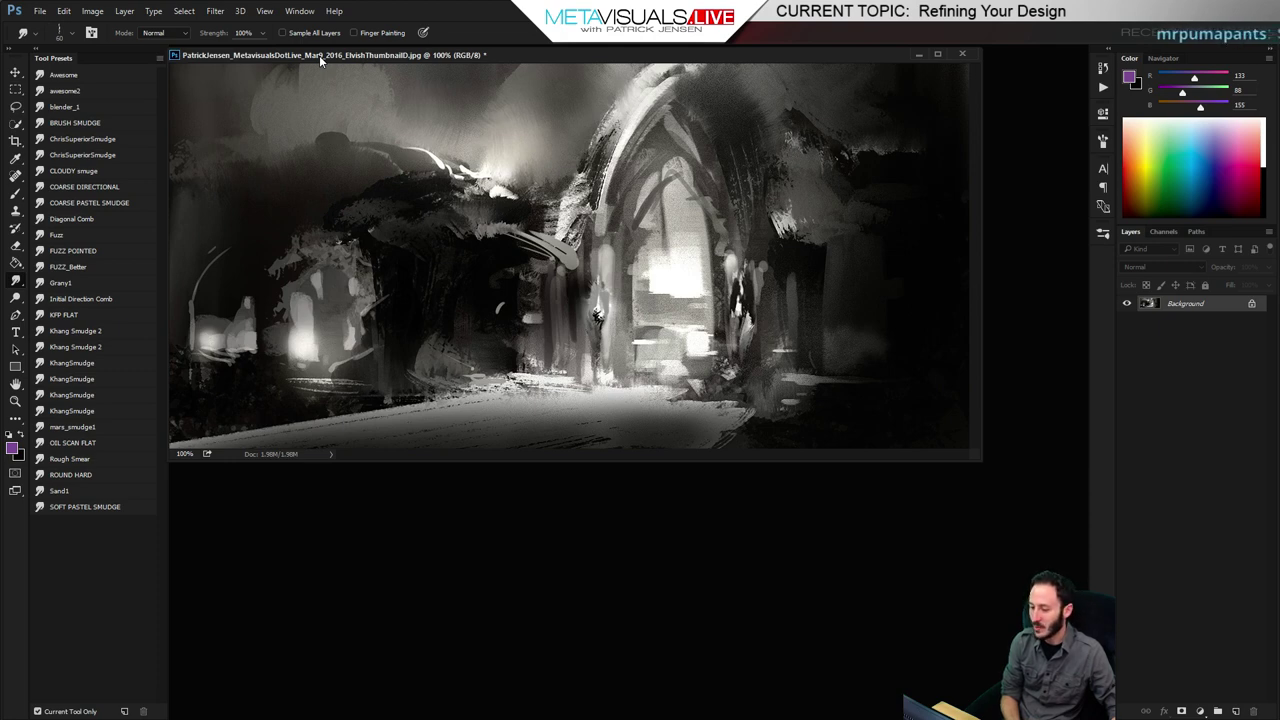
{"action": "double_click", "coordinate": [388, 544]}
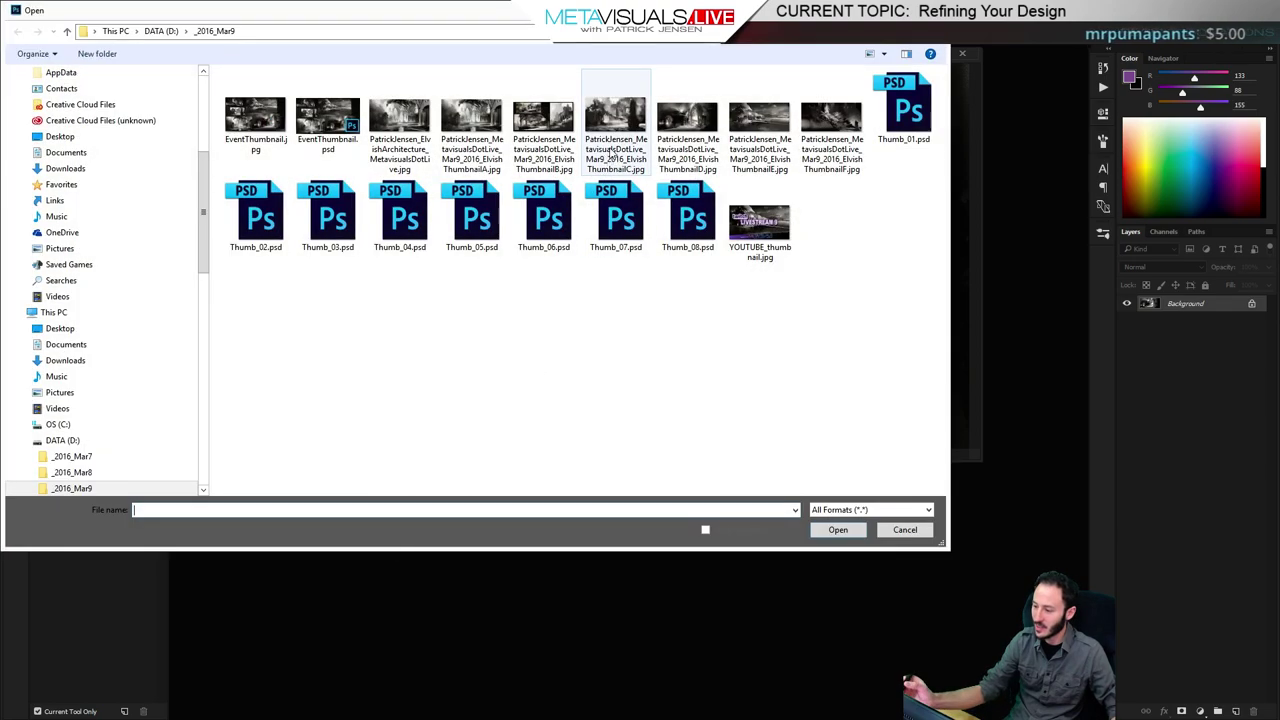
{"action": "double_click", "coordinate": [612, 150]}
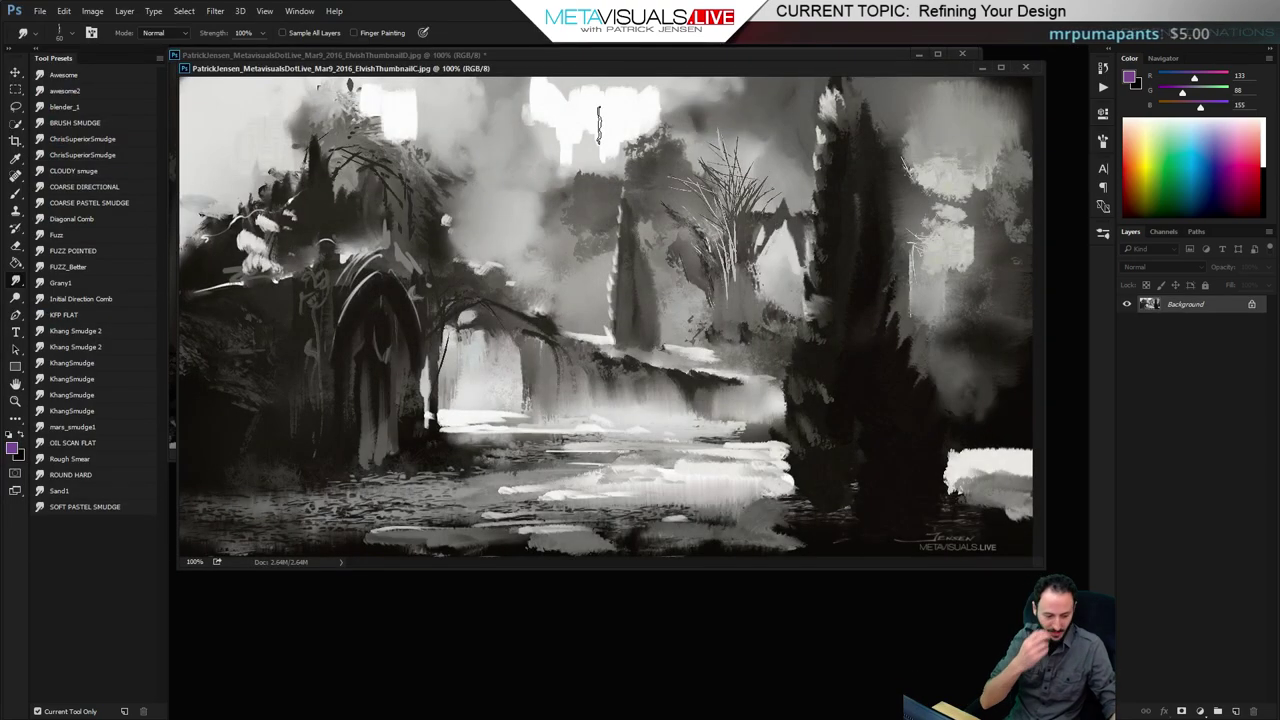
{"action": "key", "text": "ctrl+minus"}
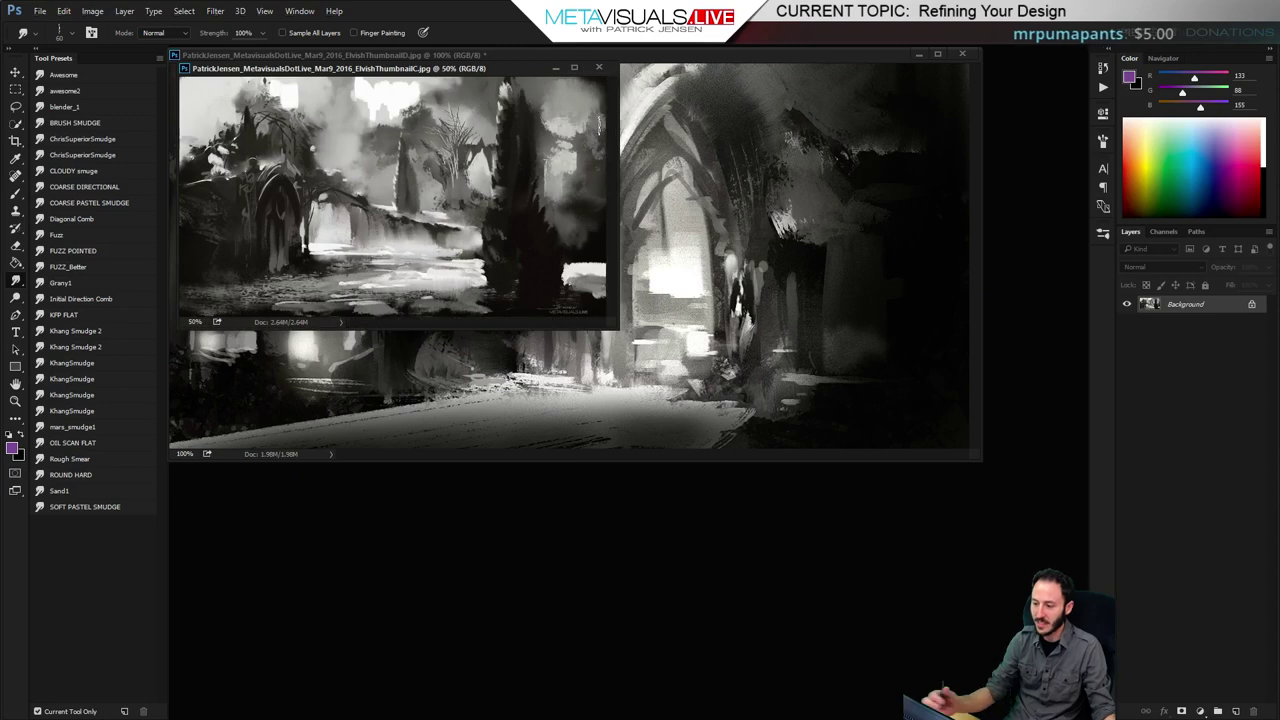
{"action": "left_click_drag", "start_coordinate": [356, 68], "coordinate": [351, 459]}
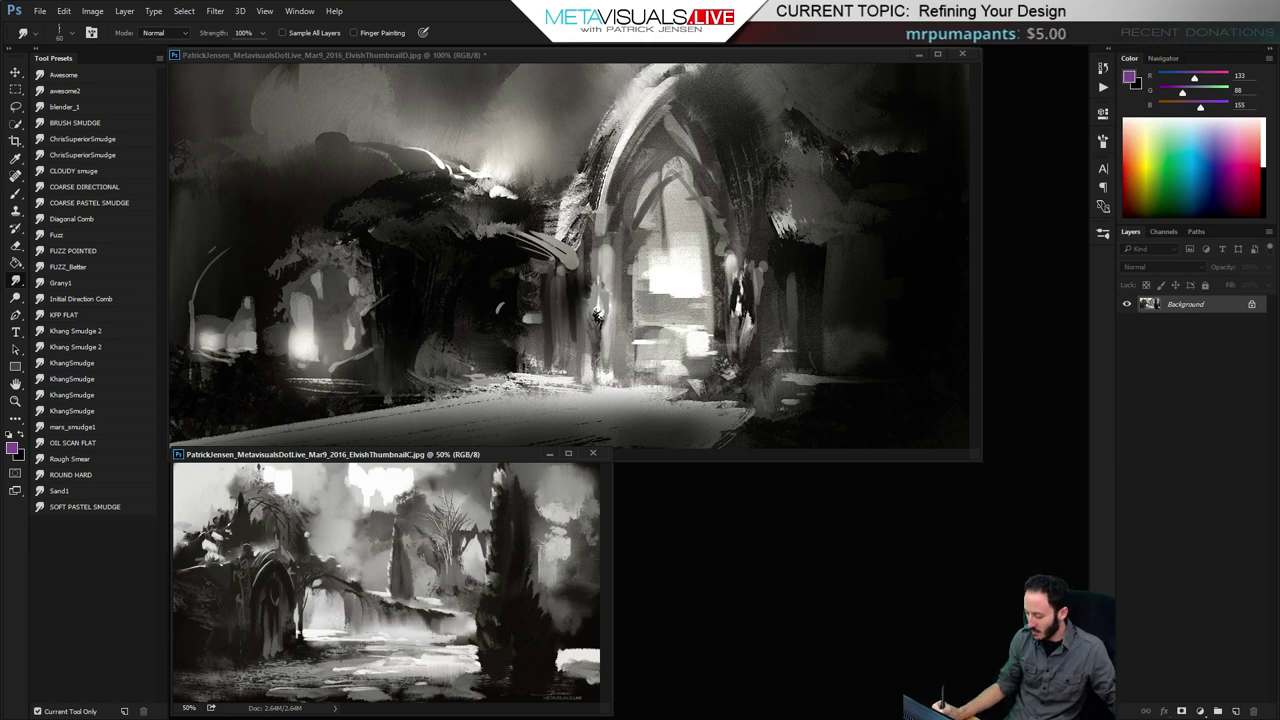
{"action": "left_click", "coordinate": [508, 320]}
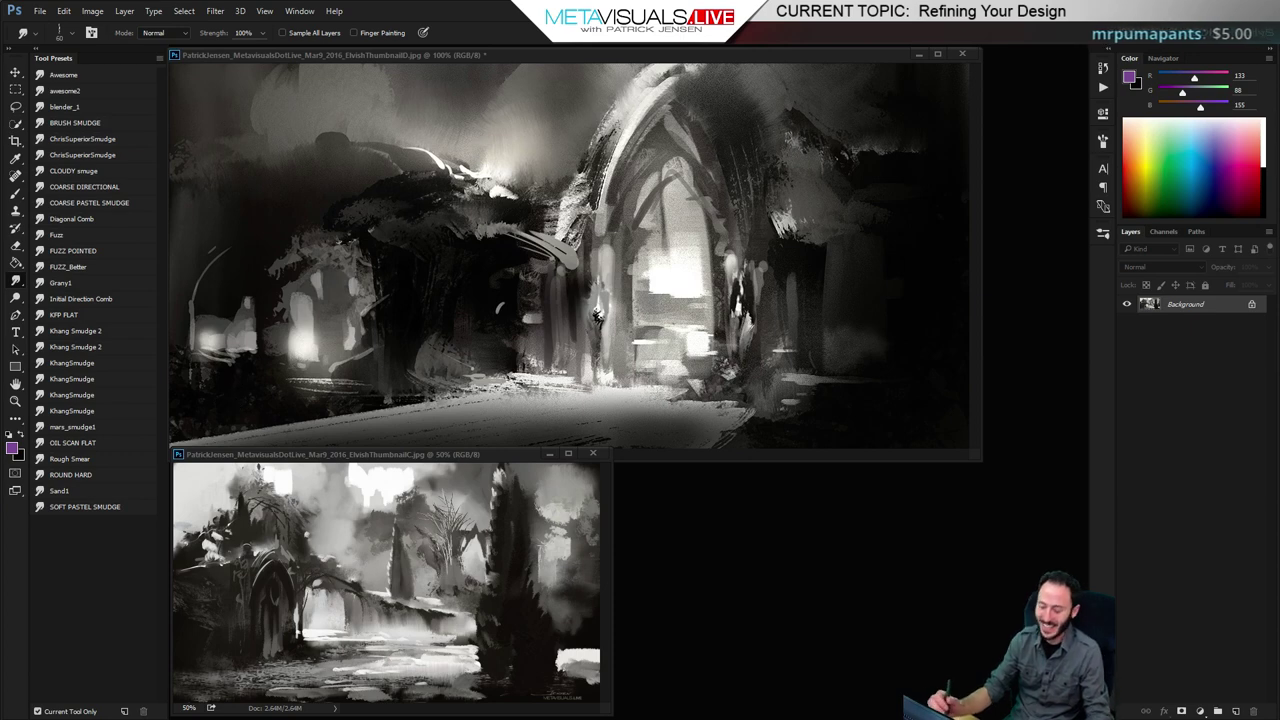
{"action": "mouse_move", "coordinate": [460, 457]}
{"action": "left_mouse_down"}
{"action": "mouse_move", "coordinate": [494, 449]}
{"action": "mouse_move", "coordinate": [482, 420]}
{"action": "mouse_move", "coordinate": [460, 463]}
{"action": "left_mouse_up"}
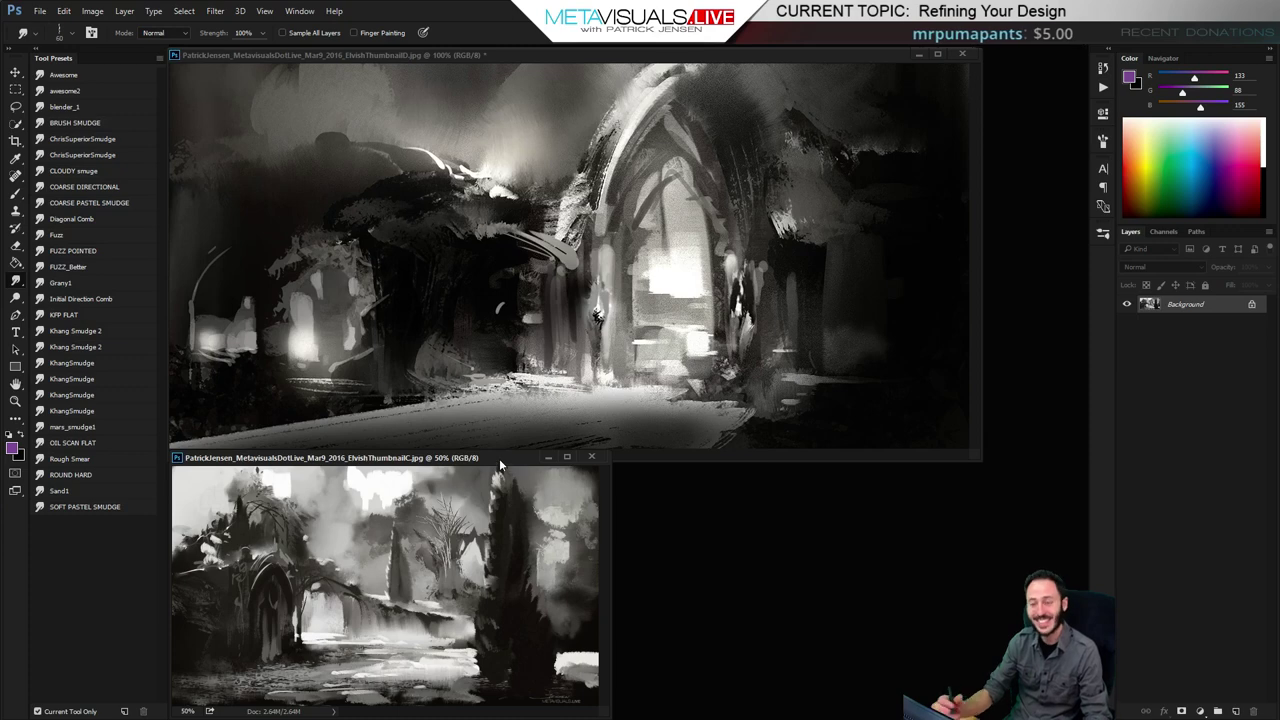
Reduce the ElvishThumbnailD view to 66.7% and enlarge its window slightly so a margin surrounds the image
{"action": "left_click_drag", "start_coordinate": [398, 58], "coordinate": [379, 57]}
{"action": "key", "text": "ctrl+minus"}
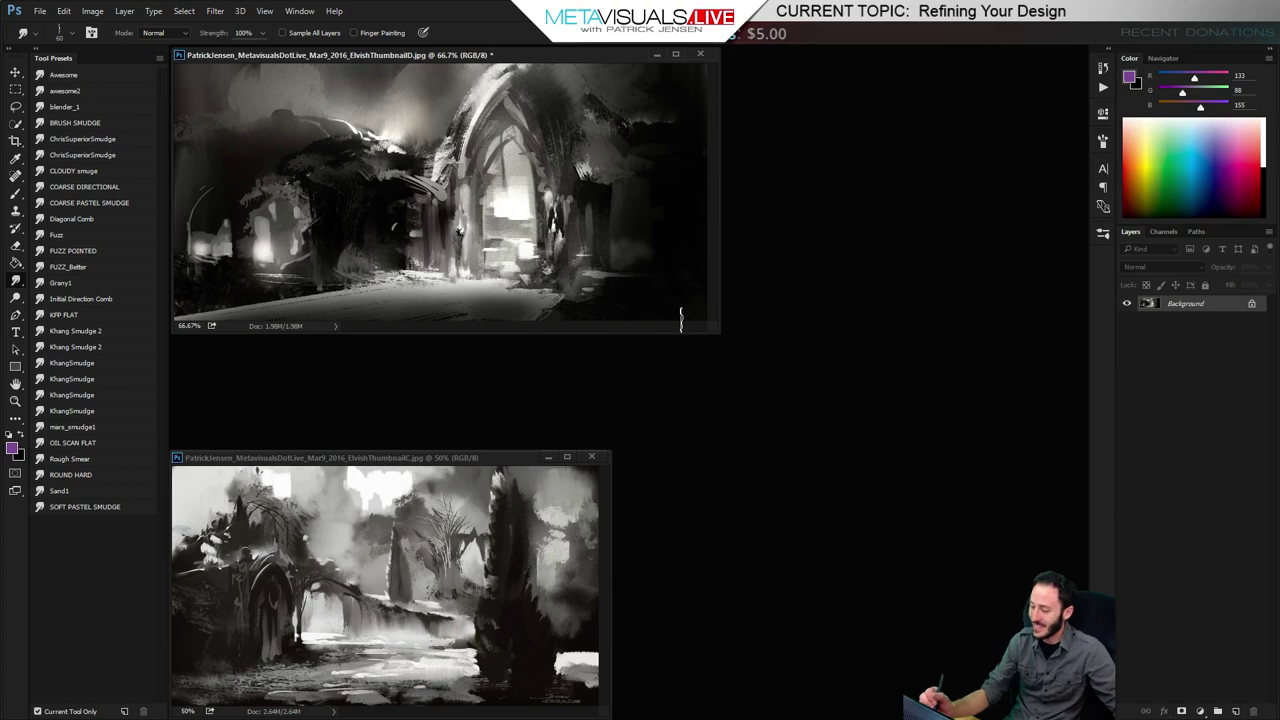
{"action": "left_click_drag", "start_coordinate": [719, 333], "coordinate": [733, 350]}
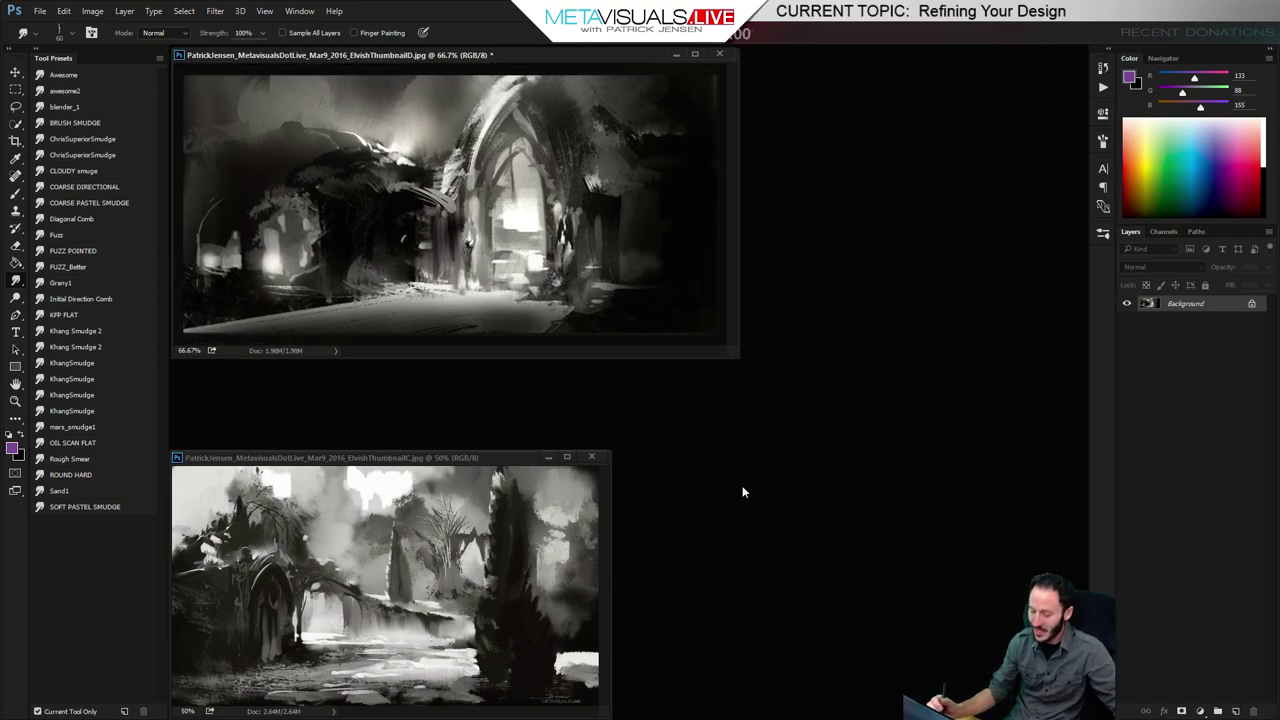
Open the ElvishThumbnailE.jpg image, reduce its view to 50%, and place its window to the right of ElvishThumbnailD
{"action": "key", "text": "ctrl+o"}
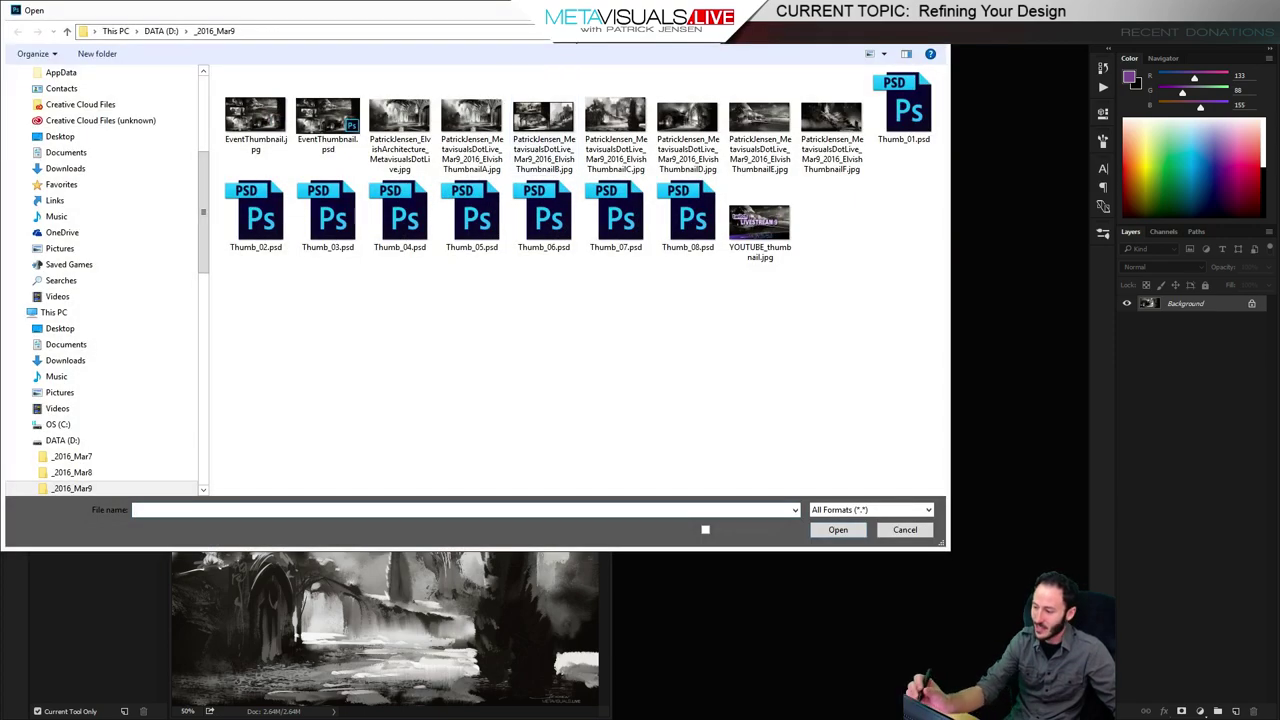
{"action": "left_click_drag", "start_coordinate": [584, 18], "coordinate": [621, 101]}
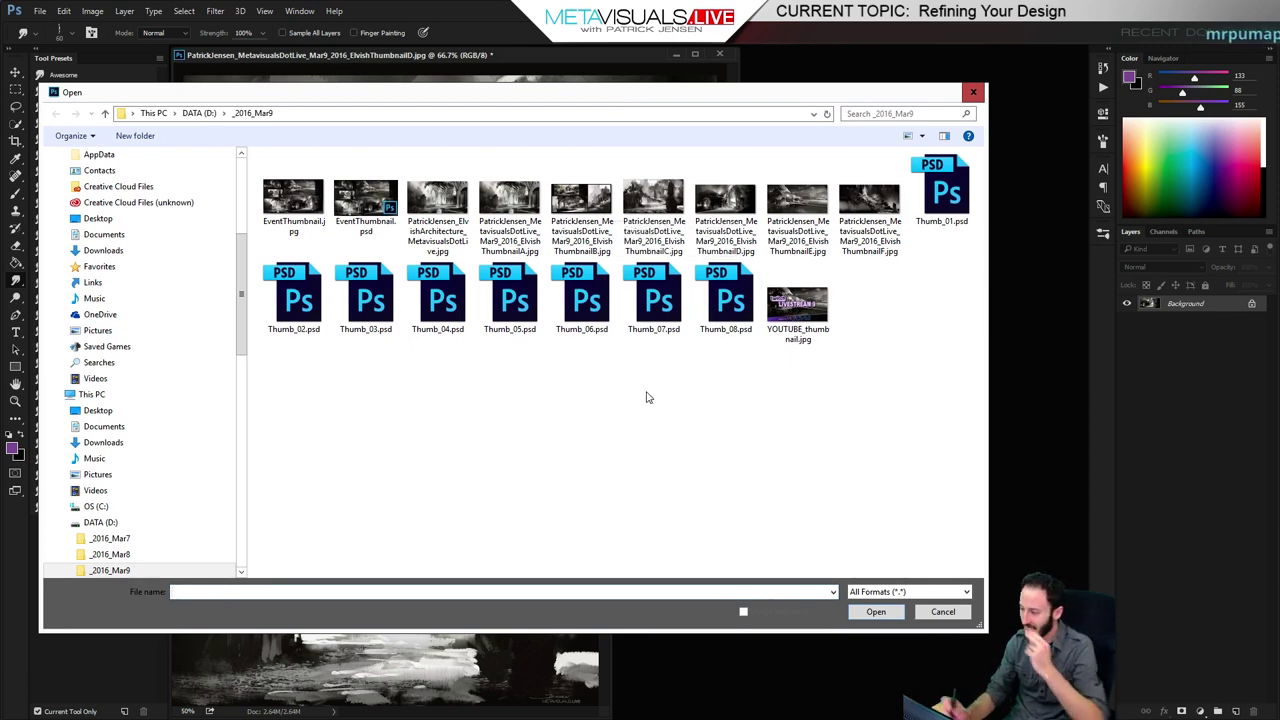
{"action": "double_click", "coordinate": [803, 200]}
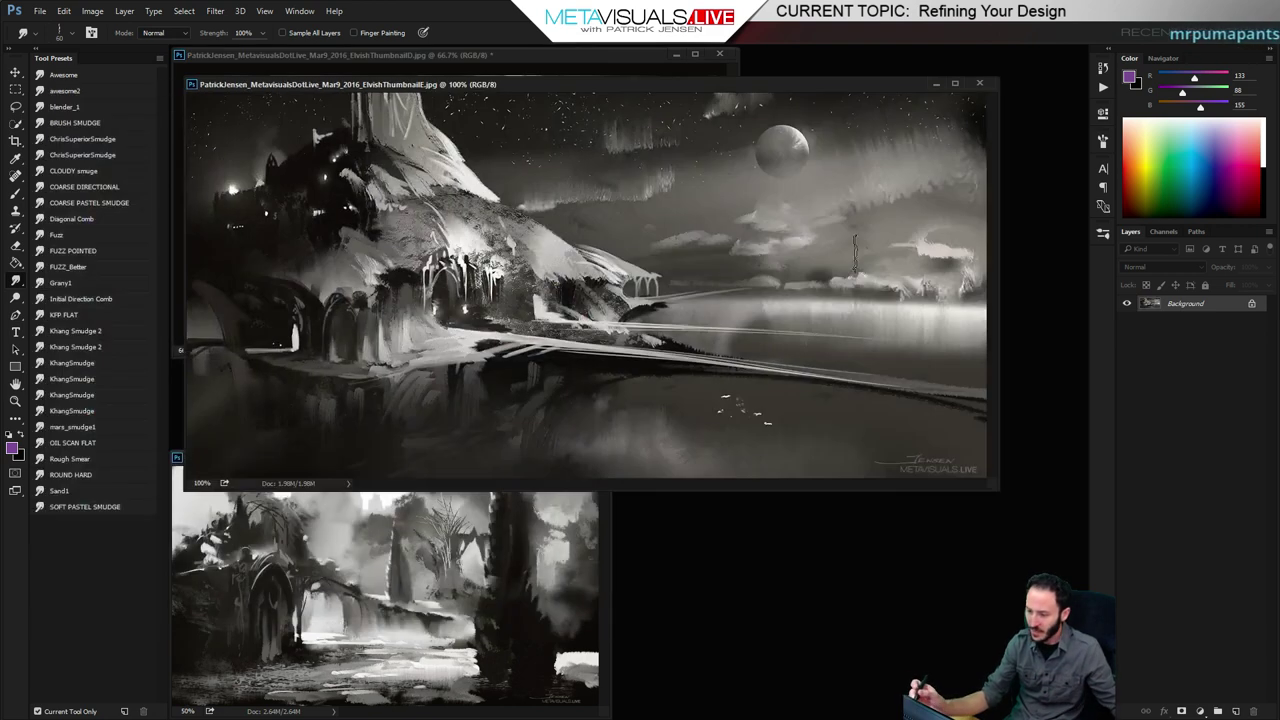
{"action": "key", "text": "ctrl+minus"}
{"action": "key", "text": "ctrl+minus"}
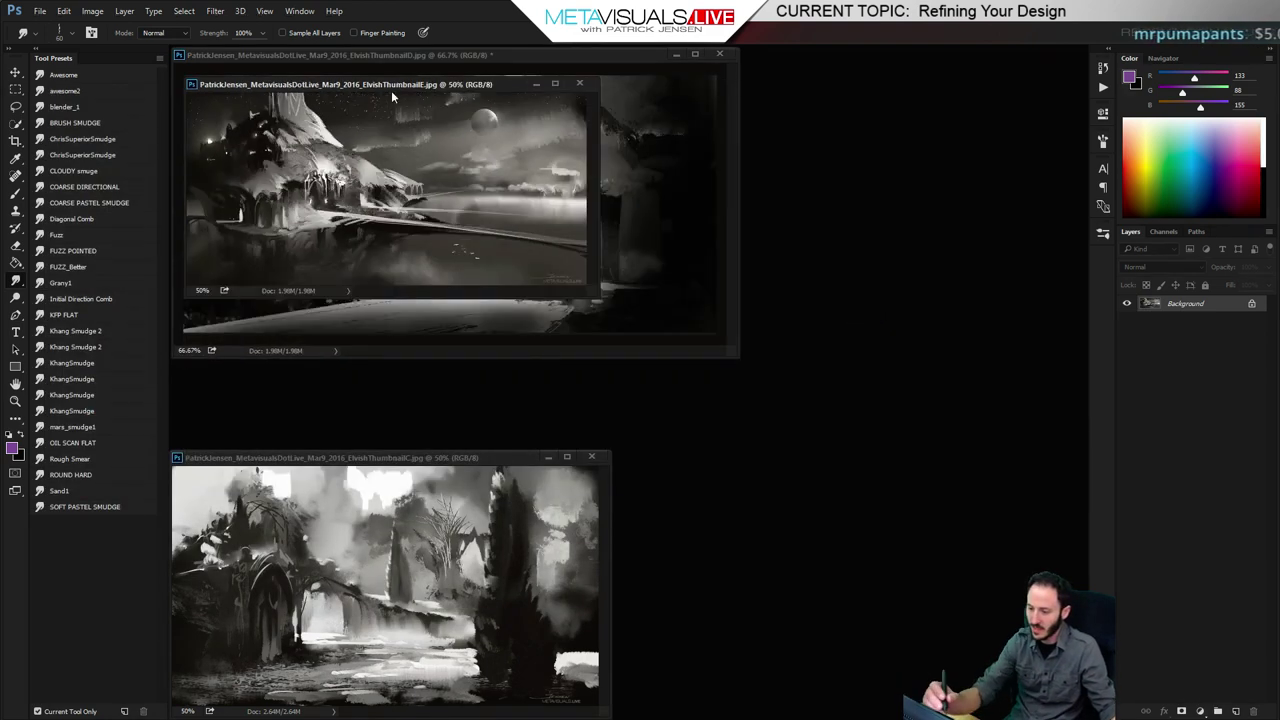
{"action": "left_click_drag", "start_coordinate": [406, 93], "coordinate": [865, 156]}
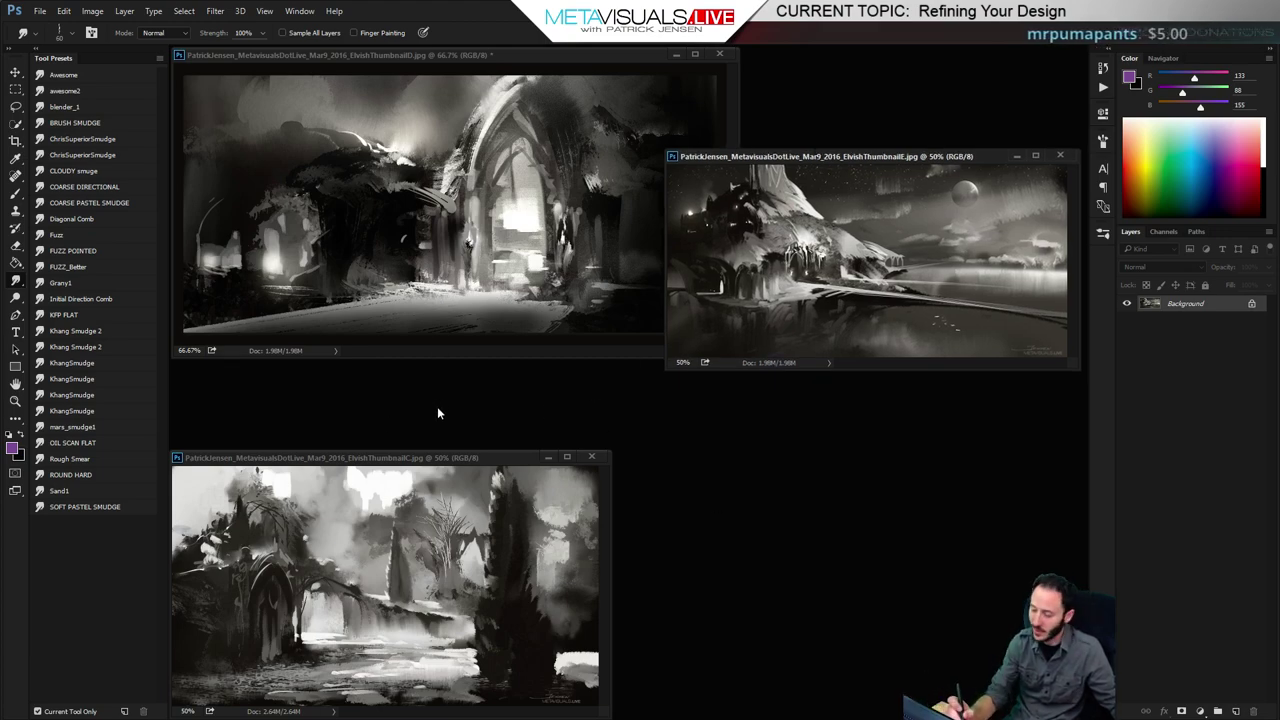
Open the ElvishThumbnailF.jpg image below ElvishThumbnailE, and set both it and ElvishThumbnailD to a 50% view
{"action": "key", "text": "ctrl+o"}
{"action": "double_click", "coordinate": [870, 203]}
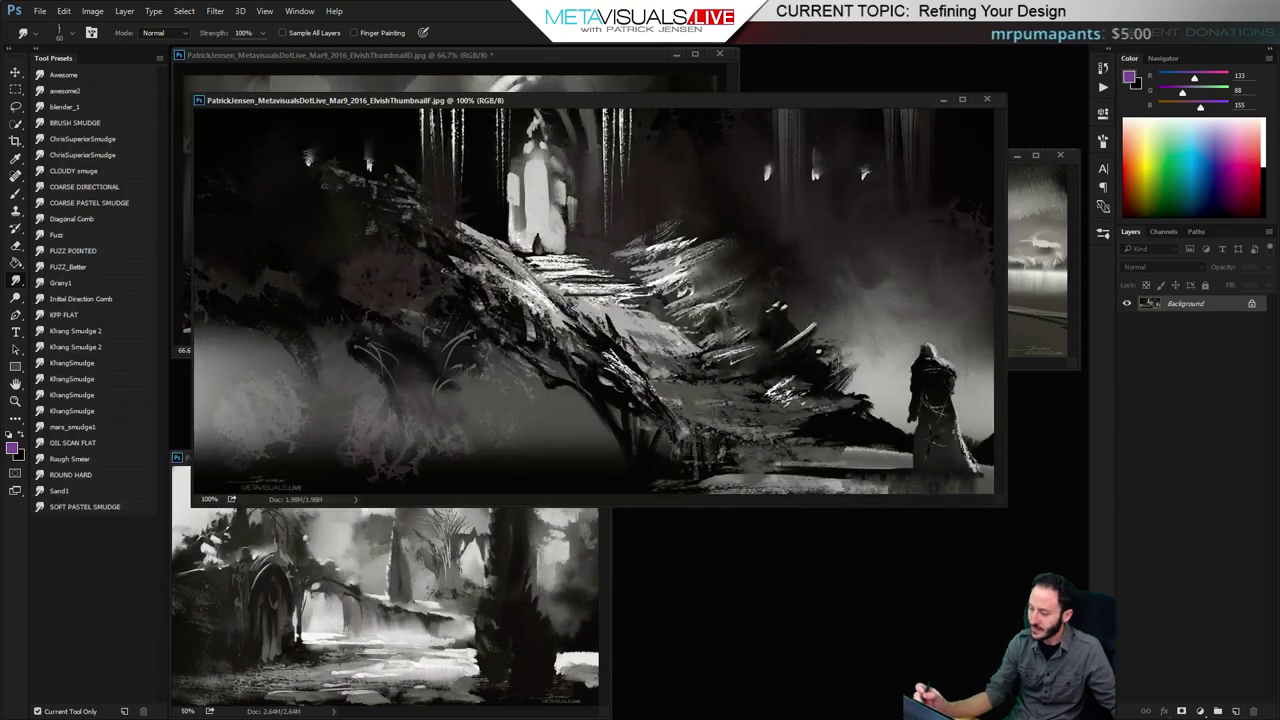
{"action": "key", "text": "ctrl+minus"}
{"action": "key", "text": "ctrl+minus"}
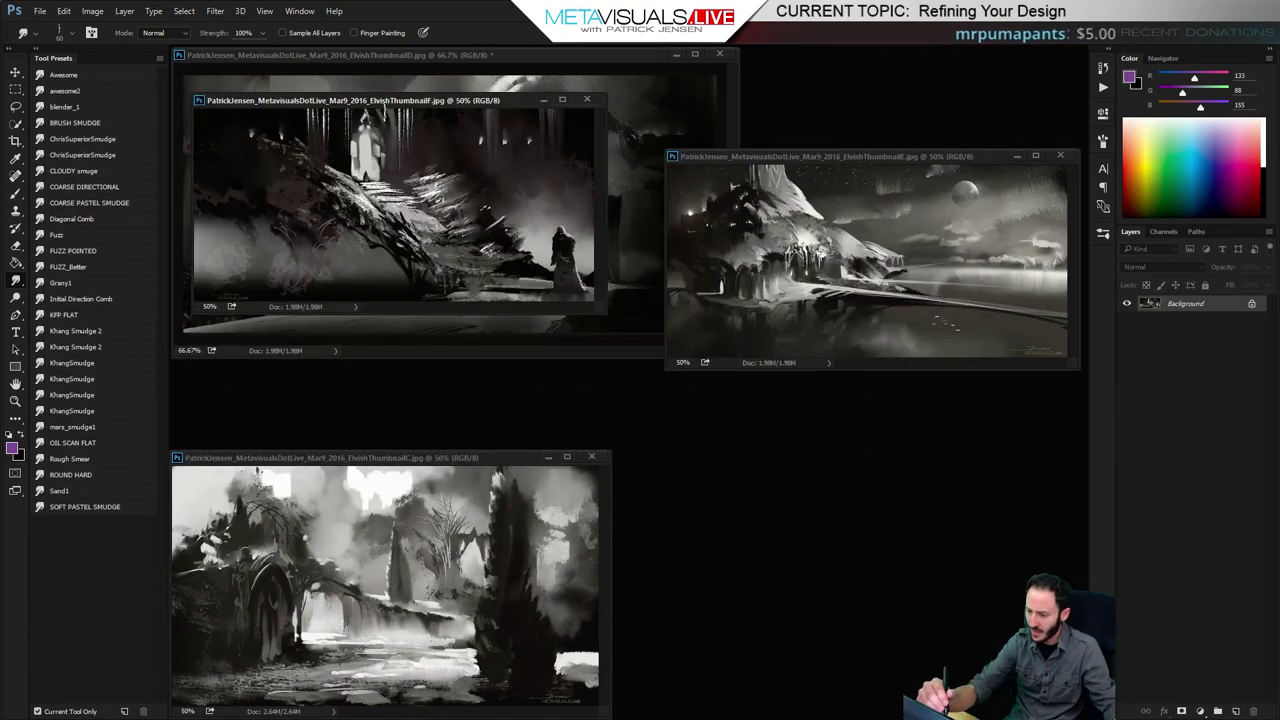
{"action": "left_click_drag", "start_coordinate": [391, 117], "coordinate": [840, 494]}
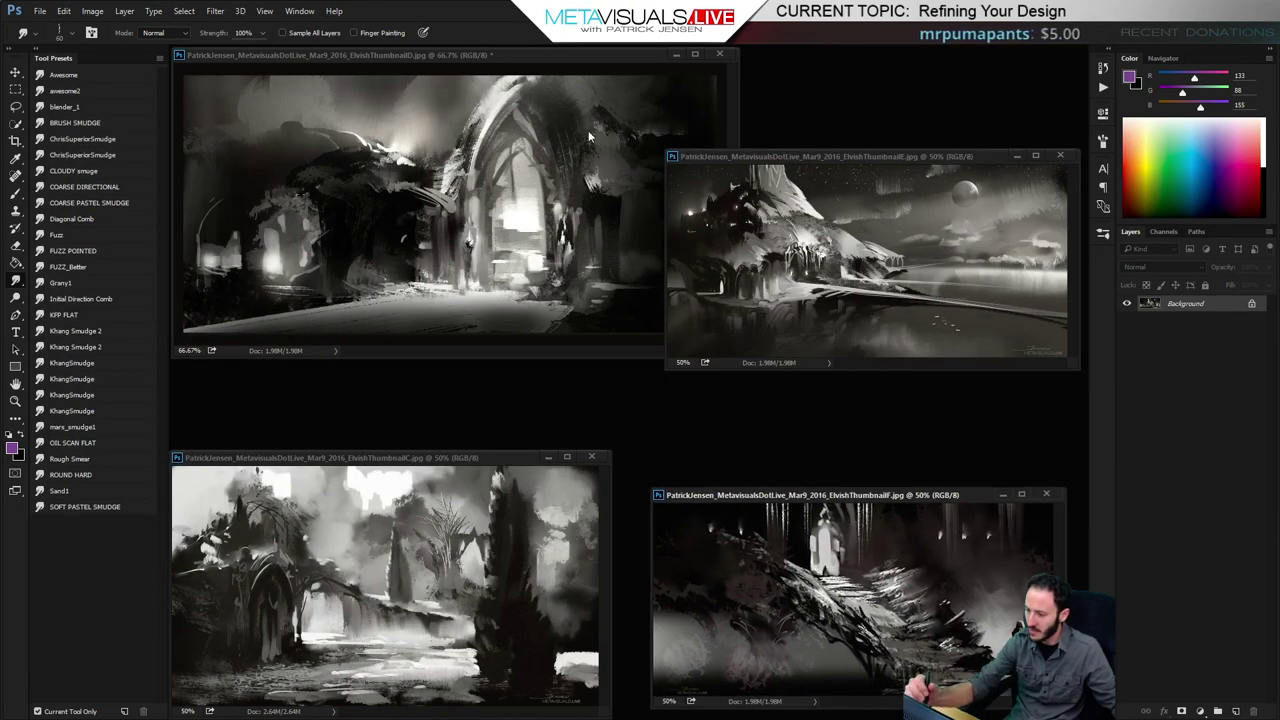
{"action": "left_click_drag", "start_coordinate": [505, 63], "coordinate": [505, 68]}
{"action": "key", "text": "ctrl+minus"}
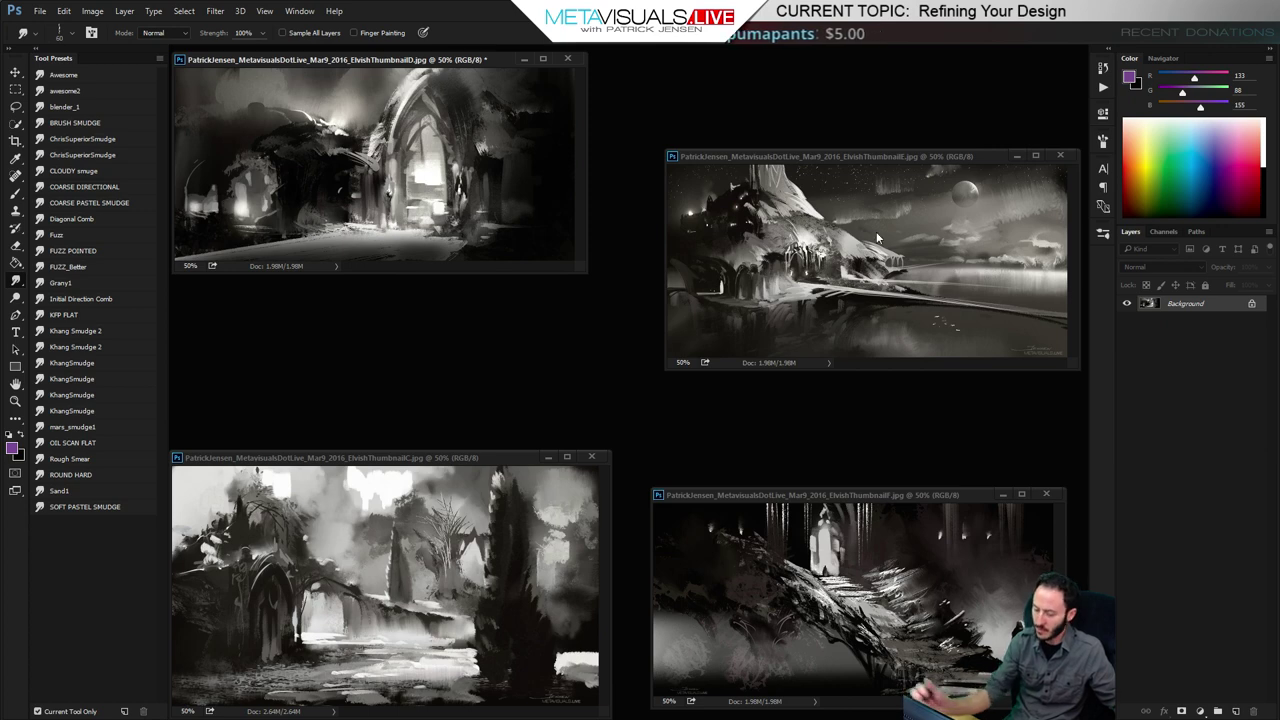
Close the ElvishThumbnailC and ElvishThumbnailE images and move the ElvishThumbnailF window toward the middle, beneath ElvishThumbnailD
{"action": "left_click", "coordinate": [592, 458]}
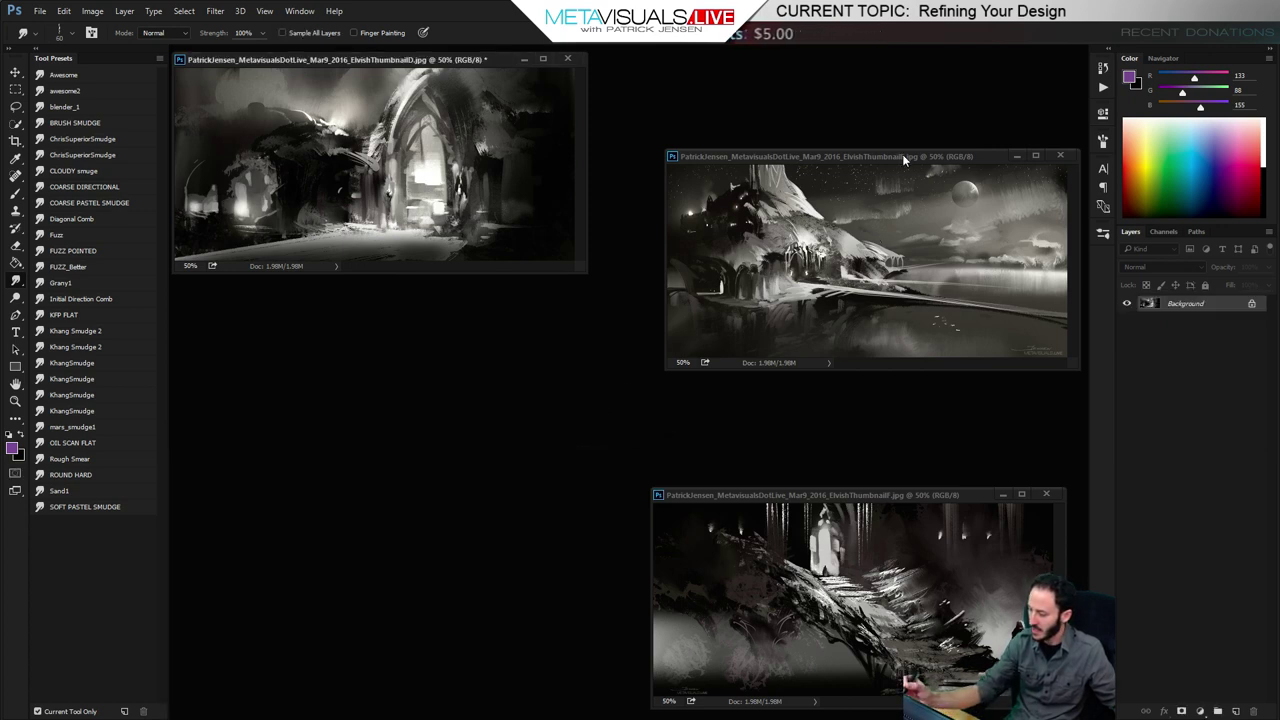
{"action": "left_click", "coordinate": [1061, 156]}
{"action": "left_click_drag", "start_coordinate": [812, 502], "coordinate": [596, 509]}
{"action": "left_click_drag", "start_coordinate": [375, 57], "coordinate": [376, 54]}
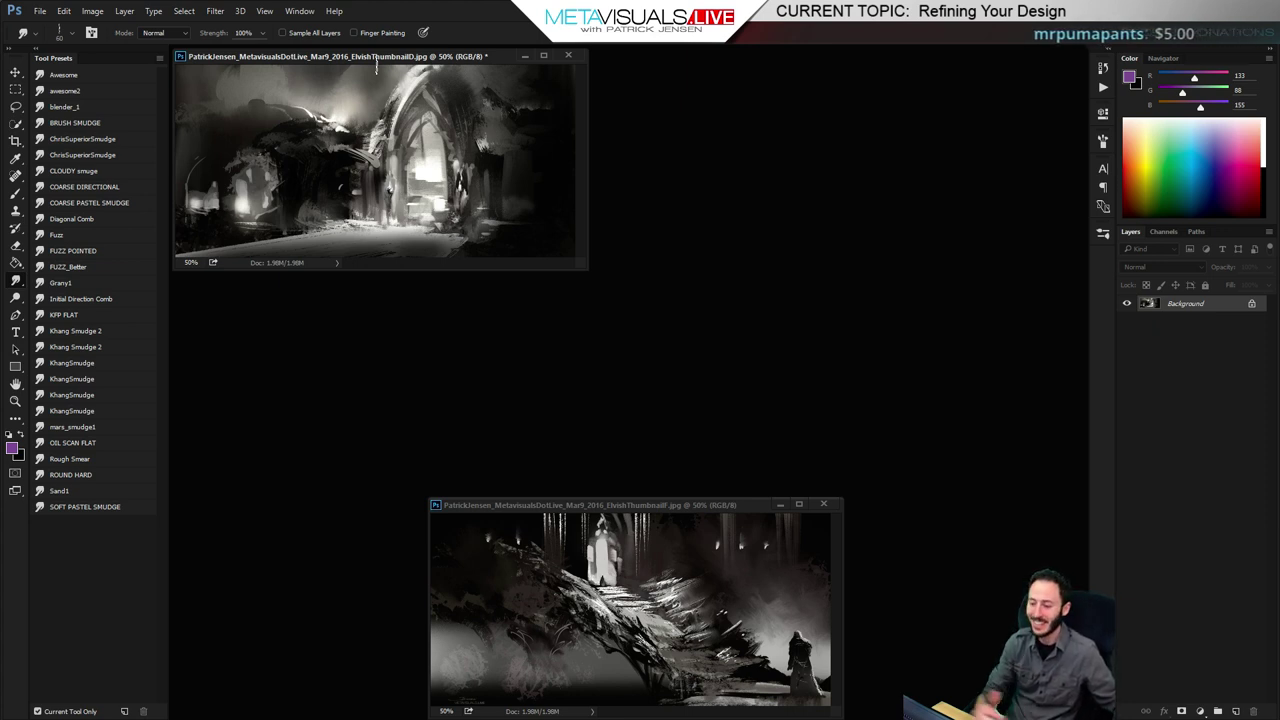
{"action": "mouse_move", "coordinate": [366, 56]}
{"action": "left_mouse_down"}
{"action": "mouse_move", "coordinate": [371, 74]}
{"action": "mouse_move", "coordinate": [365, 55]}
{"action": "left_mouse_up"}
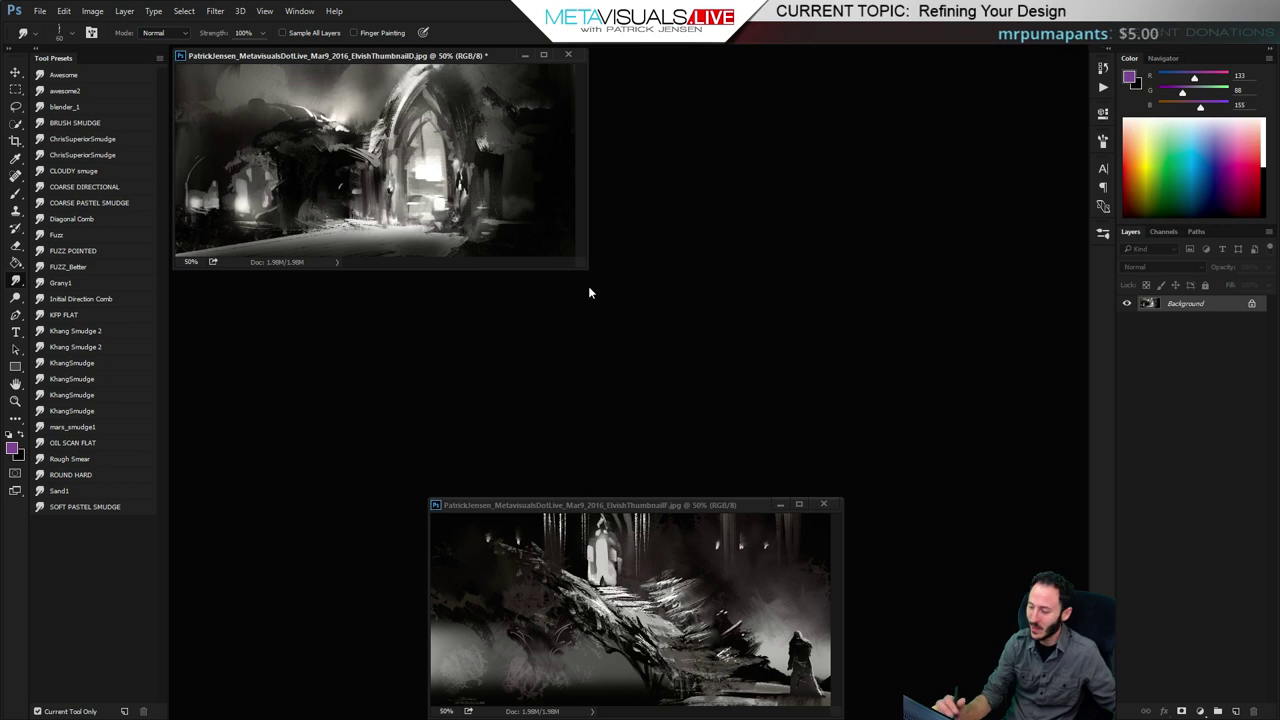
Enlarge the ElvishThumbnailD window with its image at 66.7%, and shrink the ElvishThumbnailF view to 33.33% below it
{"action": "left_click_drag", "start_coordinate": [587, 268], "coordinate": [903, 440]}
{"action": "key", "text": "z"}
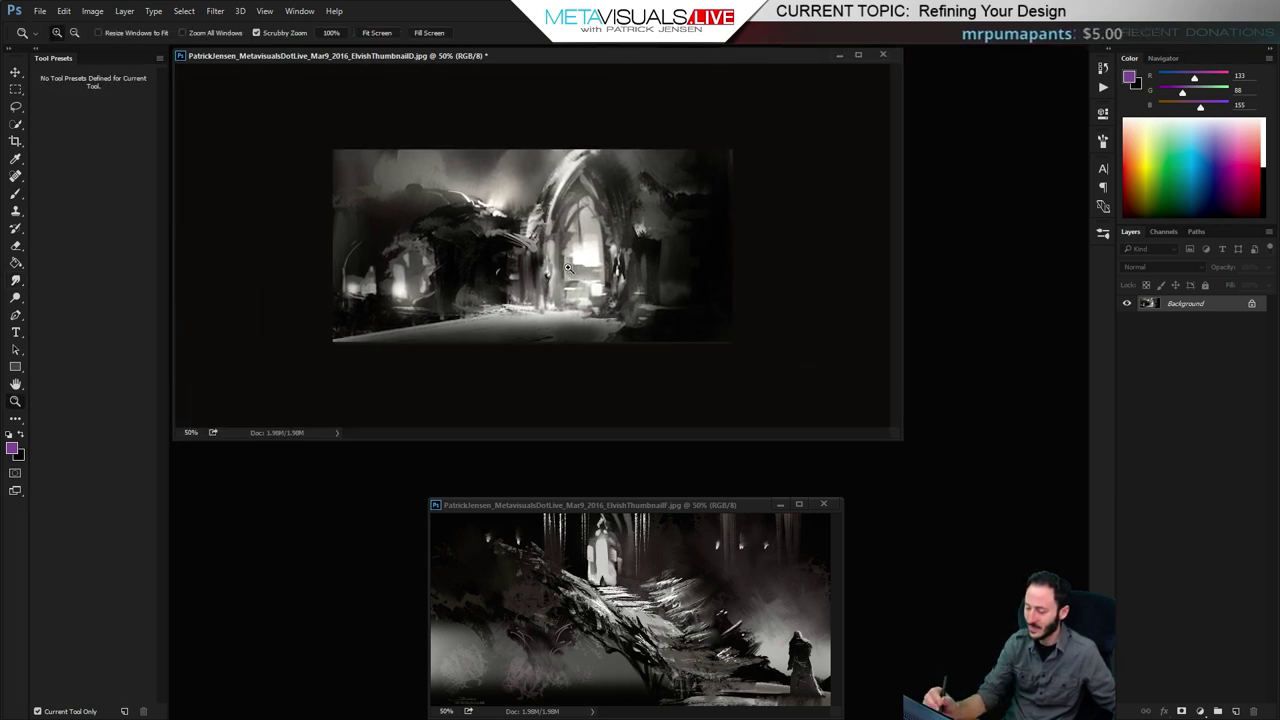
{"action": "left_click", "coordinate": [703, 328]}
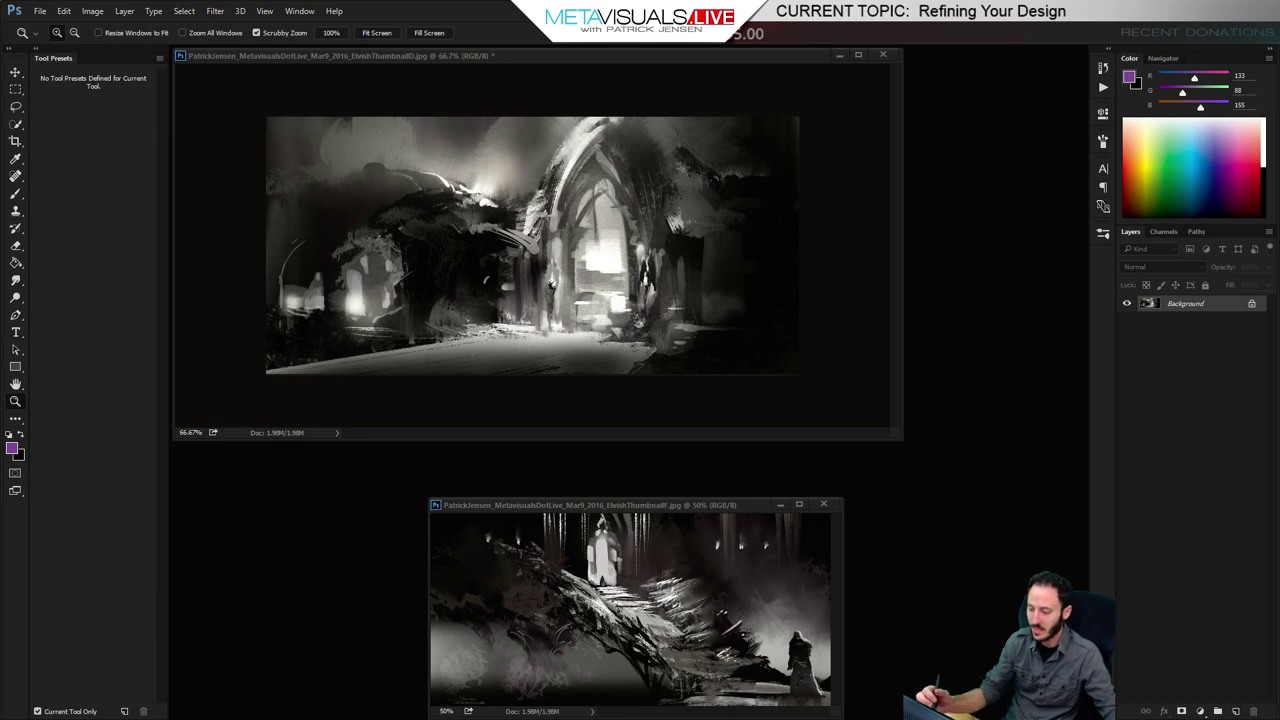
{"action": "left_click", "coordinate": [465, 56]}
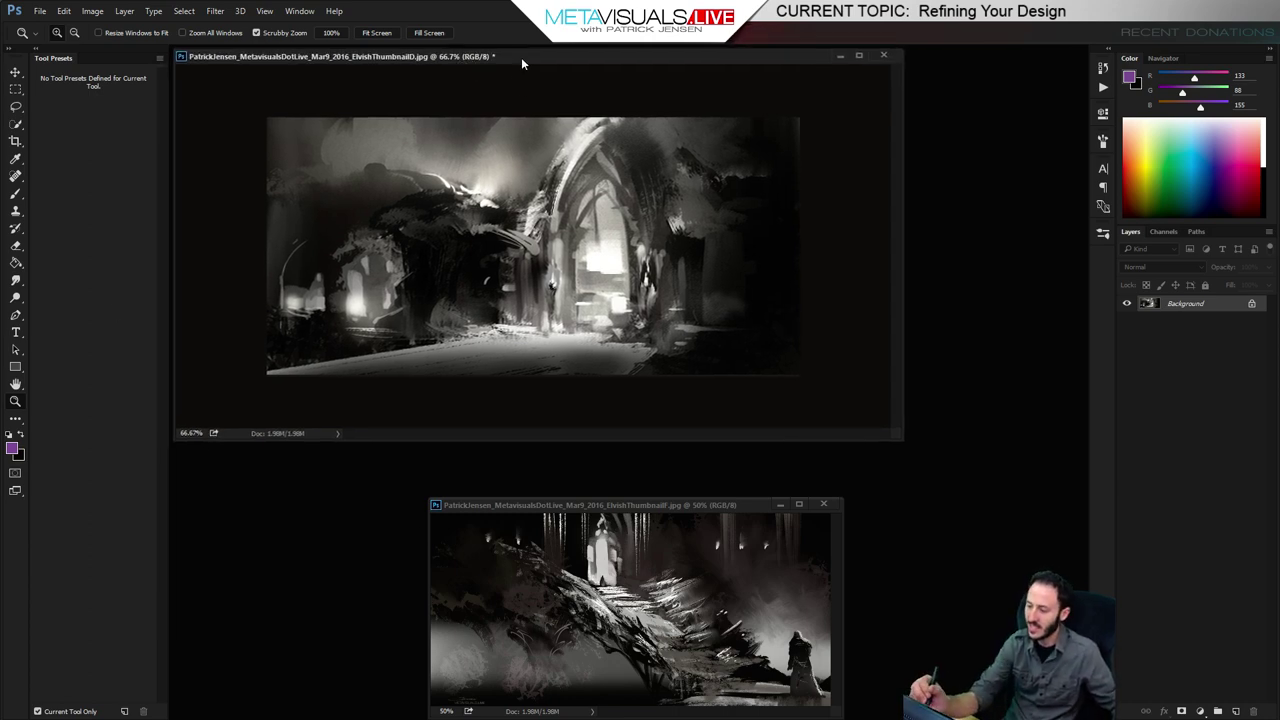
{"action": "left_click_drag", "start_coordinate": [521, 58], "coordinate": [524, 55]}
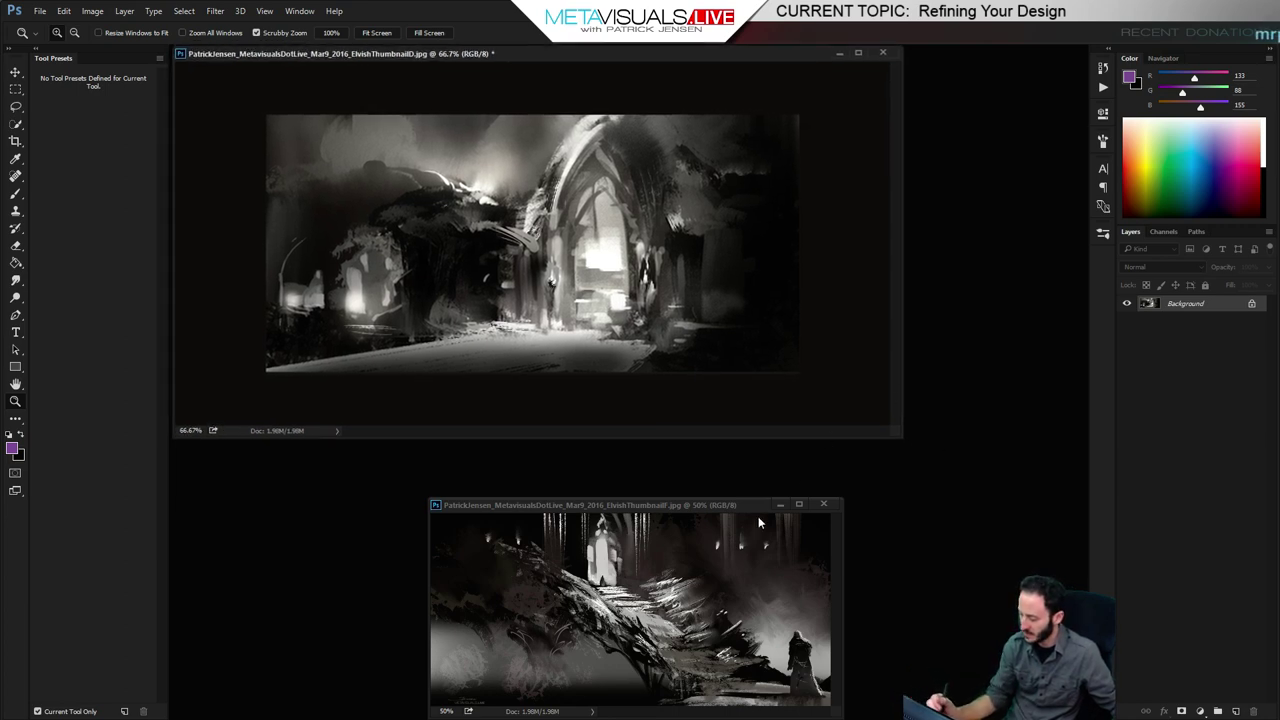
{"action": "left_click_drag", "start_coordinate": [661, 504], "coordinate": [471, 565]}
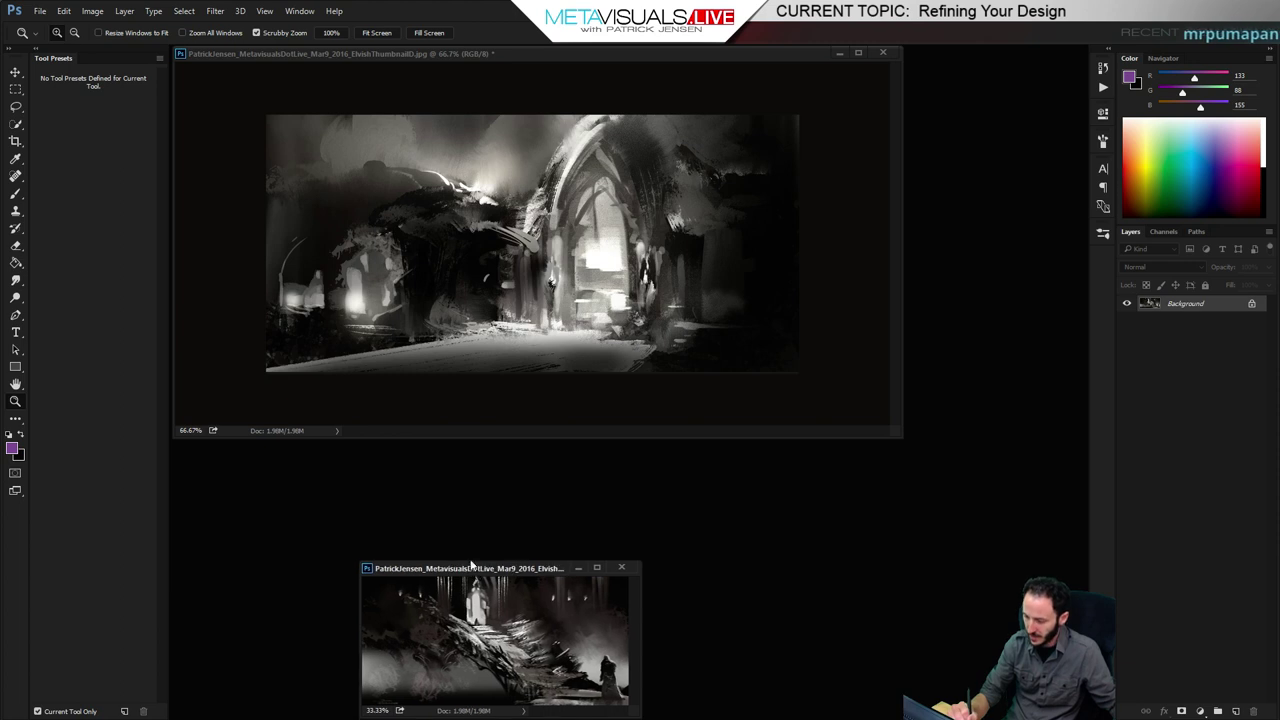
{"action": "left_click", "coordinate": [491, 55]}
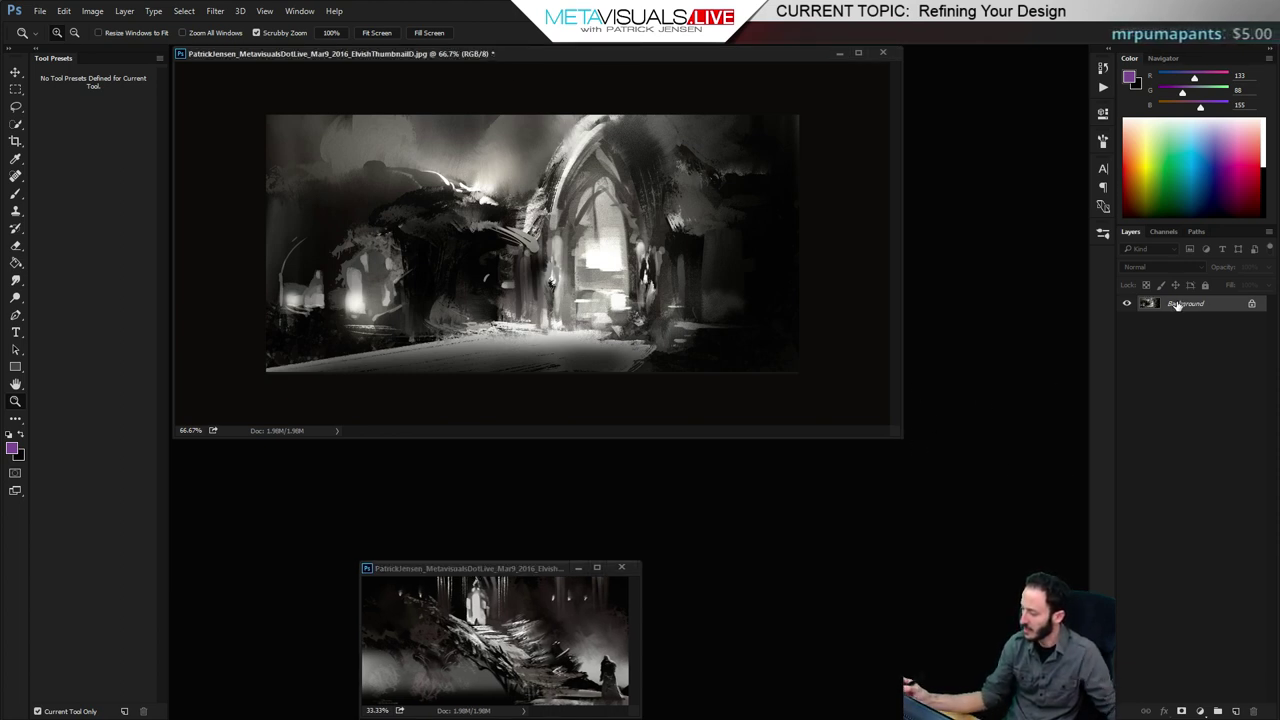
Duplicate the Background layer of ElvishThumbnailD, name the copy SKETCH, and hide it
{"action": "right_click", "coordinate": [1183, 306]}
{"action": "left_click", "coordinate": [1184, 329]}
{"action": "key", "text": "Return"}
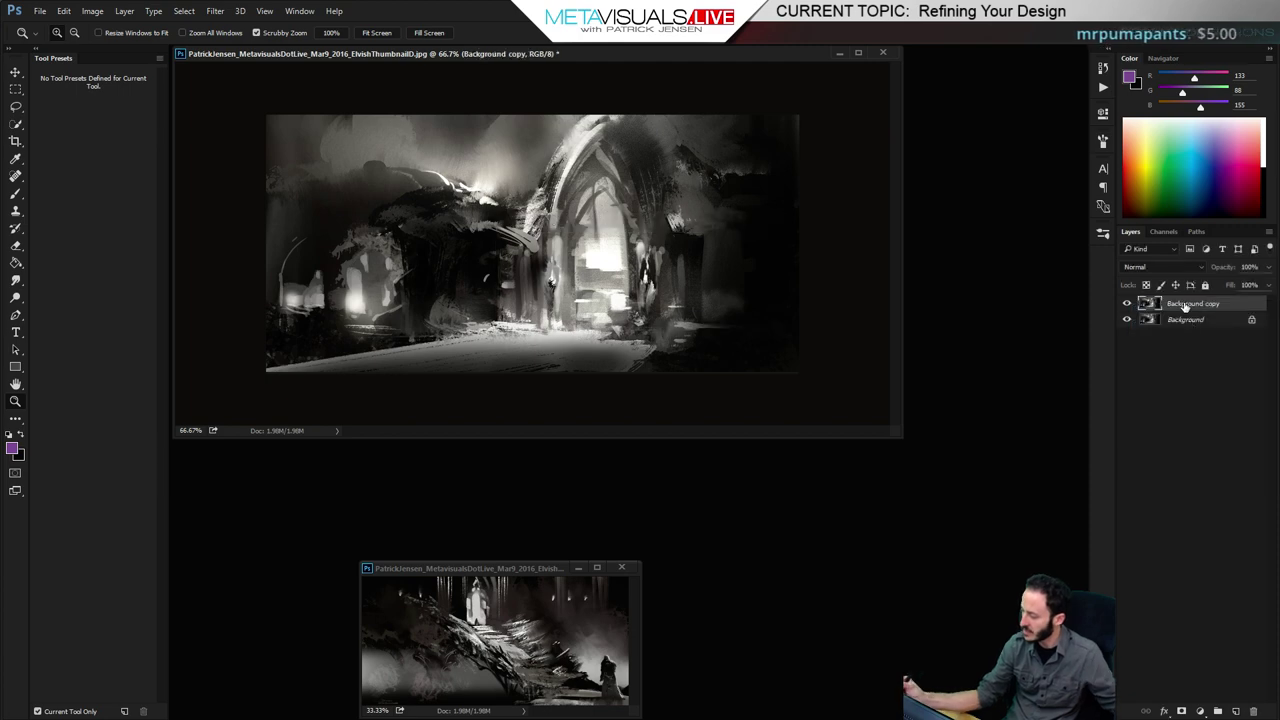
{"action": "double_click", "coordinate": [1185, 303]}
{"action": "type", "text": "SKE"}
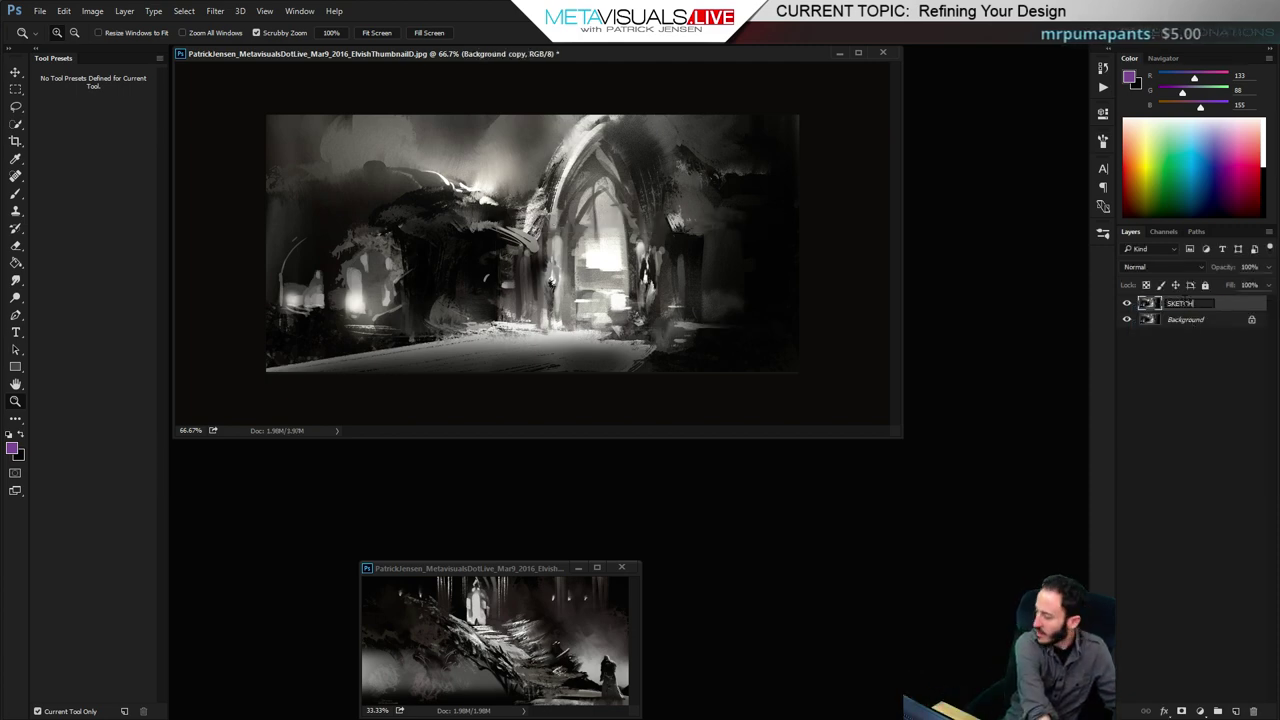
{"action": "type", "text": "TCH"}
{"action": "key", "text": "Return"}
{"action": "left_click", "coordinate": [1127, 303]}
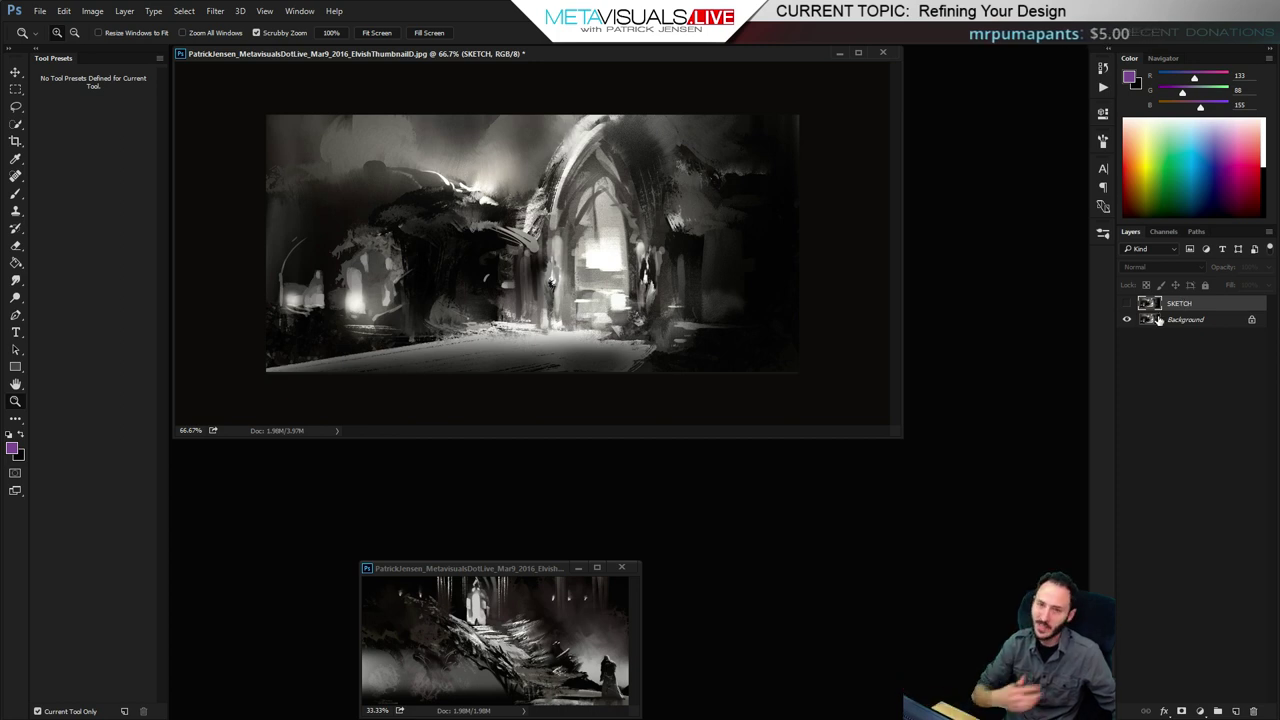
With the Background layer active, extend the canvas beyond the painting on all sides using the Crop tool
{"action": "left_click", "coordinate": [1174, 321]}
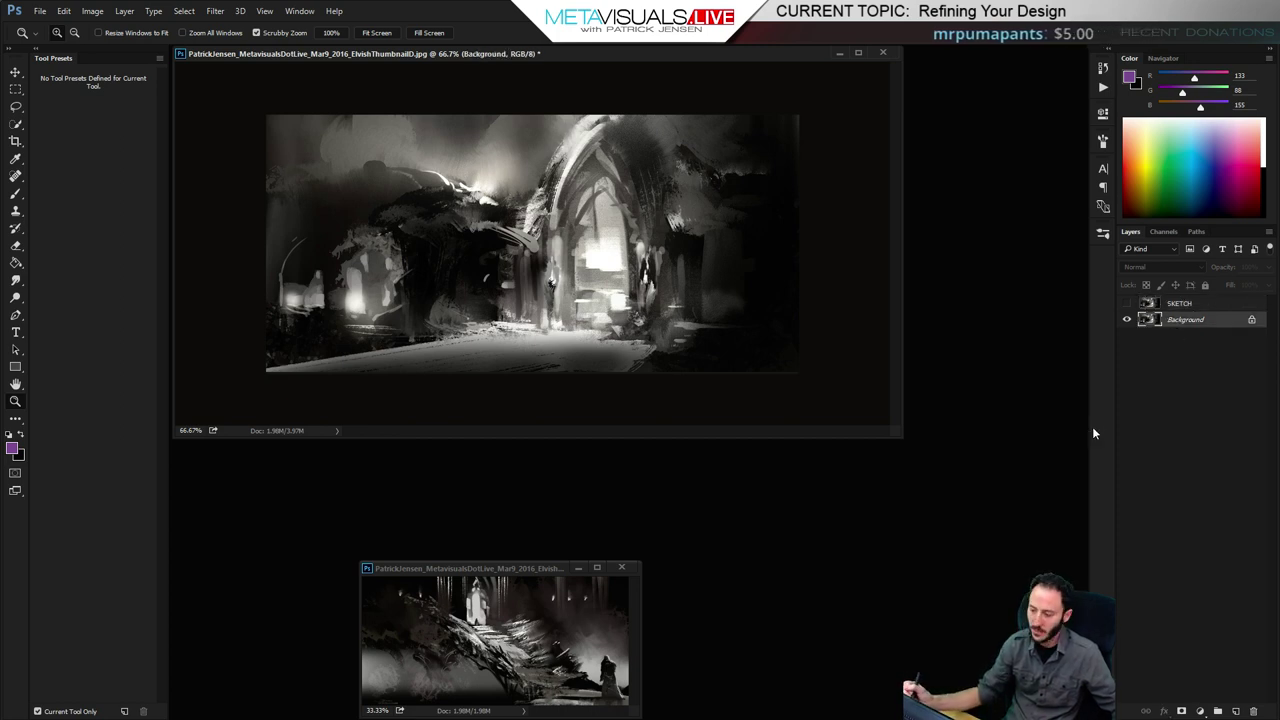
{"action": "key", "text": "b"}
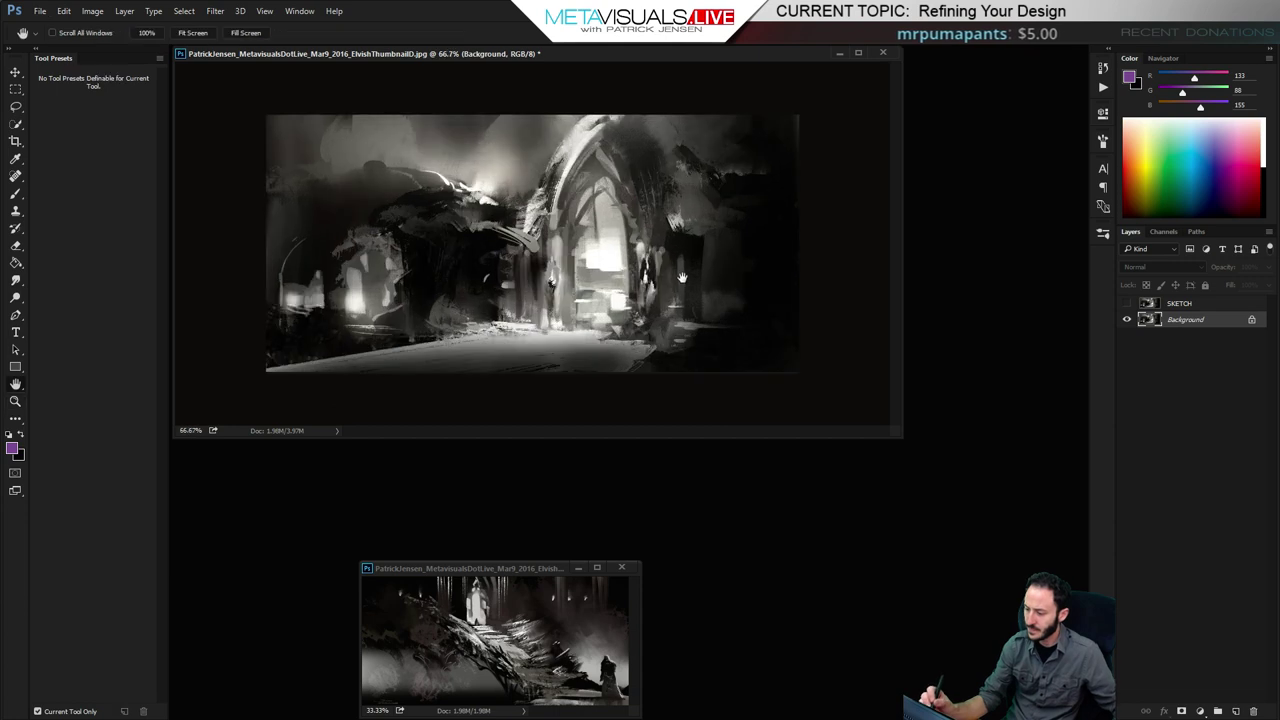
{"action": "left_click_drag", "start_coordinate": [902, 437], "coordinate": [1002, 548]}
{"action": "key", "text": "c"}
{"action": "left_click_drag", "start_coordinate": [849, 171], "coordinate": [908, 150]}
{"action": "left_click_drag", "start_coordinate": [258, 445], "coordinate": [223, 457]}
{"action": "key", "text": "Return"}
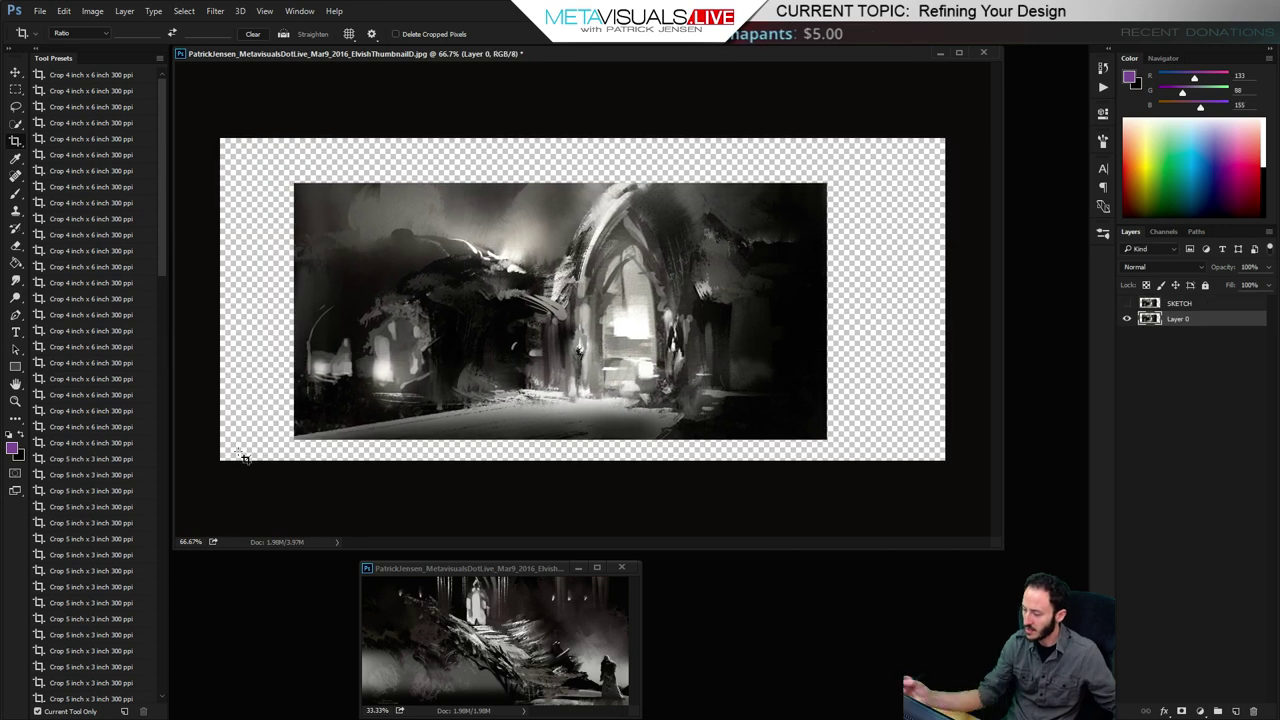
Fill the empty border around the painting on Layer 0 with Content-Aware fill in Normal mode at 100% opacity
{"action": "left_click", "coordinate": [1150, 320], "text": "ctrl"}
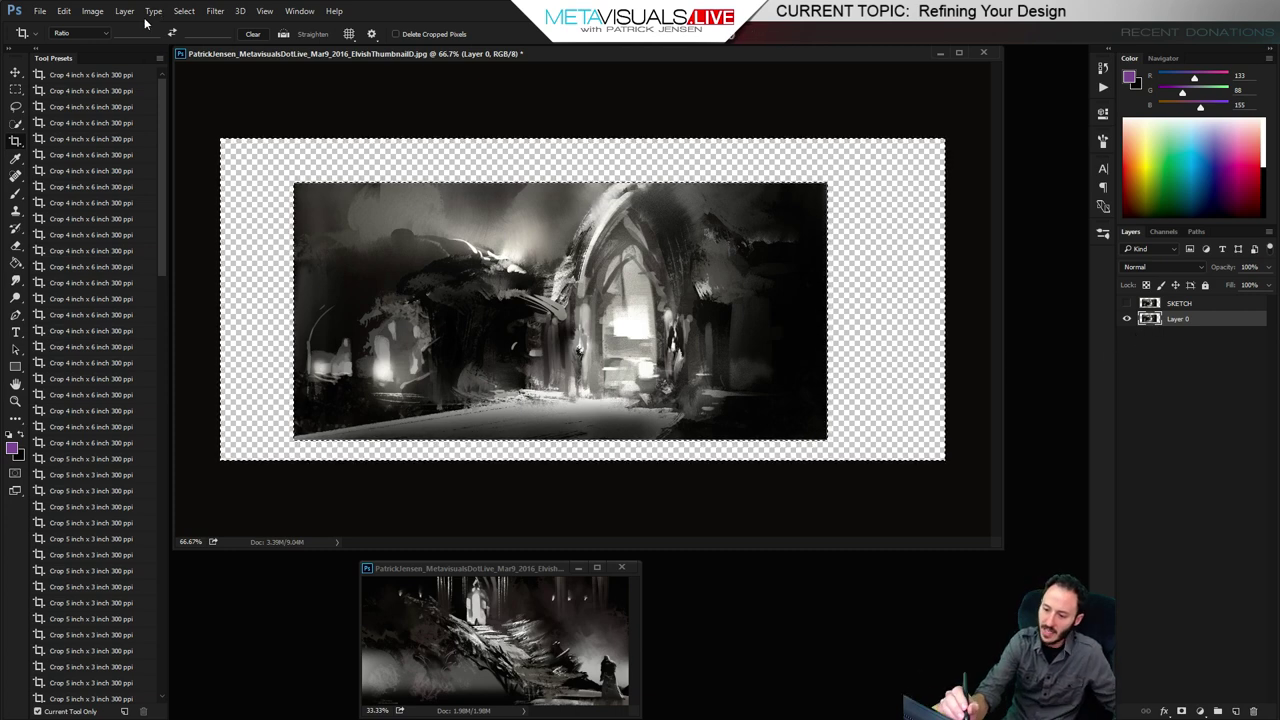
{"action": "left_click", "coordinate": [63, 11]}
{"action": "left_click", "coordinate": [105, 205]}
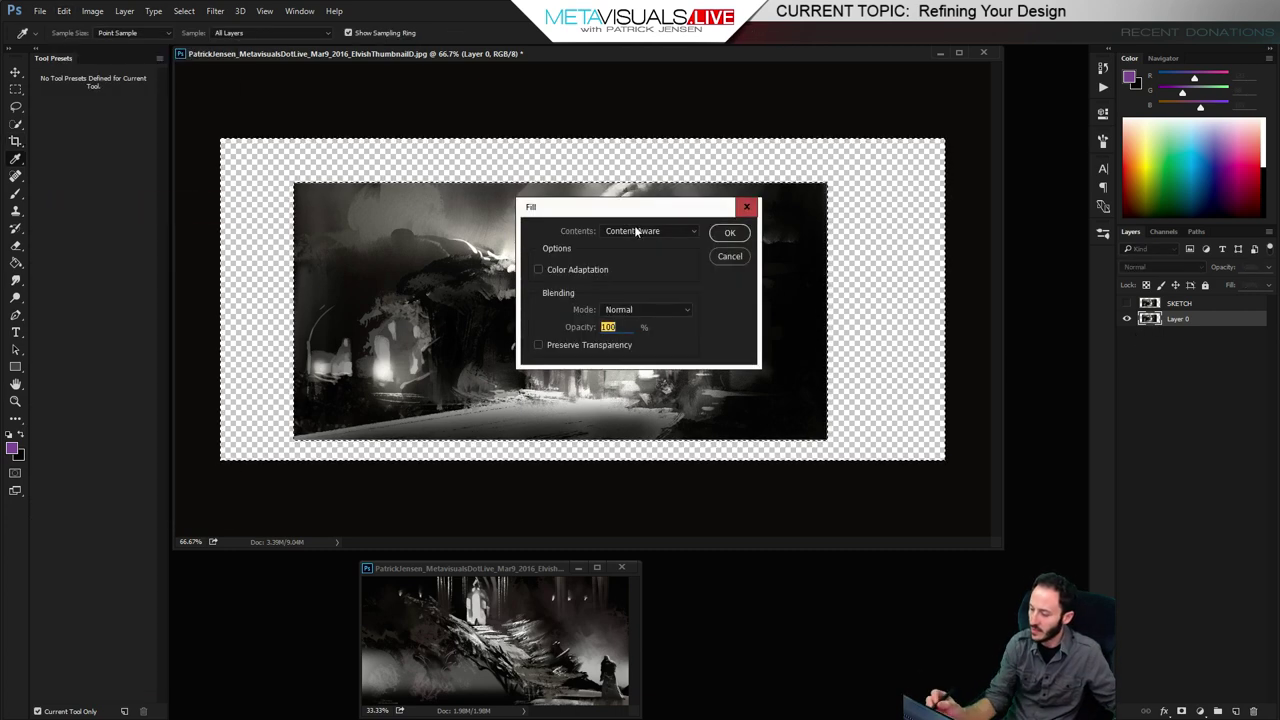
{"action": "left_click", "coordinate": [729, 232]}
{"action": "key", "text": "c"}
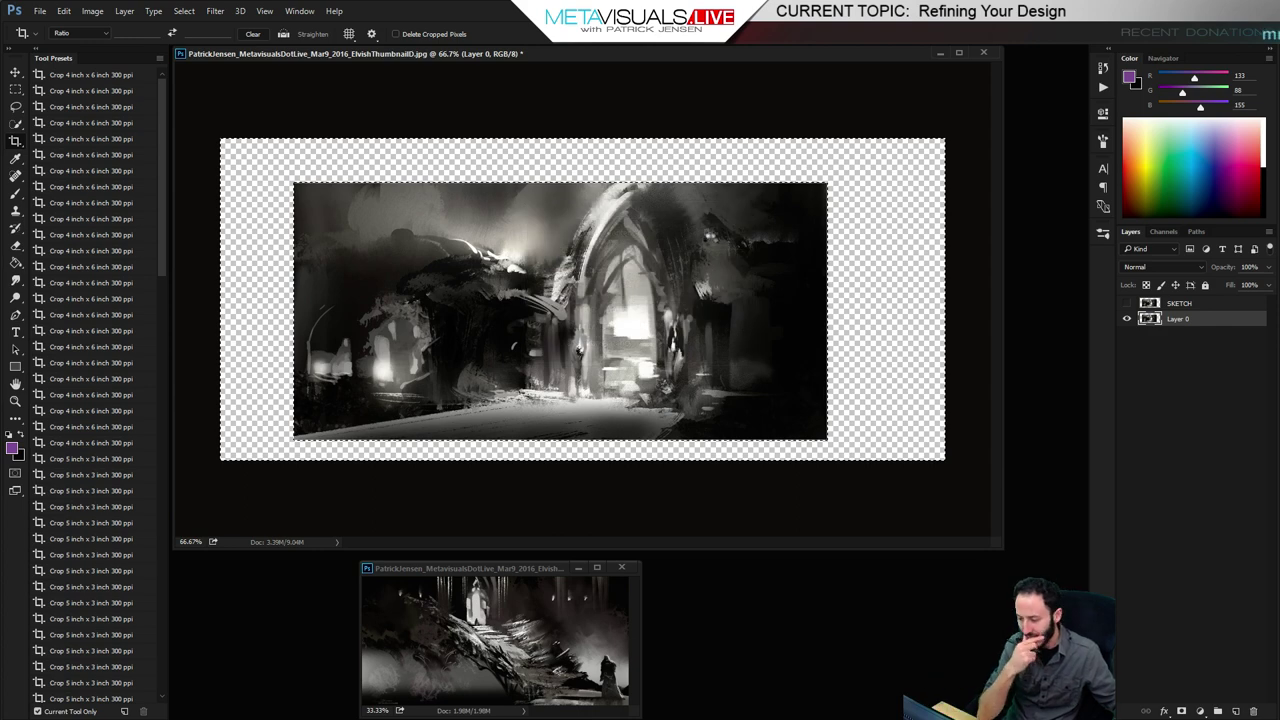
Paint over the filled area beside and above the arch with dark tones sampled from the painting, reducing the brush size
{"action": "key", "text": "r"}
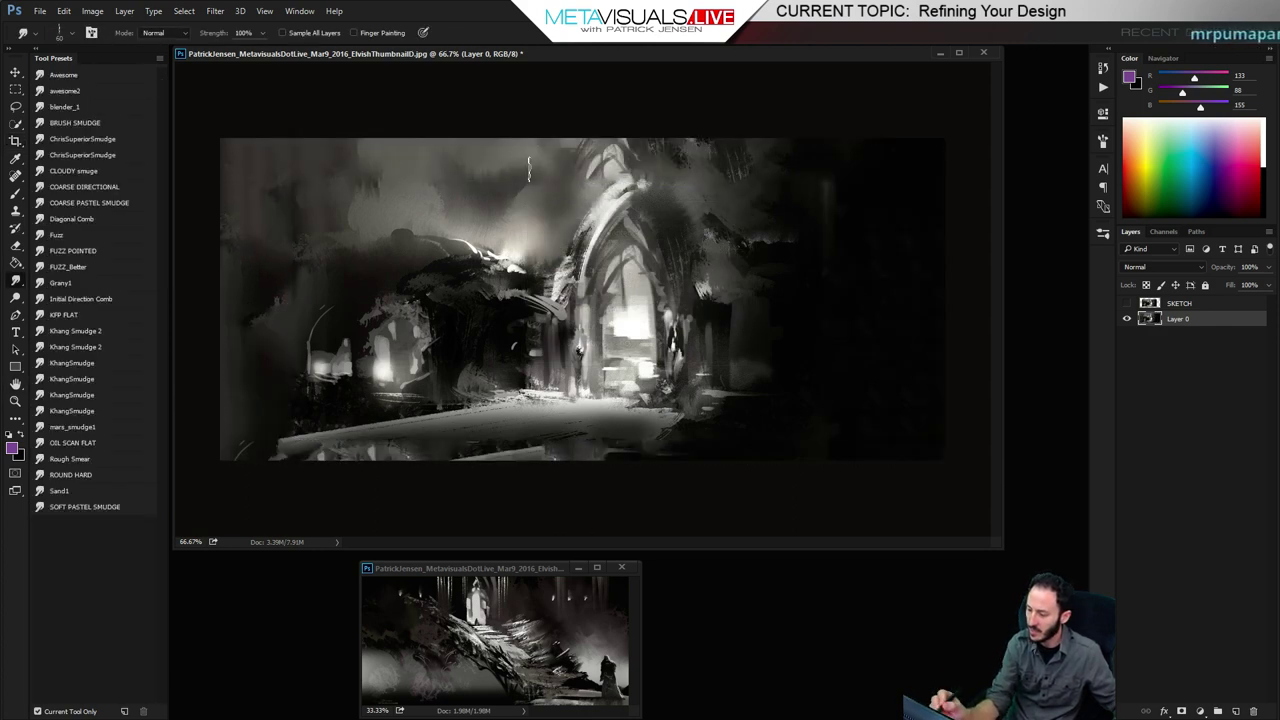
{"action": "key", "text": "b"}
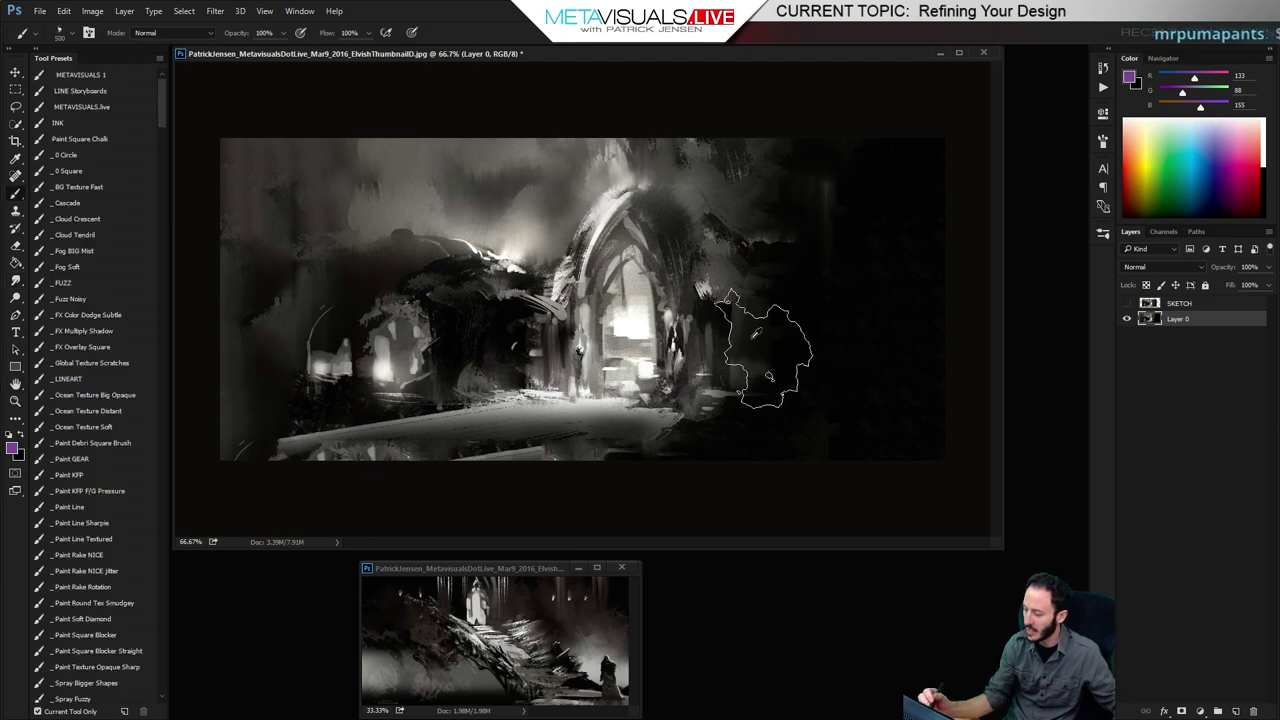
{"action": "left_click", "coordinate": [768, 345], "text": "alt"}
{"action": "mouse_move", "coordinate": [858, 268]}
{"action": "left_mouse_down"}
{"action": "mouse_move", "coordinate": [819, 155]}
{"action": "mouse_move", "coordinate": [722, 90]}
{"action": "mouse_move", "coordinate": [754, 155]}
{"action": "mouse_move", "coordinate": [729, 138]}
{"action": "mouse_move", "coordinate": [724, 155]}
{"action": "mouse_move", "coordinate": [779, 150]}
{"action": "mouse_move", "coordinate": [772, 205]}
{"action": "mouse_move", "coordinate": [845, 201]}
{"action": "left_mouse_up"}
{"action": "left_click", "coordinate": [750, 160], "text": "alt"}
{"action": "key", "text": "["}
{"action": "key", "text": "["}
{"action": "key", "text": "["}
{"action": "left_click", "coordinate": [749, 241], "text": "alt"}
{"action": "key", "text": "space"}
Paint over the filled strip along the lower edge of the path with a gray sampled from the ground, using a smaller brush
{"action": "left_click", "coordinate": [498, 424], "text": "alt"}
{"action": "key", "text": "["}
{"action": "key", "text": "["}
{"action": "key", "text": "["}
{"action": "left_click_drag", "start_coordinate": [527, 441], "coordinate": [485, 458]}
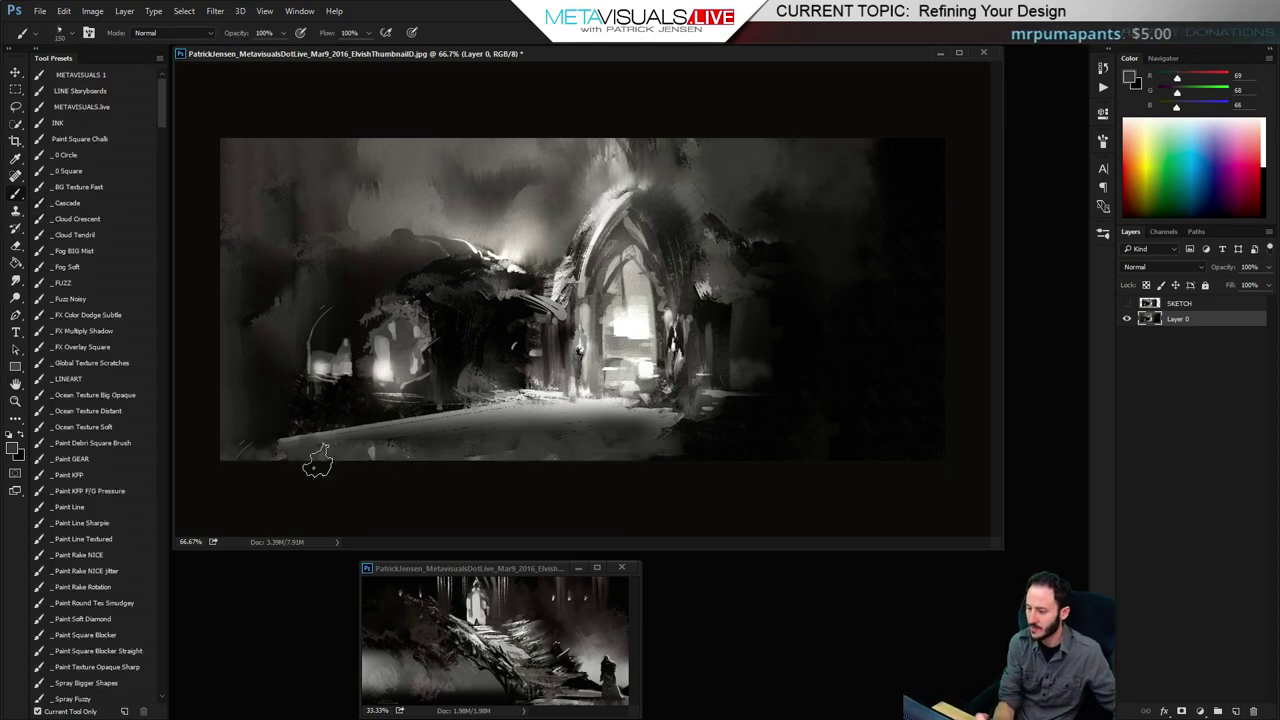
Resize the image to 3000 pixels wide, keeping its proportions
{"action": "left_click", "coordinate": [92, 11]}
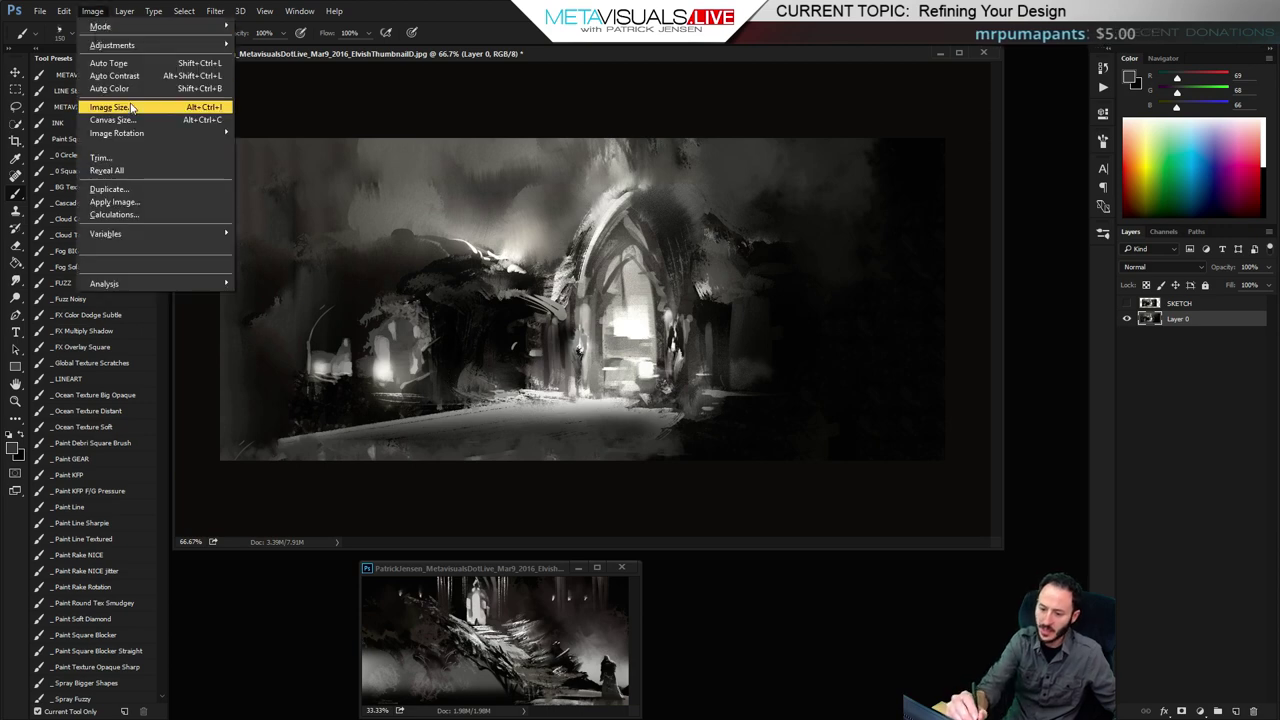
{"action": "left_click", "coordinate": [110, 107]}
{"action": "type", "text": "3000"}
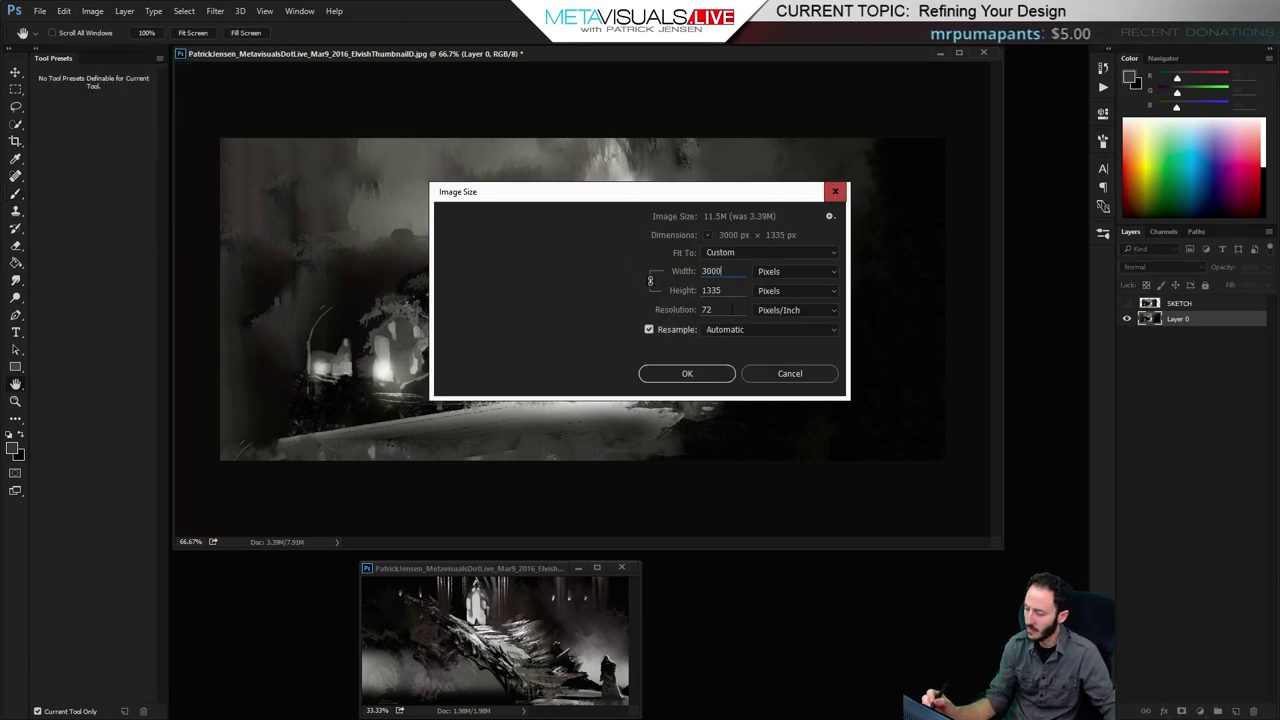
{"action": "key", "text": "Return"}
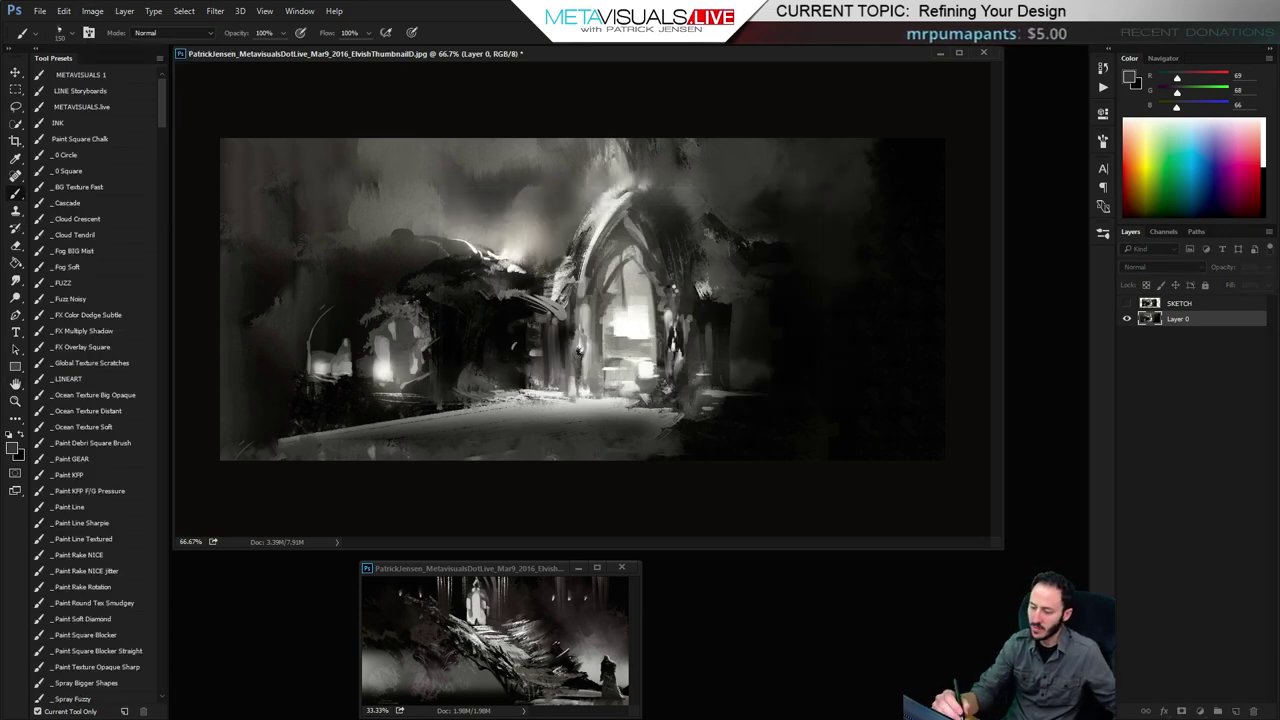
Add a layer group with a new empty layer above Layer 0 and choose the _Fuzz Noisy brush preset
{"action": "key", "text": "ctrl+minus"}
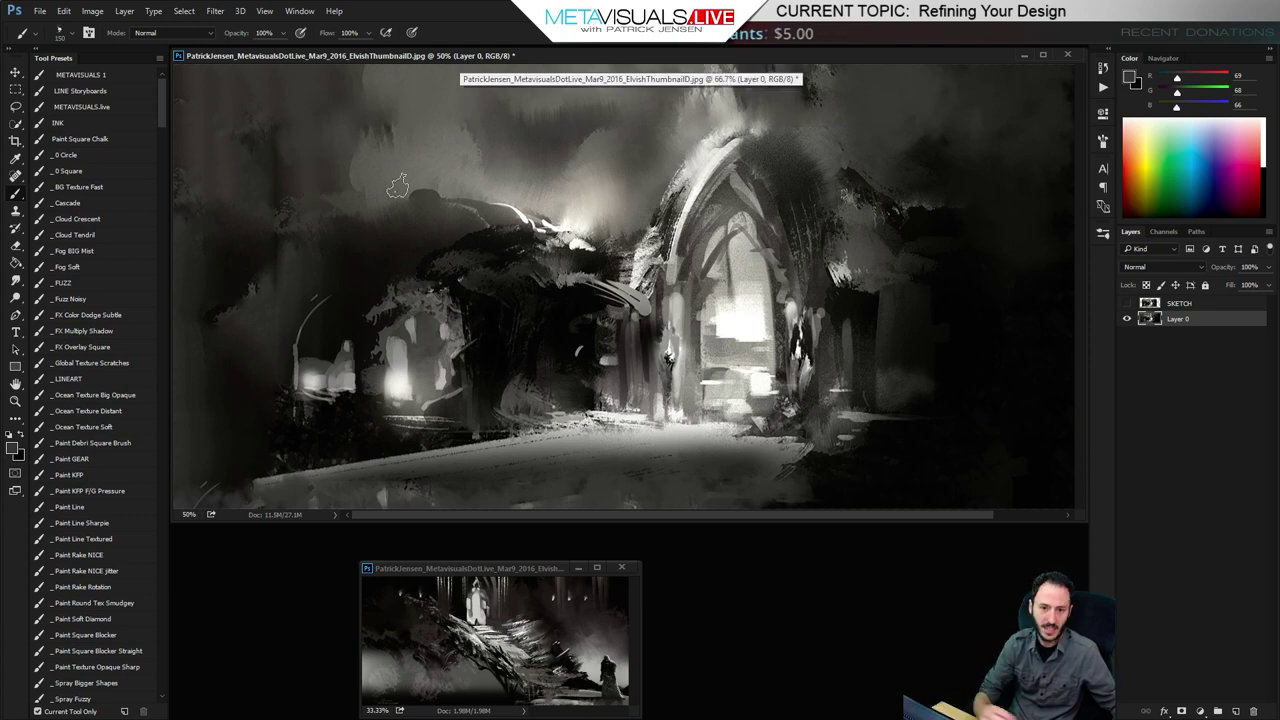
{"action": "key", "text": "z"}
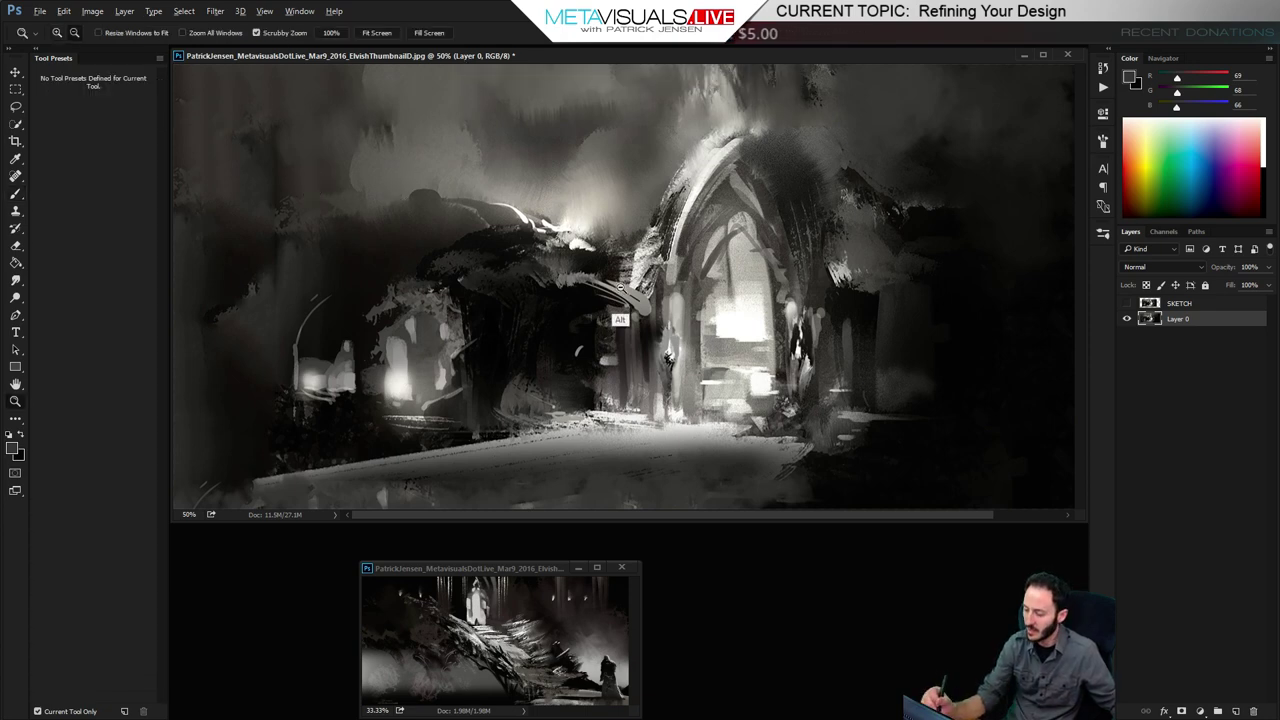
{"action": "left_click", "coordinate": [617, 315], "text": "alt"}
{"action": "left_click", "coordinate": [823, 407]}
{"action": "mouse_move", "coordinate": [823, 407]}
{"action": "left_mouse_down"}
{"action": "mouse_move", "coordinate": [886, 403]}
{"action": "mouse_move", "coordinate": [846, 408]}
{"action": "left_mouse_up"}
{"action": "left_click", "coordinate": [847, 410], "text": "alt"}
{"action": "key", "text": "b"}
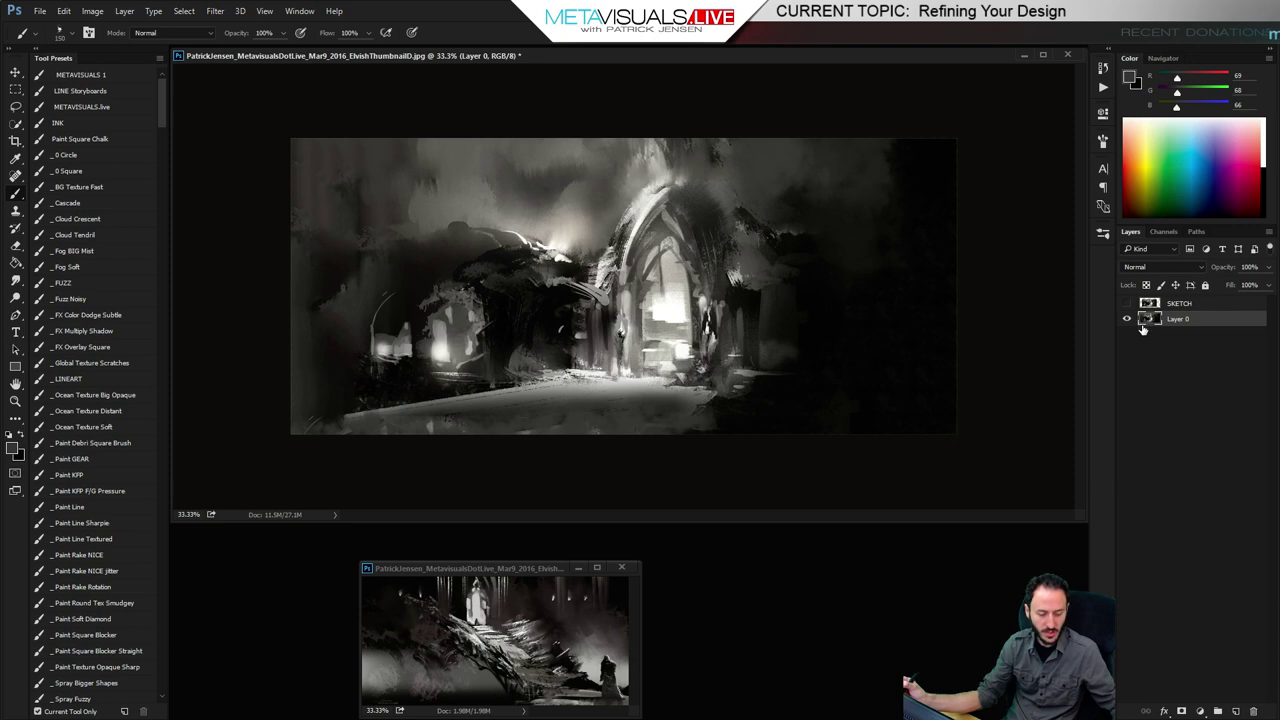
{"action": "left_click", "coordinate": [1237, 711]}
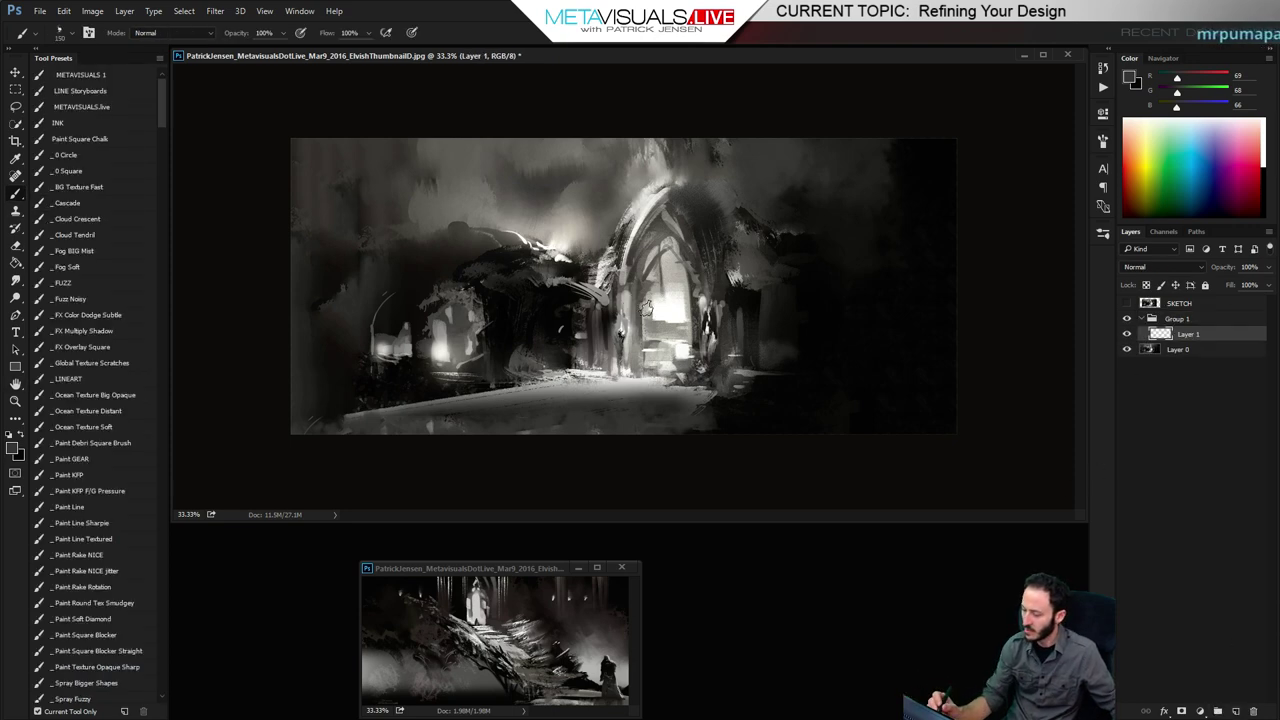
{"action": "left_click", "coordinate": [88, 298]}
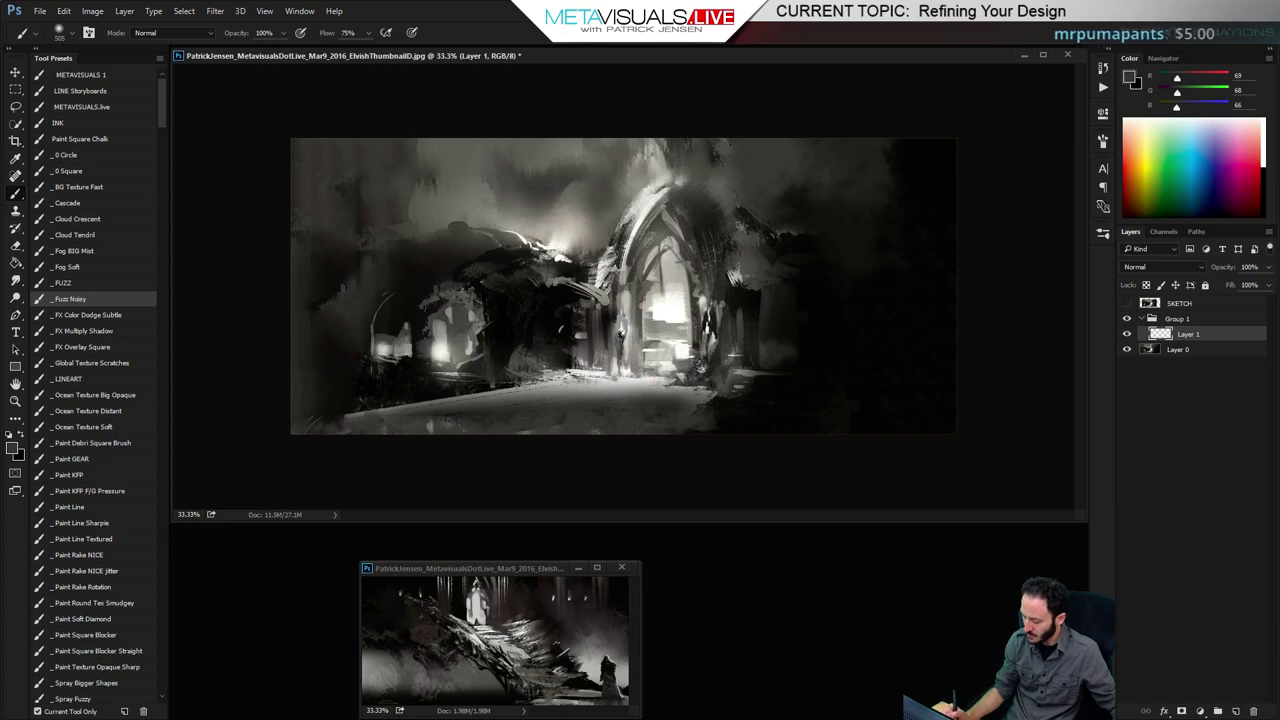
Switch to the browser and copy the night image of Bella and Edward's Cottage from the "cottage woods" image results
{"action": "key", "text": "alt+Tab"}
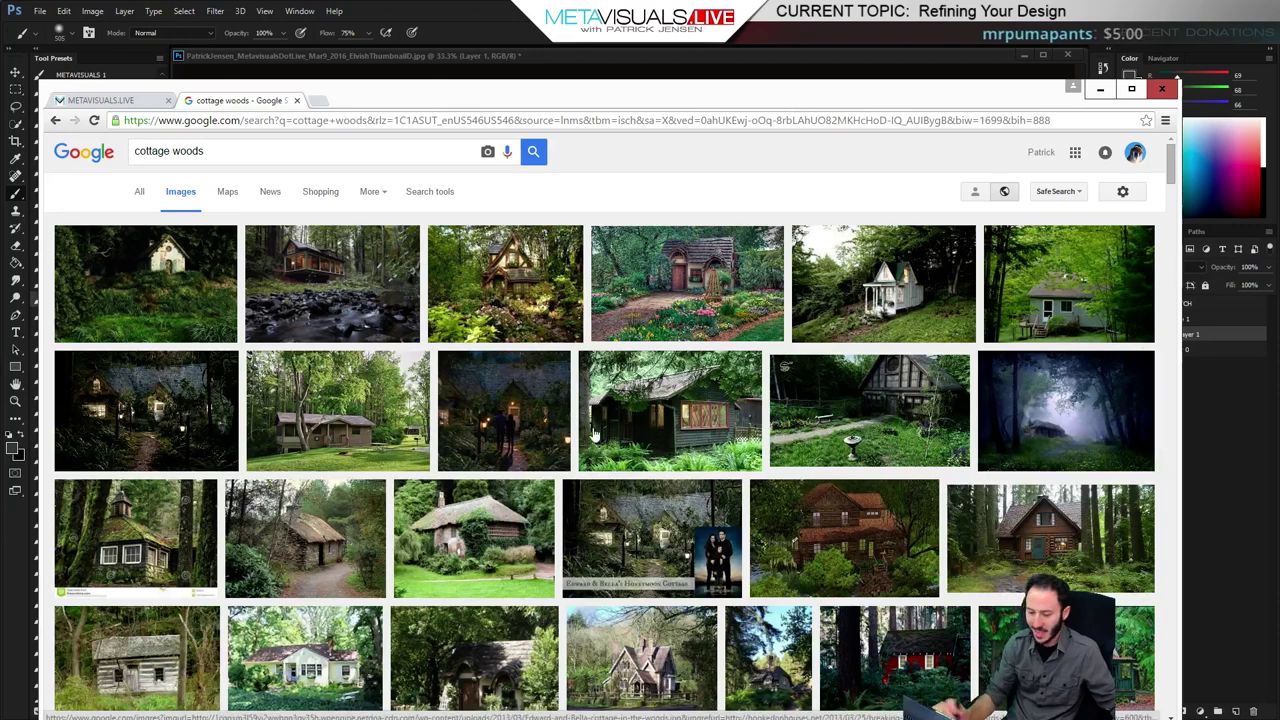
{"action": "mouse_move", "coordinate": [1171, 150]}
{"action": "left_mouse_down"}
{"action": "mouse_move", "coordinate": [1171, 192]}
{"action": "mouse_move", "coordinate": [1171, 167]}
{"action": "left_mouse_up"}
{"action": "left_click", "coordinate": [520, 420]}
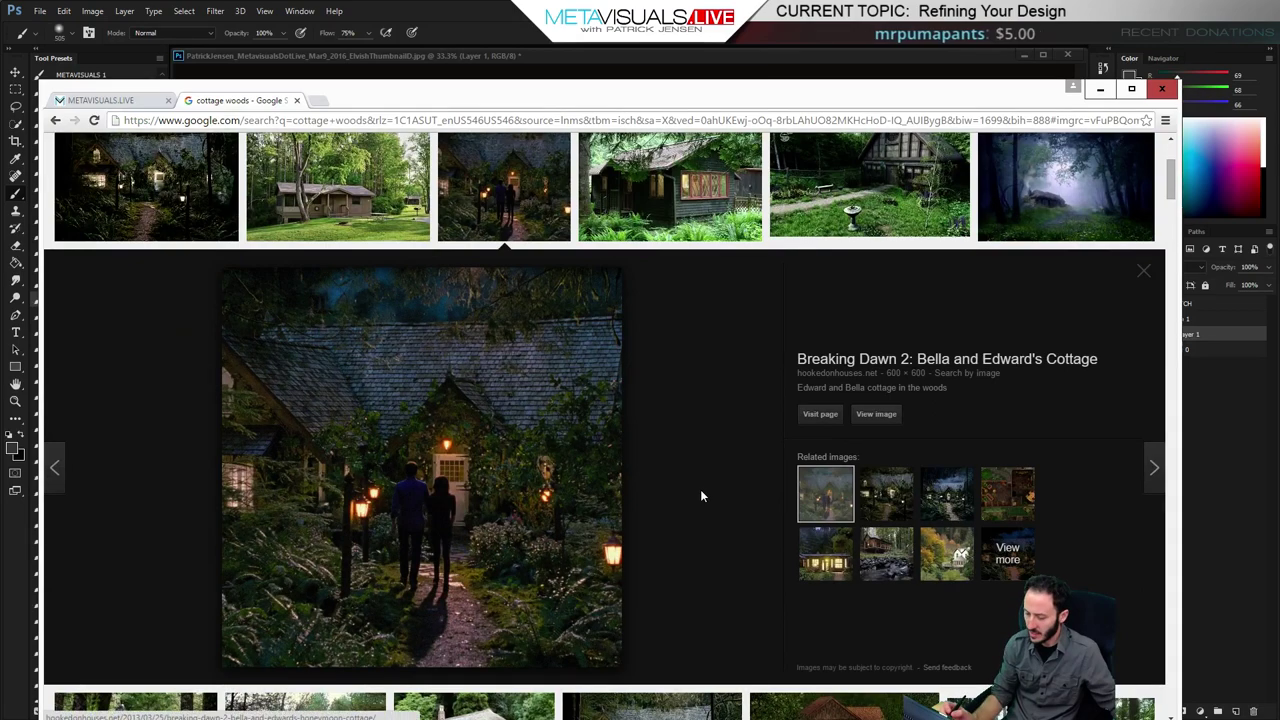
{"action": "right_click", "coordinate": [461, 440]}
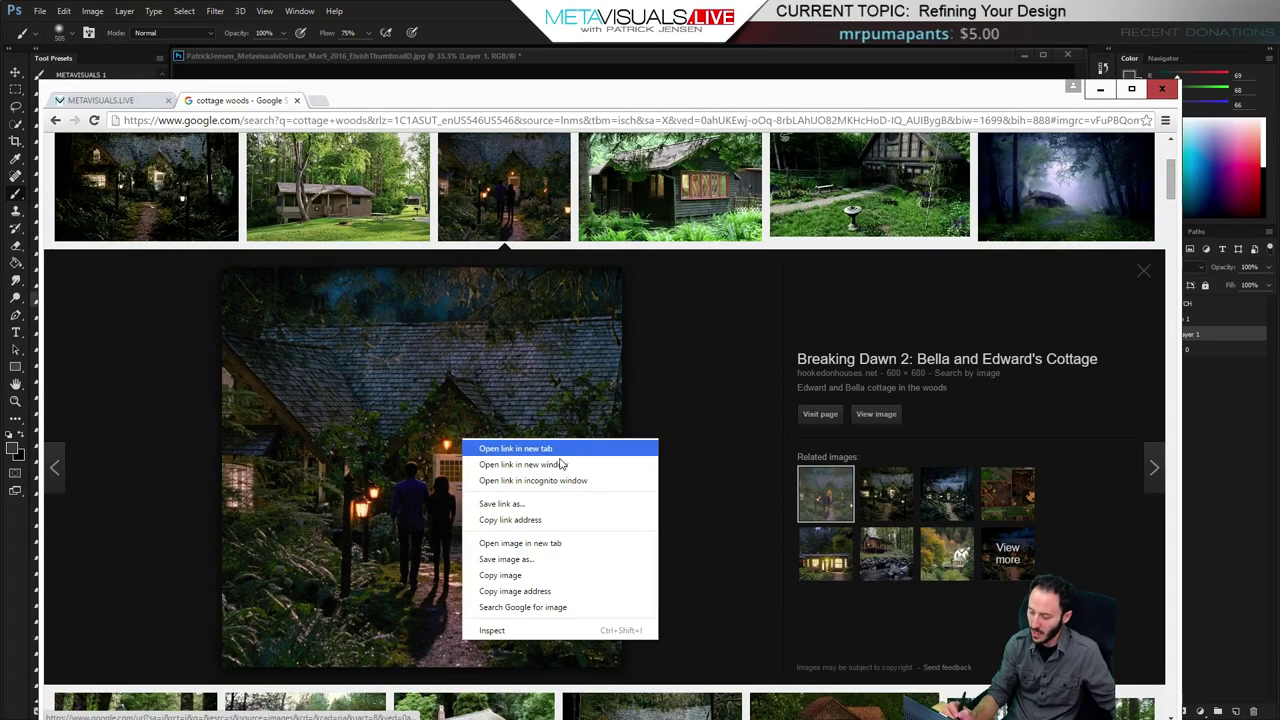
{"action": "left_click", "coordinate": [532, 576]}
Return to Photoshop, paste the night cottage image into a new document, and place it at 33.33% beneath the painting's window
{"action": "left_click", "coordinate": [1098, 92]}
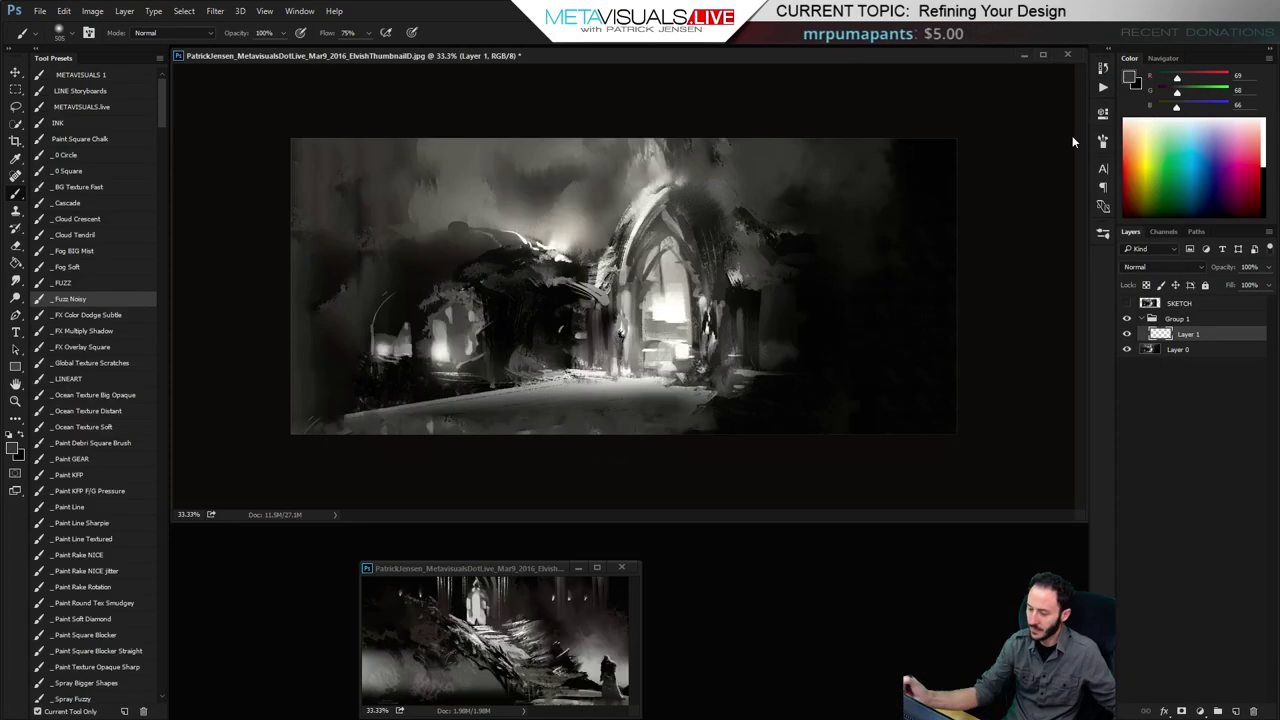
{"action": "key", "text": "ctrl+n"}
{"action": "key", "text": "Return"}
{"action": "key", "text": "ctrl+v"}
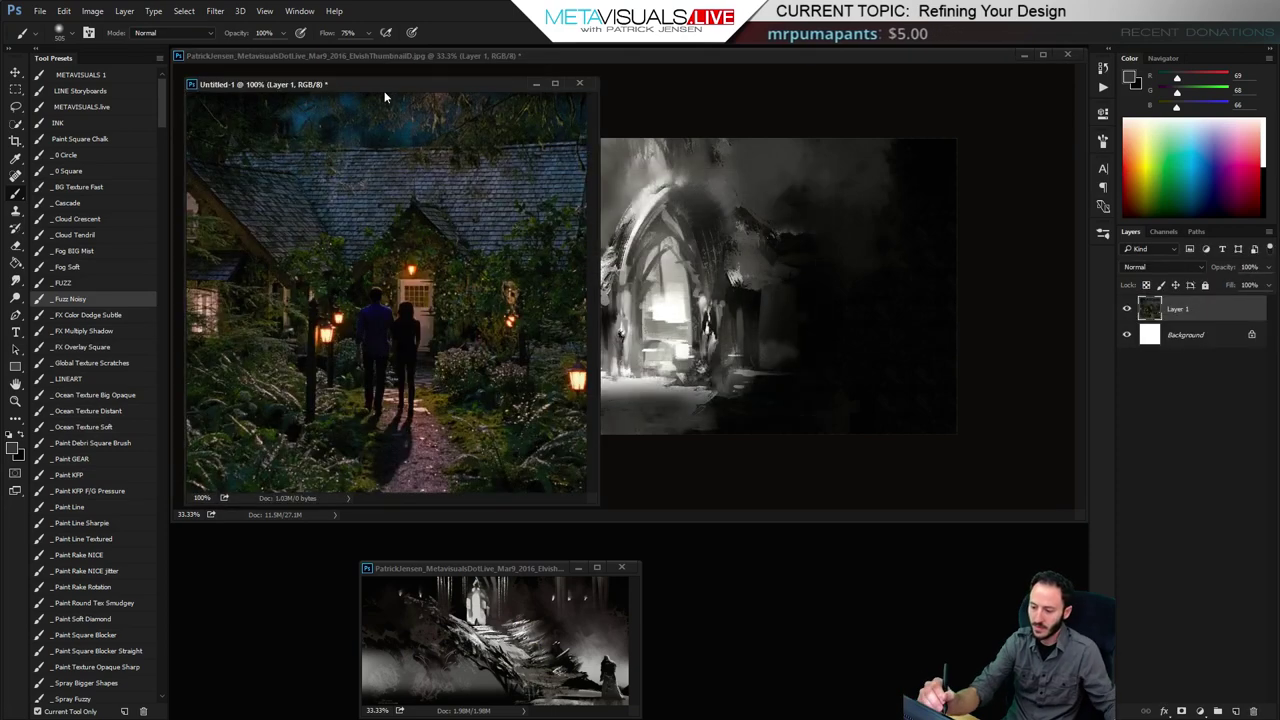
{"action": "left_click_drag", "start_coordinate": [387, 88], "coordinate": [410, 140]}
{"action": "key", "text": "ctrl+minus"}
{"action": "key", "text": "ctrl+minus"}
{"action": "key", "text": "ctrl+minus"}
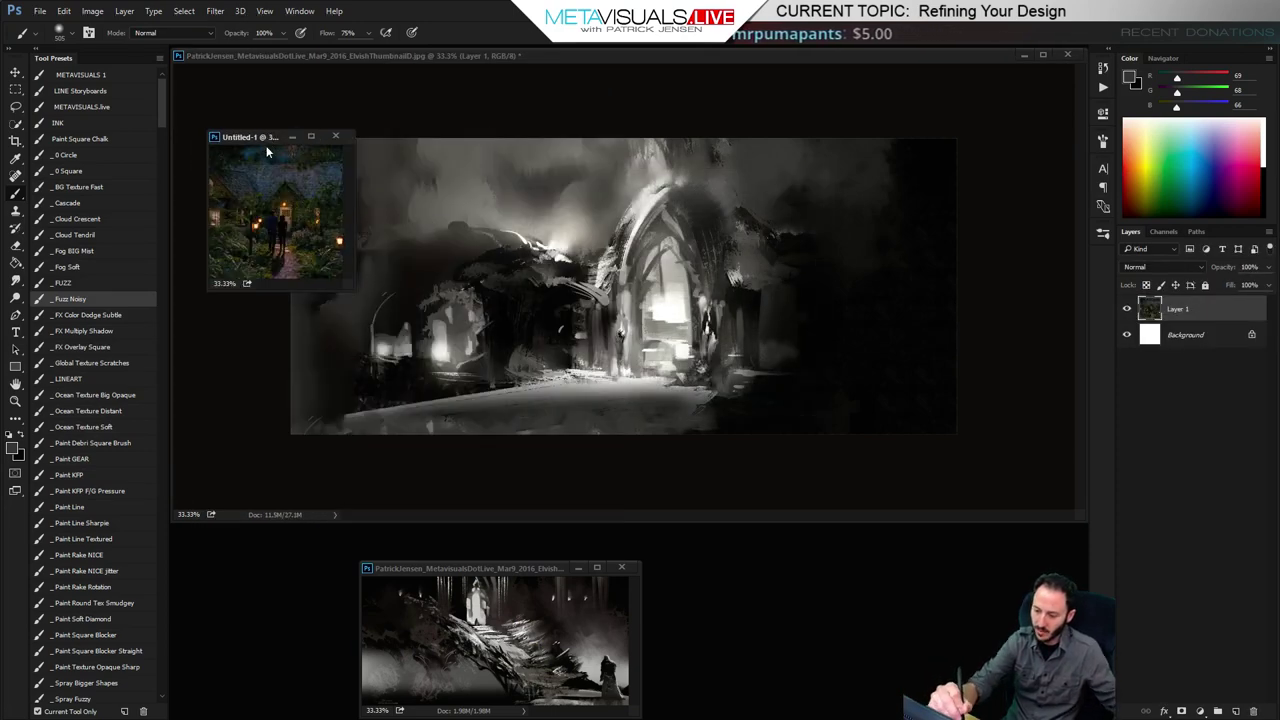
{"action": "left_click_drag", "start_coordinate": [266, 142], "coordinate": [230, 557]}
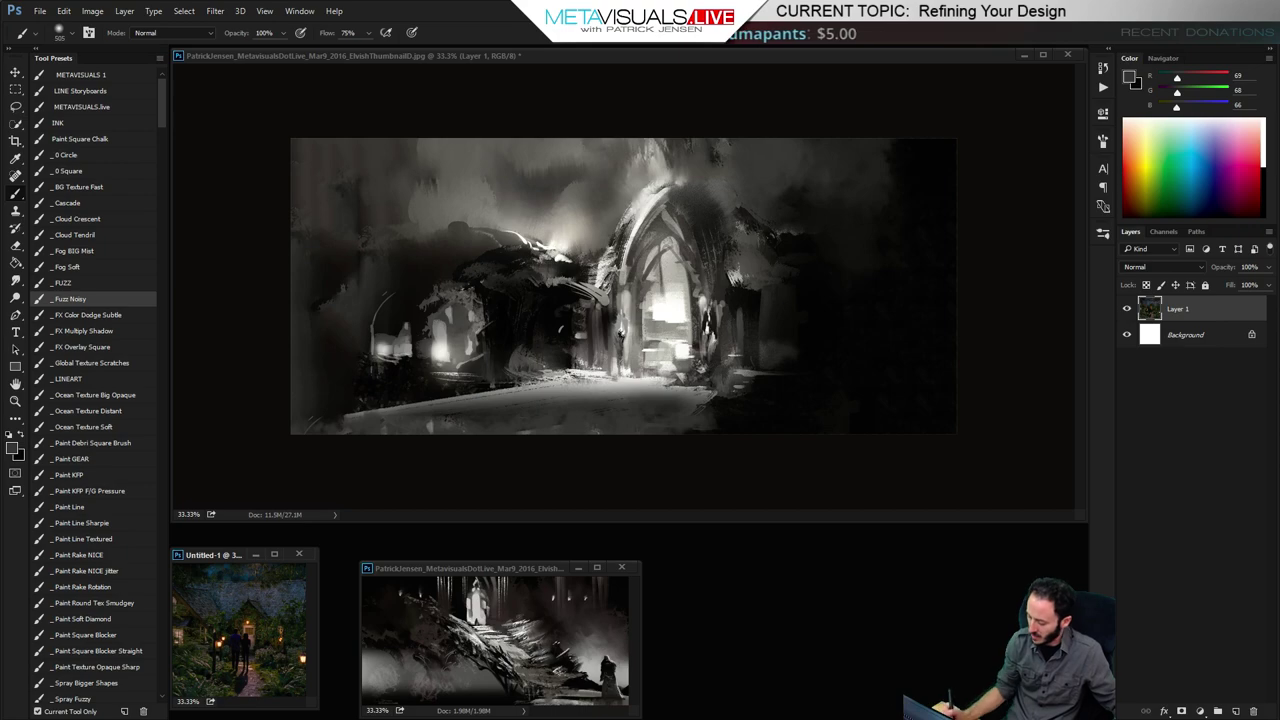
Switch to the browser and copy the wooded hillside image titled "Restaurant review: The Cottage in the Wood" from the image results
{"action": "key", "text": "alt+Tab"}
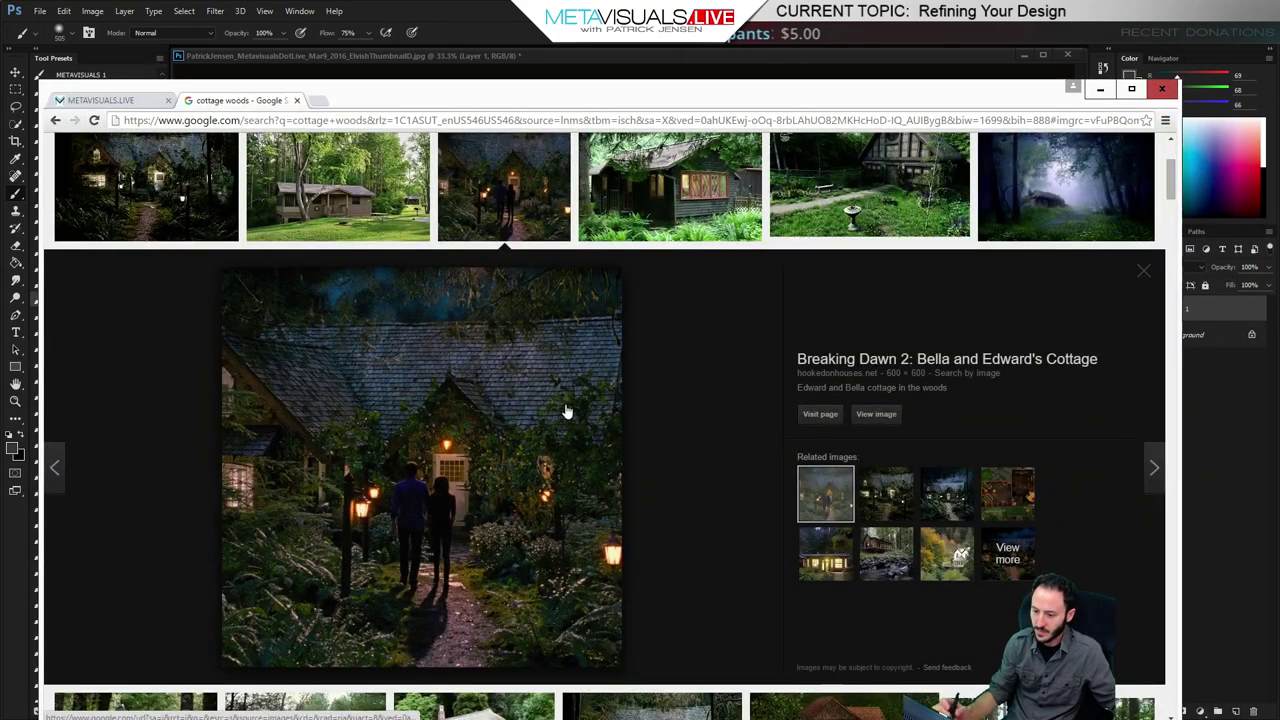
{"action": "left_click_drag", "start_coordinate": [1171, 186], "coordinate": [1171, 228]}
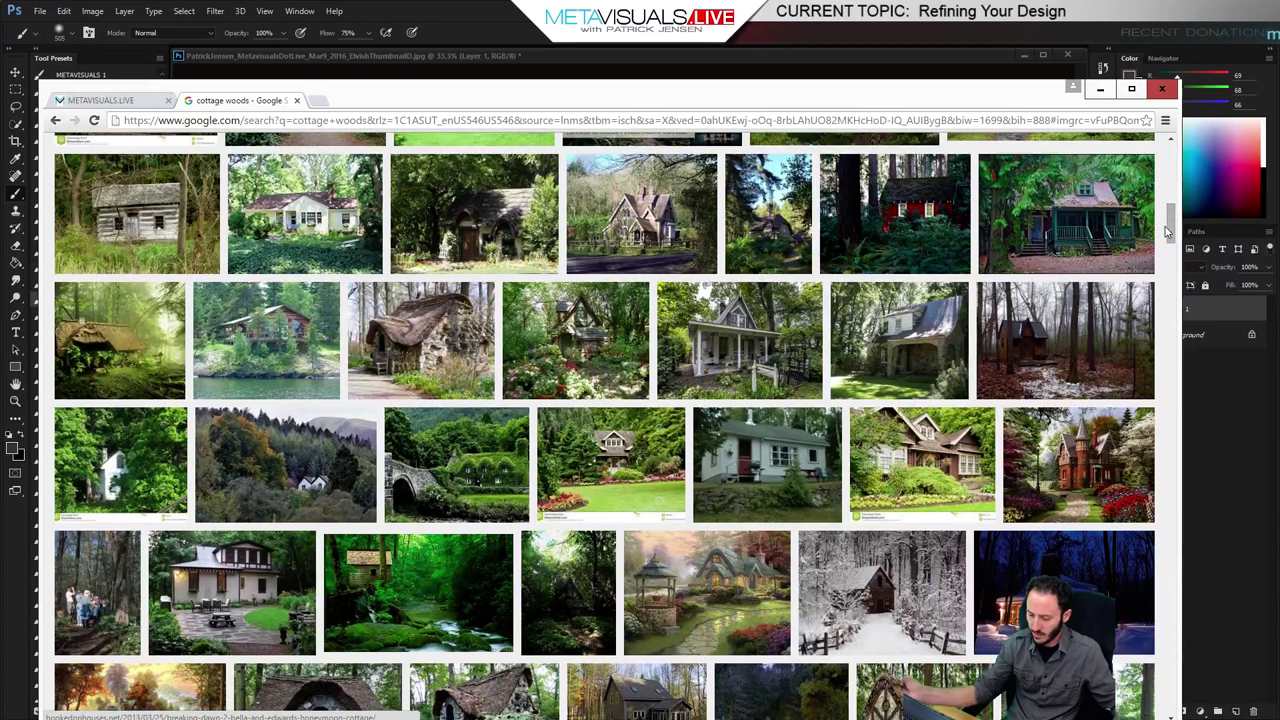
{"action": "left_click", "coordinate": [277, 463]}
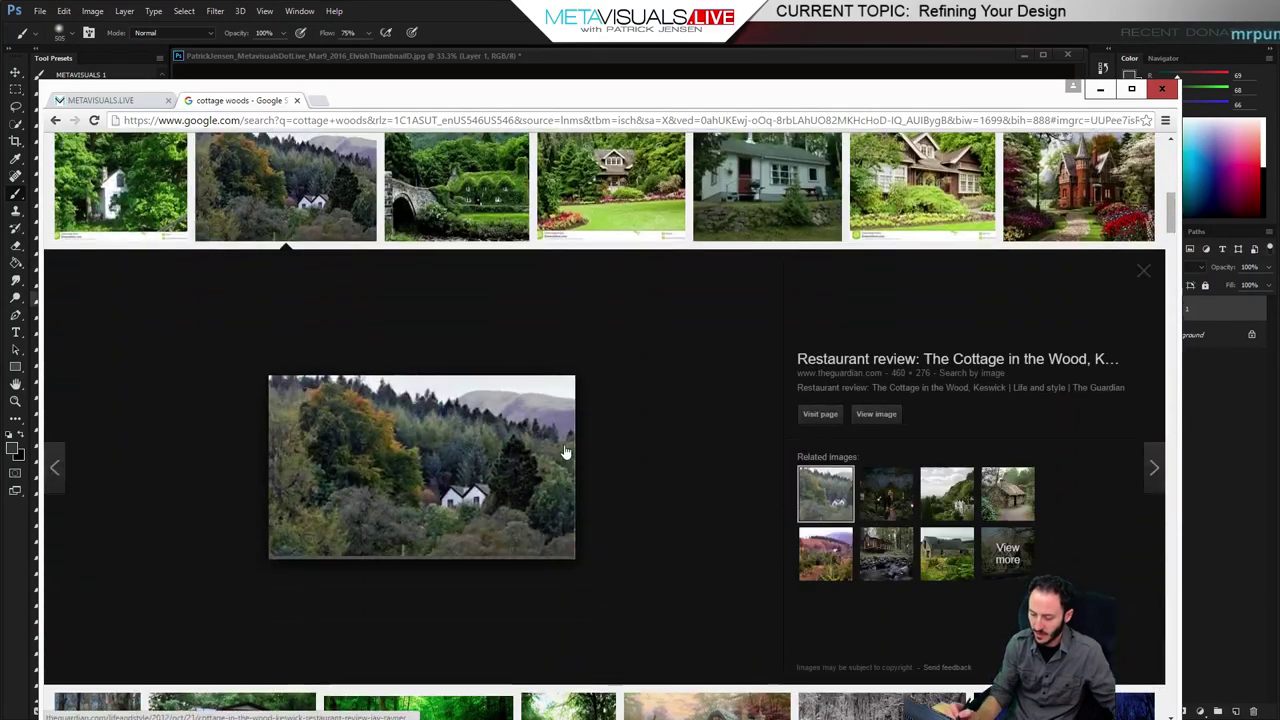
{"action": "right_click", "coordinate": [415, 443]}
{"action": "left_click", "coordinate": [491, 577]}
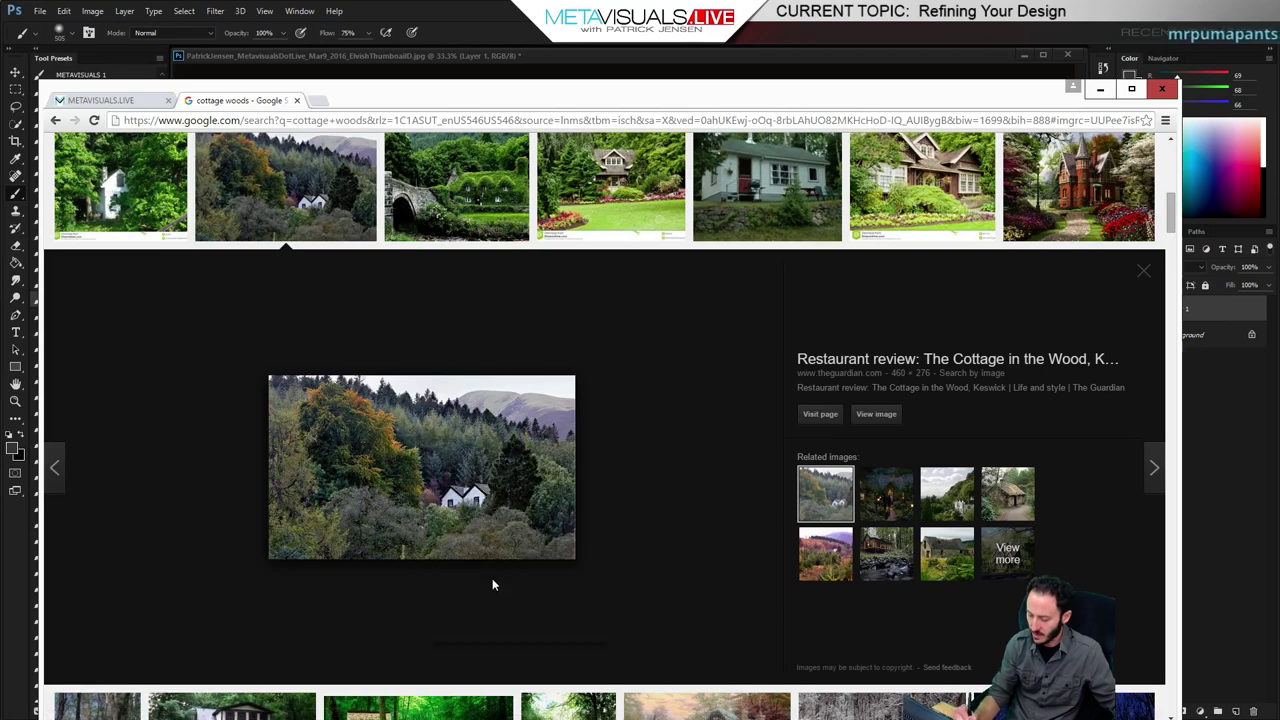
Return to Photoshop and paste the wooded hillside image into a new 460 x 276 pixel document shown at 66.67%
{"action": "left_click", "coordinate": [1100, 88]}
{"action": "key", "text": "ctrl+n"}
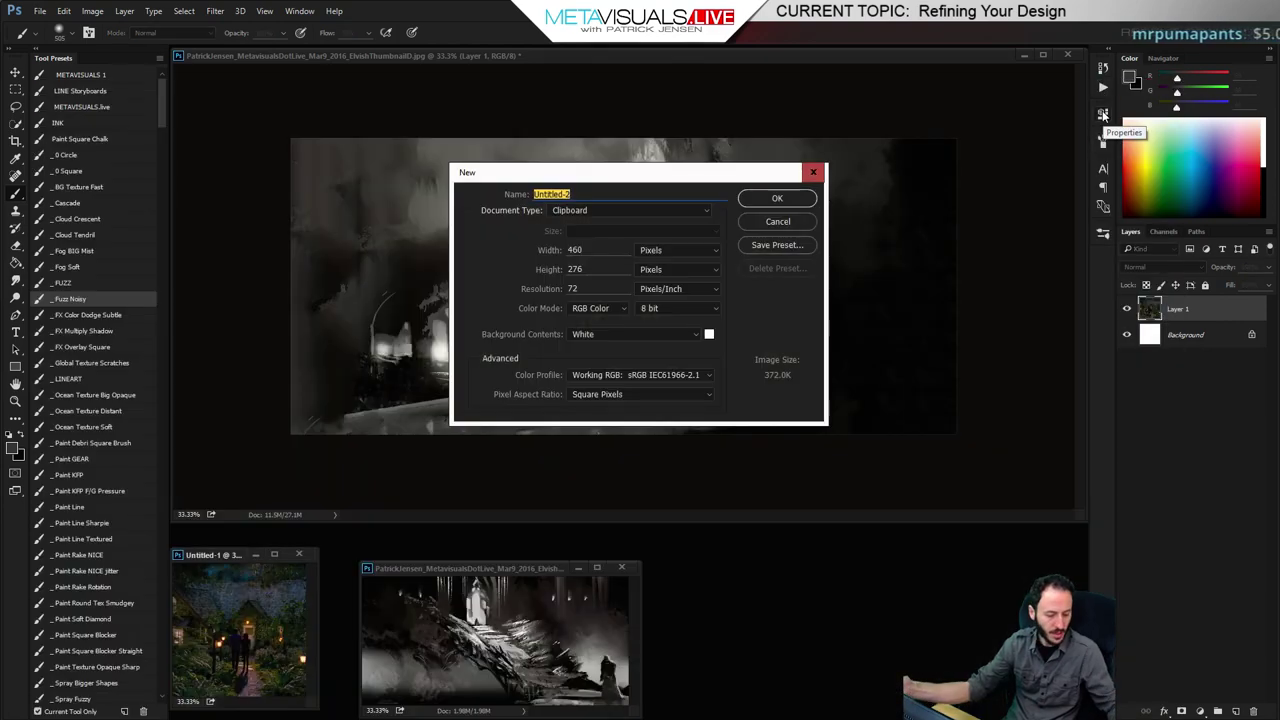
{"action": "key", "text": "Return"}
{"action": "key", "text": "ctrl+v"}
{"action": "key", "text": "ctrl+minus"}
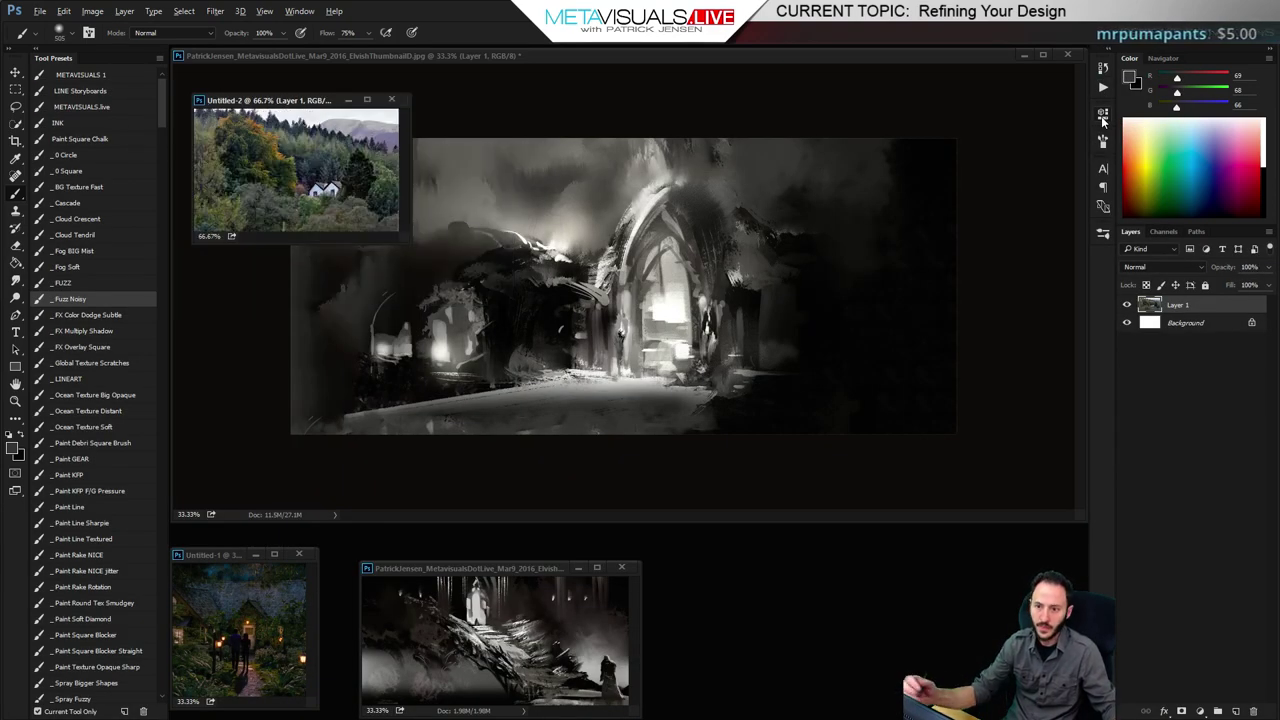
Line up the hillside reference beside the night cottage window beneath the painting, and move the ElvishThumbnailF window to its other side
{"action": "key", "text": "ctrl+plus"}
{"action": "key", "text": "ctrl+minus"}
{"action": "left_click_drag", "start_coordinate": [260, 106], "coordinate": [372, 566]}
{"action": "left_click_drag", "start_coordinate": [555, 566], "coordinate": [698, 557]}
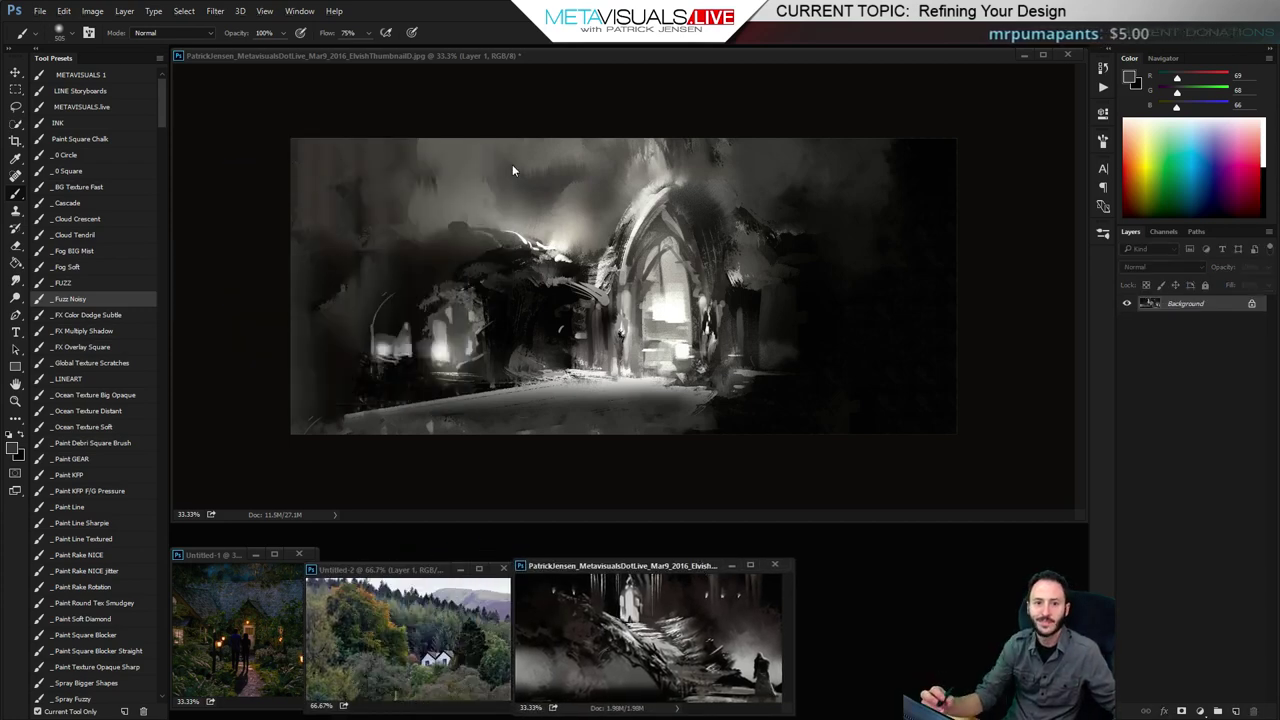
Activate ElvishThumbnailD, sample a color from the night cottage reference, and set Layer 1's blending mode to Multiply
{"action": "left_click", "coordinate": [534, 180]}
{"action": "key", "text": "space"}
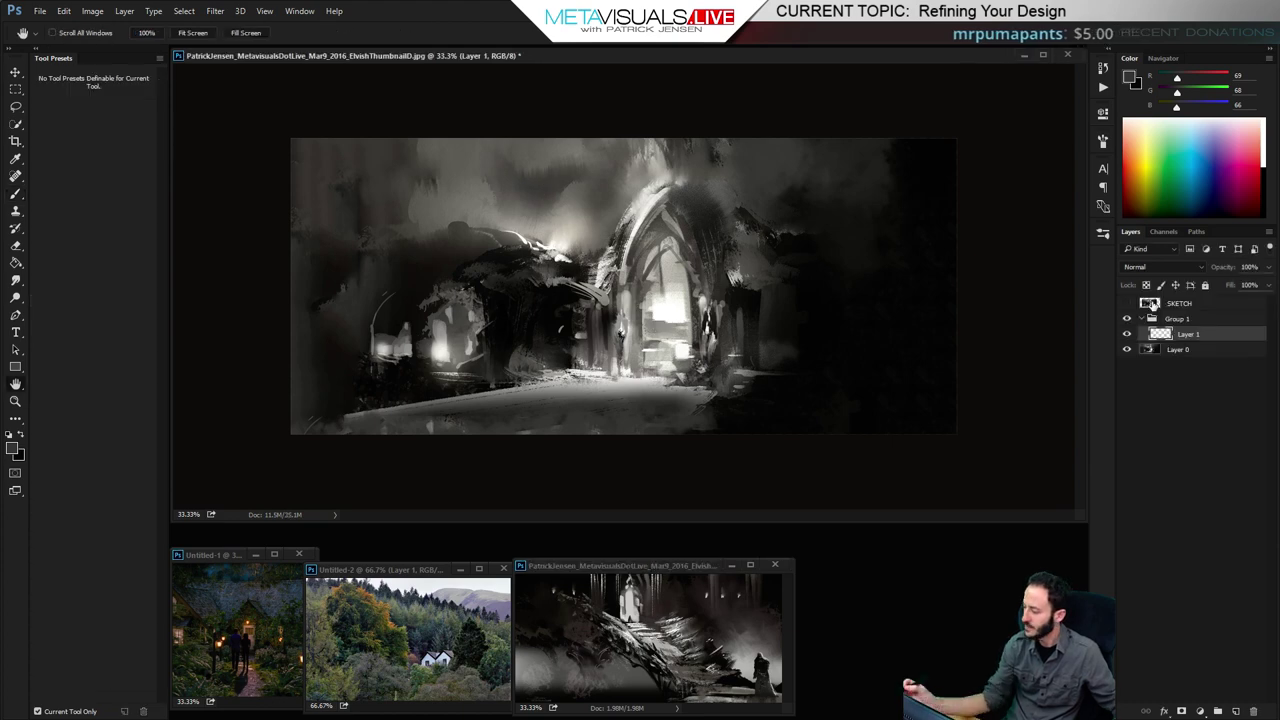
{"action": "key", "text": "b"}
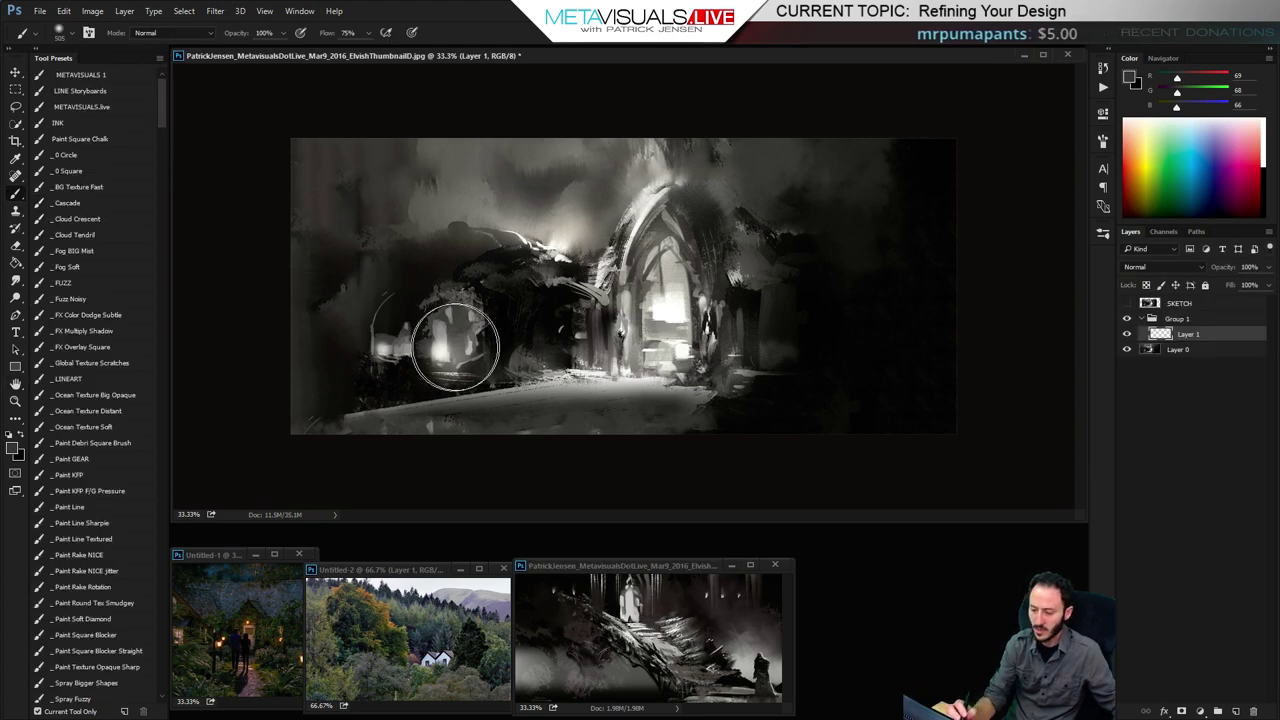
{"action": "left_click", "coordinate": [247, 588], "text": "alt"}
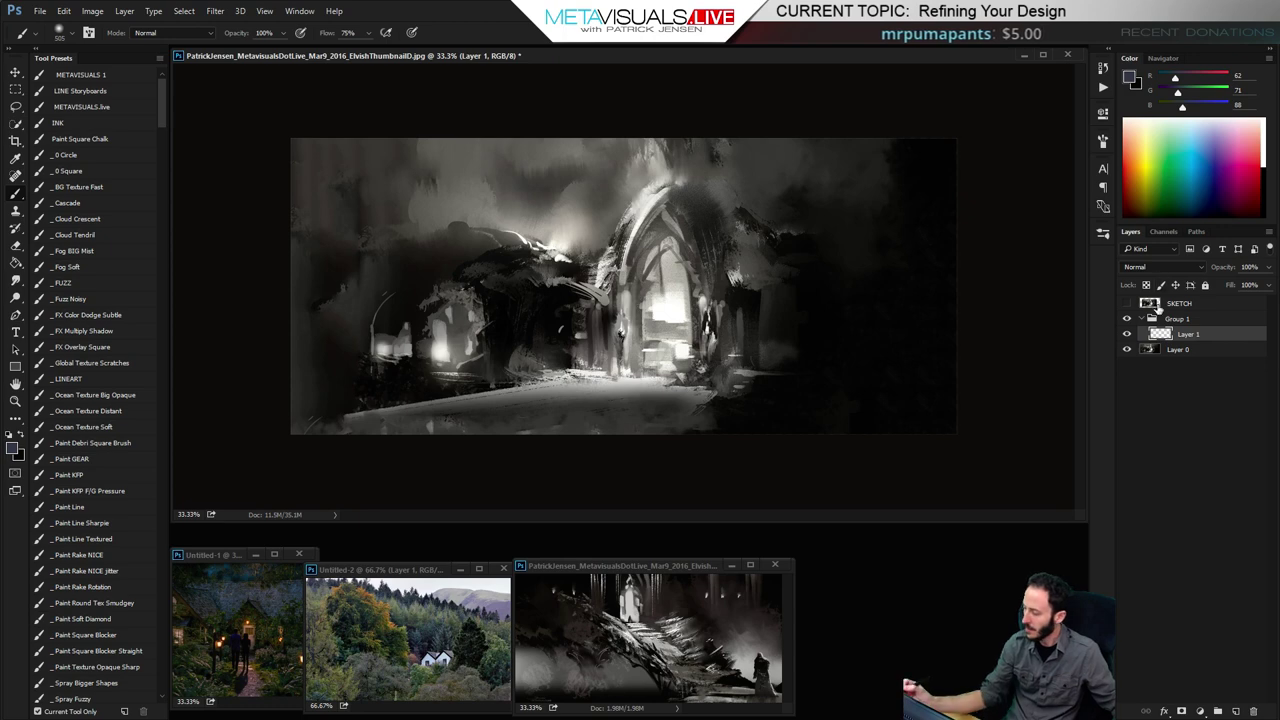
{"action": "left_click", "coordinate": [1160, 267]}
{"action": "left_click", "coordinate": [1150, 311]}
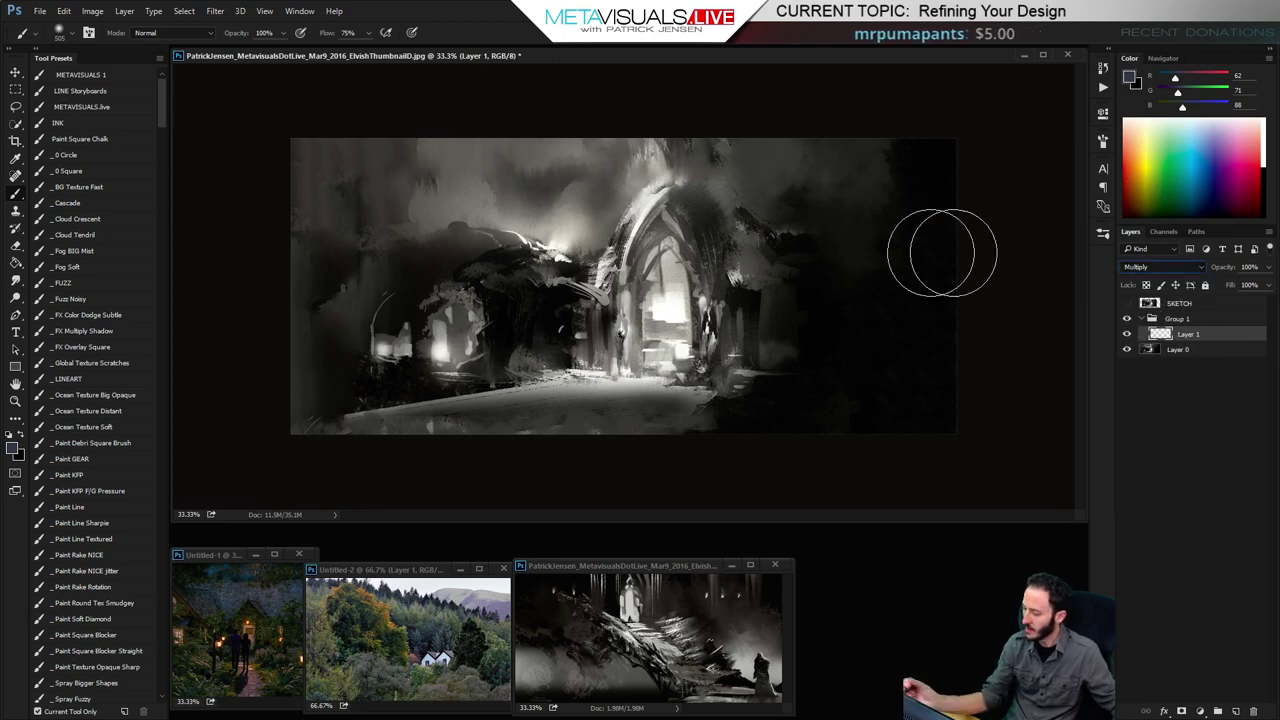
Darken the sky on Layer 1 with a large soft brush in a dark blue-green sampled from the night cottage reference
{"action": "left_click", "coordinate": [224, 596], "text": "alt"}
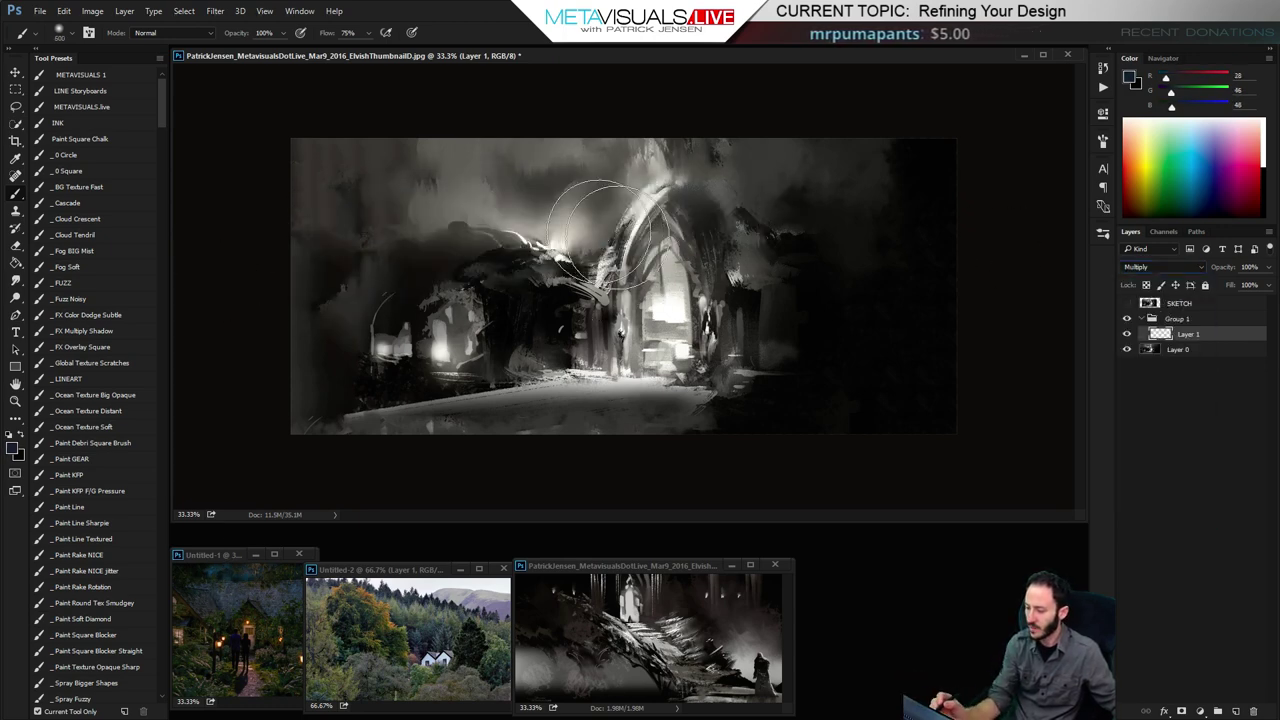
{"action": "key", "text": "]"}
{"action": "key", "text": "]"}
{"action": "key", "text": "]"}
{"action": "mouse_move", "coordinate": [545, 220]}
{"action": "left_mouse_down"}
{"action": "mouse_move", "coordinate": [285, 205]}
{"action": "mouse_move", "coordinate": [485, 130]}
{"action": "mouse_move", "coordinate": [876, 143]}
{"action": "mouse_move", "coordinate": [548, 222]}
{"action": "mouse_move", "coordinate": [420, 202]}
{"action": "left_mouse_up"}
{"action": "key", "text": "["}
{"action": "key", "text": "["}
{"action": "key", "text": "["}
Choose a teal of RGB 0, 173, 171 and brush it into the sky between the tree canopy and the arch
{"action": "left_click", "coordinate": [1192, 145]}
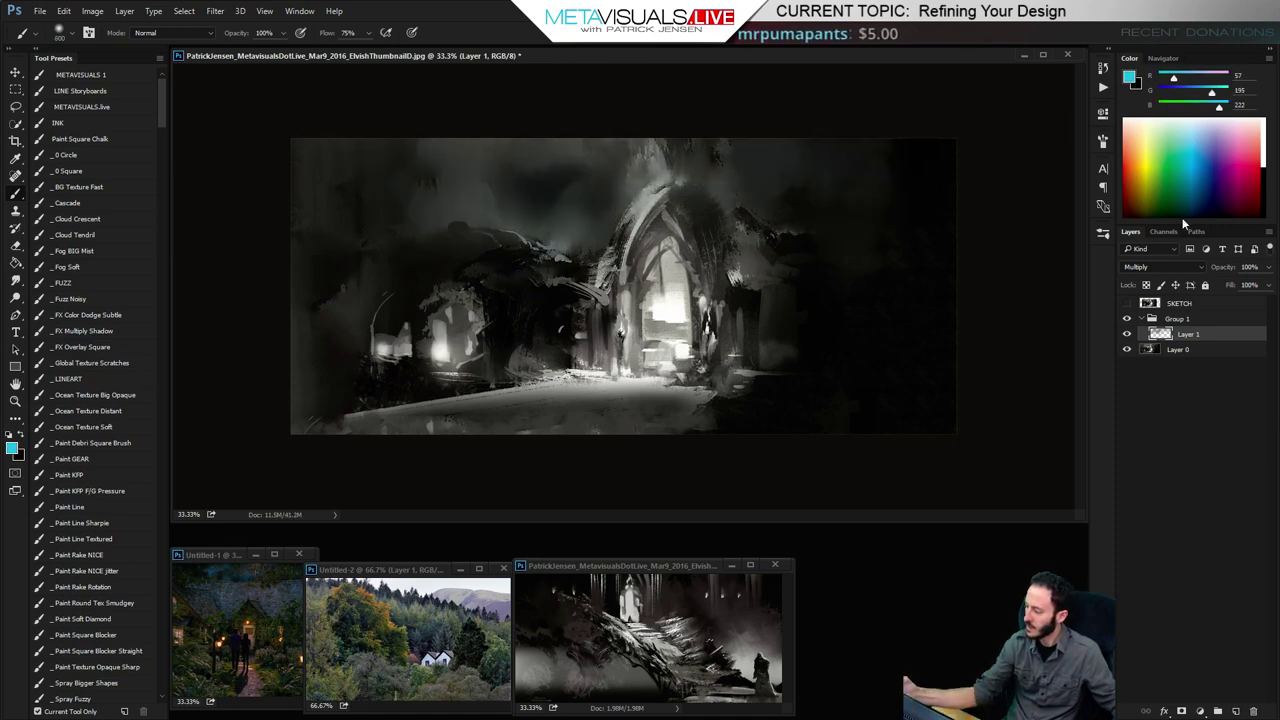
{"action": "left_click_drag", "start_coordinate": [1181, 224], "coordinate": [1189, 144]}
{"action": "left_click", "coordinate": [1190, 128]}
{"action": "mouse_move", "coordinate": [590, 219]}
{"action": "left_mouse_down"}
{"action": "mouse_move", "coordinate": [530, 127]}
{"action": "mouse_move", "coordinate": [599, 181]}
{"action": "left_mouse_up"}
{"action": "key", "text": "r"}
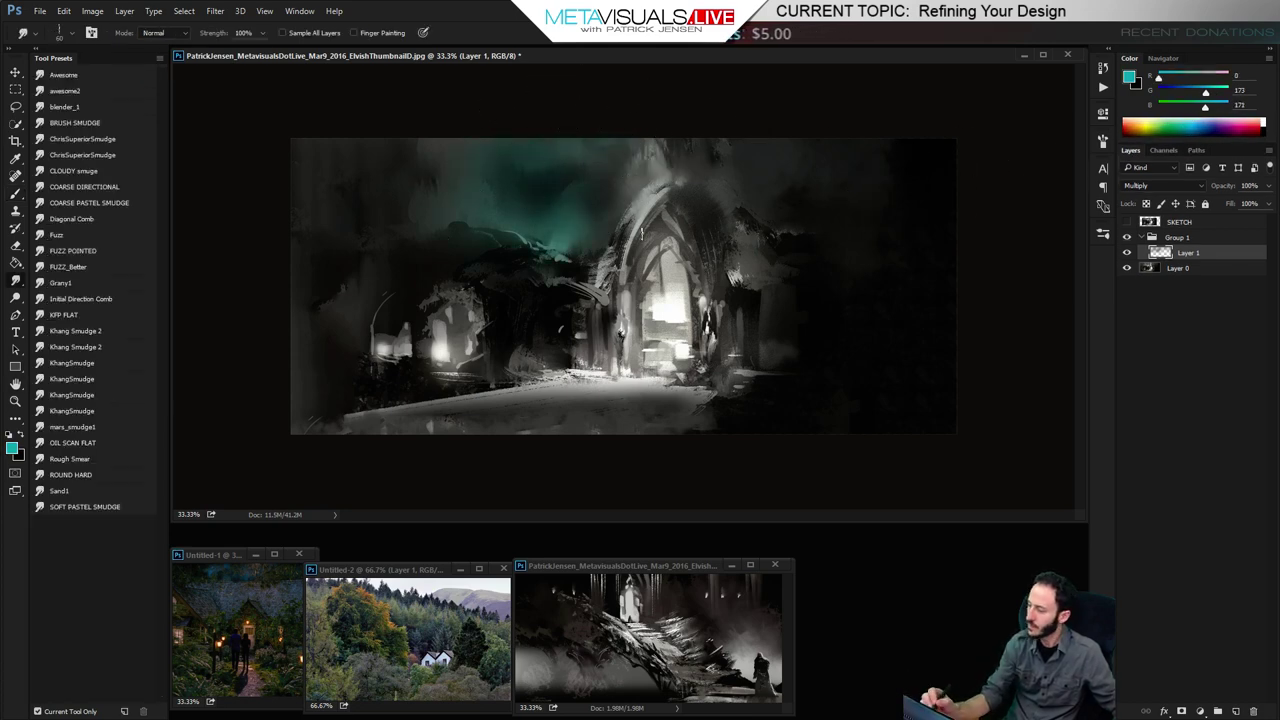
Choose a blue of RGB 78, 150, 171 and glaze it over the ground and lit windows with a large soft brush
{"action": "left_click", "coordinate": [1199, 92]}
{"action": "key", "text": "h"}
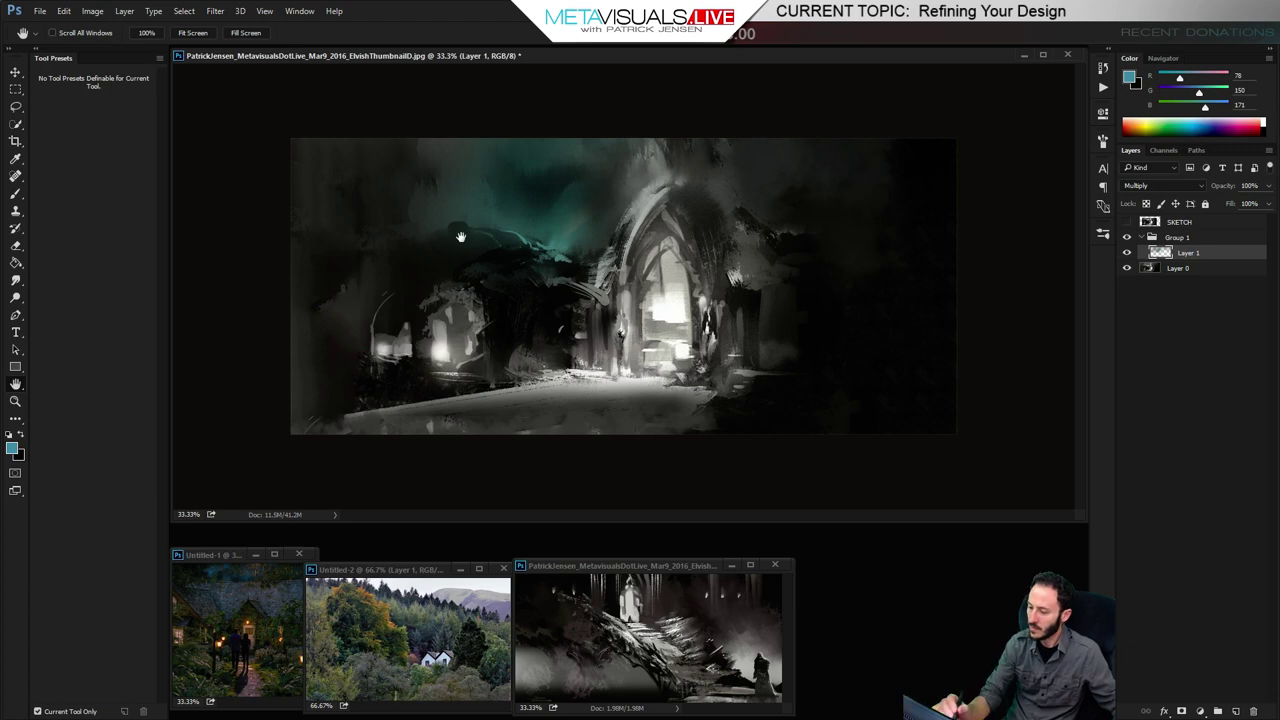
{"action": "key", "text": "b"}
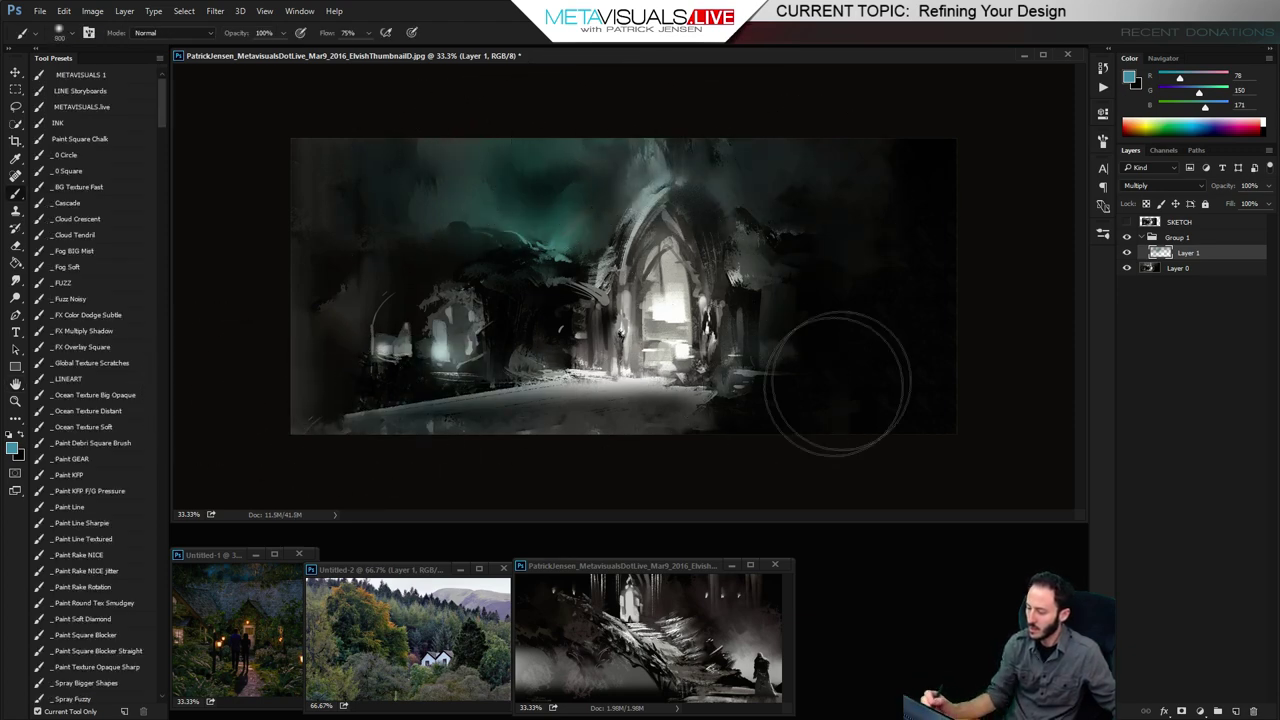
{"action": "key", "text": "bracketleft"}
{"action": "key", "text": "bracketleft"}
{"action": "key", "text": "bracketleft"}
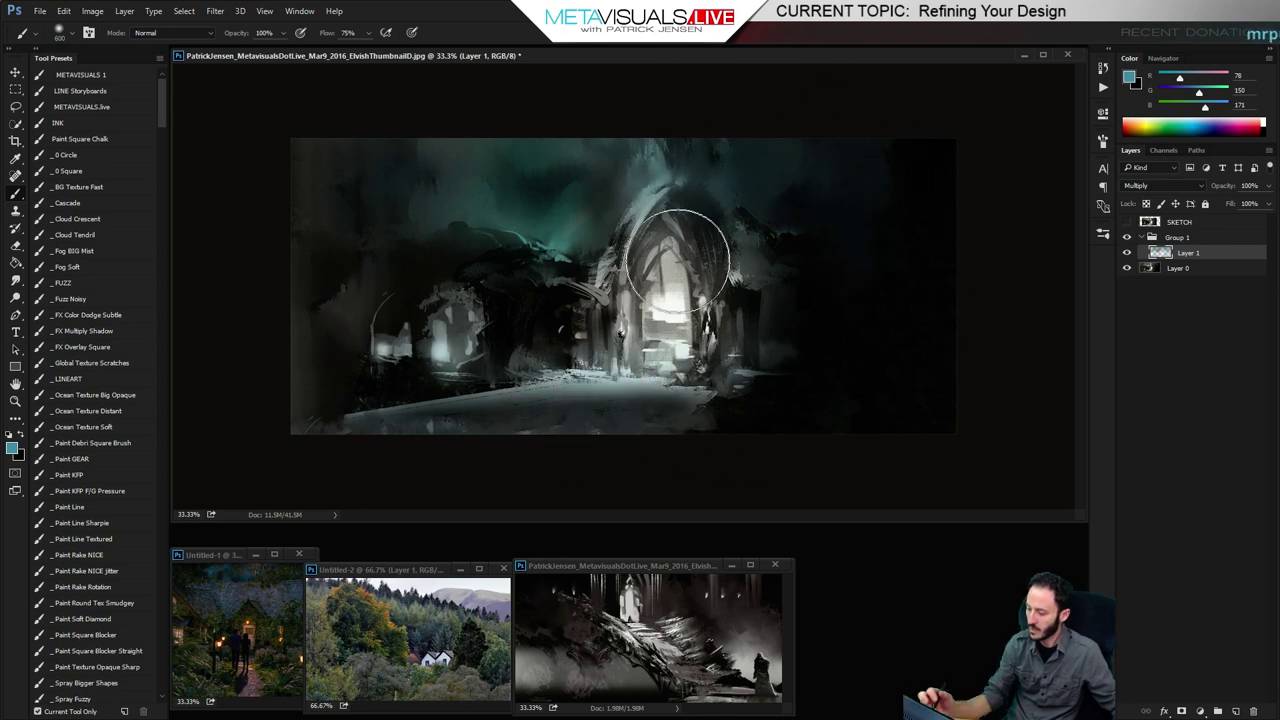
Sample a warm brown of RGB 147, 114, 99 from the night cottage reference and glaze it over the arch opening and lit windows
{"action": "left_click", "coordinate": [253, 628], "text": "alt"}
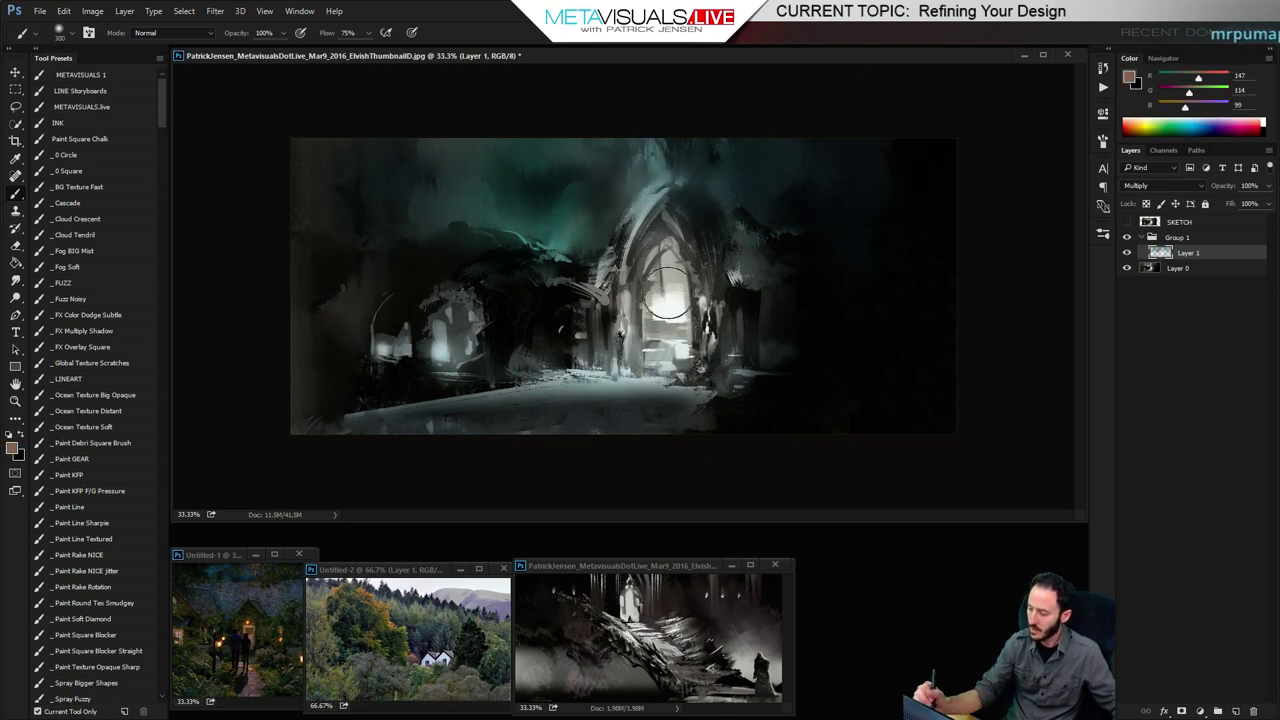
{"action": "left_click_drag", "start_coordinate": [667, 293], "coordinate": [662, 352]}
{"action": "key", "text": "ctrl+z"}
{"action": "key", "text": "bracketright"}
{"action": "mouse_move", "coordinate": [655, 255]}
{"action": "left_mouse_down"}
{"action": "mouse_move", "coordinate": [646, 348]}
{"action": "mouse_move", "coordinate": [675, 246]}
{"action": "mouse_move", "coordinate": [691, 295]}
{"action": "left_mouse_up"}
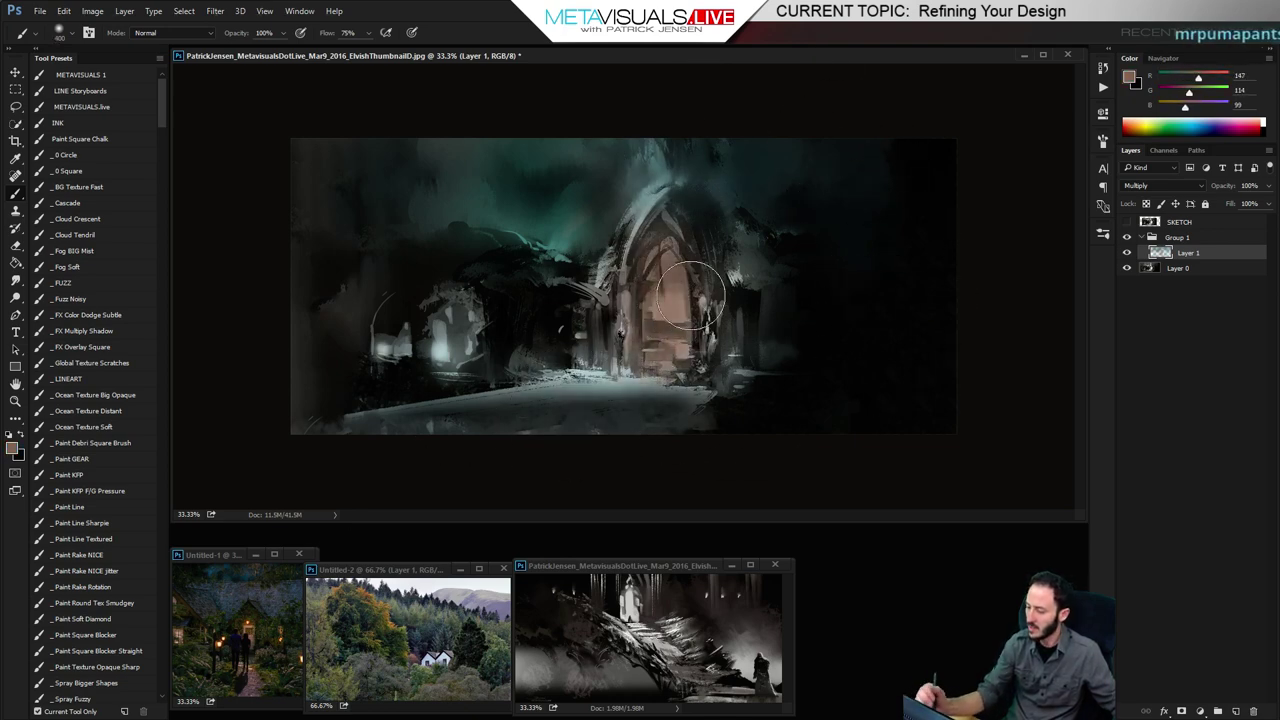
{"action": "left_click_drag", "start_coordinate": [430, 343], "coordinate": [450, 340]}
{"action": "key", "text": "space"}
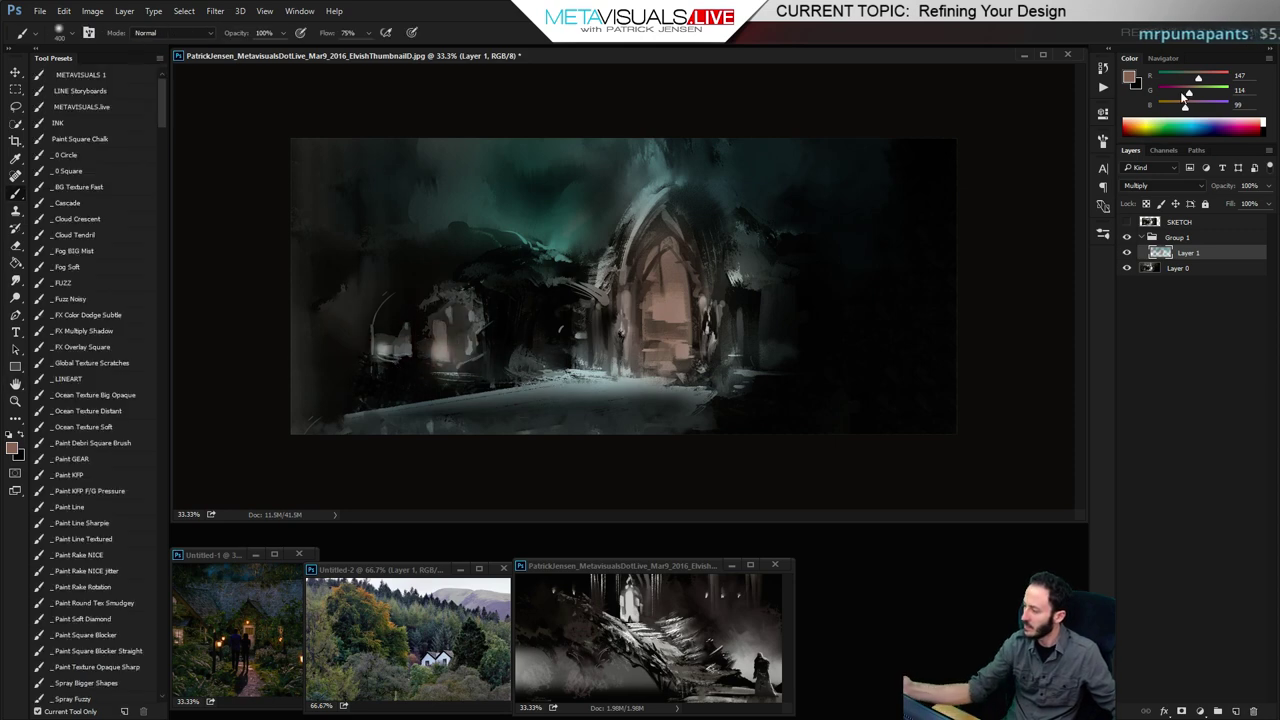
Glaze a warmer brown of RGB 172, 125, 99 across the path in front of the arch with an enlarged soft brush
{"action": "left_click_drag", "start_coordinate": [605, 385], "coordinate": [491, 451]}
{"action": "key", "text": "ctrl+z"}
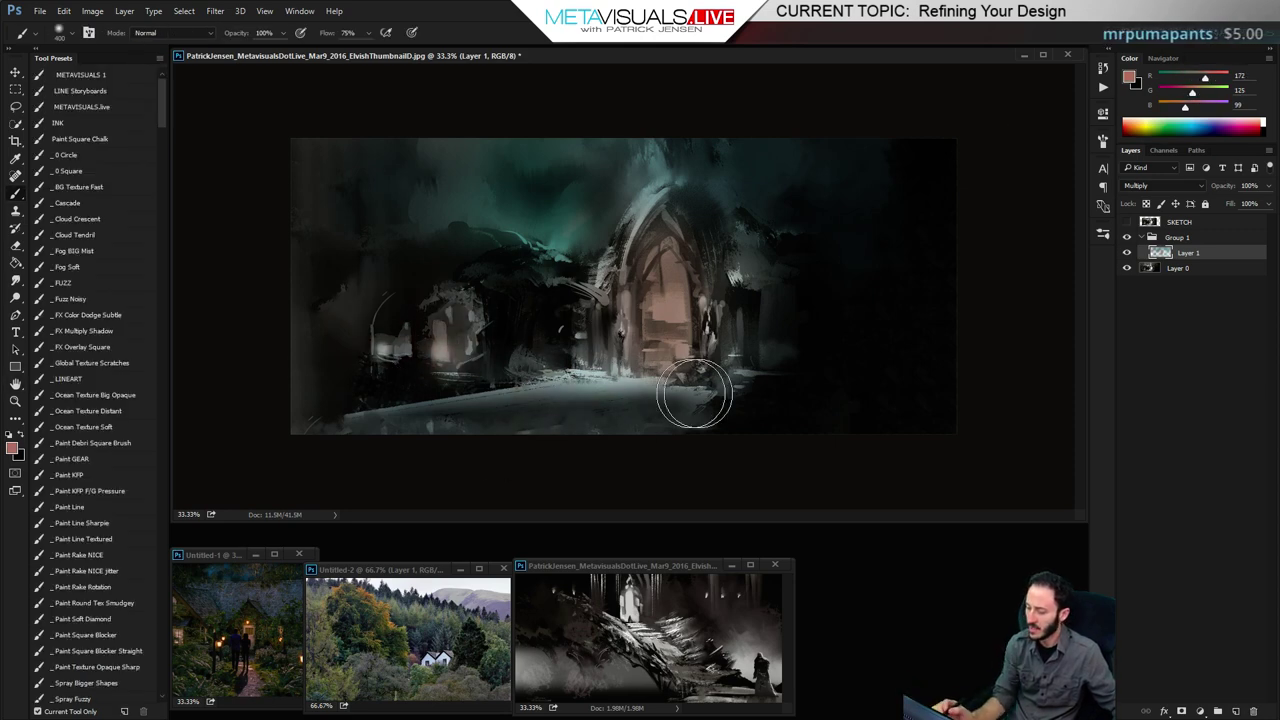
{"action": "key", "text": "bracketright"}
{"action": "key", "text": "bracketright"}
{"action": "left_click_drag", "start_coordinate": [694, 385], "coordinate": [313, 443]}
{"action": "key", "text": "bracketright"}
{"action": "left_click_drag", "start_coordinate": [435, 403], "coordinate": [773, 382]}
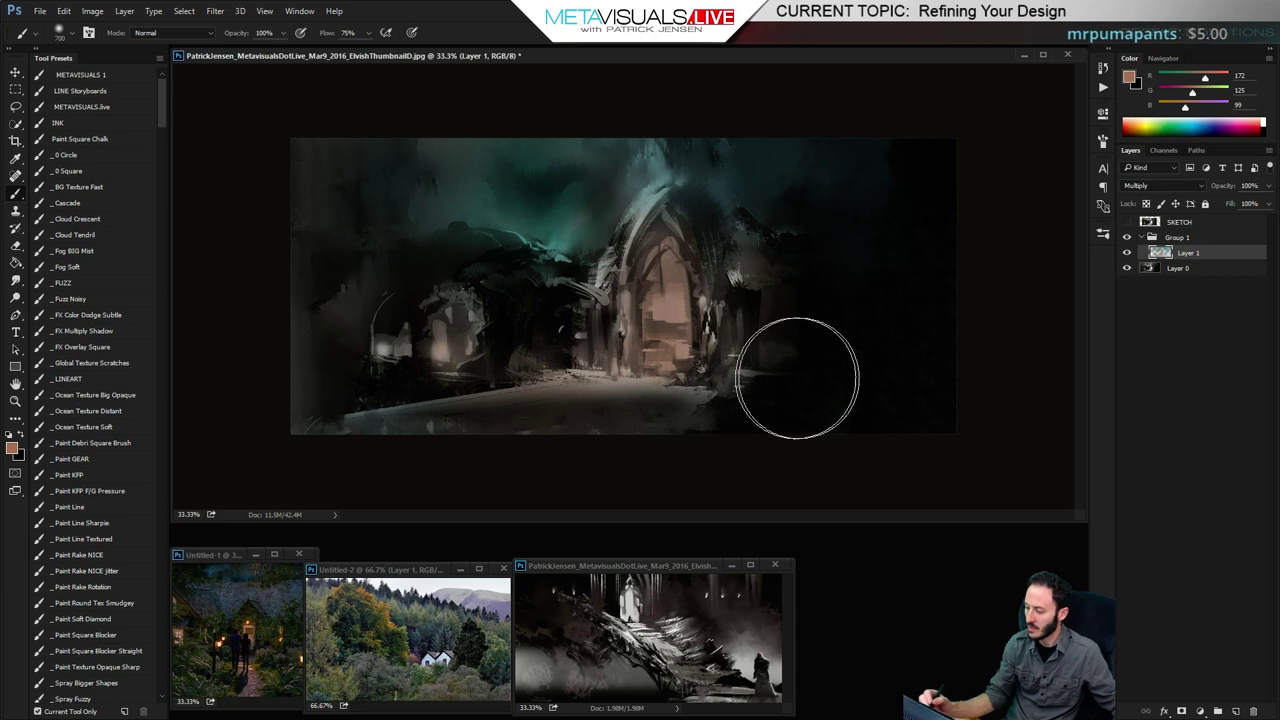
Add a new layer in Normal mode directly above Layer 1 inside Group 1
{"action": "left_click", "coordinate": [837, 343], "text": "ctrl"}
{"action": "left_click", "coordinate": [831, 311], "text": "alt"}
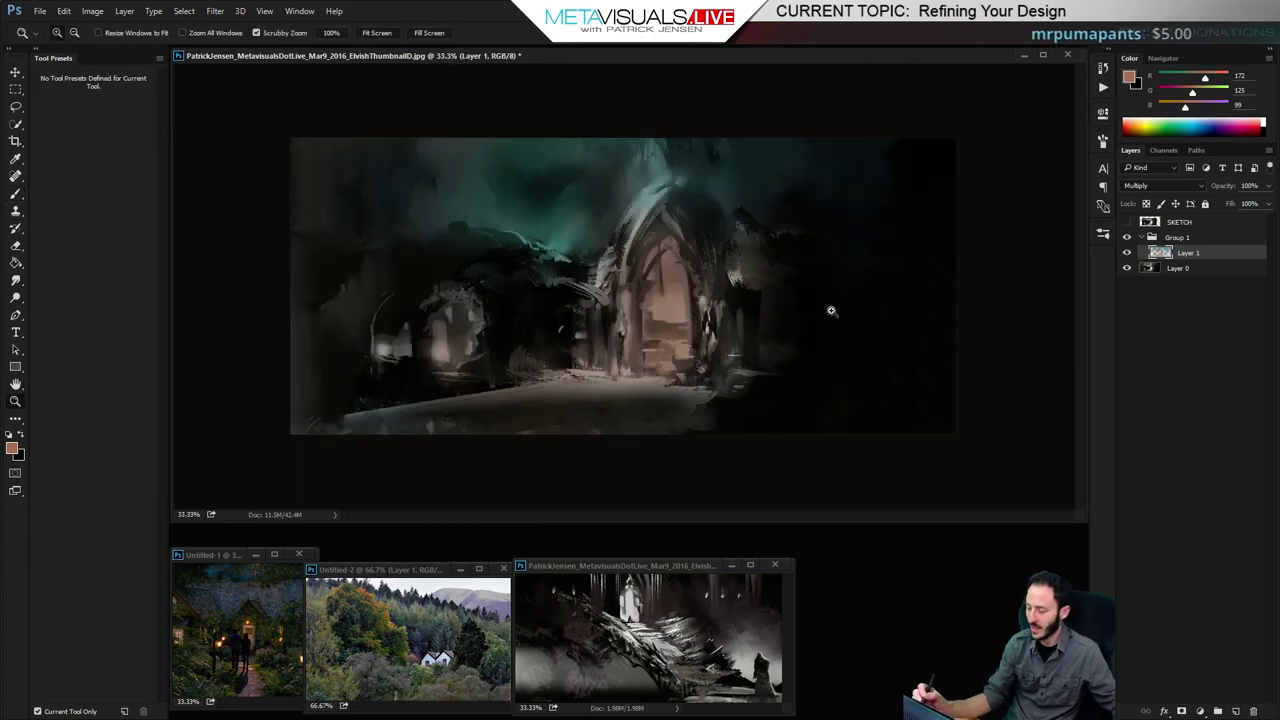
{"action": "left_click", "coordinate": [830, 312], "text": "ctrl"}
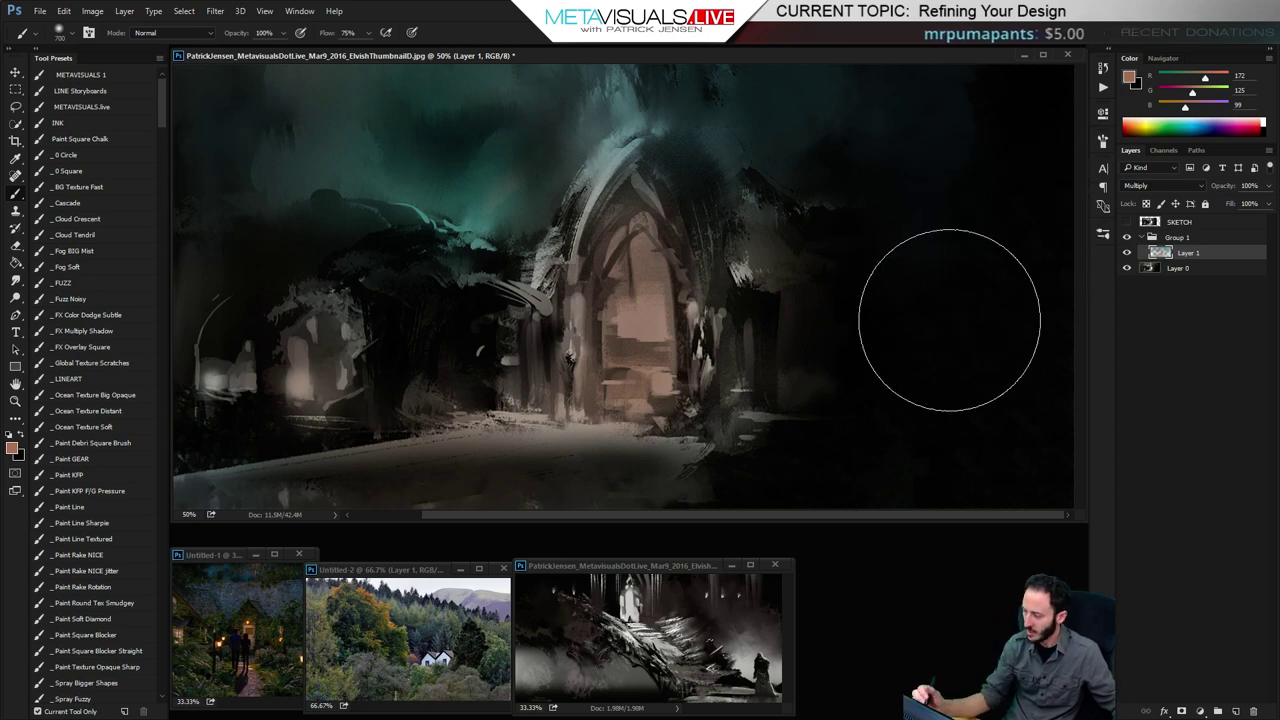
{"action": "left_click", "coordinate": [1201, 711]}
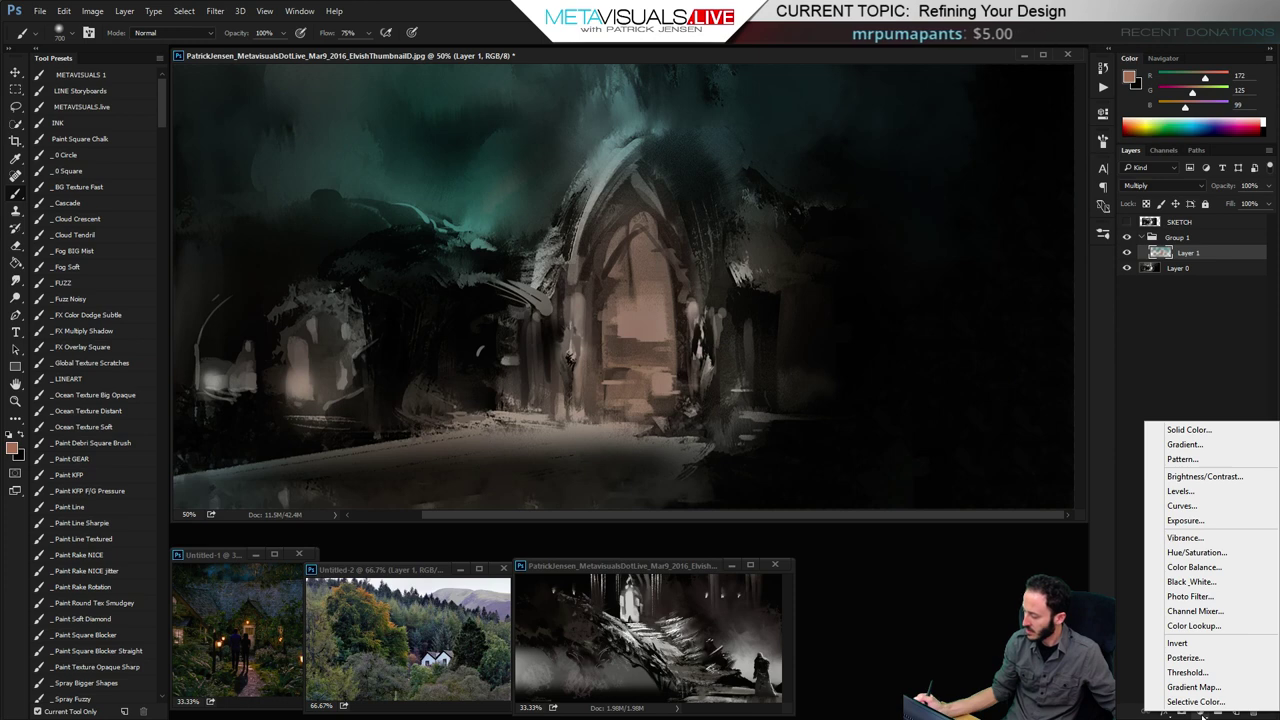
{"action": "left_click", "coordinate": [1173, 292]}
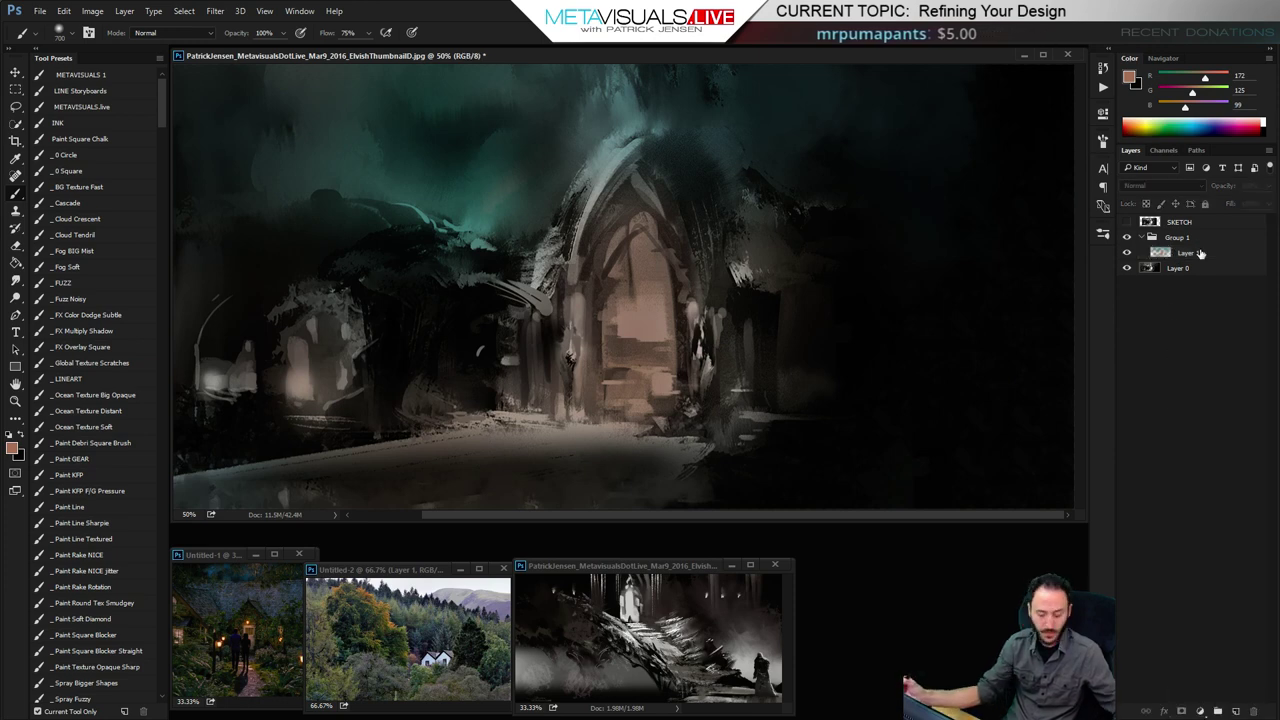
{"action": "left_click", "coordinate": [1203, 254]}
{"action": "key", "text": "ctrl+alt+shift+n"}
{"action": "key", "text": "space"}
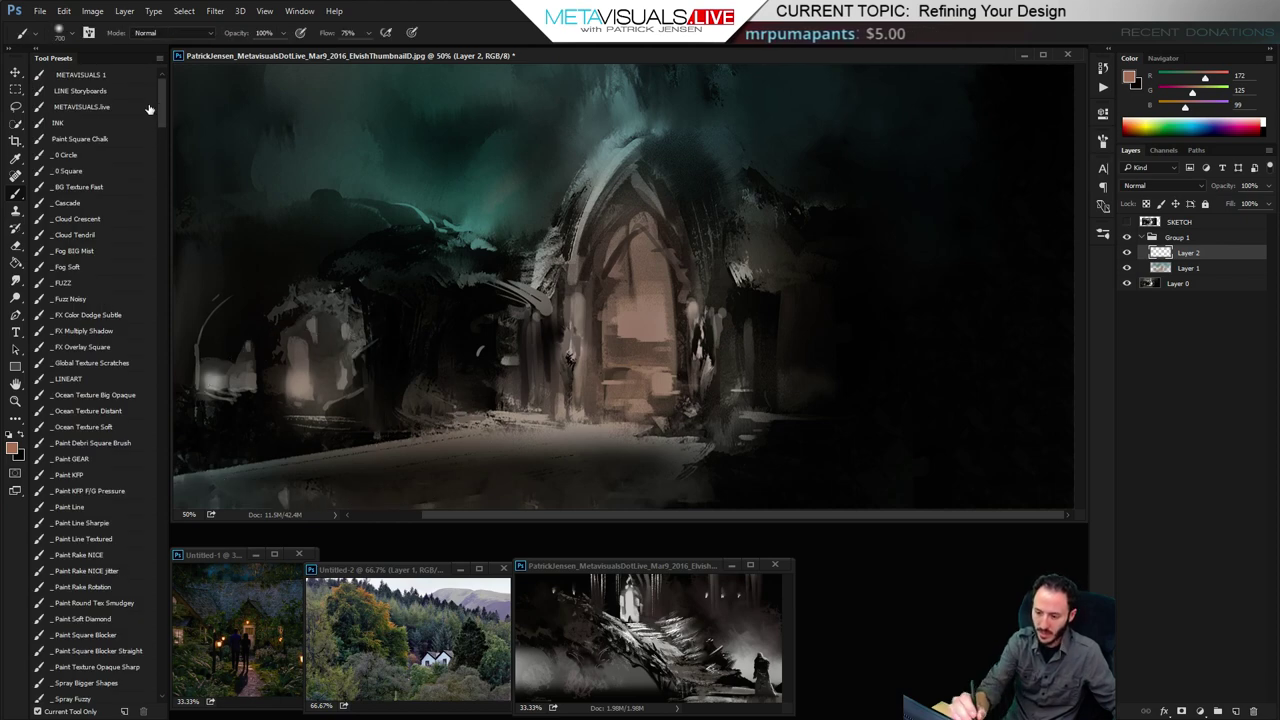
Load the _ Paint Square Blocker Straight brush and sample a dark brown from the magnified night cottage reference
{"action": "left_click", "coordinate": [121, 654]}
{"action": "left_click", "coordinate": [259, 601]}
{"action": "key", "text": "ctrl+space"}
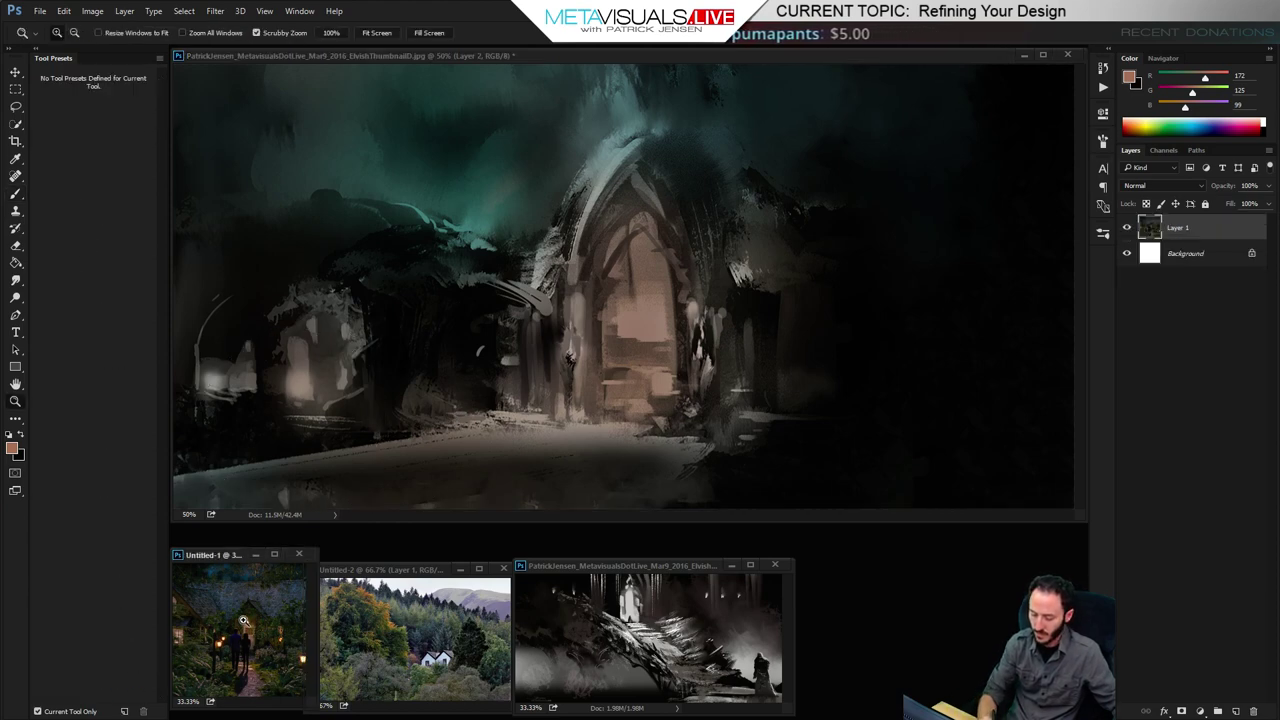
{"action": "left_click_drag", "start_coordinate": [249, 620], "coordinate": [298, 622]}
{"action": "left_click", "coordinate": [226, 630], "text": "alt"}
{"action": "left_click", "coordinate": [496, 372]}
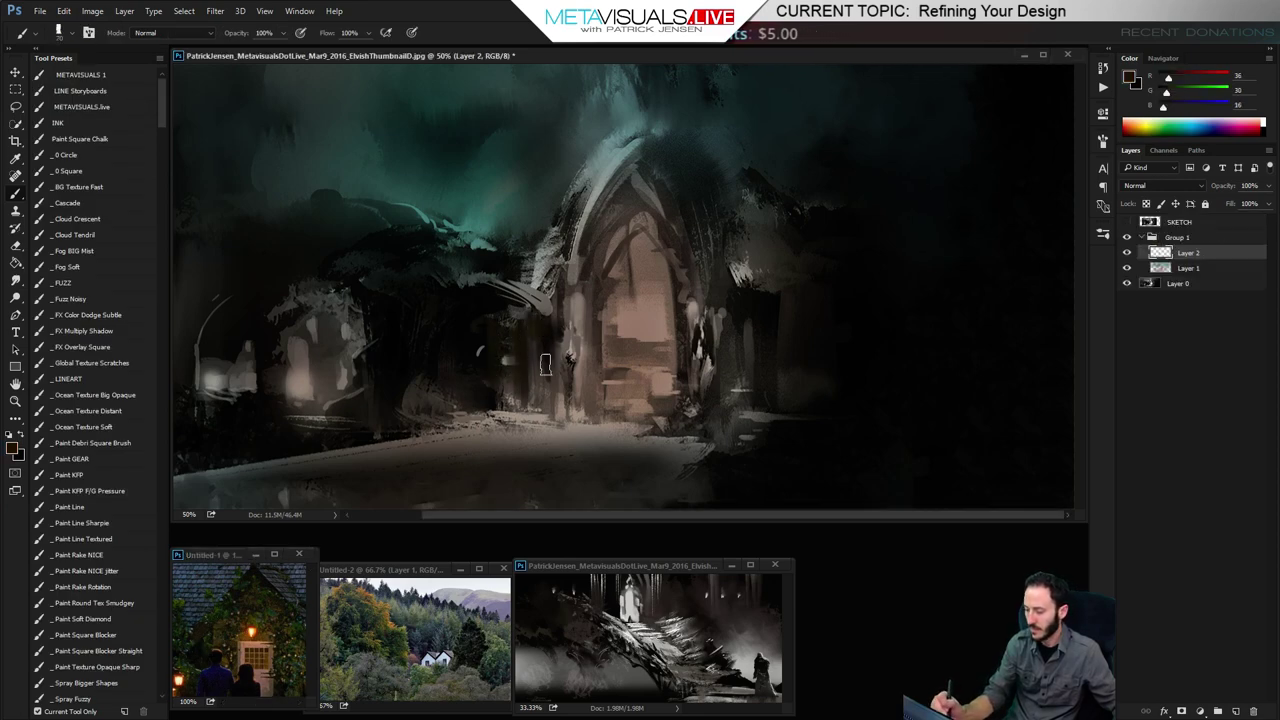
Sample a dark brown beside the arch and block it over the upper inner part of the pointed arch on Layer 2
{"action": "left_click", "coordinate": [576, 282], "text": "alt"}
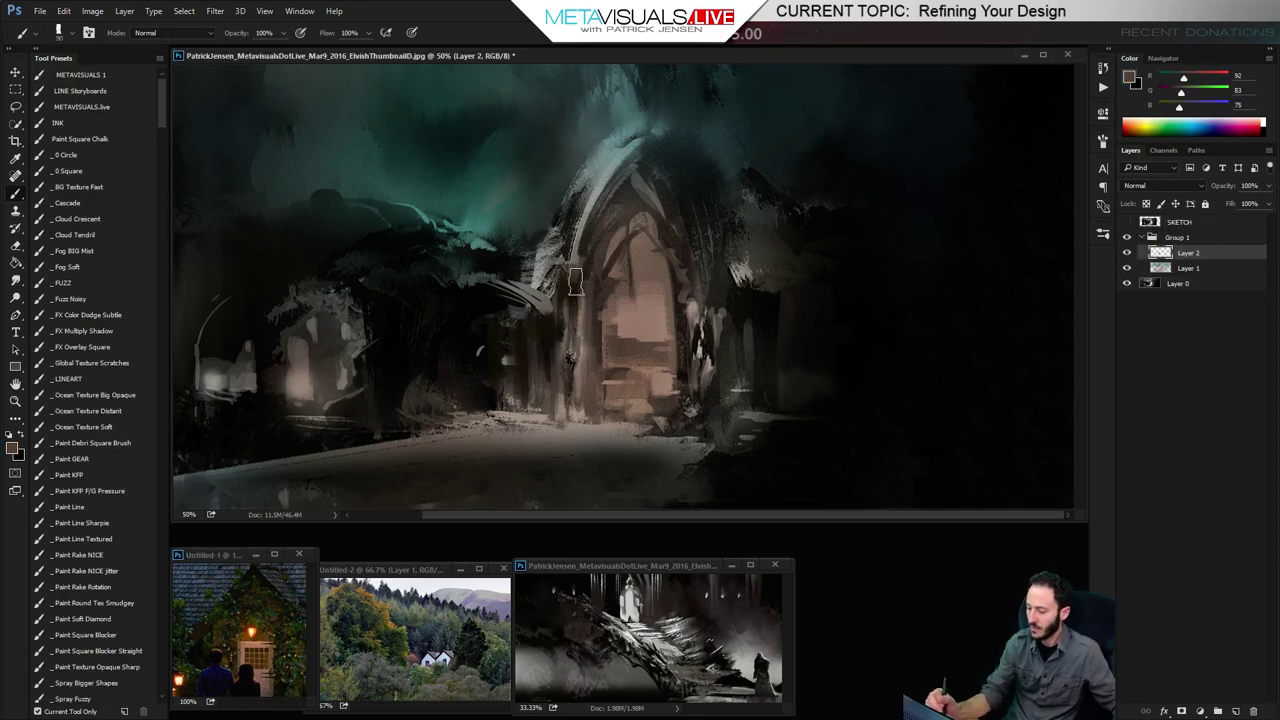
{"action": "left_click", "coordinate": [540, 343], "text": "alt"}
{"action": "left_click_drag", "start_coordinate": [605, 265], "coordinate": [645, 175]}
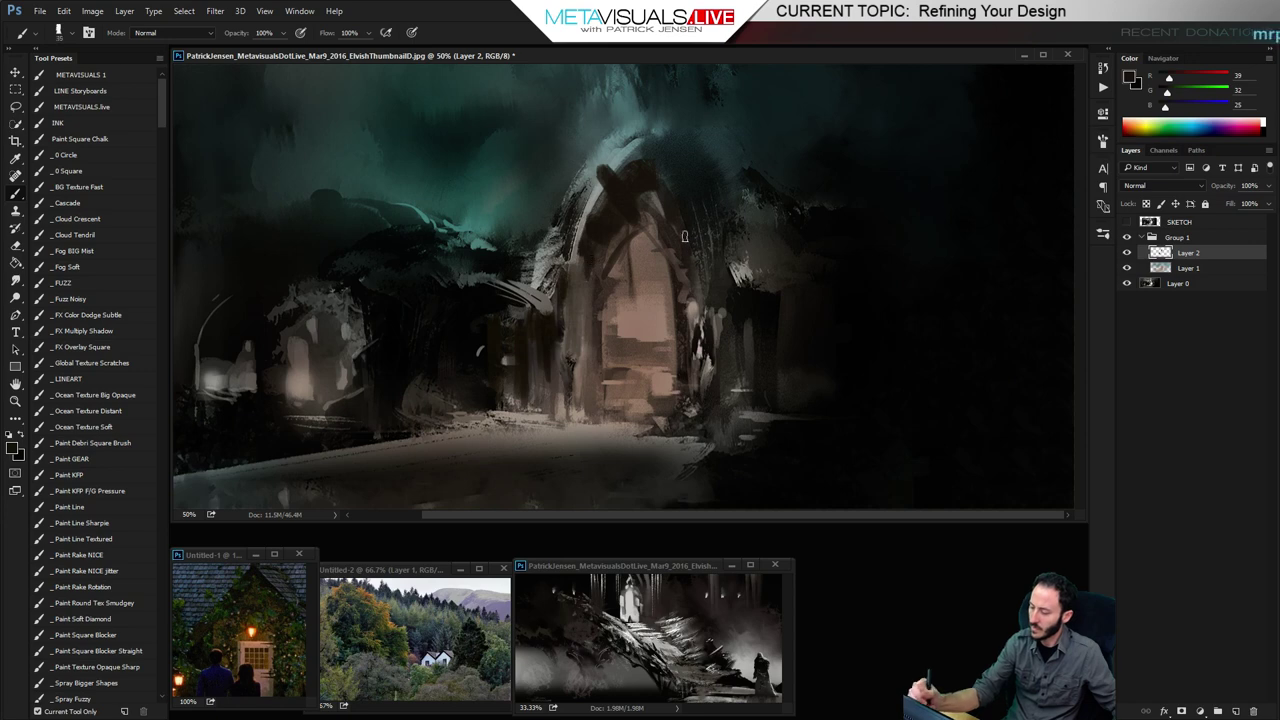
Sample slate blue from the cottage reference's roof and block it onto the arch's outer edge and the roof shapes on both sides
{"action": "left_click", "coordinate": [617, 165], "text": "alt"}
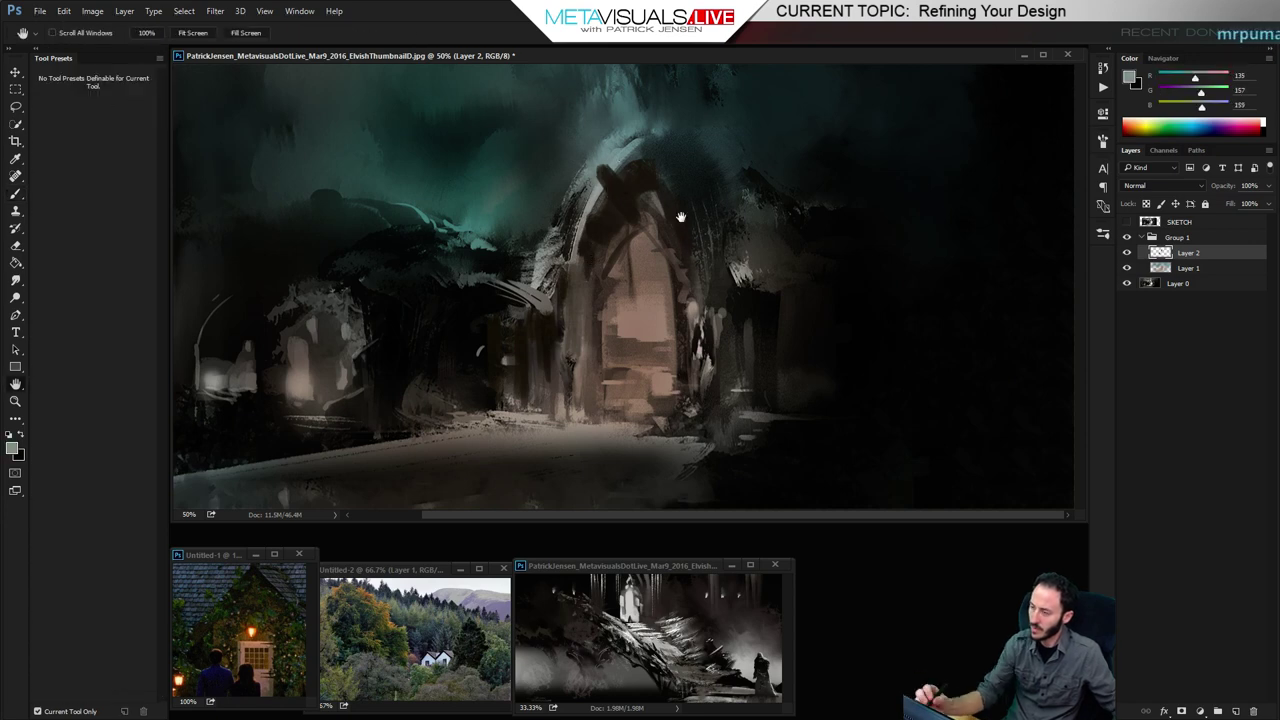
{"action": "left_click", "coordinate": [203, 574], "text": "alt"}
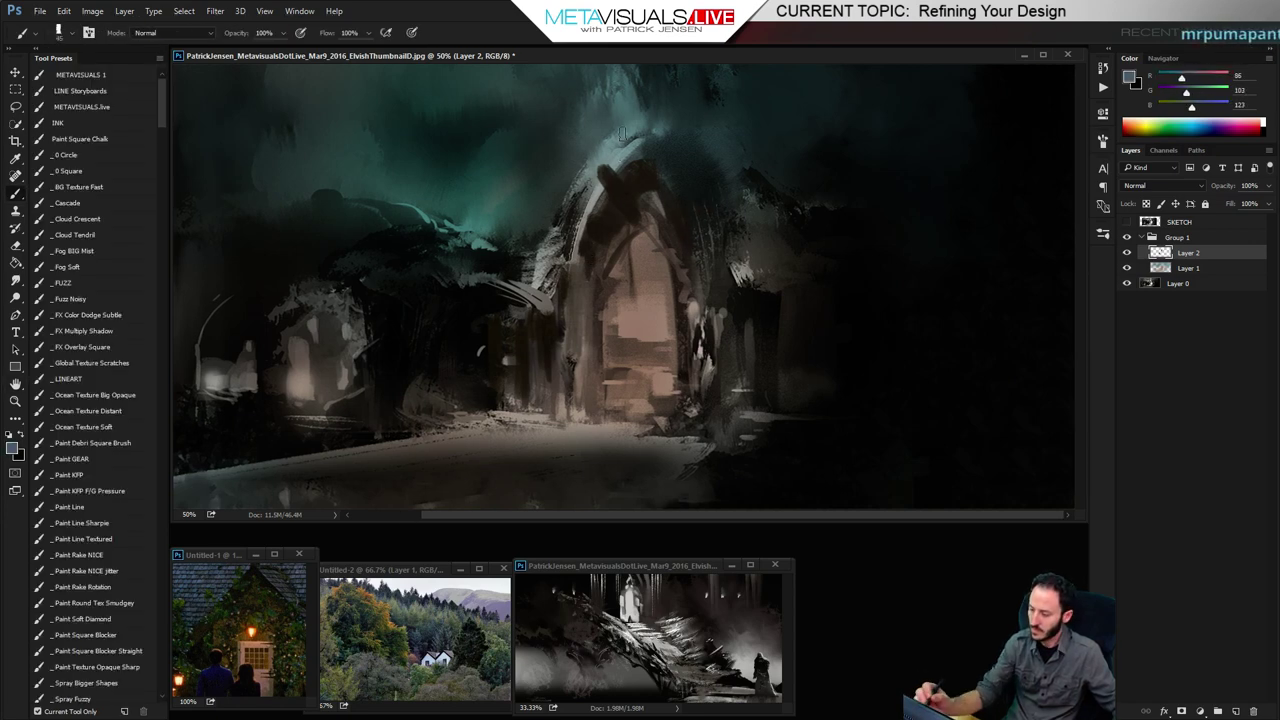
{"action": "left_click_drag", "start_coordinate": [621, 133], "coordinate": [585, 182]}
{"action": "key", "text": "bracketright"}
{"action": "mouse_move", "coordinate": [622, 138]}
{"action": "left_mouse_down"}
{"action": "mouse_move", "coordinate": [669, 89]}
{"action": "mouse_move", "coordinate": [655, 140]}
{"action": "left_mouse_up"}
{"action": "mouse_move", "coordinate": [440, 225]}
{"action": "left_mouse_down"}
{"action": "mouse_move", "coordinate": [505, 285]}
{"action": "mouse_move", "coordinate": [512, 270]}
{"action": "left_mouse_up"}
{"action": "mouse_move", "coordinate": [748, 240]}
{"action": "left_mouse_down"}
{"action": "mouse_move", "coordinate": [720, 167]}
{"action": "mouse_move", "coordinate": [817, 247]}
{"action": "left_mouse_up"}
{"action": "key", "text": "r"}
{"action": "key", "text": "b"}
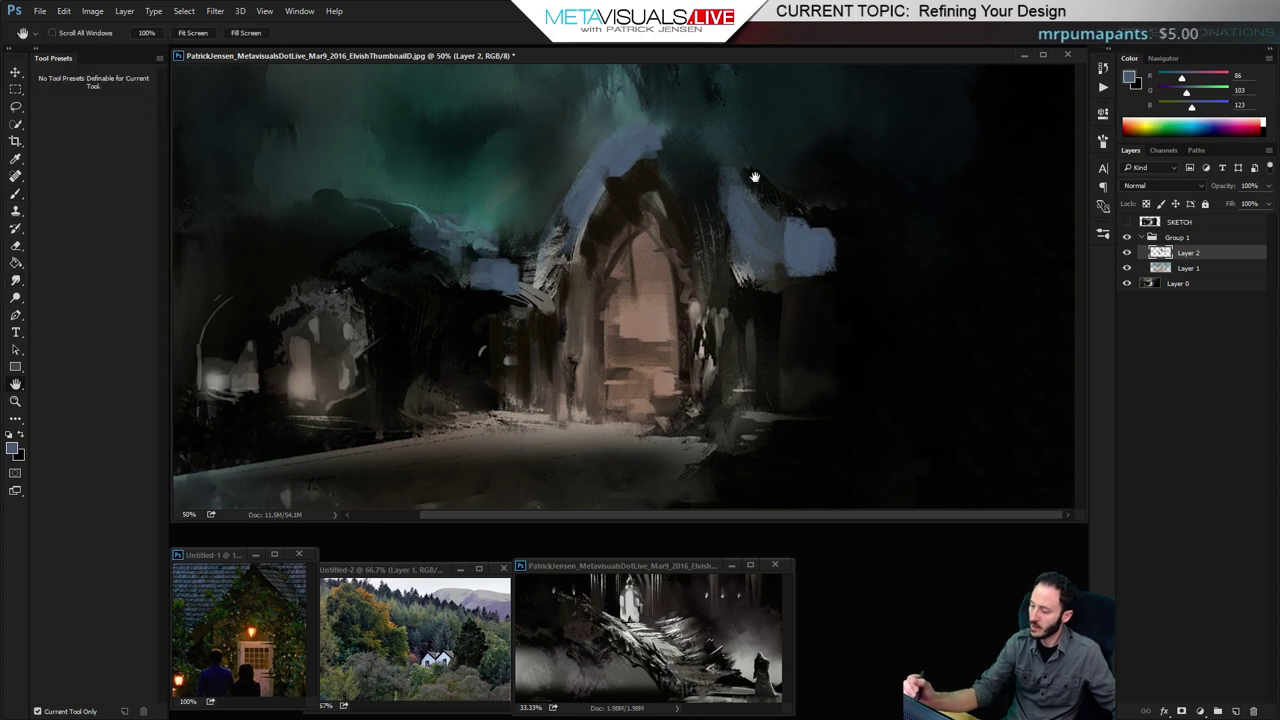
Extend the roof shape on the arch's right side with a grayed blue and smudge the paint outward
{"action": "left_click_drag", "start_coordinate": [803, 165], "coordinate": [806, 225]}
{"action": "mouse_move", "coordinate": [757, 171]}
{"action": "left_mouse_down"}
{"action": "mouse_move", "coordinate": [805, 205]}
{"action": "mouse_move", "coordinate": [850, 232]}
{"action": "left_mouse_up"}
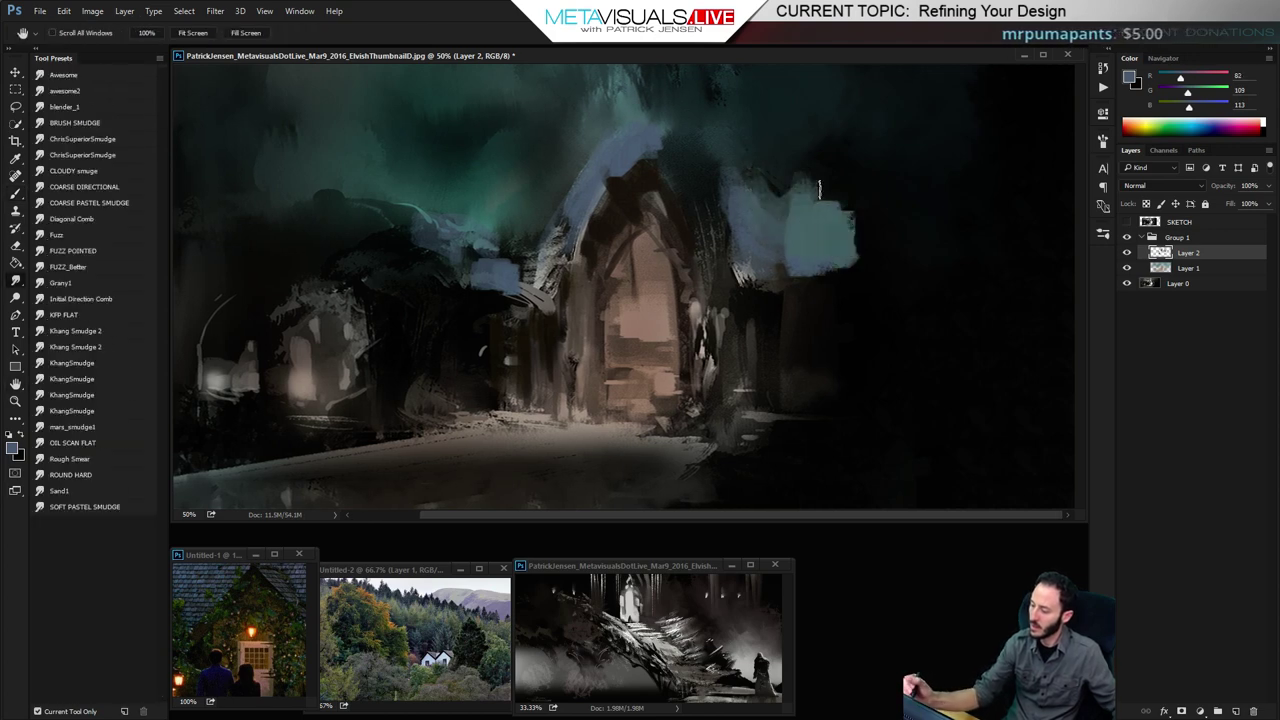
{"action": "key", "text": "r"}
{"action": "mouse_move", "coordinate": [832, 182]}
{"action": "left_mouse_down"}
{"action": "mouse_move", "coordinate": [854, 248]}
{"action": "mouse_move", "coordinate": [945, 257]}
{"action": "left_mouse_up"}
Sample a darker gray-green from the roof patch and widen the roof farther to the right with an enlarged brush
{"action": "key", "text": "b"}
{"action": "left_click", "coordinate": [832, 214], "text": "alt"}
{"action": "key", "text": "bracketright"}
{"action": "key", "text": "bracketright"}
{"action": "left_click", "coordinate": [825, 213], "text": "alt"}
{"action": "key", "text": "bracketright"}
{"action": "key", "text": "ctrl+minus"}
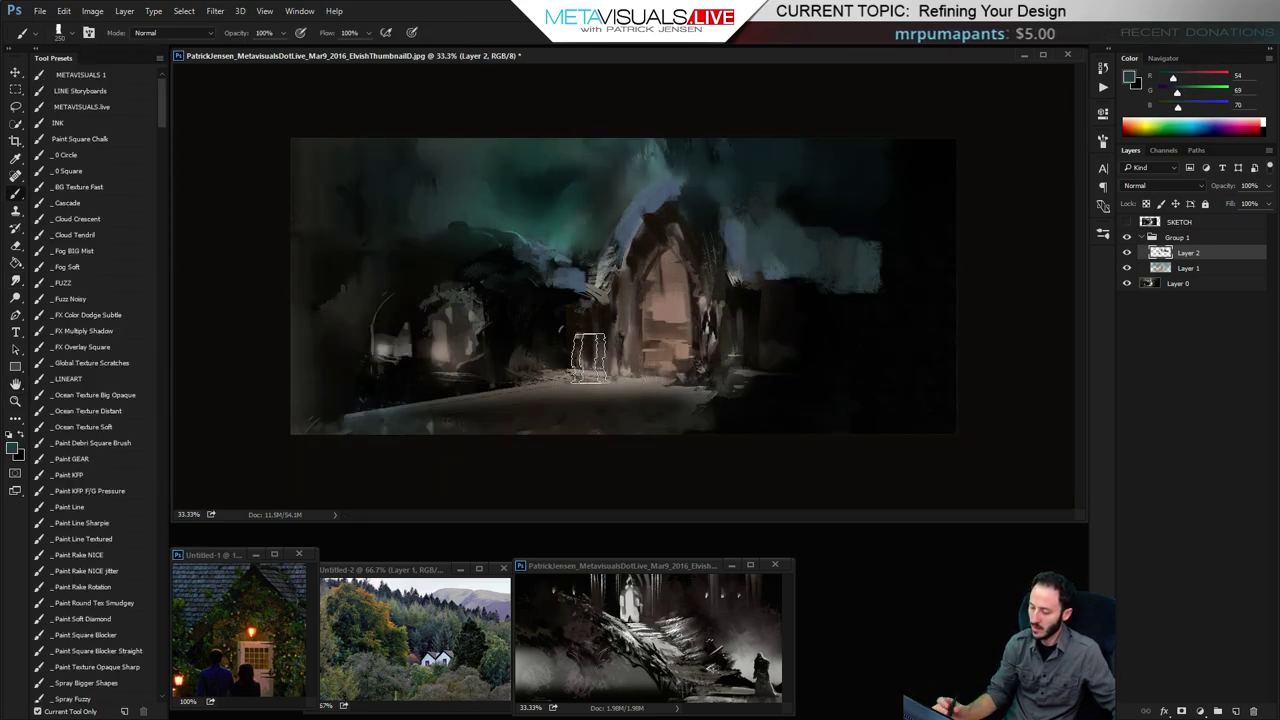
Load the _ Paint KFP F/G Pressure brush and sample brown and blue from the night cottage reference as foreground and background colors
{"action": "left_click", "coordinate": [100, 298]}
{"action": "left_click", "coordinate": [107, 488]}
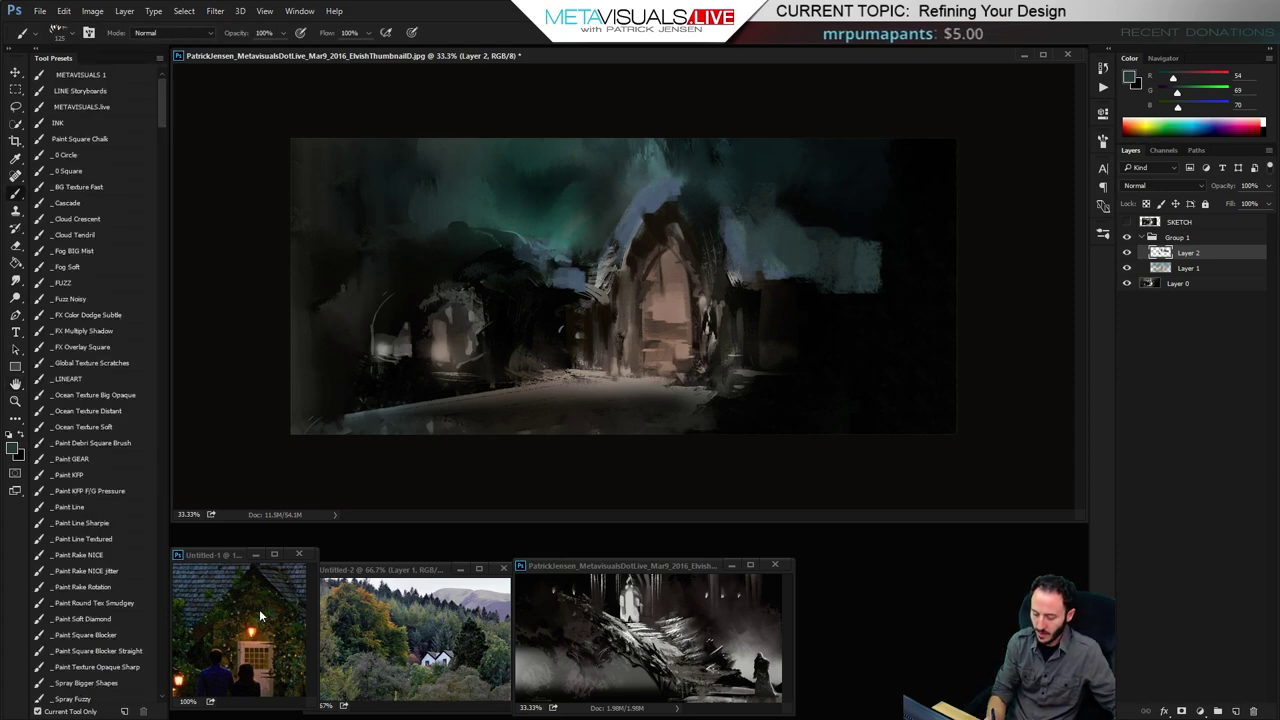
{"action": "left_click", "coordinate": [262, 577]}
{"action": "key", "text": "ctrl+minus"}
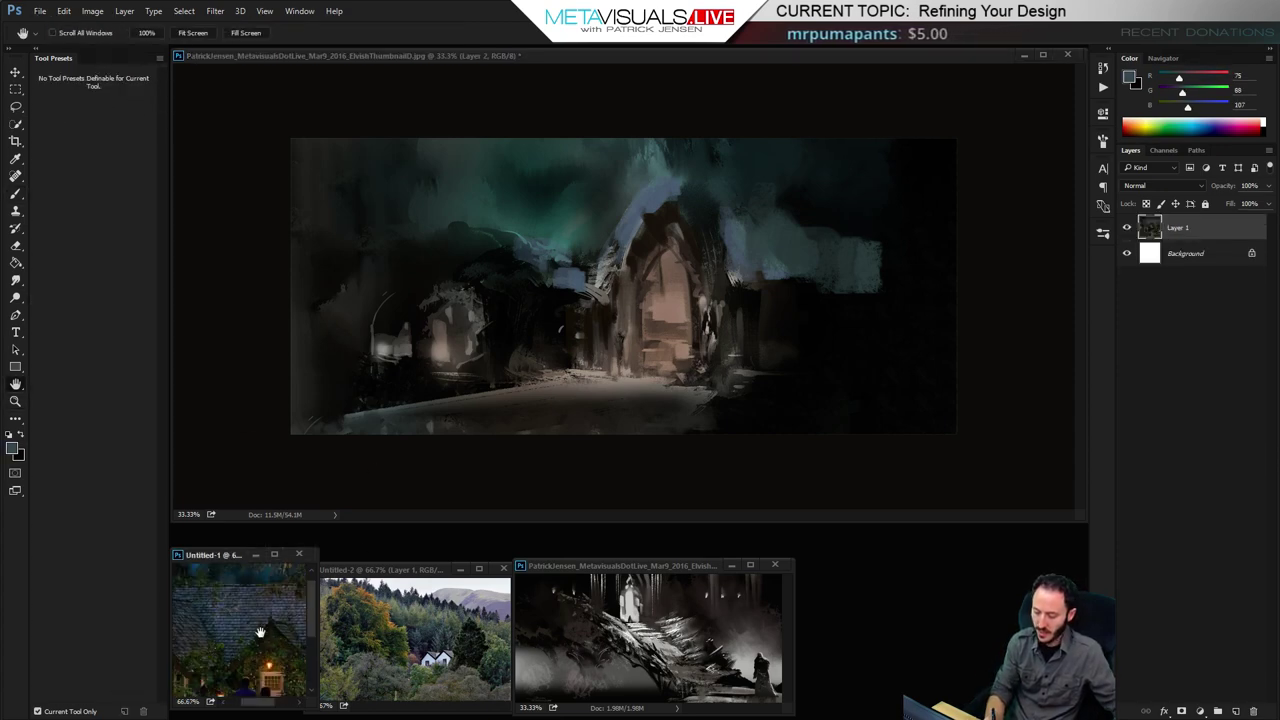
{"action": "left_click", "coordinate": [266, 586], "text": "alt"}
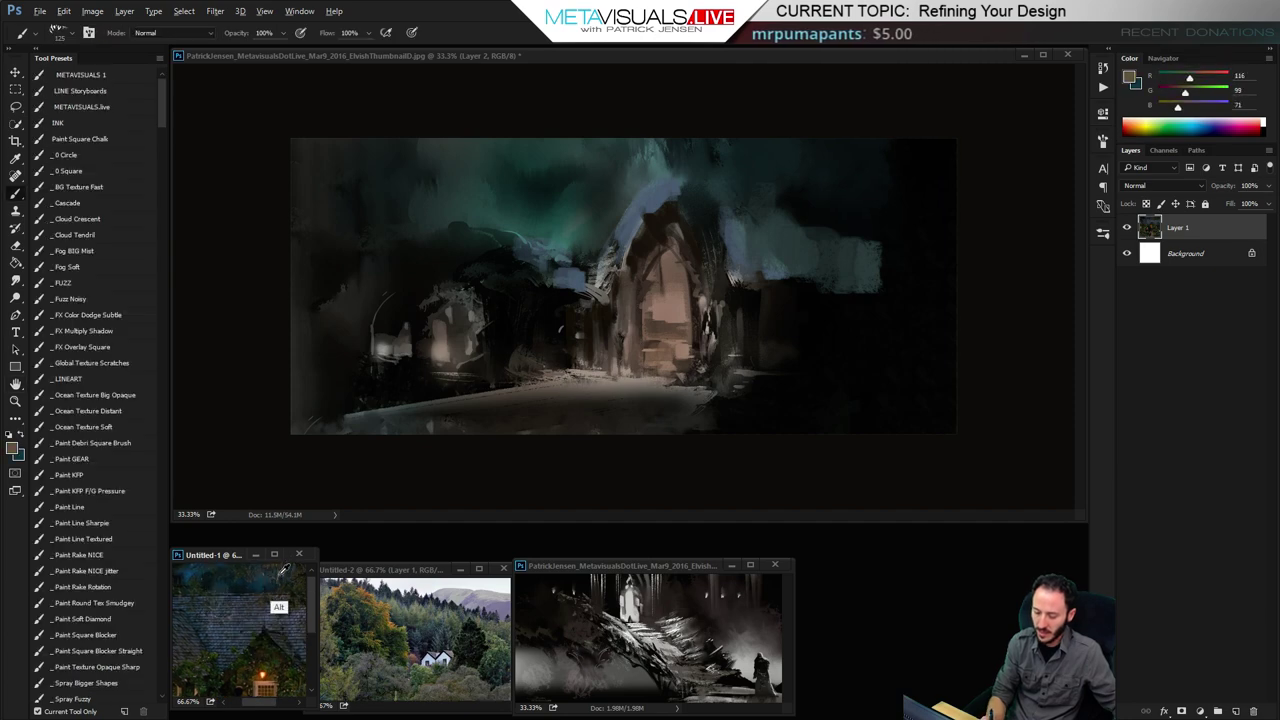
{"action": "left_click", "coordinate": [469, 345]}
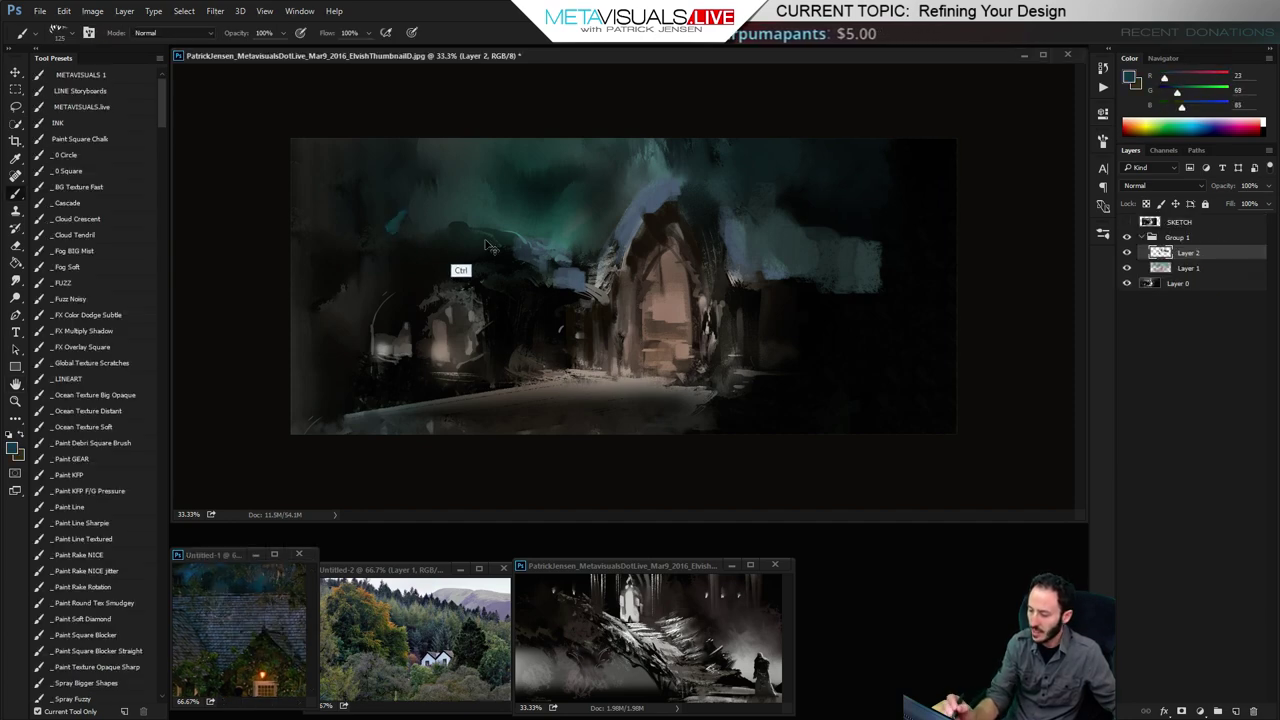
{"action": "left_click_drag", "start_coordinate": [800, 286], "coordinate": [818, 270]}
{"action": "key", "text": "bracketright"}
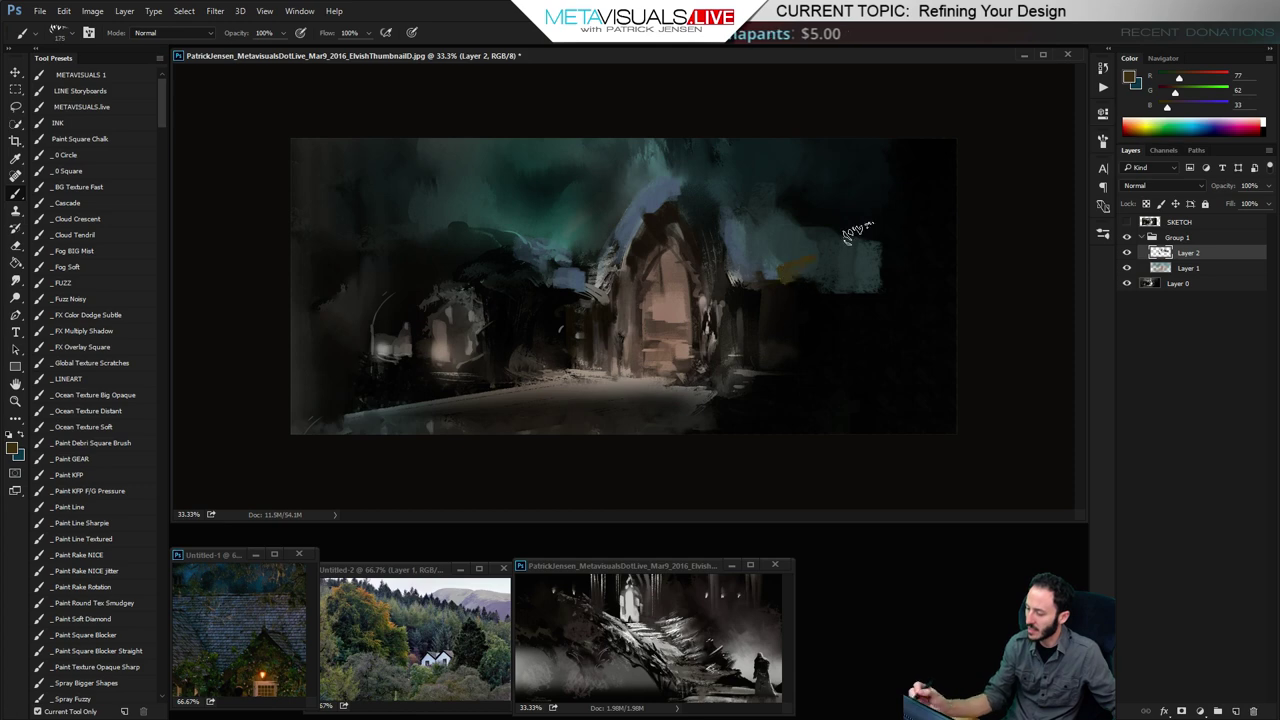
{"action": "key", "text": "ctrl+z"}
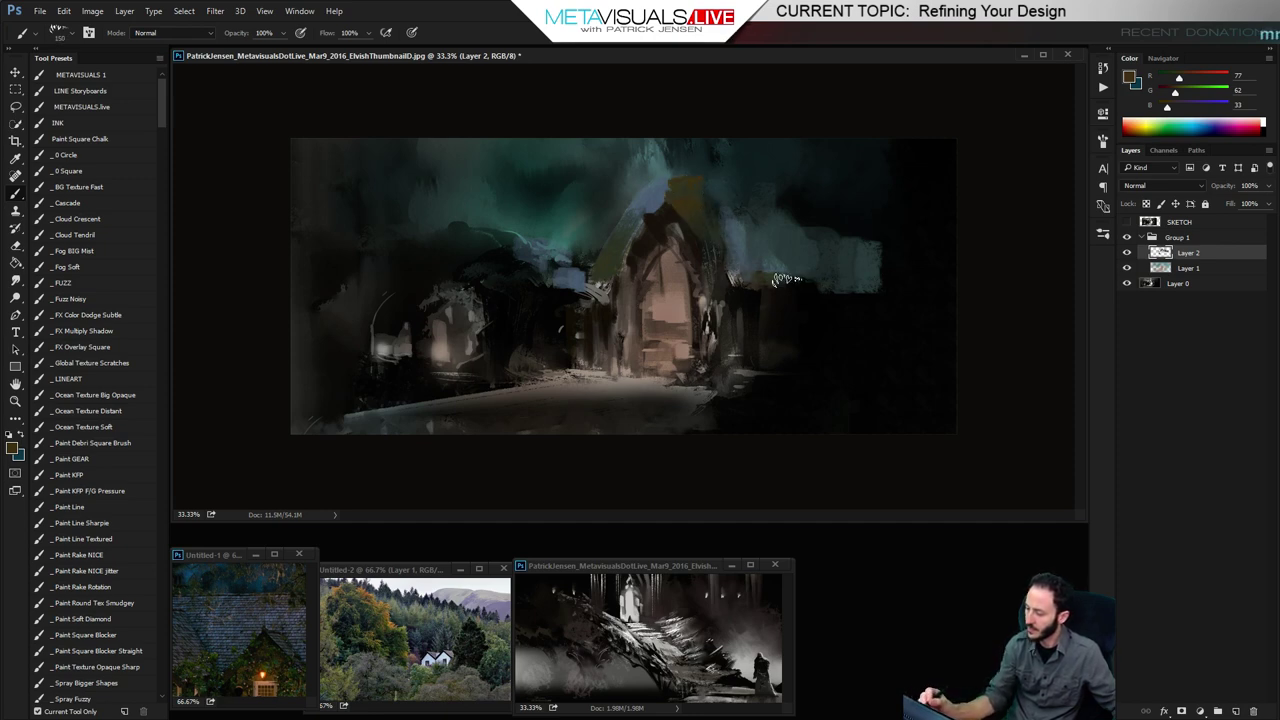
Paint ochre foliage in RGB 77, 62, 33 along the lower and outer edges of the roof right of the arch
{"action": "left_click_drag", "start_coordinate": [805, 282], "coordinate": [760, 315]}
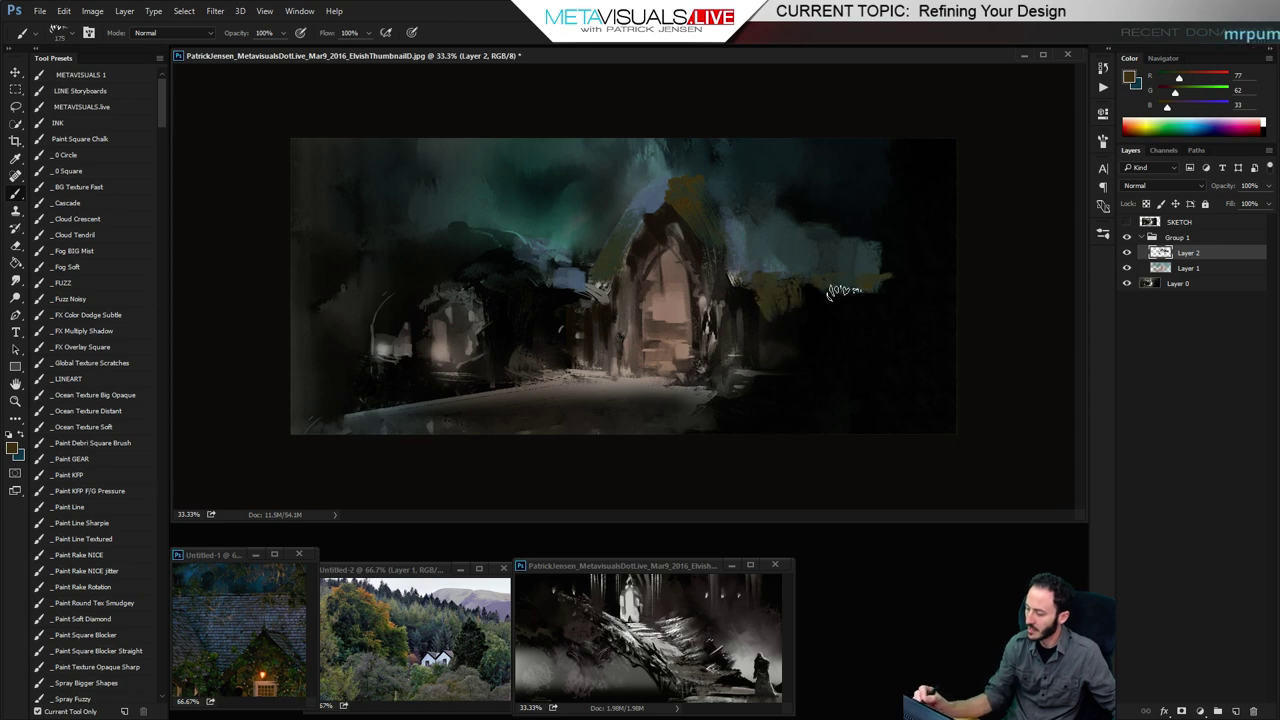
{"action": "left_click_drag", "start_coordinate": [893, 272], "coordinate": [865, 283]}
{"action": "left_click", "coordinate": [813, 278], "text": "alt"}
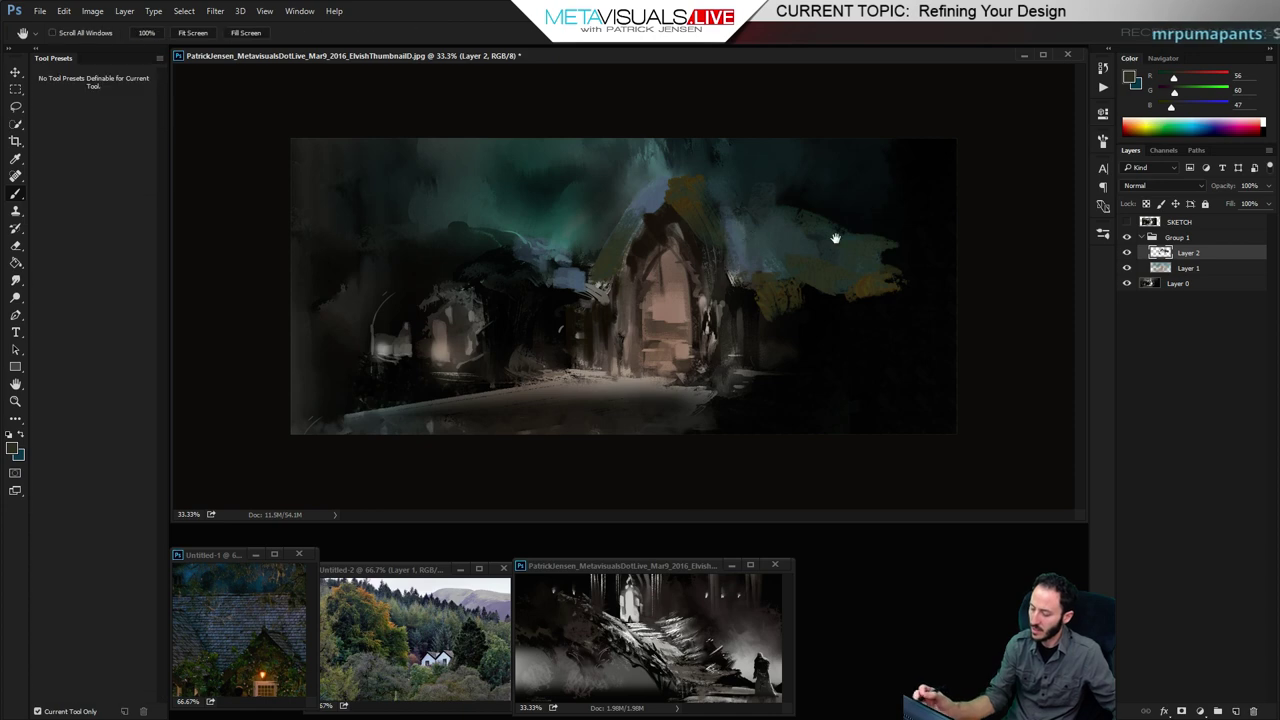
Mix a lighter blue of RGB 101, 137, 162, brush it across the right-hand roof, and smudge it into the surrounding color
{"action": "left_click", "coordinate": [765, 232], "text": "alt"}
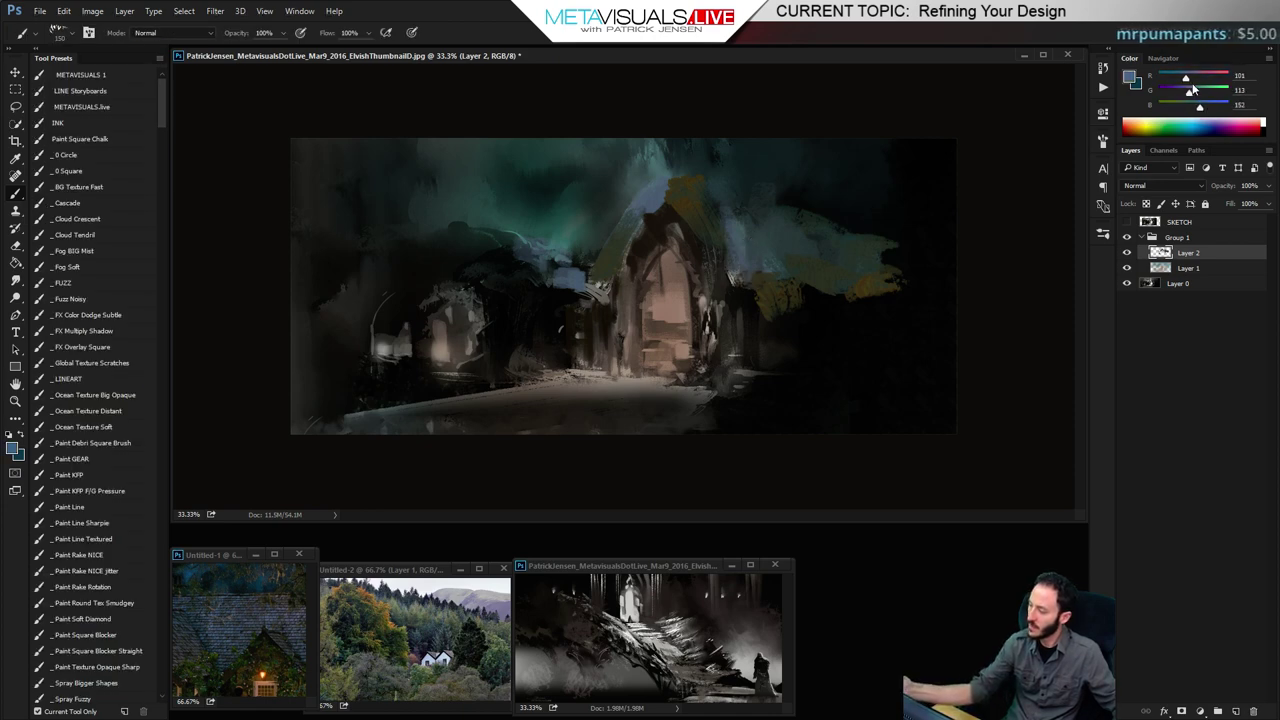
{"action": "left_click_drag", "start_coordinate": [1206, 107], "coordinate": [1209, 107]}
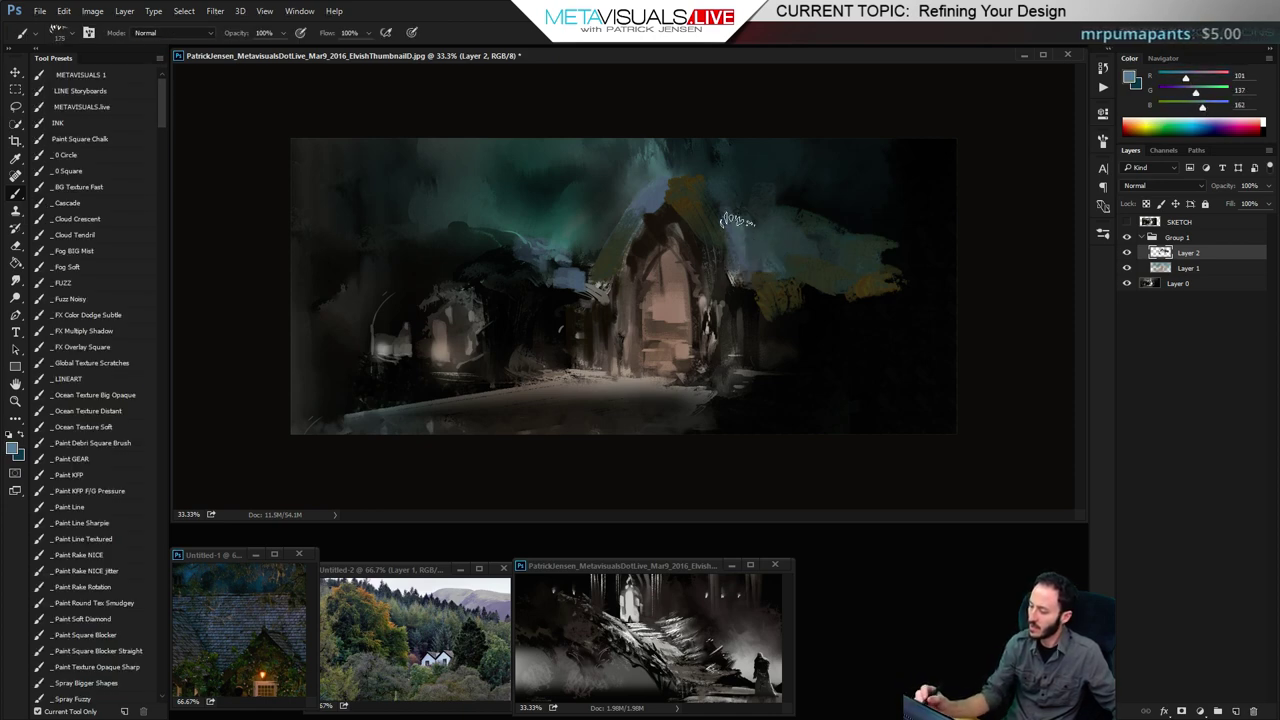
{"action": "mouse_move", "coordinate": [772, 252]}
{"action": "left_mouse_down"}
{"action": "mouse_move", "coordinate": [867, 281]}
{"action": "mouse_move", "coordinate": [858, 252]}
{"action": "left_mouse_up"}
{"action": "key", "text": "h"}
{"action": "key", "text": "r"}
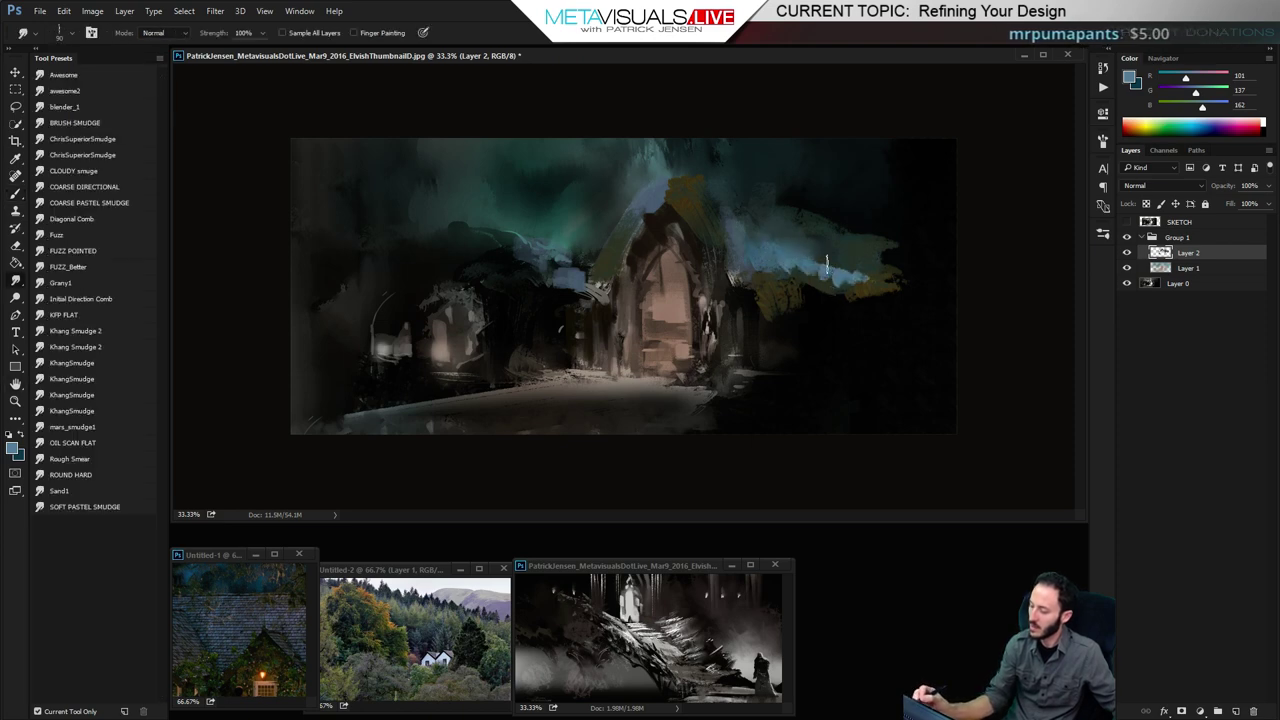
{"action": "key", "text": "b"}
{"action": "key", "text": "alt"}
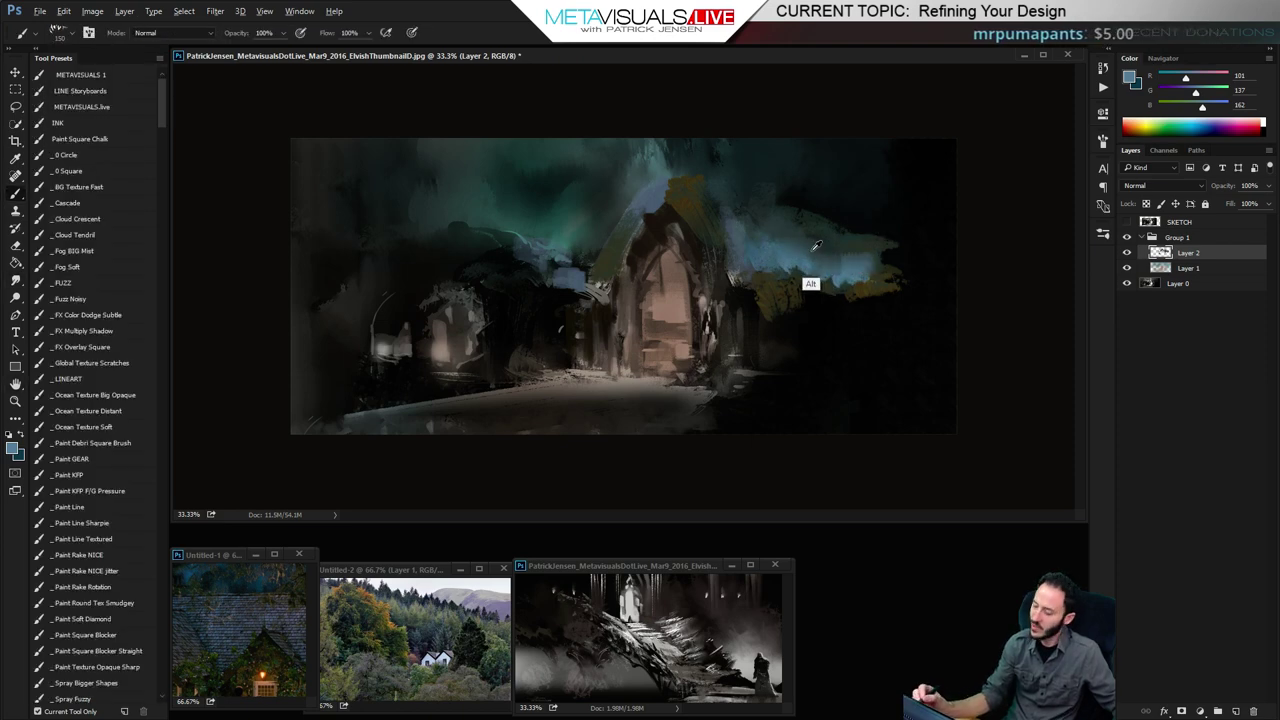
{"action": "key", "text": "r"}
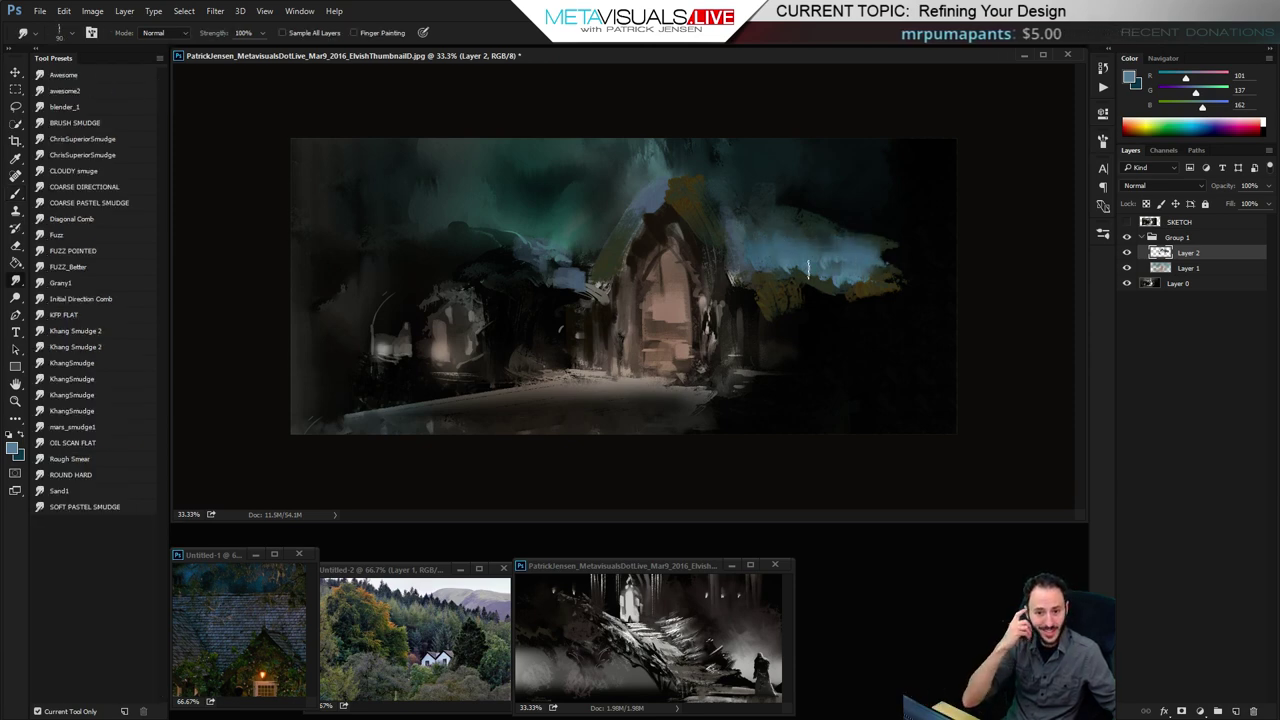
Sample brown in RGB 79, 58, 34 from the arch roof and paint hanging foliage right of the arch with a smaller brush
{"action": "key", "text": "b"}
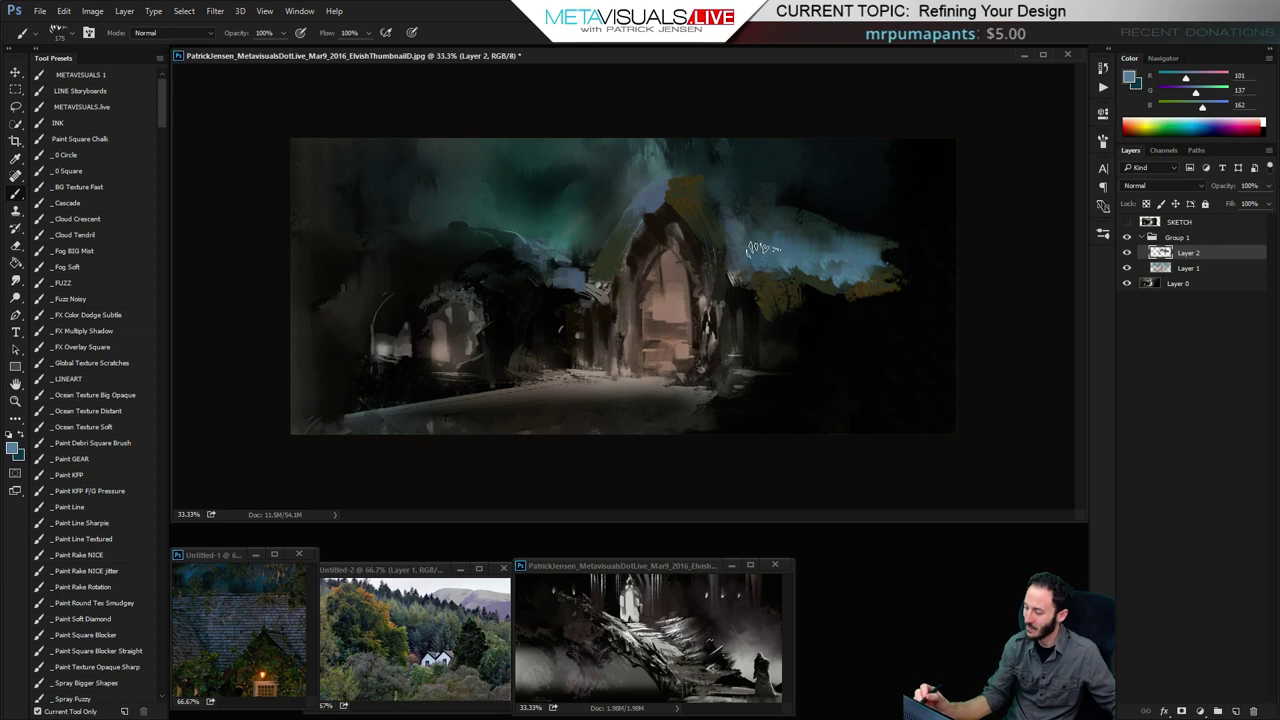
{"action": "key", "text": "space"}
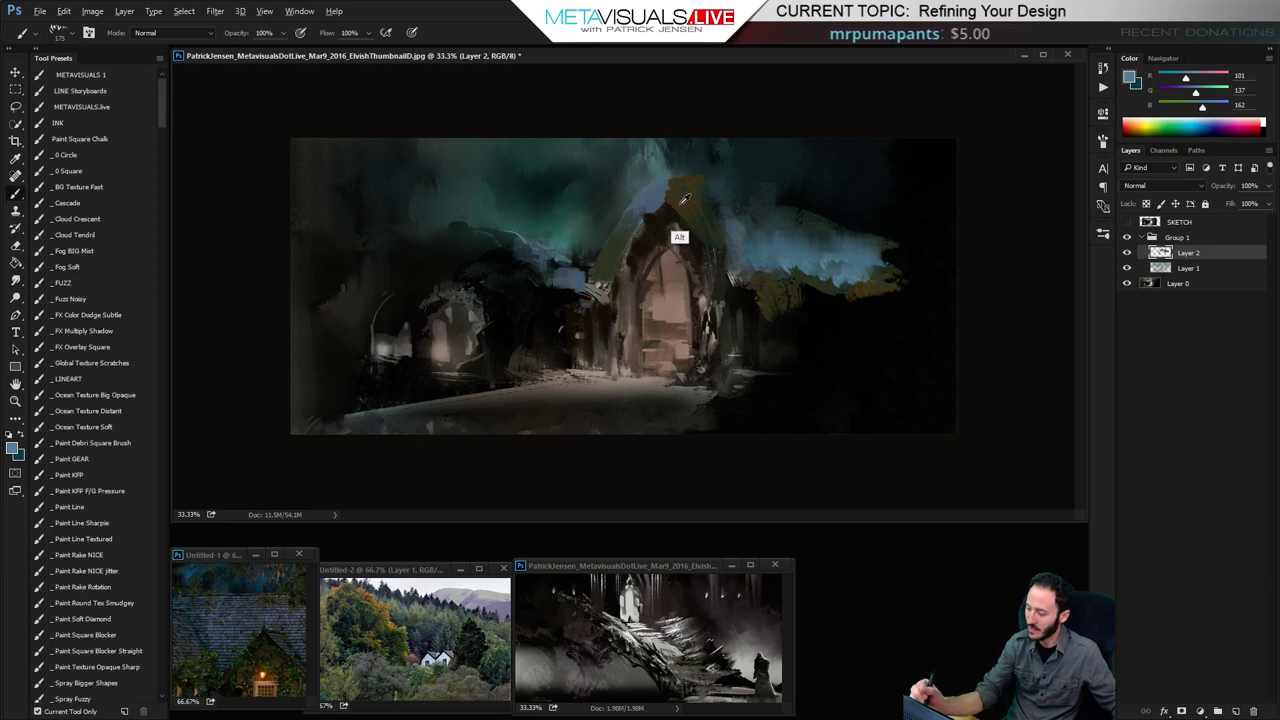
{"action": "left_click", "coordinate": [678, 237], "text": "alt"}
{"action": "key", "text": "["}
{"action": "key", "text": "["}
{"action": "key", "text": "["}
{"action": "key", "text": "["}
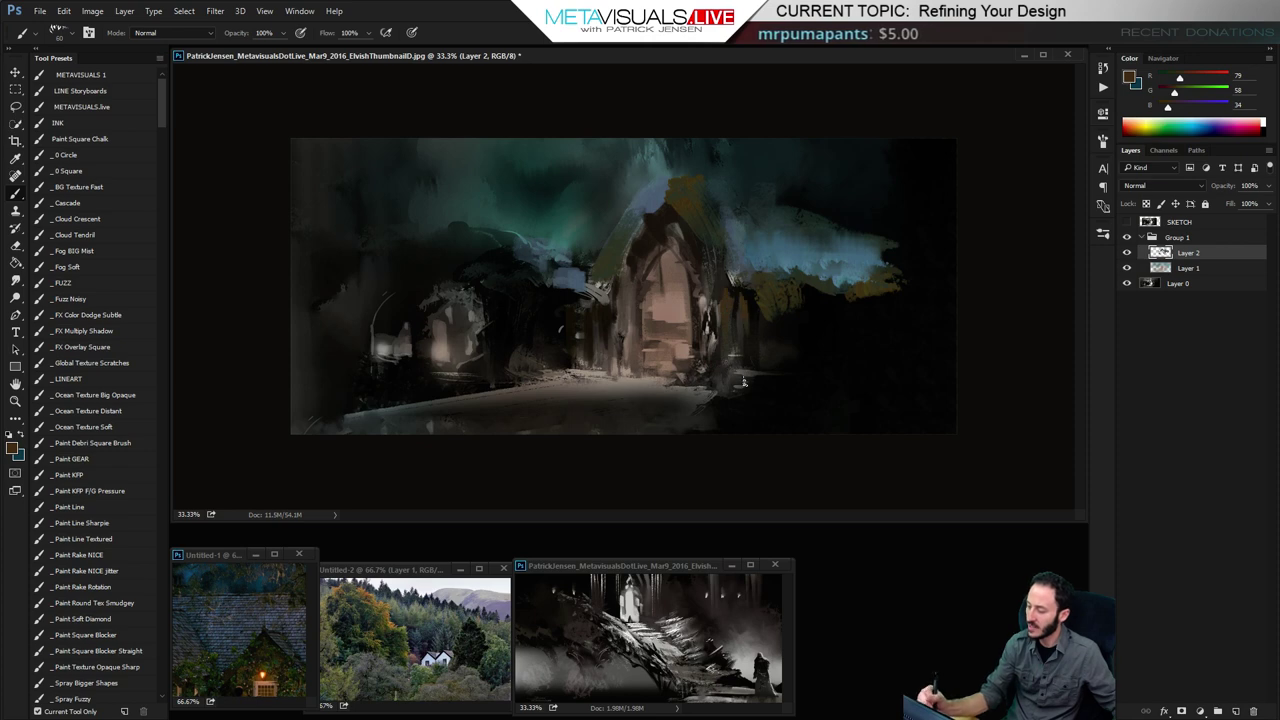
{"action": "left_click_drag", "start_coordinate": [746, 298], "coordinate": [749, 354]}
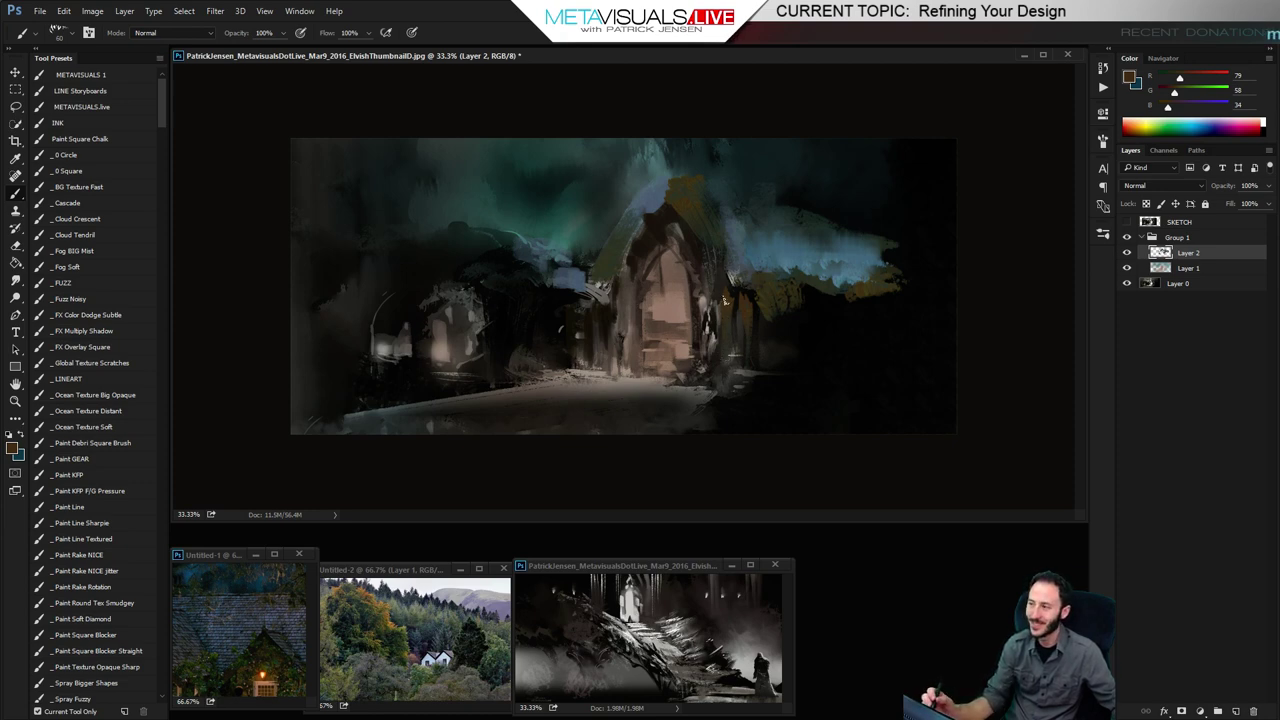
{"action": "key", "text": "z"}
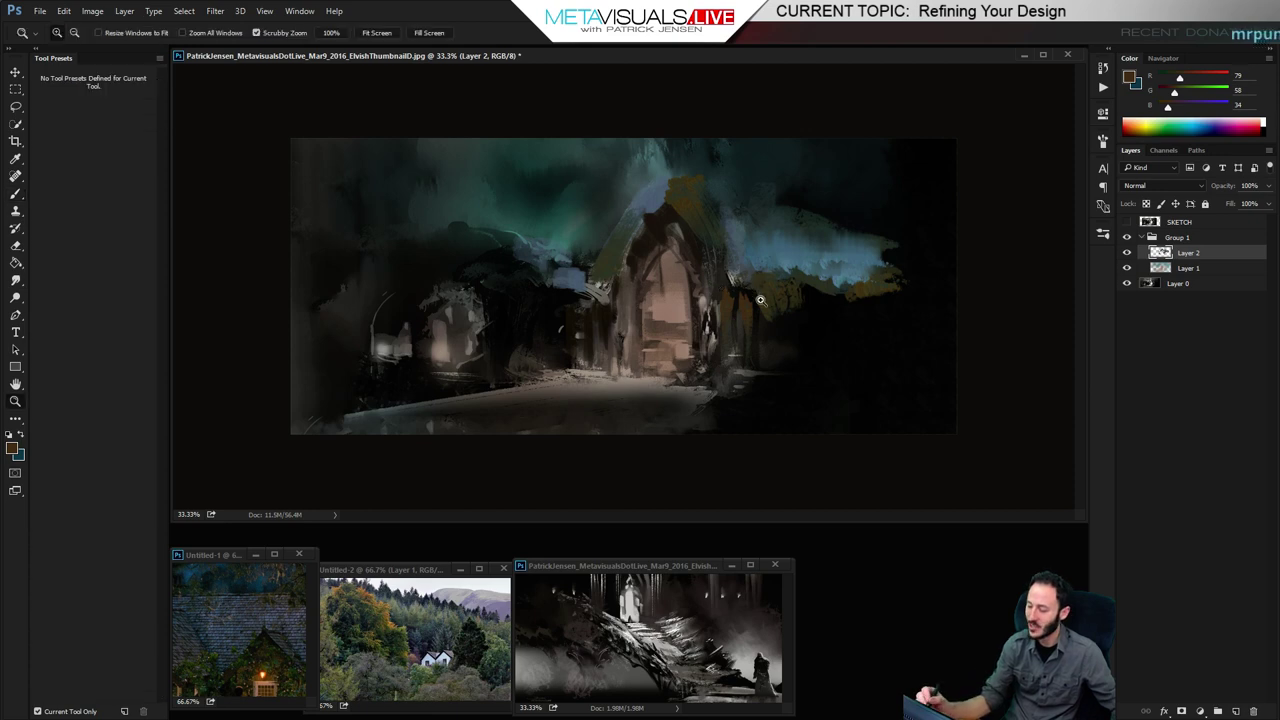
{"action": "key", "text": "b"}
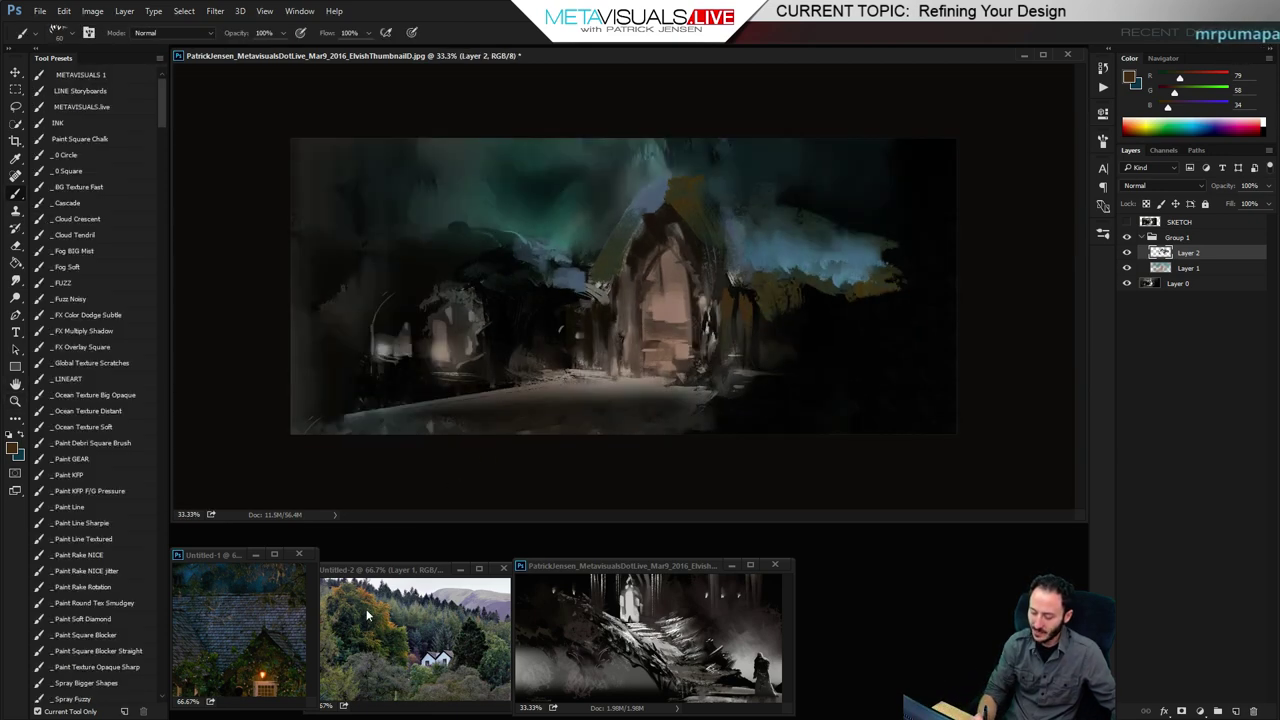
Sample a dark gray-green of RGB 33, 45, 43 and paint a foliage mass above the left building with a larger brush
{"action": "left_click", "coordinate": [367, 646], "text": "alt"}
{"action": "left_click", "coordinate": [509, 217], "text": "alt"}
{"action": "key", "text": "]"}
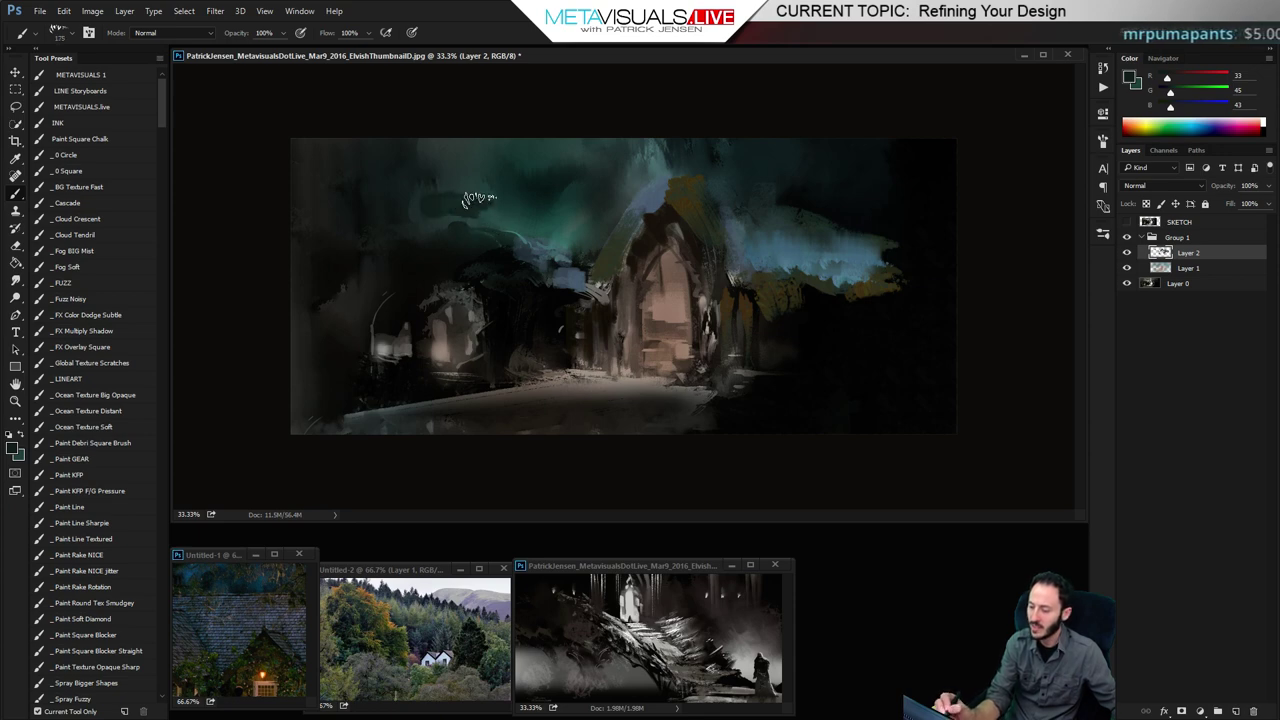
{"action": "key", "text": "bracketright"}
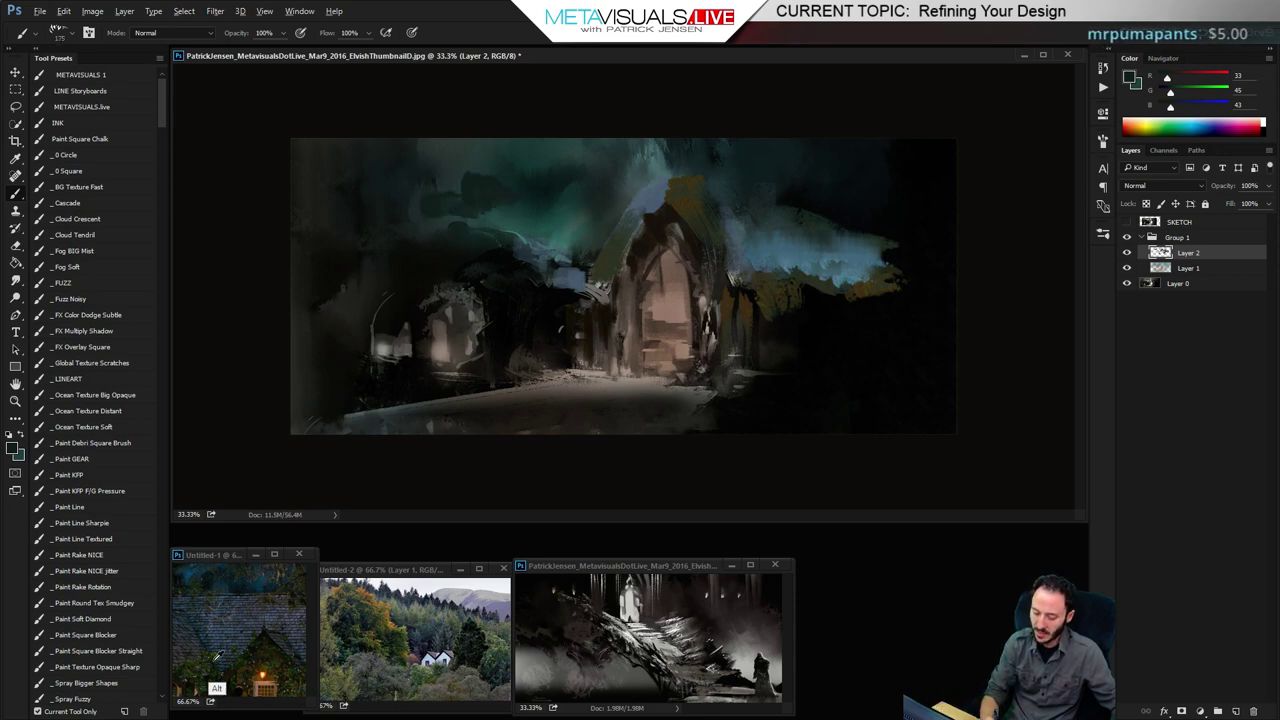
Sample leaf green of RGB 68, 81, 25 from the ivy in the night cottage reference and paint a tree canopy above the left building
{"action": "left_click", "coordinate": [206, 681], "text": "alt"}
{"action": "key", "text": "z"}
{"action": "left_click", "coordinate": [206, 680]}
{"action": "left_click", "coordinate": [206, 680]}
{"action": "left_click", "coordinate": [206, 680]}
{"action": "left_click_drag", "start_coordinate": [220, 660], "coordinate": [268, 620]}
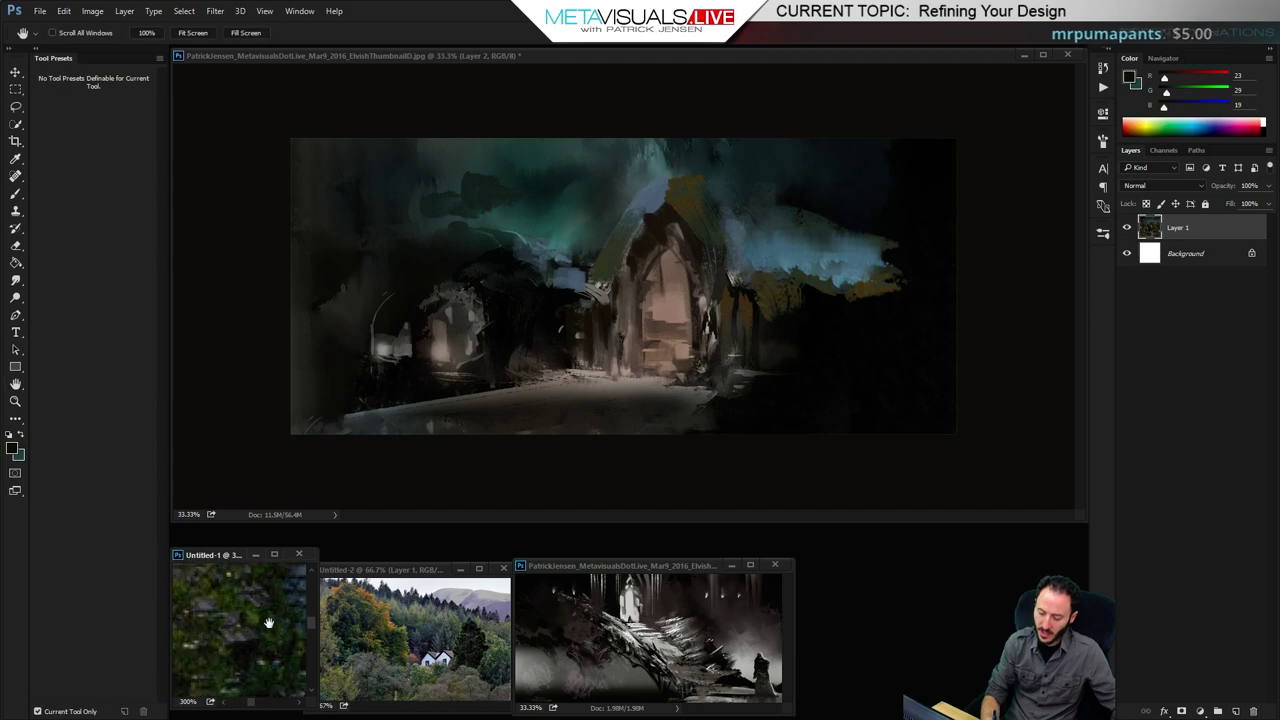
{"action": "left_click", "coordinate": [251, 651], "text": "alt"}
{"action": "left_click", "coordinate": [460, 308]}
{"action": "key", "text": "bracketright"}
{"action": "mouse_move", "coordinate": [418, 213]}
{"action": "left_mouse_down"}
{"action": "mouse_move", "coordinate": [487, 225]}
{"action": "mouse_move", "coordinate": [495, 190]}
{"action": "mouse_move", "coordinate": [449, 192]}
{"action": "mouse_move", "coordinate": [516, 193]}
{"action": "left_mouse_up"}
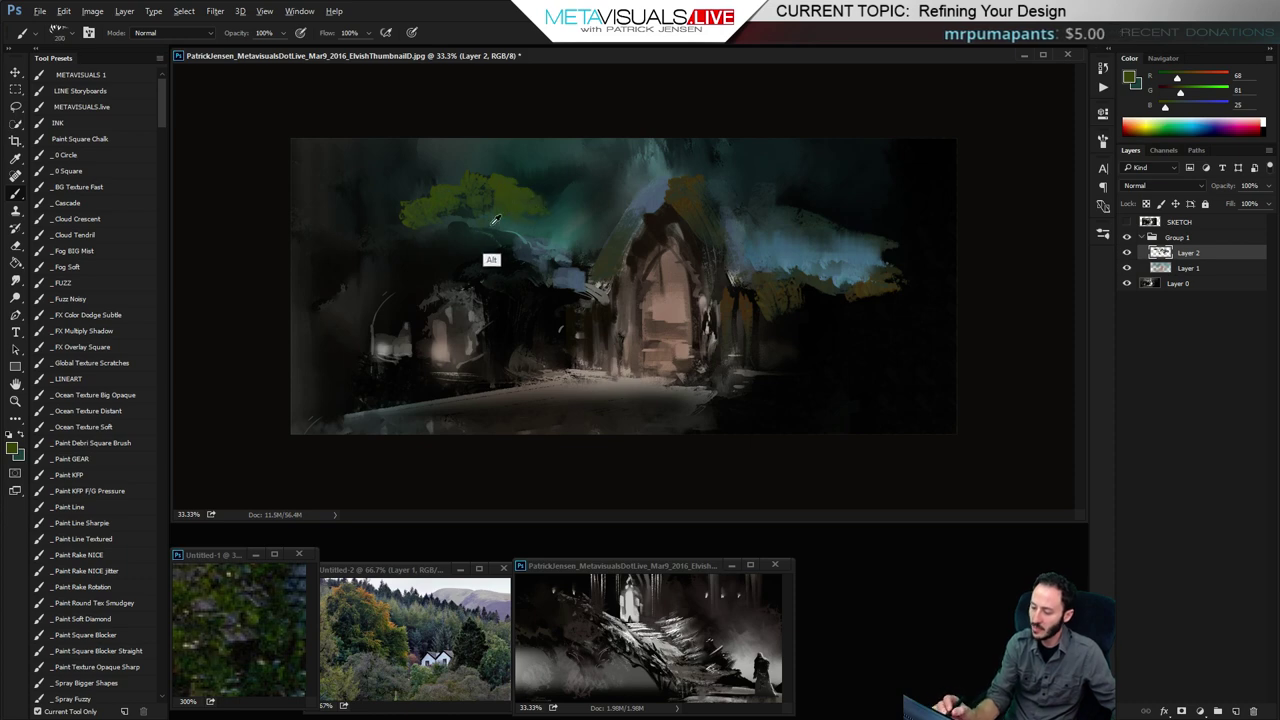
Sample a duller green of RGB 47, 70, 49 from the canopy and paint over its inner and right-hand leaves
{"action": "left_click", "coordinate": [478, 208], "text": "alt"}
{"action": "key", "text": "bracketleft"}
{"action": "key", "text": "bracketleft"}
{"action": "key", "text": "bracketleft"}
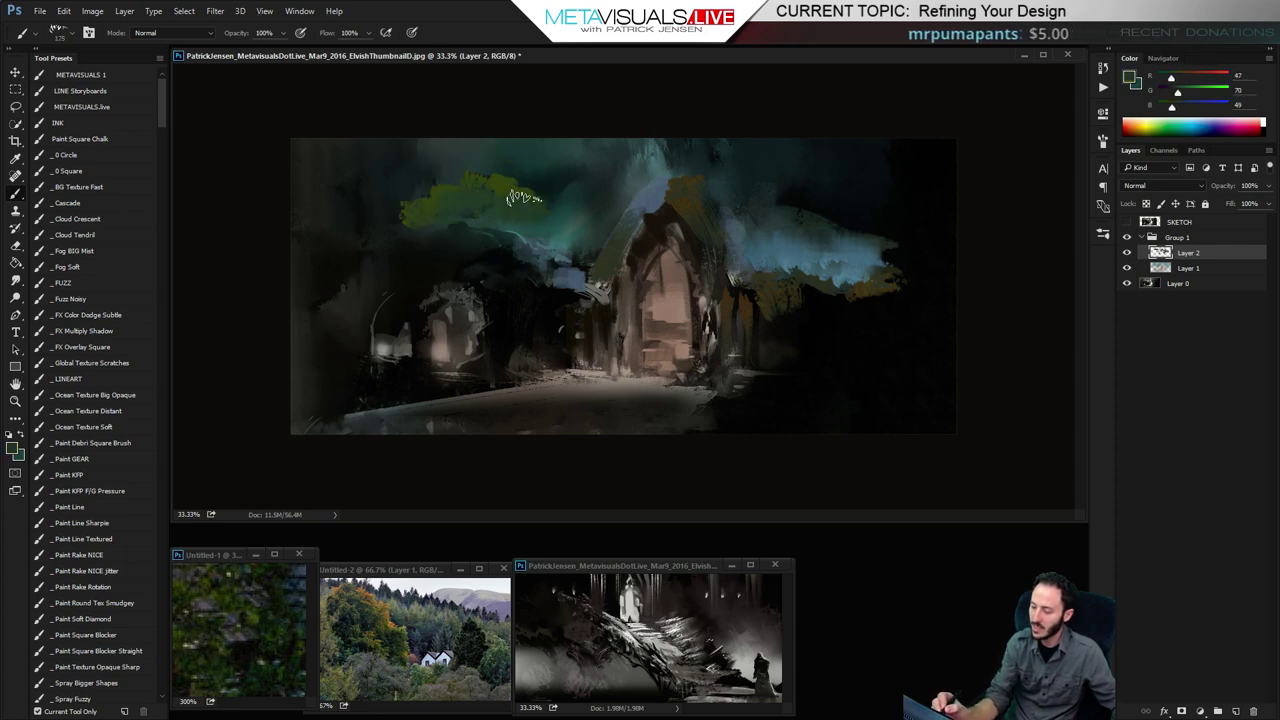
Sample teal from the nearby sky and paint softer foliage between the green canopy and the arch in RGB 54, 99, 94
{"action": "left_click", "coordinate": [556, 236], "text": "alt"}
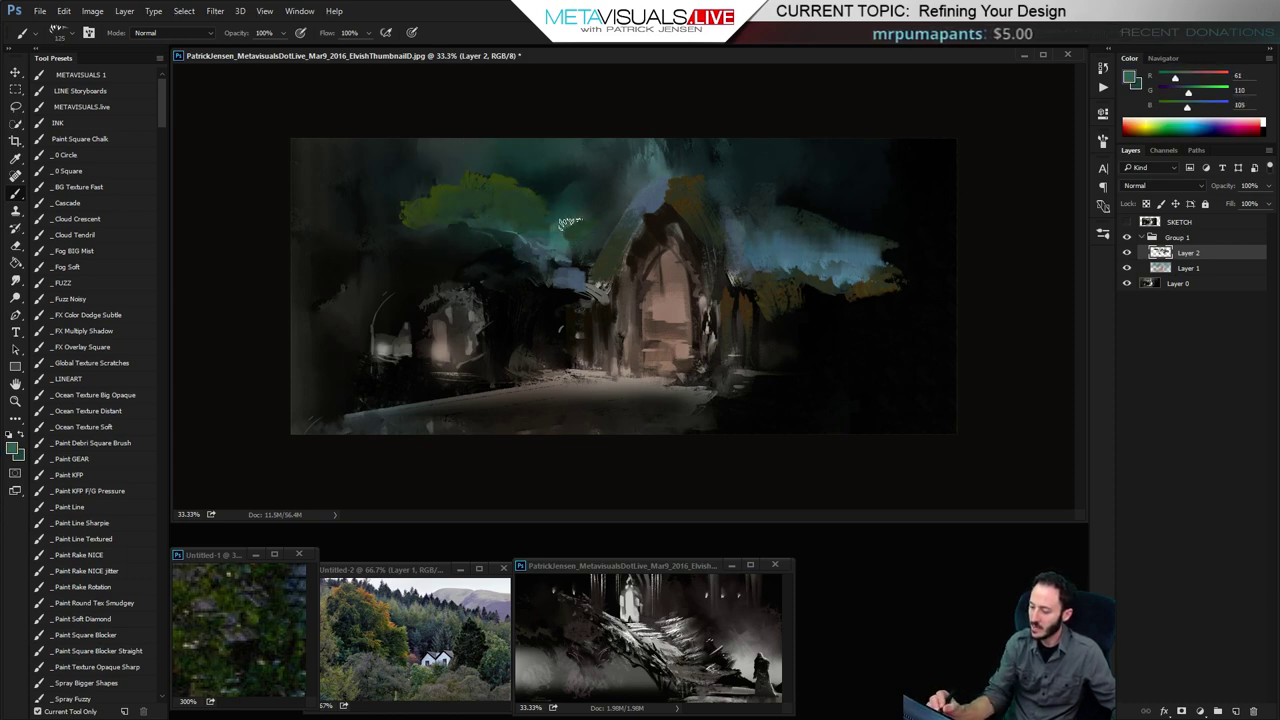
{"action": "key", "text": "space"}
{"action": "left_click", "coordinate": [558, 236], "text": "alt"}
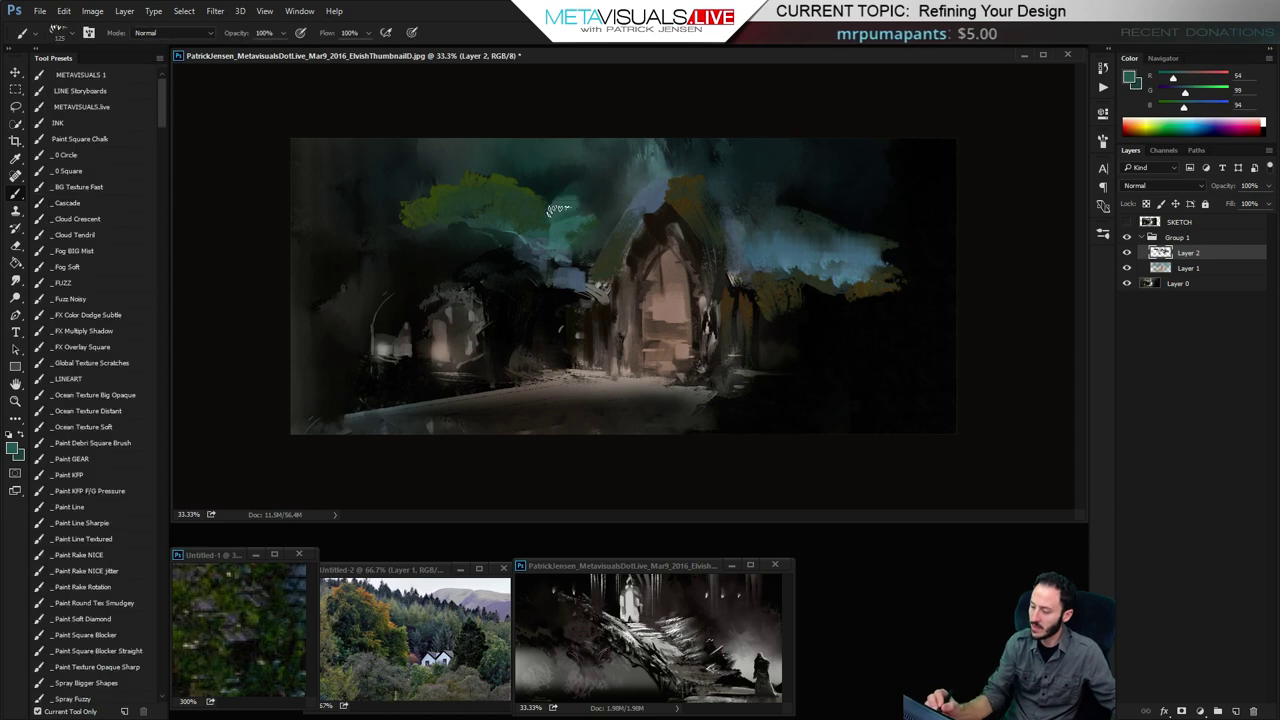
{"action": "key", "text": "r"}
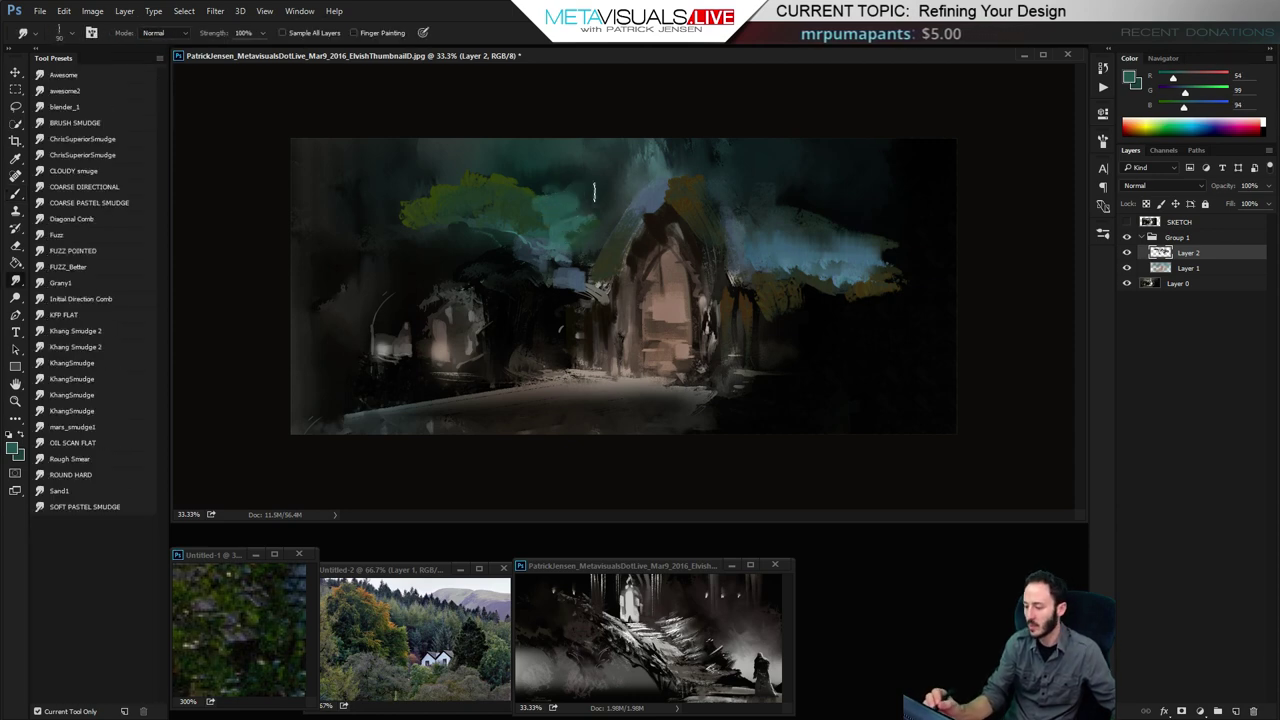
{"action": "key", "text": "space"}
Sample the foliage teal of RGB 61, 107, 105 and paint a matching tree mass above the right-hand roof
{"action": "key", "text": "b"}
{"action": "left_click", "coordinate": [556, 224], "text": "alt"}
{"action": "mouse_move", "coordinate": [758, 193]}
{"action": "left_mouse_down"}
{"action": "mouse_move", "coordinate": [775, 206]}
{"action": "mouse_move", "coordinate": [742, 213]}
{"action": "mouse_move", "coordinate": [762, 190]}
{"action": "mouse_move", "coordinate": [802, 203]}
{"action": "left_mouse_up"}
{"action": "key", "text": "bracketright"}
{"action": "key", "text": "bracketright"}
{"action": "key", "text": "bracketright"}
{"action": "key", "text": "space"}
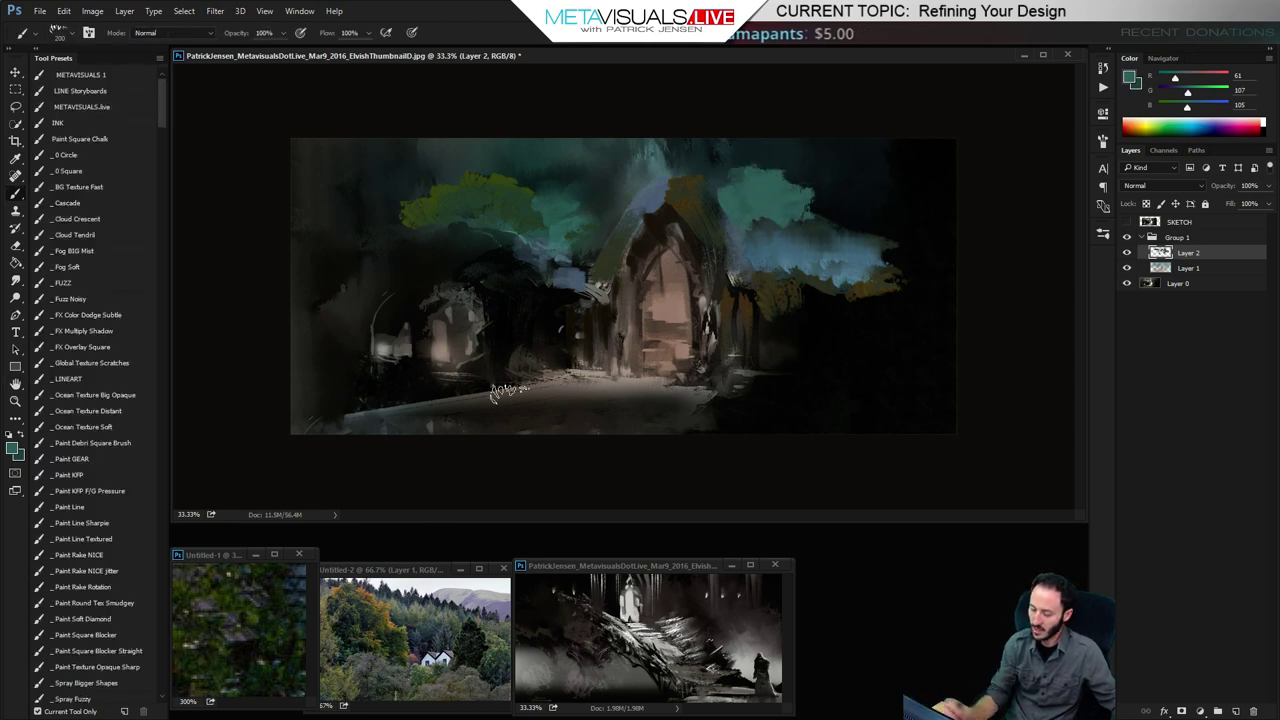
Try leaf green of RGB 69, 84, 25, sampled from the cottage reference, over the teal tree above the right-hand roof
{"action": "left_click", "coordinate": [262, 650], "text": "alt"}
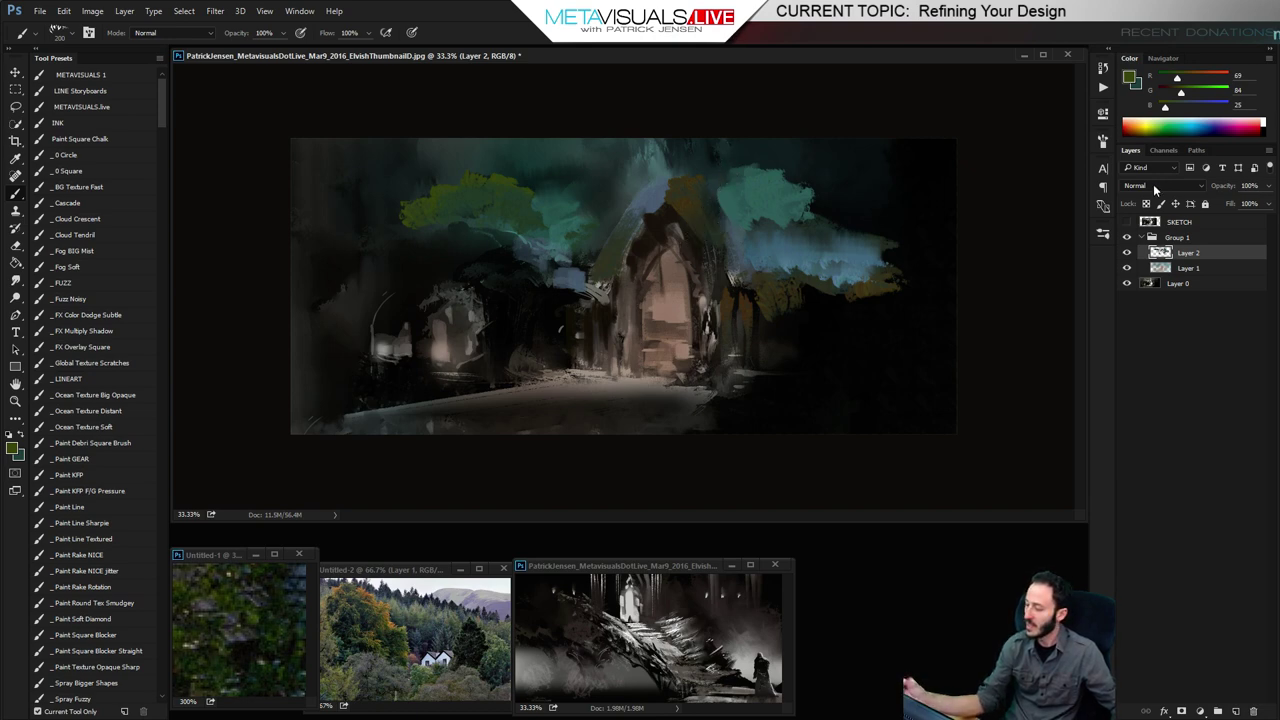
{"action": "key", "text": "h"}
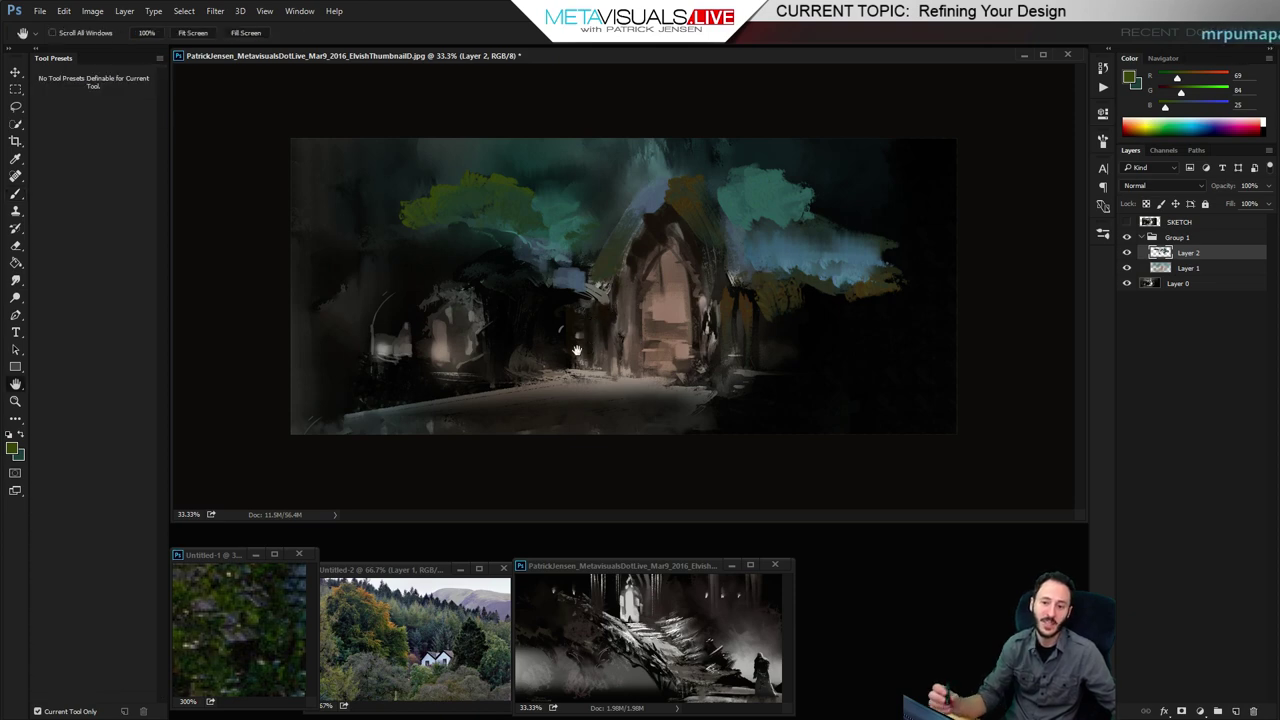
{"action": "key", "text": "b"}
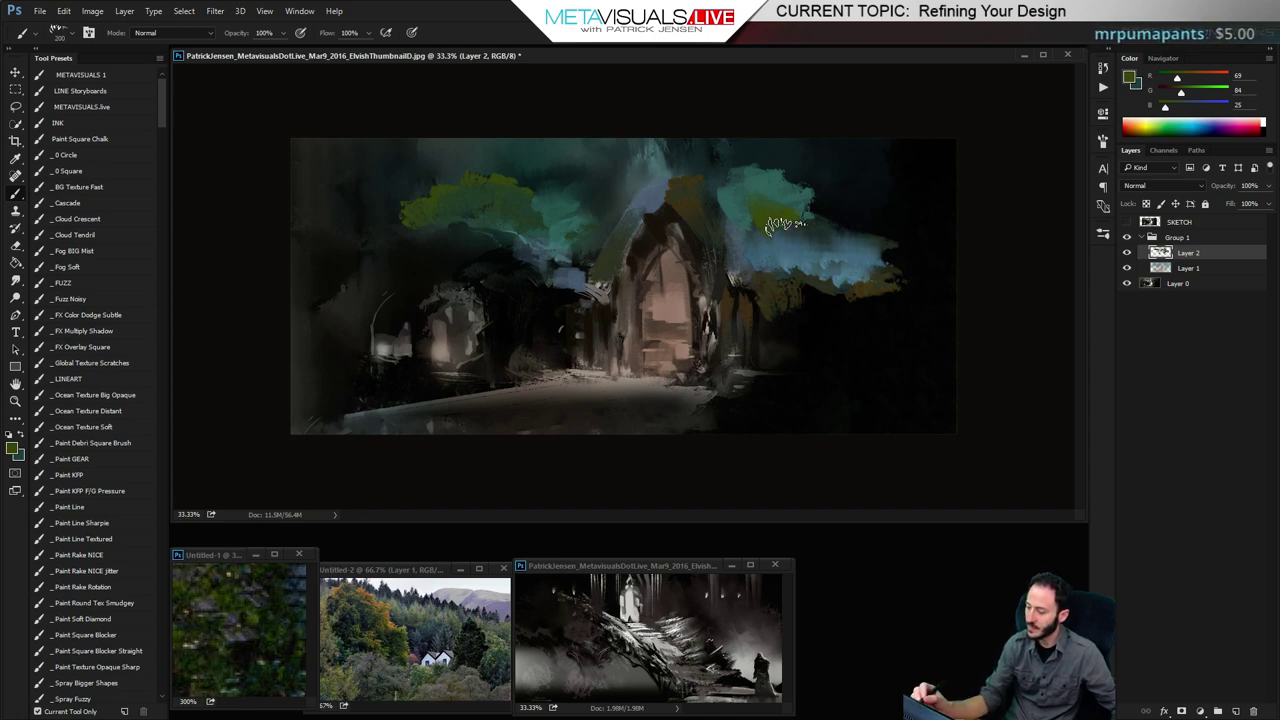
{"action": "key", "text": "ctrl+z"}
Sample teal of RGB 59, 108, 99 from the right-hand tree and extend its canopy outward and upward
{"action": "left_click", "coordinate": [773, 187], "text": "alt"}
{"action": "mouse_move", "coordinate": [814, 207]}
{"action": "left_mouse_down"}
{"action": "mouse_move", "coordinate": [757, 152]}
{"action": "mouse_move", "coordinate": [756, 178]}
{"action": "mouse_move", "coordinate": [712, 174]}
{"action": "mouse_move", "coordinate": [736, 189]}
{"action": "mouse_move", "coordinate": [762, 170]}
{"action": "mouse_move", "coordinate": [799, 192]}
{"action": "mouse_move", "coordinate": [797, 156]}
{"action": "left_mouse_up"}
{"action": "key", "text": "bracketleft"}
{"action": "key", "text": "bracketleft"}
{"action": "key", "text": "r"}
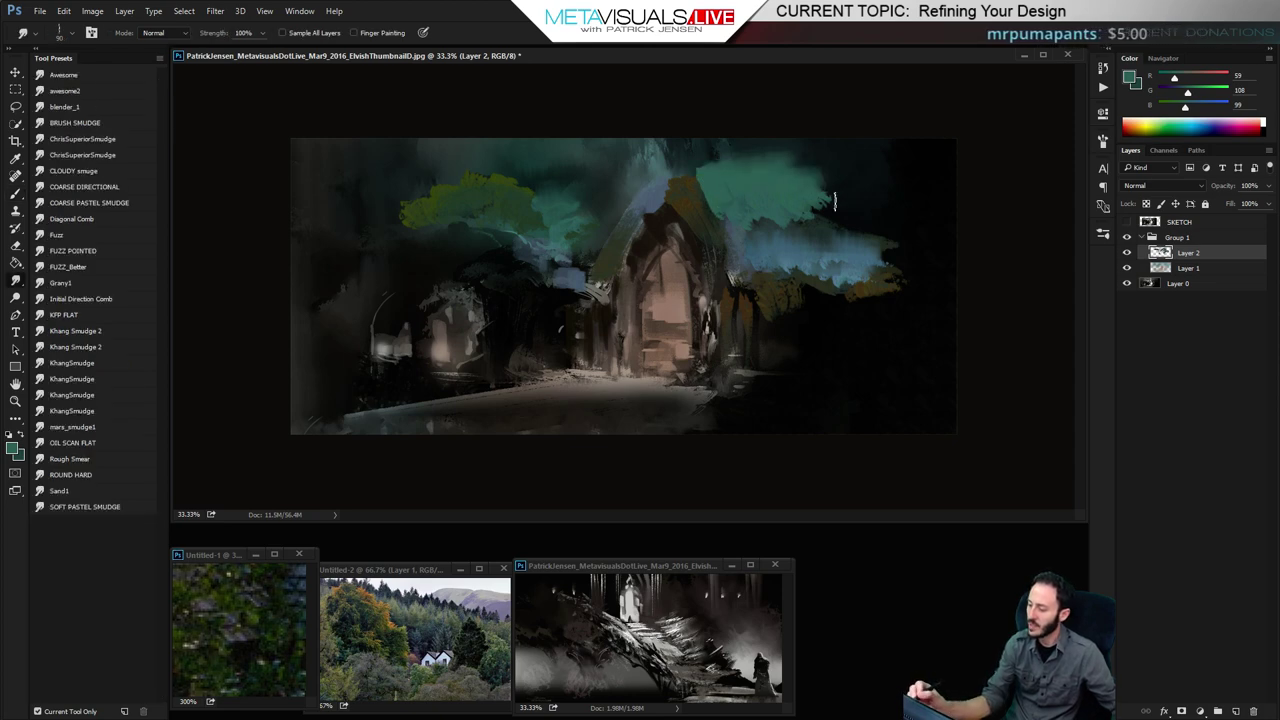
Sample dark gray of RGB 30, 35, 35 and paint a smudged shadow band between the teal tree and the right-hand roof
{"action": "key", "text": "b"}
{"action": "left_click", "coordinate": [804, 218], "text": "alt"}
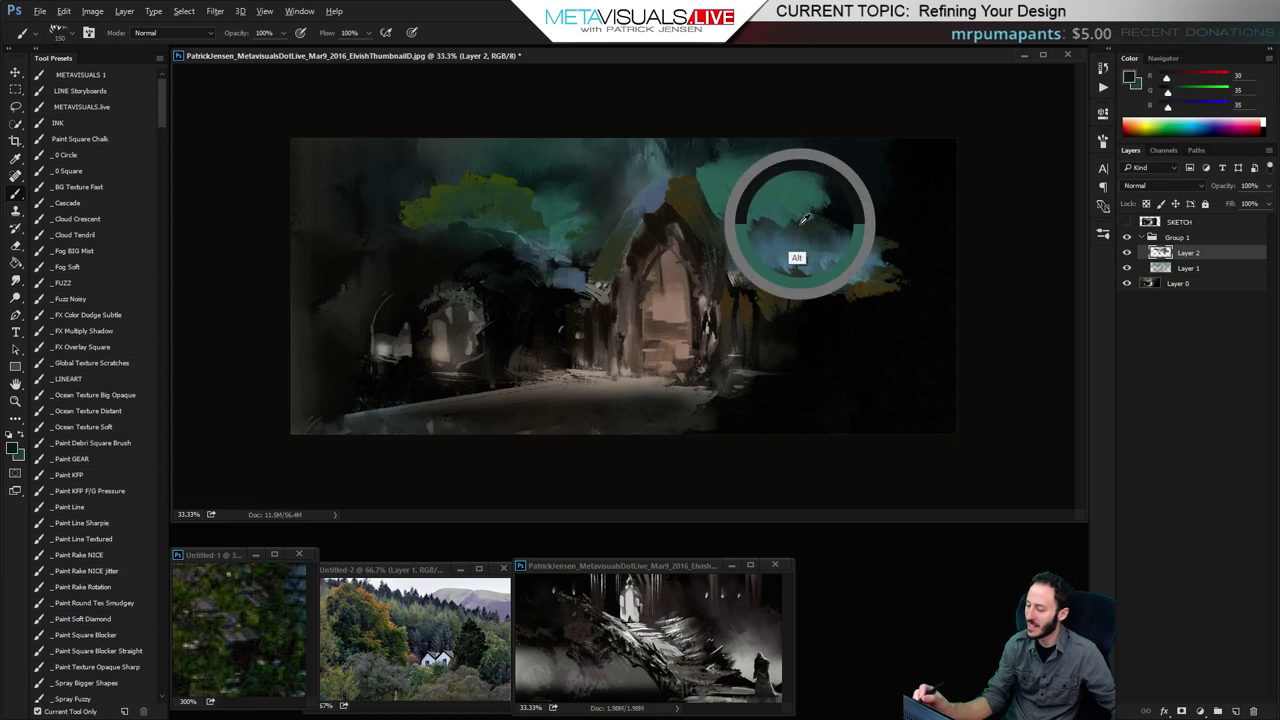
{"action": "key", "text": "bracketleft"}
{"action": "key", "text": "bracketleft"}
{"action": "mouse_move", "coordinate": [750, 228]}
{"action": "left_mouse_down"}
{"action": "mouse_move", "coordinate": [860, 239]}
{"action": "mouse_move", "coordinate": [775, 236]}
{"action": "mouse_move", "coordinate": [868, 239]}
{"action": "mouse_move", "coordinate": [765, 236]}
{"action": "mouse_move", "coordinate": [854, 234]}
{"action": "mouse_move", "coordinate": [820, 236]}
{"action": "left_mouse_up"}
{"action": "key", "text": "r"}
{"action": "key", "text": "bracketright"}
{"action": "key", "text": "bracketright"}
{"action": "key", "text": "b"}
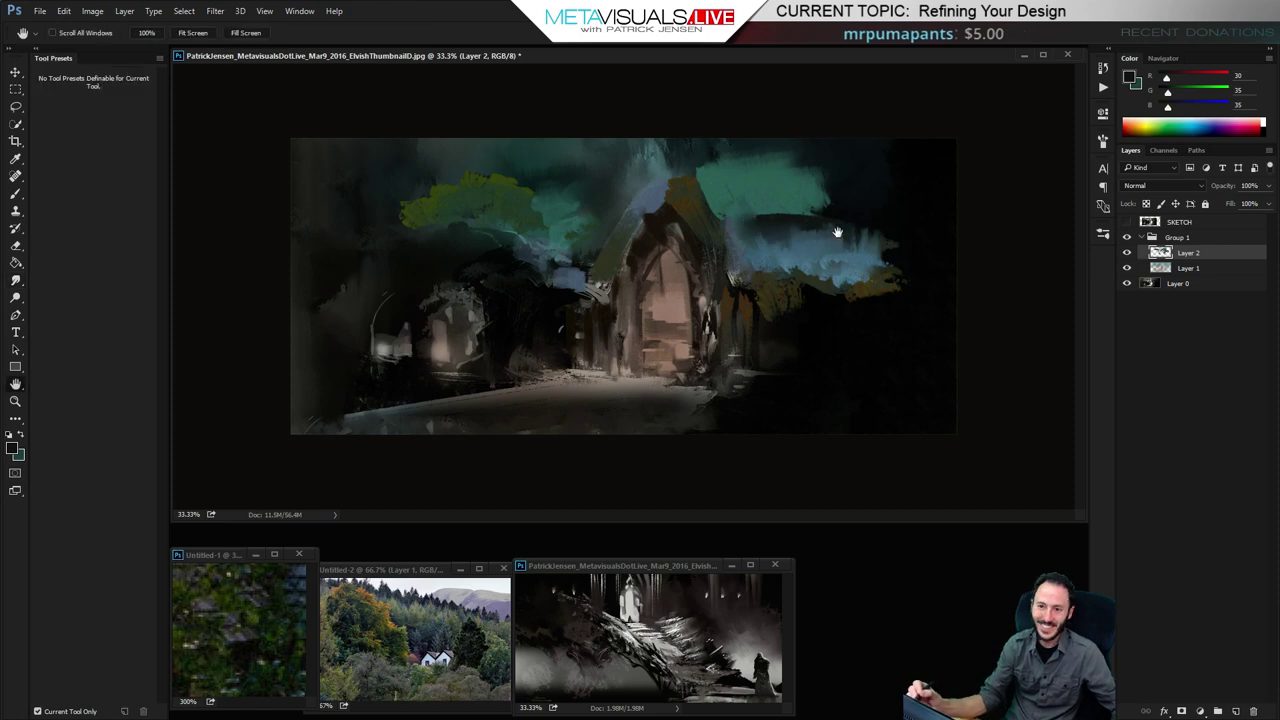
Sample dark blue-gray of RGB 35, 42, 44 and paint the right outer slope of the arch's roof
{"action": "left_click", "coordinate": [782, 220], "text": "alt"}
{"action": "left_click_drag", "start_coordinate": [706, 180], "coordinate": [738, 230]}
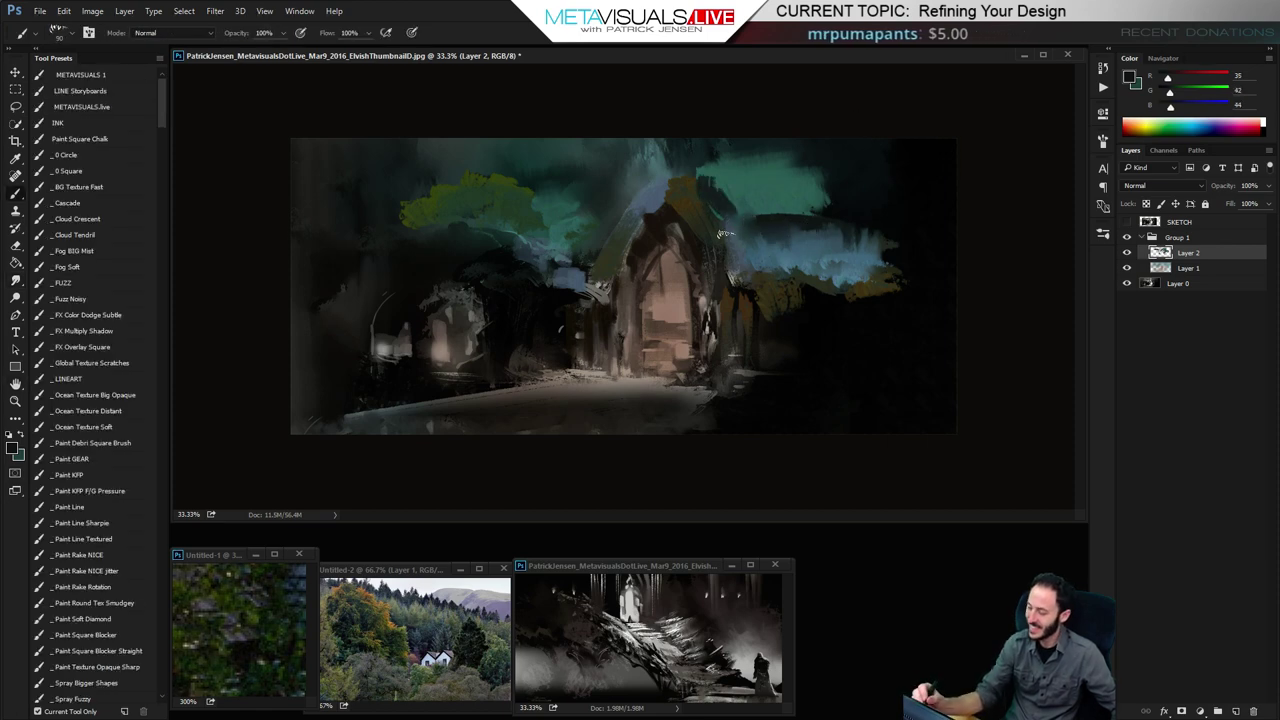
{"action": "key", "text": "r"}
{"action": "key", "text": "b"}
{"action": "key", "text": "bracketleft"}
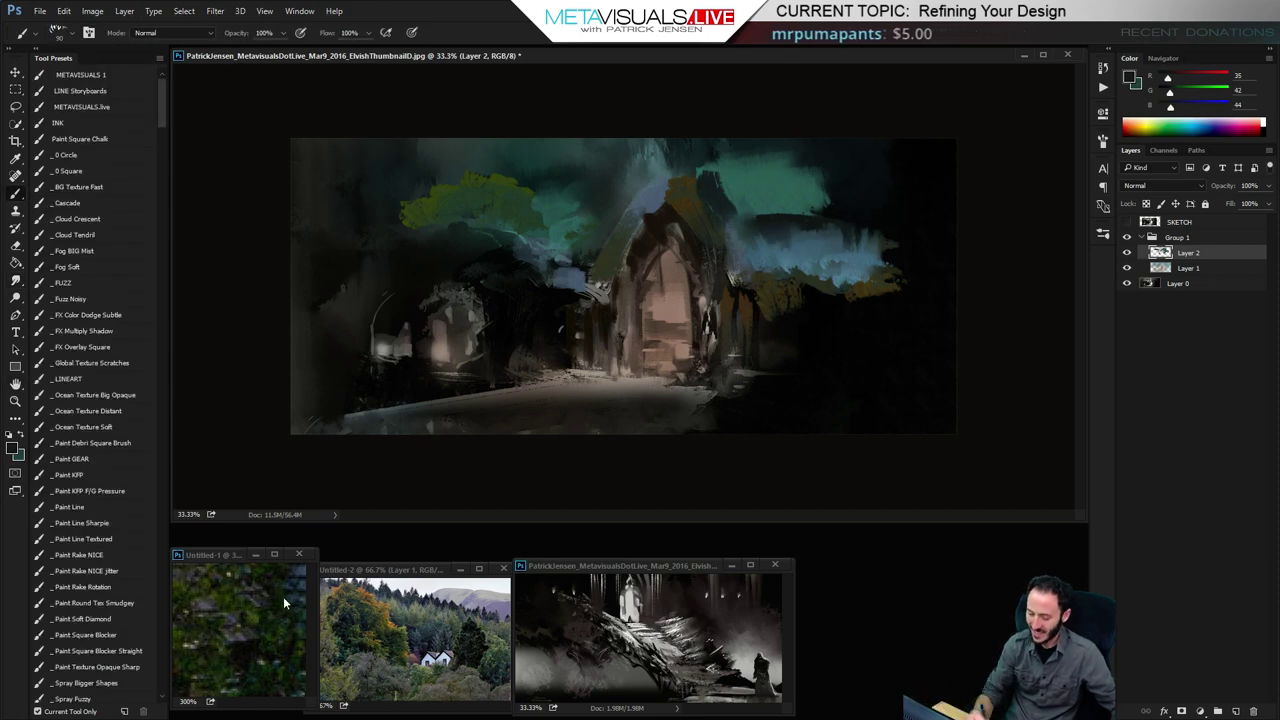
Sample a warm tone from the cottage reference and paint glowing light in the archway, the left building and a window under the right-hand roof
{"action": "left_click", "coordinate": [252, 661]}
{"action": "mouse_move", "coordinate": [252, 661]}
{"action": "left_mouse_down"}
{"action": "mouse_move", "coordinate": [240, 632]}
{"action": "mouse_move", "coordinate": [237, 660]}
{"action": "mouse_move", "coordinate": [252, 624]}
{"action": "left_mouse_up"}
{"action": "left_click", "coordinate": [226, 618], "text": "alt"}
{"action": "left_click", "coordinate": [645, 295]}
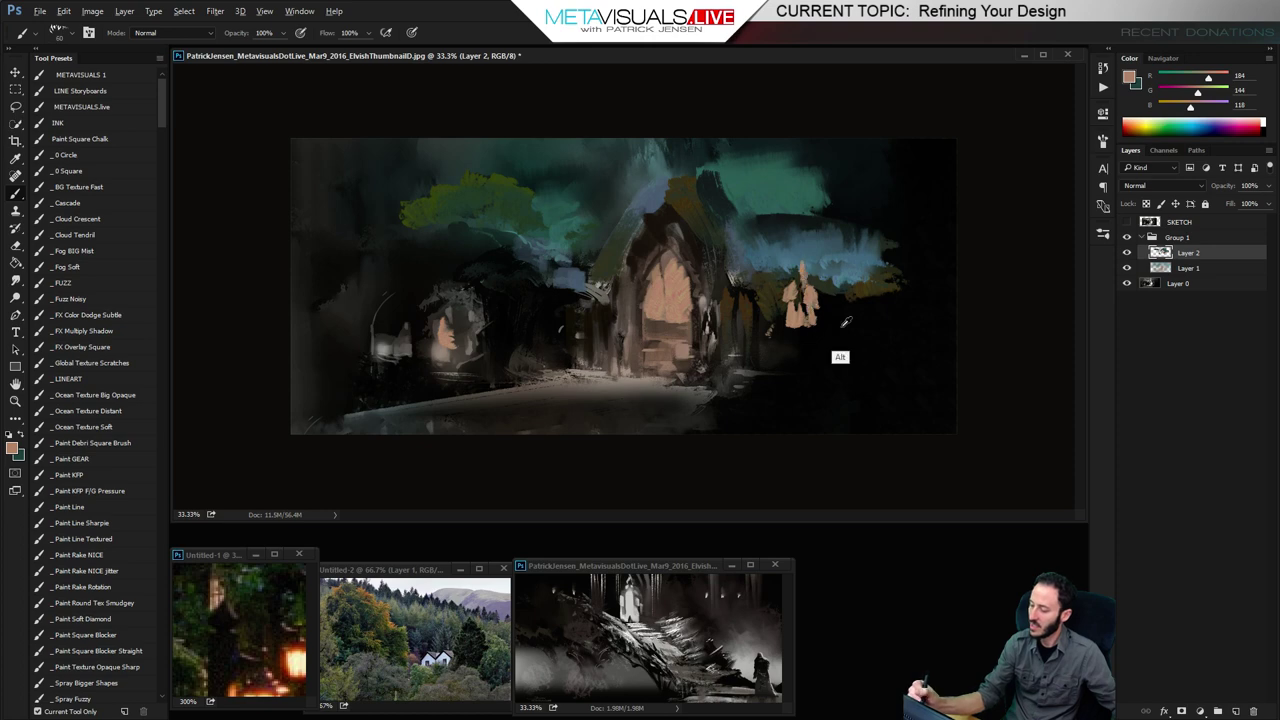
Sample near-black of RGB 6, 6, 4 and carve a pointed gable frame around the glowing right-hand window
{"action": "left_click", "coordinate": [845, 322], "text": "alt"}
{"action": "left_click_drag", "start_coordinate": [803, 262], "coordinate": [790, 300]}
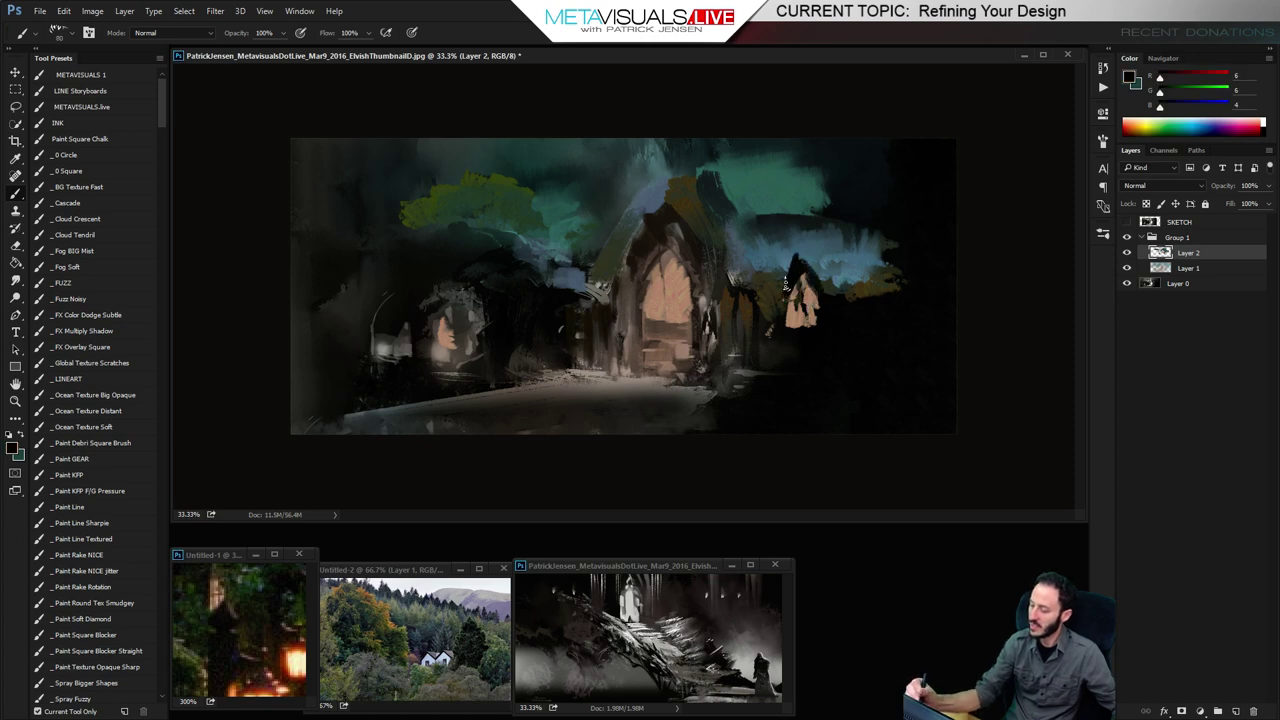
{"action": "key", "text": "h"}
Mix periwinkle blue of RGB 140, 152, 221 and paint a moonlit highlight down the left edge of the arch's roof
{"action": "key", "text": "b"}
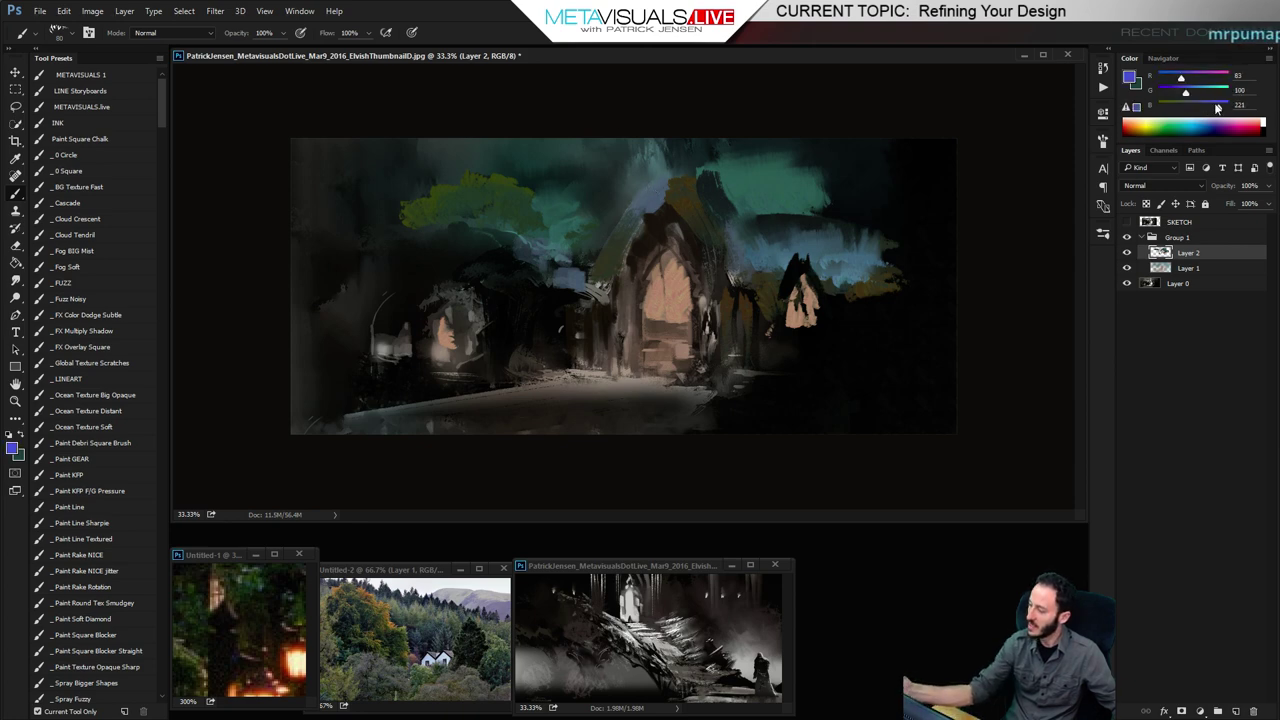
{"action": "key", "text": "ctrl+z"}
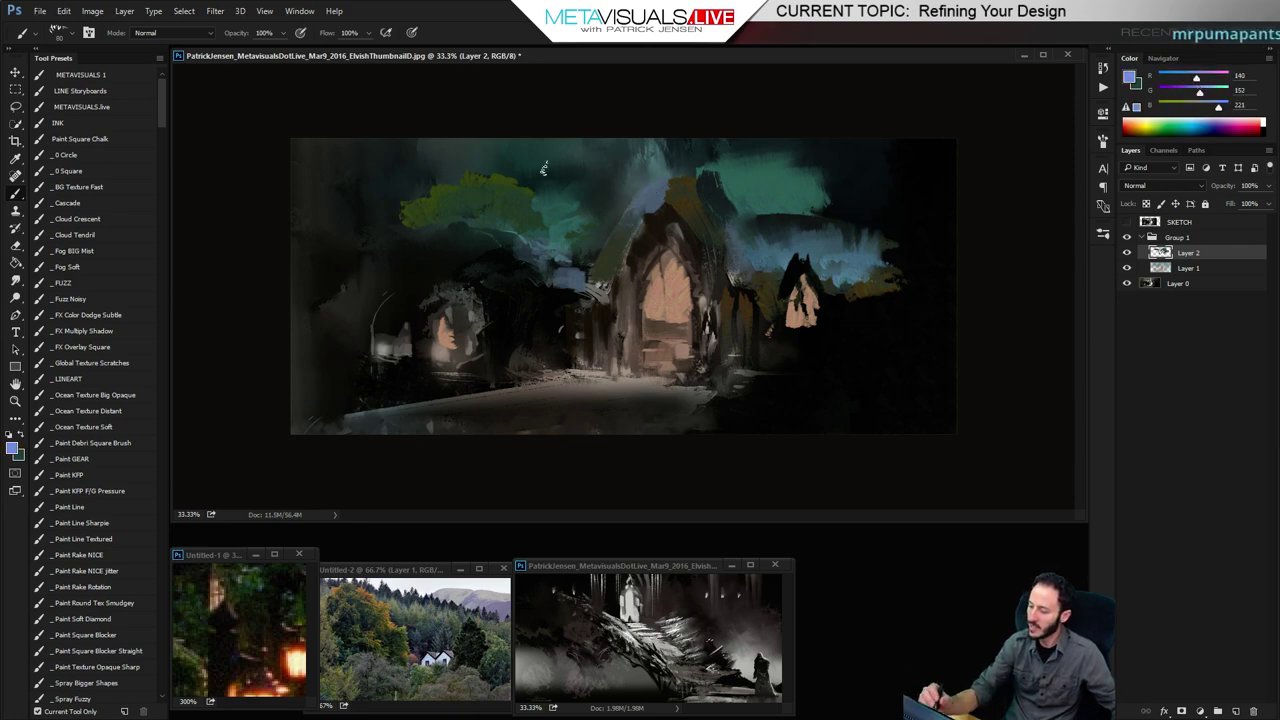
{"action": "mouse_move", "coordinate": [650, 205]}
{"action": "left_mouse_down"}
{"action": "mouse_move", "coordinate": [621, 248]}
{"action": "mouse_move", "coordinate": [658, 205]}
{"action": "left_mouse_up"}
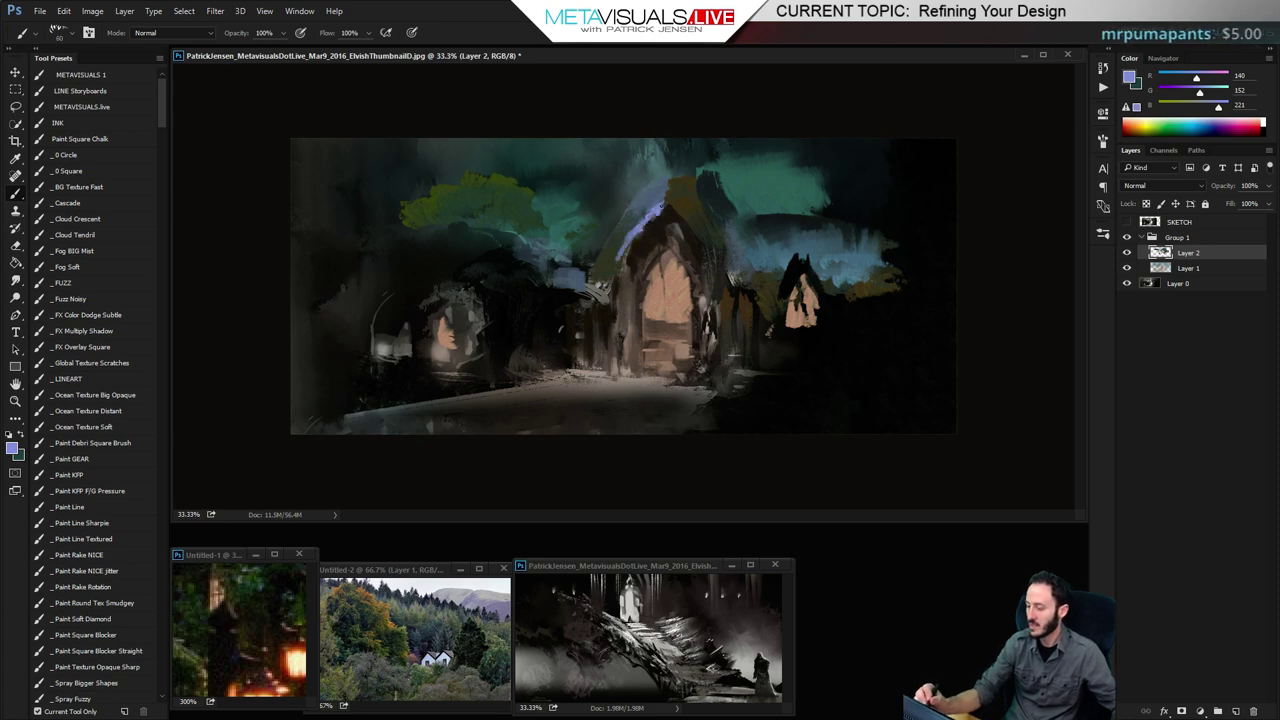
Trim the arch roof's highlight with dark brown of RGB 39, 32, 25 and extend ochre foliage in RGB 76, 62, 33 down the right slope
{"action": "left_click", "coordinate": [653, 201], "text": "alt"}
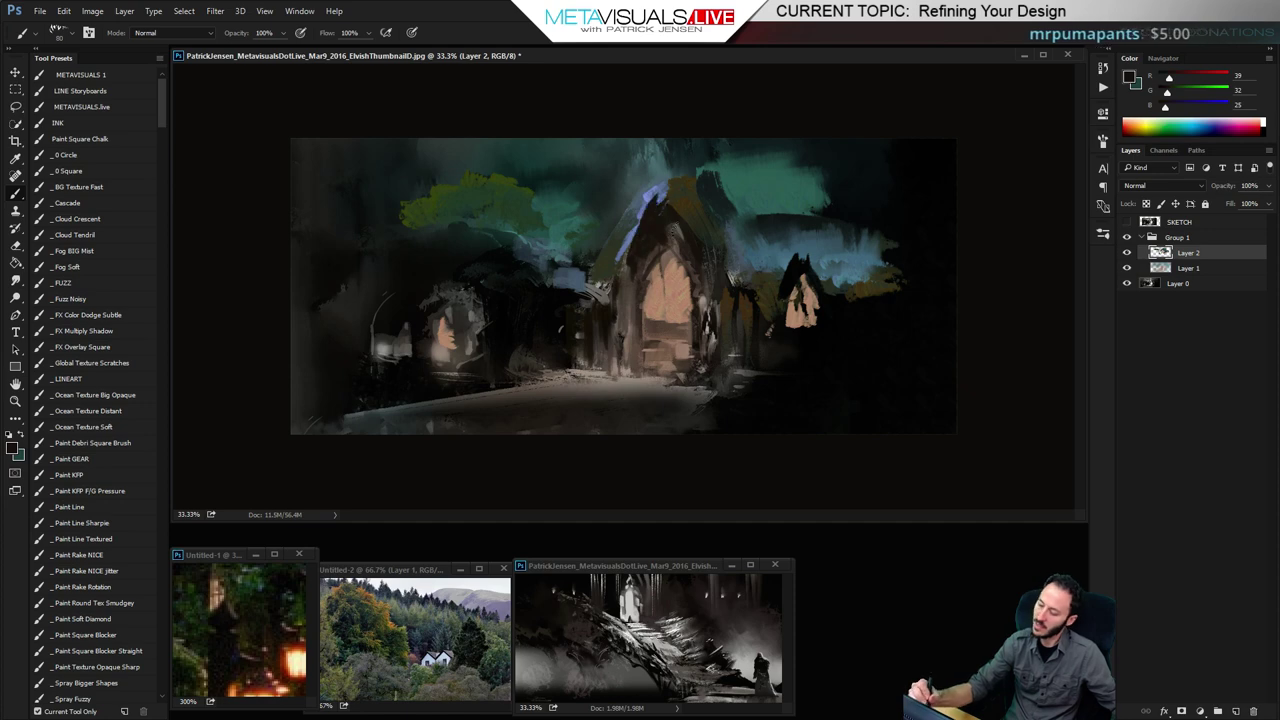
{"action": "left_click", "coordinate": [688, 201], "text": "alt"}
{"action": "mouse_move", "coordinate": [668, 205]}
{"action": "left_mouse_down"}
{"action": "mouse_move", "coordinate": [691, 217]}
{"action": "mouse_move", "coordinate": [689, 244]}
{"action": "left_mouse_up"}
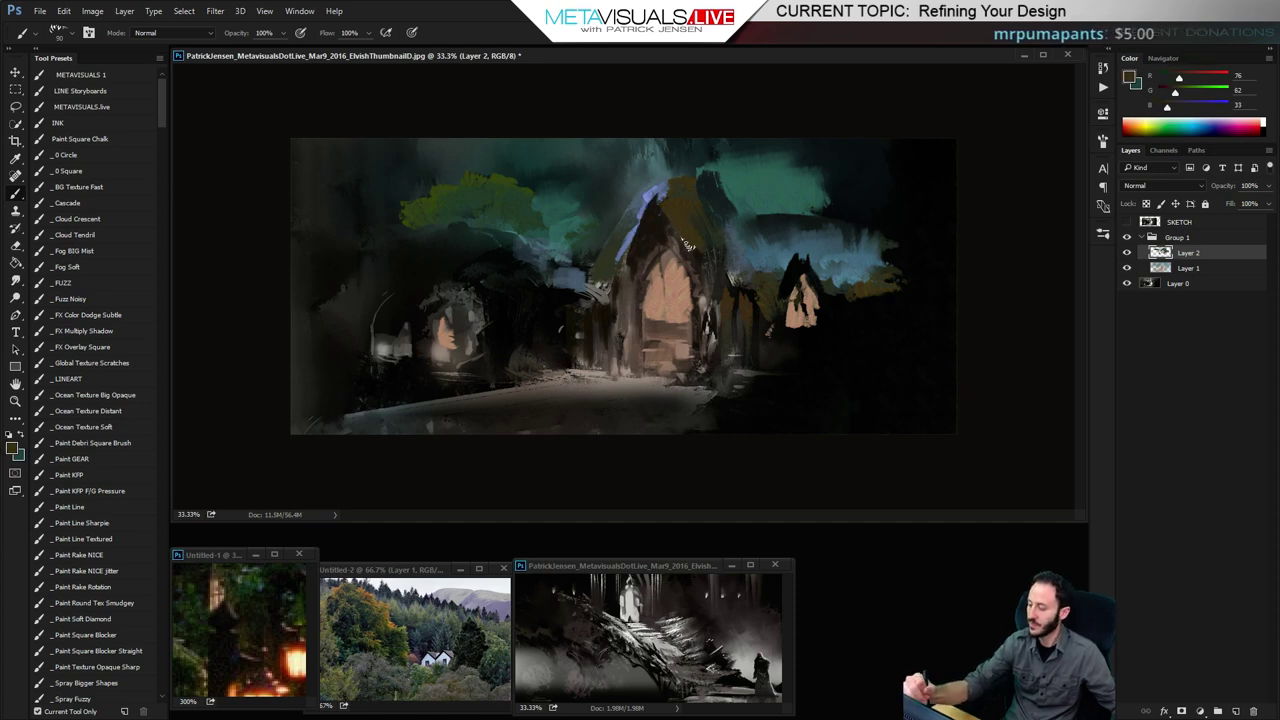
{"action": "key", "text": "space"}
Paint reddish brown of RGB 79, 52, 34 beneath the roof's highlight, and darken the arch's left inner edge with a sampled near-black
{"action": "left_click", "coordinate": [726, 322], "text": "alt"}
{"action": "key", "text": "]"}
{"action": "key", "text": "]"}
{"action": "key", "text": "]"}
{"action": "key", "text": "]"}
{"action": "key", "text": "]"}
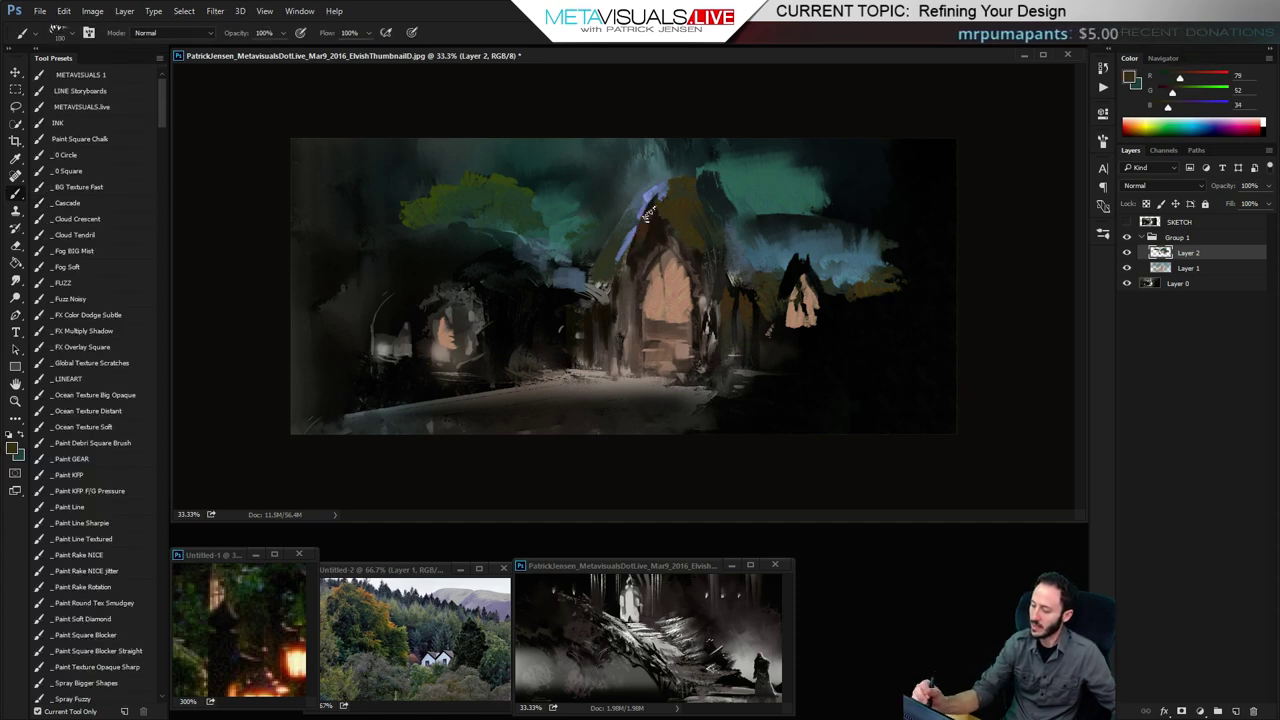
{"action": "left_click", "coordinate": [646, 190], "text": "alt"}
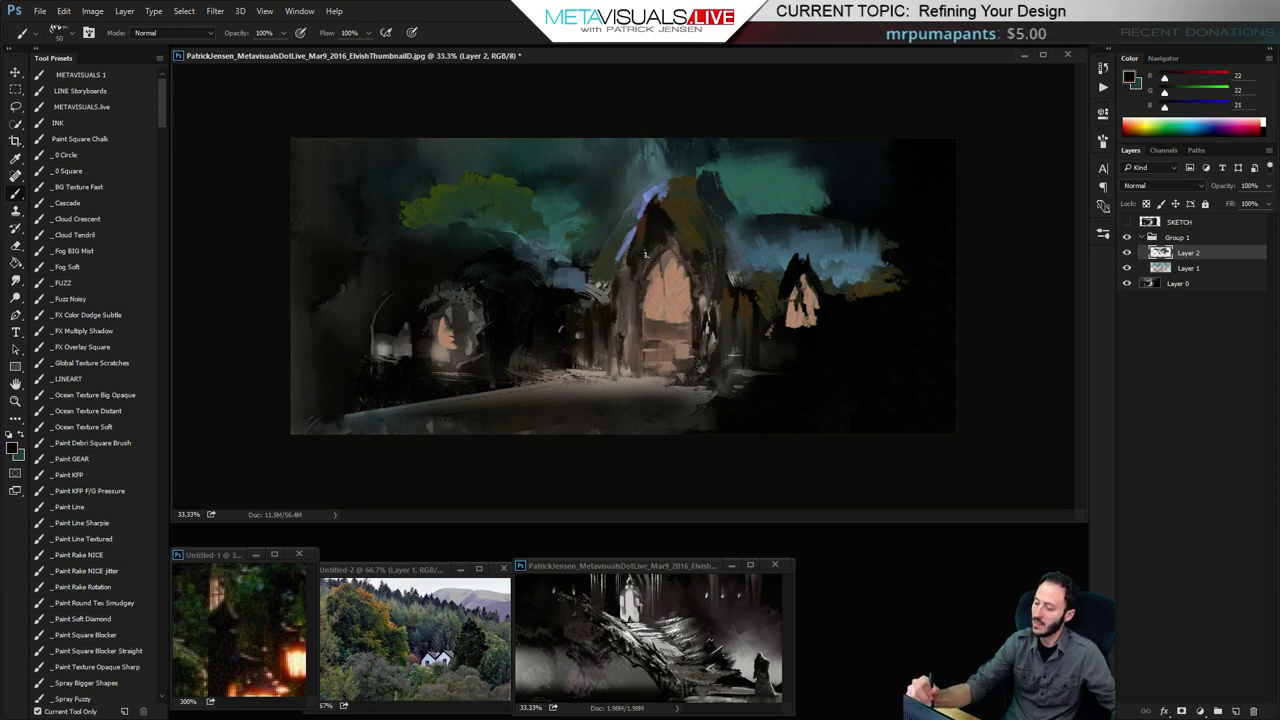
{"action": "left_click_drag", "start_coordinate": [642, 220], "coordinate": [624, 264]}
Lighten the sampled periwinkle to RGB 169, 181, 250 and paint highlights along the arch's left roof edge and the left building's curved roof
{"action": "left_click", "coordinate": [652, 194], "text": "alt"}
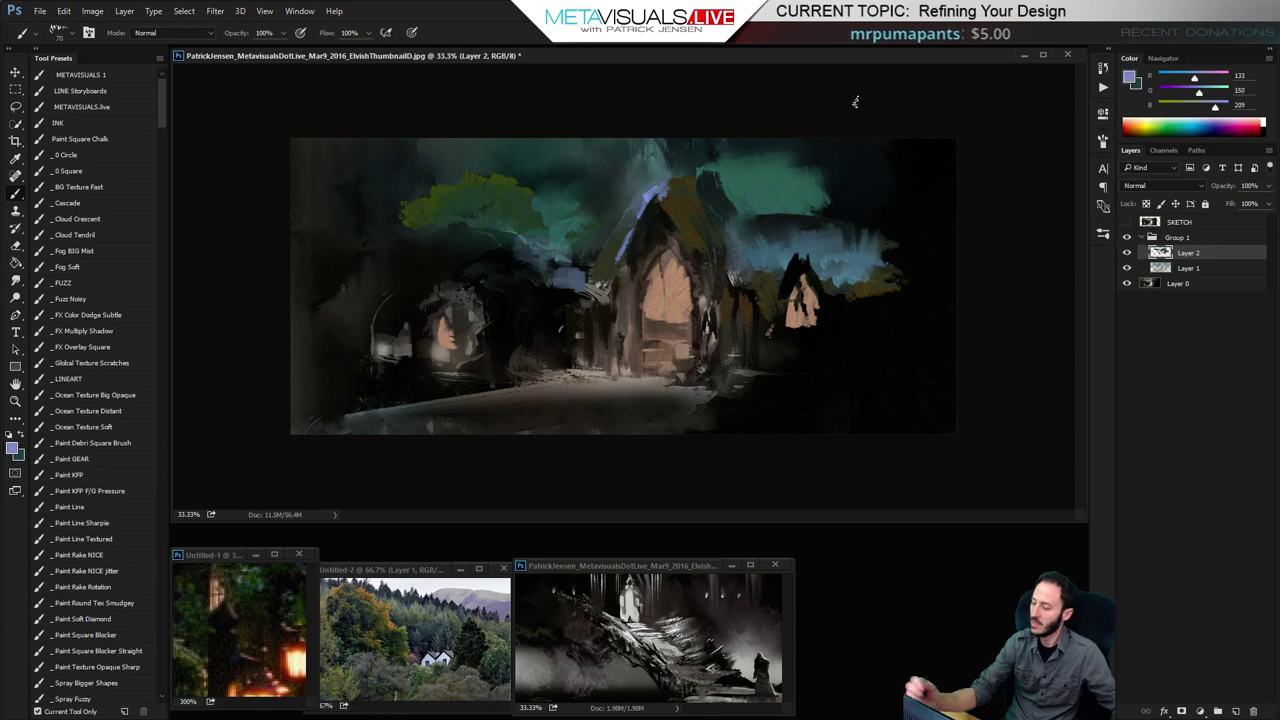
{"action": "left_click", "coordinate": [1205, 78]}
{"action": "left_click", "coordinate": [1209, 92]}
{"action": "left_click", "coordinate": [1226, 105]}
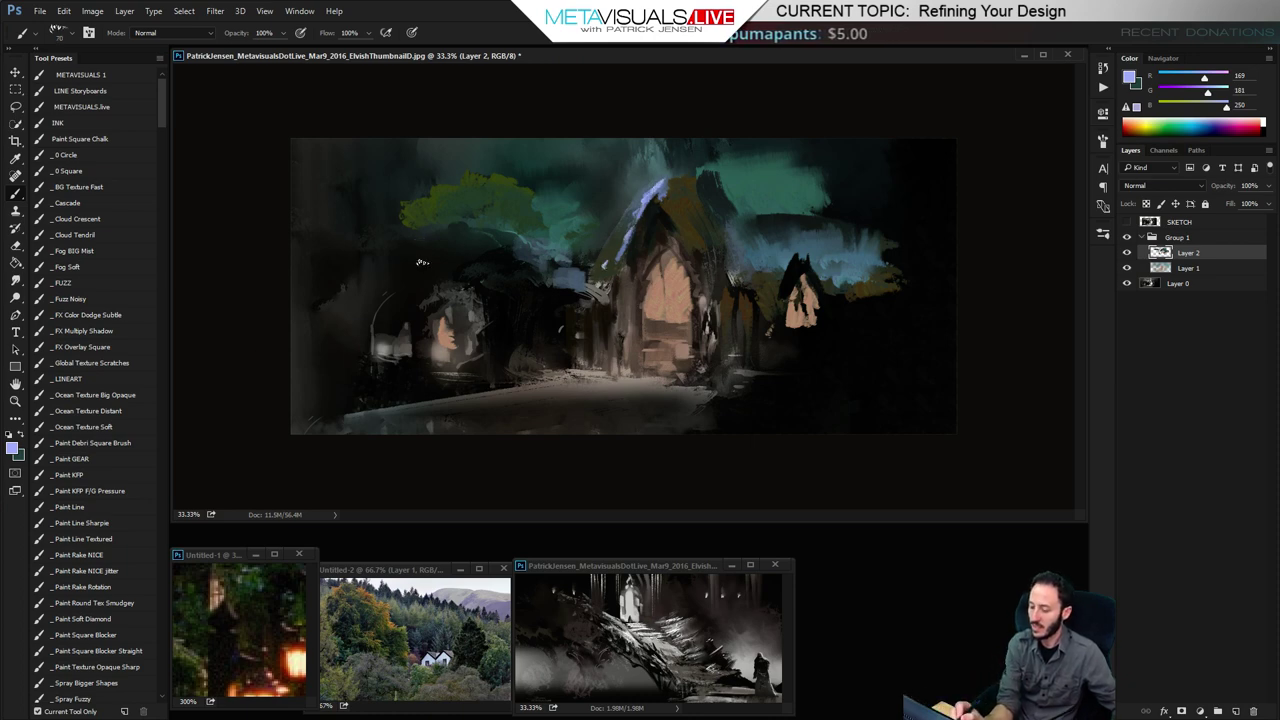
{"action": "key", "text": "ctrl+z"}
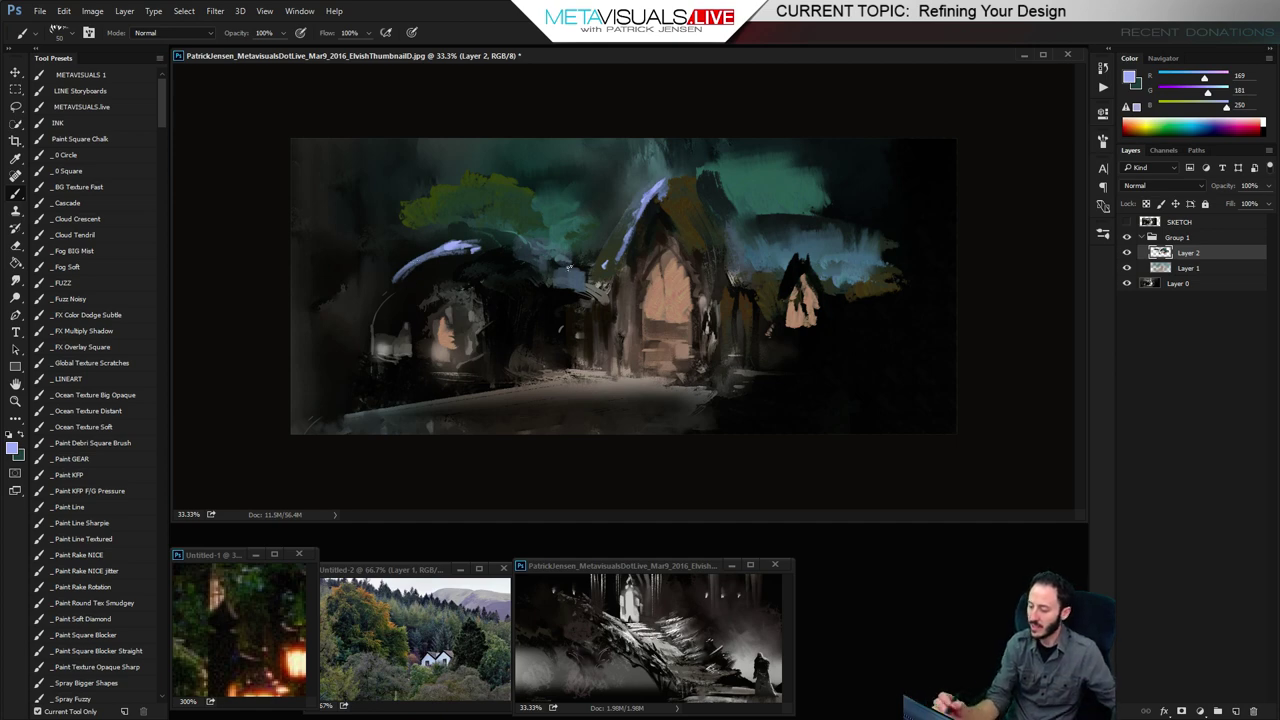
Sample teal of RGB 62, 108, 103 from the sky and paint it over the right part of the left building's curved roof
{"action": "key", "text": "space"}
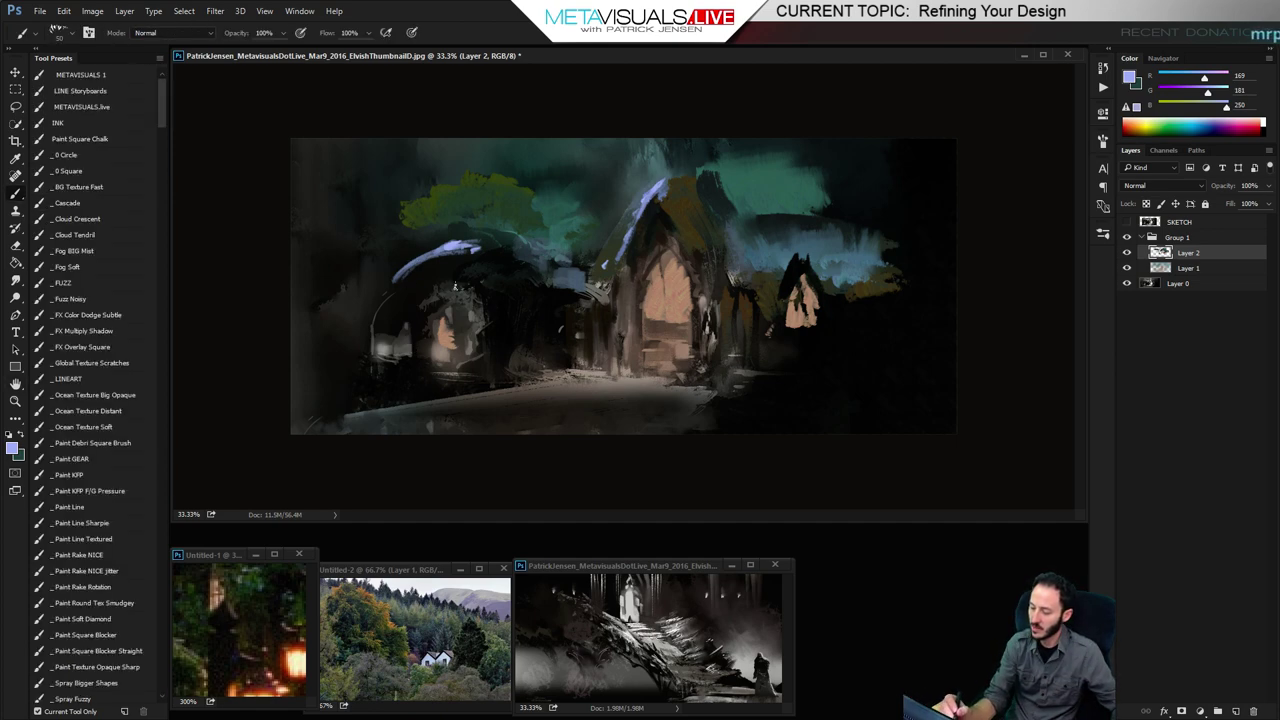
{"action": "key", "text": "ctrl+space"}
{"action": "left_click", "coordinate": [720, 285], "text": "ctrl"}
{"action": "key", "text": "space"}
{"action": "left_click_drag", "start_coordinate": [623, 268], "coordinate": [693, 268]}
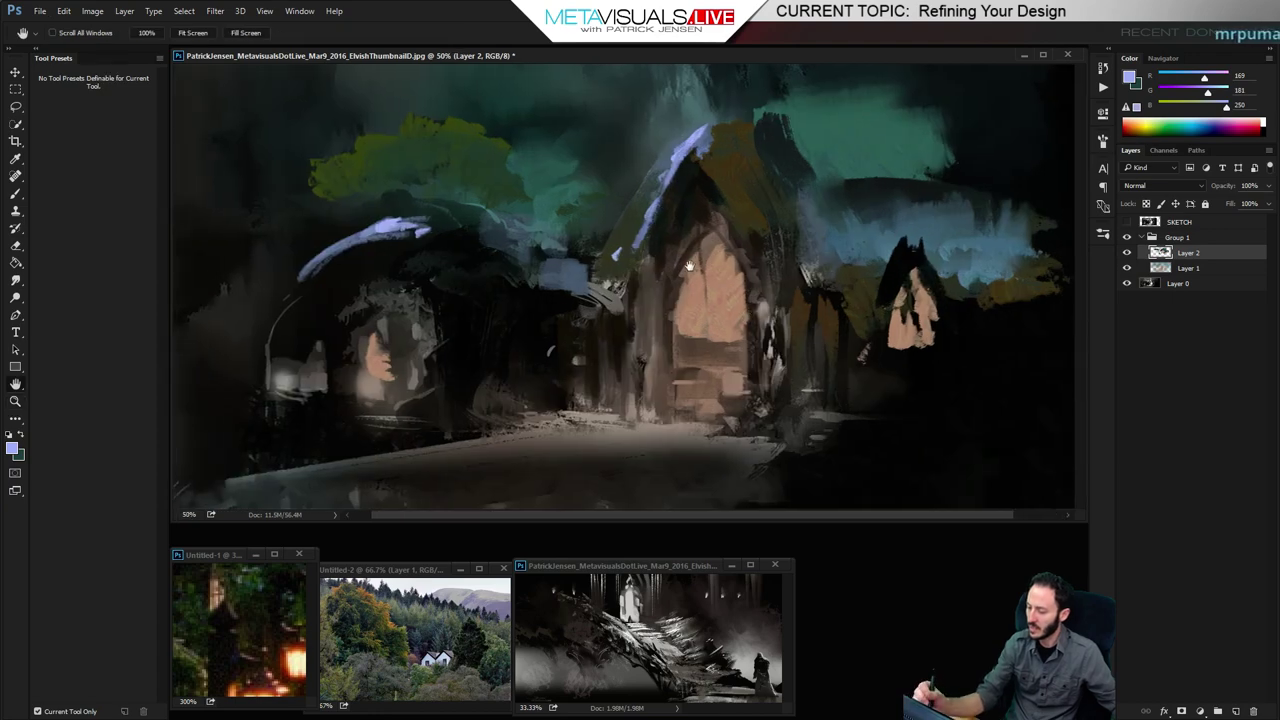
{"action": "left_click", "coordinate": [530, 215], "text": "alt"}
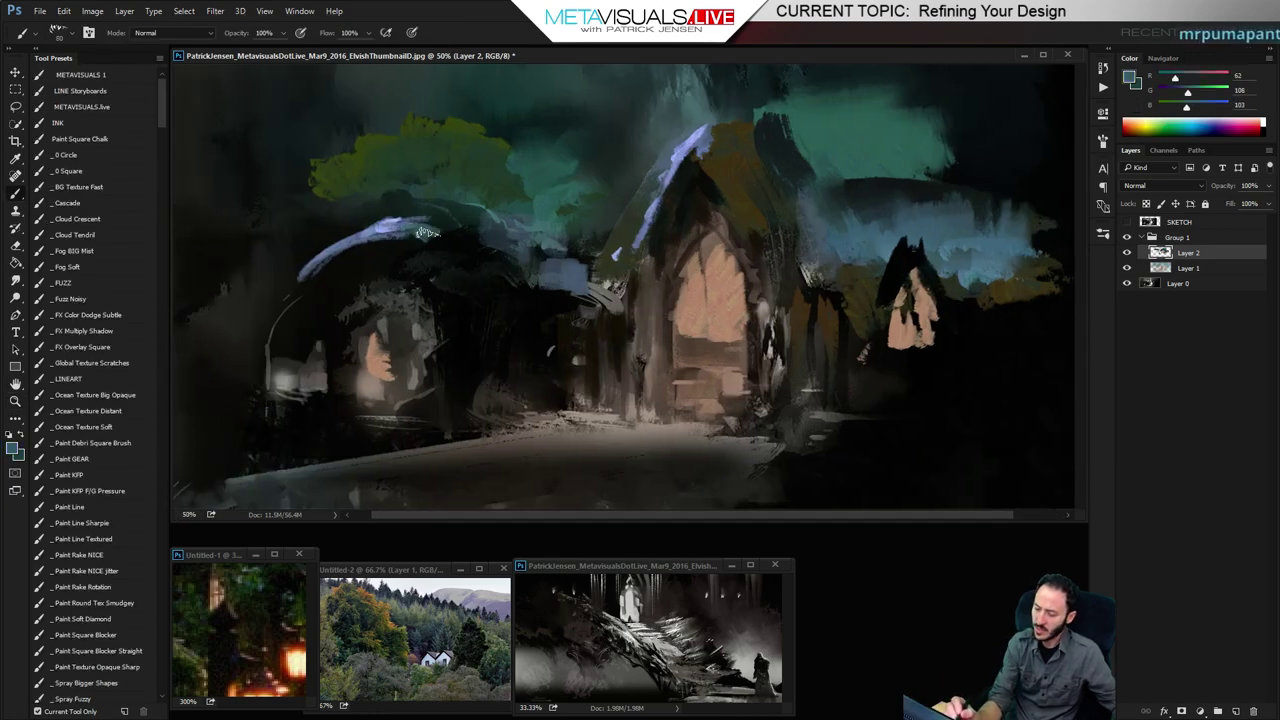
{"action": "mouse_move", "coordinate": [428, 233]}
{"action": "left_mouse_down"}
{"action": "mouse_move", "coordinate": [370, 236]}
{"action": "mouse_move", "coordinate": [465, 253]}
{"action": "mouse_move", "coordinate": [395, 215]}
{"action": "mouse_move", "coordinate": [470, 250]}
{"action": "mouse_move", "coordinate": [465, 235]}
{"action": "mouse_move", "coordinate": [503, 235]}
{"action": "left_mouse_up"}
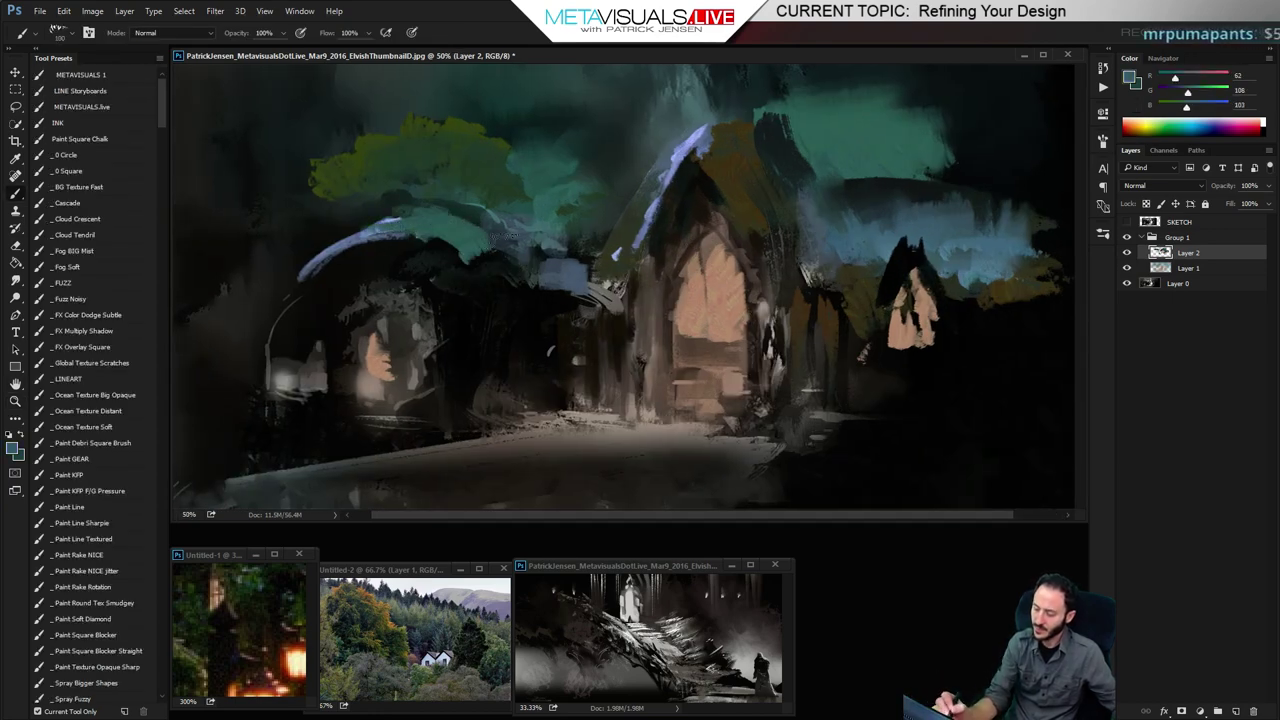
{"action": "key", "text": "space"}
{"action": "mouse_move", "coordinate": [688, 387]}
{"action": "left_mouse_down"}
{"action": "mouse_move", "coordinate": [618, 367]}
{"action": "mouse_move", "coordinate": [365, 508]}
{"action": "left_mouse_up"}
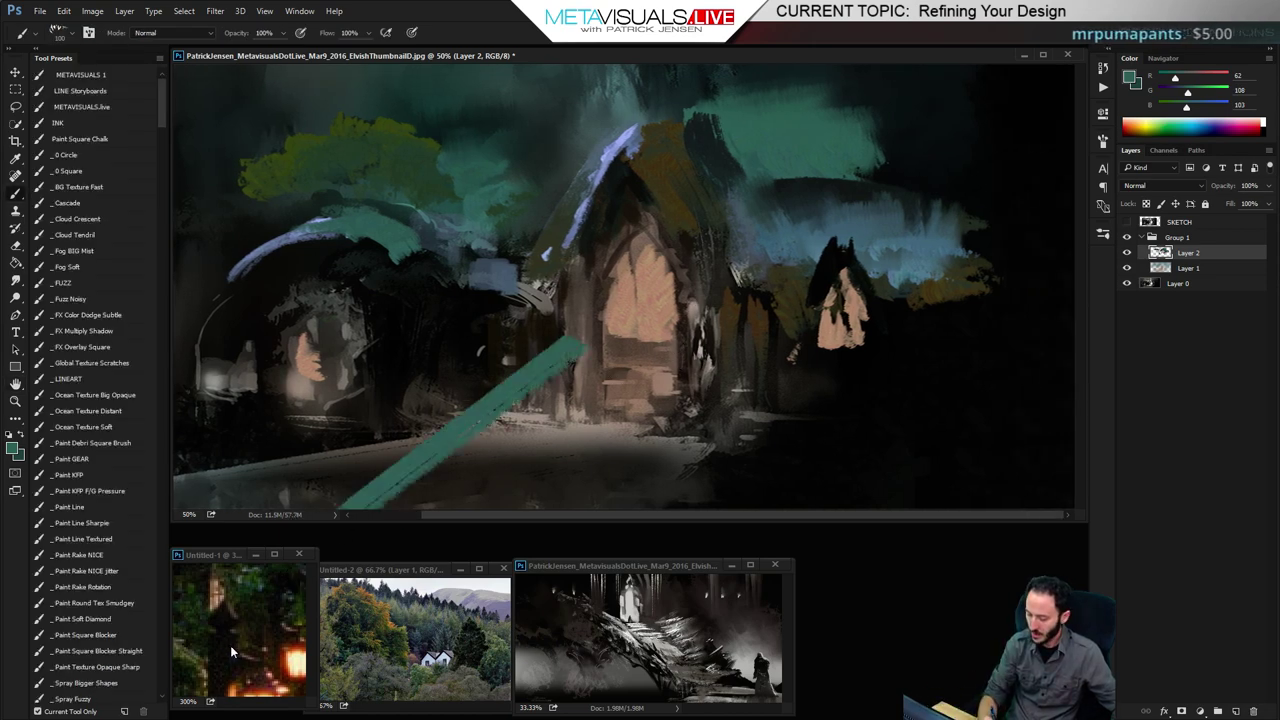
{"action": "key", "text": "ctrl+z"}
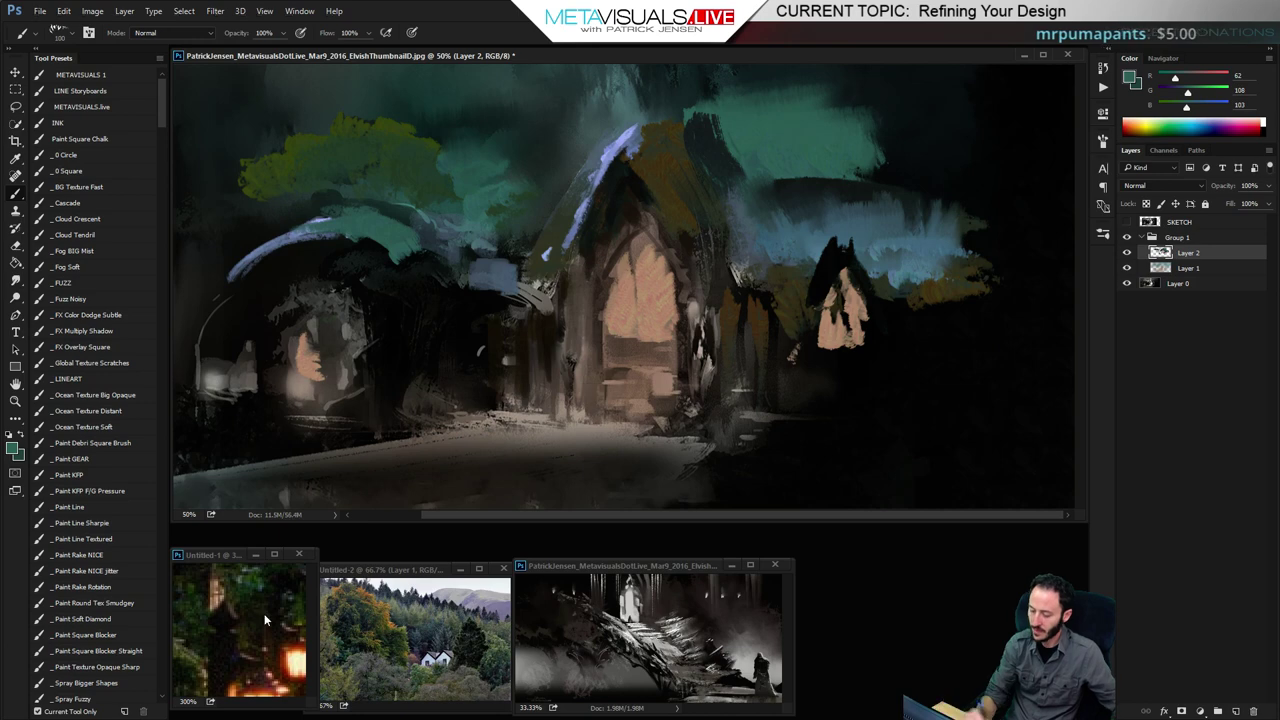
Sample warm brown of RGB 139, 110, 80 from the wooden post in the night cottage reference and return to the painting
{"action": "key", "text": "z"}
{"action": "left_click", "coordinate": [264, 613]}
{"action": "left_click", "coordinate": [251, 638], "text": "alt"}
{"action": "left_click", "coordinate": [251, 638], "text": "alt"}
{"action": "left_click", "coordinate": [251, 638], "text": "alt"}
{"action": "key", "text": "space"}
{"action": "mouse_move", "coordinate": [236, 622]}
{"action": "left_mouse_down"}
{"action": "mouse_move", "coordinate": [254, 644]}
{"action": "mouse_move", "coordinate": [218, 640]}
{"action": "left_mouse_up"}
{"action": "left_click", "coordinate": [232, 633]}
{"action": "left_click", "coordinate": [232, 633]}
{"action": "left_click", "coordinate": [232, 633]}
{"action": "key", "text": "space"}
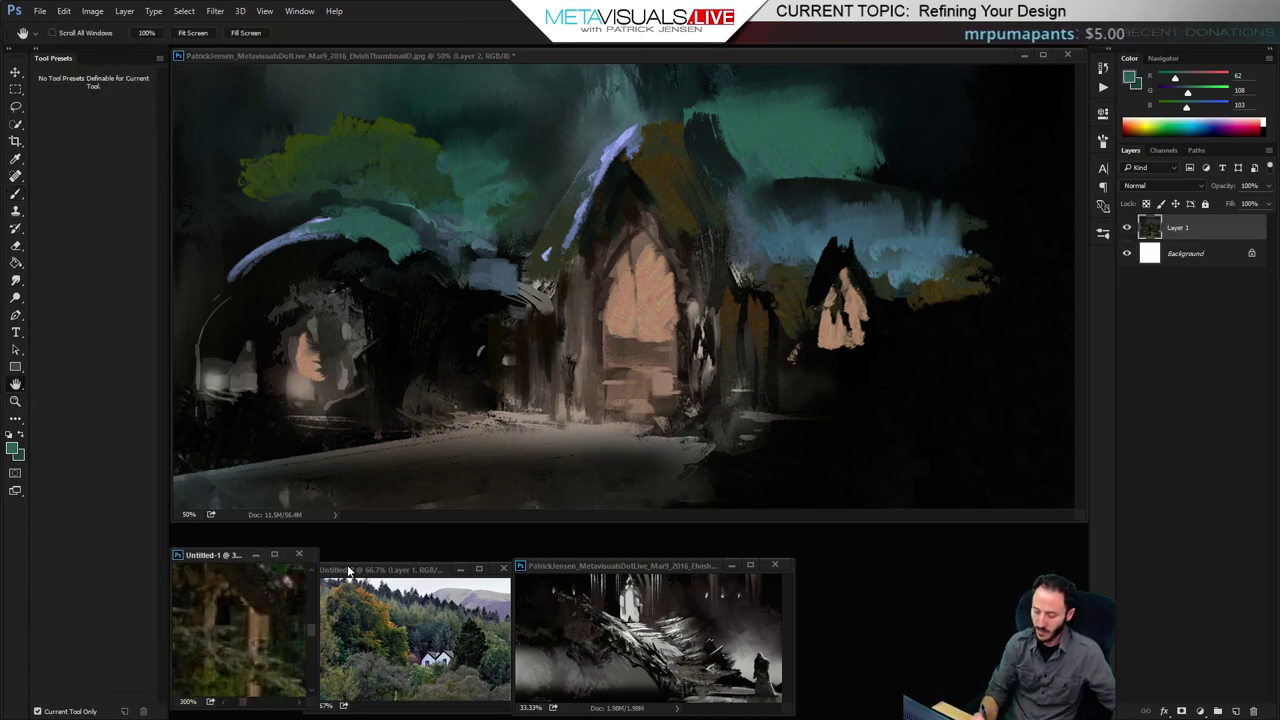
{"action": "key", "text": "b"}
{"action": "left_click", "coordinate": [265, 604], "text": "alt"}
{"action": "left_click", "coordinate": [575, 300]}
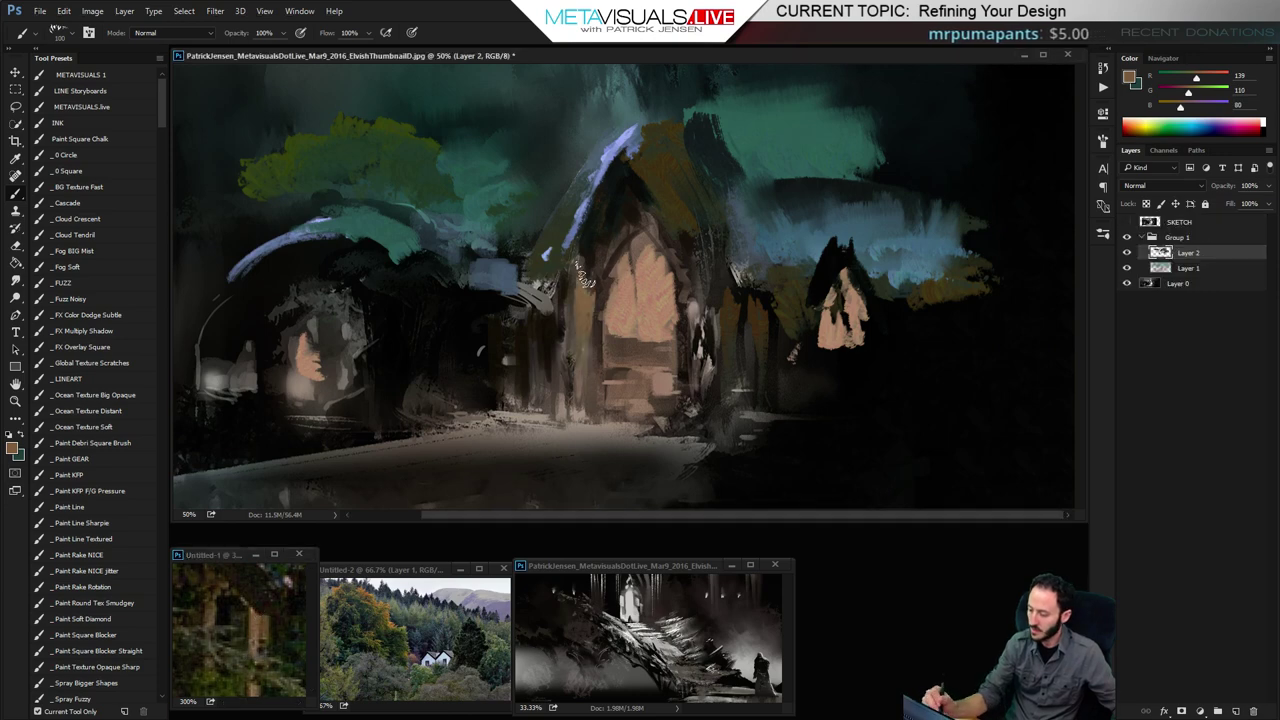
Shrink the brush and paint vertical warm brown strokes down the wall beside the arch's left edge and along its right inner edge
{"action": "key", "text": "["}
{"action": "left_click_drag", "start_coordinate": [574, 282], "coordinate": [578, 328]}
{"action": "key", "text": "["}
{"action": "key", "text": "["}
{"action": "key", "text": "["}
{"action": "key", "text": "["}
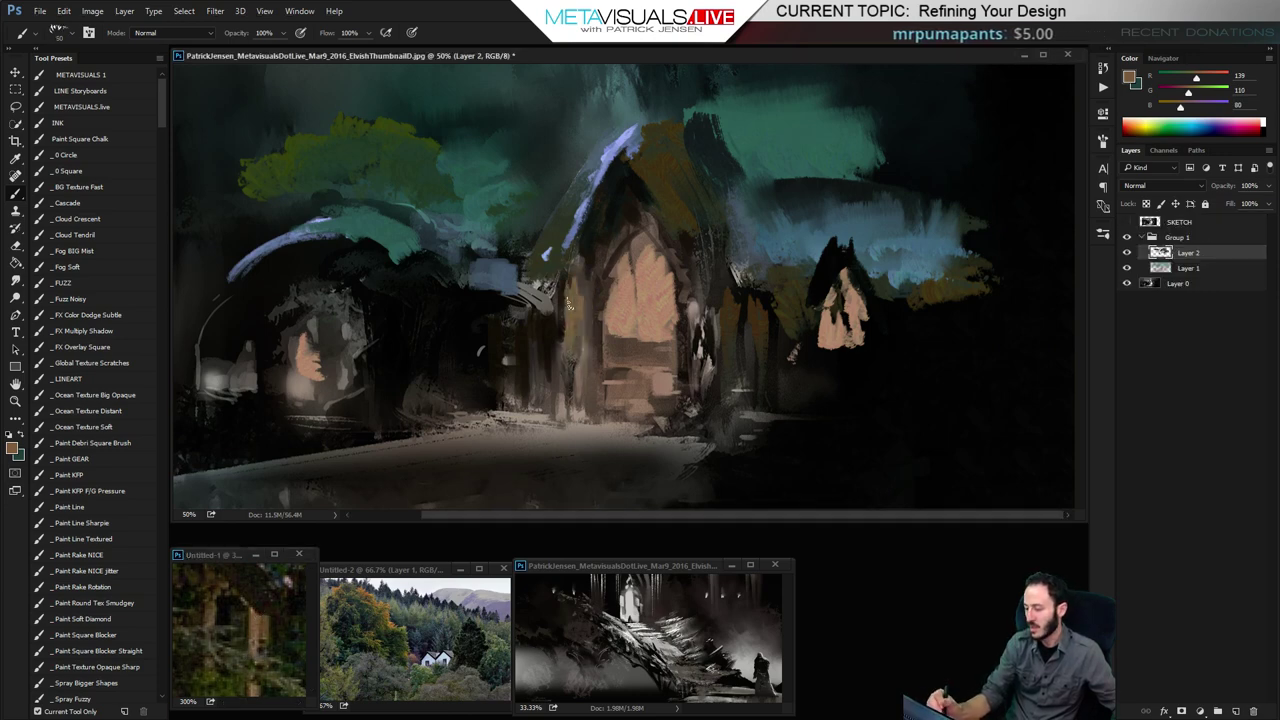
{"action": "left_click_drag", "start_coordinate": [584, 376], "coordinate": [585, 394]}
{"action": "left_click_drag", "start_coordinate": [590, 294], "coordinate": [595, 402]}
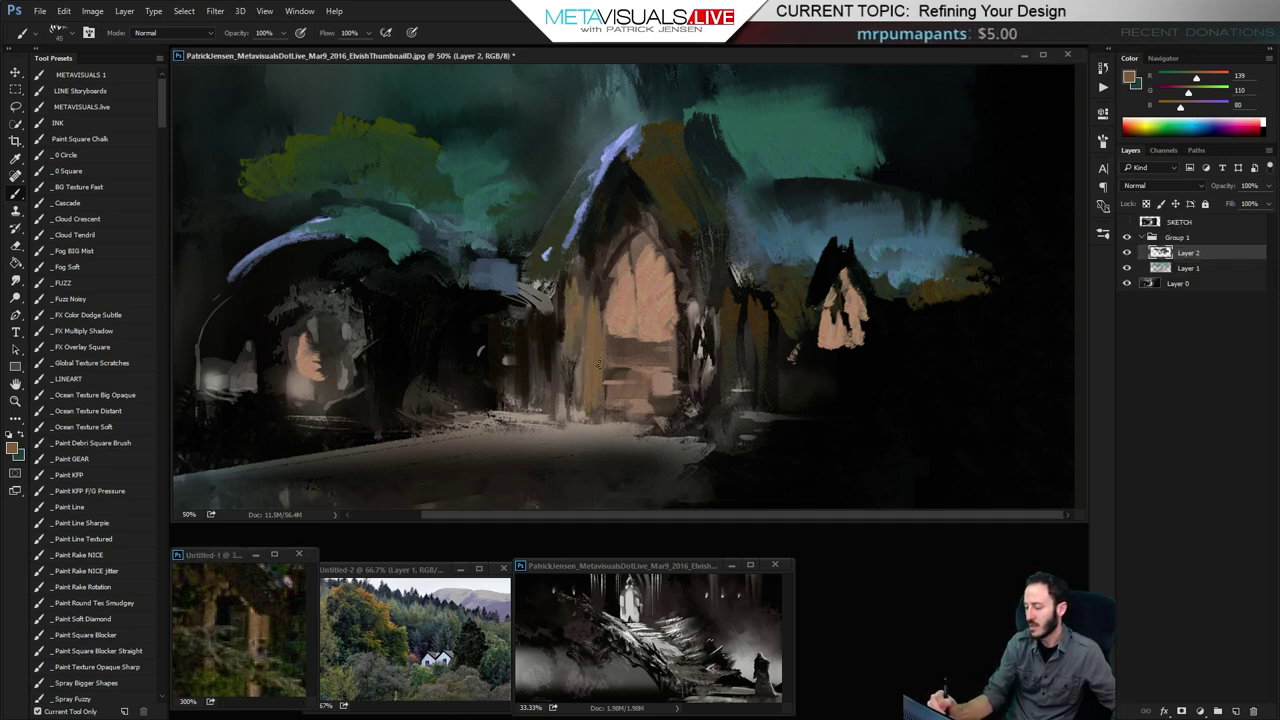
{"action": "key", "text": "space"}
{"action": "key", "text": "["}
{"action": "left_click_drag", "start_coordinate": [686, 310], "coordinate": [687, 388]}
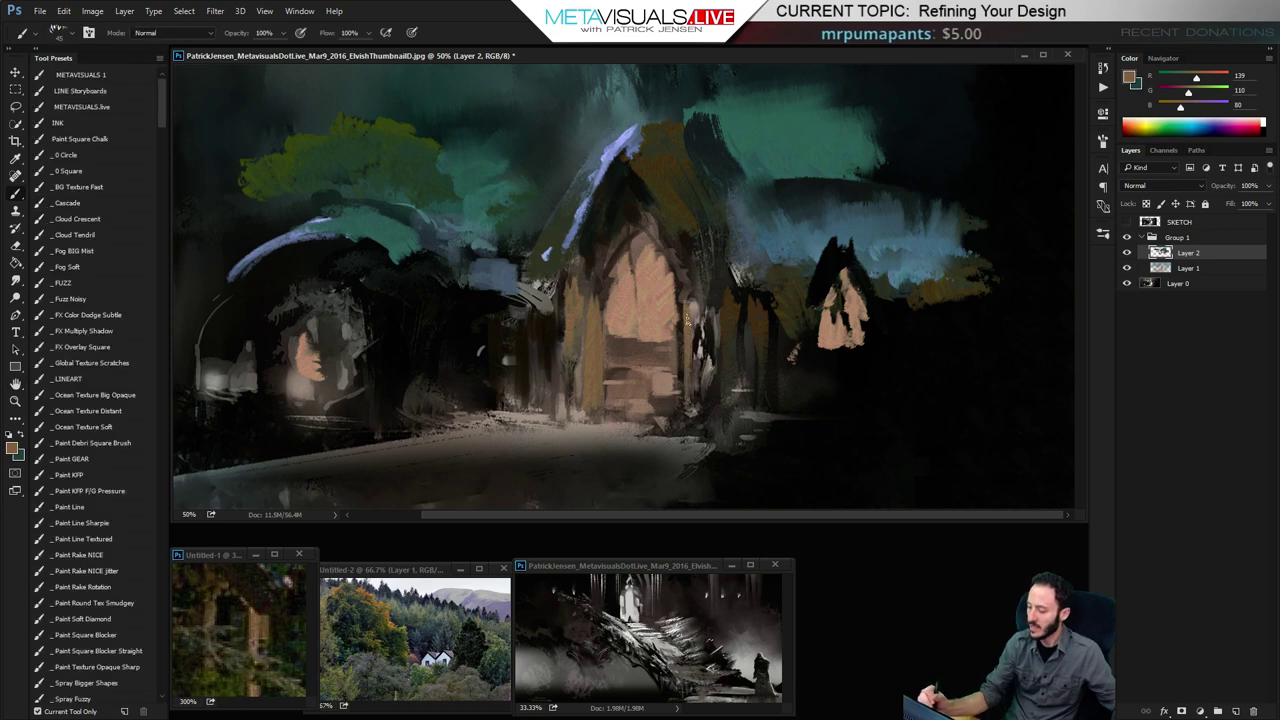
{"action": "key", "text": "space"}
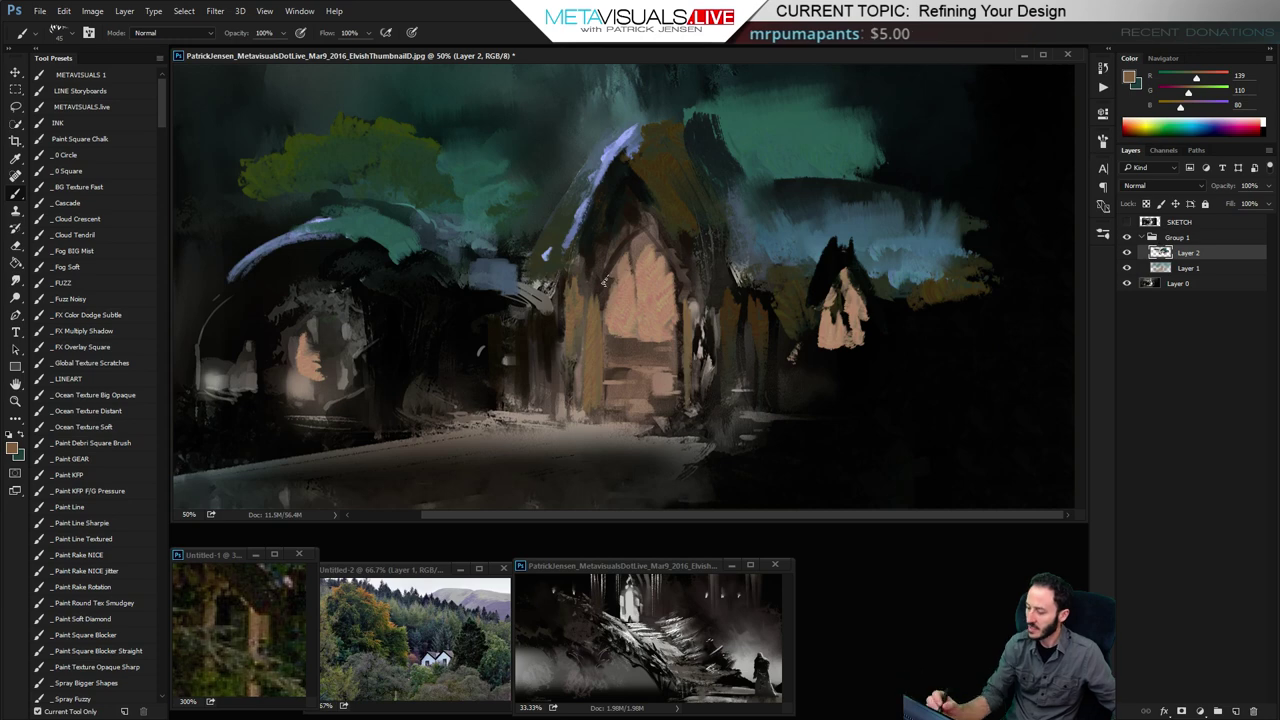
Lighten the arch window's sampled tone to peach RGB 255, 196, 172 and paint glowing strokes inside the window
{"action": "left_click", "coordinate": [645, 280], "text": "alt"}
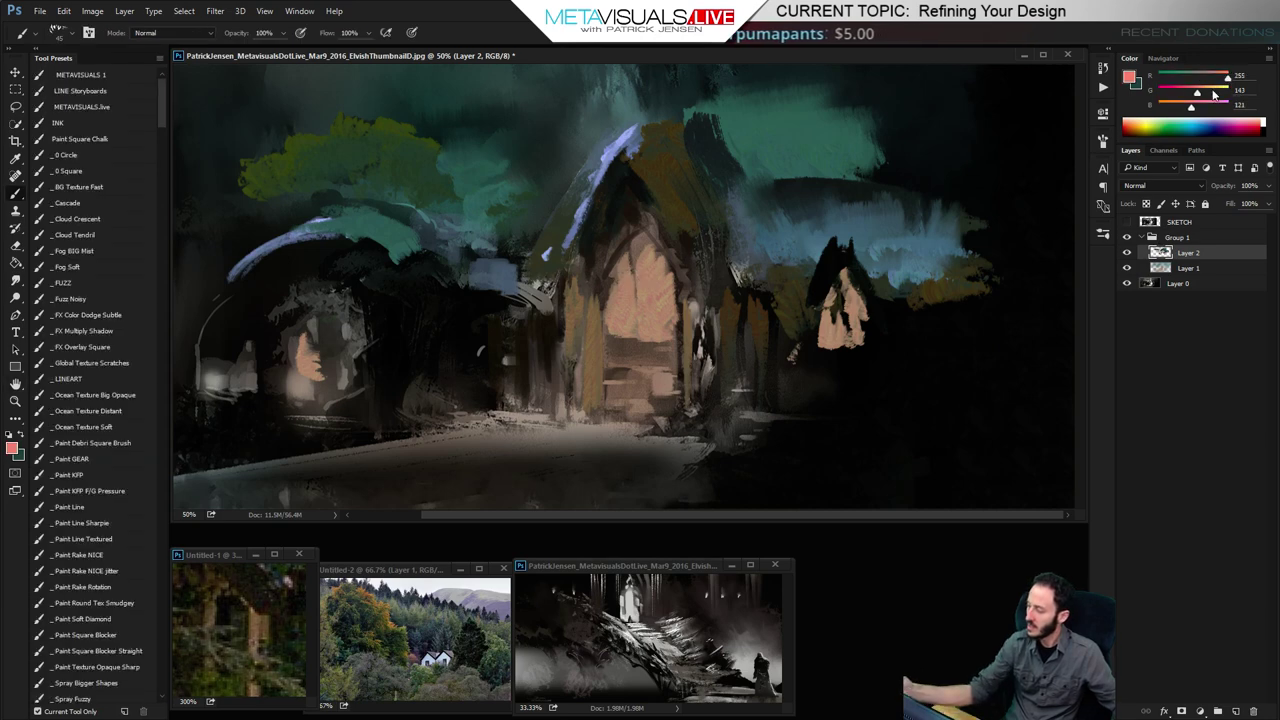
{"action": "left_click", "coordinate": [1188, 126]}
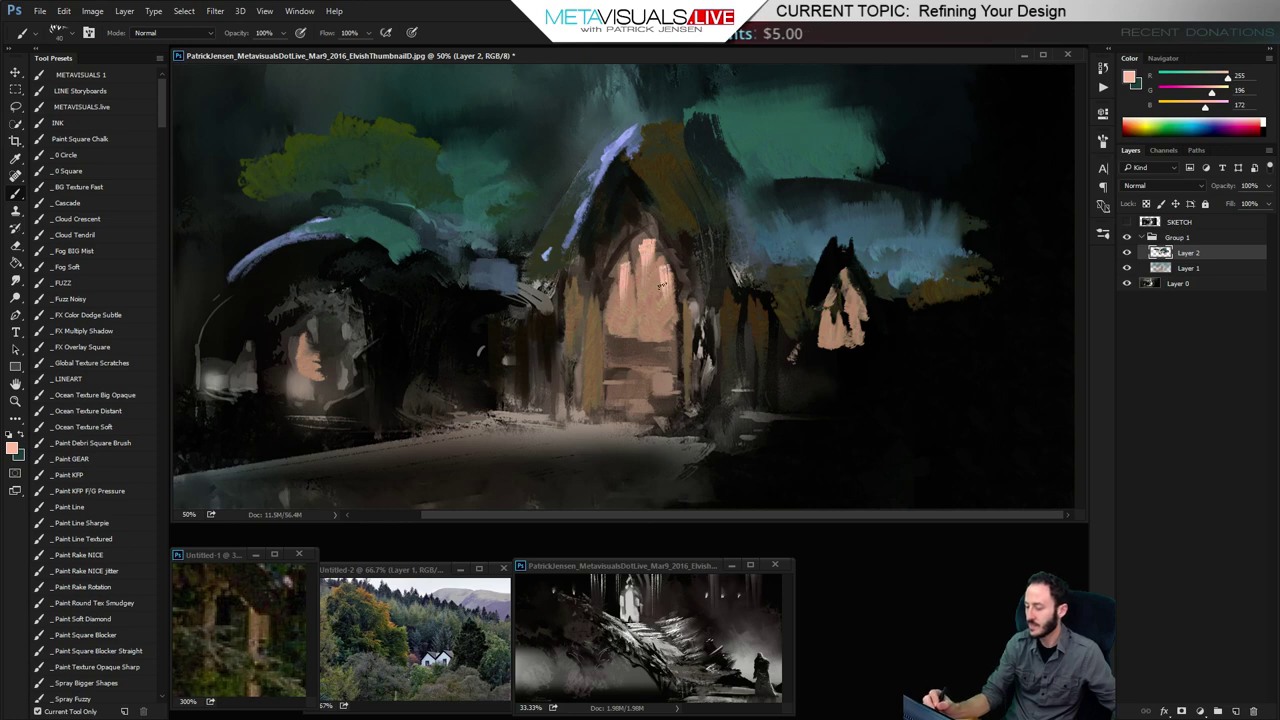
{"action": "left_click_drag", "start_coordinate": [667, 336], "coordinate": [677, 336]}
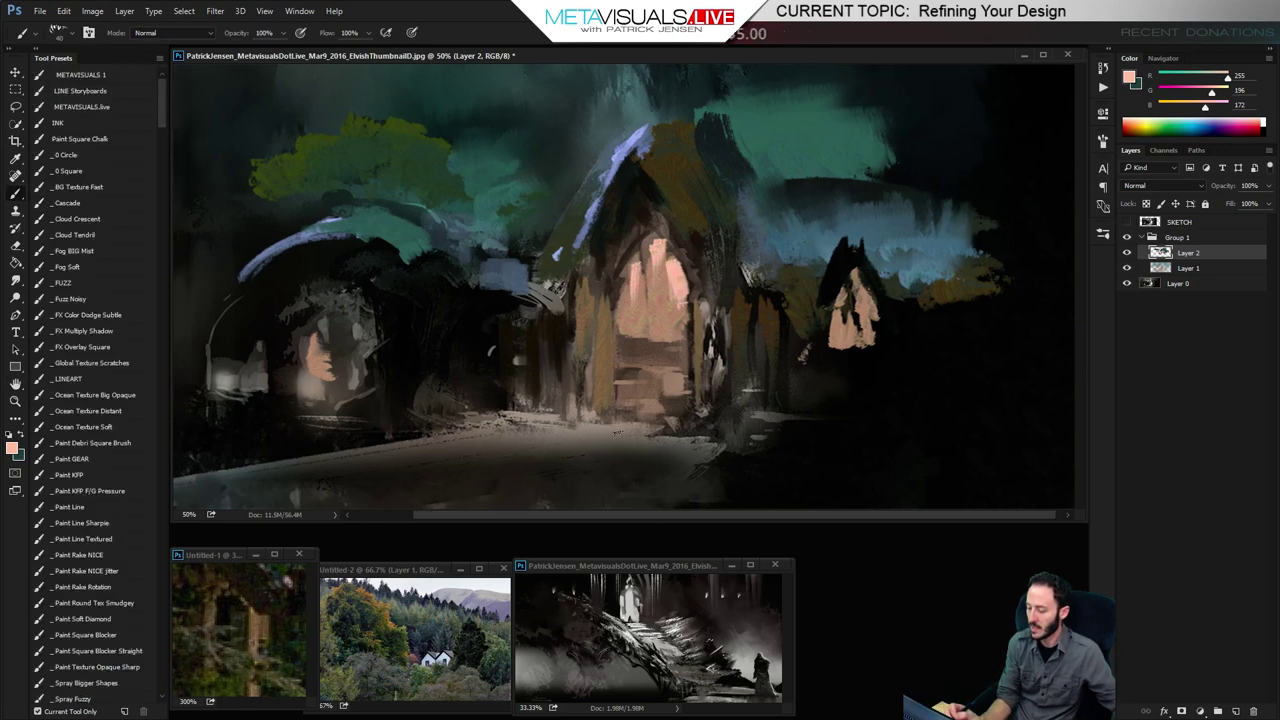
Paint broad horizontal strokes of grey-green RGB 67, 79, 65 across the path in front of the arch
{"action": "left_click", "coordinate": [565, 500], "text": "alt"}
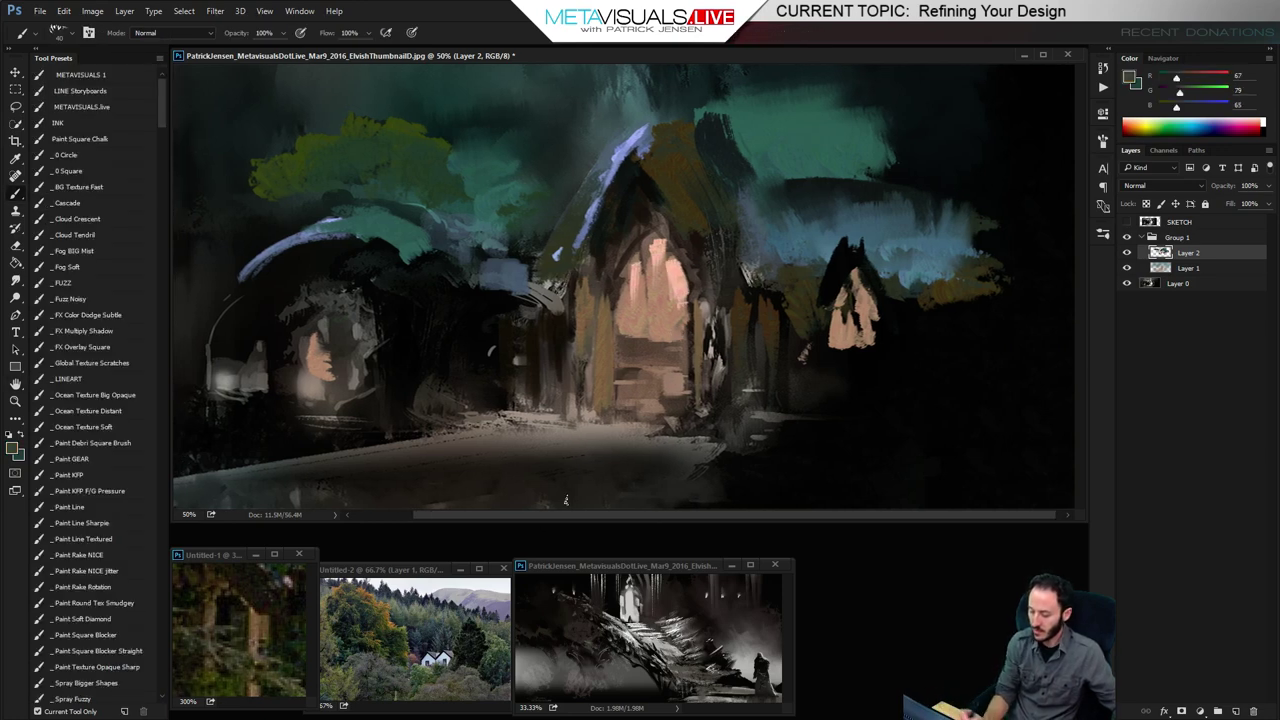
{"action": "left_click_drag", "start_coordinate": [611, 447], "coordinate": [410, 460]}
{"action": "left_click_drag", "start_coordinate": [680, 440], "coordinate": [440, 441]}
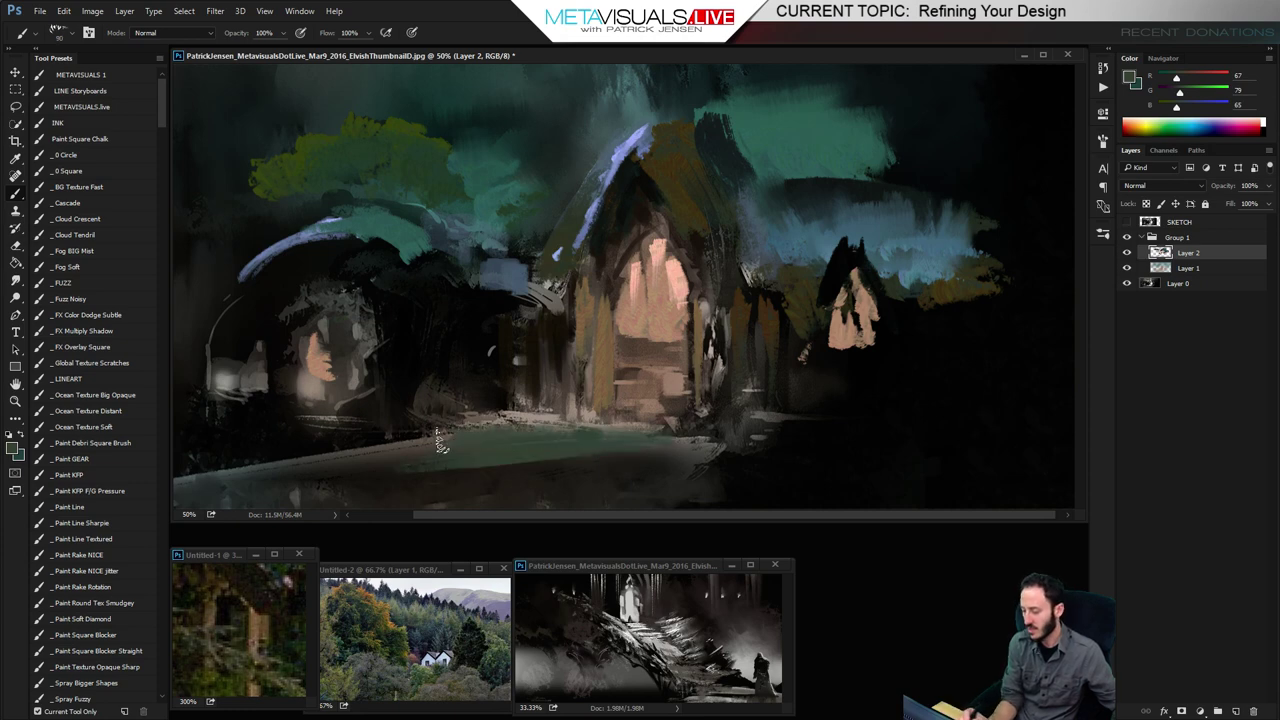
{"action": "mouse_move", "coordinate": [588, 462]}
{"action": "left_mouse_down"}
{"action": "mouse_move", "coordinate": [526, 473]}
{"action": "mouse_move", "coordinate": [674, 469]}
{"action": "mouse_move", "coordinate": [289, 497]}
{"action": "mouse_move", "coordinate": [693, 492]}
{"action": "left_mouse_up"}
{"action": "left_click_drag", "start_coordinate": [343, 492], "coordinate": [428, 496]}
Vary the path with slate blue strokes of RGB 56, 71, 78, extending them along its left edge and up to the arch
{"action": "key", "text": "space"}
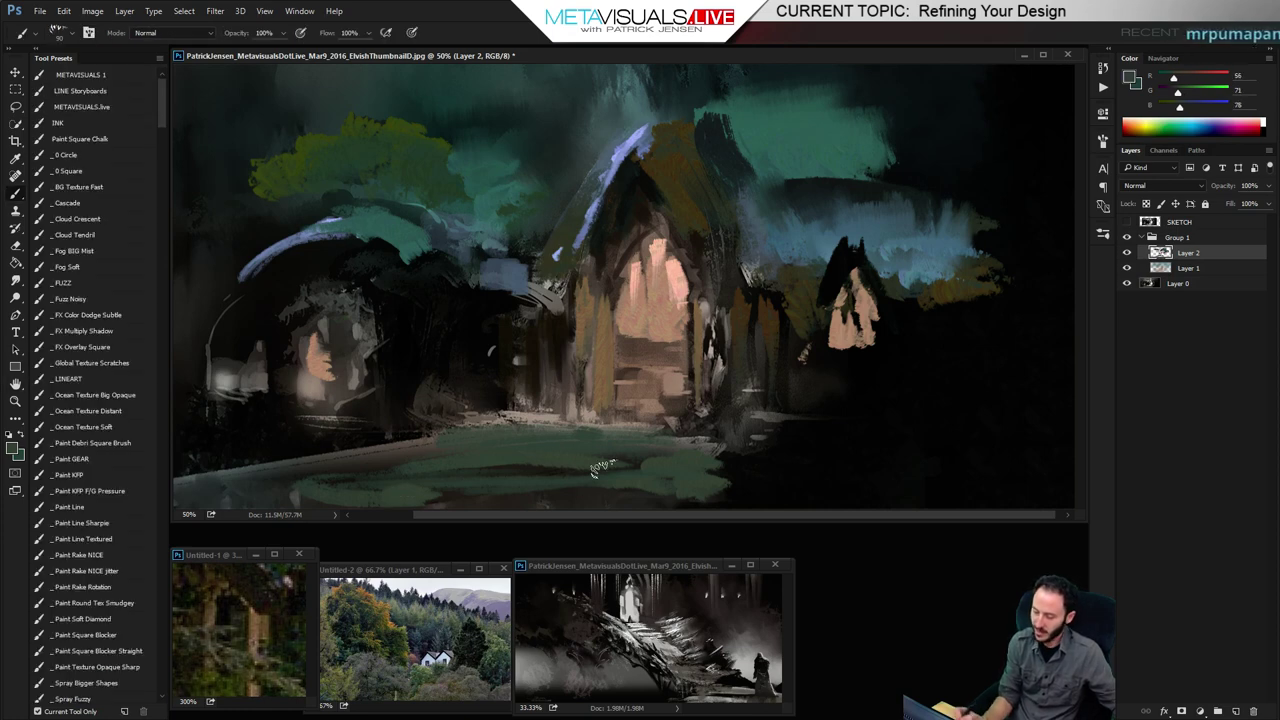
{"action": "mouse_move", "coordinate": [348, 492]}
{"action": "left_mouse_down"}
{"action": "mouse_move", "coordinate": [328, 477]}
{"action": "mouse_move", "coordinate": [229, 489]}
{"action": "mouse_move", "coordinate": [412, 449]}
{"action": "left_mouse_up"}
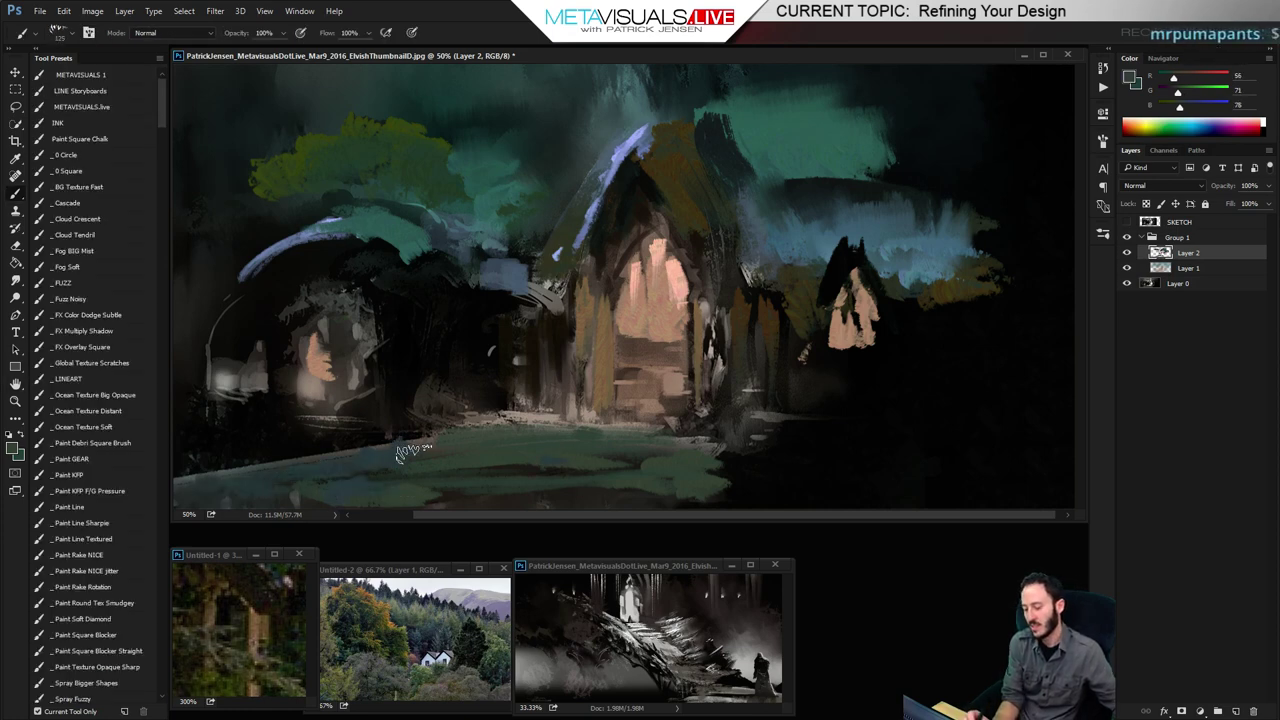
{"action": "left_click_drag", "start_coordinate": [553, 471], "coordinate": [580, 469]}
{"action": "left_click_drag", "start_coordinate": [524, 452], "coordinate": [500, 459]}
{"action": "left_click_drag", "start_coordinate": [606, 459], "coordinate": [664, 456]}
{"action": "key", "text": "bracketleft"}
{"action": "key", "text": "bracketleft"}
{"action": "left_click_drag", "start_coordinate": [532, 428], "coordinate": [712, 431]}
Paint a small ochre patch of RGB 174, 127, 57 on the ground at the foot of the arch
{"action": "key", "text": "ctrl+space"}
{"action": "left_click", "coordinate": [780, 441], "text": "ctrl+alt"}
{"action": "left_click", "coordinate": [778, 442], "text": "ctrl+alt"}
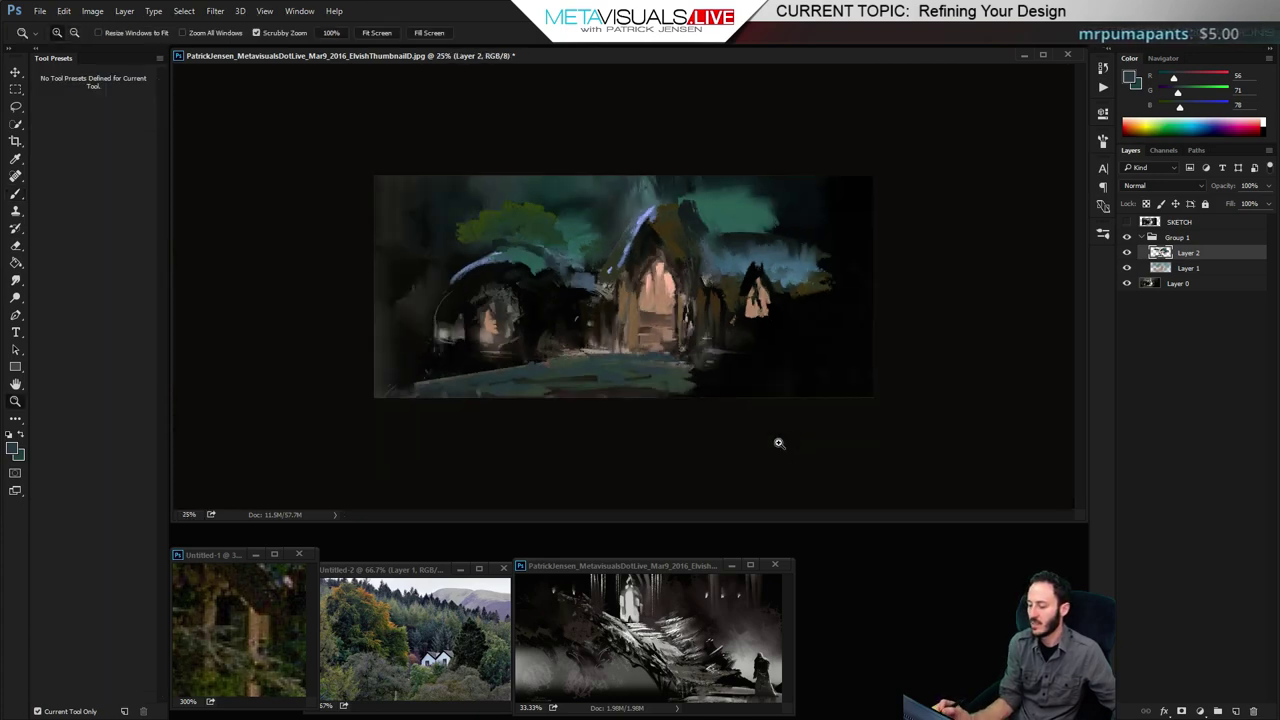
{"action": "left_click", "coordinate": [780, 441], "text": "ctrl"}
{"action": "key", "text": "b"}
{"action": "left_click", "coordinate": [645, 384], "text": "alt"}
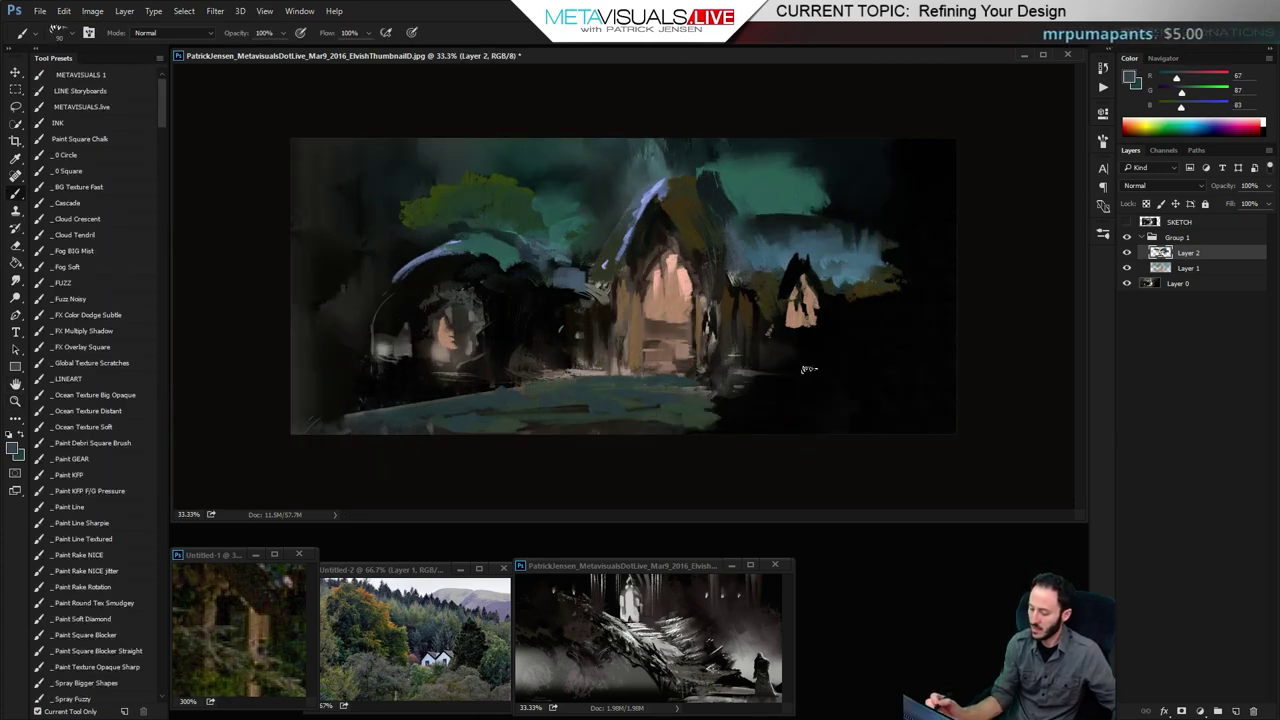
{"action": "key", "text": "bracketleft"}
{"action": "key", "text": "bracketleft"}
{"action": "key", "text": "bracketleft"}
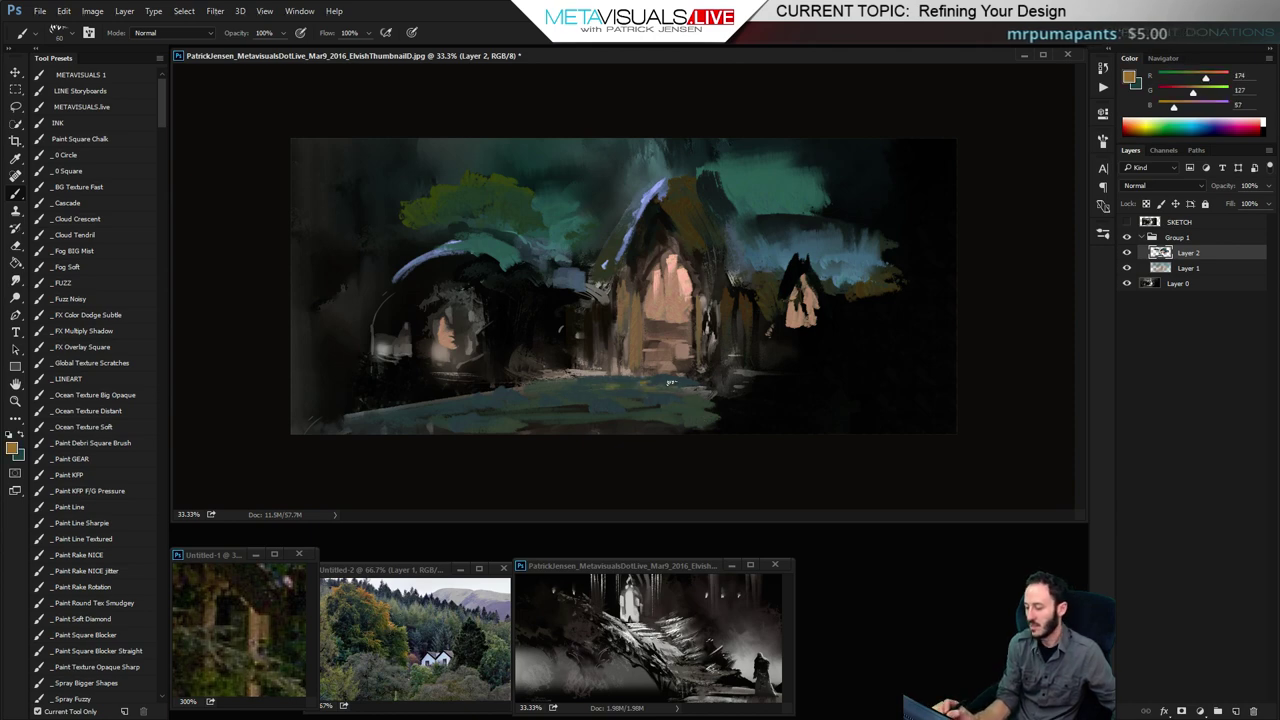
{"action": "mouse_move", "coordinate": [641, 382]}
{"action": "left_mouse_down"}
{"action": "mouse_move", "coordinate": [679, 378]}
{"action": "mouse_move", "coordinate": [666, 378]}
{"action": "left_mouse_up"}
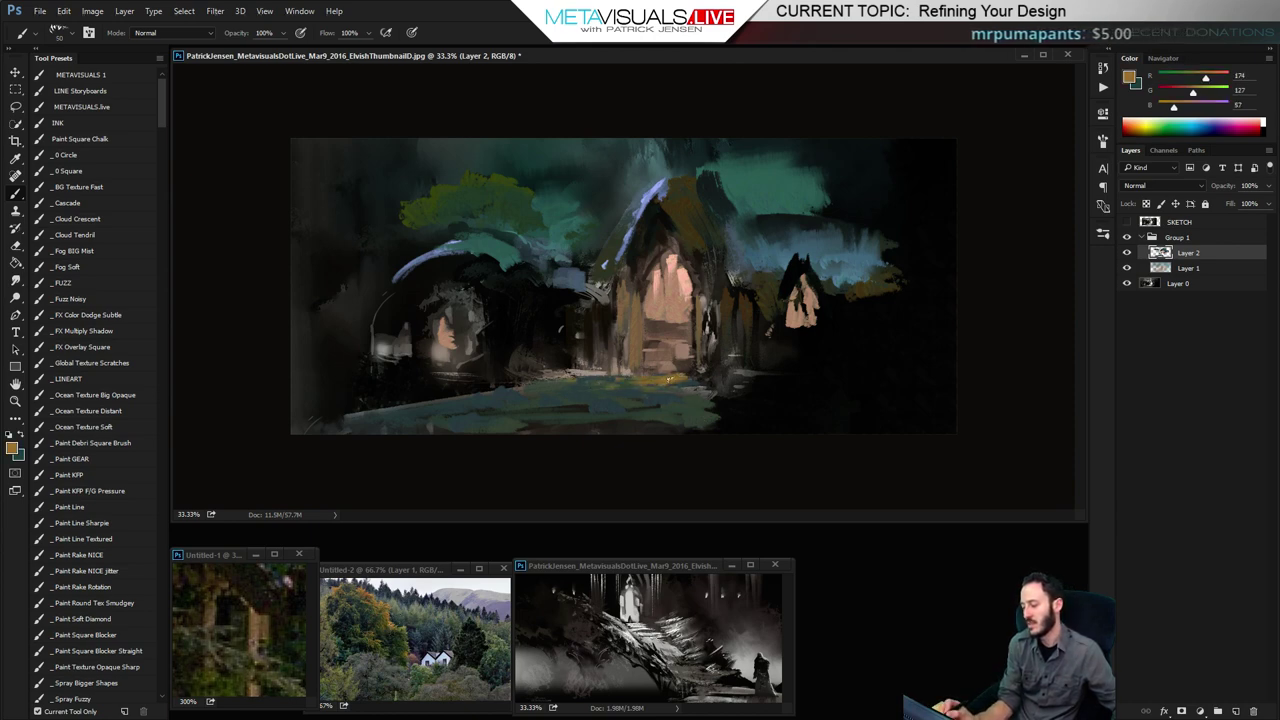
Brighten the ochre to light orange RGB 255, 189, 132 and add glowing highlights on the ground at the arch's threshold
{"action": "key", "text": "space"}
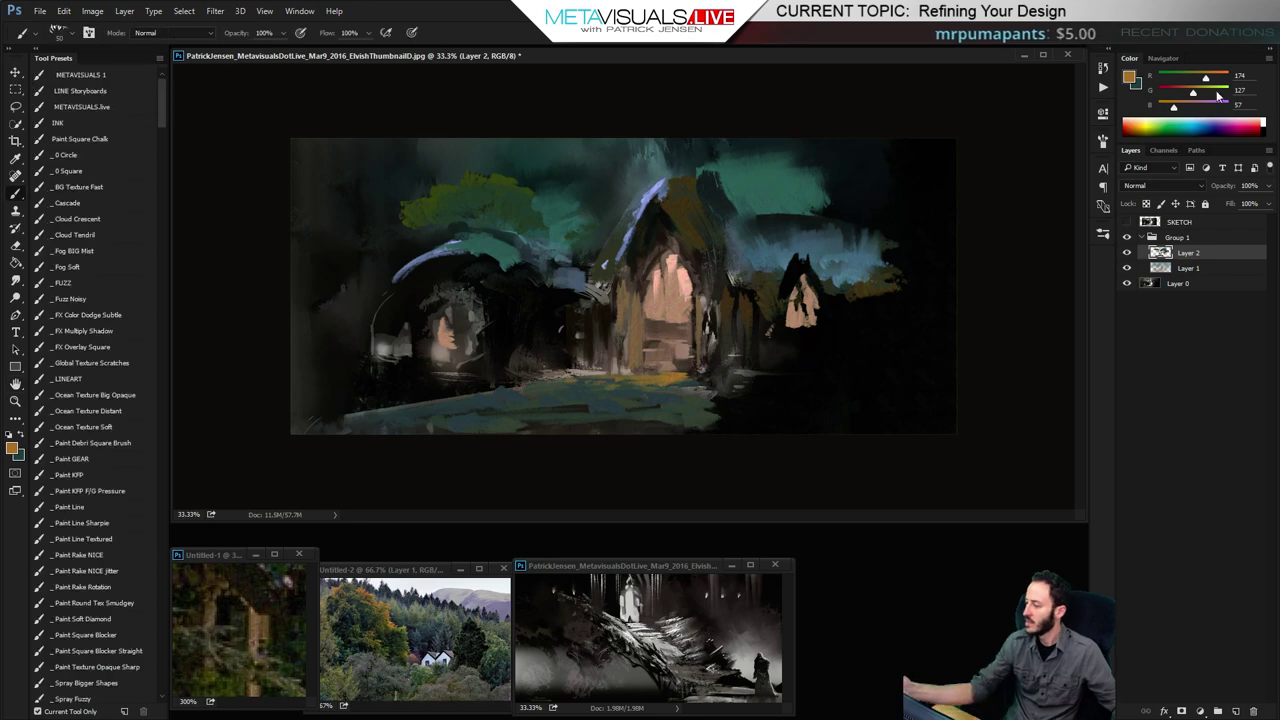
{"action": "left_click", "coordinate": [1210, 93]}
{"action": "left_click", "coordinate": [1228, 80]}
{"action": "left_click_drag", "start_coordinate": [1174, 107], "coordinate": [1194, 107]}
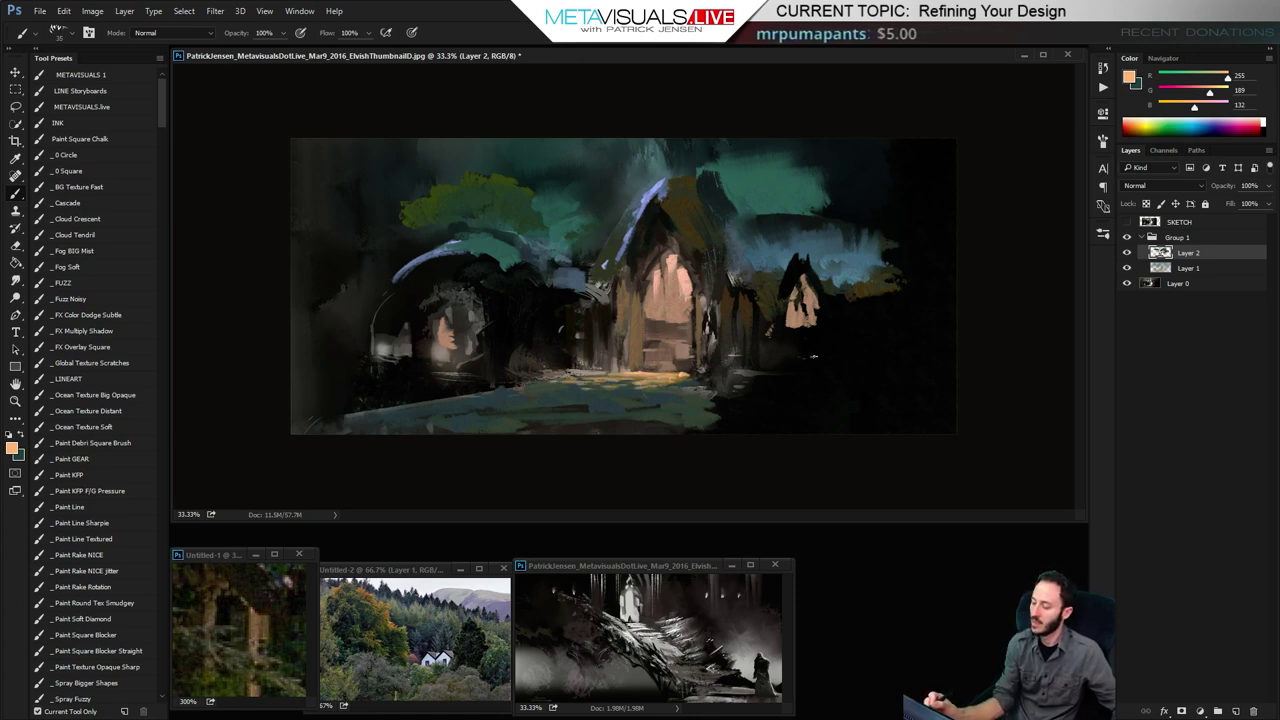
Sample an olive green and a dark brown of RGB 36, 32, 20 from the foliage in the night cottage reference
{"action": "key", "text": "space"}
{"action": "left_click", "coordinate": [260, 674]}
{"action": "mouse_move", "coordinate": [260, 674]}
{"action": "left_mouse_down"}
{"action": "mouse_move", "coordinate": [240, 611]}
{"action": "mouse_move", "coordinate": [243, 625]}
{"action": "mouse_move", "coordinate": [271, 594]}
{"action": "left_mouse_up"}
{"action": "left_click", "coordinate": [243, 625], "text": "ctrl"}
{"action": "left_click", "coordinate": [235, 616], "text": "alt"}
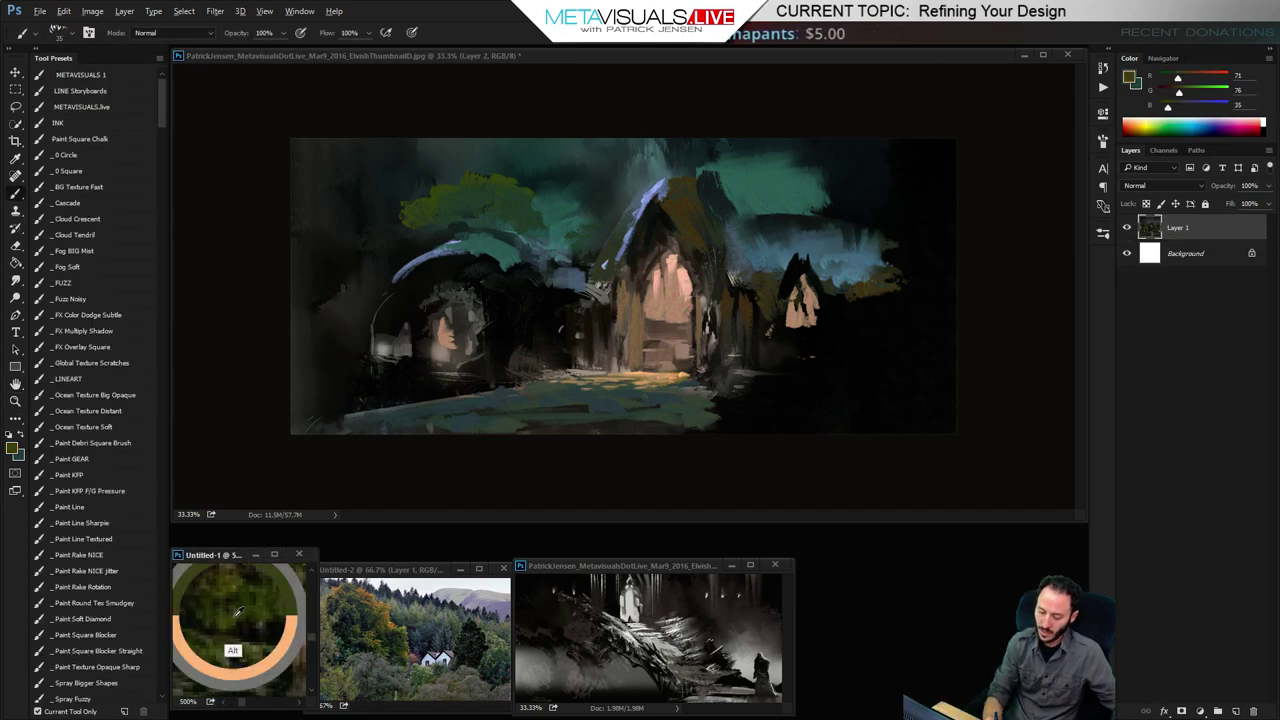
{"action": "left_click", "coordinate": [236, 604], "text": "alt"}
{"action": "key", "text": "x"}
{"action": "left_click", "coordinate": [202, 583], "text": "alt"}
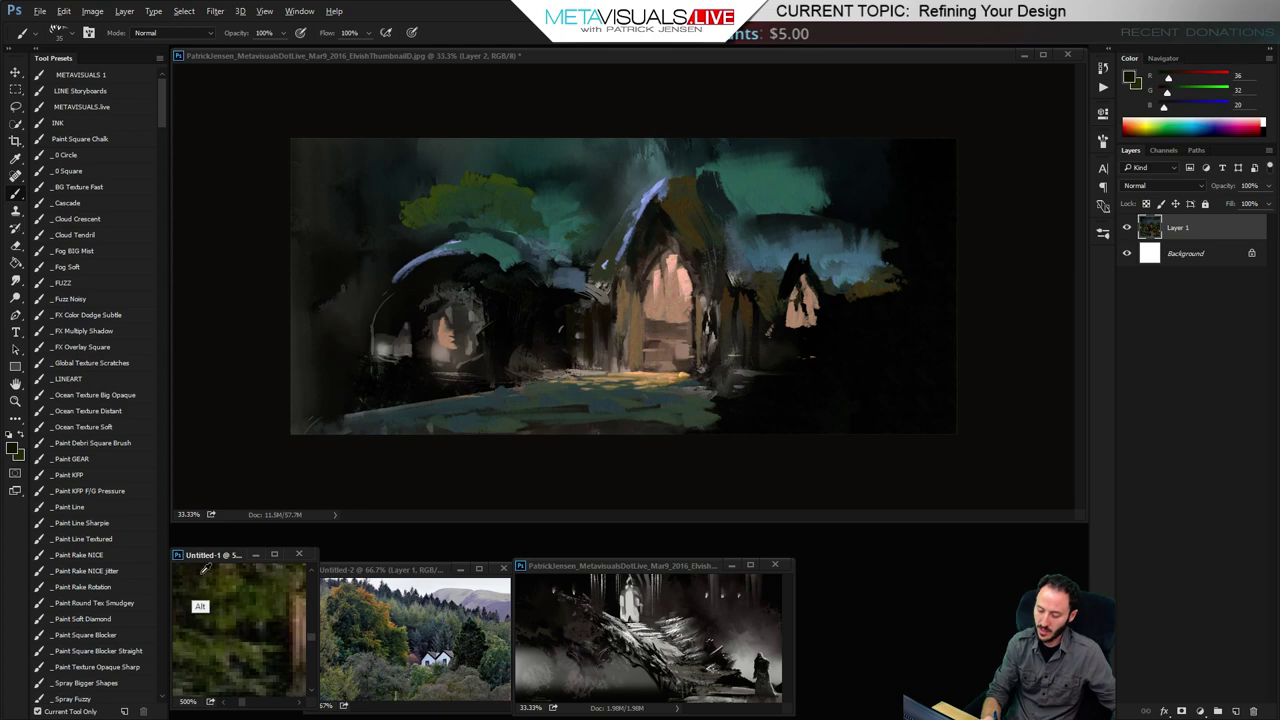
Paint olive bushes of RGB 49, 55, 19 in the dark area below the small right building
{"action": "left_click", "coordinate": [866, 348], "text": "ctrl"}
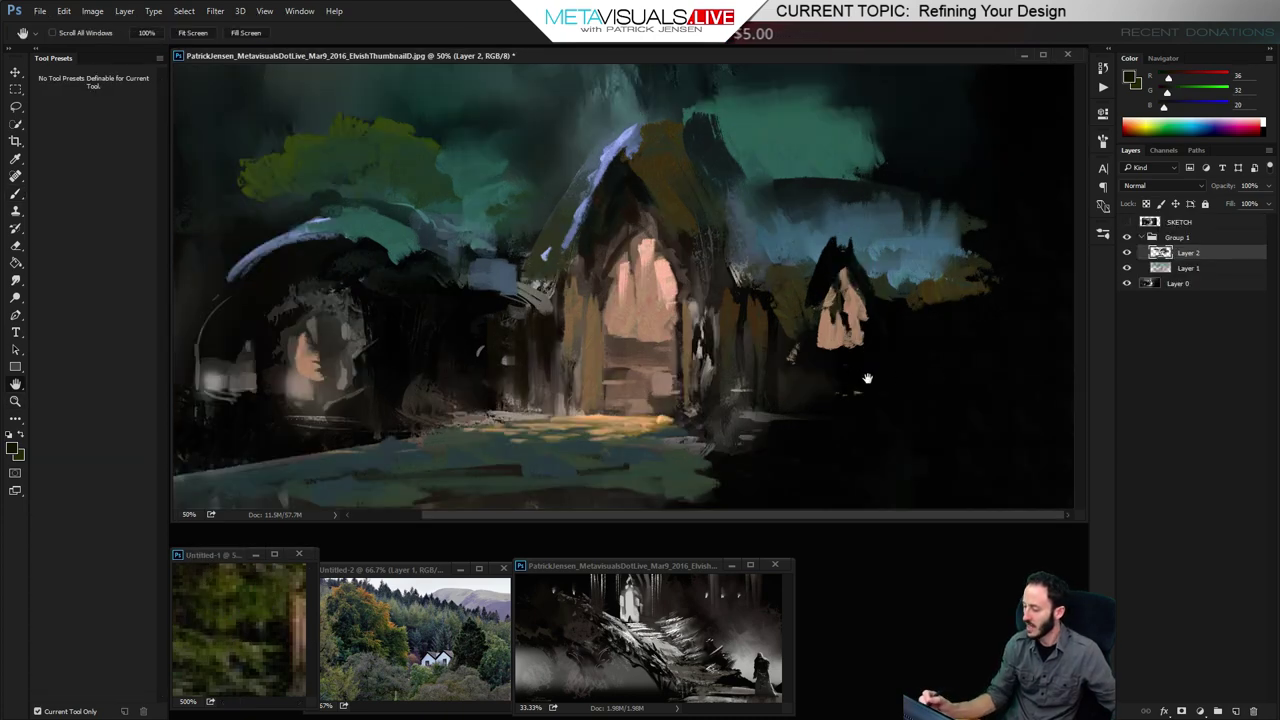
{"action": "key", "text": "b"}
{"action": "left_click", "coordinate": [857, 368], "text": "alt"}
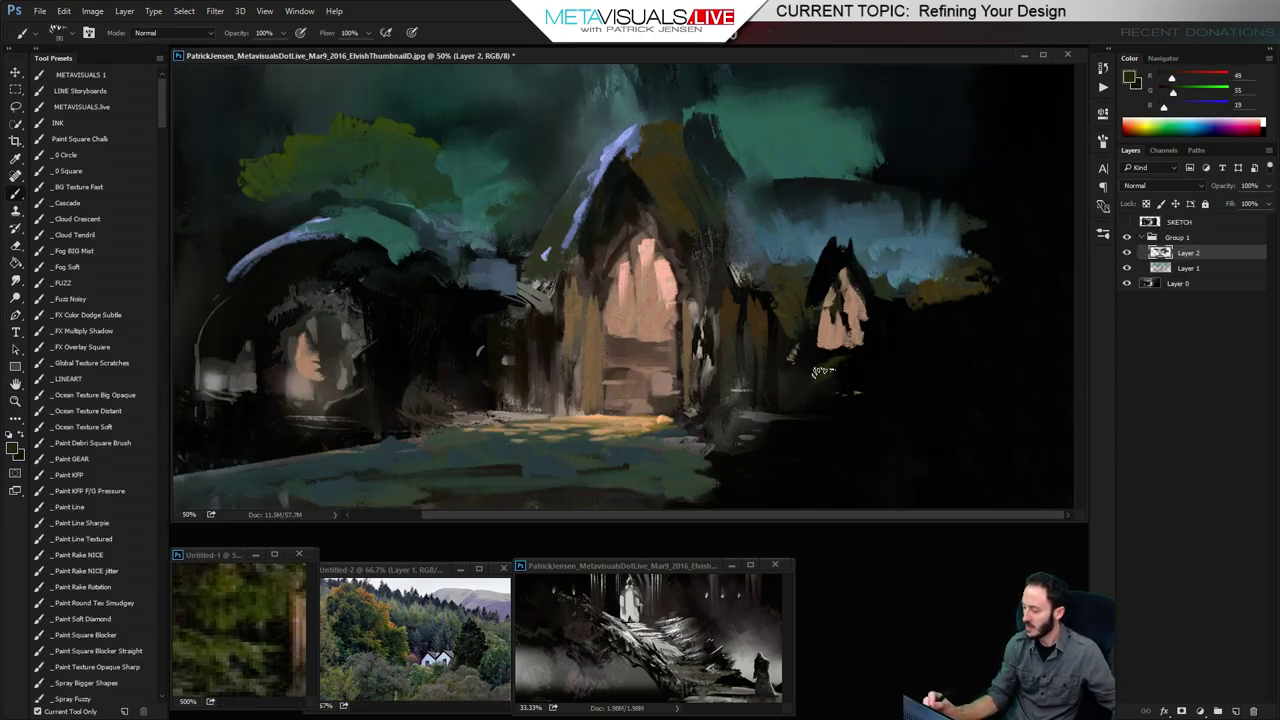
{"action": "mouse_move", "coordinate": [843, 390]}
{"action": "left_mouse_down"}
{"action": "mouse_move", "coordinate": [926, 372]}
{"action": "mouse_move", "coordinate": [905, 408]}
{"action": "mouse_move", "coordinate": [792, 412]}
{"action": "mouse_move", "coordinate": [868, 440]}
{"action": "mouse_move", "coordinate": [960, 394]}
{"action": "mouse_move", "coordinate": [966, 428]}
{"action": "left_mouse_up"}
{"action": "key", "text": "bracketleft"}
{"action": "key", "text": "bracketleft"}
{"action": "key", "text": "bracketleft"}
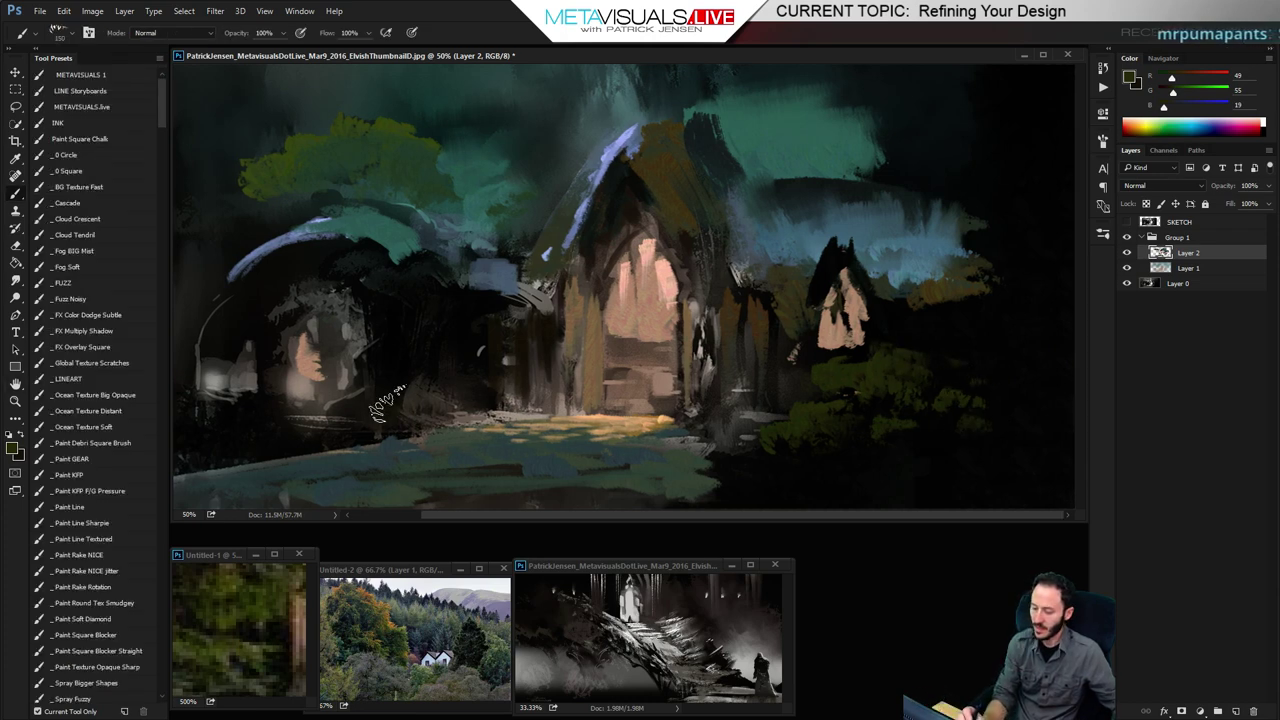
Reduce the brush to 45 px and paint upright olive grass tufts to the right of the left building's window
{"action": "key", "text": "bracketleft"}
{"action": "key", "text": "bracketleft"}
{"action": "key", "text": "bracketleft"}
{"action": "key", "text": "bracketleft"}
{"action": "key", "text": "bracketleft"}
{"action": "key", "text": "bracketleft"}
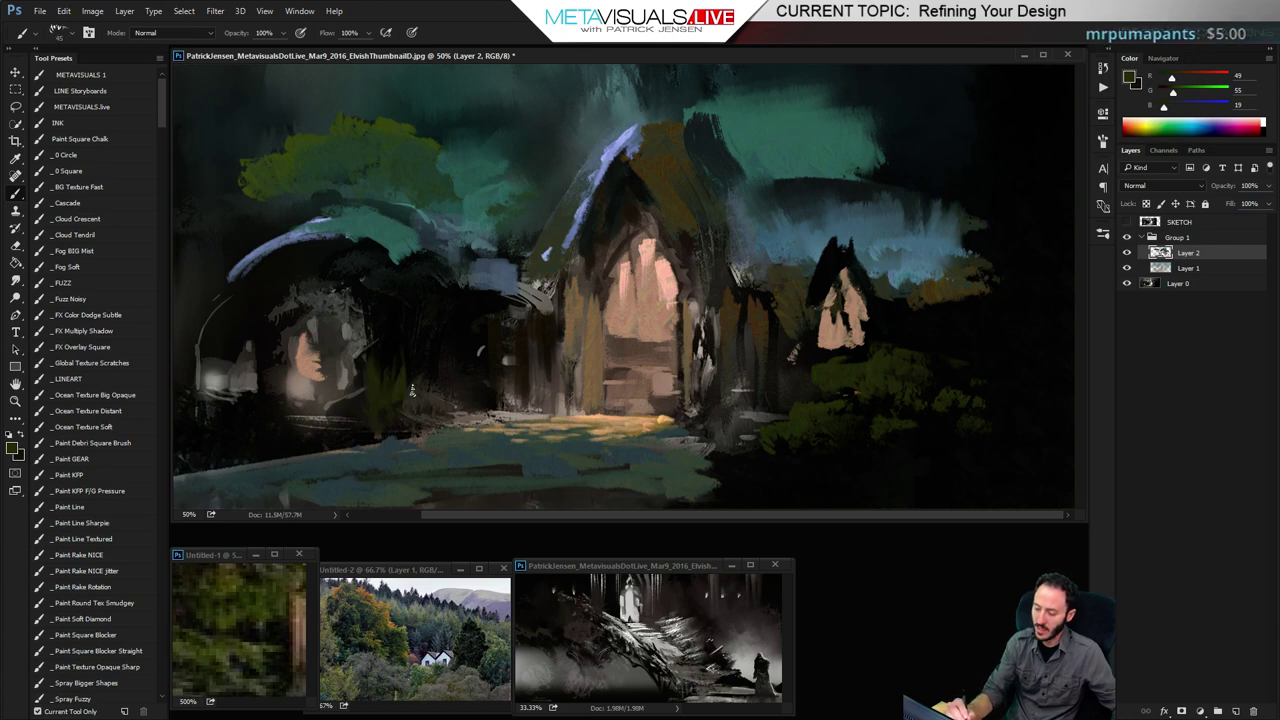
Add olive grass tufts at the base of the left building, between its two windows
{"action": "key", "text": "space"}
{"action": "left_click_drag", "start_coordinate": [540, 443], "coordinate": [638, 443]}
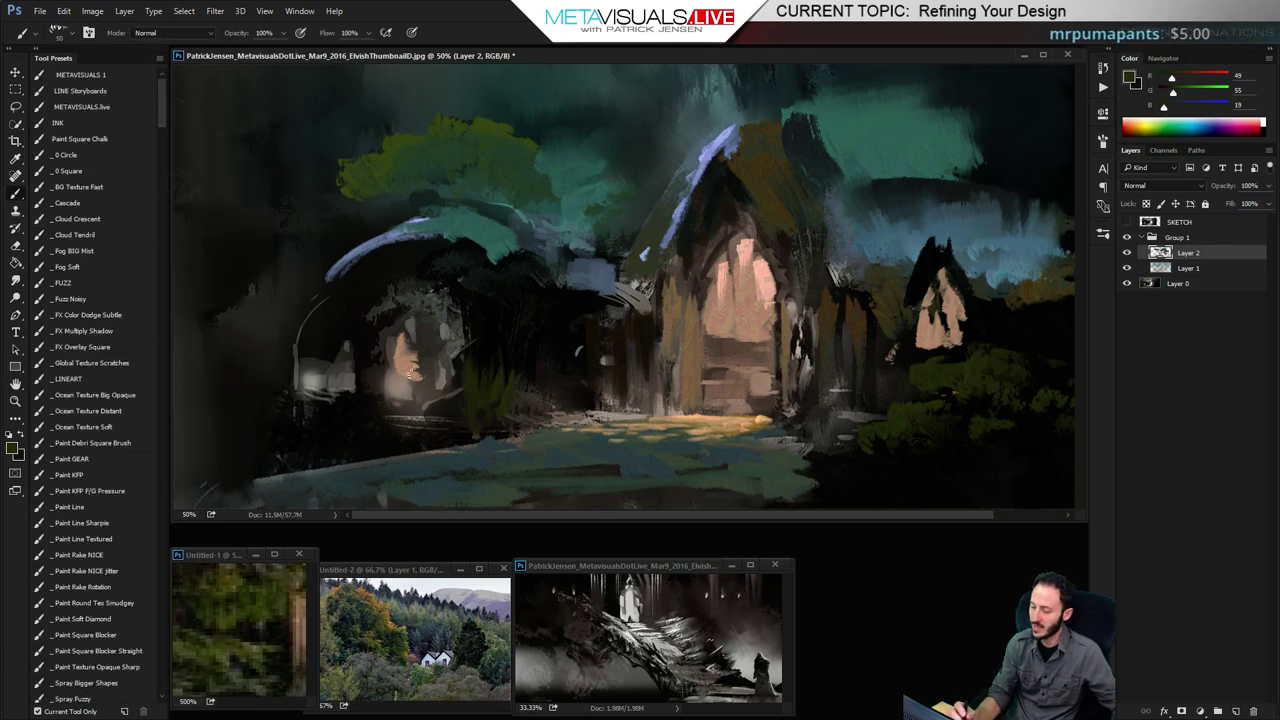
{"action": "key", "text": "bracketright"}
{"action": "key", "text": "bracketright"}
{"action": "left_click_drag", "start_coordinate": [362, 382], "coordinate": [346, 436]}
{"action": "key", "text": "bracketleft"}
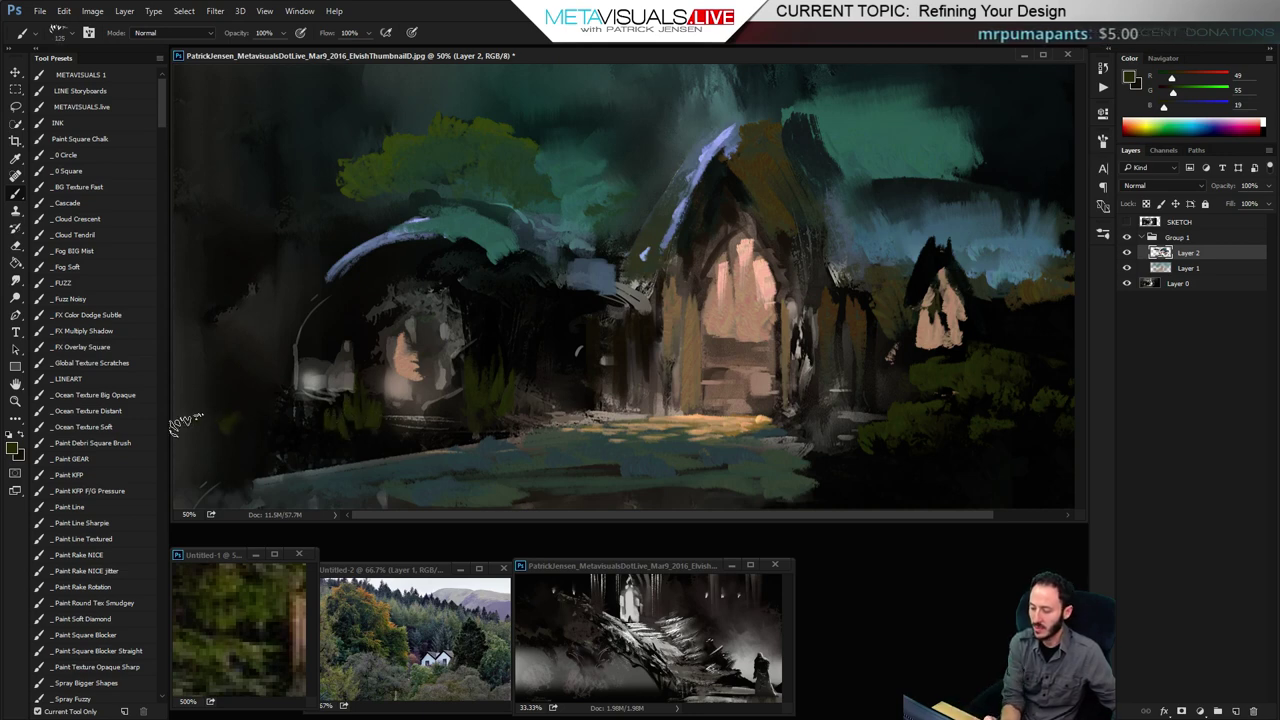
Enlarge the brush to 125 px and paint low olive foliage along the ground at the scene's far left
{"action": "key", "text": "bracketright"}
{"action": "key", "text": "bracketright"}
{"action": "key", "text": "bracketright"}
{"action": "key", "text": "bracketright"}
{"action": "key", "text": "bracketright"}
{"action": "key", "text": "bracketright"}
{"action": "key", "text": "bracketright"}
{"action": "key", "text": "bracketright"}
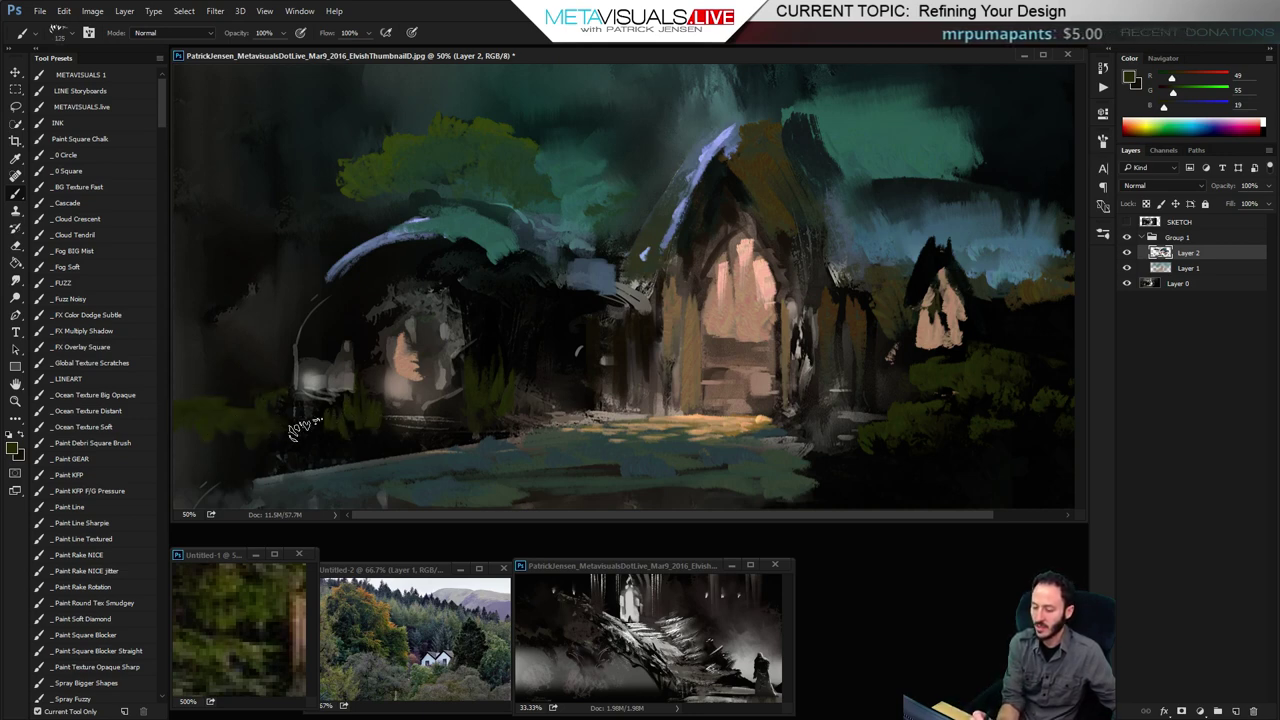
{"action": "key", "text": "space"}
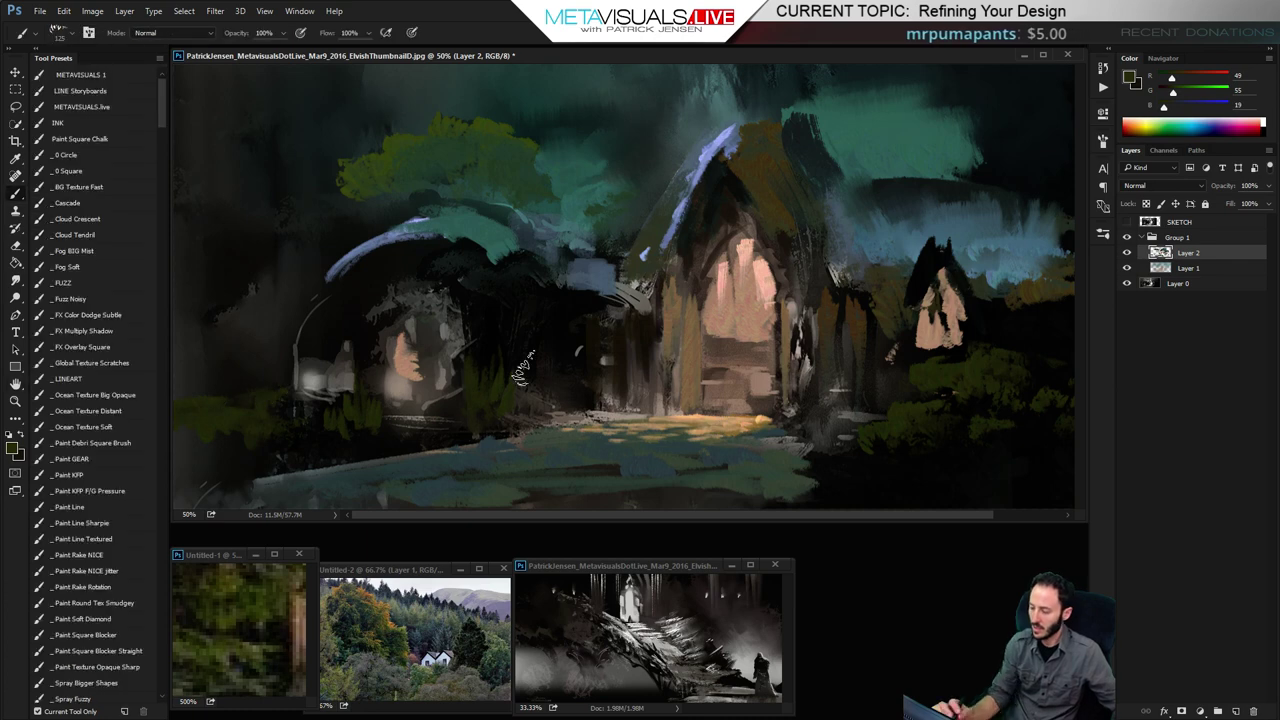
Sample the teal sky of RGB 60, 105, 100 and paint a teal sky patch at the scene's far left
{"action": "left_click", "coordinate": [885, 143], "text": "alt"}
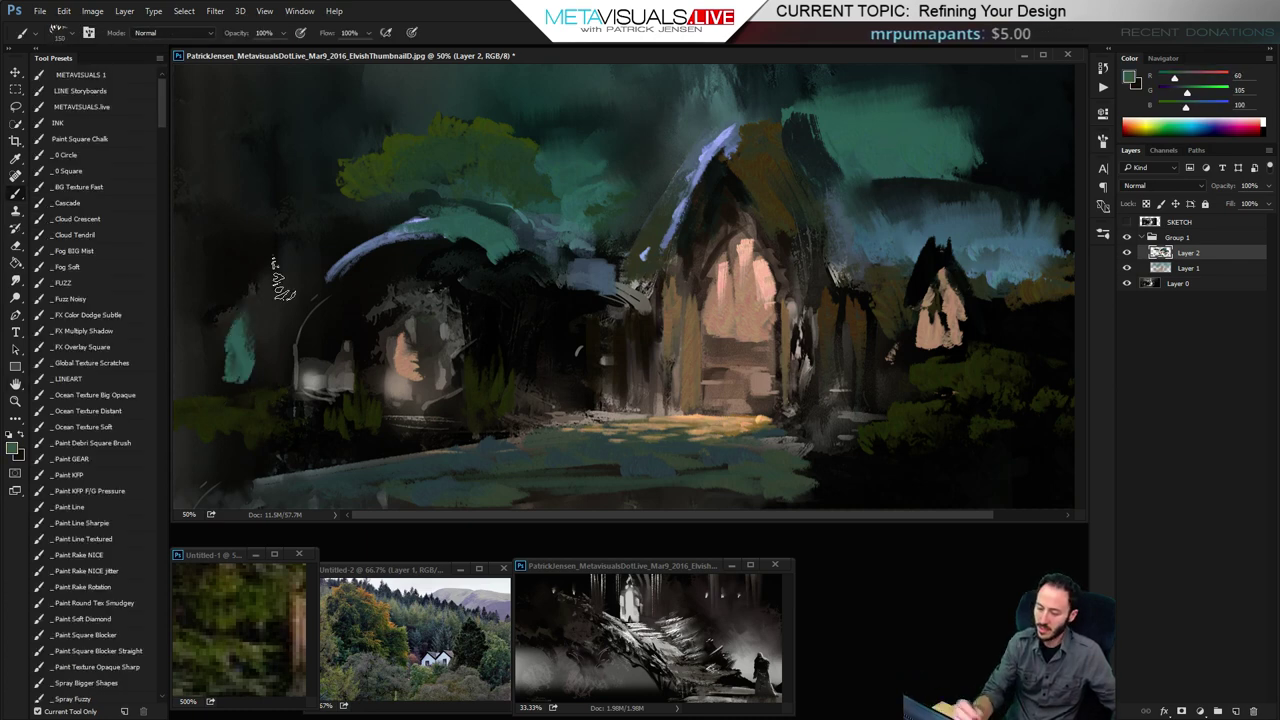
{"action": "mouse_move", "coordinate": [215, 300]}
{"action": "left_mouse_down"}
{"action": "mouse_move", "coordinate": [220, 376]}
{"action": "mouse_move", "coordinate": [185, 330]}
{"action": "mouse_move", "coordinate": [190, 275]}
{"action": "left_mouse_up"}
{"action": "key", "text": "alt+space"}
{"action": "left_click", "coordinate": [586, 395], "text": "alt"}
{"action": "left_click", "coordinate": [586, 395], "text": "alt"}
{"action": "left_click", "coordinate": [657, 354], "text": "ctrl"}
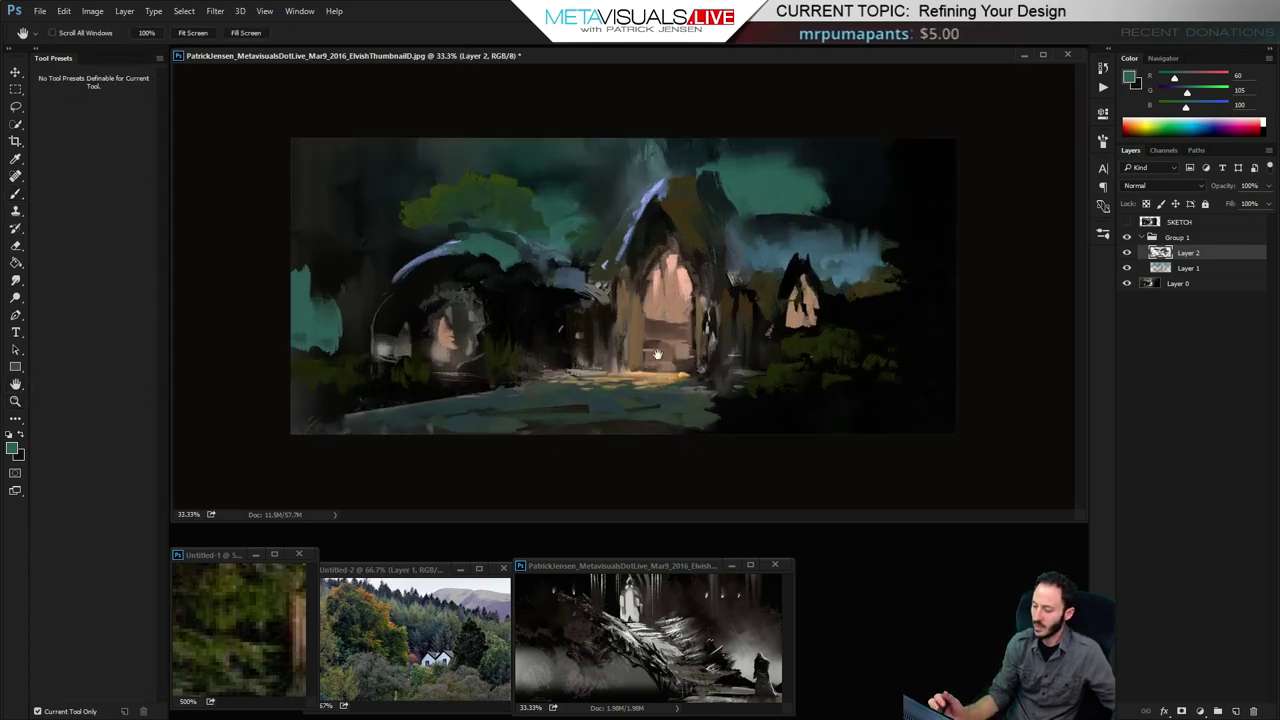
{"action": "left_click_drag", "start_coordinate": [318, 296], "coordinate": [340, 320]}
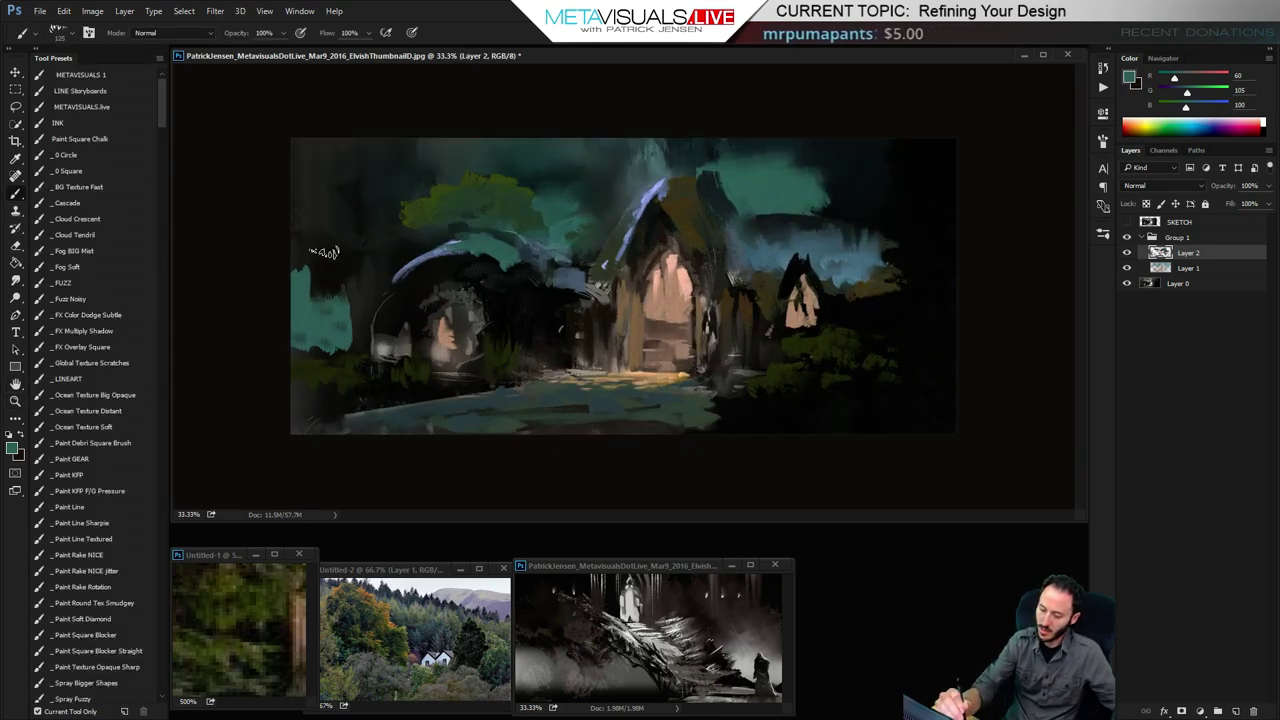
{"action": "mouse_move", "coordinate": [323, 252]}
{"action": "left_mouse_down"}
{"action": "mouse_move", "coordinate": [338, 298]}
{"action": "mouse_move", "coordinate": [326, 238]}
{"action": "left_mouse_up"}
Smudge the far-left teal patch's edges into the dark sky and touch it up with resampled teal of RGB 62, 106, 100
{"action": "key", "text": "r"}
{"action": "key", "text": "bracketright"}
{"action": "key", "text": "bracketright"}
{"action": "key", "text": "bracketright"}
{"action": "key", "text": "bracketright"}
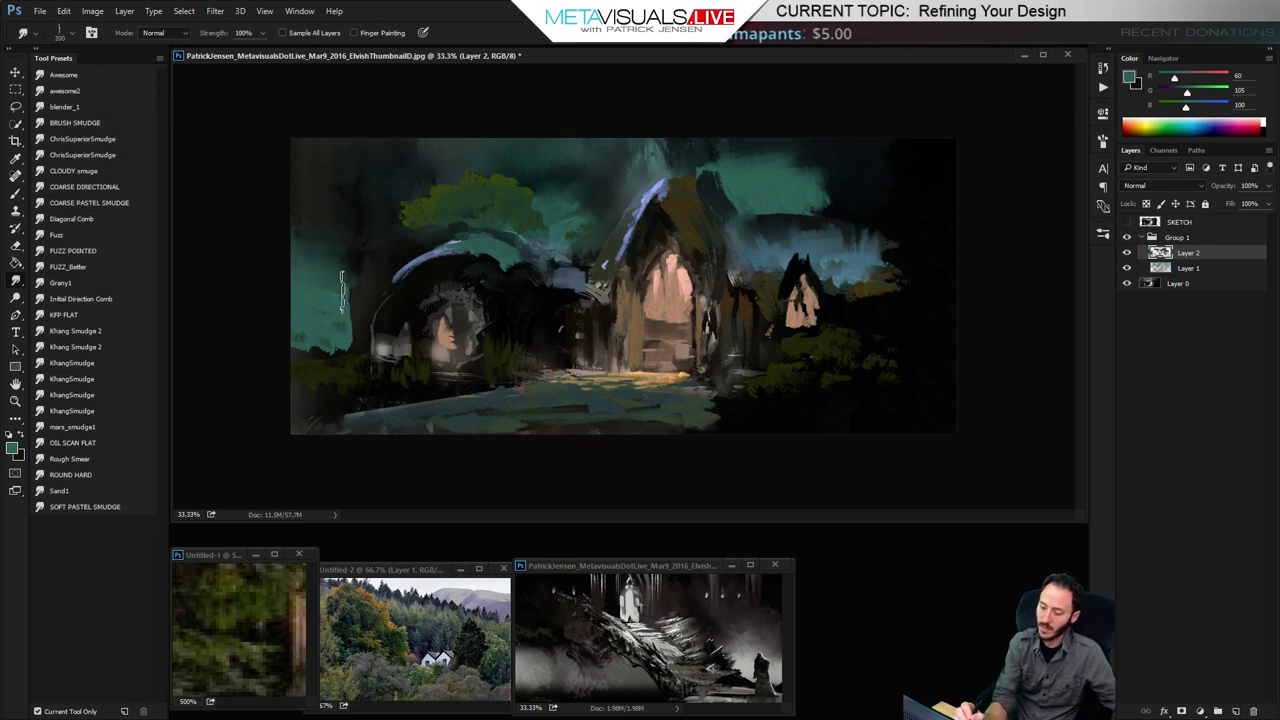
{"action": "key", "text": "b"}
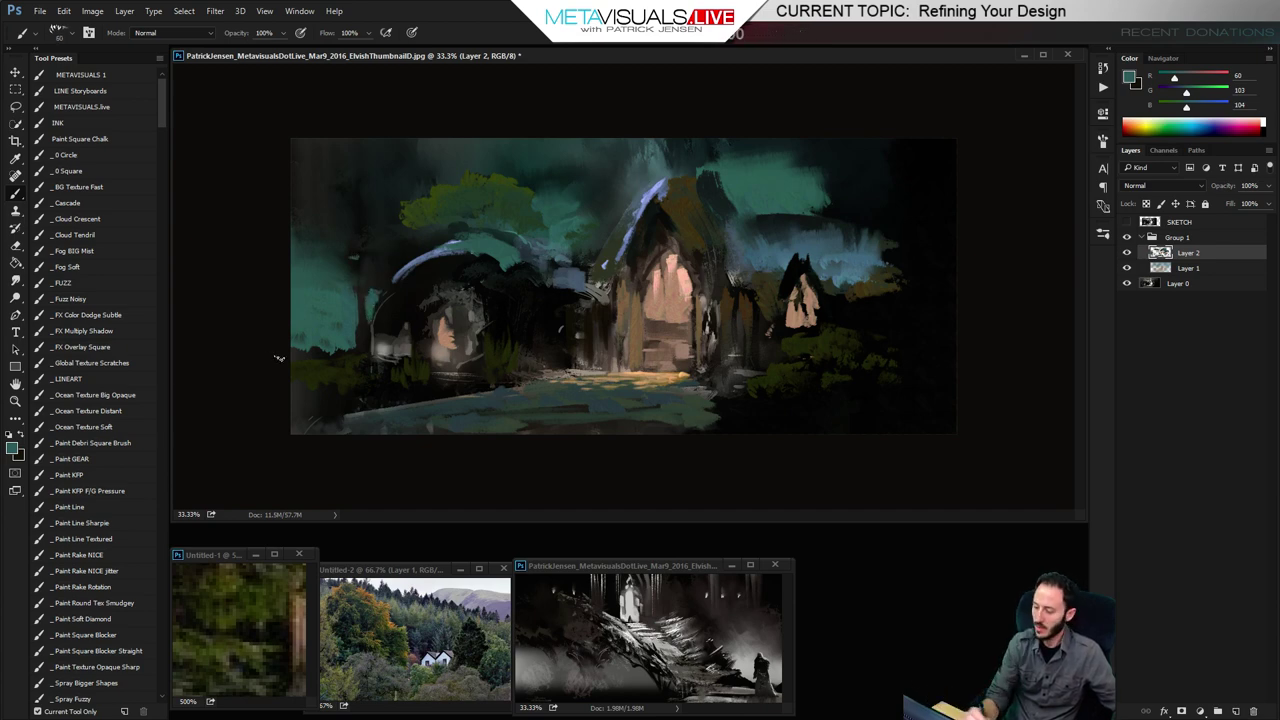
{"action": "left_click", "coordinate": [467, 269], "text": "ctrl"}
{"action": "left_click", "coordinate": [324, 310], "text": "alt"}
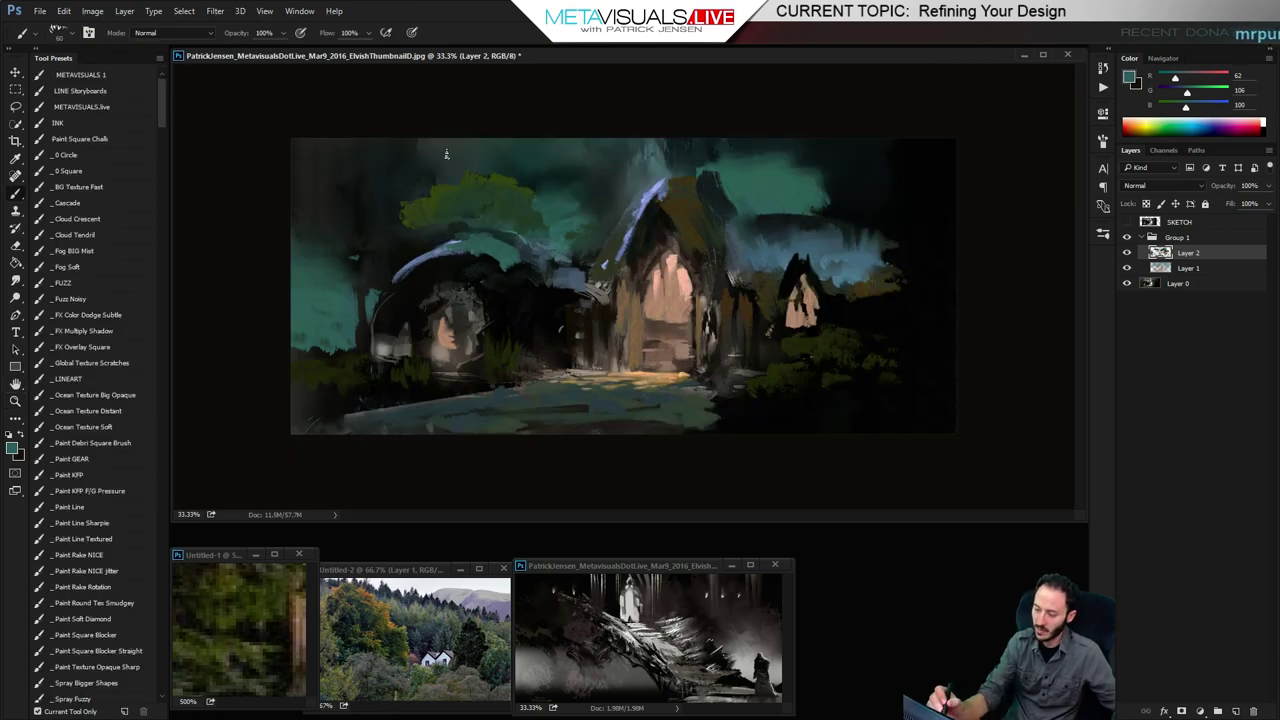
Paint blue strokes of RGB 39, 65, 83 in the sky above the far-left teal area and smudge them into the surroundings
{"action": "left_click", "coordinate": [563, 157], "text": "alt"}
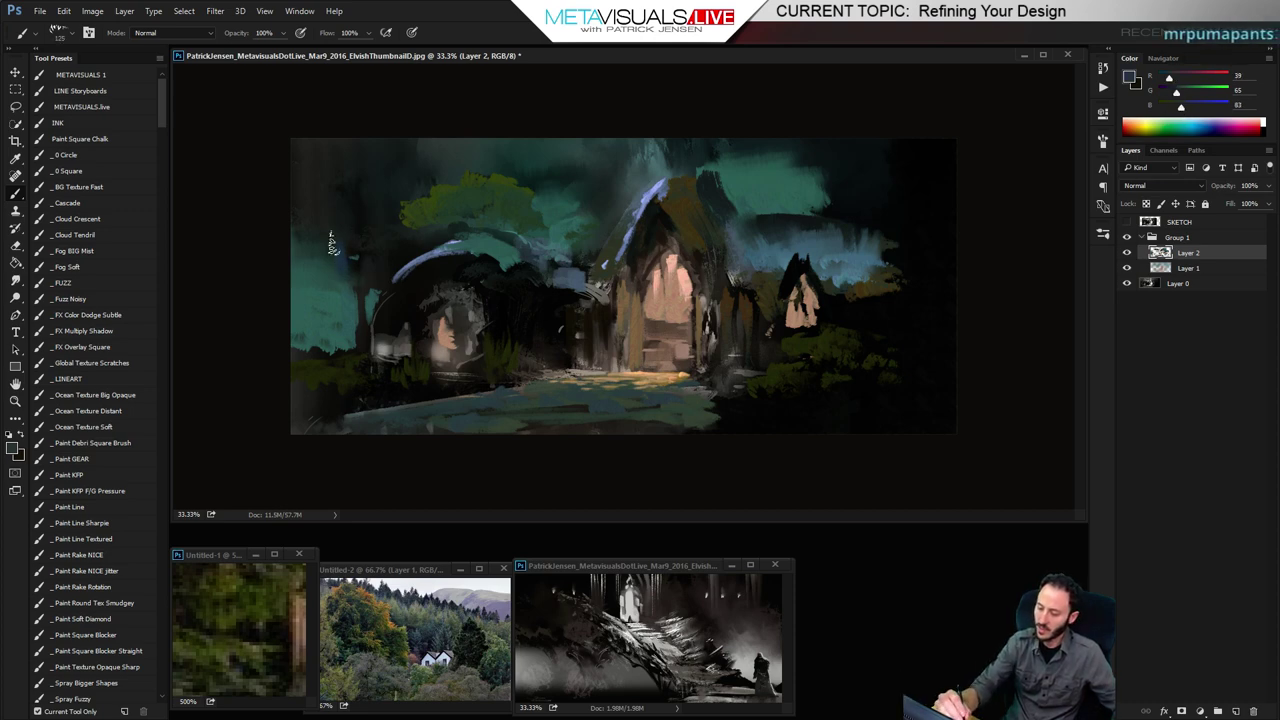
{"action": "left_click_drag", "start_coordinate": [331, 244], "coordinate": [341, 285]}
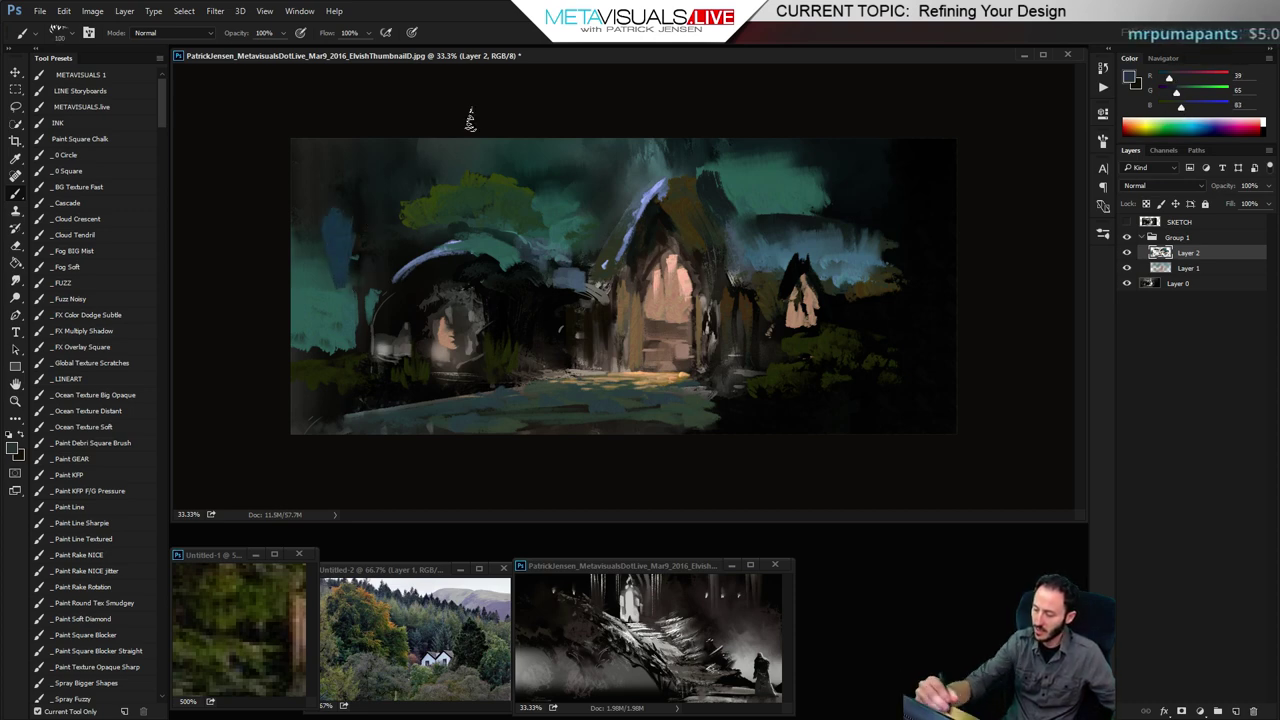
{"action": "key", "text": "bracketleft"}
{"action": "mouse_move", "coordinate": [342, 216]}
{"action": "left_mouse_down"}
{"action": "mouse_move", "coordinate": [403, 211]}
{"action": "mouse_move", "coordinate": [397, 220]}
{"action": "left_mouse_up"}
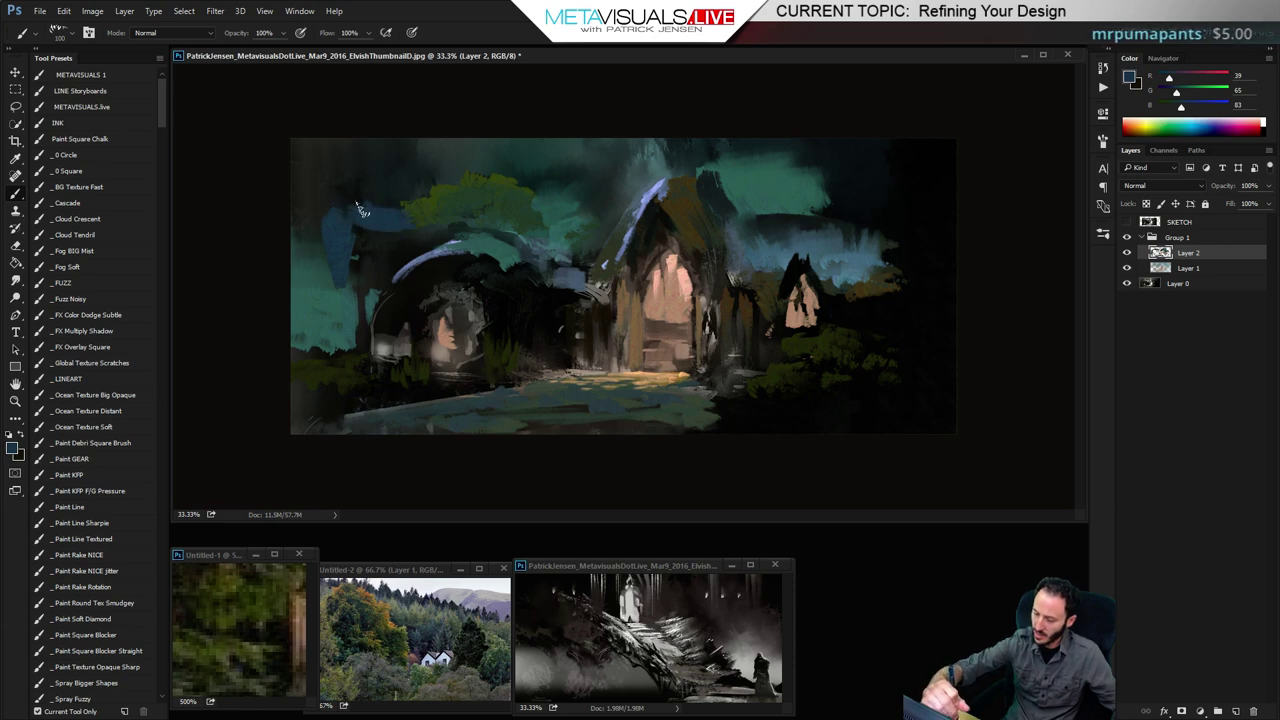
{"action": "key", "text": "r"}
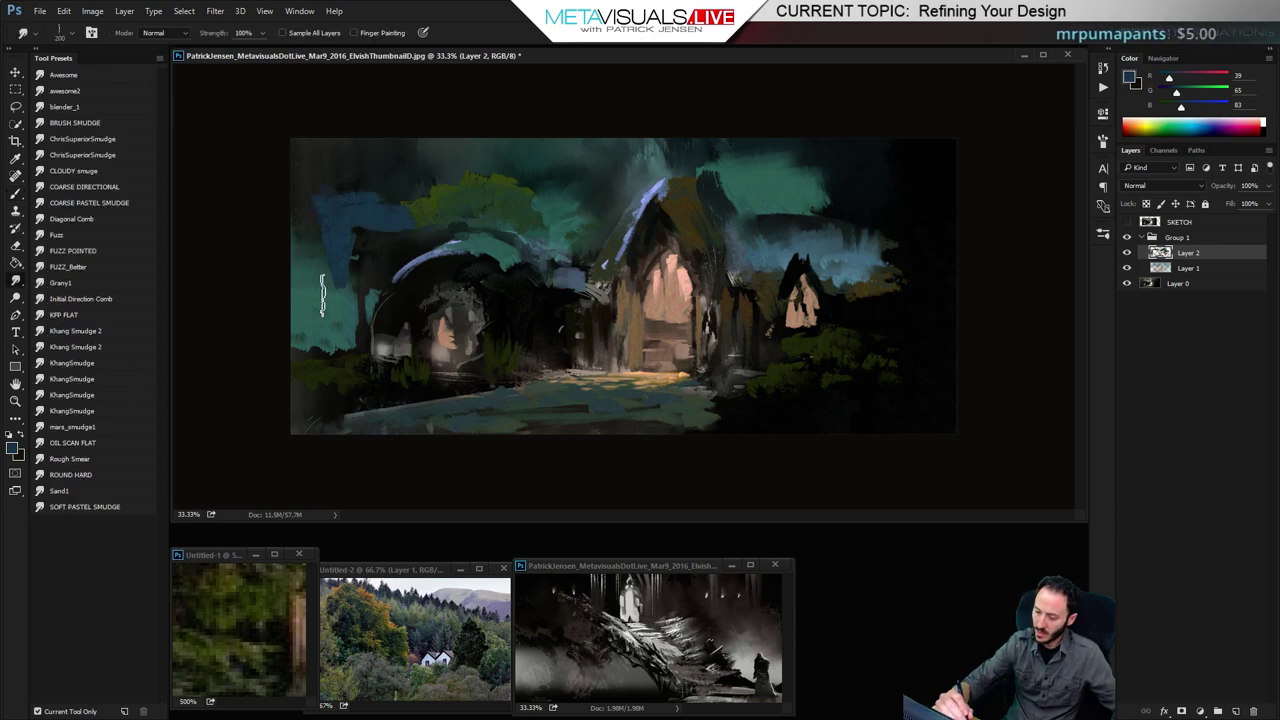
{"action": "left_click_drag", "start_coordinate": [320, 292], "coordinate": [334, 208]}
{"action": "key", "text": "b"}
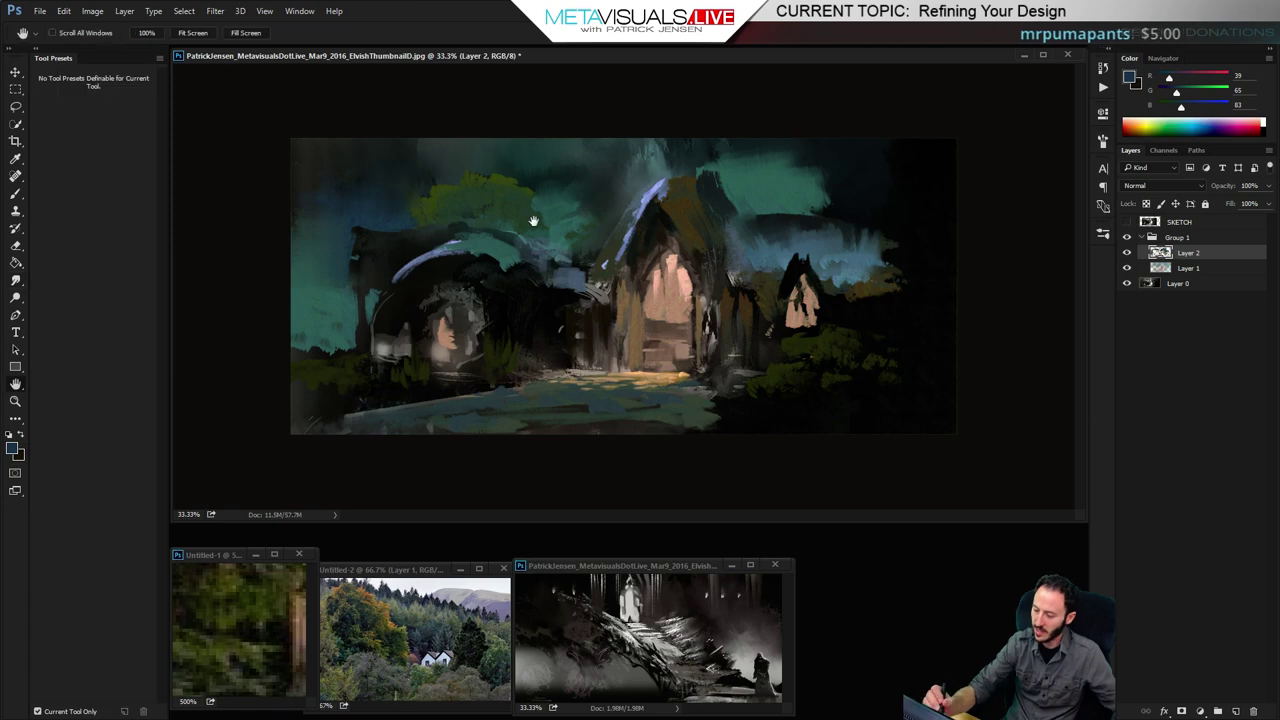
{"action": "key", "text": "space"}
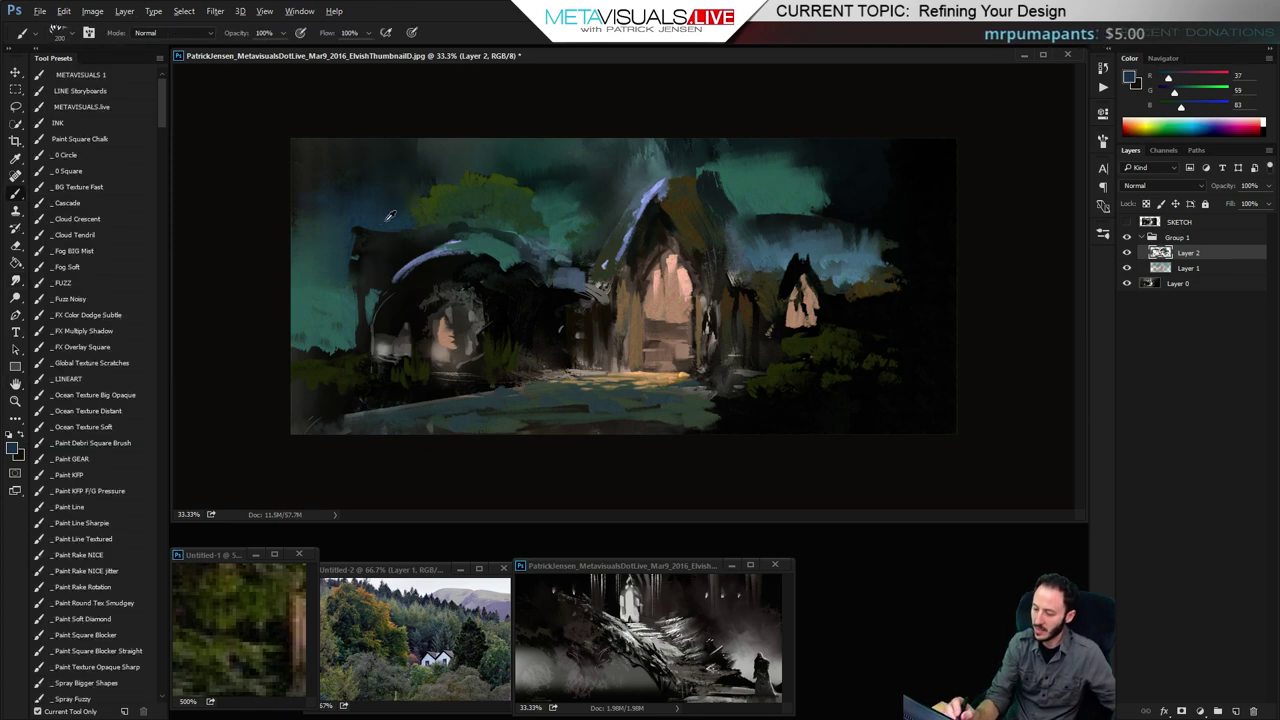
Broaden the moonlit highlight along the left building's curved roof with a smaller brush in grey-blue RGB 89, 107, 134
{"action": "key", "text": "["}
{"action": "key", "text": "["}
{"action": "key", "text": "["}
{"action": "left_click", "coordinate": [458, 241], "text": "alt"}
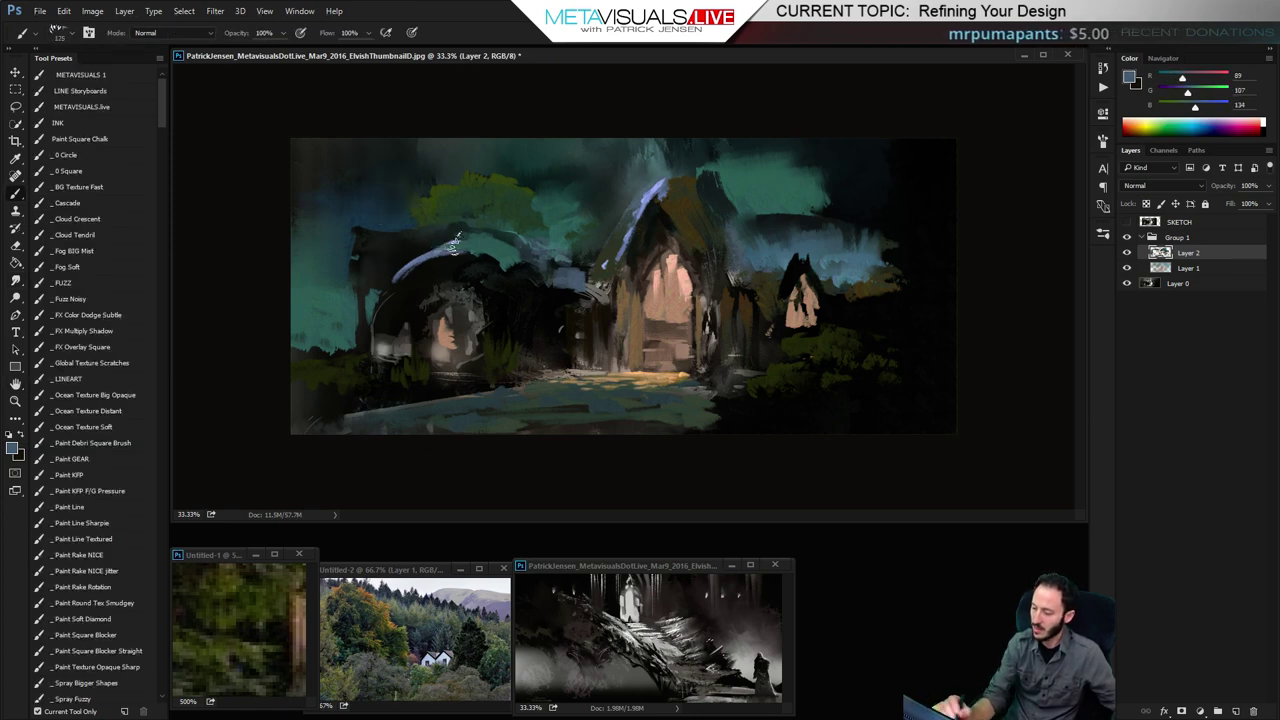
{"action": "mouse_move", "coordinate": [424, 260]}
{"action": "left_mouse_down"}
{"action": "mouse_move", "coordinate": [460, 222]}
{"action": "mouse_move", "coordinate": [424, 246]}
{"action": "left_mouse_up"}
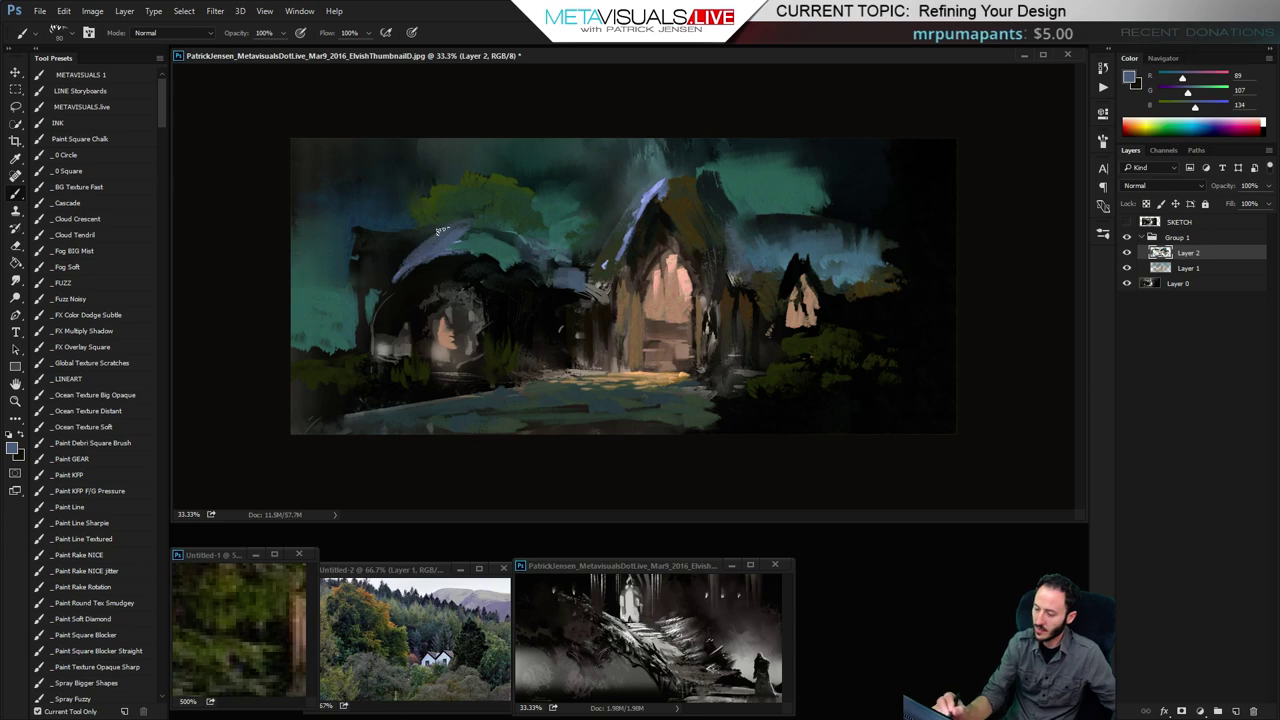
{"action": "key", "text": "space"}
{"action": "key", "text": "["}
{"action": "key", "text": "["}
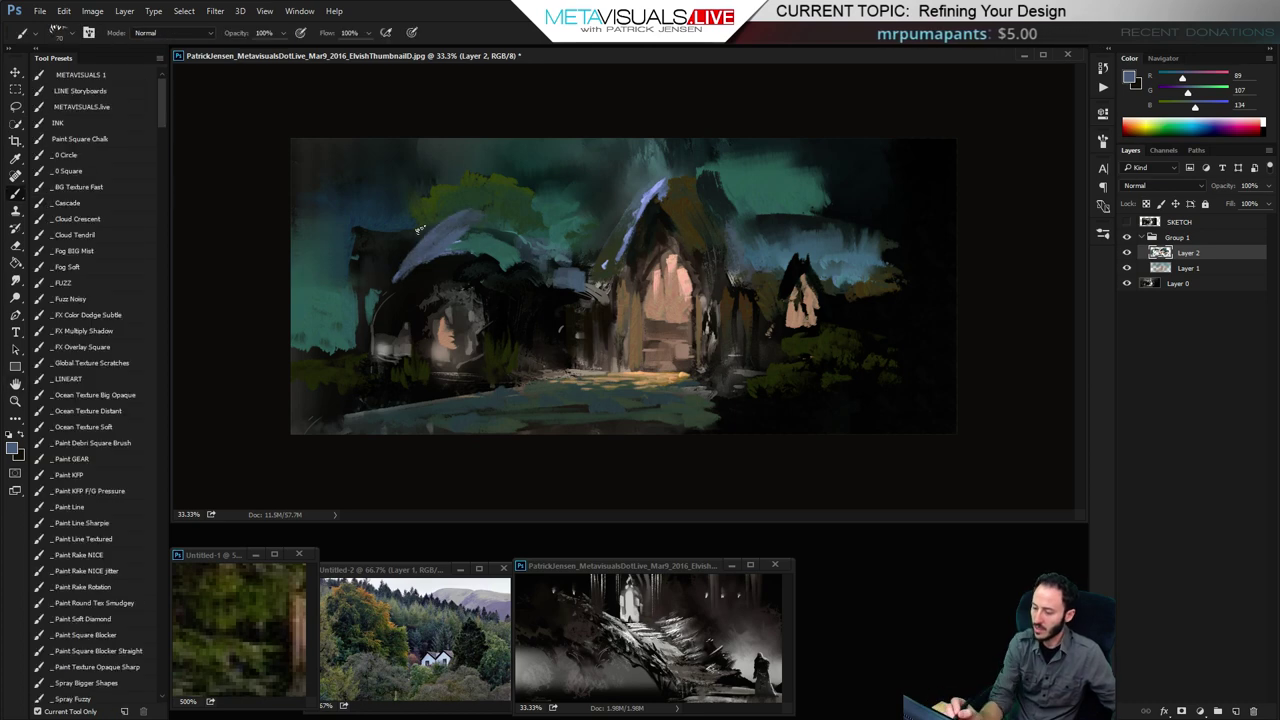
Paint a dark roofline of RGB 18, 24, 22 between the left building's curved roof and the central gable
{"action": "key", "text": "space"}
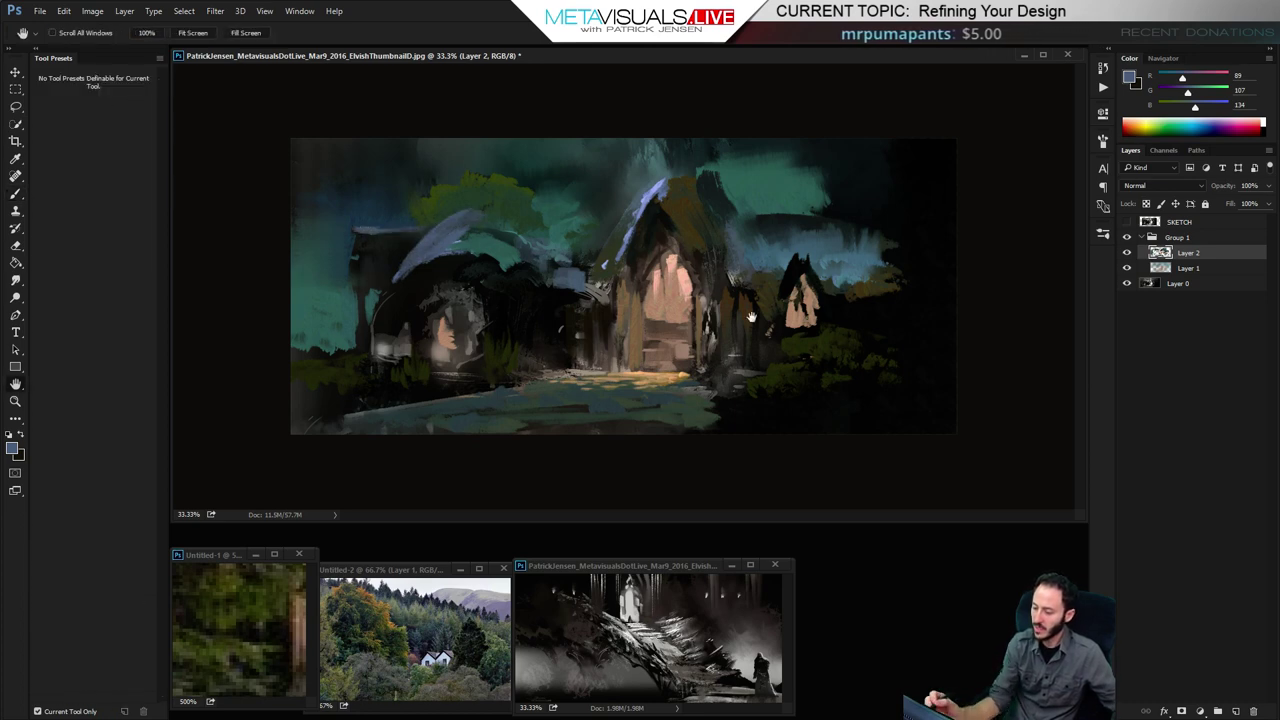
{"action": "left_click", "coordinate": [571, 257], "text": "alt"}
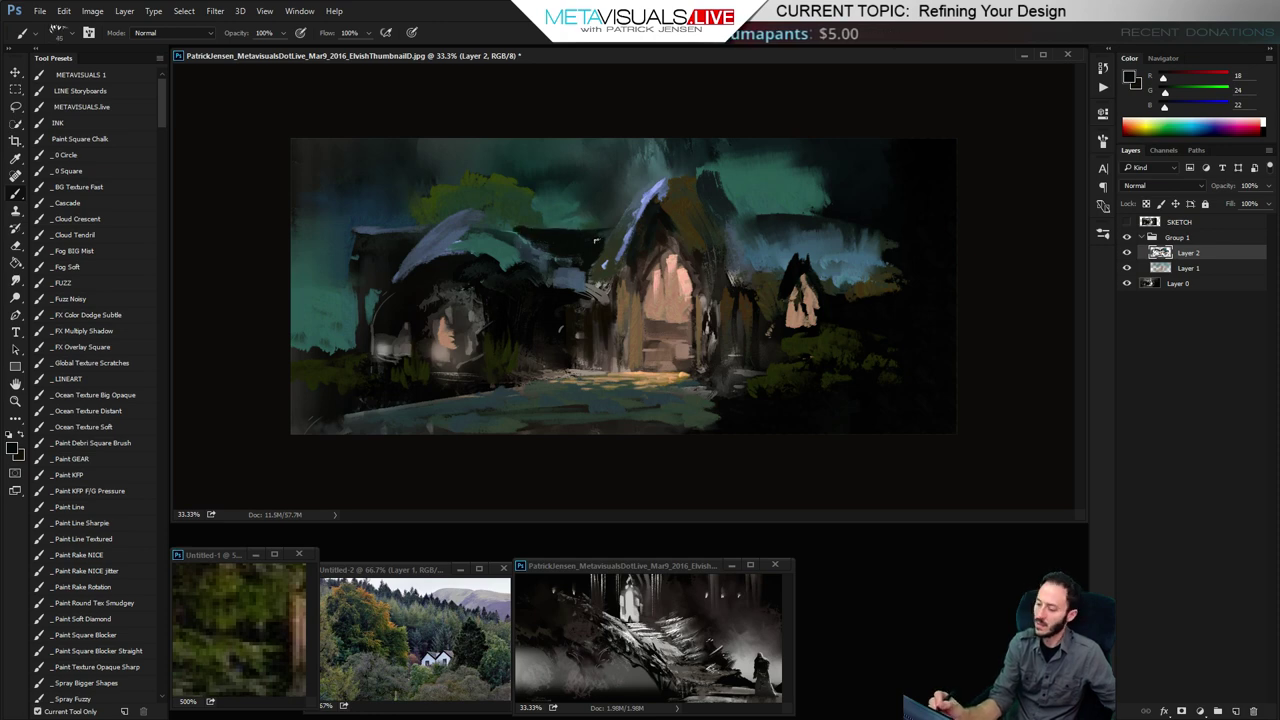
{"action": "left_click", "coordinate": [566, 280], "text": "alt"}
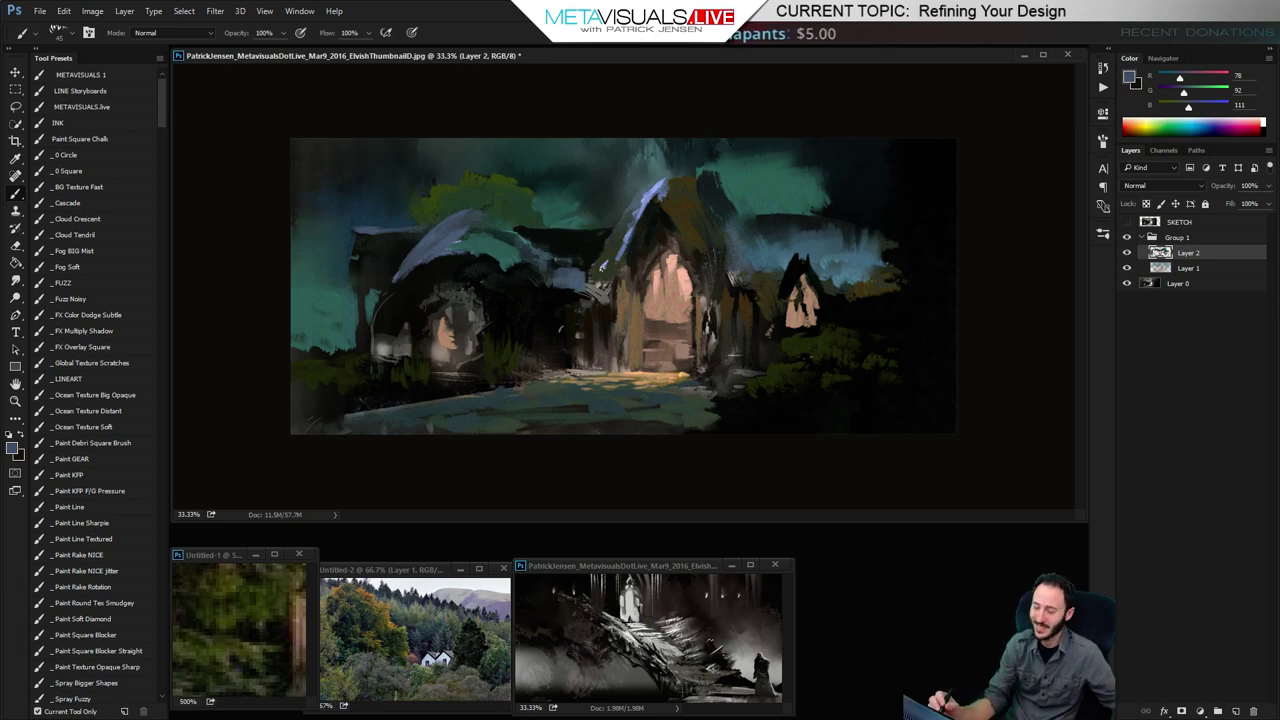
Extend the moonlit highlight down the central gable's left edge, using lavender RGB 147, 162, 220 sampled from the existing highlight
{"action": "scroll", "coordinate": [601, 266], "scroll_direction": "up", "scroll_amount": 2}
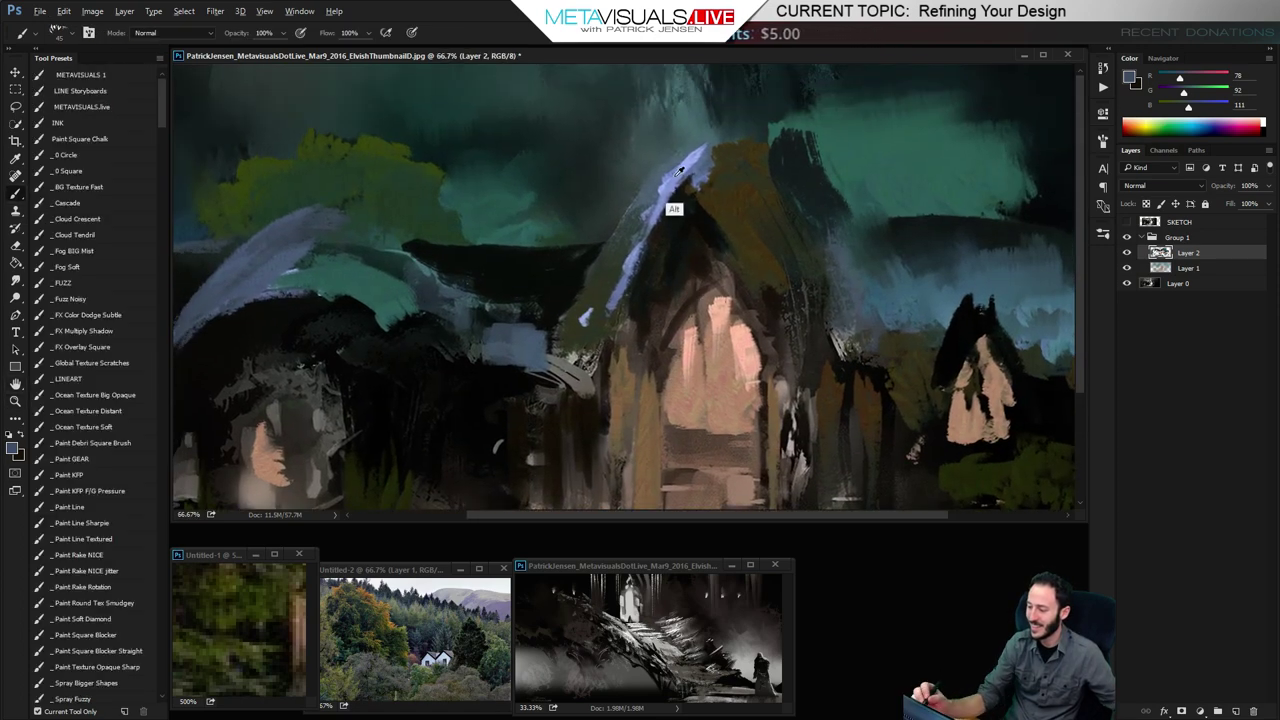
{"action": "left_click", "coordinate": [679, 170], "text": "alt"}
{"action": "key", "text": "z"}
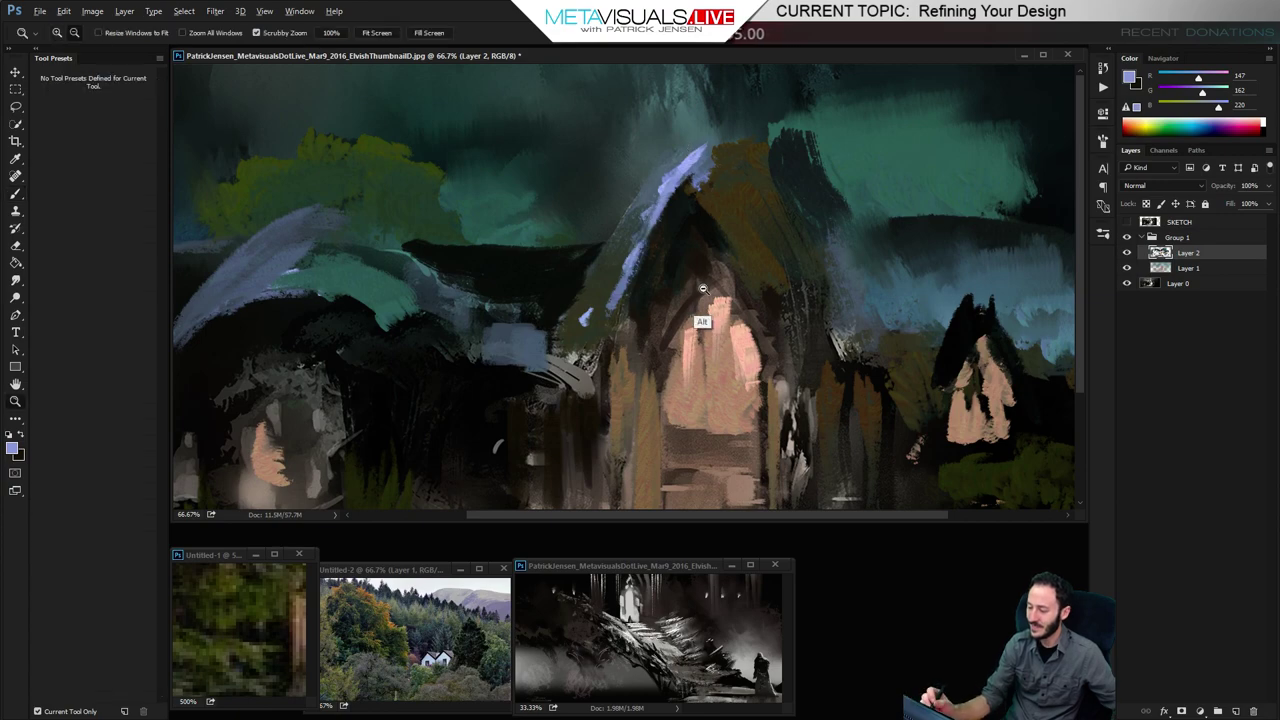
{"action": "left_click", "coordinate": [702, 294], "text": "alt"}
{"action": "left_click", "coordinate": [702, 294], "text": "alt"}
{"action": "key", "text": "b"}
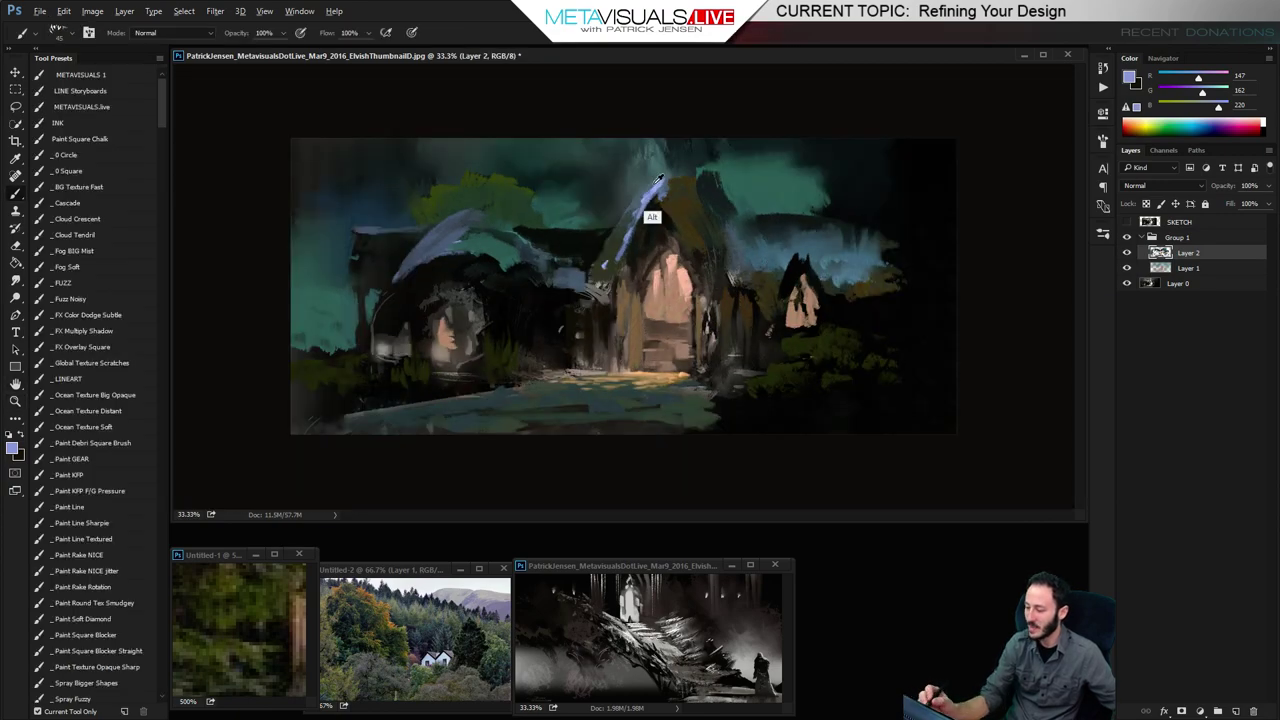
{"action": "left_click", "coordinate": [657, 181], "text": "alt"}
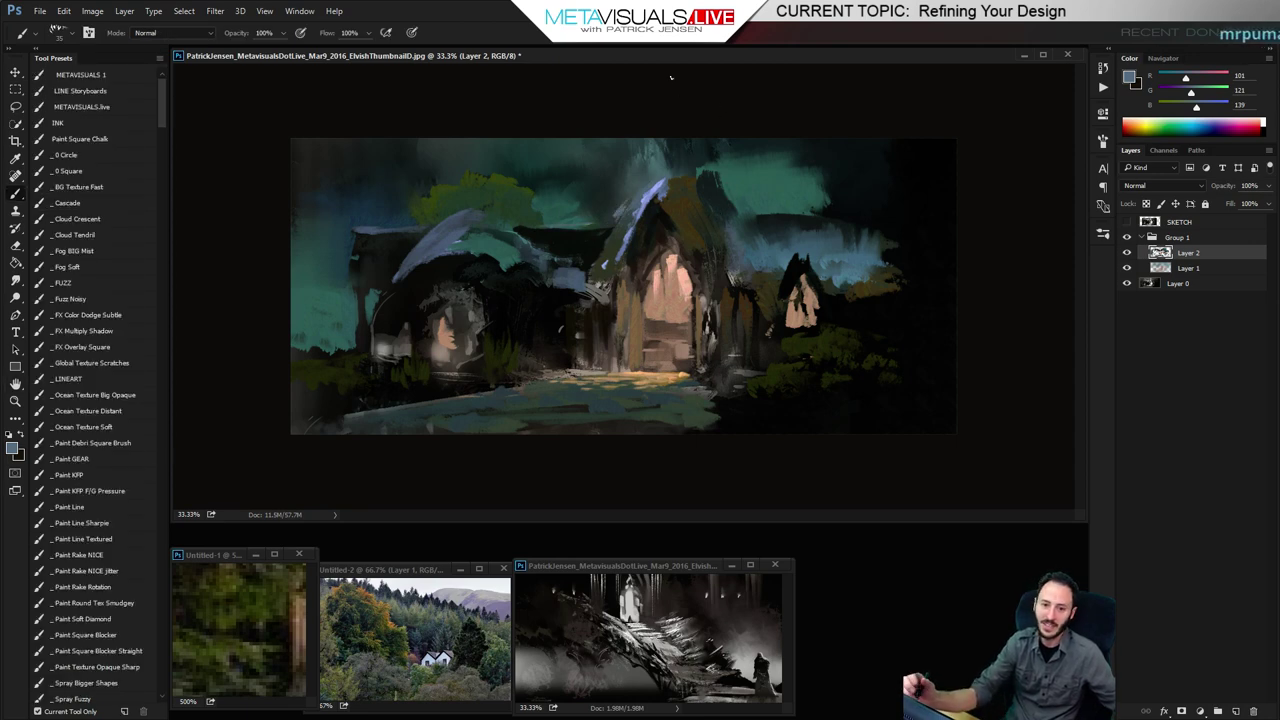
Paint near-black strokes of RGB 6, 8, 6 on the central building's roof, raising its peak and darkening the right slope
{"action": "left_click", "coordinate": [776, 248], "text": "alt"}
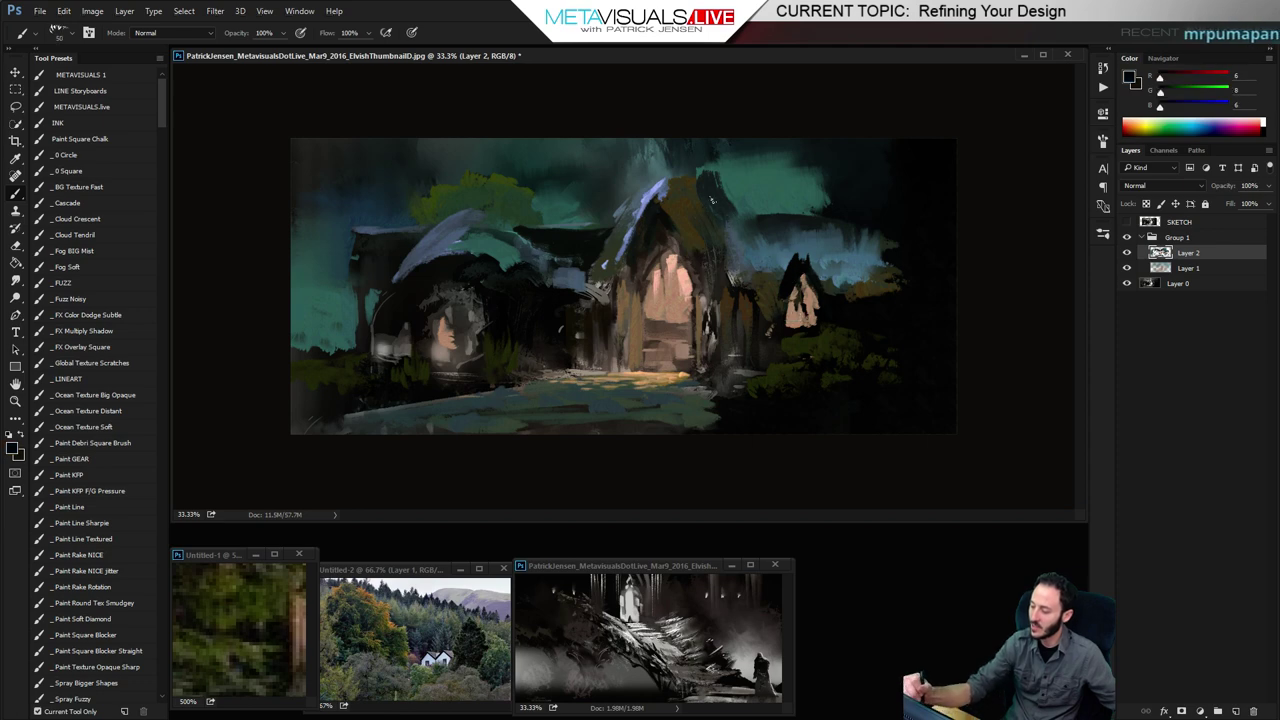
{"action": "left_click_drag", "start_coordinate": [670, 206], "coordinate": [671, 174]}
{"action": "key", "text": "]"}
{"action": "left_click_drag", "start_coordinate": [713, 232], "coordinate": [692, 160]}
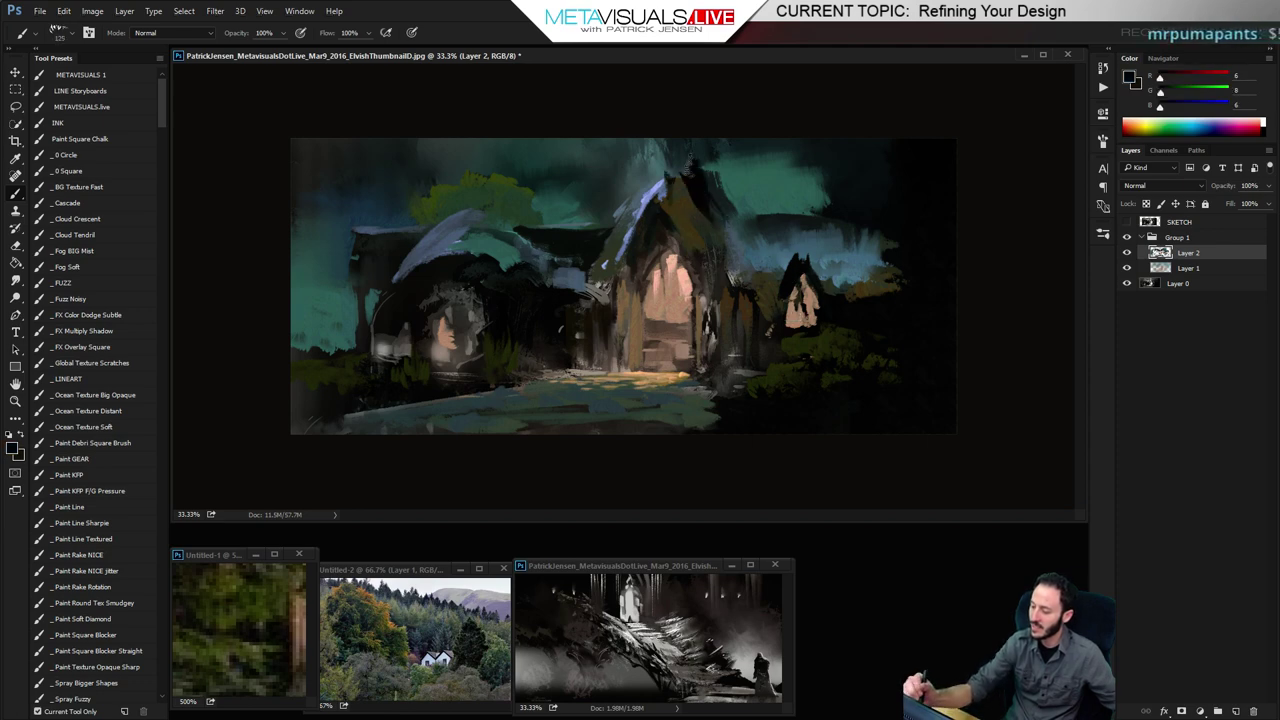
{"action": "mouse_move", "coordinate": [719, 230]}
{"action": "left_mouse_down"}
{"action": "mouse_move", "coordinate": [706, 190]}
{"action": "mouse_move", "coordinate": [706, 230]}
{"action": "mouse_move", "coordinate": [679, 175]}
{"action": "mouse_move", "coordinate": [579, 230]}
{"action": "mouse_move", "coordinate": [688, 208]}
{"action": "mouse_move", "coordinate": [671, 195]}
{"action": "mouse_move", "coordinate": [677, 168]}
{"action": "mouse_move", "coordinate": [667, 180]}
{"action": "mouse_move", "coordinate": [687, 160]}
{"action": "mouse_move", "coordinate": [700, 204]}
{"action": "left_mouse_up"}
Cover the central roof's raised peak with 125 px brown strokes of RGB 79, 62, 34 and darker brown RGB 56, 46, 26
{"action": "left_click", "coordinate": [686, 208], "text": "alt"}
{"action": "key", "text": "]"}
{"action": "key", "text": "]"}
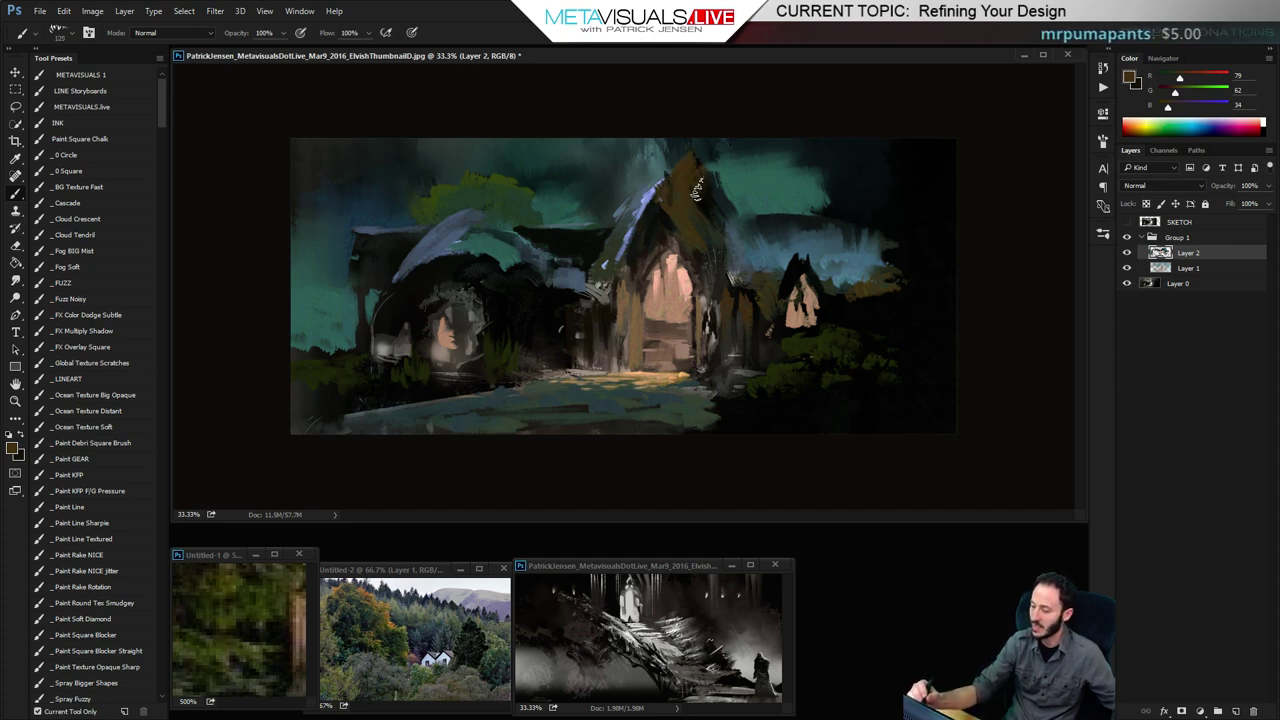
{"action": "left_click", "coordinate": [697, 192], "text": "alt"}
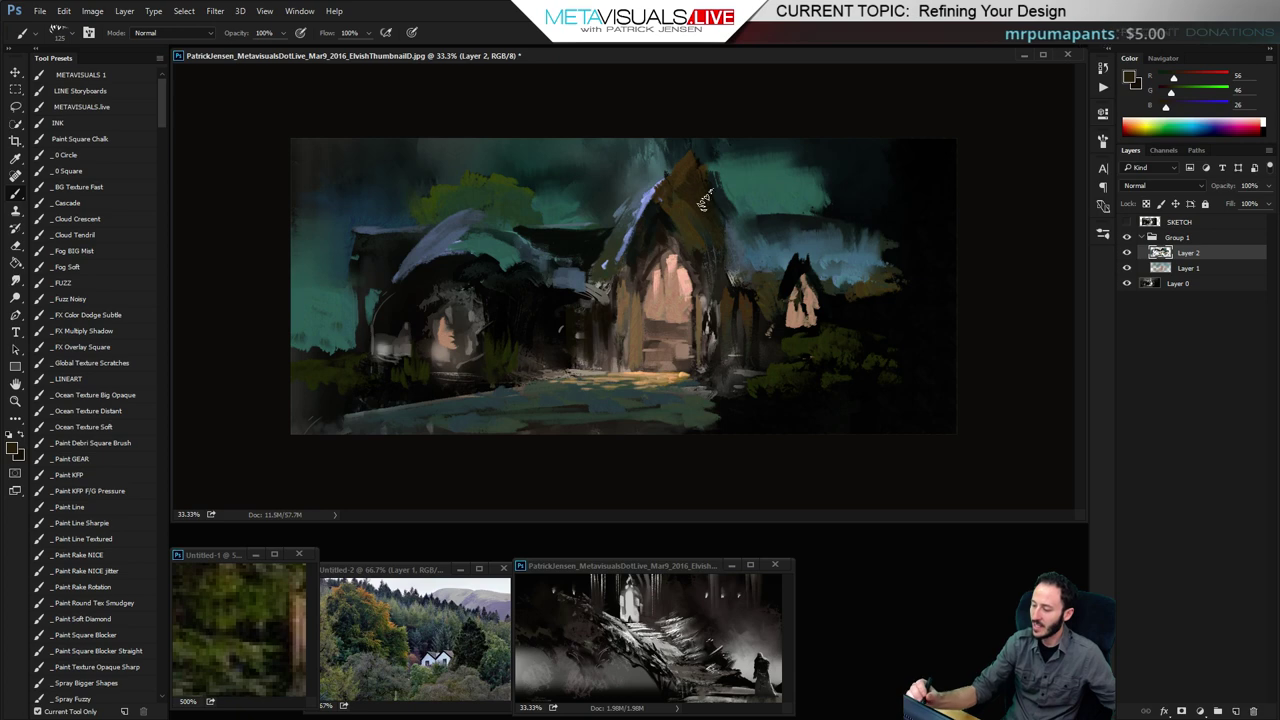
Touch up the sky beside the central peak, then add a lavender stroke of RGB 135, 131, 164 left of the gable, sampled from the reference photo
{"action": "left_click", "coordinate": [655, 180], "text": "alt"}
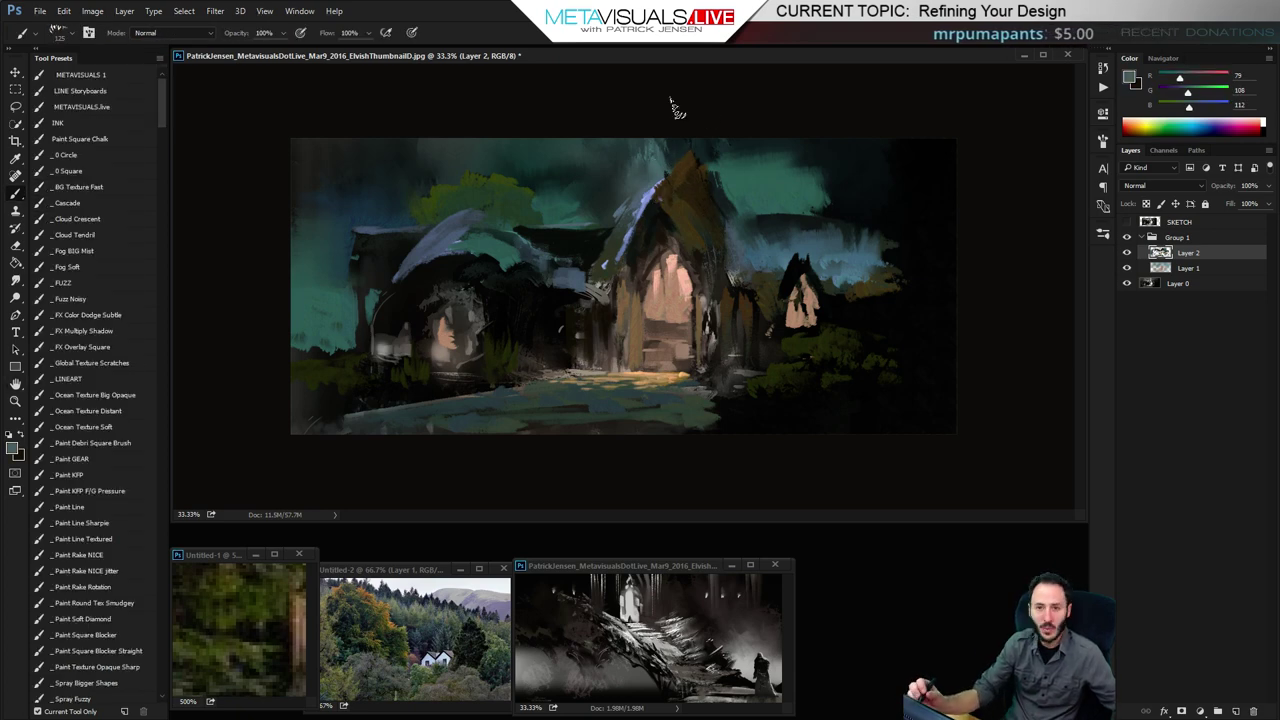
{"action": "left_click", "coordinate": [650, 170], "text": "alt"}
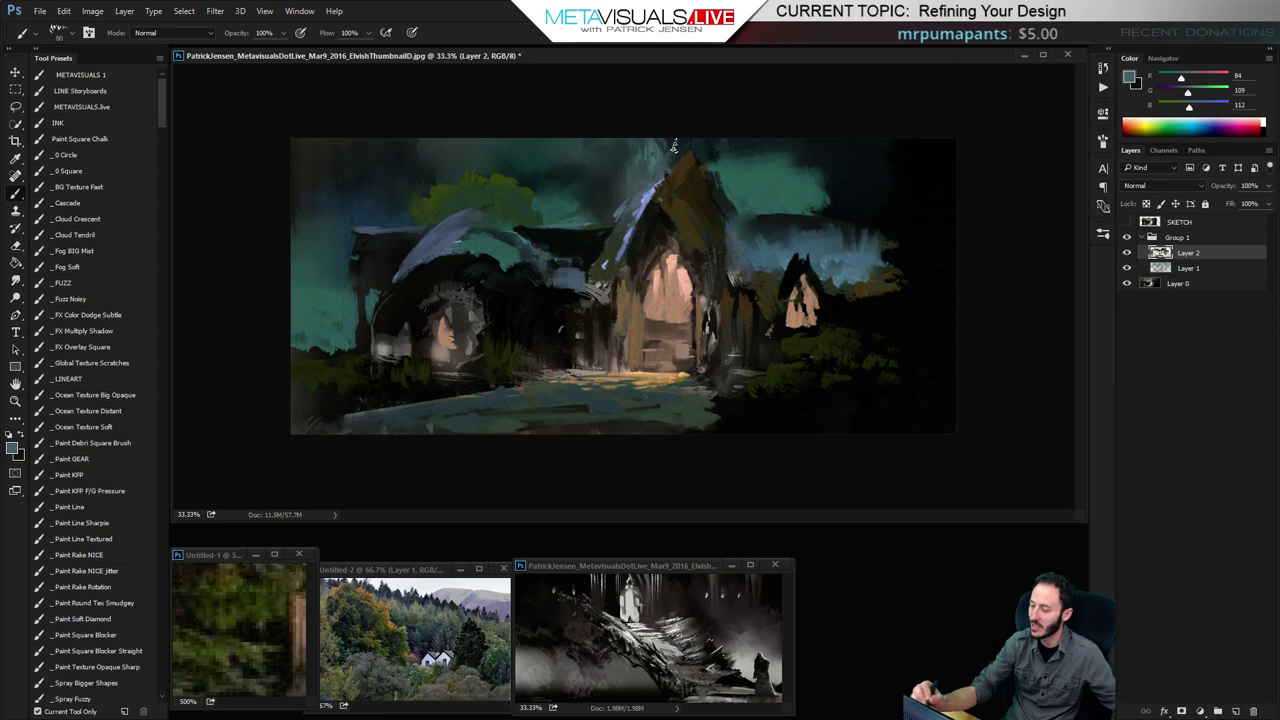
{"action": "left_click", "coordinate": [459, 597], "text": "alt"}
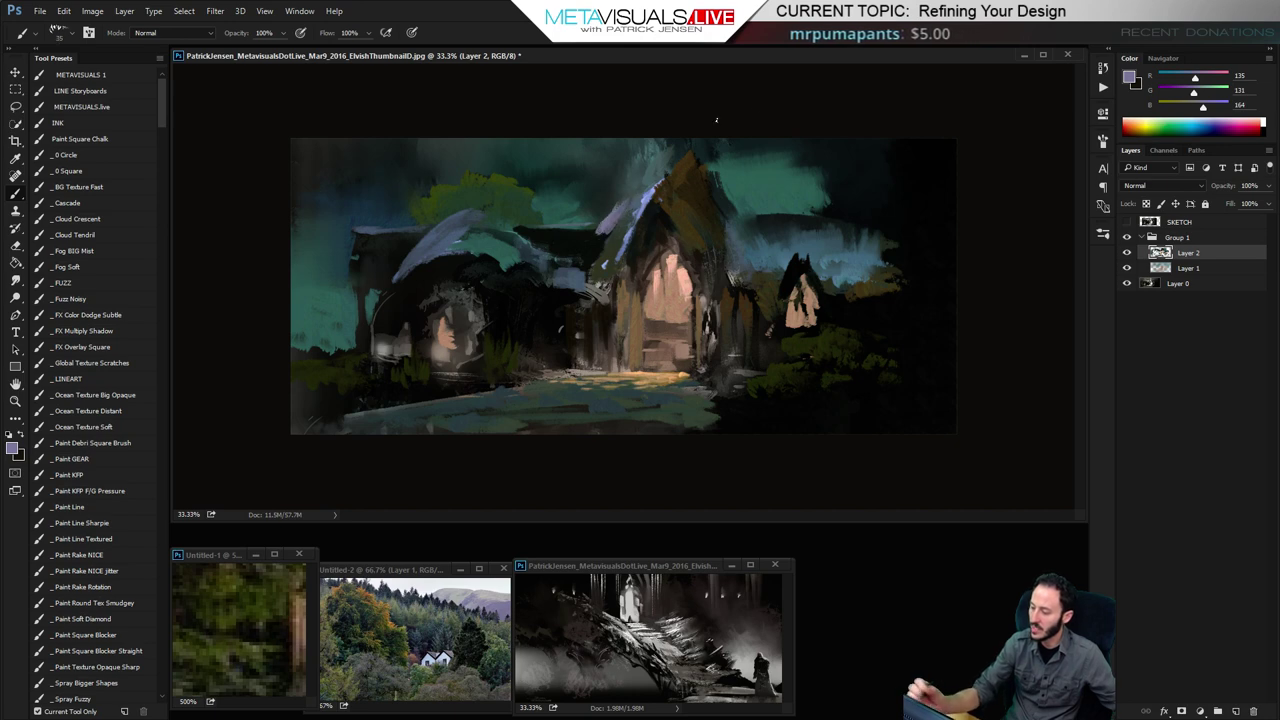
Paint a dark sloping roof of RGB 39, 47, 49 behind the central peak, descending toward the small right building
{"action": "left_click", "coordinate": [716, 201], "text": "alt"}
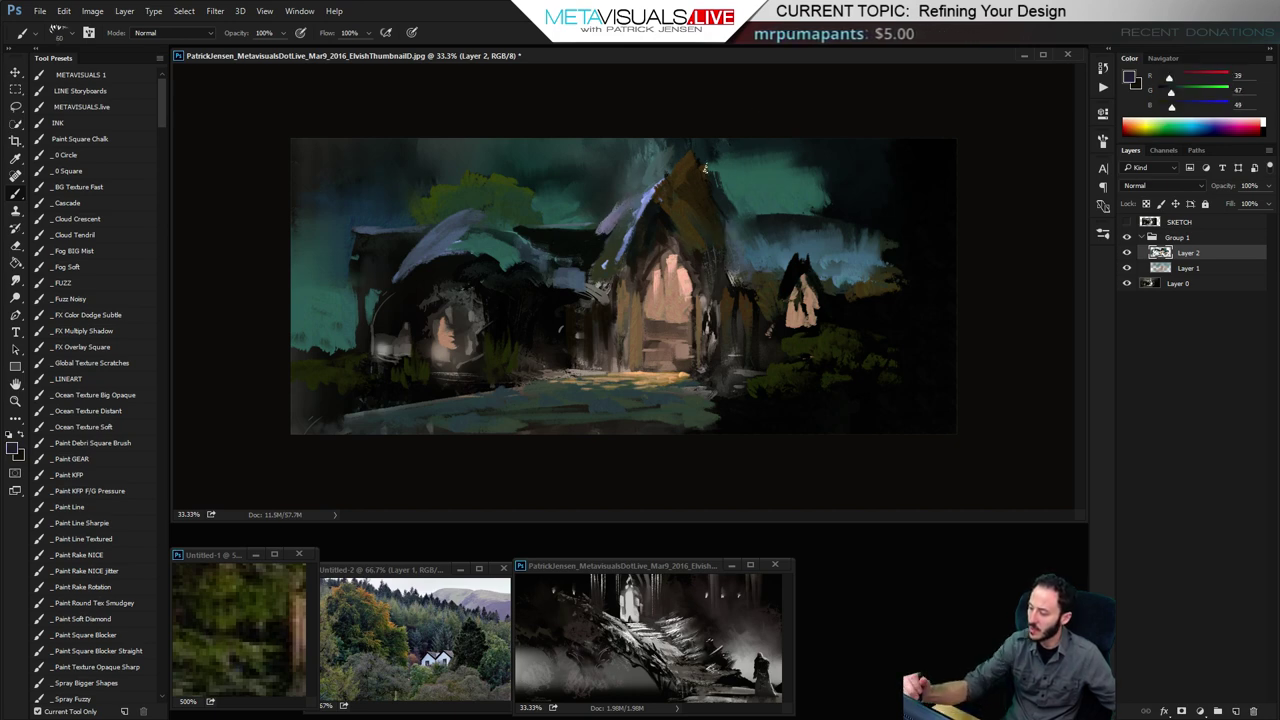
{"action": "left_click_drag", "start_coordinate": [715, 165], "coordinate": [753, 217]}
{"action": "mouse_move", "coordinate": [719, 165]}
{"action": "left_mouse_down"}
{"action": "mouse_move", "coordinate": [754, 215]}
{"action": "mouse_move", "coordinate": [732, 156]}
{"action": "left_mouse_up"}
Restore teal sky of RGB 59, 105, 95 between the two peaks and refine the rear roof's lower slope with sampled dark greys
{"action": "left_click", "coordinate": [733, 157], "text": "alt"}
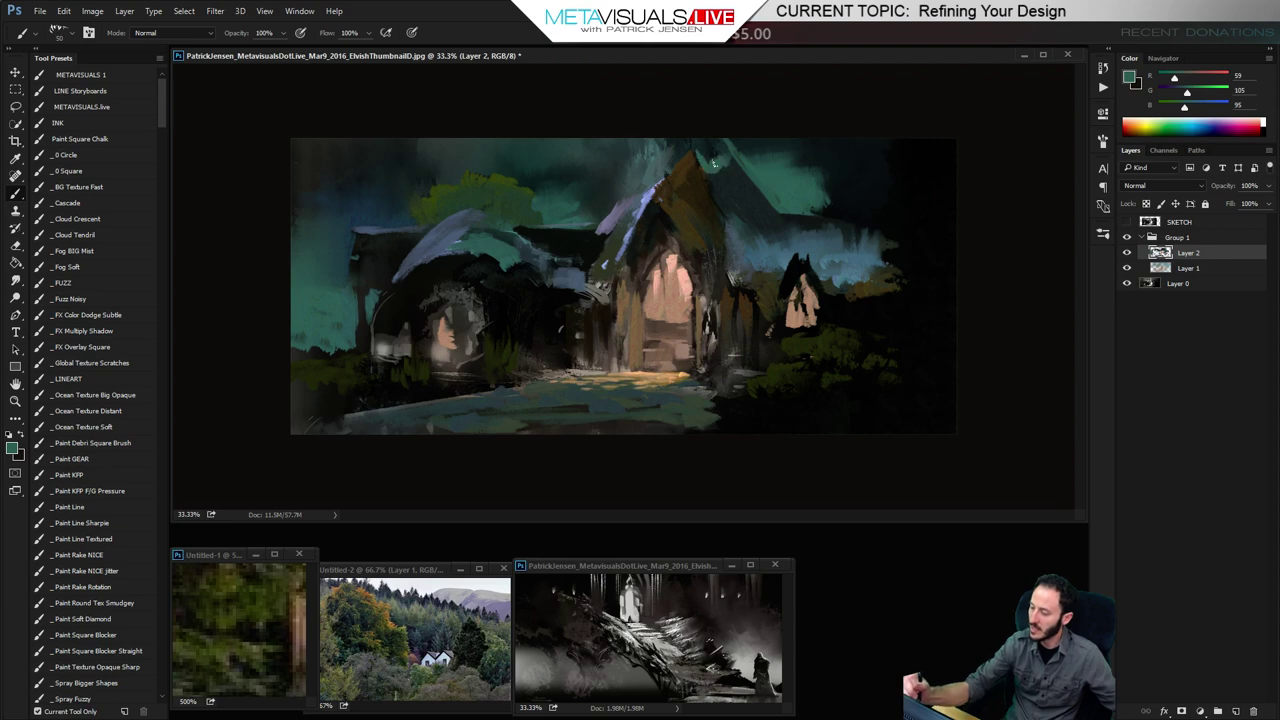
{"action": "key", "text": "r"}
{"action": "key", "text": "b"}
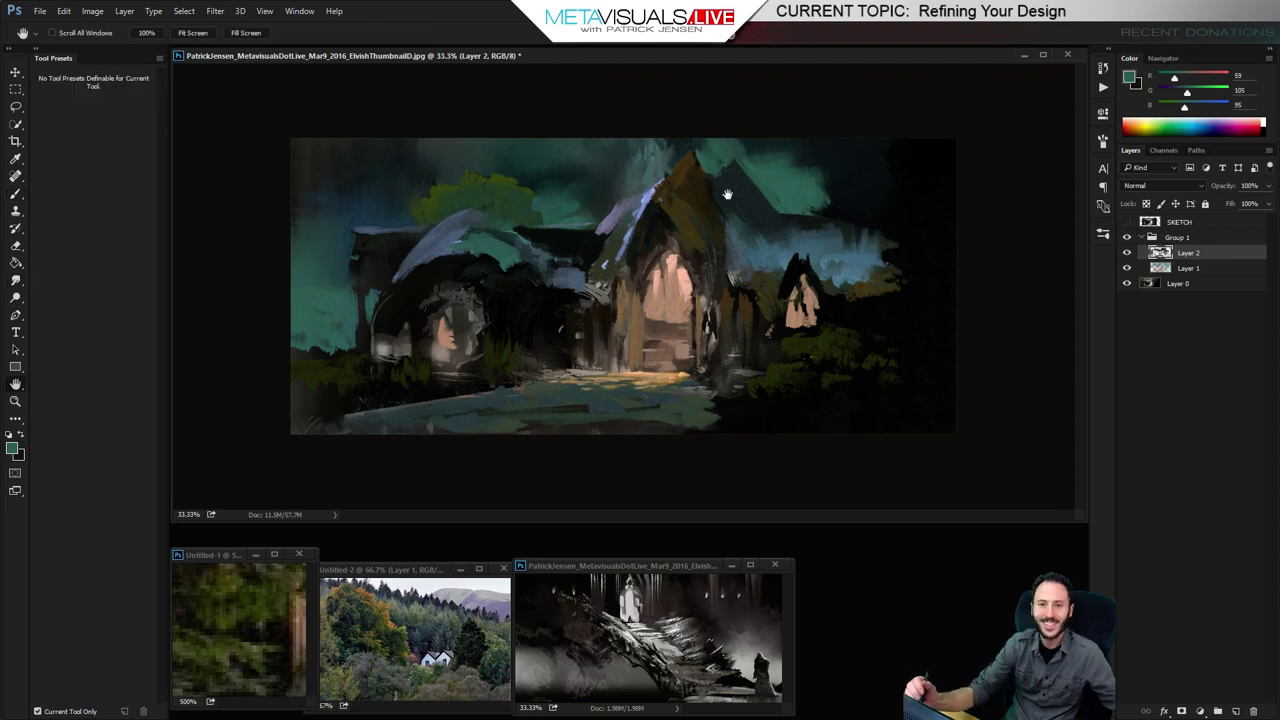
{"action": "left_click", "coordinate": [795, 219], "text": "alt"}
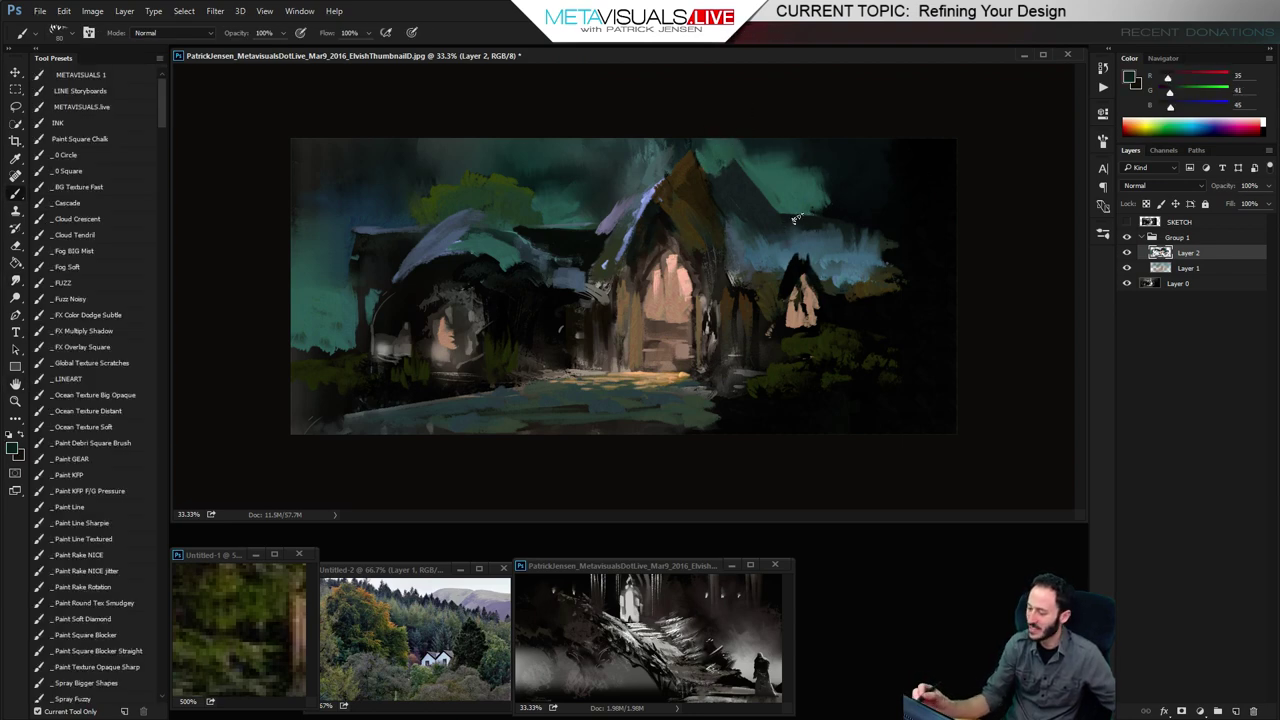
{"action": "left_click", "coordinate": [780, 213], "text": "alt"}
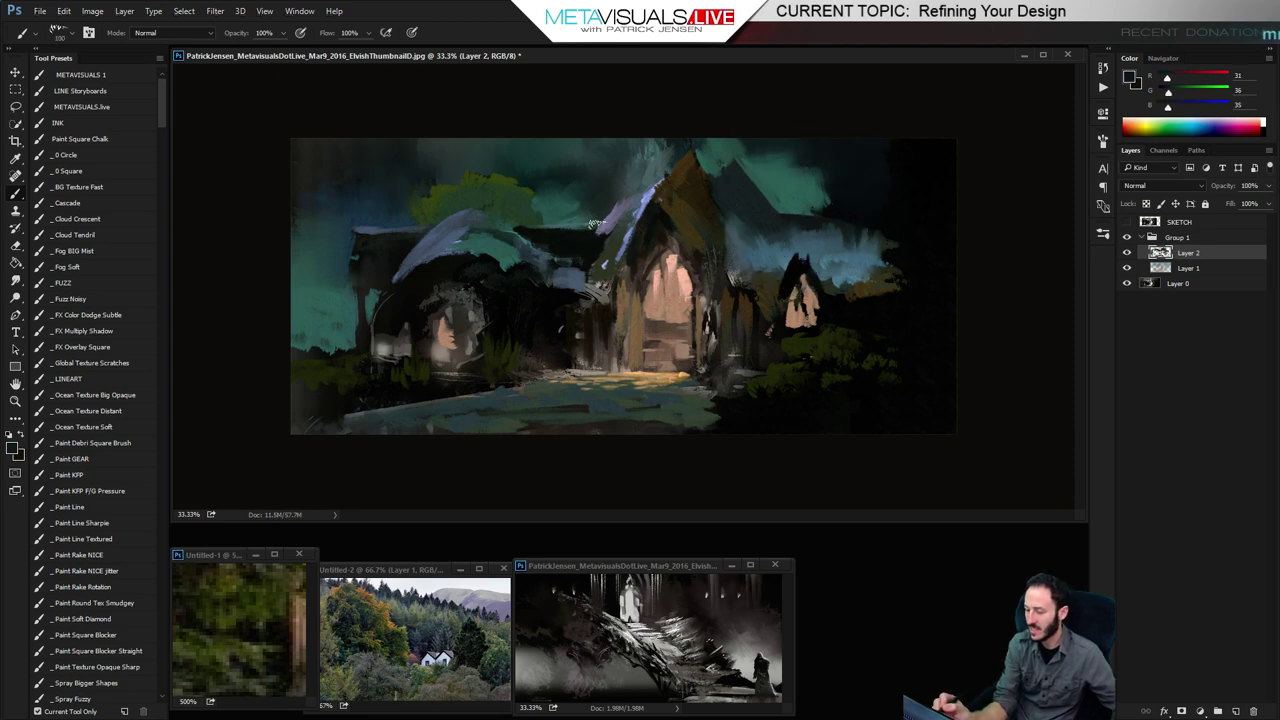
Sample dark green RGB 42, 55, 35 from the trees in the forest reference photo, magnified to 300%
{"action": "left_click", "coordinate": [395, 633]}
{"action": "left_click", "coordinate": [395, 633], "text": "ctrl"}
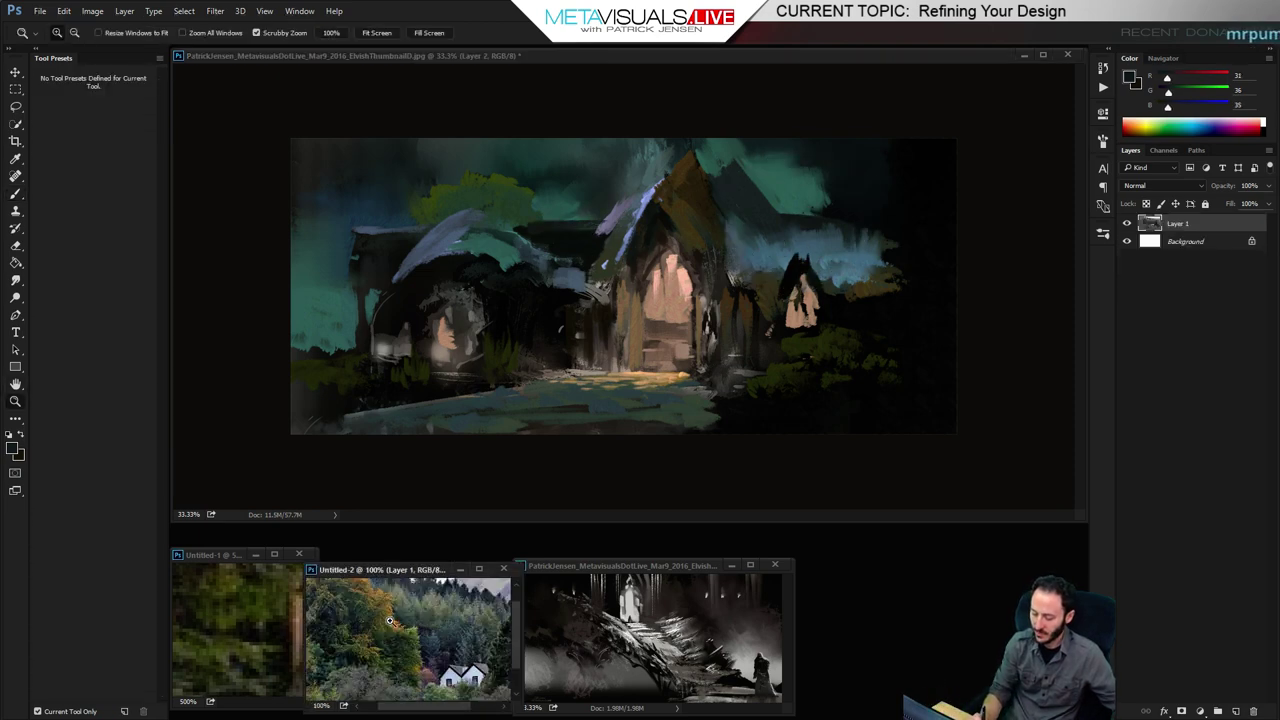
{"action": "left_click", "coordinate": [395, 640], "text": "ctrl"}
{"action": "left_click", "coordinate": [395, 650], "text": "ctrl"}
{"action": "left_click", "coordinate": [405, 631], "text": "alt"}
{"action": "left_click", "coordinate": [467, 297]}
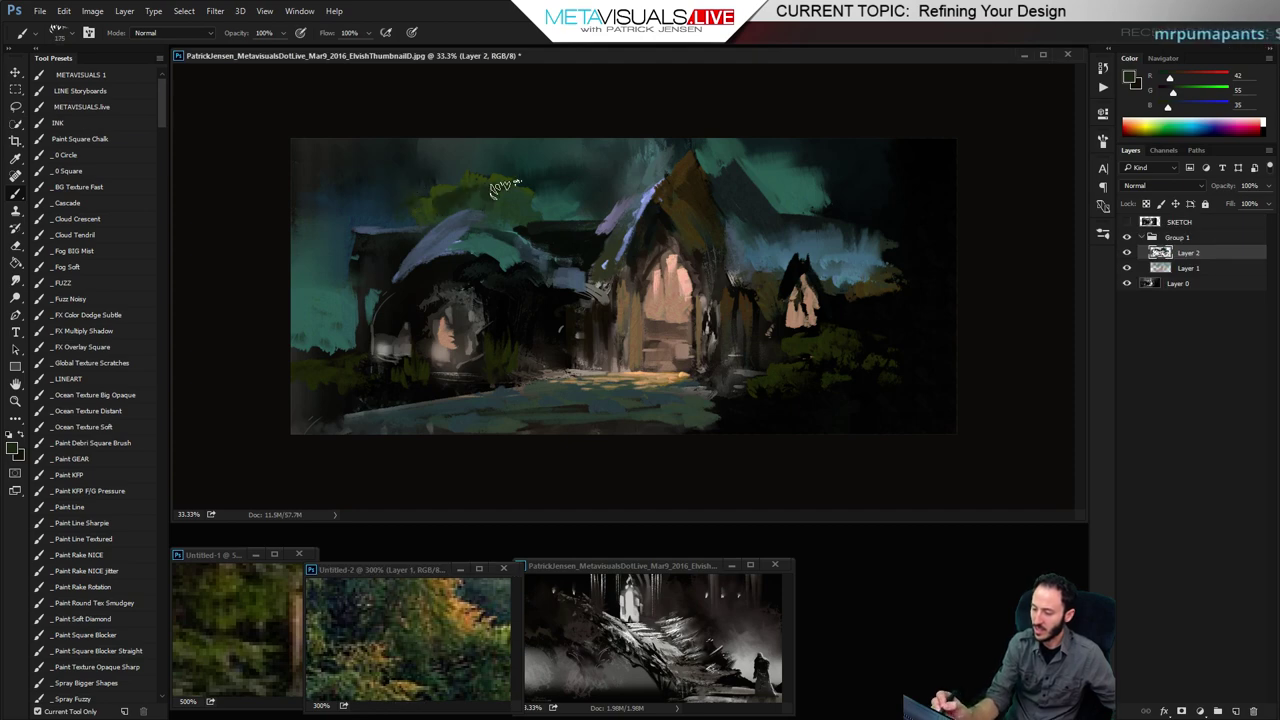
Paint the first dark green foliage clumps above the blue mist at the painting's right side, with a brush up to 300 px
{"action": "key", "text": "bracketright"}
{"action": "key", "text": "bracketright"}
{"action": "key", "text": "bracketleft"}
{"action": "key", "text": "bracketleft"}
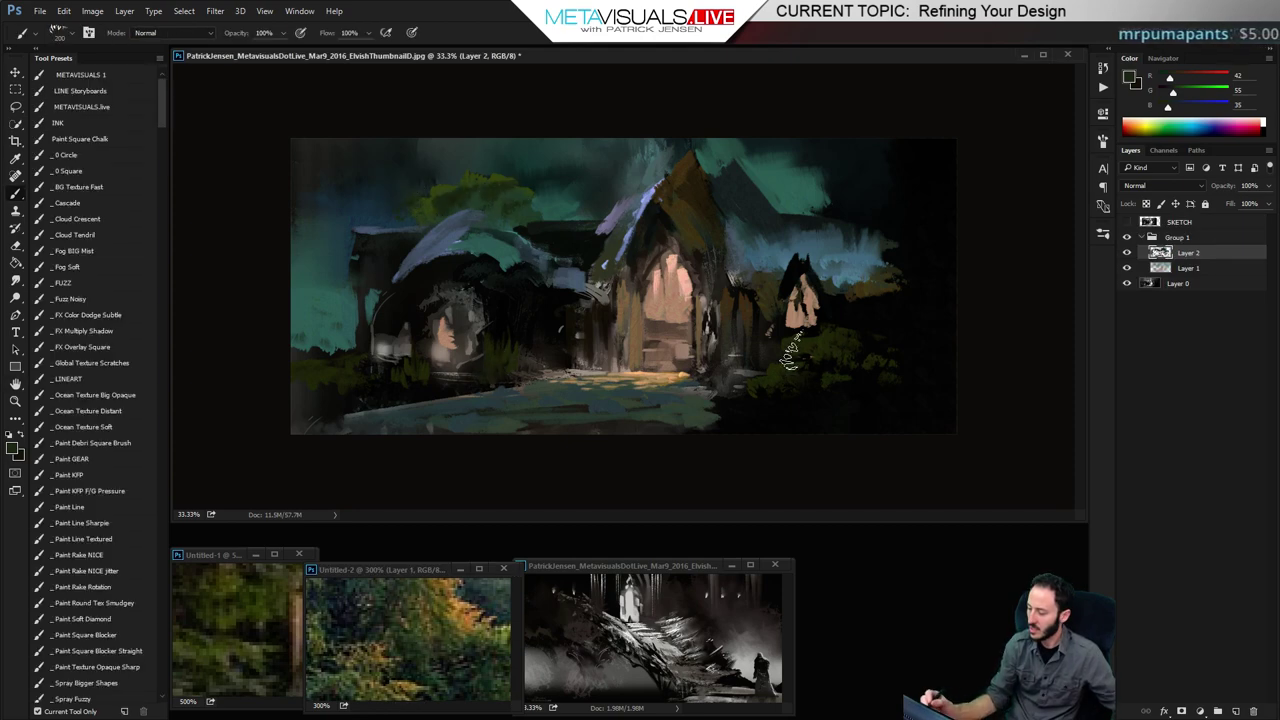
{"action": "key", "text": "bracketright"}
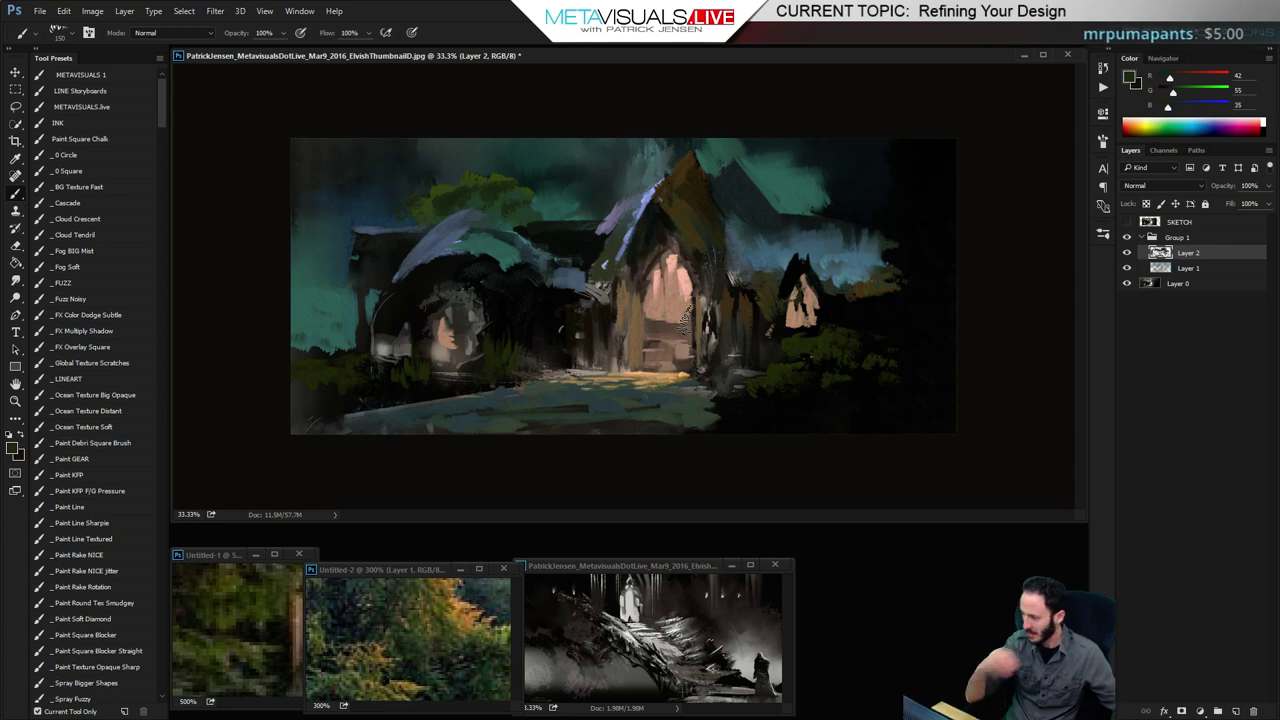
{"action": "key", "text": "bracketright"}
{"action": "key", "text": "bracketright"}
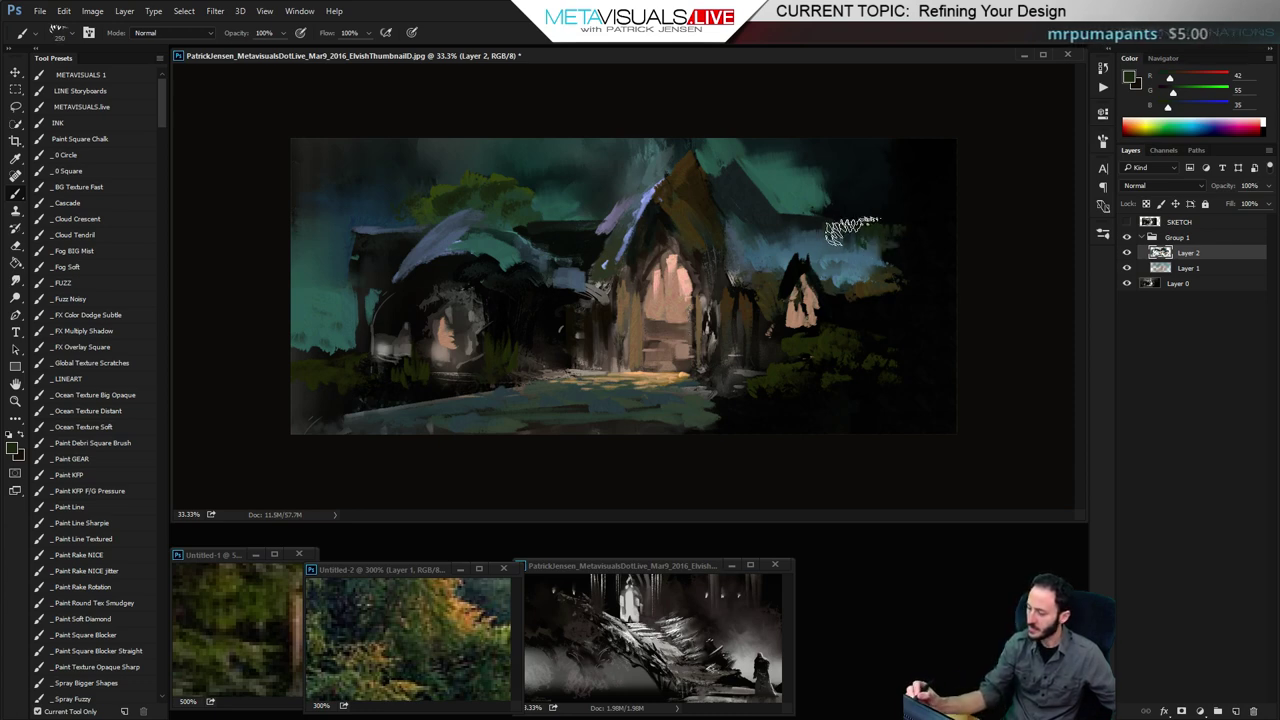
{"action": "key", "text": "bracketleft"}
{"action": "key", "text": "bracketleft"}
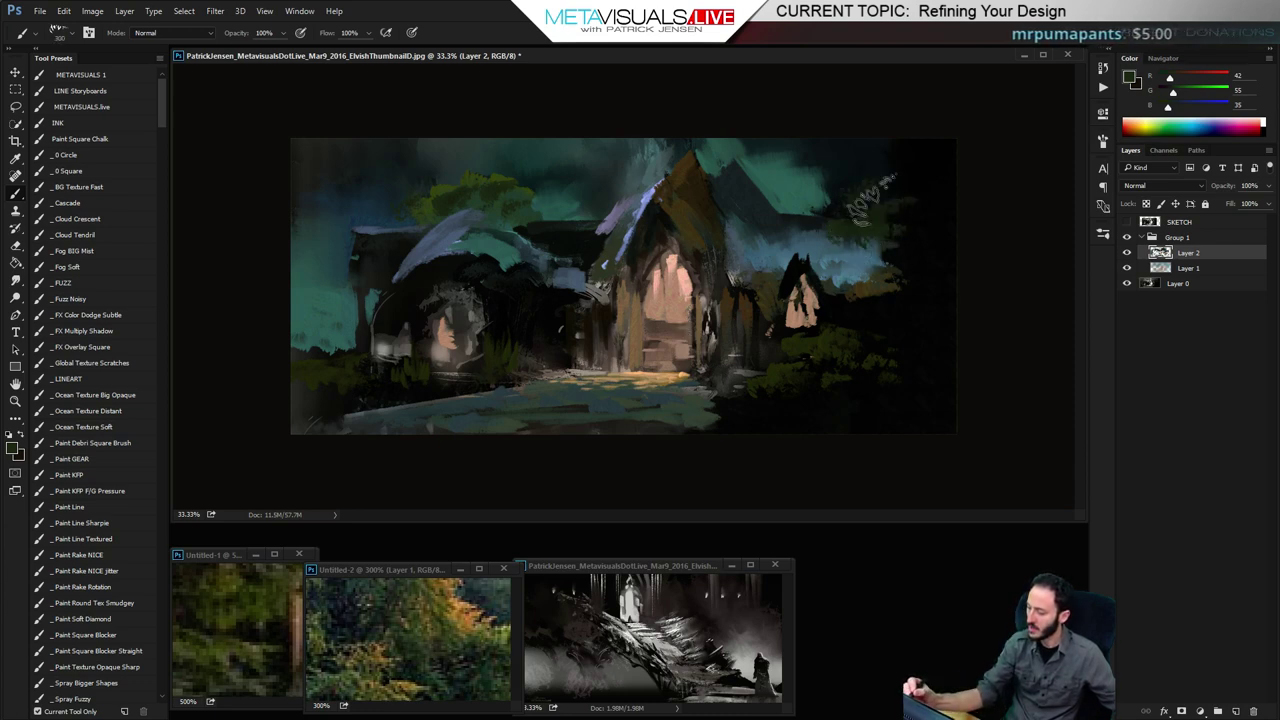
Extend the dark green tree canopy up to the painting's upper-right edge with brush sizes up to 500 px
{"action": "key", "text": "bracketright"}
{"action": "key", "text": "bracketright"}
{"action": "key", "text": "bracketright"}
{"action": "key", "text": "bracketright"}
{"action": "key", "text": "bracketright"}
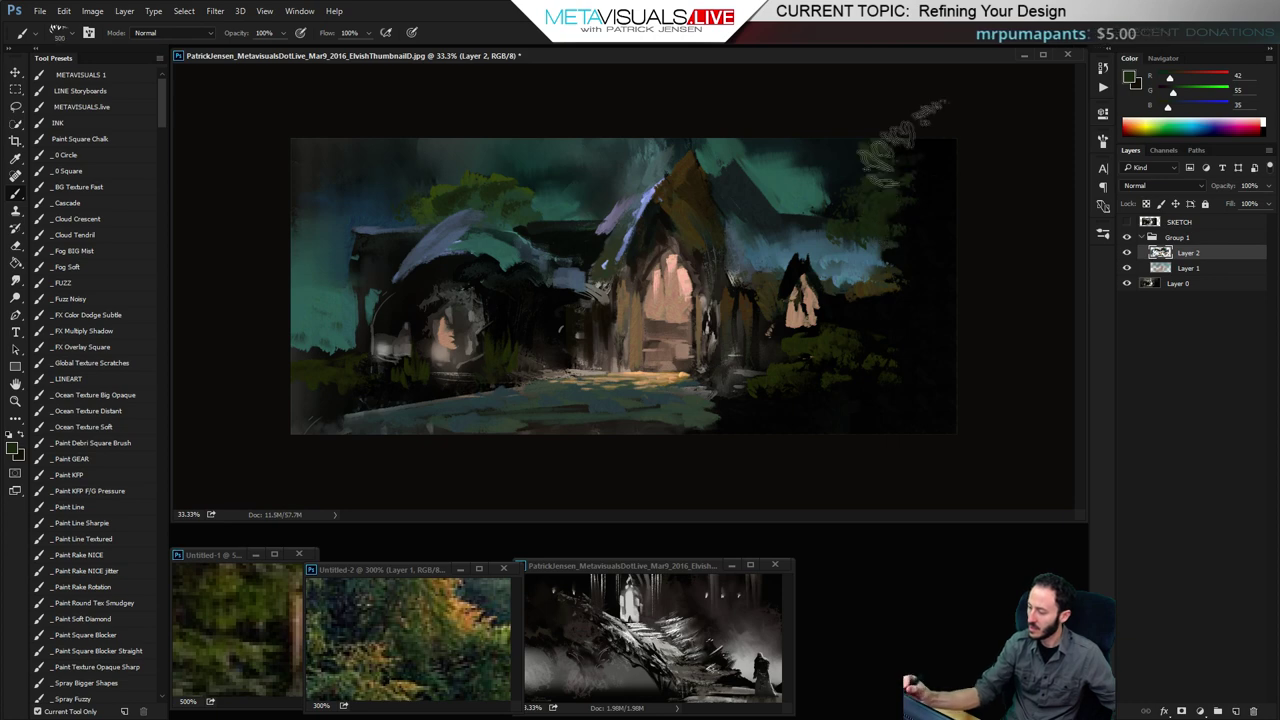
{"action": "key", "text": "bracketleft"}
{"action": "key", "text": "bracketleft"}
{"action": "key", "text": "bracketleft"}
{"action": "key", "text": "alt"}
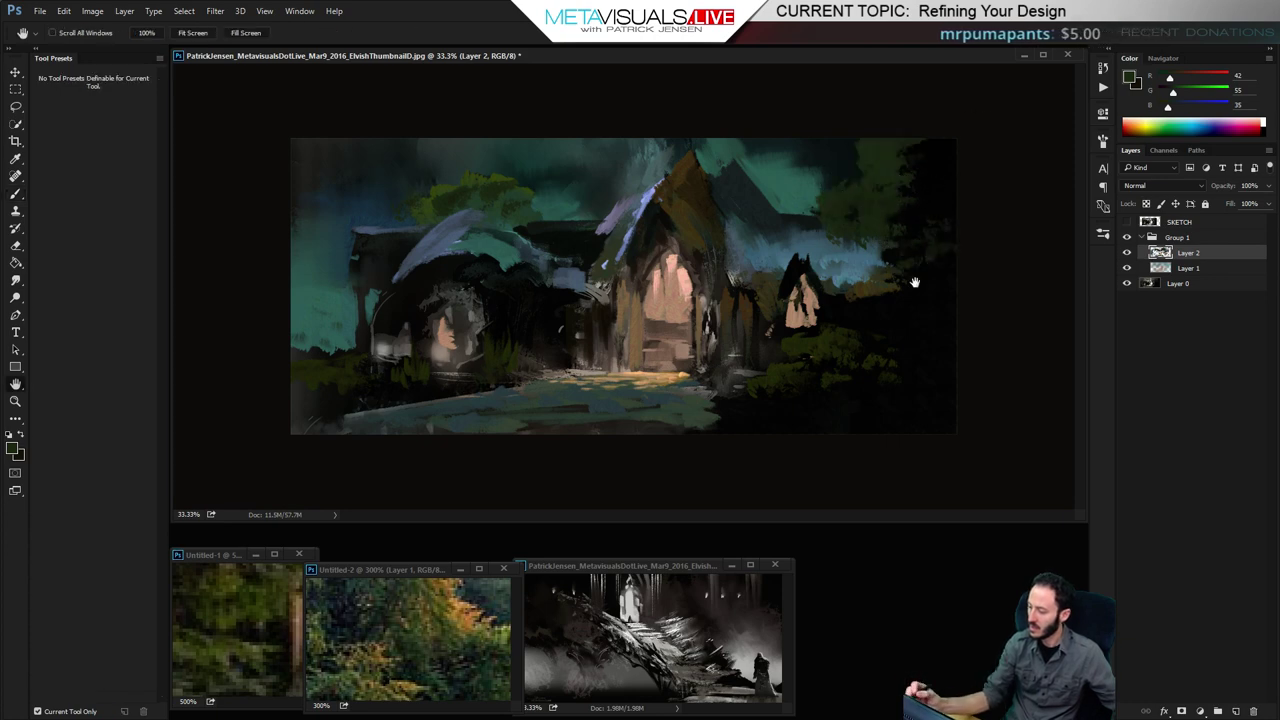
Sample tan RGB 136, 114, 79 from the central facade as foreground colour and a dark facade tone as background colour
{"action": "left_click", "coordinate": [722, 400], "text": "alt"}
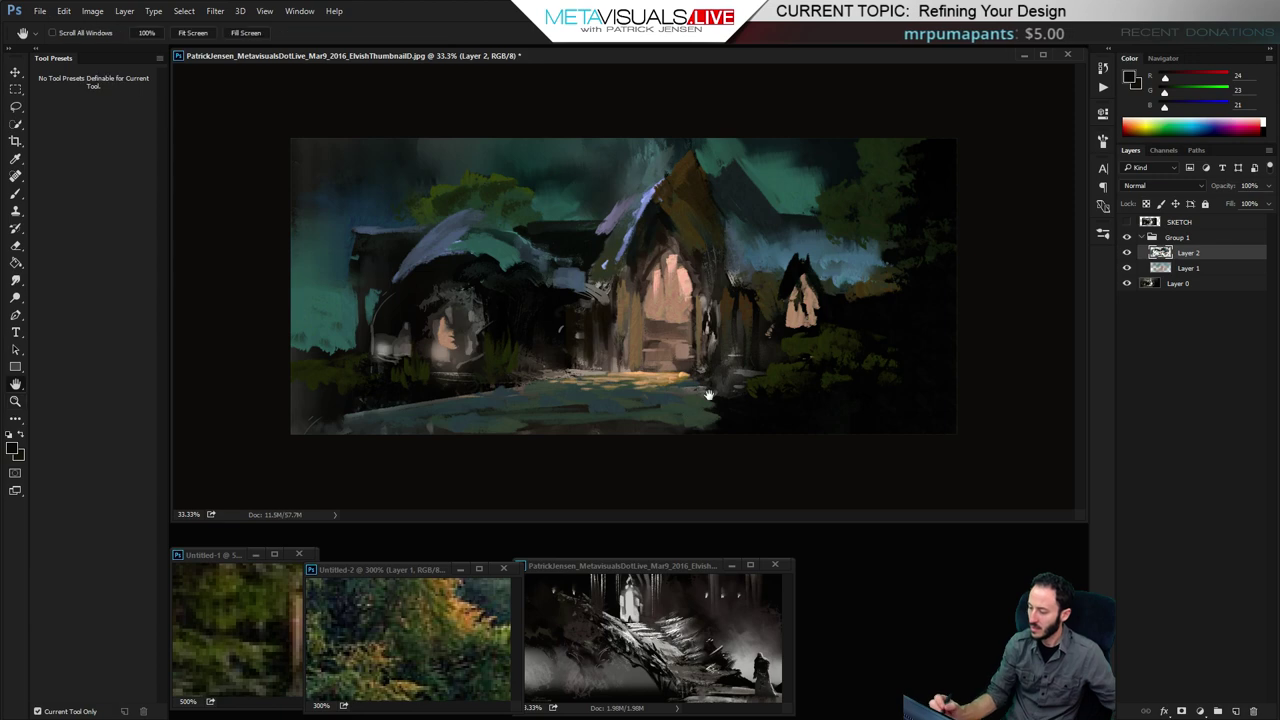
{"action": "key", "text": "ctrl+space"}
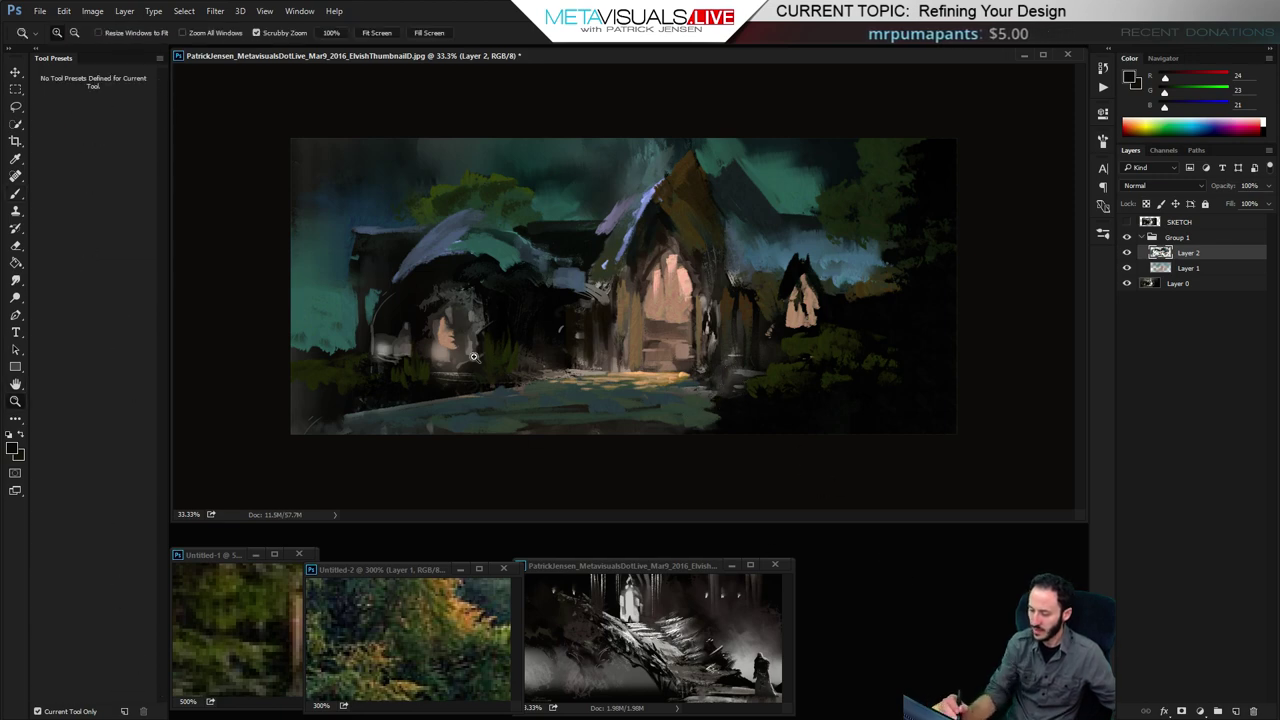
{"action": "left_click", "coordinate": [510, 310], "text": "ctrl"}
{"action": "left_click", "coordinate": [510, 310], "text": "ctrl"}
{"action": "left_click_drag", "start_coordinate": [634, 312], "coordinate": [674, 318]}
{"action": "left_click", "coordinate": [797, 308], "text": "alt"}
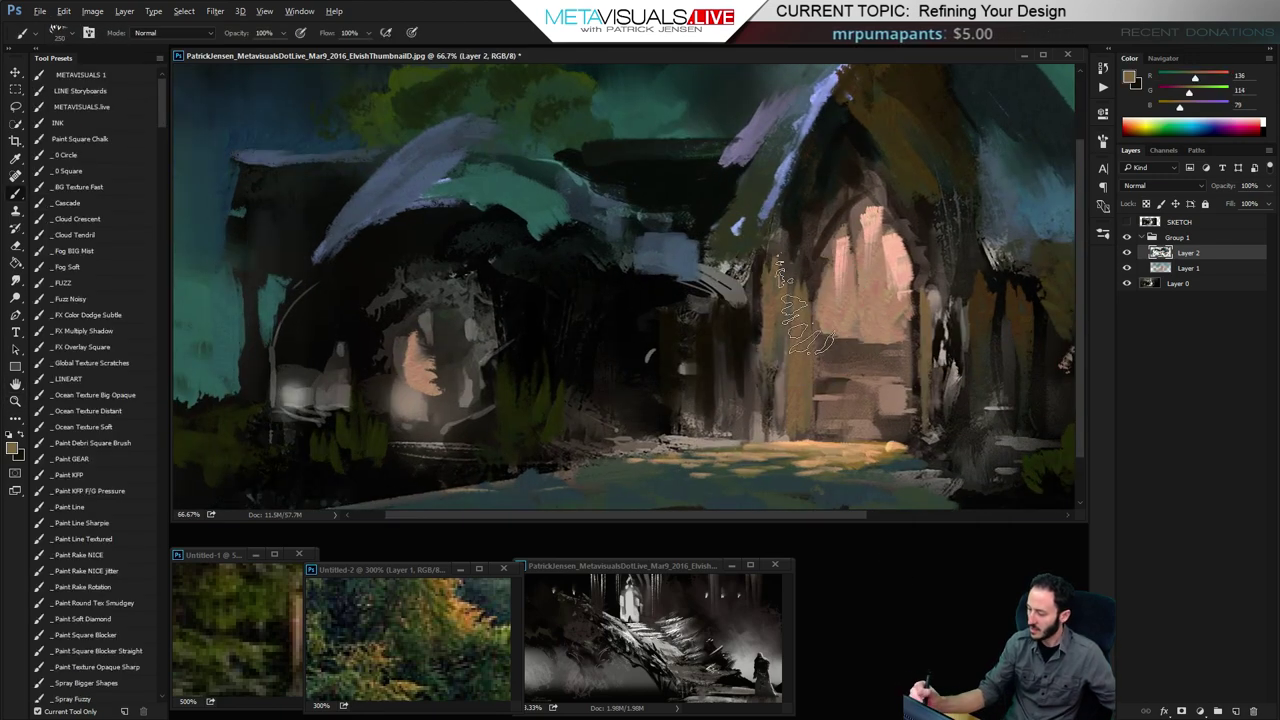
{"action": "key", "text": "x"}
{"action": "left_click", "coordinate": [799, 235], "text": "alt"}
{"action": "key", "text": "x"}
Paint tan vertical columns and a curved rim on the left archway with a 35 px brush
{"action": "key", "text": "bracketleft"}
{"action": "key", "text": "bracketleft"}
{"action": "key", "text": "bracketleft"}
{"action": "key", "text": "bracketleft"}
{"action": "key", "text": "bracketleft"}
{"action": "key", "text": "bracketleft"}
{"action": "key", "text": "bracketleft"}
{"action": "key", "text": "bracketleft"}
{"action": "key", "text": "bracketleft"}
{"action": "mouse_move", "coordinate": [359, 309]}
{"action": "left_mouse_down"}
{"action": "mouse_move", "coordinate": [363, 397]}
{"action": "mouse_move", "coordinate": [365, 325]}
{"action": "mouse_move", "coordinate": [359, 384]}
{"action": "mouse_move", "coordinate": [361, 325]}
{"action": "mouse_move", "coordinate": [363, 407]}
{"action": "mouse_move", "coordinate": [361, 312]}
{"action": "mouse_move", "coordinate": [374, 415]}
{"action": "mouse_move", "coordinate": [376, 304]}
{"action": "left_mouse_up"}
{"action": "mouse_move", "coordinate": [388, 370]}
{"action": "left_mouse_down"}
{"action": "mouse_move", "coordinate": [388, 300]}
{"action": "mouse_move", "coordinate": [407, 269]}
{"action": "mouse_move", "coordinate": [442, 259]}
{"action": "left_mouse_up"}
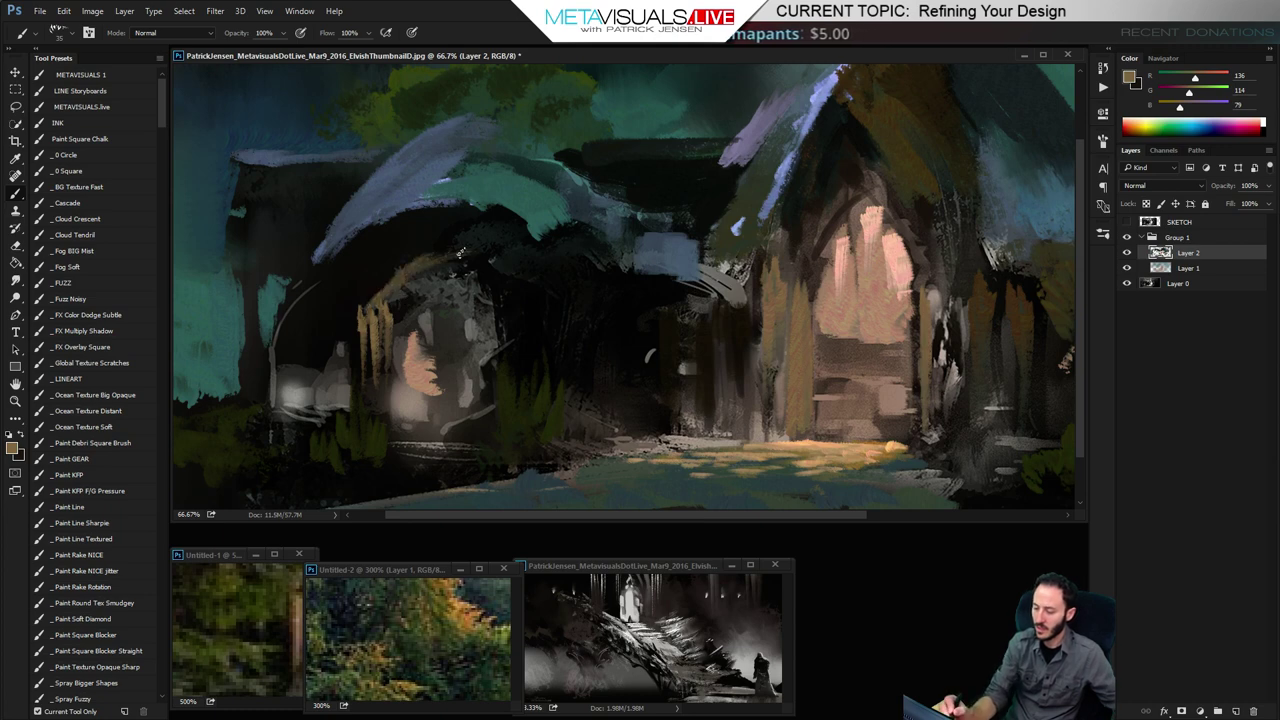
Sample brown from the gable in the cottage reference photo and thicken the left arch with curved strokes around RGB 70, 58, 36
{"action": "left_click", "coordinate": [266, 651]}
{"action": "left_click", "coordinate": [260, 647], "text": "alt"}
{"action": "left_click", "coordinate": [257, 646], "text": "alt"}
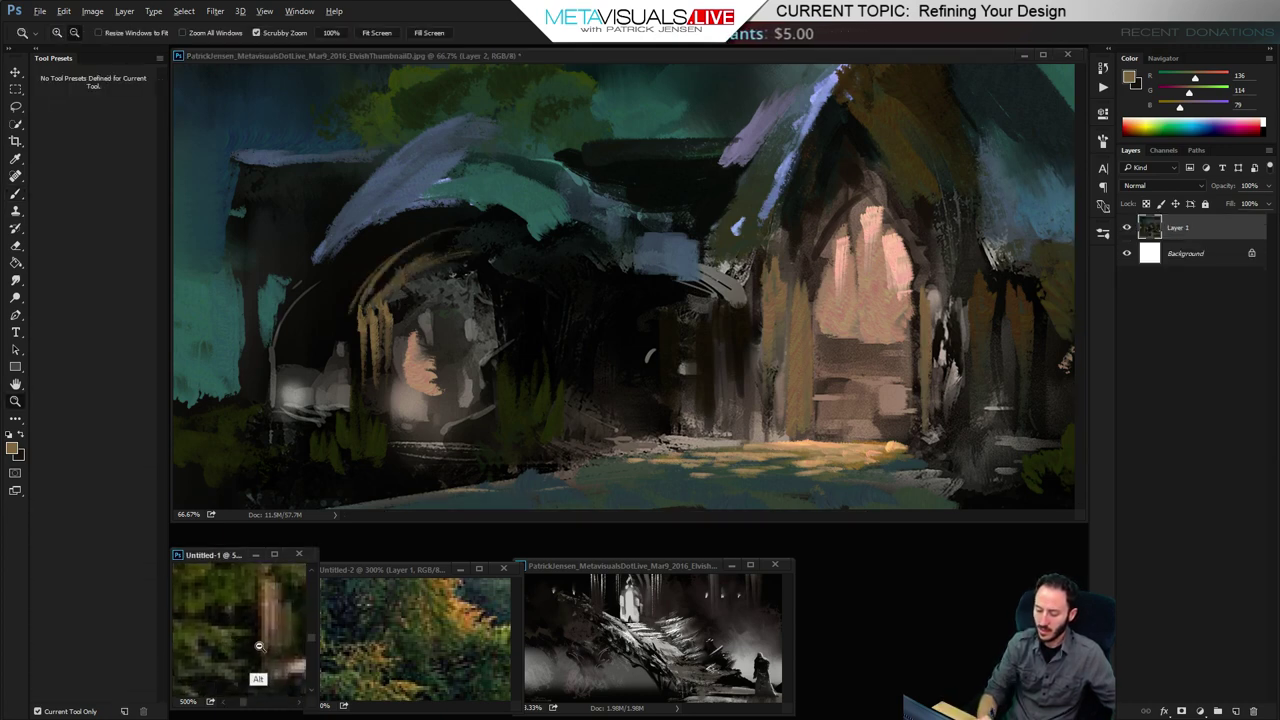
{"action": "left_click", "coordinate": [259, 646], "text": "alt"}
{"action": "left_click", "coordinate": [263, 646], "text": "alt"}
{"action": "left_click", "coordinate": [257, 646], "text": "alt"}
{"action": "scroll", "coordinate": [245, 638], "scroll_direction": "up", "scroll_amount": 2}
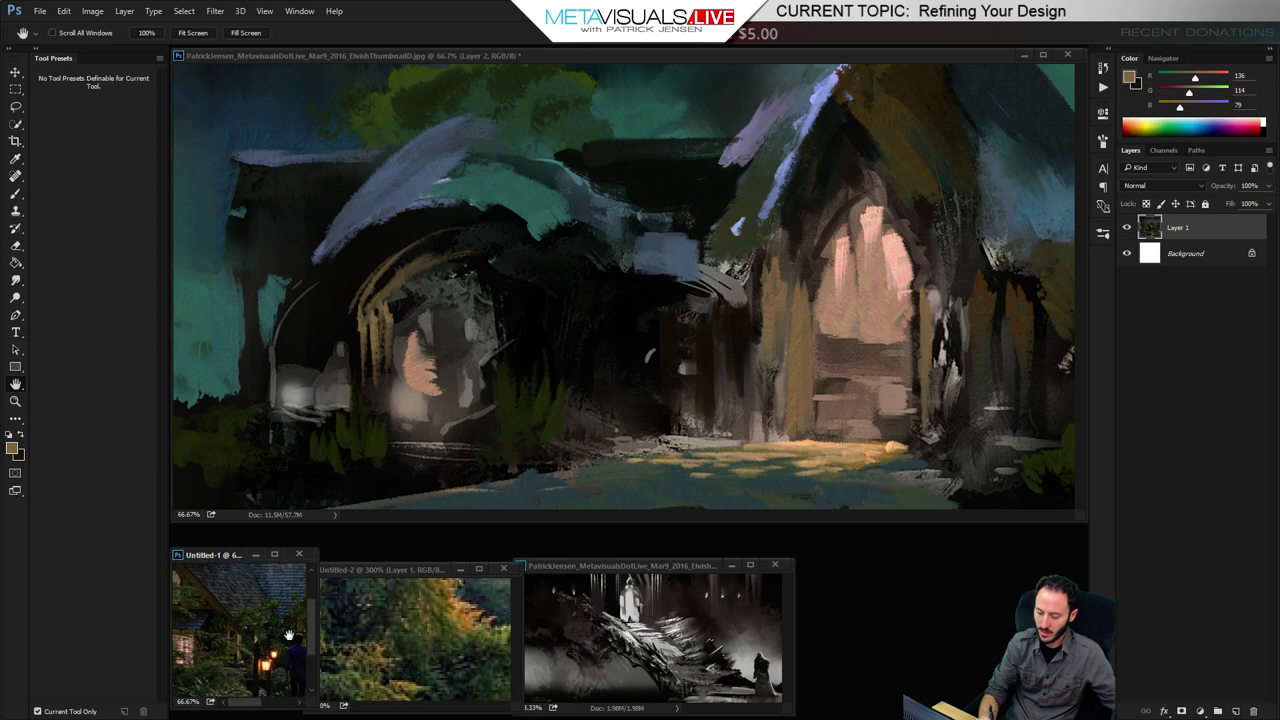
{"action": "left_click", "coordinate": [240, 632], "text": "ctrl"}
{"action": "left_click_drag", "start_coordinate": [240, 646], "coordinate": [266, 632]}
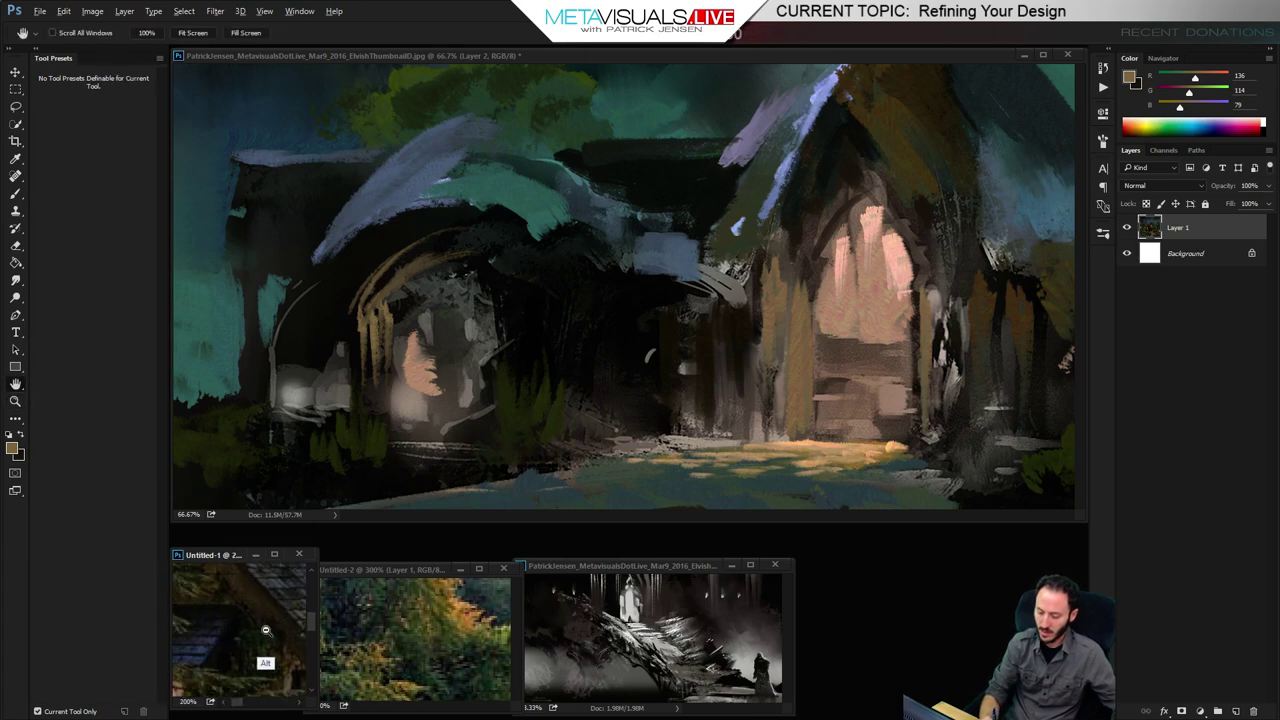
{"action": "left_click", "coordinate": [266, 633], "text": "alt"}
{"action": "left_click", "coordinate": [232, 601], "text": "alt"}
{"action": "left_click", "coordinate": [426, 426]}
{"action": "key", "text": "bracketright"}
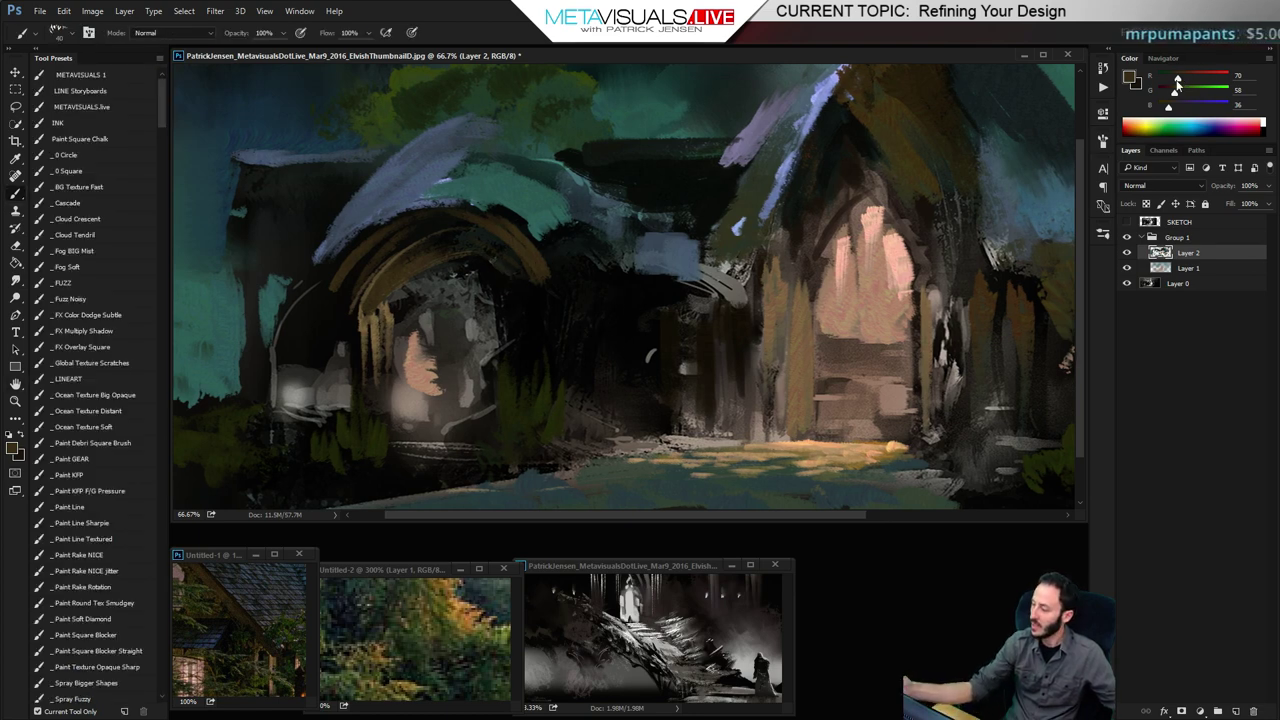
Try a more saturated brown of RGB 113, 98, 36, then resample RGB 71, 58, 38 from the left arch
{"action": "mouse_move", "coordinate": [1178, 79]}
{"action": "left_mouse_down"}
{"action": "mouse_move", "coordinate": [1204, 79]}
{"action": "mouse_move", "coordinate": [1183, 93]}
{"action": "left_mouse_up"}
{"action": "left_click_drag", "start_coordinate": [1204, 79], "coordinate": [1185, 94]}
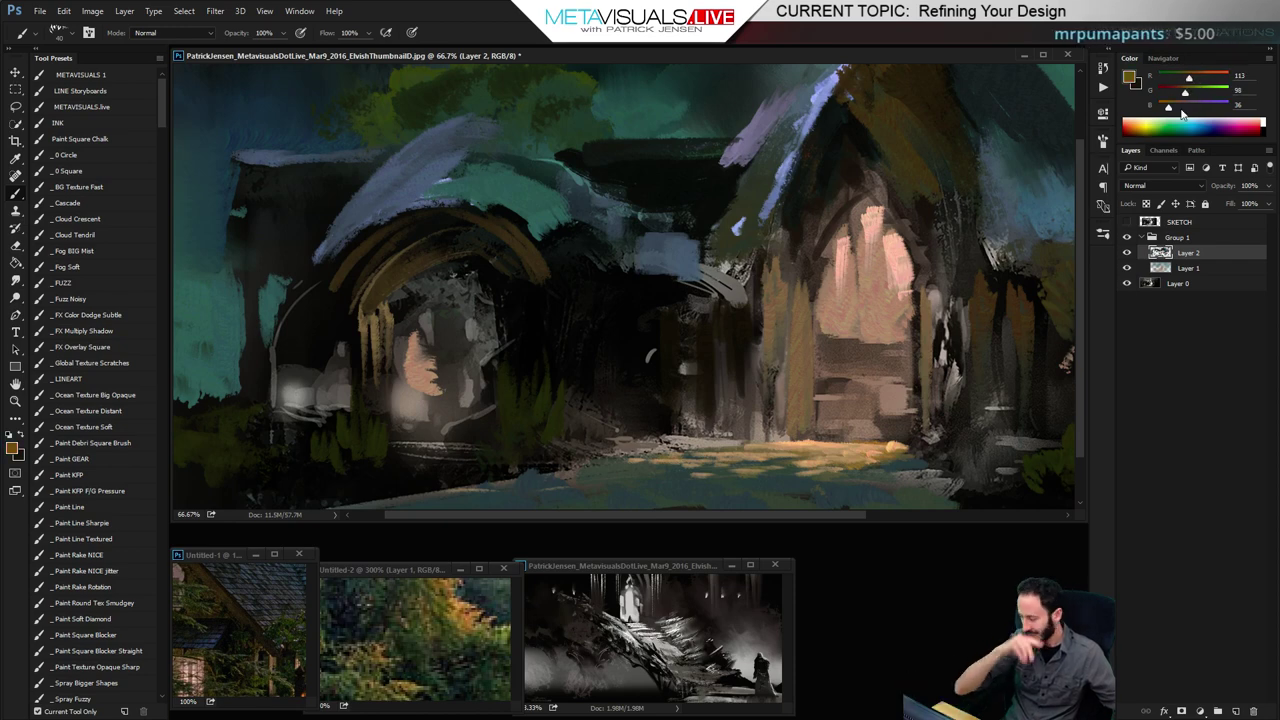
{"action": "left_click", "coordinate": [435, 262], "text": "alt"}
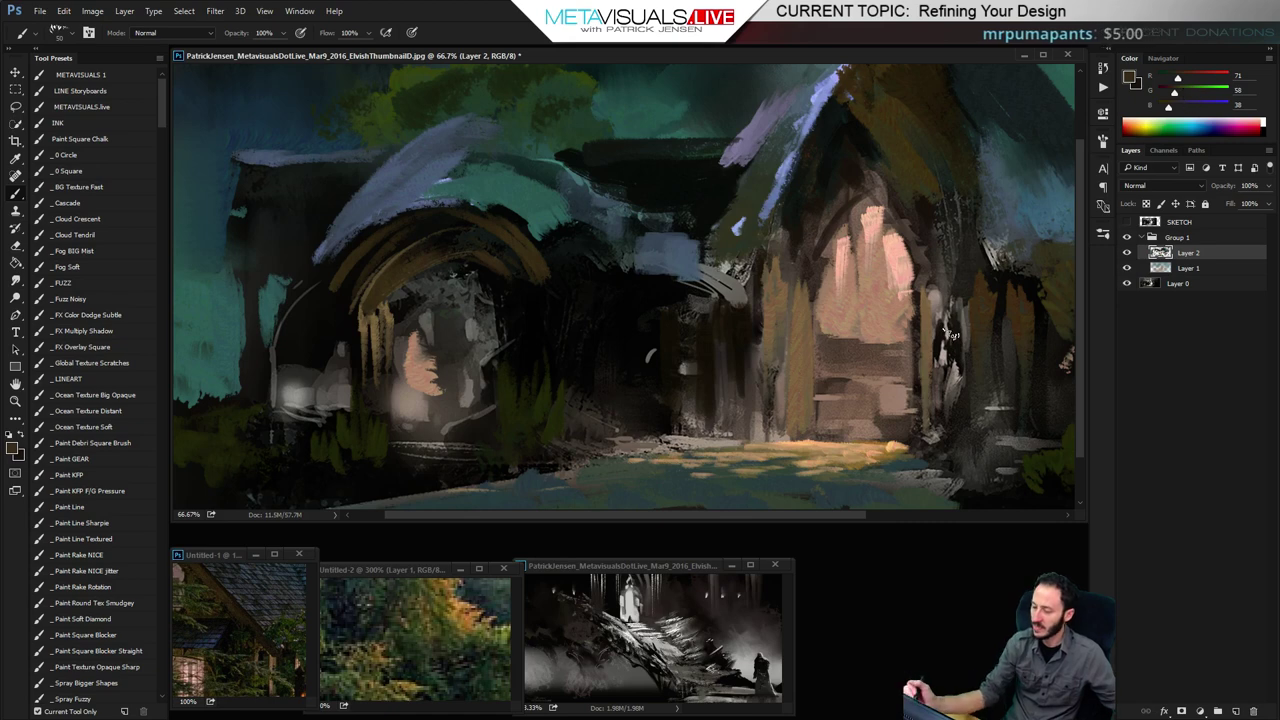
Compare lighter, less saturated browns for the foreground colour and accept a muted one of about RGB 78, 65, 45
{"action": "left_click", "coordinate": [14, 449]}
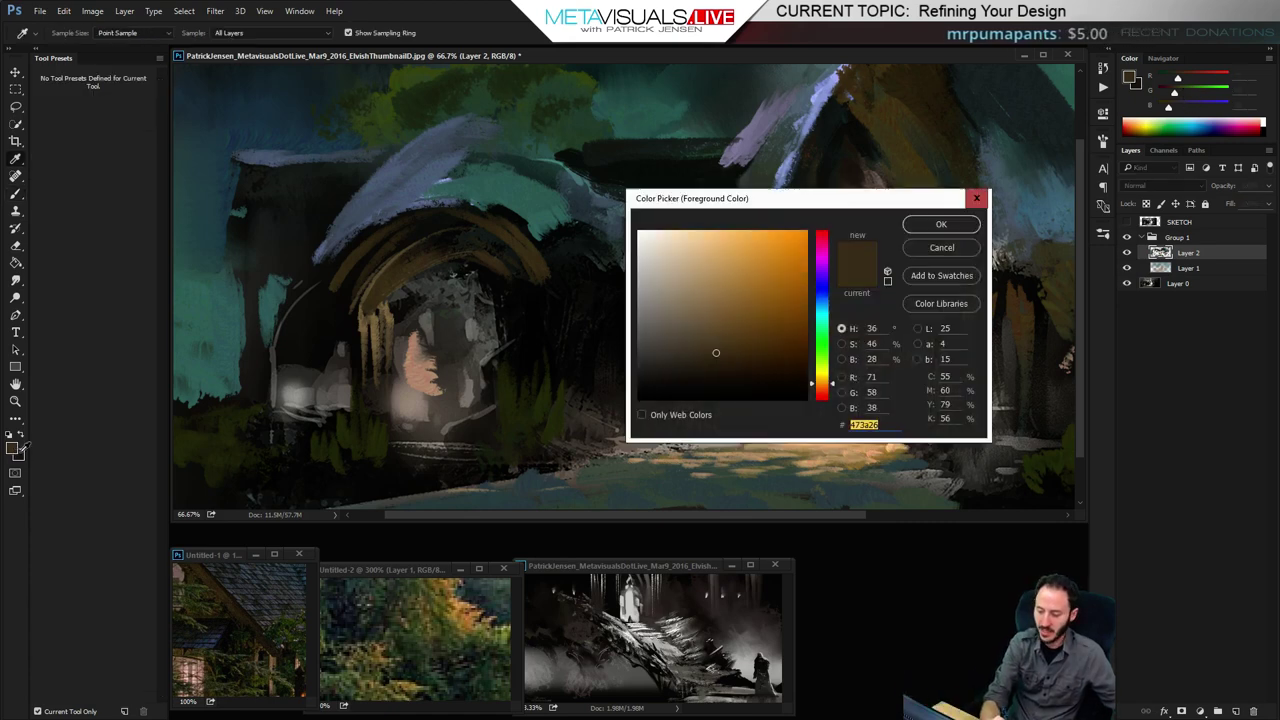
{"action": "mouse_move", "coordinate": [716, 352]}
{"action": "left_mouse_down"}
{"action": "mouse_move", "coordinate": [677, 337]}
{"action": "mouse_move", "coordinate": [707, 343]}
{"action": "left_mouse_up"}
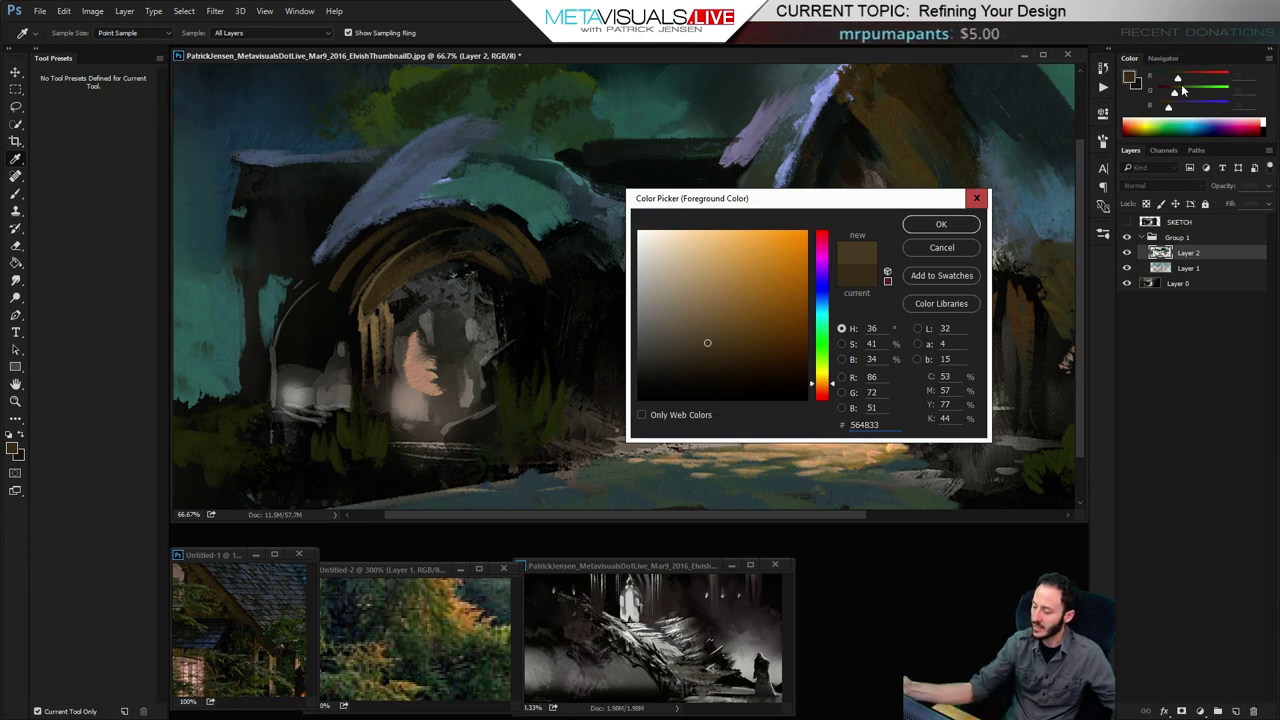
{"action": "left_click", "coordinate": [694, 337]}
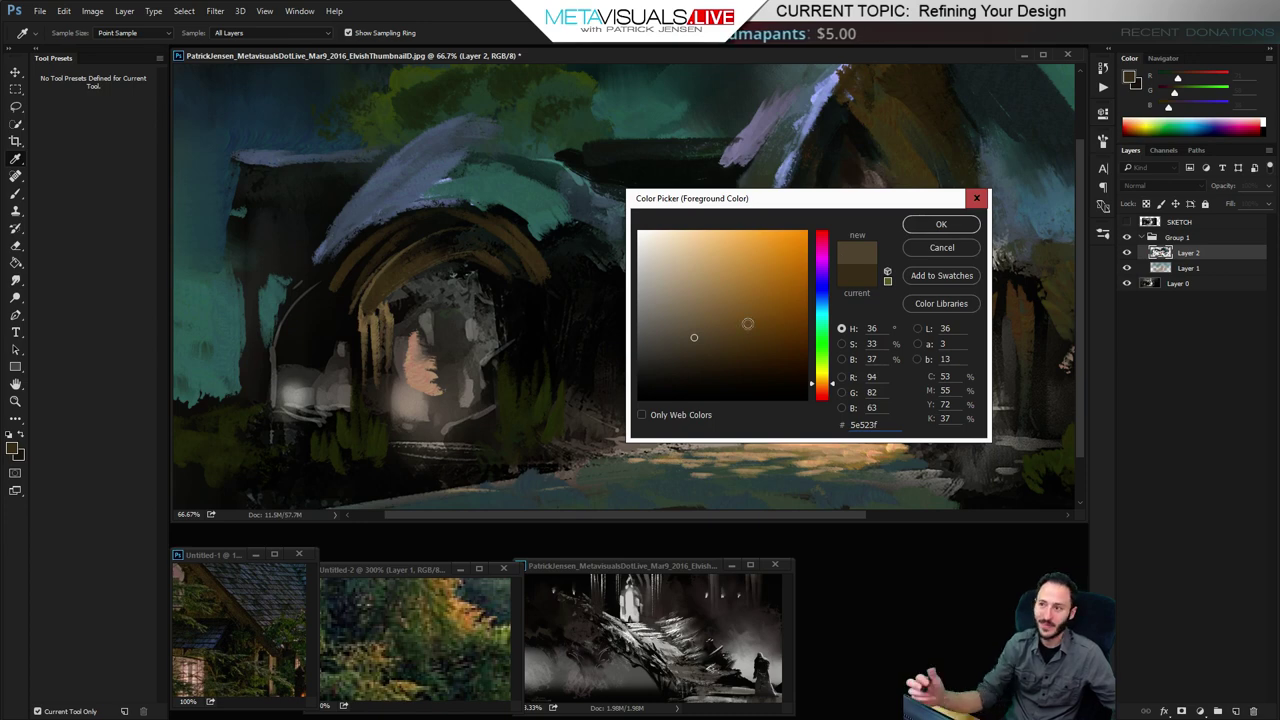
{"action": "left_click_drag", "start_coordinate": [694, 337], "coordinate": [715, 347]}
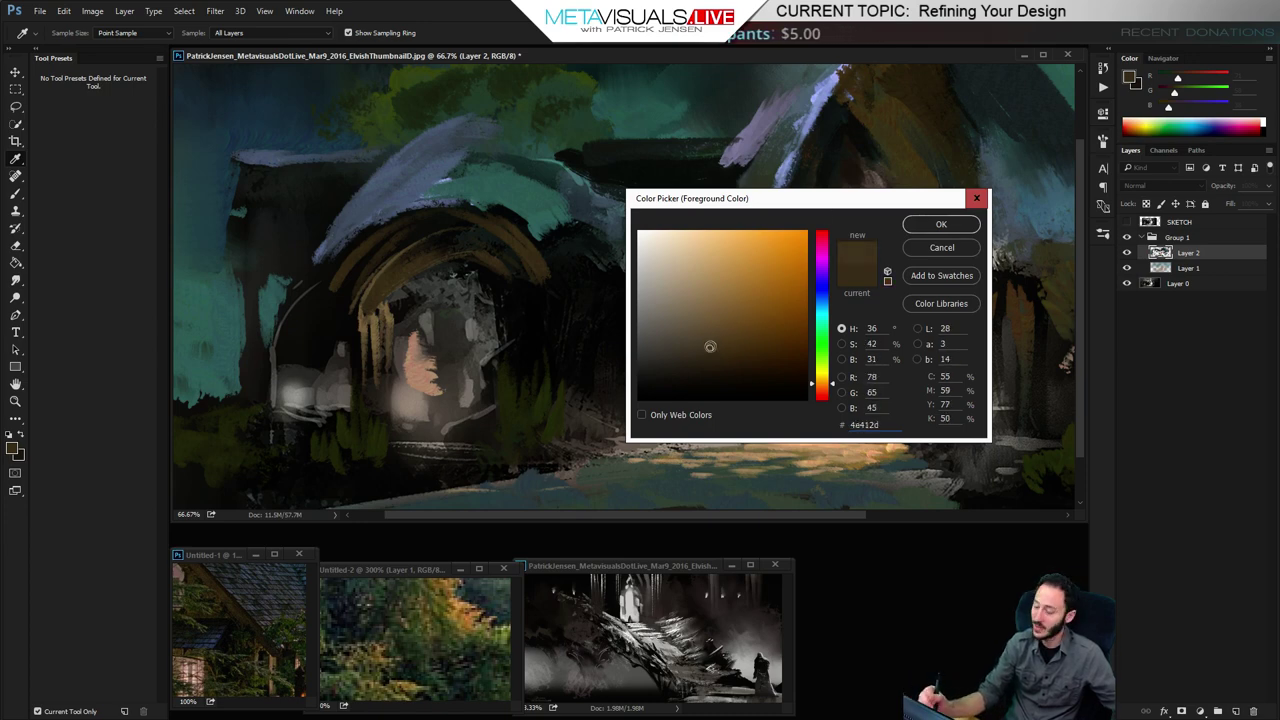
{"action": "left_click", "coordinate": [941, 224]}
{"action": "key", "text": "b"}
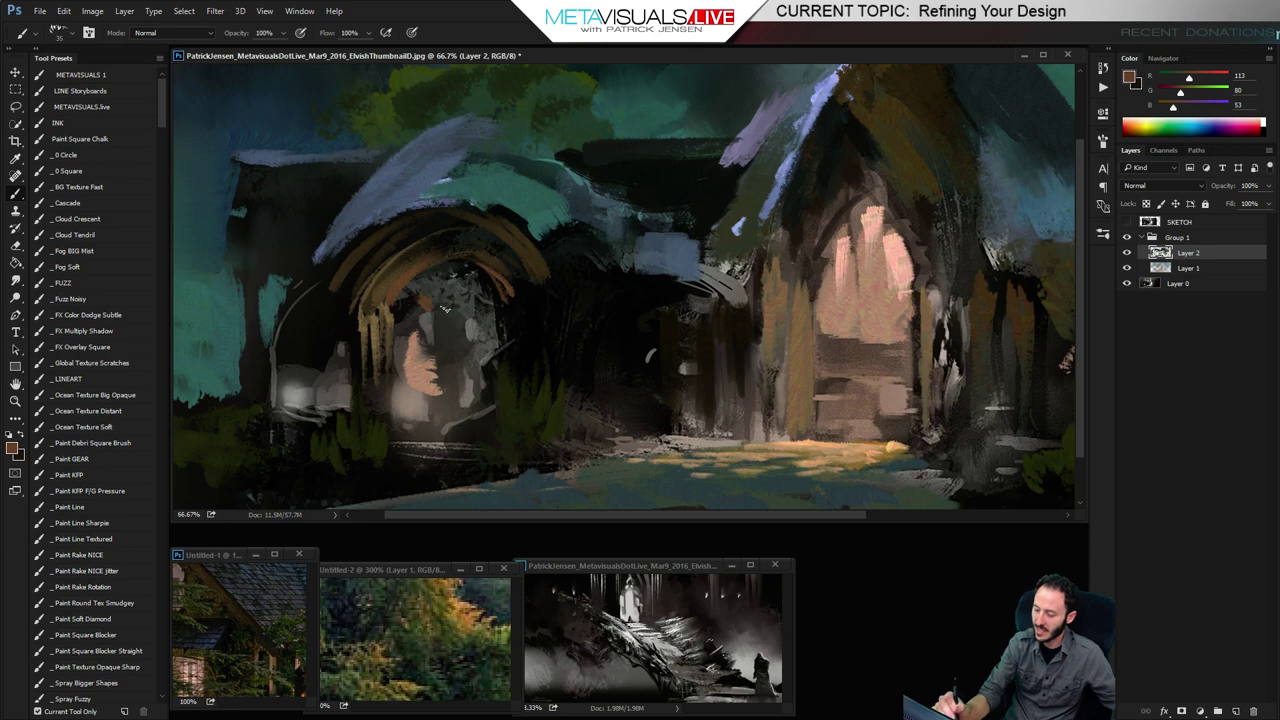
Paint dark dividers of RGB 24, 20, 19 in the left arch's window and stamp the visible artwork onto a new layer
{"action": "left_click", "coordinate": [405, 302], "text": "alt"}
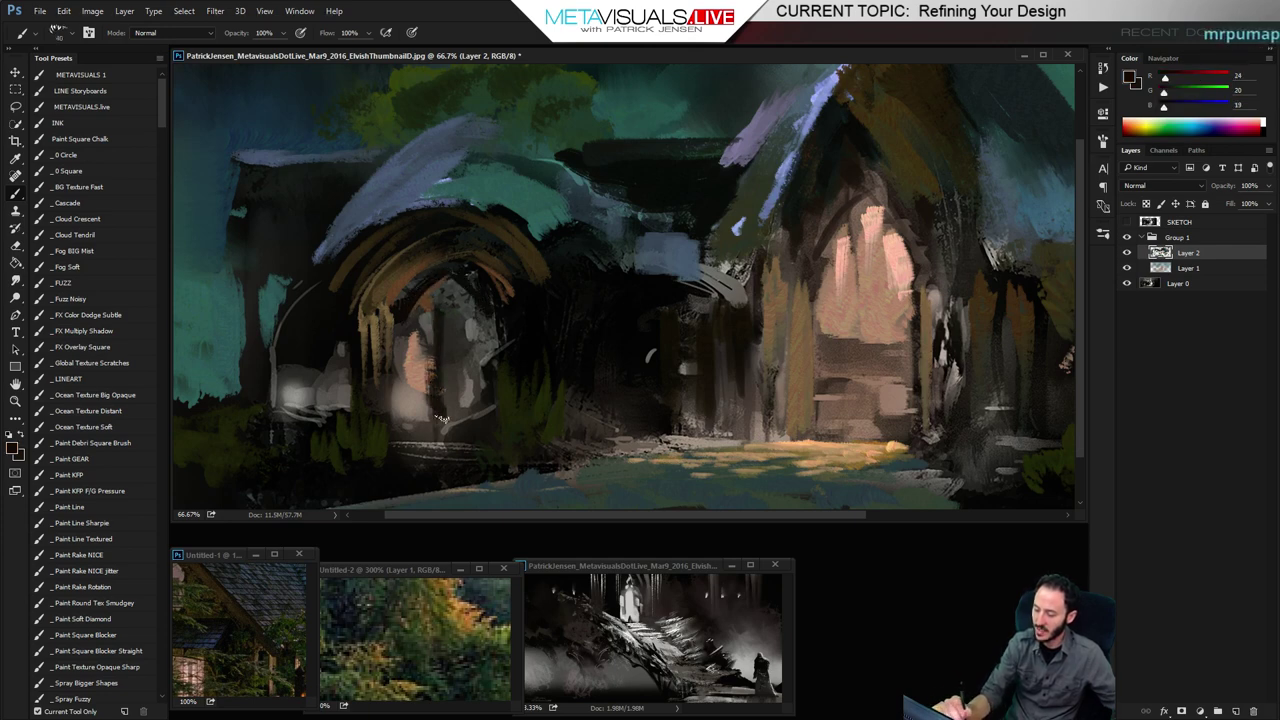
{"action": "key", "text": "ctrl+alt+shift+e"}
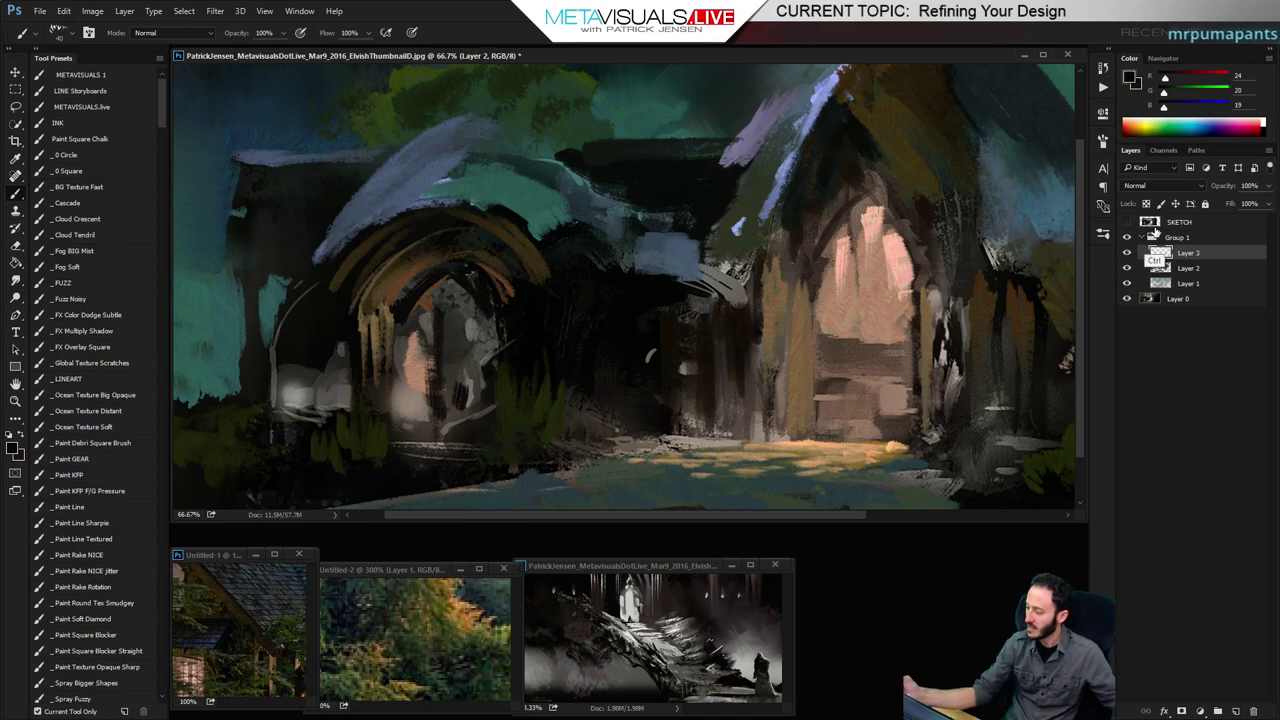
{"action": "key", "text": "alt+space"}
{"action": "left_click", "coordinate": [575, 370], "text": "alt"}
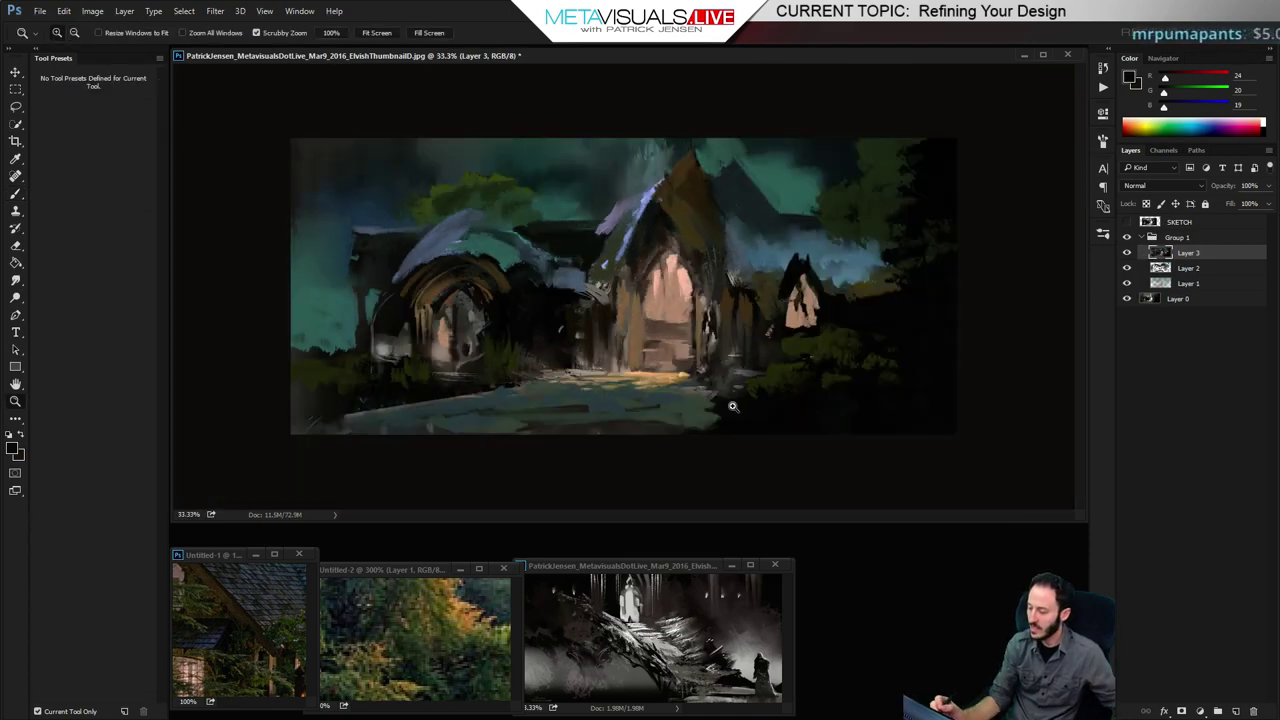
{"action": "left_click", "coordinate": [733, 406]}
{"action": "key", "text": "ctrl+a"}
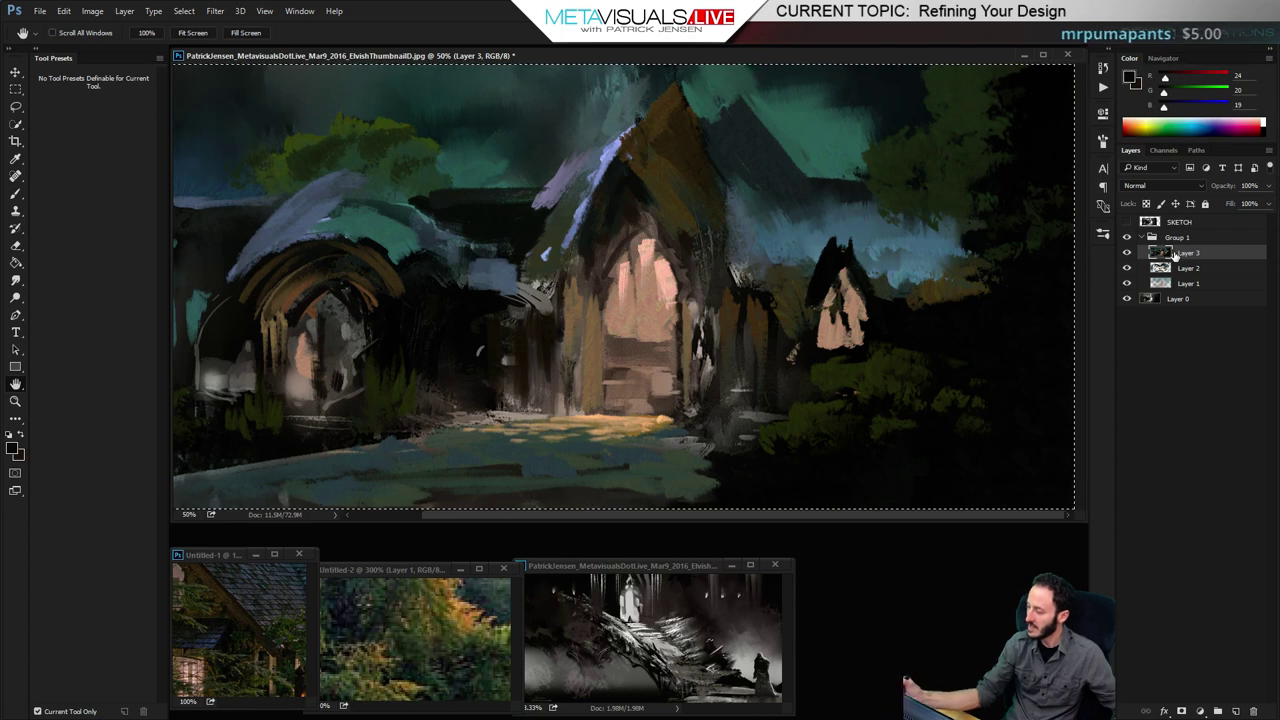
{"action": "left_click", "coordinate": [735, 390], "text": "alt"}
{"action": "key", "text": "v"}
{"action": "left_click_drag", "start_coordinate": [713, 406], "coordinate": [756, 382]}
{"action": "key", "text": "ctrl+z"}
{"action": "key", "text": "ctrl+space"}
{"action": "left_click", "coordinate": [700, 384]}
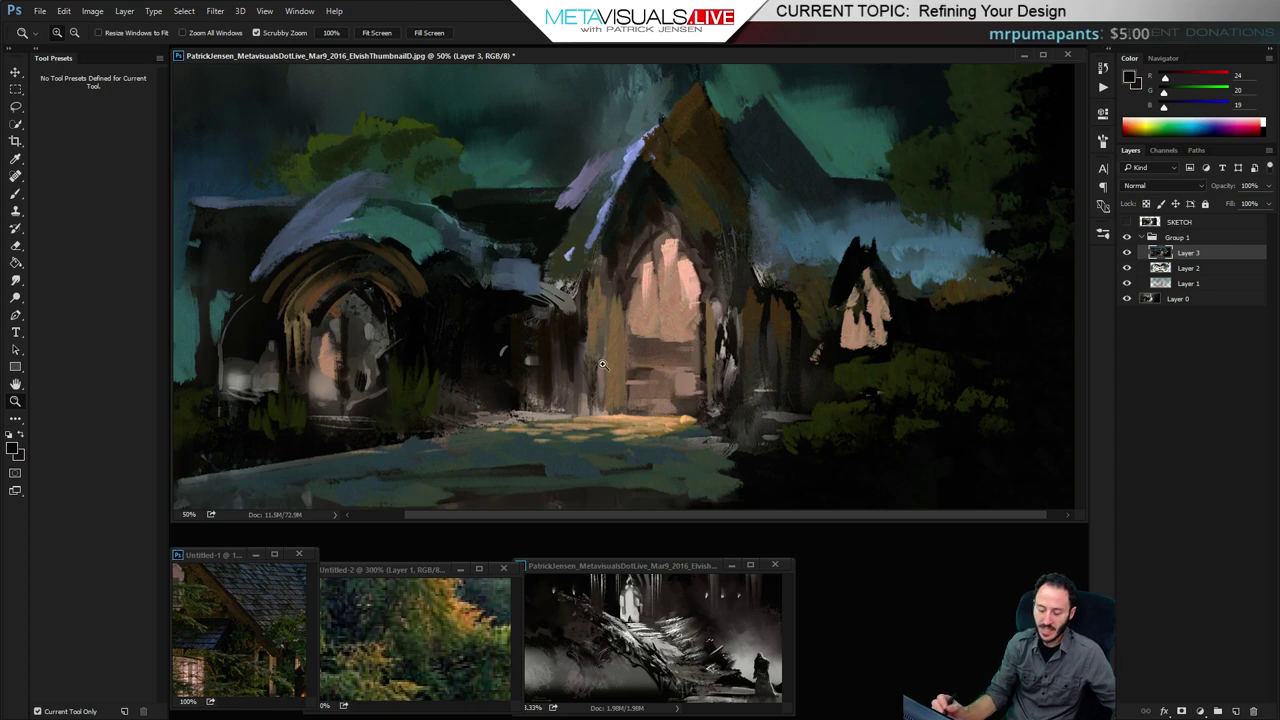
Choose the Fuzz Noisy brush in Hard Light mode and set its colour to orange RGB 186, 118, 64
{"action": "key", "text": "b"}
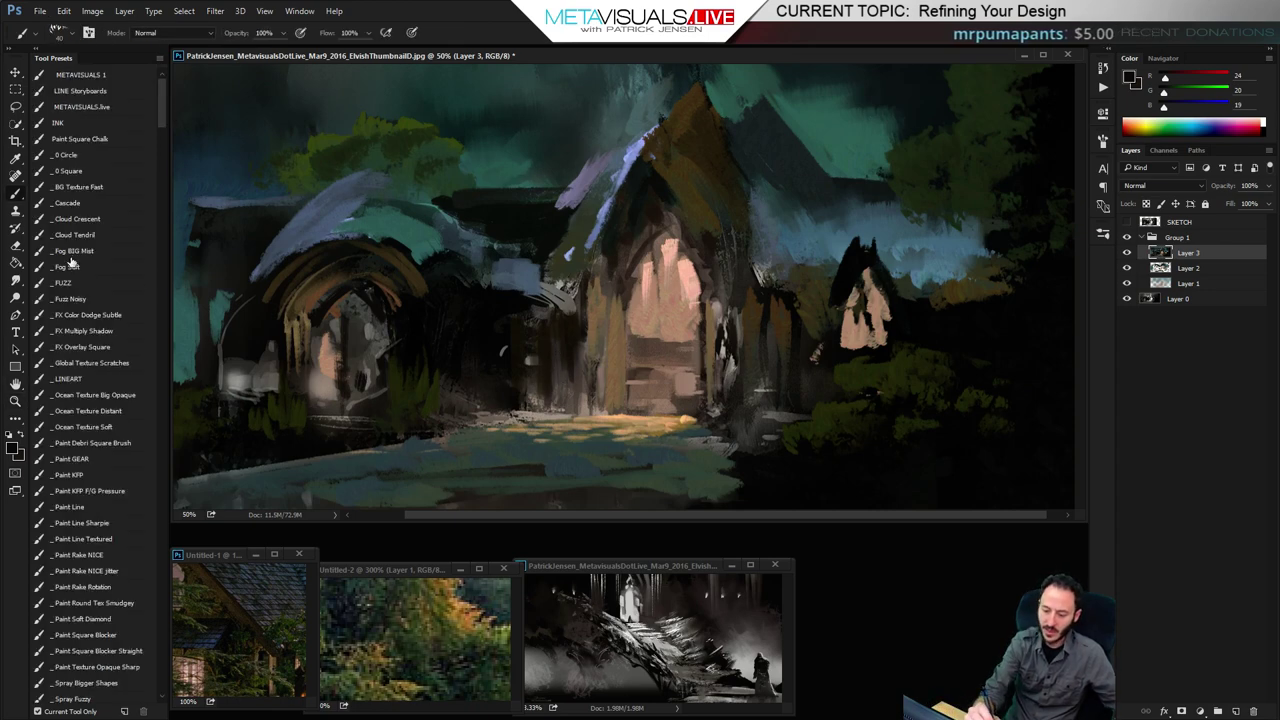
{"action": "left_click", "coordinate": [70, 298]}
{"action": "left_click", "coordinate": [130, 33]}
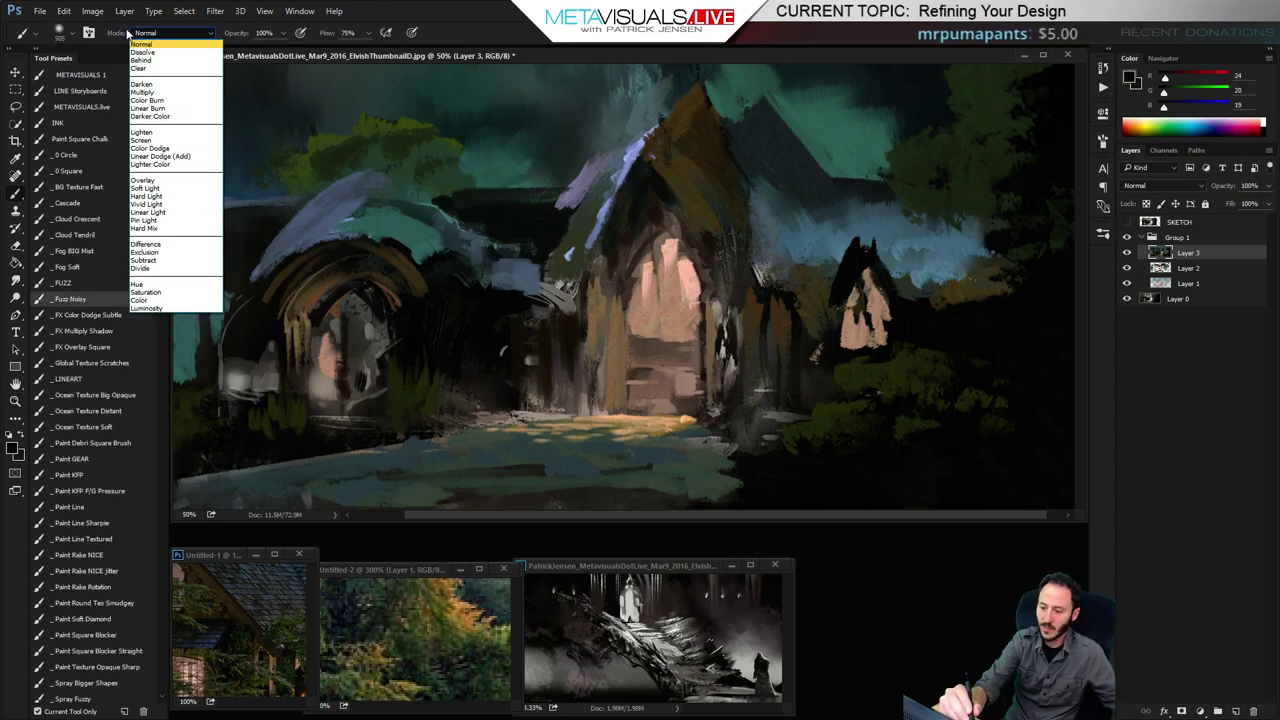
{"action": "left_click", "coordinate": [147, 196]}
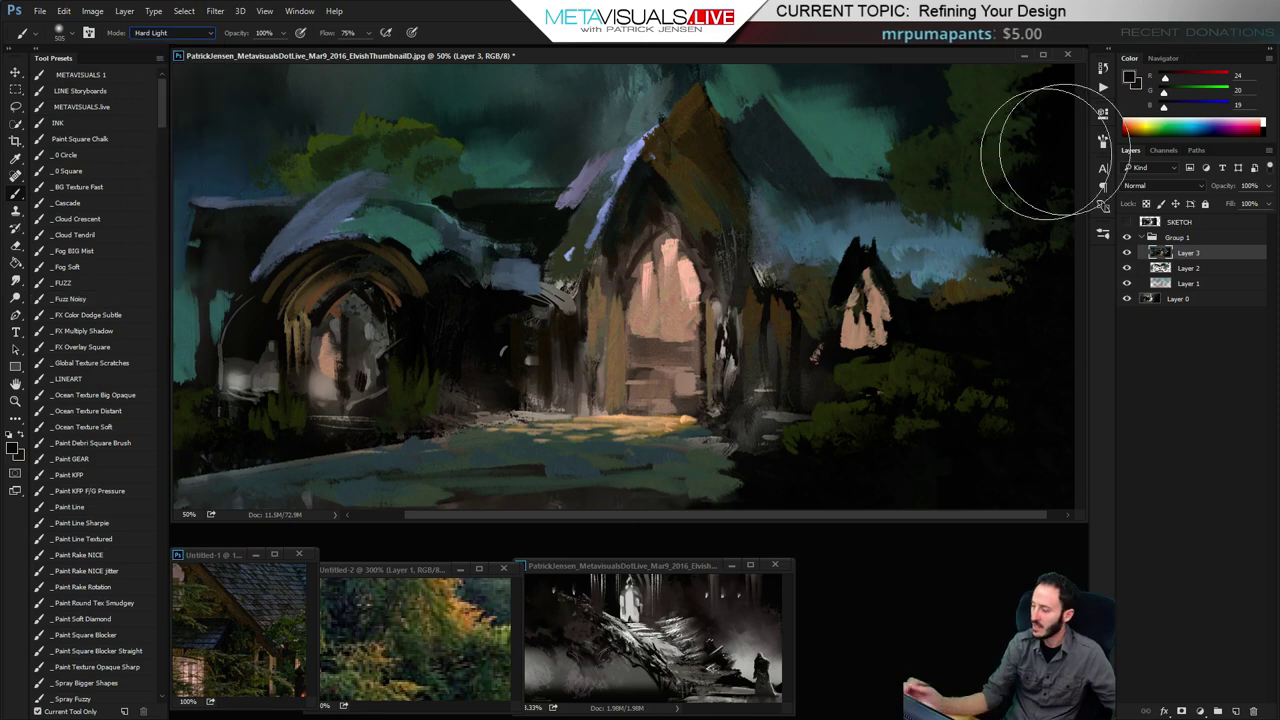
{"action": "left_click", "coordinate": [1209, 75]}
{"action": "left_click", "coordinate": [1190, 90]}
{"action": "left_click", "coordinate": [1176, 105]}
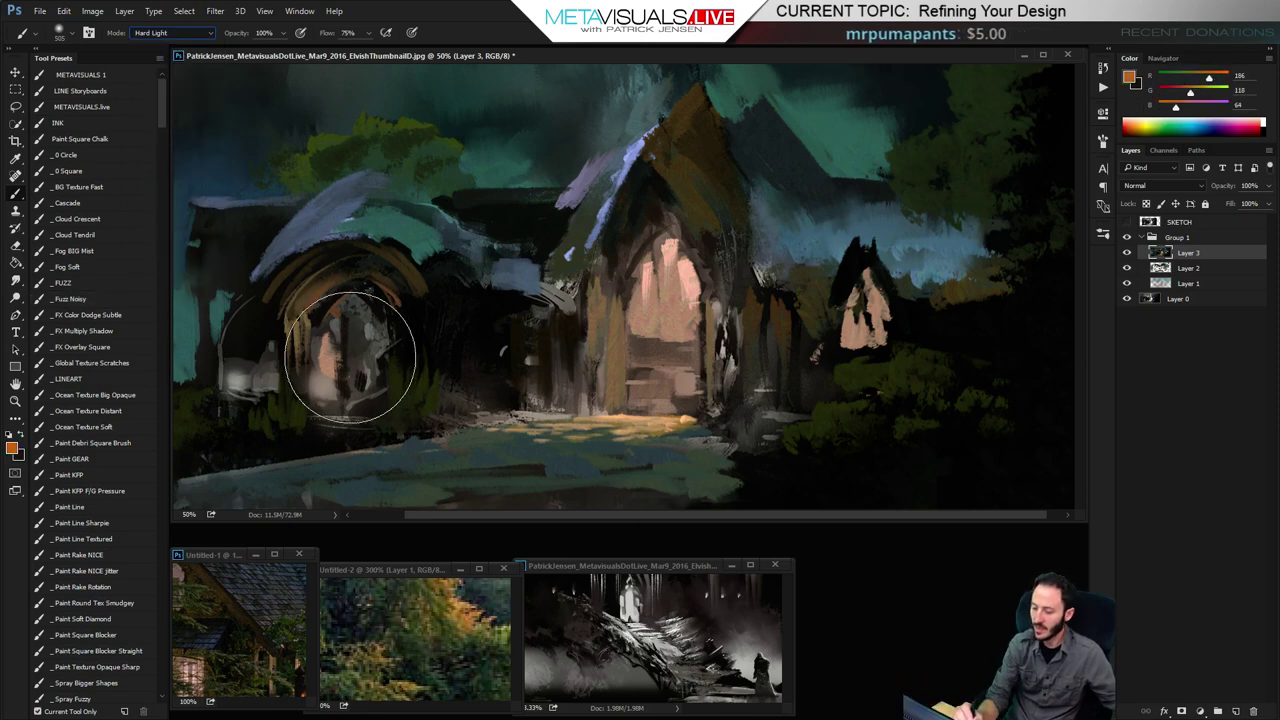
Undo a test glow on the left window and apply a soft 700 px orange glow over the central doorway
{"action": "left_click_drag", "start_coordinate": [350, 357], "coordinate": [356, 363]}
{"action": "key", "text": "ctrl+z"}
{"action": "key", "text": "bracketright"}
{"action": "key", "text": "bracketright"}
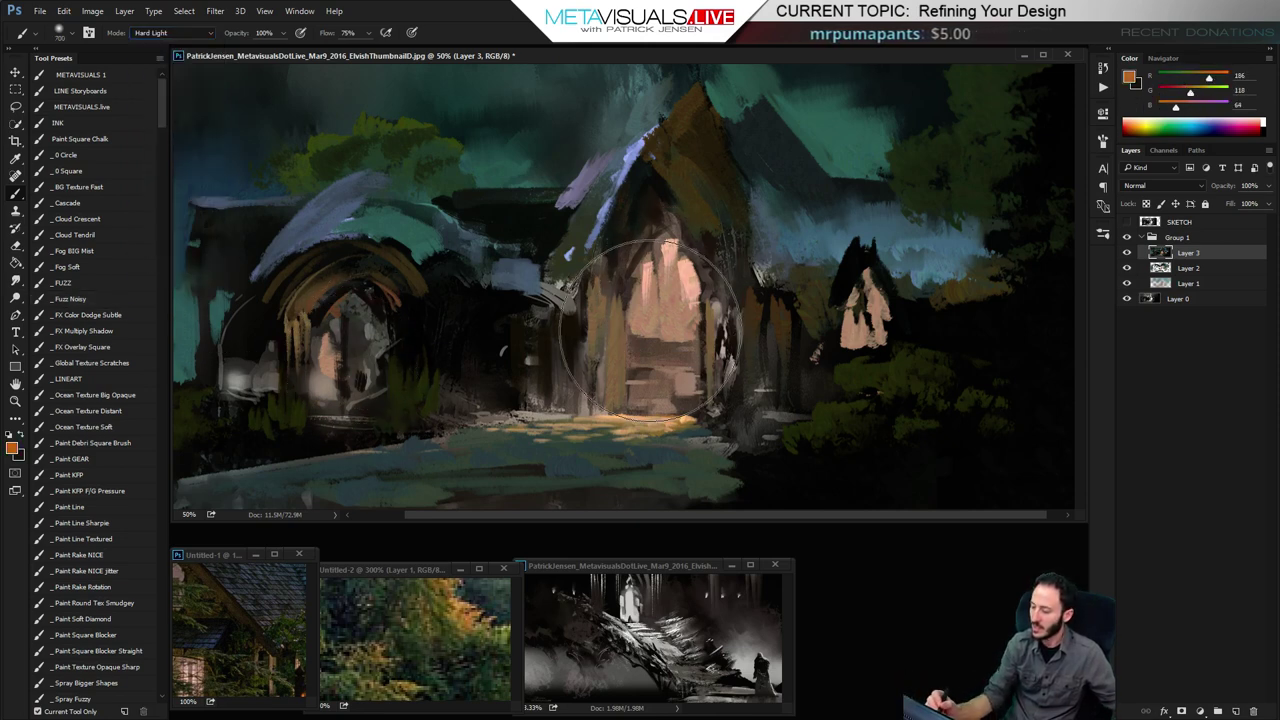
{"action": "left_click", "coordinate": [651, 330]}
Intensify the orange glow in the upper part of the central doorway with a 175 px brush
{"action": "key", "text": "bracketleft"}
{"action": "key", "text": "bracketleft"}
{"action": "key", "text": "bracketleft"}
{"action": "key", "text": "bracketleft"}
{"action": "key", "text": "bracketleft"}
{"action": "key", "text": "bracketleft"}
{"action": "key", "text": "bracketleft"}
{"action": "left_click_drag", "start_coordinate": [685, 300], "coordinate": [674, 278]}
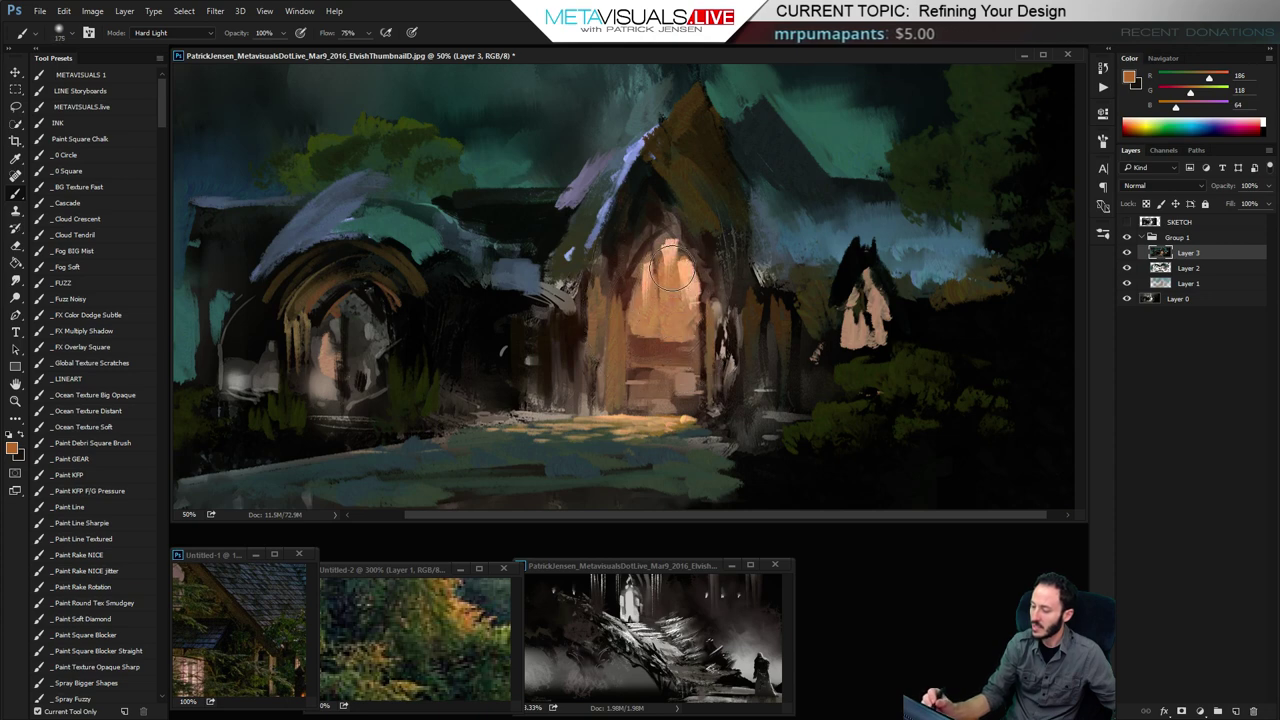
Sample peach RGB 252, 184, 123 from the doorway and test a 125 px Hard Light stroke over the green tree
{"action": "key", "text": "bracketleft"}
{"action": "key", "text": "bracketleft"}
{"action": "left_click", "coordinate": [672, 262], "text": "alt"}
{"action": "left_click_drag", "start_coordinate": [386, 125], "coordinate": [350, 144]}
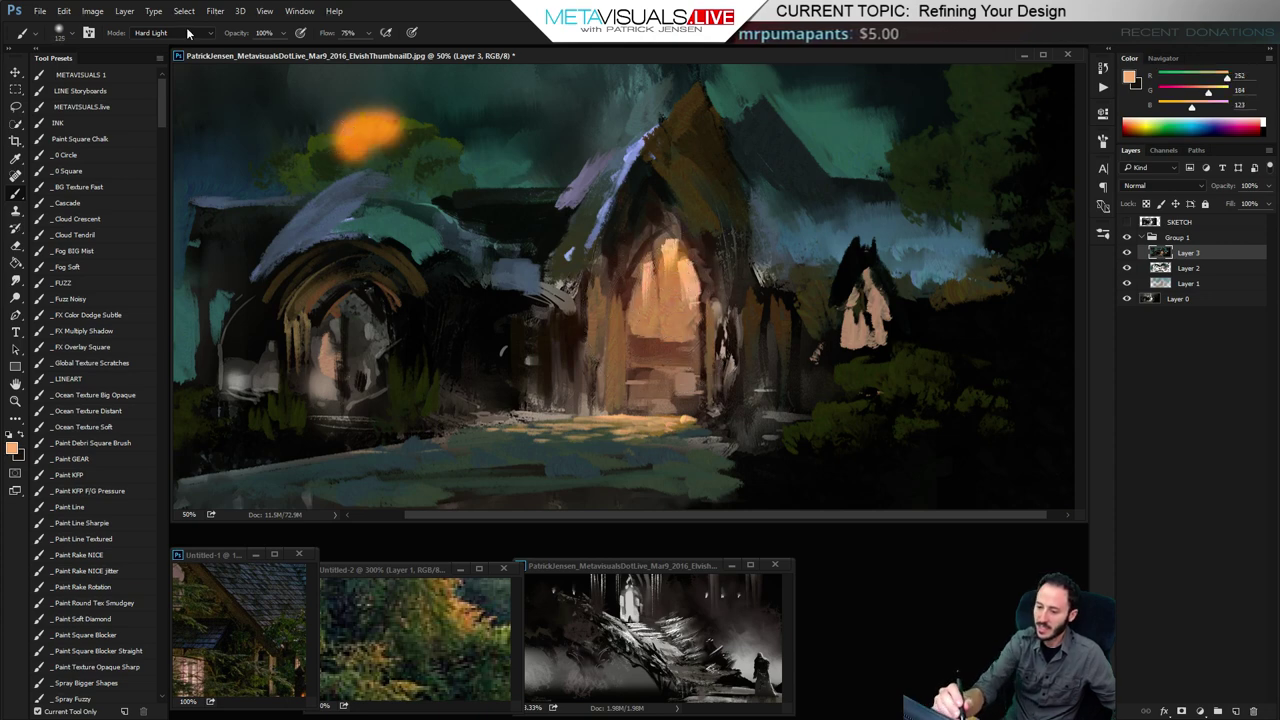
Undo the Hard Light test stroke over the green tree
{"action": "left_click", "coordinate": [188, 34]}
{"action": "left_click", "coordinate": [770, 362]}
{"action": "key", "text": "ctrl+z"}
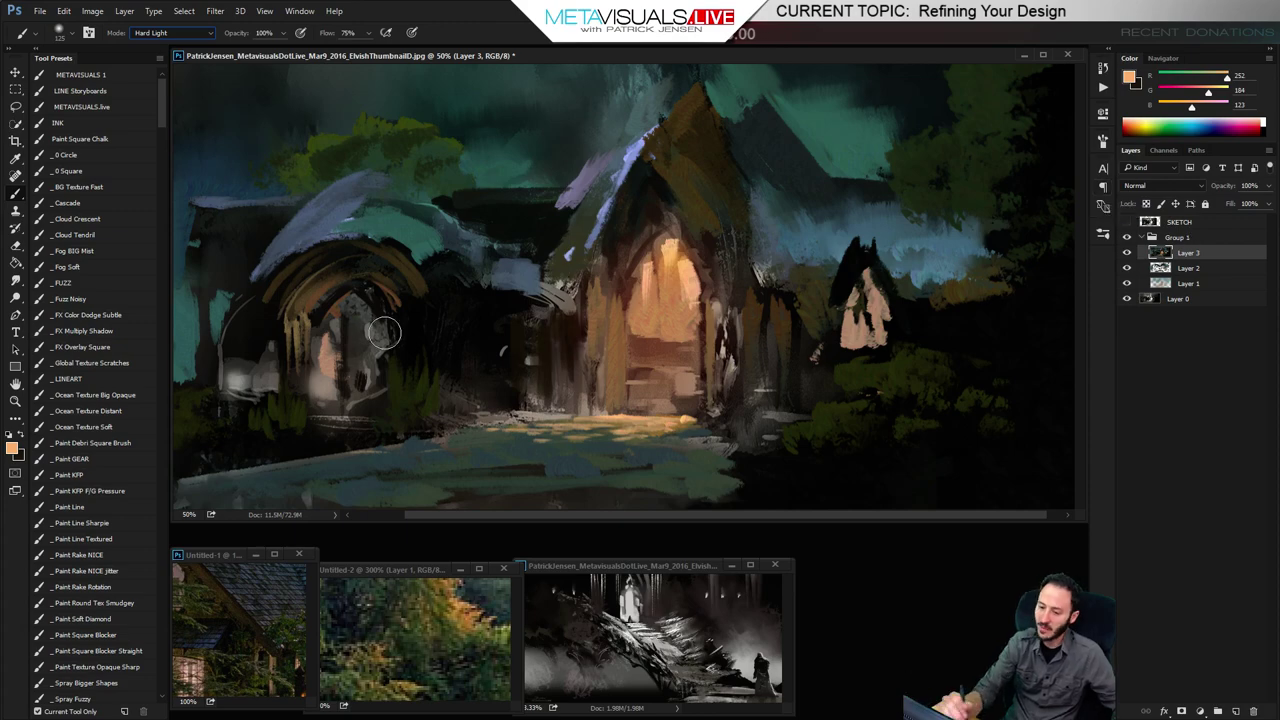
{"action": "left_click", "coordinate": [731, 351], "text": "alt"}
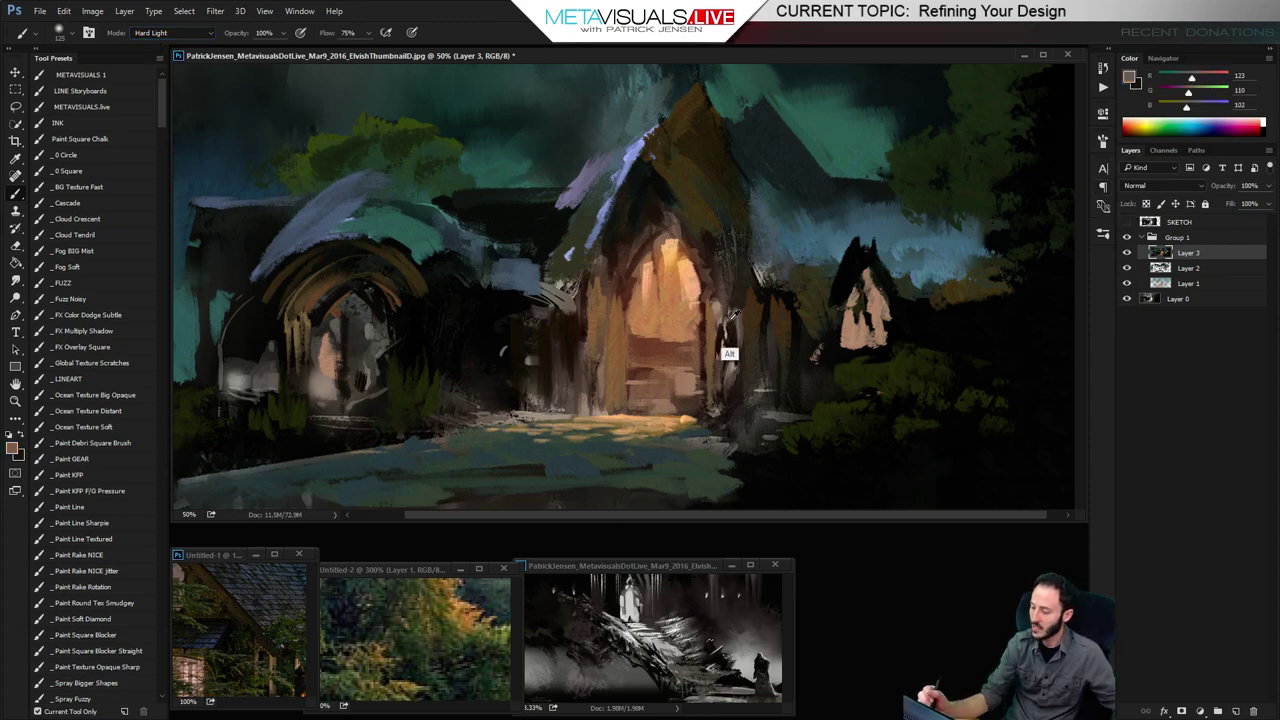
{"action": "left_click_drag", "start_coordinate": [880, 345], "coordinate": [806, 340]}
{"action": "left_click", "coordinate": [831, 338], "text": "ctrl"}
{"action": "key", "text": "b"}
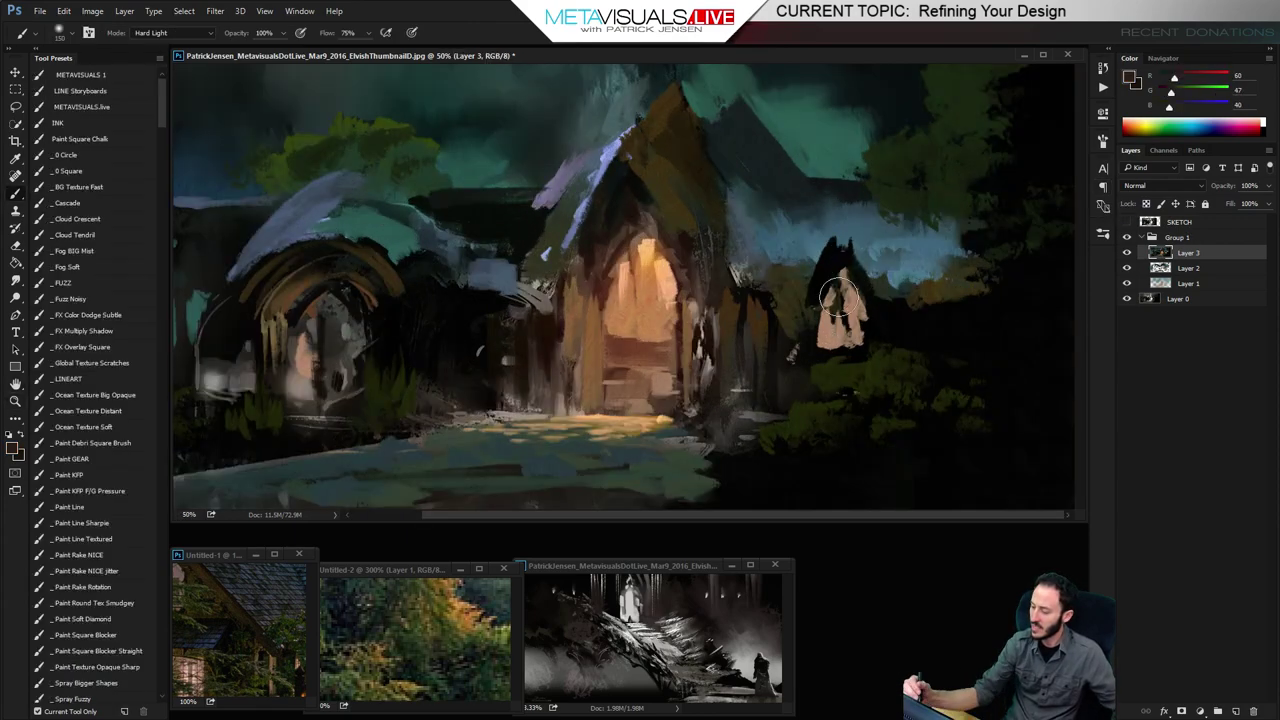
{"action": "key", "text": "]"}
{"action": "left_click", "coordinate": [843, 309]}
{"action": "key", "text": "ctrl+z"}
Sample orange RGB 213, 132, 74 from the doorway and paint a 250 px Hard Light glow over the right window
{"action": "left_click", "coordinate": [658, 283], "text": "alt"}
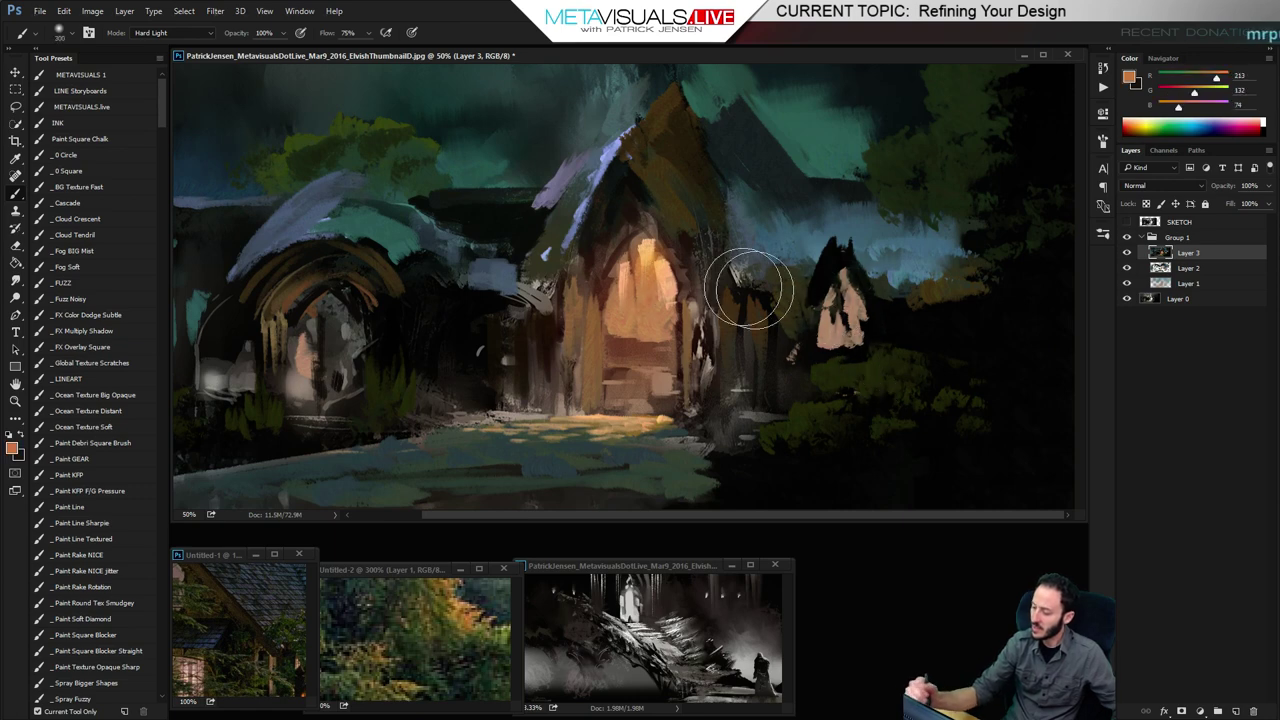
{"action": "key", "text": "]"}
{"action": "key", "text": "]"}
{"action": "left_click", "coordinate": [853, 338]}
{"action": "key", "text": "ctrl+z"}
{"action": "key", "text": "["}
{"action": "key", "text": "["}
{"action": "left_click", "coordinate": [845, 319]}
{"action": "left_click", "coordinate": [839, 308]}
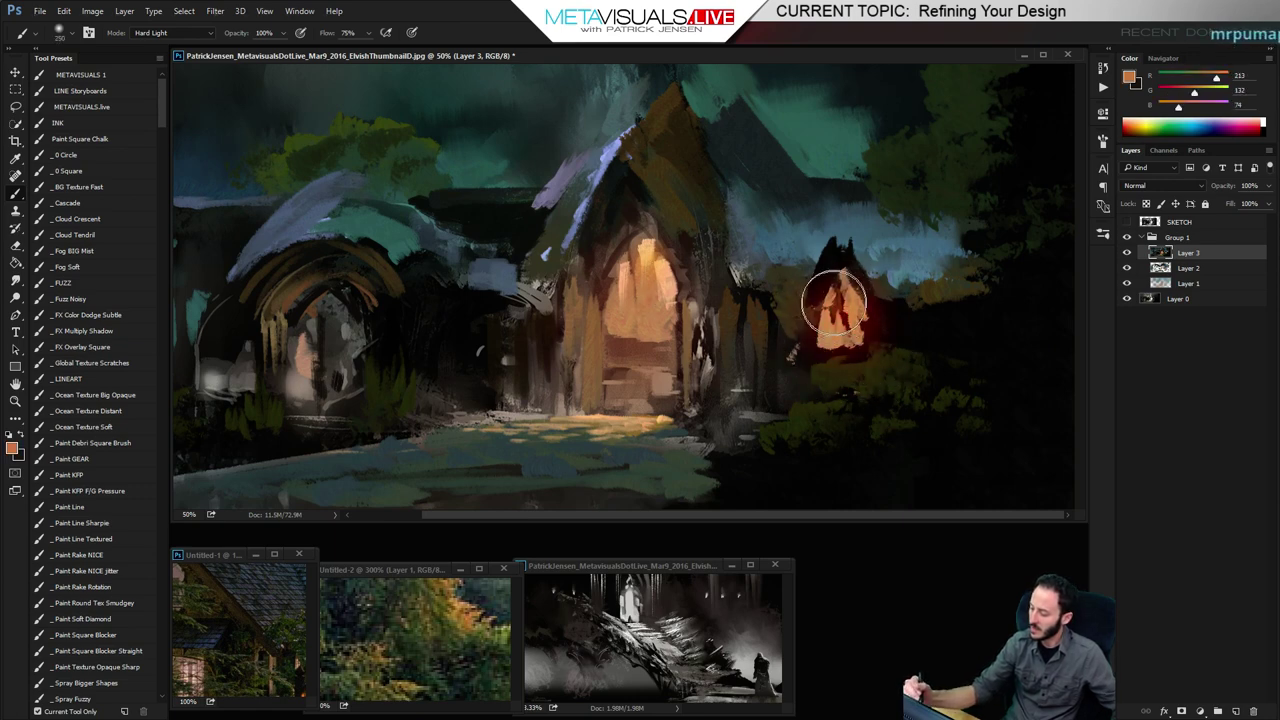
Smudge the broken light shapes inside the right window into a smoother warm glow
{"action": "key", "text": "alt+space"}
{"action": "left_click", "coordinate": [870, 333], "text": "alt"}
{"action": "left_click", "coordinate": [885, 337], "text": "ctrl"}
{"action": "key", "text": "r"}
{"action": "mouse_move", "coordinate": [835, 311]}
{"action": "left_mouse_down"}
{"action": "mouse_move", "coordinate": [874, 322]}
{"action": "mouse_move", "coordinate": [836, 300]}
{"action": "left_mouse_up"}
{"action": "key", "text": "["}
{"action": "key", "text": "["}
{"action": "key", "text": "["}
{"action": "key", "text": "["}
{"action": "key", "text": "space"}
{"action": "key", "text": "space"}
{"action": "key", "text": "b"}
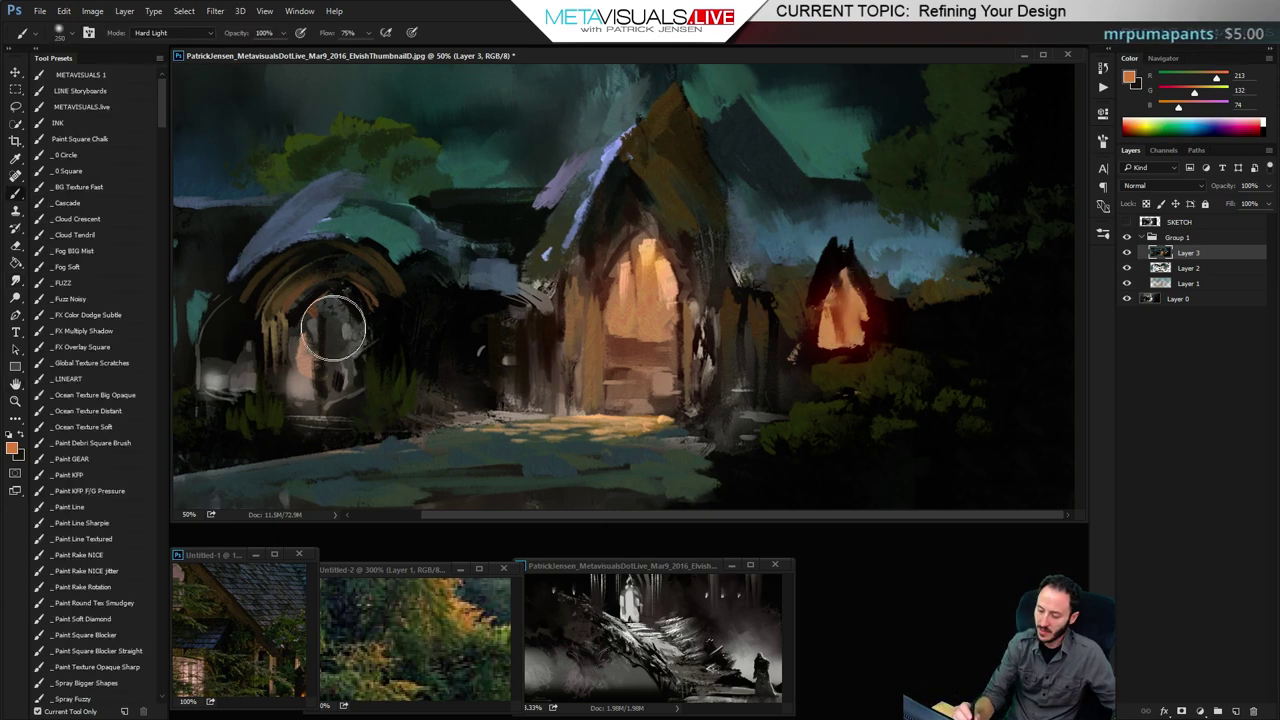
Switch the brush to Soft Light with pale yellow RGB 213, 218, 174 and paint a glow over the left arched window
{"action": "left_click", "coordinate": [158, 33]}
{"action": "left_click", "coordinate": [163, 189]}
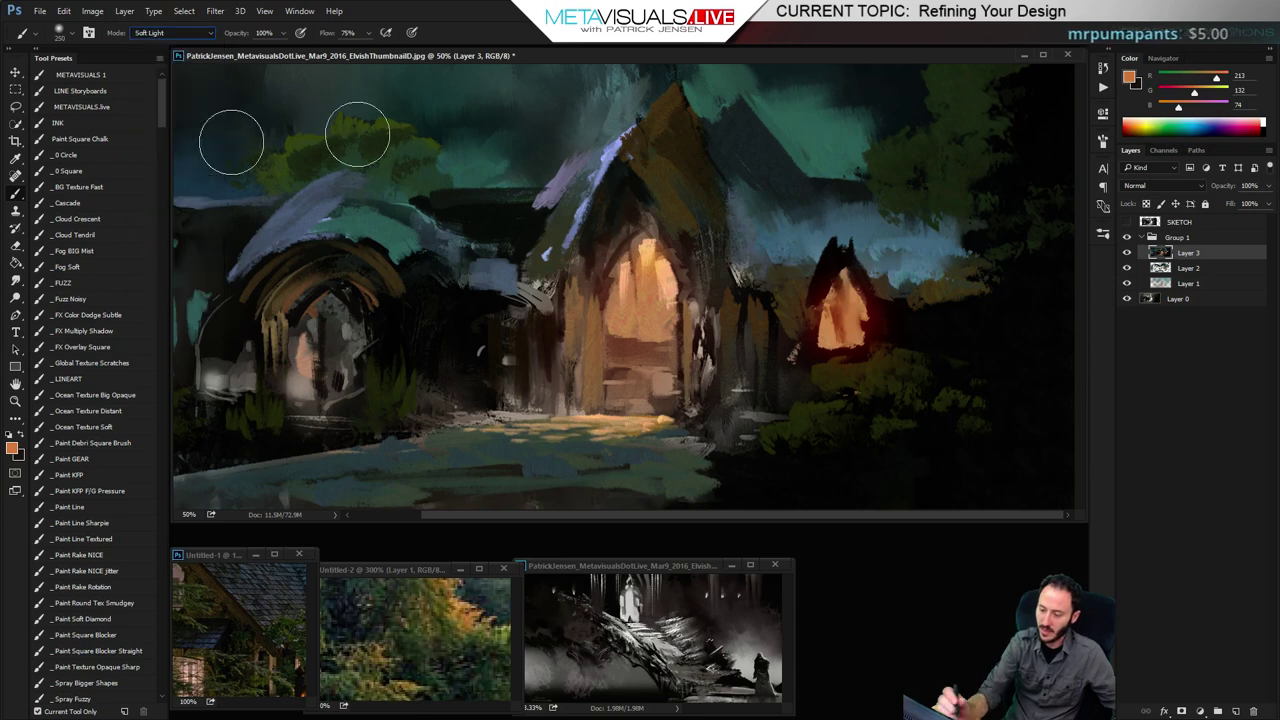
{"action": "left_click", "coordinate": [1192, 119]}
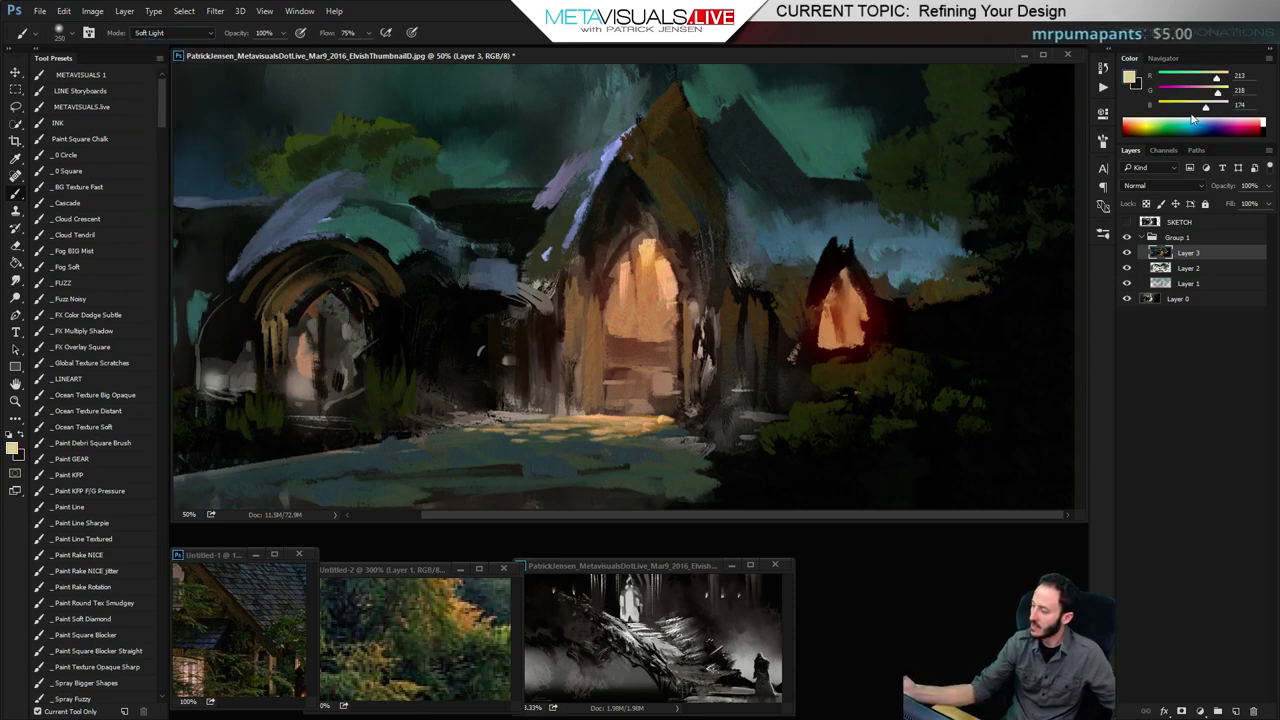
{"action": "left_click_drag", "start_coordinate": [268, 372], "coordinate": [347, 304]}
{"action": "key", "text": "ctrl+z"}
{"action": "mouse_move", "coordinate": [272, 396]}
{"action": "left_mouse_down"}
{"action": "mouse_move", "coordinate": [345, 363]}
{"action": "mouse_move", "coordinate": [334, 361]}
{"action": "mouse_move", "coordinate": [342, 340]}
{"action": "left_mouse_up"}
Brighten the upper tip of the central doorway with a pale yellow Soft Light glow
{"action": "mouse_move", "coordinate": [612, 287]}
{"action": "left_mouse_down"}
{"action": "mouse_move", "coordinate": [658, 263]}
{"action": "mouse_move", "coordinate": [623, 330]}
{"action": "mouse_move", "coordinate": [648, 246]}
{"action": "left_mouse_up"}
{"action": "key", "text": "["}
{"action": "key", "text": "["}
{"action": "key", "text": "["}
{"action": "left_click", "coordinate": [648, 242]}
Reduce the brush to 25 px and add thin pale yellow highlights along the central doorway's steps
{"action": "key", "text": "["}
{"action": "key", "text": "["}
{"action": "key", "text": "["}
{"action": "key", "text": "["}
{"action": "key", "text": "["}
{"action": "key", "text": "["}
{"action": "key", "text": "["}
{"action": "key", "text": "["}
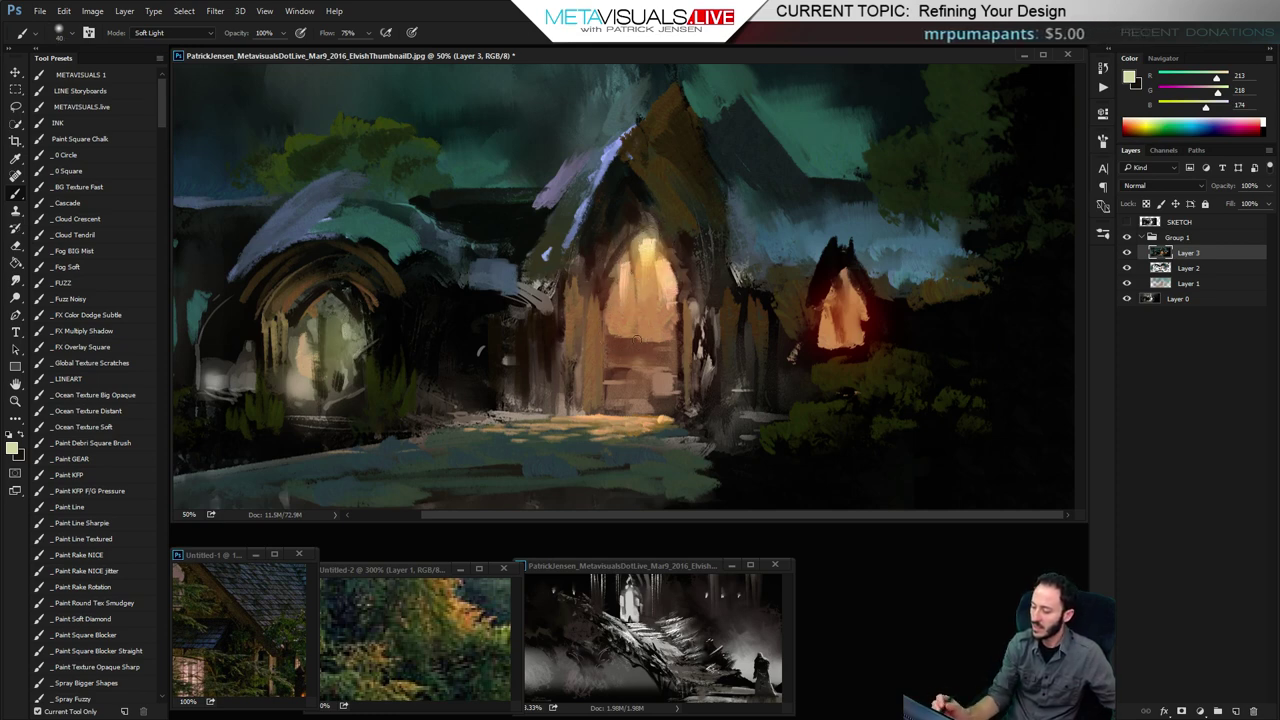
{"action": "key", "text": "["}
{"action": "key", "text": "["}
{"action": "key", "text": "["}
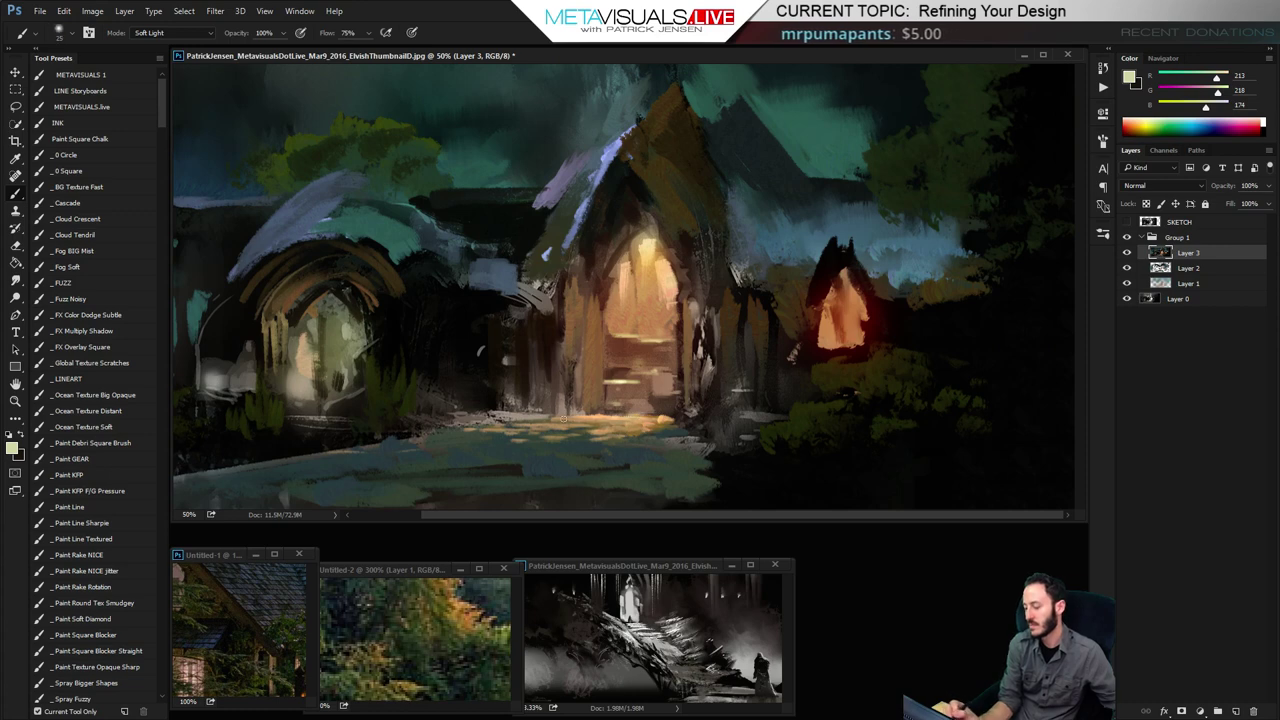
Enlarge the brush and paint a soft pale yellow glow over the base of the central doorway
{"action": "key", "text": "]"}
{"action": "key", "text": "]"}
{"action": "key", "text": "]"}
{"action": "key", "text": "]"}
{"action": "key", "text": "]"}
{"action": "key", "text": "]"}
{"action": "mouse_move", "coordinate": [656, 406]}
{"action": "left_mouse_down"}
{"action": "mouse_move", "coordinate": [634, 399]}
{"action": "mouse_move", "coordinate": [650, 362]}
{"action": "left_mouse_up"}
{"action": "key", "text": "]"}
{"action": "key", "text": "]"}
{"action": "key", "text": "]"}
{"action": "key", "text": "]"}
{"action": "key", "text": "]"}
{"action": "key", "text": "]"}
{"action": "key", "text": "]"}
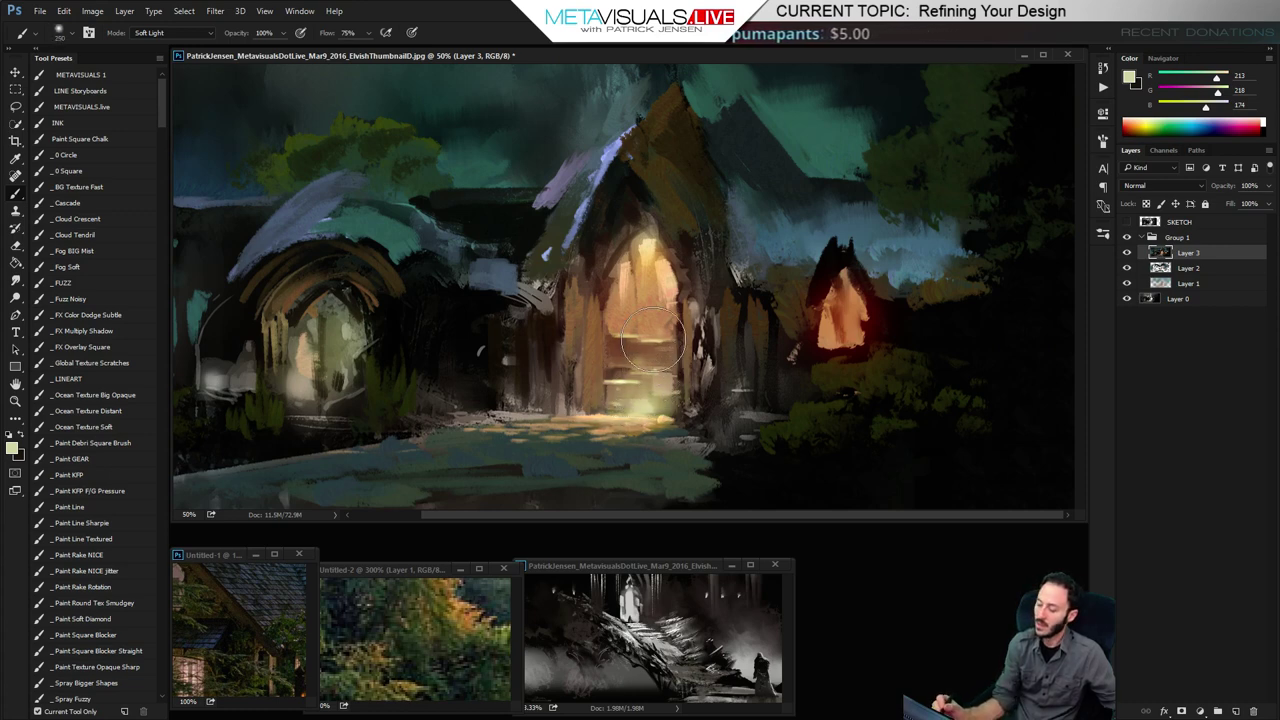
Add a pale yellow highlight at the top of the right window and pick lavender RGB 162, 167, 211
{"action": "key", "text": "h"}
{"action": "key", "text": "ctrl+minus"}
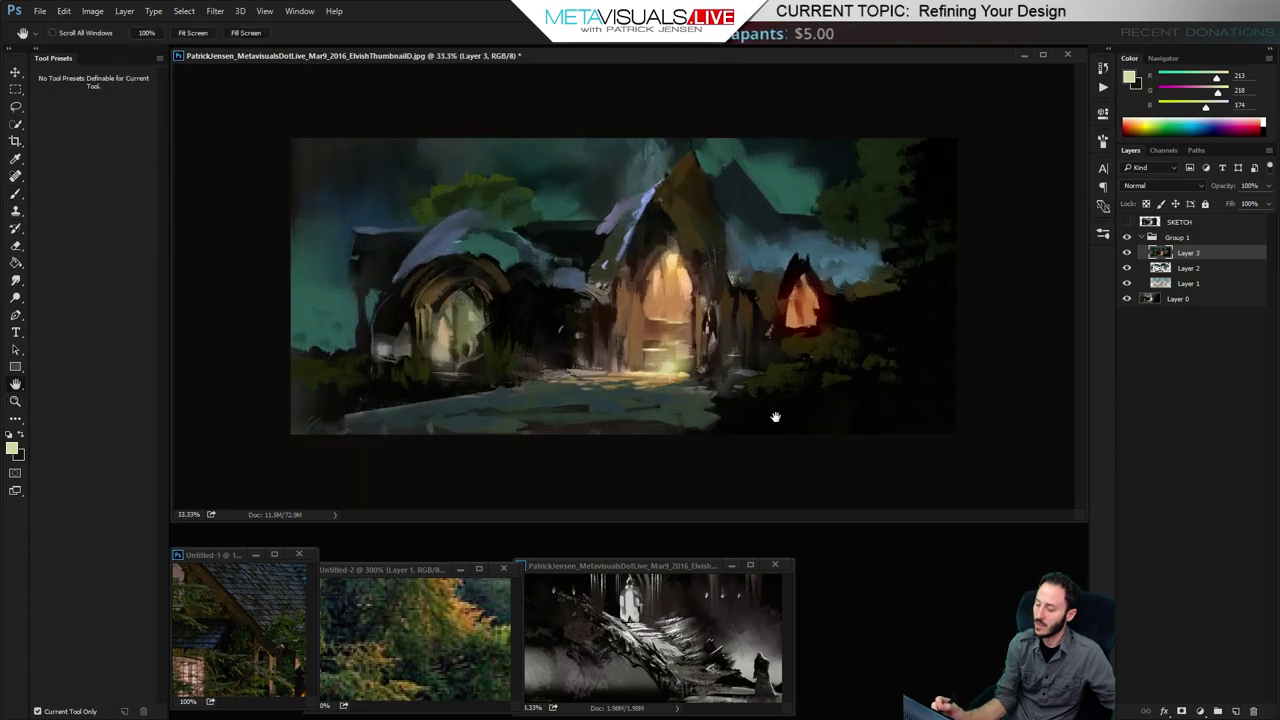
{"action": "key", "text": "b"}
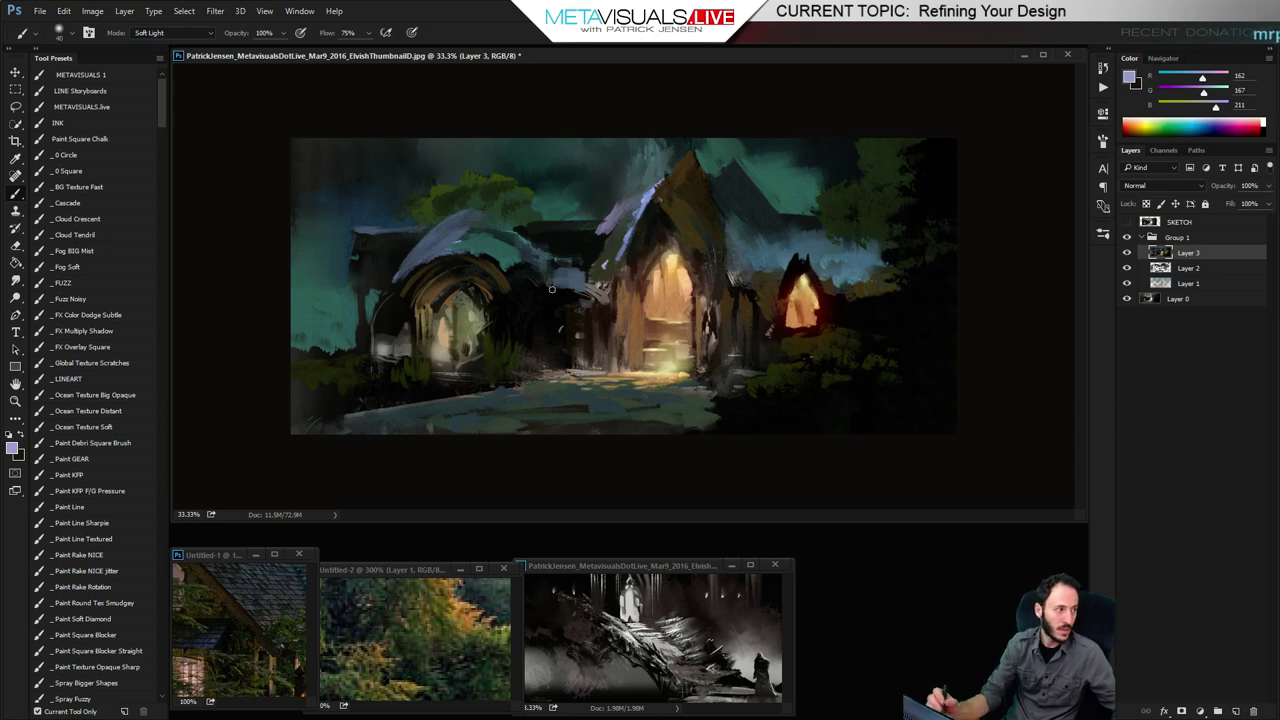
{"action": "key", "text": "bracketright"}
{"action": "key", "text": "bracketright"}
{"action": "left_click_drag", "start_coordinate": [553, 222], "coordinate": [625, 198]}
{"action": "key", "text": "ctrl+z"}
{"action": "key", "text": "bracketright"}
{"action": "key", "text": "bracketright"}
{"action": "key", "text": "bracketright"}
{"action": "key", "text": "bracketright"}
{"action": "key", "text": "bracketright"}
{"action": "key", "text": "bracketright"}
{"action": "mouse_move", "coordinate": [383, 190]}
{"action": "left_mouse_down"}
{"action": "mouse_move", "coordinate": [363, 228]}
{"action": "mouse_move", "coordinate": [426, 272]}
{"action": "left_mouse_up"}
{"action": "key", "text": "ctrl+z"}
Tint the upper-left sky with a wide lavender Soft Light glow, using a brush of about 1000 px
{"action": "key", "text": "bracketright"}
{"action": "key", "text": "bracketright"}
{"action": "key", "text": "bracketright"}
{"action": "key", "text": "bracketright"}
{"action": "left_click_drag", "start_coordinate": [371, 130], "coordinate": [439, 220]}
{"action": "key", "text": "ctrl+z"}
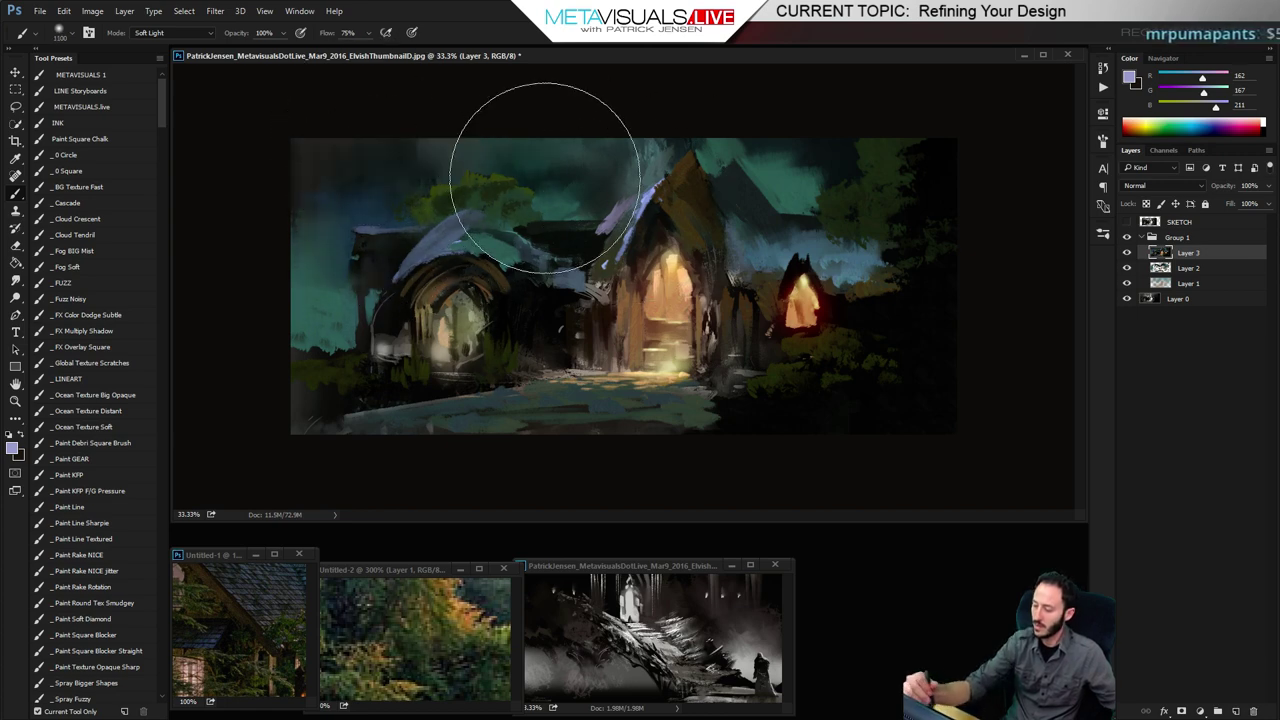
{"action": "key", "text": "ctrl+z"}
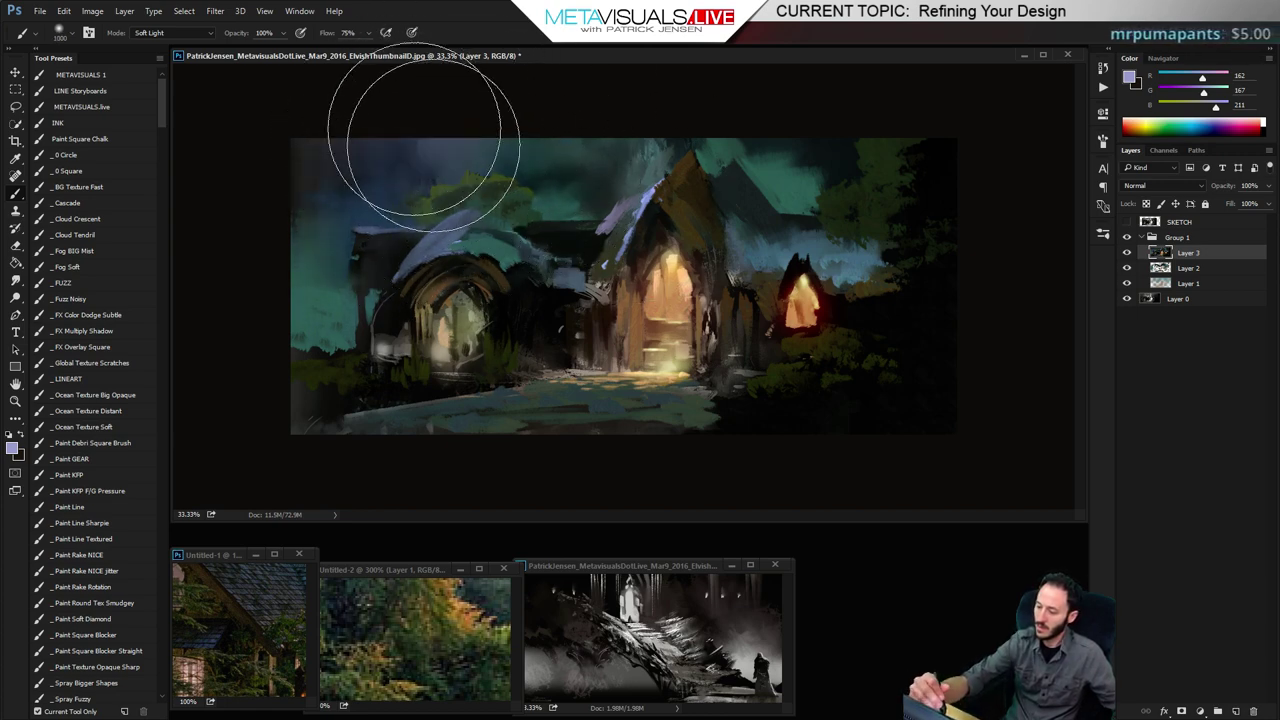
Shrink the brush to 50 px and brighten the left arch's roof and the central gable's edge with lavender Soft Light
{"action": "key", "text": "bracketleft"}
{"action": "key", "text": "bracketleft"}
{"action": "key", "text": "bracketleft"}
{"action": "key", "text": "bracketleft"}
{"action": "key", "text": "bracketleft"}
{"action": "key", "text": "bracketleft"}
{"action": "key", "text": "bracketleft"}
{"action": "key", "text": "bracketleft"}
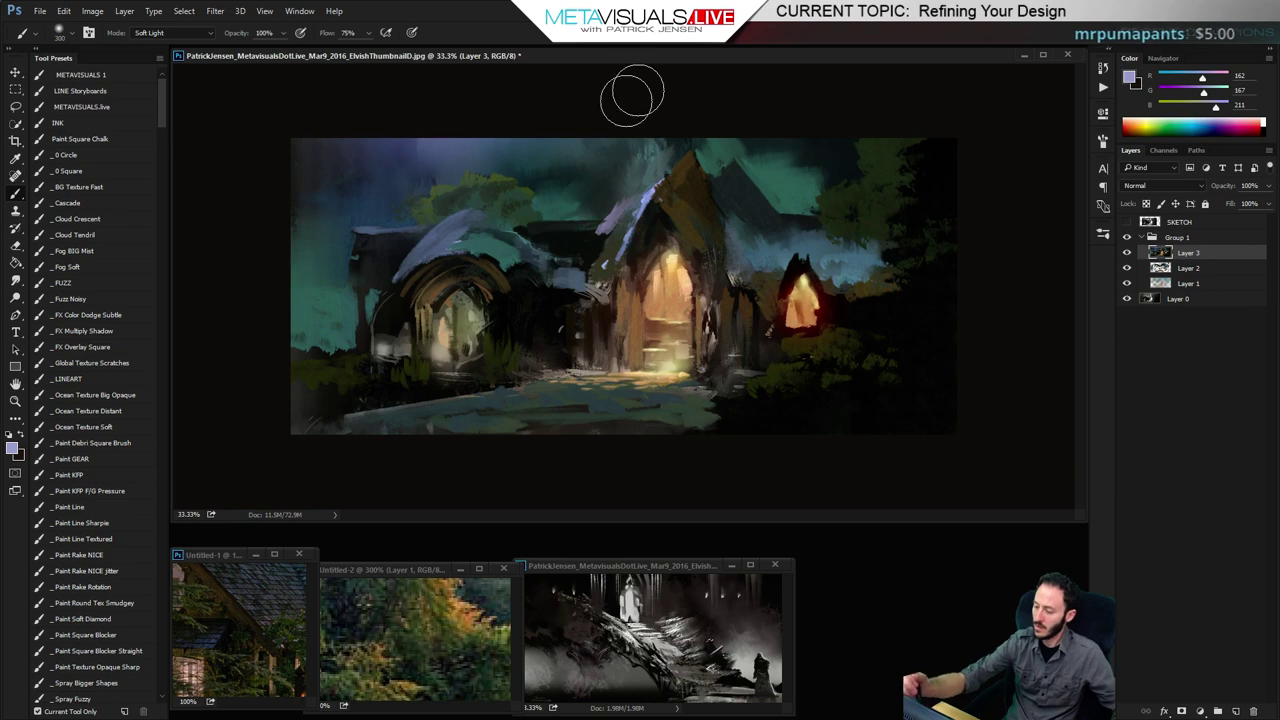
{"action": "key", "text": "bracketright"}
{"action": "left_click_drag", "start_coordinate": [634, 206], "coordinate": [632, 256]}
{"action": "key", "text": "ctrl+z"}
{"action": "key", "text": "bracketleft"}
{"action": "key", "text": "bracketleft"}
{"action": "key", "text": "bracketleft"}
{"action": "key", "text": "bracketleft"}
{"action": "key", "text": "bracketleft"}
{"action": "key", "text": "bracketleft"}
{"action": "key", "text": "bracketleft"}
{"action": "key", "text": "bracketleft"}
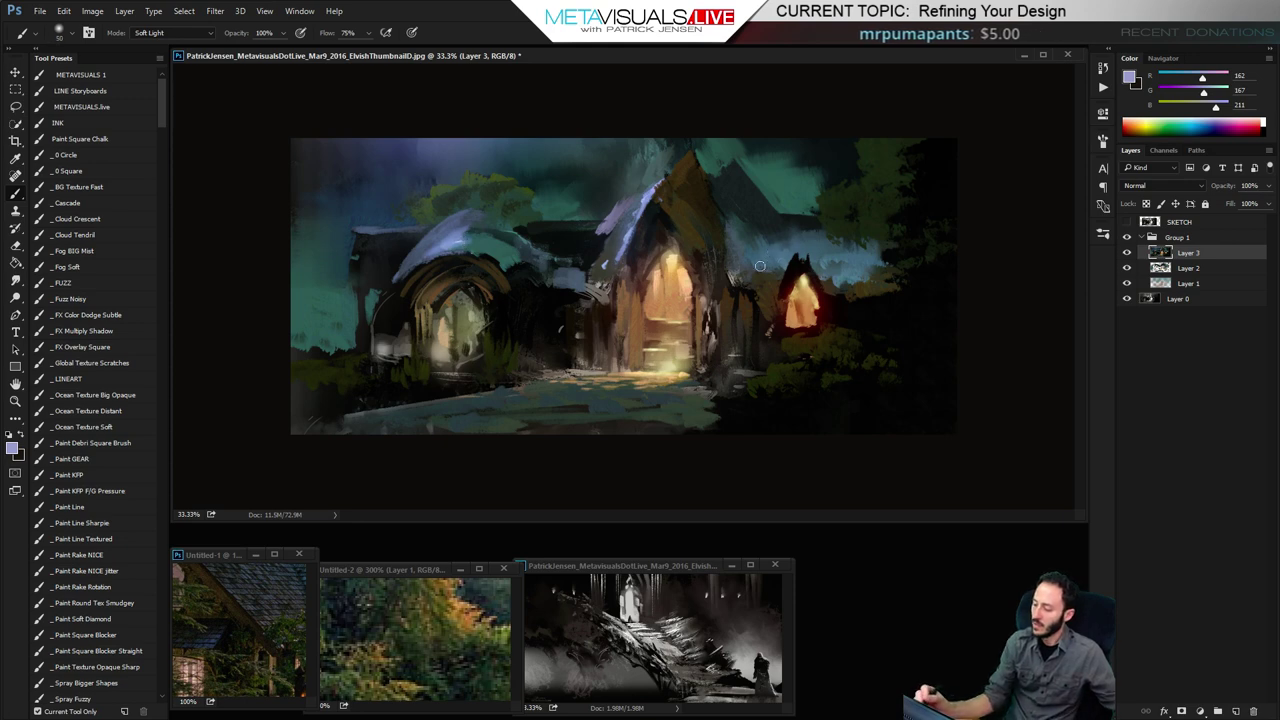
Brighten the mist beside the right window's gable with a 100 px lavender Soft Light brush
{"action": "key", "text": "bracketright"}
{"action": "key", "text": "bracketright"}
{"action": "key", "text": "bracketright"}
{"action": "key", "text": "bracketright"}
{"action": "key", "text": "bracketright"}
{"action": "left_click_drag", "start_coordinate": [775, 265], "coordinate": [782, 259]}
{"action": "key", "text": "h"}
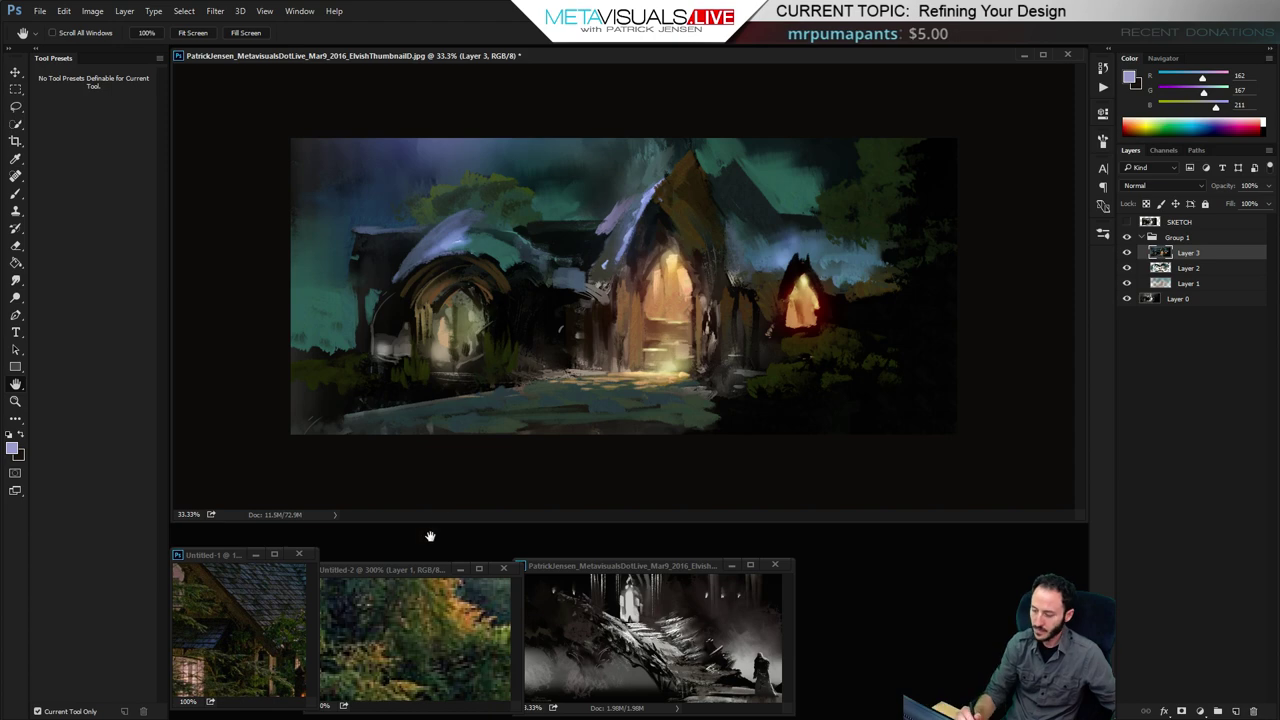
{"action": "key", "text": "ctrl+plus"}
{"action": "key", "text": "b"}
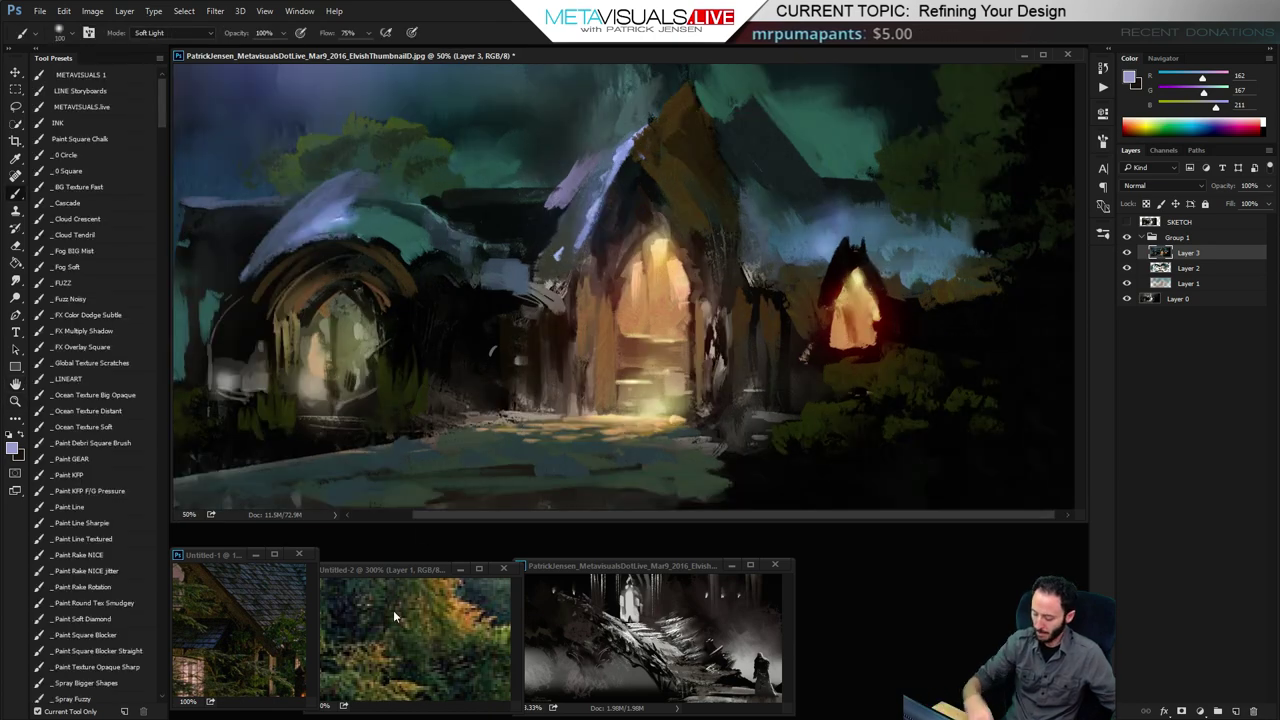
{"action": "left_click", "coordinate": [393, 610]}
{"action": "left_click", "coordinate": [393, 610]}
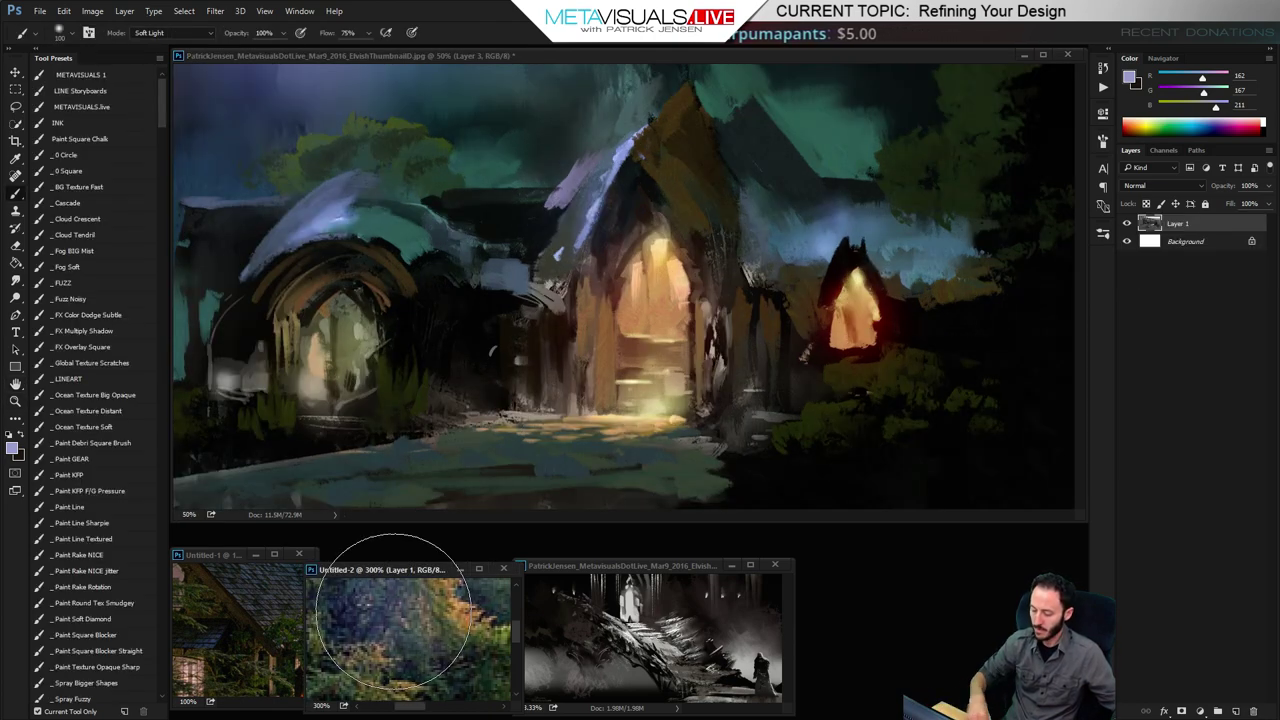
{"action": "key", "text": "ctrl+z"}
{"action": "key", "text": "space"}
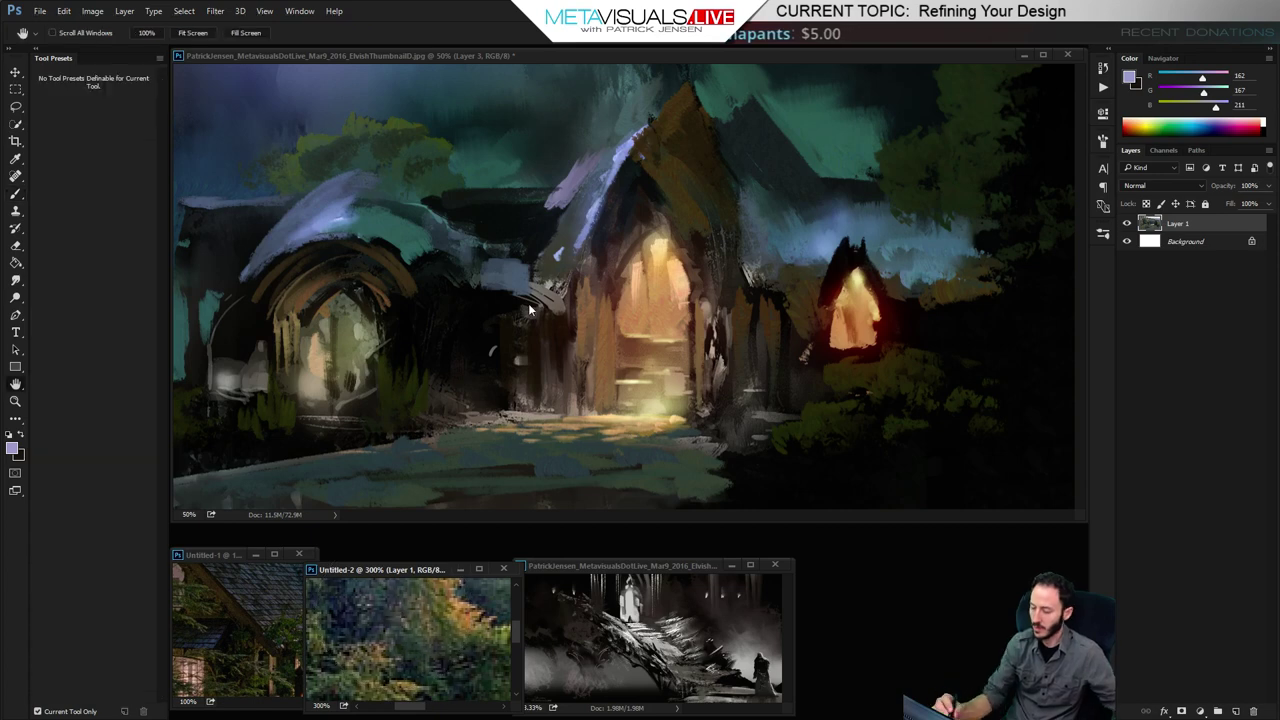
Return to the archway thumbnail and choose the Paint KFP F/G Pressure brush
{"action": "left_click", "coordinate": [409, 386]}
{"action": "left_click", "coordinate": [99, 495]}
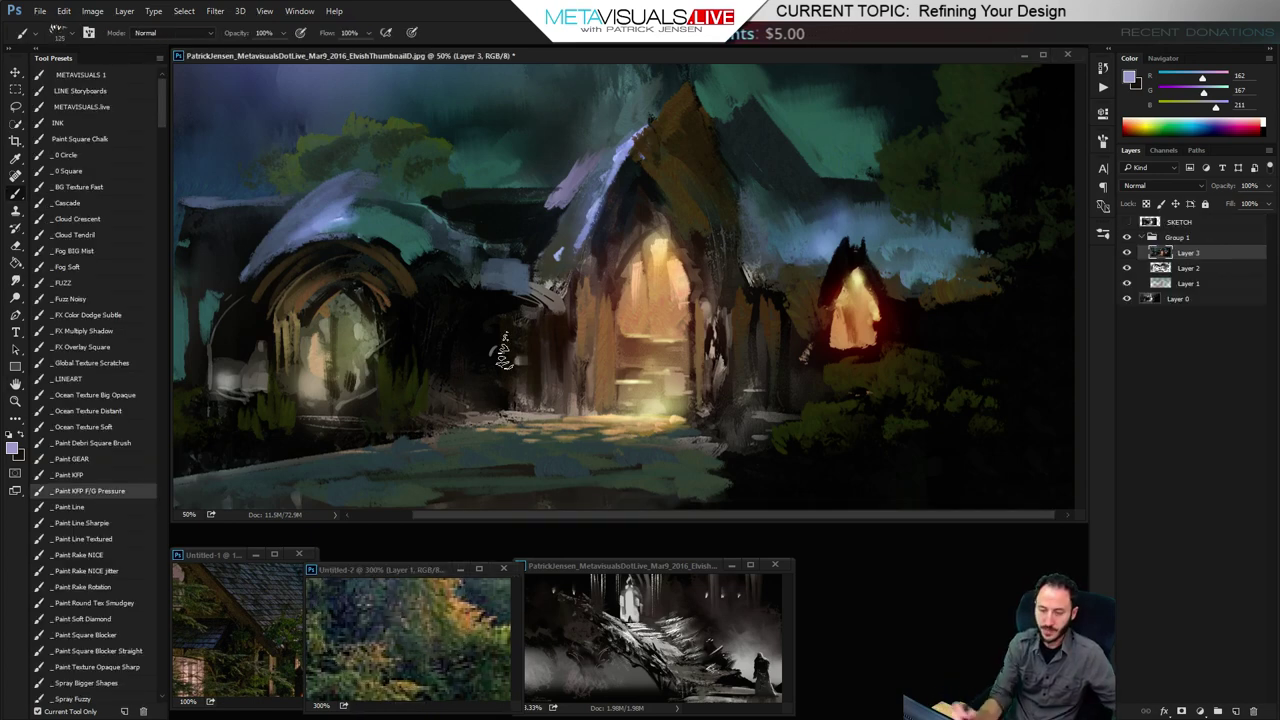
{"action": "key", "text": "space"}
{"action": "left_click_drag", "start_coordinate": [562, 330], "coordinate": [630, 326]}
Block in a dark brown RGB 71, 57, 41 wall panel between the left arch and the central doorway
{"action": "left_click", "coordinate": [579, 272], "text": "alt"}
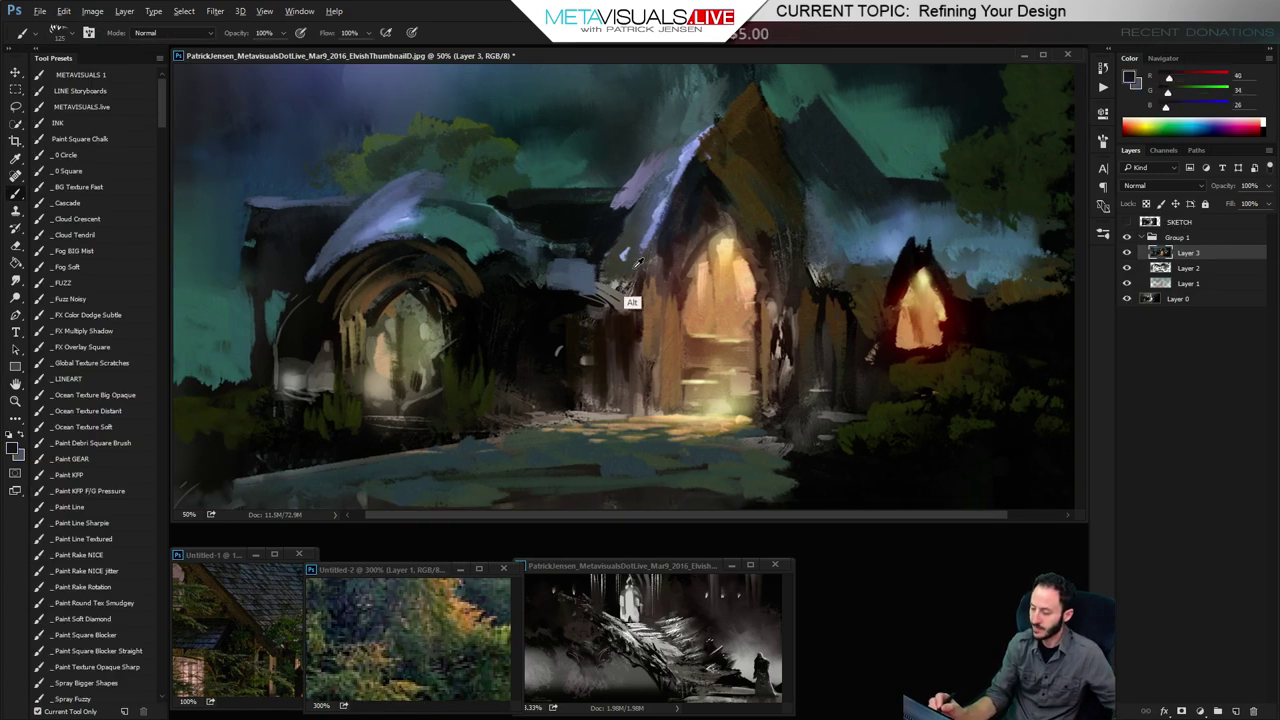
{"action": "left_click", "coordinate": [437, 279], "text": "alt"}
{"action": "left_click_drag", "start_coordinate": [553, 384], "coordinate": [558, 325]}
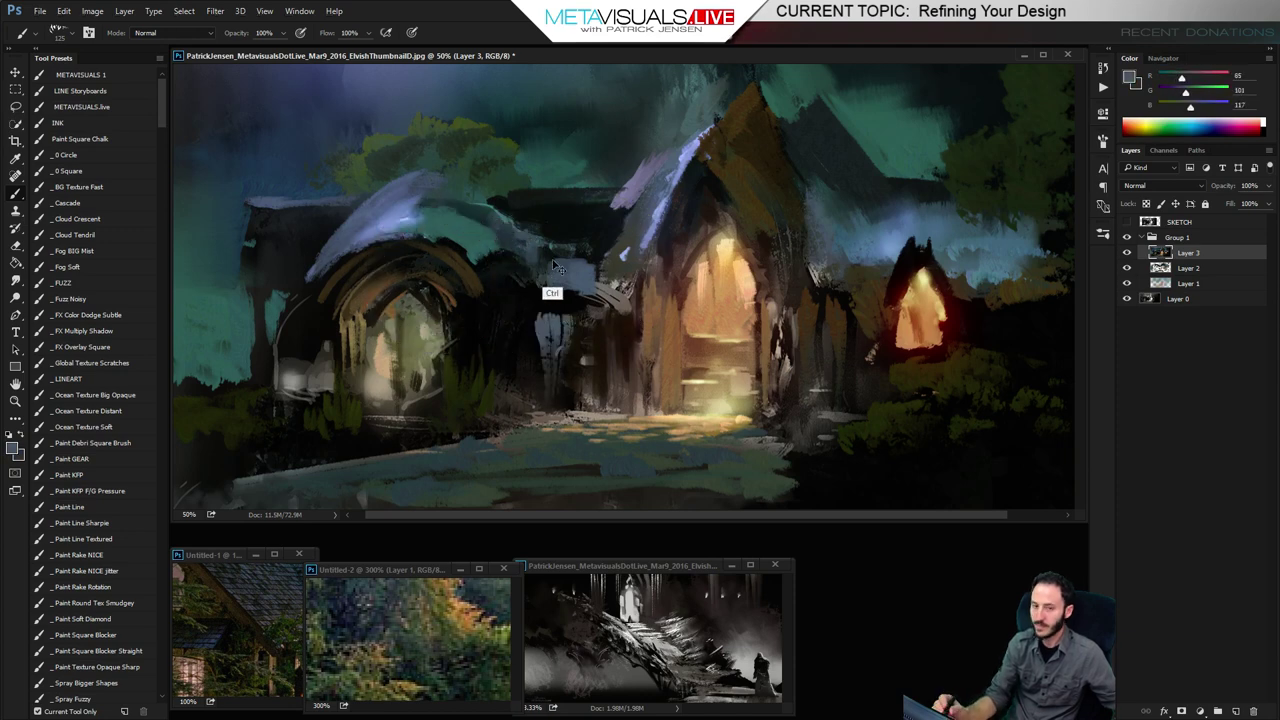
{"action": "key", "text": "ctrl+z"}
{"action": "key", "text": "x"}
{"action": "left_click_drag", "start_coordinate": [557, 380], "coordinate": [562, 319]}
{"action": "key", "text": "ctrl+z"}
{"action": "left_click_drag", "start_coordinate": [547, 395], "coordinate": [551, 320]}
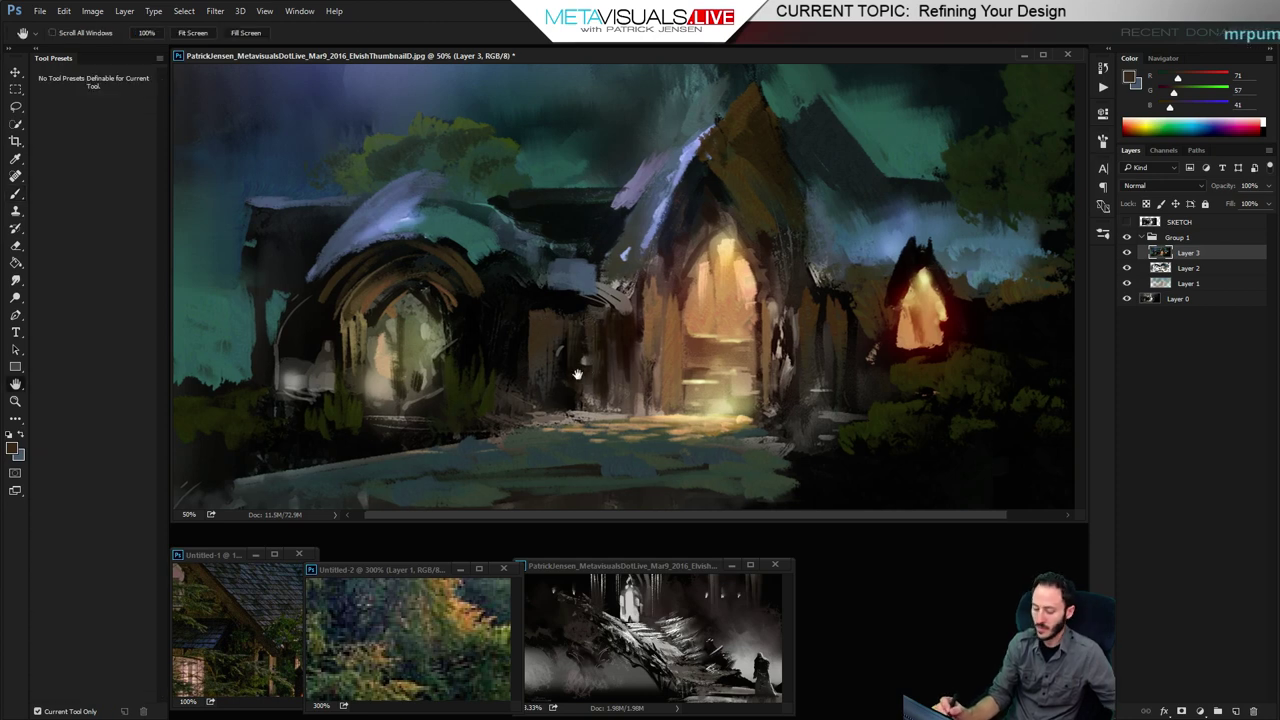
Sample near-black RGB 19, 18, 13 from the cottage reference and darken the wall panel with vertical strokes
{"action": "left_click", "coordinate": [215, 656], "text": "alt"}
{"action": "key", "text": "bracketright"}
{"action": "key", "text": "bracketright"}
{"action": "left_click_drag", "start_coordinate": [534, 392], "coordinate": [538, 323]}
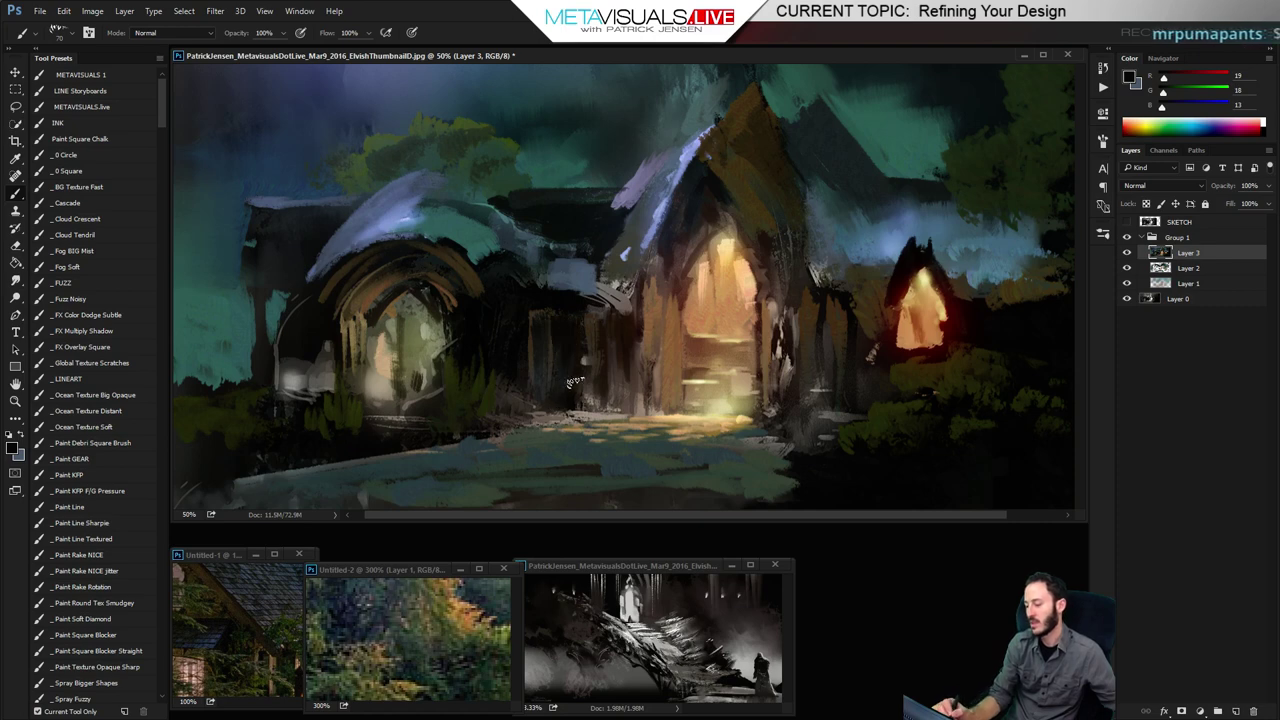
{"action": "left_click_drag", "start_coordinate": [575, 382], "coordinate": [590, 318]}
Paint thin upright pillars beside the left arch in tan RGB 154, 108, 74 and reference-sampled brown RGB 130, 107, 75
{"action": "left_click", "coordinate": [607, 347], "text": "alt"}
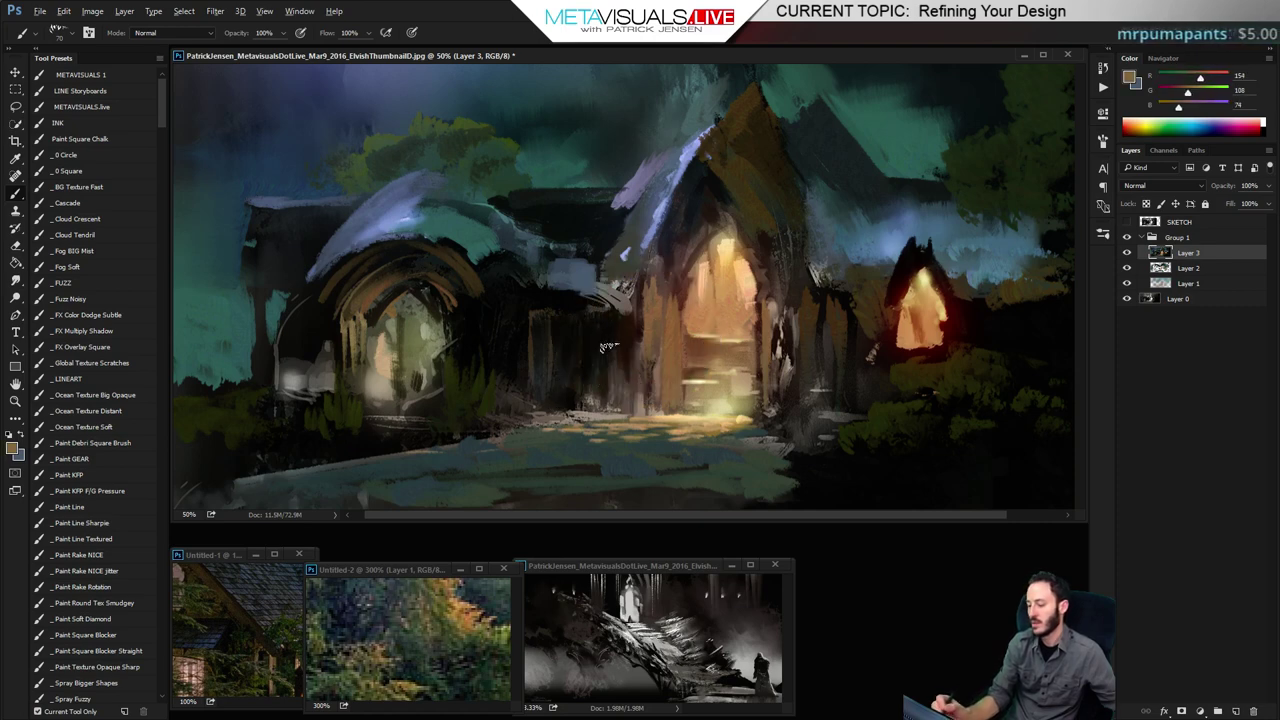
{"action": "left_click_drag", "start_coordinate": [510, 385], "coordinate": [506, 328]}
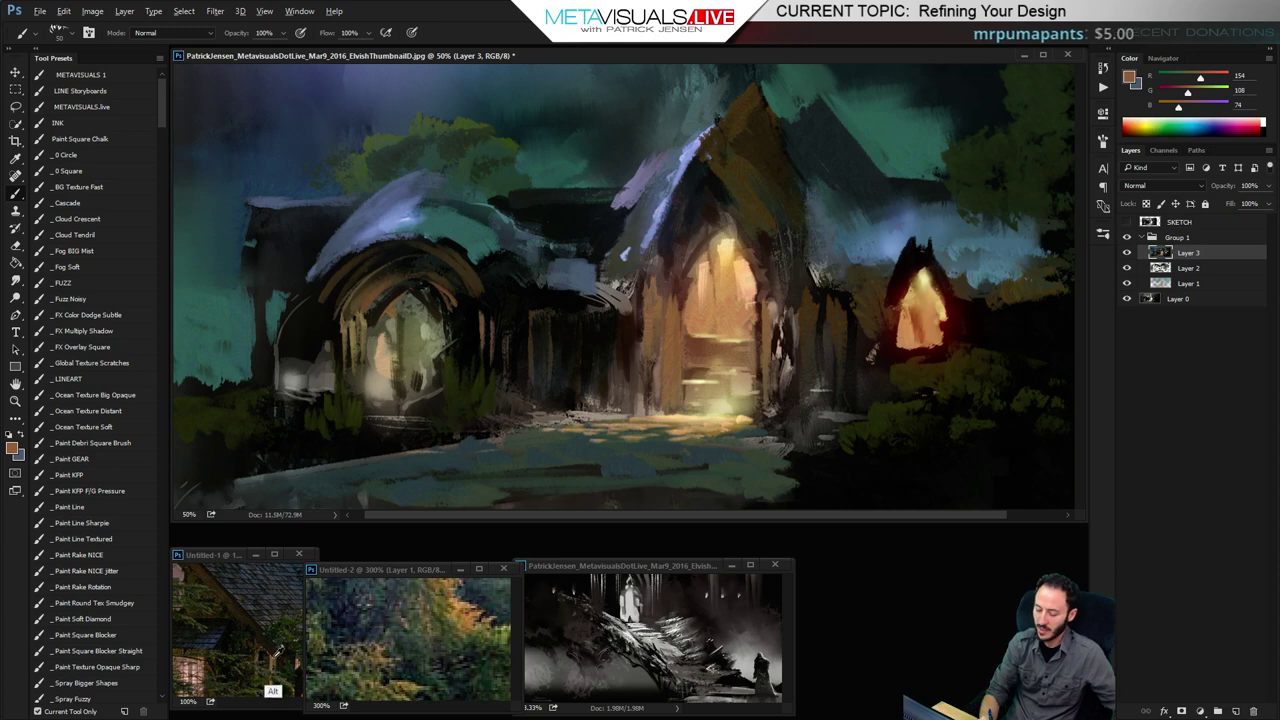
{"action": "left_click", "coordinate": [271, 690], "text": "alt"}
{"action": "key", "text": "bracketright"}
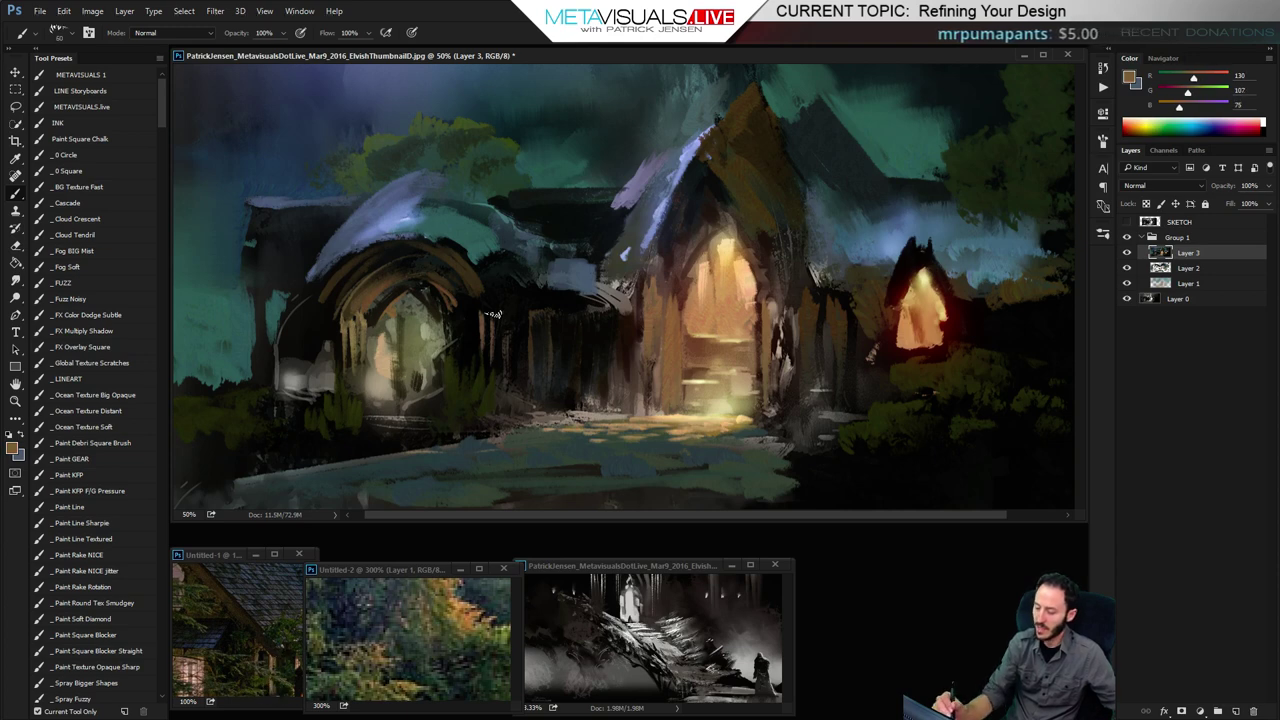
{"action": "left_click_drag", "start_coordinate": [495, 318], "coordinate": [497, 380]}
{"action": "key", "text": "ctrl+z"}
{"action": "left_click_drag", "start_coordinate": [506, 324], "coordinate": [506, 380]}
{"action": "key", "text": "bracketleft"}
{"action": "key", "text": "bracketleft"}
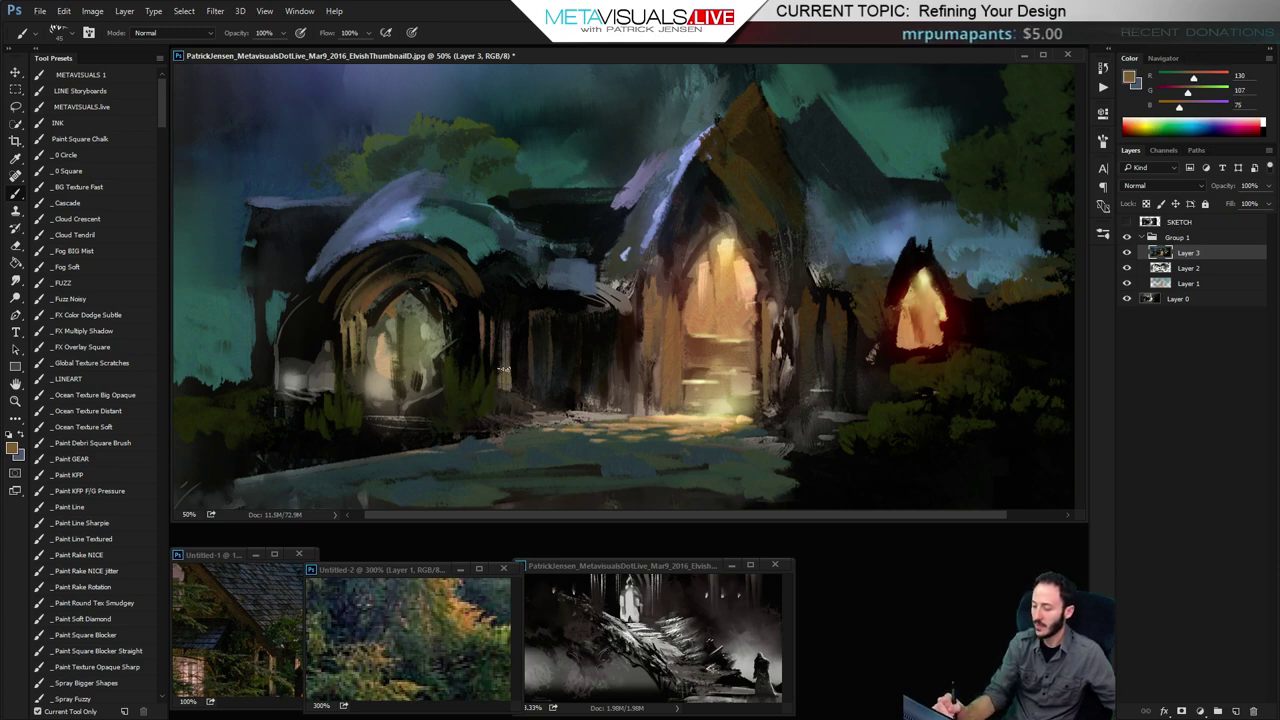
Set the colour to reddish brown RGB 157, 98, 66 and repaint the pillar beside the left arch at 60 px
{"action": "left_click_drag", "start_coordinate": [1189, 94], "coordinate": [1186, 96]}
{"action": "left_click_drag", "start_coordinate": [1194, 79], "coordinate": [1204, 82]}
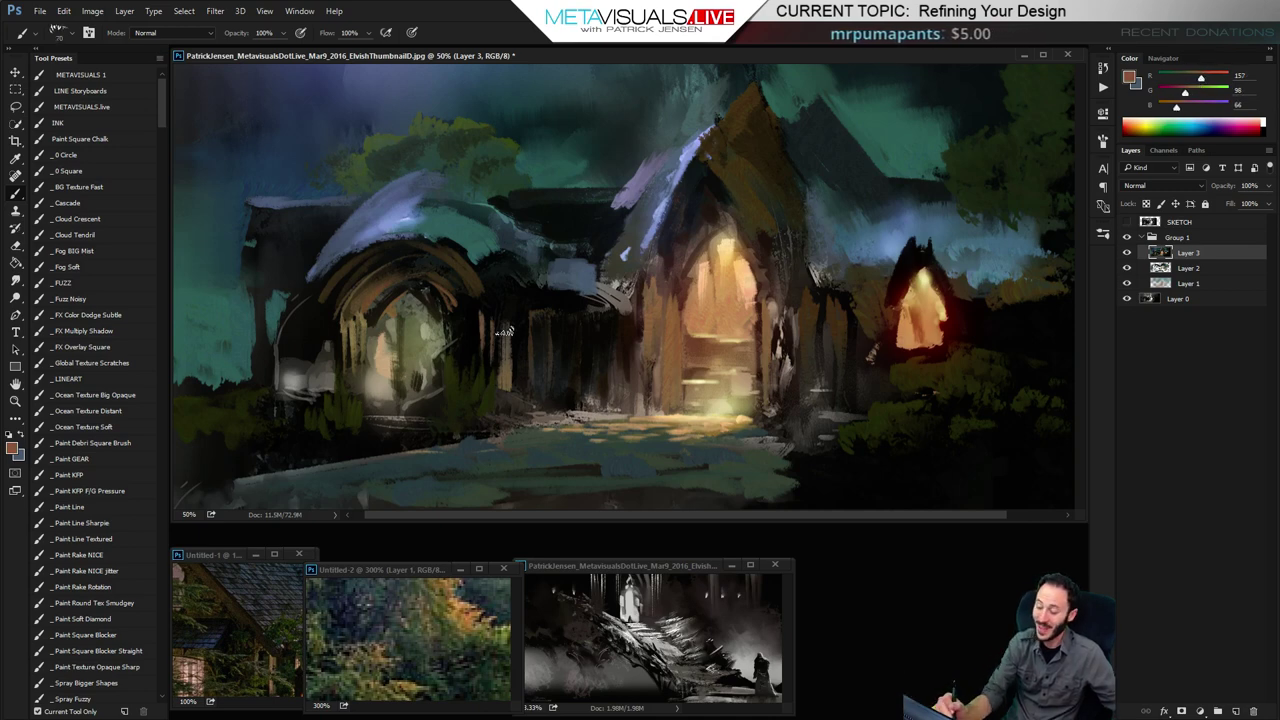
{"action": "key", "text": "ctrl+z"}
{"action": "key", "text": "bracketright"}
{"action": "key", "text": "bracketright"}
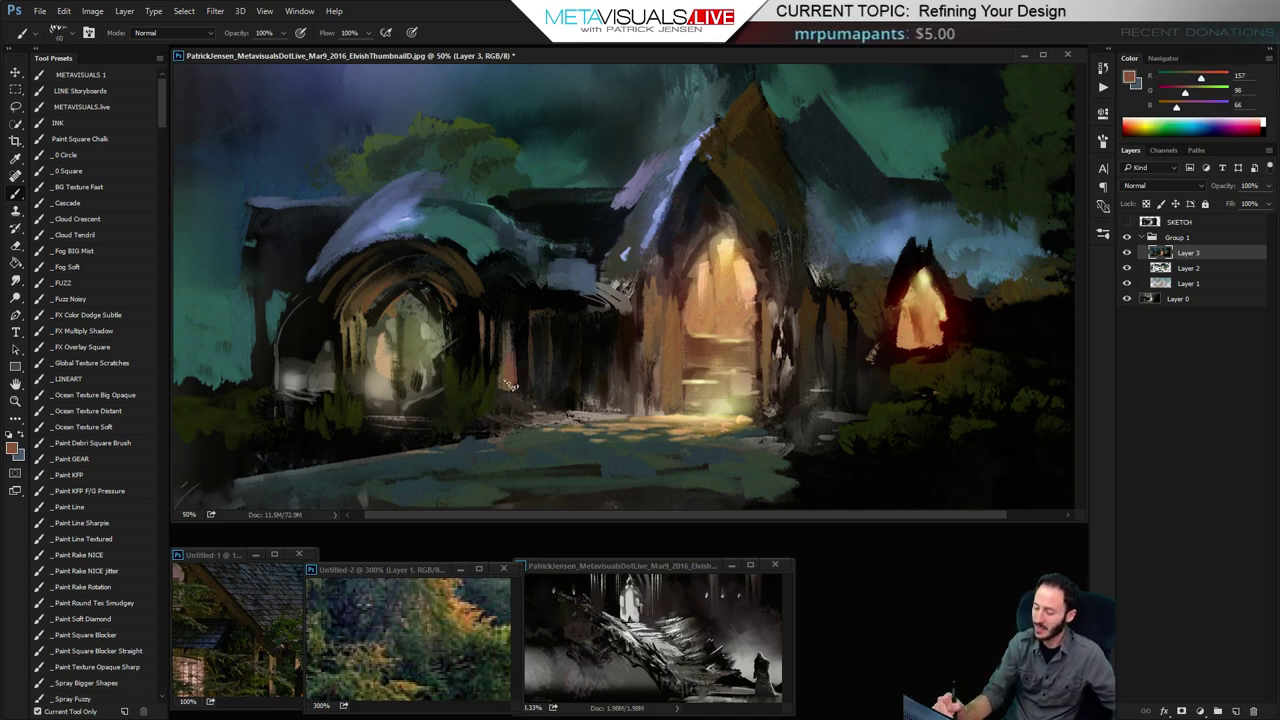
{"action": "left_click_drag", "start_coordinate": [506, 350], "coordinate": [511, 392]}
Tone down the pillar beside the left arch with sampled darker tones and smudge it into the wall
{"action": "left_click", "coordinate": [507, 384], "text": "alt"}
{"action": "left_click_drag", "start_coordinate": [502, 318], "coordinate": [503, 357]}
{"action": "left_click", "coordinate": [502, 350], "text": "alt"}
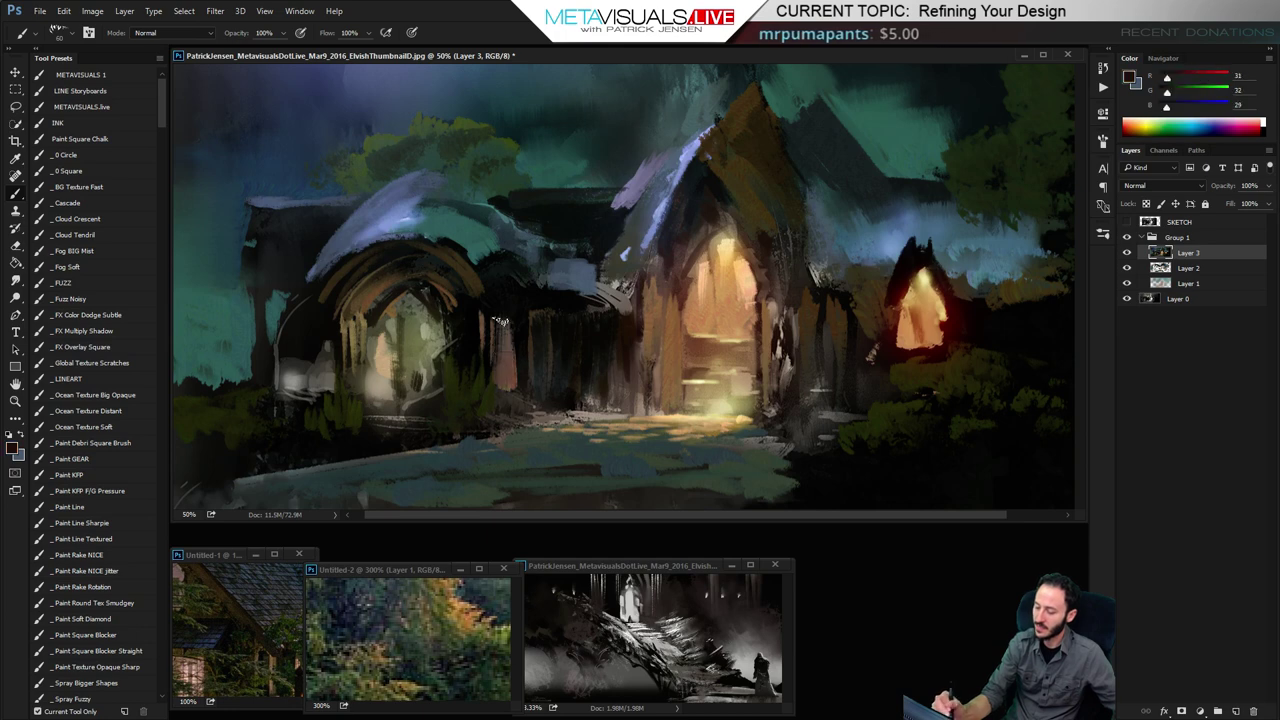
{"action": "left_click_drag", "start_coordinate": [498, 312], "coordinate": [489, 374]}
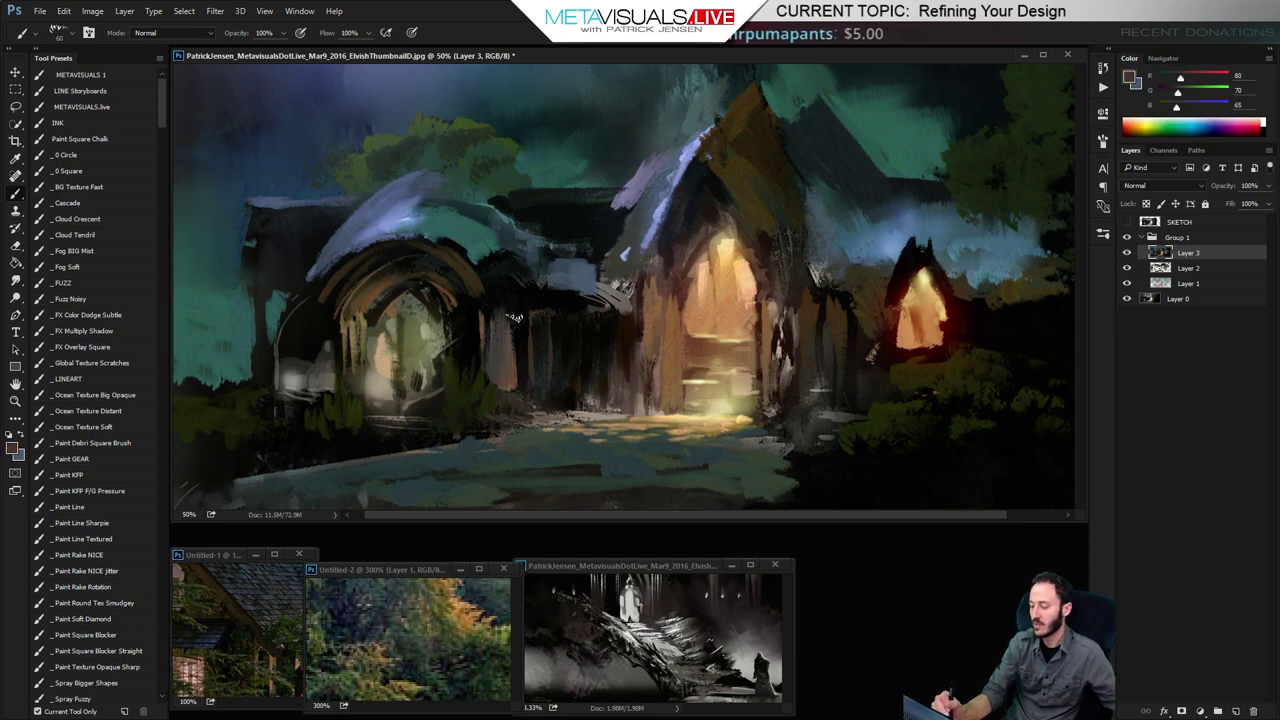
{"action": "key", "text": "r"}
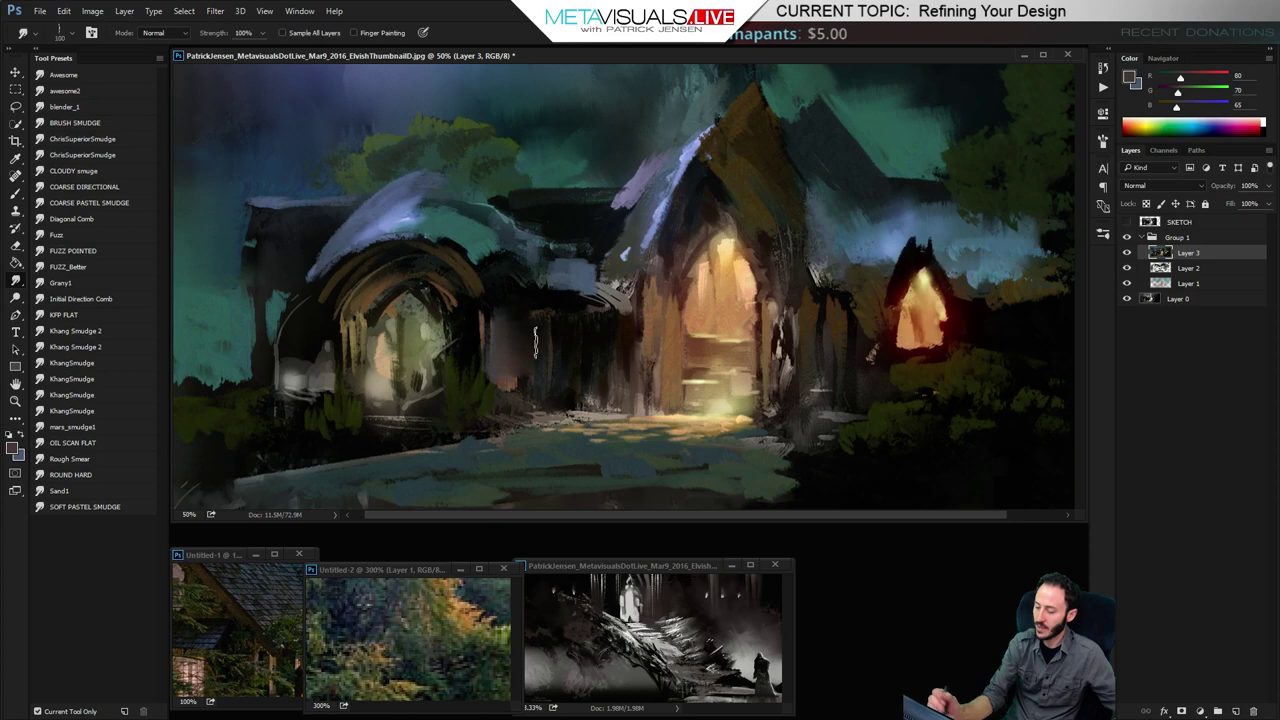
Paint the base of the pillar left of the glowing central doorway in muted red RGB 130, 86, 81
{"action": "key", "text": "z"}
{"action": "left_click", "coordinate": [818, 375], "text": "alt"}
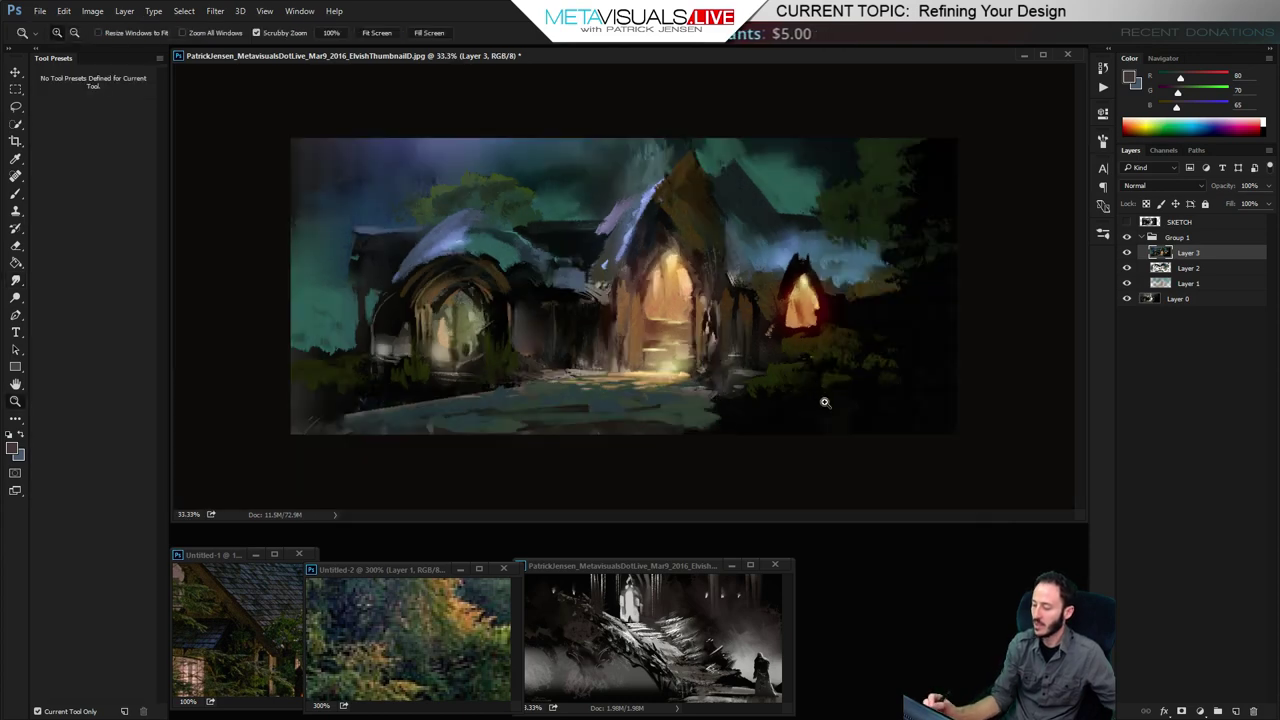
{"action": "key", "text": "ctrl+plus"}
{"action": "key", "text": "b"}
{"action": "left_click", "coordinate": [628, 328], "text": "alt"}
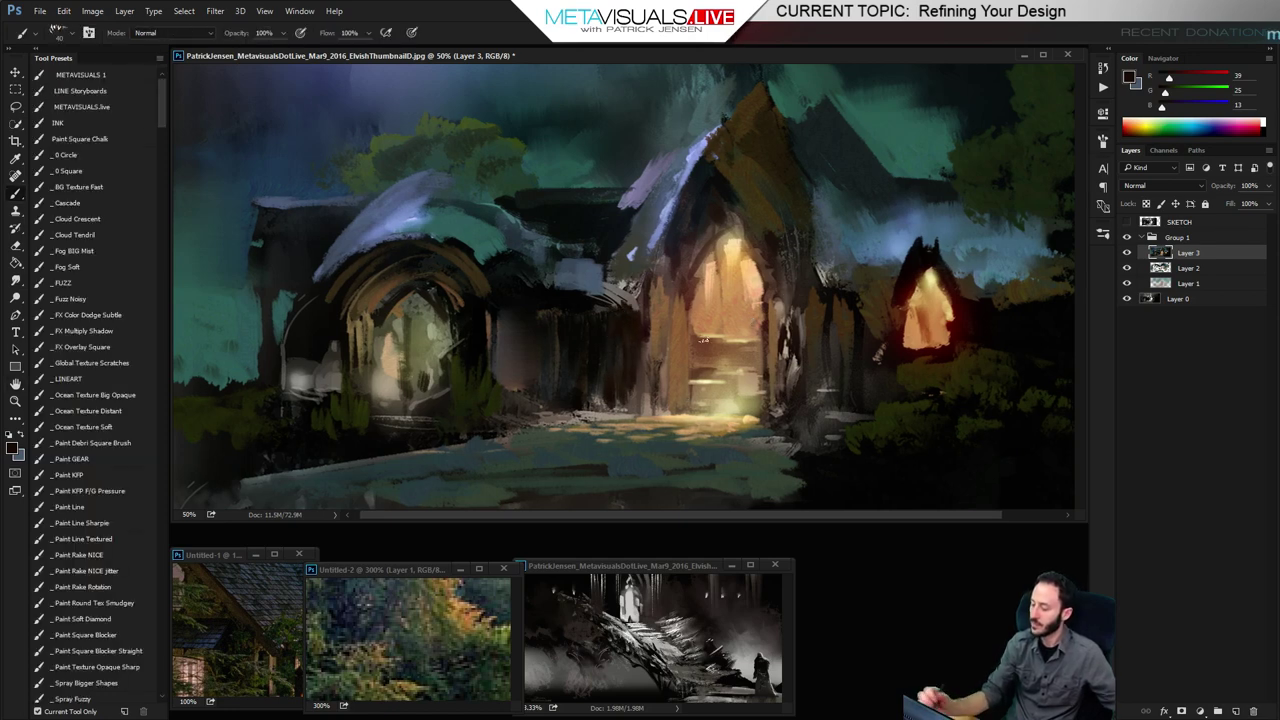
{"action": "left_click", "coordinate": [636, 390], "text": "alt"}
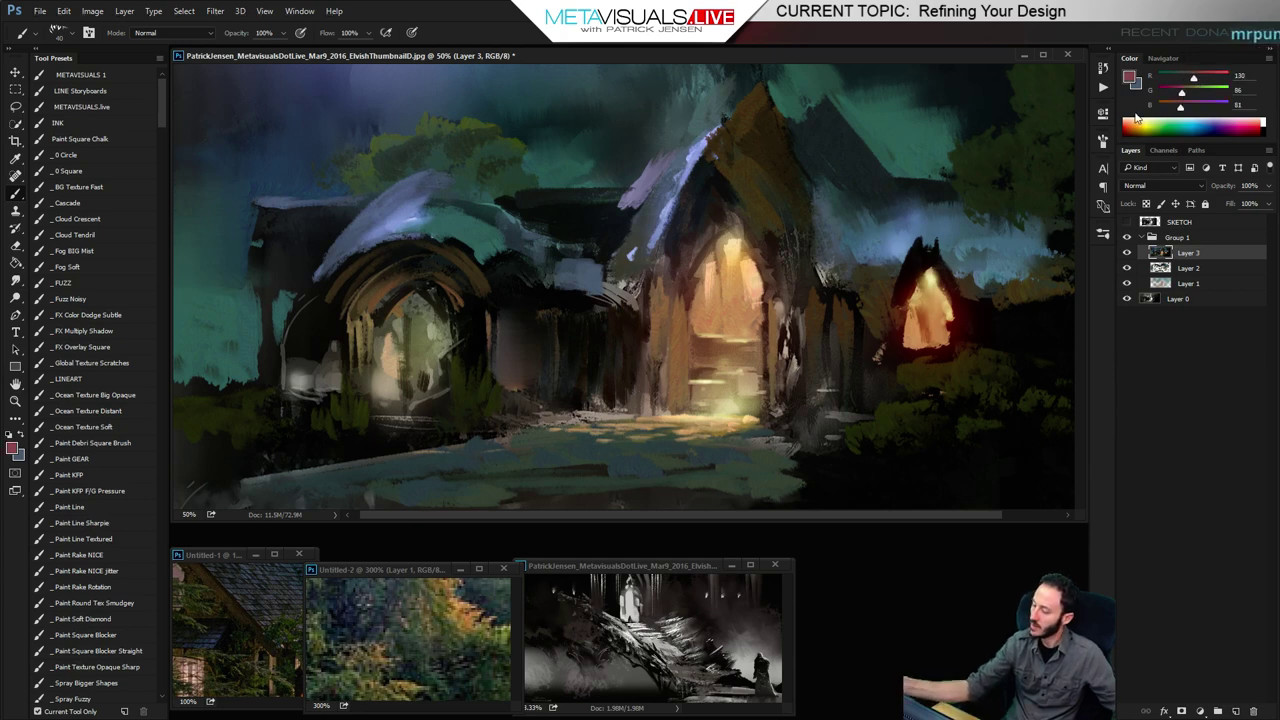
{"action": "key", "text": "ctrl+z"}
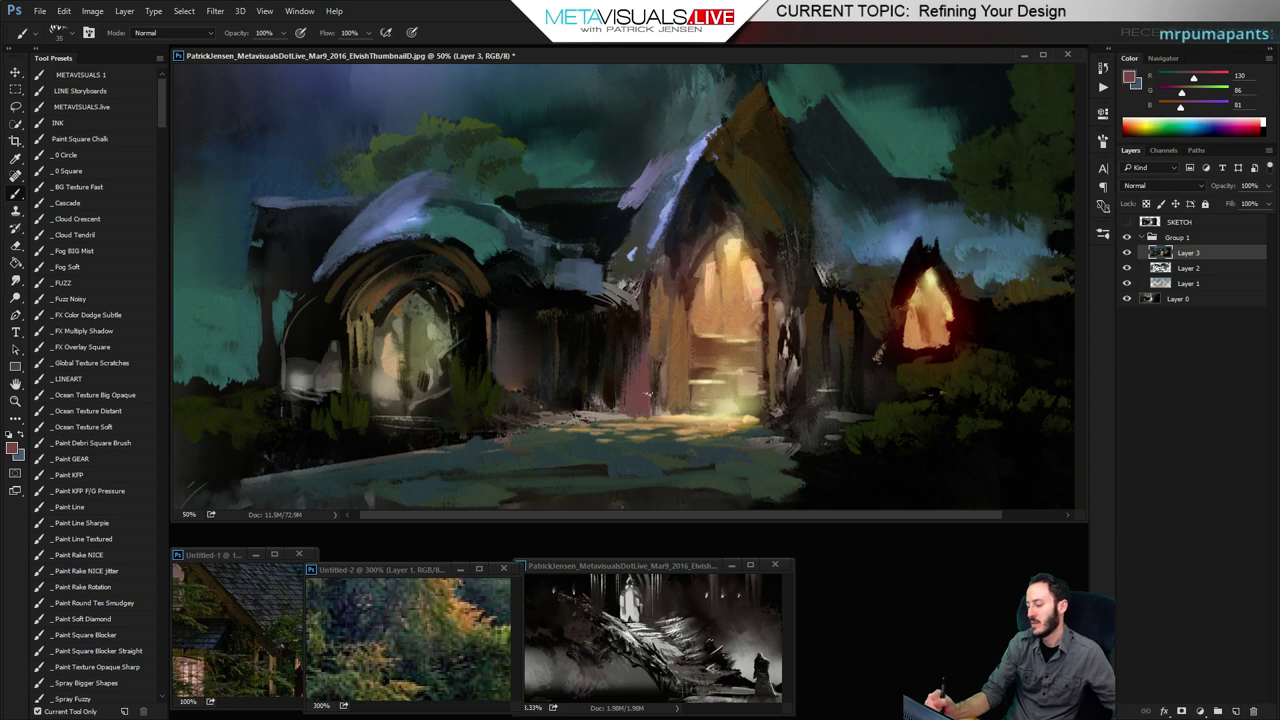
{"action": "key", "text": "z"}
{"action": "left_click", "coordinate": [826, 402], "text": "alt"}
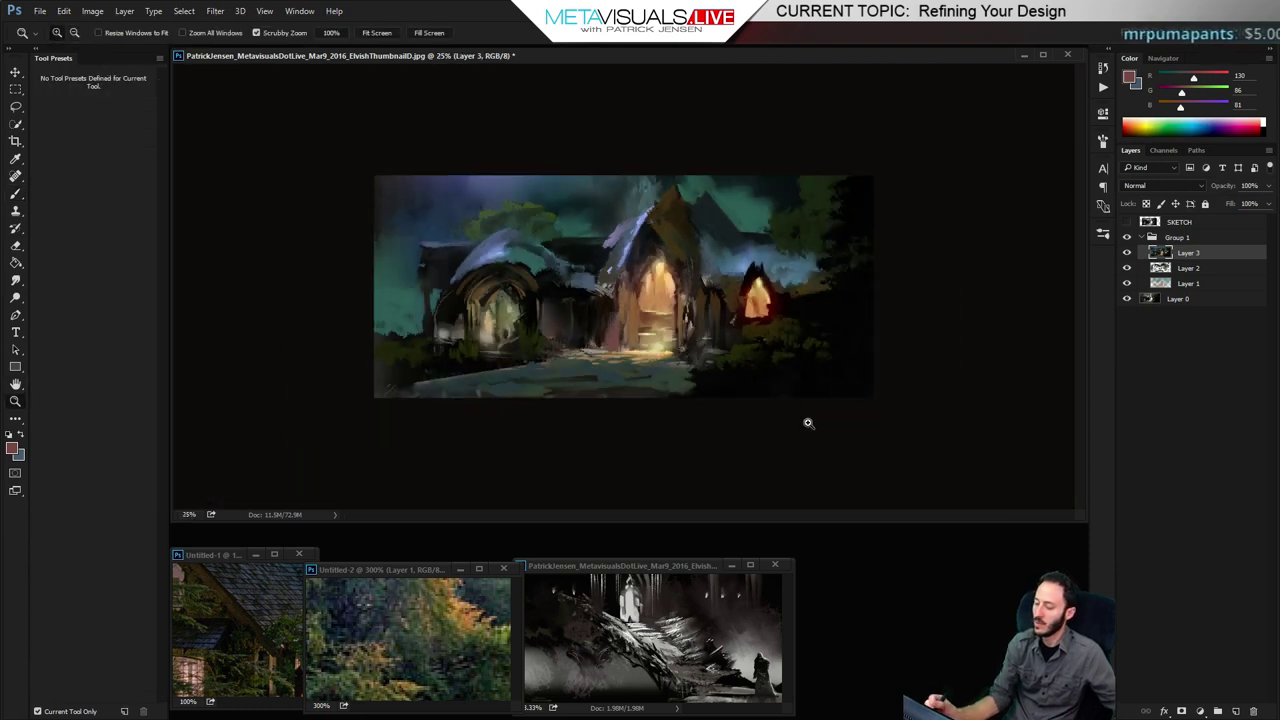
{"action": "left_click", "coordinate": [808, 423]}
Sample dark green RGB 40, 49, 30 from the right-hand tree and frame foliage in both photo references, the cottage one at 500%
{"action": "key", "text": "b"}
{"action": "left_click", "coordinate": [829, 228], "text": "alt"}
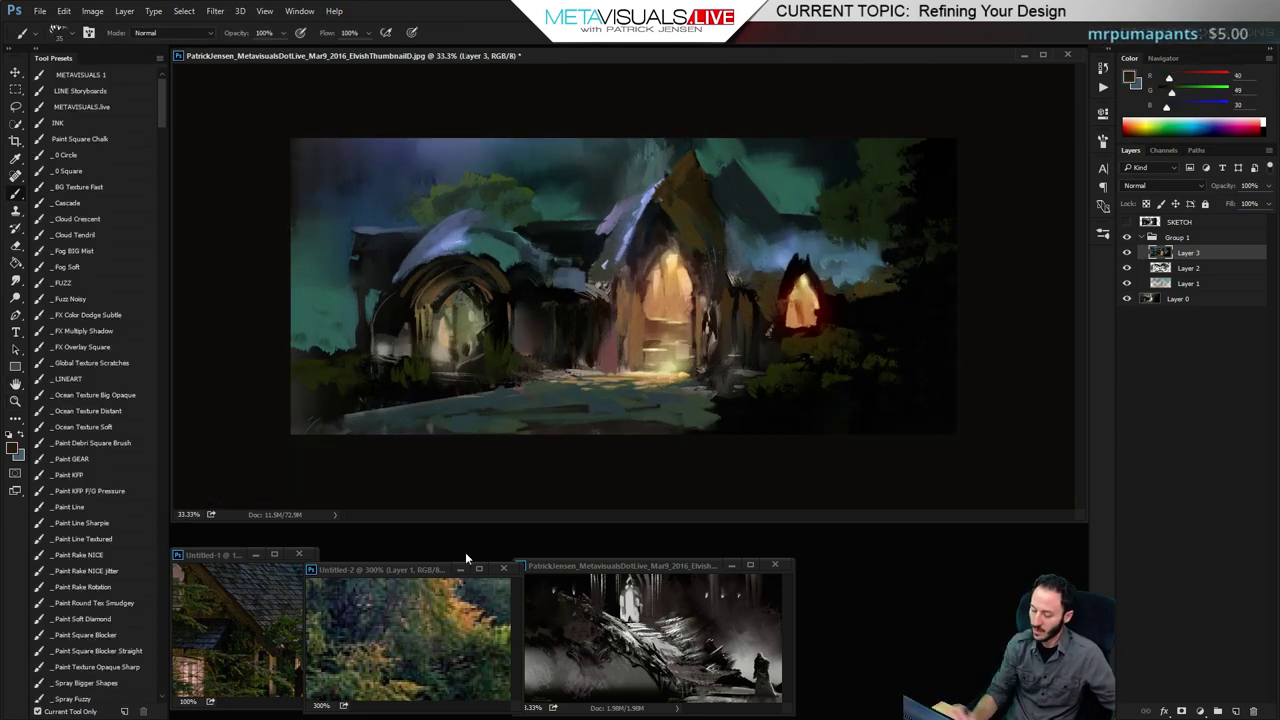
{"action": "key", "text": "space"}
{"action": "mouse_move", "coordinate": [263, 661]}
{"action": "left_mouse_down"}
{"action": "mouse_move", "coordinate": [220, 626]}
{"action": "mouse_move", "coordinate": [243, 617]}
{"action": "left_mouse_up"}
{"action": "left_click", "coordinate": [214, 611], "text": "ctrl"}
{"action": "left_click", "coordinate": [213, 610], "text": "ctrl"}
{"action": "left_click", "coordinate": [211, 610], "text": "ctrl"}
{"action": "left_click", "coordinate": [244, 617], "text": "ctrl"}
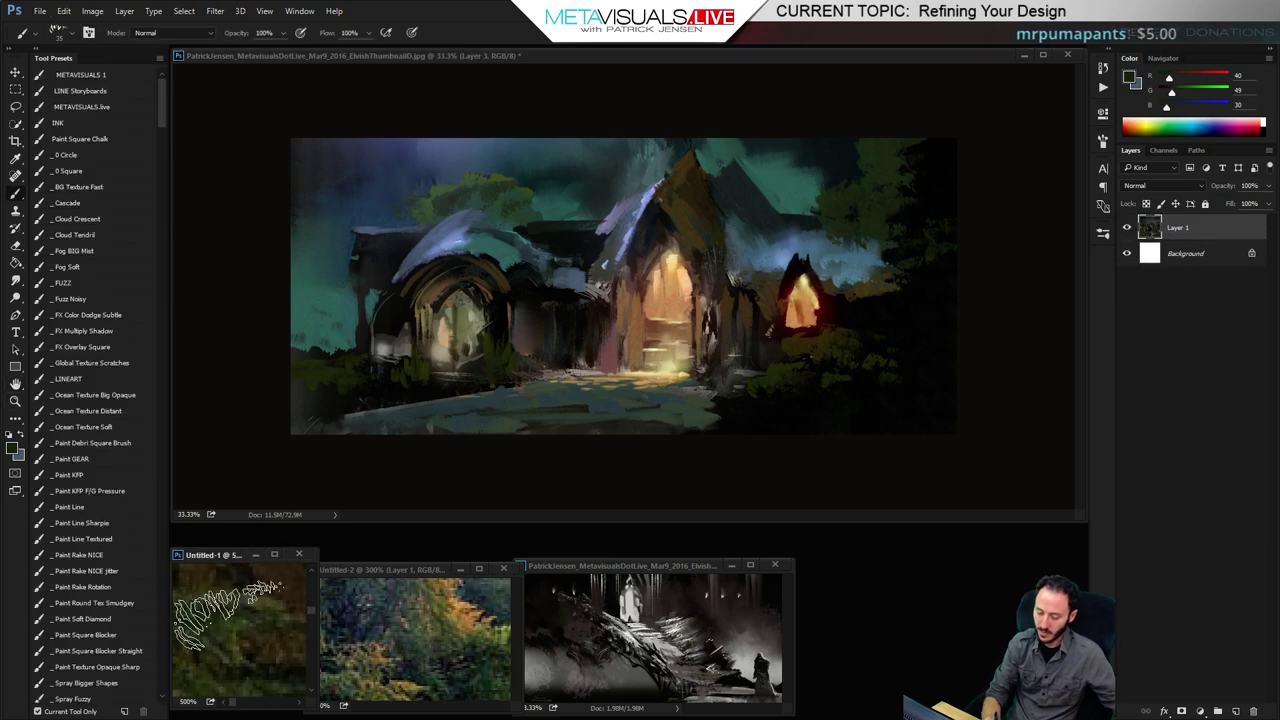
{"action": "key", "text": "space"}
{"action": "mouse_move", "coordinate": [460, 655]}
{"action": "left_mouse_down"}
{"action": "mouse_move", "coordinate": [423, 683]}
{"action": "mouse_move", "coordinate": [431, 651]}
{"action": "mouse_move", "coordinate": [381, 642]}
{"action": "mouse_move", "coordinate": [454, 665]}
{"action": "left_mouse_up"}
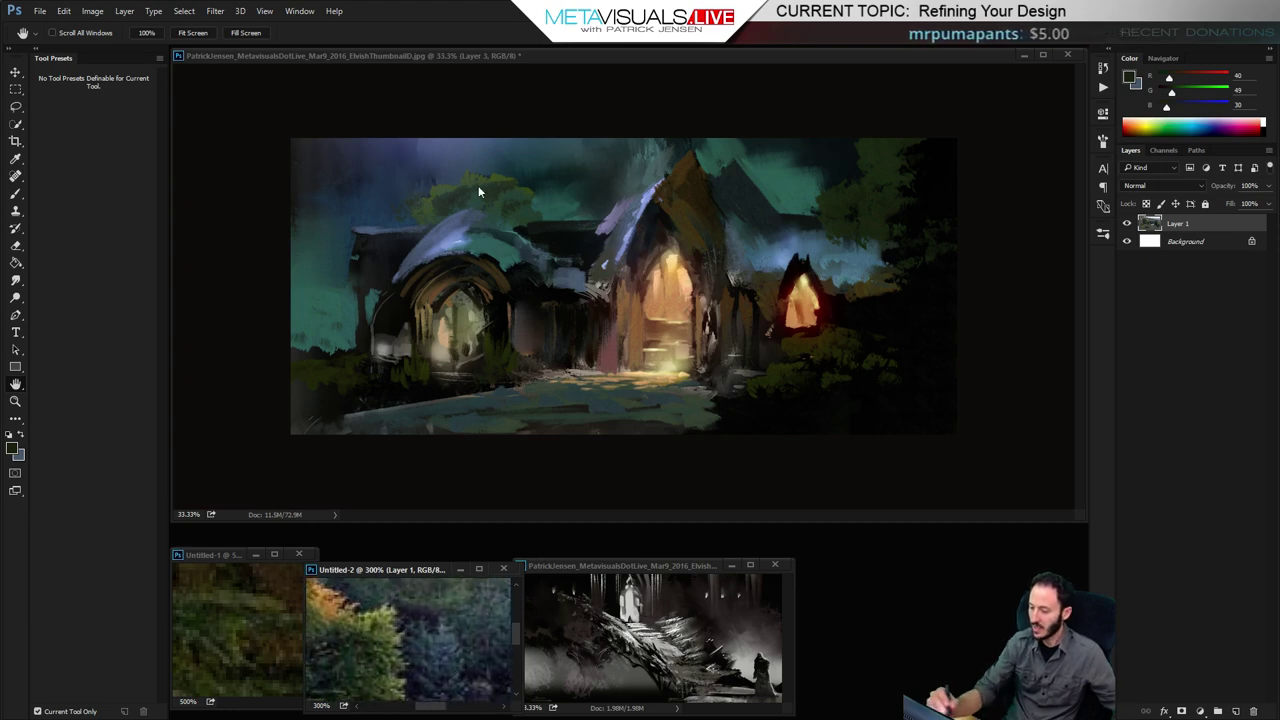
Add a new layer above Layer 3 in the thumbnail and choose the Paint KFP F/G Pressure brush preset
{"action": "left_click", "coordinate": [824, 217]}
{"action": "key", "text": "b"}
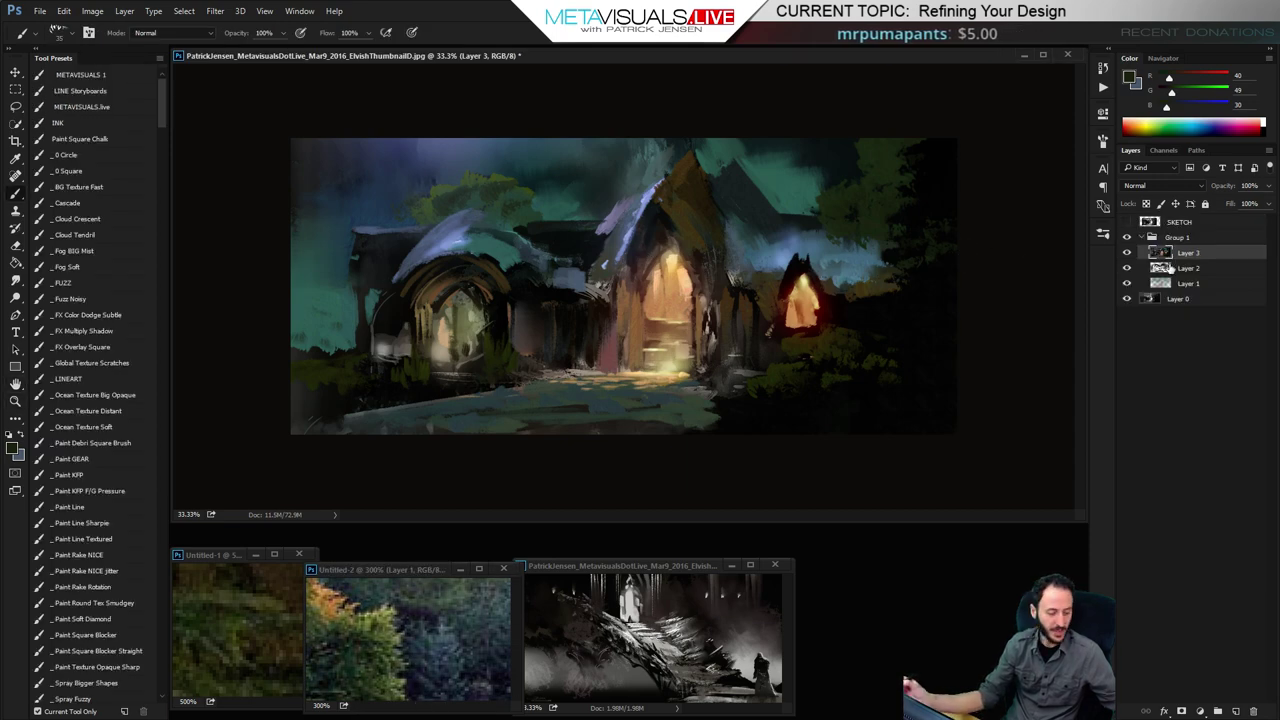
{"action": "key", "text": "ctrl+shift+alt+n"}
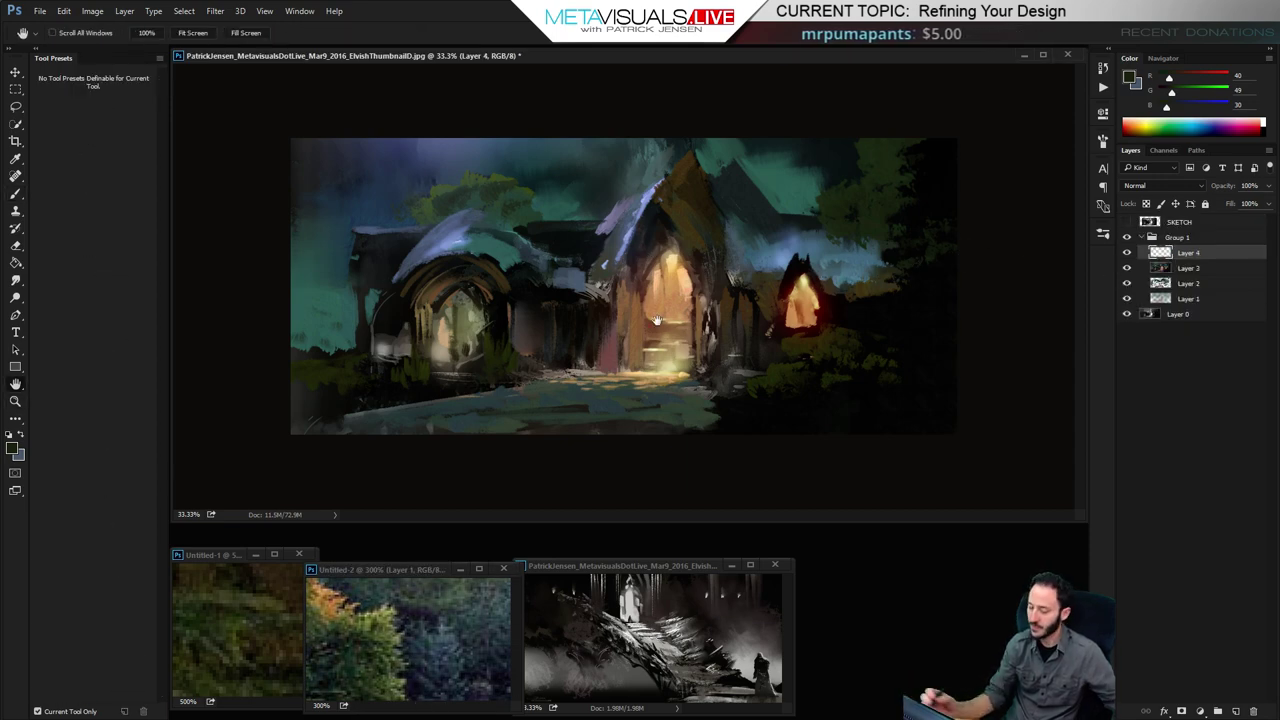
{"action": "left_click", "coordinate": [131, 490]}
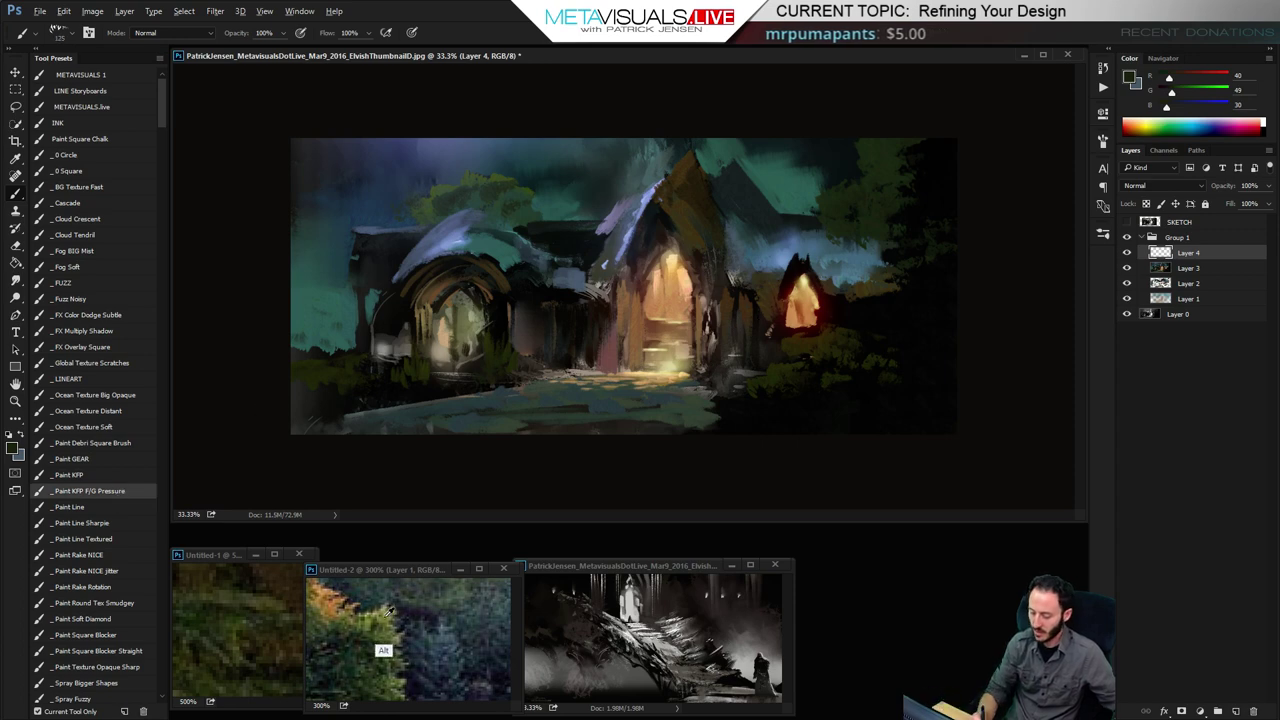
Sample olive green RGB 76, 83, 41 from the foliage reference and paint lighter leaf clumps on the right-hand tree, varying the brush size
{"action": "left_click", "coordinate": [237, 627], "text": "alt"}
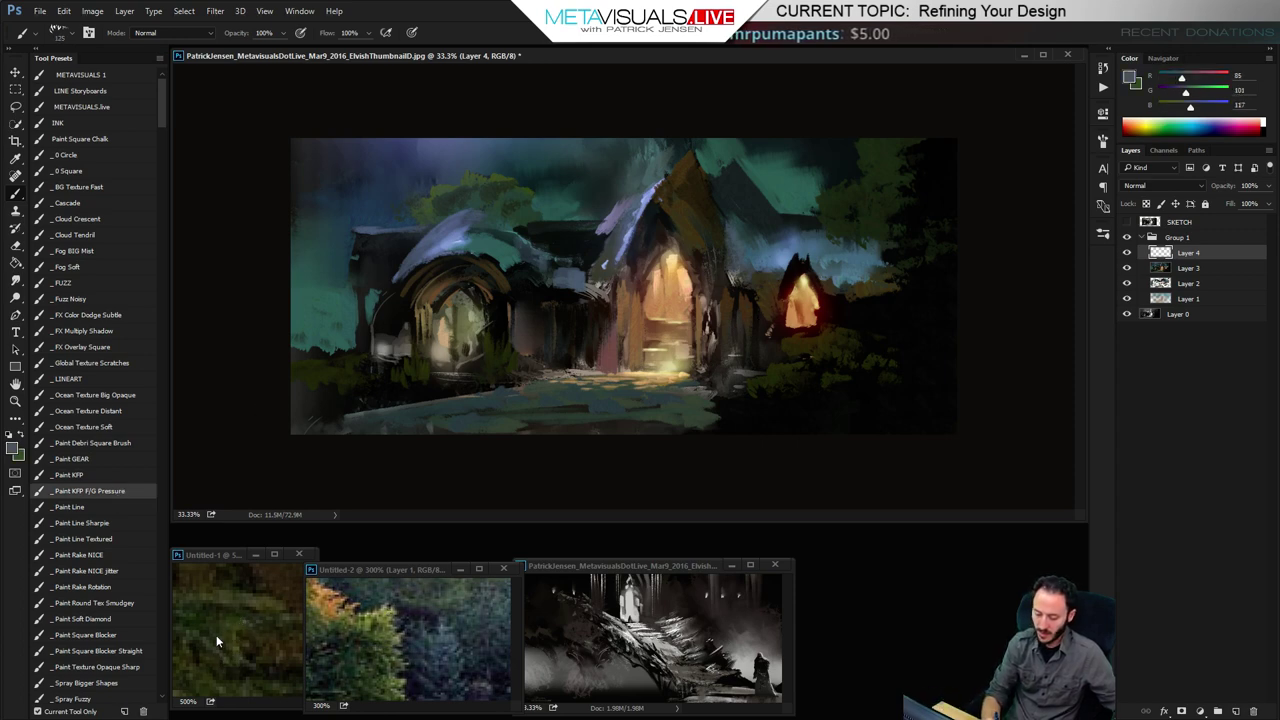
{"action": "key", "text": "bracketright"}
{"action": "key", "text": "bracketright"}
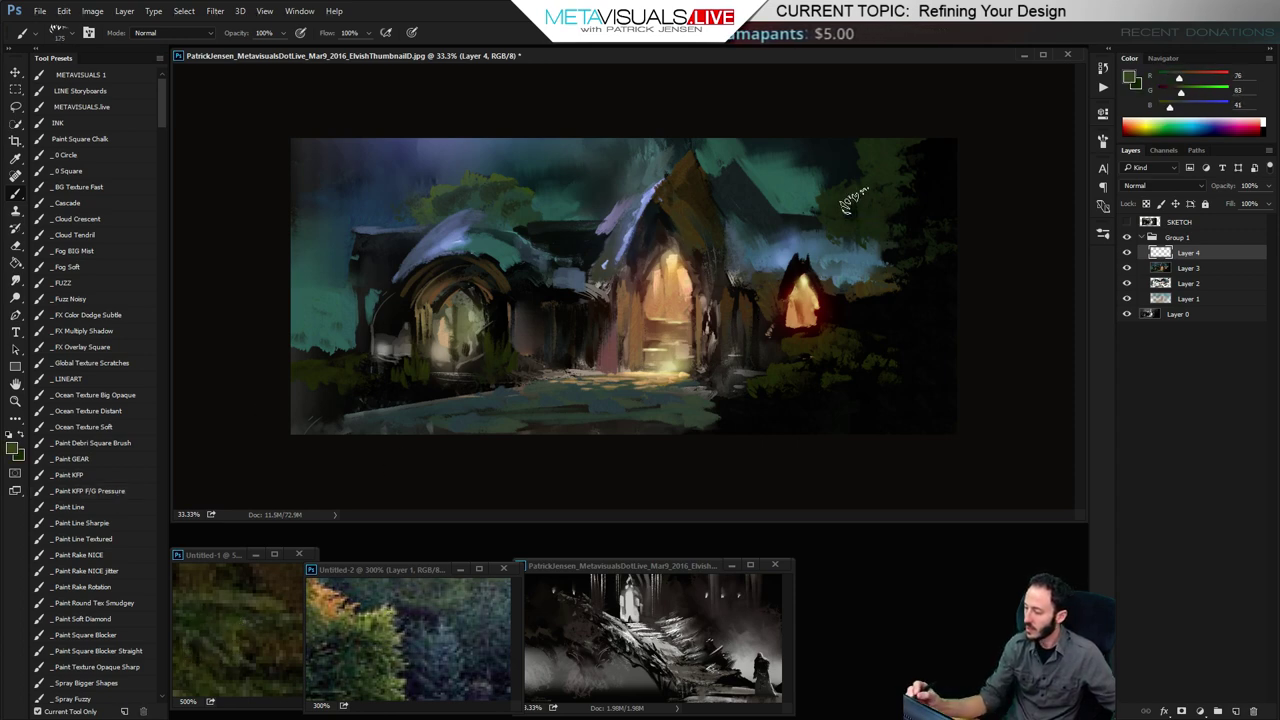
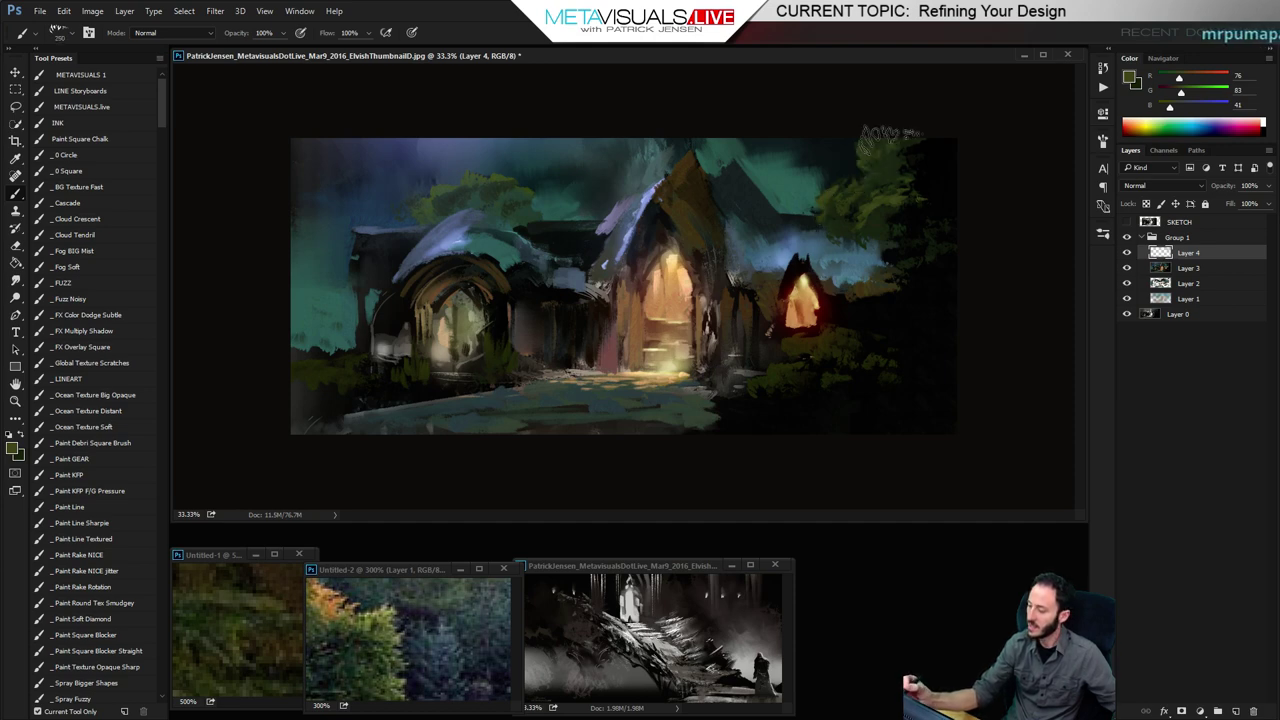
{"action": "key", "text": "bracketright"}
{"action": "key", "text": "bracketleft"}
{"action": "key", "text": "bracketleft"}
{"action": "key", "text": "bracketleft"}
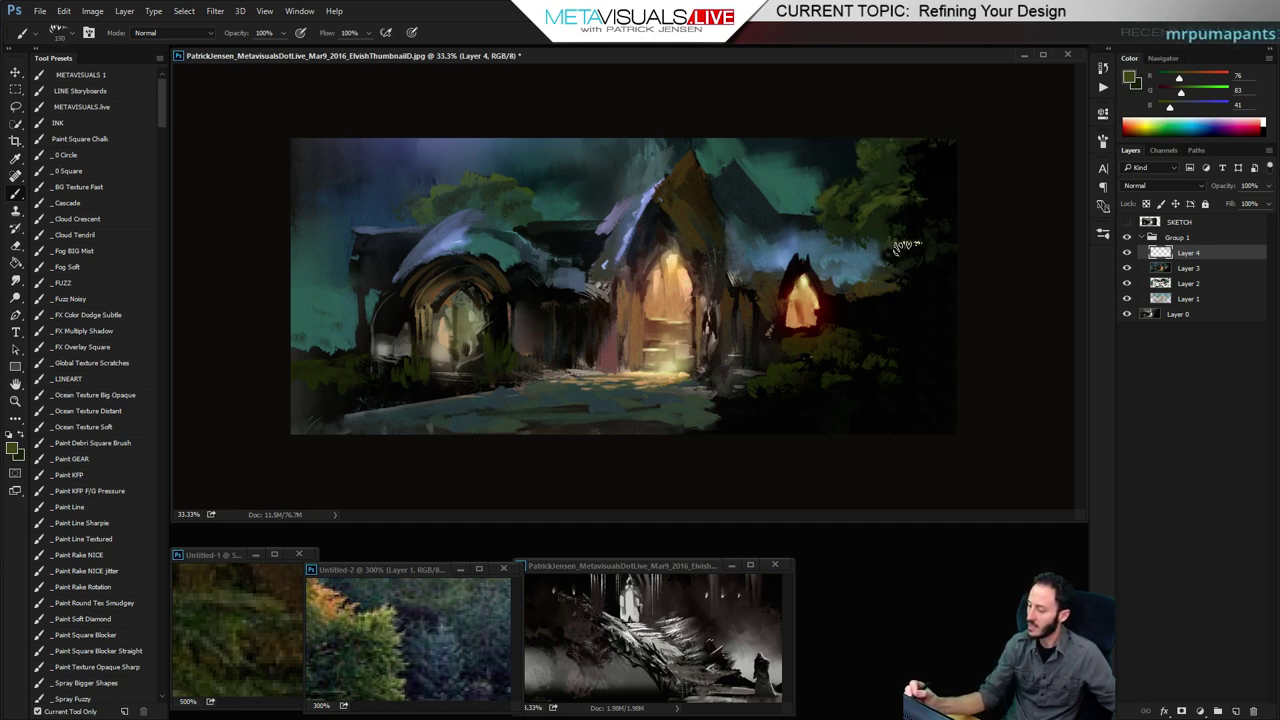
Sample brown RGB 62, 50, 34 from the cottage reference and dab leaves into the dark part of the right-hand tree
{"action": "left_click", "coordinate": [260, 592], "text": "alt"}
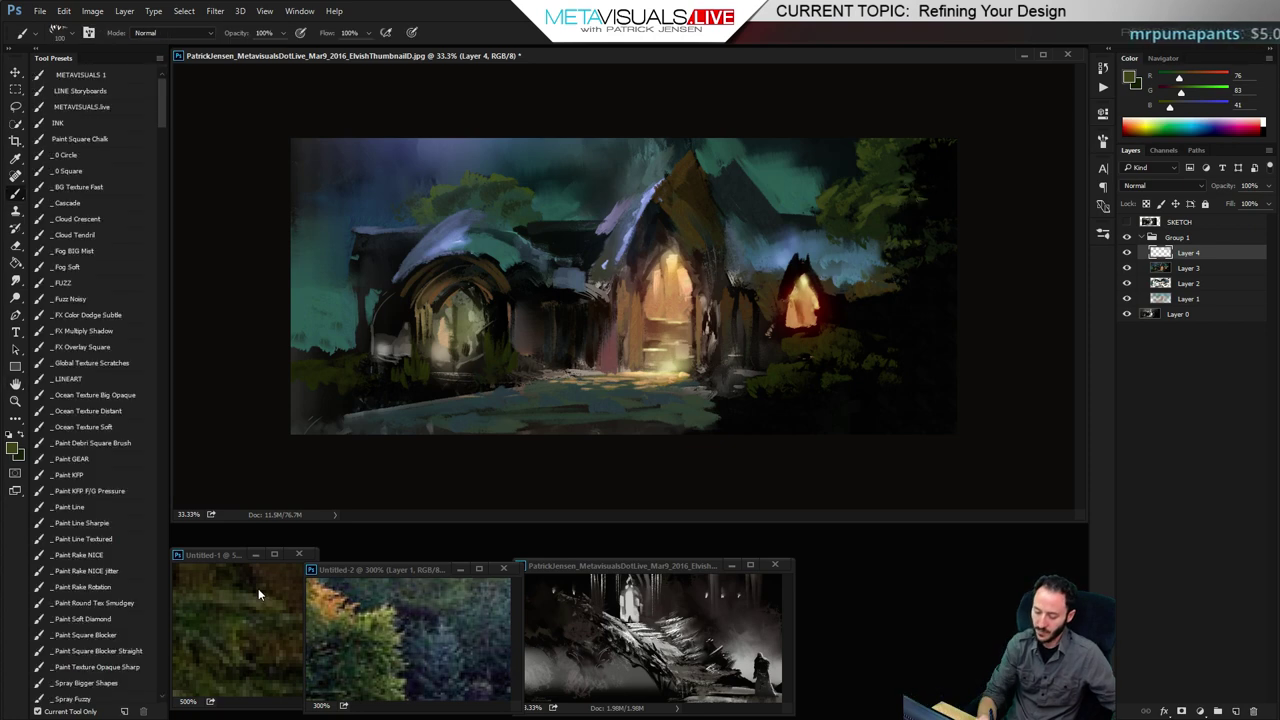
{"action": "key", "text": "bracketright"}
{"action": "key", "text": "bracketright"}
{"action": "key", "text": "bracketright"}
{"action": "key", "text": "bracketright"}
{"action": "key", "text": "bracketright"}
{"action": "key", "text": "bracketleft"}
{"action": "key", "text": "bracketleft"}
{"action": "key", "text": "bracketleft"}
{"action": "key", "text": "bracketleft"}
{"action": "key", "text": "bracketleft"}
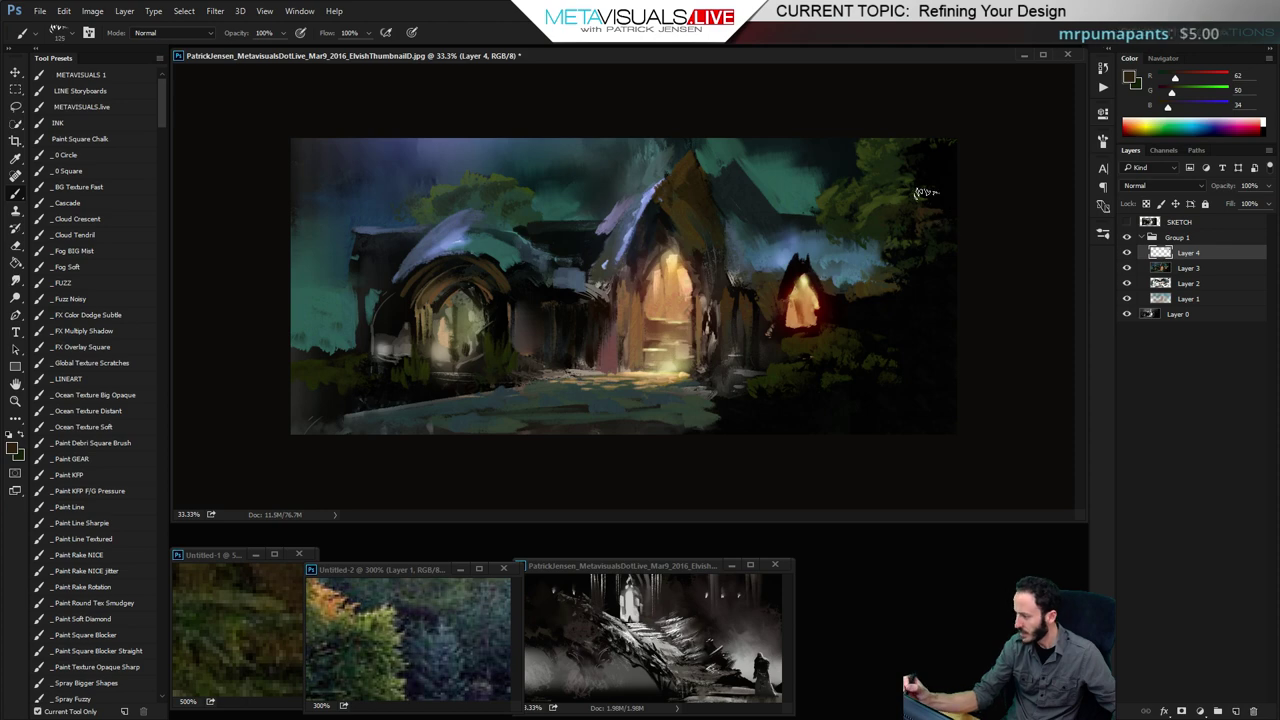
{"action": "key", "text": "bracketright"}
{"action": "key", "text": "bracketright"}
{"action": "key", "text": "bracketright"}
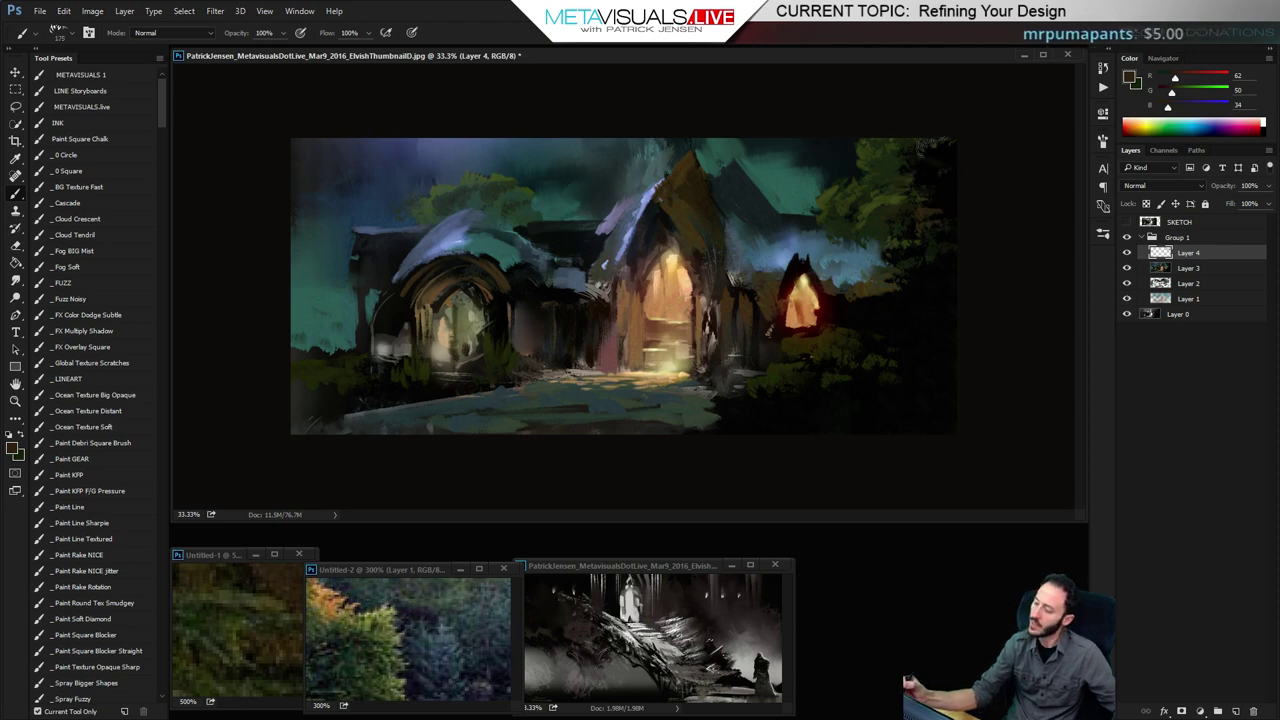
{"action": "key", "text": "bracketleft"}
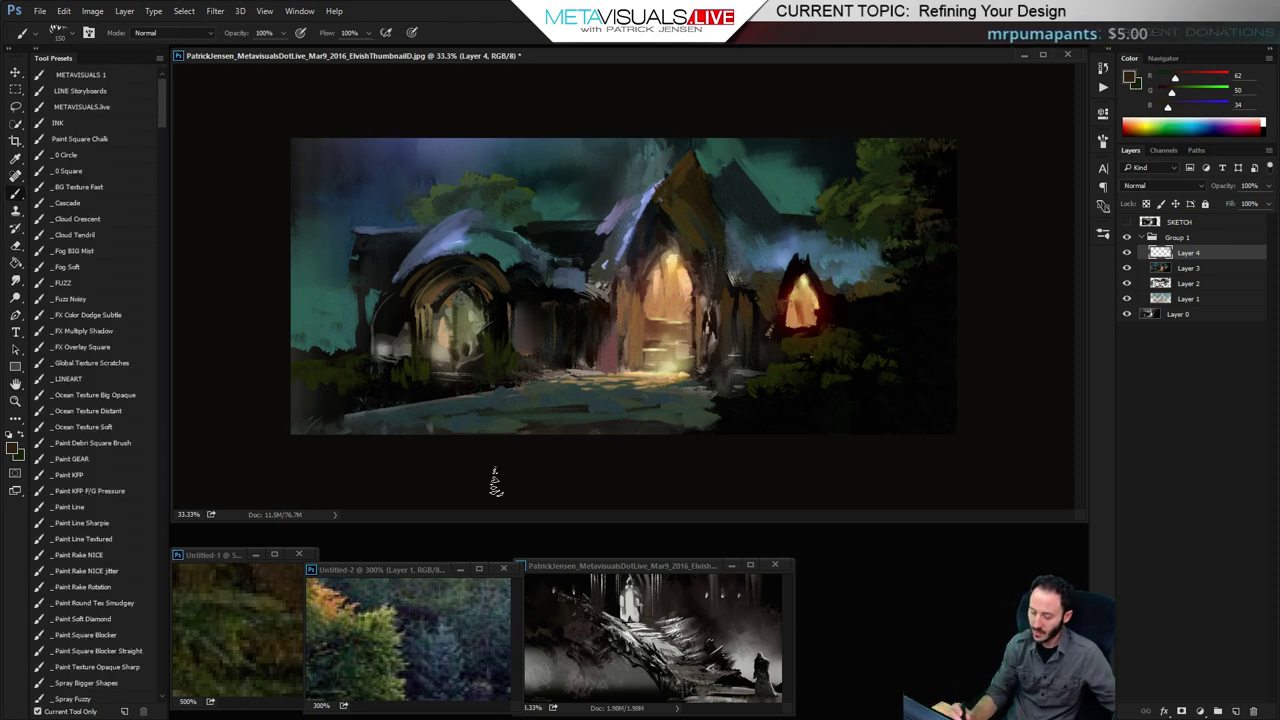
Sample blue-grey RGB 79, 98, 112 from the forest reference and paint a pale distant tree between the roof and the right-hand tree
{"action": "left_click", "coordinate": [430, 628], "text": "alt"}
{"action": "key", "text": "x"}
{"action": "key", "text": "bracketleft"}
{"action": "key", "text": "bracketleft"}
{"action": "key", "text": "bracketleft"}
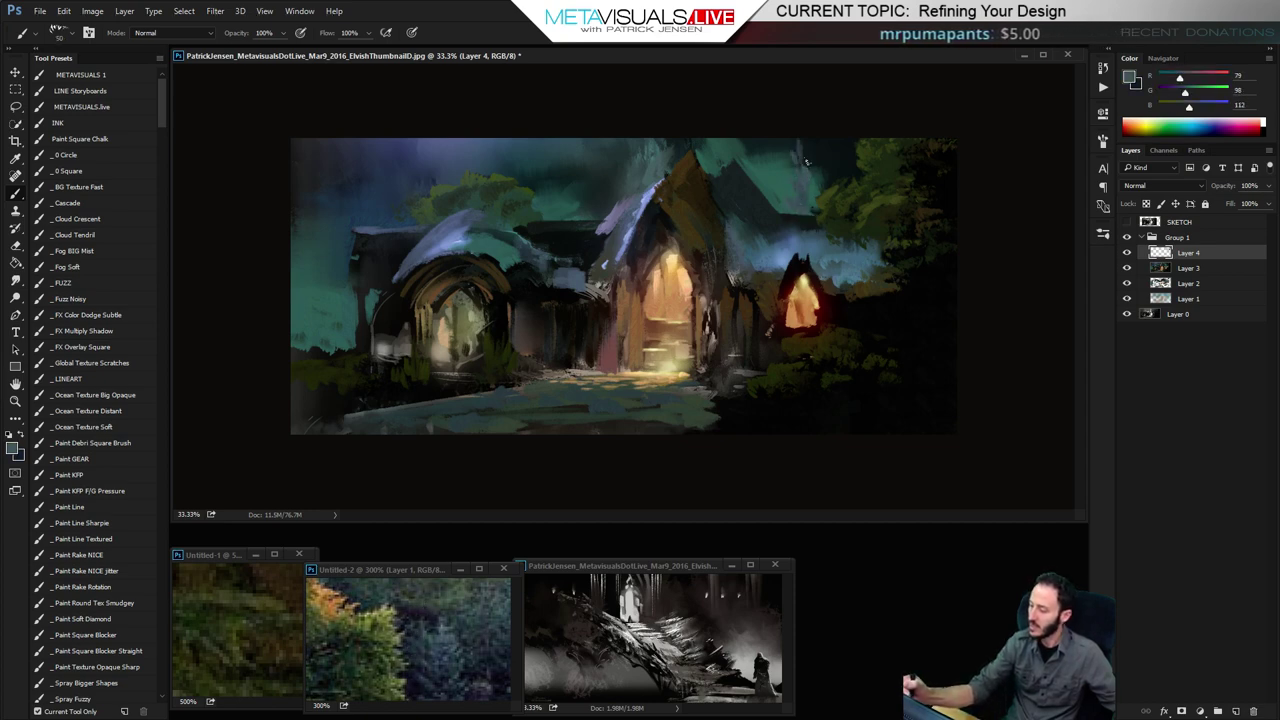
{"action": "key", "text": "bracketright"}
{"action": "key", "text": "bracketright"}
{"action": "left_click_drag", "start_coordinate": [810, 156], "coordinate": [816, 194]}
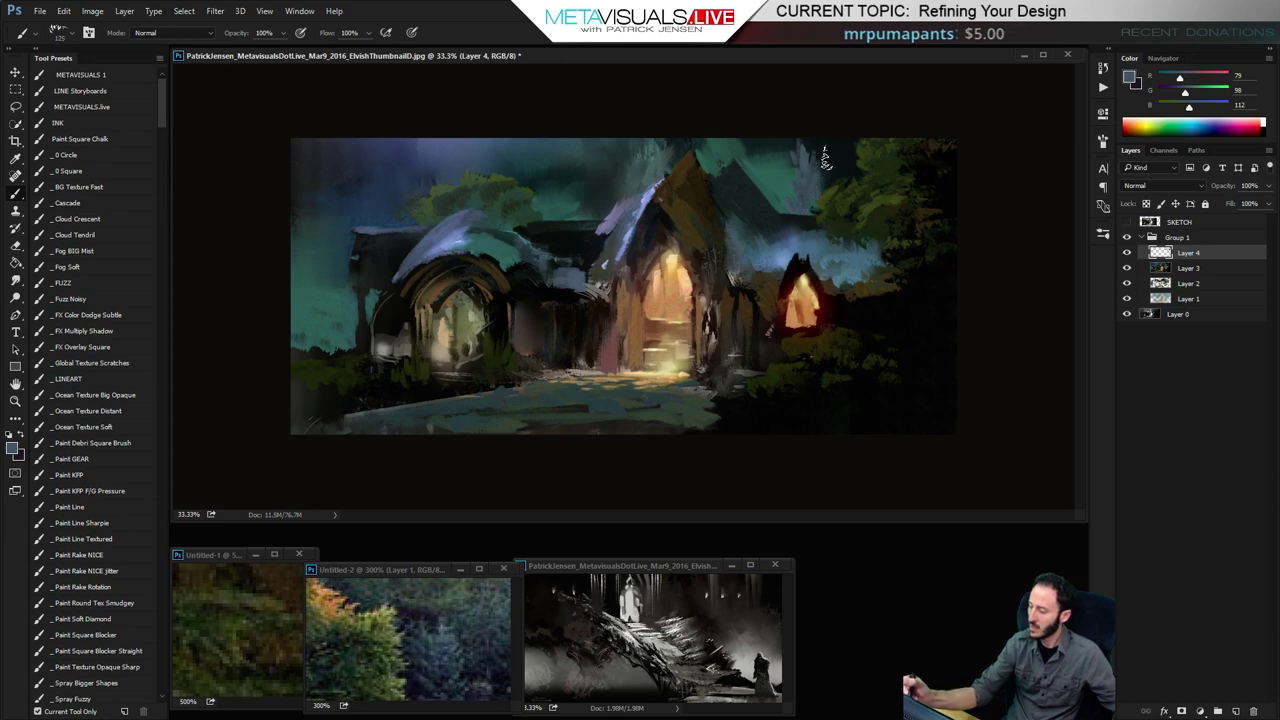
Refine the pale distant tree by smudging it and painting with sampled dark blue-green RGB 20, 31, 32
{"action": "key", "text": "r"}
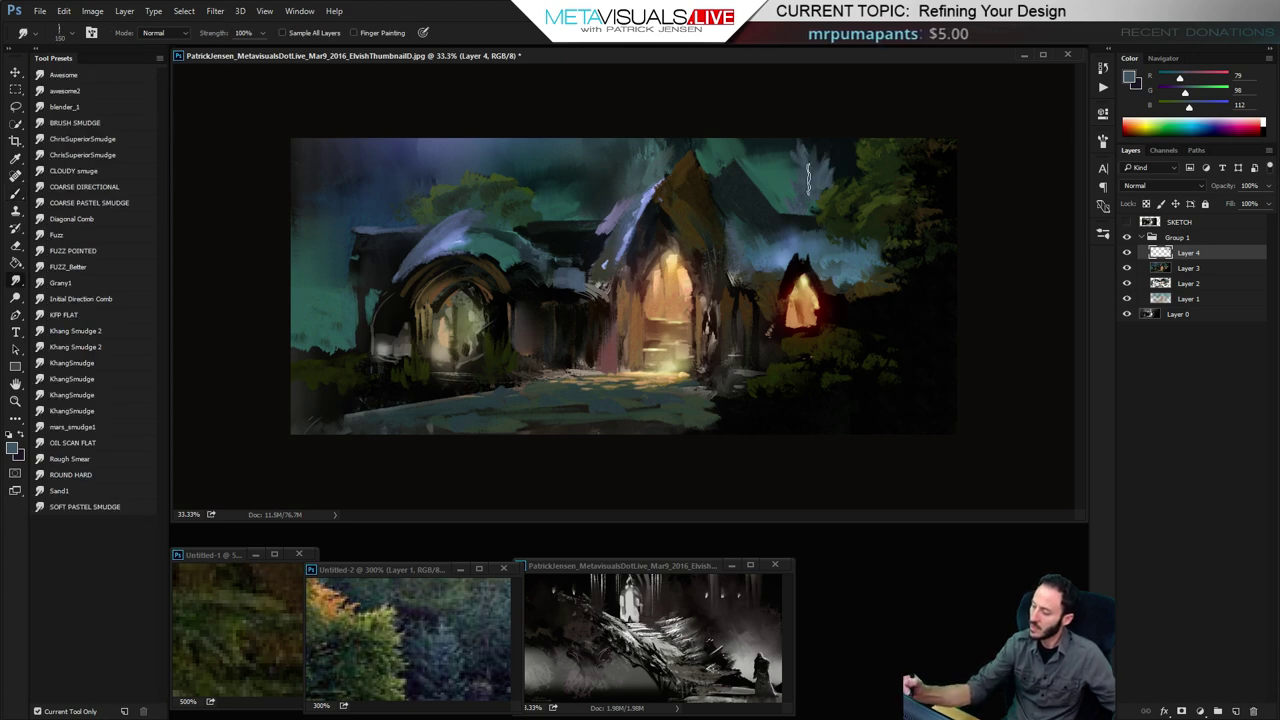
{"action": "key", "text": "space"}
{"action": "key", "text": "b"}
{"action": "left_click", "coordinate": [850, 147], "text": "alt"}
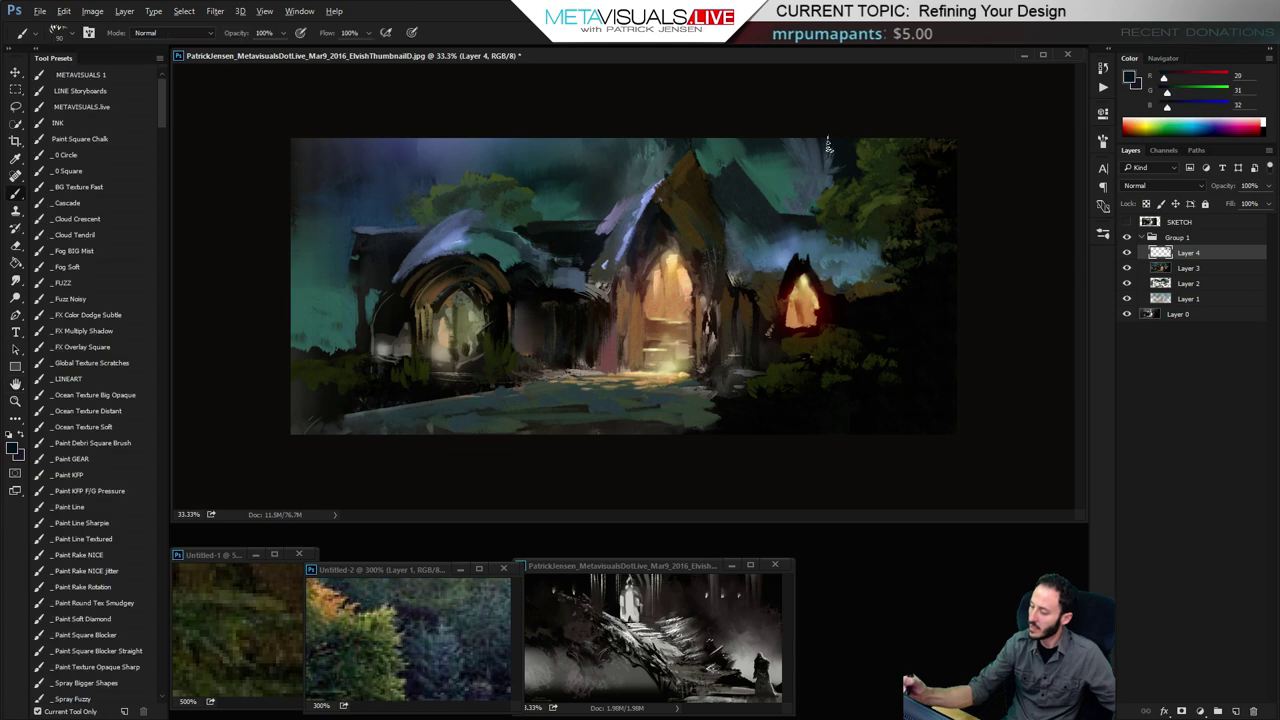
{"action": "left_click_drag", "start_coordinate": [804, 175], "coordinate": [793, 137]}
{"action": "key", "text": "r"}
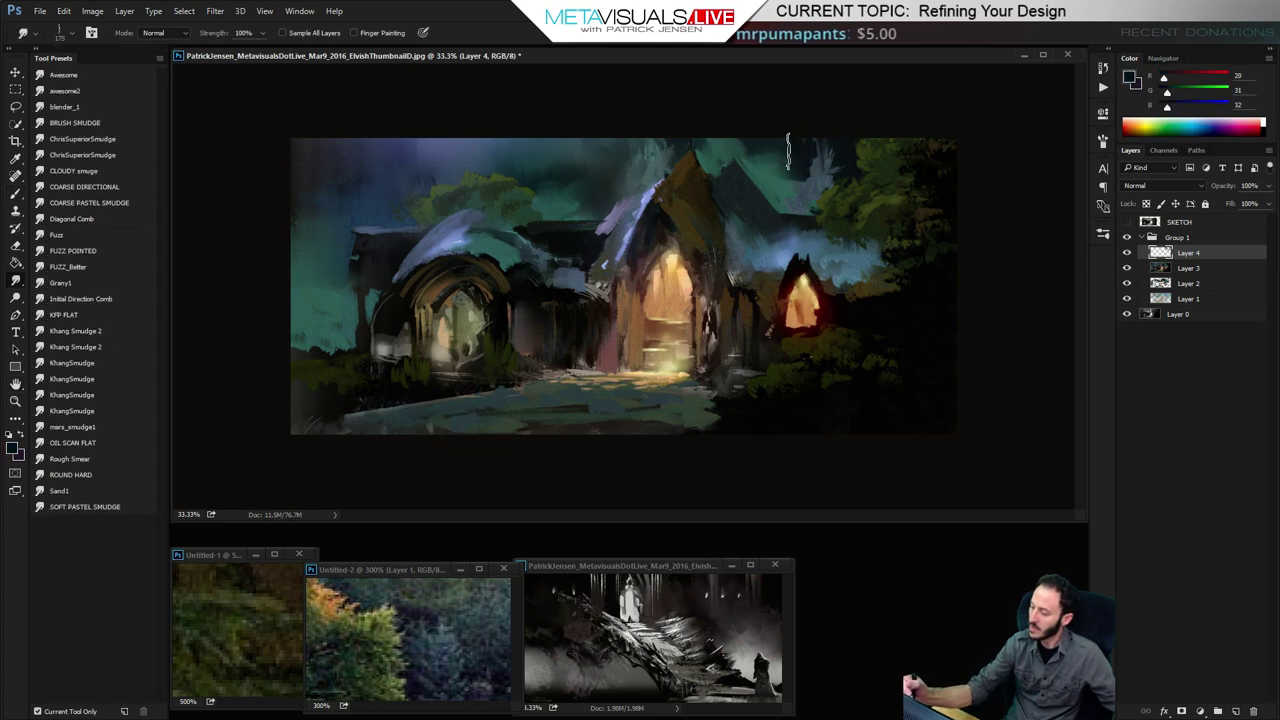
{"action": "key", "text": "z"}
{"action": "left_click", "coordinate": [828, 285], "text": "alt"}
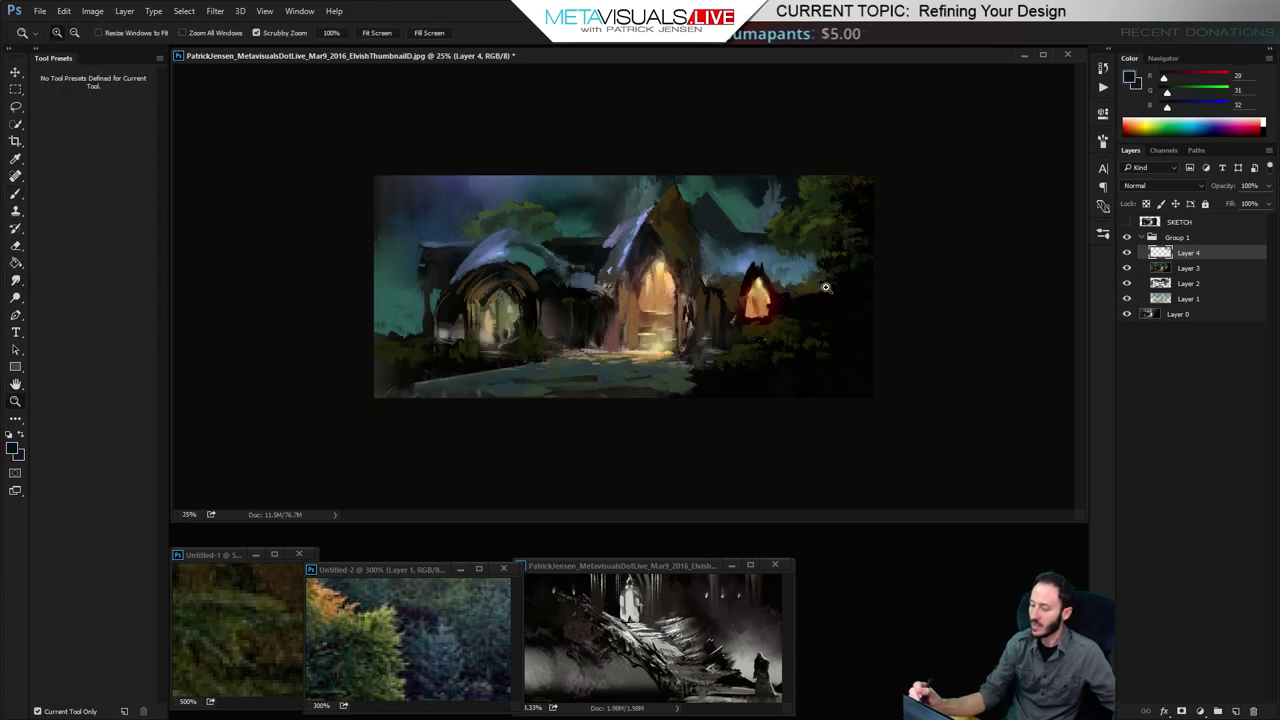
{"action": "left_click", "coordinate": [828, 285]}
{"action": "key", "text": "b"}
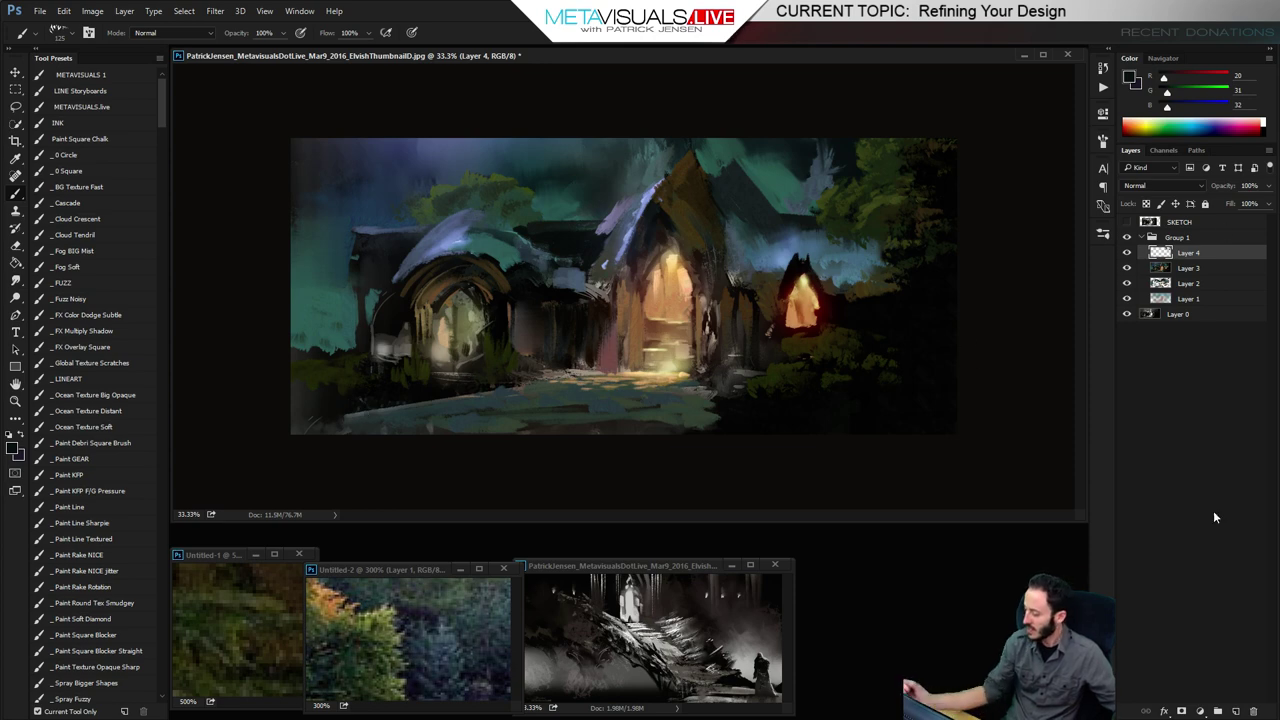
Add a Hue/Saturation adjustment layer with Hue +8, Saturation -40 and Lightness -1
{"action": "left_click", "coordinate": [1199, 712]}
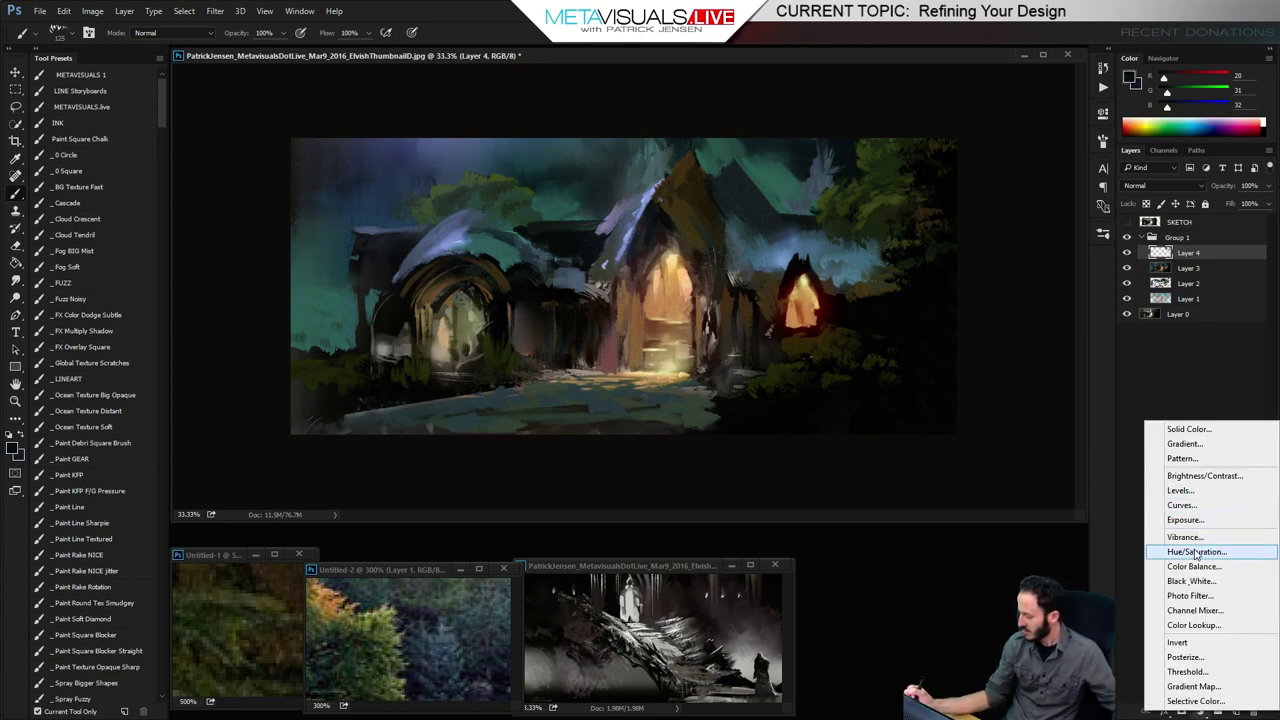
{"action": "left_click", "coordinate": [1197, 552]}
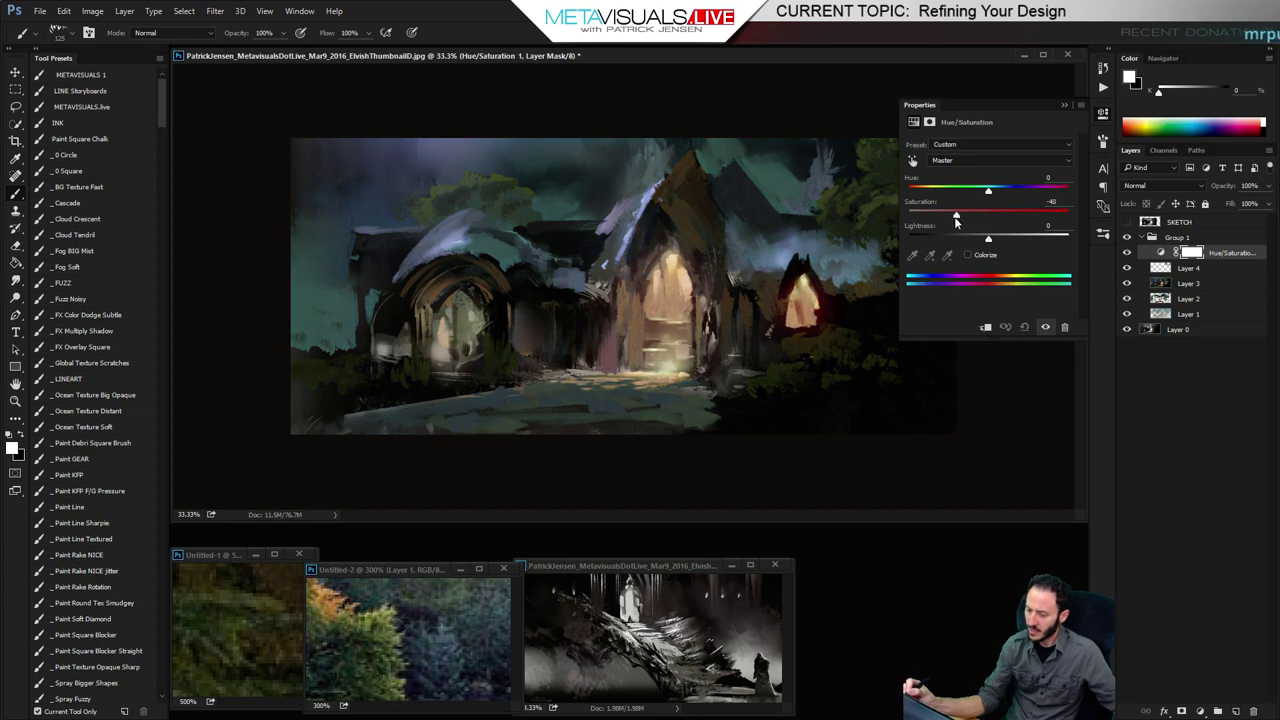
{"action": "left_click_drag", "start_coordinate": [991, 244], "coordinate": [989, 245]}
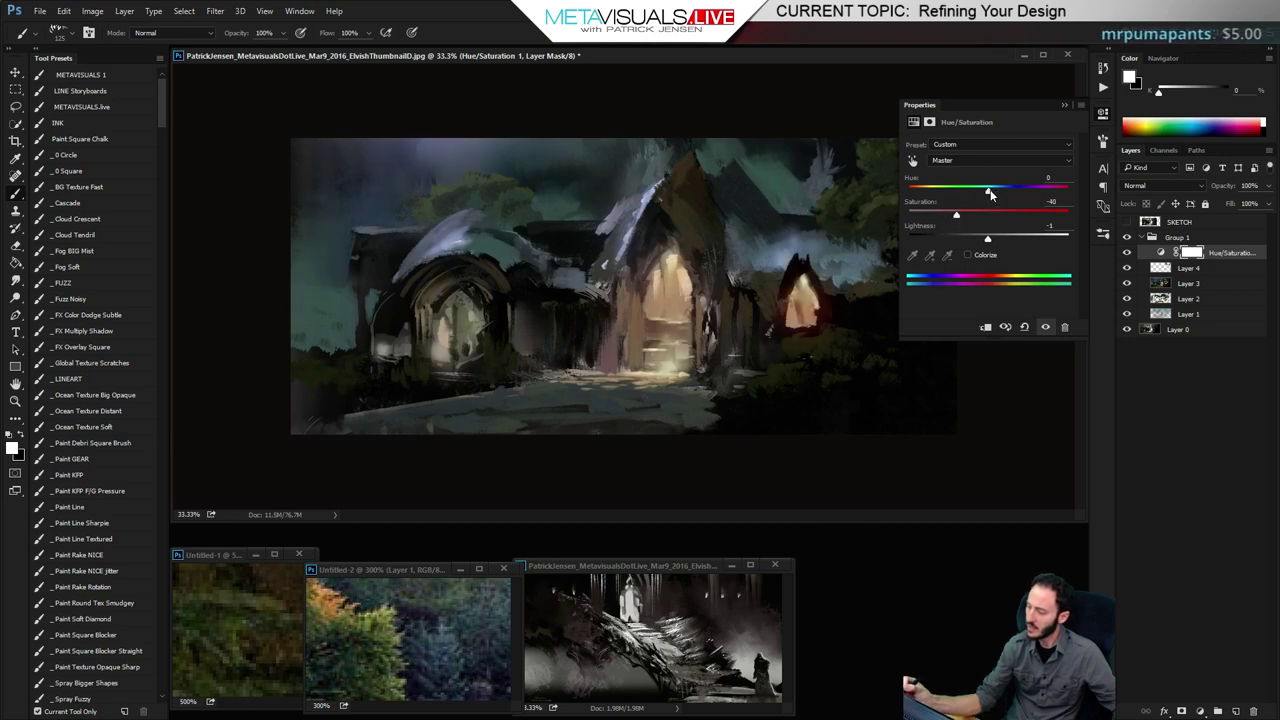
{"action": "mouse_move", "coordinate": [990, 194]}
{"action": "left_mouse_down"}
{"action": "mouse_move", "coordinate": [979, 192]}
{"action": "mouse_move", "coordinate": [1005, 194]}
{"action": "mouse_move", "coordinate": [940, 198]}
{"action": "mouse_move", "coordinate": [1022, 197]}
{"action": "mouse_move", "coordinate": [992, 201]}
{"action": "left_mouse_up"}
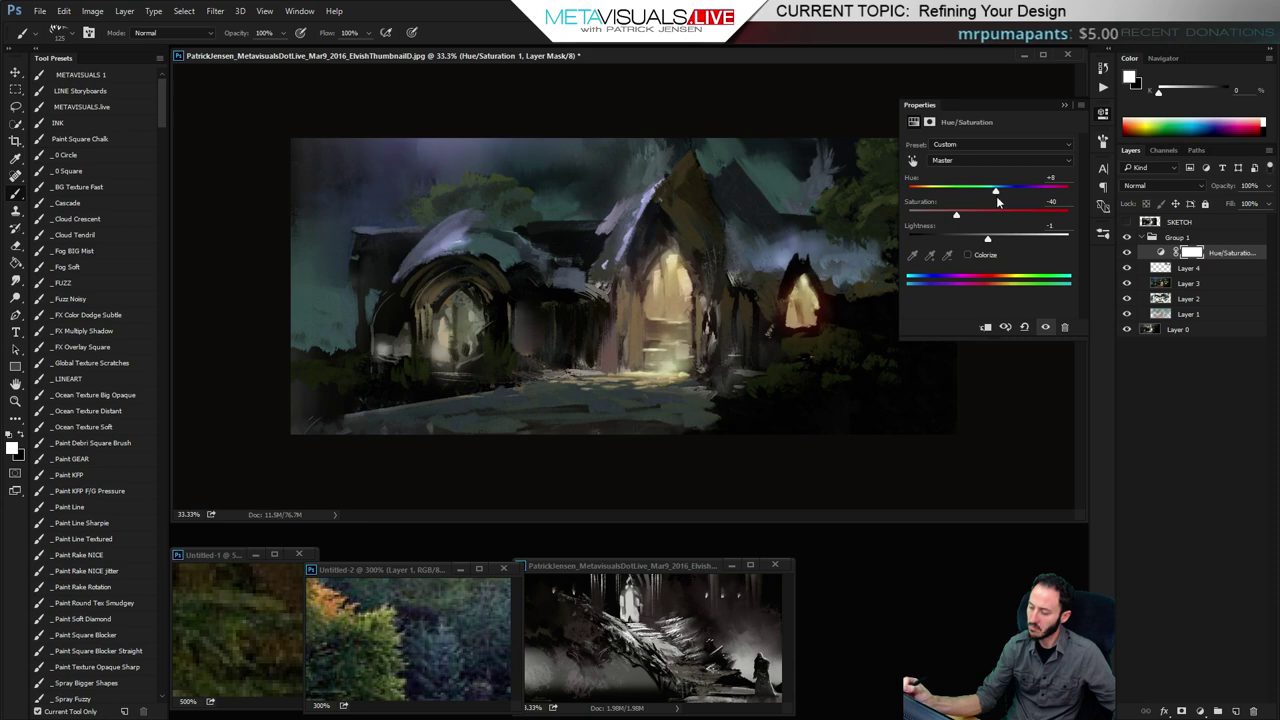
{"action": "left_click", "coordinate": [1080, 99]}
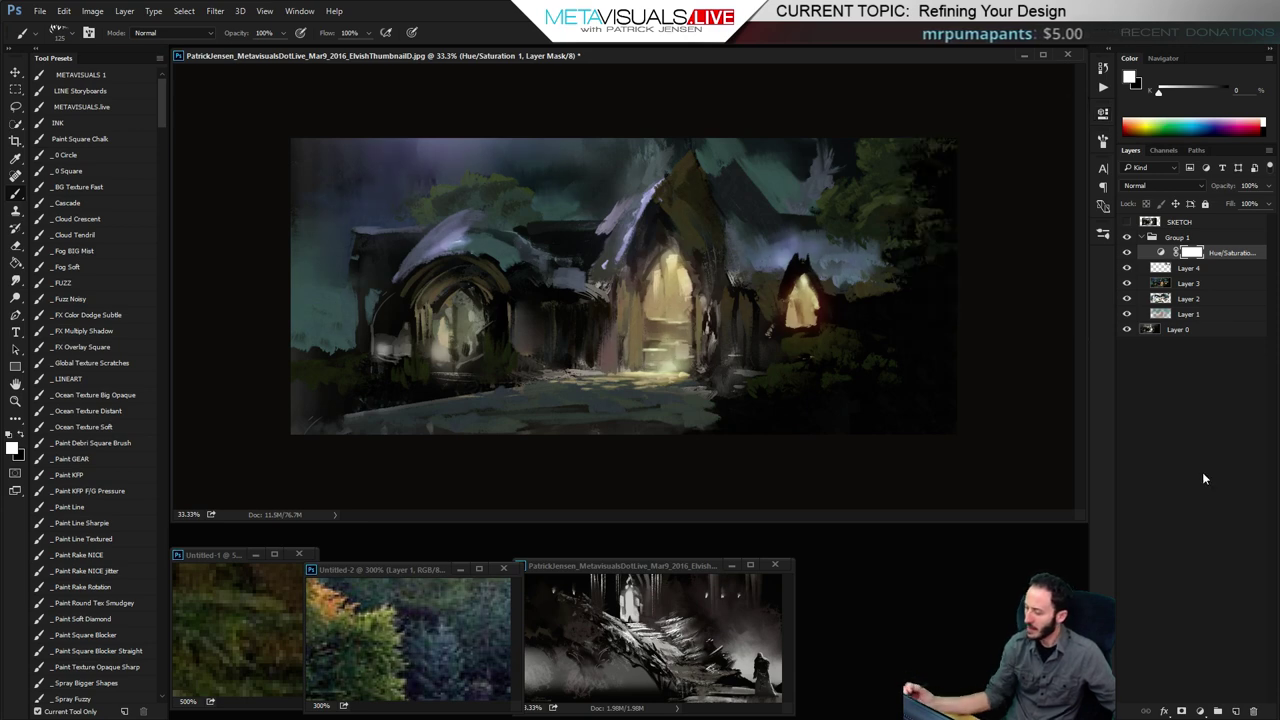
Add a Levels adjustment layer with the white input at 194 and toggle both adjustment layers to compare the result
{"action": "left_click", "coordinate": [1200, 711]}
{"action": "left_click", "coordinate": [1180, 491]}
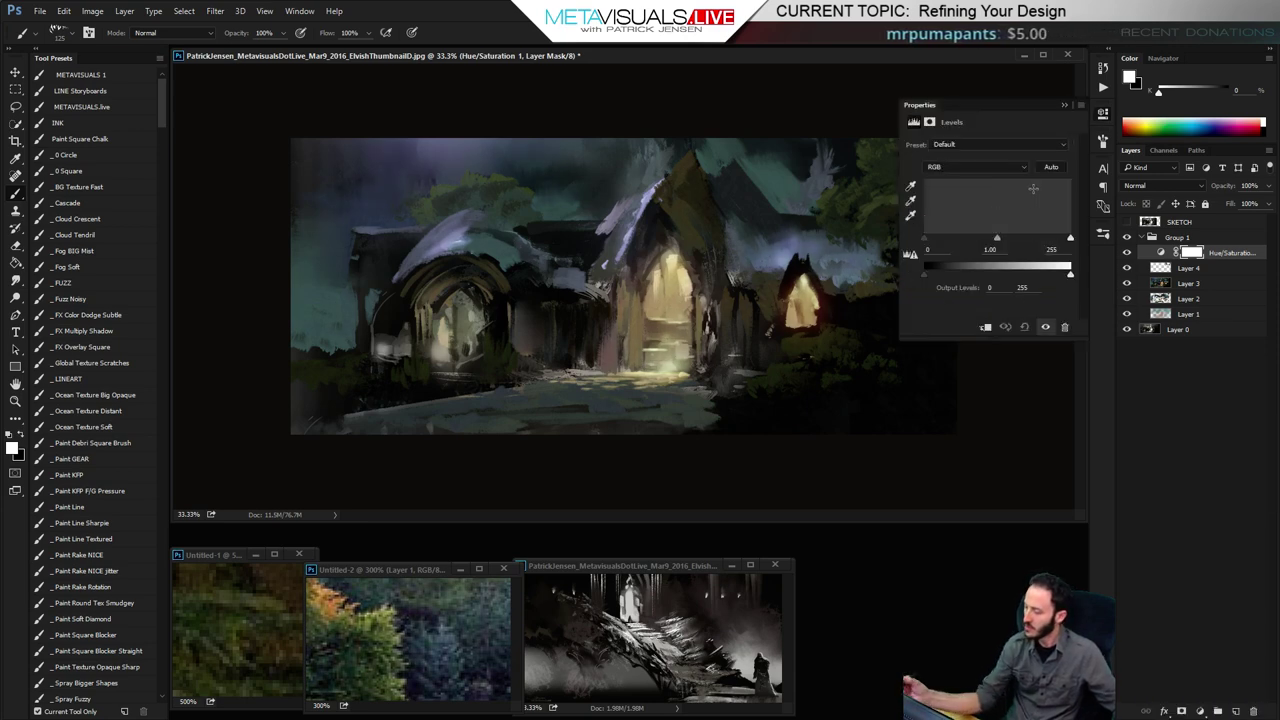
{"action": "mouse_move", "coordinate": [1070, 238]}
{"action": "left_mouse_down"}
{"action": "mouse_move", "coordinate": [1023, 237]}
{"action": "mouse_move", "coordinate": [1039, 238]}
{"action": "left_mouse_up"}
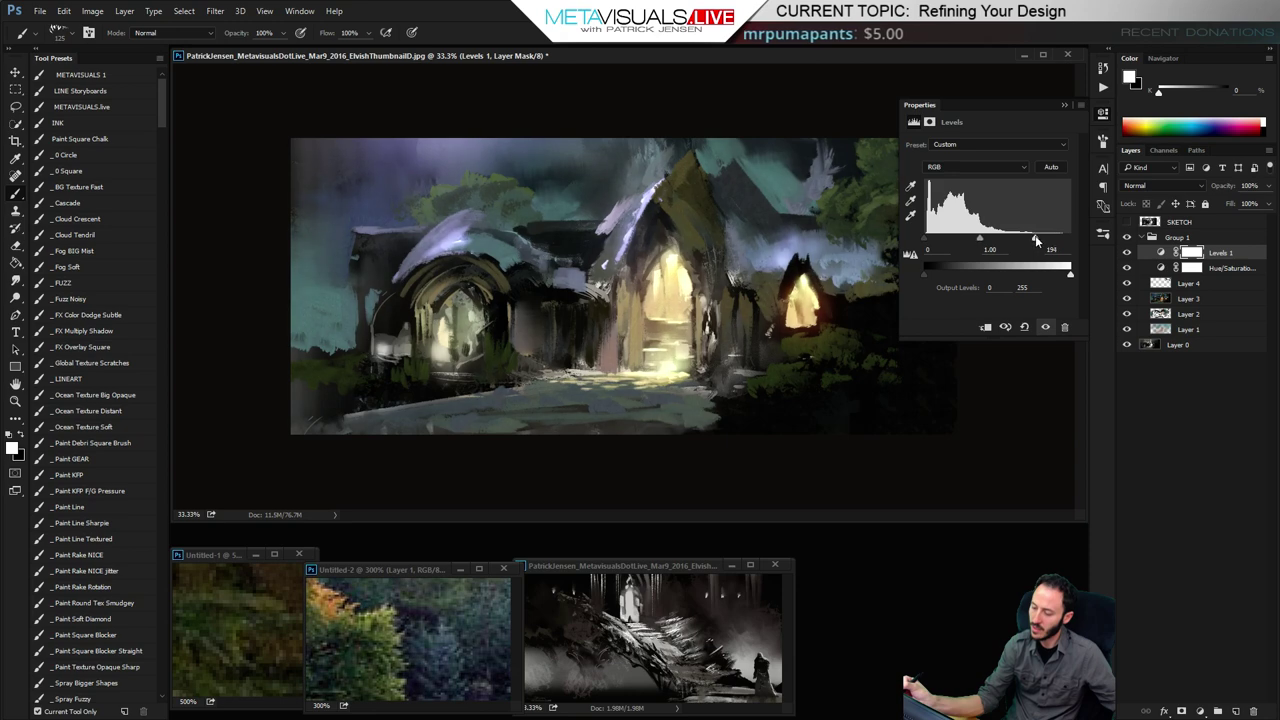
{"action": "left_click", "coordinate": [1065, 105]}
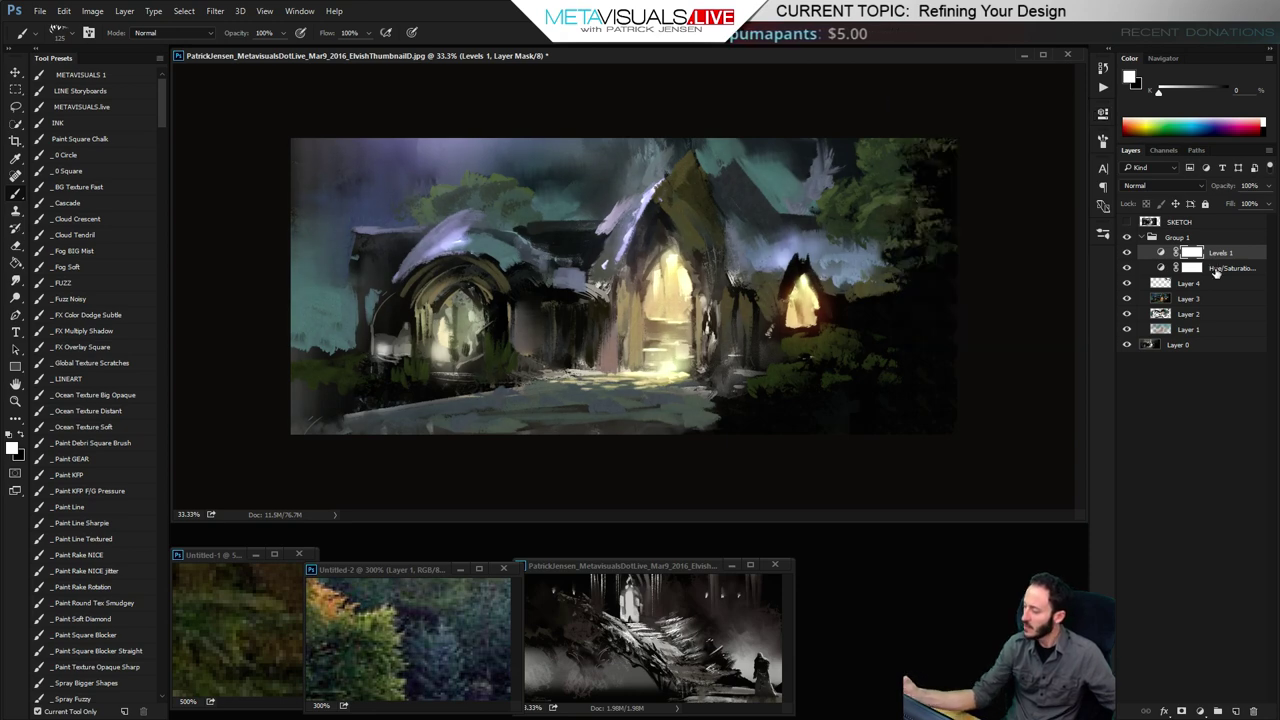
{"action": "left_click_drag", "start_coordinate": [1126, 255], "coordinate": [1124, 270]}
{"action": "left_click", "coordinate": [1126, 253]}
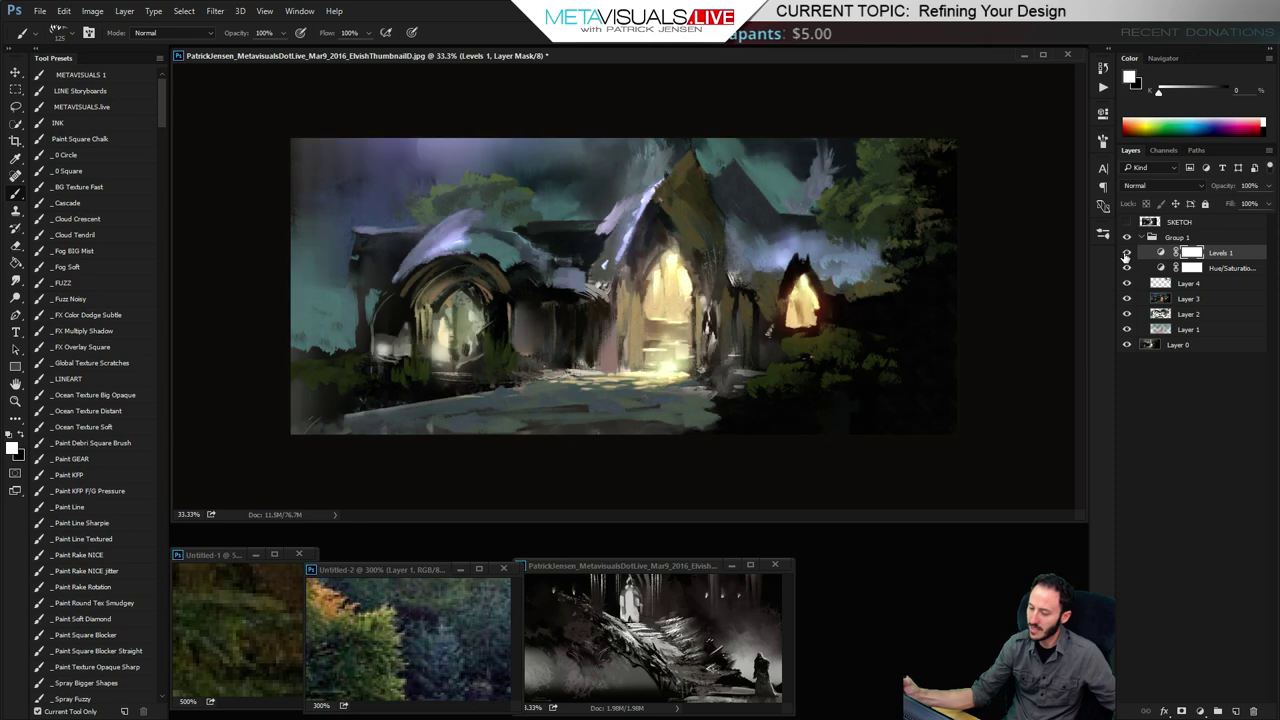
Group the Levels and Hue/Saturation adjustment layers and give the group a mask filled with black
{"action": "left_click", "coordinate": [1230, 268], "text": "shift"}
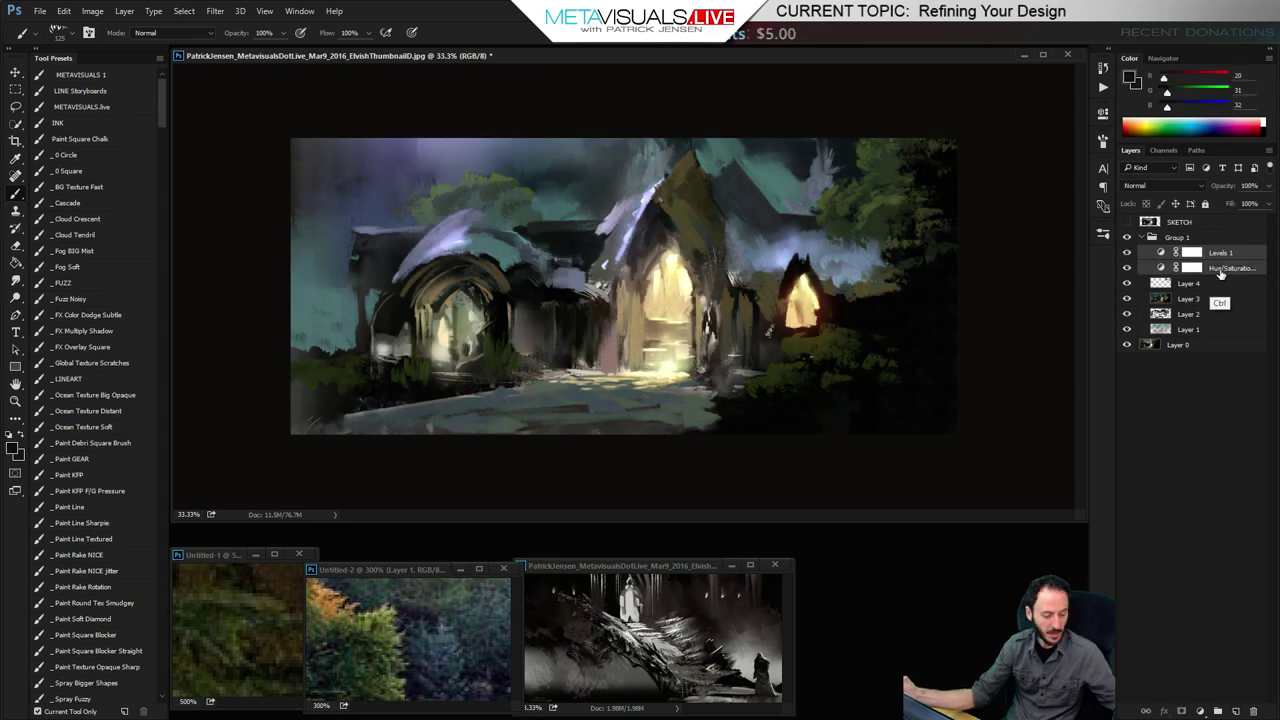
{"action": "key", "text": "ctrl+g"}
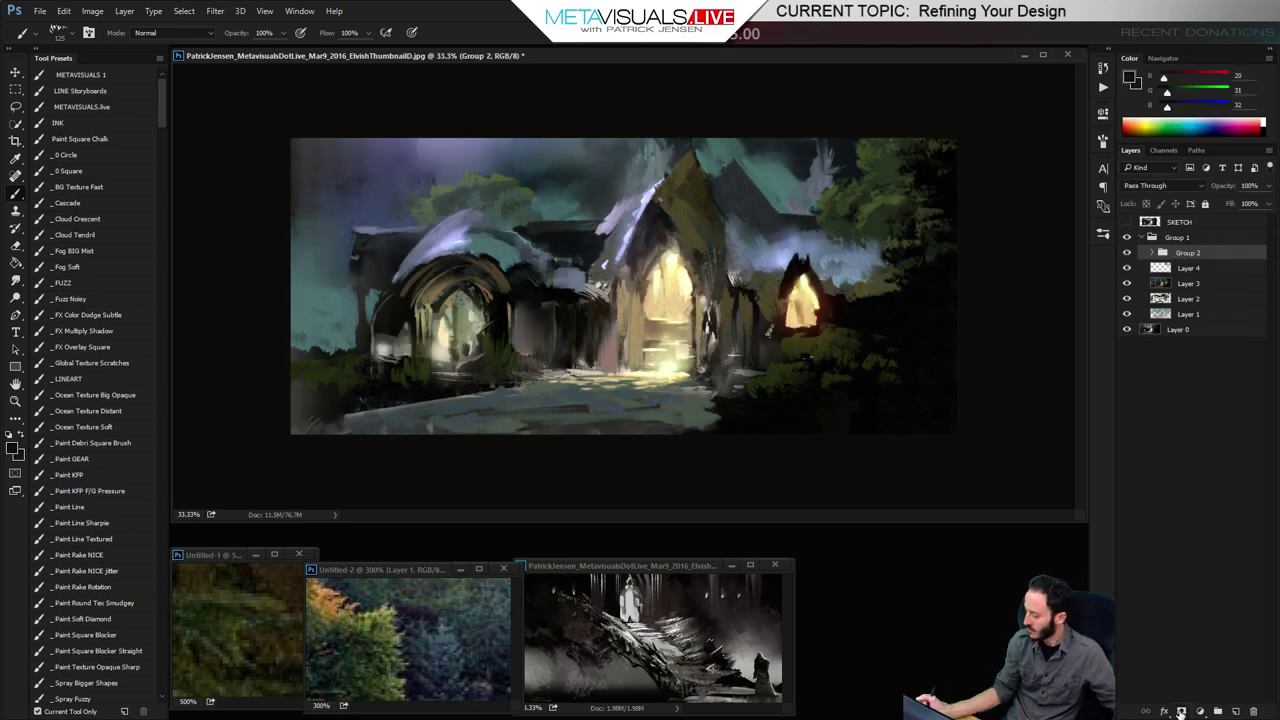
{"action": "left_click", "coordinate": [1148, 253]}
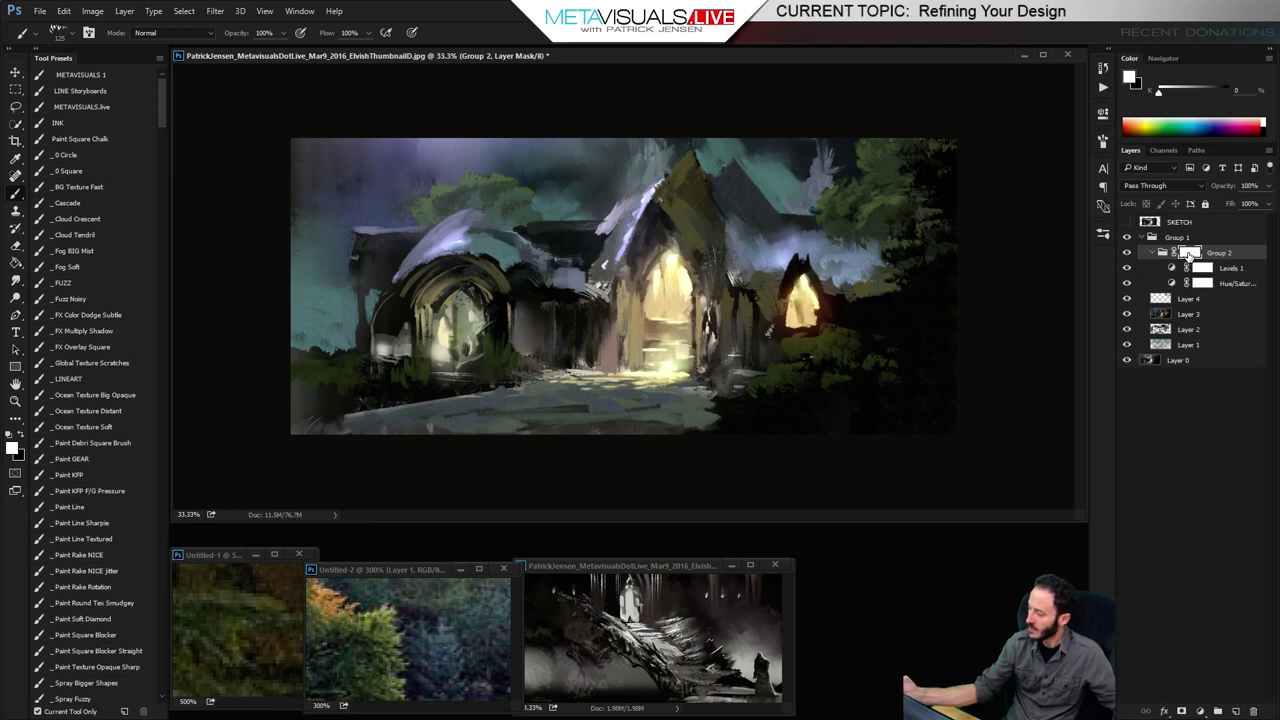
{"action": "key", "text": "ctrl+i"}
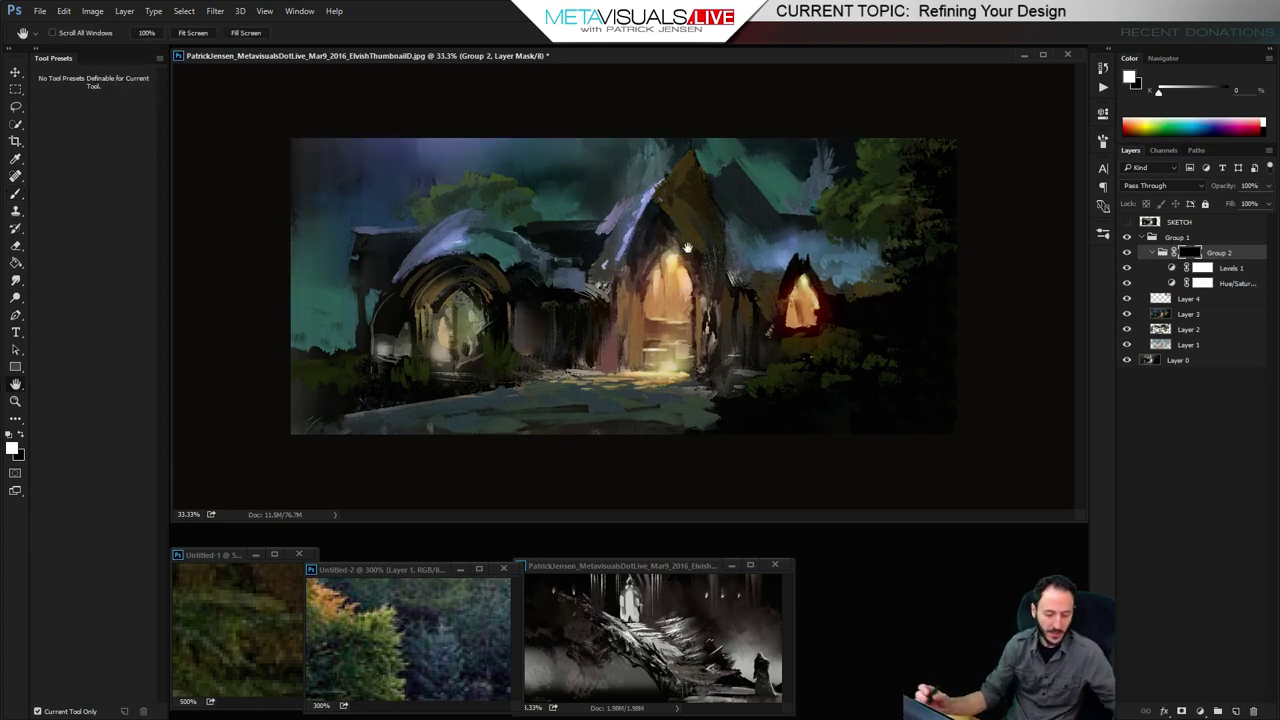
{"action": "left_click_drag", "start_coordinate": [351, 177], "coordinate": [380, 213]}
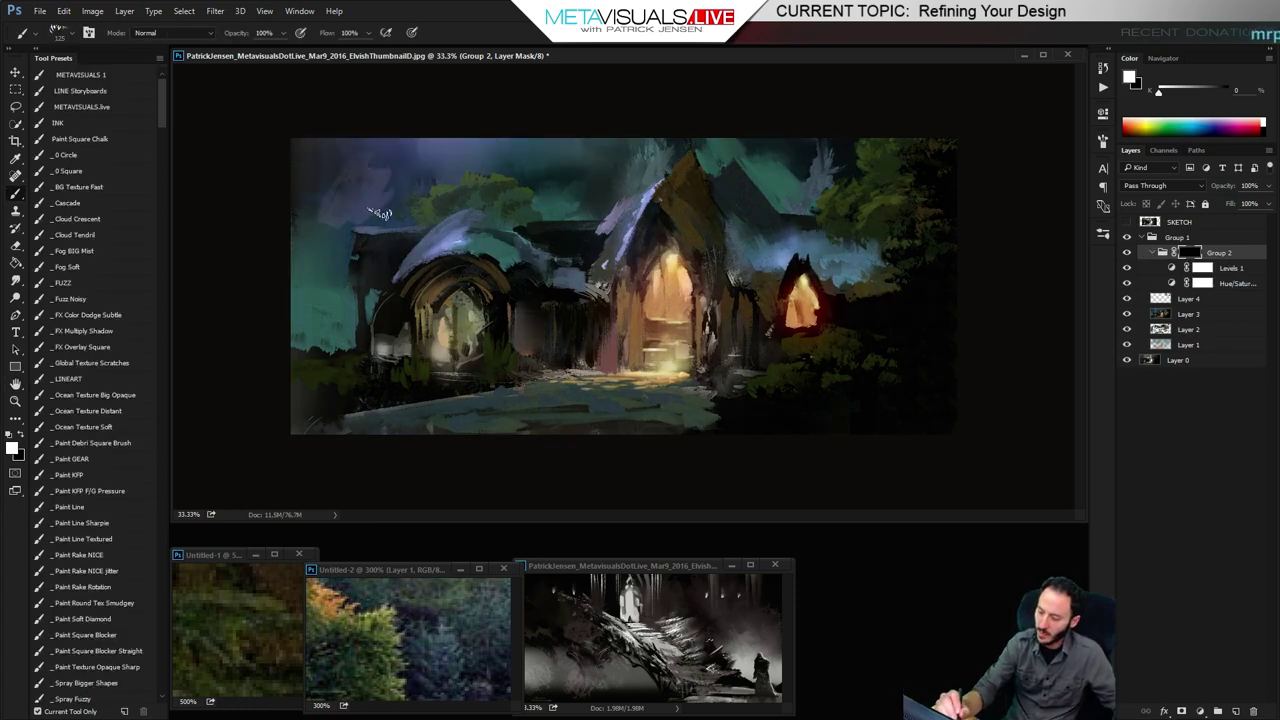
{"action": "key", "text": "ctrl+z"}
{"action": "key", "text": "space"}
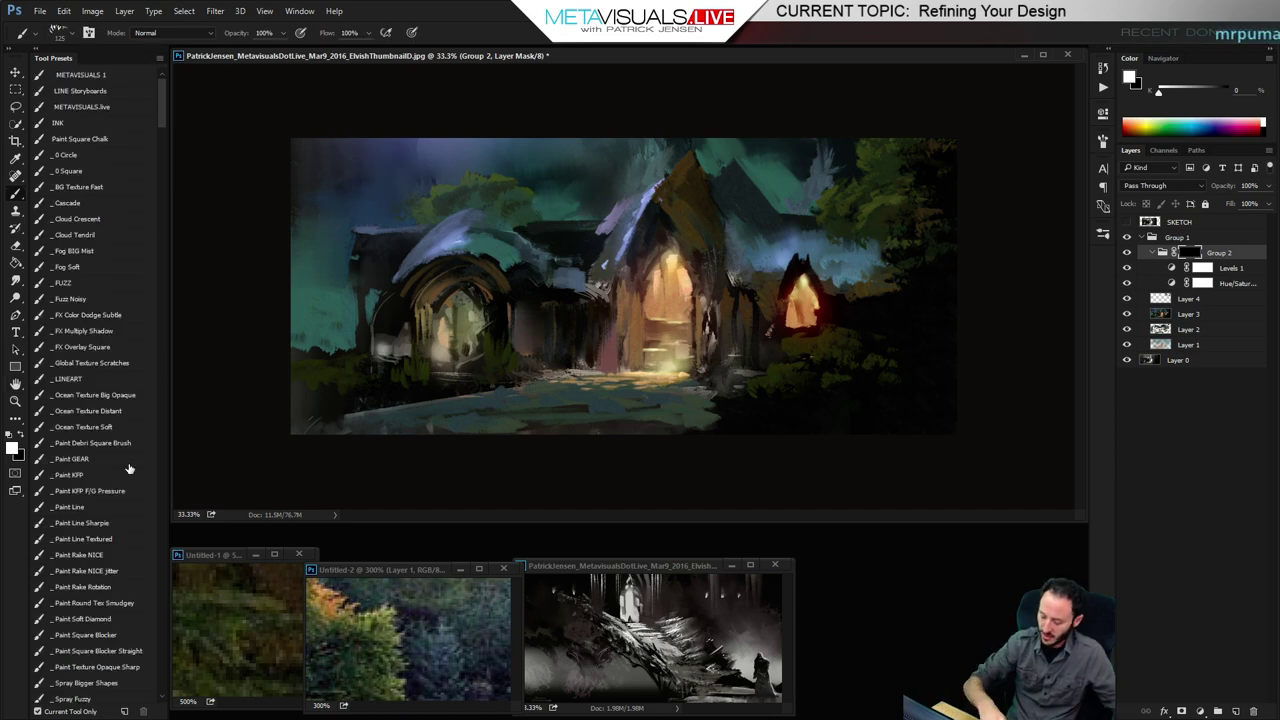
{"action": "key", "text": "space"}
Paint white on the adjustment group's mask over the upper-left sky with the Fuzz Noisy brush
{"action": "left_click", "coordinate": [90, 302]}
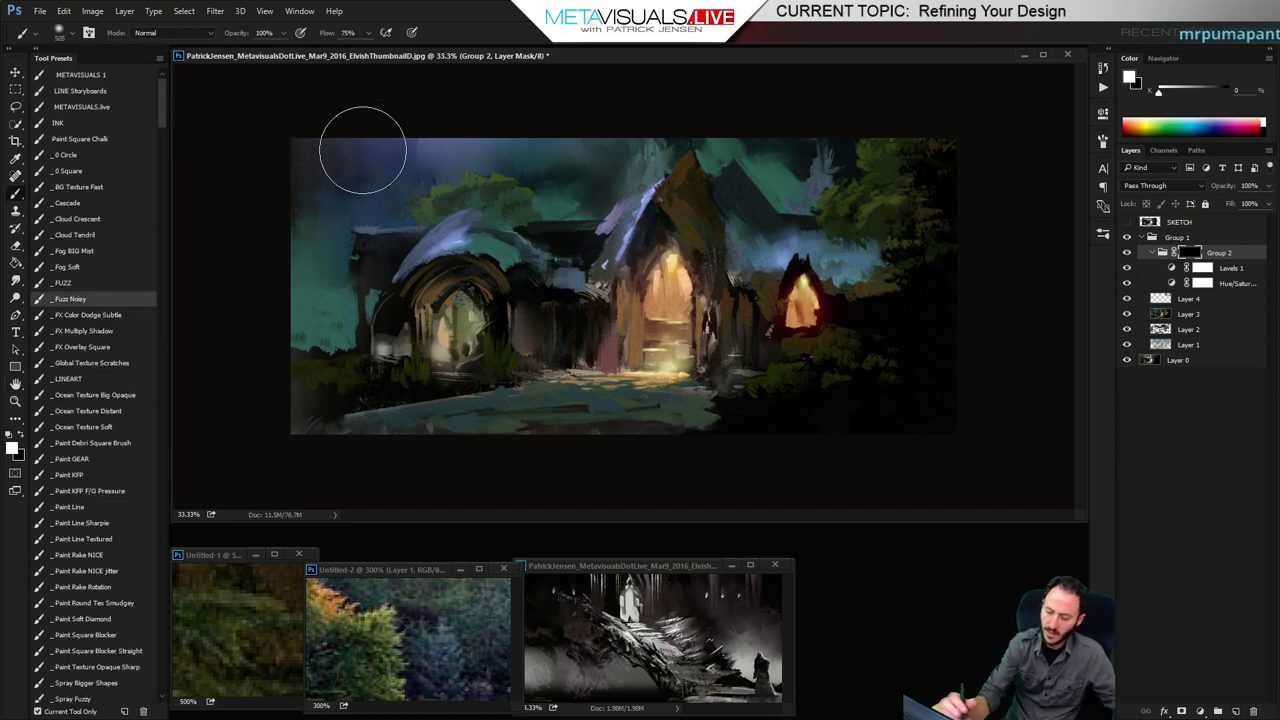
{"action": "mouse_move", "coordinate": [363, 149]}
{"action": "left_mouse_down"}
{"action": "mouse_move", "coordinate": [337, 202]}
{"action": "mouse_move", "coordinate": [312, 178]}
{"action": "mouse_move", "coordinate": [313, 323]}
{"action": "mouse_move", "coordinate": [325, 170]}
{"action": "mouse_move", "coordinate": [311, 285]}
{"action": "mouse_move", "coordinate": [334, 210]}
{"action": "mouse_move", "coordinate": [359, 189]}
{"action": "mouse_move", "coordinate": [392, 216]}
{"action": "left_mouse_up"}
{"action": "key", "text": "["}
{"action": "key", "text": "["}
{"action": "key", "text": "["}
{"action": "key", "text": "["}
{"action": "mouse_move", "coordinate": [408, 168]}
{"action": "left_mouse_down"}
{"action": "mouse_move", "coordinate": [483, 124]}
{"action": "mouse_move", "coordinate": [421, 185]}
{"action": "mouse_move", "coordinate": [525, 138]}
{"action": "mouse_move", "coordinate": [449, 132]}
{"action": "mouse_move", "coordinate": [543, 147]}
{"action": "left_mouse_up"}
{"action": "key", "text": "]"}
{"action": "key", "text": "]"}
{"action": "key", "text": "]"}
{"action": "key", "text": "]"}
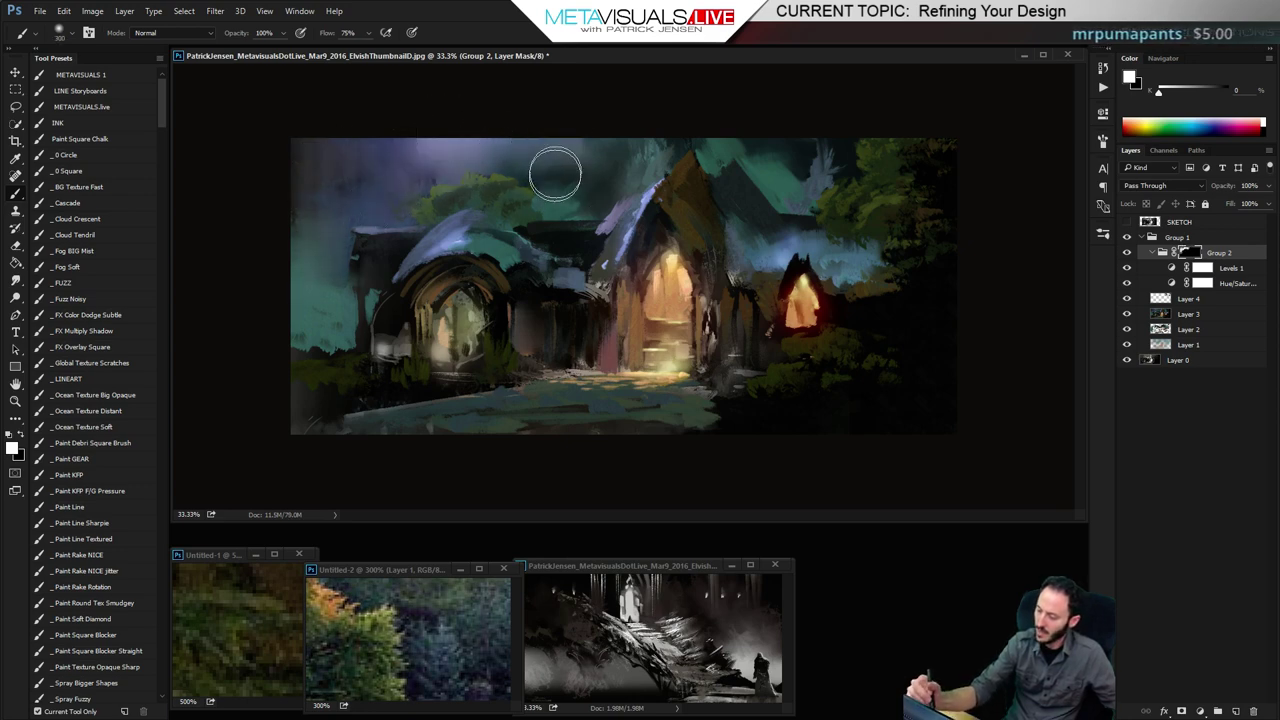
Paint white on the adjustment group's mask over the sky around the central gable and towards the right-hand tree
{"action": "key", "text": "bracketleft"}
{"action": "key", "text": "bracketleft"}
{"action": "key", "text": "bracketleft"}
{"action": "key", "text": "bracketleft"}
{"action": "key", "text": "bracketleft"}
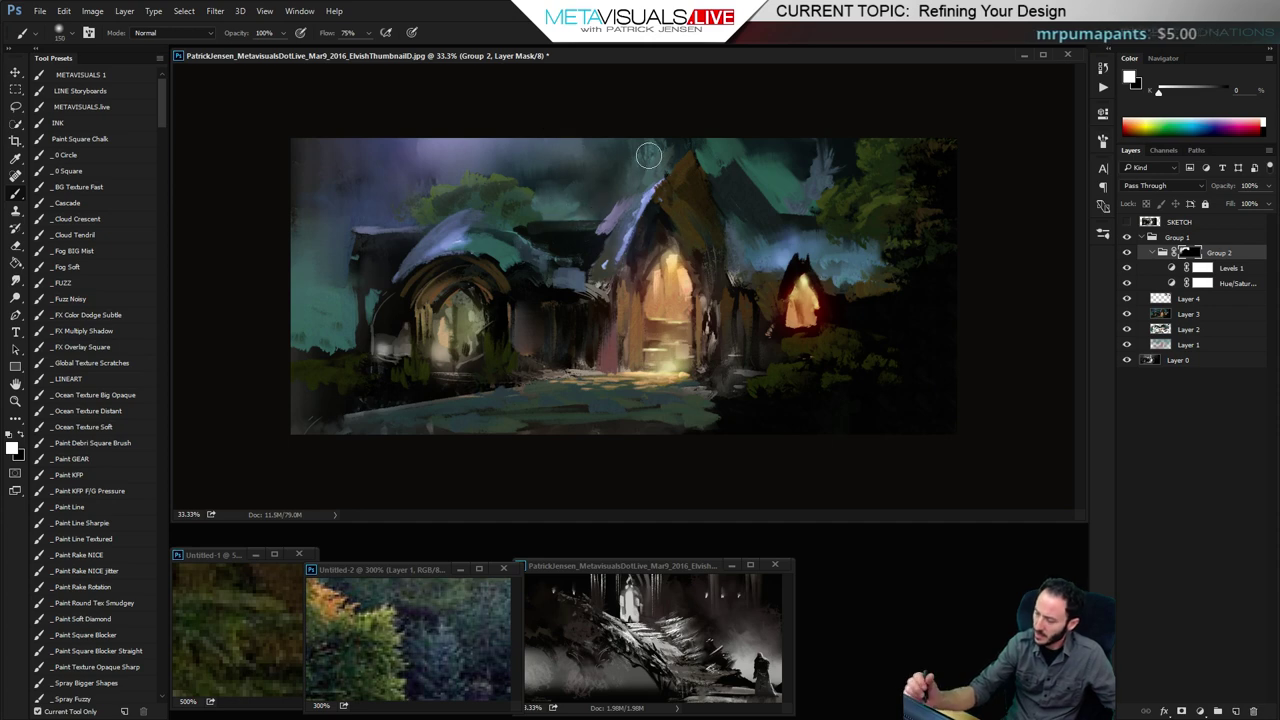
{"action": "key", "text": "bracketright"}
{"action": "key", "text": "bracketright"}
{"action": "key", "text": "bracketright"}
{"action": "mouse_move", "coordinate": [724, 115]}
{"action": "left_mouse_down"}
{"action": "mouse_move", "coordinate": [751, 131]}
{"action": "mouse_move", "coordinate": [784, 188]}
{"action": "left_mouse_up"}
{"action": "key", "text": "bracketright"}
{"action": "key", "text": "bracketright"}
{"action": "key", "text": "bracketright"}
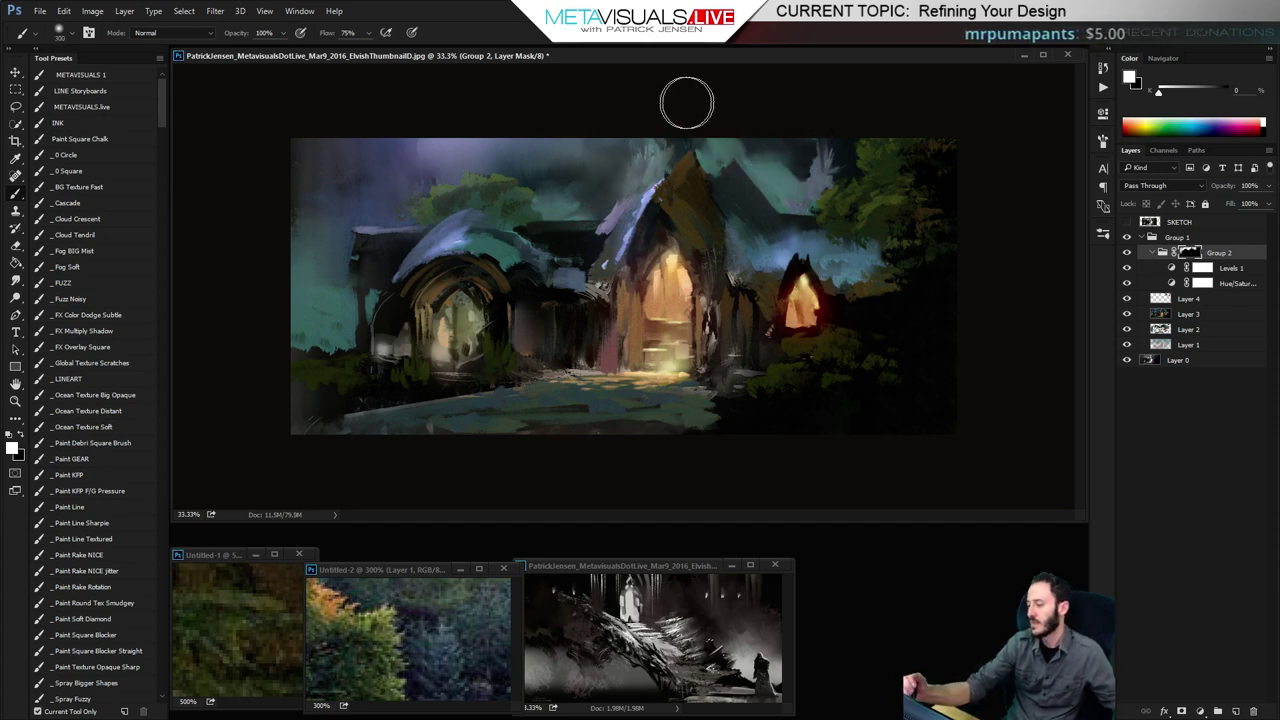
Examine the painting at a smaller size and compare it with the masked adjustment group and its Levels layer switched off and on
{"action": "key", "text": "h"}
{"action": "left_click", "coordinate": [793, 356], "text": "alt"}
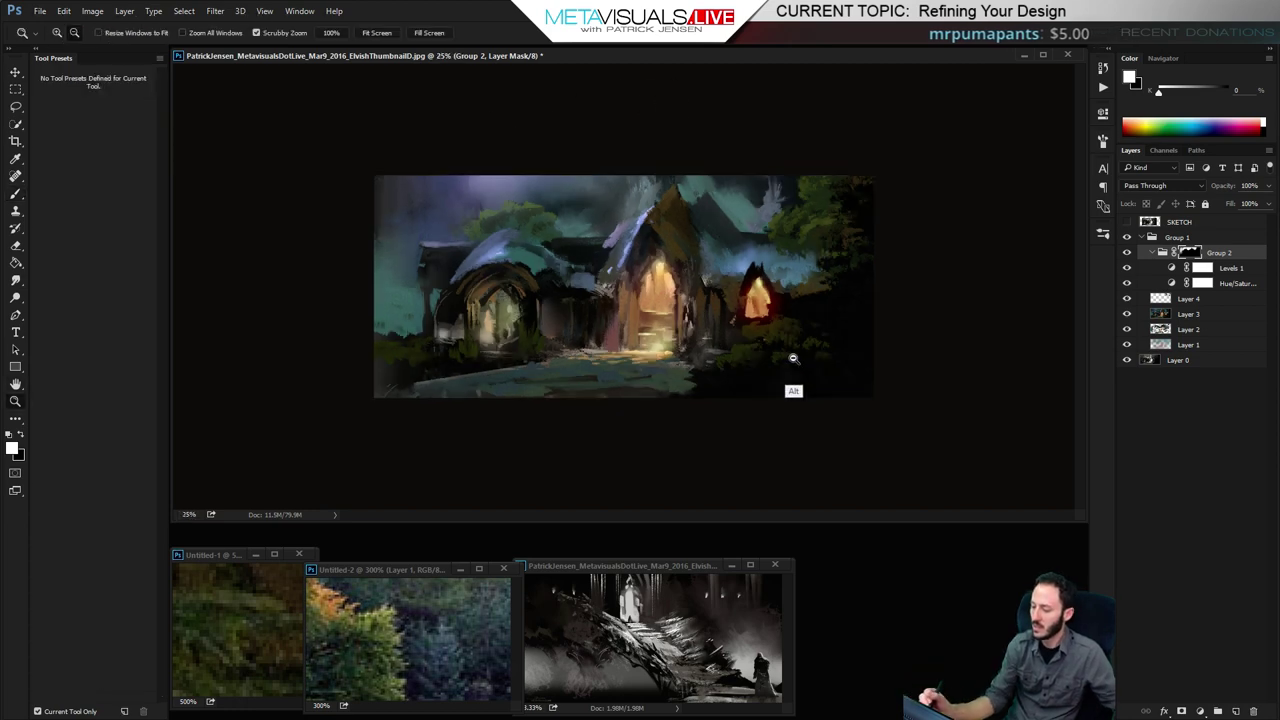
{"action": "left_click", "coordinate": [795, 355], "text": "alt"}
{"action": "left_click", "coordinate": [797, 353], "text": "alt"}
{"action": "left_click", "coordinate": [800, 350], "text": "alt"}
{"action": "left_click", "coordinate": [784, 342], "text": "ctrl"}
{"action": "left_click", "coordinate": [785, 341], "text": "ctrl"}
{"action": "left_click", "coordinate": [787, 340], "text": "ctrl"}
{"action": "left_click", "coordinate": [788, 340], "text": "ctrl"}
{"action": "key", "text": "b"}
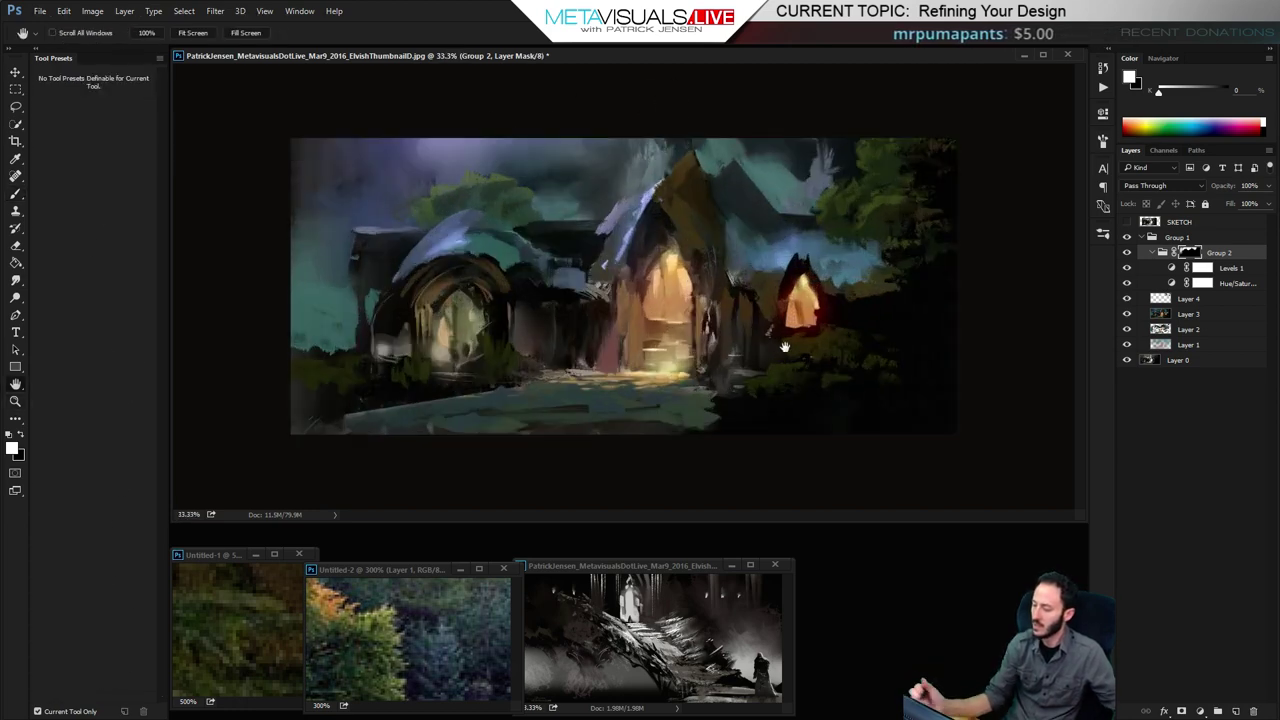
{"action": "left_click", "coordinate": [1126, 253]}
{"action": "left_click", "coordinate": [1126, 253]}
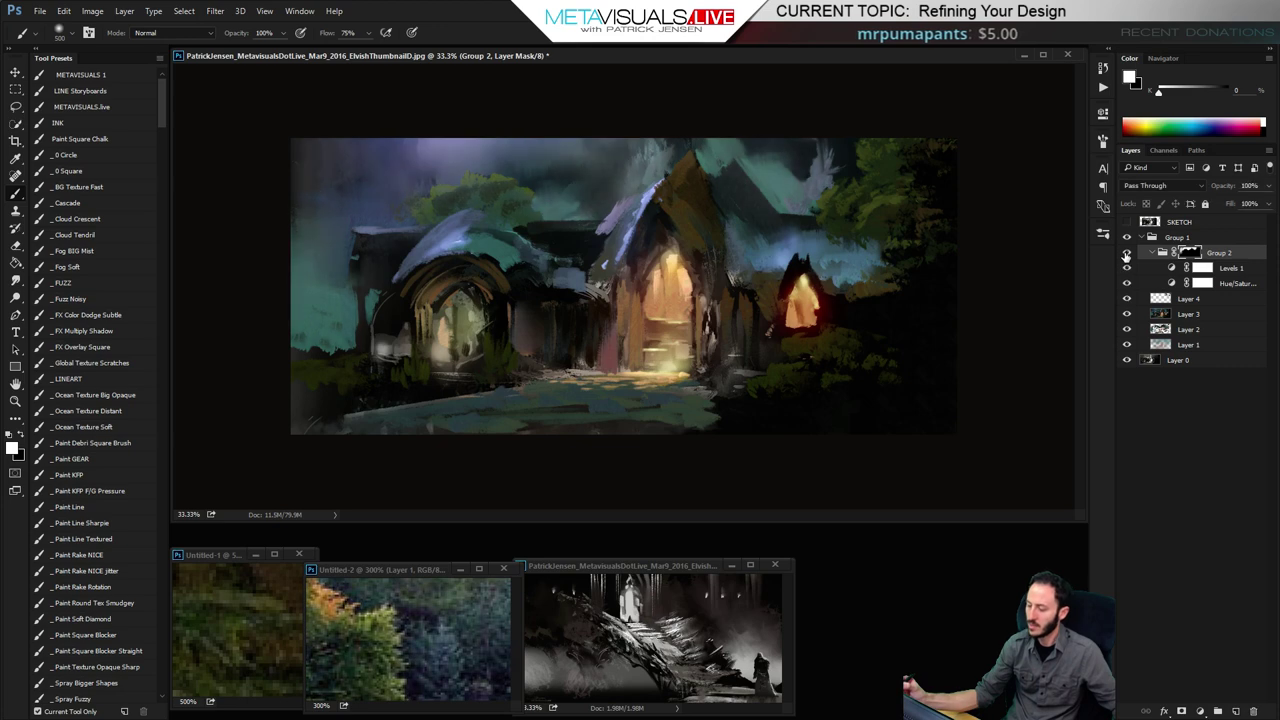
{"action": "left_click", "coordinate": [1126, 254]}
{"action": "left_click", "coordinate": [1126, 254]}
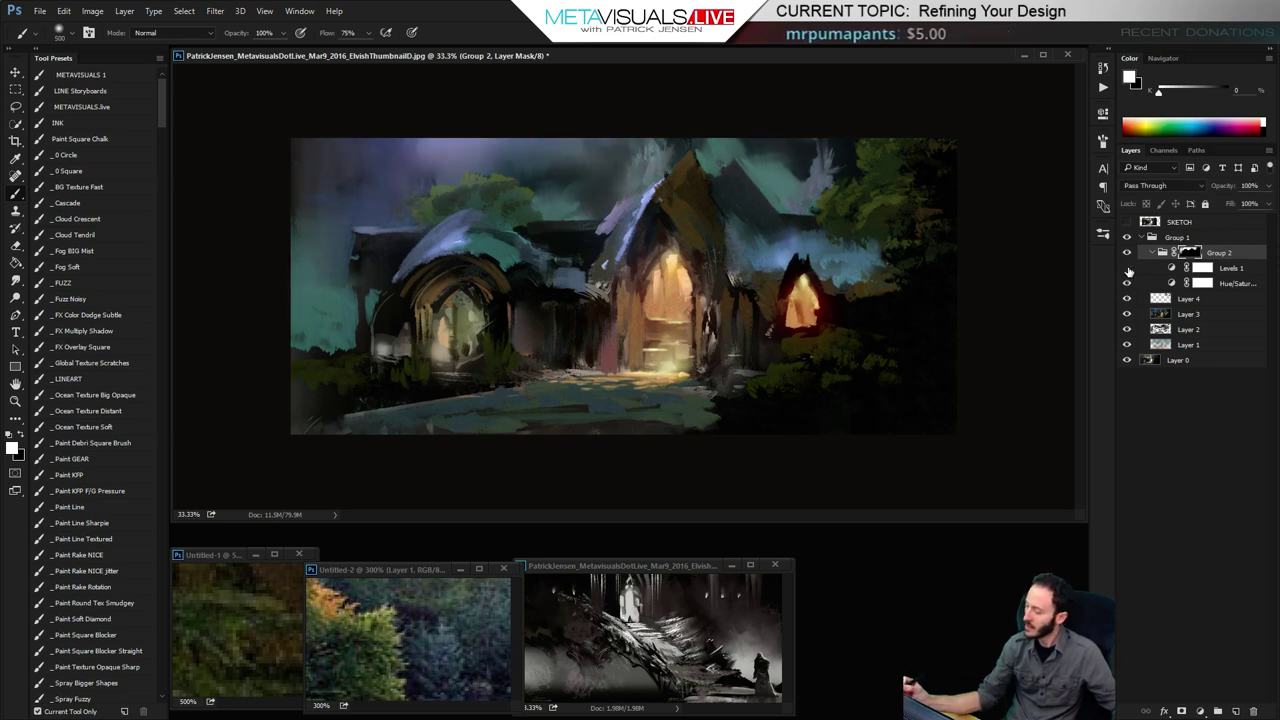
{"action": "left_click", "coordinate": [1127, 270]}
{"action": "left_click", "coordinate": [1127, 270]}
Set the output levels of the Levels 1 adjustment to 13 and 170
{"action": "double_click", "coordinate": [1170, 268]}
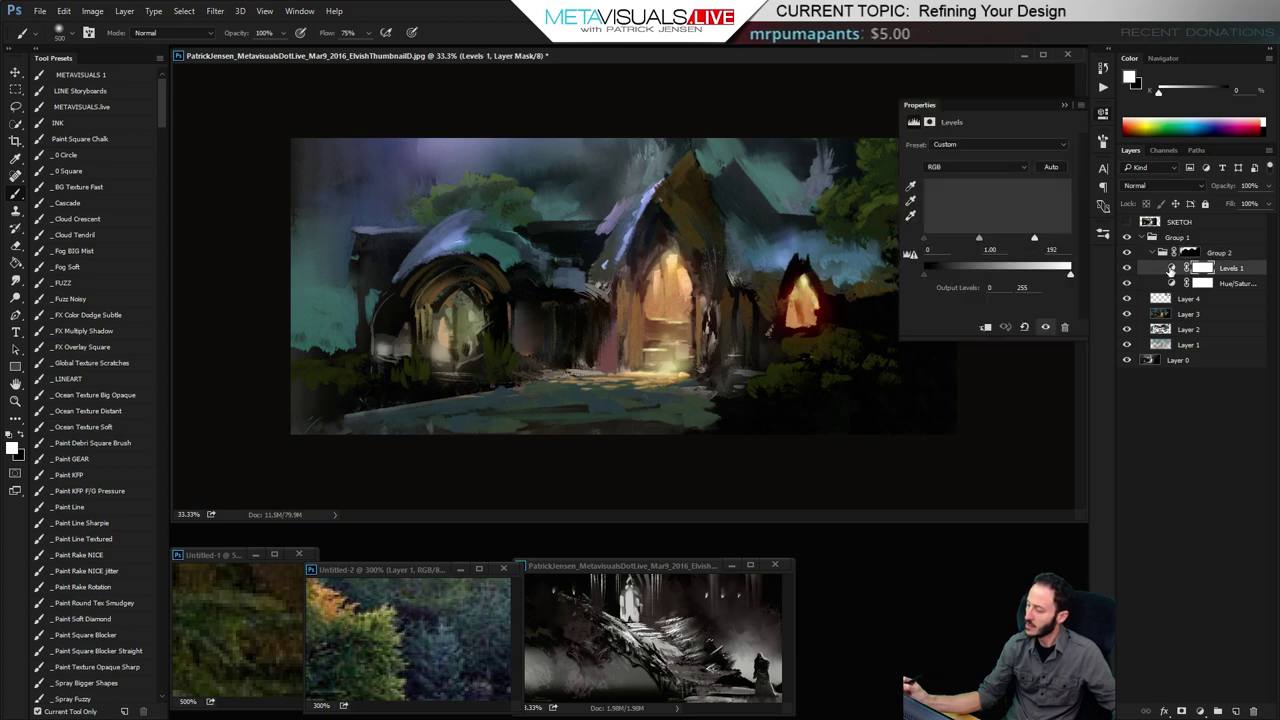
{"action": "left_click_drag", "start_coordinate": [1070, 274], "coordinate": [1010, 280]}
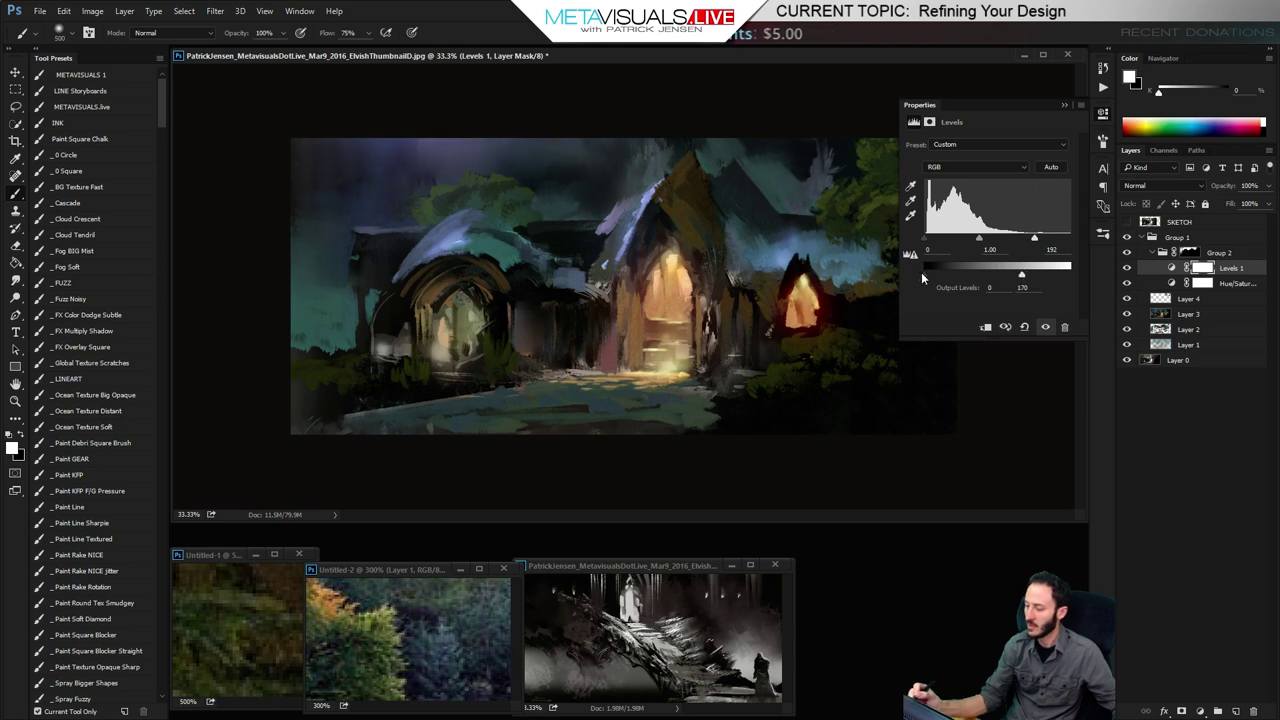
{"action": "left_click_drag", "start_coordinate": [922, 274], "coordinate": [932, 278]}
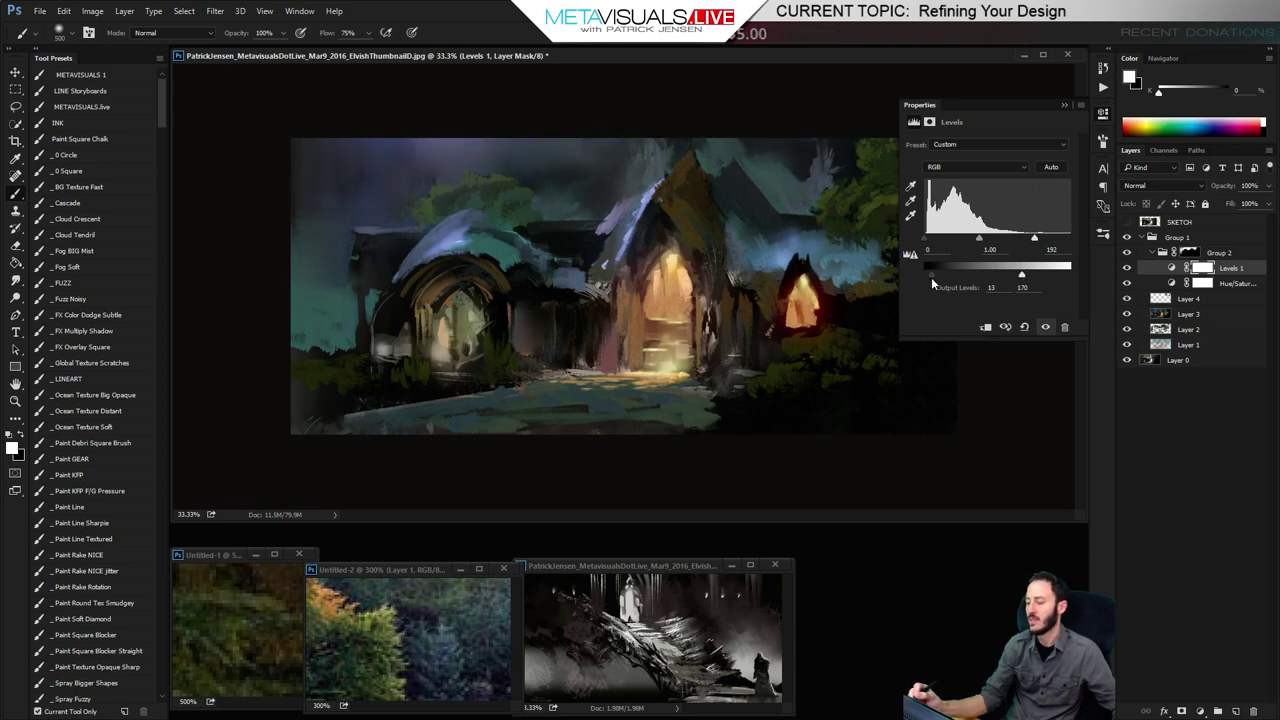
{"action": "left_click", "coordinate": [1063, 104]}
Add a Curves adjustment layer above Levels 1 and slightly lower the highlight end of its Red channel, leaving Green straight
{"action": "left_click", "coordinate": [1200, 710]}
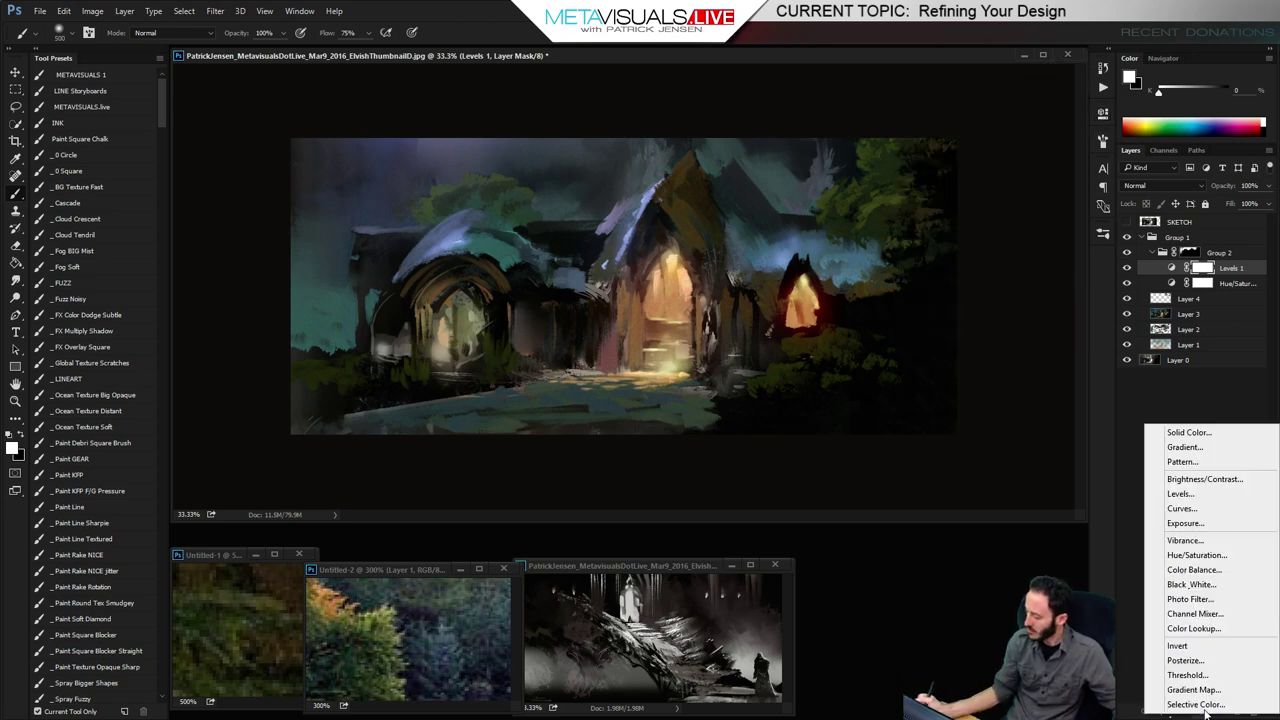
{"action": "left_click", "coordinate": [1200, 510]}
{"action": "left_click", "coordinate": [968, 160]}
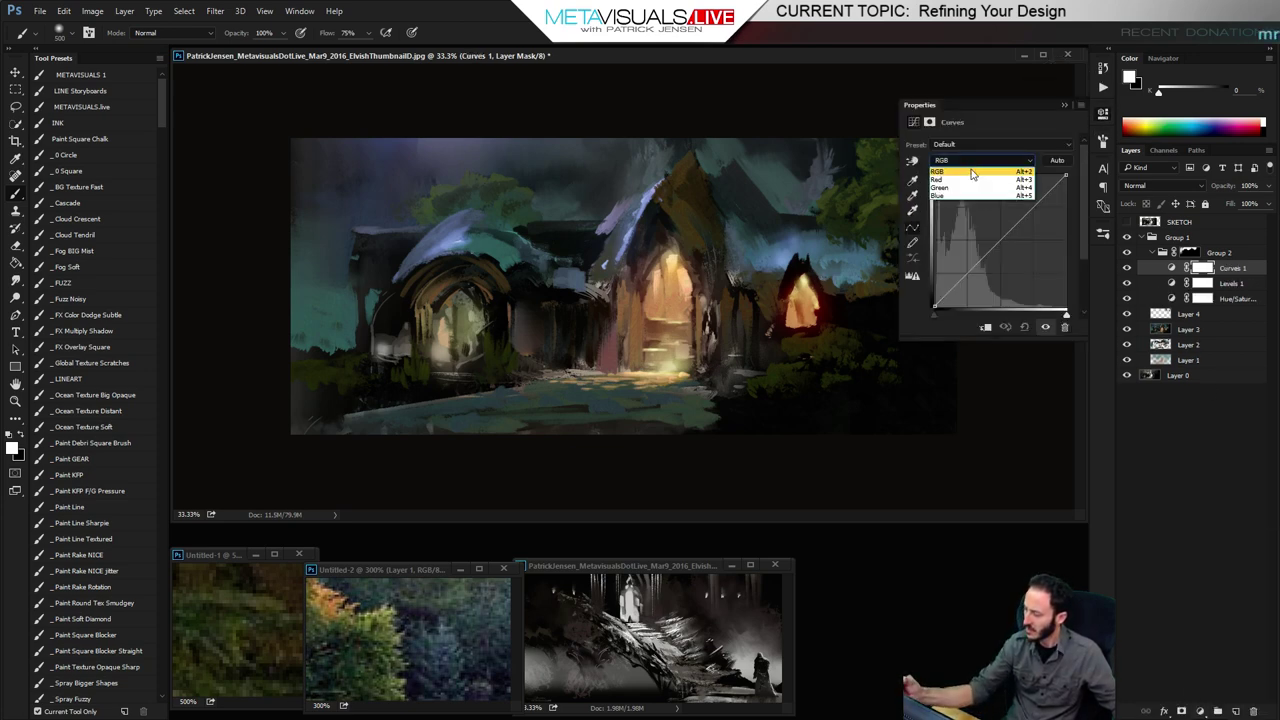
{"action": "left_click", "coordinate": [975, 175]}
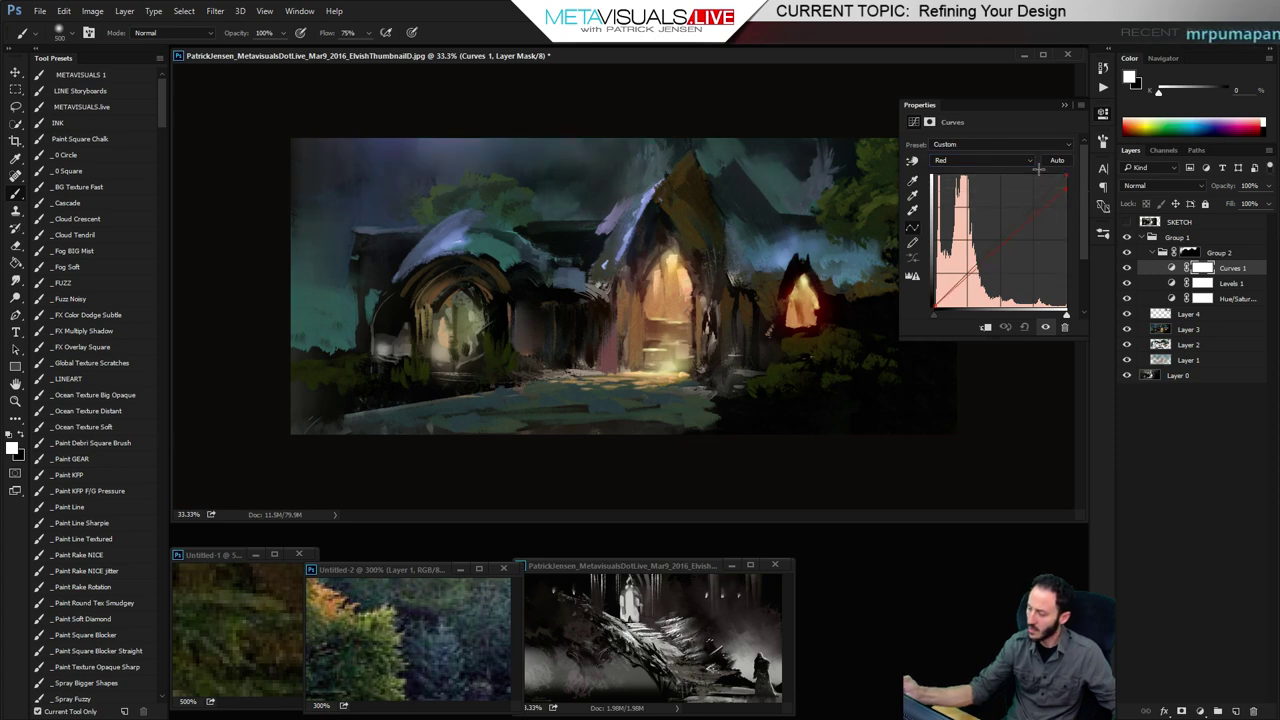
{"action": "left_click", "coordinate": [985, 160]}
{"action": "left_click", "coordinate": [975, 186]}
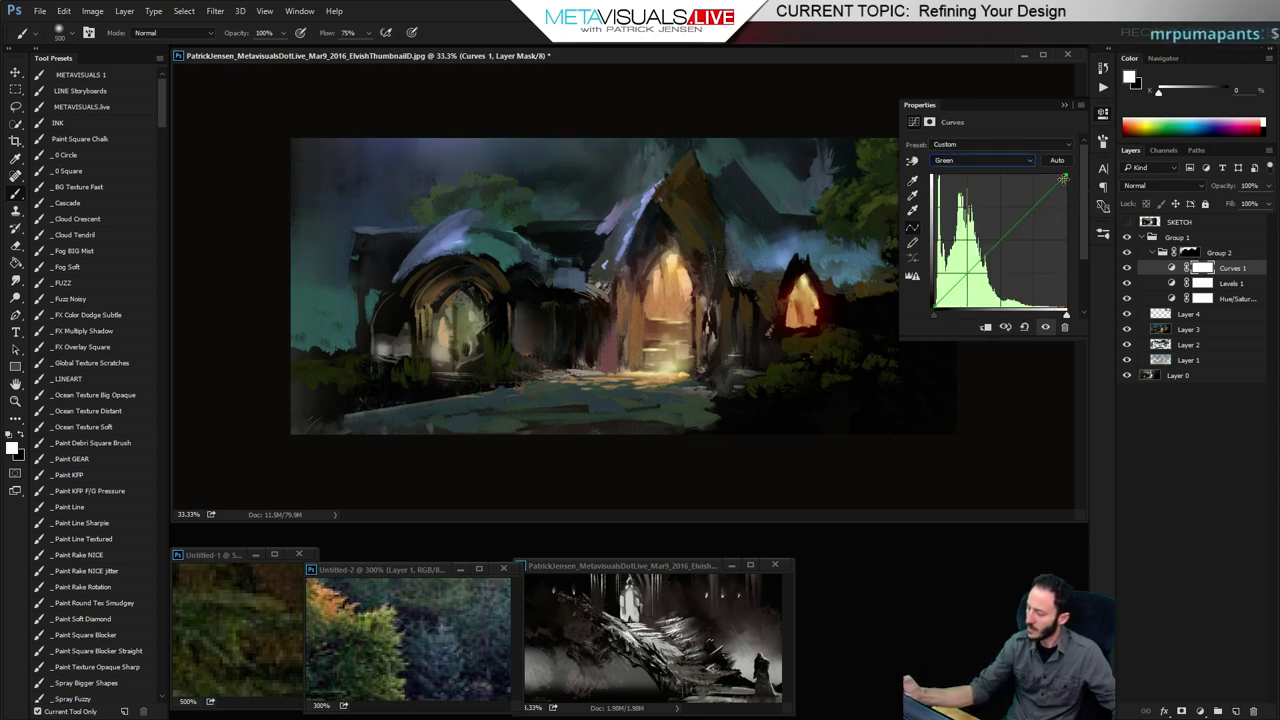
{"action": "left_click_drag", "start_coordinate": [1068, 187], "coordinate": [1070, 176]}
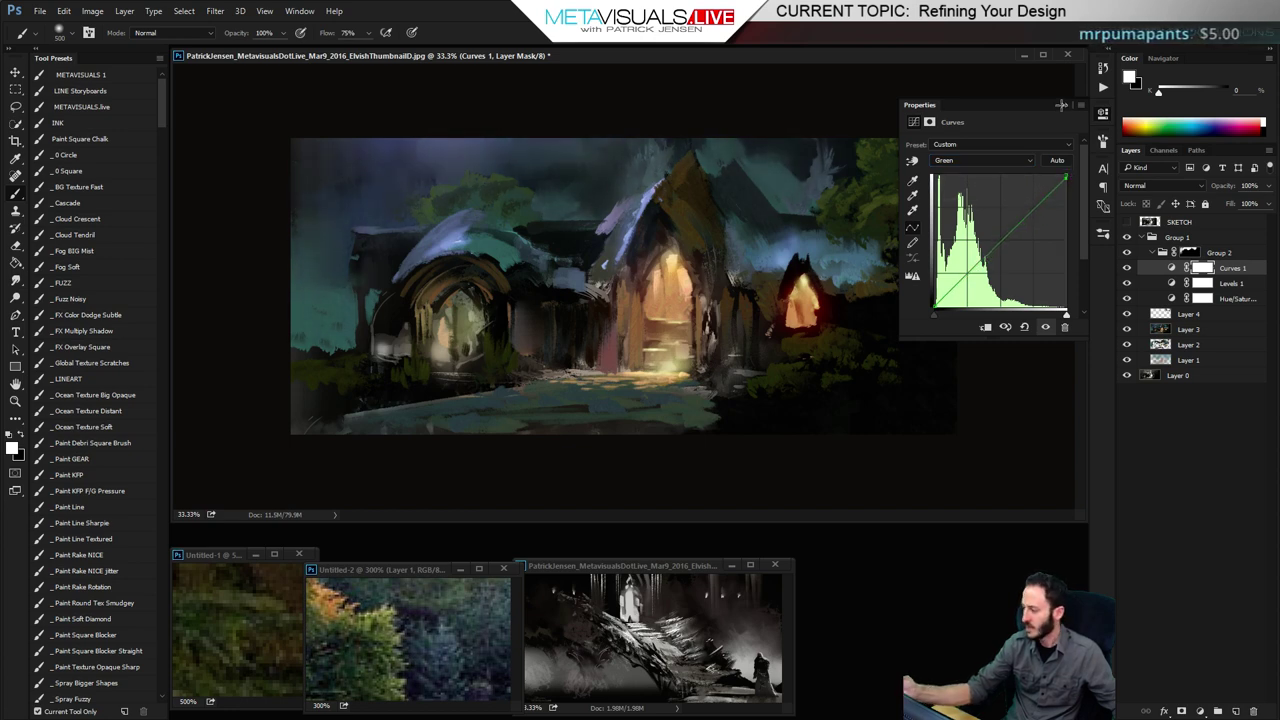
{"action": "left_click", "coordinate": [1065, 104]}
Add a Levels adjustment layer above Layer 4 with the black input at 36 and invert its mask to black
{"action": "left_click", "coordinate": [1178, 314]}
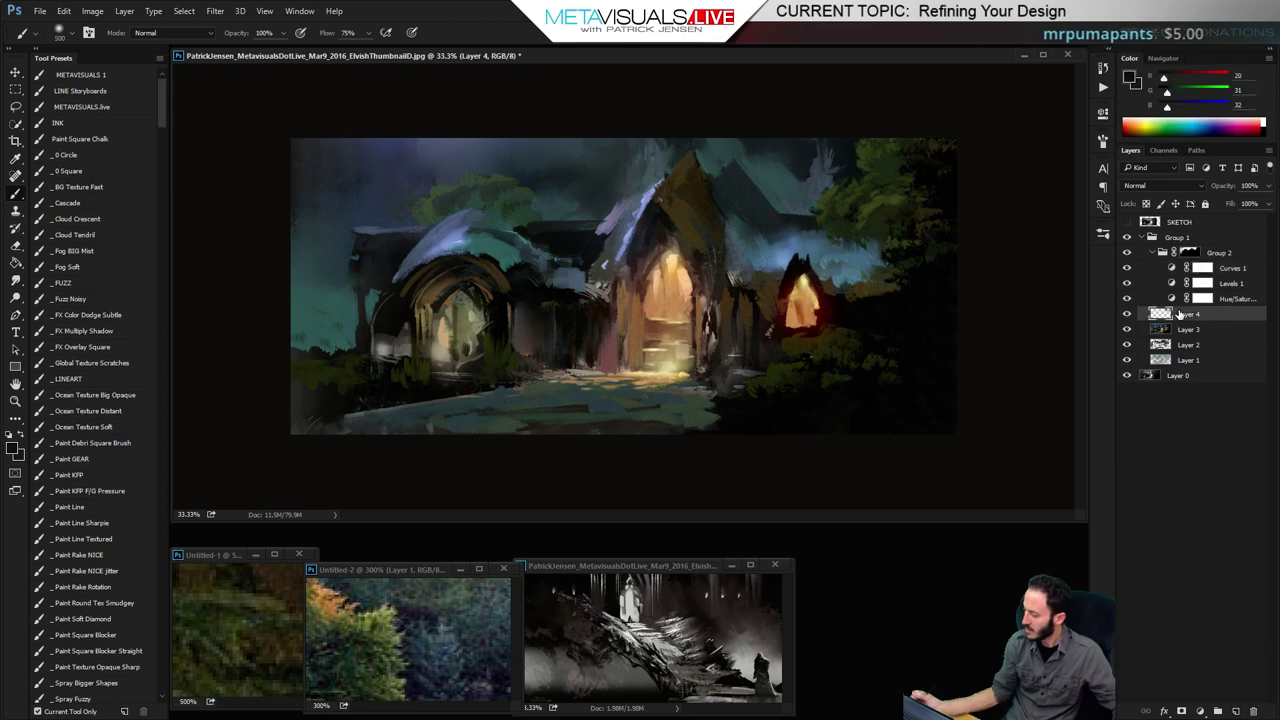
{"action": "left_click", "coordinate": [1201, 712]}
{"action": "left_click", "coordinate": [1184, 466]}
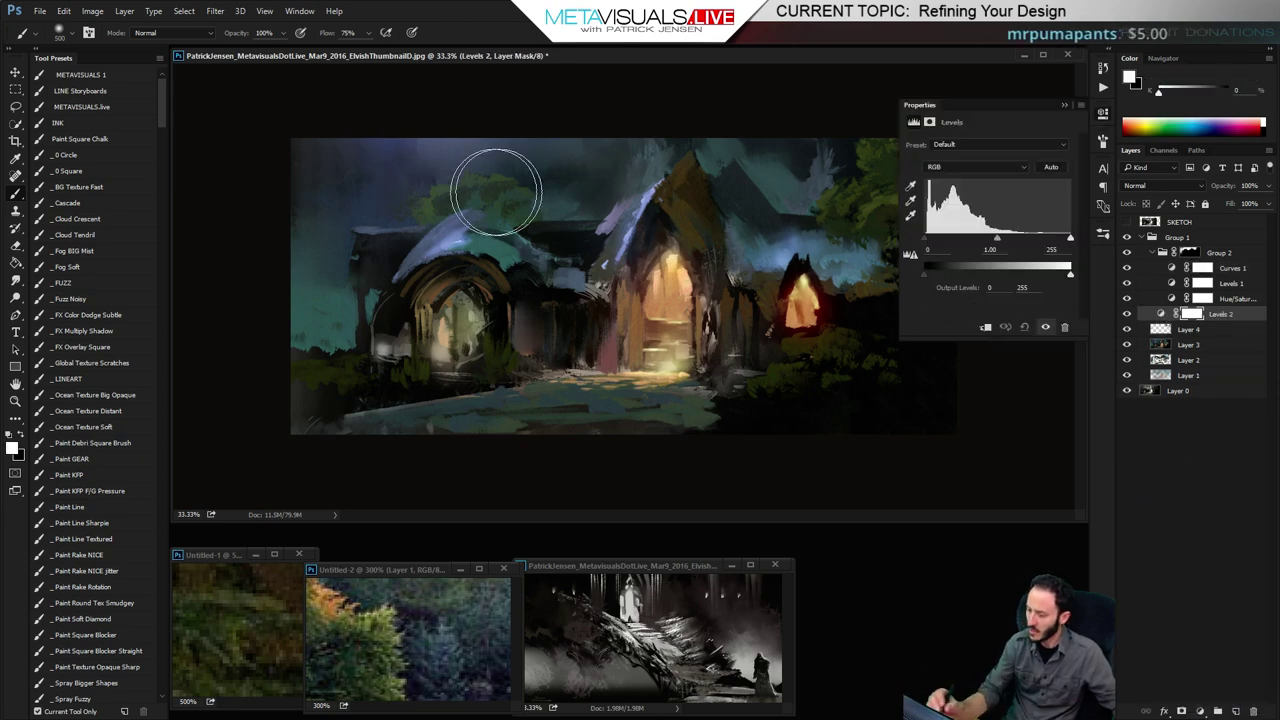
{"action": "left_click_drag", "start_coordinate": [925, 239], "coordinate": [942, 243]}
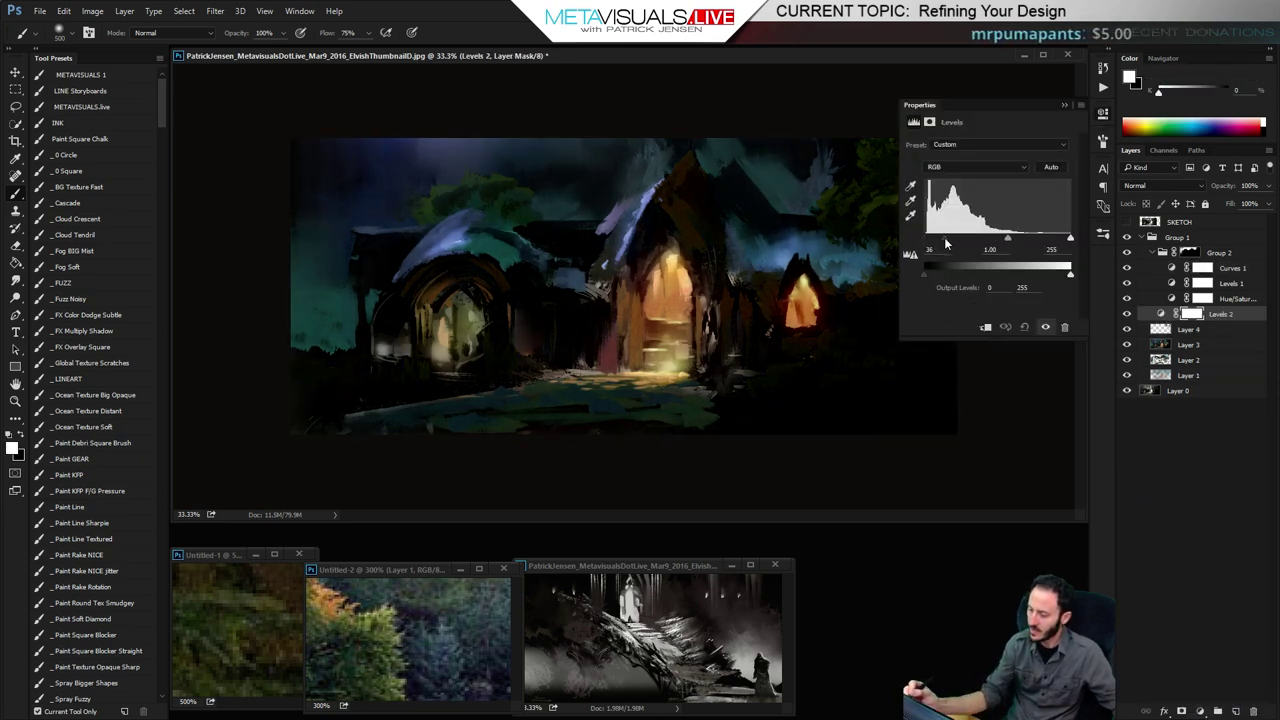
{"action": "left_click", "coordinate": [1065, 104]}
{"action": "key", "text": "ctrl+i"}
{"action": "key", "text": "space"}
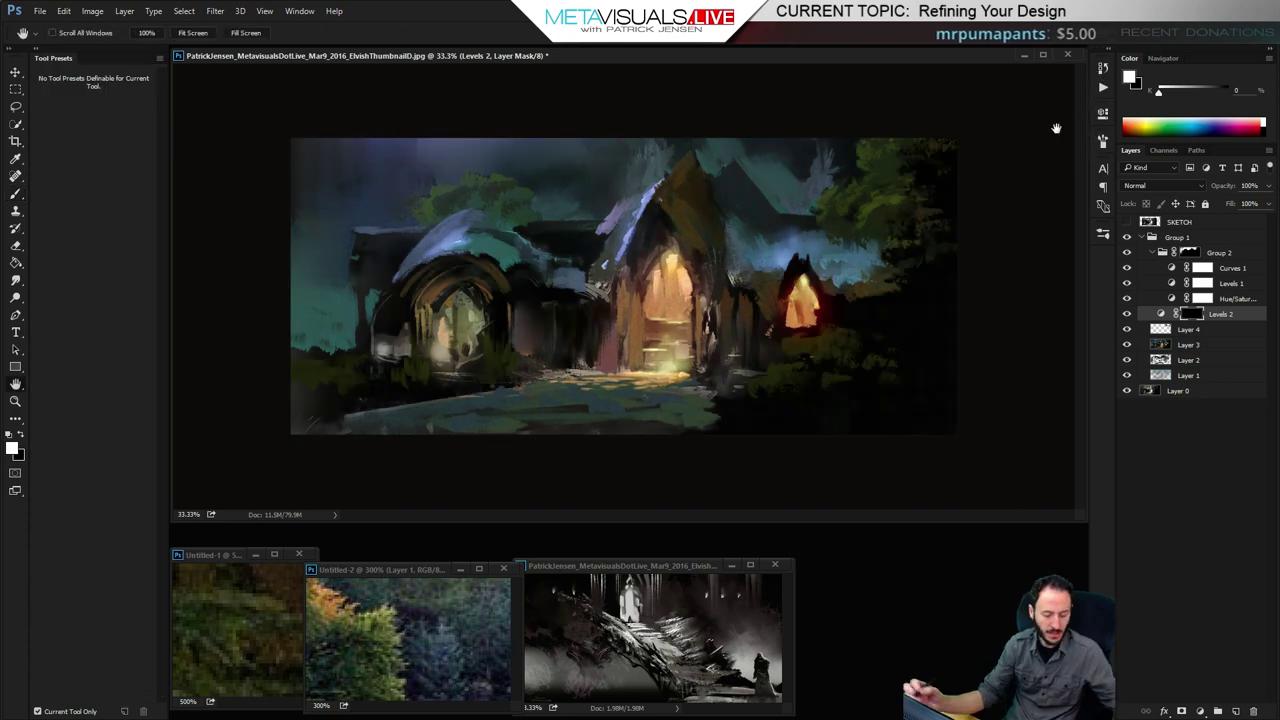
Paint white on the Levels 2 mask with the FUZZ brush to darken the green tree behind the left-hand arch roof
{"action": "key", "text": "b"}
{"action": "left_click", "coordinate": [86, 282]}
{"action": "mouse_move", "coordinate": [472, 265]}
{"action": "left_mouse_down"}
{"action": "mouse_move", "coordinate": [488, 209]}
{"action": "mouse_move", "coordinate": [621, 165]}
{"action": "mouse_move", "coordinate": [450, 211]}
{"action": "mouse_move", "coordinate": [500, 189]}
{"action": "mouse_move", "coordinate": [462, 216]}
{"action": "mouse_move", "coordinate": [438, 209]}
{"action": "mouse_move", "coordinate": [520, 204]}
{"action": "left_mouse_up"}
{"action": "key", "text": "ctrl+z"}
{"action": "key", "text": "bracketleft"}
{"action": "key", "text": "bracketleft"}
{"action": "key", "text": "bracketleft"}
{"action": "key", "text": "bracketleft"}
{"action": "key", "text": "bracketleft"}
{"action": "key", "text": "bracketleft"}
{"action": "key", "text": "bracketleft"}
{"action": "key", "text": "bracketleft"}
{"action": "key", "text": "bracketleft"}
{"action": "key", "text": "bracketleft"}
{"action": "key", "text": "bracketleft"}
{"action": "key", "text": "bracketleft"}
{"action": "key", "text": "bracketright"}
{"action": "key", "text": "bracketright"}
{"action": "key", "text": "bracketright"}
{"action": "key", "text": "bracketright"}
{"action": "key", "text": "bracketright"}
{"action": "key", "text": "bracketright"}
{"action": "key", "text": "bracketright"}
{"action": "key", "text": "bracketright"}
{"action": "key", "text": "bracketright"}
{"action": "key", "text": "bracketright"}
{"action": "key", "text": "bracketright"}
{"action": "key", "text": "bracketright"}
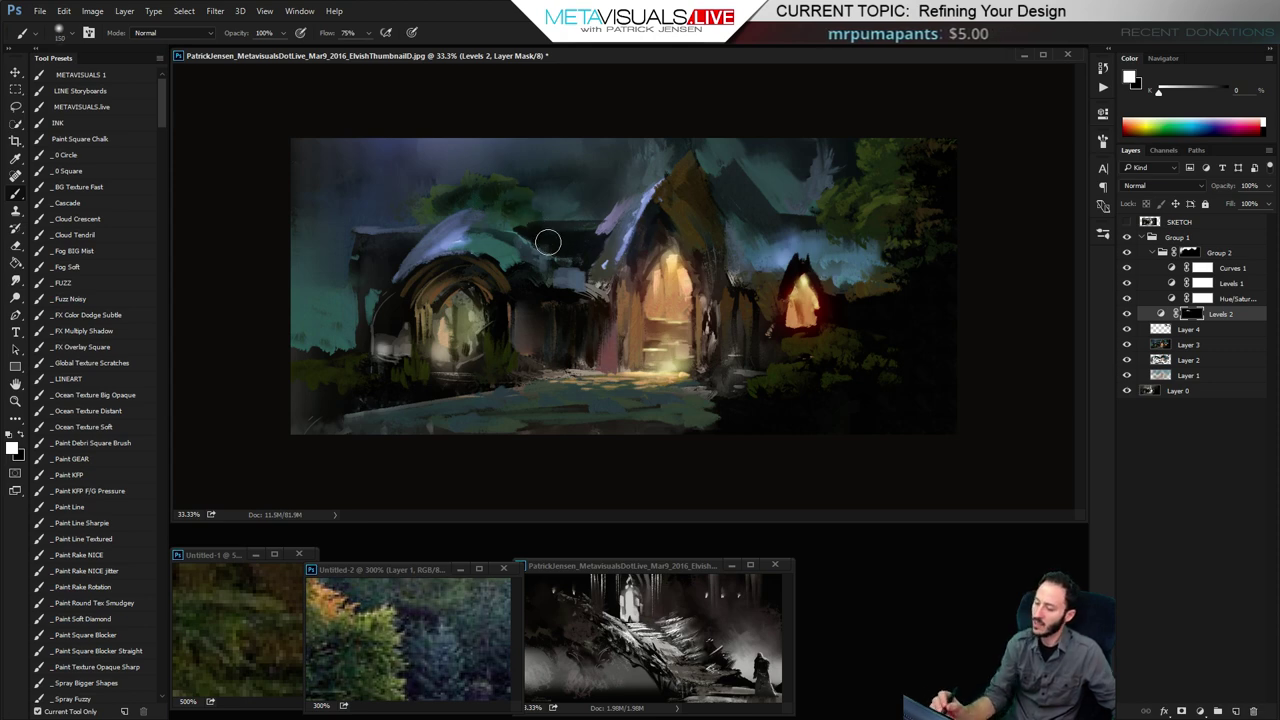
Paint white on the Levels 2 mask to darken the roof to the right of the central gable
{"action": "mouse_move", "coordinate": [720, 220]}
{"action": "left_mouse_down"}
{"action": "mouse_move", "coordinate": [737, 177]}
{"action": "mouse_move", "coordinate": [761, 242]}
{"action": "left_mouse_up"}
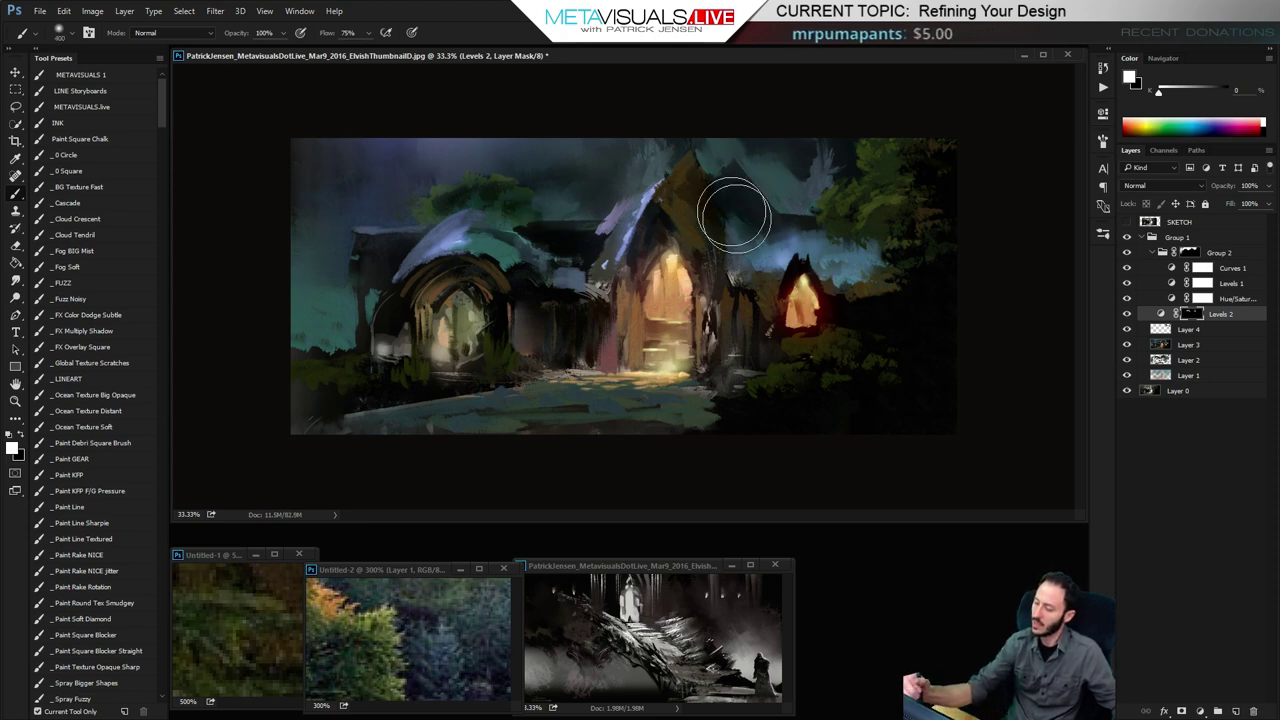
{"action": "key", "text": "bracketleft"}
{"action": "key", "text": "bracketleft"}
{"action": "key", "text": "bracketleft"}
{"action": "key", "text": "bracketleft"}
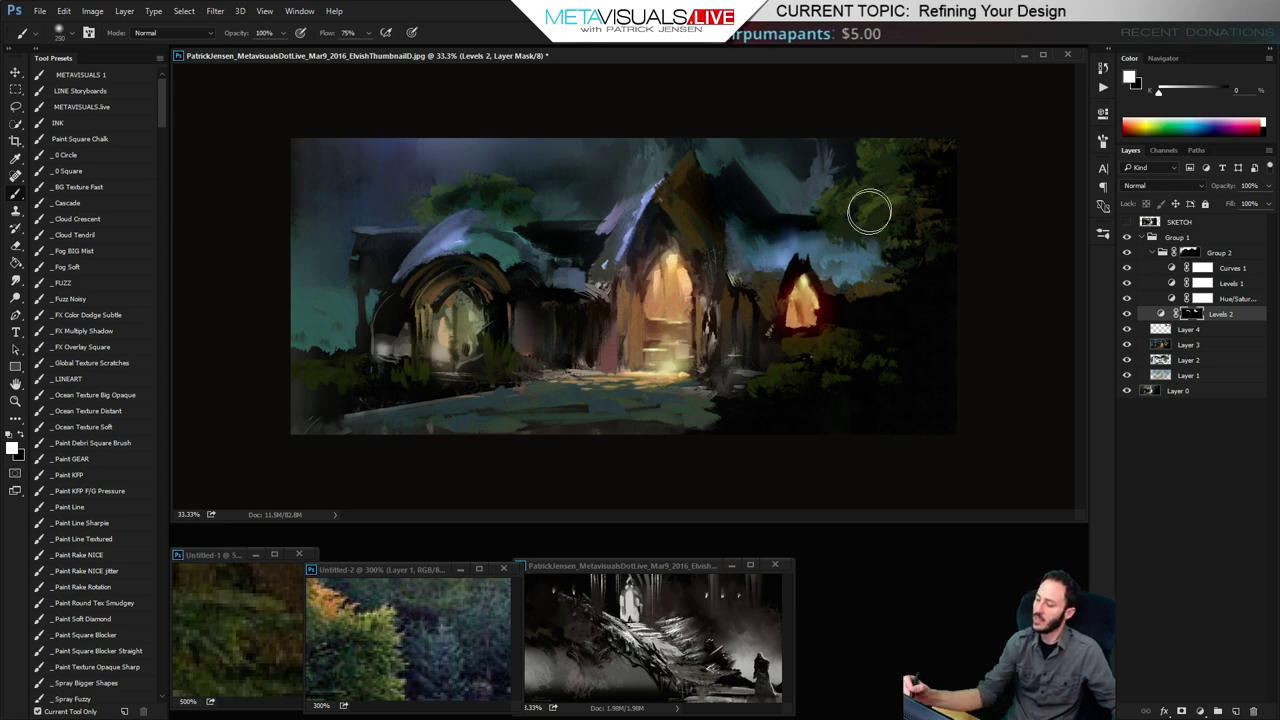
{"action": "key", "text": "z"}
{"action": "left_click", "coordinate": [914, 304], "text": "alt"}
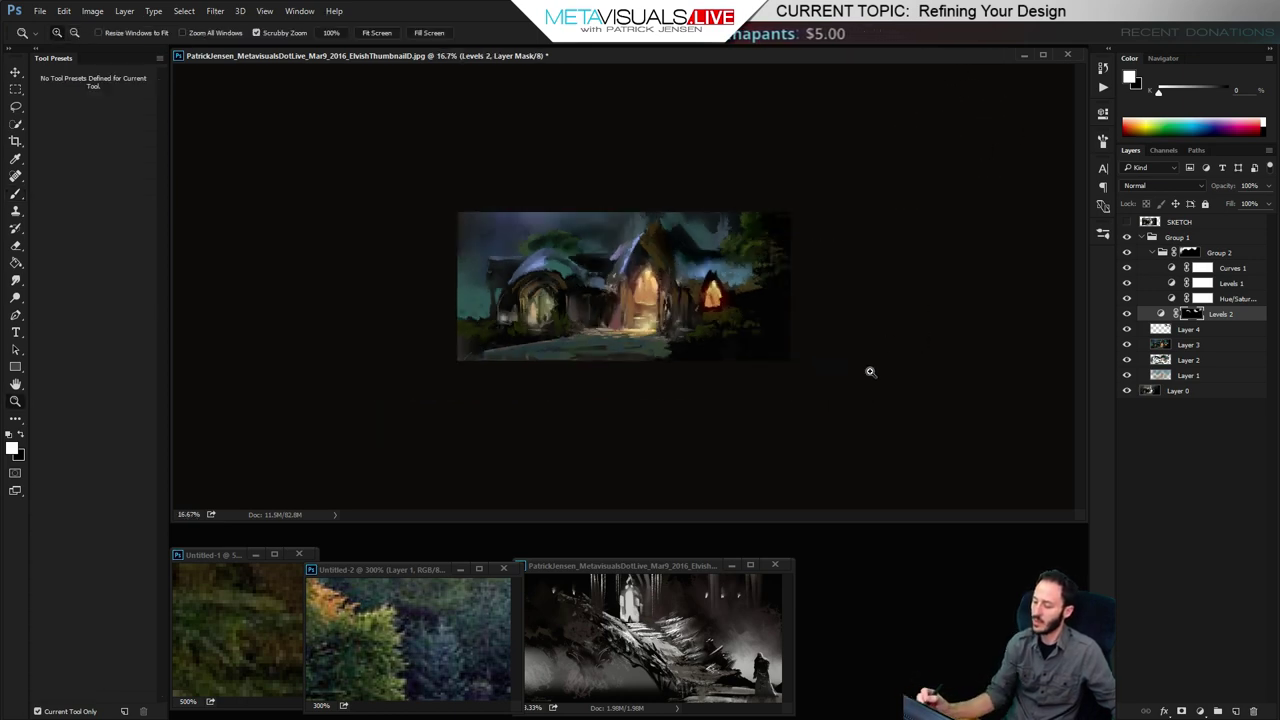
{"action": "left_click", "coordinate": [874, 371]}
{"action": "left_click", "coordinate": [914, 354]}
{"action": "key", "text": "b"}
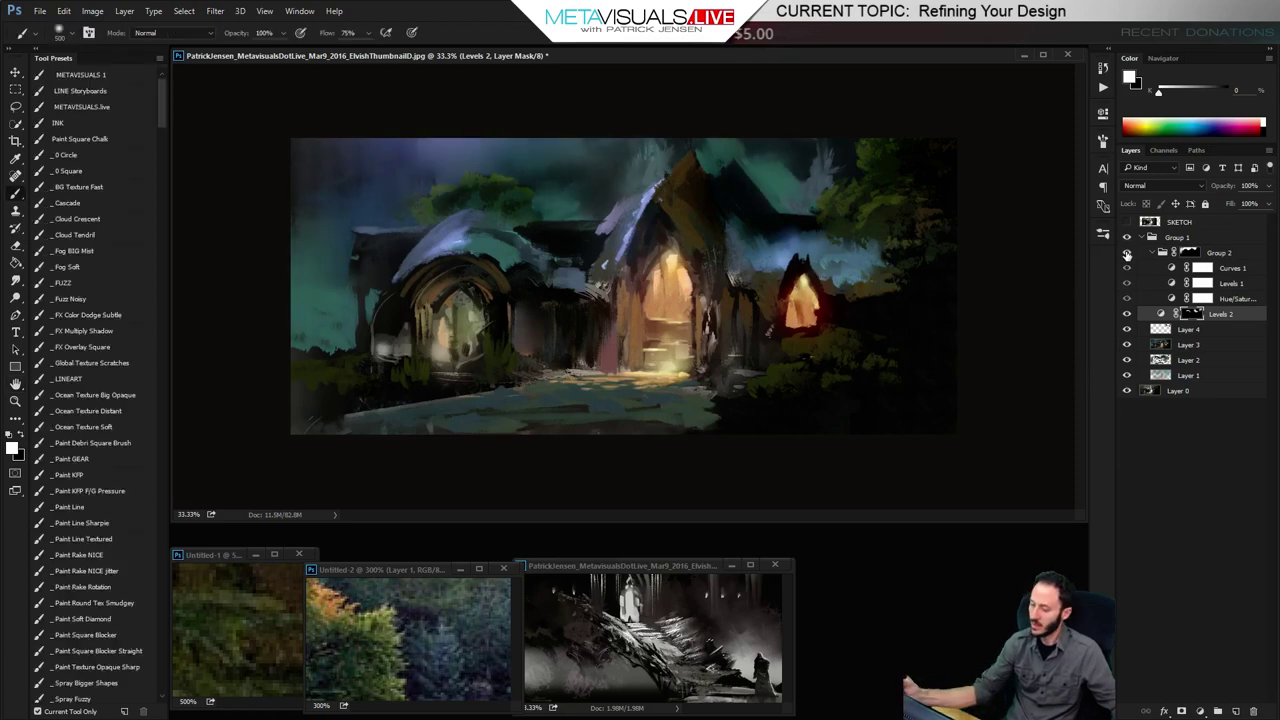
Paste a merged copy of the whole canvas at the top of Group 1 and compare it with Group 2 and Levels 2 hidden
{"action": "key", "text": "ctrl+a"}
{"action": "left_click", "coordinate": [1204, 242]}
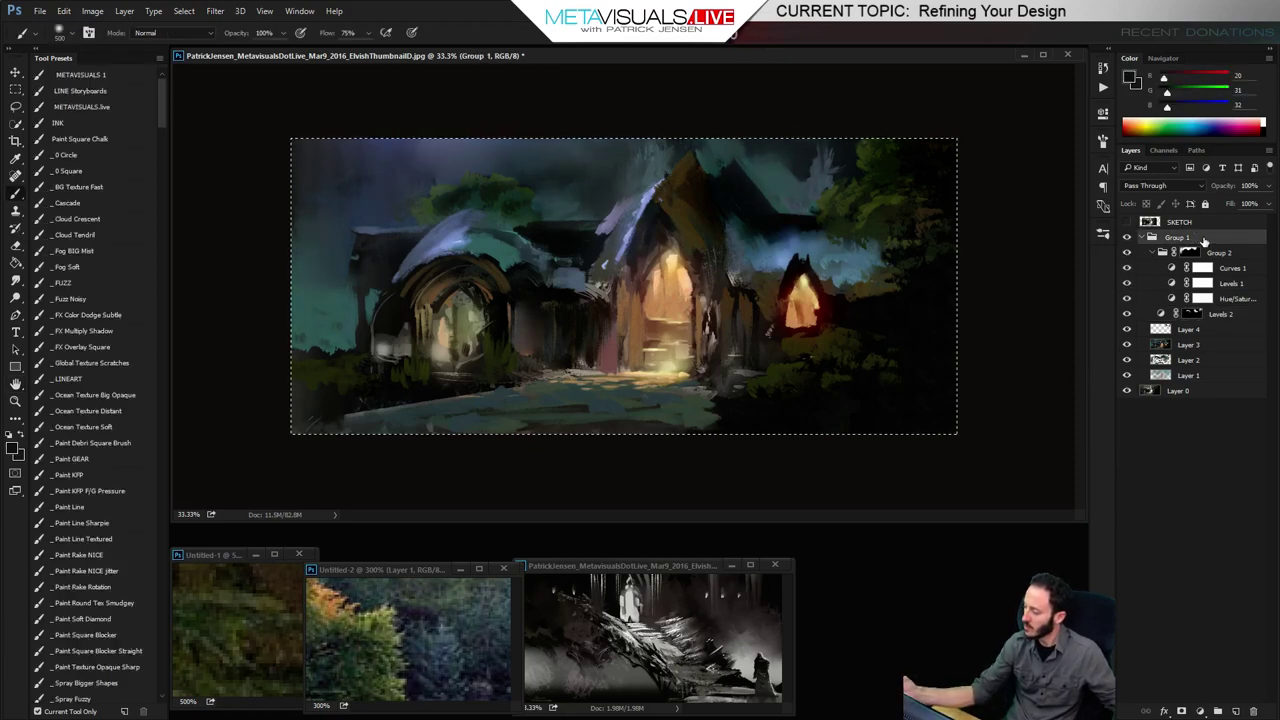
{"action": "key", "text": "ctrl+shift+c"}
{"action": "key", "text": "ctrl+v"}
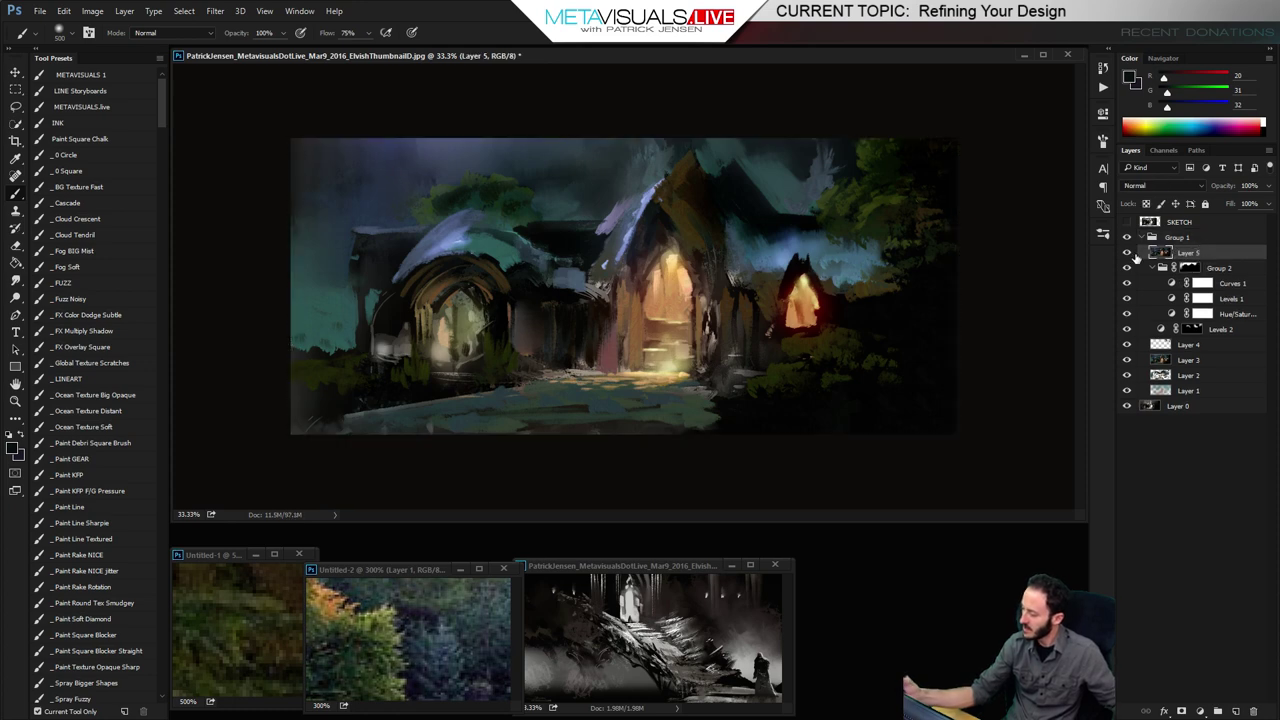
{"action": "left_click", "coordinate": [1127, 253]}
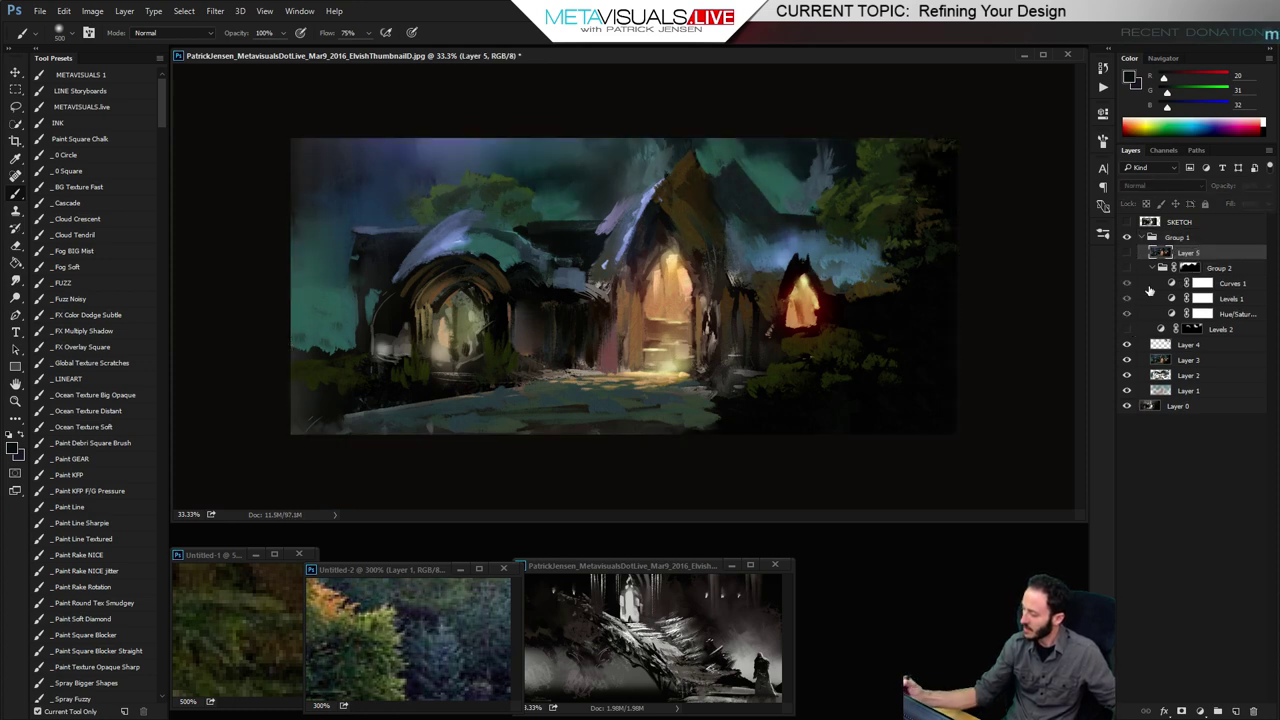
{"action": "left_click", "coordinate": [1127, 253]}
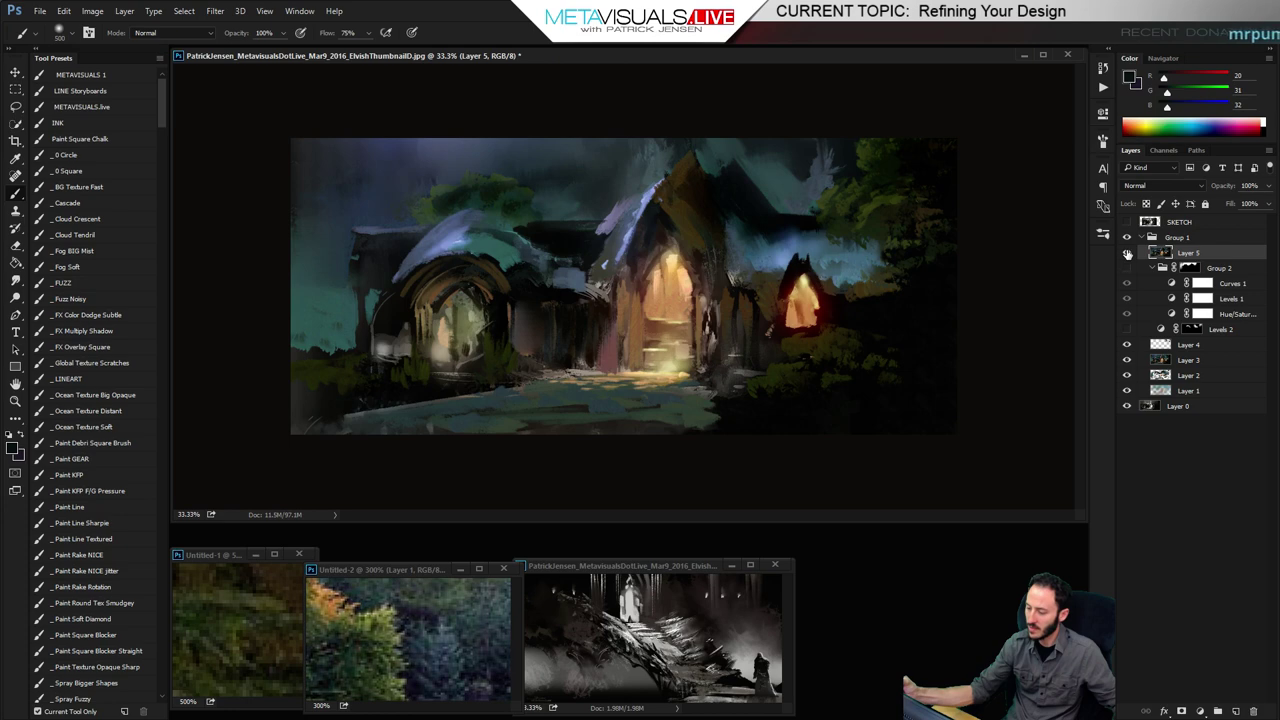
Compare the painting with and without the merged Layer 5 by switching its visibility
{"action": "left_click", "coordinate": [1127, 253]}
{"action": "left_click", "coordinate": [1127, 253]}
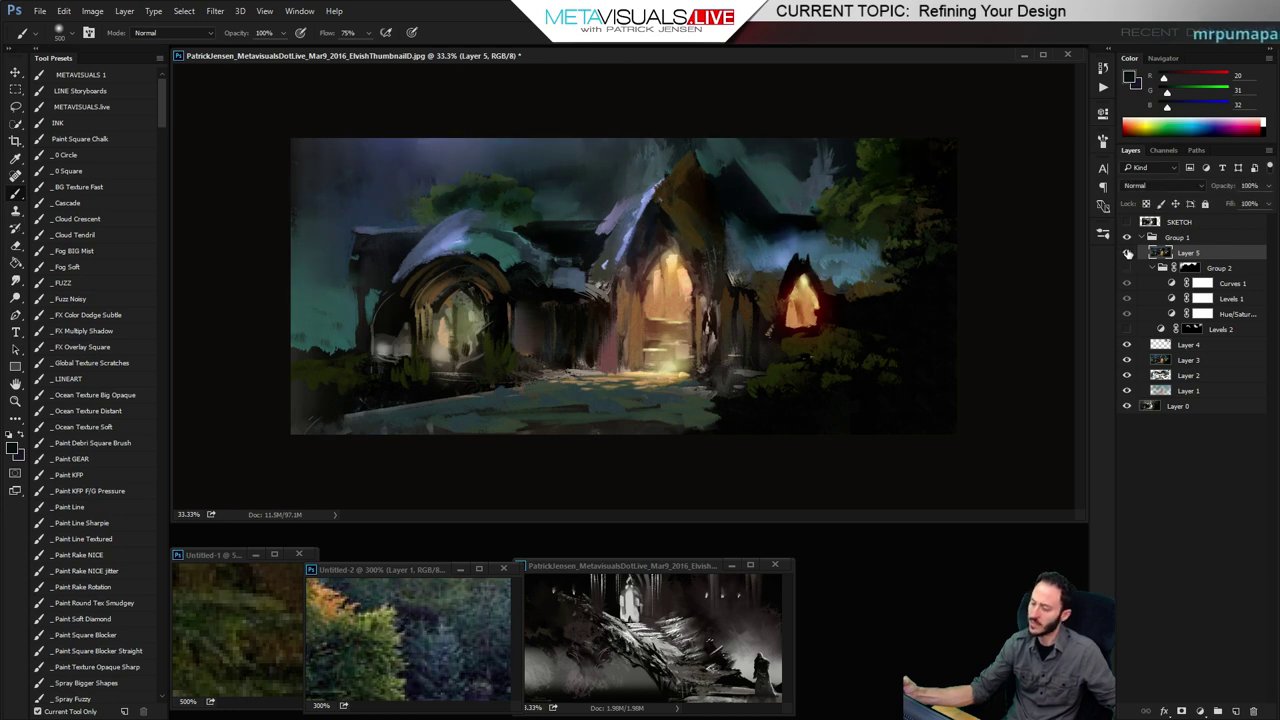
{"action": "left_click", "coordinate": [1127, 253]}
{"action": "left_click", "coordinate": [1127, 253]}
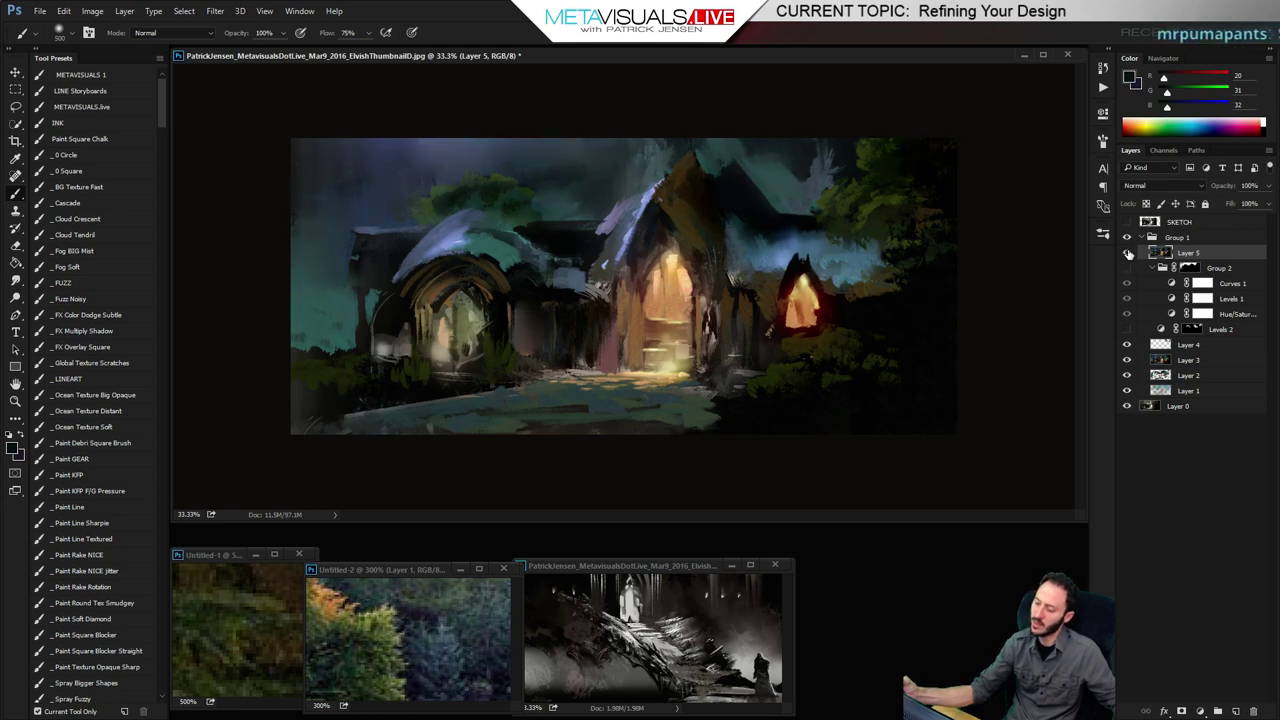
{"action": "left_click", "coordinate": [1127, 253]}
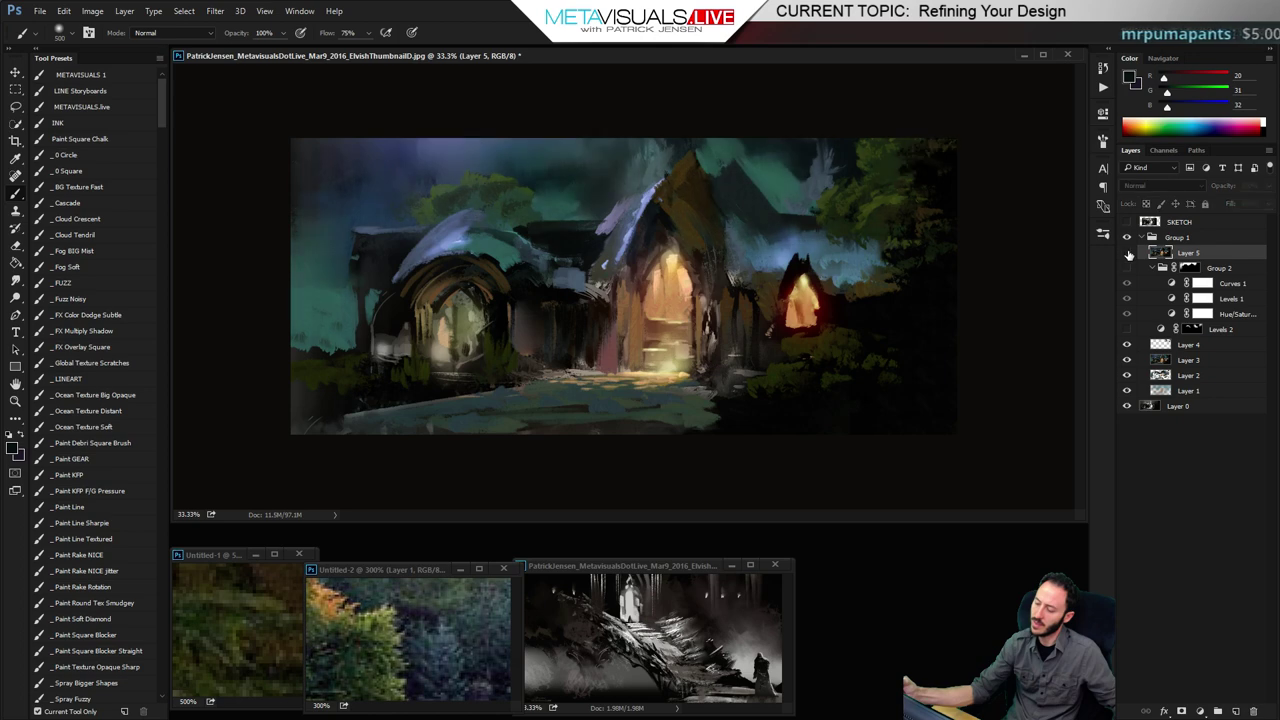
{"action": "left_click", "coordinate": [1127, 253]}
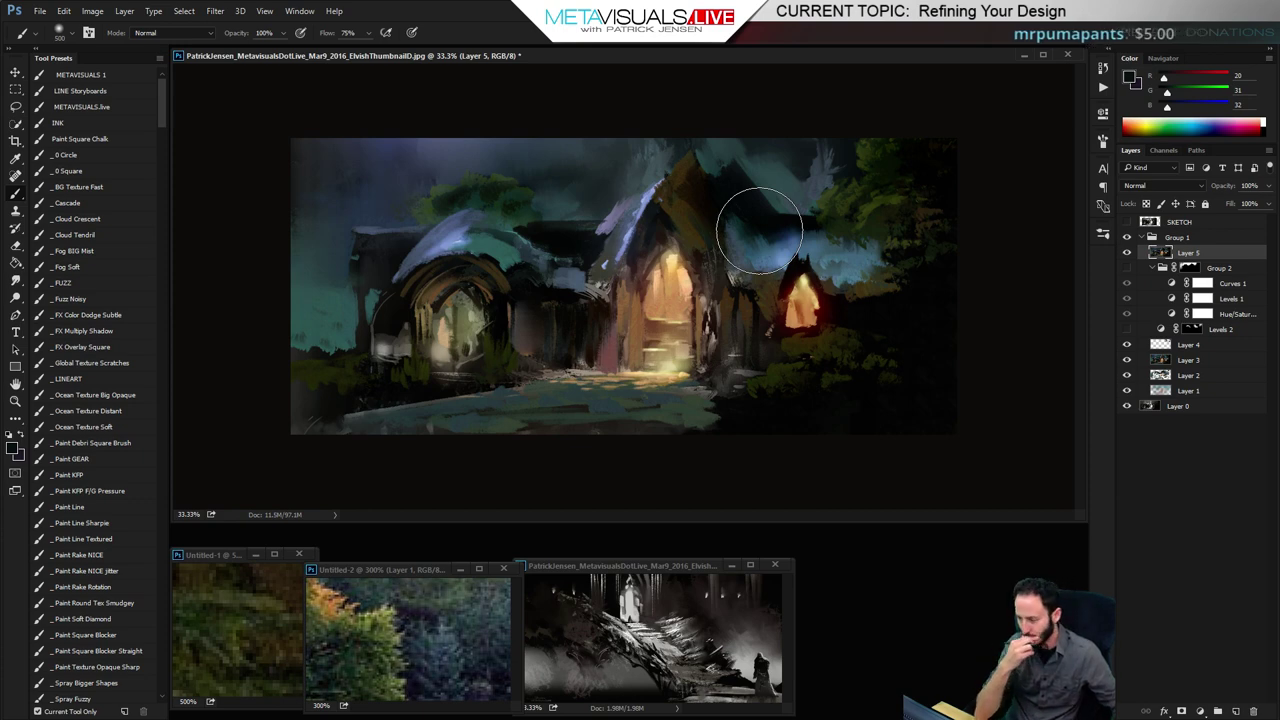
Add a new empty layer above Layer 5 in Group 1 and make Layer 5 the active layer again
{"action": "key", "text": "ctrl+shift+alt+n"}
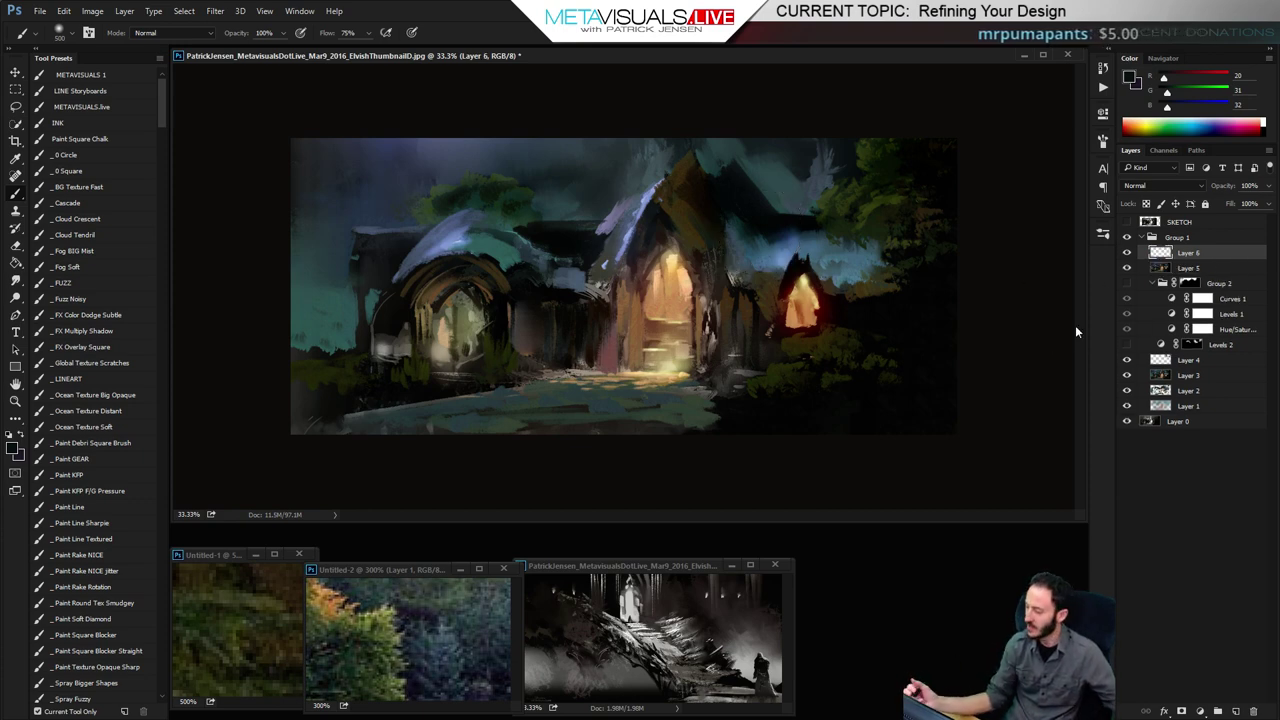
{"action": "key", "text": "space"}
{"action": "left_click", "coordinate": [771, 169], "text": "ctrl"}
{"action": "left_click_drag", "start_coordinate": [749, 277], "coordinate": [943, 377]}
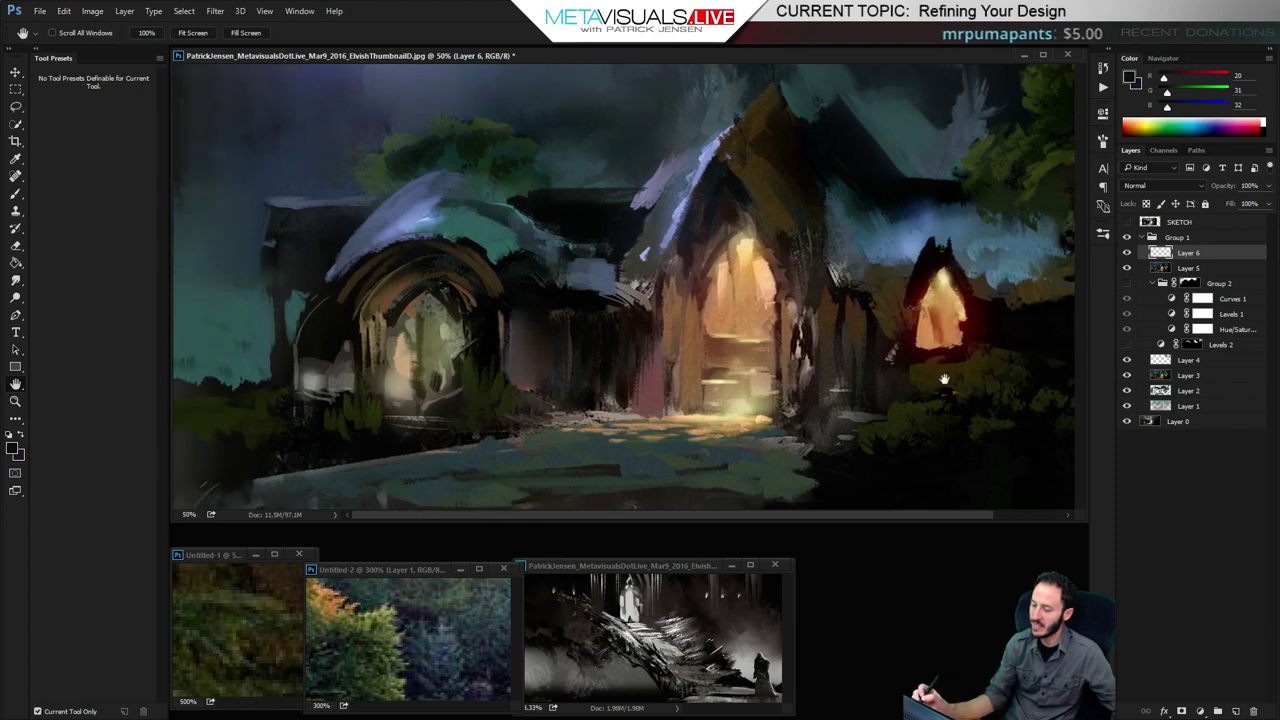
{"action": "left_click_drag", "start_coordinate": [779, 138], "coordinate": [680, 134]}
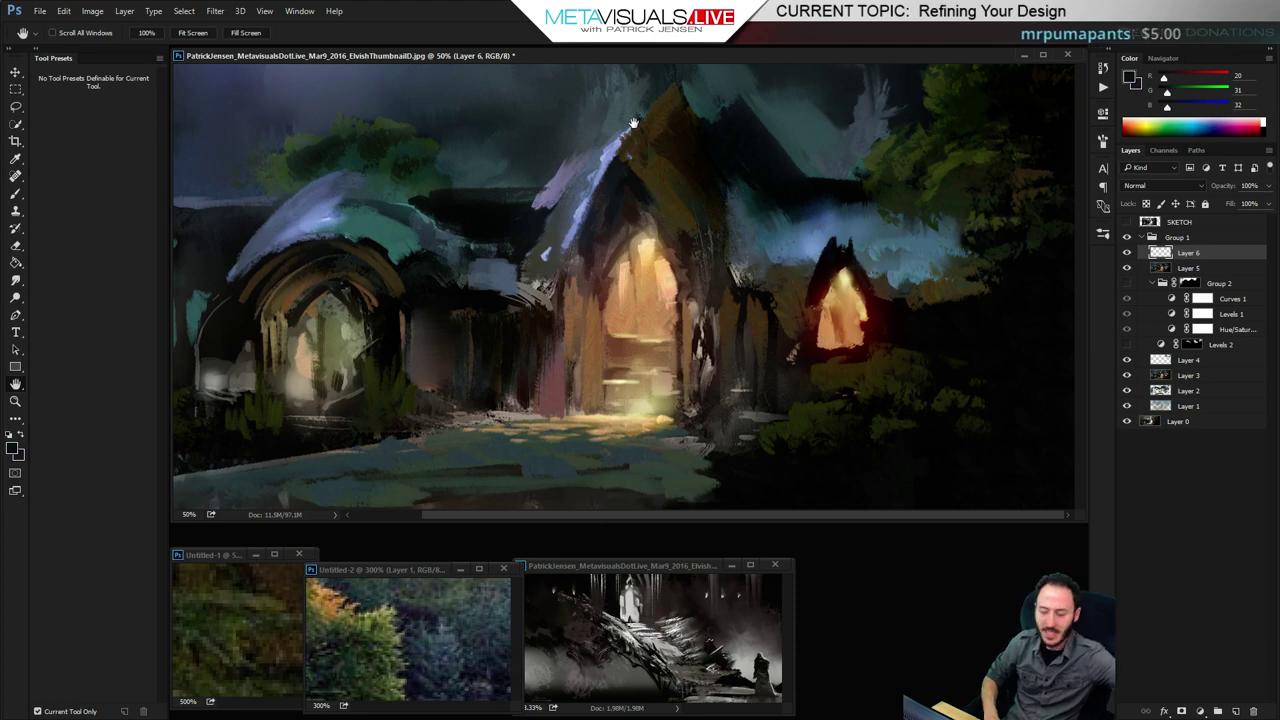
{"action": "left_click", "coordinate": [1188, 267]}
Try to darken the left-hand arch on Layer 5 with the Burn tool set to Midtones at 50% exposure
{"action": "key", "text": "z"}
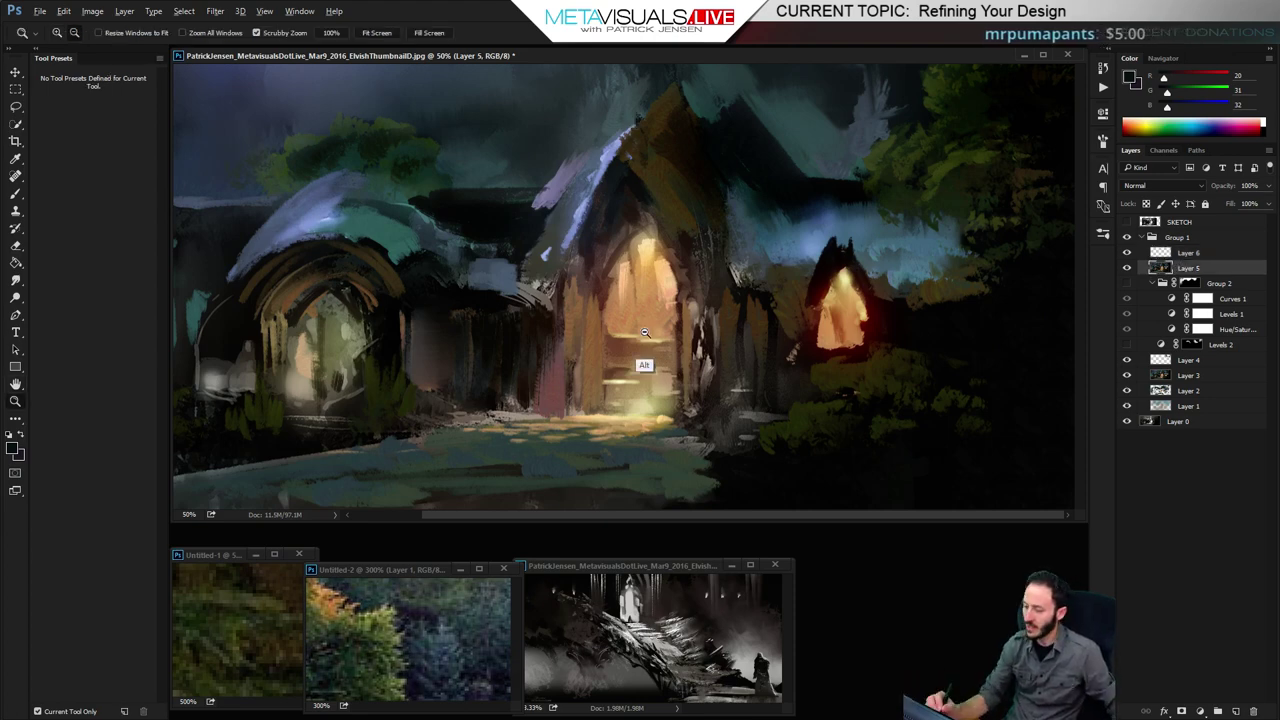
{"action": "left_click", "coordinate": [644, 366], "text": "alt"}
{"action": "left_click", "coordinate": [659, 260]}
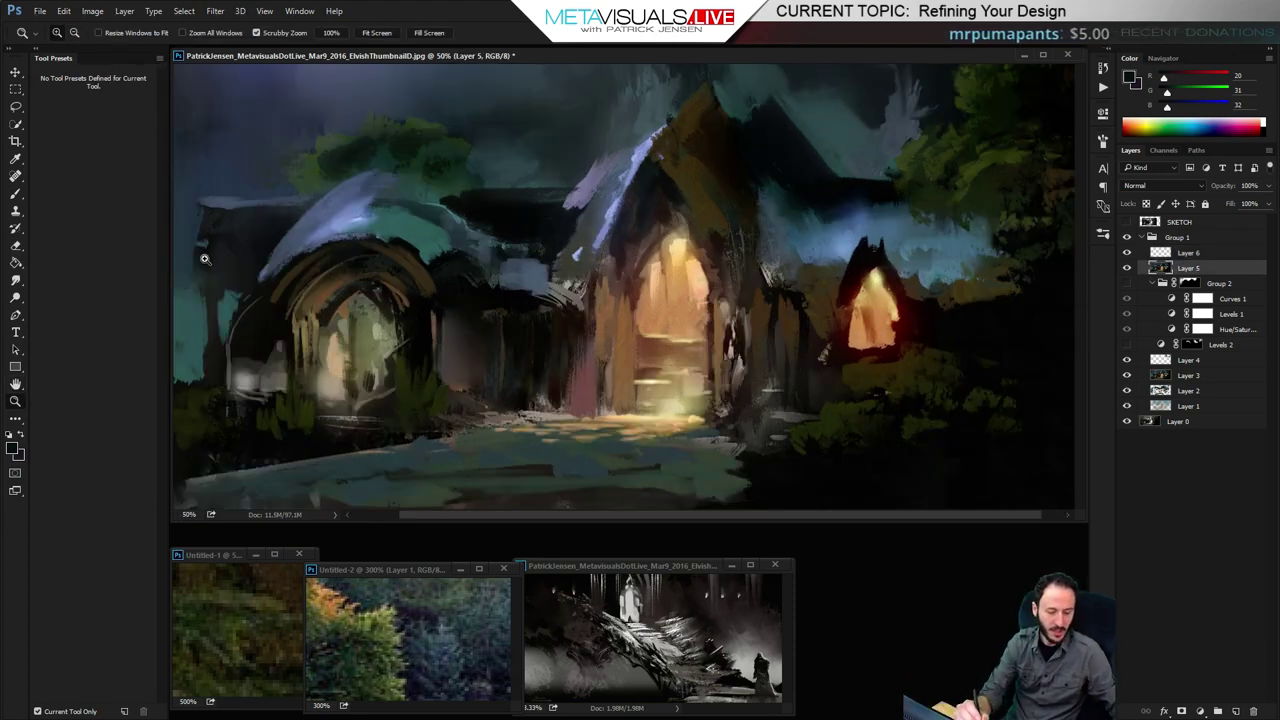
{"action": "key", "text": "o"}
{"action": "key", "text": "shift+o"}
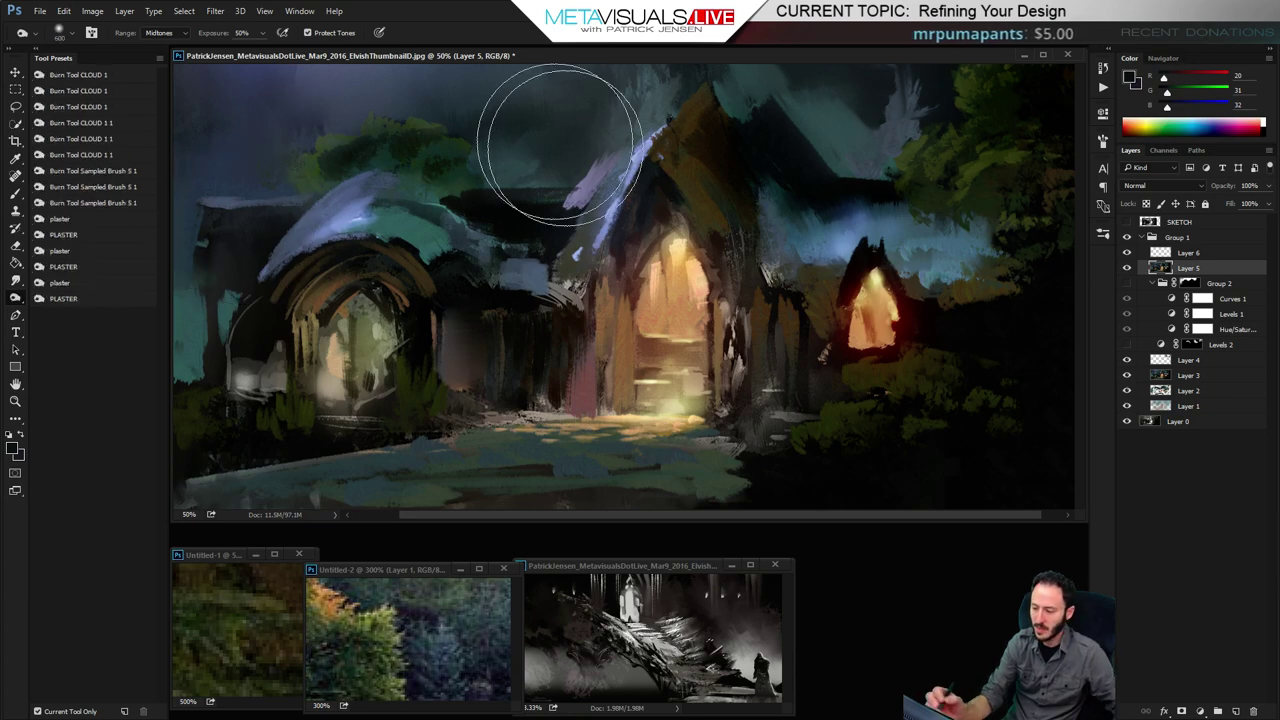
{"action": "left_click_drag", "start_coordinate": [356, 314], "coordinate": [338, 350]}
{"action": "key", "text": "ctrl+z"}
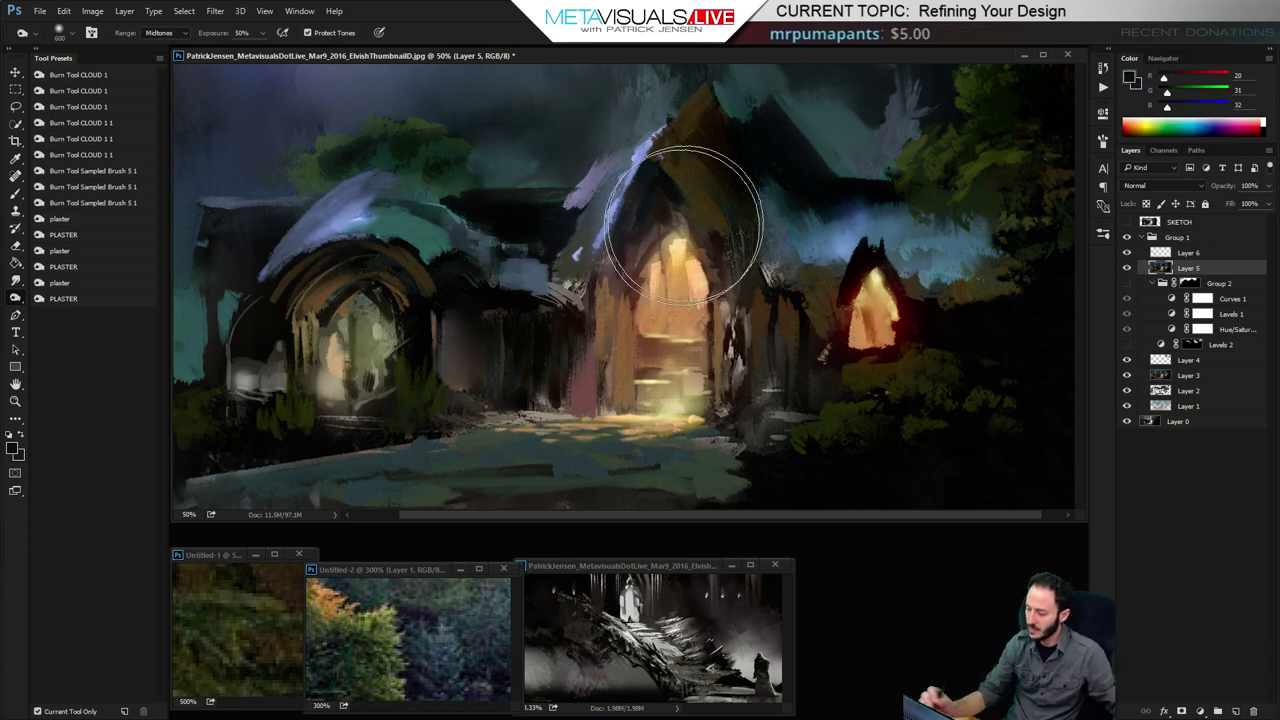
Set the Burn tool's range to Highlights with the whole painting in view
{"action": "key", "text": "z"}
{"action": "left_click", "coordinate": [751, 329], "text": "alt"}
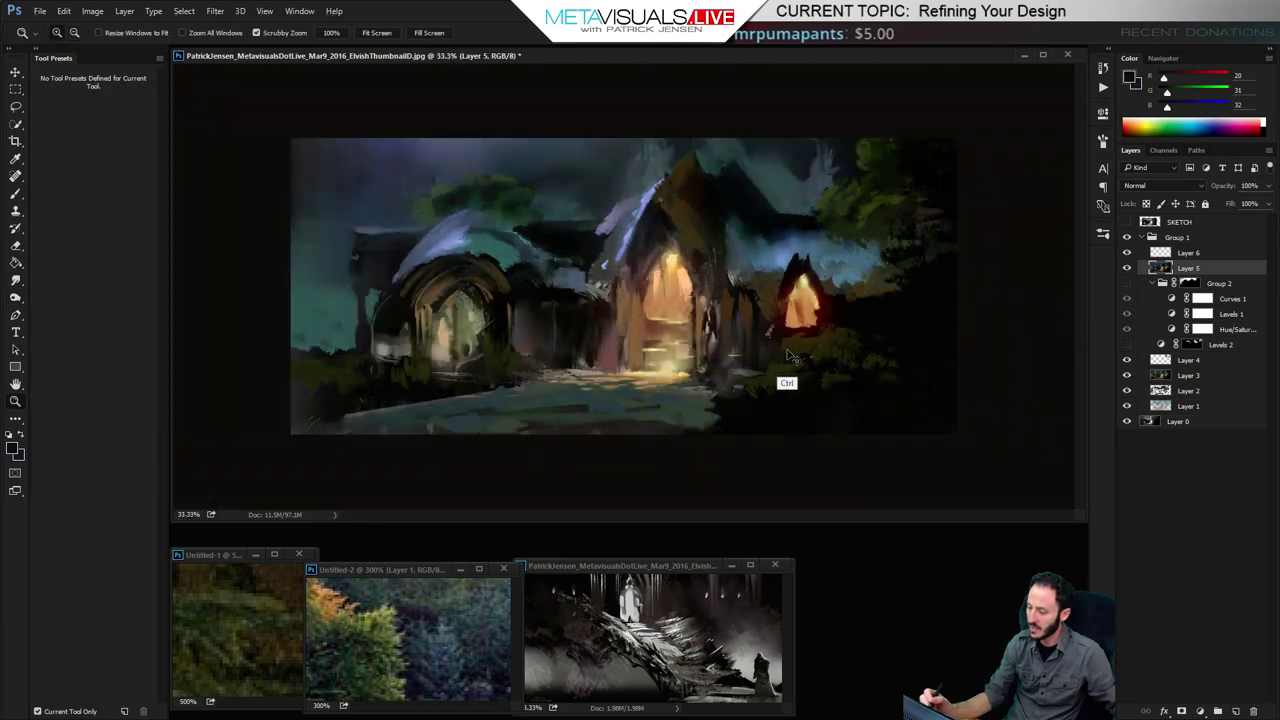
{"action": "key", "text": "o"}
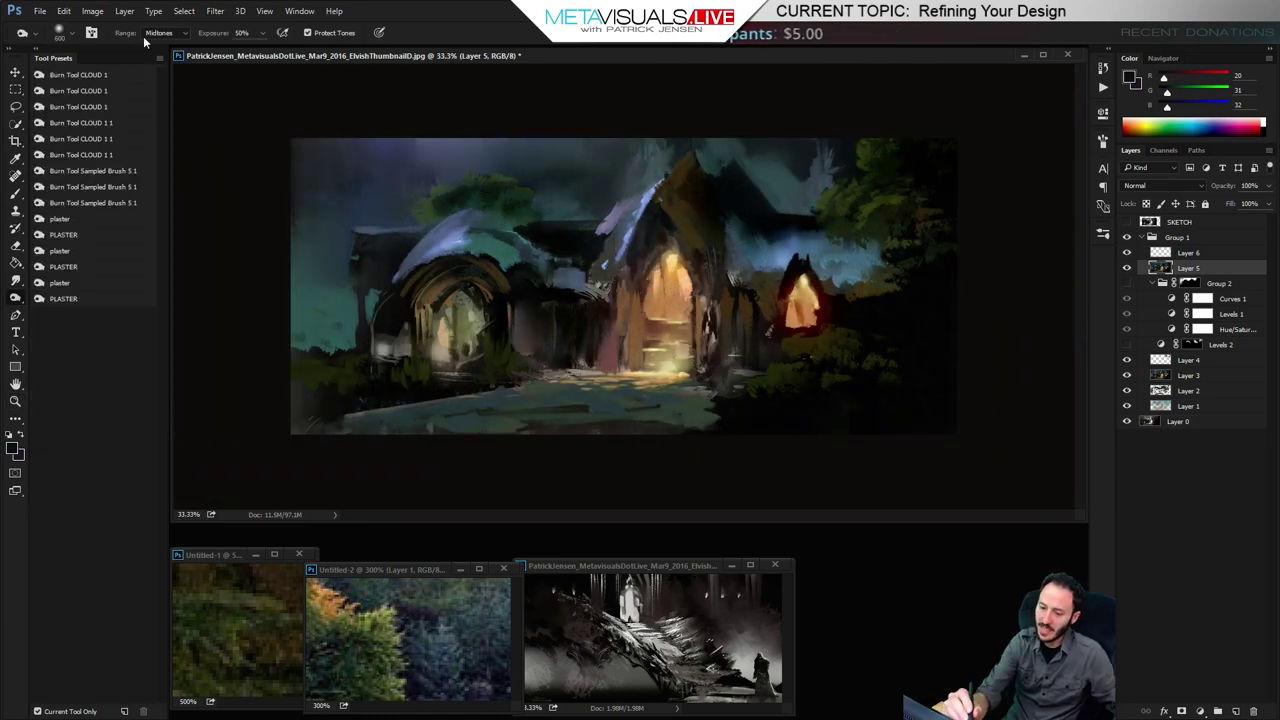
{"action": "left_click", "coordinate": [162, 32]}
{"action": "left_click", "coordinate": [156, 60]}
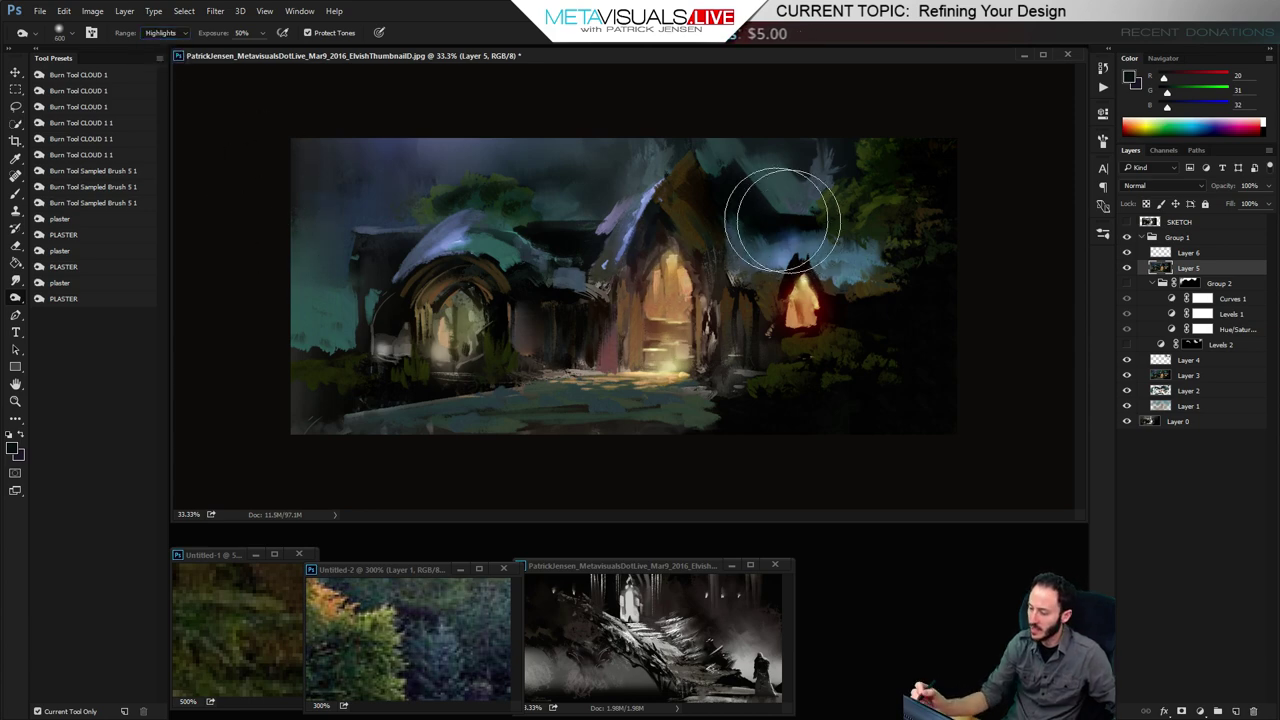
Try to burn the area from the left-hand arch roof to the central gable with the range set to Shadows
{"action": "left_click", "coordinate": [162, 32]}
{"action": "left_click", "coordinate": [160, 45]}
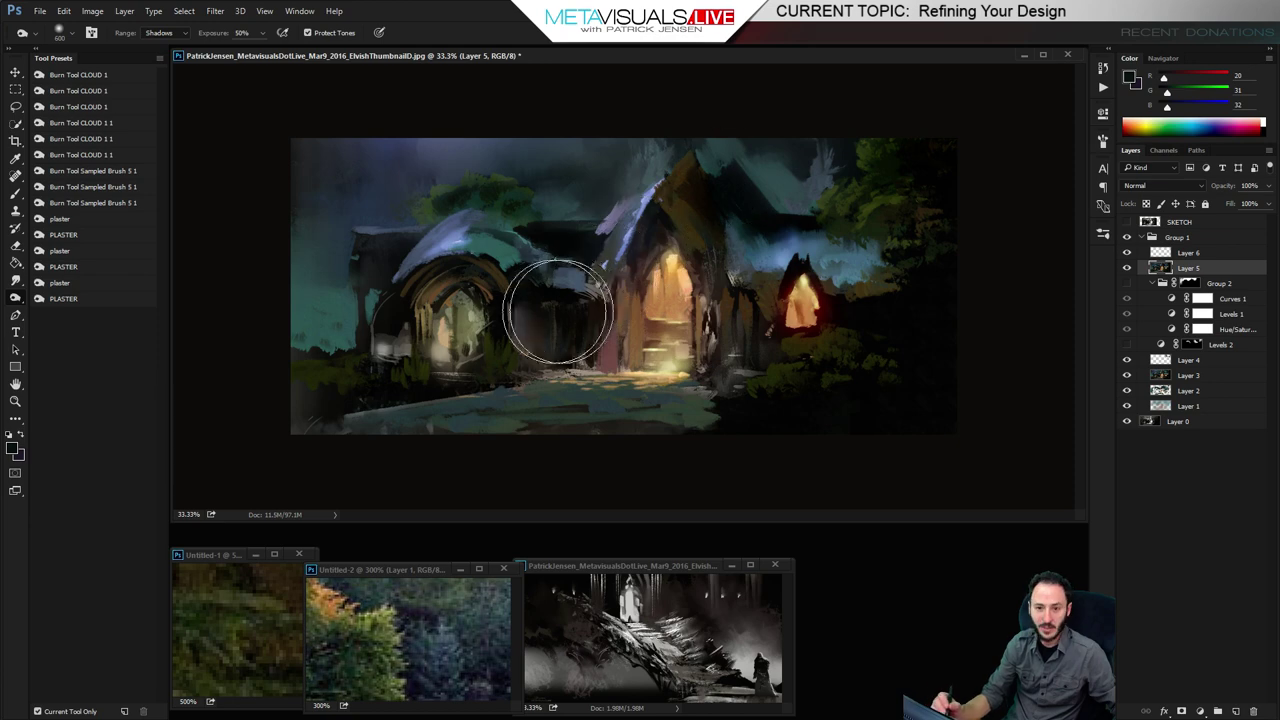
{"action": "key", "text": "ctrl+z"}
{"action": "key", "text": "ctrl+z"}
{"action": "left_click_drag", "start_coordinate": [390, 256], "coordinate": [617, 187]}
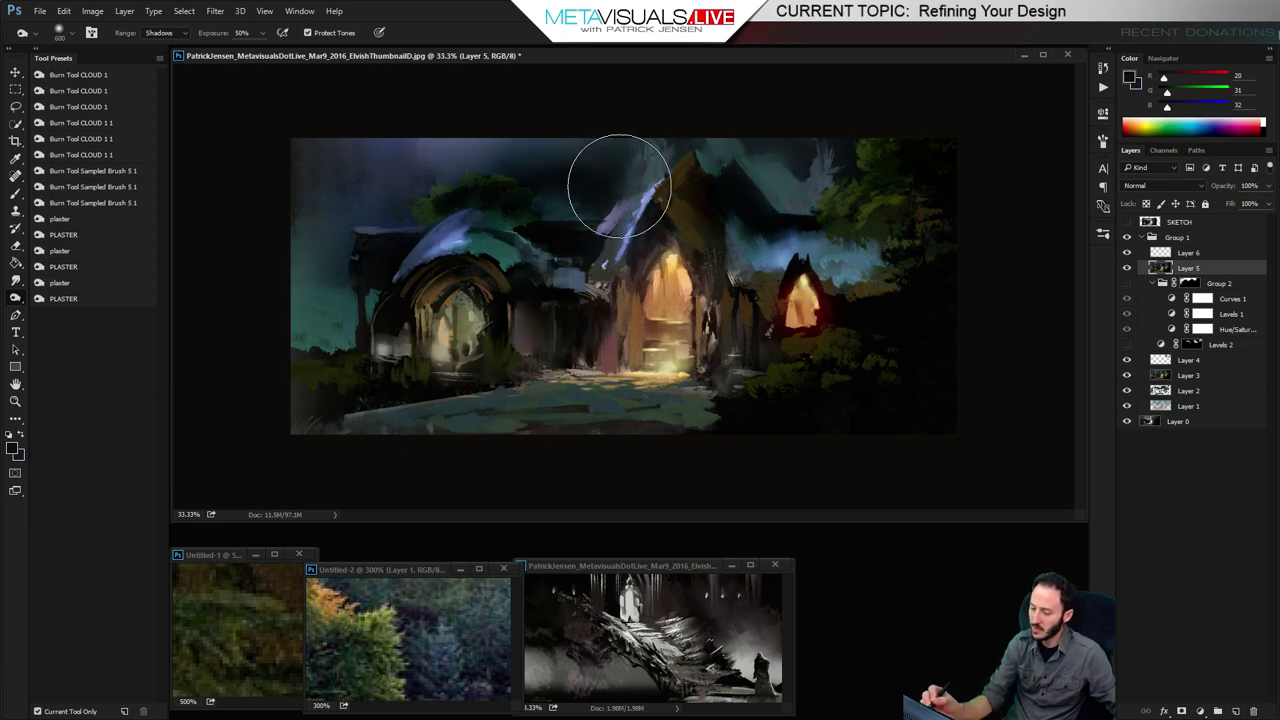
{"action": "key", "text": "ctrl+z"}
{"action": "key", "text": "ctrl+z"}
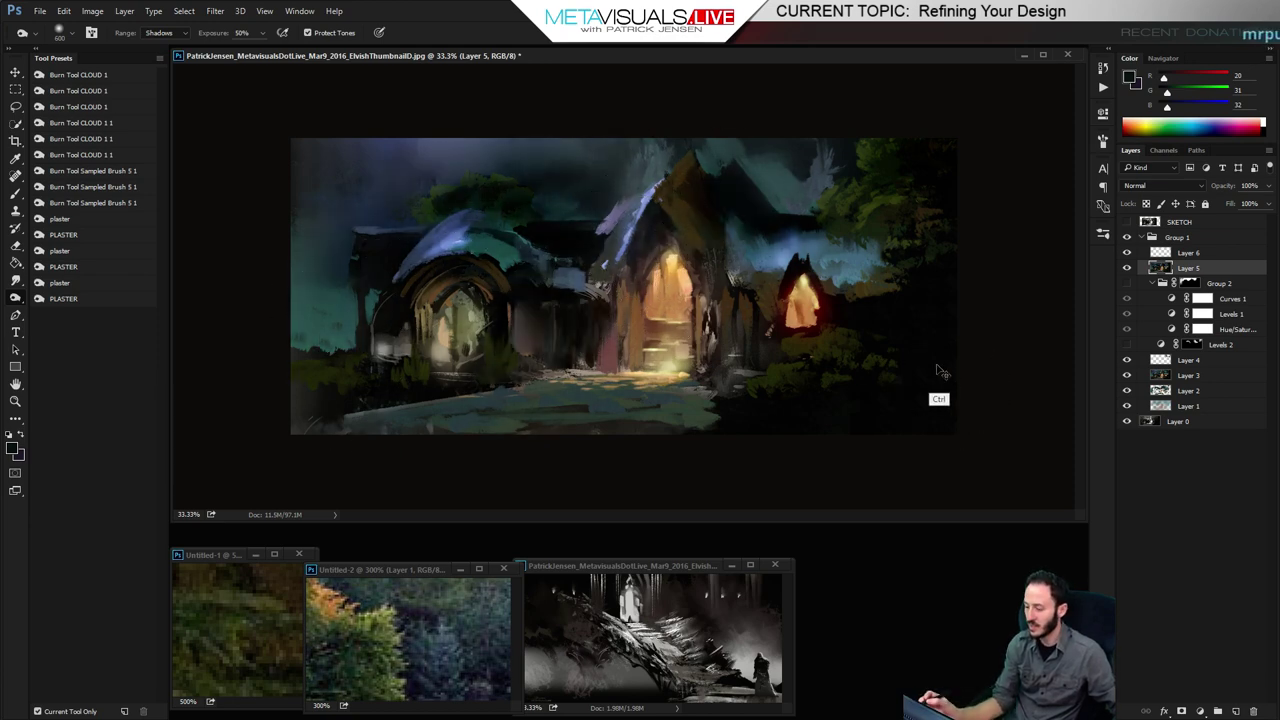
{"action": "key", "text": "ctrl+z"}
{"action": "key", "text": "ctrl+z"}
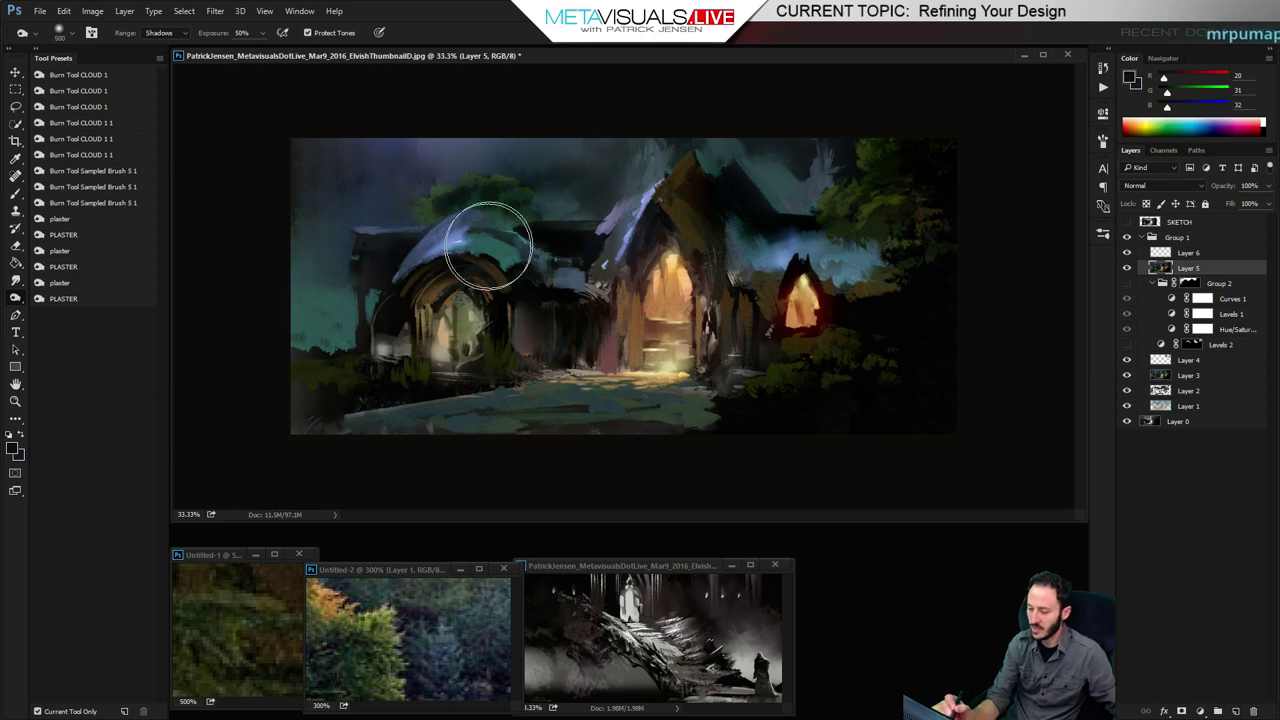
{"action": "key", "text": "]"}
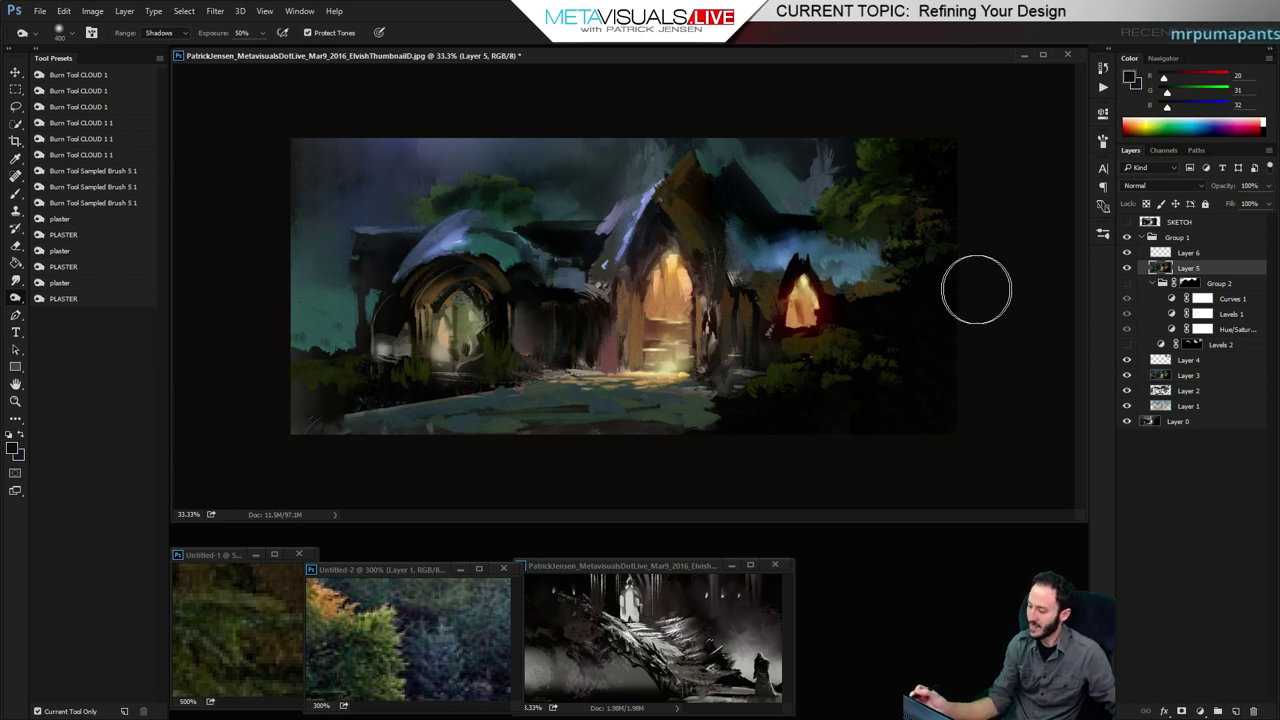
{"action": "key", "text": "z"}
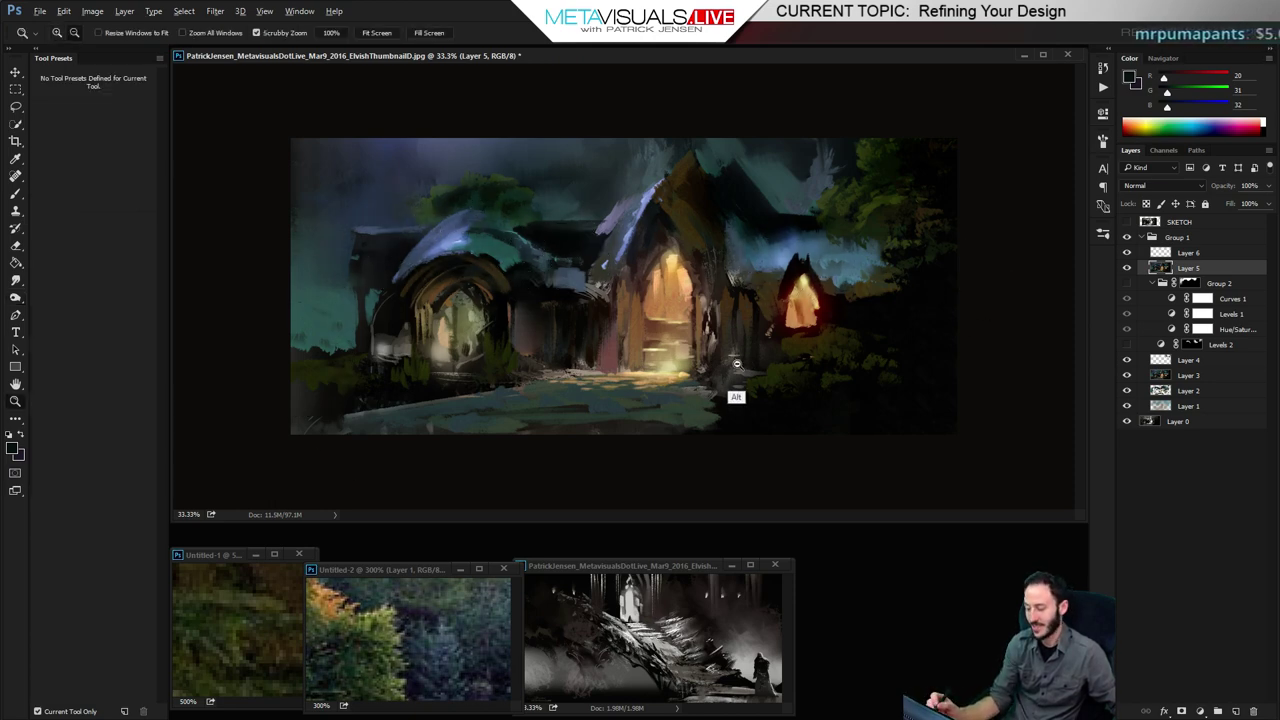
{"action": "left_click", "coordinate": [737, 398], "text": "alt"}
{"action": "left_click", "coordinate": [747, 368]}
{"action": "key", "text": "o"}
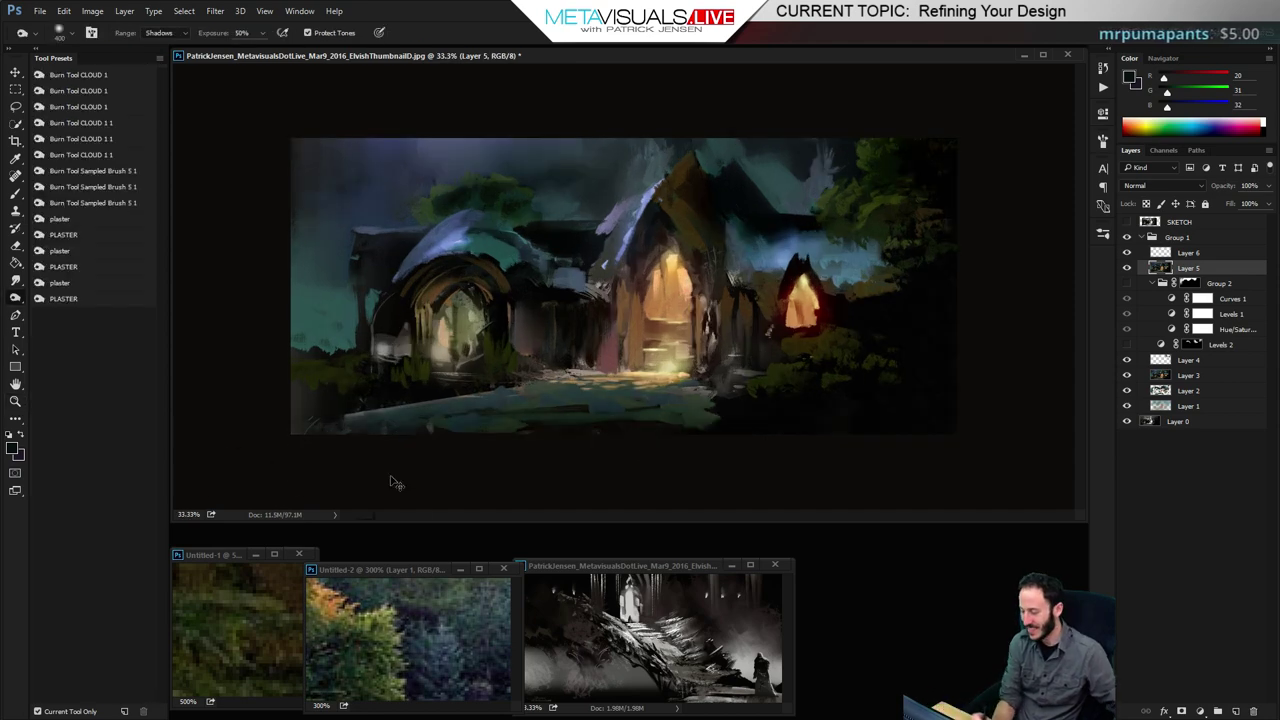
{"action": "key", "text": "z"}
{"action": "left_click", "coordinate": [716, 394], "text": "alt"}
{"action": "left_click", "coordinate": [716, 394]}
Paint the foreground path's lower edge on Layer 5 with the Paint KFP F/G Pressure brush in dark teal sampled beside the central gable
{"action": "key", "text": "b"}
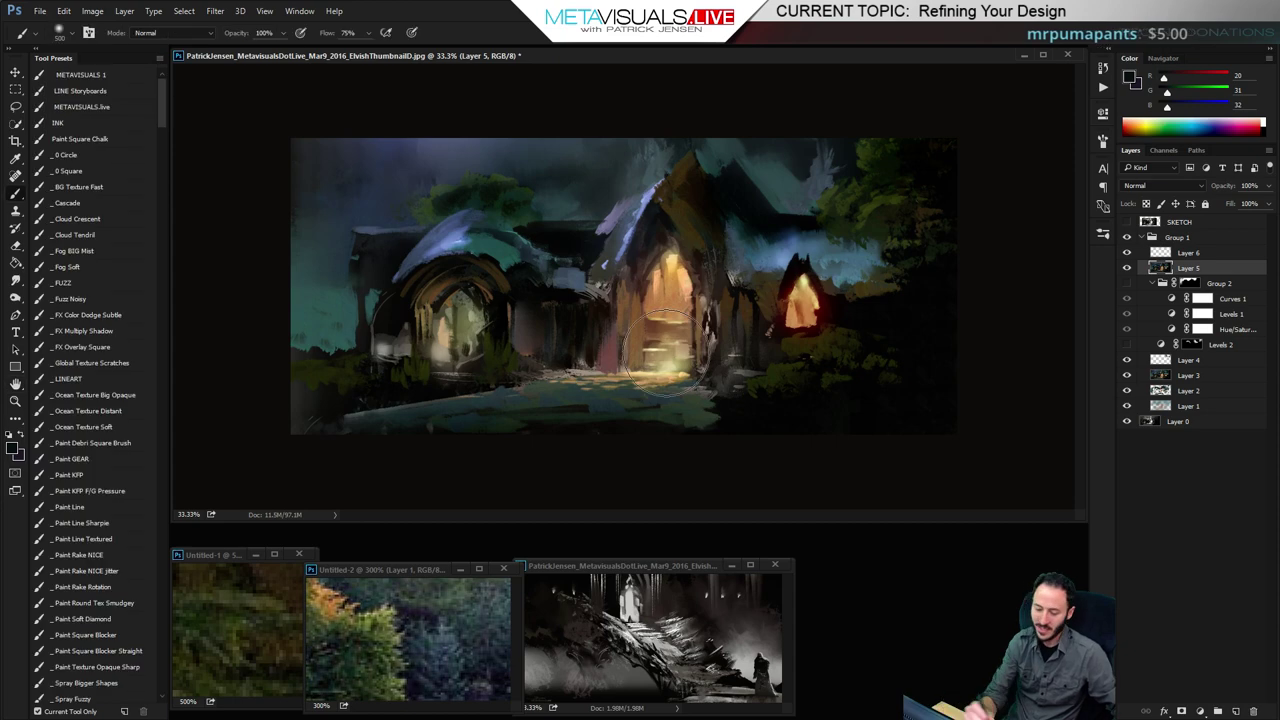
{"action": "left_click", "coordinate": [98, 491]}
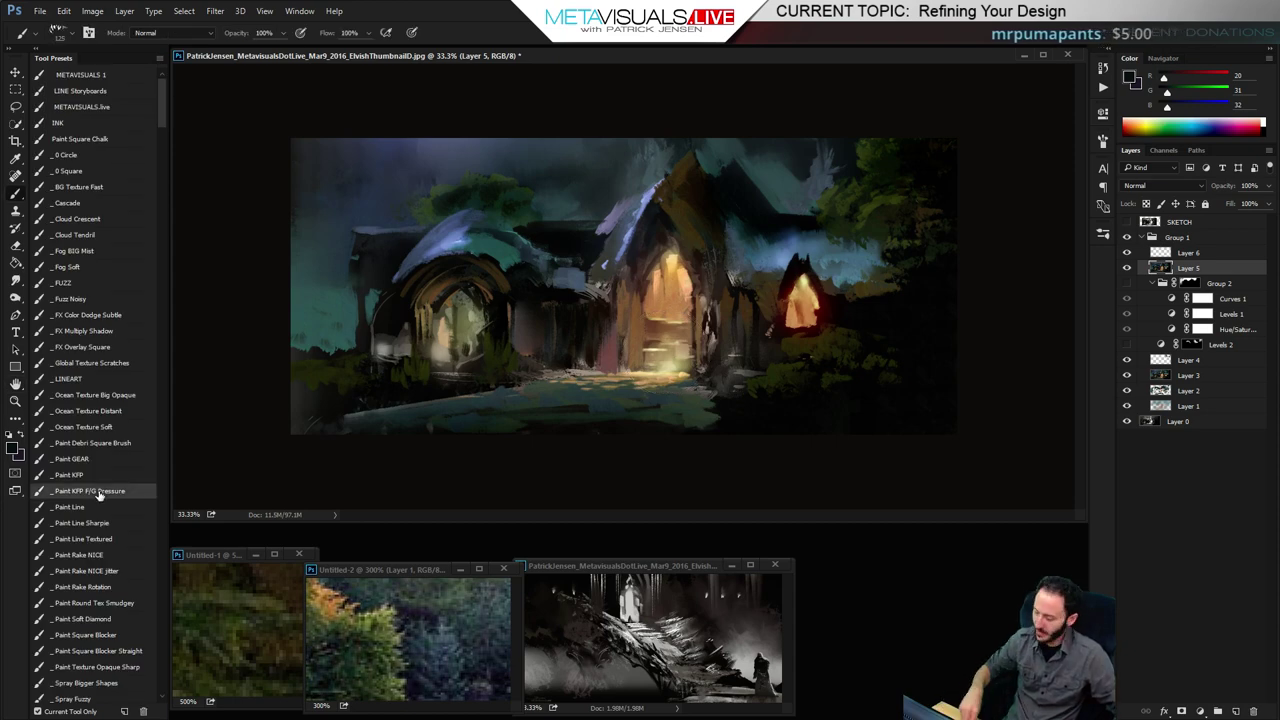
{"action": "key", "text": "space"}
{"action": "key", "text": "space"}
{"action": "left_click", "coordinate": [706, 303], "text": "ctrl"}
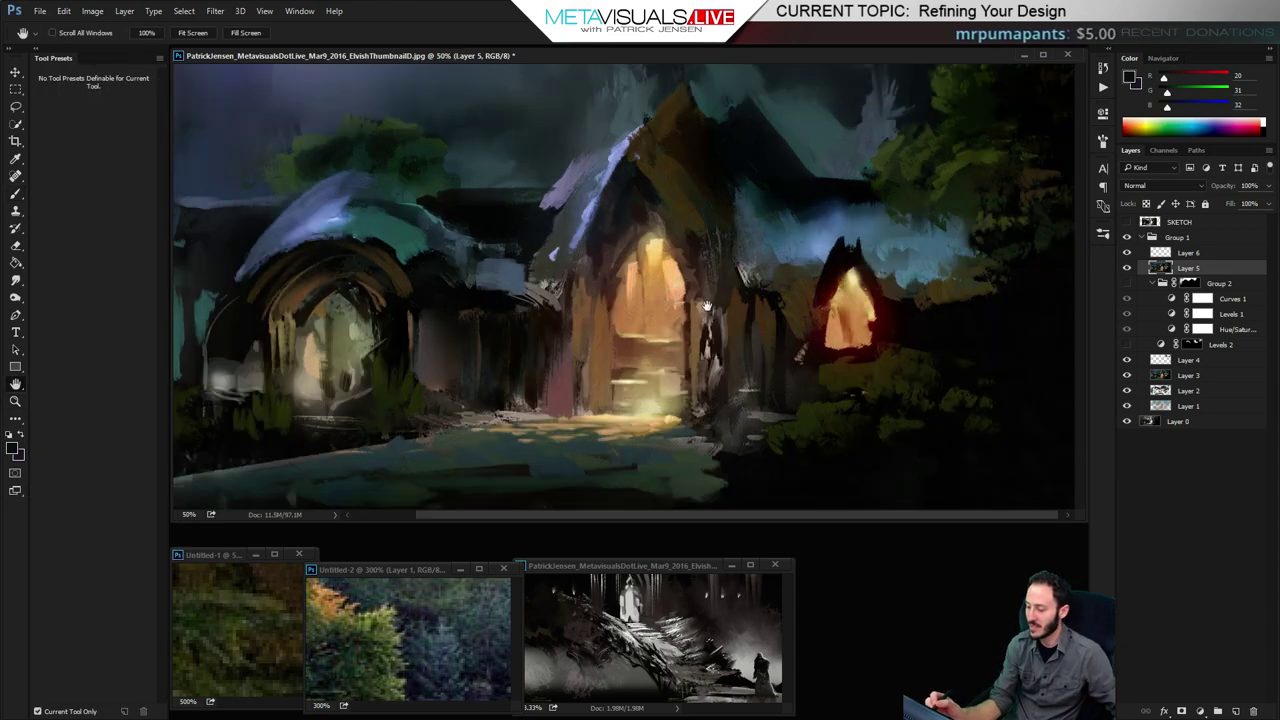
{"action": "left_click", "coordinate": [760, 199], "text": "alt"}
{"action": "left_click_drag", "start_coordinate": [622, 466], "coordinate": [748, 470]}
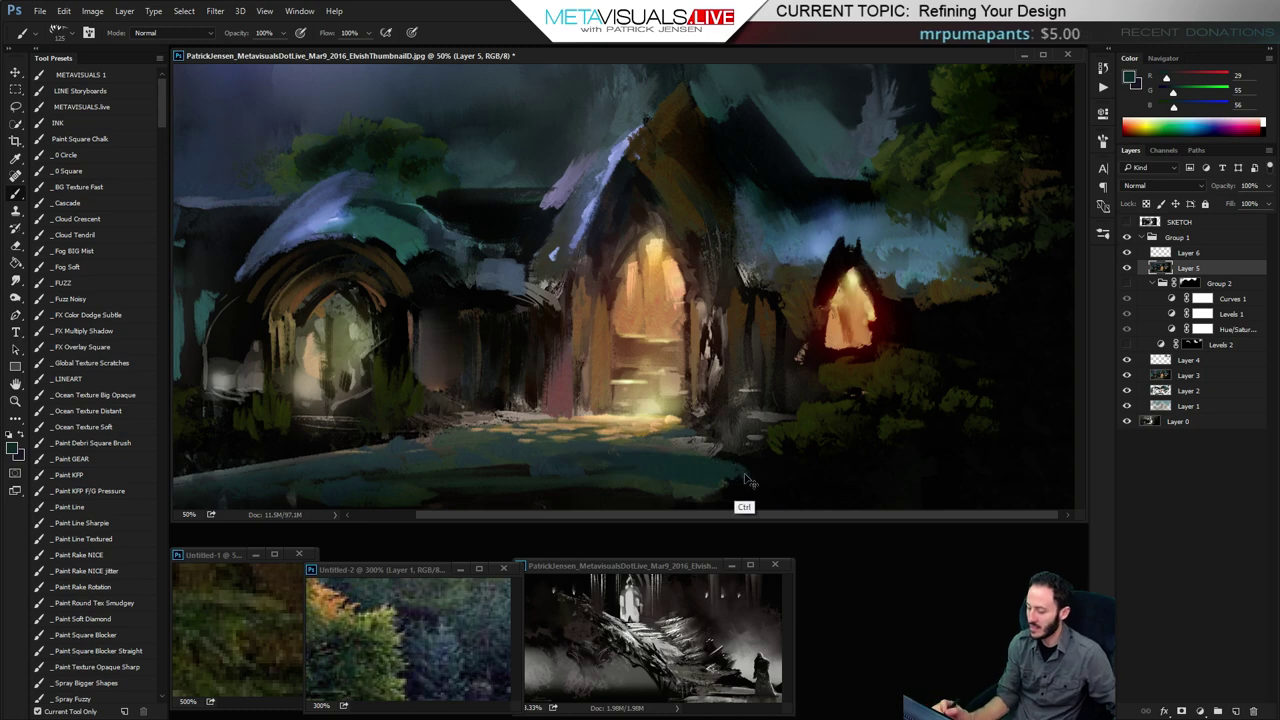
Undo the last brush stroke and add a new layer above Layer 5
{"action": "key", "text": "ctrl+z"}
{"action": "key", "text": "space"}
{"action": "left_click_drag", "start_coordinate": [780, 366], "coordinate": [820, 366]}
{"action": "key", "text": "ctrl+alt+shift+n"}
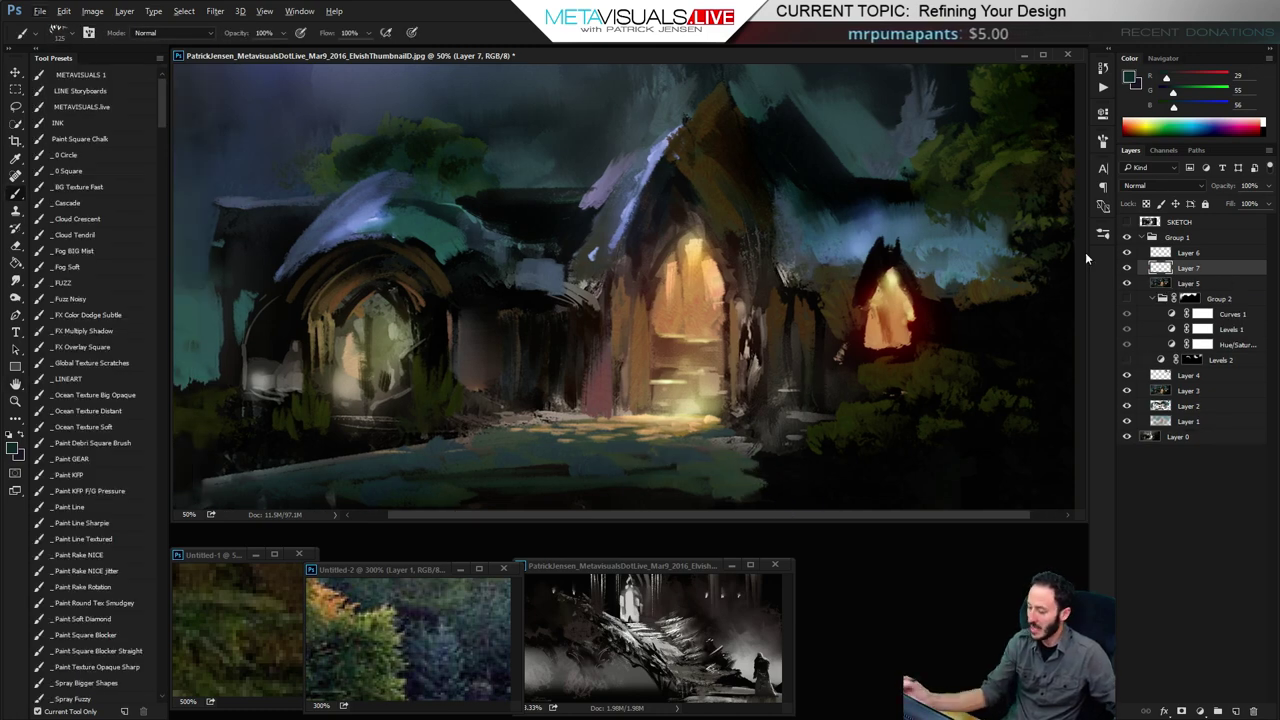
Paint the stone path's lower right edge and extend it across the dark foreground with grey and blue-grey tones sampled from the painting
{"action": "left_click", "coordinate": [729, 466], "text": "alt"}
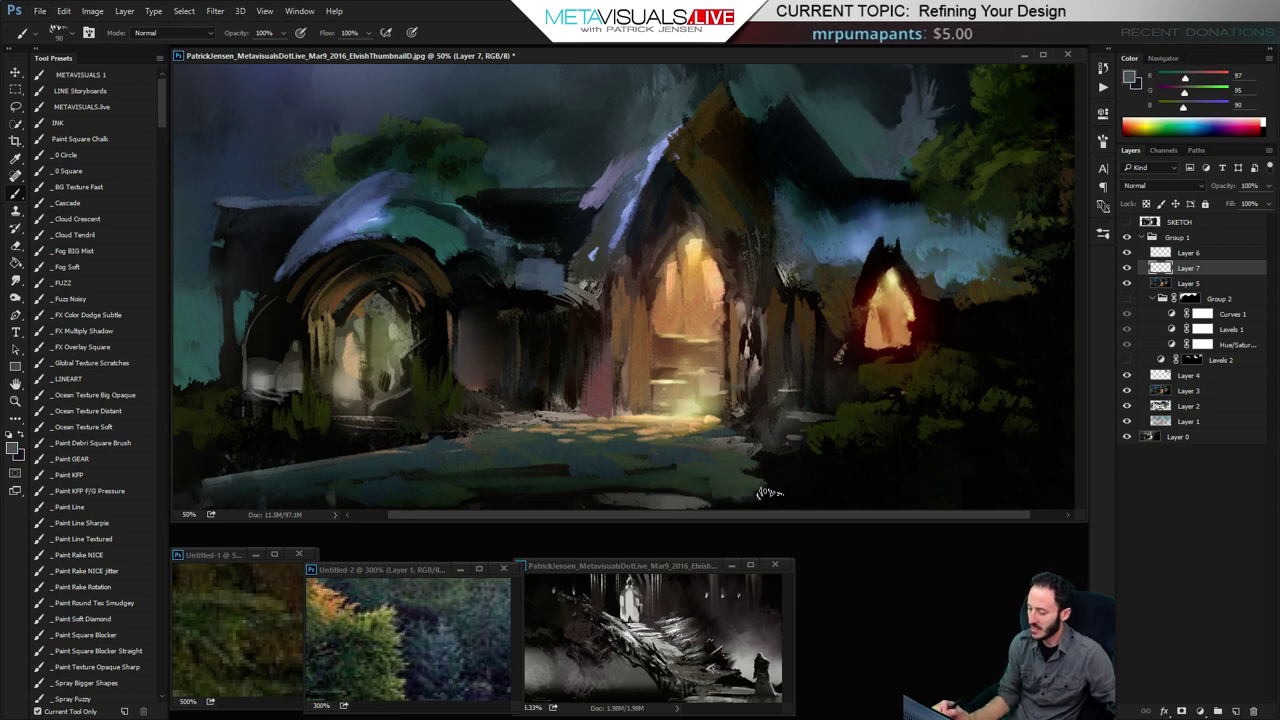
{"action": "key", "text": "ctrl+minus"}
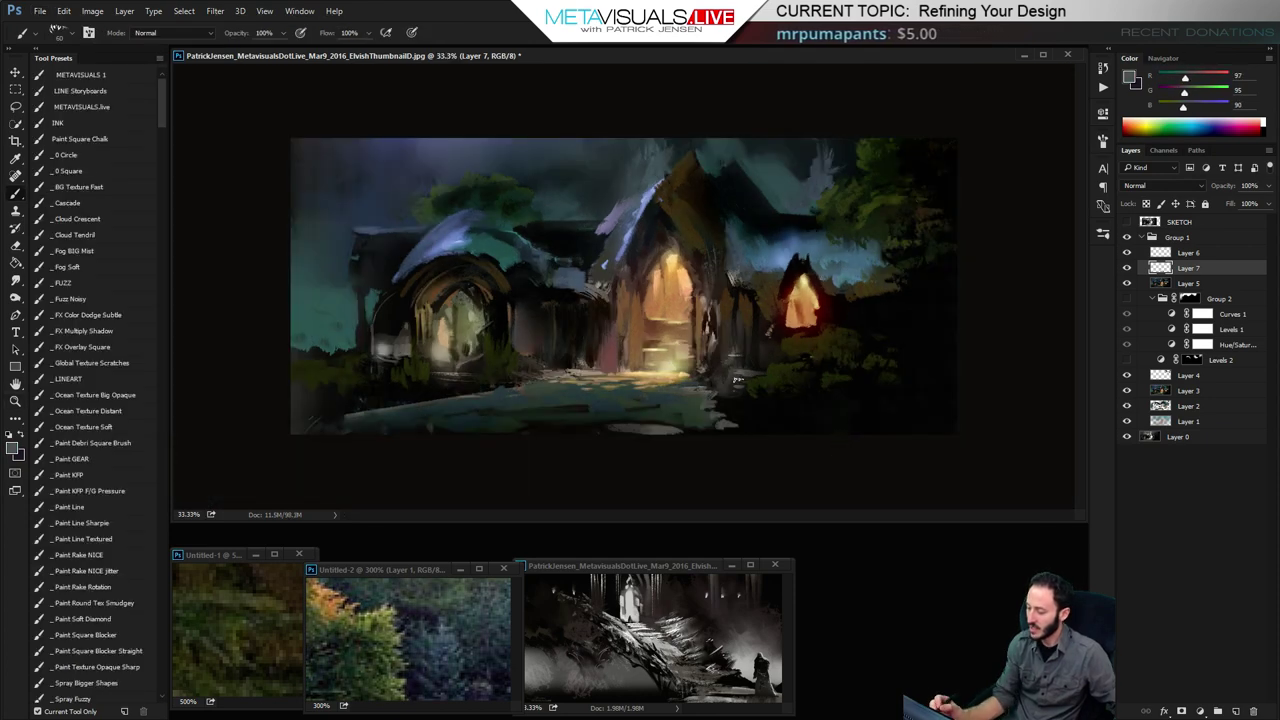
{"action": "left_click", "coordinate": [737, 379], "text": "alt"}
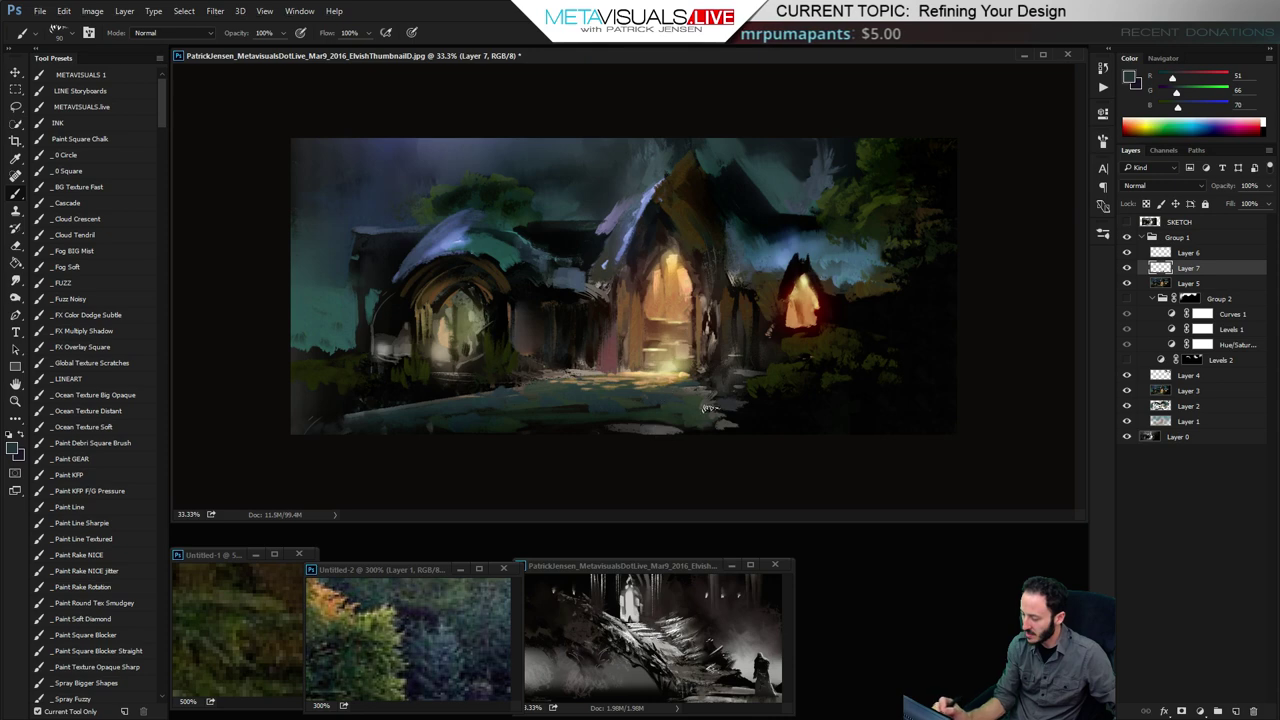
{"action": "left_click_drag", "start_coordinate": [709, 408], "coordinate": [738, 412]}
{"action": "key", "text": "["}
{"action": "key", "text": "["}
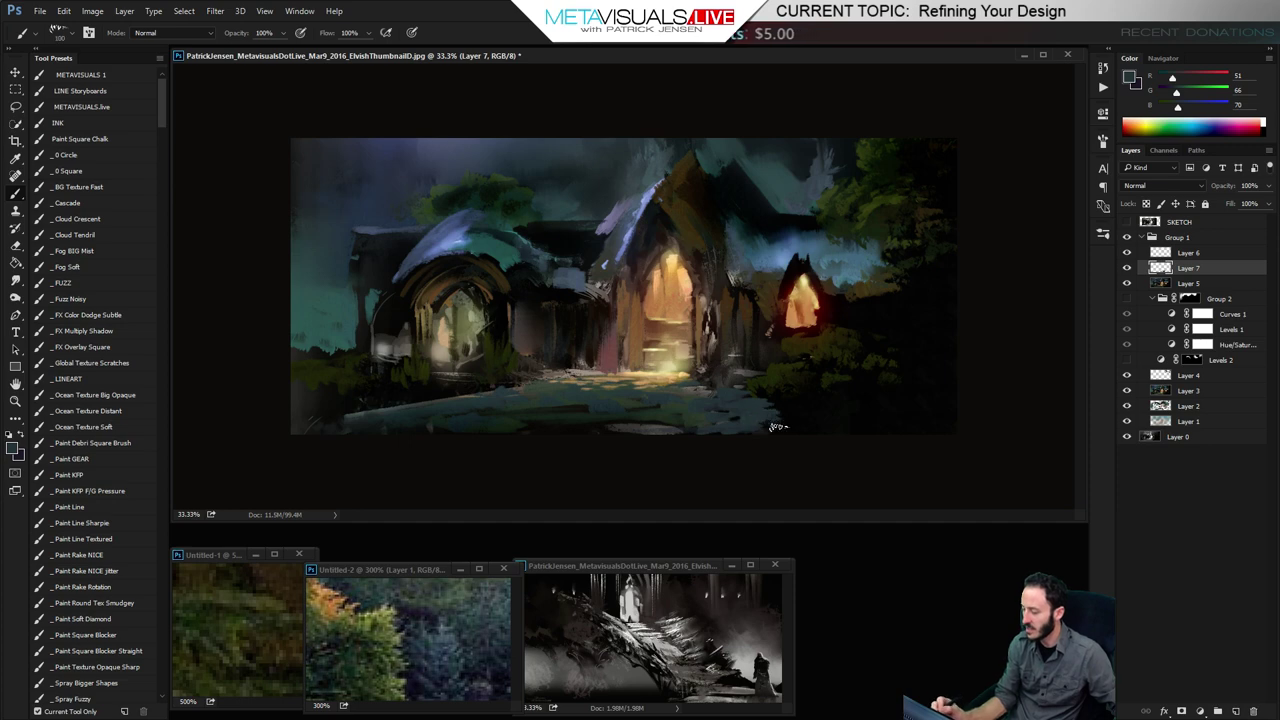
{"action": "left_click_drag", "start_coordinate": [900, 434], "coordinate": [818, 435]}
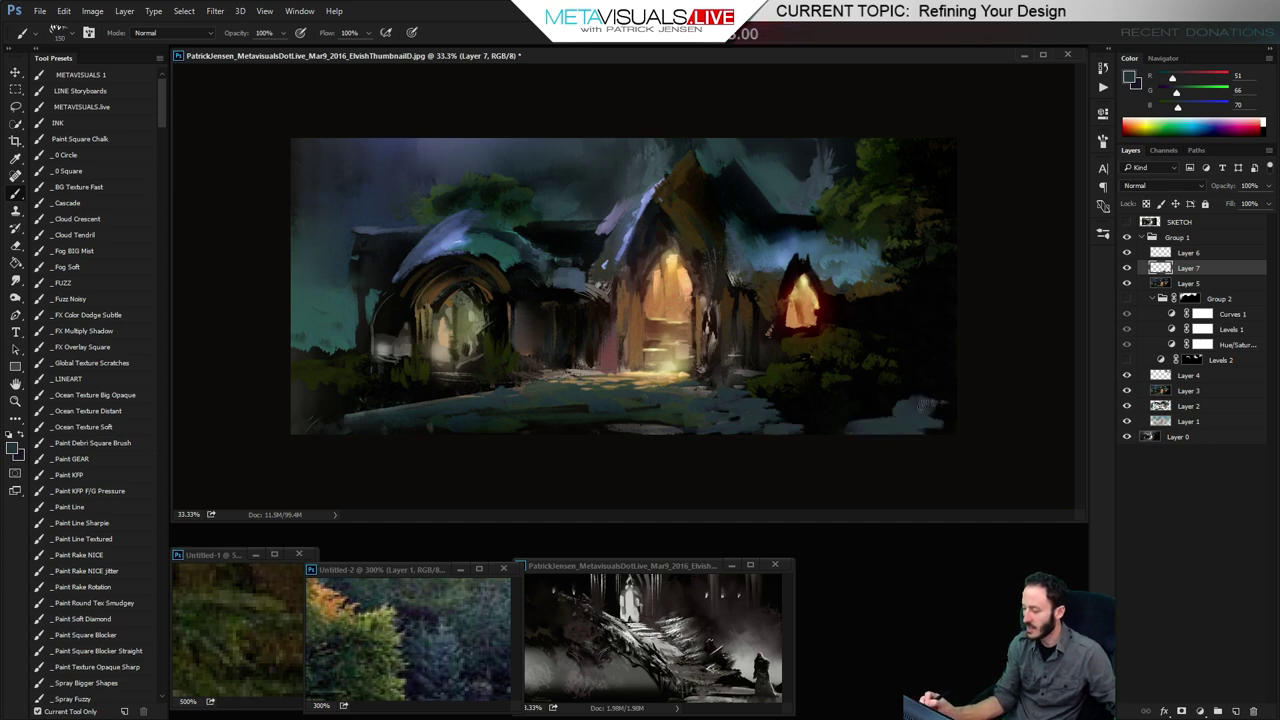
Paint the roof slope right of the central gable in sampled dark brown, and touch up the painting with sampled teal
{"action": "key", "text": "space"}
{"action": "left_click", "coordinate": [745, 271], "text": "alt"}
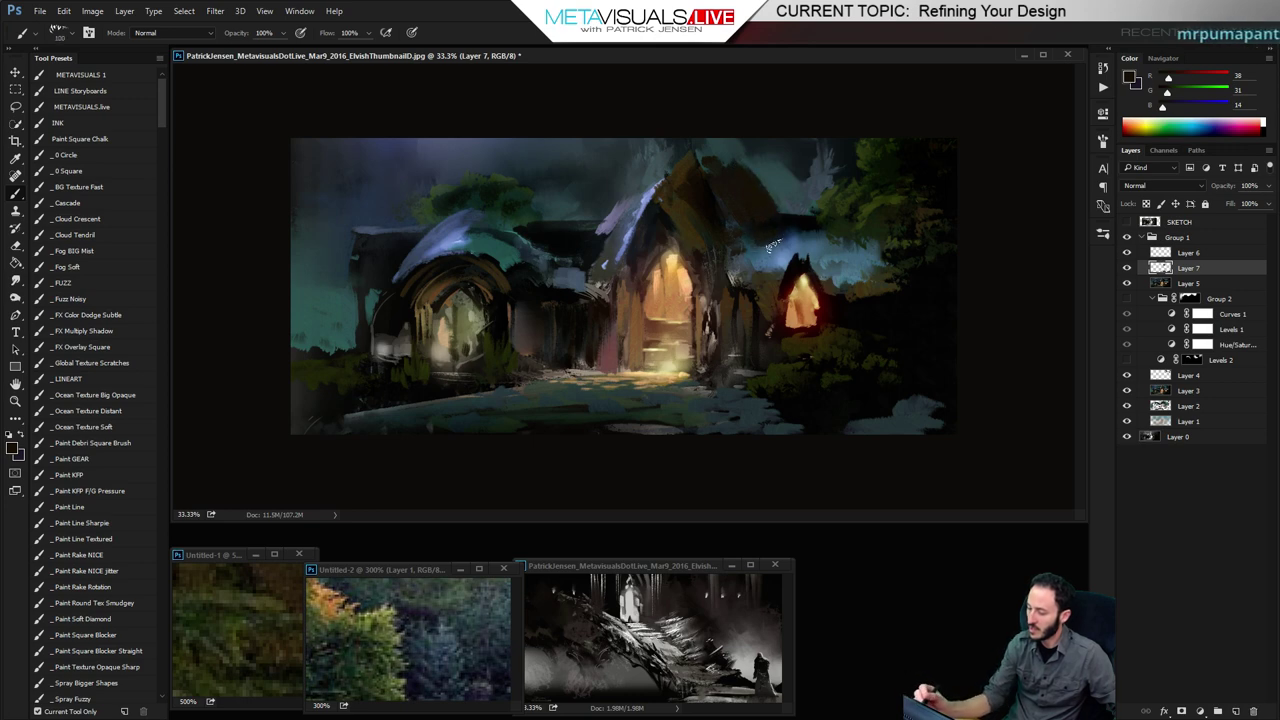
{"action": "left_click", "coordinate": [477, 239], "text": "alt"}
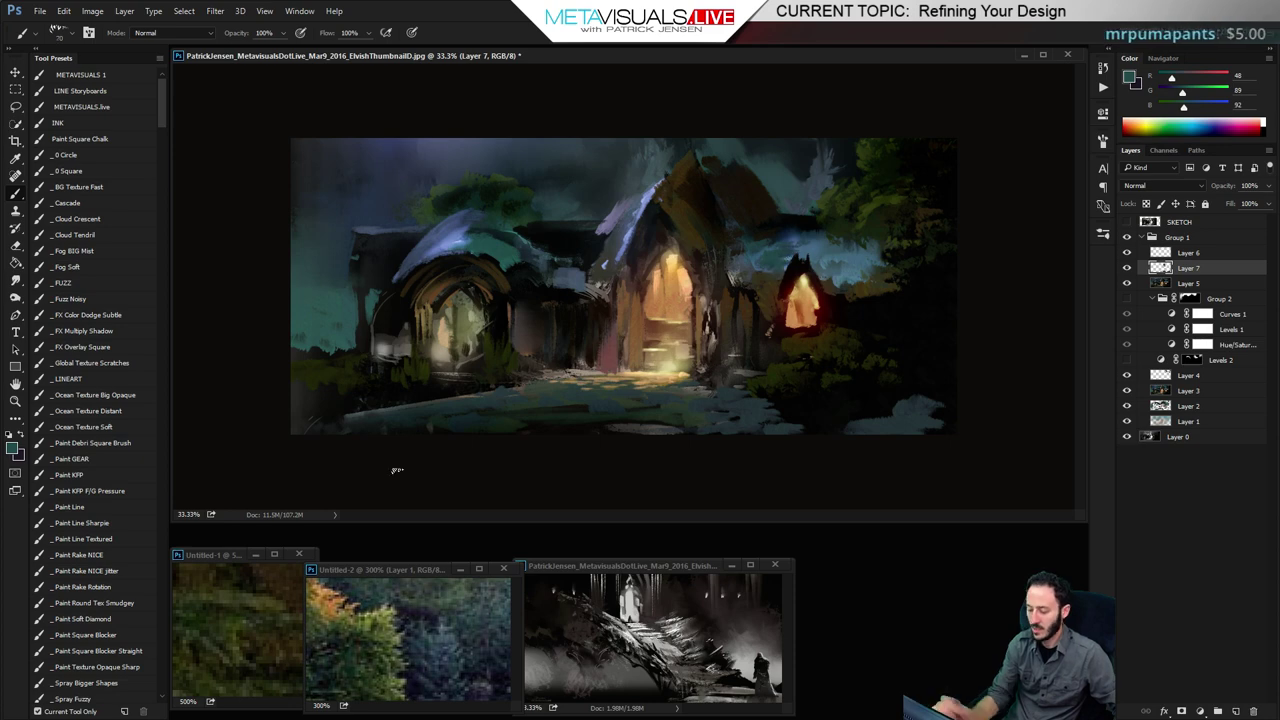
Bring the roof tiles into view in the Untitled-1 reference image and sample their slate blue
{"action": "left_click", "coordinate": [243, 608]}
{"action": "left_click", "coordinate": [260, 627], "text": "alt"}
{"action": "left_click", "coordinate": [261, 627], "text": "alt"}
{"action": "left_click", "coordinate": [261, 627], "text": "alt"}
{"action": "left_click_drag", "start_coordinate": [260, 620], "coordinate": [188, 650]}
{"action": "left_click_drag", "start_coordinate": [268, 653], "coordinate": [192, 640]}
{"action": "left_click", "coordinate": [241, 631], "text": "alt"}
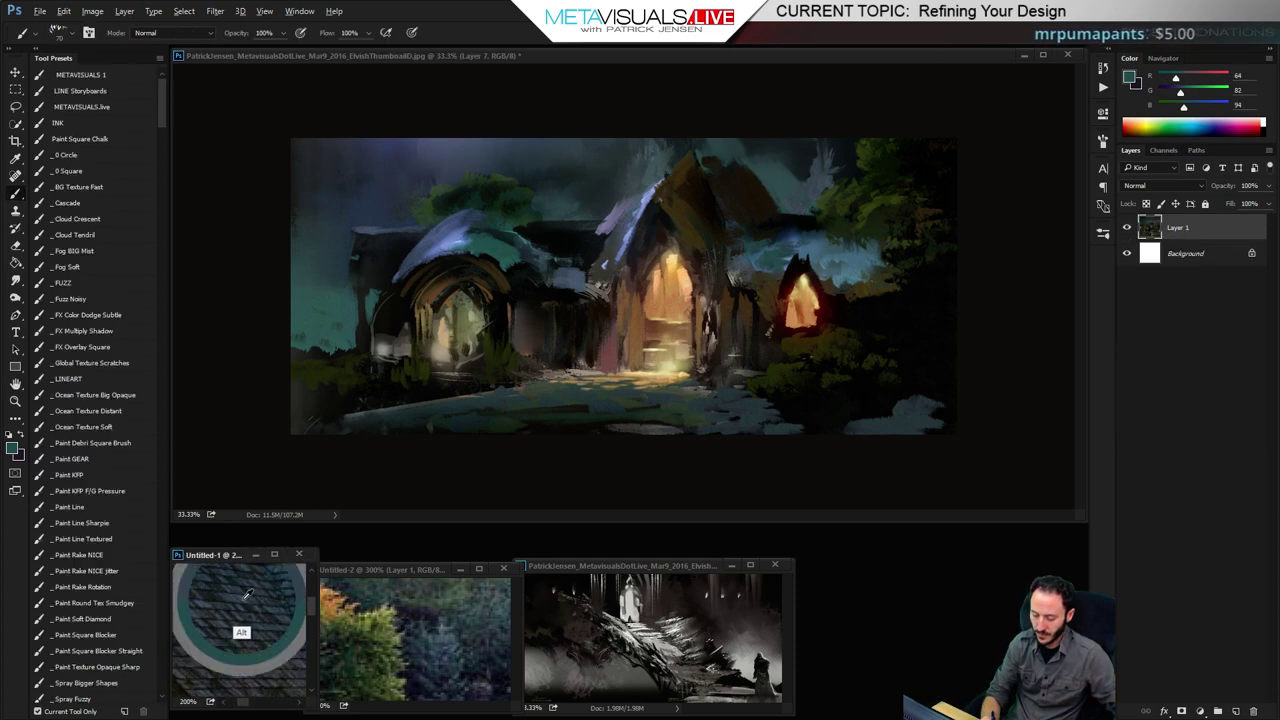
Paint a slate-blue edge on the roof right of the central gable in the main painting and smudge it
{"action": "left_click", "coordinate": [790, 241]}
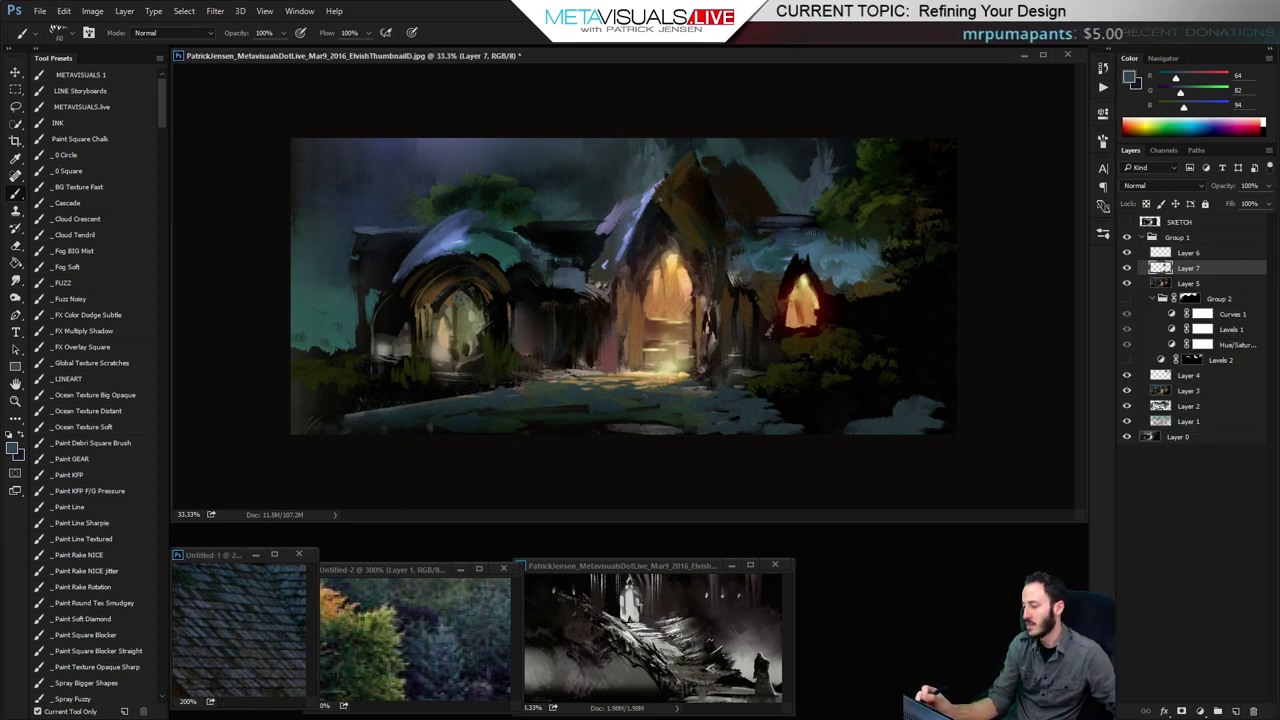
{"action": "key", "text": "r"}
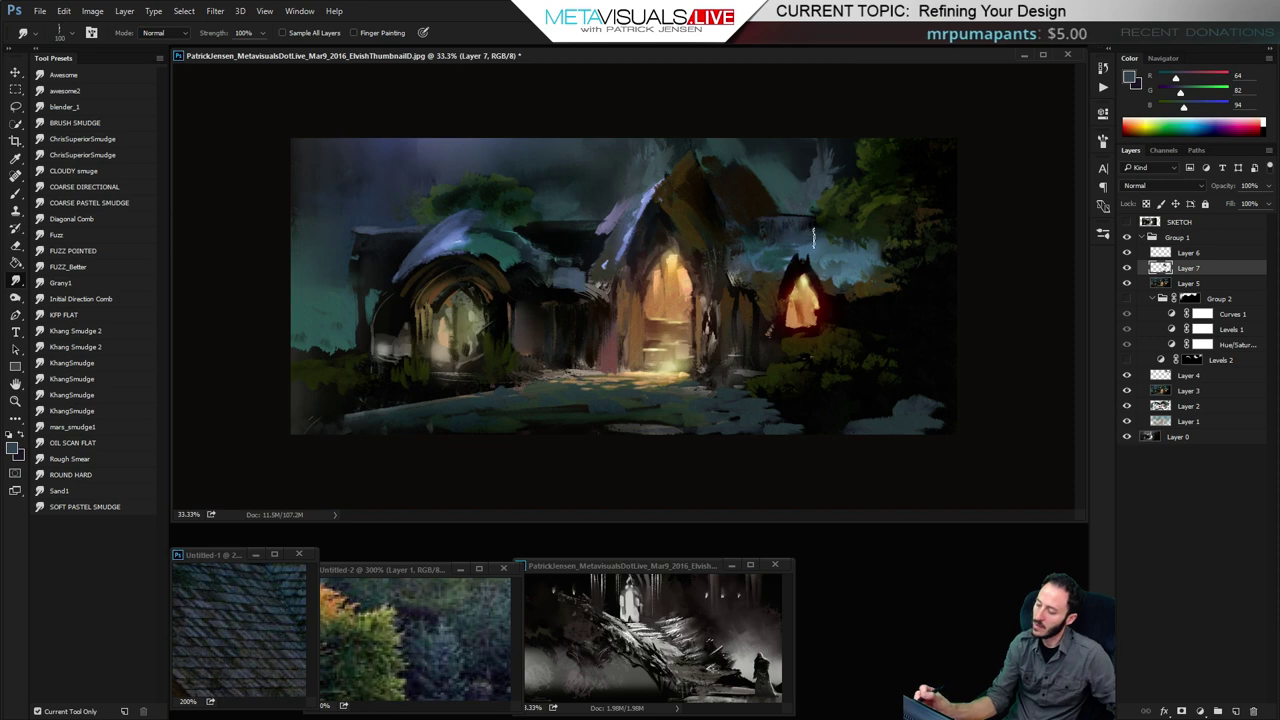
{"action": "key", "text": "b"}
Using the _Paint Line Textured brush, draw a thin dark slanted roof edge over the small red-lit window and sample blue for its highlights
{"action": "key", "text": "ctrl+space"}
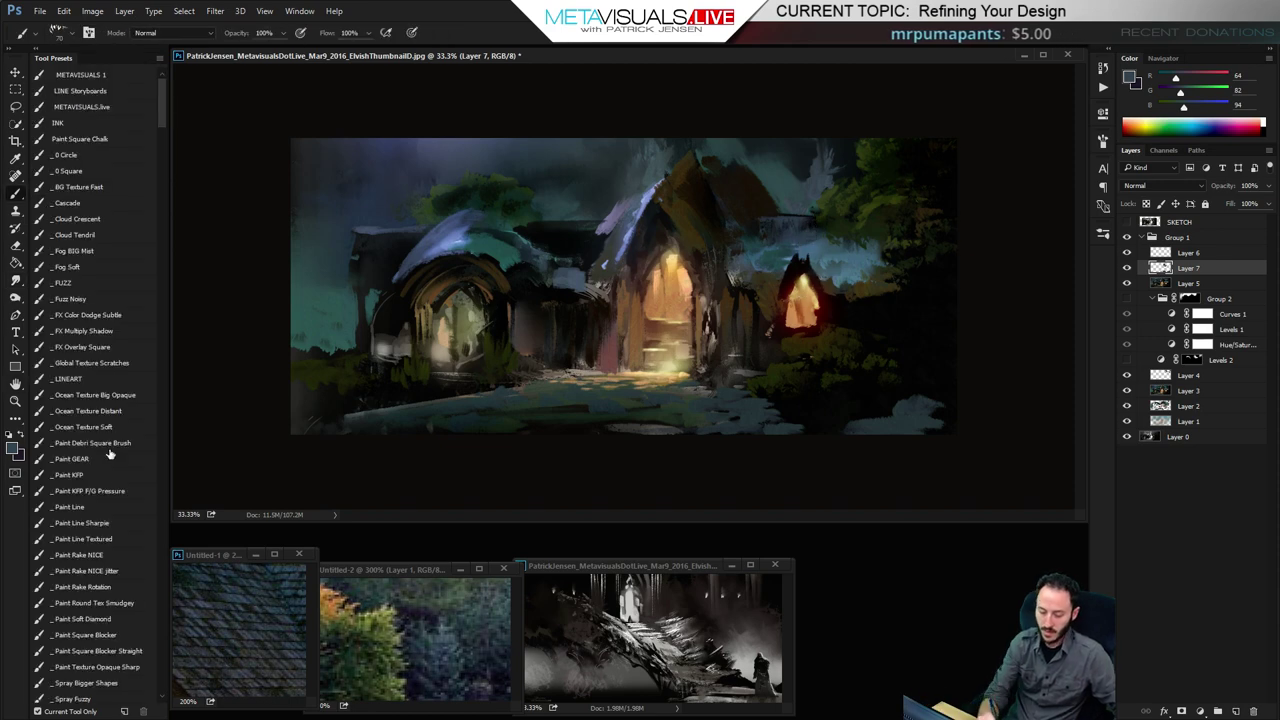
{"action": "left_click", "coordinate": [100, 540]}
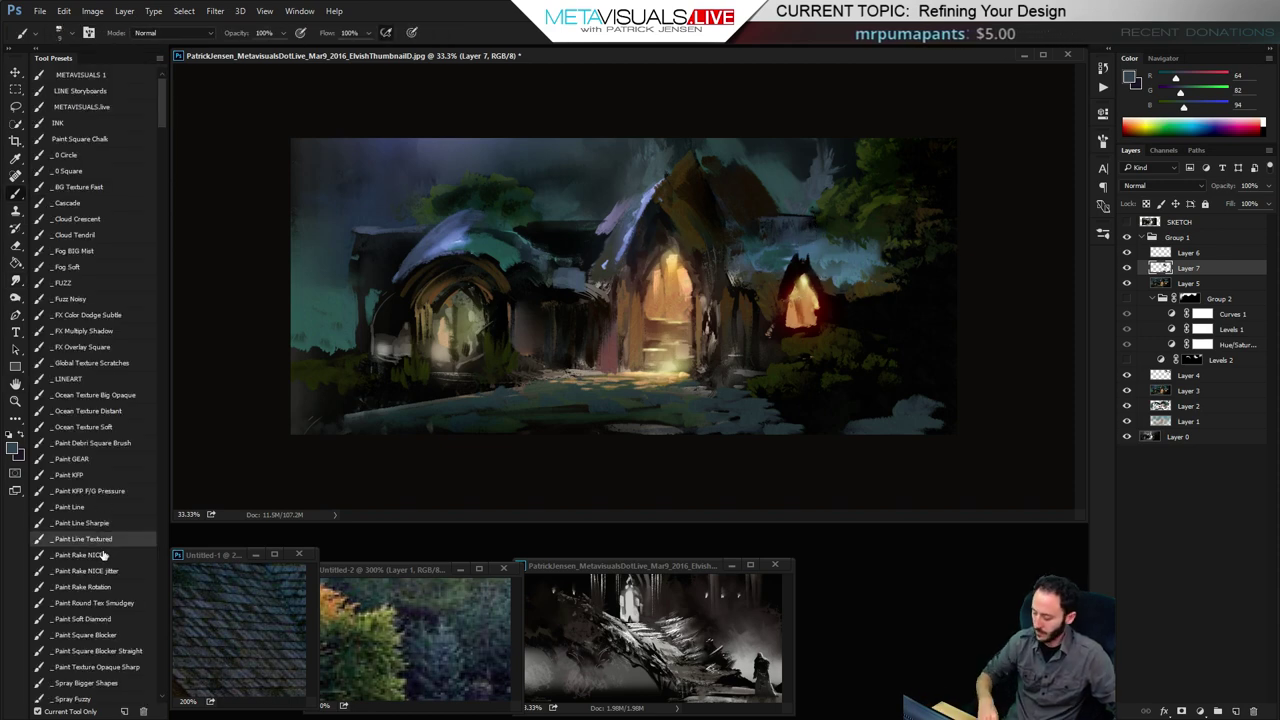
{"action": "key", "text": "h"}
{"action": "left_click", "coordinate": [762, 276], "text": "ctrl"}
{"action": "left_click_drag", "start_coordinate": [859, 284], "coordinate": [831, 286]}
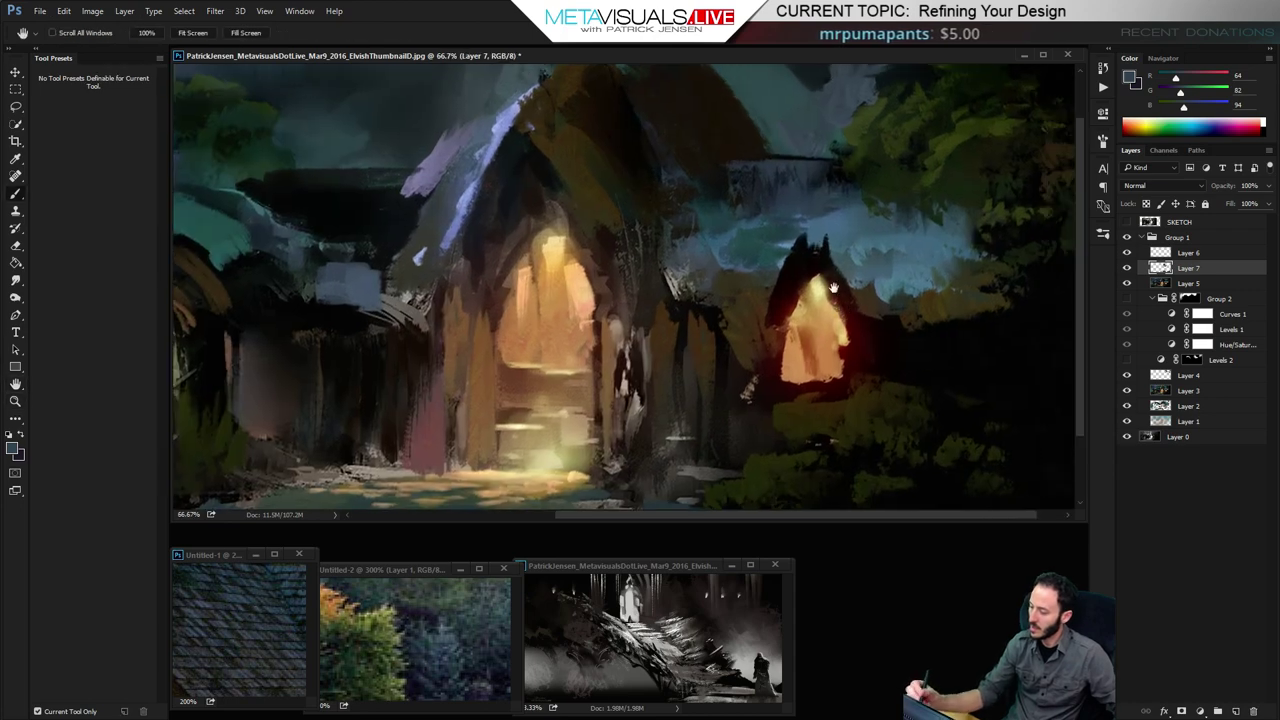
{"action": "left_click", "coordinate": [806, 246], "text": "alt"}
{"action": "key", "text": "["}
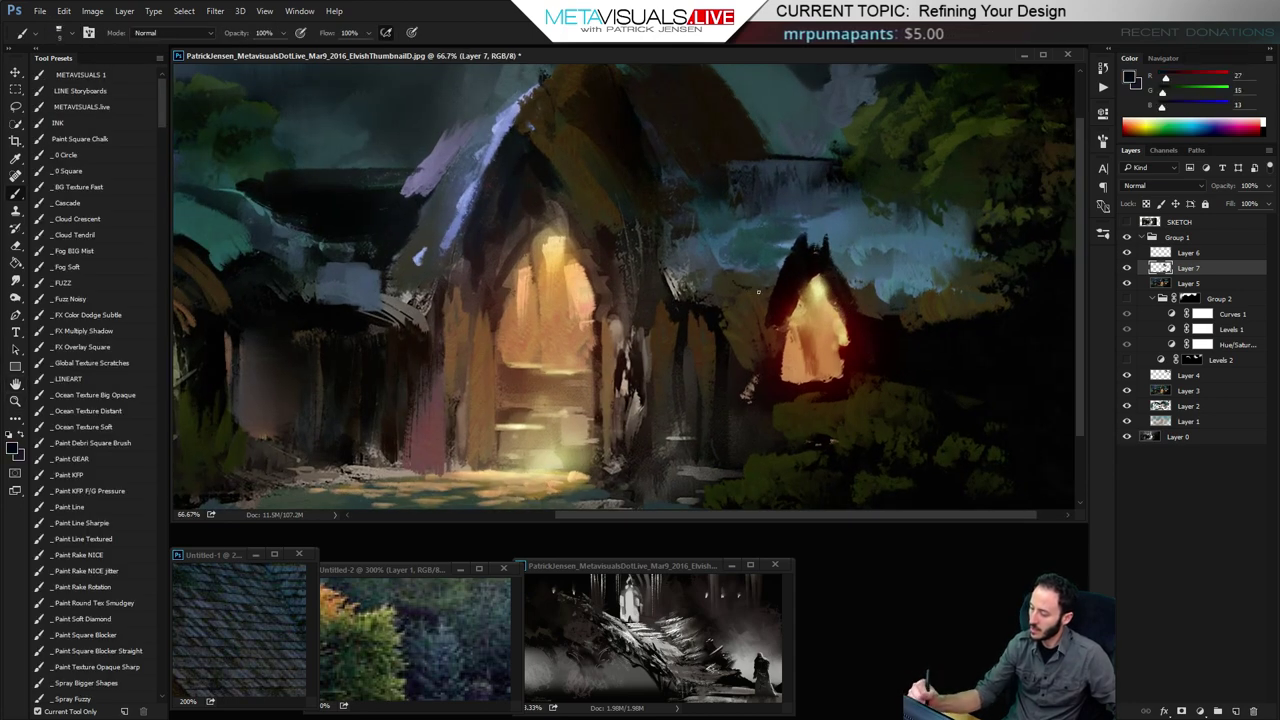
{"action": "left_click_drag", "start_coordinate": [767, 289], "coordinate": [798, 223]}
{"action": "left_click", "coordinate": [806, 246], "text": "alt"}
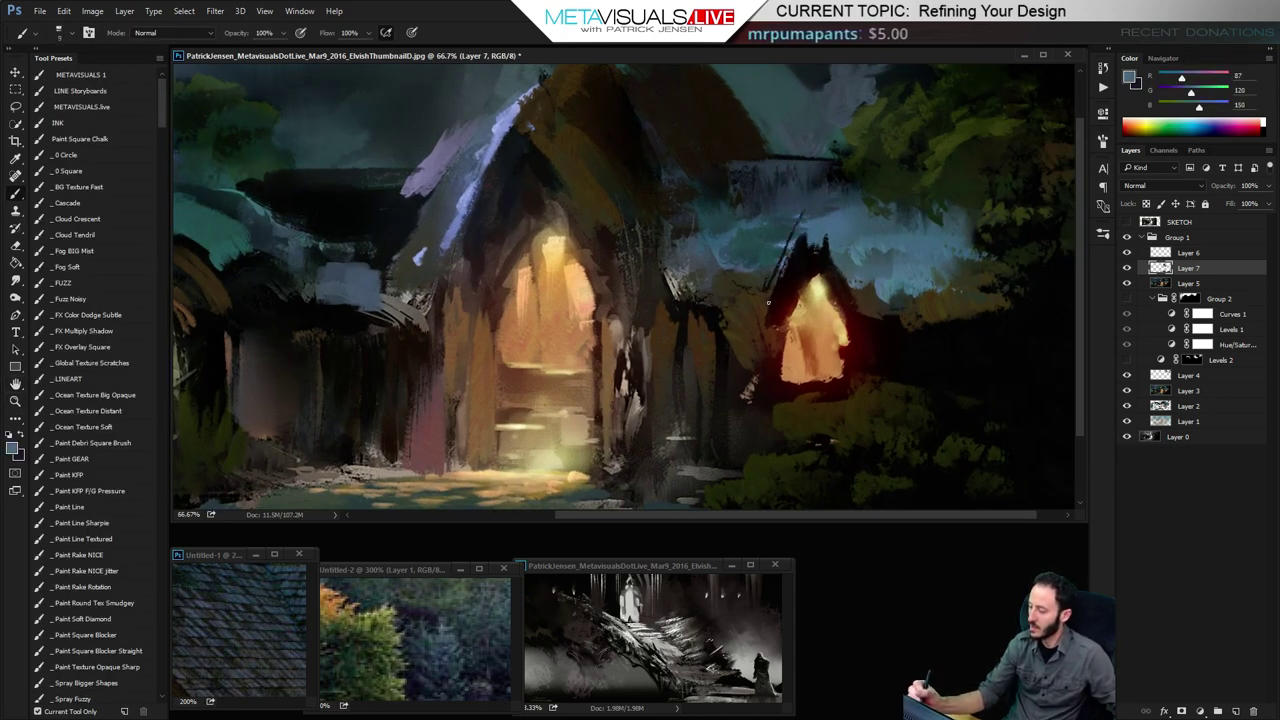
{"action": "left_click", "coordinate": [846, 254], "text": "alt"}
Paint a blue edge along the roof between the left arch and the central gable, and smudge it into the roof
{"action": "left_click_drag", "start_coordinate": [703, 386], "coordinate": [808, 391]}
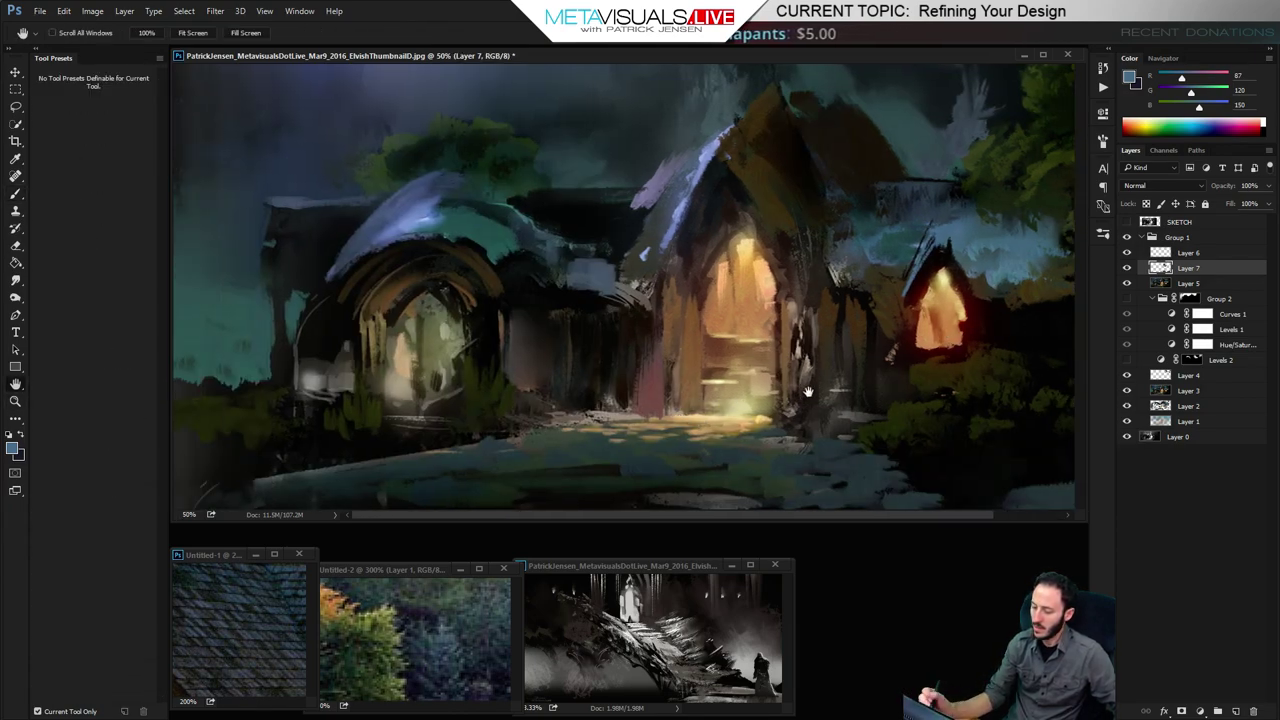
{"action": "left_click", "coordinate": [831, 416], "text": "alt"}
{"action": "key", "text": "h"}
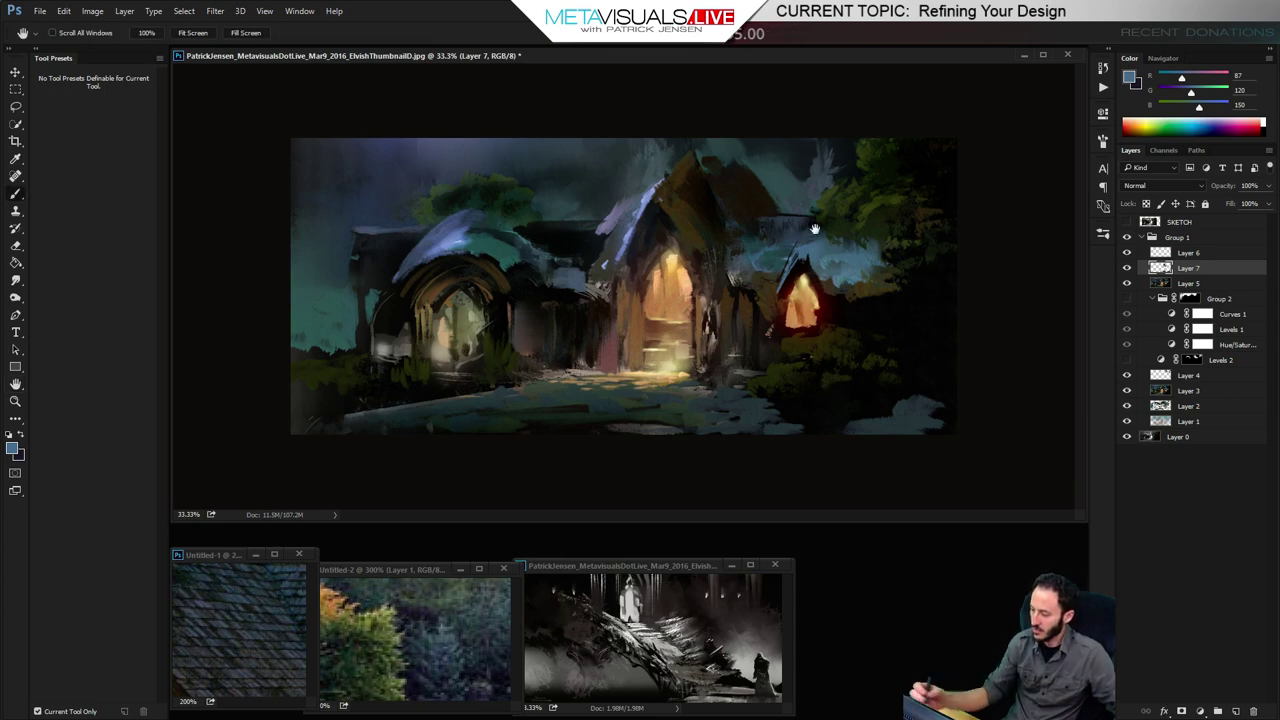
{"action": "key", "text": "b"}
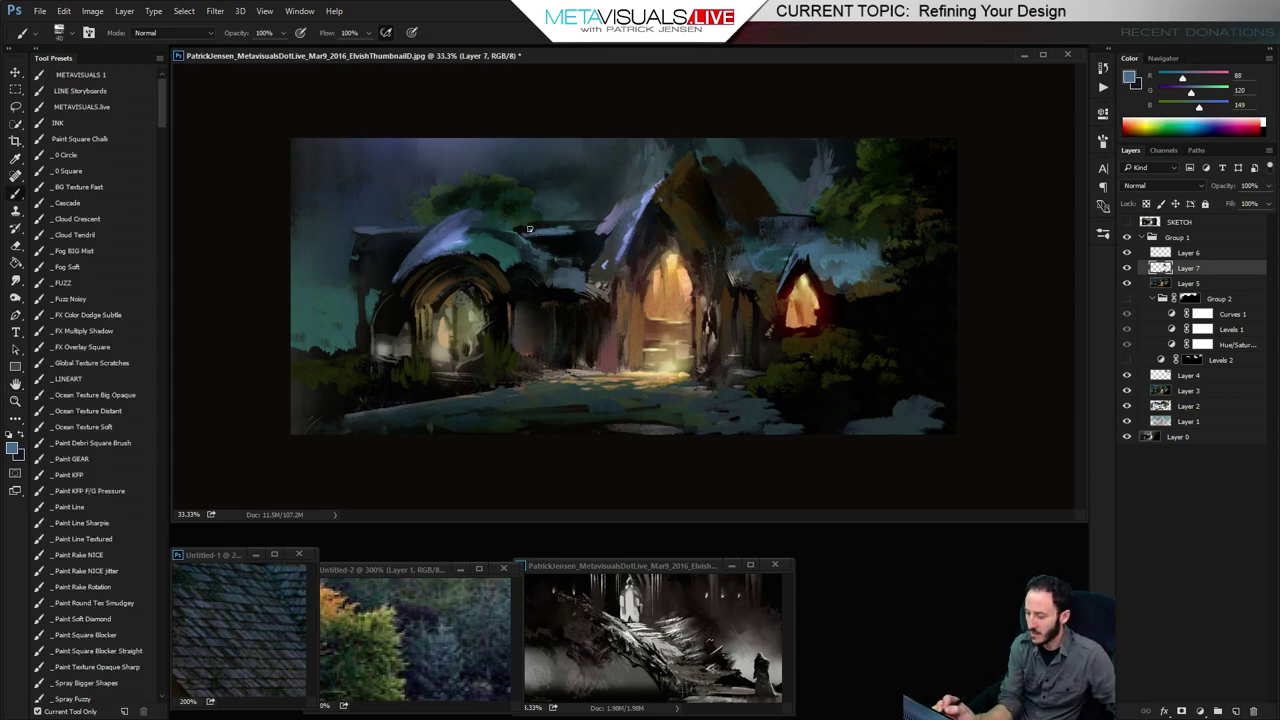
{"action": "key", "text": "r"}
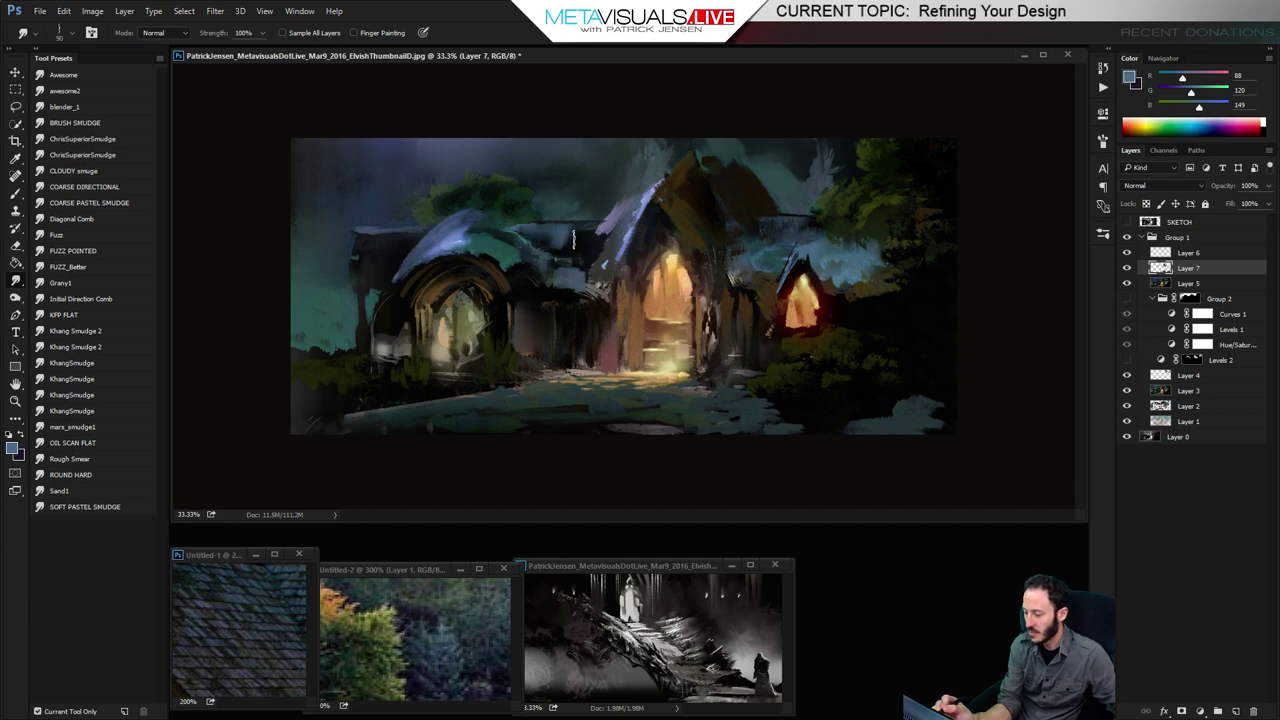
Fill in the roof between the arch and the central gable with sampled grey, using a smaller _Paint KFP F/G Pressure brush
{"action": "key", "text": "b"}
{"action": "left_click", "coordinate": [110, 492]}
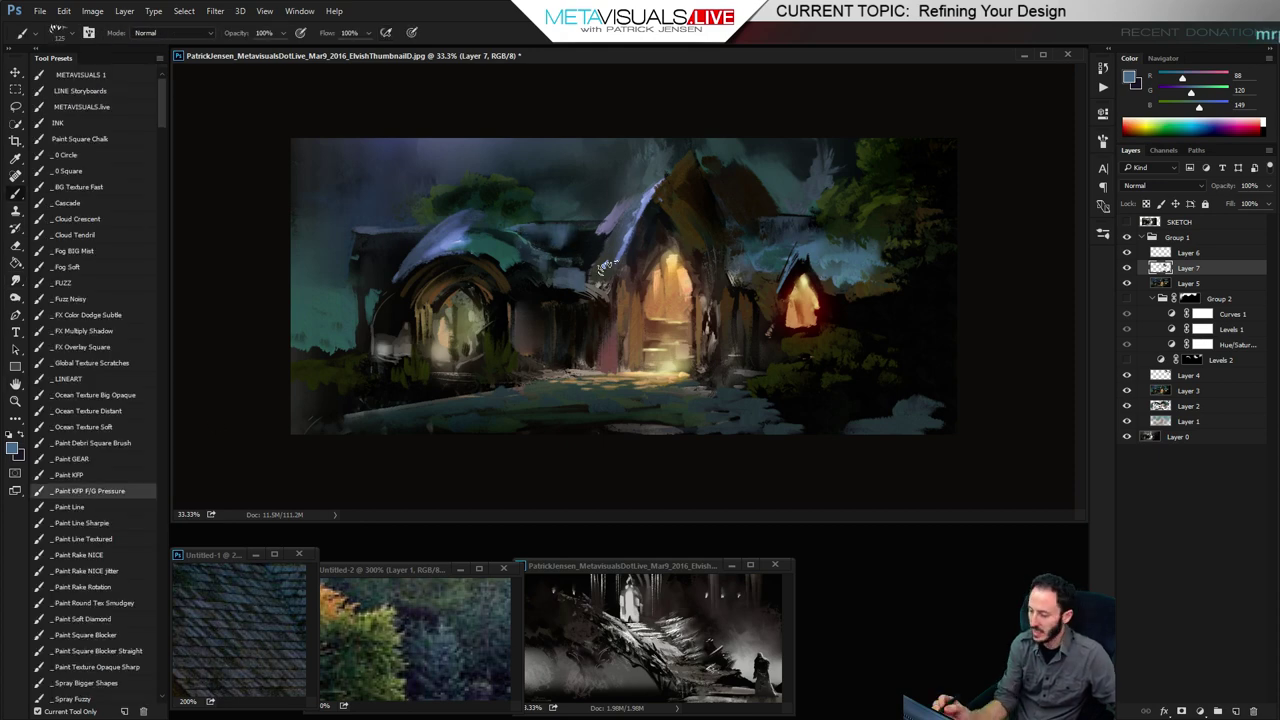
{"action": "left_click", "coordinate": [607, 258], "text": "alt"}
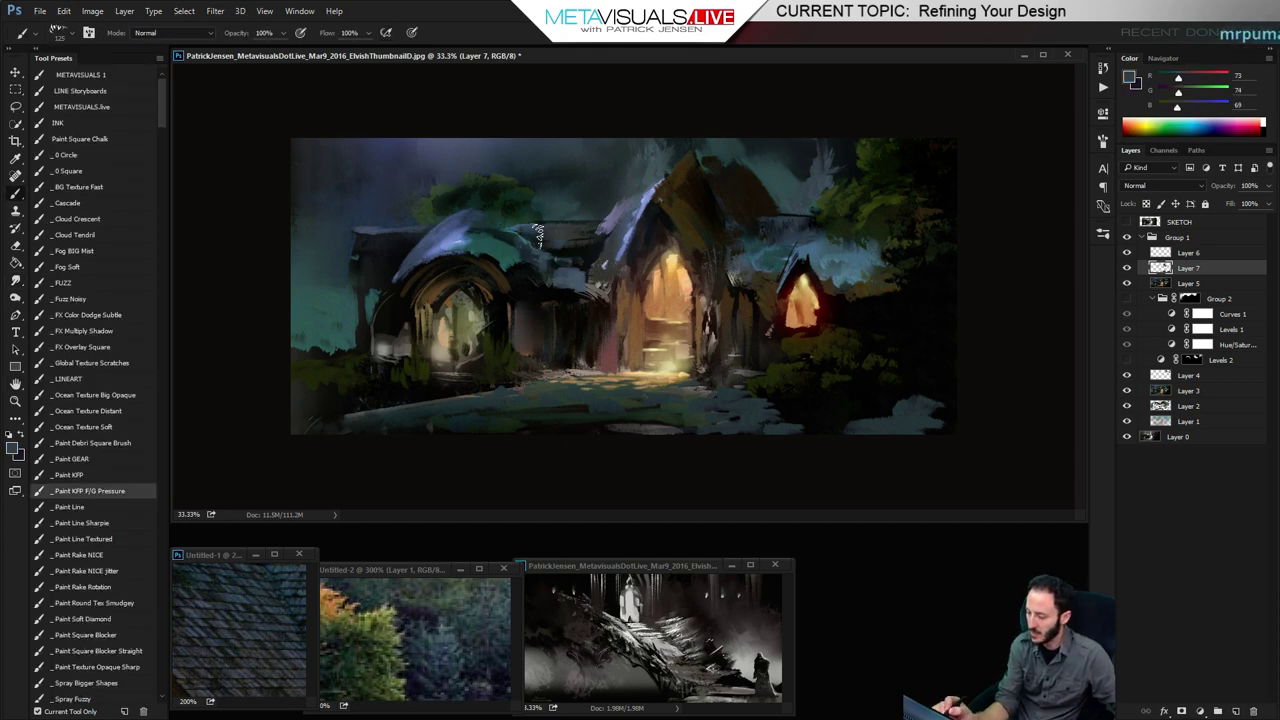
{"action": "key", "text": "bracketleft"}
{"action": "key", "text": "bracketleft"}
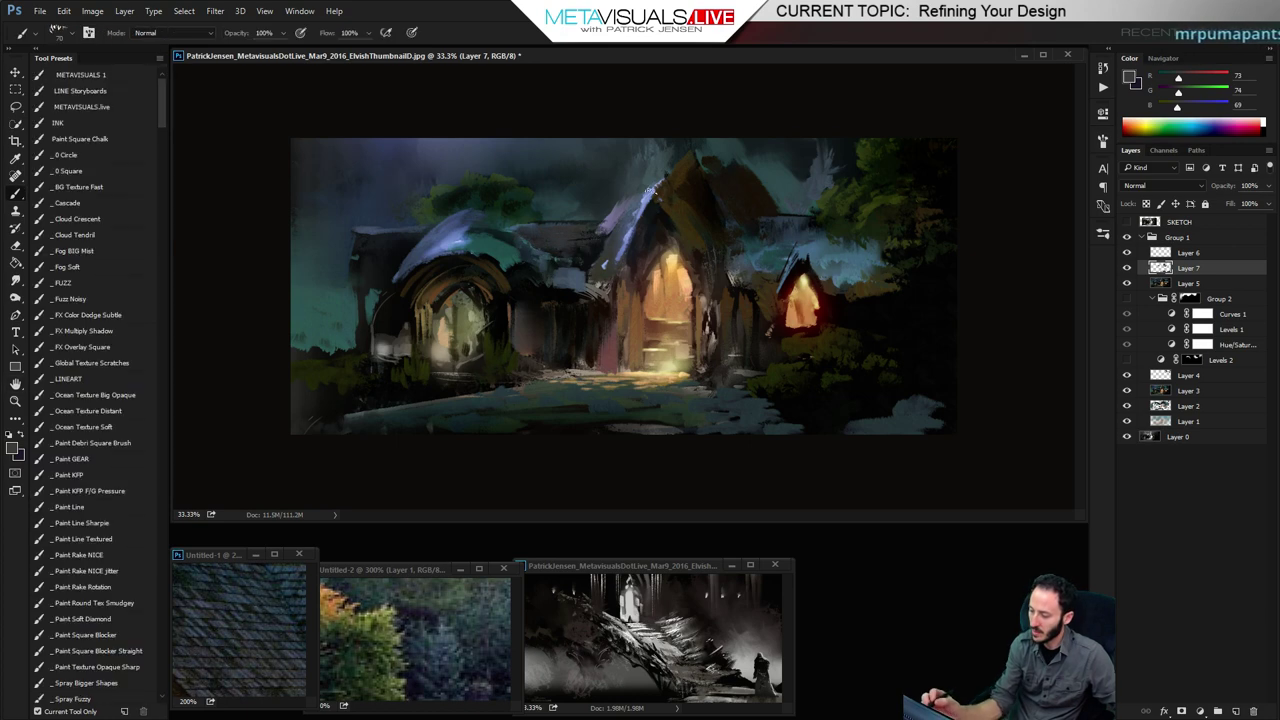
Add light blue highlights to the left arched roof and refine its rim with sampled blue, near-black and teal
{"action": "left_click", "coordinate": [640, 200], "text": "alt"}
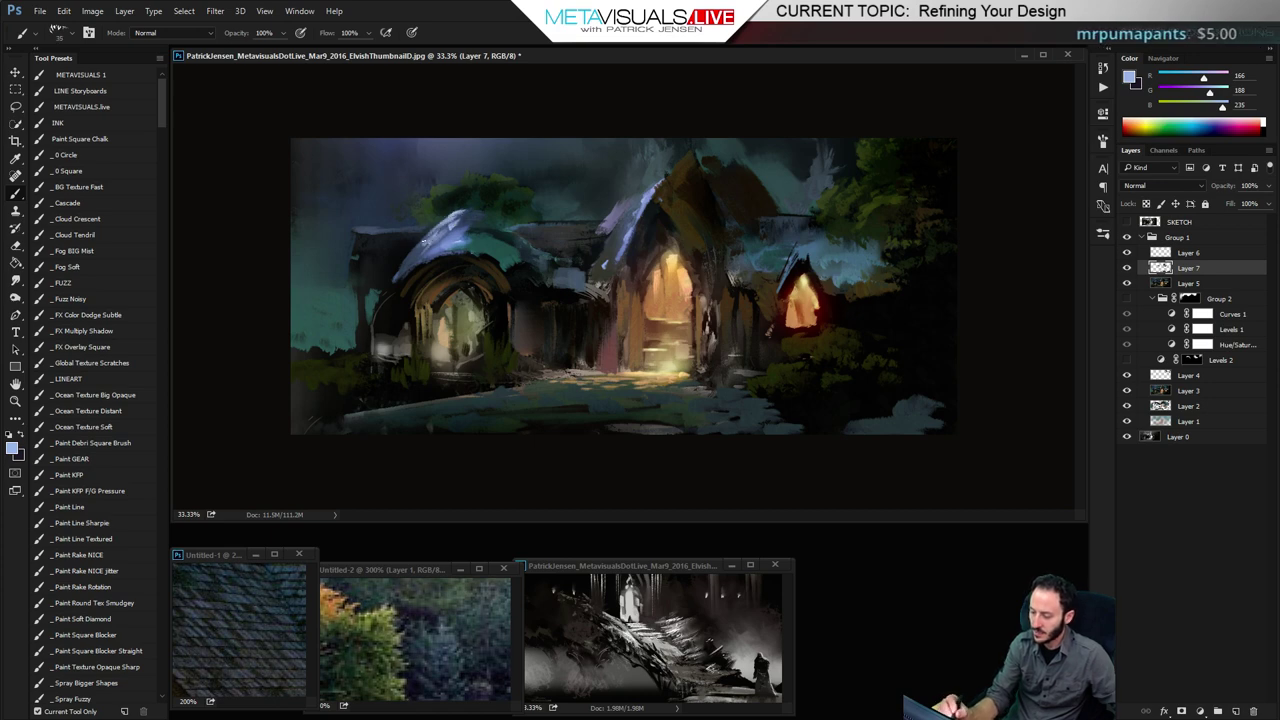
{"action": "key", "text": "space"}
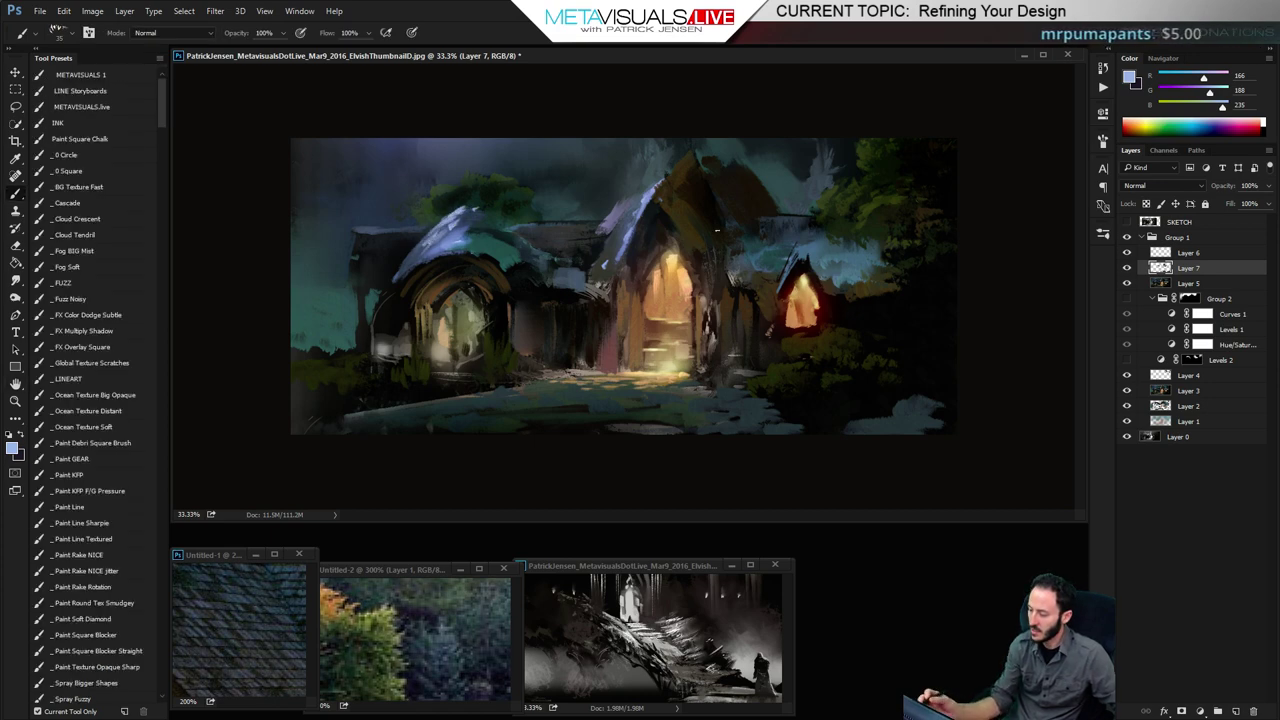
{"action": "left_click", "coordinate": [429, 255], "text": "alt"}
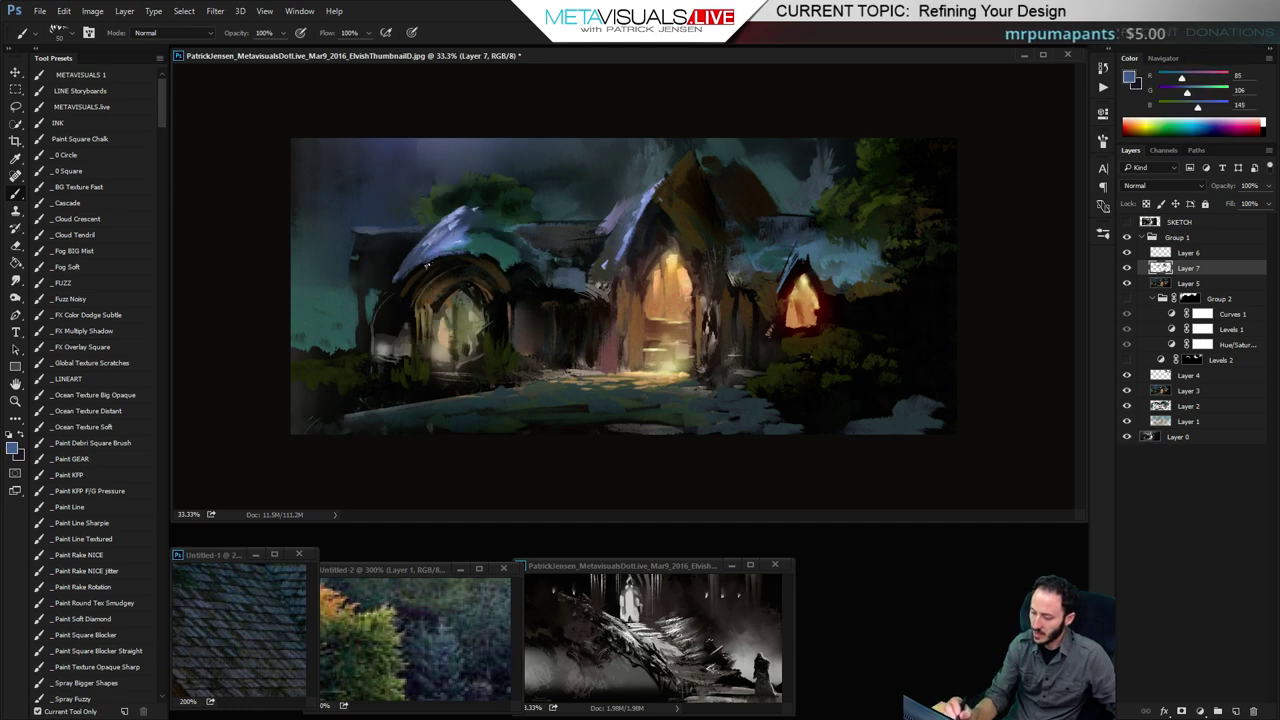
{"action": "left_click", "coordinate": [413, 272], "text": "alt"}
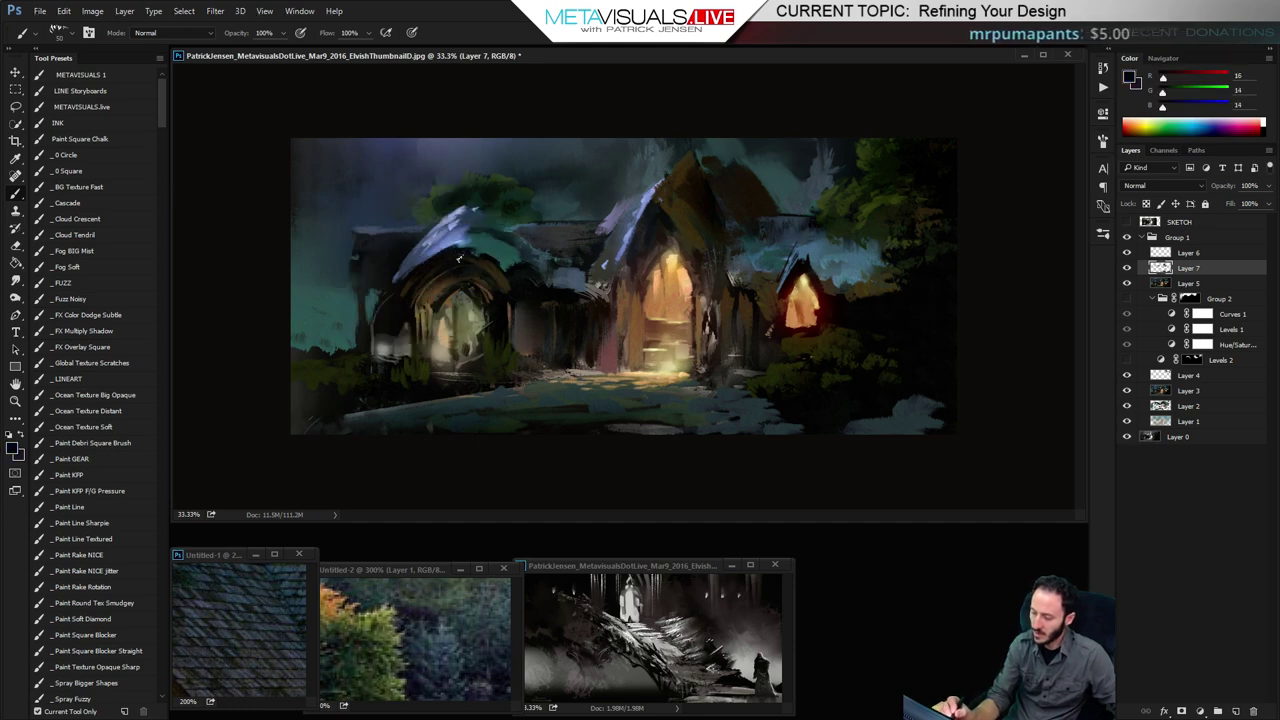
{"action": "left_click", "coordinate": [468, 246], "text": "alt"}
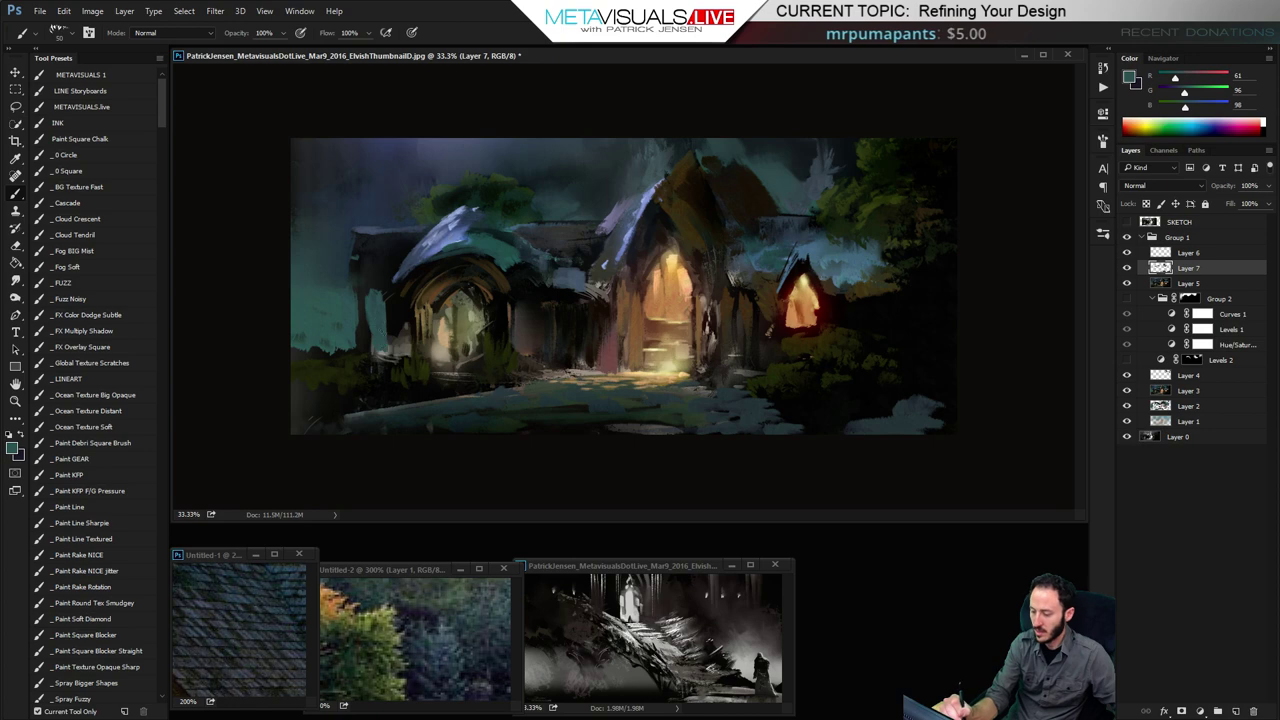
Rework the left arch's wall base in sampled grey, add warm light patches on the ground beside it, and sample the background teal
{"action": "left_click", "coordinate": [392, 335], "text": "alt"}
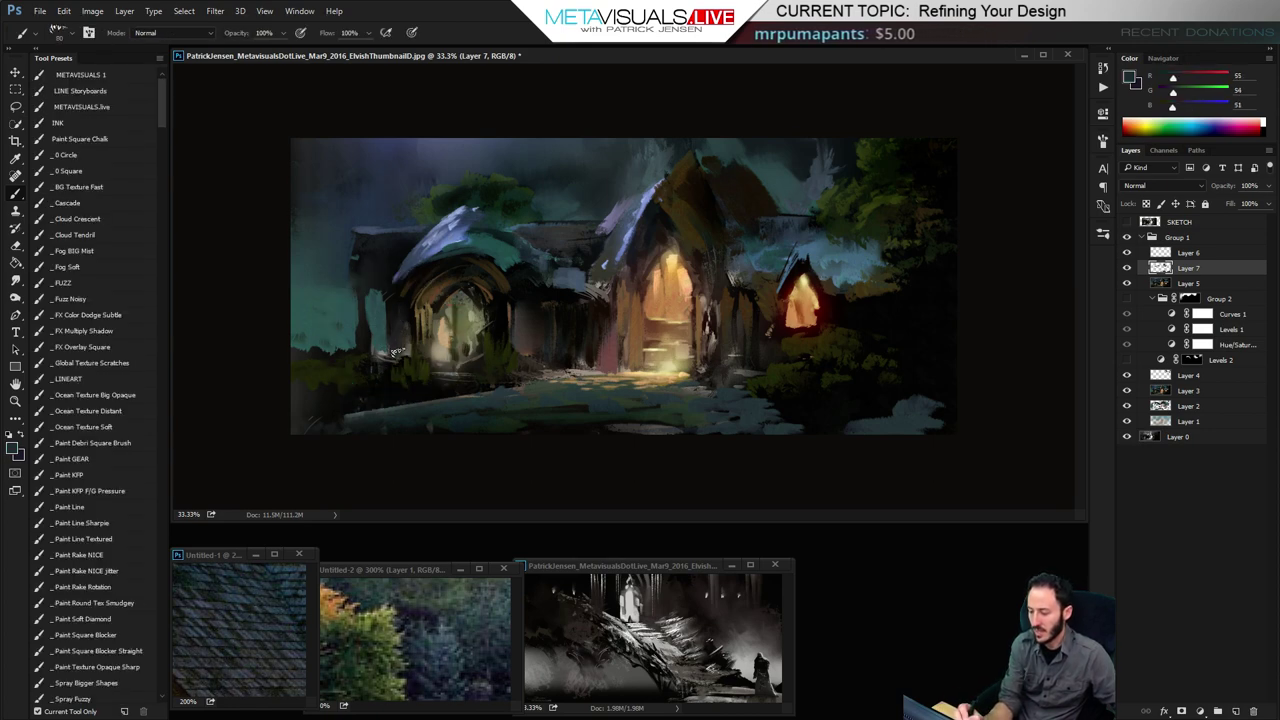
{"action": "key", "text": "space"}
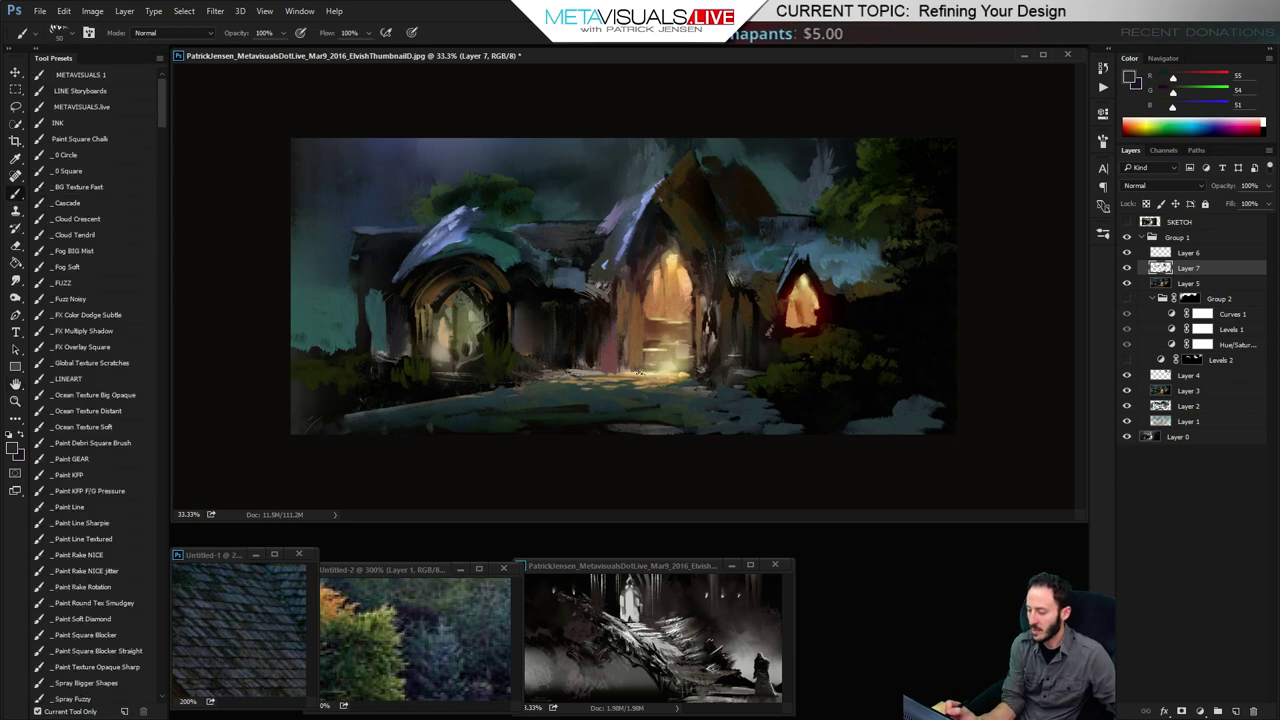
{"action": "left_click", "coordinate": [590, 363], "text": "alt"}
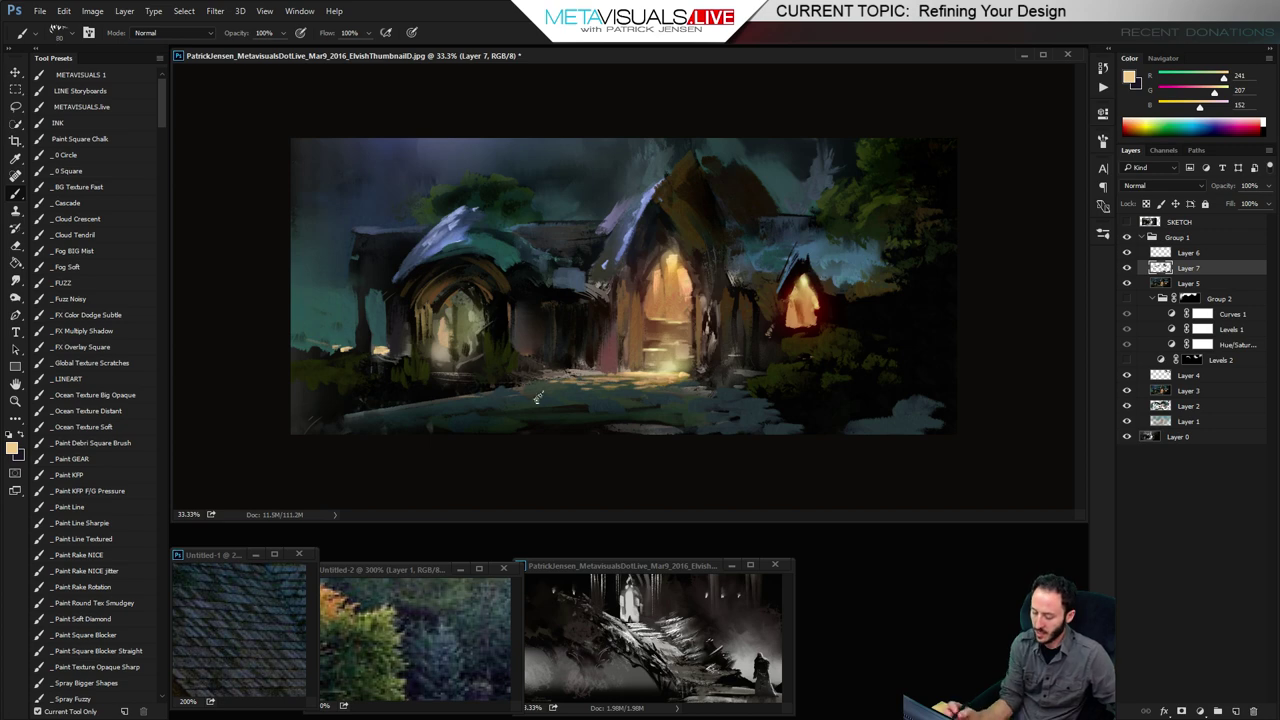
{"action": "left_click", "coordinate": [342, 315], "text": "alt"}
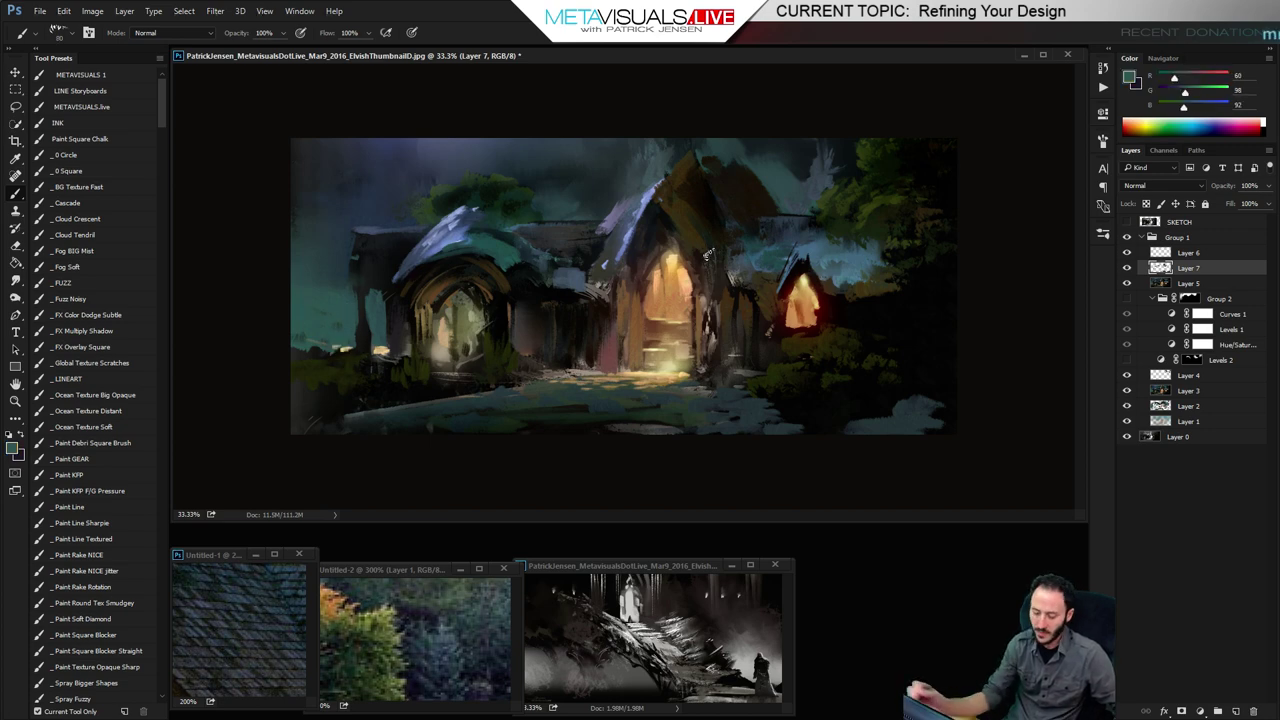
Mix a muted blue of RGB 98, 118, 152 and brush it into the teal background left of the arched building
{"action": "key", "text": "x"}
{"action": "left_click", "coordinate": [363, 239], "text": "alt"}
{"action": "key", "text": "x"}
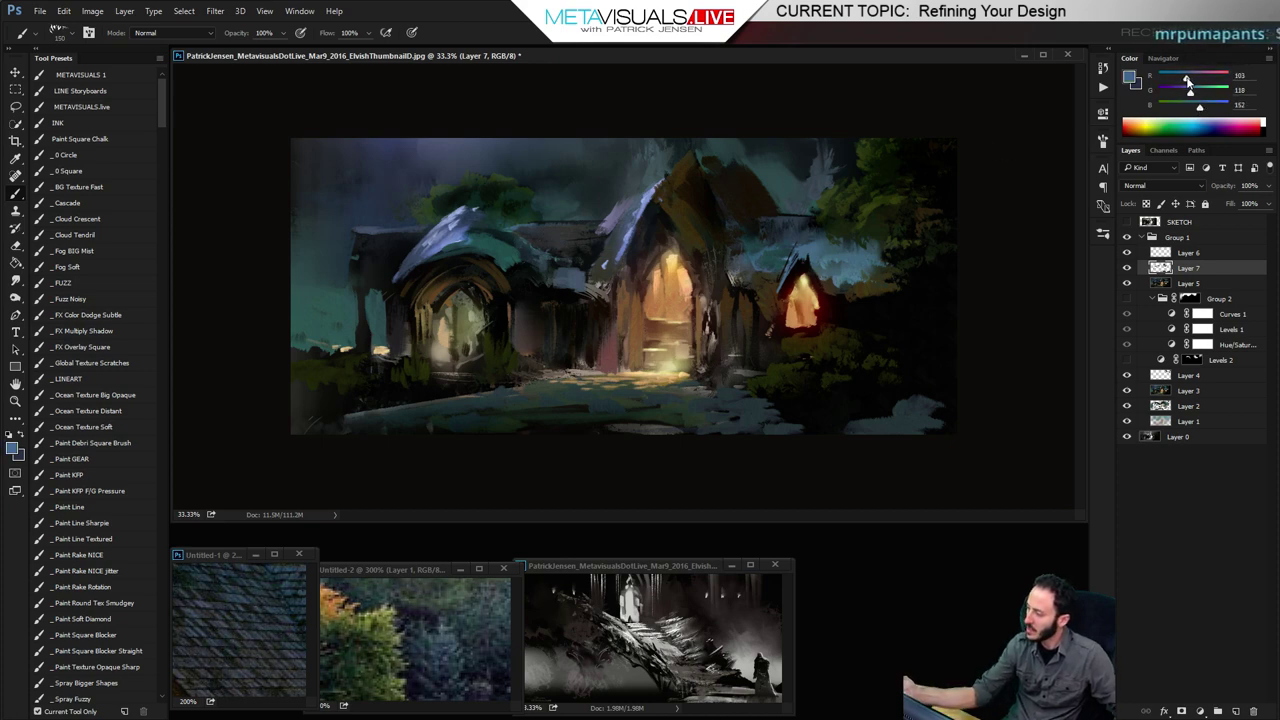
{"action": "key", "text": "bracketleft"}
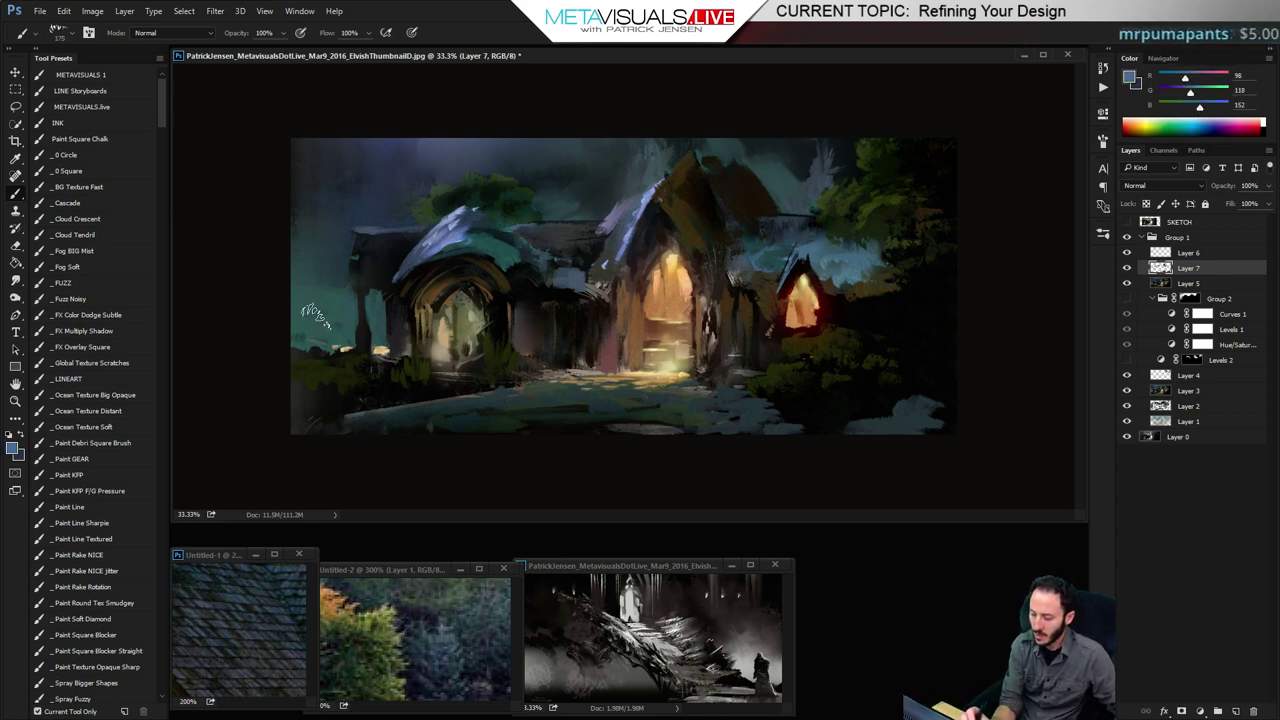
{"action": "key", "text": "bracketleft"}
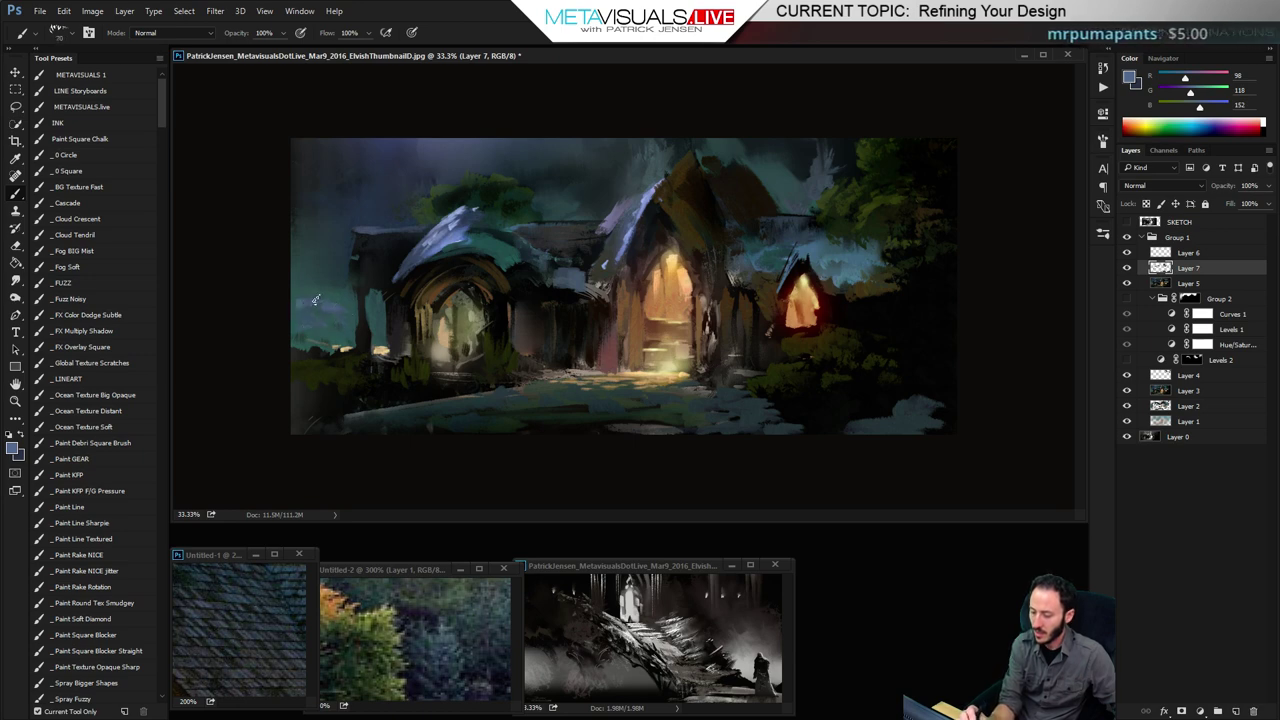
Soften the night sky left of the arched building with a sampled dark slate blue
{"action": "left_click", "coordinate": [346, 191], "text": "alt"}
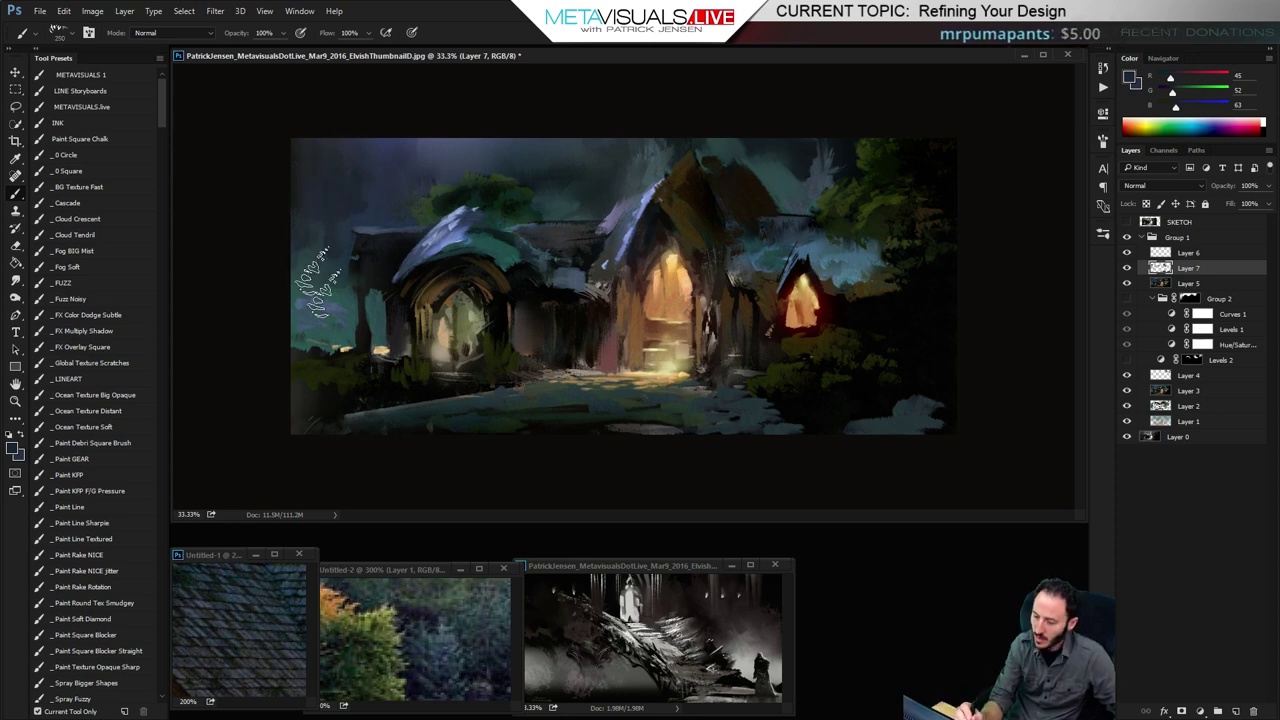
{"action": "key", "text": "r"}
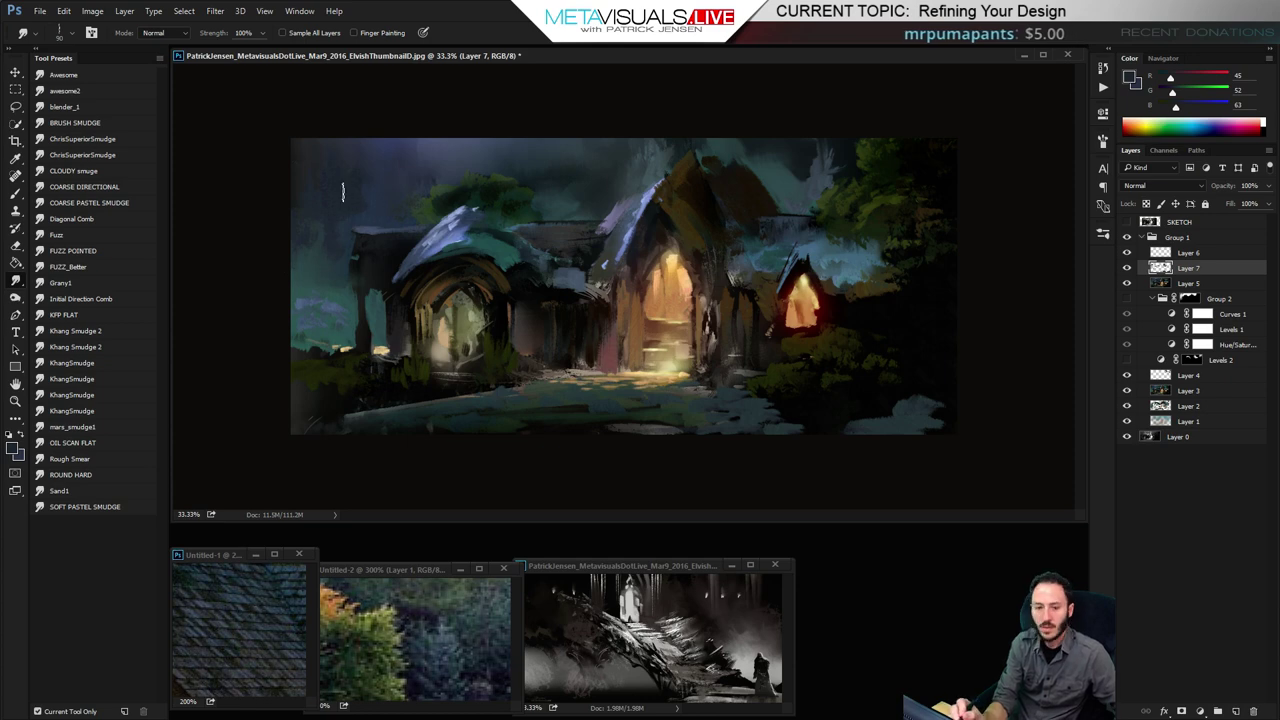
{"action": "key", "text": "b"}
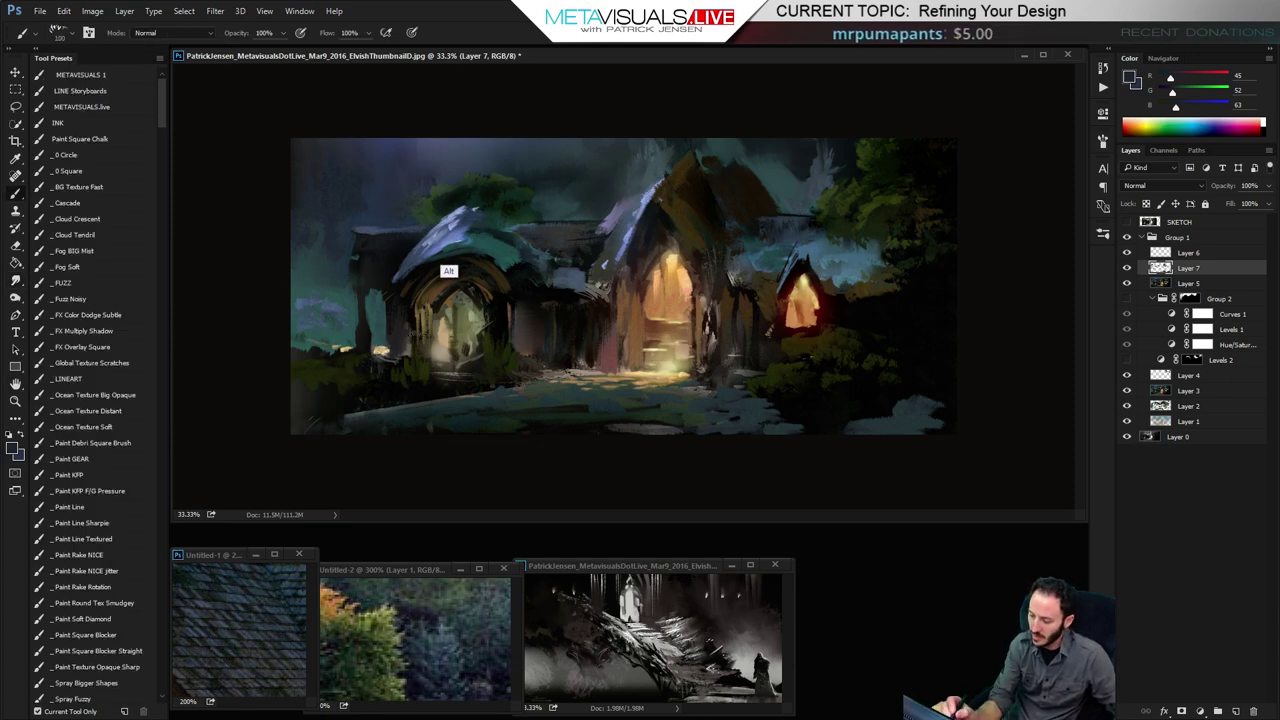
Lighten the crown of the tree behind the left arch with sampled grey-green, using a smaller brush
{"action": "left_click", "coordinate": [460, 216], "text": "alt"}
{"action": "left_click", "coordinate": [452, 225], "text": "alt"}
{"action": "key", "text": "ctrl+space"}
{"action": "left_click", "coordinate": [478, 222]}
{"action": "left_click", "coordinate": [478, 222]}
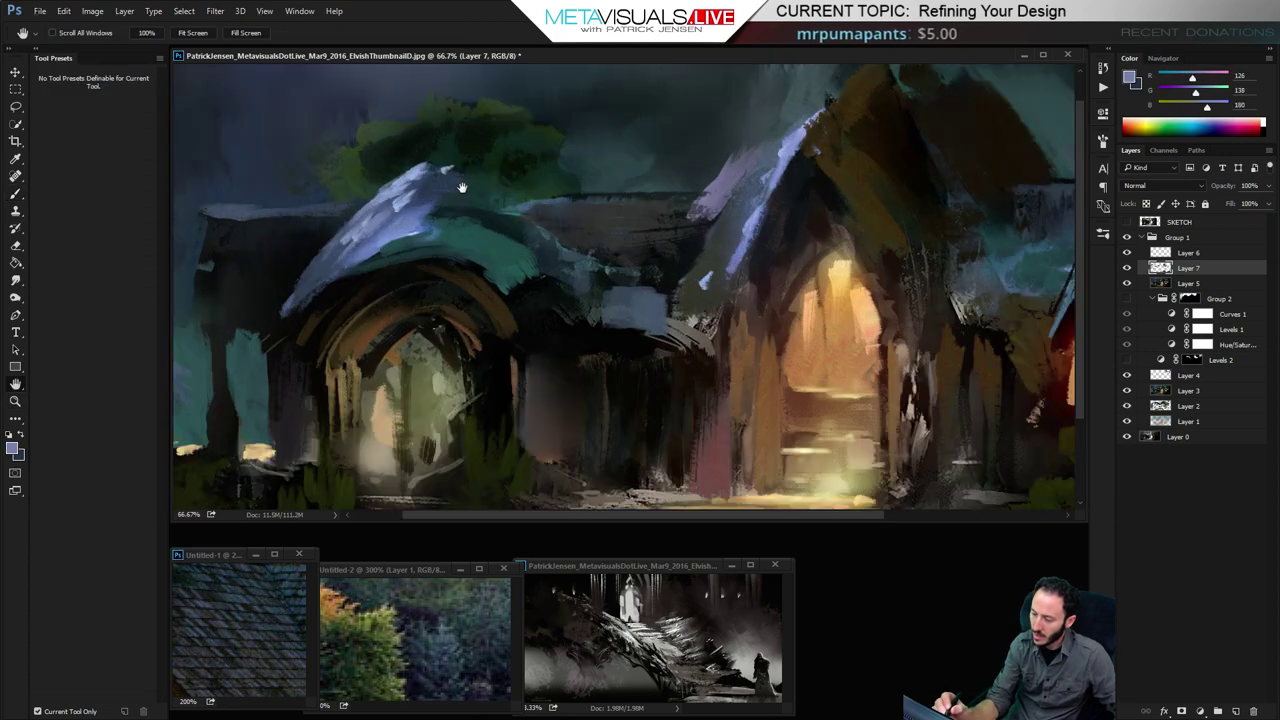
{"action": "mouse_move", "coordinate": [463, 192]}
{"action": "left_mouse_down"}
{"action": "mouse_move", "coordinate": [515, 157]}
{"action": "mouse_move", "coordinate": [558, 171]}
{"action": "mouse_move", "coordinate": [574, 153]}
{"action": "mouse_move", "coordinate": [588, 163]}
{"action": "mouse_move", "coordinate": [525, 157]}
{"action": "left_mouse_up"}
{"action": "left_click", "coordinate": [456, 195], "text": "alt"}
{"action": "key", "text": "bracketleft"}
{"action": "key", "text": "bracketleft"}
{"action": "key", "text": "bracketleft"}
{"action": "key", "text": "bracketleft"}
{"action": "key", "text": "bracketleft"}
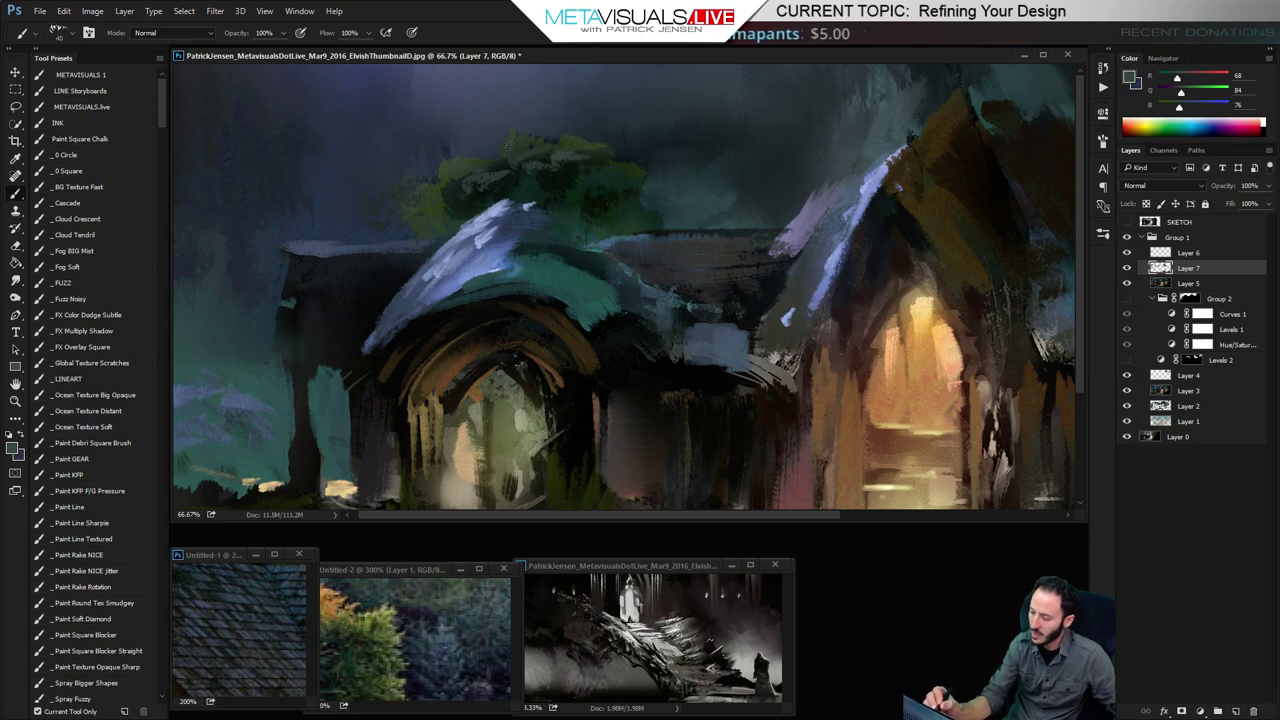
Add leaf strokes to the tree's upper foliage in a warm grey-green of RGB 110, 113, 93 and a cooler green of RGB 67, 91, 81
{"action": "left_click", "coordinate": [449, 162], "text": "alt"}
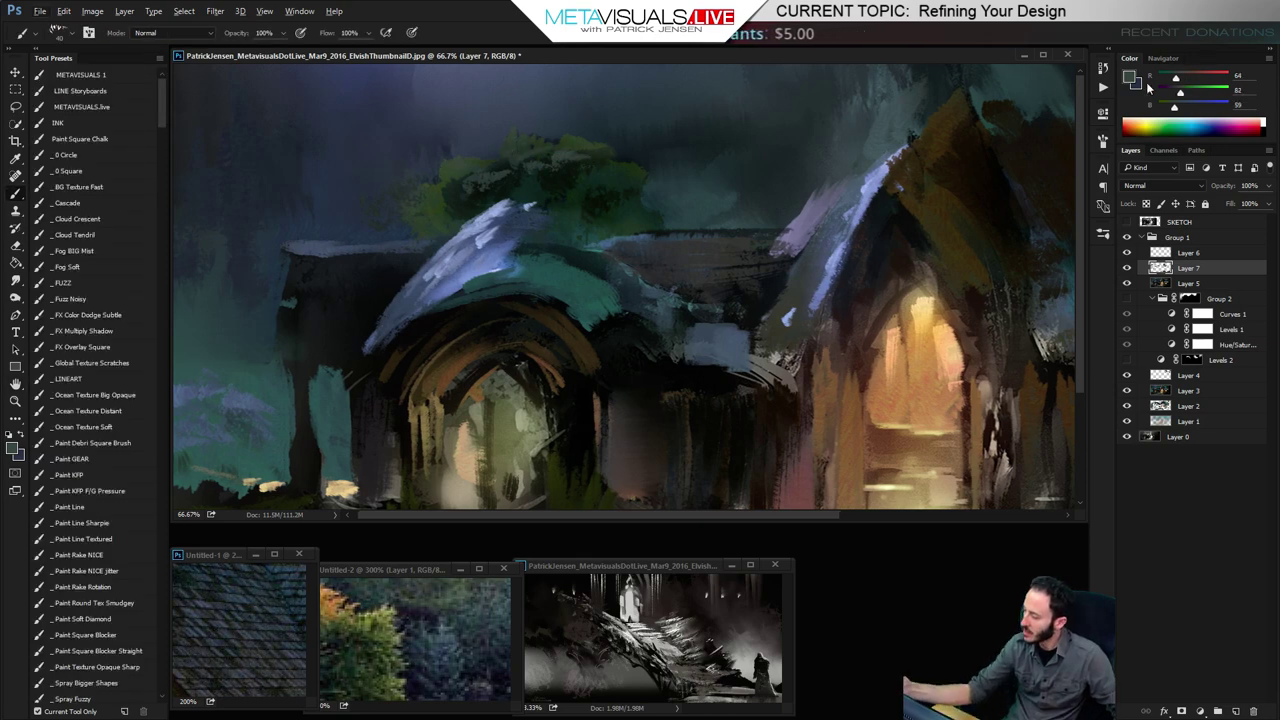
{"action": "left_click", "coordinate": [455, 160], "text": "alt"}
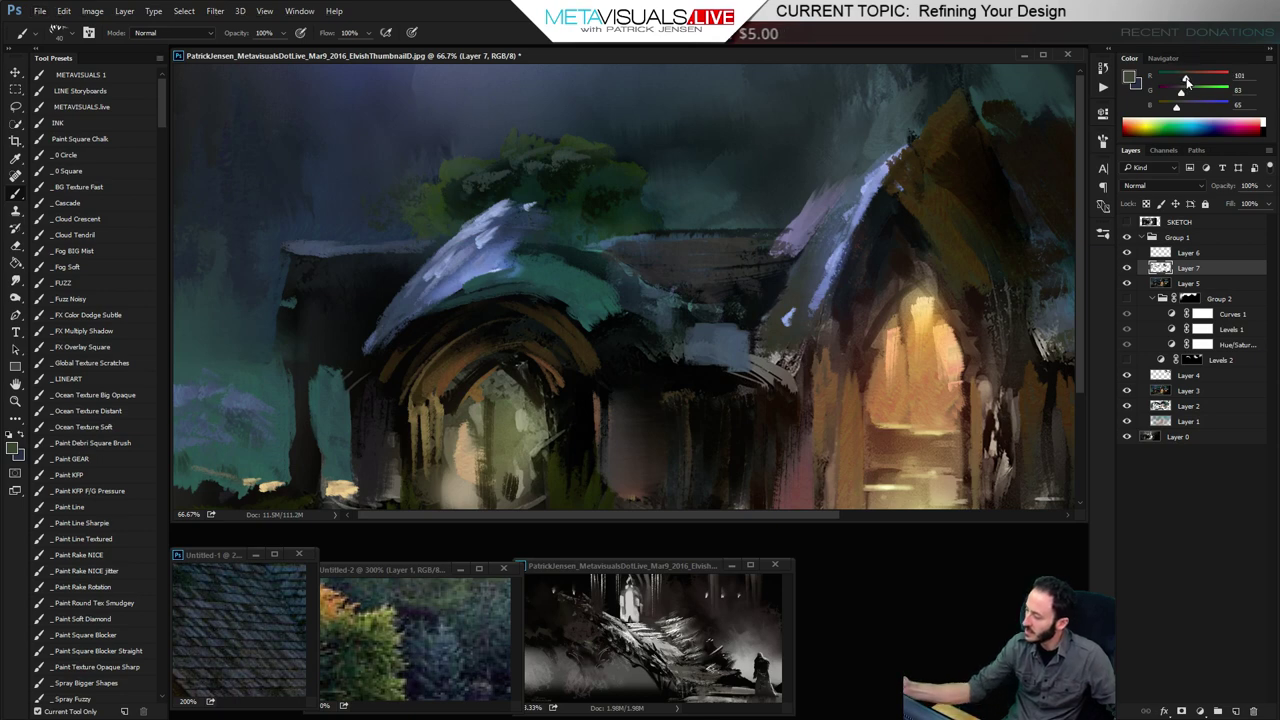
{"action": "left_click_drag", "start_coordinate": [1178, 78], "coordinate": [1189, 78]}
{"action": "left_click_drag", "start_coordinate": [1181, 92], "coordinate": [1191, 92]}
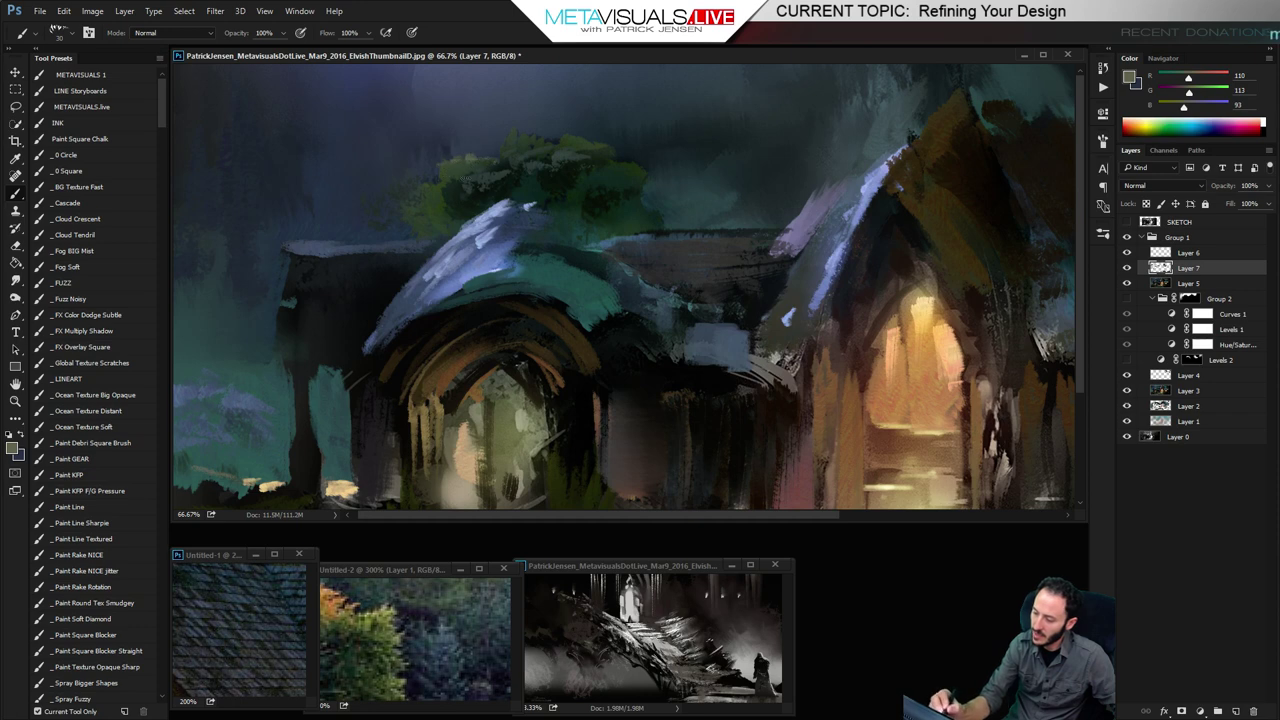
{"action": "left_click", "coordinate": [465, 167], "text": "alt"}
{"action": "left_click_drag", "start_coordinate": [1182, 93], "coordinate": [1181, 108]}
{"action": "key", "text": "bracketright"}
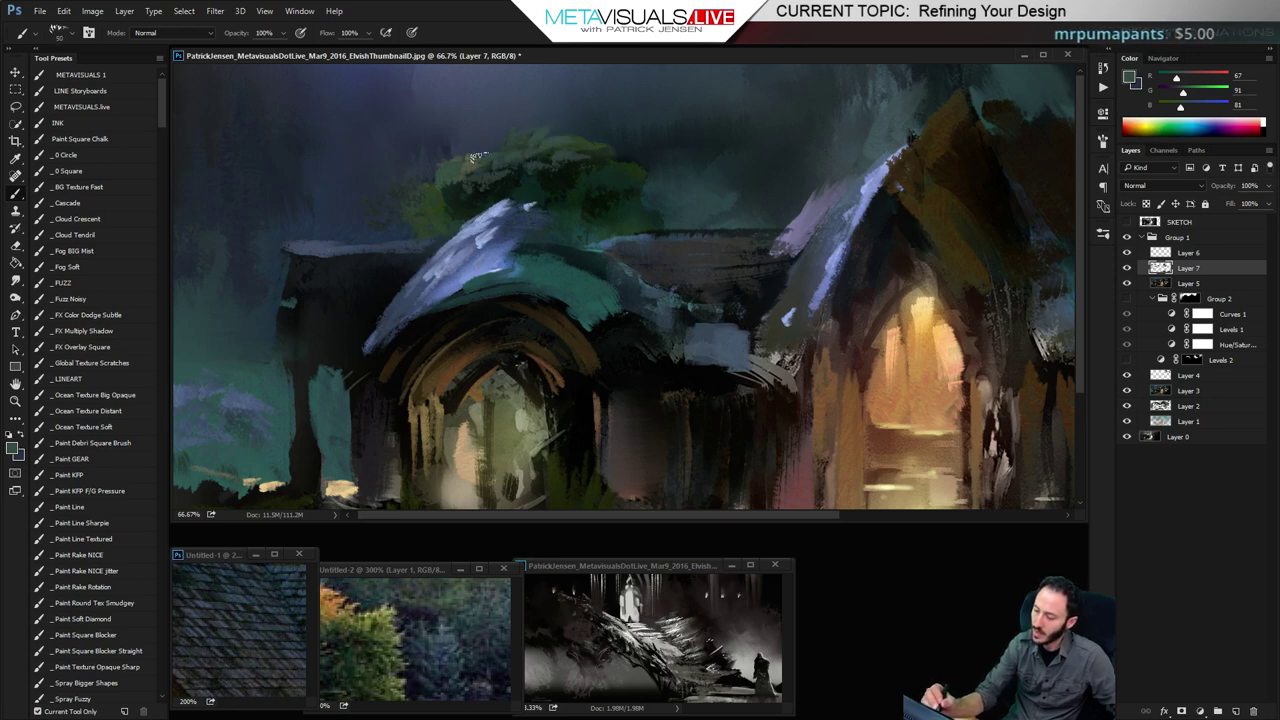
Mix a pale blue-grey of RGB 110, 137, 147 and dab small moonlit highlights on the tree's edge with a smaller brush
{"action": "left_click", "coordinate": [469, 197], "text": "alt"}
{"action": "left_click", "coordinate": [1199, 107]}
{"action": "left_click", "coordinate": [1196, 93]}
{"action": "left_click", "coordinate": [1188, 76]}
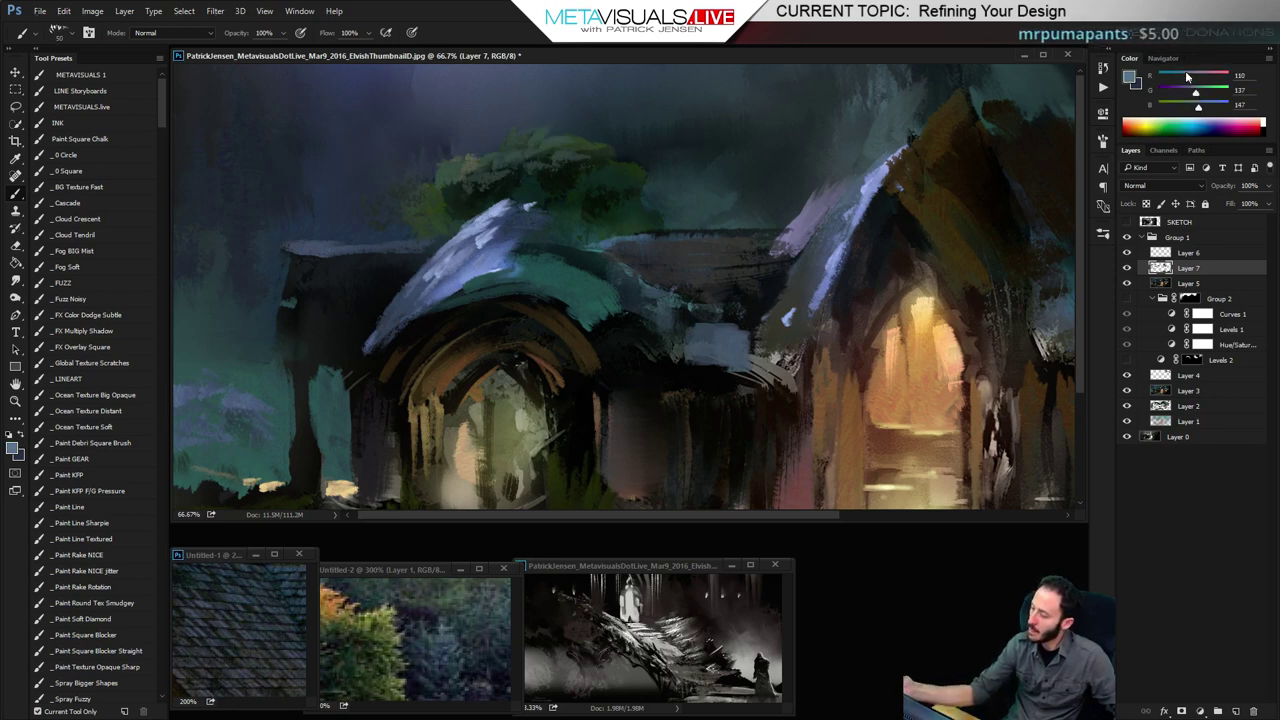
{"action": "key", "text": "bracketright"}
{"action": "key", "text": "bracketright"}
{"action": "key", "text": "ctrl+z"}
{"action": "key", "text": "bracketleft"}
{"action": "key", "text": "bracketleft"}
{"action": "key", "text": "bracketleft"}
{"action": "key", "text": "bracketleft"}
{"action": "key", "text": "bracketleft"}
{"action": "left_click_drag", "start_coordinate": [512, 149], "coordinate": [485, 167]}
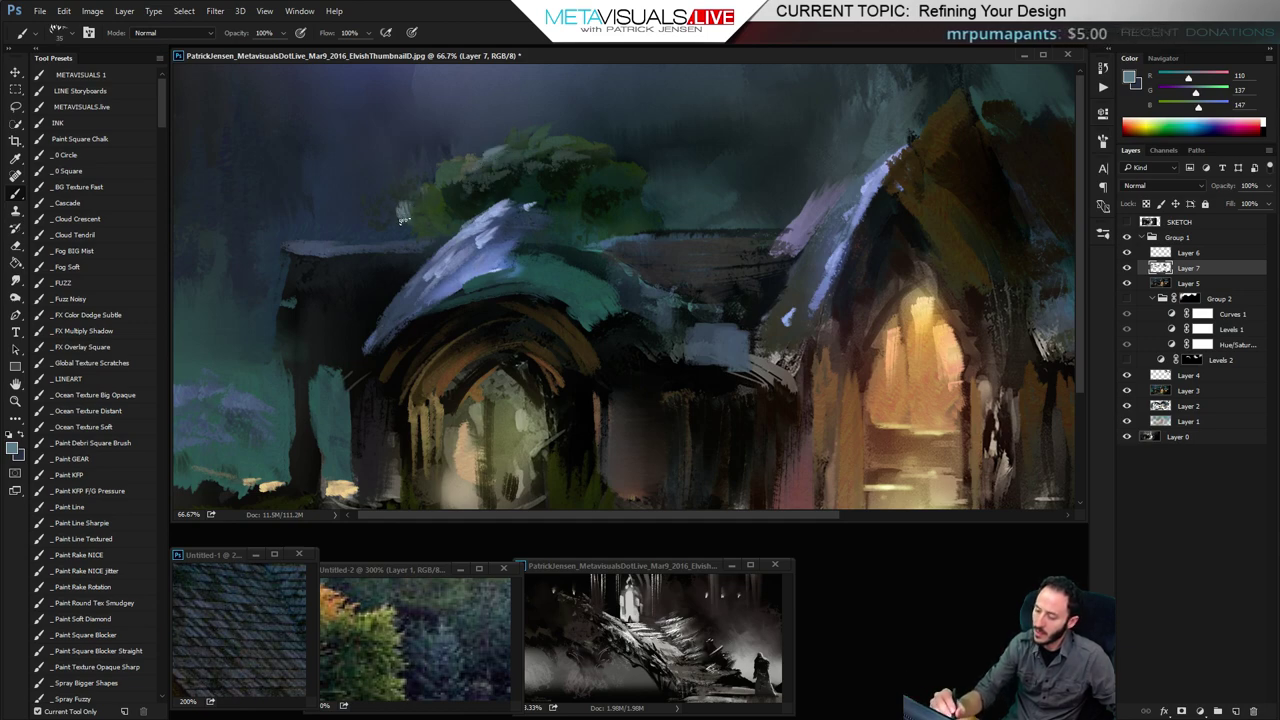
Broaden the cool highlights across the top of the tree's crown with a larger brush
{"action": "key", "text": "z"}
{"action": "left_click", "coordinate": [622, 222], "text": "alt"}
{"action": "left_click", "coordinate": [638, 248], "text": "alt"}
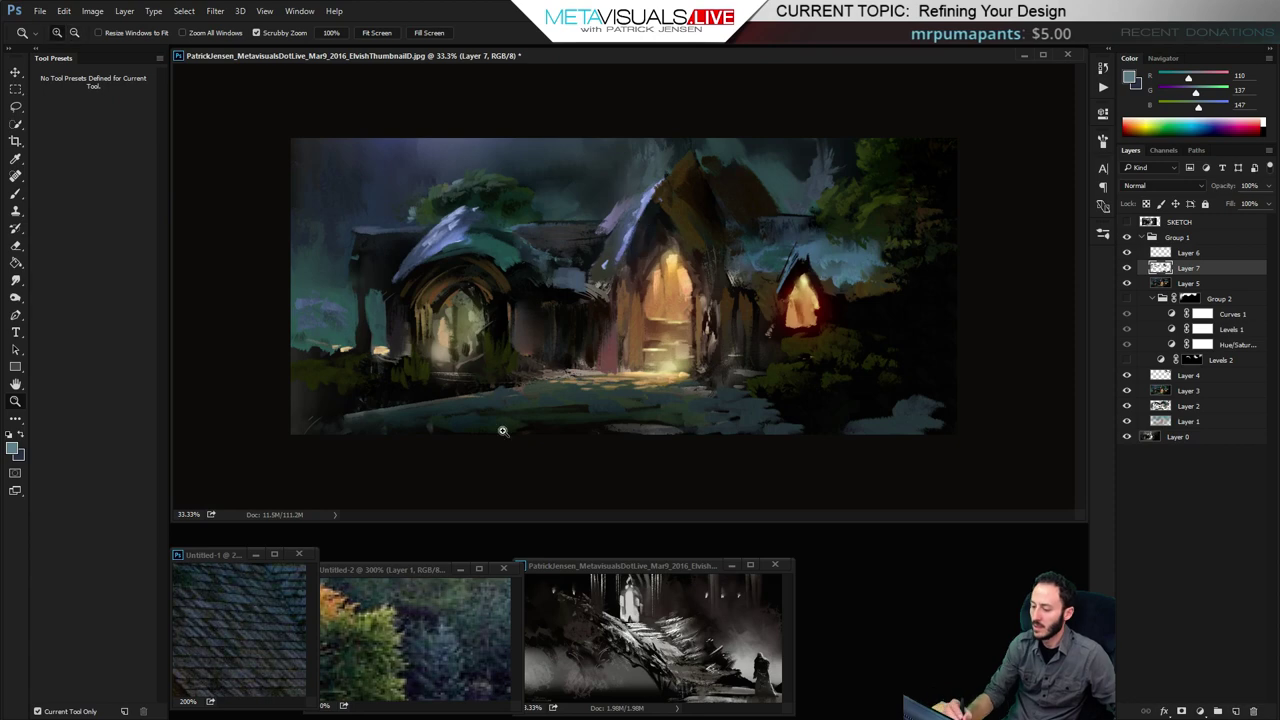
{"action": "left_click", "coordinate": [511, 178]}
{"action": "key", "text": "b"}
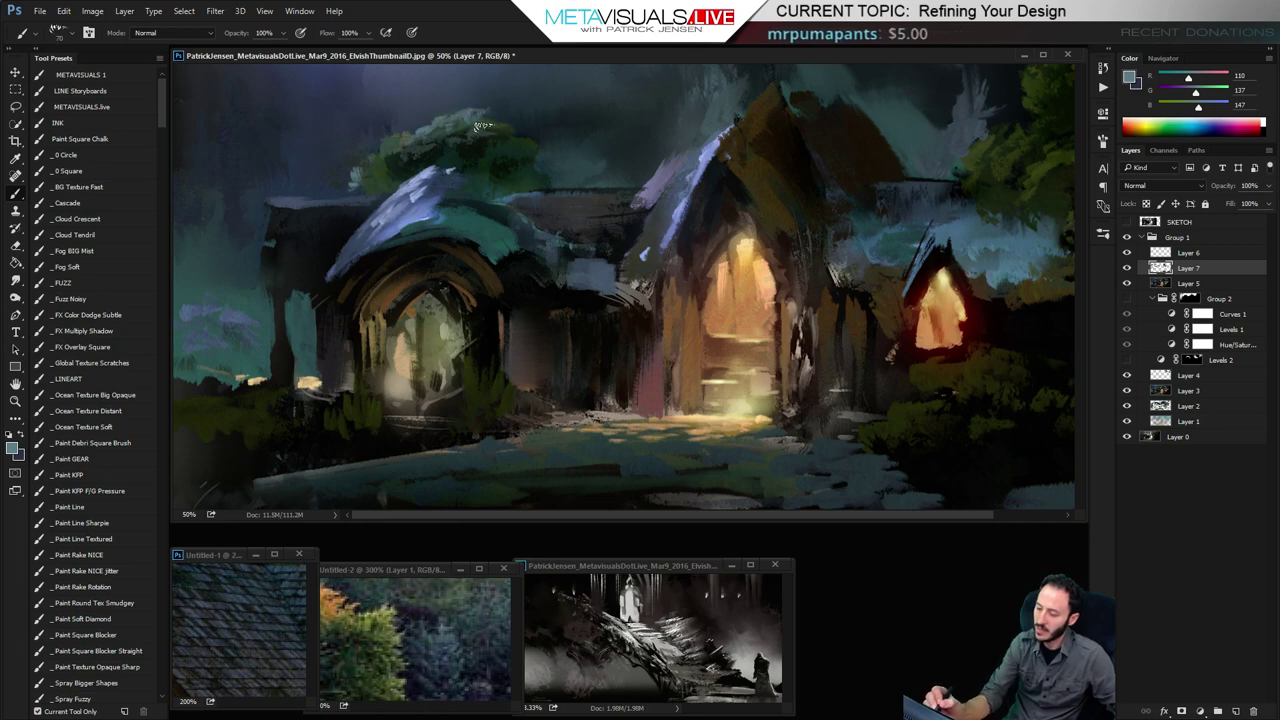
{"action": "left_click", "coordinate": [490, 121], "text": "alt"}
{"action": "key", "text": "bracketright"}
{"action": "key", "text": "bracketright"}
{"action": "left_click_drag", "start_coordinate": [474, 118], "coordinate": [504, 136]}
Shape the tree's foliage with sampled dark green shadows, blue-grey accents and mid-green leaves
{"action": "left_click", "coordinate": [474, 183], "text": "alt"}
{"action": "key", "text": "bracketleft"}
{"action": "key", "text": "bracketleft"}
{"action": "key", "text": "bracketleft"}
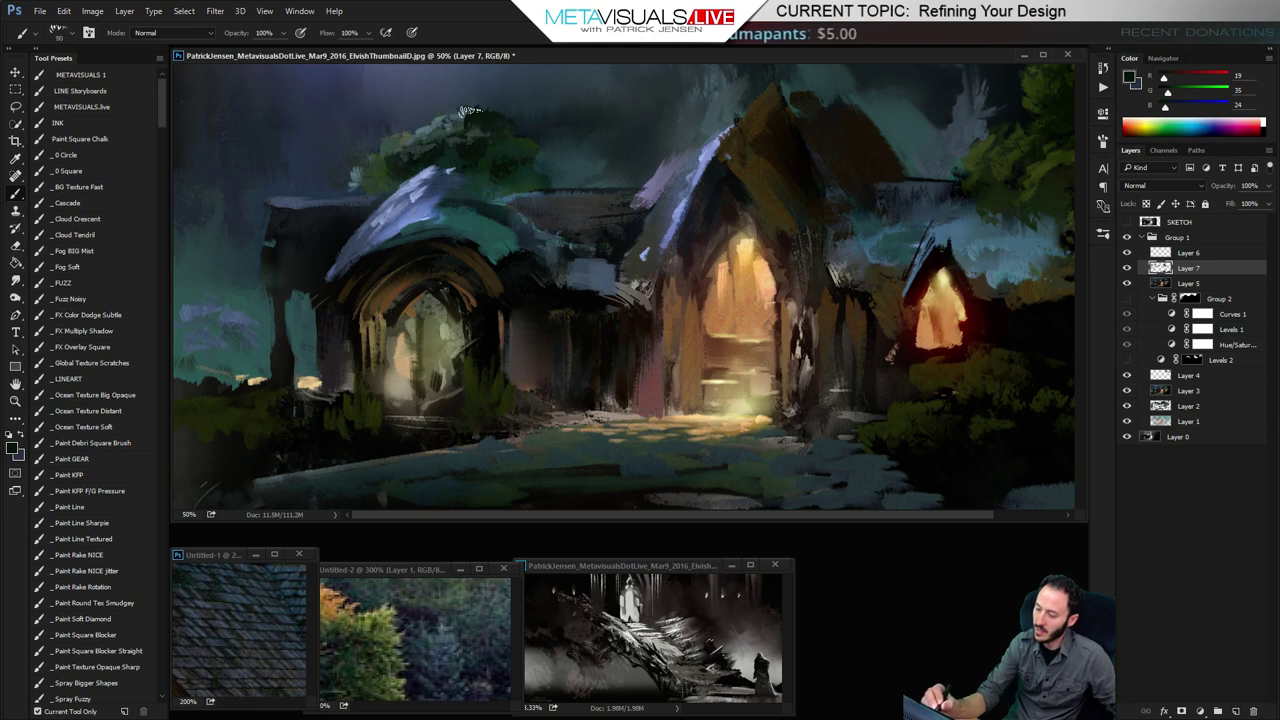
{"action": "left_click", "coordinate": [467, 134], "text": "alt"}
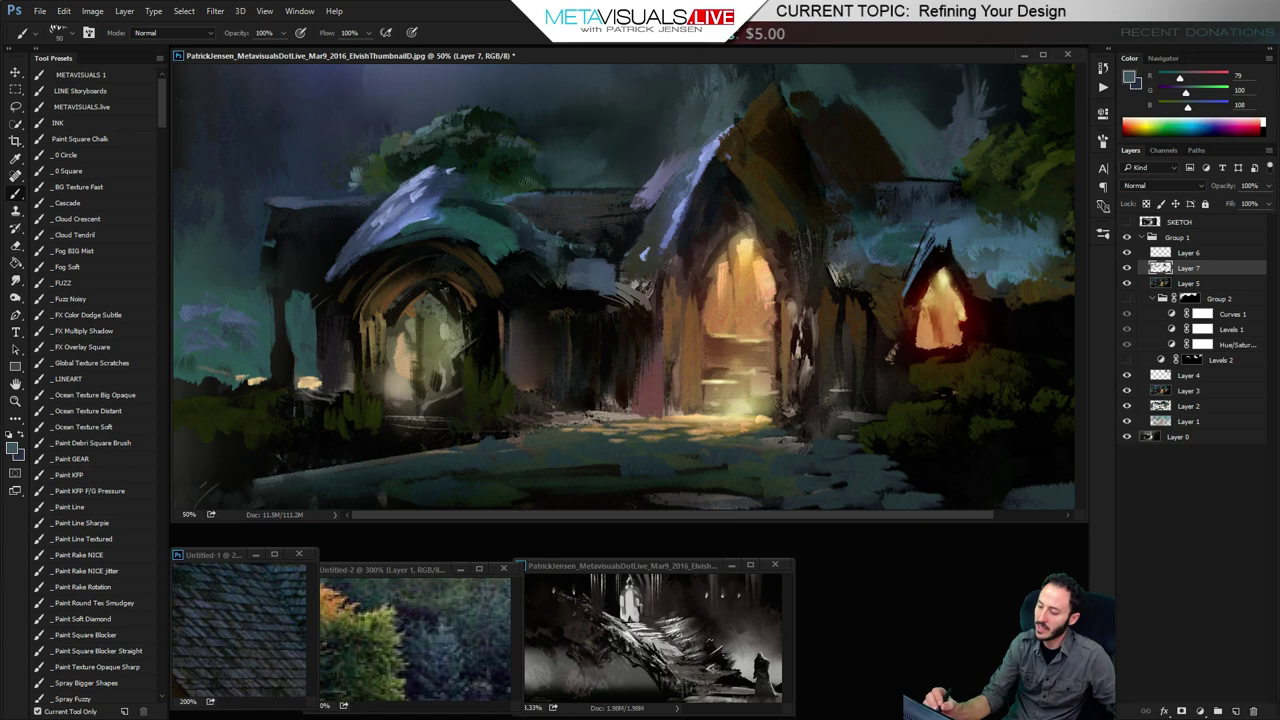
{"action": "left_click", "coordinate": [383, 161], "text": "alt"}
{"action": "key", "text": "bracketright"}
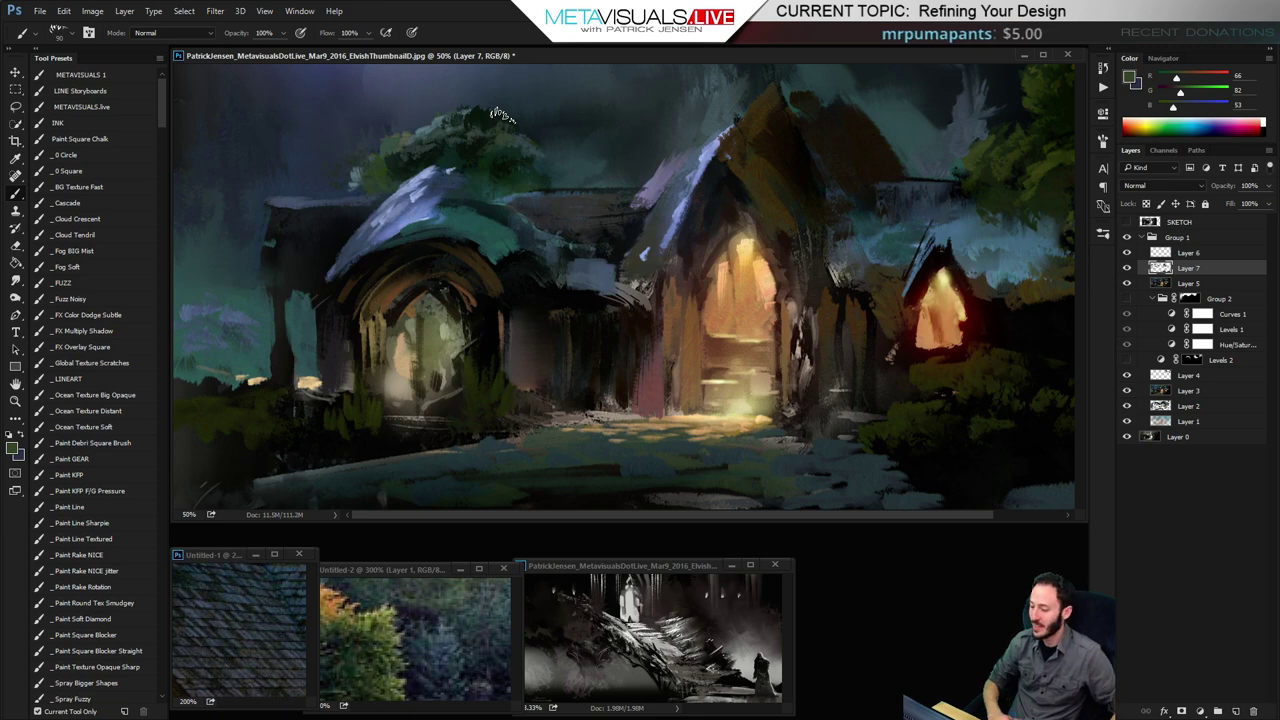
Brush a broad periwinkle highlight of RGB 166, 179, 241 down the left slope of the central gable's roof
{"action": "left_click_drag", "start_coordinate": [632, 247], "coordinate": [586, 247]}
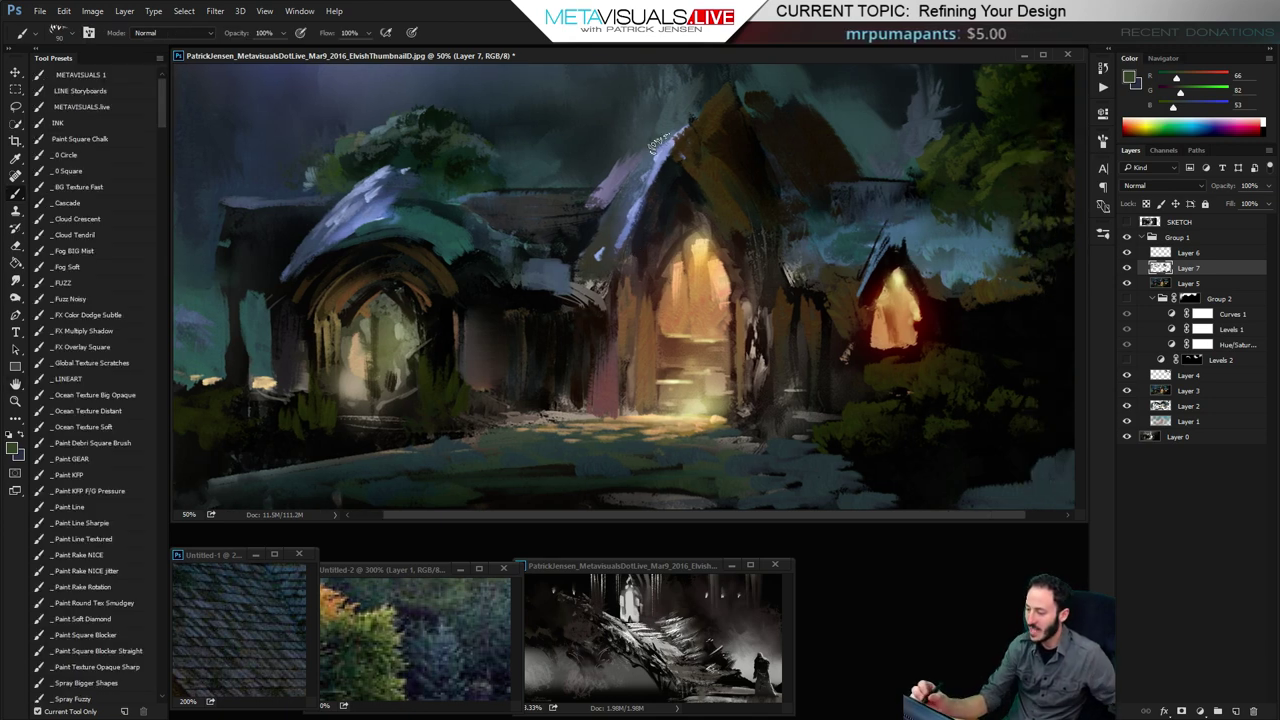
{"action": "left_click", "coordinate": [657, 157], "text": "alt"}
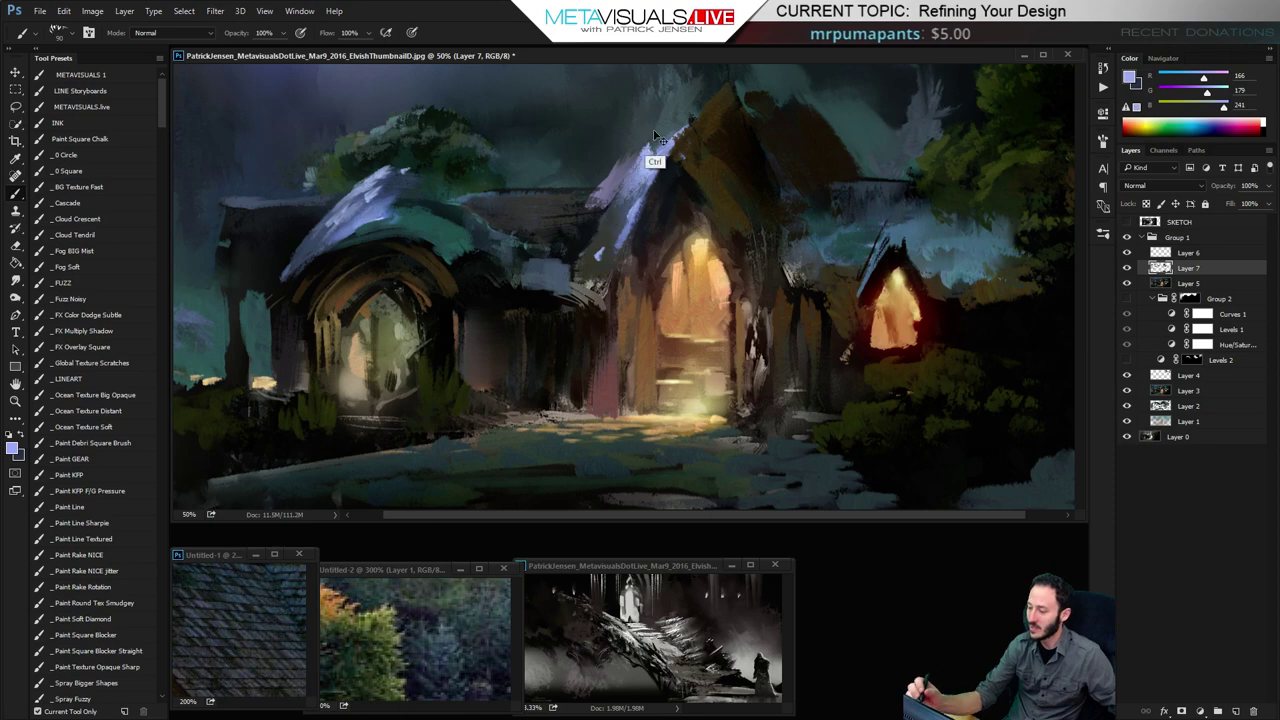
{"action": "key", "text": "z"}
{"action": "left_click", "coordinate": [681, 185], "text": "alt"}
{"action": "key", "text": "b"}
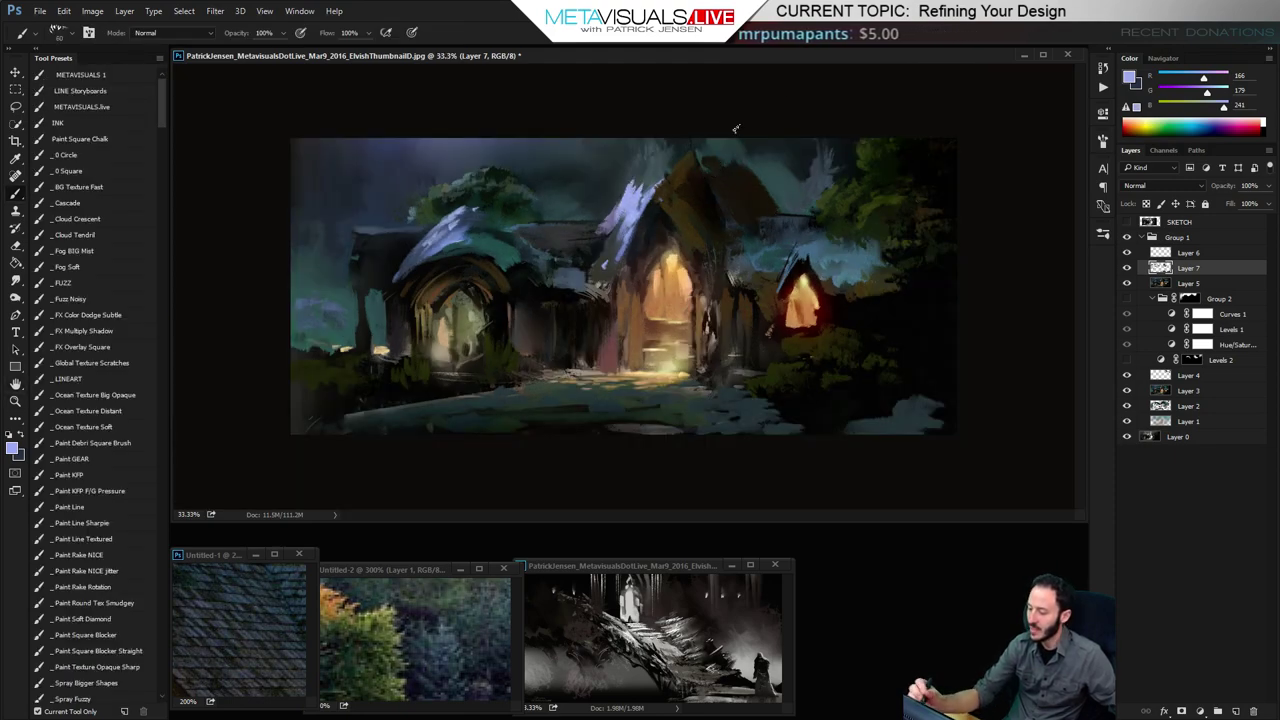
Trim the gable highlight with sampled dark slate and extend its light blue edge up to the peak with a smaller brush
{"action": "key", "text": "space"}
{"action": "left_click", "coordinate": [624, 186], "text": "alt"}
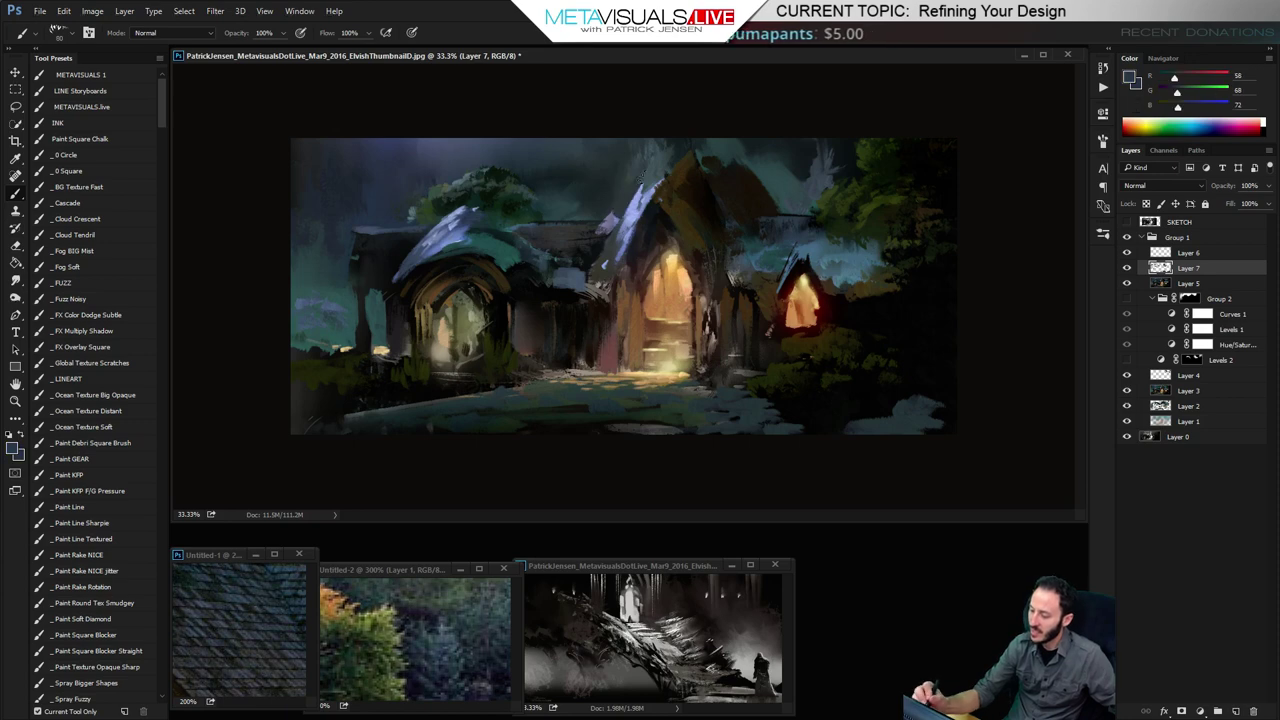
{"action": "left_click", "coordinate": [652, 192], "text": "alt"}
{"action": "key", "text": "bracketleft"}
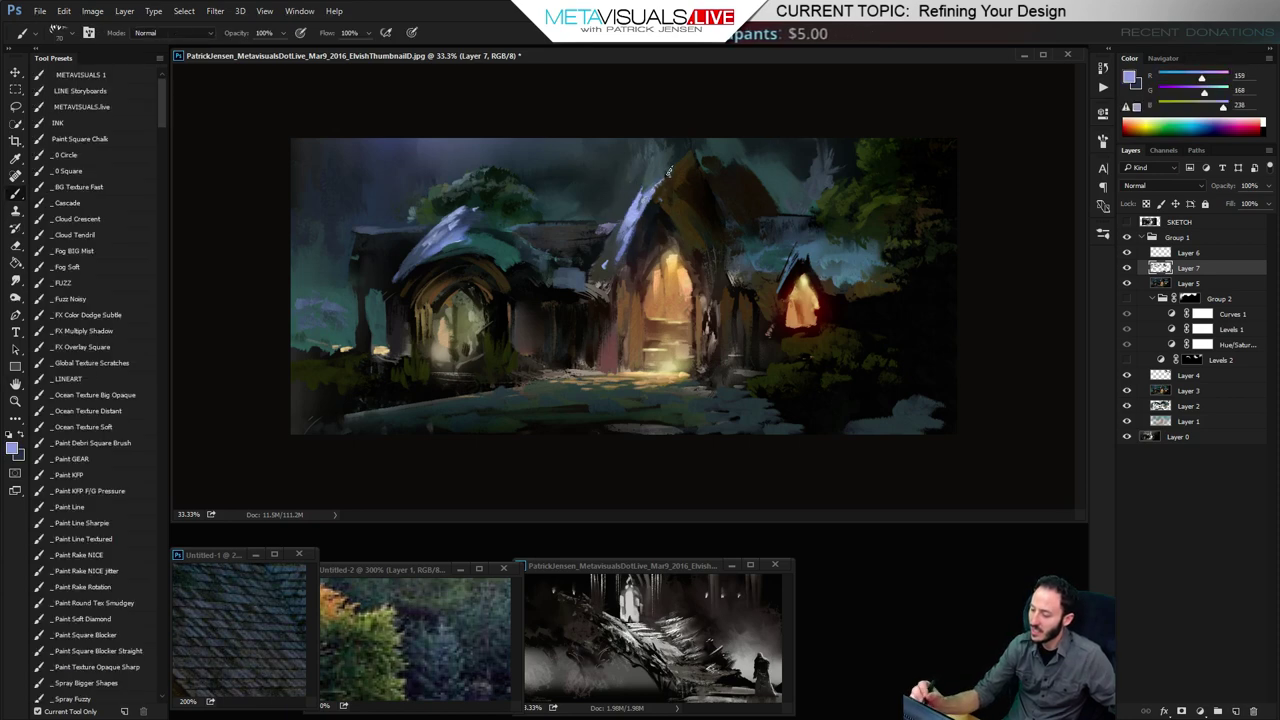
{"action": "key", "text": "space"}
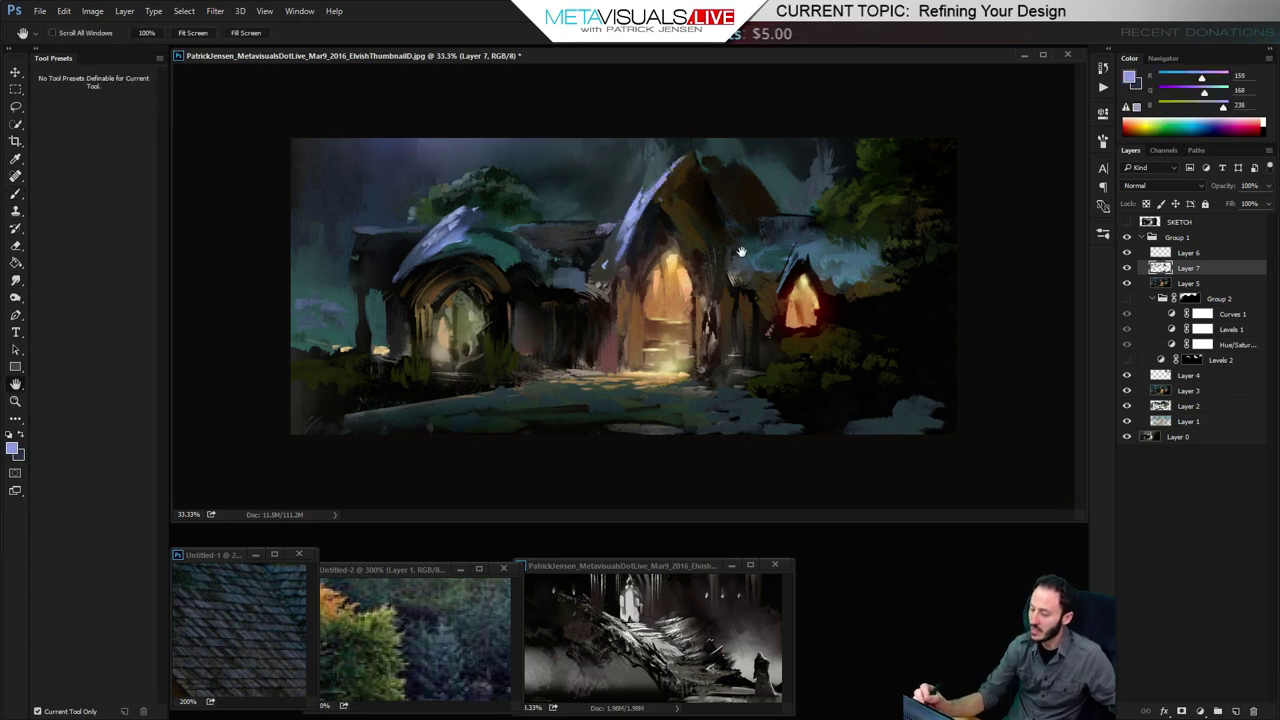
Highlight the flat roof edges on both sides of the left arch with sampled light blue, and sample the middle roof's muted purple
{"action": "key", "text": "space"}
{"action": "left_click", "coordinate": [452, 222], "text": "alt"}
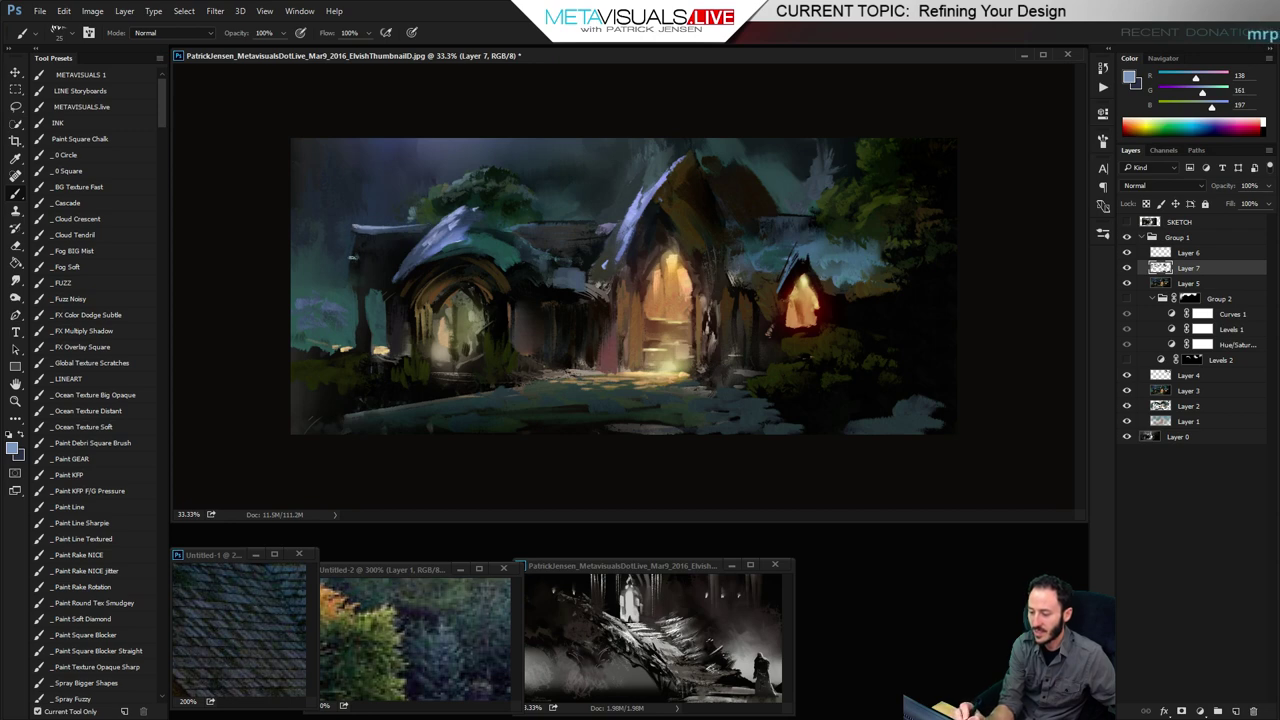
{"action": "key", "text": "space"}
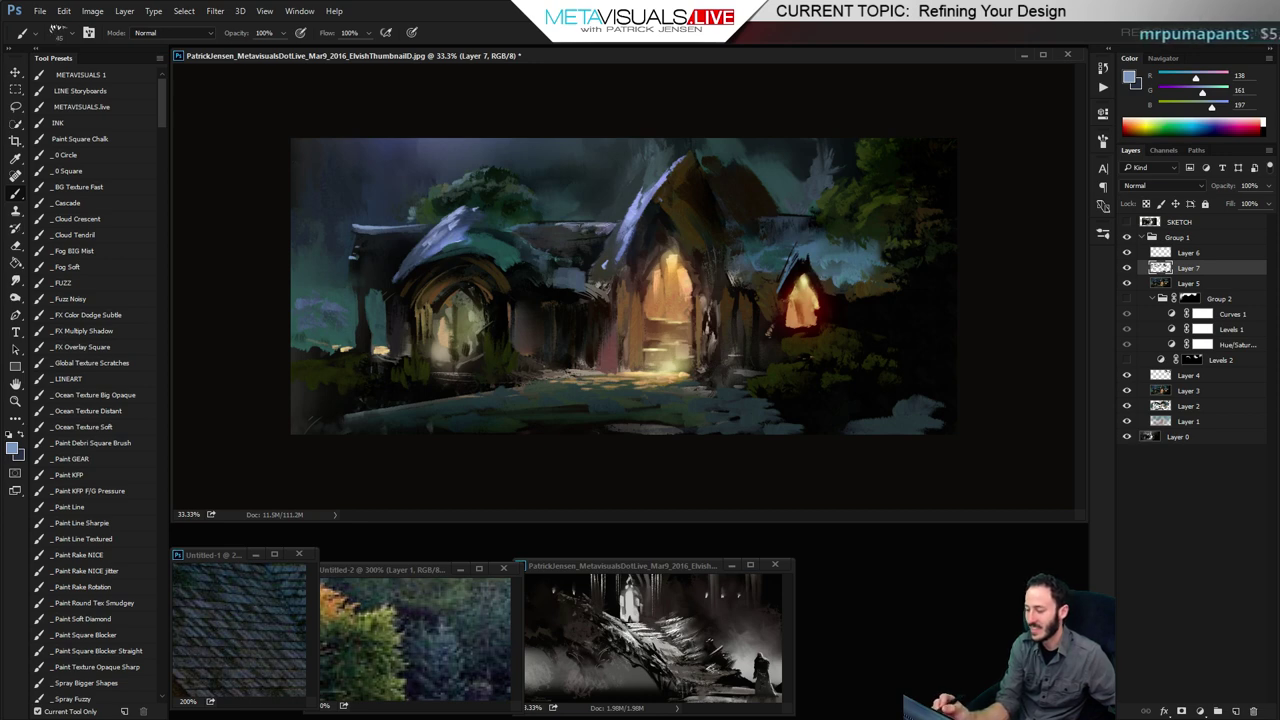
{"action": "left_click", "coordinate": [591, 228], "text": "alt"}
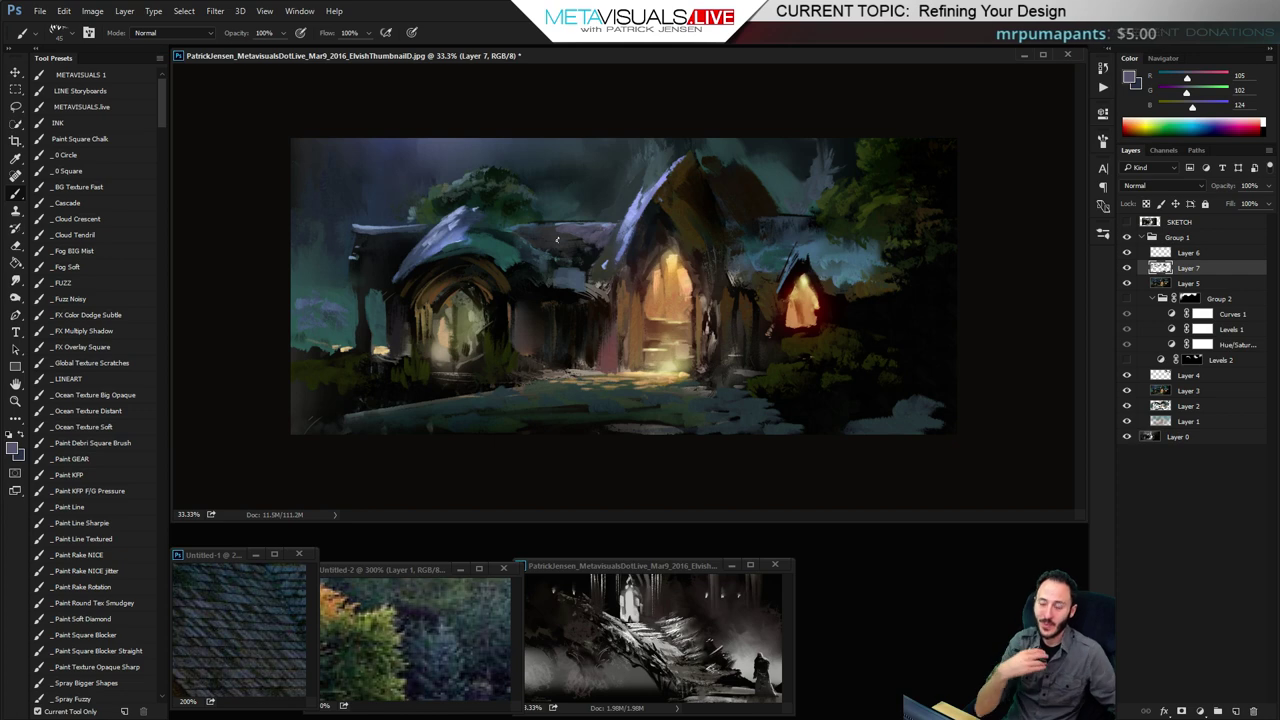
Sample the reddish brown beside the lit doorway and dab it onto the path in front of the entrance
{"action": "key", "text": "ctrl+space"}
{"action": "left_click", "coordinate": [723, 209], "text": "ctrl"}
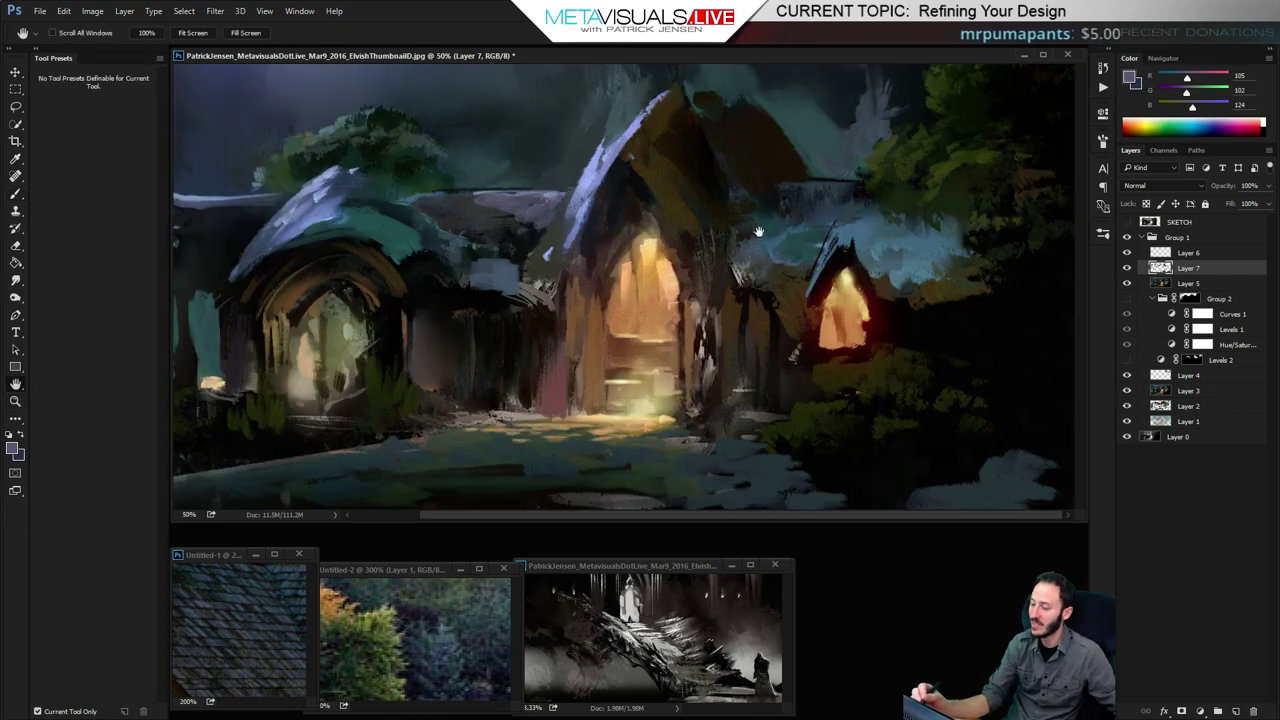
{"action": "key", "text": "z"}
{"action": "scroll", "coordinate": [757, 264], "scroll_direction": "down", "scroll_amount": 1}
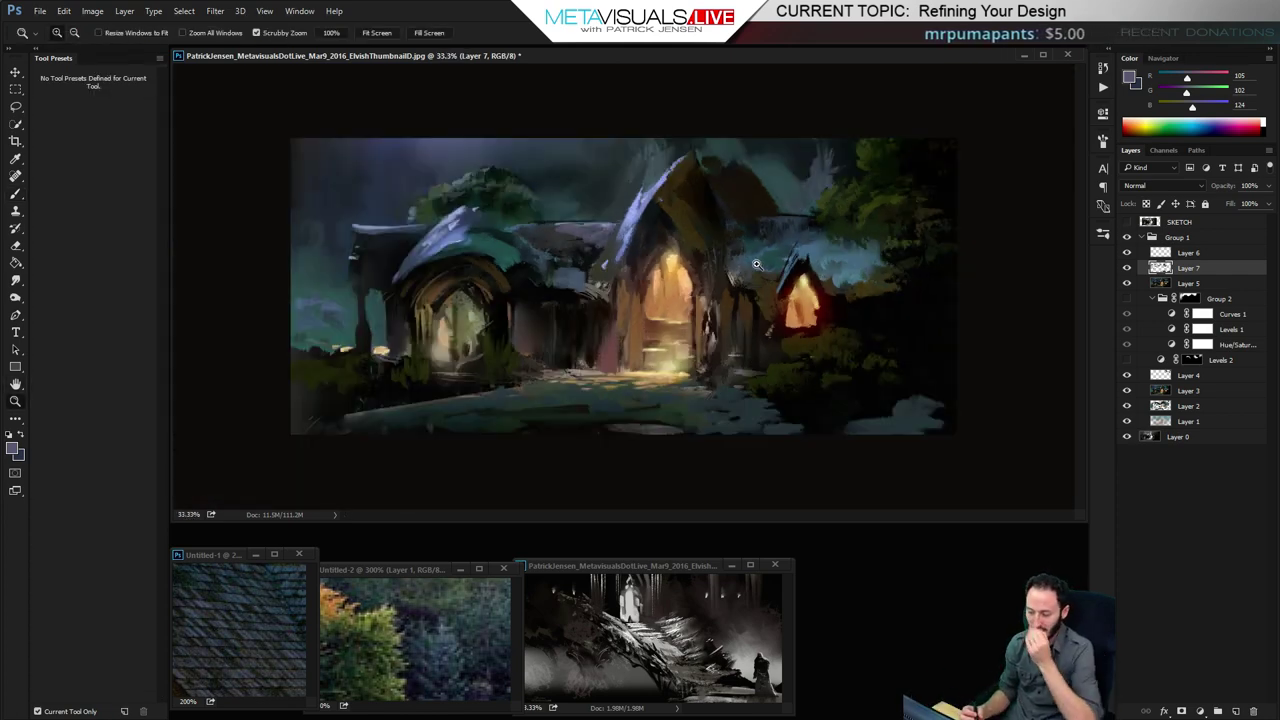
{"action": "scroll", "coordinate": [683, 280], "scroll_direction": "up", "scroll_amount": 1}
{"action": "key", "text": "b"}
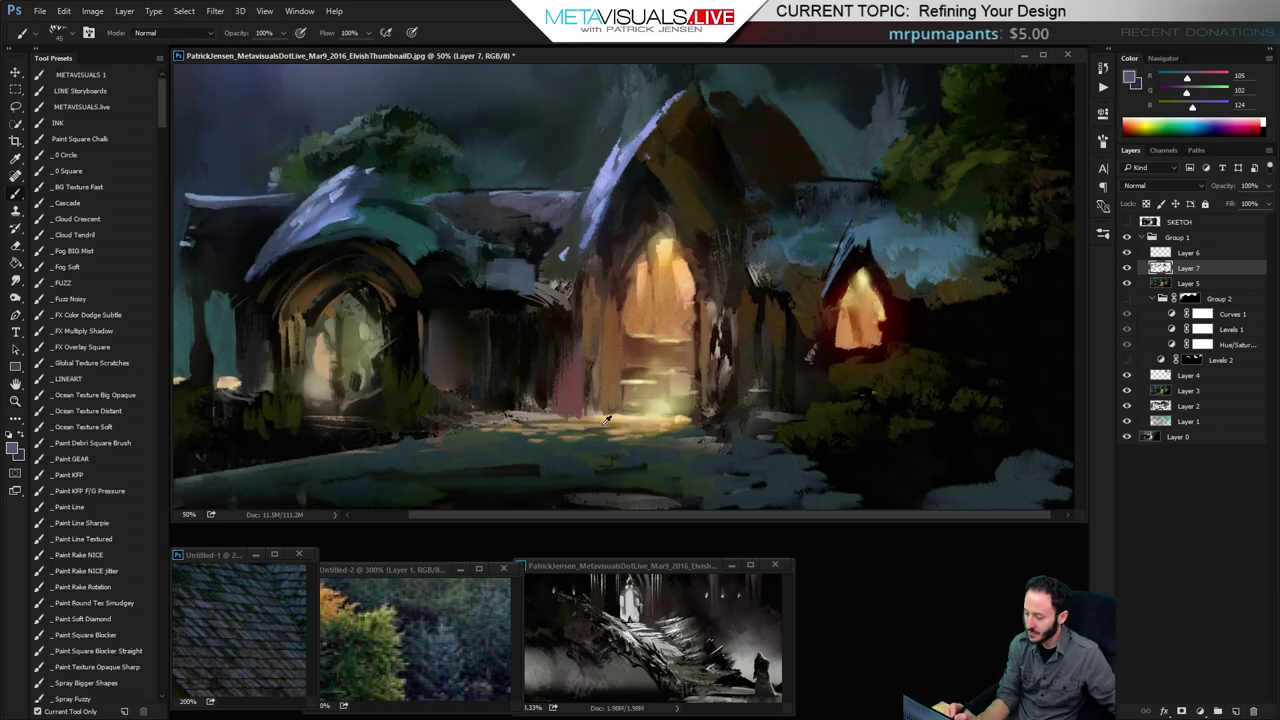
{"action": "left_click", "coordinate": [581, 409], "text": "alt"}
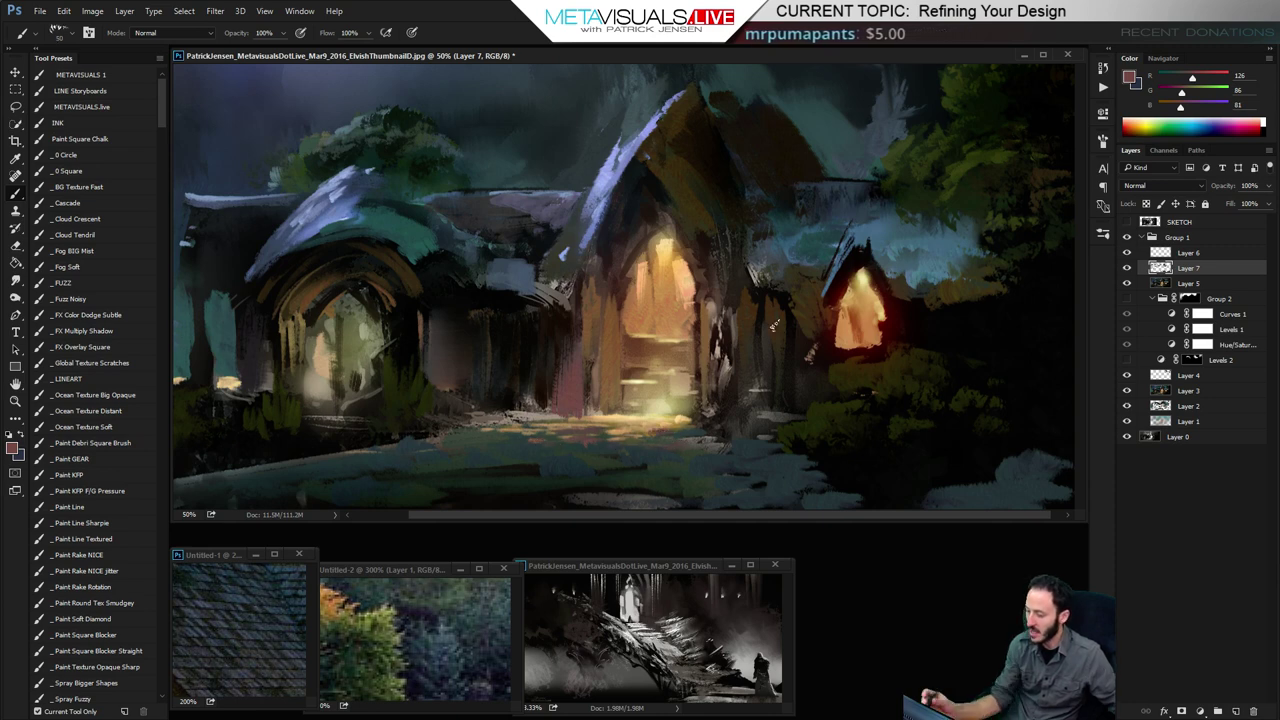
Reshape the right slope of the central gable's roof with sampled background teal, brown and dark brown
{"action": "key", "text": "z"}
{"action": "key", "text": "z"}
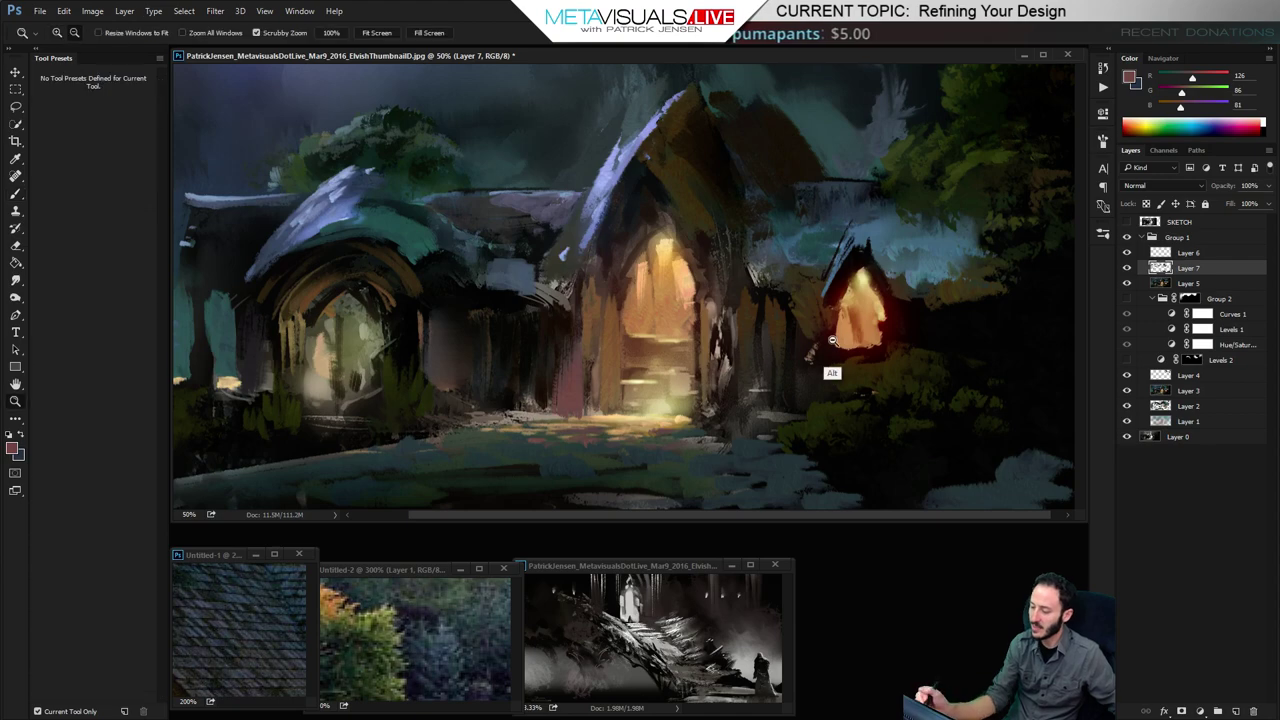
{"action": "left_click", "coordinate": [832, 340], "text": "alt"}
{"action": "left_click", "coordinate": [817, 375], "text": "ctrl"}
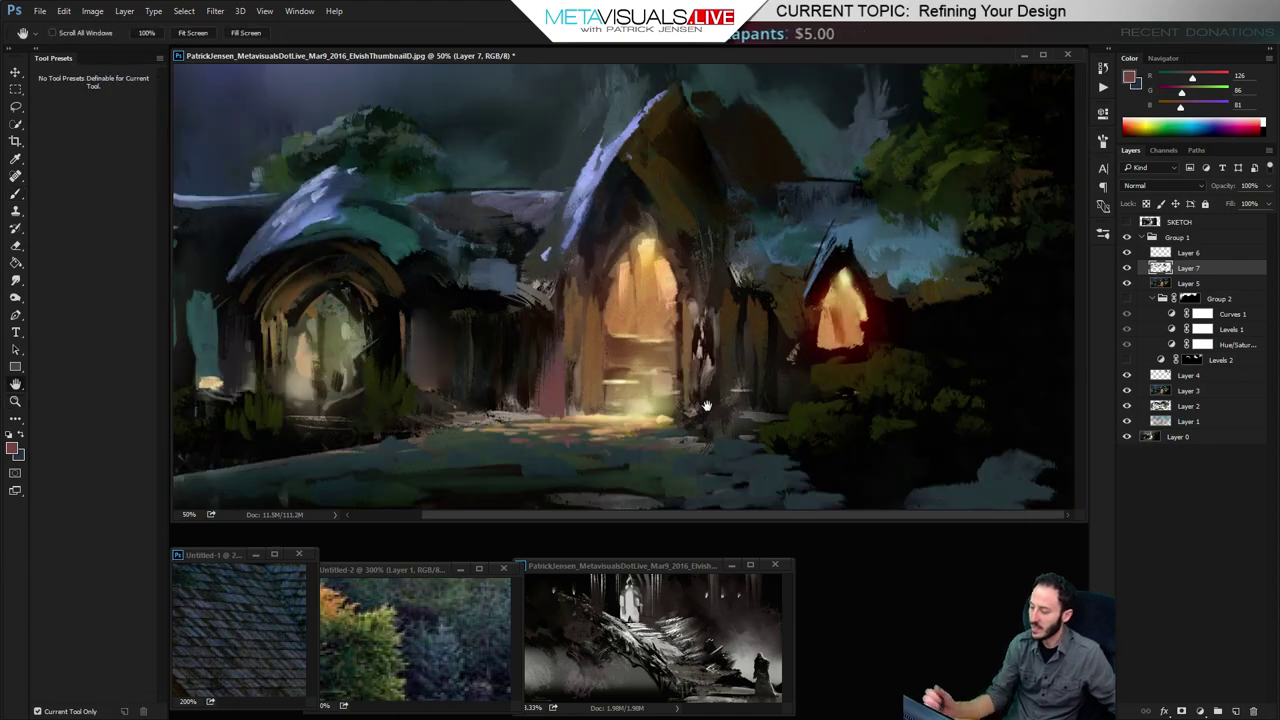
{"action": "left_click", "coordinate": [730, 119], "text": "alt"}
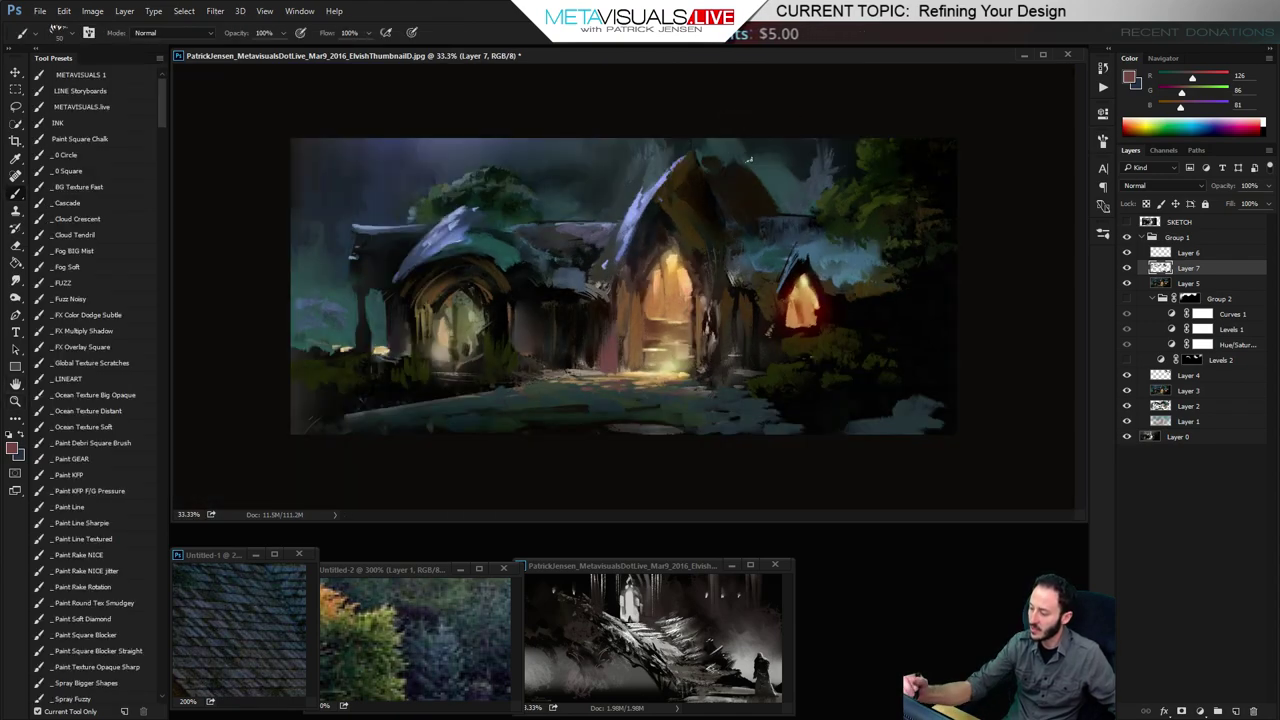
{"action": "left_click", "coordinate": [738, 162], "text": "alt"}
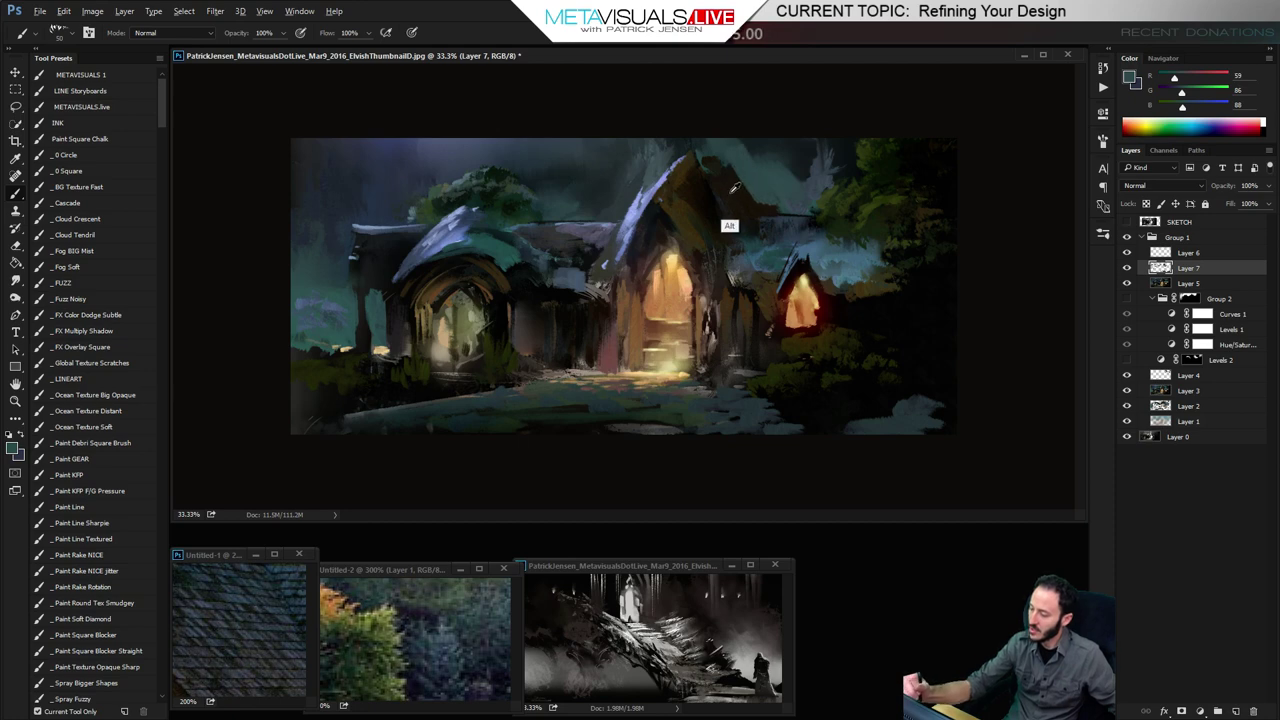
{"action": "left_click", "coordinate": [703, 162], "text": "alt"}
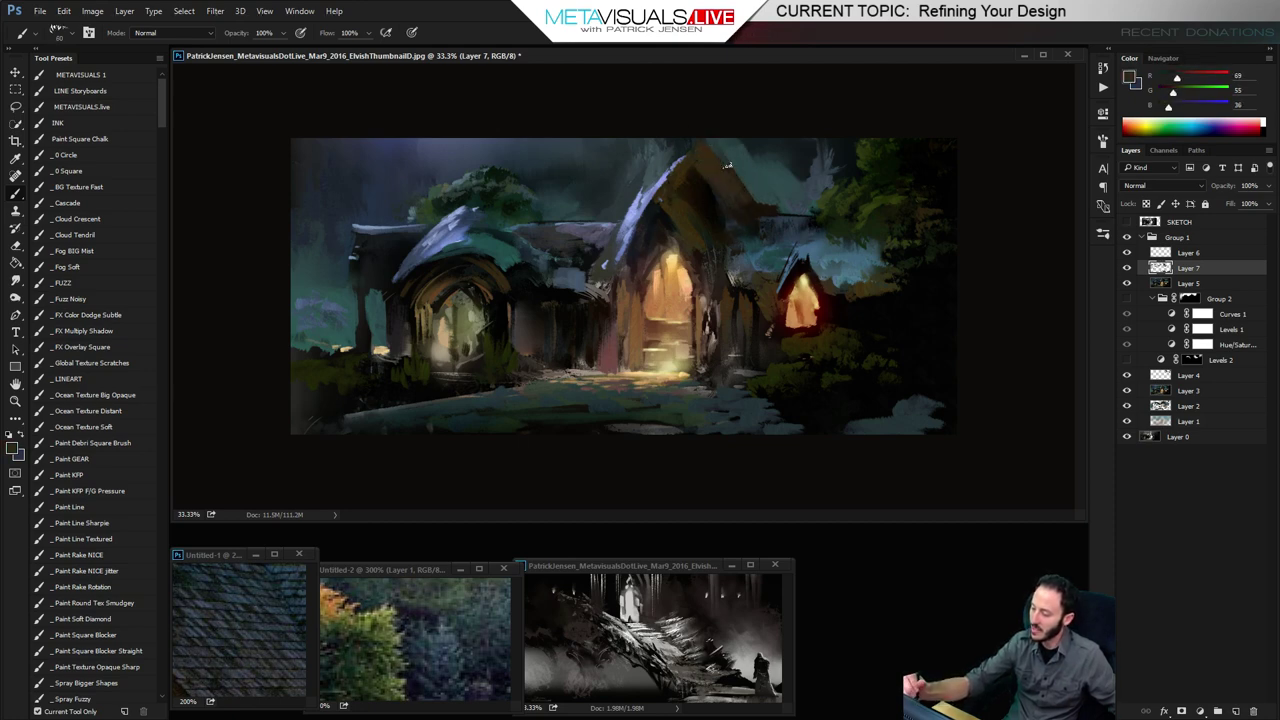
{"action": "left_click", "coordinate": [697, 200], "text": "alt"}
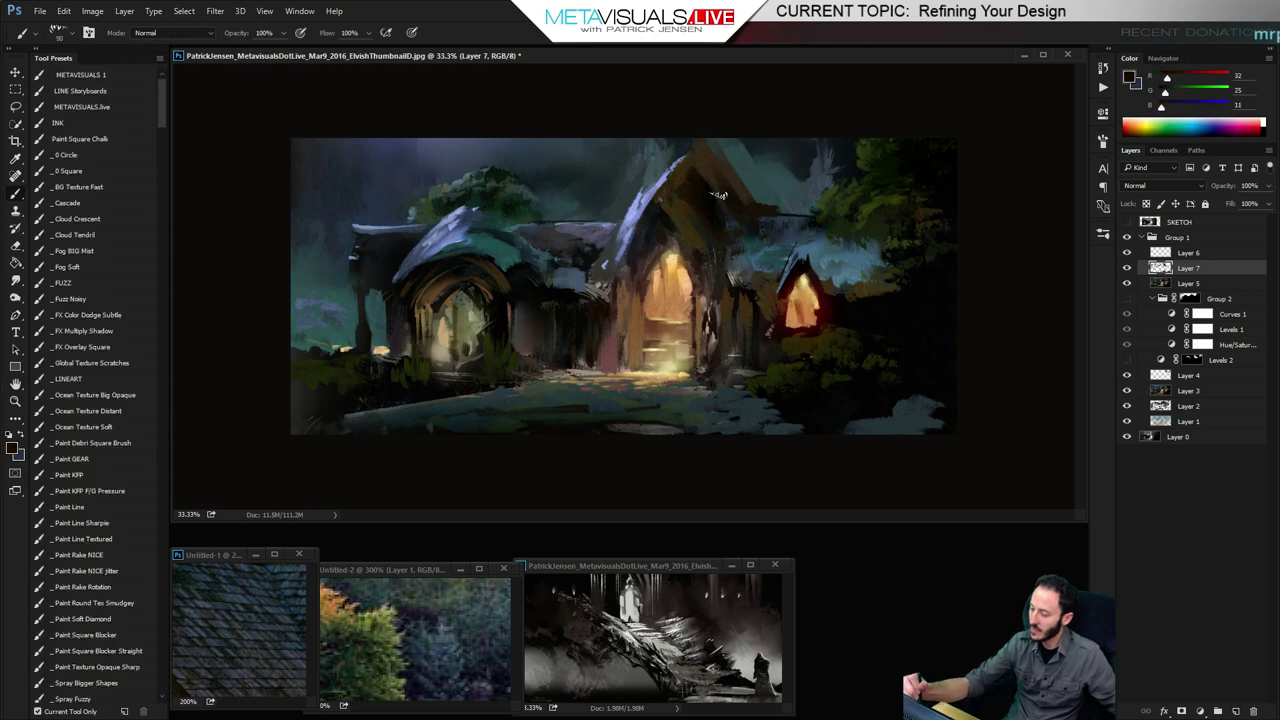
Touch up the right edge of the central gable's roof with teal sampled from the background beside it
{"action": "left_click", "coordinate": [752, 197], "text": "alt"}
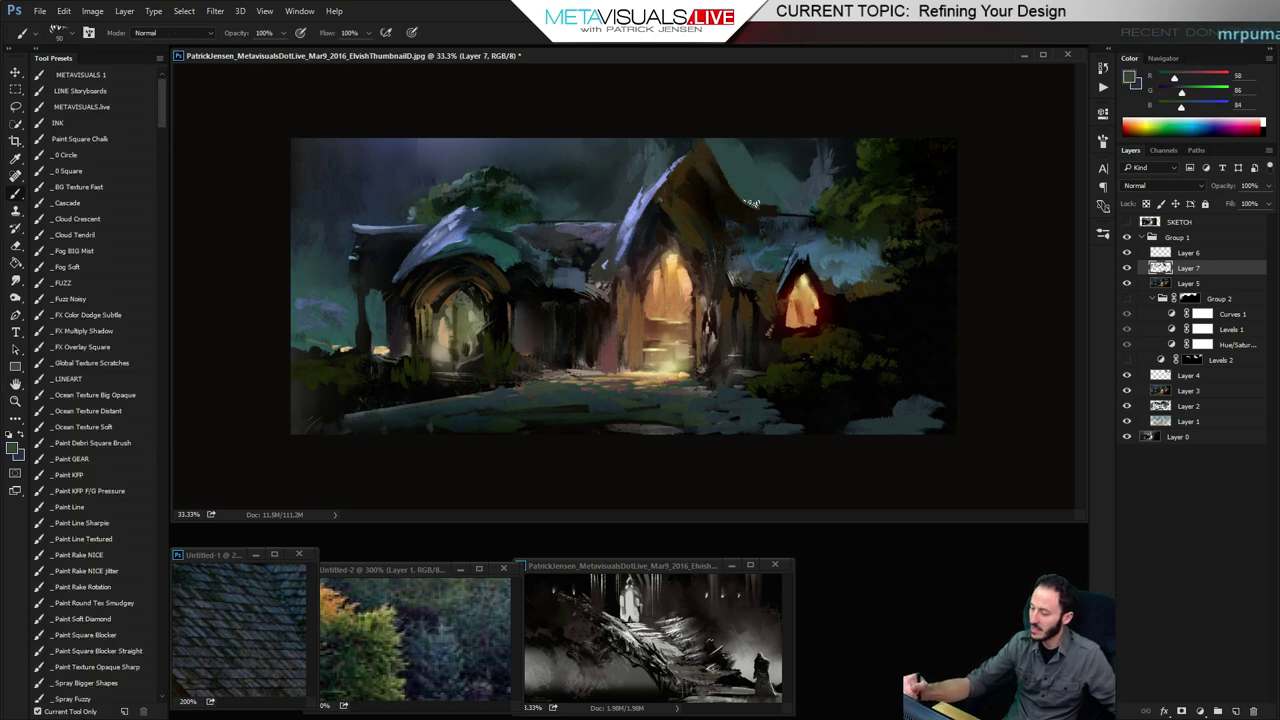
{"action": "key", "text": "h"}
{"action": "key", "text": "b"}
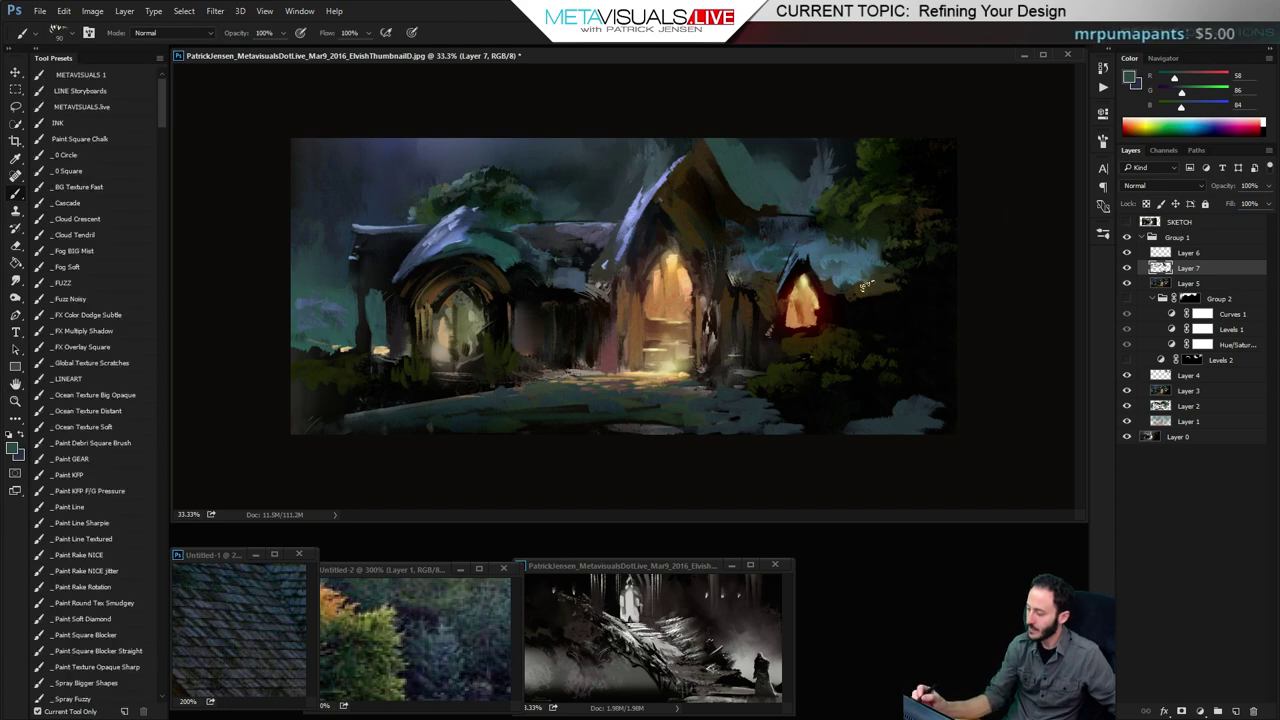
Paint a soft patch of sampled muted brown into the dark area right of the small lit window and smudge it
{"action": "left_click", "coordinate": [866, 287], "text": "alt"}
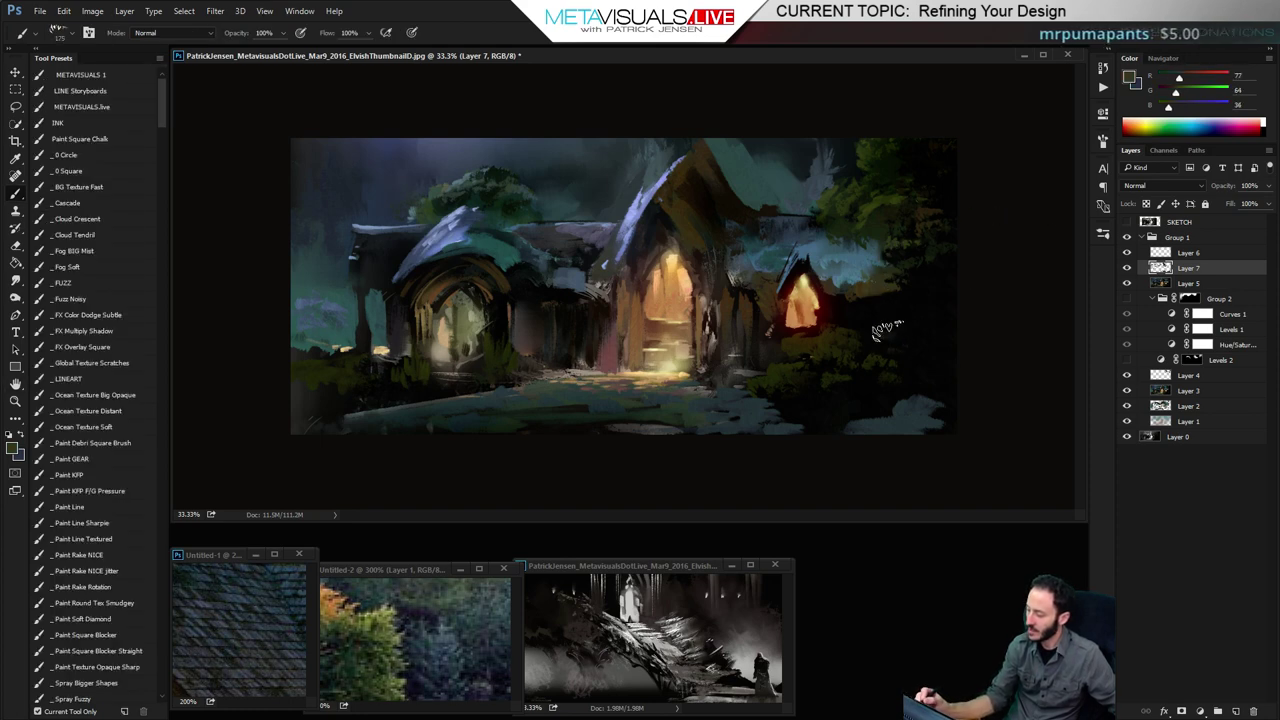
{"action": "key", "text": "r"}
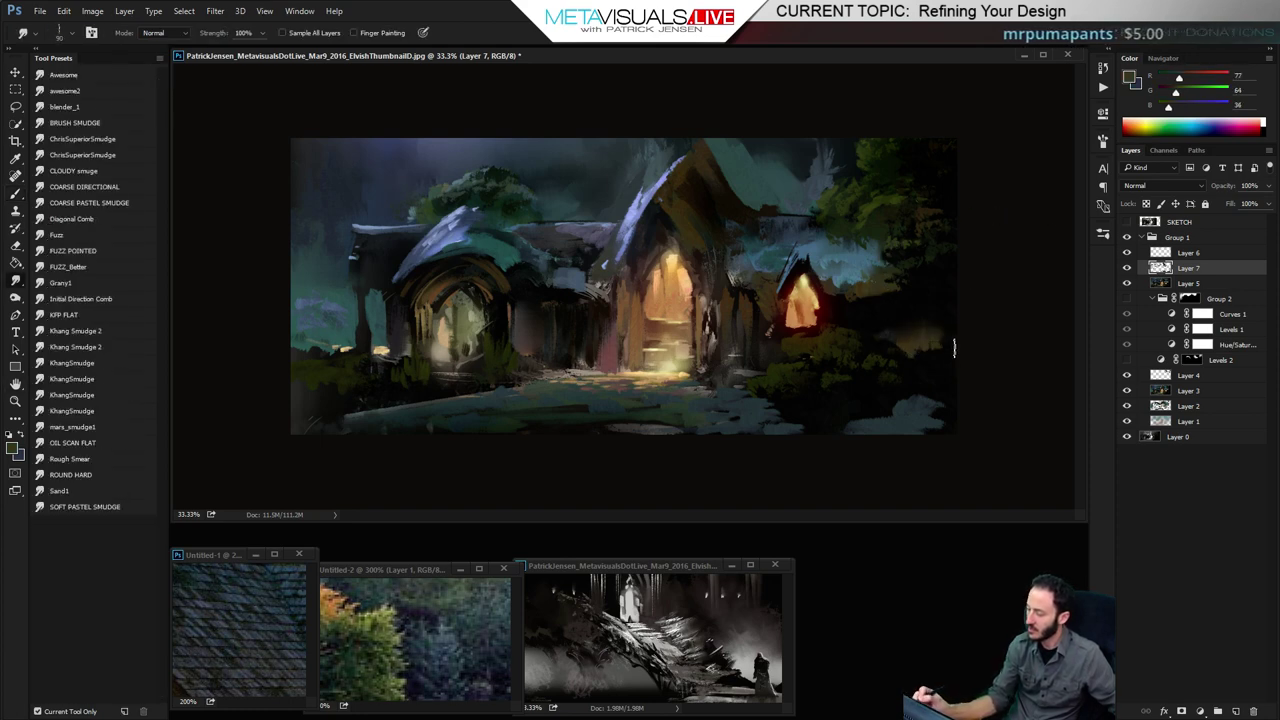
{"action": "key", "text": "b"}
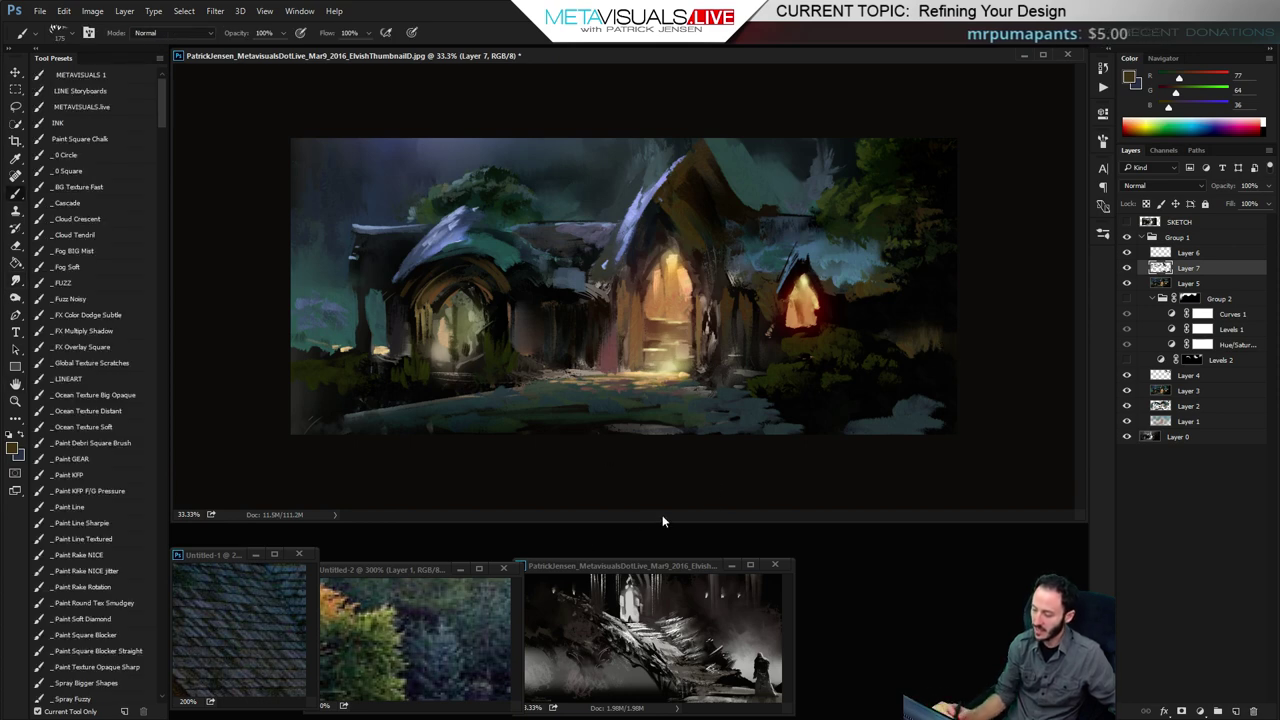
Paint golden reflections sampled from the lit doorway onto the foreground with the Ocean Texture Big Opaque brush and smudge them
{"action": "left_click", "coordinate": [95, 395]}
{"action": "left_click", "coordinate": [670, 290], "text": "alt"}
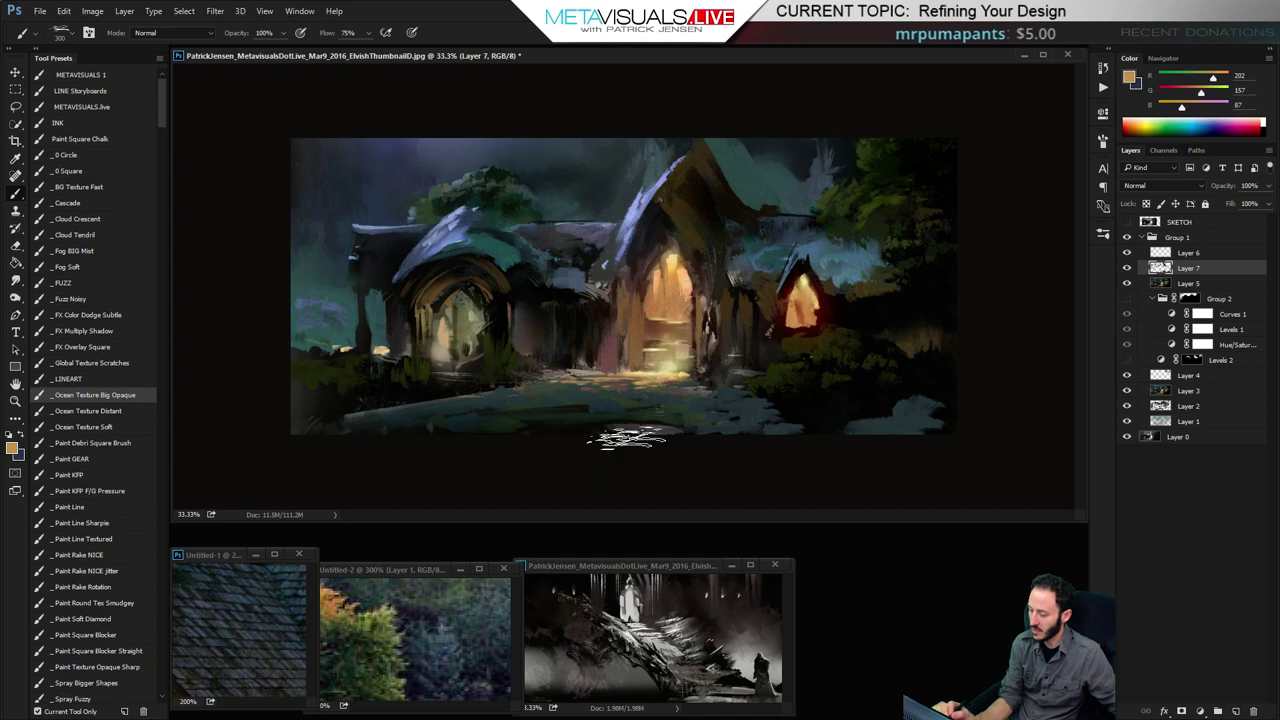
{"action": "left_click_drag", "start_coordinate": [556, 402], "coordinate": [556, 426]}
{"action": "key", "text": "bracketleft"}
{"action": "key", "text": "bracketleft"}
{"action": "key", "text": "bracketleft"}
{"action": "key", "text": "bracketleft"}
{"action": "key", "text": "bracketleft"}
{"action": "key", "text": "bracketleft"}
{"action": "mouse_move", "coordinate": [668, 406]}
{"action": "left_mouse_down"}
{"action": "mouse_move", "coordinate": [713, 415]}
{"action": "mouse_move", "coordinate": [584, 411]}
{"action": "mouse_move", "coordinate": [512, 425]}
{"action": "left_mouse_up"}
{"action": "key", "text": "r"}
{"action": "key", "text": "b"}
Sample slate blue near the left arch's roof and paint textured ripples across the lower-left foreground
{"action": "left_click", "coordinate": [454, 210], "text": "alt"}
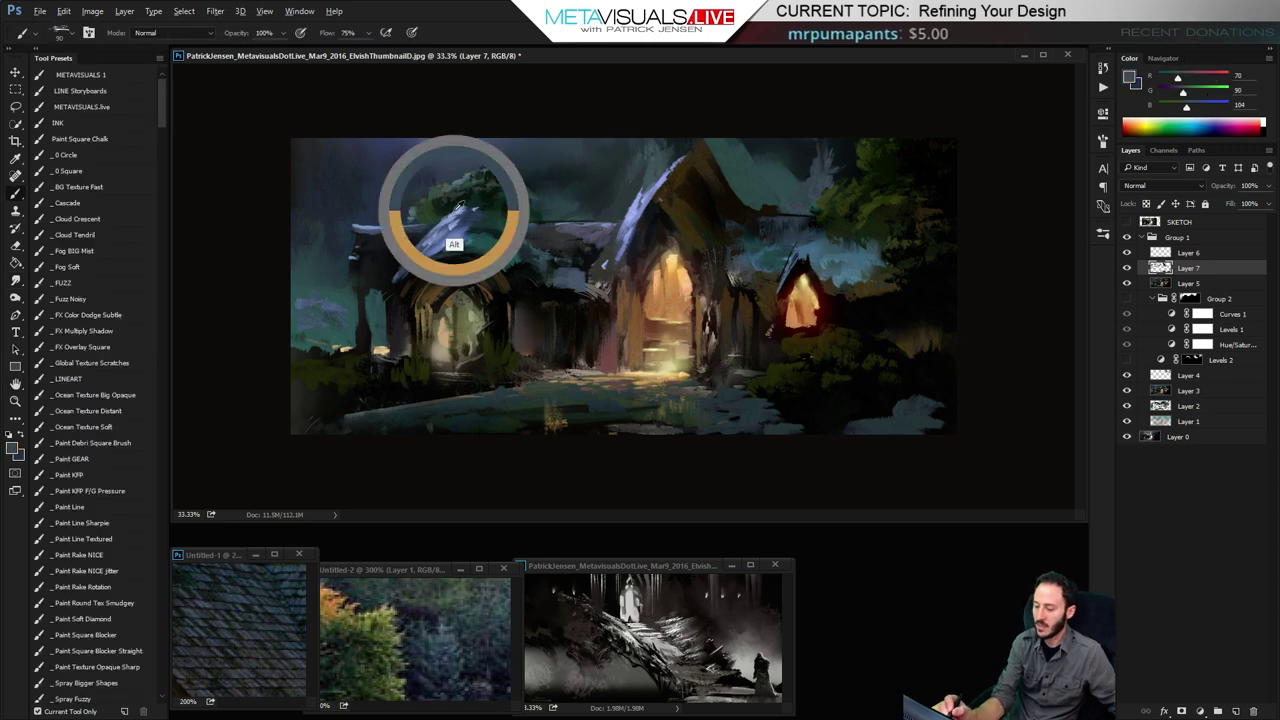
{"action": "key", "text": "bracketright"}
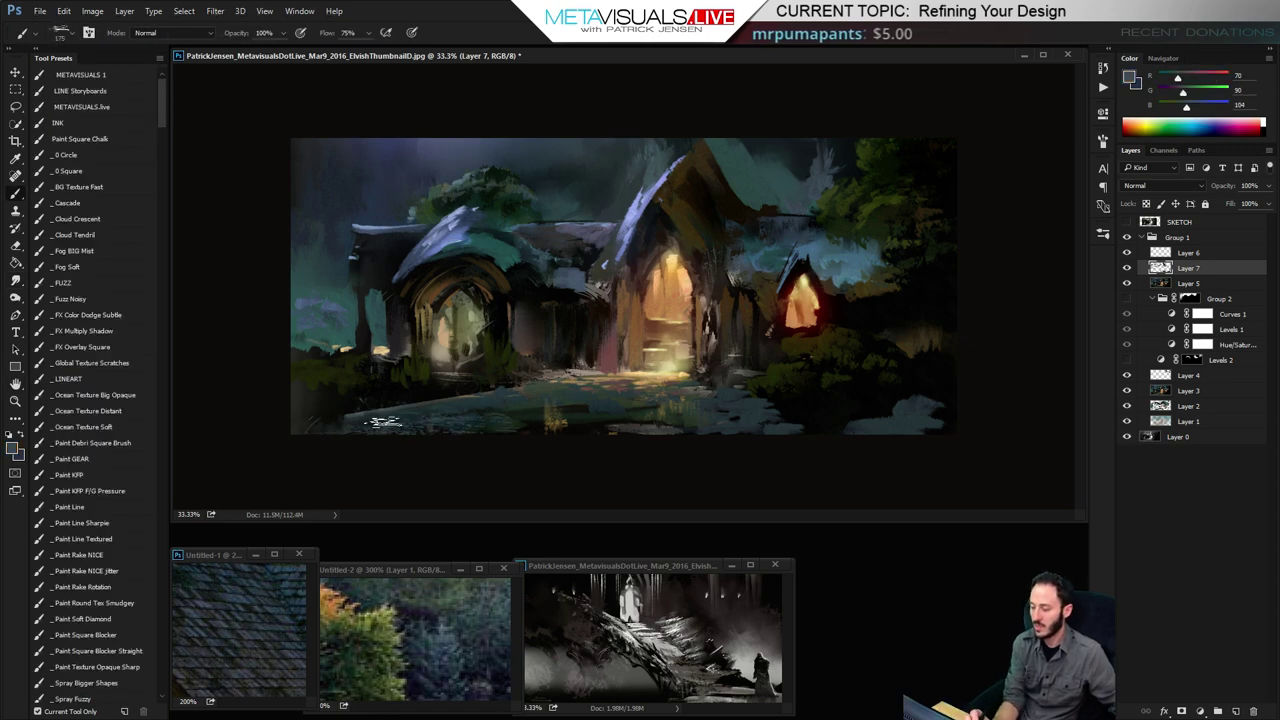
{"action": "key", "text": "bracketleft"}
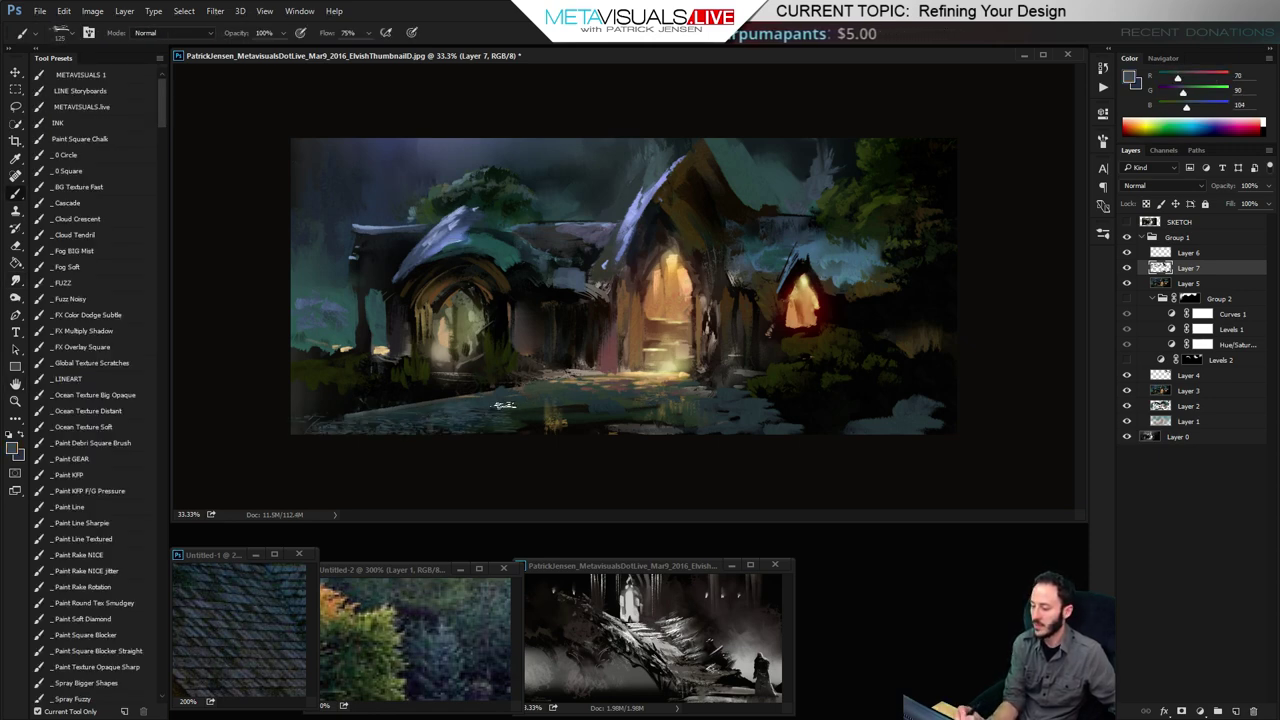
Add bright blue moonlit strokes (RGB 137, 174, 250) to the lower-left foreground and smudge them into a soft reflection
{"action": "left_click_drag", "start_coordinate": [1188, 108], "coordinate": [1226, 107]}
{"action": "left_click", "coordinate": [1206, 92]}
{"action": "left_click", "coordinate": [1196, 78]}
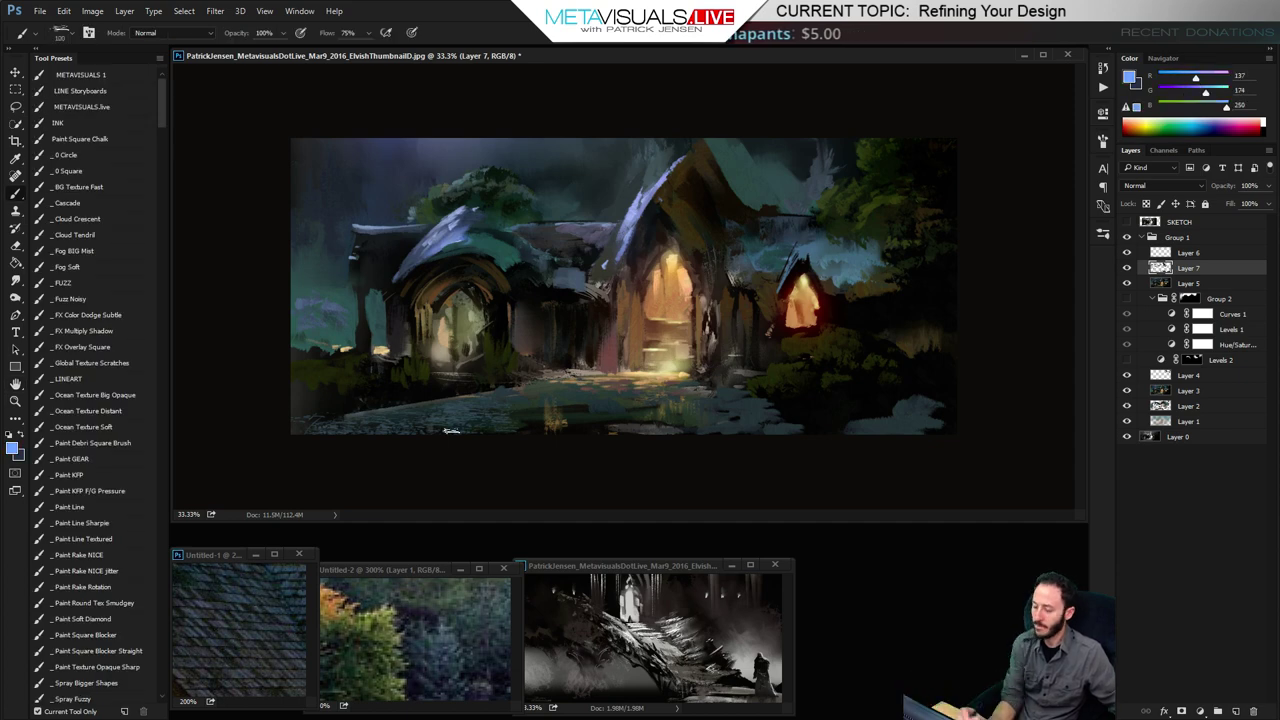
{"action": "left_click_drag", "start_coordinate": [351, 426], "coordinate": [503, 421]}
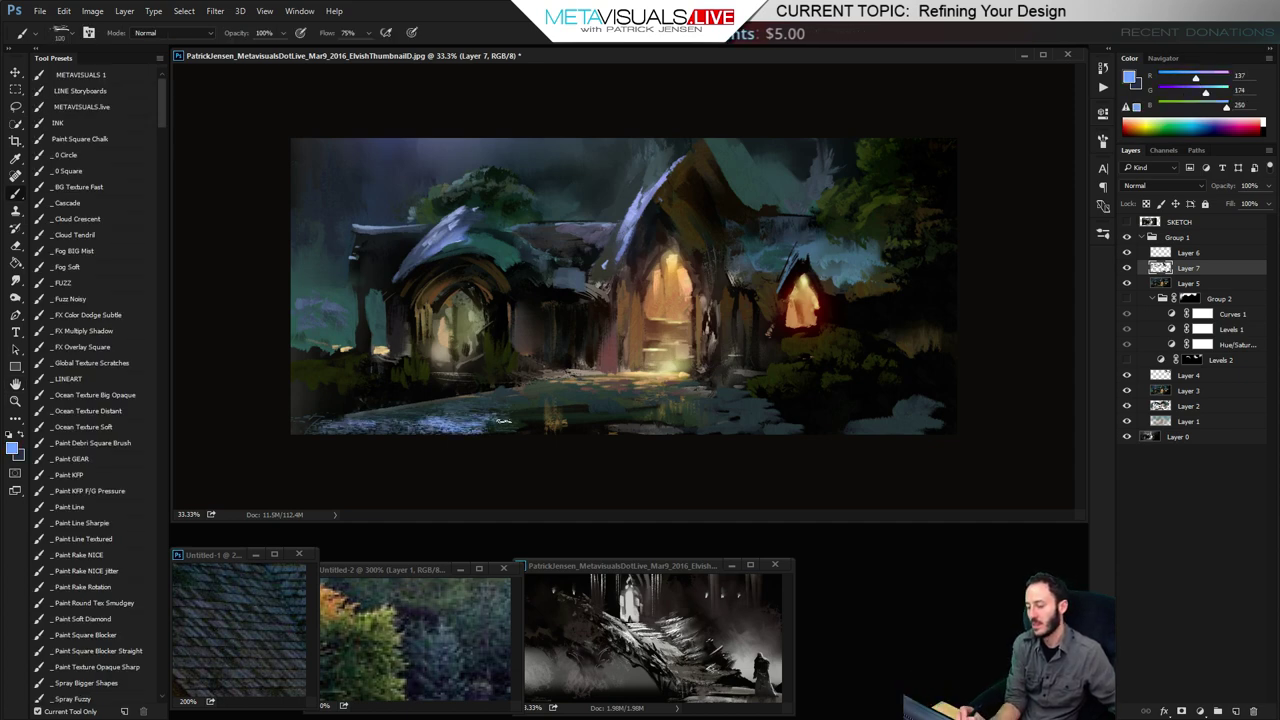
{"action": "key", "text": "r"}
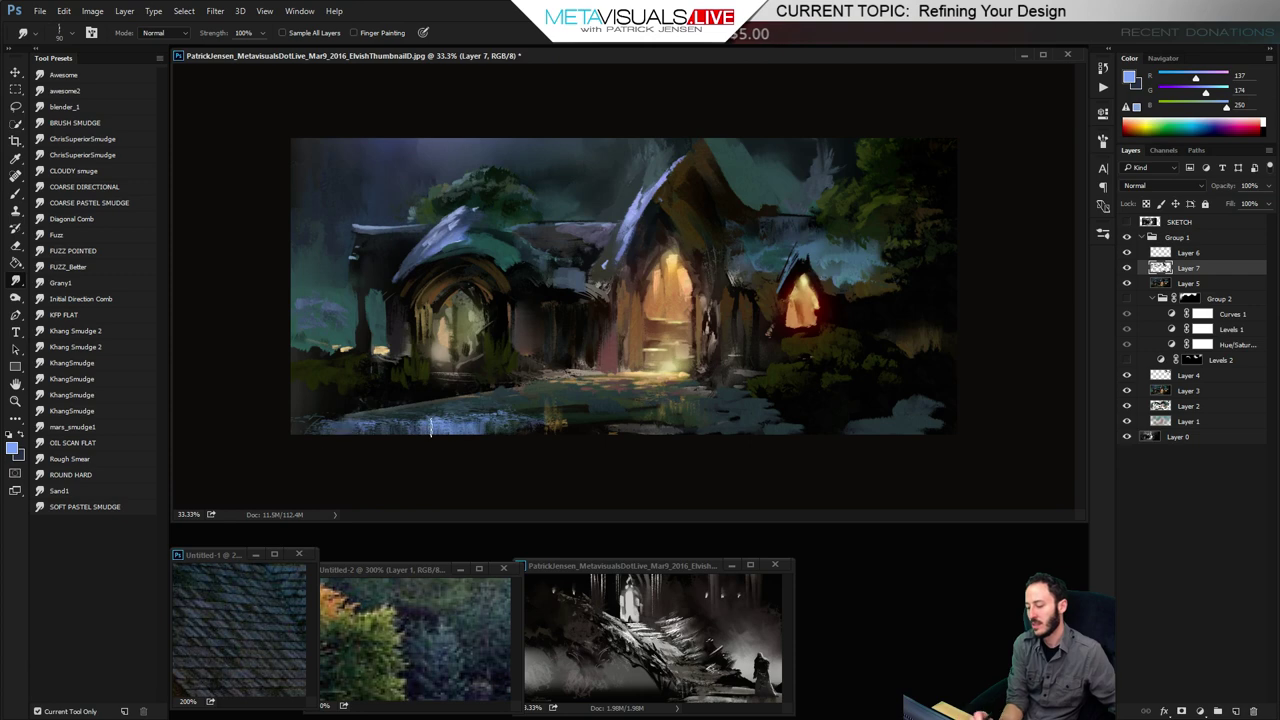
{"action": "key", "text": "space"}
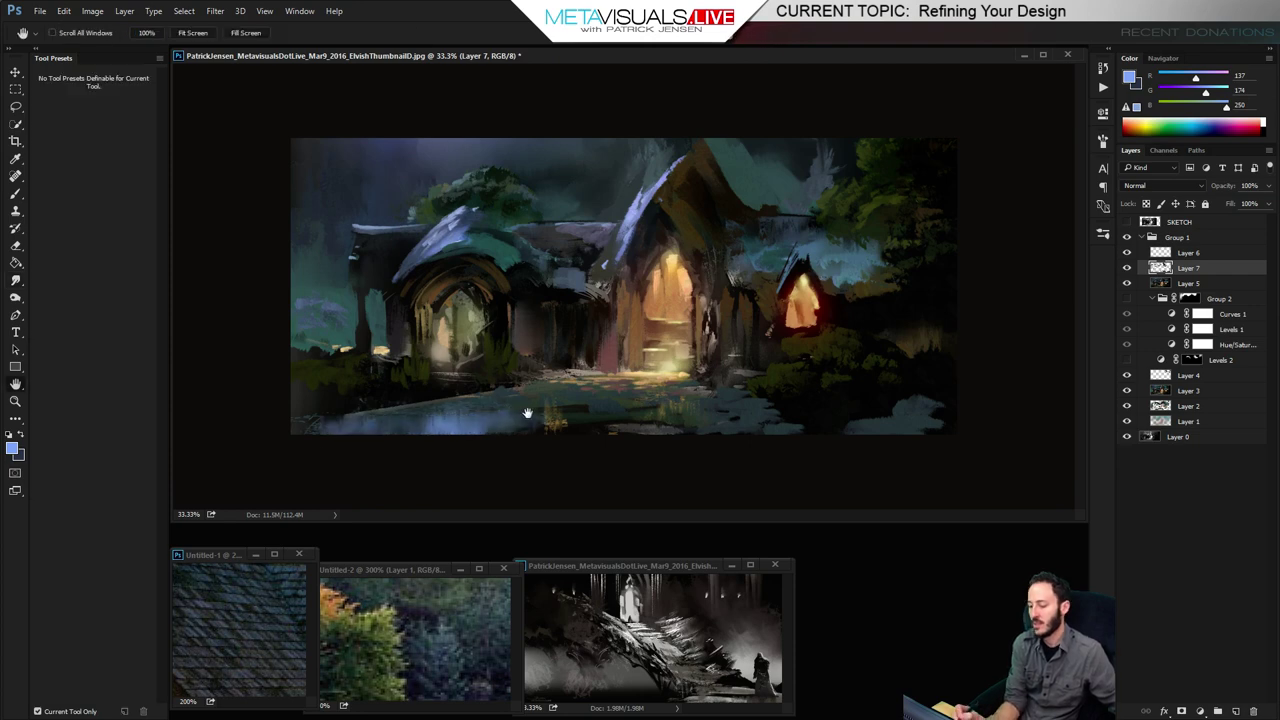
{"action": "key", "text": "space"}
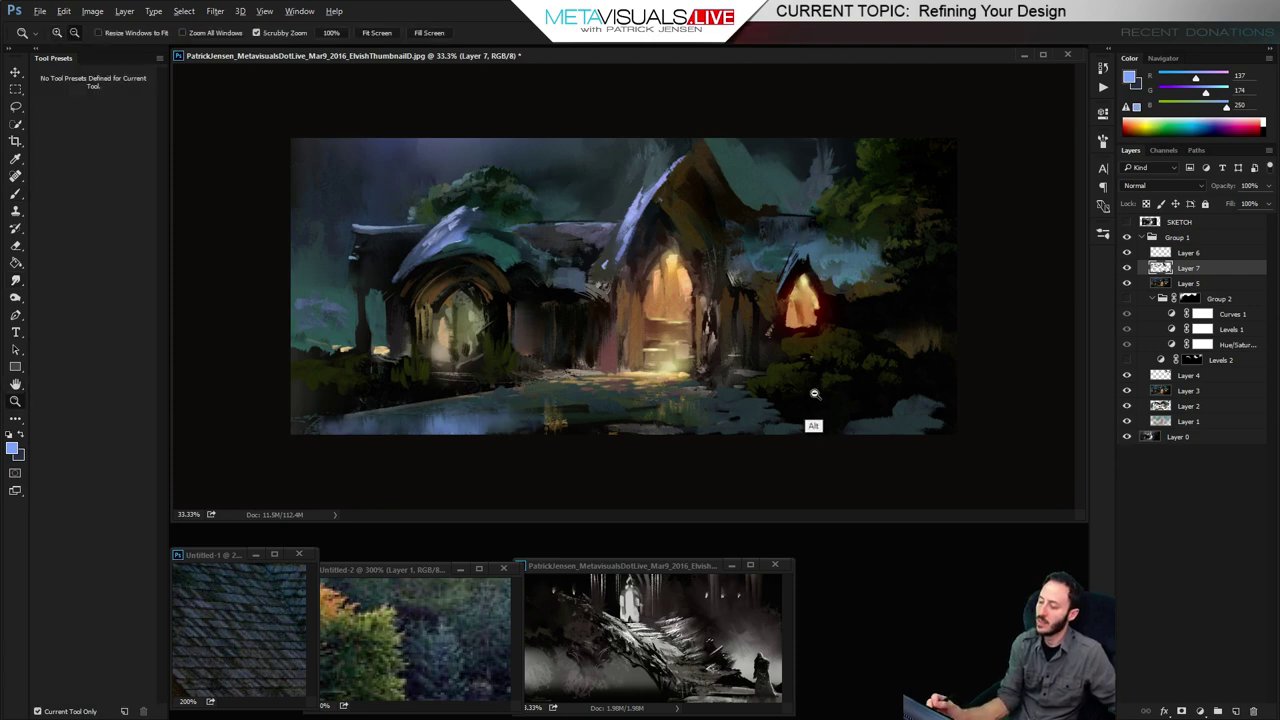
{"action": "left_click", "coordinate": [815, 394], "text": "alt"}
{"action": "left_click", "coordinate": [823, 397], "text": "ctrl"}
Bring the orange autumn tree into view in the forest reference and choose the Paint KFP F/G Pressure brush
{"action": "key", "text": "b"}
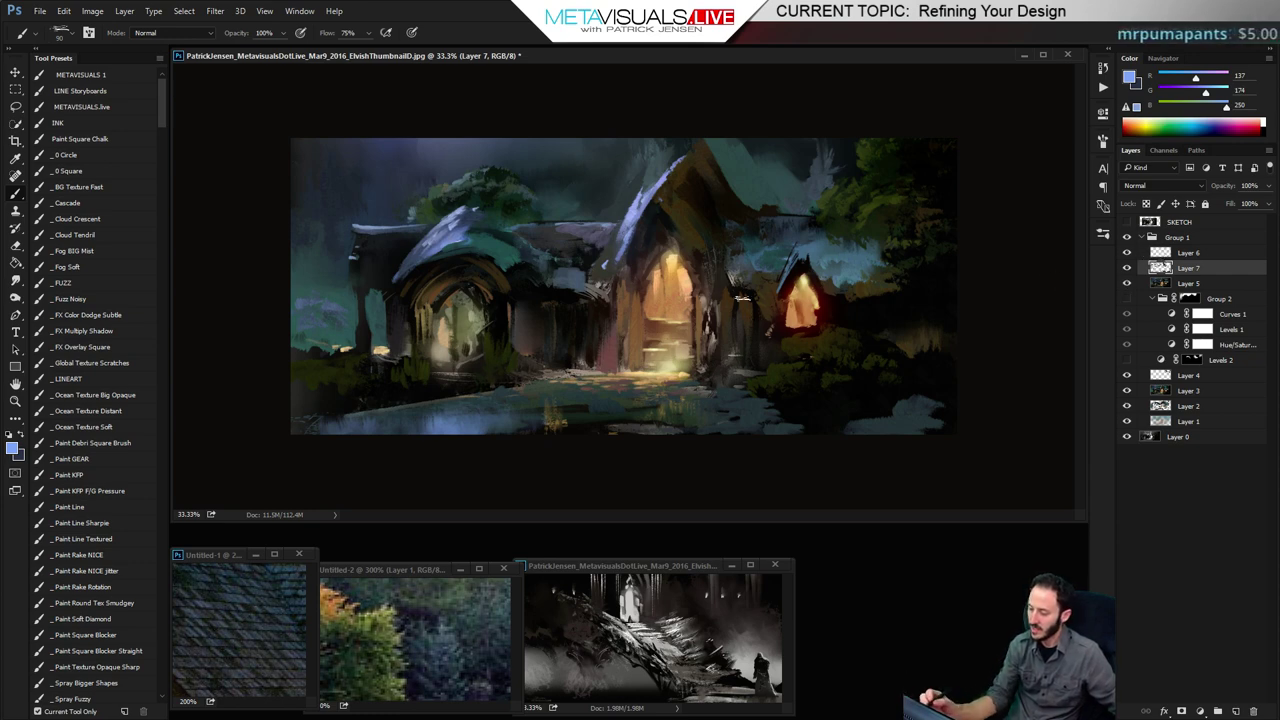
{"action": "left_click", "coordinate": [391, 642]}
{"action": "key", "text": "space"}
{"action": "left_click_drag", "start_coordinate": [391, 642], "coordinate": [455, 655]}
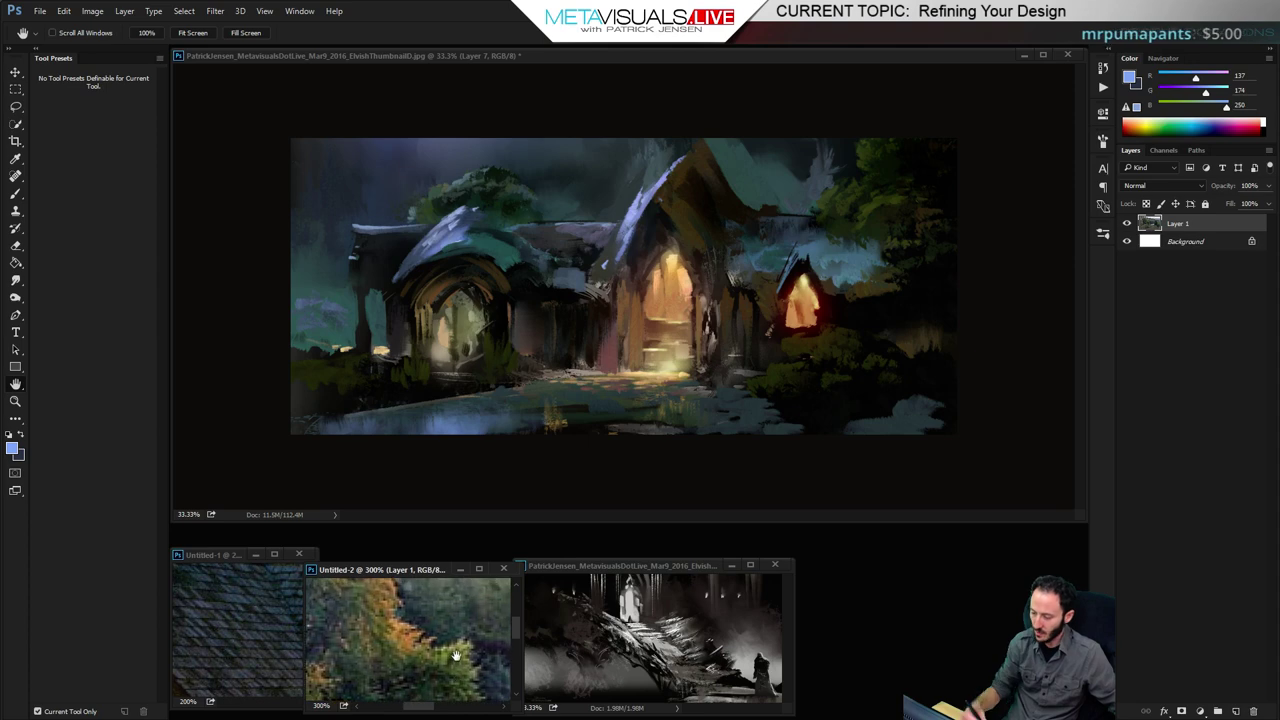
{"action": "key", "text": "b"}
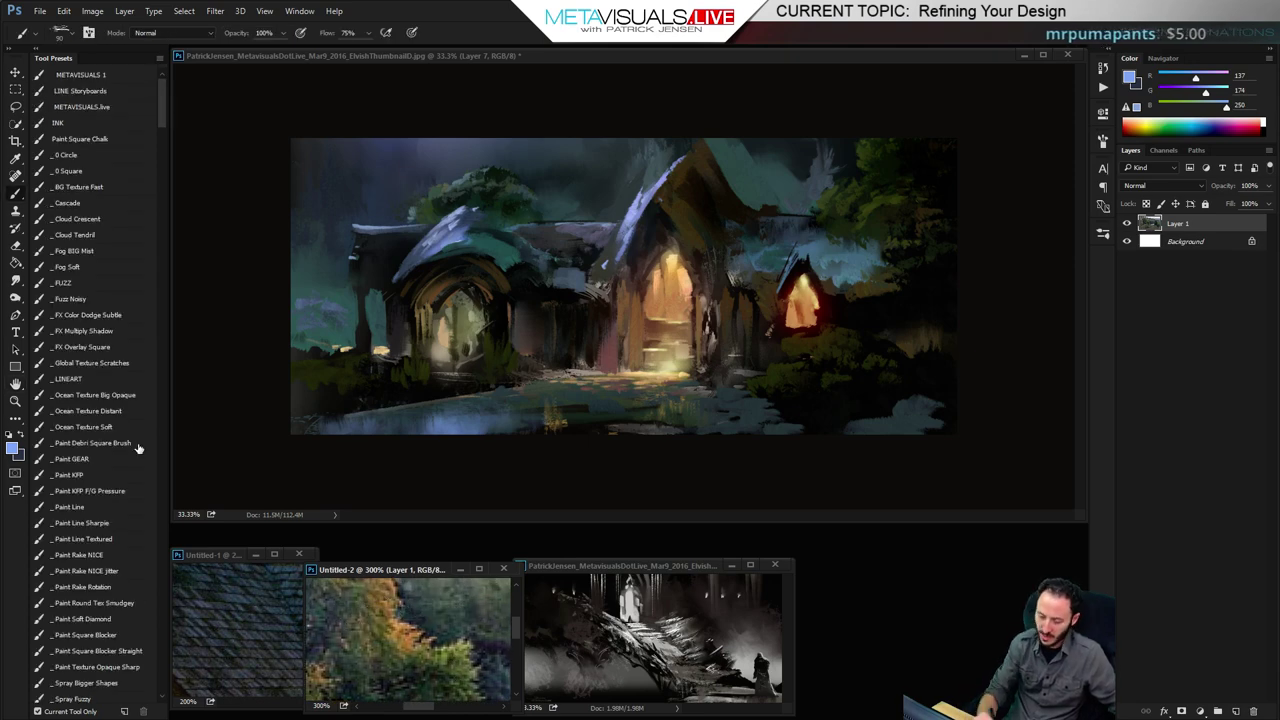
{"action": "left_click", "coordinate": [95, 492]}
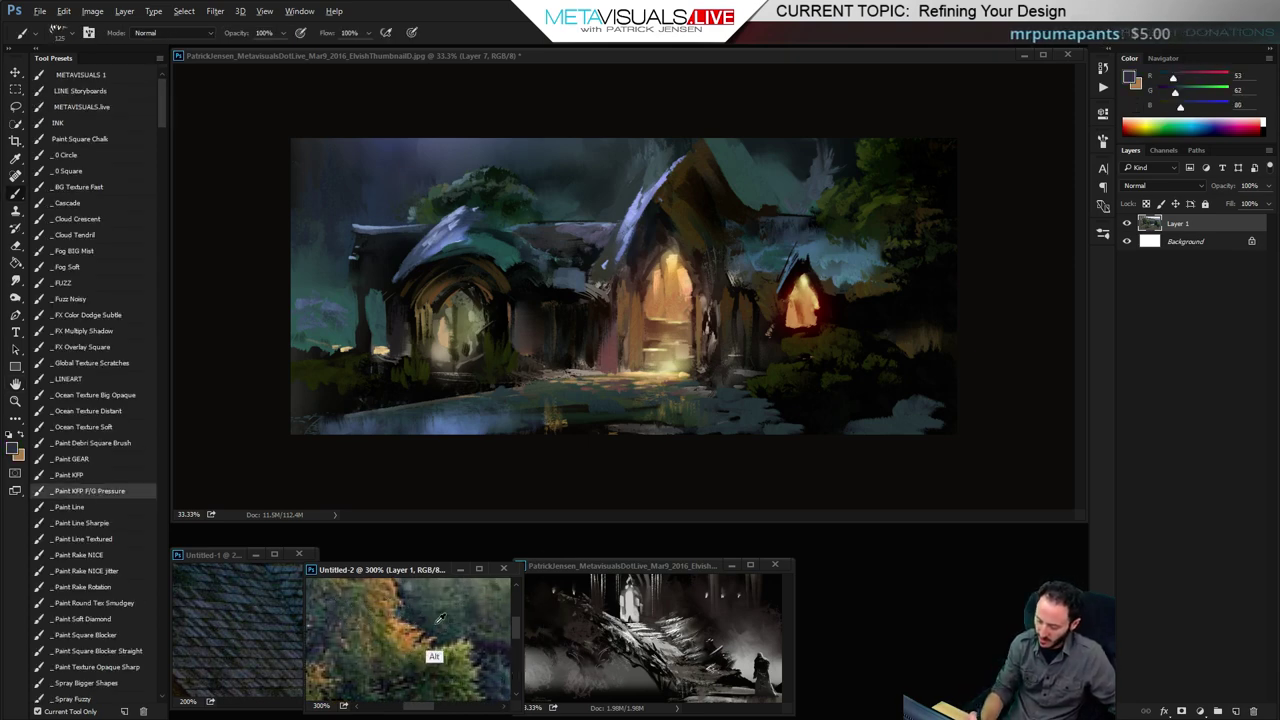
On a new layer, dab a small autumn tree behind the middle roof with orange sampled from the forest reference
{"action": "left_click", "coordinate": [573, 307]}
{"action": "key", "text": "["}
{"action": "left_click", "coordinate": [550, 190]}
{"action": "key", "text": "ctrl+z"}
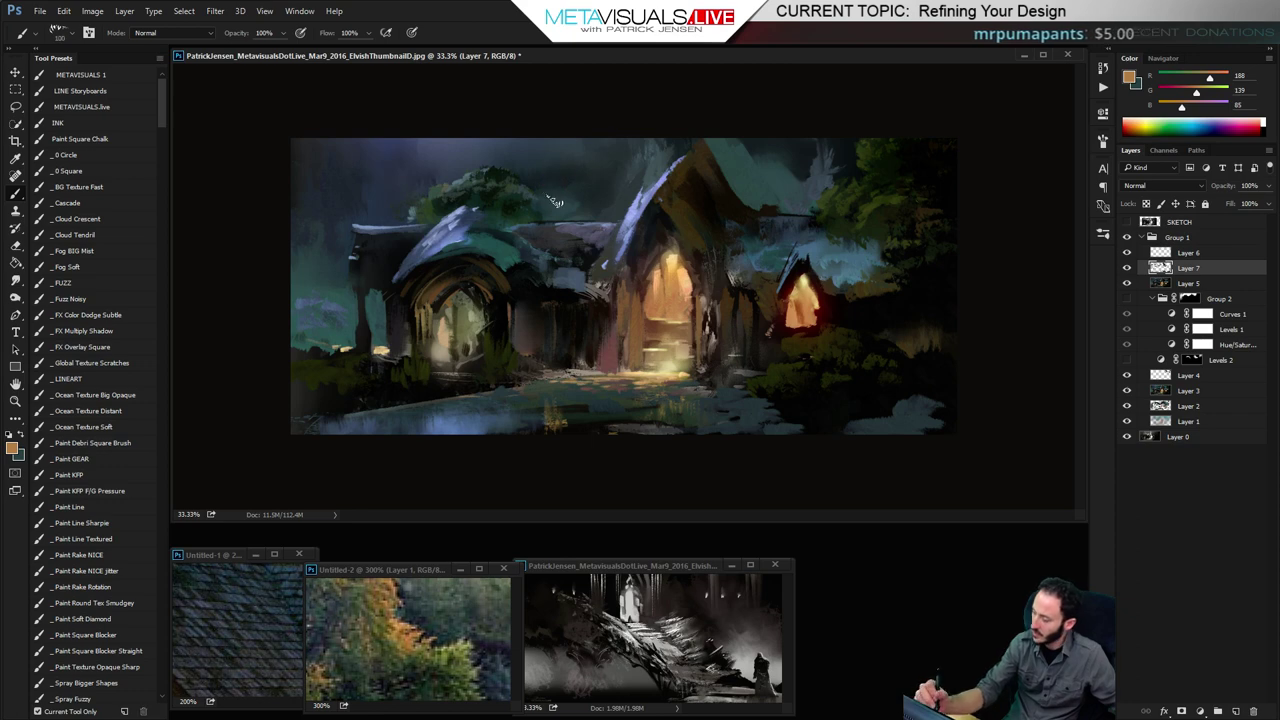
{"action": "key", "text": "ctrl+alt+shift+n"}
{"action": "left_click_drag", "start_coordinate": [540, 189], "coordinate": [549, 195]}
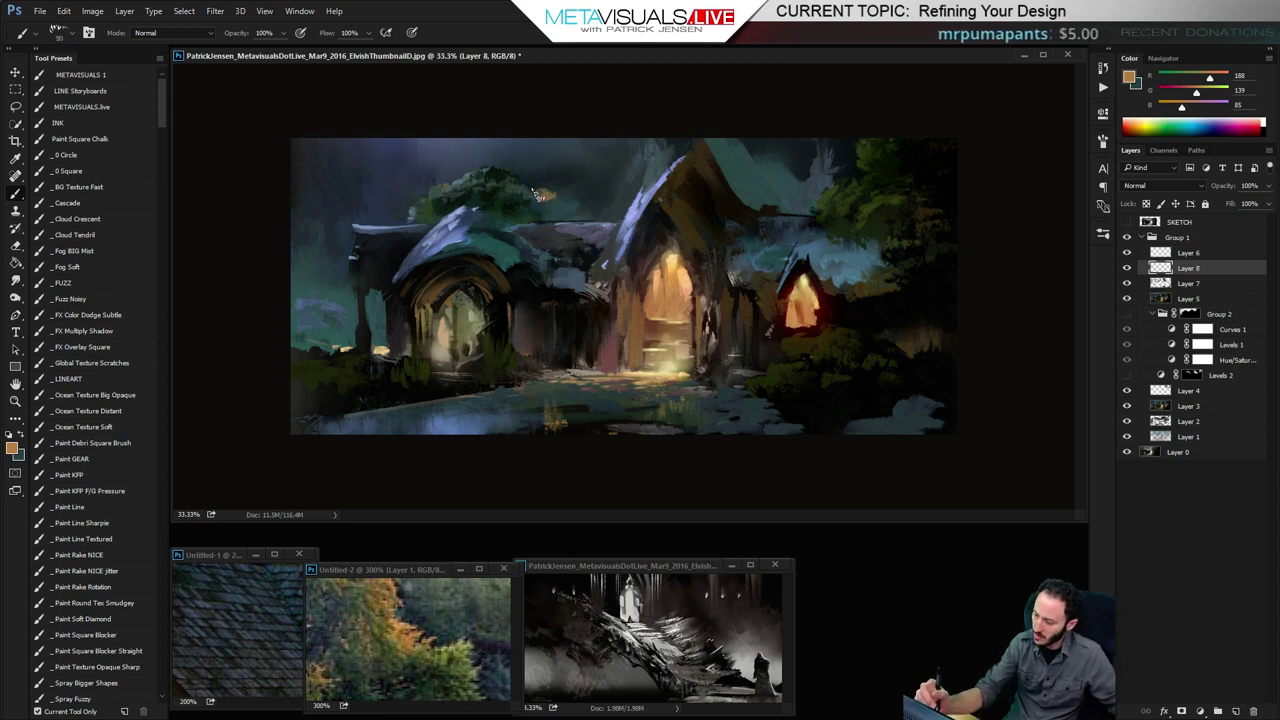
{"action": "key", "text": "["}
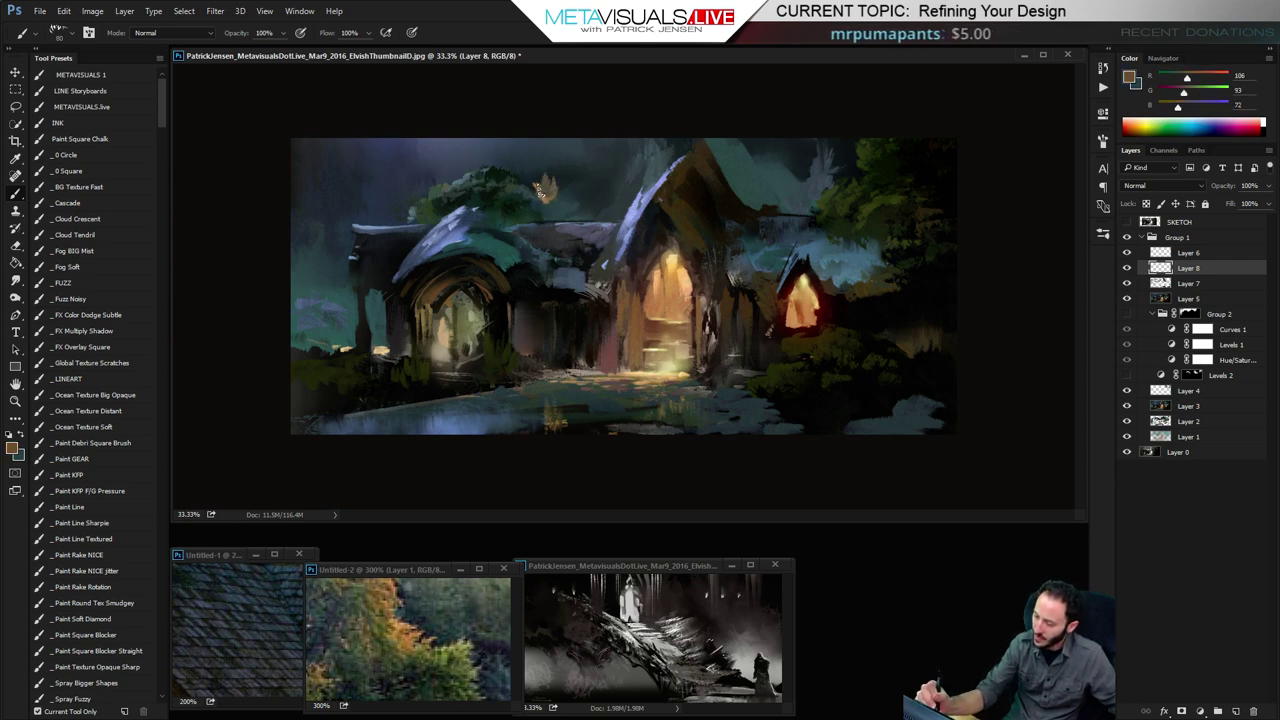
Mute the sampled tree brown to gray (RGB 96, 94, 93) and extend the small tree's foliage upward and outward
{"action": "left_click", "coordinate": [552, 182], "text": "alt"}
{"action": "left_click", "coordinate": [551, 186], "text": "alt"}
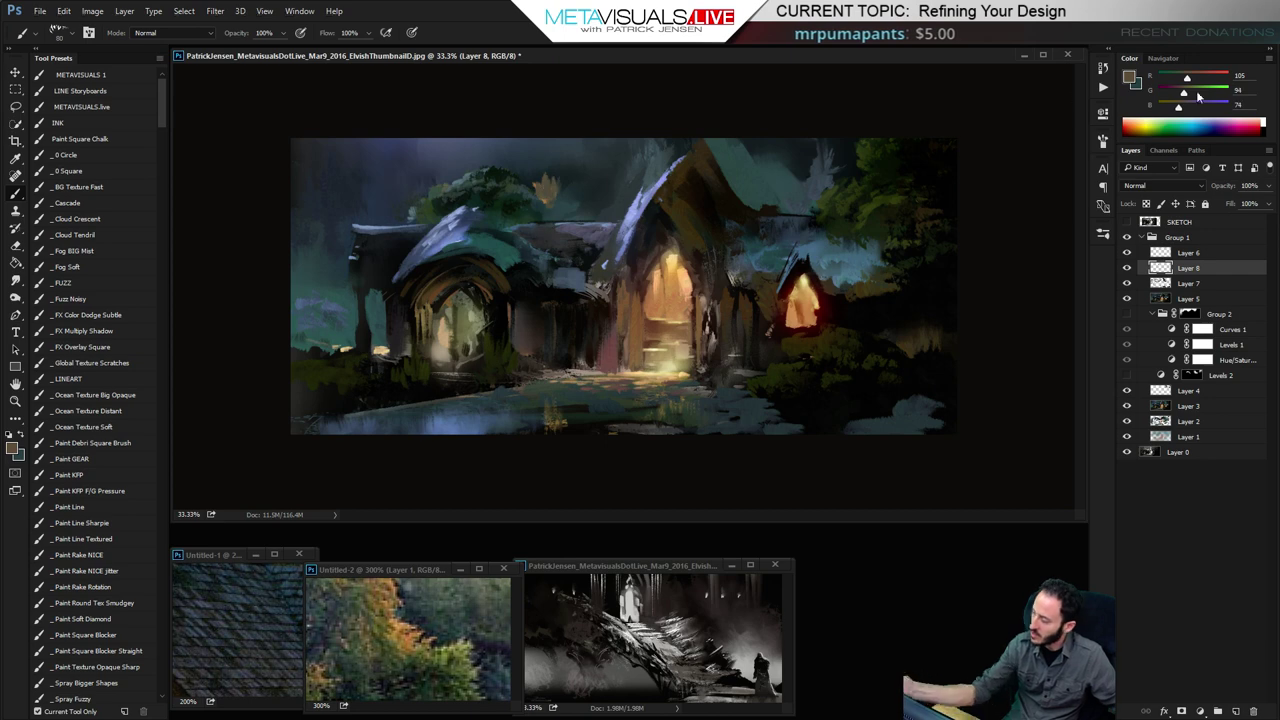
{"action": "left_click_drag", "start_coordinate": [1179, 107], "coordinate": [1184, 80]}
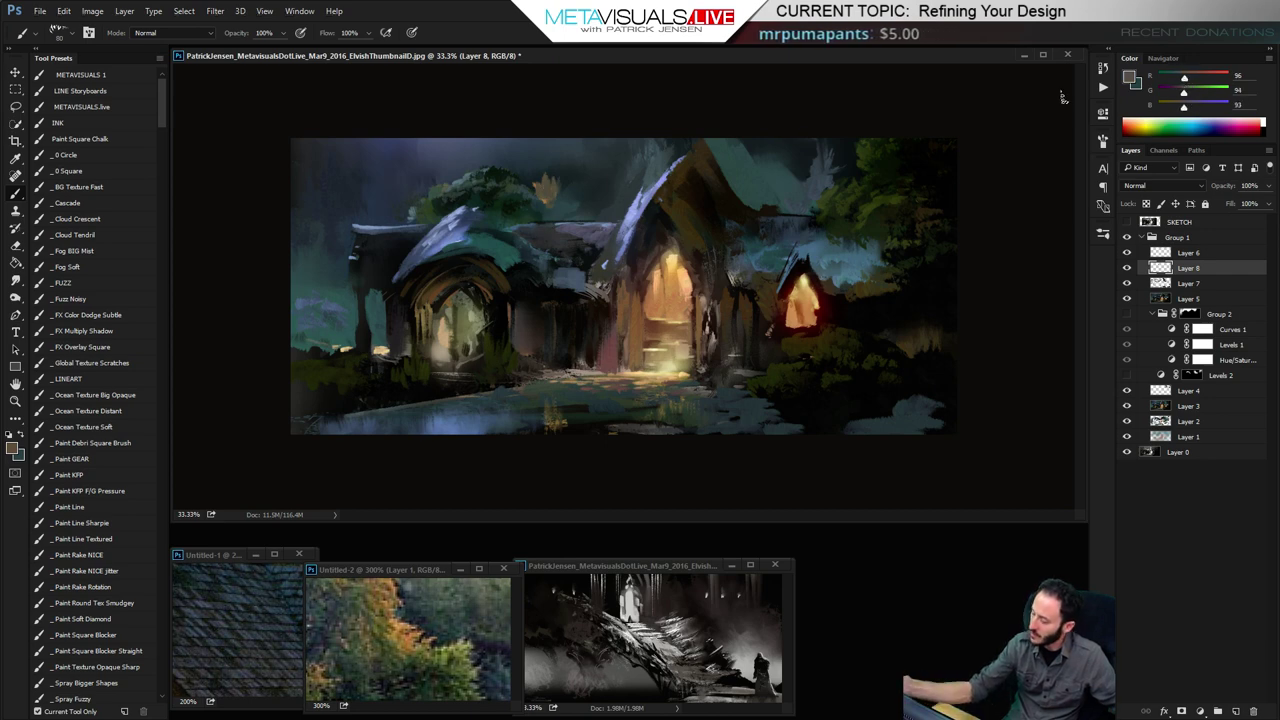
{"action": "key", "text": "bracketright"}
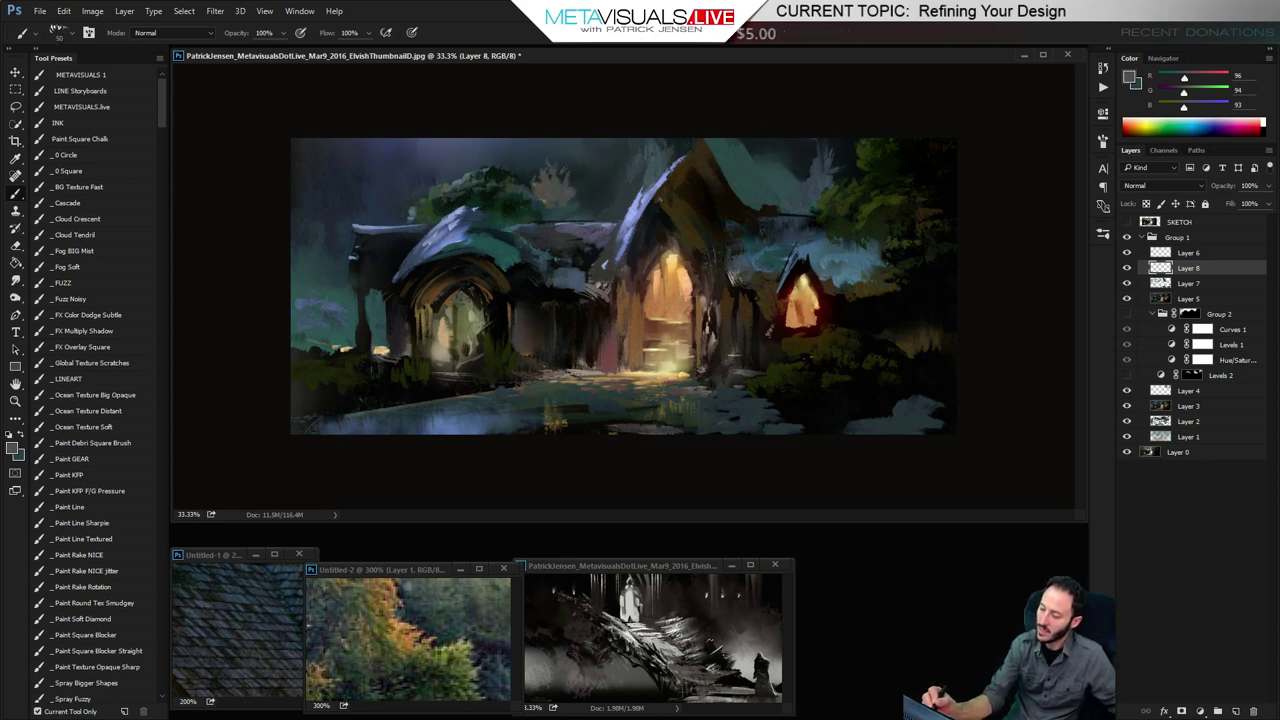
Paint a bush behind the middle roof up to the gable with sampled dark green and gray-teal highlights
{"action": "key", "text": "ctrl+space"}
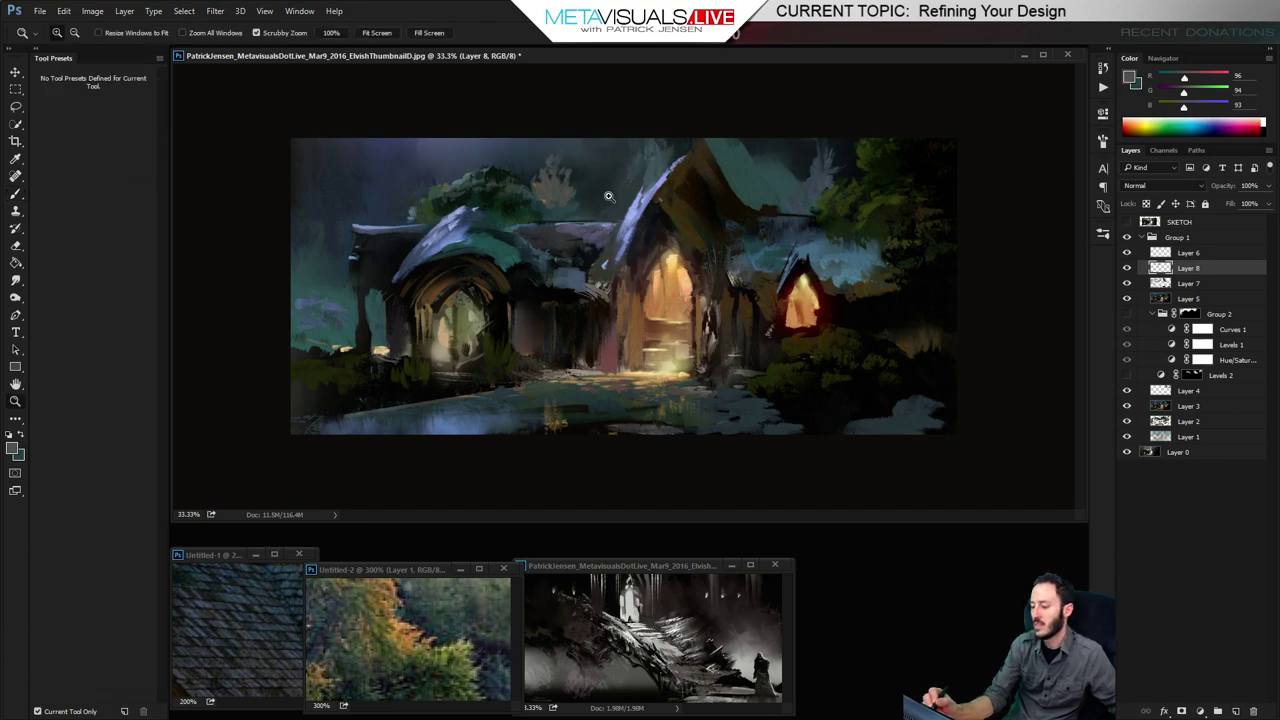
{"action": "left_click", "coordinate": [614, 222], "text": "ctrl"}
{"action": "left_click_drag", "start_coordinate": [646, 257], "coordinate": [672, 292]}
{"action": "left_click", "coordinate": [682, 298], "text": "ctrl+alt"}
{"action": "left_click", "coordinate": [692, 284]}
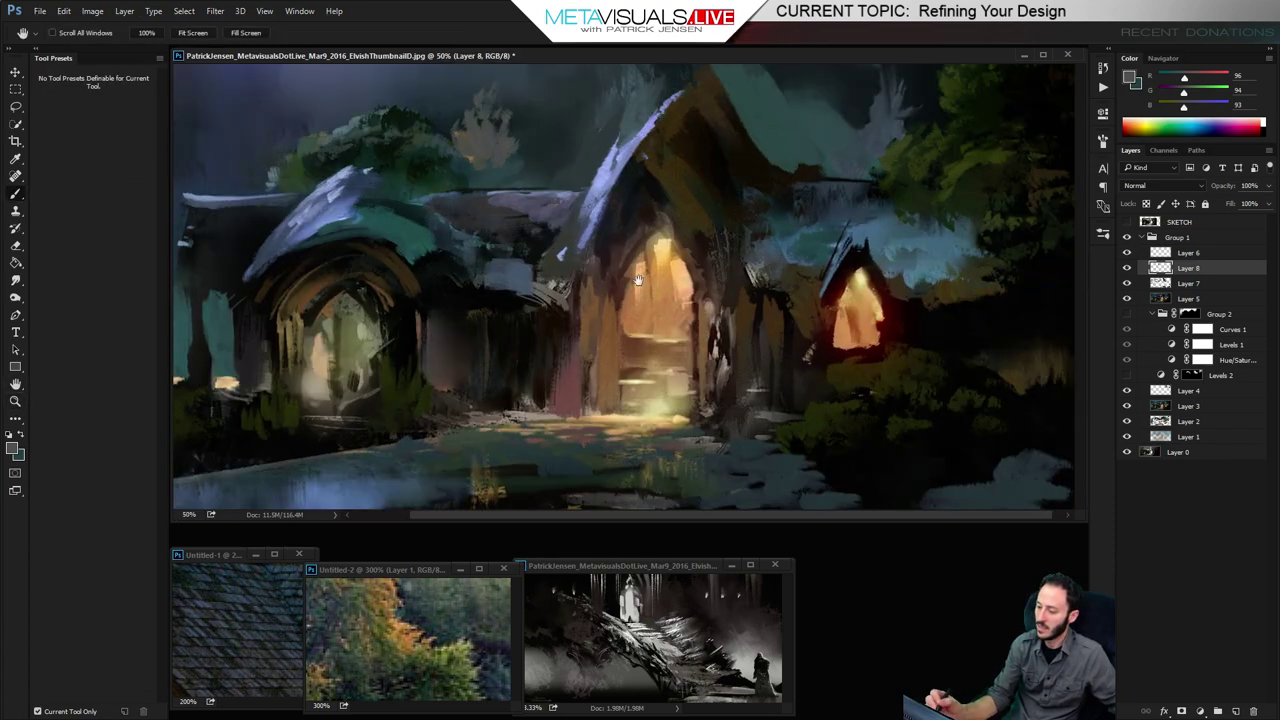
{"action": "key", "text": "b"}
{"action": "left_click", "coordinate": [410, 107], "text": "alt"}
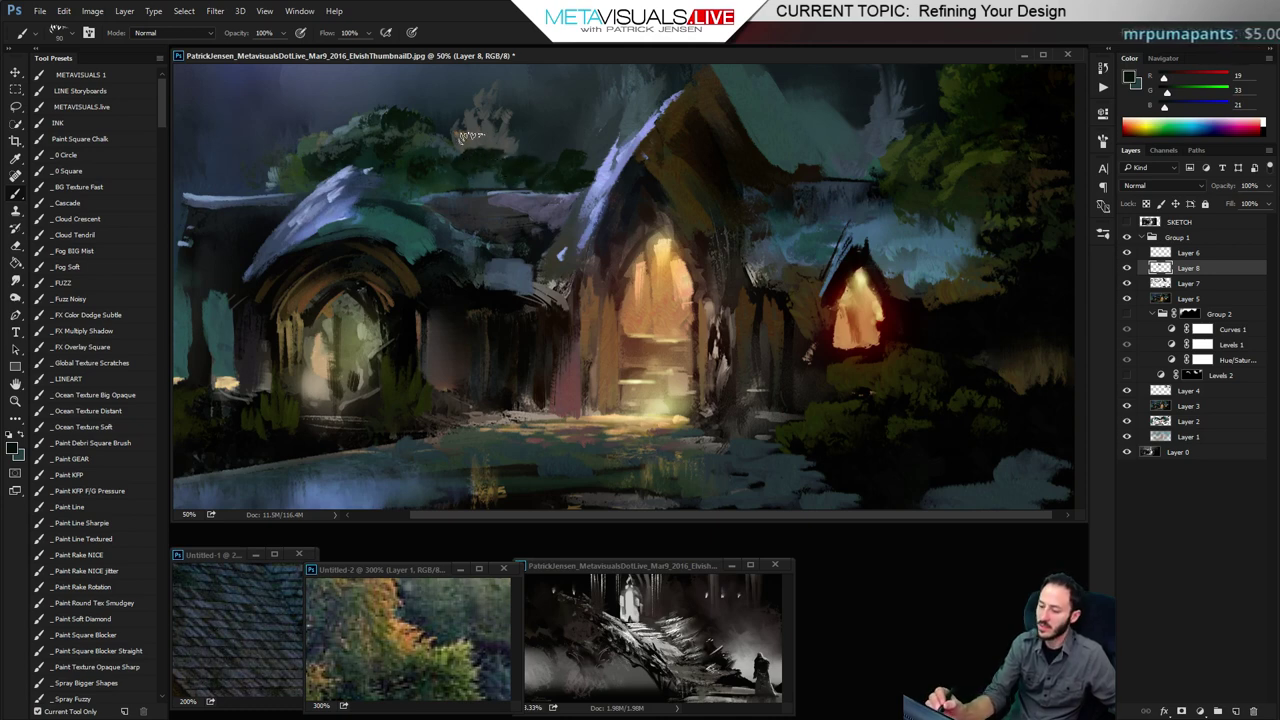
{"action": "left_click", "coordinate": [360, 116], "text": "alt"}
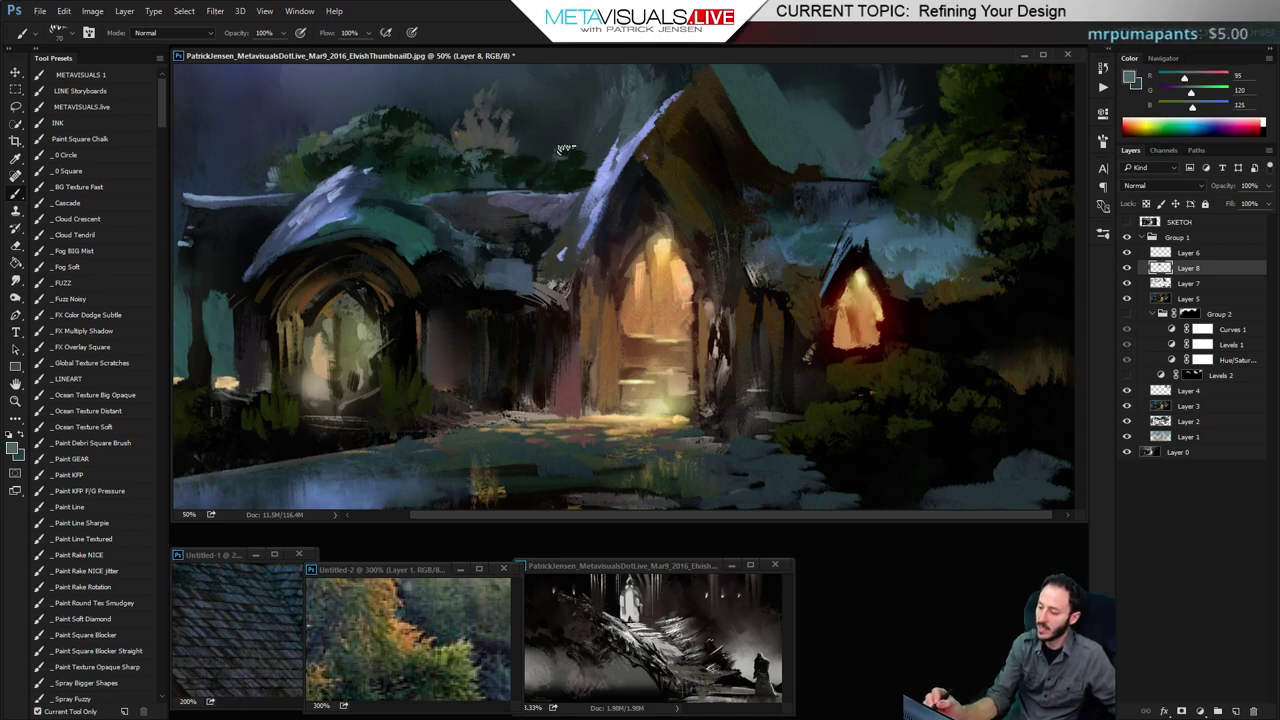
{"action": "left_click", "coordinate": [563, 177], "text": "alt"}
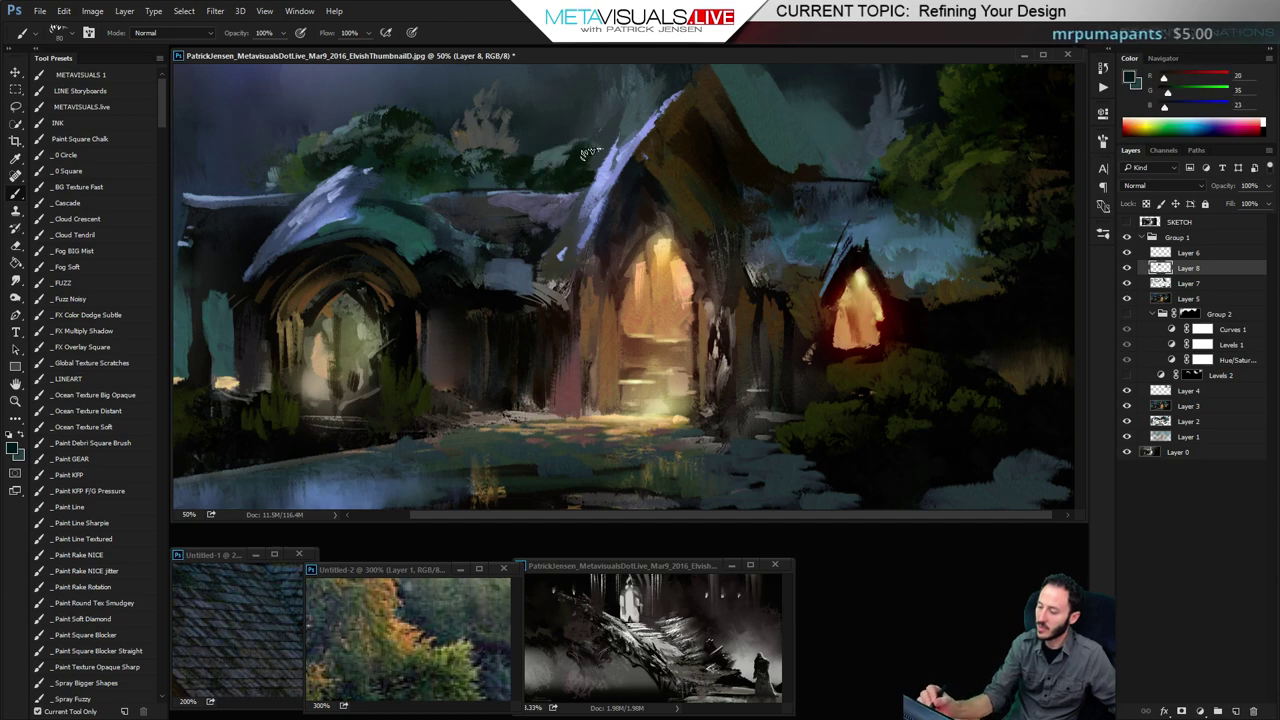
{"action": "left_click", "coordinate": [877, 189], "text": "alt"}
{"action": "left_click", "coordinate": [877, 189], "text": "alt"}
{"action": "left_click", "coordinate": [600, 277], "text": "ctrl"}
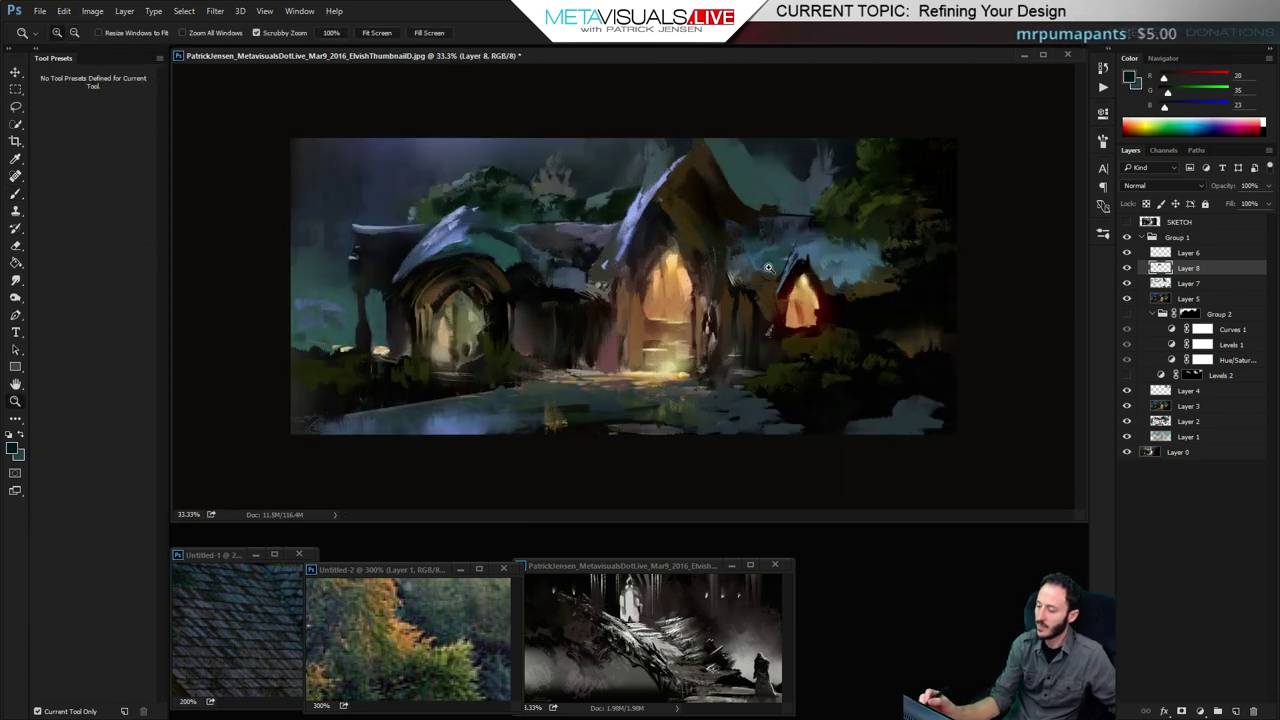
Build up the foliage beside the central gable with alternating sampled gray-teal and dark green, using a larger brush
{"action": "left_click", "coordinate": [603, 186], "text": "alt"}
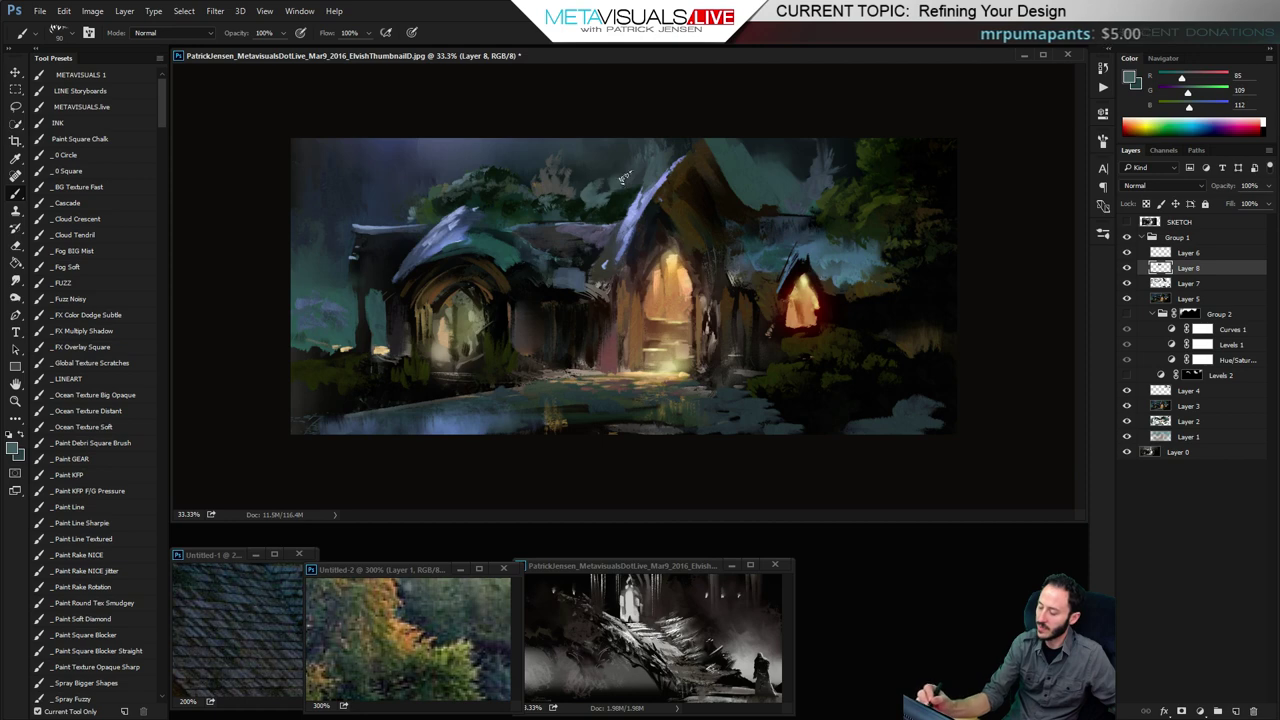
{"action": "left_click", "coordinate": [611, 200], "text": "alt"}
{"action": "key", "text": "bracketright"}
{"action": "key", "text": "bracketright"}
{"action": "key", "text": "bracketright"}
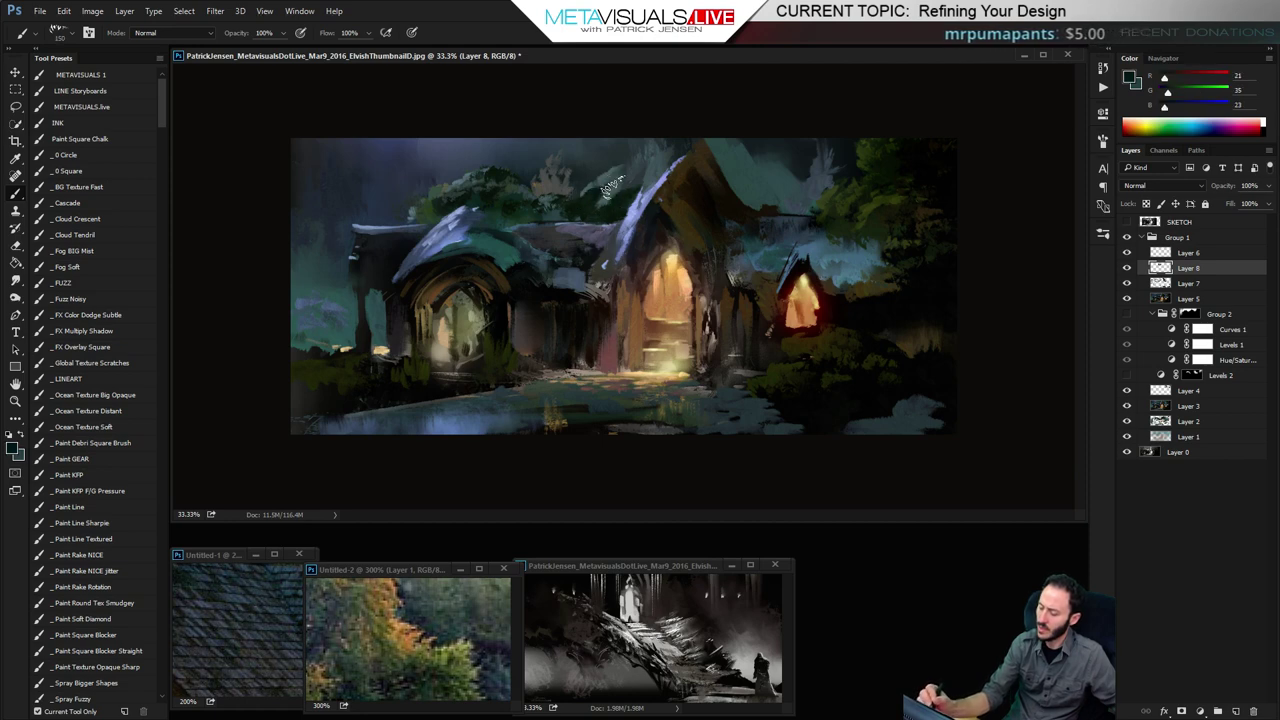
{"action": "left_click", "coordinate": [628, 186], "text": "alt"}
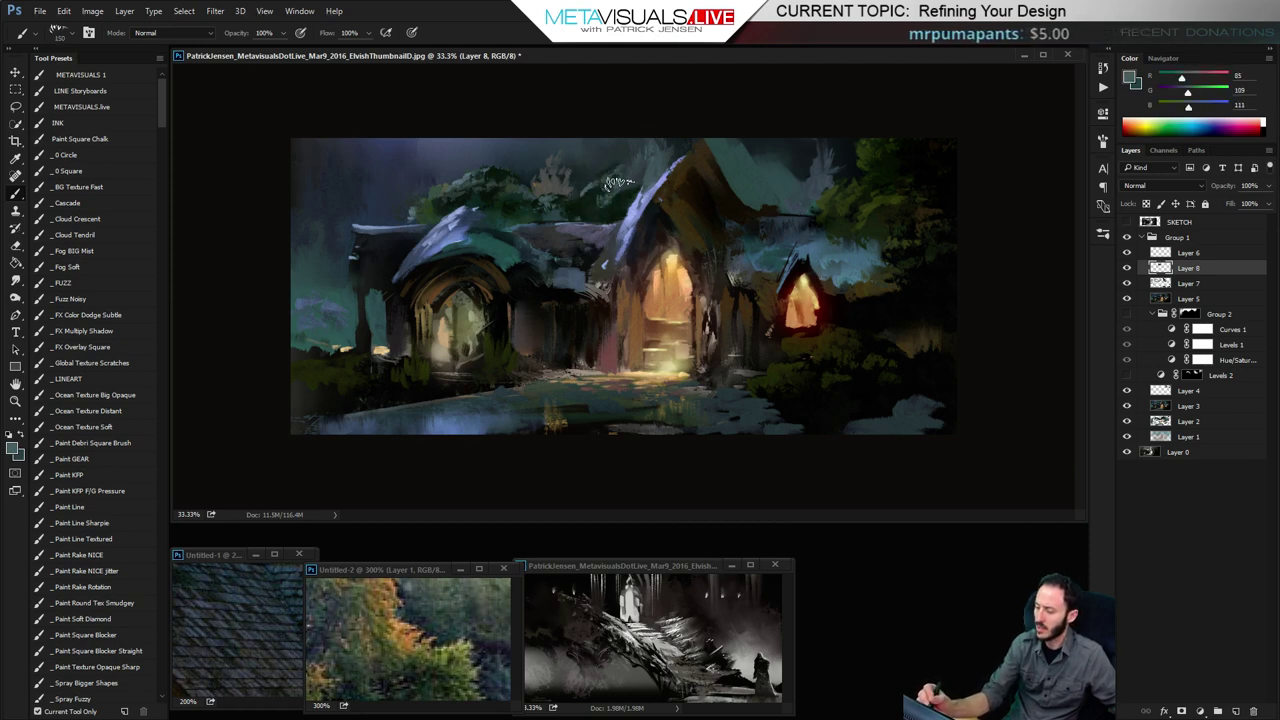
{"action": "left_click", "coordinate": [609, 221], "text": "alt"}
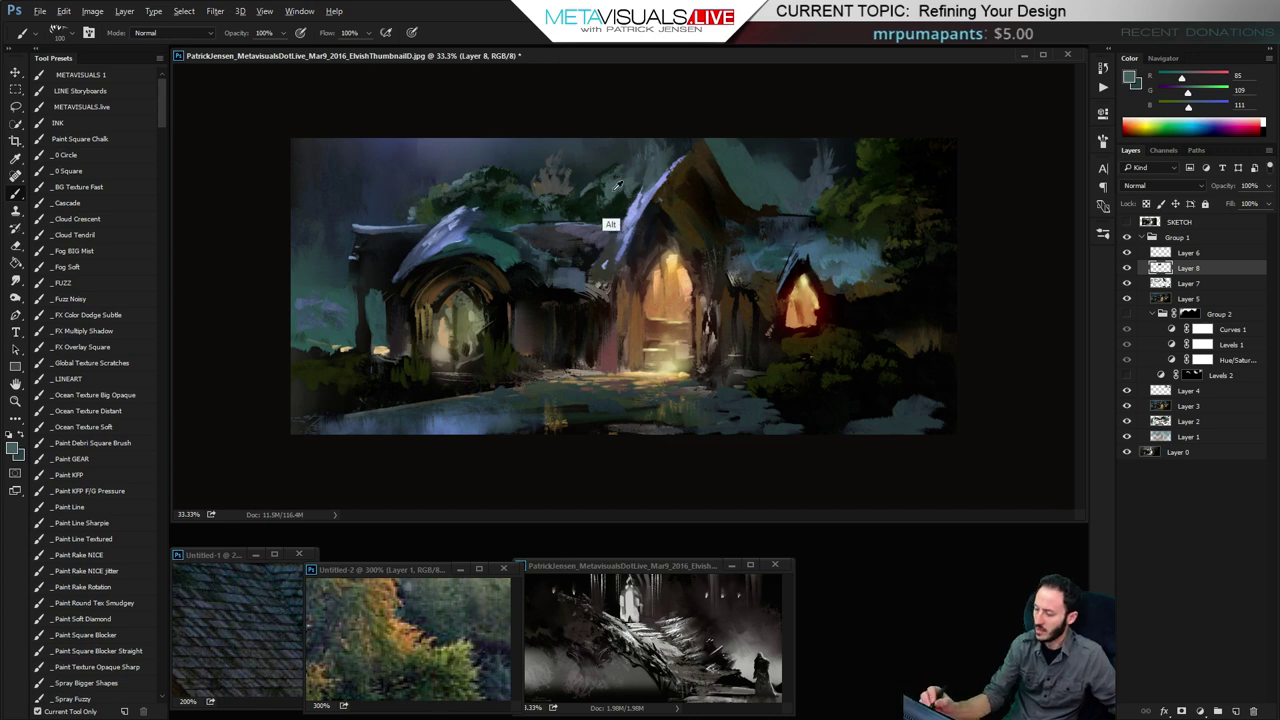
{"action": "key", "text": "bracketleft"}
{"action": "key", "text": "space"}
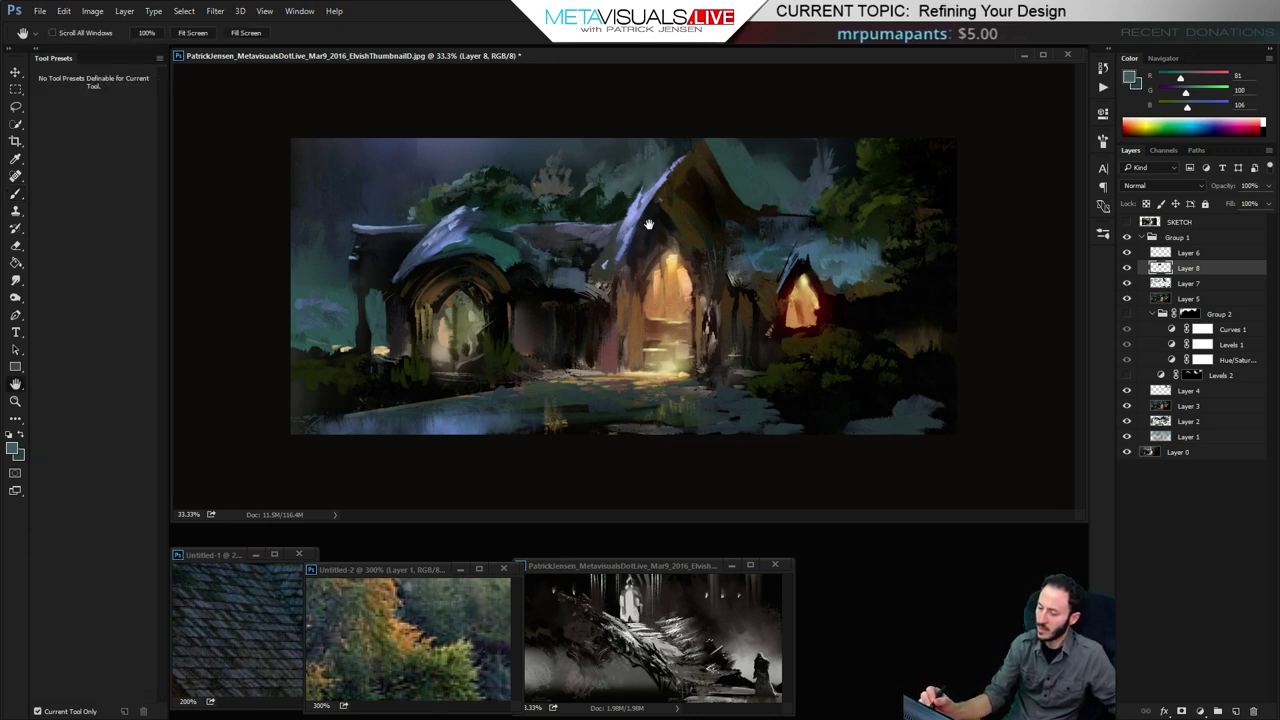
Paint the night sky above the middle roof with a large brush in deep blue (RGB 51, 64, 103) and smudge it
{"action": "left_click", "coordinate": [411, 189], "text": "alt"}
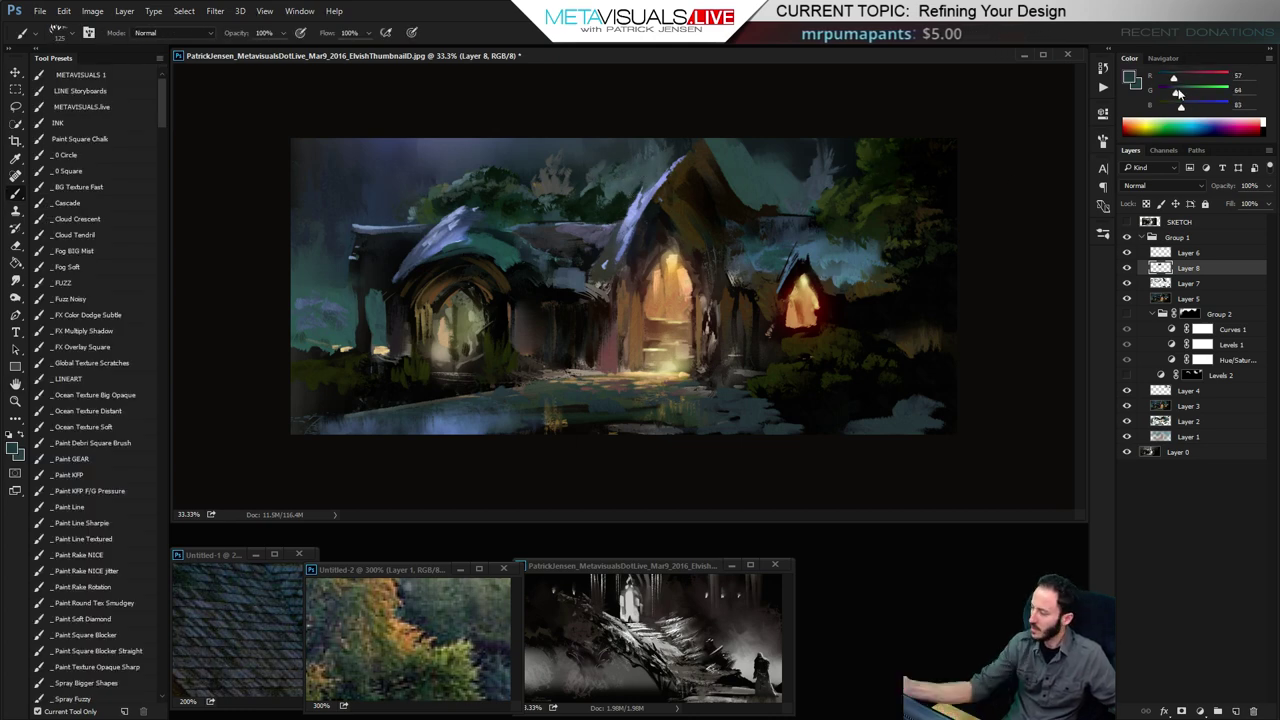
{"action": "left_click_drag", "start_coordinate": [1179, 105], "coordinate": [1172, 81]}
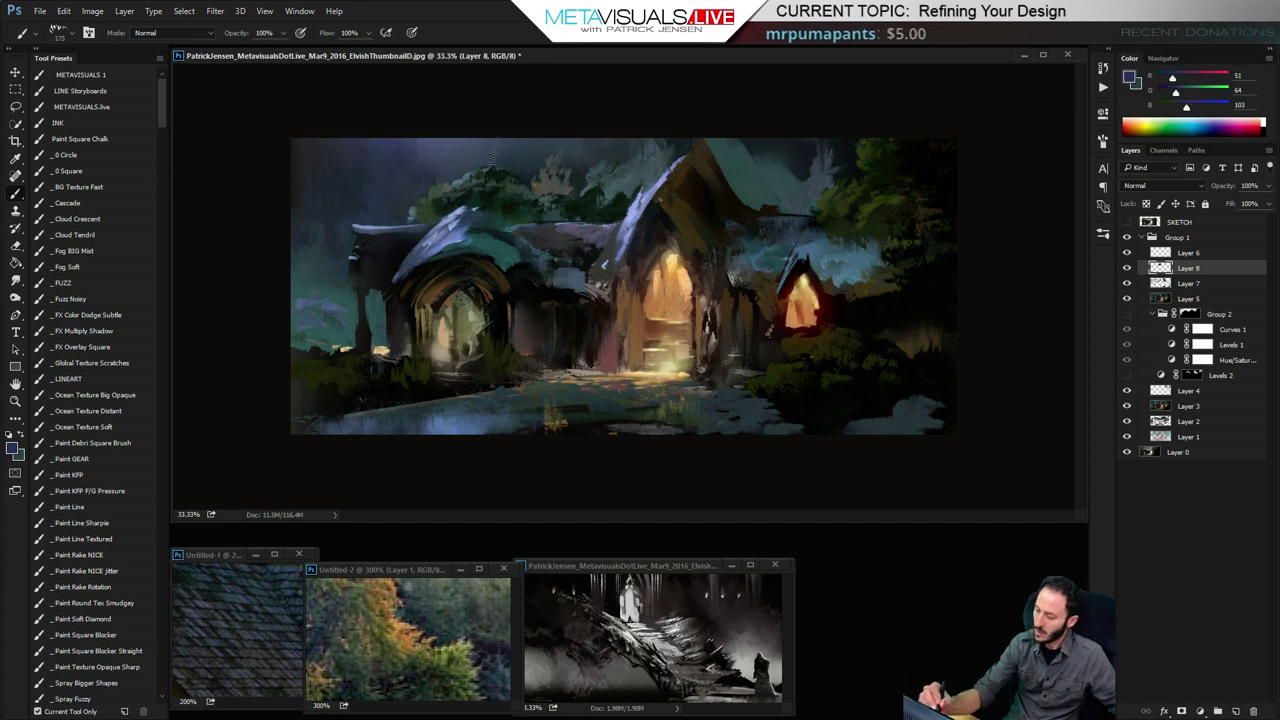
{"action": "key", "text": "bracketright"}
{"action": "key", "text": "bracketright"}
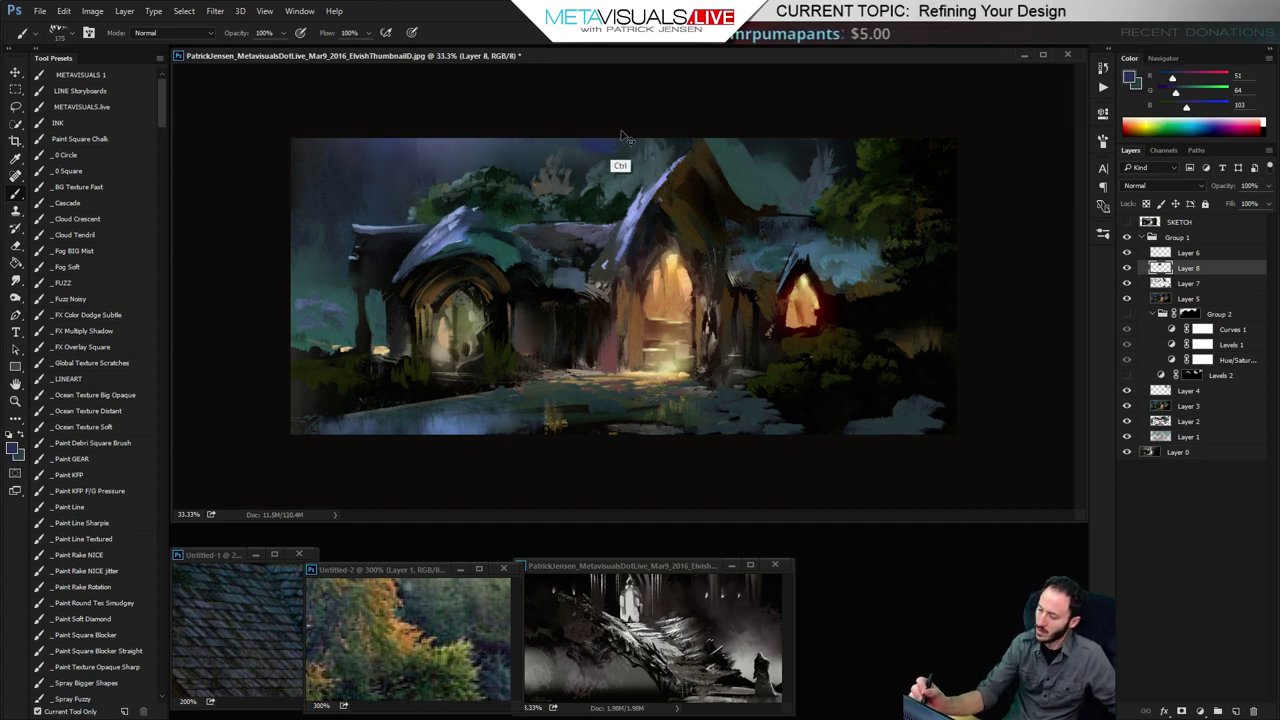
{"action": "left_click_drag", "start_coordinate": [585, 155], "coordinate": [628, 144]}
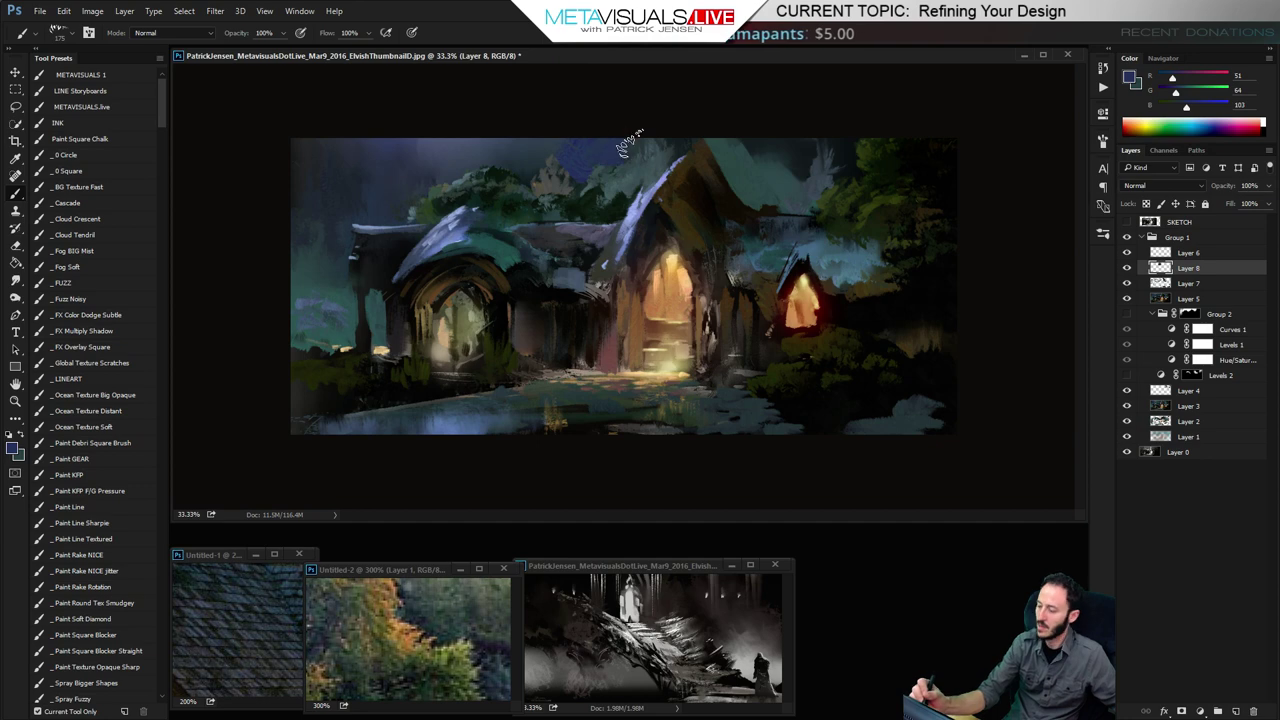
{"action": "key", "text": "r"}
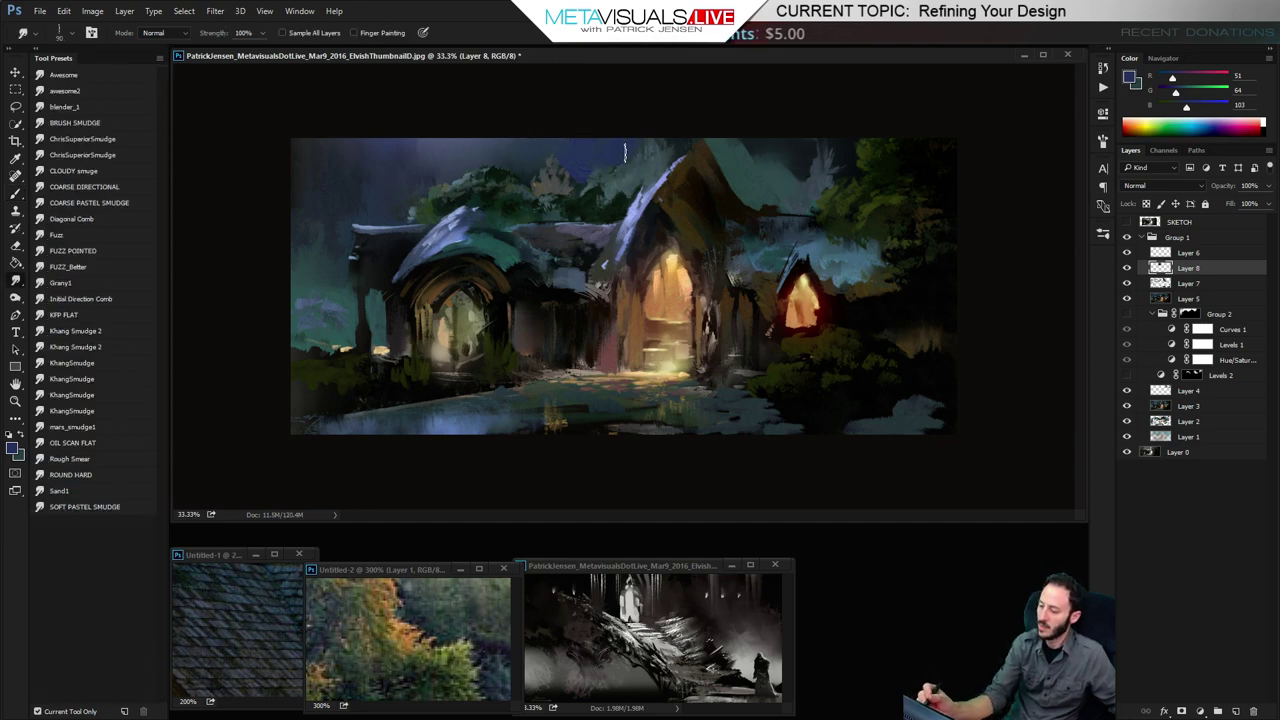
Refine the misty trees behind the central gable's far slope with sampled dark blue-gray (RGB 33, 40, 43) and gray (RGB 94, 93, 91)
{"action": "key", "text": "b"}
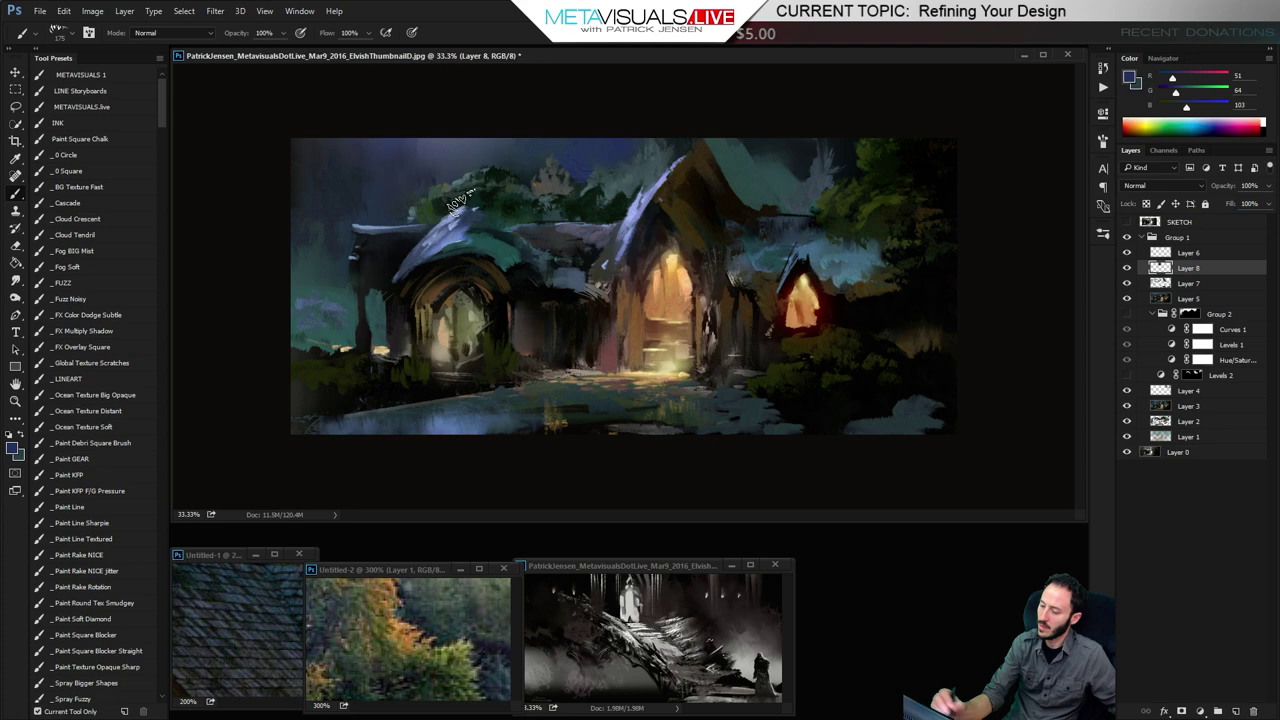
{"action": "left_click", "coordinate": [752, 170], "text": "alt"}
{"action": "left_click", "coordinate": [766, 182], "text": "alt"}
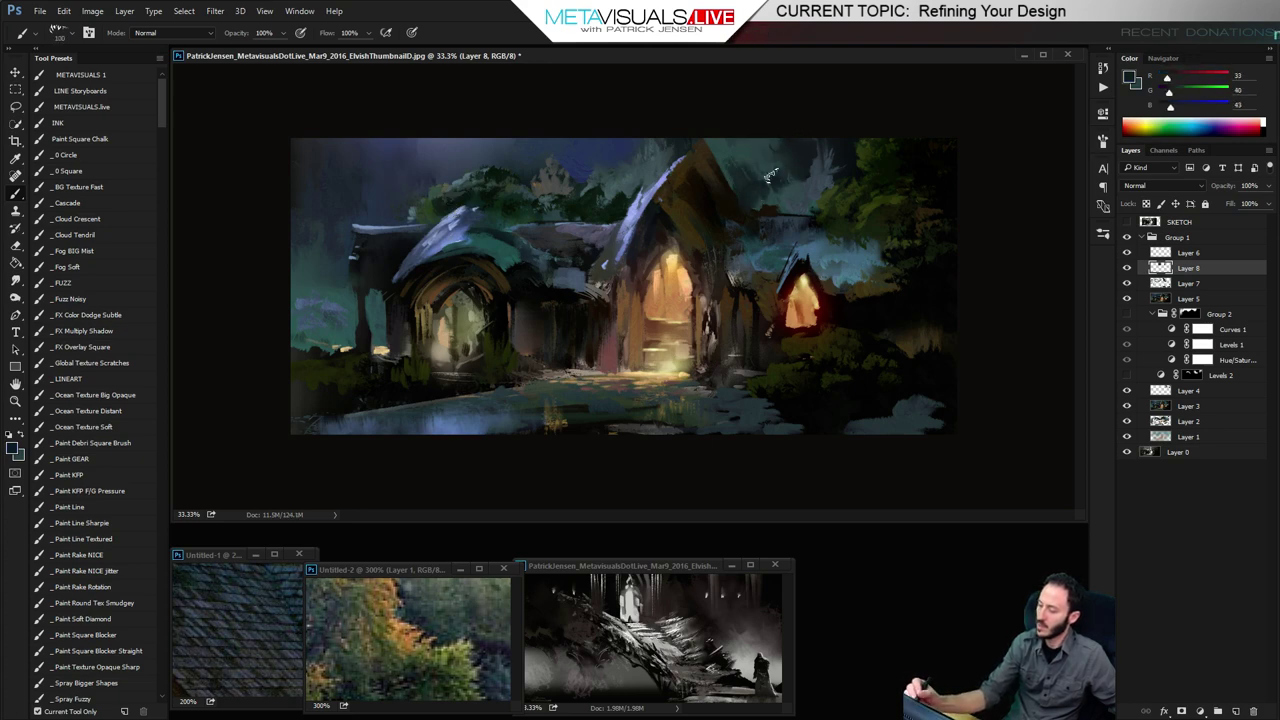
{"action": "key", "text": "r"}
{"action": "key", "text": "b"}
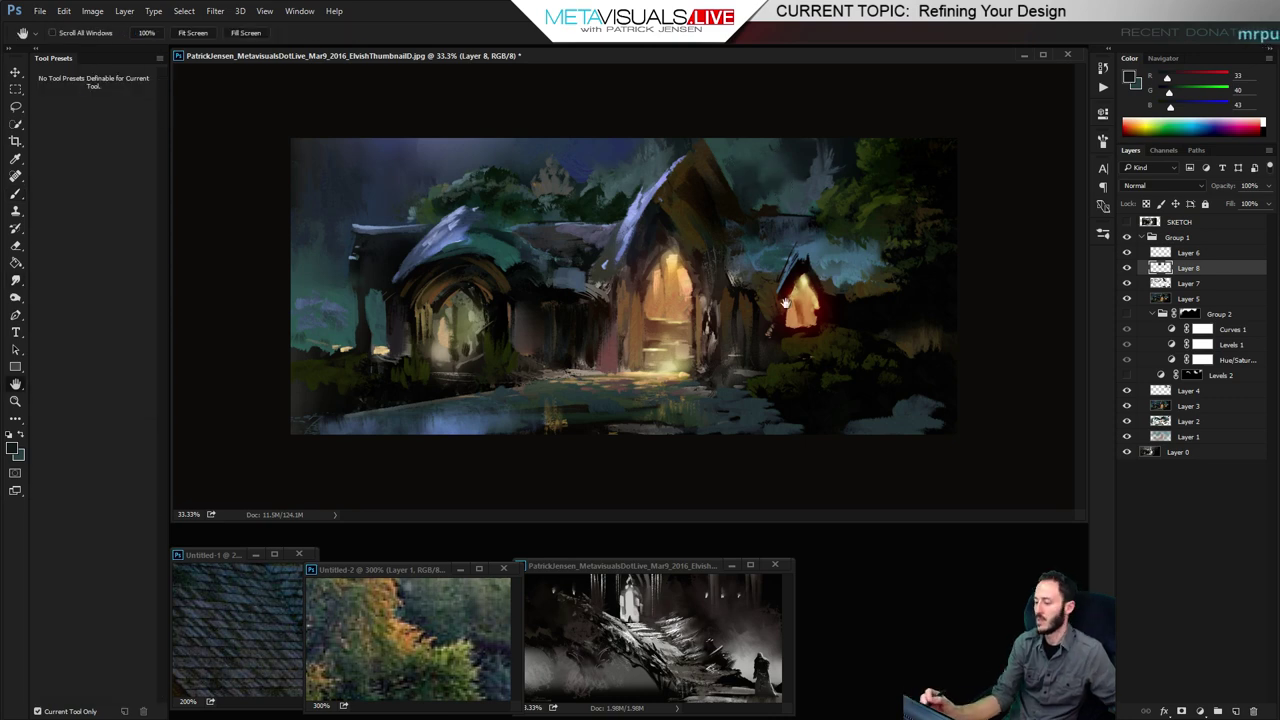
{"action": "left_click", "coordinate": [774, 181], "text": "alt"}
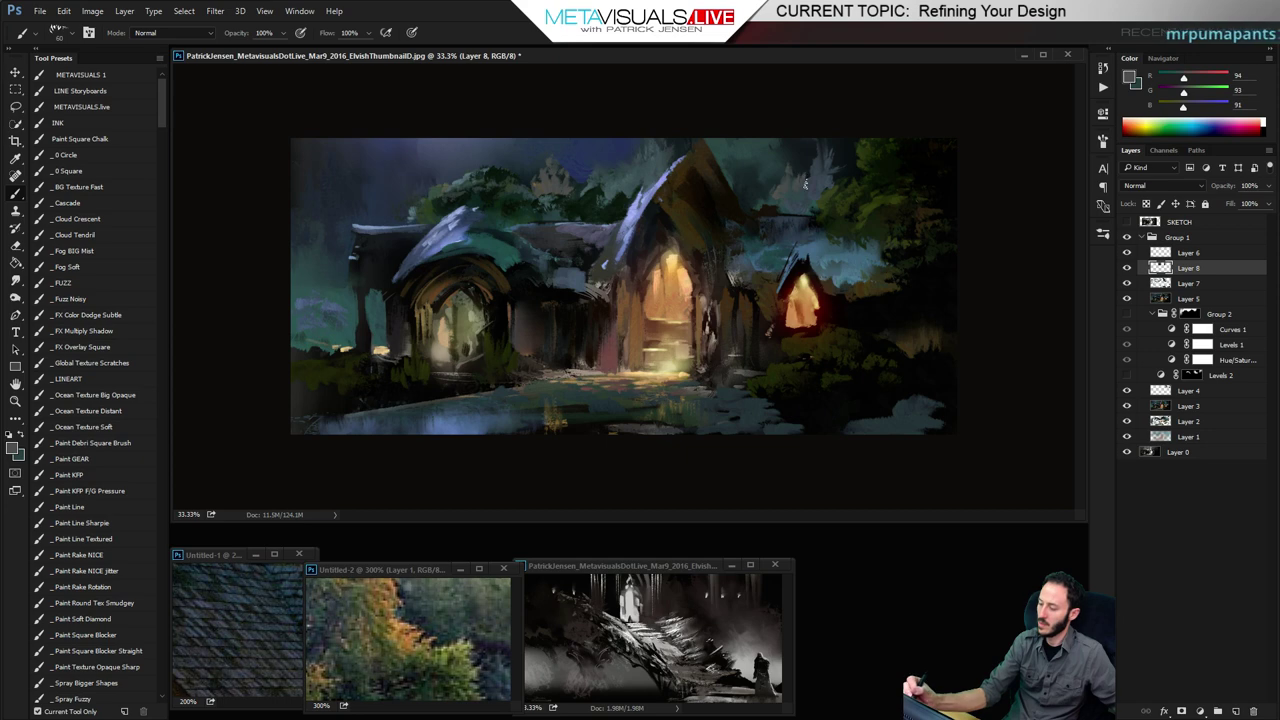
Paint and smudge yellow-green highlights (RGB 142, 153, 85), sampled from the forest reference, onto the bushes below the small lit window
{"action": "left_click", "coordinate": [774, 369], "text": "alt"}
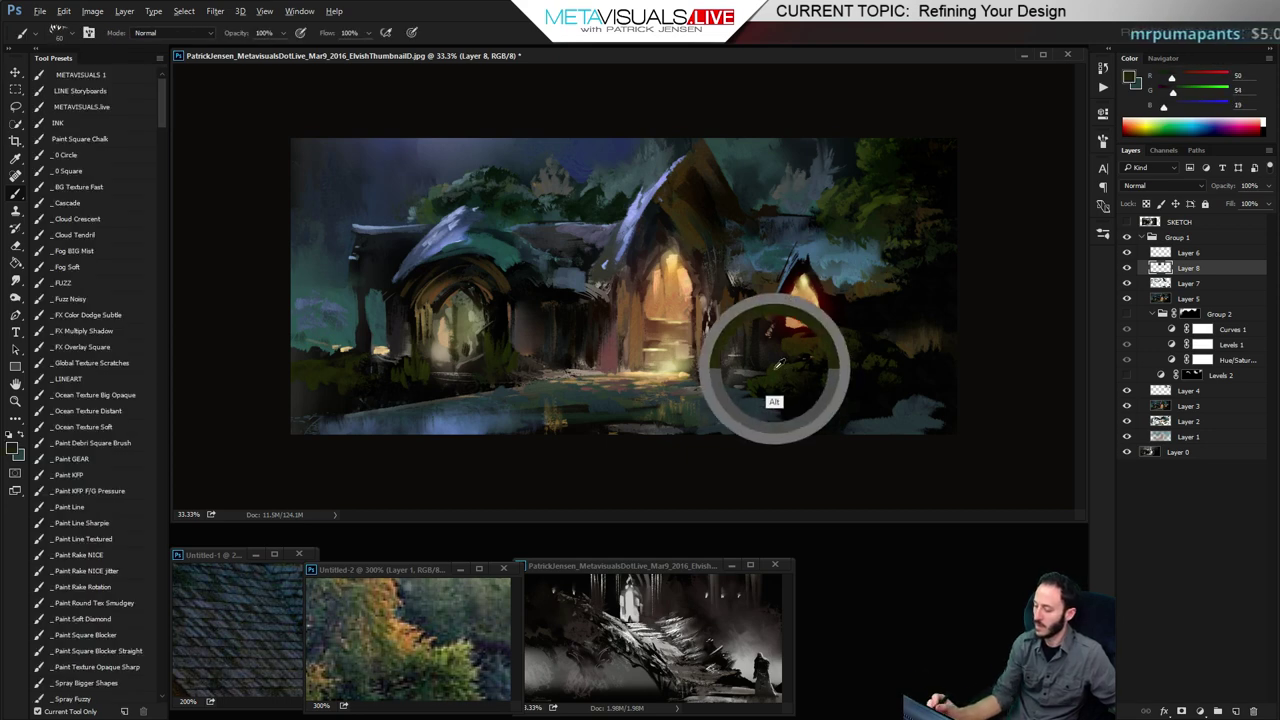
{"action": "left_click", "coordinate": [443, 686], "text": "alt"}
{"action": "key", "text": "["}
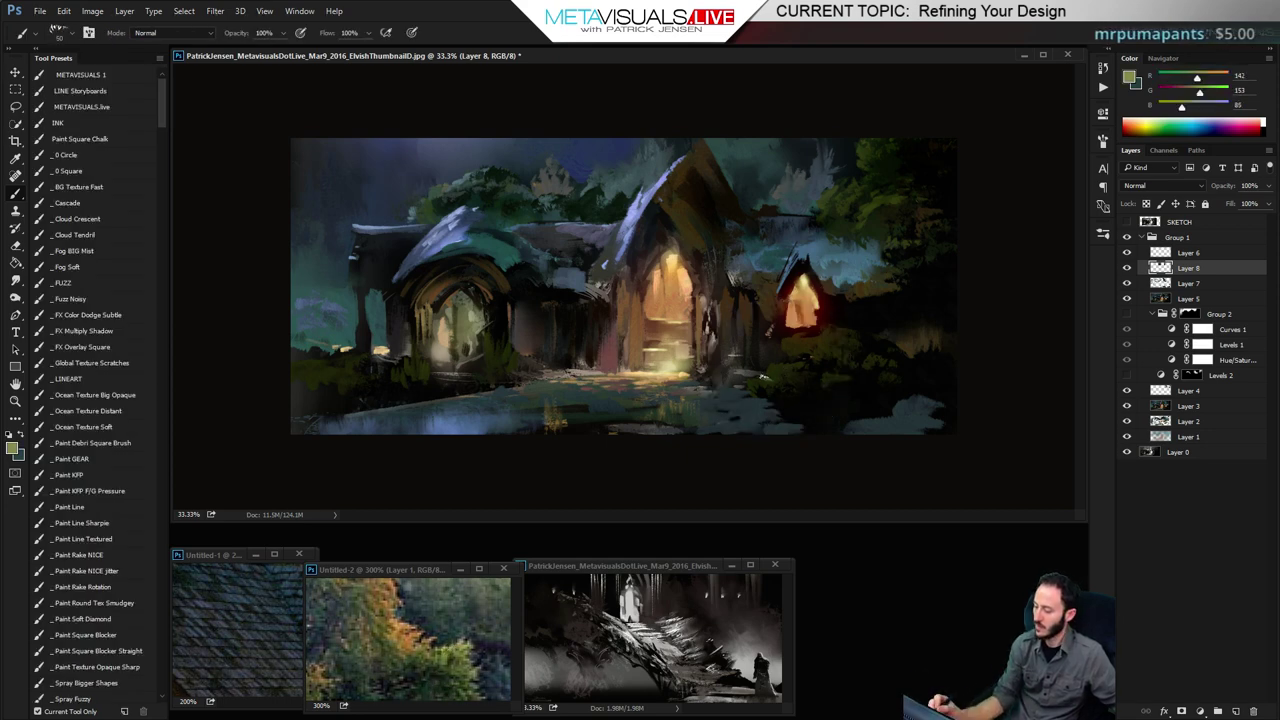
{"action": "key", "text": "["}
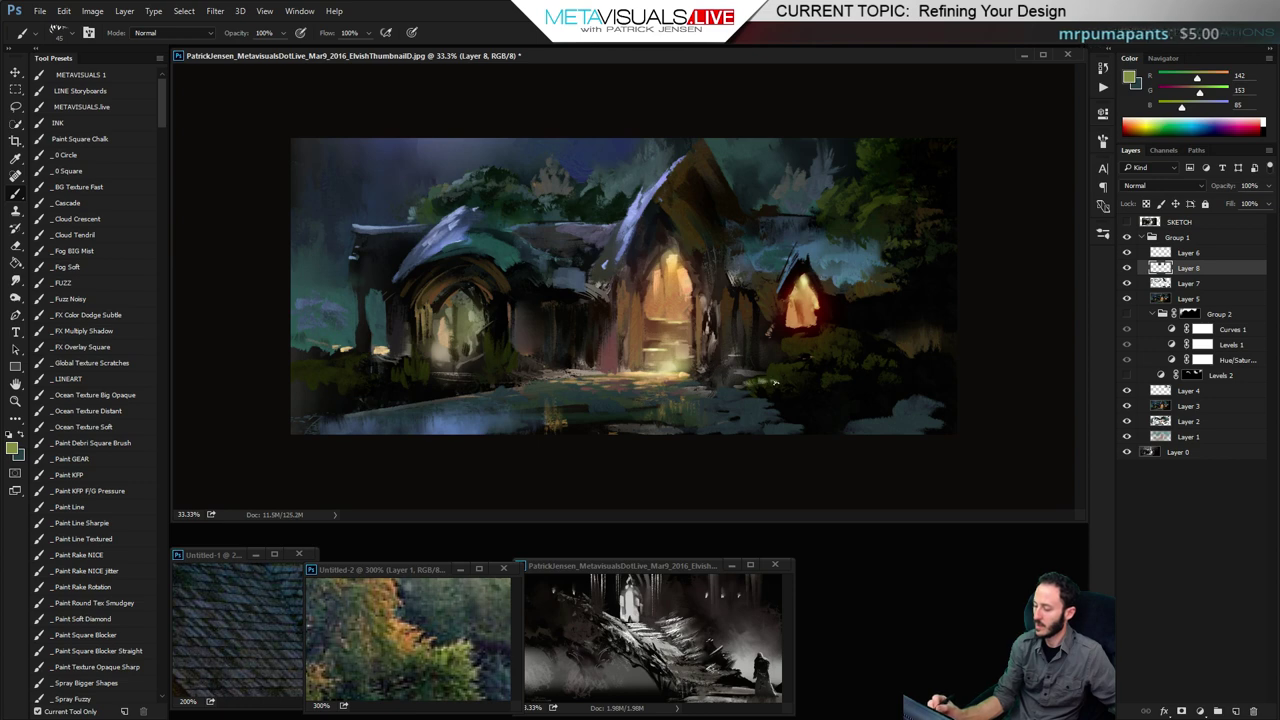
{"action": "key", "text": "r"}
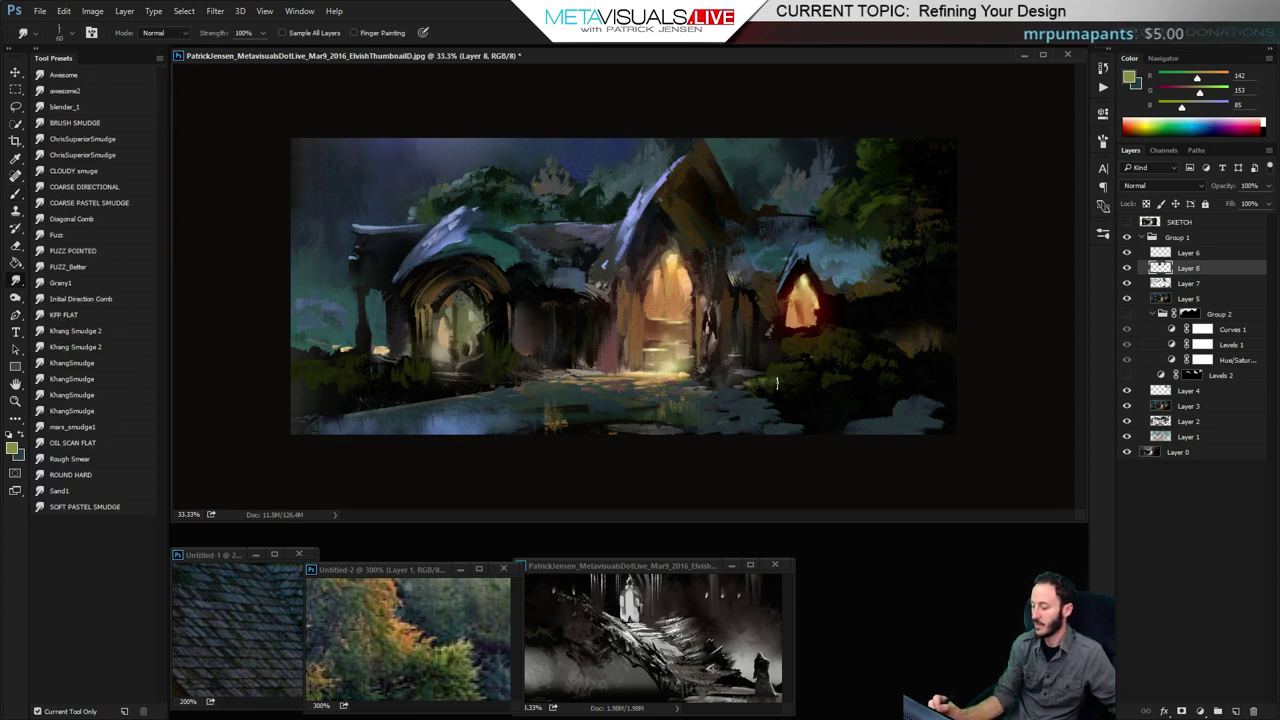
{"action": "key", "text": "b"}
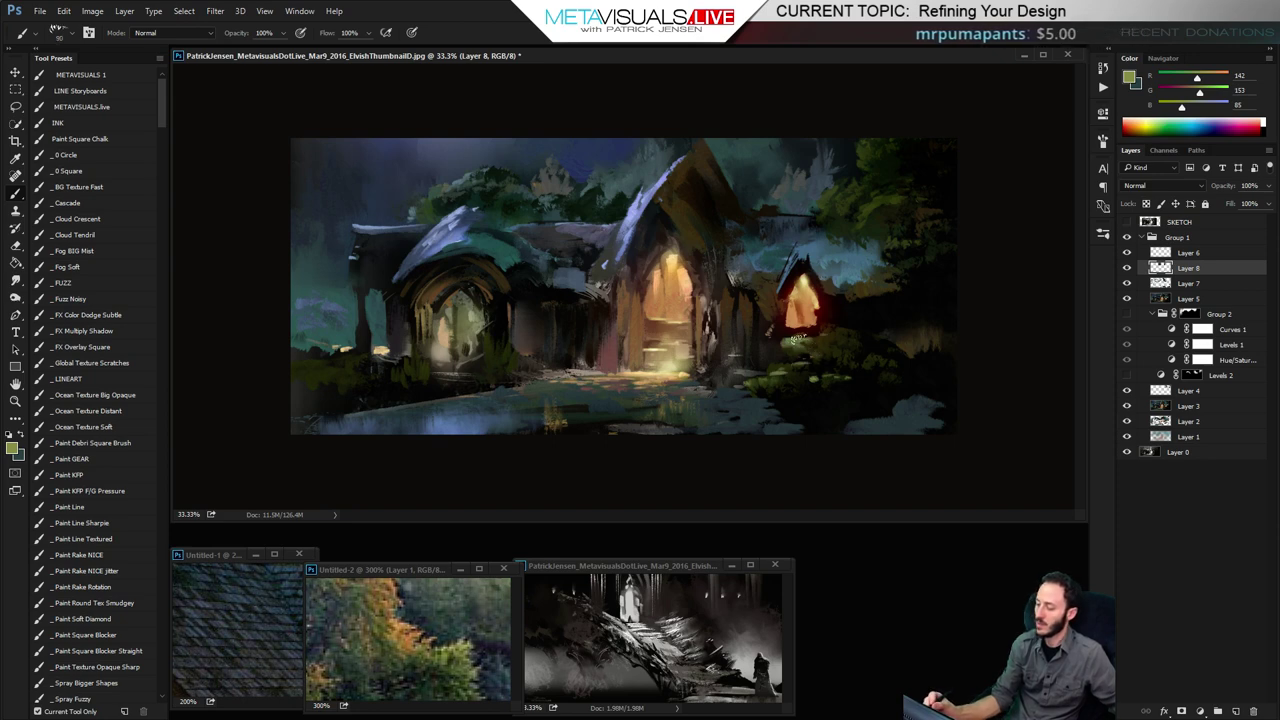
{"action": "key", "text": "r"}
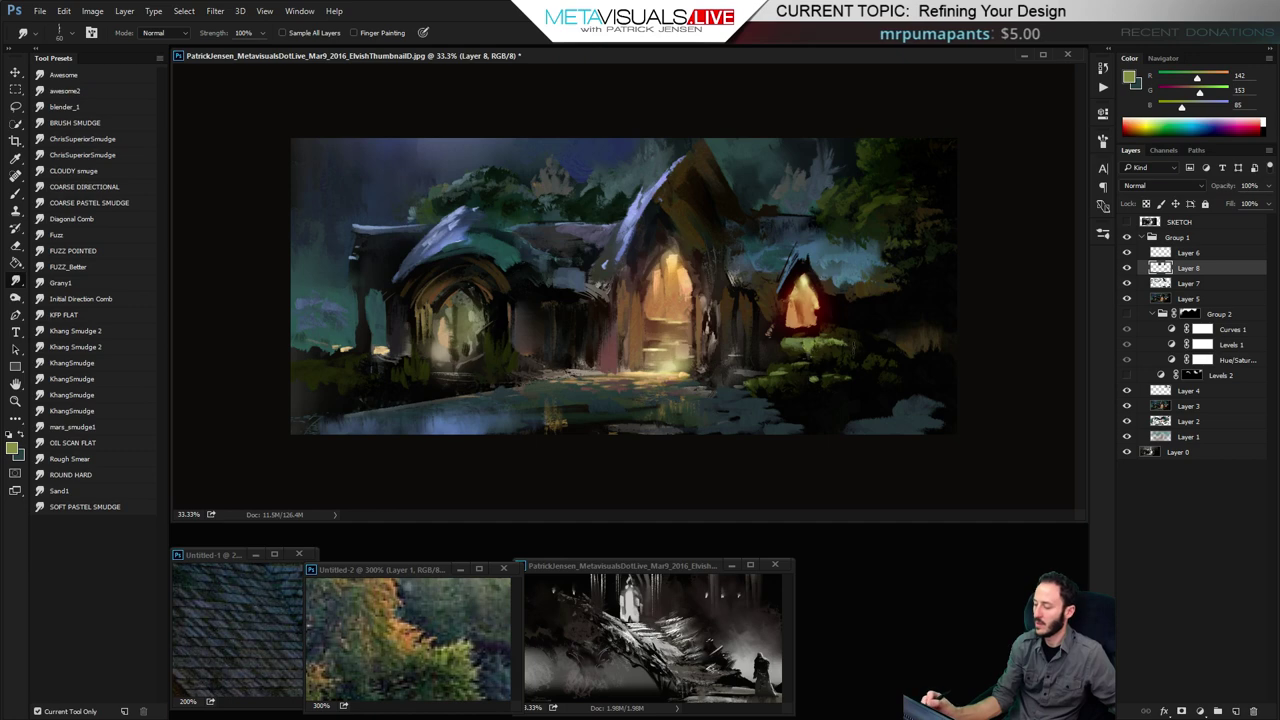
{"action": "key", "text": "h"}
{"action": "key", "text": "b"}
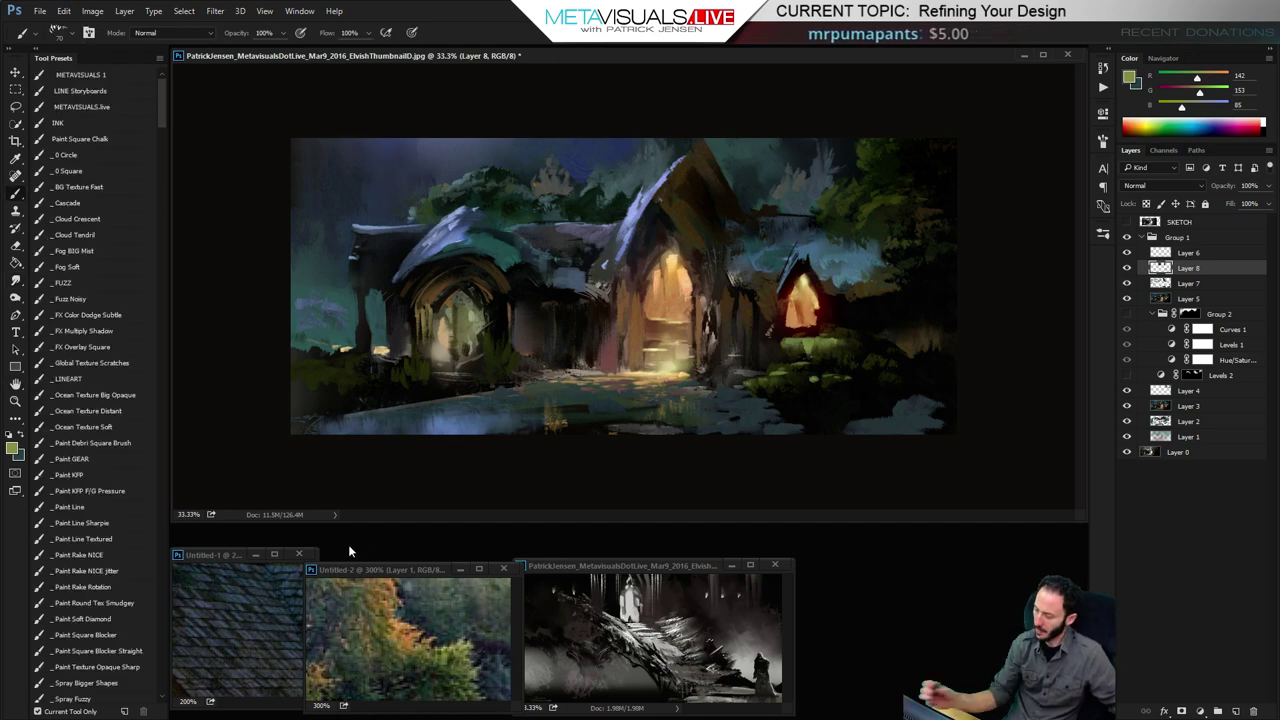
Paint and smudge sampled brown wall strokes beside the small lit window, and sample blue (RGB 89, 116, 139) near its roof
{"action": "left_click", "coordinate": [745, 307], "text": "alt"}
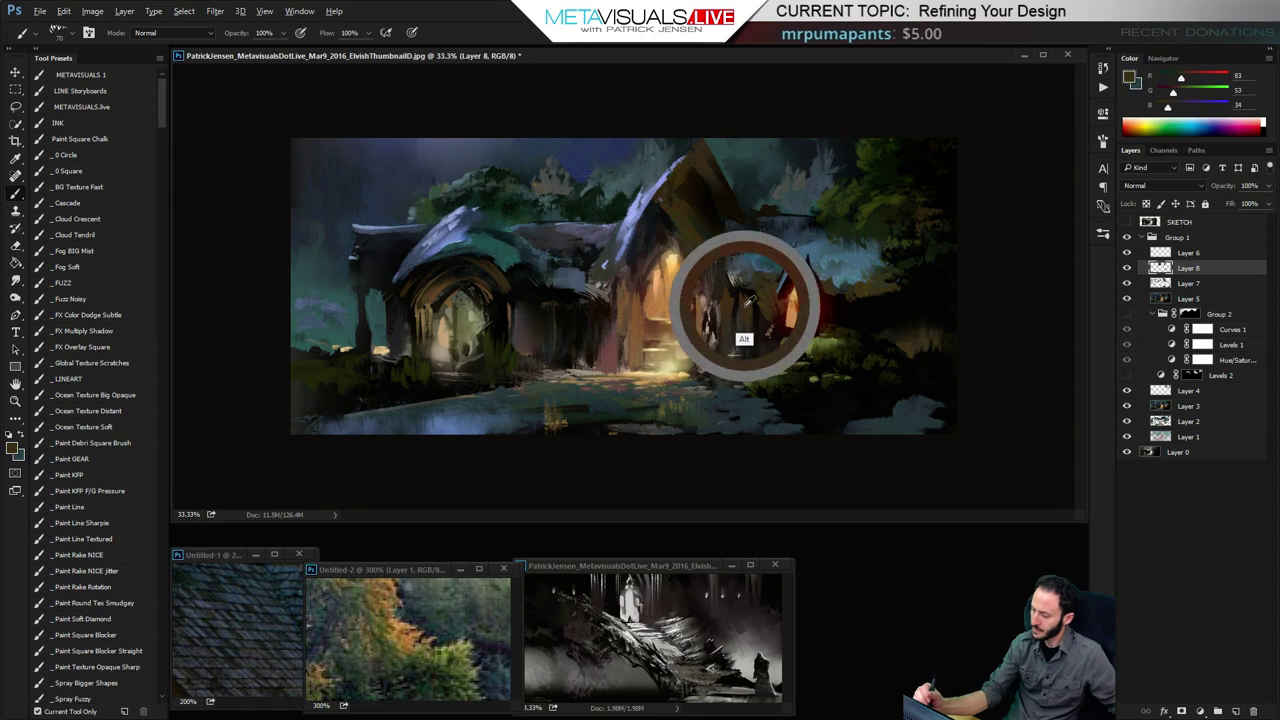
{"action": "left_click", "coordinate": [625, 328], "text": "alt"}
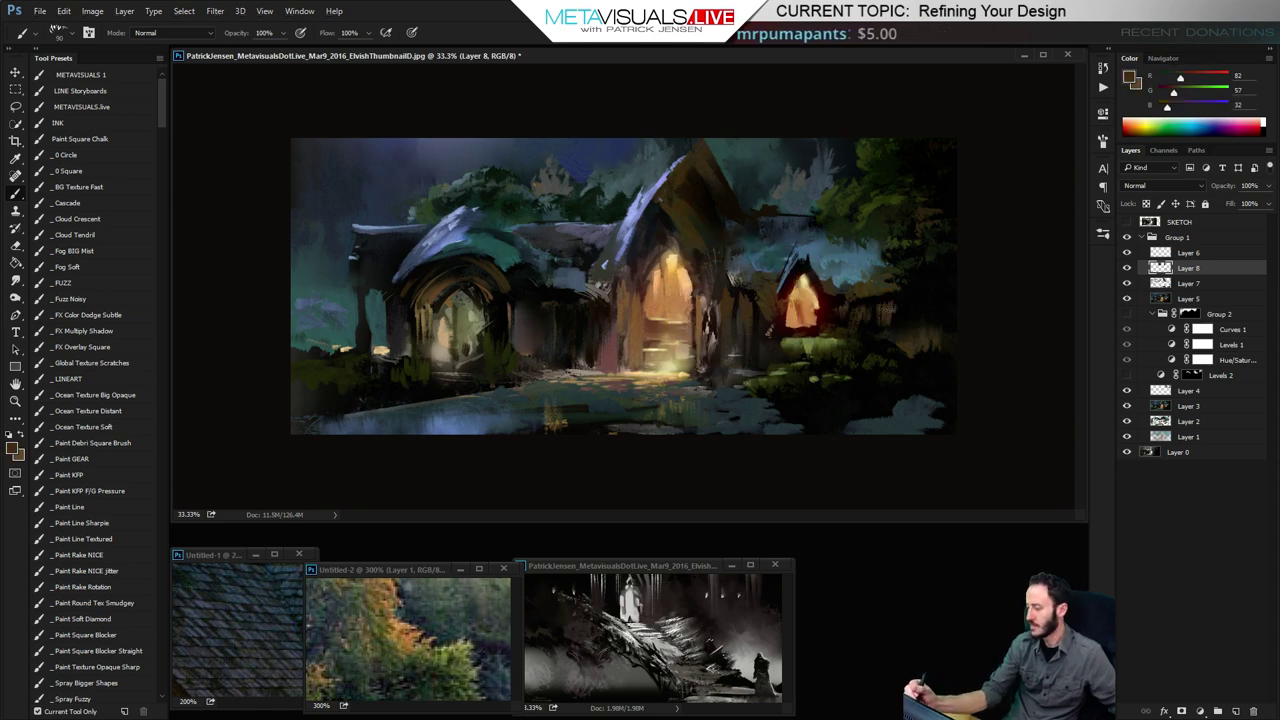
{"action": "key", "text": "r"}
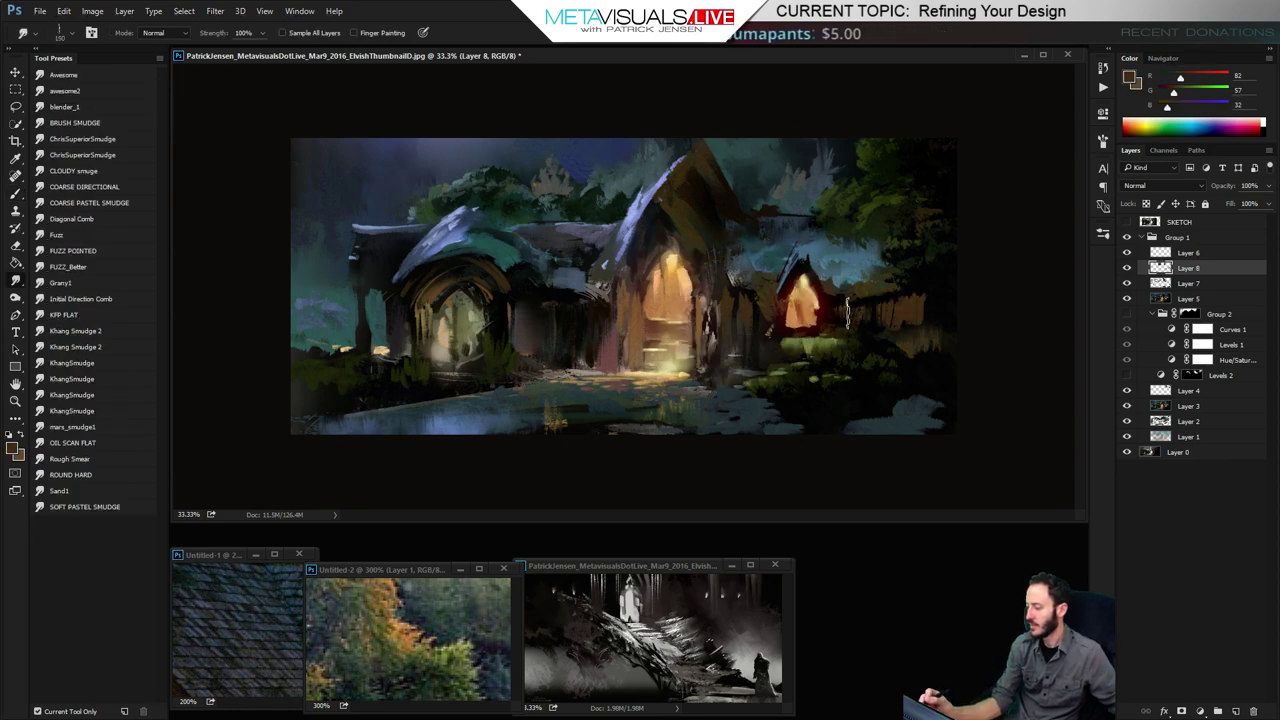
{"action": "left_click_drag", "start_coordinate": [850, 313], "coordinate": [902, 316]}
{"action": "key", "text": "space"}
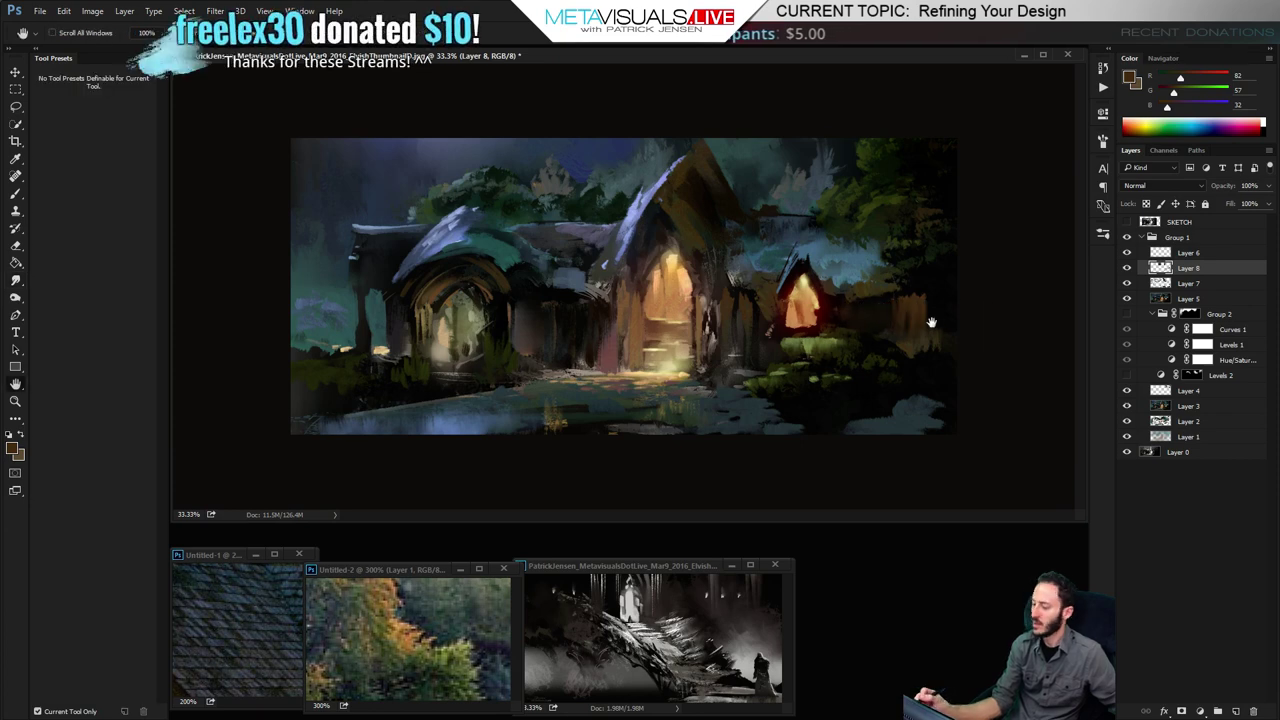
{"action": "key", "text": "b"}
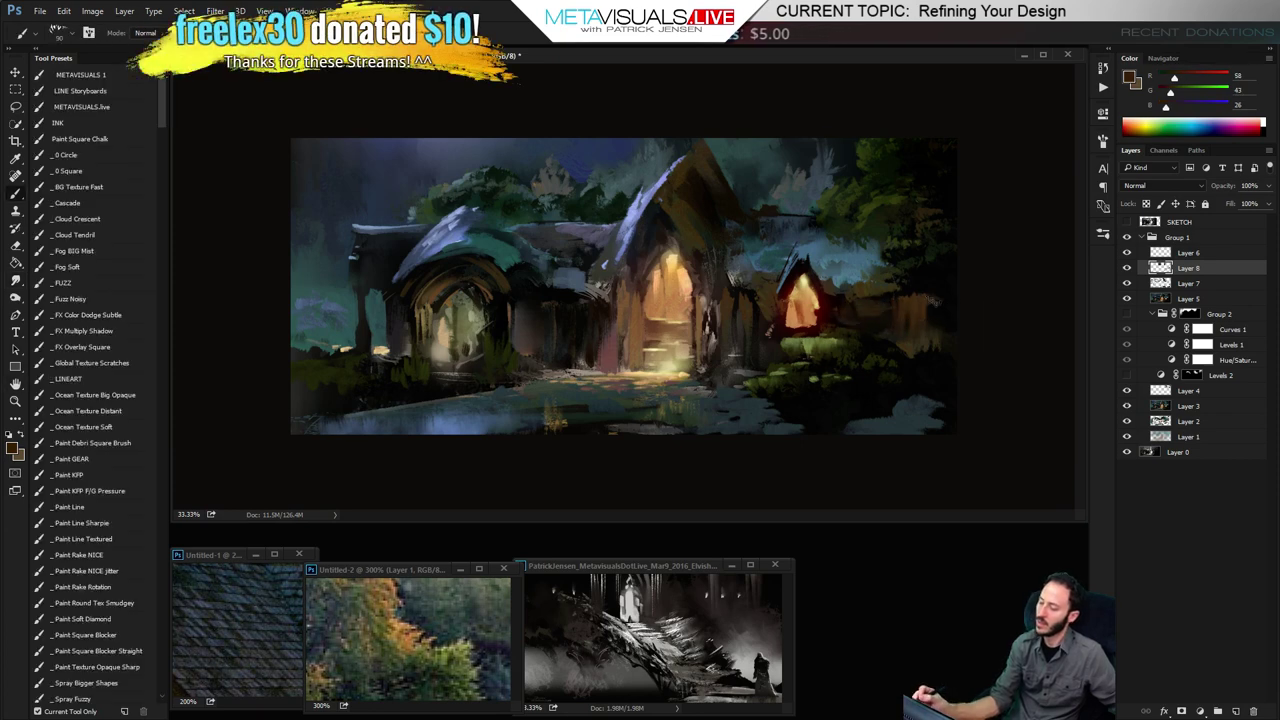
{"action": "key", "text": "bracketleft"}
{"action": "key", "text": "bracketleft"}
{"action": "left_click", "coordinate": [828, 267], "text": "alt"}
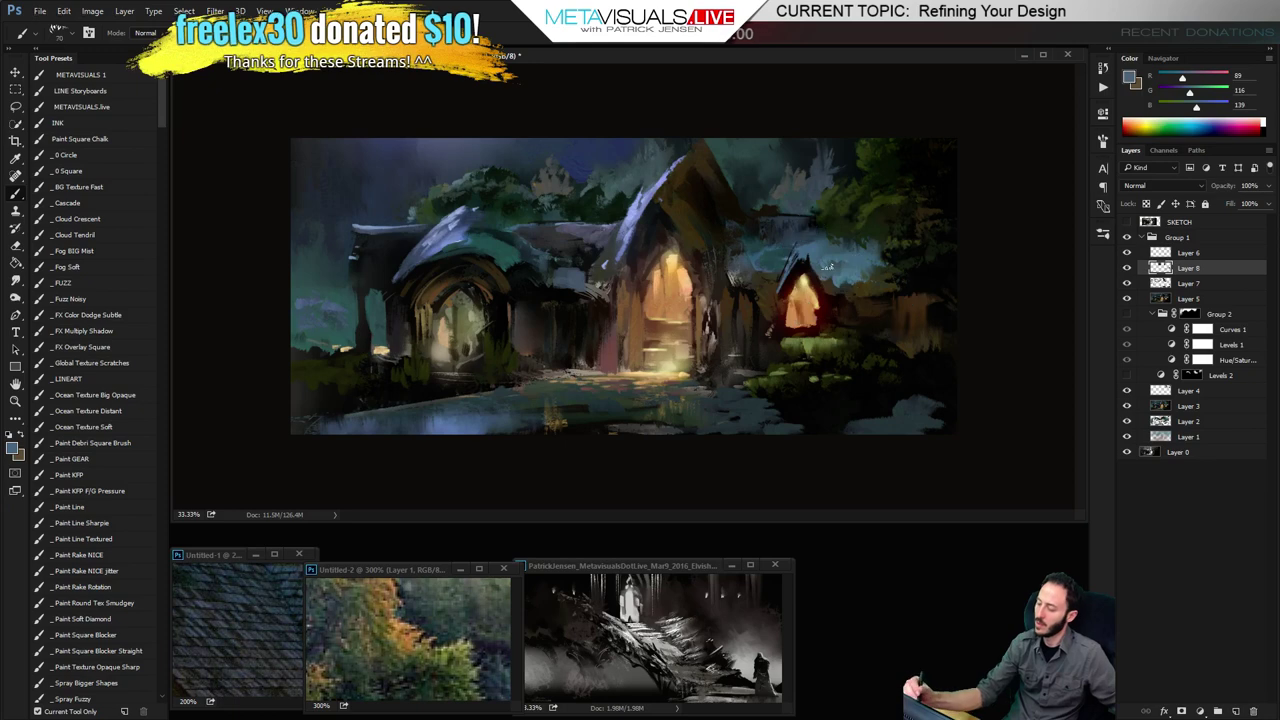
Check the whole painting at thumbnail size (12.5%) and return to 33.3%
{"action": "key", "text": "z"}
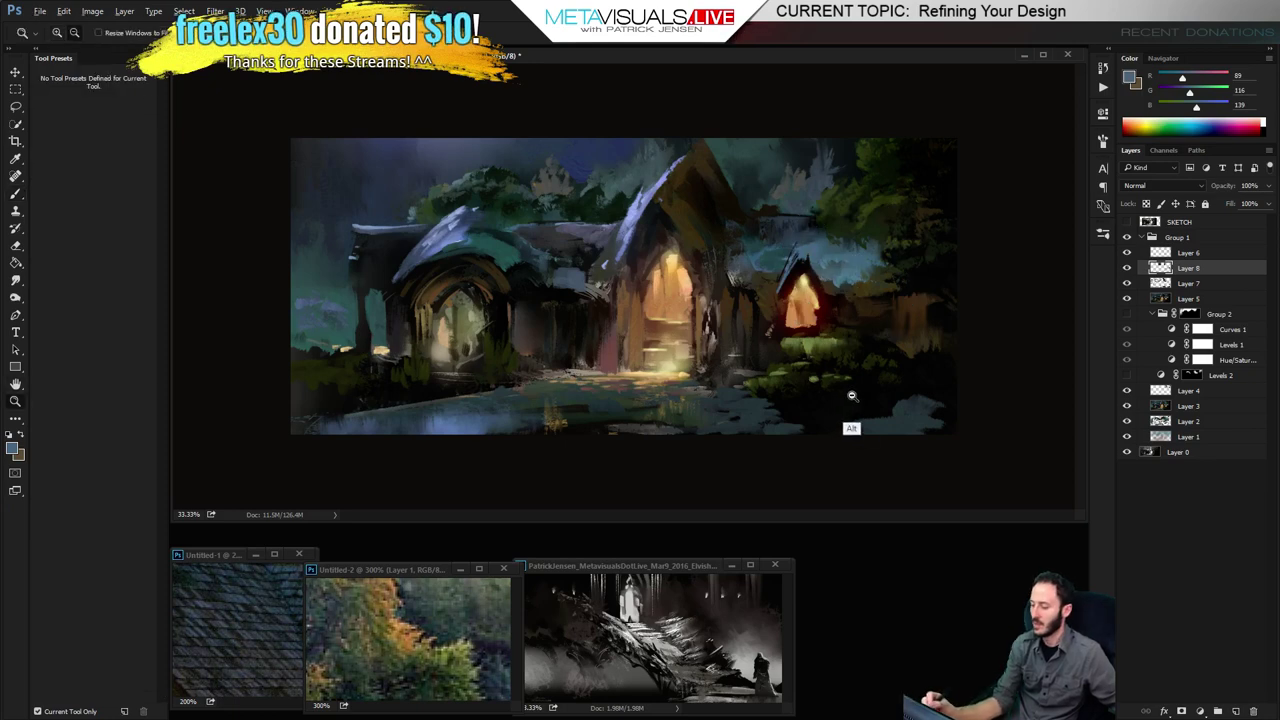
{"action": "left_click", "coordinate": [852, 396], "text": "alt"}
{"action": "left_click", "coordinate": [852, 396], "text": "alt"}
{"action": "left_click", "coordinate": [852, 396], "text": "alt"}
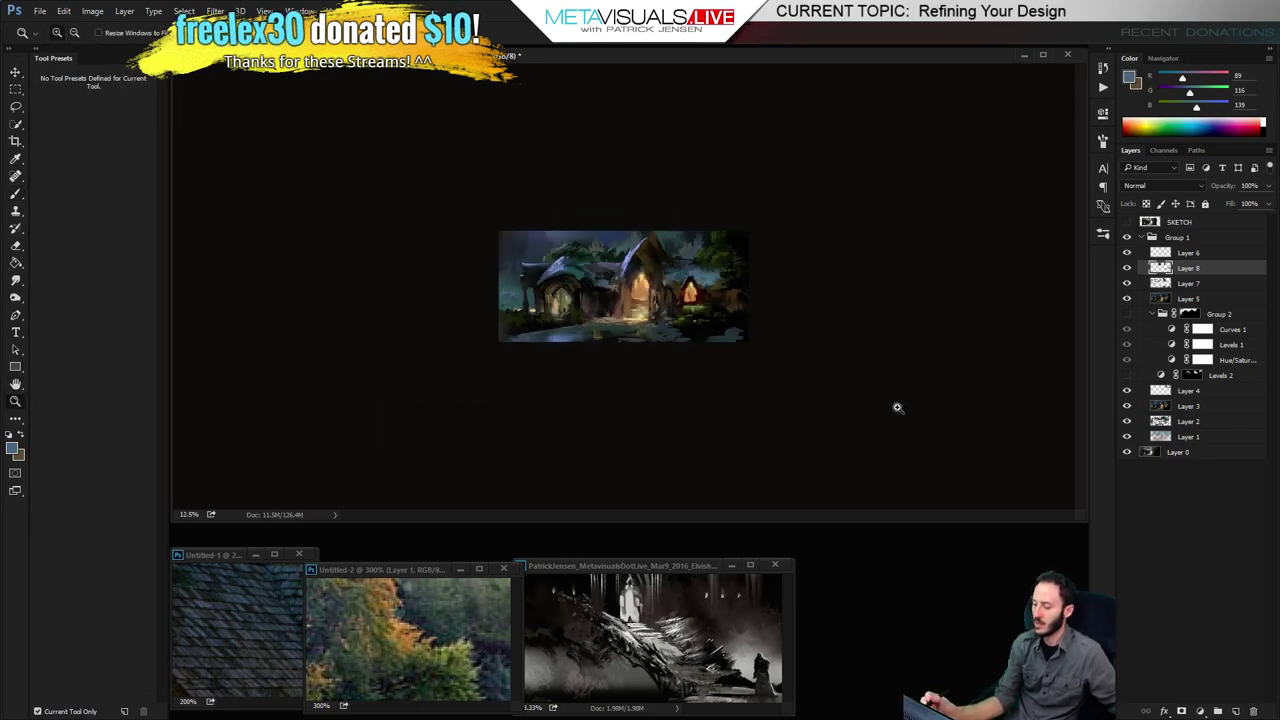
{"action": "left_click", "coordinate": [708, 320]}
{"action": "left_click", "coordinate": [708, 320]}
{"action": "left_click", "coordinate": [708, 320]}
{"action": "key", "text": "b"}
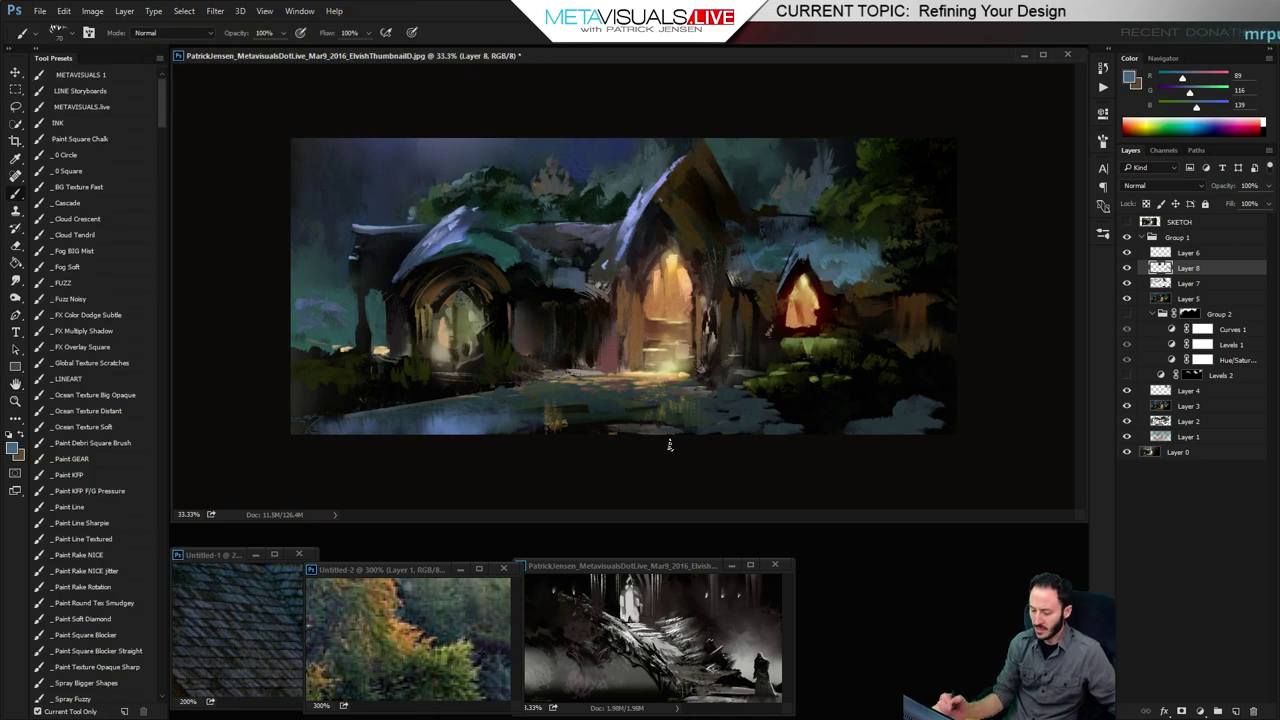
Examine the cottage reference photo at 100%, framing its lit doorway, lantern and ivy-covered gable
{"action": "left_click", "coordinate": [246, 621]}
{"action": "key", "text": "z"}
{"action": "left_click", "coordinate": [249, 633], "text": "alt"}
{"action": "left_click", "coordinate": [250, 638], "text": "alt"}
{"action": "left_click", "coordinate": [251, 642], "text": "alt"}
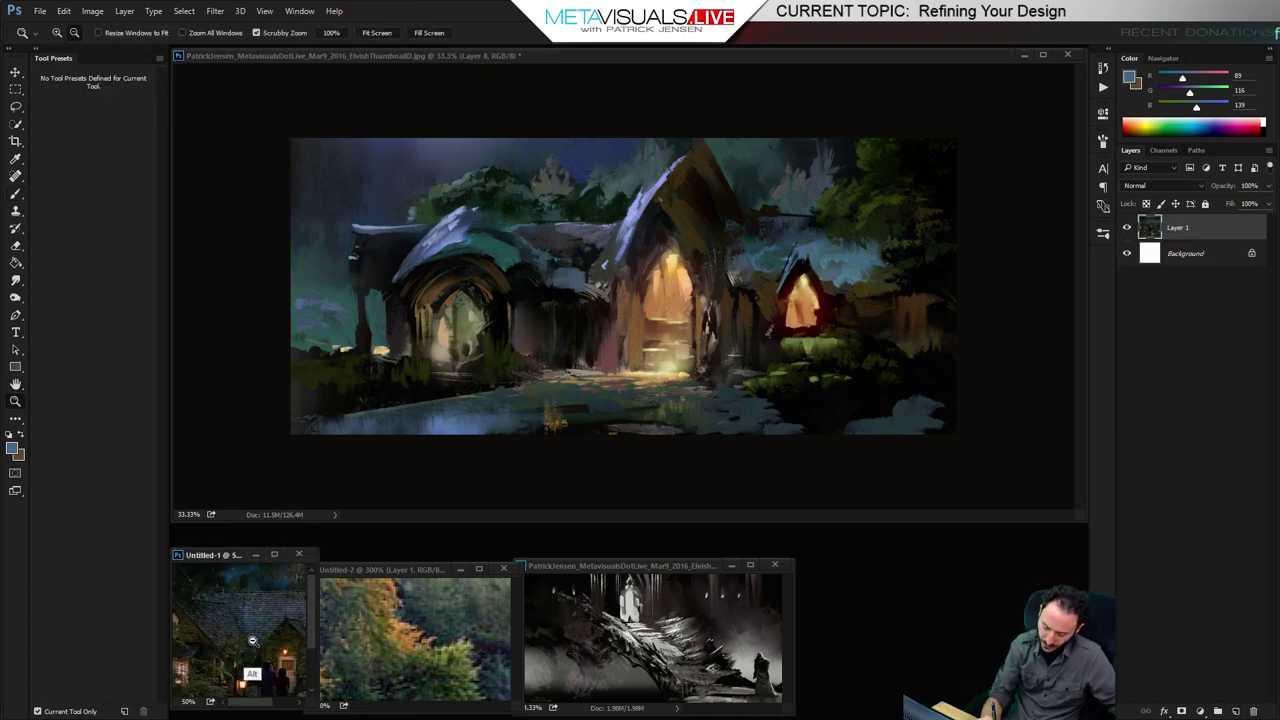
{"action": "left_click", "coordinate": [251, 643], "text": "alt"}
{"action": "key", "text": "space"}
{"action": "left_click", "coordinate": [260, 625]}
{"action": "left_click", "coordinate": [259, 610]}
{"action": "key", "text": "space"}
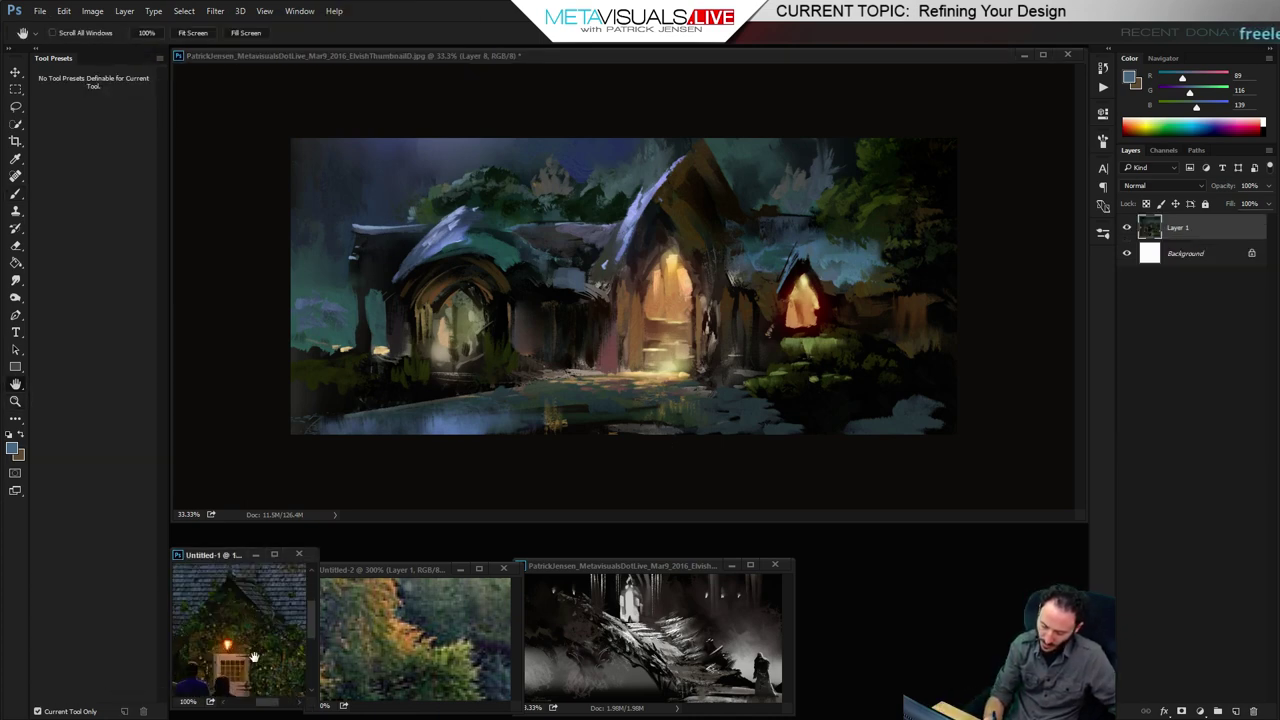
{"action": "left_click_drag", "start_coordinate": [254, 657], "coordinate": [256, 640]}
Create a new group above Group 1 in the elvish building painting and add an empty layer inside it
{"action": "left_click", "coordinate": [675, 269]}
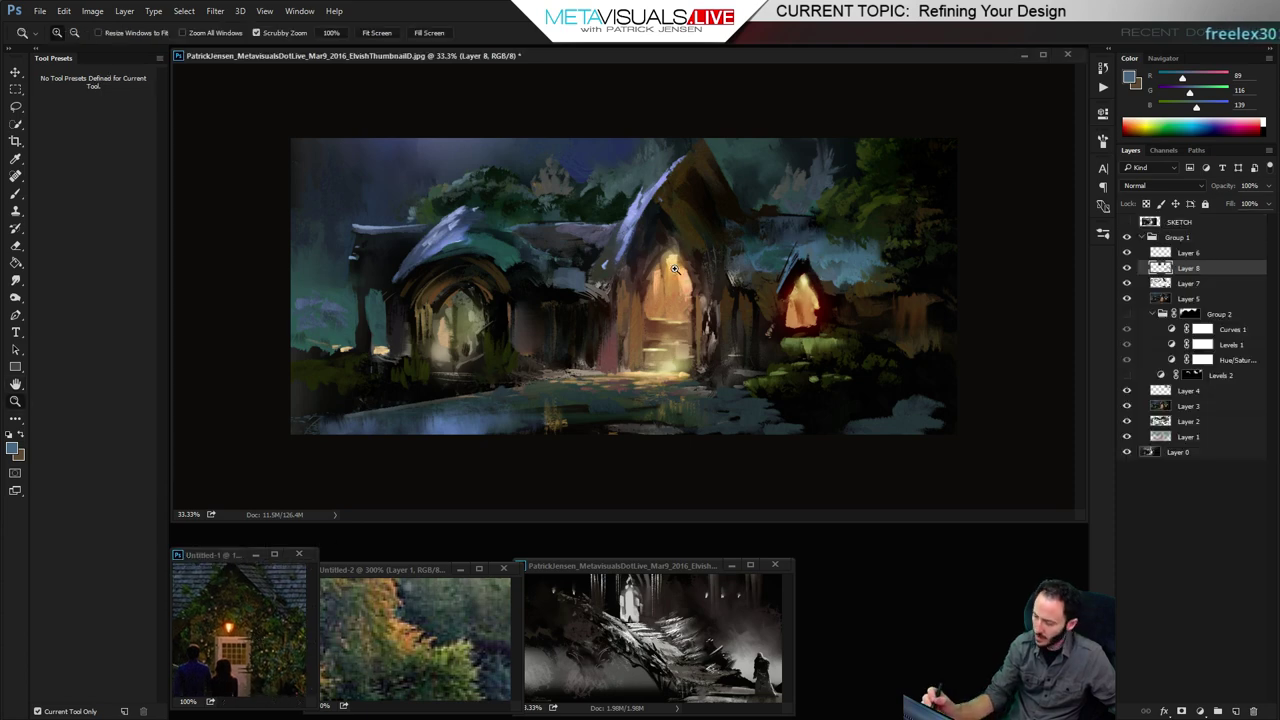
{"action": "left_click", "coordinate": [675, 270]}
{"action": "key", "text": "space"}
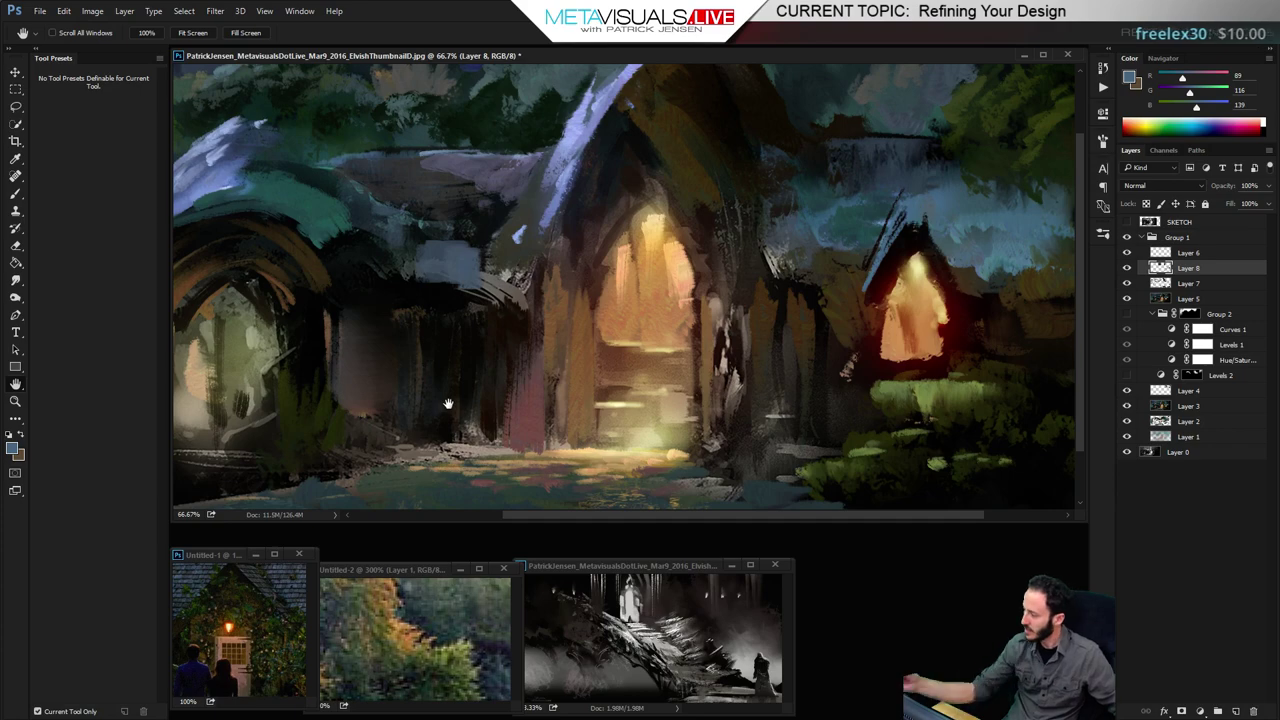
{"action": "left_click", "coordinate": [1172, 238]}
{"action": "left_click", "coordinate": [1219, 712]}
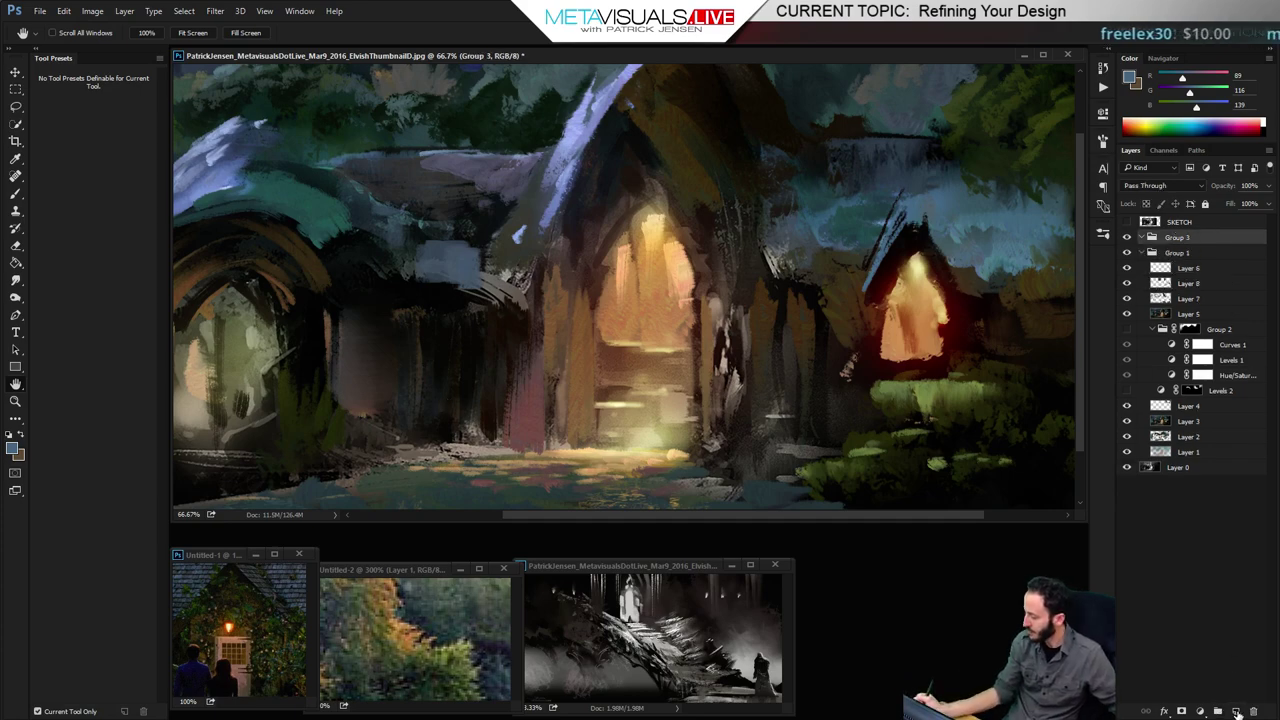
{"action": "left_click", "coordinate": [1236, 712]}
{"action": "key", "text": "z"}
{"action": "left_click", "coordinate": [679, 422], "text": "alt"}
{"action": "left_click", "coordinate": [679, 422], "text": "alt"}
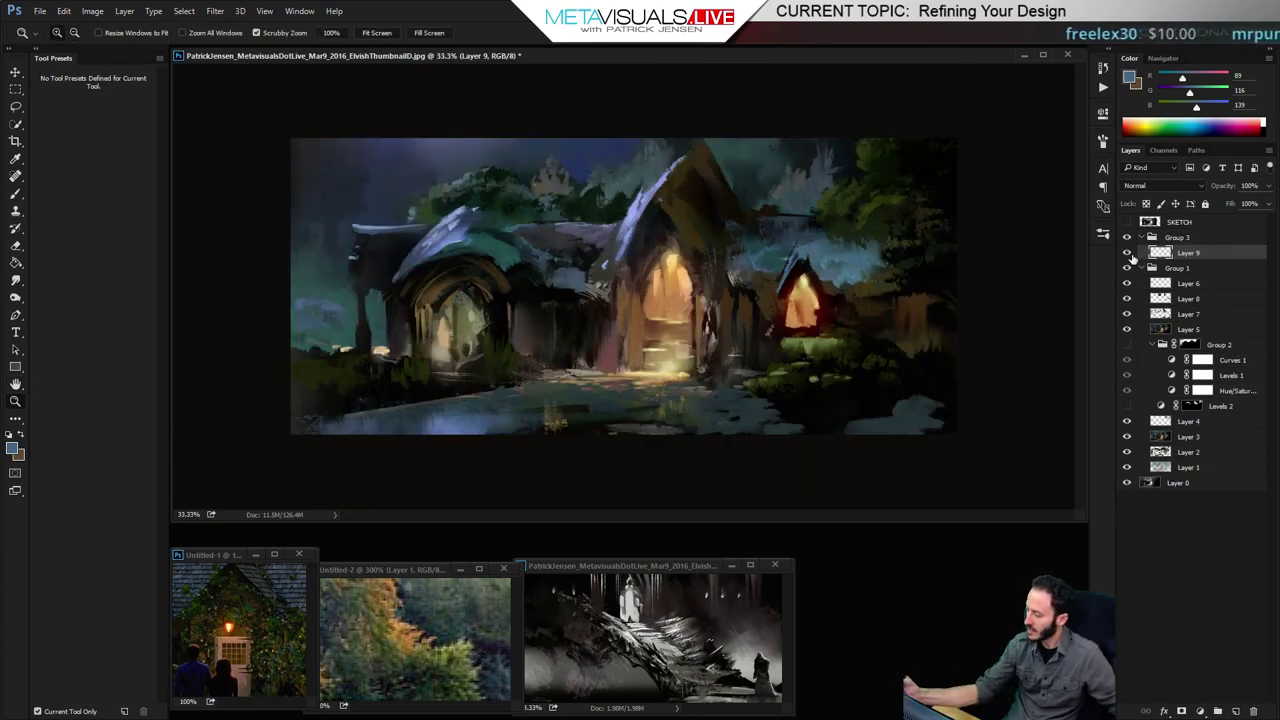
Compare the painting with its grayscale base by repeatedly hiding and showing Group 1, leaving Group 1 visible
{"action": "left_click", "coordinate": [1127, 268]}
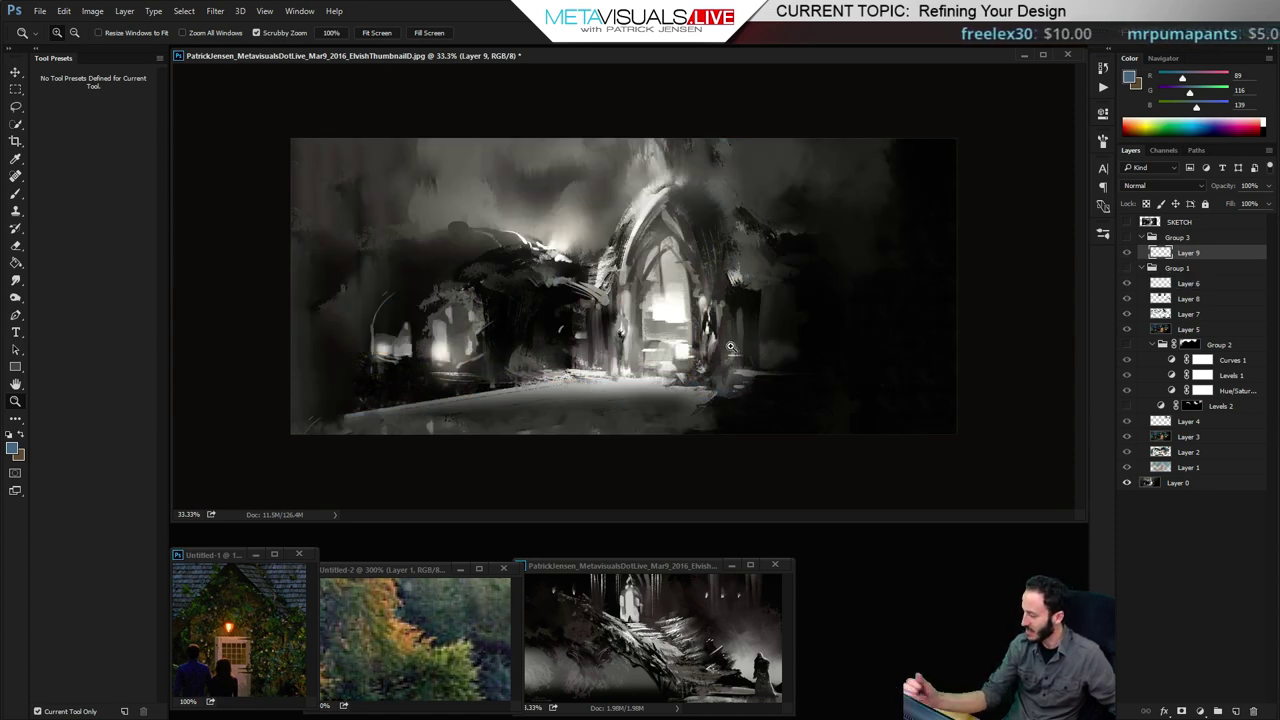
{"action": "left_click", "coordinate": [1127, 268]}
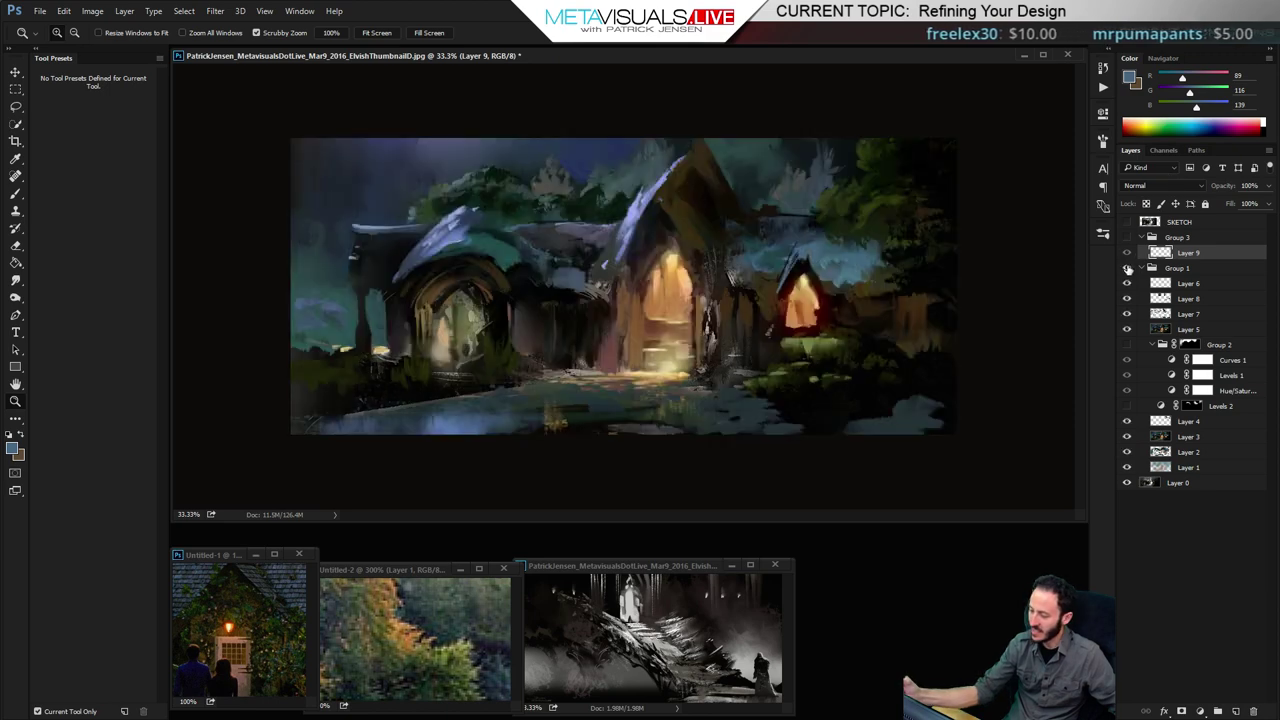
{"action": "left_click", "coordinate": [1127, 268]}
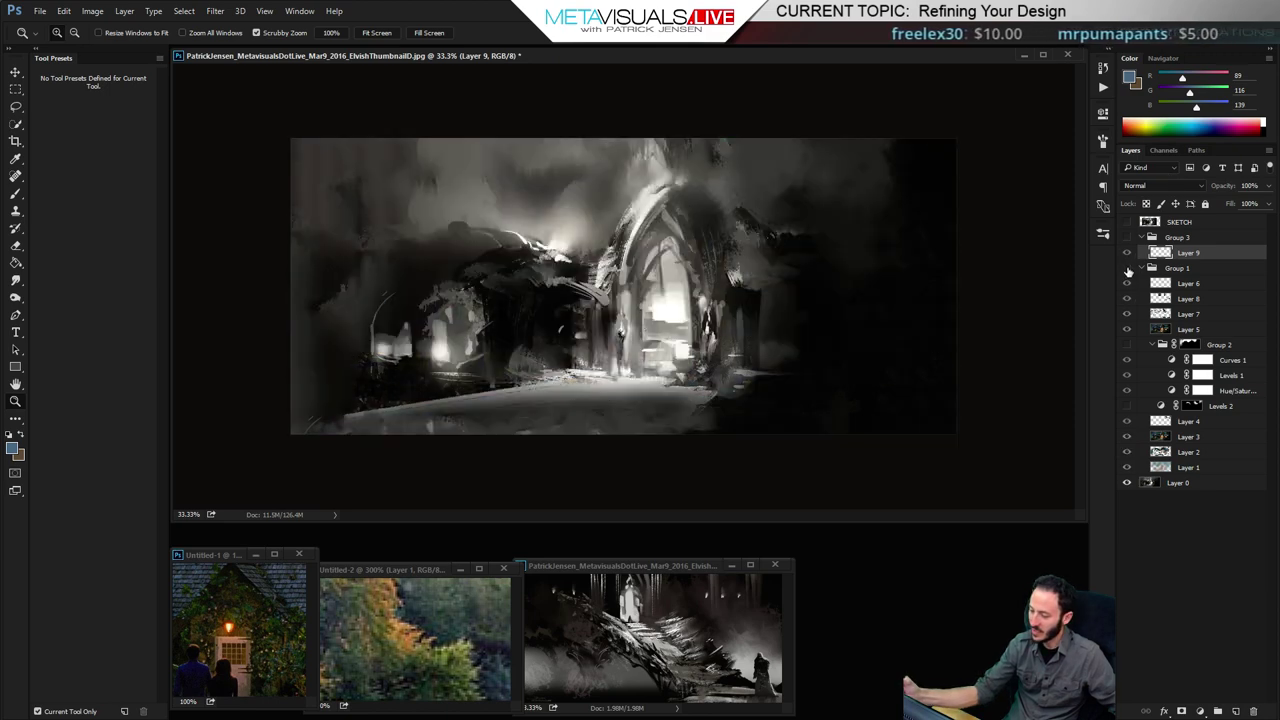
{"action": "left_click", "coordinate": [1127, 268]}
{"action": "left_click", "coordinate": [1127, 268]}
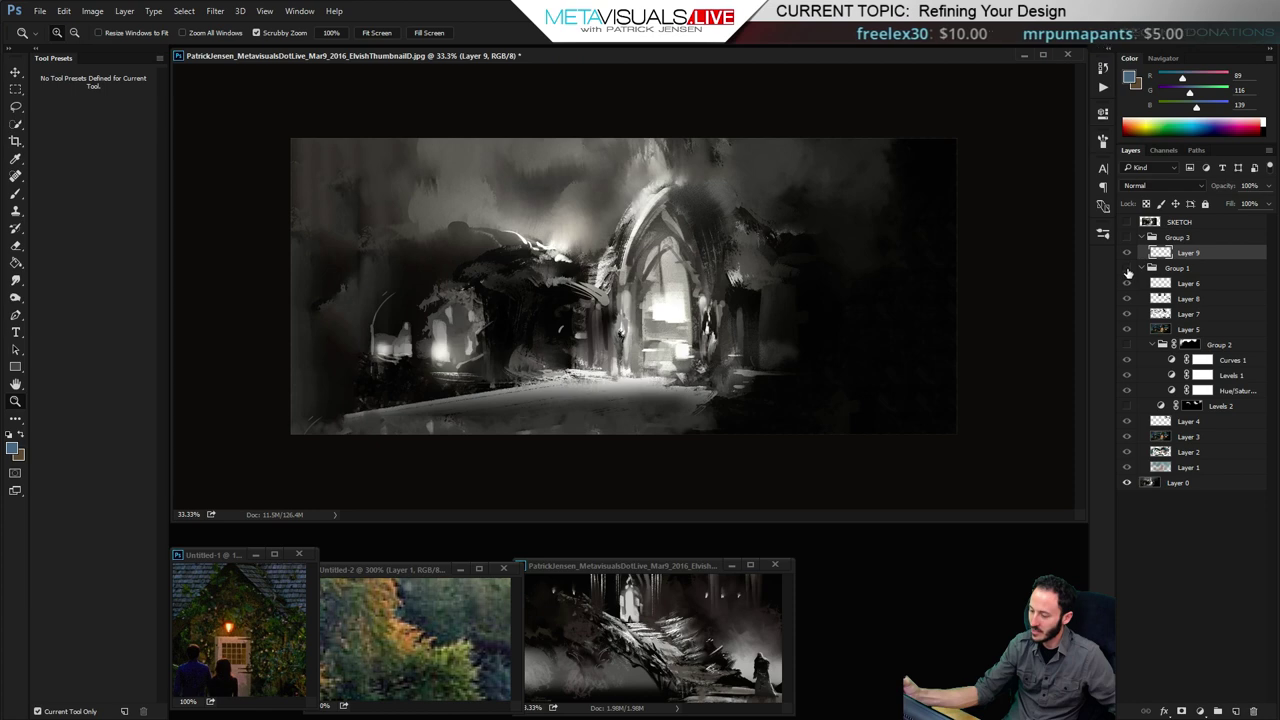
{"action": "left_click", "coordinate": [1127, 268]}
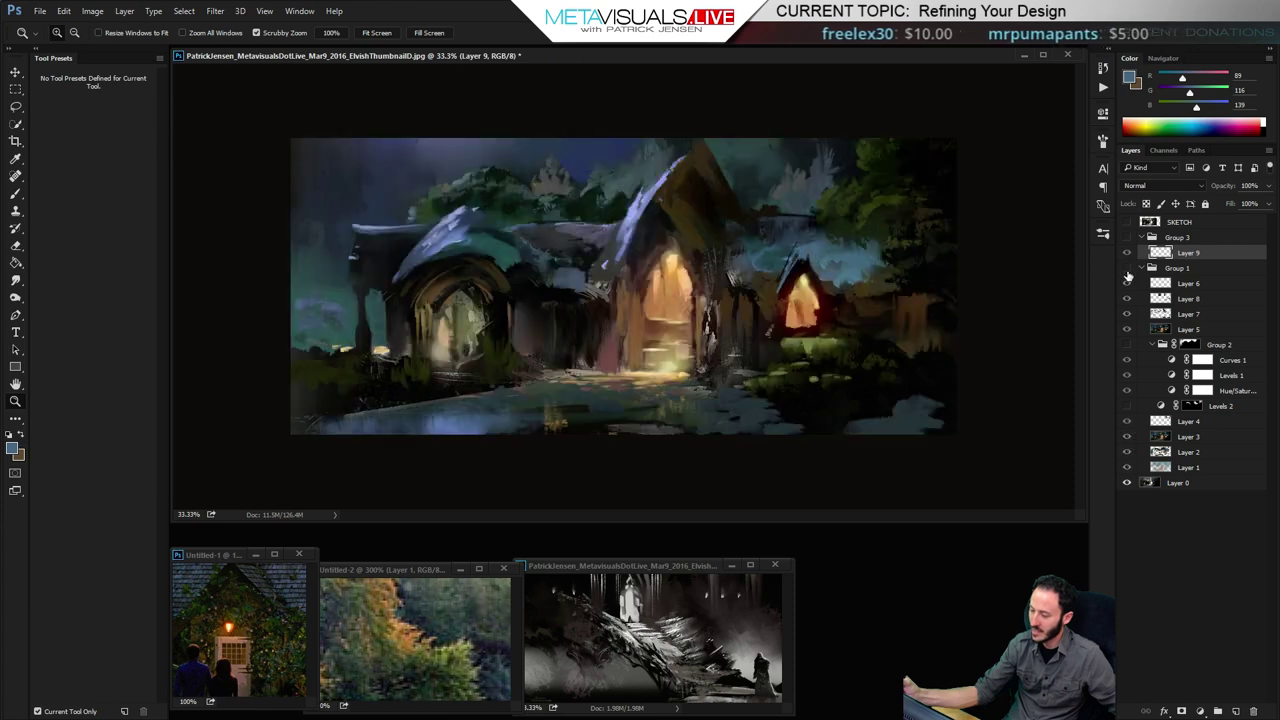
{"action": "left_click", "coordinate": [1127, 270]}
{"action": "left_click", "coordinate": [1127, 270]}
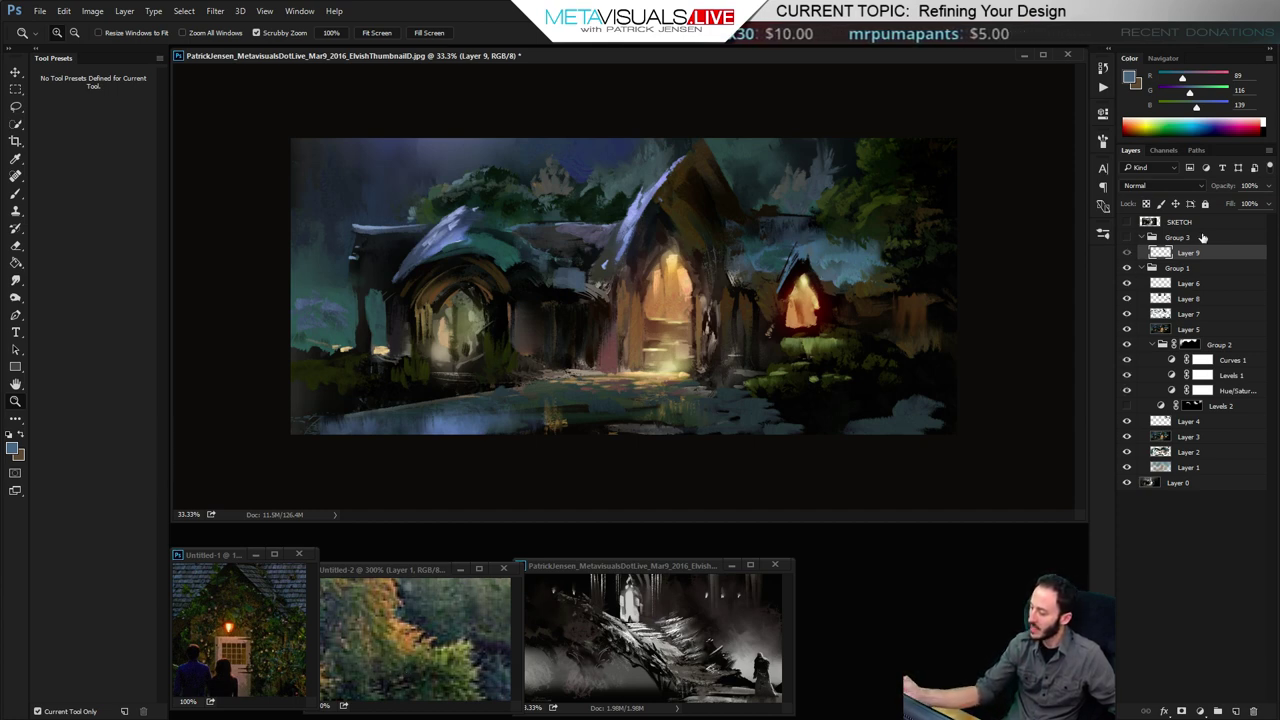
{"action": "left_click", "coordinate": [1127, 269]}
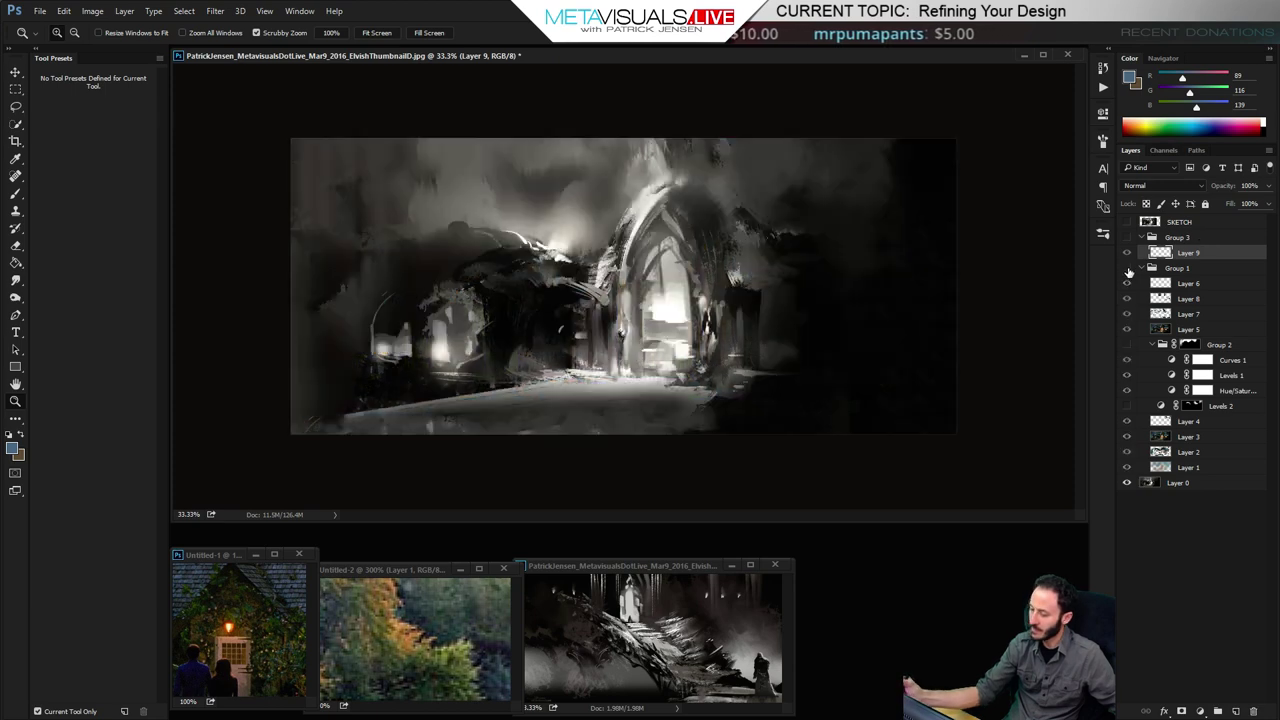
{"action": "left_click", "coordinate": [1127, 269]}
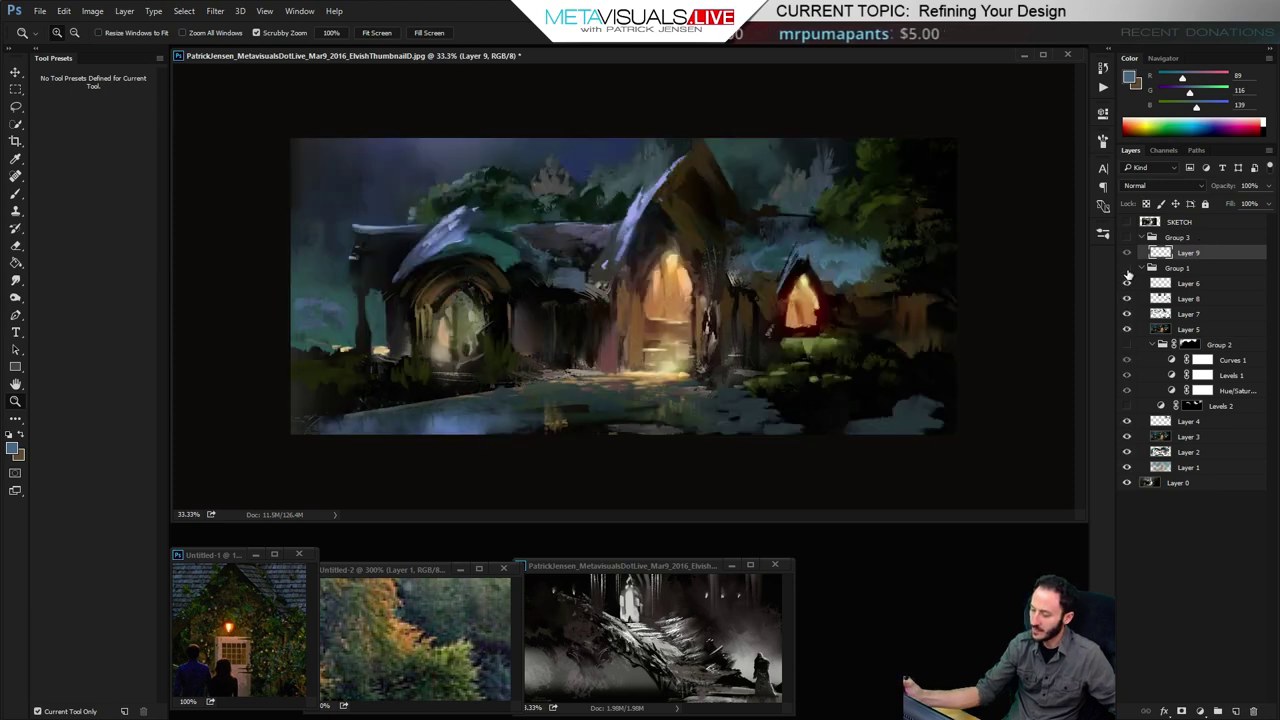
{"action": "left_click", "coordinate": [1127, 270]}
{"action": "left_click", "coordinate": [1127, 270]}
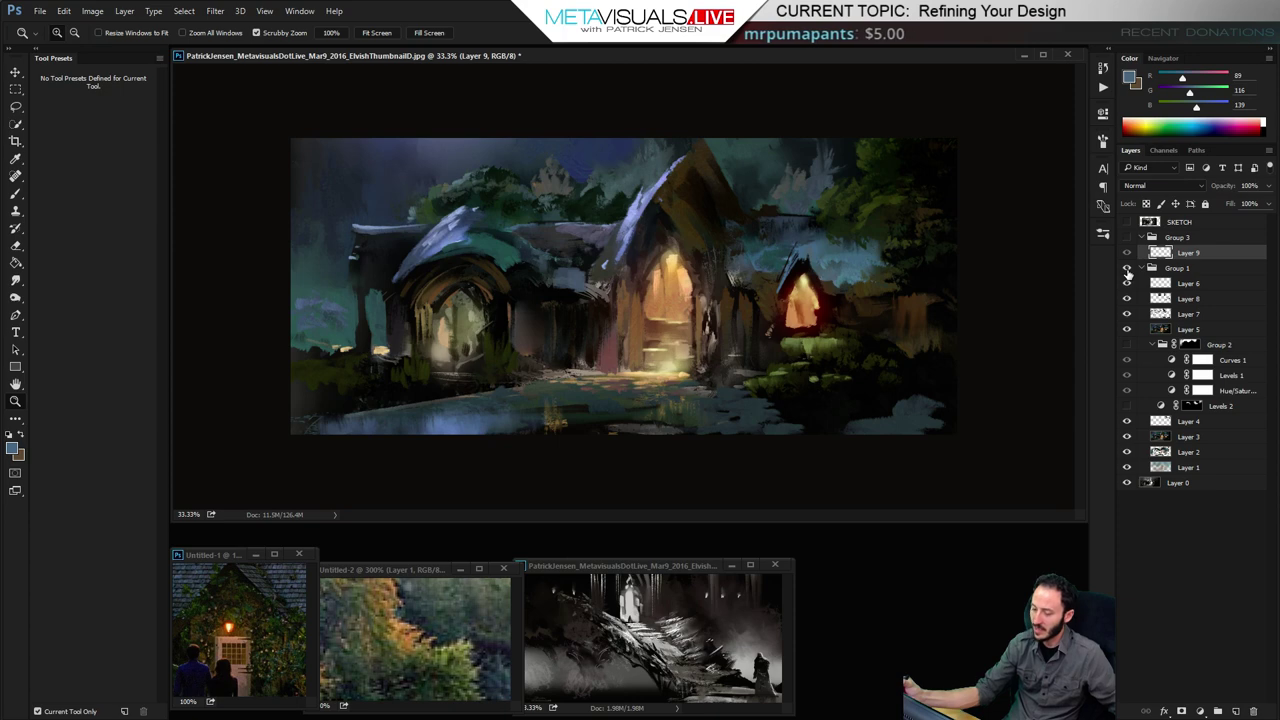
{"action": "left_click", "coordinate": [1127, 269]}
{"action": "left_click", "coordinate": [1127, 269]}
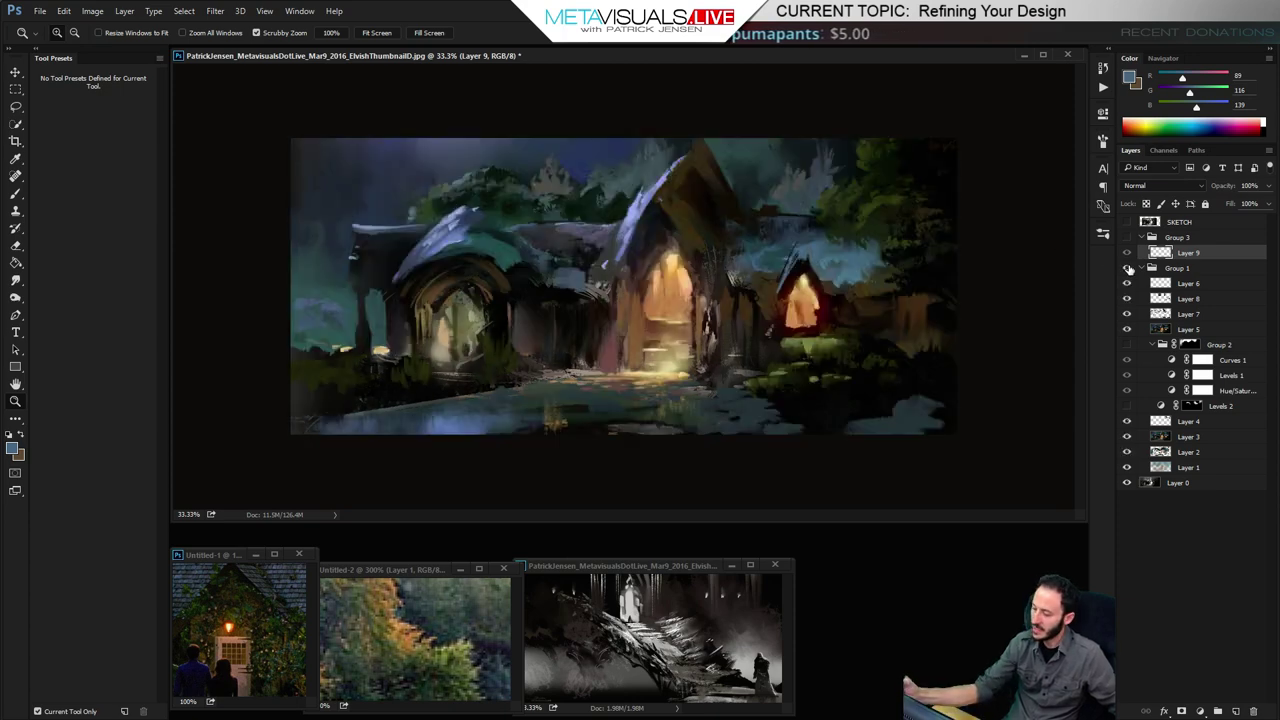
{"action": "left_click", "coordinate": [1127, 269]}
{"action": "left_click", "coordinate": [1127, 269]}
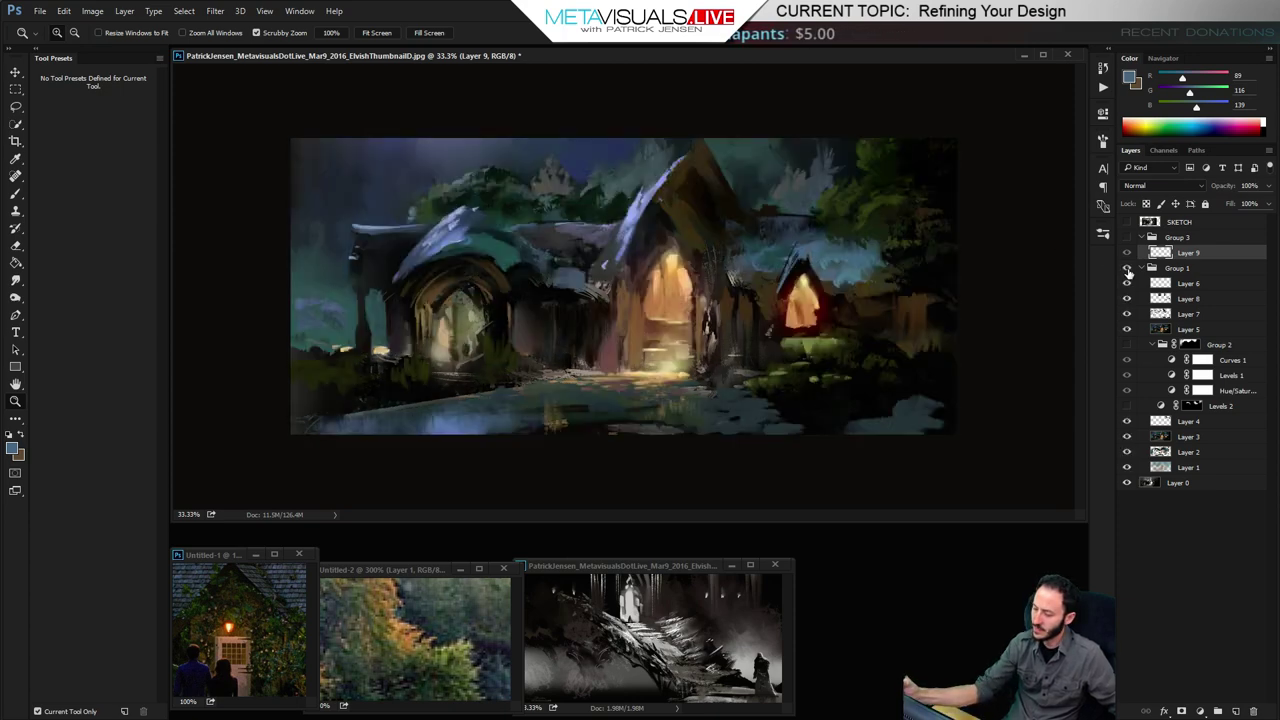
{"action": "left_click", "coordinate": [1127, 269]}
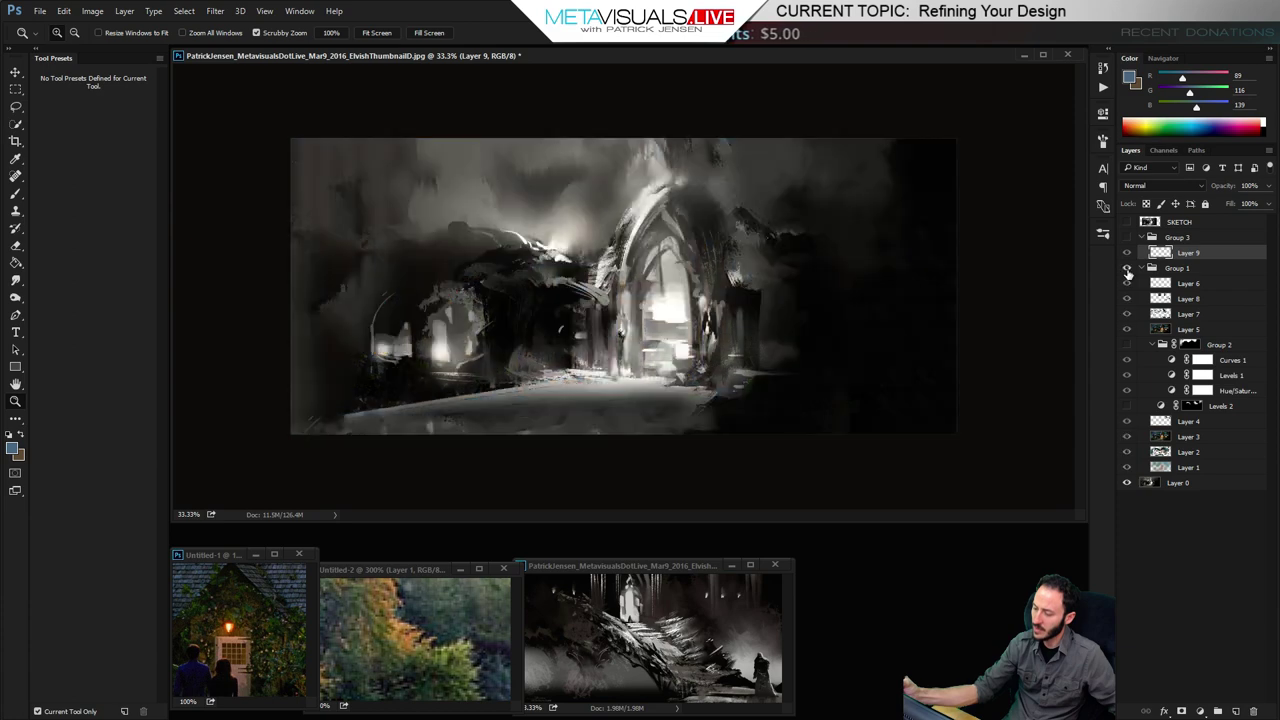
{"action": "left_click", "coordinate": [1127, 269]}
Show Group 3, then rename Group 1 as ColorBase and Group 3 as REFINEMENTS
{"action": "left_click", "coordinate": [1127, 237]}
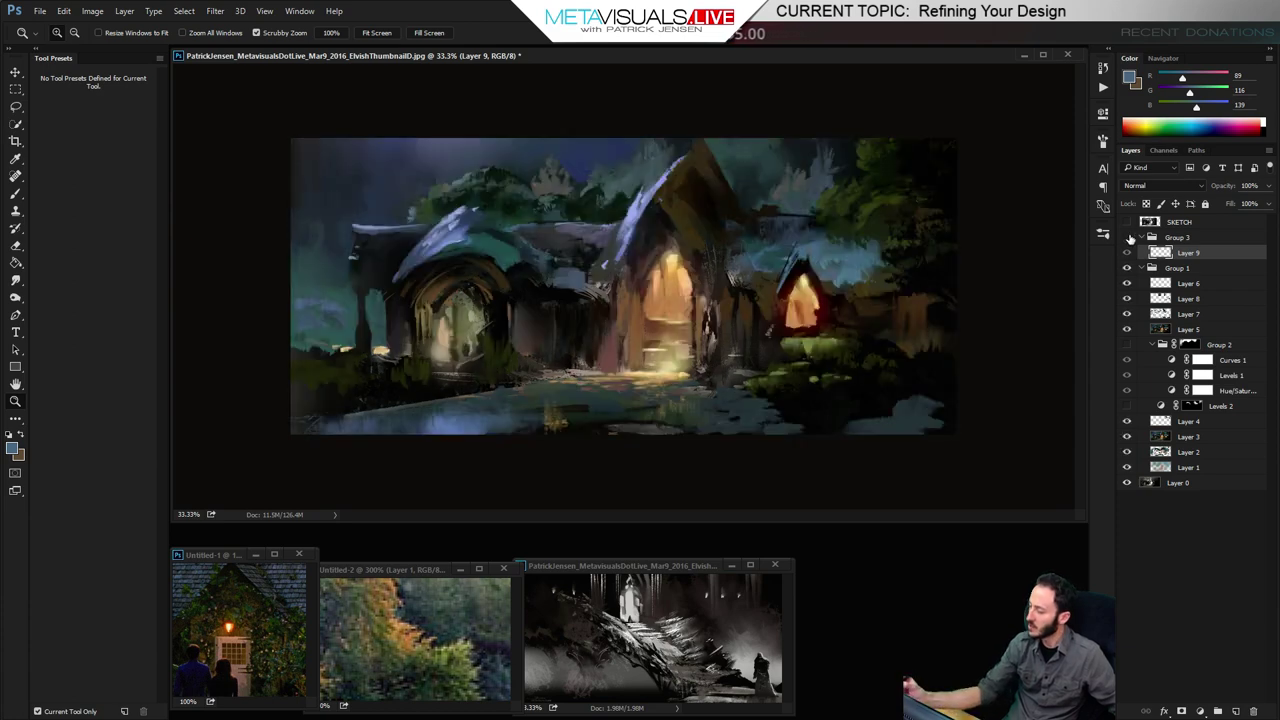
{"action": "double_click", "coordinate": [1178, 268]}
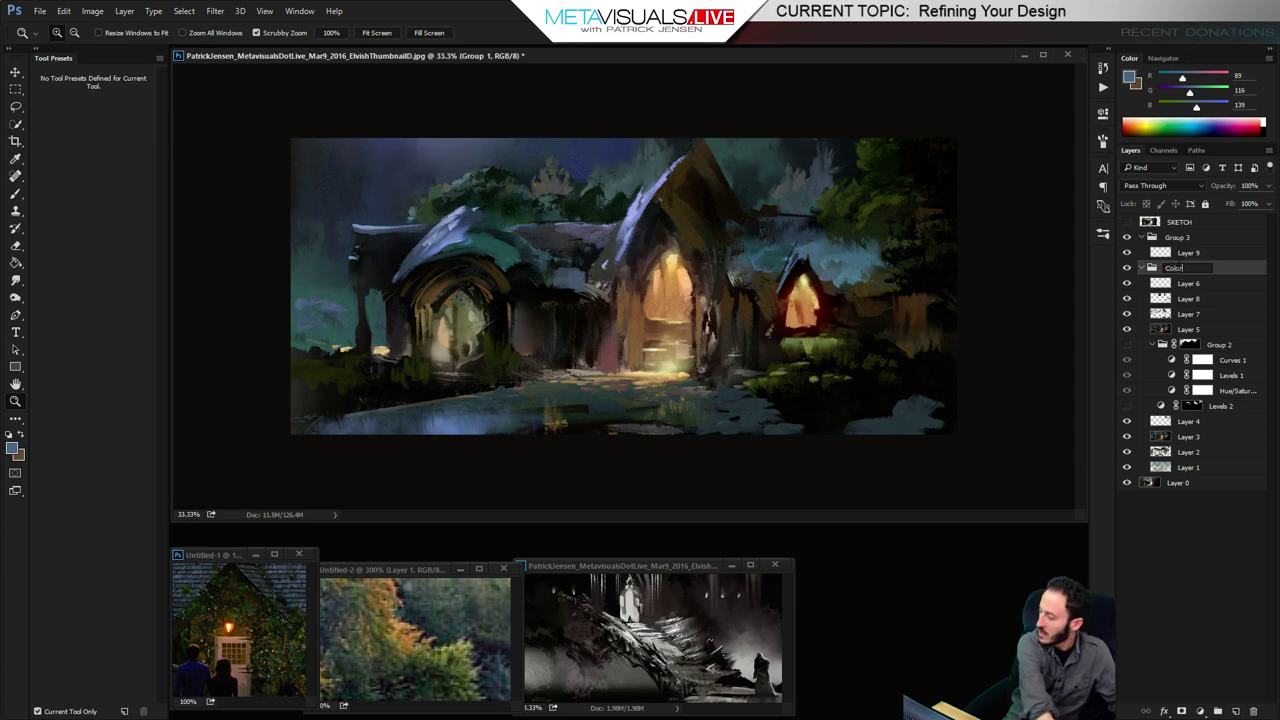
{"action": "type", "text": "ColorBase"}
{"action": "key", "text": "Return"}
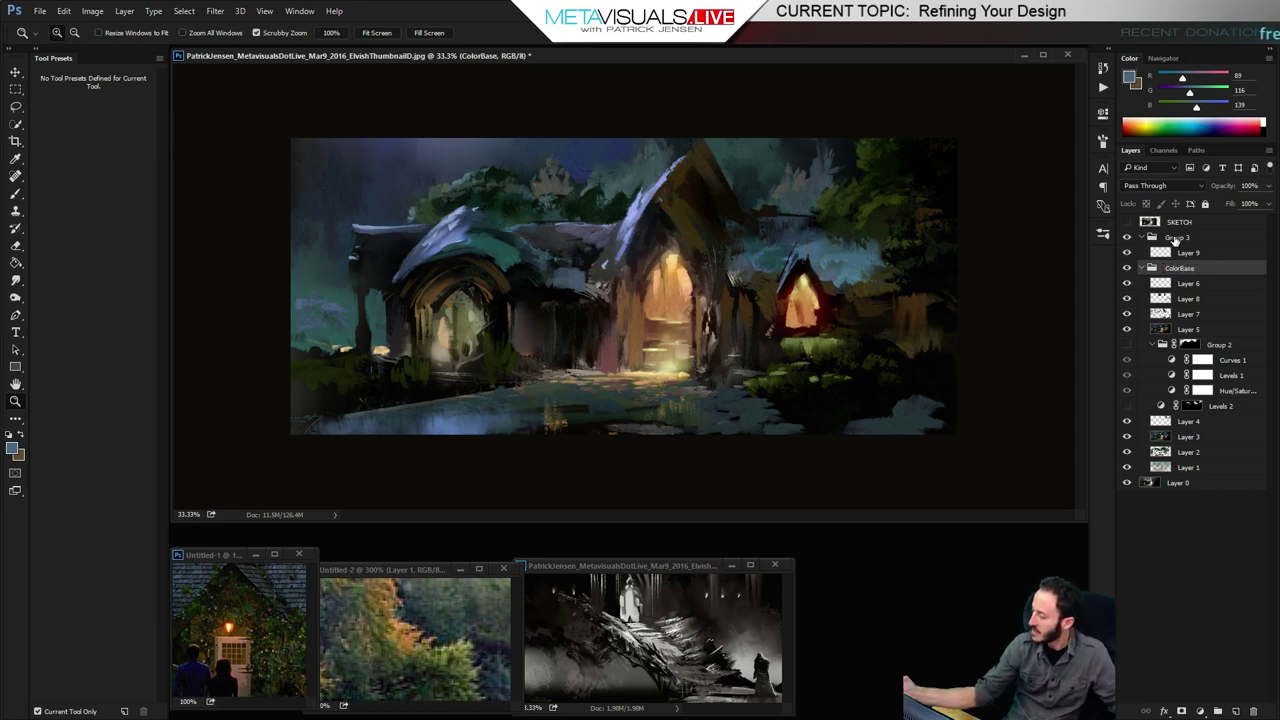
{"action": "double_click", "coordinate": [1175, 238]}
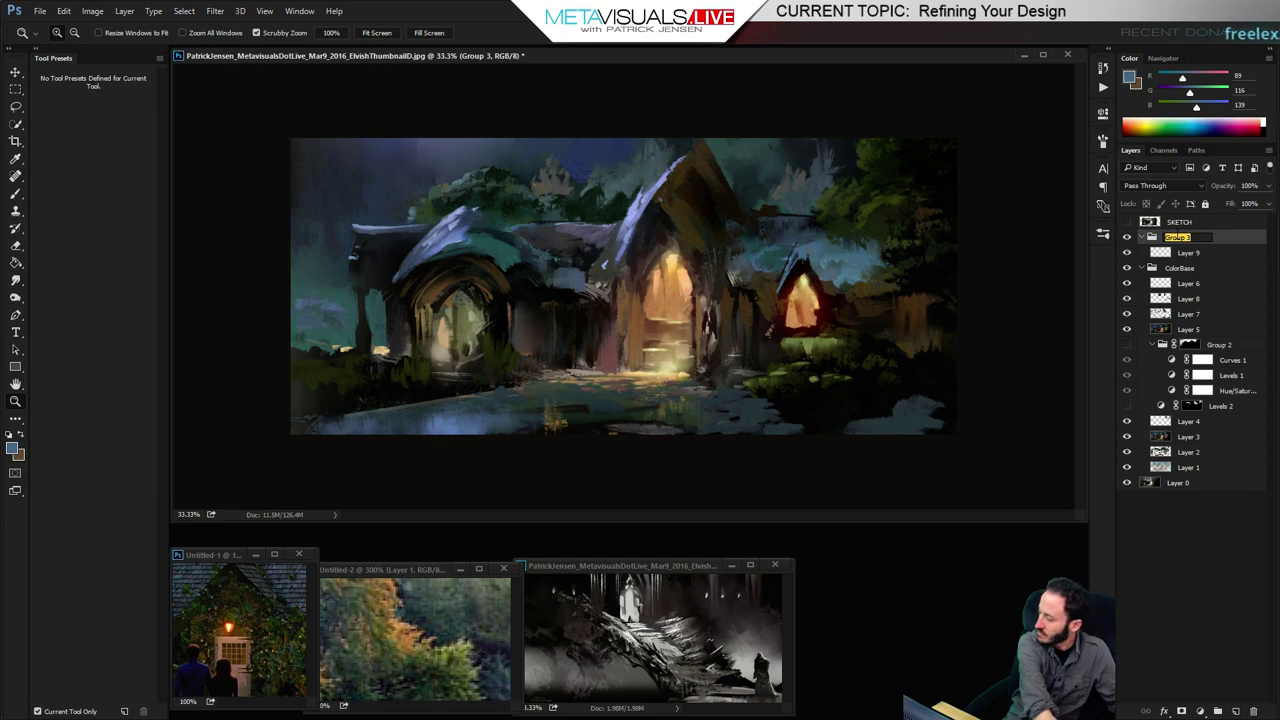
{"action": "type", "text": "REFINEMENTS"}
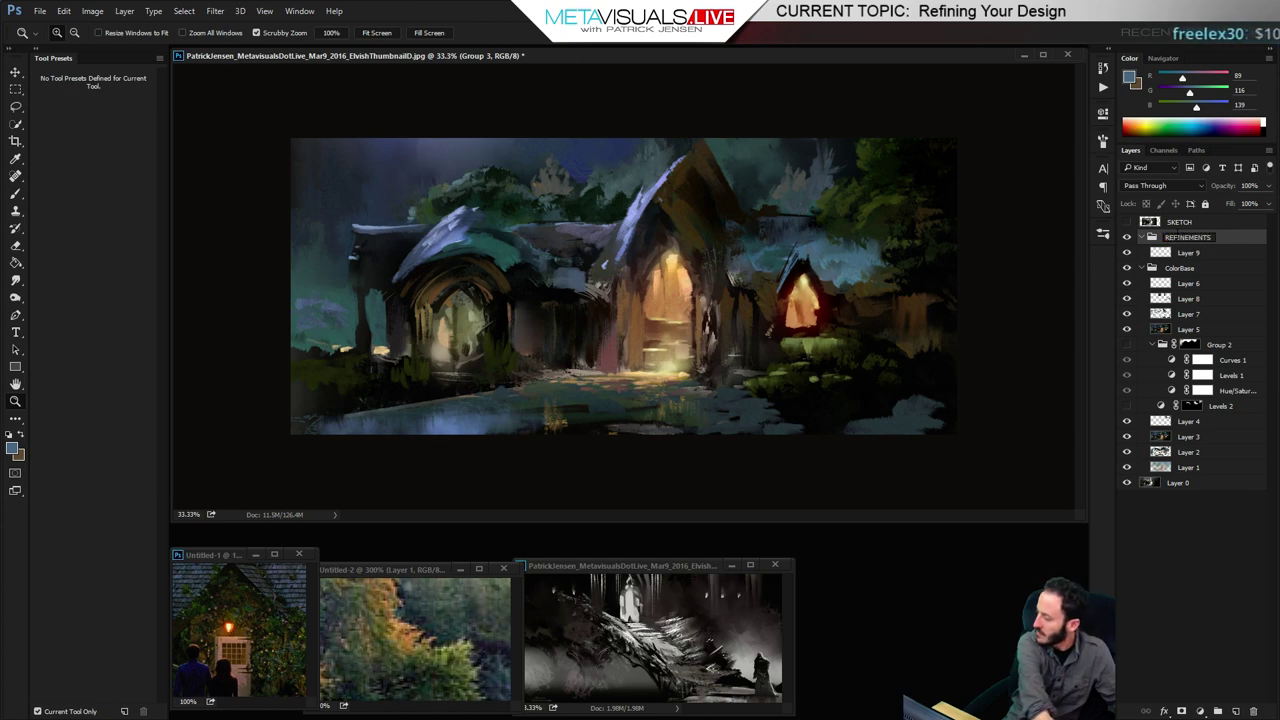
{"action": "key", "text": "Return"}
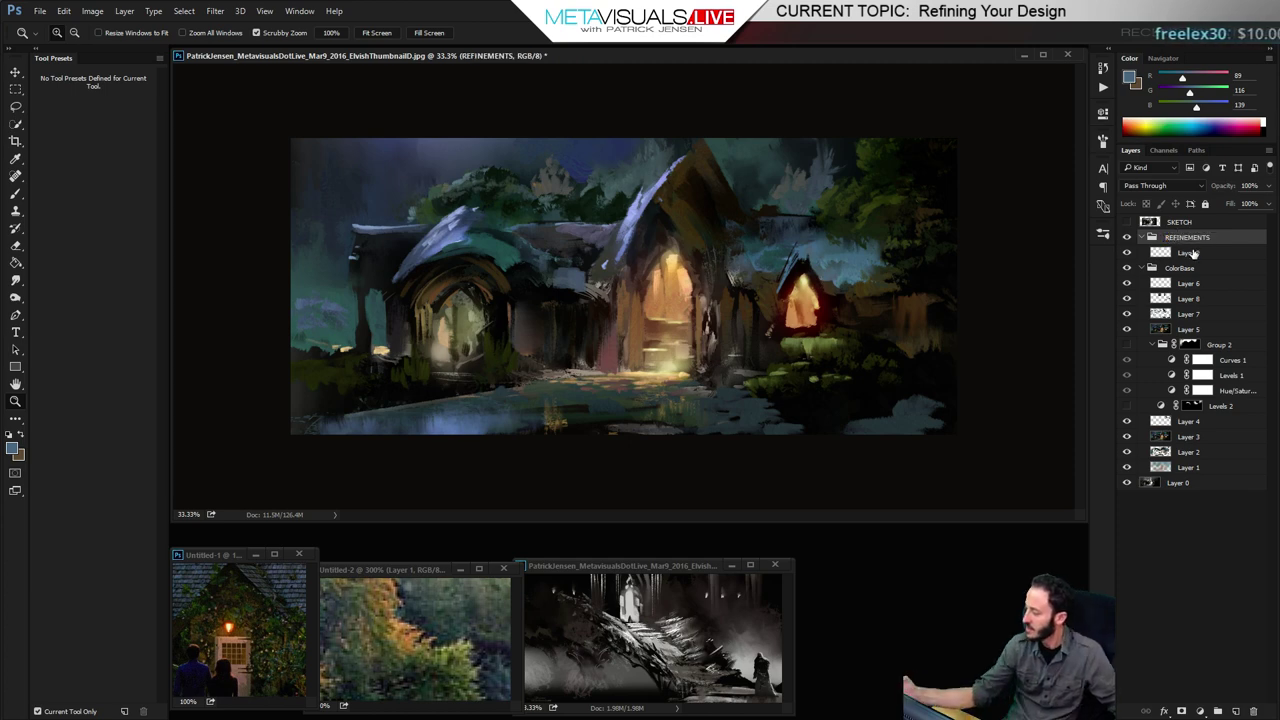
On Layer 9, paint light tan shapes (RGB 172, 142, 101) in the gable above the central doorway with the Paint Line Textured brush
{"action": "left_click", "coordinate": [1192, 253]}
{"action": "left_click", "coordinate": [556, 253]}
{"action": "key", "text": "space"}
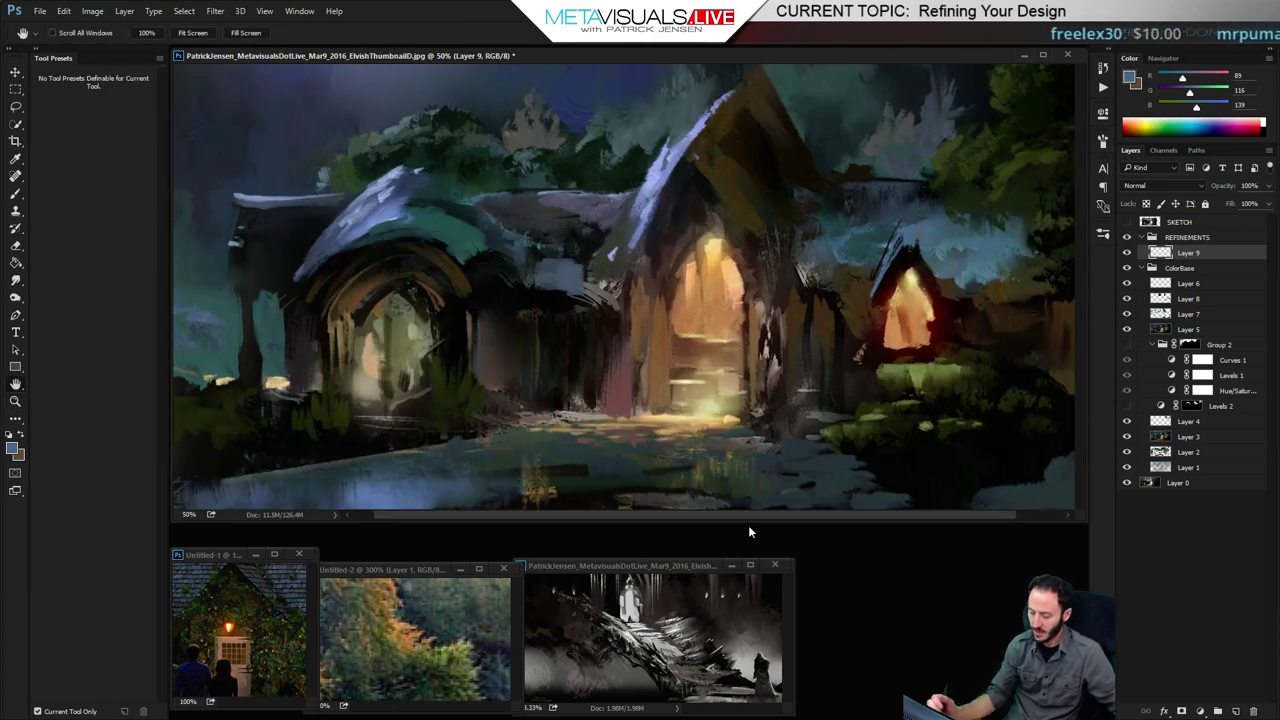
{"action": "left_click", "coordinate": [749, 322], "text": "ctrl"}
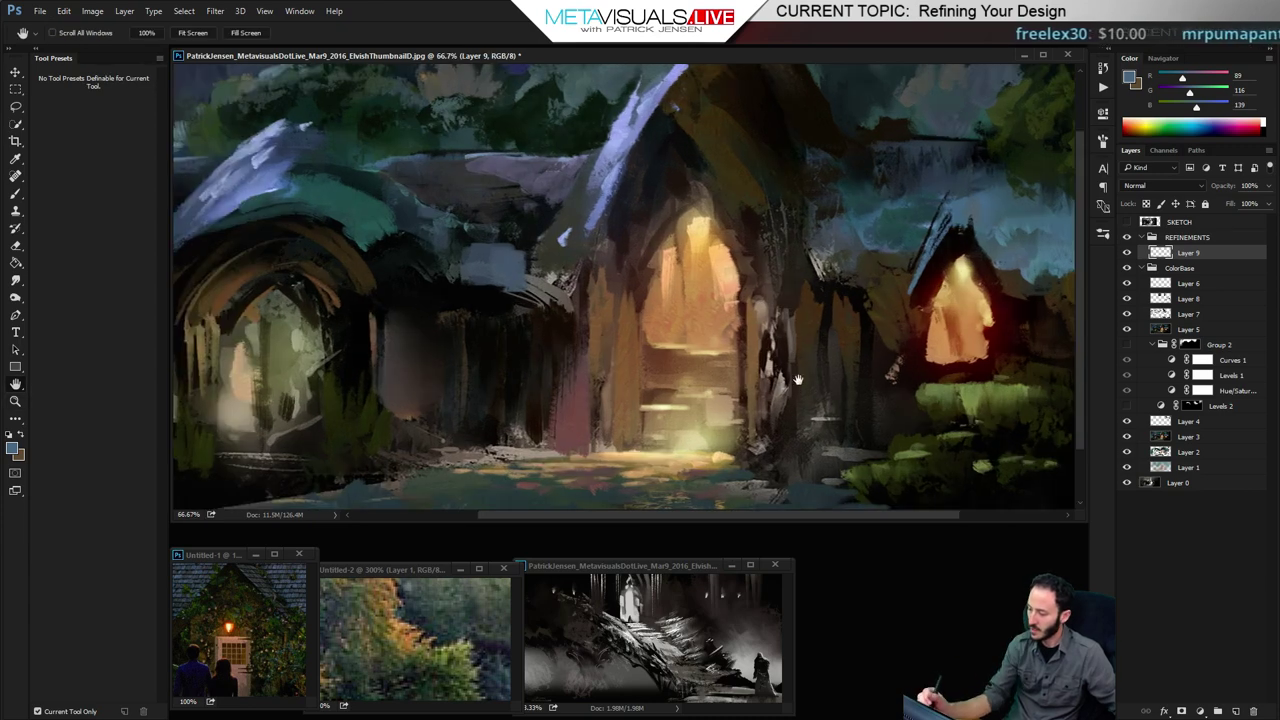
{"action": "left_click_drag", "start_coordinate": [727, 244], "coordinate": [750, 232]}
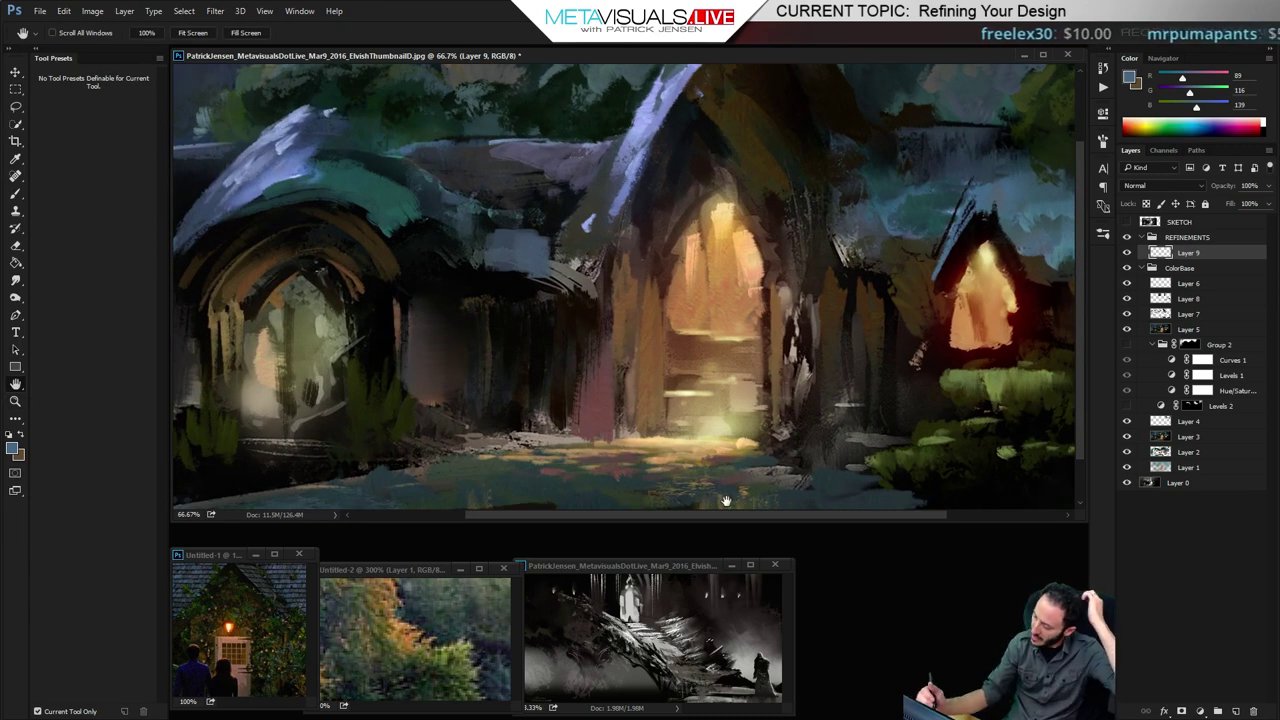
{"action": "left_click_drag", "start_coordinate": [795, 400], "coordinate": [737, 357]}
{"action": "key", "text": "b"}
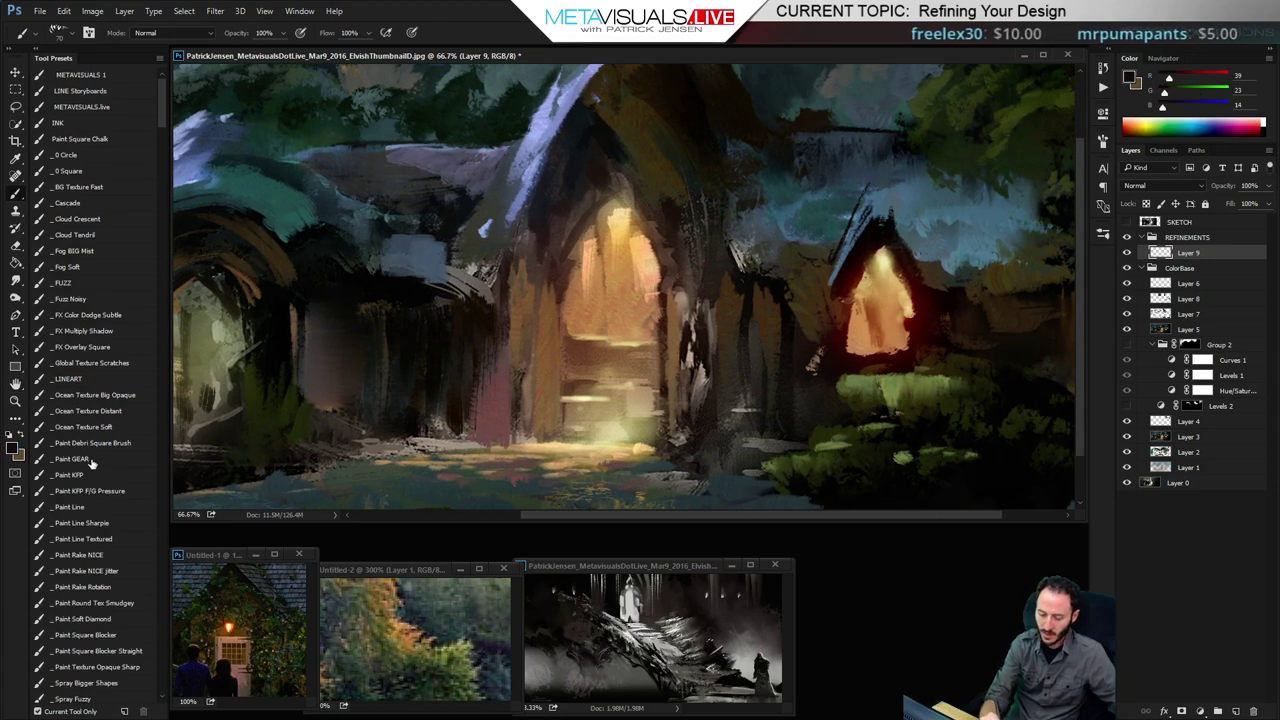
{"action": "left_click", "coordinate": [106, 538]}
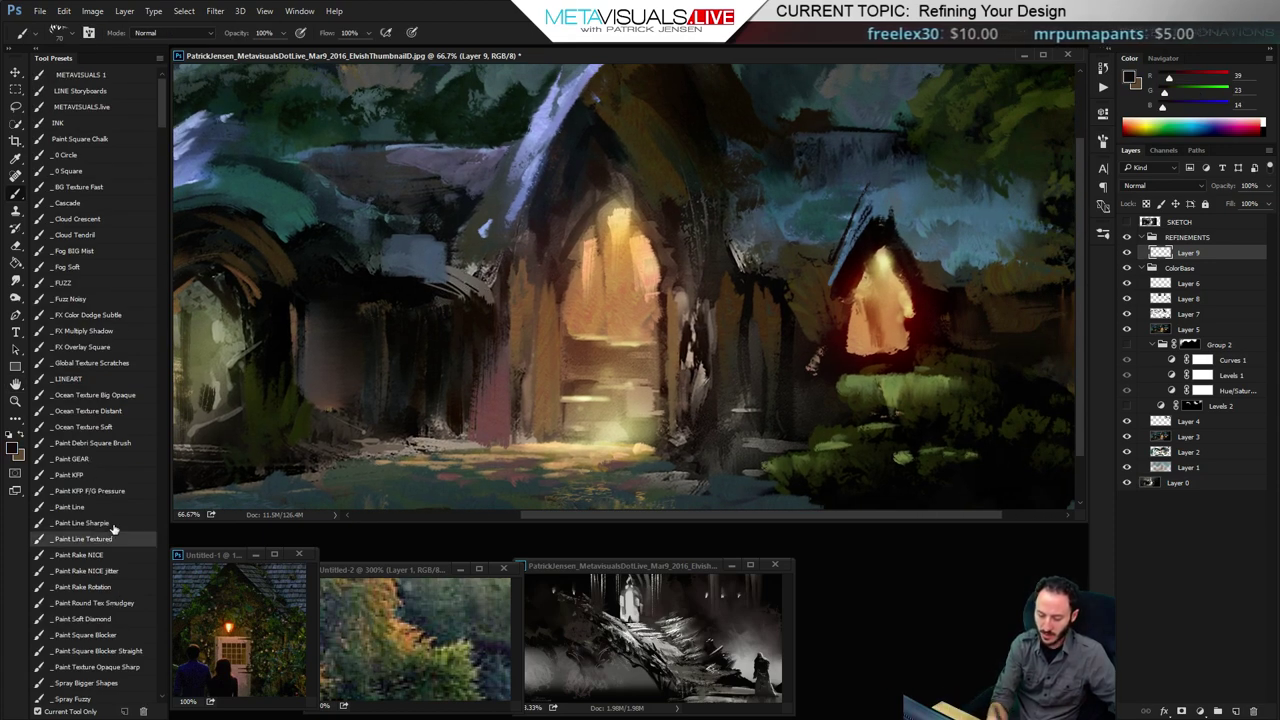
{"action": "left_click", "coordinate": [600, 216], "text": "alt"}
{"action": "left_click_drag", "start_coordinate": [586, 185], "coordinate": [581, 200]}
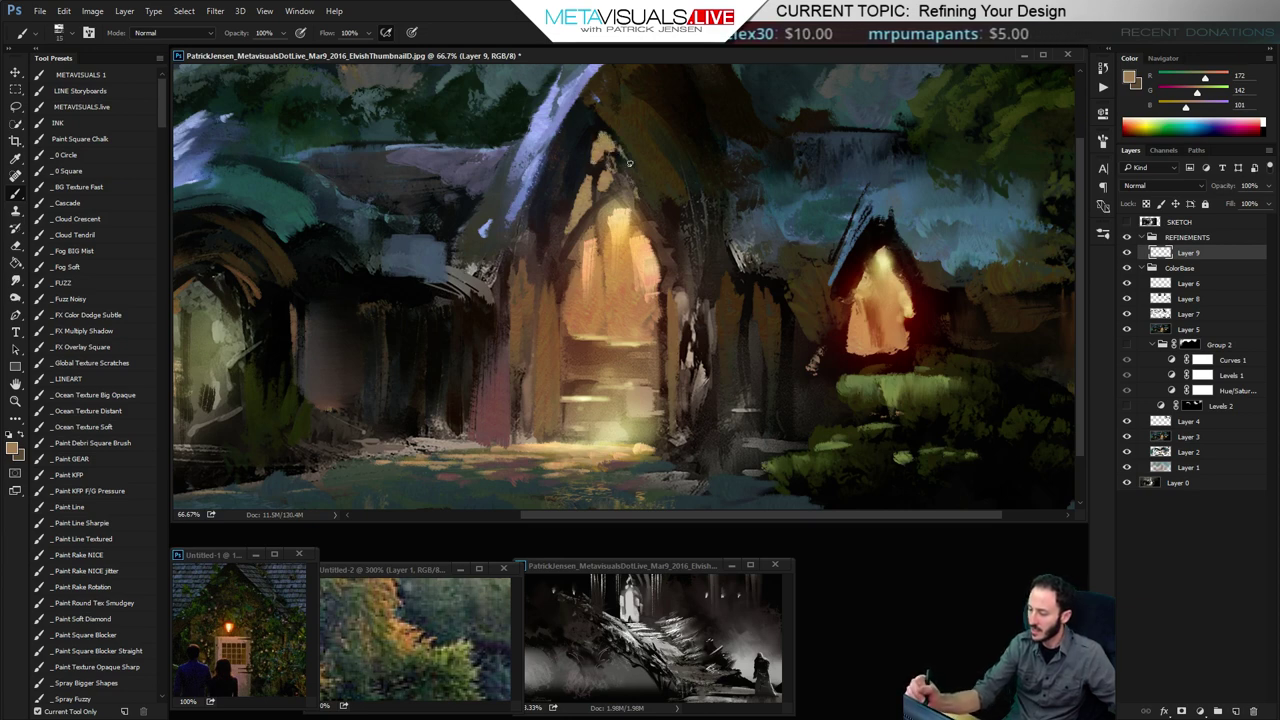
Refine the arch above the central doorway with sampled dark browns and dab bright yellow light (RGB 254, 222, 152) under the gable
{"action": "key", "text": "space"}
{"action": "left_click_drag", "start_coordinate": [602, 271], "coordinate": [608, 225]}
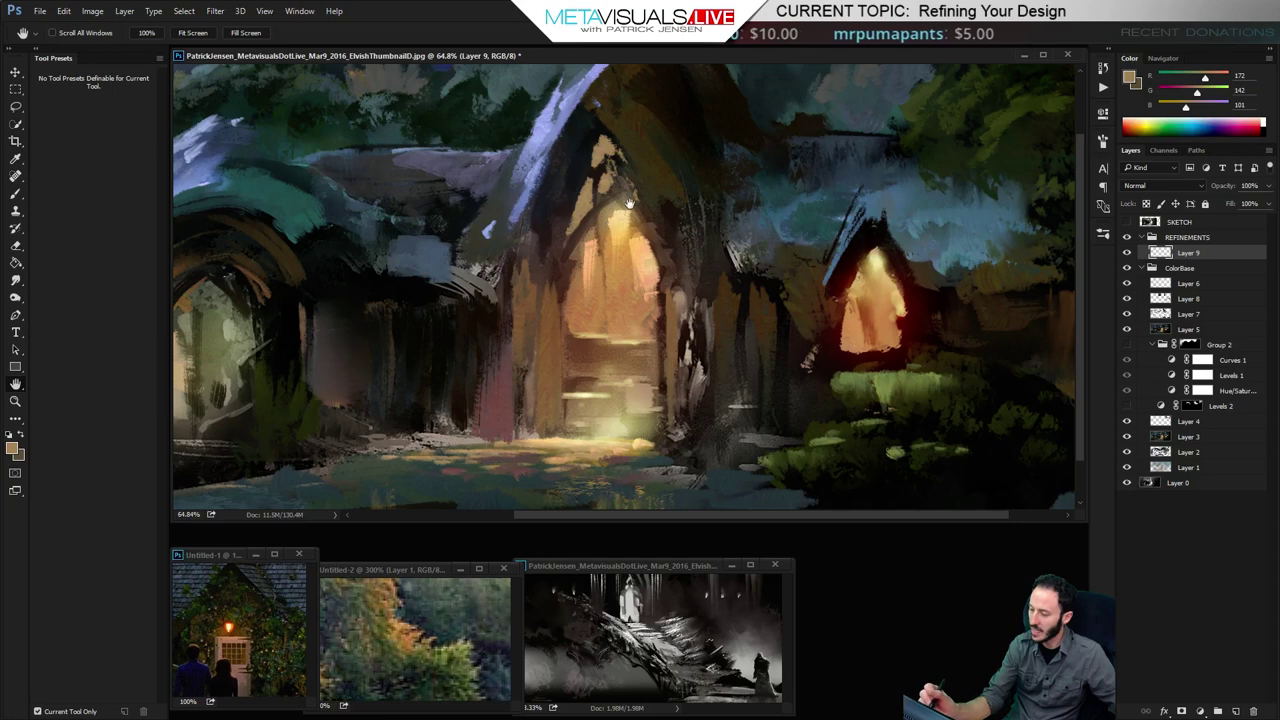
{"action": "left_click", "coordinate": [608, 209], "text": "alt"}
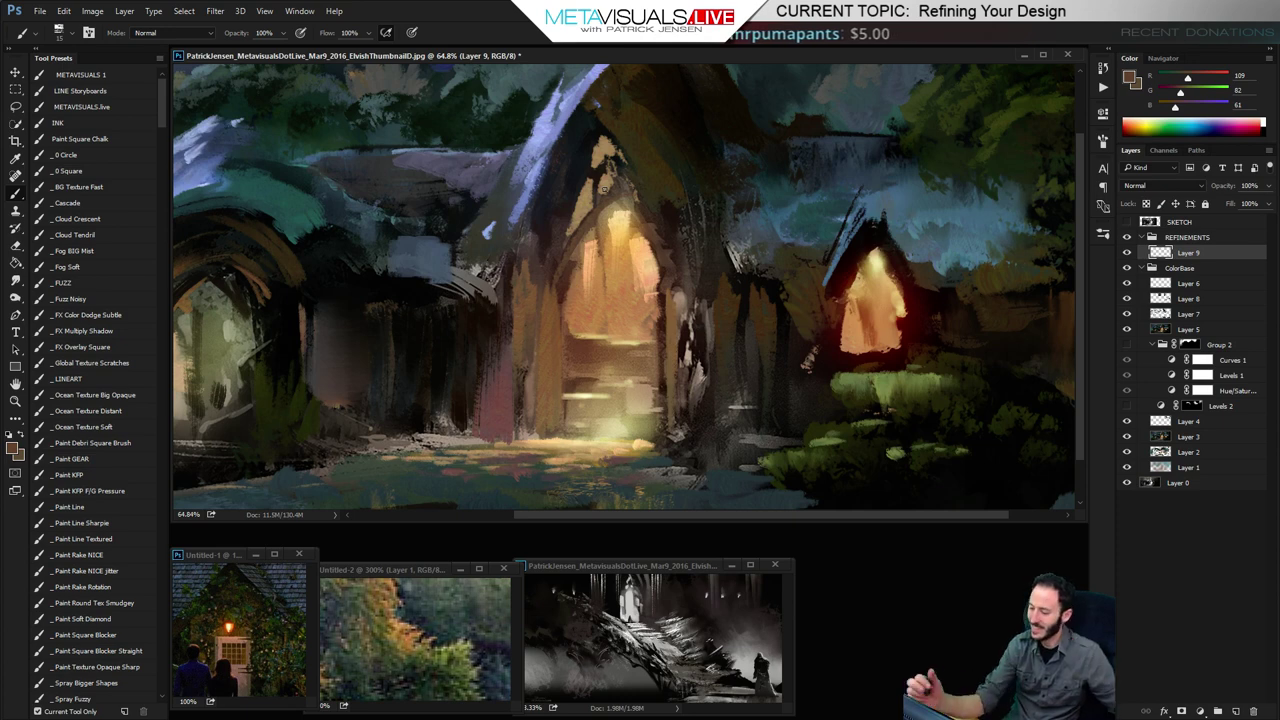
{"action": "left_click", "coordinate": [577, 186], "text": "alt"}
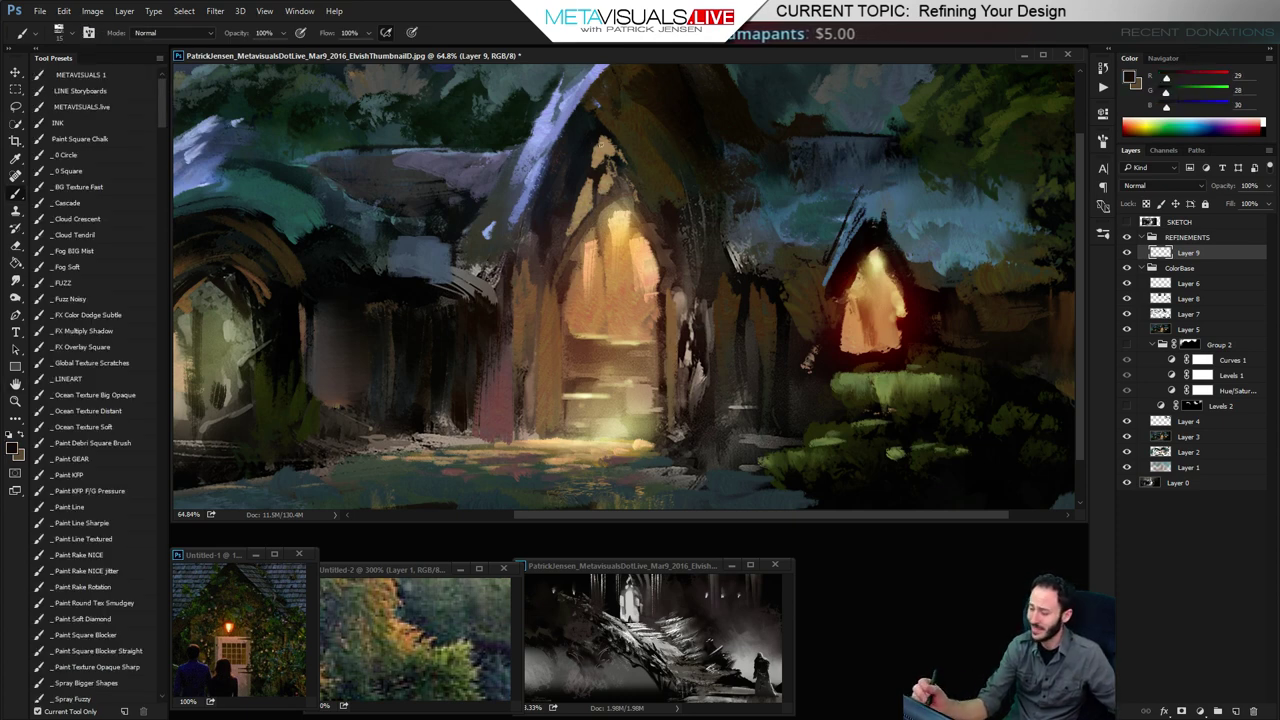
{"action": "left_click", "coordinate": [551, 281], "text": "alt"}
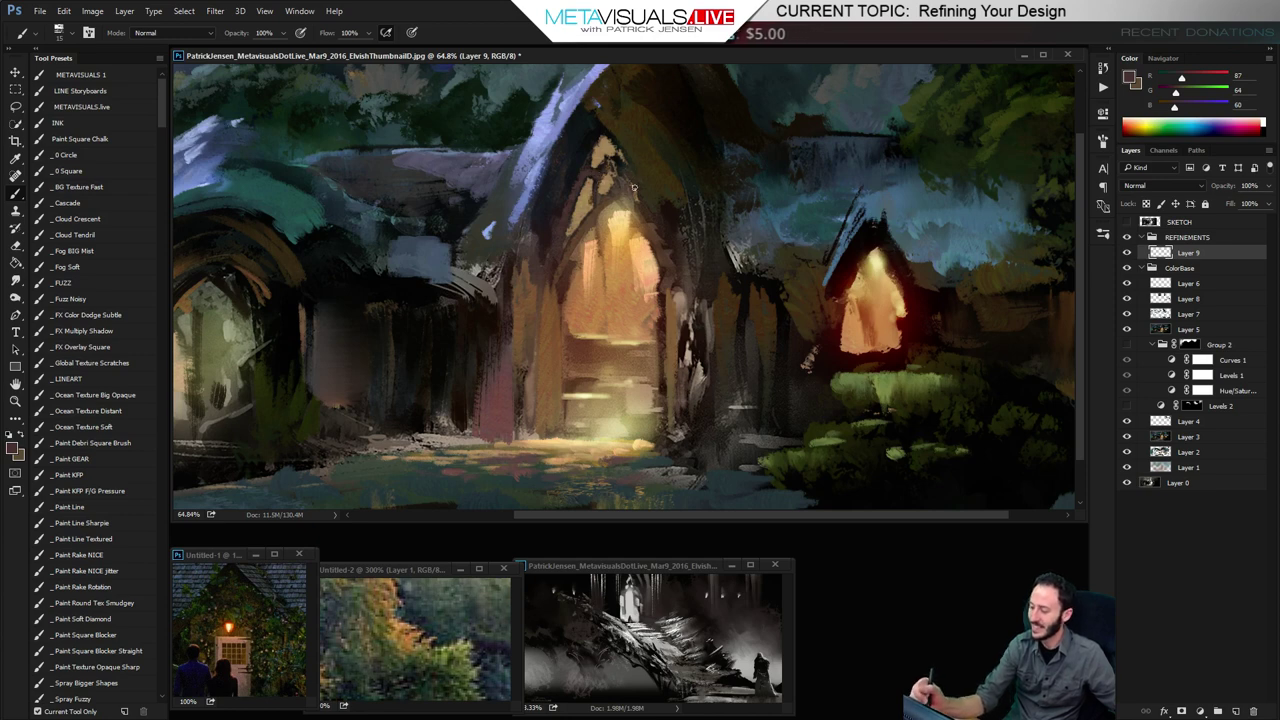
{"action": "left_click", "coordinate": [617, 223], "text": "alt"}
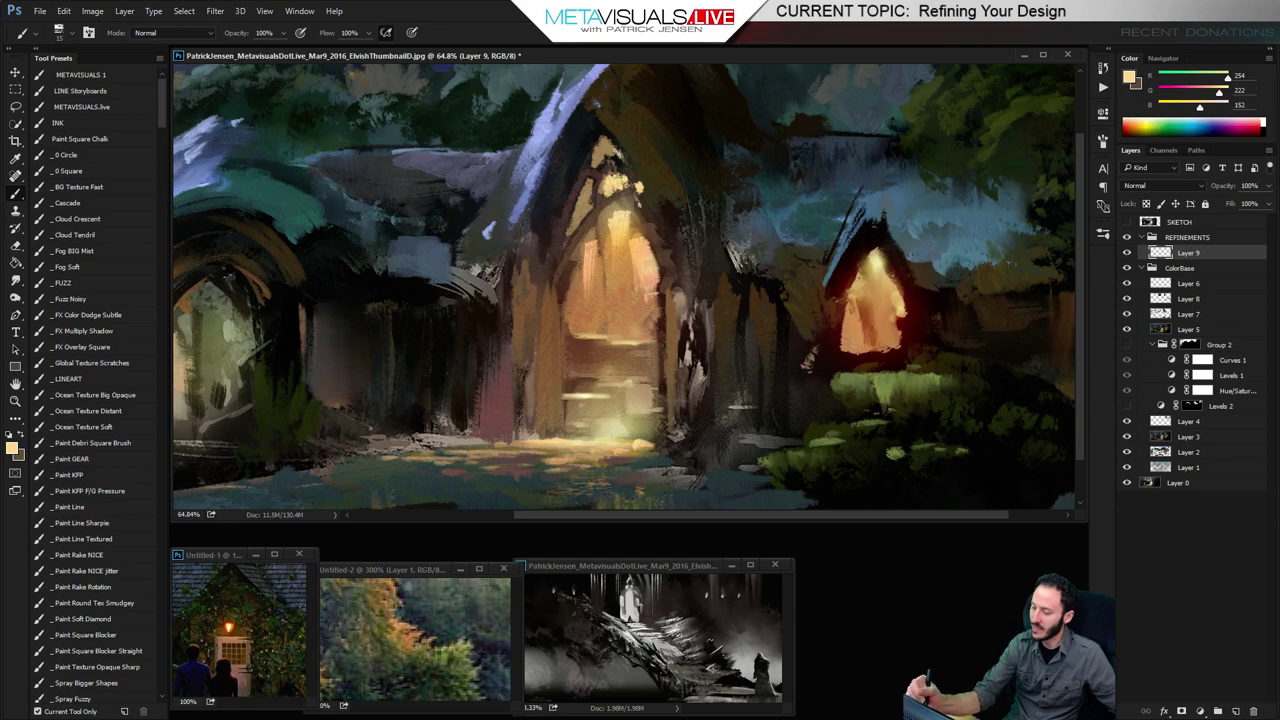
Open a second window of the painting at 25%, place it below the main one, and shorten the main window to fit
{"action": "left_click", "coordinate": [299, 11]}
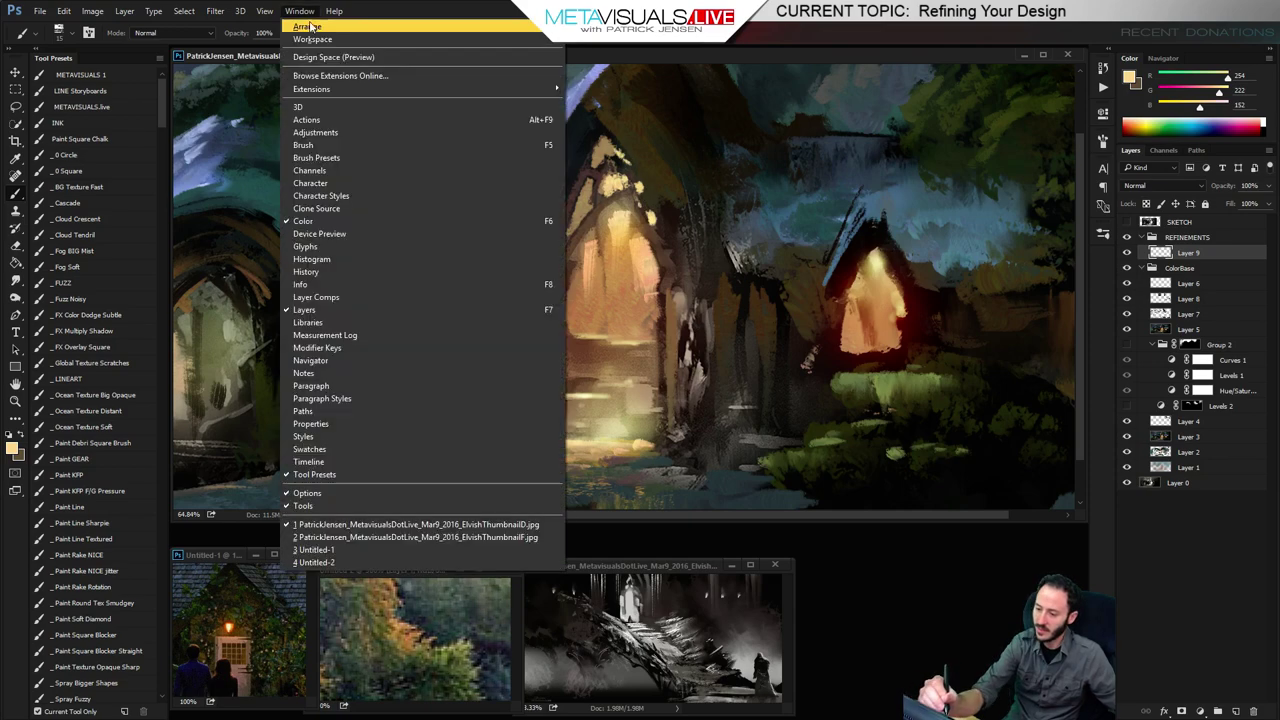
{"action": "mouse_move", "coordinate": [310, 26]}
{"action": "left_click", "coordinate": [666, 277]}
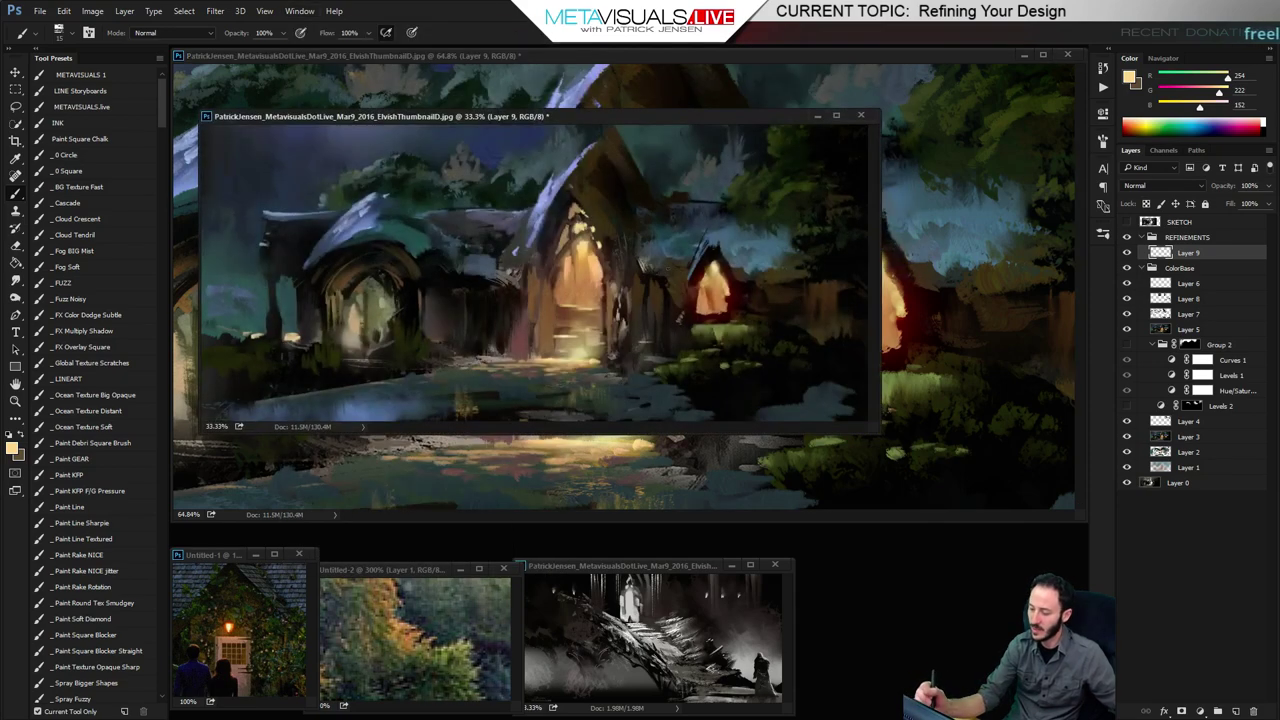
{"action": "left_click_drag", "start_coordinate": [440, 110], "coordinate": [418, 474]}
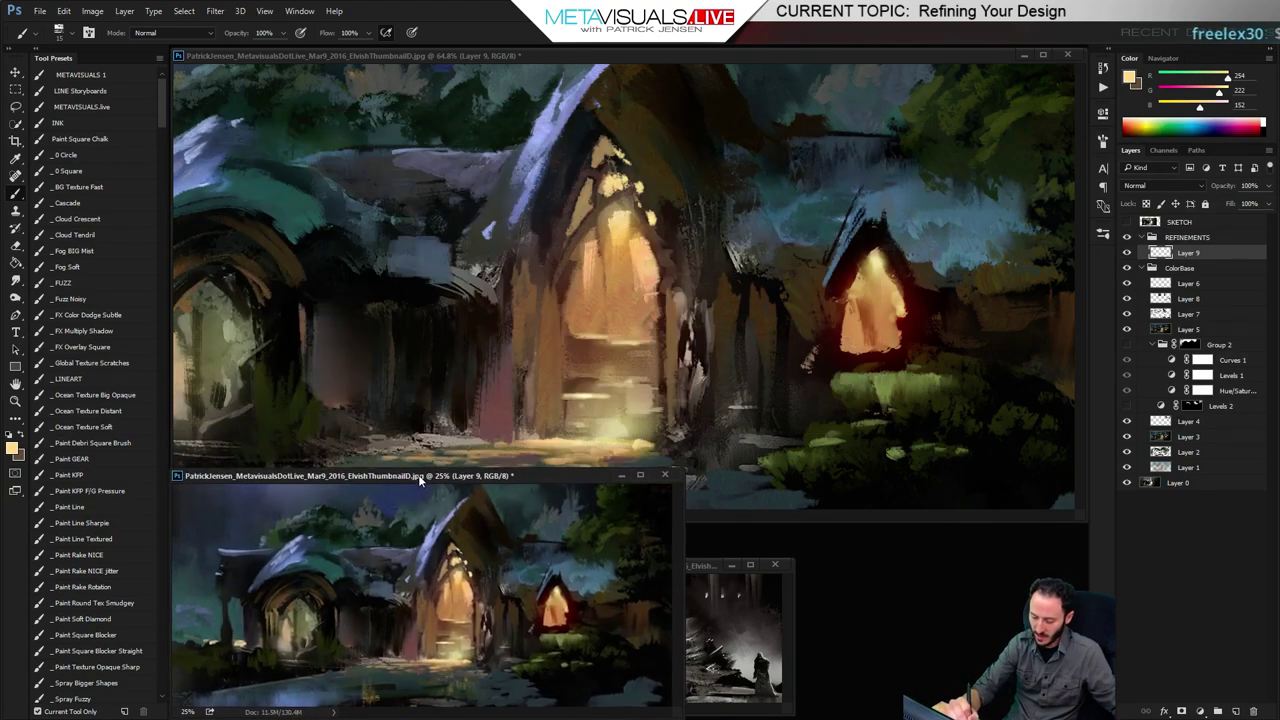
{"action": "left_click", "coordinate": [758, 496]}
{"action": "left_click_drag", "start_coordinate": [760, 522], "coordinate": [765, 476]}
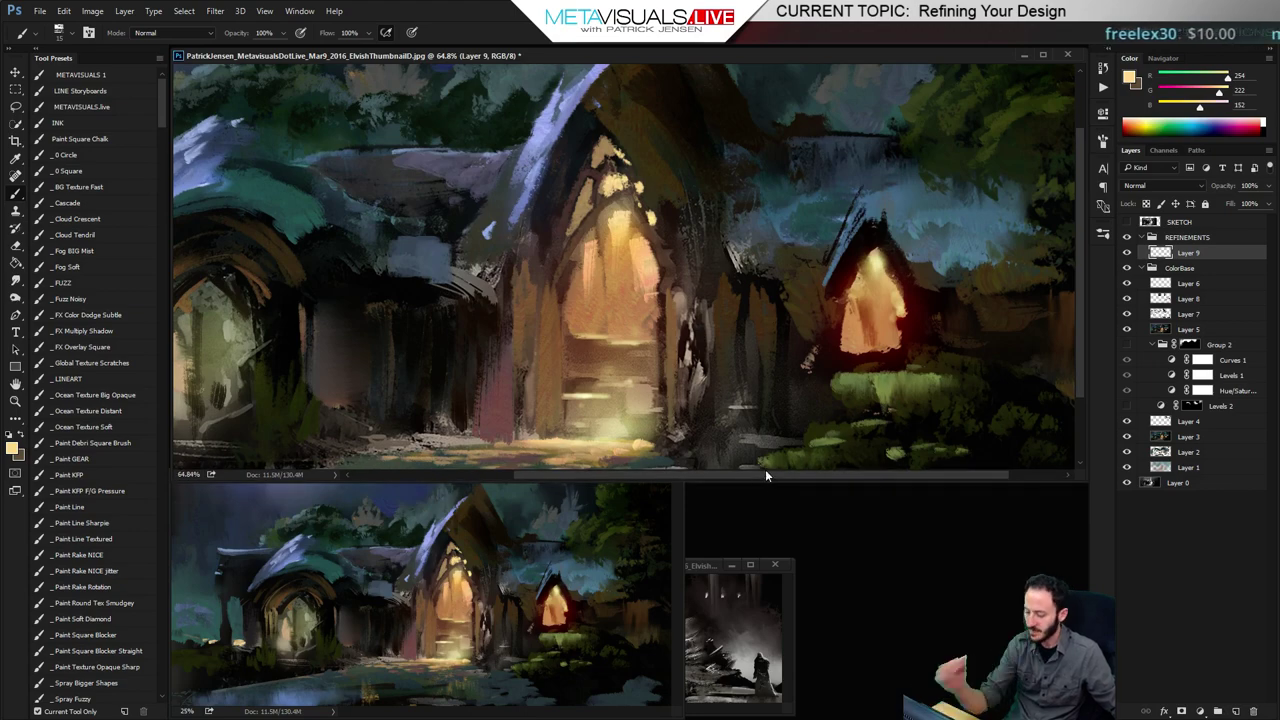
At 100% zoom, paint pale yellow highlights (RGB 249, 228, 174) along the right side of the central doorway's arch
{"action": "key", "text": "z"}
{"action": "left_click", "coordinate": [688, 212]}
{"action": "left_click", "coordinate": [663, 208]}
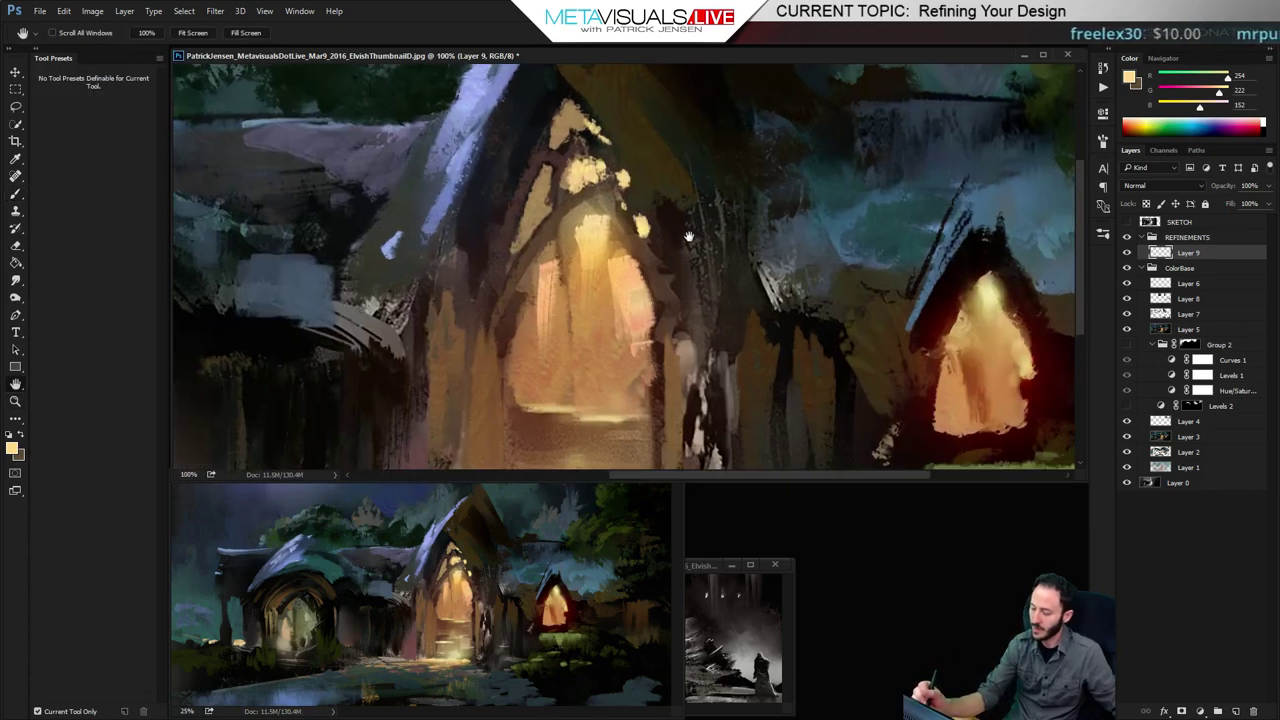
{"action": "key", "text": "b"}
{"action": "left_click_drag", "start_coordinate": [633, 228], "coordinate": [660, 230]}
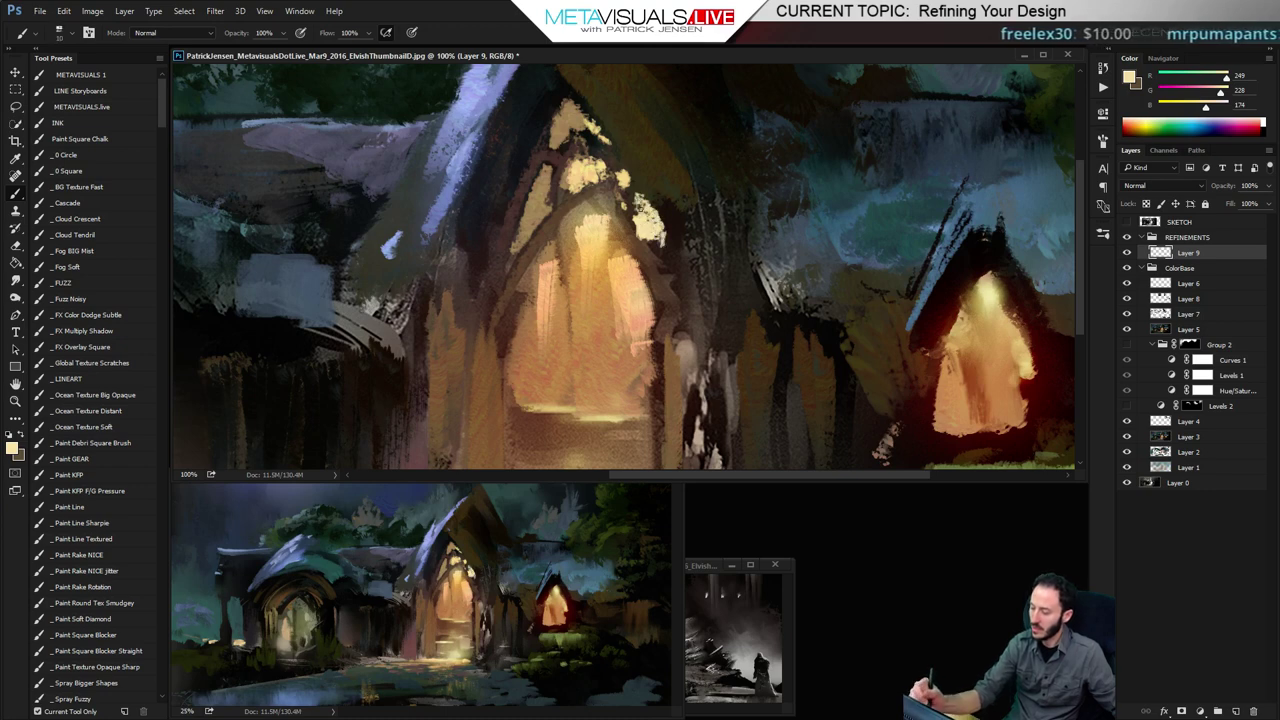
Paint pale yellow light (RGB 244, 229, 171) just inside the right side of the central doorway opening
{"action": "left_click", "coordinate": [648, 228], "text": "alt"}
{"action": "key", "text": "]"}
{"action": "left_click_drag", "start_coordinate": [626, 256], "coordinate": [654, 294]}
{"action": "key", "text": "space"}
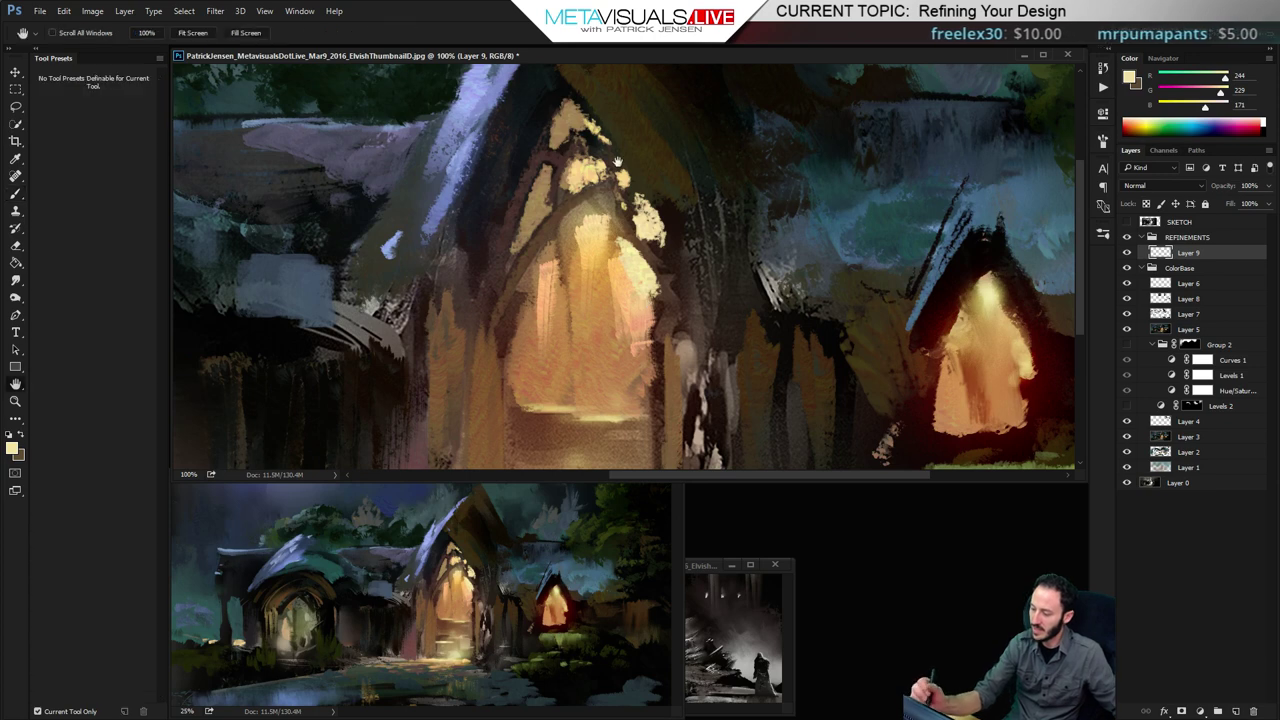
Extend the arch rib above the central doorway with sampled brown strokes (RGB 110, 83, 61), branching across the yellow gable openings
{"action": "left_click", "coordinate": [545, 255], "text": "alt"}
{"action": "mouse_move", "coordinate": [564, 221]}
{"action": "left_mouse_down"}
{"action": "mouse_move", "coordinate": [603, 197]}
{"action": "mouse_move", "coordinate": [580, 211]}
{"action": "mouse_move", "coordinate": [596, 158]}
{"action": "left_mouse_up"}
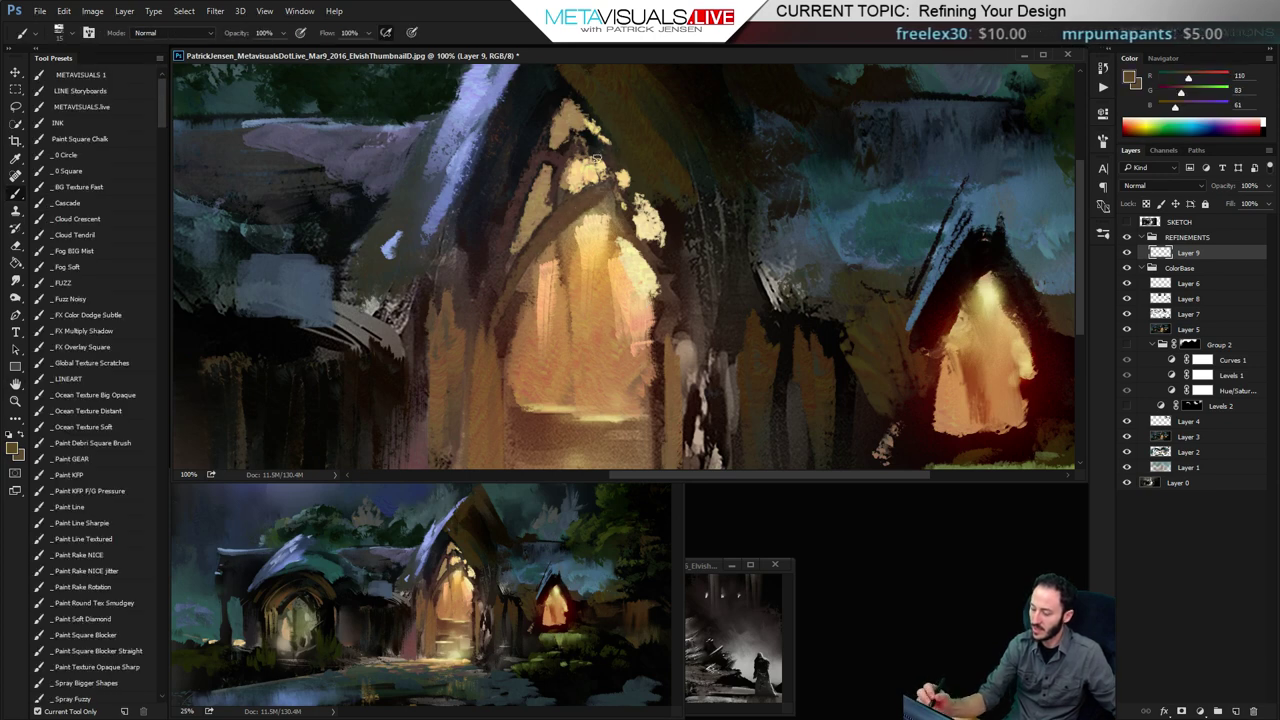
{"action": "left_click_drag", "start_coordinate": [633, 219], "coordinate": [625, 234]}
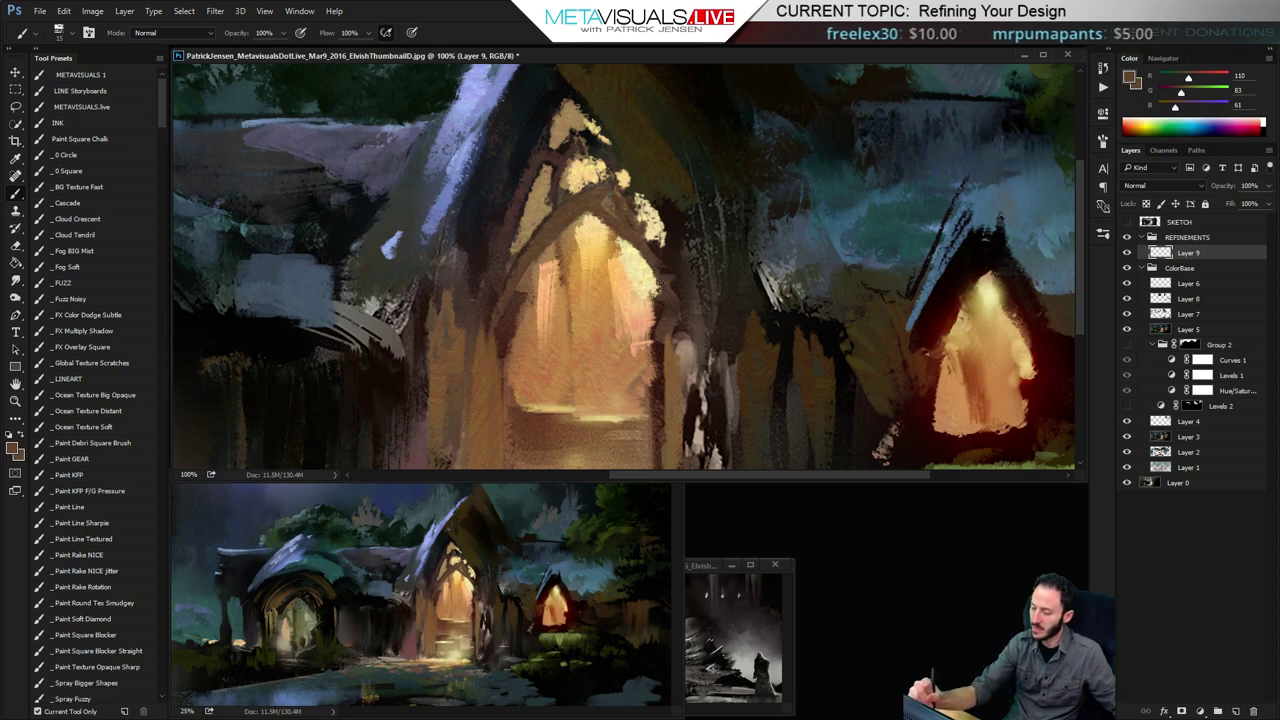
{"action": "left_click", "coordinate": [645, 285], "text": "alt"}
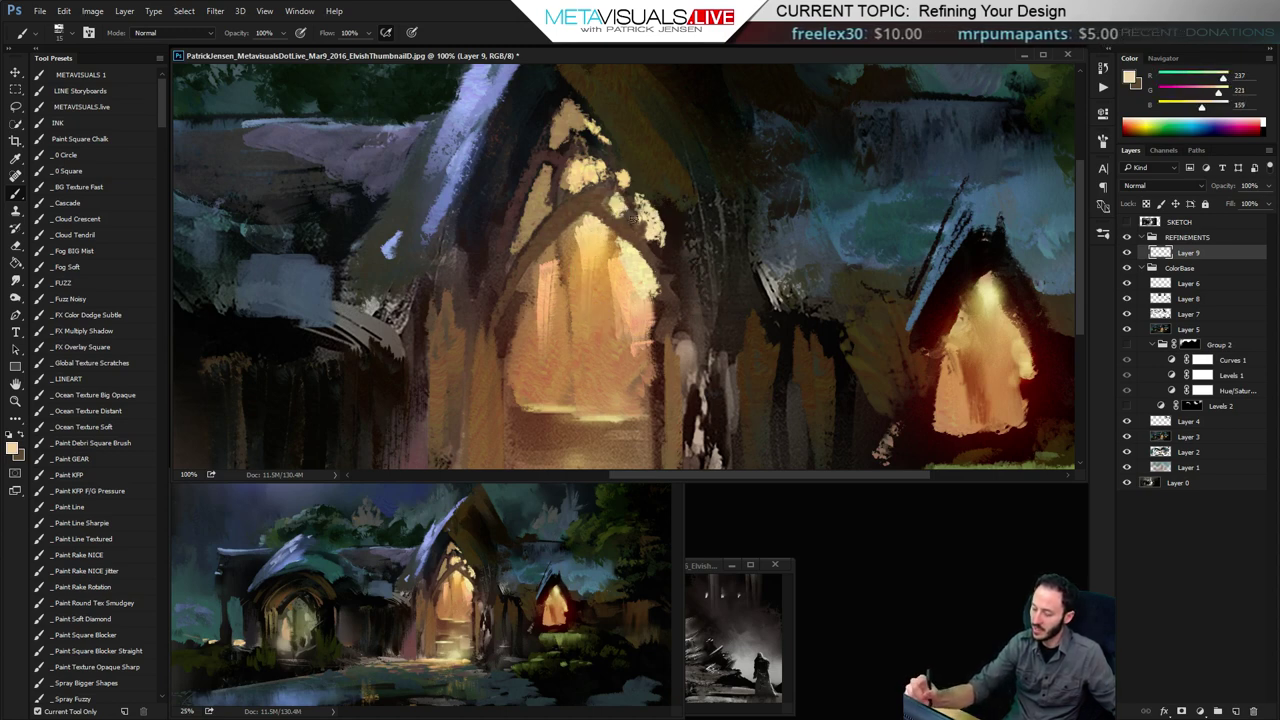
{"action": "left_click", "coordinate": [634, 262], "text": "alt"}
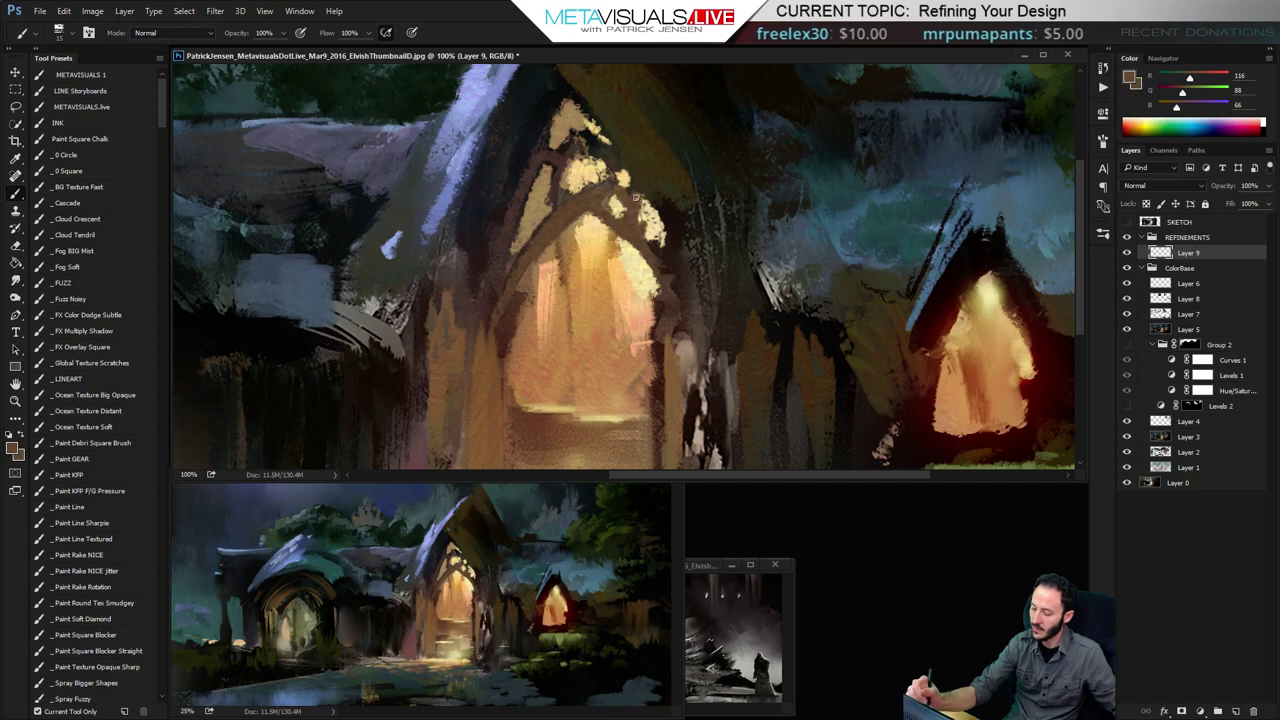
Trim the yellow openings along the gable's right slope with dark brown strokes (RGB 40, 30, 25)
{"action": "key", "text": "space"}
{"action": "left_click", "coordinate": [666, 250], "text": "alt"}
{"action": "left_click_drag", "start_coordinate": [628, 176], "coordinate": [655, 209]}
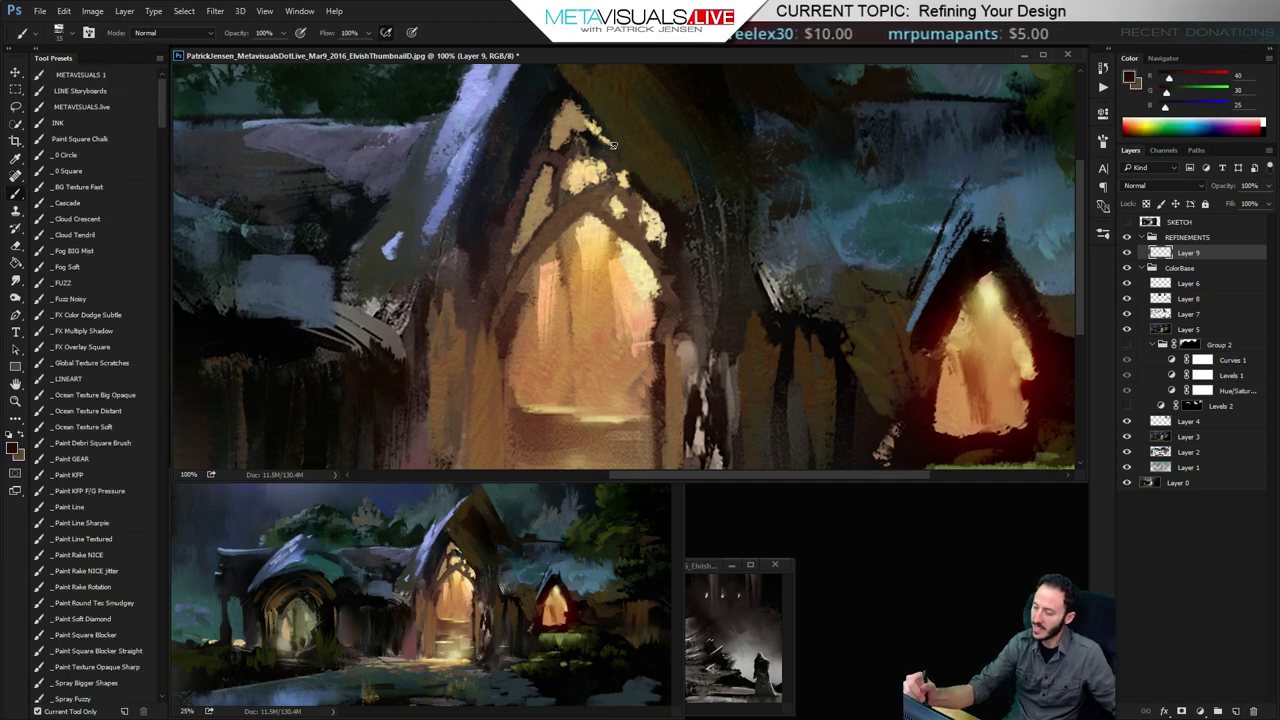
{"action": "left_click_drag", "start_coordinate": [606, 127], "coordinate": [664, 192]}
{"action": "key", "text": "space"}
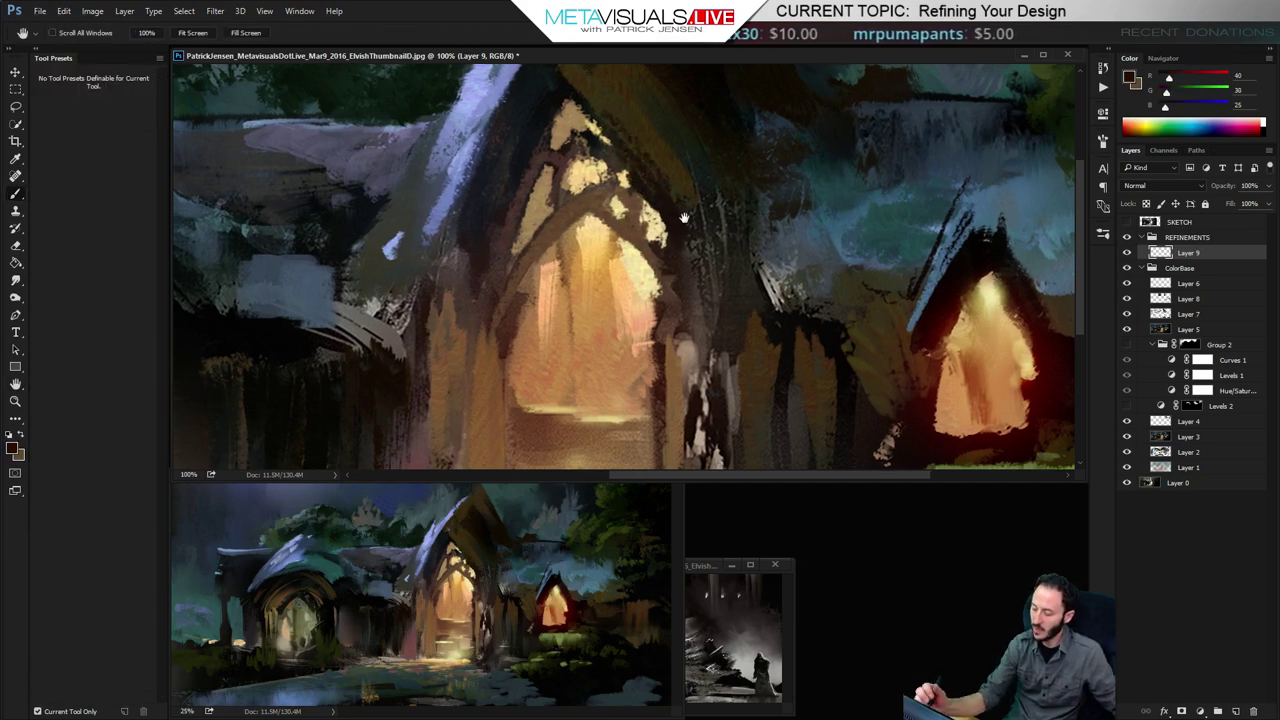
Widen the bright opening down the central doorway's right edge with pale yellow (RGB 245, 224, 168)
{"action": "left_click", "coordinate": [644, 292], "text": "alt"}
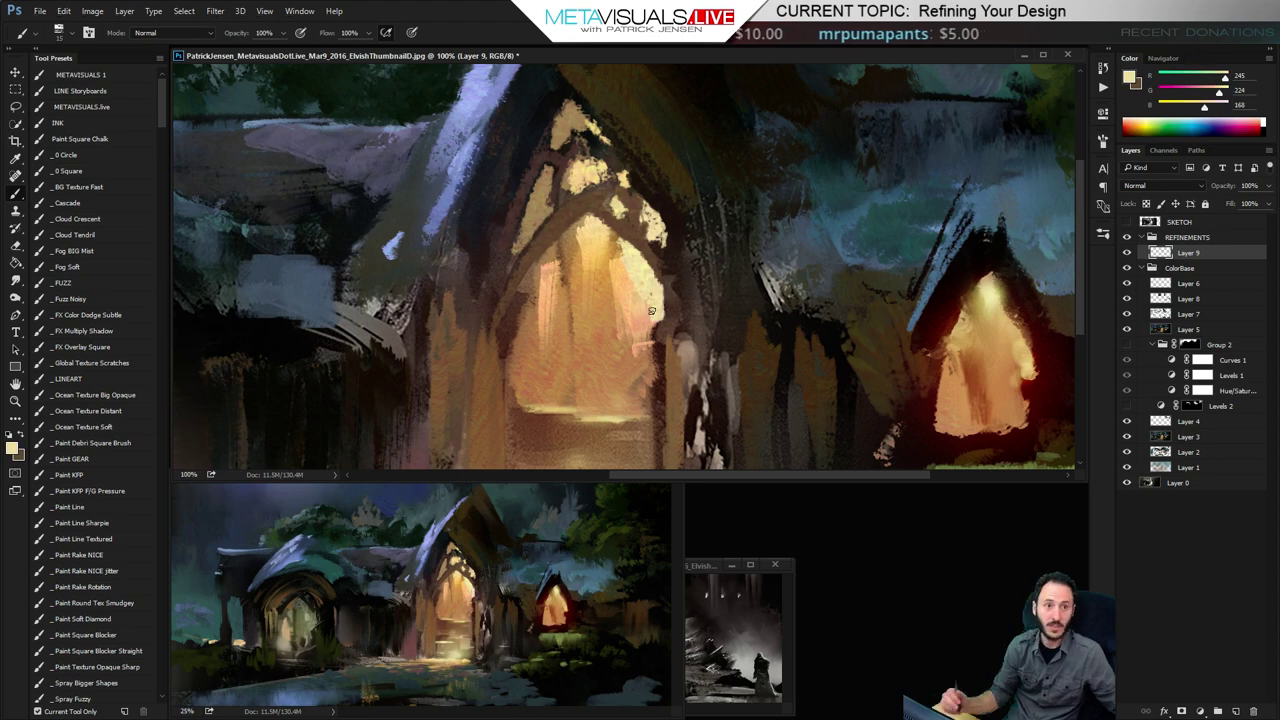
{"action": "key", "text": "space"}
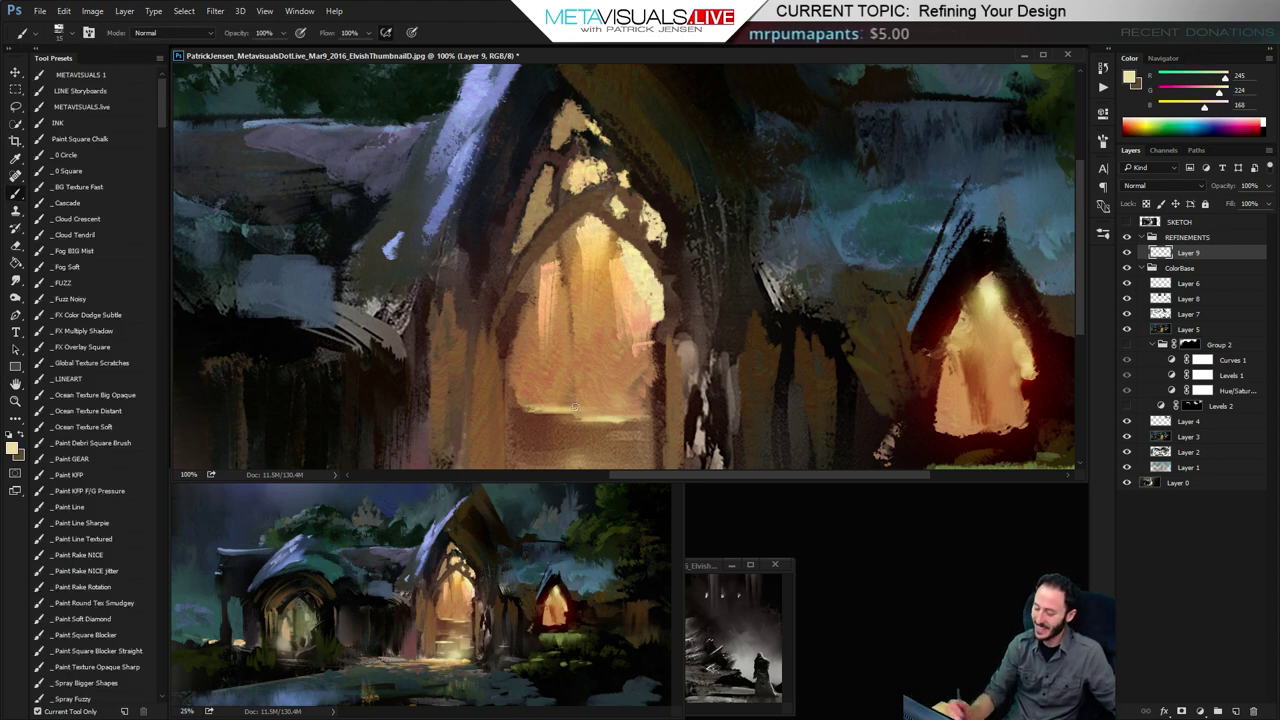
{"action": "key", "text": "space"}
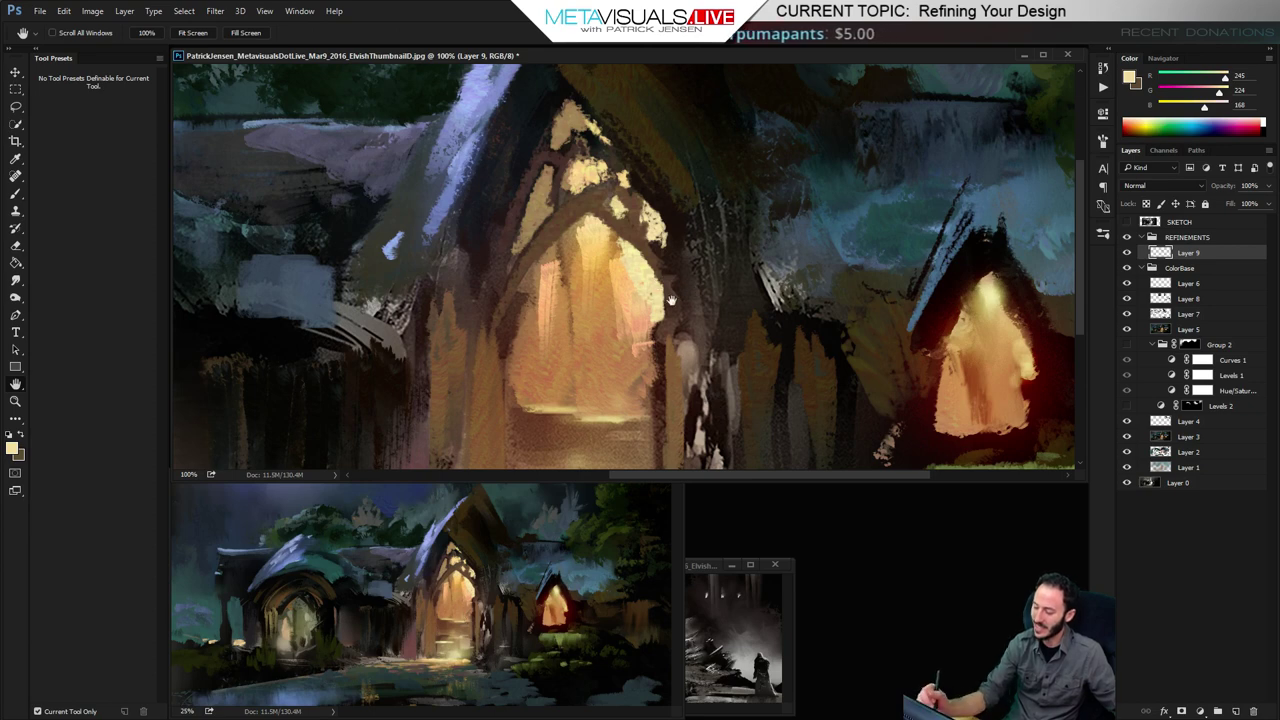
{"action": "left_click", "coordinate": [659, 296], "text": "alt"}
{"action": "mouse_move", "coordinate": [665, 290]}
{"action": "left_mouse_down"}
{"action": "mouse_move", "coordinate": [667, 320]}
{"action": "mouse_move", "coordinate": [668, 274]}
{"action": "mouse_move", "coordinate": [644, 334]}
{"action": "mouse_move", "coordinate": [667, 335]}
{"action": "mouse_move", "coordinate": [668, 304]}
{"action": "mouse_move", "coordinate": [669, 340]}
{"action": "left_mouse_up"}
Fill the lower right of the central doorway with peach (RGB 245, 197, 151) and sampled orange (RGB 205, 151, 107)
{"action": "key", "text": "space"}
{"action": "left_click", "coordinate": [637, 288], "text": "alt"}
{"action": "key", "text": "space"}
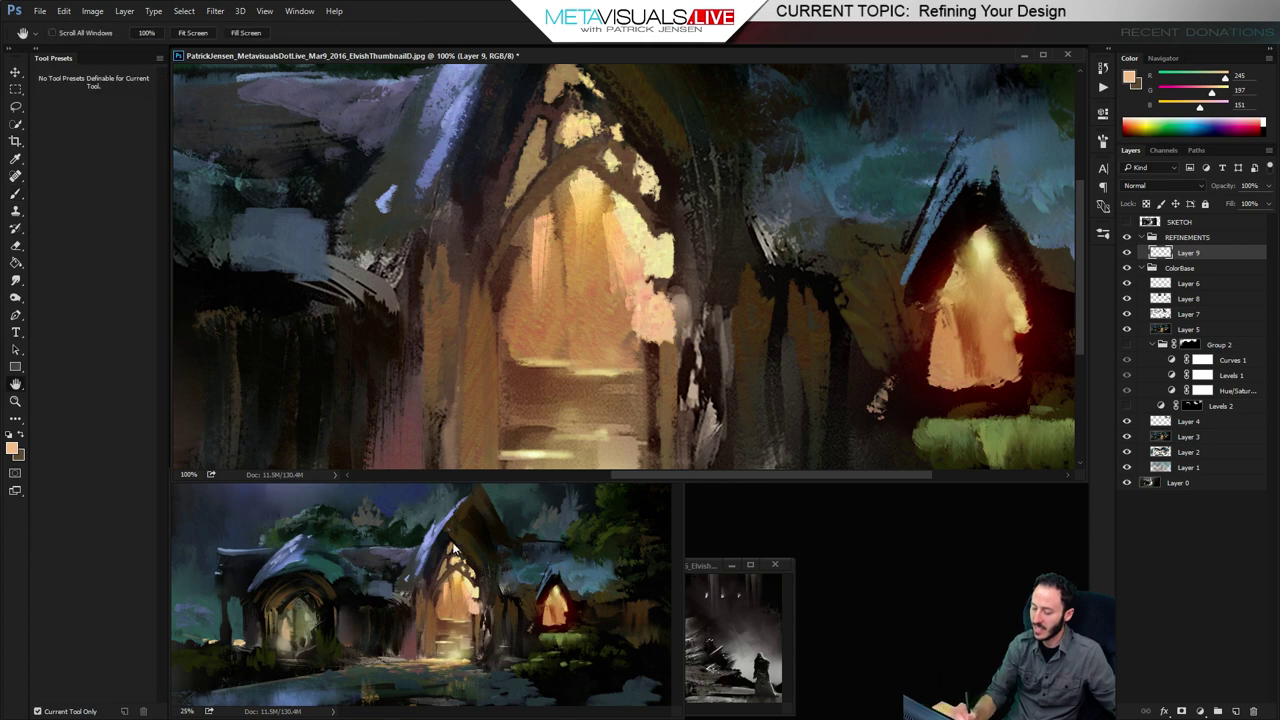
{"action": "left_click_drag", "start_coordinate": [697, 252], "coordinate": [703, 190]}
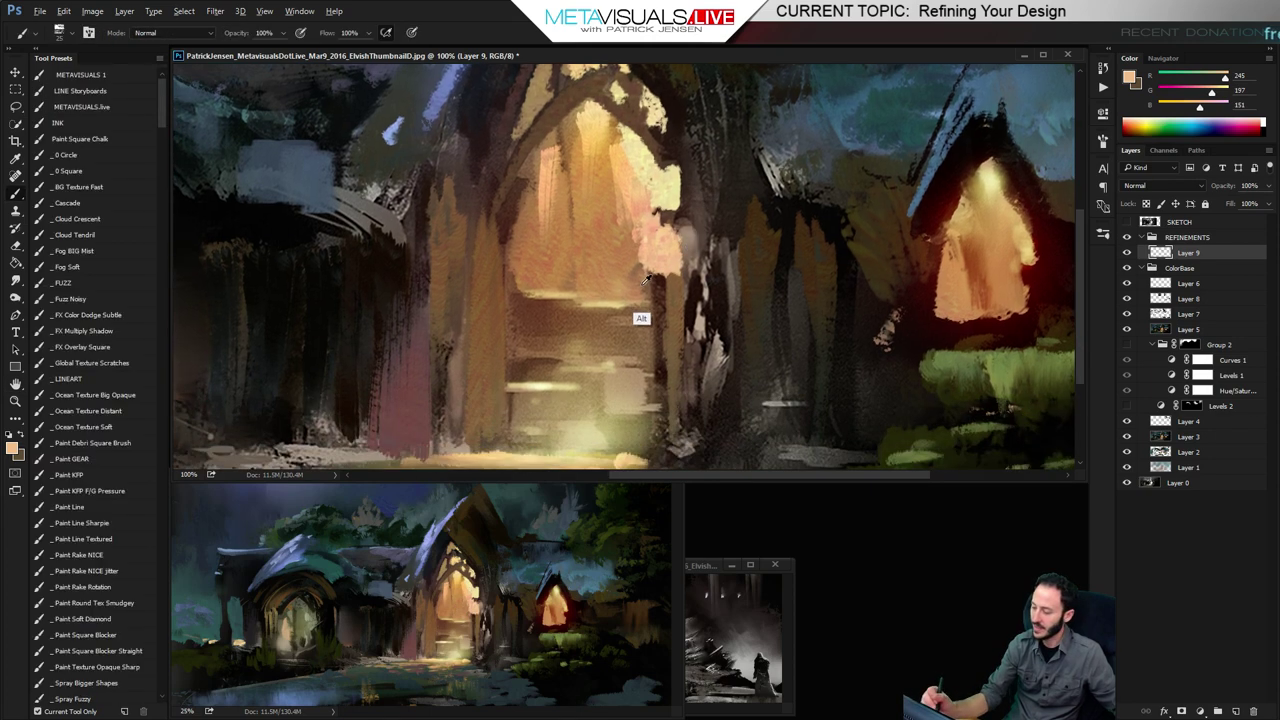
{"action": "left_click", "coordinate": [642, 266], "text": "alt"}
{"action": "mouse_move", "coordinate": [642, 264]}
{"action": "left_mouse_down"}
{"action": "mouse_move", "coordinate": [672, 297]}
{"action": "mouse_move", "coordinate": [625, 195]}
{"action": "mouse_move", "coordinate": [674, 232]}
{"action": "mouse_move", "coordinate": [679, 277]}
{"action": "mouse_move", "coordinate": [611, 188]}
{"action": "mouse_move", "coordinate": [640, 266]}
{"action": "left_mouse_up"}
{"action": "key", "text": "space"}
Blend the peach and orange light at the right of the central doorway with the Smudge tool
{"action": "key", "text": "r"}
{"action": "left_click_drag", "start_coordinate": [638, 172], "coordinate": [646, 238]}
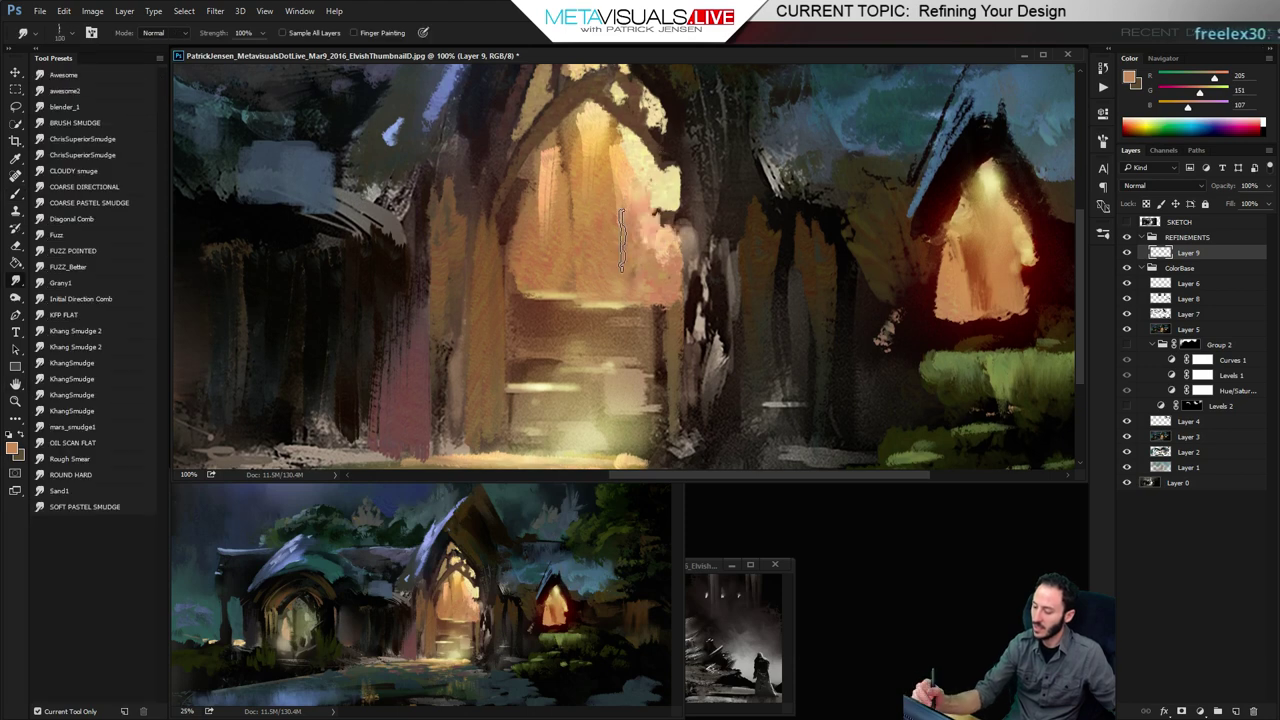
{"action": "key", "text": "space"}
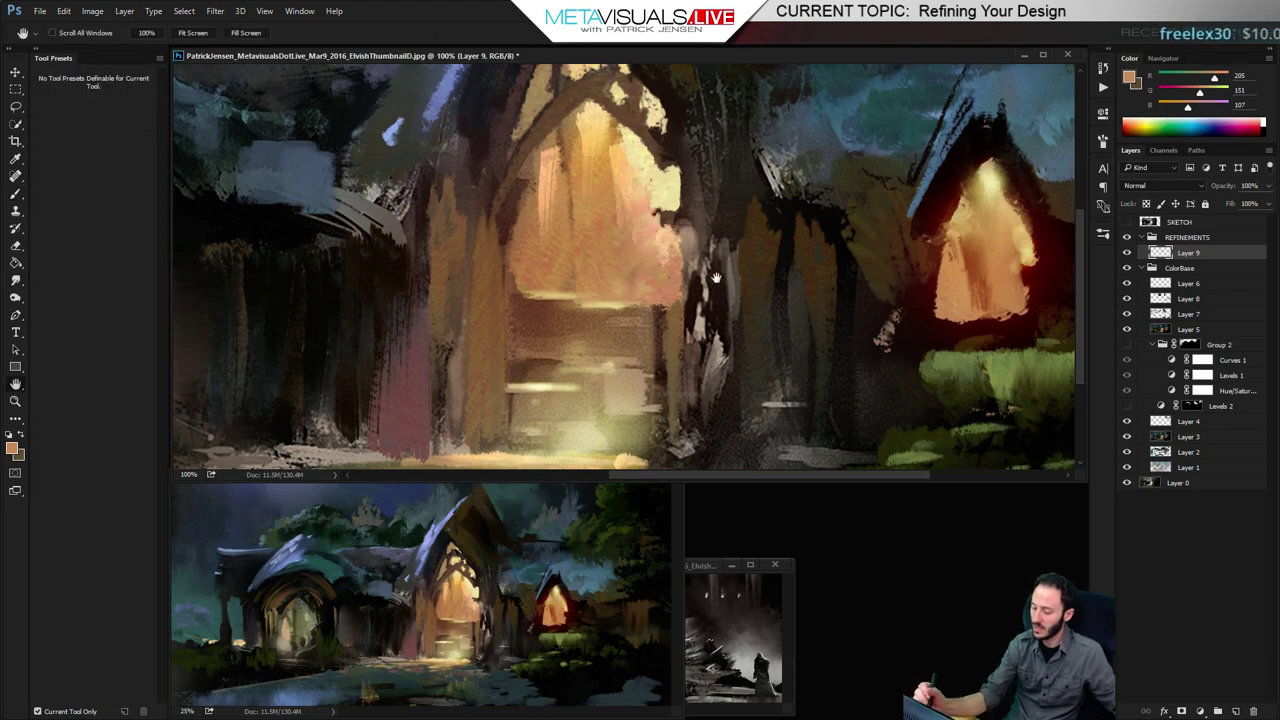
Rework the left edge of the central doorway with sampled brown (RGB 106, 81, 67) and tan (RGB 173, 127, 83) brush strokes
{"action": "left_click_drag", "start_coordinate": [706, 280], "coordinate": [716, 314]}
{"action": "key", "text": "b"}
{"action": "left_click", "coordinate": [677, 263], "text": "alt"}
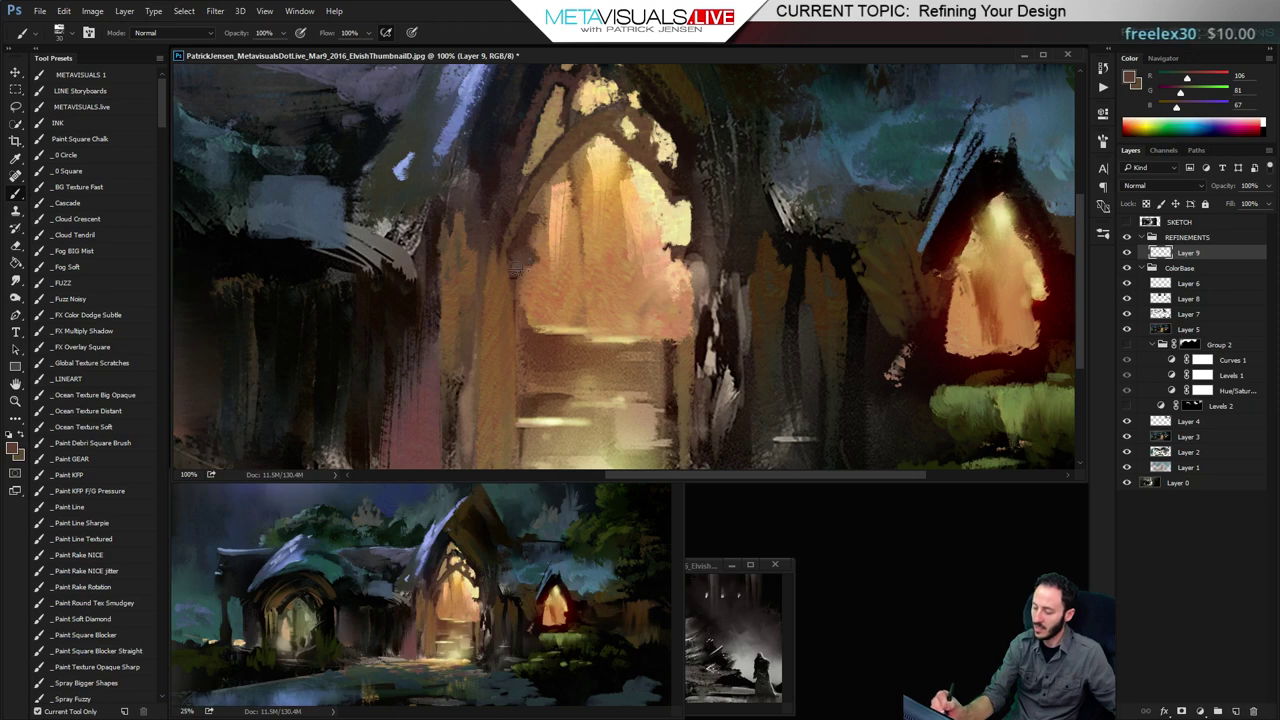
{"action": "left_click", "coordinate": [532, 242], "text": "alt"}
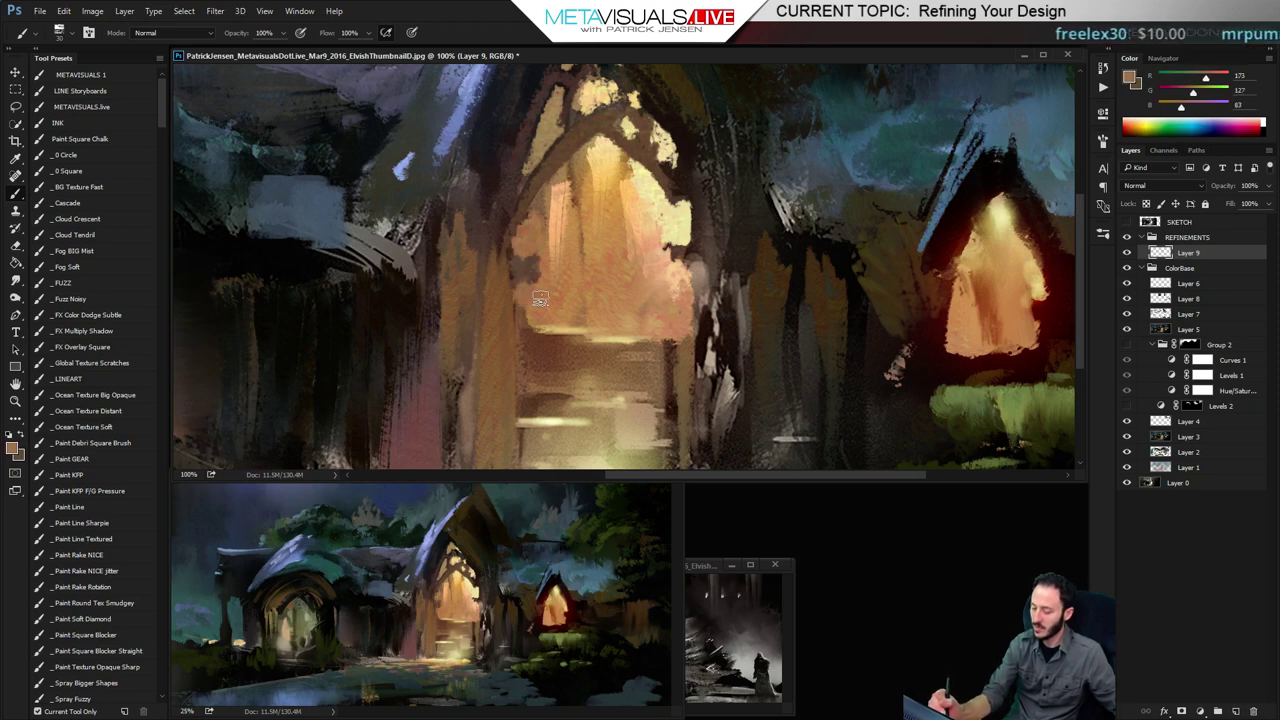
Paint textured lavender strokes (RGB 157, 157, 234) up the moonlit left roof slope of the central gable with a smaller brush
{"action": "key", "text": "space"}
{"action": "mouse_move", "coordinate": [762, 245]}
{"action": "left_mouse_down"}
{"action": "mouse_move", "coordinate": [753, 278]}
{"action": "mouse_move", "coordinate": [766, 271]}
{"action": "mouse_move", "coordinate": [771, 202]}
{"action": "mouse_move", "coordinate": [760, 380]}
{"action": "left_mouse_up"}
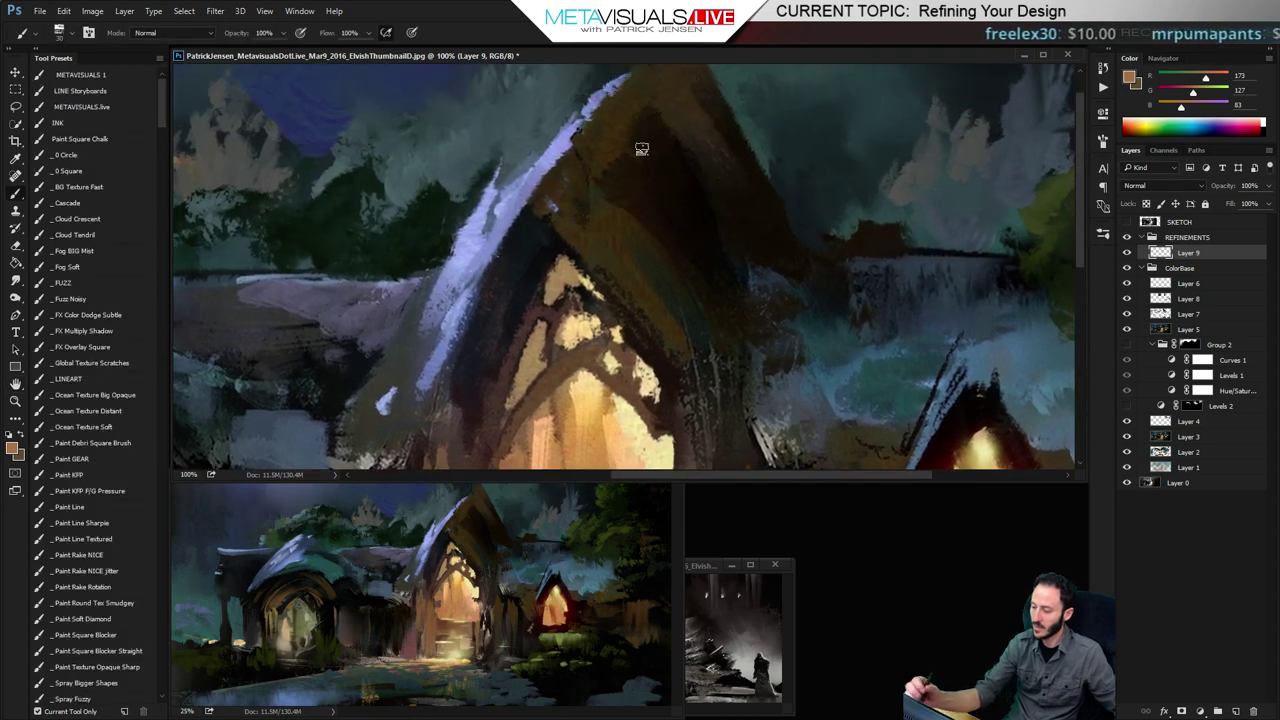
{"action": "key", "text": "space"}
{"action": "mouse_move", "coordinate": [723, 206]}
{"action": "left_mouse_down"}
{"action": "mouse_move", "coordinate": [723, 186]}
{"action": "mouse_move", "coordinate": [723, 334]}
{"action": "mouse_move", "coordinate": [737, 277]}
{"action": "left_mouse_up"}
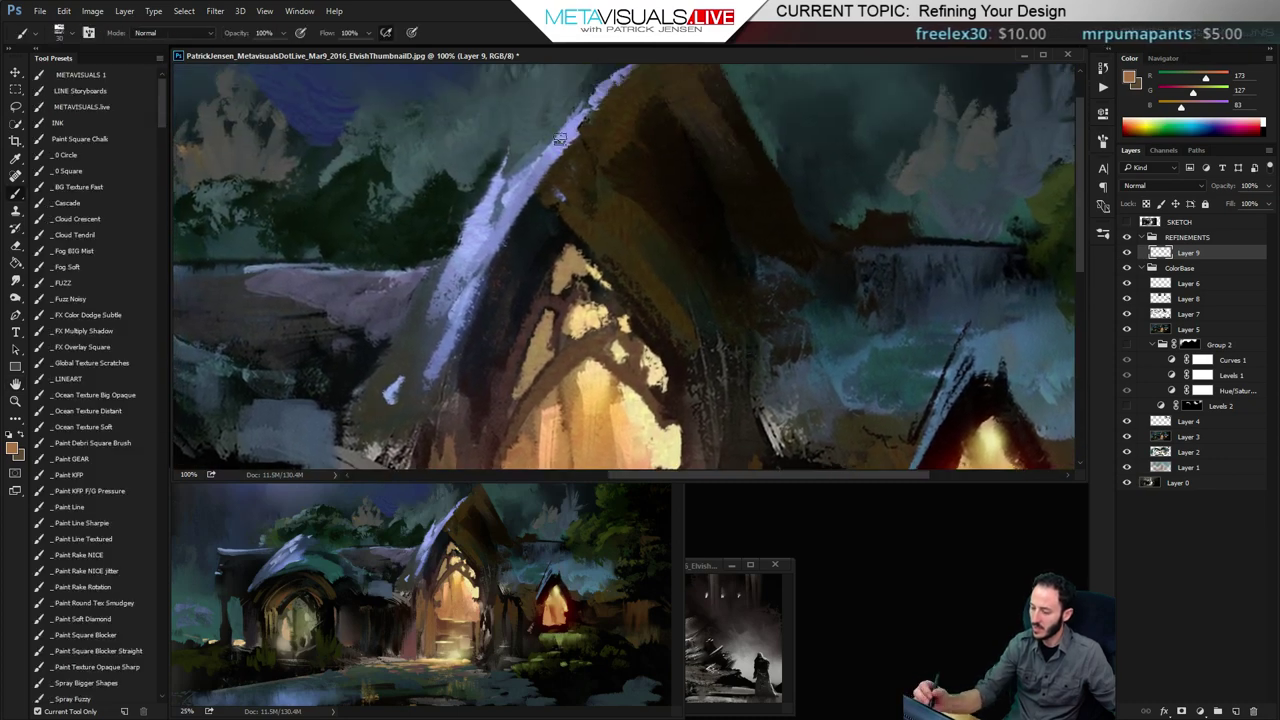
{"action": "left_click_drag", "start_coordinate": [543, 128], "coordinate": [483, 200]}
{"action": "key", "text": "ctrl+z"}
{"action": "key", "text": "bracketleft"}
{"action": "key", "text": "bracketleft"}
{"action": "key", "text": "bracketleft"}
{"action": "mouse_move", "coordinate": [532, 130]}
{"action": "left_mouse_down"}
{"action": "mouse_move", "coordinate": [488, 238]}
{"action": "mouse_move", "coordinate": [458, 250]}
{"action": "left_mouse_up"}
{"action": "mouse_move", "coordinate": [558, 96]}
{"action": "left_mouse_down"}
{"action": "mouse_move", "coordinate": [502, 137]}
{"action": "mouse_move", "coordinate": [521, 109]}
{"action": "mouse_move", "coordinate": [462, 242]}
{"action": "left_mouse_up"}
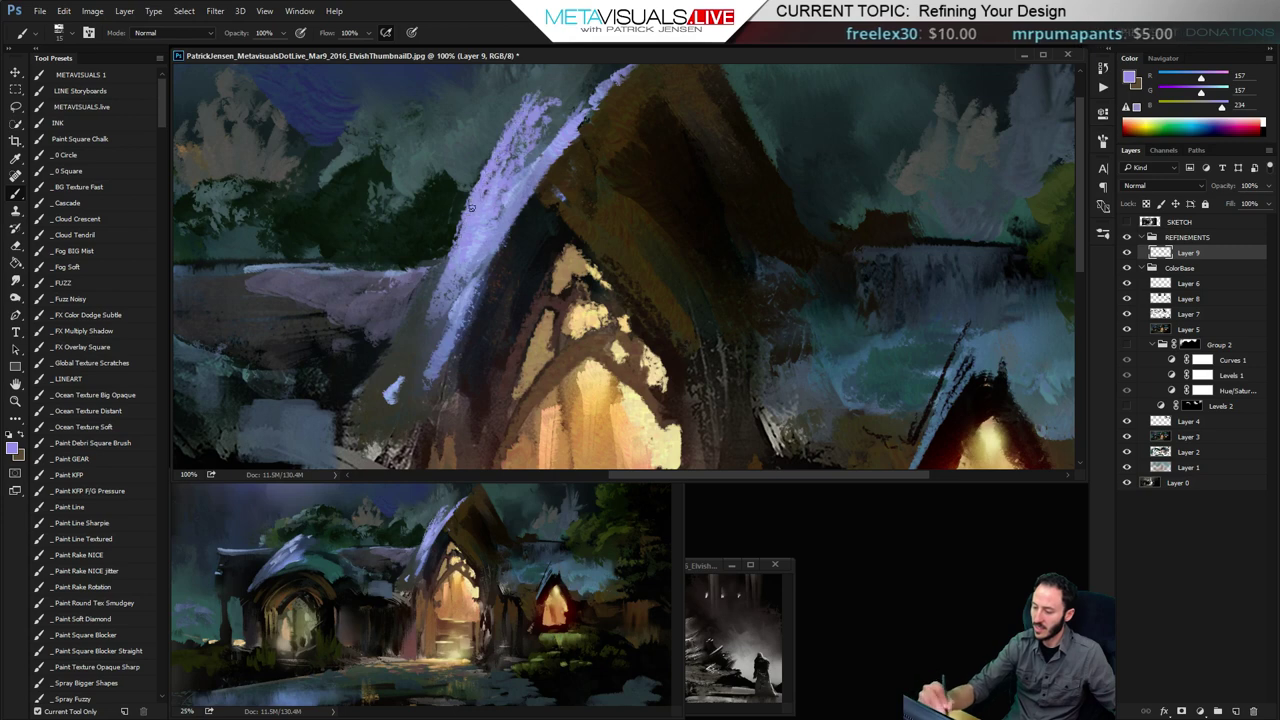
{"action": "left_click_drag", "start_coordinate": [544, 74], "coordinate": [486, 170]}
Mix a pale blue (RGB 184, 201, 228) and paint highlights along the lit roof slope and small flecks over the brown roof face
{"action": "left_click", "coordinate": [543, 127], "text": "alt"}
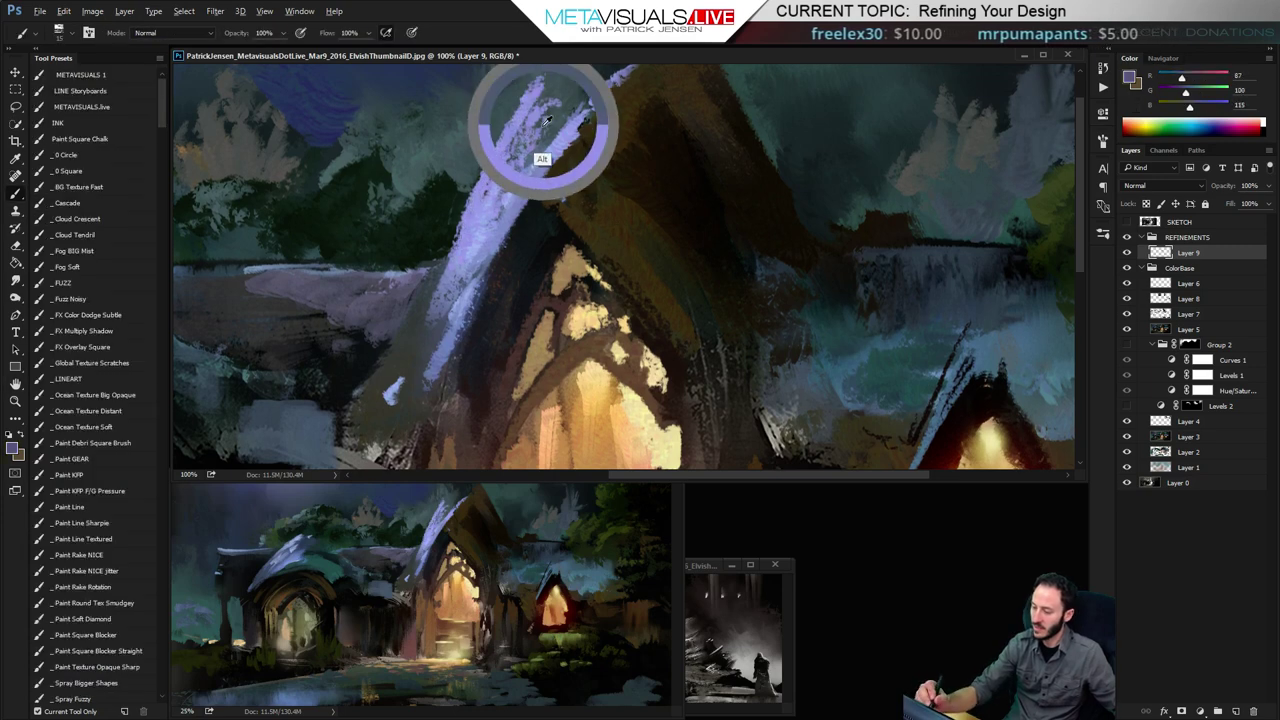
{"action": "left_click", "coordinate": [1203, 91]}
{"action": "left_click_drag", "start_coordinate": [1206, 104], "coordinate": [1221, 112]}
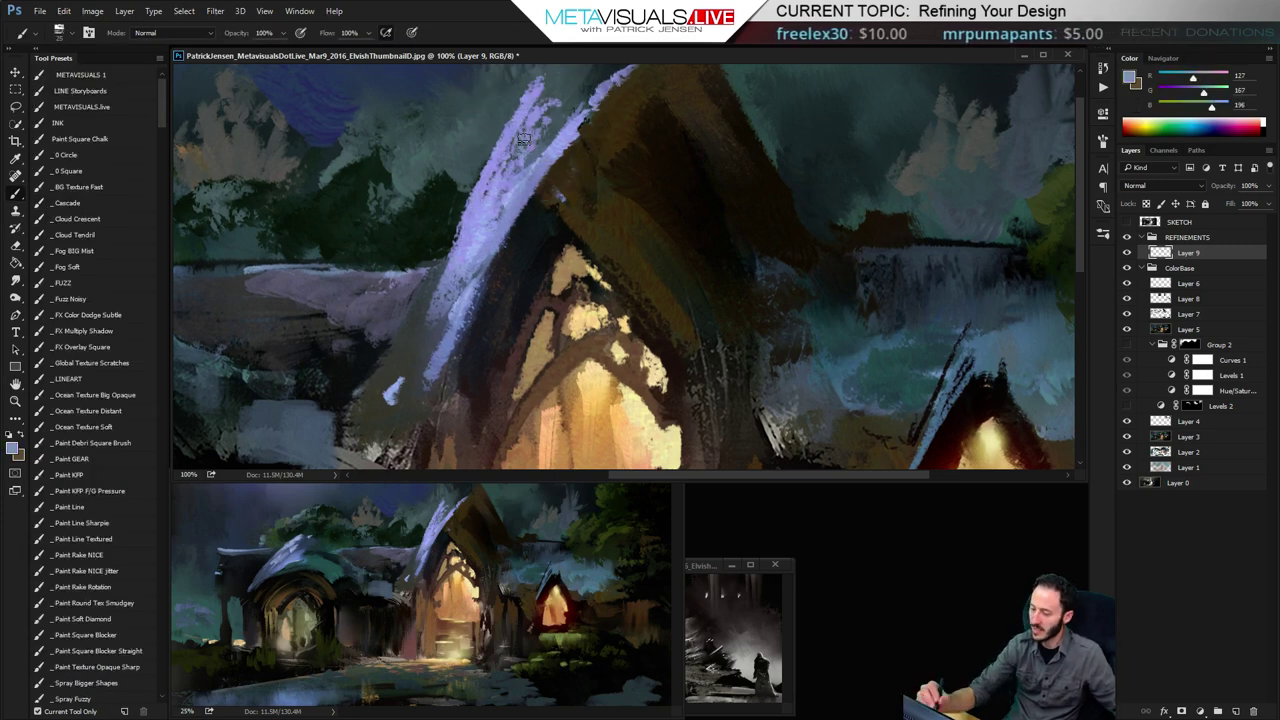
{"action": "key", "text": "bracketleft"}
{"action": "key", "text": "bracketleft"}
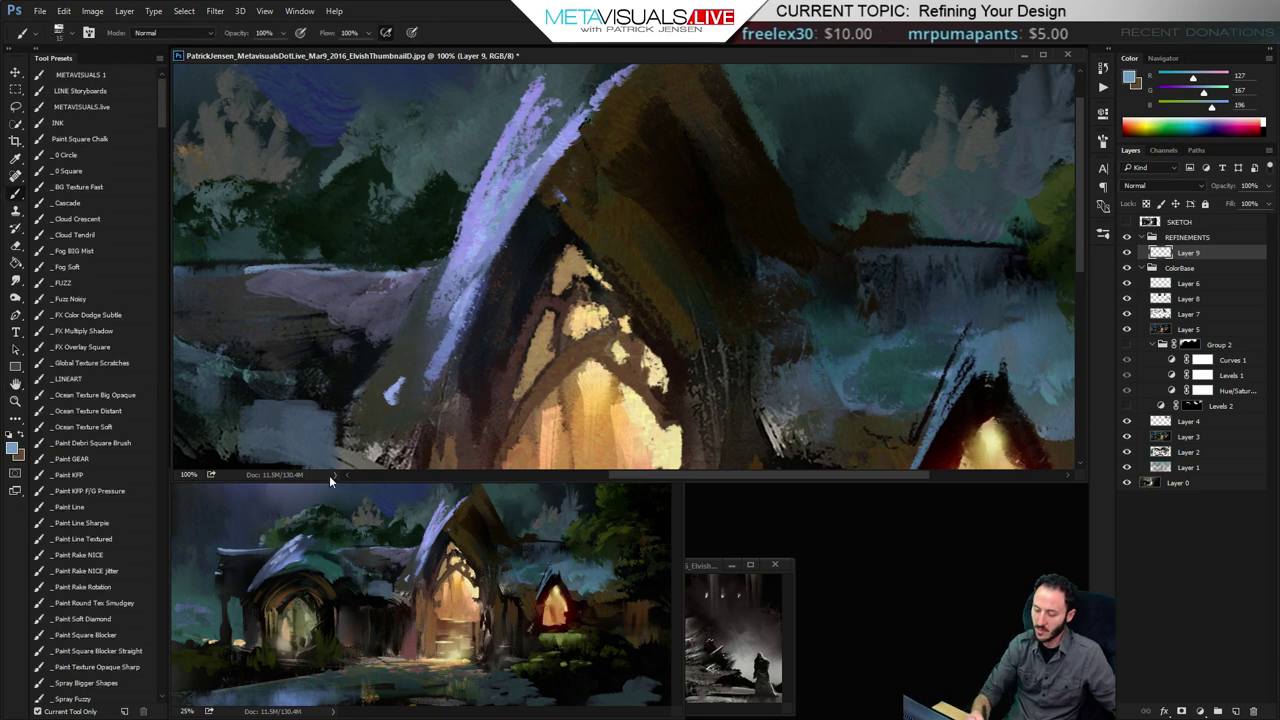
{"action": "left_click", "coordinate": [1208, 77]}
{"action": "left_click", "coordinate": [1213, 92]}
{"action": "left_click", "coordinate": [1223, 107]}
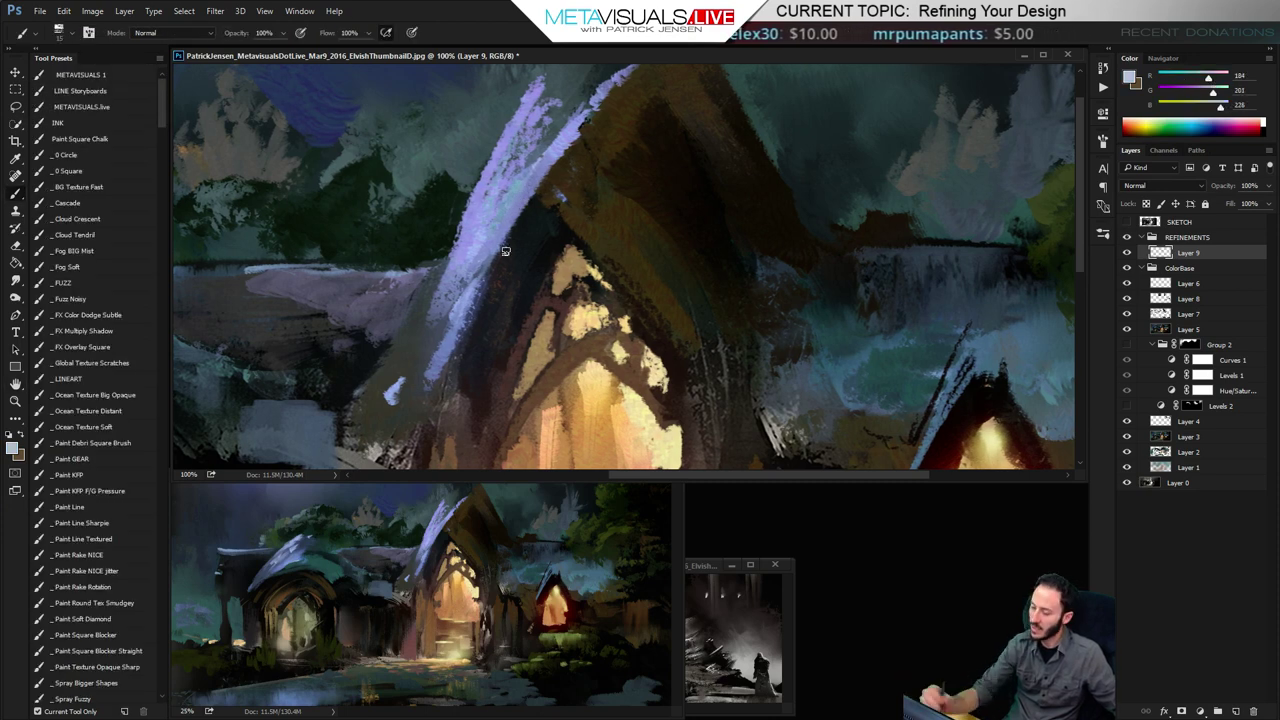
{"action": "left_click_drag", "start_coordinate": [492, 176], "coordinate": [450, 303]}
{"action": "key", "text": "ctrl+z"}
{"action": "mouse_move", "coordinate": [494, 219]}
{"action": "left_mouse_down"}
{"action": "mouse_move", "coordinate": [462, 285]}
{"action": "mouse_move", "coordinate": [459, 330]}
{"action": "mouse_move", "coordinate": [530, 192]}
{"action": "left_mouse_up"}
{"action": "key", "text": "bracketleft"}
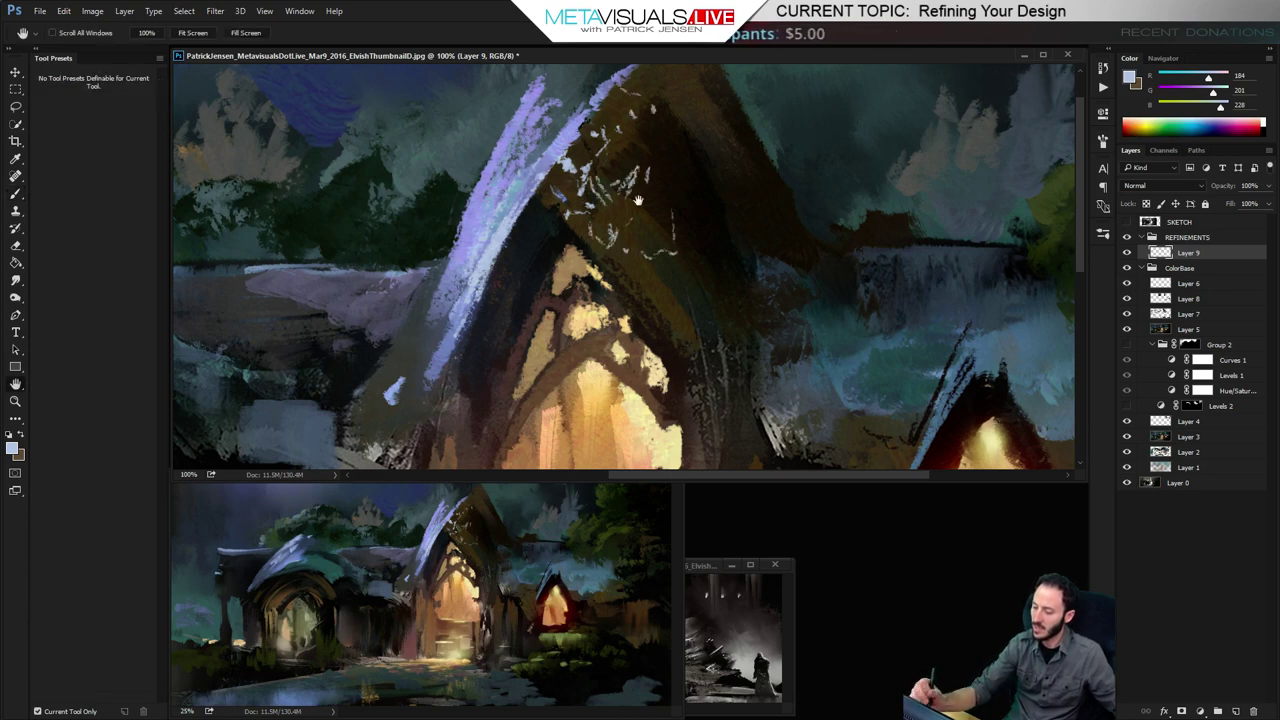
Define the front edge of the central gable with sampled near-black (RGB 22, 21, 22) and olive brown (RGB 64, 61, 39) strokes
{"action": "left_click", "coordinate": [570, 205], "text": "alt"}
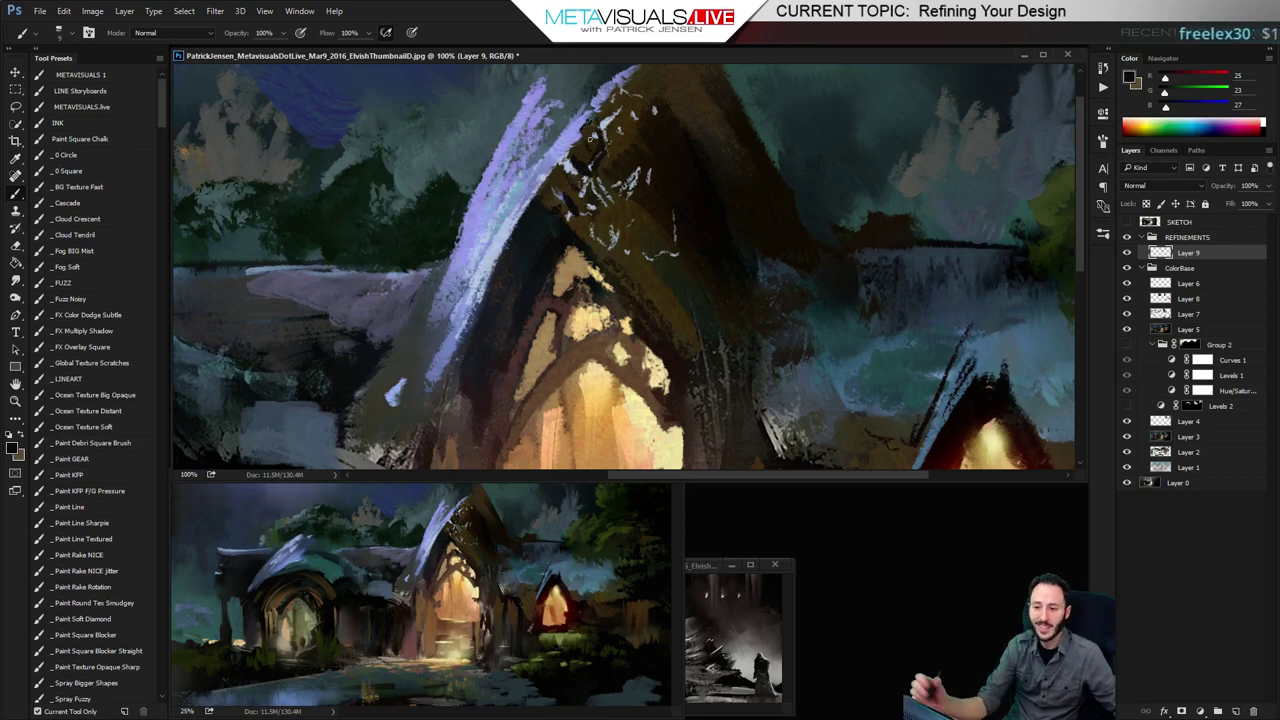
{"action": "key", "text": "space"}
{"action": "left_click_drag", "start_coordinate": [694, 199], "coordinate": [686, 177]}
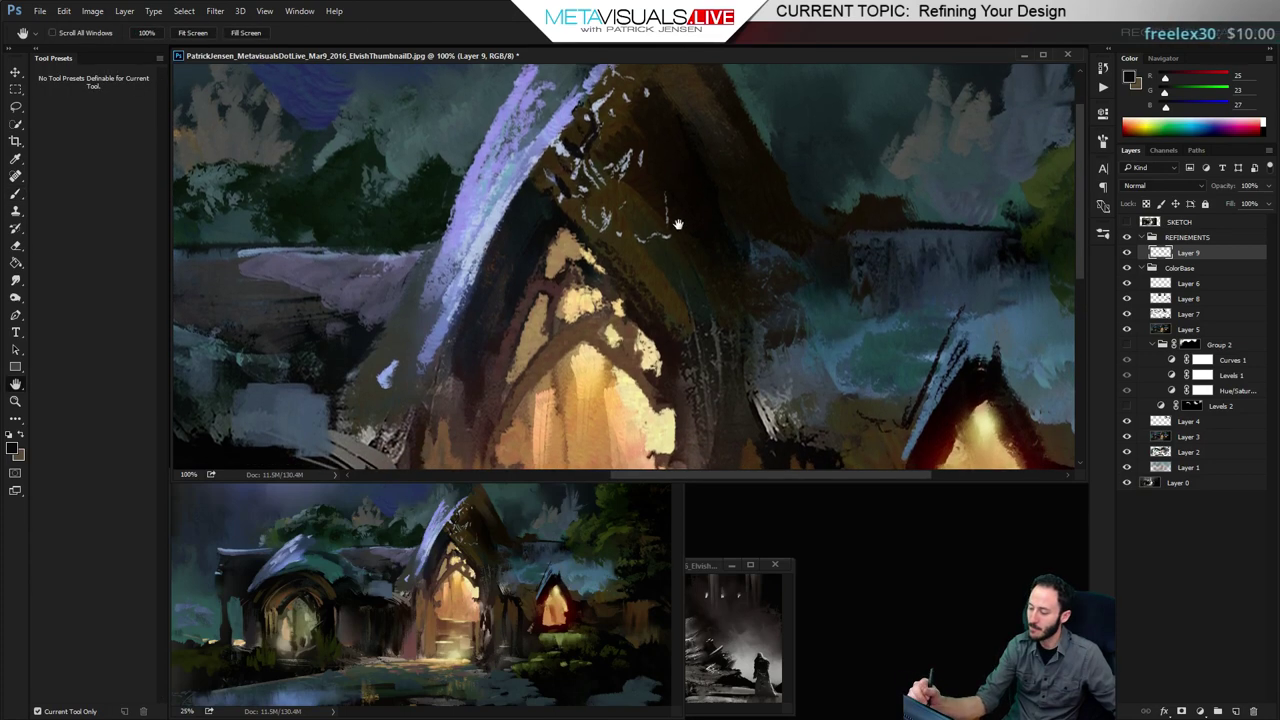
{"action": "left_click_drag", "start_coordinate": [680, 222], "coordinate": [682, 171]}
{"action": "key", "text": "b"}
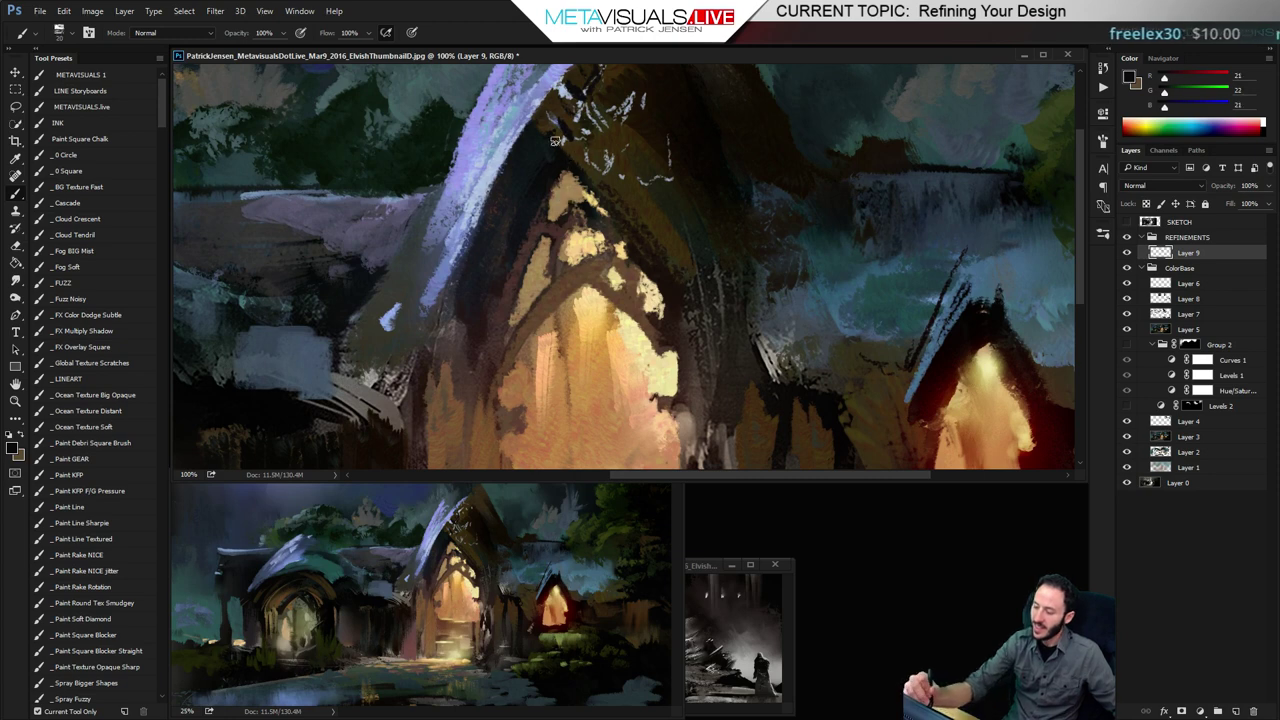
{"action": "left_click", "coordinate": [598, 203], "text": "alt"}
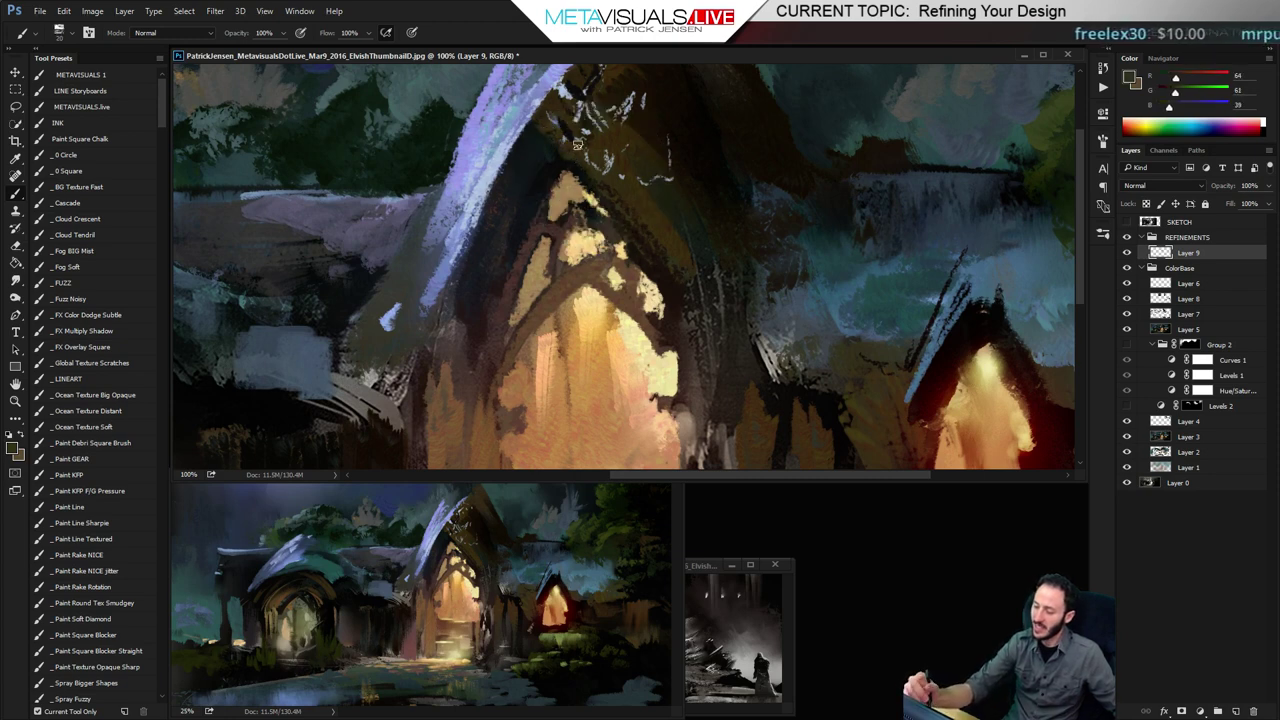
{"action": "left_click_drag", "start_coordinate": [547, 155], "coordinate": [646, 250]}
{"action": "left_click", "coordinate": [558, 175], "text": "alt"}
{"action": "key", "text": "]"}
{"action": "key", "text": "space"}
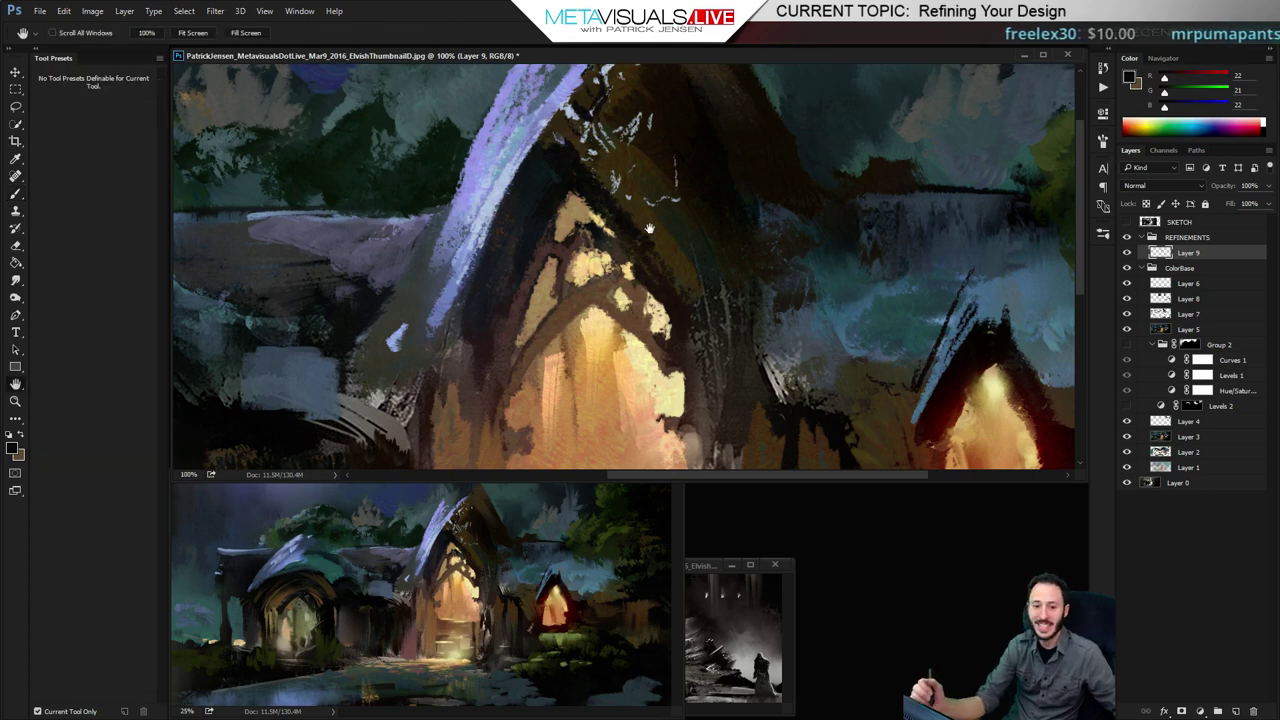
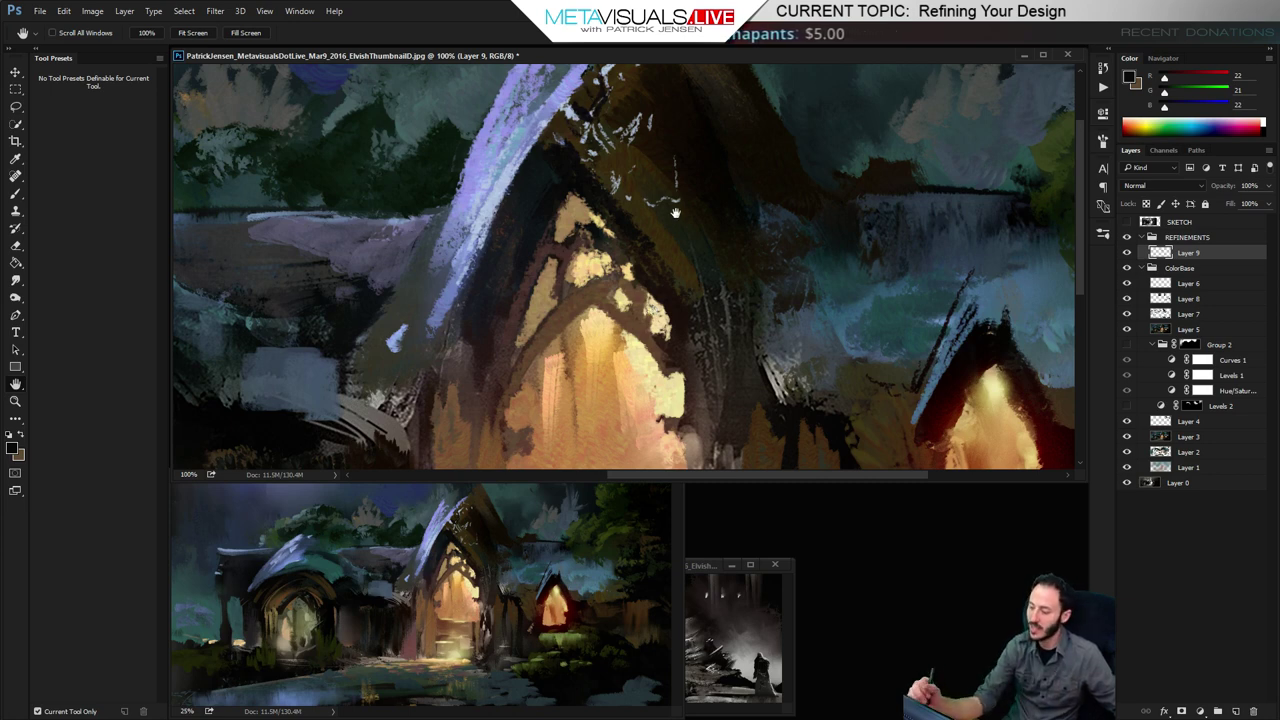
Soften the upper tip of the lit roof slope with a sampled grey-violet stroke
{"action": "left_click_drag", "start_coordinate": [684, 232], "coordinate": [668, 304]}
{"action": "key", "text": "b"}
{"action": "left_click", "coordinate": [613, 99], "text": "alt"}
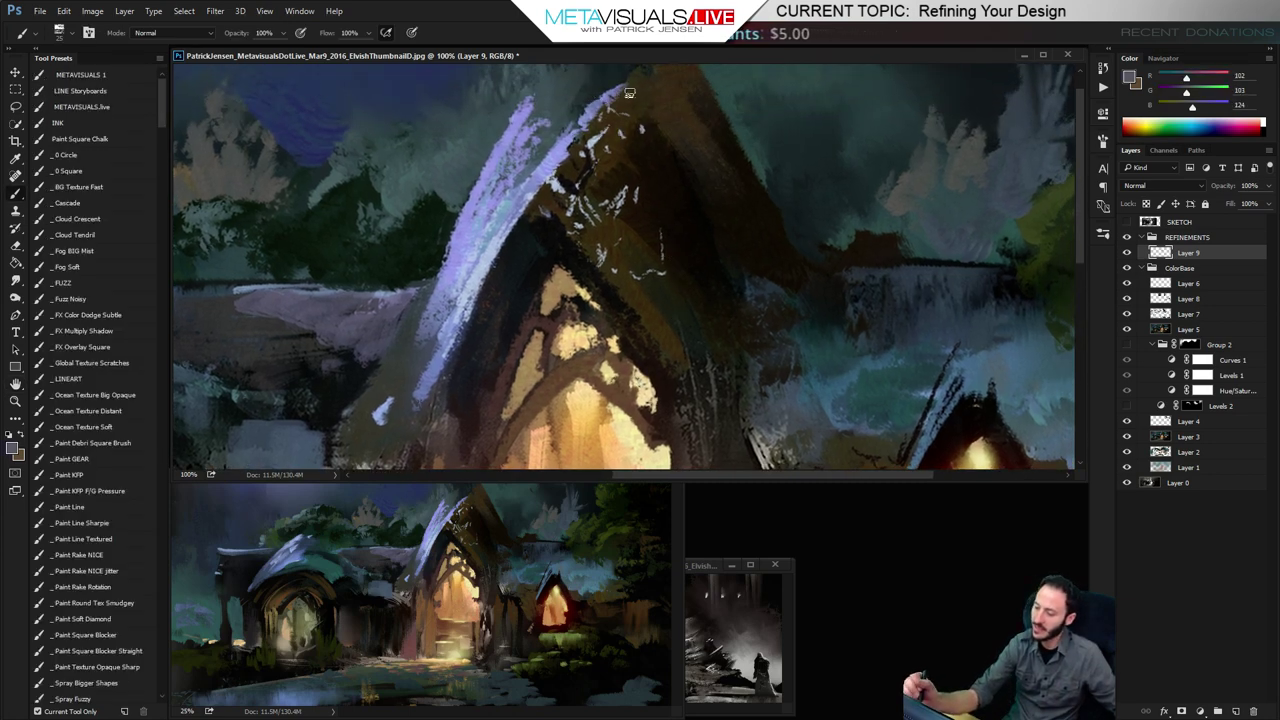
{"action": "left_click_drag", "start_coordinate": [622, 94], "coordinate": [602, 124]}
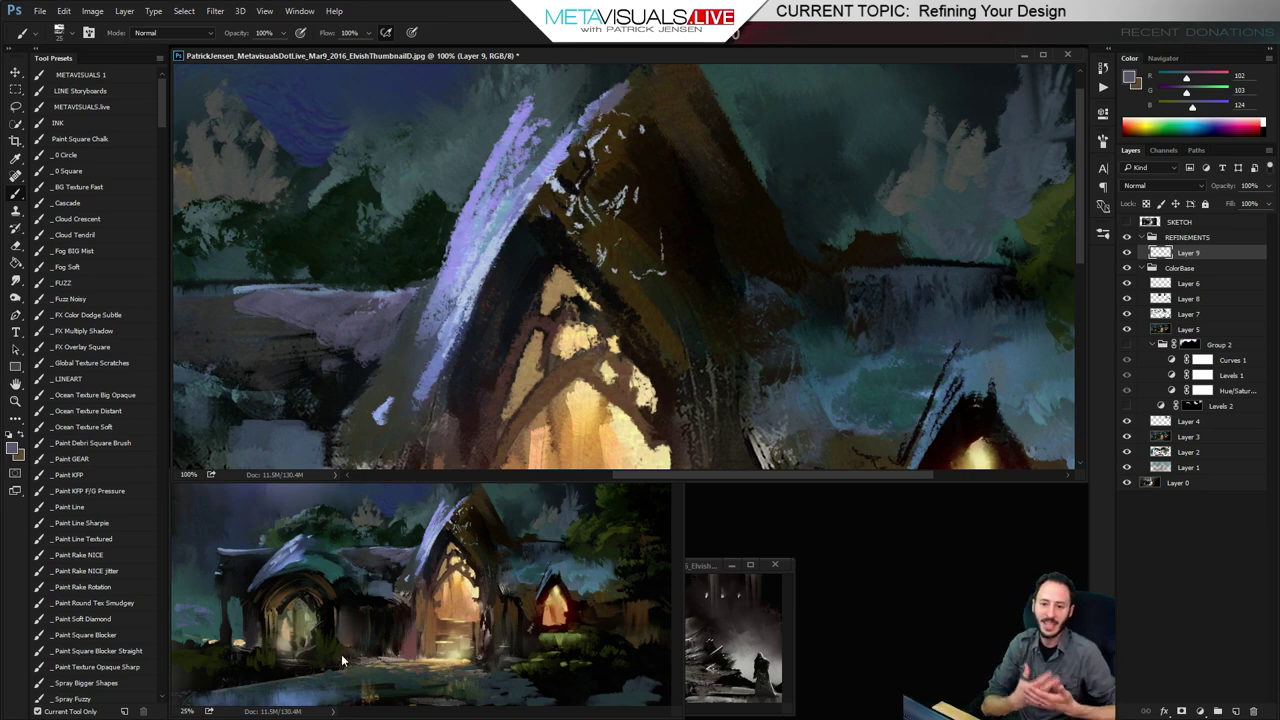
Mix a reddish brown (RGB 145, 101, 83) and brush warm flecks over the brown roof face of the central gable
{"action": "key", "text": "h"}
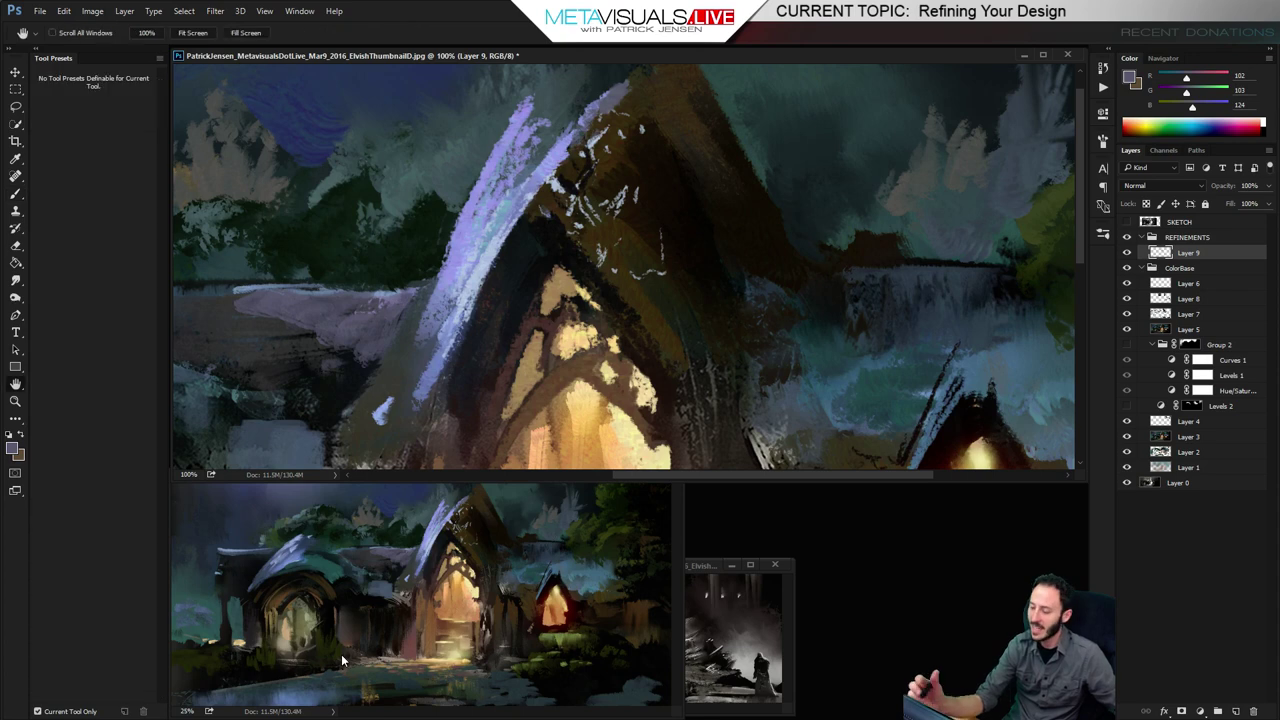
{"action": "key", "text": "b"}
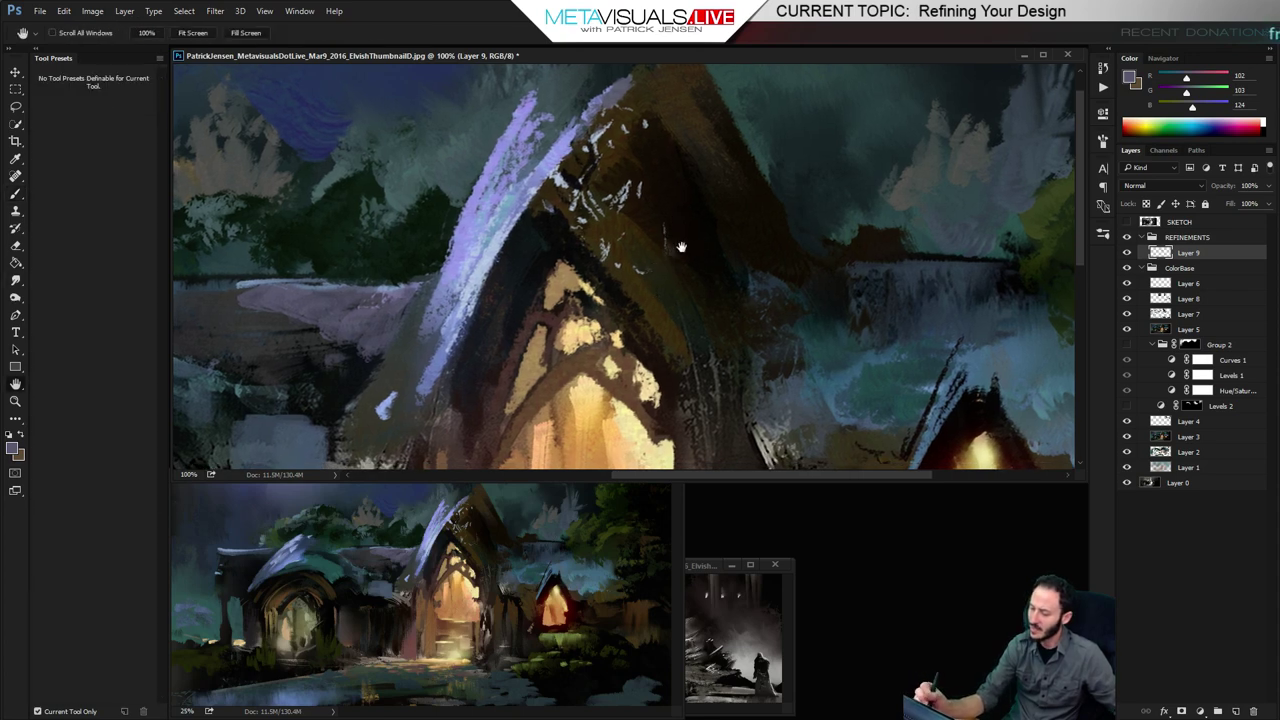
{"action": "left_click", "coordinate": [622, 230], "text": "alt"}
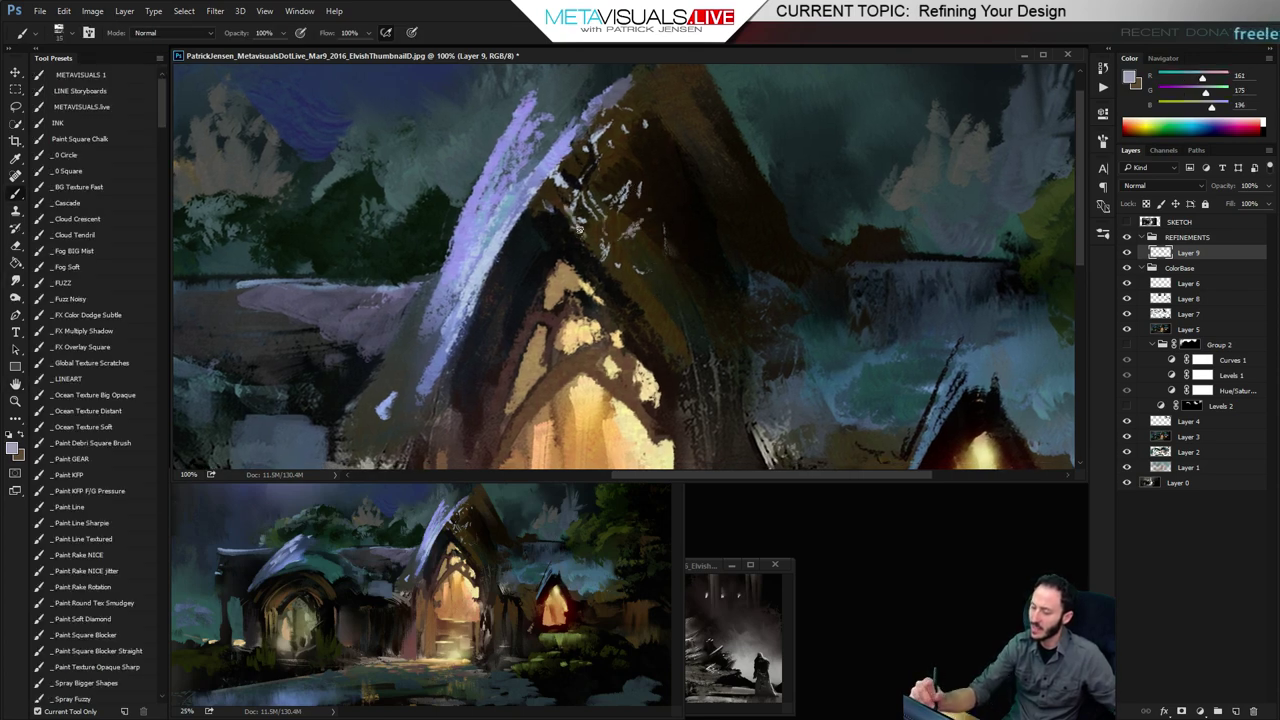
{"action": "left_click", "coordinate": [616, 153], "text": "alt"}
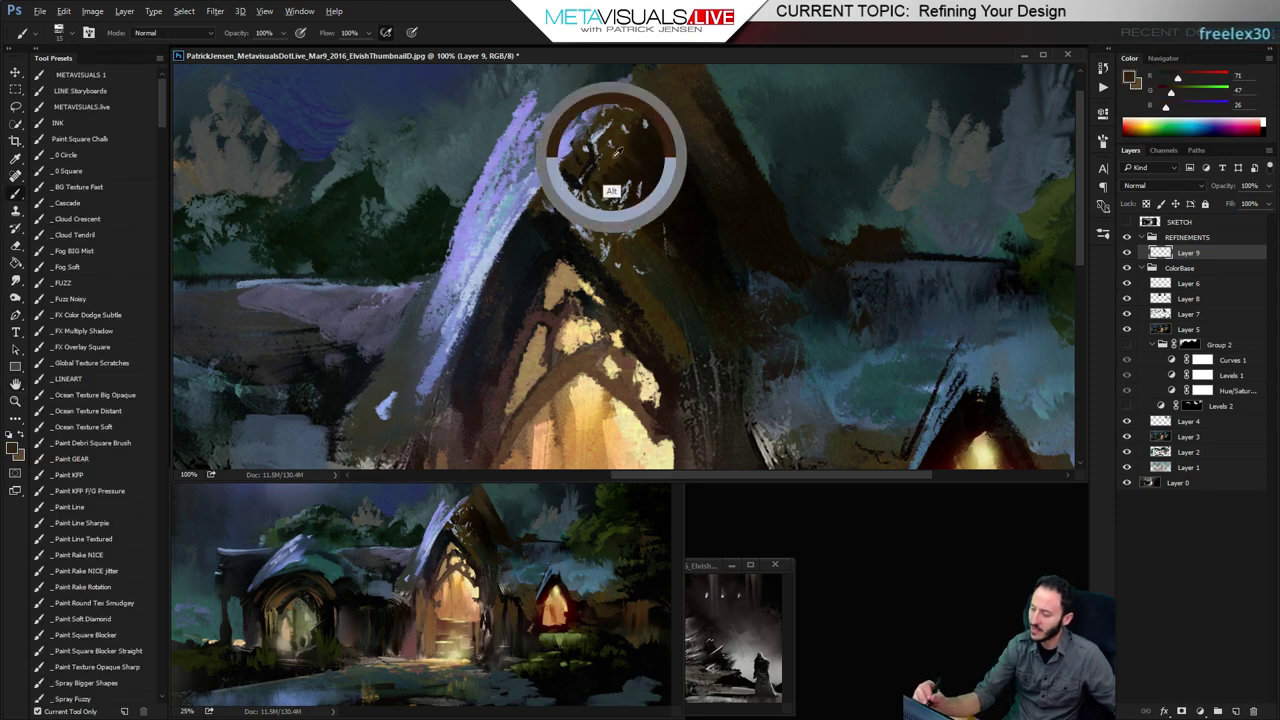
{"action": "left_click_drag", "start_coordinate": [1178, 78], "coordinate": [1198, 78]}
{"action": "left_click", "coordinate": [1187, 93]}
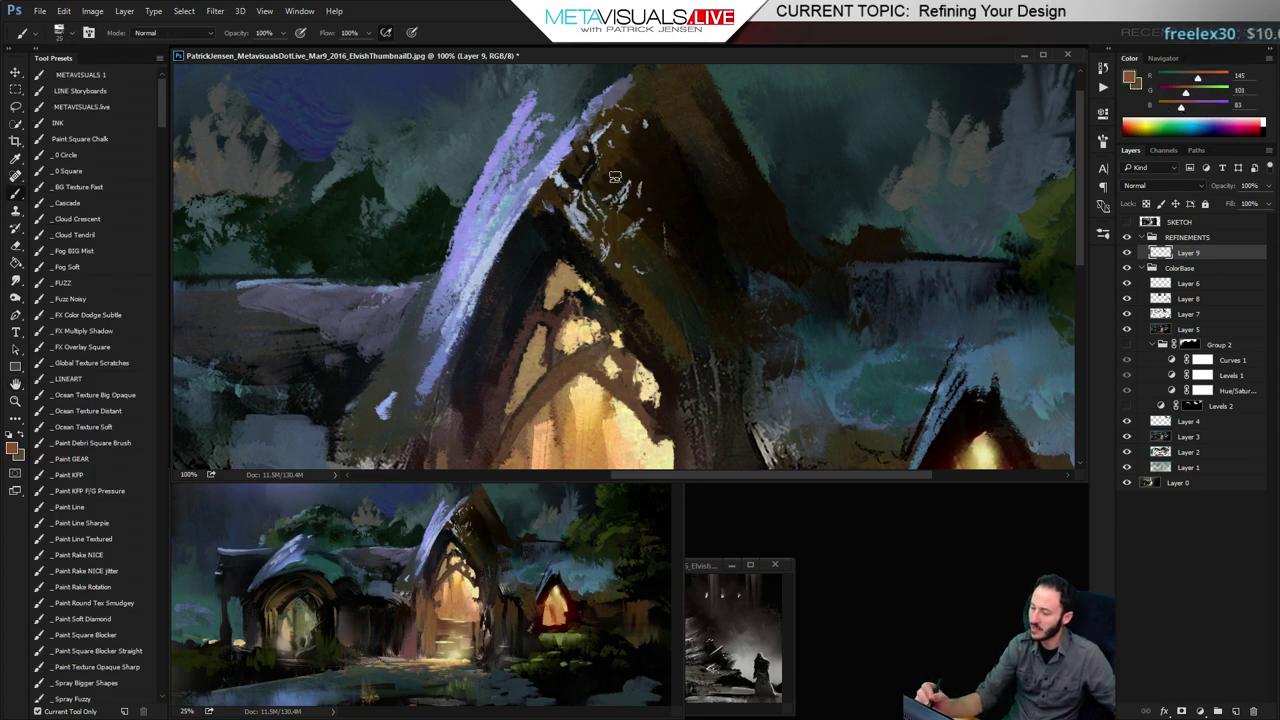
{"action": "mouse_move", "coordinate": [616, 181]}
{"action": "left_mouse_down"}
{"action": "mouse_move", "coordinate": [571, 200]}
{"action": "mouse_move", "coordinate": [597, 150]}
{"action": "mouse_move", "coordinate": [573, 206]}
{"action": "left_mouse_up"}
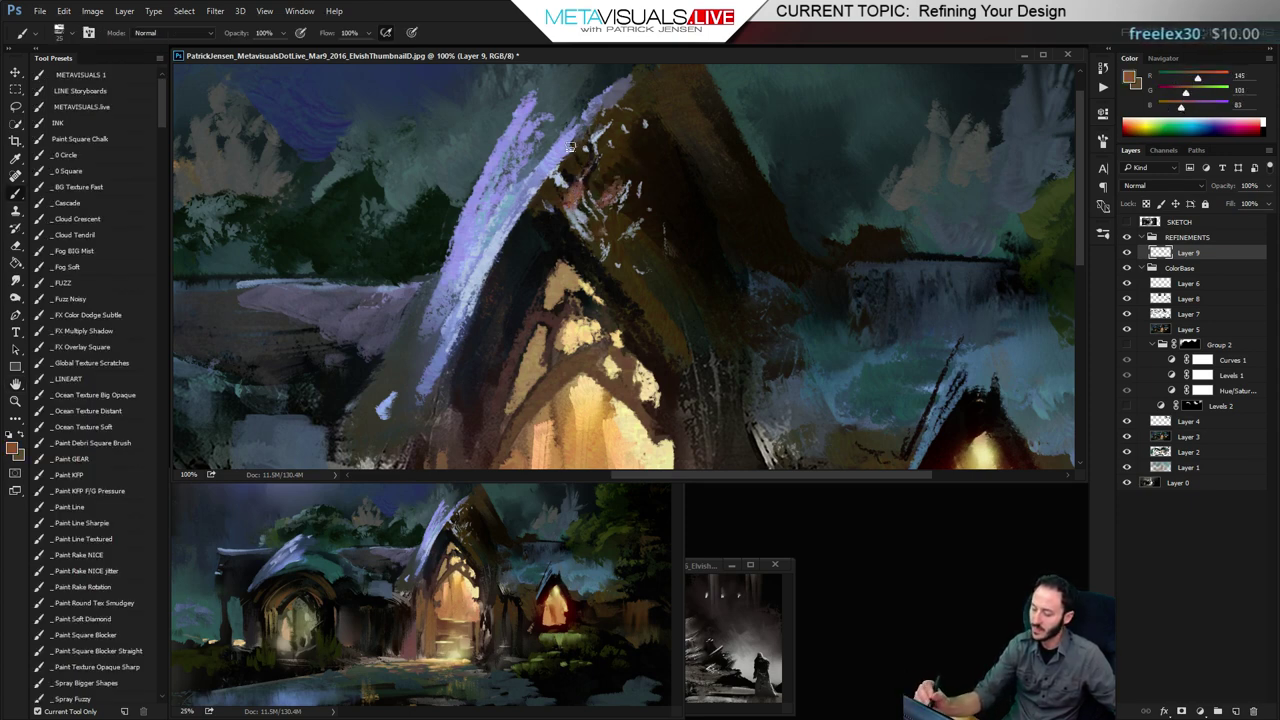
Paint reddish-brown strokes along the upper edge of the gable's lit roof slope, up to the peak
{"action": "mouse_move", "coordinate": [571, 147]}
{"action": "left_mouse_down"}
{"action": "mouse_move", "coordinate": [541, 190]}
{"action": "mouse_move", "coordinate": [547, 170]}
{"action": "left_mouse_up"}
{"action": "left_click_drag", "start_coordinate": [622, 80], "coordinate": [585, 130]}
{"action": "key", "text": "space"}
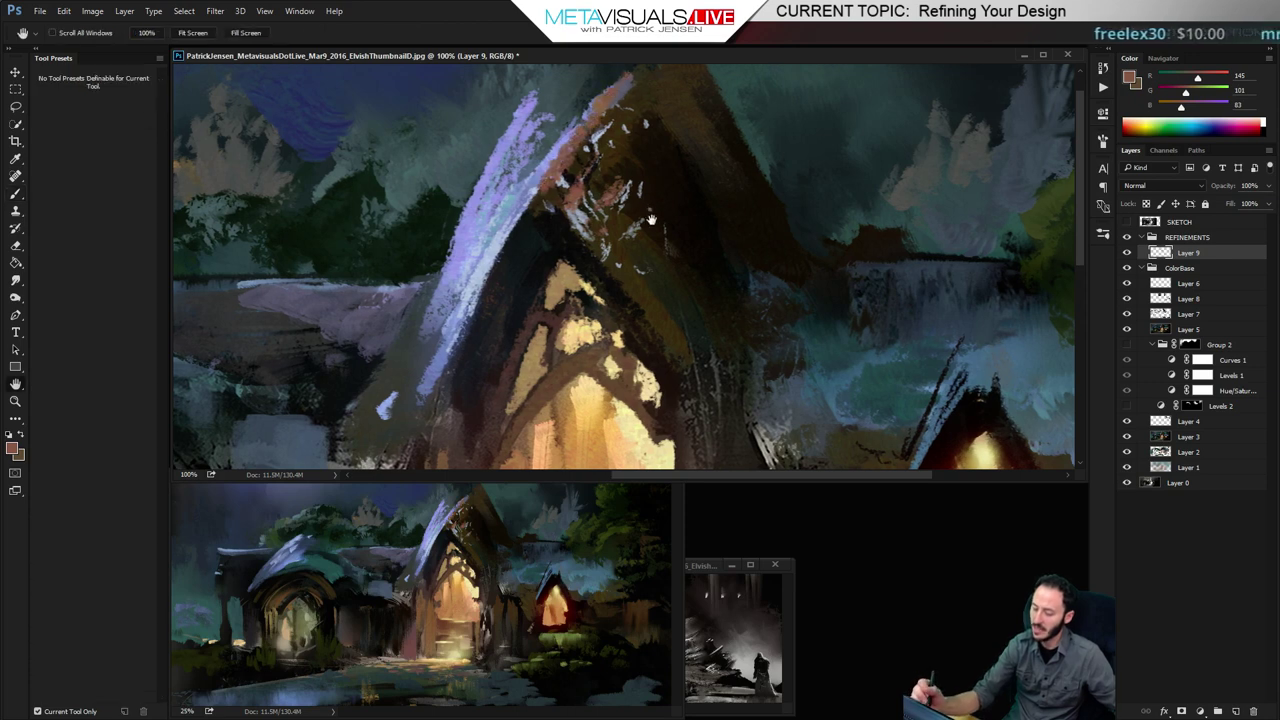
{"action": "left_click_drag", "start_coordinate": [652, 220], "coordinate": [650, 246]}
{"action": "left_click_drag", "start_coordinate": [581, 124], "coordinate": [563, 154]}
{"action": "left_click_drag", "start_coordinate": [619, 95], "coordinate": [572, 137]}
{"action": "mouse_move", "coordinate": [628, 85]}
{"action": "left_mouse_down"}
{"action": "mouse_move", "coordinate": [578, 140]}
{"action": "mouse_move", "coordinate": [567, 178]}
{"action": "left_mouse_up"}
Sample a muted grey (RGB 97, 95, 103) and blend it over the inner side of the gable's peak
{"action": "left_click", "coordinate": [623, 114], "text": "alt"}
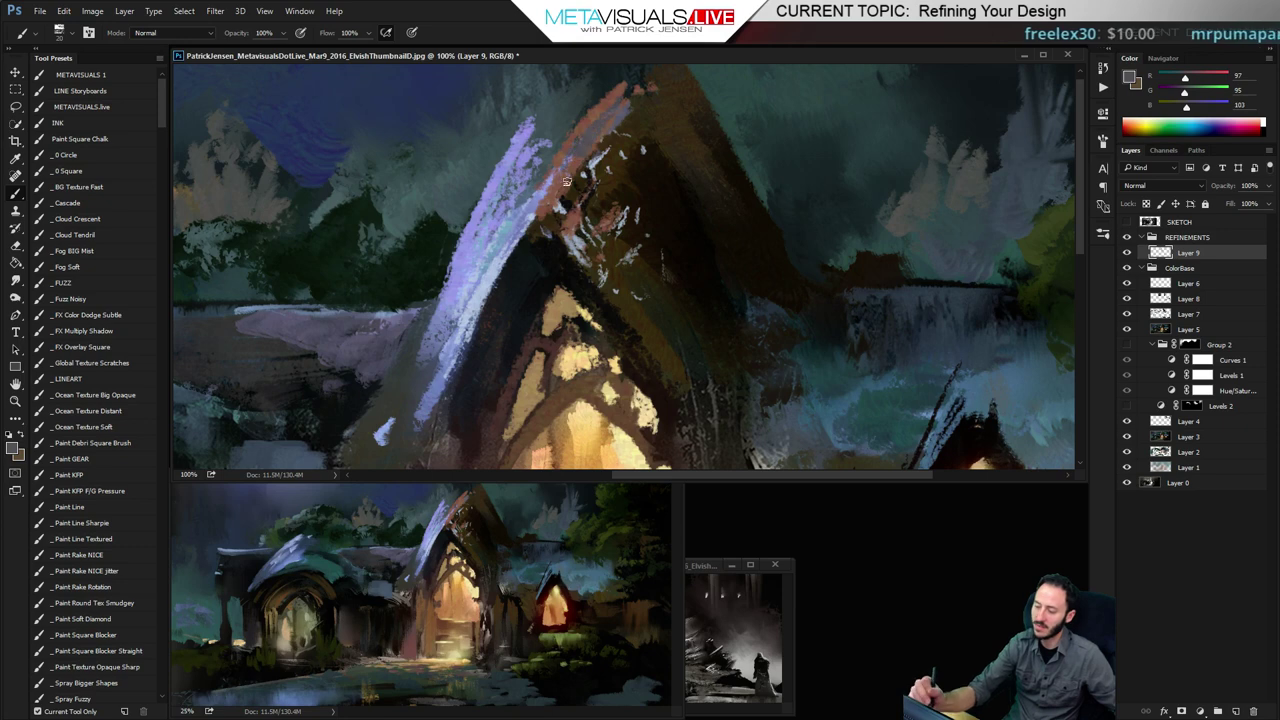
{"action": "left_click_drag", "start_coordinate": [633, 127], "coordinate": [648, 96]}
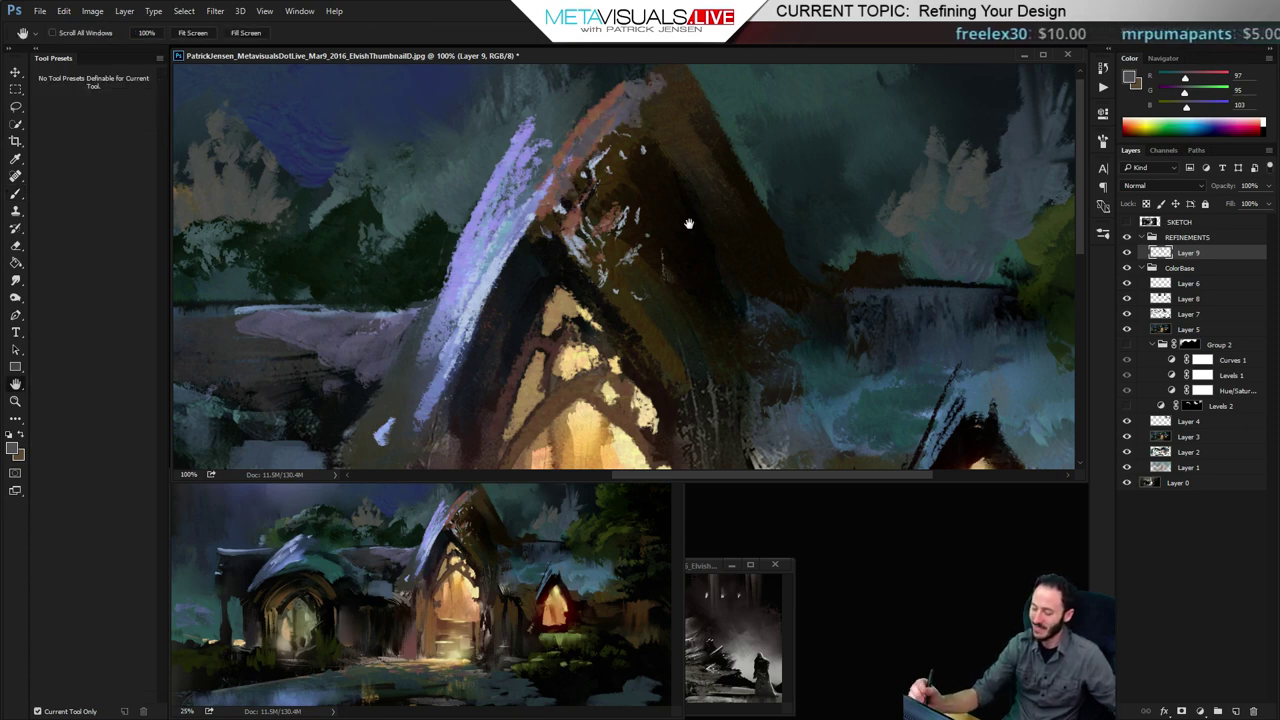
{"action": "left_click_drag", "start_coordinate": [607, 216], "coordinate": [603, 228]}
Trim and soften the upper end of the lavender roof highlights with strokes in a sampled background color
{"action": "left_click", "coordinate": [487, 140], "text": "alt"}
{"action": "left_click_drag", "start_coordinate": [527, 130], "coordinate": [468, 221]}
{"action": "mouse_move", "coordinate": [516, 160]}
{"action": "left_mouse_down"}
{"action": "mouse_move", "coordinate": [440, 284]}
{"action": "mouse_move", "coordinate": [482, 240]}
{"action": "left_mouse_up"}
{"action": "left_click_drag", "start_coordinate": [540, 156], "coordinate": [496, 224]}
Darken the outer edge of the gable's shadowed right slope with sampled near-black (RGB 25, 16, 8) strokes
{"action": "key", "text": "space"}
{"action": "mouse_move", "coordinate": [697, 350]}
{"action": "left_mouse_down"}
{"action": "mouse_move", "coordinate": [700, 214]}
{"action": "mouse_move", "coordinate": [725, 202]}
{"action": "mouse_move", "coordinate": [701, 332]}
{"action": "left_mouse_up"}
{"action": "left_click", "coordinate": [643, 239], "text": "alt"}
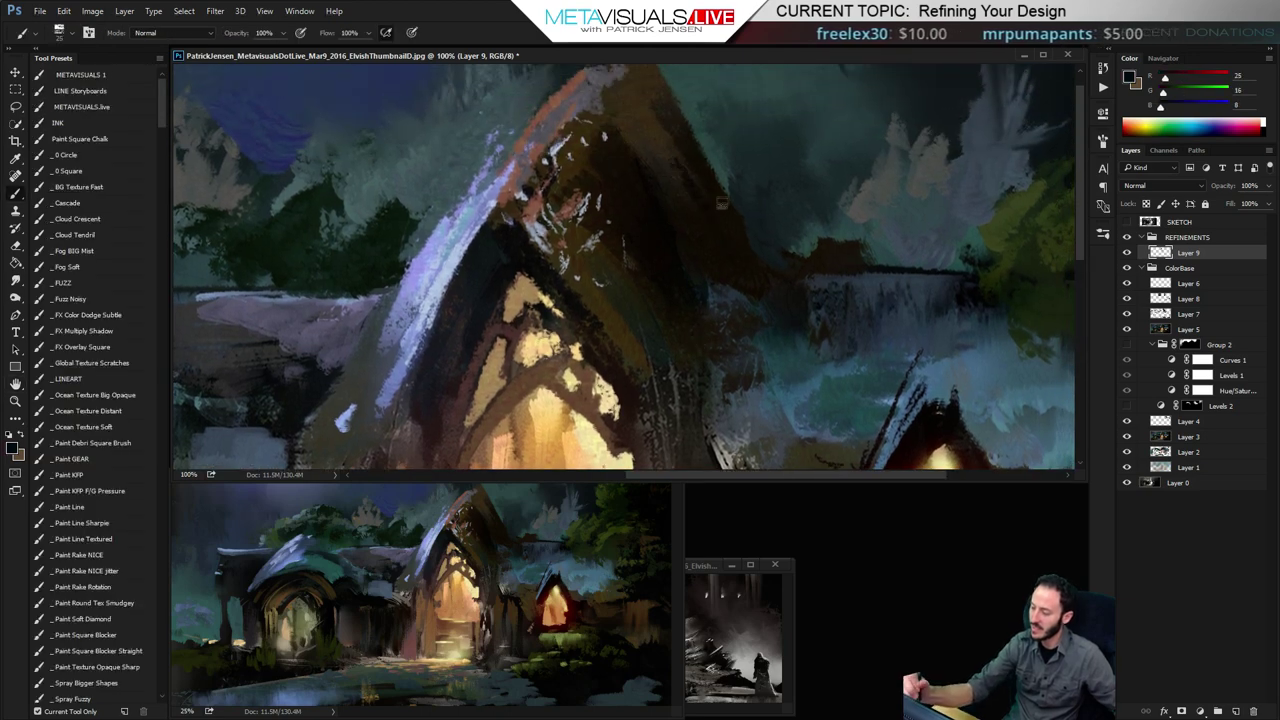
{"action": "left_click_drag", "start_coordinate": [699, 144], "coordinate": [759, 252]}
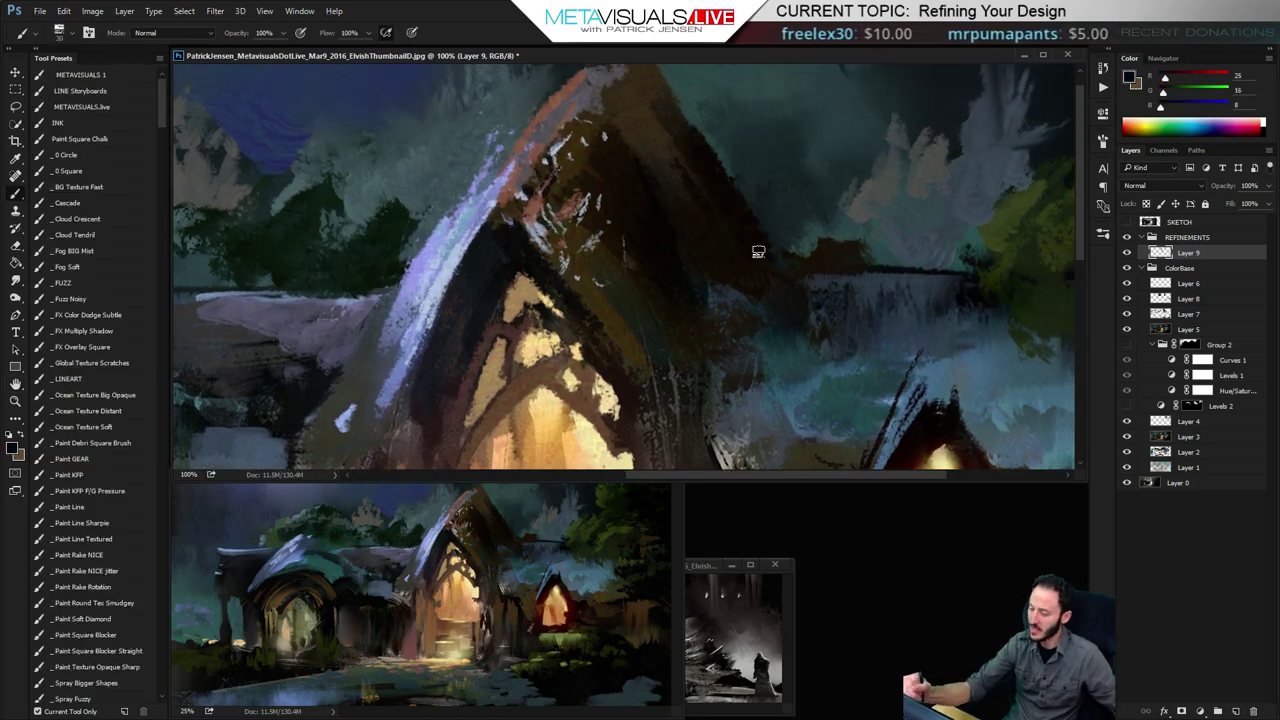
{"action": "left_click_drag", "start_coordinate": [674, 112], "coordinate": [714, 142]}
{"action": "left_click_drag", "start_coordinate": [669, 82], "coordinate": [720, 152]}
{"action": "key", "text": "bracketright"}
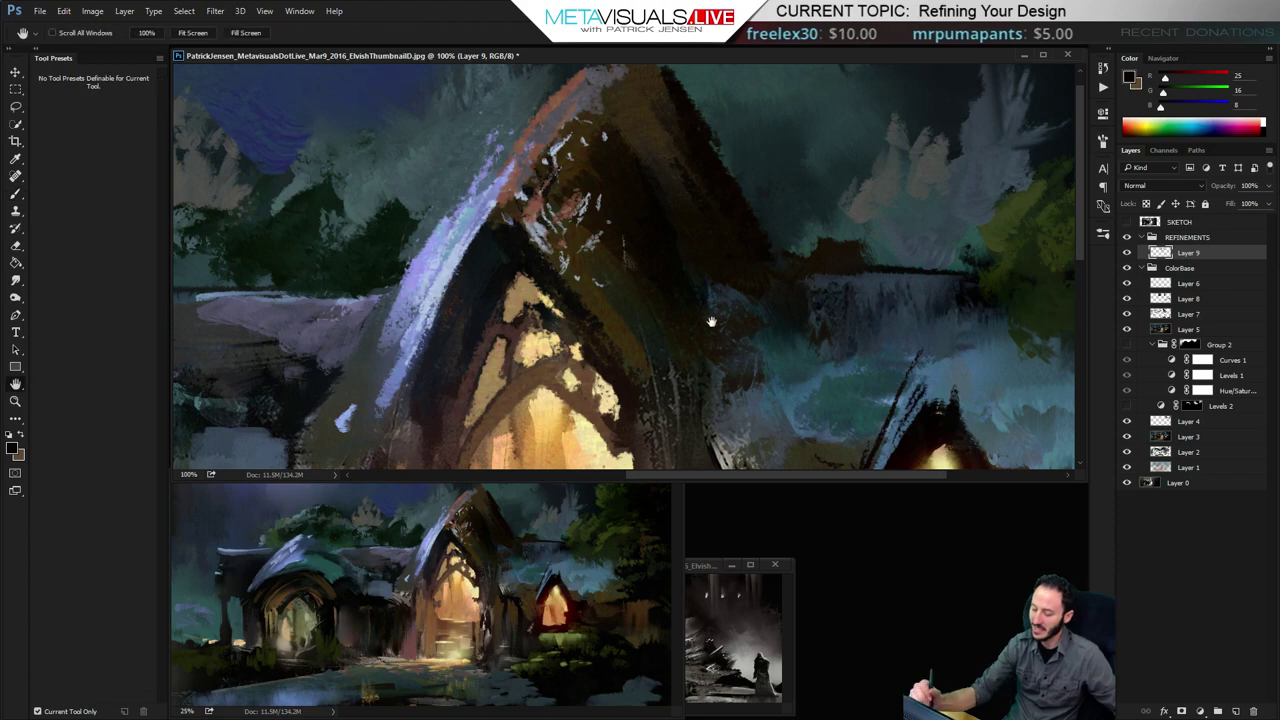
Clean up the silhouette near the top of the gable's right slope with sampled dark teal sky color
{"action": "mouse_move", "coordinate": [711, 320]}
{"action": "left_mouse_down"}
{"action": "mouse_move", "coordinate": [717, 277]}
{"action": "mouse_move", "coordinate": [715, 328]}
{"action": "left_mouse_up"}
{"action": "left_click", "coordinate": [710, 104], "text": "alt"}
{"action": "left_click_drag", "start_coordinate": [667, 74], "coordinate": [708, 111]}
{"action": "left_click", "coordinate": [695, 110], "text": "alt"}
Dab sampled pale yellow (RGB 241, 230, 167) light patches along the left edge of the glowing central doorway
{"action": "left_click_drag", "start_coordinate": [586, 462], "coordinate": [603, 237]}
{"action": "left_click_drag", "start_coordinate": [648, 335], "coordinate": [657, 273]}
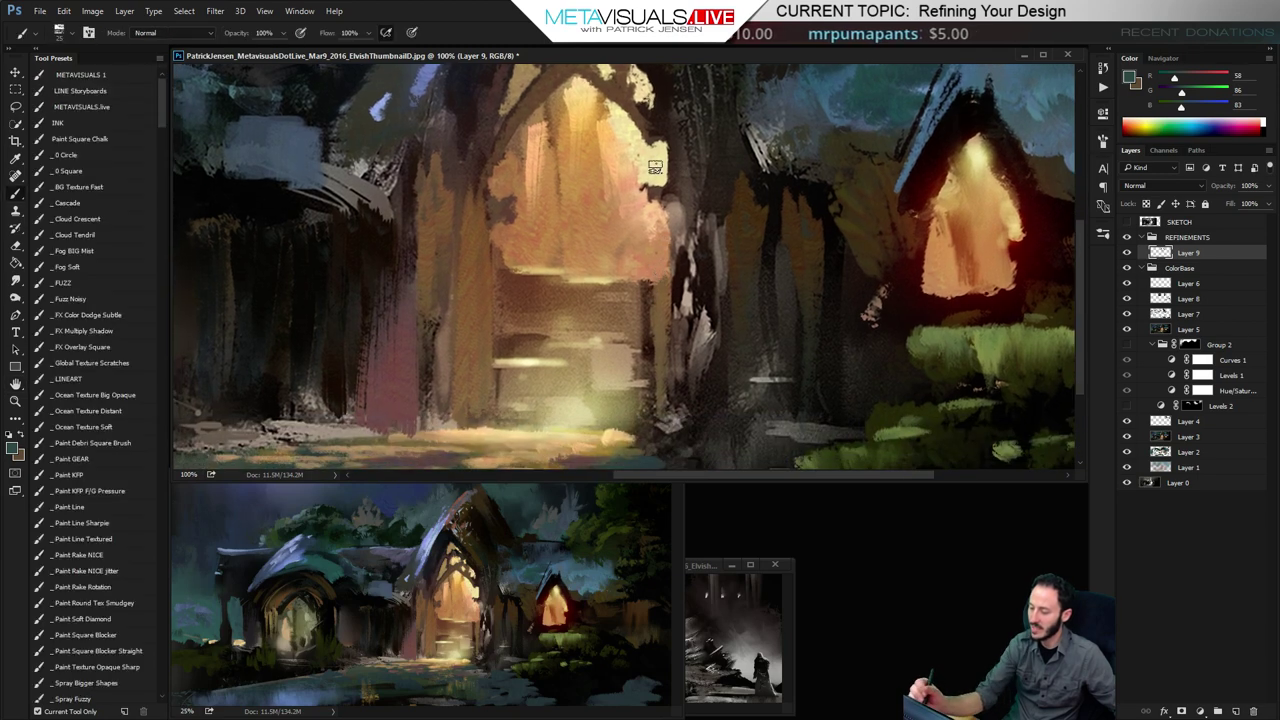
{"action": "left_click", "coordinate": [600, 152], "text": "alt"}
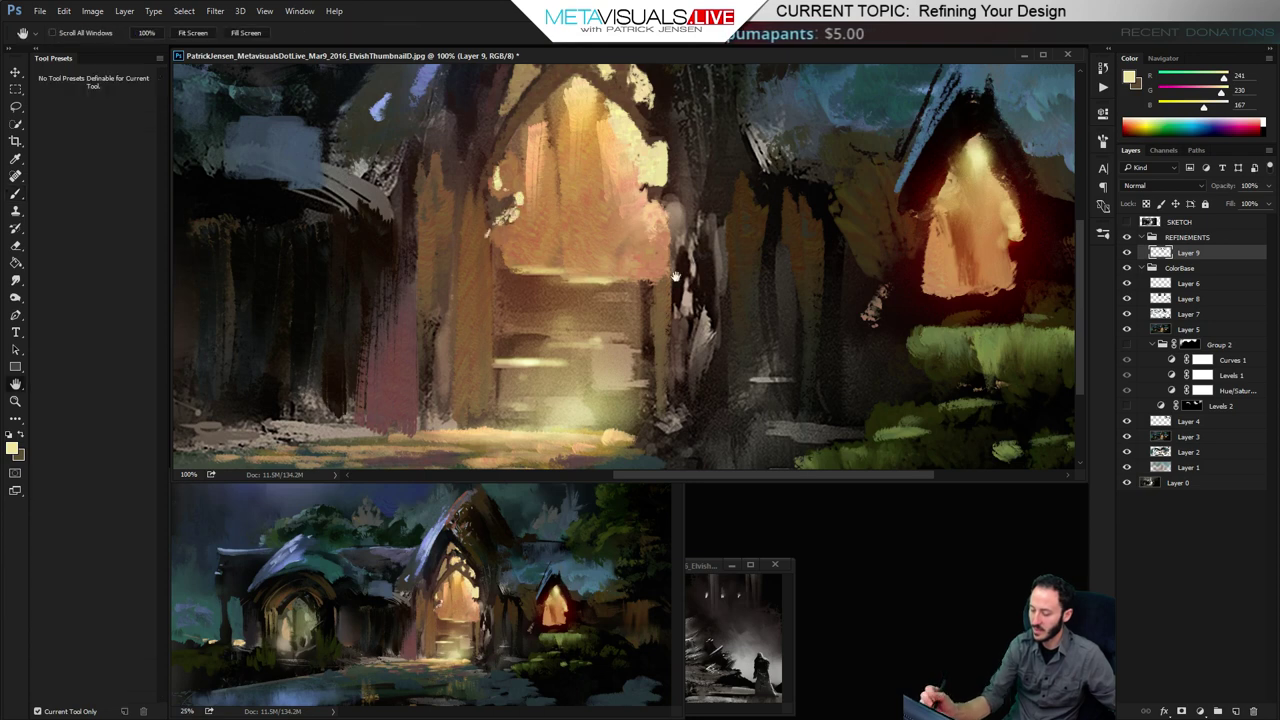
{"action": "mouse_move", "coordinate": [490, 230]}
{"action": "left_mouse_down"}
{"action": "mouse_move", "coordinate": [494, 205]}
{"action": "mouse_move", "coordinate": [522, 293]}
{"action": "left_mouse_up"}
Paint a row of tan (RGB 196, 148, 90) railing openings inside the doorway and pale yellow (RGB 235, 228, 168) step highlights
{"action": "left_click", "coordinate": [536, 226], "text": "alt"}
{"action": "key", "text": "bracketright"}
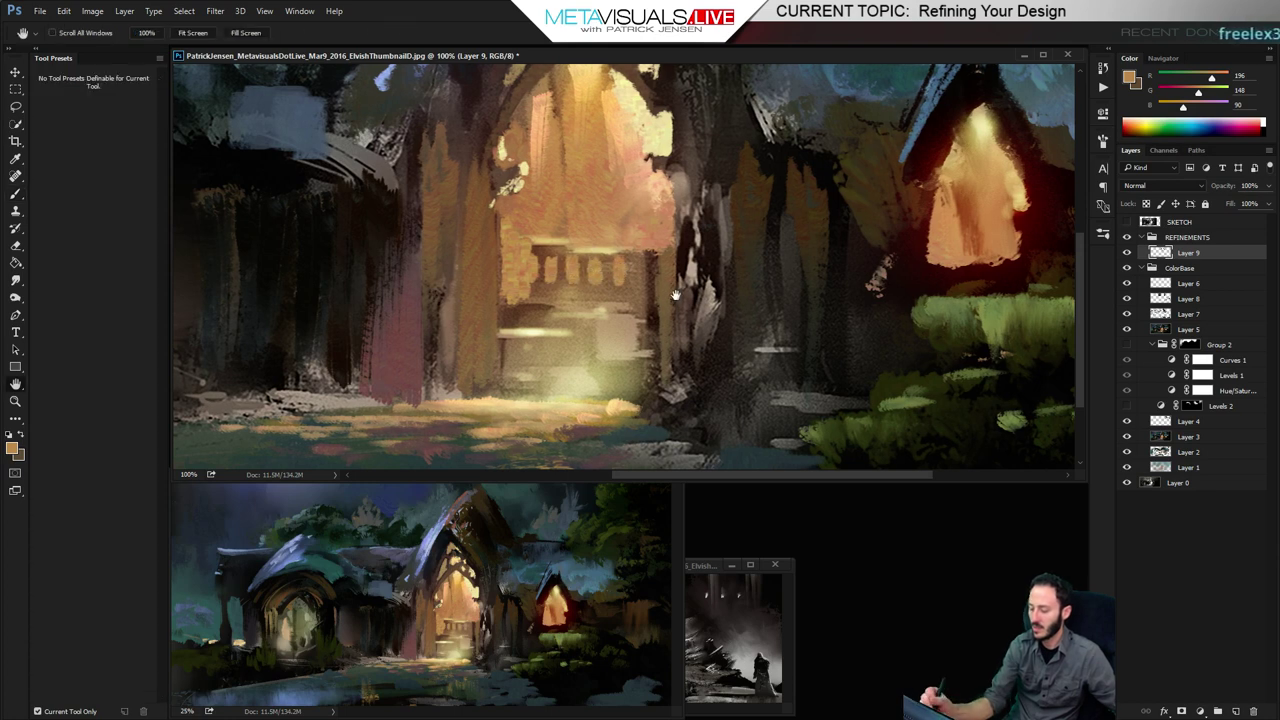
{"action": "left_click", "coordinate": [662, 168], "text": "alt"}
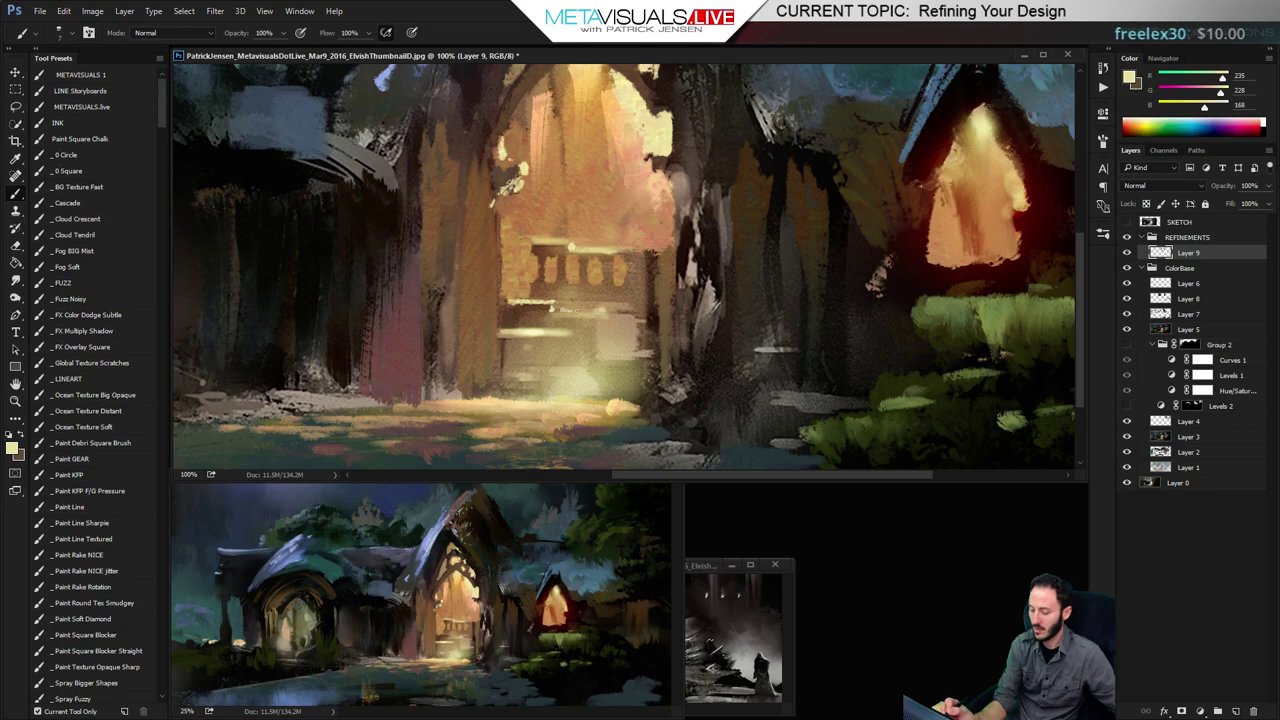
Paint a dark brown (RGB 59, 49, 40) shadow line along the base of the wall left of the central doorway
{"action": "key", "text": "space"}
{"action": "mouse_move", "coordinate": [745, 226]}
{"action": "left_mouse_down"}
{"action": "mouse_move", "coordinate": [760, 381]}
{"action": "mouse_move", "coordinate": [760, 342]}
{"action": "left_mouse_up"}
{"action": "mouse_move", "coordinate": [752, 268]}
{"action": "left_mouse_down"}
{"action": "mouse_move", "coordinate": [735, 110]}
{"action": "mouse_move", "coordinate": [785, 150]}
{"action": "left_mouse_up"}
{"action": "key", "text": "b"}
{"action": "left_click", "coordinate": [525, 323], "text": "alt"}
{"action": "left_click_drag", "start_coordinate": [525, 323], "coordinate": [518, 368]}
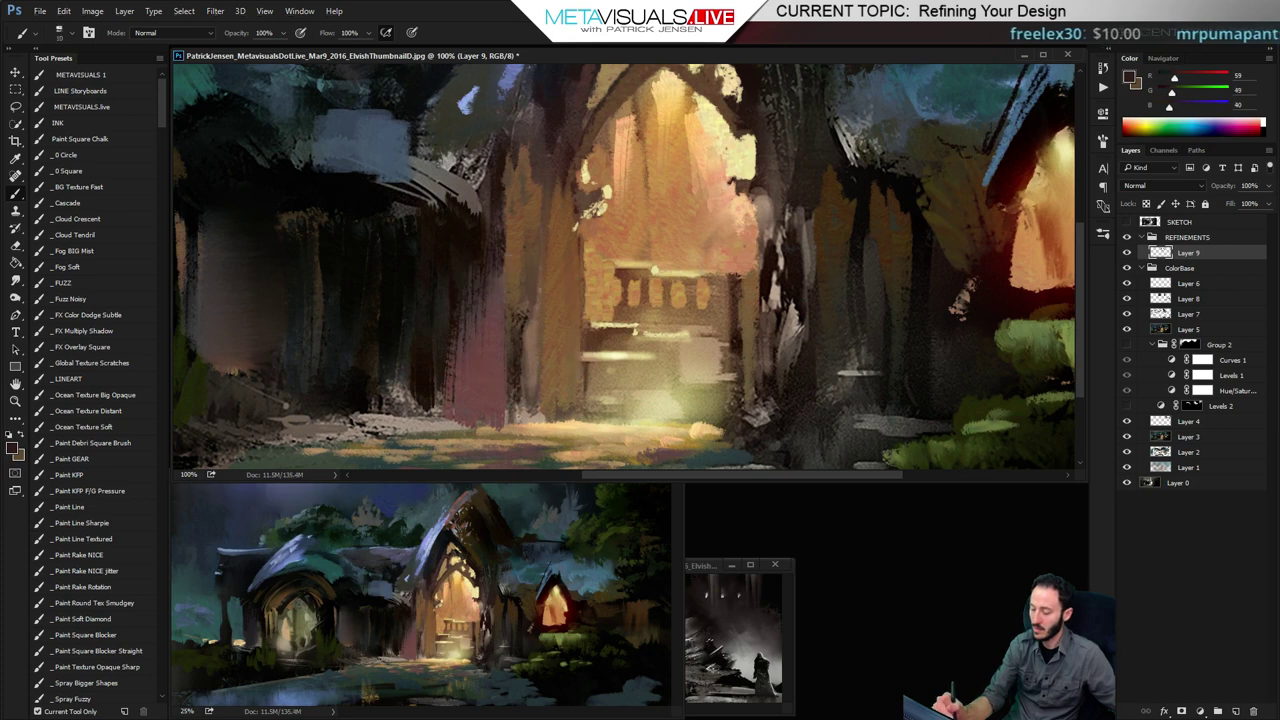
{"action": "key", "text": "space"}
{"action": "left_click_drag", "start_coordinate": [690, 385], "coordinate": [697, 374]}
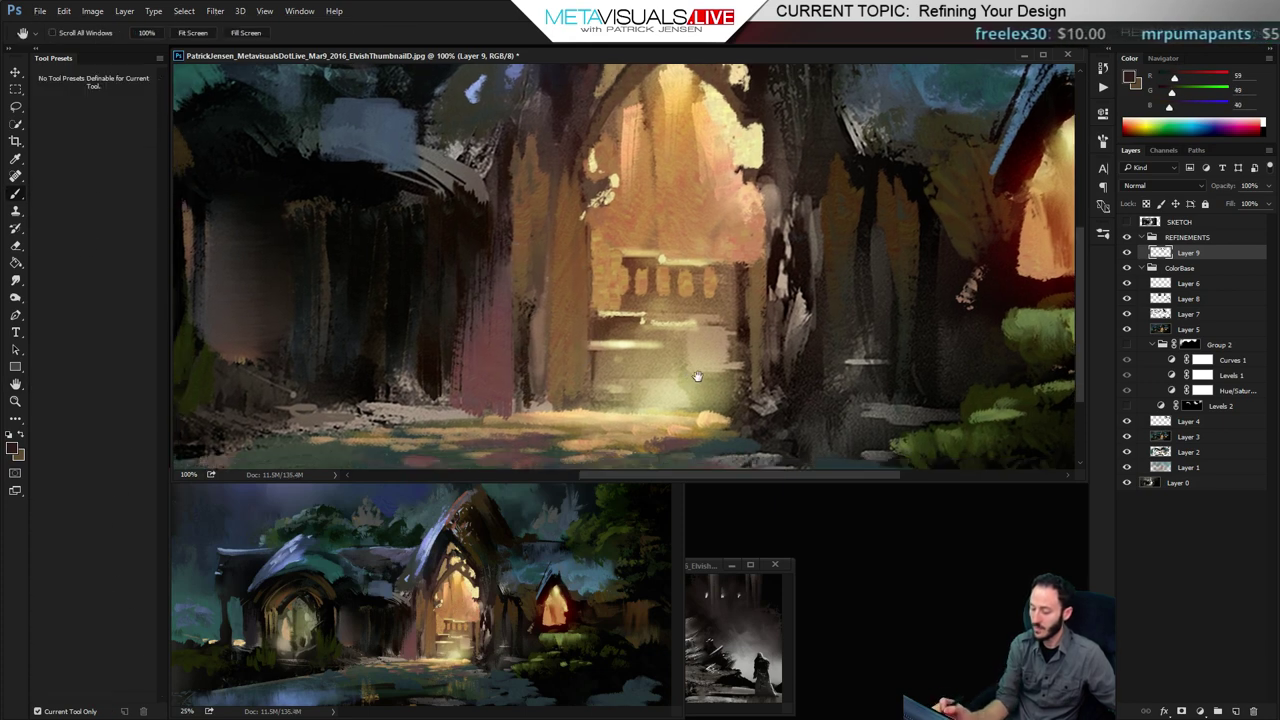
{"action": "mouse_move", "coordinate": [584, 384]}
{"action": "left_mouse_down"}
{"action": "mouse_move", "coordinate": [540, 394]}
{"action": "mouse_move", "coordinate": [586, 398]}
{"action": "mouse_move", "coordinate": [552, 406]}
{"action": "left_mouse_up"}
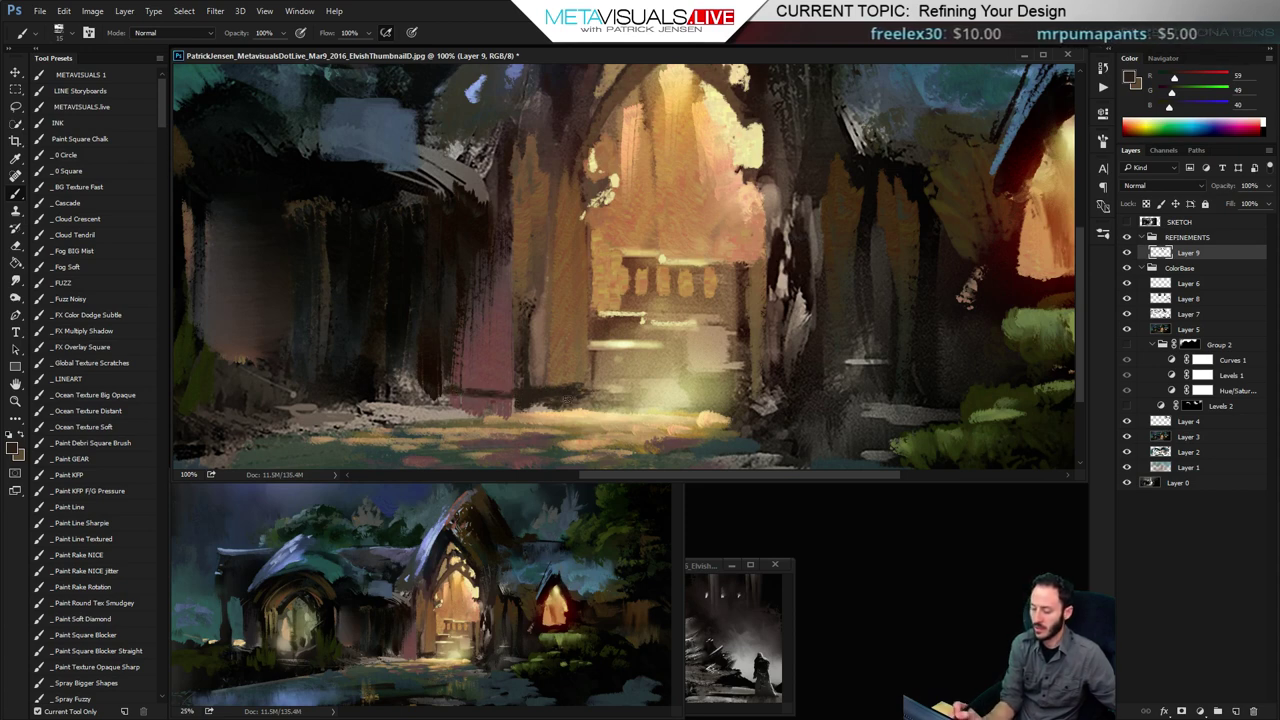
Retouch where the left doorway wall meets the path with sampled grey-beige (RGB 173, 155, 139) and dark brown (RGB 63, 51, 41)
{"action": "key", "text": "space"}
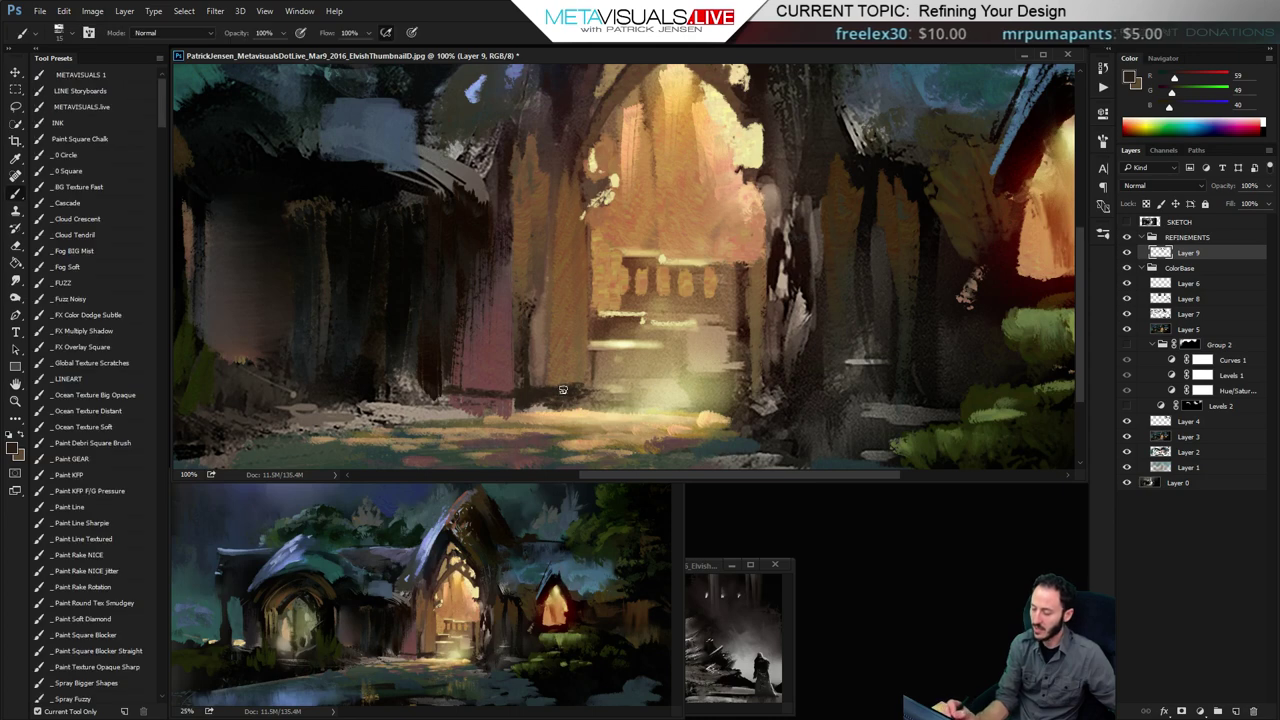
{"action": "left_click", "coordinate": [564, 400], "text": "alt"}
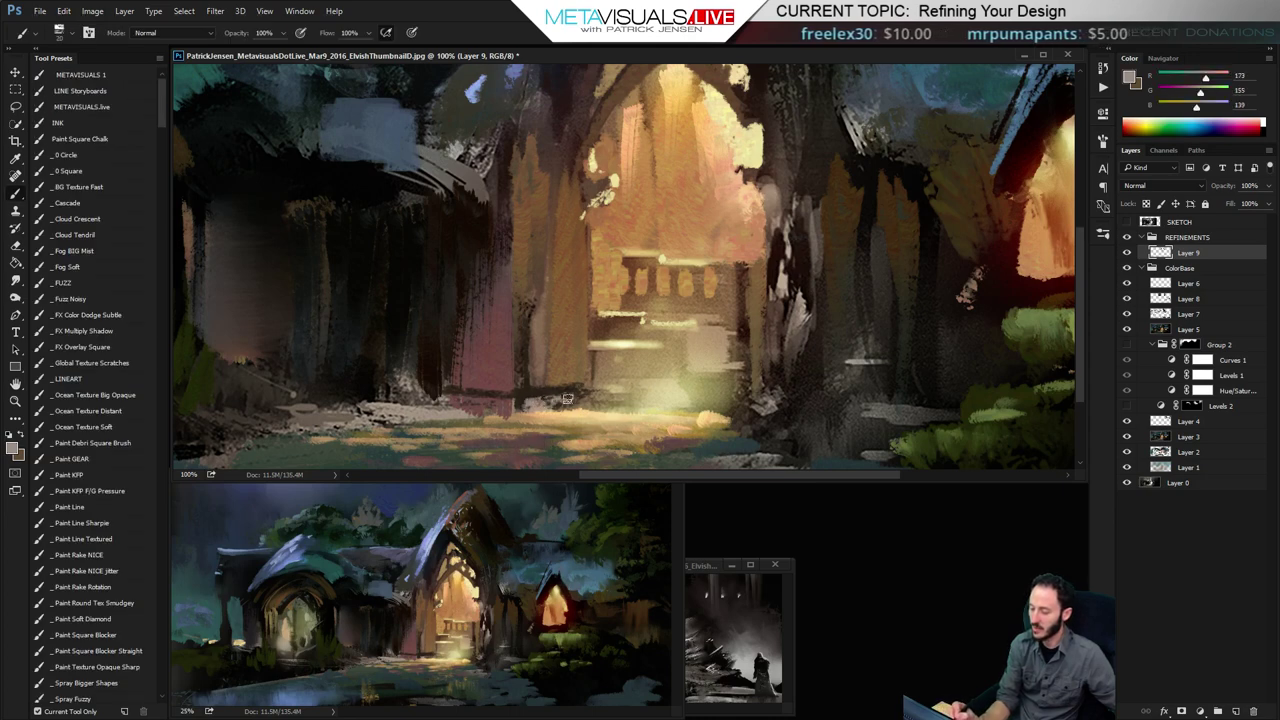
{"action": "left_click", "coordinate": [542, 401], "text": "alt"}
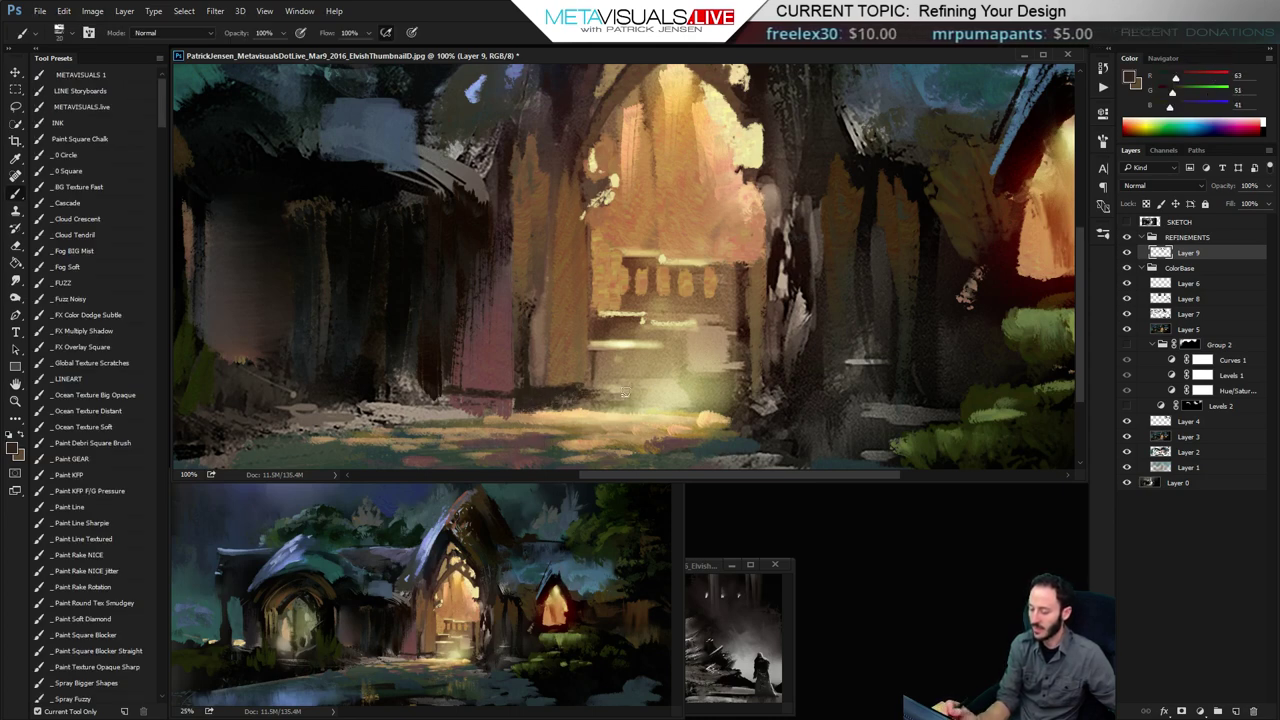
Mix a deep reddish brown (RGB 47, 27, 17) and strengthen the shadow band at the base of the left doorway wall
{"action": "key", "text": "space"}
{"action": "left_click_drag", "start_coordinate": [604, 402], "coordinate": [624, 400]}
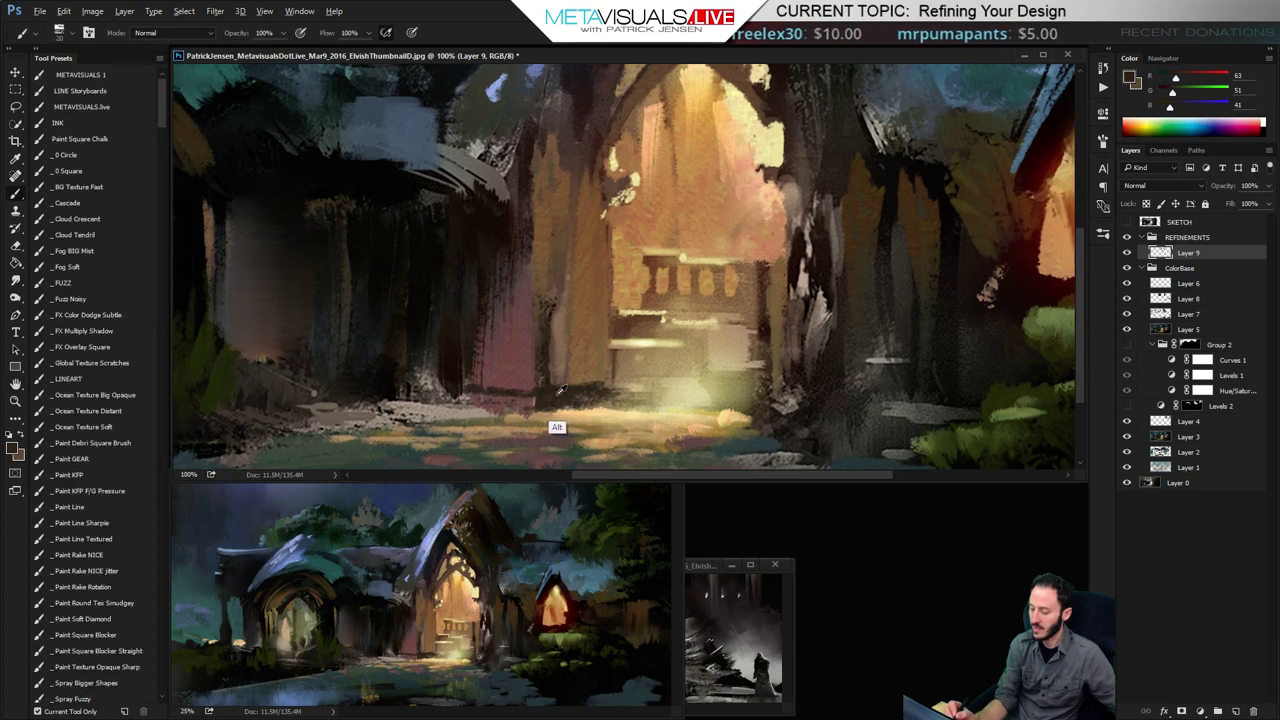
{"action": "left_click", "coordinate": [566, 380], "text": "alt"}
{"action": "left_click_drag", "start_coordinate": [1170, 93], "coordinate": [1166, 93]}
{"action": "left_click_drag", "start_coordinate": [1168, 107], "coordinate": [1163, 107]}
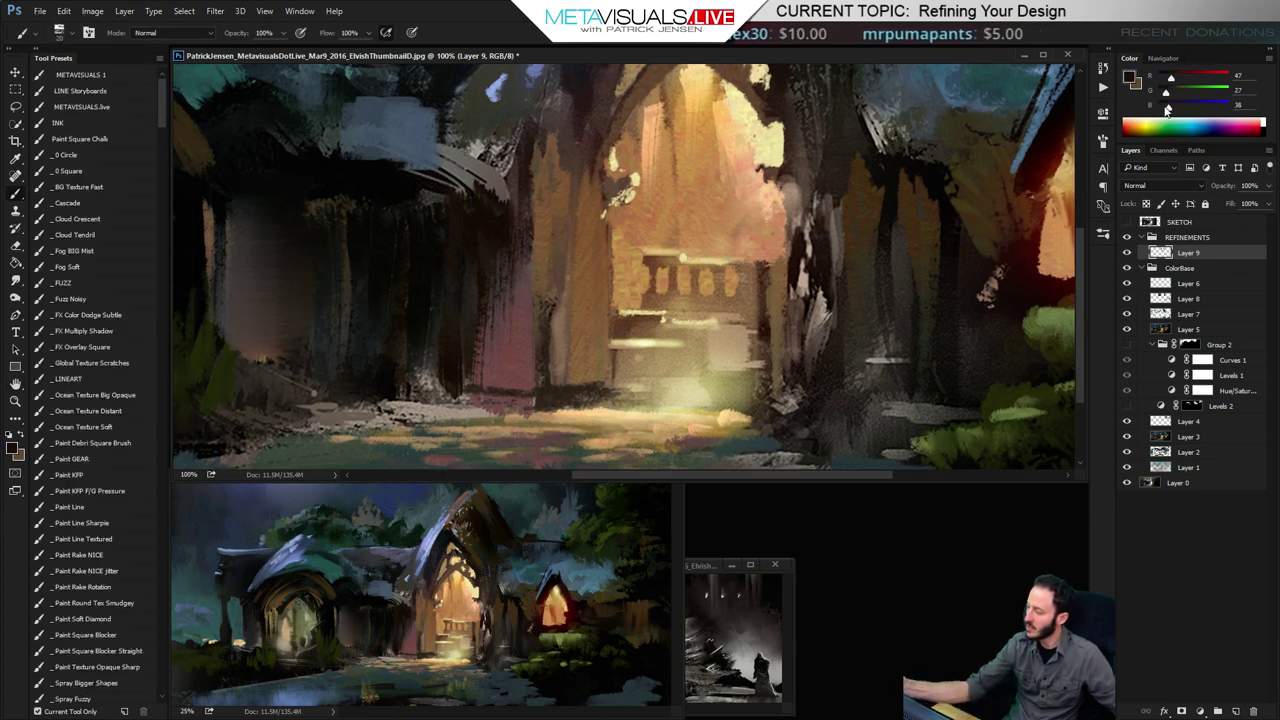
{"action": "key", "text": "]"}
{"action": "left_click_drag", "start_coordinate": [617, 386], "coordinate": [545, 397]}
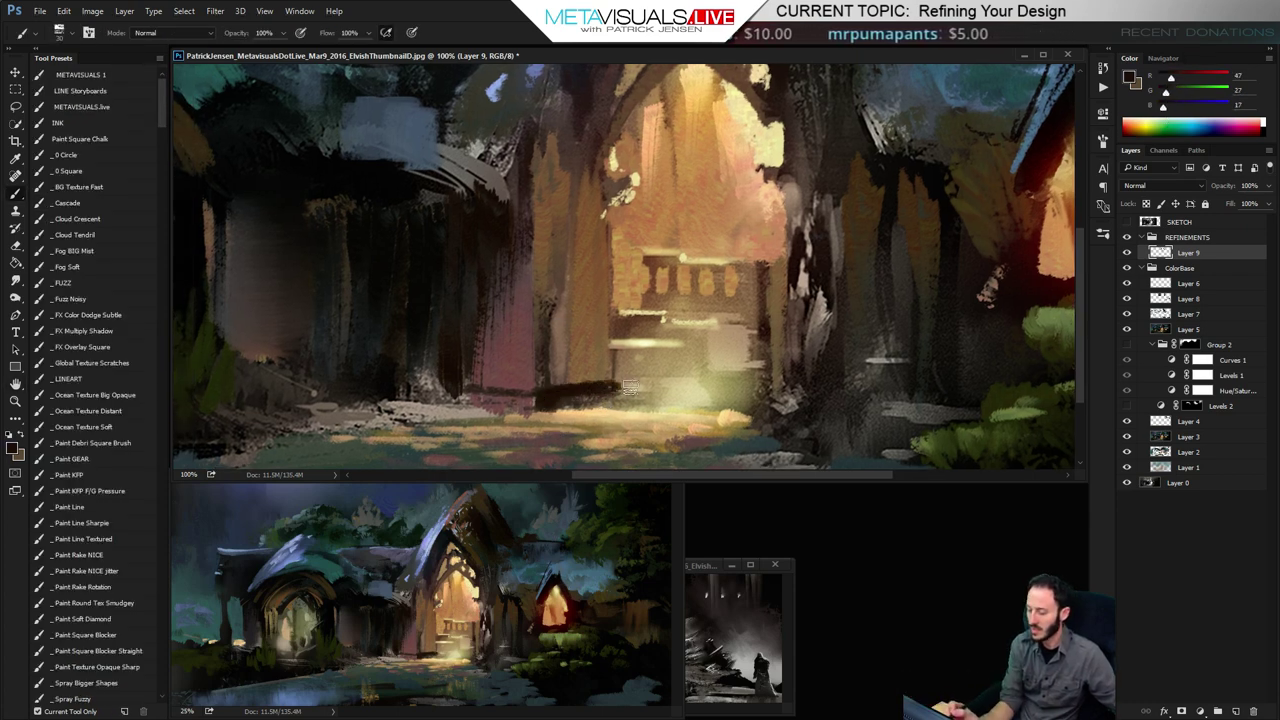
{"action": "key", "text": "ctrl+z"}
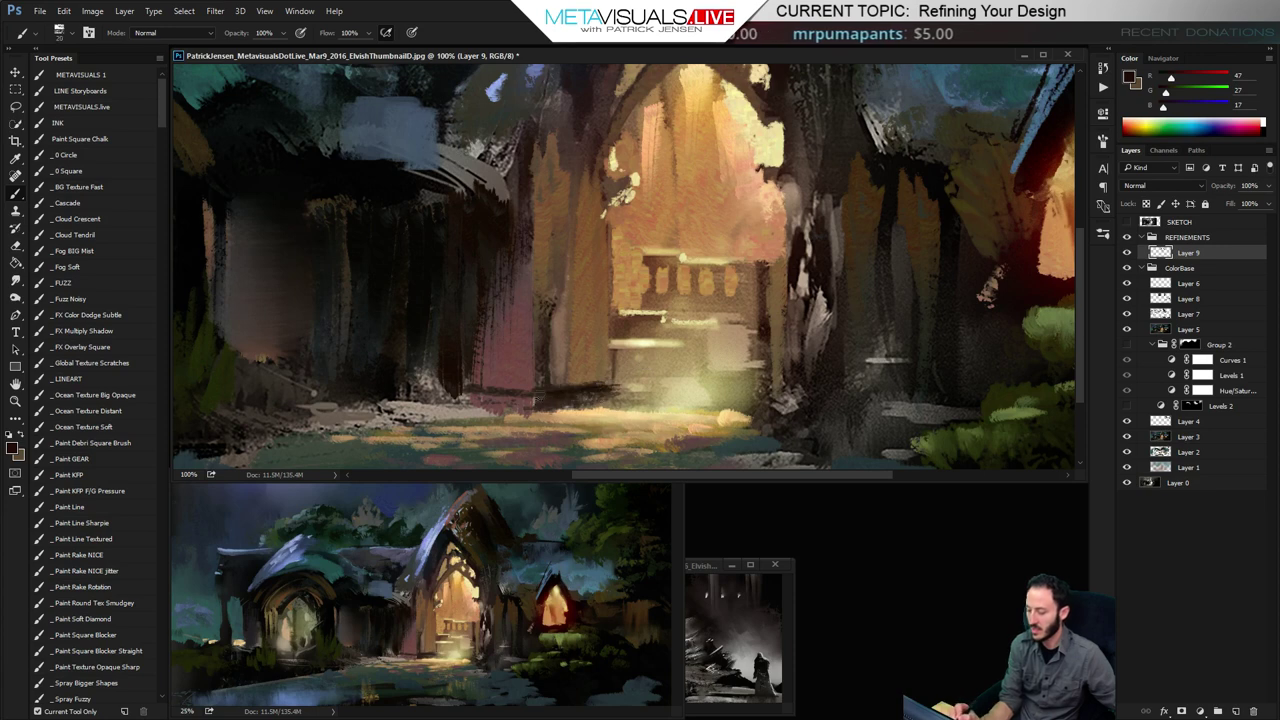
{"action": "left_click_drag", "start_coordinate": [570, 398], "coordinate": [606, 396]}
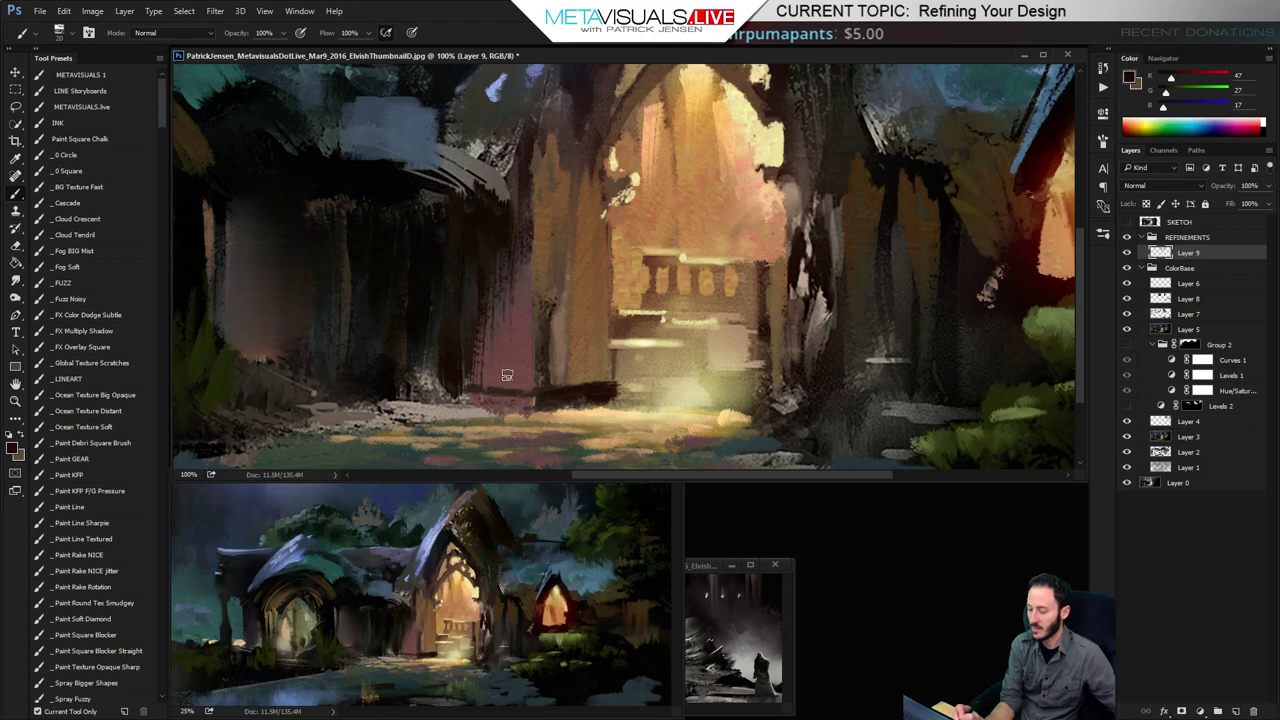
Extend the dark base leftward under the pink wall and pillars with sampled brown-grey (RGB 62, 52, 51) and near-black (RGB 26, 22, 20)
{"action": "left_click", "coordinate": [490, 295], "text": "alt"}
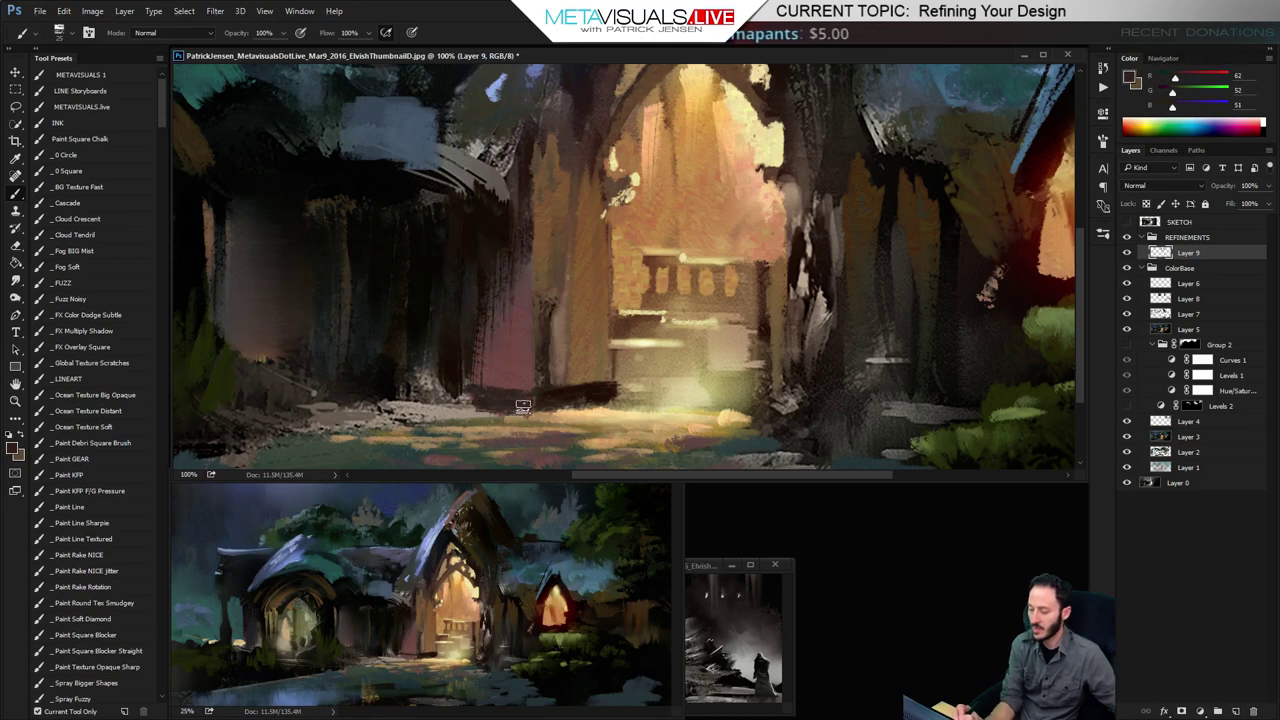
{"action": "key", "text": "space"}
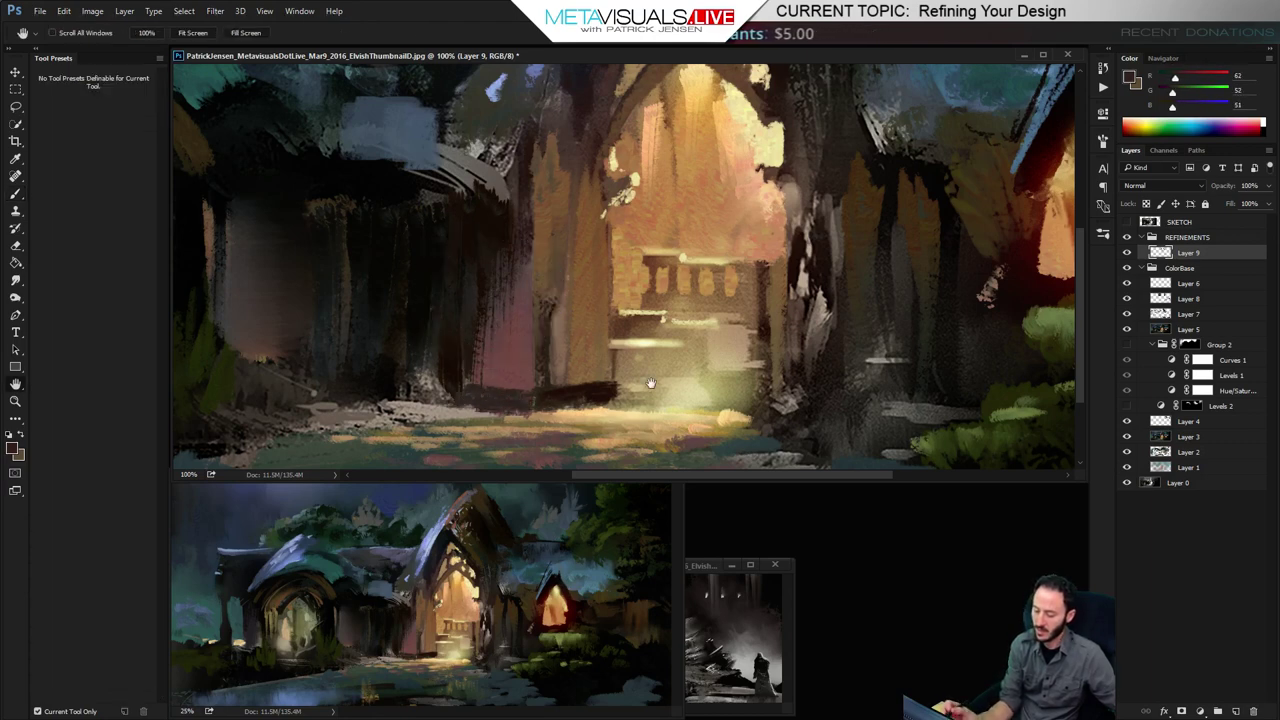
{"action": "left_click_drag", "start_coordinate": [650, 383], "coordinate": [712, 378]}
{"action": "left_click", "coordinate": [460, 390], "text": "alt"}
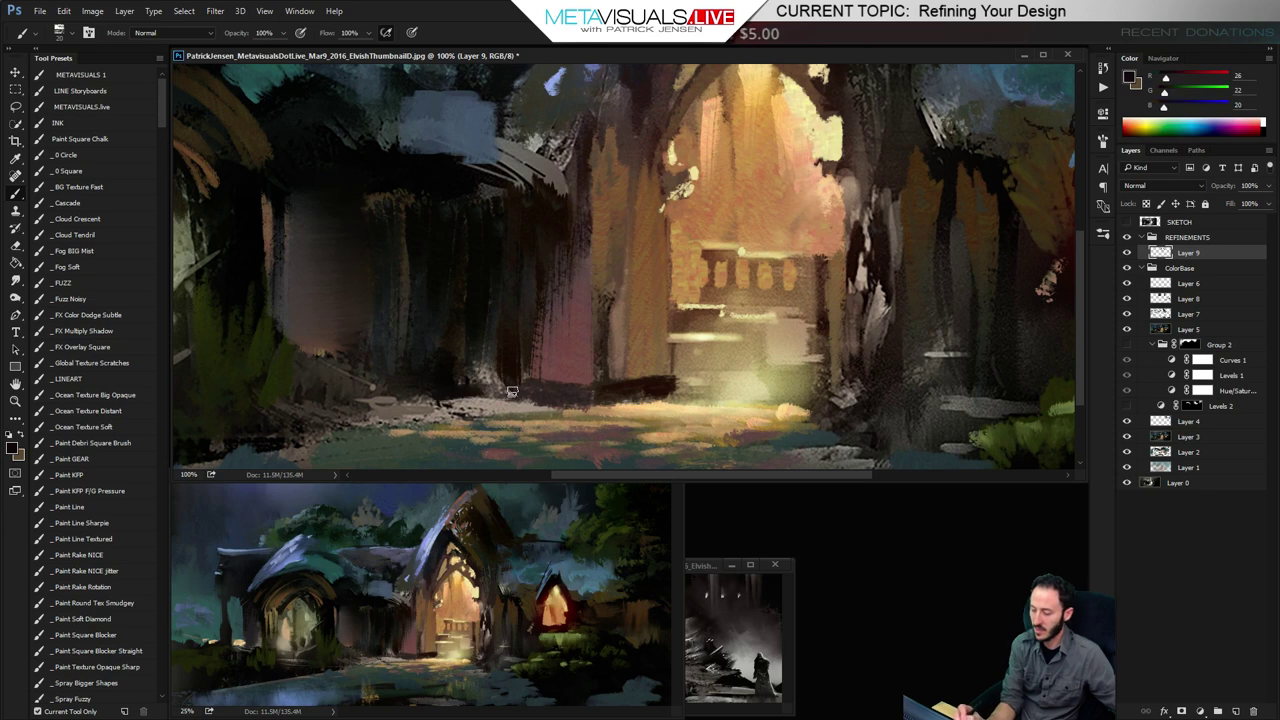
{"action": "mouse_move", "coordinate": [511, 392]}
{"action": "left_mouse_down"}
{"action": "mouse_move", "coordinate": [430, 398]}
{"action": "mouse_move", "coordinate": [481, 395]}
{"action": "left_mouse_up"}
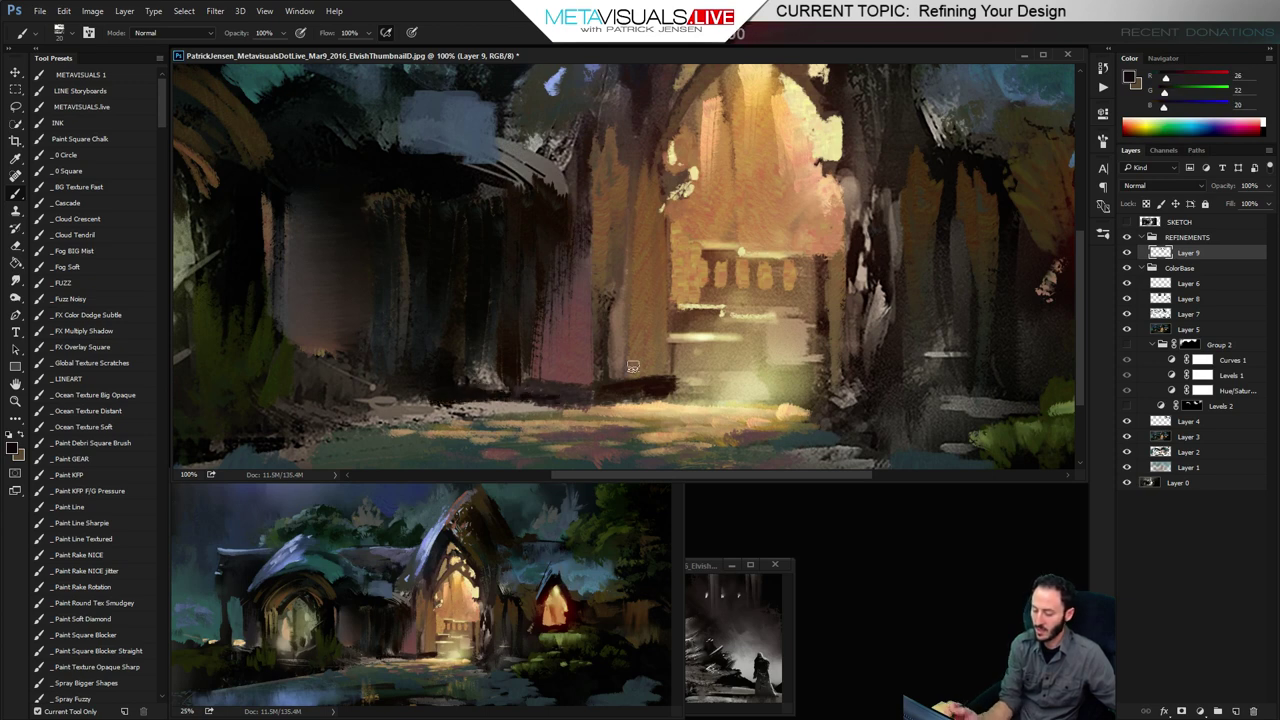
Ground the wall right of the doorway with near-black base strokes, sampling dark grey (RGB 68, 69, 65) and near-black (RGB 22, 19, 18)
{"action": "key", "text": "space"}
{"action": "left_click_drag", "start_coordinate": [643, 443], "coordinate": [511, 439]}
{"action": "left_click_drag", "start_coordinate": [711, 408], "coordinate": [724, 394]}
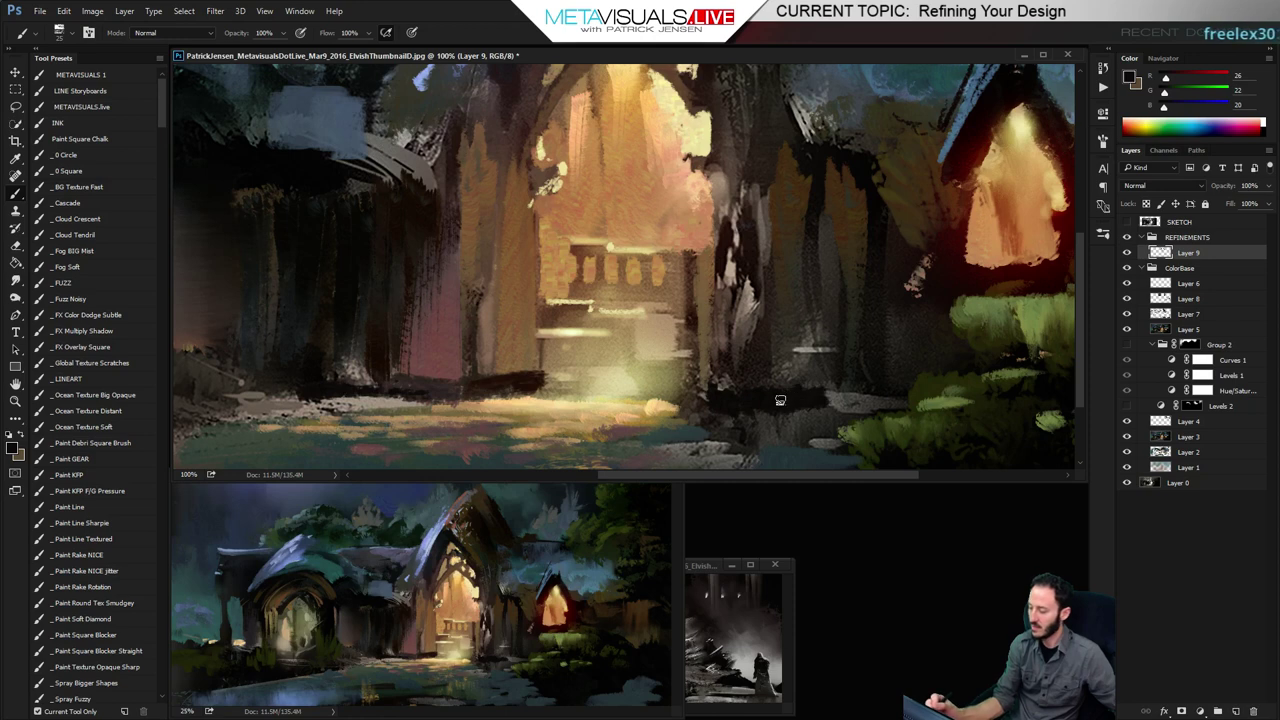
{"action": "left_click", "coordinate": [837, 404], "text": "alt"}
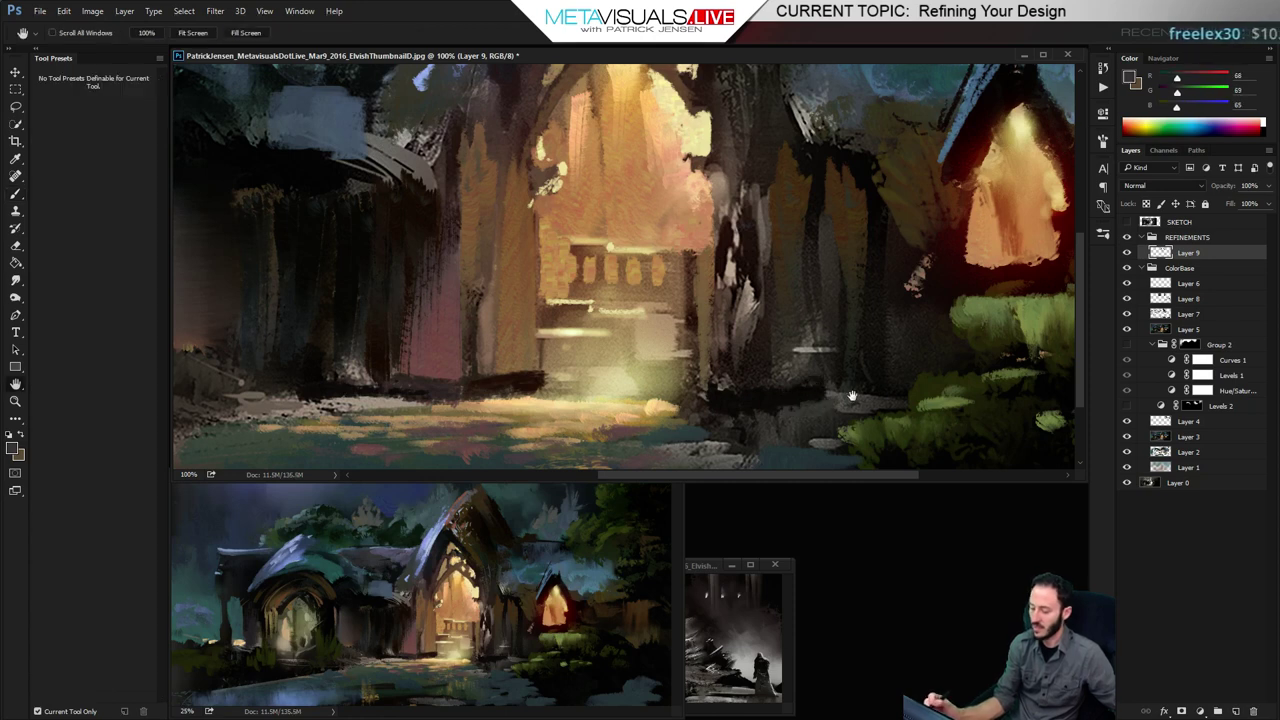
{"action": "left_click", "coordinate": [812, 390], "text": "alt"}
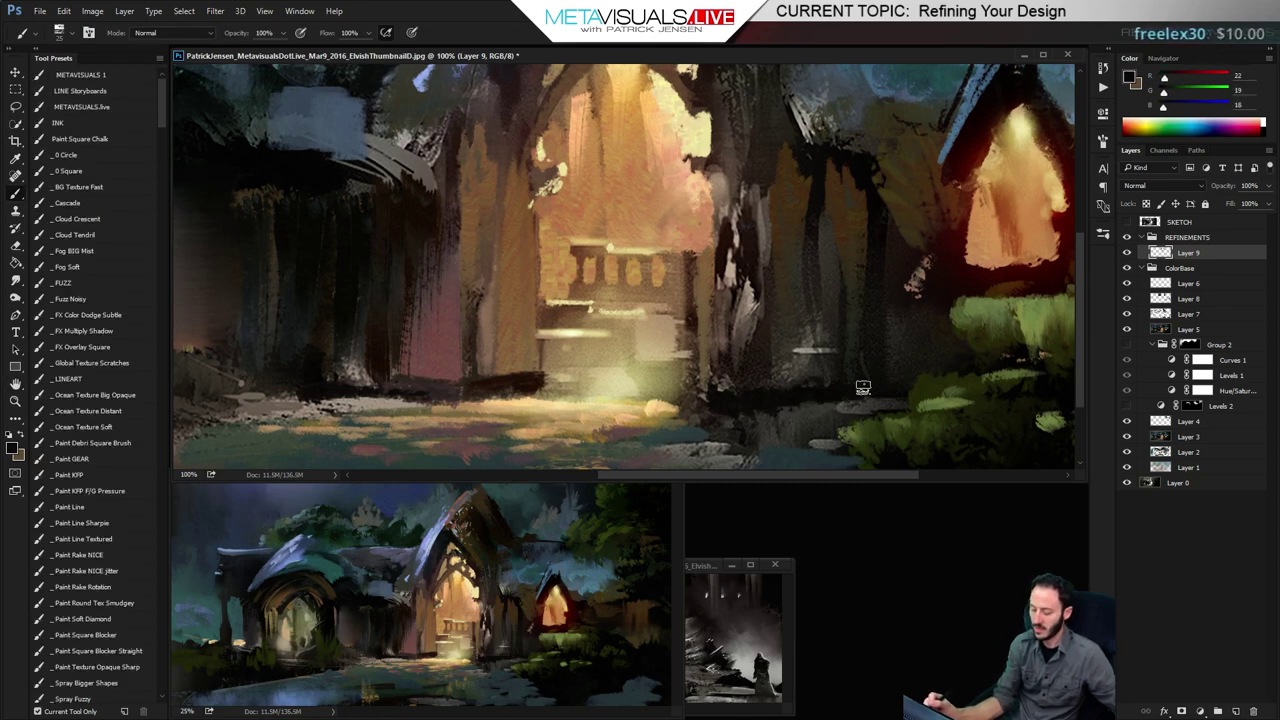
{"action": "key", "text": "space"}
{"action": "left_click_drag", "start_coordinate": [421, 385], "coordinate": [843, 357]}
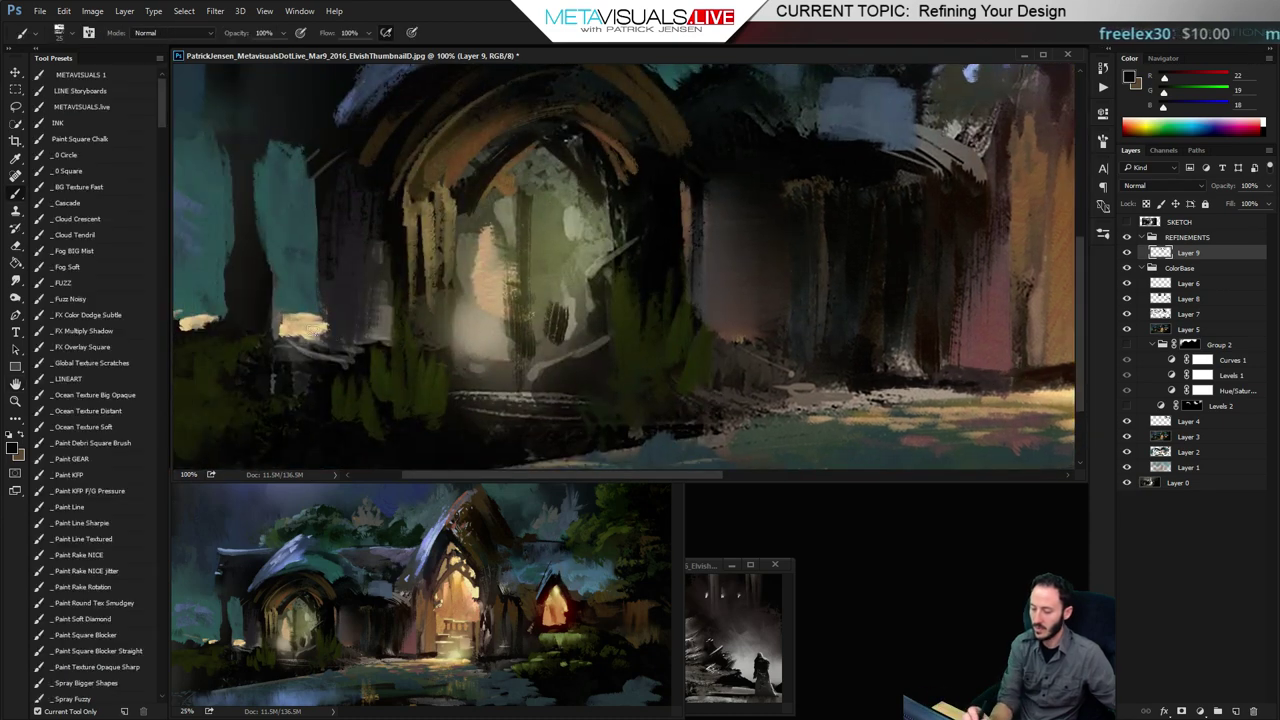
Mix a reddish brown (RGB 98, 49, 22) from the sampled dark brown and paint the base strip left of the central doorway
{"action": "mouse_move", "coordinate": [352, 337]}
{"action": "left_mouse_down"}
{"action": "mouse_move", "coordinate": [328, 339]}
{"action": "mouse_move", "coordinate": [417, 327]}
{"action": "mouse_move", "coordinate": [328, 329]}
{"action": "mouse_move", "coordinate": [350, 327]}
{"action": "left_mouse_up"}
{"action": "left_click_drag", "start_coordinate": [1050, 370], "coordinate": [600, 373]}
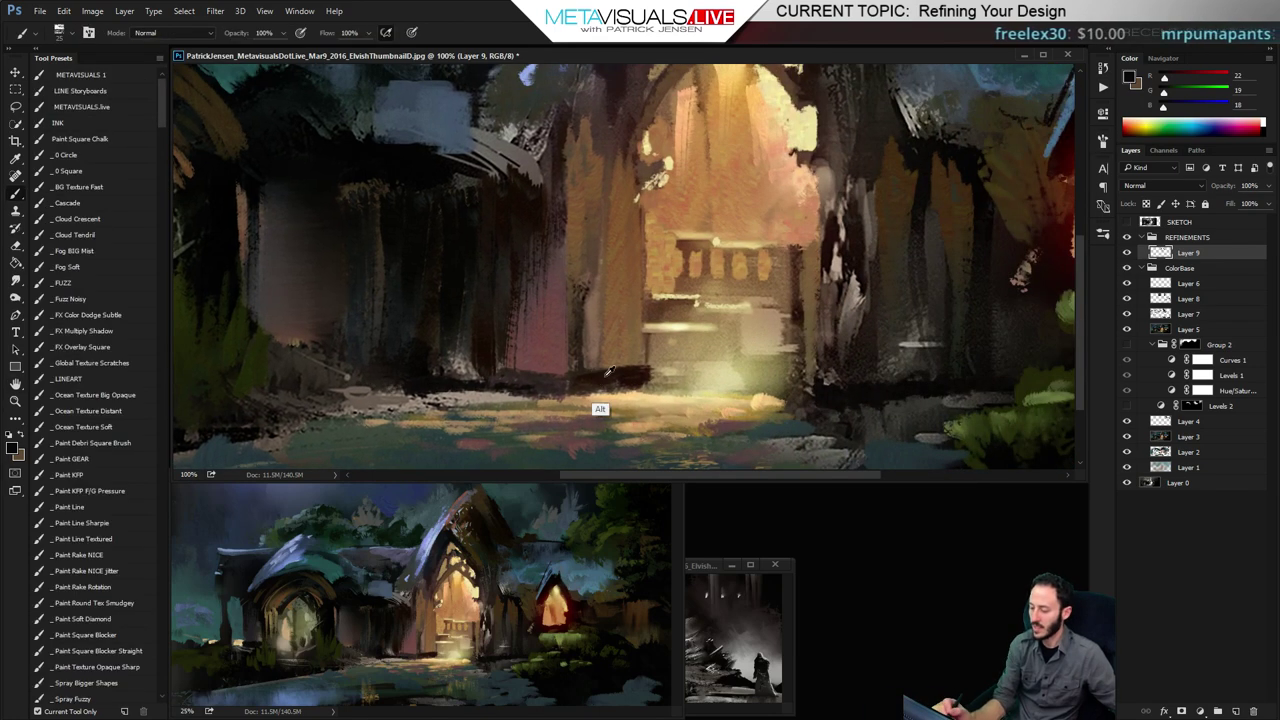
{"action": "left_click", "coordinate": [600, 373], "text": "alt"}
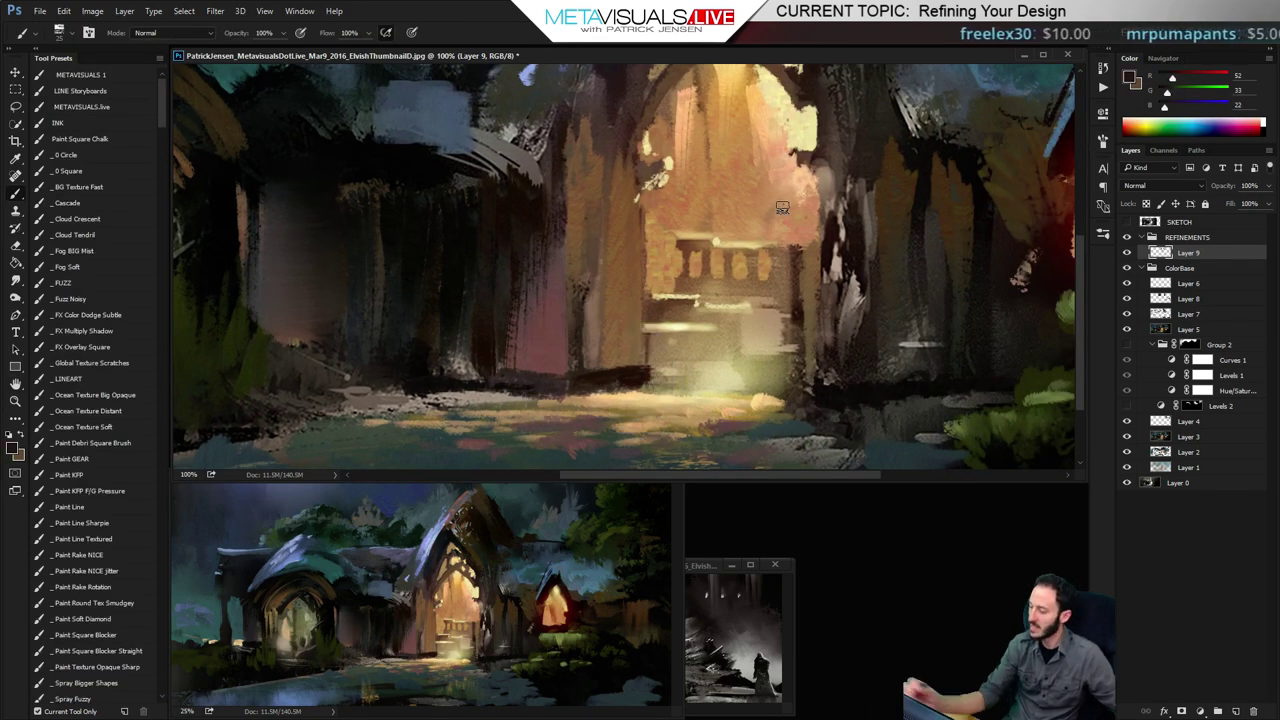
{"action": "left_click", "coordinate": [1173, 93]}
{"action": "left_click_drag", "start_coordinate": [575, 380], "coordinate": [656, 368]}
{"action": "key", "text": "ctrl+z"}
{"action": "key", "text": "bracketright"}
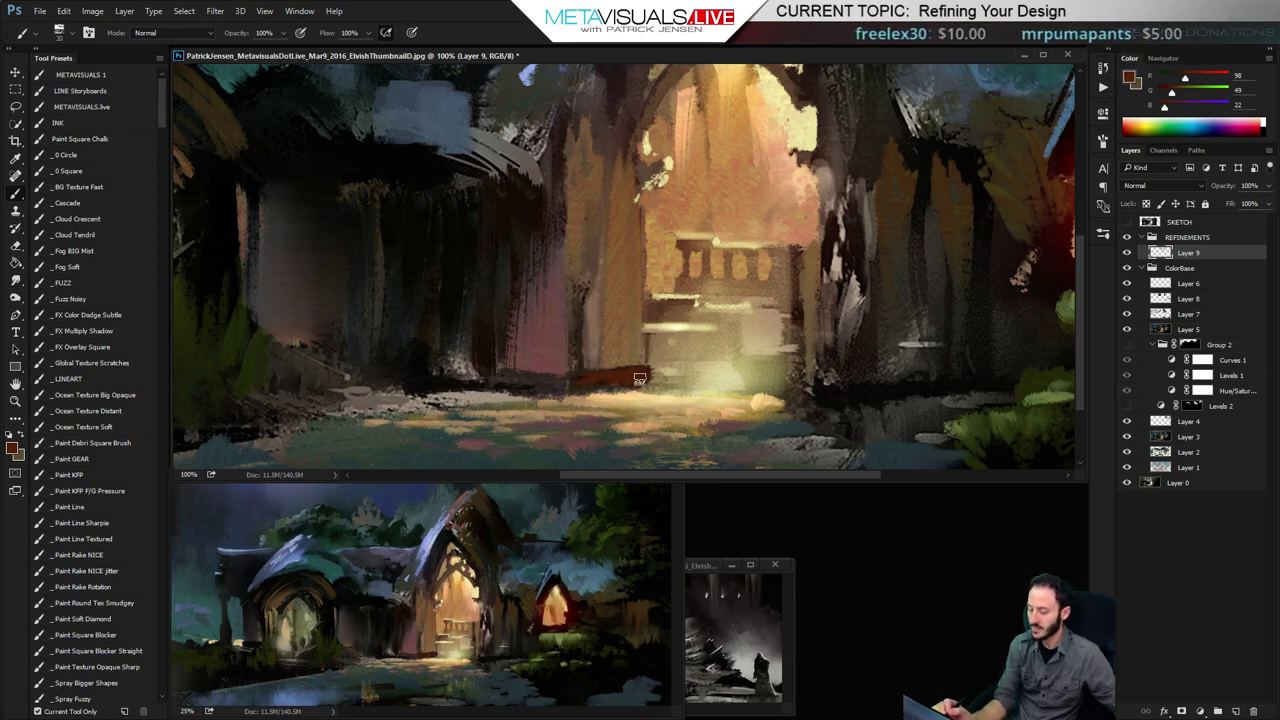
{"action": "key", "text": "ctrl+z"}
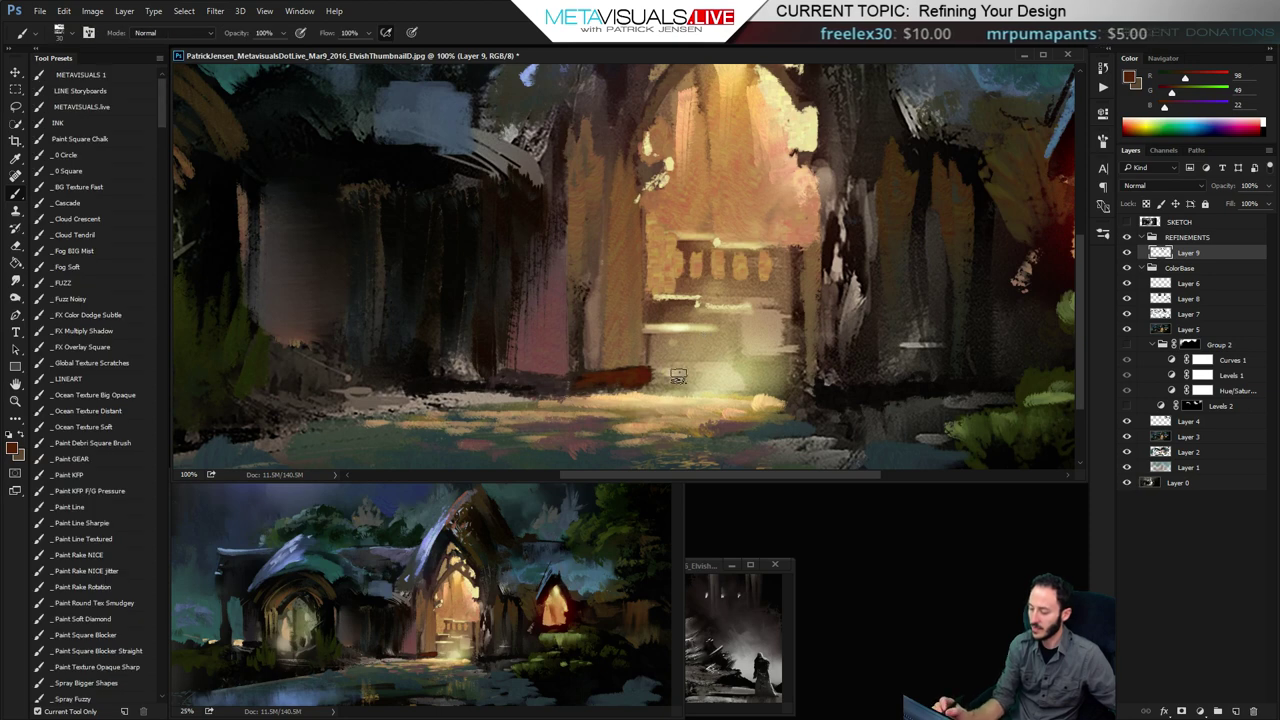
Paint a twisting trunk up the pillar left of the central doorway with sampled brown (RGB 59, 47, 39) and near-black (RGB 19, 18, 14), trimming with mauve
{"action": "left_click", "coordinate": [651, 352], "text": "alt"}
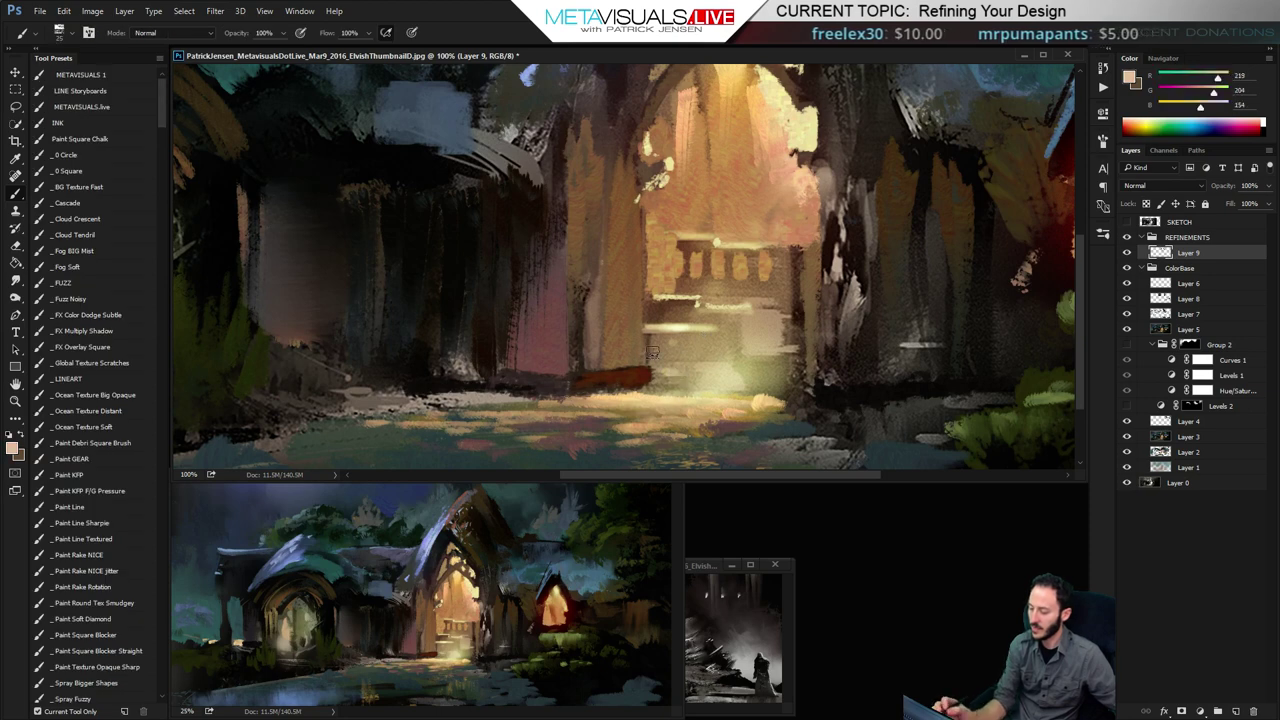
{"action": "left_click", "coordinate": [572, 367], "text": "alt"}
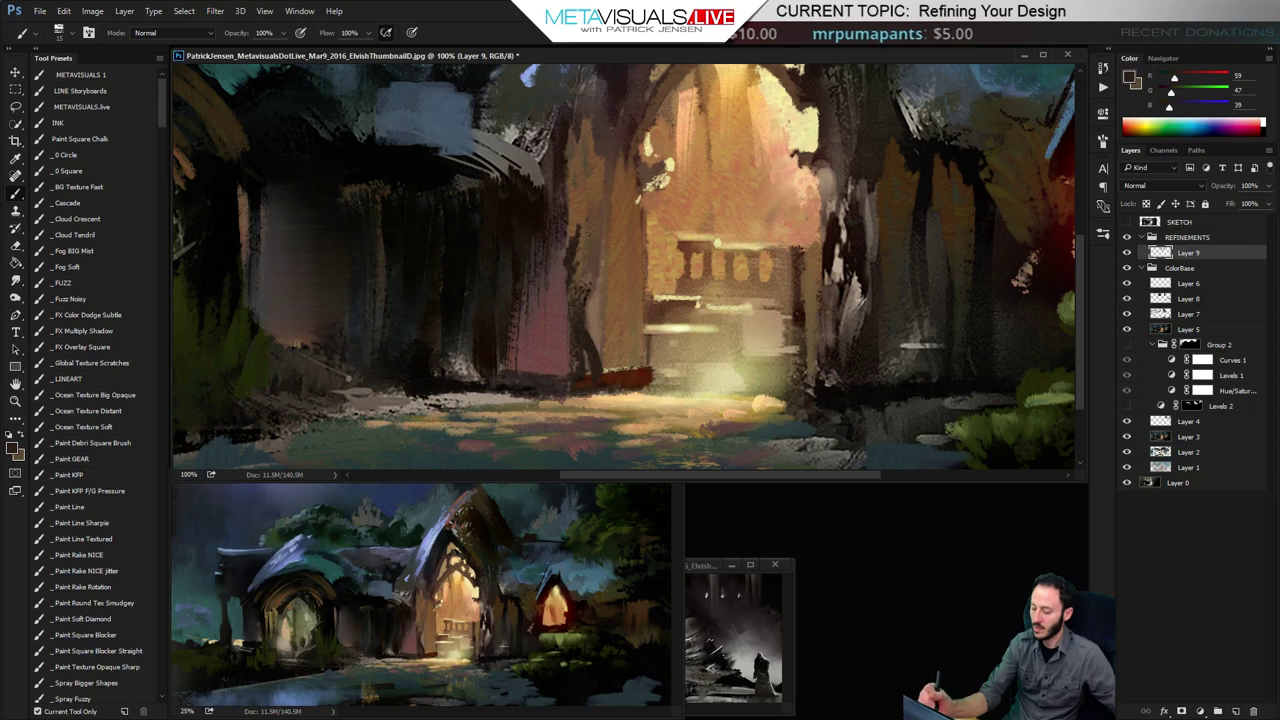
{"action": "left_click", "coordinate": [466, 229], "text": "alt"}
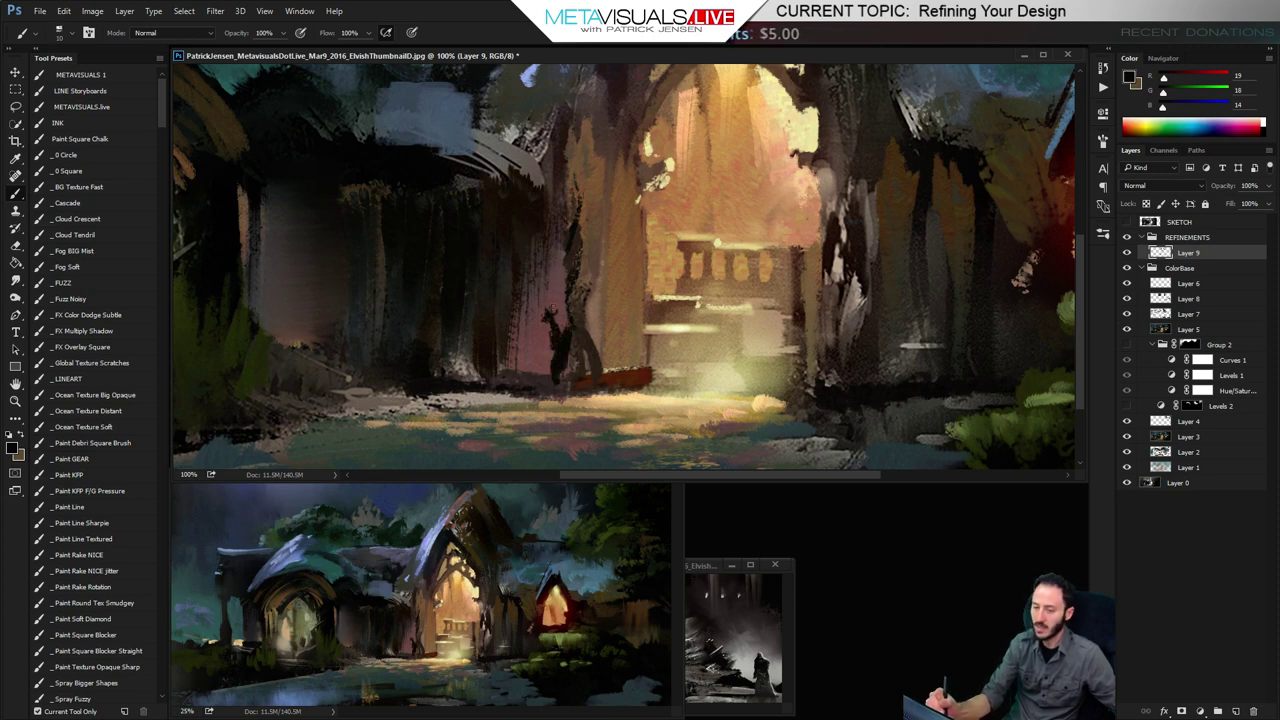
{"action": "left_click", "coordinate": [549, 337], "text": "alt"}
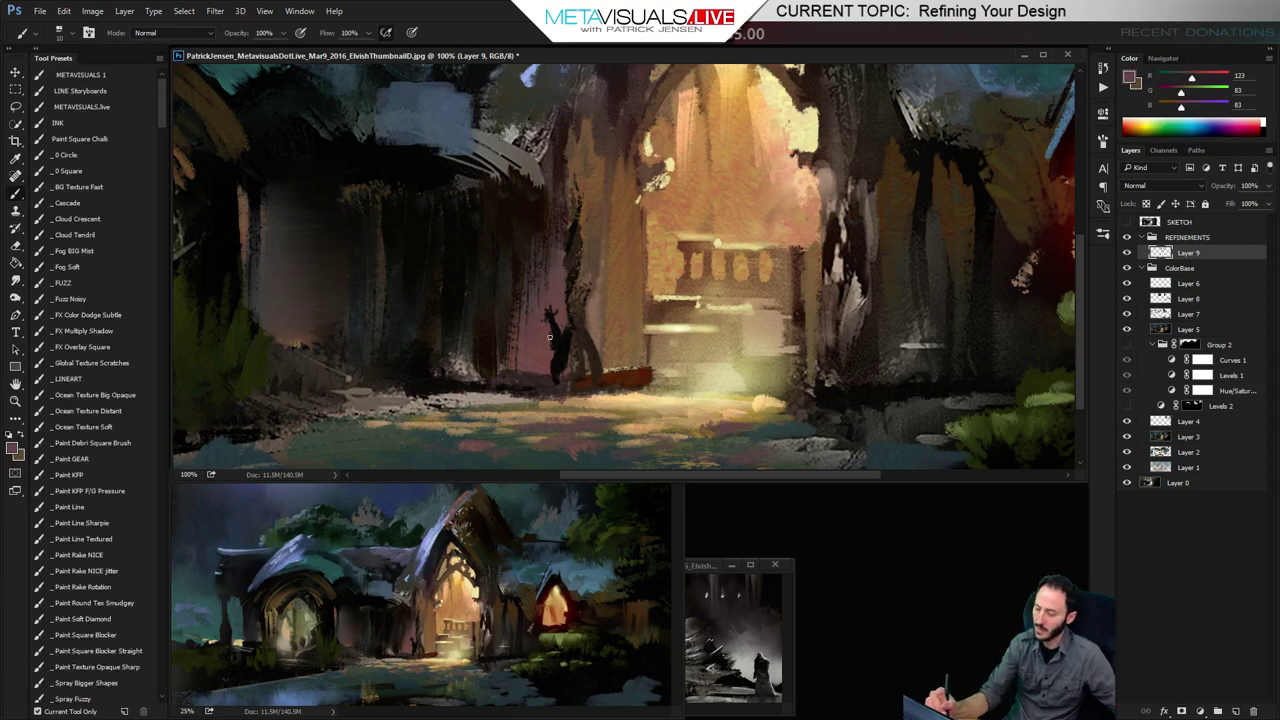
{"action": "key", "text": "space"}
{"action": "left_click_drag", "start_coordinate": [652, 292], "coordinate": [654, 292]}
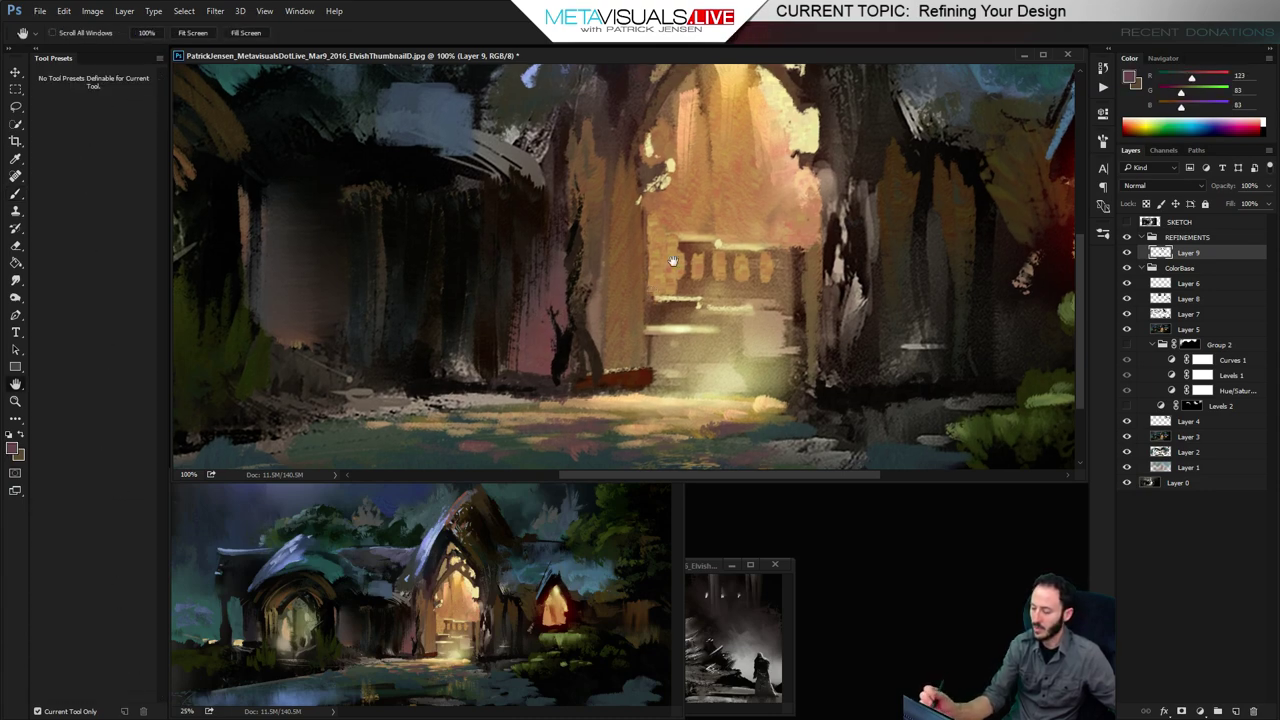
{"action": "key", "text": "space"}
Add a thin rim light along the twisting trunk with pale yellow (RGB 246, 246, 165) sampled from the doorway glow
{"action": "left_click", "coordinate": [786, 90], "text": "alt"}
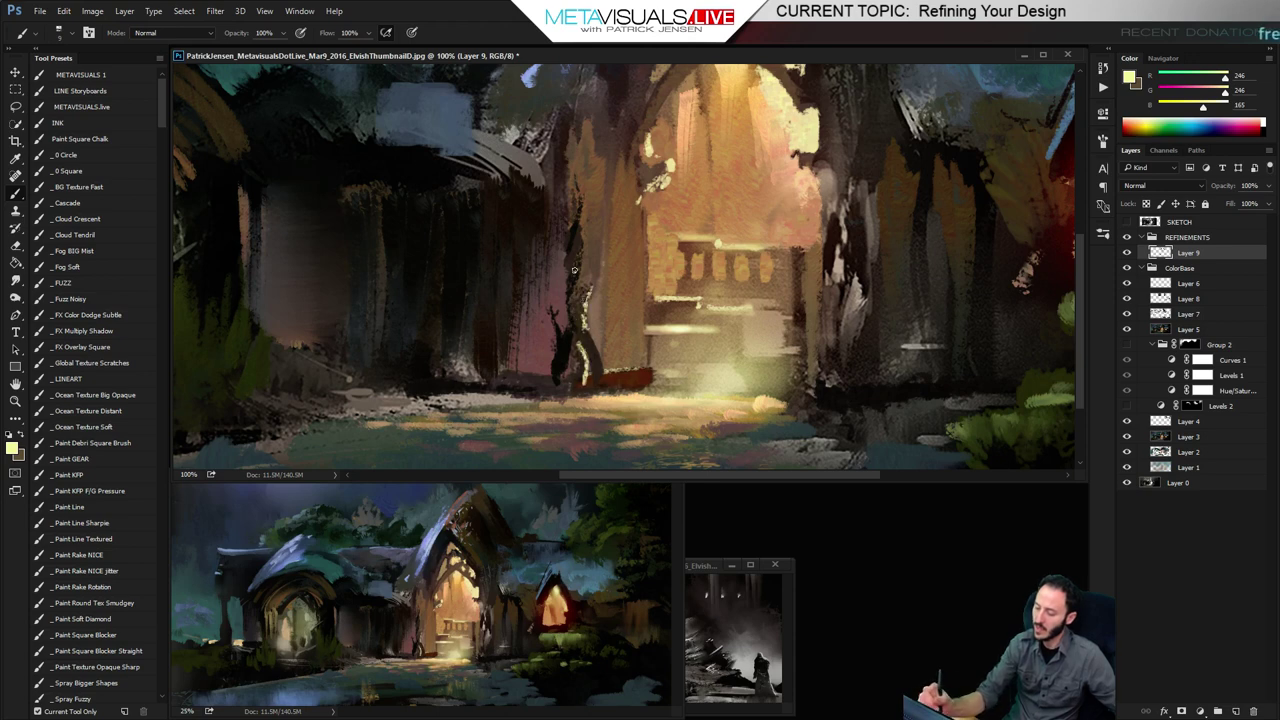
{"action": "left_click_drag", "start_coordinate": [574, 270], "coordinate": [584, 253]}
{"action": "key", "text": "space"}
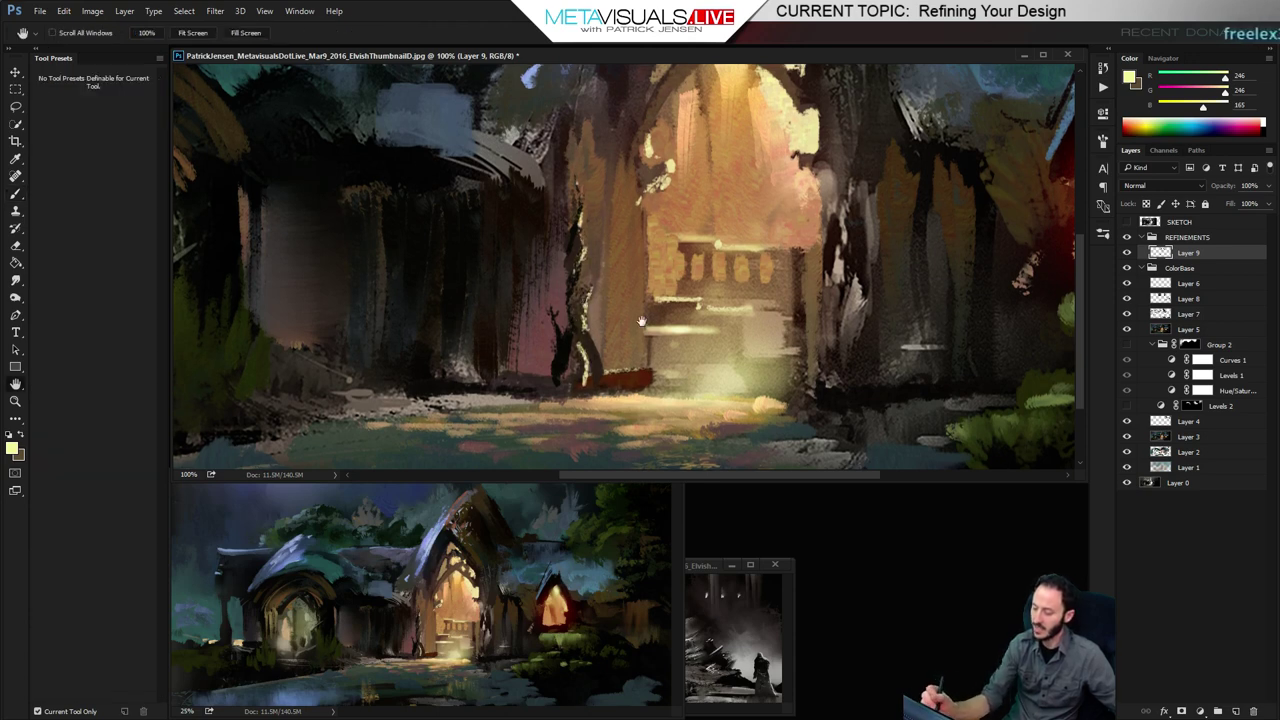
Retouch the right edge of the central doorway beside the steps with sampled tan and mid brown tones
{"action": "left_click_drag", "start_coordinate": [800, 371], "coordinate": [664, 358]}
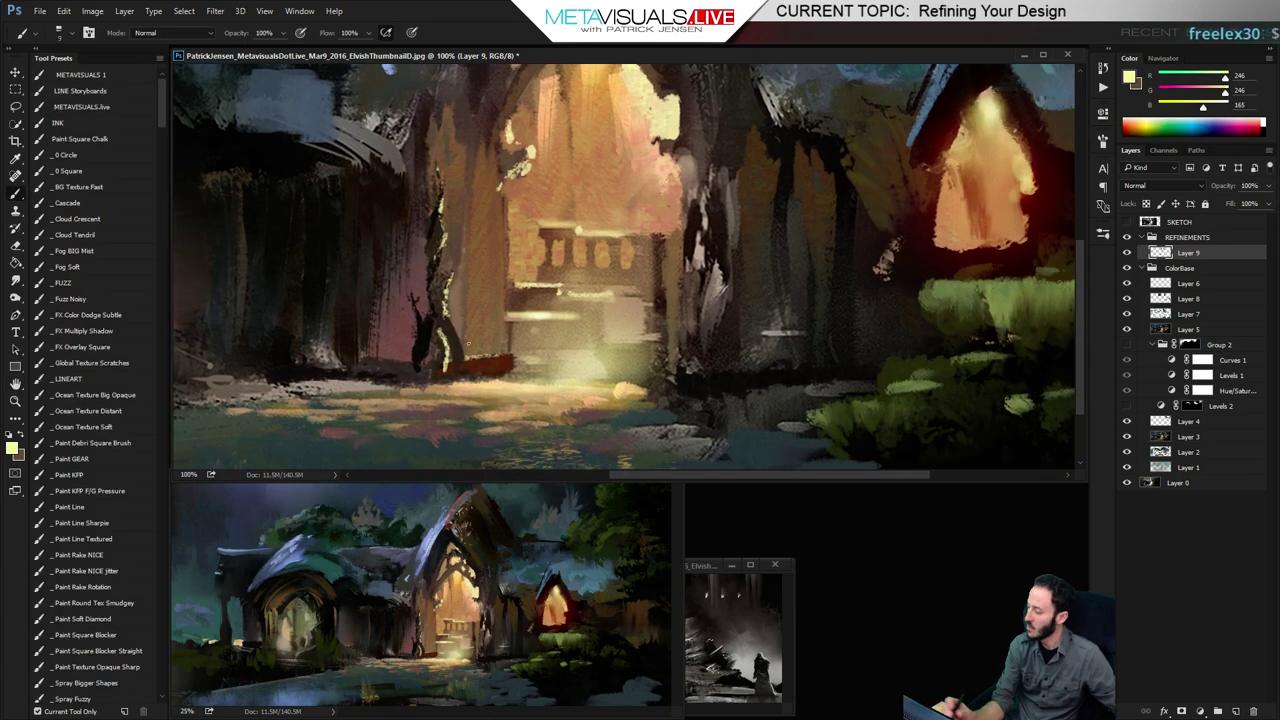
{"action": "key", "text": "space"}
{"action": "left_click_drag", "start_coordinate": [662, 270], "coordinate": [650, 309]}
{"action": "left_click", "coordinate": [649, 286], "text": "alt"}
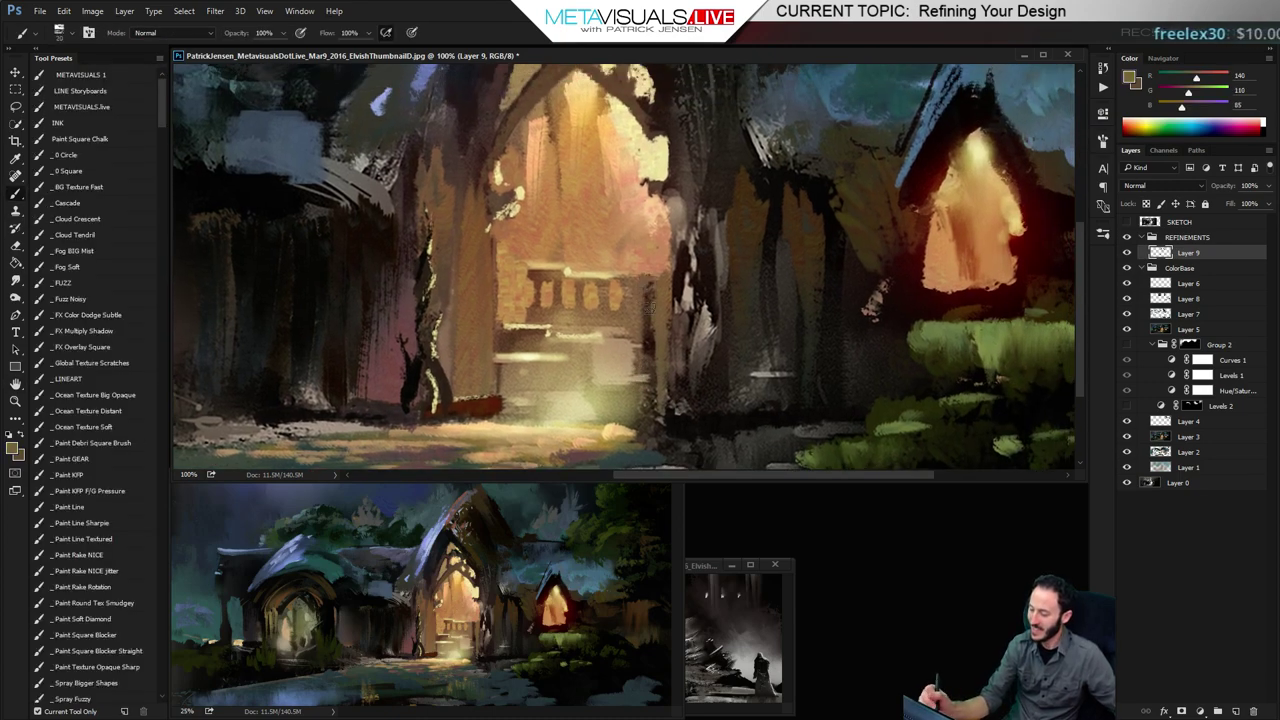
{"action": "left_click", "coordinate": [641, 355], "text": "alt"}
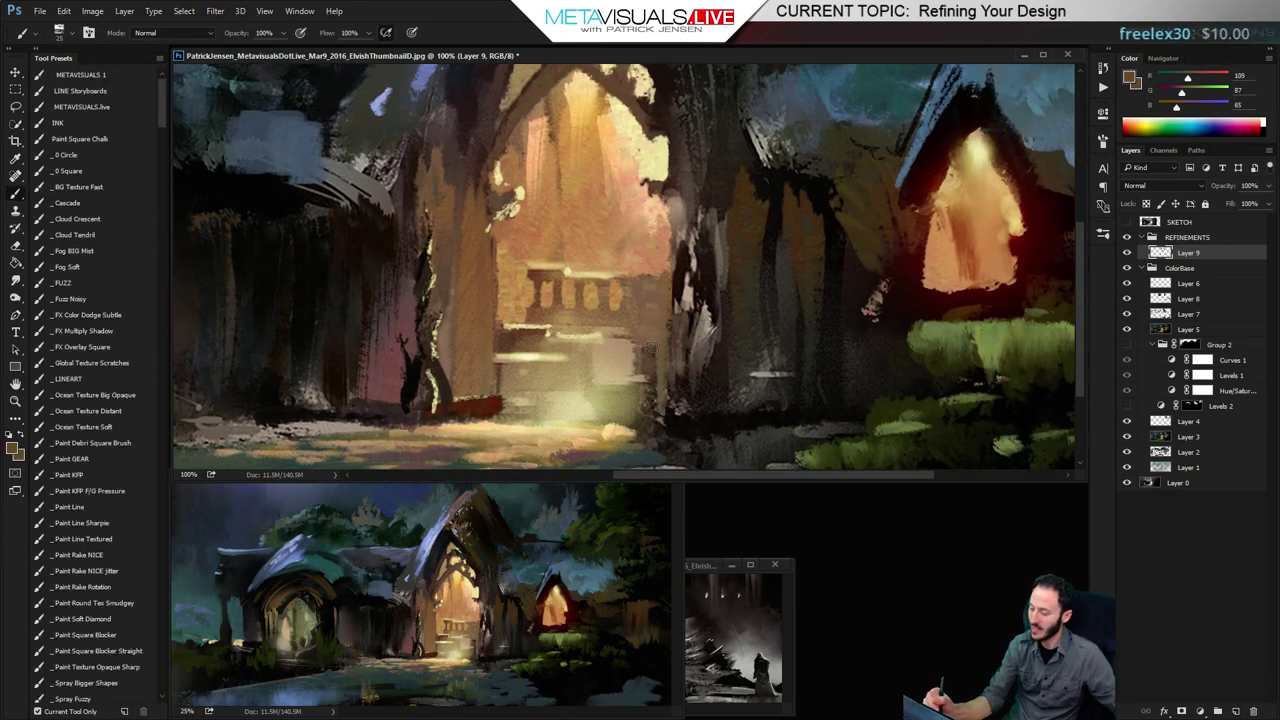
Block in the right side of the doorway steps with sampled beige (RGB 193, 164, 128) and olive (RGB 140, 130, 92)
{"action": "key", "text": "space"}
{"action": "mouse_move", "coordinate": [664, 354]}
{"action": "left_mouse_down"}
{"action": "mouse_move", "coordinate": [662, 338]}
{"action": "mouse_move", "coordinate": [639, 360]}
{"action": "mouse_move", "coordinate": [686, 346]}
{"action": "left_mouse_up"}
{"action": "left_click", "coordinate": [623, 372], "text": "alt"}
{"action": "key", "text": "space"}
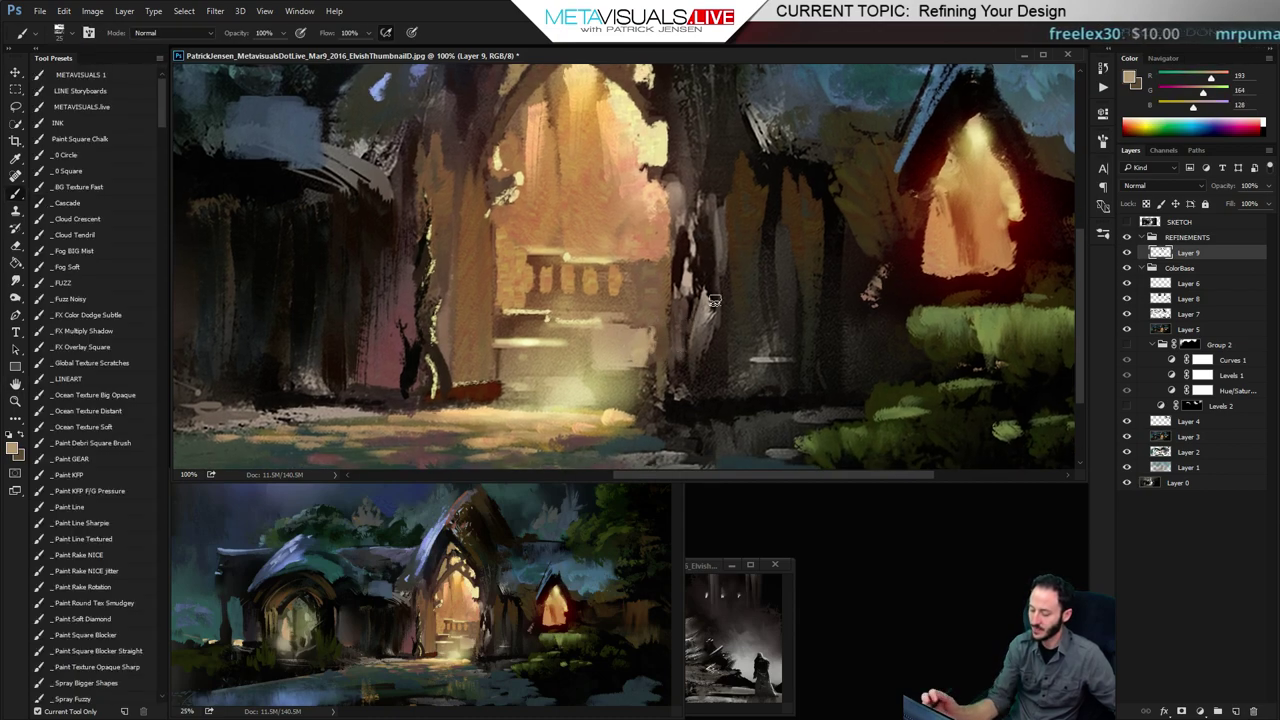
{"action": "left_click", "coordinate": [617, 425], "text": "alt"}
{"action": "mouse_move", "coordinate": [649, 389]}
{"action": "left_mouse_down"}
{"action": "mouse_move", "coordinate": [668, 394]}
{"action": "mouse_move", "coordinate": [668, 416]}
{"action": "mouse_move", "coordinate": [643, 418]}
{"action": "left_mouse_up"}
{"action": "key", "text": "space"}
Brighten the lower doorway area and its reddish base strip using the Dodge tool on midtones at 50% exposure
{"action": "key", "text": "r"}
{"action": "key", "text": "b"}
{"action": "key", "text": "o"}
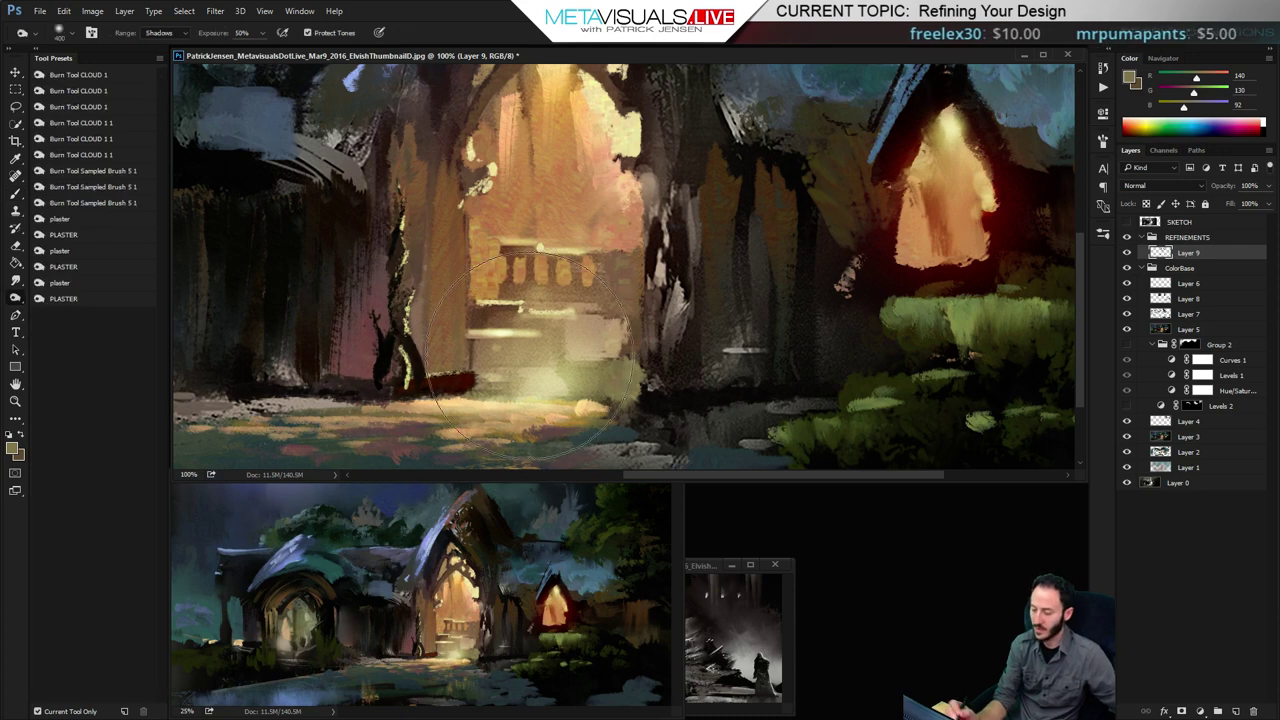
{"action": "key", "text": "shift+o"}
{"action": "key", "text": "shift+o"}
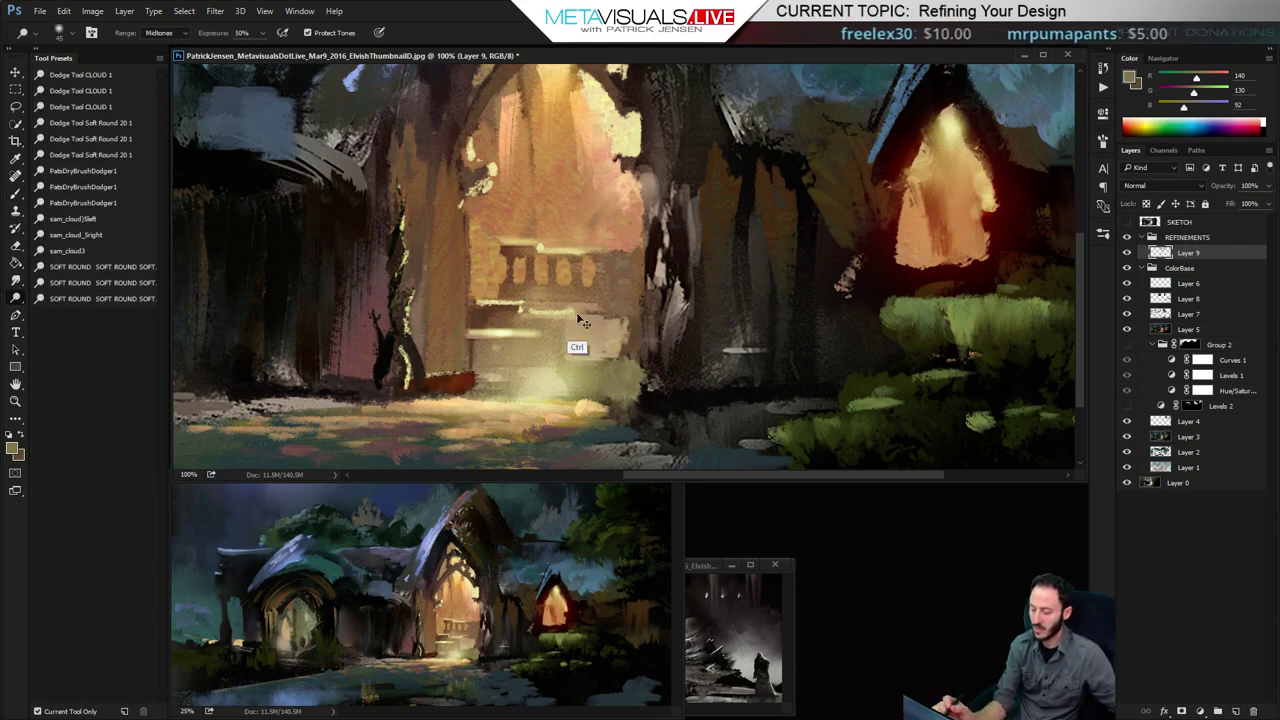
{"action": "key", "text": "space"}
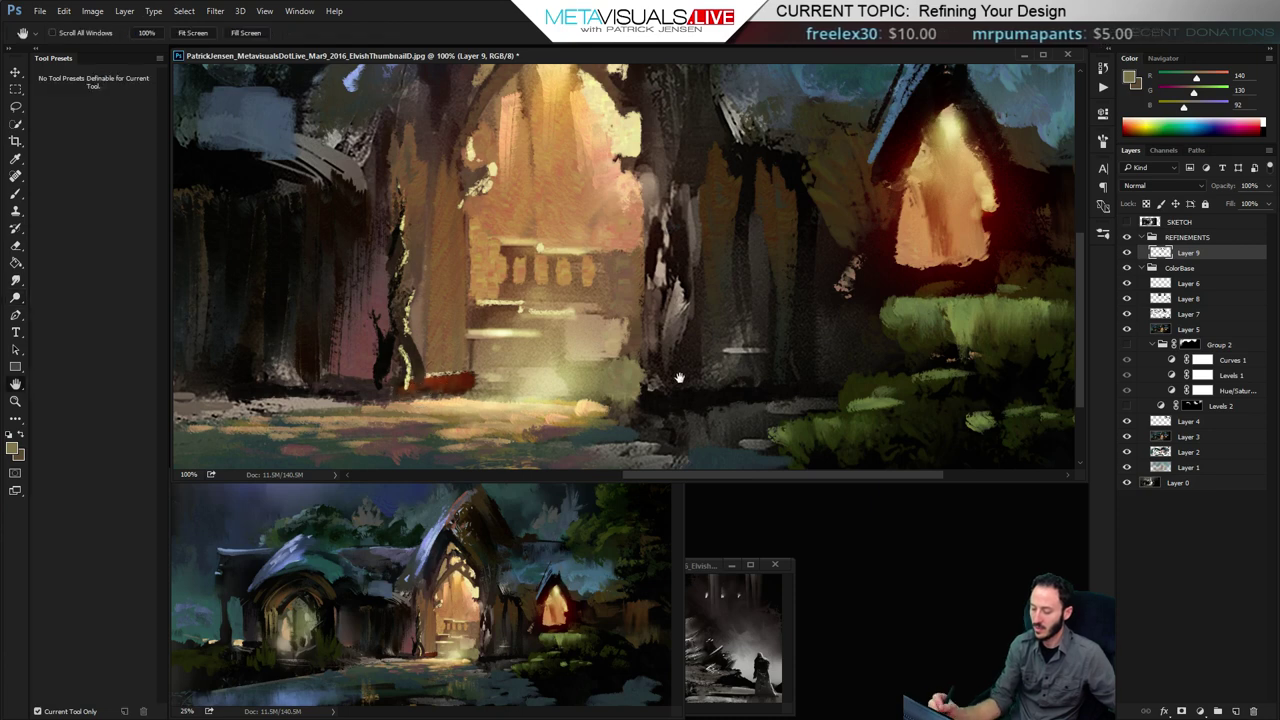
Carry the reddish-brown base strip across to the wall right of the doorway, toning it with dark brown (RGB 66, 34, 18)
{"action": "key", "text": "b"}
{"action": "left_click", "coordinate": [460, 384], "text": "alt"}
{"action": "left_click_drag", "start_coordinate": [757, 393], "coordinate": [718, 398]}
{"action": "left_click", "coordinate": [729, 400], "text": "alt"}
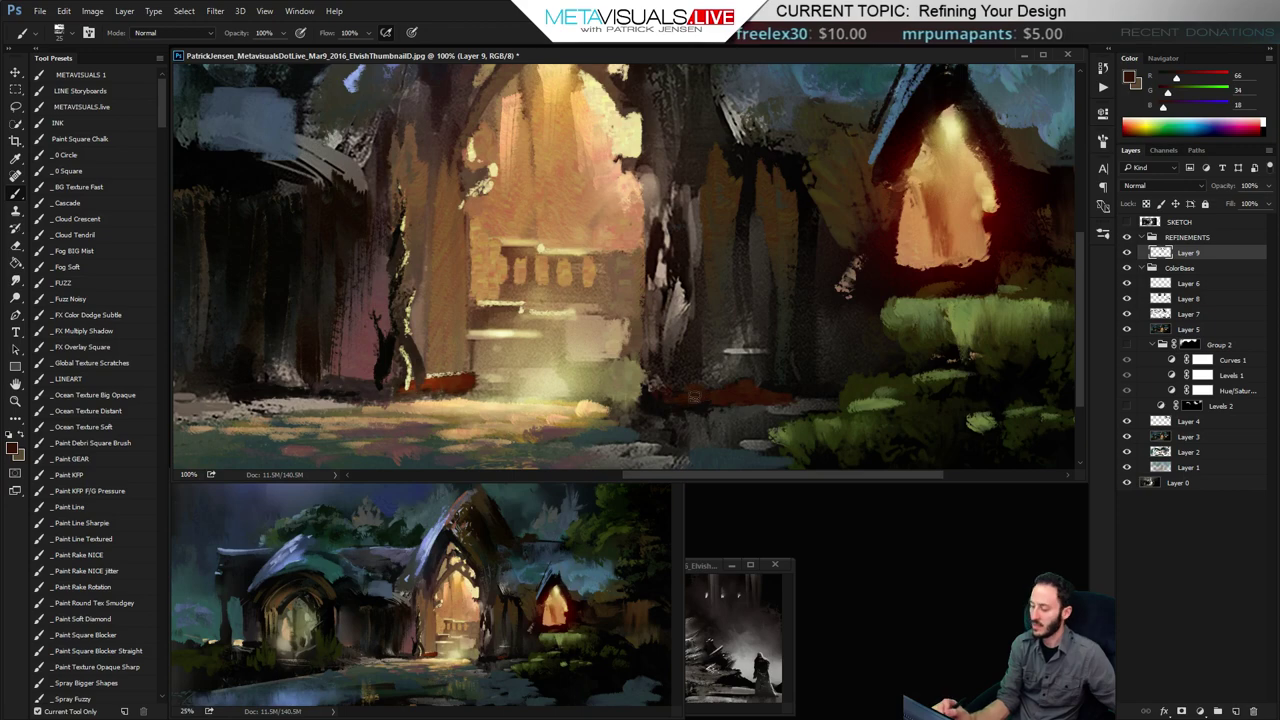
{"action": "left_click_drag", "start_coordinate": [693, 397], "coordinate": [830, 393]}
Minimize the dark sketch thumbnail, reposition the overview window, and place the cottage reference photo beside it at a larger size
{"action": "key", "text": "space"}
{"action": "left_click_drag", "start_coordinate": [696, 375], "coordinate": [710, 500]}
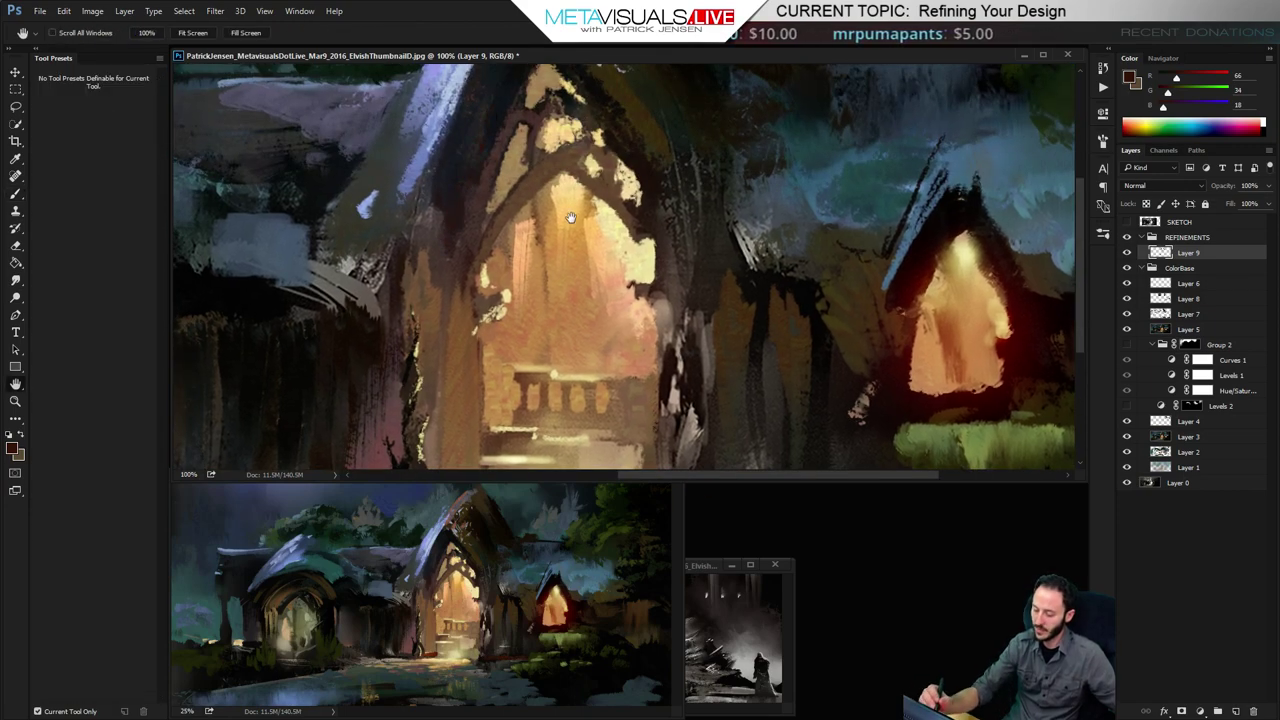
{"action": "mouse_move", "coordinate": [578, 92]}
{"action": "left_mouse_down"}
{"action": "mouse_move", "coordinate": [503, 226]}
{"action": "mouse_move", "coordinate": [412, 288]}
{"action": "left_mouse_up"}
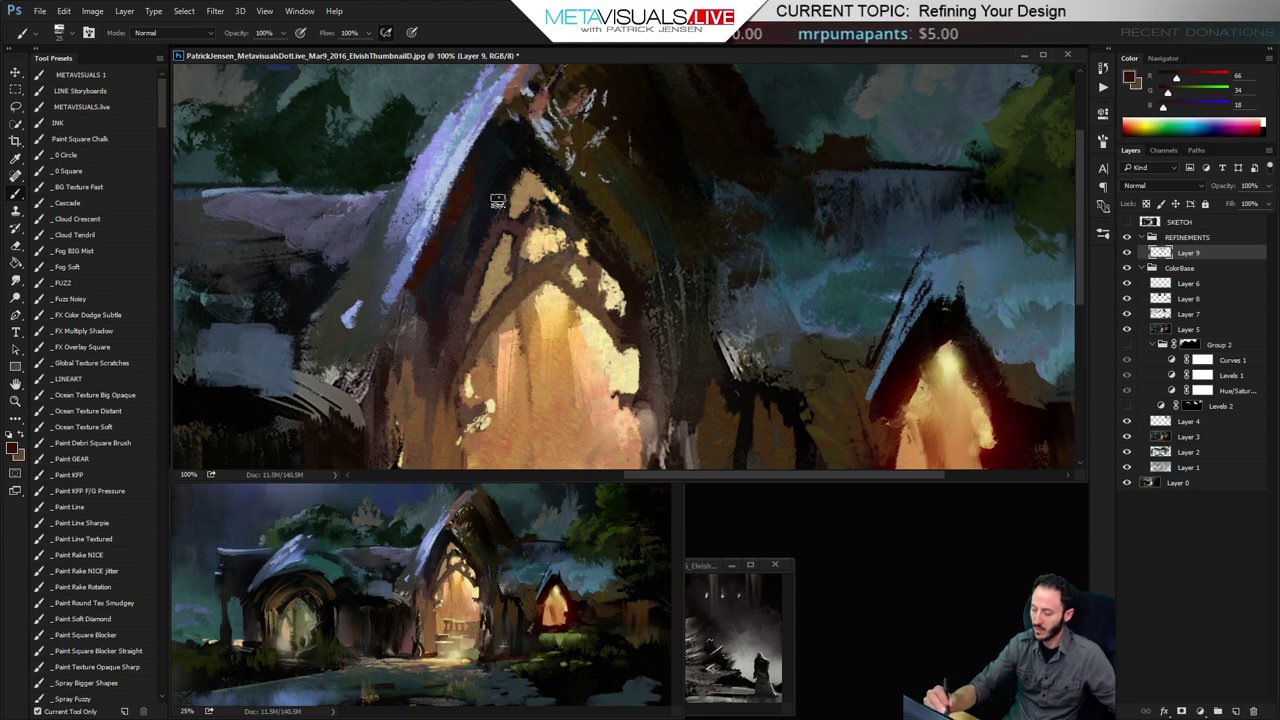
{"action": "left_click", "coordinate": [733, 566]}
{"action": "left_click_drag", "start_coordinate": [431, 484], "coordinate": [701, 297]}
{"action": "left_click_drag", "start_coordinate": [232, 552], "coordinate": [770, 547]}
{"action": "left_click_drag", "start_coordinate": [670, 293], "coordinate": [404, 474]}
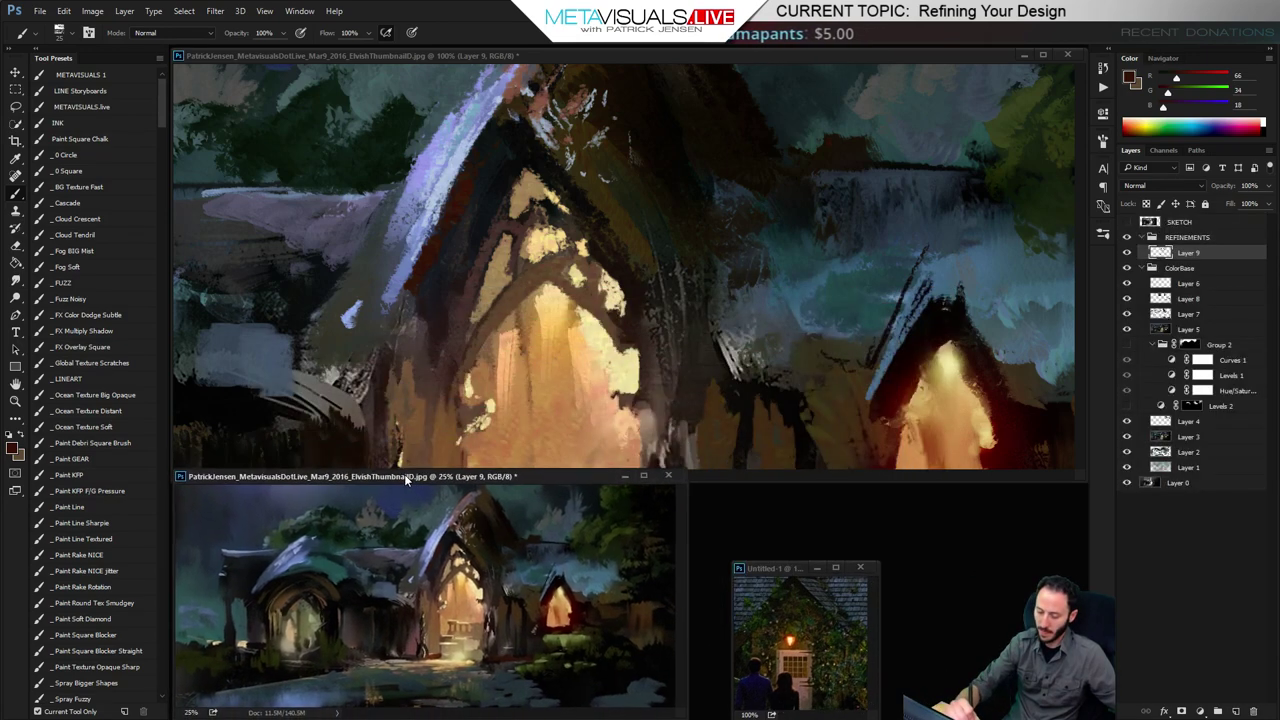
{"action": "left_click_drag", "start_coordinate": [771, 572], "coordinate": [708, 476]}
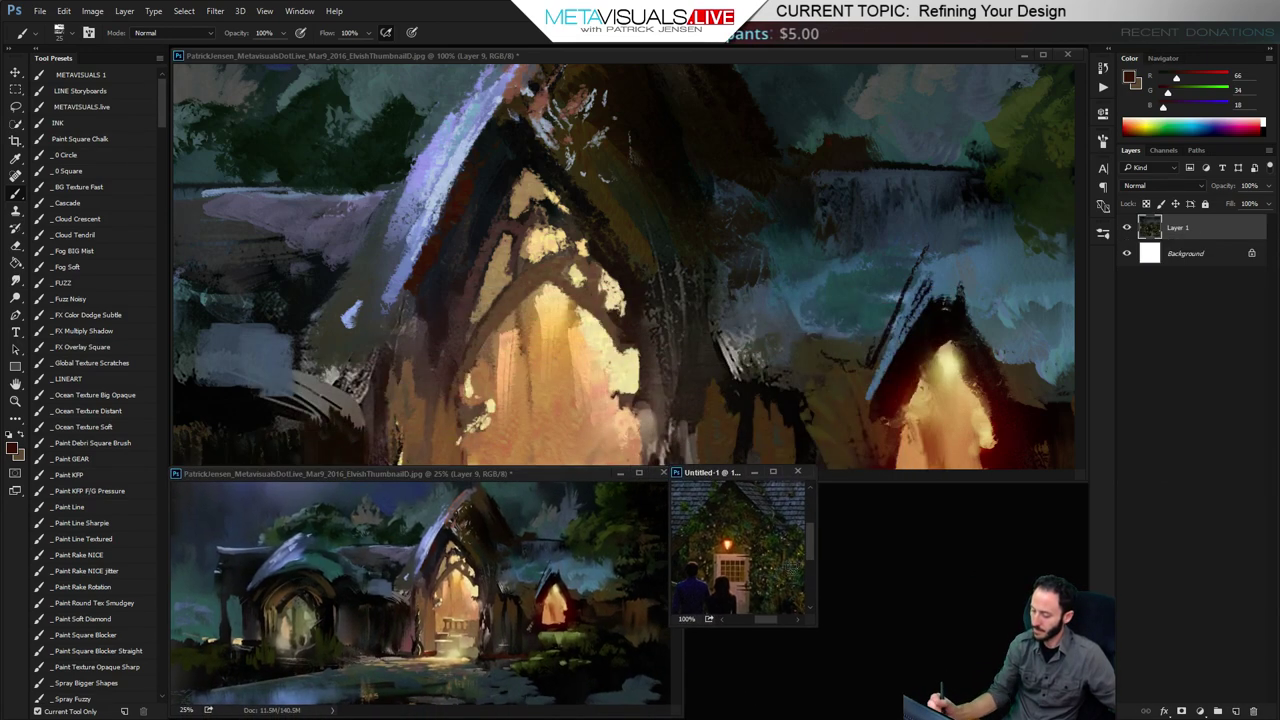
{"action": "left_click_drag", "start_coordinate": [812, 621], "coordinate": [950, 718]}
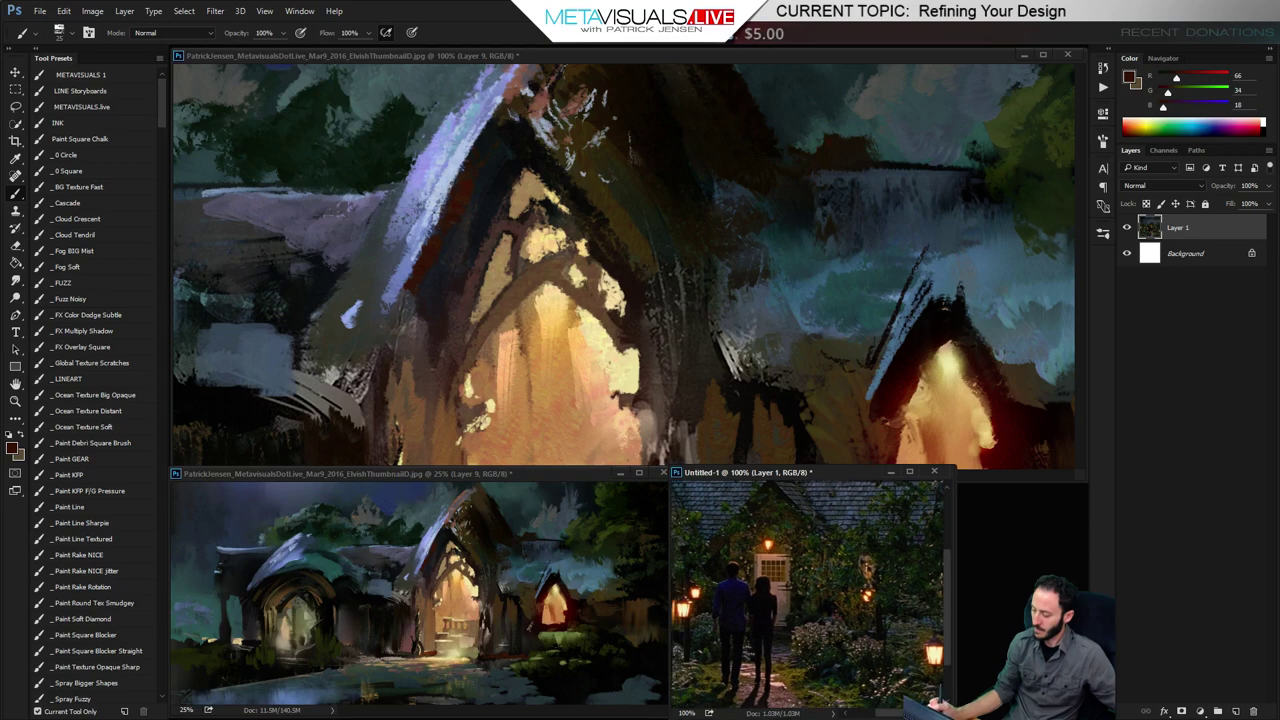
Enlarge the cottage reference view to 111.73% and frame the lit door, the couple and the lanterns
{"action": "key", "text": "space"}
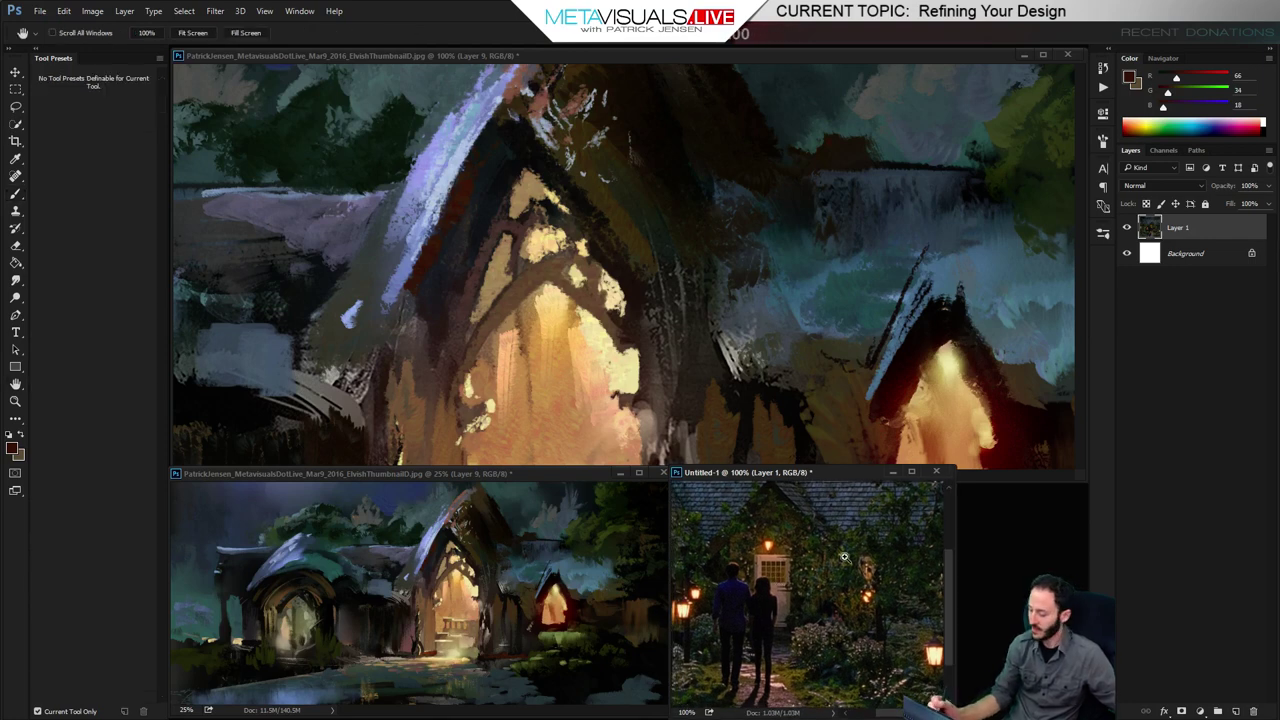
{"action": "left_click", "coordinate": [856, 565], "text": "ctrl"}
{"action": "left_click_drag", "start_coordinate": [884, 594], "coordinate": [838, 609]}
{"action": "left_click", "coordinate": [858, 570], "text": "alt"}
{"action": "mouse_move", "coordinate": [871, 552]}
{"action": "left_mouse_down"}
{"action": "mouse_move", "coordinate": [850, 599]}
{"action": "mouse_move", "coordinate": [903, 595]}
{"action": "mouse_move", "coordinate": [871, 586]}
{"action": "left_mouse_up"}
{"action": "key", "text": "ctrl+space"}
{"action": "key", "text": "space"}
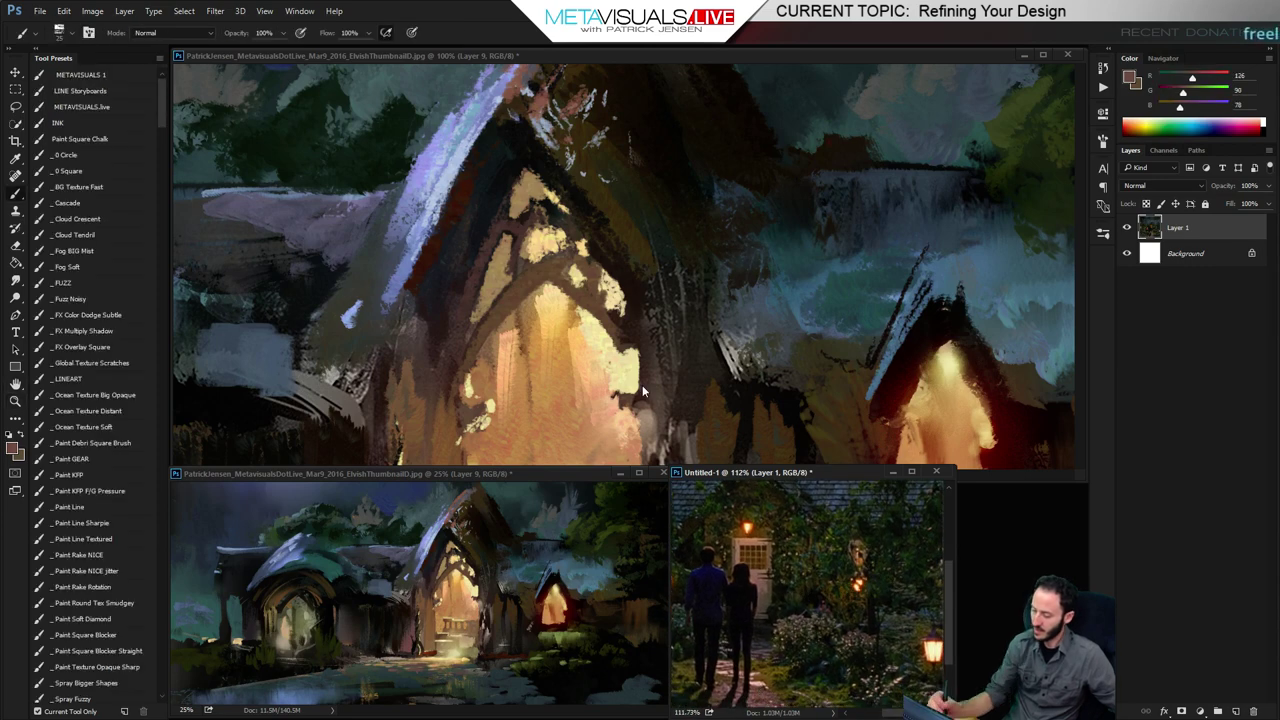
Return to the painting and define the right edge of the main arch with muted reddish brown (RGB 126, 90, 78) and dark brown
{"action": "left_click", "coordinate": [642, 385]}
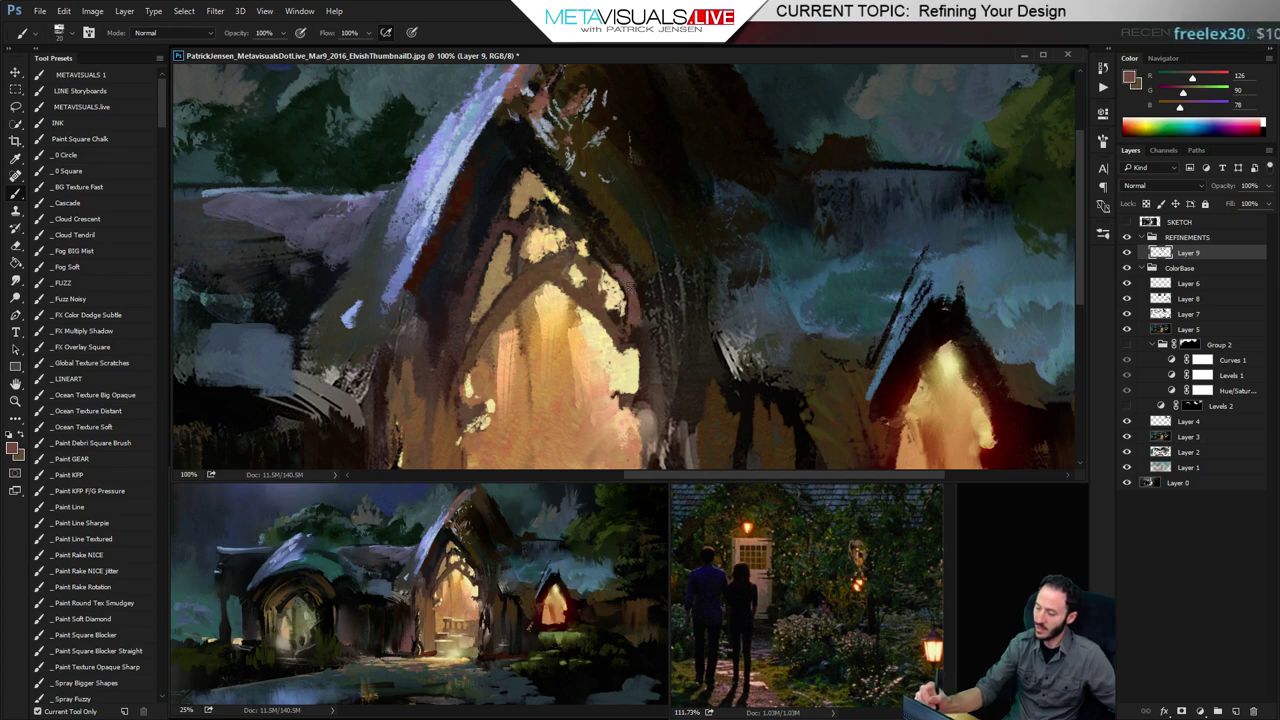
{"action": "key", "text": "space"}
{"action": "mouse_move", "coordinate": [705, 355]}
{"action": "left_mouse_down"}
{"action": "mouse_move", "coordinate": [641, 357]}
{"action": "mouse_move", "coordinate": [641, 327]}
{"action": "left_mouse_up"}
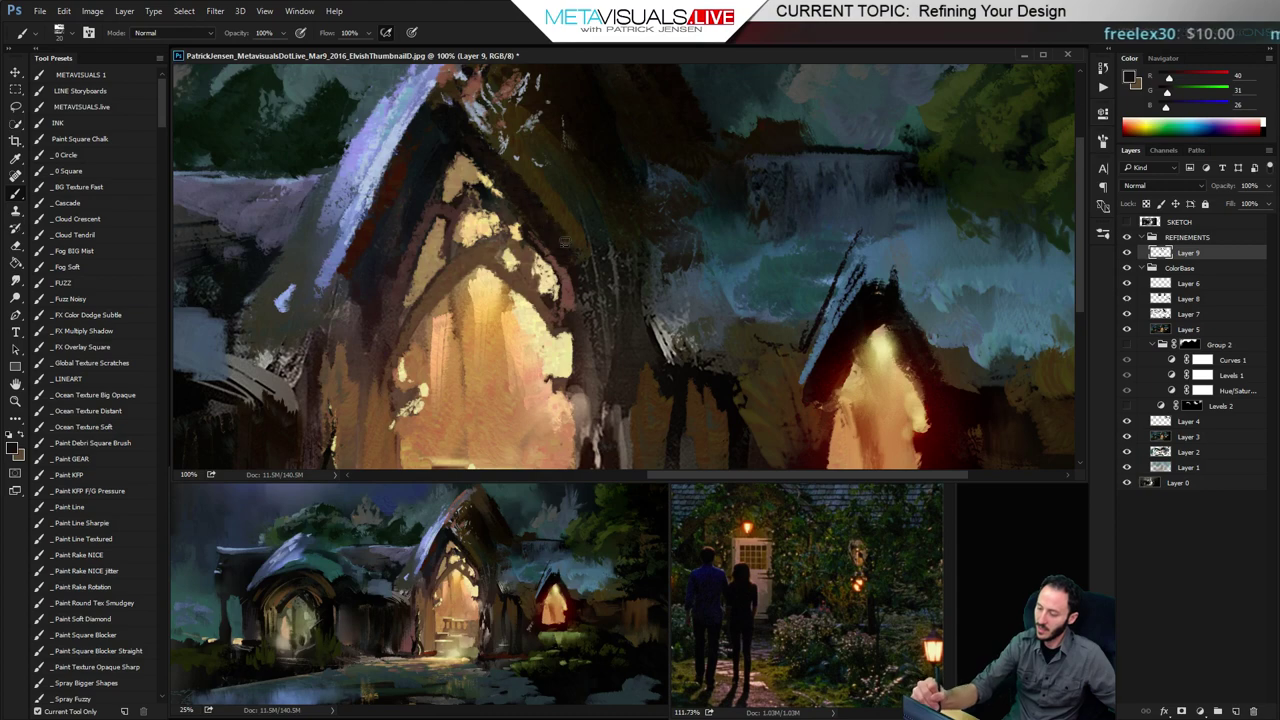
Retouch the right edge of the small hut's glowing opening with deep reds (RGB 83, 20, 7 and 113, 11, 3)
{"action": "key", "text": "space"}
{"action": "left_click_drag", "start_coordinate": [898, 386], "coordinate": [622, 281]}
{"action": "left_click", "coordinate": [673, 271], "text": "ctrl"}
{"action": "left_click", "coordinate": [712, 268], "text": "alt"}
{"action": "left_click", "coordinate": [717, 264], "text": "ctrl"}
{"action": "left_click", "coordinate": [509, 300], "text": "alt"}
{"action": "key", "text": "alt+space"}
{"action": "key", "text": "b"}
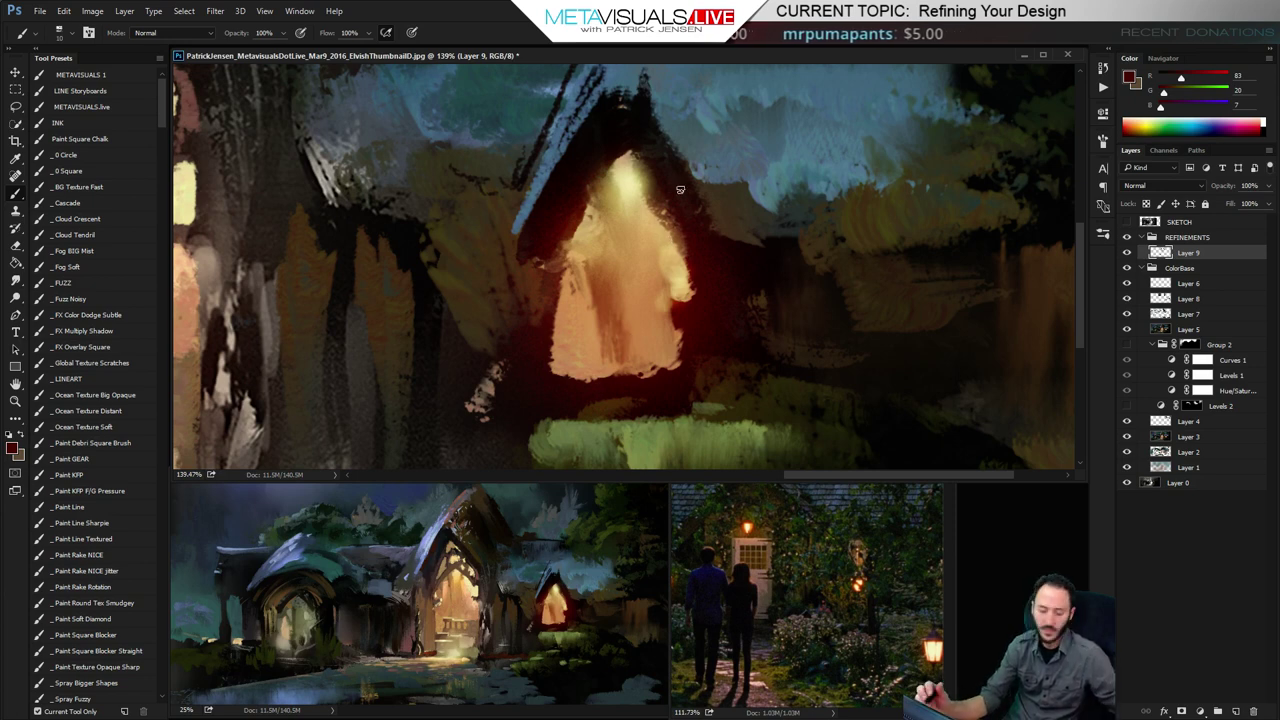
{"action": "left_click", "coordinate": [682, 302], "text": "alt"}
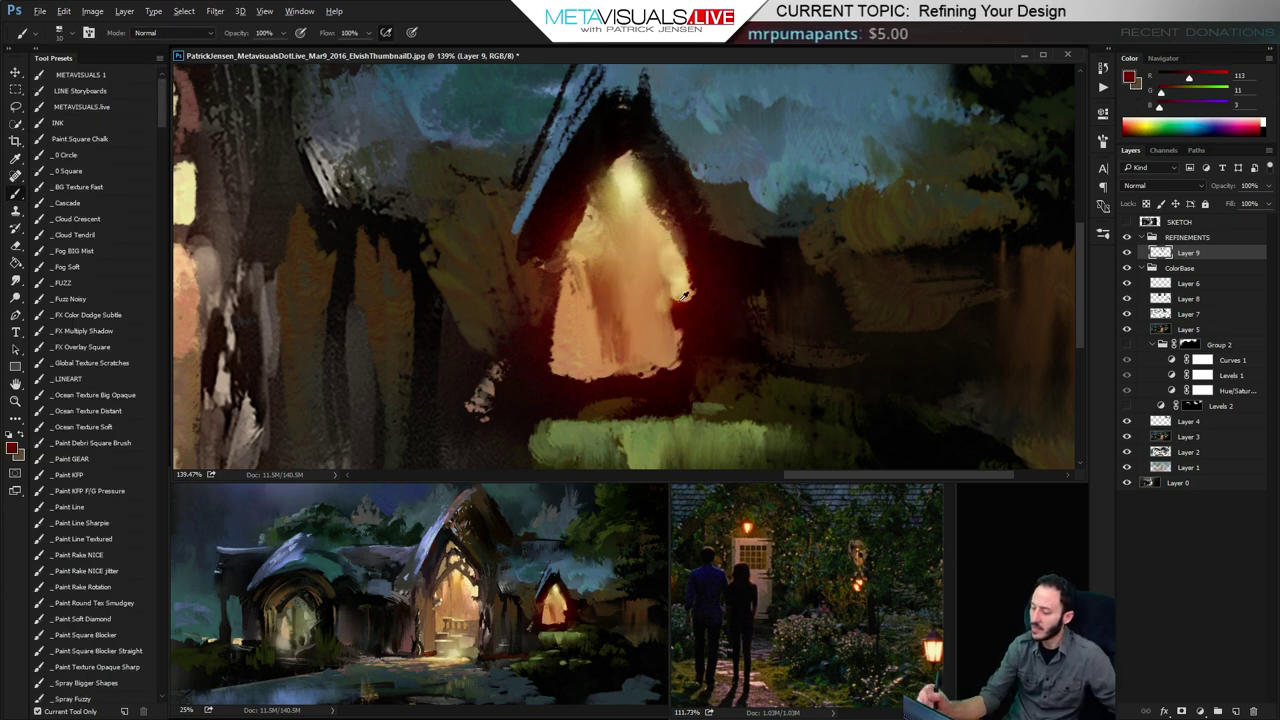
Darken the underside of the small hut's left eave with a larger brush in sampled dark brown (RGB 39, 15, 10)
{"action": "left_click", "coordinate": [589, 167], "text": "alt"}
{"action": "key", "text": "bracketright"}
{"action": "key", "text": "bracketright"}
{"action": "key", "text": "bracketright"}
{"action": "mouse_move", "coordinate": [555, 256]}
{"action": "left_mouse_down"}
{"action": "mouse_move", "coordinate": [575, 215]}
{"action": "mouse_move", "coordinate": [546, 267]}
{"action": "left_mouse_up"}
{"action": "key", "text": "r"}
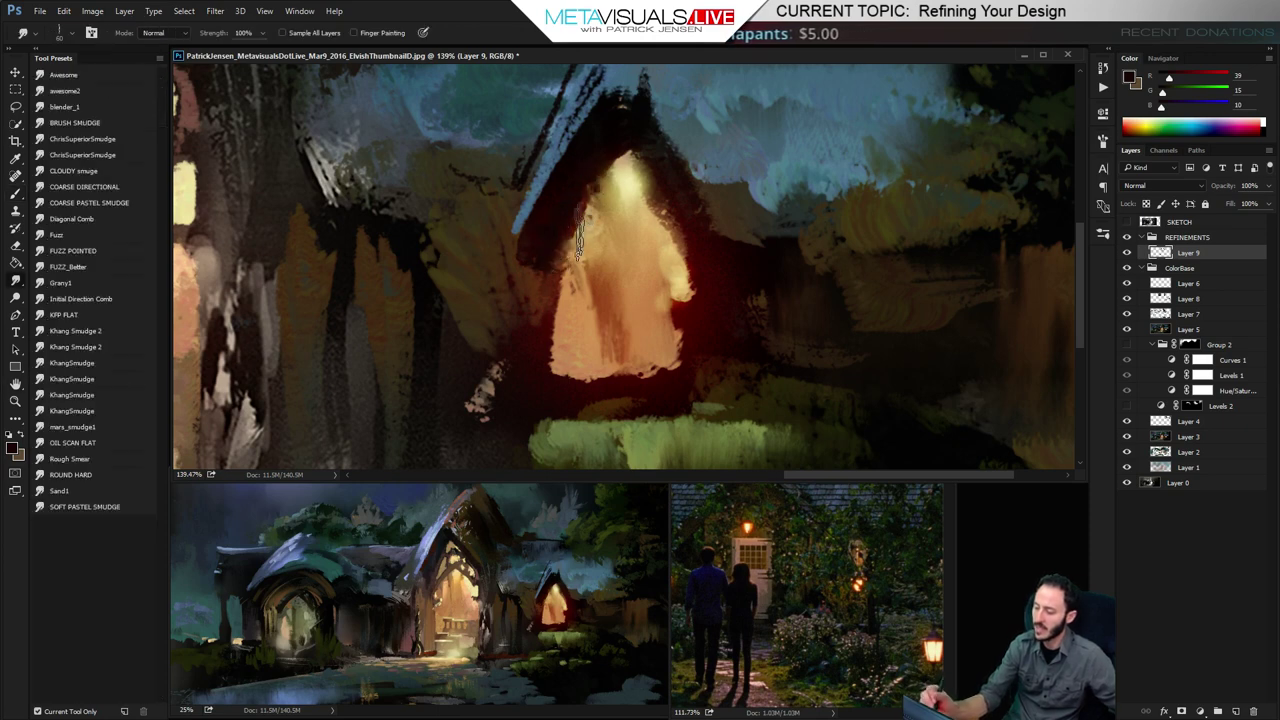
Carve the left edge of the hut's glowing opening inward with sampled dark red (RGB 85, 33, 34)
{"action": "key", "text": "b"}
{"action": "left_click", "coordinate": [571, 262], "text": "alt"}
{"action": "mouse_move", "coordinate": [598, 151]}
{"action": "left_mouse_down"}
{"action": "mouse_move", "coordinate": [541, 302]}
{"action": "mouse_move", "coordinate": [557, 308]}
{"action": "left_mouse_up"}
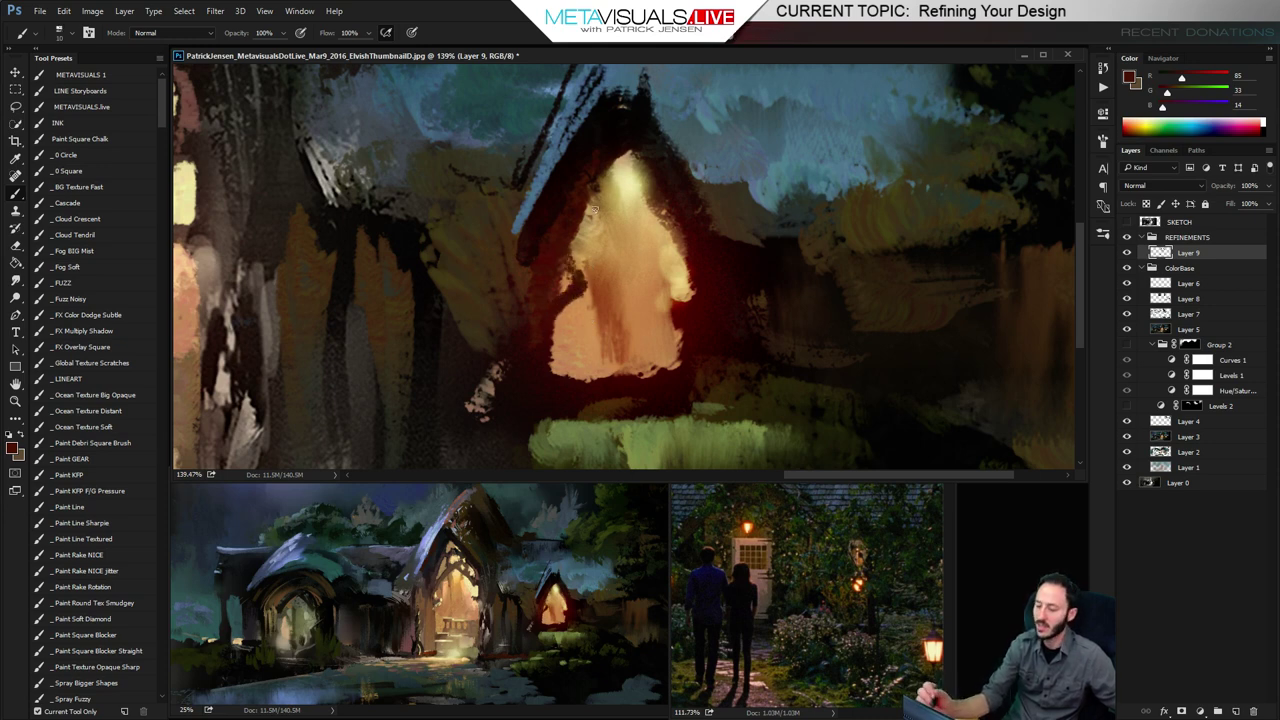
{"action": "mouse_move", "coordinate": [572, 250]}
{"action": "left_mouse_down"}
{"action": "mouse_move", "coordinate": [622, 195]}
{"action": "mouse_move", "coordinate": [660, 292]}
{"action": "mouse_move", "coordinate": [688, 313]}
{"action": "mouse_move", "coordinate": [632, 182]}
{"action": "mouse_move", "coordinate": [567, 261]}
{"action": "mouse_move", "coordinate": [569, 280]}
{"action": "mouse_move", "coordinate": [603, 237]}
{"action": "mouse_move", "coordinate": [577, 249]}
{"action": "left_mouse_up"}
Paint dark crossing branches over the hut's glowing opening (RGB 53, 18, 12) and deepen its left frame with near-black (RGB 26, 6, 4)
{"action": "key", "text": "]"}
{"action": "key", "text": "]"}
{"action": "key", "text": "]"}
{"action": "left_click", "coordinate": [725, 233], "text": "alt"}
{"action": "key", "text": "["}
{"action": "key", "text": "space"}
{"action": "key", "text": "["}
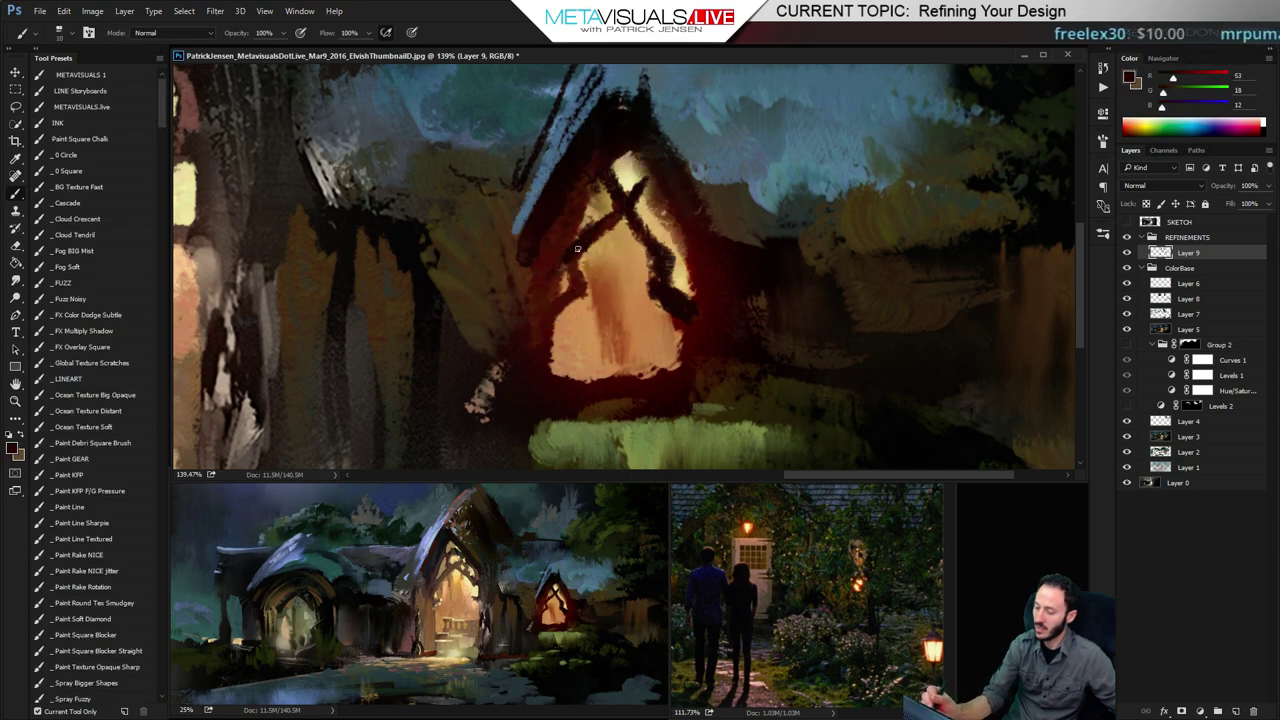
{"action": "left_click", "coordinate": [562, 177], "text": "alt"}
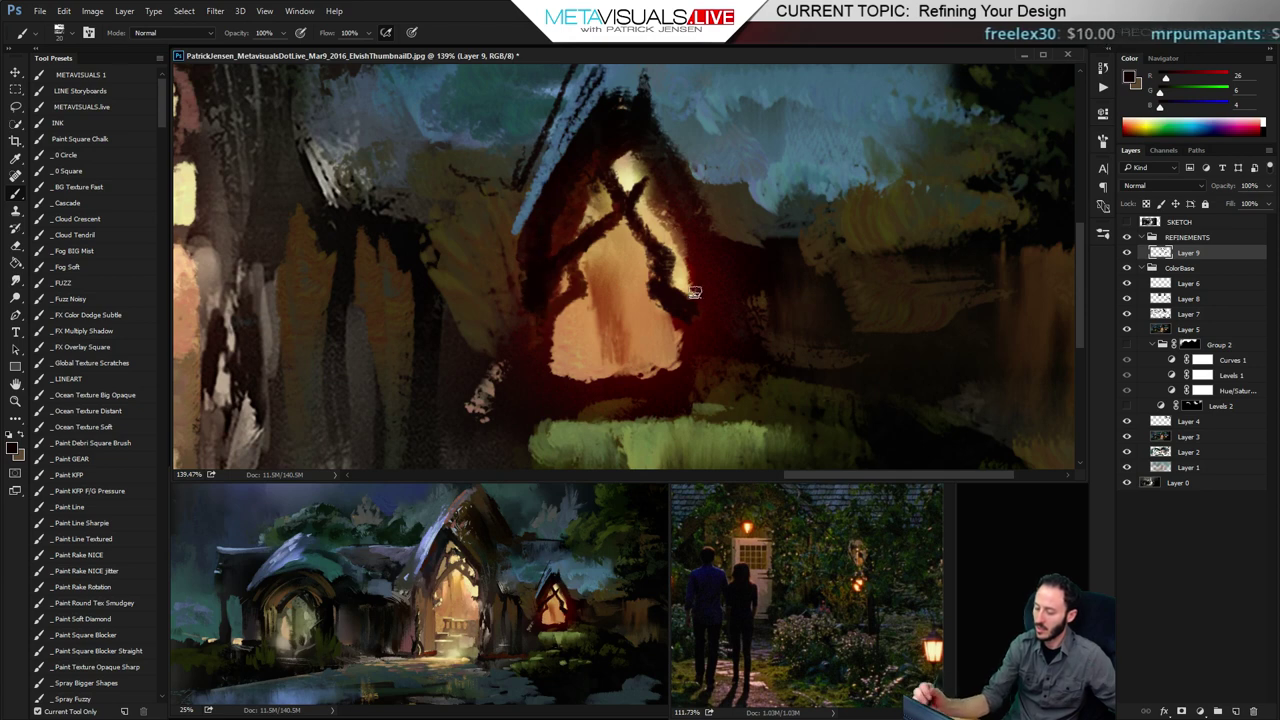
Thin the lower right crossing branch with a smaller brush, using orange (RGB 202, 140, 85) sampled from the hut's glow
{"action": "left_click", "coordinate": [659, 291], "text": "alt"}
{"action": "key", "text": "bracketleft"}
{"action": "key", "text": "bracketleft"}
{"action": "left_click_drag", "start_coordinate": [654, 292], "coordinate": [682, 331]}
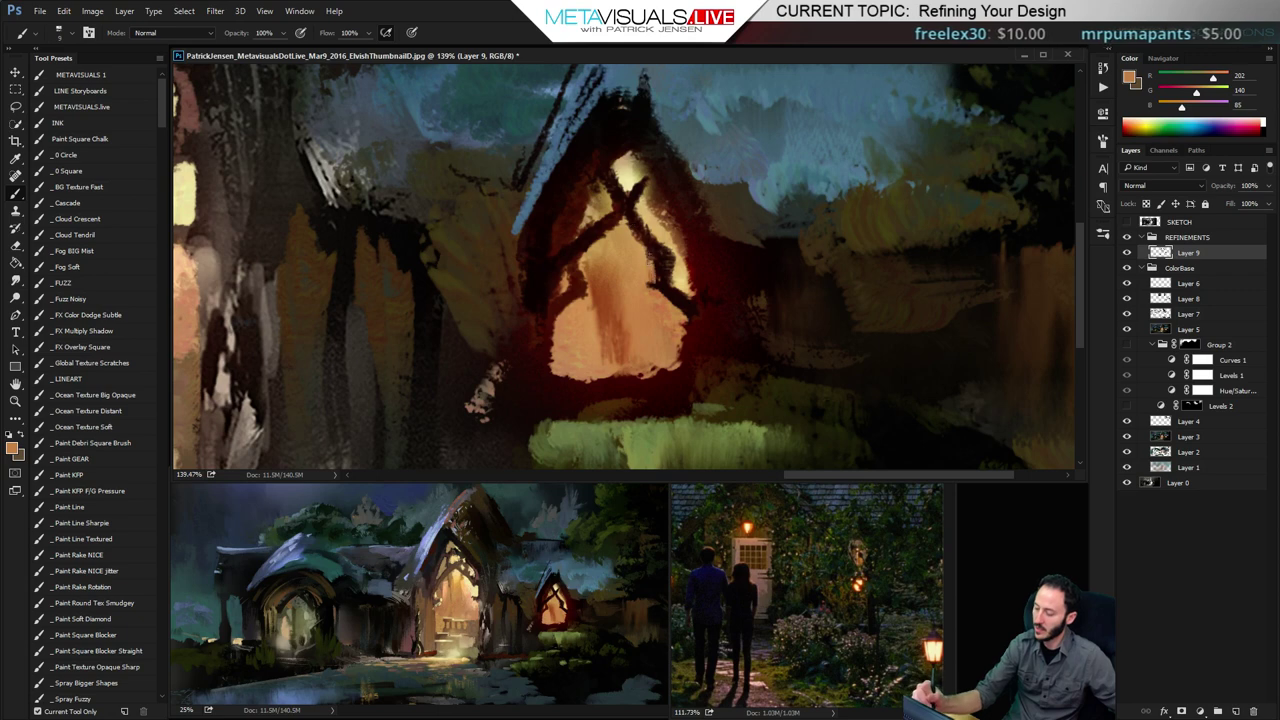
Thin the left crossing branches over the hut's glowing opening with sampled glow tones (RGB 204, 161, 95 and 190, 137, 77)
{"action": "mouse_move", "coordinate": [634, 224]}
{"action": "left_mouse_down"}
{"action": "mouse_move", "coordinate": [653, 254]}
{"action": "mouse_move", "coordinate": [650, 226]}
{"action": "left_mouse_up"}
{"action": "key", "text": "ctrl+z"}
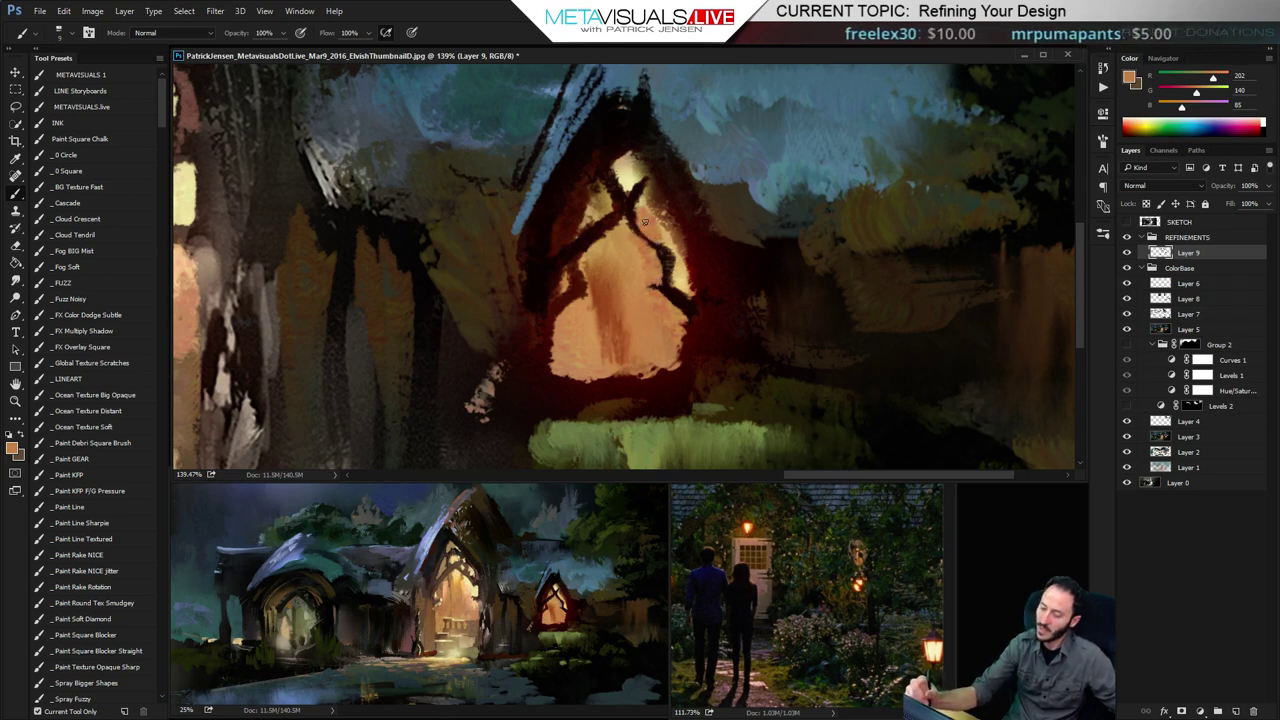
{"action": "left_click", "coordinate": [645, 205], "text": "alt"}
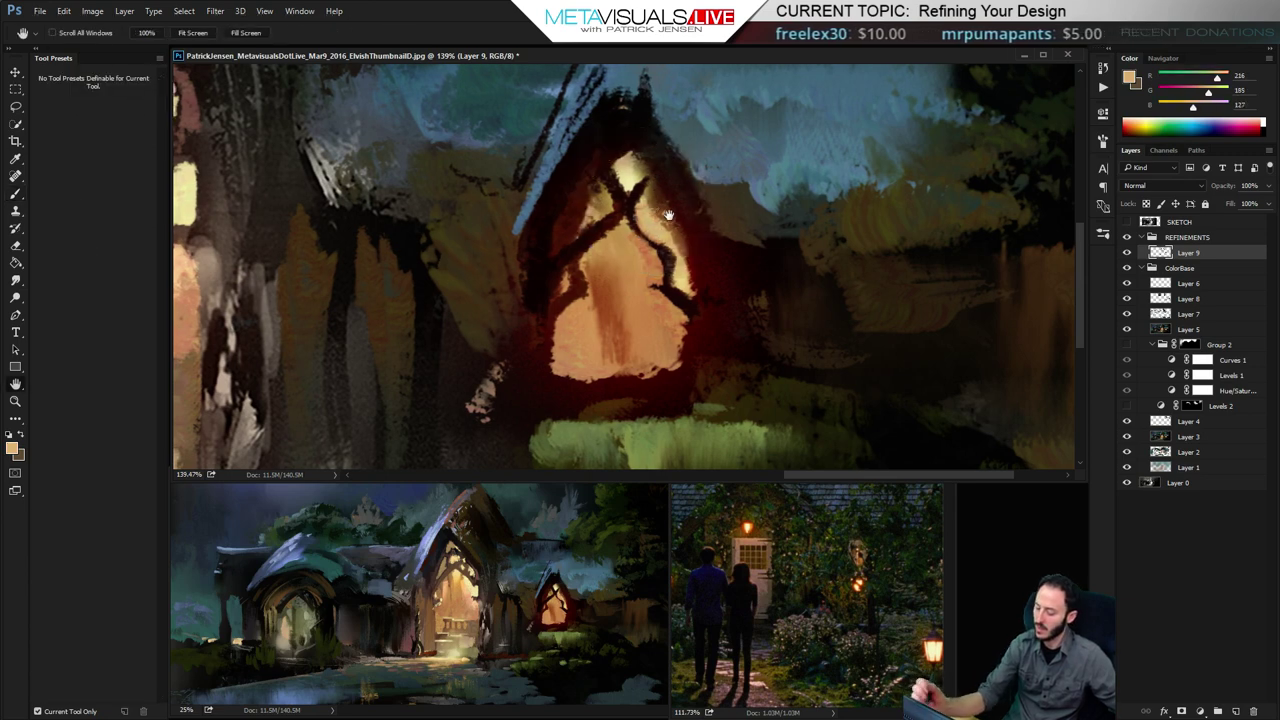
{"action": "left_click", "coordinate": [608, 215], "text": "alt"}
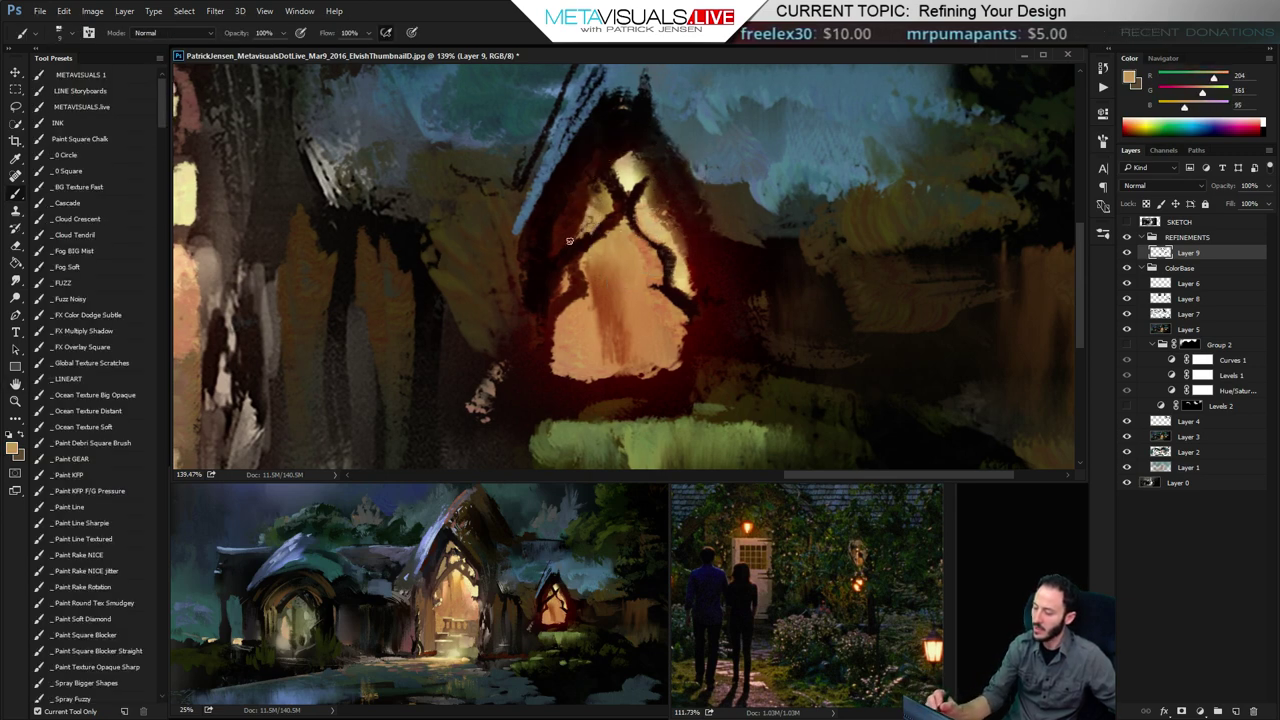
{"action": "mouse_move", "coordinate": [570, 241]}
{"action": "left_mouse_down"}
{"action": "mouse_move", "coordinate": [604, 214]}
{"action": "mouse_move", "coordinate": [575, 236]}
{"action": "left_mouse_up"}
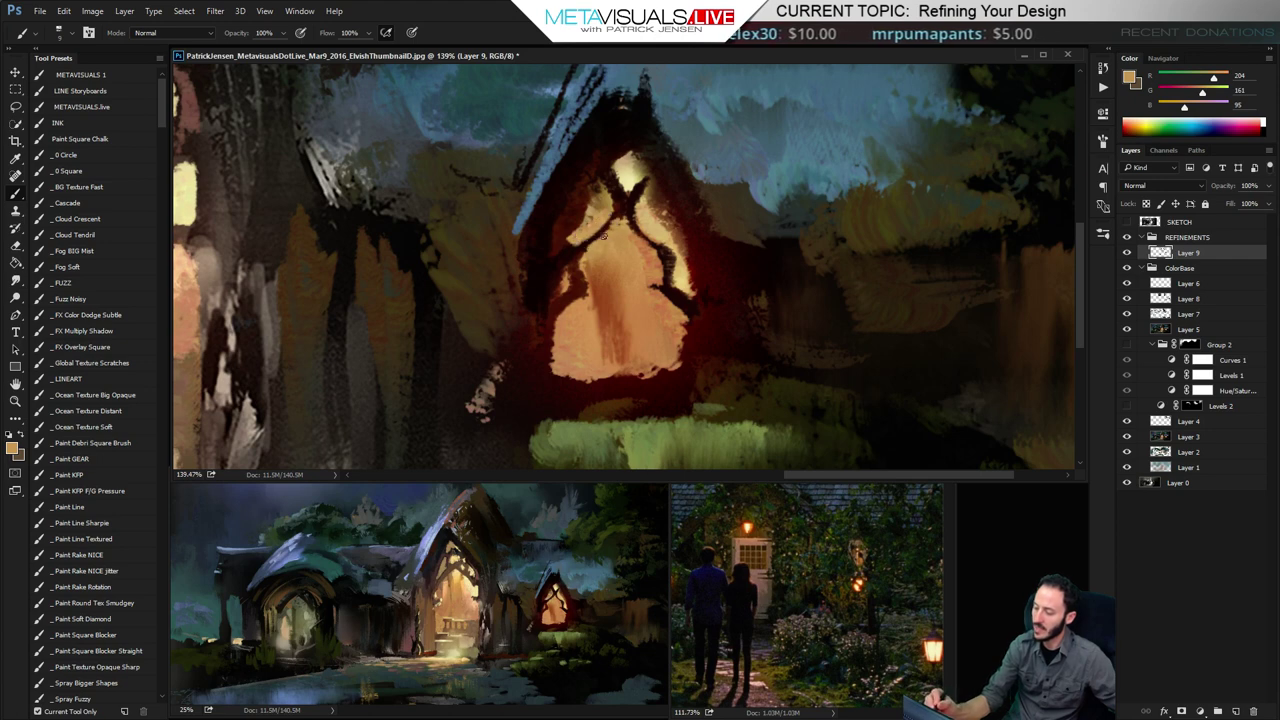
{"action": "left_click", "coordinate": [593, 258], "text": "alt"}
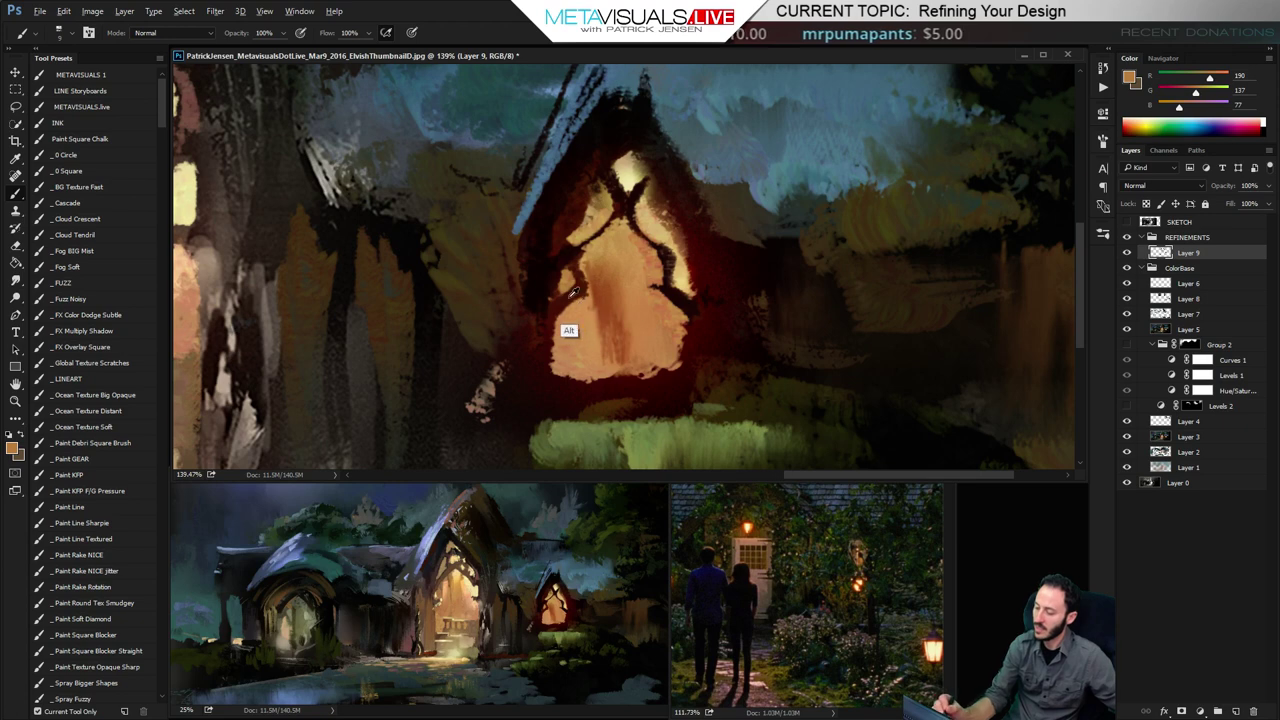
{"action": "left_click", "coordinate": [594, 290], "text": "alt"}
Paint fanned dark branches (RGB 40, 13, 10) at the peak of the hut's opening and brighten the gaps with pale yellow (RGB 235, 227, 174)
{"action": "left_click", "coordinate": [607, 184], "text": "alt"}
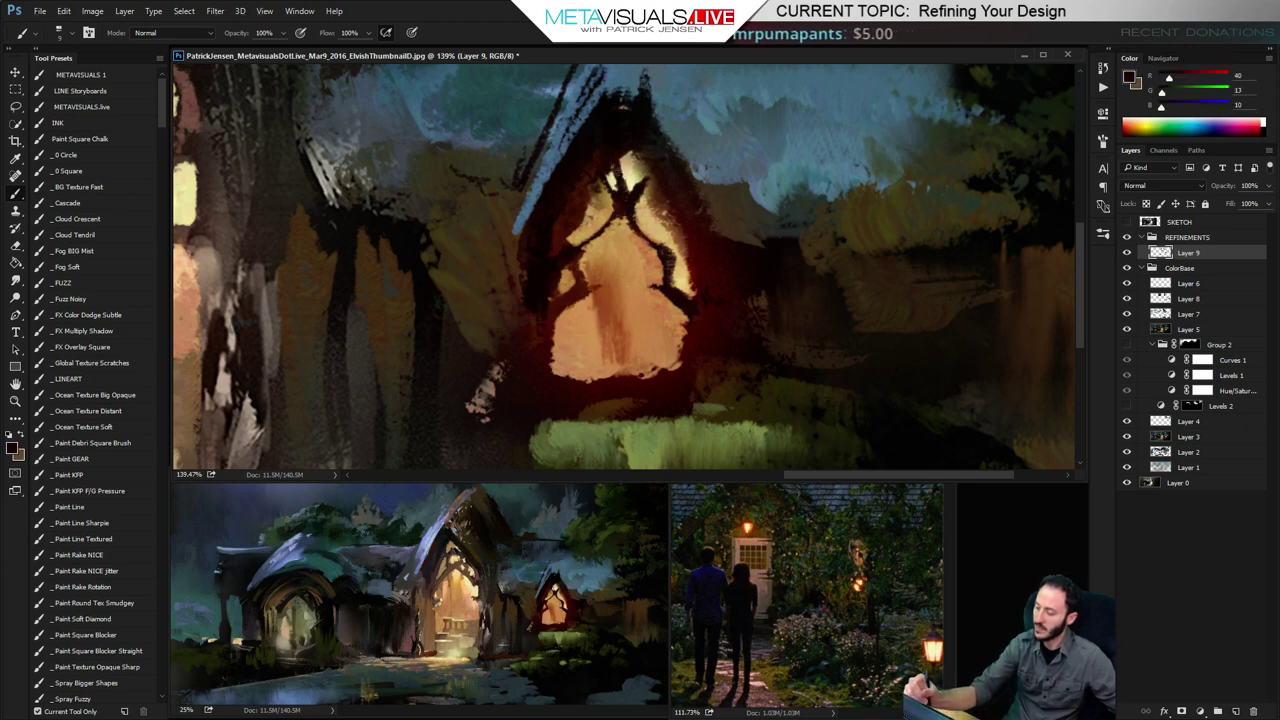
{"action": "left_click", "coordinate": [626, 163], "text": "alt"}
{"action": "mouse_move", "coordinate": [620, 162]}
{"action": "left_mouse_down"}
{"action": "mouse_move", "coordinate": [621, 188]}
{"action": "mouse_move", "coordinate": [641, 156]}
{"action": "mouse_move", "coordinate": [636, 186]}
{"action": "left_mouse_up"}
{"action": "left_click", "coordinate": [622, 210], "text": "alt"}
{"action": "left_click", "coordinate": [641, 180], "text": "alt"}
{"action": "left_click", "coordinate": [643, 168], "text": "alt"}
{"action": "key", "text": "space"}
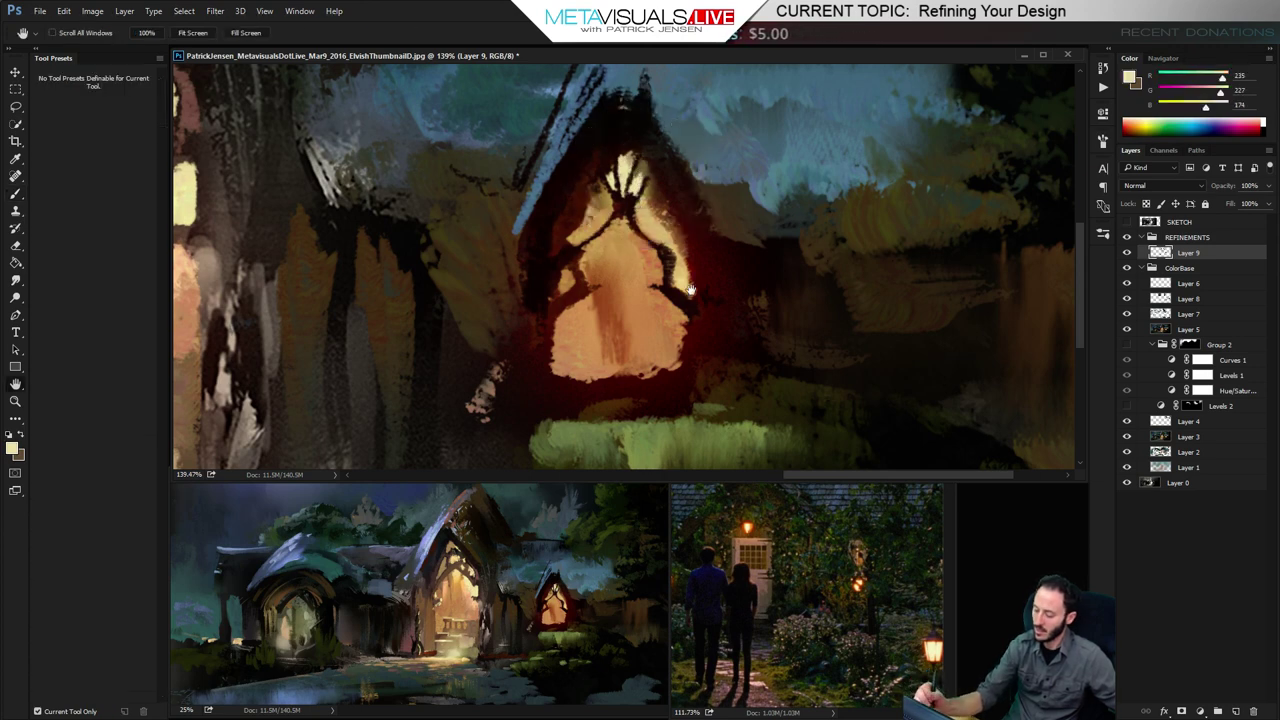
Open a small glowing gap in the main doorway's upper left tracery (RGB 245, 216, 146) and lighten the inner arch tip (RGB 254, 221, 168)
{"action": "left_click_drag", "start_coordinate": [696, 300], "coordinate": [697, 257]}
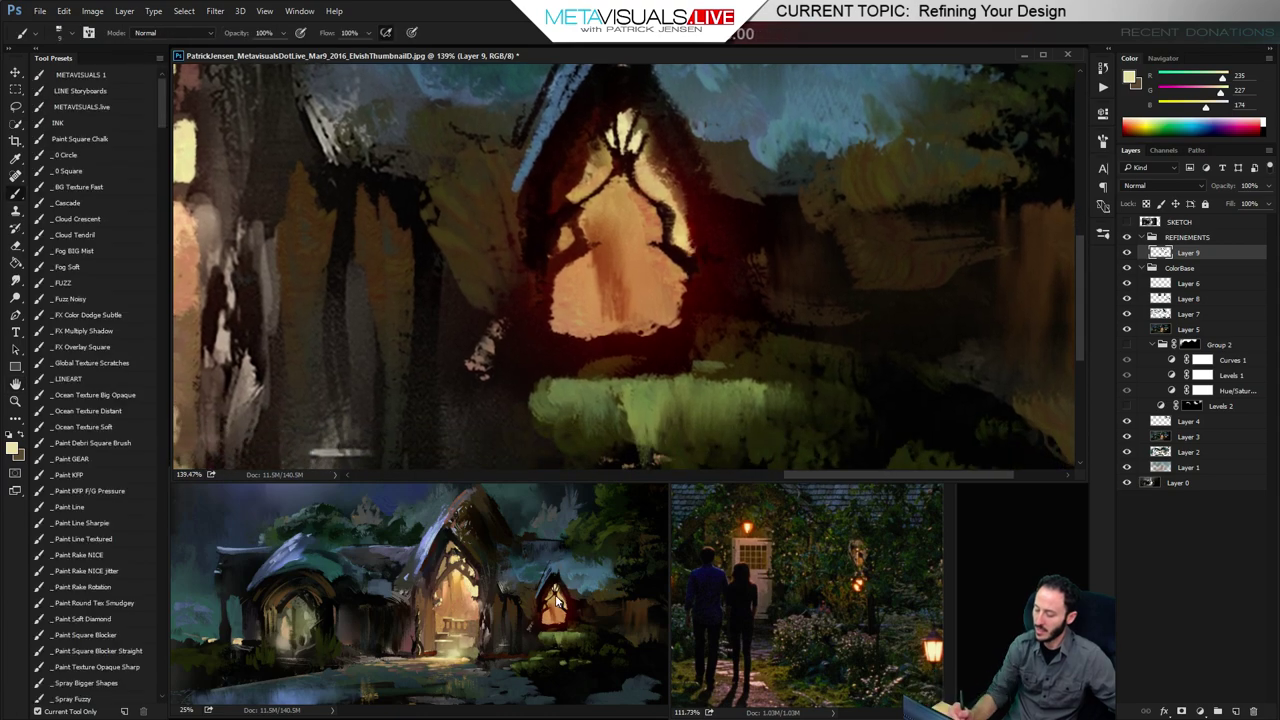
{"action": "key", "text": "space"}
{"action": "left_click_drag", "start_coordinate": [570, 322], "coordinate": [966, 434]}
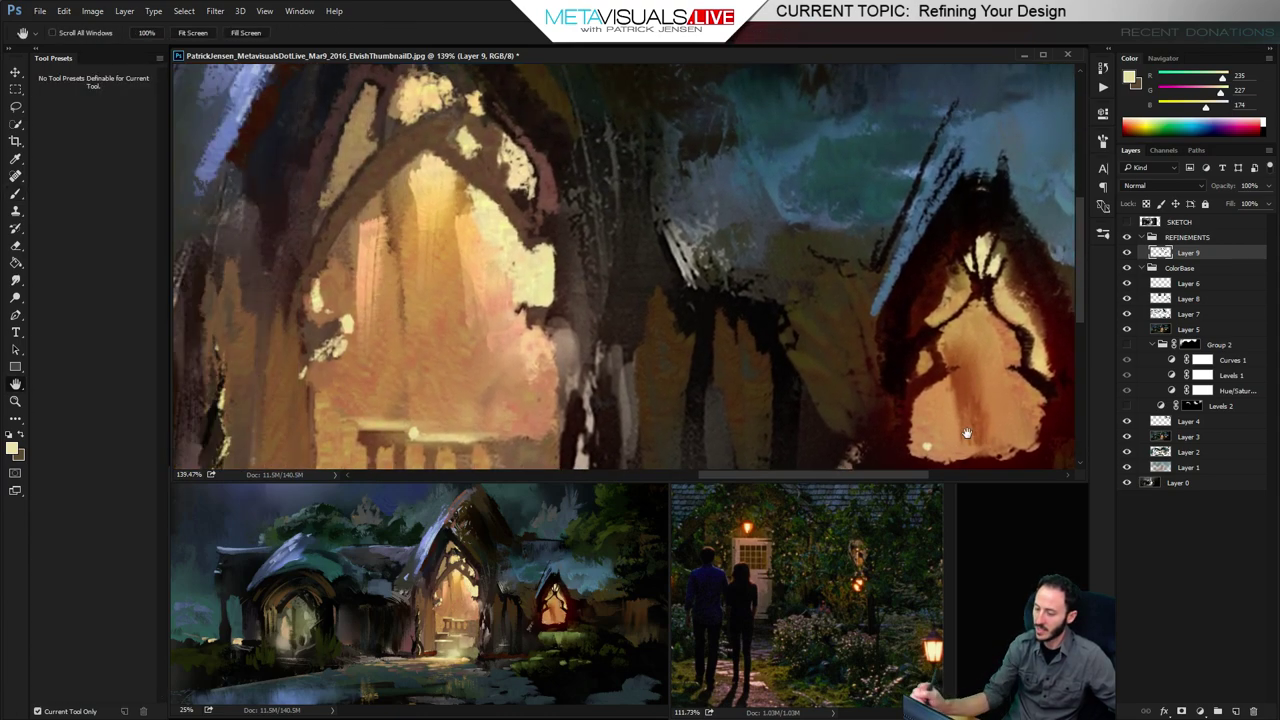
{"action": "mouse_move", "coordinate": [585, 258]}
{"action": "left_mouse_down"}
{"action": "mouse_move", "coordinate": [649, 277]}
{"action": "mouse_move", "coordinate": [659, 321]}
{"action": "left_mouse_up"}
{"action": "left_click", "coordinate": [477, 160], "text": "alt"}
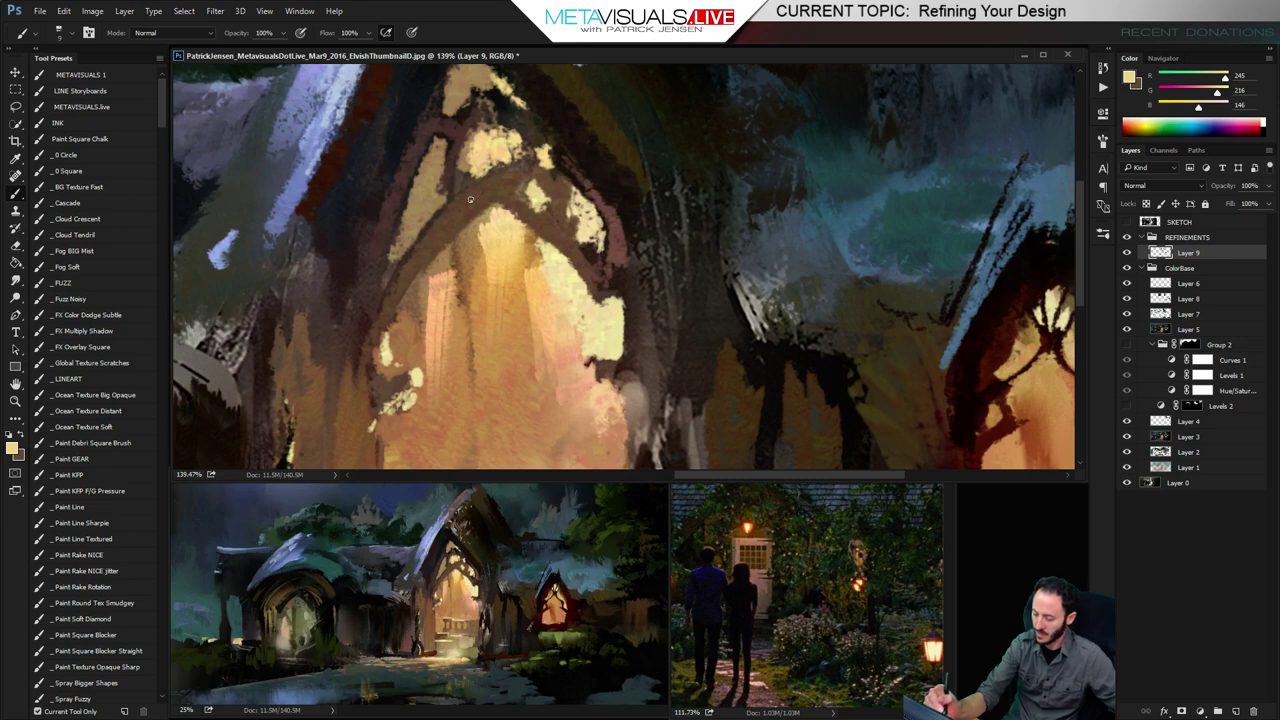
{"action": "mouse_move", "coordinate": [455, 215]}
{"action": "left_mouse_down"}
{"action": "mouse_move", "coordinate": [483, 190]}
{"action": "mouse_move", "coordinate": [474, 200]}
{"action": "left_mouse_up"}
{"action": "key", "text": "ctrl+z"}
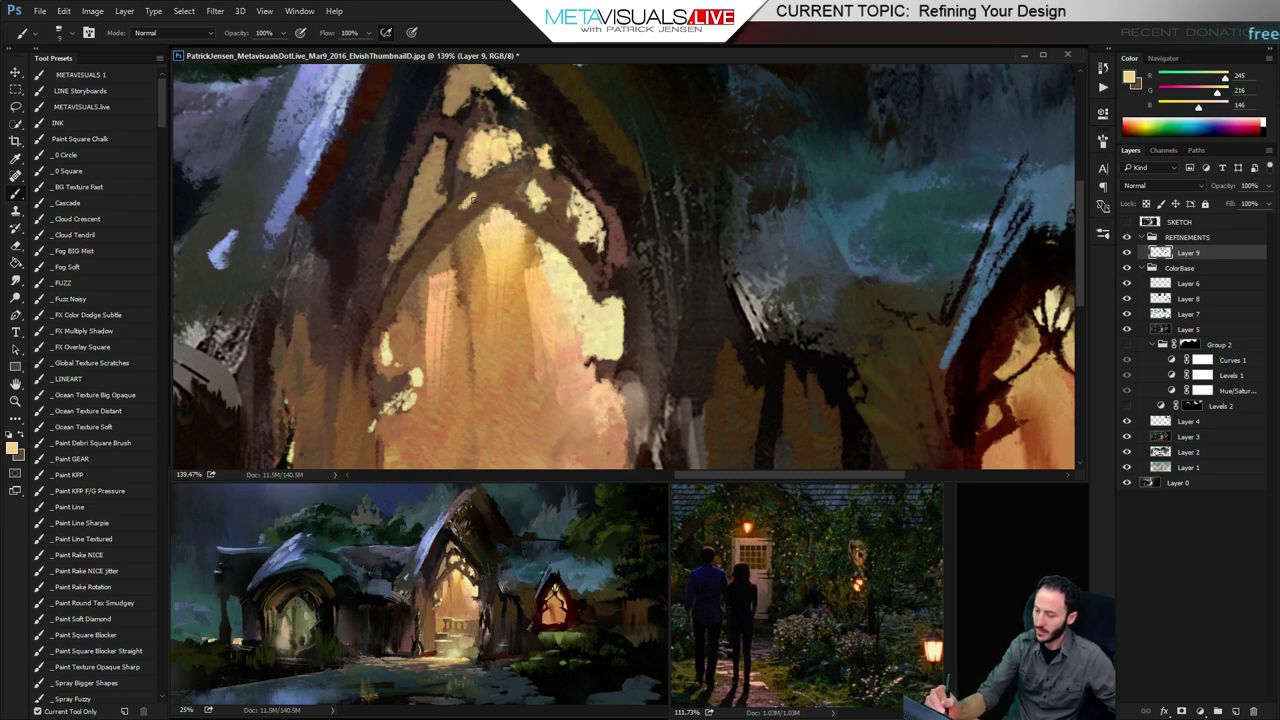
{"action": "left_click", "coordinate": [460, 228], "text": "alt"}
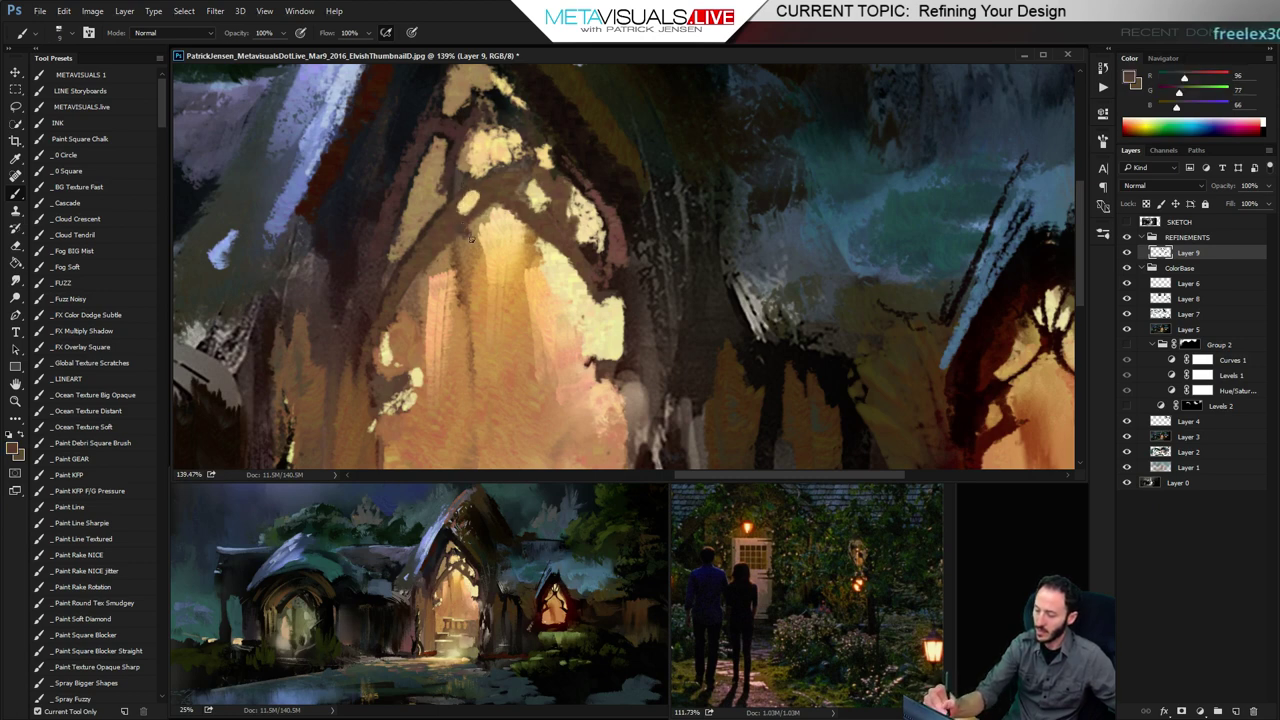
{"action": "left_click", "coordinate": [486, 266], "text": "alt"}
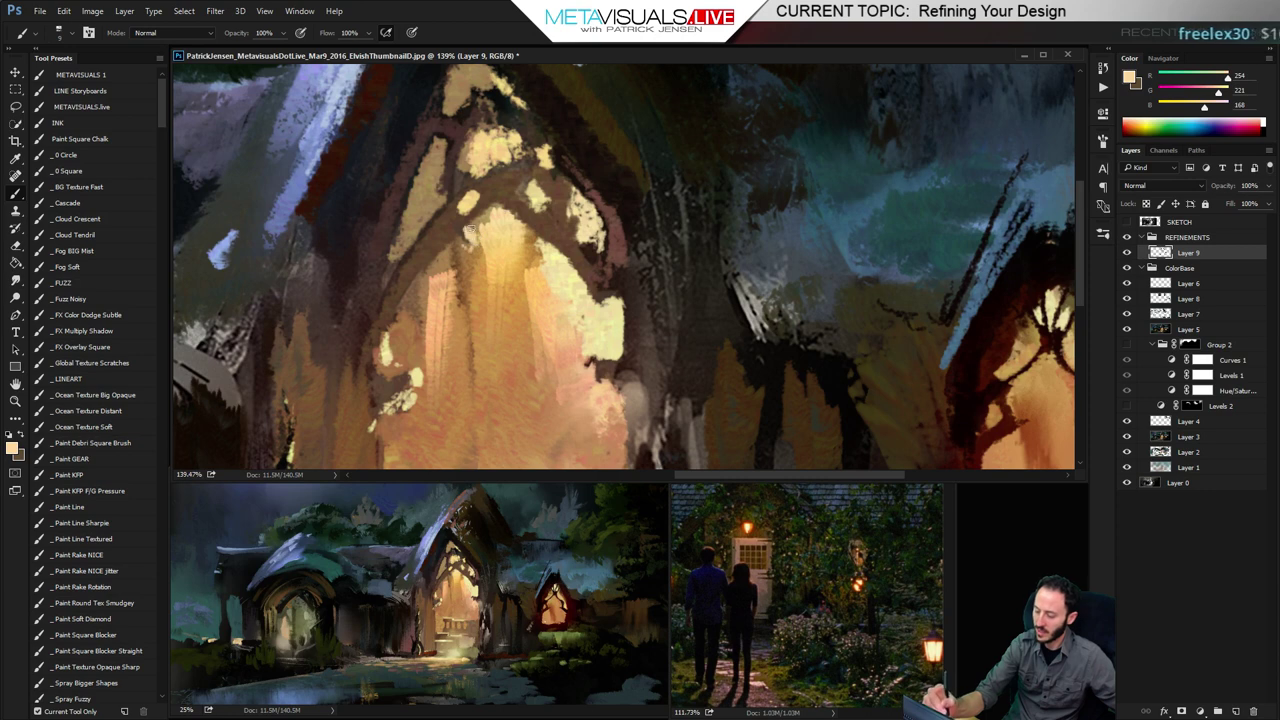
Paint dark gray-brown vertical branches (RGB 59, 57, 54) down through the upper right tracery of the main arch
{"action": "left_click", "coordinate": [466, 106], "text": "alt"}
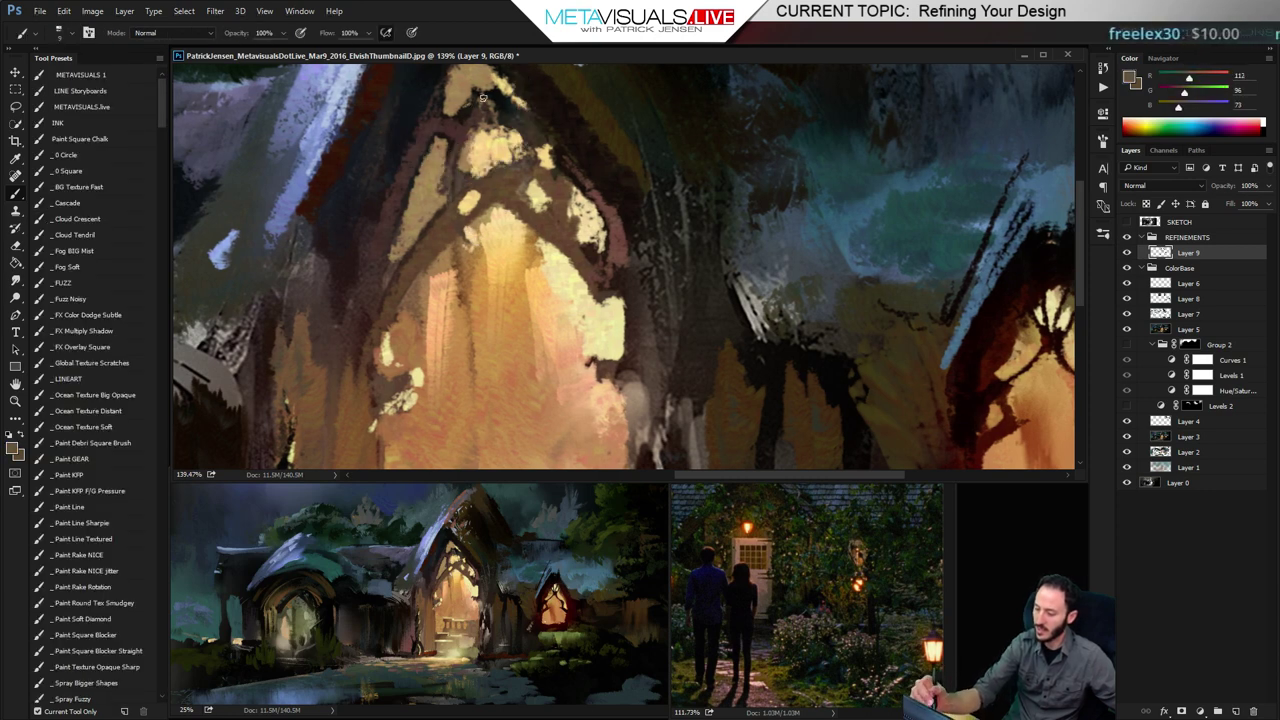
{"action": "left_click", "coordinate": [523, 119], "text": "alt"}
{"action": "left_click_drag", "start_coordinate": [518, 146], "coordinate": [517, 232]}
{"action": "left_click_drag", "start_coordinate": [520, 180], "coordinate": [529, 246]}
{"action": "left_click_drag", "start_coordinate": [535, 167], "coordinate": [532, 244]}
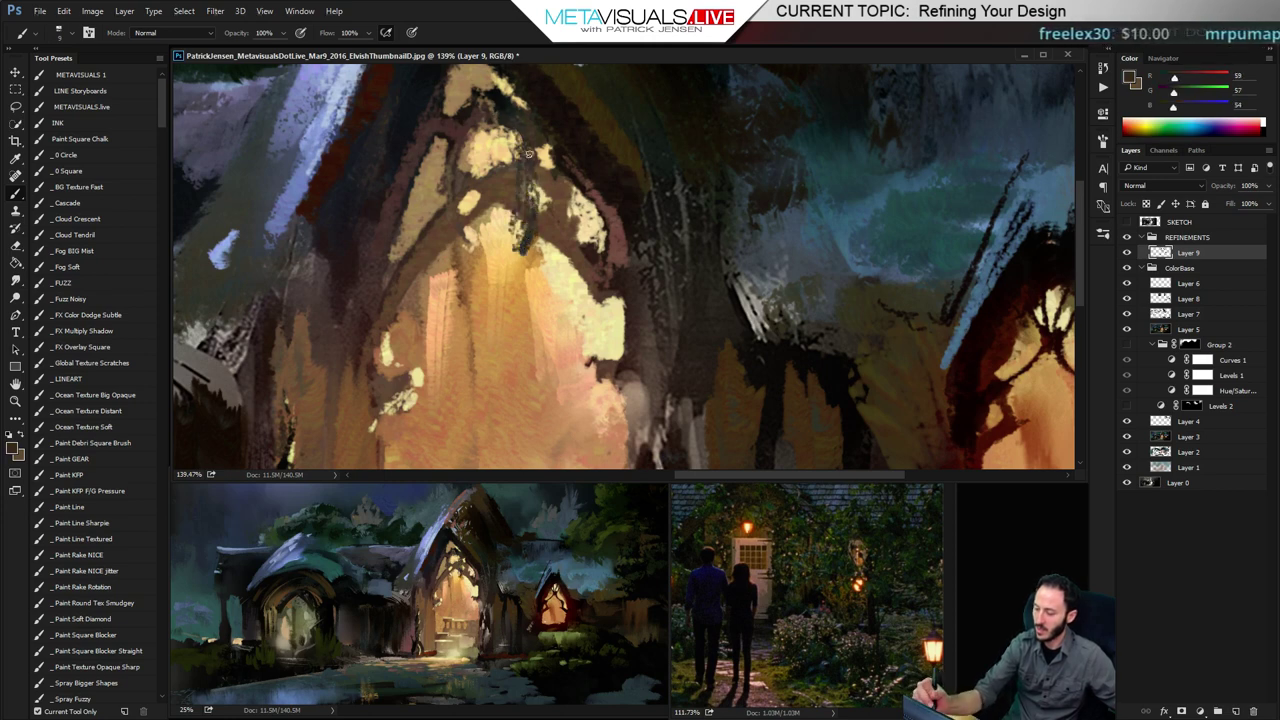
{"action": "mouse_move", "coordinate": [535, 156]}
{"action": "left_mouse_down"}
{"action": "mouse_move", "coordinate": [532, 220]}
{"action": "mouse_move", "coordinate": [521, 128]}
{"action": "mouse_move", "coordinate": [537, 213]}
{"action": "left_mouse_up"}
Refine the main arch's glowing gaps with sampled pale yellow (RGB 244, 231, 169) and rim the doorway's inner left edge (RGB 243, 226, 168)
{"action": "left_click", "coordinate": [478, 154], "text": "alt"}
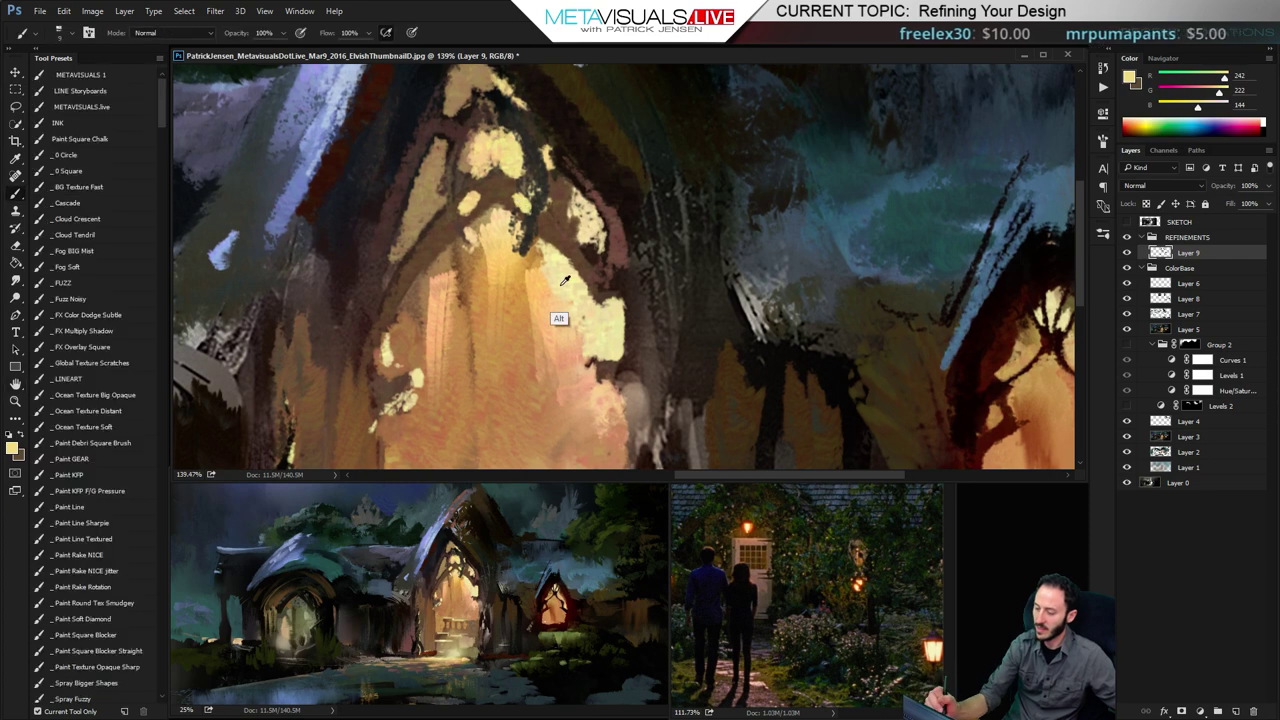
{"action": "left_click", "coordinate": [560, 317], "text": "alt"}
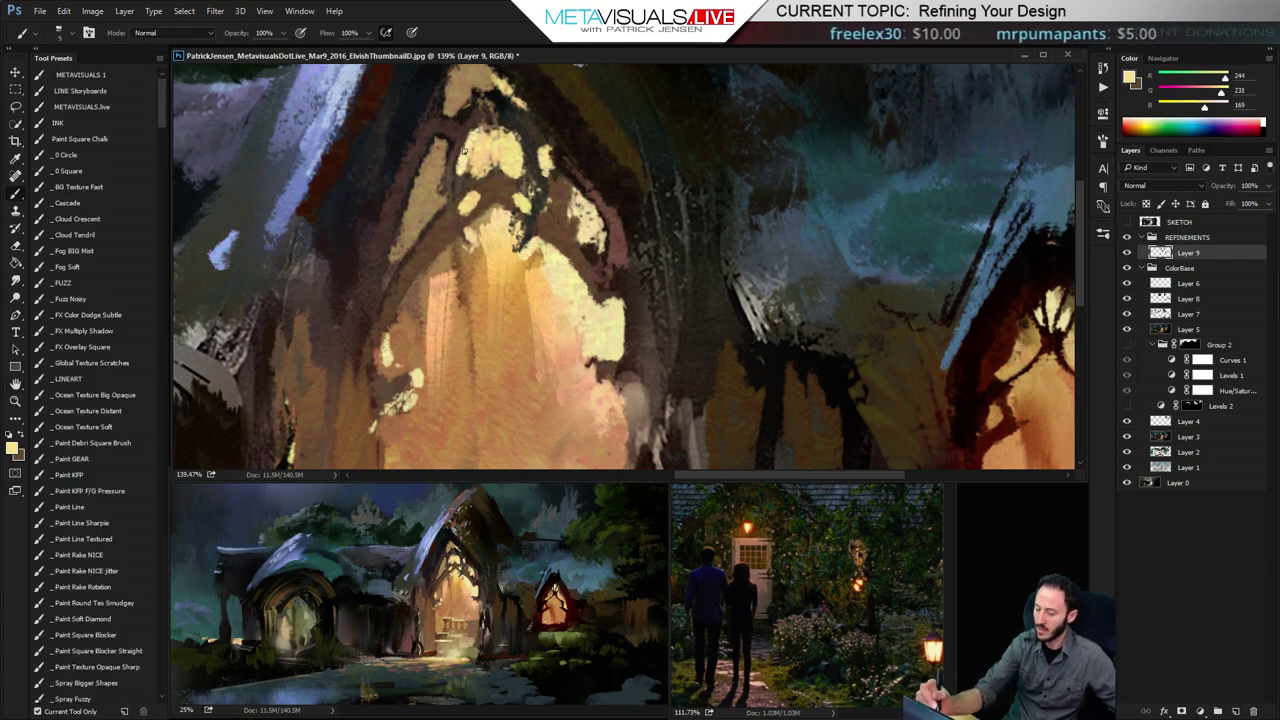
{"action": "left_click_drag", "start_coordinate": [657, 275], "coordinate": [663, 272]}
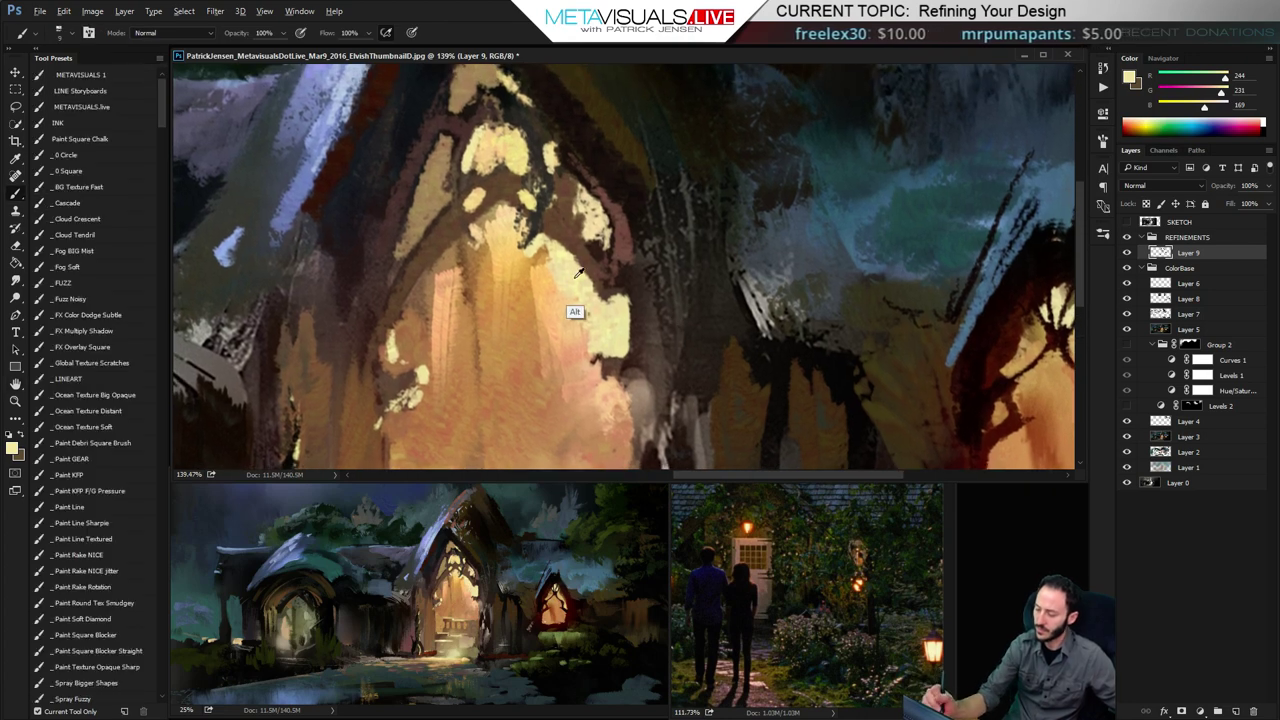
{"action": "left_click", "coordinate": [580, 316], "text": "alt"}
{"action": "left_click_drag", "start_coordinate": [431, 262], "coordinate": [402, 320]}
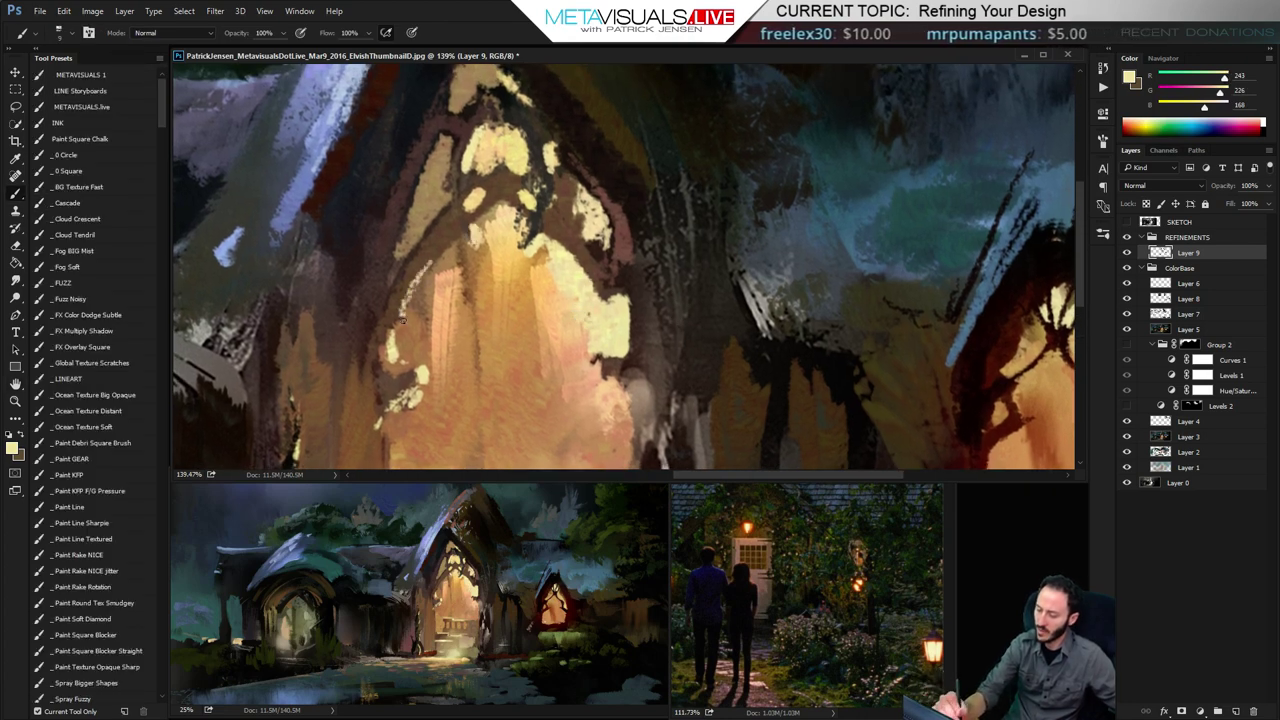
Reshape the right side of the small hut's opening, widening its lower right pane with sampled pale yellow (RGB 237, 216, 149)
{"action": "left_click_drag", "start_coordinate": [704, 343], "coordinate": [597, 353]}
{"action": "left_click_drag", "start_coordinate": [720, 333], "coordinate": [602, 254]}
{"action": "left_click_drag", "start_coordinate": [737, 264], "coordinate": [555, 275]}
{"action": "left_click_drag", "start_coordinate": [638, 270], "coordinate": [649, 249]}
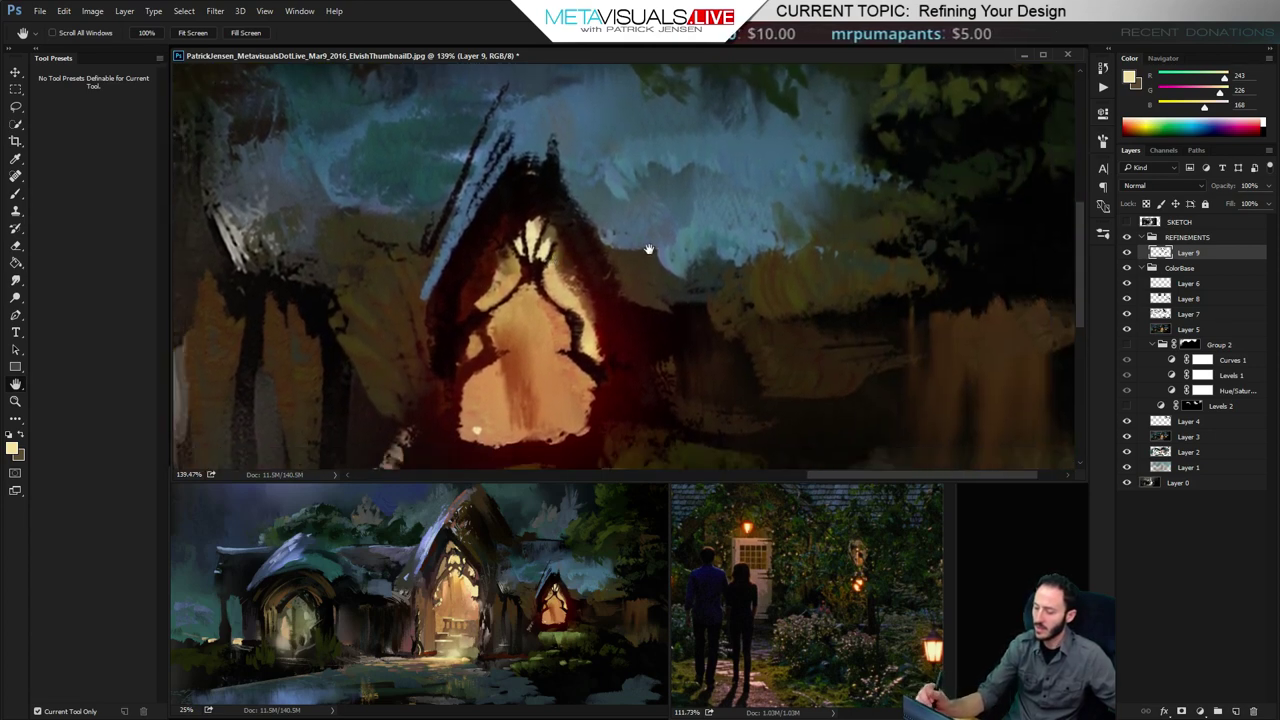
{"action": "left_click", "coordinate": [557, 280], "text": "alt"}
{"action": "left_click_drag", "start_coordinate": [560, 271], "coordinate": [570, 285]}
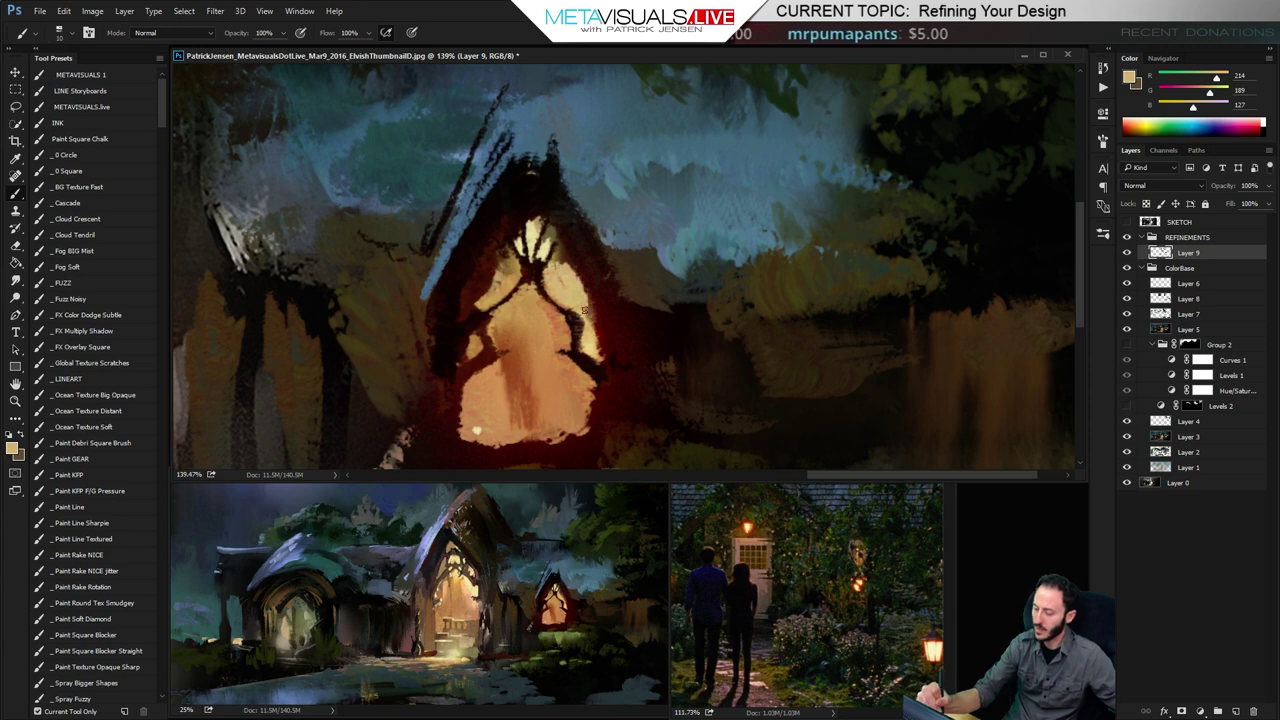
{"action": "left_click", "coordinate": [584, 306], "text": "alt"}
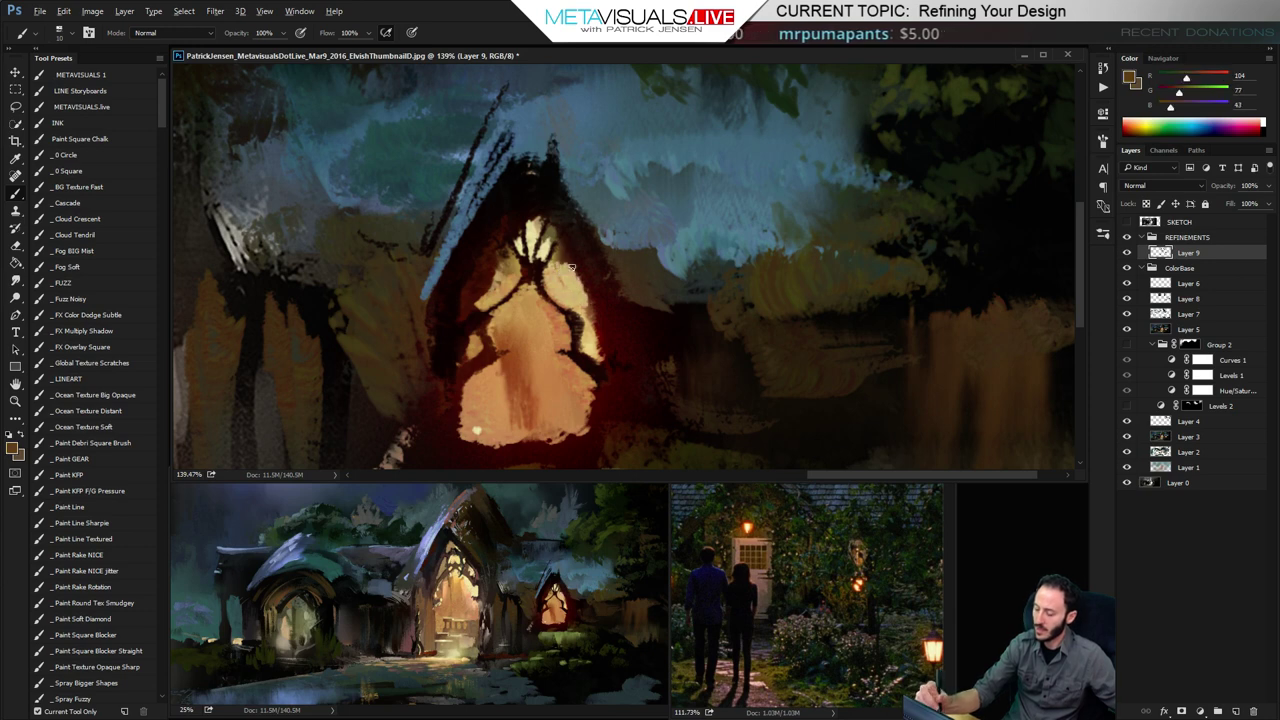
{"action": "left_click", "coordinate": [592, 340], "text": "alt"}
{"action": "left_click_drag", "start_coordinate": [593, 328], "coordinate": [601, 359]}
{"action": "left_click_drag", "start_coordinate": [605, 315], "coordinate": [597, 286]}
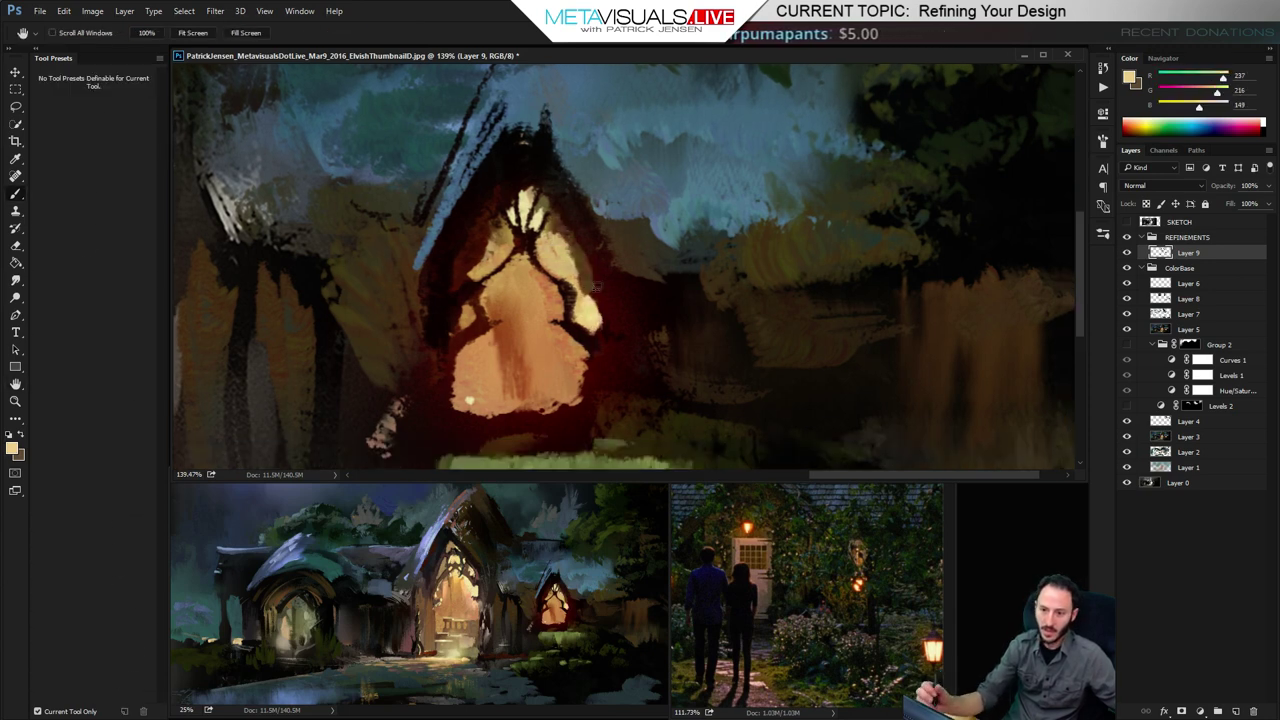
{"action": "key", "text": "space"}
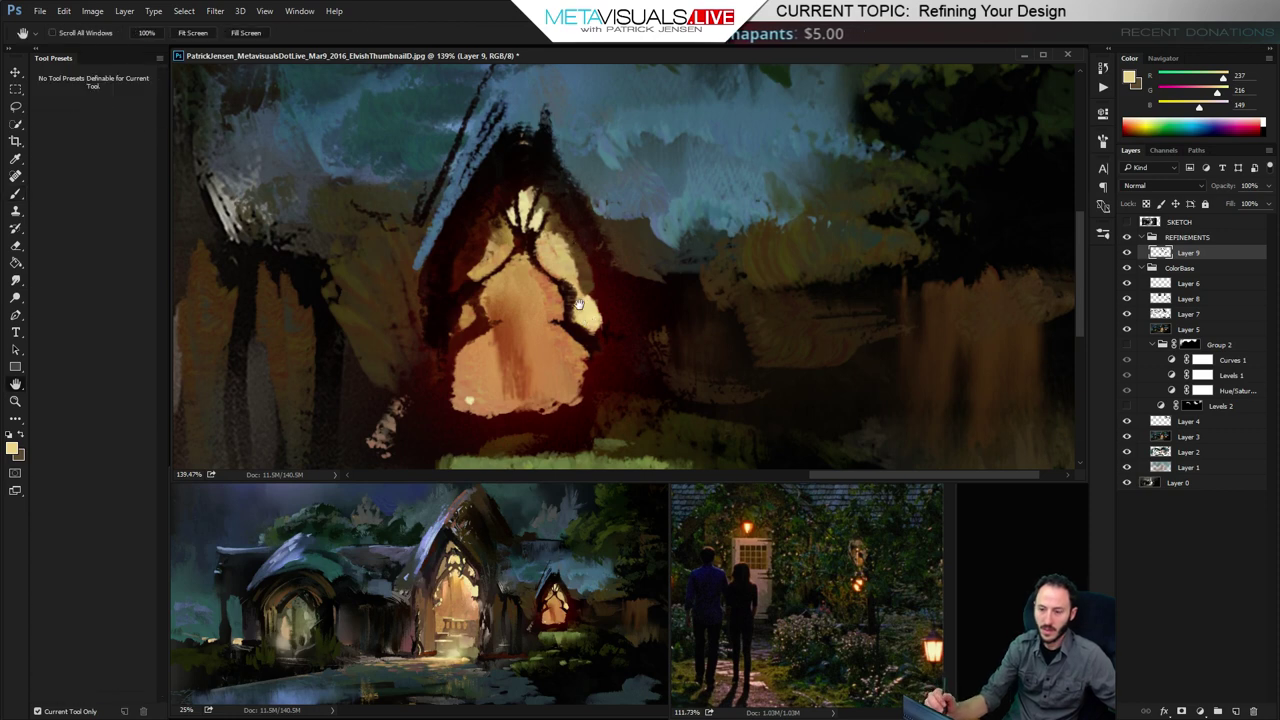
Extend the lower right corner of the hut's glowing opening outward with sampled orange (RGB 208, 141, 89)
{"action": "left_click", "coordinate": [572, 372], "text": "alt"}
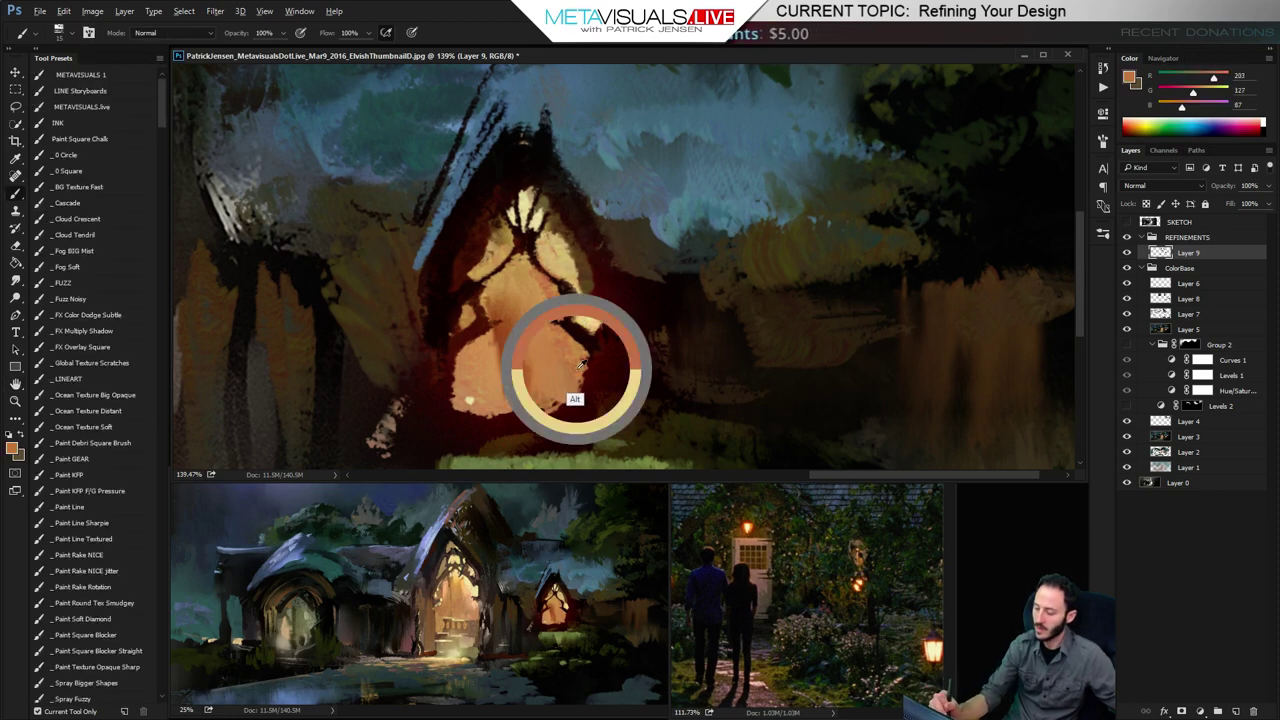
{"action": "mouse_move", "coordinate": [588, 390]}
{"action": "left_mouse_down"}
{"action": "mouse_move", "coordinate": [595, 365]}
{"action": "mouse_move", "coordinate": [594, 405]}
{"action": "left_mouse_up"}
{"action": "key", "text": "ctrl+z"}
{"action": "key", "text": "["}
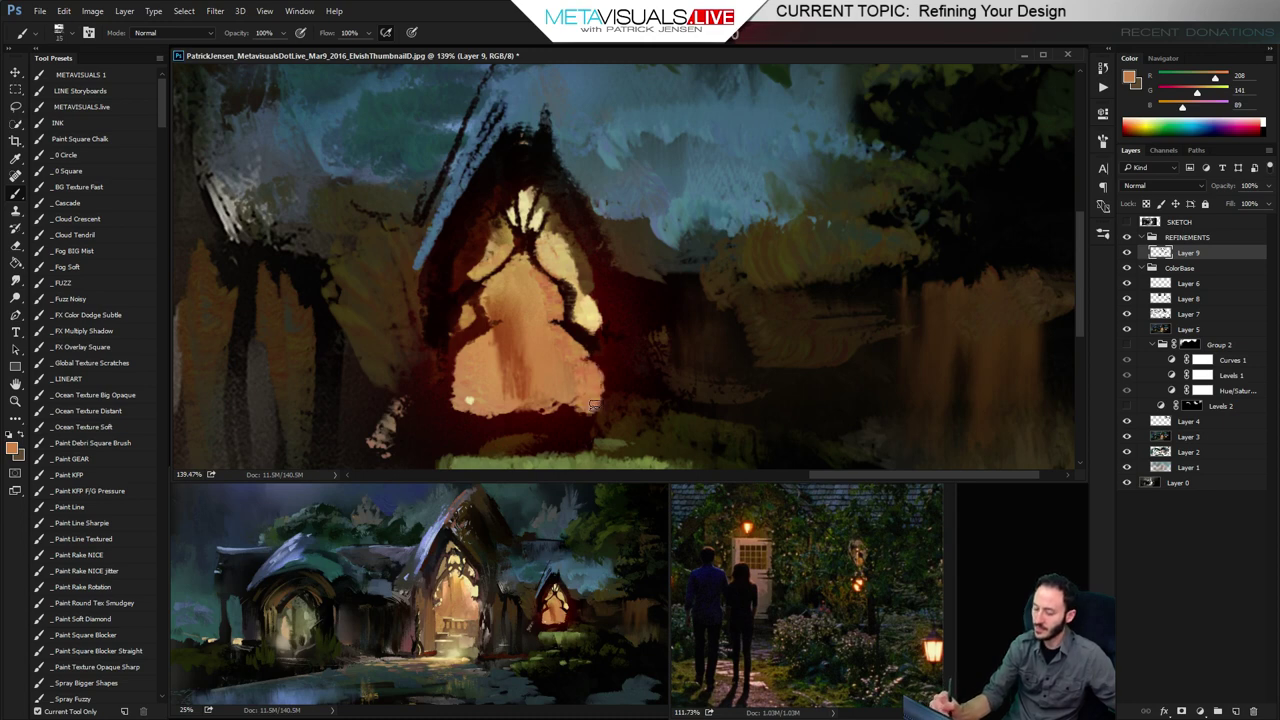
{"action": "left_click_drag", "start_coordinate": [442, 350], "coordinate": [452, 306]}
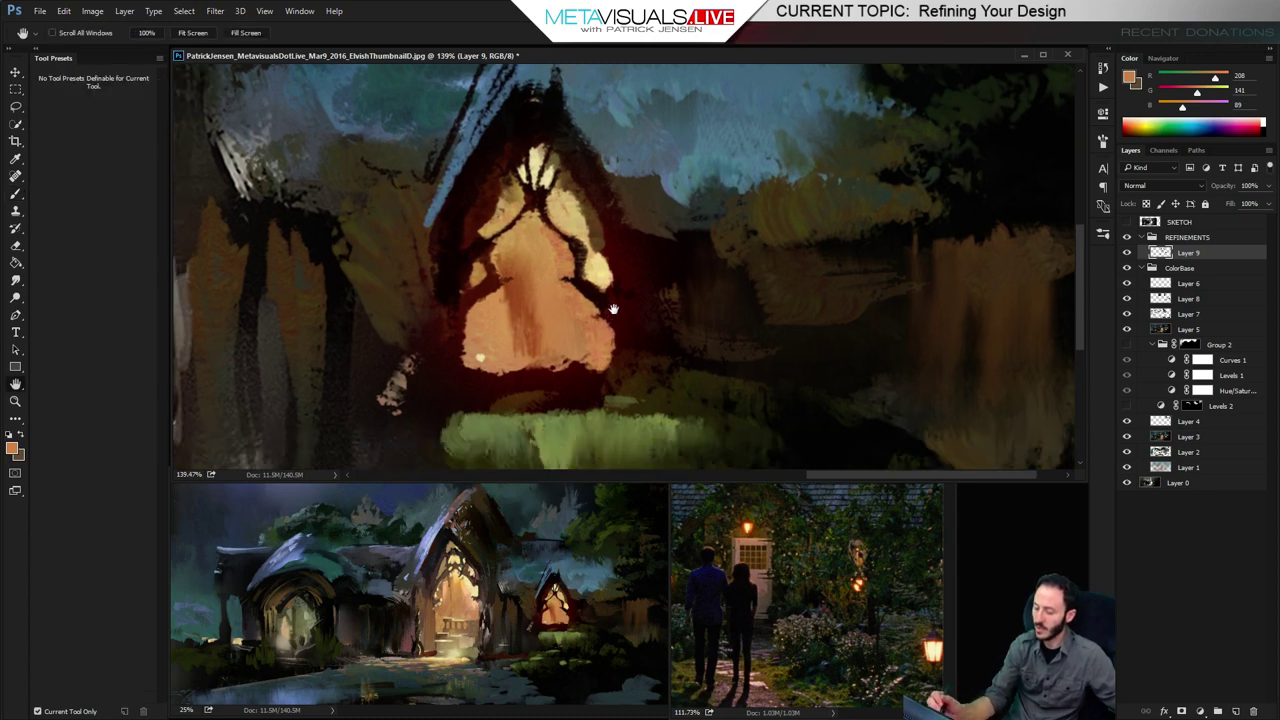
{"action": "left_click", "coordinate": [449, 309], "text": "alt"}
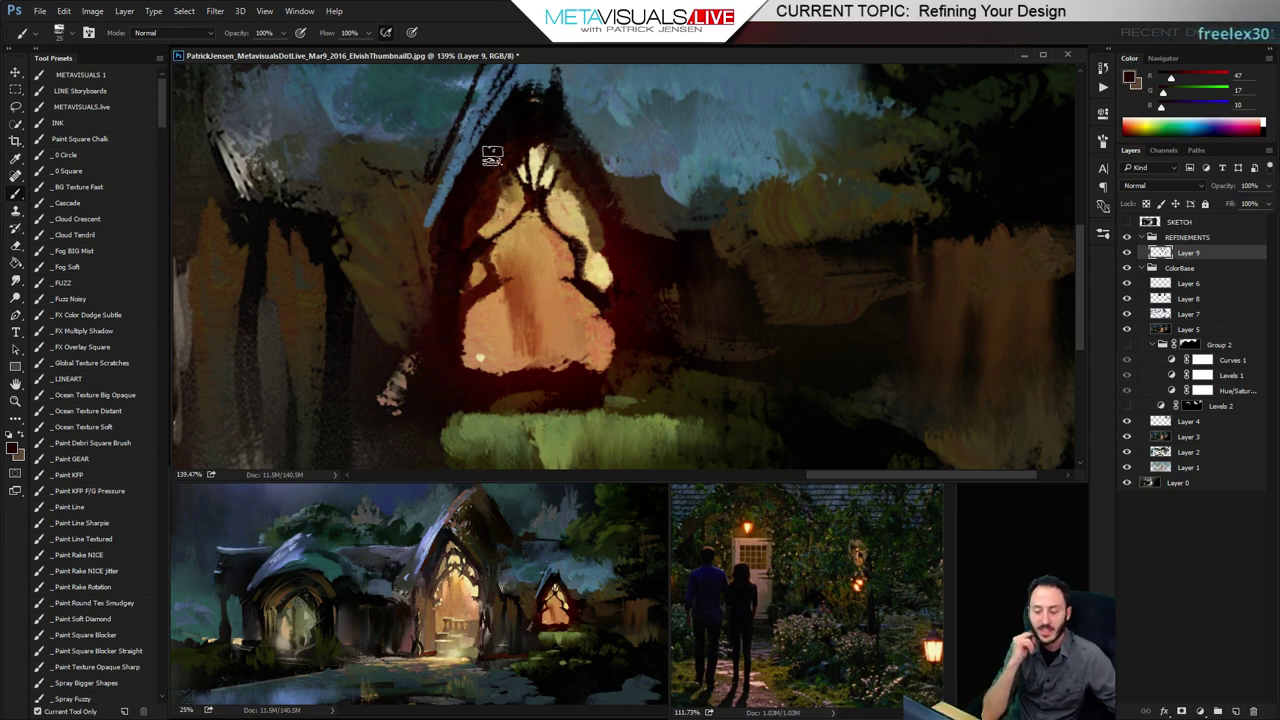
{"action": "key", "text": "space"}
{"action": "left_click_drag", "start_coordinate": [620, 293], "coordinate": [634, 250]}
{"action": "key", "text": "r"}
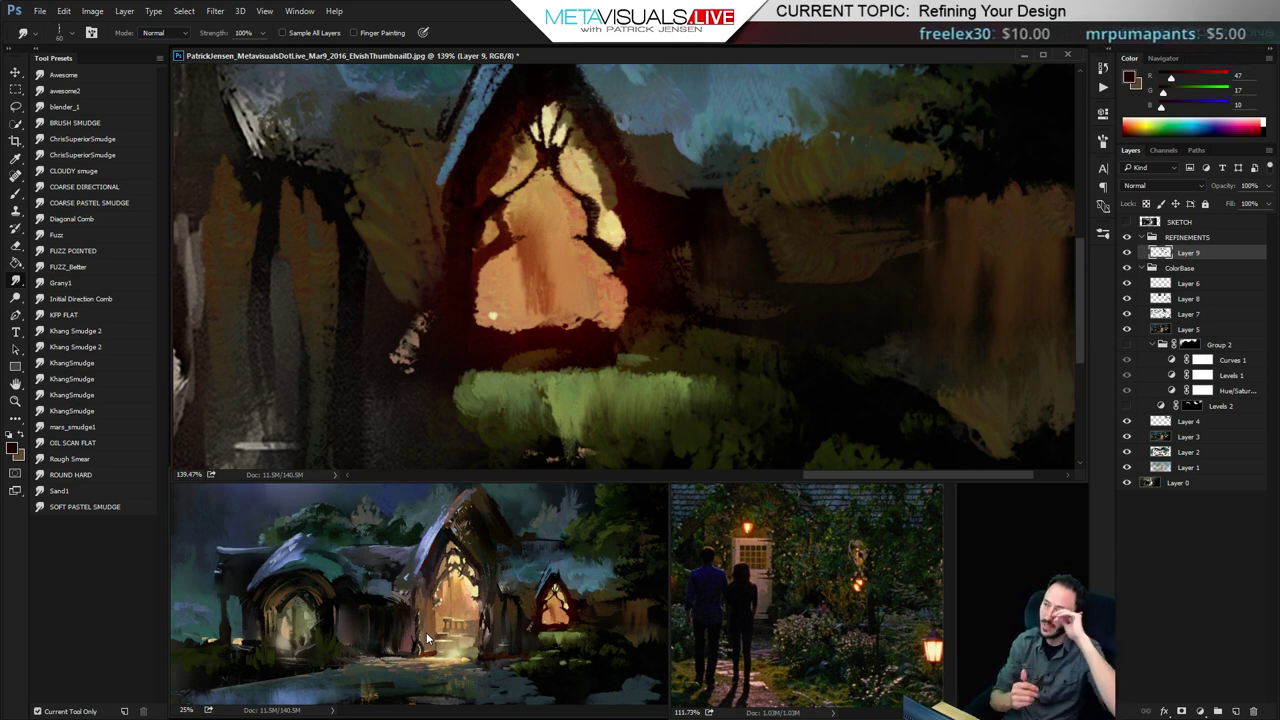
{"action": "key", "text": "space"}
{"action": "left_click_drag", "start_coordinate": [645, 239], "coordinate": [652, 287]}
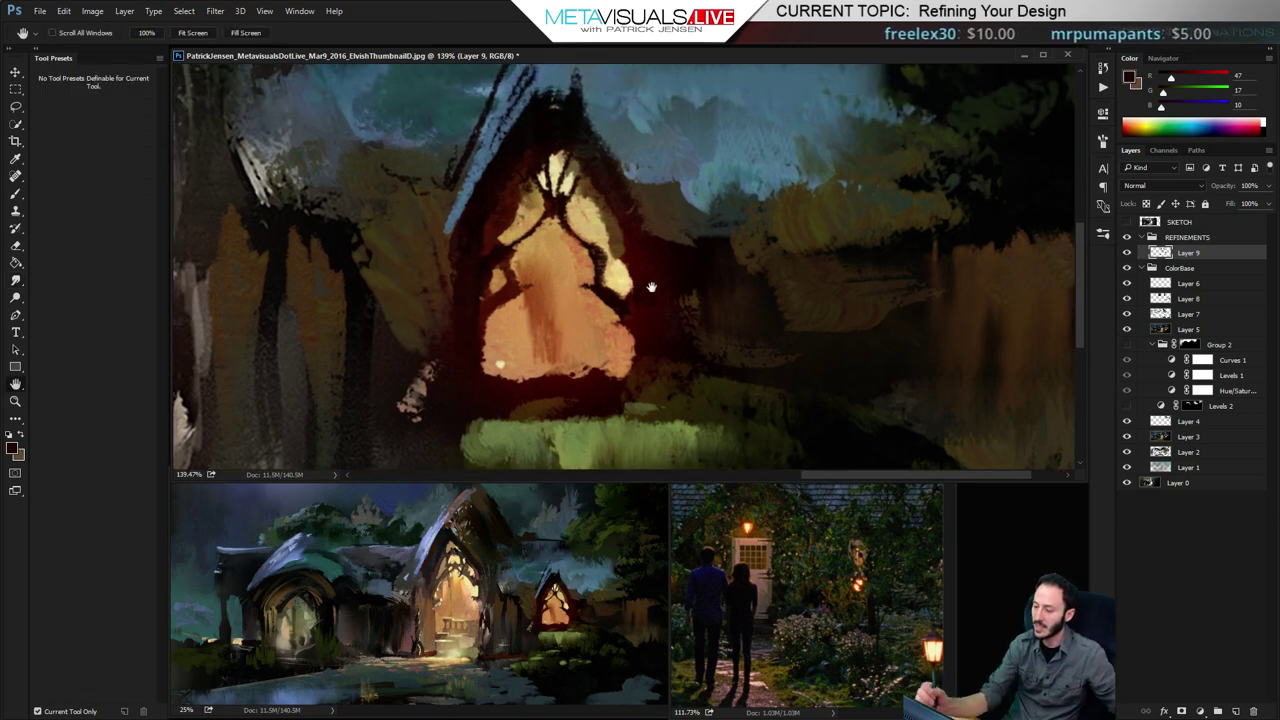
{"action": "key", "text": "b"}
{"action": "left_click", "coordinate": [595, 222], "text": "alt"}
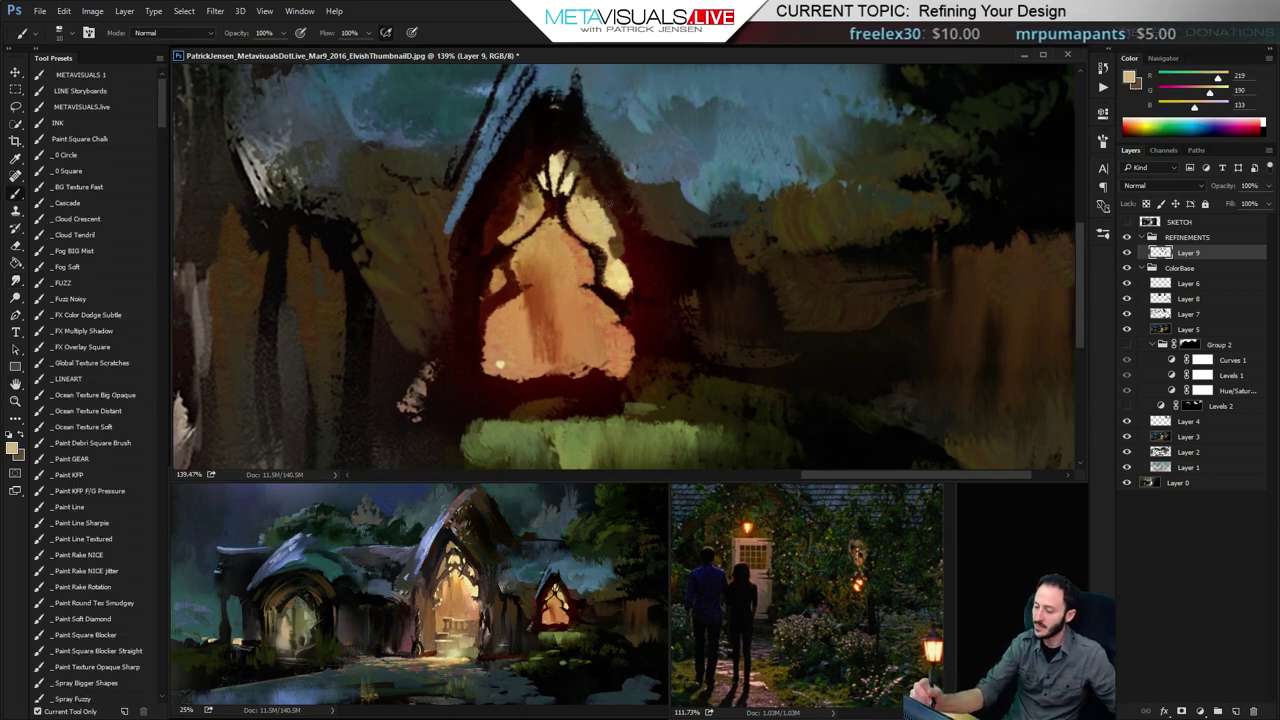
{"action": "key", "text": "space"}
{"action": "left_click_drag", "start_coordinate": [629, 172], "coordinate": [651, 325]}
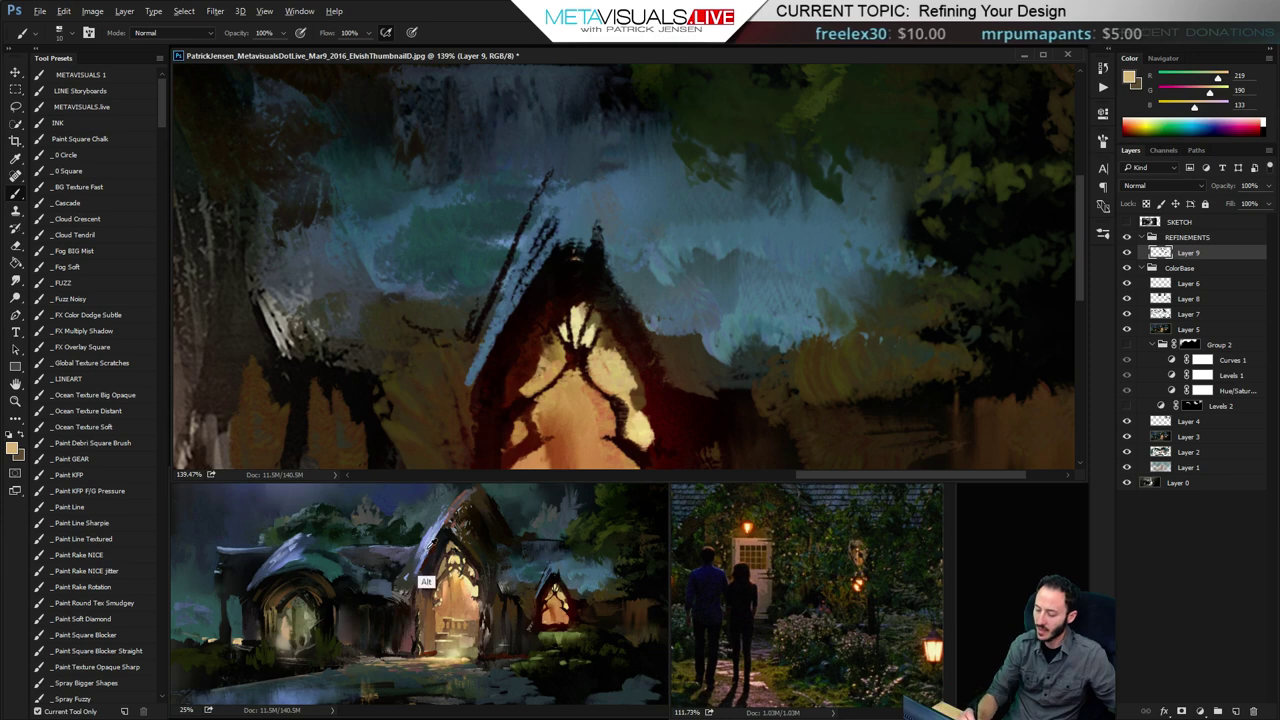
Paint a pale blue highlight (RGB 184, 201, 229), sampled from the main roof, along the small hut's left roof slope and up to its tip
{"action": "left_click", "coordinate": [428, 577], "text": "alt"}
{"action": "left_click", "coordinate": [435, 537], "text": "alt"}
{"action": "left_click_drag", "start_coordinate": [542, 239], "coordinate": [530, 277]}
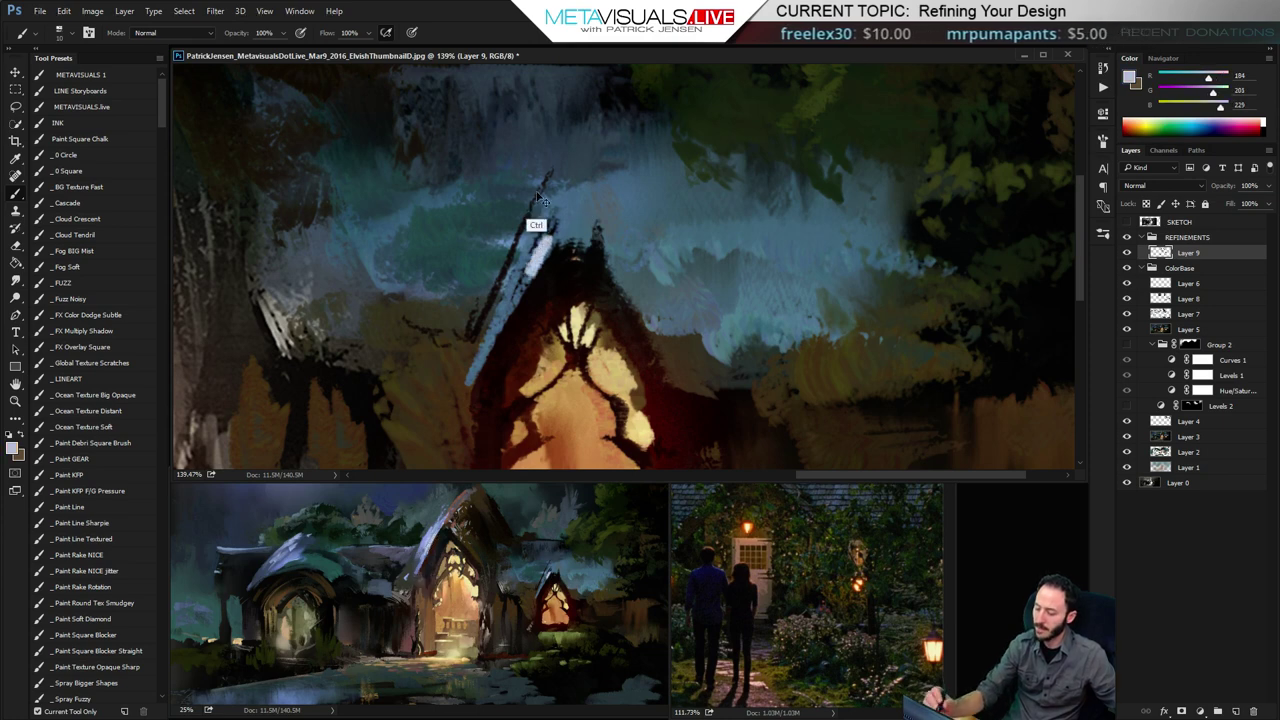
{"action": "key", "text": "ctrl+z"}
{"action": "key", "text": "space"}
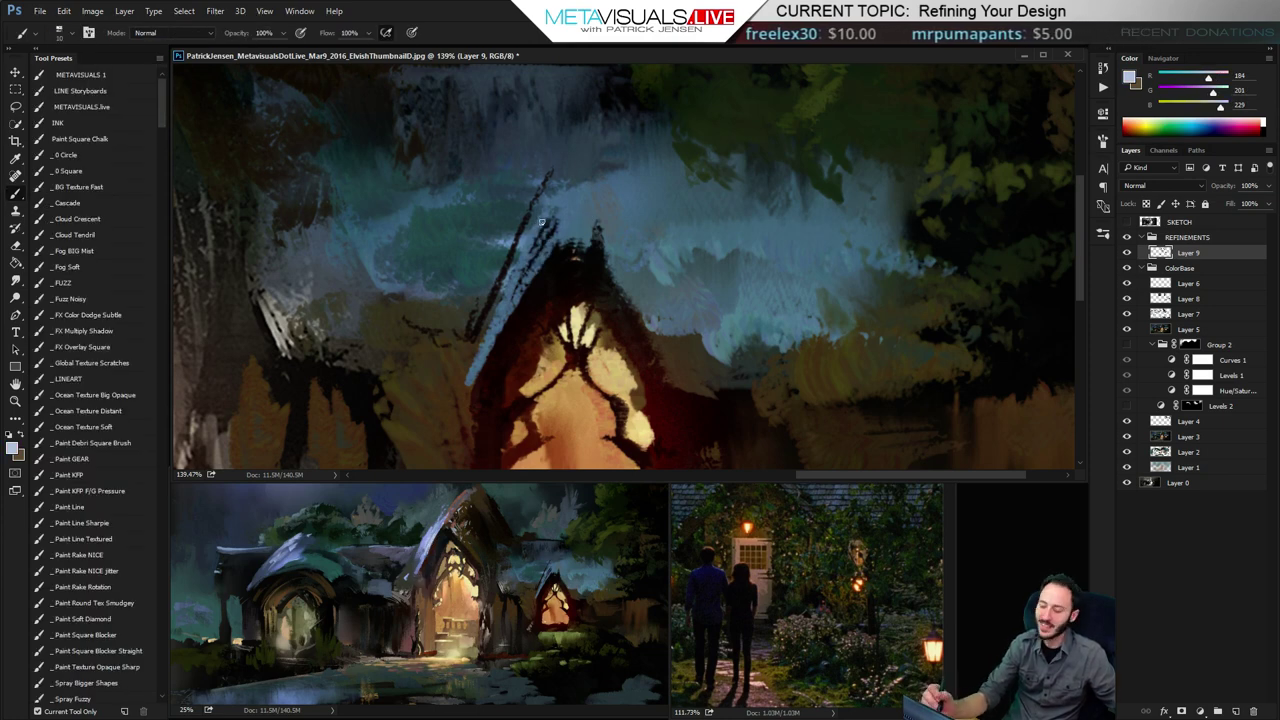
{"action": "key", "text": "bracketright"}
{"action": "mouse_move", "coordinate": [543, 226]}
{"action": "left_mouse_down"}
{"action": "mouse_move", "coordinate": [523, 270]}
{"action": "mouse_move", "coordinate": [559, 223]}
{"action": "left_mouse_up"}
{"action": "left_click_drag", "start_coordinate": [528, 268], "coordinate": [477, 358]}
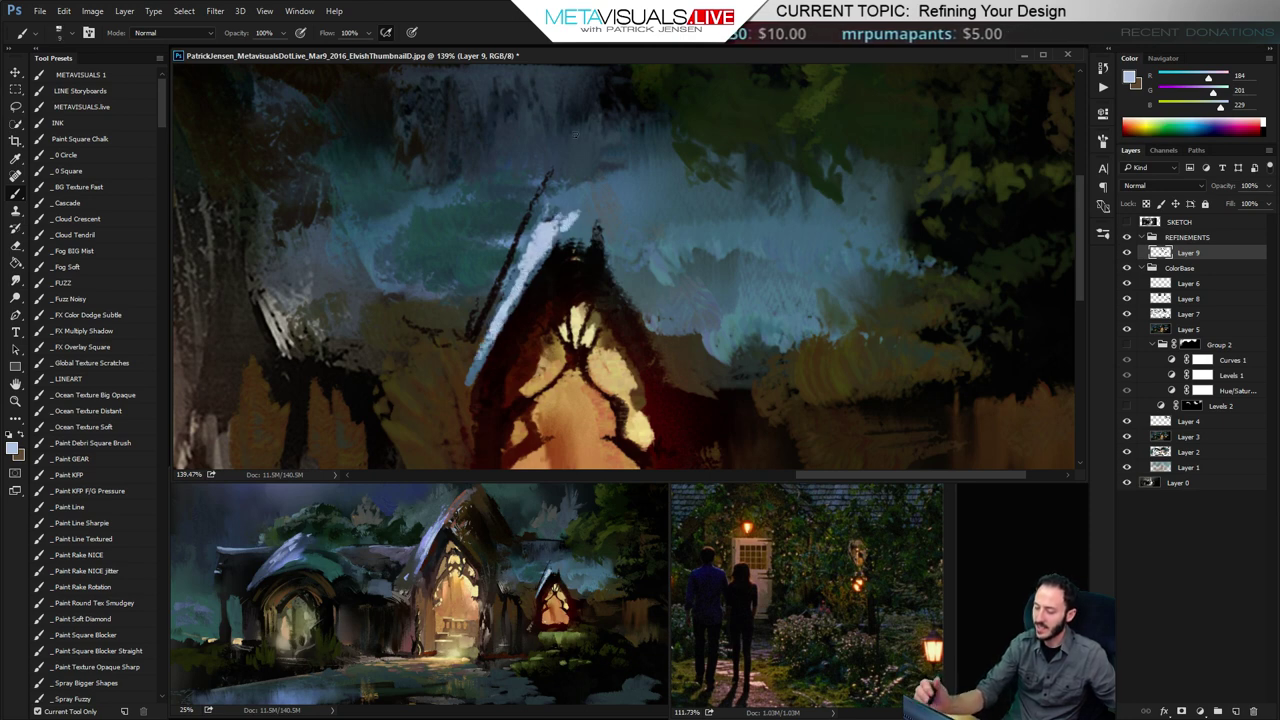
Broaden the small hut's left roof highlight up to a higher tip in pale blue (RGB 184, 201, 229) and smudge its upper part
{"action": "left_click_drag", "start_coordinate": [566, 198], "coordinate": [555, 226]}
{"action": "mouse_move", "coordinate": [556, 172]}
{"action": "left_mouse_down"}
{"action": "mouse_move", "coordinate": [525, 238]}
{"action": "mouse_move", "coordinate": [520, 209]}
{"action": "mouse_move", "coordinate": [540, 177]}
{"action": "mouse_move", "coordinate": [490, 298]}
{"action": "left_mouse_up"}
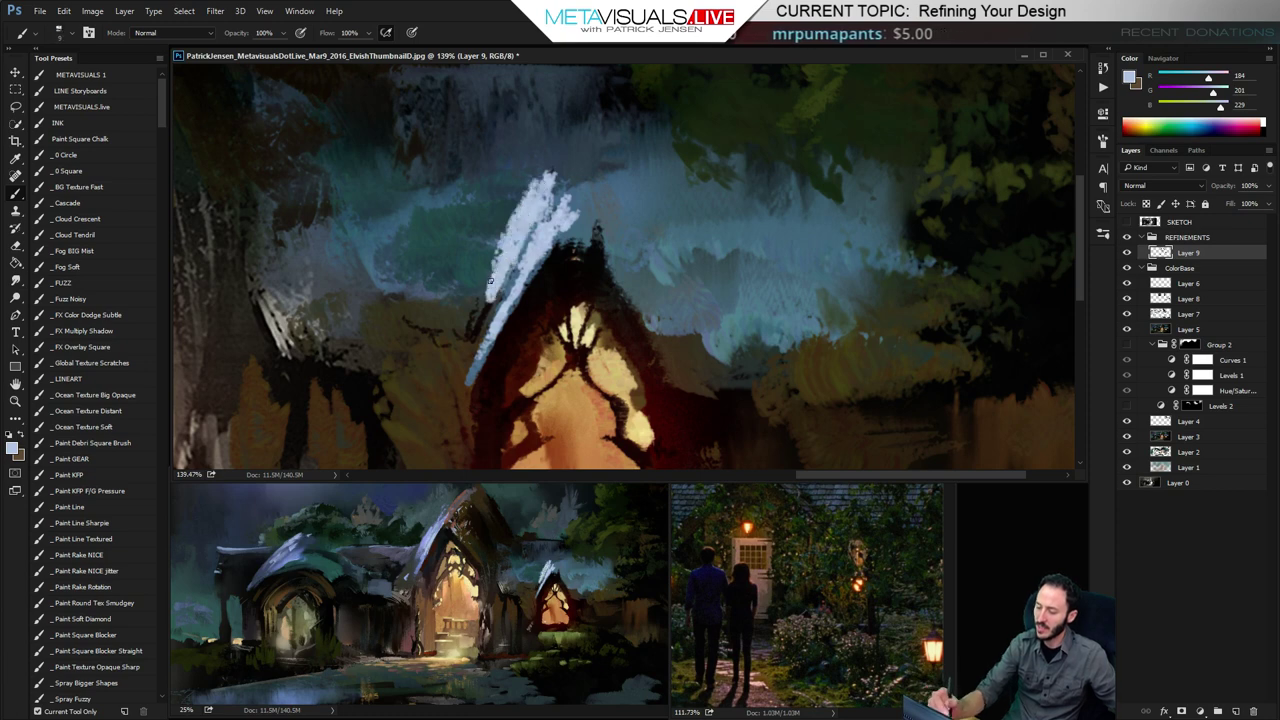
{"action": "key", "text": "r"}
{"action": "mouse_move", "coordinate": [536, 232]}
{"action": "left_mouse_down"}
{"action": "mouse_move", "coordinate": [490, 316]}
{"action": "mouse_move", "coordinate": [558, 168]}
{"action": "left_mouse_up"}
{"action": "key", "text": "space"}
{"action": "key", "text": "b"}
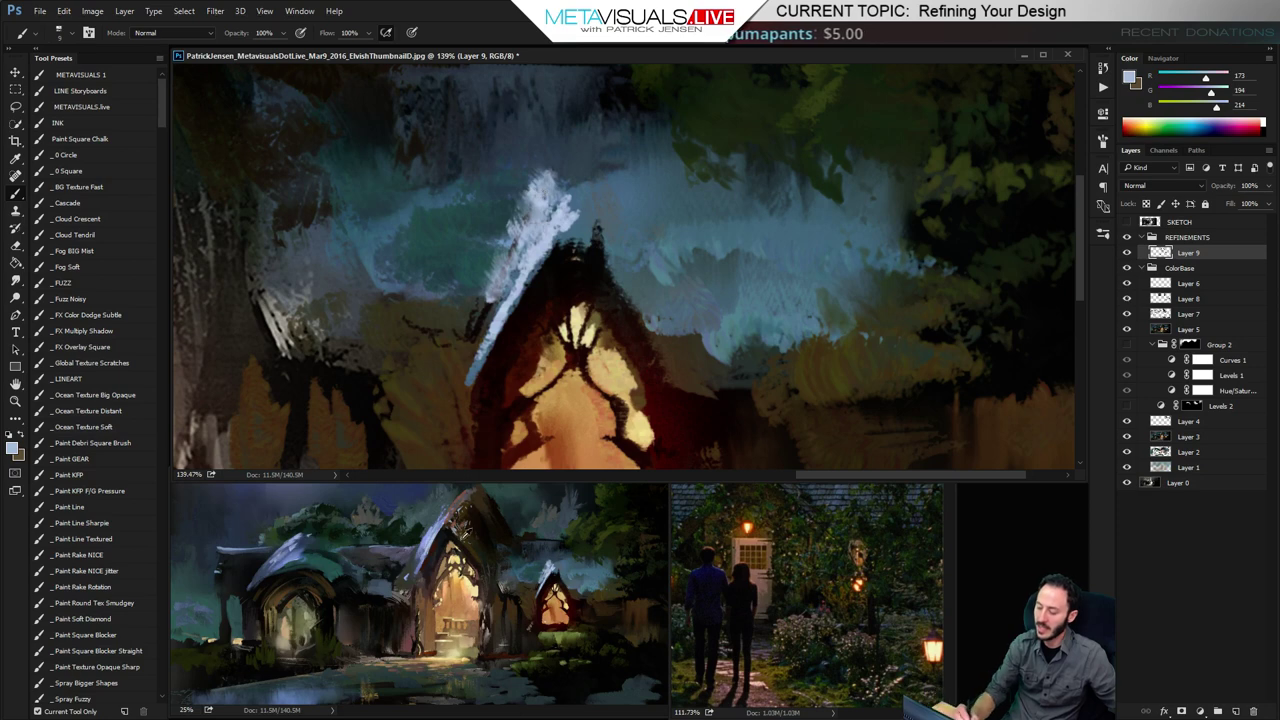
Build up the top of the small hut's roof highlight with extra strokes of sampled pale blue (RGB 180, 201, 225)
{"action": "left_click_drag", "start_coordinate": [538, 212], "coordinate": [510, 256]}
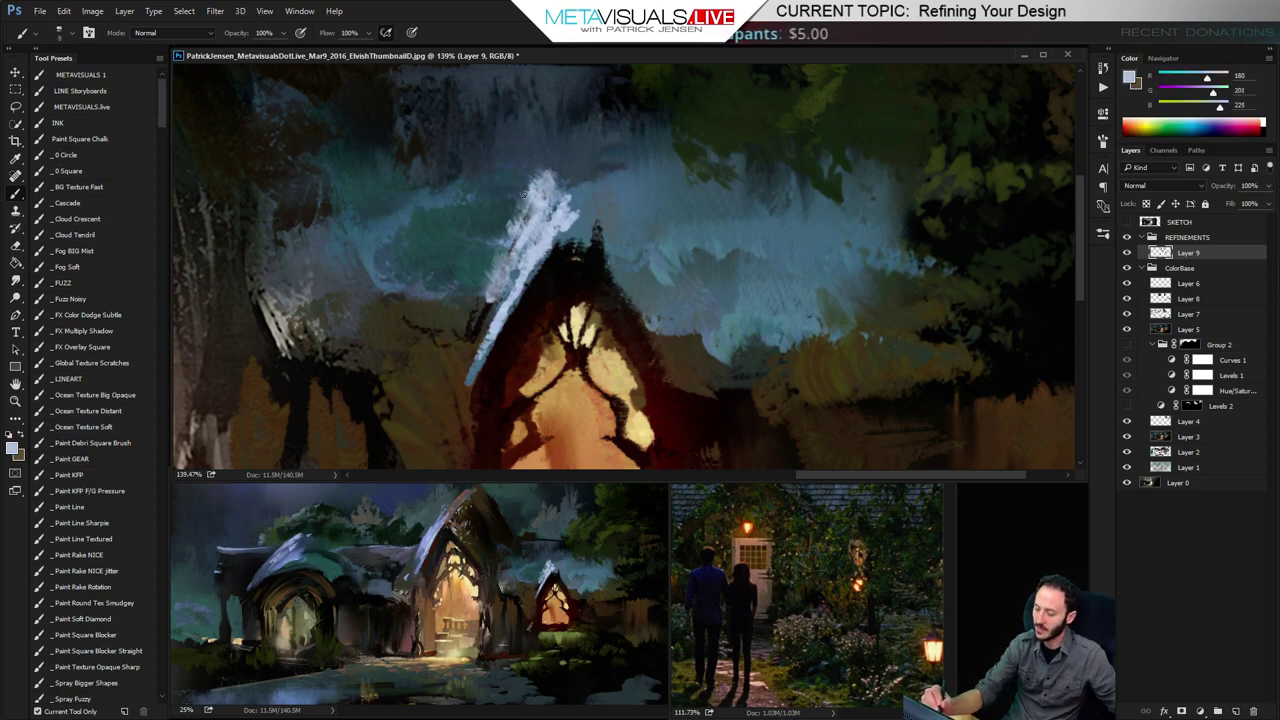
{"action": "left_click_drag", "start_coordinate": [532, 172], "coordinate": [497, 253]}
{"action": "left_click_drag", "start_coordinate": [573, 196], "coordinate": [565, 218]}
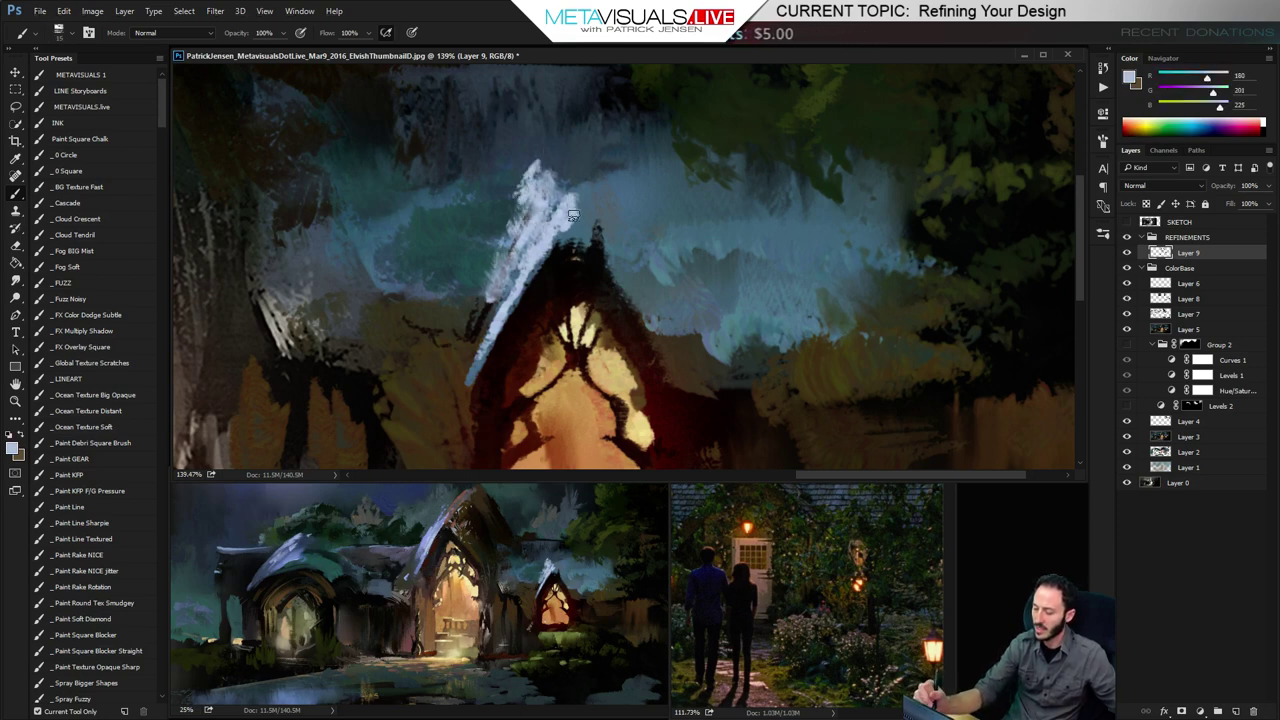
{"action": "left_click_drag", "start_coordinate": [556, 163], "coordinate": [541, 202]}
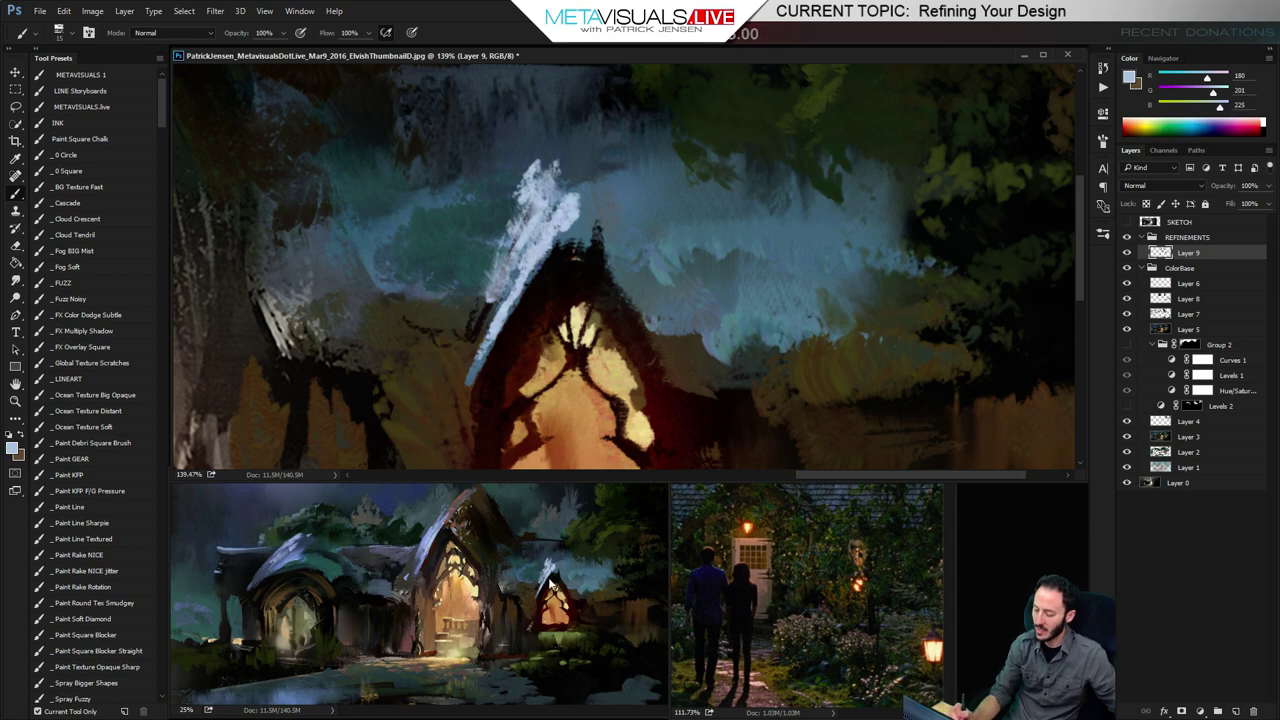
Examine the moonlit shingled roofs in the cottage reference photo
{"action": "left_click", "coordinate": [692, 566]}
{"action": "key", "text": "space"}
{"action": "left_click_drag", "start_coordinate": [692, 556], "coordinate": [864, 636]}
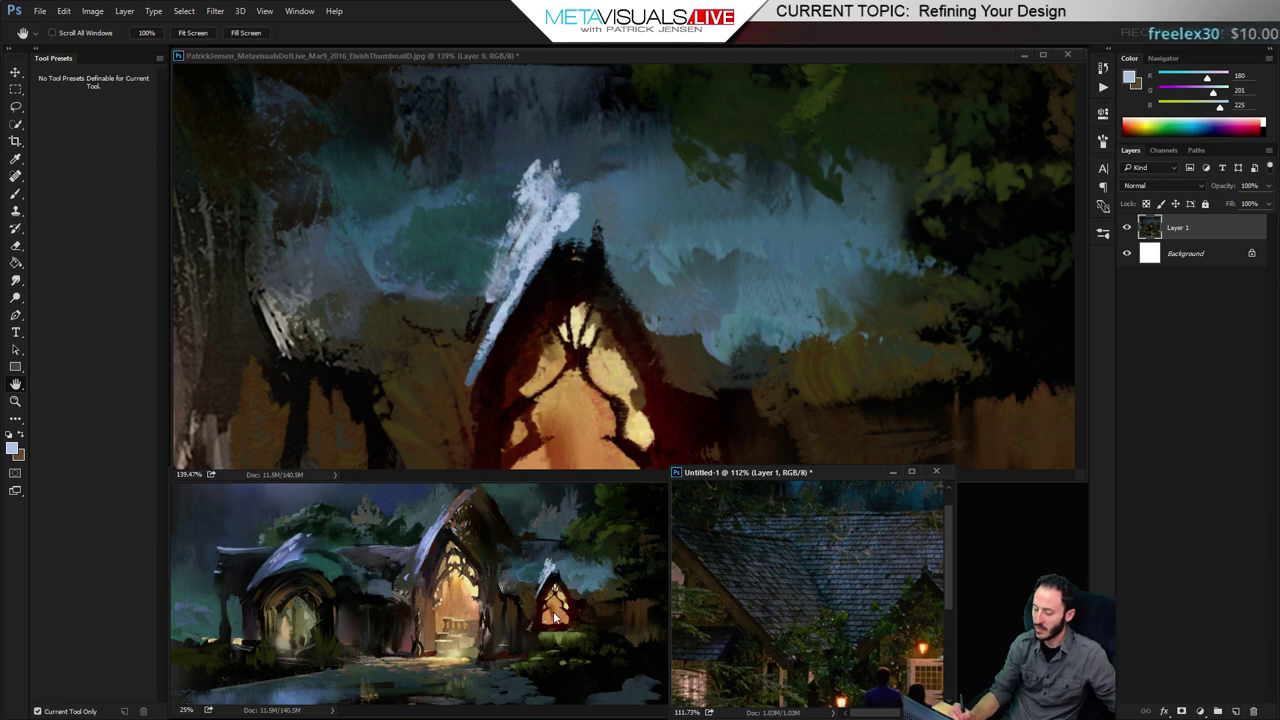
Reshape the small hut's left roof highlight into a tall pointed spire with sampled greyish blue
{"action": "left_click", "coordinate": [596, 274]}
{"action": "left_click", "coordinate": [612, 250], "text": "alt"}
{"action": "left_click_drag", "start_coordinate": [230, 237], "coordinate": [601, 197]}
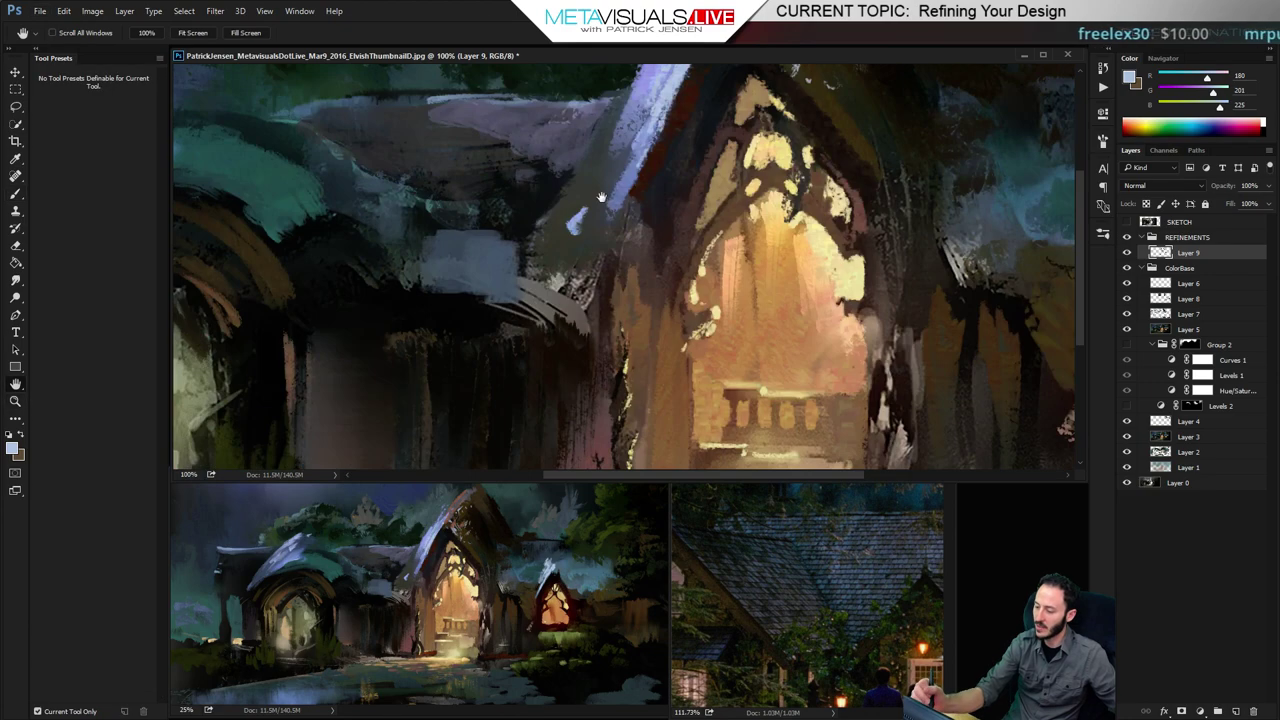
{"action": "left_click_drag", "start_coordinate": [892, 243], "coordinate": [1000, 248]}
{"action": "left_click", "coordinate": [743, 272], "text": "alt"}
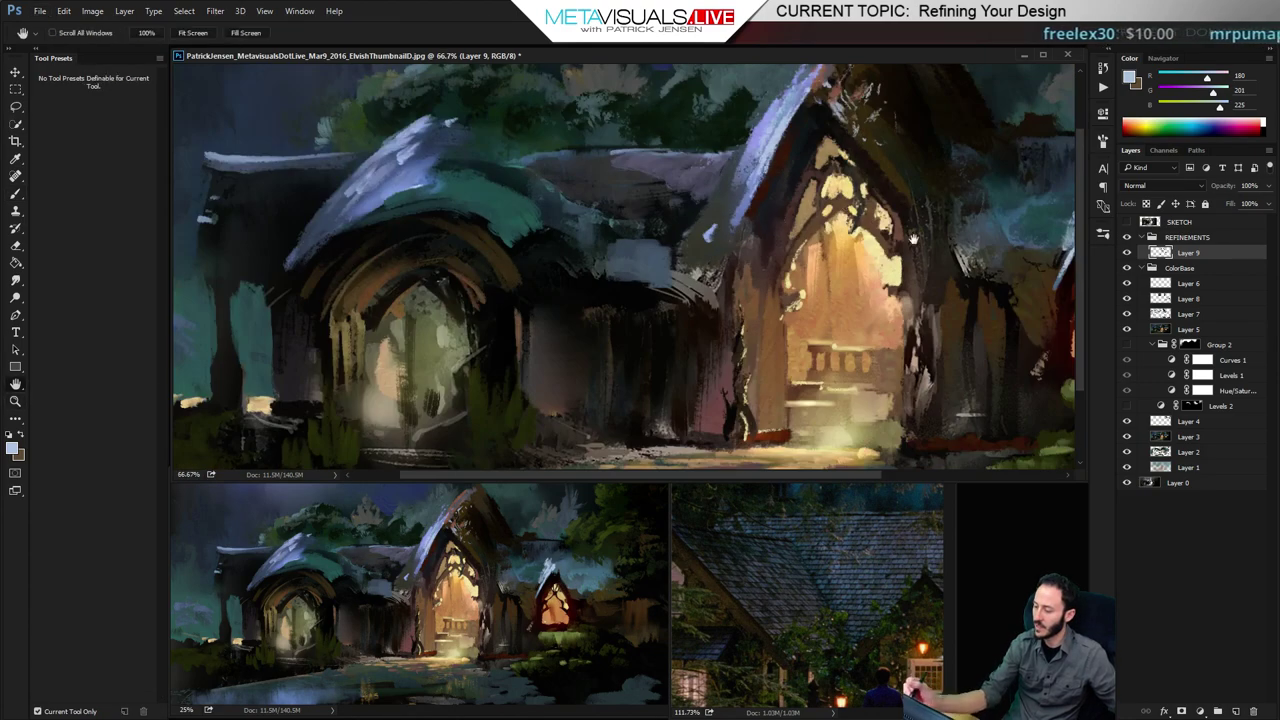
{"action": "mouse_move", "coordinate": [799, 257]}
{"action": "left_mouse_down"}
{"action": "mouse_move", "coordinate": [464, 265]}
{"action": "mouse_move", "coordinate": [464, 313]}
{"action": "left_mouse_up"}
{"action": "left_click", "coordinate": [737, 288], "text": "alt"}
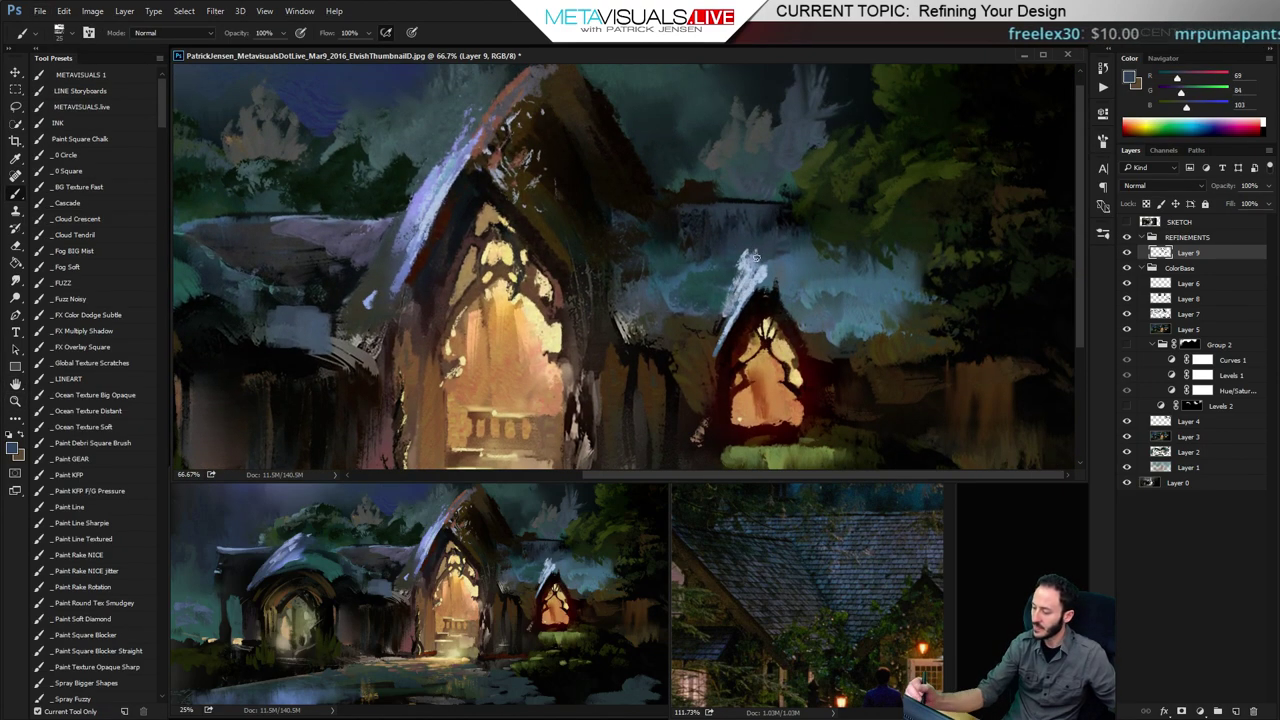
{"action": "mouse_move", "coordinate": [757, 256]}
{"action": "left_mouse_down"}
{"action": "mouse_move", "coordinate": [760, 294]}
{"action": "mouse_move", "coordinate": [757, 216]}
{"action": "left_mouse_up"}
{"action": "left_click", "coordinate": [747, 285], "text": "alt"}
{"action": "mouse_move", "coordinate": [753, 286]}
{"action": "left_mouse_down"}
{"action": "mouse_move", "coordinate": [757, 226]}
{"action": "mouse_move", "coordinate": [730, 300]}
{"action": "mouse_move", "coordinate": [738, 258]}
{"action": "left_mouse_up"}
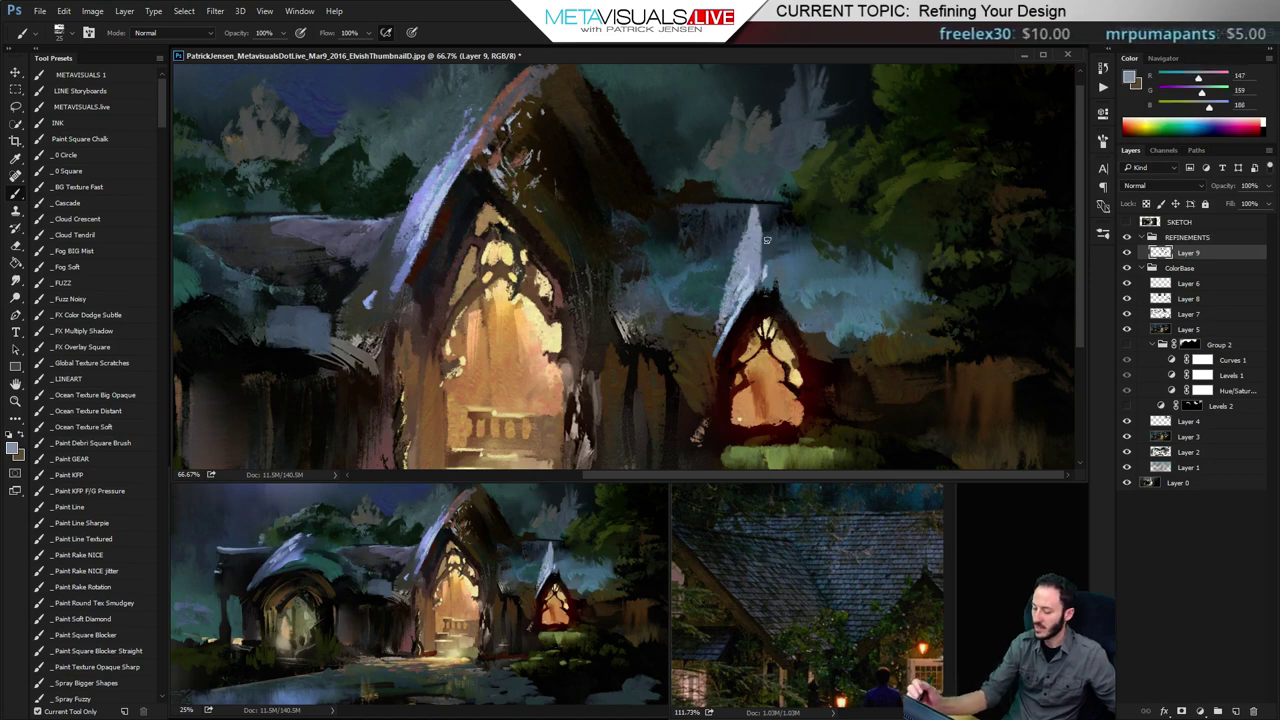
Trim the spire's tip and outer left edge with dark blue (RGB 53, 64, 77) sampled from the background beside it
{"action": "left_click", "coordinate": [774, 201], "text": "alt"}
{"action": "left_click_drag", "start_coordinate": [752, 199], "coordinate": [730, 292]}
{"action": "left_click_drag", "start_coordinate": [756, 238], "coordinate": [746, 254]}
Define the outer left edge of the small hut's roof with a thin stroke of sampled near-black (RGB 8, 9, 9)
{"action": "key", "text": "space"}
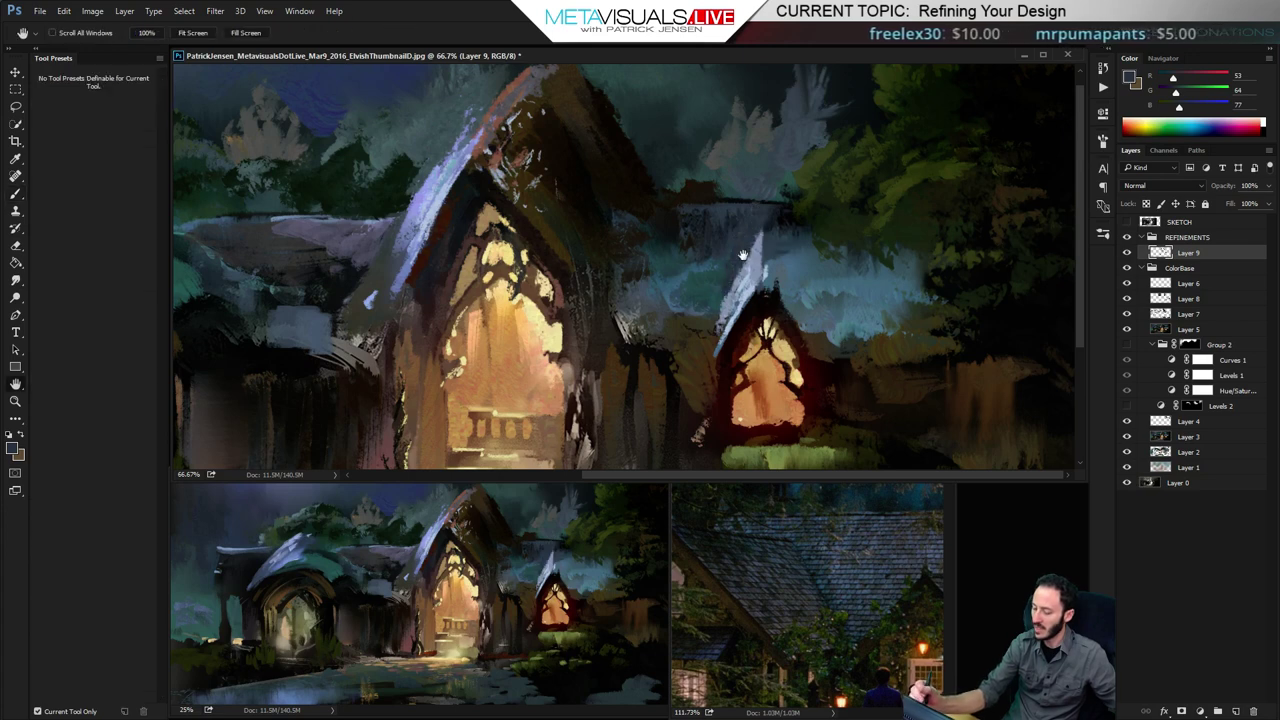
{"action": "left_click", "coordinate": [777, 235], "text": "alt"}
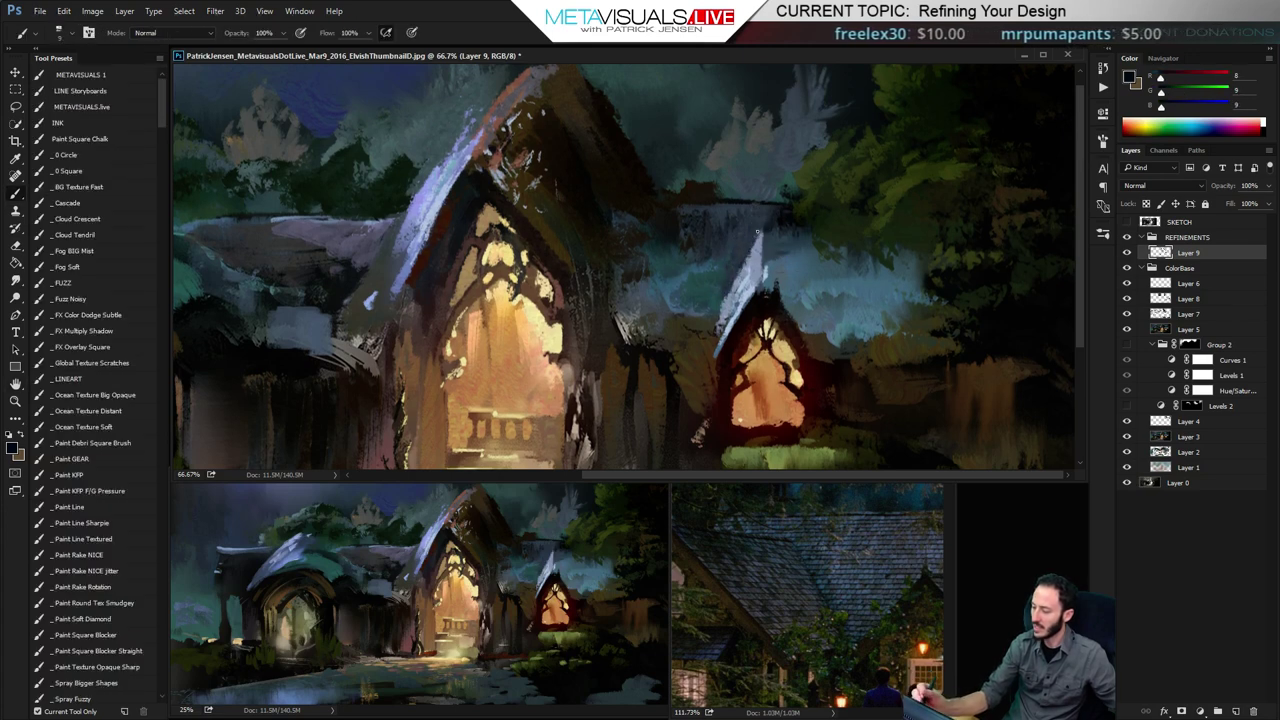
{"action": "left_click_drag", "start_coordinate": [730, 288], "coordinate": [708, 362]}
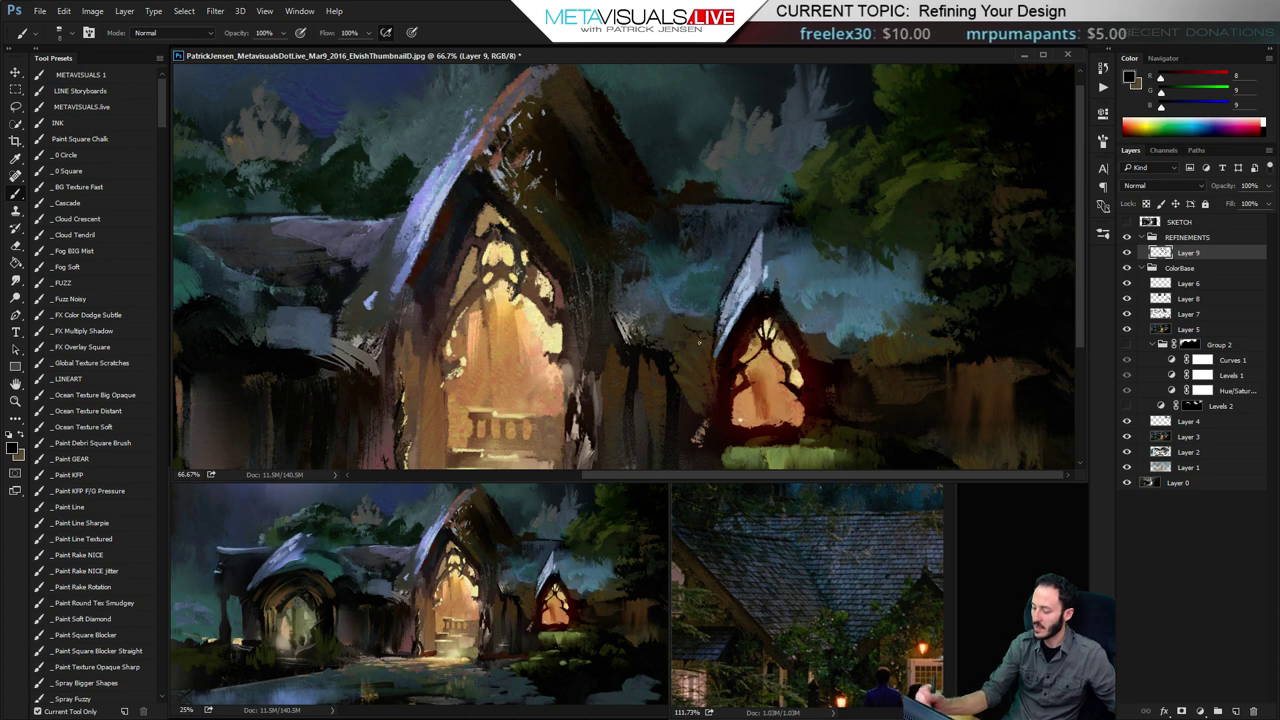
{"action": "left_click", "coordinate": [744, 268], "text": "alt"}
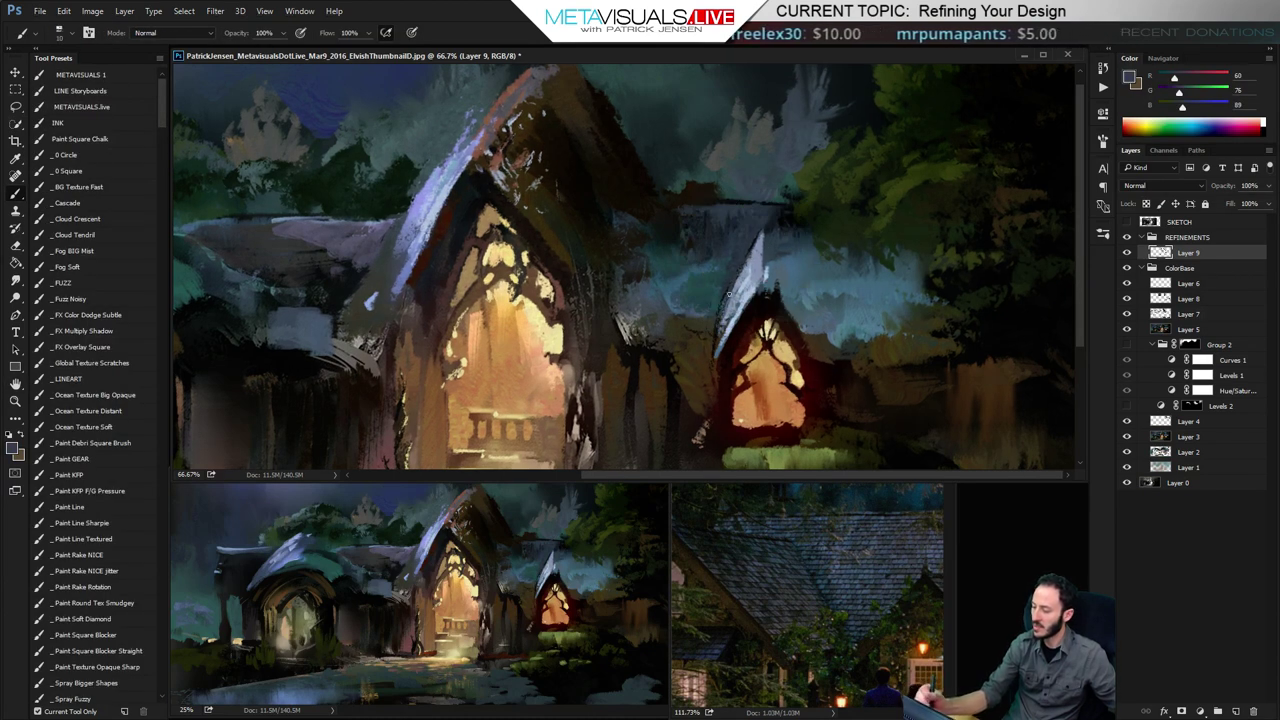
{"action": "key", "text": "space"}
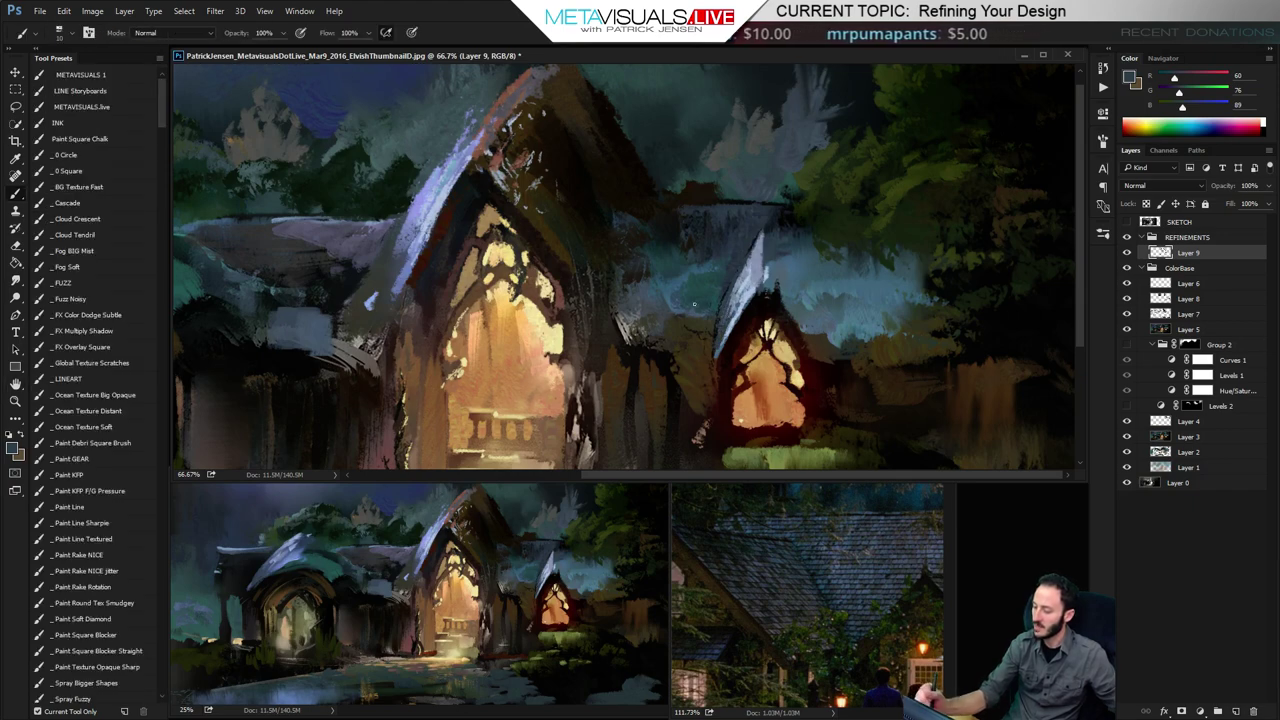
{"action": "key", "text": "space"}
Paint a lighter blue-grey patch into the sky just left of the small hut's roof and smudge it soft
{"action": "left_click", "coordinate": [817, 289], "text": "alt"}
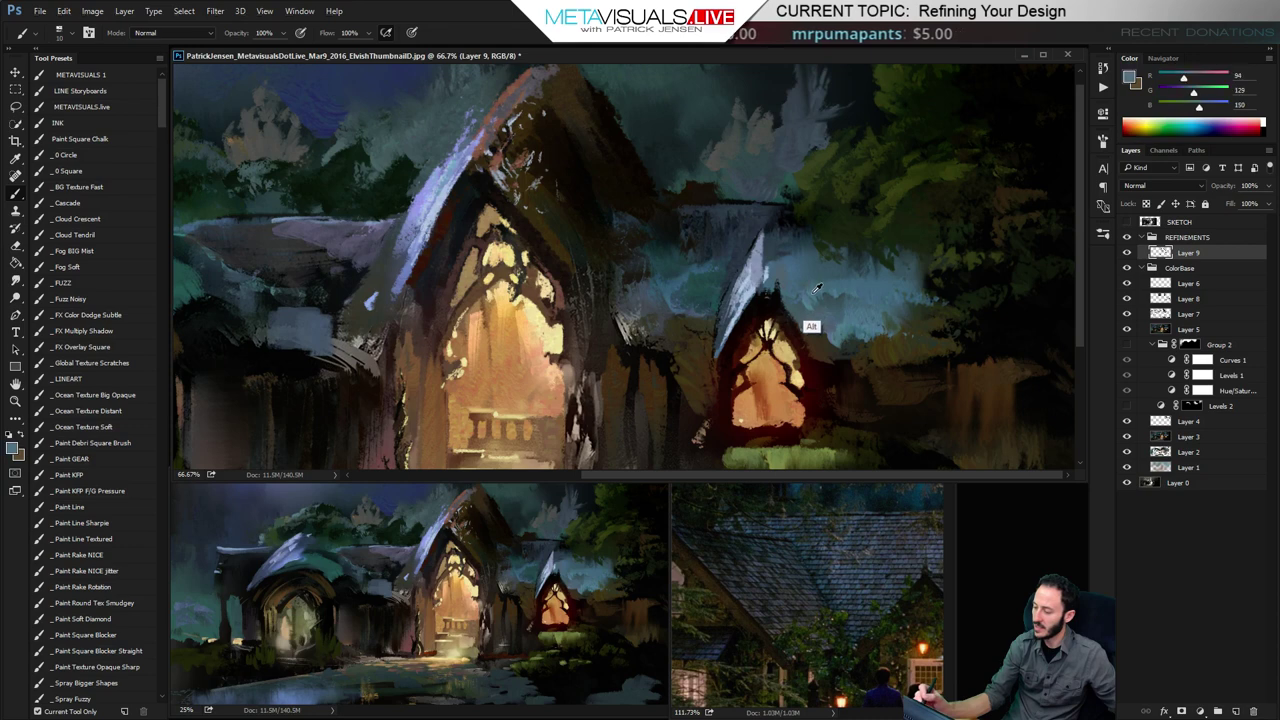
{"action": "left_click", "coordinate": [812, 293], "text": "alt"}
{"action": "left_click", "coordinate": [813, 296], "text": "alt"}
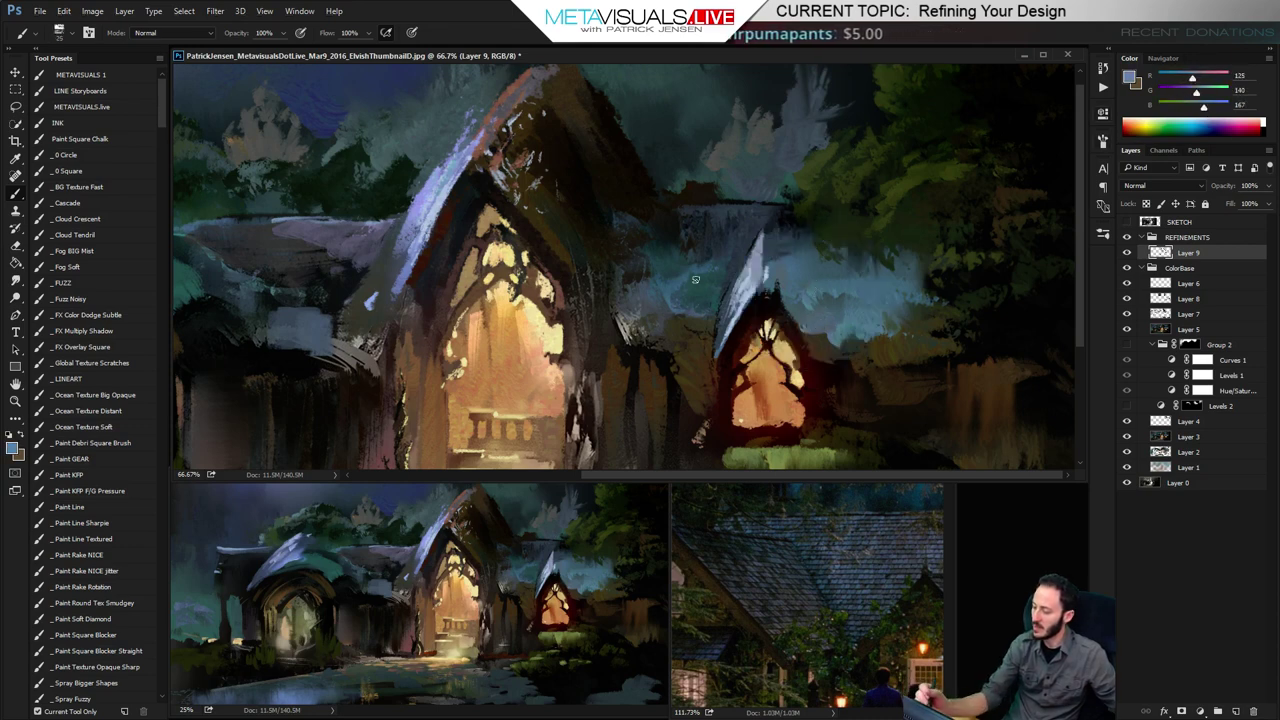
{"action": "mouse_move", "coordinate": [695, 279]}
{"action": "left_mouse_down"}
{"action": "mouse_move", "coordinate": [675, 304]}
{"action": "mouse_move", "coordinate": [698, 287]}
{"action": "mouse_move", "coordinate": [693, 310]}
{"action": "mouse_move", "coordinate": [709, 290]}
{"action": "mouse_move", "coordinate": [704, 312]}
{"action": "mouse_move", "coordinate": [719, 285]}
{"action": "left_mouse_up"}
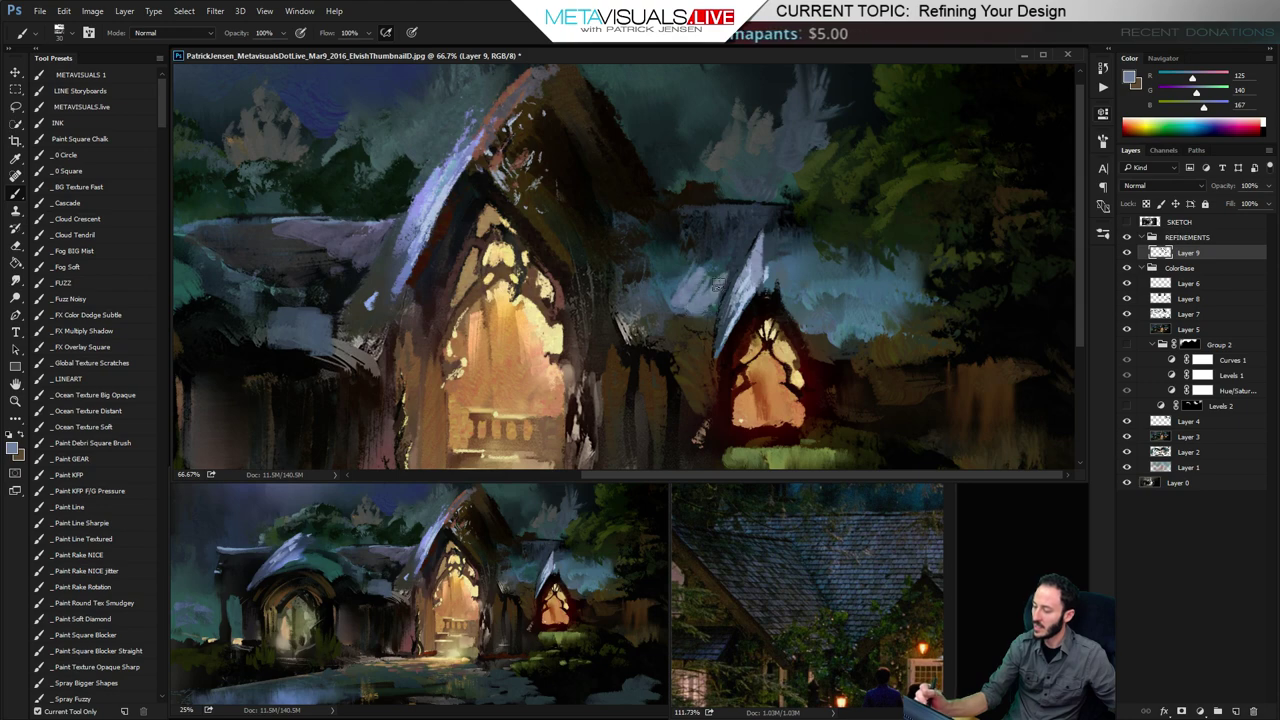
{"action": "key", "text": "r"}
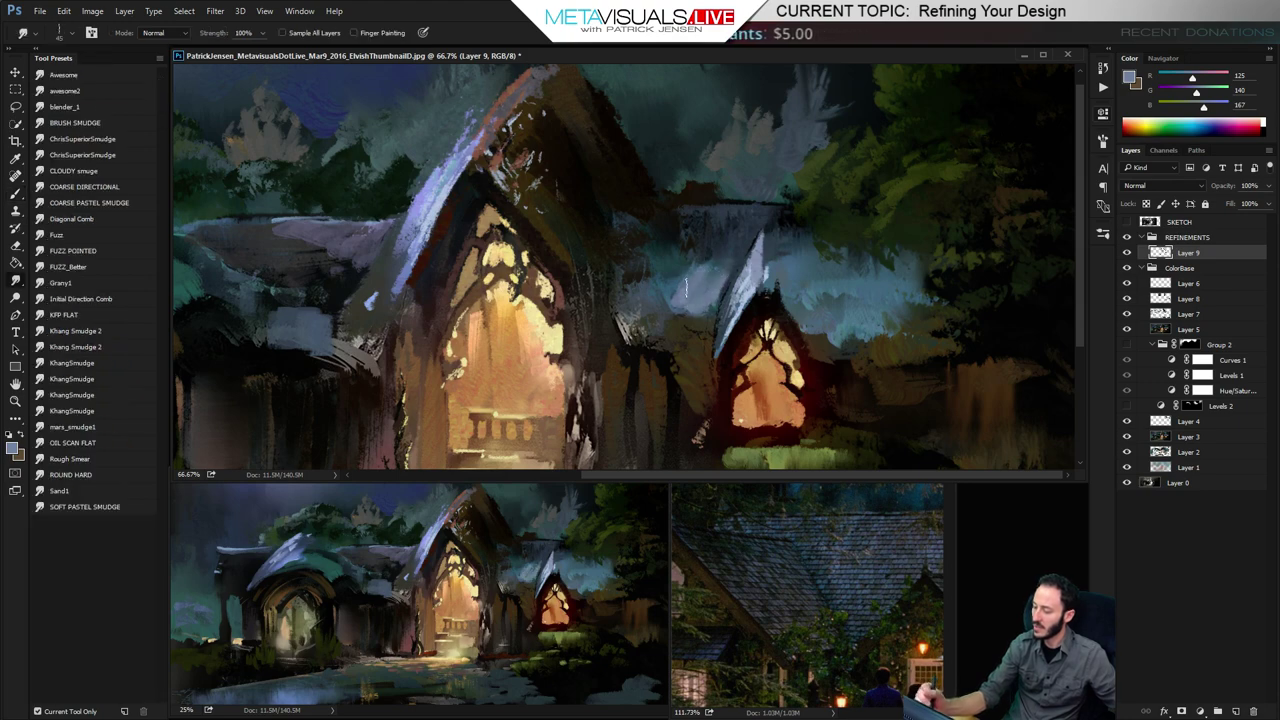
{"action": "key", "text": "b"}
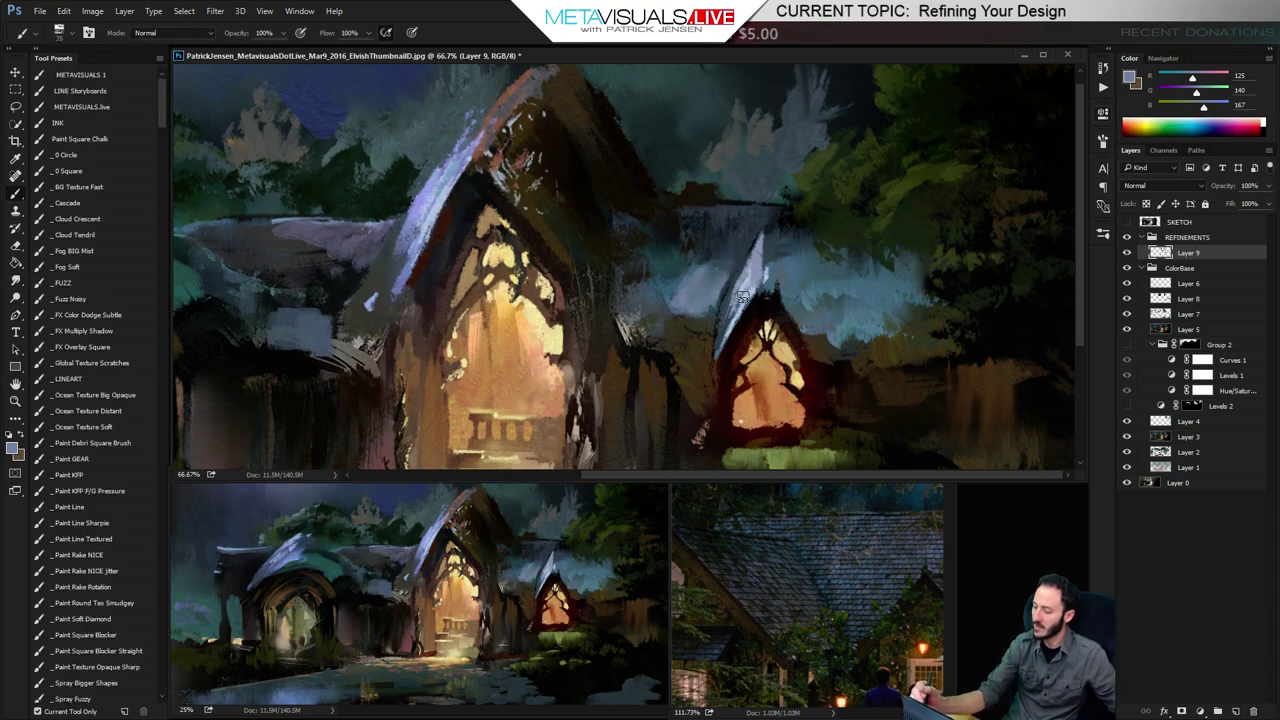
Set the foreground colour to muted violet #45486d and paint it over the sky patch left of the small hut's roof
{"action": "left_click", "coordinate": [681, 298], "text": "alt"}
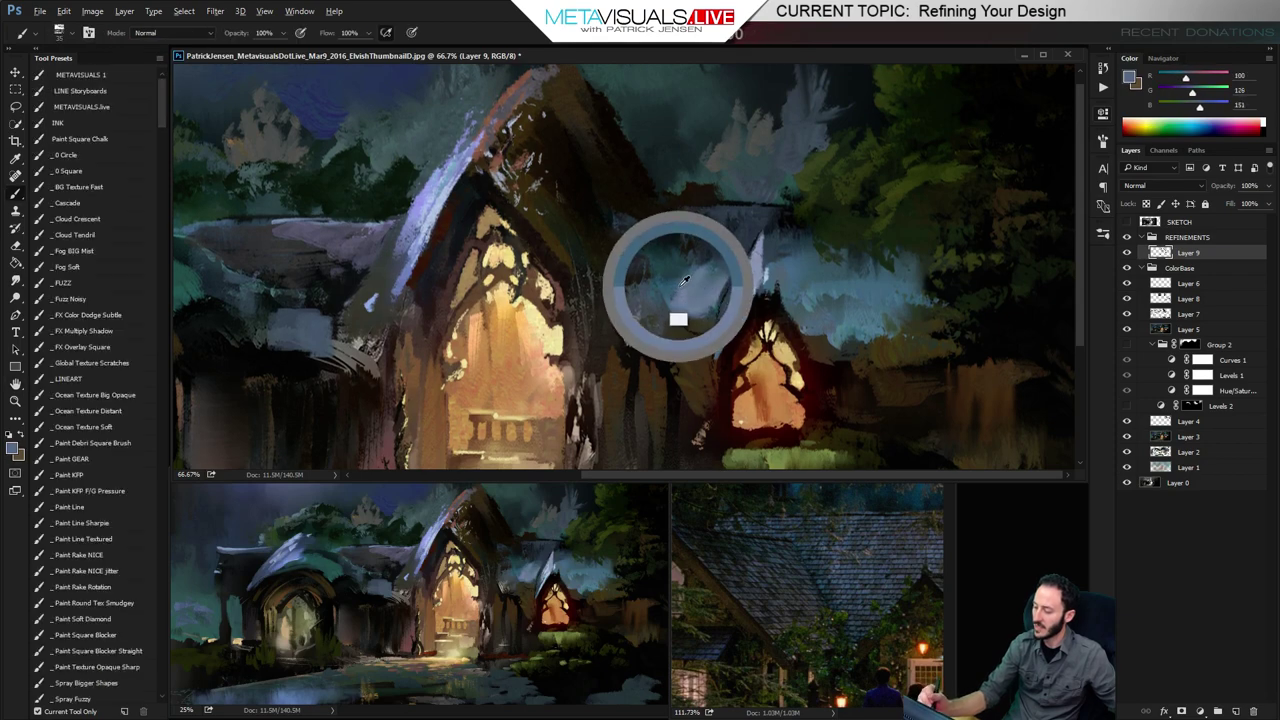
{"action": "left_click", "coordinate": [1128, 78]}
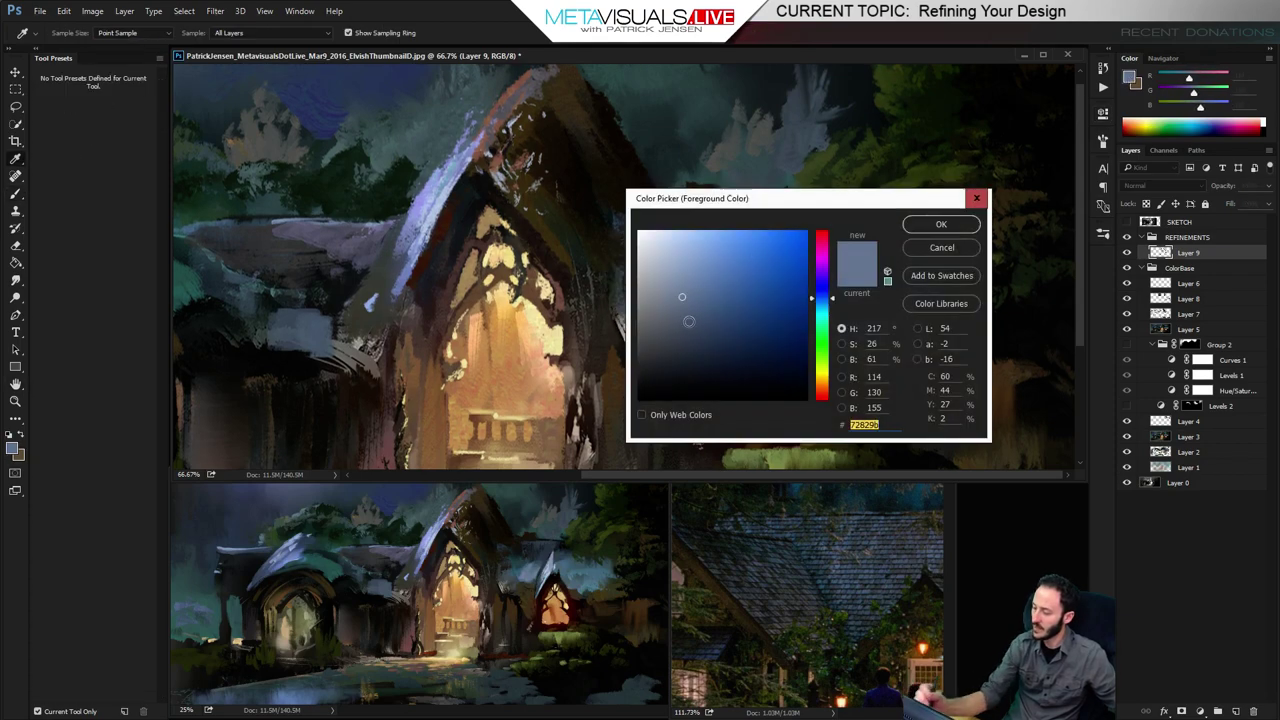
{"action": "left_click_drag", "start_coordinate": [689, 320], "coordinate": [697, 324]}
{"action": "left_click_drag", "start_coordinate": [827, 306], "coordinate": [828, 289]}
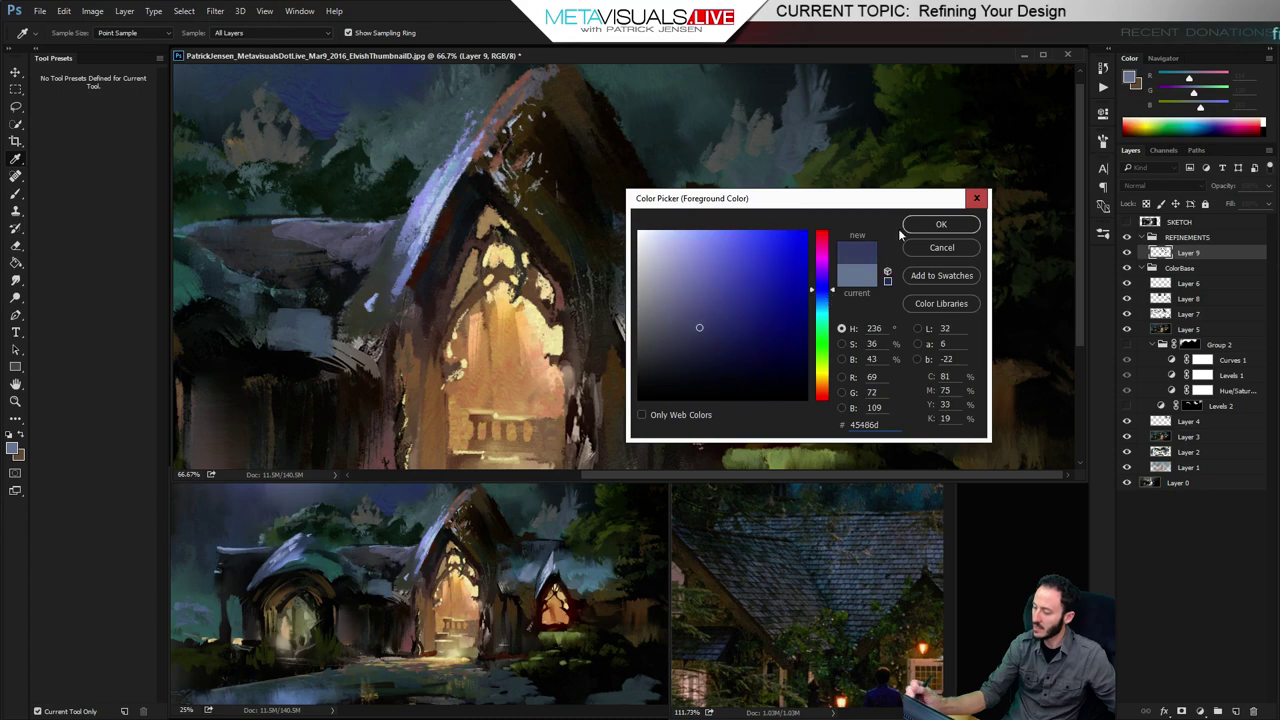
{"action": "left_click", "coordinate": [940, 224]}
{"action": "mouse_move", "coordinate": [708, 264]}
{"action": "left_mouse_down"}
{"action": "mouse_move", "coordinate": [693, 311]}
{"action": "mouse_move", "coordinate": [728, 254]}
{"action": "mouse_move", "coordinate": [691, 292]}
{"action": "mouse_move", "coordinate": [730, 246]}
{"action": "mouse_move", "coordinate": [692, 293]}
{"action": "mouse_move", "coordinate": [725, 265]}
{"action": "mouse_move", "coordinate": [682, 350]}
{"action": "mouse_move", "coordinate": [730, 258]}
{"action": "left_mouse_up"}
Lighten the violet sky patch with the Dodge tool and enlarge it downward with sampled violet (RGB 93, 101, 147)
{"action": "key", "text": "r"}
{"action": "key", "text": "o"}
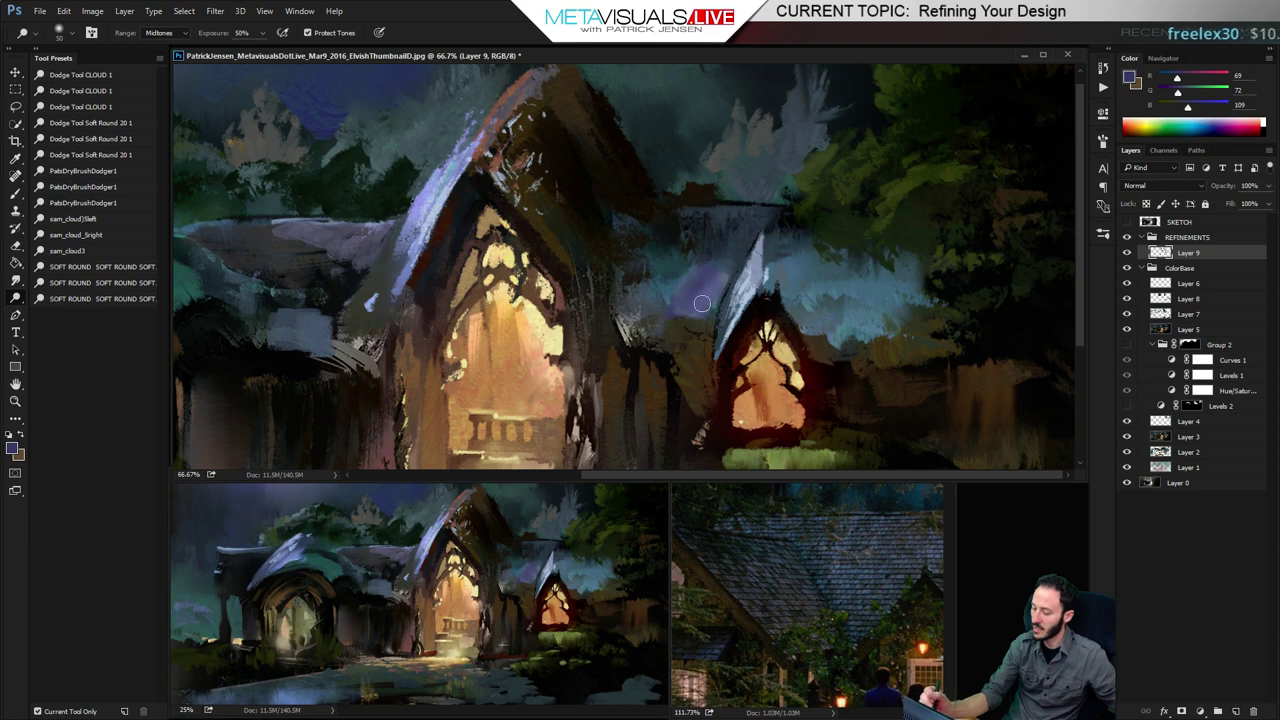
{"action": "key", "text": "b"}
{"action": "left_click", "coordinate": [711, 274], "text": "alt"}
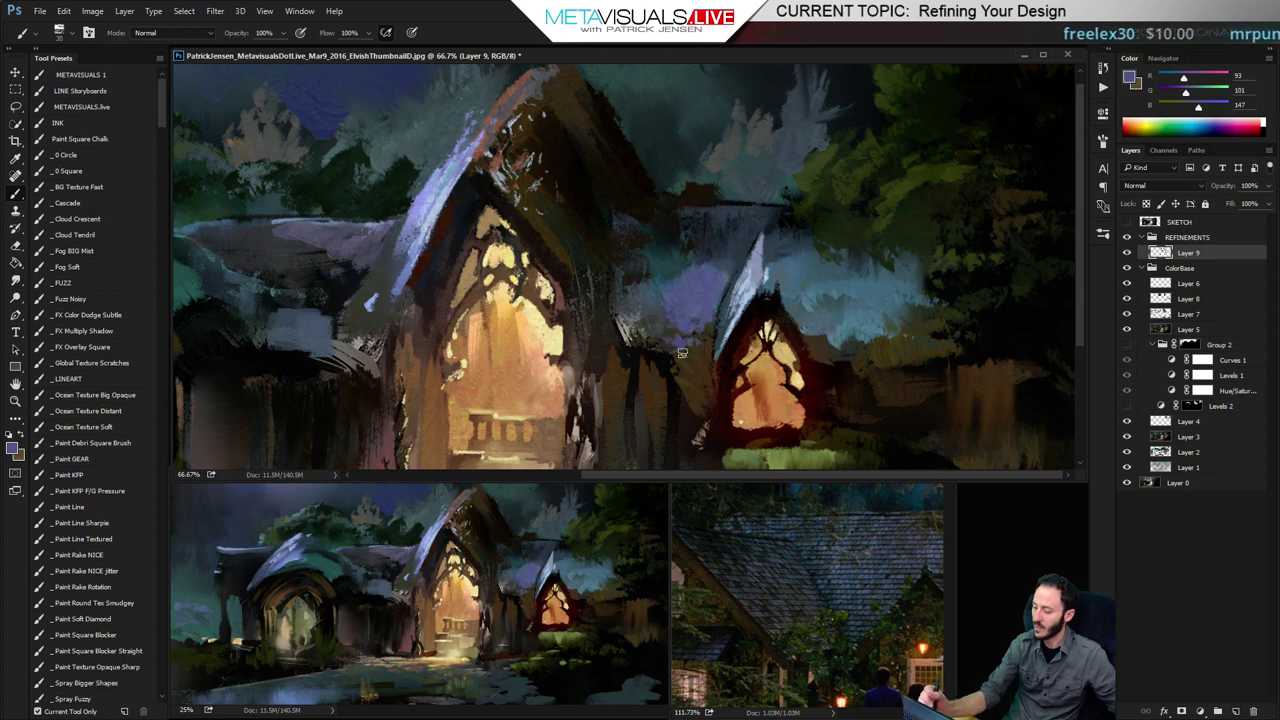
Break up the violet patch's edges with sampled dark teal (RGB 51, 79, 91) and smudge them into the surrounding sky
{"action": "left_click", "coordinate": [668, 273], "text": "alt"}
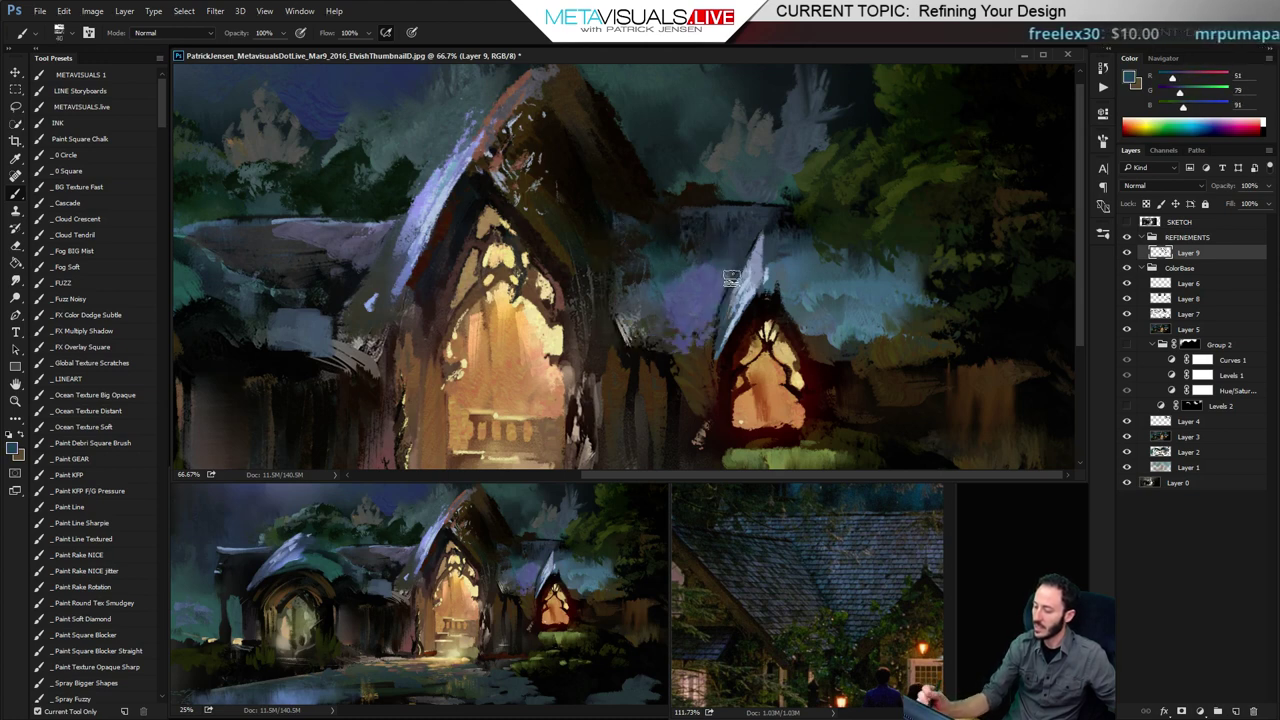
{"action": "key", "text": "r"}
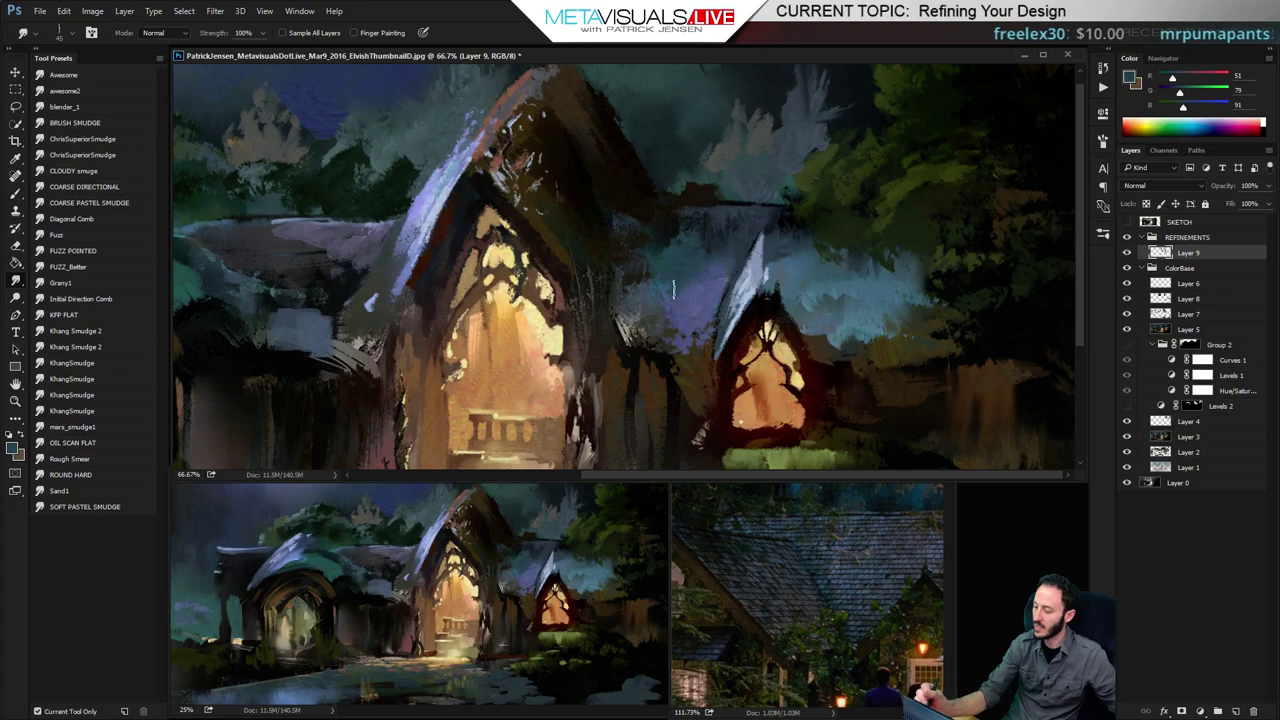
{"action": "key", "text": "b"}
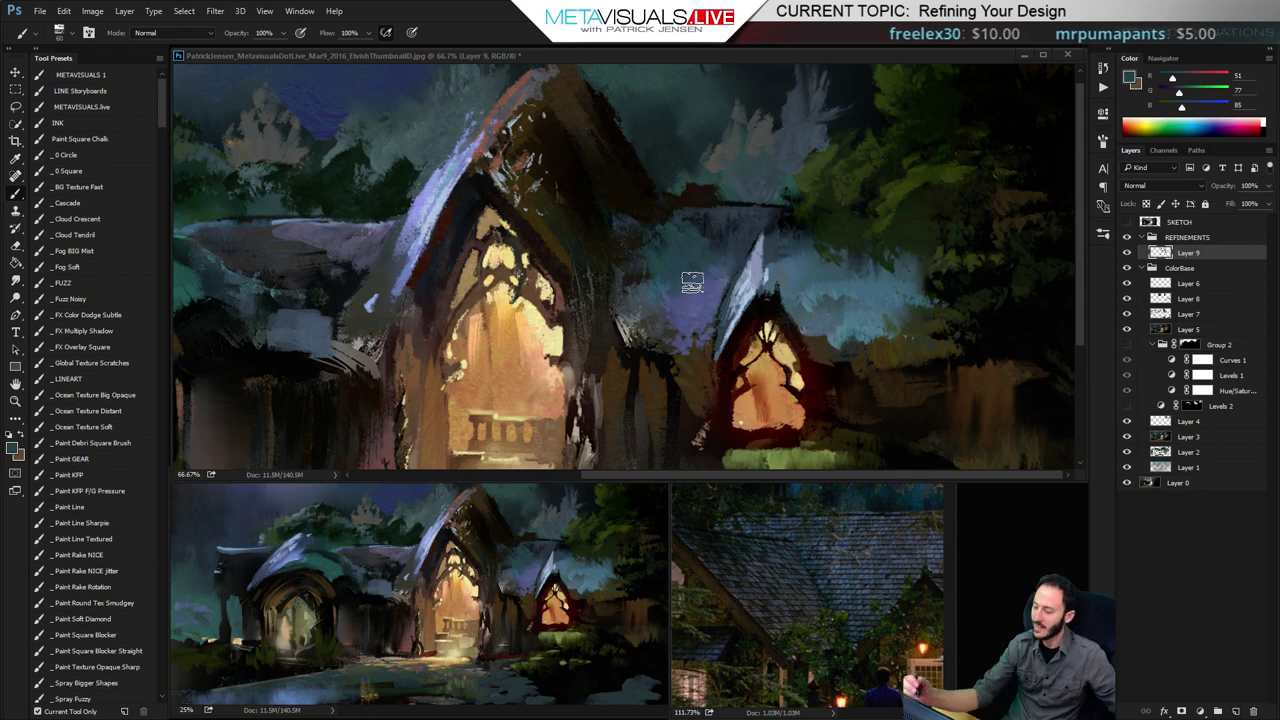
{"action": "left_click", "coordinate": [686, 250], "text": "alt"}
{"action": "key", "text": "space"}
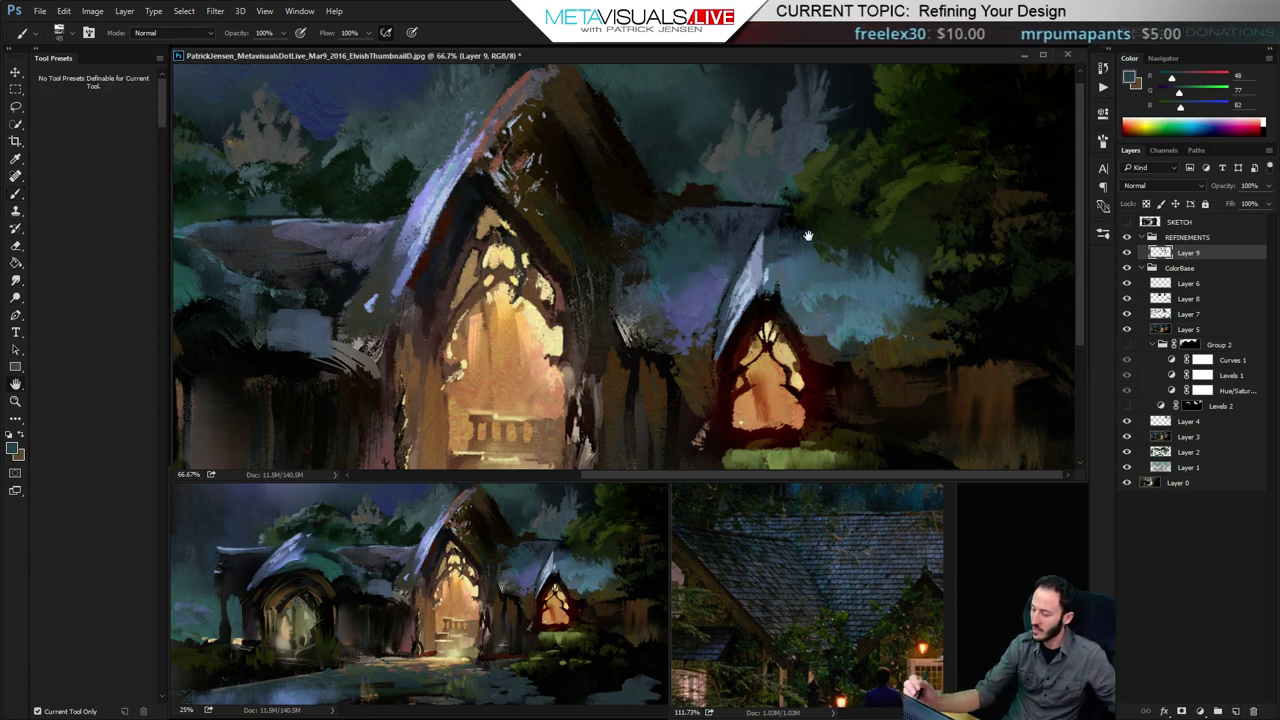
Paint the small hut's shadowed right roof slope from the spire's tip down to the eave in dark blue (RGB 33, 39, 48)
{"action": "mouse_move", "coordinate": [750, 316]}
{"action": "left_mouse_down"}
{"action": "mouse_move", "coordinate": [748, 254]}
{"action": "mouse_move", "coordinate": [790, 311]}
{"action": "left_mouse_up"}
{"action": "left_click", "coordinate": [787, 252], "text": "ctrl"}
{"action": "left_click", "coordinate": [737, 157], "text": "alt"}
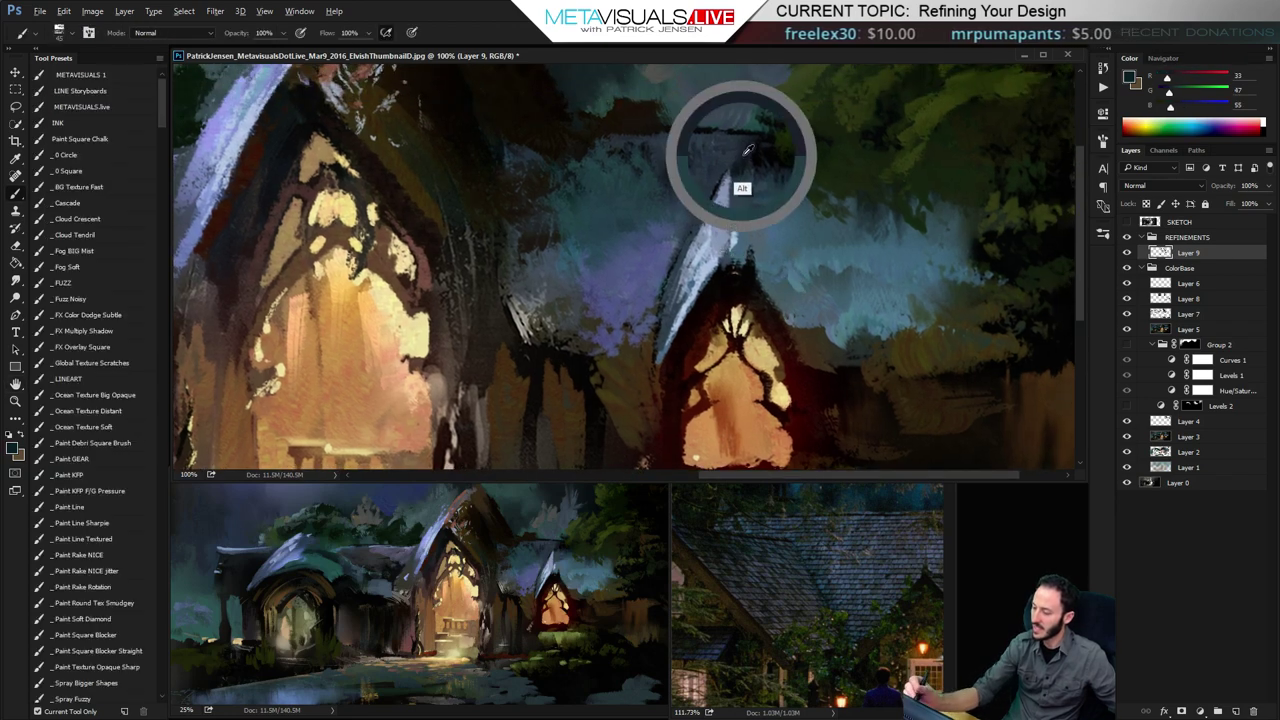
{"action": "key", "text": "bracketleft"}
{"action": "key", "text": "bracketleft"}
{"action": "key", "text": "bracketleft"}
{"action": "key", "text": "bracketleft"}
{"action": "mouse_move", "coordinate": [757, 252]}
{"action": "left_mouse_down"}
{"action": "mouse_move", "coordinate": [778, 292]}
{"action": "mouse_move", "coordinate": [734, 245]}
{"action": "mouse_move", "coordinate": [745, 236]}
{"action": "mouse_move", "coordinate": [742, 258]}
{"action": "mouse_move", "coordinate": [738, 214]}
{"action": "mouse_move", "coordinate": [756, 244]}
{"action": "mouse_move", "coordinate": [740, 198]}
{"action": "mouse_move", "coordinate": [801, 312]}
{"action": "mouse_move", "coordinate": [744, 240]}
{"action": "mouse_move", "coordinate": [809, 346]}
{"action": "left_mouse_up"}
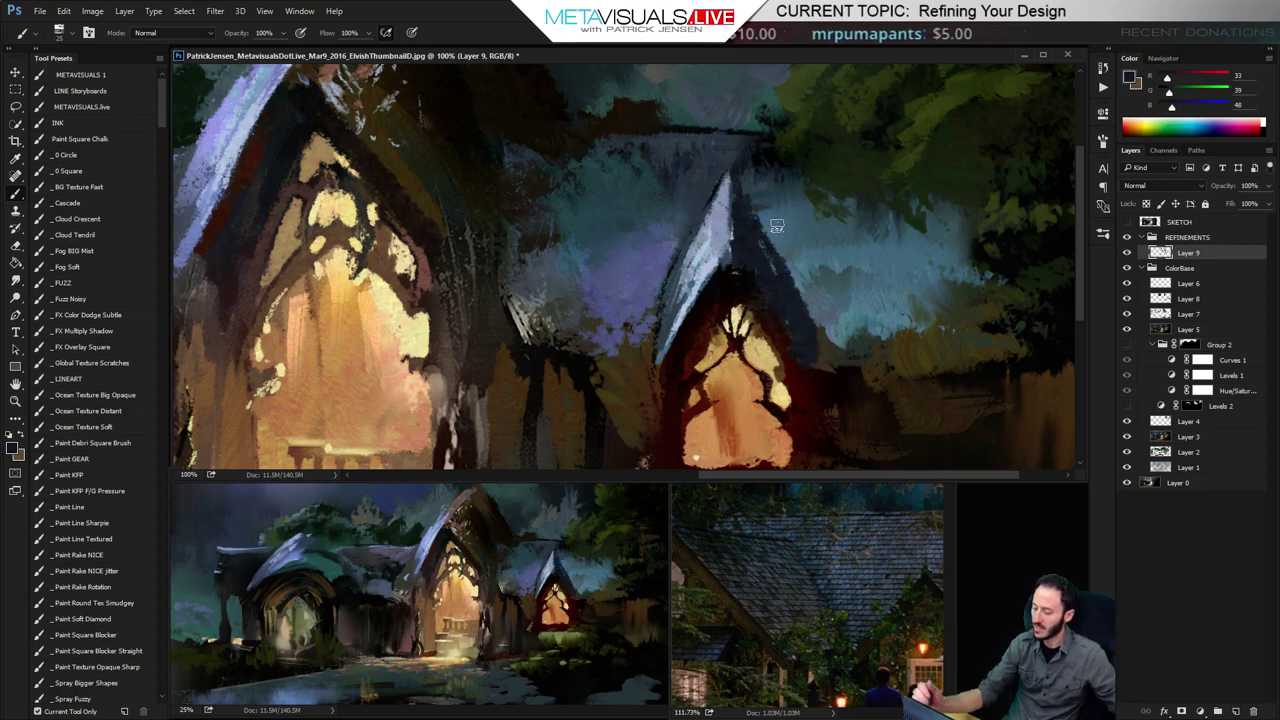
Paint the small hut's right roof slope down to the eave in sampled olive brown (RGB 70, 64, 45) with the Paint KFP brush
{"action": "key", "text": "space"}
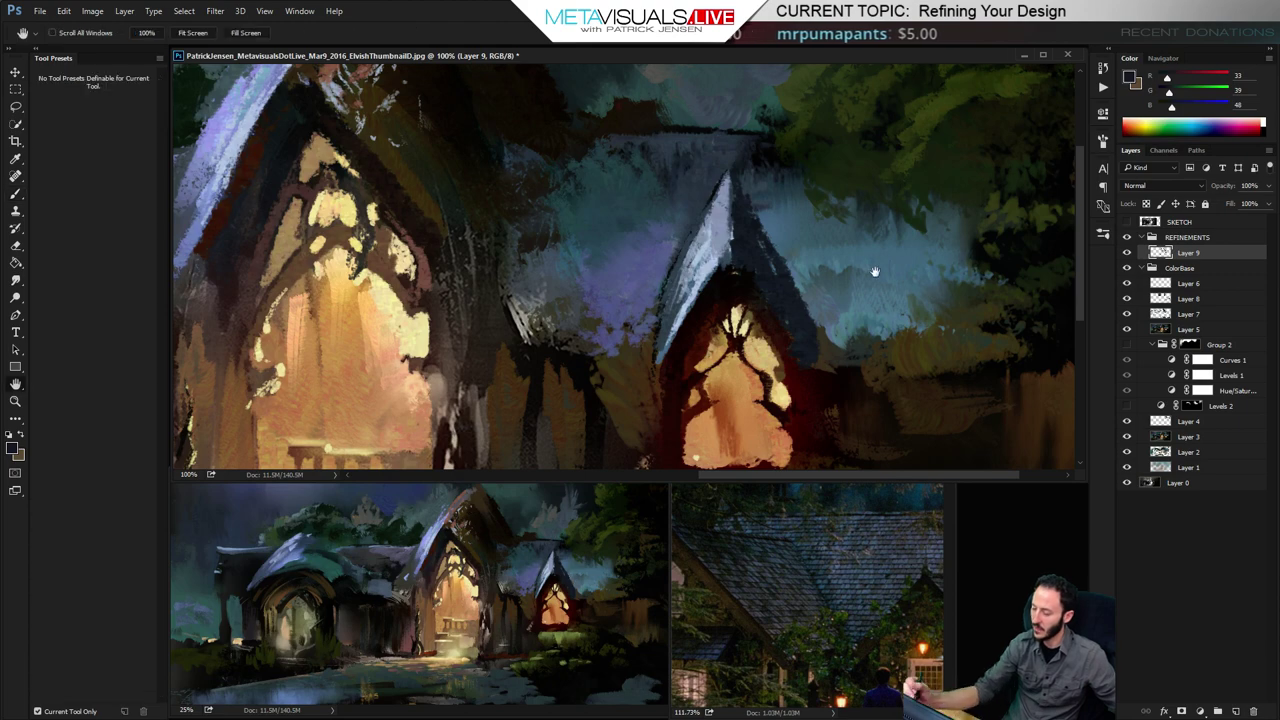
{"action": "left_click_drag", "start_coordinate": [877, 271], "coordinate": [848, 261]}
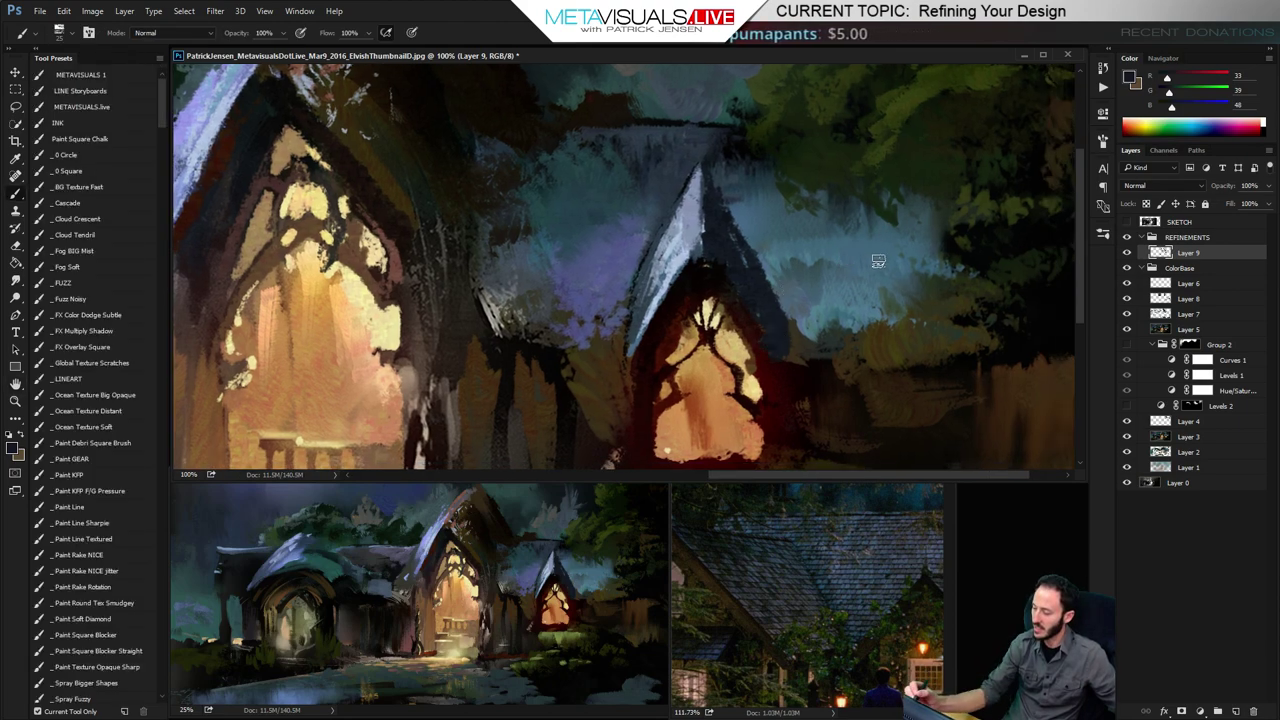
{"action": "left_click", "coordinate": [98, 477]}
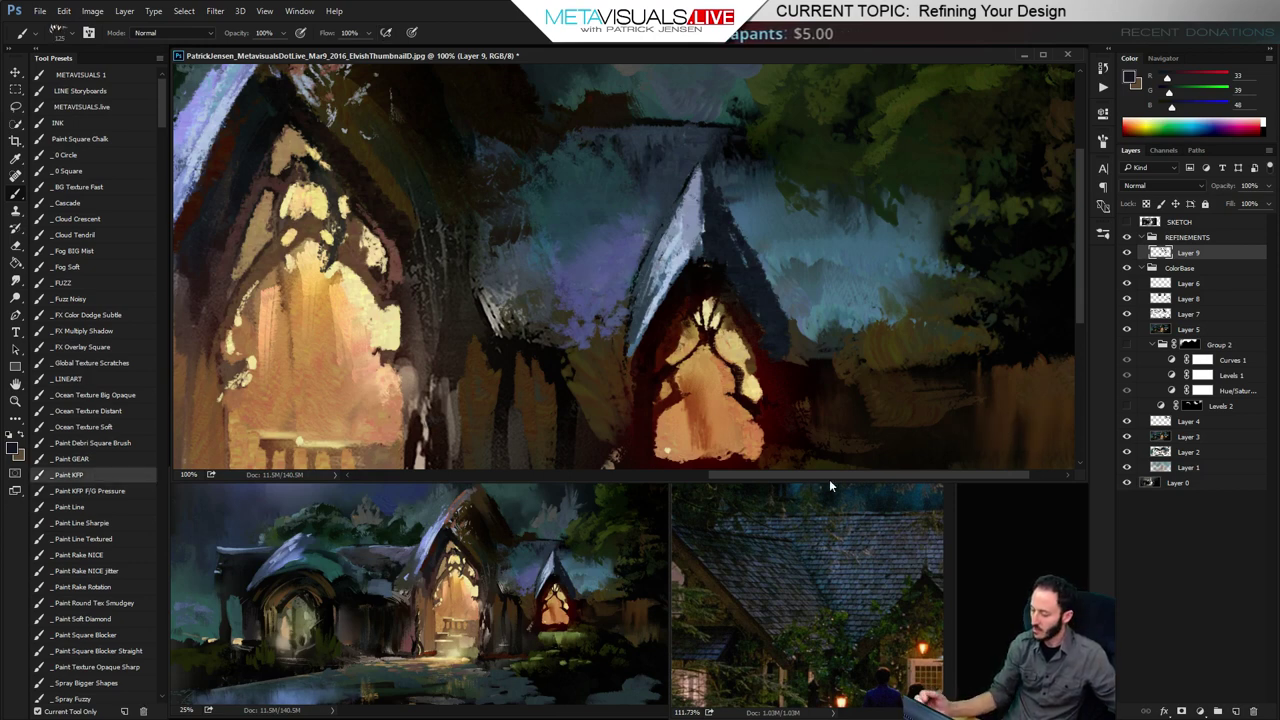
{"action": "key", "text": "space"}
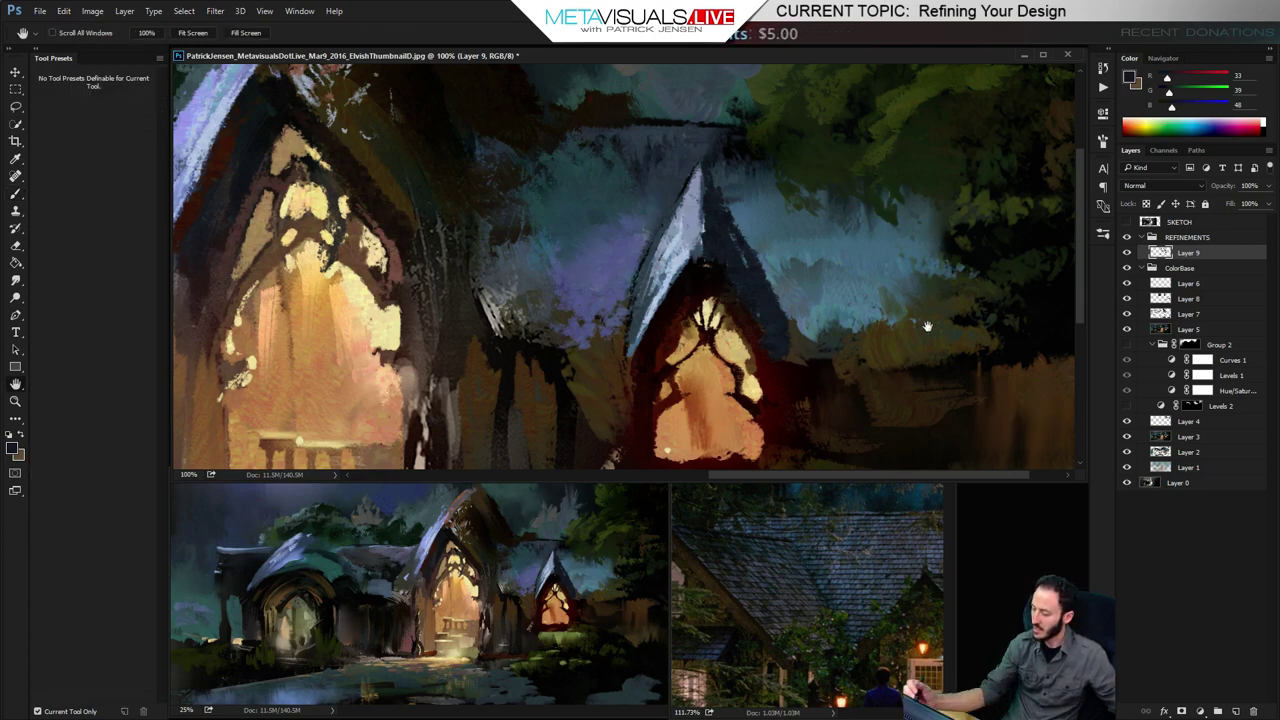
{"action": "left_click", "coordinate": [915, 354], "text": "alt"}
{"action": "key", "text": "["}
{"action": "key", "text": "["}
{"action": "key", "text": "["}
{"action": "left_click_drag", "start_coordinate": [755, 289], "coordinate": [793, 338]}
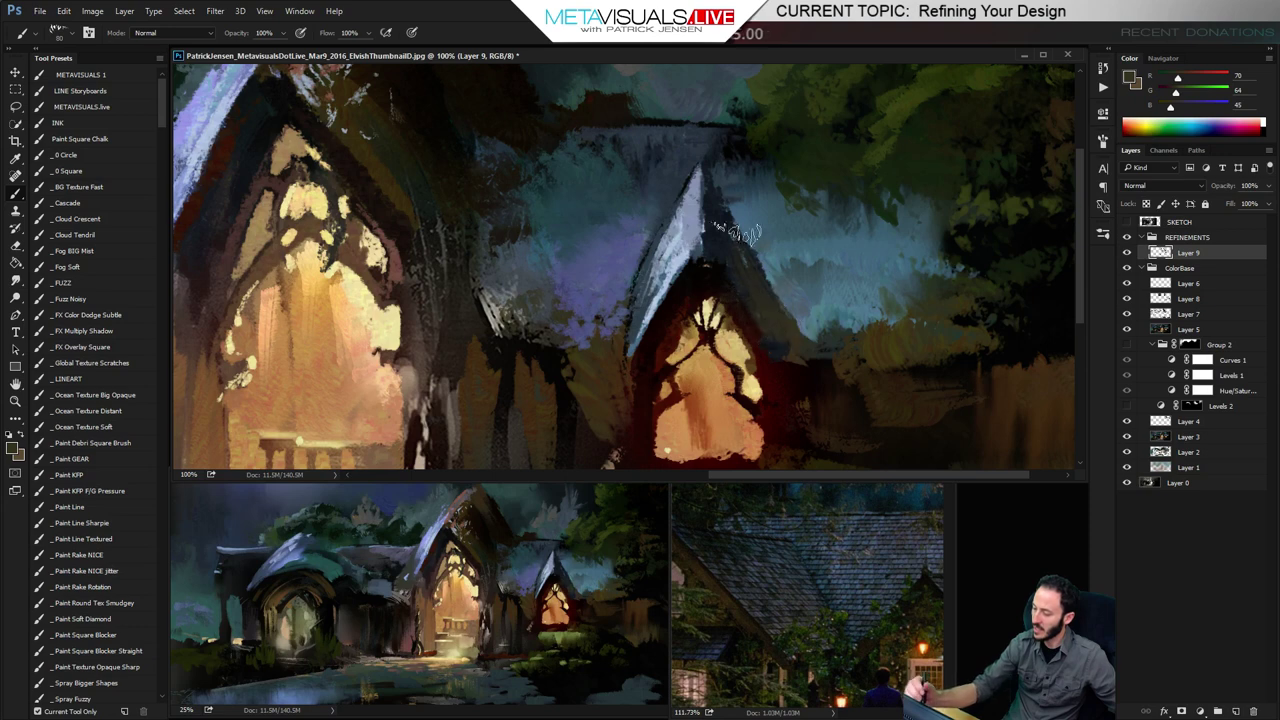
{"action": "left_click_drag", "start_coordinate": [747, 238], "coordinate": [784, 332]}
{"action": "key", "text": "["}
{"action": "key", "text": "["}
{"action": "key", "text": "["}
{"action": "key", "text": "["}
{"action": "left_click_drag", "start_coordinate": [757, 277], "coordinate": [780, 335]}
Darken the right roof slope from below the spire to the eave with sampled dark grey (RGB 48, 48, 44)
{"action": "left_click", "coordinate": [748, 263], "text": "alt"}
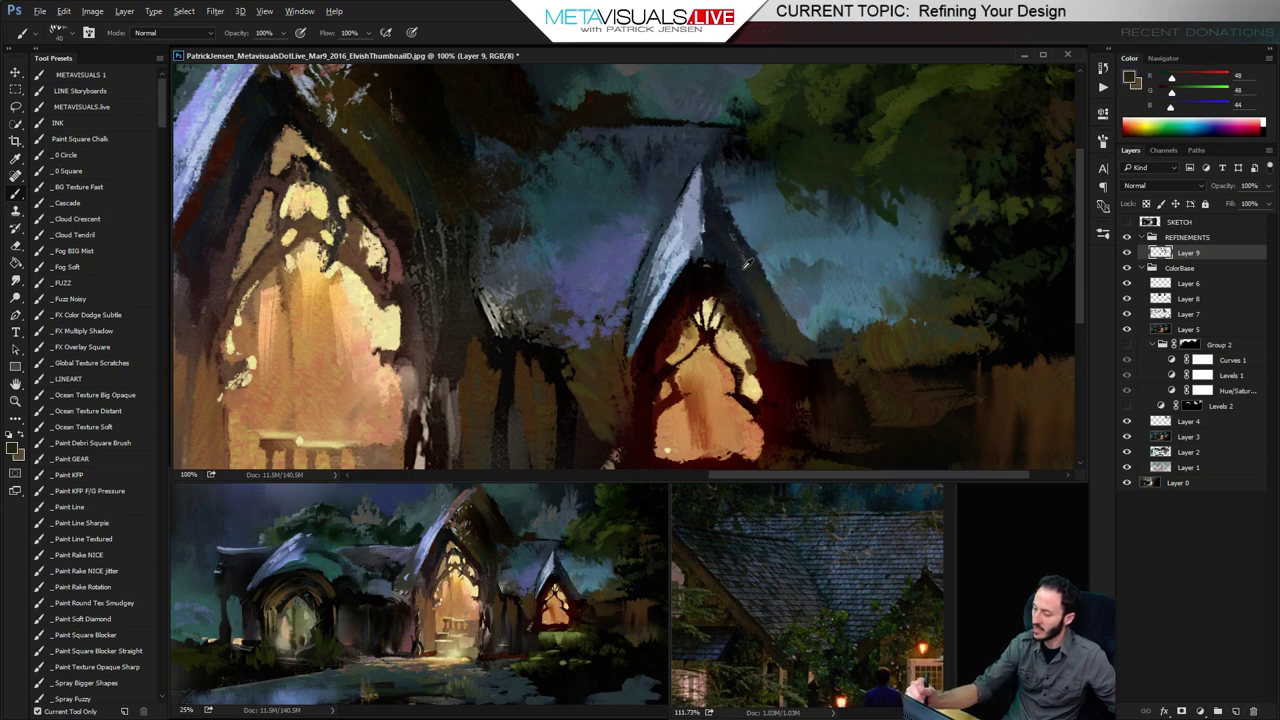
{"action": "mouse_move", "coordinate": [716, 237]}
{"action": "left_mouse_down"}
{"action": "mouse_move", "coordinate": [781, 349]}
{"action": "mouse_move", "coordinate": [793, 343]}
{"action": "left_mouse_up"}
{"action": "key", "text": "["}
{"action": "mouse_move", "coordinate": [719, 201]}
{"action": "left_mouse_down"}
{"action": "mouse_move", "coordinate": [785, 318]}
{"action": "mouse_move", "coordinate": [834, 336]}
{"action": "left_mouse_up"}
{"action": "key", "text": "space"}
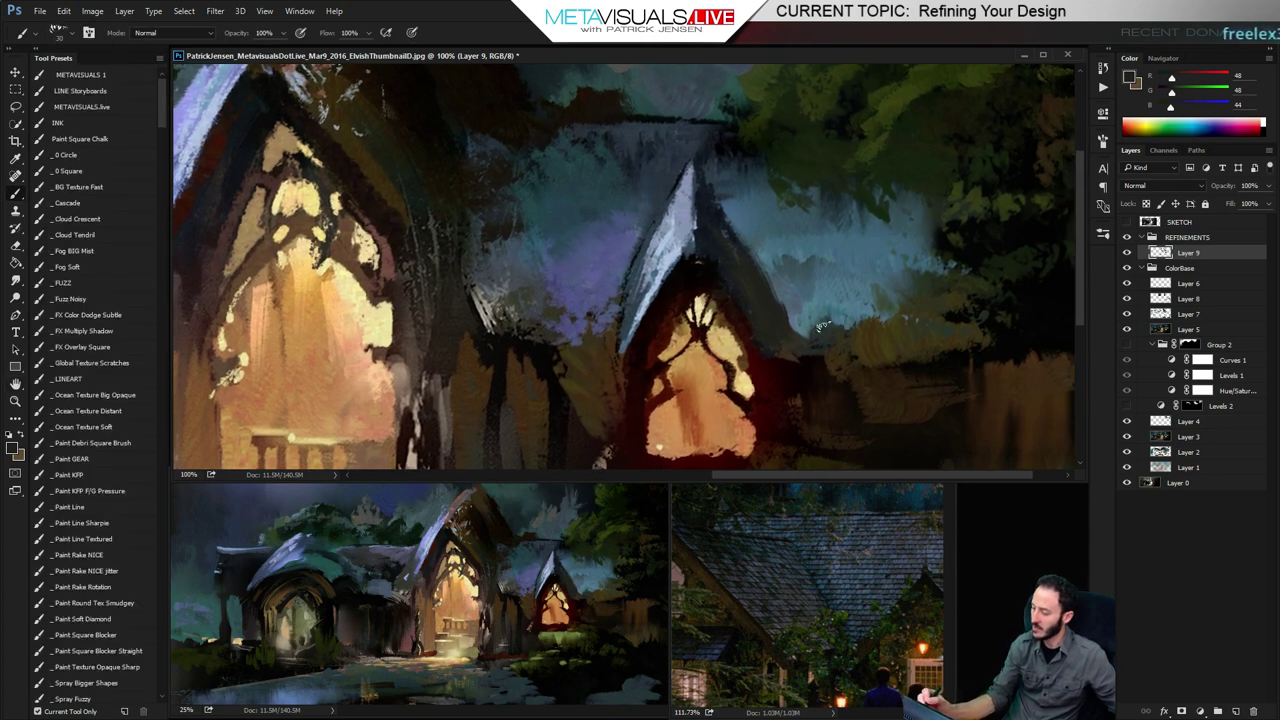
Extend the small hut's right eave outward into a flared tip using sampled near-black (RGB 19, 16, 15)
{"action": "left_click", "coordinate": [746, 239], "text": "alt"}
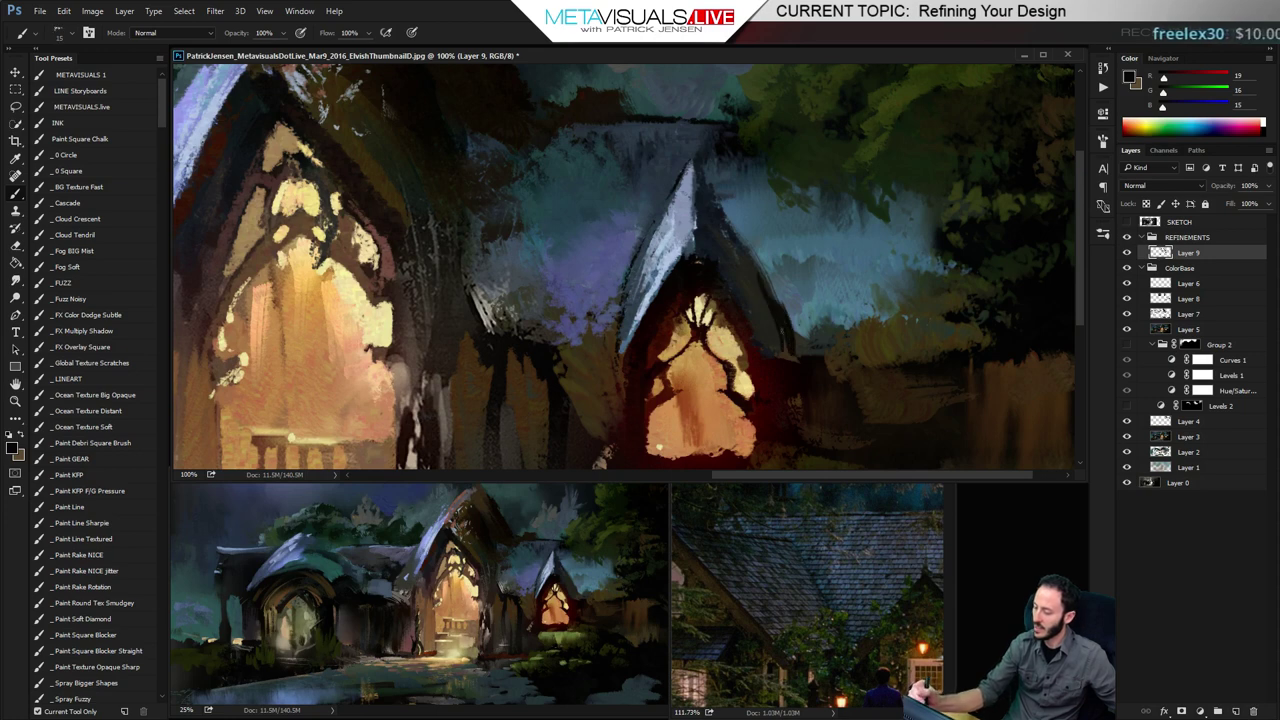
{"action": "key", "text": "bracketright"}
{"action": "key", "text": "bracketright"}
{"action": "mouse_move", "coordinate": [778, 300]}
{"action": "left_mouse_down"}
{"action": "mouse_move", "coordinate": [808, 354]}
{"action": "mouse_move", "coordinate": [828, 350]}
{"action": "left_mouse_up"}
{"action": "key", "text": "bracketright"}
{"action": "key", "text": "bracketright"}
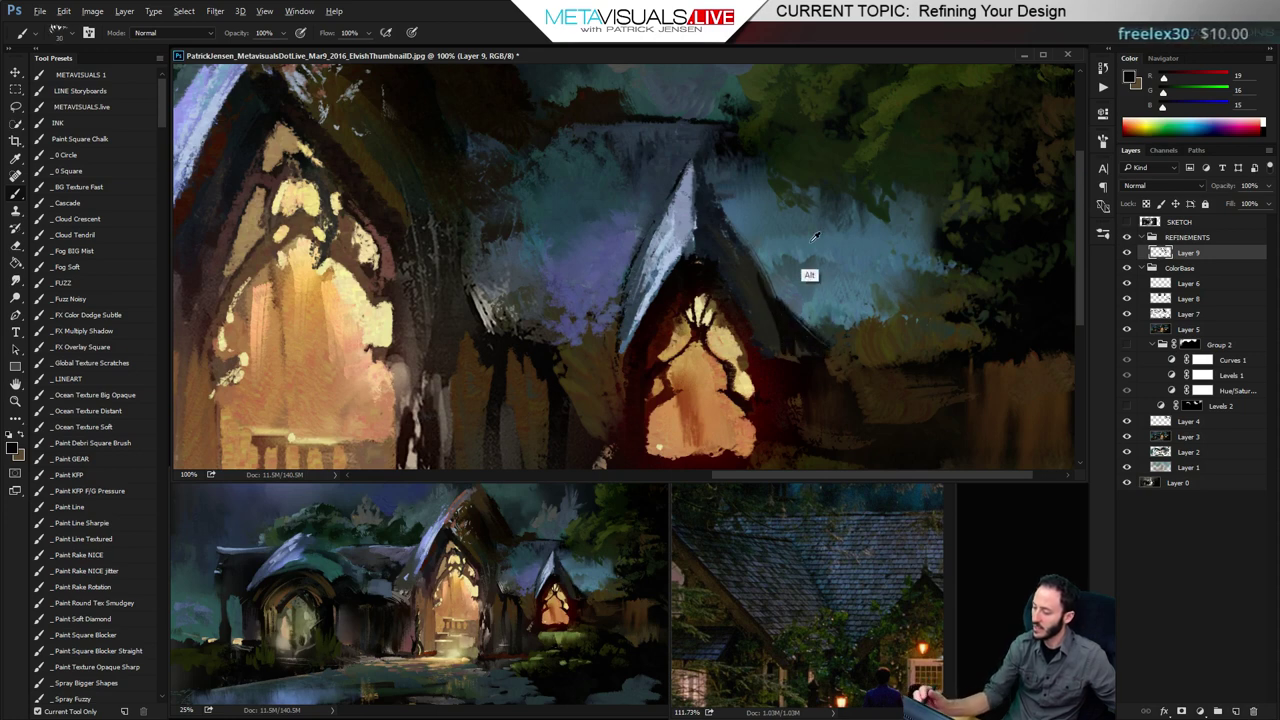
Cut back the flared eave with sampled blue-grey (RGB 58, 73, 83) and smudge its edge into the sky
{"action": "left_click", "coordinate": [614, 162], "text": "alt"}
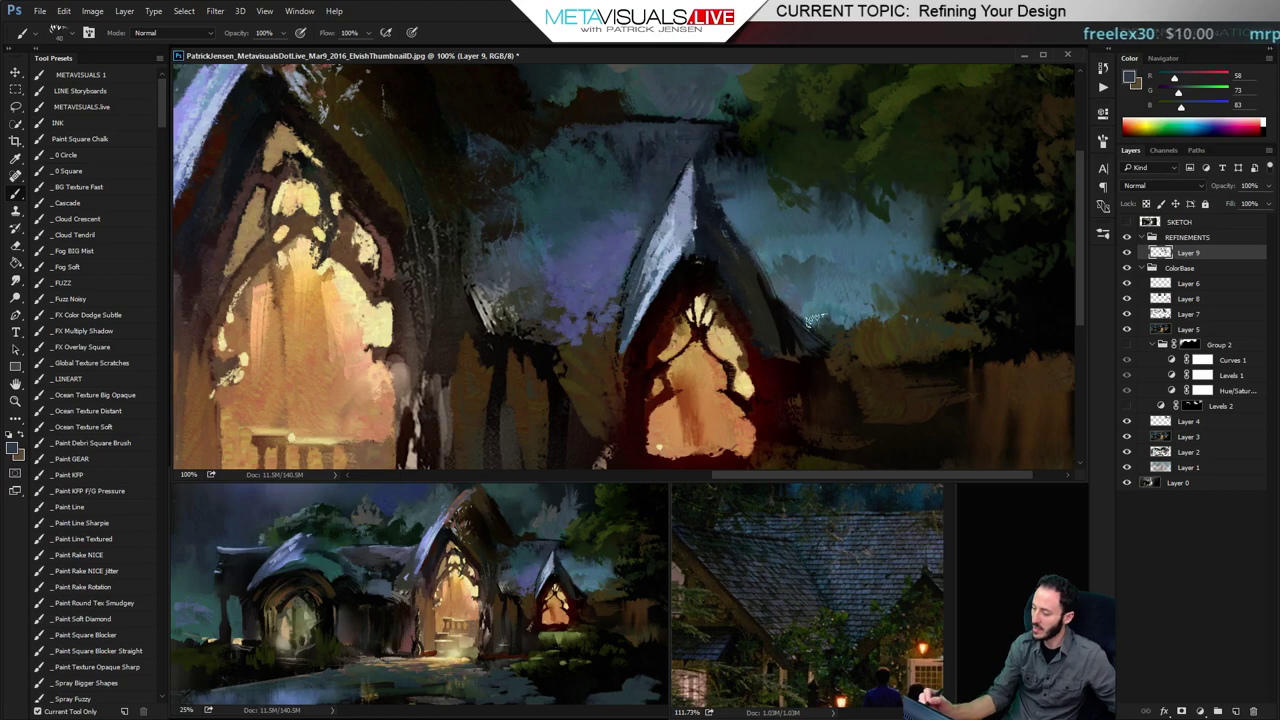
{"action": "key", "text": "r"}
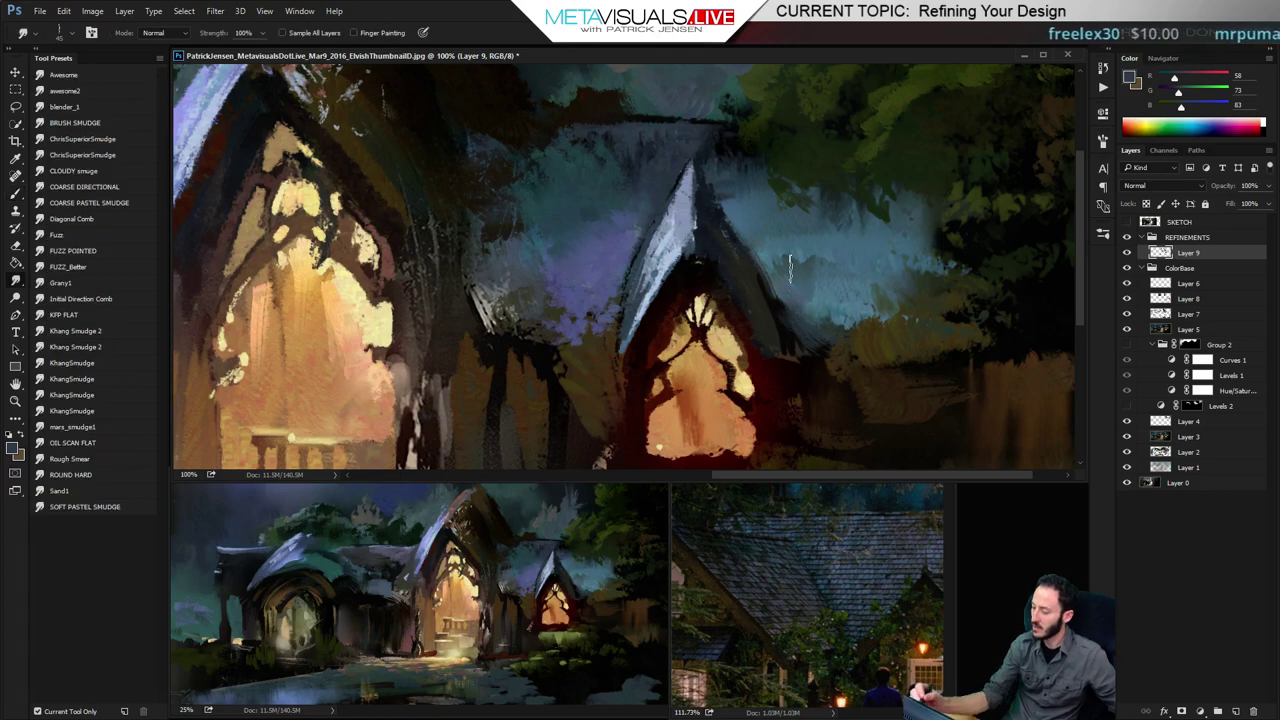
{"action": "left_click_drag", "start_coordinate": [783, 296], "coordinate": [799, 331]}
{"action": "key", "text": "b"}
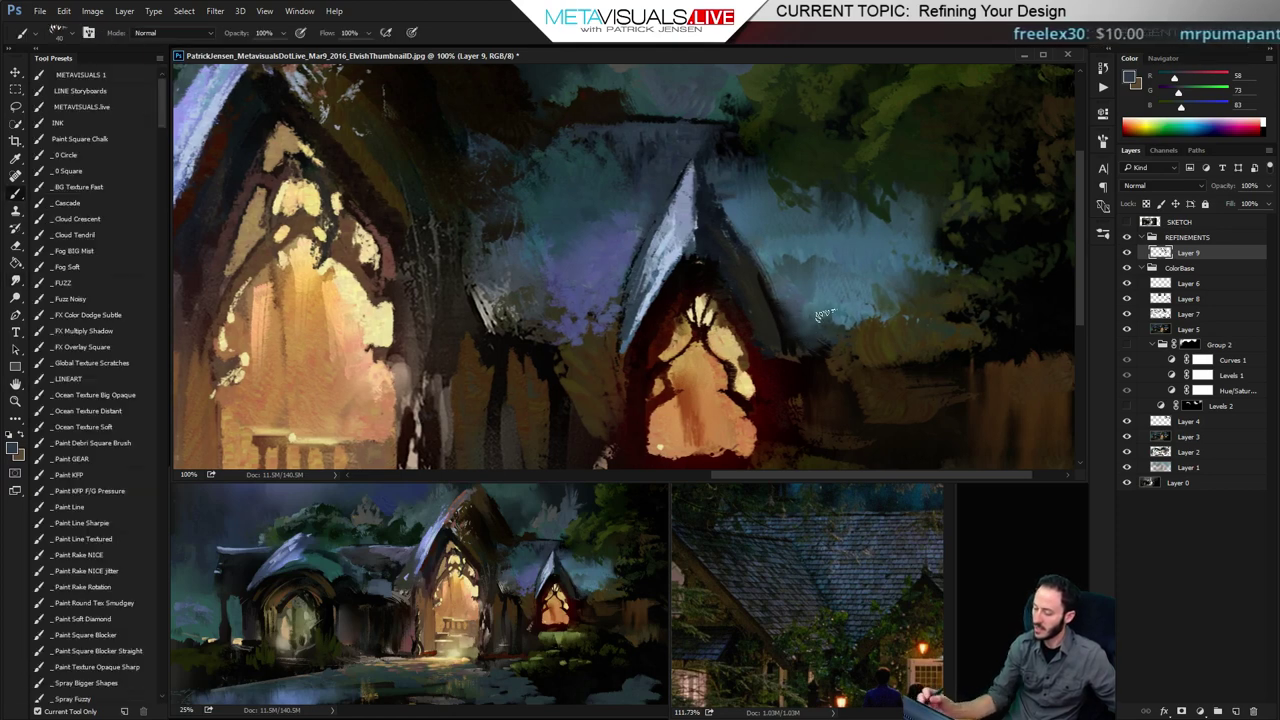
Reshape the right eave's flare with a smaller brush, using sampled dark tones (RGB 38, 46, 48 and 27, 23, 20)
{"action": "left_click", "coordinate": [798, 320], "text": "alt"}
{"action": "mouse_move", "coordinate": [770, 283]}
{"action": "left_mouse_down"}
{"action": "mouse_move", "coordinate": [800, 312]}
{"action": "mouse_move", "coordinate": [770, 282]}
{"action": "left_mouse_up"}
{"action": "key", "text": "bracketleft"}
{"action": "key", "text": "bracketleft"}
{"action": "key", "text": "bracketleft"}
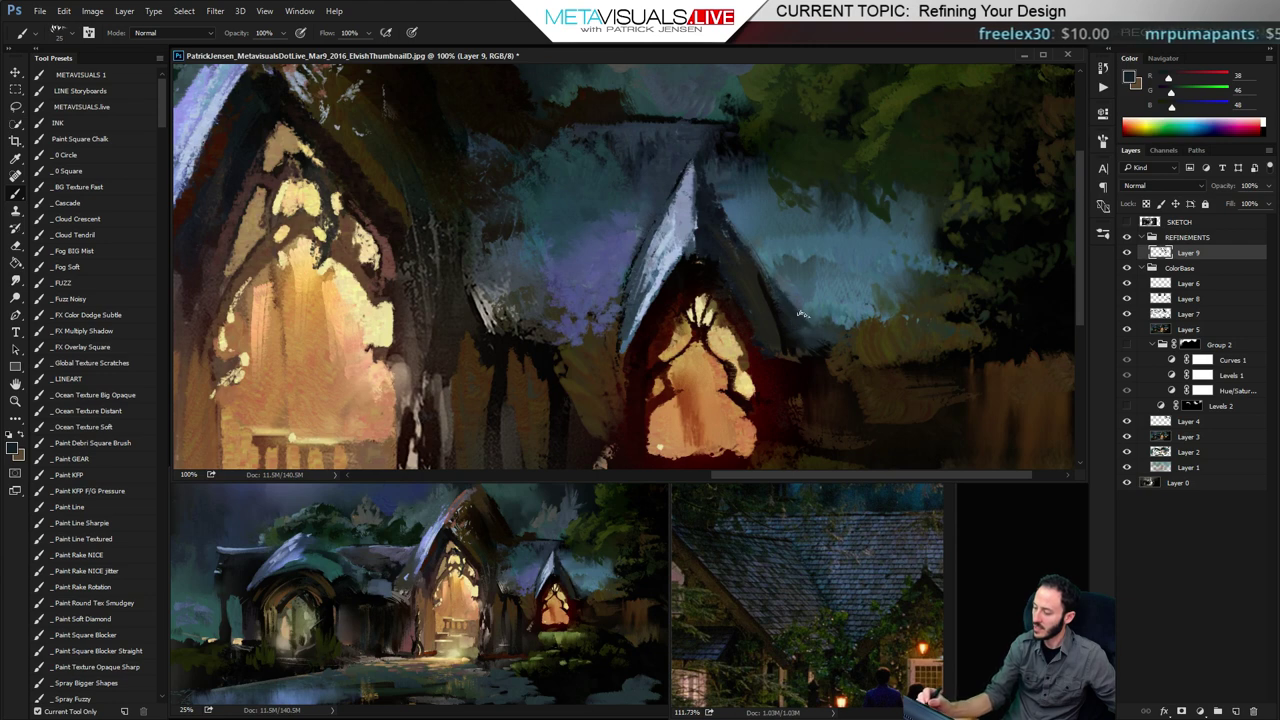
{"action": "left_click", "coordinate": [808, 324], "text": "alt"}
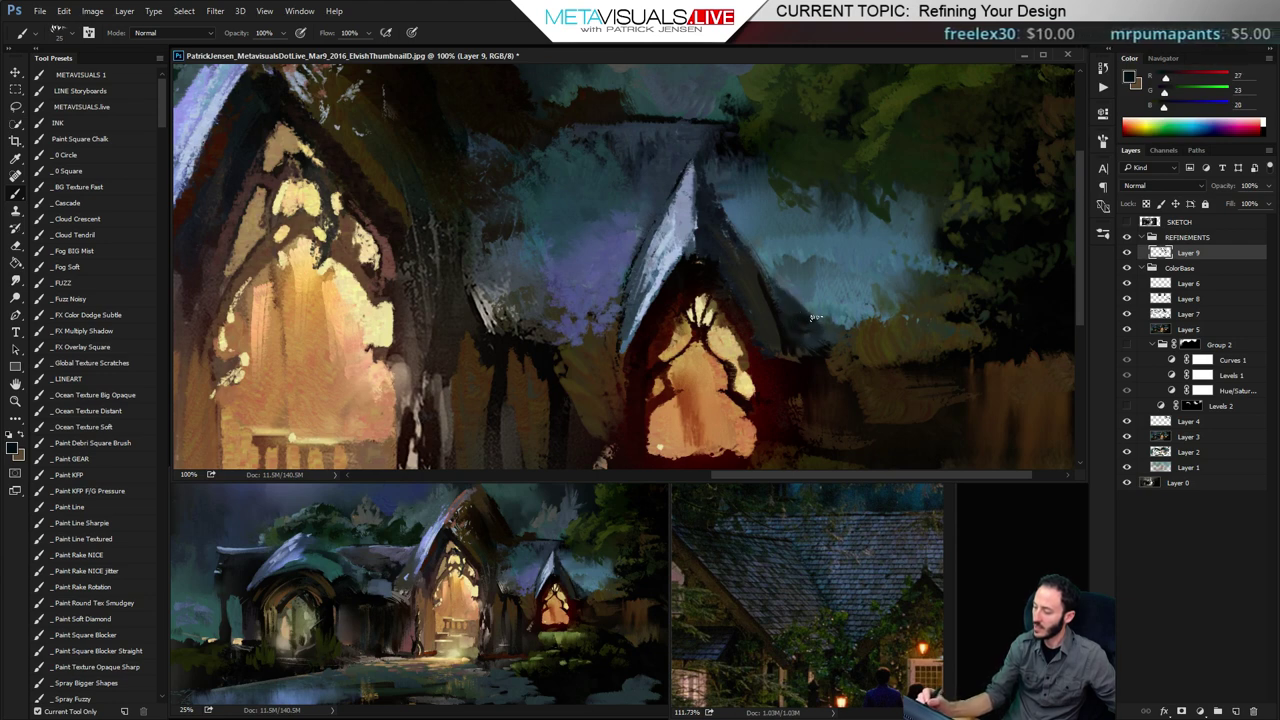
Paint pale blue sampled from the moonlit roof into the low sky beside the right eave and smudge it
{"action": "left_click", "coordinate": [803, 319], "text": "alt"}
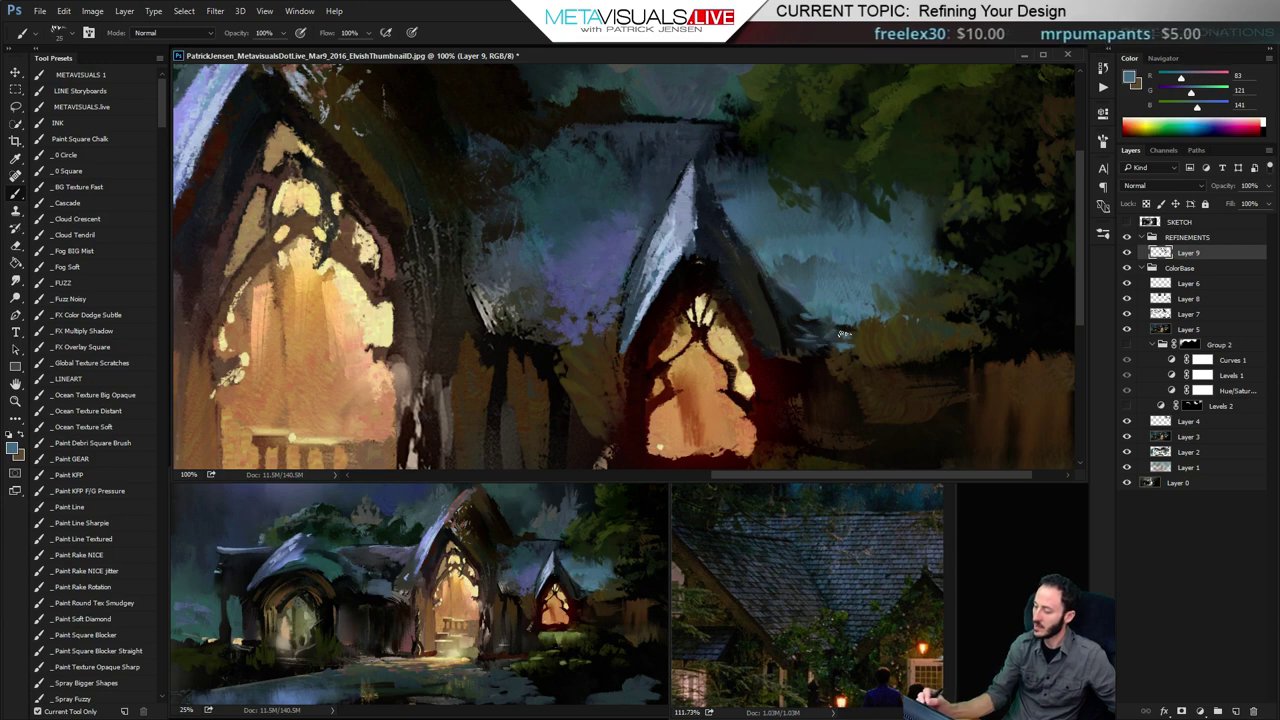
{"action": "left_click", "coordinate": [665, 268], "text": "alt"}
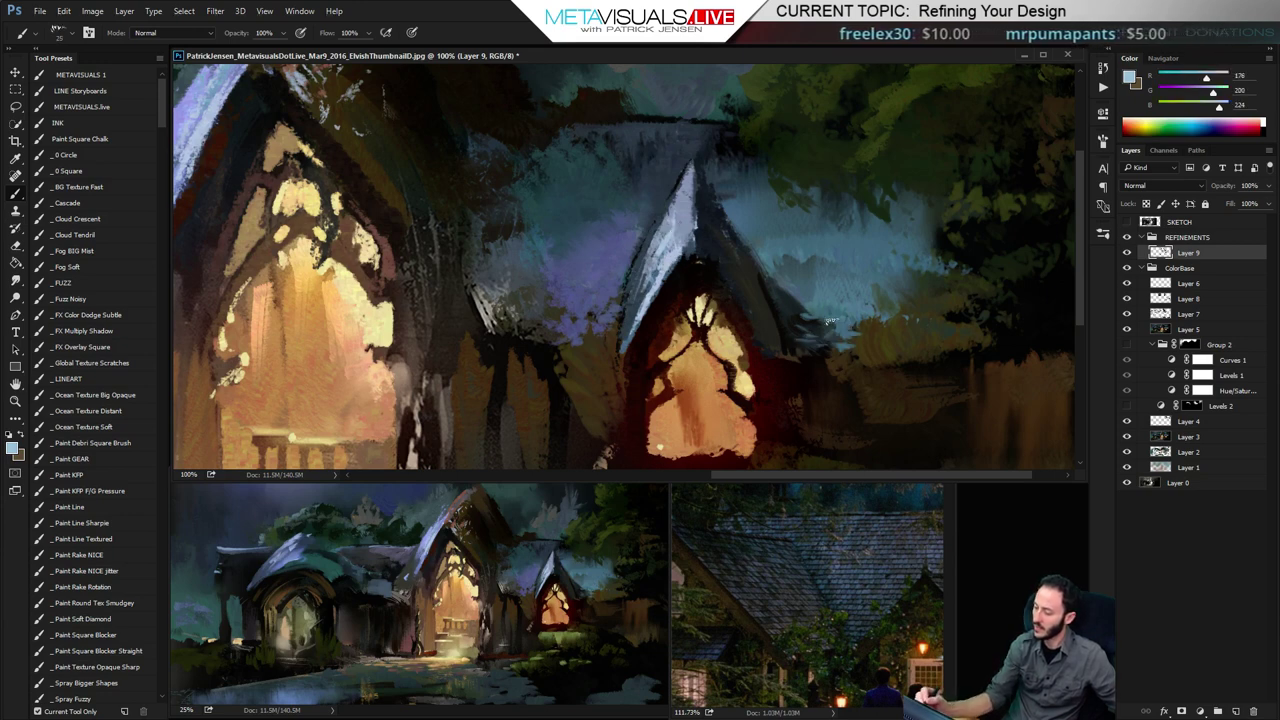
{"action": "mouse_move", "coordinate": [832, 323]}
{"action": "left_mouse_down"}
{"action": "mouse_move", "coordinate": [845, 338]}
{"action": "mouse_move", "coordinate": [826, 349]}
{"action": "left_mouse_up"}
{"action": "left_click_drag", "start_coordinate": [868, 354], "coordinate": [894, 351]}
{"action": "key", "text": "r"}
{"action": "mouse_move", "coordinate": [853, 280]}
{"action": "left_mouse_down"}
{"action": "mouse_move", "coordinate": [846, 322]}
{"action": "mouse_move", "coordinate": [812, 295]}
{"action": "left_mouse_up"}
{"action": "left_click_drag", "start_coordinate": [880, 351], "coordinate": [888, 322]}
{"action": "key", "text": "space"}
Build up the bright cloud beside the right eave with sampled light blue (RGB 151, 179, 202)
{"action": "key", "text": "b"}
{"action": "left_click", "coordinate": [815, 300], "text": "alt"}
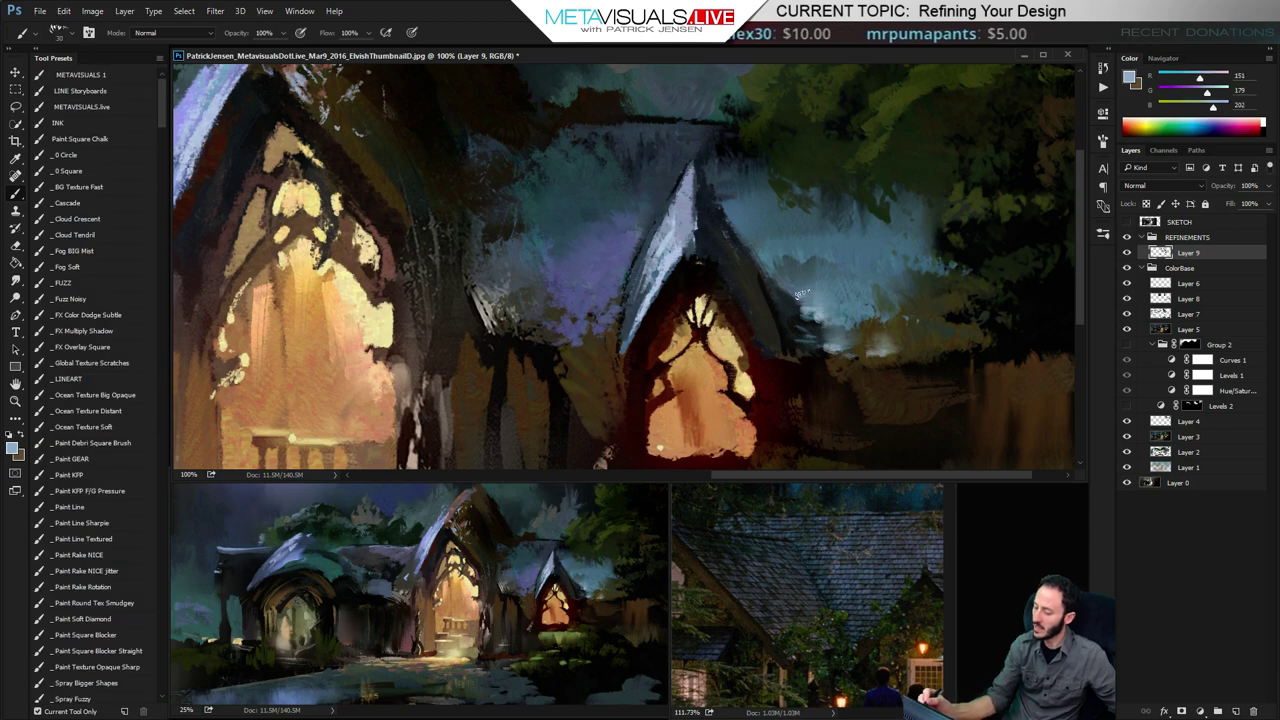
{"action": "mouse_move", "coordinate": [830, 309]}
{"action": "left_mouse_down"}
{"action": "mouse_move", "coordinate": [860, 328]}
{"action": "mouse_move", "coordinate": [866, 318]}
{"action": "left_mouse_up"}
{"action": "key", "text": "space"}
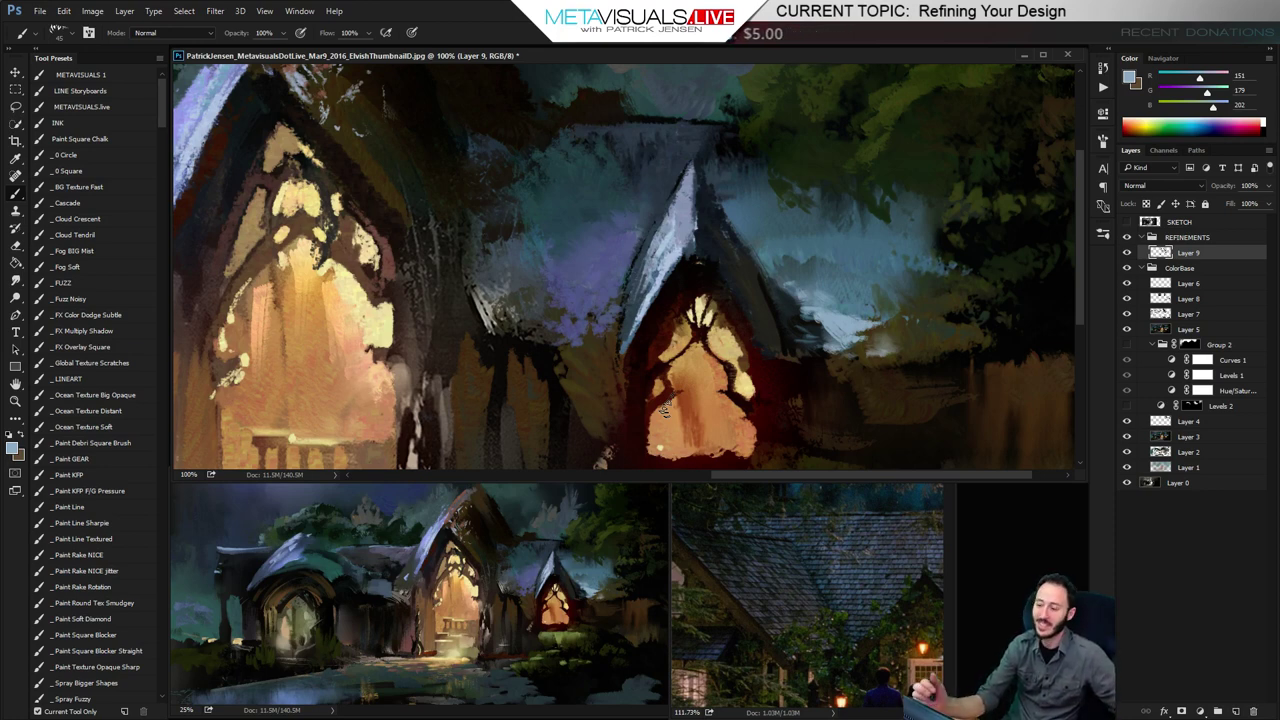
Paint a dark top edge along the wall right of the small hut in sampled red-black (RGB 30, 9, 6) and smudge it
{"action": "key", "text": "h"}
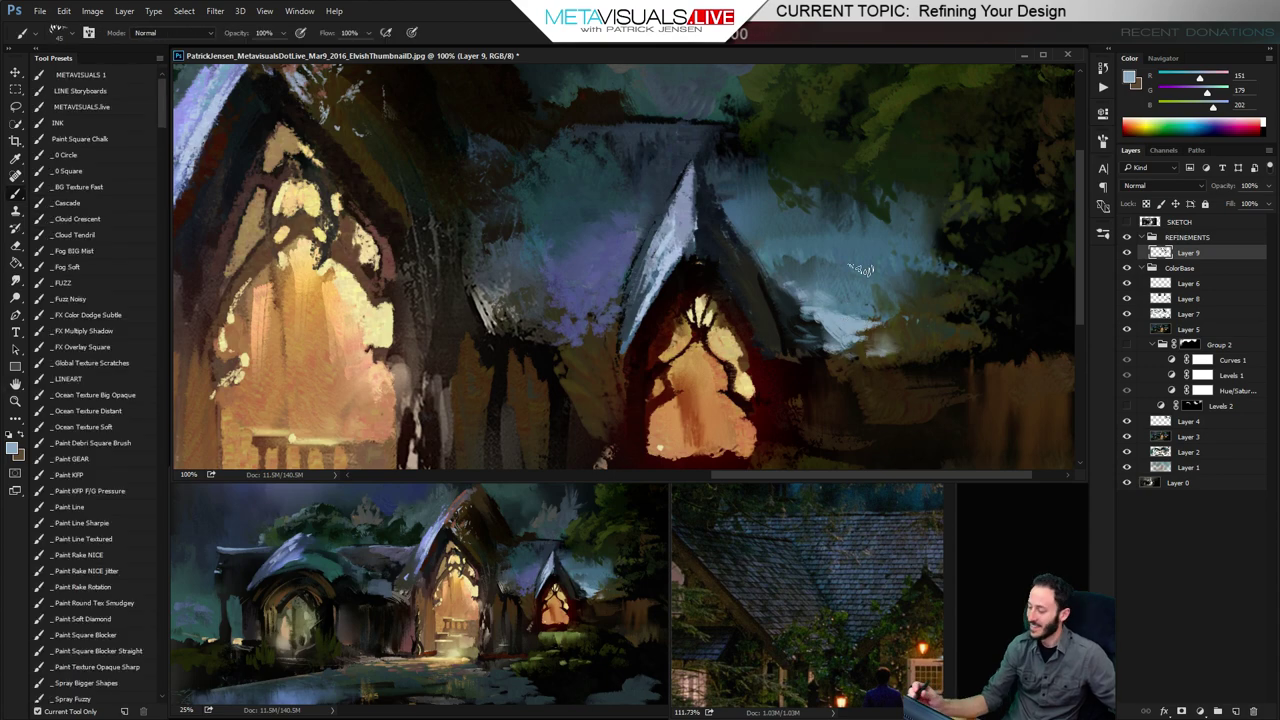
{"action": "key", "text": "space"}
{"action": "key", "text": "alt+space"}
{"action": "left_click", "coordinate": [821, 352], "text": "alt"}
{"action": "left_click", "coordinate": [855, 358], "text": "ctrl"}
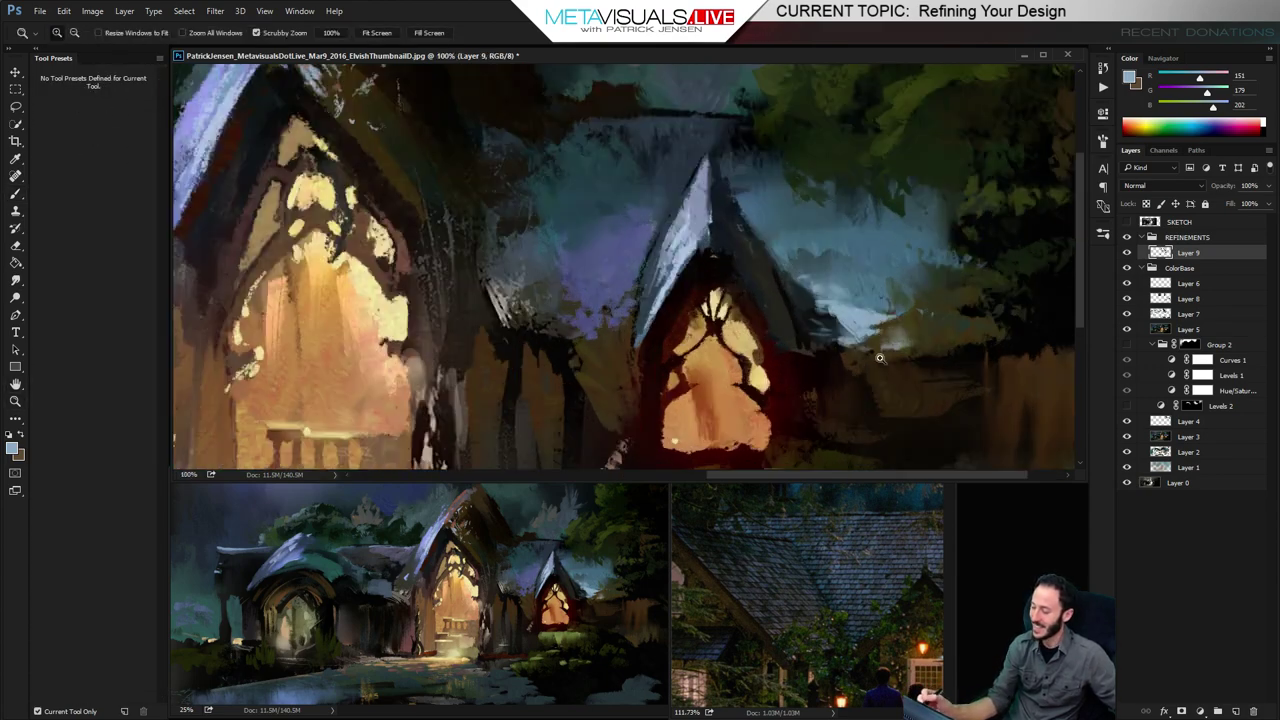
{"action": "left_click_drag", "start_coordinate": [852, 351], "coordinate": [766, 303]}
{"action": "left_click", "coordinate": [739, 315], "text": "alt"}
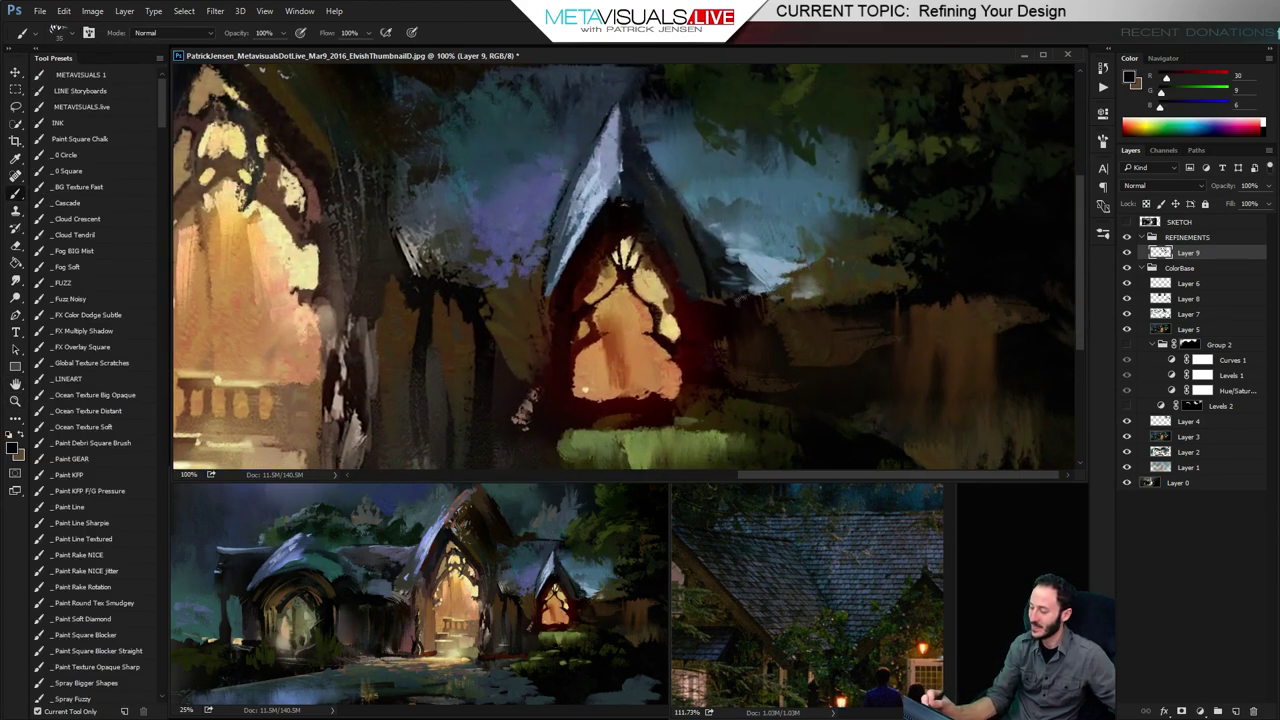
{"action": "left_click_drag", "start_coordinate": [778, 294], "coordinate": [820, 303]}
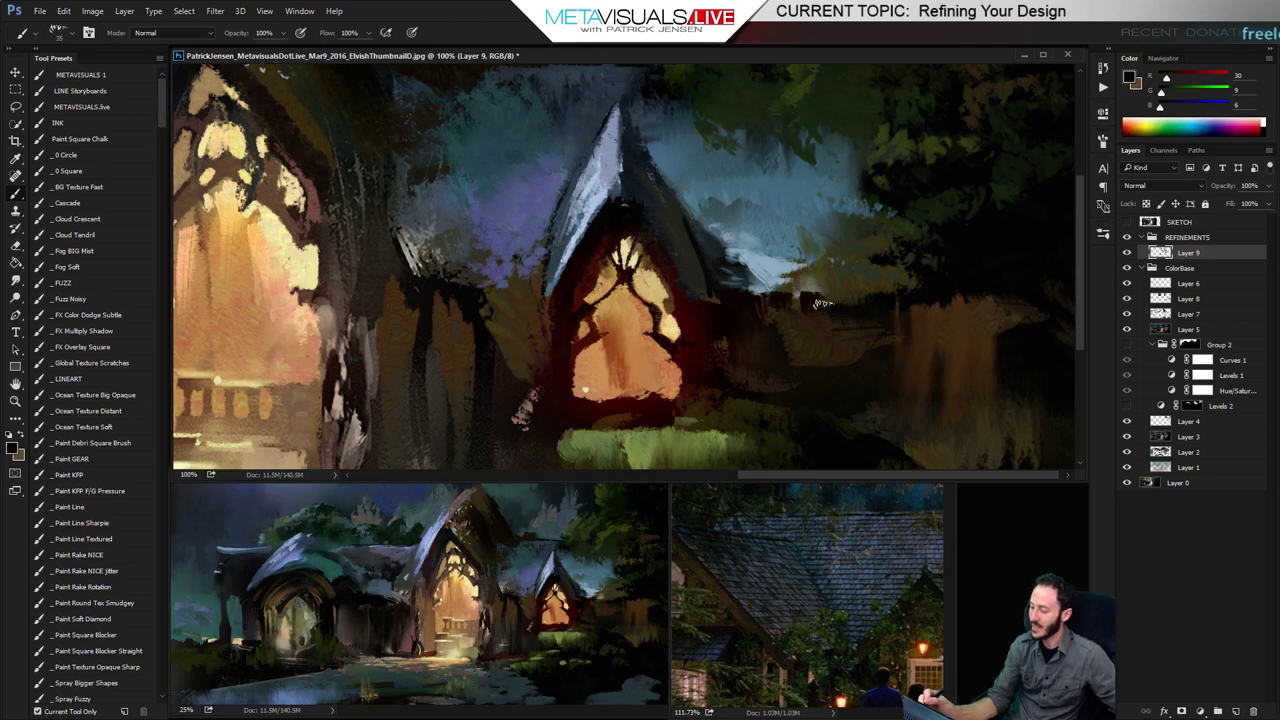
{"action": "key", "text": "space"}
{"action": "key", "text": "r"}
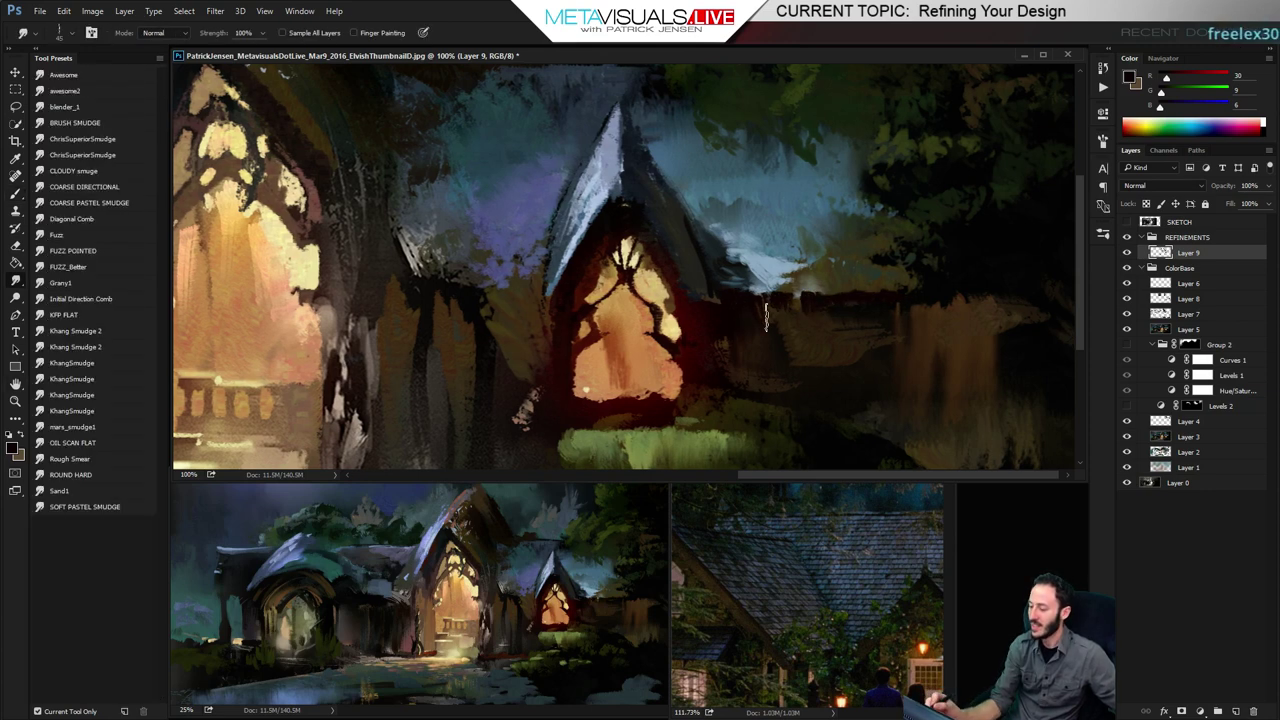
{"action": "key", "text": "b"}
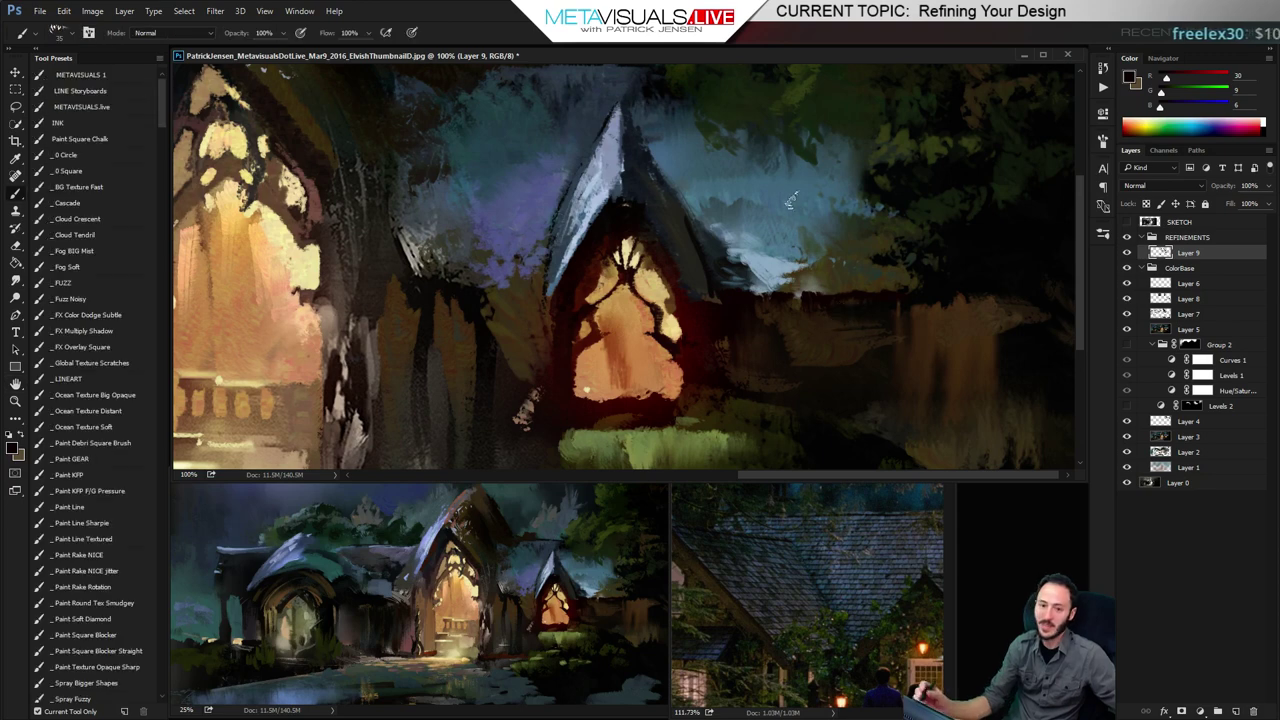
Fill the wall right of the small hut with sampled browns (RGB 42, 23, 15 and 73, 50, 31) and smudge the strokes downward
{"action": "left_click", "coordinate": [806, 301], "text": "alt"}
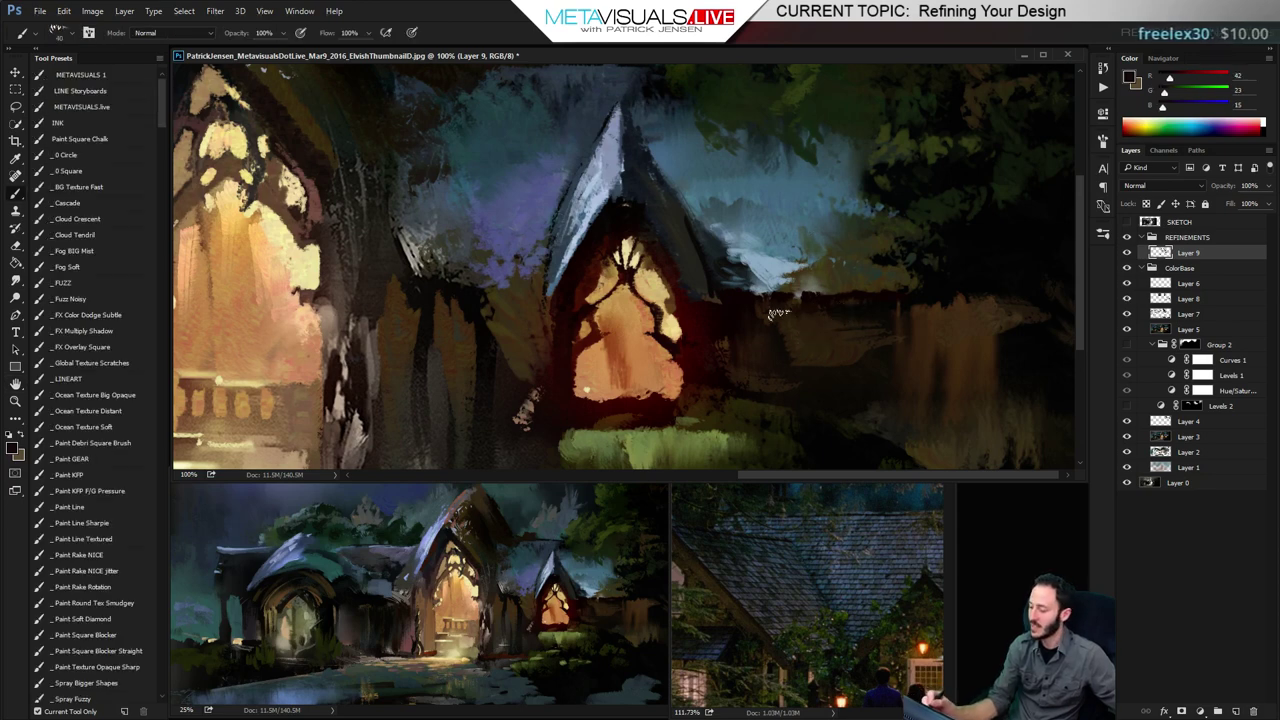
{"action": "mouse_move", "coordinate": [781, 314]}
{"action": "left_mouse_down"}
{"action": "mouse_move", "coordinate": [808, 388]}
{"action": "mouse_move", "coordinate": [819, 303]}
{"action": "mouse_move", "coordinate": [838, 370]}
{"action": "mouse_move", "coordinate": [845, 313]}
{"action": "mouse_move", "coordinate": [862, 316]}
{"action": "mouse_move", "coordinate": [870, 358]}
{"action": "left_mouse_up"}
{"action": "left_click", "coordinate": [908, 318], "text": "alt"}
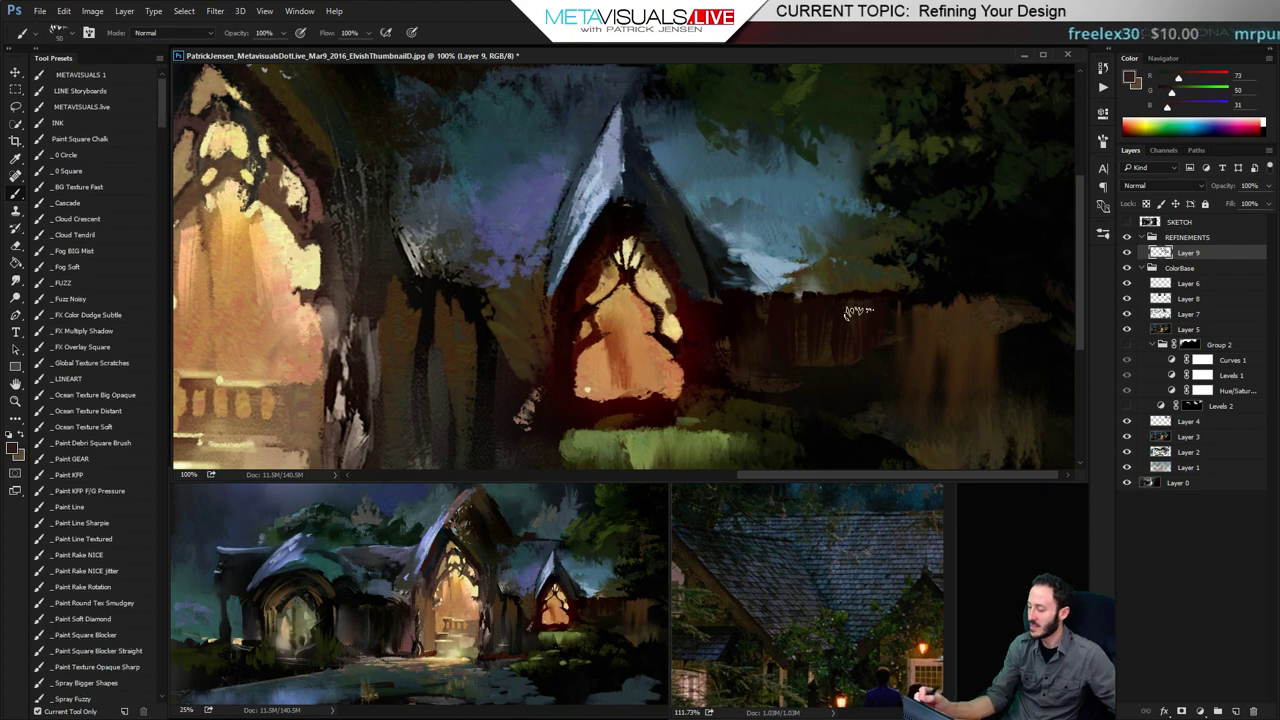
{"action": "key", "text": "r"}
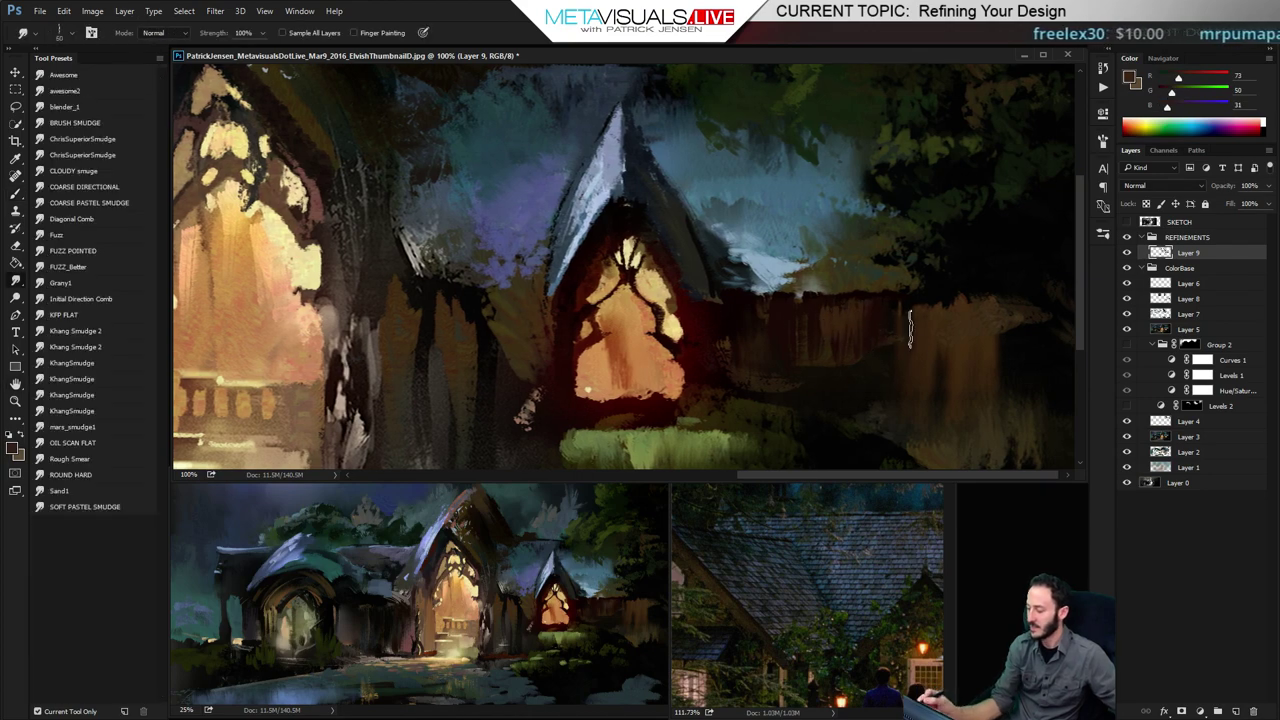
{"action": "key", "text": "b"}
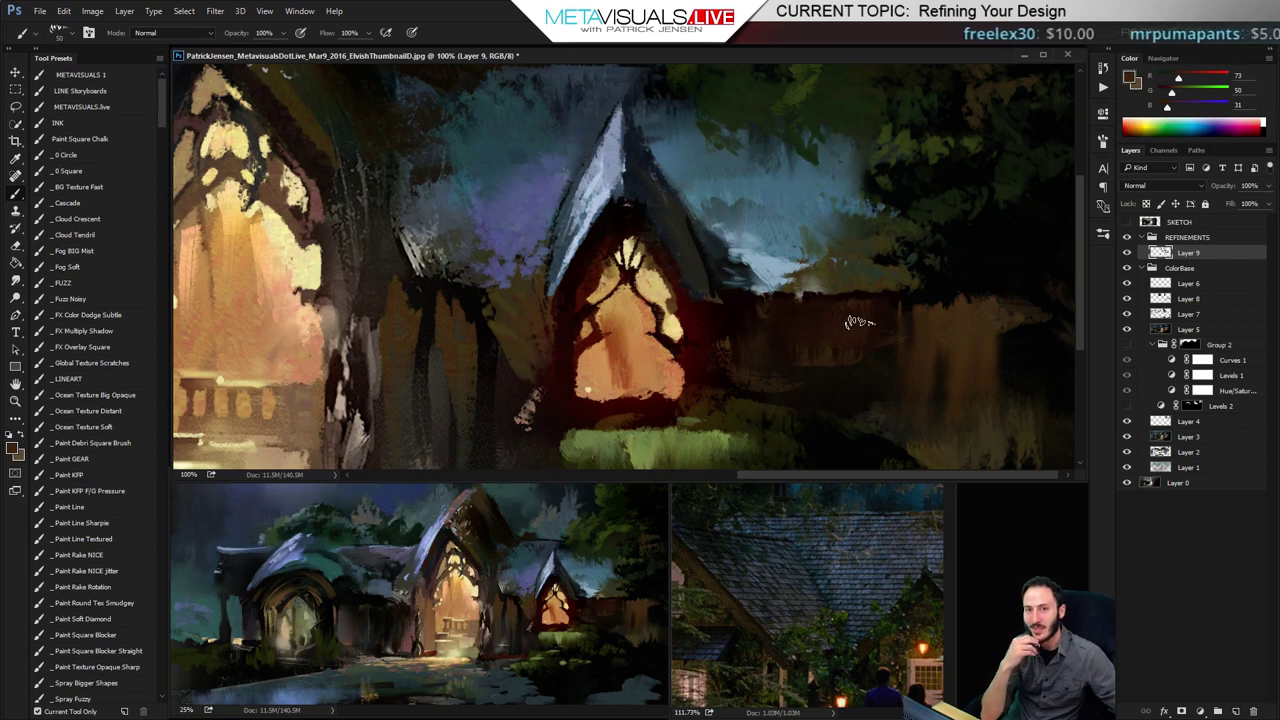
Paint a dark top edge on the wall left of the small hut with sampled dark red-brown (RGB 27, 10, 8)
{"action": "left_click", "coordinate": [816, 322], "text": "alt"}
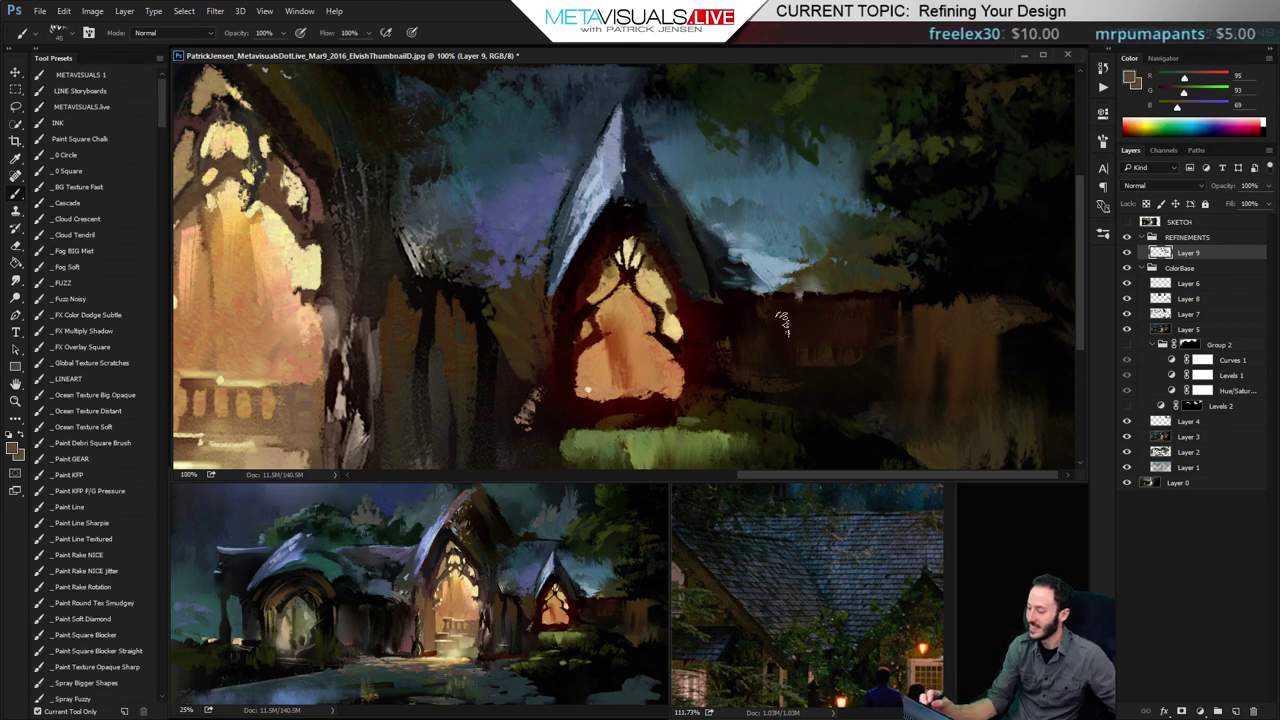
{"action": "key", "text": "space"}
{"action": "left_click_drag", "start_coordinate": [734, 320], "coordinate": [744, 314]}
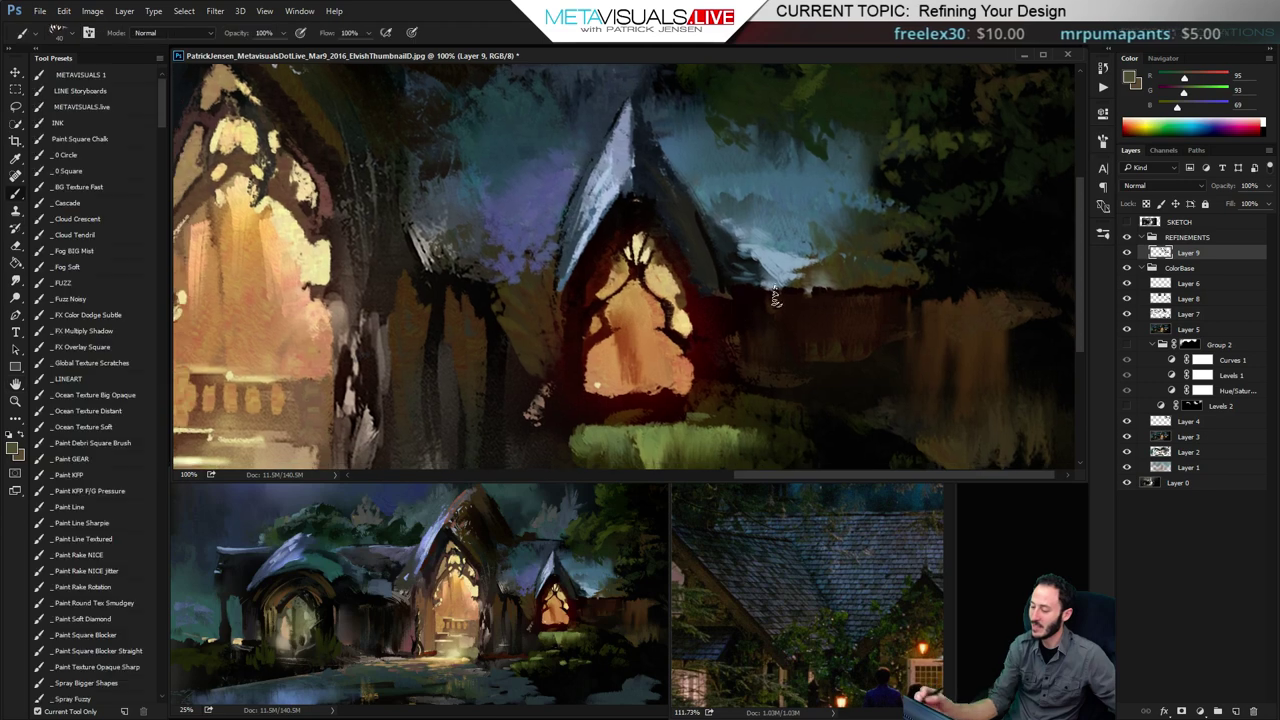
{"action": "left_click", "coordinate": [757, 332], "text": "alt"}
{"action": "key", "text": "bracketleft"}
{"action": "left_click_drag", "start_coordinate": [509, 293], "coordinate": [497, 357]}
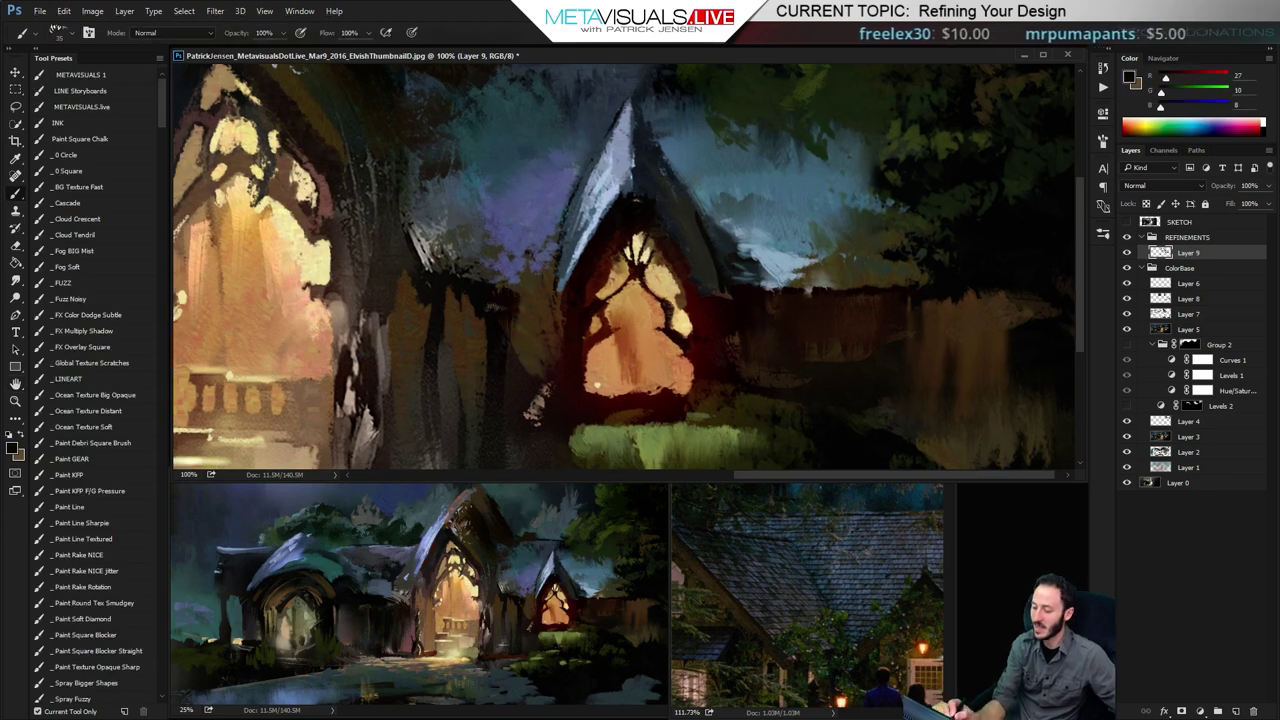
{"action": "mouse_move", "coordinate": [528, 298]}
{"action": "left_mouse_down"}
{"action": "mouse_move", "coordinate": [528, 348]}
{"action": "mouse_move", "coordinate": [536, 318]}
{"action": "mouse_move", "coordinate": [544, 332]}
{"action": "left_mouse_up"}
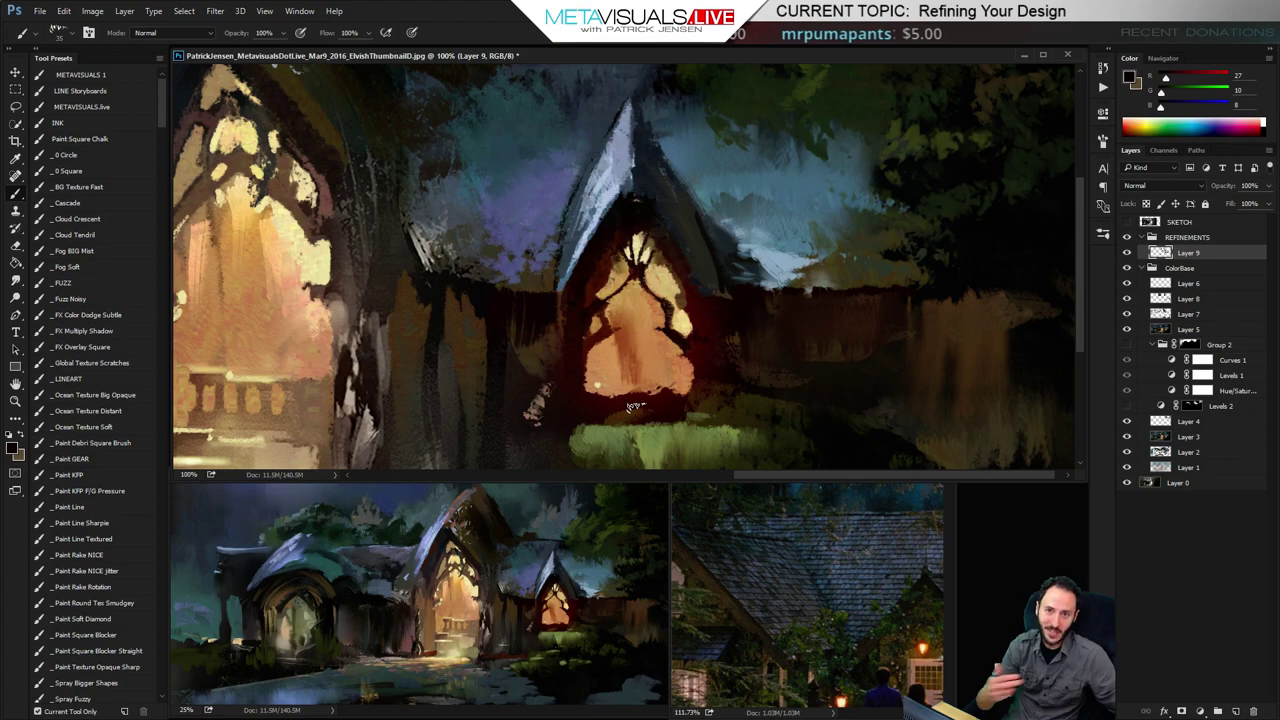
Sample the small gable's pale blue-grey and paint highlights along the roof edge between the main entrance and that gable
{"action": "key", "text": "r"}
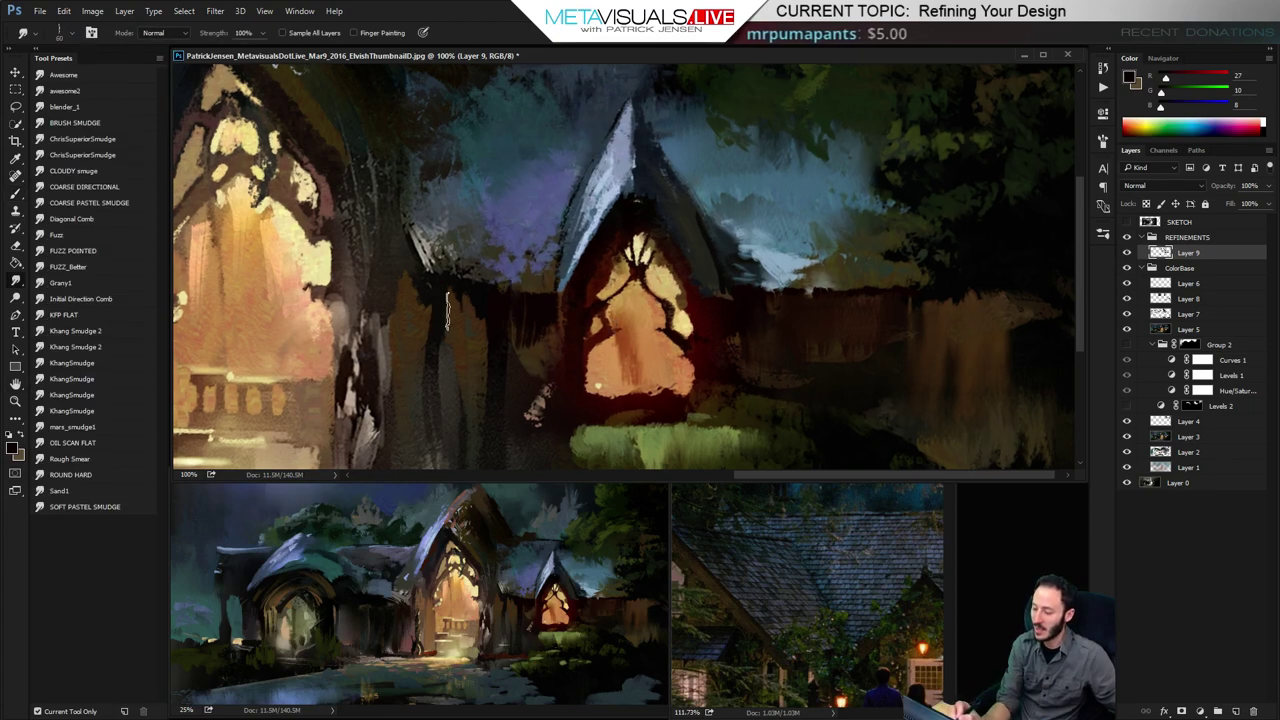
{"action": "key", "text": "b"}
{"action": "left_click", "coordinate": [608, 193], "text": "alt"}
{"action": "left_click_drag", "start_coordinate": [517, 273], "coordinate": [501, 292]}
{"action": "key", "text": "ctrl+z"}
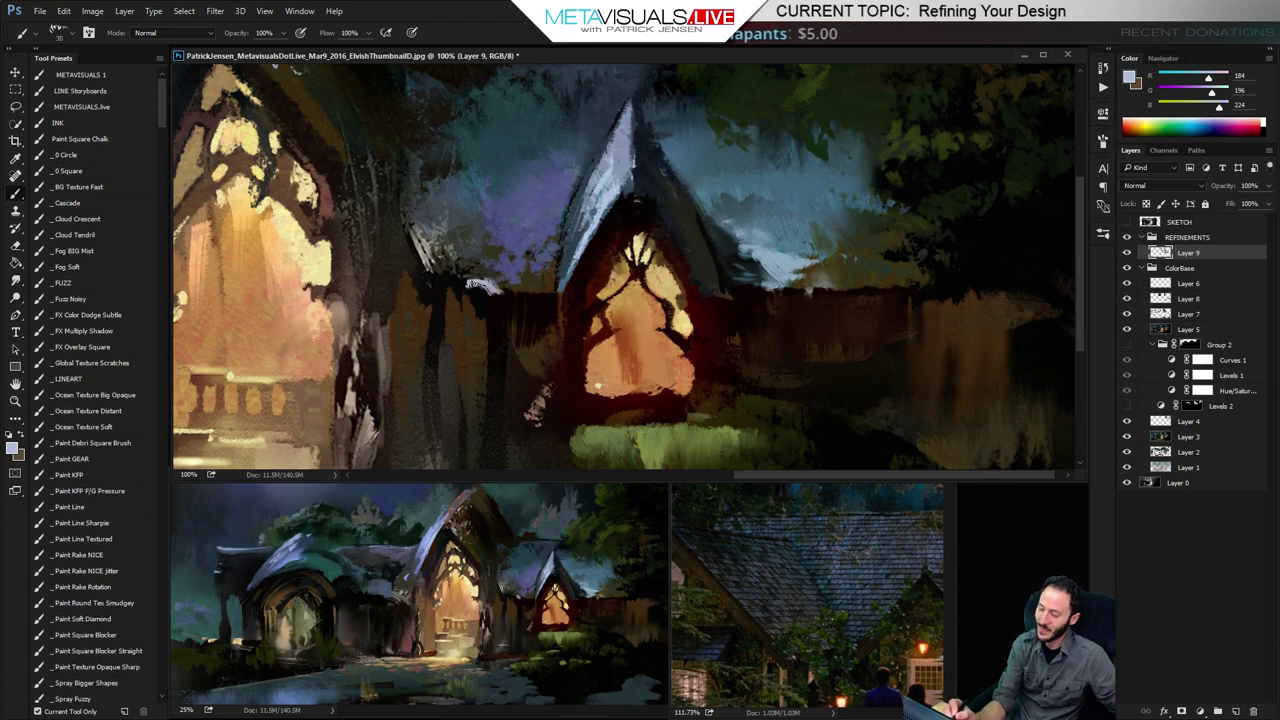
{"action": "mouse_move", "coordinate": [516, 288]}
{"action": "left_mouse_down"}
{"action": "mouse_move", "coordinate": [530, 289]}
{"action": "mouse_move", "coordinate": [518, 262]}
{"action": "left_mouse_up"}
{"action": "key", "text": "r"}
{"action": "key", "text": "b"}
{"action": "key", "text": "space"}
{"action": "left_click", "coordinate": [472, 281], "text": "alt"}
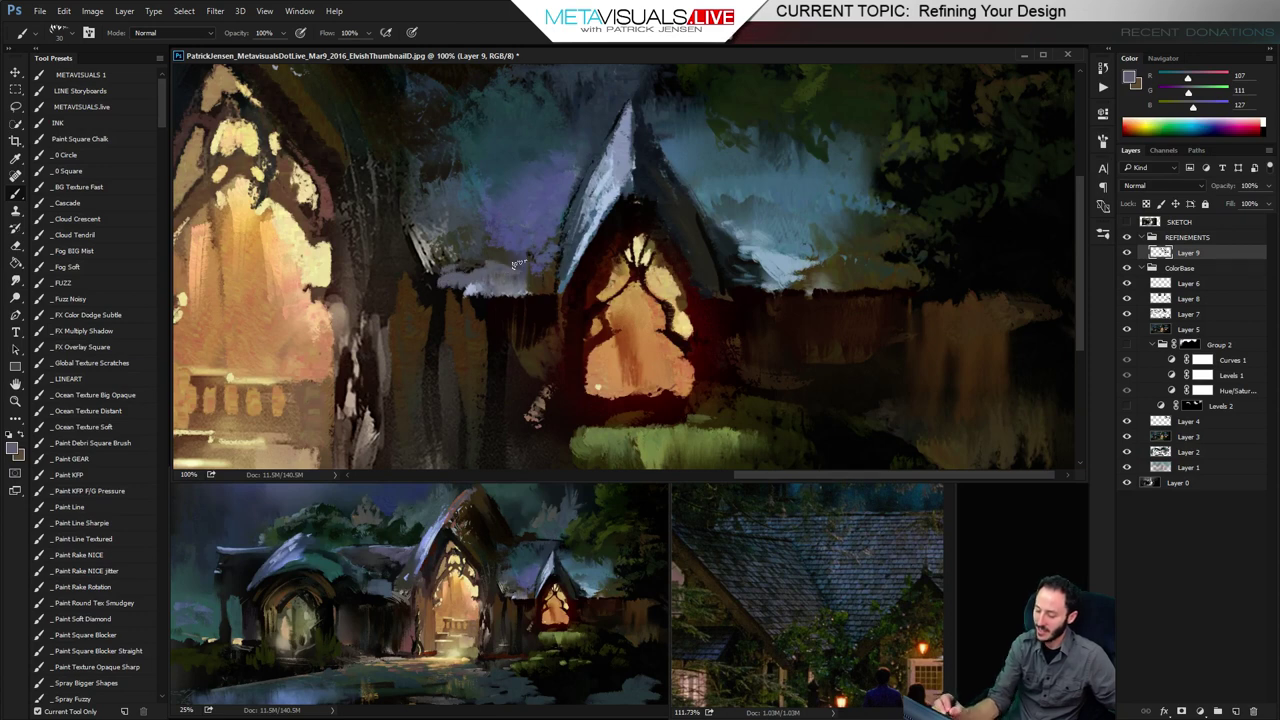
Paint sampled light blue (149, 177, 200) highlights along the roof beyond the small gable, and sample dark tones from the adjacent tree
{"action": "key", "text": "space"}
{"action": "left_click_drag", "start_coordinate": [827, 316], "coordinate": [800, 326]}
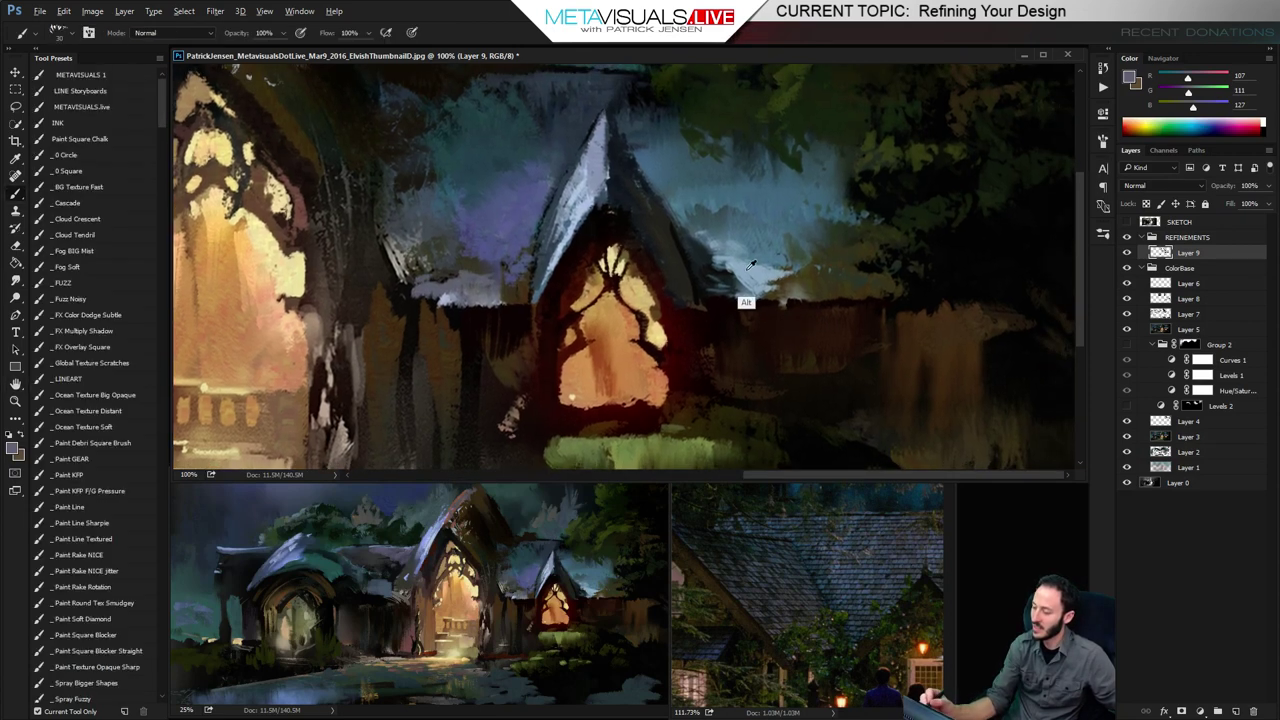
{"action": "left_click", "coordinate": [755, 280], "text": "alt"}
{"action": "left_click_drag", "start_coordinate": [757, 266], "coordinate": [806, 265]}
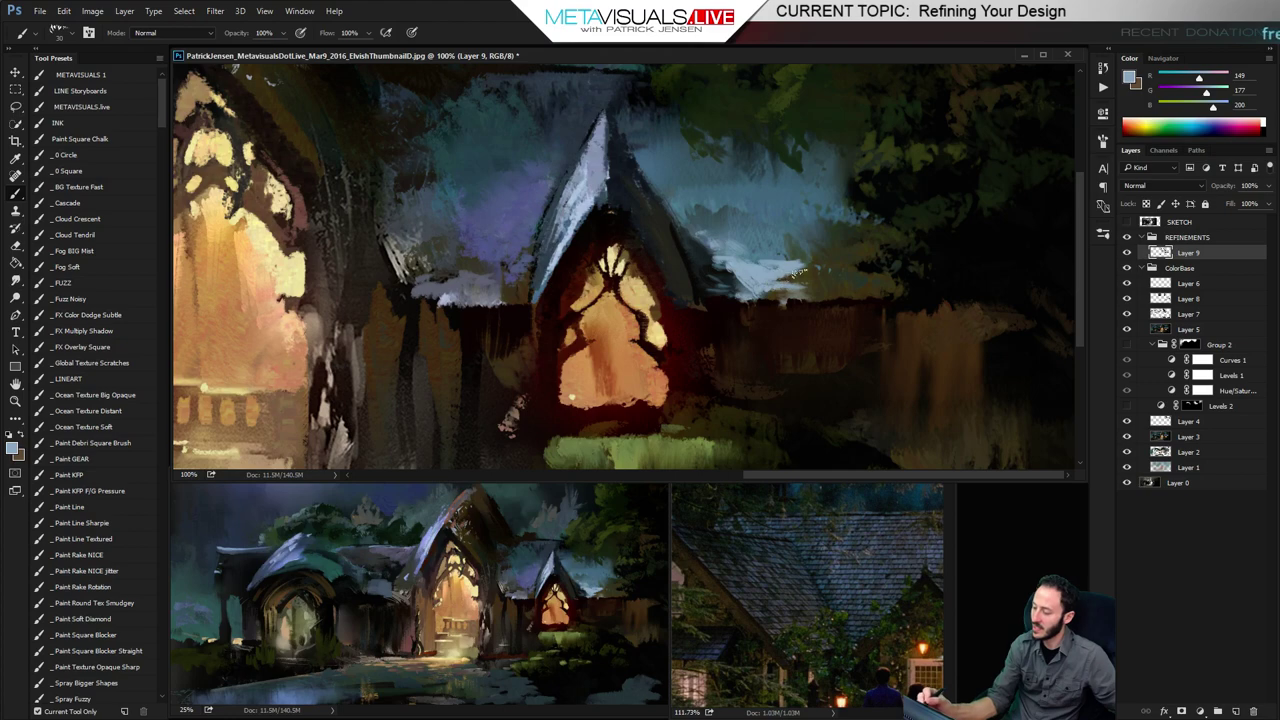
{"action": "left_click", "coordinate": [983, 262], "text": "alt"}
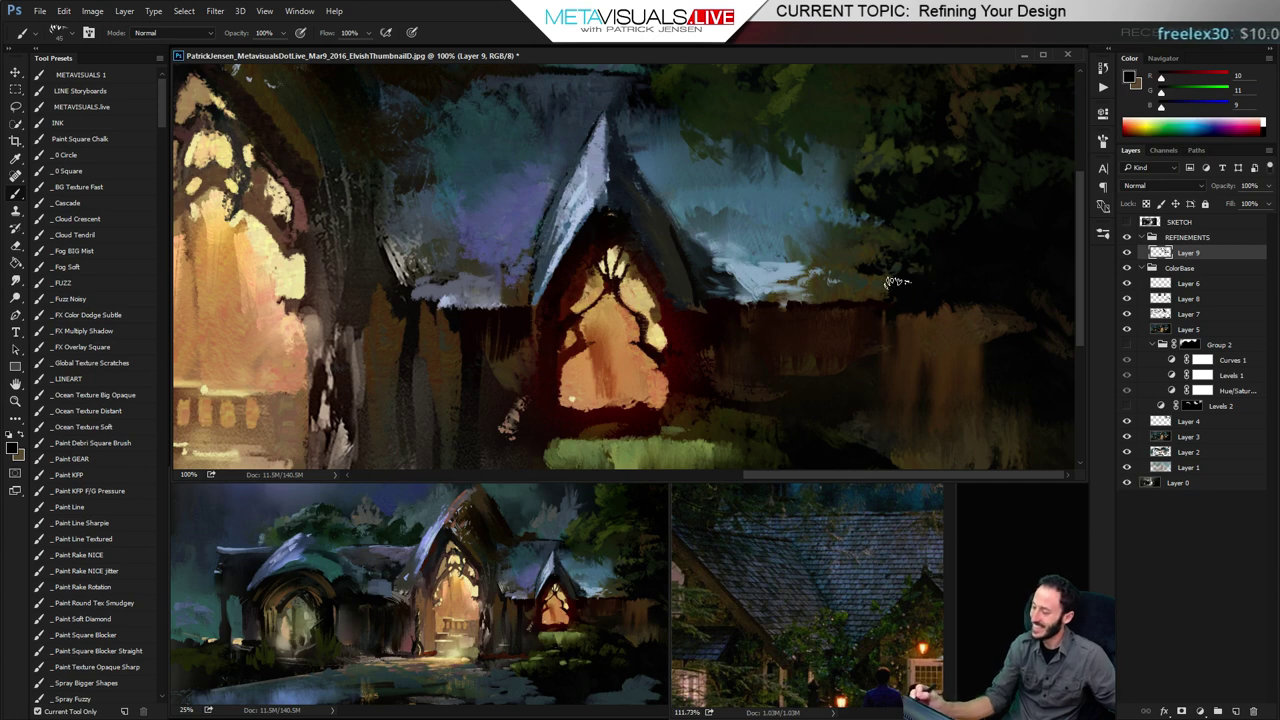
{"action": "left_click", "coordinate": [849, 237], "text": "alt"}
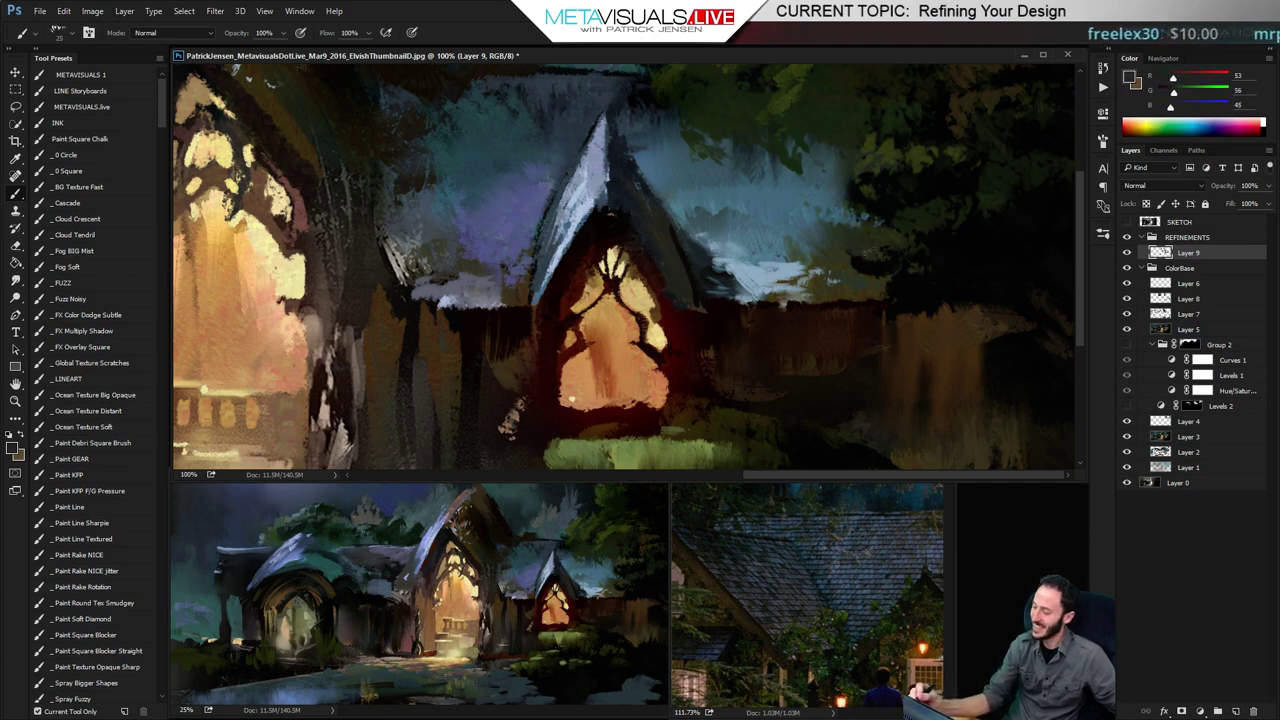
{"action": "left_click_drag", "start_coordinate": [900, 294], "coordinate": [906, 323]}
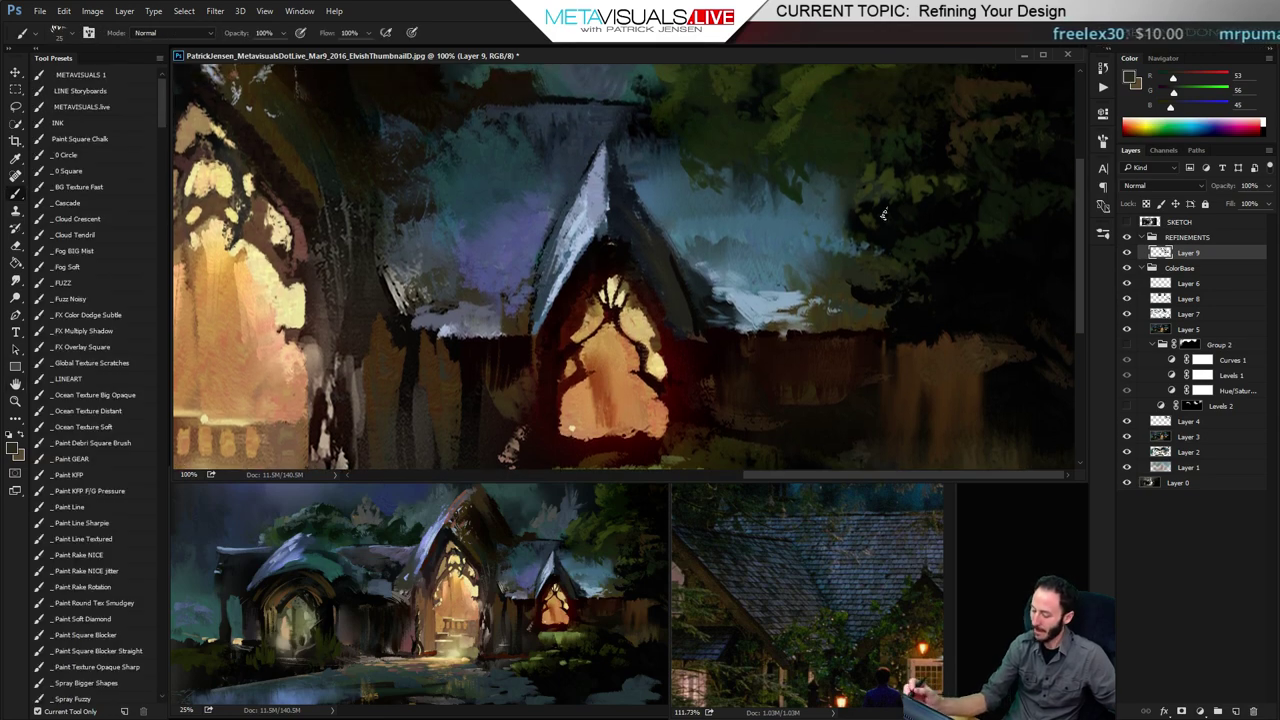
Sample foliage green from the reference photo at 400%, and paint brighter yellow-green (197, 191, 143) leaf highlights low on the tree beside the roof
{"action": "left_click_drag", "start_coordinate": [917, 688], "coordinate": [759, 621]}
{"action": "left_click", "coordinate": [860, 576], "text": "ctrl"}
{"action": "left_click", "coordinate": [860, 576], "text": "ctrl"}
{"action": "left_click", "coordinate": [858, 578], "text": "ctrl"}
{"action": "left_click", "coordinate": [811, 623], "text": "alt"}
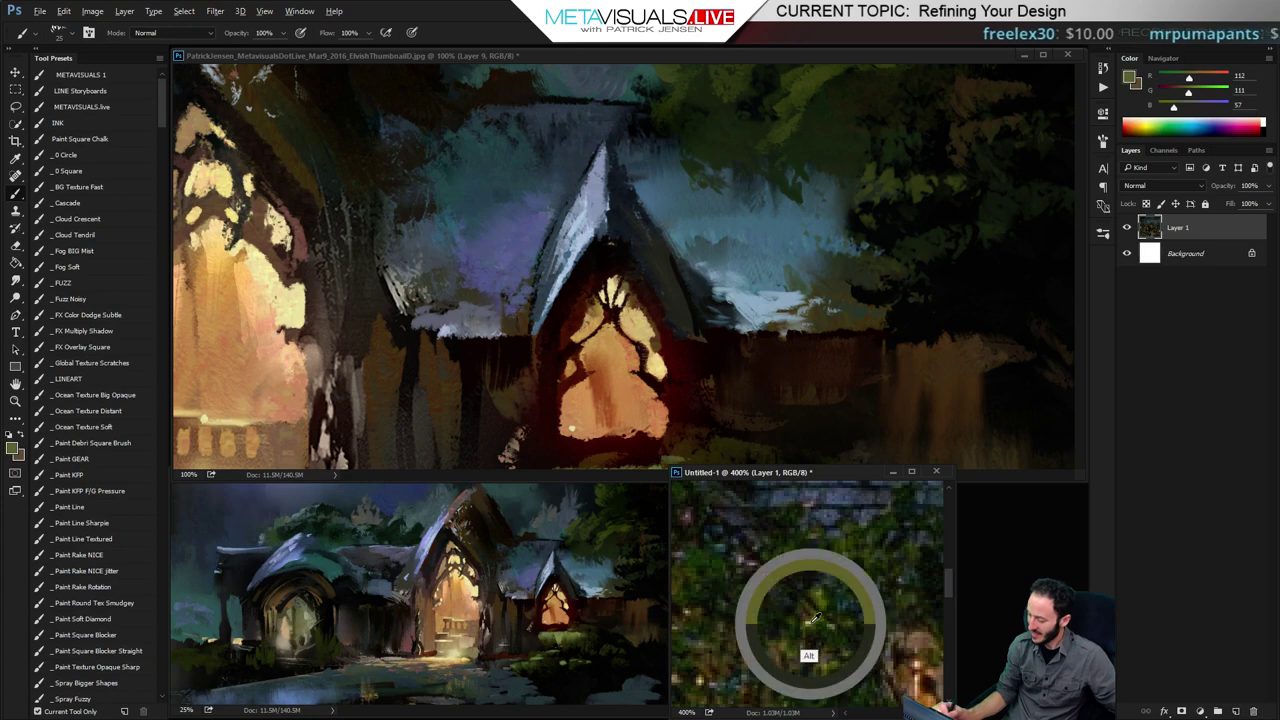
{"action": "left_click", "coordinate": [866, 292]}
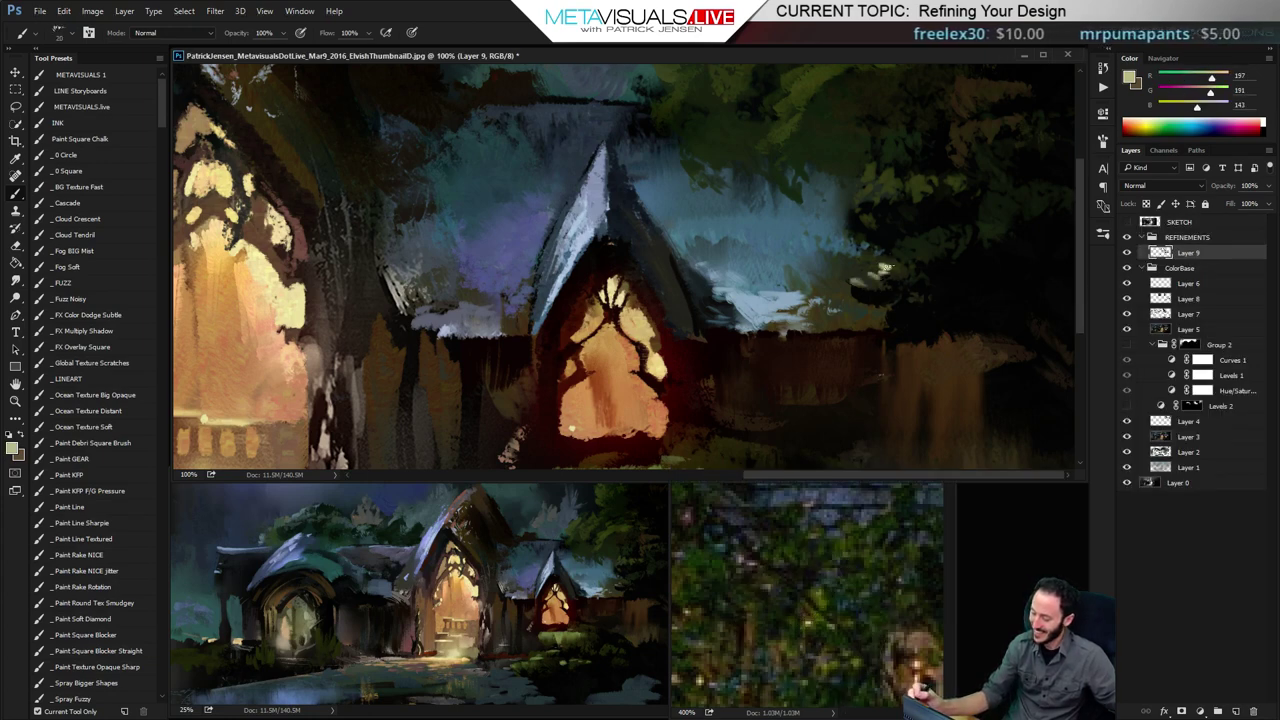
Smudge the lower leaf highlights and paint more pale yellow-green clusters higher up the dark tree
{"action": "key", "text": "r"}
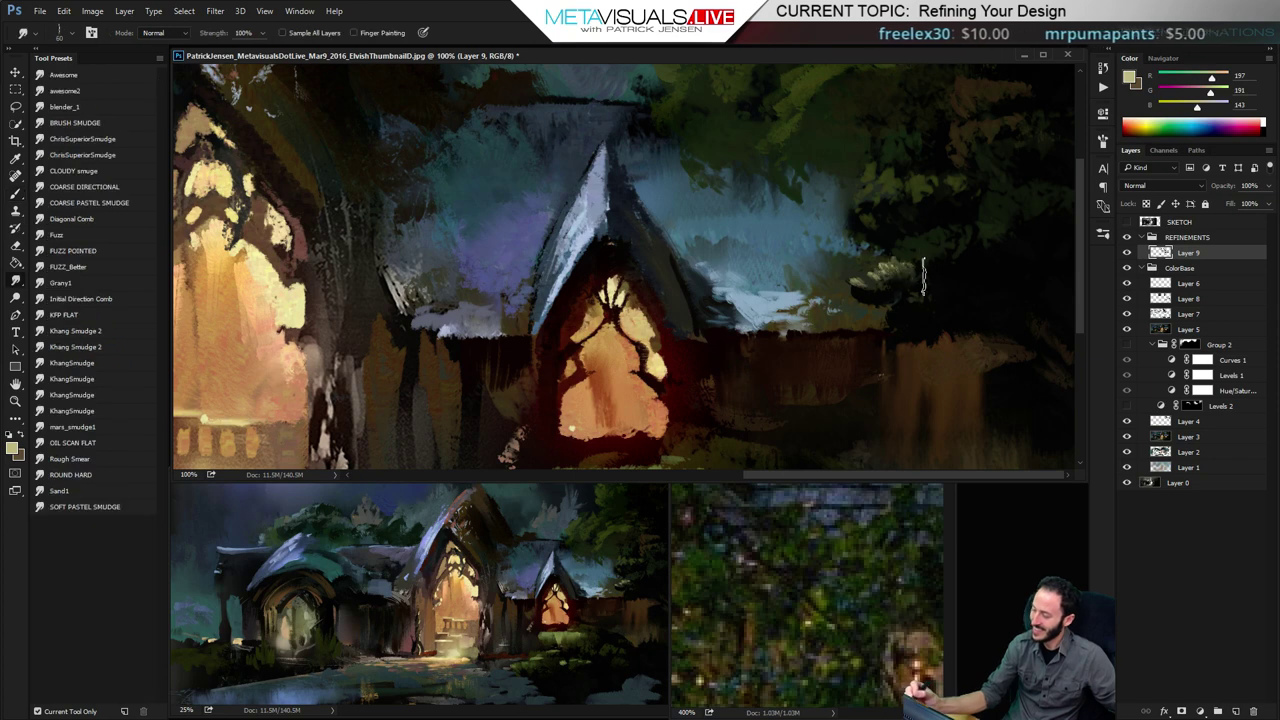
{"action": "key", "text": "b"}
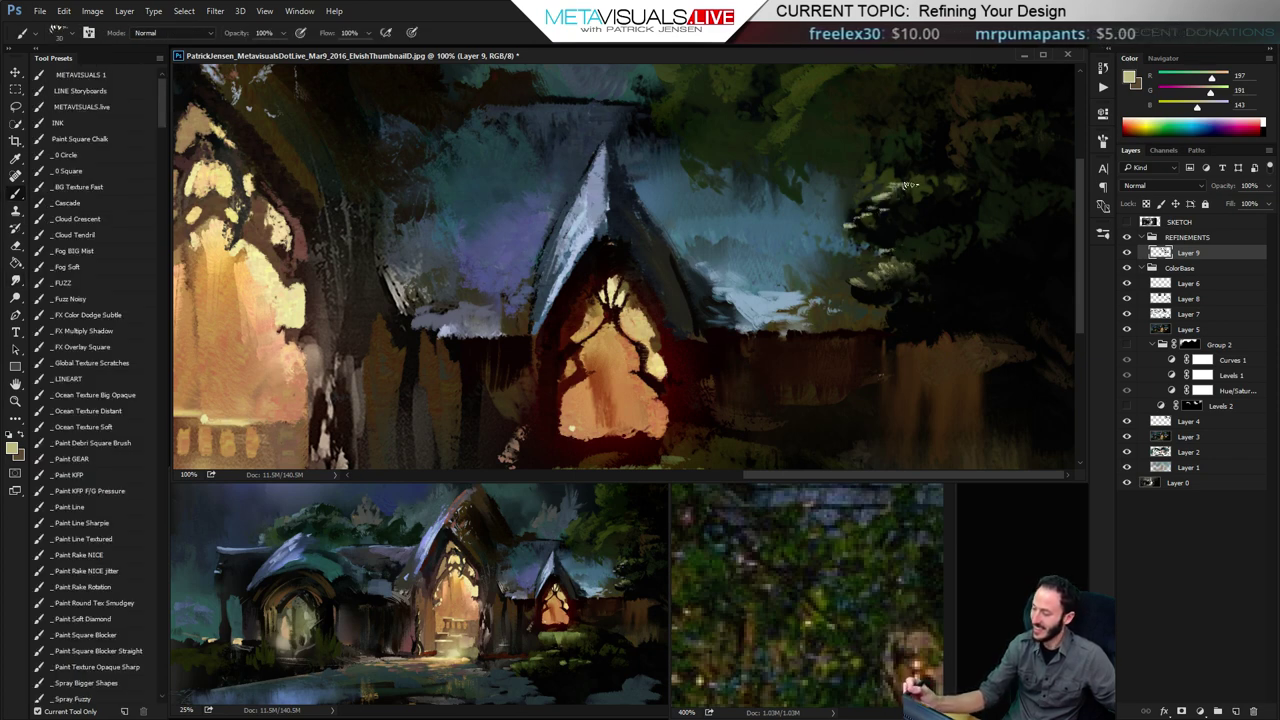
{"action": "key", "text": "r"}
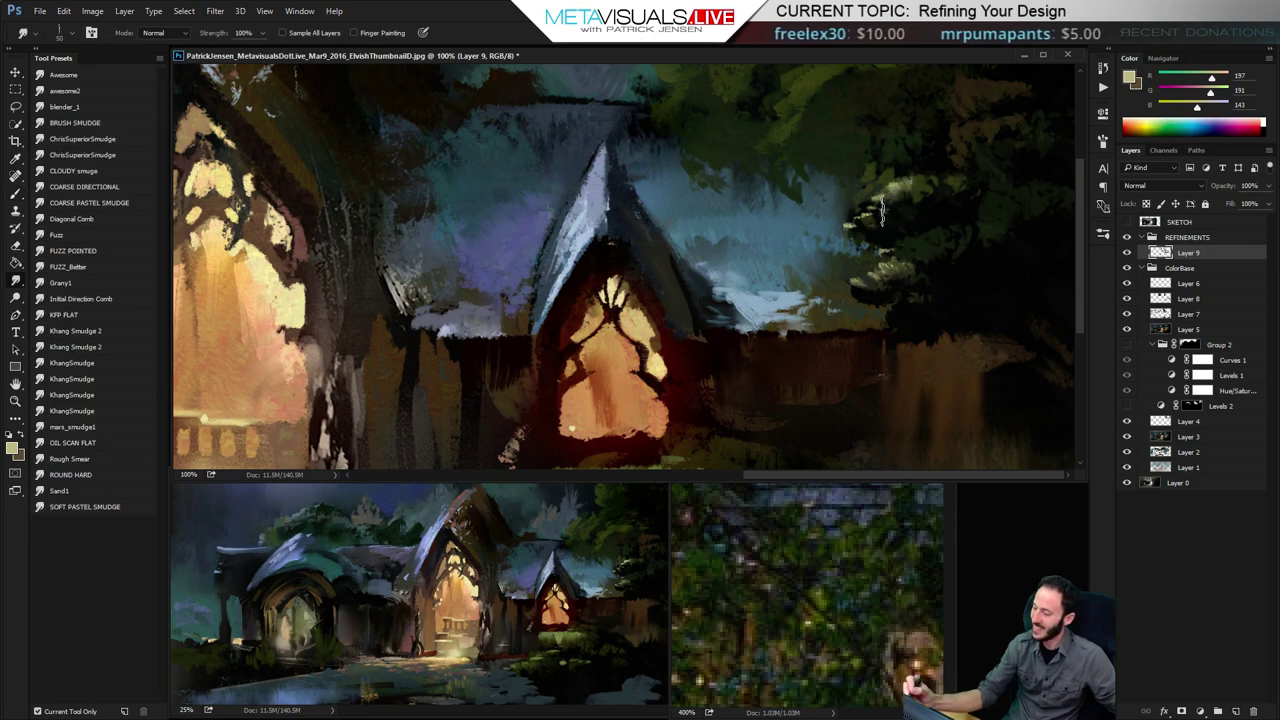
{"action": "key", "text": "b"}
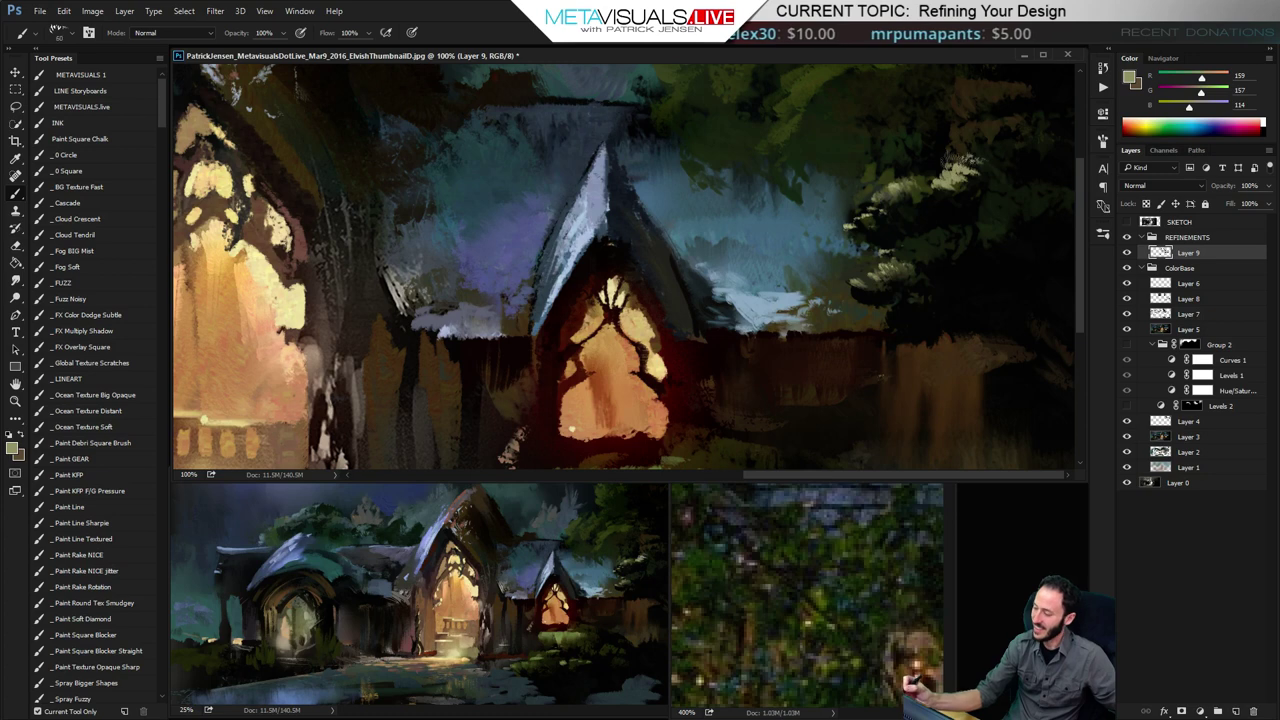
Shift a sampled tree brown to orange (142, 71, 30) and paint a foliage patch above the pale highlights
{"action": "key", "text": "space"}
{"action": "left_click_drag", "start_coordinate": [944, 214], "coordinate": [931, 266]}
{"action": "left_click", "coordinate": [967, 147], "text": "alt"}
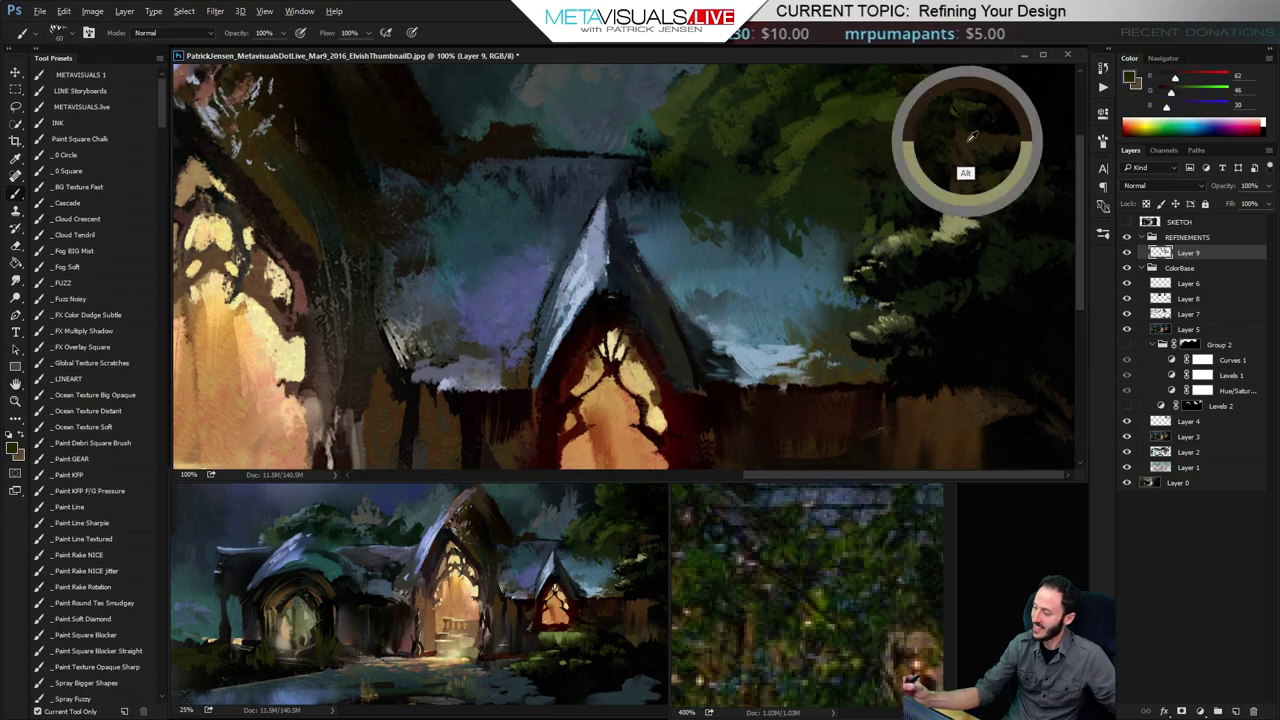
{"action": "left_click_drag", "start_coordinate": [1184, 80], "coordinate": [1197, 78]}
{"action": "left_click", "coordinate": [1180, 92]}
{"action": "mouse_move", "coordinate": [962, 193]}
{"action": "left_mouse_down"}
{"action": "mouse_move", "coordinate": [984, 206]}
{"action": "mouse_move", "coordinate": [987, 181]}
{"action": "left_mouse_up"}
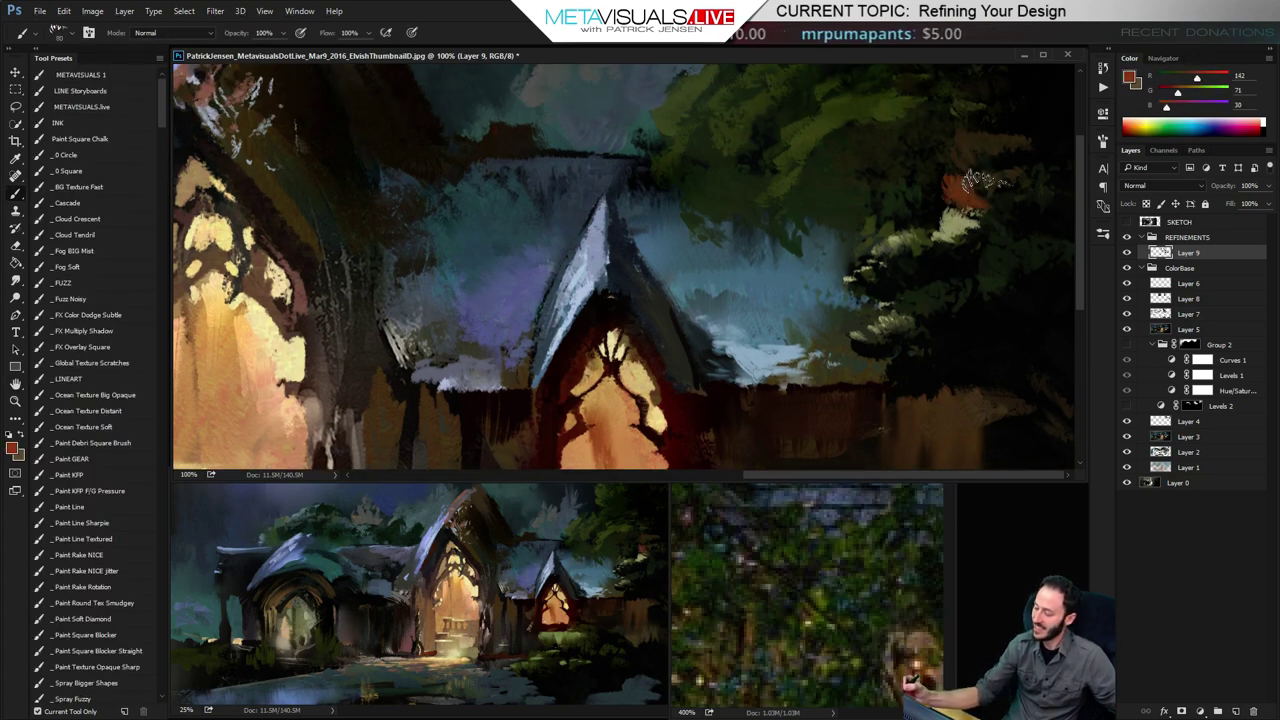
{"action": "key", "text": "r"}
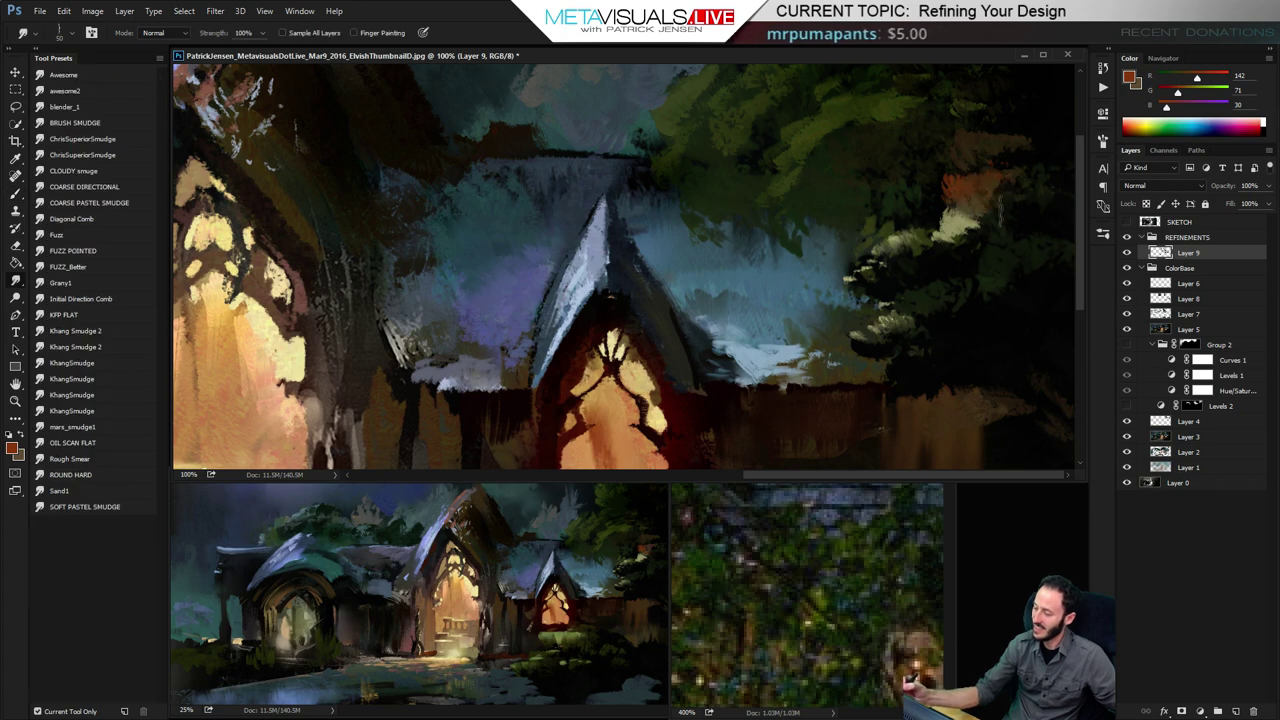
Sample rust brown (104, 59, 29) from the orange patch and extend the autumn foliage upward and toward the sky side of the tree
{"action": "key", "text": "b"}
{"action": "left_click", "coordinate": [950, 186], "text": "alt"}
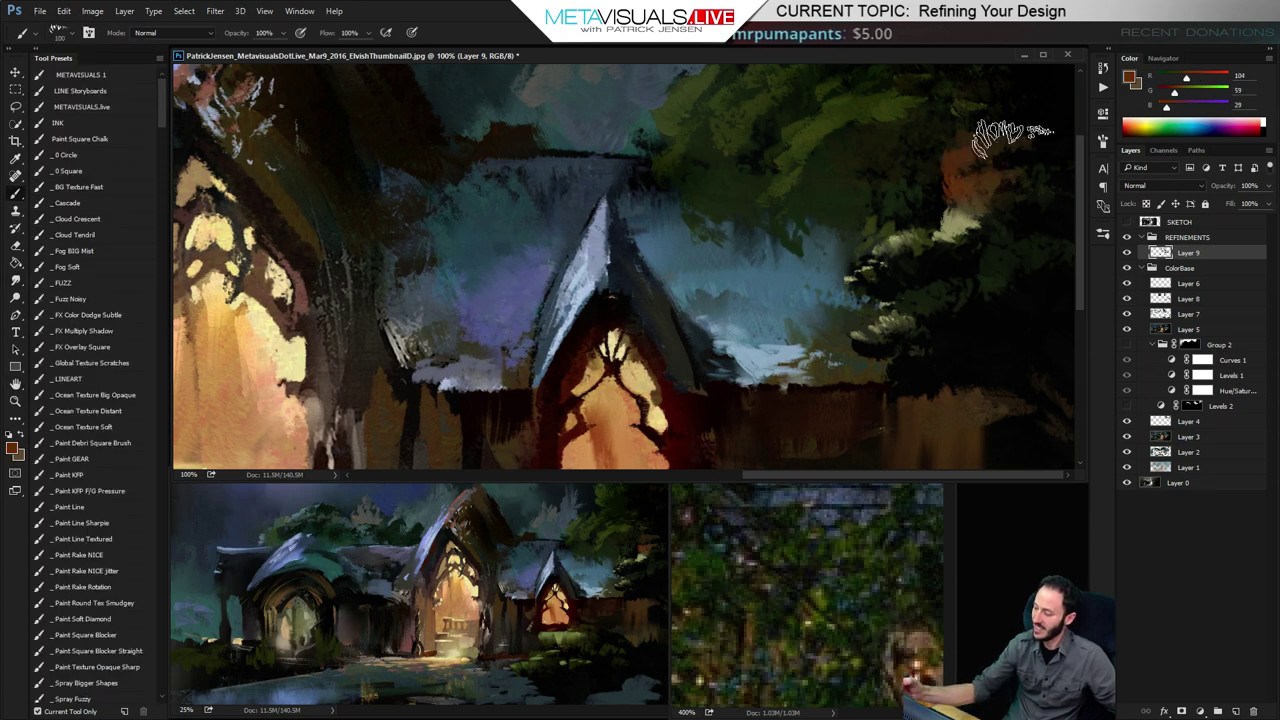
{"action": "mouse_move", "coordinate": [1012, 135]}
{"action": "left_mouse_down"}
{"action": "mouse_move", "coordinate": [990, 105]}
{"action": "mouse_move", "coordinate": [955, 100]}
{"action": "left_mouse_up"}
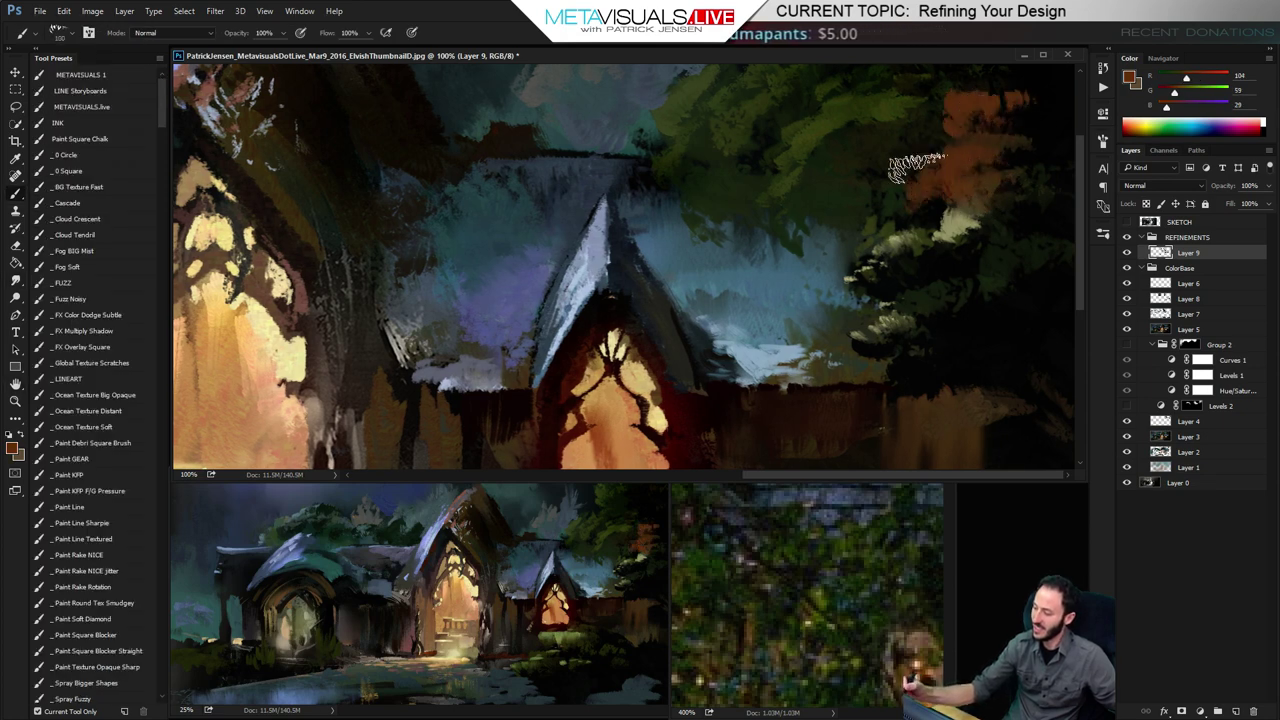
{"action": "mouse_move", "coordinate": [915, 165]}
{"action": "left_mouse_down"}
{"action": "mouse_move", "coordinate": [900, 188]}
{"action": "mouse_move", "coordinate": [930, 172]}
{"action": "left_mouse_up"}
{"action": "key", "text": "r"}
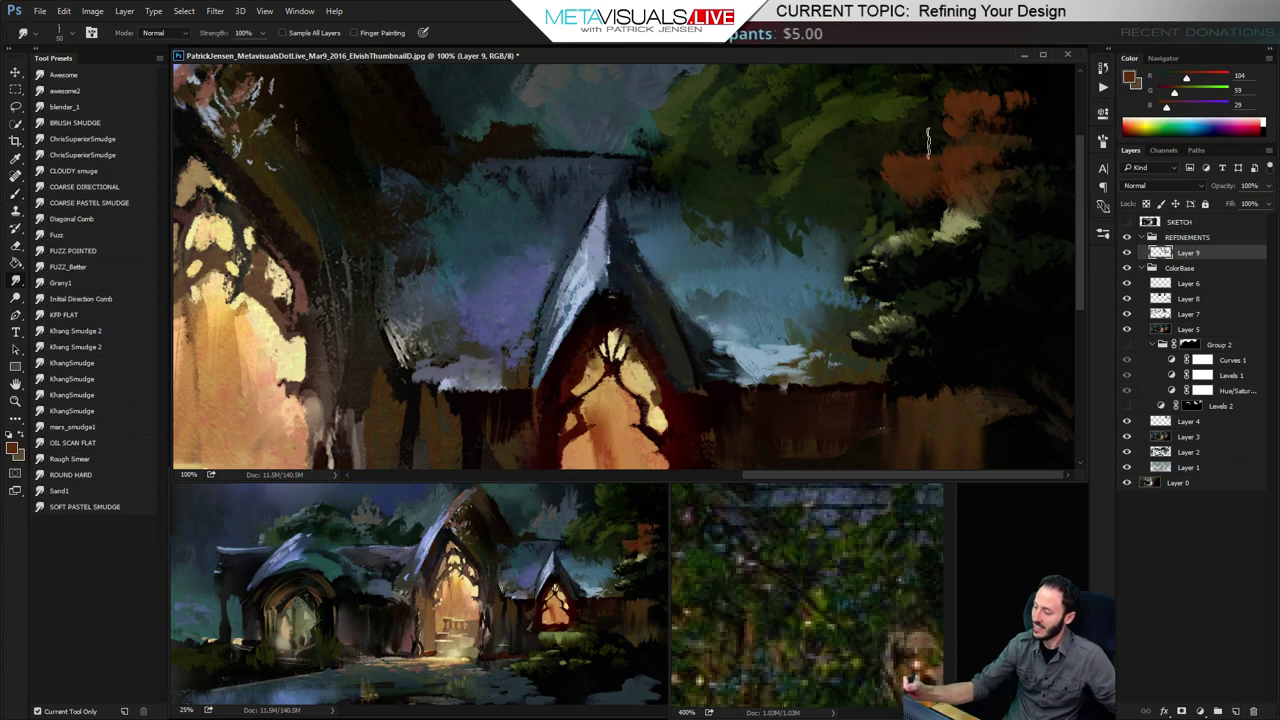
Review the whole painting, and inspect the wall between the round arch and the main entrance at 100%
{"action": "key", "text": "ctrl+space"}
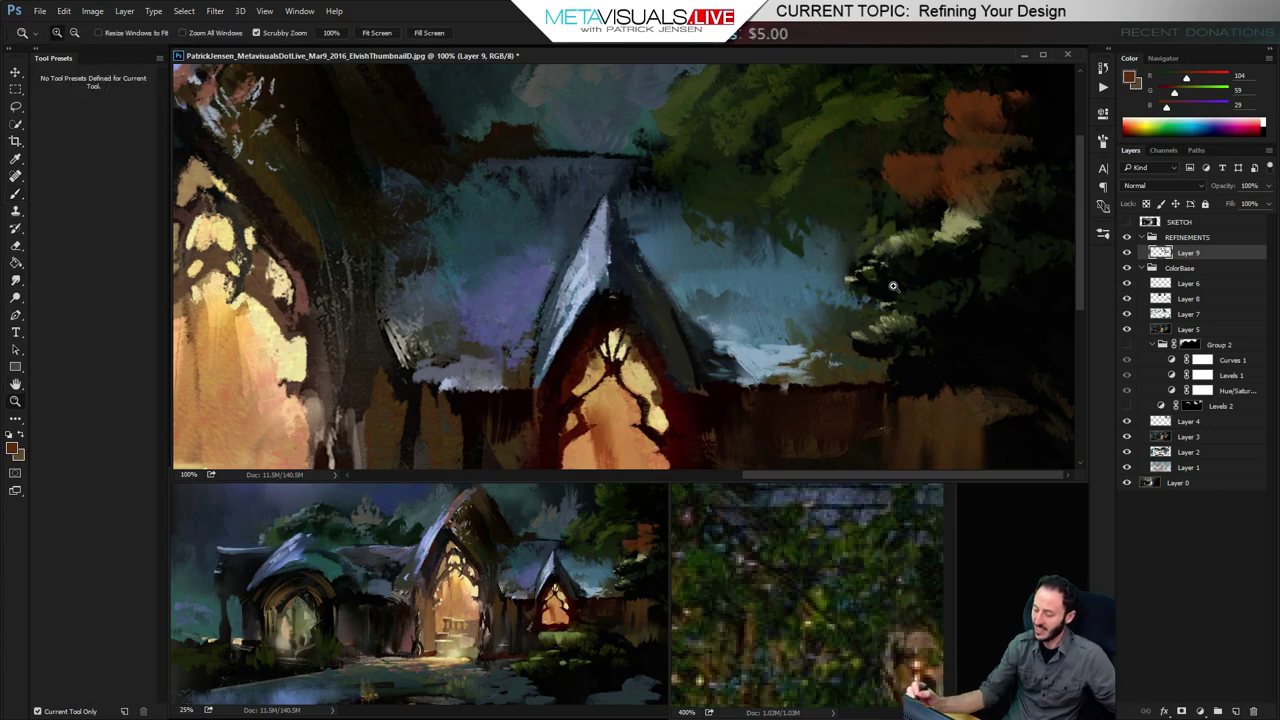
{"action": "left_click", "coordinate": [897, 323], "text": "alt"}
{"action": "left_click", "coordinate": [897, 323], "text": "alt"}
{"action": "left_click", "coordinate": [897, 323], "text": "alt"}
{"action": "left_click", "coordinate": [908, 319], "text": "alt"}
{"action": "left_click", "coordinate": [908, 319], "text": "alt"}
{"action": "left_click", "coordinate": [763, 383]}
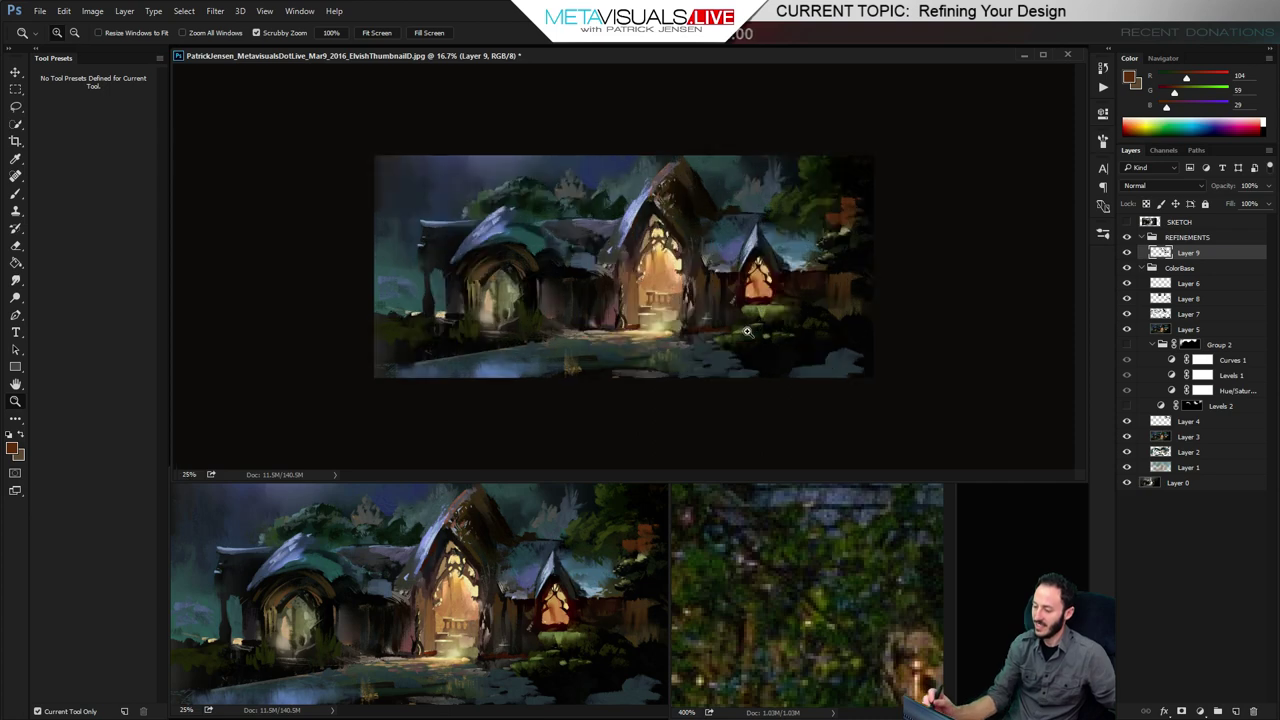
{"action": "left_click", "coordinate": [763, 383]}
{"action": "key", "text": "b"}
{"action": "key", "text": "ctrl+space"}
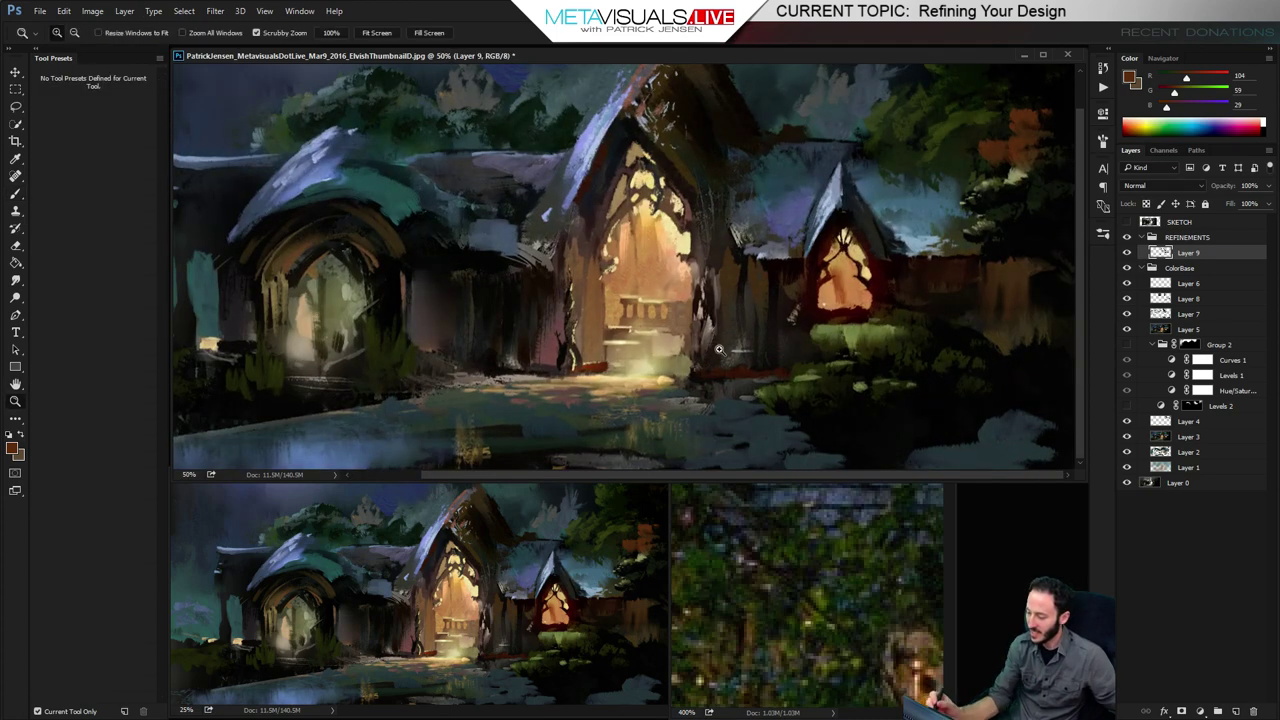
{"action": "left_click", "coordinate": [715, 339]}
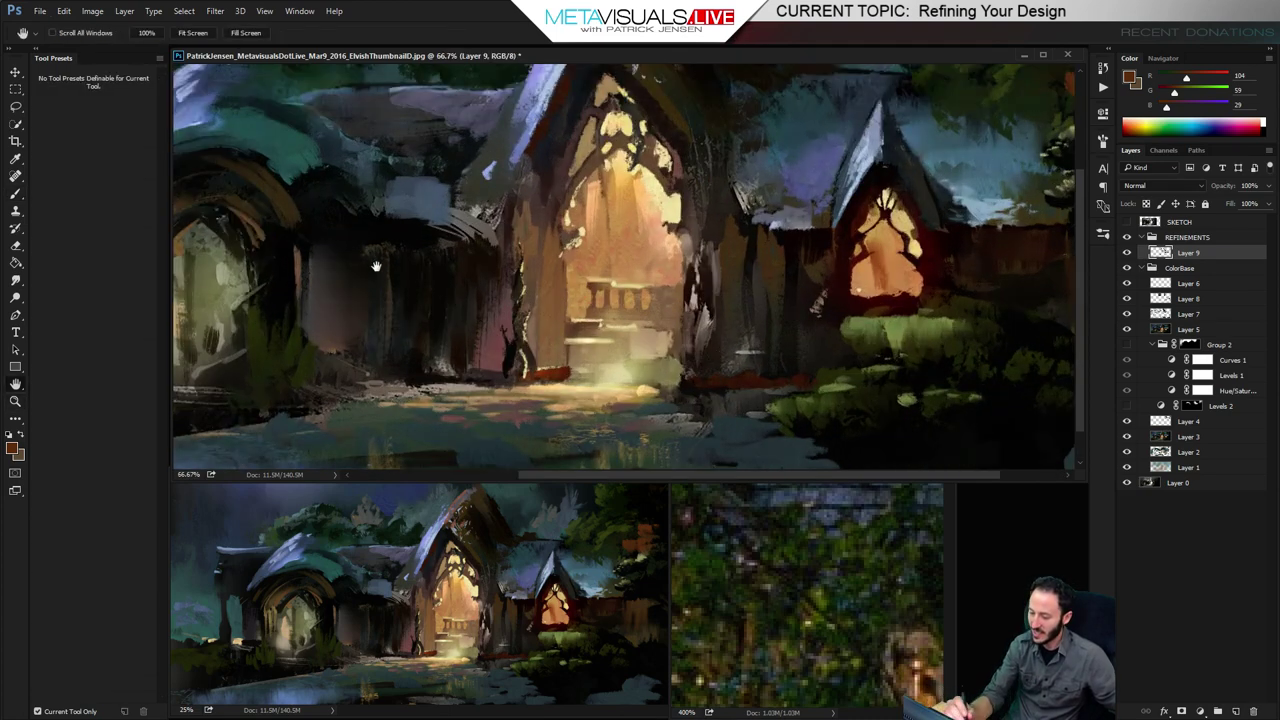
{"action": "mouse_move", "coordinate": [457, 305]}
{"action": "left_mouse_down"}
{"action": "mouse_move", "coordinate": [556, 341]}
{"action": "mouse_move", "coordinate": [624, 345]}
{"action": "left_mouse_up"}
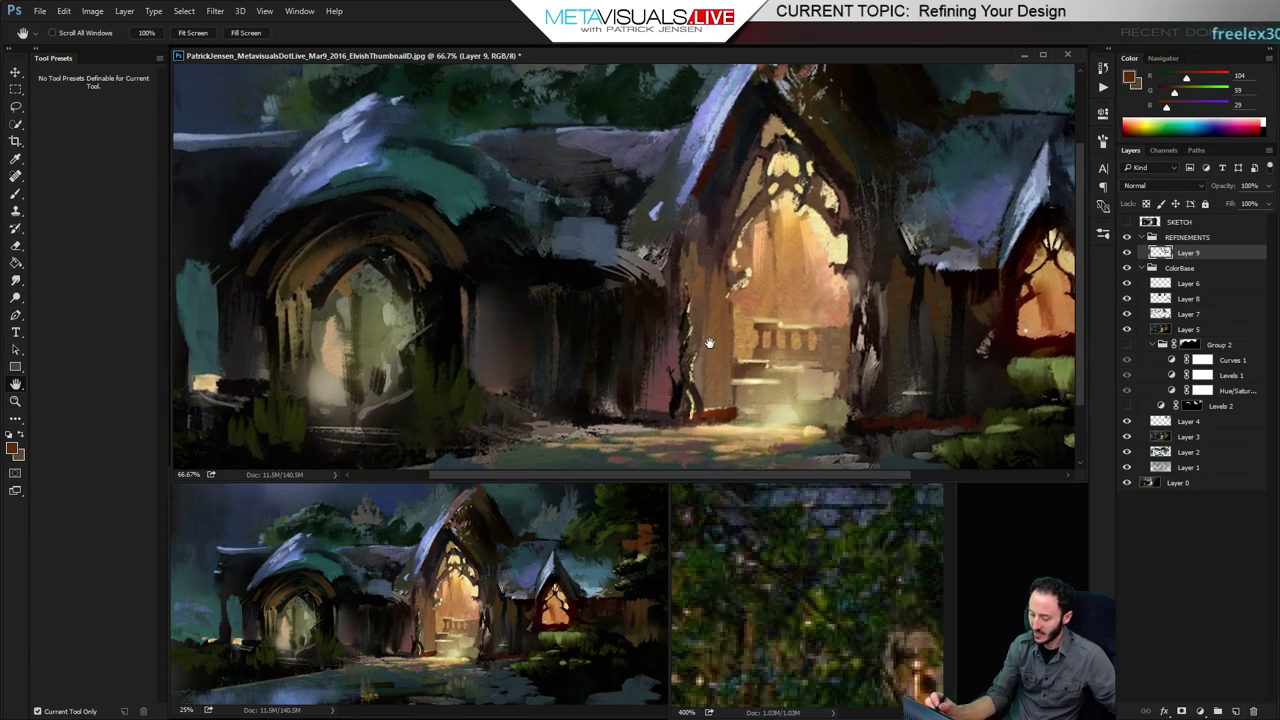
{"action": "scroll", "coordinate": [712, 350], "scroll_direction": "up", "scroll_amount": 1}
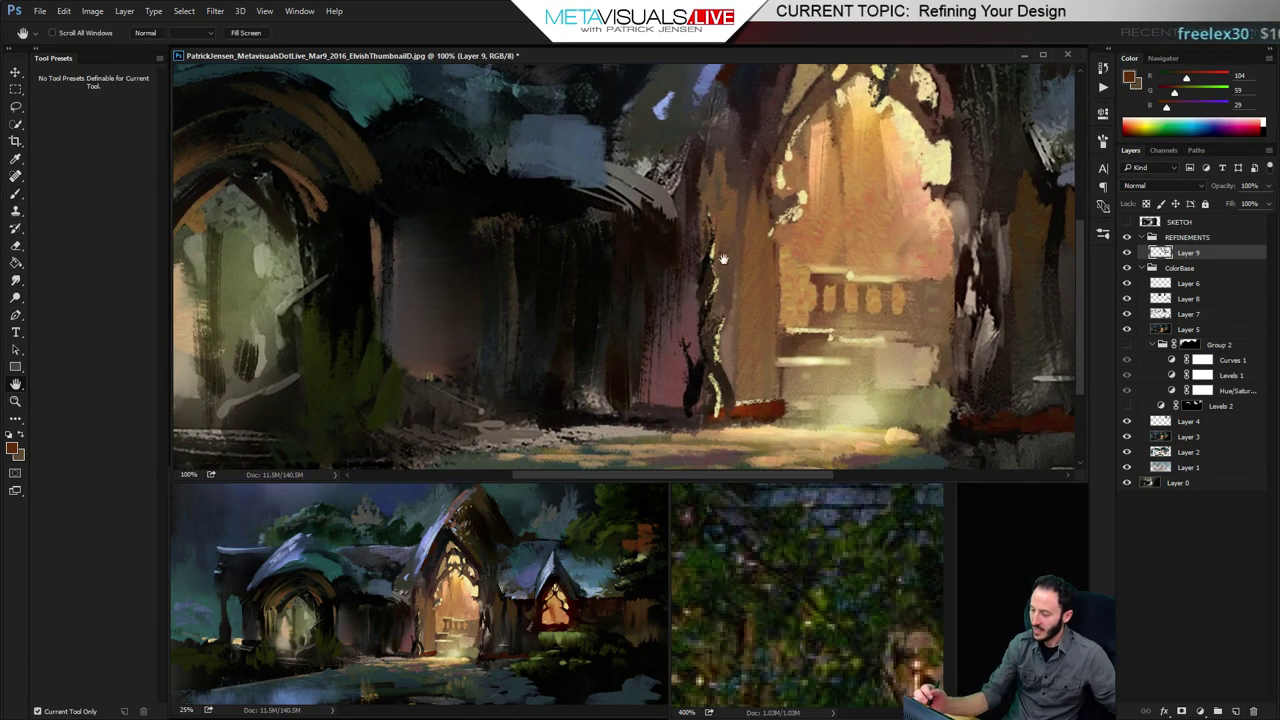
{"action": "left_click_drag", "start_coordinate": [687, 340], "coordinate": [677, 370]}
Examine the lanterns and wooden posts in the reference photo at 200%
{"action": "key", "text": "b"}
{"action": "left_click", "coordinate": [866, 628]}
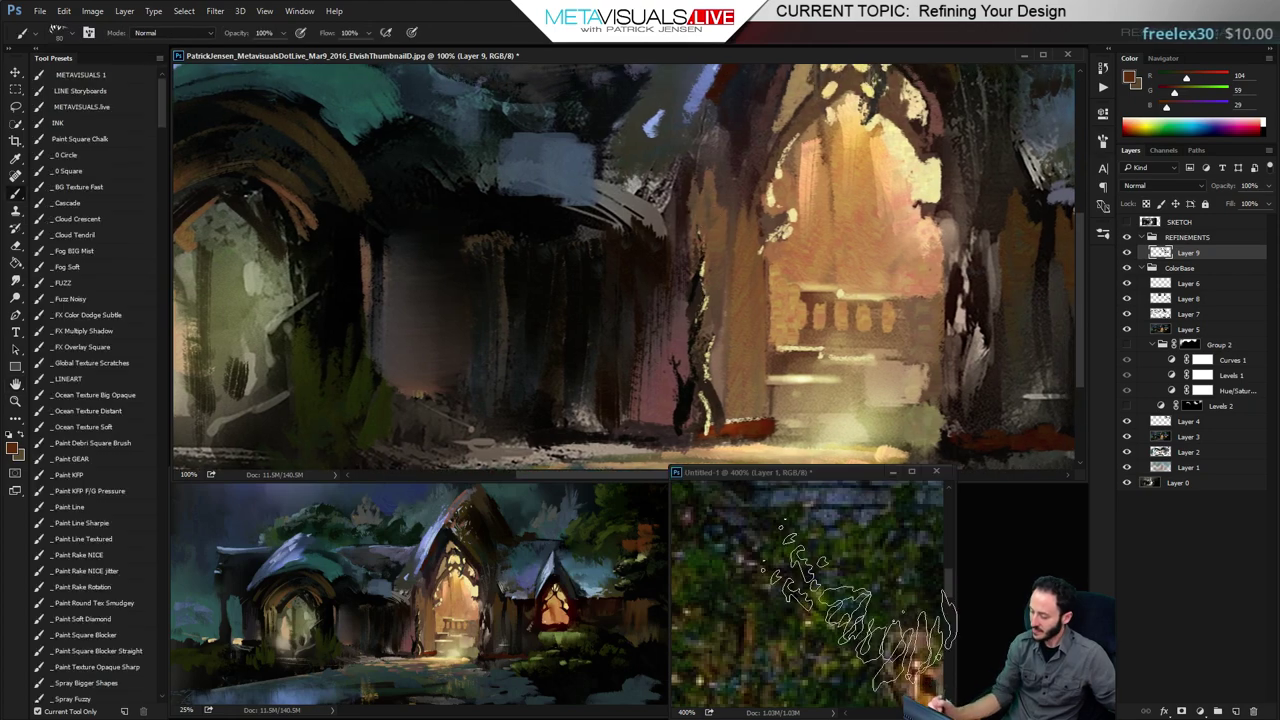
{"action": "left_click", "coordinate": [858, 658], "text": "ctrl+alt"}
{"action": "left_click", "coordinate": [858, 660], "text": "ctrl+alt"}
{"action": "left_click_drag", "start_coordinate": [908, 638], "coordinate": [928, 656]}
{"action": "scroll", "coordinate": [928, 655], "scroll_direction": "up", "scroll_amount": 3}
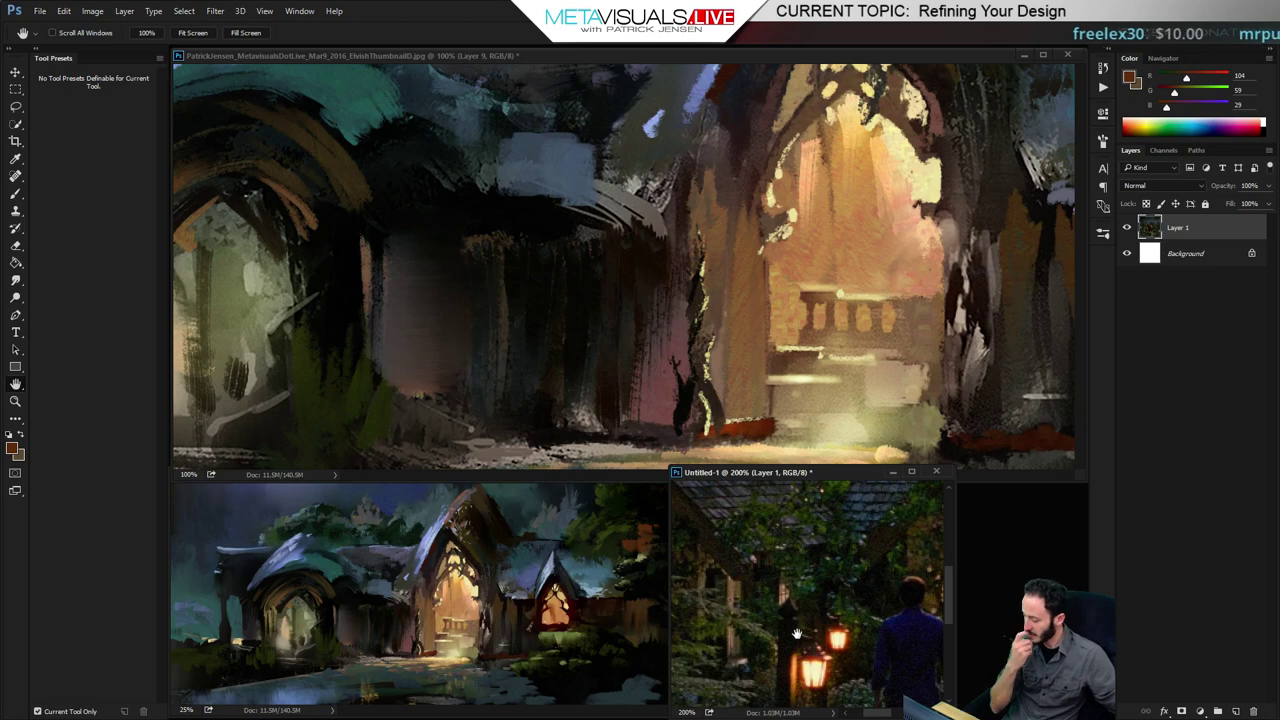
Add a layer above Layer 9 and paint a thin vertical post on the dark wall in tan sampled from the reference photo
{"action": "left_click", "coordinate": [732, 329]}
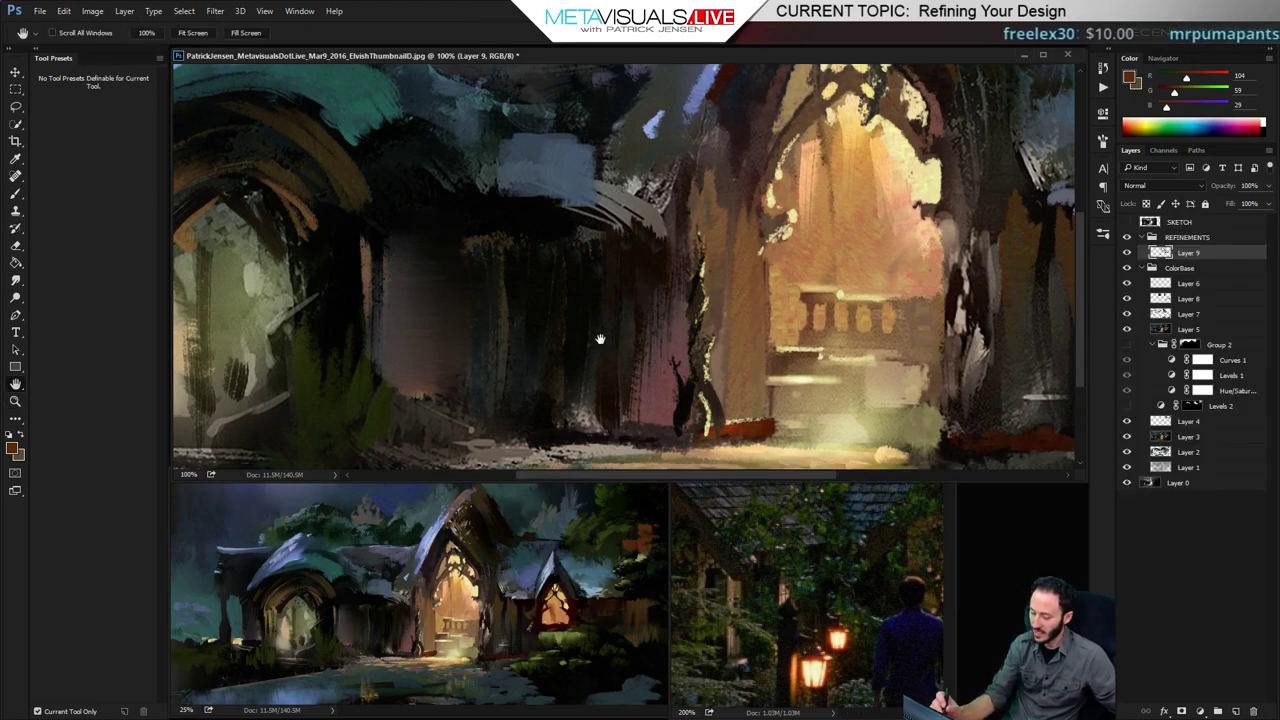
{"action": "key", "text": "b"}
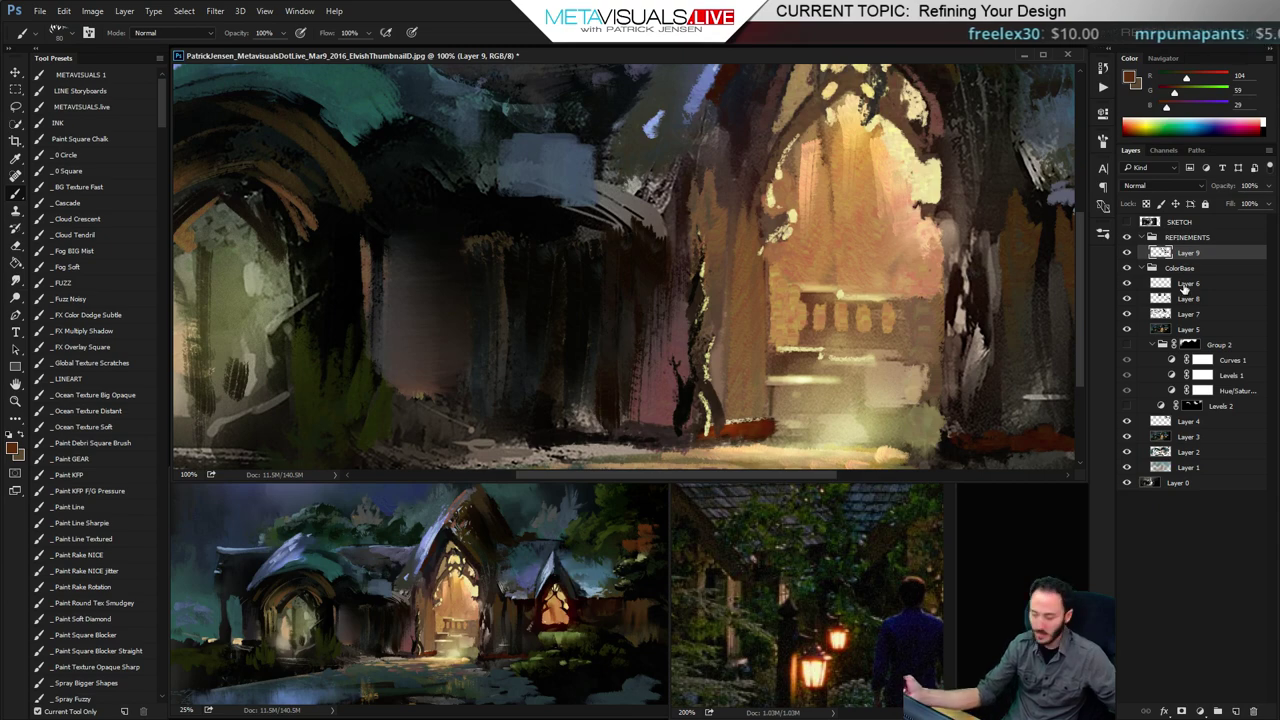
{"action": "key", "text": "ctrl+shift+alt+n"}
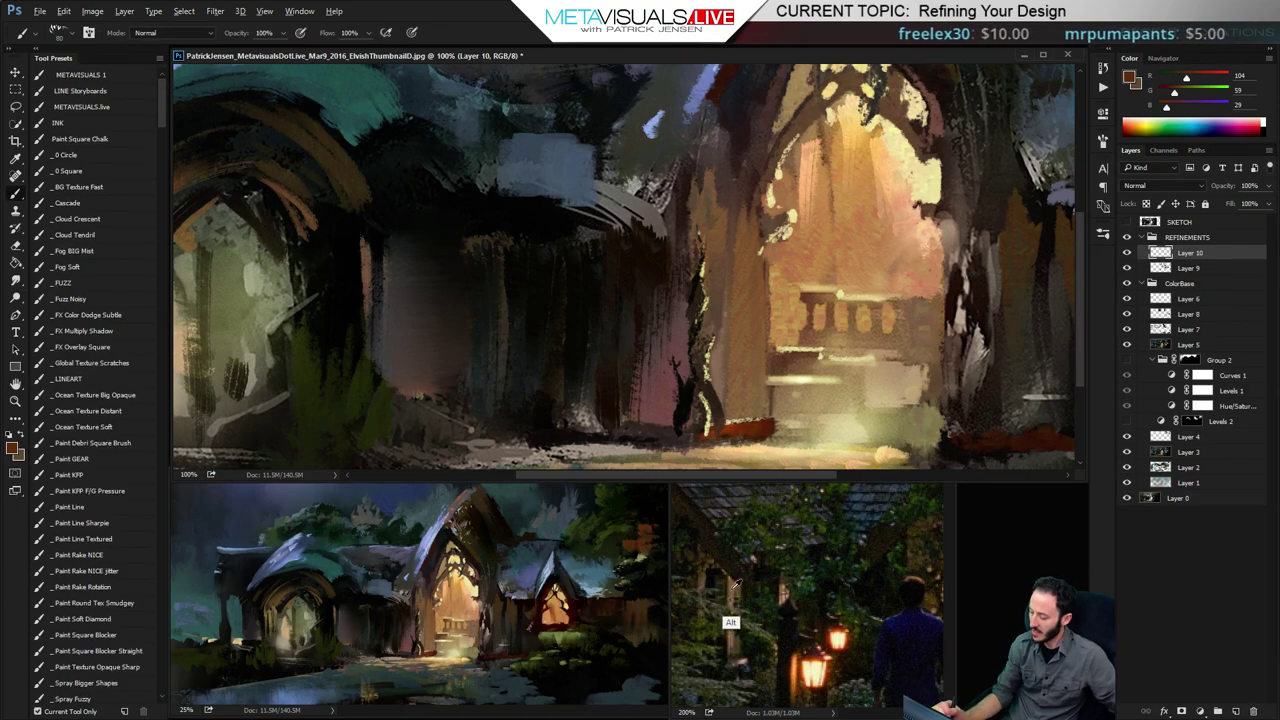
{"action": "left_click", "coordinate": [734, 588], "text": "alt"}
{"action": "mouse_move", "coordinate": [552, 348]}
{"action": "left_mouse_down"}
{"action": "mouse_move", "coordinate": [628, 405]}
{"action": "mouse_move", "coordinate": [605, 380]}
{"action": "left_mouse_up"}
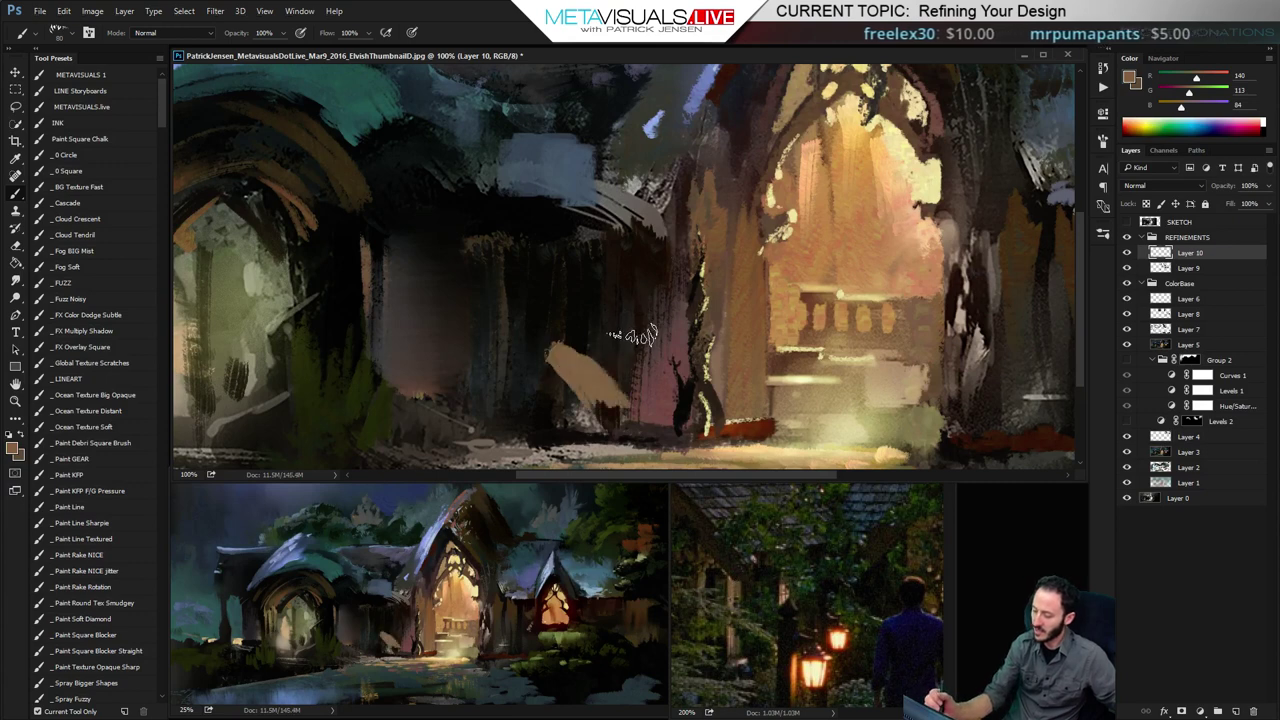
{"action": "key", "text": "ctrl+z"}
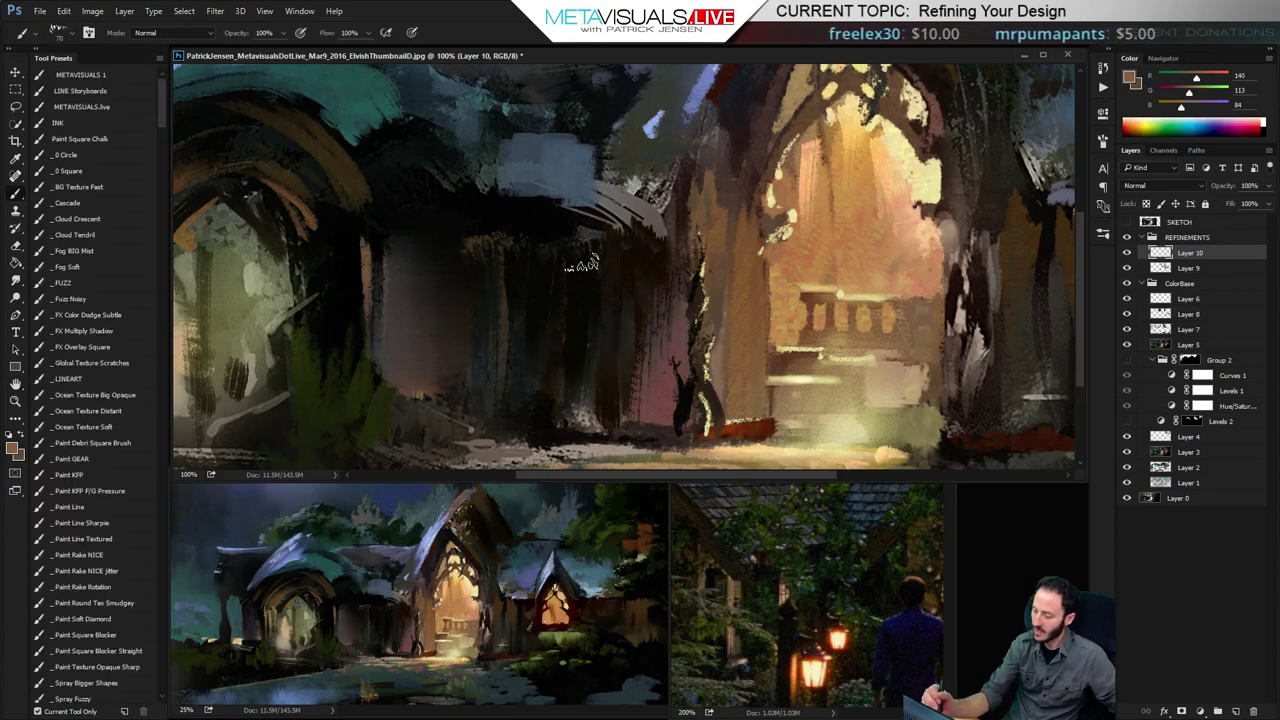
{"action": "left_click_drag", "start_coordinate": [566, 278], "coordinate": [586, 362]}
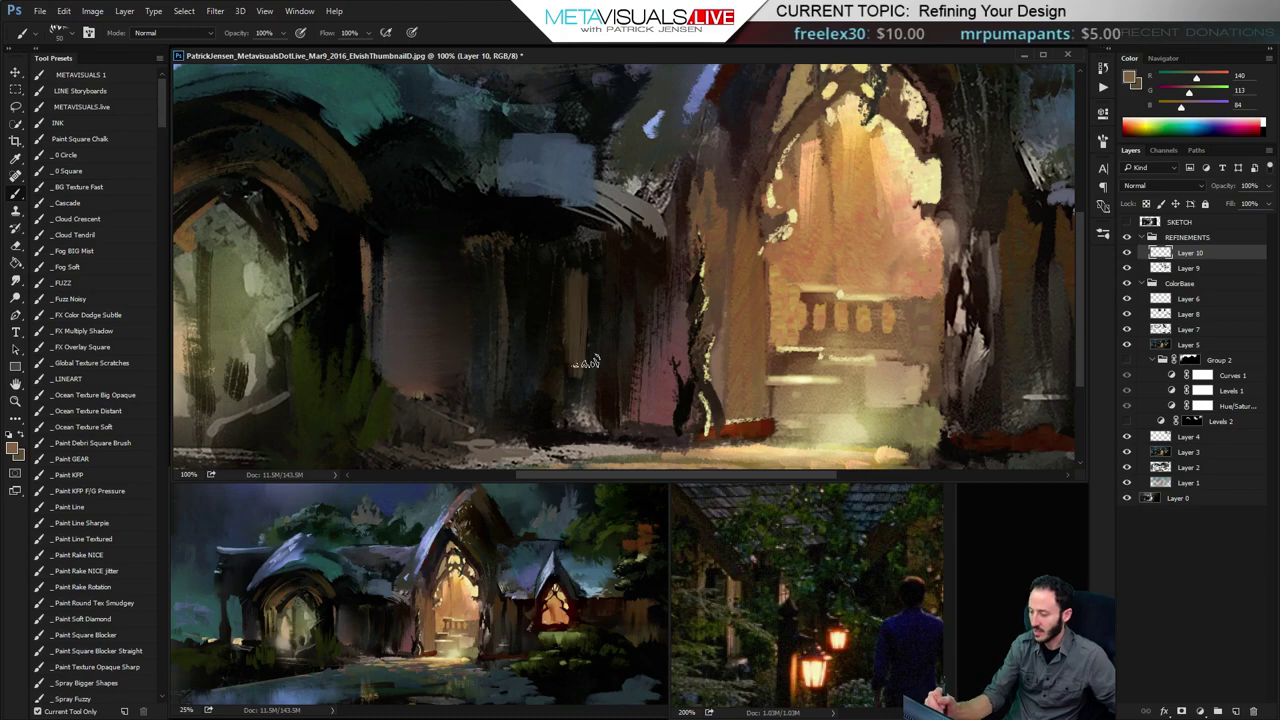
Add a Levels adjustment layer above Layer 10 and raise its output black level to about 45
{"action": "left_click", "coordinate": [1199, 711]}
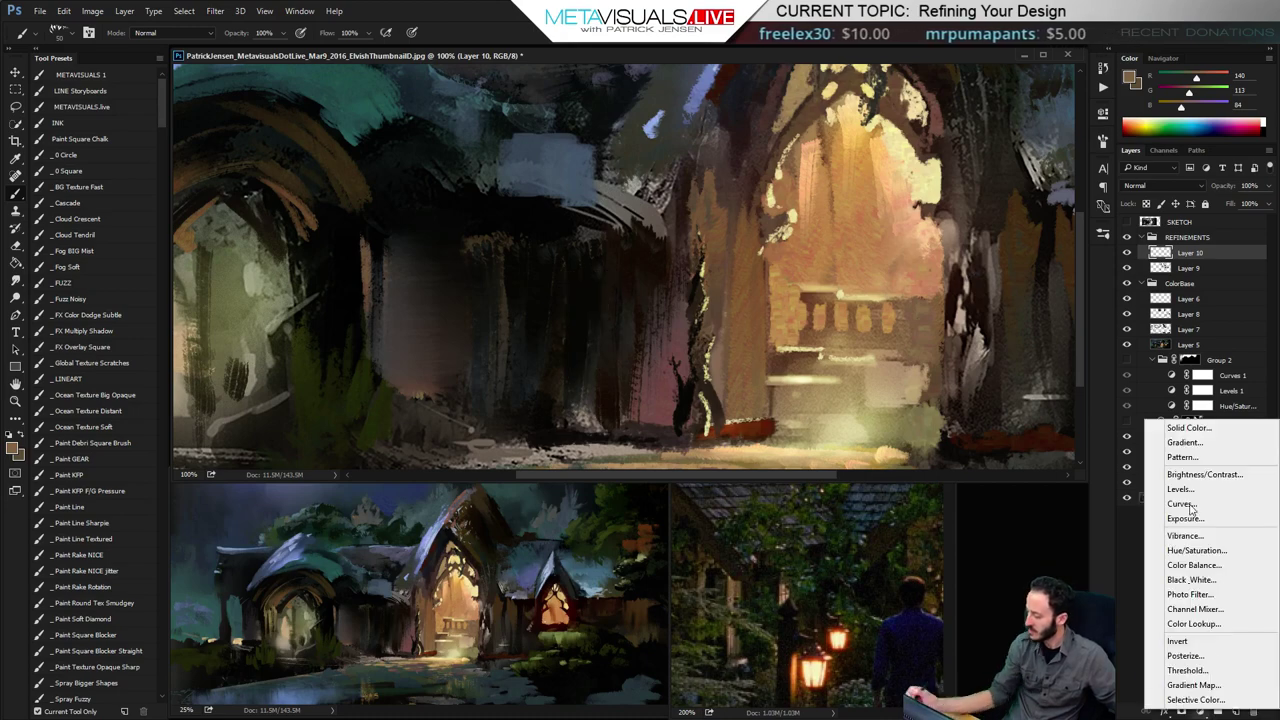
{"action": "left_click", "coordinate": [1180, 489]}
{"action": "left_click_drag", "start_coordinate": [1000, 240], "coordinate": [948, 272]}
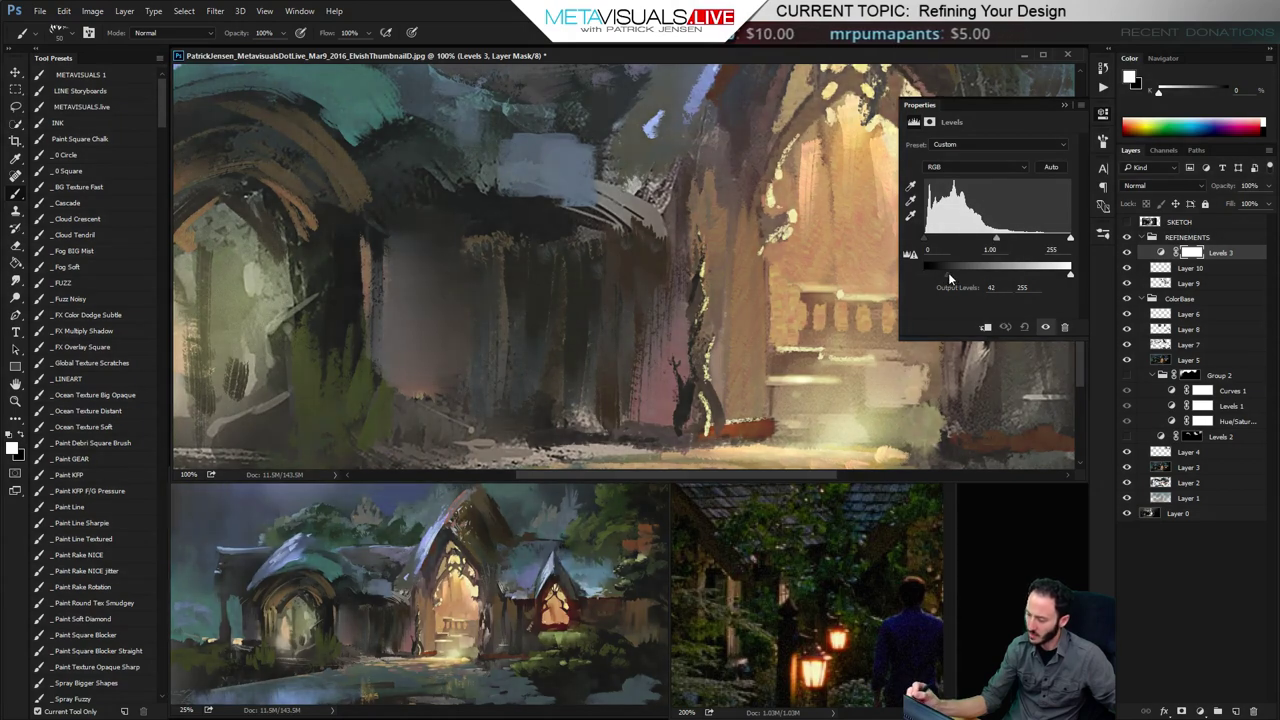
Tint the Levels adjustment by setting the red midtone to 1.34 and raising the green midtone slightly
{"action": "left_click", "coordinate": [971, 168]}
{"action": "left_click", "coordinate": [971, 181]}
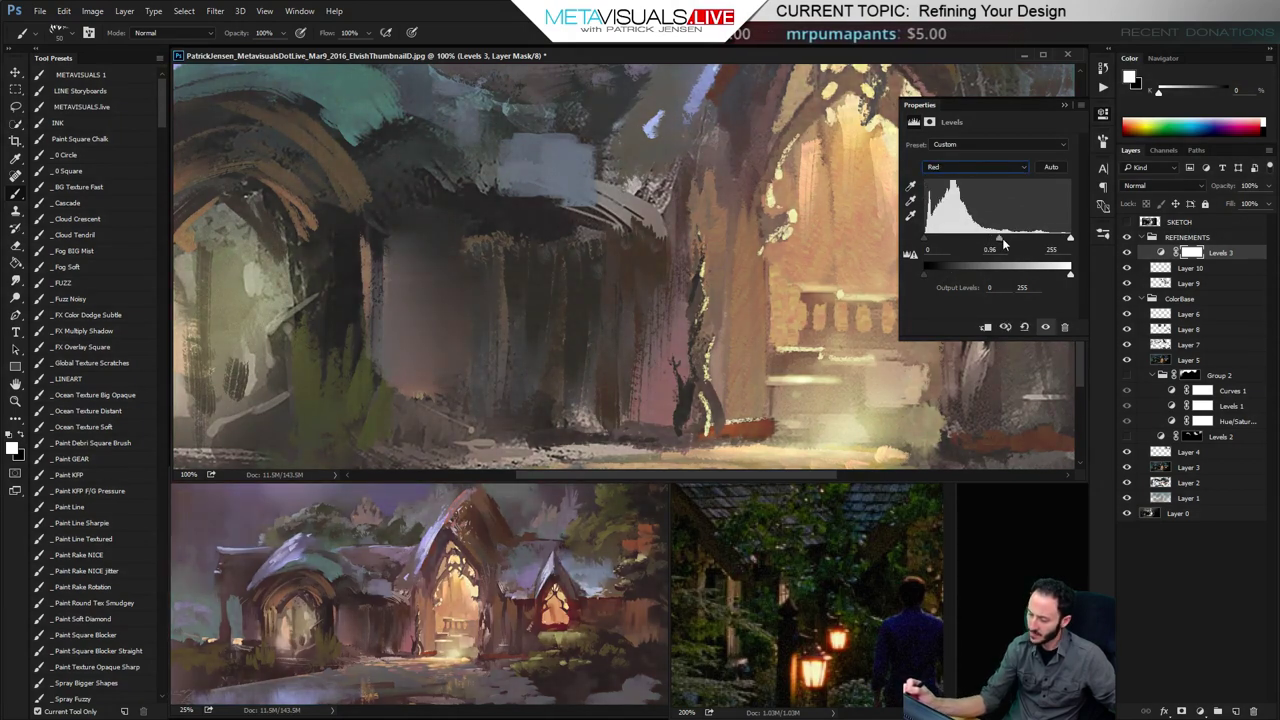
{"action": "left_click", "coordinate": [980, 170]}
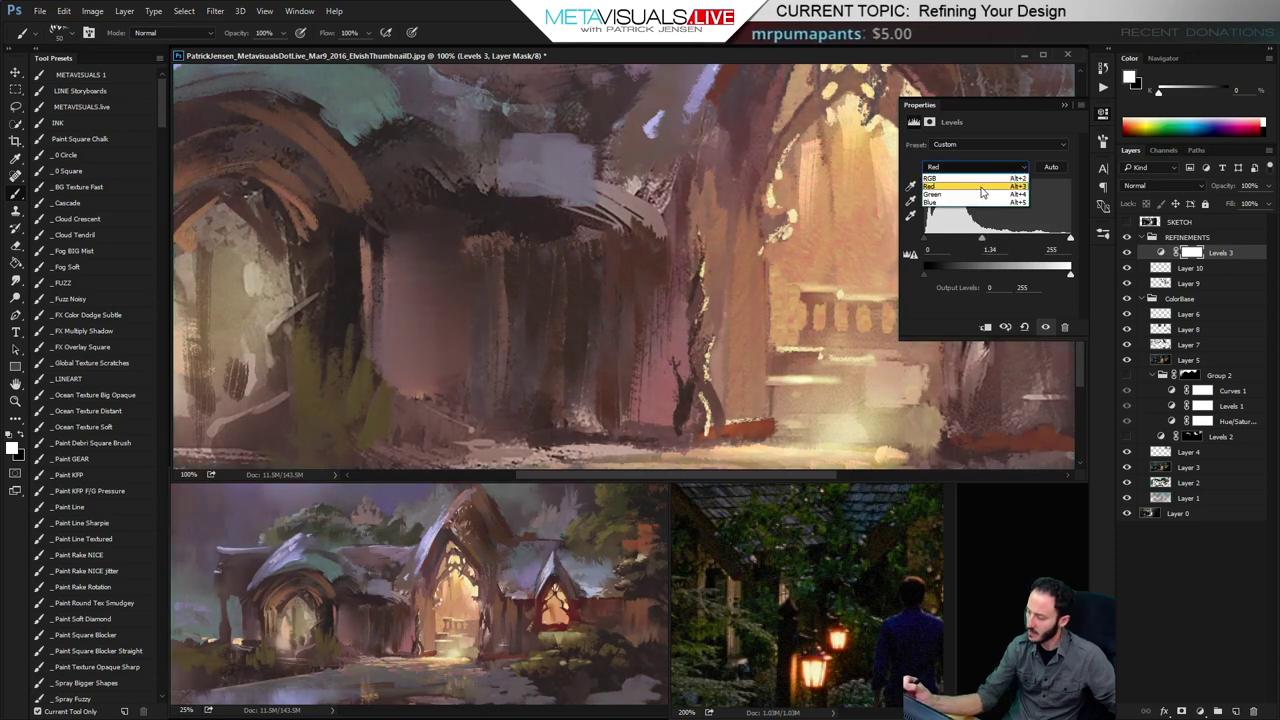
{"action": "left_click", "coordinate": [975, 194]}
{"action": "left_click_drag", "start_coordinate": [992, 243], "coordinate": [987, 245]}
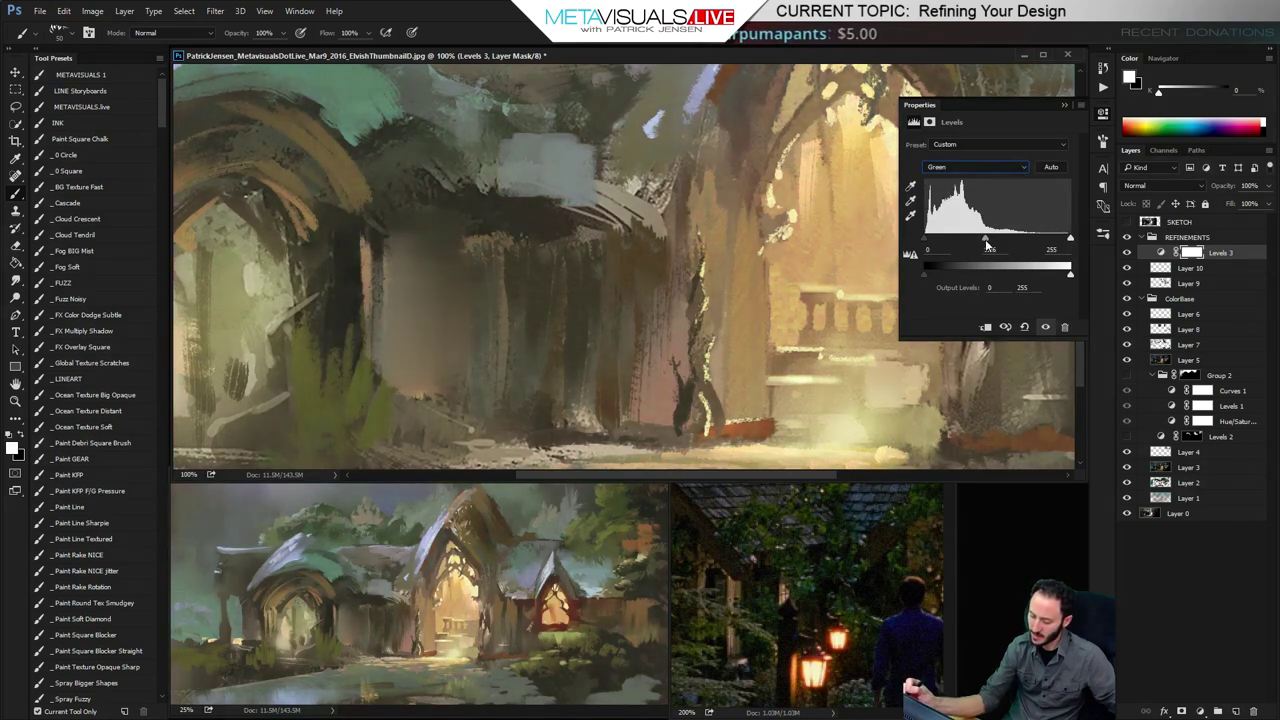
{"action": "left_click", "coordinate": [1101, 116]}
Invert the Levels 3 mask to black and choose the Paint Square Blocker Straight brush
{"action": "key", "text": "ctrl+i"}
{"action": "key", "text": "h"}
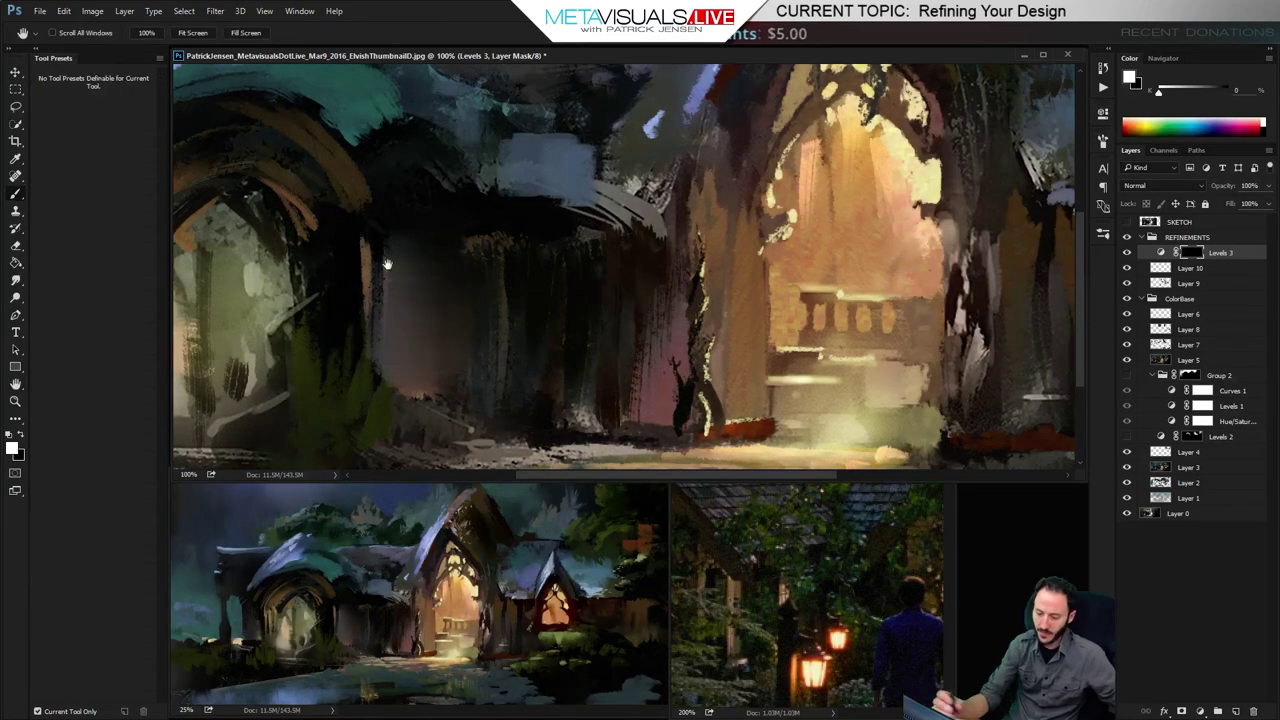
{"action": "key", "text": "b"}
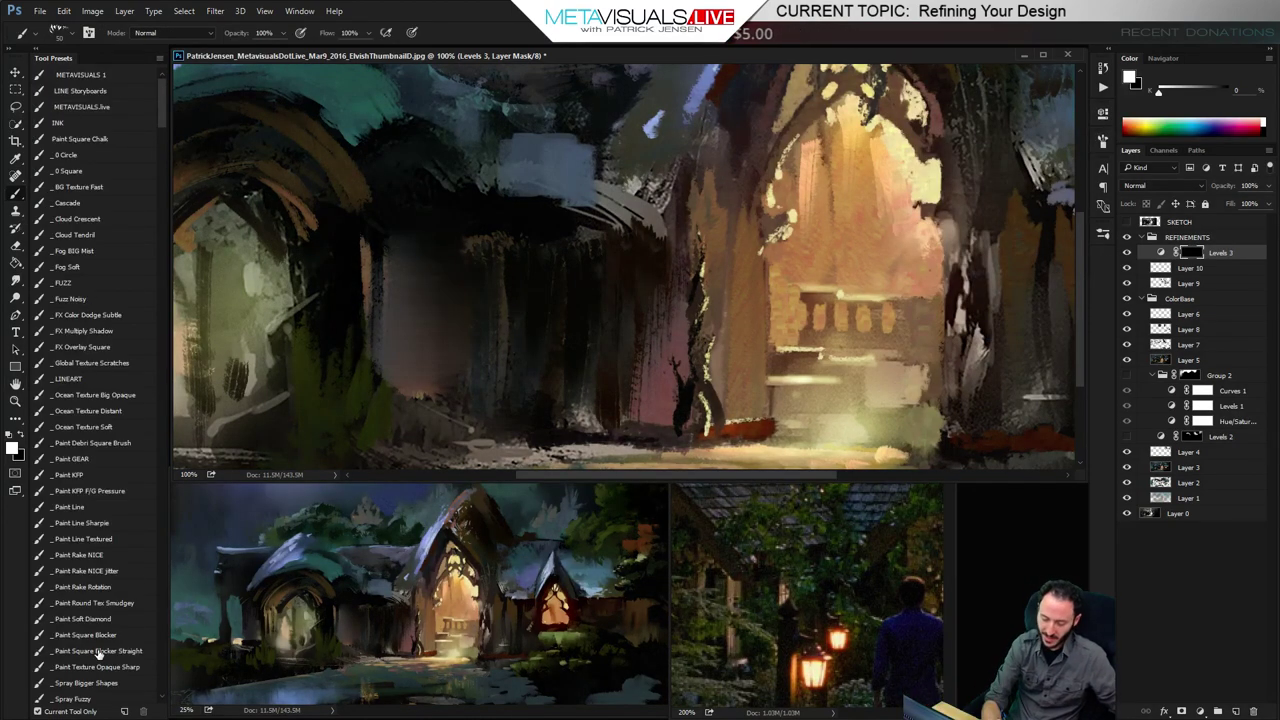
{"action": "left_click", "coordinate": [98, 652]}
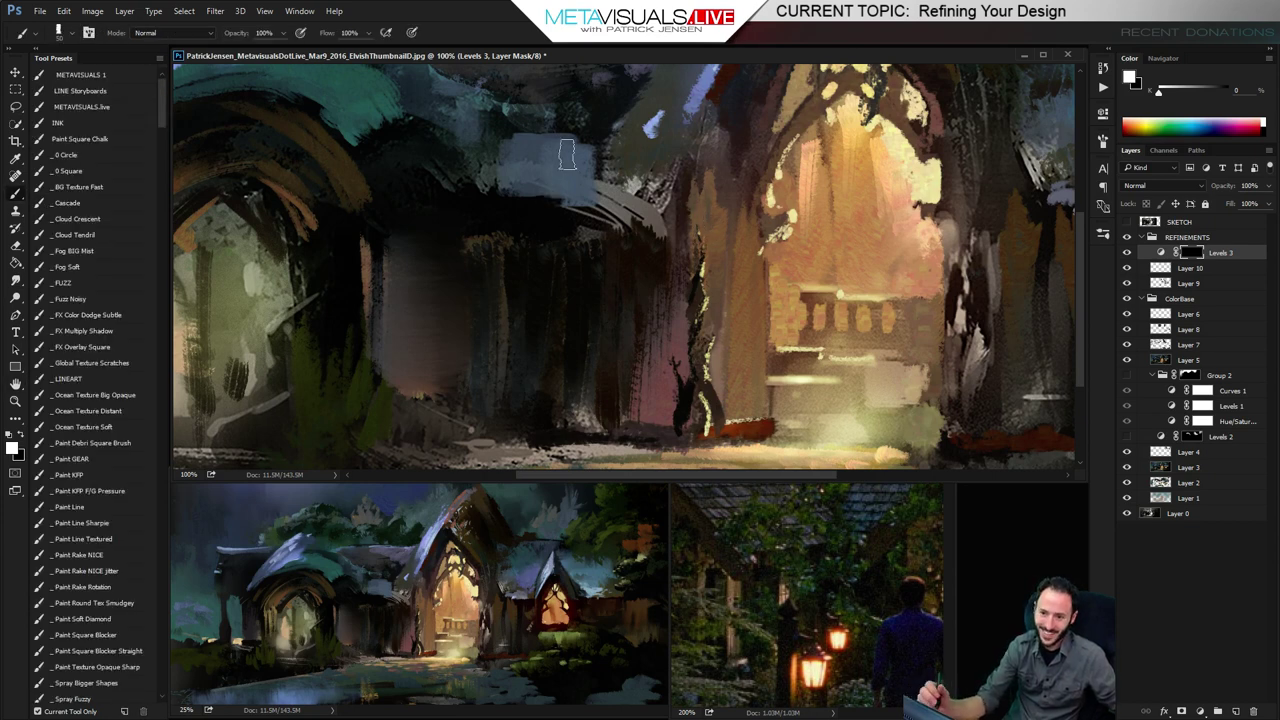
Enlarge the brush to about 125 and paint white on the Levels 3 mask over the wall between the round arch and main entrance
{"action": "mouse_move", "coordinate": [567, 310]}
{"action": "left_mouse_down"}
{"action": "mouse_move", "coordinate": [582, 242]}
{"action": "mouse_move", "coordinate": [524, 302]}
{"action": "mouse_move", "coordinate": [522, 328]}
{"action": "mouse_move", "coordinate": [516, 293]}
{"action": "mouse_move", "coordinate": [548, 252]}
{"action": "mouse_move", "coordinate": [517, 267]}
{"action": "mouse_move", "coordinate": [519, 333]}
{"action": "mouse_move", "coordinate": [519, 294]}
{"action": "mouse_move", "coordinate": [553, 321]}
{"action": "mouse_move", "coordinate": [557, 296]}
{"action": "mouse_move", "coordinate": [558, 318]}
{"action": "mouse_move", "coordinate": [570, 255]}
{"action": "mouse_move", "coordinate": [583, 311]}
{"action": "mouse_move", "coordinate": [597, 298]}
{"action": "mouse_move", "coordinate": [599, 266]}
{"action": "mouse_move", "coordinate": [590, 278]}
{"action": "mouse_move", "coordinate": [583, 268]}
{"action": "mouse_move", "coordinate": [599, 242]}
{"action": "mouse_move", "coordinate": [509, 300]}
{"action": "mouse_move", "coordinate": [441, 266]}
{"action": "mouse_move", "coordinate": [595, 286]}
{"action": "mouse_move", "coordinate": [441, 286]}
{"action": "mouse_move", "coordinate": [530, 292]}
{"action": "mouse_move", "coordinate": [456, 305]}
{"action": "mouse_move", "coordinate": [616, 301]}
{"action": "left_mouse_up"}
{"action": "key", "text": "ctrl+z"}
{"action": "key", "text": "]"}
{"action": "key", "text": "]"}
{"action": "key", "text": "bracketright"}
{"action": "key", "text": "bracketright"}
{"action": "key", "text": "bracketright"}
{"action": "key", "text": "bracketright"}
{"action": "key", "text": "bracketright"}
{"action": "key", "text": "bracketright"}
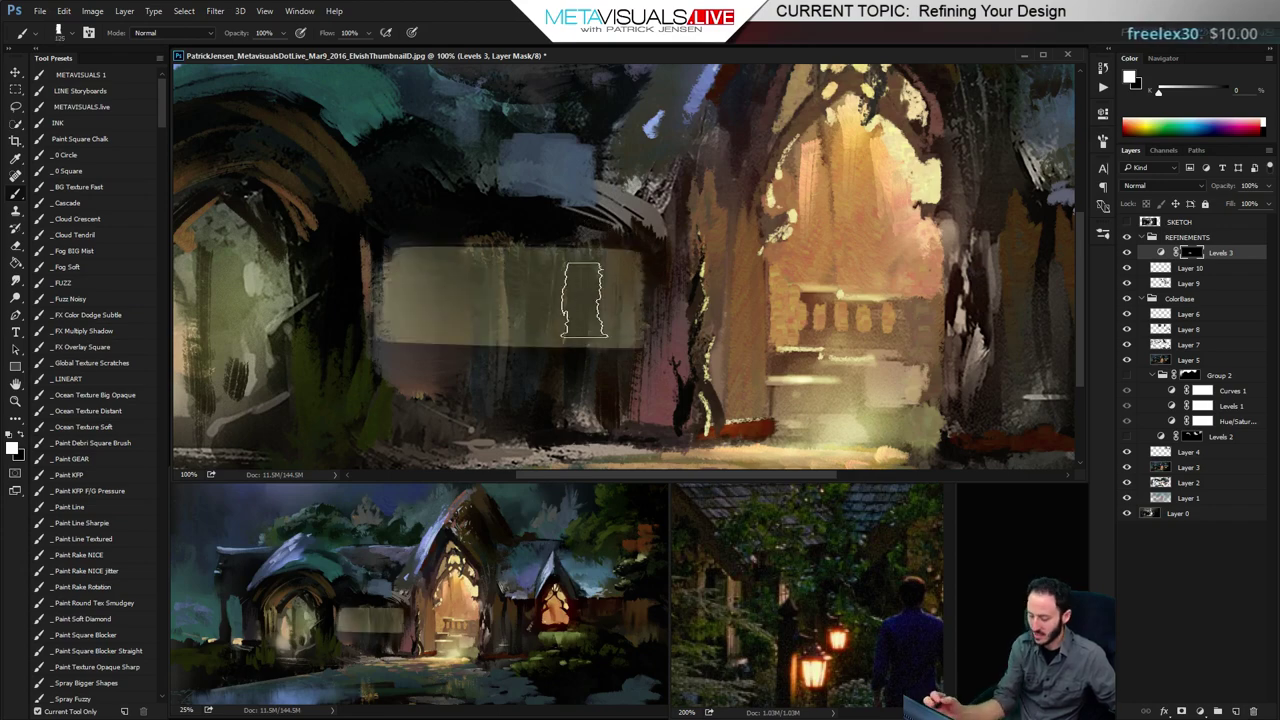
{"action": "key", "text": "bracketleft"}
{"action": "left_click_drag", "start_coordinate": [443, 340], "coordinate": [464, 354]}
Paint the mask white over the wall sections beside the small red window and at the outer side of the round arch
{"action": "left_click", "coordinate": [844, 347], "text": "alt"}
{"action": "left_click", "coordinate": [866, 347], "text": "alt"}
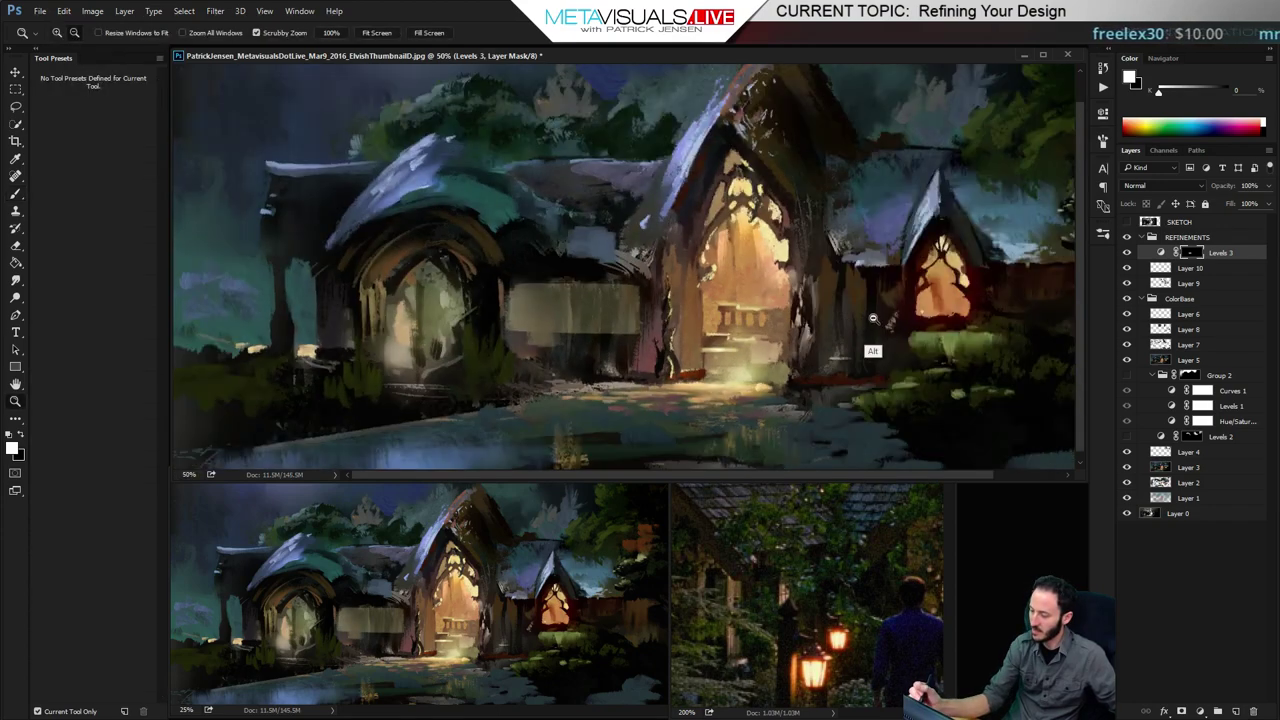
{"action": "key", "text": "b"}
{"action": "key", "text": "ctrl+minus"}
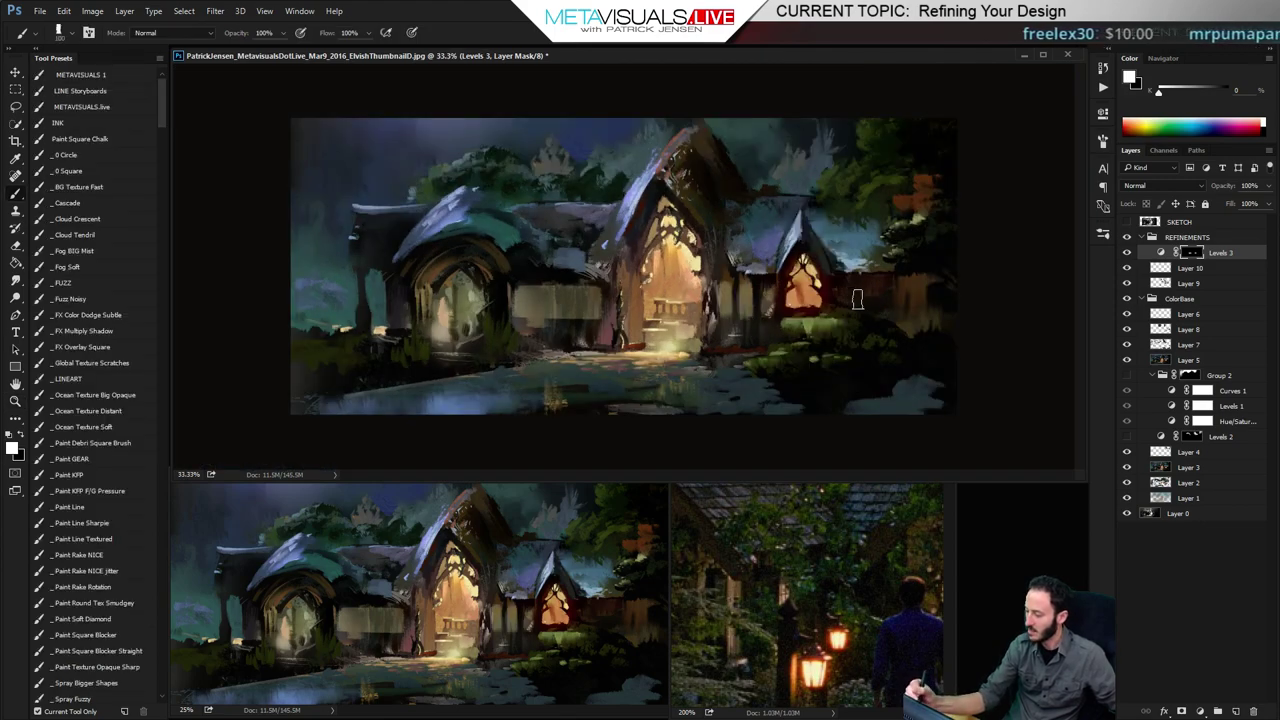
{"action": "left_click_drag", "start_coordinate": [857, 299], "coordinate": [869, 301]}
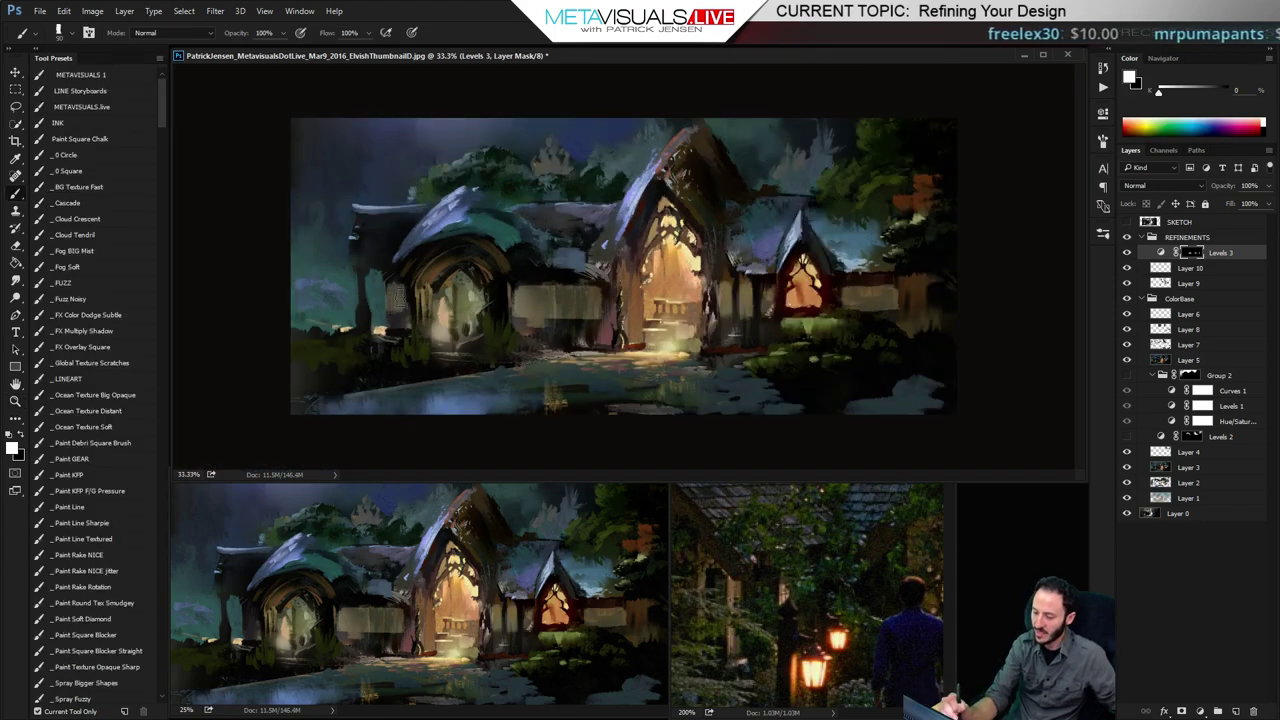
{"action": "left_click", "coordinate": [851, 384], "text": "alt"}
{"action": "left_click", "coordinate": [851, 386], "text": "ctrl"}
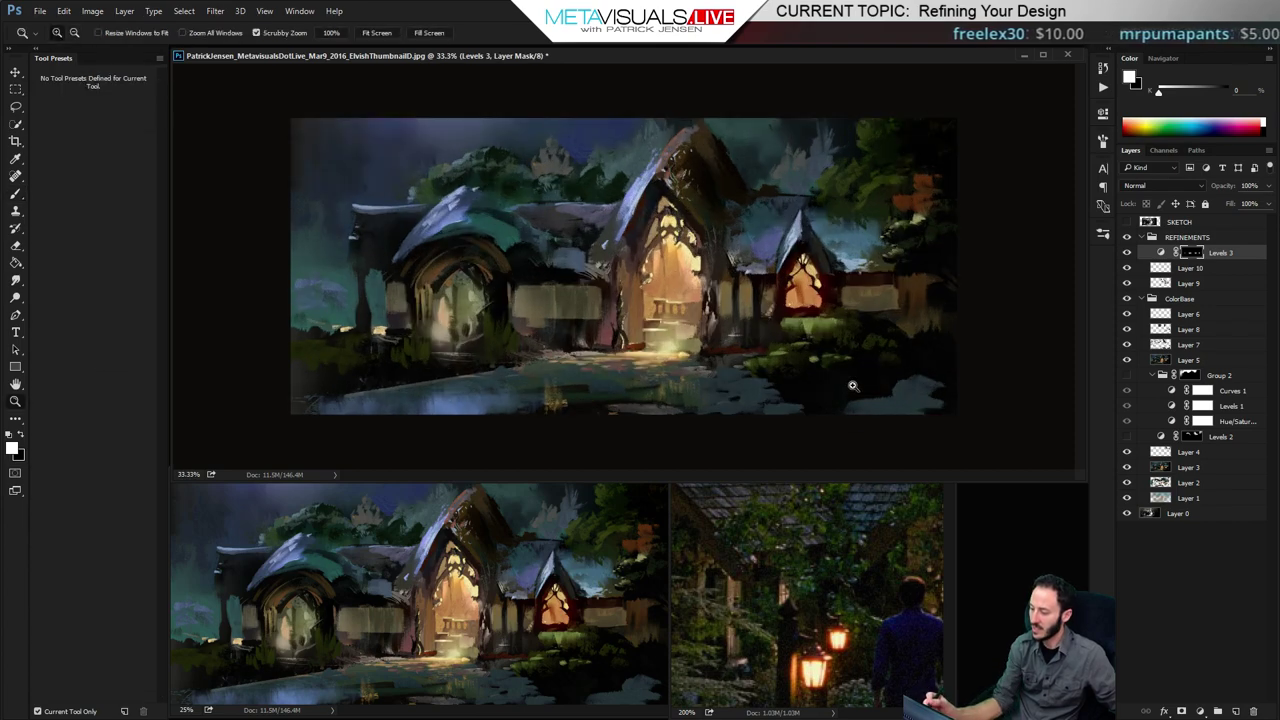
Extend the brightened wall areas downward between the arch and entrance, and between the entrance and small window, on the Levels 3 mask
{"action": "key", "text": "bracketright"}
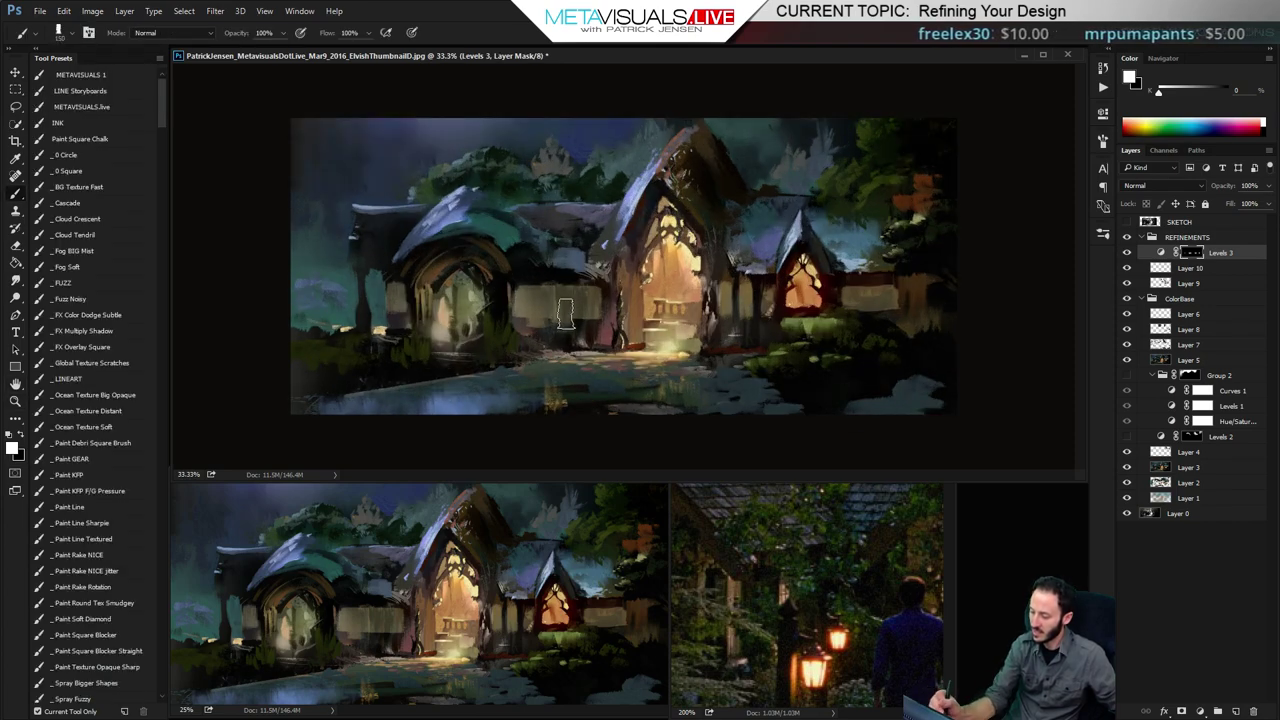
{"action": "left_click_drag", "start_coordinate": [565, 318], "coordinate": [577, 320]}
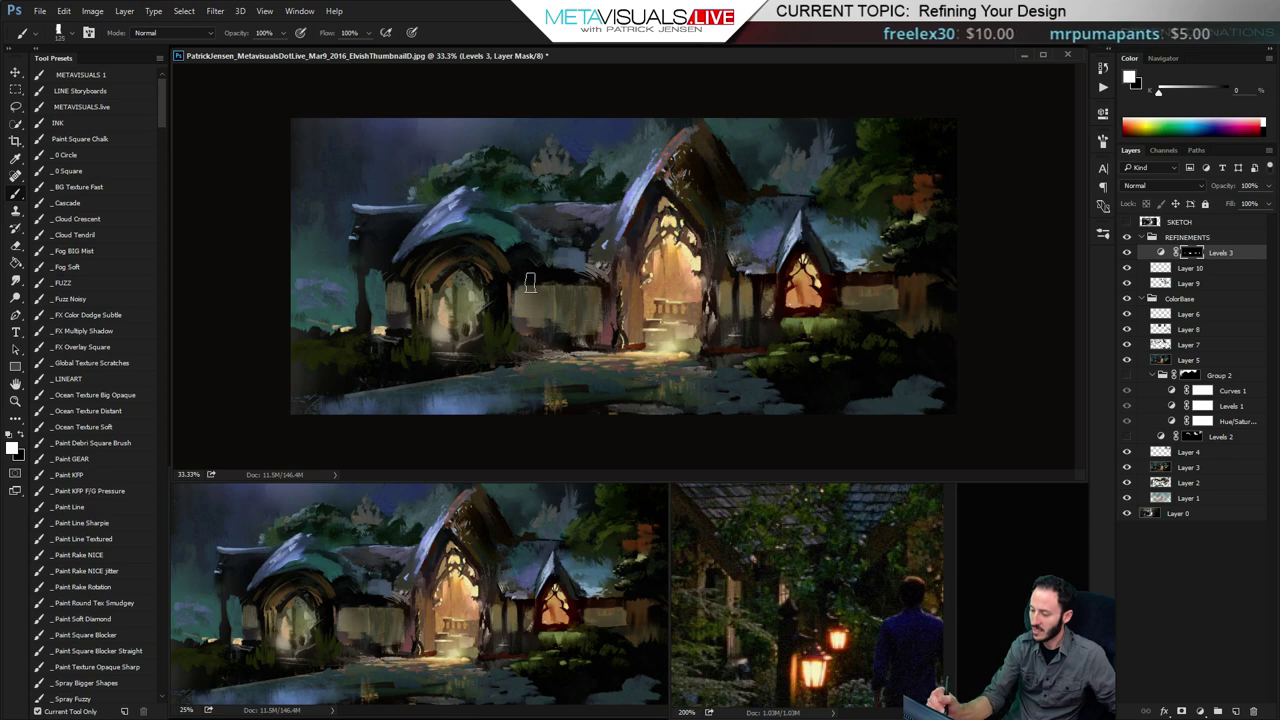
{"action": "left_click_drag", "start_coordinate": [531, 280], "coordinate": [540, 286]}
{"action": "key", "text": "bracketleft"}
{"action": "key", "text": "bracketleft"}
{"action": "key", "text": "bracketleft"}
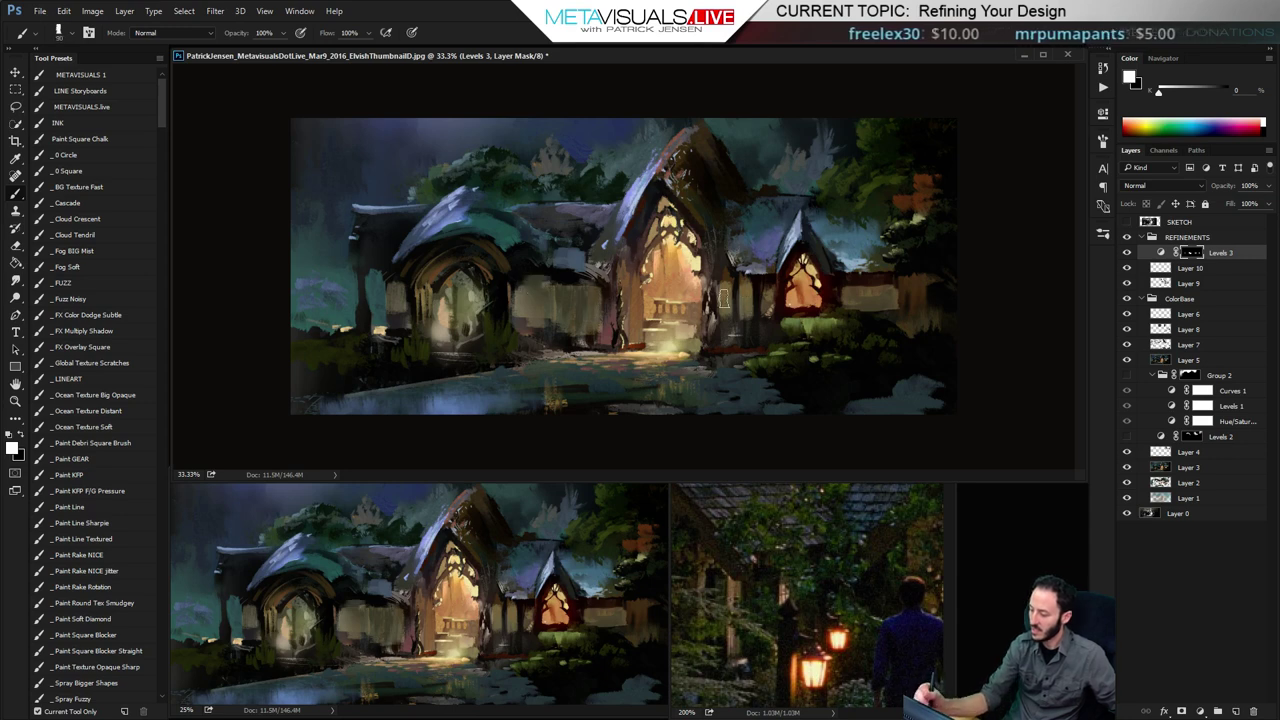
{"action": "left_click_drag", "start_coordinate": [728, 294], "coordinate": [744, 329]}
{"action": "key", "text": "space"}
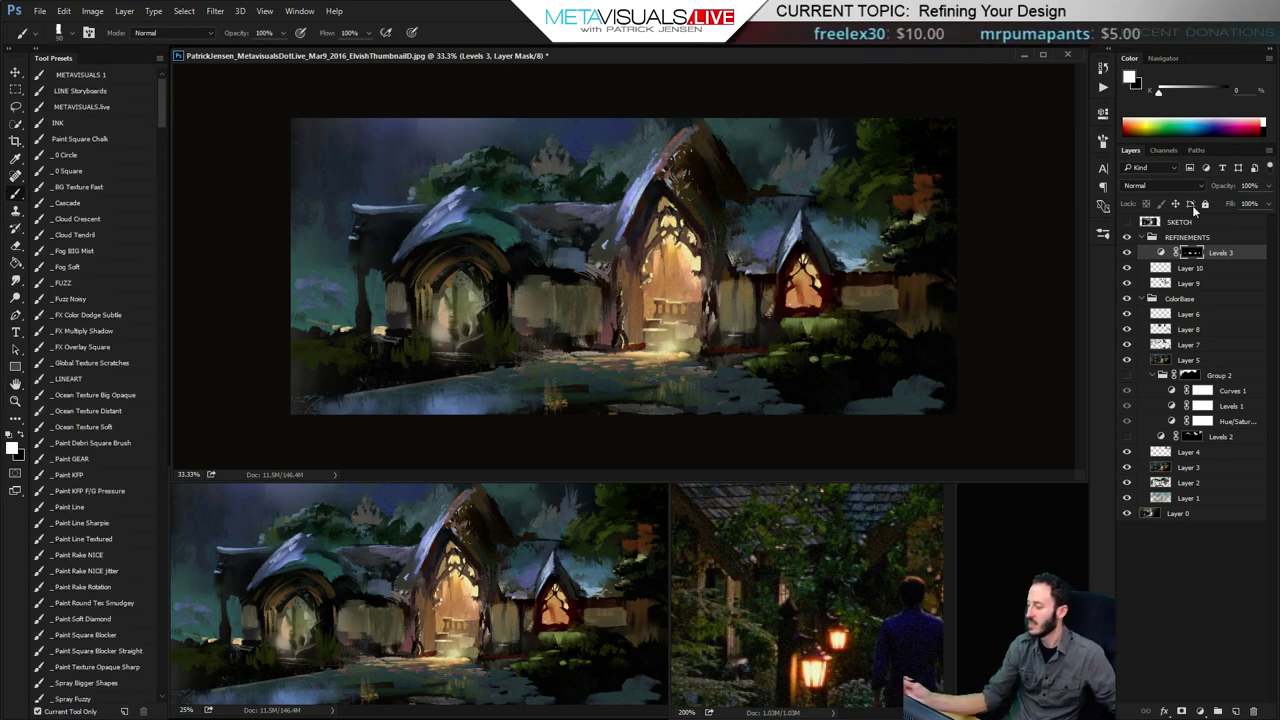
Set the Levels 3 adjustment's RGB midtone to 0.73 and its red midtone to 1.77
{"action": "double_click", "coordinate": [1160, 252]}
{"action": "mouse_move", "coordinate": [1006, 244]}
{"action": "left_mouse_down"}
{"action": "mouse_move", "coordinate": [985, 241]}
{"action": "mouse_move", "coordinate": [1019, 241]}
{"action": "left_mouse_up"}
{"action": "mouse_move", "coordinate": [1010, 240]}
{"action": "left_mouse_down"}
{"action": "mouse_move", "coordinate": [1030, 240]}
{"action": "mouse_move", "coordinate": [1011, 240]}
{"action": "left_mouse_up"}
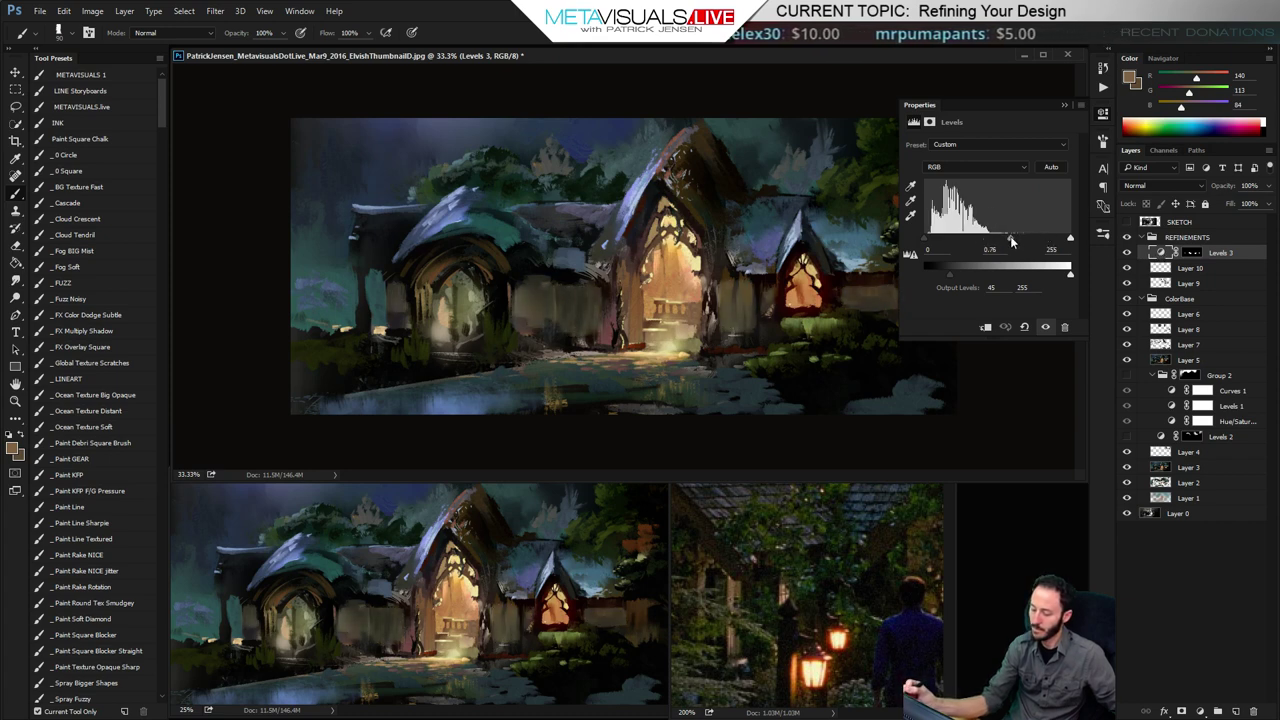
{"action": "left_click", "coordinate": [965, 168]}
{"action": "left_click", "coordinate": [965, 170]}
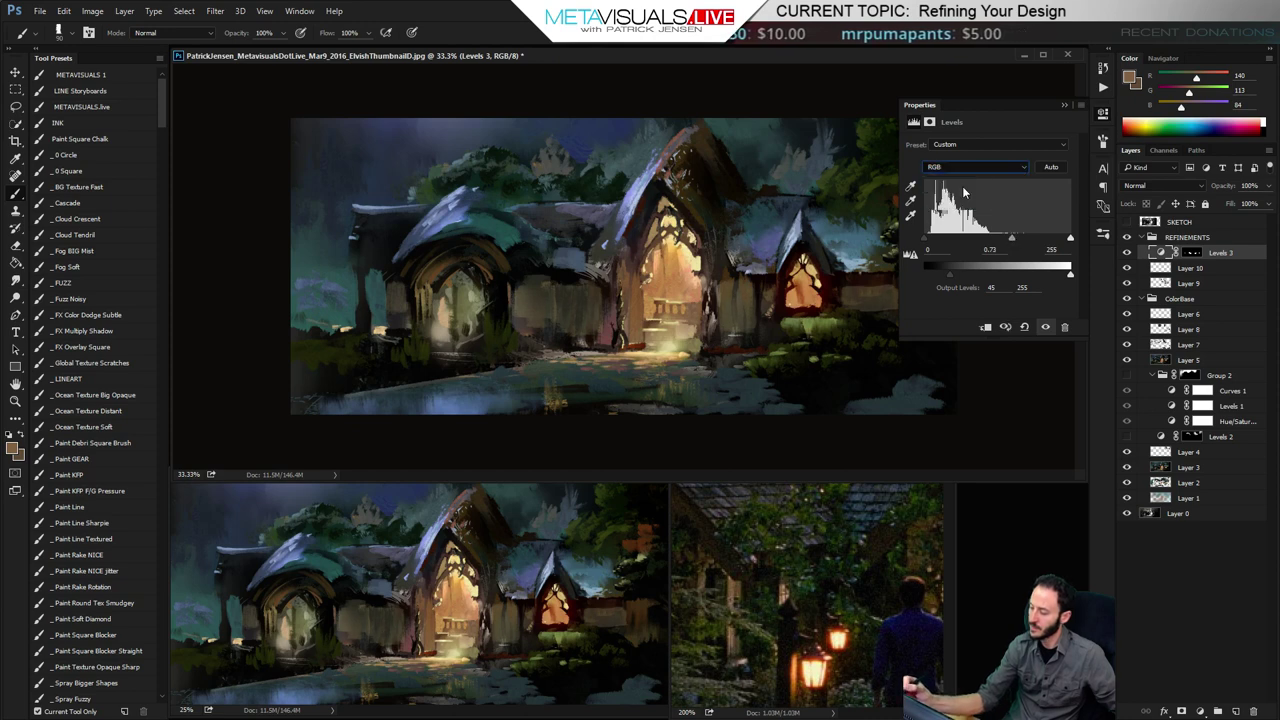
{"action": "left_click_drag", "start_coordinate": [998, 239], "coordinate": [958, 243]}
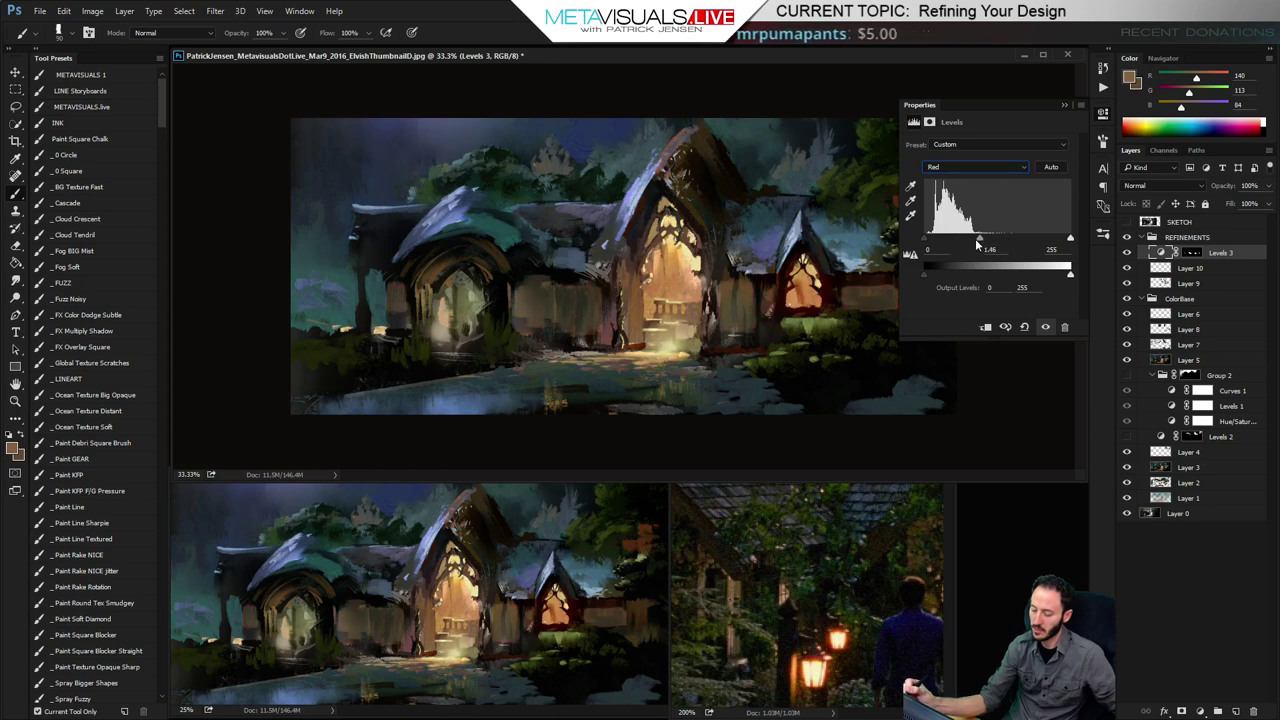
Raise the Levels 3 RGB output black level to about 60 and compare the painting with the adjustment hidden and shown
{"action": "left_click", "coordinate": [960, 167]}
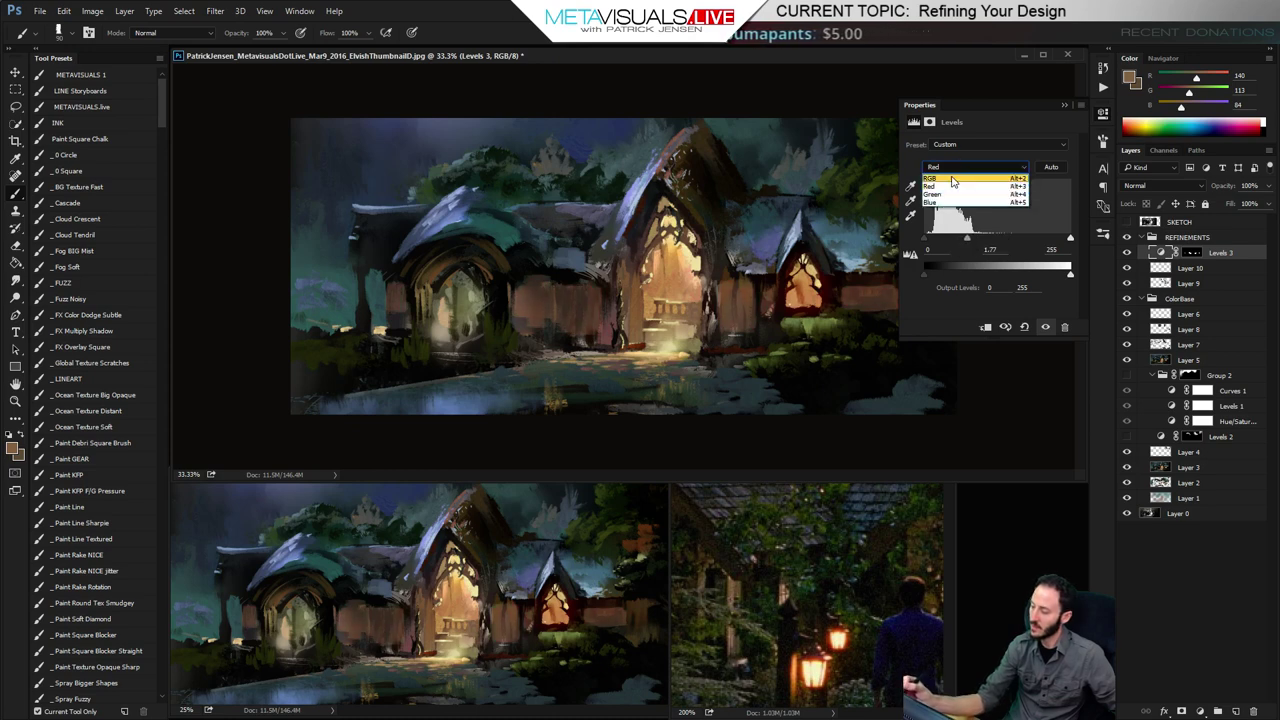
{"action": "left_click", "coordinate": [945, 176]}
{"action": "mouse_move", "coordinate": [949, 274]}
{"action": "left_mouse_down"}
{"action": "mouse_move", "coordinate": [915, 280]}
{"action": "mouse_move", "coordinate": [974, 273]}
{"action": "left_mouse_up"}
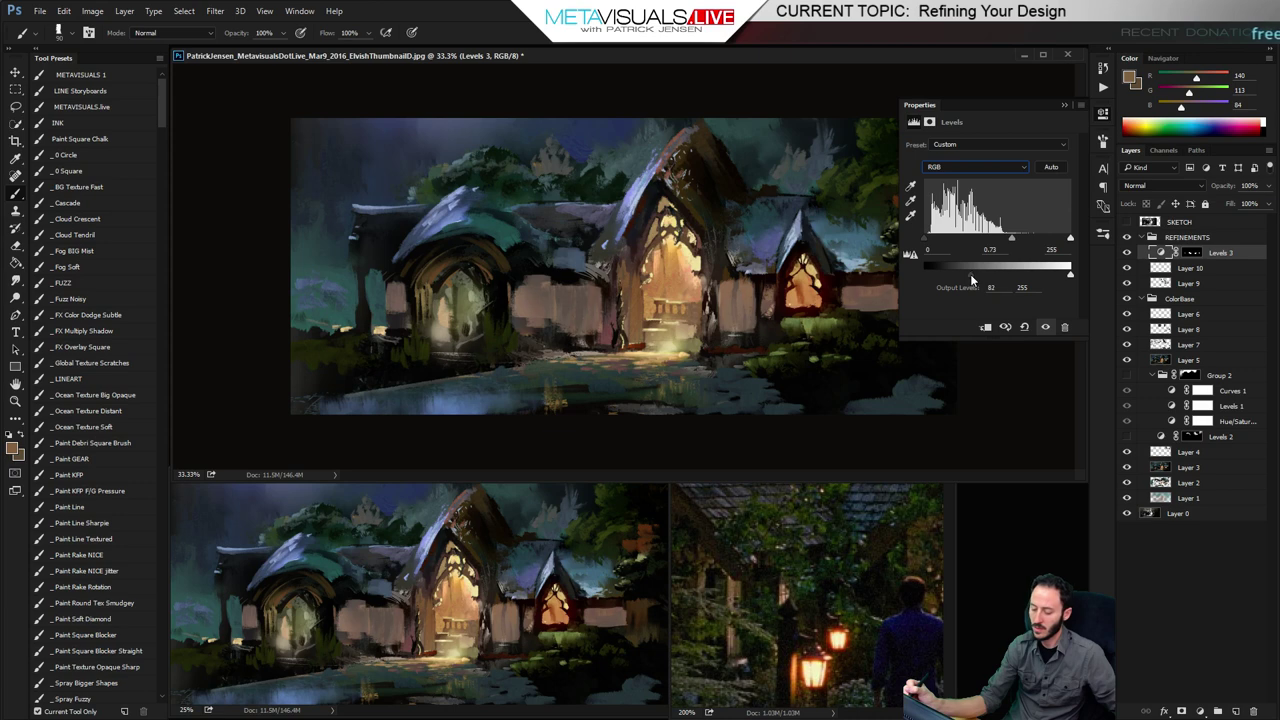
{"action": "left_click_drag", "start_coordinate": [972, 280], "coordinate": [963, 280]}
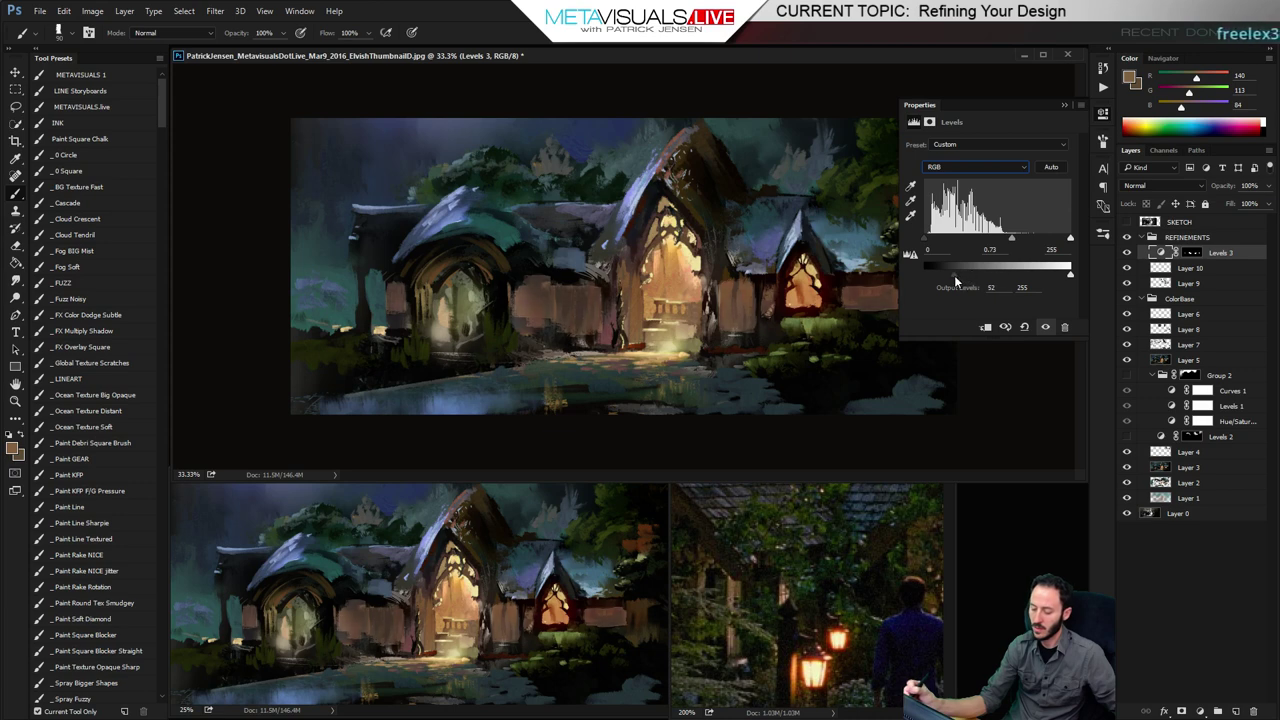
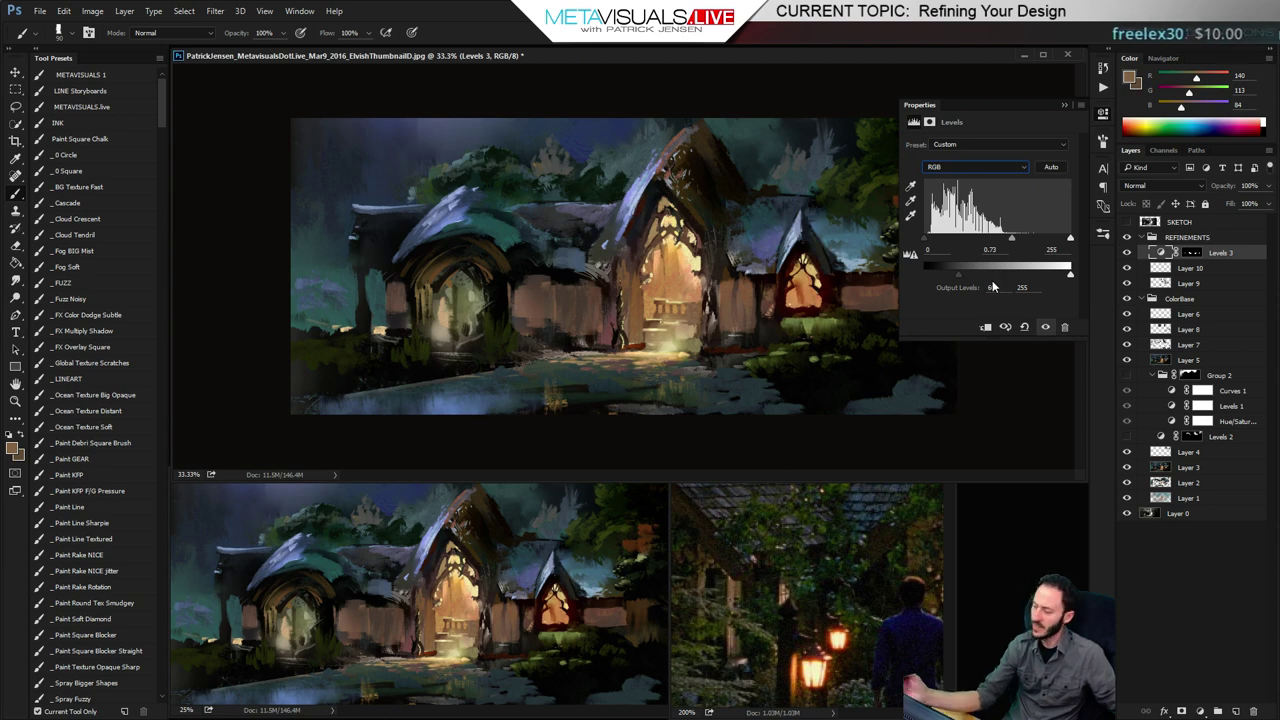
{"action": "left_click", "coordinate": [1104, 114]}
{"action": "left_click", "coordinate": [1127, 253]}
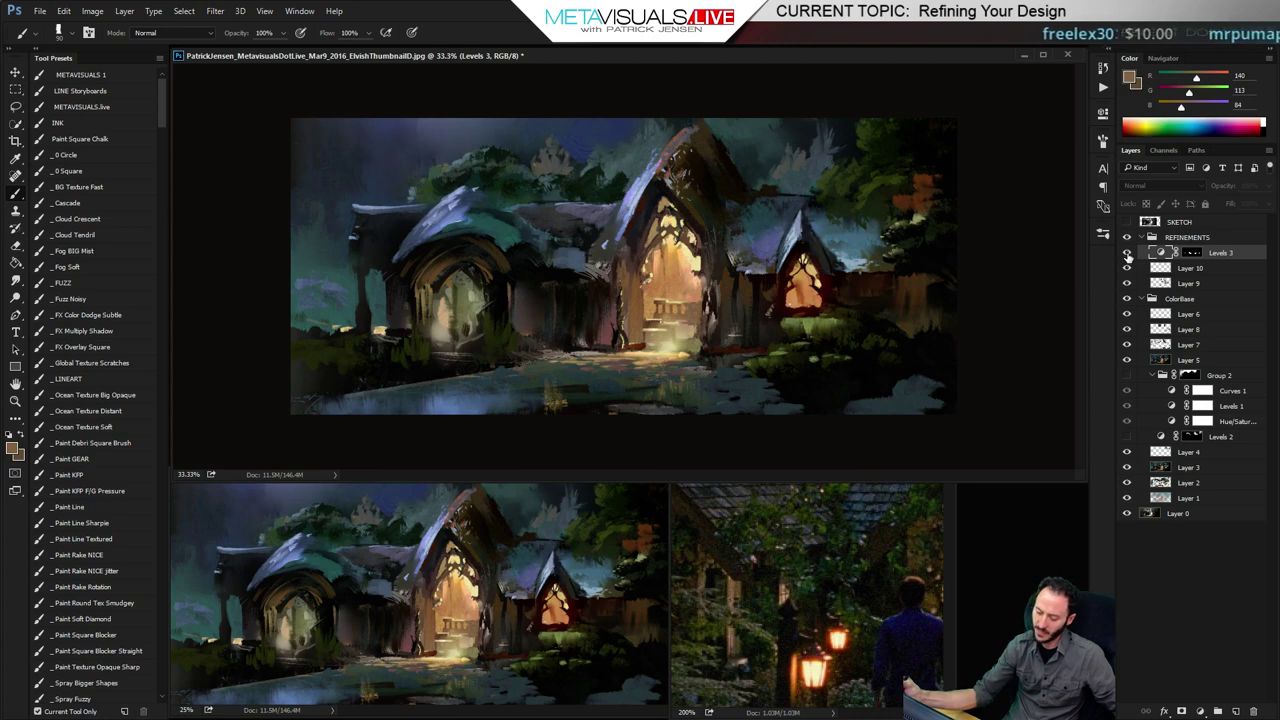
{"action": "left_click", "coordinate": [1127, 254]}
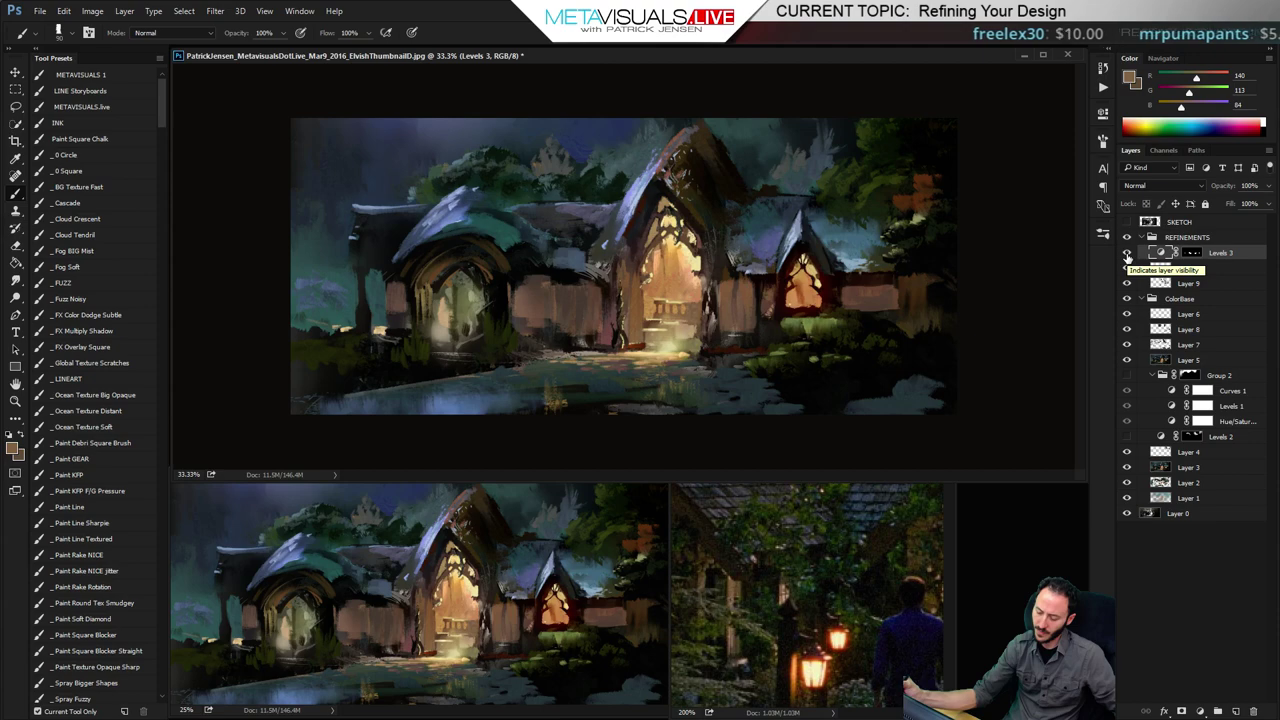
Add a layer above Levels 3 and paint the upper wall beside the round arch in dark brown sampled from the main roof
{"action": "key", "text": "h"}
{"action": "scroll", "coordinate": [741, 301], "scroll_direction": "up", "scroll_amount": 2}
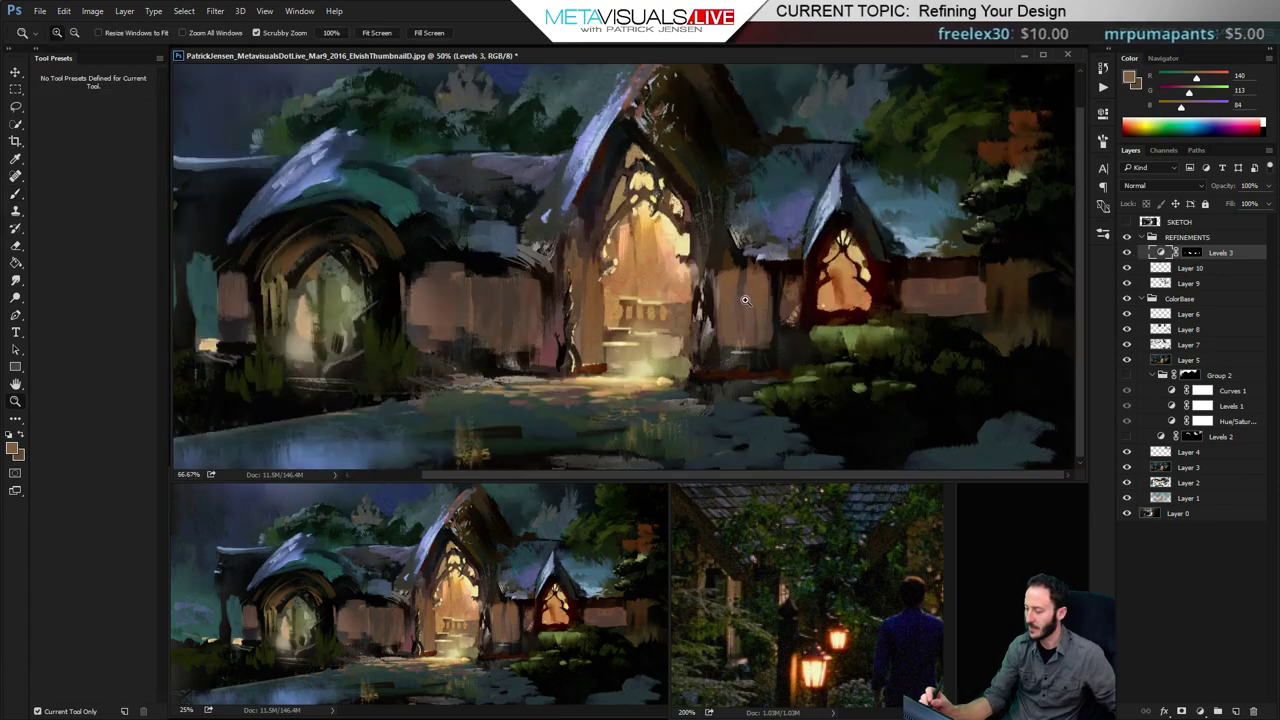
{"action": "left_click_drag", "start_coordinate": [759, 343], "coordinate": [820, 342]}
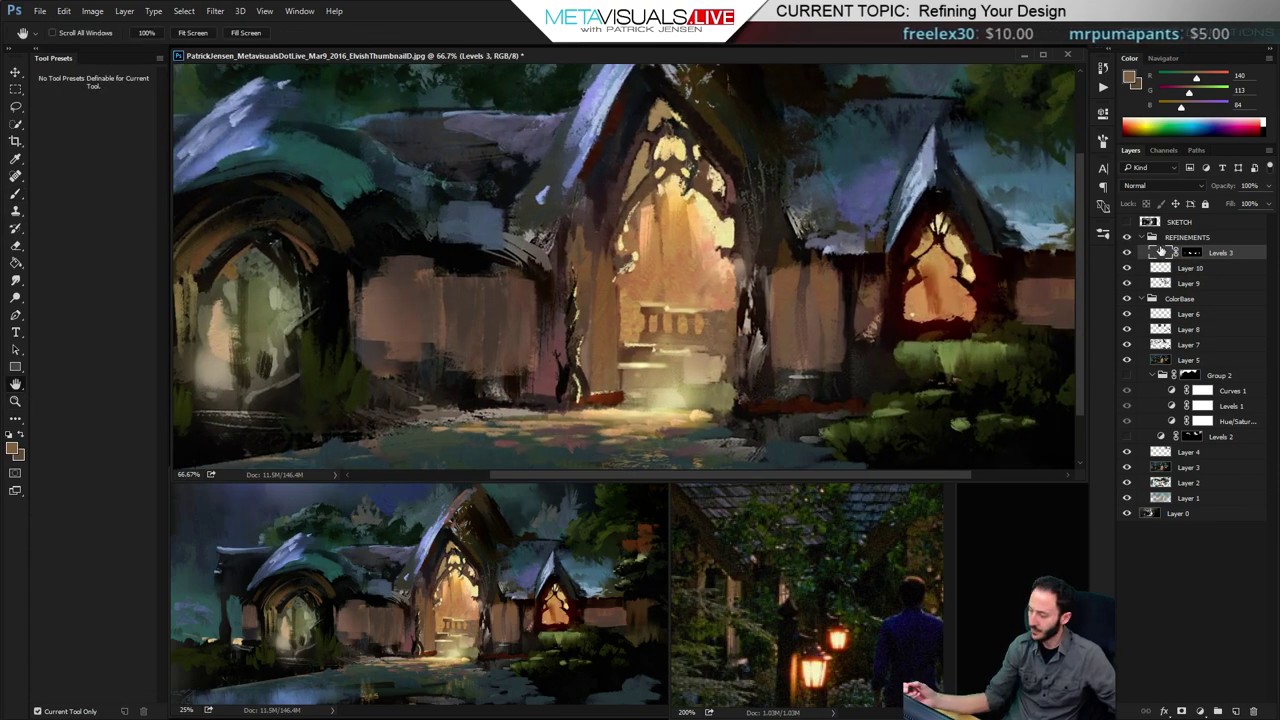
{"action": "key", "text": "ctrl+shift+alt+n"}
{"action": "left_click_drag", "start_coordinate": [670, 330], "coordinate": [902, 352]}
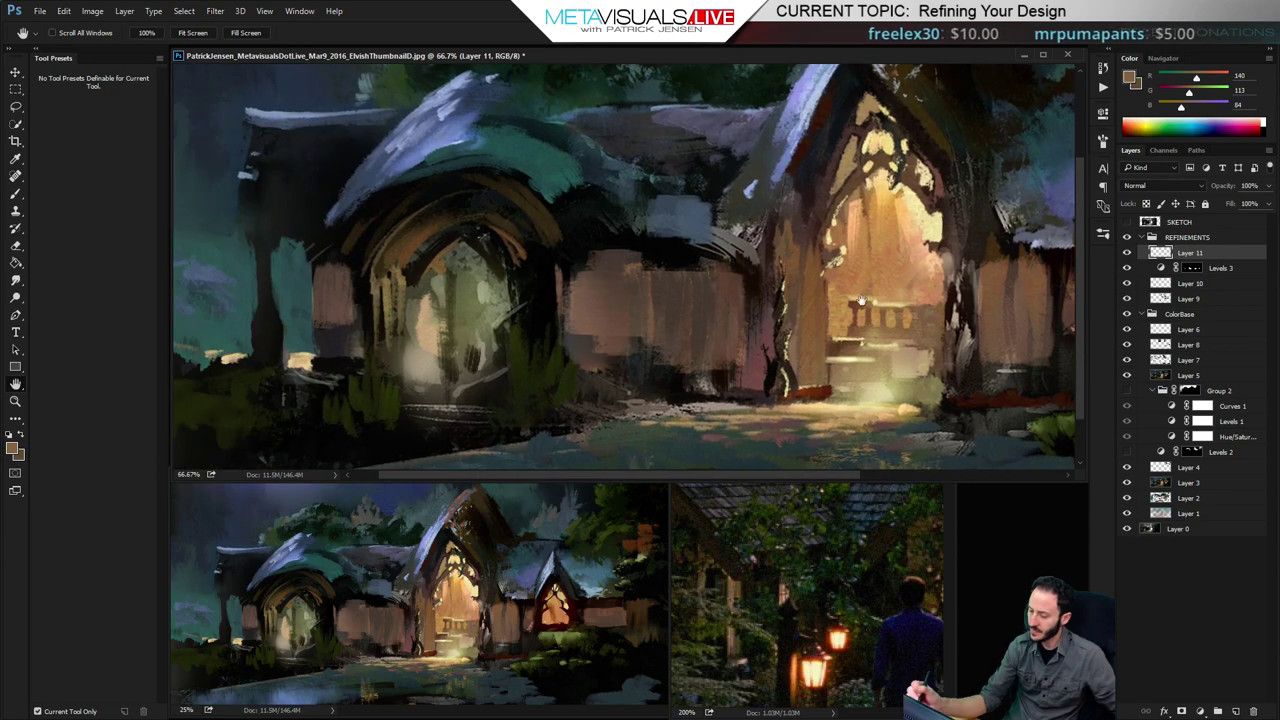
{"action": "left_click", "coordinate": [825, 333], "text": "ctrl"}
{"action": "mouse_move", "coordinate": [825, 333]}
{"action": "left_mouse_down"}
{"action": "mouse_move", "coordinate": [786, 303]}
{"action": "mouse_move", "coordinate": [809, 290]}
{"action": "mouse_move", "coordinate": [718, 408]}
{"action": "left_mouse_up"}
{"action": "key", "text": "b"}
{"action": "left_click", "coordinate": [915, 125], "text": "alt"}
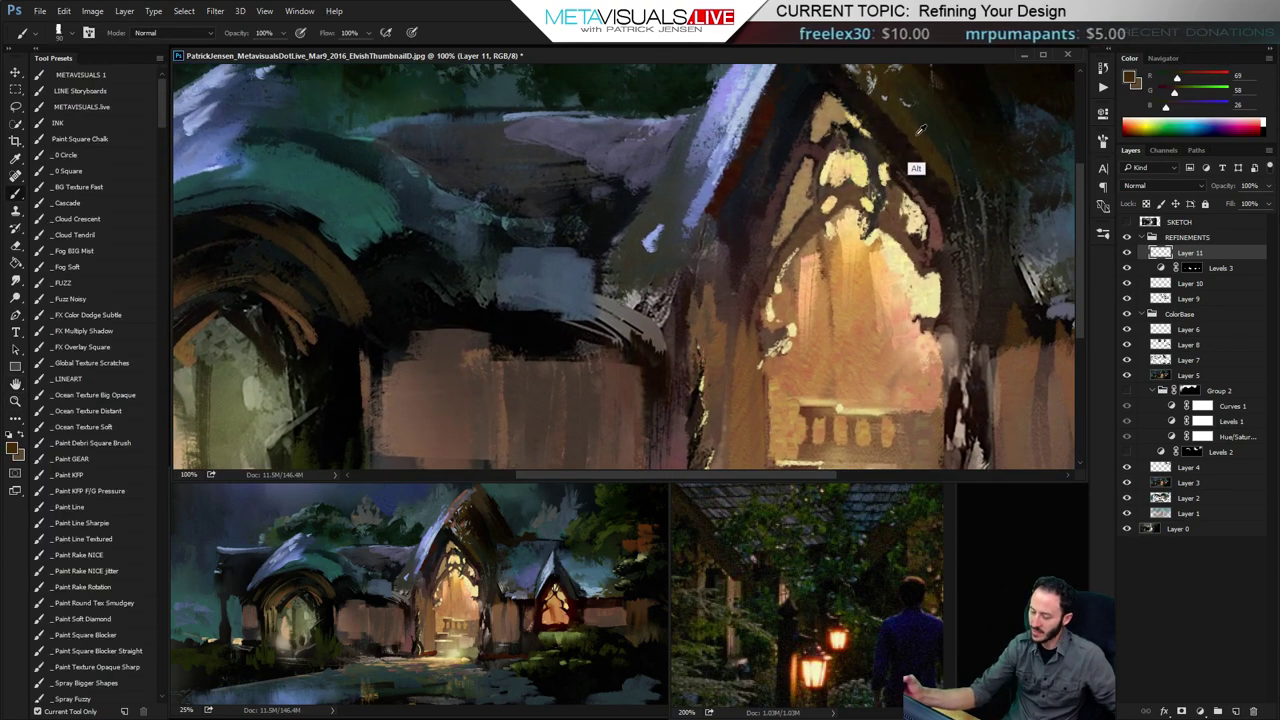
{"action": "left_click_drag", "start_coordinate": [664, 381], "coordinate": [737, 251]}
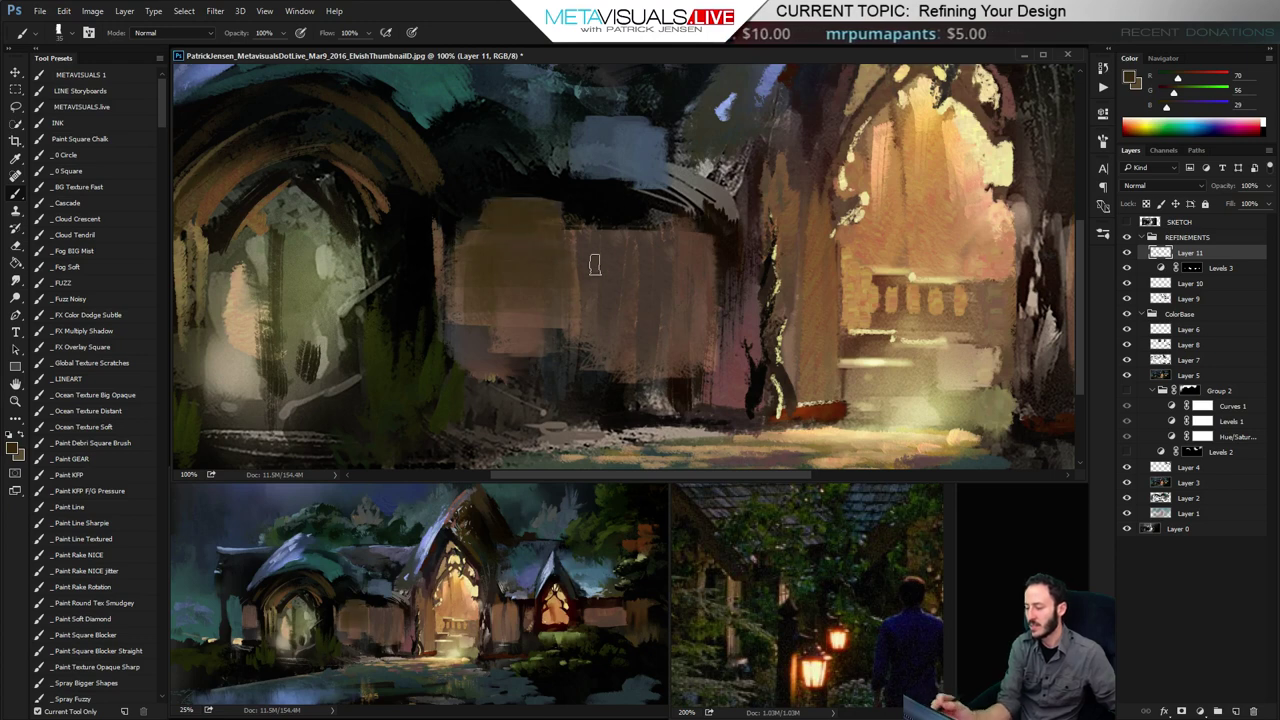
Extend the dark olive-brown shading along the top of the wall toward the main entrance
{"action": "mouse_move", "coordinate": [576, 256]}
{"action": "left_mouse_down"}
{"action": "mouse_move", "coordinate": [617, 231]}
{"action": "mouse_move", "coordinate": [590, 231]}
{"action": "left_mouse_up"}
{"action": "mouse_move", "coordinate": [667, 245]}
{"action": "left_mouse_down"}
{"action": "mouse_move", "coordinate": [683, 240]}
{"action": "mouse_move", "coordinate": [655, 231]}
{"action": "left_mouse_up"}
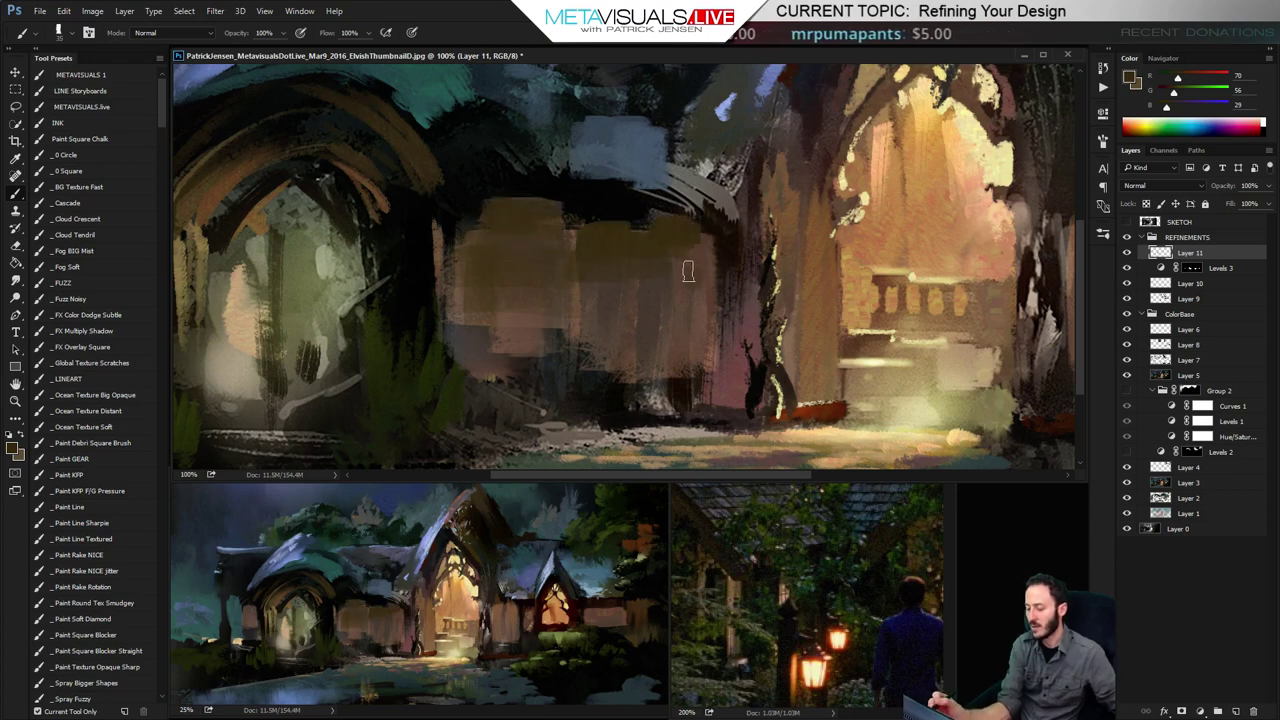
{"action": "key", "text": "space"}
{"action": "left_click_drag", "start_coordinate": [645, 316], "coordinate": [657, 340]}
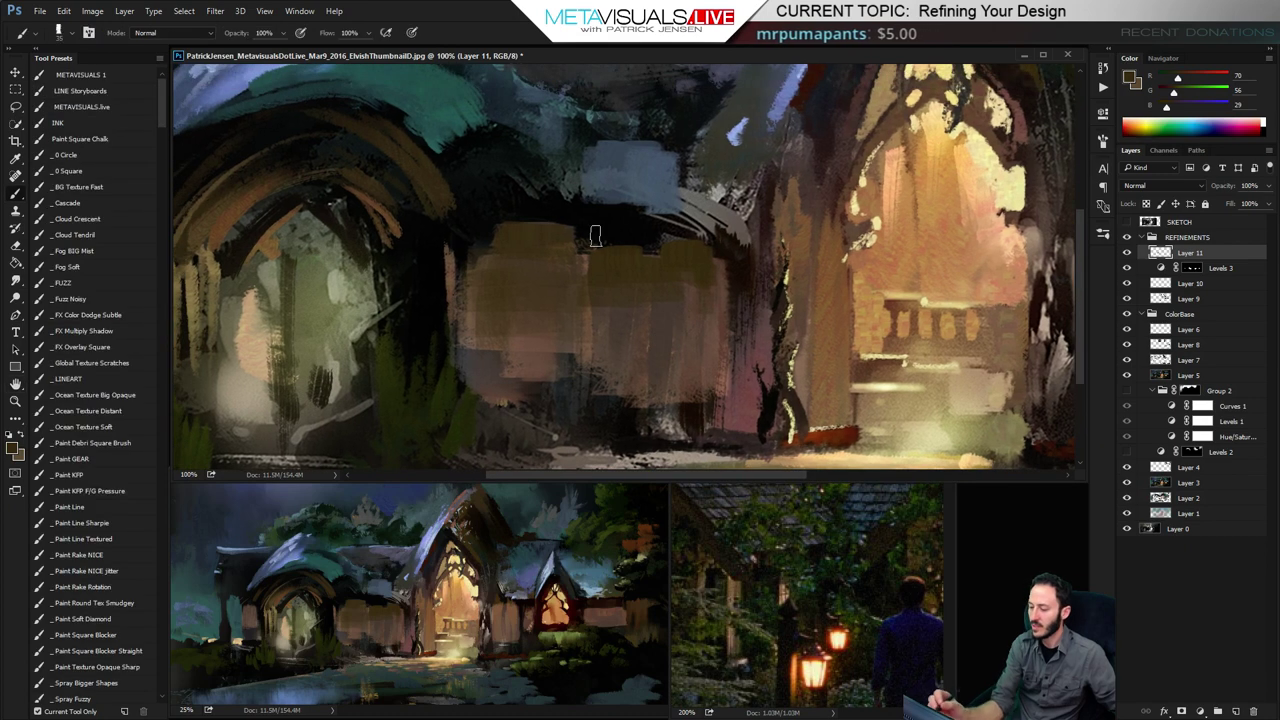
Refine the wall between the round arch and main entrance with sampled browns, carrying the pinkish brown down its lower part
{"action": "left_click", "coordinate": [577, 303], "text": "alt"}
{"action": "key", "text": "bracketleft"}
{"action": "left_click", "coordinate": [612, 238], "text": "alt"}
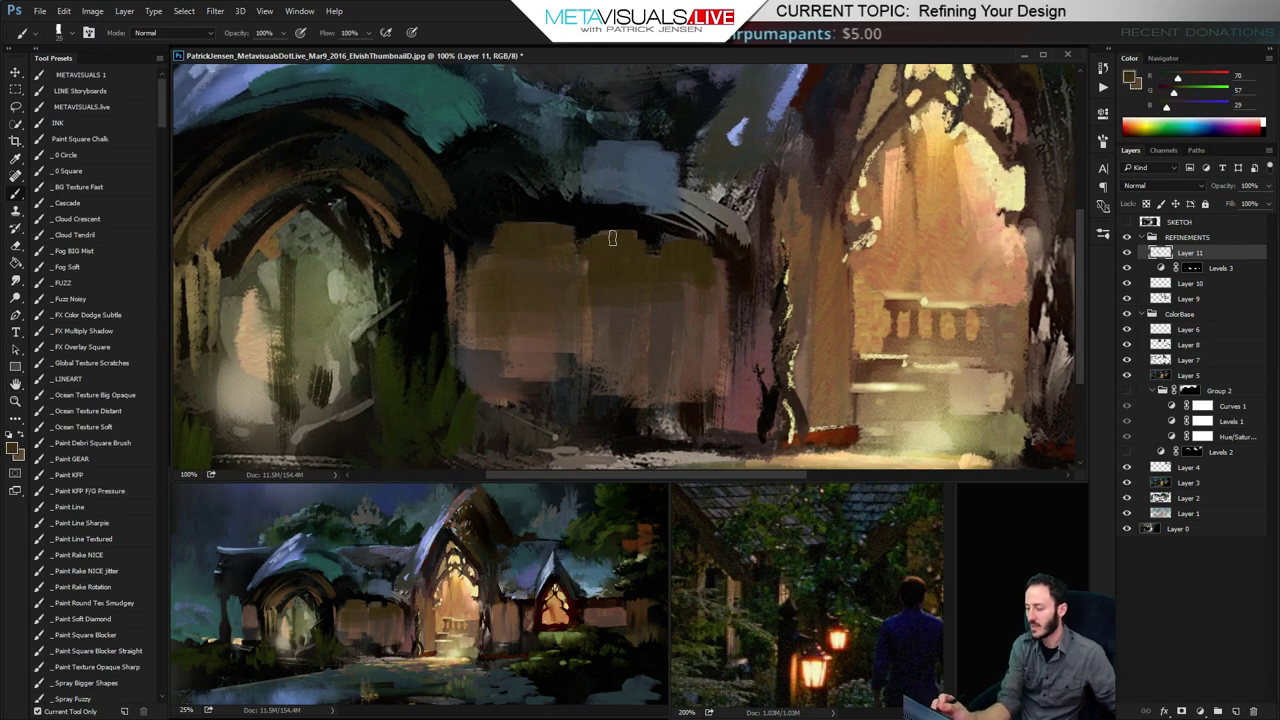
{"action": "key", "text": "space"}
{"action": "key", "text": "r"}
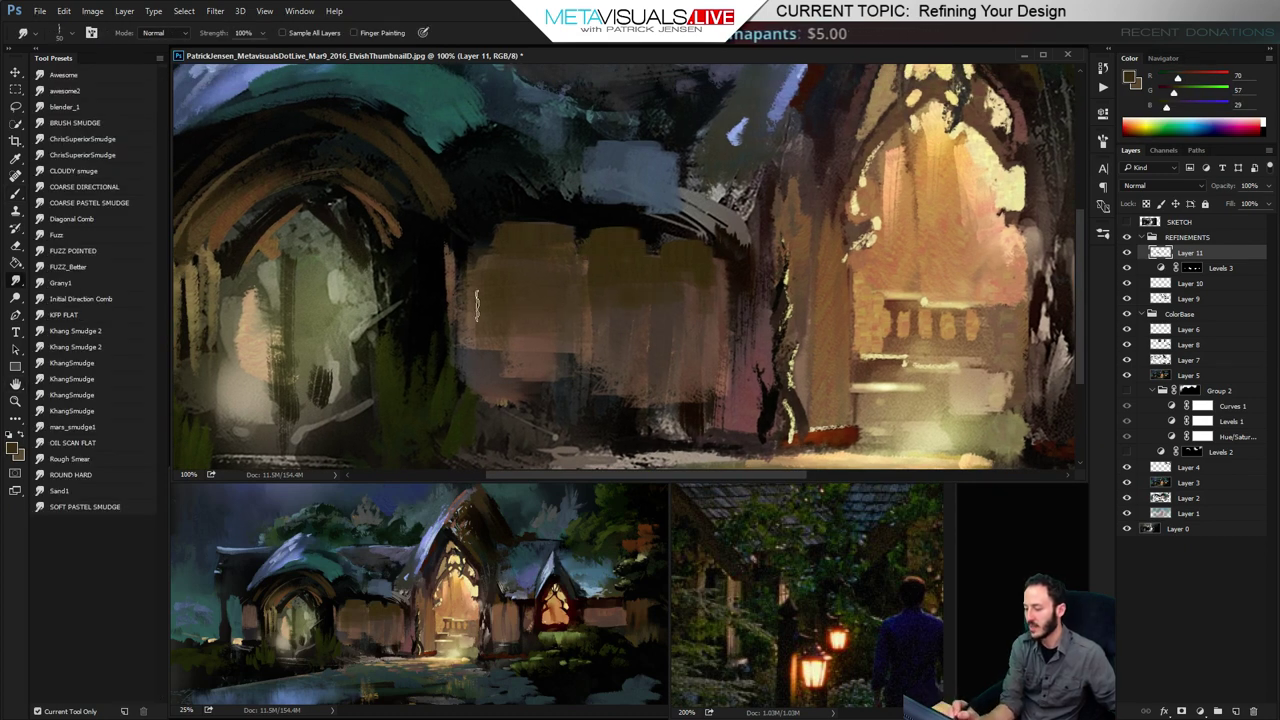
{"action": "key", "text": "b"}
{"action": "left_click", "coordinate": [525, 265], "text": "alt"}
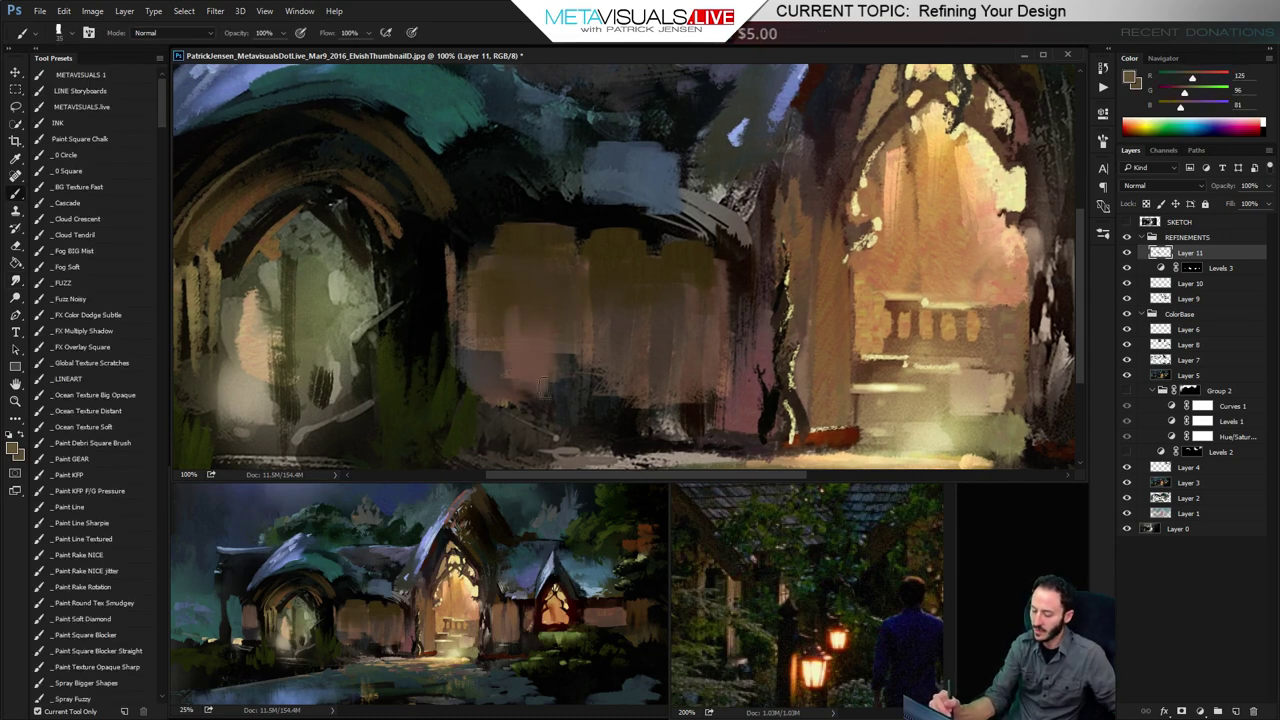
Paint a dark grey bush at the base of the wall's middle and smudge its edges into leafy shapes
{"action": "mouse_move", "coordinate": [545, 409]}
{"action": "left_mouse_down"}
{"action": "mouse_move", "coordinate": [562, 364]}
{"action": "mouse_move", "coordinate": [661, 376]}
{"action": "mouse_move", "coordinate": [405, 275]}
{"action": "mouse_move", "coordinate": [448, 304]}
{"action": "mouse_move", "coordinate": [571, 339]}
{"action": "mouse_move", "coordinate": [595, 368]}
{"action": "left_mouse_up"}
{"action": "left_click", "coordinate": [576, 362], "text": "alt"}
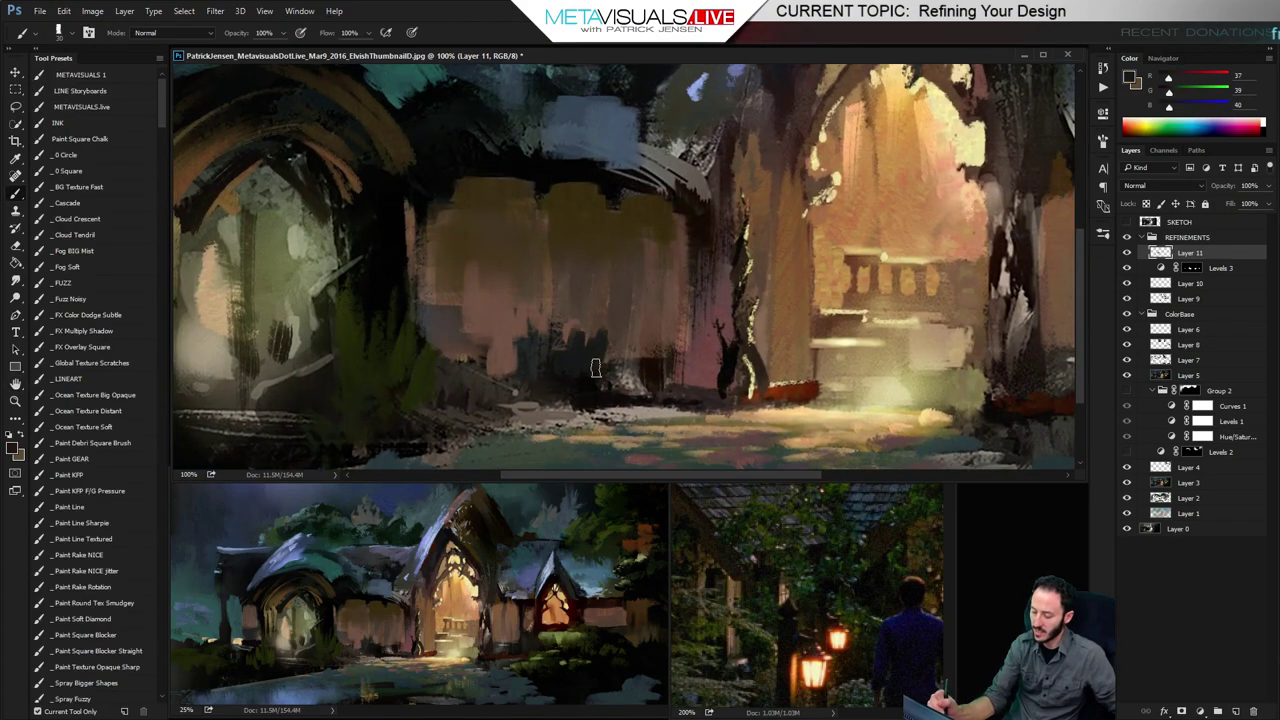
{"action": "mouse_move", "coordinate": [574, 318]}
{"action": "left_mouse_down"}
{"action": "mouse_move", "coordinate": [560, 337]}
{"action": "mouse_move", "coordinate": [572, 303]}
{"action": "left_mouse_up"}
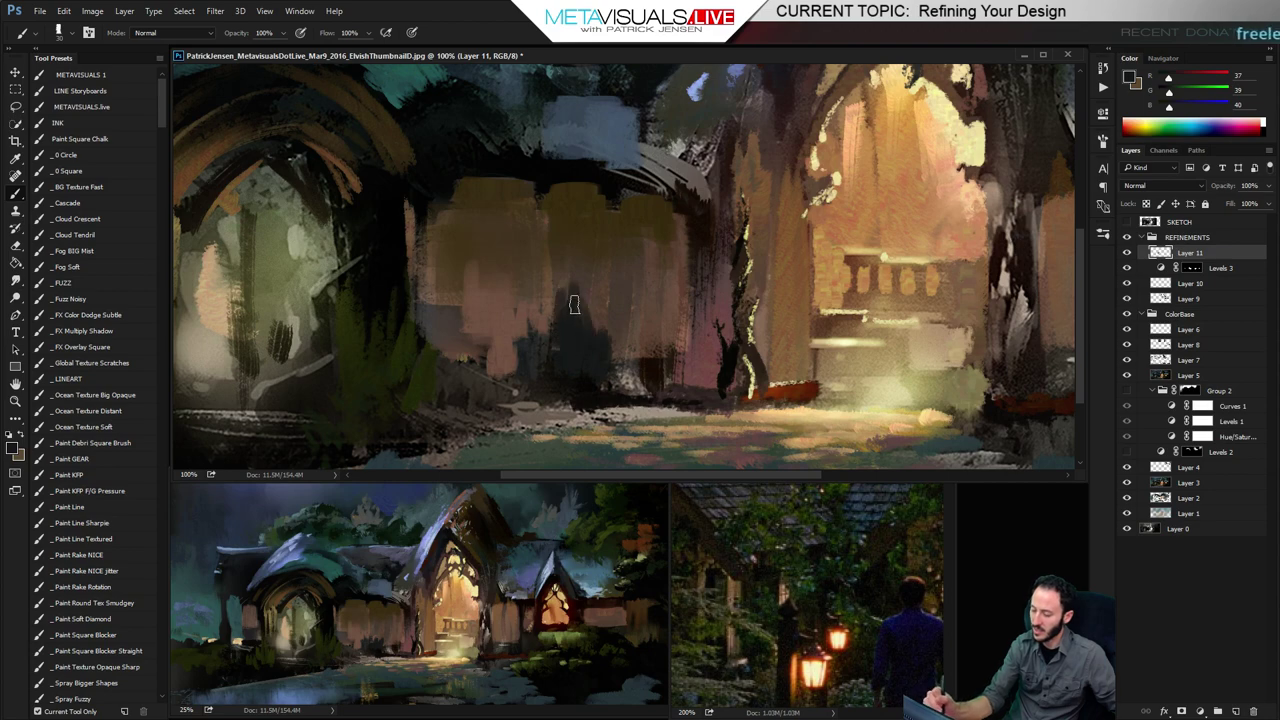
{"action": "key", "text": "space"}
{"action": "key", "text": "r"}
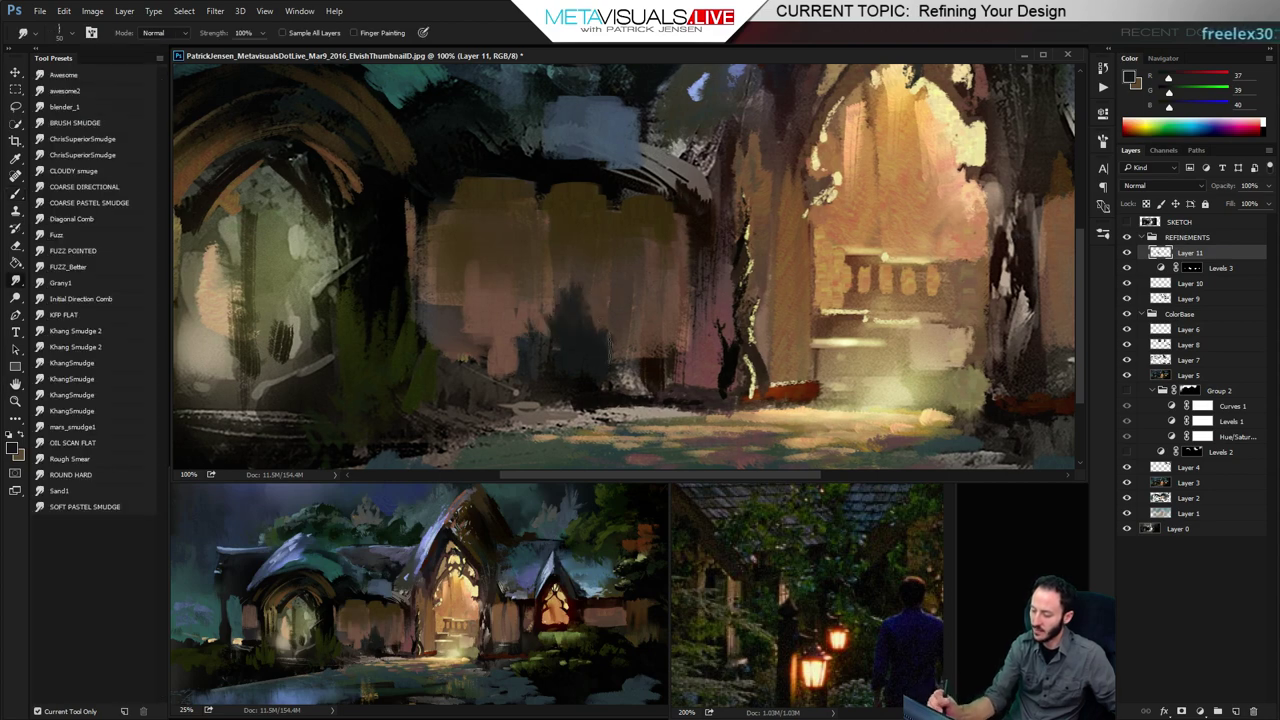
Paint two near-black vertical posts down to the ground, dividing the wall between the round arch and main entrance
{"action": "key", "text": "b"}
{"action": "left_click", "coordinate": [558, 188], "text": "alt"}
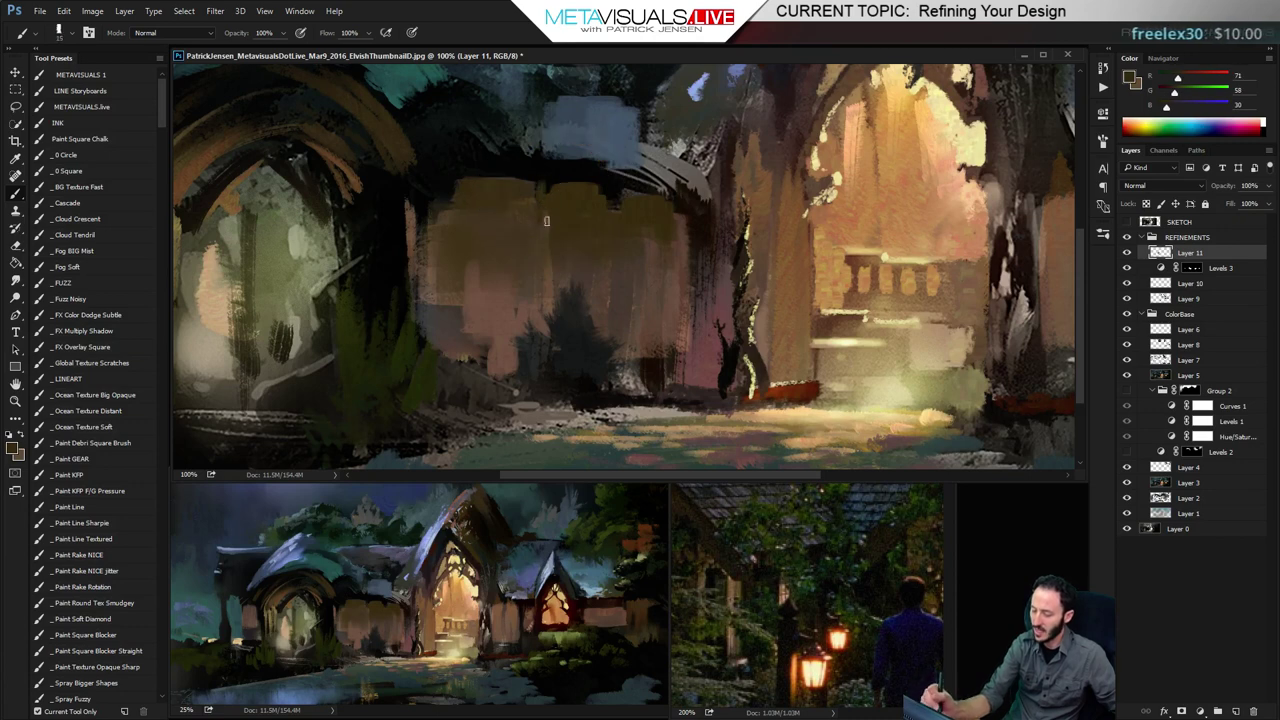
{"action": "left_click", "coordinate": [543, 221], "text": "alt"}
{"action": "left_click_drag", "start_coordinate": [537, 186], "coordinate": [540, 356]}
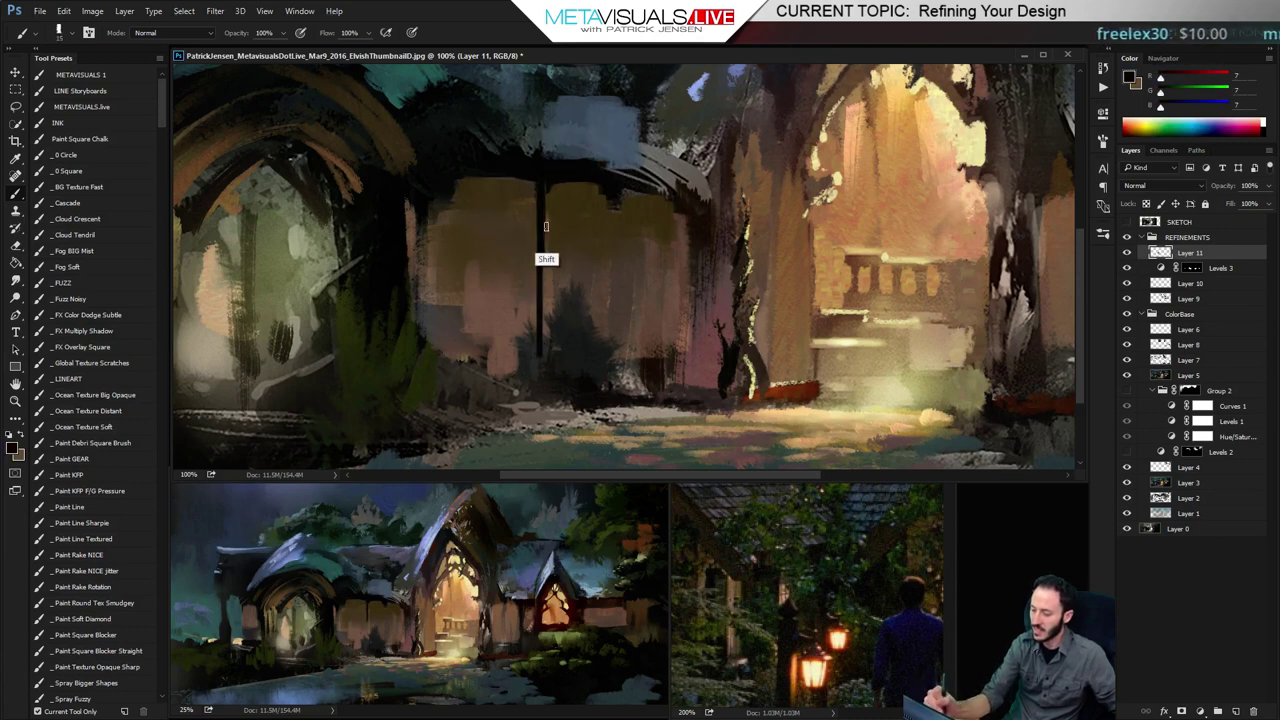
{"action": "left_click_drag", "start_coordinate": [600, 307], "coordinate": [608, 331]}
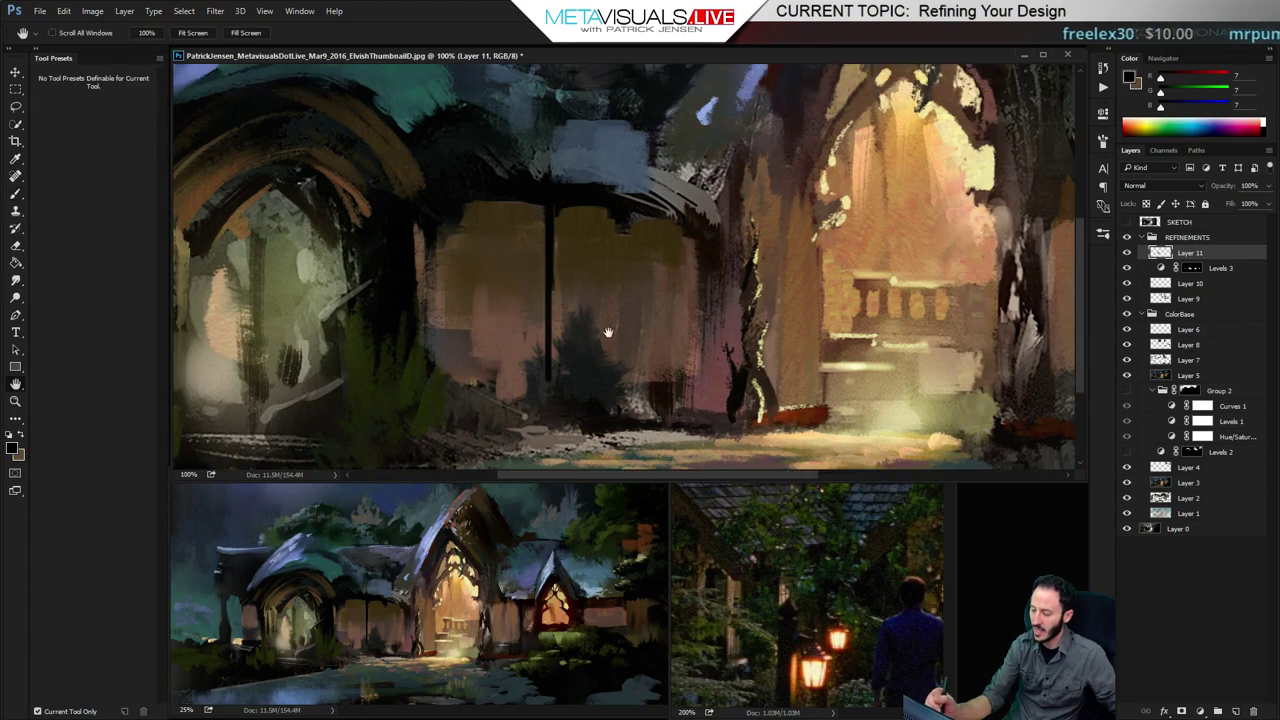
{"action": "left_click_drag", "start_coordinate": [624, 217], "coordinate": [622, 400]}
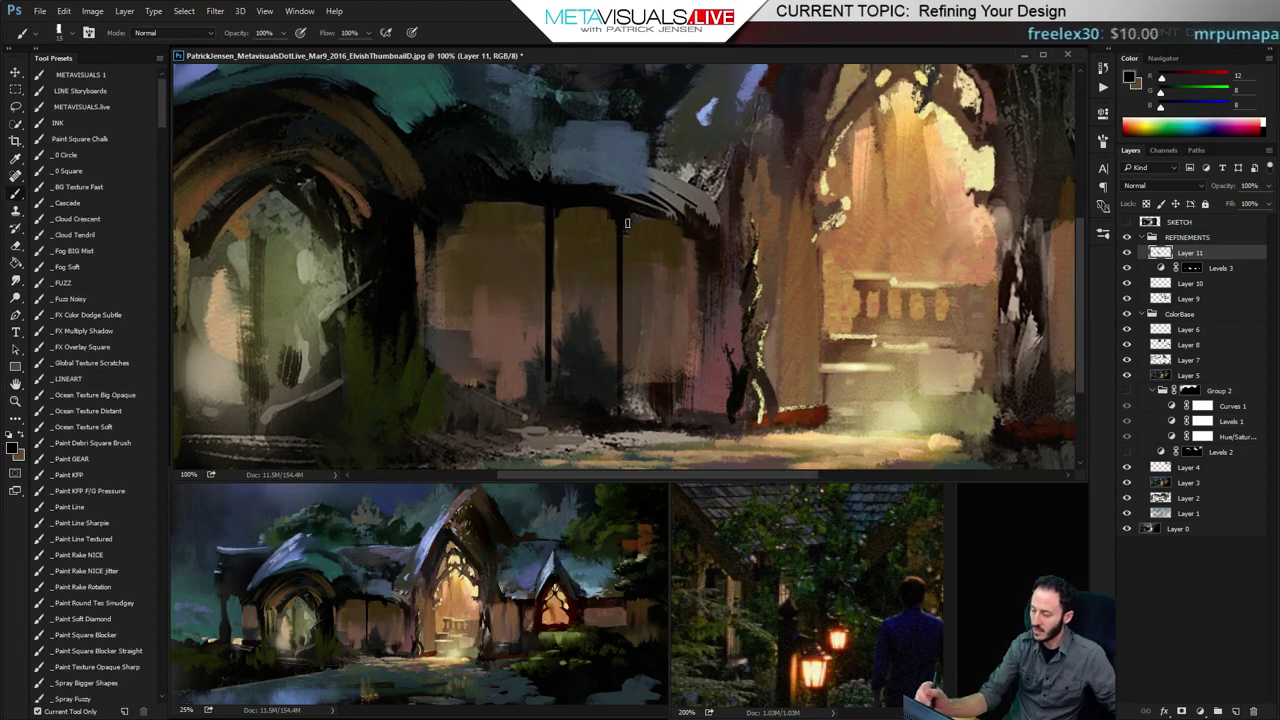
{"action": "left_click_drag", "start_coordinate": [626, 218], "coordinate": [629, 424]}
{"action": "key", "text": "space"}
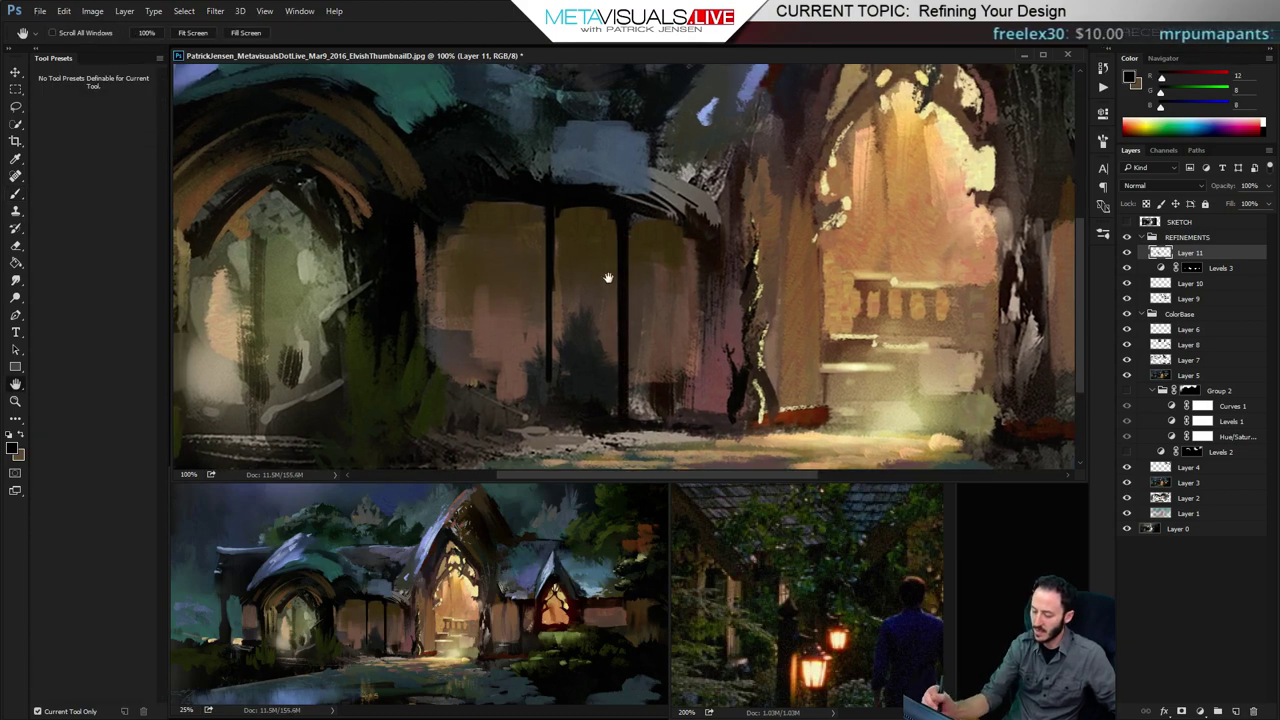
{"action": "left_click_drag", "start_coordinate": [555, 233], "coordinate": [549, 430]}
Tint the lower parts of both wall posts with reddish brown sampled from the main entrance frame
{"action": "left_click", "coordinate": [562, 198], "text": "alt"}
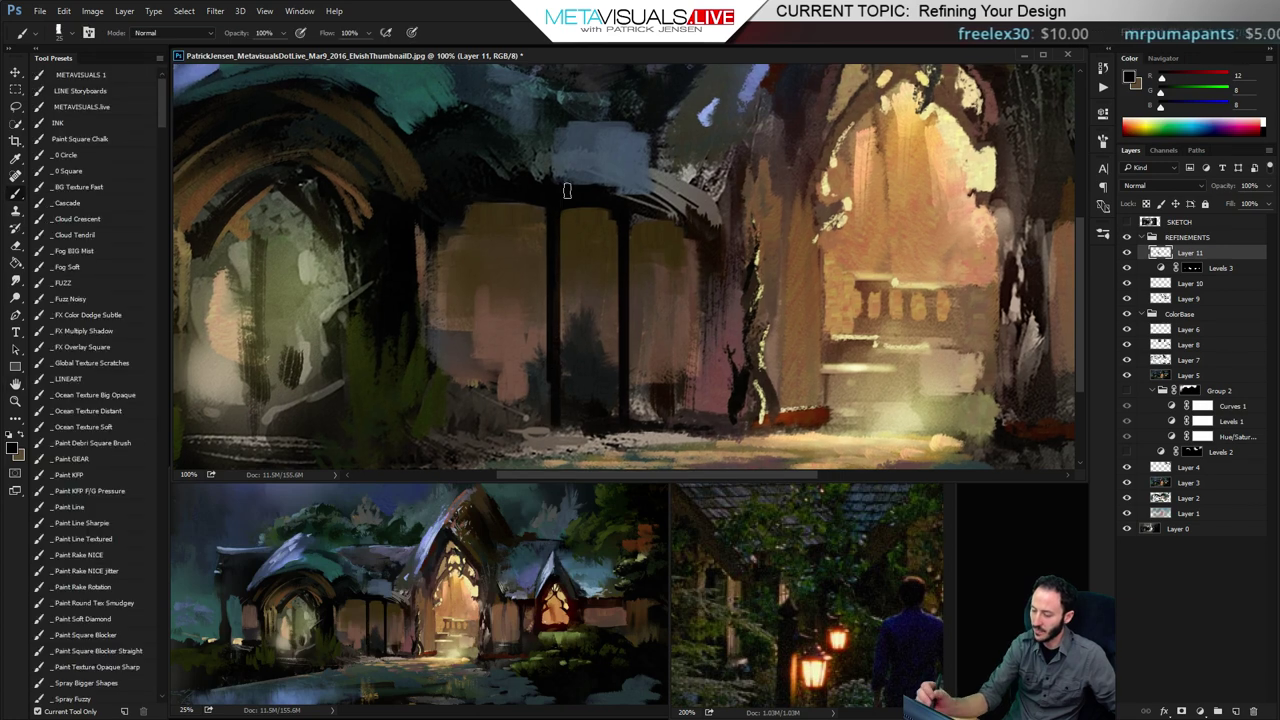
{"action": "left_click", "coordinate": [819, 135], "text": "alt"}
{"action": "left_click_drag", "start_coordinate": [565, 249], "coordinate": [564, 455]}
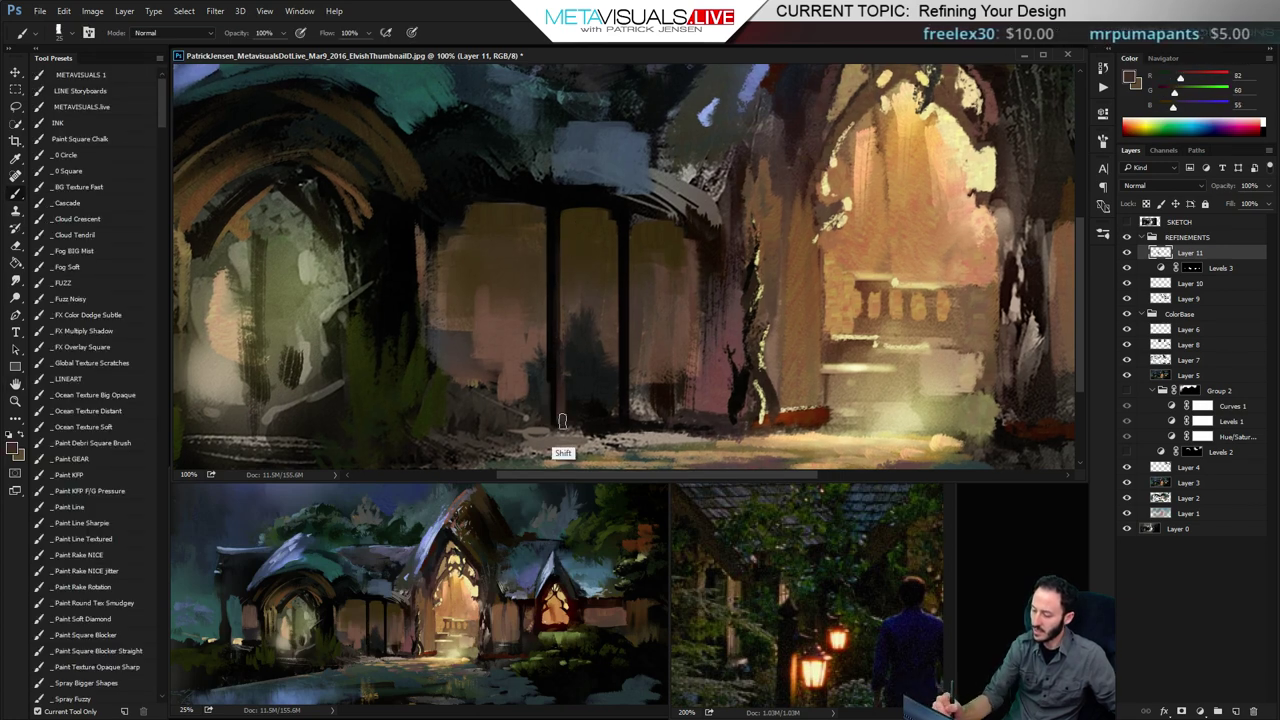
{"action": "left_click_drag", "start_coordinate": [623, 249], "coordinate": [628, 443]}
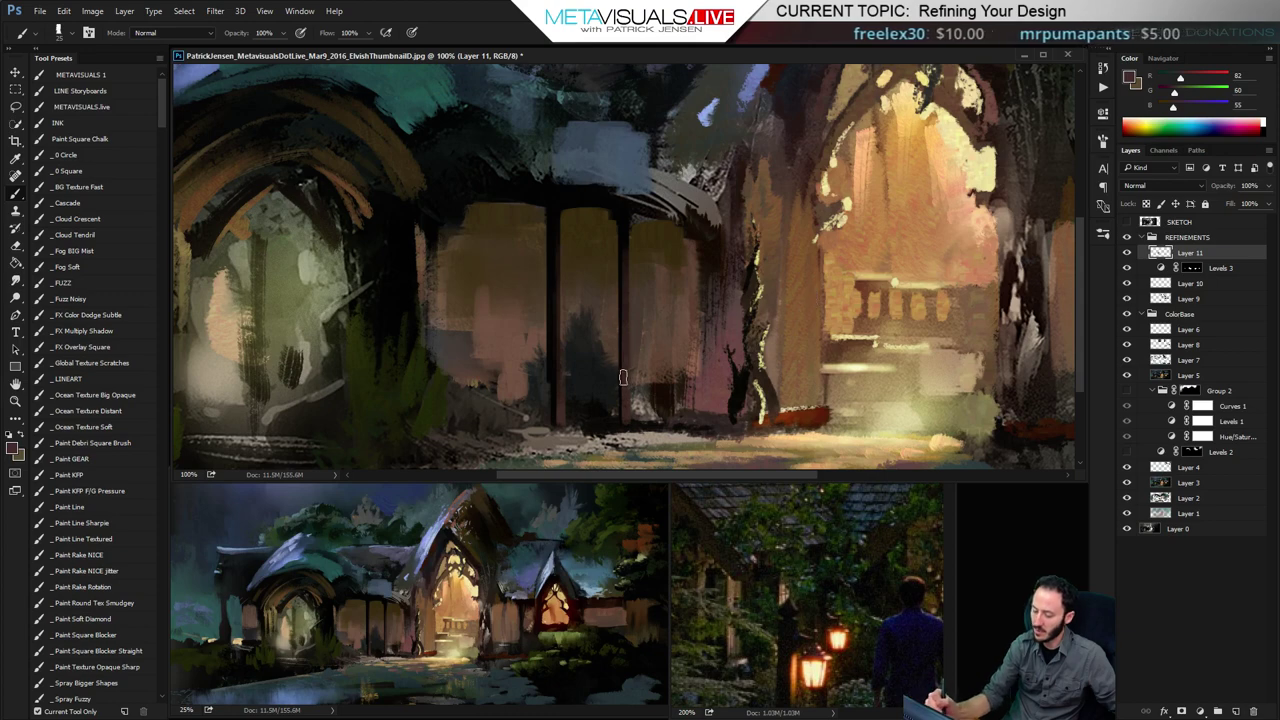
Paint a dark vertical post down the wall section between the main entrance and the small red-lit gable
{"action": "key", "text": "space"}
{"action": "mouse_move", "coordinate": [907, 384]}
{"action": "left_mouse_down"}
{"action": "mouse_move", "coordinate": [702, 364]}
{"action": "mouse_move", "coordinate": [740, 380]}
{"action": "left_mouse_up"}
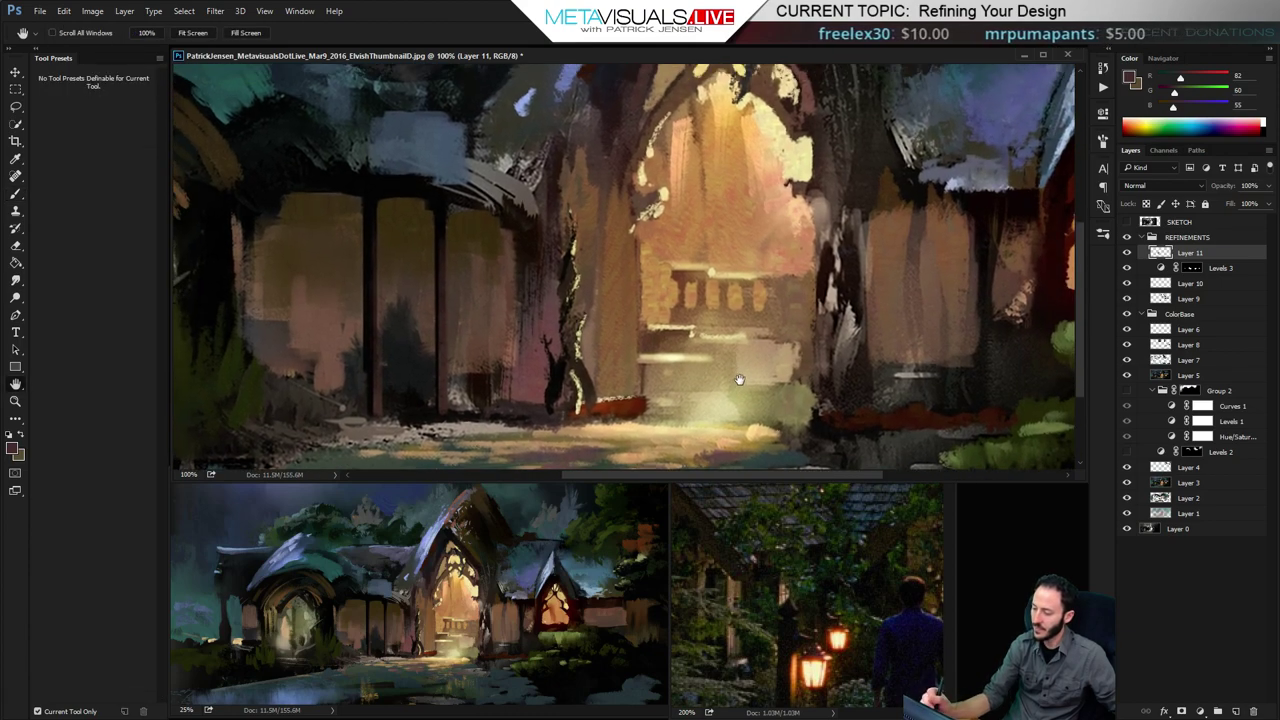
{"action": "left_click", "coordinate": [921, 194], "text": "alt"}
{"action": "left_click_drag", "start_coordinate": [934, 208], "coordinate": [932, 440]}
{"action": "left_click_drag", "start_coordinate": [934, 260], "coordinate": [933, 207]}
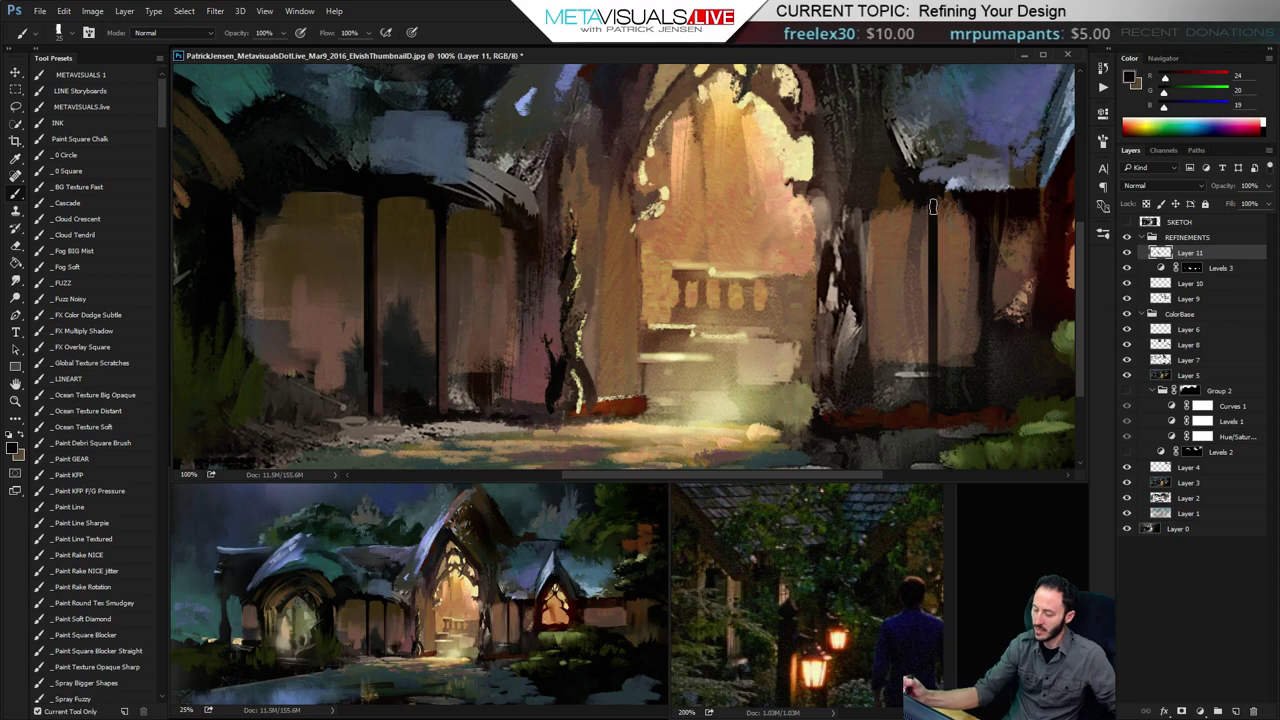
Paint two small olive-brown openings in the dark beam above the middle wall panel, using the panel's upper color
{"action": "key", "text": "space"}
{"action": "mouse_move", "coordinate": [423, 208]}
{"action": "left_mouse_down"}
{"action": "mouse_move", "coordinate": [583, 238]}
{"action": "mouse_move", "coordinate": [613, 258]}
{"action": "mouse_move", "coordinate": [597, 280]}
{"action": "left_mouse_up"}
{"action": "left_click", "coordinate": [580, 268], "text": "alt"}
{"action": "key", "text": "ctrl+space"}
{"action": "left_click", "coordinate": [591, 237]}
{"action": "key", "text": "space"}
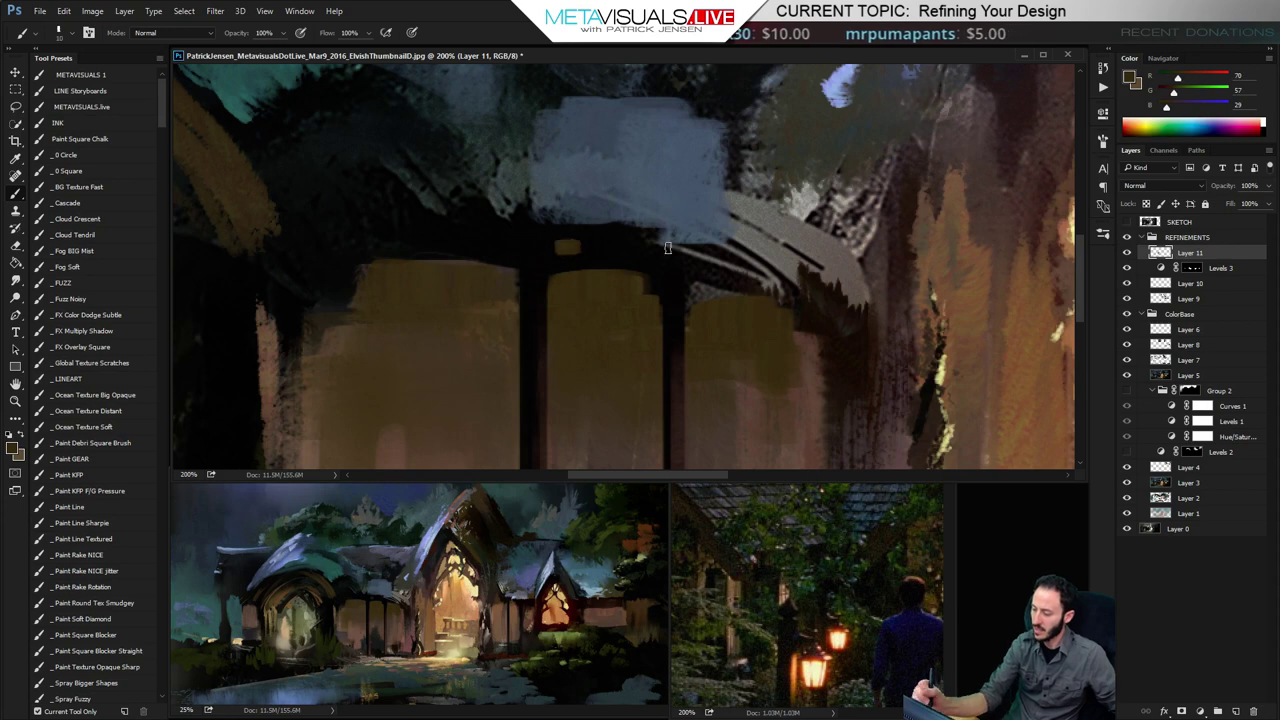
{"action": "left_click_drag", "start_coordinate": [644, 249], "coordinate": [657, 248]}
{"action": "key", "text": "space"}
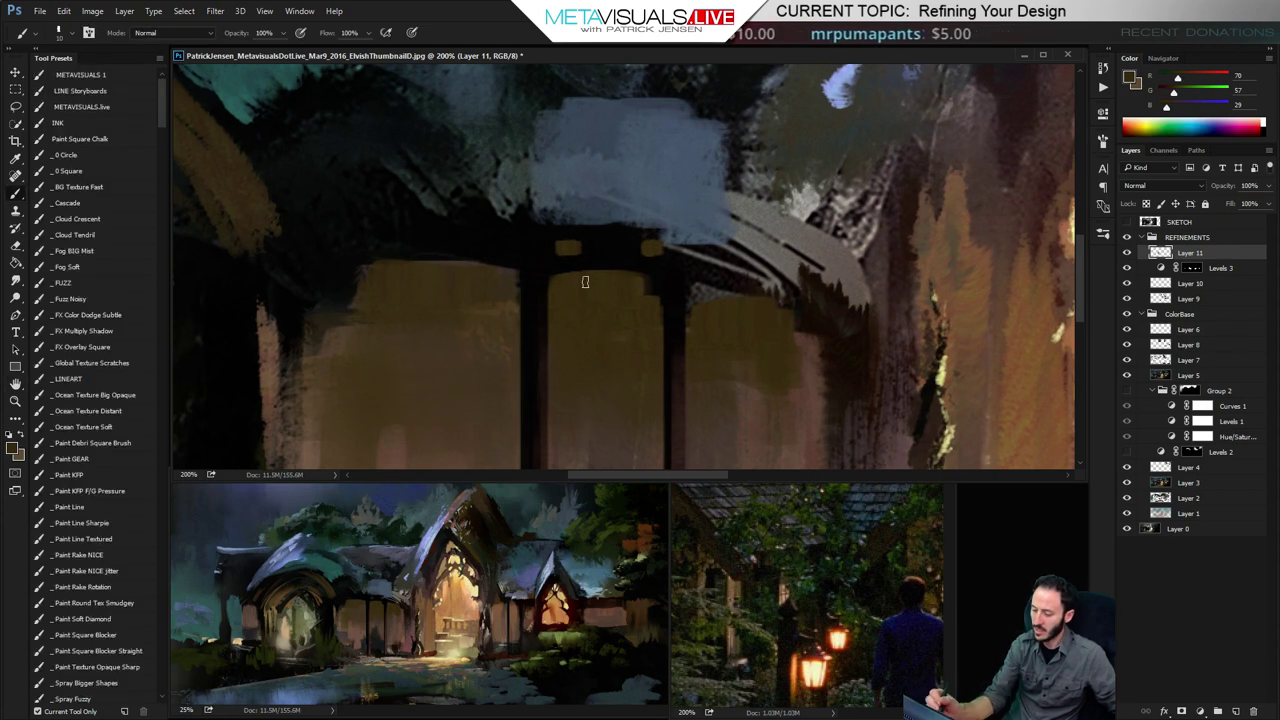
Round off the upper corners of the middle and wide wall panels in near-black to form arched openings
{"action": "left_click", "coordinate": [585, 264], "text": "alt"}
{"action": "left_click_drag", "start_coordinate": [549, 281], "coordinate": [574, 264]}
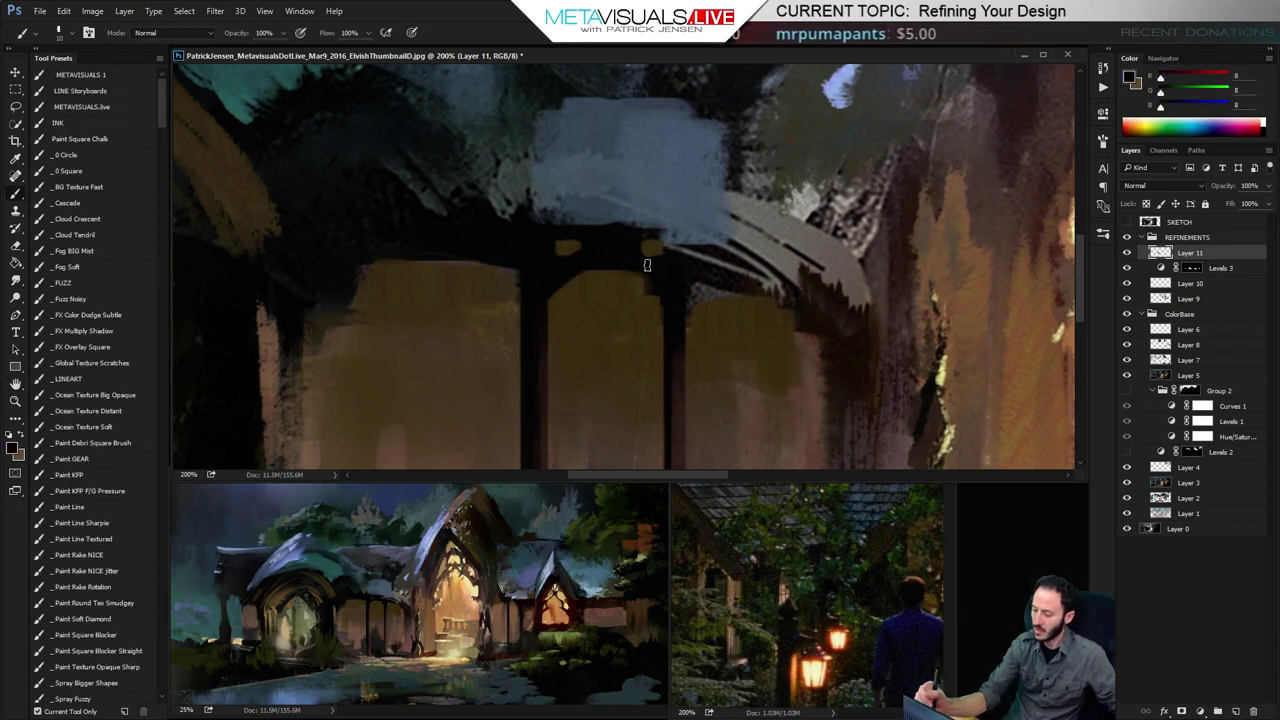
{"action": "key", "text": "bracketright"}
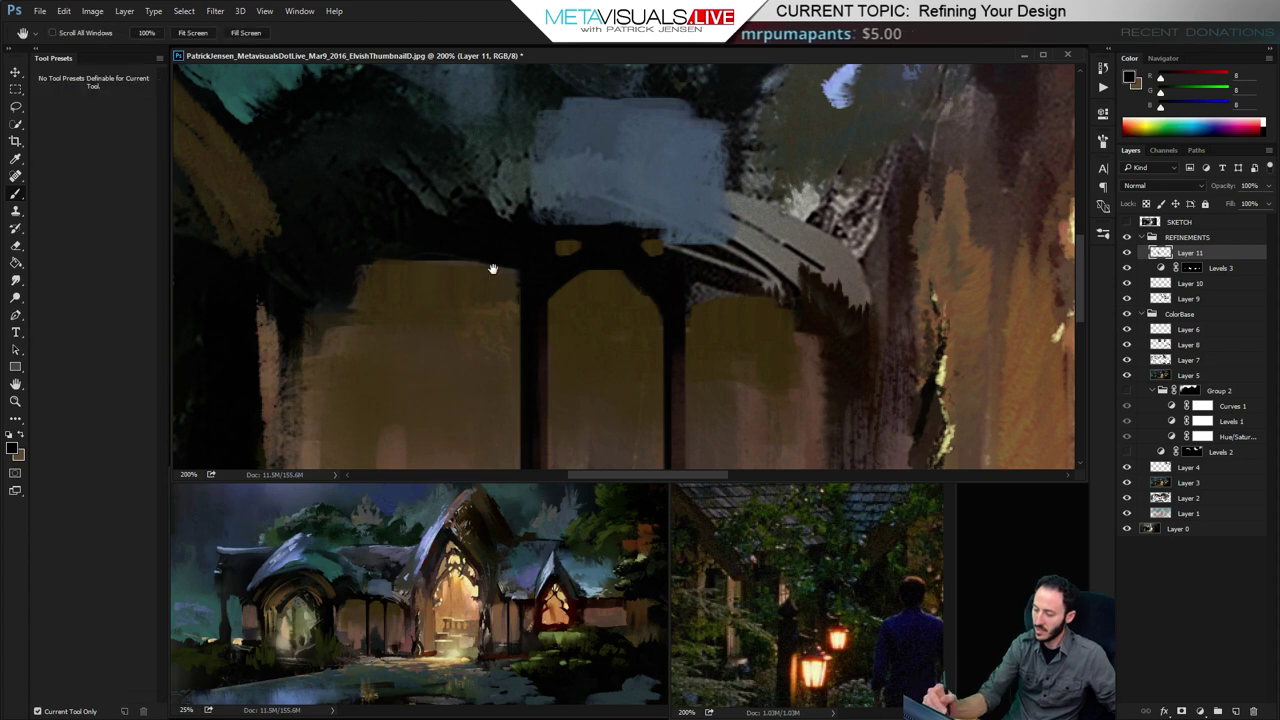
{"action": "left_click_drag", "start_coordinate": [342, 288], "coordinate": [373, 264]}
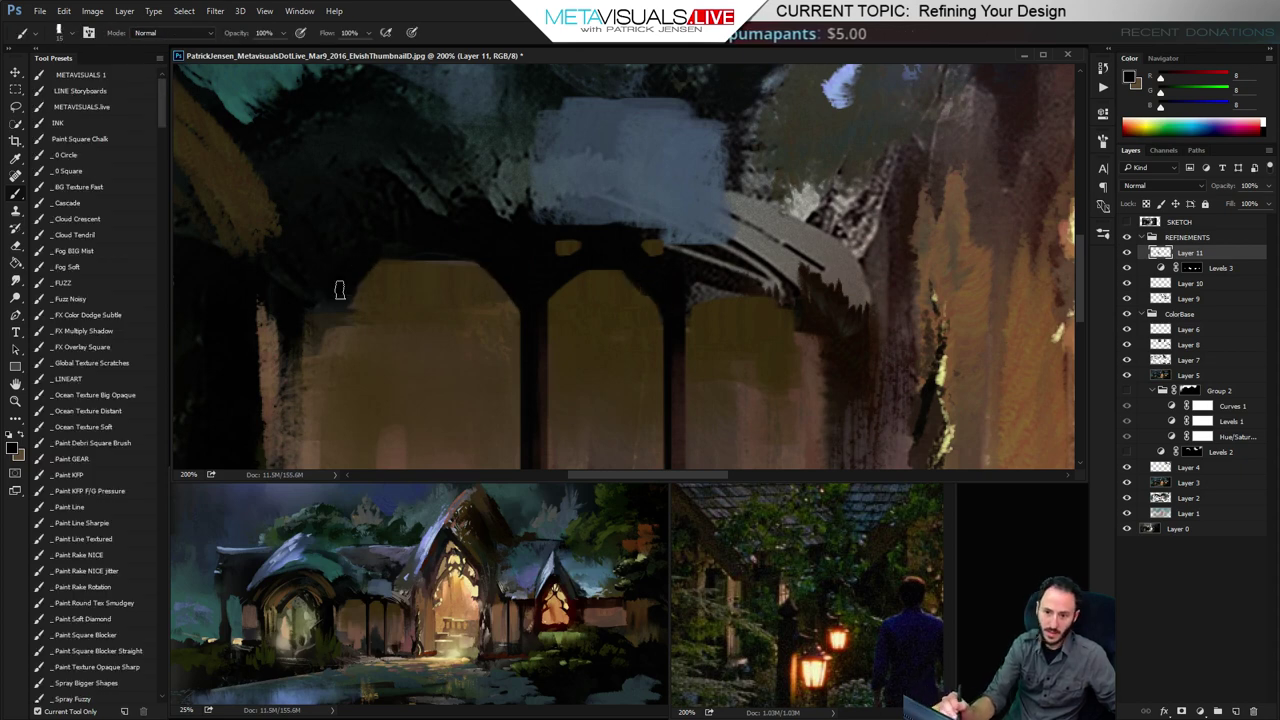
Add two small olive-brown openings in the beam above the wide wall panel next to the round arch
{"action": "left_click", "coordinate": [443, 265], "text": "alt"}
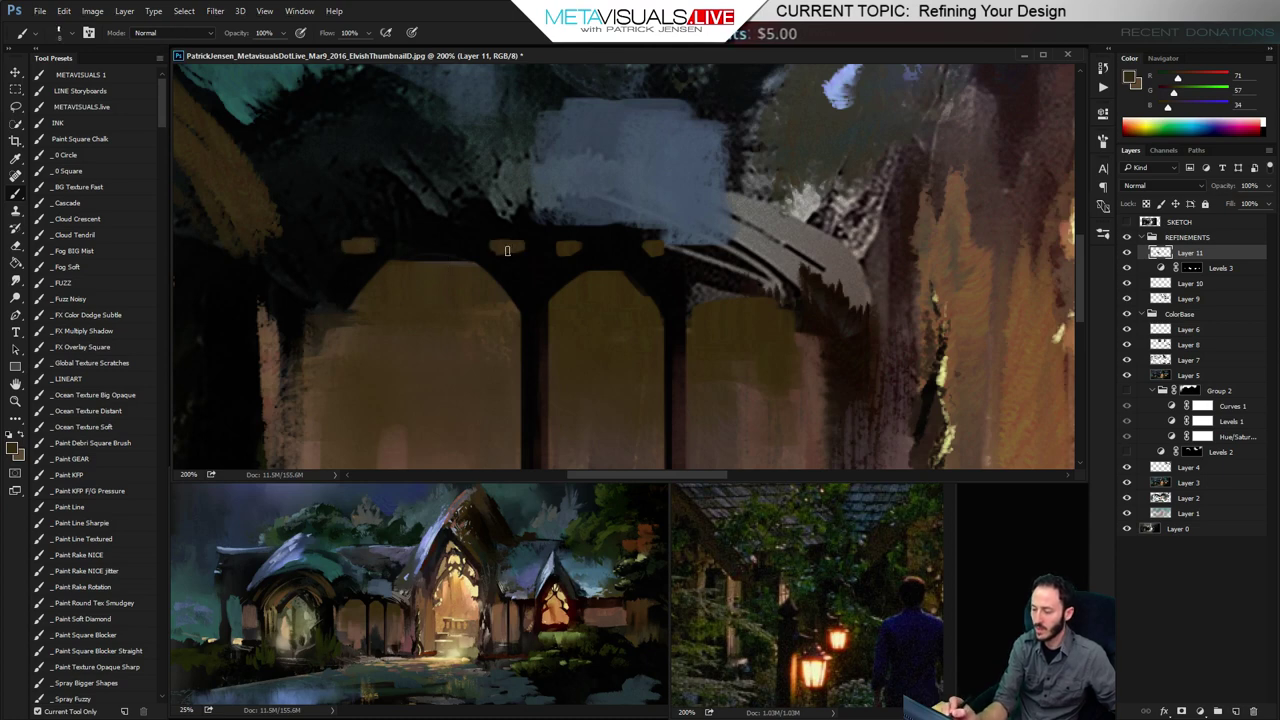
{"action": "key", "text": "space"}
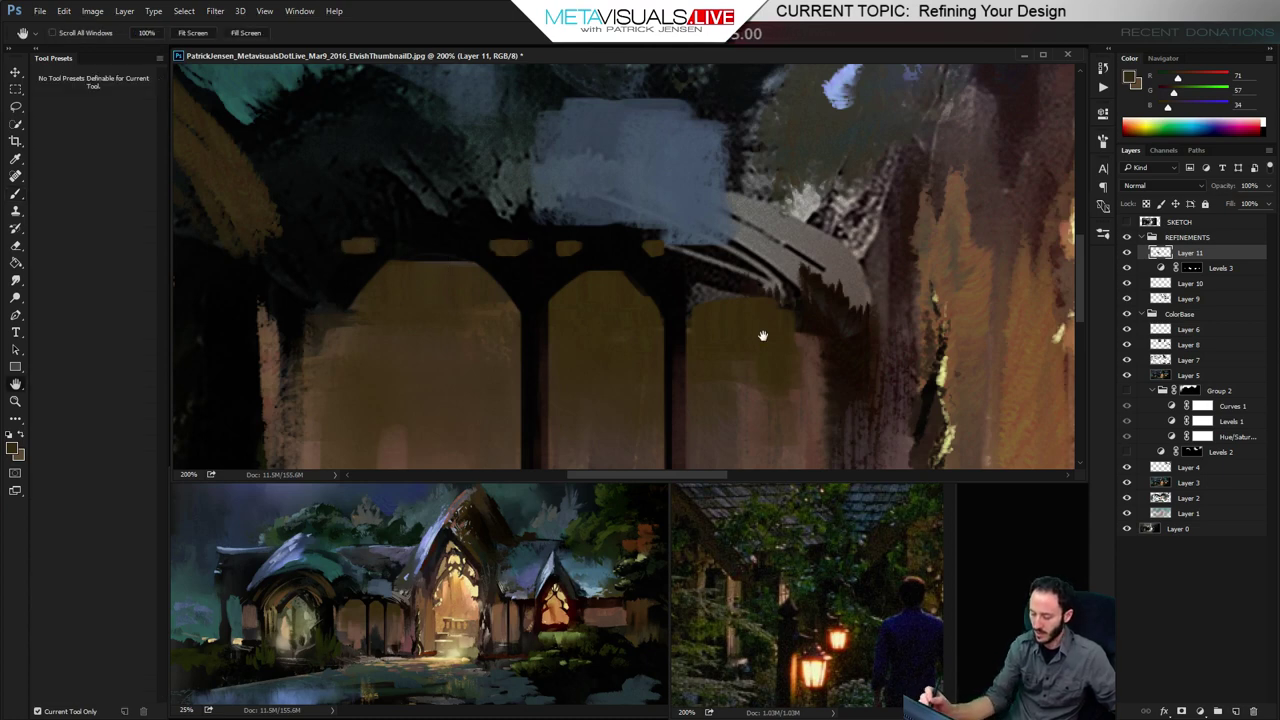
{"action": "left_click_drag", "start_coordinate": [608, 359], "coordinate": [624, 365]}
{"action": "left_click_drag", "start_coordinate": [711, 408], "coordinate": [696, 318]}
{"action": "mouse_move", "coordinate": [642, 399]}
{"action": "left_mouse_down"}
{"action": "mouse_move", "coordinate": [628, 326]}
{"action": "mouse_move", "coordinate": [639, 288]}
{"action": "left_mouse_up"}
{"action": "left_click", "coordinate": [637, 322], "text": "alt"}
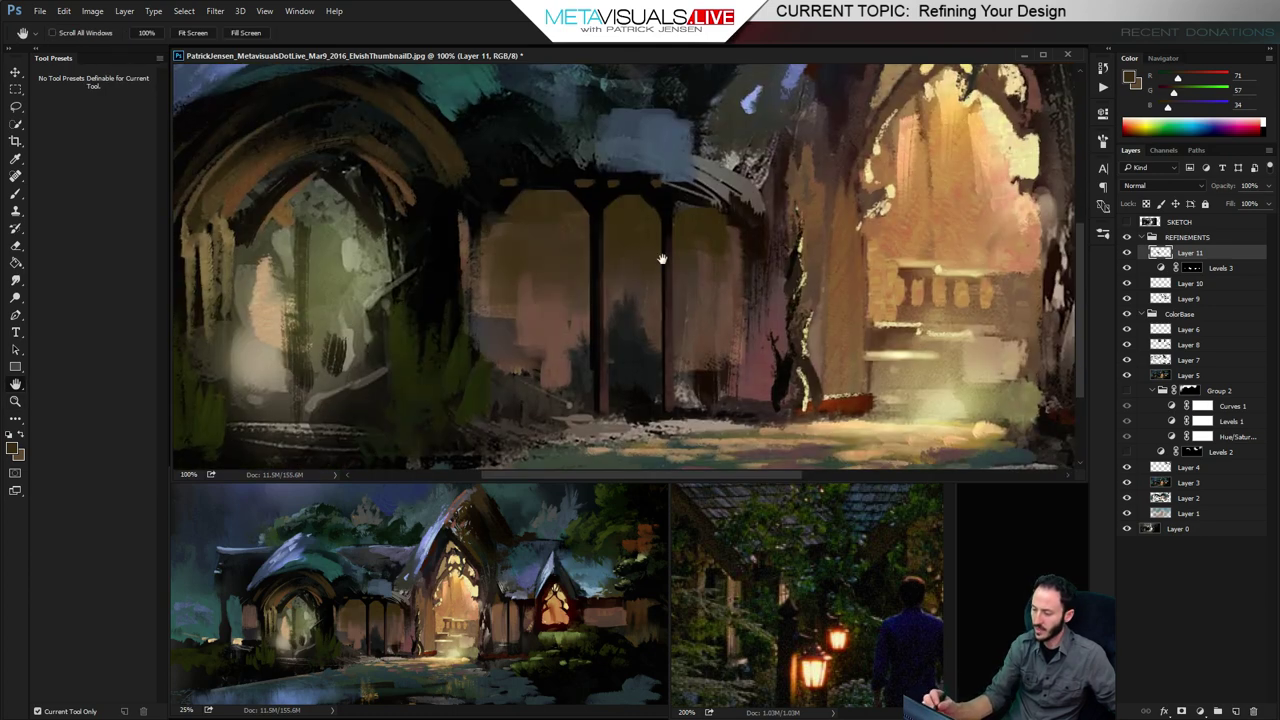
Darken the wall edge beside the round arch in near-black and add brown vertical strokes to the adjoining arch pillar
{"action": "left_click", "coordinate": [483, 246], "text": "alt"}
{"action": "left_click", "coordinate": [457, 212], "text": "alt"}
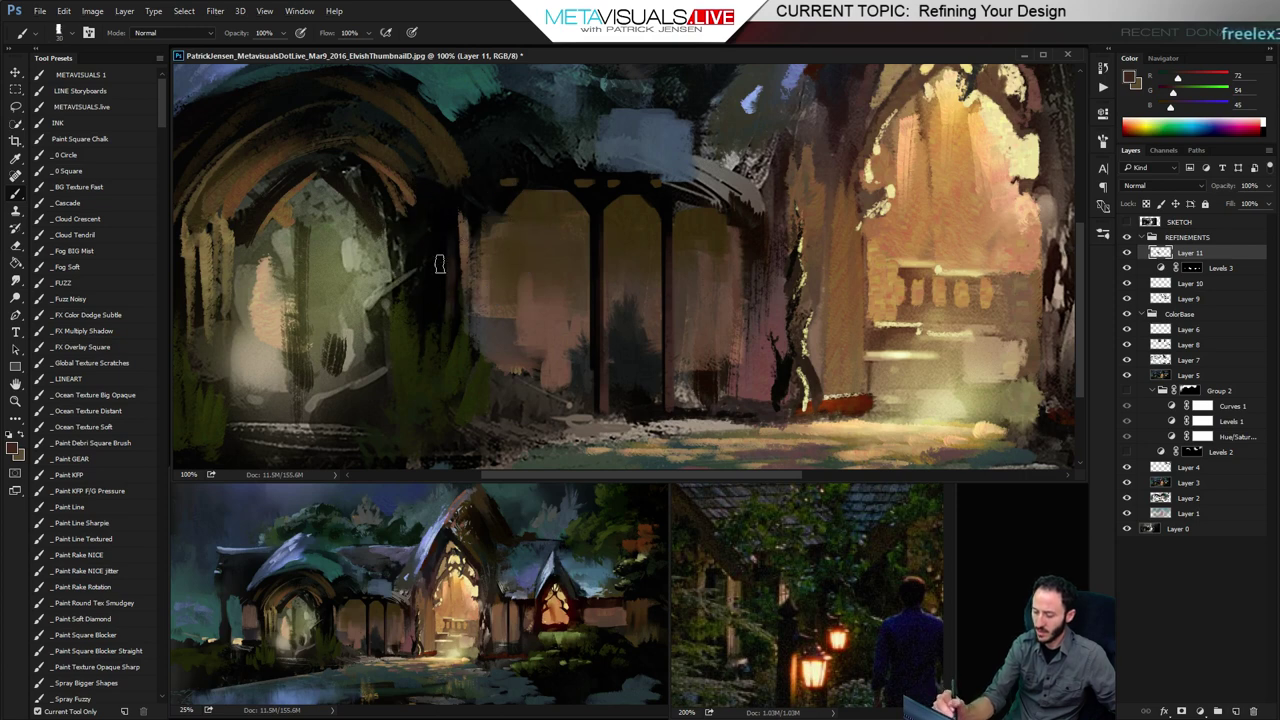
{"action": "left_click", "coordinate": [440, 262], "text": "alt"}
{"action": "left_click_drag", "start_coordinate": [450, 303], "coordinate": [451, 324]}
{"action": "left_click_drag", "start_coordinate": [463, 211], "coordinate": [469, 338]}
{"action": "left_click_drag", "start_coordinate": [473, 246], "coordinate": [473, 341]}
{"action": "left_click_drag", "start_coordinate": [483, 218], "coordinate": [480, 329]}
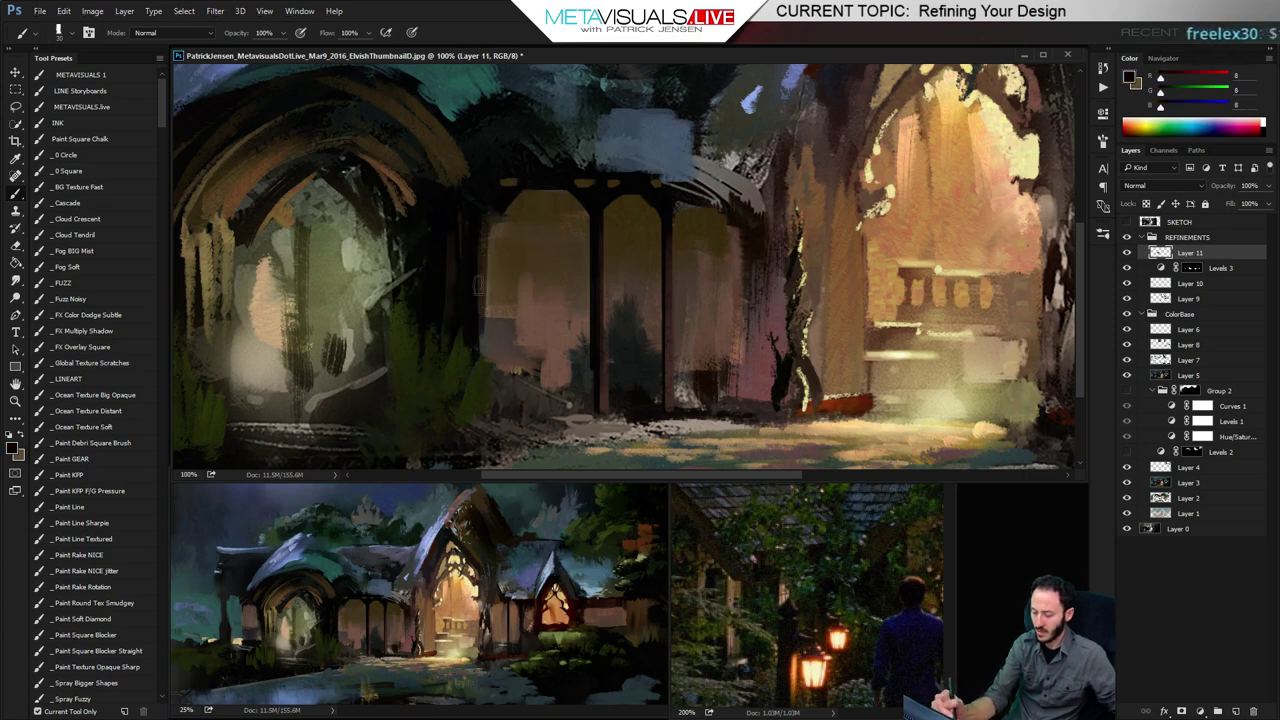
{"action": "left_click", "coordinate": [509, 321], "text": "alt"}
{"action": "left_click_drag", "start_coordinate": [416, 238], "coordinate": [430, 314]}
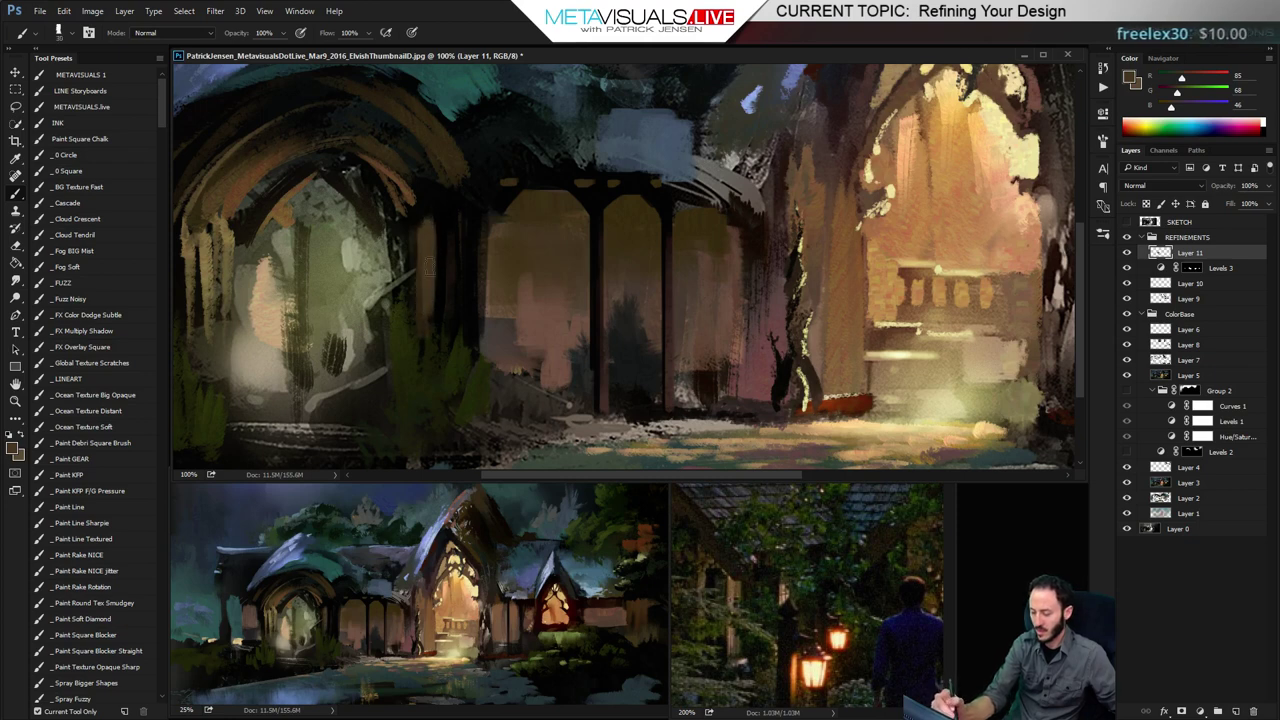
Select the Paint Rake NICE brush, mix a warm beige from the path color, and greatly reduce the brush size
{"action": "key", "text": "space"}
{"action": "mouse_move", "coordinate": [713, 358]}
{"action": "left_mouse_down"}
{"action": "mouse_move", "coordinate": [658, 350]}
{"action": "mouse_move", "coordinate": [677, 310]}
{"action": "mouse_move", "coordinate": [666, 371]}
{"action": "mouse_move", "coordinate": [635, 387]}
{"action": "left_mouse_up"}
{"action": "key", "text": "space"}
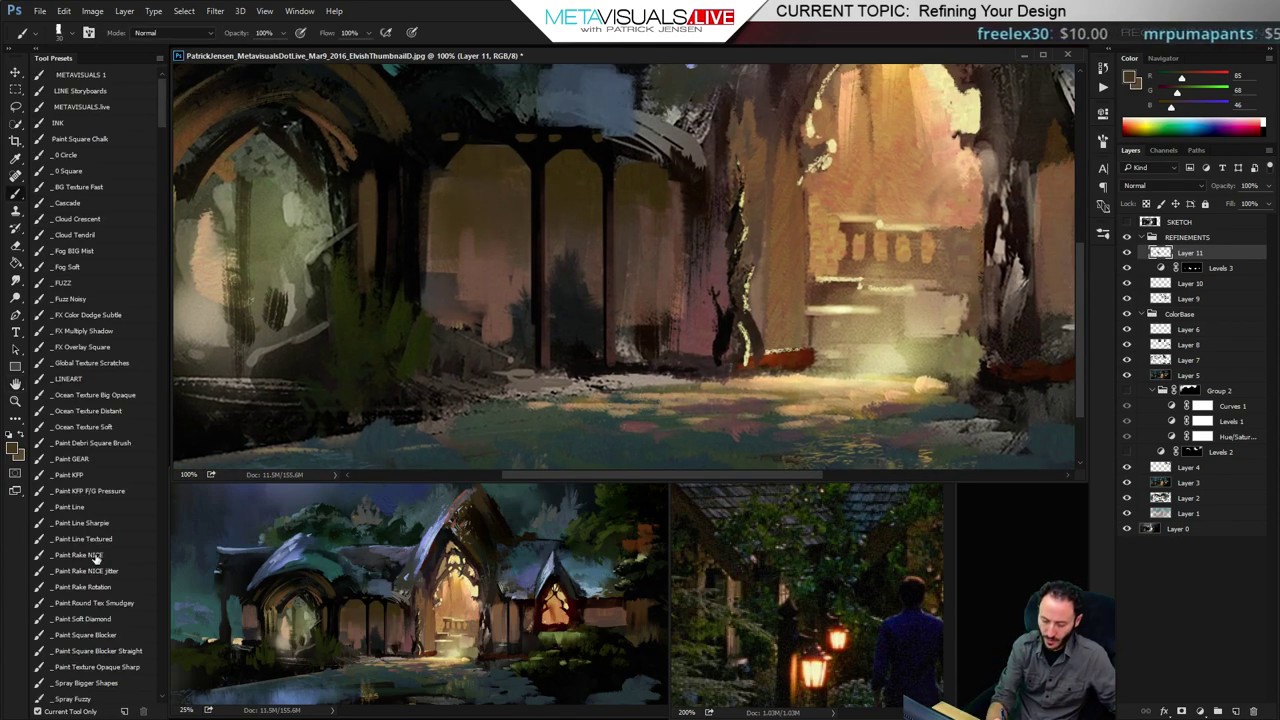
{"action": "left_click", "coordinate": [80, 554]}
{"action": "left_click", "coordinate": [578, 379], "text": "alt"}
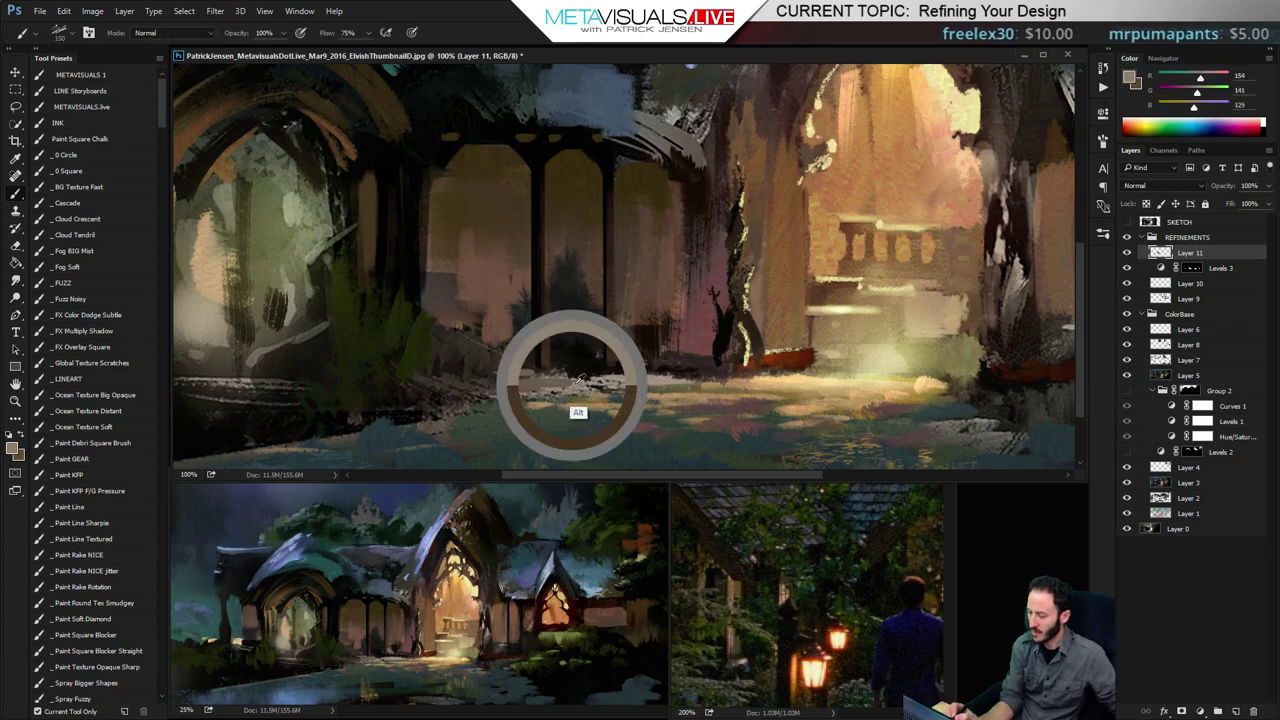
{"action": "left_click_drag", "start_coordinate": [1197, 93], "coordinate": [1208, 78]}
{"action": "left_click", "coordinate": [1193, 108]}
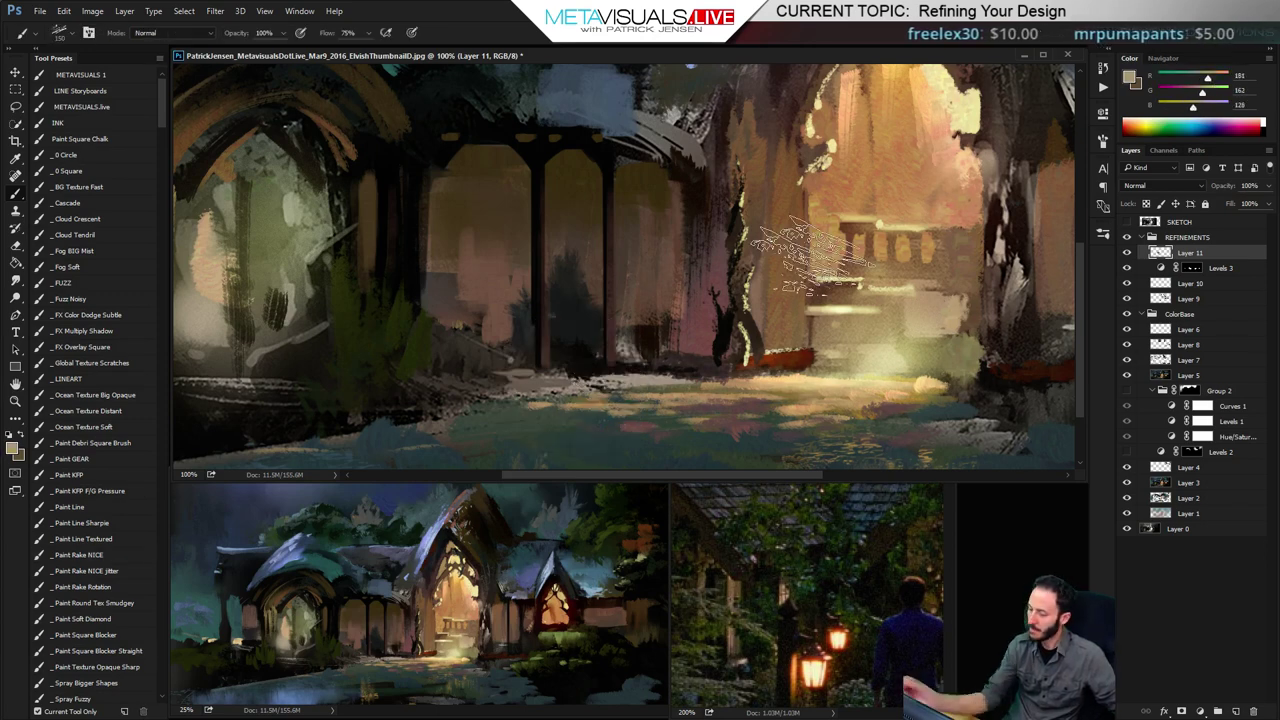
{"action": "key", "text": "bracketleft"}
{"action": "key", "text": "bracketleft"}
{"action": "key", "text": "bracketleft"}
{"action": "key", "text": "bracketleft"}
{"action": "key", "text": "bracketleft"}
{"action": "key", "text": "bracketleft"}
{"action": "key", "text": "bracketleft"}
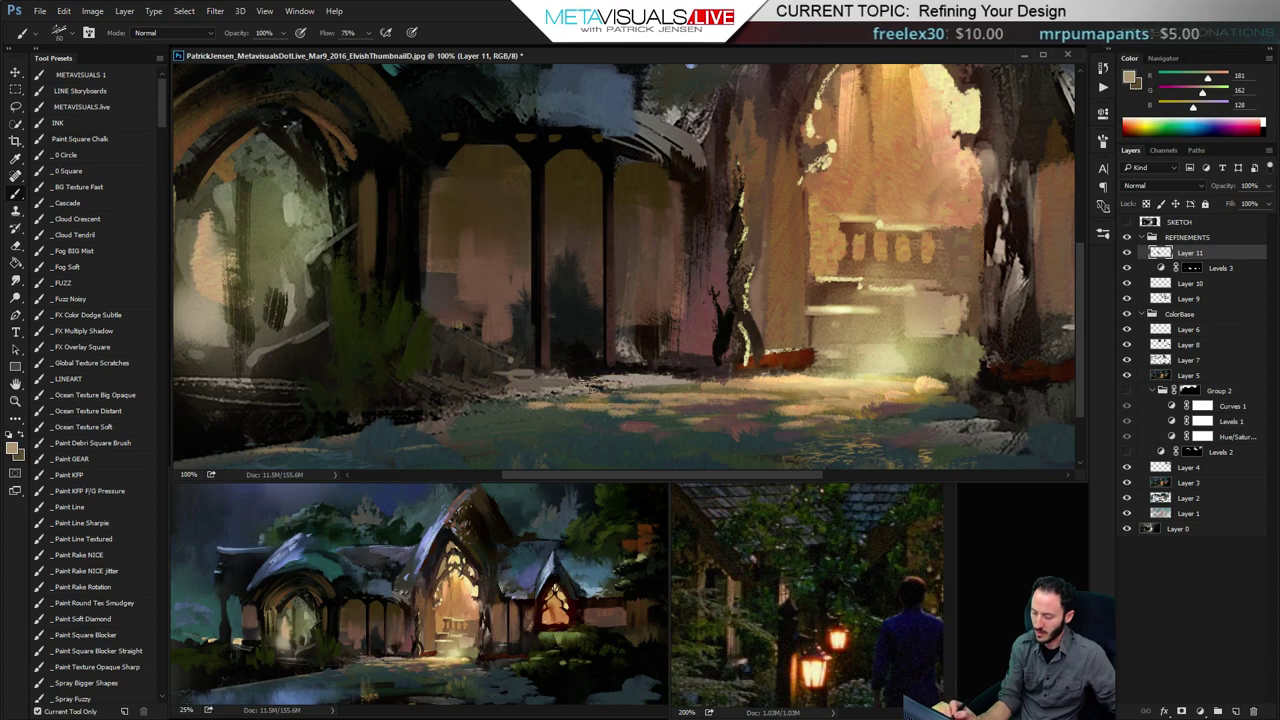
Paint textured pale peach highlights (R 230, G 199) along the path edge in front of the wall posts
{"action": "left_click", "coordinate": [543, 386], "text": "alt"}
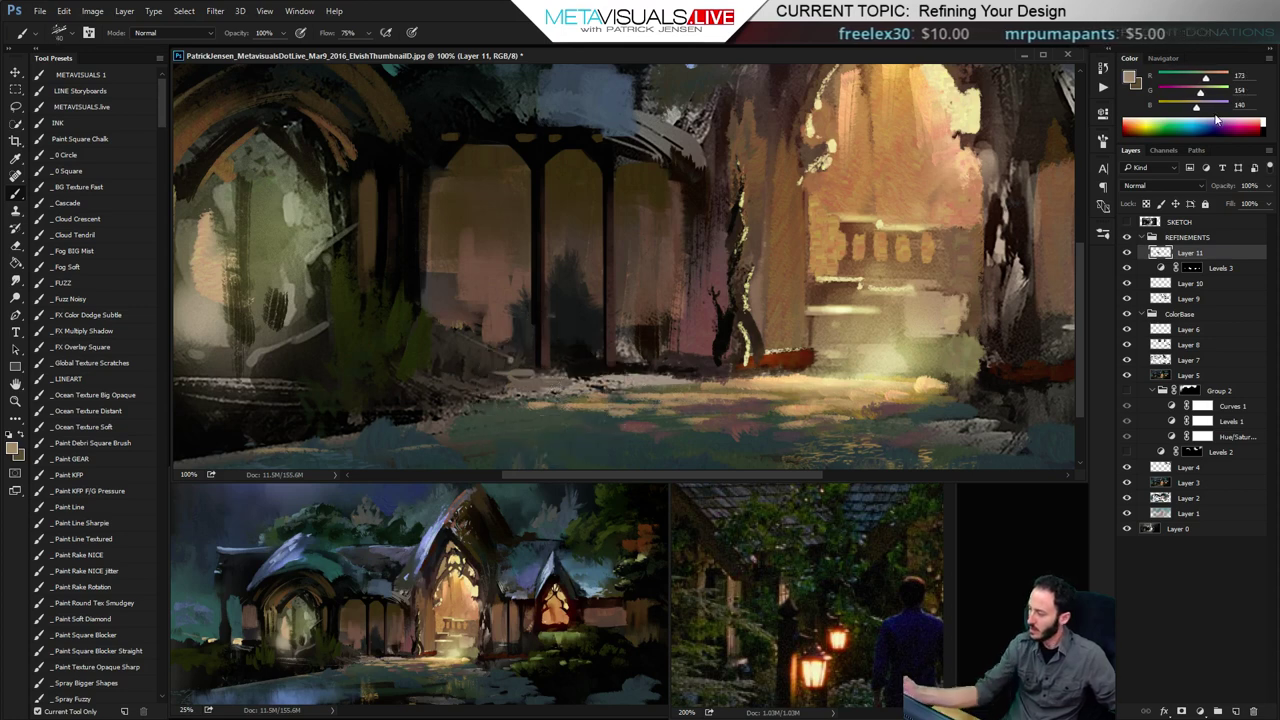
{"action": "left_click", "coordinate": [836, 253], "text": "alt"}
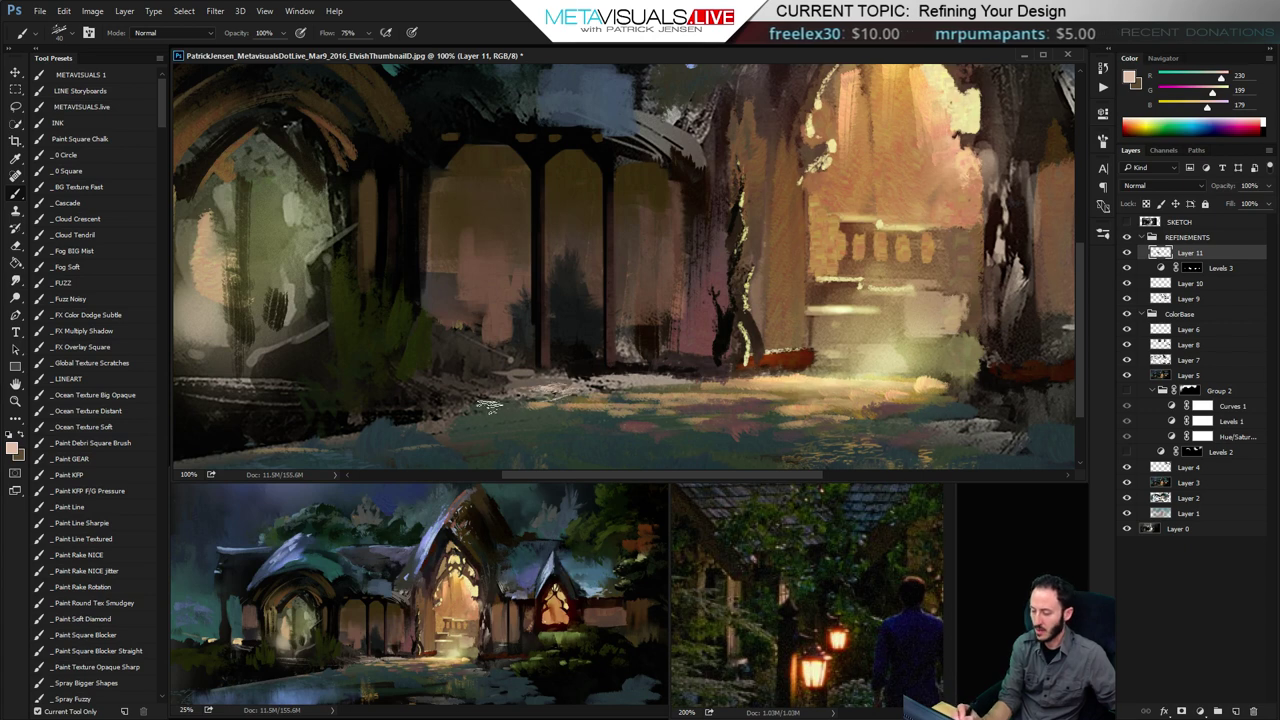
{"action": "left_click_drag", "start_coordinate": [489, 405], "coordinate": [440, 418]}
{"action": "key", "text": "bracketright"}
{"action": "mouse_move", "coordinate": [566, 397]}
{"action": "left_mouse_down"}
{"action": "mouse_move", "coordinate": [658, 384]}
{"action": "mouse_move", "coordinate": [619, 388]}
{"action": "left_mouse_up"}
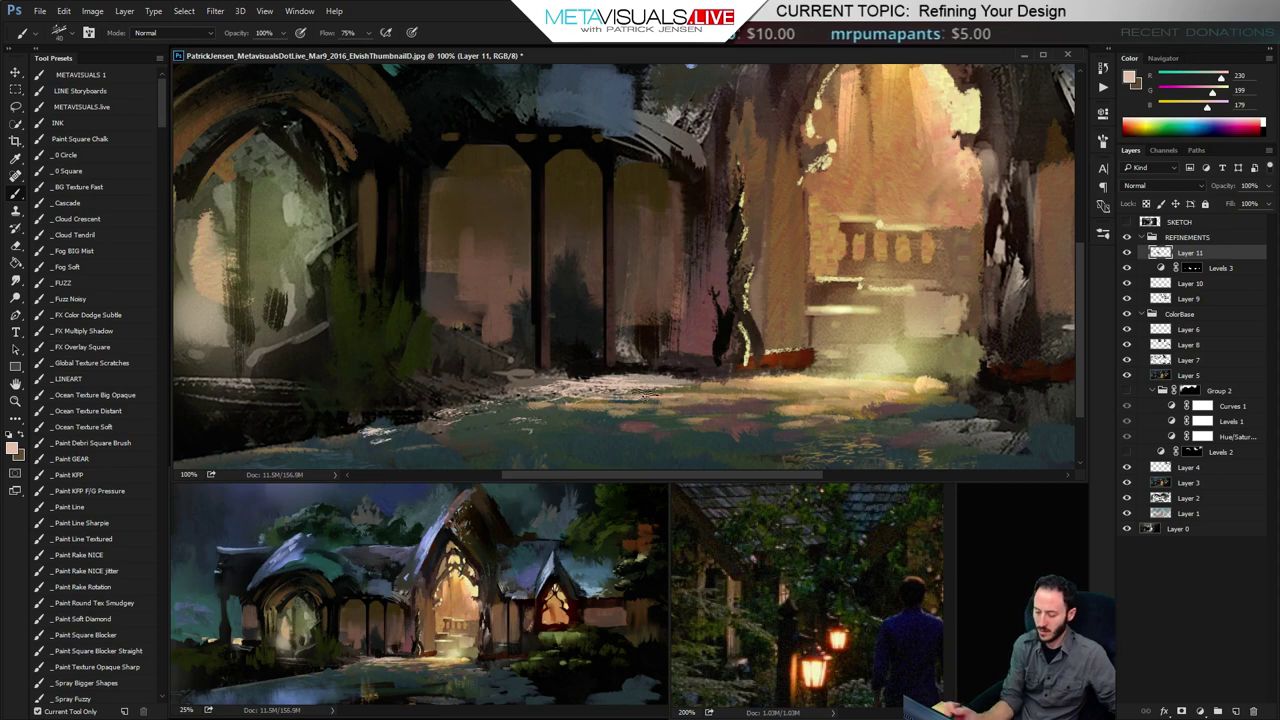
{"action": "key", "text": "space"}
{"action": "left_click_drag", "start_coordinate": [529, 418], "coordinate": [700, 406]}
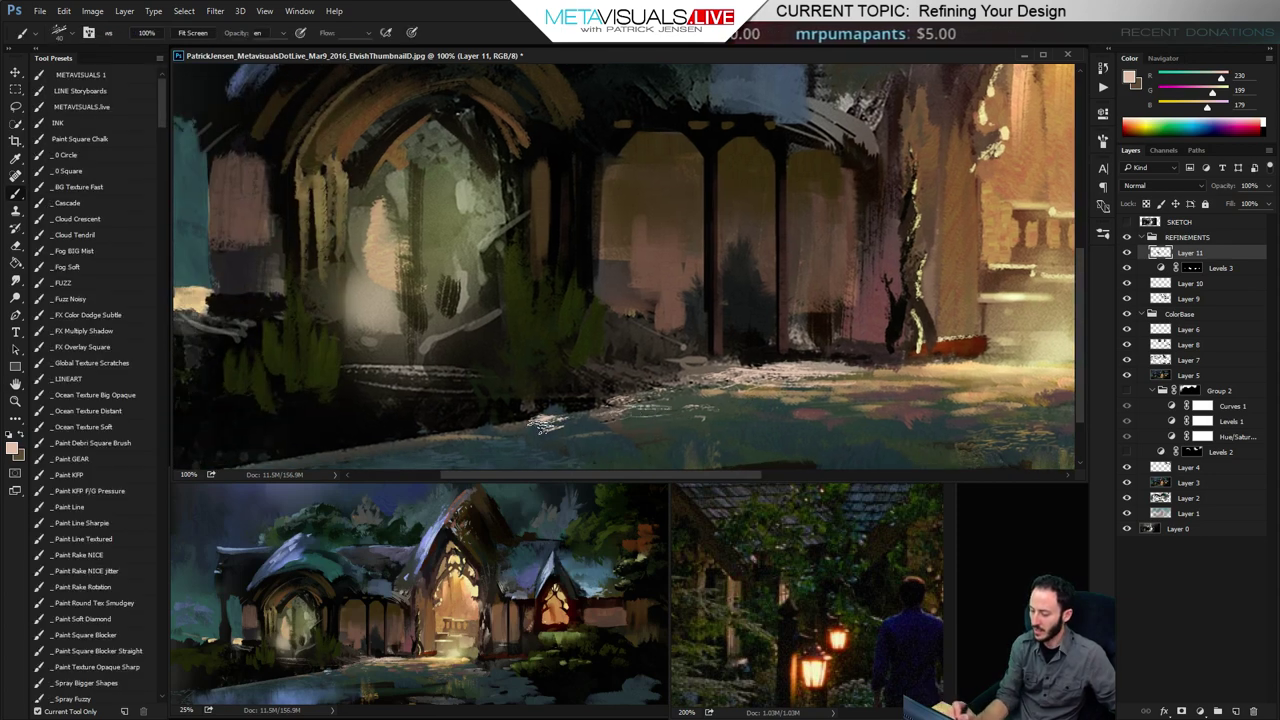
Add a Levels adjustment layer above Layer 11 that strongly brightens the highlights, and invert its mask to hide the effect
{"action": "key", "text": "space"}
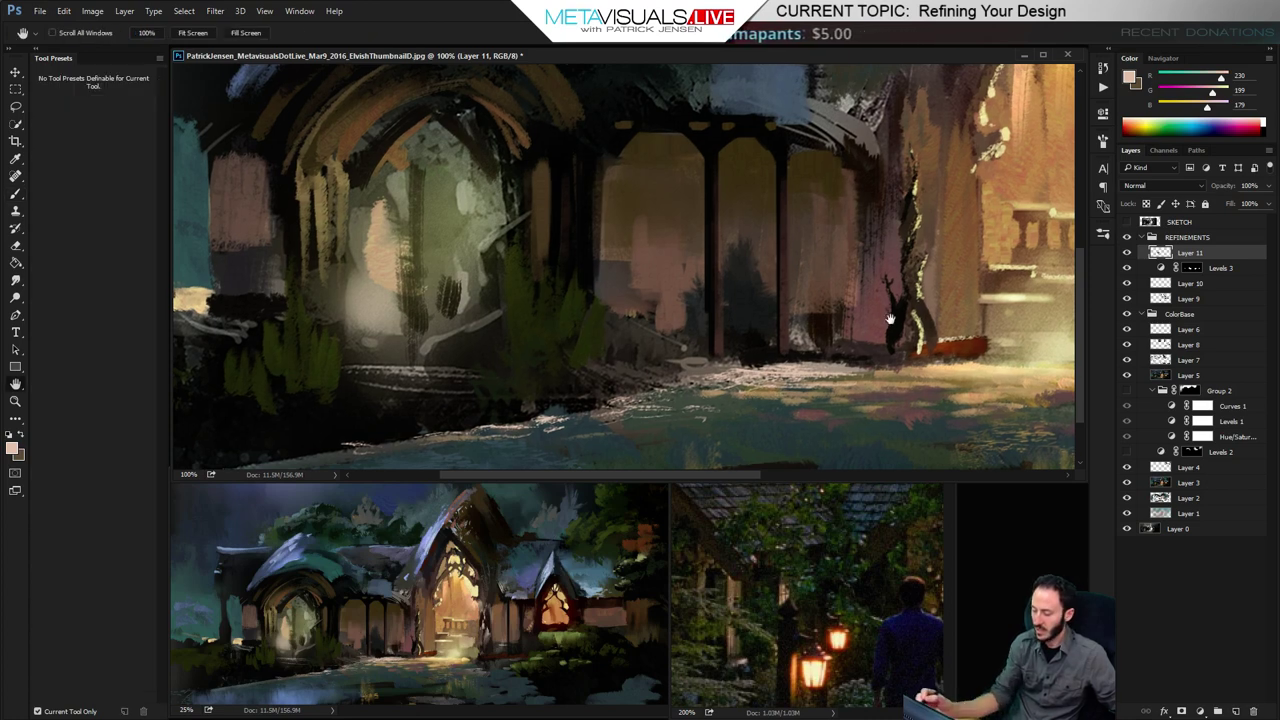
{"action": "left_click_drag", "start_coordinate": [890, 318], "coordinate": [755, 296]}
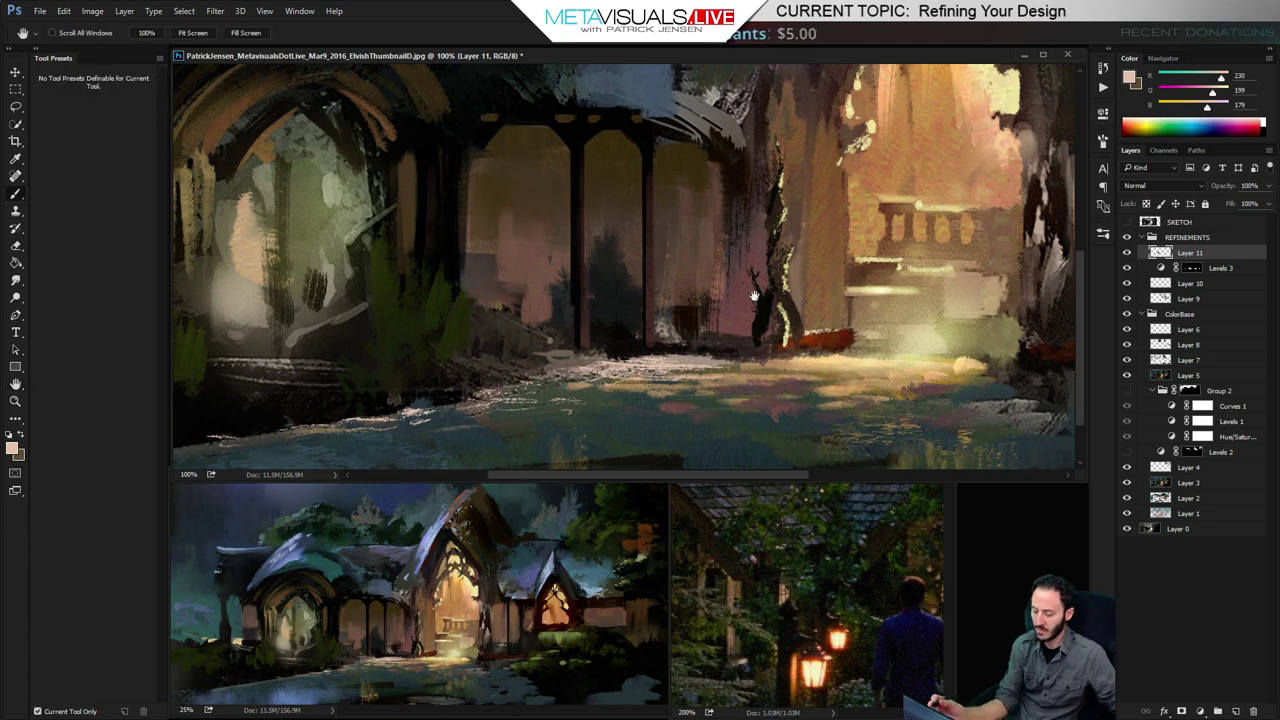
{"action": "left_click", "coordinate": [722, 360], "text": "alt"}
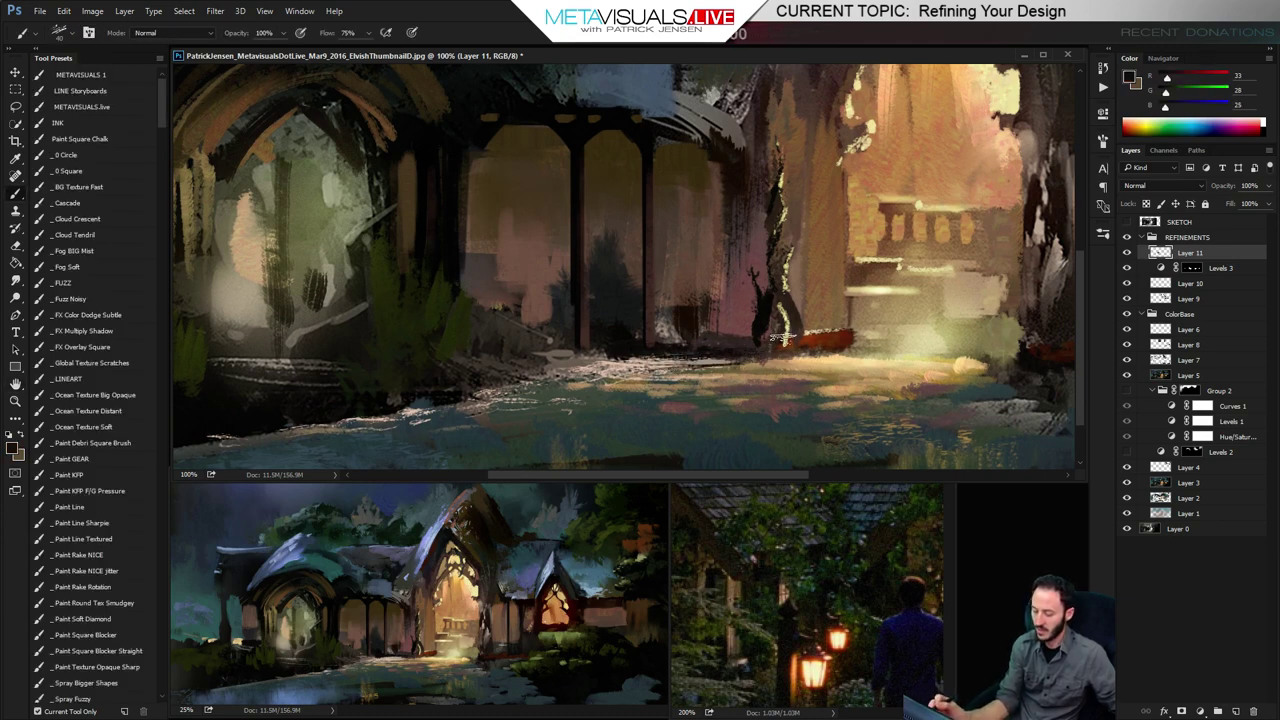
{"action": "key", "text": "space"}
{"action": "left_click_drag", "start_coordinate": [842, 276], "coordinate": [618, 422]}
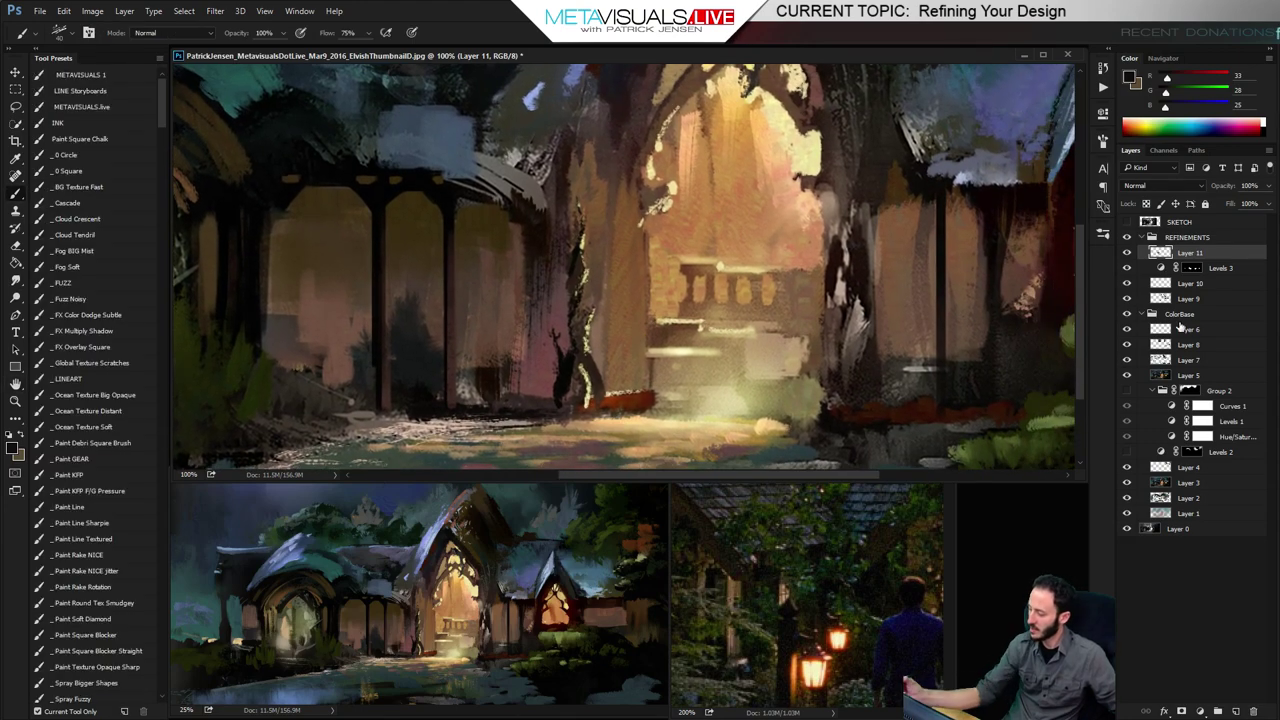
{"action": "left_click", "coordinate": [1199, 711]}
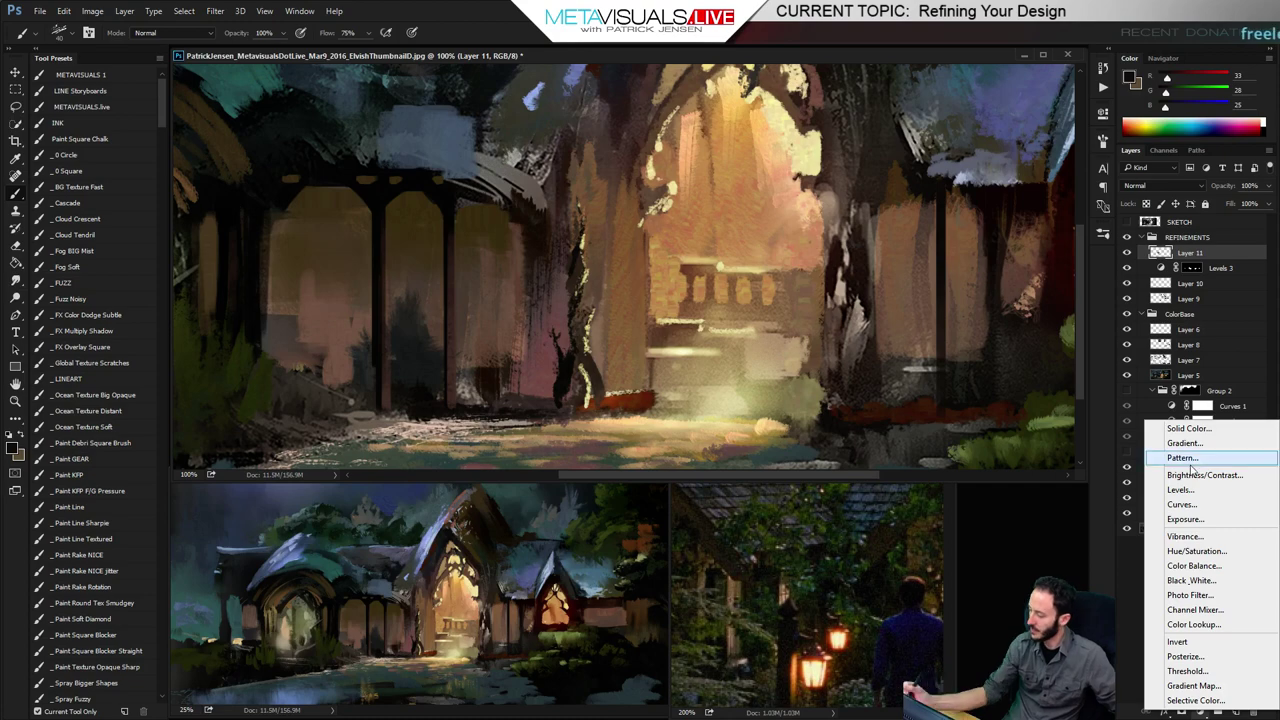
{"action": "left_click", "coordinate": [1180, 489]}
{"action": "left_click_drag", "start_coordinate": [1065, 242], "coordinate": [1025, 243]}
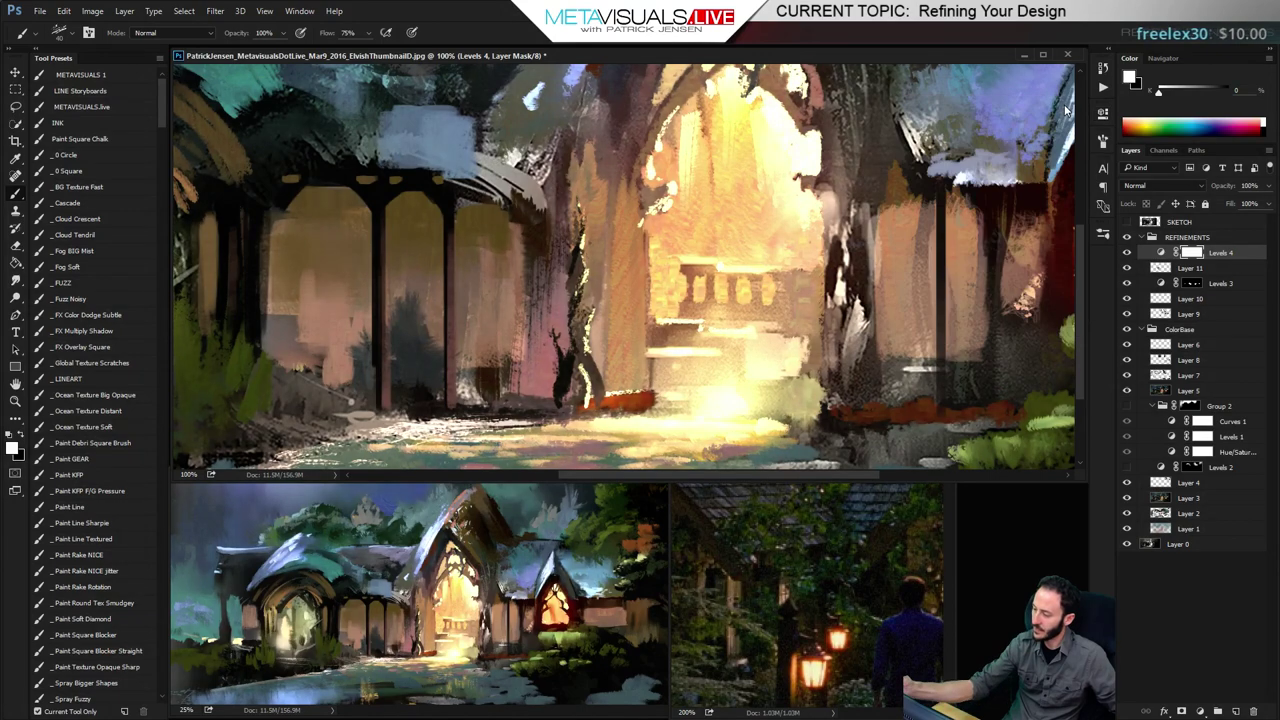
{"action": "left_click", "coordinate": [1064, 105]}
{"action": "key", "text": "ctrl+i"}
Try to brighten the pillar beside the glowing doorway by painting on the Levels mask with a large soft brush
{"action": "key", "text": "h"}
{"action": "key", "text": "b"}
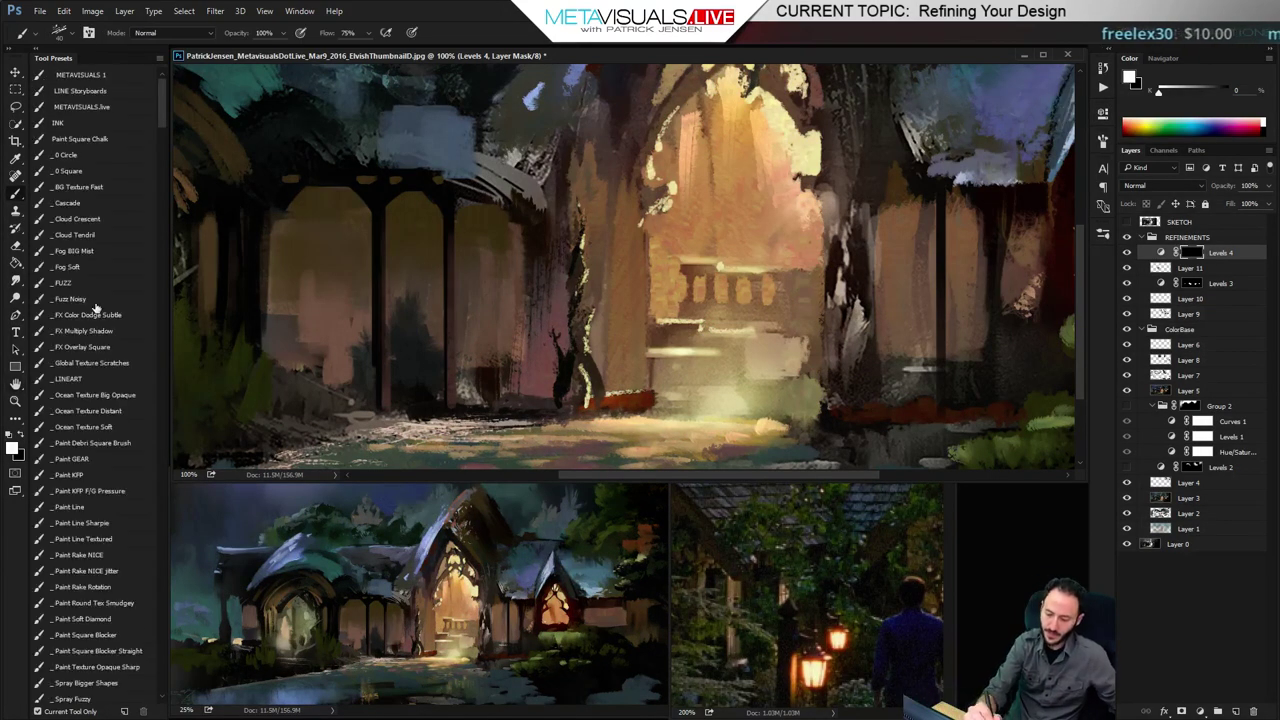
{"action": "left_click_drag", "start_coordinate": [610, 210], "coordinate": [627, 225]}
{"action": "key", "text": "bracketleft"}
{"action": "key", "text": "bracketleft"}
{"action": "key", "text": "bracketleft"}
{"action": "key", "text": "bracketleft"}
{"action": "key", "text": "bracketleft"}
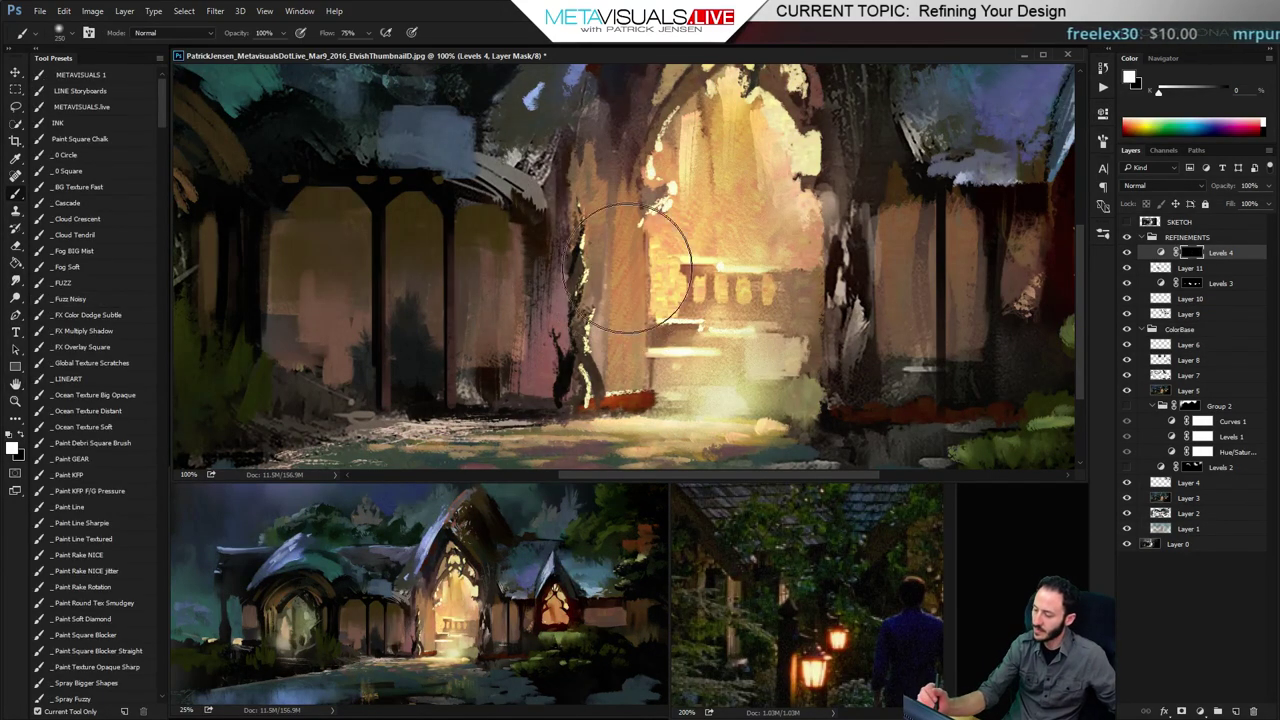
{"action": "key", "text": "ctrl+z"}
Reduce the soft brush and paint white vertical strokes on the Levels mask to brighten the pillar between the vine and doorway
{"action": "key", "text": "bracketleft"}
{"action": "key", "text": "bracketleft"}
{"action": "key", "text": "bracketleft"}
{"action": "key", "text": "bracketleft"}
{"action": "key", "text": "bracketleft"}
{"action": "key", "text": "bracketleft"}
{"action": "key", "text": "bracketleft"}
{"action": "left_click_drag", "start_coordinate": [617, 191], "coordinate": [614, 385]}
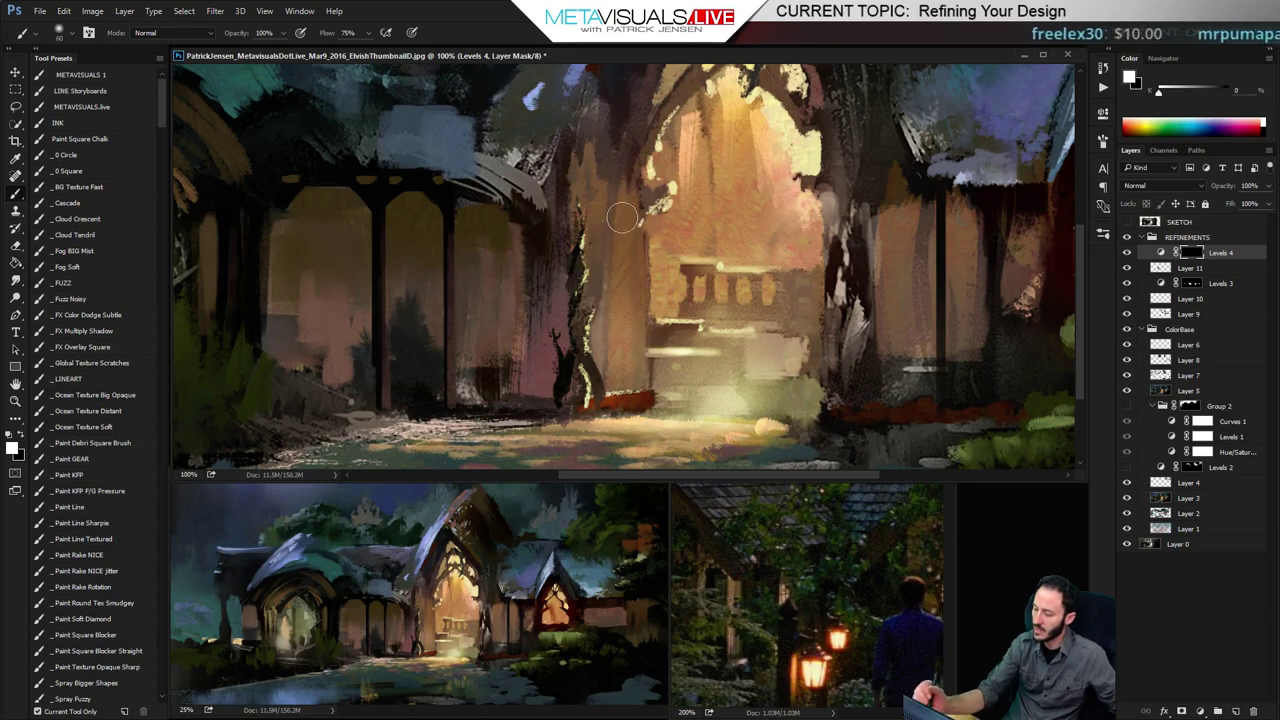
{"action": "left_click_drag", "start_coordinate": [622, 218], "coordinate": [624, 322]}
Brighten the pillar's inner edge next to the doorway with narrower vertical white strokes on the Levels mask
{"action": "key", "text": "bracketleft"}
{"action": "key", "text": "bracketleft"}
{"action": "key", "text": "bracketleft"}
{"action": "key", "text": "bracketleft"}
{"action": "left_click_drag", "start_coordinate": [630, 188], "coordinate": [627, 332]}
{"action": "left_click_drag", "start_coordinate": [635, 184], "coordinate": [637, 307]}
{"action": "left_click_drag", "start_coordinate": [639, 297], "coordinate": [642, 172]}
Shrink the brush further and paint fine white mask strokes on the pillar's lower part alongside the vine
{"action": "key", "text": "bracketleft"}
{"action": "key", "text": "bracketleft"}
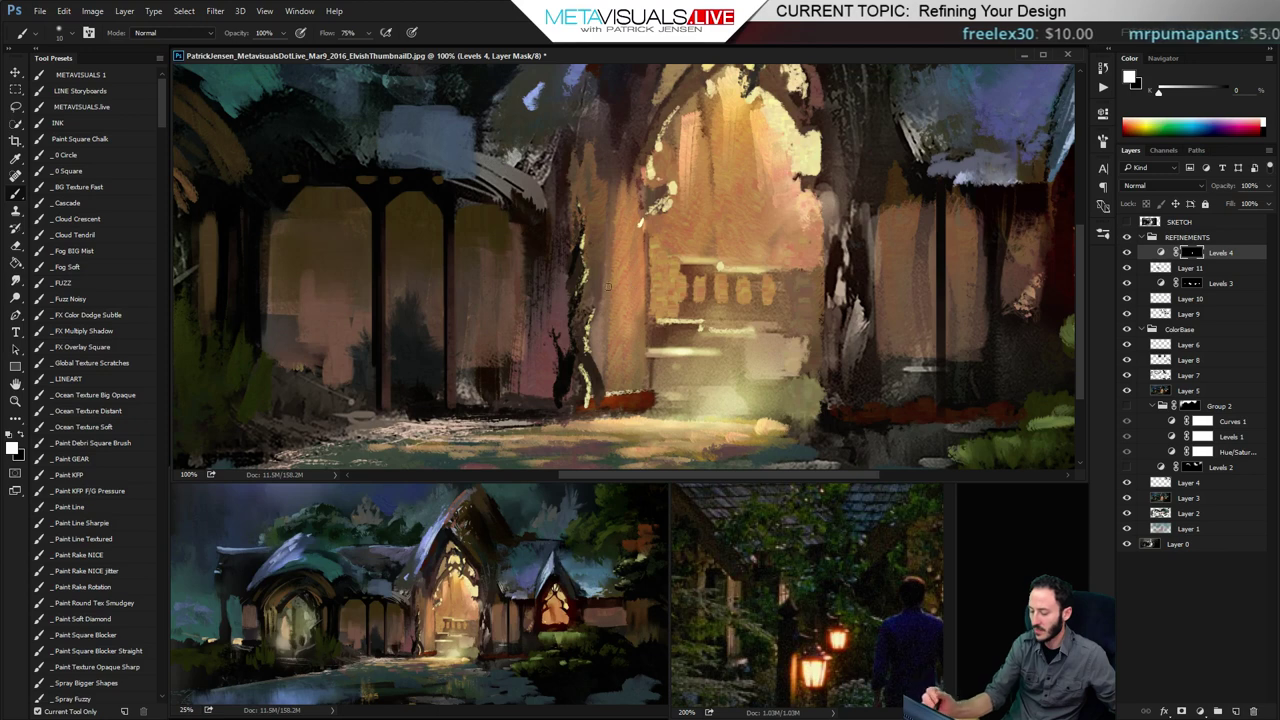
{"action": "mouse_move", "coordinate": [605, 298]}
{"action": "left_mouse_down"}
{"action": "mouse_move", "coordinate": [600, 354]}
{"action": "mouse_move", "coordinate": [600, 339]}
{"action": "mouse_move", "coordinate": [603, 364]}
{"action": "mouse_move", "coordinate": [612, 329]}
{"action": "mouse_move", "coordinate": [621, 380]}
{"action": "left_mouse_up"}
{"action": "key", "text": "["}
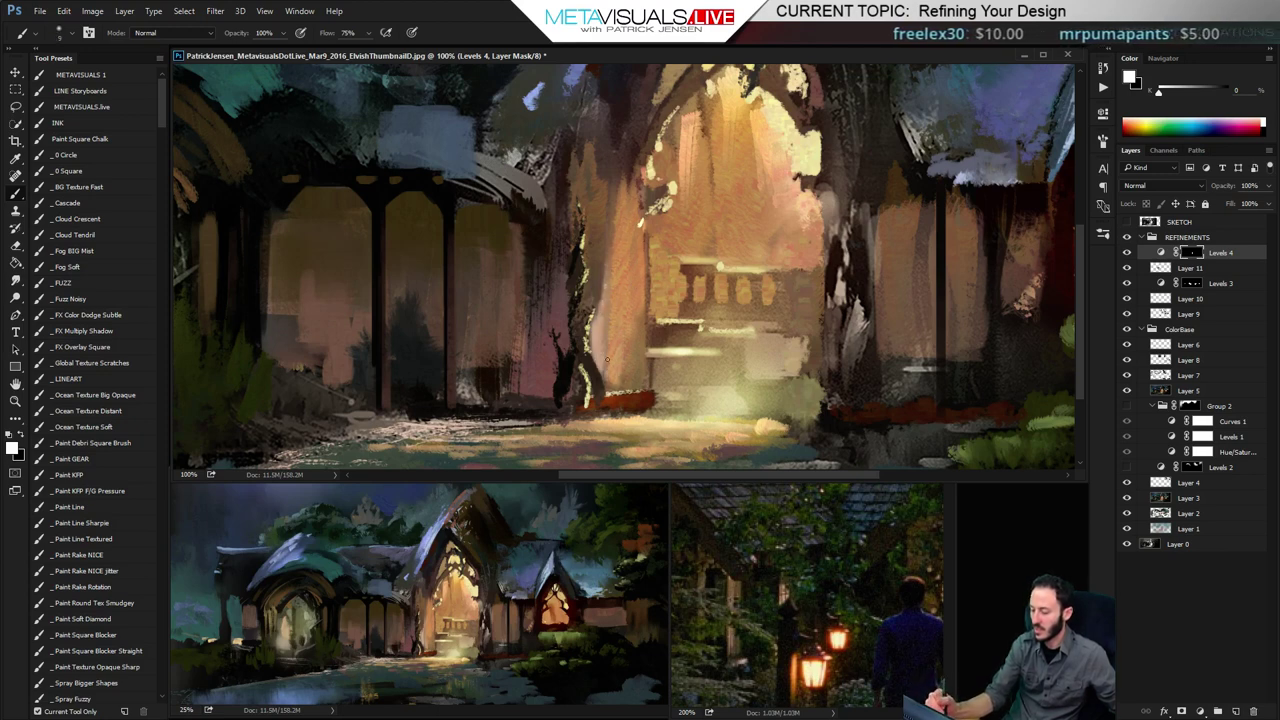
{"action": "key", "text": "["}
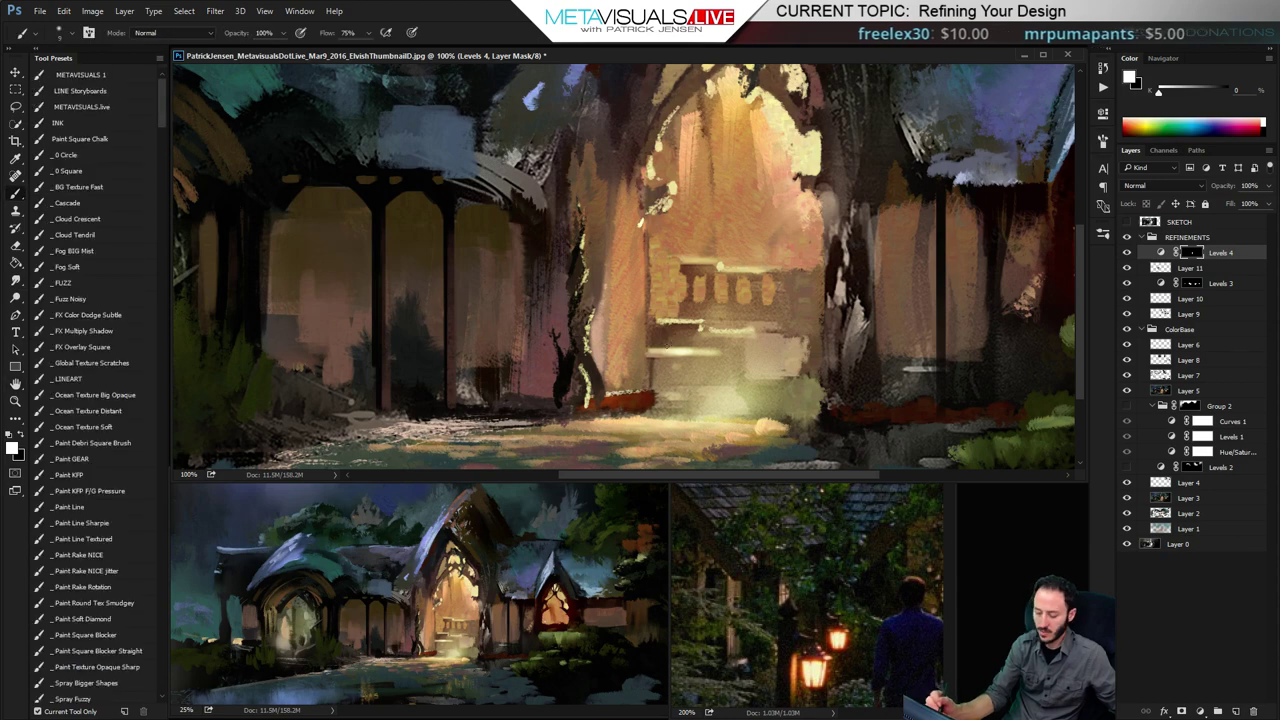
{"action": "mouse_move", "coordinate": [602, 283]}
{"action": "left_mouse_down"}
{"action": "mouse_move", "coordinate": [596, 317]}
{"action": "mouse_move", "coordinate": [588, 291]}
{"action": "left_mouse_up"}
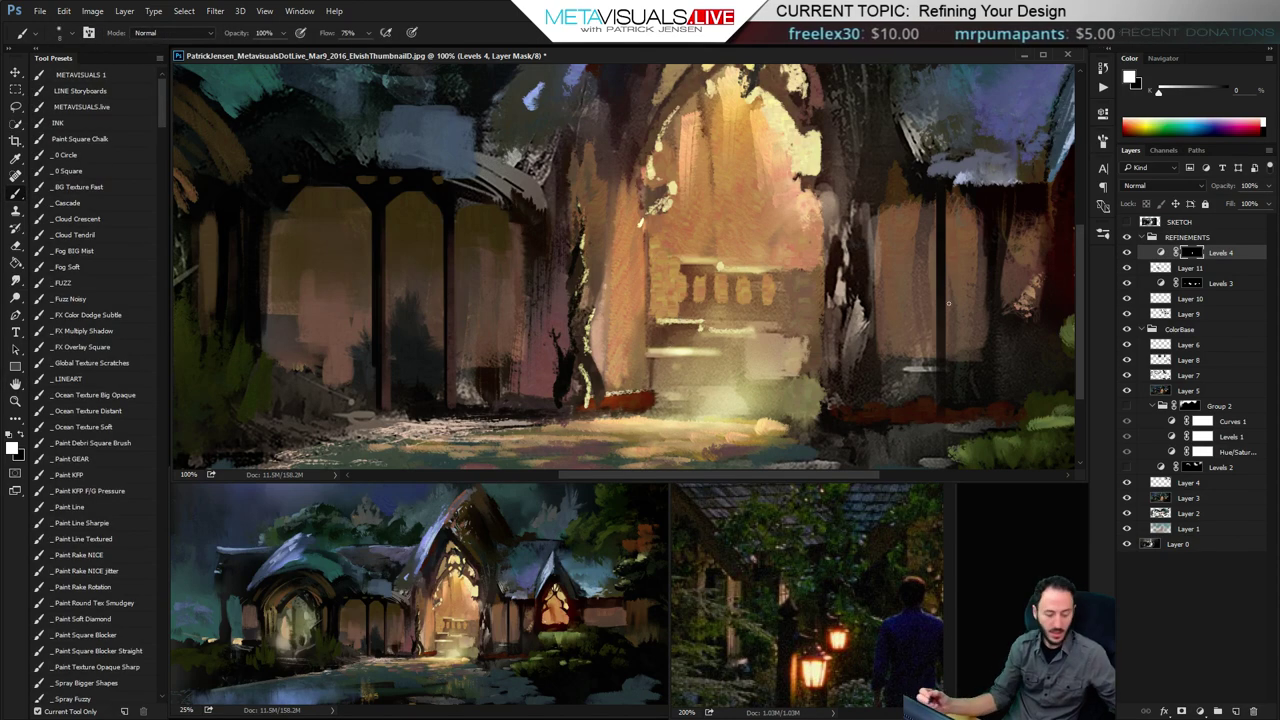
Create a new layer and paint pale yellow highlights (R 243, G 228, B 170) along the vine beside the doorway
{"action": "key", "text": "ctrl+shift+alt+n"}
{"action": "left_click", "coordinate": [770, 102], "text": "alt"}
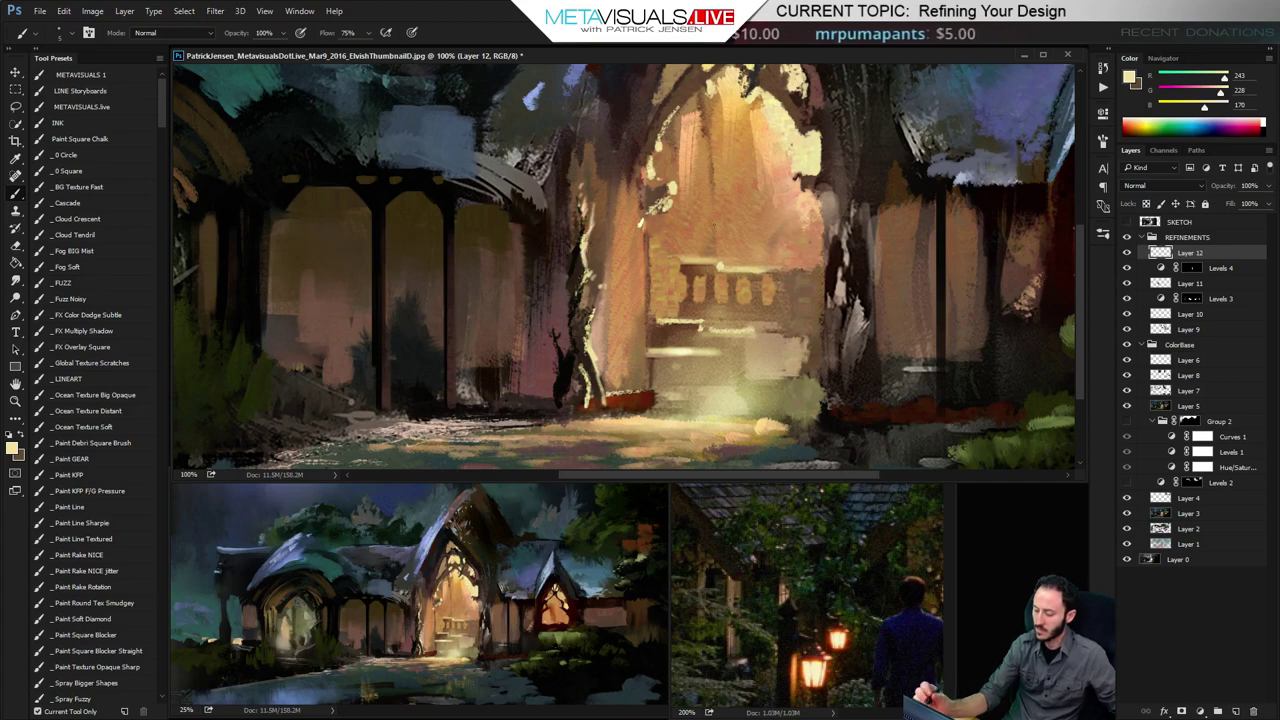
{"action": "left_click_drag", "start_coordinate": [714, 228], "coordinate": [621, 199]}
Clean up the stair wall's edge against the opposite doorway pillar in beige (R 193, G 166, B 129) and brown (R 144, G 117, B 88)
{"action": "left_click", "coordinate": [682, 322], "text": "alt"}
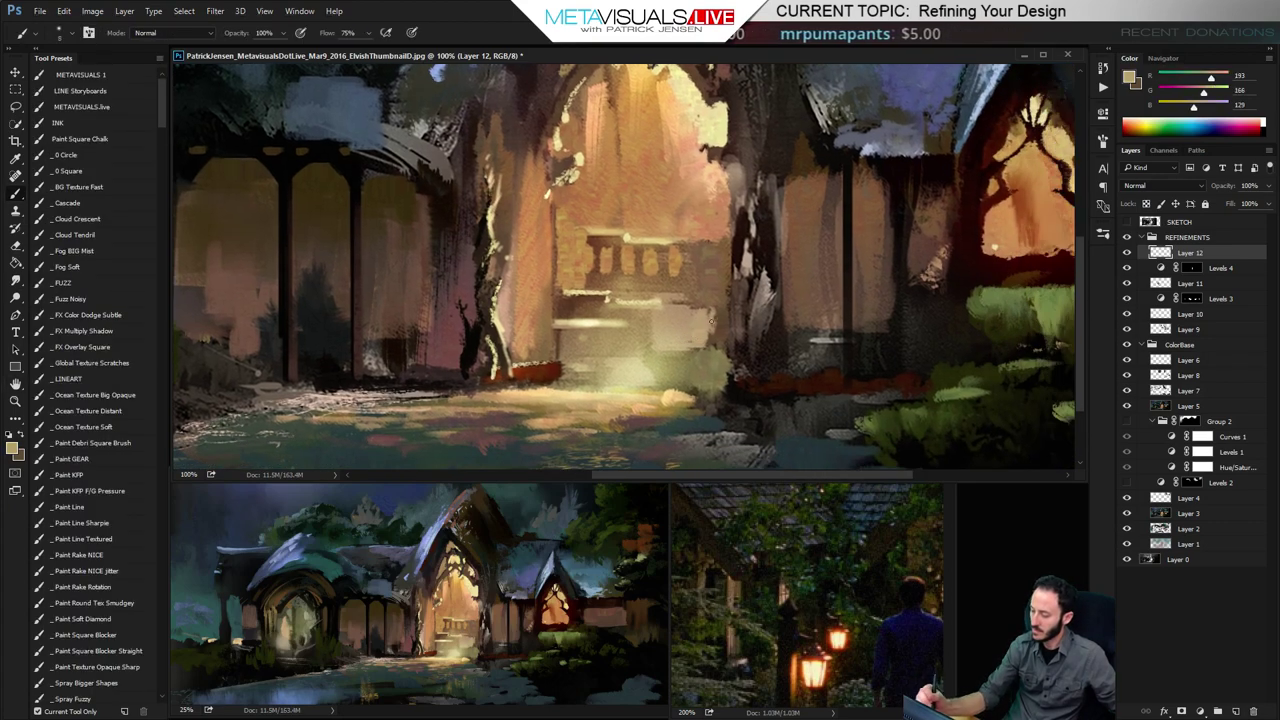
{"action": "left_click_drag", "start_coordinate": [718, 310], "coordinate": [727, 325]}
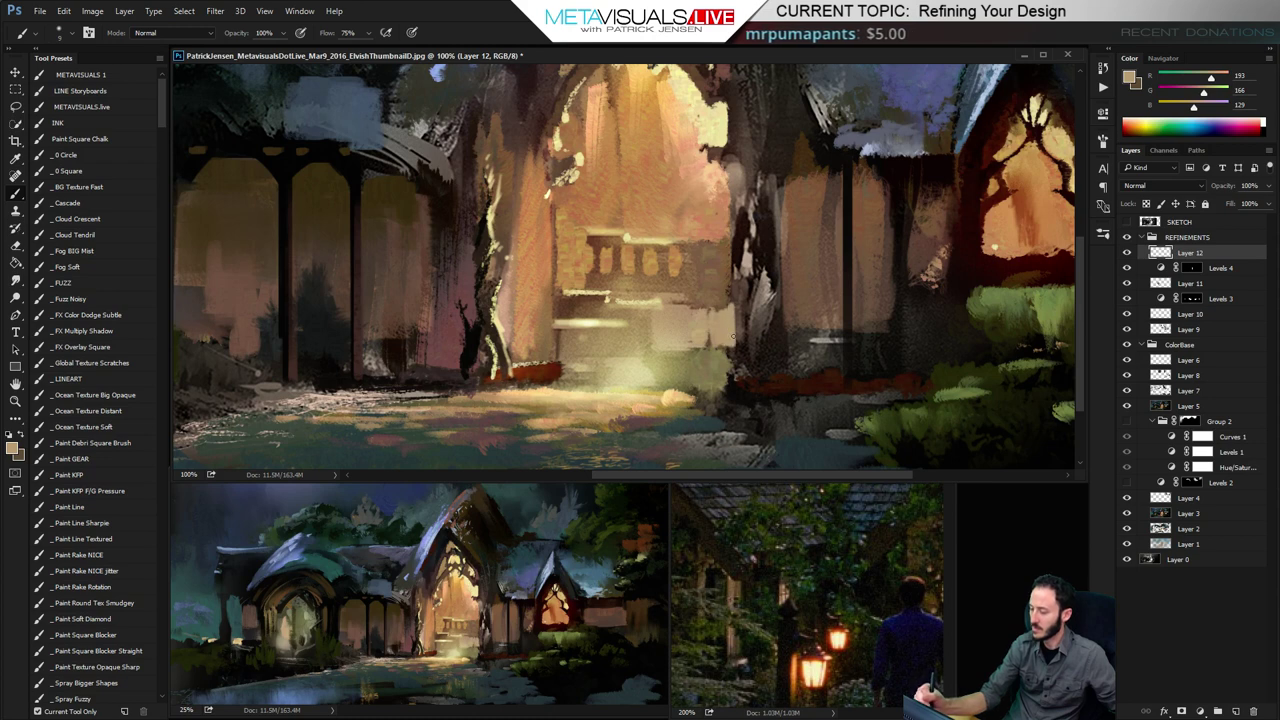
{"action": "left_click", "coordinate": [686, 300], "text": "alt"}
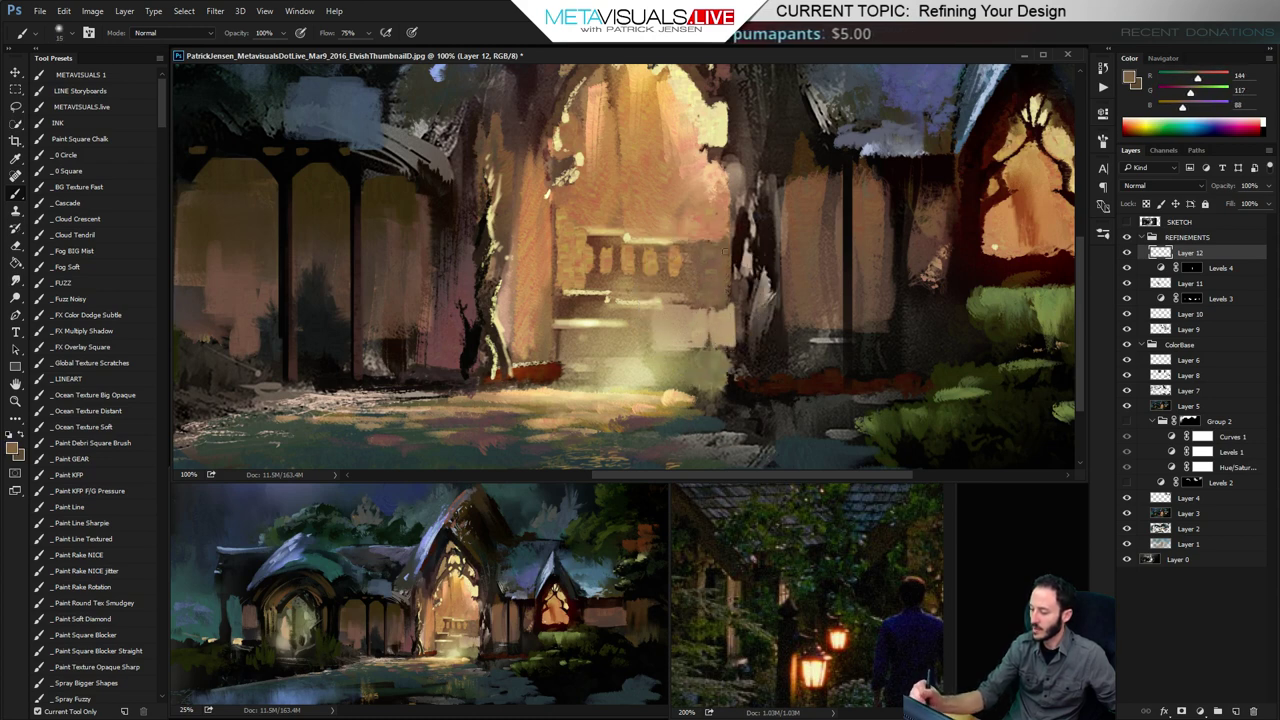
{"action": "left_click_drag", "start_coordinate": [726, 251], "coordinate": [752, 307]}
Paint dark brown (R 42, G 30, B 24) and muted blue-violet strokes on the twisted pillar at the doorway's far side
{"action": "left_click", "coordinate": [740, 232], "text": "alt"}
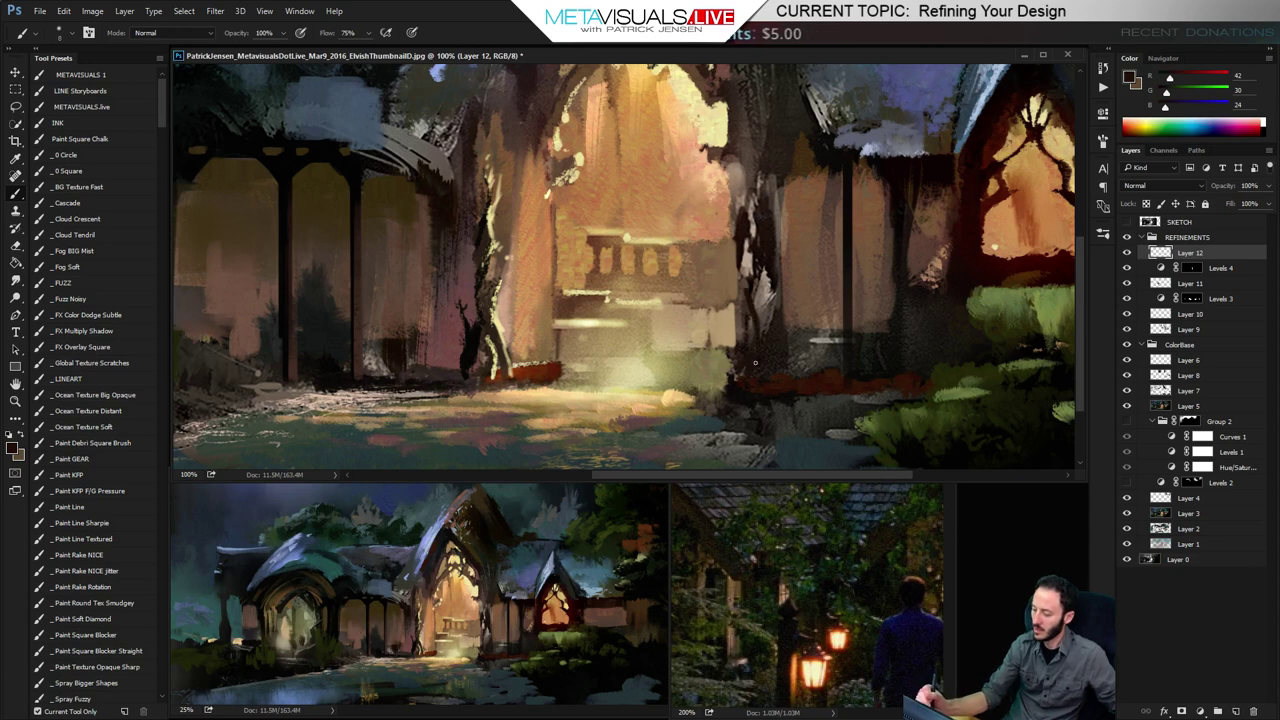
{"action": "left_click", "coordinate": [881, 123], "text": "alt"}
{"action": "mouse_move", "coordinate": [768, 359]}
{"action": "left_mouse_down"}
{"action": "mouse_move", "coordinate": [770, 404]}
{"action": "mouse_move", "coordinate": [768, 317]}
{"action": "left_mouse_up"}
{"action": "left_click", "coordinate": [767, 342], "text": "alt"}
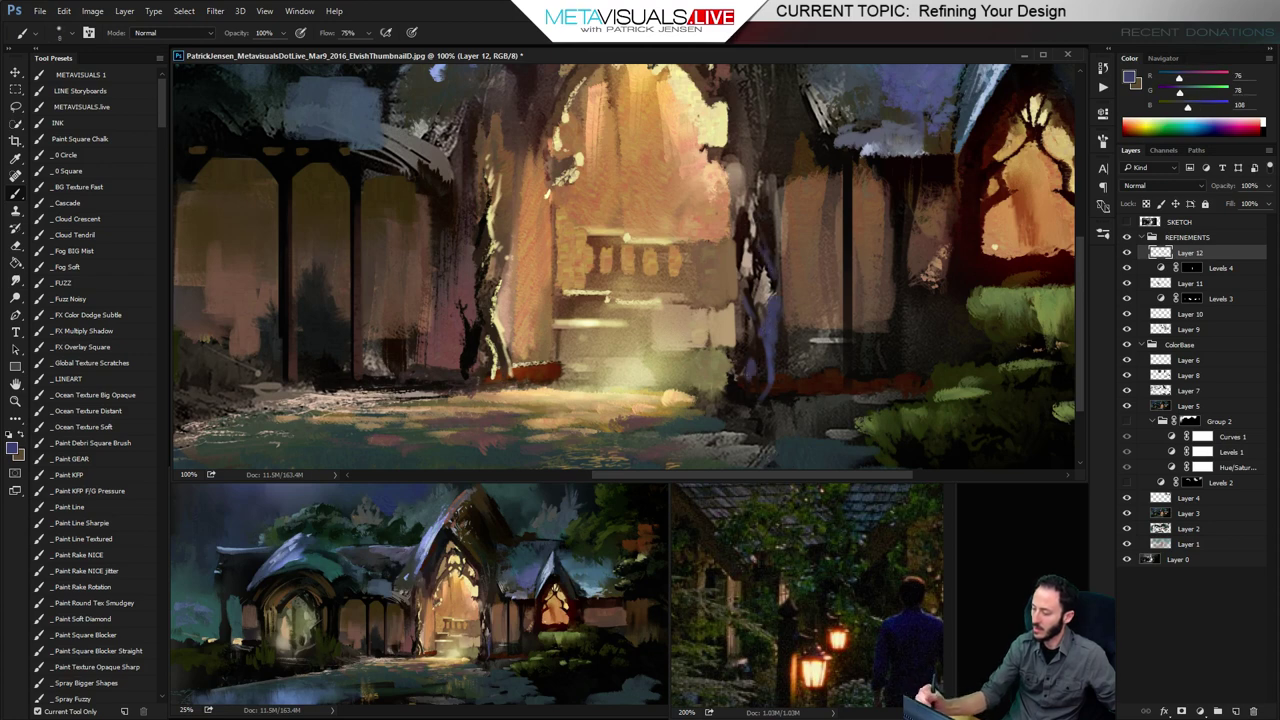
Select the Paint KPP F/G Pressure brush, reduce its size, and sample a near-black beside the doorway
{"action": "key", "text": "space"}
{"action": "mouse_move", "coordinate": [742, 351]}
{"action": "left_mouse_down"}
{"action": "mouse_move", "coordinate": [783, 382]}
{"action": "mouse_move", "coordinate": [757, 412]}
{"action": "mouse_move", "coordinate": [757, 492]}
{"action": "left_mouse_up"}
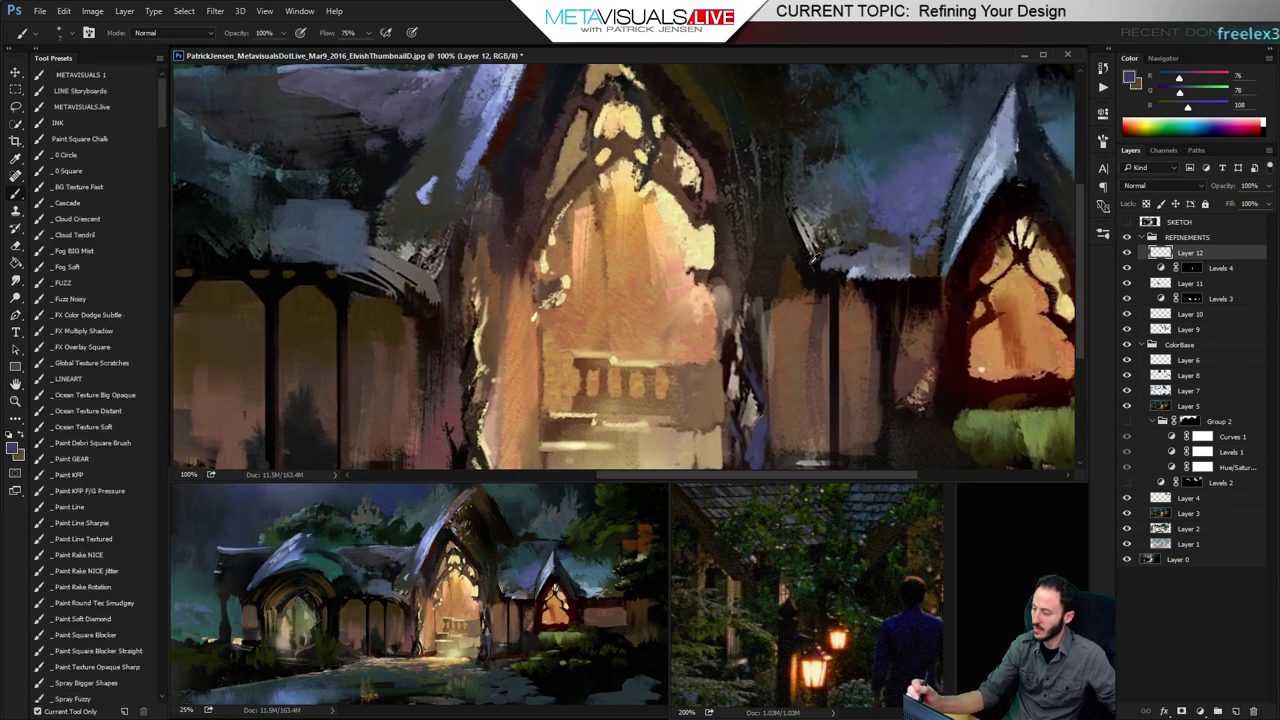
{"action": "left_click", "coordinate": [95, 492]}
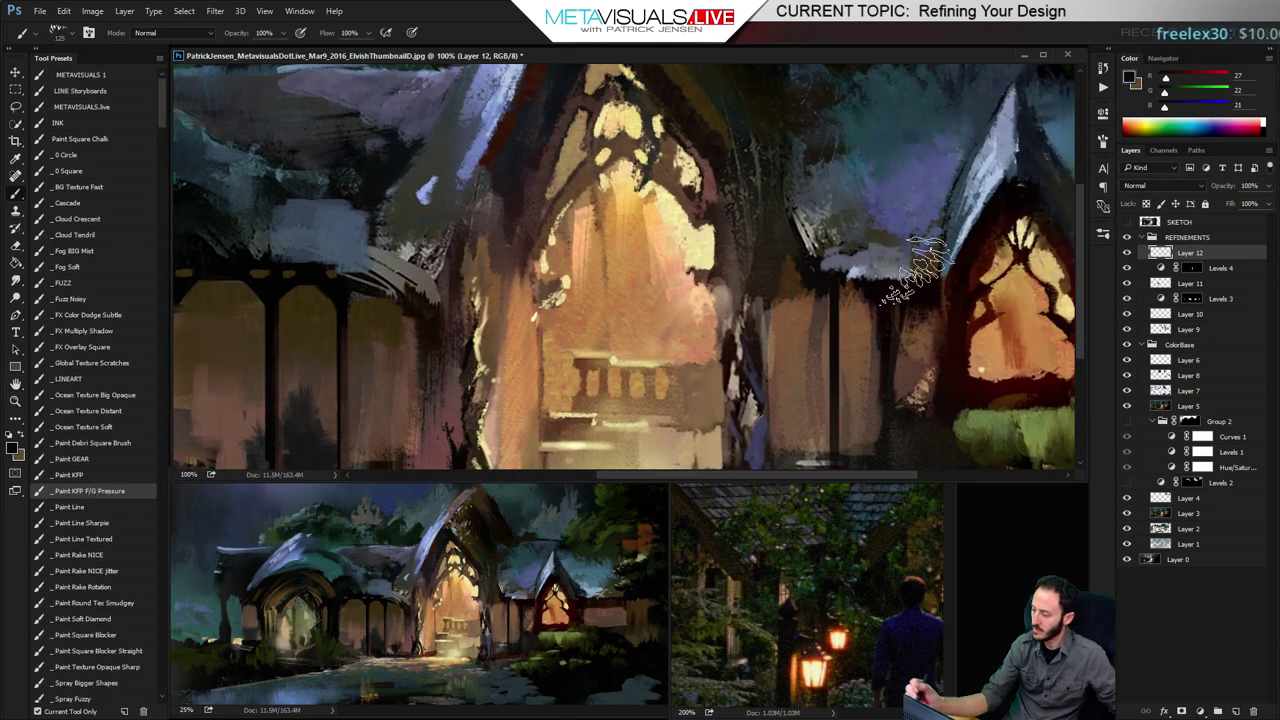
{"action": "left_click_drag", "start_coordinate": [1018, 195], "coordinate": [984, 209]}
{"action": "key", "text": "bracketleft"}
{"action": "key", "text": "bracketleft"}
{"action": "left_click", "coordinate": [759, 335], "text": "alt"}
Paint near-black (R 20, G 15, B 15) strokes over the twisted pillar's upper part, reducing the brush and redoing the first stroke
{"action": "left_click_drag", "start_coordinate": [732, 334], "coordinate": [753, 277]}
{"action": "key", "text": "bracketleft"}
{"action": "key", "text": "bracketleft"}
{"action": "key", "text": "bracketleft"}
{"action": "key", "text": "bracketleft"}
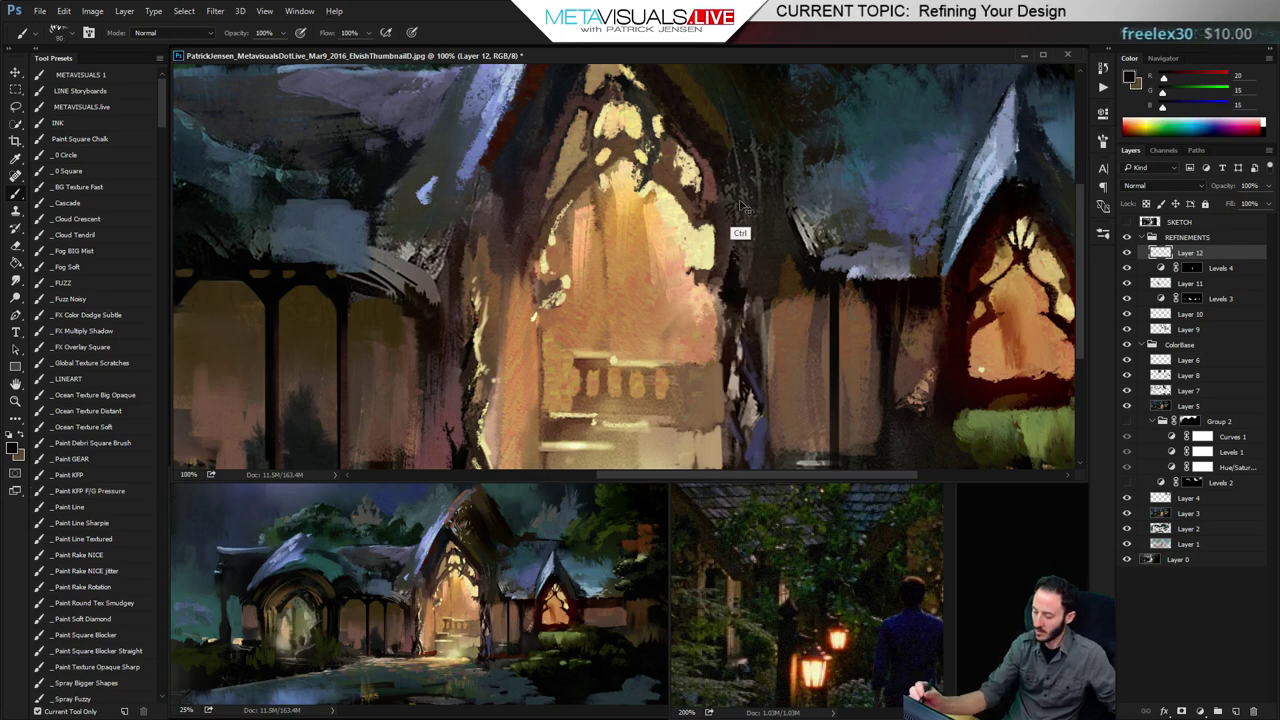
{"action": "key", "text": "ctrl+z"}
{"action": "left_click_drag", "start_coordinate": [738, 322], "coordinate": [742, 284]}
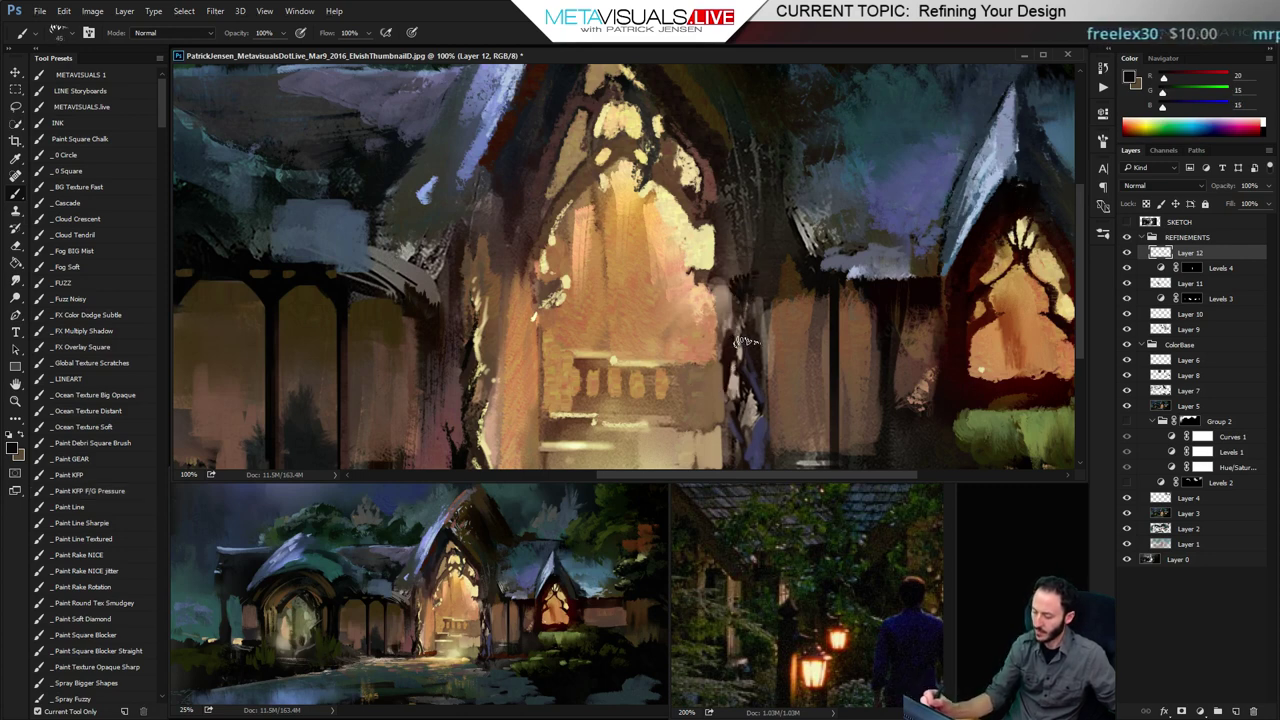
{"action": "key", "text": "bracketleft"}
{"action": "left_click_drag", "start_coordinate": [742, 334], "coordinate": [744, 272]}
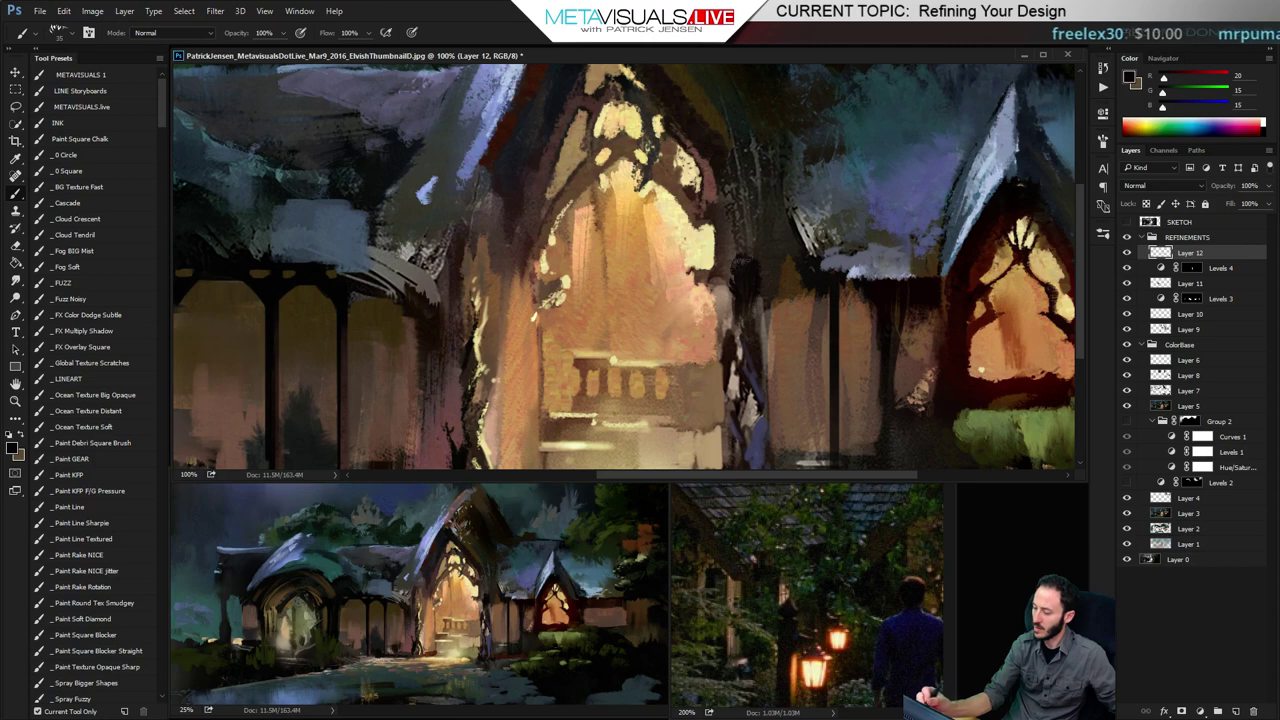
Add pale yellow highlights (R 240, G 234, B 170) at the twisted pillar's capital and mix a light blue-violet
{"action": "left_click", "coordinate": [722, 322], "text": "alt"}
{"action": "left_click", "coordinate": [734, 268], "text": "alt"}
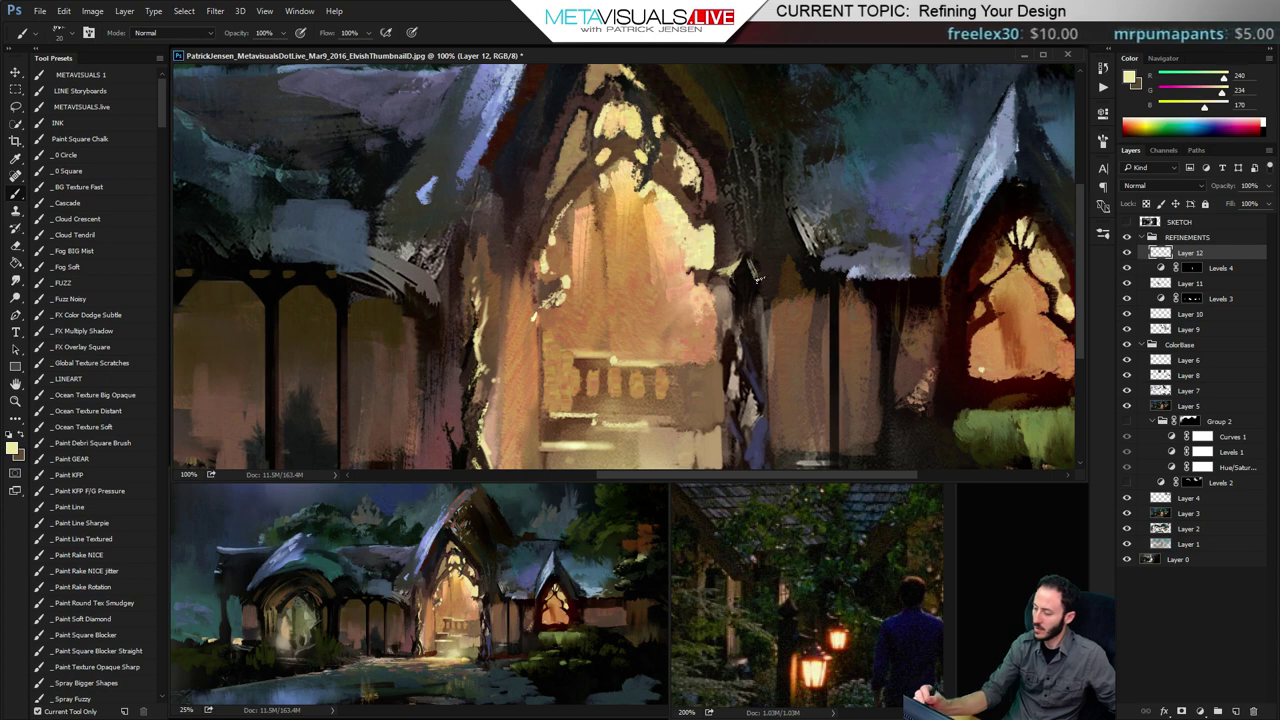
{"action": "left_click", "coordinate": [766, 262], "text": "alt"}
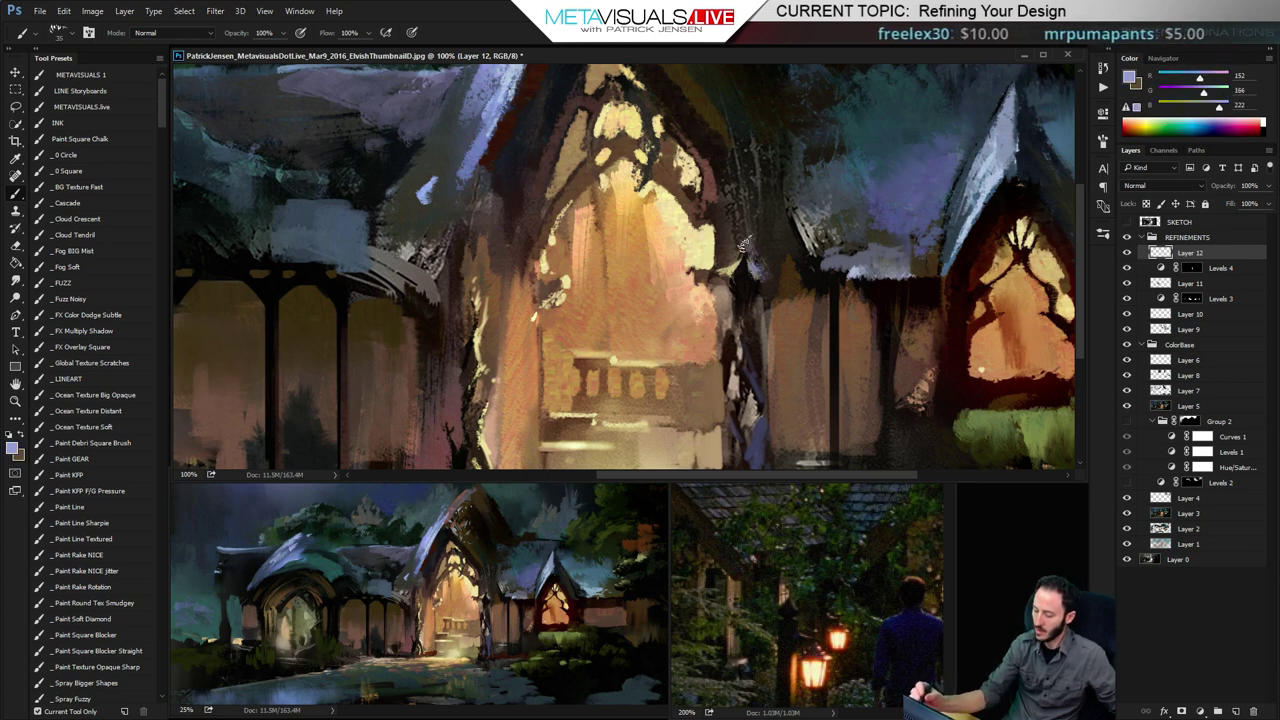
Darken the twisted pillar above its capital in near-black (R 20, G 15, B 16) and touch its inner edge with brown (R 106, G 79, B 62)
{"action": "left_click", "coordinate": [742, 244], "text": "alt"}
{"action": "mouse_move", "coordinate": [743, 205]}
{"action": "left_mouse_down"}
{"action": "mouse_move", "coordinate": [746, 254]}
{"action": "mouse_move", "coordinate": [723, 168]}
{"action": "mouse_move", "coordinate": [768, 207]}
{"action": "mouse_move", "coordinate": [753, 278]}
{"action": "left_mouse_up"}
{"action": "key", "text": "["}
{"action": "left_click_drag", "start_coordinate": [782, 237], "coordinate": [758, 247]}
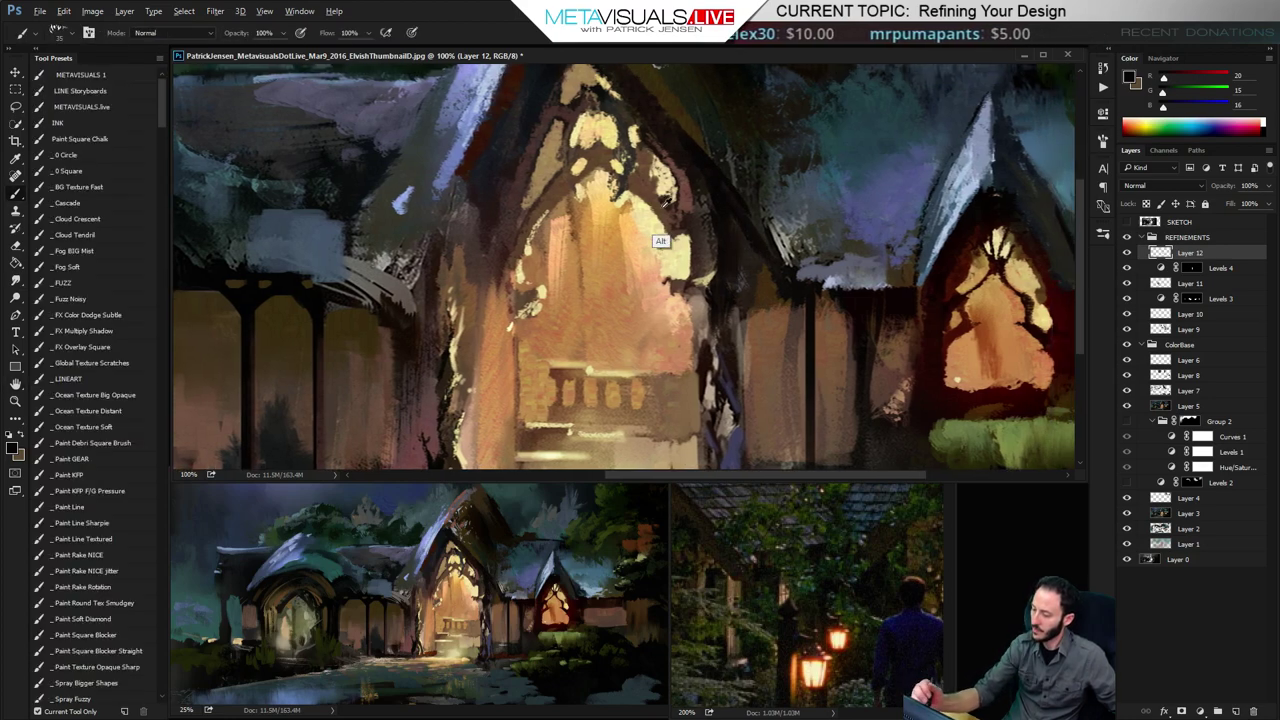
{"action": "left_click", "coordinate": [697, 222], "text": "alt"}
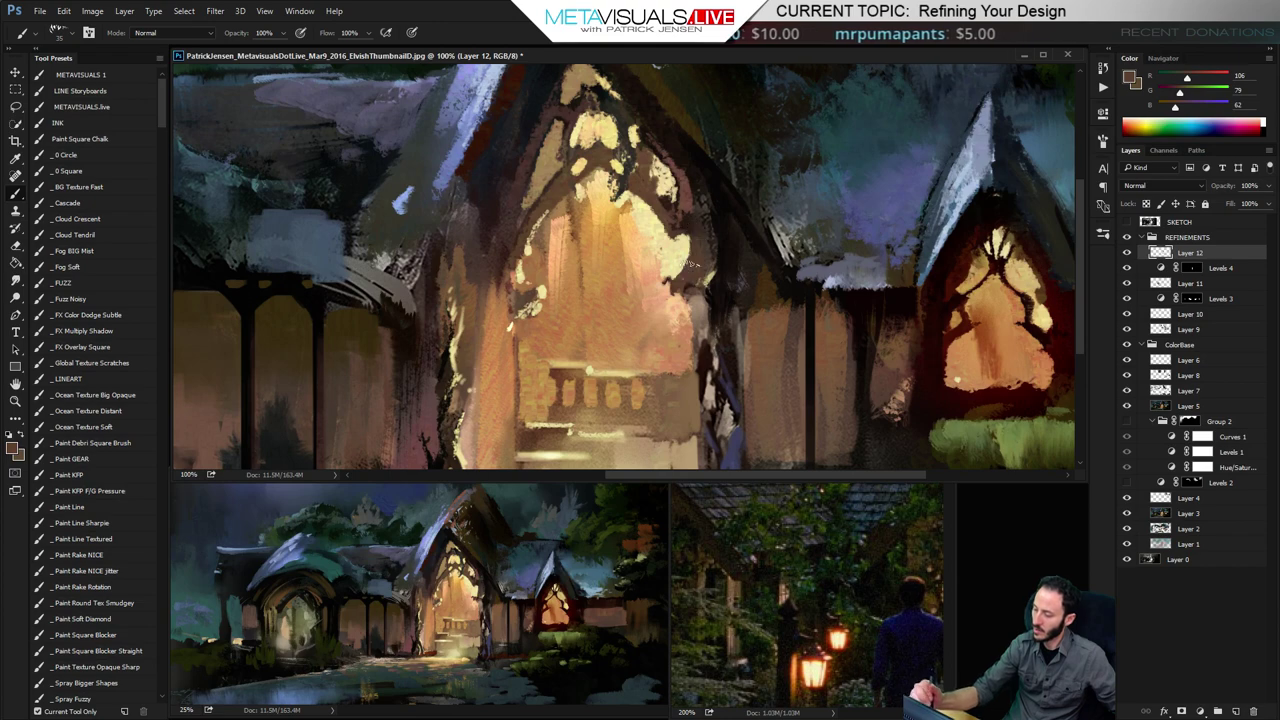
{"action": "key", "text": "space"}
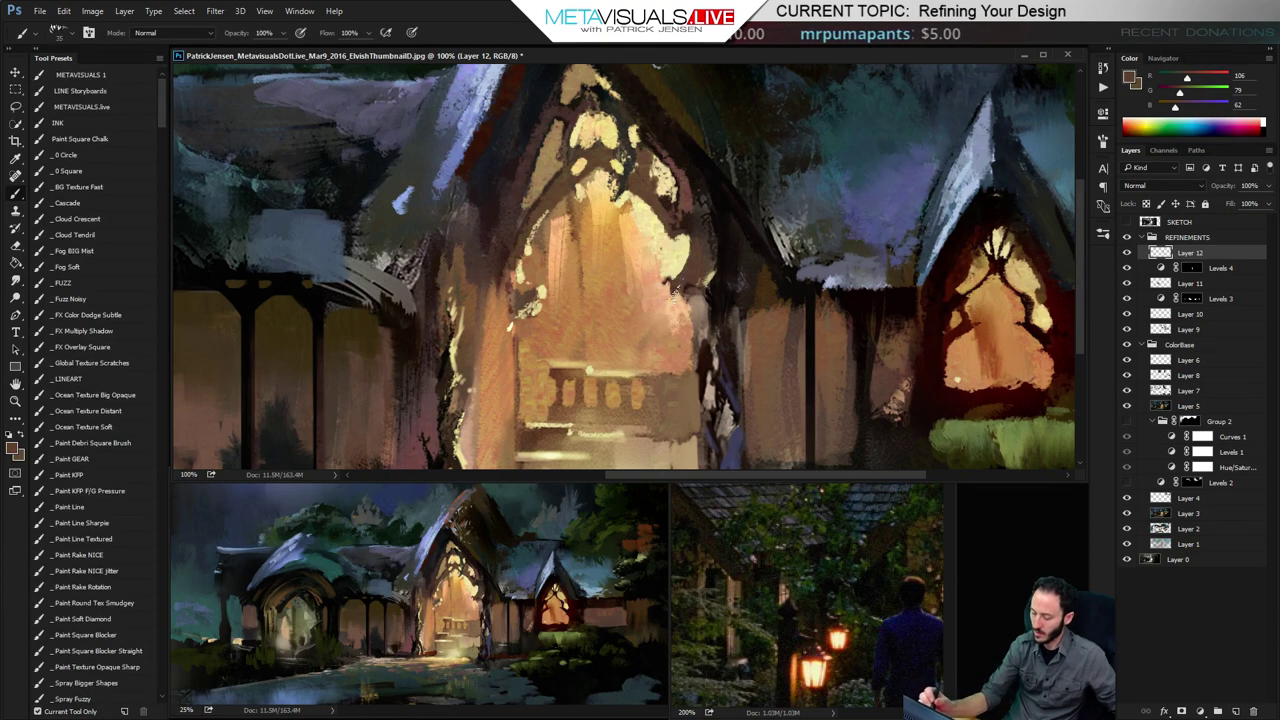
Darken the underside of the curved eave between the wall panels and the gabled entrance in near-black (R 9, G 9, B 9)
{"action": "key", "text": "space"}
{"action": "left_click_drag", "start_coordinate": [351, 297], "coordinate": [506, 312]}
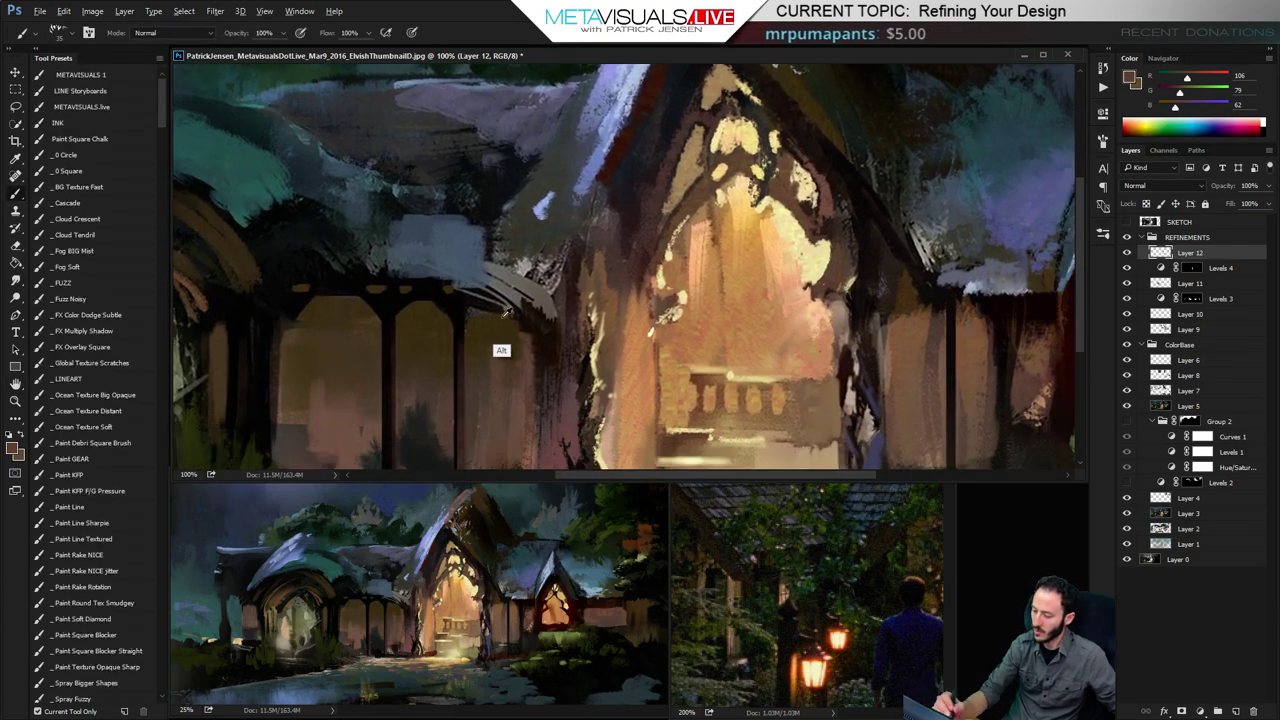
{"action": "left_click", "coordinate": [456, 299], "text": "alt"}
{"action": "key", "text": "alt+space"}
{"action": "left_click", "coordinate": [640, 292], "text": "alt"}
{"action": "mouse_move", "coordinate": [622, 308]}
{"action": "left_mouse_down"}
{"action": "mouse_move", "coordinate": [574, 297]}
{"action": "mouse_move", "coordinate": [587, 248]}
{"action": "mouse_move", "coordinate": [614, 401]}
{"action": "mouse_move", "coordinate": [602, 218]}
{"action": "mouse_move", "coordinate": [594, 235]}
{"action": "mouse_move", "coordinate": [614, 184]}
{"action": "left_mouse_up"}
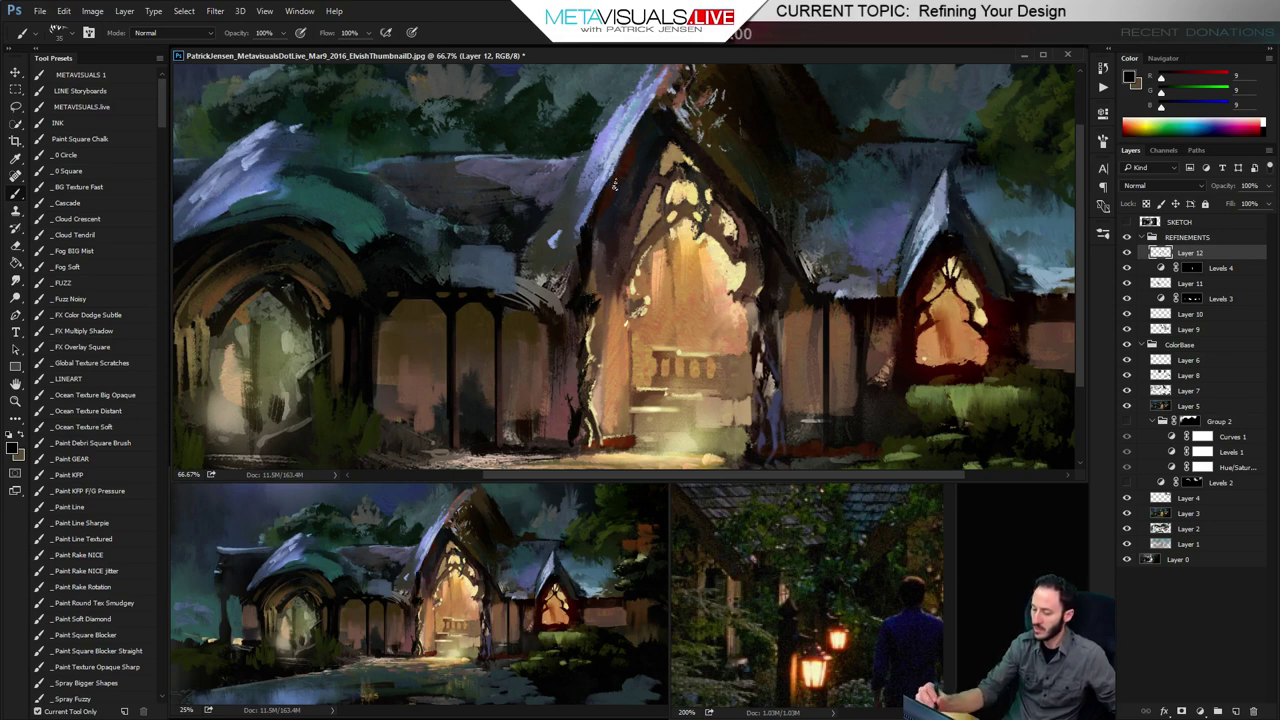
{"action": "left_click_drag", "start_coordinate": [592, 242], "coordinate": [596, 210]}
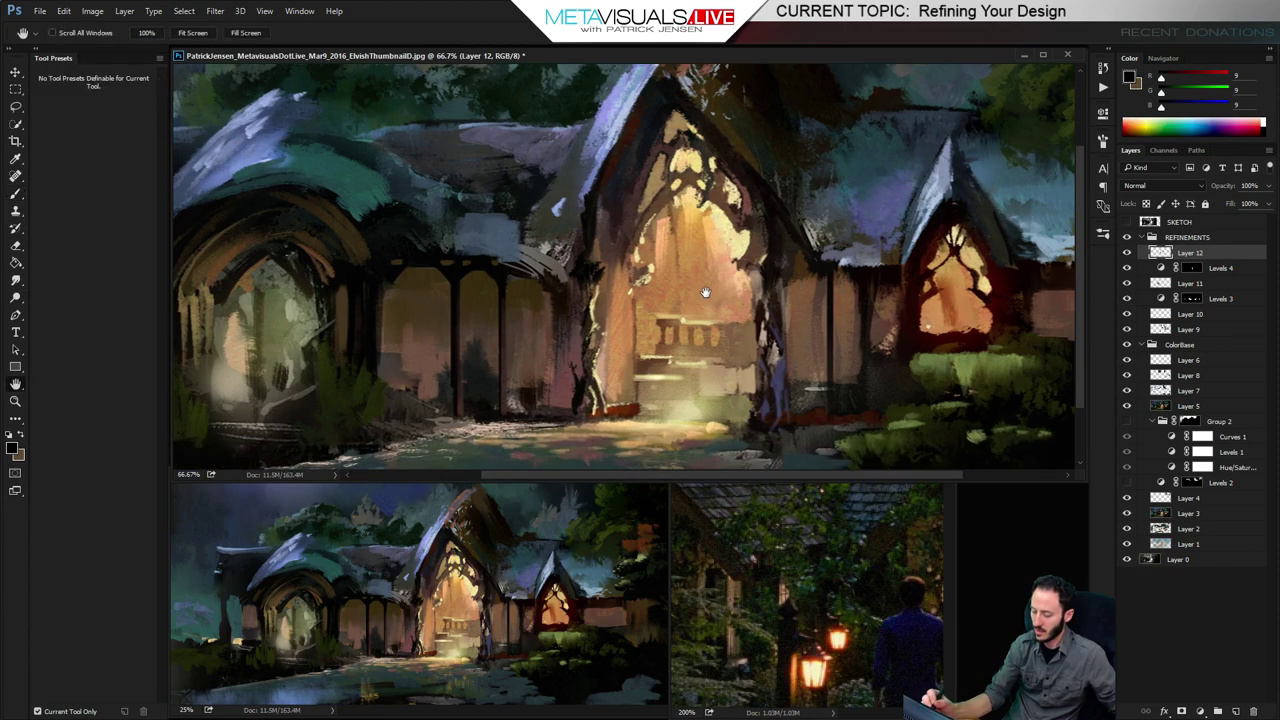
Sample a pale peach (R 249, G 218, B 168), undo the first stroke, and add finer highlights around the doorway arch
{"action": "left_click", "coordinate": [736, 239], "text": "alt"}
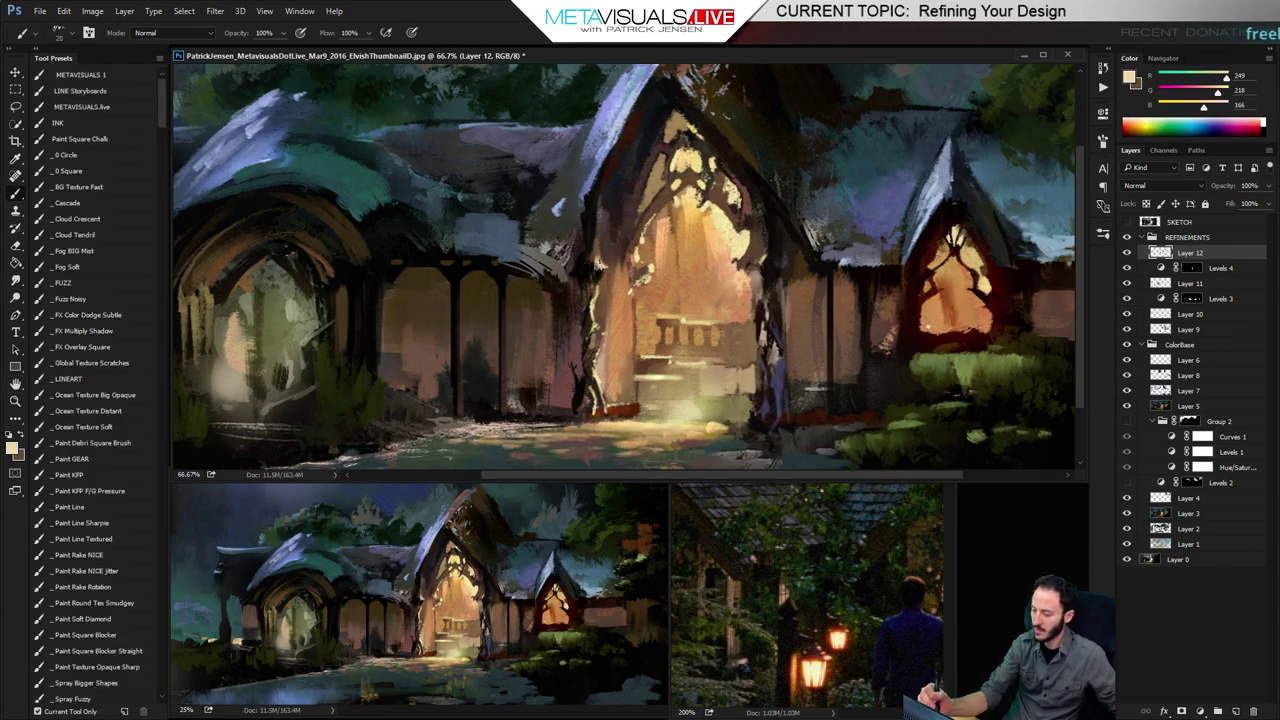
{"action": "key", "text": "ctrl+z"}
{"action": "key", "text": "bracketleft"}
{"action": "key", "text": "bracketleft"}
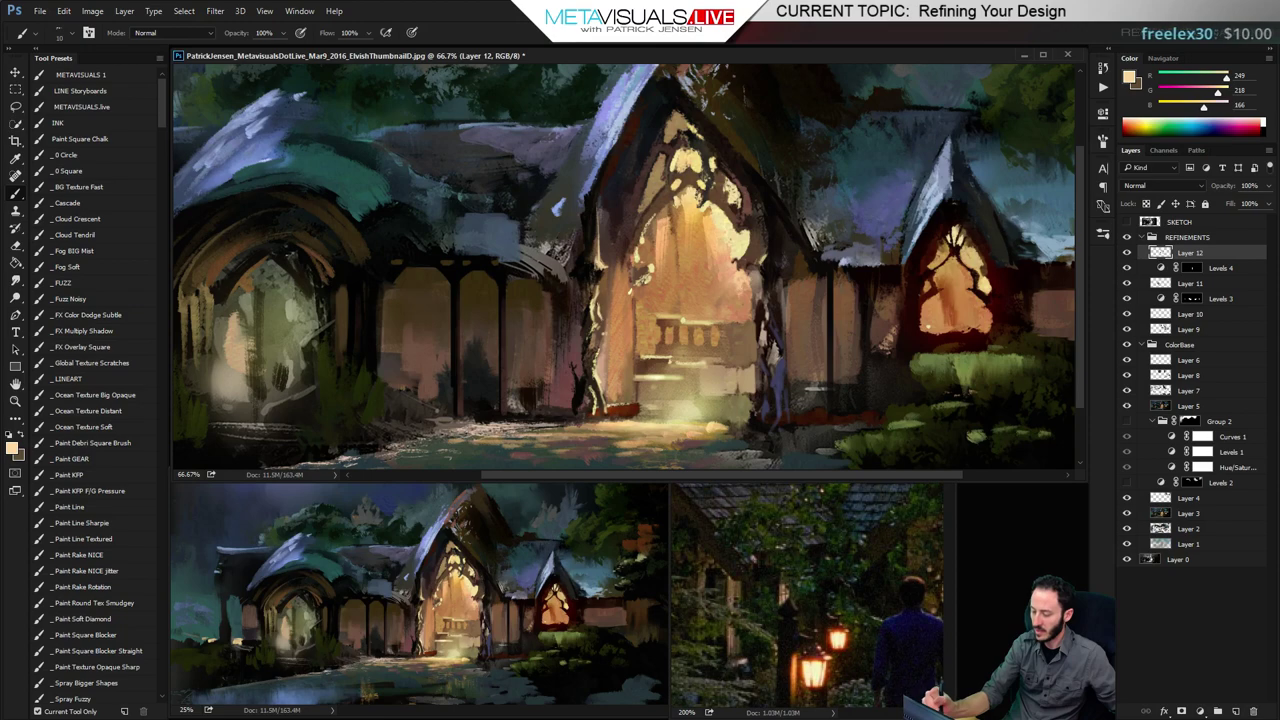
Sample a near-black brown (R 23, G 16, B 7) and darken the shadowed slope of the entrance gable's roof
{"action": "left_click_drag", "start_coordinate": [887, 239], "coordinate": [748, 346]}
{"action": "left_click", "coordinate": [658, 142], "text": "alt"}
{"action": "key", "text": "bracketright"}
{"action": "key", "text": "bracketright"}
{"action": "key", "text": "bracketright"}
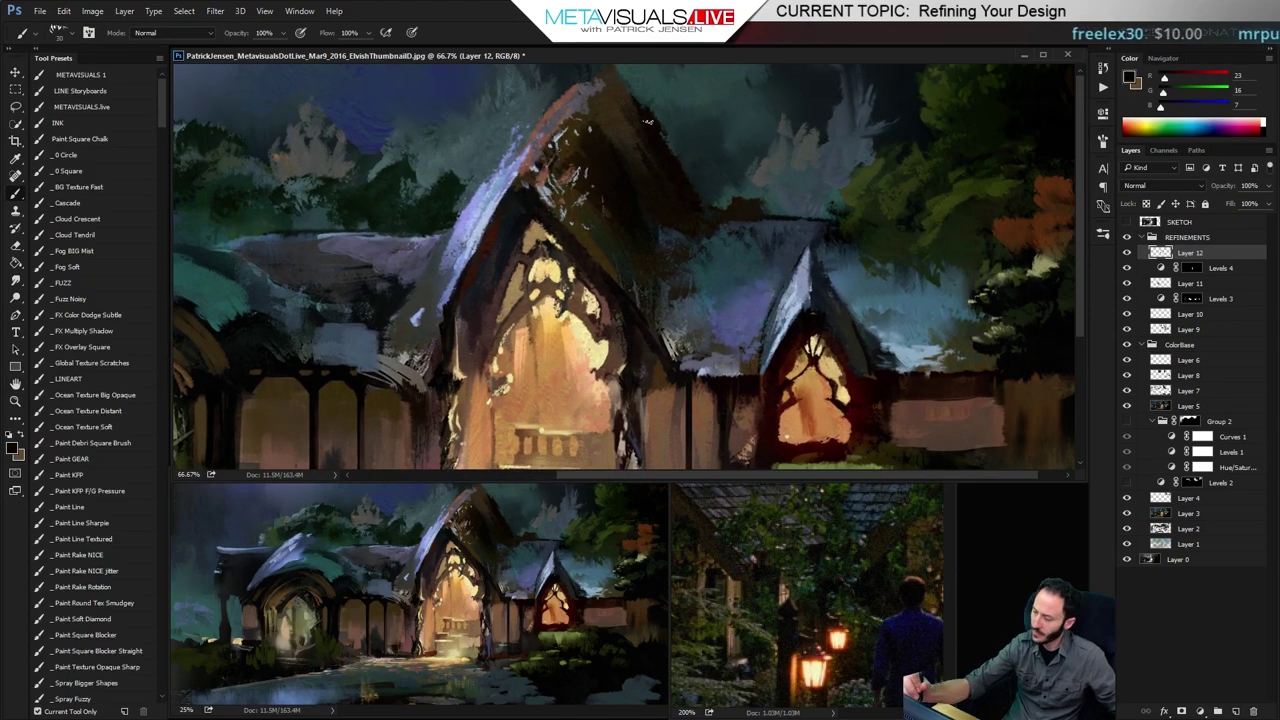
{"action": "left_click_drag", "start_coordinate": [663, 135], "coordinate": [712, 202]}
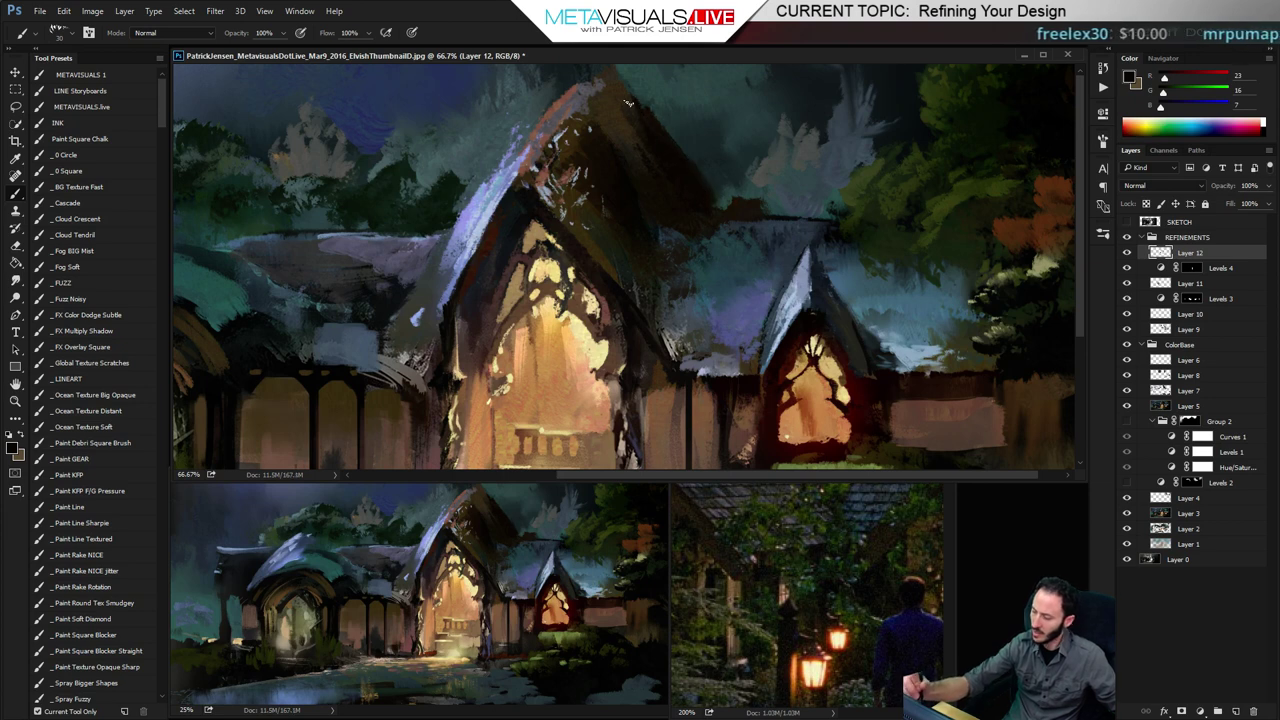
{"action": "left_click_drag", "start_coordinate": [676, 144], "coordinate": [720, 209]}
{"action": "left_click_drag", "start_coordinate": [632, 91], "coordinate": [722, 211]}
{"action": "mouse_move", "coordinate": [678, 148]}
{"action": "left_mouse_down"}
{"action": "mouse_move", "coordinate": [728, 206]}
{"action": "mouse_move", "coordinate": [723, 237]}
{"action": "left_mouse_up"}
{"action": "key", "text": "bracketright"}
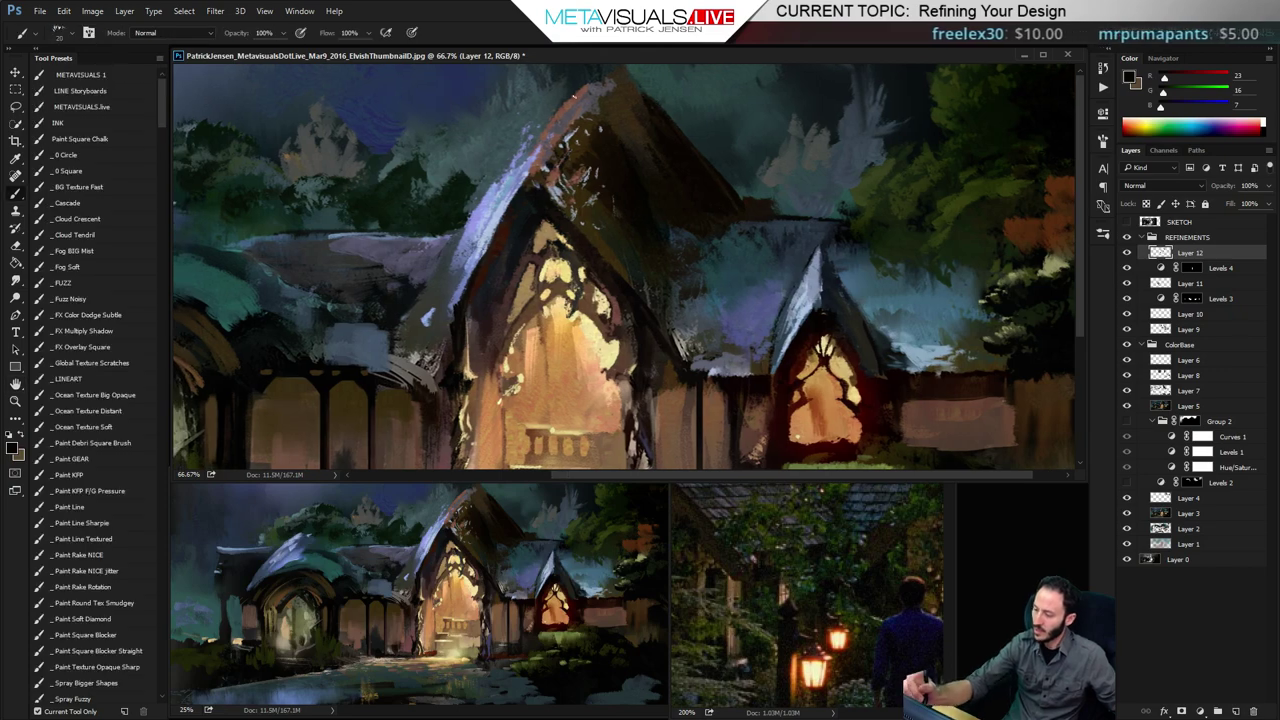
Sample an olive brown (R 91, G 71, B 21) from the foliage in the reference photo for the bushes beside the entrance
{"action": "key", "text": "space"}
{"action": "left_click_drag", "start_coordinate": [592, 350], "coordinate": [744, 160]}
{"action": "left_click_drag", "start_coordinate": [574, 376], "coordinate": [604, 264]}
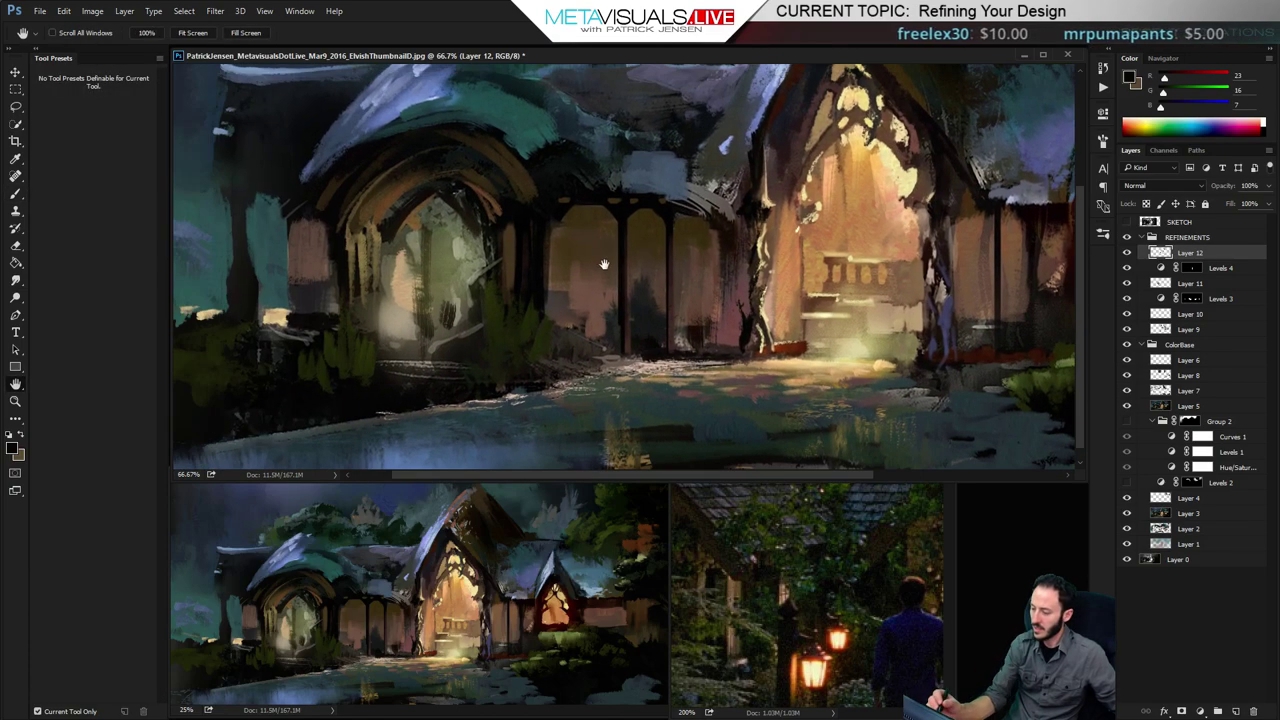
{"action": "key", "text": "ctrl+plus"}
{"action": "key", "text": "ctrl+plus"}
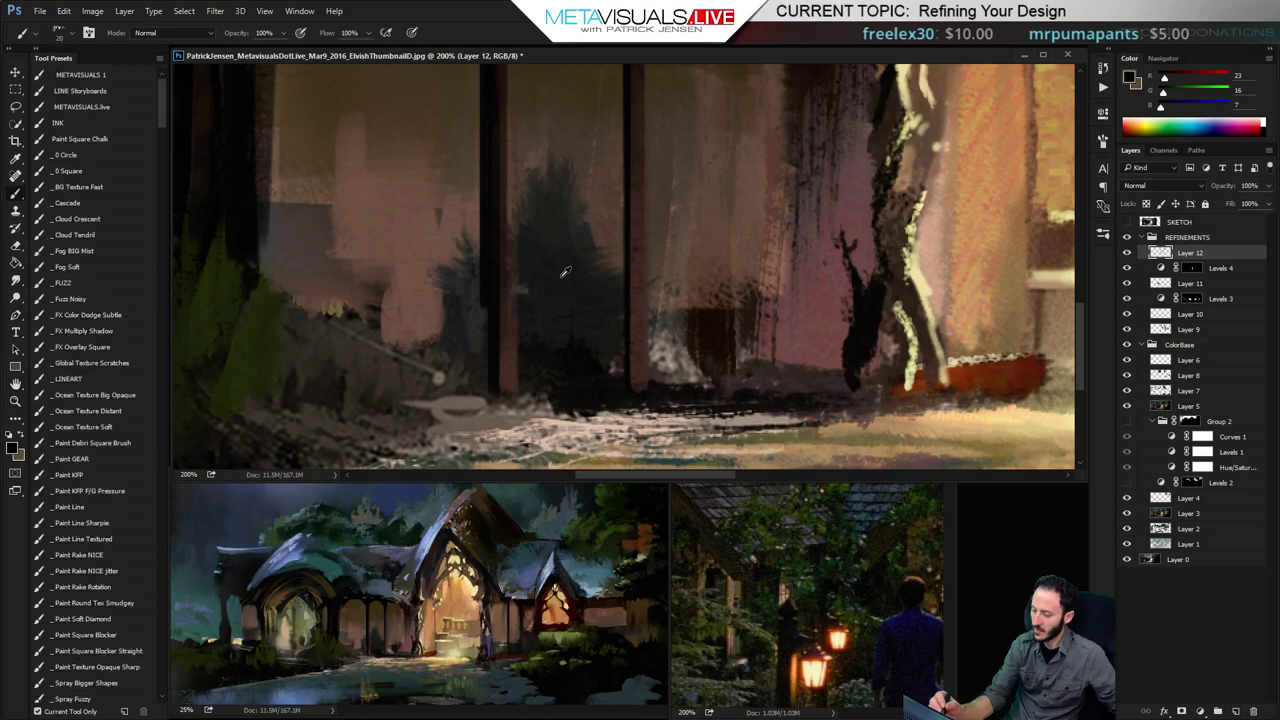
{"action": "left_click", "coordinate": [290, 364], "text": "alt"}
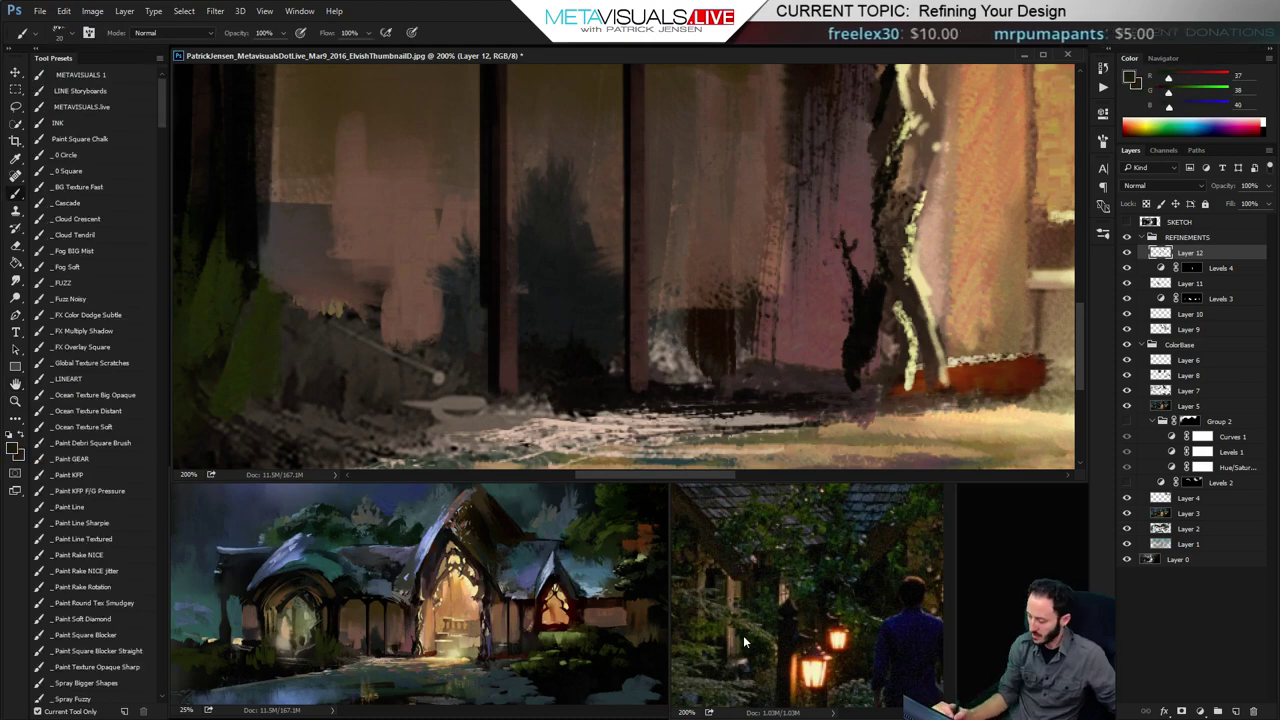
{"action": "left_click", "coordinate": [841, 672]}
{"action": "left_click_drag", "start_coordinate": [841, 672], "coordinate": [734, 643]}
{"action": "left_click_drag", "start_coordinate": [838, 650], "coordinate": [784, 632]}
{"action": "key", "text": "ctrl+plus"}
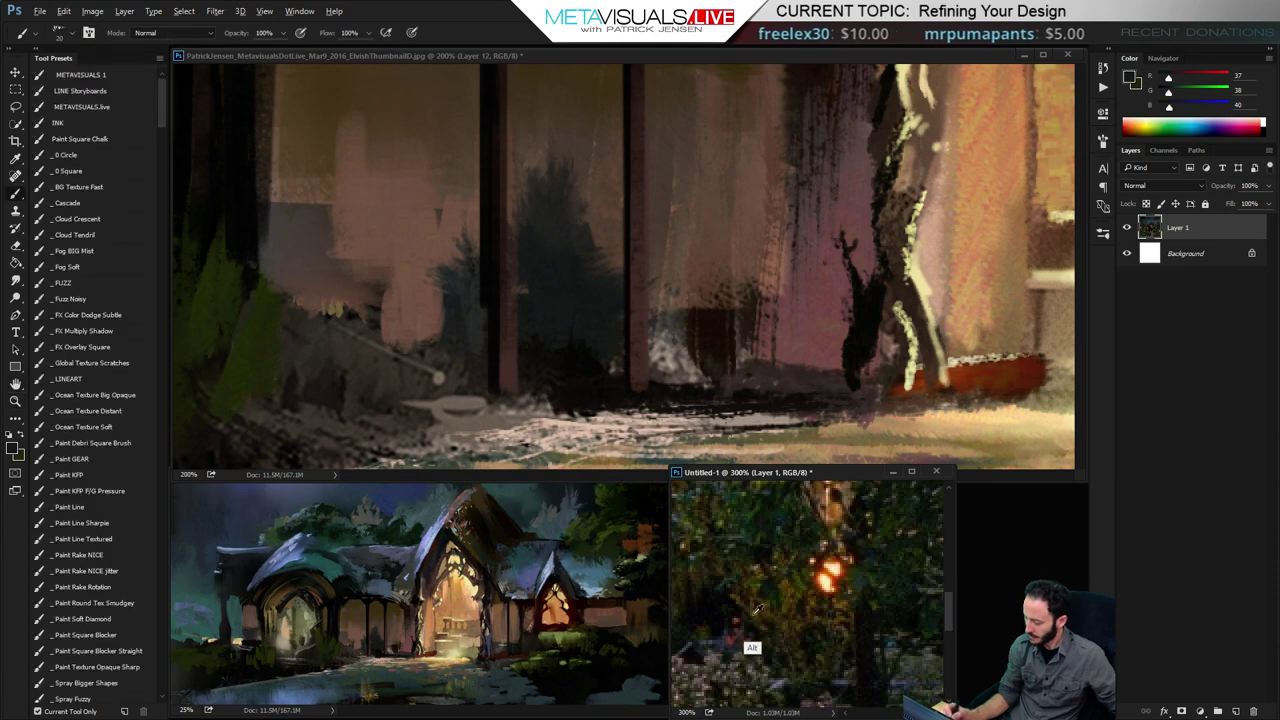
{"action": "left_click", "coordinate": [752, 612], "text": "alt"}
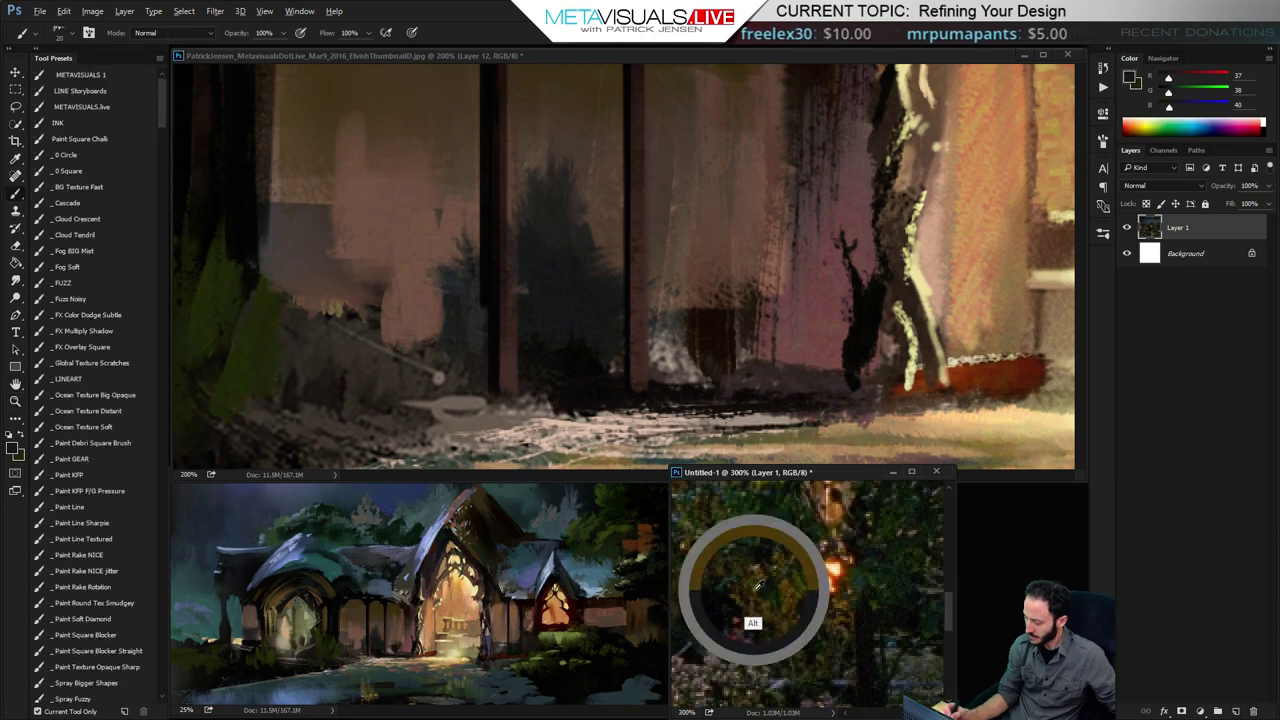
Paint olive-brown leaf strokes on the upper part of the dark bush between the two wall posts, undoing the first stroke
{"action": "left_click", "coordinate": [540, 280]}
{"action": "key", "text": "x"}
{"action": "mouse_move", "coordinate": [551, 243]}
{"action": "left_mouse_down"}
{"action": "mouse_move", "coordinate": [558, 206]}
{"action": "mouse_move", "coordinate": [546, 206]}
{"action": "mouse_move", "coordinate": [560, 210]}
{"action": "mouse_move", "coordinate": [540, 170]}
{"action": "left_mouse_up"}
{"action": "key", "text": "ctrl+z"}
{"action": "key", "text": "bracketright"}
{"action": "key", "text": "bracketleft"}
{"action": "key", "text": "bracketright"}
{"action": "key", "text": "bracketright"}
{"action": "mouse_move", "coordinate": [588, 272]}
{"action": "left_mouse_down"}
{"action": "mouse_move", "coordinate": [585, 310]}
{"action": "mouse_move", "coordinate": [590, 240]}
{"action": "mouse_move", "coordinate": [566, 205]}
{"action": "mouse_move", "coordinate": [567, 162]}
{"action": "left_mouse_up"}
{"action": "left_click_drag", "start_coordinate": [589, 208], "coordinate": [604, 268]}
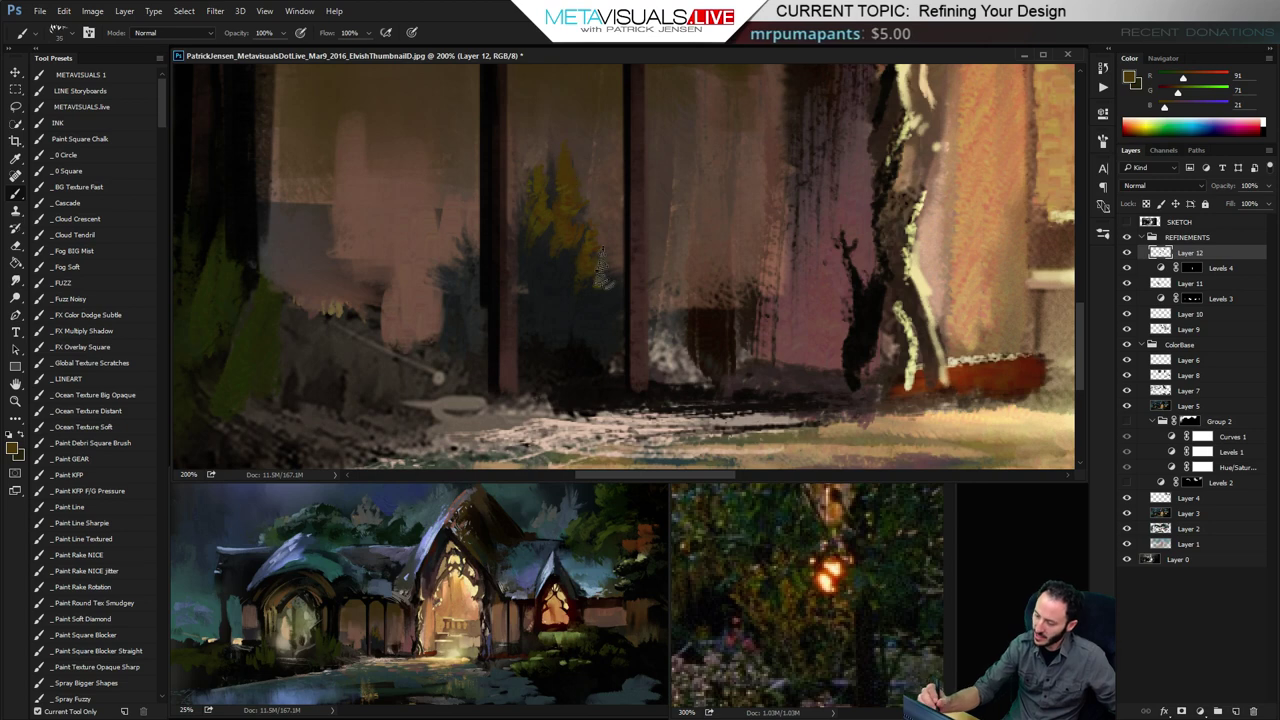
Extend the olive-brown foliage to the smaller bush beside the first post and down the main bush's lower branches
{"action": "key", "text": "bracketright"}
{"action": "key", "text": "bracketright"}
{"action": "mouse_move", "coordinate": [446, 304]}
{"action": "left_mouse_down"}
{"action": "mouse_move", "coordinate": [428, 258]}
{"action": "mouse_move", "coordinate": [459, 205]}
{"action": "left_mouse_up"}
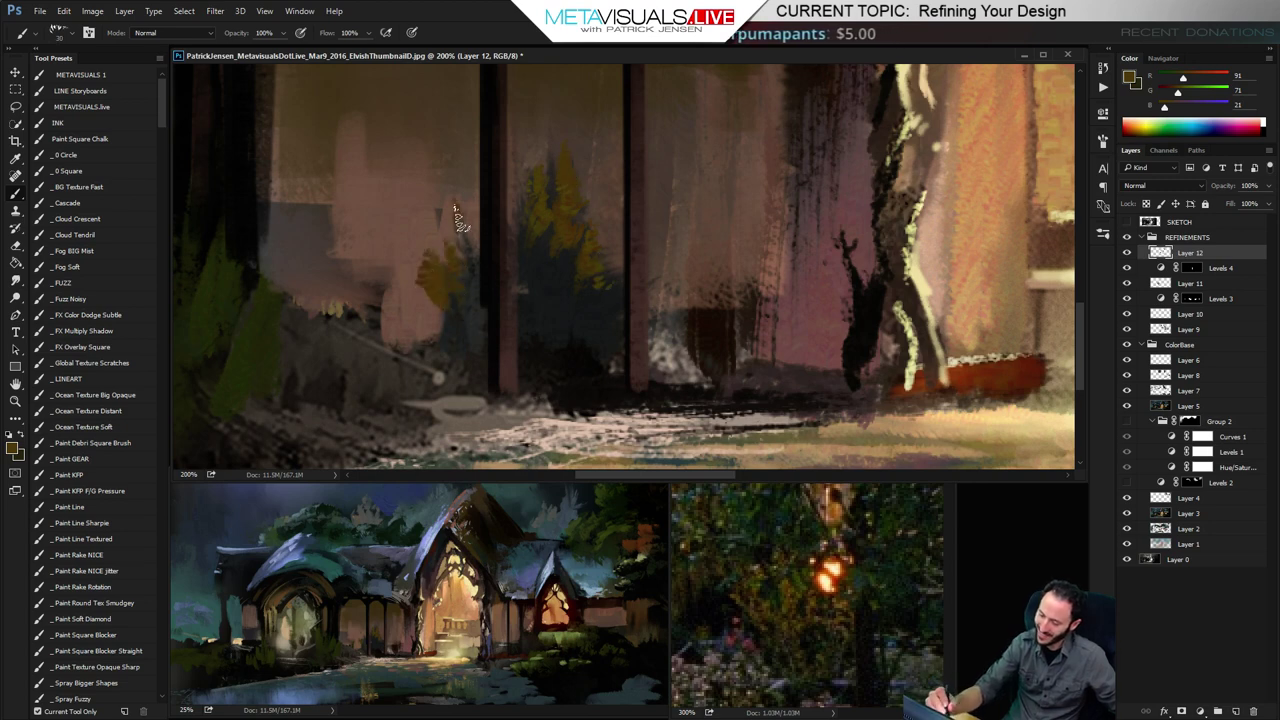
{"action": "key", "text": "space"}
{"action": "mouse_move", "coordinate": [564, 316]}
{"action": "left_mouse_down"}
{"action": "mouse_move", "coordinate": [556, 268]}
{"action": "mouse_move", "coordinate": [550, 280]}
{"action": "mouse_move", "coordinate": [594, 318]}
{"action": "mouse_move", "coordinate": [617, 249]}
{"action": "left_mouse_up"}
{"action": "key", "text": "space"}
{"action": "key", "text": "bracketleft"}
{"action": "key", "text": "space"}
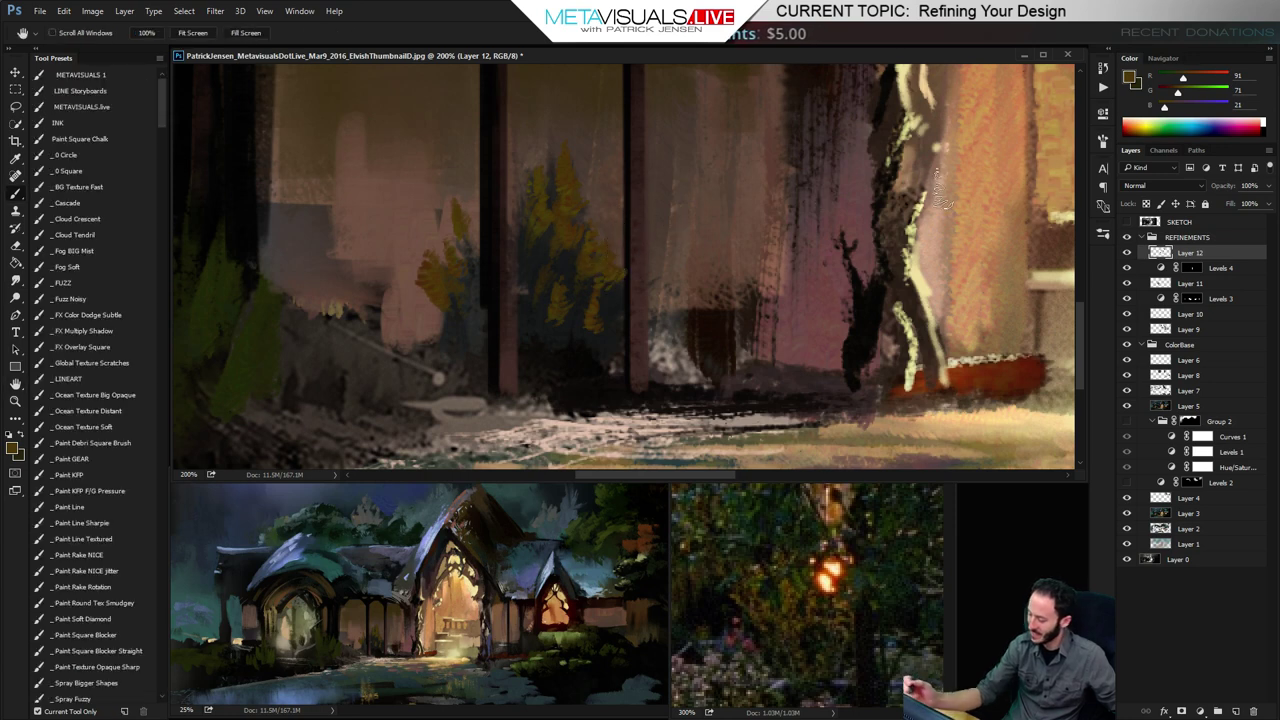
Mix a light tan (R 169, G 128, B 83) and dab fine highlights along the tip of the main bush
{"action": "left_click", "coordinate": [1204, 77]}
{"action": "left_click", "coordinate": [1193, 92]}
{"action": "left_click", "coordinate": [1181, 107]}
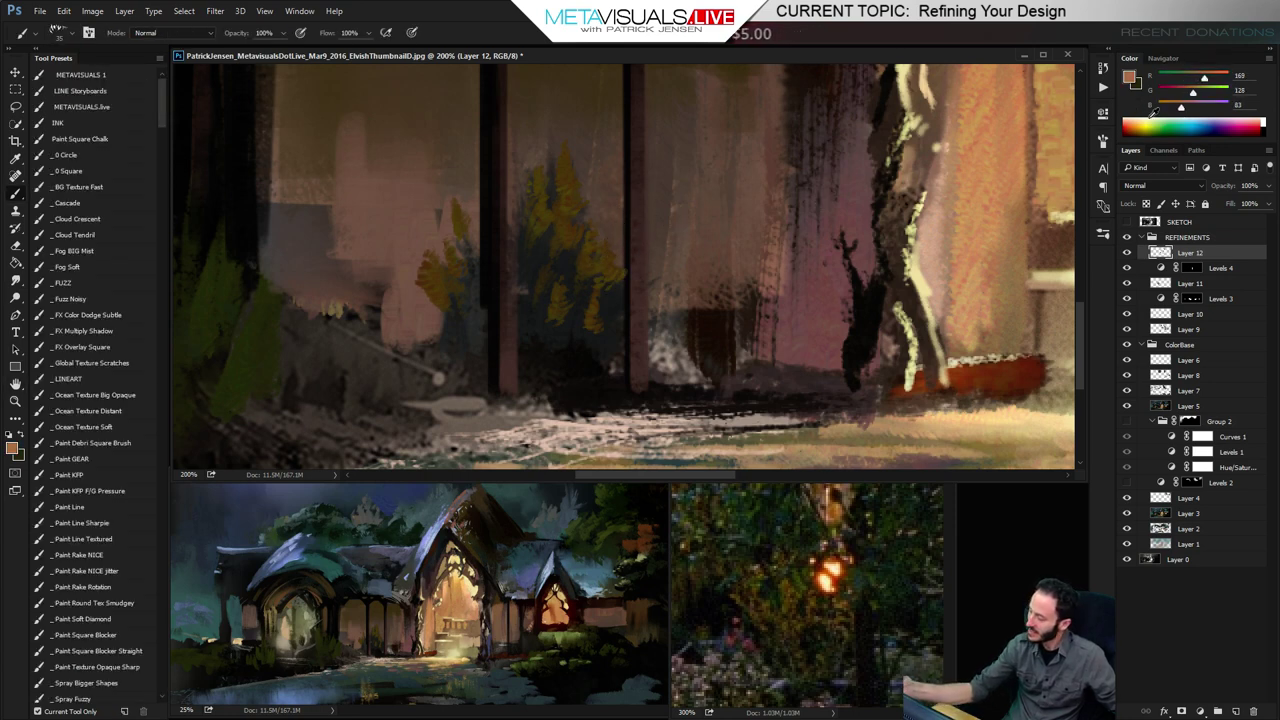
{"action": "key", "text": "bracketleft"}
{"action": "key", "text": "bracketleft"}
{"action": "key", "text": "bracketleft"}
{"action": "mouse_move", "coordinate": [571, 246]}
{"action": "left_mouse_down"}
{"action": "mouse_move", "coordinate": [572, 180]}
{"action": "mouse_move", "coordinate": [580, 200]}
{"action": "mouse_move", "coordinate": [567, 153]}
{"action": "left_mouse_up"}
{"action": "key", "text": "bracketright"}
{"action": "key", "text": "bracketright"}
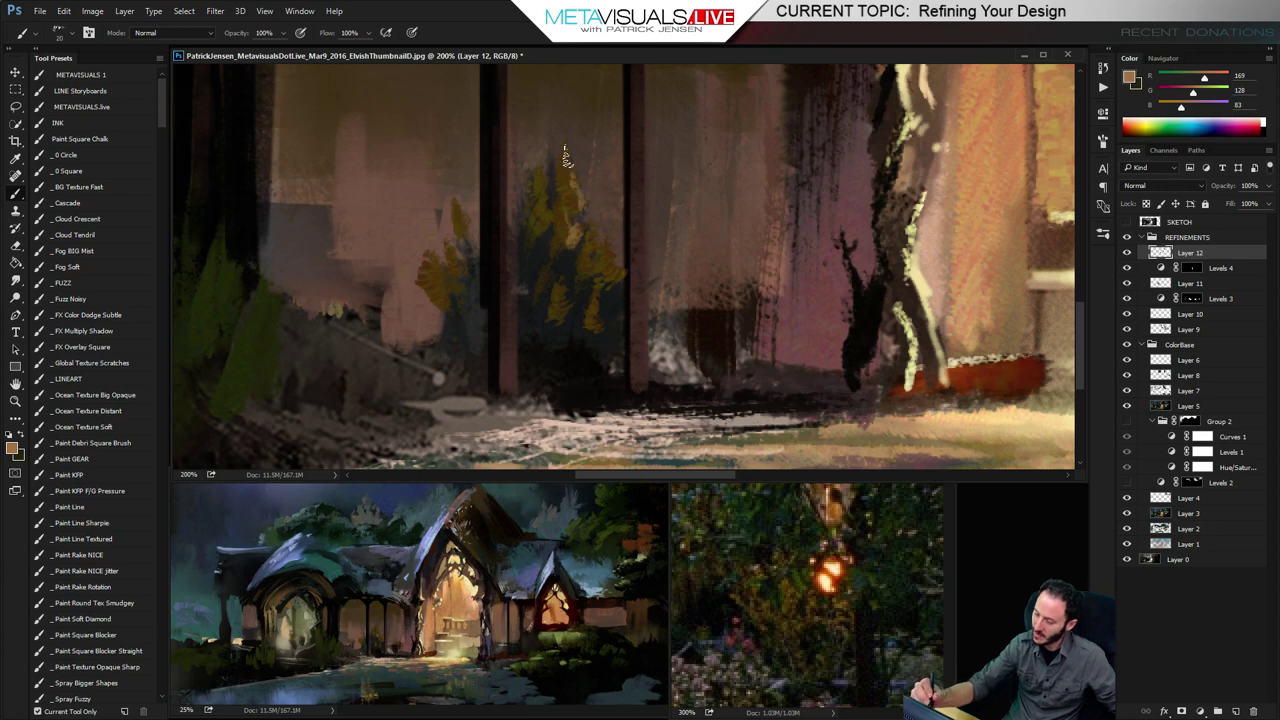
{"action": "key", "text": "space"}
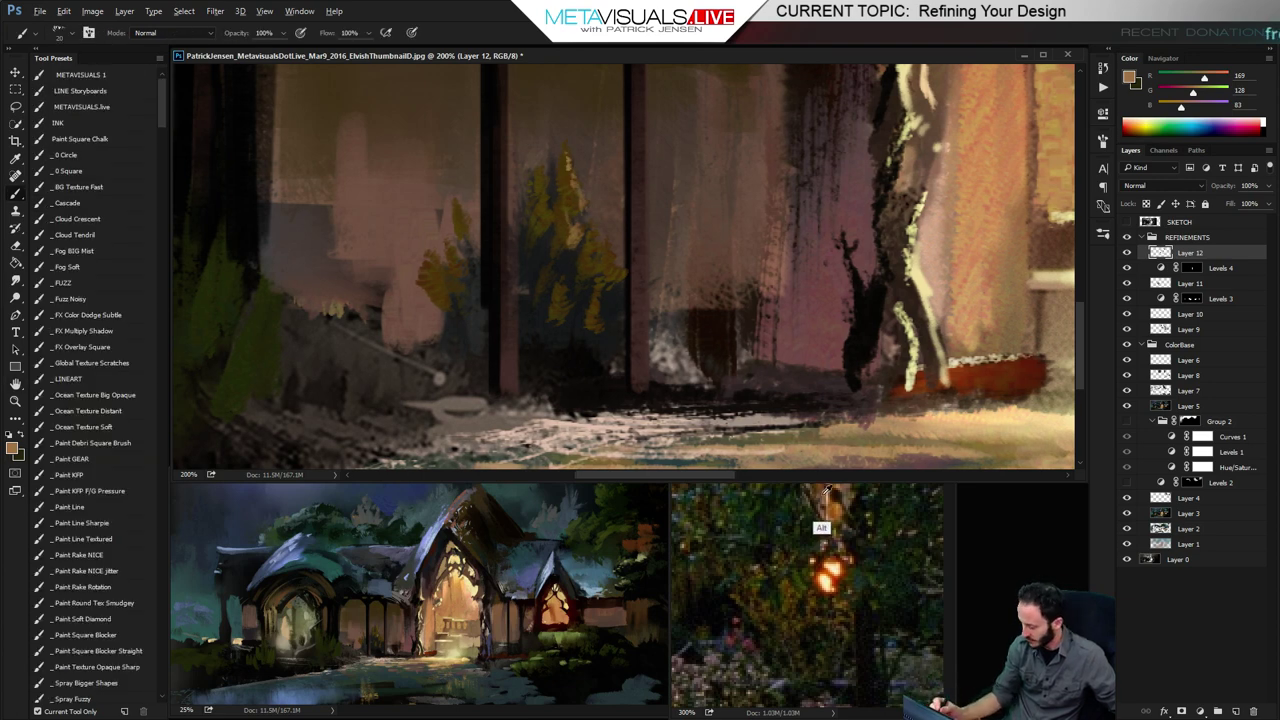
Sample a warm brown (R 138, G 102, B 70) from the reference photo and add leaves along the bush's lit side and past the second post
{"action": "left_click", "coordinate": [824, 530], "text": "alt"}
{"action": "key", "text": "bracketleft"}
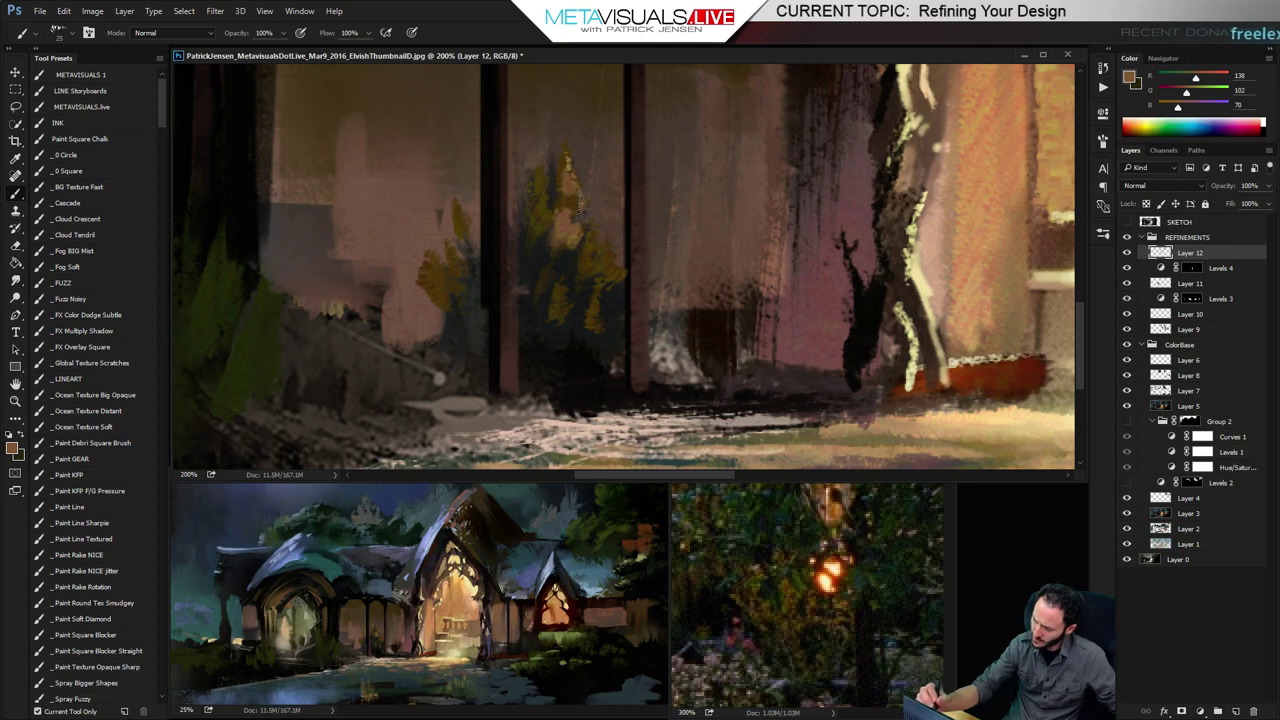
{"action": "key", "text": "bracketleft"}
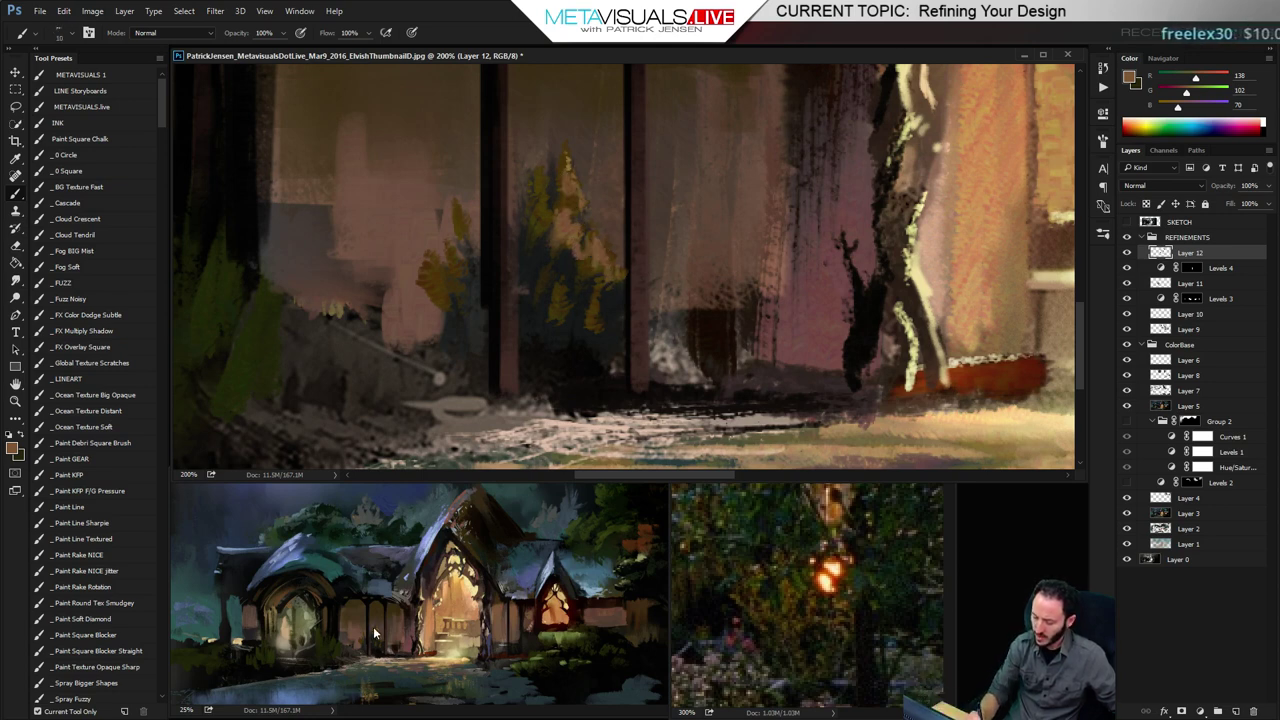
{"action": "key", "text": "bracketright"}
{"action": "mouse_move", "coordinate": [626, 284]}
{"action": "left_mouse_down"}
{"action": "mouse_move", "coordinate": [620, 304]}
{"action": "mouse_move", "coordinate": [657, 302]}
{"action": "left_mouse_up"}
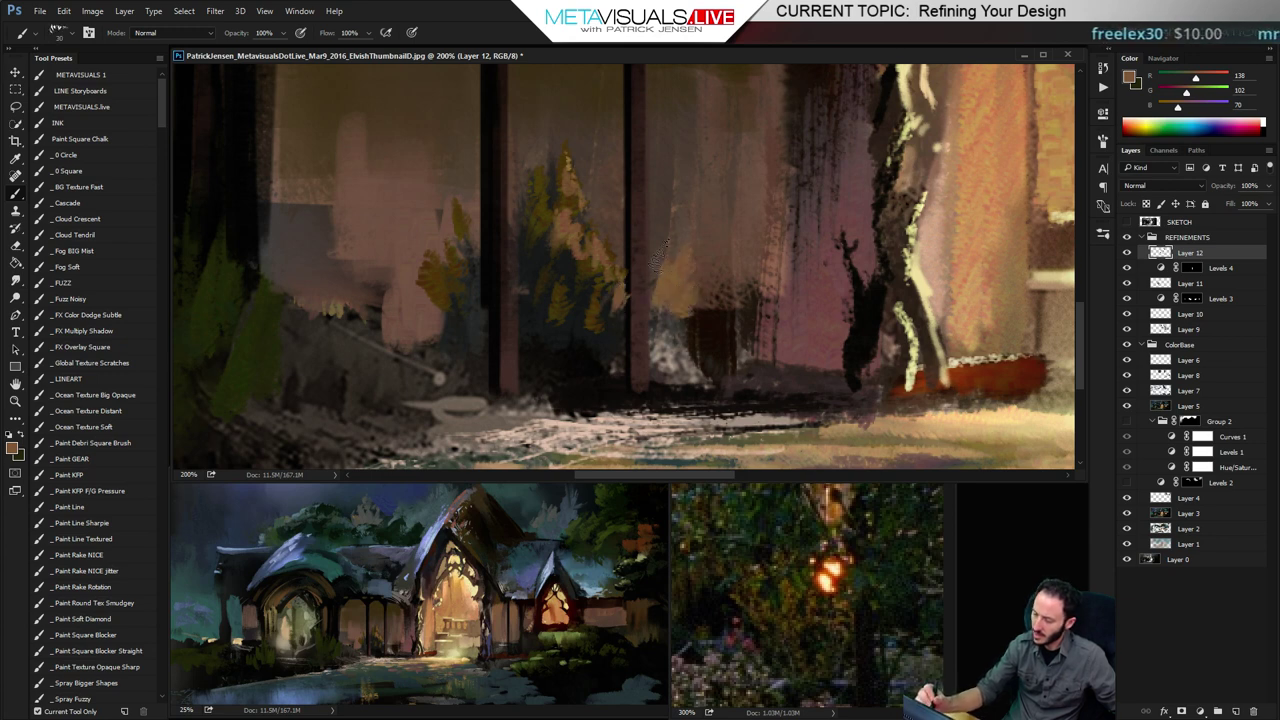
Paint a thin, upright warm-brown stem against the dark wall base between the second post and the twisted pillar
{"action": "key", "text": "space"}
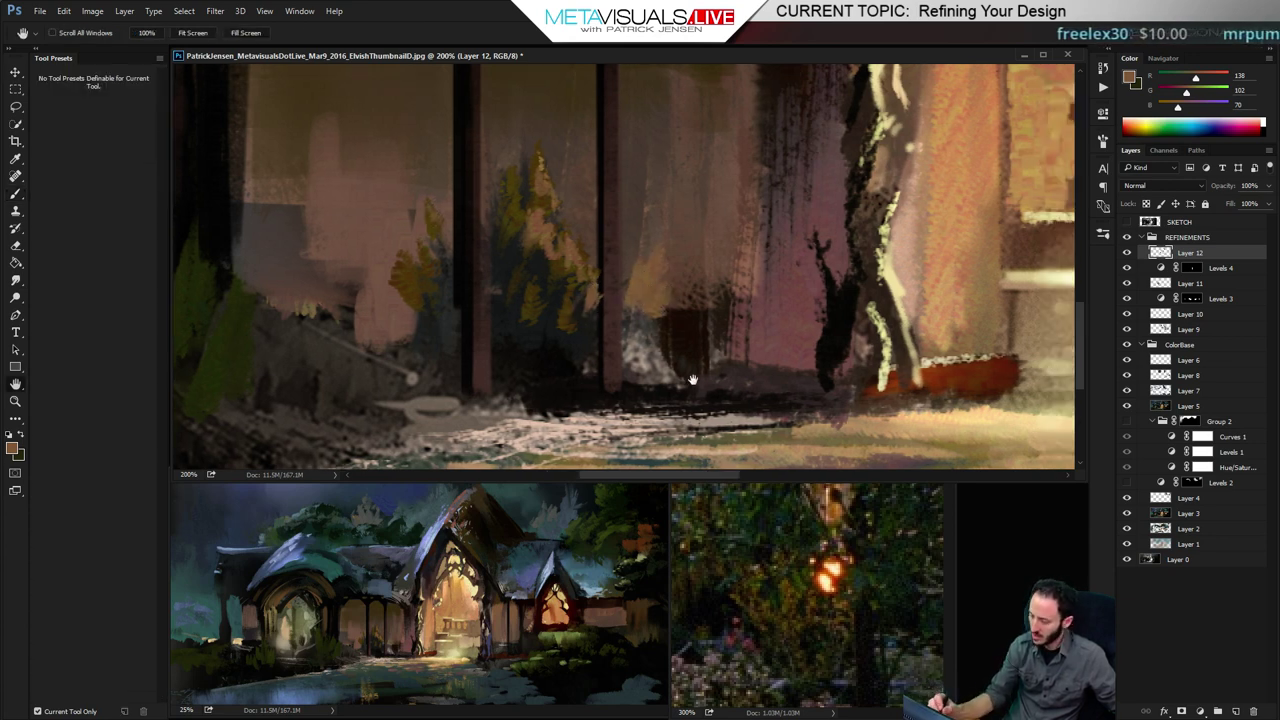
{"action": "left_click_drag", "start_coordinate": [726, 382], "coordinate": [698, 380]}
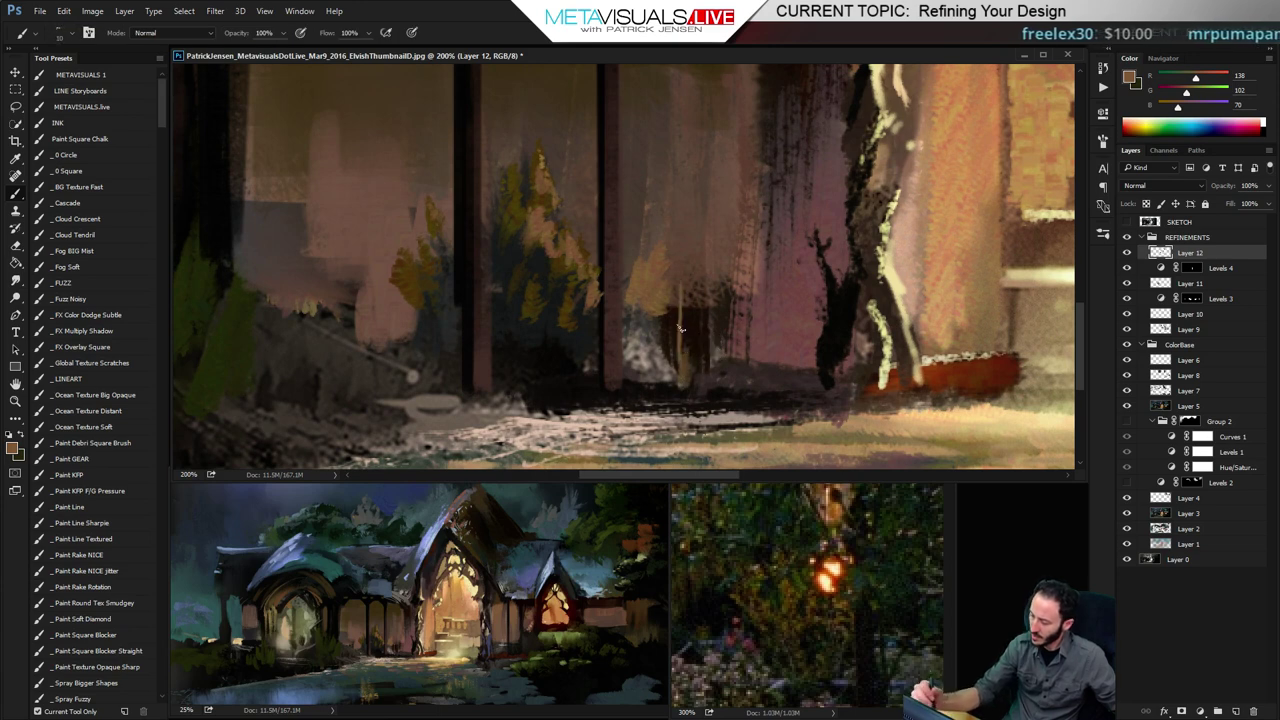
{"action": "left_click_drag", "start_coordinate": [678, 250], "coordinate": [685, 376]}
{"action": "left_click_drag", "start_coordinate": [684, 318], "coordinate": [694, 372]}
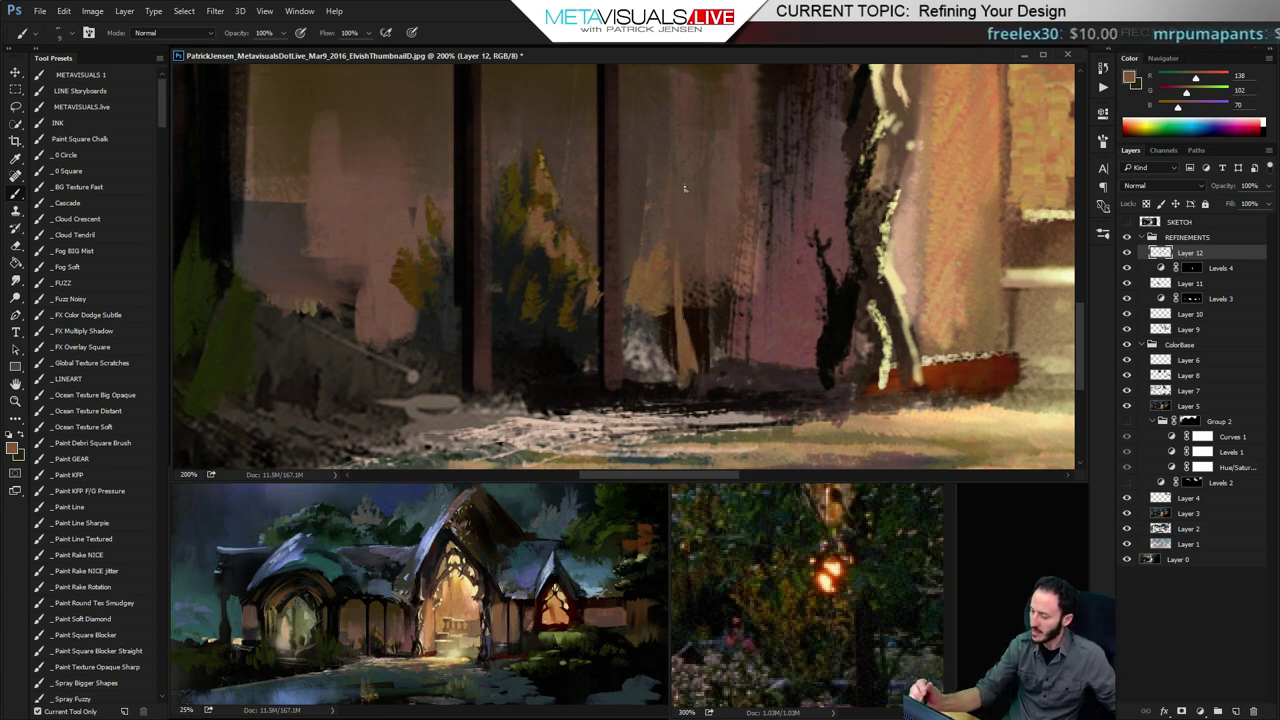
Mix a violet (R 136, G 101, B 169) and paint a tall, curved blade rising from the brown stem
{"action": "left_click", "coordinate": [682, 333], "text": "alt"}
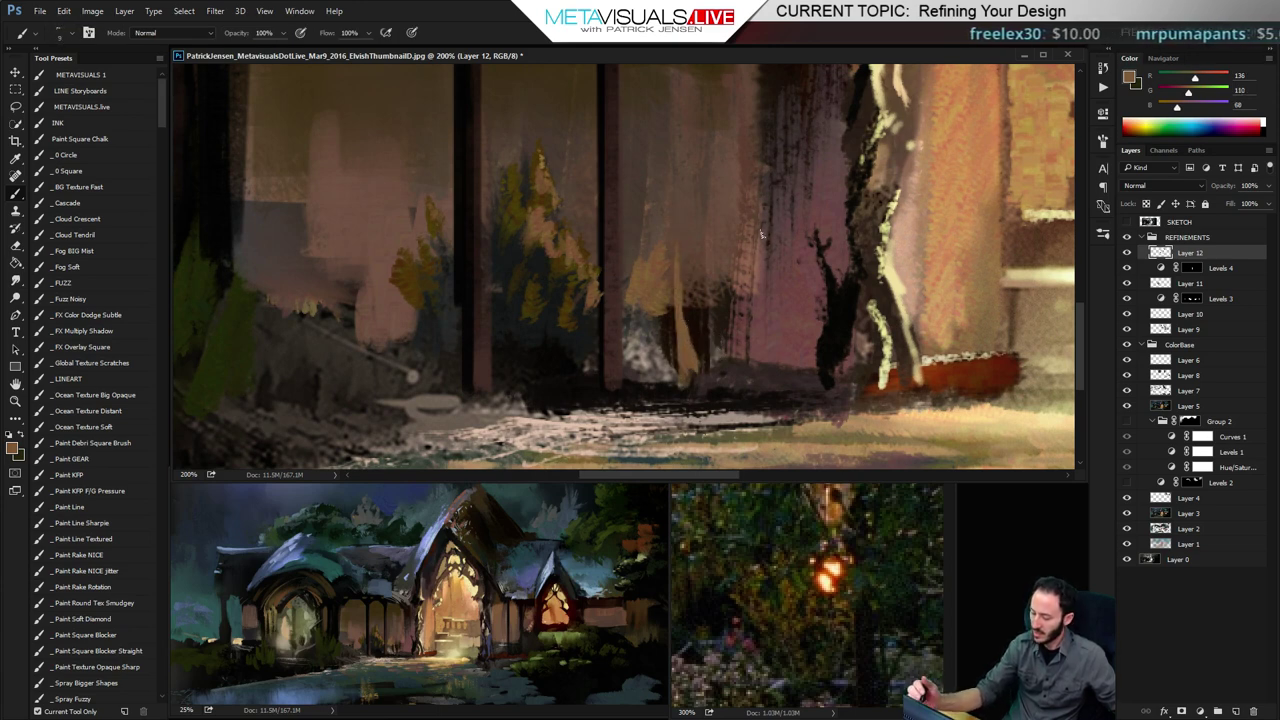
{"action": "left_click", "coordinate": [1186, 93]}
{"action": "left_click_drag", "start_coordinate": [1178, 107], "coordinate": [1204, 107]}
{"action": "key", "text": "bracketright"}
{"action": "key", "text": "bracketright"}
{"action": "key", "text": "bracketright"}
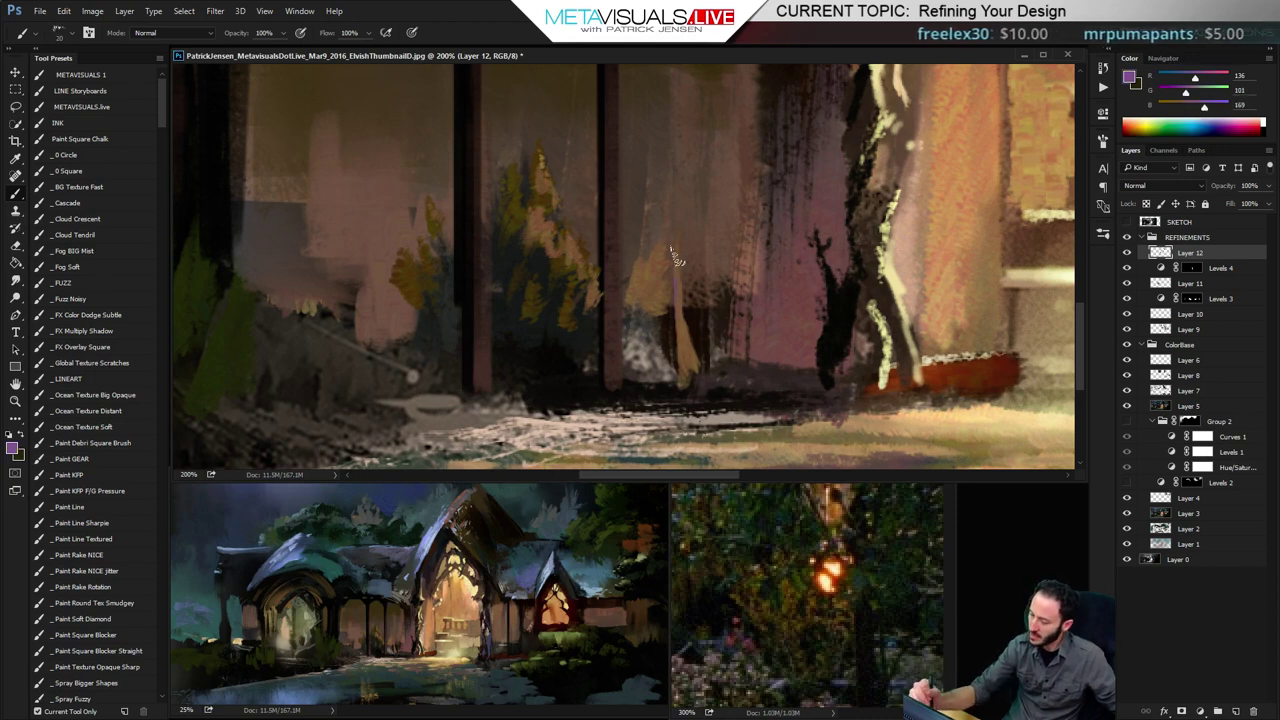
{"action": "left_click_drag", "start_coordinate": [682, 204], "coordinate": [679, 318]}
{"action": "left_click_drag", "start_coordinate": [688, 178], "coordinate": [679, 232]}
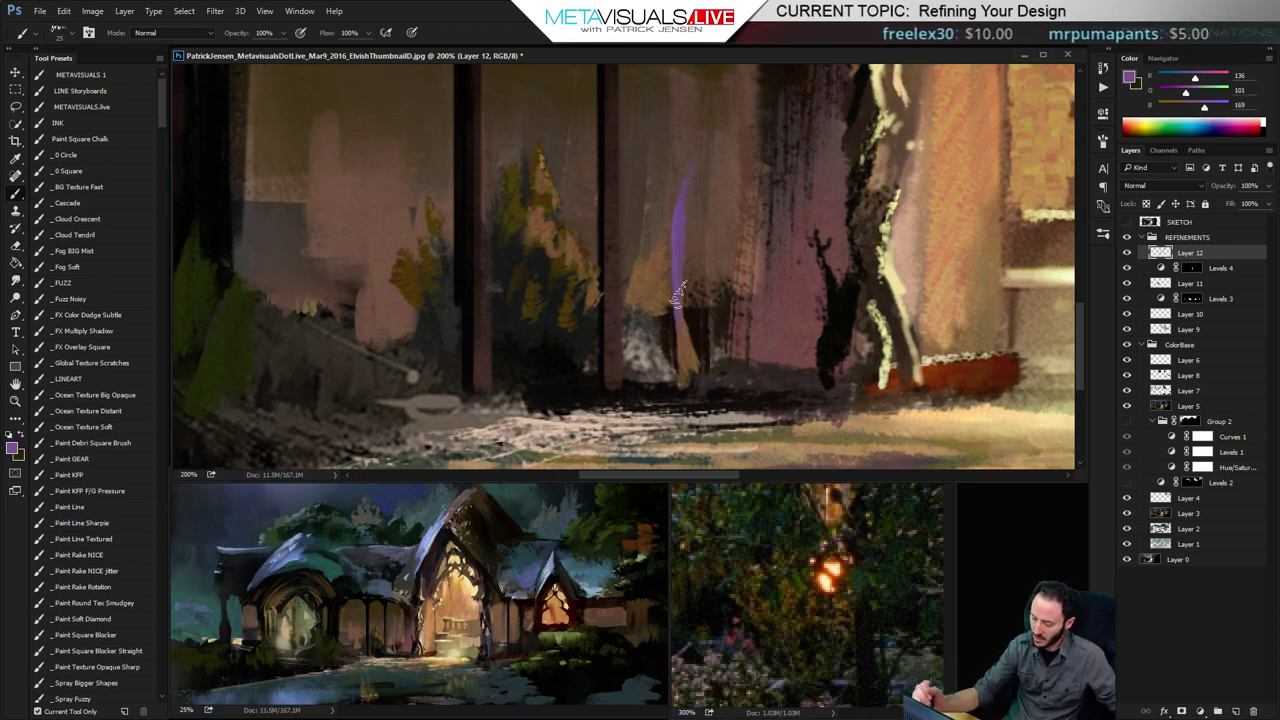
Sample a muted violet (R 125, G 92, B 144) and paint more curved blades on both sides of the tall one
{"action": "left_click", "coordinate": [686, 345], "text": "alt"}
{"action": "mouse_move", "coordinate": [684, 300]}
{"action": "left_mouse_down"}
{"action": "mouse_move", "coordinate": [688, 368]}
{"action": "mouse_move", "coordinate": [694, 270]}
{"action": "left_mouse_up"}
{"action": "left_click", "coordinate": [677, 232], "text": "alt"}
{"action": "left_click_drag", "start_coordinate": [664, 314], "coordinate": [679, 372]}
{"action": "left_click_drag", "start_coordinate": [661, 240], "coordinate": [683, 372]}
{"action": "left_click_drag", "start_coordinate": [663, 298], "coordinate": [667, 362]}
{"action": "key", "text": "["}
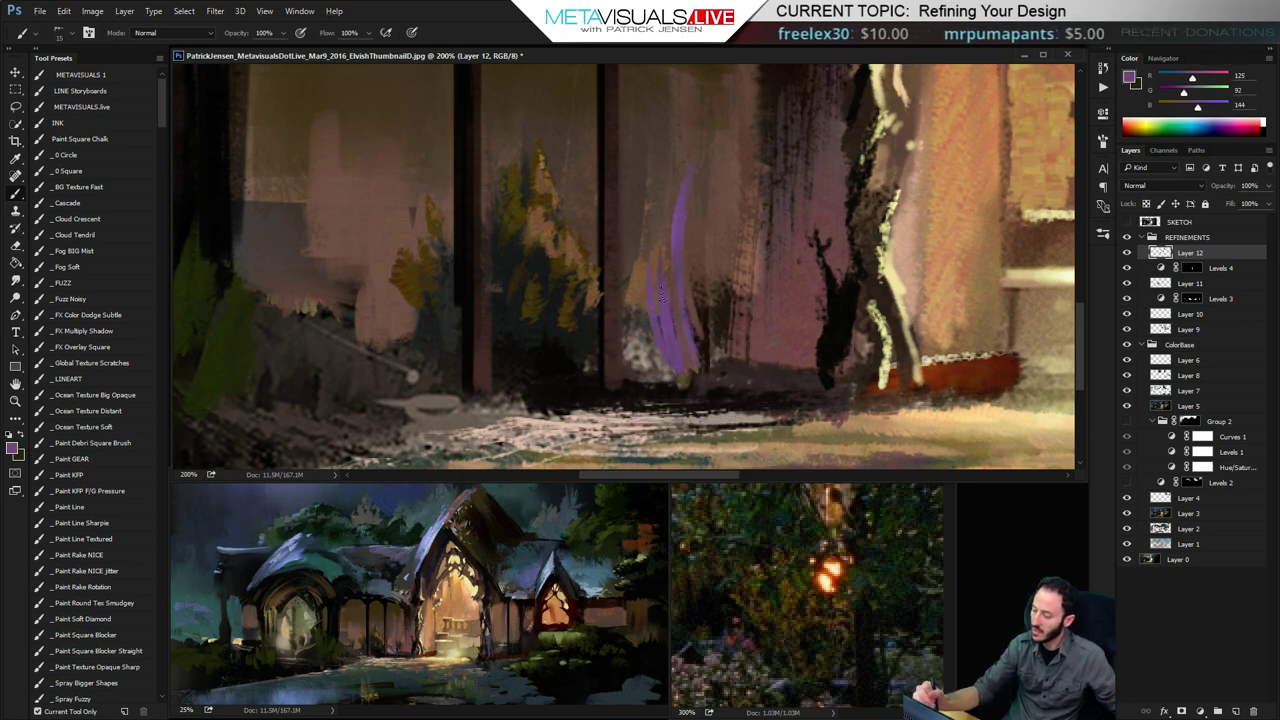
{"action": "key", "text": "]"}
{"action": "key", "text": "]"}
{"action": "left_click_drag", "start_coordinate": [711, 280], "coordinate": [704, 342]}
{"action": "mouse_move", "coordinate": [733, 295]}
{"action": "left_mouse_down"}
{"action": "mouse_move", "coordinate": [716, 381]}
{"action": "mouse_move", "coordinate": [725, 348]}
{"action": "left_mouse_up"}
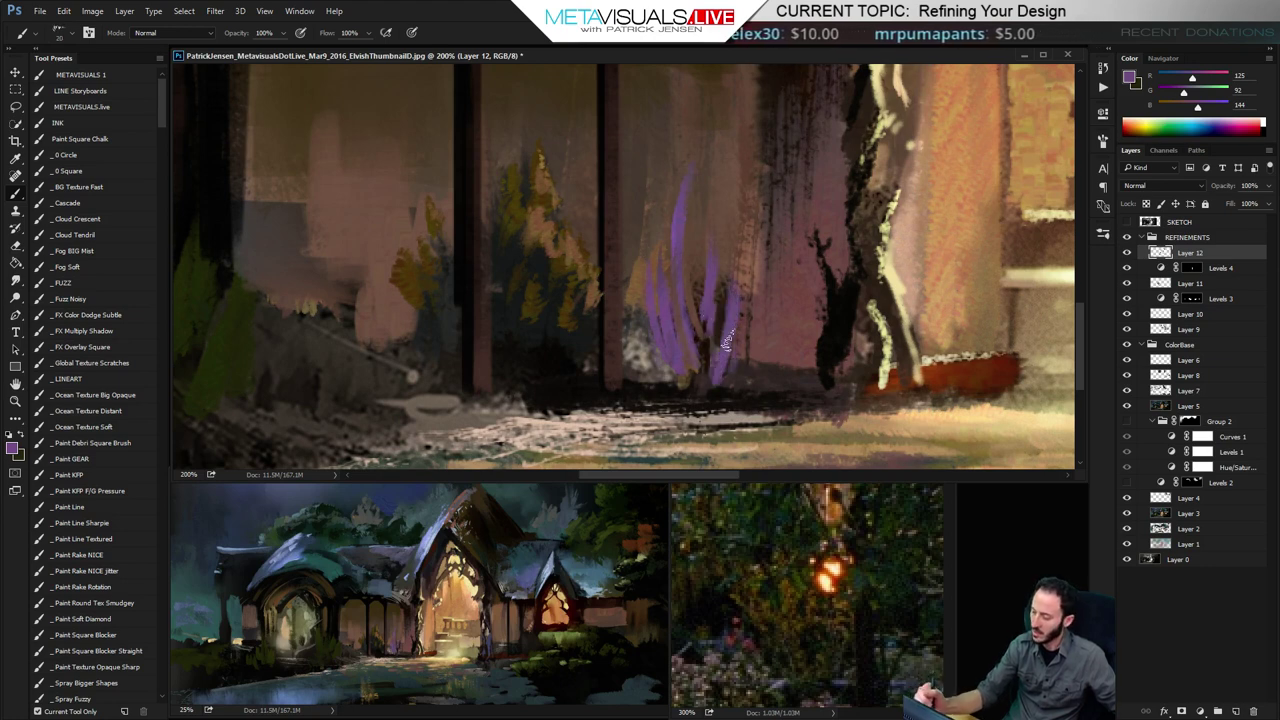
Mix a dark blue (R 39, G 56, B 88) and shade the lower parts of the violet blades, undoing the first stroke
{"action": "left_click", "coordinate": [683, 348], "text": "alt"}
{"action": "left_click_drag", "start_coordinate": [1179, 80], "coordinate": [1168, 78]}
{"action": "left_click_drag", "start_coordinate": [1182, 90], "coordinate": [1183, 109]}
{"action": "left_click_drag", "start_coordinate": [668, 282], "coordinate": [683, 384]}
{"action": "key", "text": "ctrl+z"}
{"action": "key", "text": "["}
{"action": "key", "text": "["}
{"action": "left_click_drag", "start_coordinate": [648, 300], "coordinate": [688, 396]}
{"action": "key", "text": "]"}
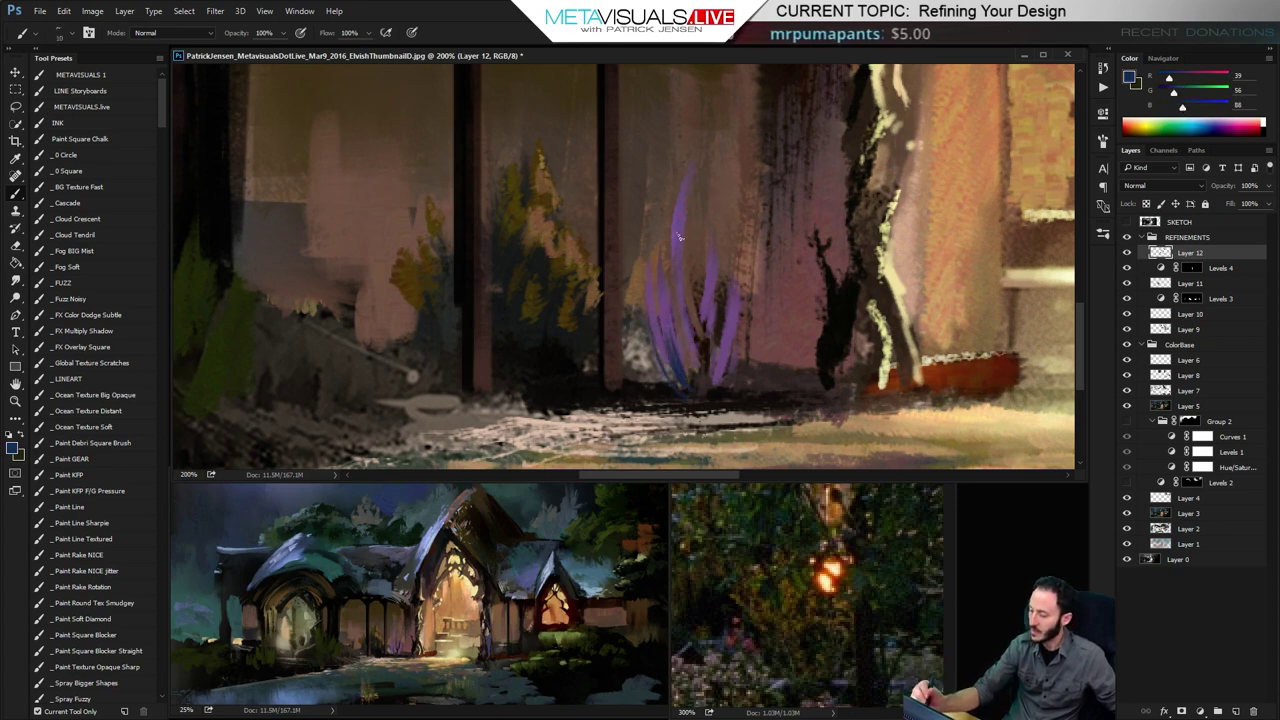
{"action": "left_click_drag", "start_coordinate": [683, 276], "coordinate": [706, 382]}
{"action": "left_click_drag", "start_coordinate": [701, 320], "coordinate": [708, 384]}
{"action": "left_click_drag", "start_coordinate": [737, 300], "coordinate": [711, 389]}
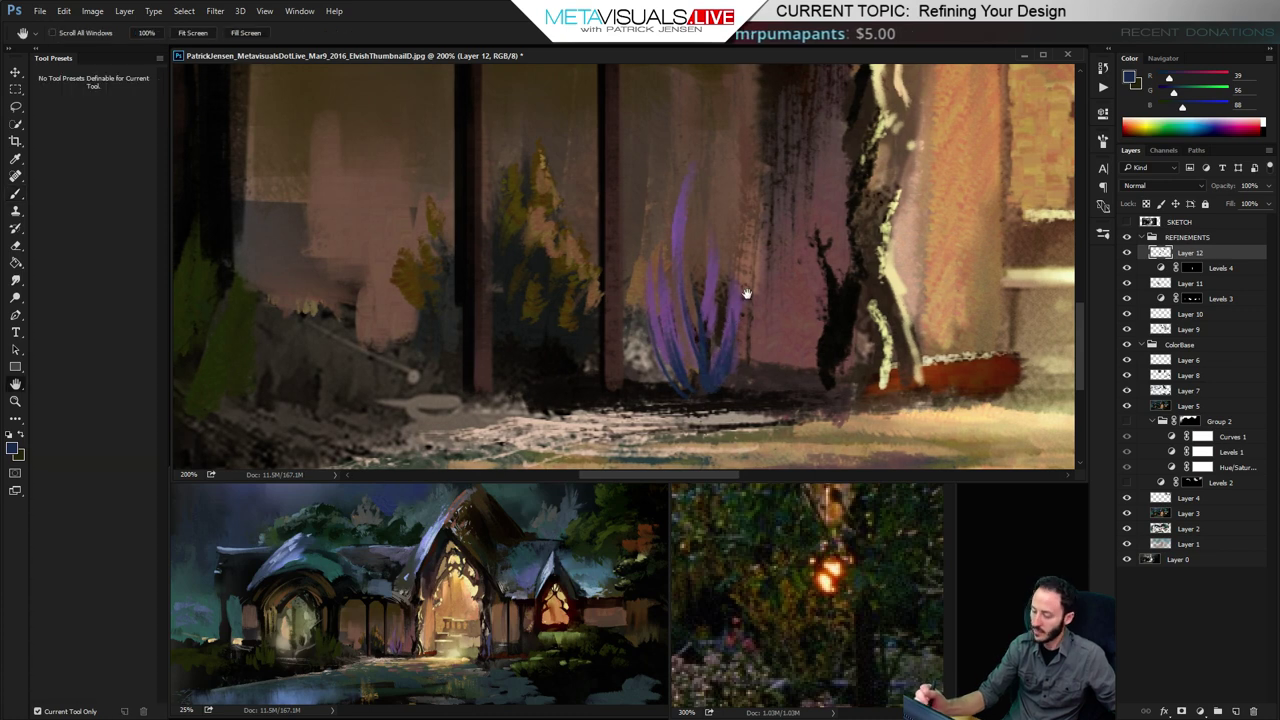
Mix a pink (R 223, G 118, B 146) and accent the tips and edges of the violet plant's blades
{"action": "left_click_drag", "start_coordinate": [829, 349], "coordinate": [761, 367]}
{"action": "left_click", "coordinate": [614, 240], "text": "alt"}
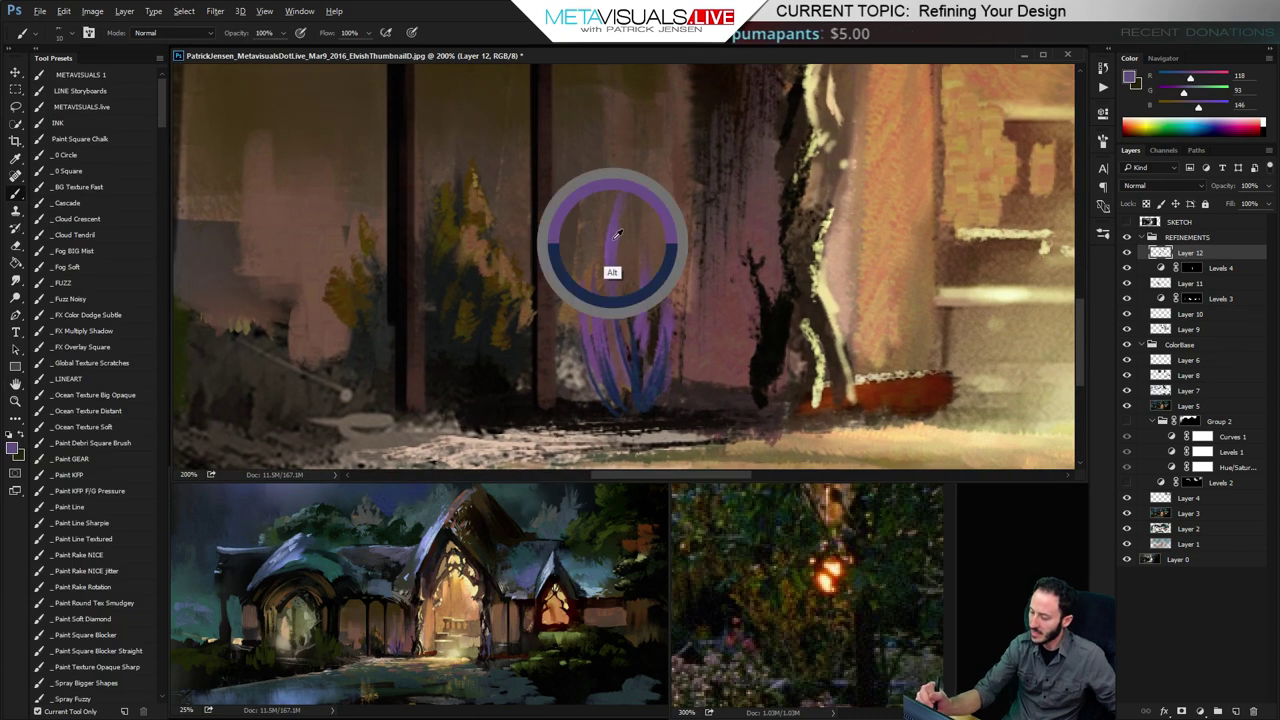
{"action": "left_click", "coordinate": [1219, 77]}
{"action": "left_click", "coordinate": [1190, 94]}
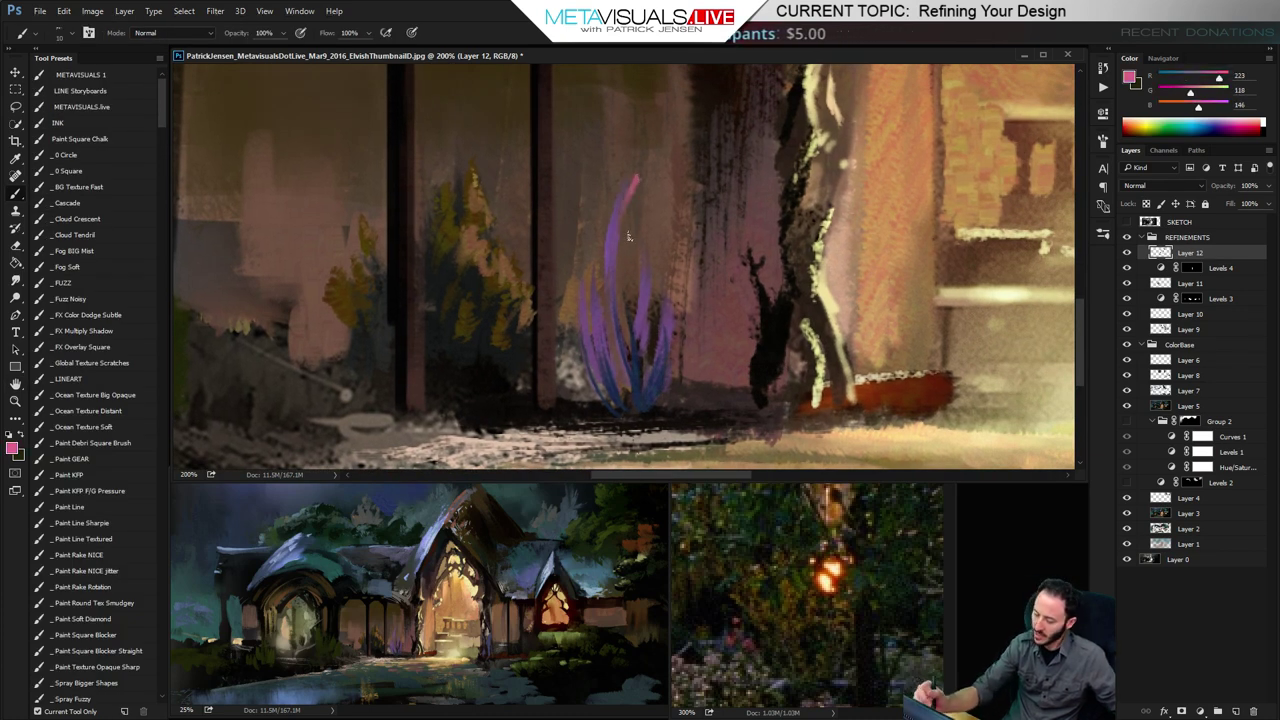
{"action": "left_click_drag", "start_coordinate": [626, 207], "coordinate": [626, 177]}
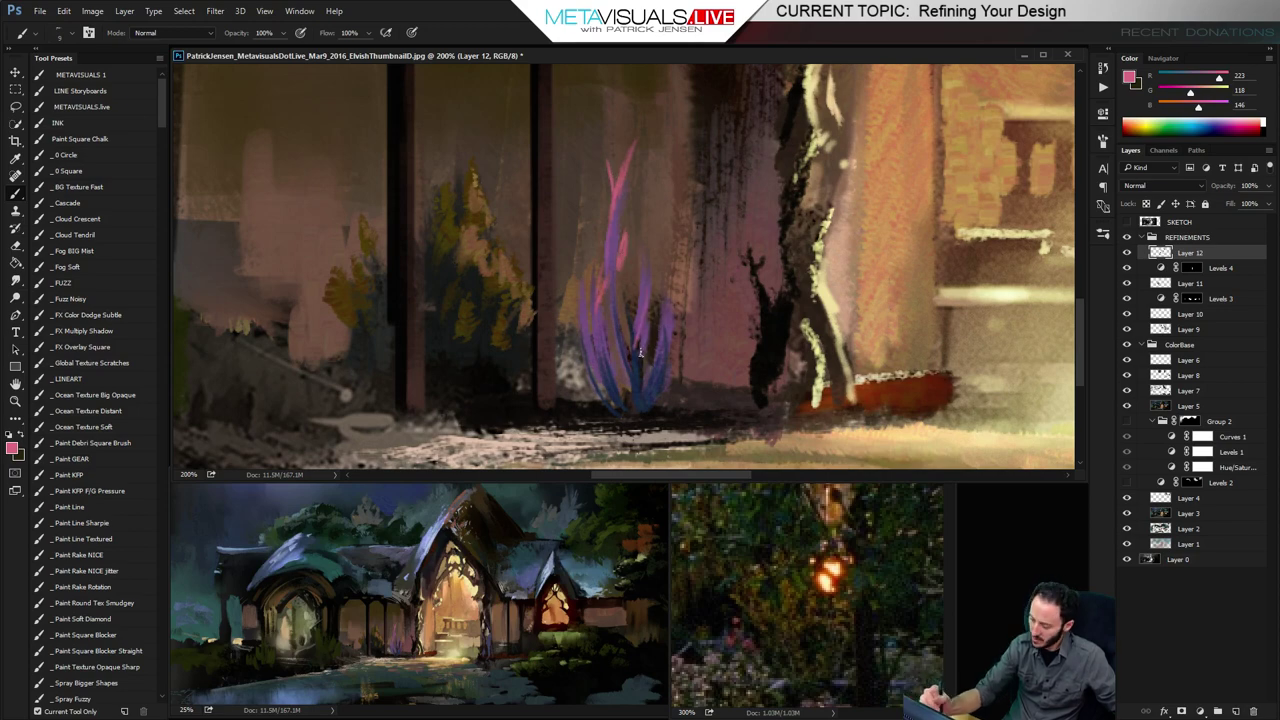
Examine how the violet plant reads in the whole painting and around the entrance
{"action": "key", "text": "h"}
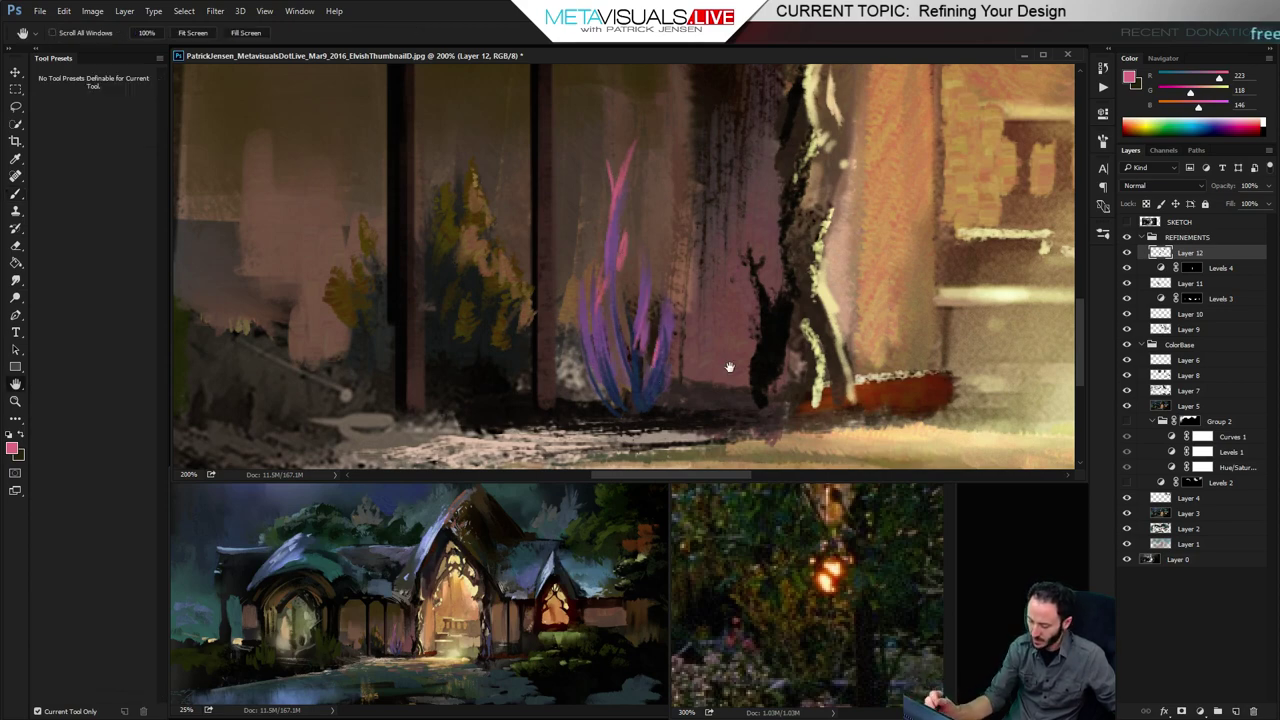
{"action": "key", "text": "ctrl+0"}
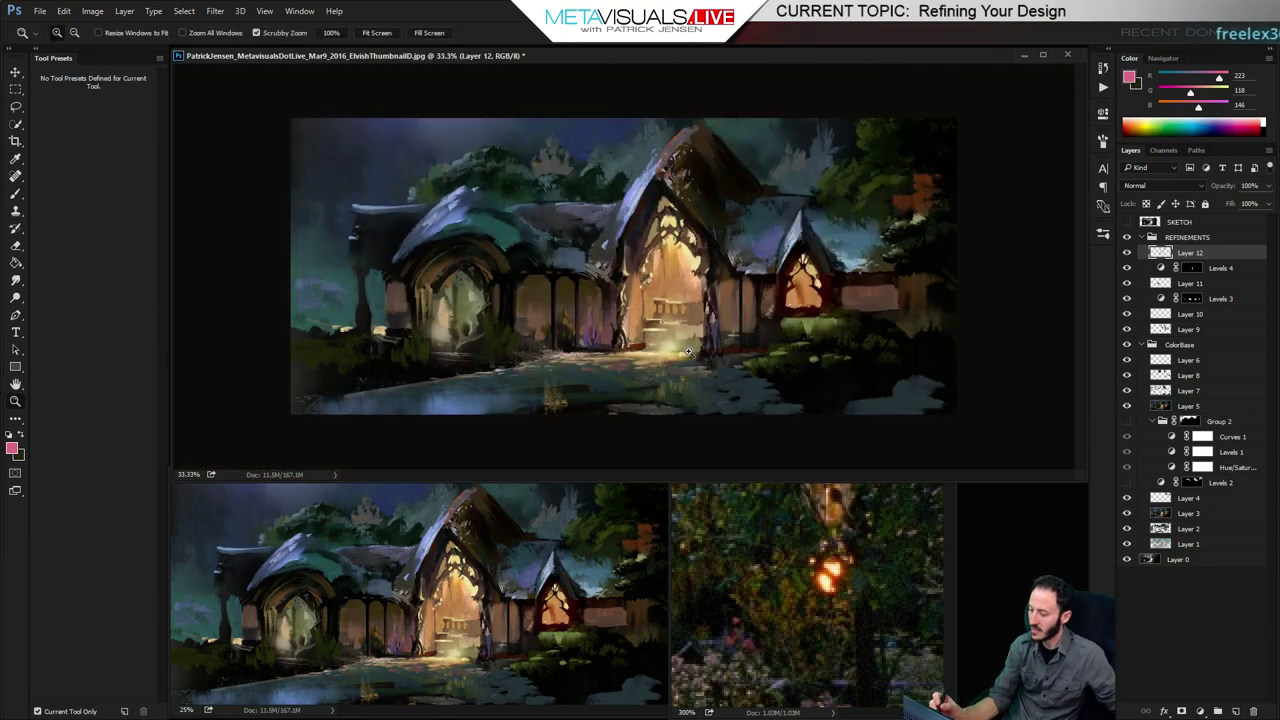
{"action": "key", "text": "ctrl+plus"}
{"action": "key", "text": "ctrl+plus"}
{"action": "left_click", "coordinate": [731, 385], "text": "alt"}
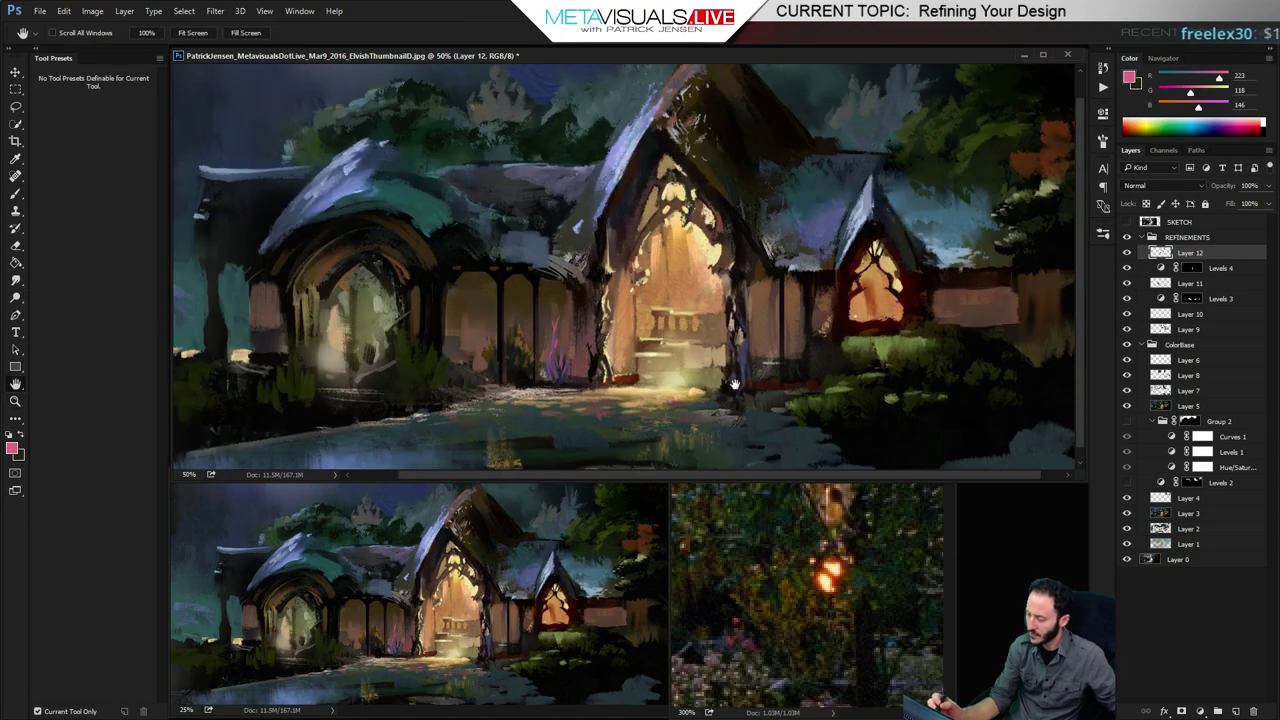
{"action": "key", "text": "b"}
{"action": "key", "text": "z"}
{"action": "left_click", "coordinate": [559, 369]}
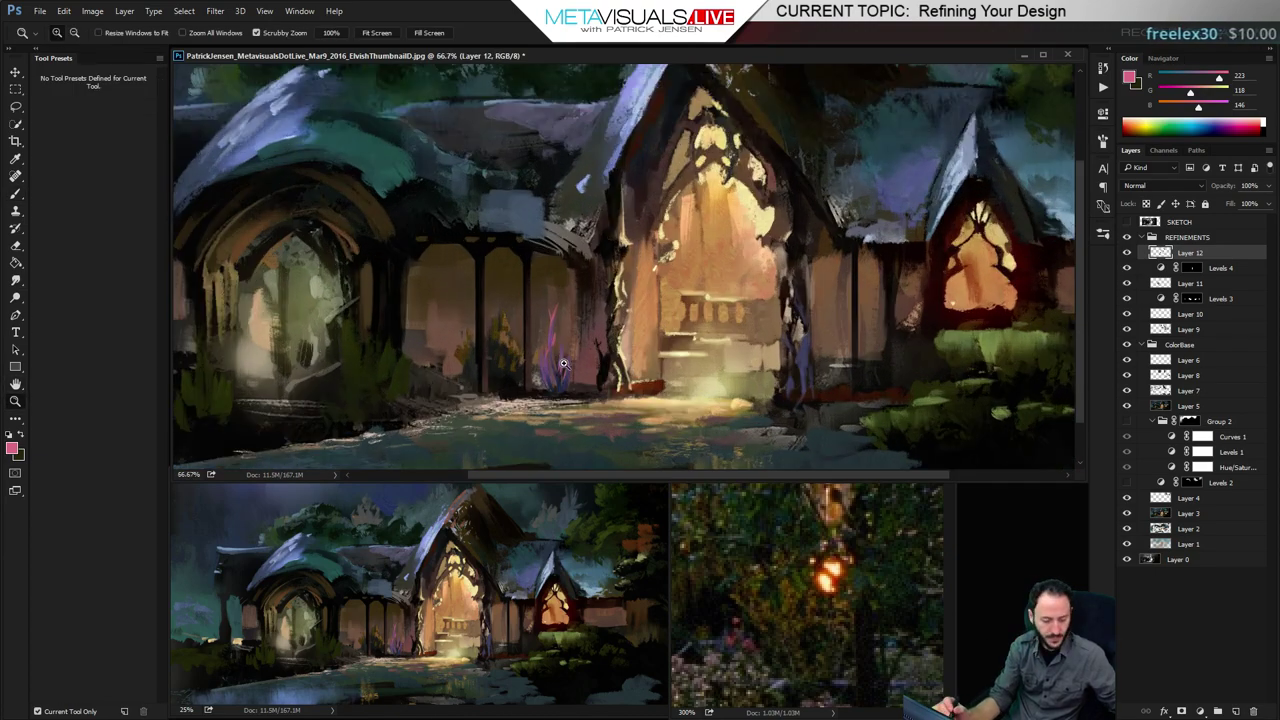
Darken the base of the violet plant with the Burn tool set to Shadows, comparing the painting with and without Layer 12
{"action": "key", "text": "o"}
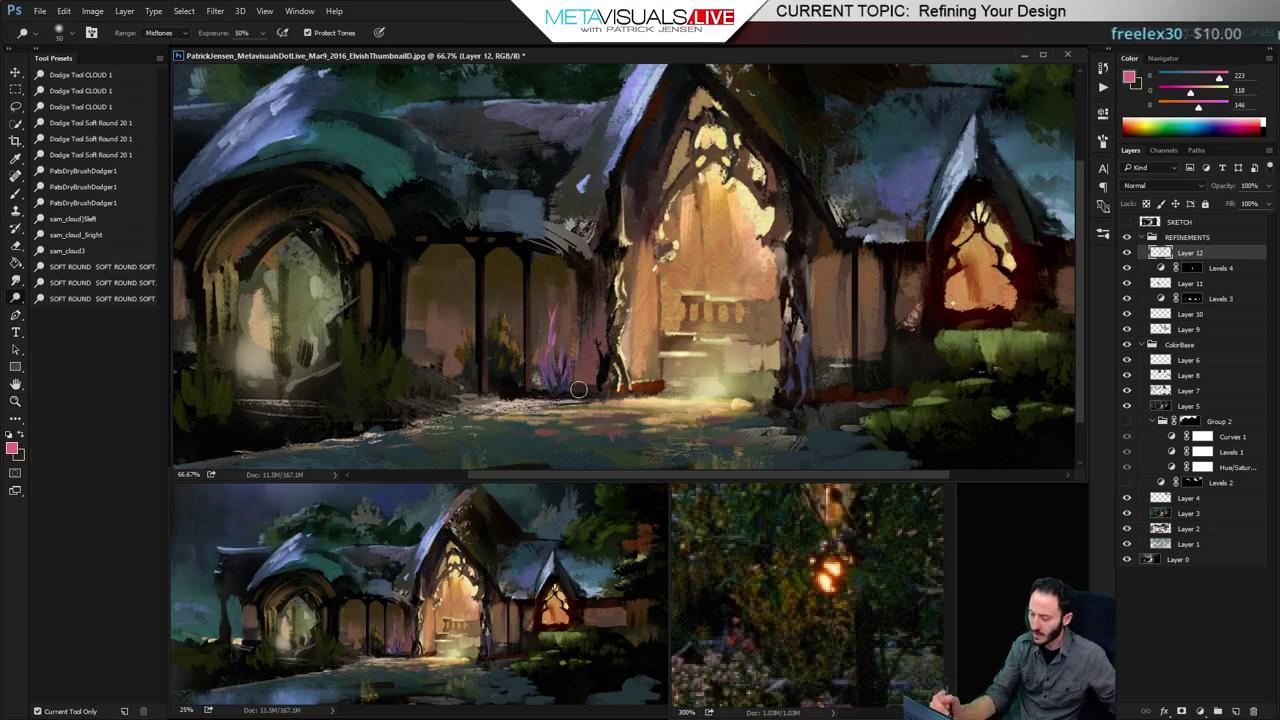
{"action": "key", "text": "shift+o"}
{"action": "left_click_drag", "start_coordinate": [566, 345], "coordinate": [551, 402]}
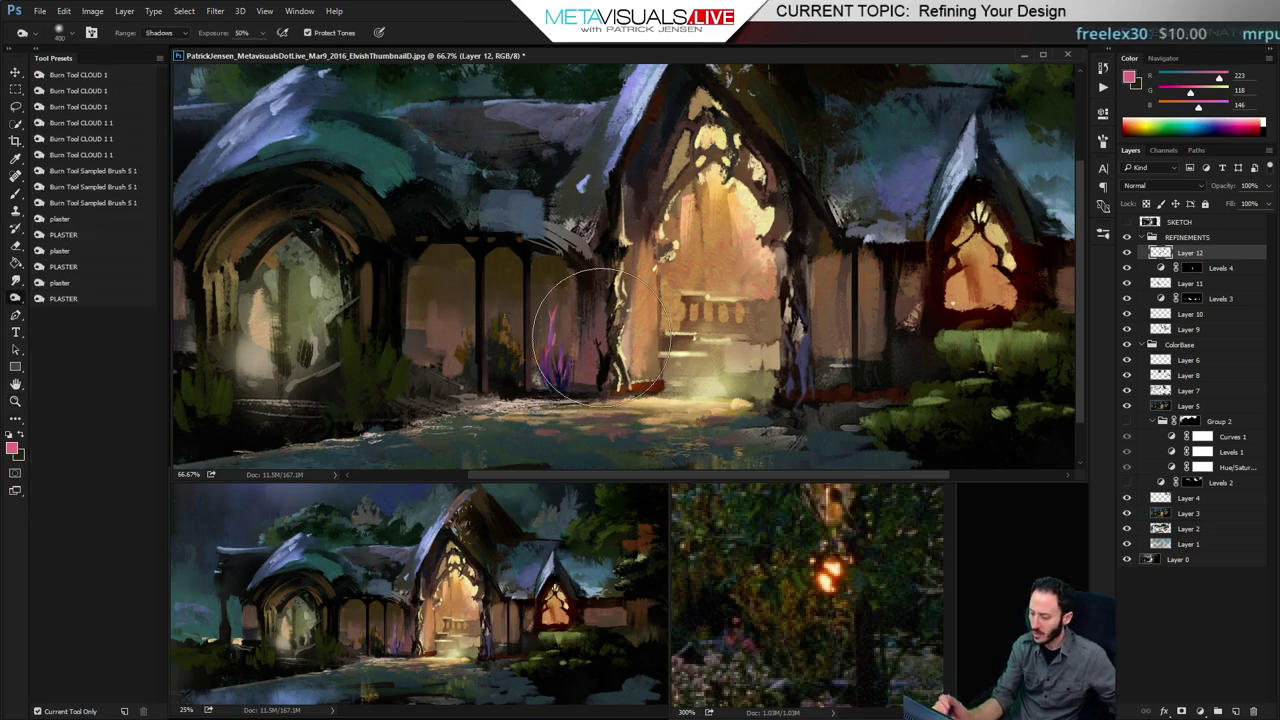
{"action": "key", "text": "bracketleft"}
{"action": "key", "text": "bracketleft"}
{"action": "key", "text": "bracketleft"}
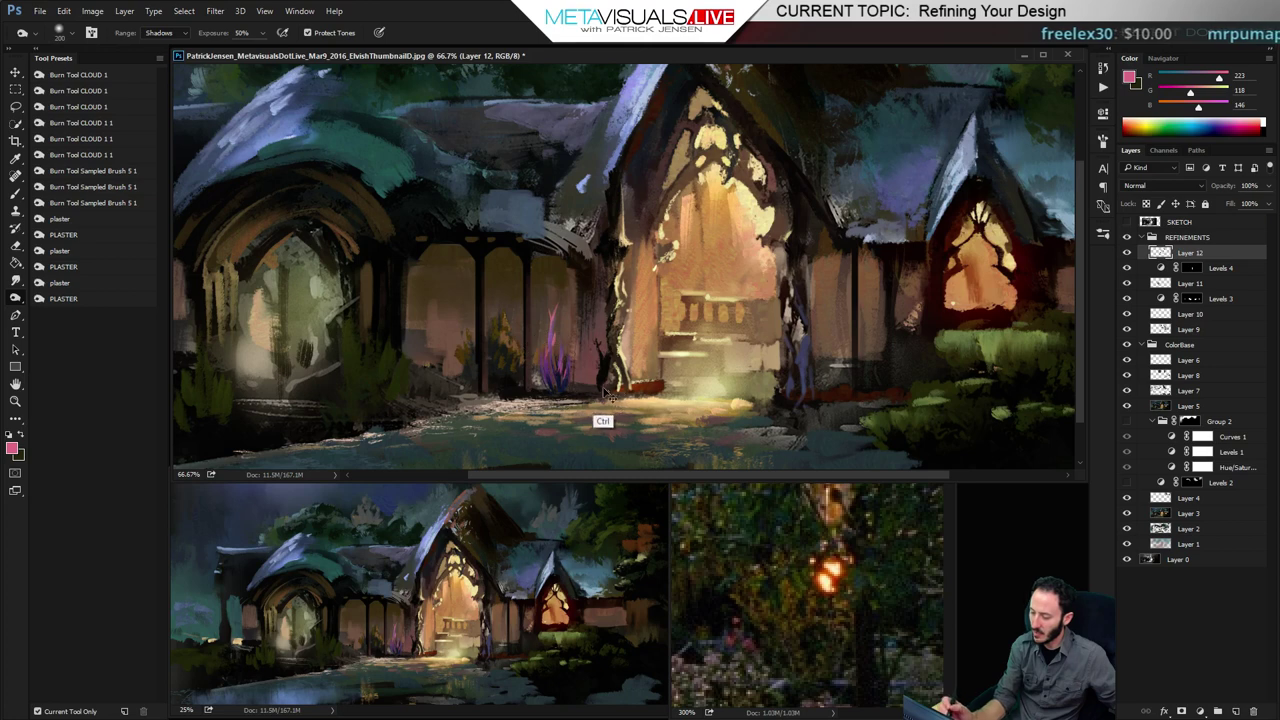
{"action": "left_click", "coordinate": [1127, 254]}
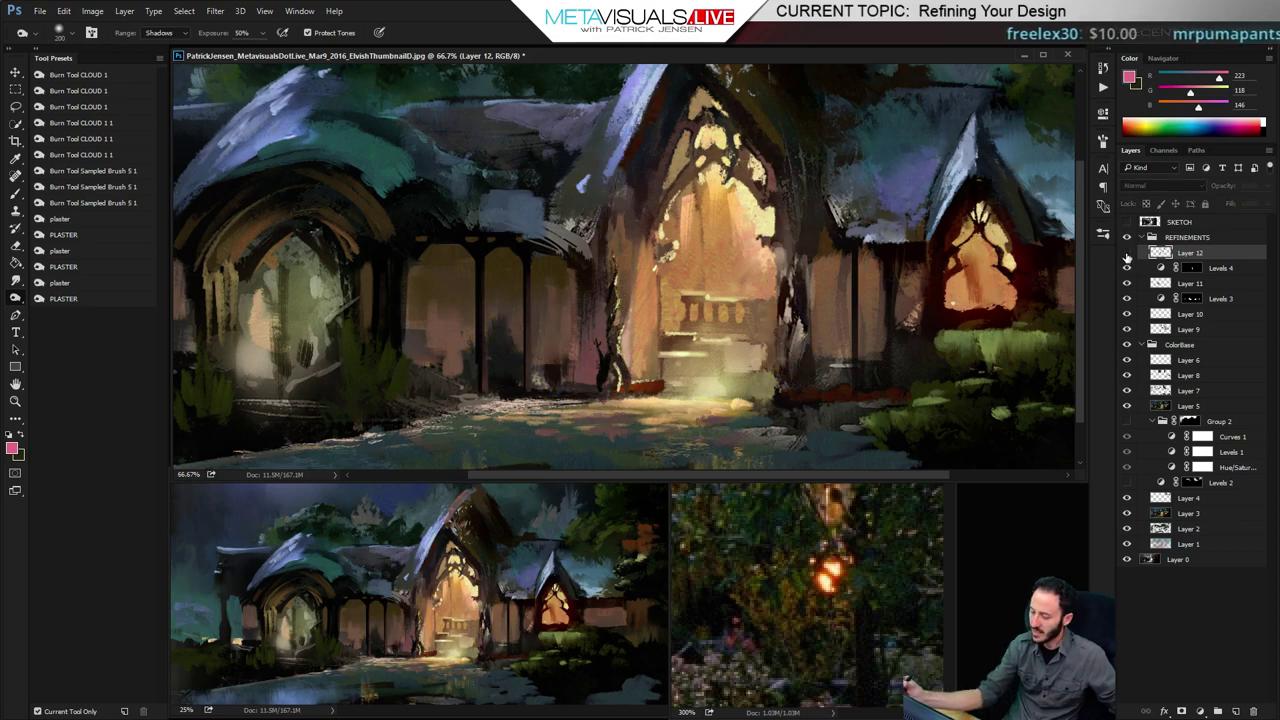
{"action": "left_click", "coordinate": [1127, 254]}
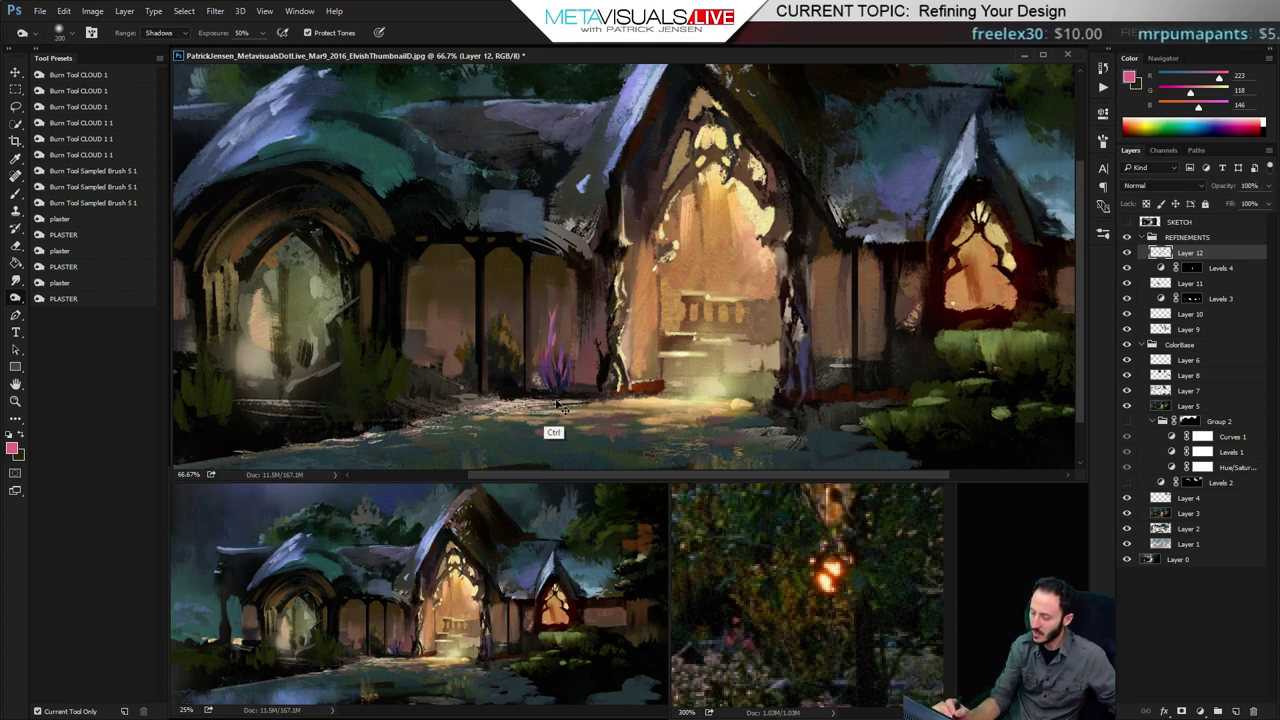
{"action": "key", "text": "bracketleft"}
{"action": "key", "text": "bracketleft"}
{"action": "key", "text": "bracketleft"}
Examine the garden path and its mossy edges in the reference photo
{"action": "key", "text": "space"}
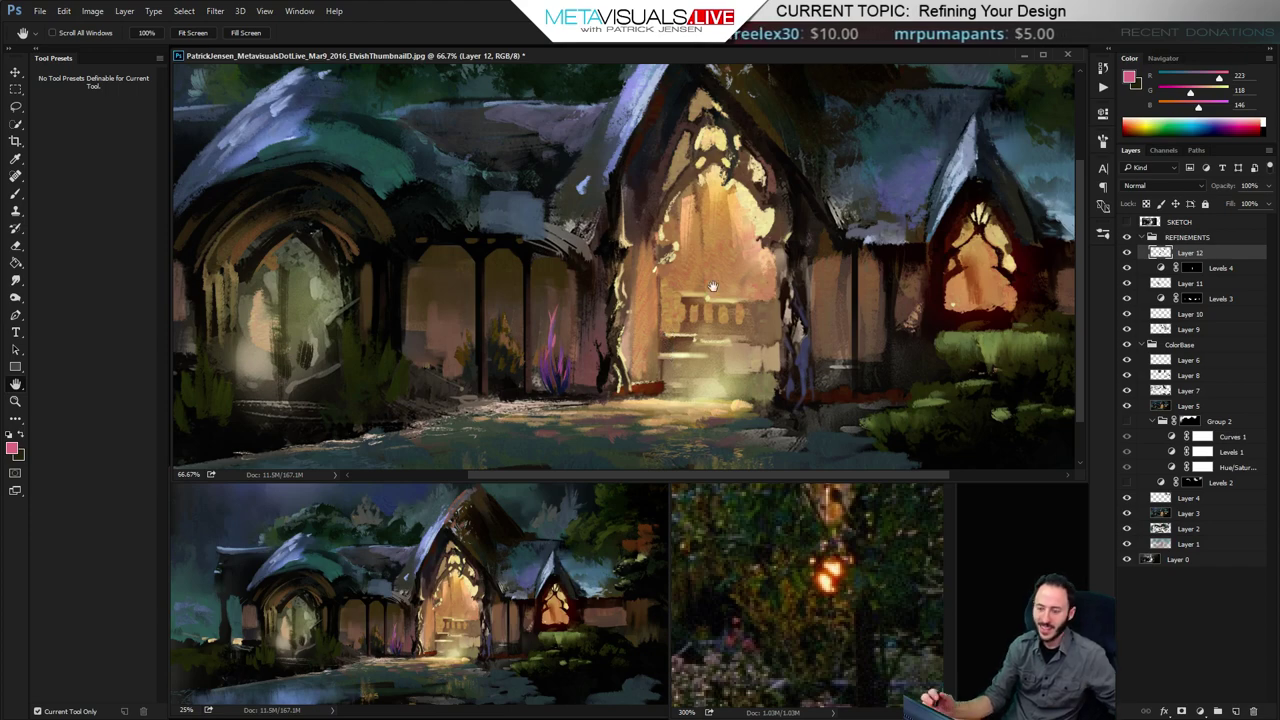
{"action": "left_click", "coordinate": [796, 575]}
{"action": "key", "text": "z"}
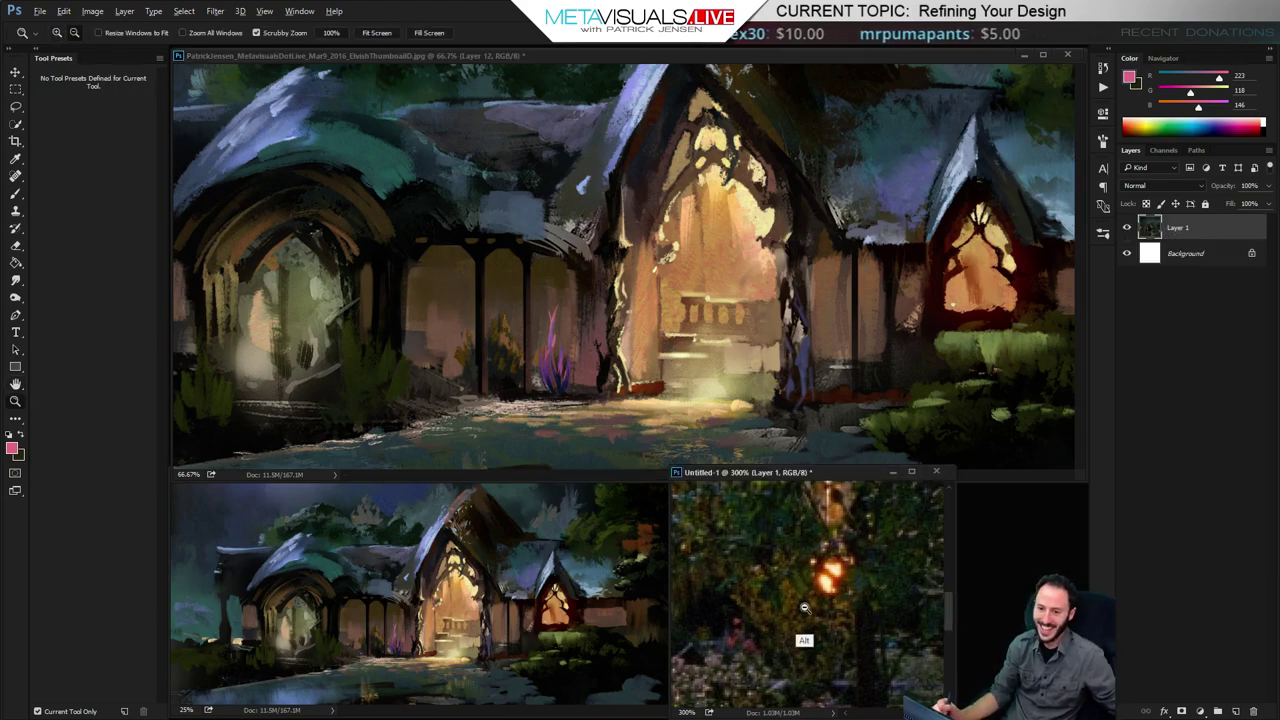
{"action": "left_click", "coordinate": [830, 600], "text": "alt"}
{"action": "left_click", "coordinate": [849, 603], "text": "alt"}
{"action": "left_click", "coordinate": [877, 607]}
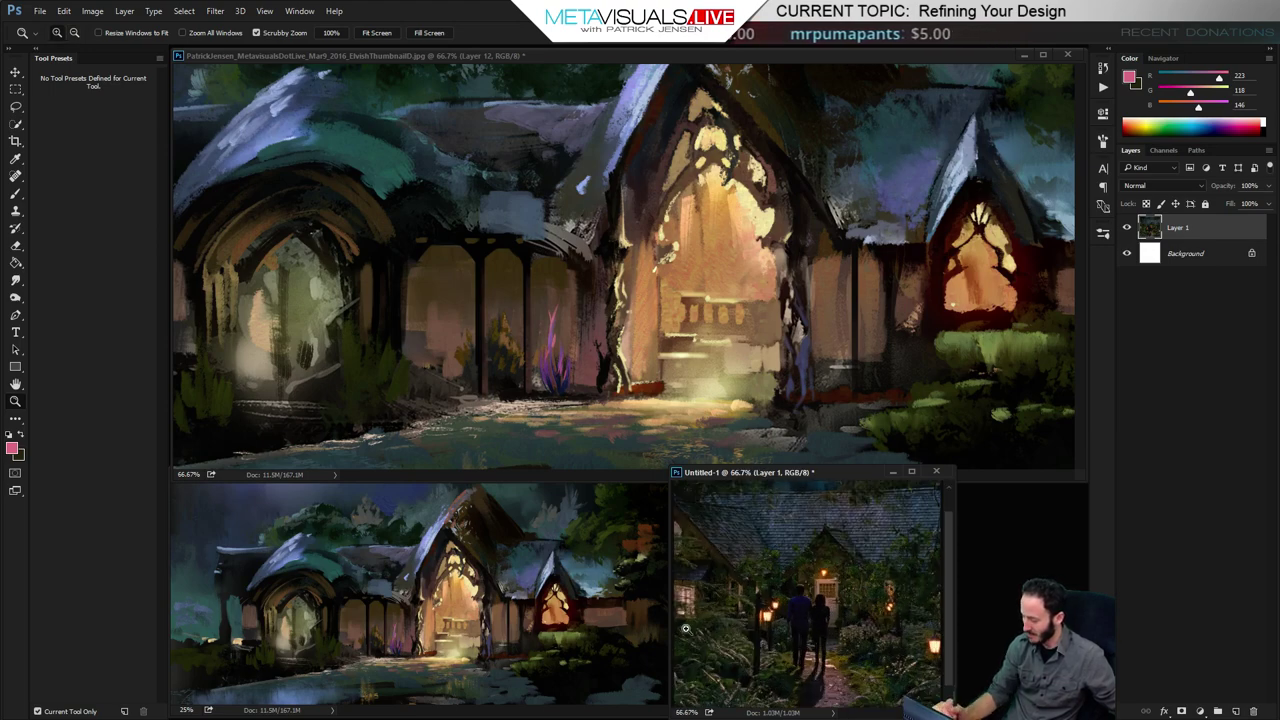
{"action": "left_click", "coordinate": [839, 612]}
{"action": "left_click", "coordinate": [839, 612]}
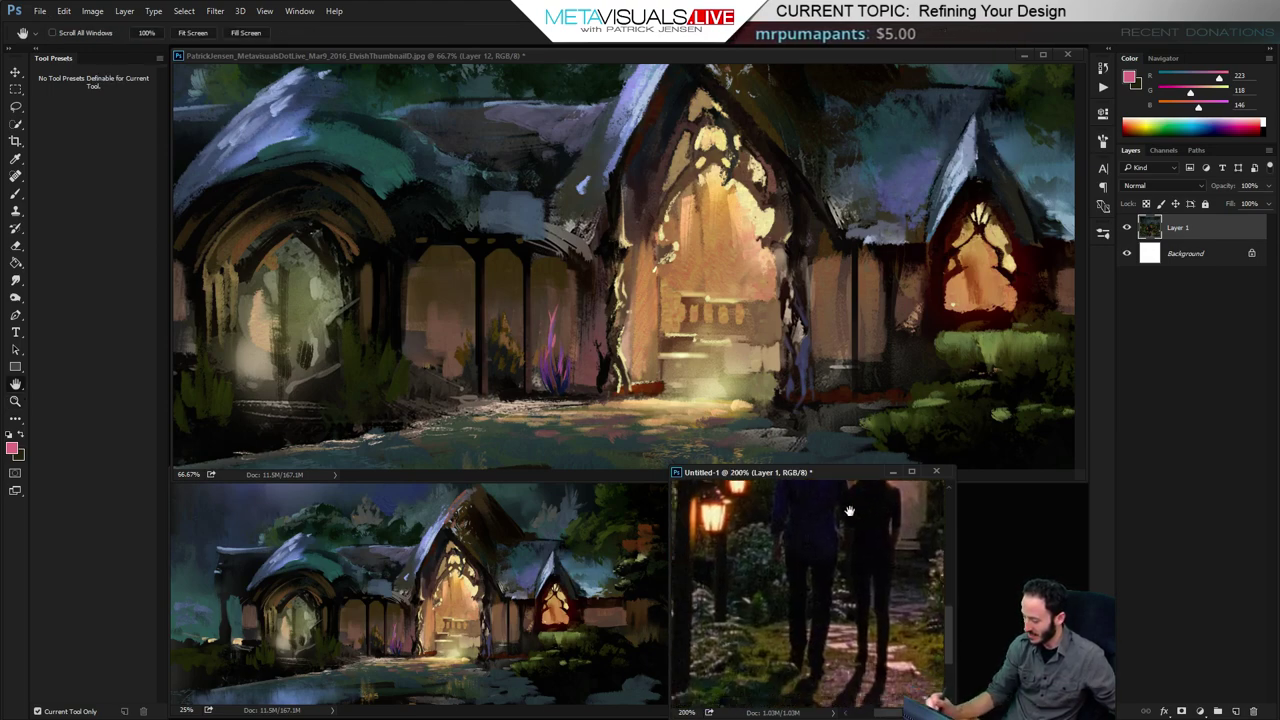
{"action": "key", "text": "space"}
{"action": "mouse_move", "coordinate": [839, 612]}
{"action": "left_mouse_down"}
{"action": "mouse_move", "coordinate": [836, 578]}
{"action": "mouse_move", "coordinate": [874, 580]}
{"action": "left_mouse_up"}
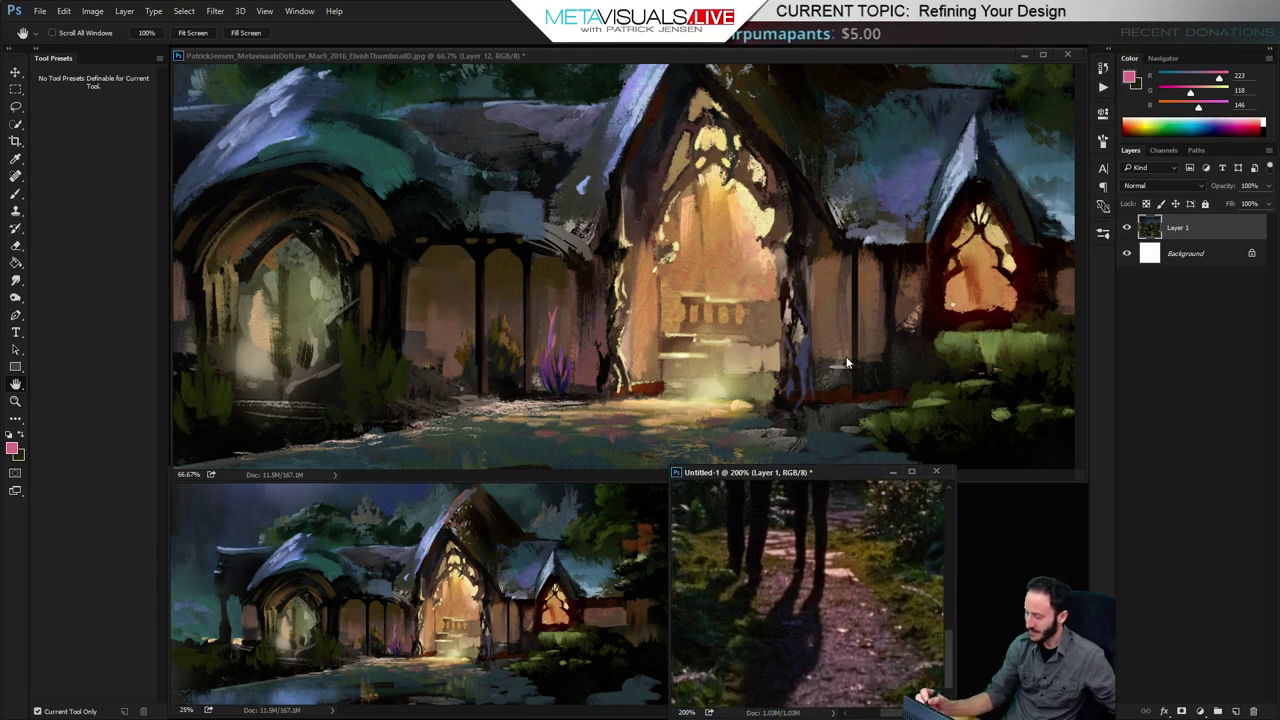
Add a new layer above Layer 12 in the painting and choose the _Paint KPP F/G Pressure brush
{"action": "mouse_move", "coordinate": [828, 389]}
{"action": "left_mouse_down"}
{"action": "mouse_move", "coordinate": [874, 406]}
{"action": "mouse_move", "coordinate": [886, 330]}
{"action": "left_mouse_up"}
{"action": "key", "text": "b"}
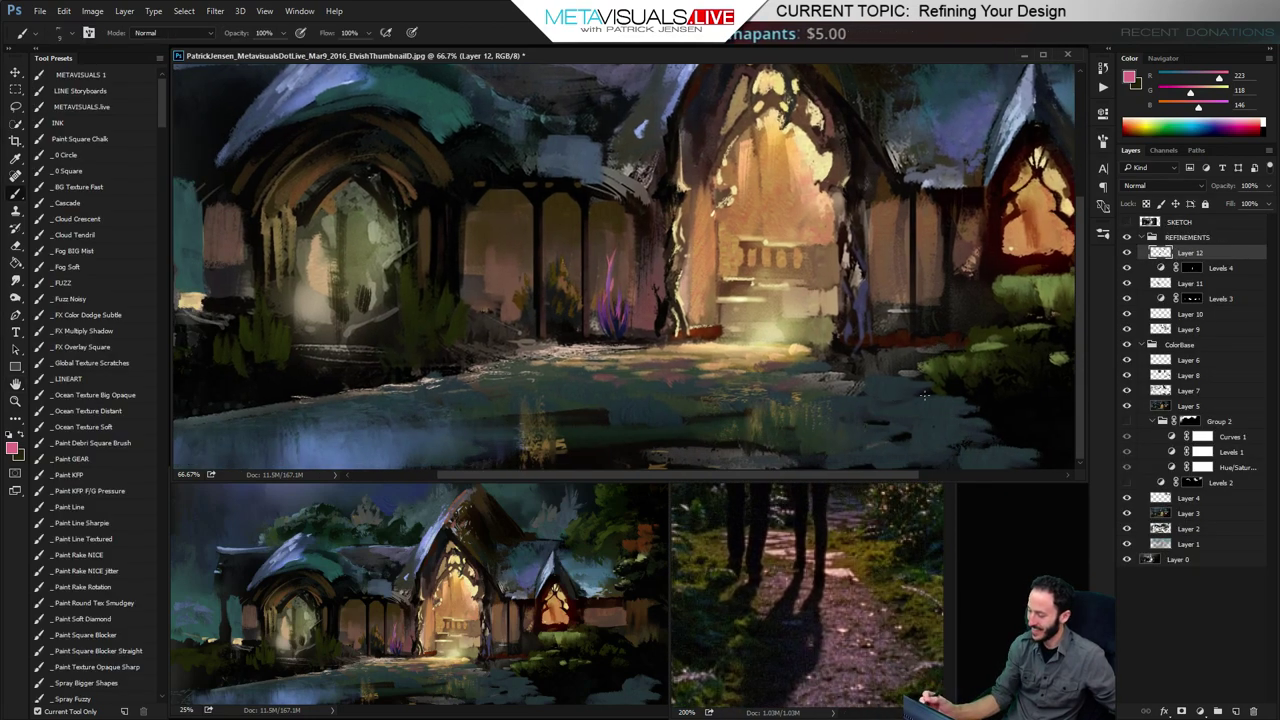
{"action": "key", "text": "ctrl+shift+alt+n"}
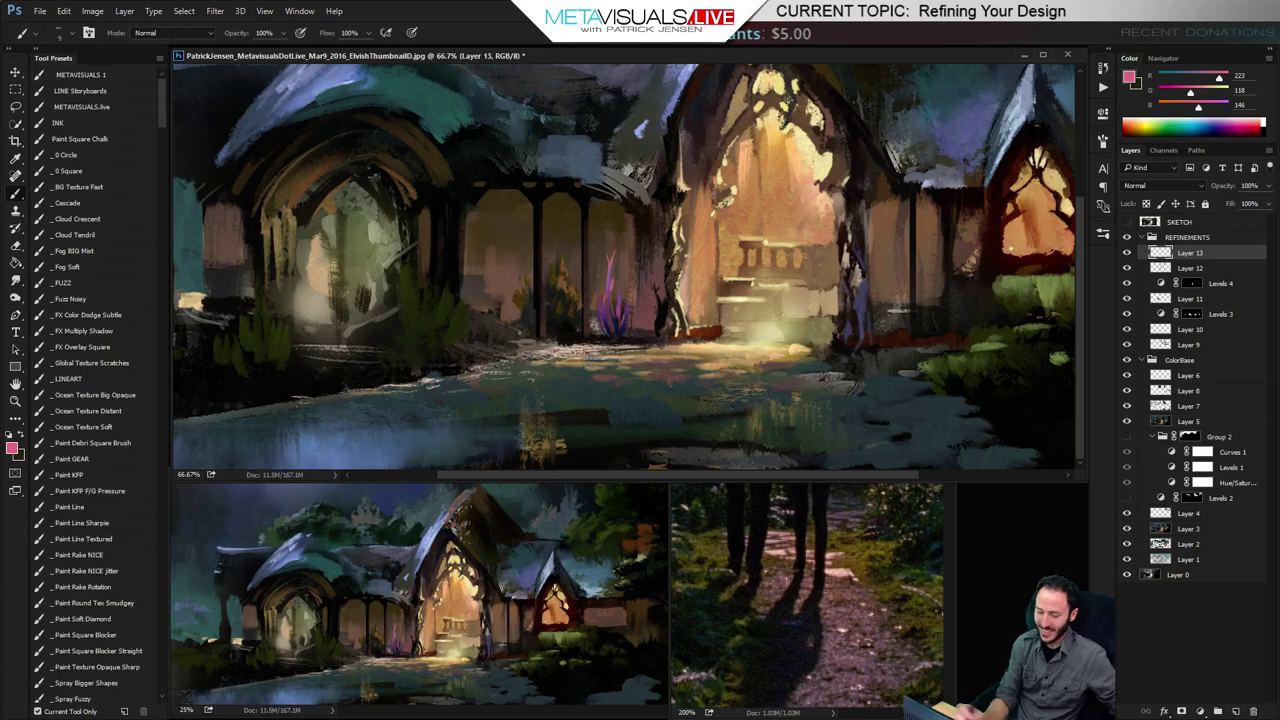
{"action": "left_click", "coordinate": [98, 491]}
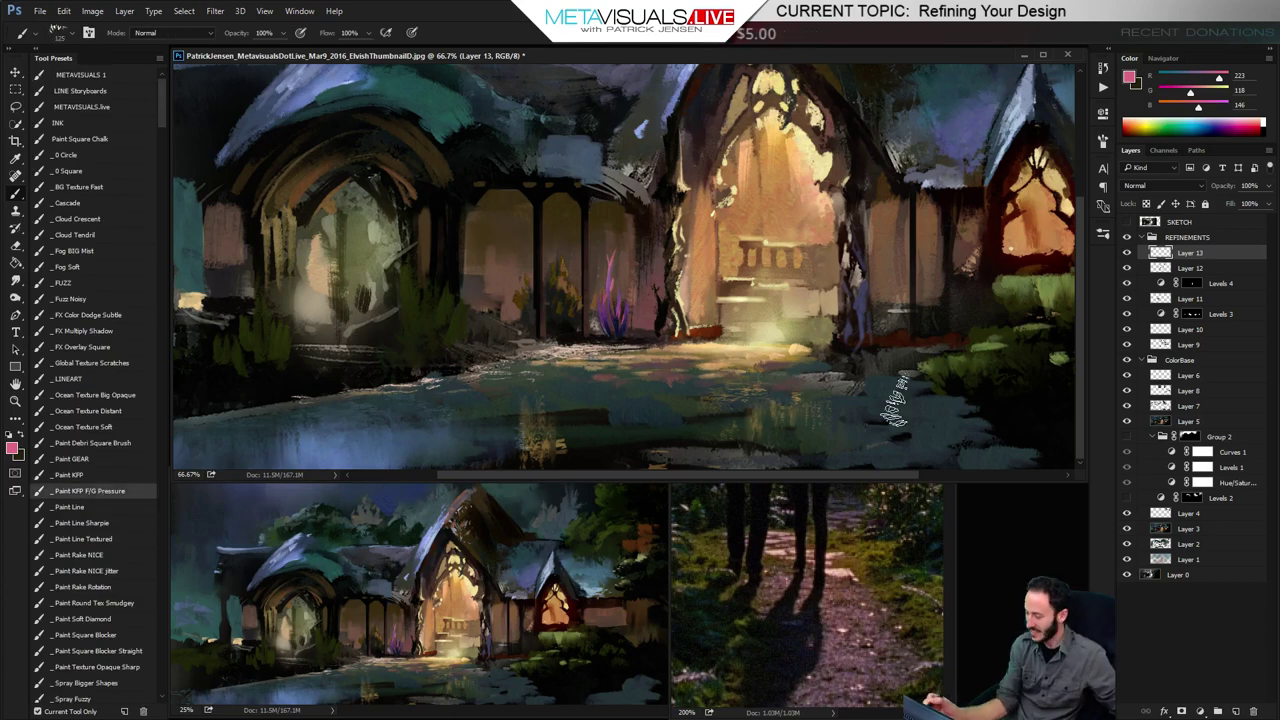
Sample a mossy olive (R 124, G 106, B 40) from the reference and paint the bank beside the path, undoing the first stroke
{"action": "left_click", "coordinate": [880, 545], "text": "alt"}
{"action": "left_click", "coordinate": [880, 546], "text": "alt"}
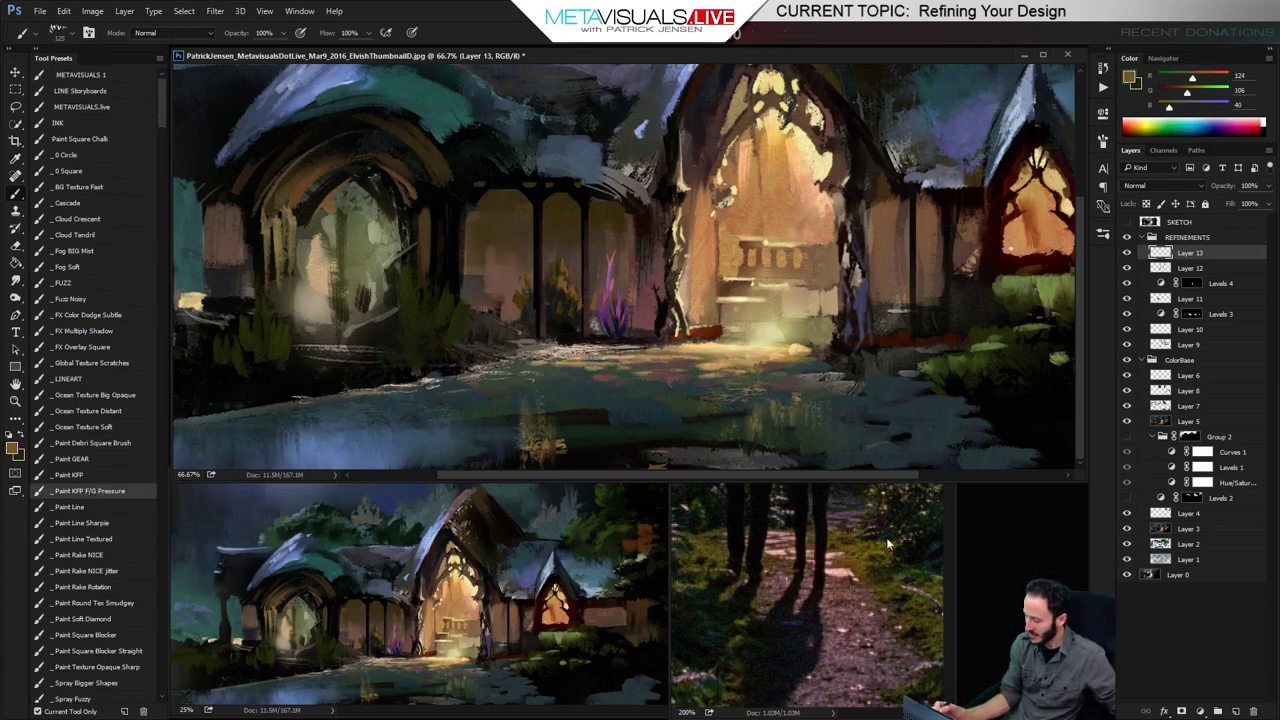
{"action": "key", "text": "["}
{"action": "key", "text": "["}
{"action": "mouse_move", "coordinate": [880, 402]}
{"action": "left_mouse_down"}
{"action": "mouse_move", "coordinate": [761, 409]}
{"action": "mouse_move", "coordinate": [956, 406]}
{"action": "mouse_move", "coordinate": [926, 410]}
{"action": "mouse_move", "coordinate": [968, 412]}
{"action": "mouse_move", "coordinate": [943, 427]}
{"action": "mouse_move", "coordinate": [1006, 448]}
{"action": "mouse_move", "coordinate": [926, 427]}
{"action": "mouse_move", "coordinate": [941, 417]}
{"action": "mouse_move", "coordinate": [996, 457]}
{"action": "mouse_move", "coordinate": [976, 442]}
{"action": "mouse_move", "coordinate": [913, 444]}
{"action": "mouse_move", "coordinate": [879, 447]}
{"action": "mouse_move", "coordinate": [915, 459]}
{"action": "mouse_move", "coordinate": [836, 466]}
{"action": "mouse_move", "coordinate": [1020, 450]}
{"action": "left_mouse_up"}
{"action": "key", "text": "ctrl+z"}
{"action": "key", "text": "["}
{"action": "key", "text": "["}
{"action": "key", "text": "["}
{"action": "key", "text": "["}
{"action": "key", "text": "]"}
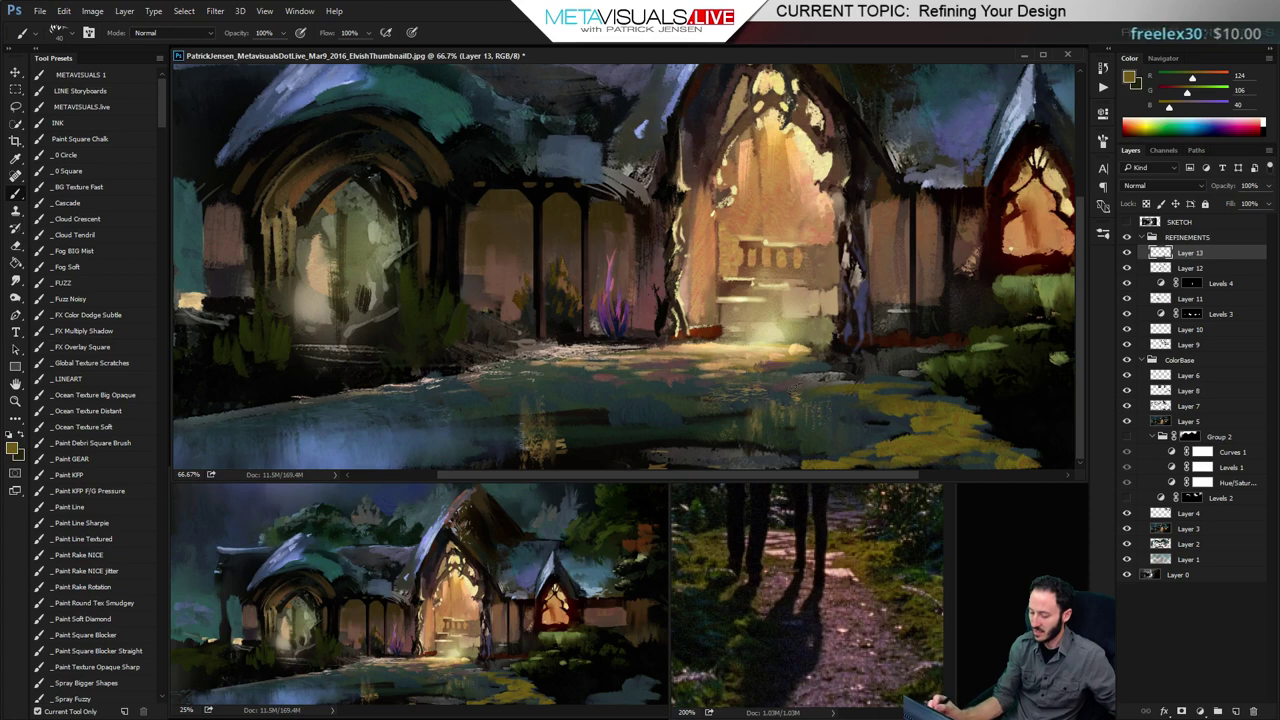
{"action": "left_click_drag", "start_coordinate": [772, 394], "coordinate": [822, 380]}
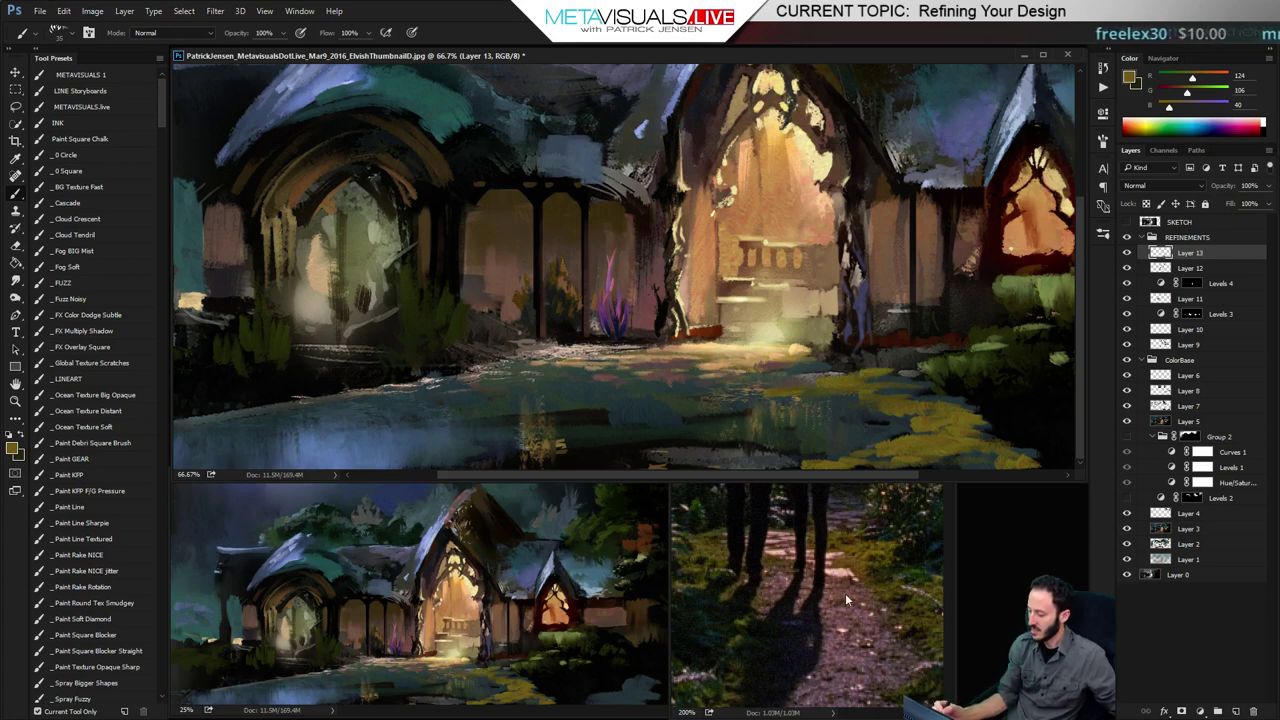
Paint pale pink (R 233, G 186, B 170) stones on the path and warm yellow (R 252, G 204, B 117) reflections in the water
{"action": "left_click", "coordinate": [844, 567], "text": "alt"}
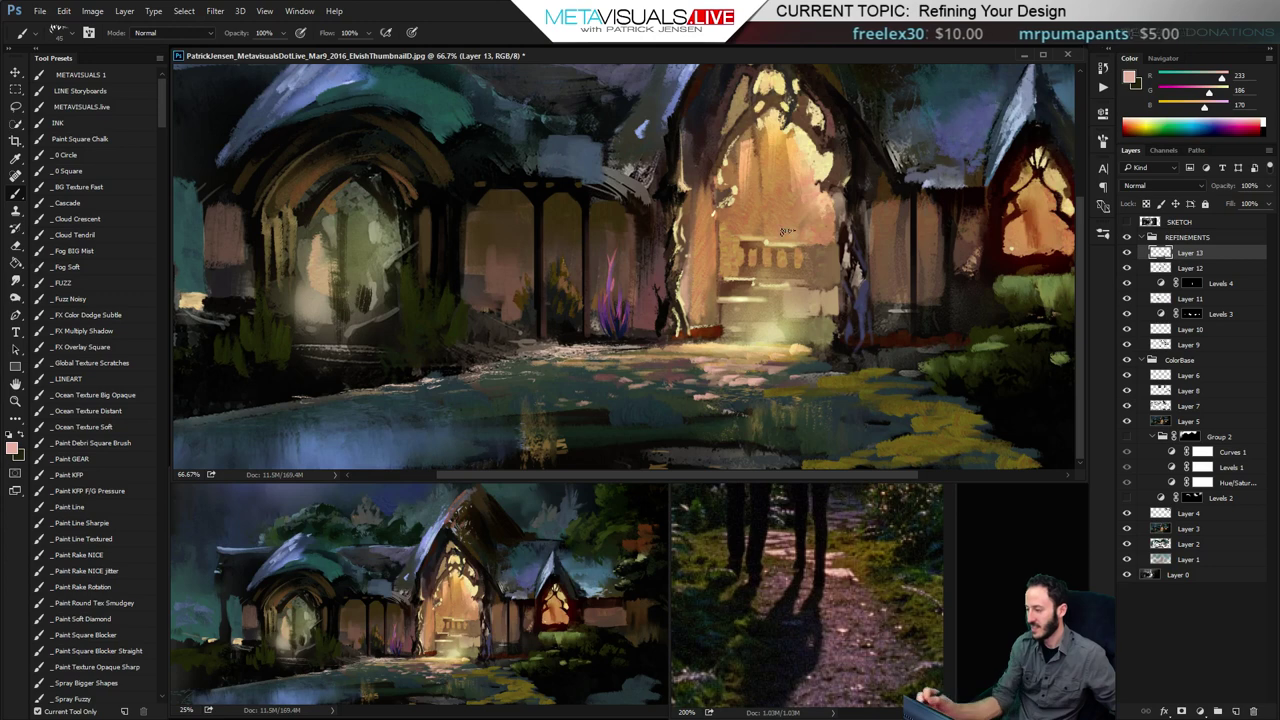
{"action": "left_click", "coordinate": [780, 175], "text": "alt"}
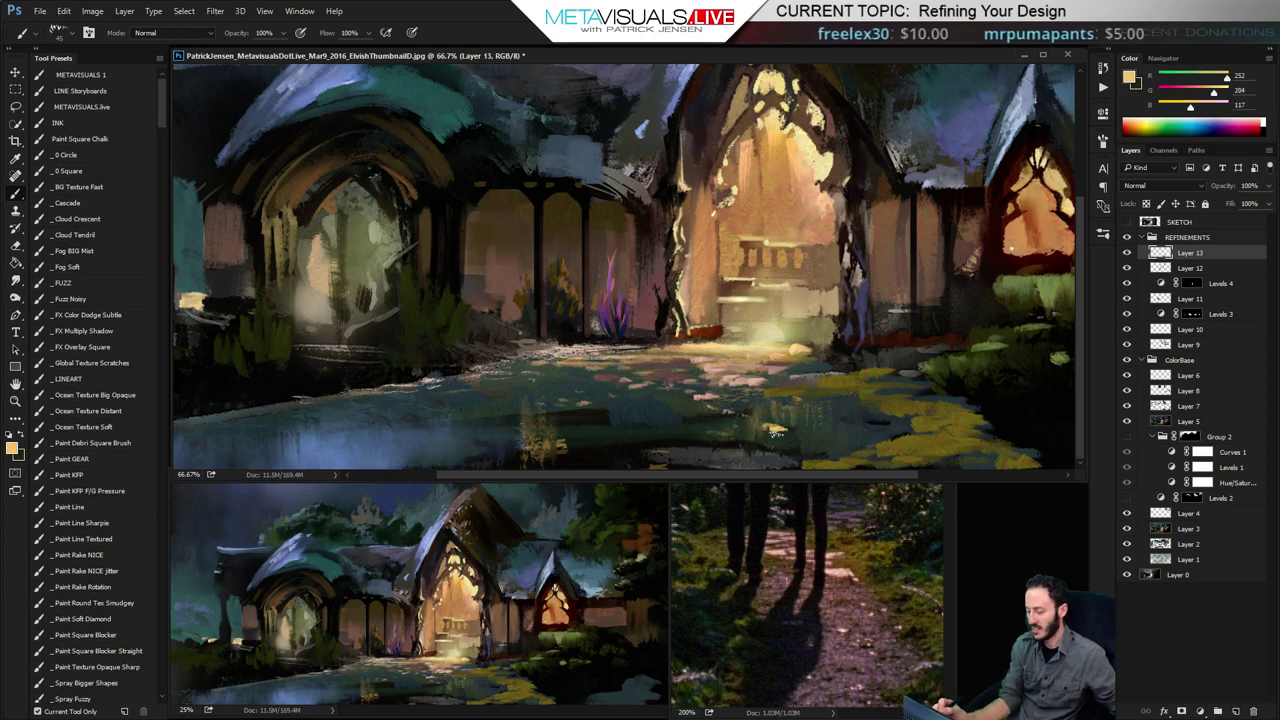
{"action": "mouse_move", "coordinate": [737, 454]}
{"action": "left_mouse_down"}
{"action": "mouse_move", "coordinate": [835, 456]}
{"action": "mouse_move", "coordinate": [745, 458]}
{"action": "mouse_move", "coordinate": [832, 455]}
{"action": "mouse_move", "coordinate": [782, 430]}
{"action": "left_mouse_up"}
{"action": "key", "text": "r"}
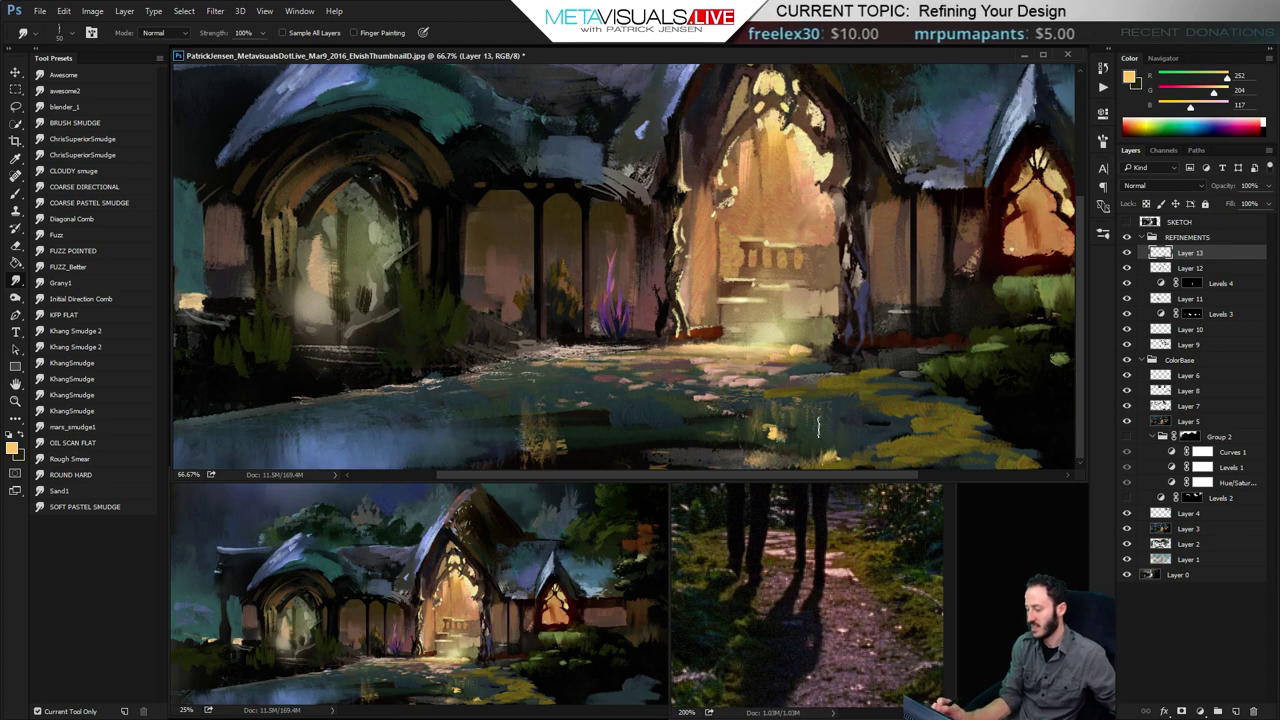
Sample a dark teal (R 28, G 56, B 67) from the reference and dab it between the olive bank and the dark bushes
{"action": "key", "text": "h"}
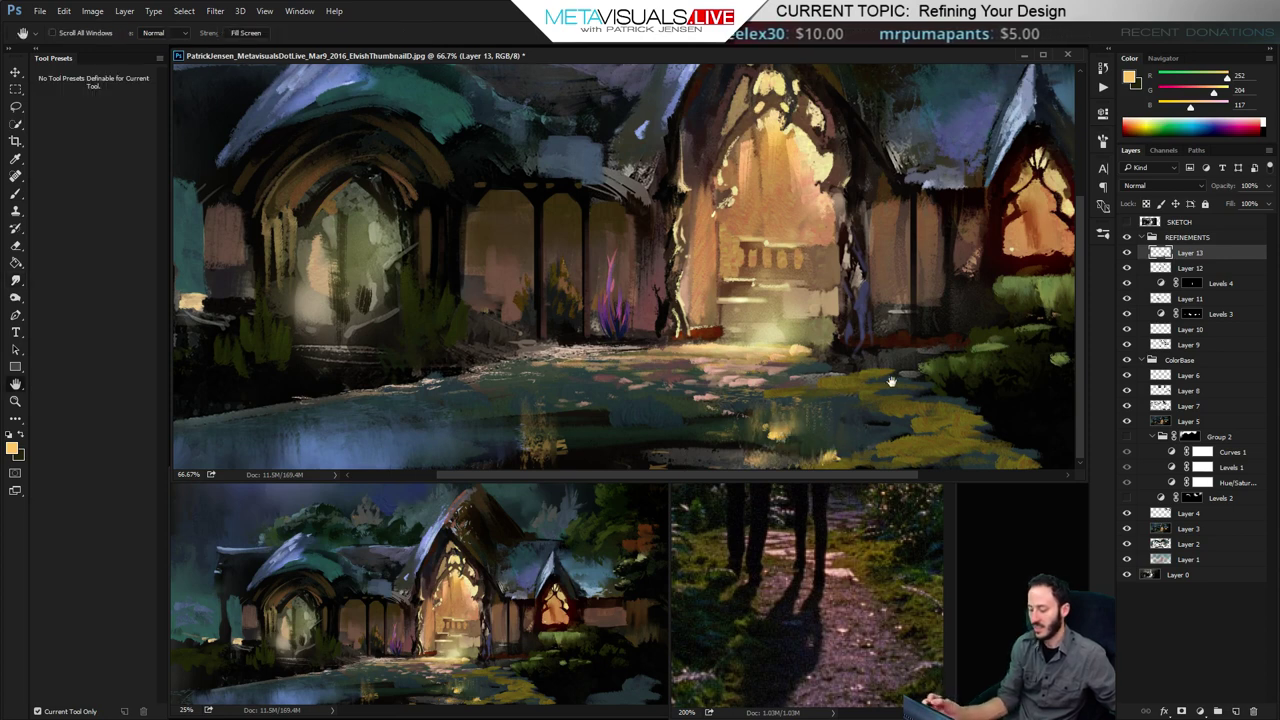
{"action": "left_click_drag", "start_coordinate": [834, 334], "coordinate": [816, 370]}
{"action": "left_click_drag", "start_coordinate": [498, 333], "coordinate": [860, 218]}
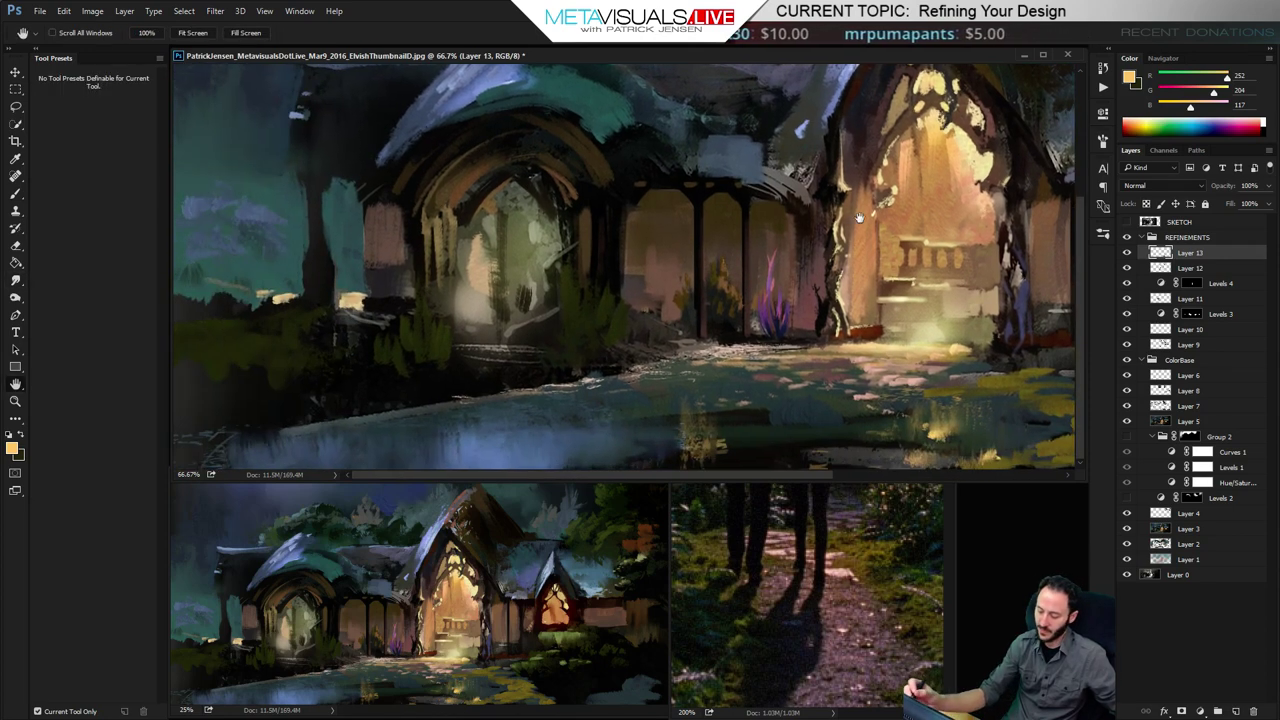
{"action": "left_click_drag", "start_coordinate": [802, 344], "coordinate": [537, 344]}
{"action": "key", "text": "b"}
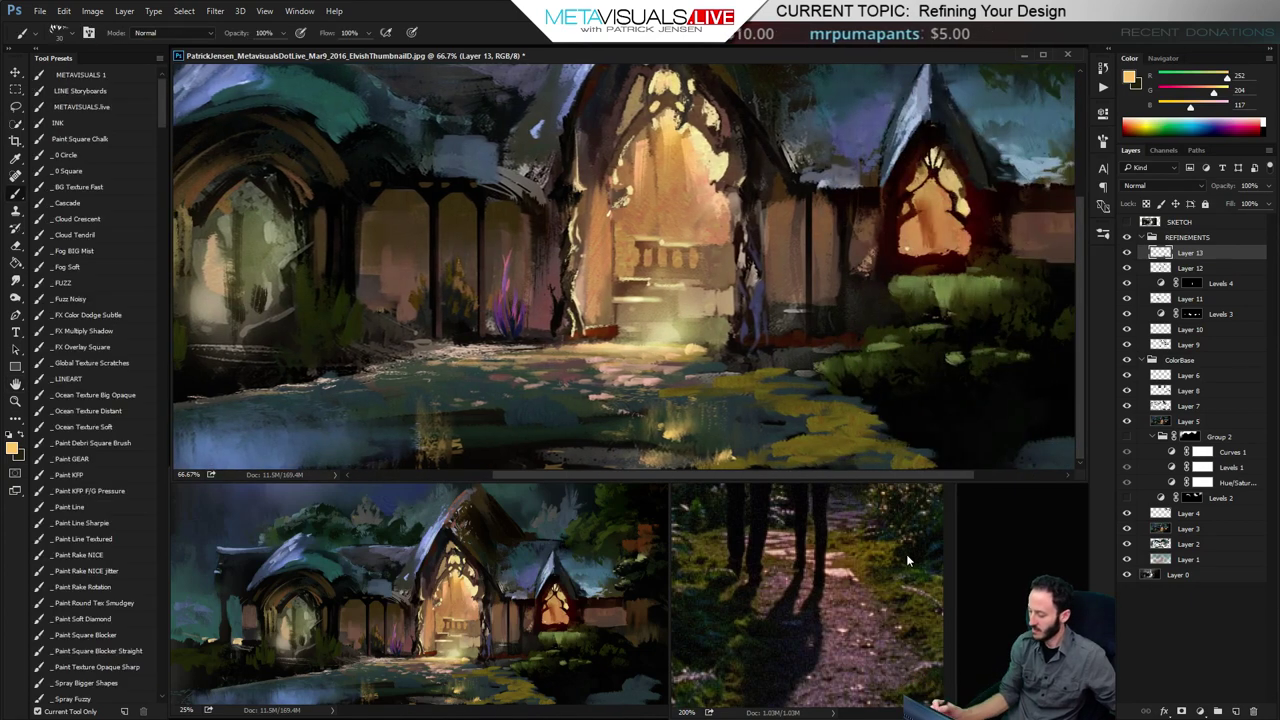
{"action": "left_click", "coordinate": [937, 544], "text": "alt"}
{"action": "key", "text": "]"}
{"action": "key", "text": "]"}
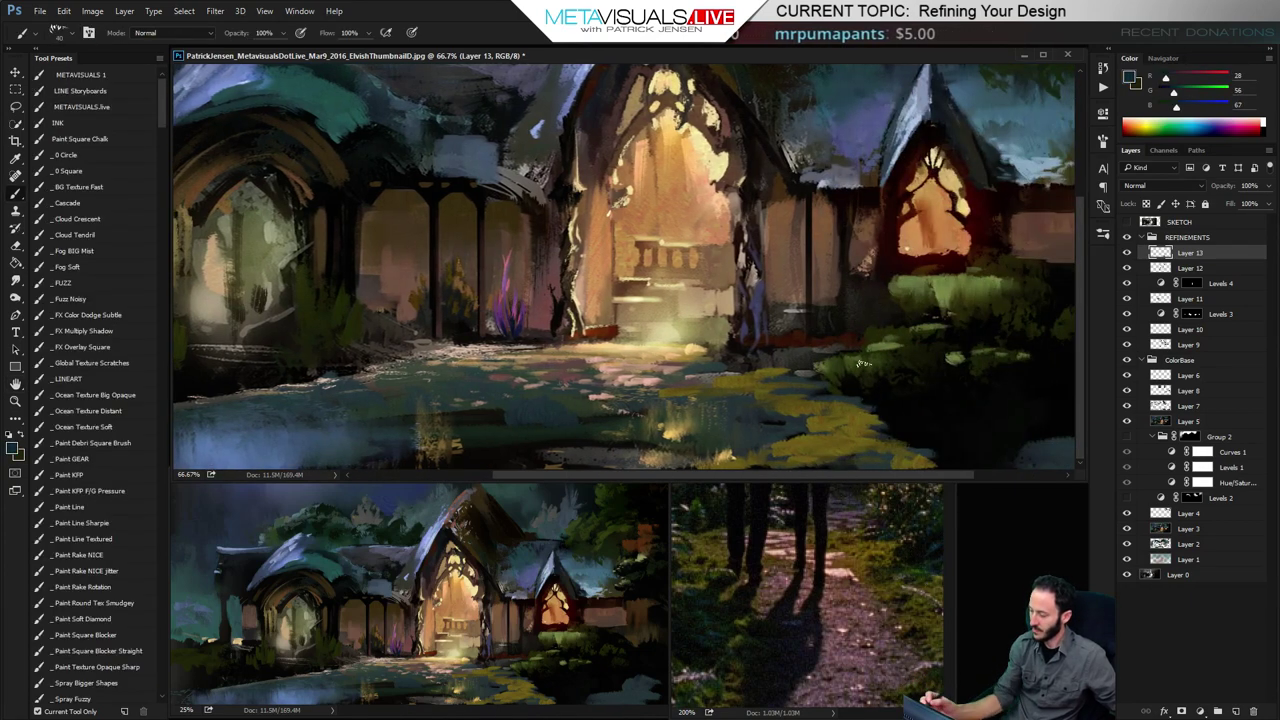
{"action": "left_click_drag", "start_coordinate": [876, 394], "coordinate": [898, 407]}
Enlarge the brush to about 200 px and stamp dark teal leaf texture across the shadowed ground below the bushes
{"action": "key", "text": "]"}
{"action": "key", "text": "]"}
{"action": "key", "text": "]"}
{"action": "key", "text": "]"}
{"action": "key", "text": "]"}
{"action": "key", "text": "]"}
{"action": "key", "text": "]"}
{"action": "key", "text": "]"}
{"action": "key", "text": "]"}
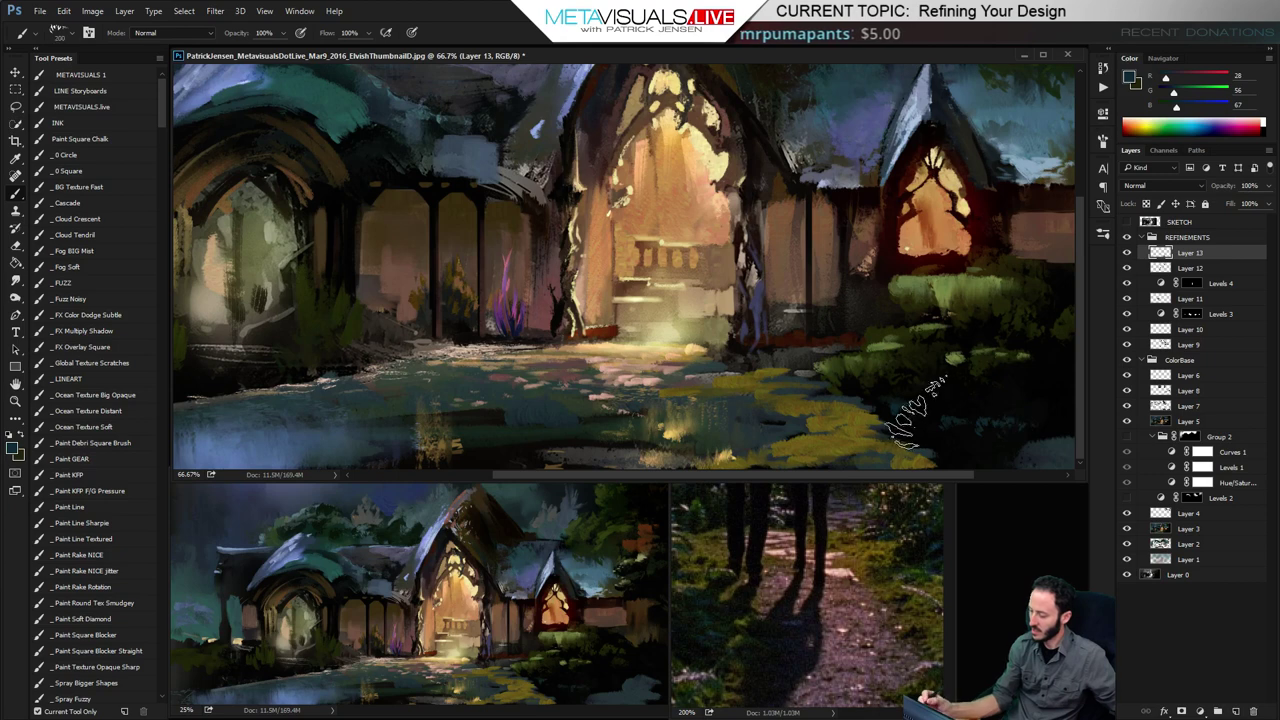
{"action": "key", "text": "bracketleft"}
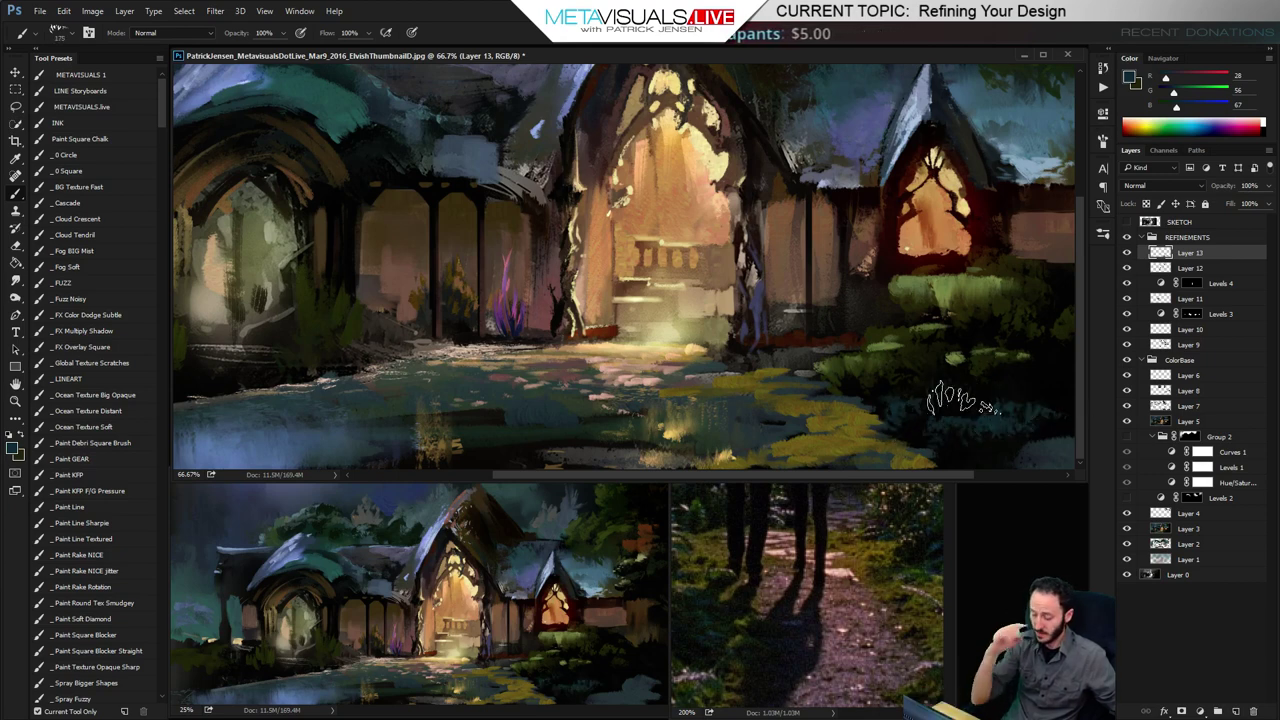
{"action": "key", "text": "bracketright"}
{"action": "scroll", "coordinate": [962, 400], "scroll_direction": "right", "scroll_amount": 3}
{"action": "key", "text": "bracketright"}
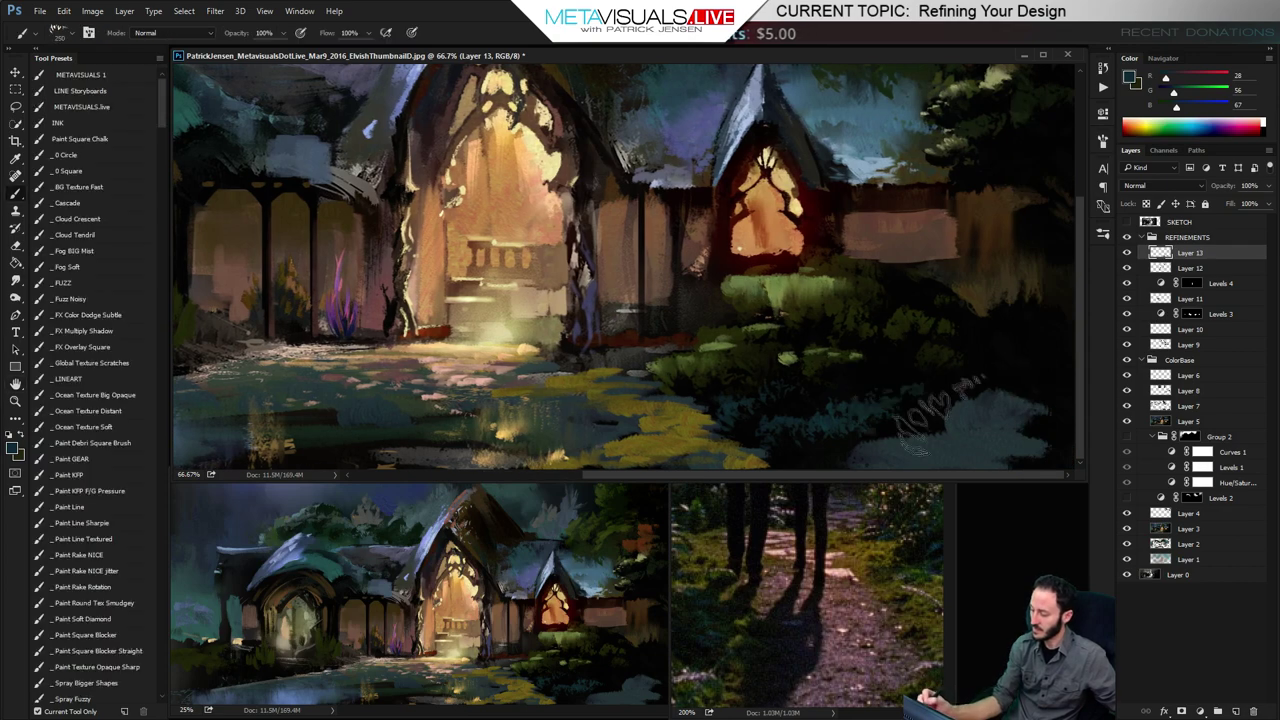
Examine the whole painting at 33.33% beside the full reference photo at 50%, sampling a dark grey (R 85, G 84, B 79) from its roof
{"action": "key", "text": "z"}
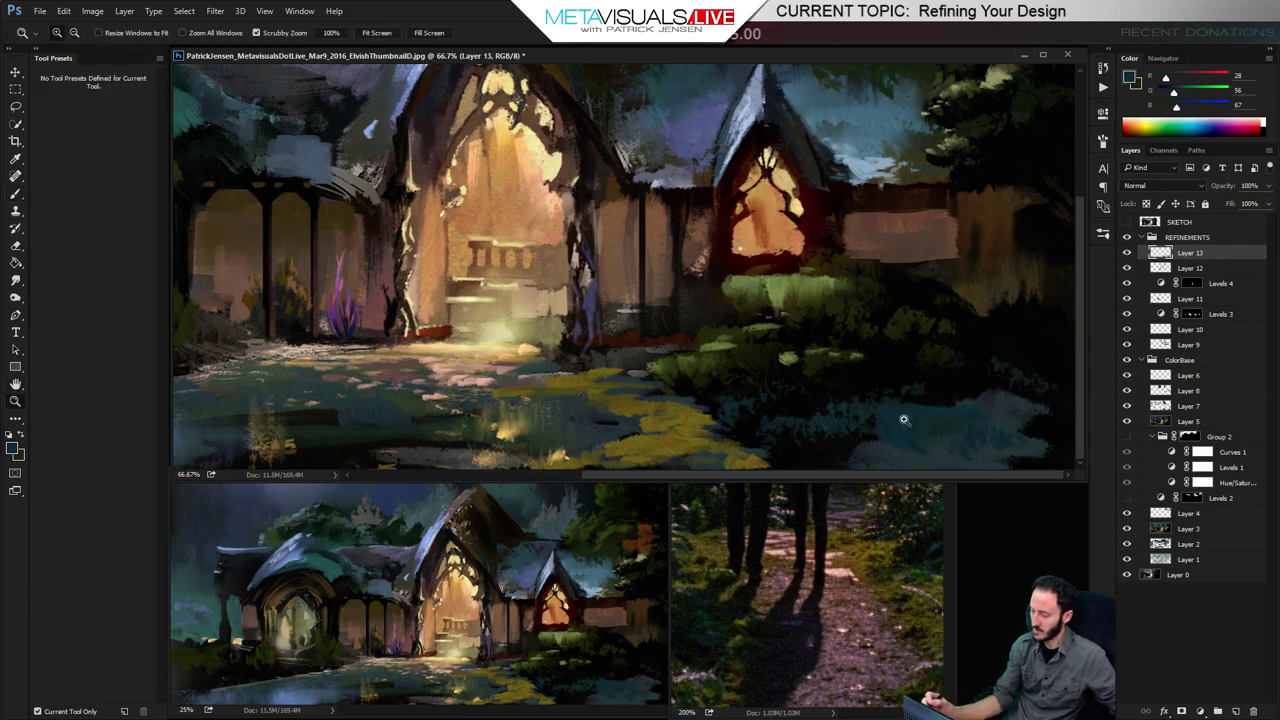
{"action": "left_click", "coordinate": [904, 420], "text": "alt"}
{"action": "left_click", "coordinate": [904, 420], "text": "alt"}
{"action": "key", "text": "b"}
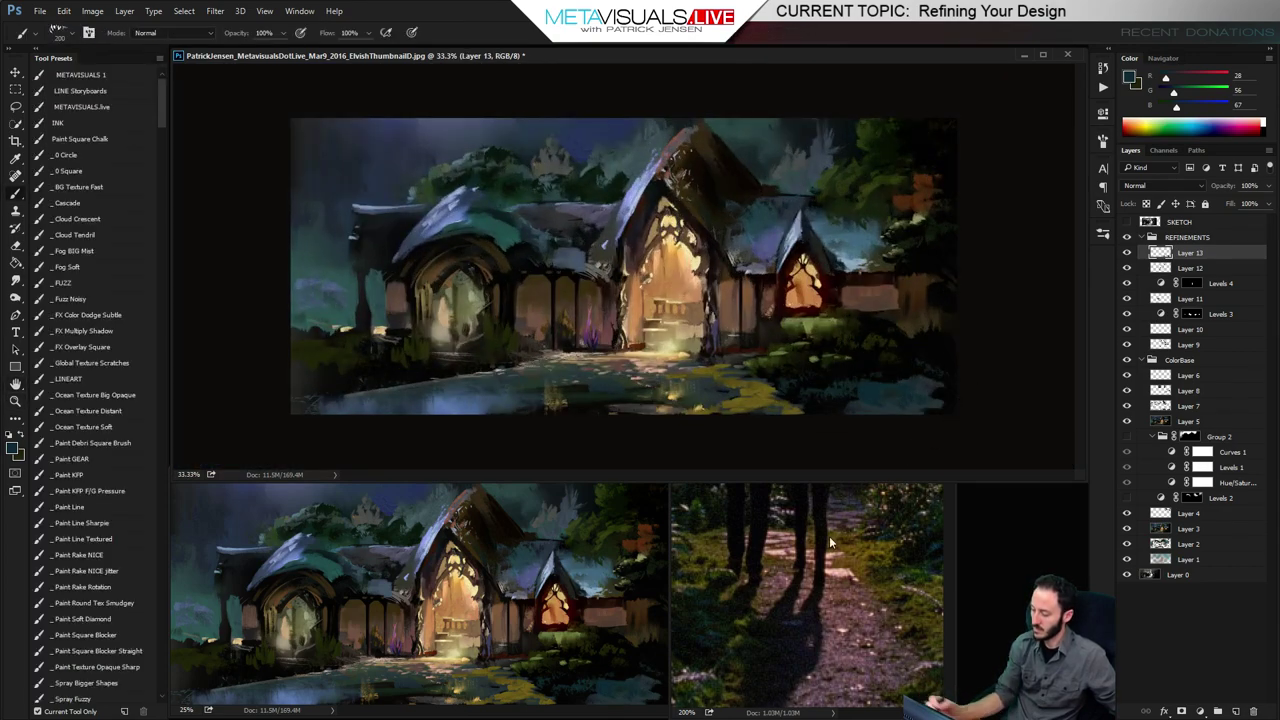
{"action": "left_click", "coordinate": [829, 541]}
{"action": "left_click", "coordinate": [882, 622], "text": "alt"}
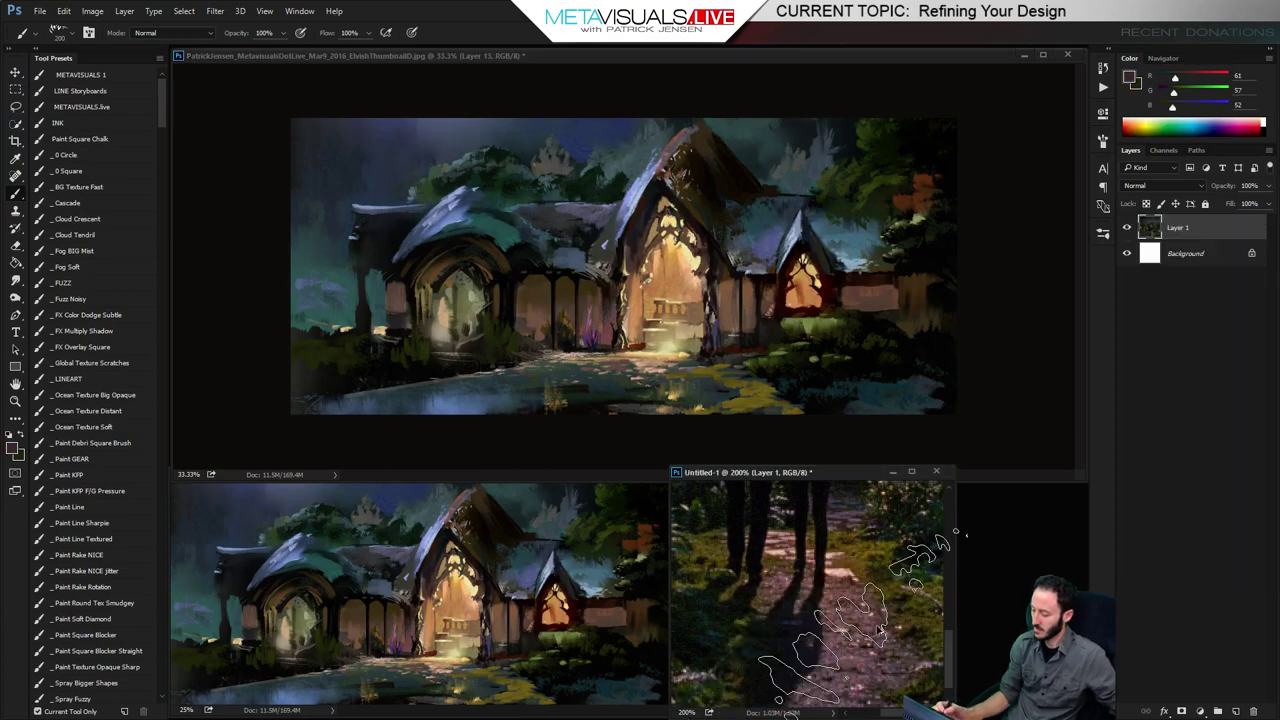
{"action": "key", "text": "z"}
{"action": "left_click", "coordinate": [884, 634], "text": "alt"}
{"action": "left_click", "coordinate": [884, 634], "text": "alt"}
{"action": "left_click", "coordinate": [885, 635], "text": "alt"}
{"action": "left_click", "coordinate": [885, 635], "text": "alt"}
{"action": "left_click", "coordinate": [886, 636]}
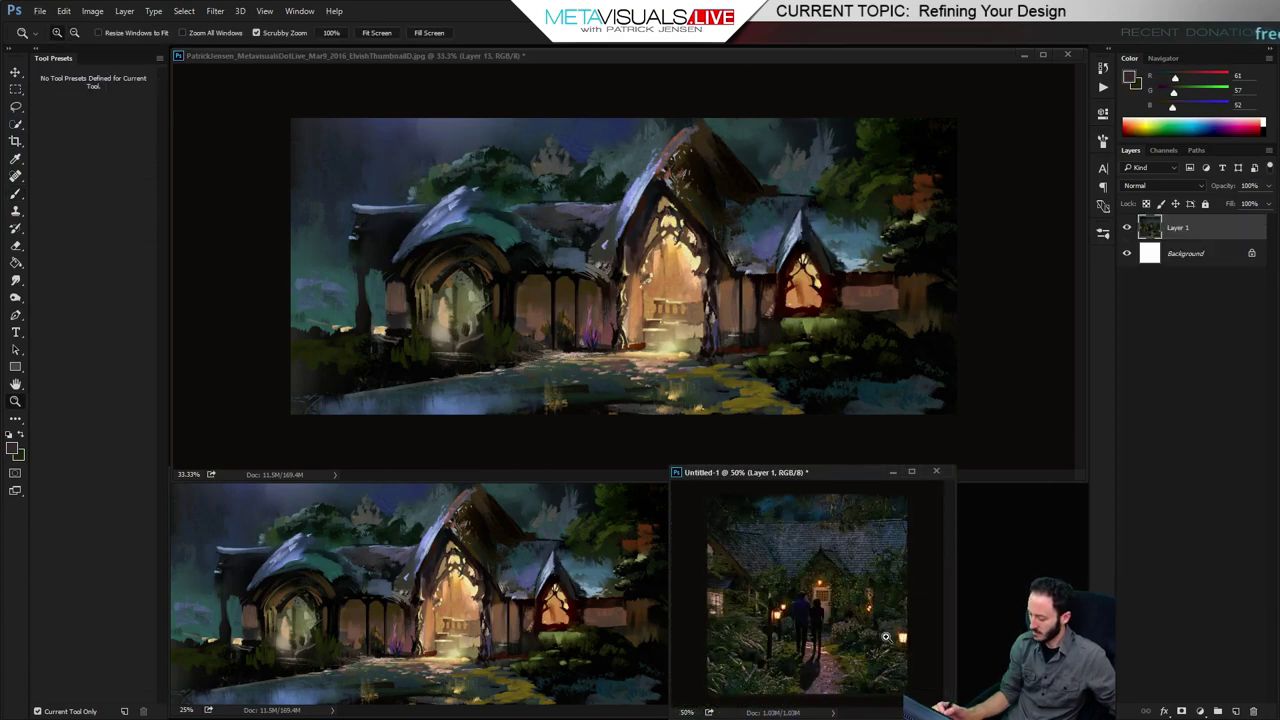
{"action": "key", "text": "b"}
{"action": "left_click", "coordinate": [852, 562], "text": "alt"}
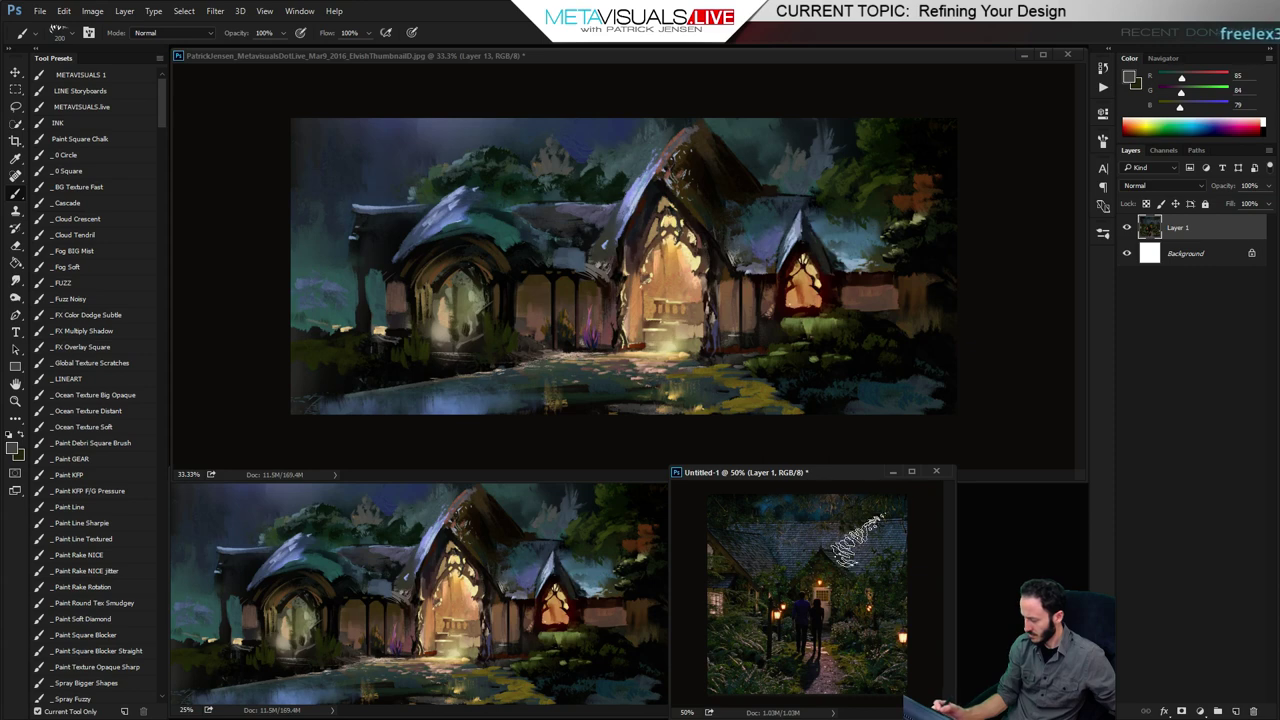
Paint thin vertical posts on the wall beyond the small gable in dark brown (R 51, G 31, B 21), reinforcing one with near-black (R 8, G 8, B 7)
{"action": "left_click", "coordinate": [941, 411]}
{"action": "key", "text": "["}
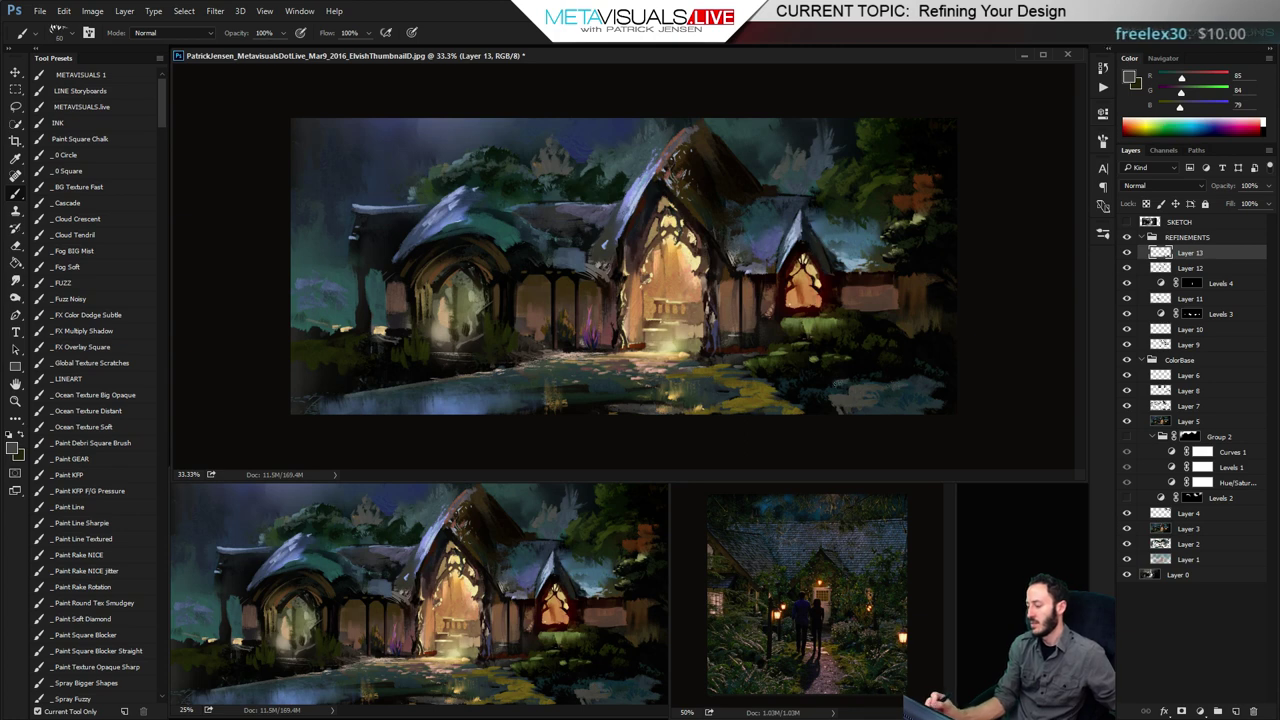
{"action": "key", "text": "r"}
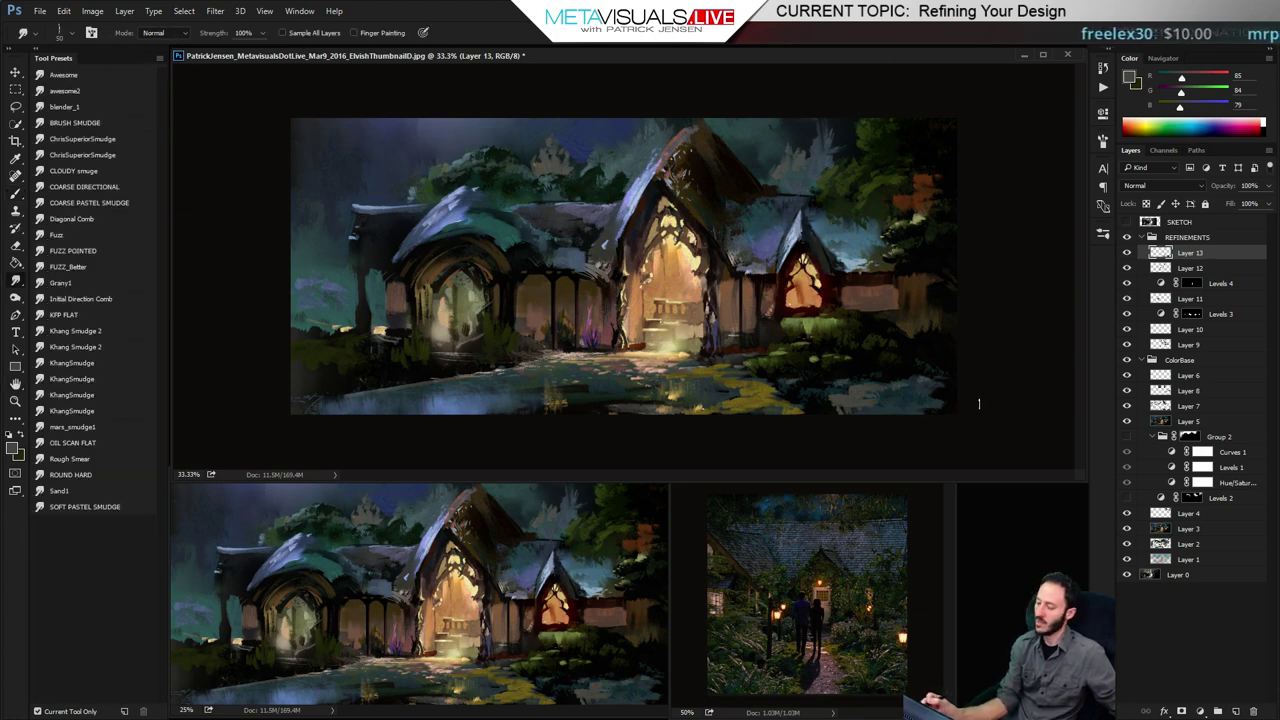
{"action": "key", "text": "b"}
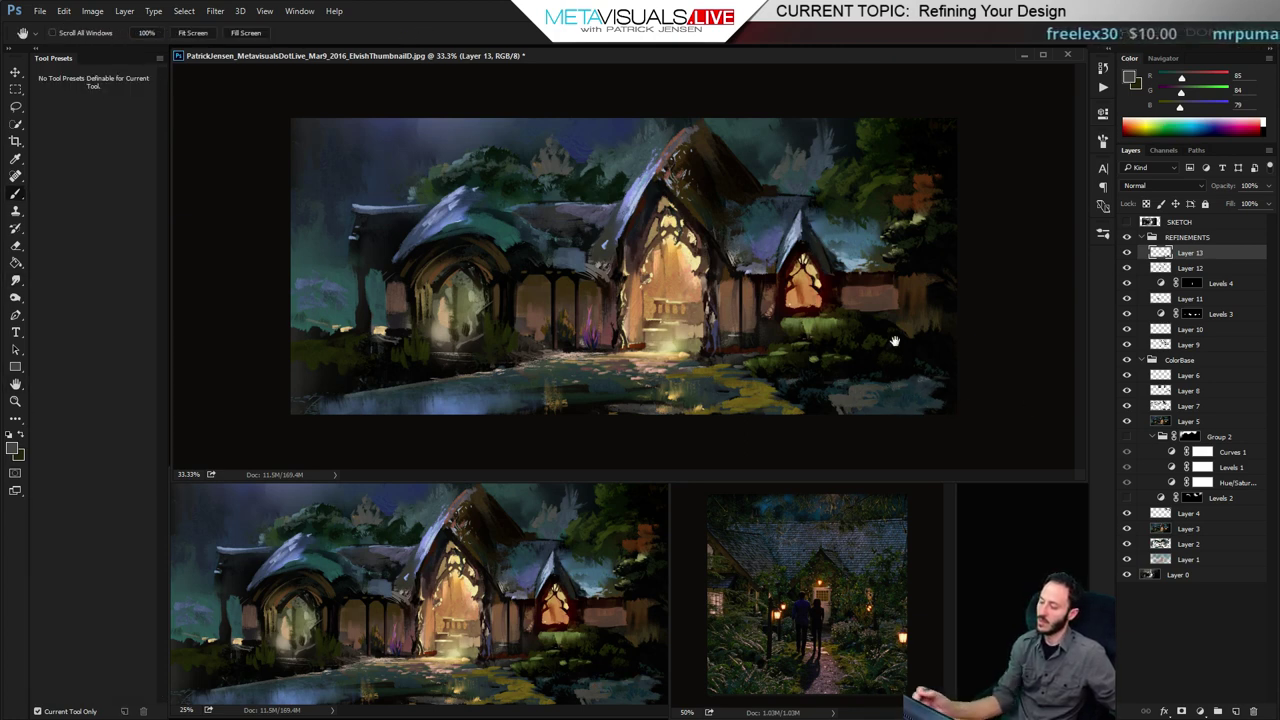
{"action": "left_click", "coordinate": [779, 273], "text": "ctrl"}
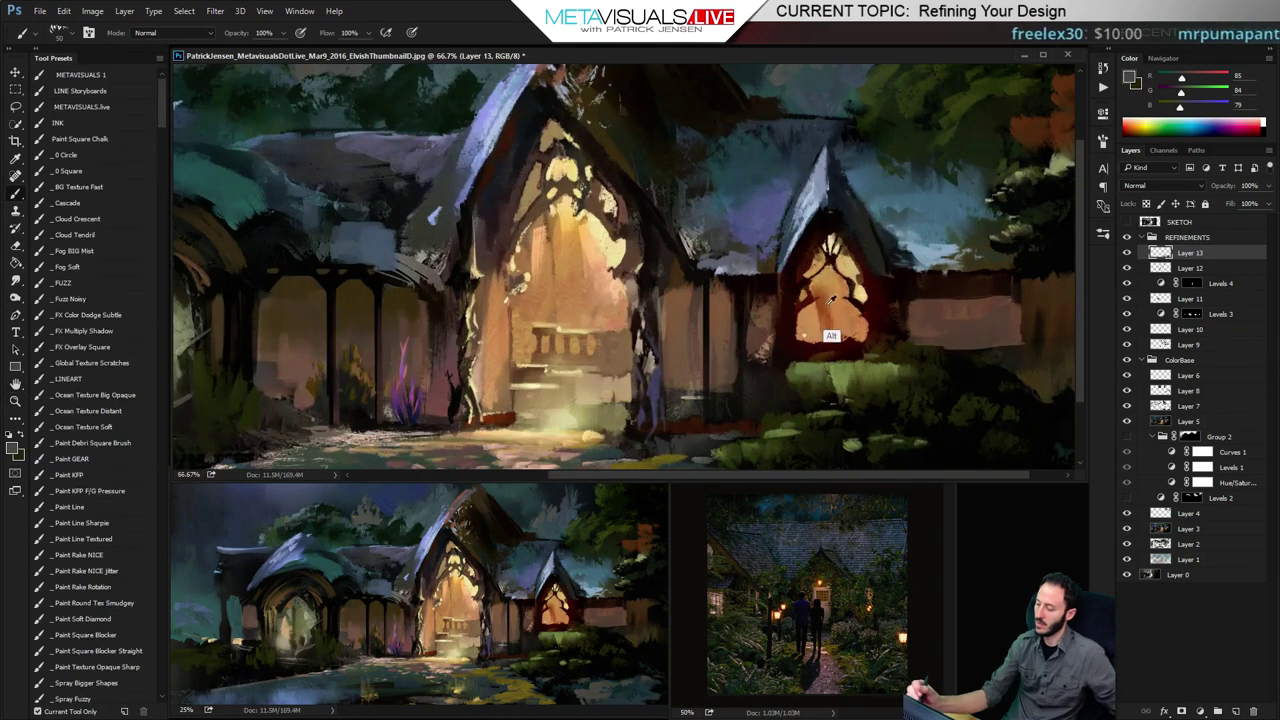
{"action": "left_click", "coordinate": [743, 284], "text": "alt"}
{"action": "key", "text": "bracketleft"}
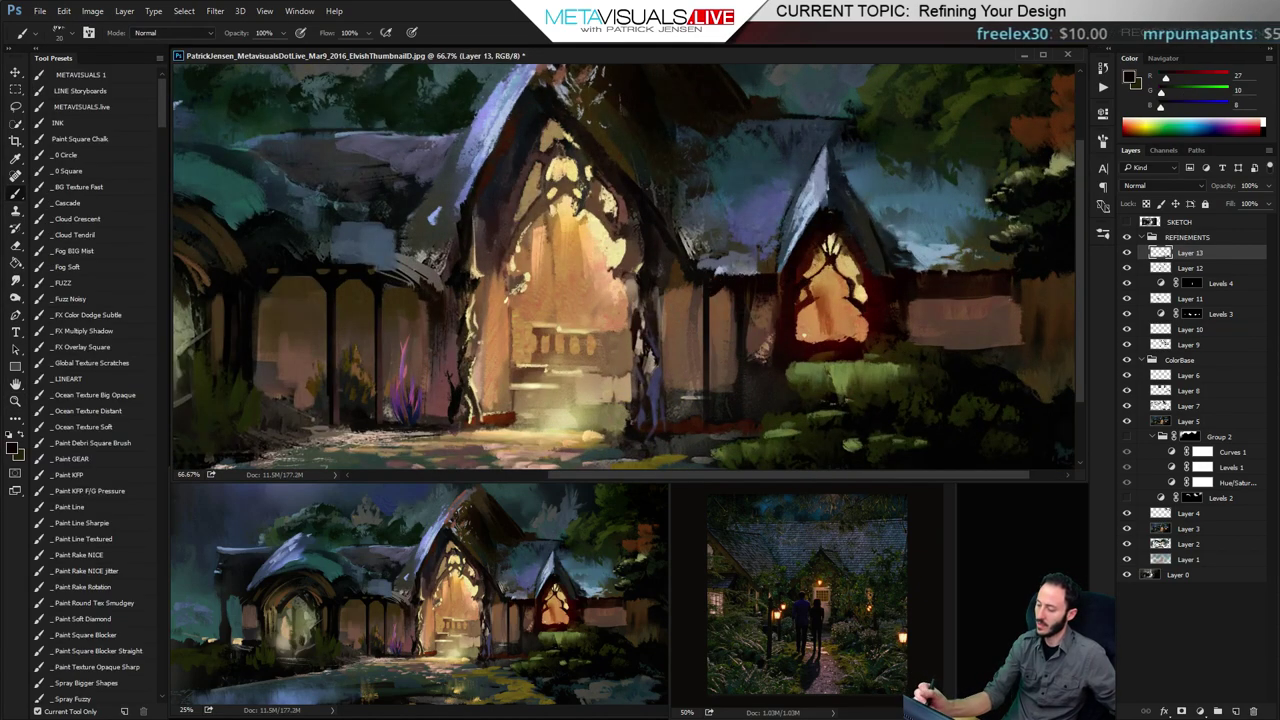
{"action": "left_click", "coordinate": [790, 240], "text": "alt"}
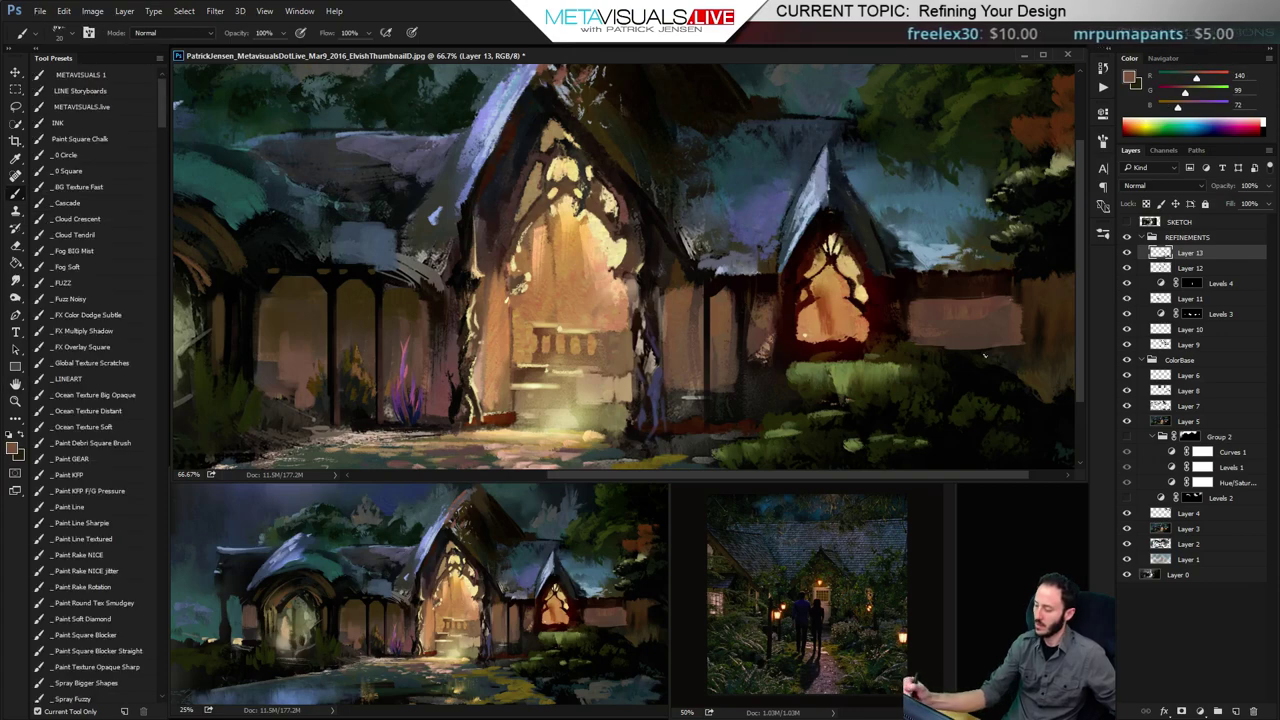
{"action": "left_click_drag", "start_coordinate": [984, 355], "coordinate": [982, 293]}
{"action": "key", "text": "ctrl+z"}
{"action": "left_click", "coordinate": [978, 286], "text": "alt"}
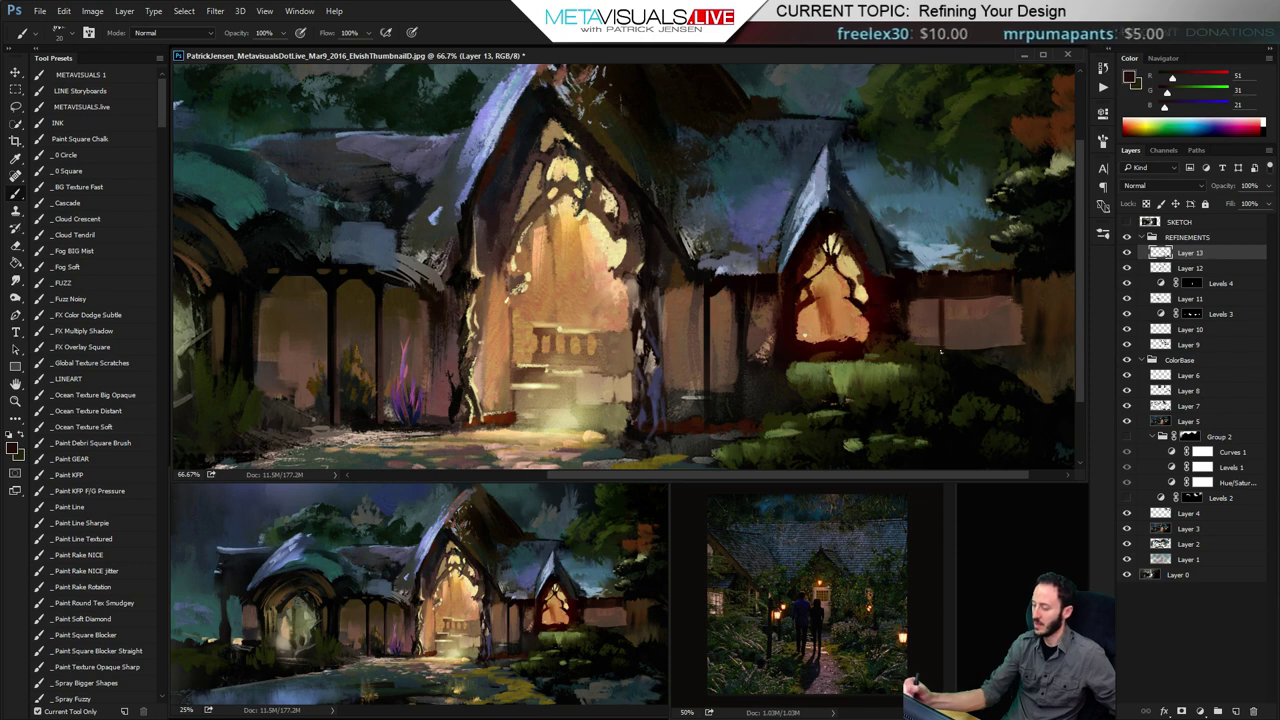
{"action": "left_click_drag", "start_coordinate": [980, 296], "coordinate": [978, 353]}
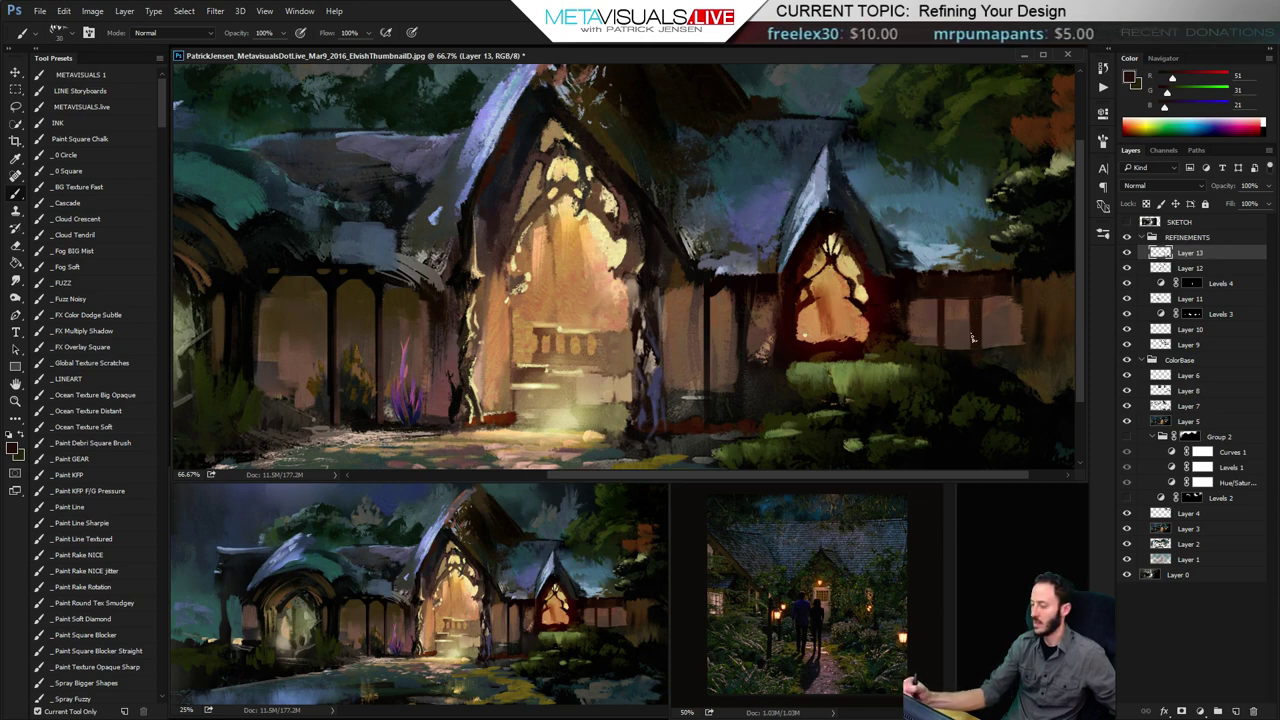
{"action": "left_click", "coordinate": [966, 358], "text": "alt"}
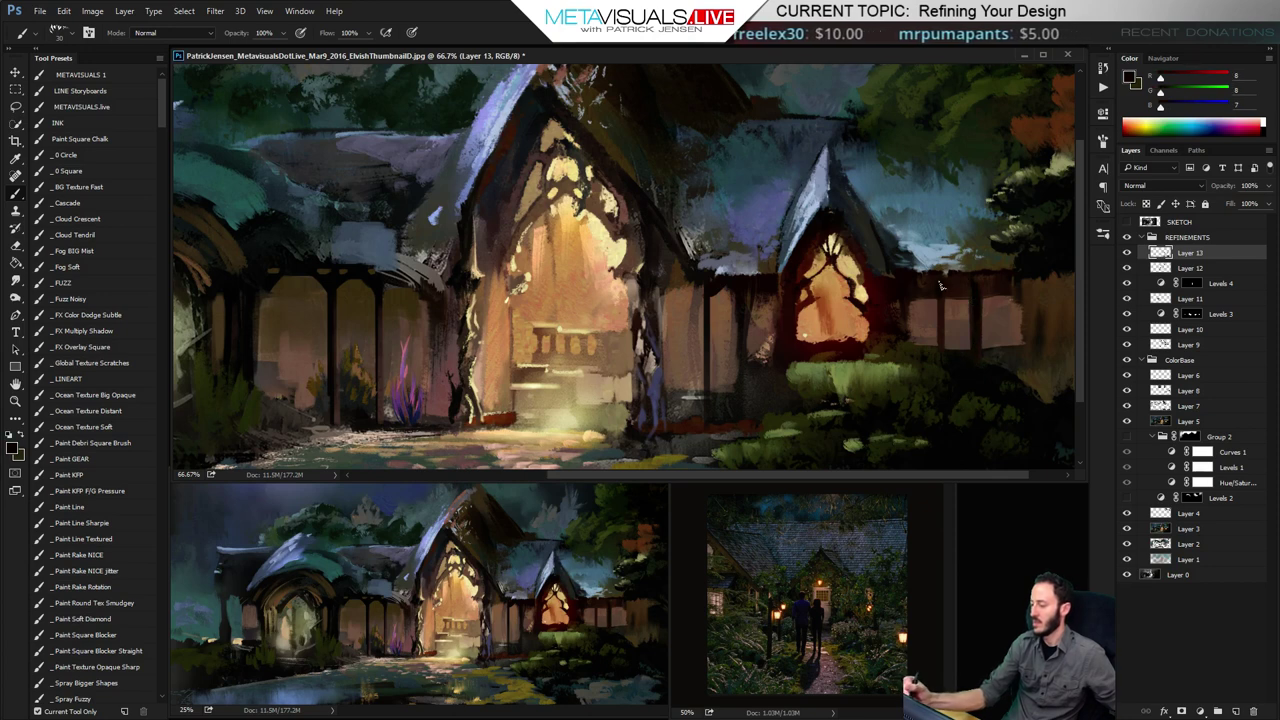
{"action": "left_click_drag", "start_coordinate": [939, 358], "coordinate": [942, 284]}
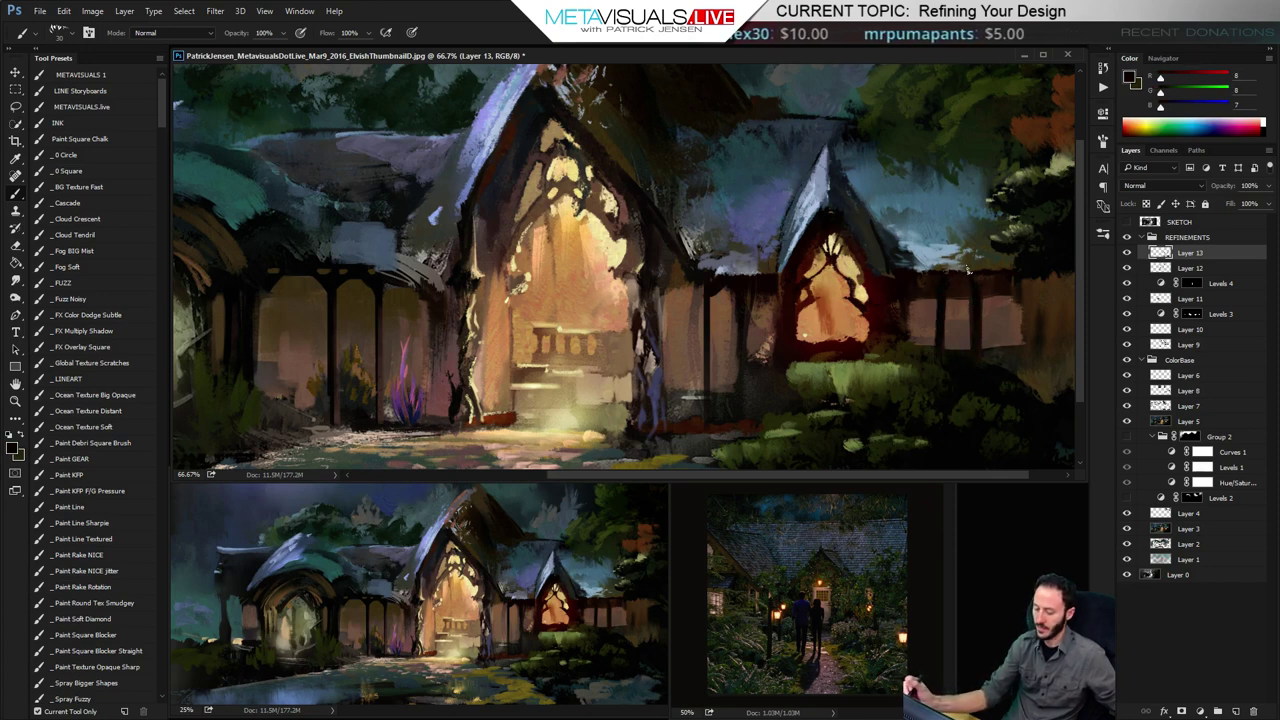
Sample a near-black (R 23, G 24, B 22) and paint a vertical post on the wall patch left of the arched entrance, redoing the first stroke
{"action": "key", "text": "space"}
{"action": "left_click_drag", "start_coordinate": [684, 305], "coordinate": [932, 271]}
{"action": "left_click_drag", "start_coordinate": [724, 318], "coordinate": [861, 324]}
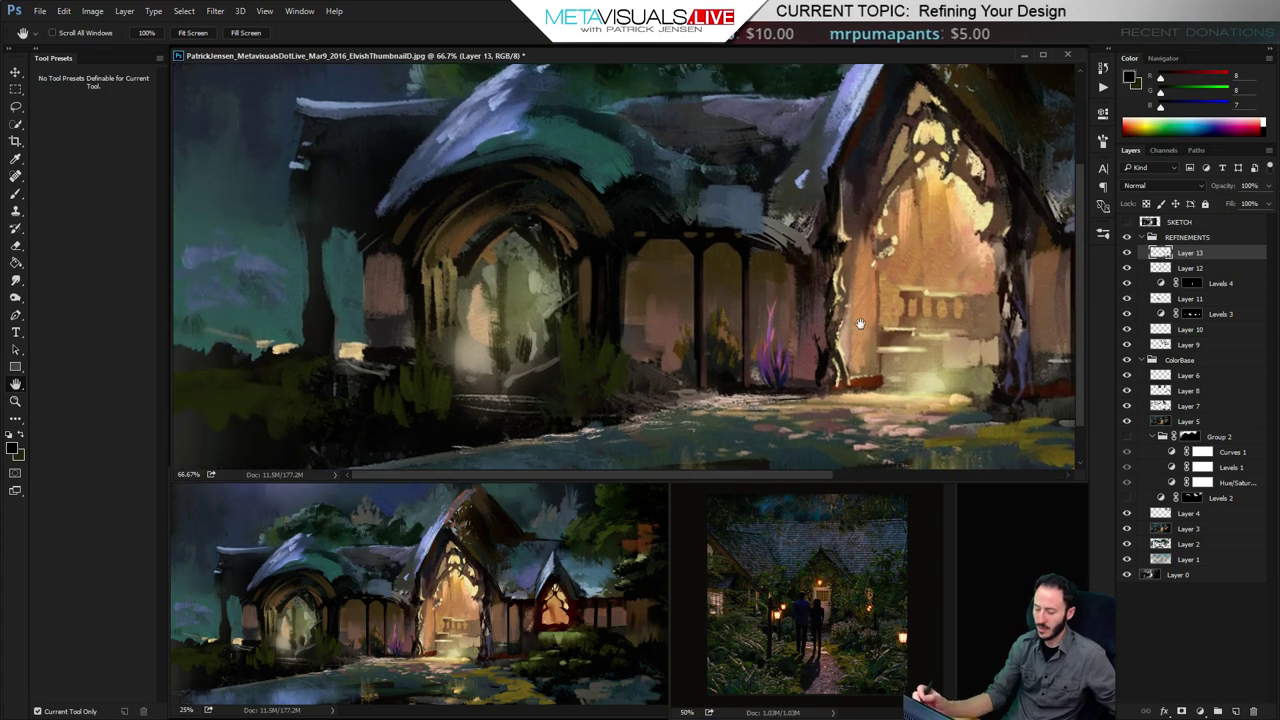
{"action": "left_click_drag", "start_coordinate": [606, 247], "coordinate": [611, 257]}
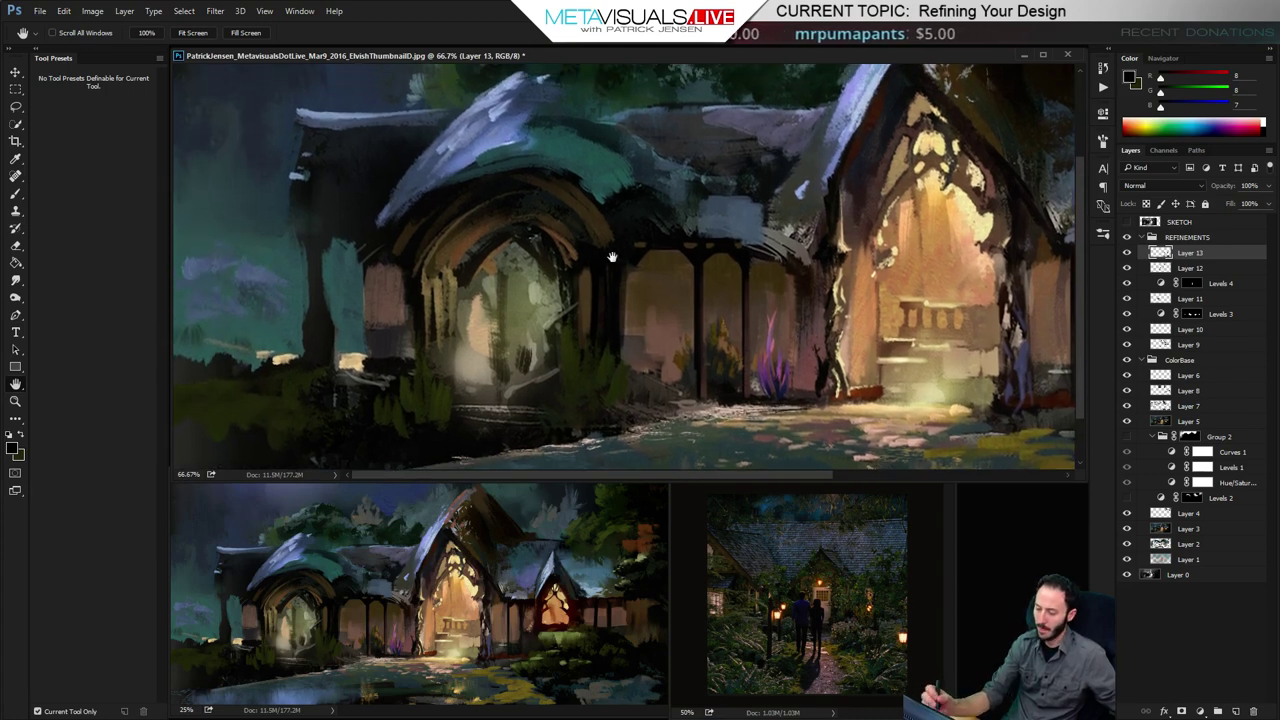
{"action": "left_click", "coordinate": [379, 253], "text": "alt"}
{"action": "left_click_drag", "start_coordinate": [366, 264], "coordinate": [367, 345]}
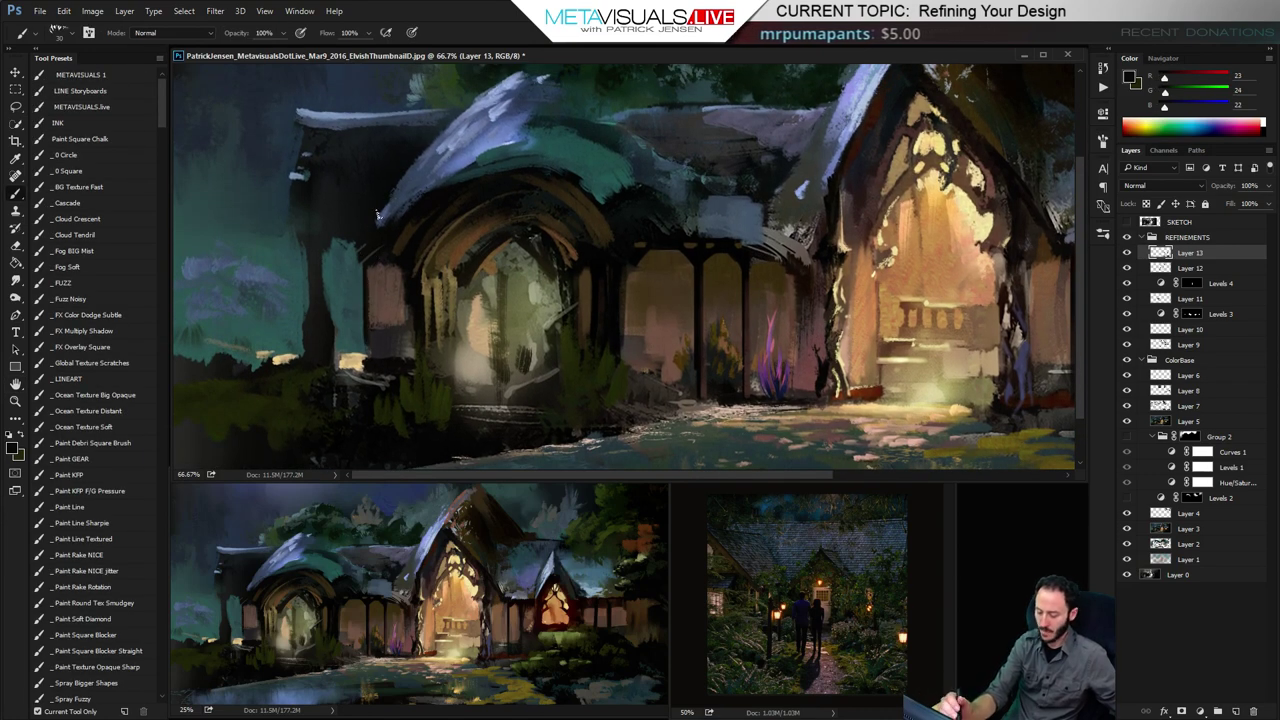
{"action": "key", "text": "ctrl+z"}
{"action": "left_click_drag", "start_coordinate": [365, 265], "coordinate": [369, 334]}
{"action": "key", "text": "["}
Select the brown tones of the colonnade wall by colour range, with a fuzziness of 76
{"action": "key", "text": "space"}
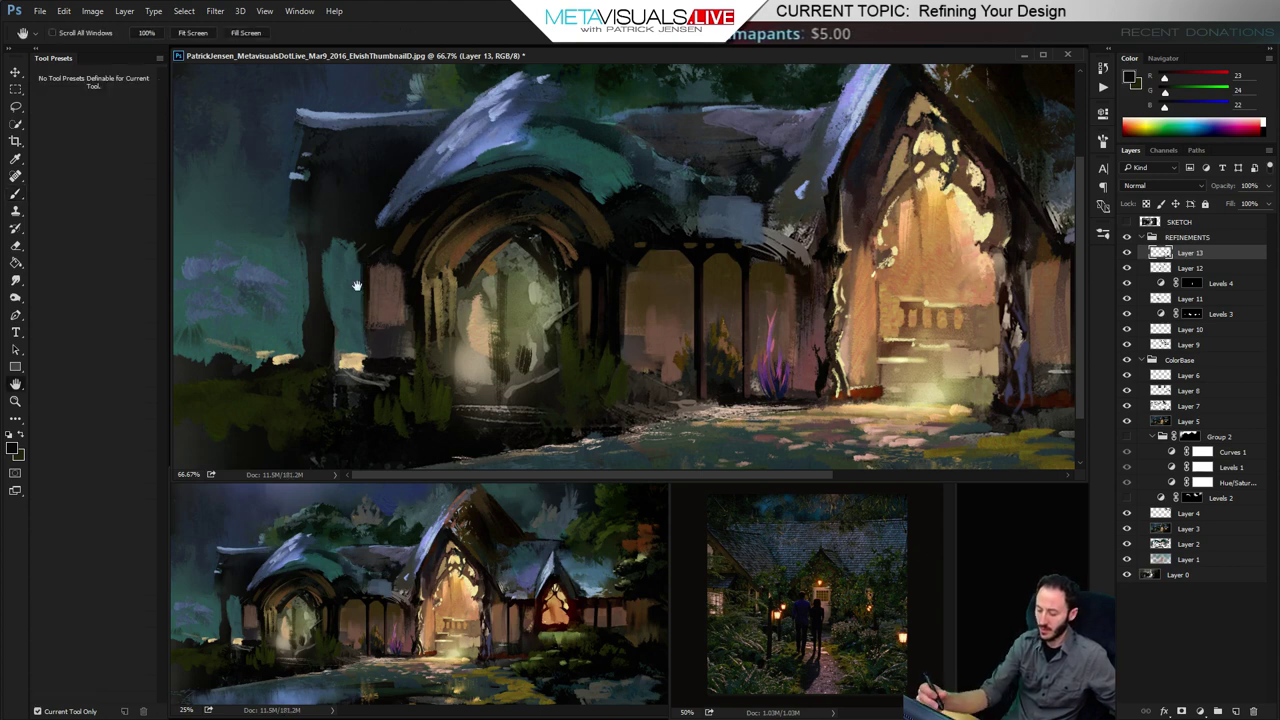
{"action": "left_click_drag", "start_coordinate": [762, 327], "coordinate": [557, 297]}
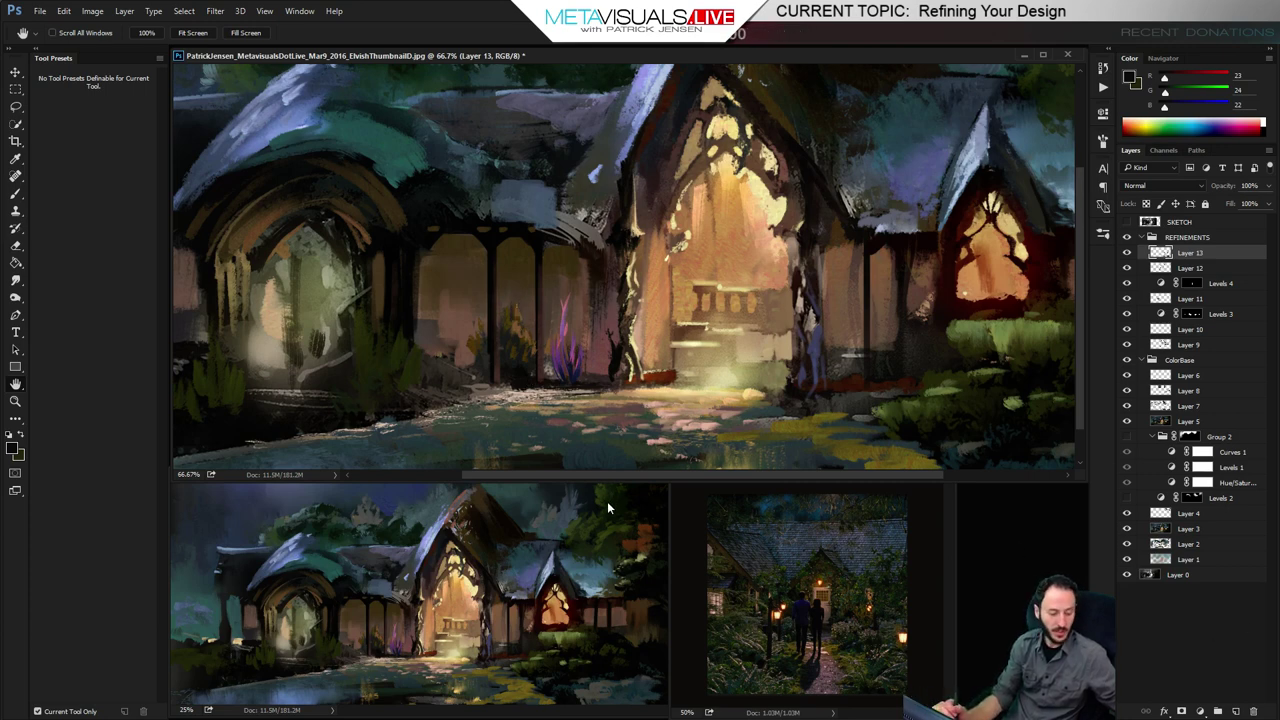
{"action": "left_click", "coordinate": [184, 11]}
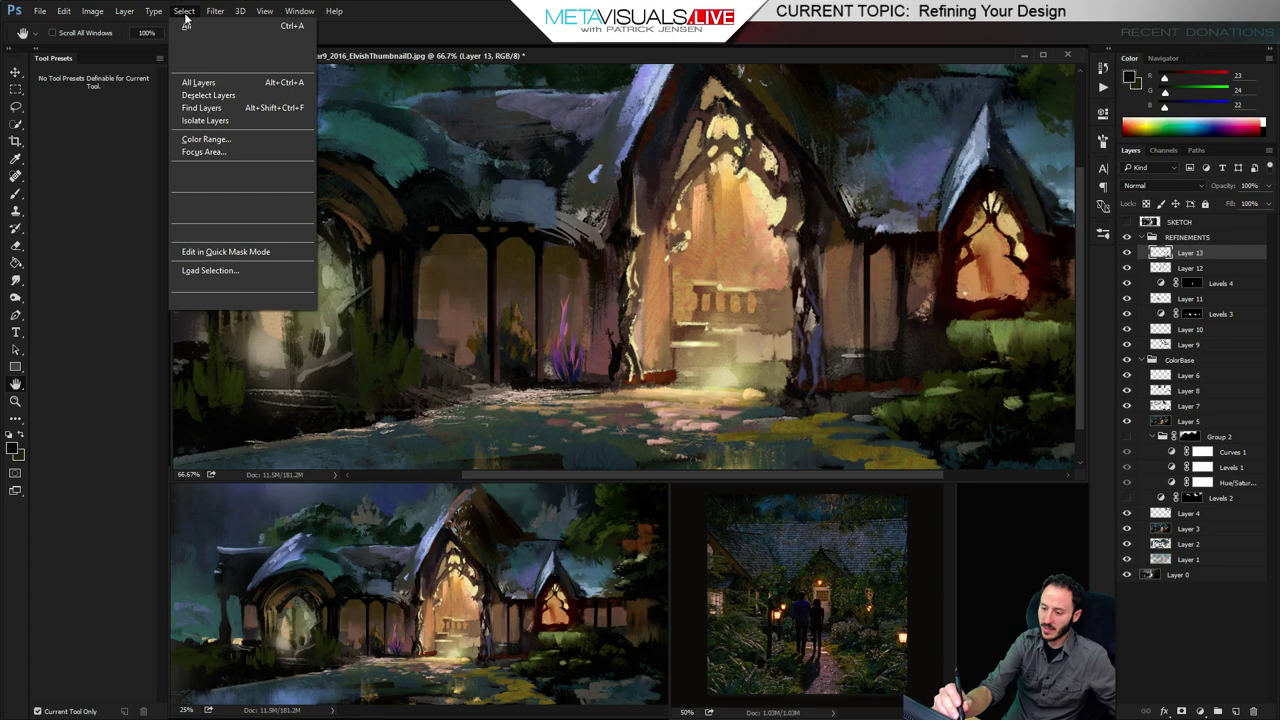
{"action": "left_click", "coordinate": [210, 137]}
{"action": "left_click", "coordinate": [461, 238]}
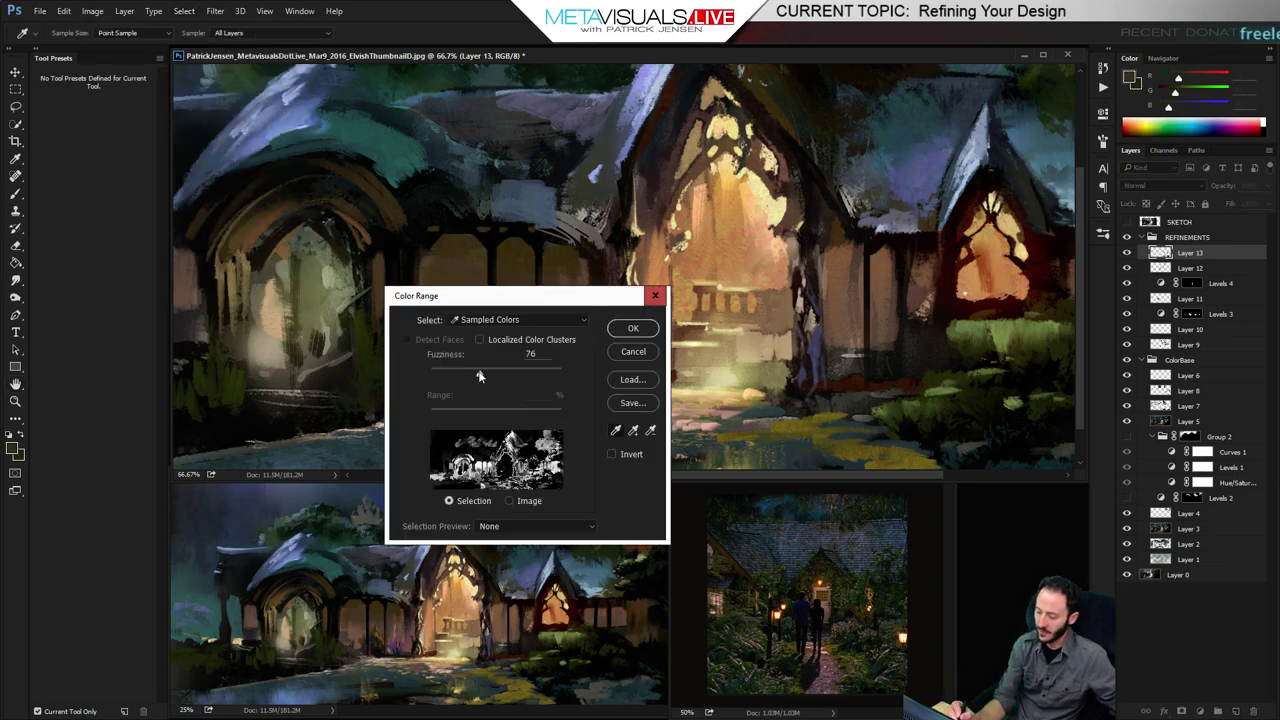
{"action": "mouse_move", "coordinate": [480, 376]}
{"action": "left_mouse_down"}
{"action": "mouse_move", "coordinate": [438, 373]}
{"action": "mouse_move", "coordinate": [481, 378]}
{"action": "left_mouse_up"}
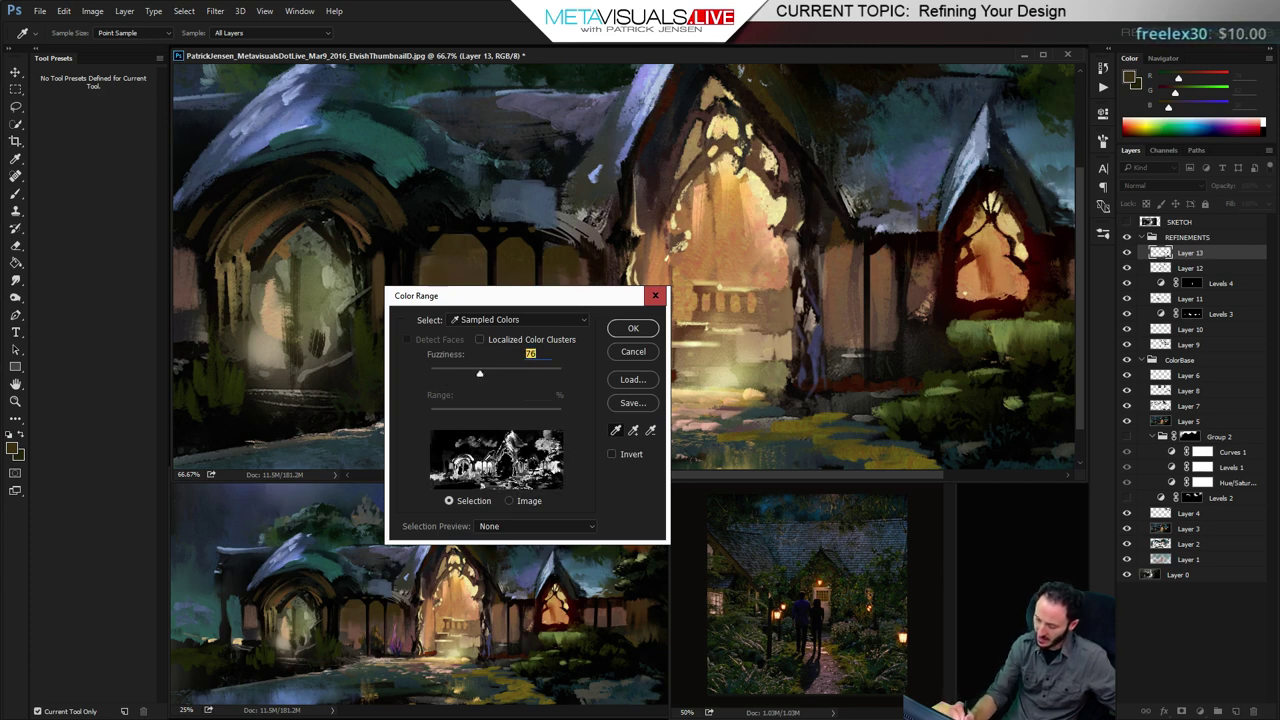
{"action": "left_click", "coordinate": [633, 328]}
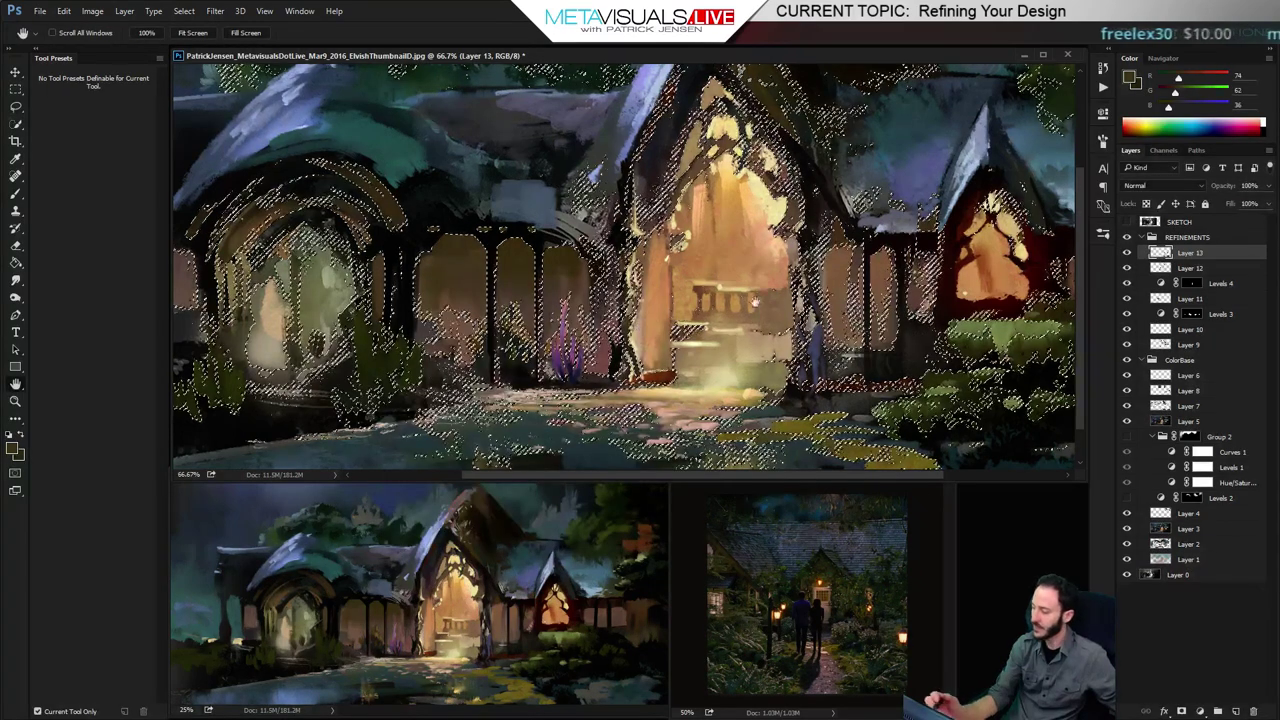
Add a new layer above Layer 13, hide the selection edges and choose the Fuzz Noisy brush preset
{"action": "key", "text": "ctrl+shift+alt+n"}
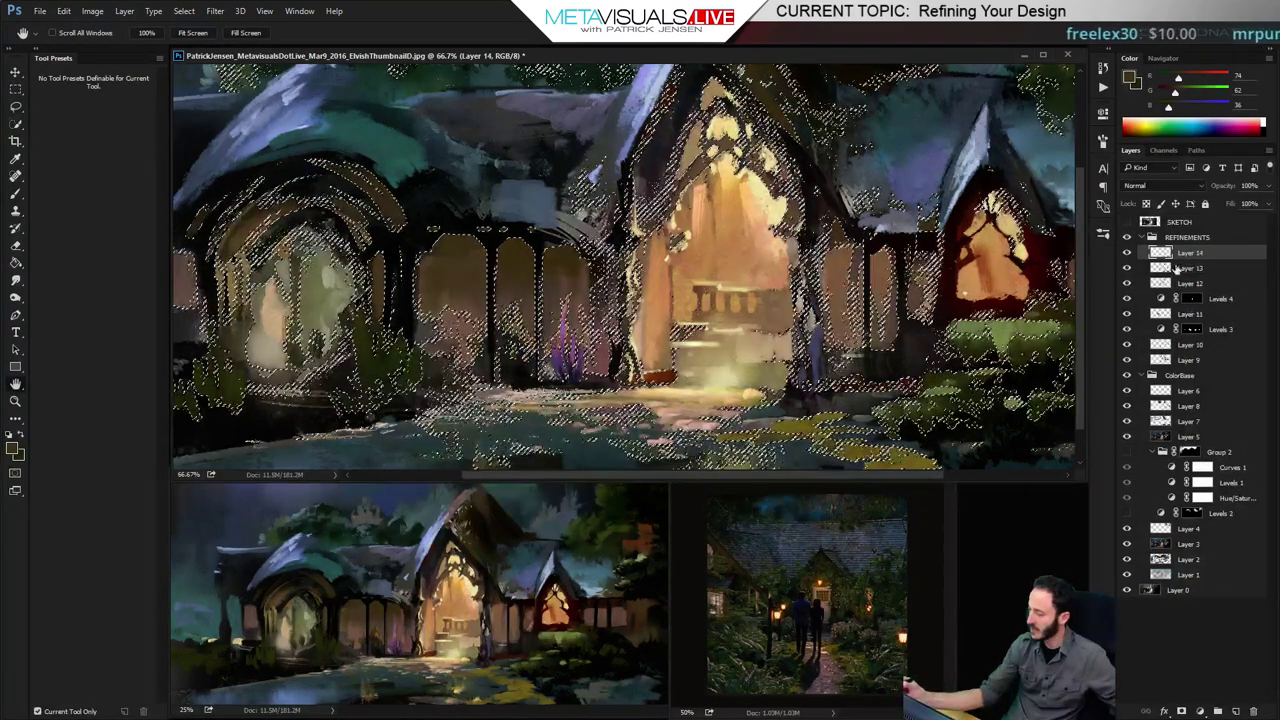
{"action": "key", "text": "ctrl+h"}
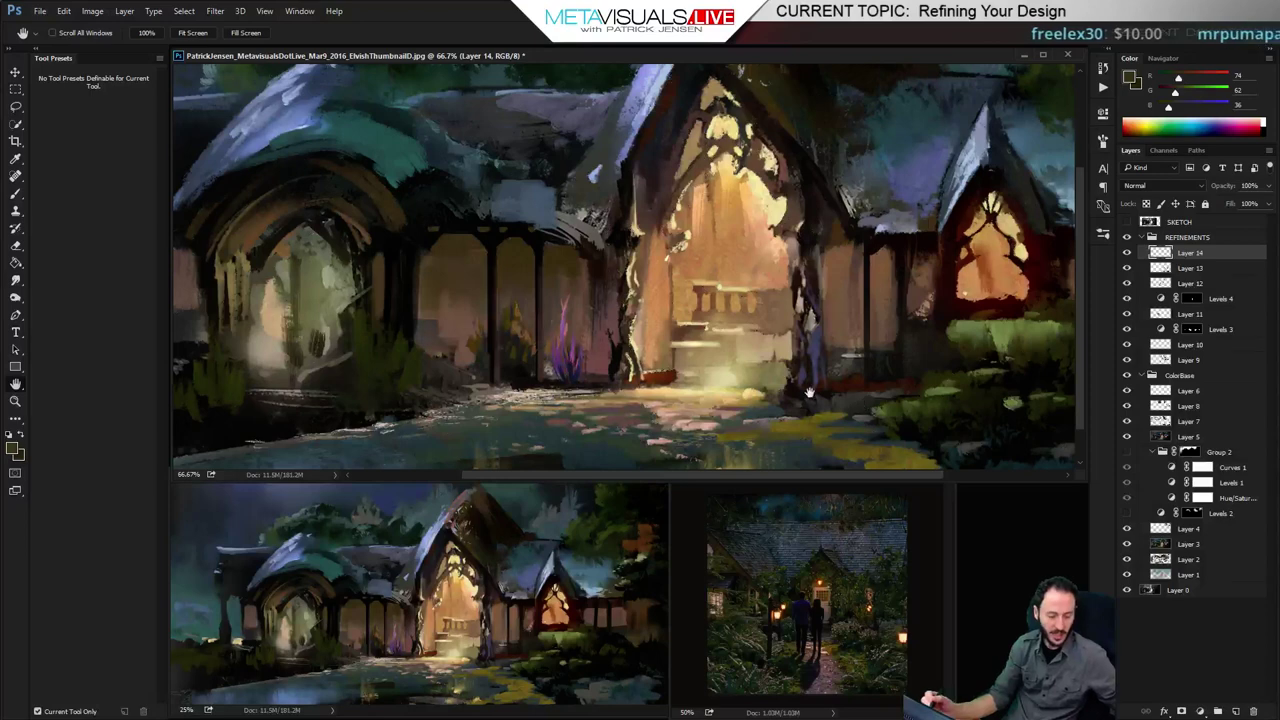
{"action": "key", "text": "b"}
{"action": "left_click", "coordinate": [88, 298]}
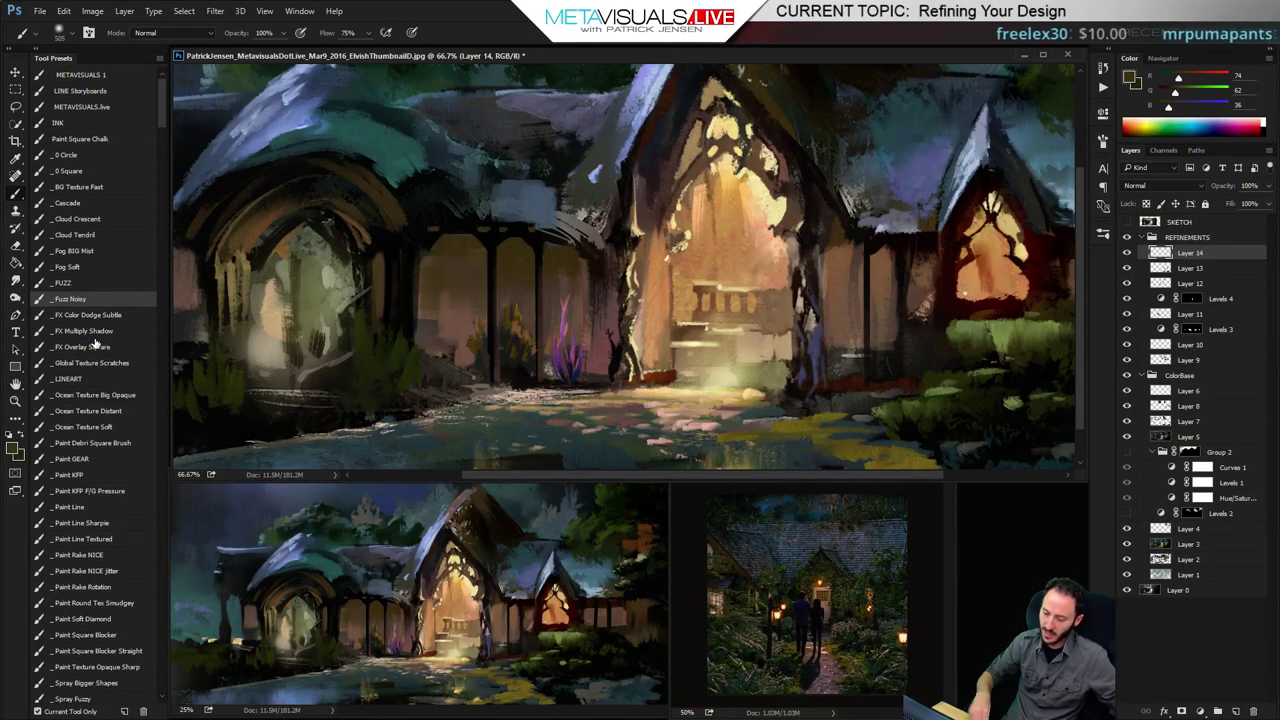
Shade the top of the colonnade wall in dark grey-brown (R 33, G 32, B 27) with the brush reduced to 125 px, undoing the first stroke
{"action": "left_click", "coordinate": [326, 156], "text": "alt"}
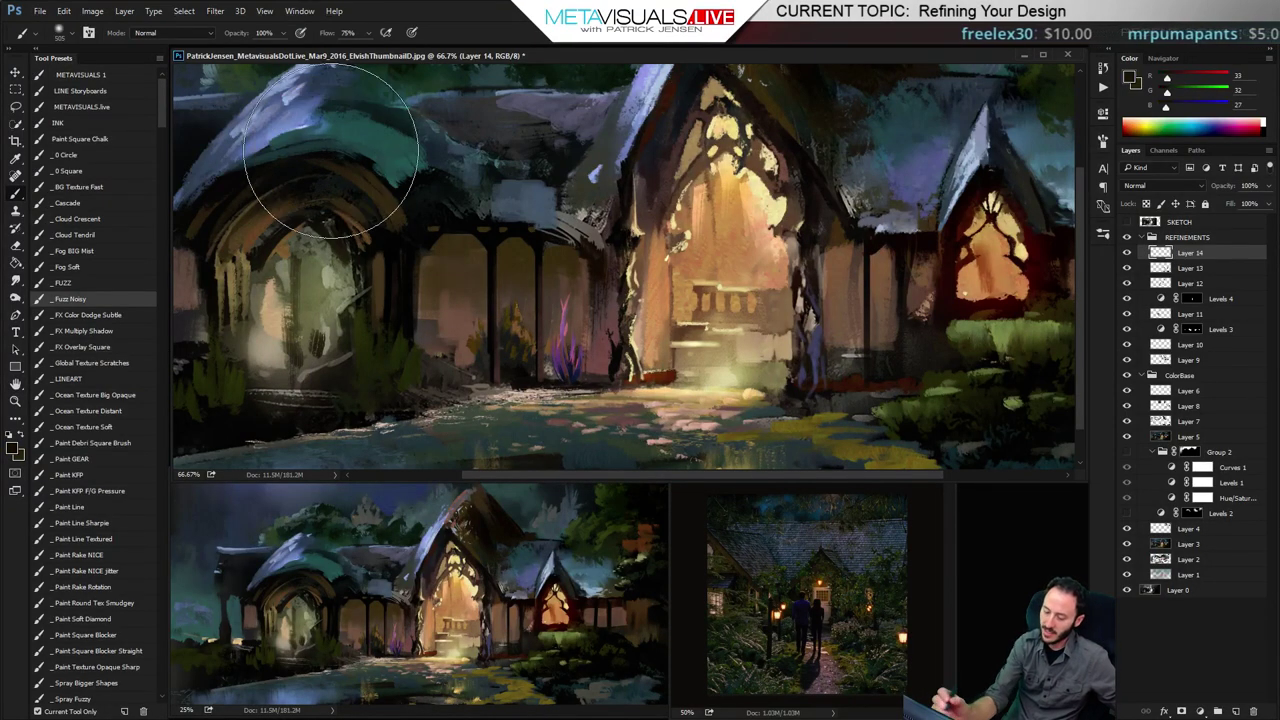
{"action": "key", "text": "bracketleft"}
{"action": "key", "text": "bracketleft"}
{"action": "key", "text": "bracketleft"}
{"action": "left_click_drag", "start_coordinate": [428, 238], "coordinate": [583, 232]}
{"action": "key", "text": "bracketleft"}
{"action": "key", "text": "bracketleft"}
{"action": "key", "text": "bracketleft"}
{"action": "key", "text": "bracketleft"}
{"action": "key", "text": "bracketleft"}
{"action": "key", "text": "ctrl+z"}
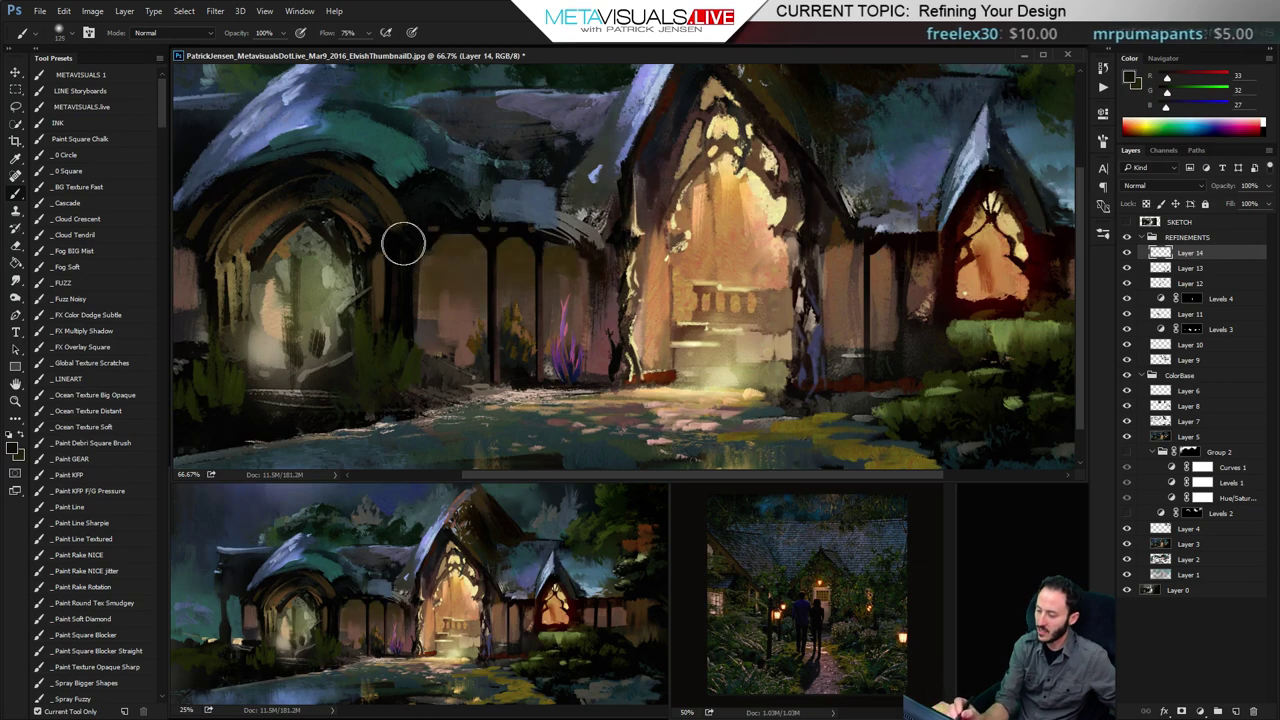
{"action": "left_click_drag", "start_coordinate": [403, 246], "coordinate": [552, 246]}
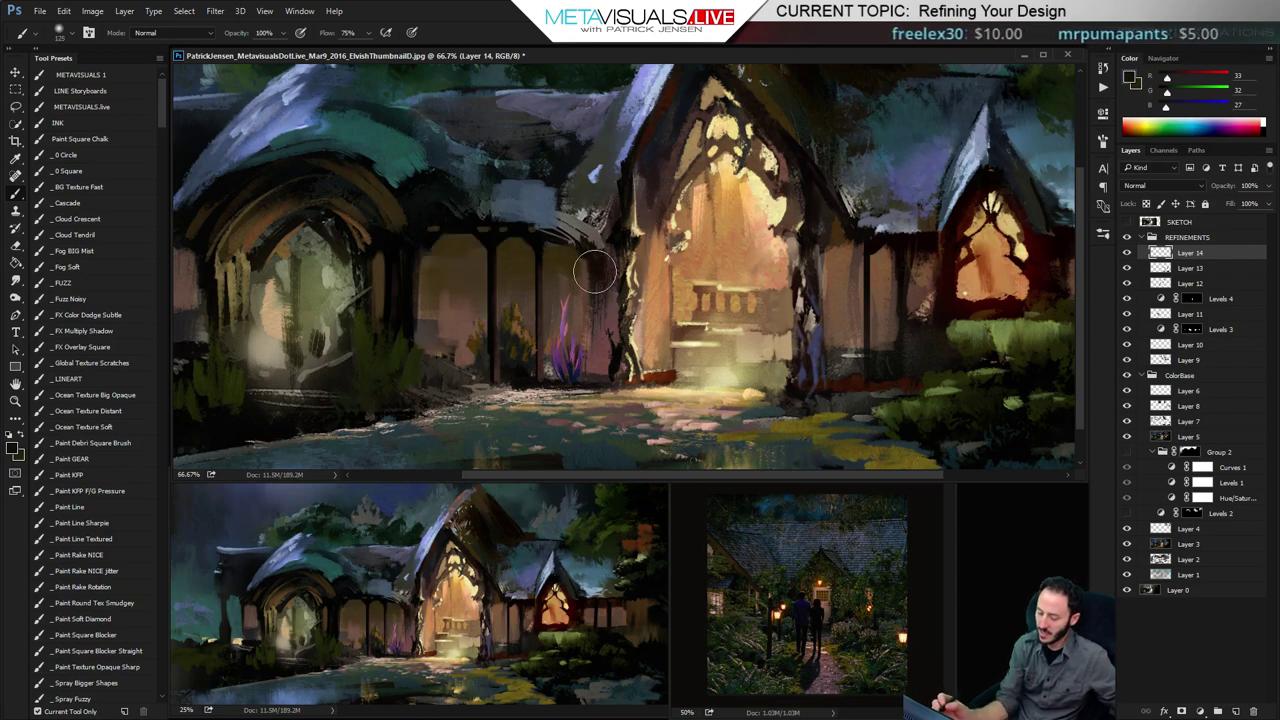
Sample a dark teal (R 29, G 43, B 45) and brush a shadow along the colonnade wall under the eaves, redoing the first stroke
{"action": "left_click", "coordinate": [340, 104], "text": "alt"}
{"action": "left_click_drag", "start_coordinate": [400, 254], "coordinate": [532, 250]}
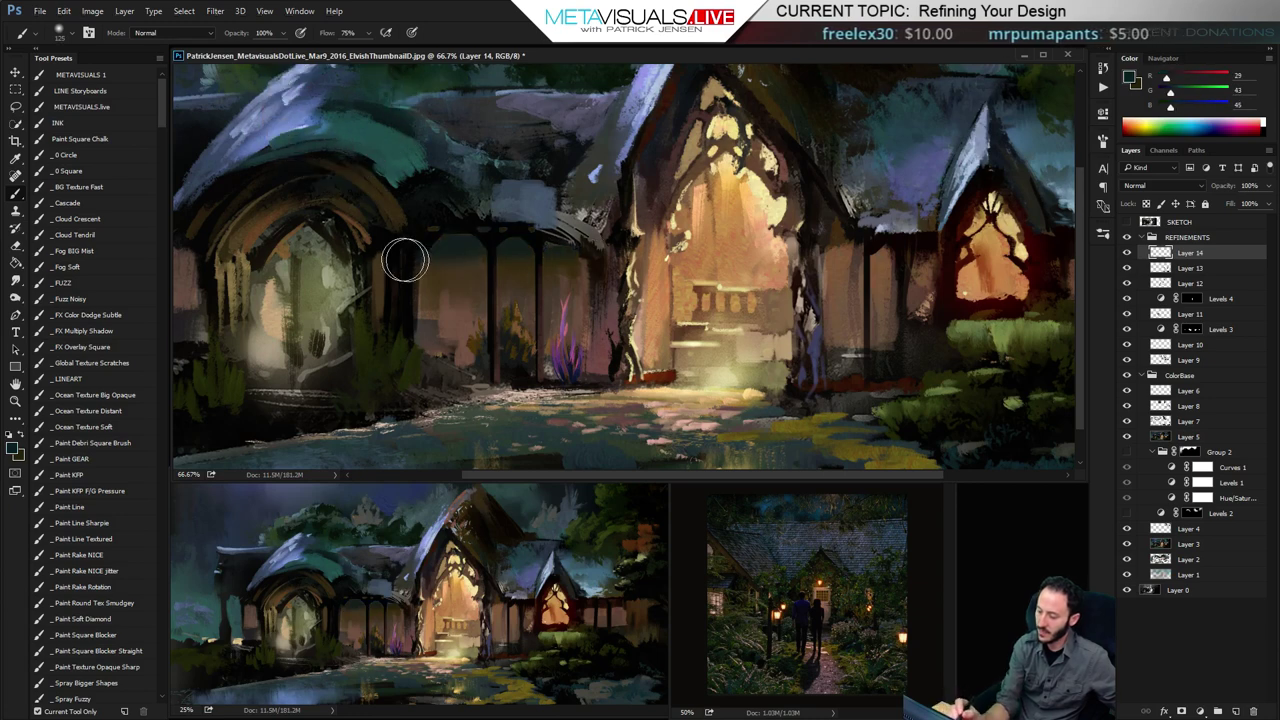
{"action": "key", "text": "ctrl+z"}
{"action": "left_click_drag", "start_coordinate": [405, 256], "coordinate": [531, 247]}
Shade the upper wall between the main doorway and the small gable and beyond it in the same dark teal, using a 50 to 80 px brush
{"action": "key", "text": "bracketleft"}
{"action": "key", "text": "bracketleft"}
{"action": "key", "text": "bracketleft"}
{"action": "key", "text": "bracketleft"}
{"action": "key", "text": "bracketleft"}
{"action": "key", "text": "bracketleft"}
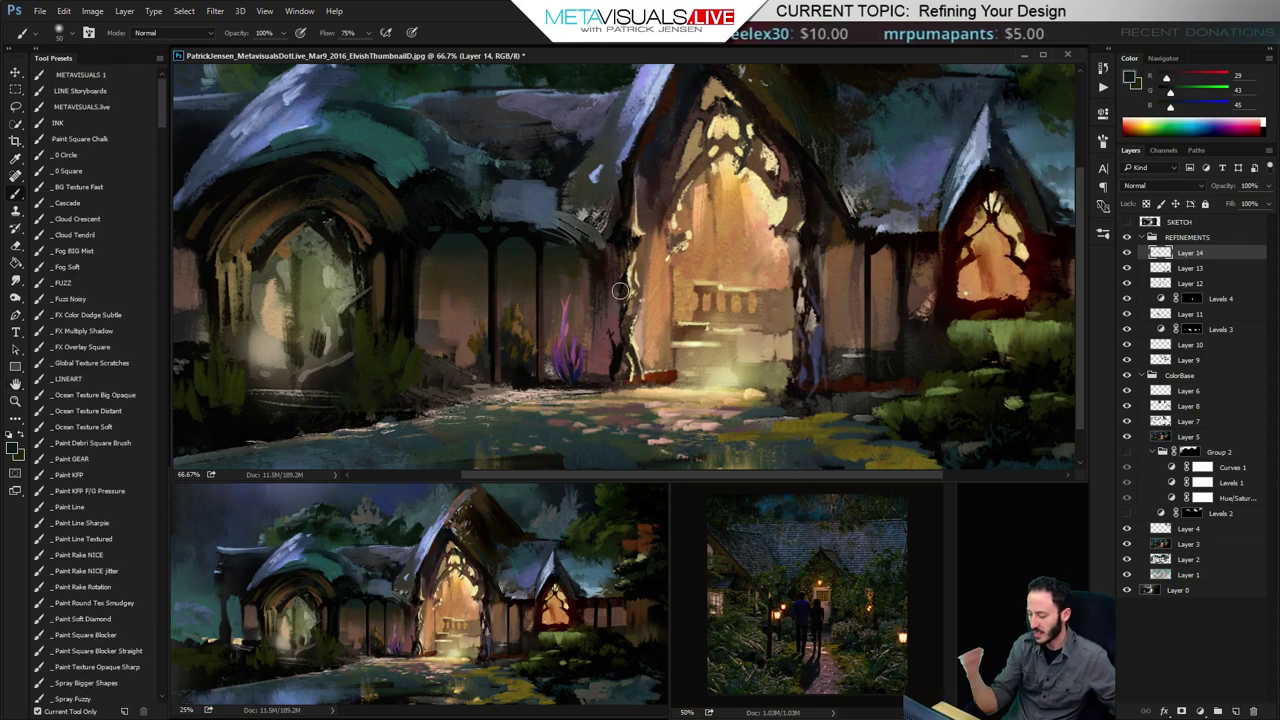
{"action": "mouse_move", "coordinate": [822, 247]}
{"action": "left_mouse_down"}
{"action": "mouse_move", "coordinate": [943, 240]}
{"action": "mouse_move", "coordinate": [826, 268]}
{"action": "mouse_move", "coordinate": [900, 258]}
{"action": "left_mouse_up"}
{"action": "key", "text": "bracketright"}
{"action": "key", "text": "bracketright"}
{"action": "key", "text": "bracketright"}
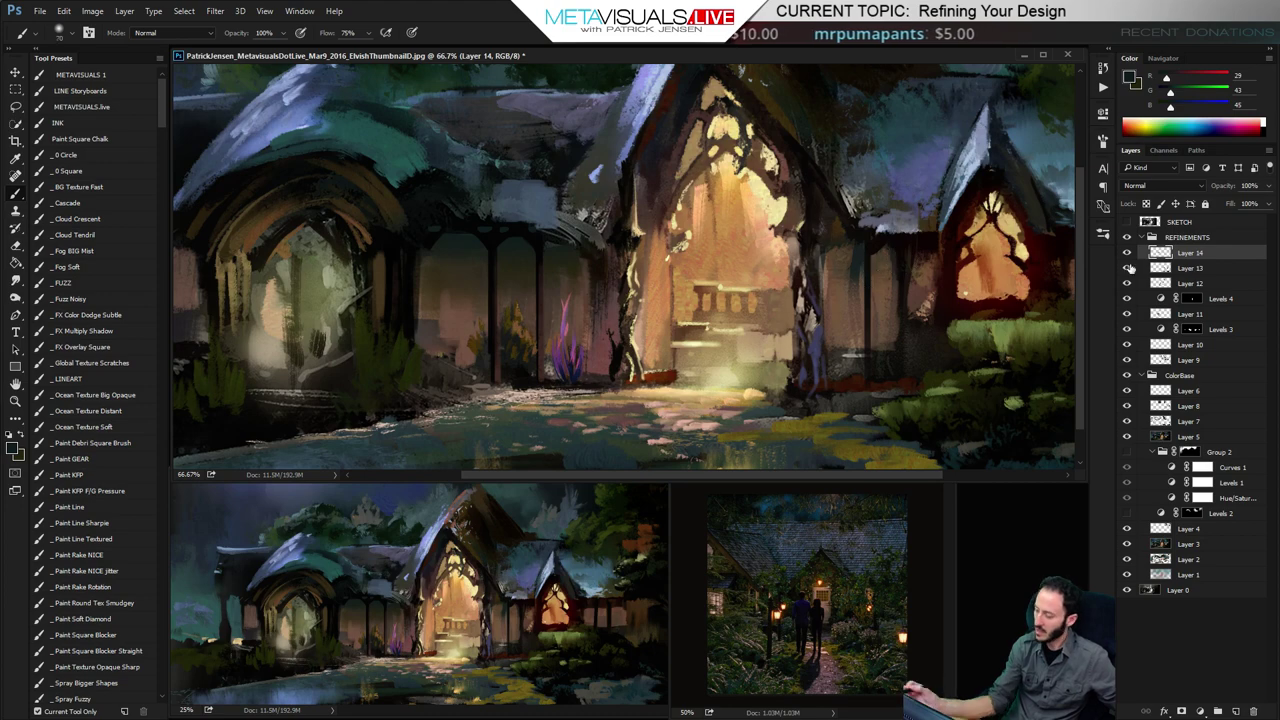
{"action": "left_click_drag", "start_coordinate": [1055, 265], "coordinate": [855, 262]}
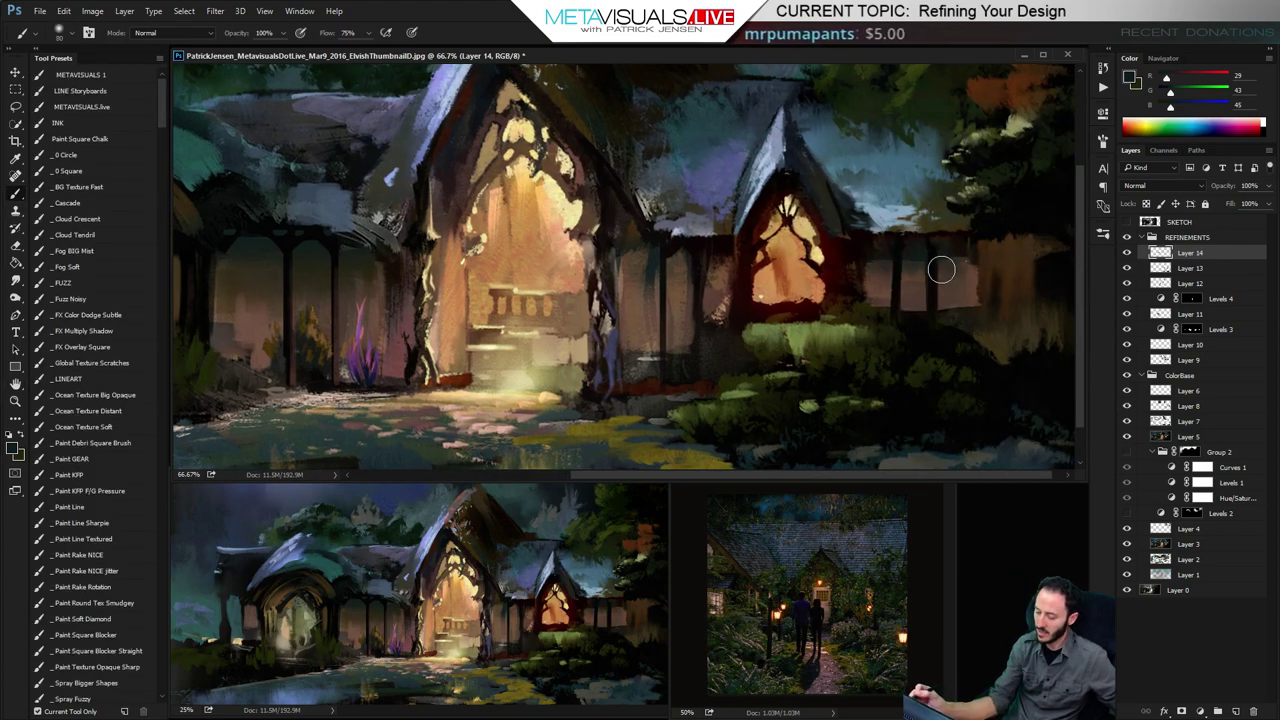
{"action": "left_click_drag", "start_coordinate": [295, 252], "coordinate": [573, 232]}
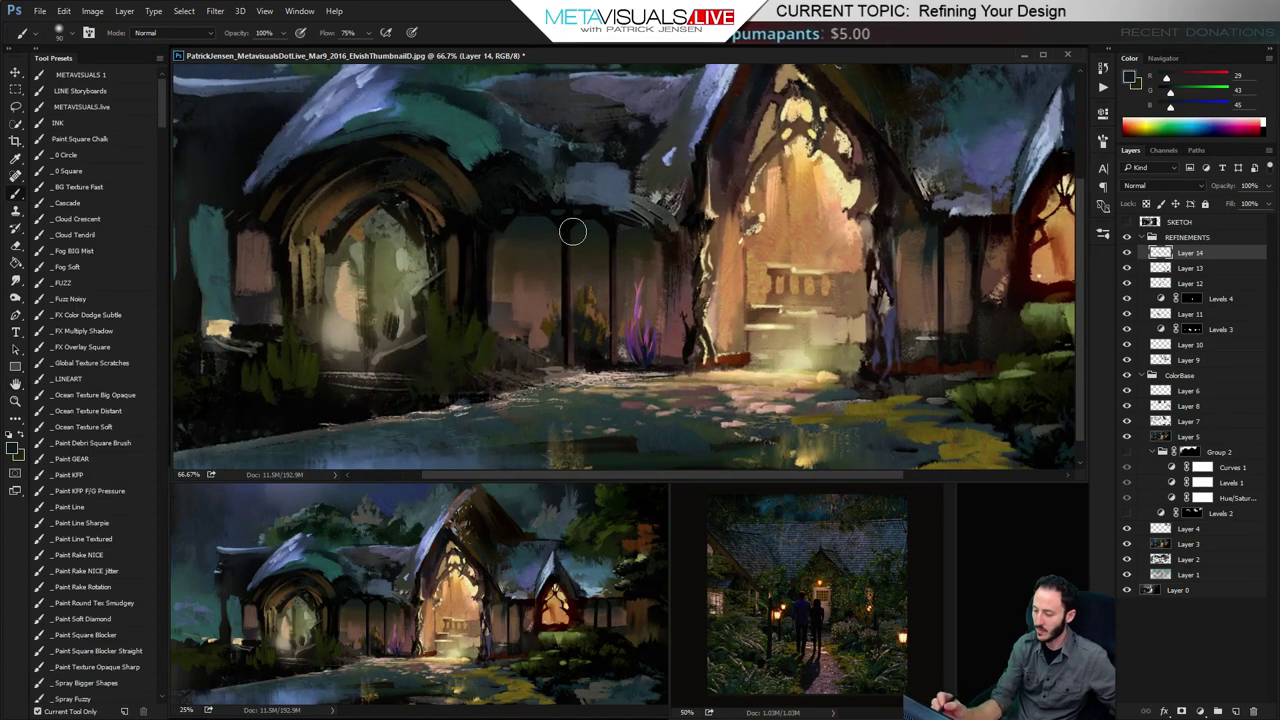
Sample near-black (R 10, G 10, B 11) below the eaves and enlarge the brush to 125 px for shading the colonnade wall
{"action": "left_click", "coordinate": [563, 212], "text": "alt"}
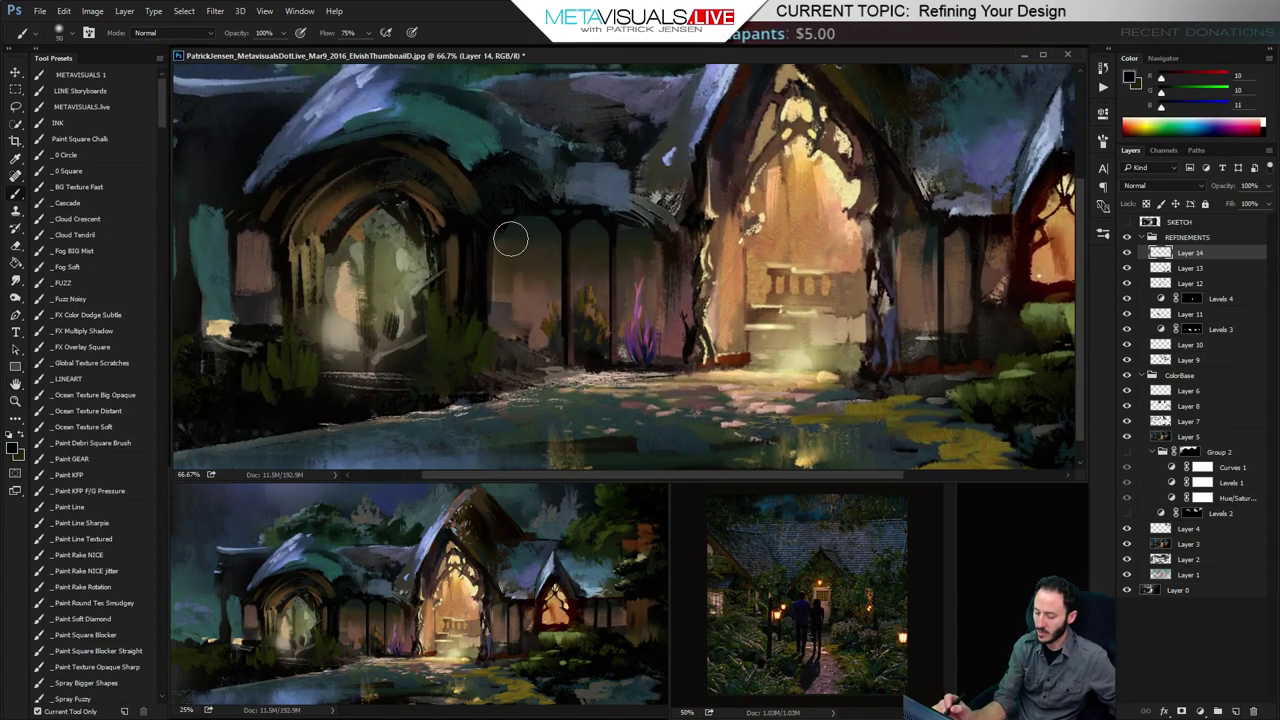
{"action": "key", "text": "bracketright"}
{"action": "key", "text": "bracketright"}
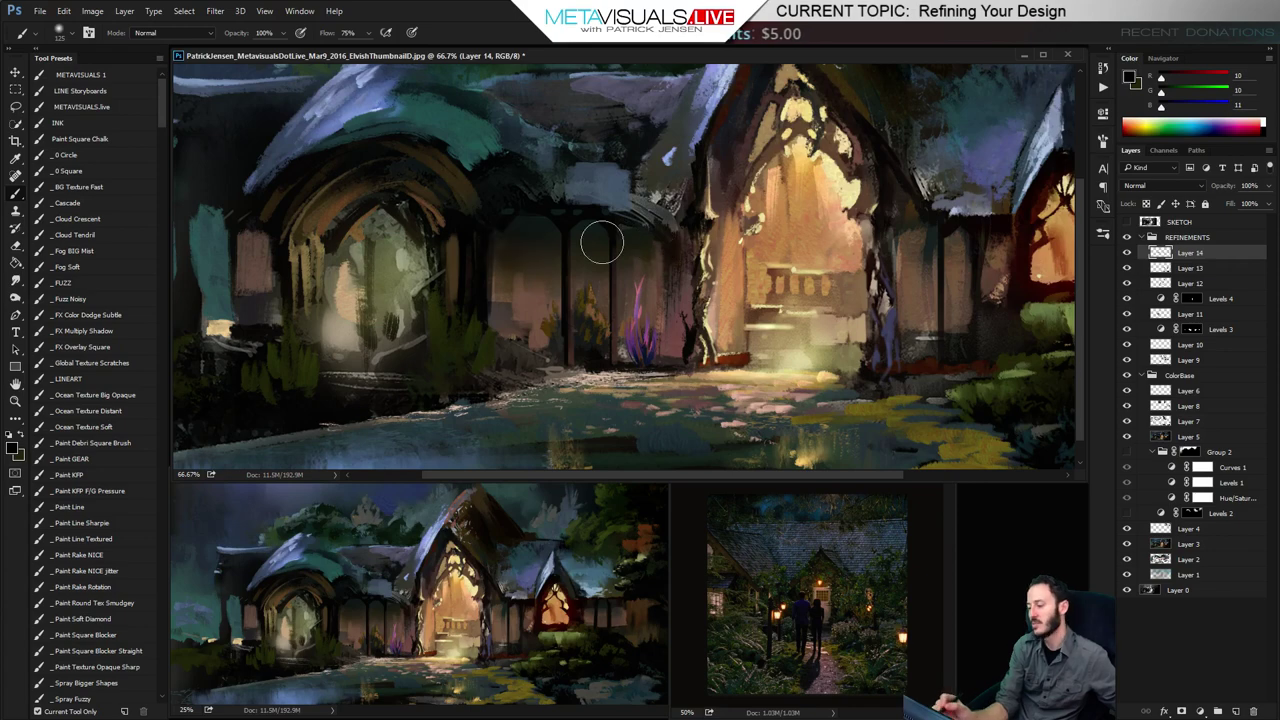
Add a new layer above Layer 14 for brush work on the colonnade posts
{"action": "key", "text": "z"}
{"action": "left_click", "coordinate": [552, 251]}
{"action": "key", "text": "space"}
{"action": "left_click_drag", "start_coordinate": [542, 330], "coordinate": [526, 364]}
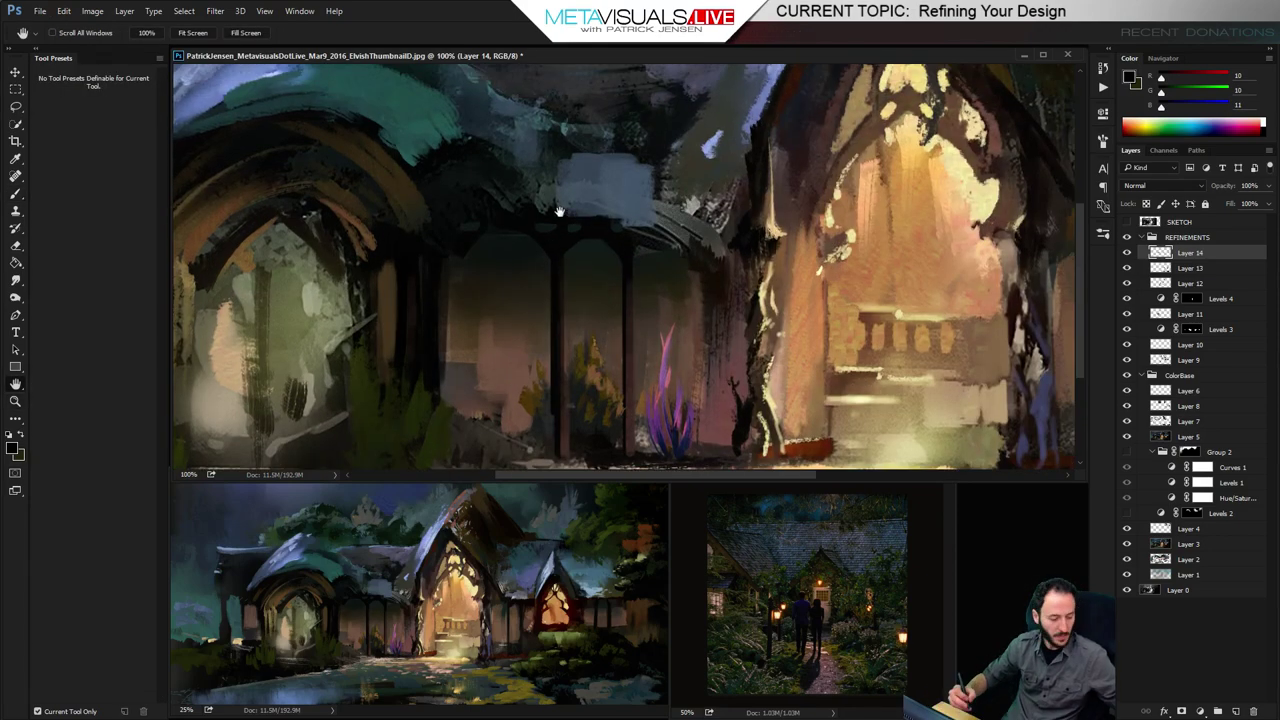
{"action": "key", "text": "ctrl+shift+alt+n"}
{"action": "left_click_drag", "start_coordinate": [557, 316], "coordinate": [583, 320]}
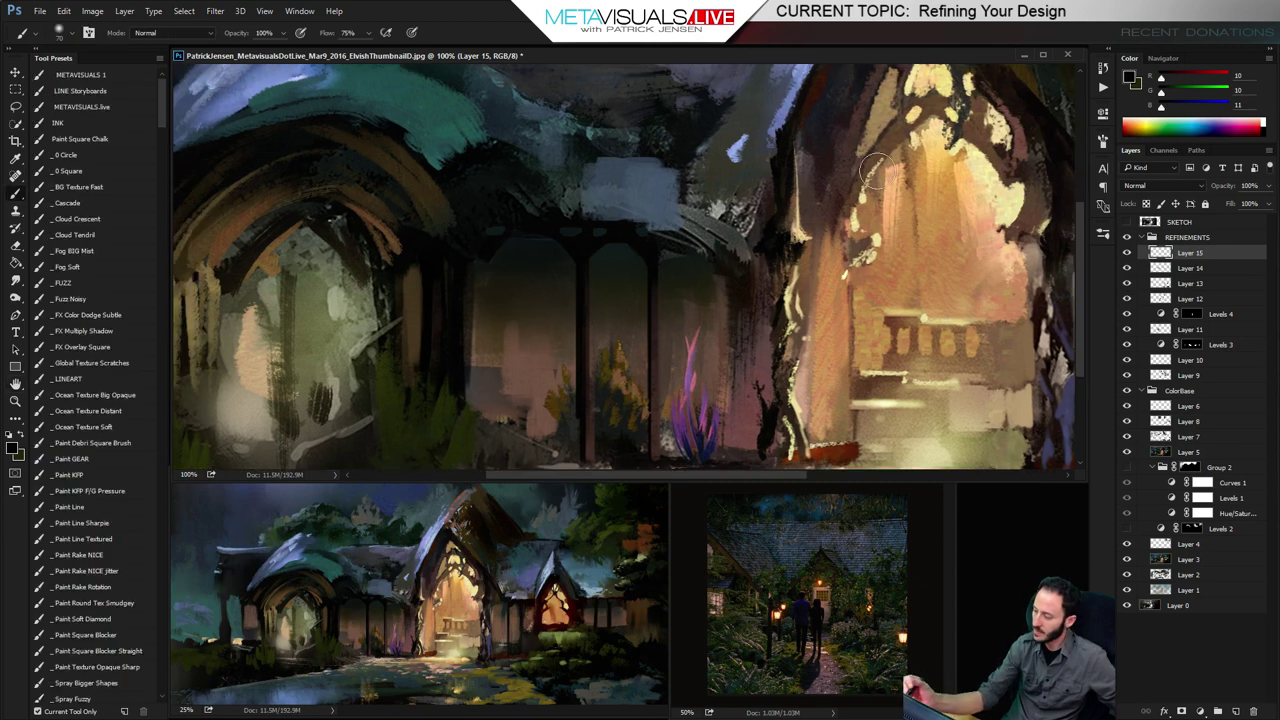
{"action": "key", "text": "b"}
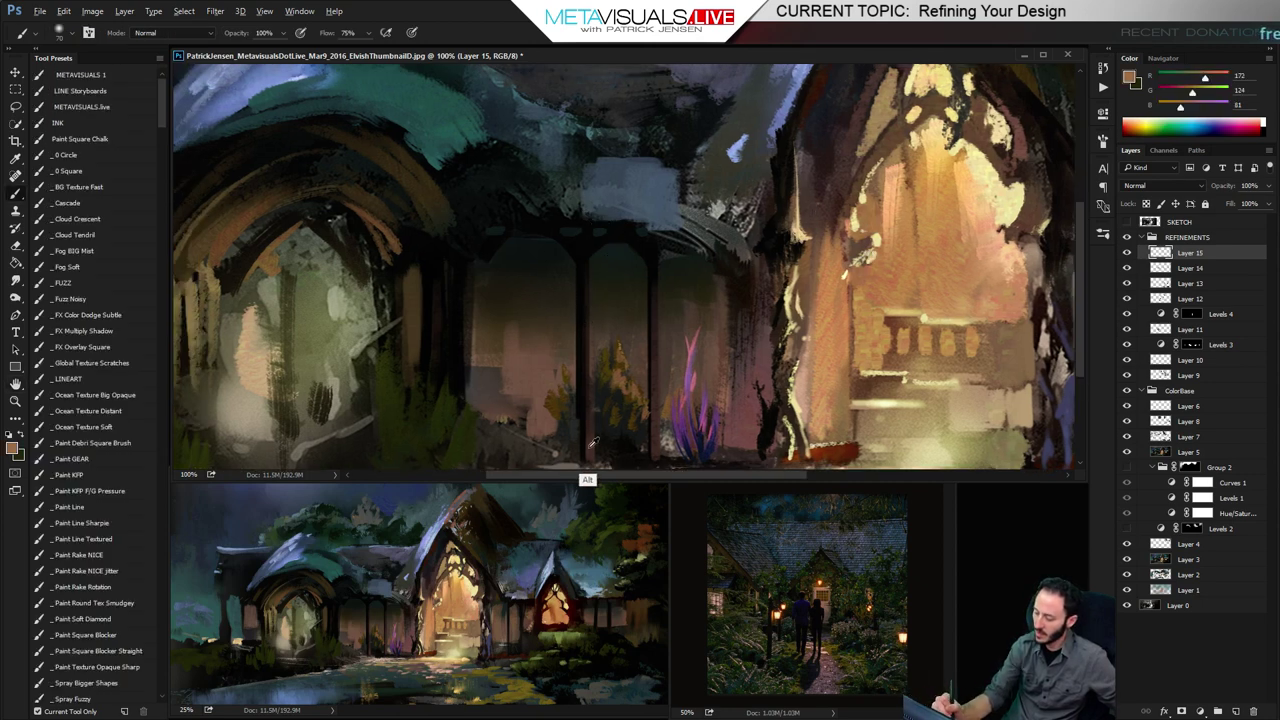
Sample a reddish brown (R 84, G 61, B 55) and paint branching brackets at the tops of the two colonnade posts with a fine brush
{"action": "left_click", "coordinate": [587, 418], "text": "alt"}
{"action": "key", "text": "bracketleft"}
{"action": "key", "text": "bracketleft"}
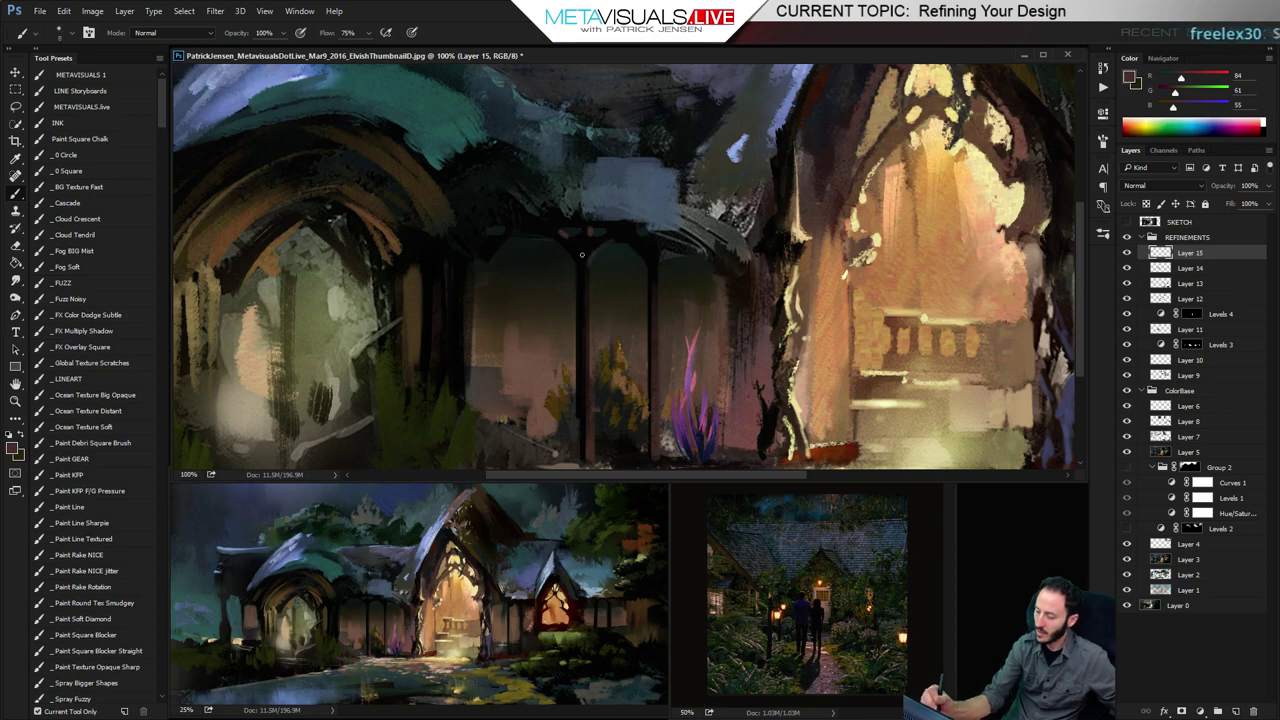
{"action": "mouse_move", "coordinate": [582, 250]}
{"action": "left_mouse_down"}
{"action": "mouse_move", "coordinate": [583, 290]}
{"action": "mouse_move", "coordinate": [584, 247]}
{"action": "left_mouse_up"}
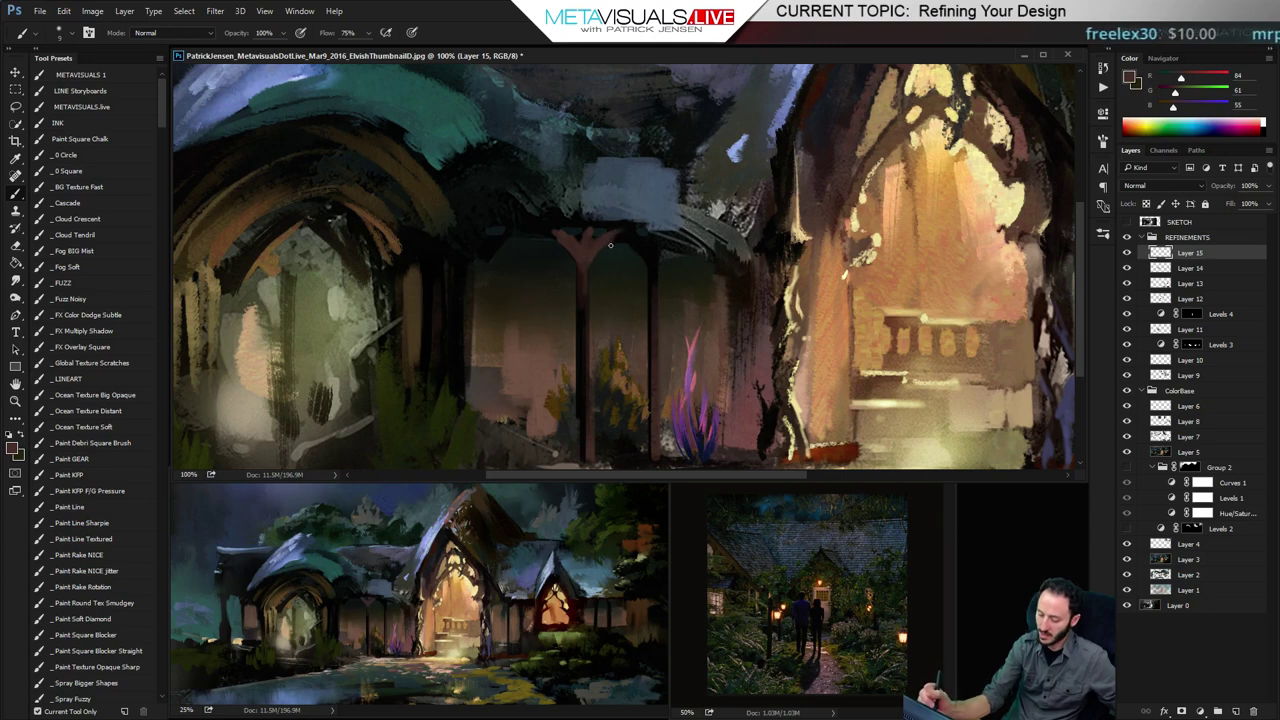
{"action": "left_click_drag", "start_coordinate": [664, 329], "coordinate": [645, 328]}
{"action": "key", "text": "bracketright"}
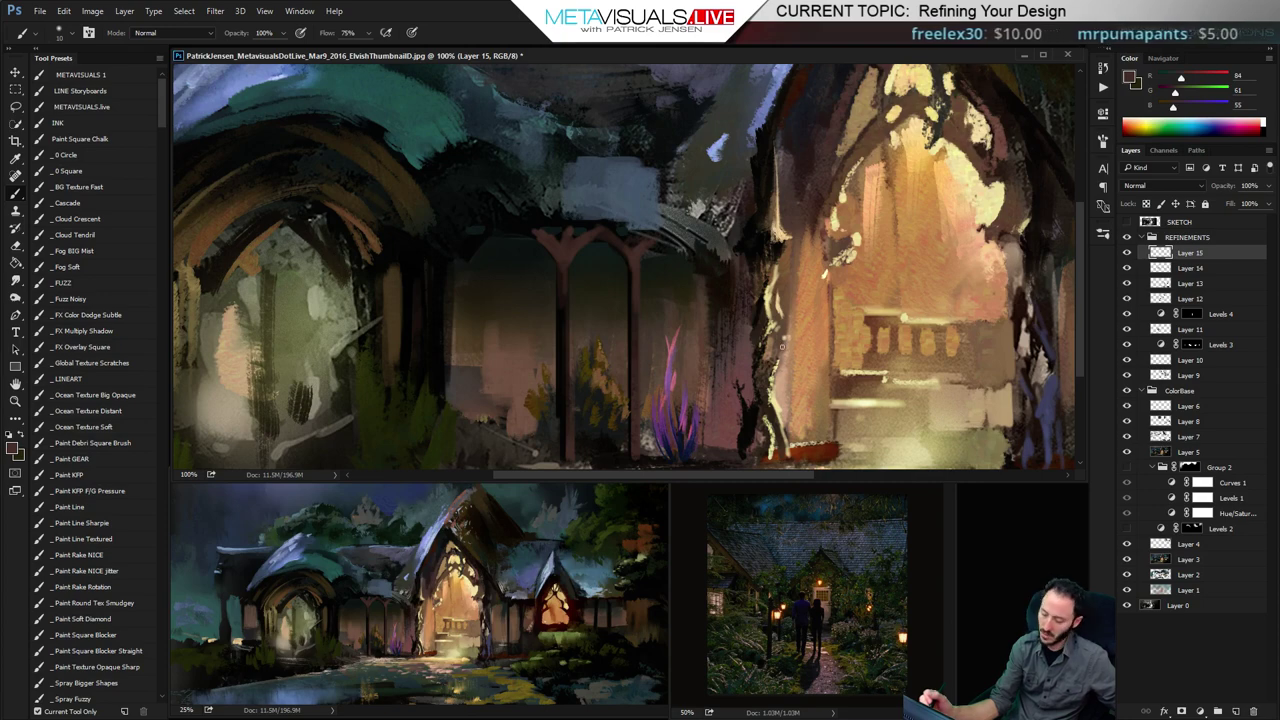
Examine the new post brackets against the whole painting, then in the colonnade at closer range
{"action": "key", "text": "z"}
{"action": "left_click", "coordinate": [570, 301], "text": "alt"}
{"action": "left_click", "coordinate": [587, 303], "text": "alt"}
{"action": "left_click", "coordinate": [589, 304], "text": "alt"}
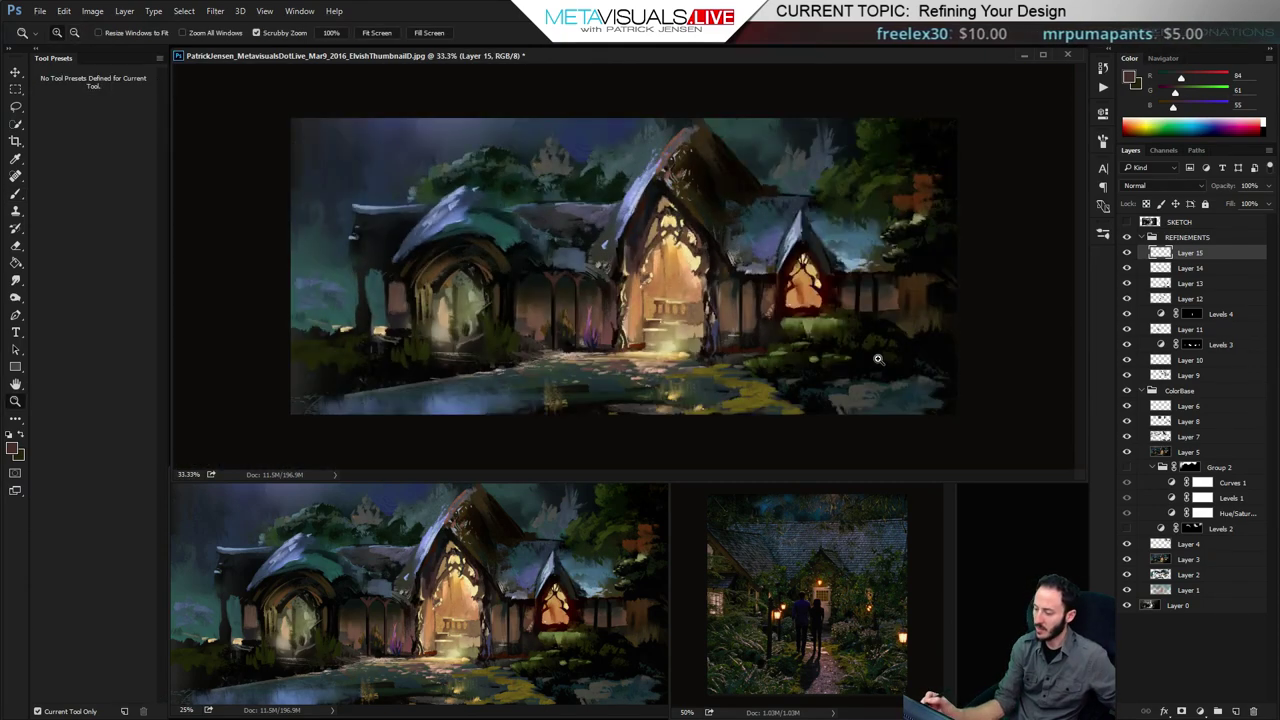
{"action": "left_click", "coordinate": [604, 325]}
{"action": "left_click", "coordinate": [604, 325]}
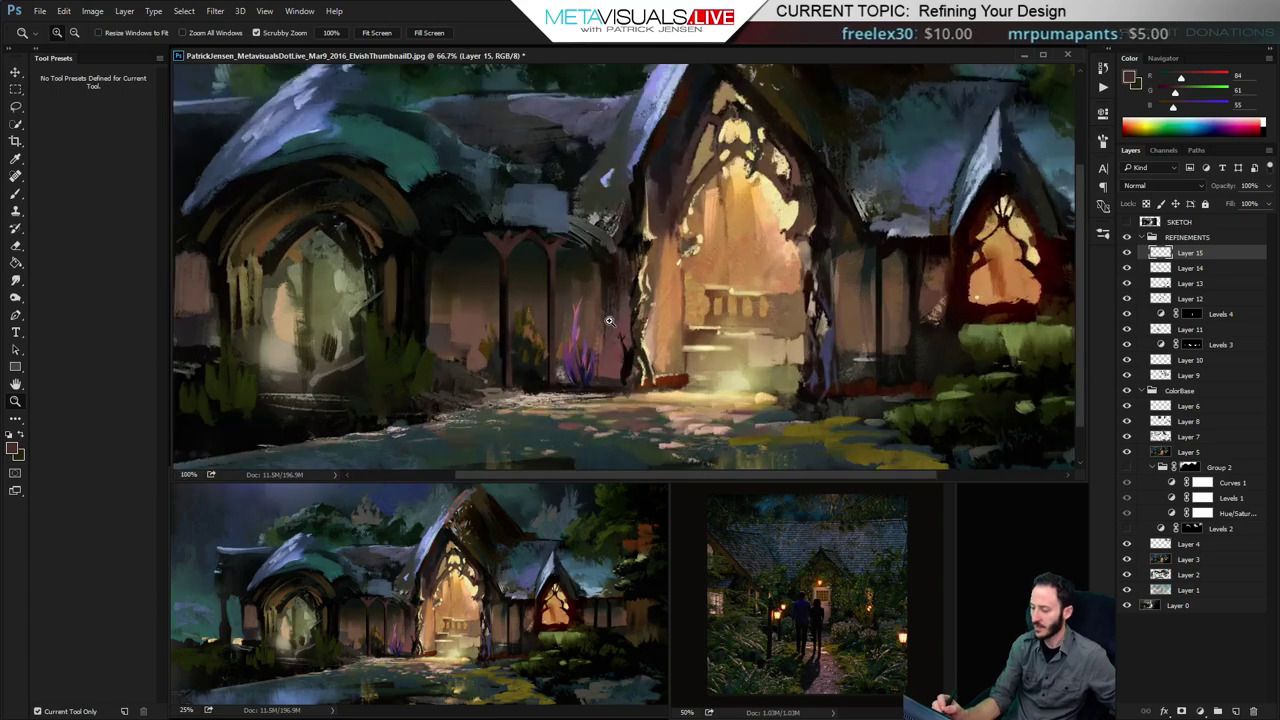
{"action": "left_click", "coordinate": [606, 326]}
{"action": "left_click", "coordinate": [616, 328], "text": "alt"}
Sample near-black (R 14, G 16, B 16) and shade the bracket tops and wall under the colonnade eaves with a progressively larger brush
{"action": "key", "text": "b"}
{"action": "key", "text": "bracketright"}
{"action": "left_click", "coordinate": [513, 224], "text": "alt"}
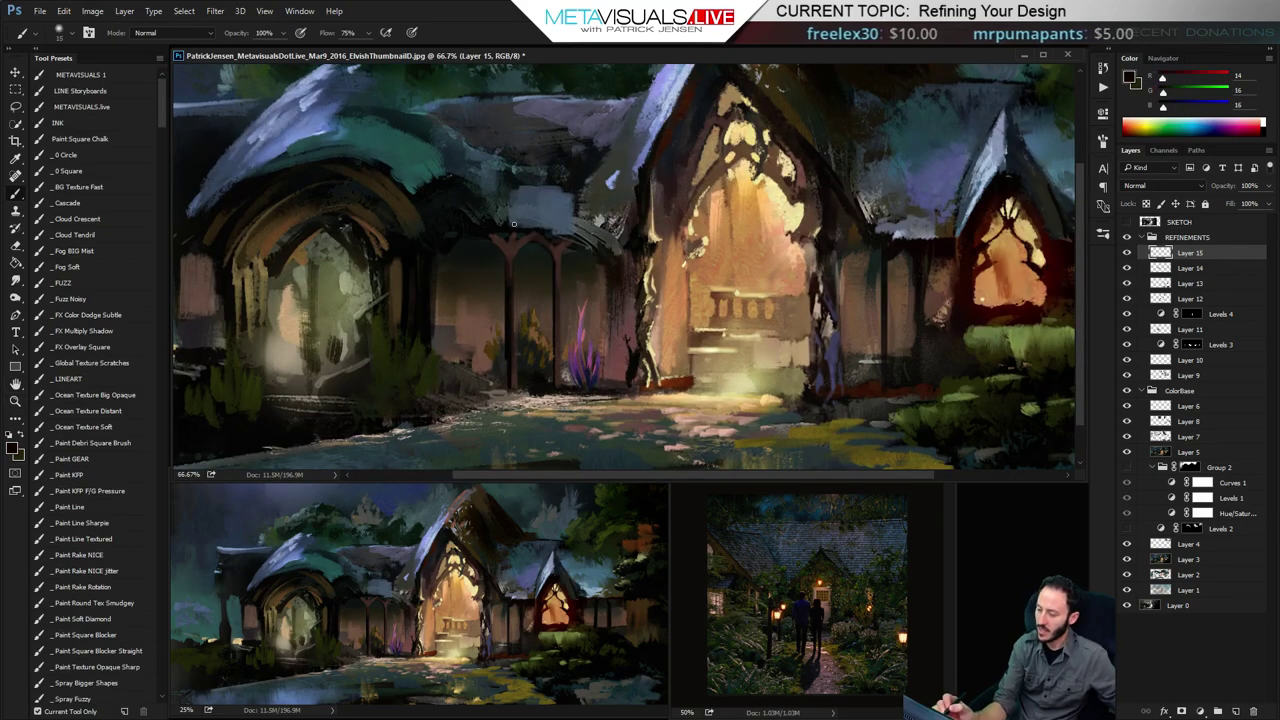
{"action": "left_click_drag", "start_coordinate": [477, 235], "coordinate": [626, 236]}
{"action": "key", "text": "bracketright"}
{"action": "key", "text": "bracketright"}
{"action": "key", "text": "bracketright"}
{"action": "left_click_drag", "start_coordinate": [476, 240], "coordinate": [620, 245]}
{"action": "key", "text": "bracketright"}
{"action": "key", "text": "bracketright"}
{"action": "key", "text": "bracketright"}
{"action": "key", "text": "bracketright"}
{"action": "left_click_drag", "start_coordinate": [510, 241], "coordinate": [562, 248]}
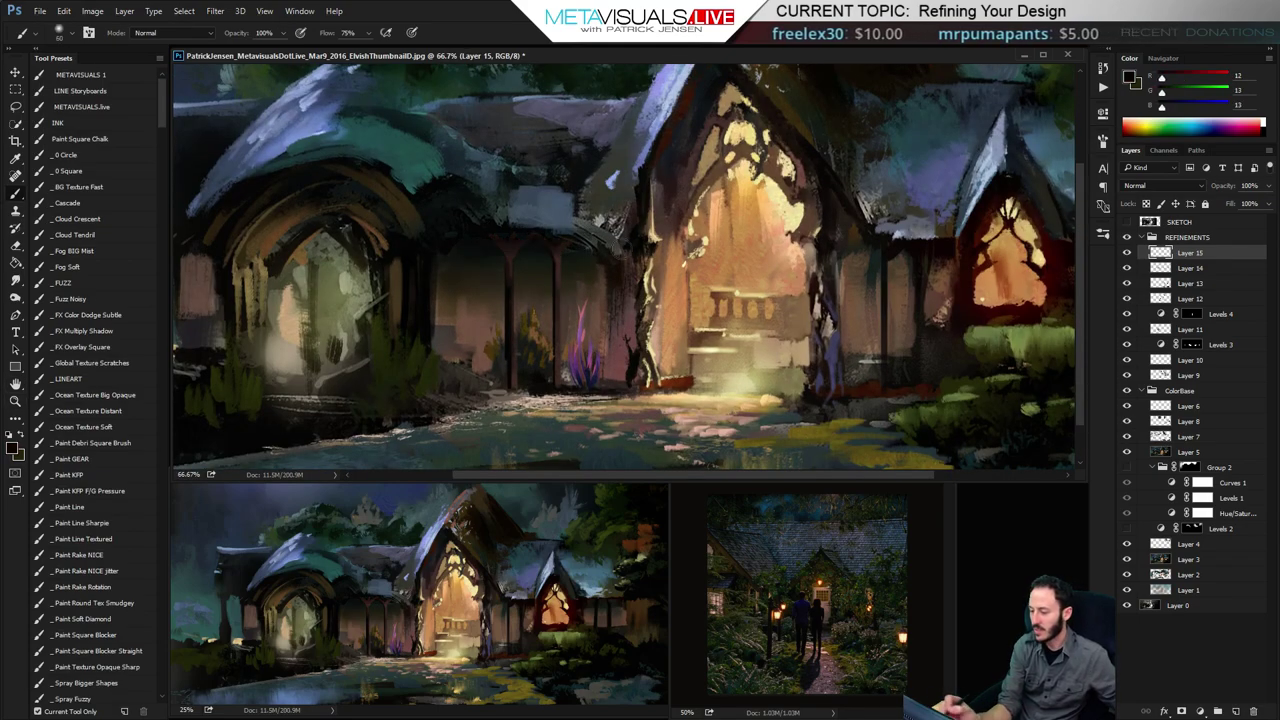
Sample a very dark brown (R 22, G 20, B 18) and darken the lower shaft of the left colonnade post
{"action": "left_click", "coordinate": [485, 164], "text": "alt"}
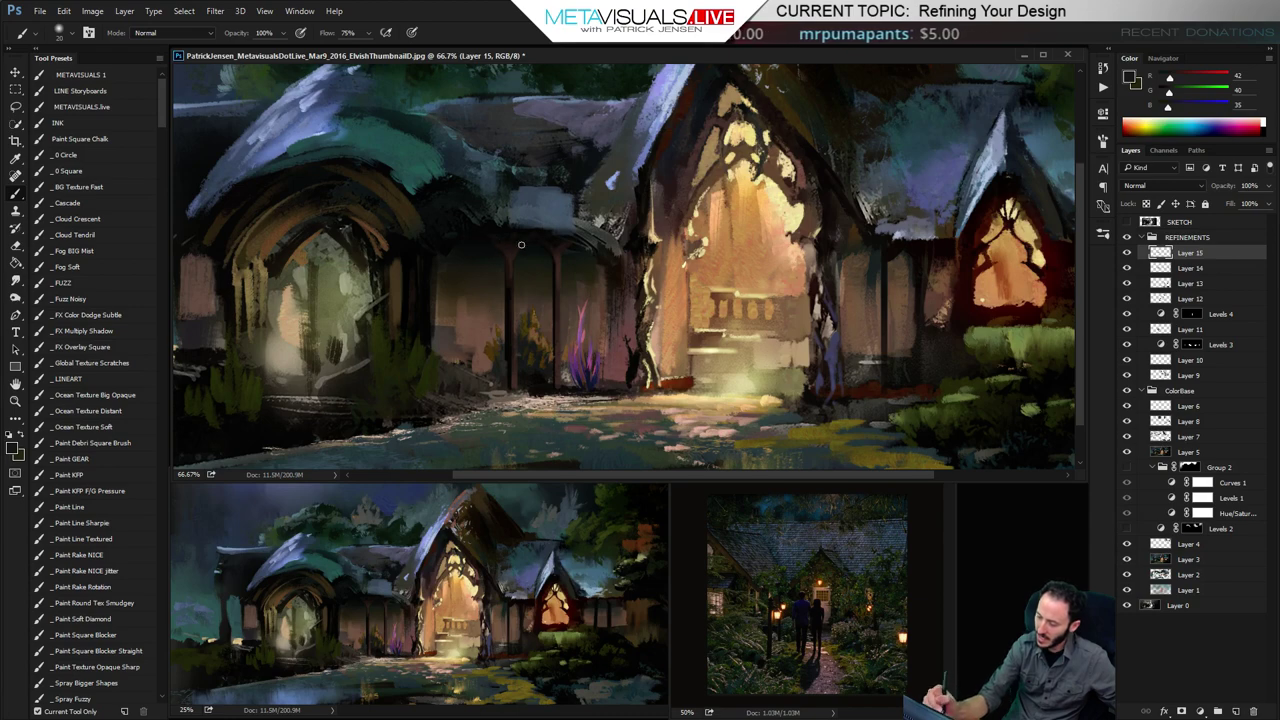
{"action": "key", "text": "ctrl+space"}
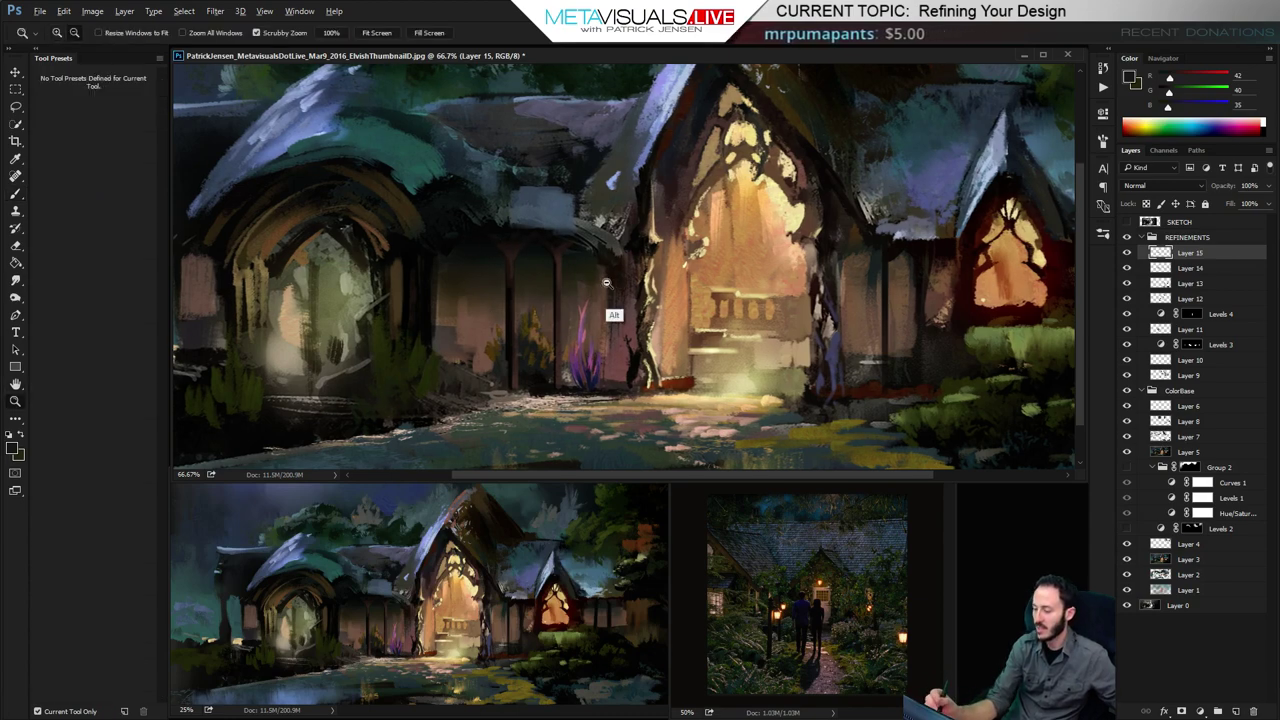
{"action": "left_click_drag", "start_coordinate": [608, 283], "coordinate": [620, 281]}
{"action": "left_click", "coordinate": [543, 315], "text": "alt"}
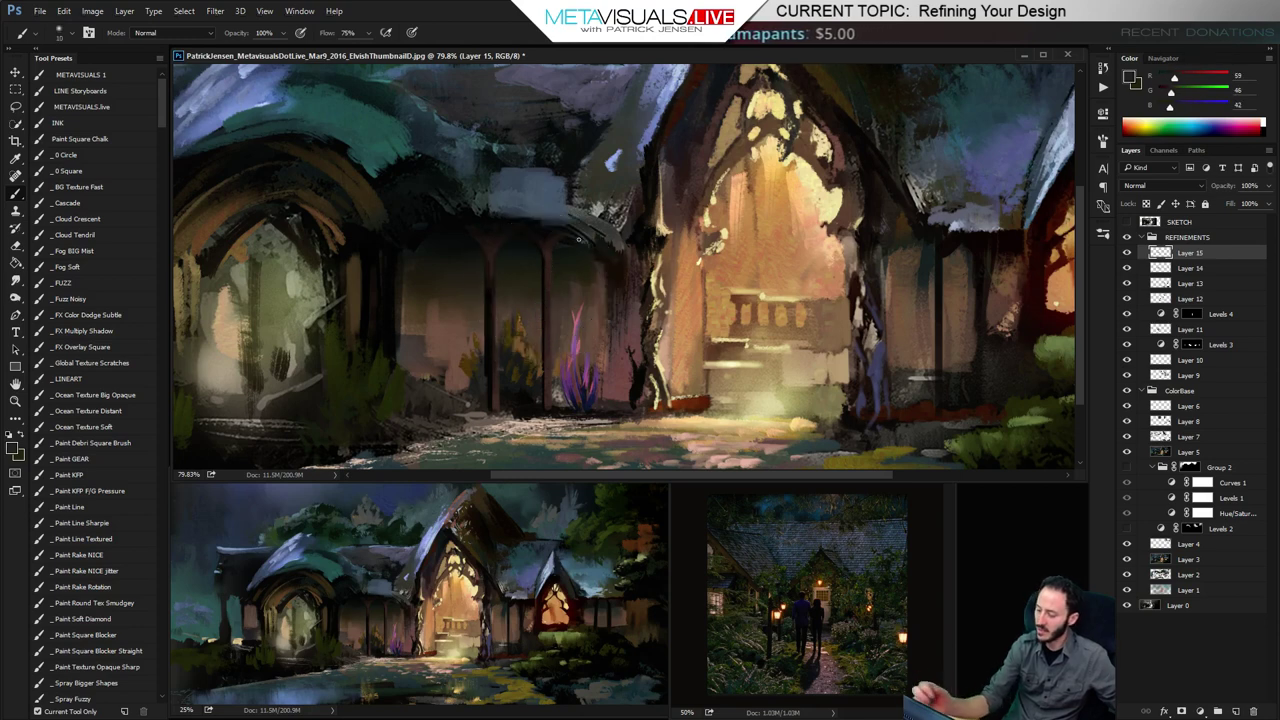
{"action": "key", "text": "]"}
{"action": "left_click", "coordinate": [484, 336], "text": "alt"}
{"action": "left_click_drag", "start_coordinate": [487, 343], "coordinate": [487, 372]}
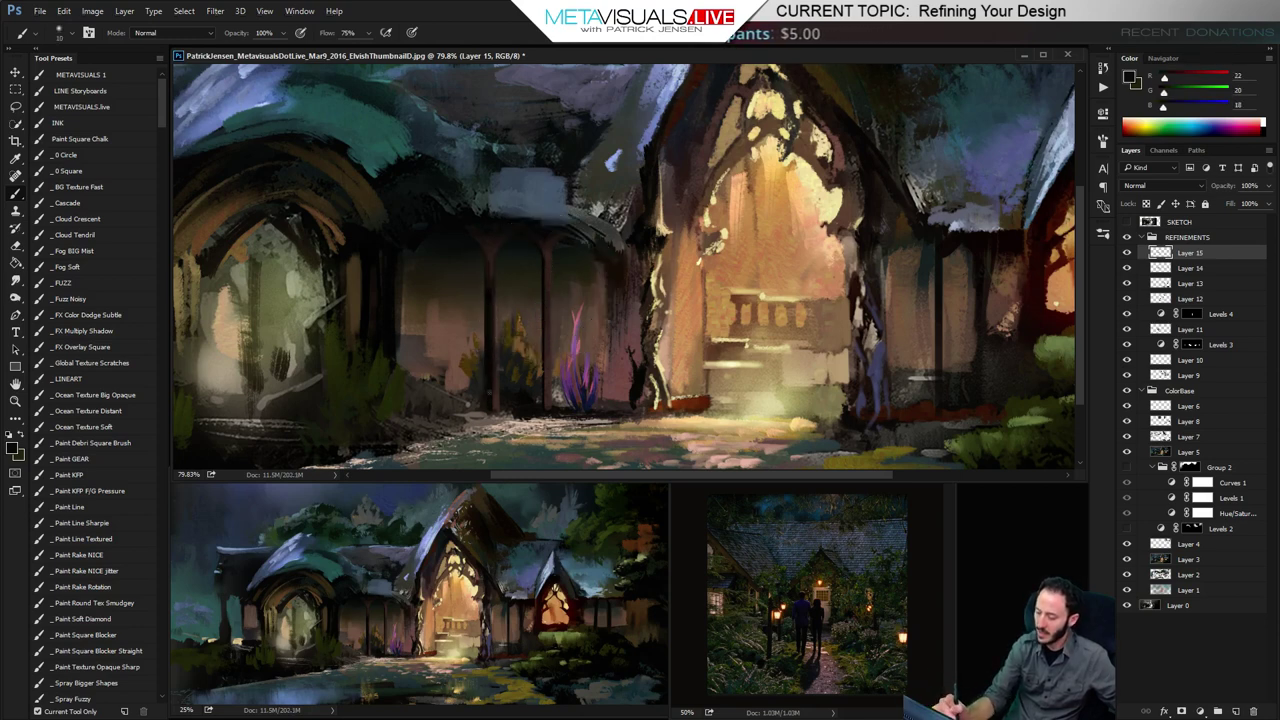
Select the pale blue roof highlights with Color Range, sampling the left arched roof and setting the fuzziness to 136
{"action": "key", "text": "ctrl+space"}
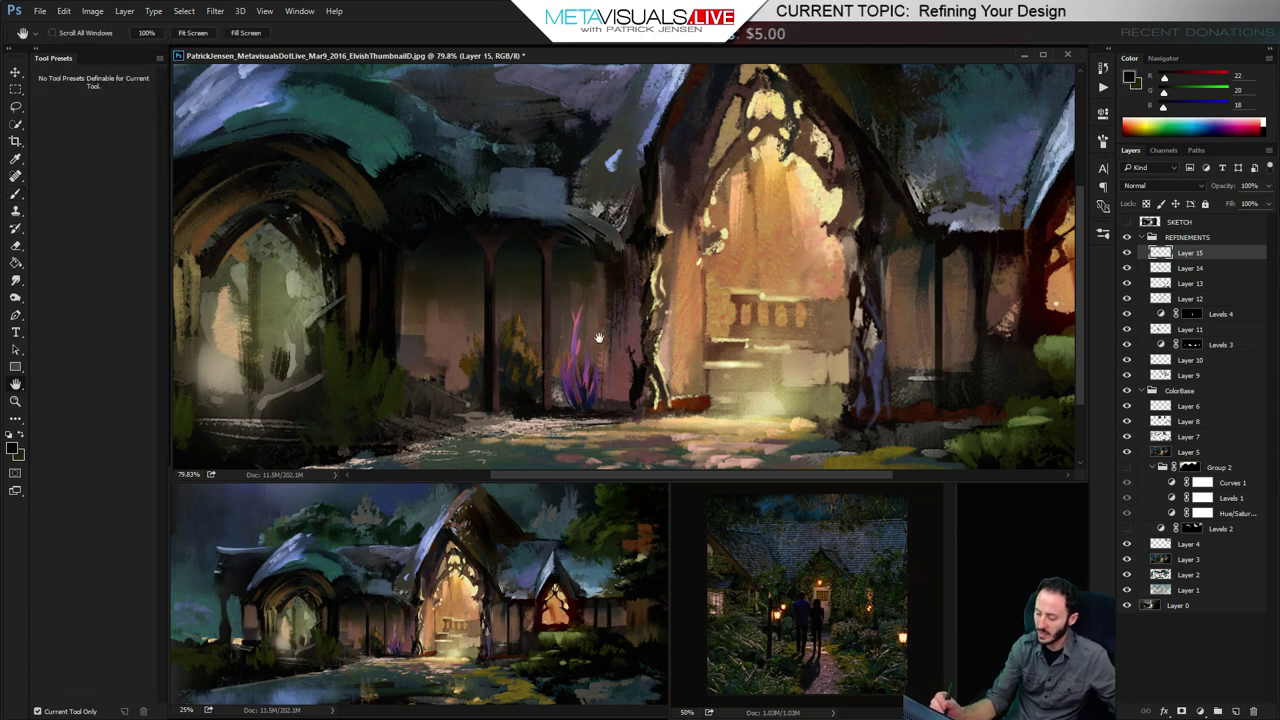
{"action": "left_click_drag", "start_coordinate": [950, 238], "coordinate": [566, 242]}
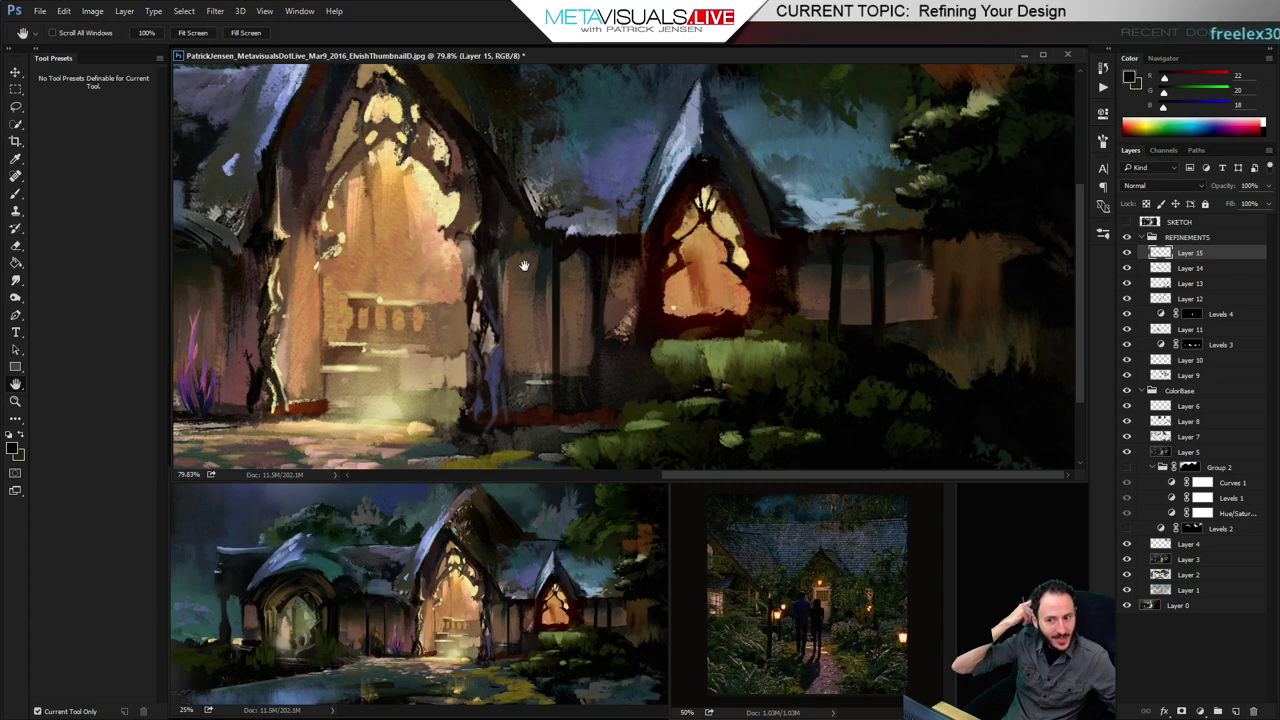
{"action": "key", "text": "z"}
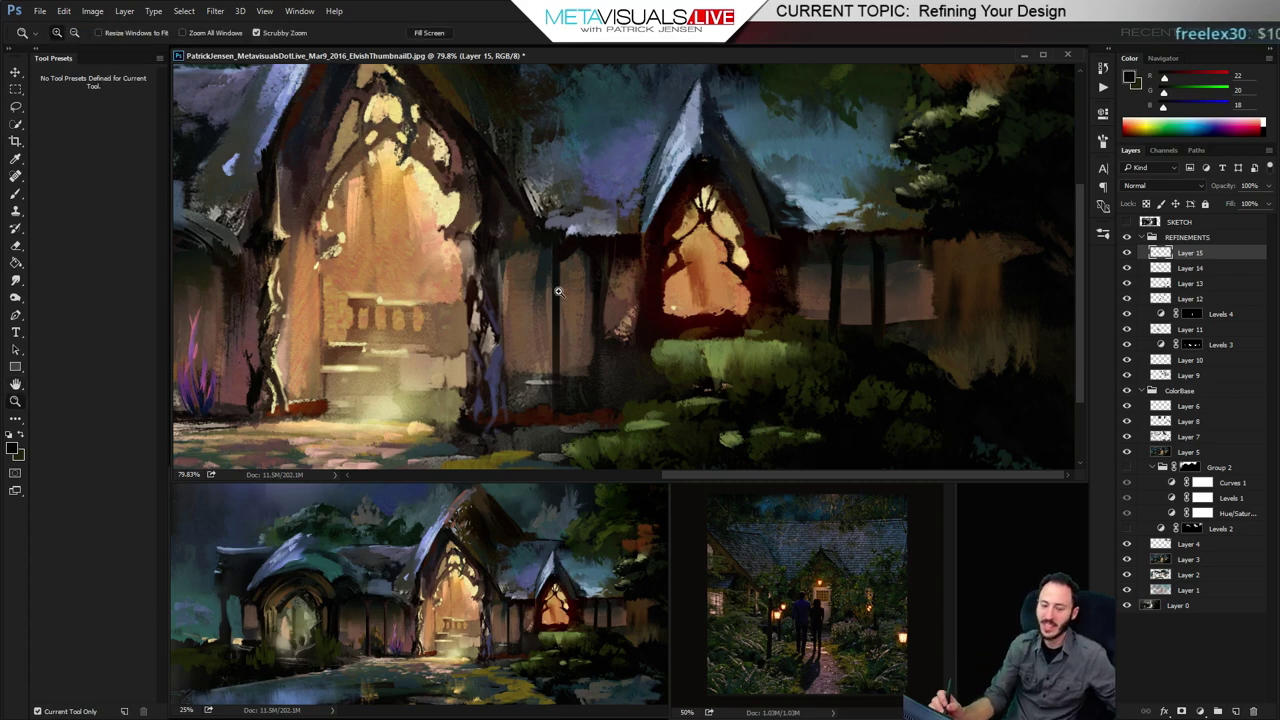
{"action": "left_click", "coordinate": [567, 327], "text": "alt"}
{"action": "left_click", "coordinate": [607, 305], "text": "alt"}
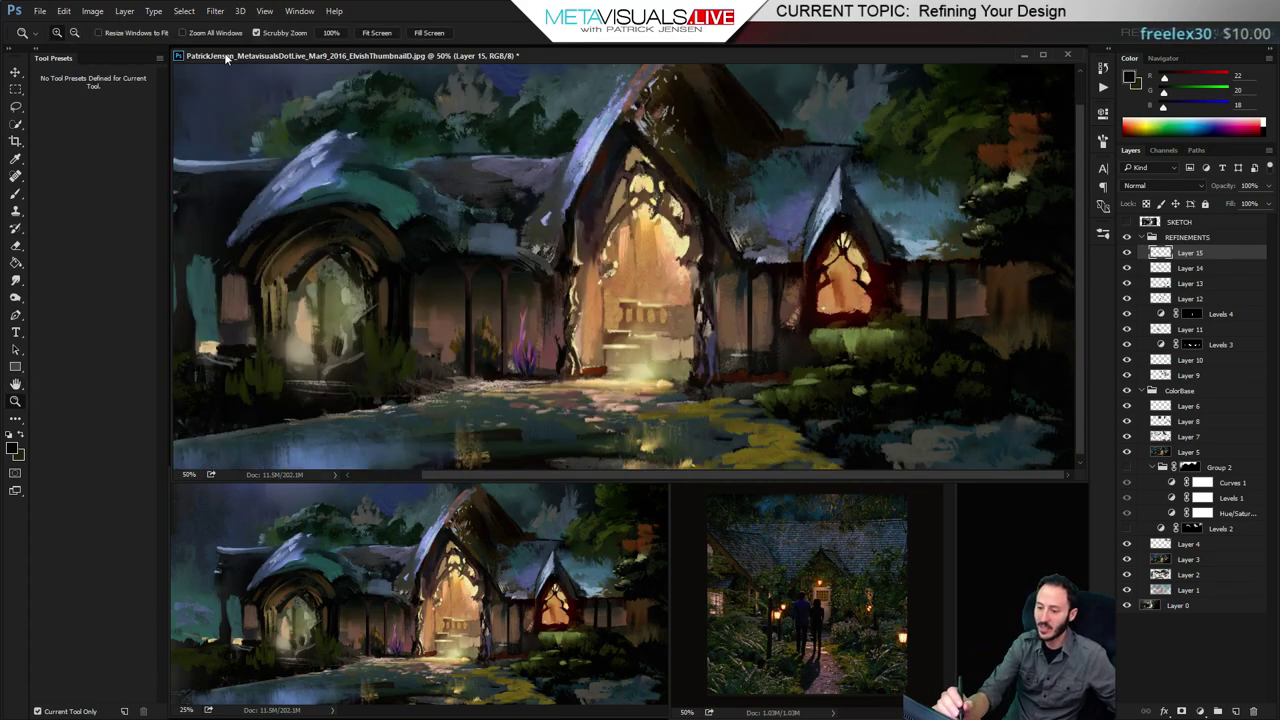
{"action": "left_click", "coordinate": [184, 12]}
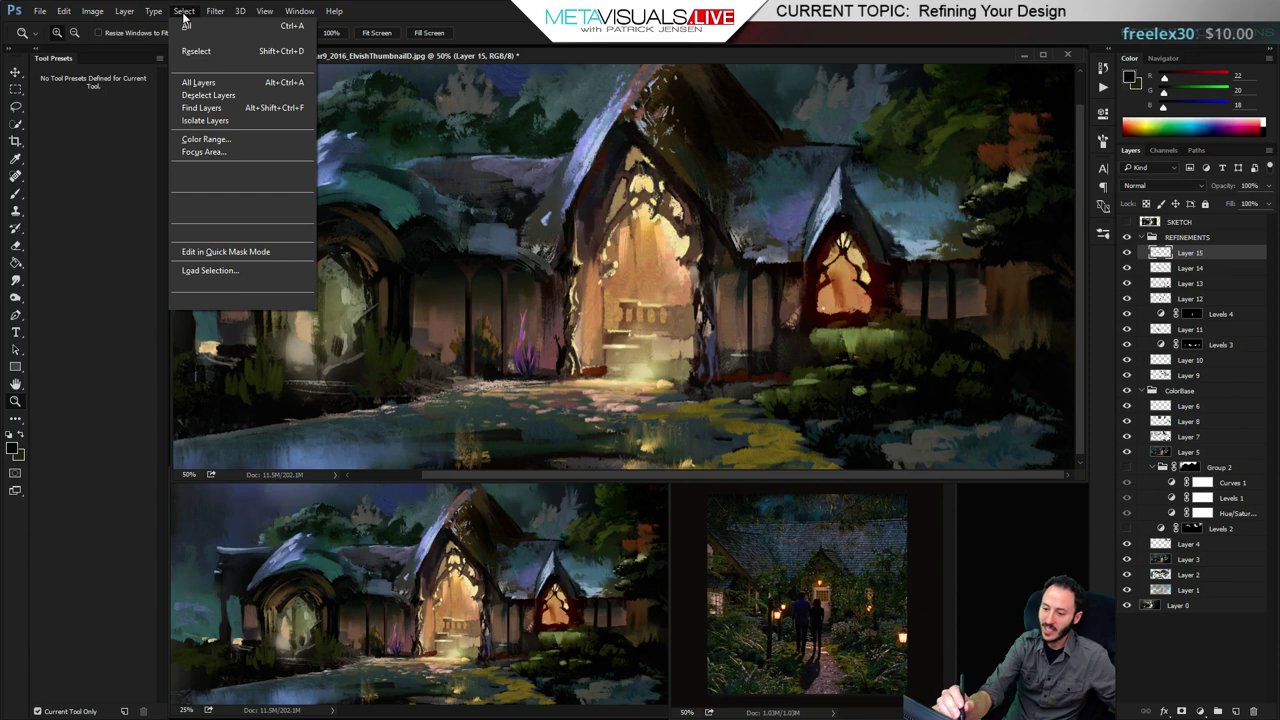
{"action": "left_click", "coordinate": [222, 142]}
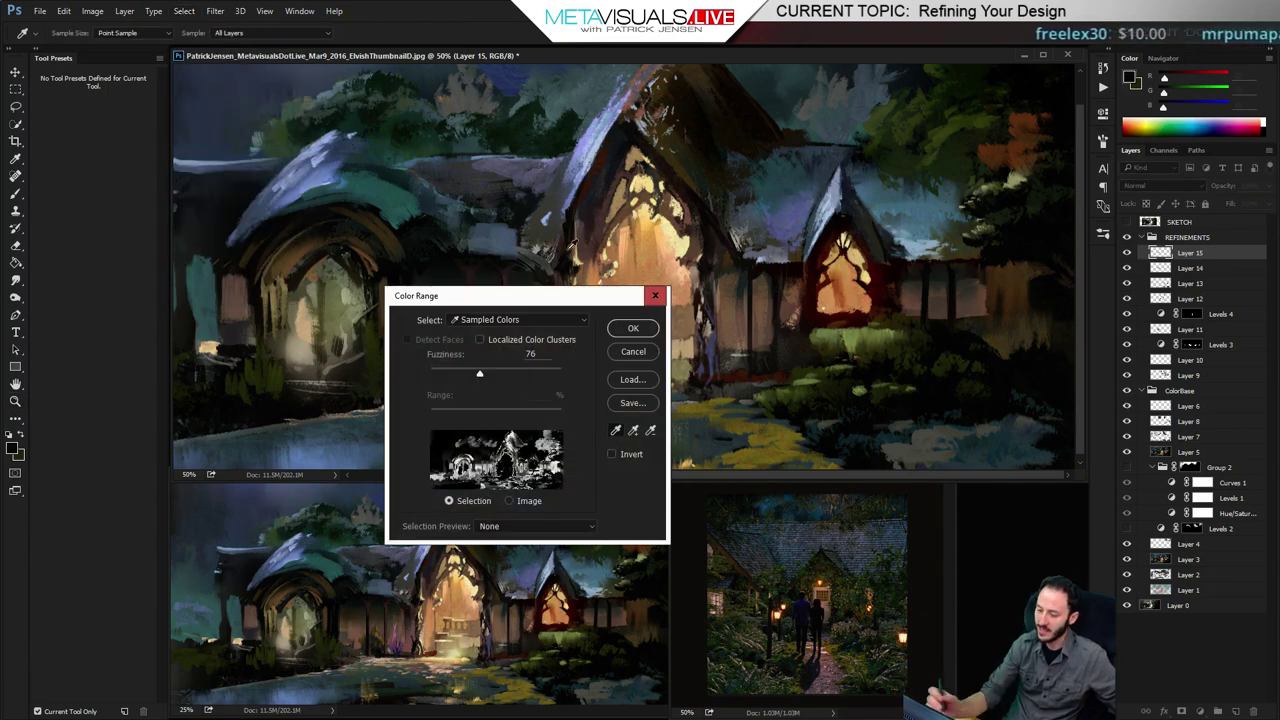
{"action": "left_click", "coordinate": [326, 131]}
{"action": "left_click", "coordinate": [330, 133]}
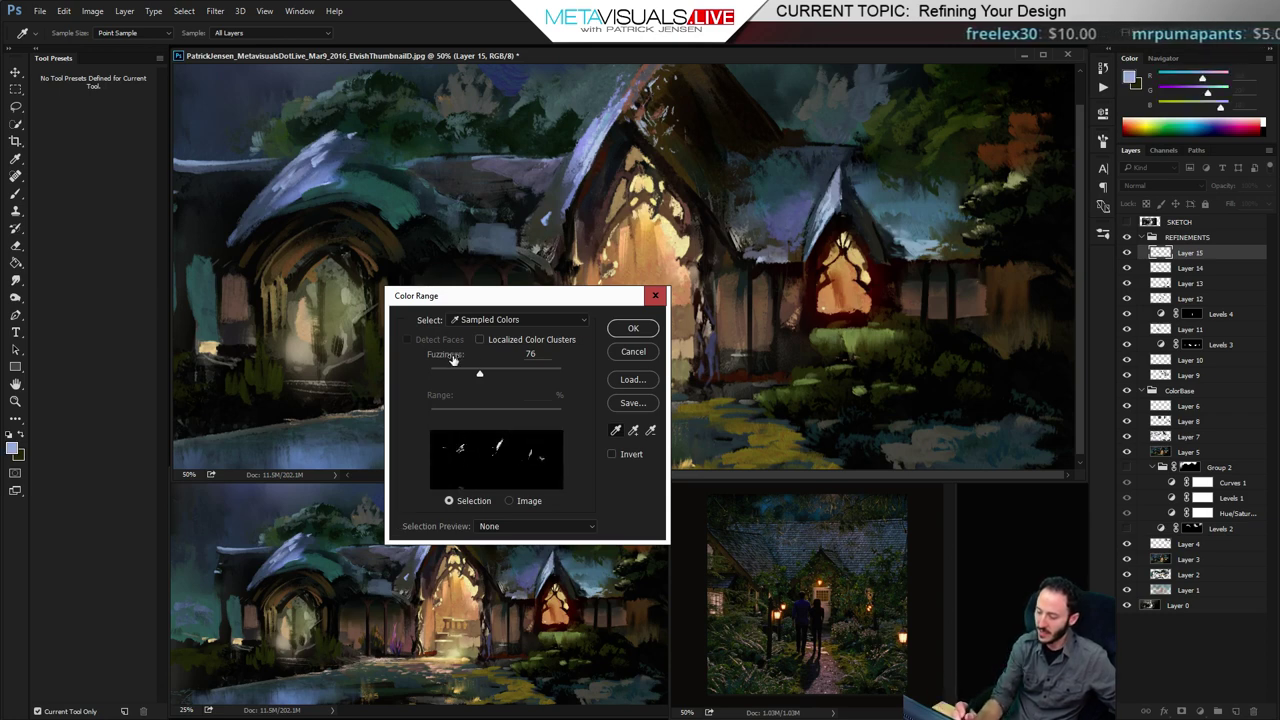
{"action": "left_click_drag", "start_coordinate": [481, 375], "coordinate": [520, 378]}
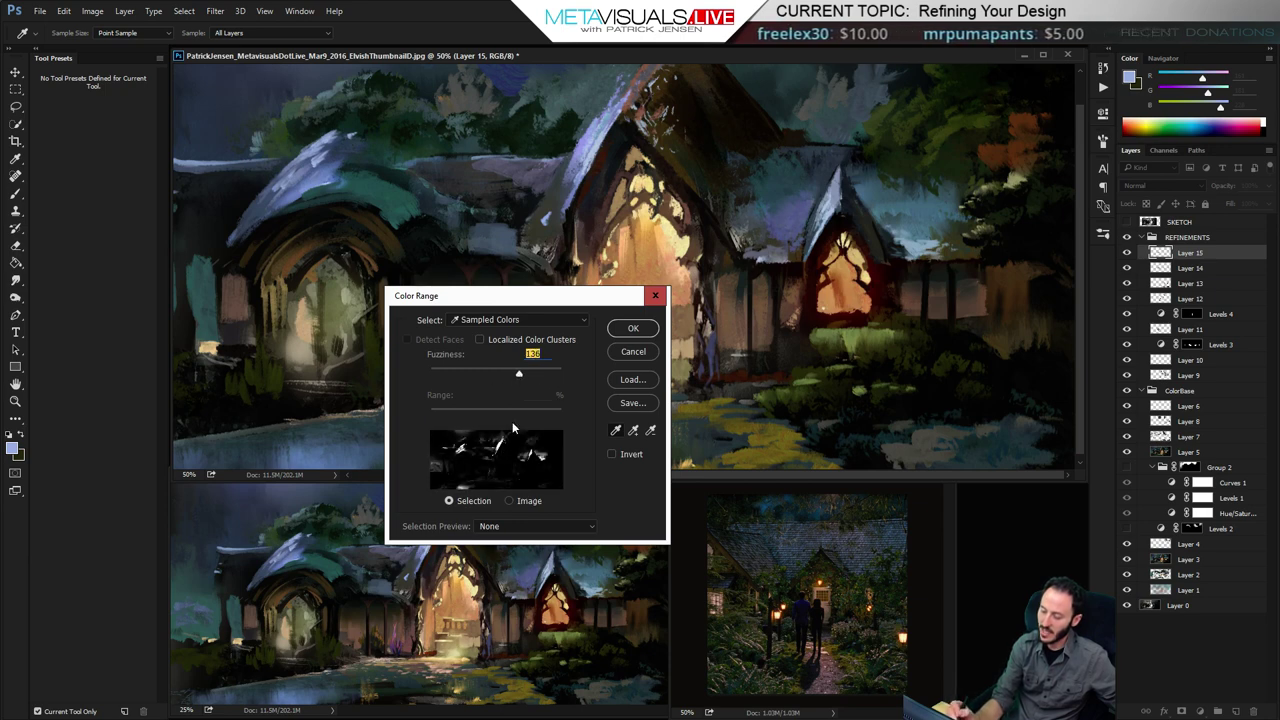
{"action": "left_click", "coordinate": [633, 329]}
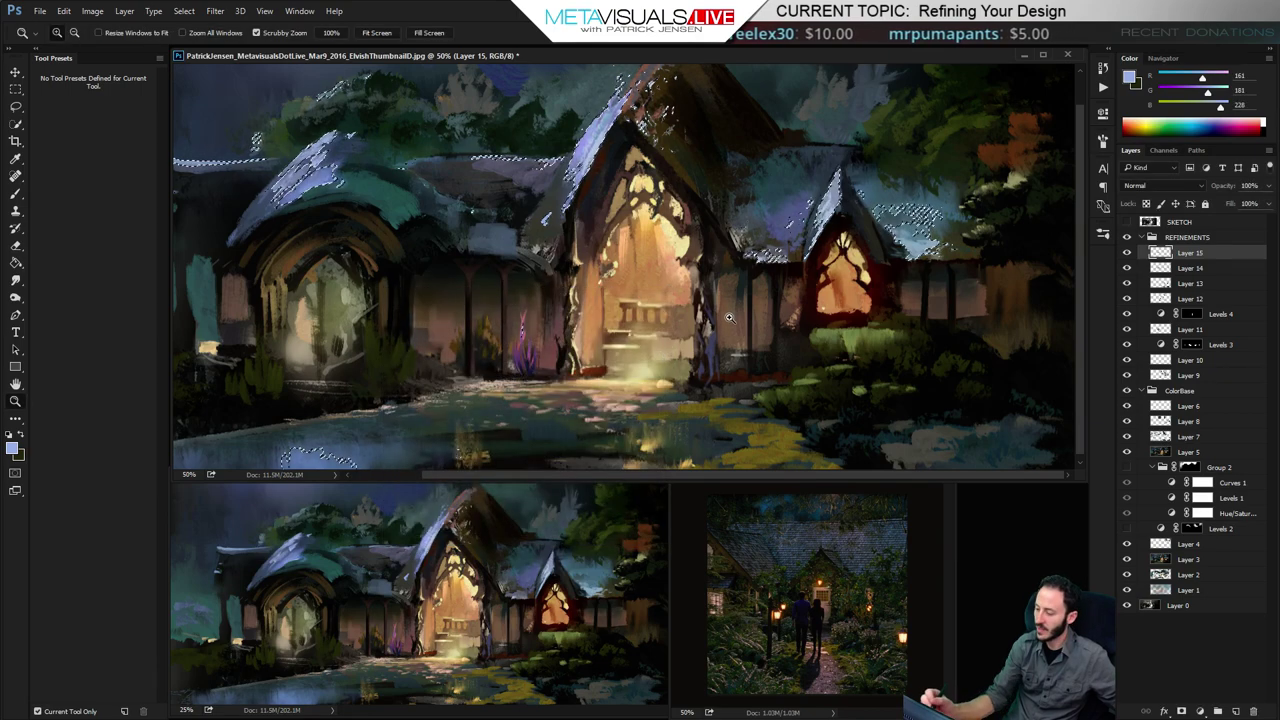
Add a Color Balance adjustment layer masked to the roof highlights, with midtones Cyan/Red at -57 and Yellow/Blue at -43
{"action": "key", "text": "ctrl+minus"}
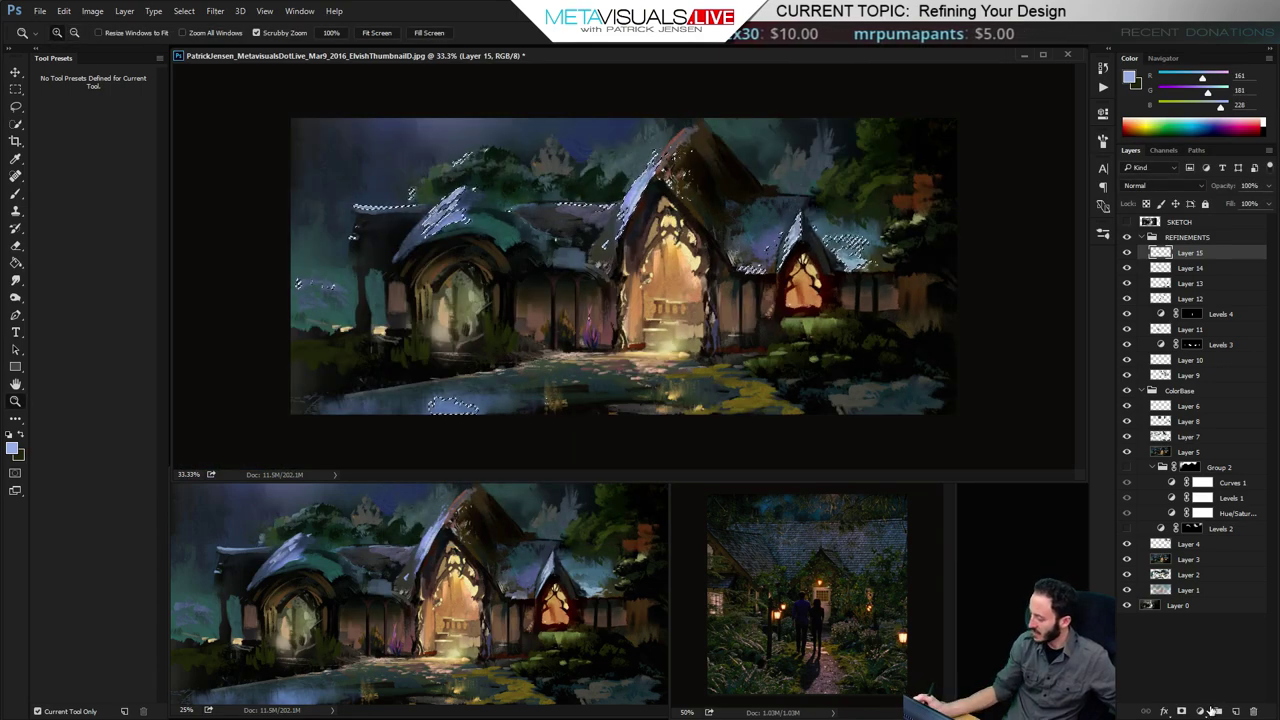
{"action": "left_click", "coordinate": [1200, 711]}
{"action": "left_click", "coordinate": [1194, 566]}
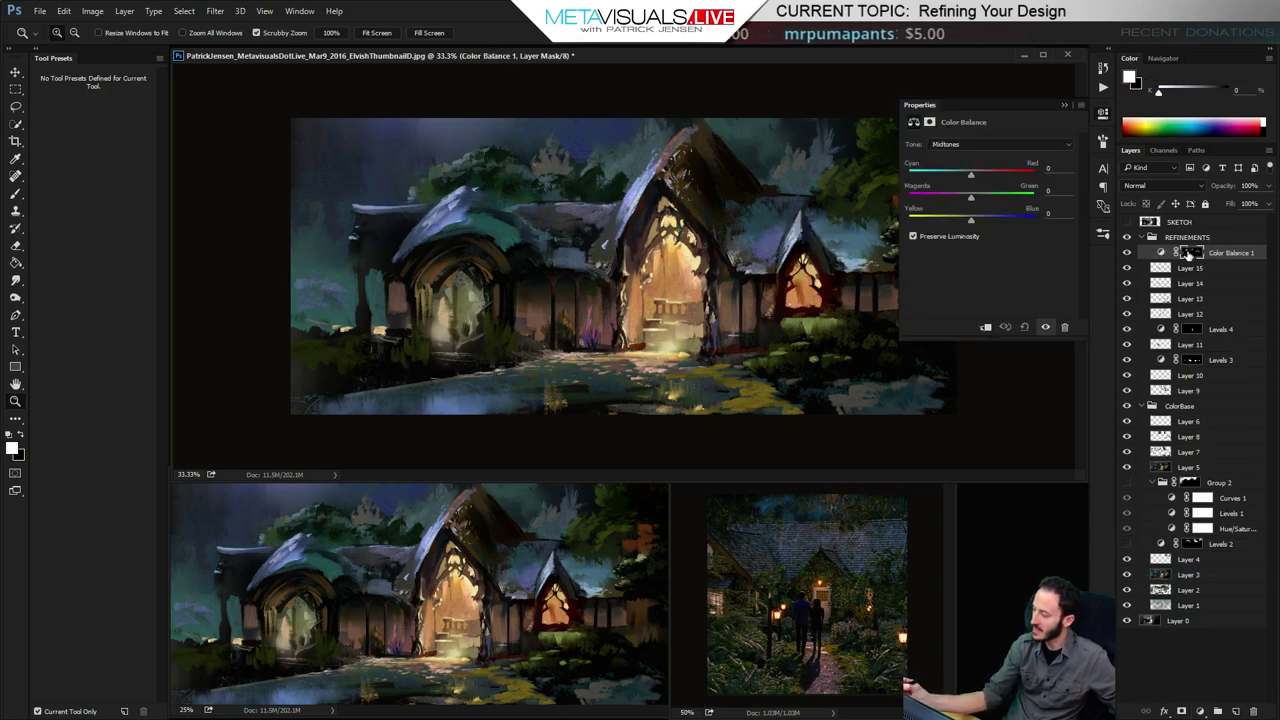
{"action": "mouse_move", "coordinate": [929, 178]}
{"action": "left_mouse_down"}
{"action": "mouse_move", "coordinate": [1018, 170]}
{"action": "mouse_move", "coordinate": [904, 178]}
{"action": "mouse_move", "coordinate": [998, 172]}
{"action": "mouse_move", "coordinate": [917, 197]}
{"action": "mouse_move", "coordinate": [980, 196]}
{"action": "mouse_move", "coordinate": [1005, 222]}
{"action": "mouse_move", "coordinate": [947, 222]}
{"action": "left_mouse_up"}
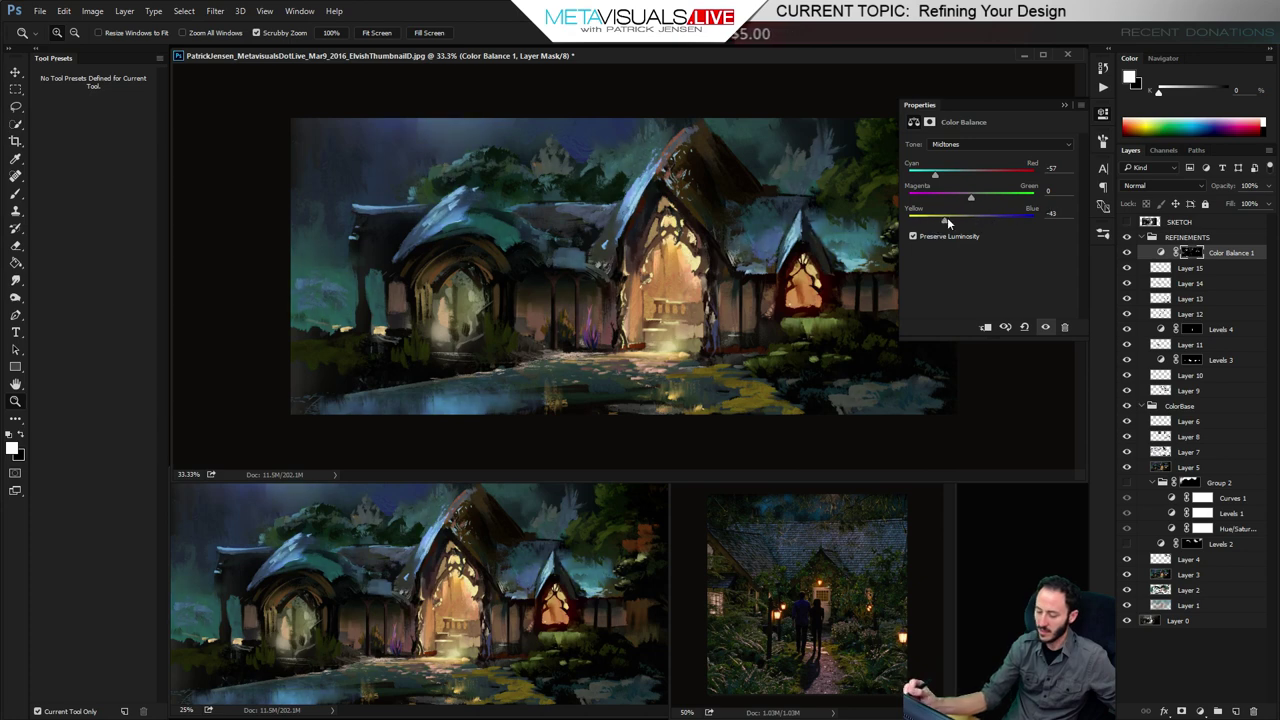
Set the Color Balance shadows to Cyan/Red -26, Magenta/Green -15 and Yellow/Blue -53
{"action": "left_click", "coordinate": [957, 148]}
{"action": "left_click", "coordinate": [957, 155]}
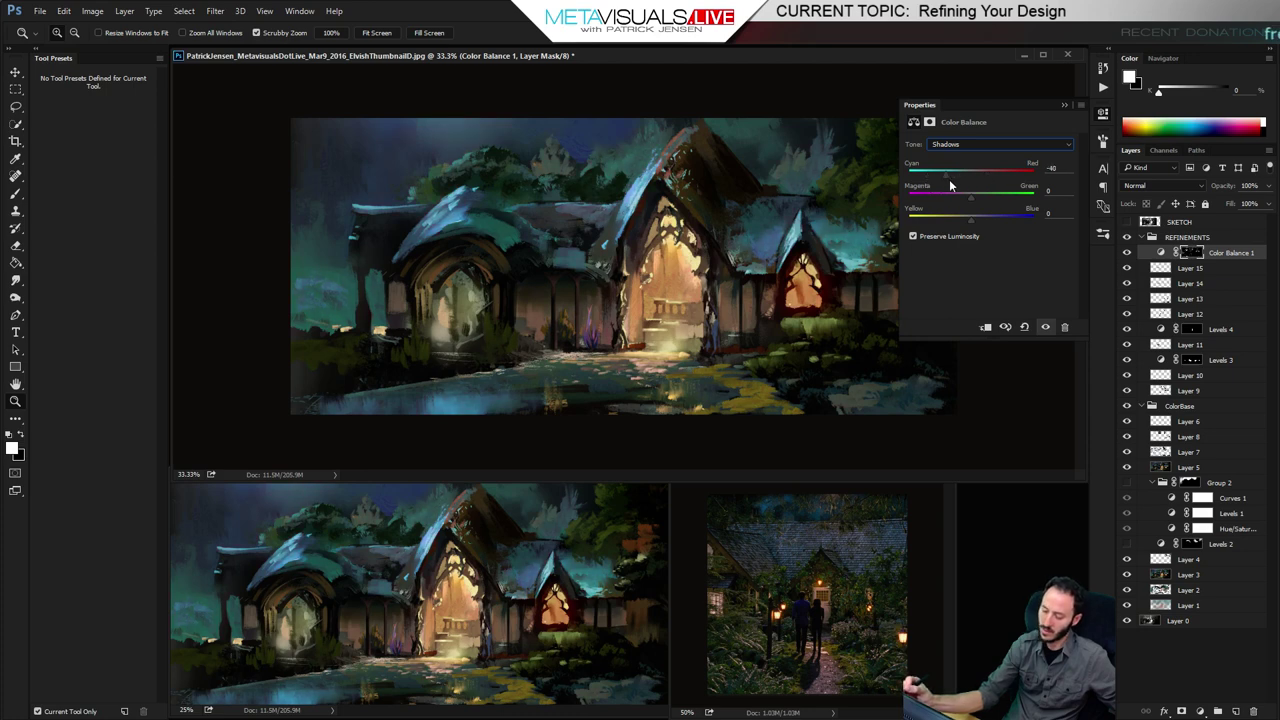
{"action": "left_click_drag", "start_coordinate": [960, 196], "coordinate": [944, 200]}
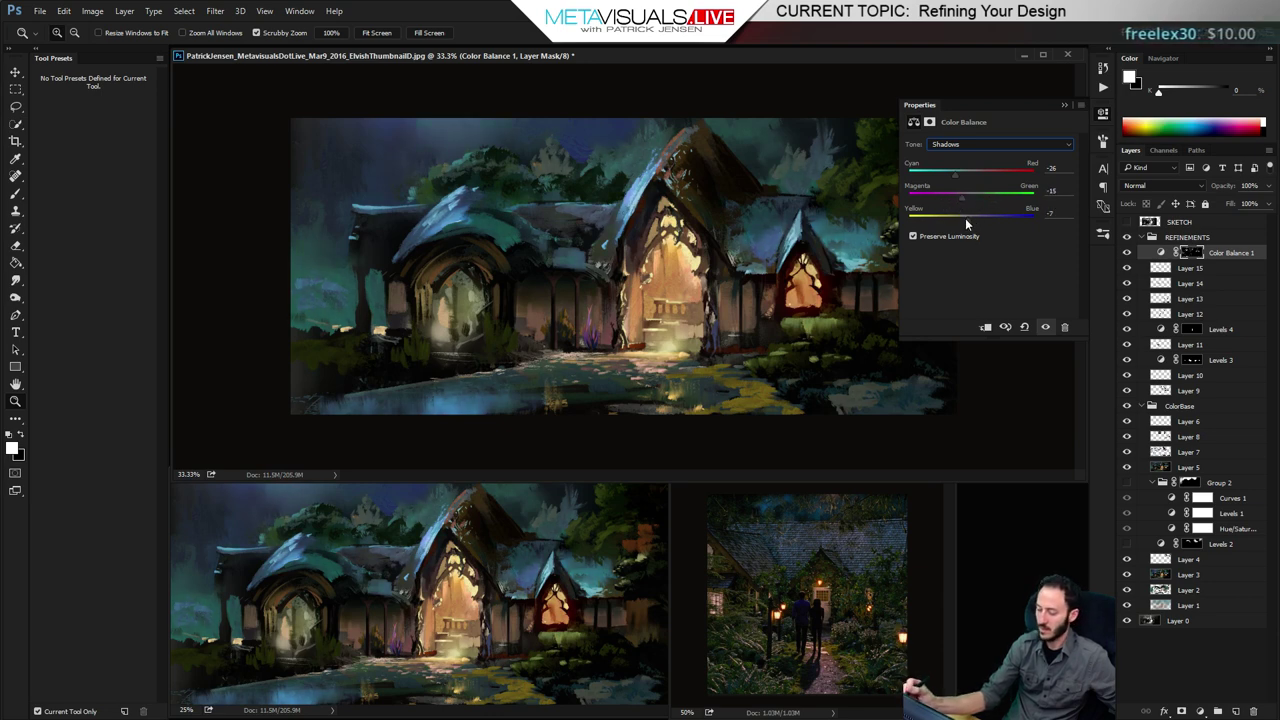
{"action": "left_click_drag", "start_coordinate": [940, 220], "coordinate": [937, 226]}
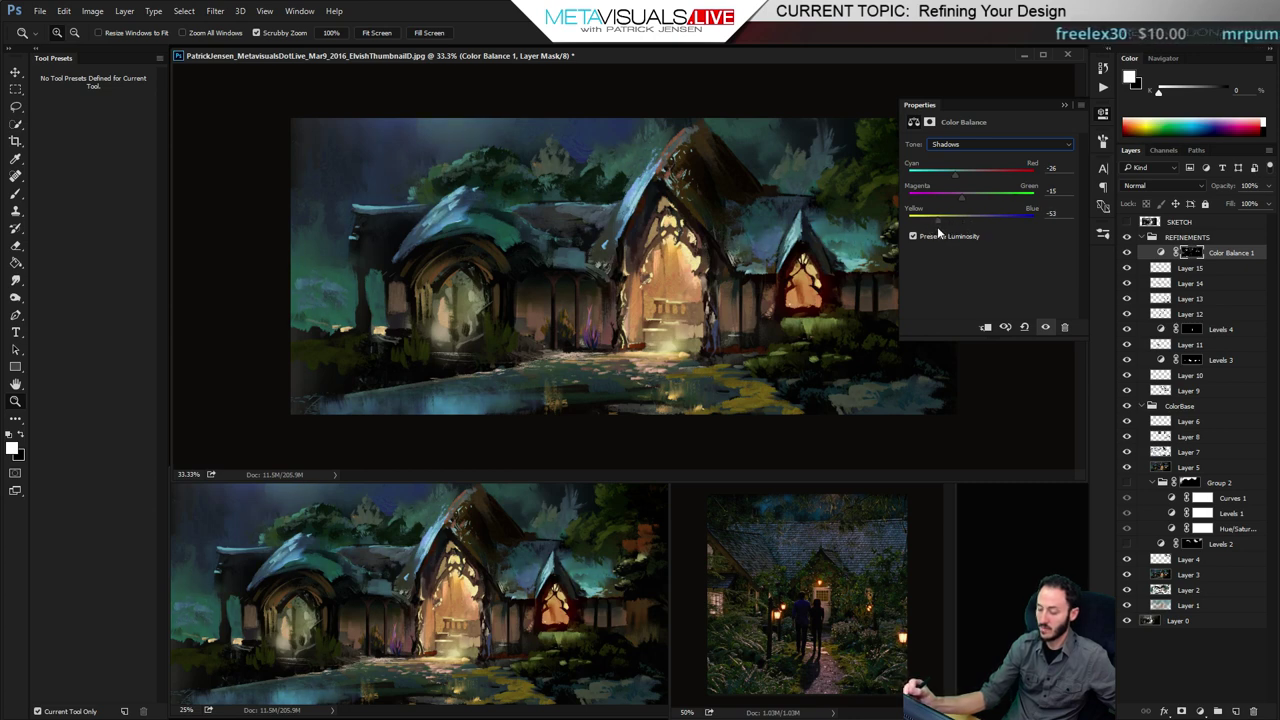
Close the adjustment properties and compare the painting with the Color Balance layer hidden and shown
{"action": "left_click", "coordinate": [1065, 104]}
{"action": "left_click", "coordinate": [1126, 254]}
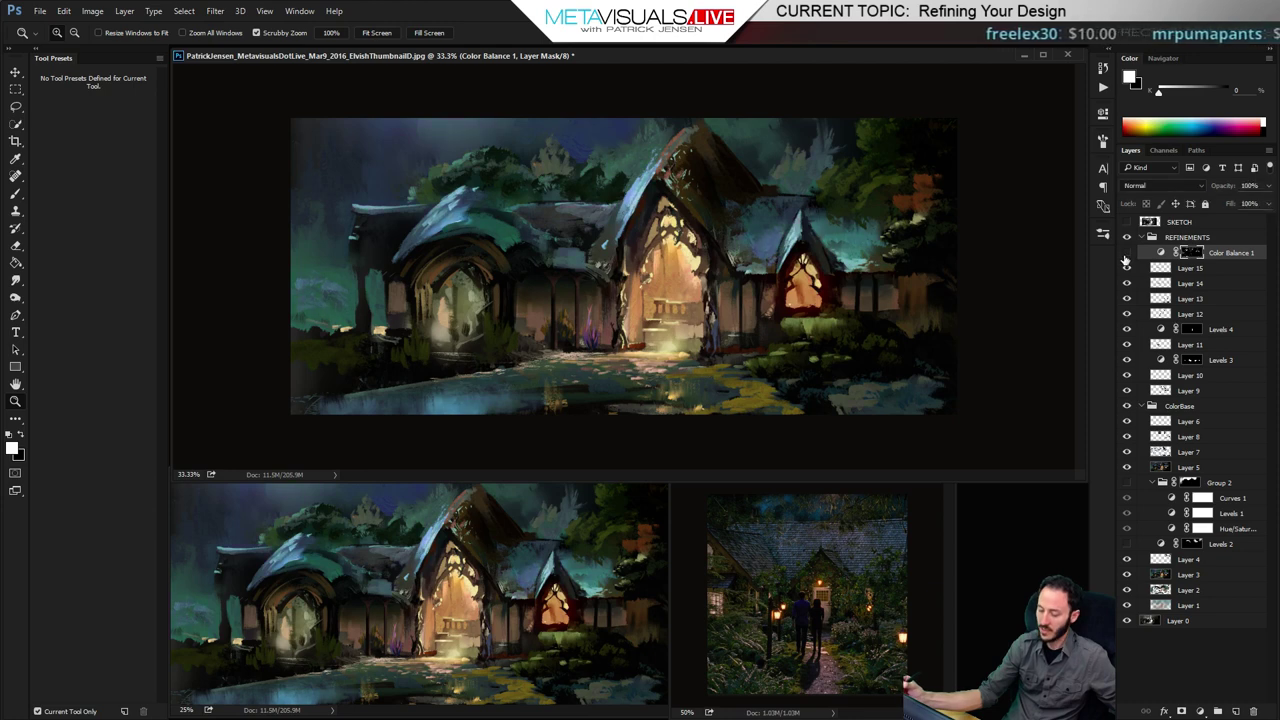
{"action": "left_click", "coordinate": [1125, 256]}
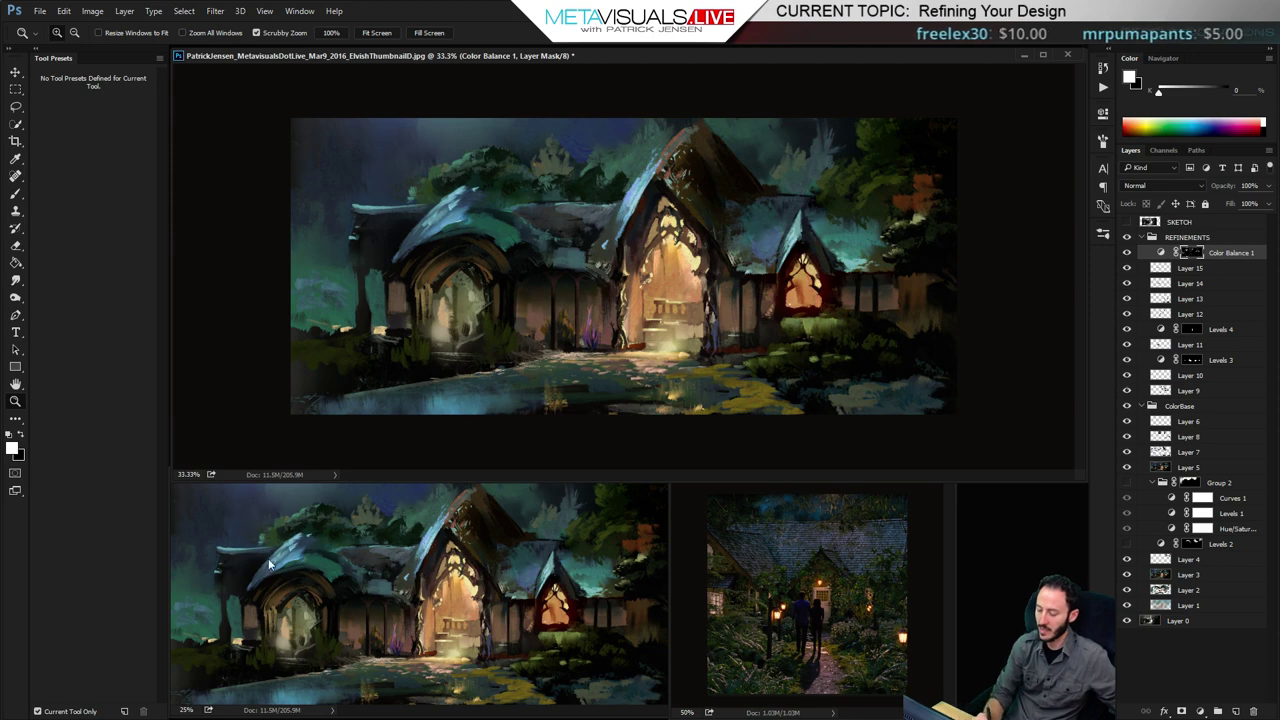
Add a new paint layer above the Color Balance 1 adjustment in the REFINEMENTS group
{"action": "left_click", "coordinate": [467, 533]}
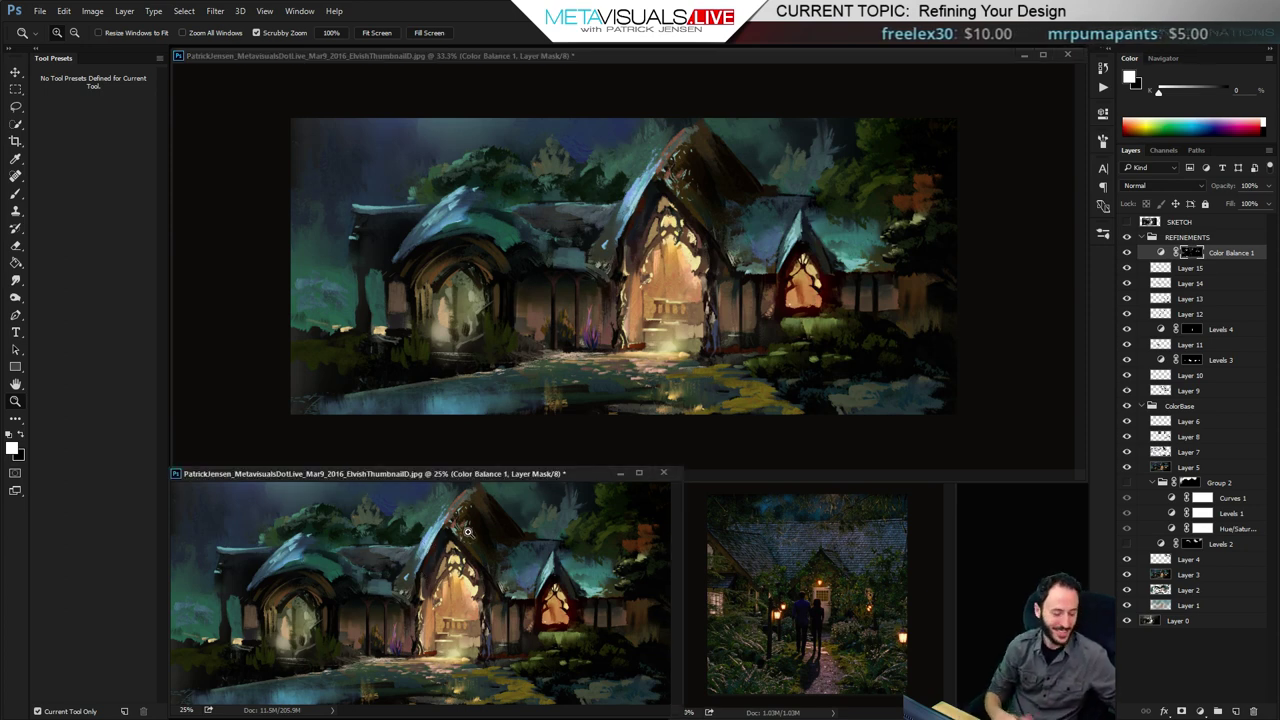
{"action": "left_click", "coordinate": [1161, 253]}
{"action": "key", "text": "ctrl+alt+shift+n"}
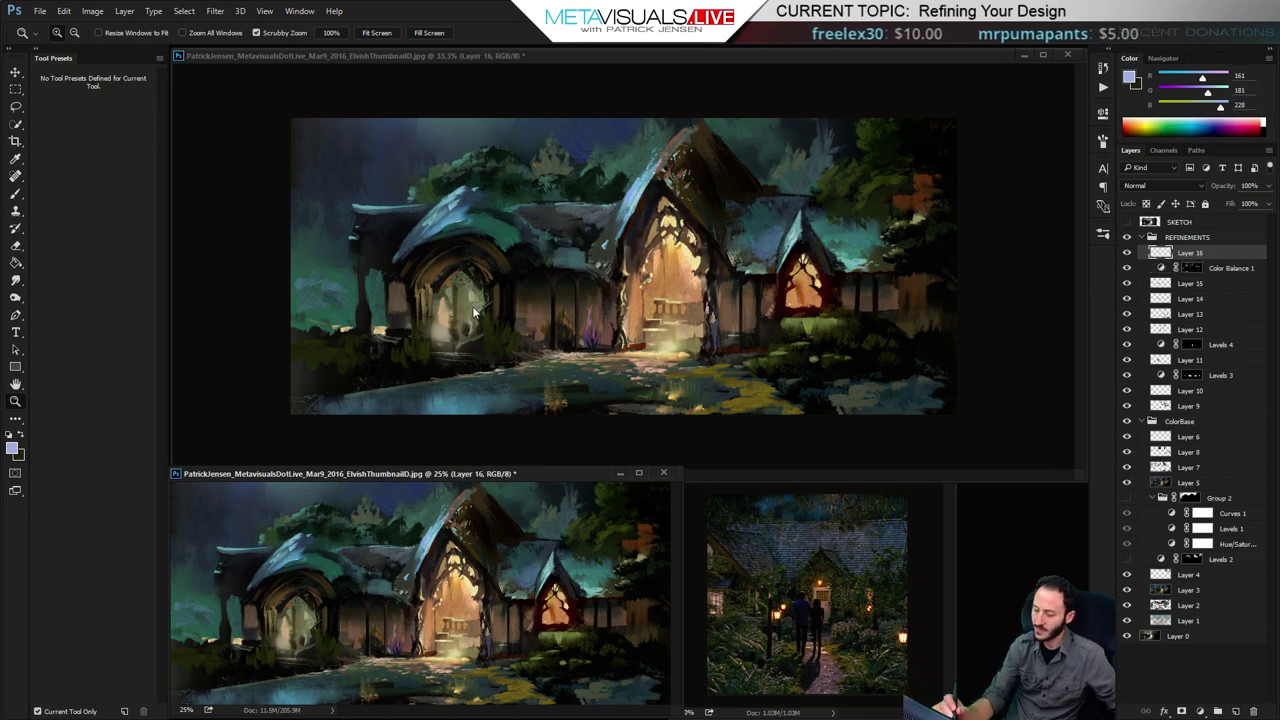
Paint a dark edge down the left jamb of the round-arched entrance with the _Paint Square Blocker Straight brush
{"action": "left_click", "coordinate": [510, 288]}
{"action": "left_click", "coordinate": [509, 289]}
{"action": "key", "text": "h"}
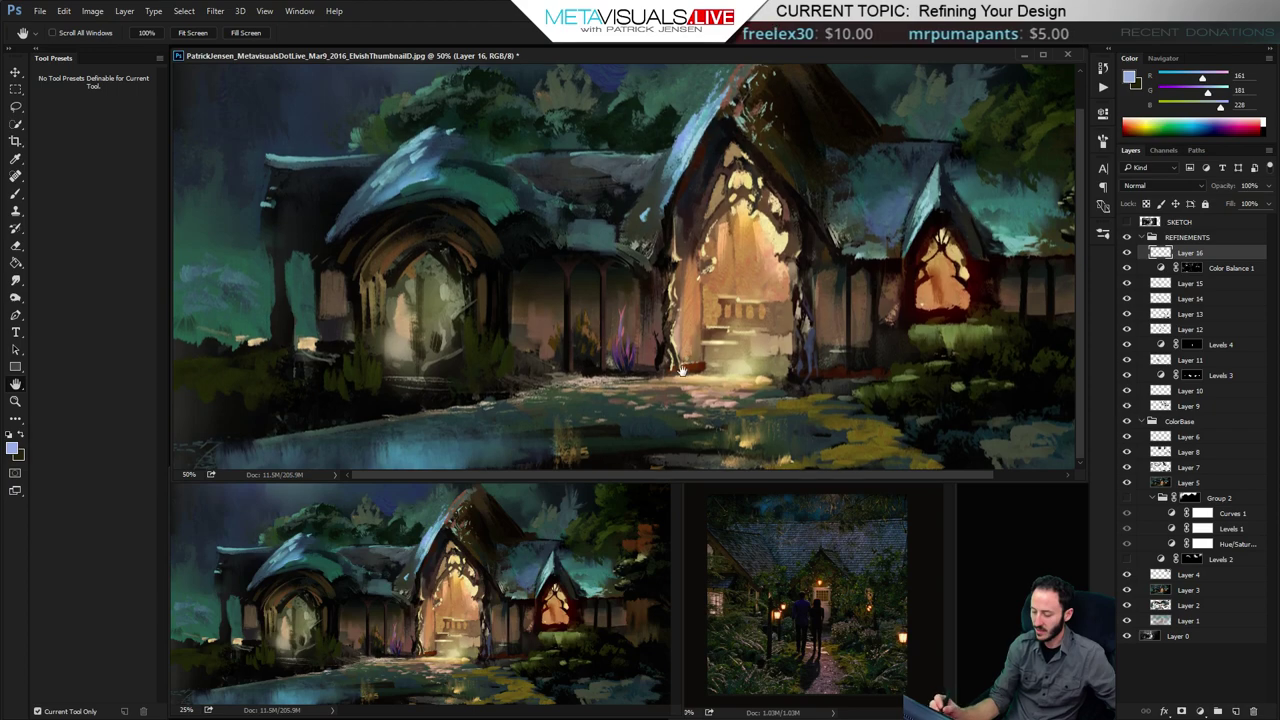
{"action": "key", "text": "z"}
{"action": "left_click", "coordinate": [443, 343]}
{"action": "key", "text": "h"}
{"action": "left_click_drag", "start_coordinate": [420, 347], "coordinate": [630, 319]}
{"action": "key", "text": "z"}
{"action": "left_click", "coordinate": [520, 334]}
{"action": "key", "text": "h"}
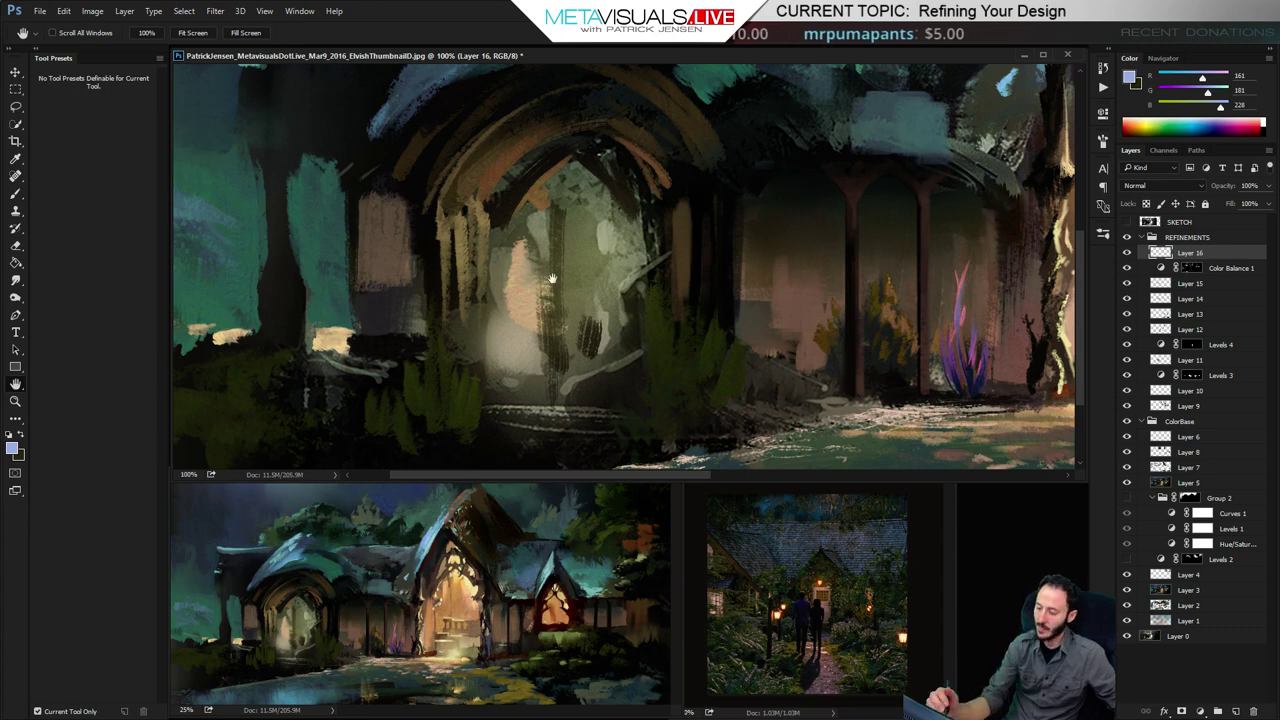
{"action": "key", "text": "b"}
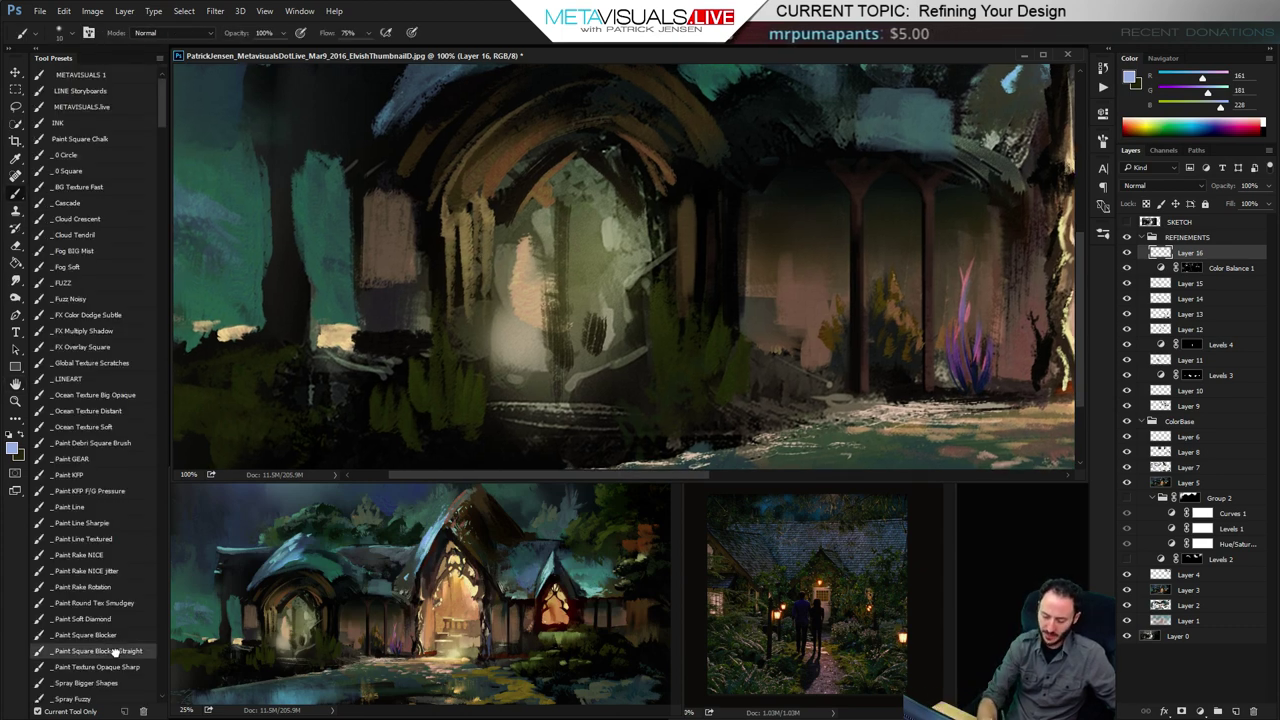
{"action": "left_click", "coordinate": [115, 651]}
{"action": "left_click", "coordinate": [492, 254], "text": "alt"}
{"action": "left_click_drag", "start_coordinate": [485, 305], "coordinate": [487, 390]}
{"action": "key", "text": "ctrl+z"}
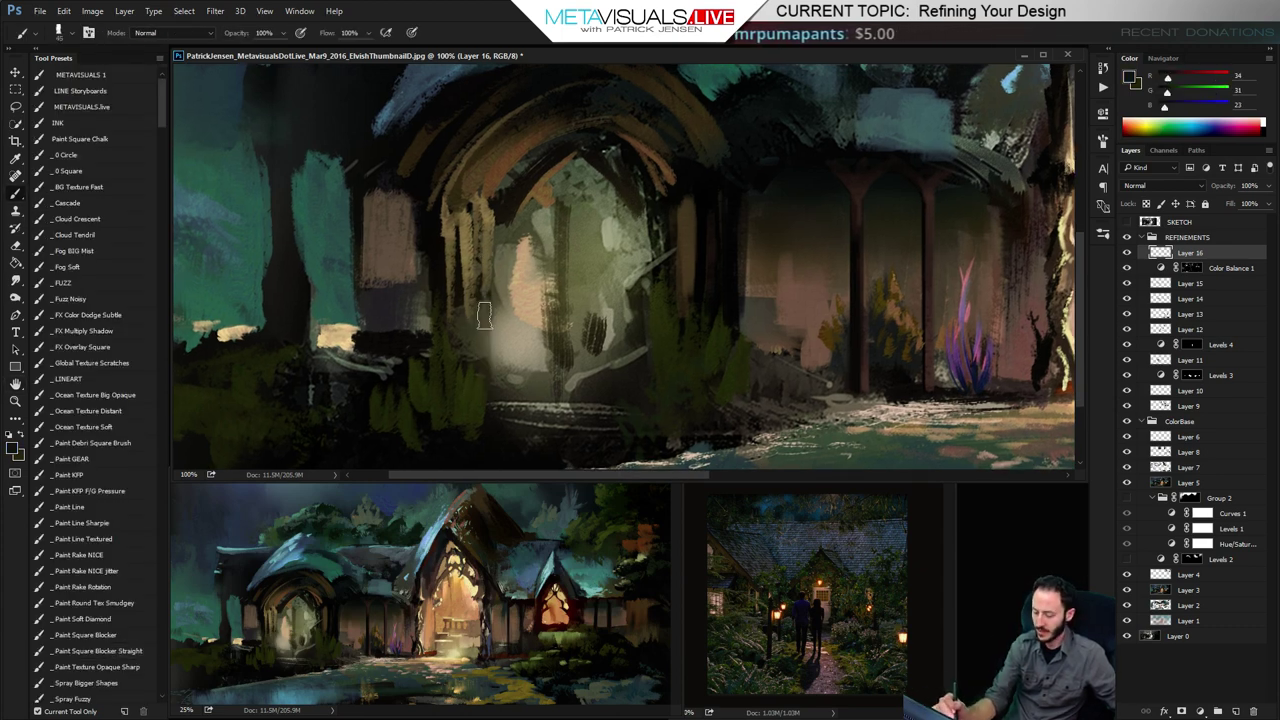
{"action": "mouse_move", "coordinate": [484, 316]}
{"action": "left_mouse_down"}
{"action": "mouse_move", "coordinate": [490, 384]}
{"action": "mouse_move", "coordinate": [493, 306]}
{"action": "left_mouse_up"}
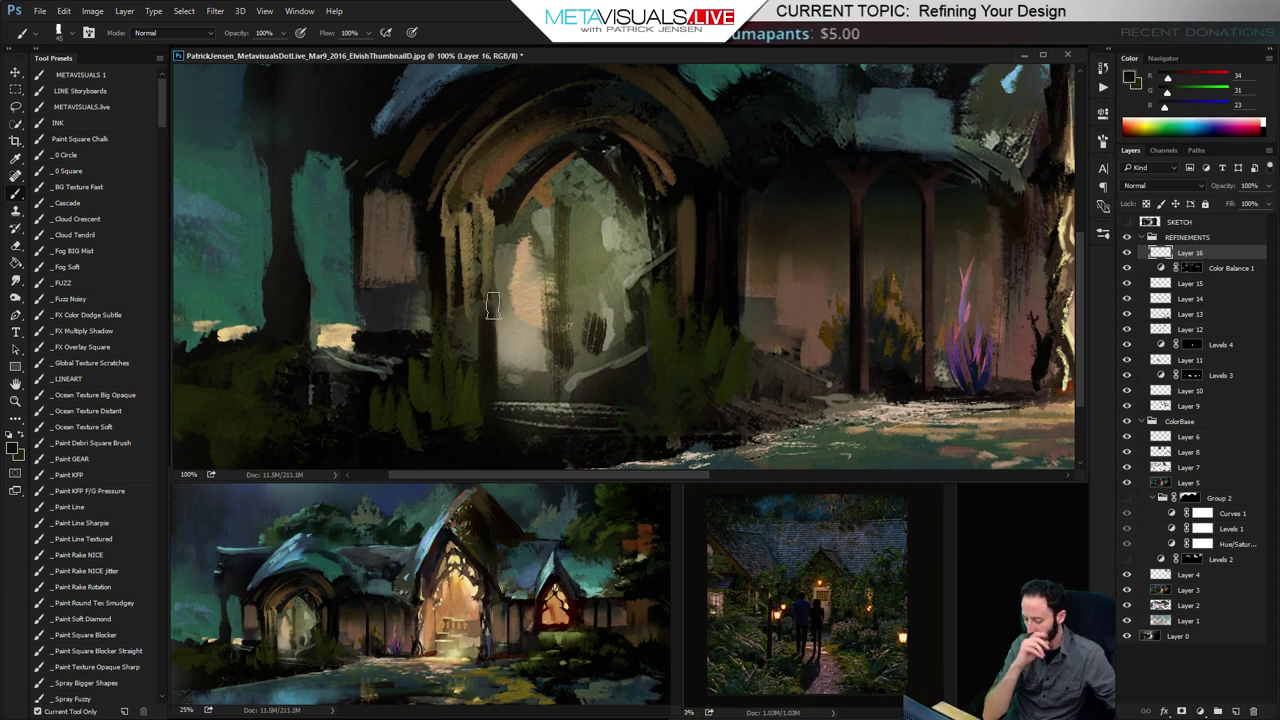
{"action": "left_click", "coordinate": [491, 362], "text": "alt"}
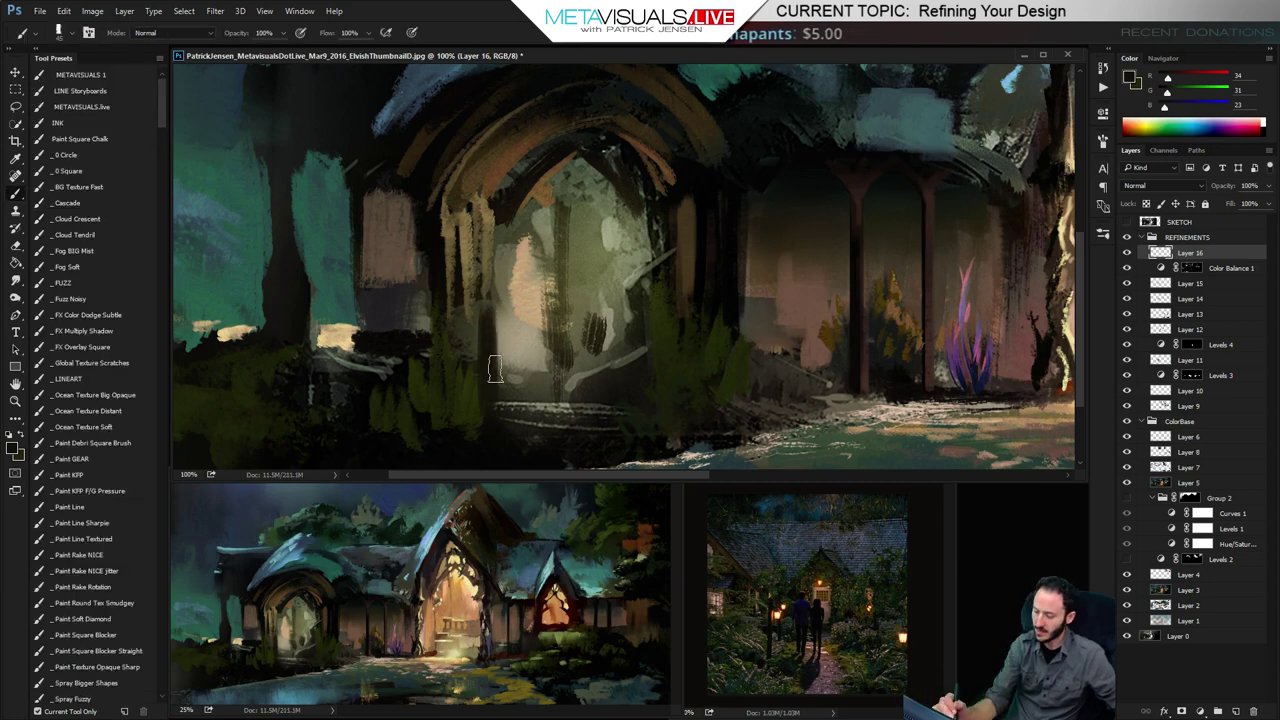
Paint a solid brown pillar down the left side of the arched entrance, using a colour sampled from the arch
{"action": "mouse_move", "coordinate": [475, 291]}
{"action": "left_mouse_down"}
{"action": "mouse_move", "coordinate": [474, 380]}
{"action": "mouse_move", "coordinate": [465, 347]}
{"action": "left_mouse_up"}
{"action": "left_click", "coordinate": [490, 212], "text": "alt"}
{"action": "left_click_drag", "start_coordinate": [471, 295], "coordinate": [472, 382]}
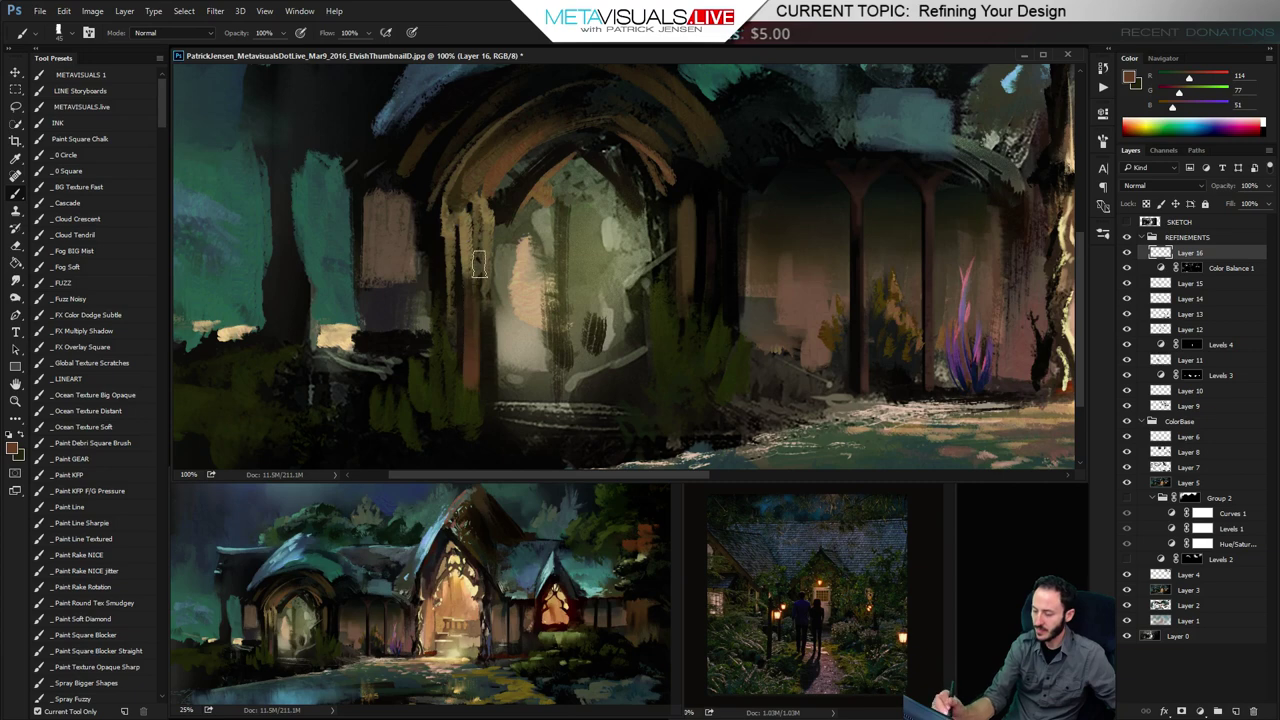
{"action": "left_click_drag", "start_coordinate": [480, 265], "coordinate": [483, 371]}
{"action": "key", "text": "space"}
{"action": "left_click_drag", "start_coordinate": [512, 305], "coordinate": [519, 301]}
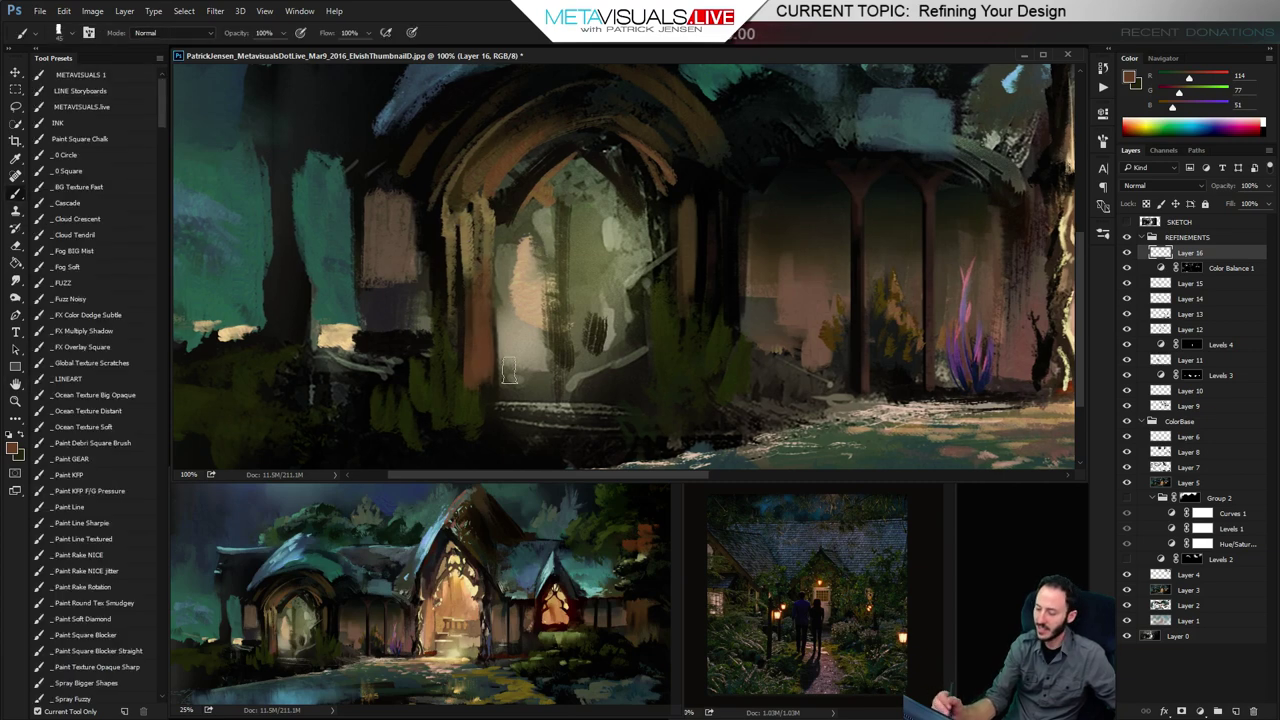
{"action": "left_click_drag", "start_coordinate": [489, 341], "coordinate": [488, 390]}
{"action": "left_click_drag", "start_coordinate": [492, 309], "coordinate": [492, 382]}
Extend the brown down the arch's central post and block in a broad brown base beneath the opening
{"action": "mouse_move", "coordinate": [559, 357]}
{"action": "left_mouse_down"}
{"action": "mouse_move", "coordinate": [562, 405]}
{"action": "mouse_move", "coordinate": [511, 428]}
{"action": "mouse_move", "coordinate": [570, 432]}
{"action": "left_mouse_up"}
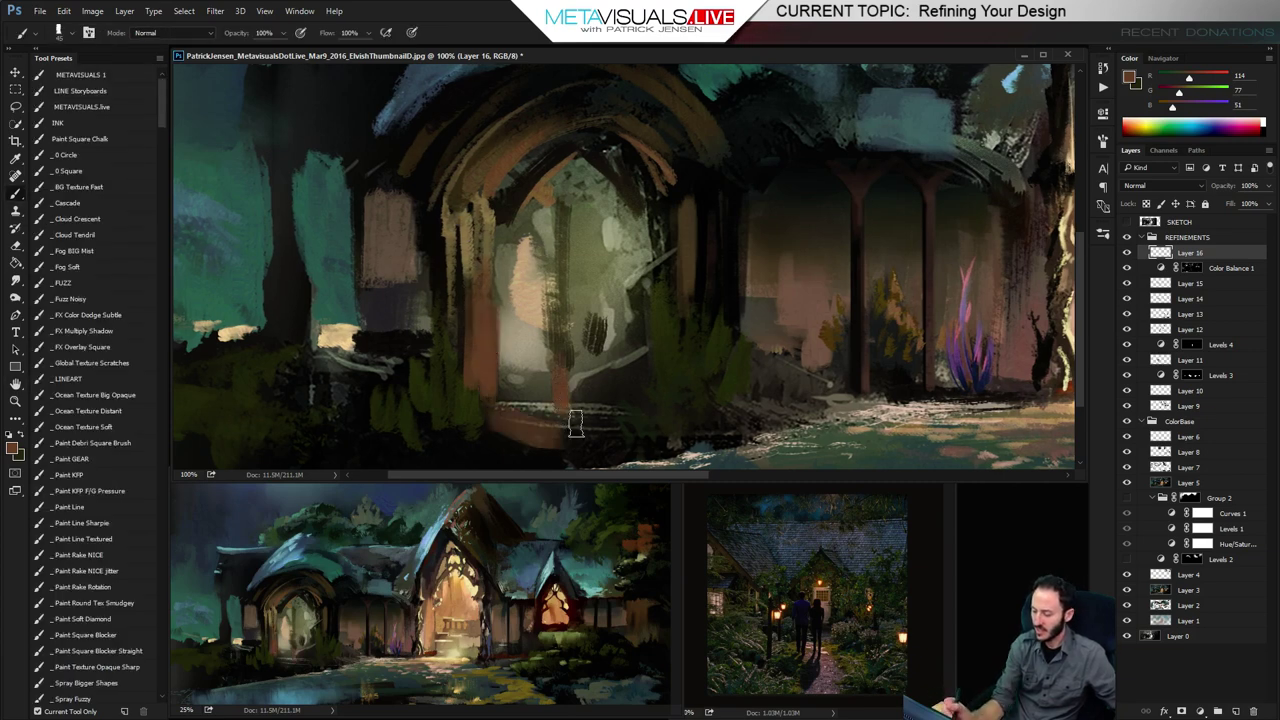
{"action": "key", "text": "bracketright"}
{"action": "key", "text": "bracketright"}
{"action": "left_click_drag", "start_coordinate": [460, 405], "coordinate": [505, 425]}
{"action": "left_click_drag", "start_coordinate": [631, 423], "coordinate": [599, 403]}
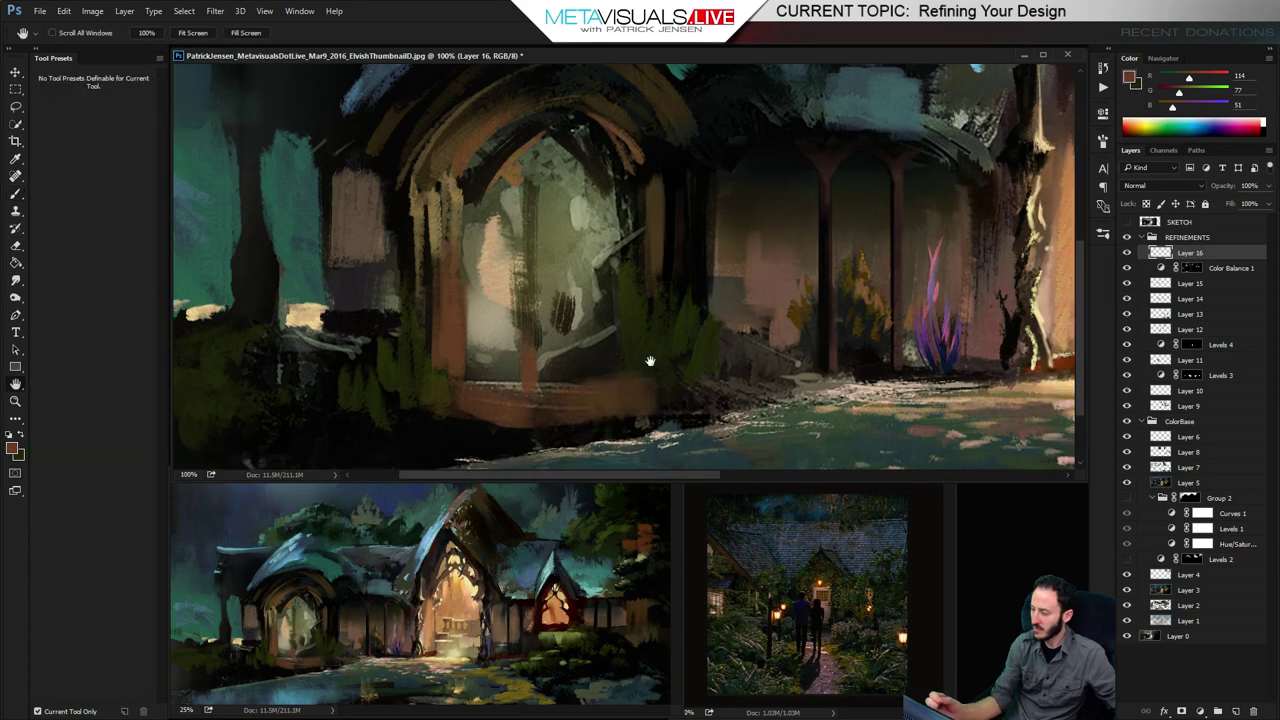
Darken the arch's base with a sampled dark brown and reinforce the foot of the left pillar in lighter brown
{"action": "left_click", "coordinate": [765, 205], "text": "alt"}
{"action": "mouse_move", "coordinate": [444, 407]}
{"action": "left_mouse_down"}
{"action": "mouse_move", "coordinate": [526, 402]}
{"action": "mouse_move", "coordinate": [479, 385]}
{"action": "mouse_move", "coordinate": [604, 388]}
{"action": "left_mouse_up"}
{"action": "key", "text": "bracketleft"}
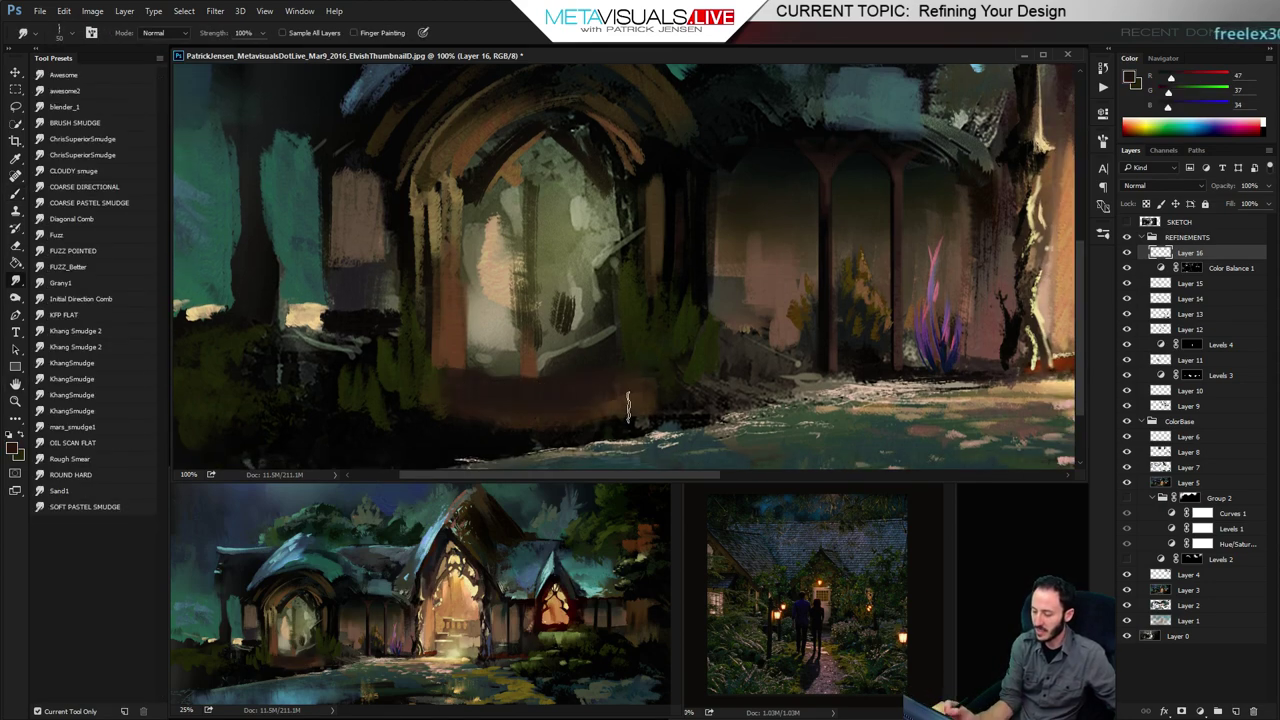
{"action": "key", "text": "space"}
{"action": "left_click", "coordinate": [449, 347], "text": "alt"}
{"action": "left_click_drag", "start_coordinate": [447, 350], "coordinate": [458, 396]}
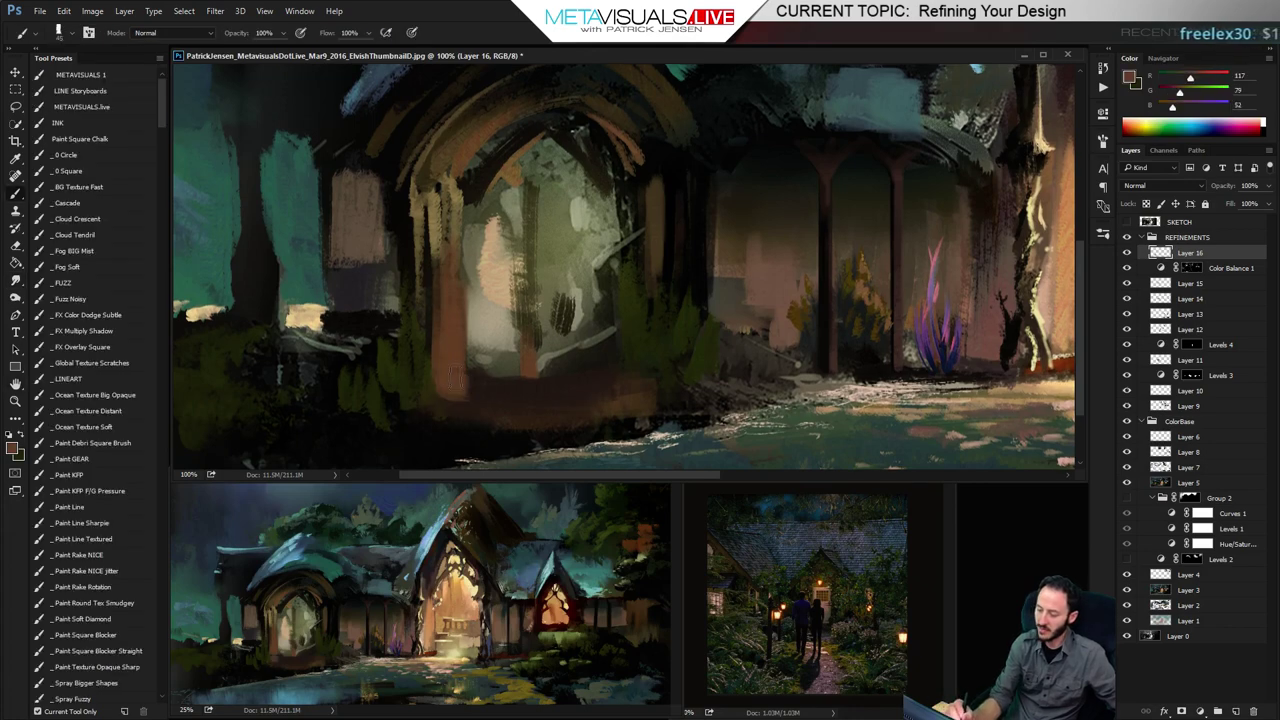
{"action": "key", "text": "space"}
Block in a low brown panel inside the arch with the _Paint KPP F/G Pressure brush and define its edges in dark
{"action": "key", "text": "b"}
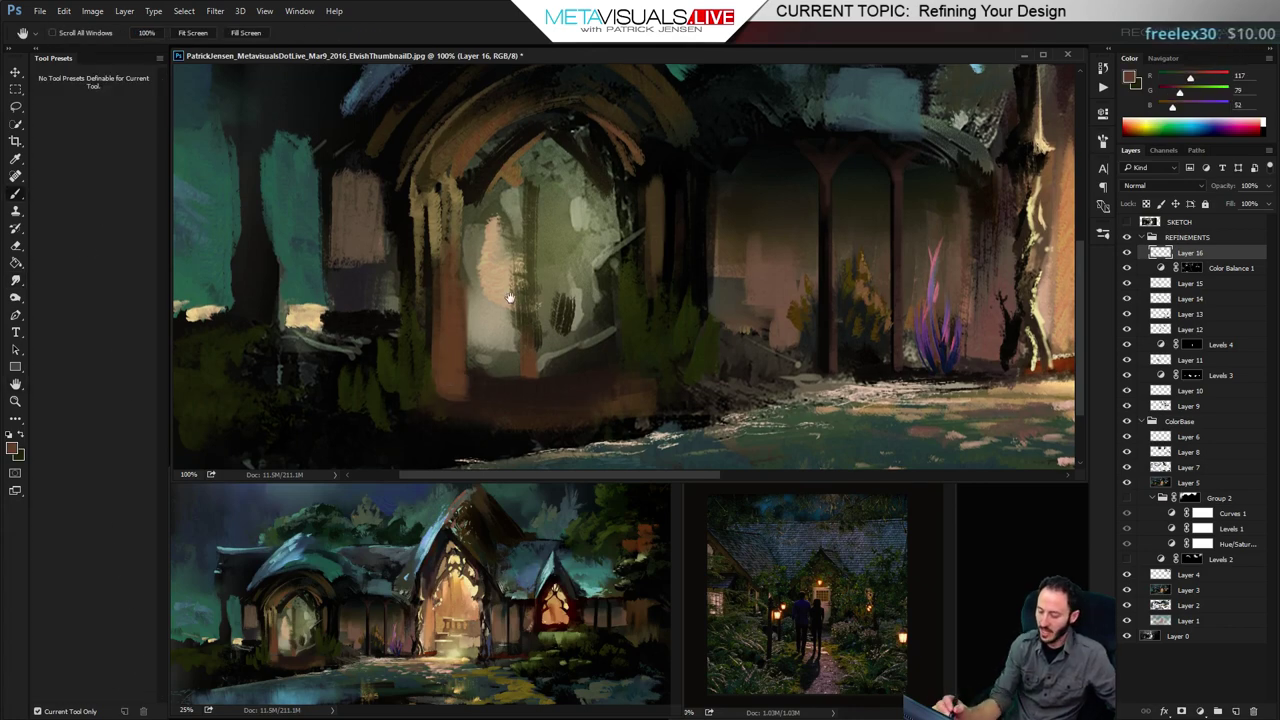
{"action": "left_click", "coordinate": [95, 491]}
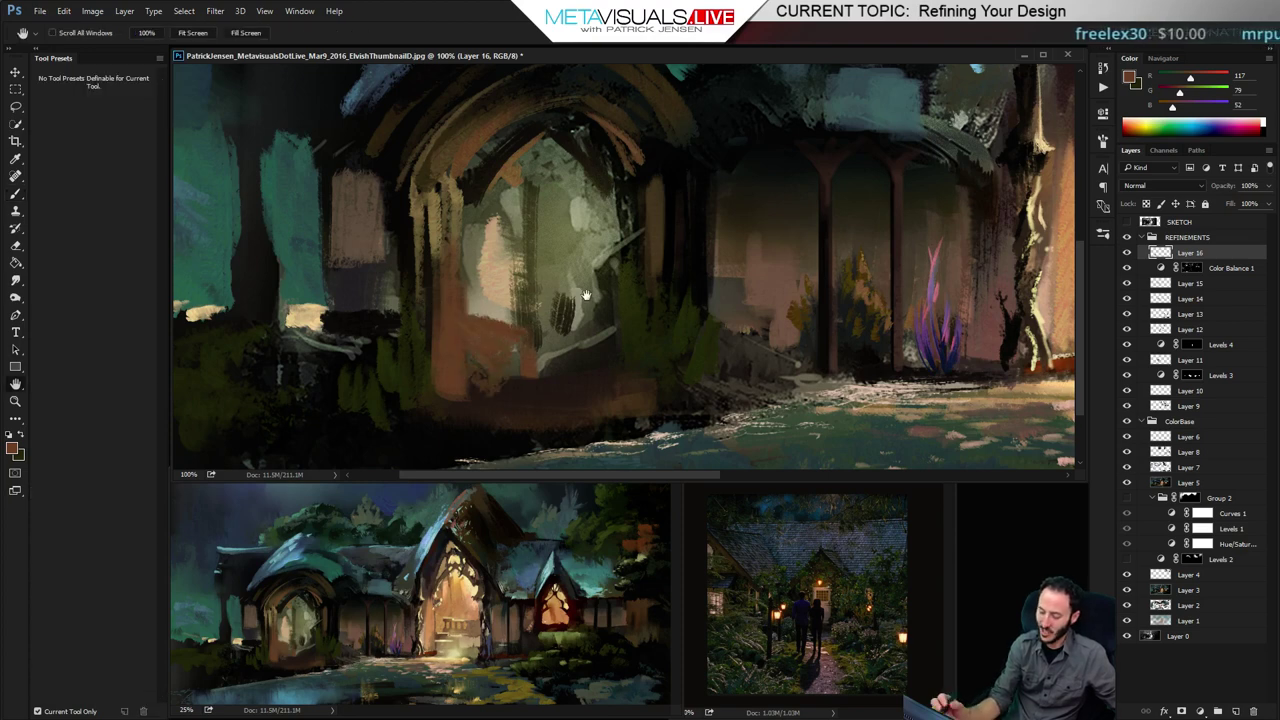
{"action": "left_click", "coordinate": [516, 145], "text": "alt"}
{"action": "key", "text": "["}
{"action": "key", "text": "["}
{"action": "left_click_drag", "start_coordinate": [476, 329], "coordinate": [530, 336]}
{"action": "left_click_drag", "start_coordinate": [530, 334], "coordinate": [539, 380]}
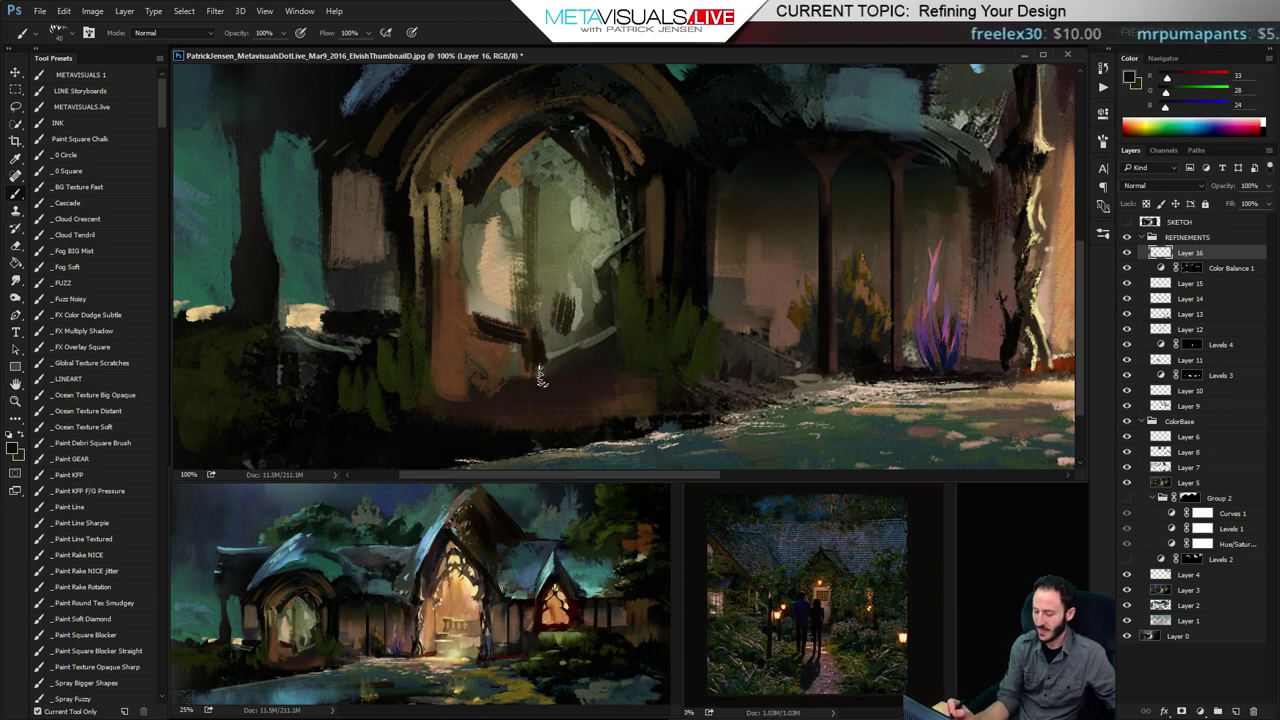
Paint pale grey-green panes between the pointed window frame and the round arch above it, on both sides of the peak
{"action": "key", "text": "space"}
{"action": "left_click_drag", "start_coordinate": [588, 299], "coordinate": [586, 363]}
{"action": "left_click", "coordinate": [513, 254], "text": "alt"}
{"action": "key", "text": "["}
{"action": "key", "text": "["}
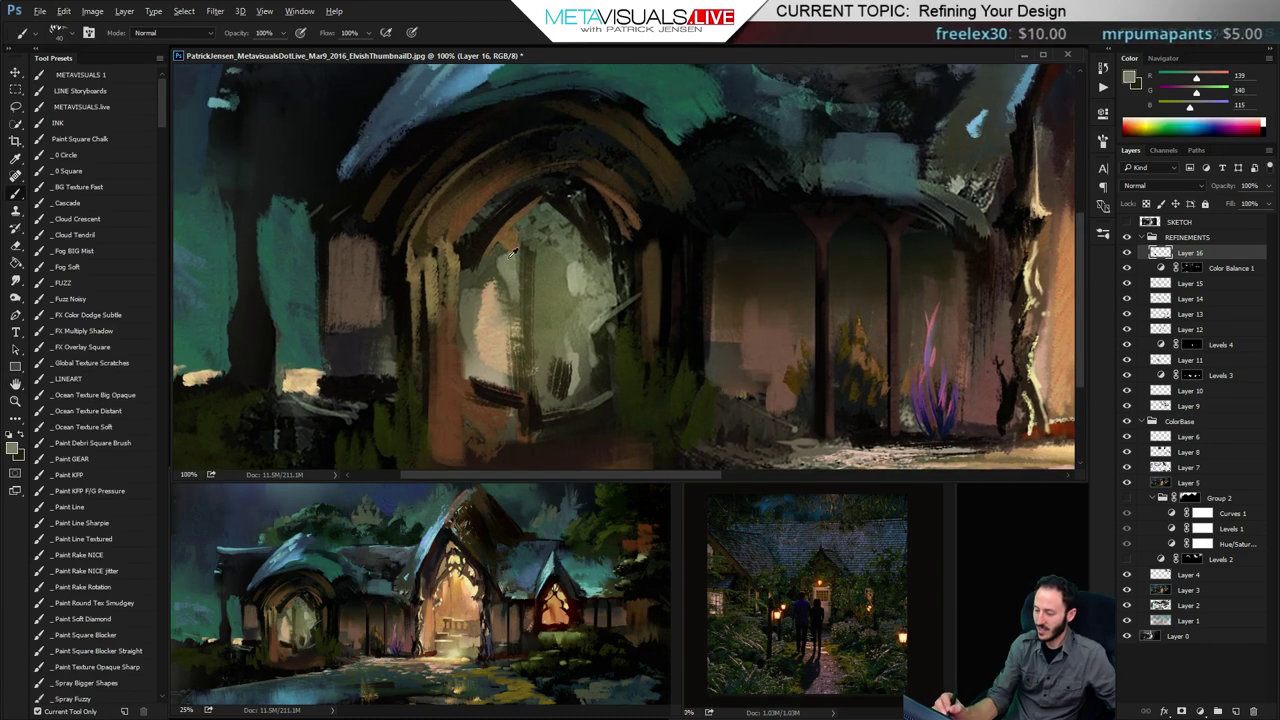
{"action": "mouse_move", "coordinate": [478, 221]}
{"action": "left_mouse_down"}
{"action": "mouse_move", "coordinate": [466, 244]}
{"action": "mouse_move", "coordinate": [532, 188]}
{"action": "mouse_move", "coordinate": [482, 212]}
{"action": "left_mouse_up"}
{"action": "key", "text": "space"}
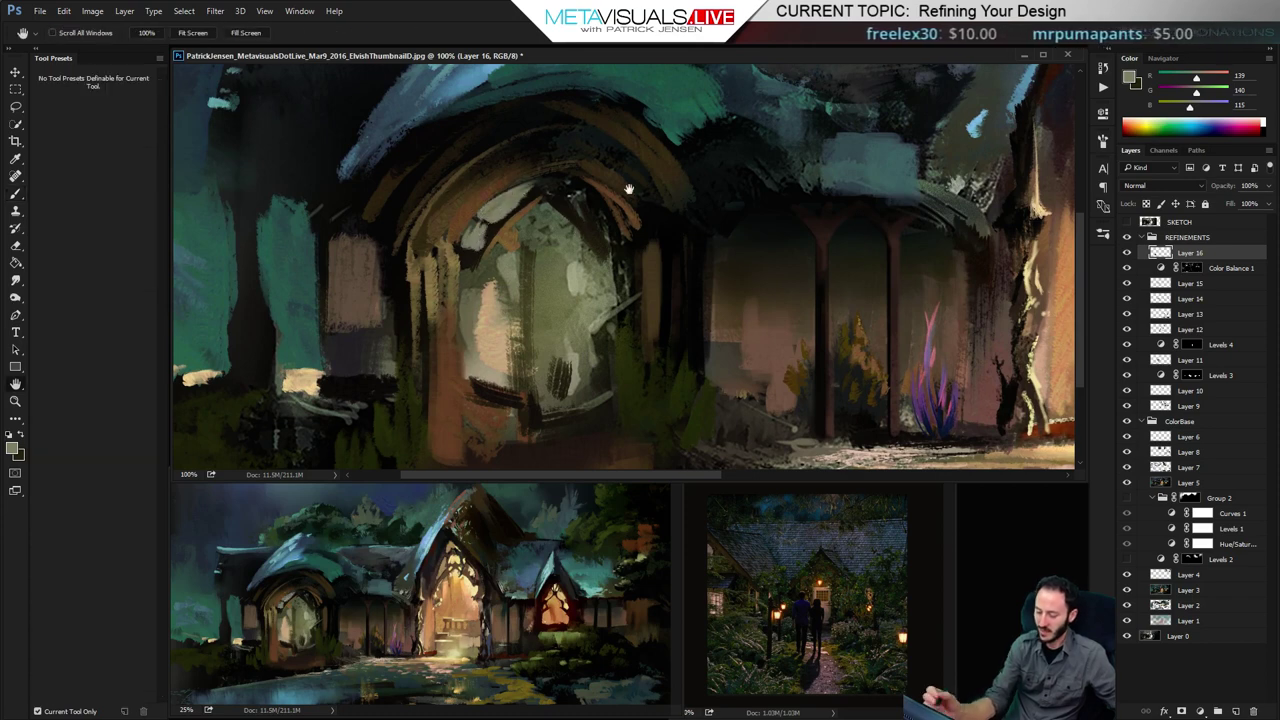
{"action": "key", "text": "["}
{"action": "mouse_move", "coordinate": [578, 208]}
{"action": "left_mouse_down"}
{"action": "mouse_move", "coordinate": [590, 195]}
{"action": "mouse_move", "coordinate": [622, 243]}
{"action": "left_mouse_up"}
{"action": "key", "text": "["}
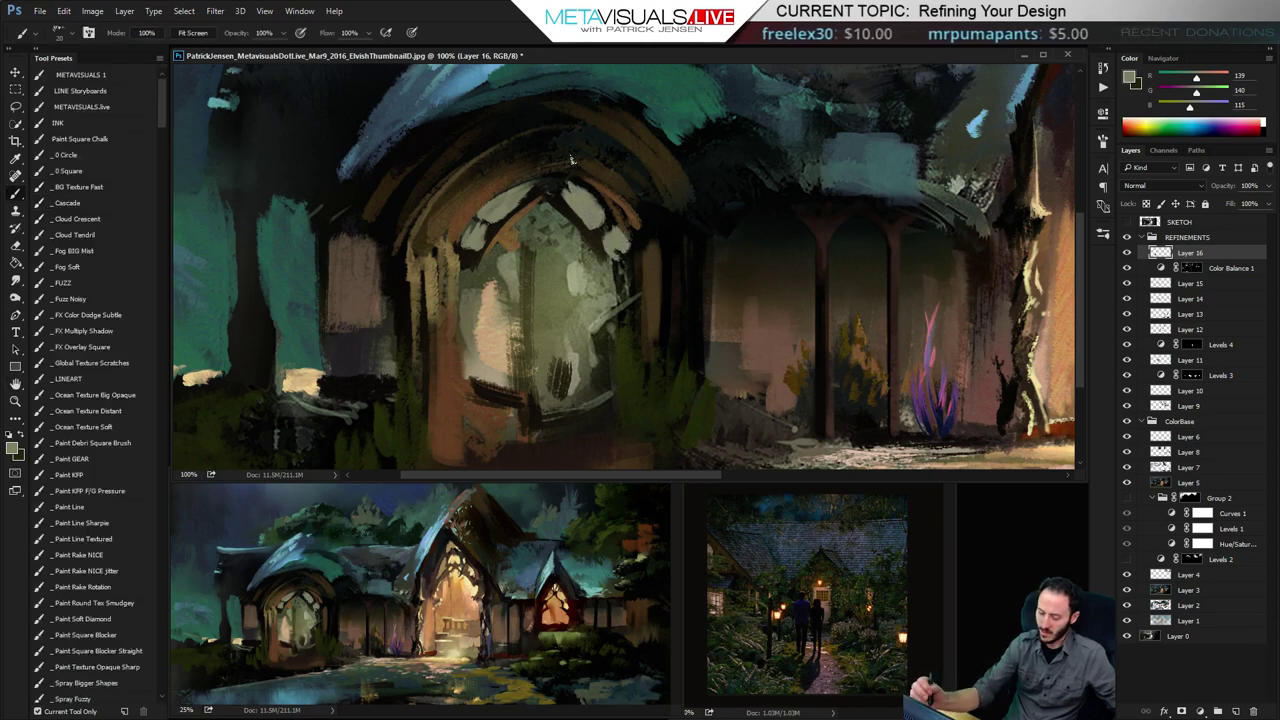
Paint thin near-black vertical posts down both sides of the arch's window opening
{"action": "left_click", "coordinate": [588, 278], "text": "alt"}
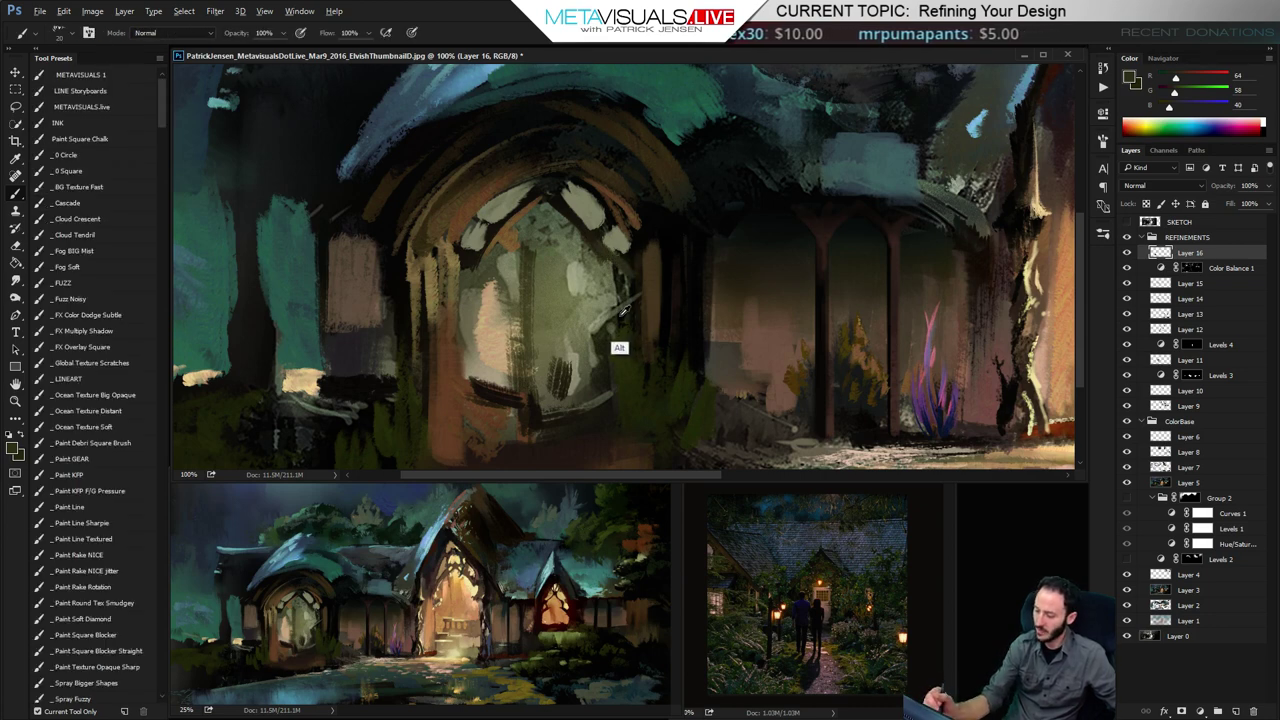
{"action": "left_click", "coordinate": [618, 348], "text": "alt"}
{"action": "left_click_drag", "start_coordinate": [466, 268], "coordinate": [468, 373]}
{"action": "key", "text": "ctrl+z"}
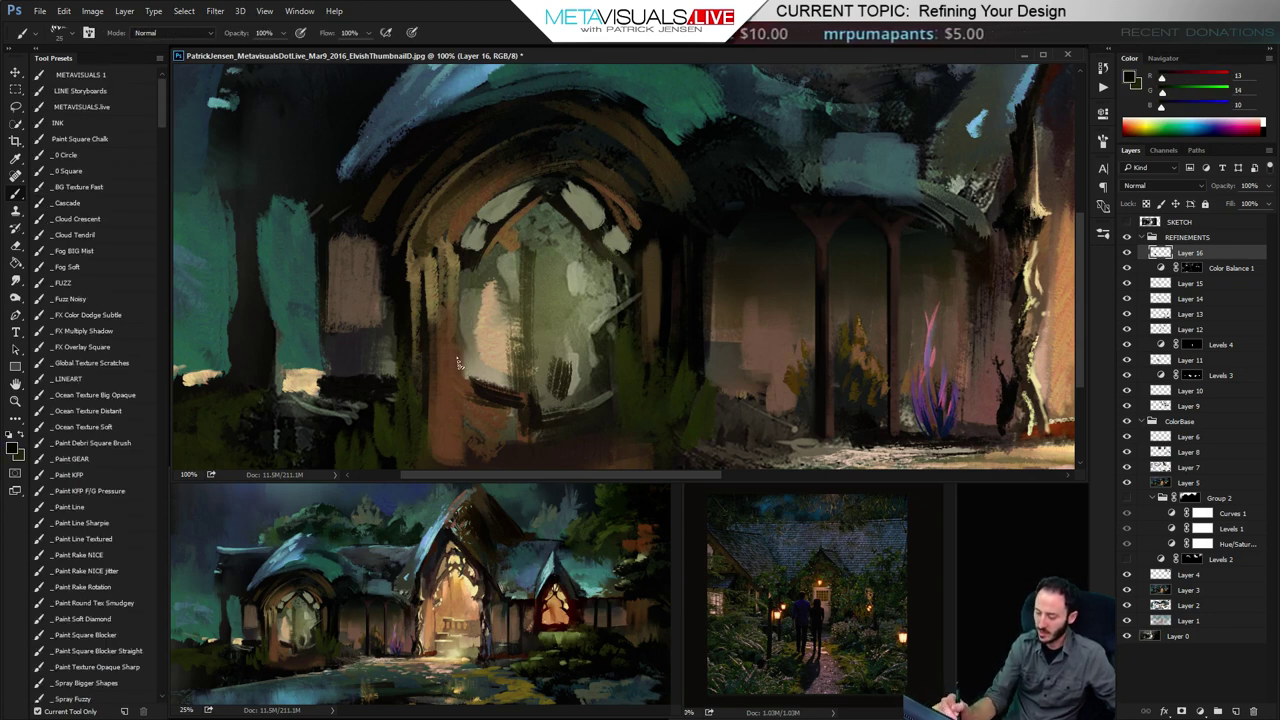
{"action": "key", "text": "]"}
{"action": "left_click_drag", "start_coordinate": [475, 262], "coordinate": [476, 418]}
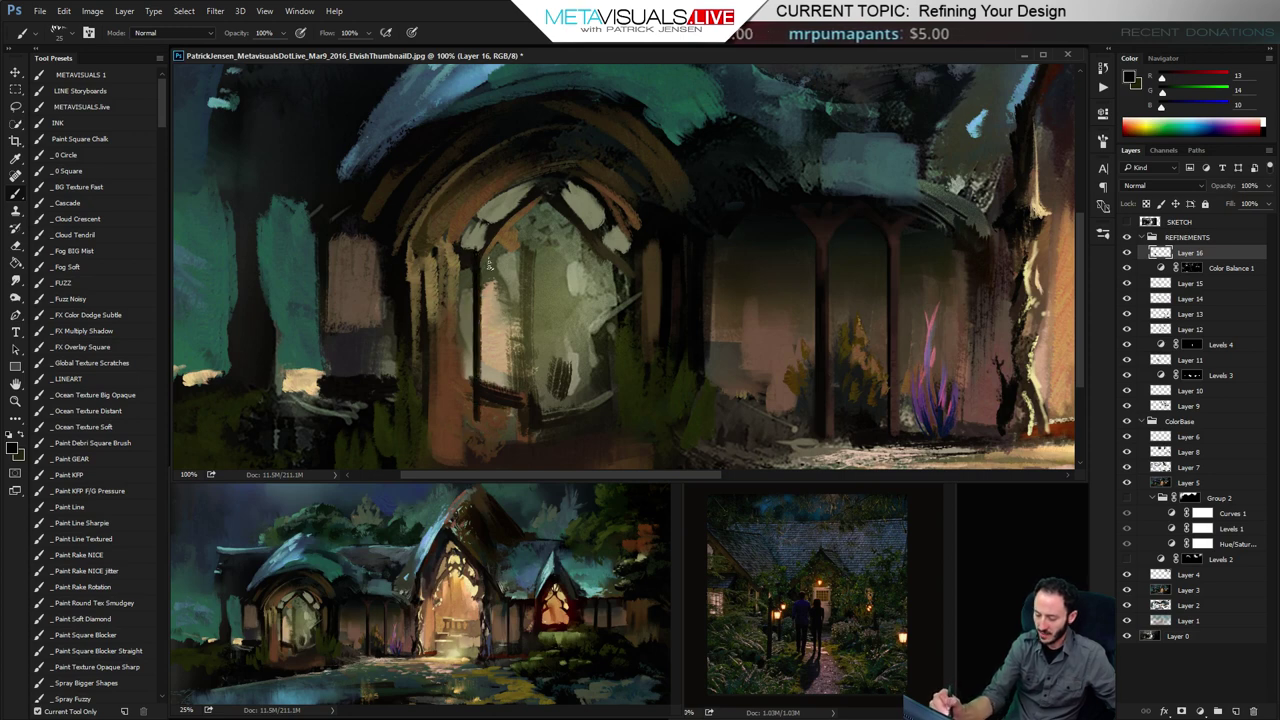
{"action": "left_click_drag", "start_coordinate": [614, 260], "coordinate": [614, 430]}
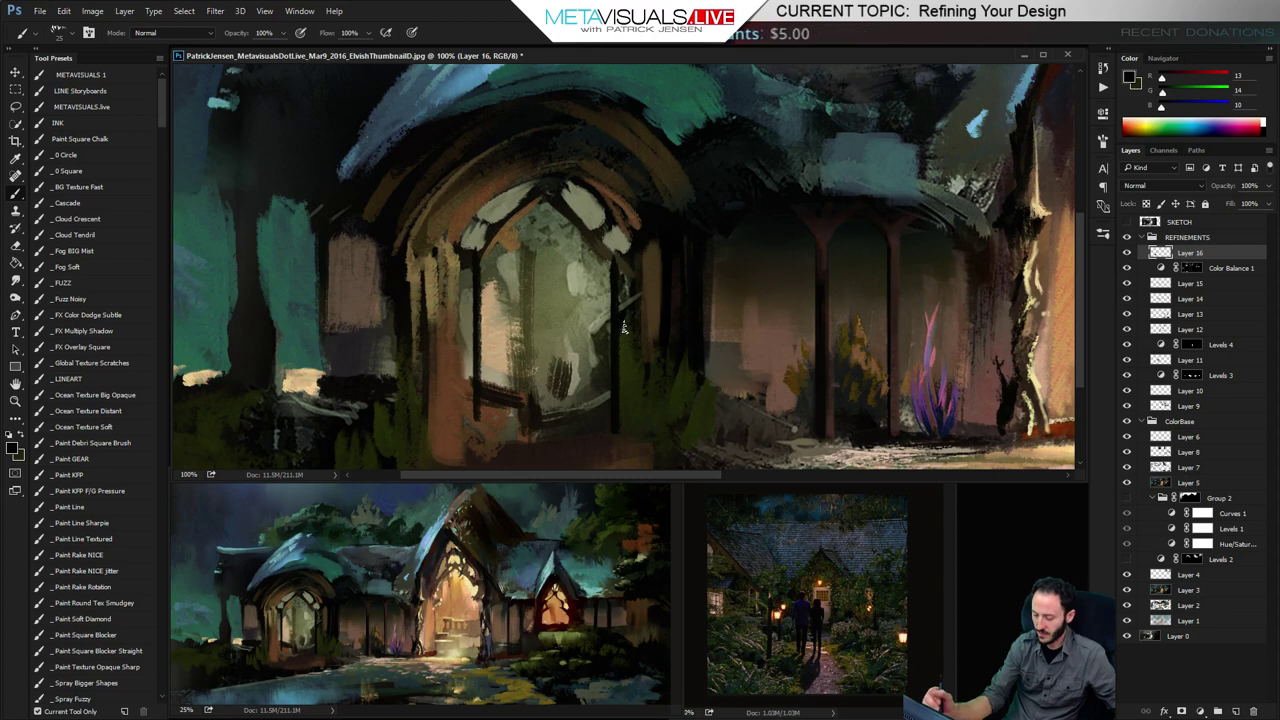
Enlarge the apex pane of the central gable window with sampled tan strokes along its right slope
{"action": "mouse_move", "coordinate": [797, 284]}
{"action": "left_mouse_down"}
{"action": "mouse_move", "coordinate": [429, 431]}
{"action": "mouse_move", "coordinate": [335, 484]}
{"action": "left_mouse_up"}
{"action": "left_click", "coordinate": [696, 212], "text": "alt"}
{"action": "key", "text": "bracketright"}
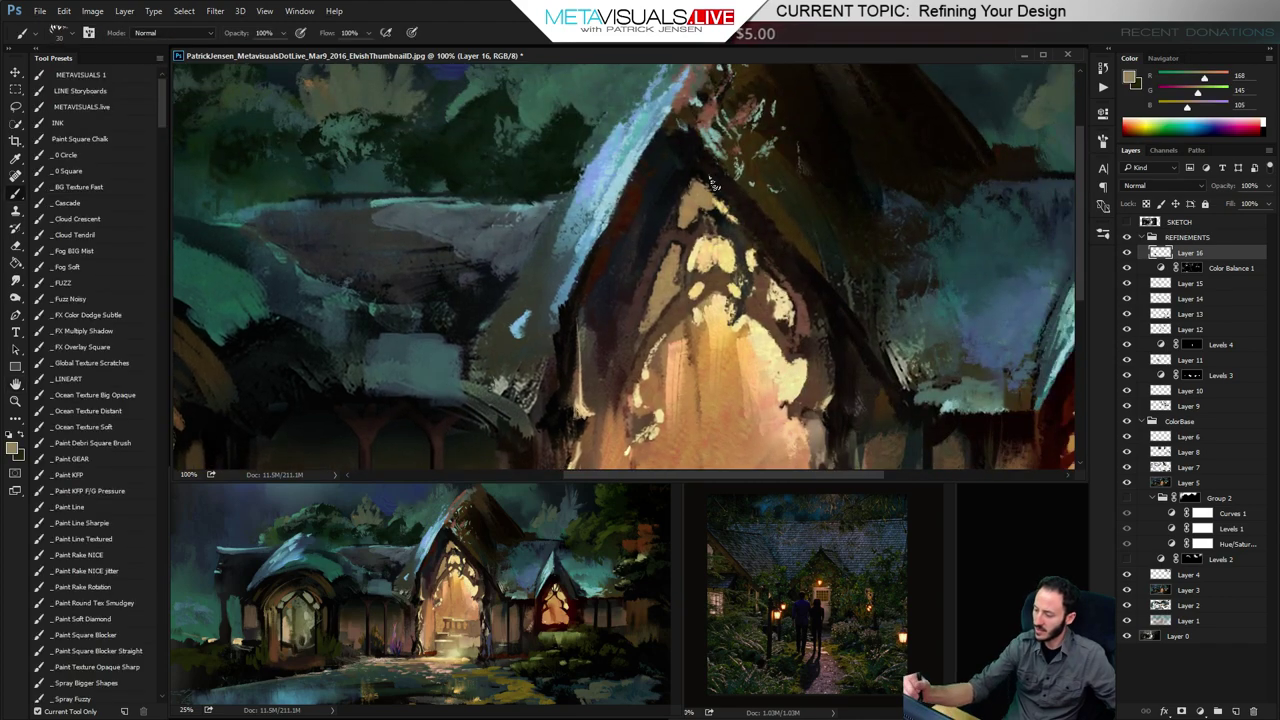
{"action": "mouse_move", "coordinate": [713, 183]}
{"action": "left_mouse_down"}
{"action": "mouse_move", "coordinate": [718, 208]}
{"action": "mouse_move", "coordinate": [738, 200]}
{"action": "left_mouse_up"}
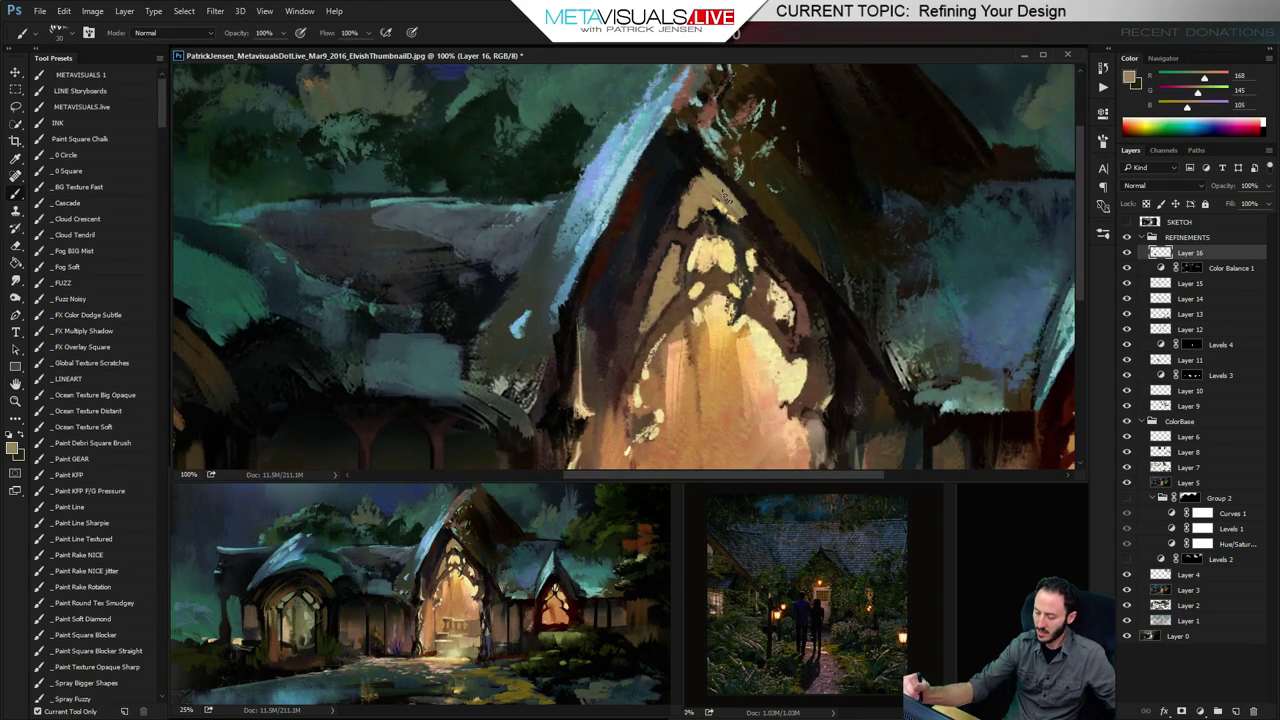
{"action": "left_click_drag", "start_coordinate": [713, 176], "coordinate": [757, 212]}
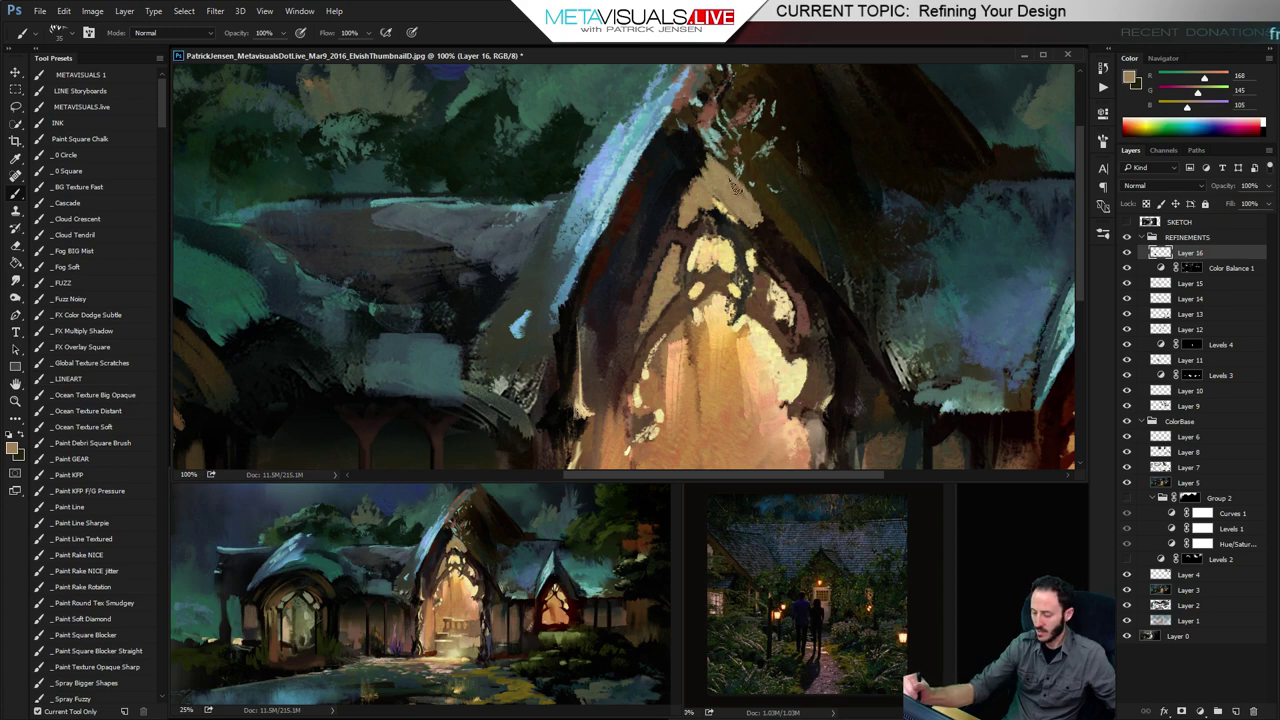
{"action": "key", "text": "ctrl+z"}
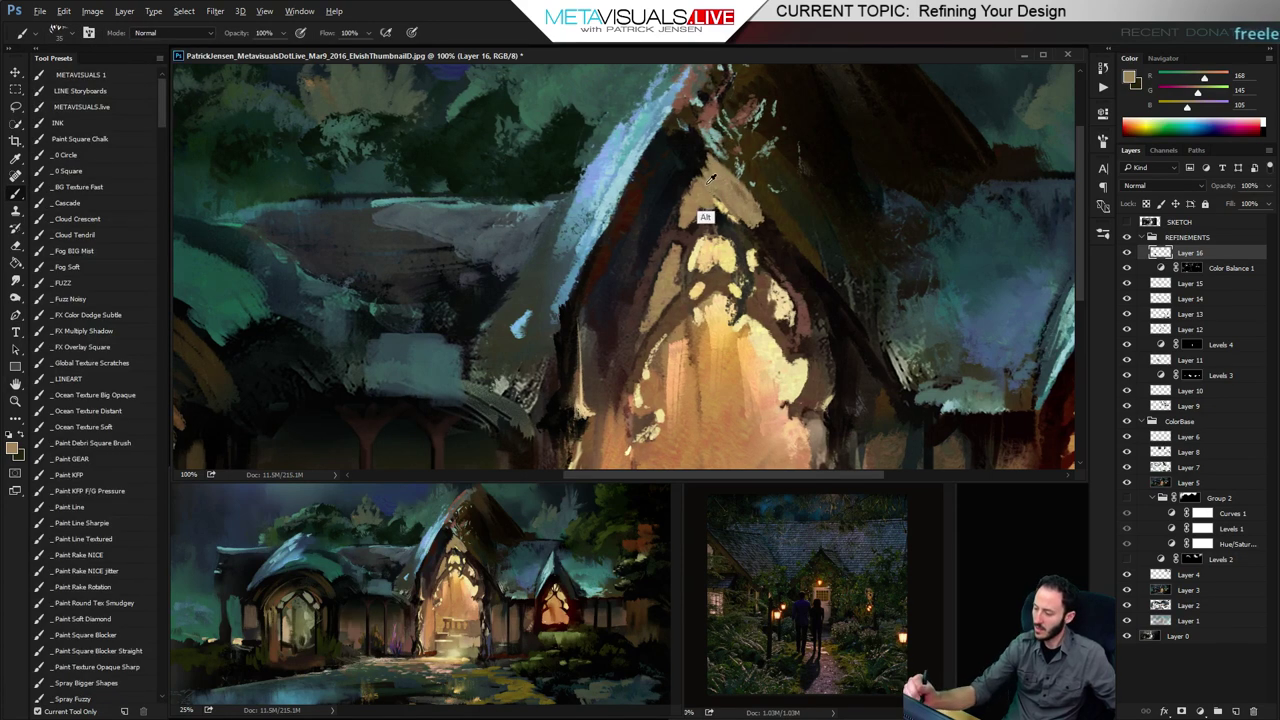
Brighten the central gable's apex pane with sampled pale yellow and trim its edge with a sampled dark brown
{"action": "left_click", "coordinate": [703, 208], "text": "alt"}
{"action": "left_click_drag", "start_coordinate": [712, 168], "coordinate": [683, 200]}
{"action": "key", "text": "space"}
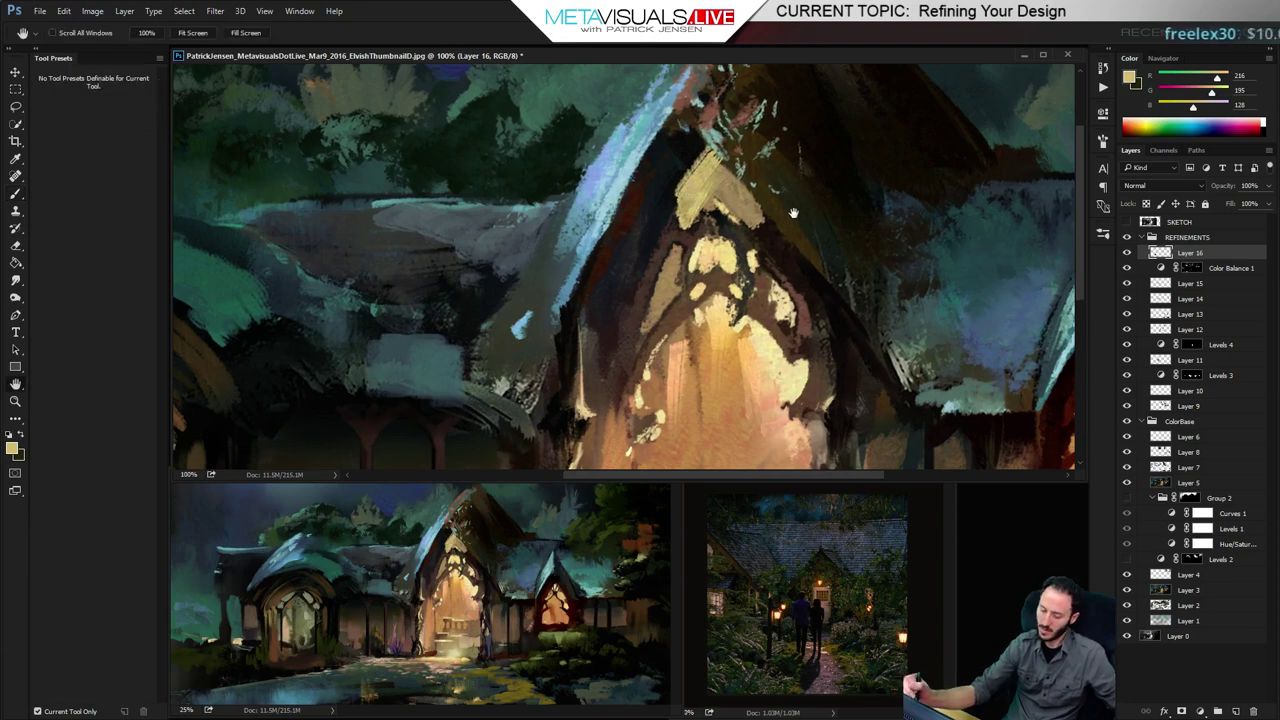
{"action": "left_click_drag", "start_coordinate": [790, 218], "coordinate": [748, 215]}
{"action": "left_click", "coordinate": [732, 272], "text": "alt"}
{"action": "mouse_move", "coordinate": [670, 147]}
{"action": "left_mouse_down"}
{"action": "mouse_move", "coordinate": [720, 206]}
{"action": "mouse_move", "coordinate": [686, 160]}
{"action": "left_mouse_up"}
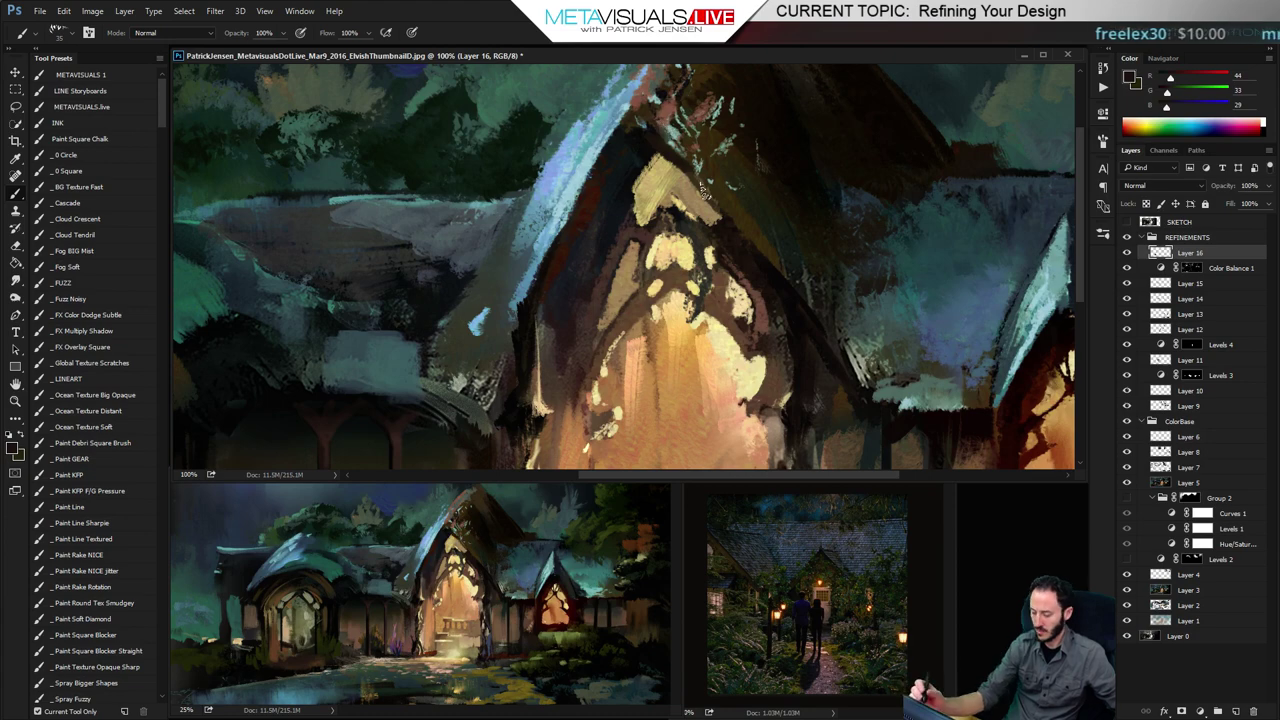
Paint dark shadow strokes beneath the curved roof, following the top of the round-arched entrance
{"action": "key", "text": "space"}
{"action": "mouse_move", "coordinate": [303, 400]}
{"action": "left_mouse_down"}
{"action": "mouse_move", "coordinate": [465, 341]}
{"action": "mouse_move", "coordinate": [437, 355]}
{"action": "left_mouse_up"}
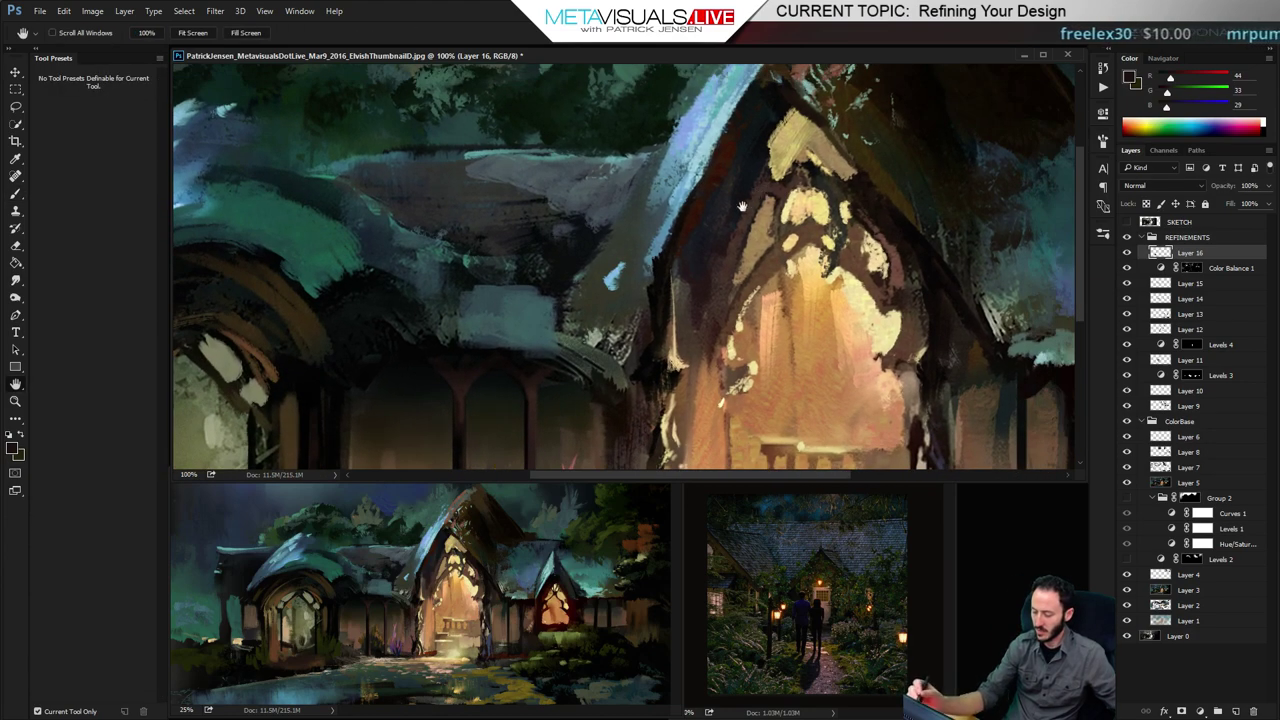
{"action": "left_click_drag", "start_coordinate": [668, 242], "coordinate": [862, 178]}
{"action": "left_click_drag", "start_coordinate": [460, 360], "coordinate": [651, 308]}
{"action": "key", "text": "ctrl+space"}
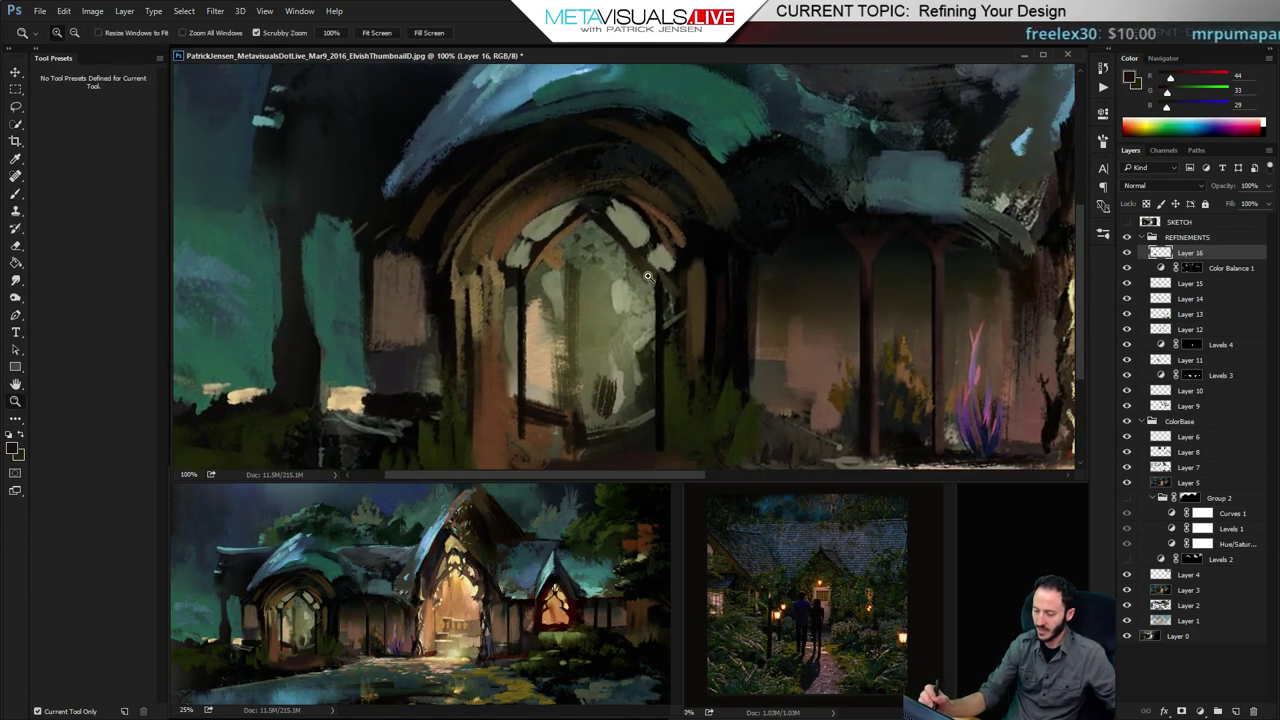
{"action": "left_click", "coordinate": [648, 277], "text": "ctrl+alt"}
{"action": "left_click", "coordinate": [537, 243], "text": "alt"}
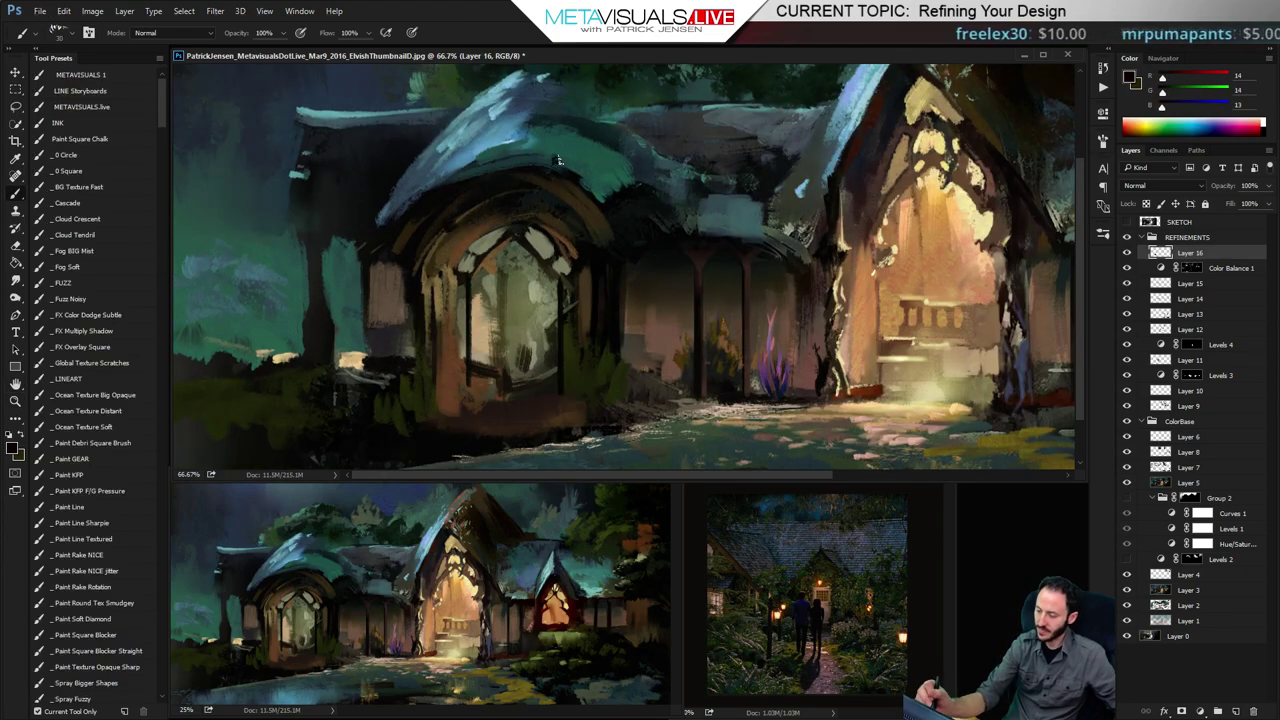
{"action": "key", "text": "]"}
{"action": "key", "text": "]"}
{"action": "mouse_move", "coordinate": [471, 181]}
{"action": "left_mouse_down"}
{"action": "mouse_move", "coordinate": [548, 170]}
{"action": "mouse_move", "coordinate": [470, 167]}
{"action": "mouse_move", "coordinate": [446, 180]}
{"action": "left_mouse_up"}
{"action": "mouse_move", "coordinate": [496, 154]}
{"action": "left_mouse_down"}
{"action": "mouse_move", "coordinate": [548, 154]}
{"action": "mouse_move", "coordinate": [574, 176]}
{"action": "mouse_move", "coordinate": [592, 194]}
{"action": "mouse_move", "coordinate": [595, 252]}
{"action": "left_mouse_up"}
Paint light blue highlights, sampled from the roofs, where the curved roof meets the left wing's ridge
{"action": "left_click", "coordinate": [866, 145], "text": "alt"}
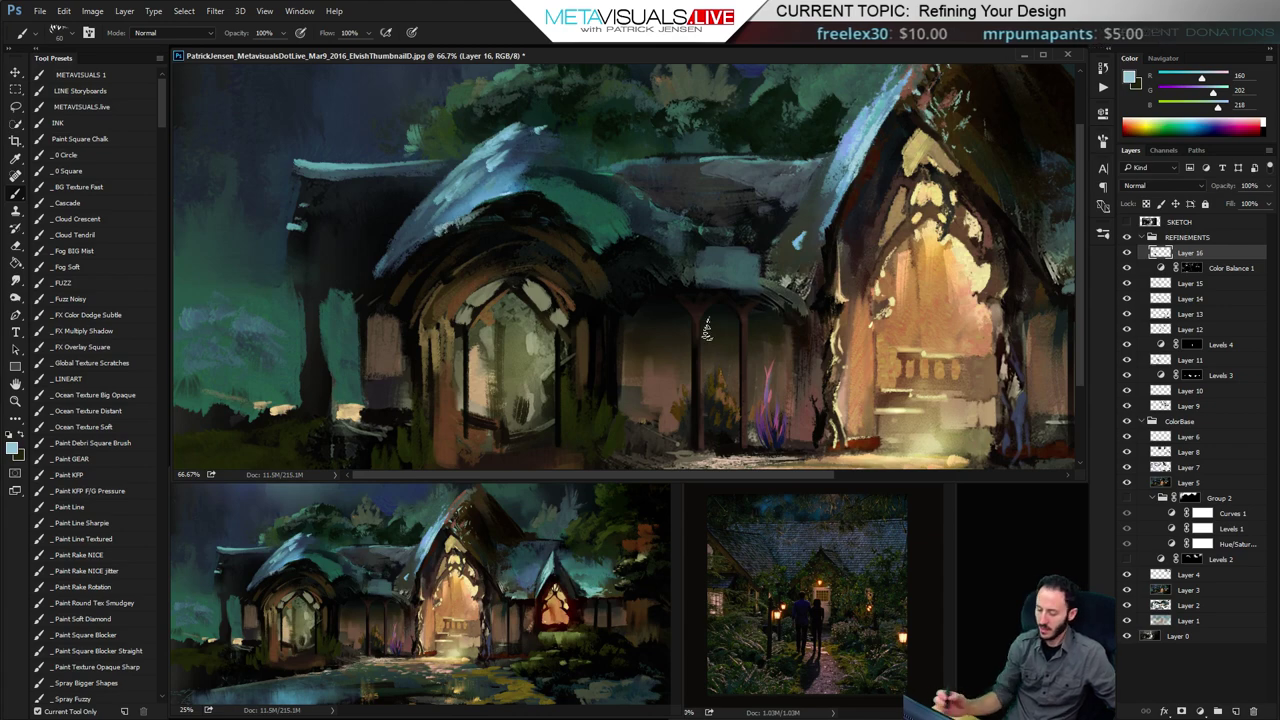
{"action": "left_click_drag", "start_coordinate": [706, 332], "coordinate": [708, 370]}
{"action": "left_click", "coordinate": [448, 196], "text": "alt"}
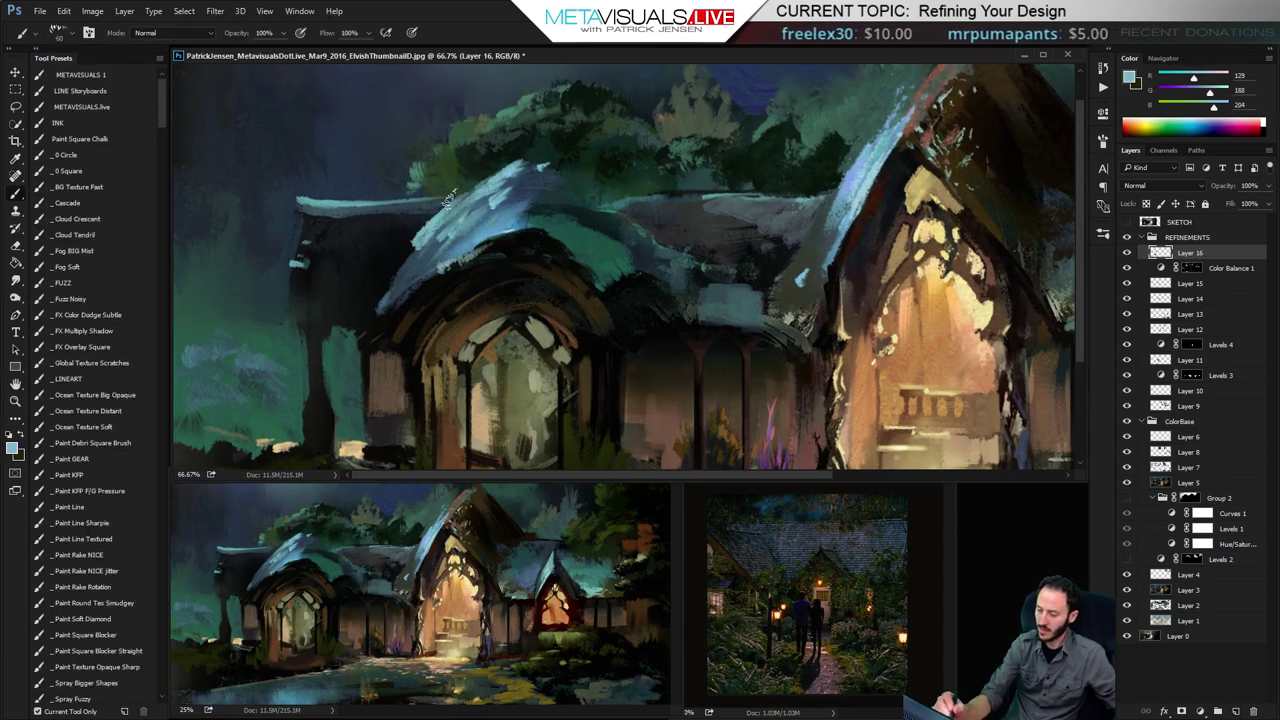
{"action": "left_click_drag", "start_coordinate": [427, 208], "coordinate": [421, 228]}
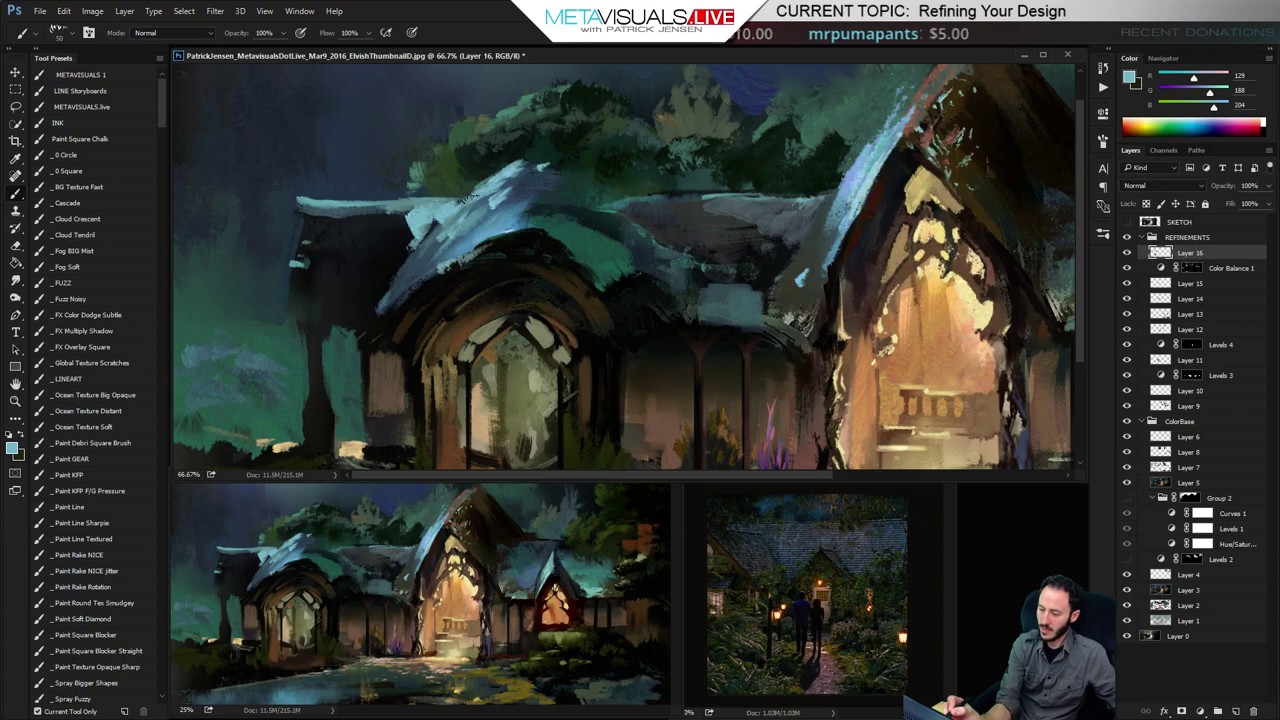
{"action": "mouse_move", "coordinate": [464, 199]}
{"action": "left_mouse_down"}
{"action": "mouse_move", "coordinate": [318, 205]}
{"action": "mouse_move", "coordinate": [461, 204]}
{"action": "left_mouse_up"}
{"action": "key", "text": "ctrl+z"}
{"action": "key", "text": "bracketleft"}
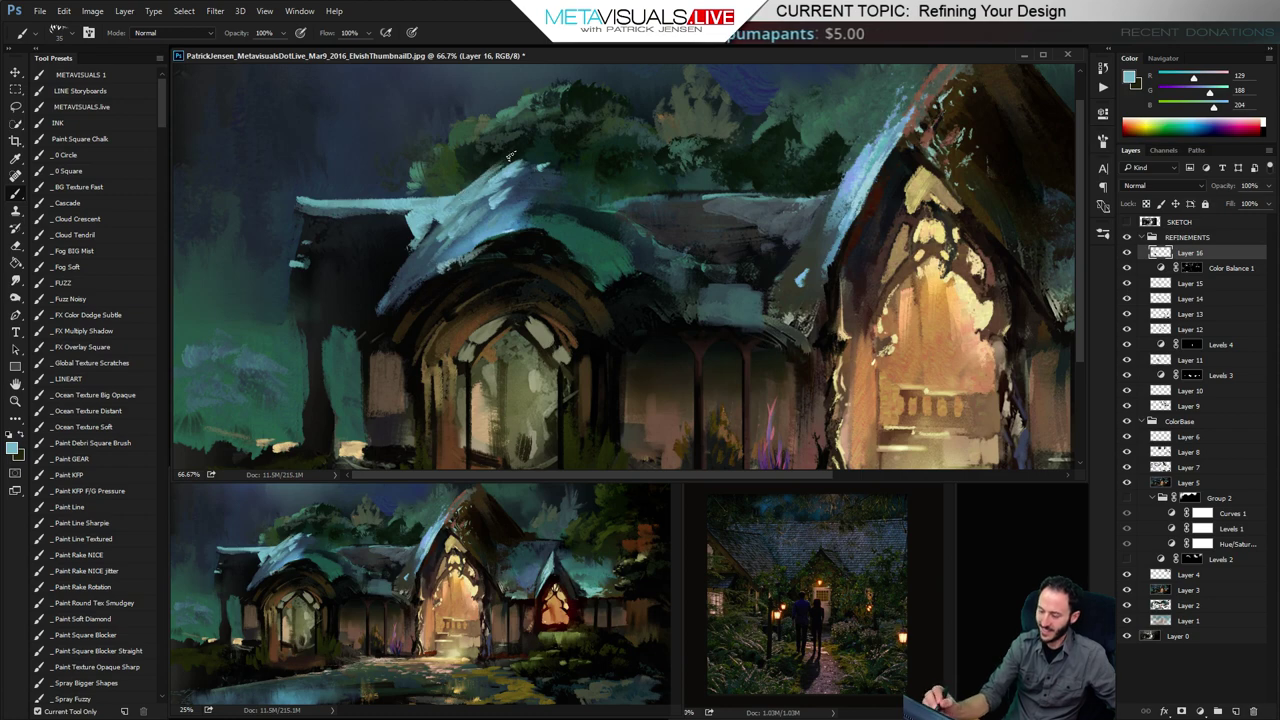
Block in a near-black low wall beneath the arched window, straightening the window's lower edge with sampled dark strokes
{"action": "key", "text": "space"}
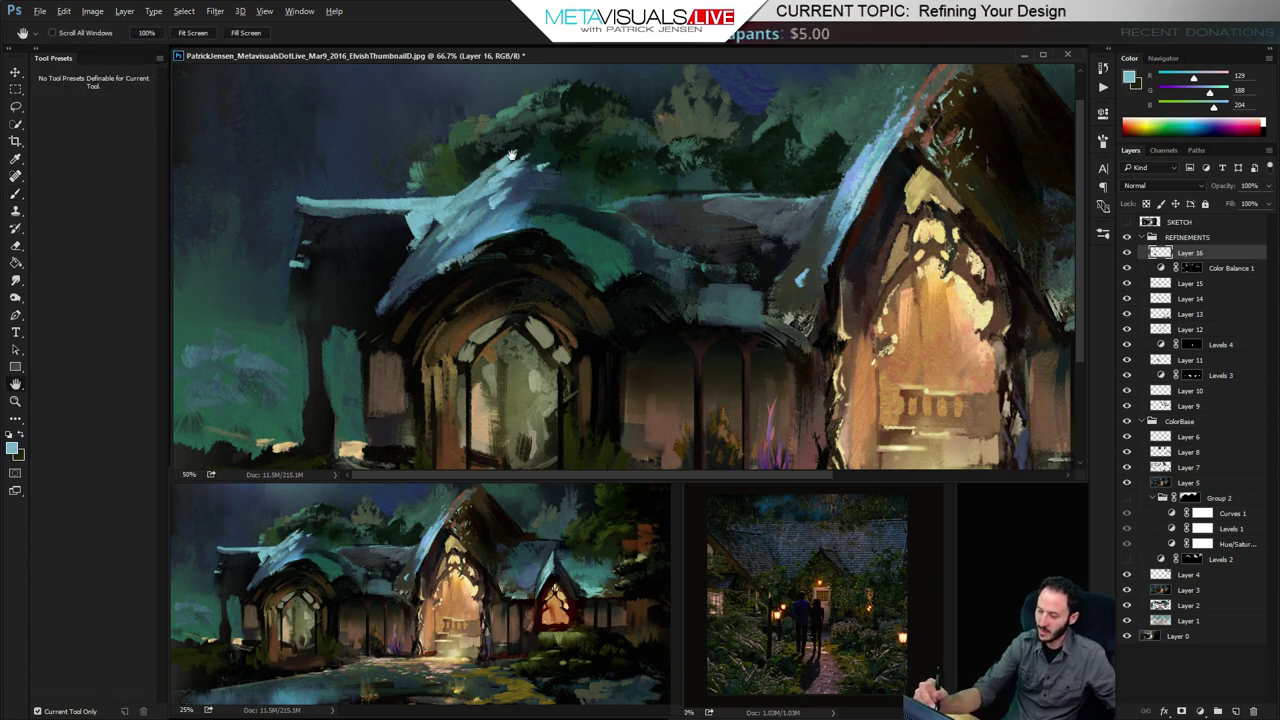
{"action": "scroll", "coordinate": [512, 155], "scroll_direction": "down", "scroll_amount": 1}
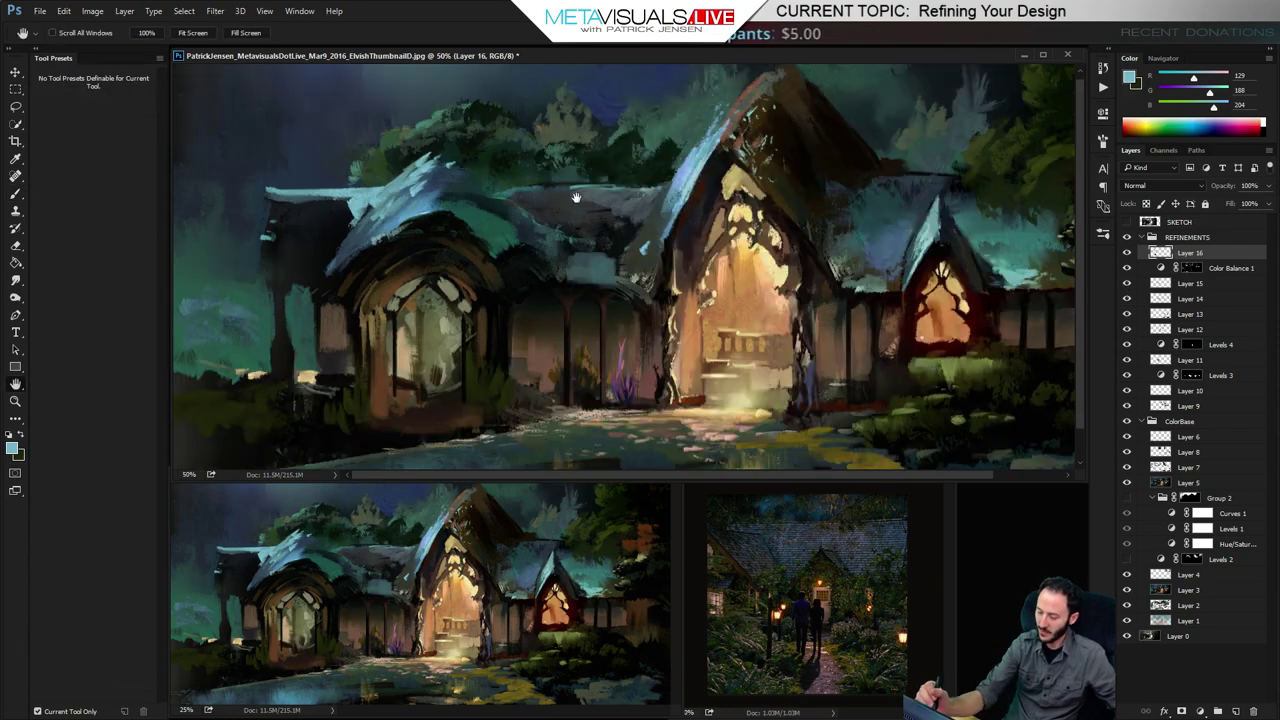
{"action": "left_click", "coordinate": [449, 257], "text": "ctrl"}
{"action": "left_click", "coordinate": [449, 257], "text": "ctrl"}
{"action": "left_click_drag", "start_coordinate": [450, 432], "coordinate": [572, 221]}
{"action": "left_click", "coordinate": [365, 328], "text": "alt"}
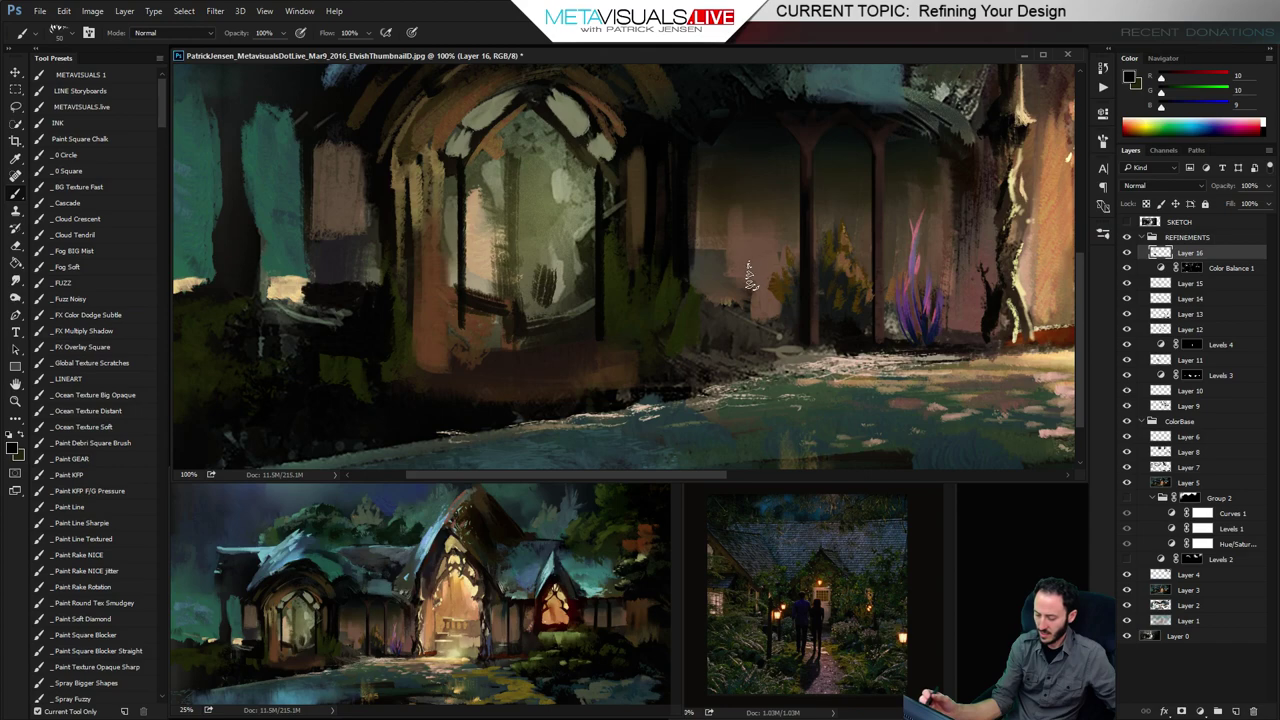
{"action": "left_click_drag", "start_coordinate": [743, 283], "coordinate": [647, 305]}
{"action": "left_click", "coordinate": [518, 309], "text": "alt"}
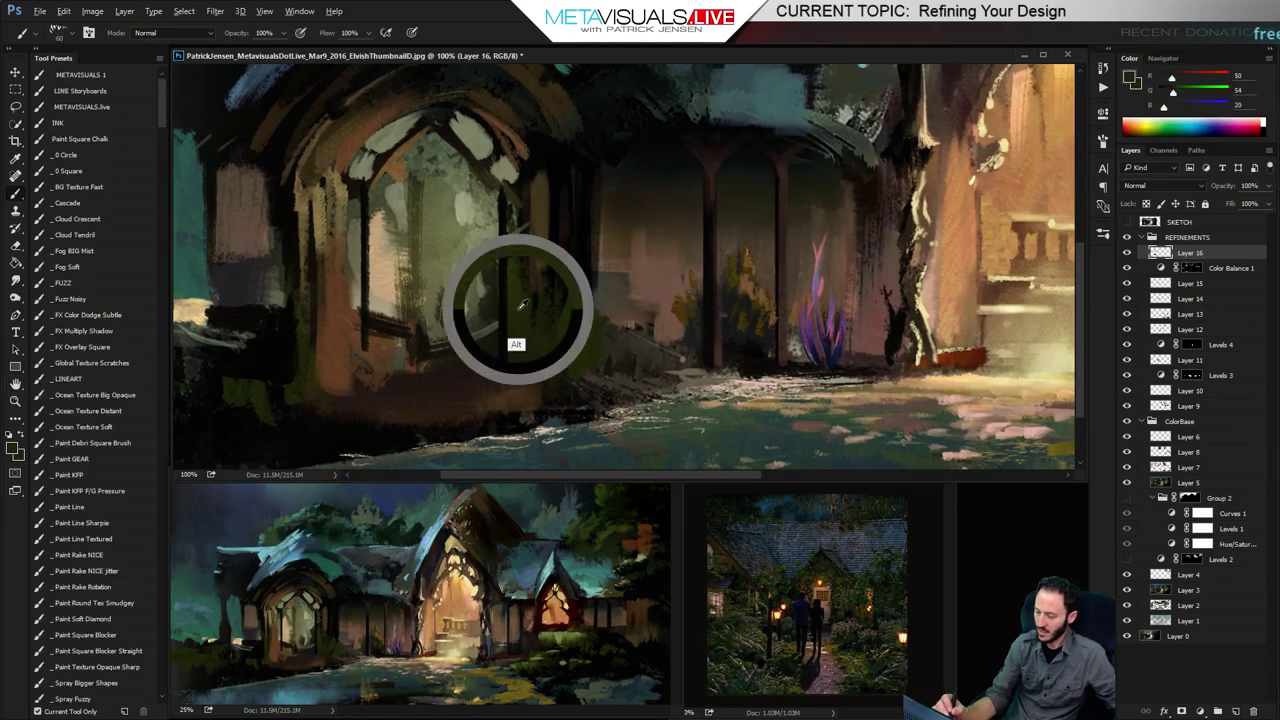
{"action": "mouse_move", "coordinate": [497, 400]}
{"action": "left_mouse_down"}
{"action": "mouse_move", "coordinate": [552, 349]}
{"action": "mouse_move", "coordinate": [520, 349]}
{"action": "mouse_move", "coordinate": [572, 339]}
{"action": "left_mouse_up"}
{"action": "key", "text": "space"}
{"action": "left_click", "coordinate": [638, 238], "text": "alt"}
{"action": "mouse_move", "coordinate": [461, 326]}
{"action": "left_mouse_down"}
{"action": "mouse_move", "coordinate": [388, 333]}
{"action": "mouse_move", "coordinate": [590, 344]}
{"action": "left_mouse_up"}
{"action": "mouse_move", "coordinate": [545, 313]}
{"action": "left_mouse_down"}
{"action": "mouse_move", "coordinate": [354, 342]}
{"action": "mouse_move", "coordinate": [610, 405]}
{"action": "left_mouse_up"}
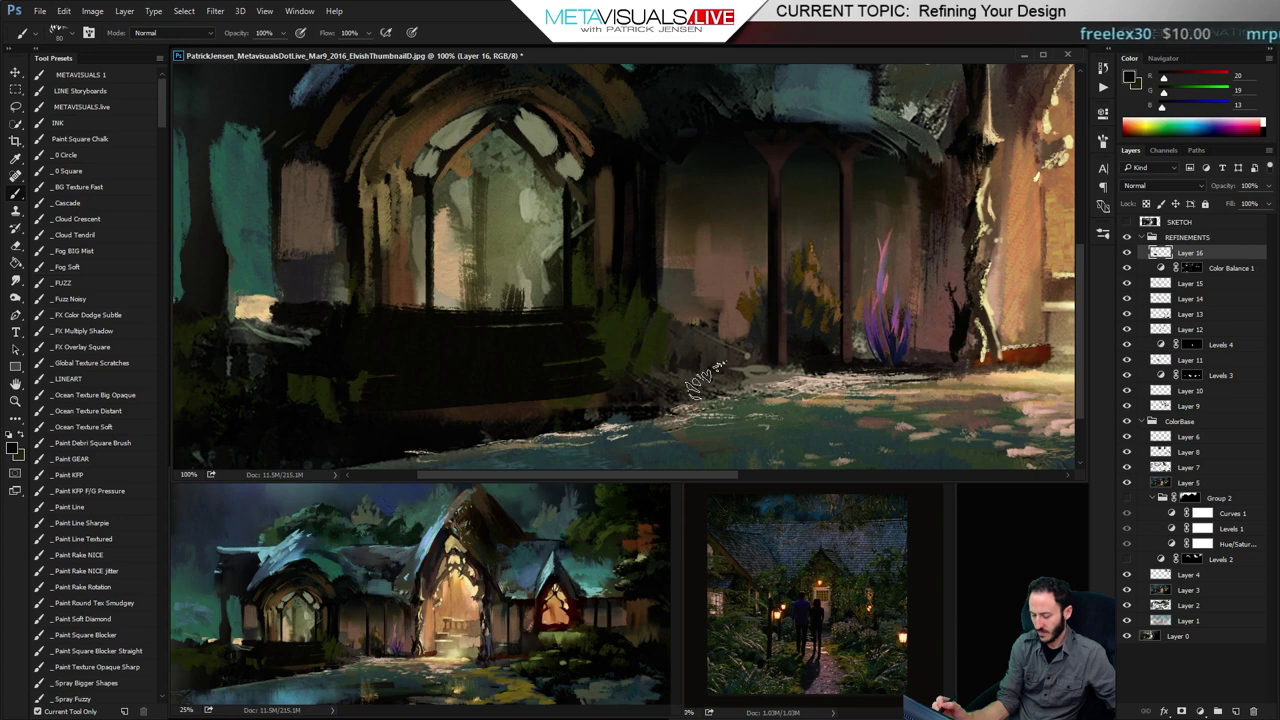
Paint the right facet of the low wall beneath the arched window in a sampled dark brown
{"action": "key", "text": "ctrl"}
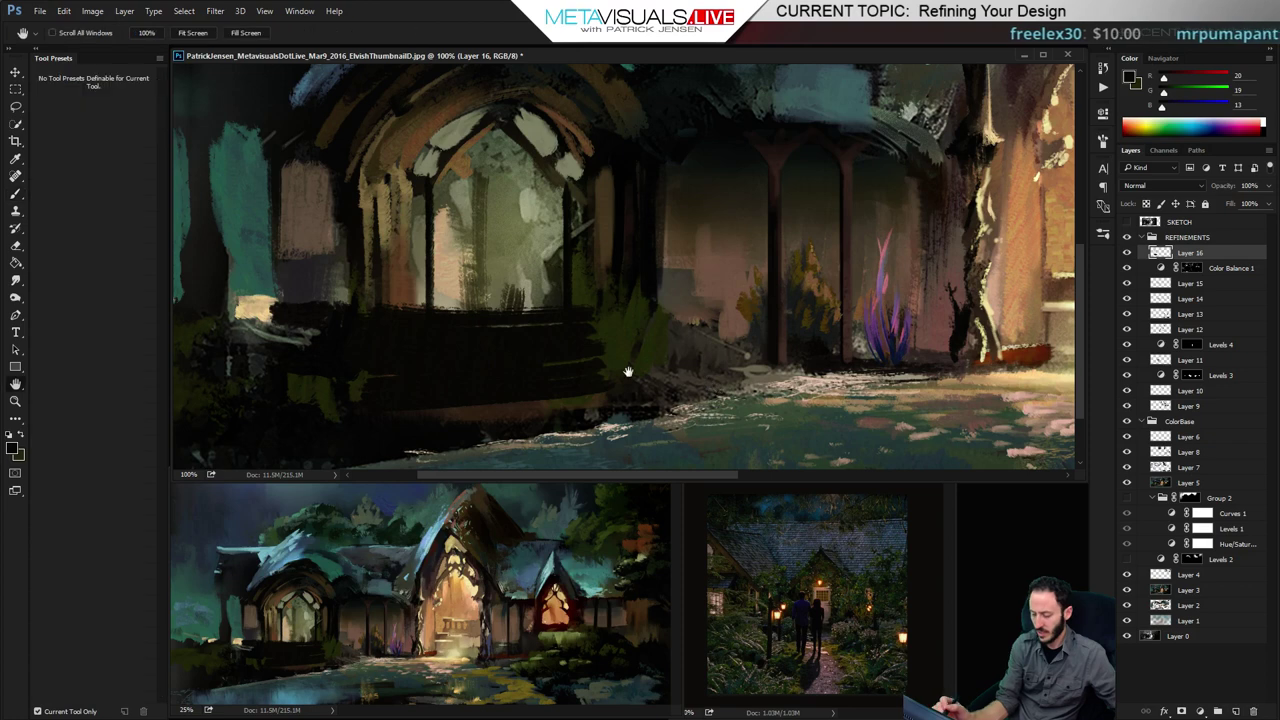
{"action": "key", "text": "alt"}
{"action": "left_click", "coordinate": [1012, 350], "text": "alt"}
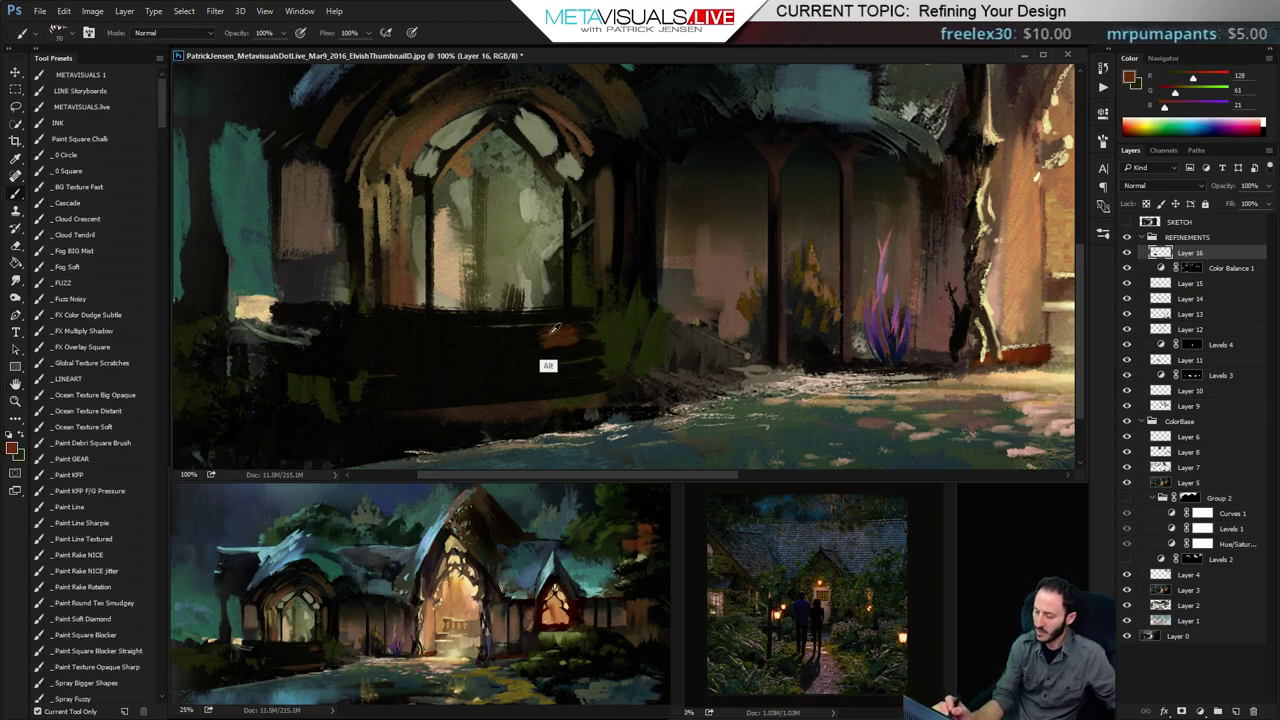
{"action": "left_click", "coordinate": [546, 342], "text": "alt"}
{"action": "left_click", "coordinate": [572, 342], "text": "alt"}
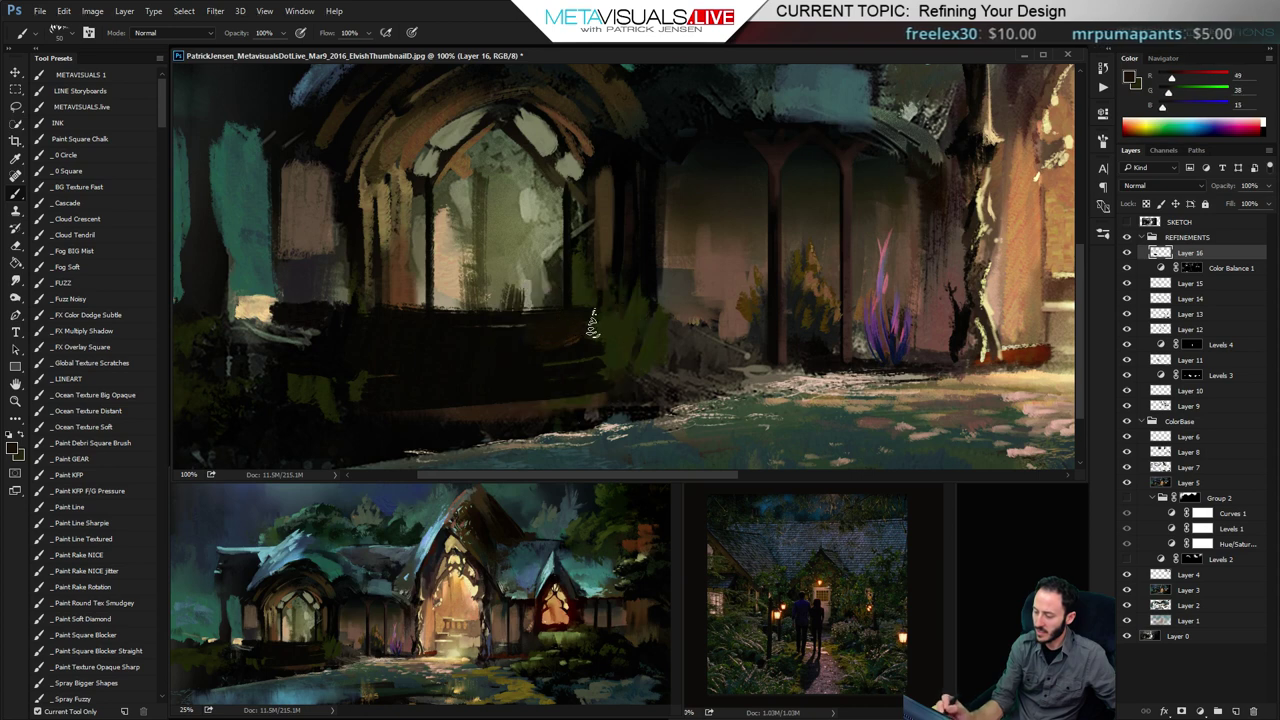
{"action": "mouse_move", "coordinate": [594, 324]}
{"action": "left_mouse_down"}
{"action": "mouse_move", "coordinate": [533, 332]}
{"action": "mouse_move", "coordinate": [531, 400]}
{"action": "mouse_move", "coordinate": [528, 348]}
{"action": "left_mouse_up"}
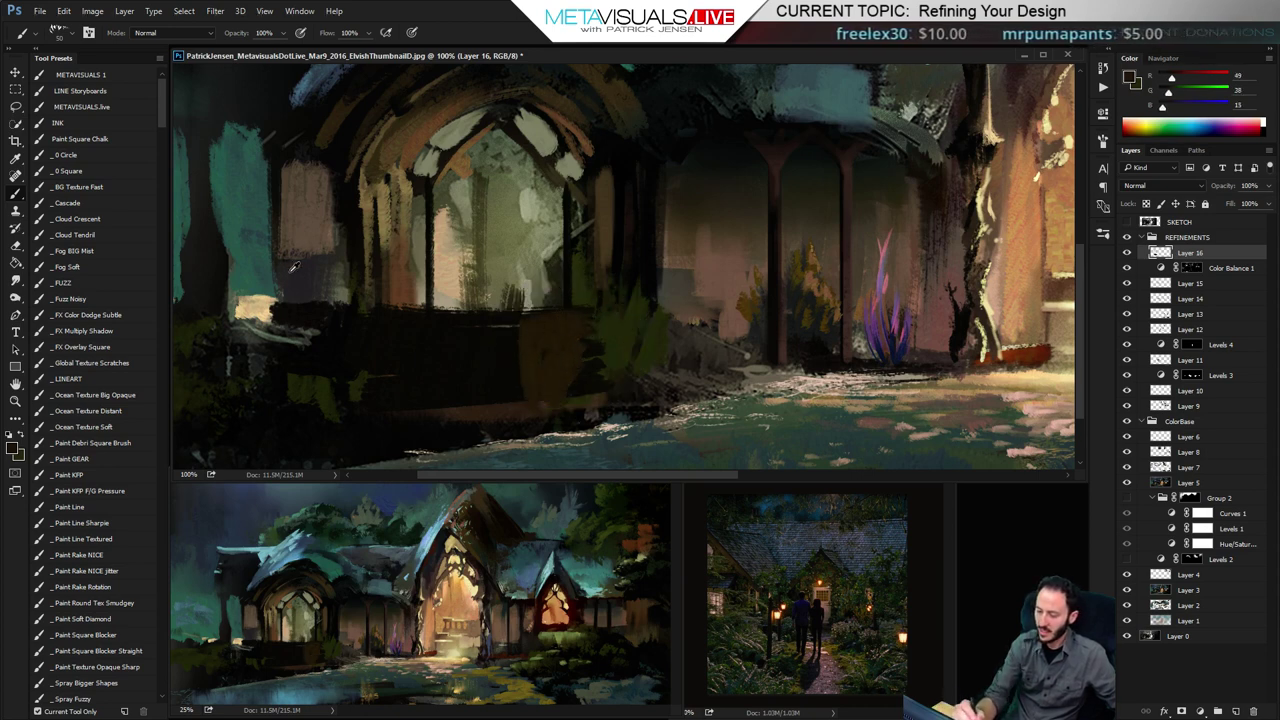
Paint the left facet of the low wall beneath the arched window in a dark purple-grey with a larger brush
{"action": "key", "text": "bracketright"}
{"action": "mouse_move", "coordinate": [403, 328]}
{"action": "left_mouse_down"}
{"action": "mouse_move", "coordinate": [414, 394]}
{"action": "mouse_move", "coordinate": [374, 382]}
{"action": "left_mouse_up"}
{"action": "key", "text": "bracketright"}
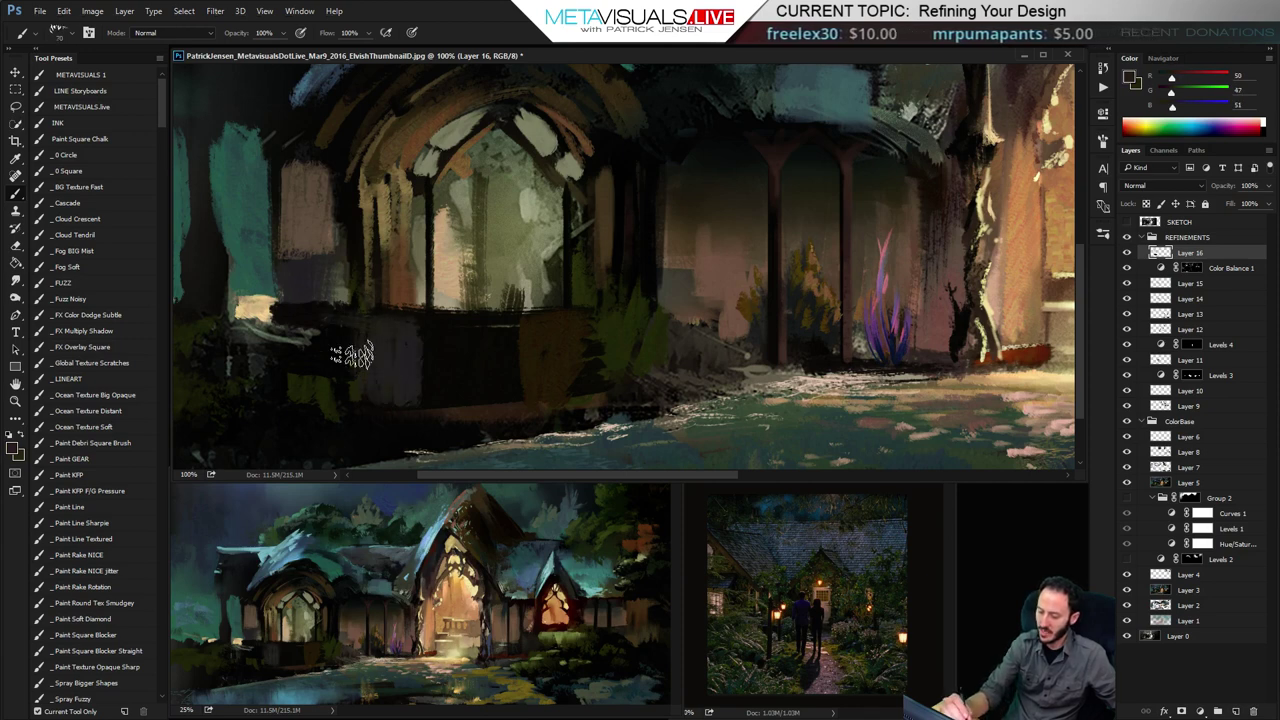
{"action": "key", "text": "space"}
{"action": "left_click_drag", "start_coordinate": [693, 358], "coordinate": [504, 372]}
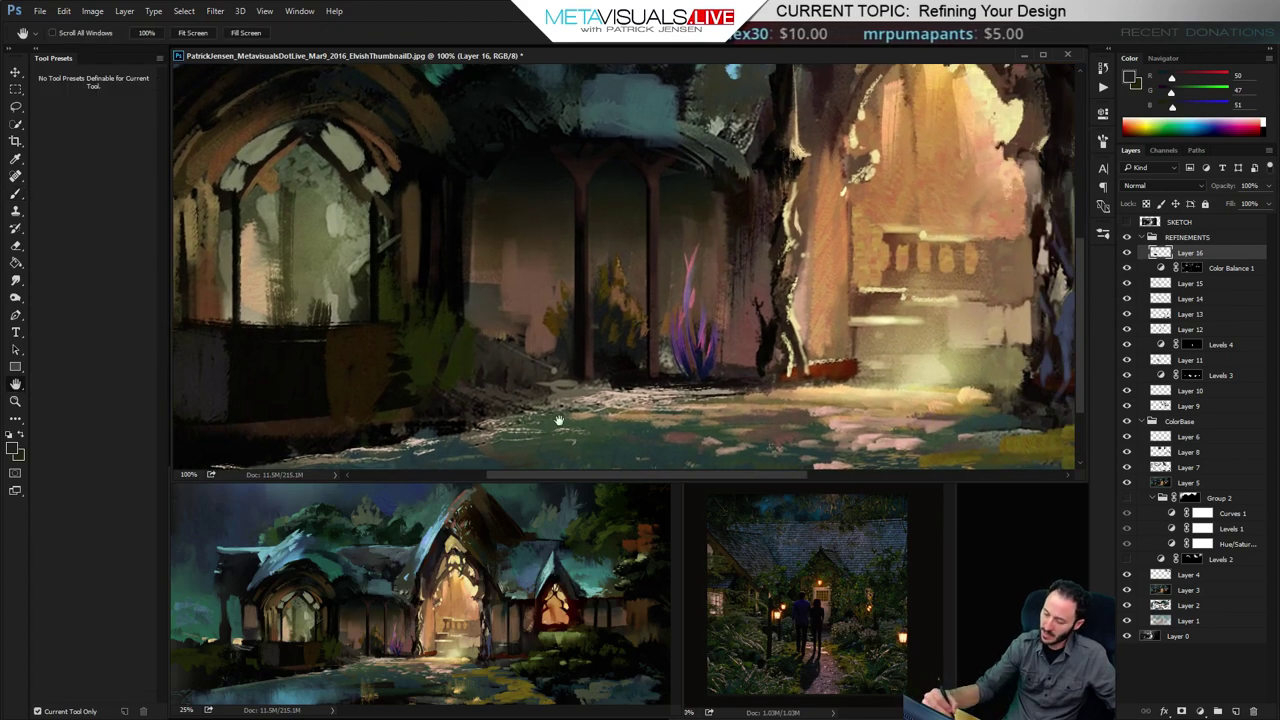
{"action": "left_click_drag", "start_coordinate": [318, 316], "coordinate": [480, 288]}
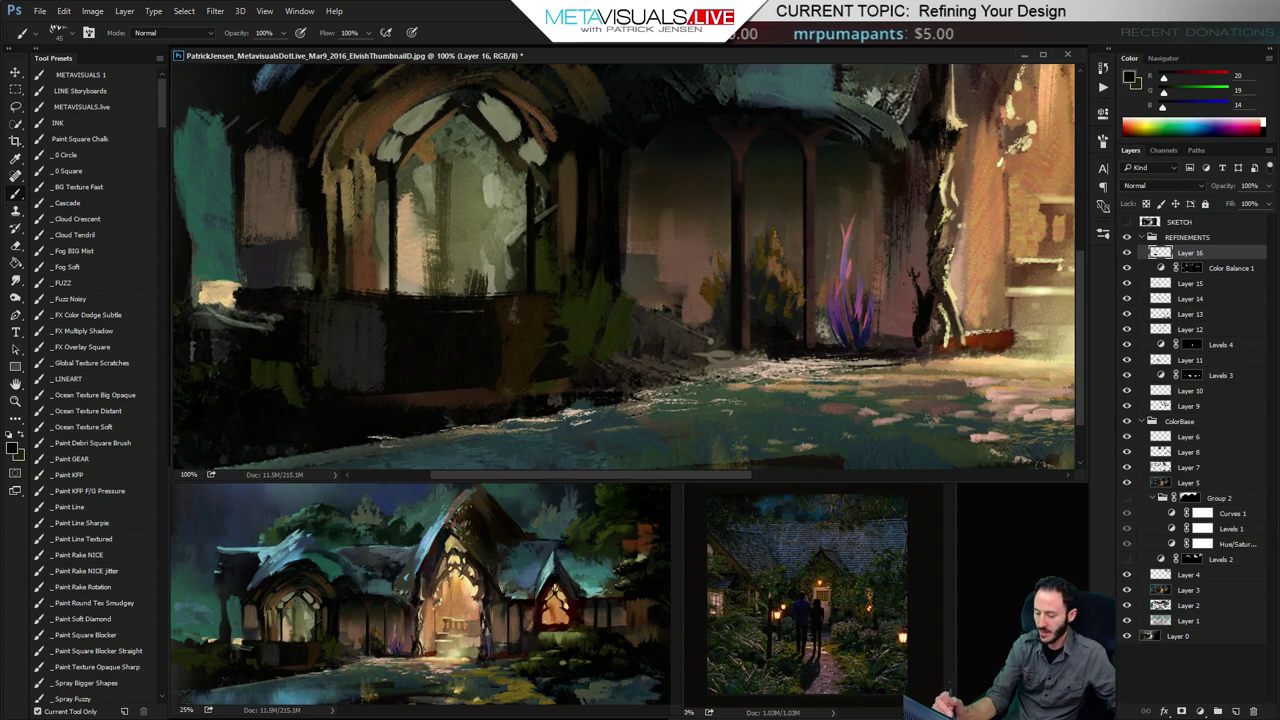
{"action": "left_click_drag", "start_coordinate": [505, 332], "coordinate": [557, 332]}
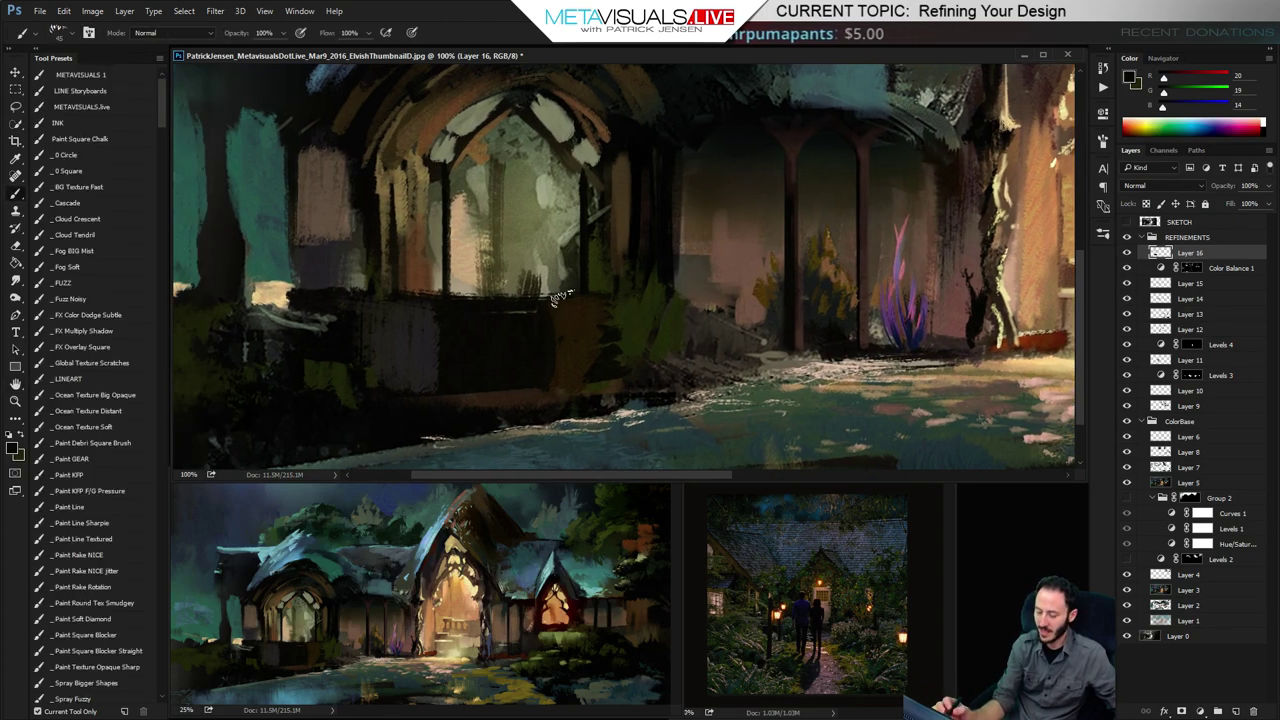
Paint a thin ledge along the low wall's top edge in a muted brown sampled from beside the central gable
{"action": "left_click", "coordinate": [1000, 125], "text": "alt"}
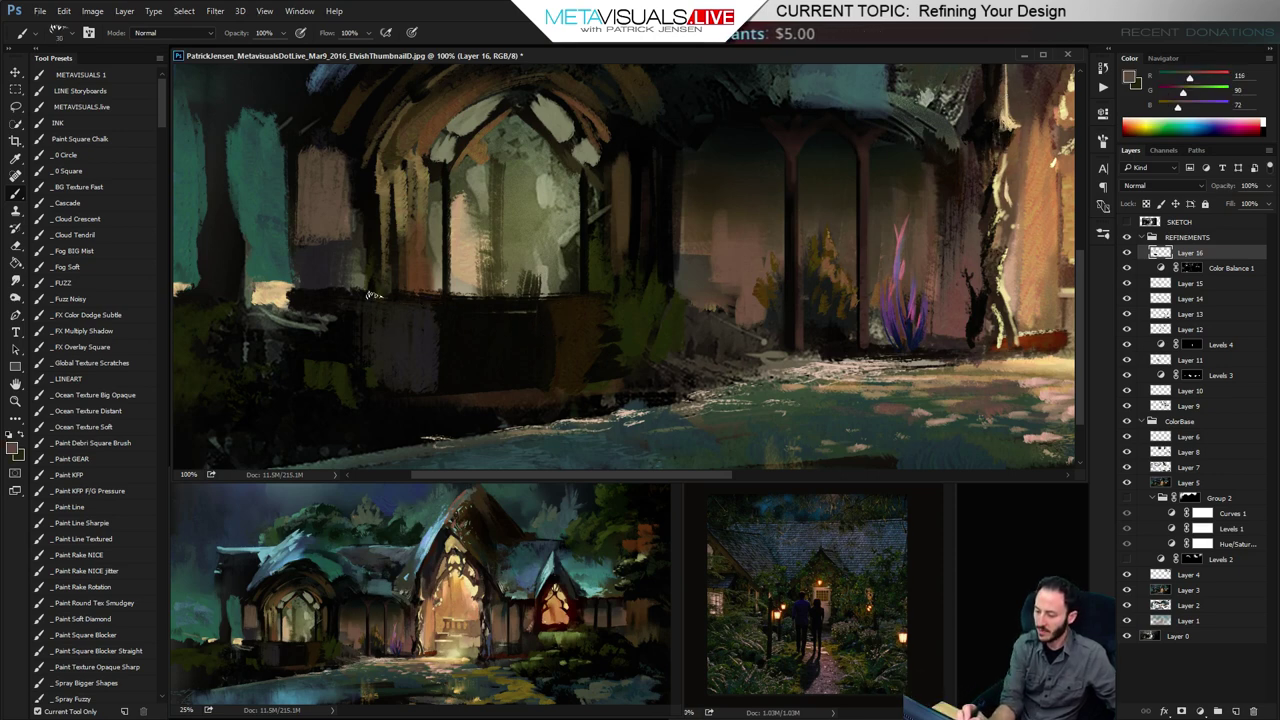
{"action": "key", "text": "["}
{"action": "mouse_move", "coordinate": [372, 297]}
{"action": "left_mouse_down"}
{"action": "mouse_move", "coordinate": [561, 309]}
{"action": "mouse_move", "coordinate": [425, 311]}
{"action": "mouse_move", "coordinate": [560, 310]}
{"action": "left_mouse_up"}
{"action": "key", "text": "["}
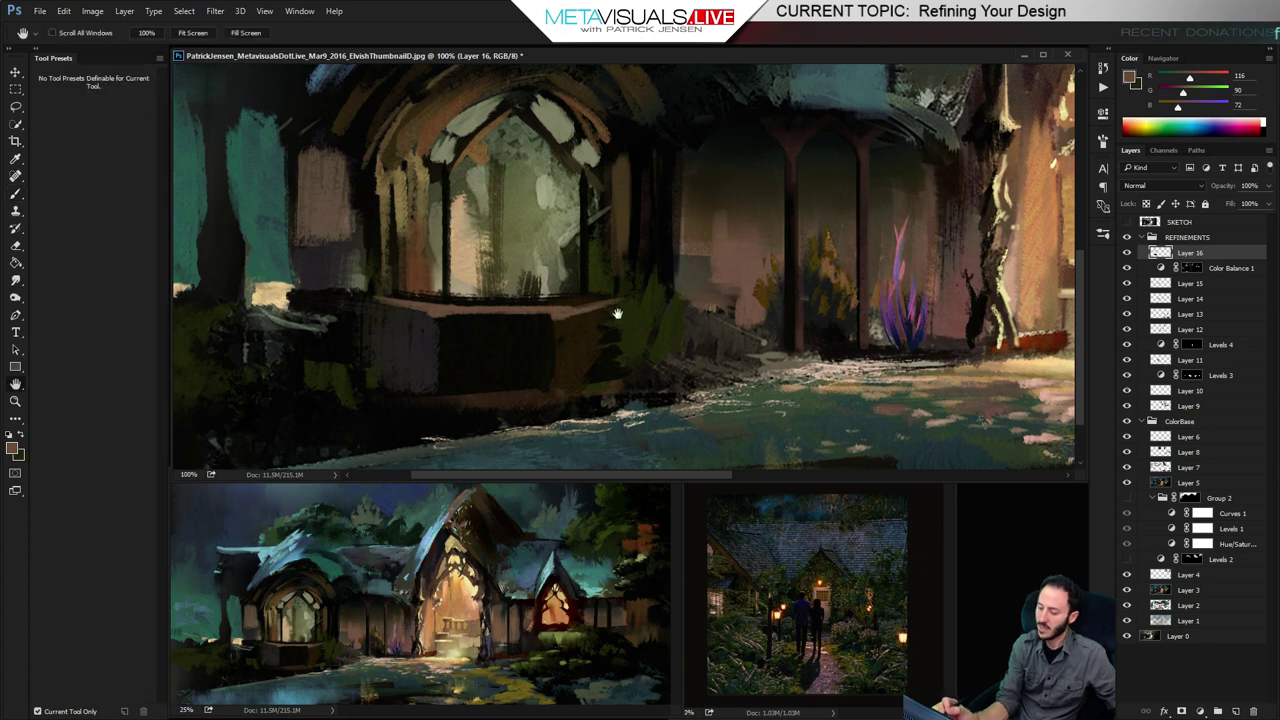
Darken the foot of the low wall beneath the arched window with sampled near-black strokes
{"action": "left_click", "coordinate": [548, 323], "text": "alt"}
{"action": "key", "text": "]"}
{"action": "left_click", "coordinate": [487, 387], "text": "alt"}
{"action": "left_click_drag", "start_coordinate": [490, 394], "coordinate": [542, 398]}
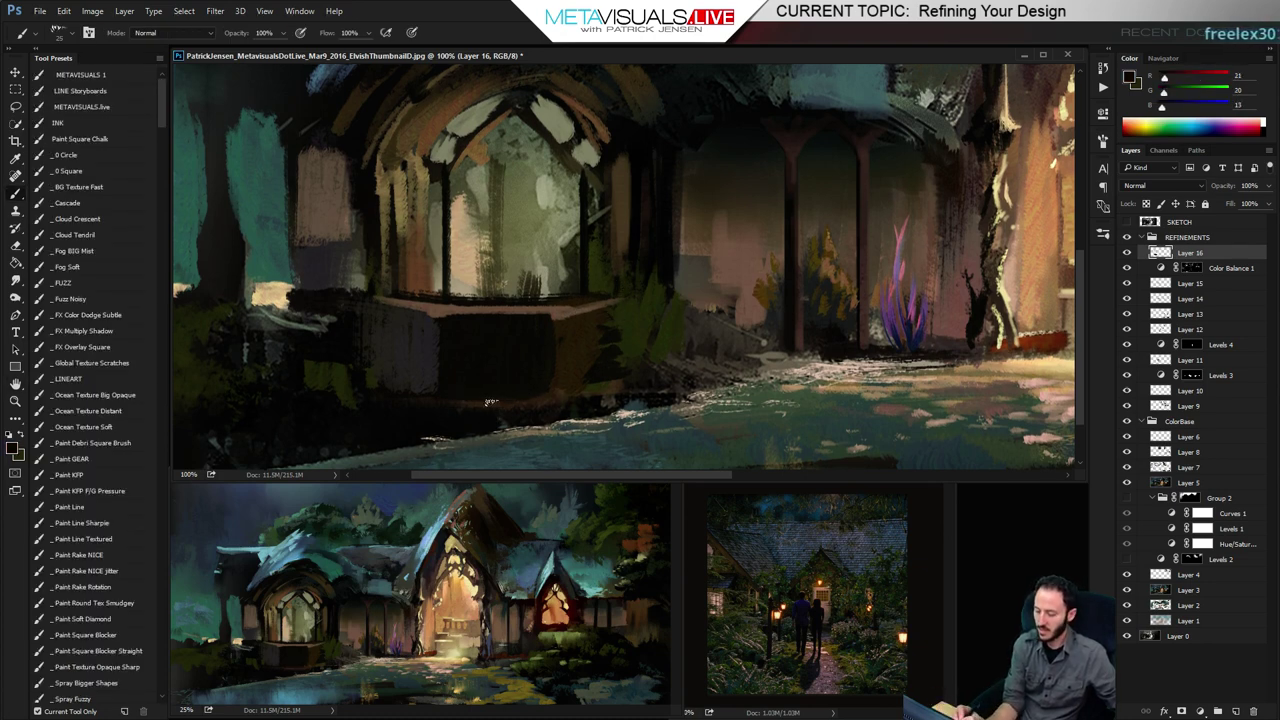
{"action": "left_click", "coordinate": [391, 401], "text": "alt"}
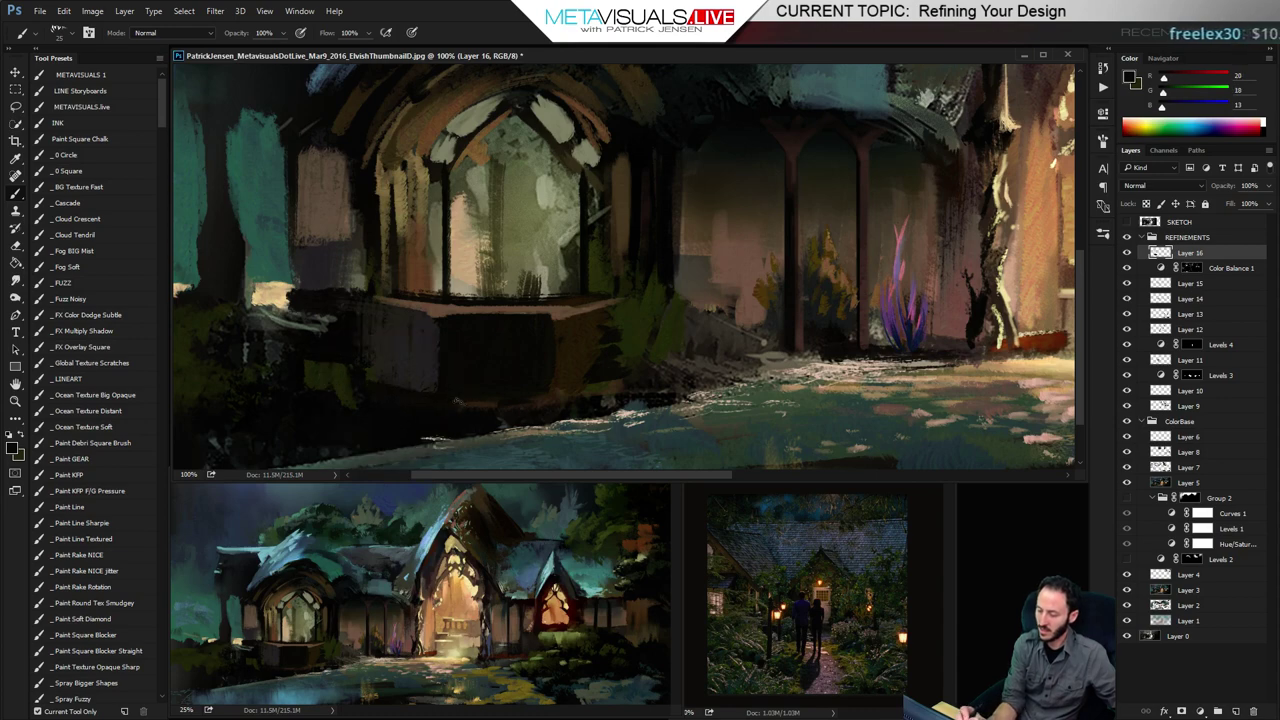
{"action": "left_click", "coordinate": [592, 382], "text": "alt"}
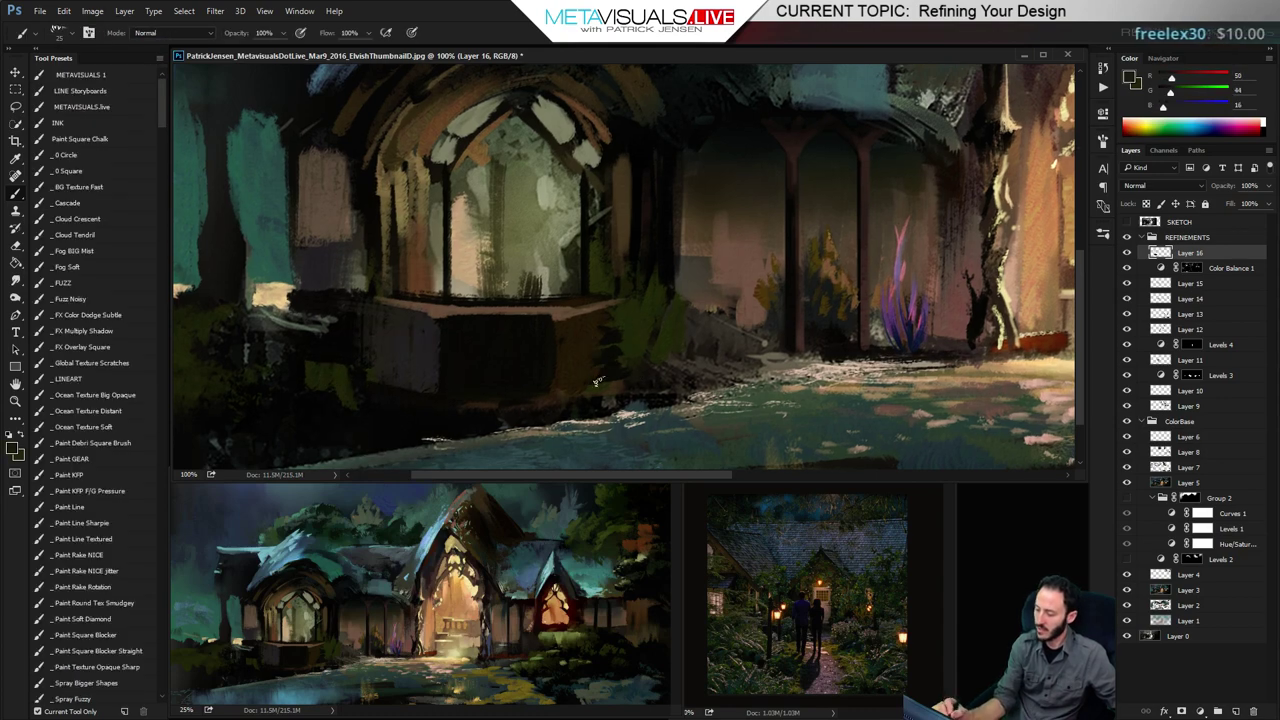
Paint mid-green foliage on the bush beside the arched window and darken where it meets the low wall with near-black
{"action": "left_click", "coordinate": [627, 335], "text": "alt"}
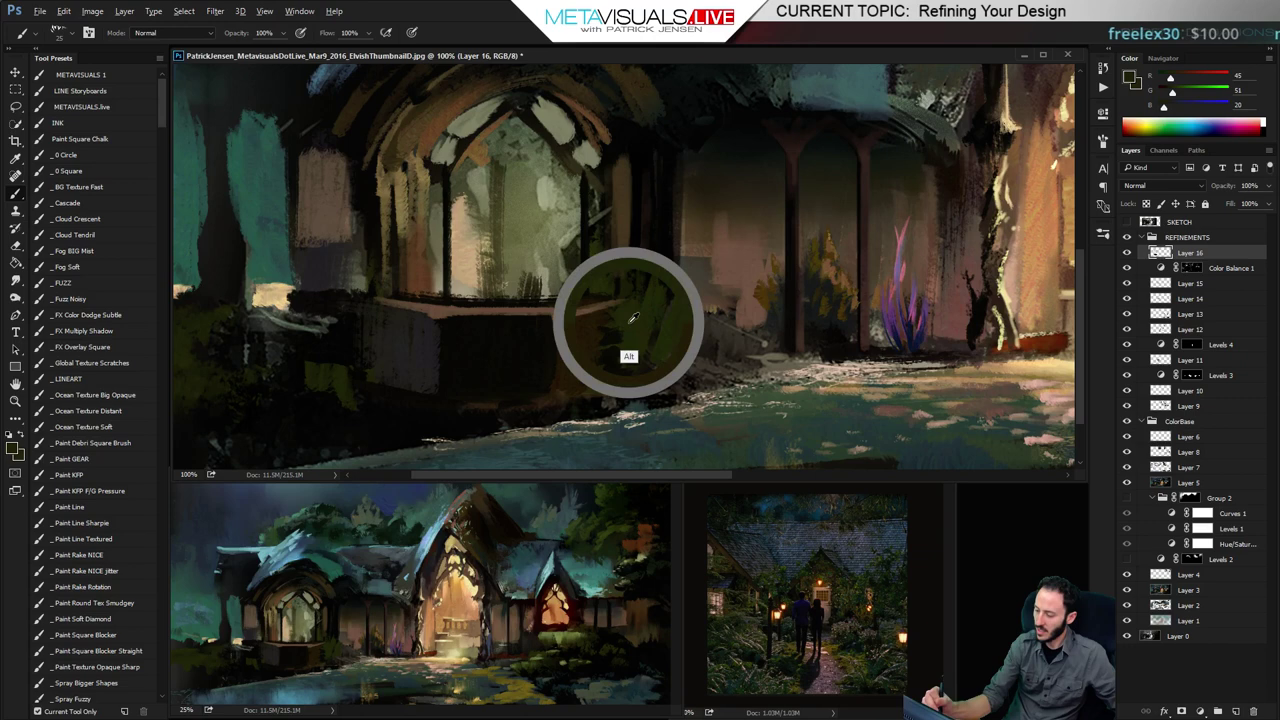
{"action": "left_click", "coordinate": [1209, 92]}
{"action": "left_click", "coordinate": [1190, 106]}
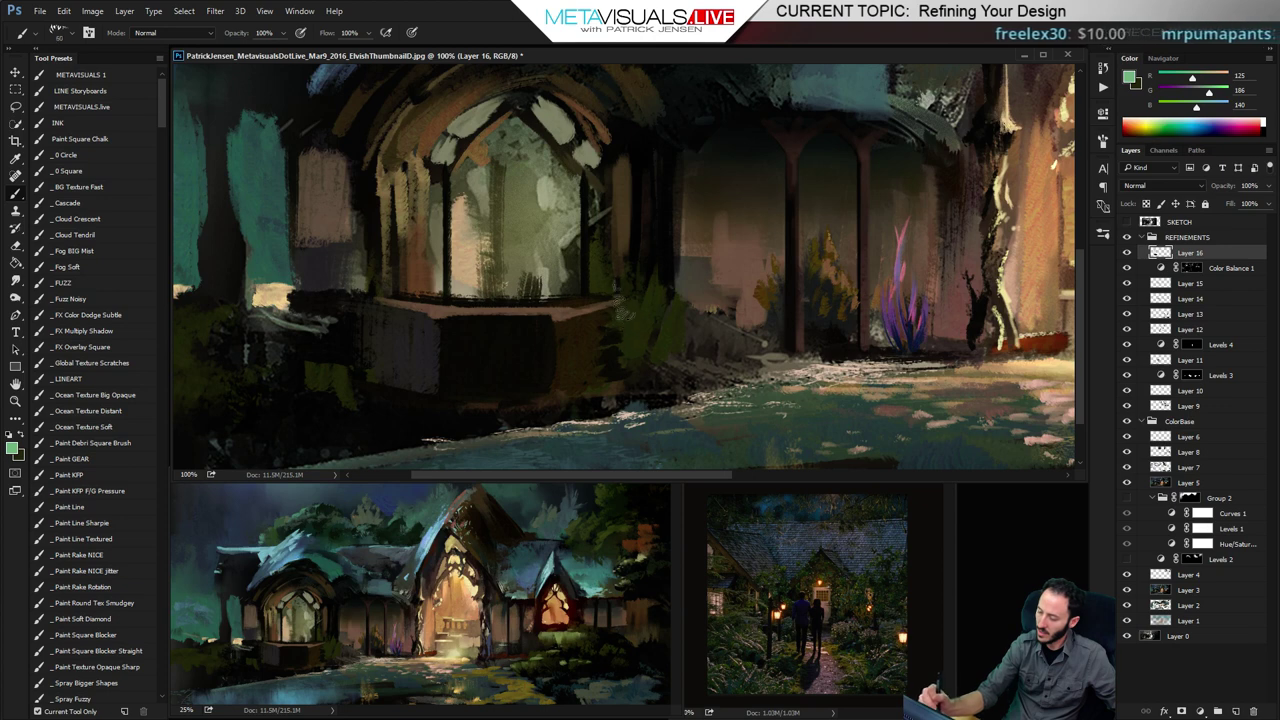
{"action": "left_click", "coordinate": [624, 303], "text": "alt"}
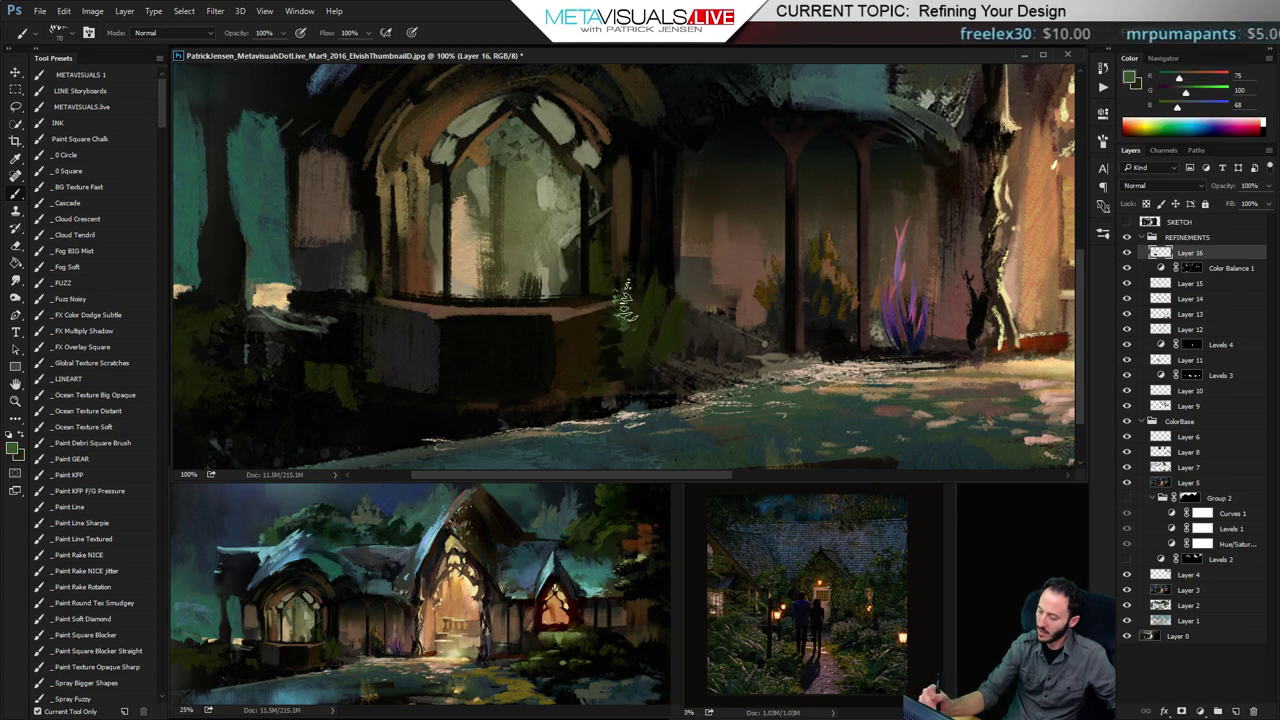
{"action": "key", "text": "["}
{"action": "key", "text": "["}
{"action": "key", "text": "["}
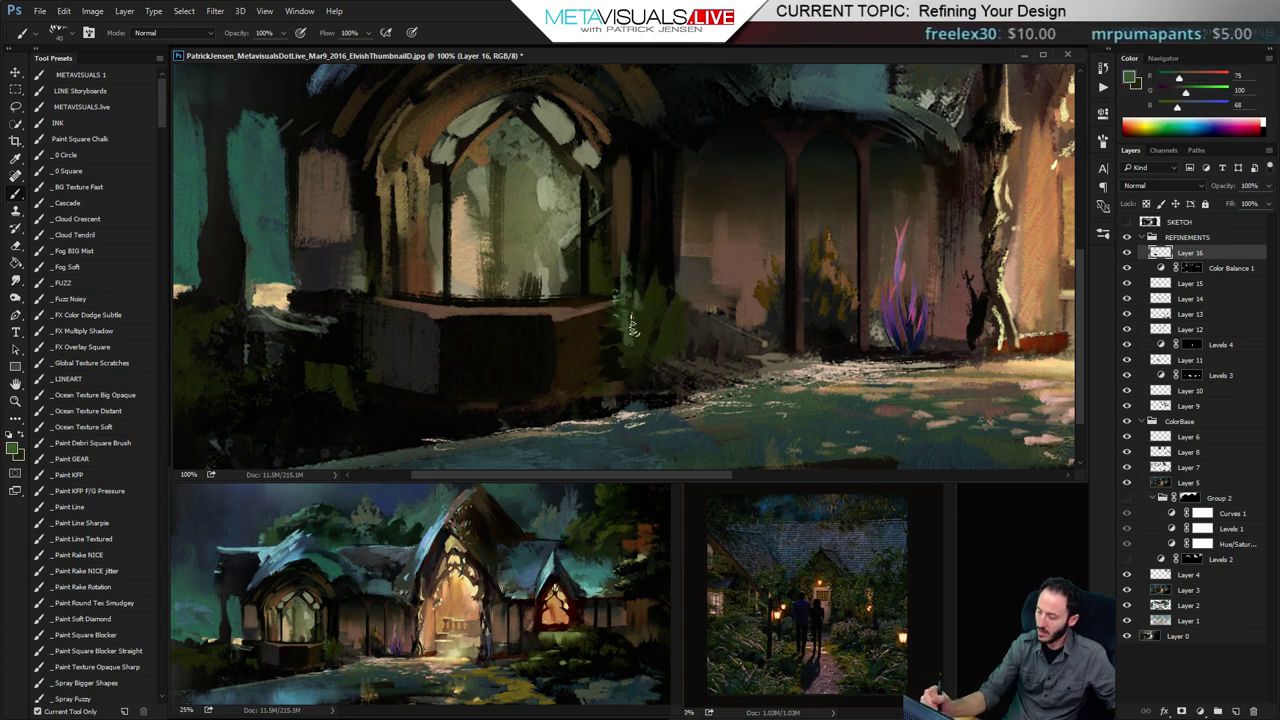
{"action": "mouse_move", "coordinate": [650, 305]}
{"action": "left_mouse_down"}
{"action": "mouse_move", "coordinate": [645, 268]}
{"action": "mouse_move", "coordinate": [670, 316]}
{"action": "left_mouse_up"}
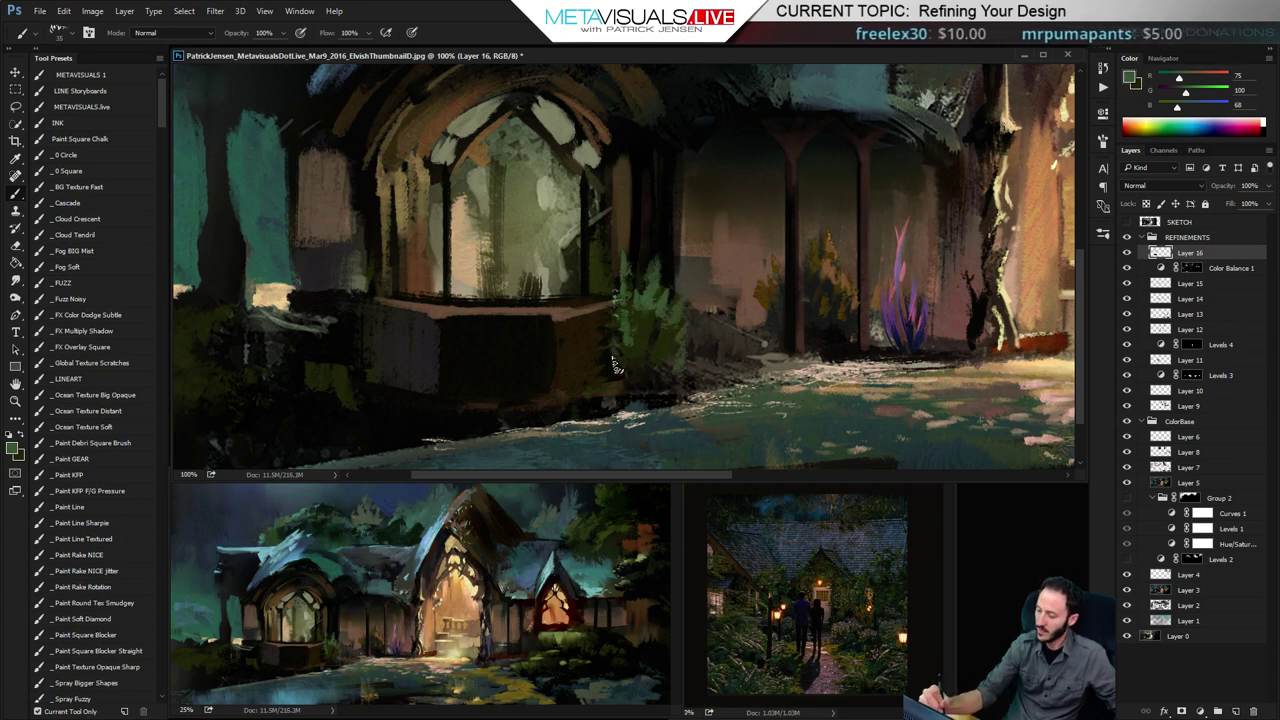
{"action": "left_click", "coordinate": [605, 373], "text": "alt"}
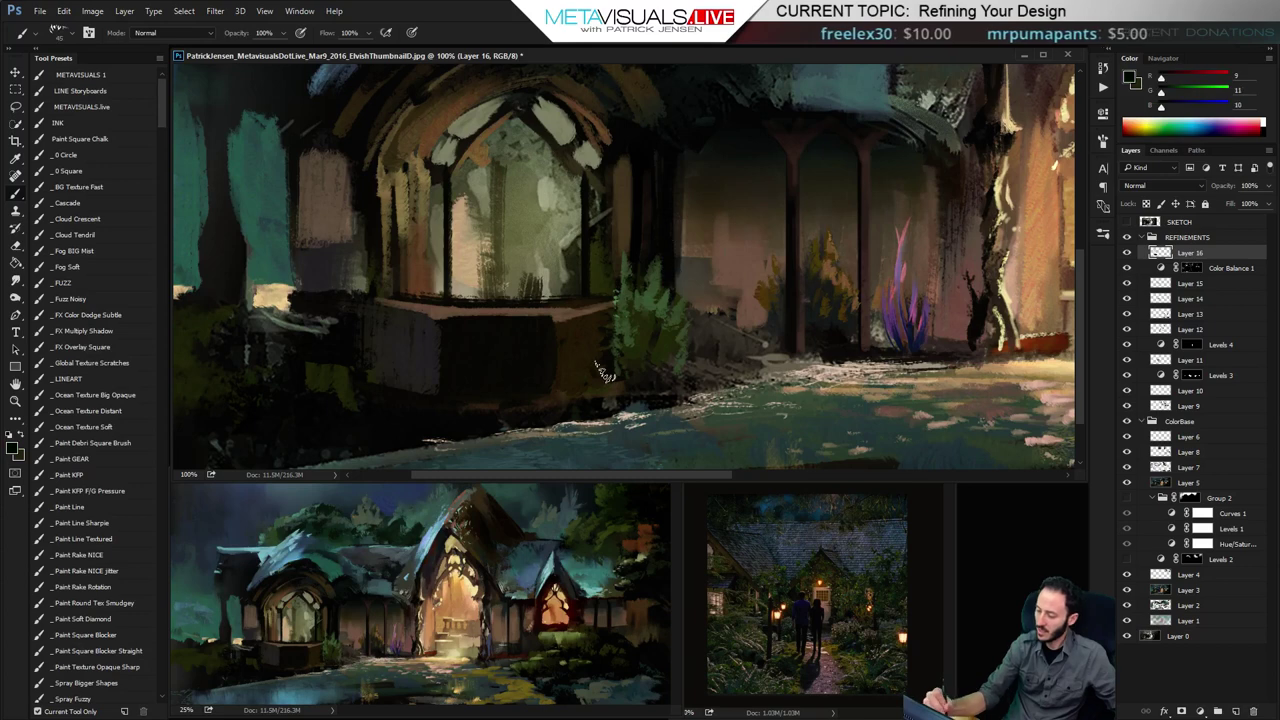
{"action": "key", "text": "space"}
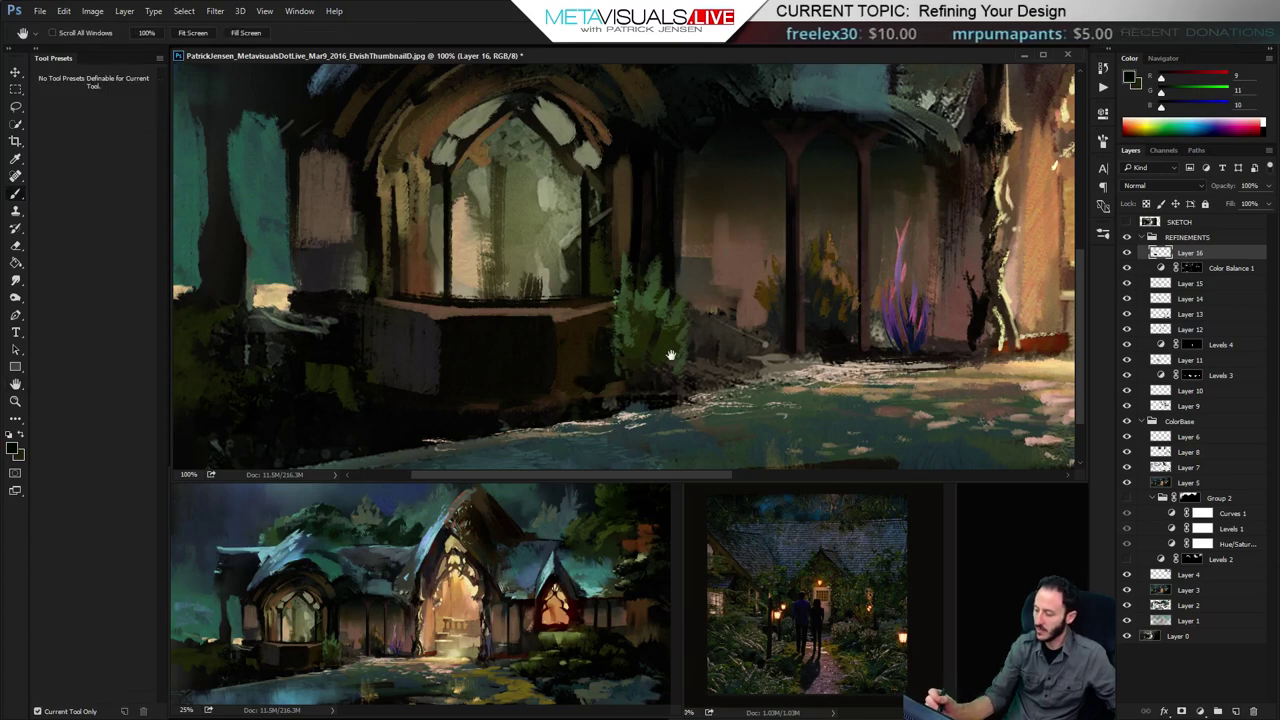
Lighten the low wall's right facet with a warmer brown and trim its lower corner with sampled near-black
{"action": "left_click", "coordinate": [582, 330], "text": "alt"}
{"action": "left_click_drag", "start_coordinate": [1179, 80], "coordinate": [1195, 80]}
{"action": "left_click", "coordinate": [1185, 92]}
{"action": "left_click", "coordinate": [1182, 108]}
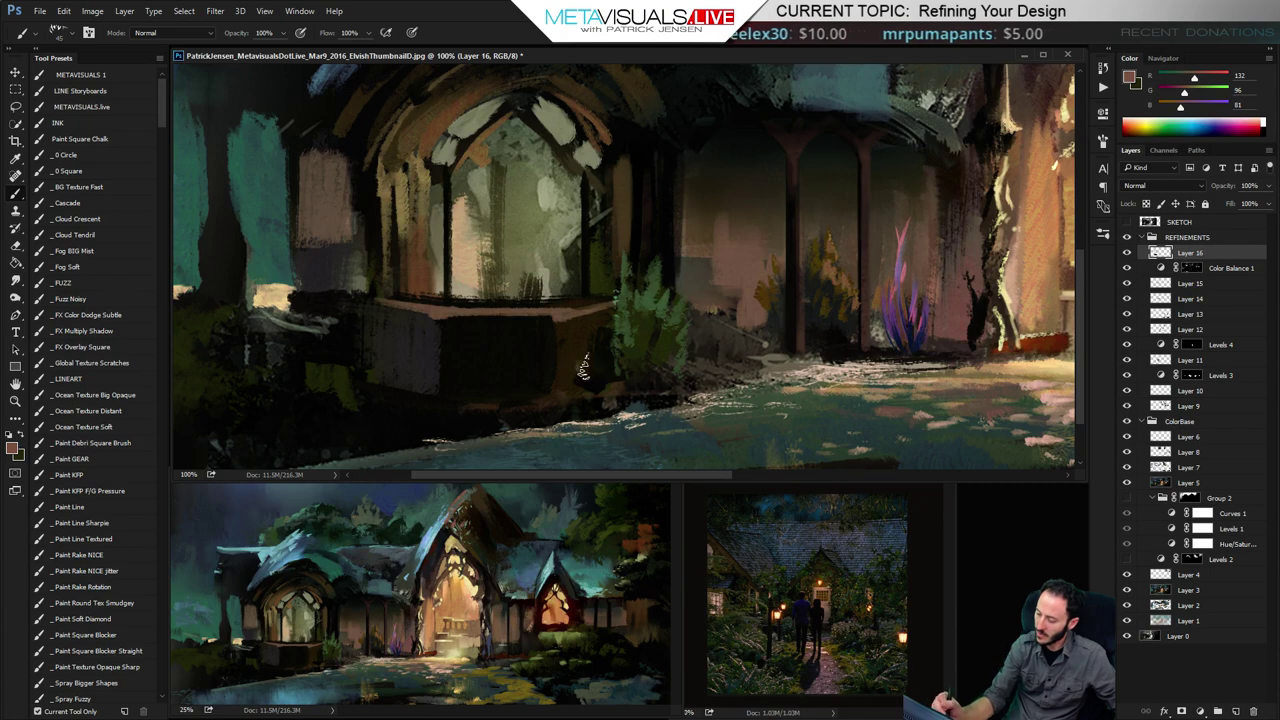
{"action": "left_click", "coordinate": [585, 352], "text": "alt"}
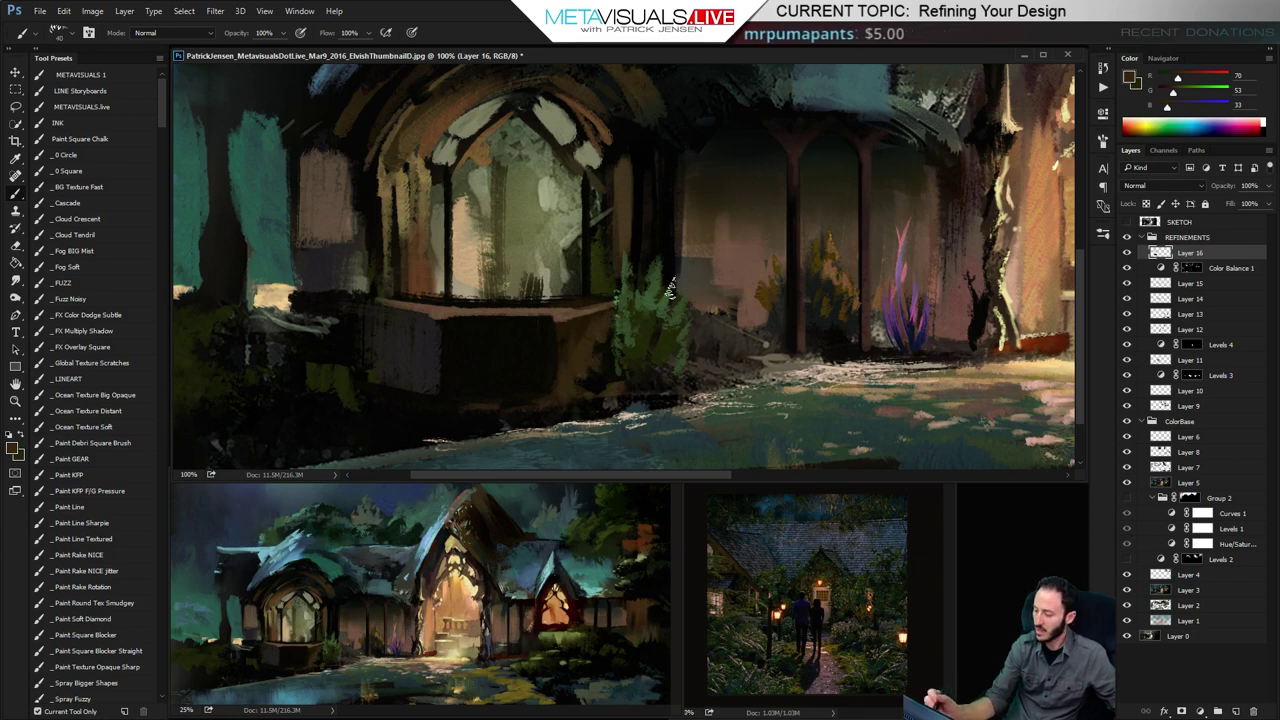
{"action": "left_click", "coordinate": [602, 368], "text": "alt"}
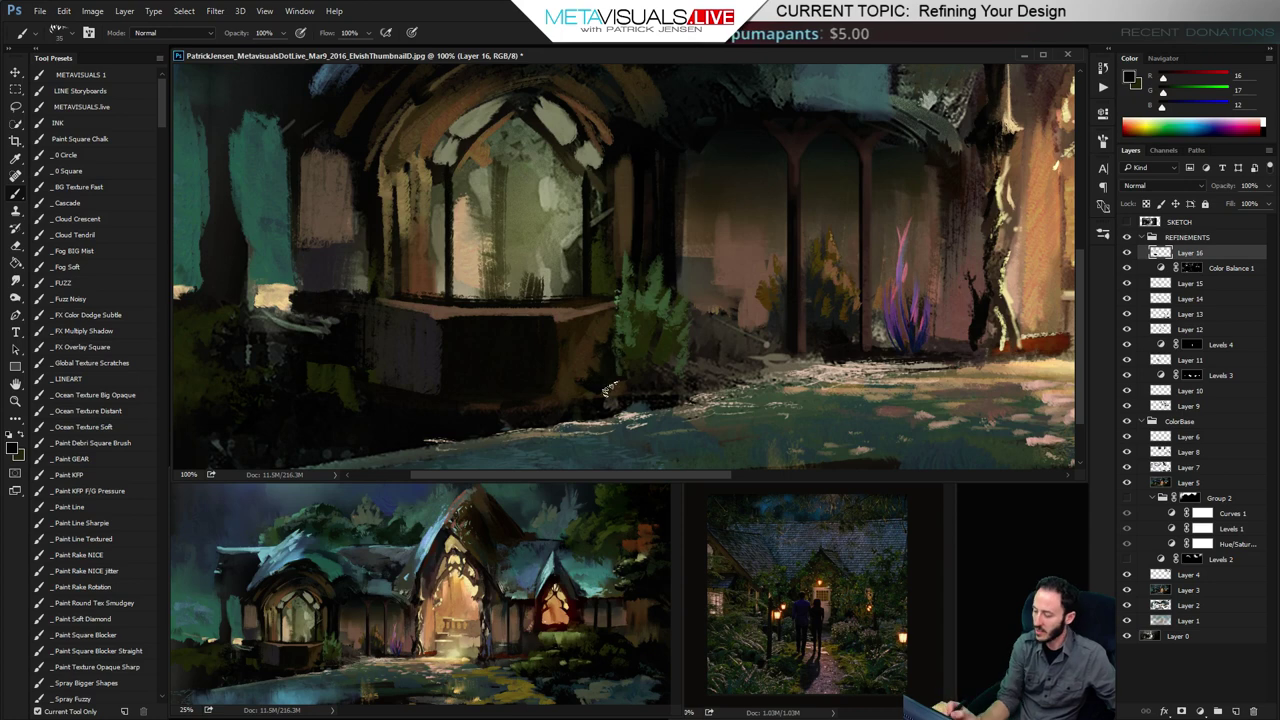
Extend the bush beside the low wall outward toward the path with sampled mid-green leaf strokes
{"action": "left_click_drag", "start_coordinate": [660, 385], "coordinate": [538, 393]}
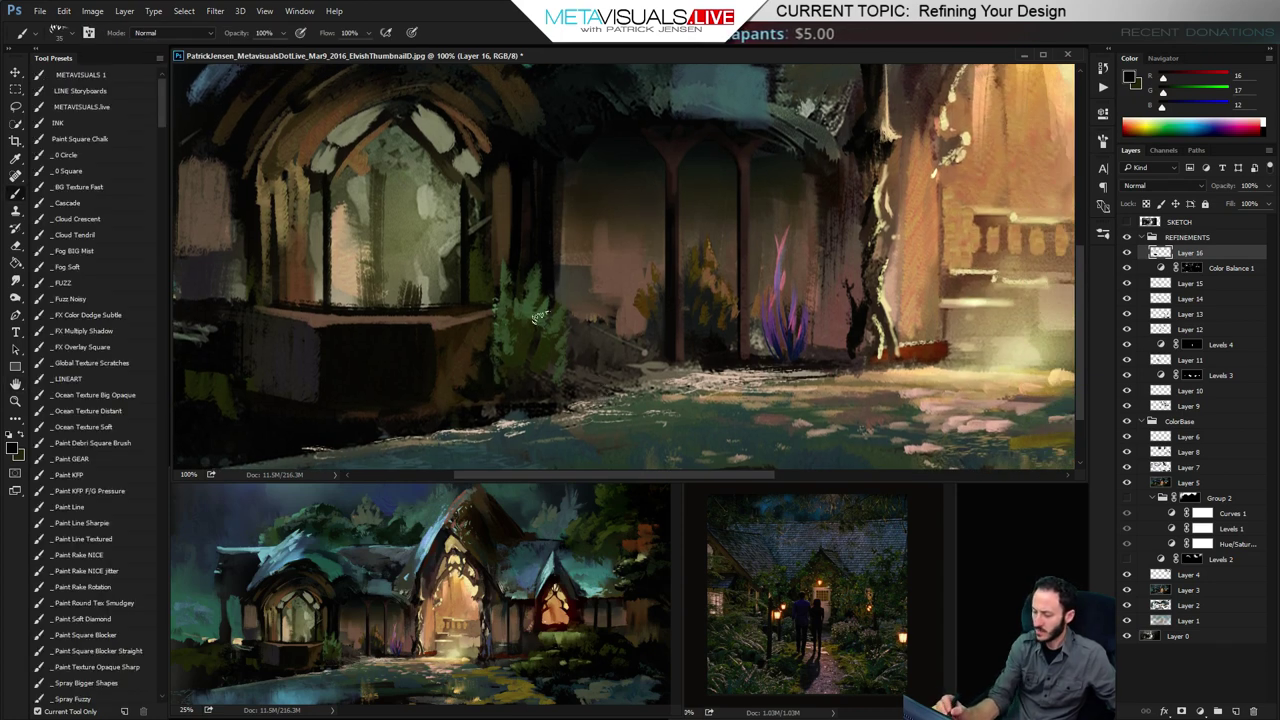
{"action": "left_click", "coordinate": [535, 352], "text": "alt"}
{"action": "left_click_drag", "start_coordinate": [549, 343], "coordinate": [545, 360]}
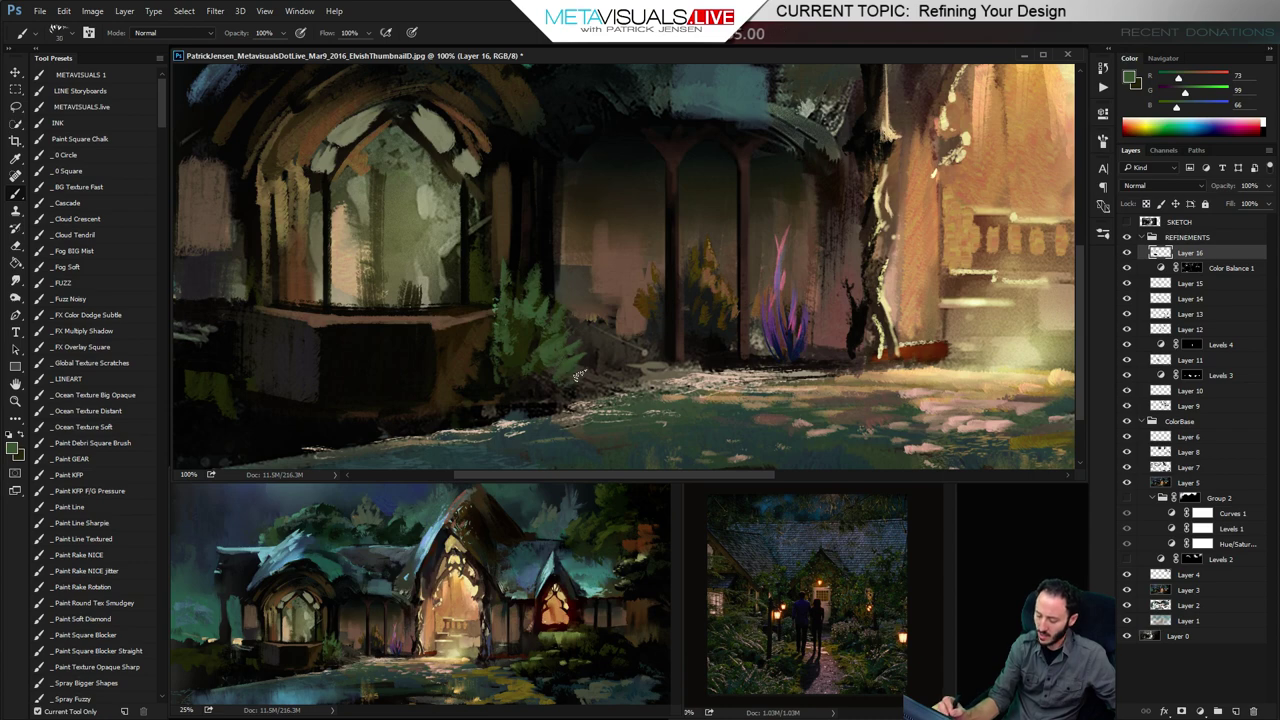
{"action": "mouse_move", "coordinate": [507, 303]}
{"action": "left_mouse_down"}
{"action": "mouse_move", "coordinate": [549, 329]}
{"action": "mouse_move", "coordinate": [564, 323]}
{"action": "left_mouse_up"}
{"action": "left_click", "coordinate": [555, 305], "text": "alt"}
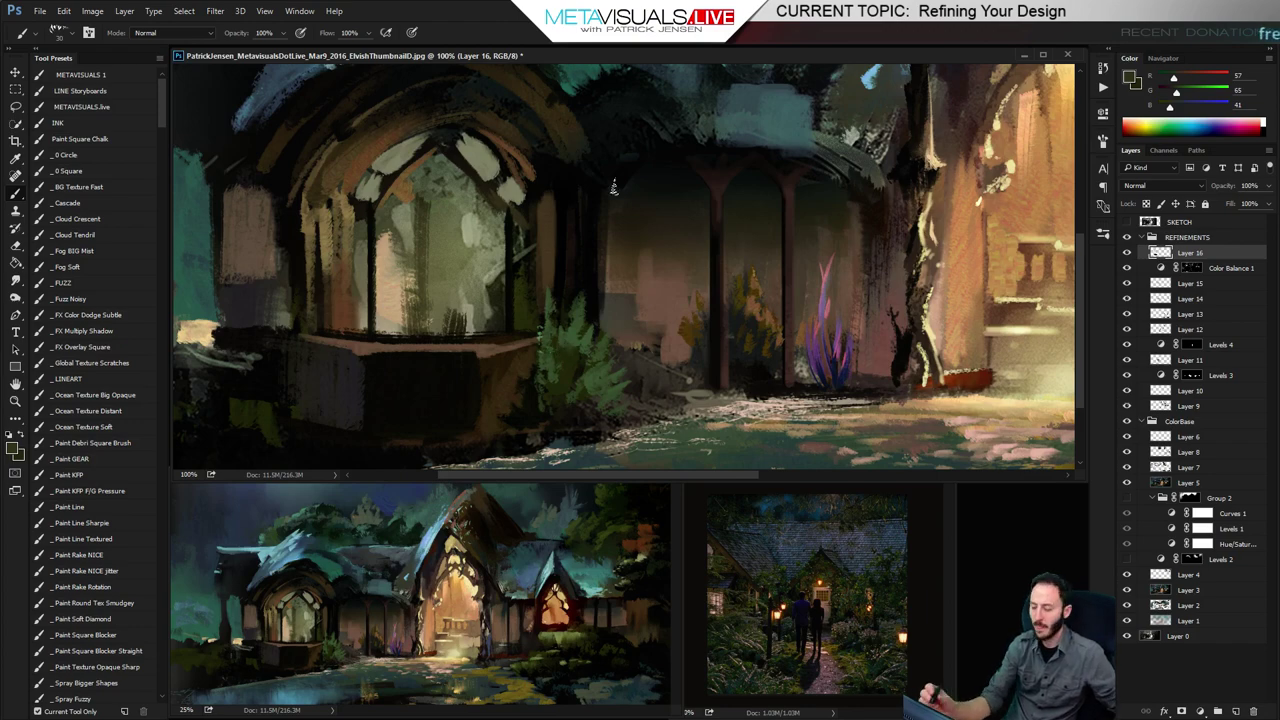
Brighten the arched window's left pane with sampled peach and its central pane with pale grey-green strokes
{"action": "left_click_drag", "start_coordinate": [553, 352], "coordinate": [661, 346]}
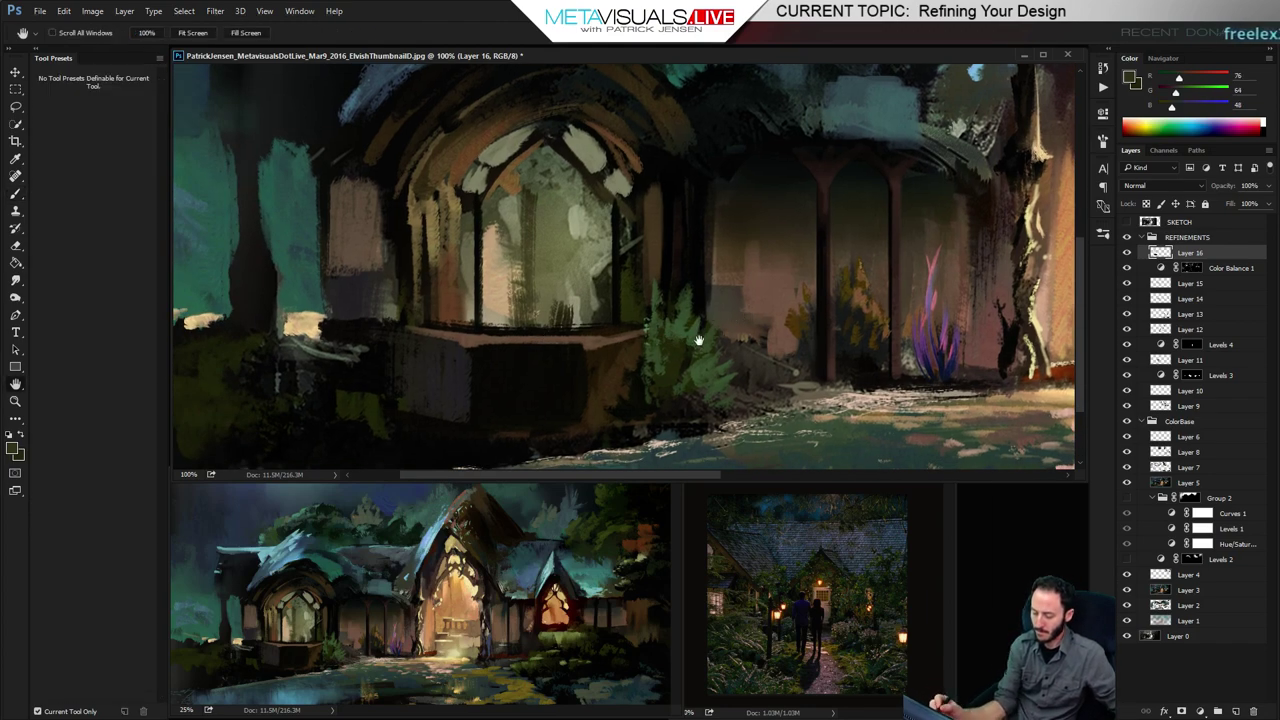
{"action": "left_click_drag", "start_coordinate": [582, 253], "coordinate": [600, 267]}
{"action": "left_click", "coordinate": [509, 256], "text": "alt"}
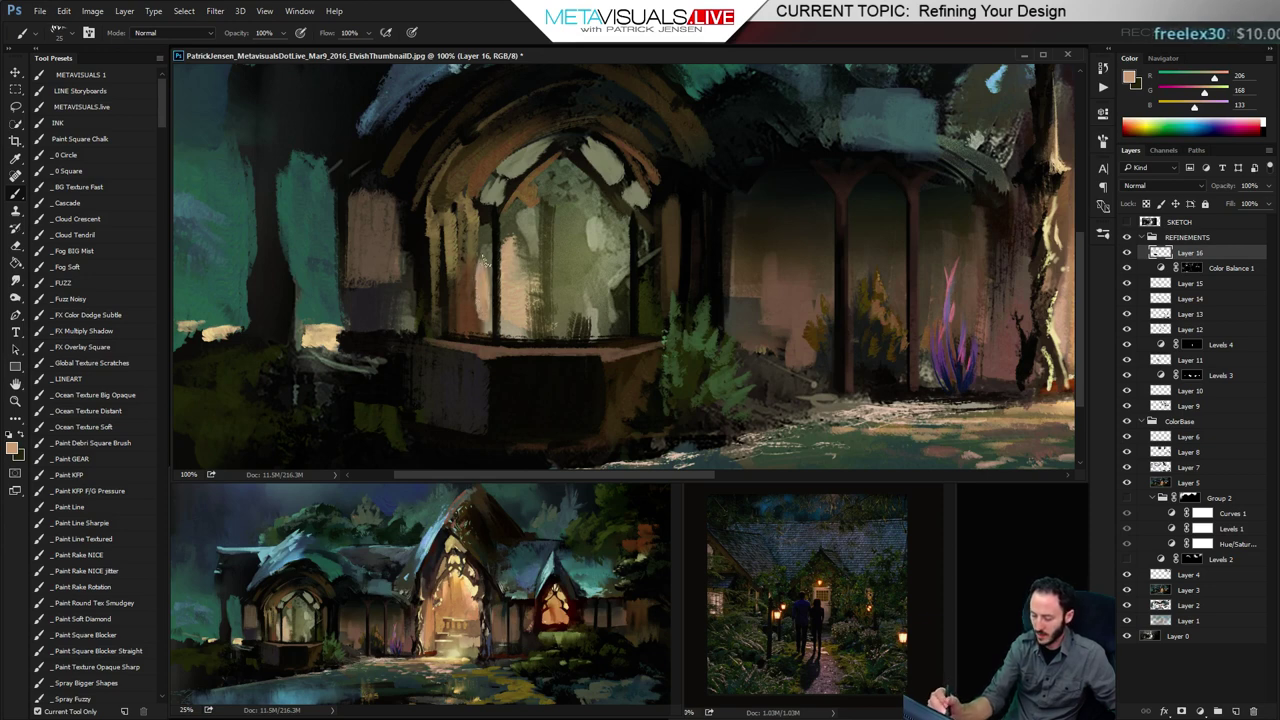
{"action": "mouse_move", "coordinate": [485, 305]}
{"action": "left_mouse_down"}
{"action": "mouse_move", "coordinate": [485, 265]}
{"action": "mouse_move", "coordinate": [478, 305]}
{"action": "left_mouse_up"}
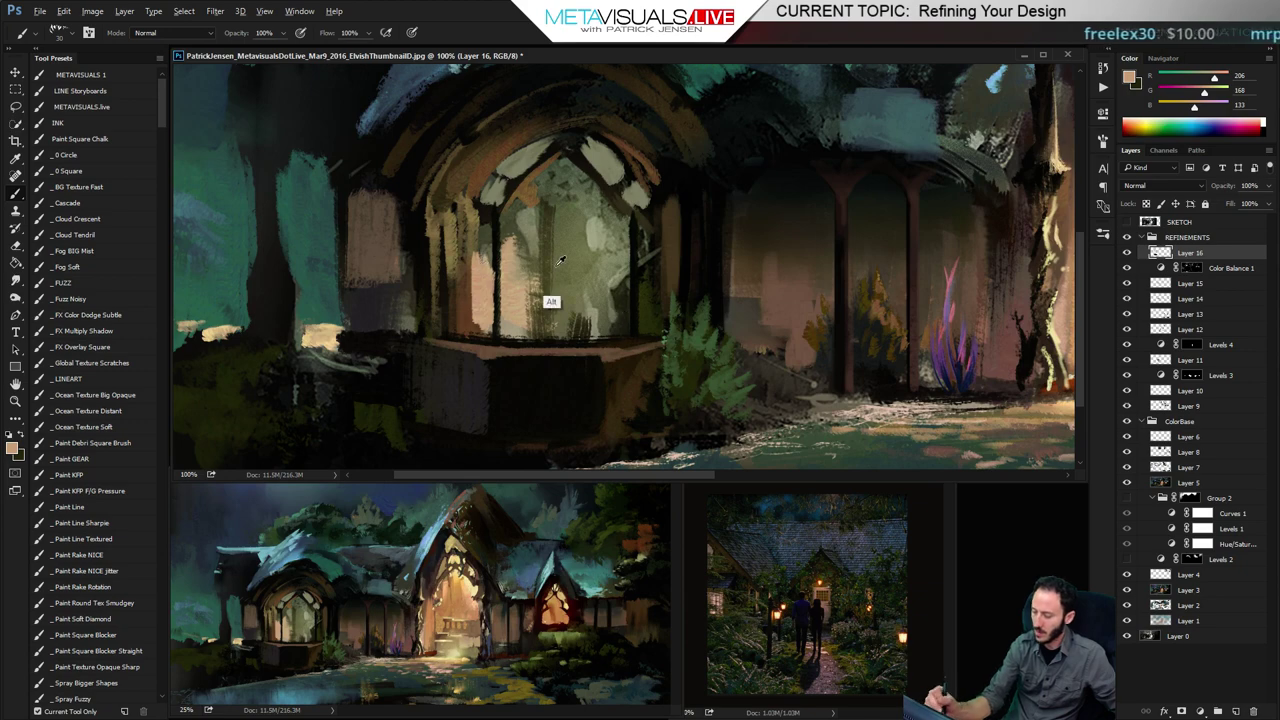
{"action": "left_click", "coordinate": [591, 236], "text": "alt"}
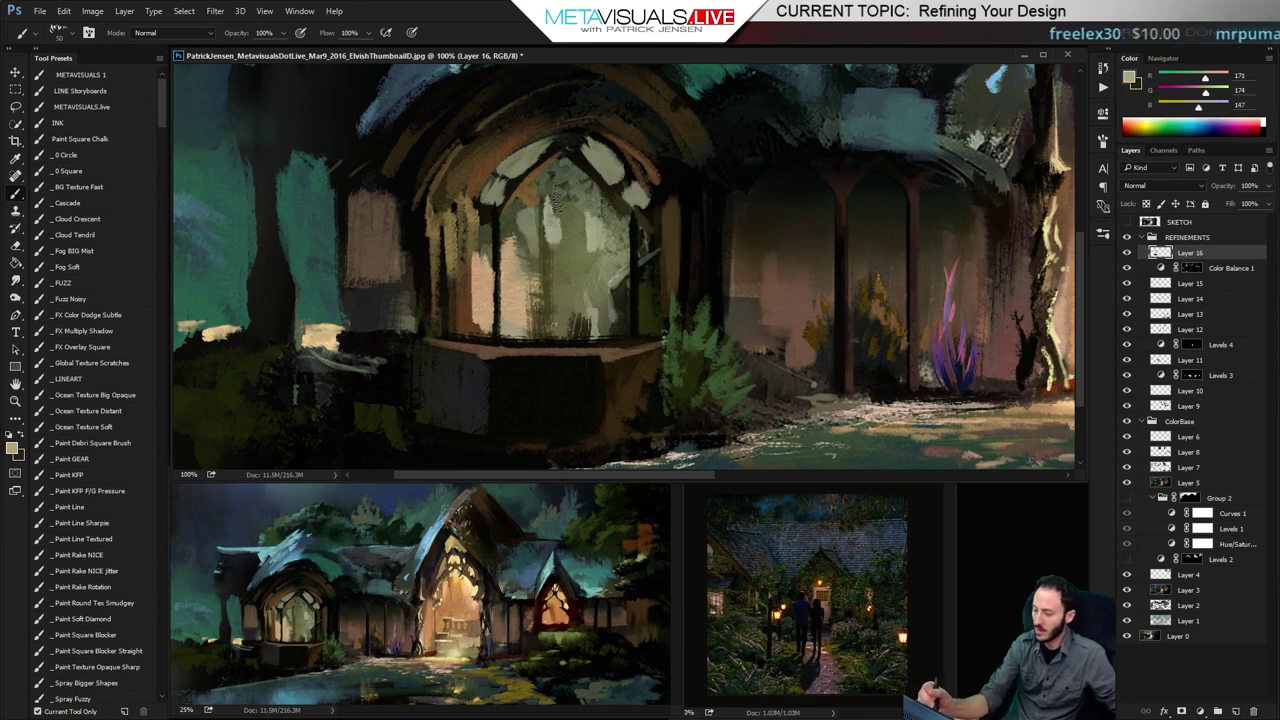
Soften the arched window's central pane with a pale grey-green haze using the _Fuzz Noisy brush at a reduced size
{"action": "left_click", "coordinate": [70, 298]}
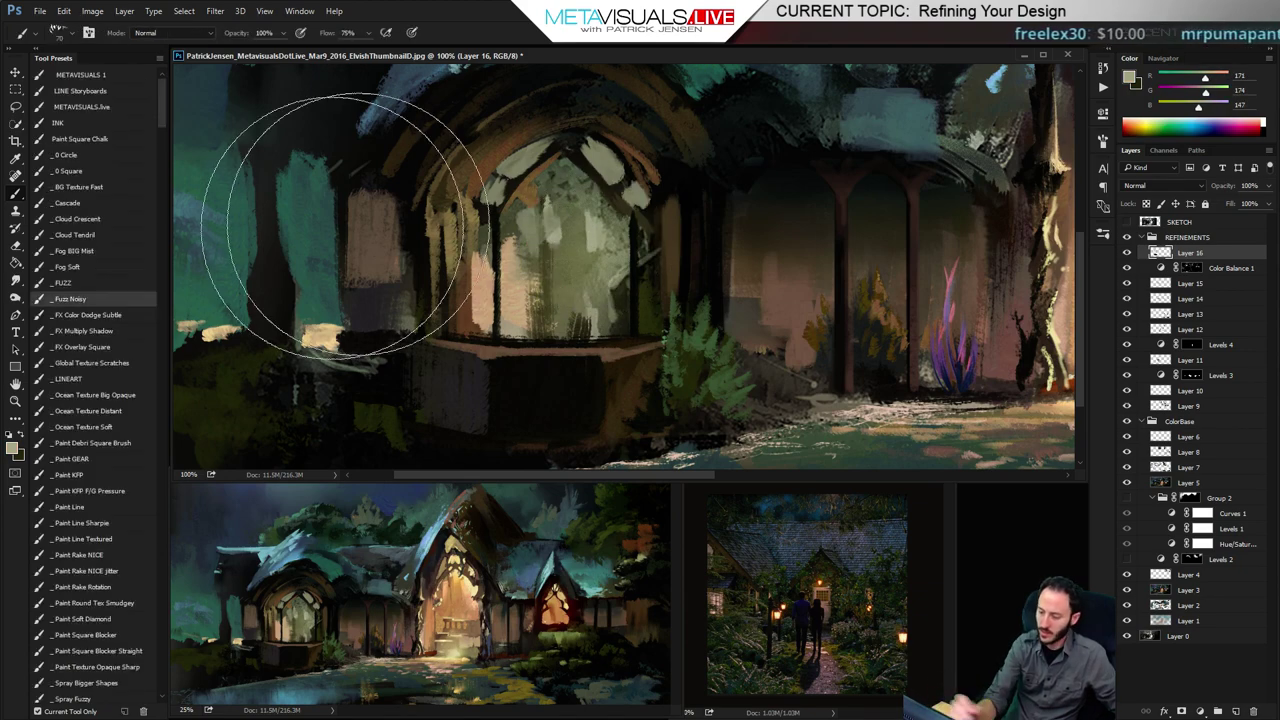
{"action": "left_click", "coordinate": [585, 240]}
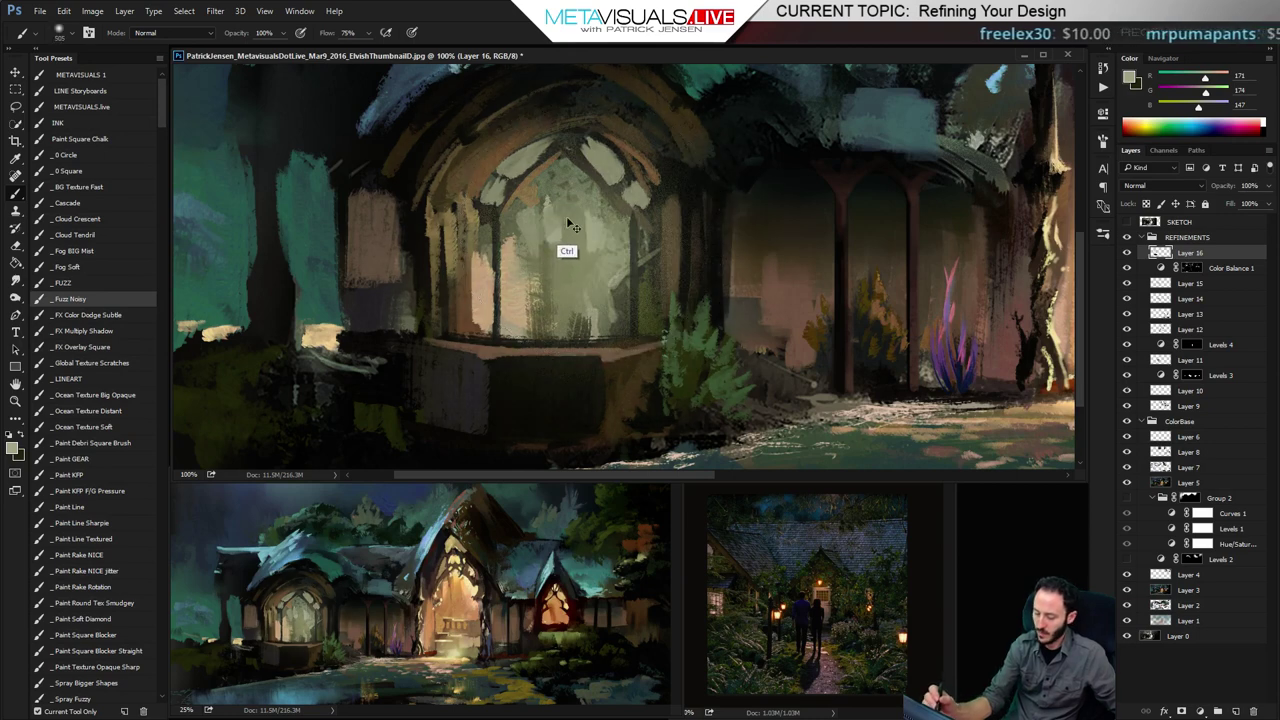
{"action": "key", "text": "ctrl+z"}
{"action": "key", "text": "bracketleft"}
{"action": "key", "text": "bracketleft"}
{"action": "left_click", "coordinate": [564, 236]}
{"action": "key", "text": "bracketleft"}
{"action": "key", "text": "bracketleft"}
{"action": "key", "text": "bracketleft"}
{"action": "key", "text": "bracketleft"}
{"action": "key", "text": "bracketleft"}
{"action": "key", "text": "bracketleft"}
{"action": "key", "text": "bracketleft"}
{"action": "key", "text": "bracketleft"}
{"action": "key", "text": "bracketleft"}
{"action": "key", "text": "bracketleft"}
{"action": "key", "text": "bracketleft"}
{"action": "key", "text": "bracketleft"}
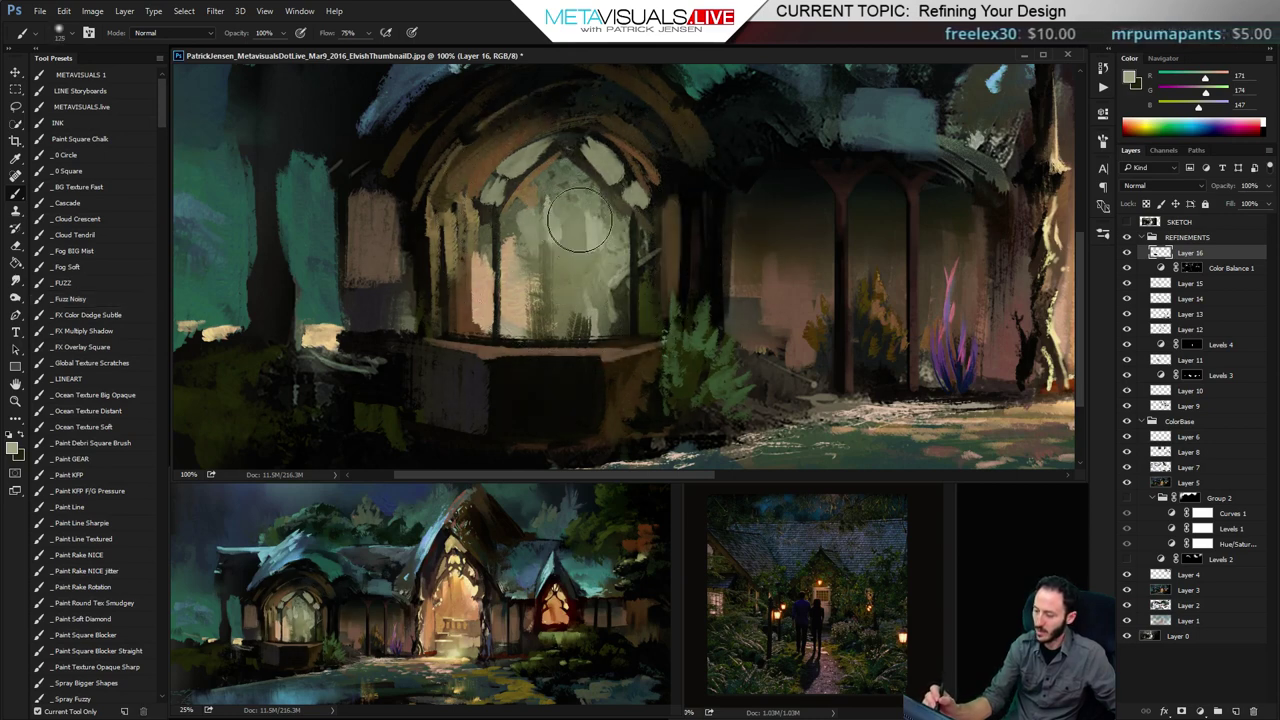
{"action": "mouse_move", "coordinate": [586, 237]}
{"action": "left_mouse_down"}
{"action": "mouse_move", "coordinate": [579, 201]}
{"action": "mouse_move", "coordinate": [597, 238]}
{"action": "left_mouse_up"}
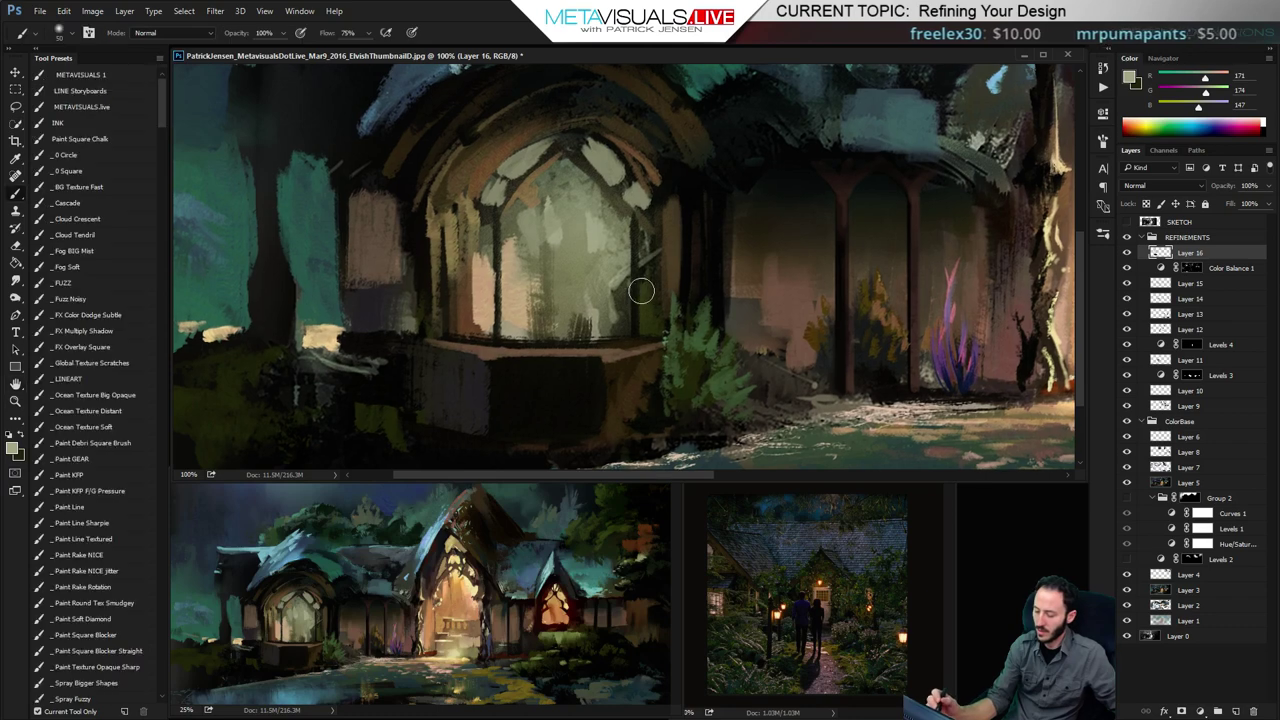
Mix a pale blue-grey of R 150, G 174, B 174 and tint the window's central pane with it
{"action": "mouse_move", "coordinate": [1205, 79]}
{"action": "left_mouse_down"}
{"action": "mouse_move", "coordinate": [1192, 84]}
{"action": "mouse_move", "coordinate": [1206, 107]}
{"action": "left_mouse_up"}
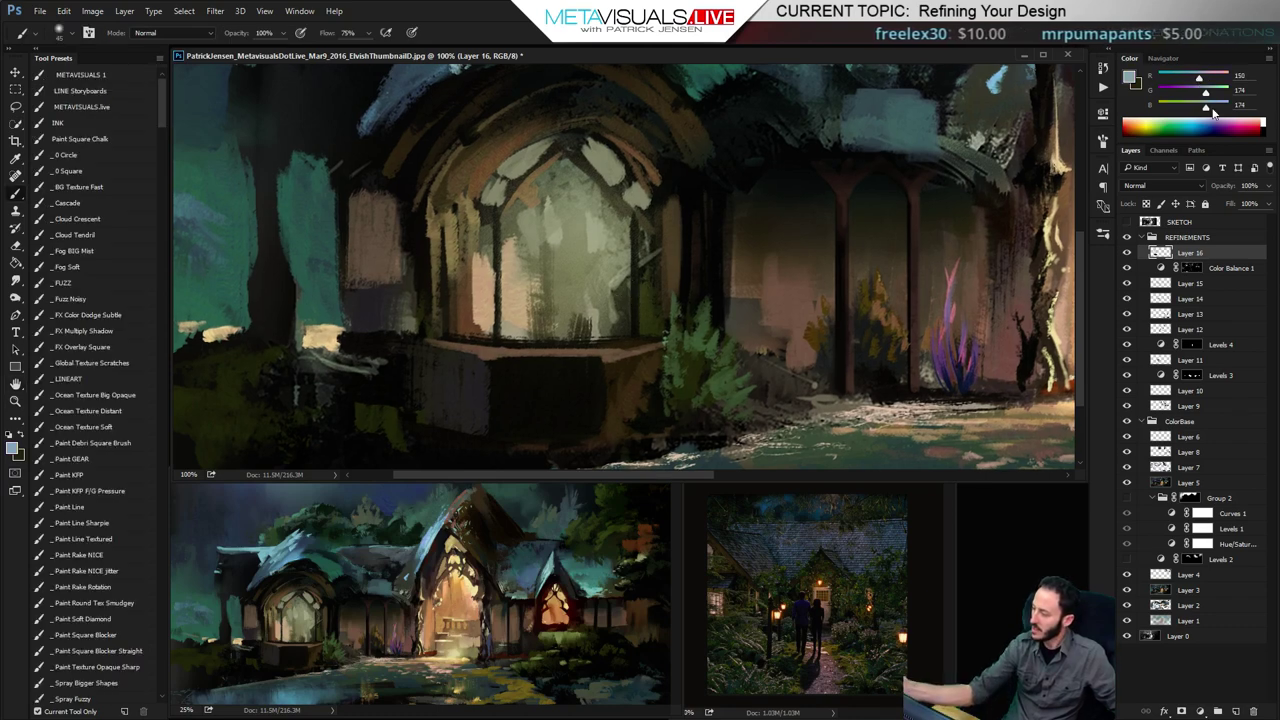
{"action": "key", "text": "]"}
{"action": "key", "text": "]"}
{"action": "key", "text": "]"}
{"action": "left_click", "coordinate": [549, 228]}
{"action": "left_click_drag", "start_coordinate": [545, 123], "coordinate": [545, 160], "text": "ctrl"}
{"action": "key", "text": "ctrl+z"}
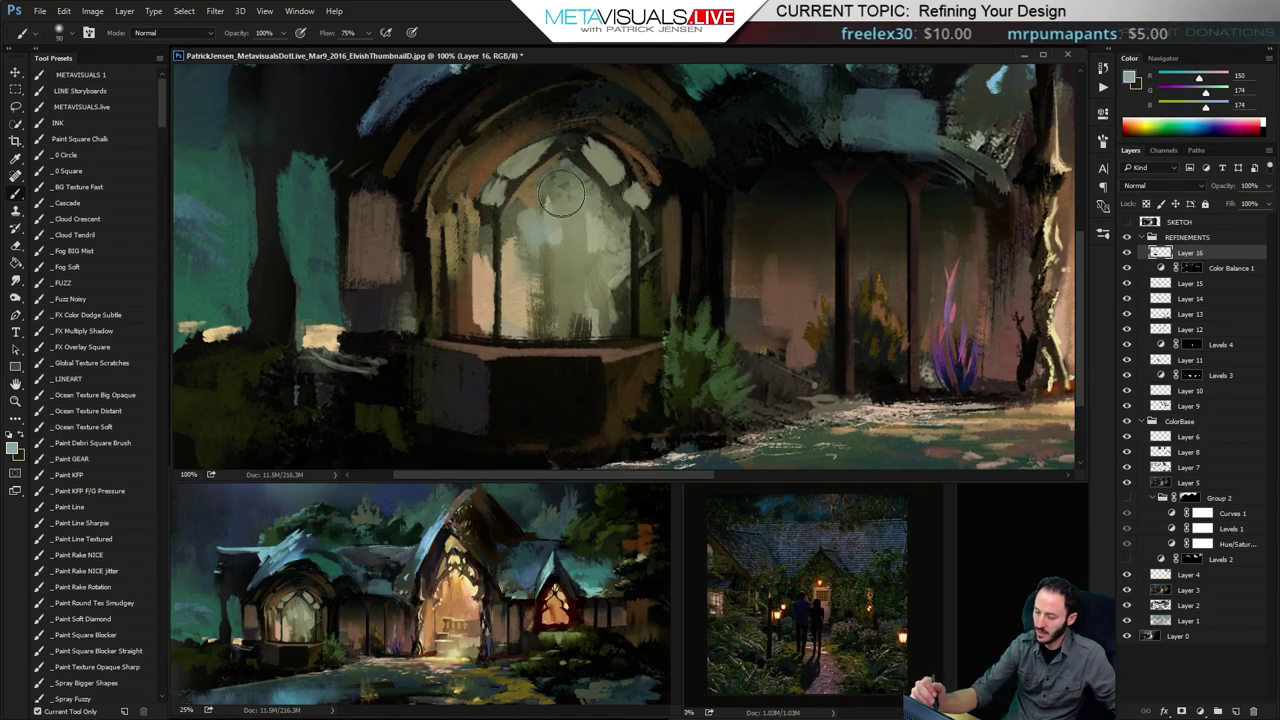
{"action": "key", "text": "]"}
{"action": "key", "text": "]"}
{"action": "key", "text": "]"}
{"action": "key", "text": "]"}
{"action": "key", "text": "]"}
{"action": "key", "text": "]"}
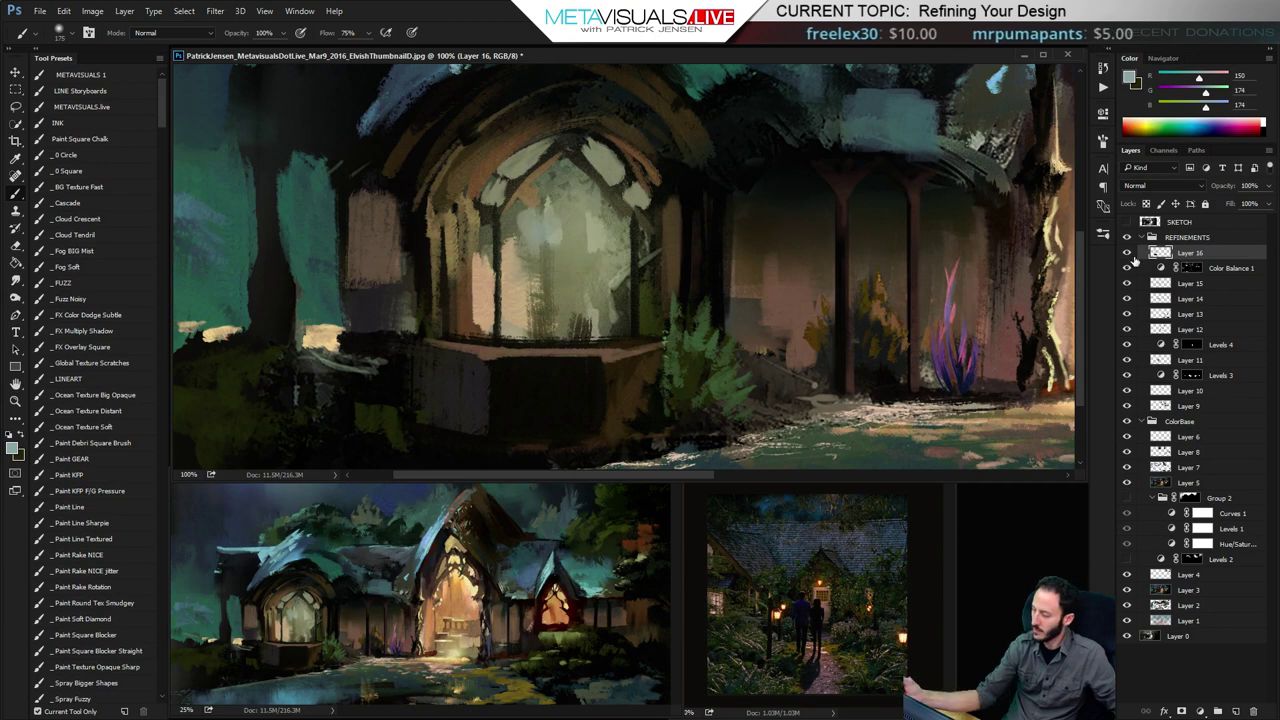
Compare the painting with Layer 16 hidden and shown, and add small blue-grey accents to the window's upper and left panes
{"action": "left_click", "coordinate": [1127, 253]}
{"action": "left_click", "coordinate": [1127, 253]}
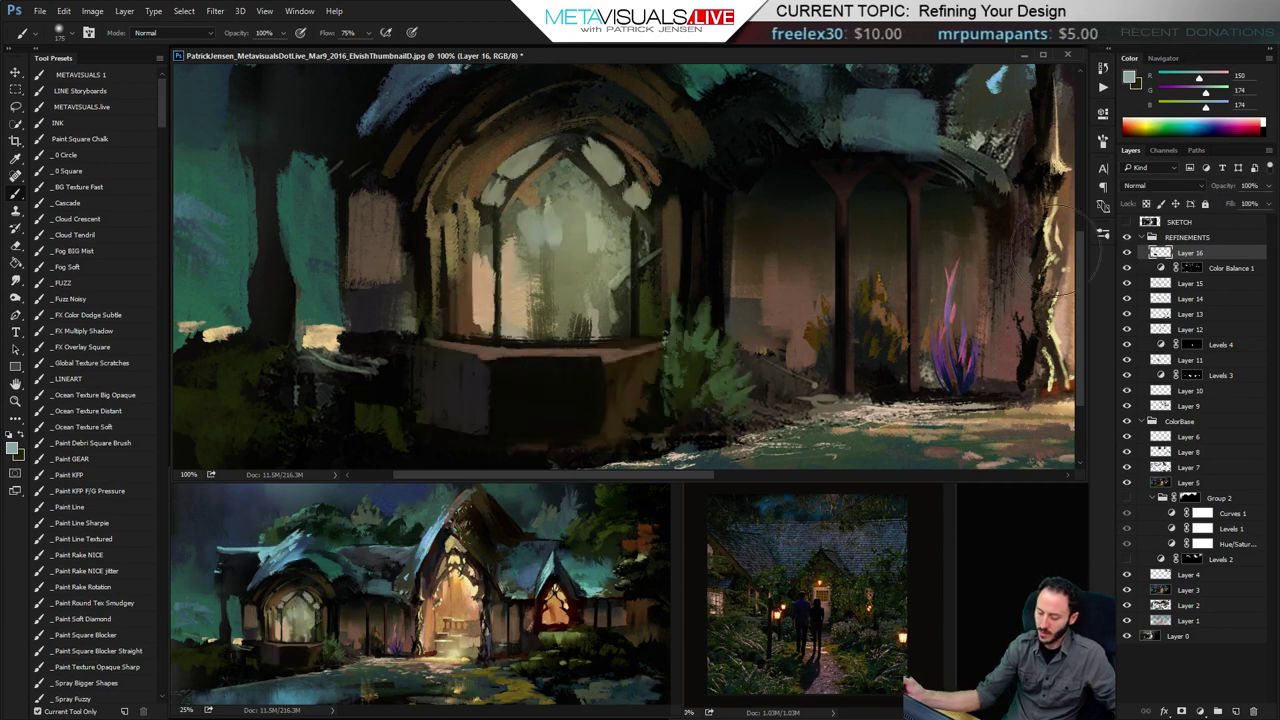
{"action": "left_click", "coordinate": [546, 207]}
{"action": "key", "text": "ctrl+z"}
{"action": "key", "text": "["}
{"action": "key", "text": "["}
{"action": "key", "text": "["}
{"action": "key", "text": "["}
{"action": "key", "text": "["}
{"action": "key", "text": "["}
{"action": "key", "text": "["}
{"action": "key", "text": "["}
{"action": "key", "text": "["}
{"action": "key", "text": "["}
{"action": "key", "text": "["}
{"action": "key", "text": "["}
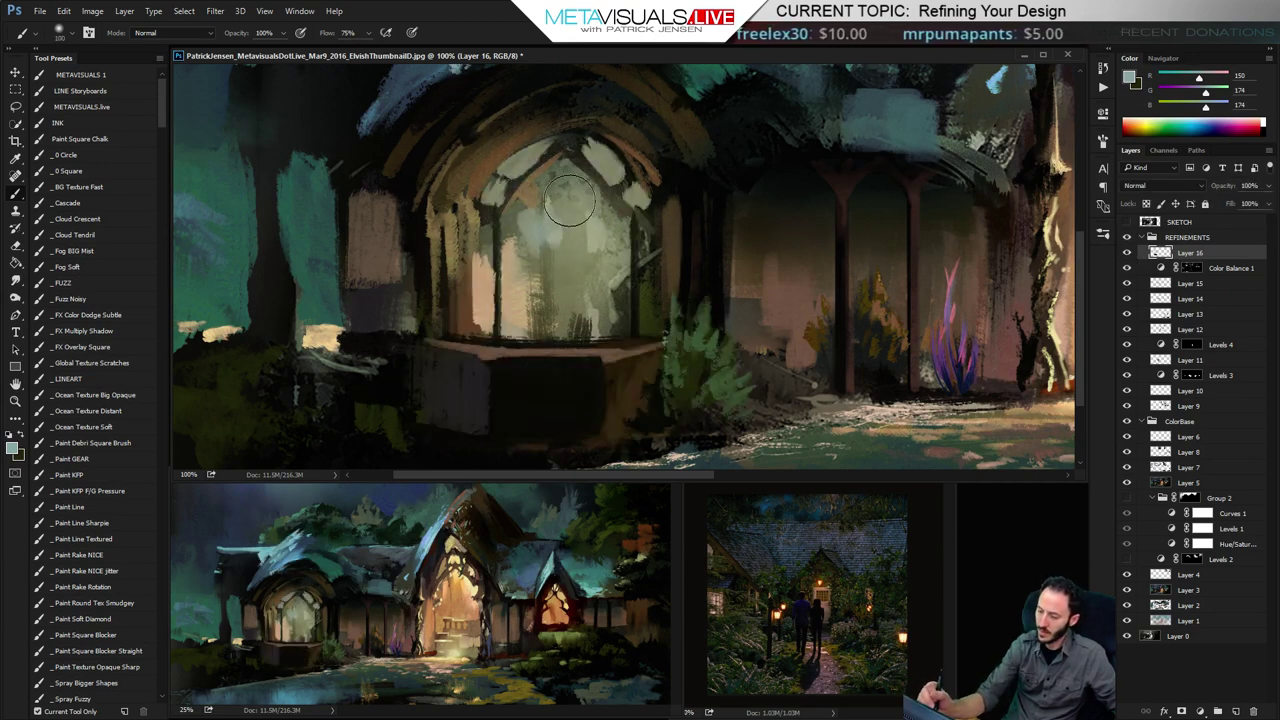
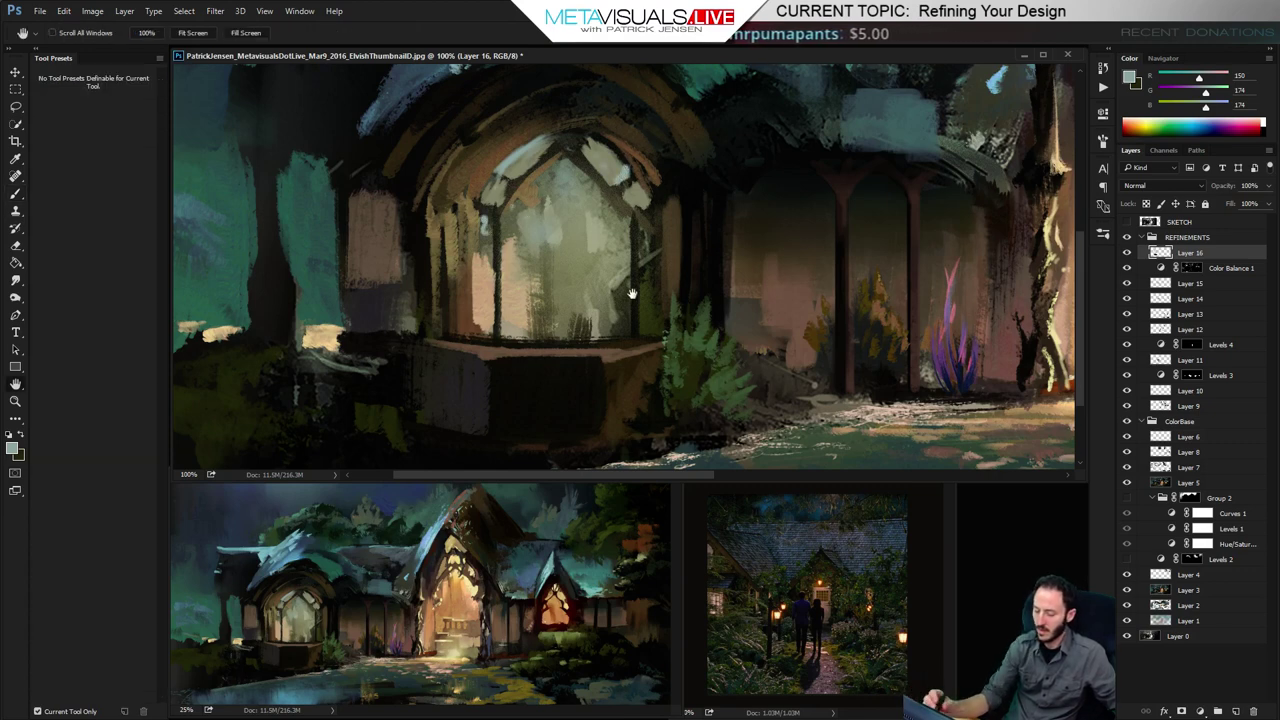
Darken the post at the left of the arched window with vertical strokes of sampled near-black
{"action": "left_click_drag", "start_coordinate": [598, 316], "coordinate": [718, 320]}
{"action": "left_click", "coordinate": [527, 268], "text": "alt"}
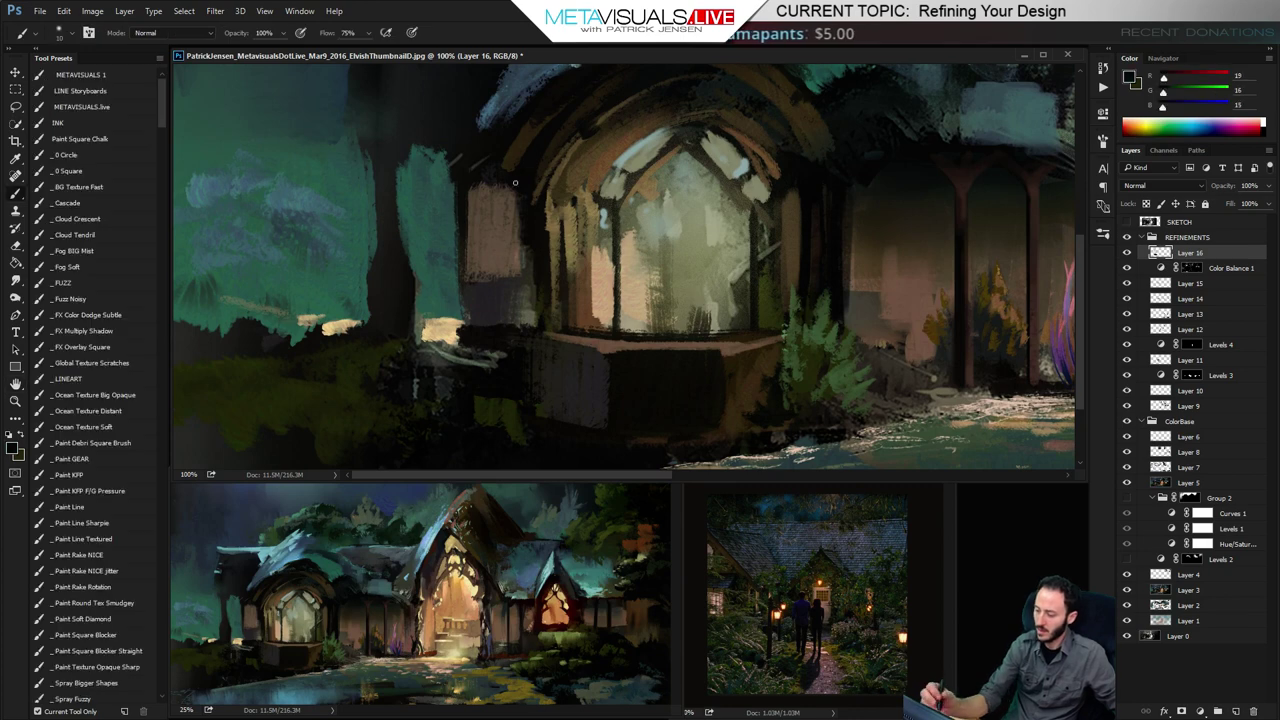
{"action": "key", "text": "bracketright"}
{"action": "key", "text": "bracketright"}
{"action": "key", "text": "bracketright"}
{"action": "key", "text": "bracketright"}
{"action": "key", "text": "bracketright"}
{"action": "key", "text": "bracketright"}
{"action": "key", "text": "bracketright"}
{"action": "key", "text": "bracketright"}
{"action": "key", "text": "bracketright"}
{"action": "mouse_move", "coordinate": [537, 250]}
{"action": "left_mouse_down"}
{"action": "mouse_move", "coordinate": [536, 317]}
{"action": "mouse_move", "coordinate": [534, 215]}
{"action": "mouse_move", "coordinate": [533, 319]}
{"action": "left_mouse_up"}
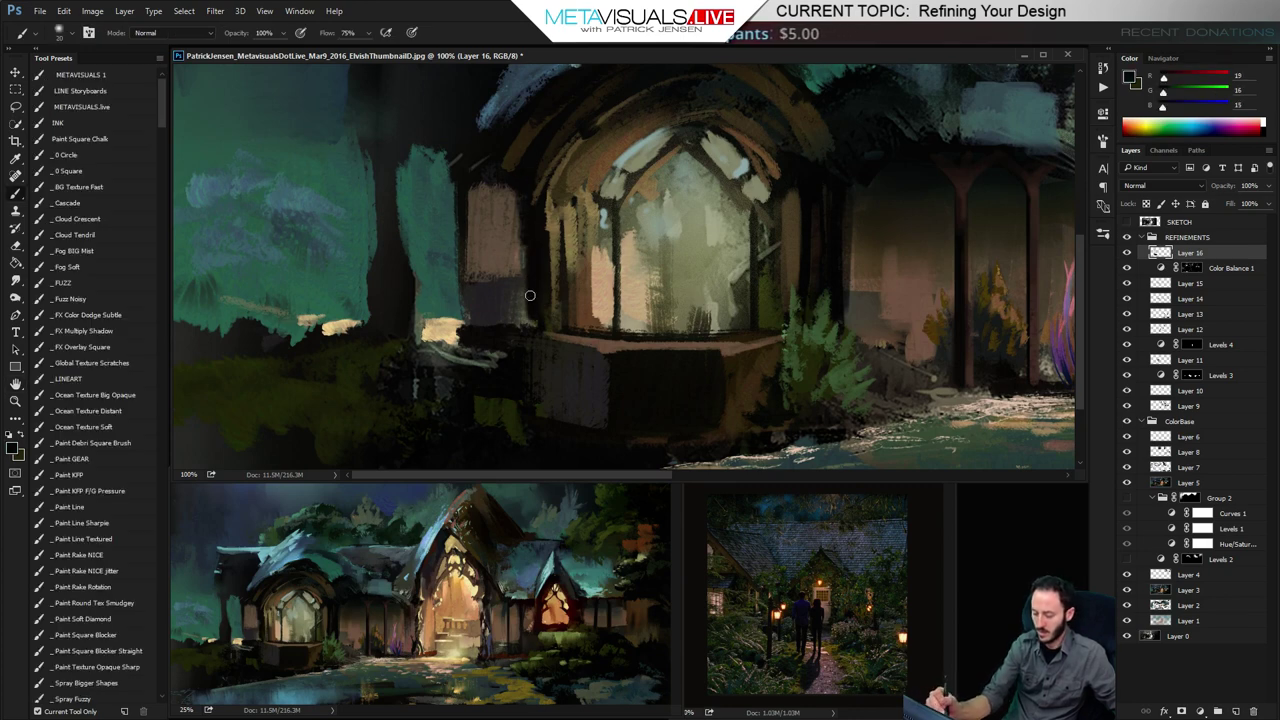
{"action": "left_click_drag", "start_coordinate": [534, 230], "coordinate": [528, 321]}
{"action": "left_click_drag", "start_coordinate": [526, 272], "coordinate": [523, 321]}
Recut the left curve of the arch above the window with thin strokes of a sampled dark brown-black
{"action": "left_click_drag", "start_coordinate": [784, 324], "coordinate": [708, 406]}
{"action": "left_click", "coordinate": [597, 185], "text": "alt"}
{"action": "key", "text": "bracketleft"}
{"action": "key", "text": "bracketleft"}
{"action": "left_click_drag", "start_coordinate": [583, 197], "coordinate": [519, 274]}
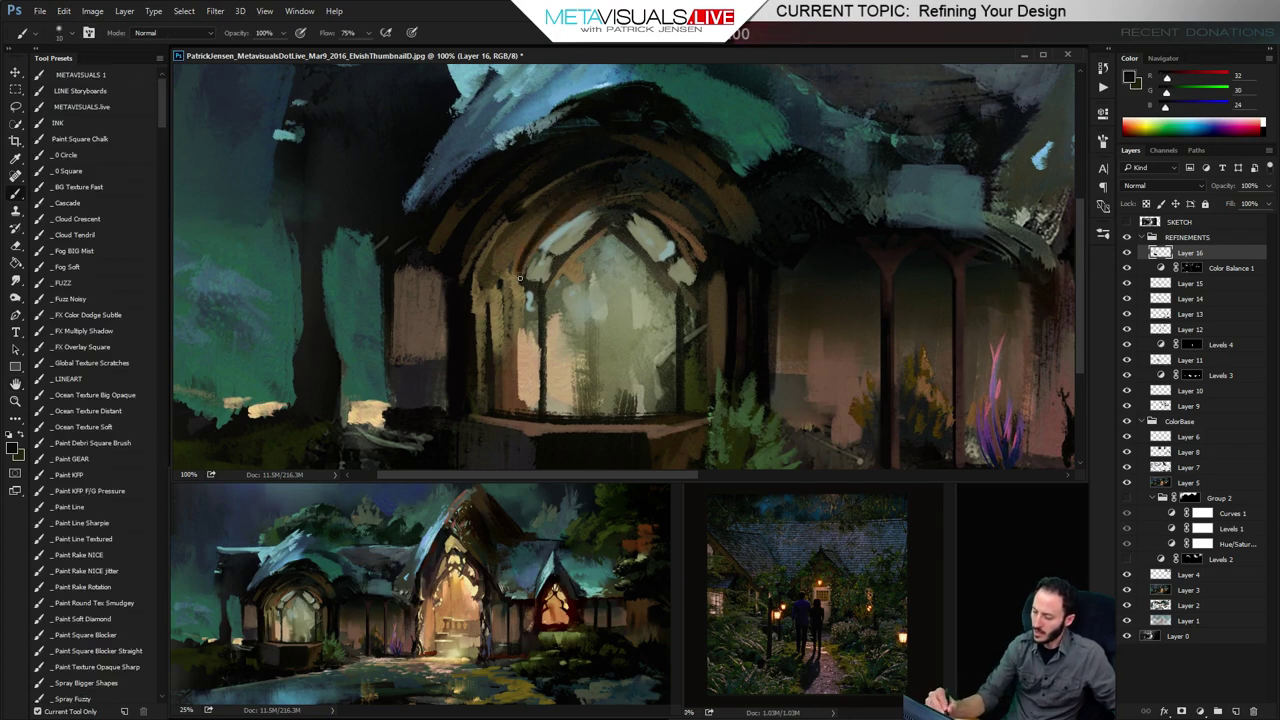
{"action": "left_click_drag", "start_coordinate": [546, 210], "coordinate": [512, 262]}
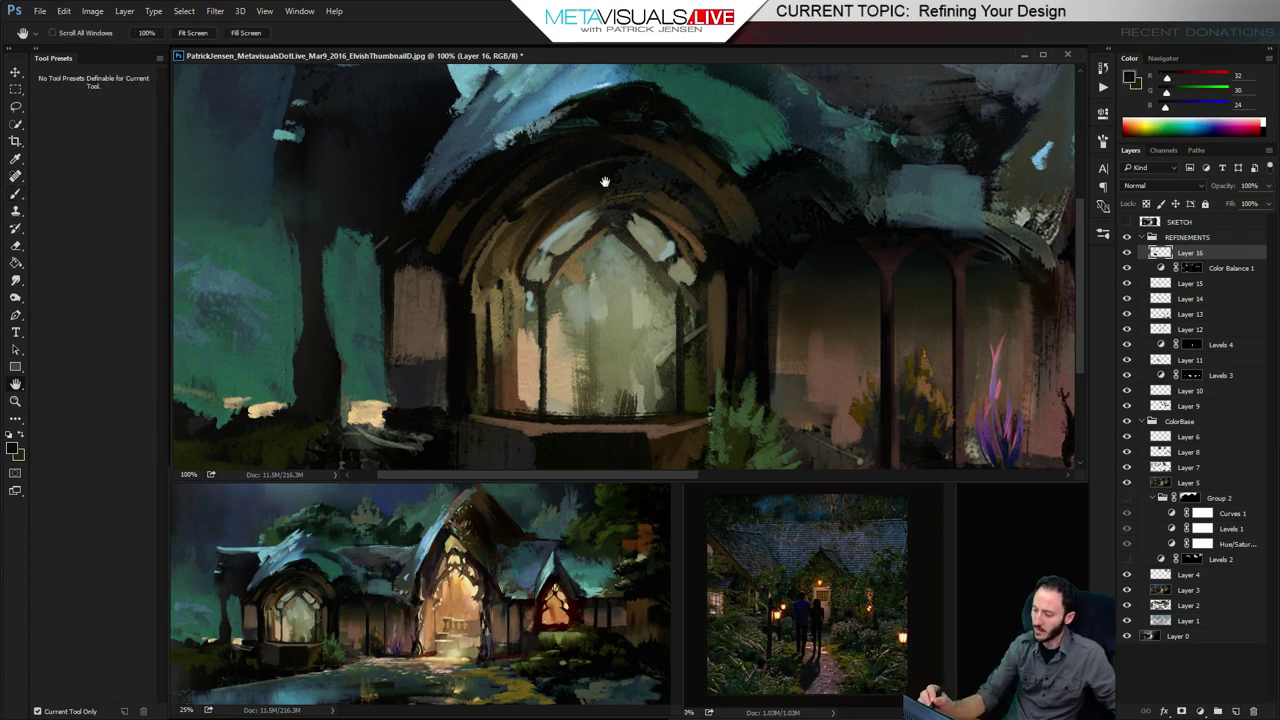
Paint two sampled-brown beams converging at the arch's peak and define their edges with near-black
{"action": "left_click", "coordinate": [540, 222], "text": "alt"}
{"action": "left_click_drag", "start_coordinate": [553, 162], "coordinate": [576, 130]}
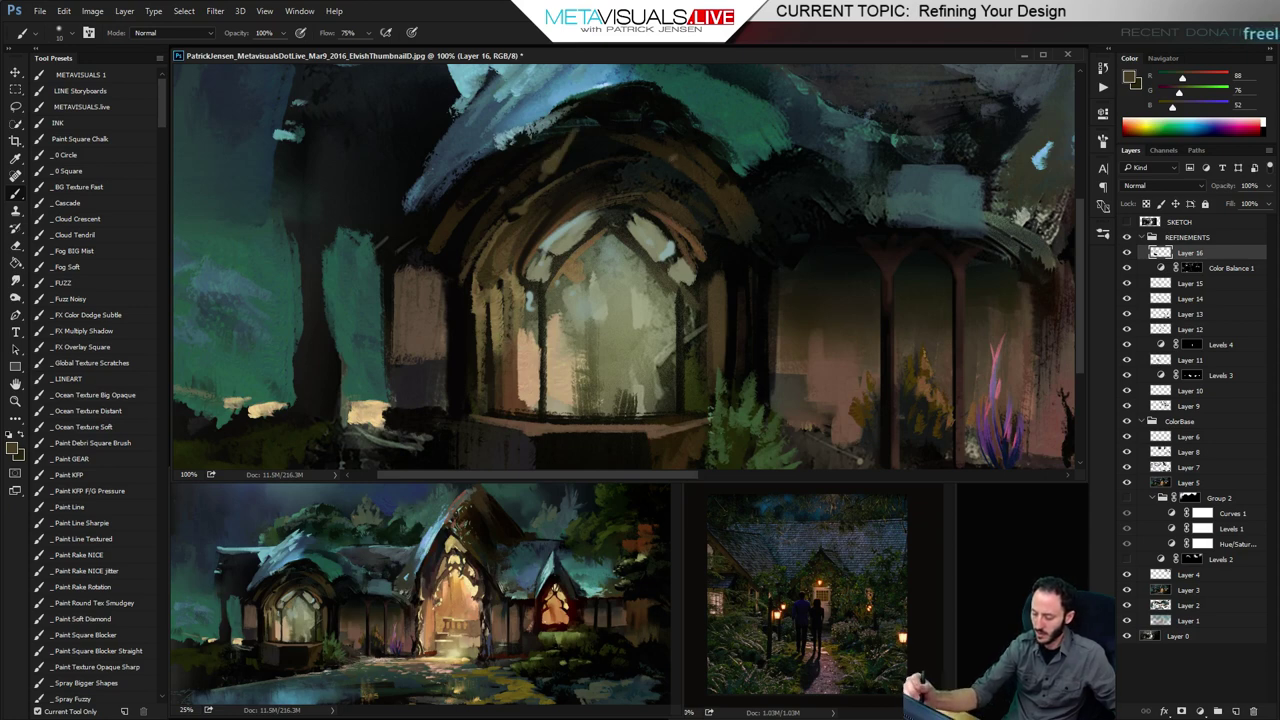
{"action": "left_click_drag", "start_coordinate": [673, 165], "coordinate": [646, 129]}
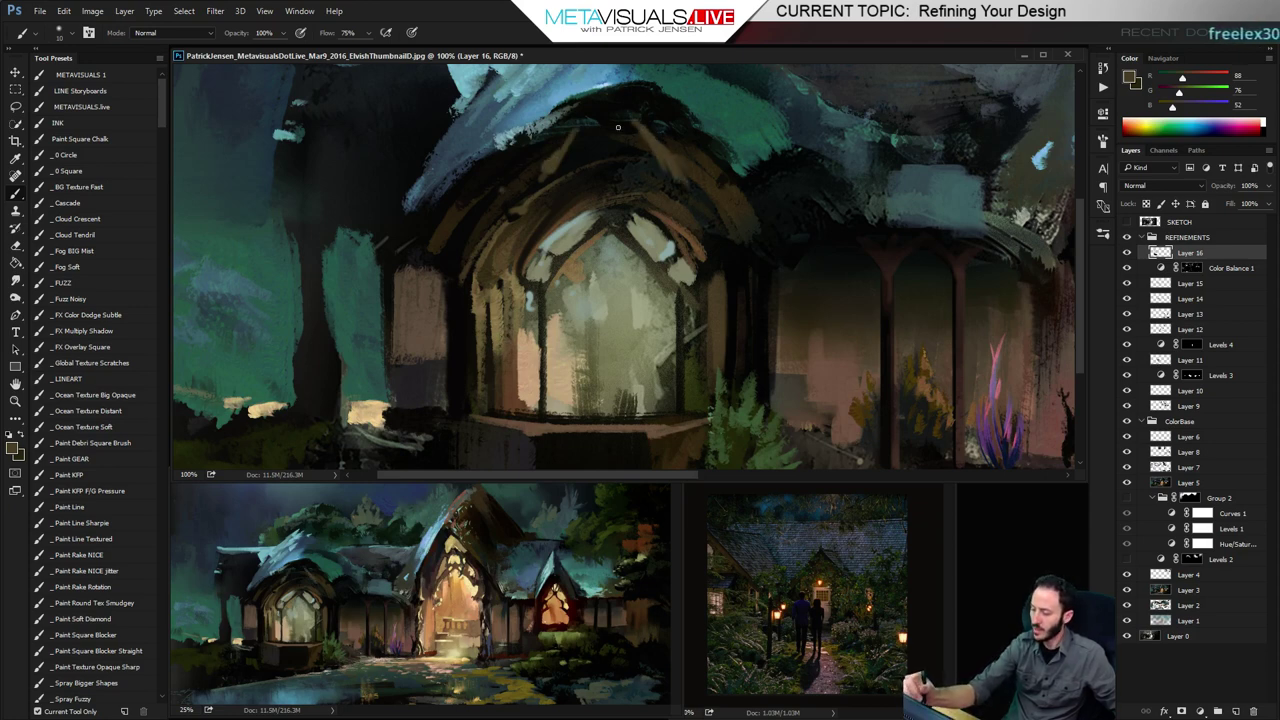
{"action": "left_click", "coordinate": [652, 110], "text": "alt"}
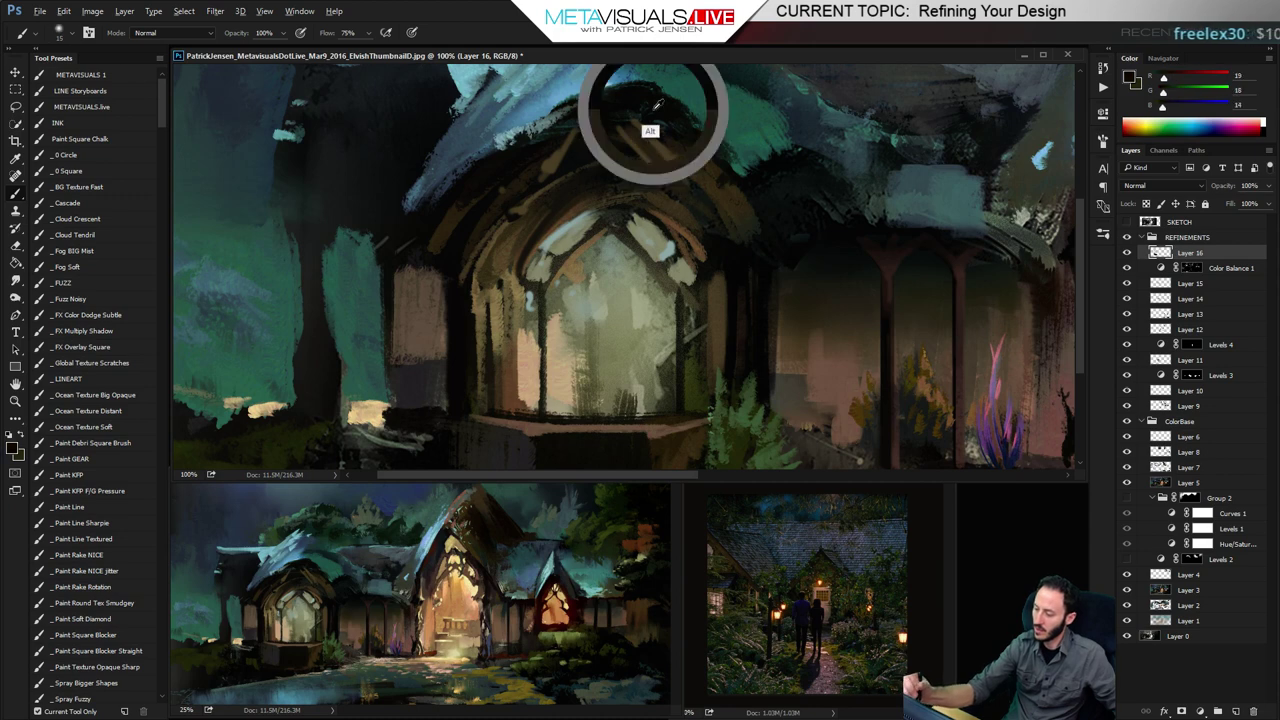
{"action": "mouse_move", "coordinate": [630, 117]}
{"action": "left_mouse_down"}
{"action": "mouse_move", "coordinate": [684, 188]}
{"action": "mouse_move", "coordinate": [696, 242]}
{"action": "left_mouse_up"}
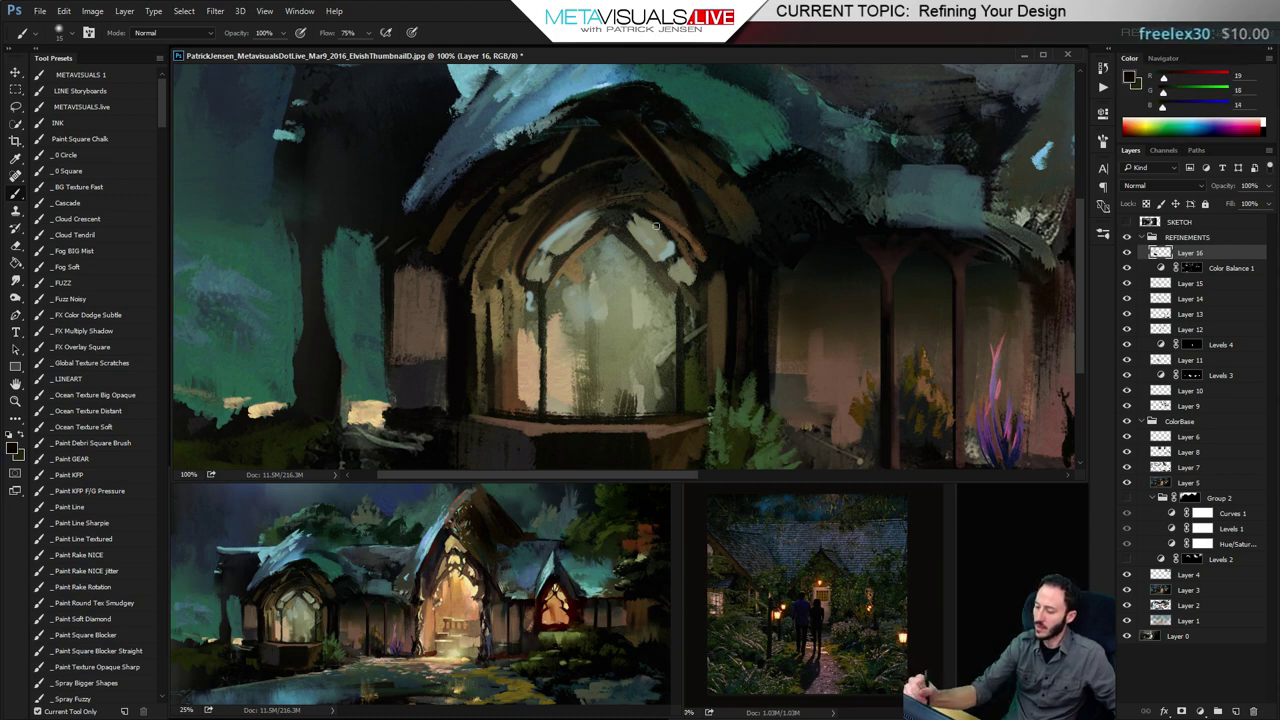
{"action": "left_click_drag", "start_coordinate": [574, 133], "coordinate": [505, 266]}
{"action": "key", "text": "space"}
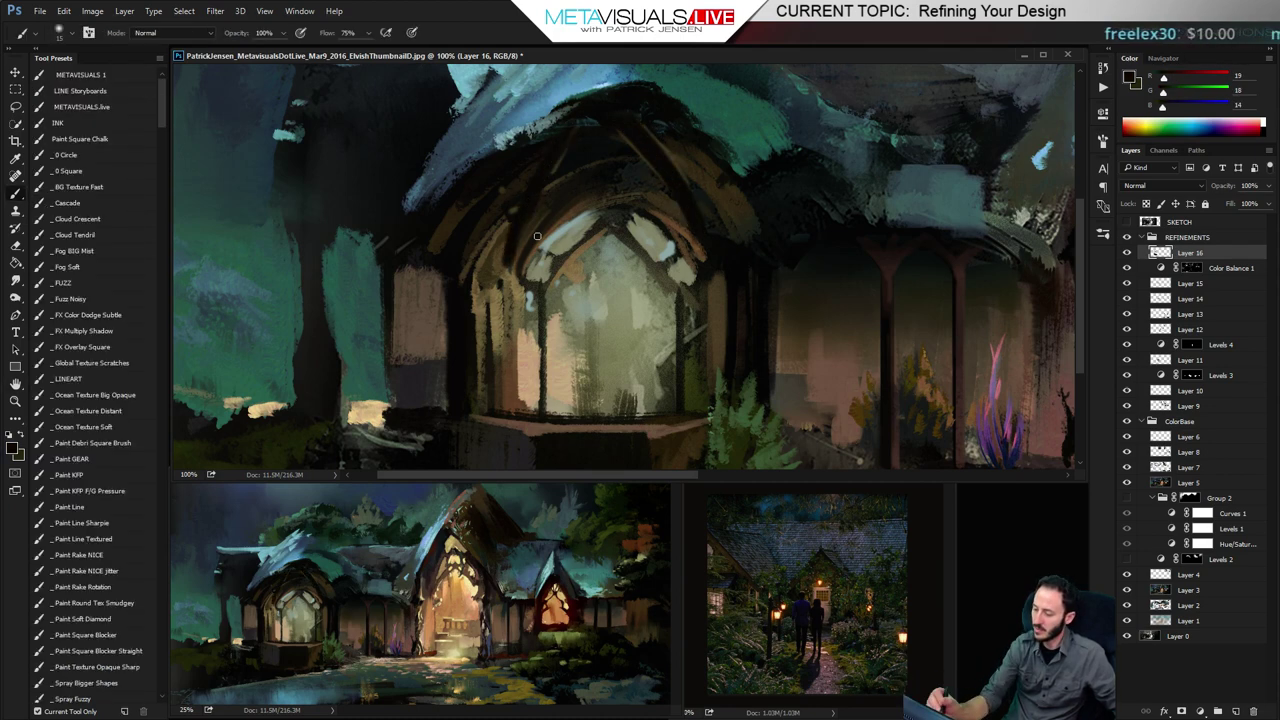
Highlight the curved beams on both sides of the arch with thin strokes of a sampled lighter brown
{"action": "left_click", "coordinate": [554, 228], "text": "alt"}
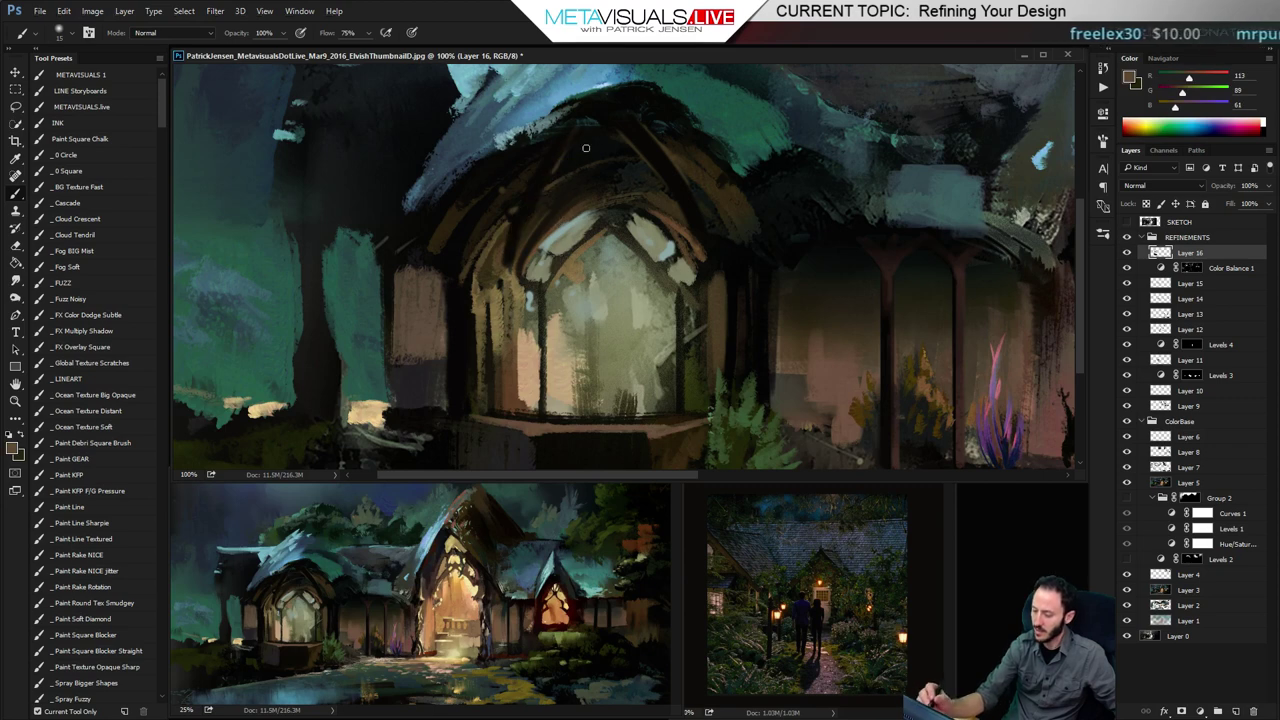
{"action": "left_click_drag", "start_coordinate": [553, 179], "coordinate": [517, 247]}
{"action": "left_click_drag", "start_coordinate": [545, 186], "coordinate": [507, 257]}
{"action": "left_click_drag", "start_coordinate": [581, 149], "coordinate": [508, 251]}
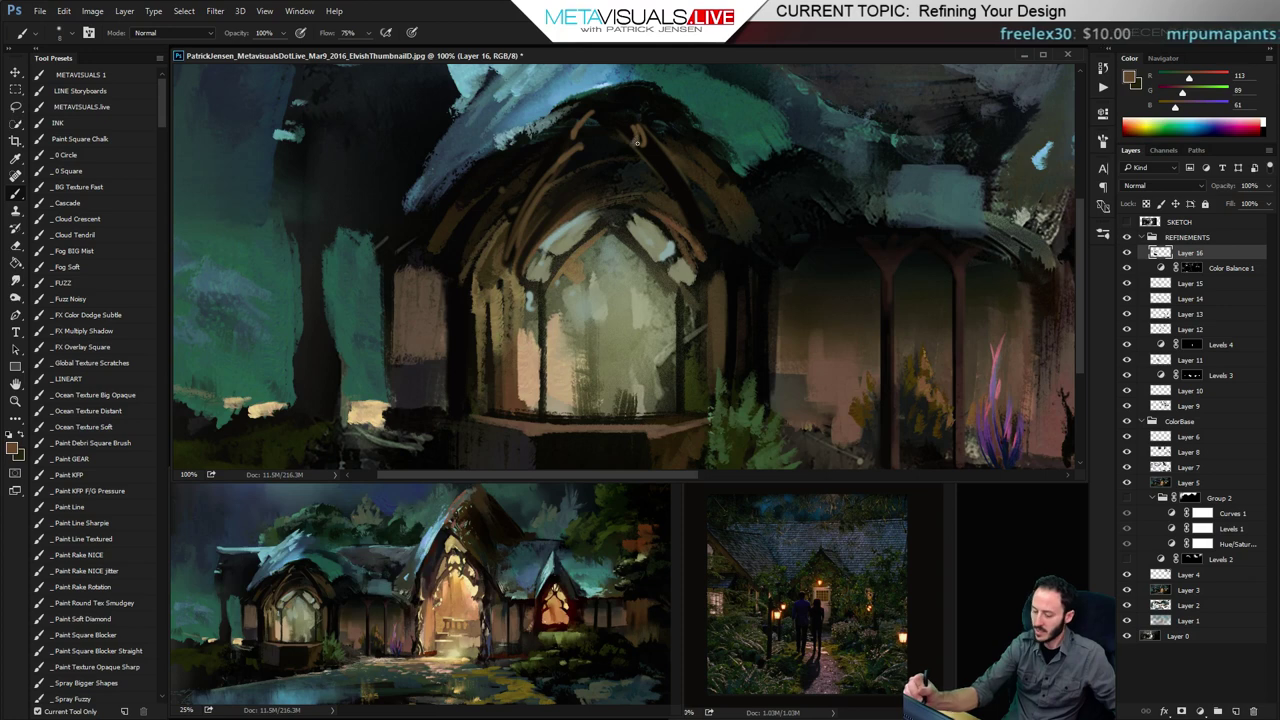
{"action": "mouse_move", "coordinate": [648, 165]}
{"action": "left_mouse_down"}
{"action": "mouse_move", "coordinate": [686, 217]}
{"action": "mouse_move", "coordinate": [703, 211]}
{"action": "left_mouse_up"}
Paint the window's narrow right side pane with vertical strokes of sampled grey-green and pale blue-grey
{"action": "left_click", "coordinate": [566, 279], "text": "alt"}
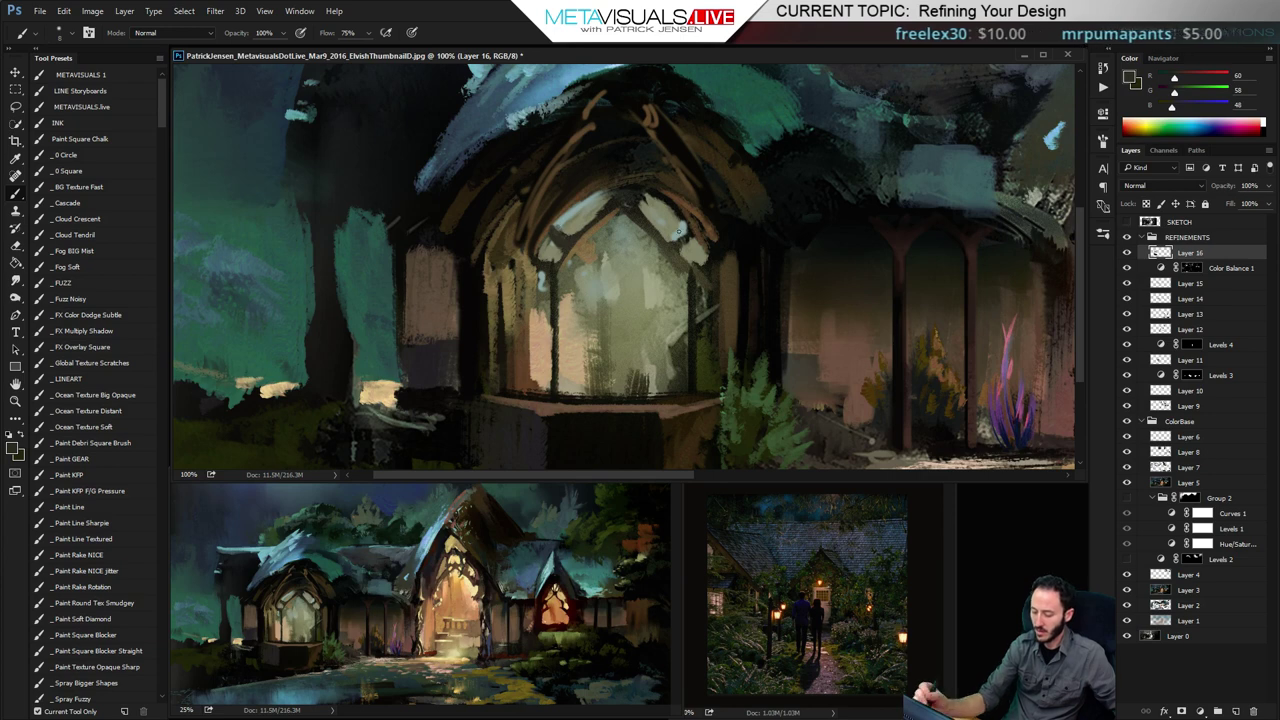
{"action": "mouse_move", "coordinate": [678, 229]}
{"action": "left_mouse_down"}
{"action": "mouse_move", "coordinate": [590, 262]}
{"action": "mouse_move", "coordinate": [525, 320]}
{"action": "mouse_move", "coordinate": [470, 318]}
{"action": "left_mouse_up"}
{"action": "left_click", "coordinate": [572, 238], "text": "alt"}
{"action": "left_click_drag", "start_coordinate": [578, 352], "coordinate": [580, 262]}
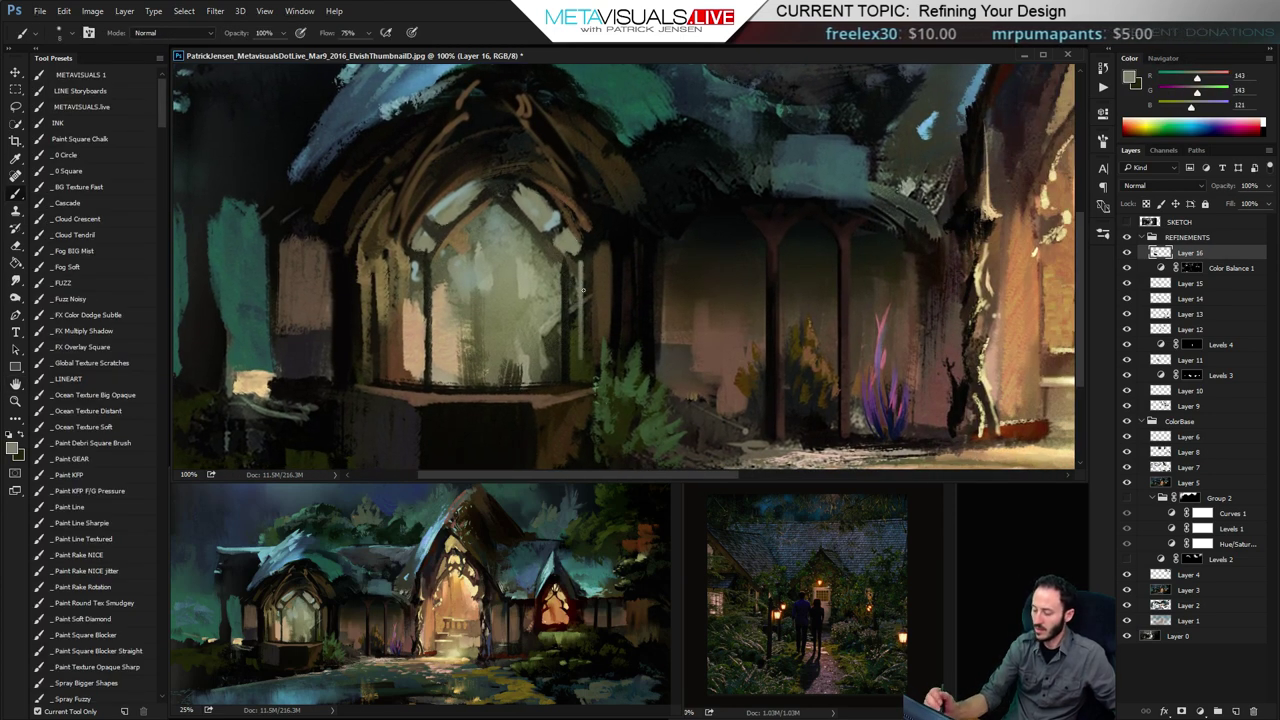
{"action": "left_click", "coordinate": [86, 492]}
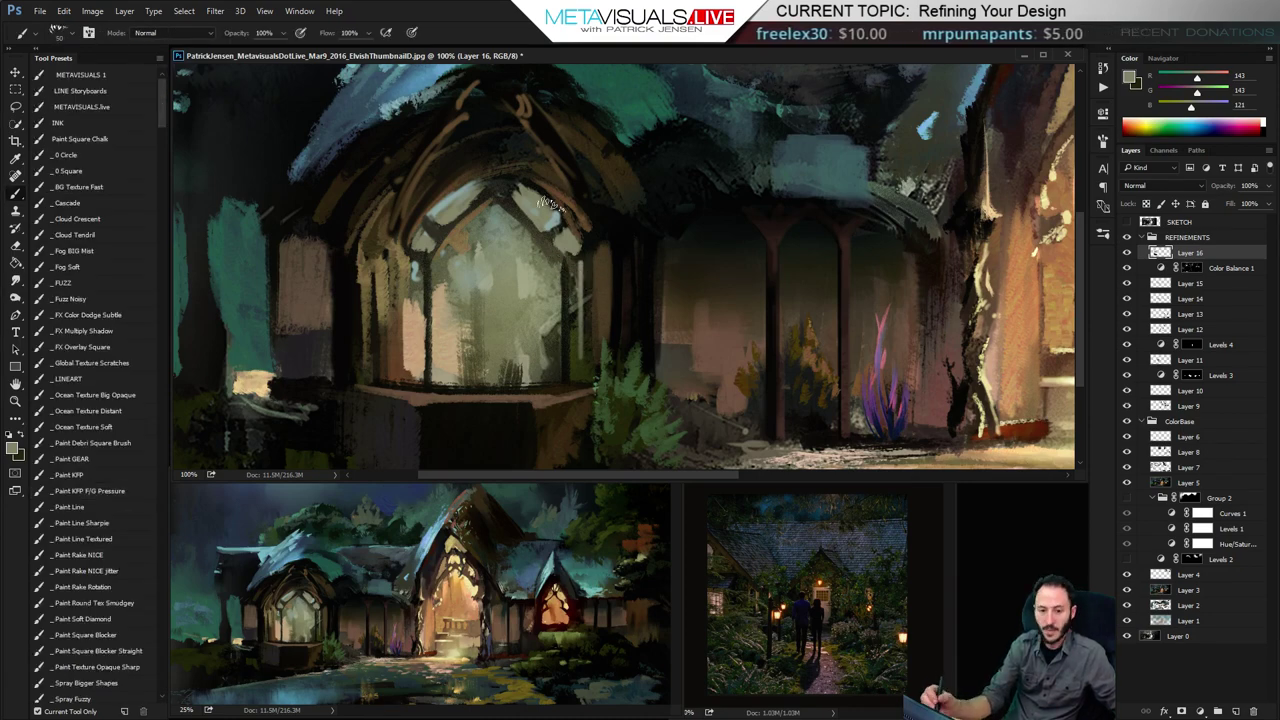
{"action": "left_click", "coordinate": [566, 238], "text": "alt"}
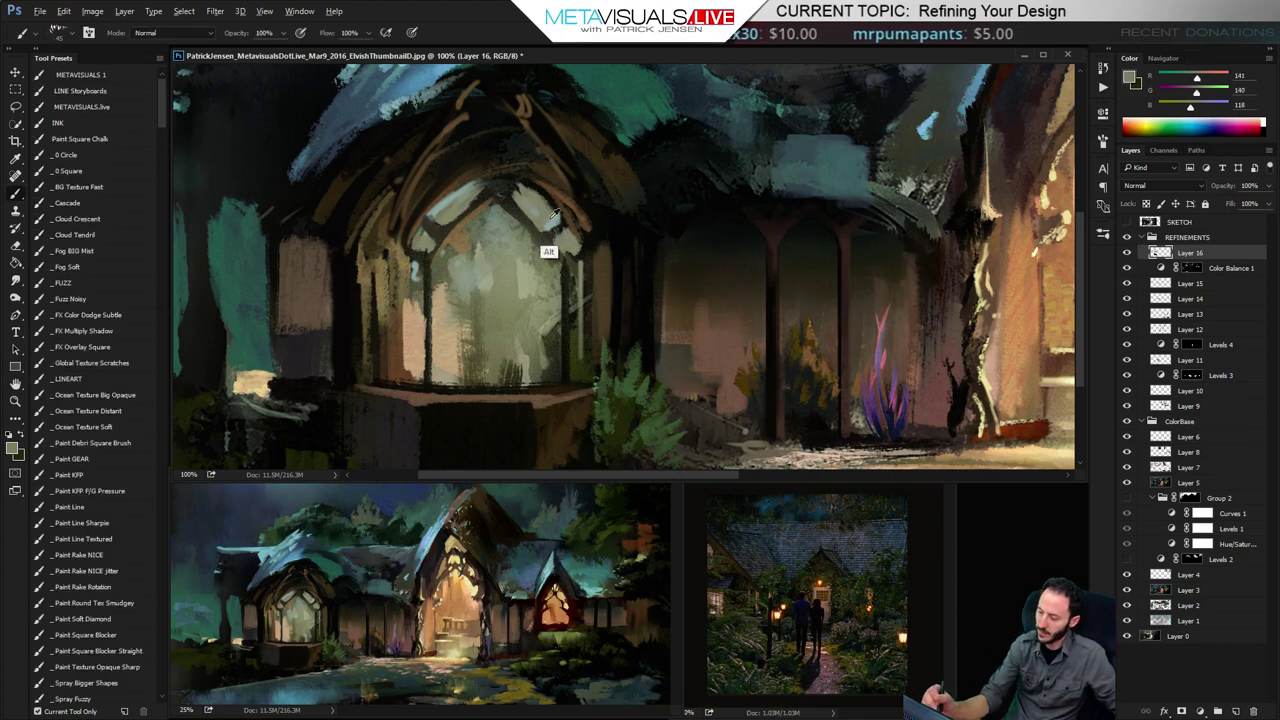
{"action": "left_click", "coordinate": [564, 238], "text": "alt"}
{"action": "left_click", "coordinate": [550, 242], "text": "alt"}
{"action": "key", "text": "["}
{"action": "mouse_move", "coordinate": [573, 268]}
{"action": "left_mouse_down"}
{"action": "mouse_move", "coordinate": [575, 343]}
{"action": "mouse_move", "coordinate": [577, 266]}
{"action": "left_mouse_up"}
{"action": "left_click_drag", "start_coordinate": [594, 347], "coordinate": [594, 248]}
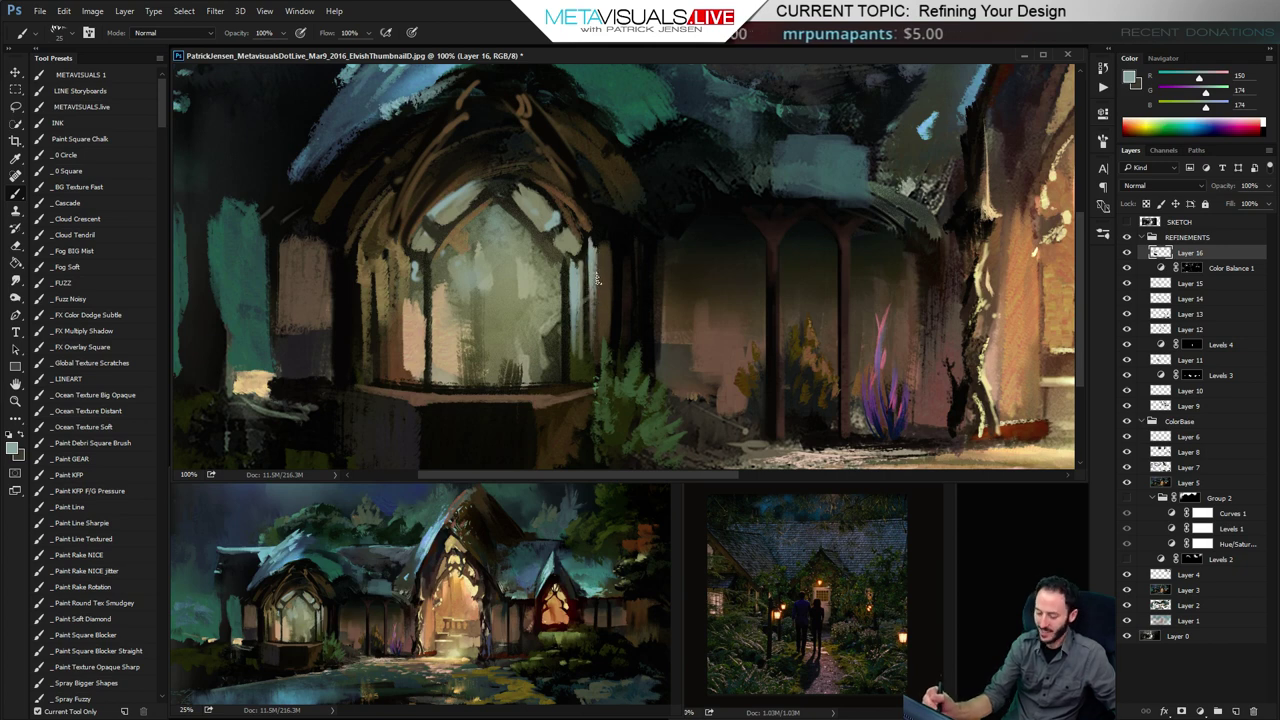
Brighten the window's narrow left side pane with vertical strokes of sampled peach
{"action": "key", "text": "space"}
{"action": "left_click_drag", "start_coordinate": [516, 327], "coordinate": [531, 314]}
{"action": "left_click", "coordinate": [431, 332], "text": "alt"}
{"action": "mouse_move", "coordinate": [404, 275]}
{"action": "left_mouse_down"}
{"action": "mouse_move", "coordinate": [400, 342]}
{"action": "mouse_move", "coordinate": [403, 298]}
{"action": "left_mouse_up"}
{"action": "key", "text": "]"}
{"action": "left_click_drag", "start_coordinate": [393, 343], "coordinate": [395, 246]}
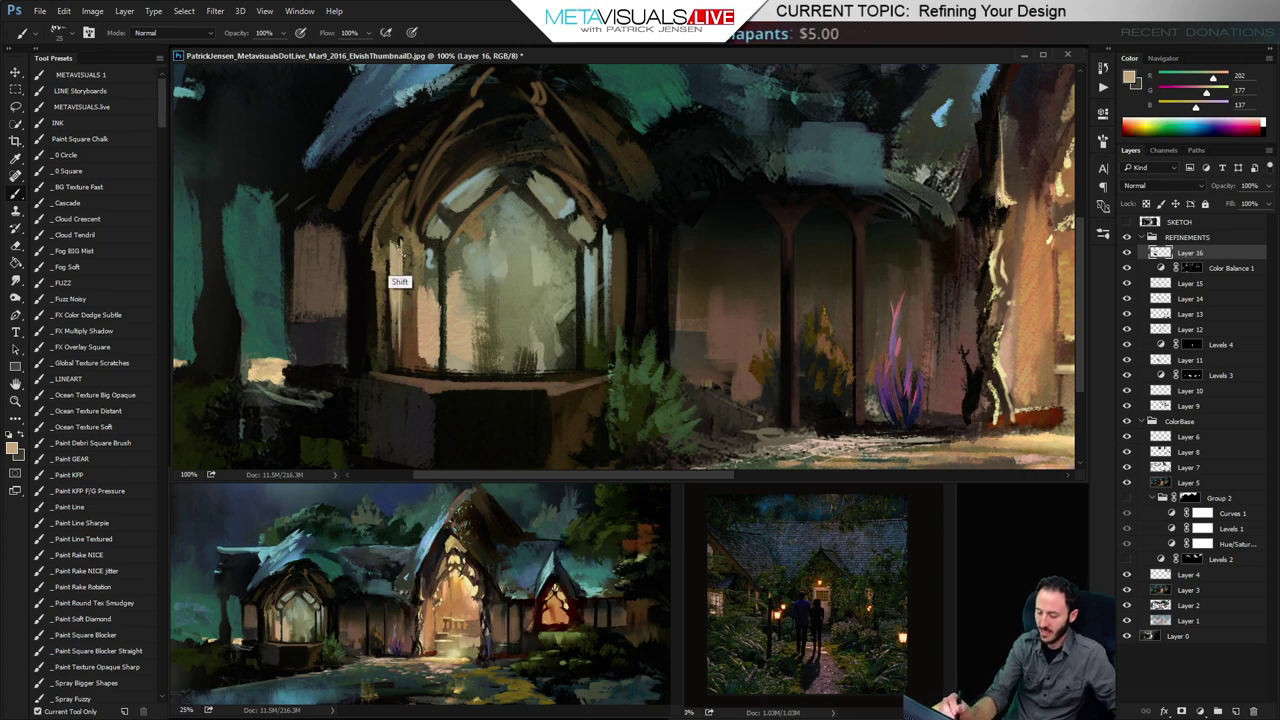
Strengthen the beams on the right side of the window's arch with a sampled warm brown
{"action": "left_click_drag", "start_coordinate": [689, 277], "coordinate": [675, 319]}
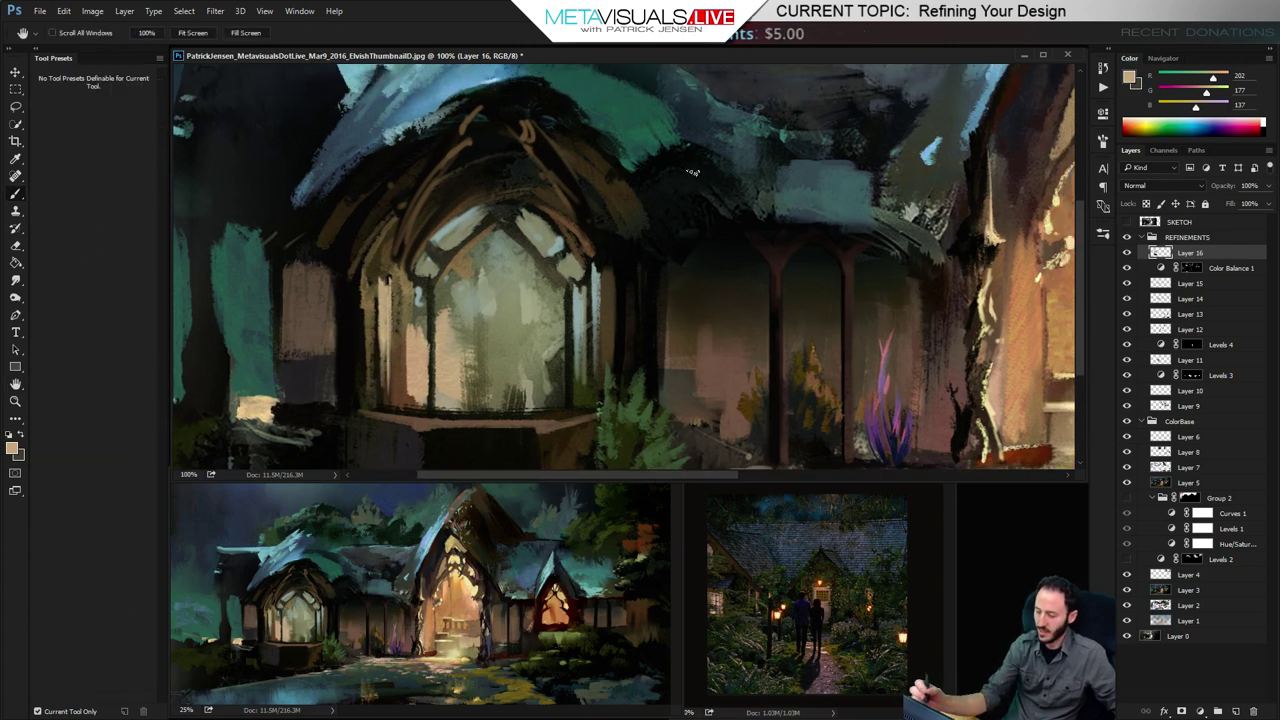
{"action": "left_click", "coordinate": [524, 130], "text": "alt"}
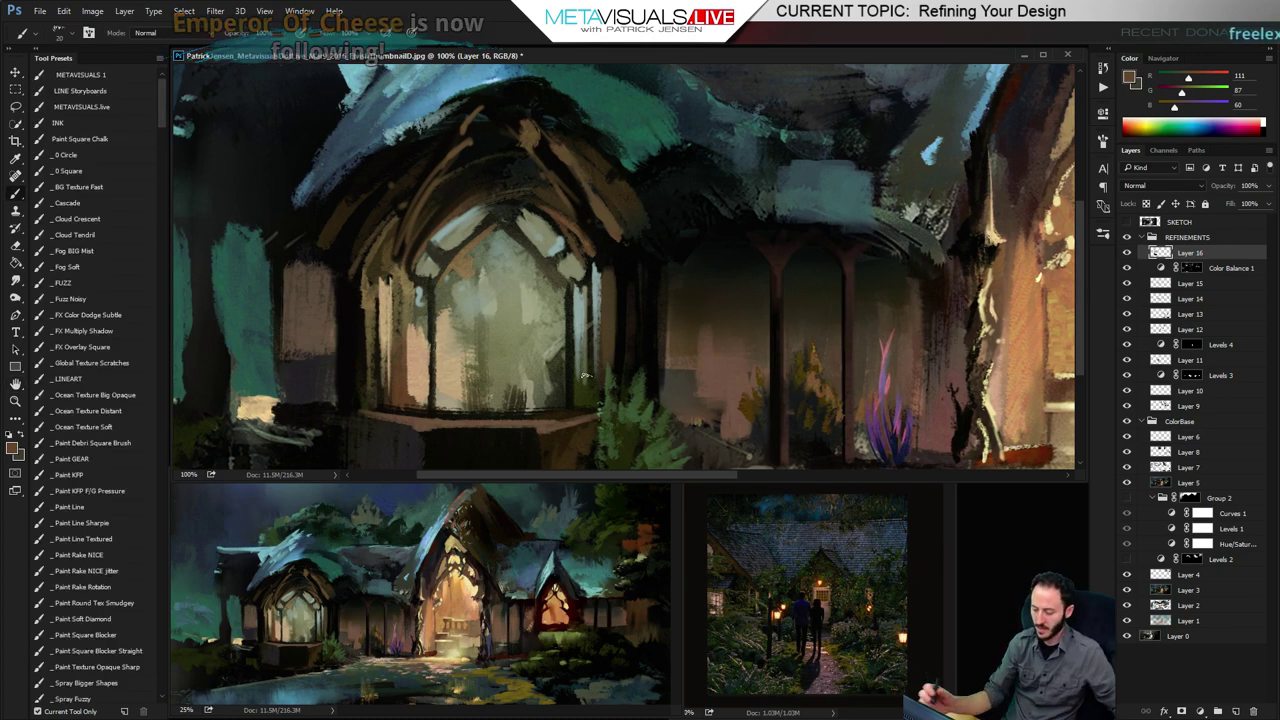
{"action": "key", "text": "space"}
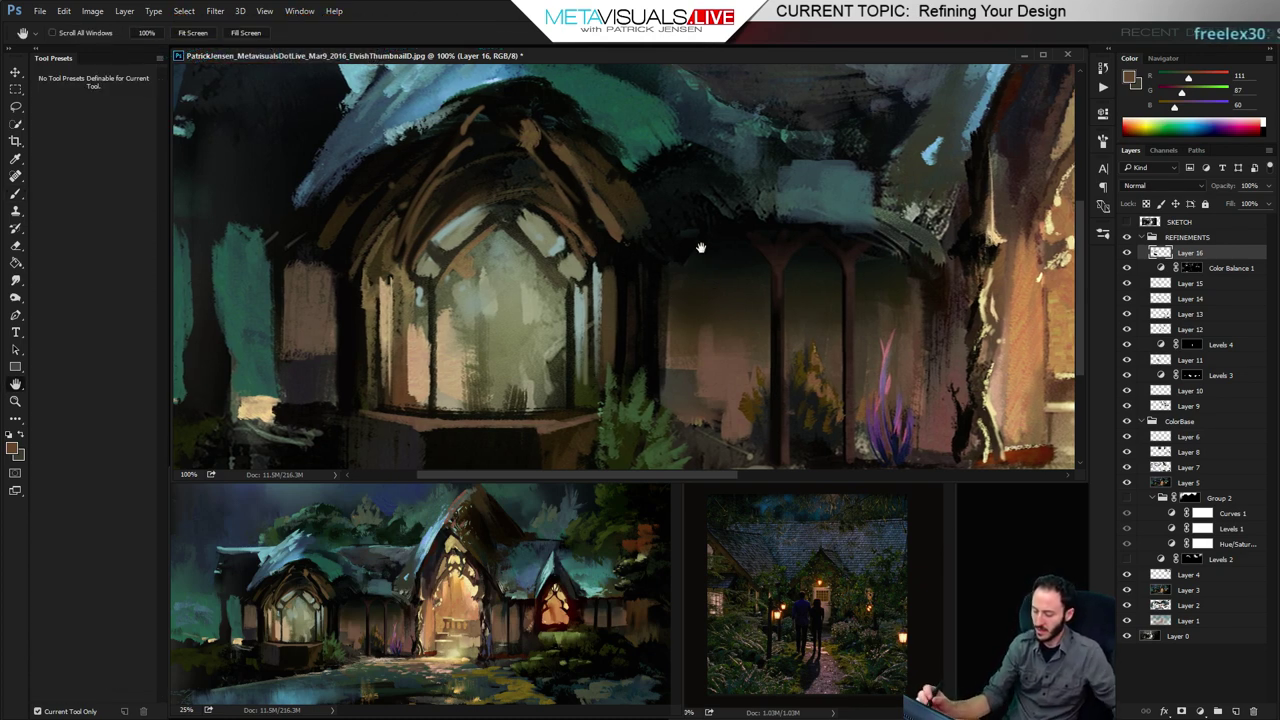
Save a JPEG copy of the painting as ElvishHouse_ColorProgress in the _2016_Mar9 folder
{"action": "left_click", "coordinate": [803, 350], "text": "alt"}
{"action": "left_click", "coordinate": [808, 356], "text": "alt"}
{"action": "left_click", "coordinate": [811, 361], "text": "alt"}
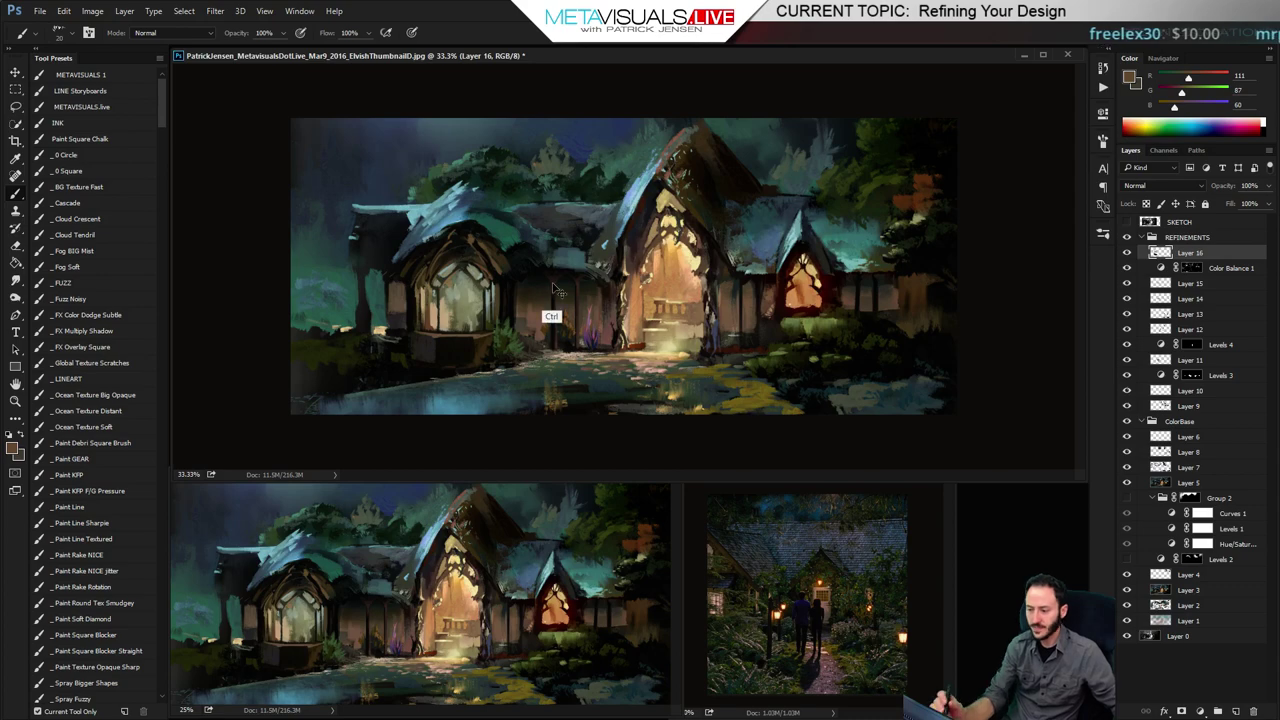
{"action": "key", "text": "ctrl+shift+s"}
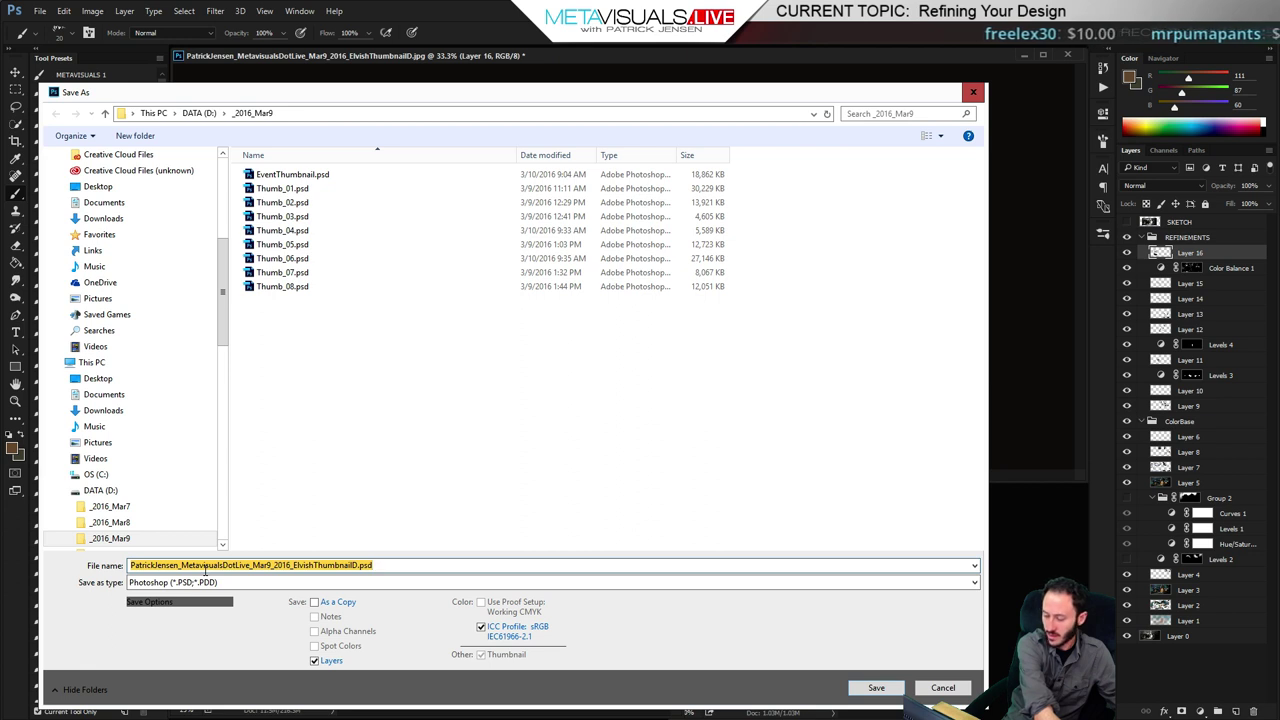
{"action": "type", "text": "ElvishHouse_ColorProgres"}
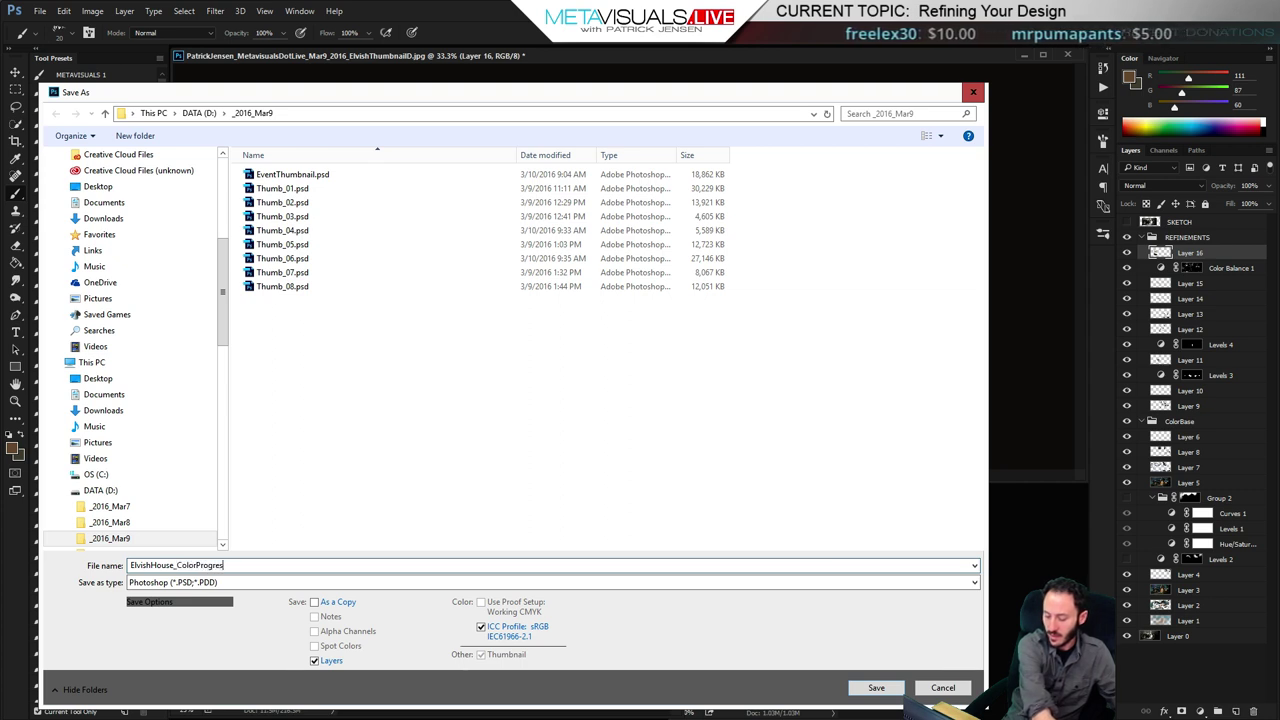
{"action": "type", "text": "pg"}
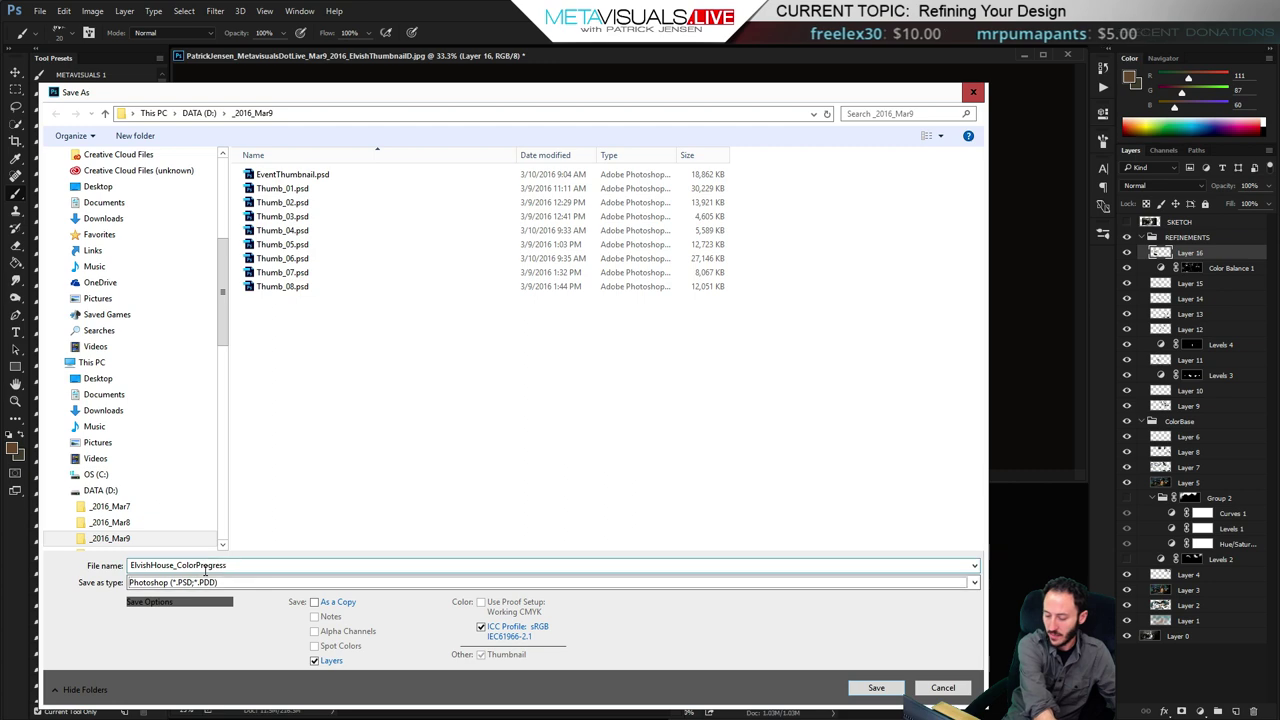
{"action": "key", "text": "Return"}
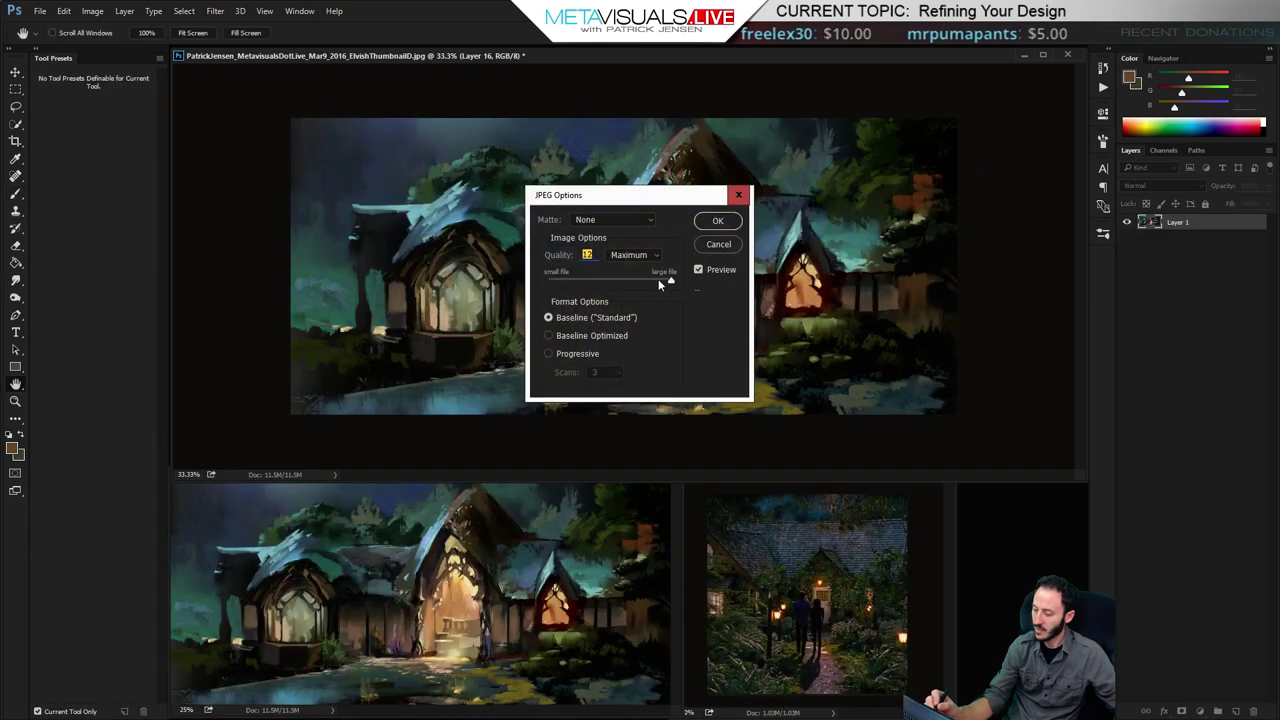
Set the JPEG quality to 10 and finish saving the painting
{"action": "left_click_drag", "start_coordinate": [652, 284], "coordinate": [648, 284]}
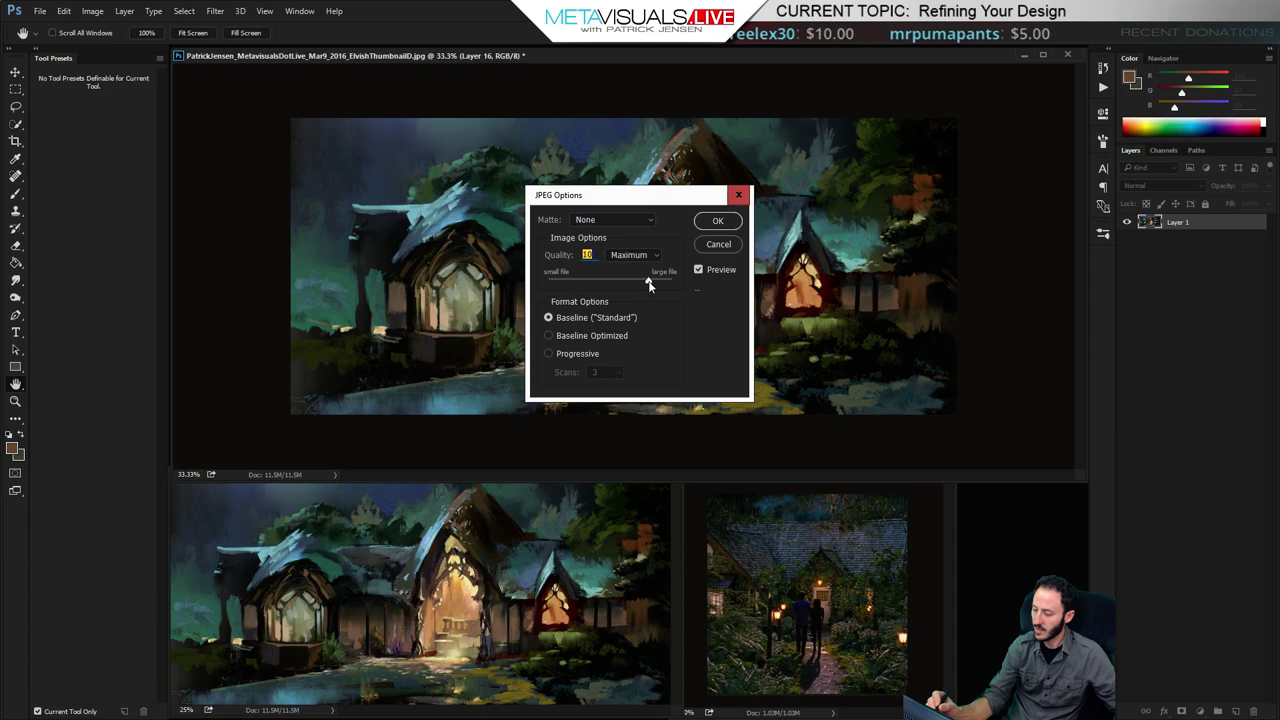
{"action": "left_click", "coordinate": [717, 220]}
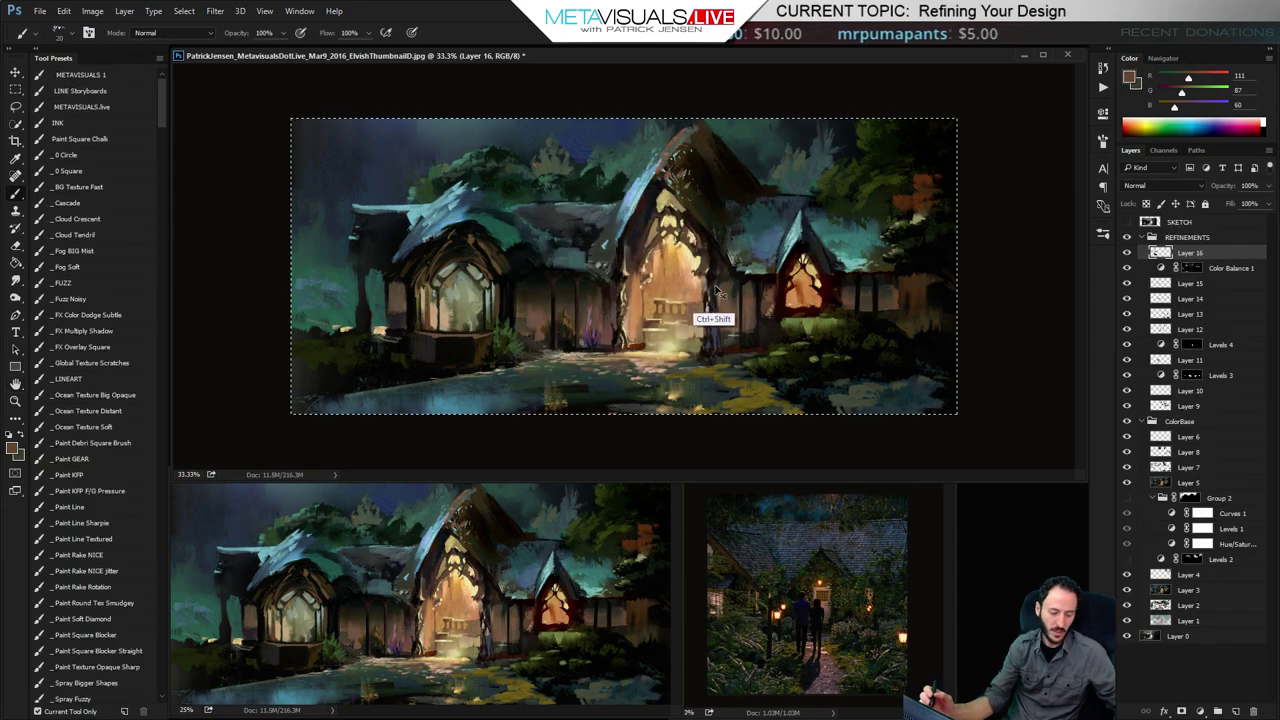
Paste the merged painting into a new 3000 × 1335 px document at 72 pixels/inch and flatten it
{"action": "key", "text": "ctrl+n"}
{"action": "key", "text": "Return"}
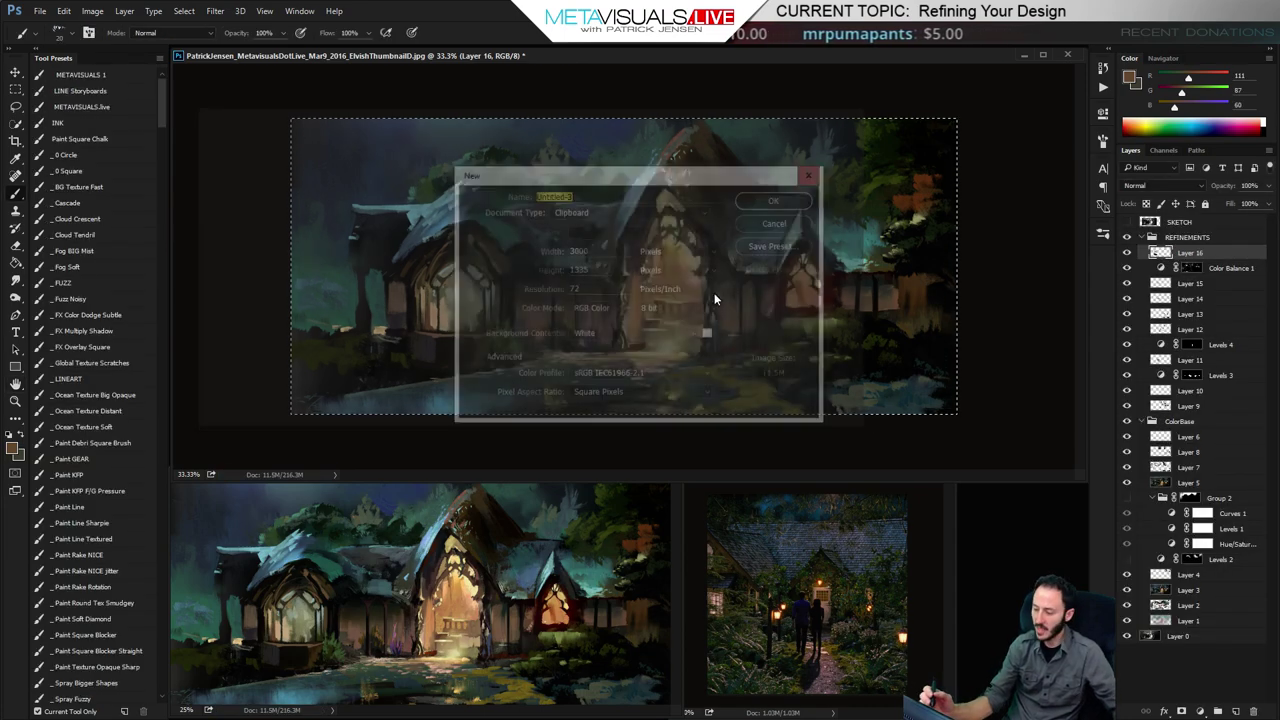
{"action": "key", "text": "ctrl+v"}
{"action": "key", "text": "ctrl+shift+e"}
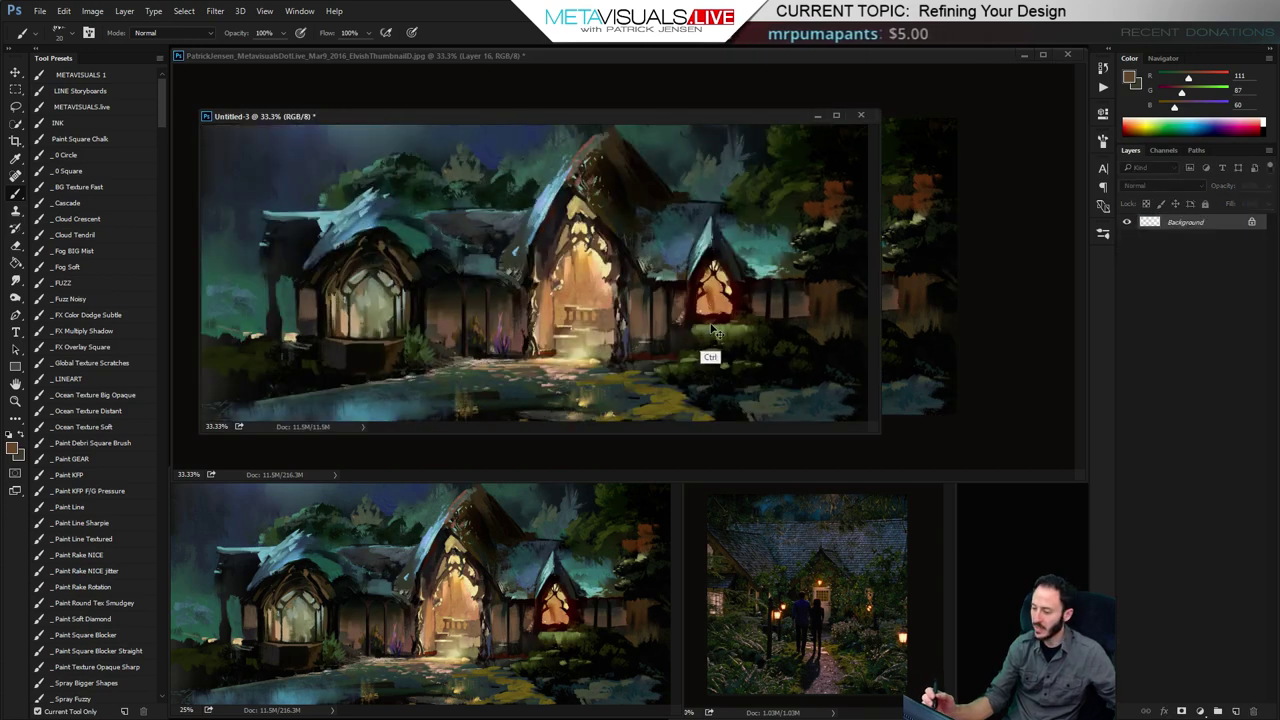
Resize the flattened copy to a width of 1400 pixels, keeping its proportions
{"action": "left_click", "coordinate": [92, 11]}
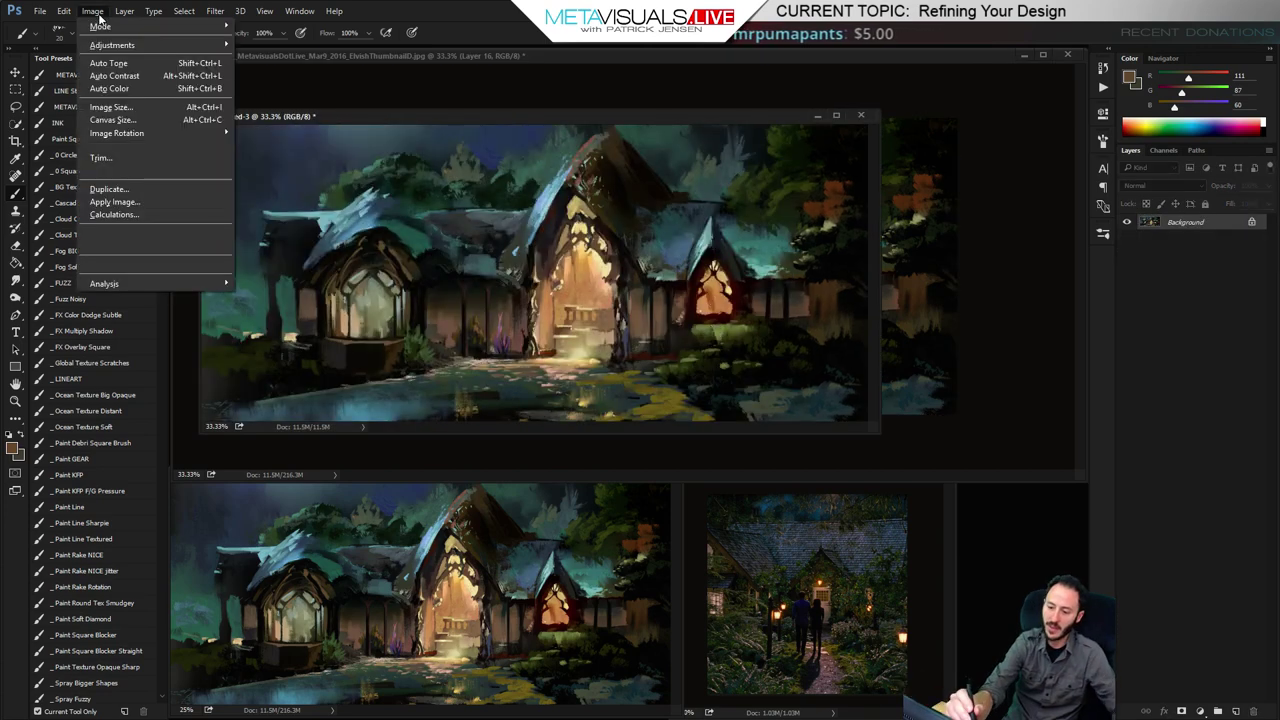
{"action": "left_click", "coordinate": [112, 106]}
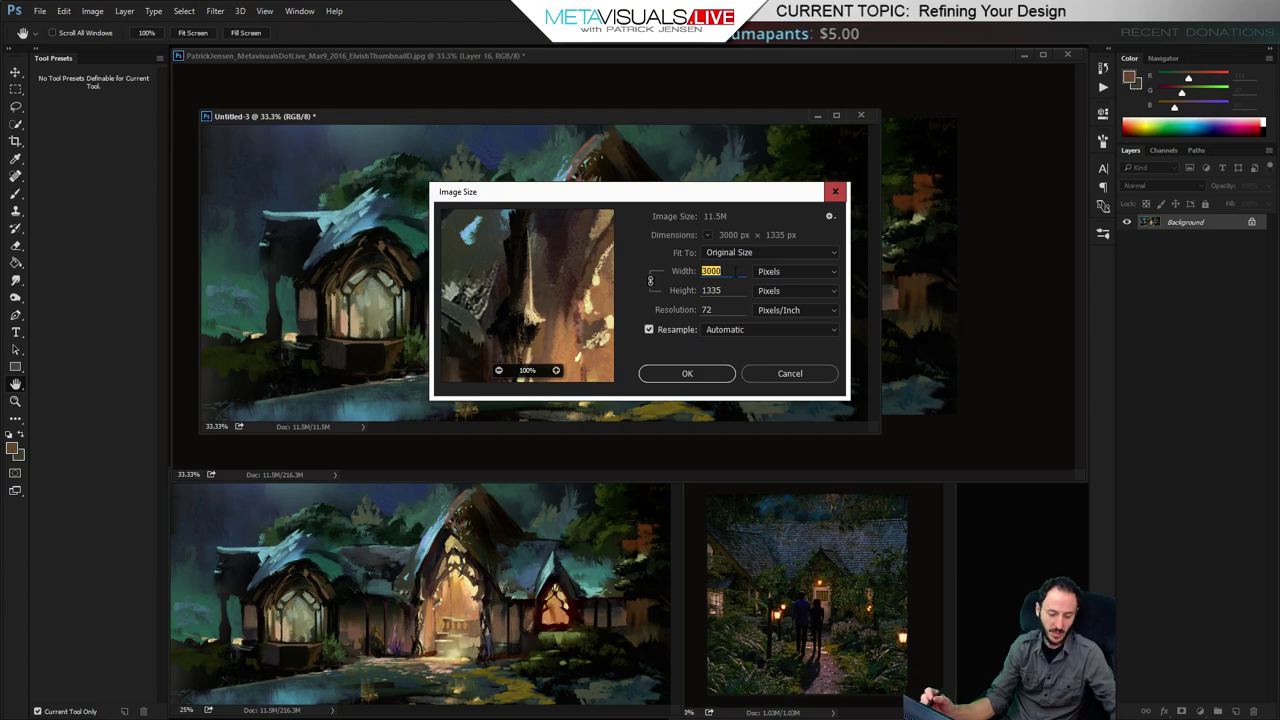
{"action": "type", "text": "1400"}
{"action": "key", "text": "Return"}
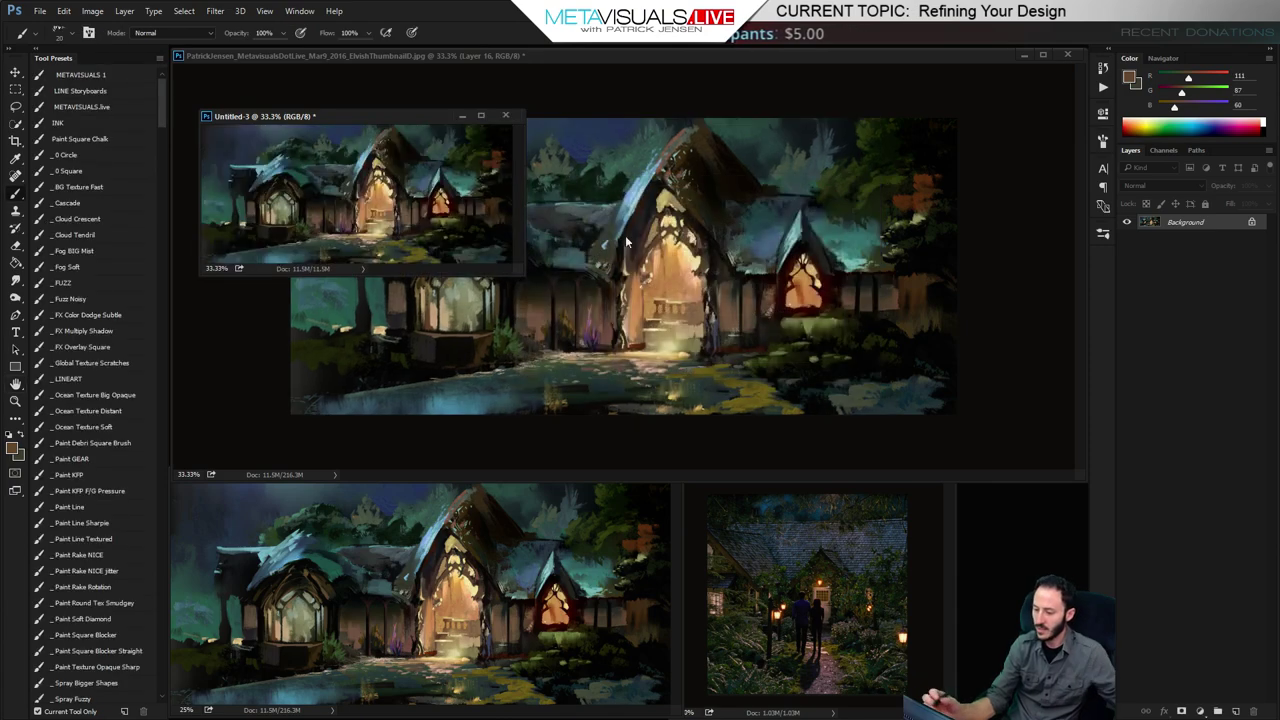
Apply the Sharpen filter to the resized painting and fade it to about 49% opacity in Normal mode
{"action": "key", "text": "z"}
{"action": "left_click", "coordinate": [331, 33]}
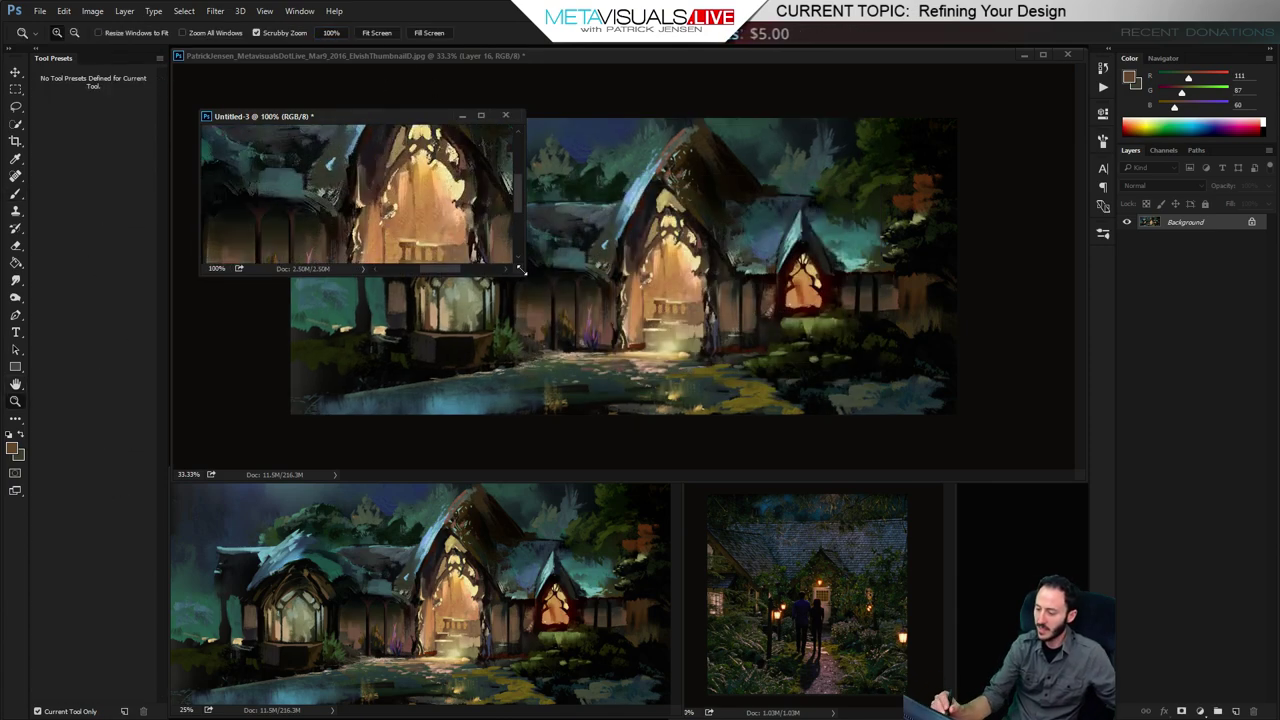
{"action": "left_click_drag", "start_coordinate": [520, 270], "coordinate": [1047, 568]}
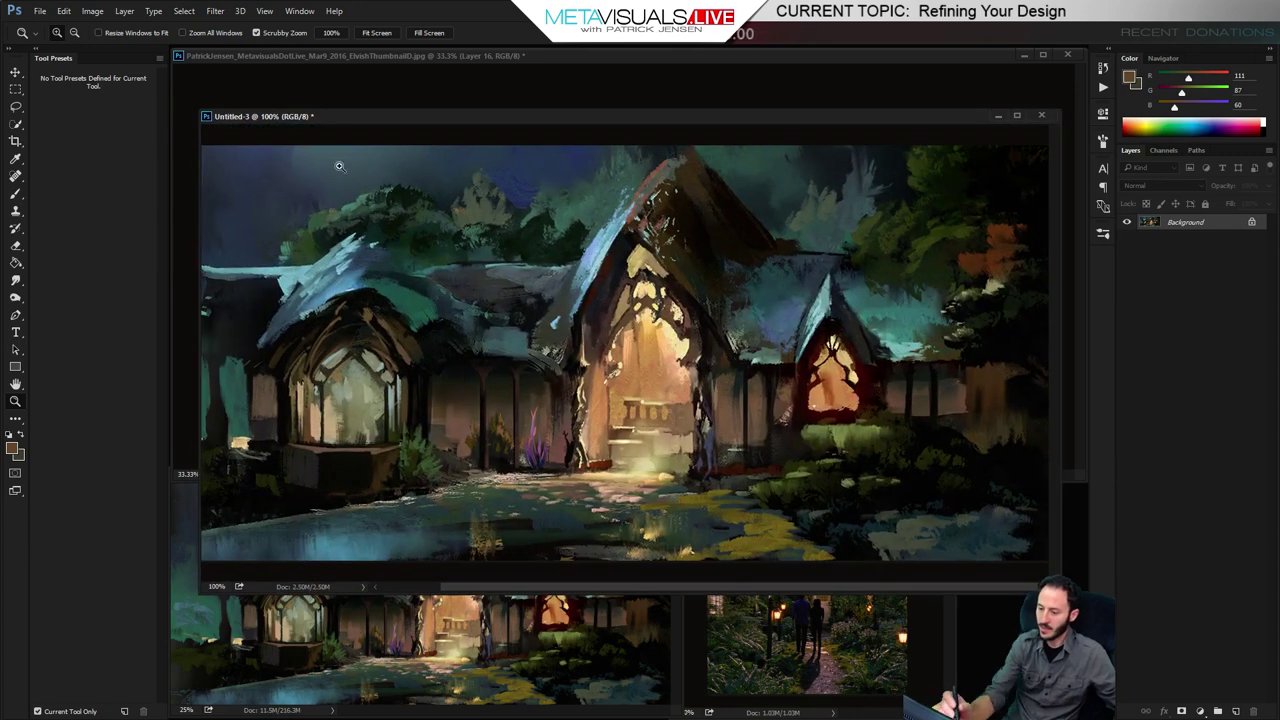
{"action": "left_click", "coordinate": [208, 14]}
{"action": "mouse_move", "coordinate": [270, 231]}
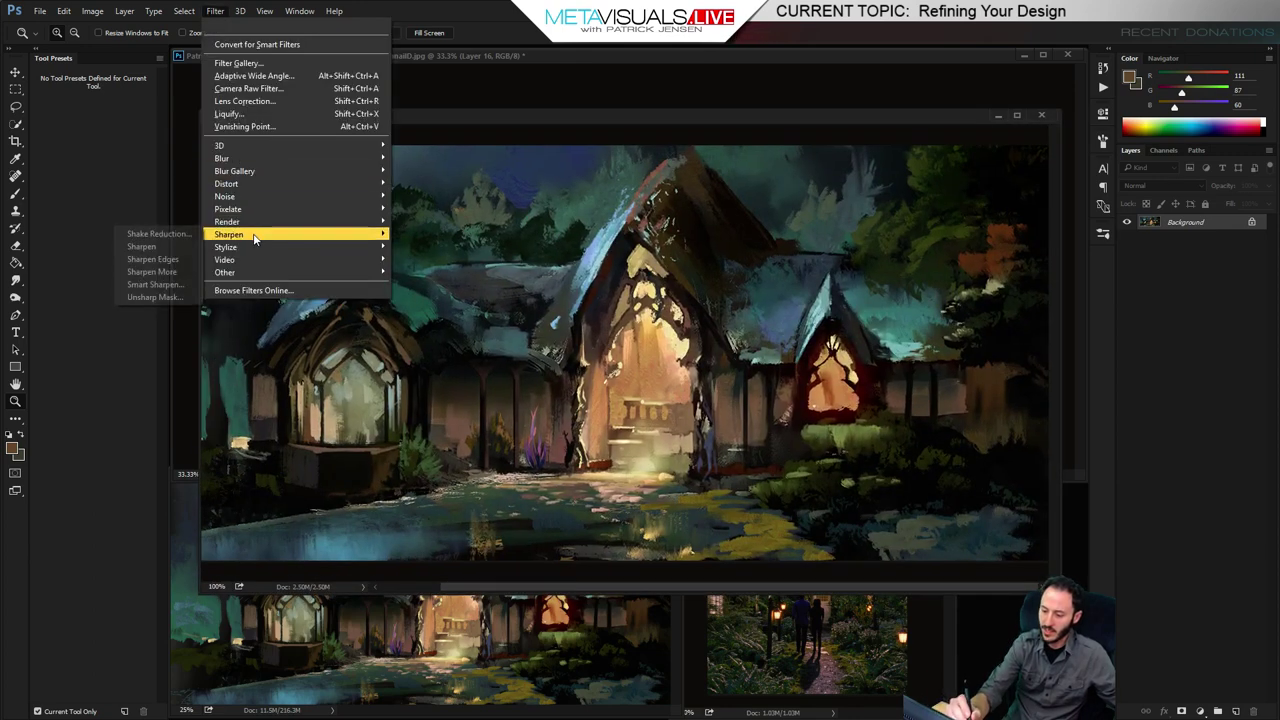
{"action": "left_click", "coordinate": [149, 251]}
{"action": "key", "text": "ctrl+shift+f"}
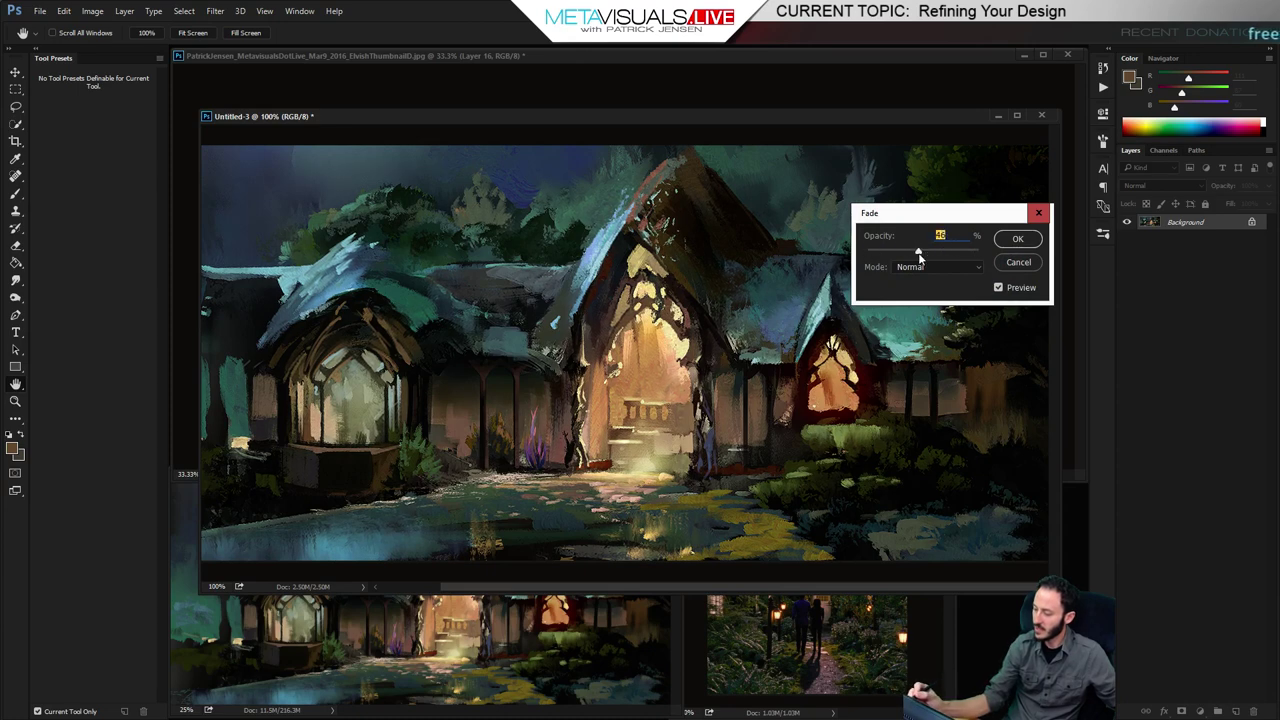
{"action": "left_click", "coordinate": [1010, 241]}
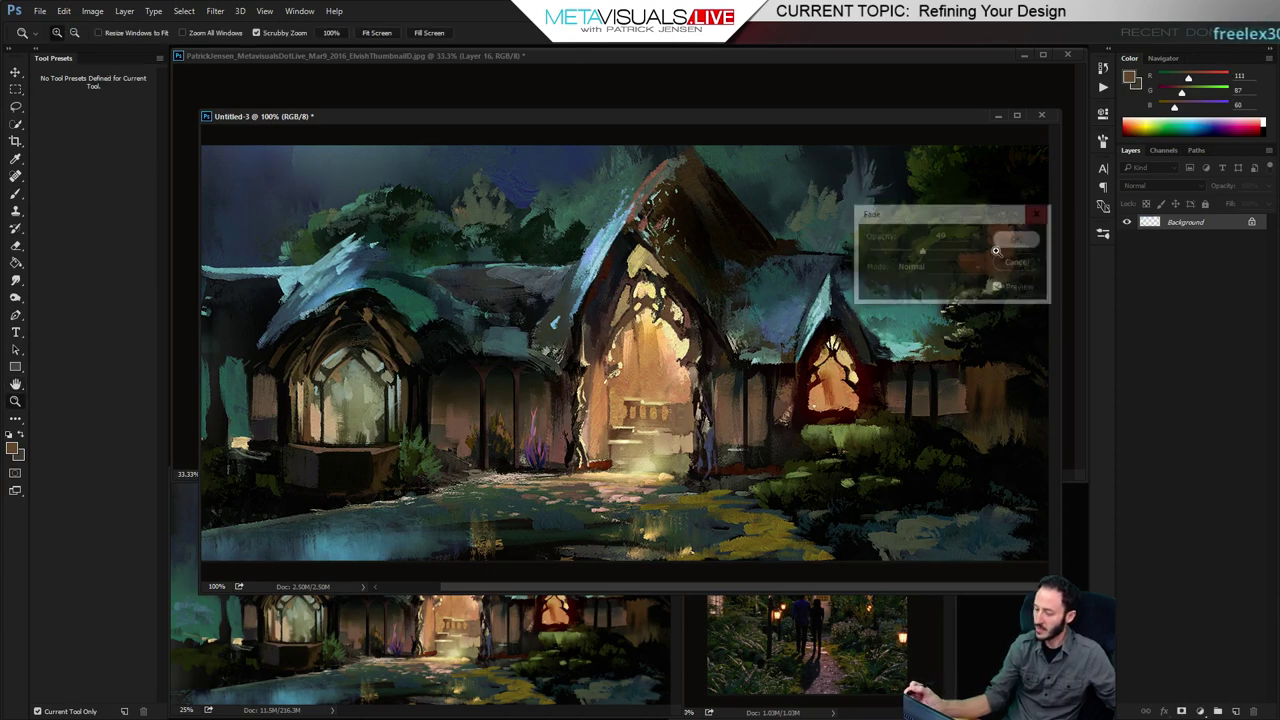
Stamp the METAVISUALS.live brush preset in pale blue on a new layer at the painting's lower-left corner, and adjust its fade
{"action": "left_click_drag", "start_coordinate": [600, 505], "coordinate": [873, 481]}
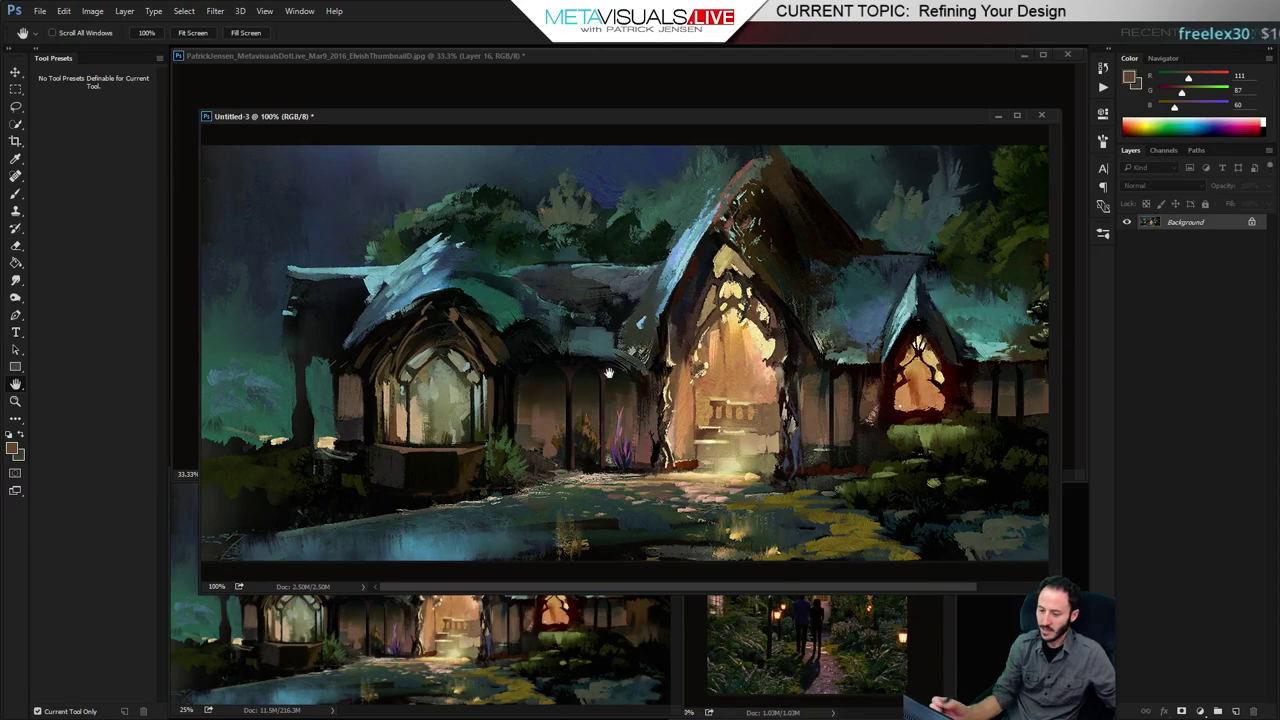
{"action": "key", "text": "b"}
{"action": "left_click", "coordinate": [108, 106]}
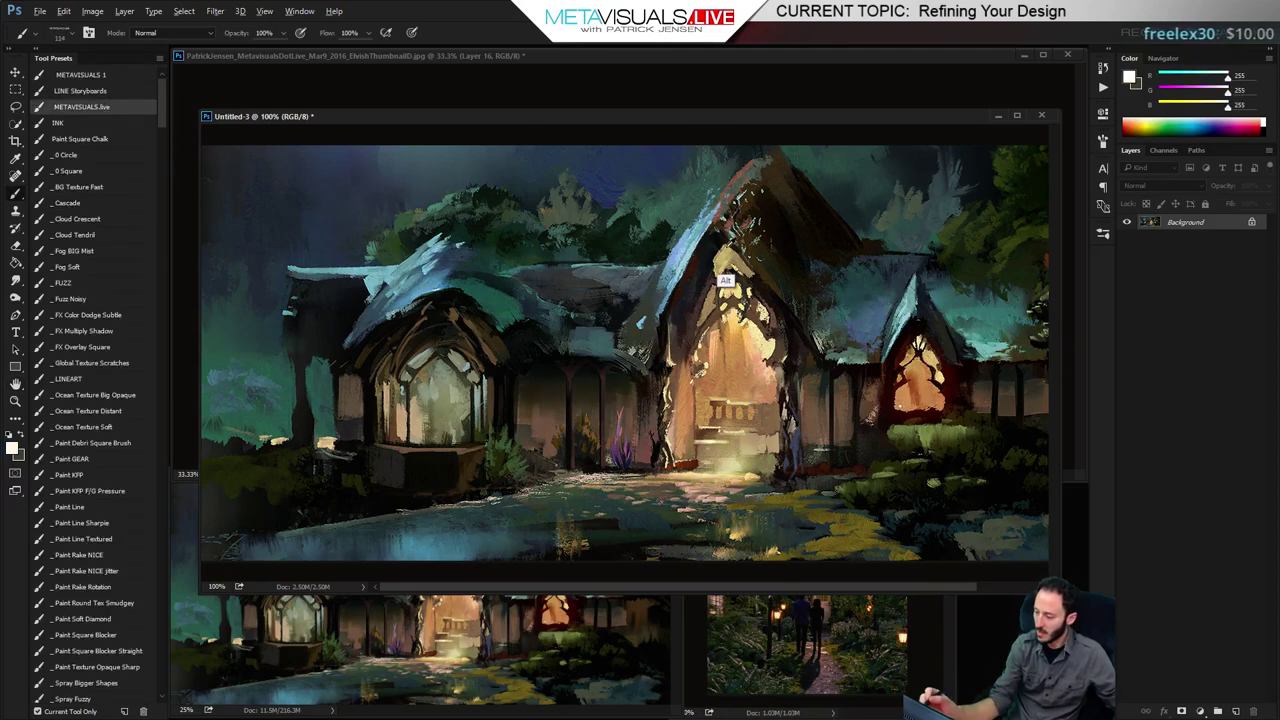
{"action": "left_click", "coordinate": [689, 260], "text": "alt"}
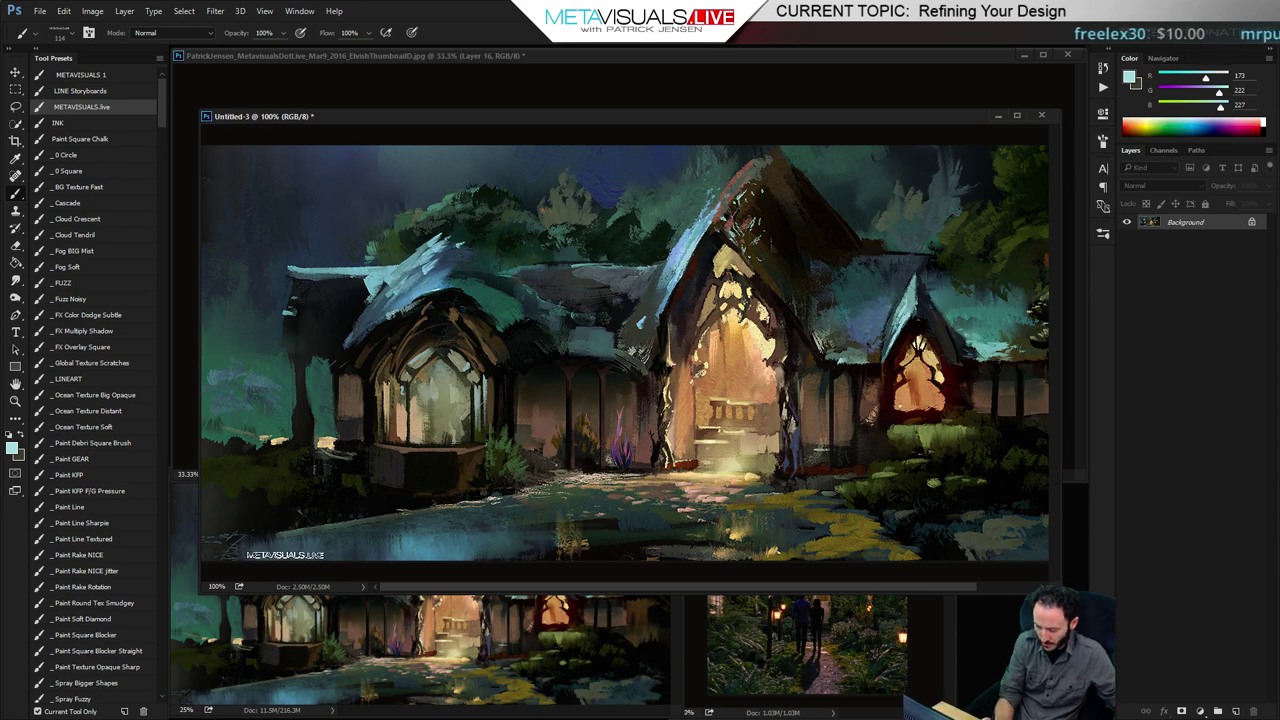
{"action": "key", "text": "ctrl+shift+alt+n"}
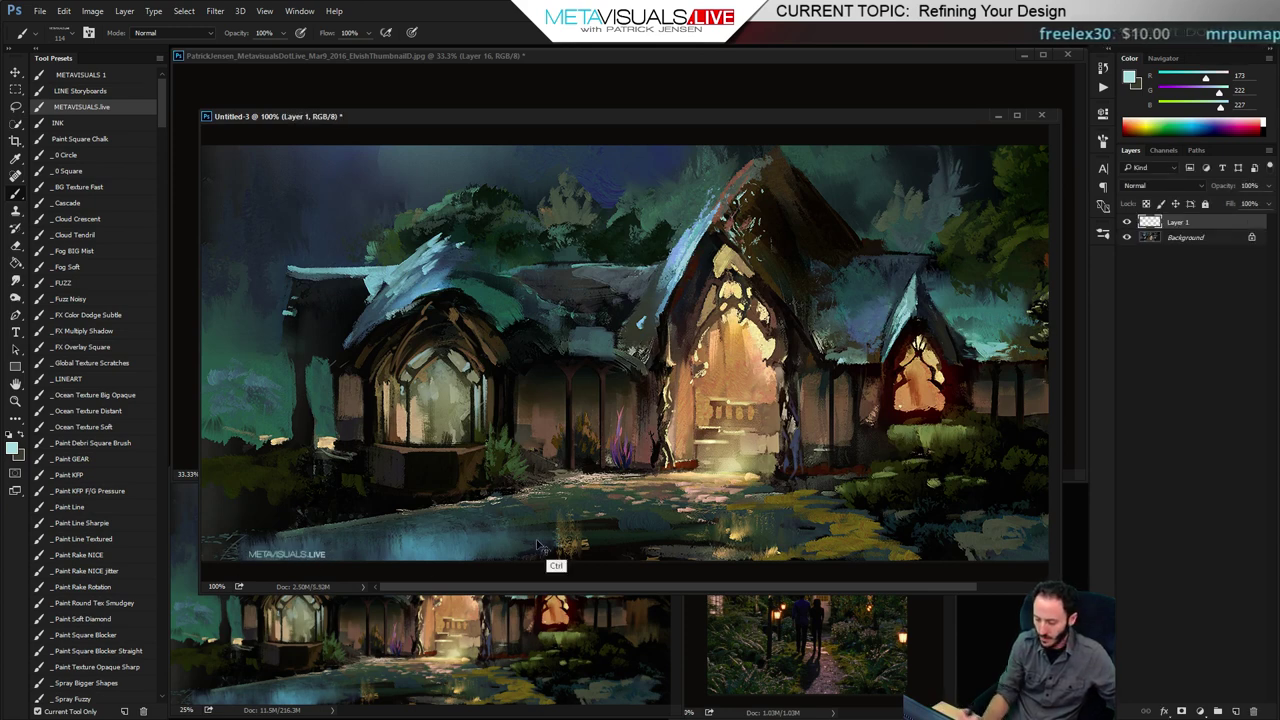
{"action": "key", "text": "ctrl+shift+f"}
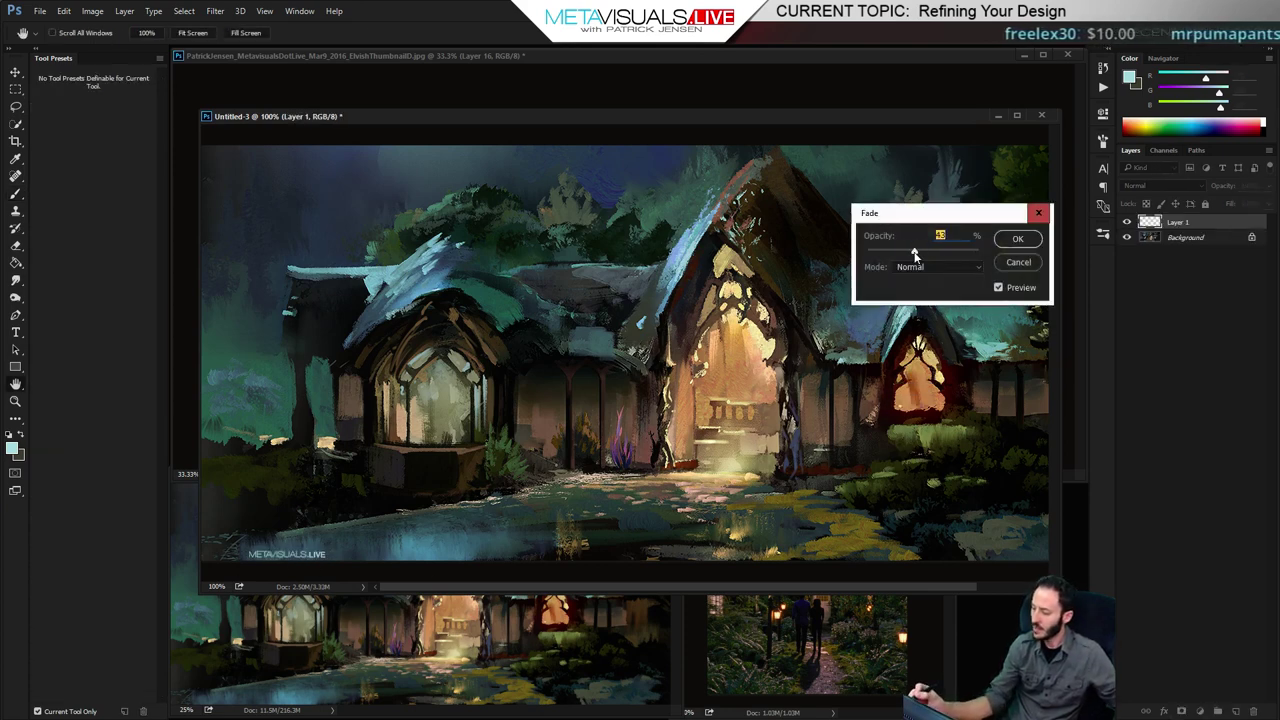
{"action": "left_click_drag", "start_coordinate": [914, 253], "coordinate": [907, 252]}
{"action": "left_click", "coordinate": [1014, 266]}
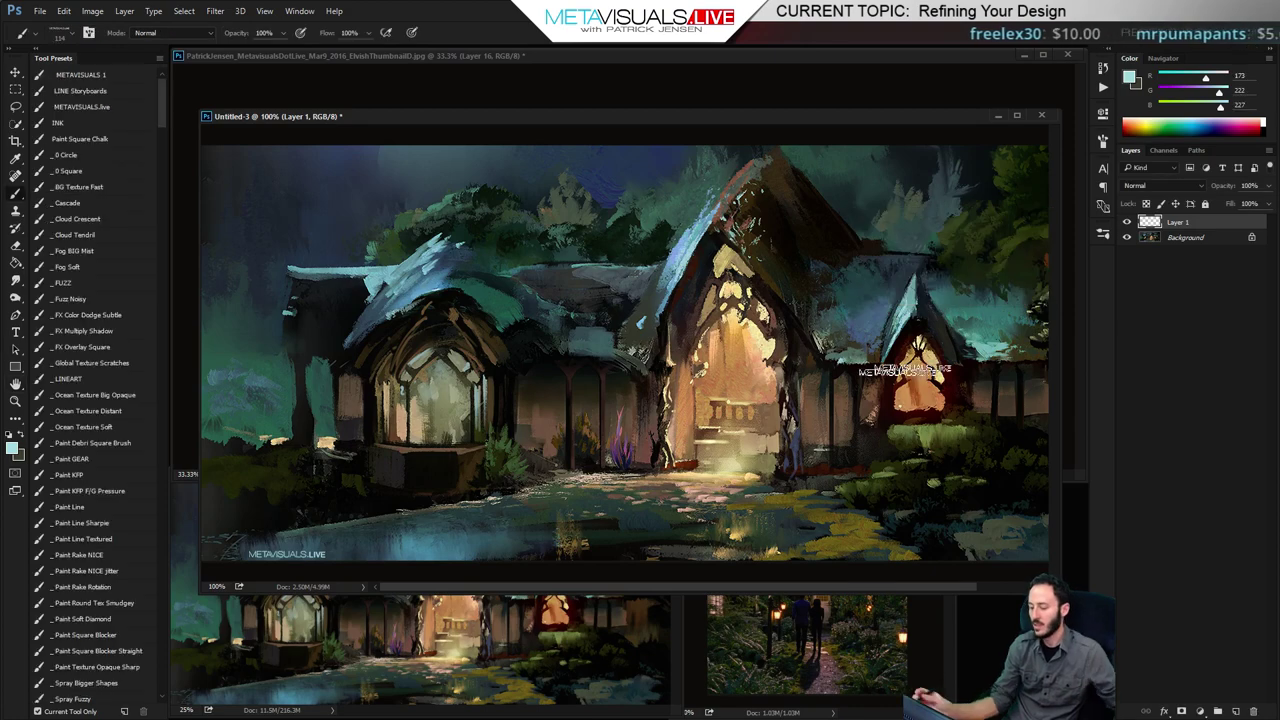
Load the SIG Sketch brush preset, sample pale yellow from the central arched window, and reduce the brush size to 100
{"action": "key", "text": "space"}
{"action": "left_click_drag", "start_coordinate": [162, 100], "coordinate": [160, 119]}
{"action": "scroll", "coordinate": [158, 134], "scroll_direction": "down", "scroll_amount": 5}
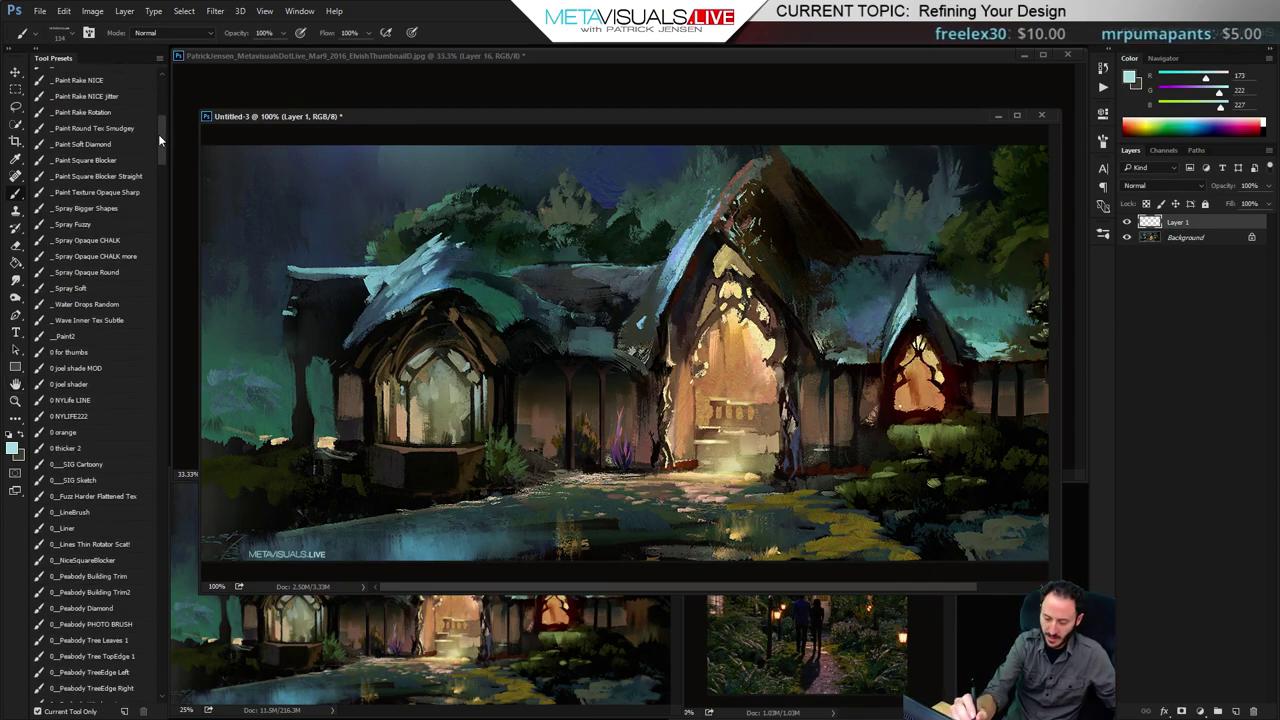
{"action": "left_click", "coordinate": [73, 488]}
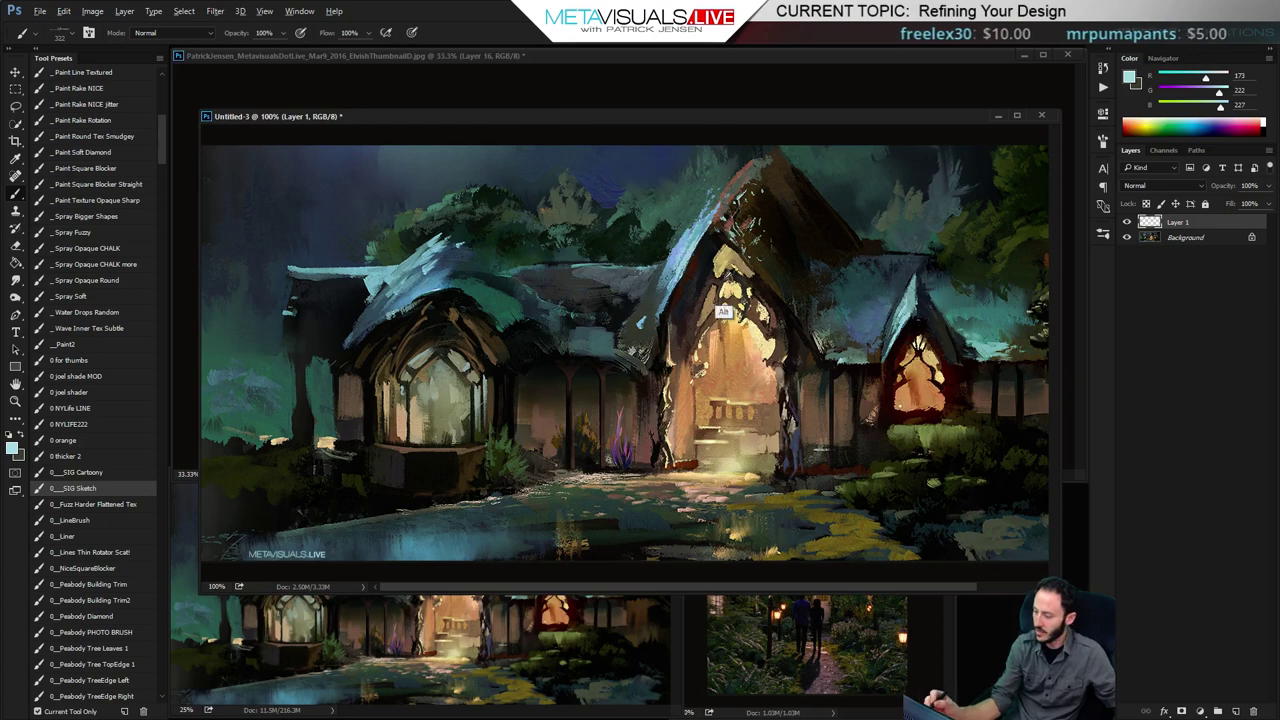
{"action": "left_click", "coordinate": [728, 286], "text": "alt"}
{"action": "key", "text": "bracketleft"}
{"action": "key", "text": "bracketleft"}
{"action": "key", "text": "bracketleft"}
{"action": "key", "text": "bracketleft"}
{"action": "key", "text": "bracketleft"}
{"action": "key", "text": "bracketleft"}
{"action": "key", "text": "bracketleft"}
{"action": "key", "text": "bracketleft"}
{"action": "key", "text": "bracketleft"}
{"action": "key", "text": "bracketleft"}
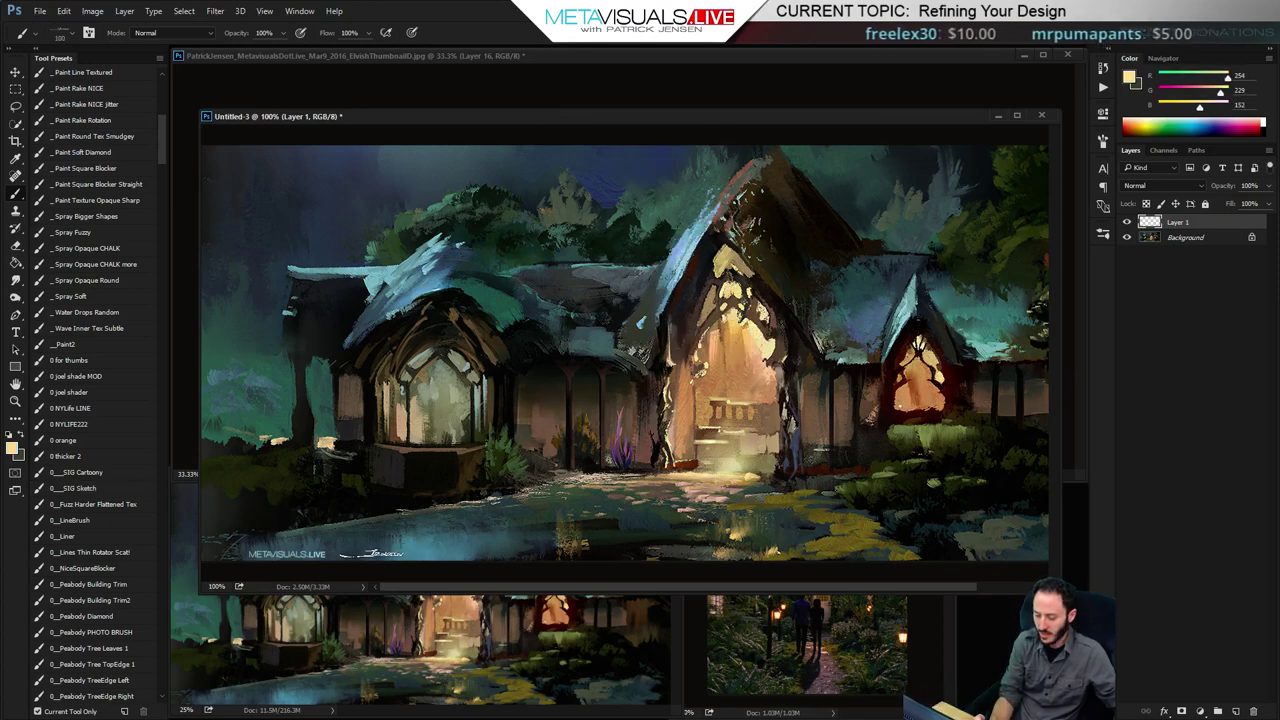
Stamp the artist's signature on another new layer and move it directly above the METAVISUALS.LIVE watermark
{"action": "key", "text": "ctrl+shift+alt+n"}
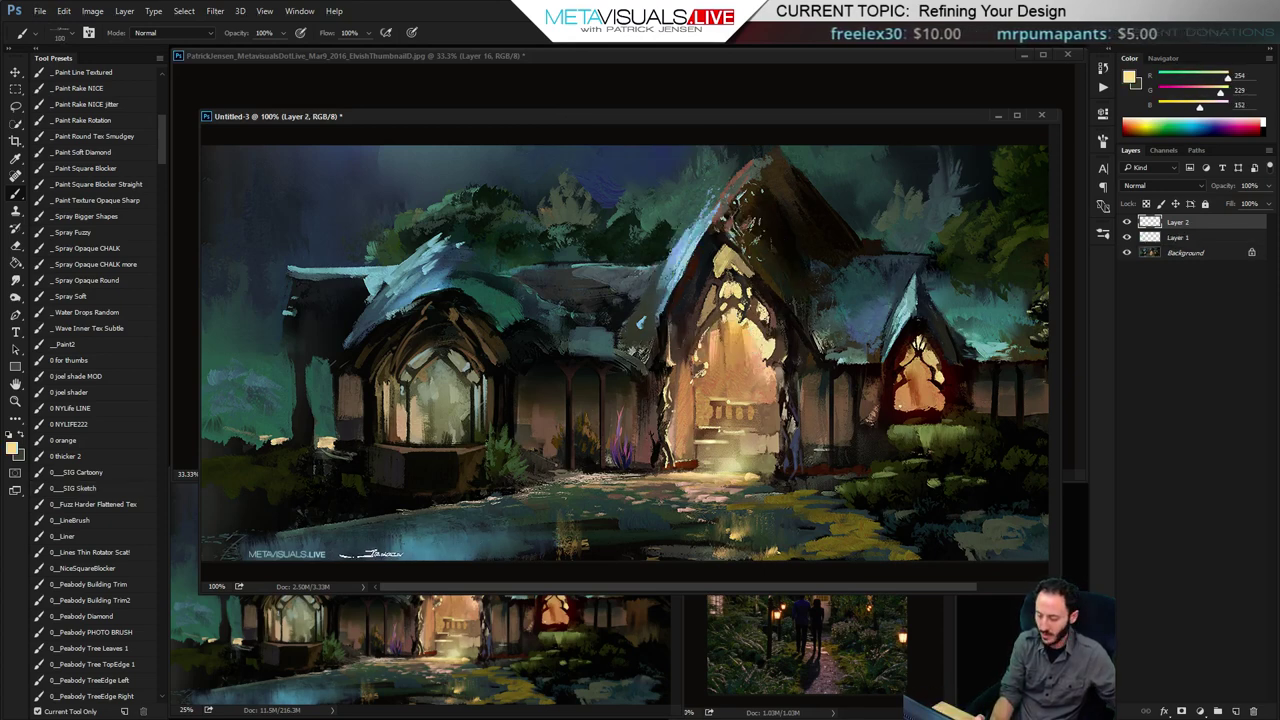
{"action": "left_click", "coordinate": [371, 553]}
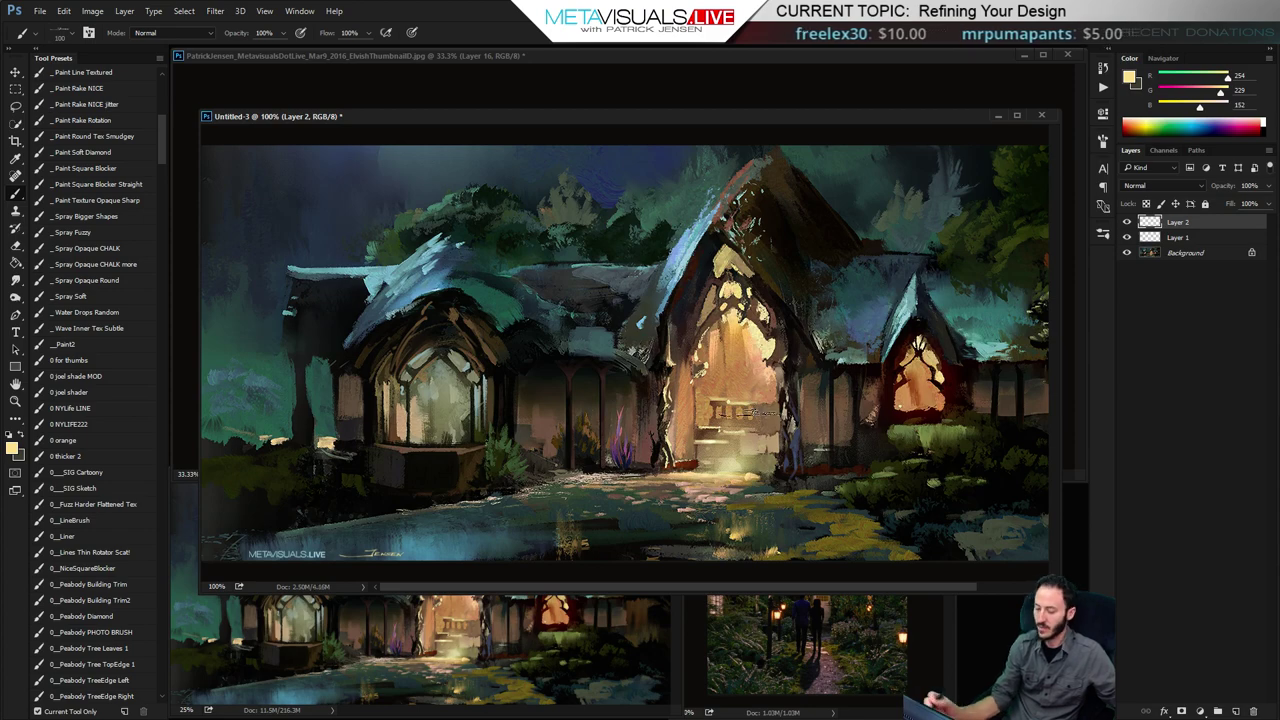
{"action": "key", "text": "v"}
{"action": "left_click_drag", "start_coordinate": [692, 388], "coordinate": [588, 378]}
Save a JPEG copy as ElvishHouse_ColorProgress_WEB.jpg in the _2016_Mar9 folder at quality 10
{"action": "key", "text": "ctrl+s"}
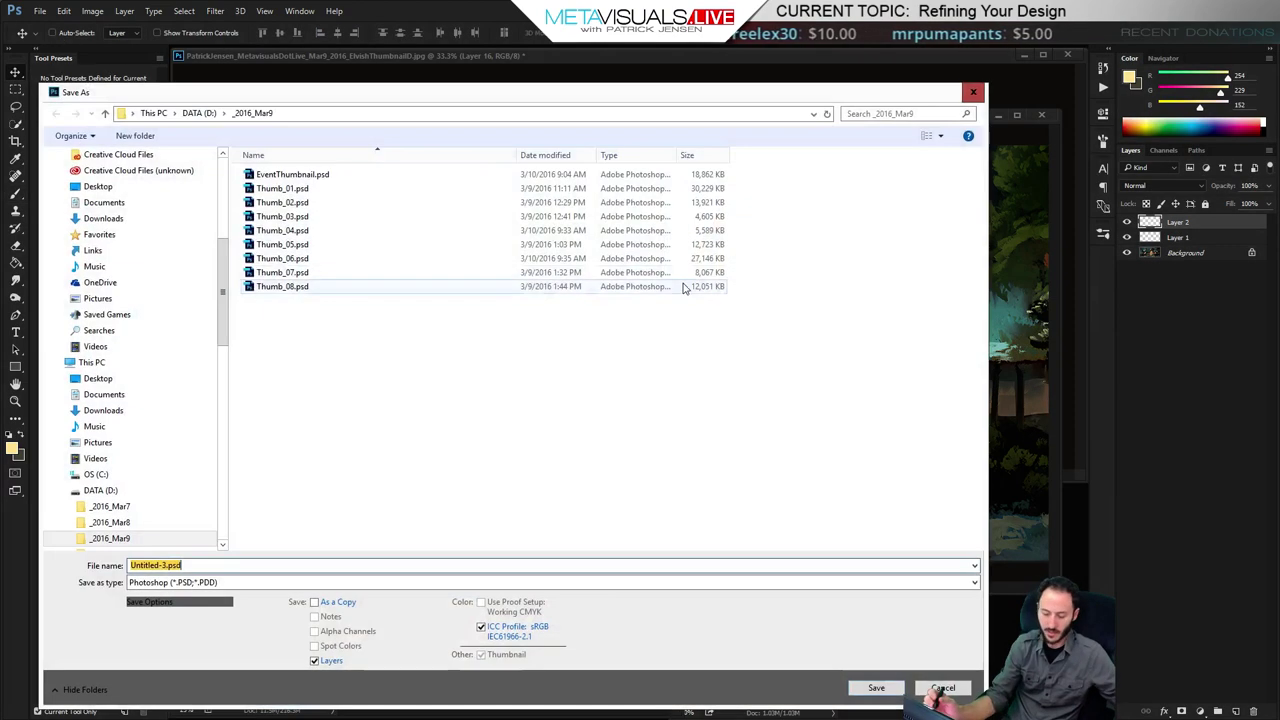
{"action": "key", "text": "Tab"}
{"action": "key", "text": "j"}
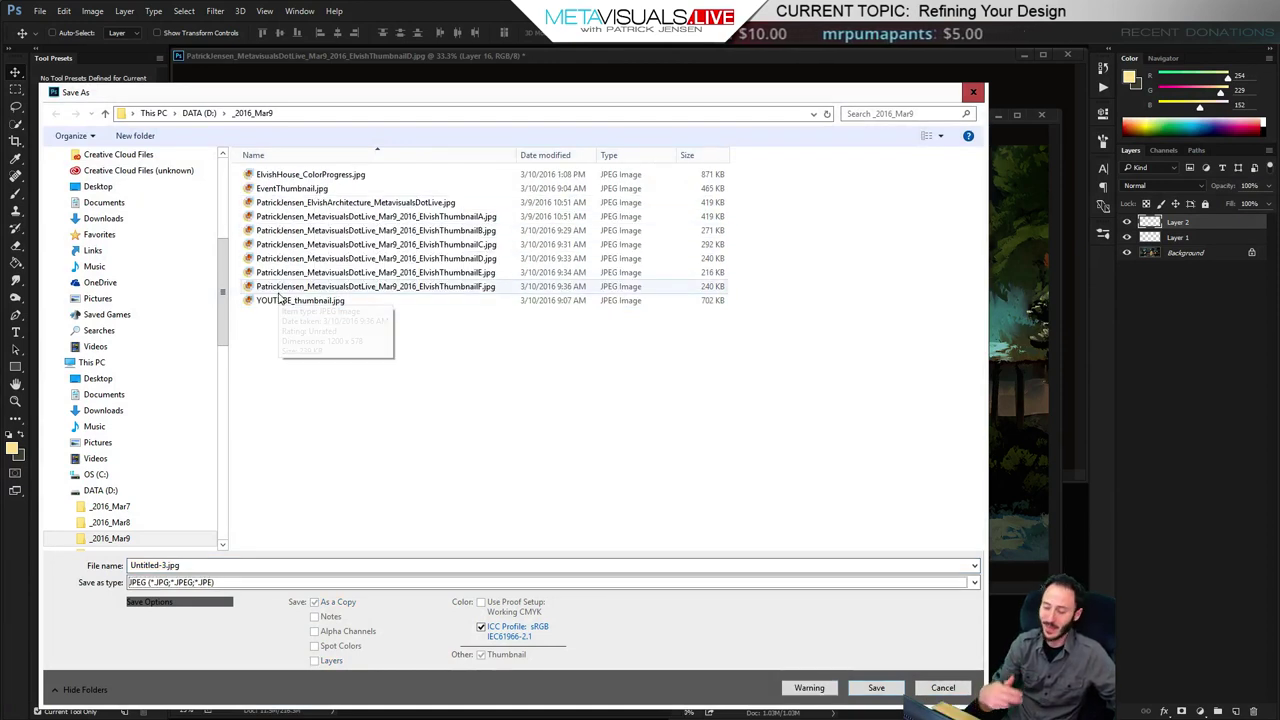
{"action": "left_click", "coordinate": [250, 565]}
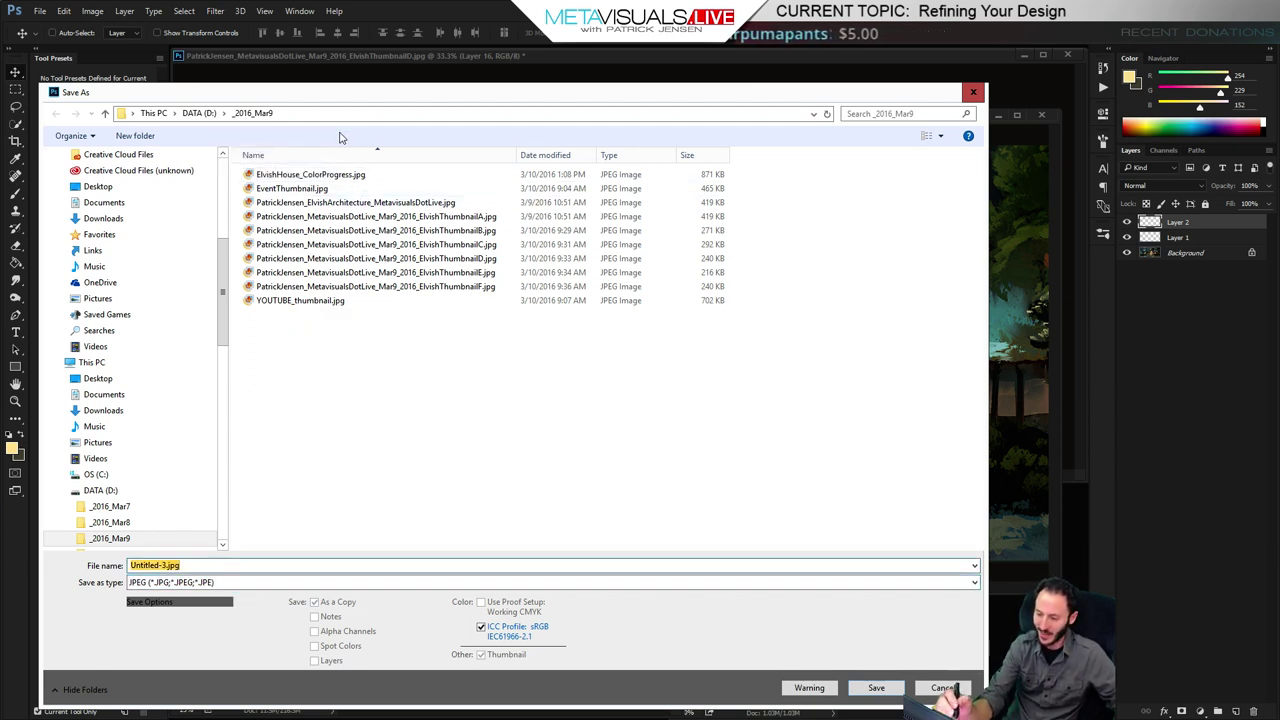
{"action": "left_click", "coordinate": [343, 176]}
{"action": "left_click", "coordinate": [224, 566]}
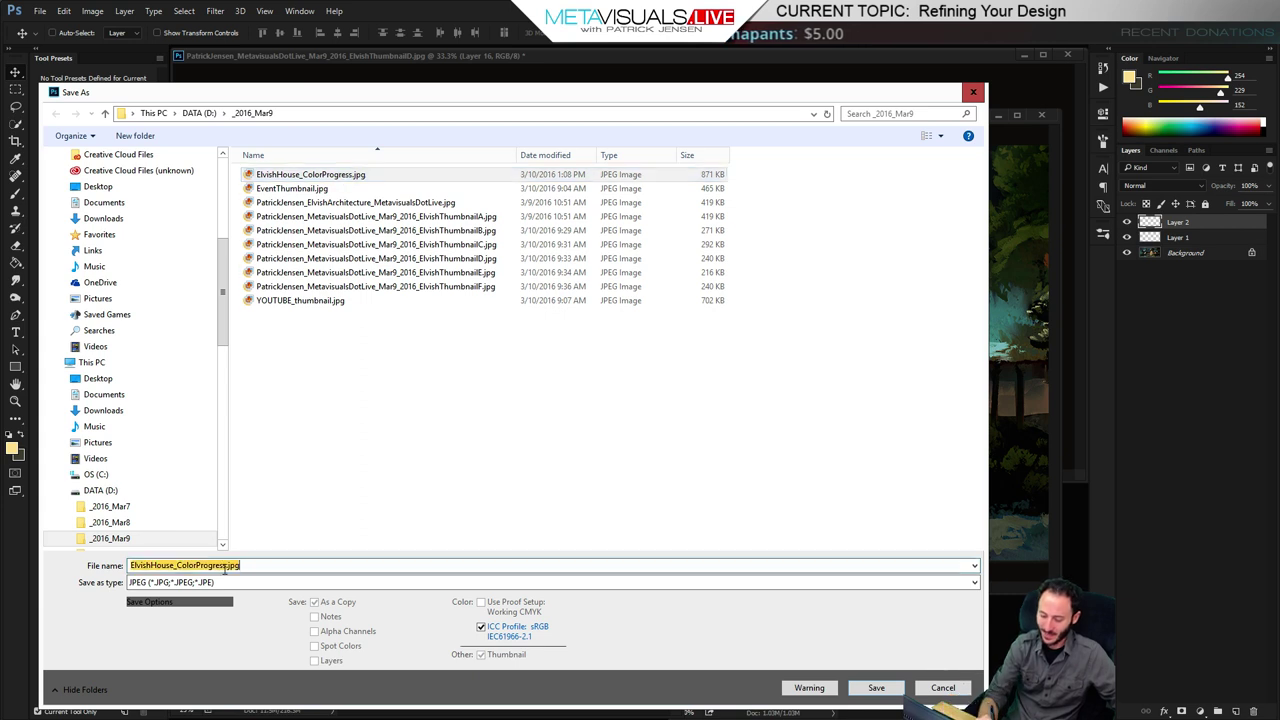
{"action": "double_click", "coordinate": [229, 566]}
{"action": "key", "text": "Right"}
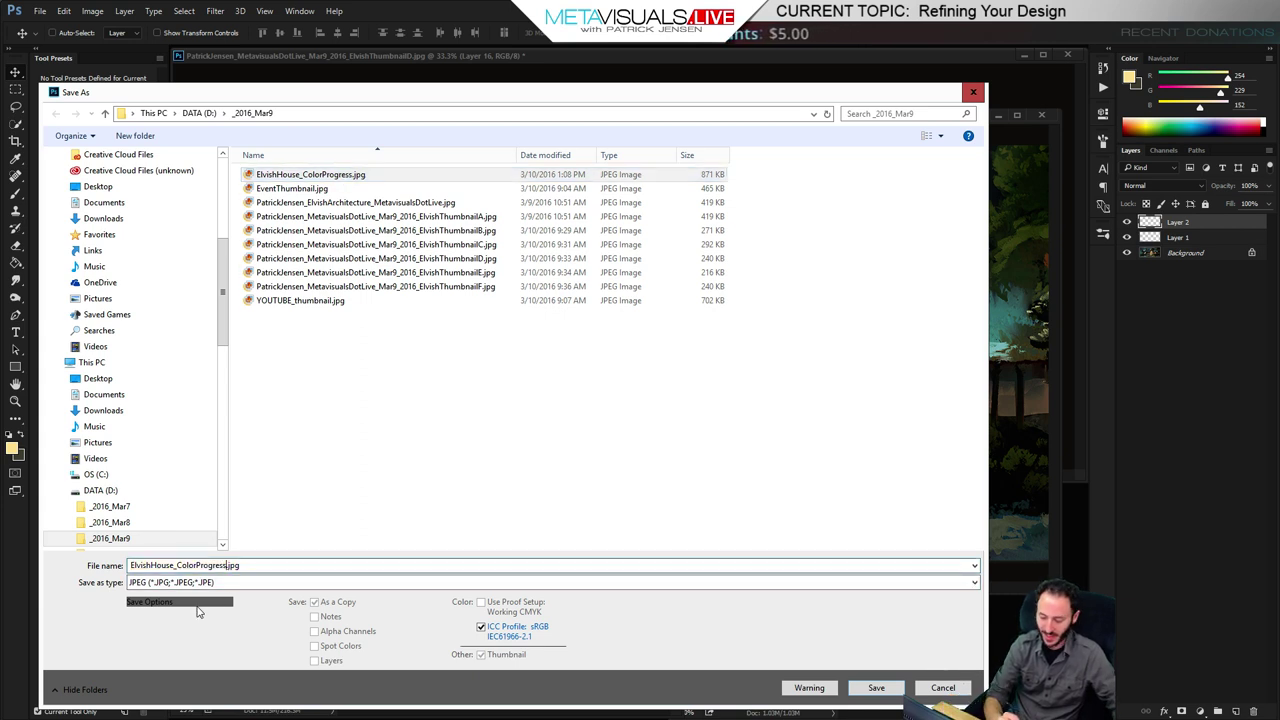
{"action": "type", "text": "_"}
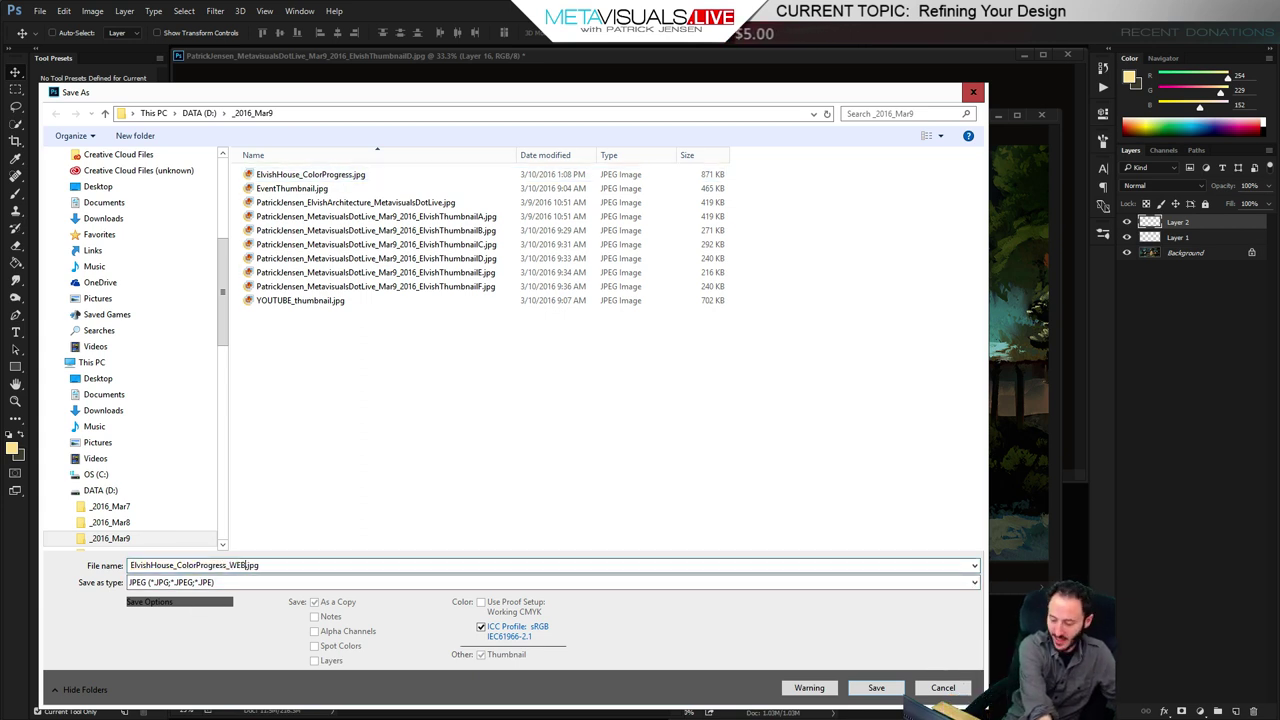
{"action": "type", "text": "WEB"}
{"action": "key", "text": "Return"}
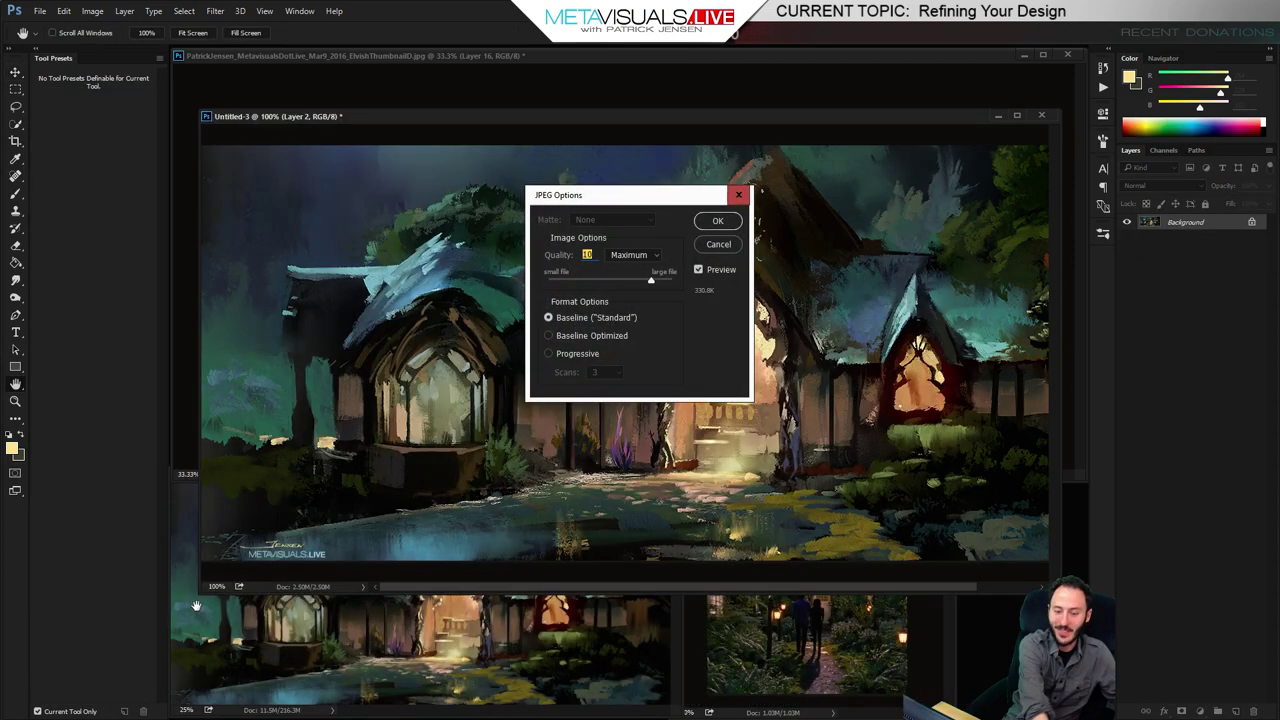
{"action": "key", "text": "Return"}
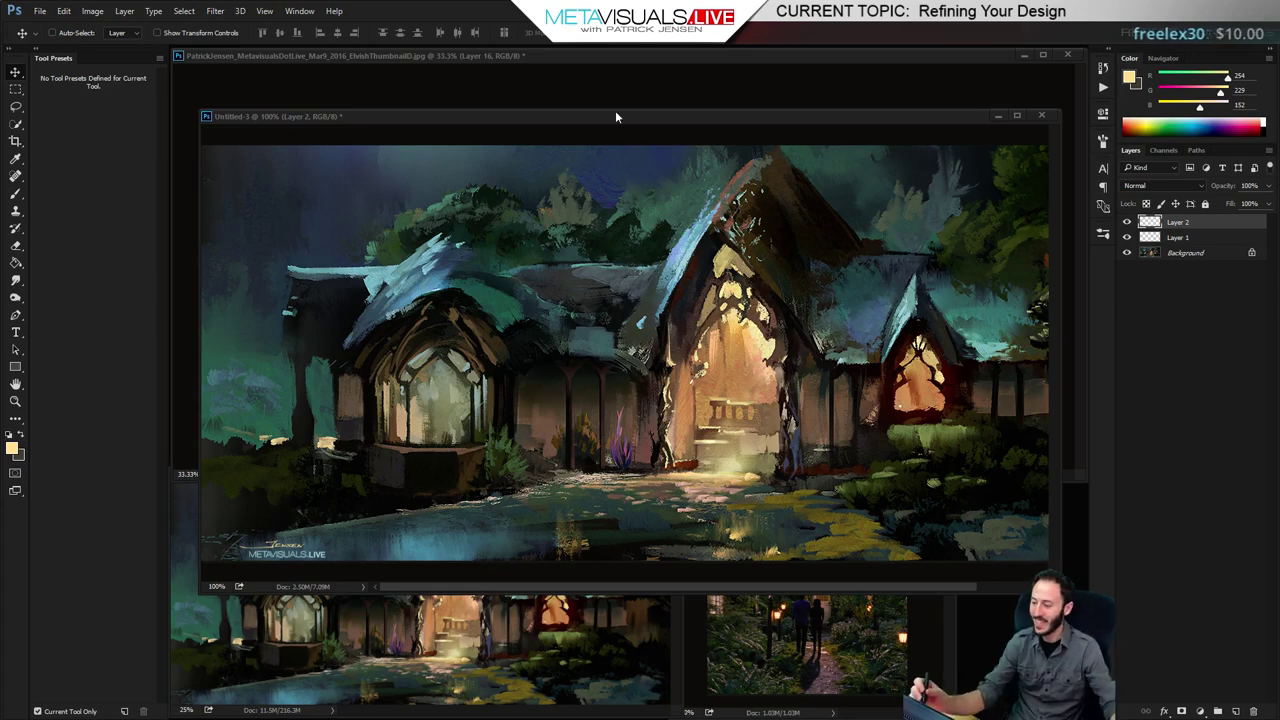
Save the watermarked web version as ElvishHouse_Web.psd in the _2016_Mar9 folder, and close that document
{"action": "mouse_move", "coordinate": [603, 119]}
{"action": "left_mouse_down"}
{"action": "mouse_move", "coordinate": [657, 103]}
{"action": "mouse_move", "coordinate": [594, 111]}
{"action": "left_mouse_up"}
{"action": "key", "text": "ctrl+alt+minus"}
{"action": "key", "text": "ctrl+alt+minus"}
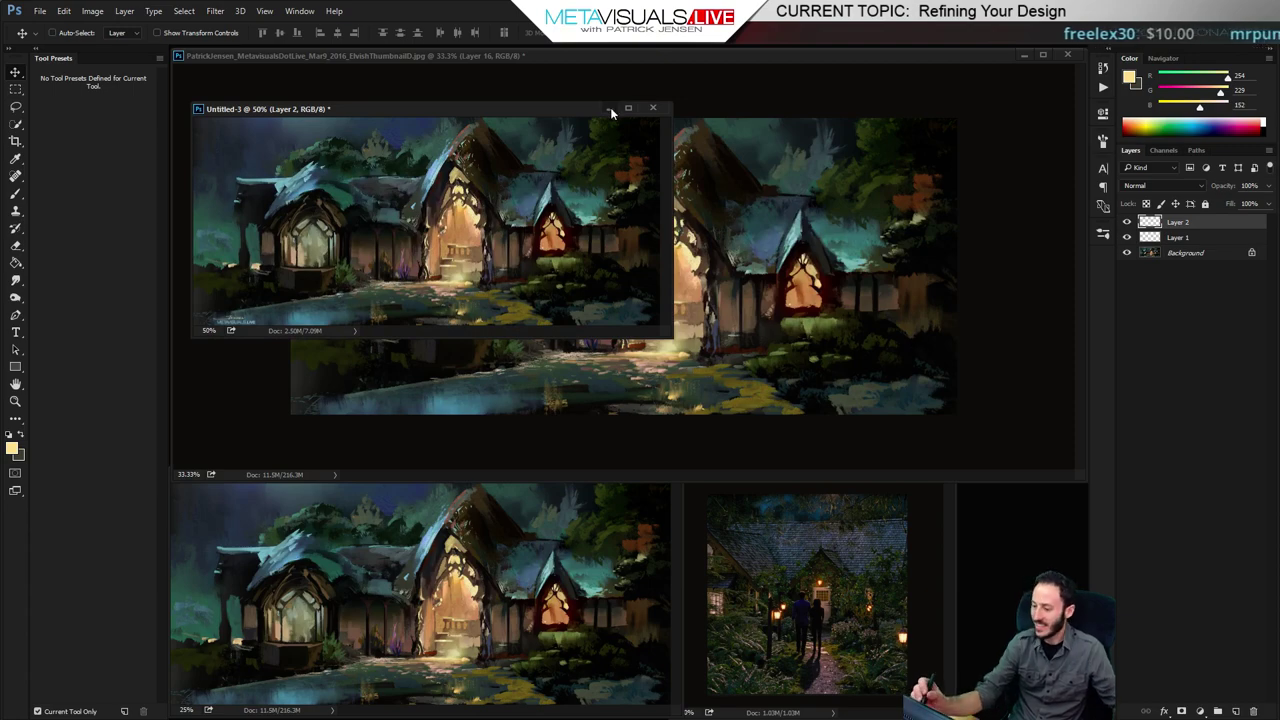
{"action": "key", "text": "ctrl+shift+s"}
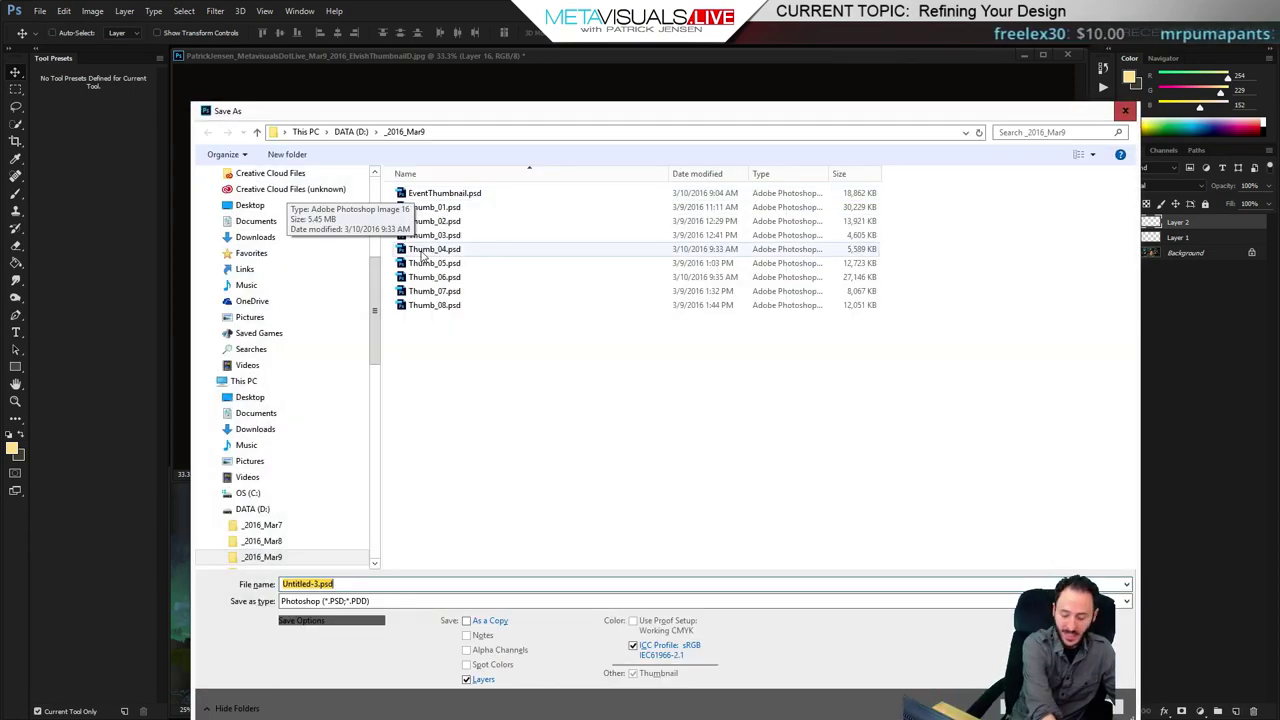
{"action": "type", "text": "El"}
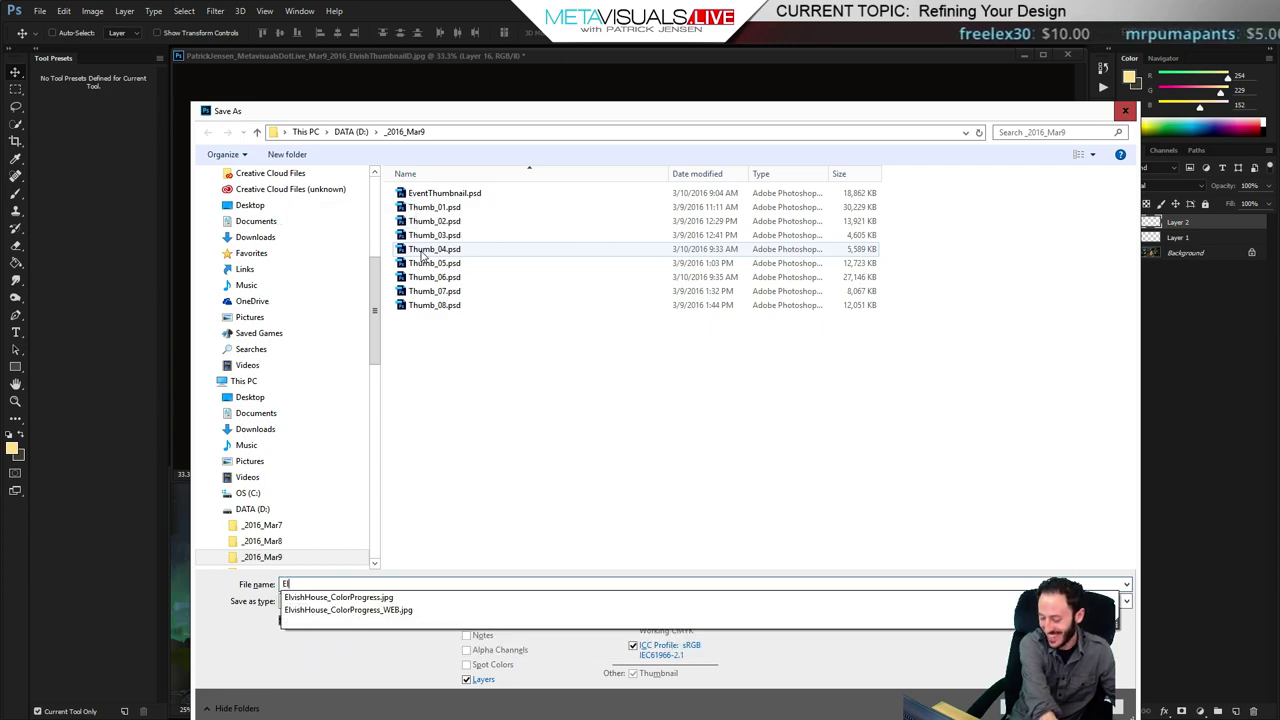
{"action": "type", "text": "vishHouse_Web"}
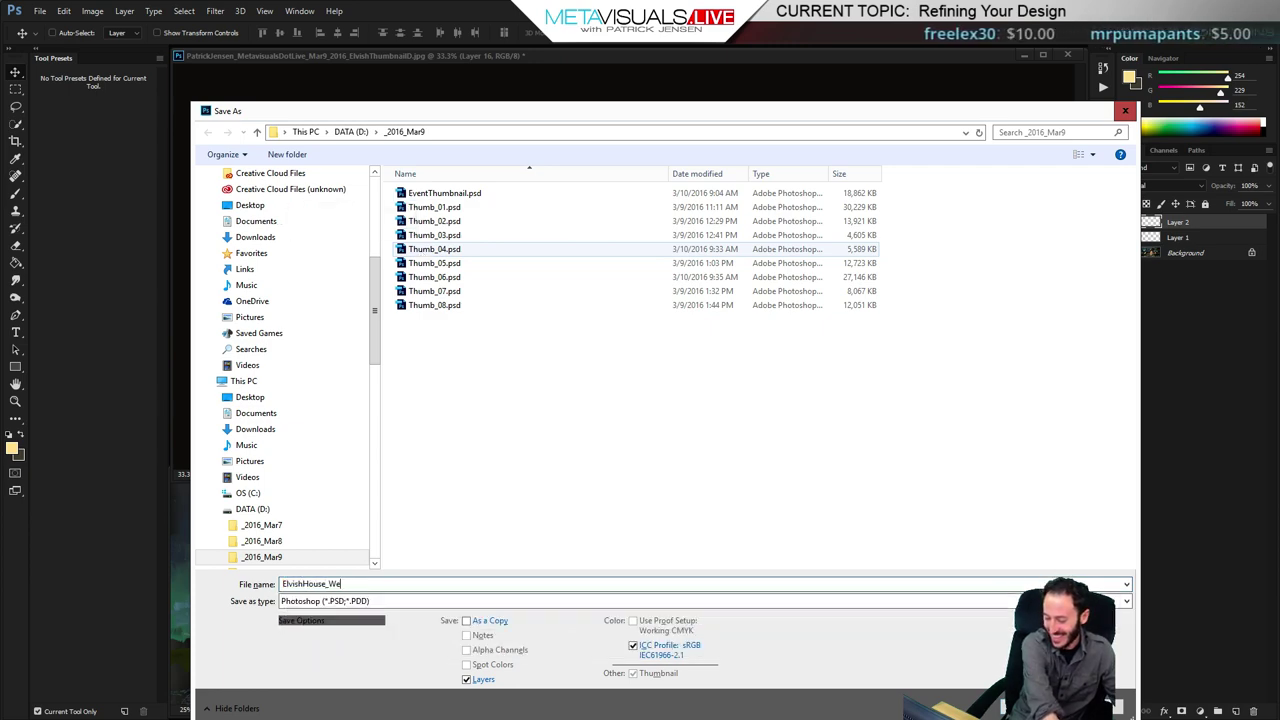
{"action": "key", "text": "Return"}
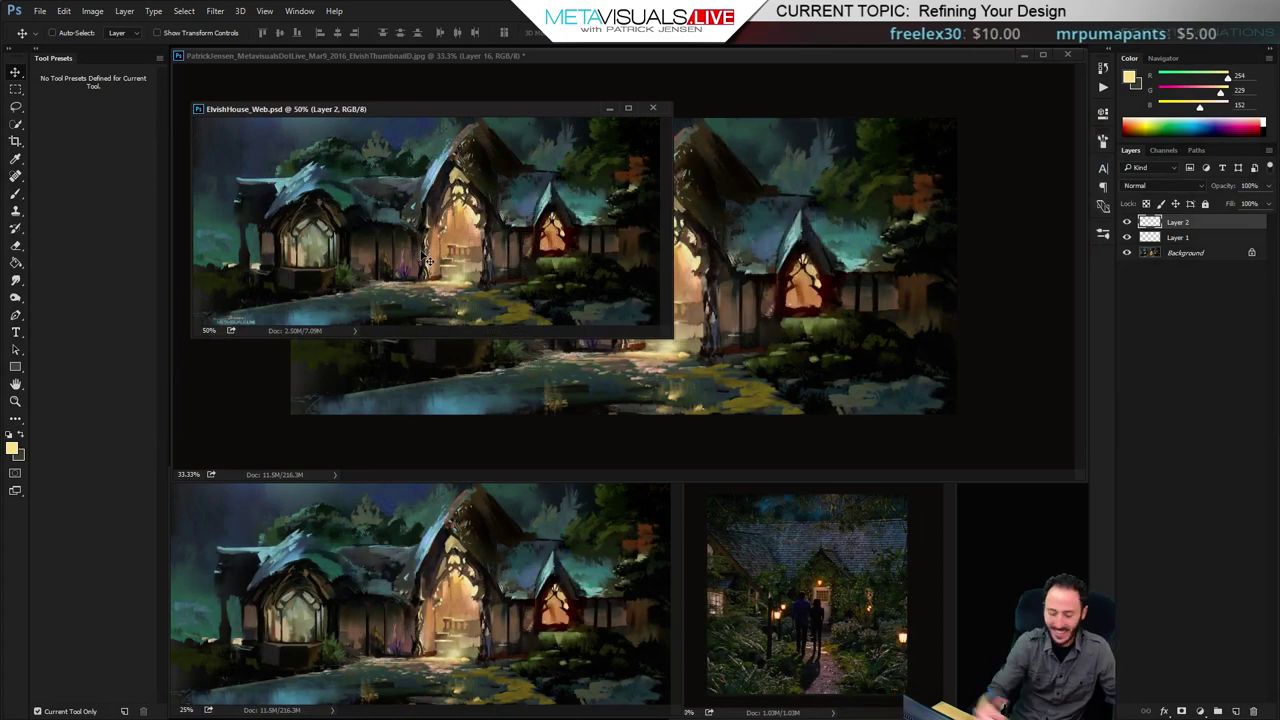
{"action": "left_click", "coordinate": [653, 107]}
{"action": "key", "text": "ctrl+d"}
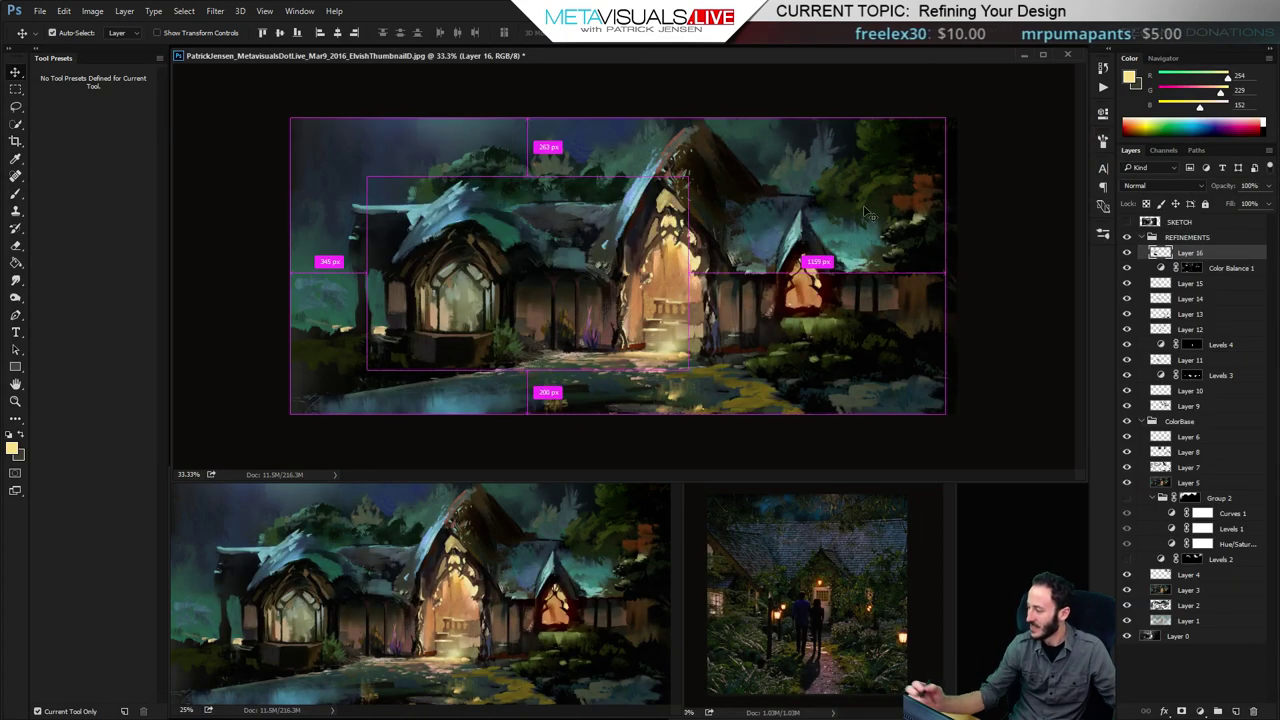
Collapse the REFINEMENTS and ColorBase groups, and hide both briefly to view the Layer 0 base before showing them again
{"action": "left_click", "coordinate": [1146, 238]}
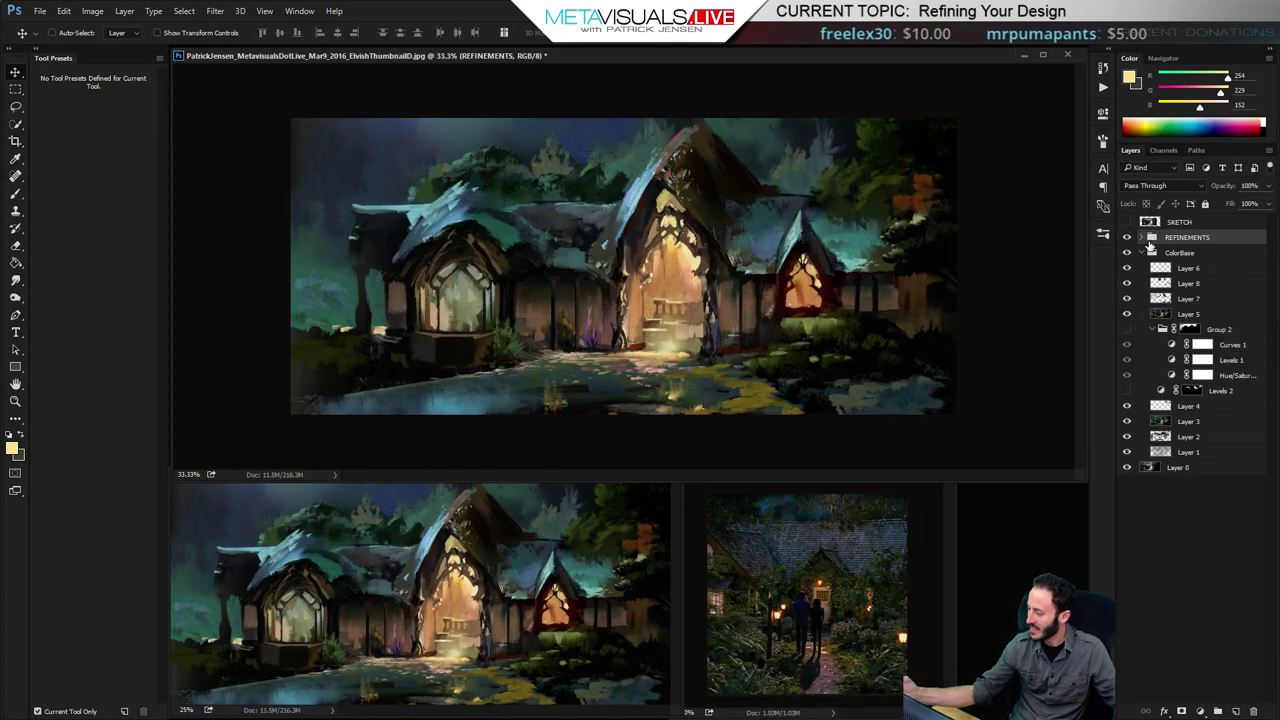
{"action": "left_click", "coordinate": [1143, 253]}
{"action": "left_click_drag", "start_coordinate": [1127, 238], "coordinate": [1127, 254]}
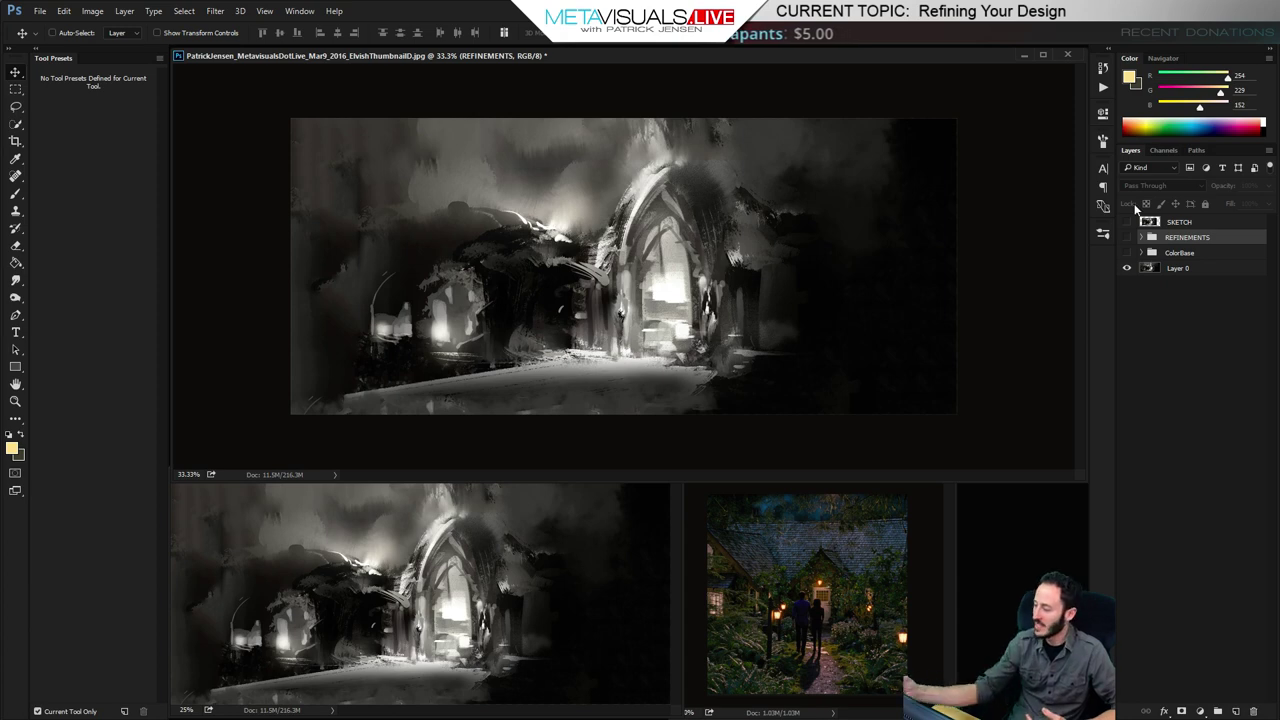
{"action": "left_click", "coordinate": [1127, 237]}
{"action": "left_click", "coordinate": [1127, 253]}
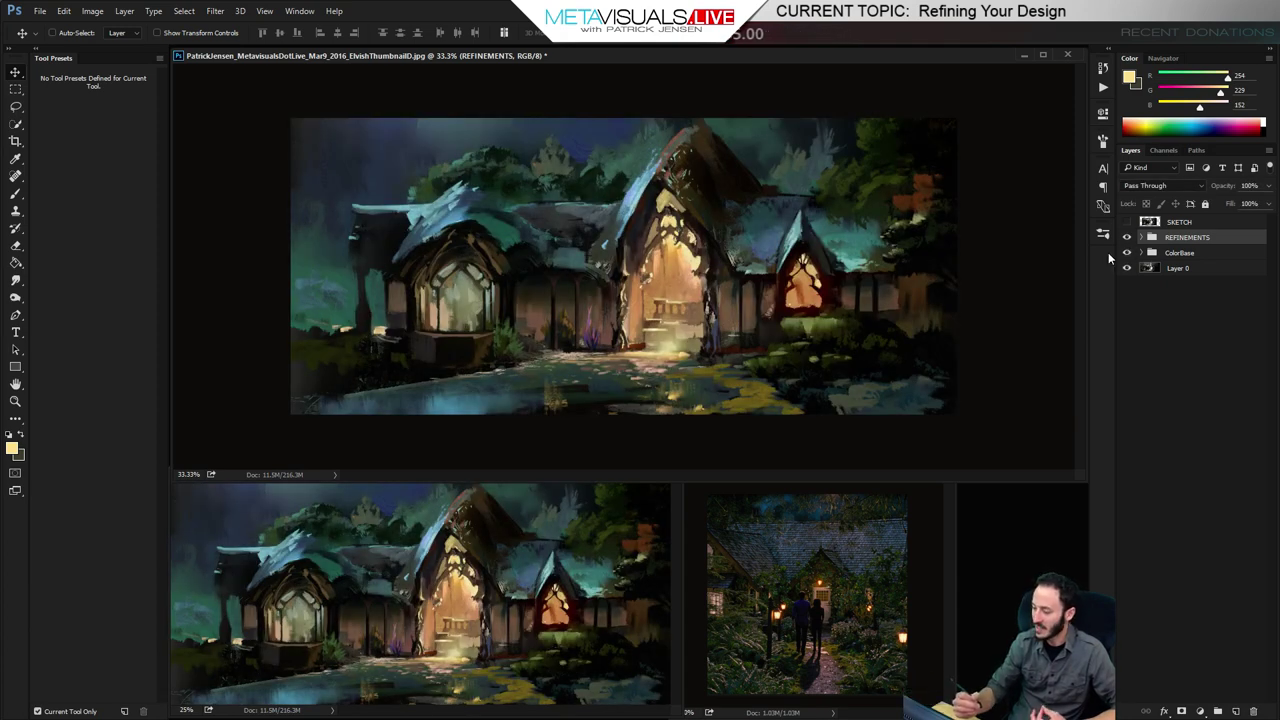
Compare the painting's stages by switching the REFINEMENTS and ColorBase groups off and on individually
{"action": "left_click", "coordinate": [1127, 237]}
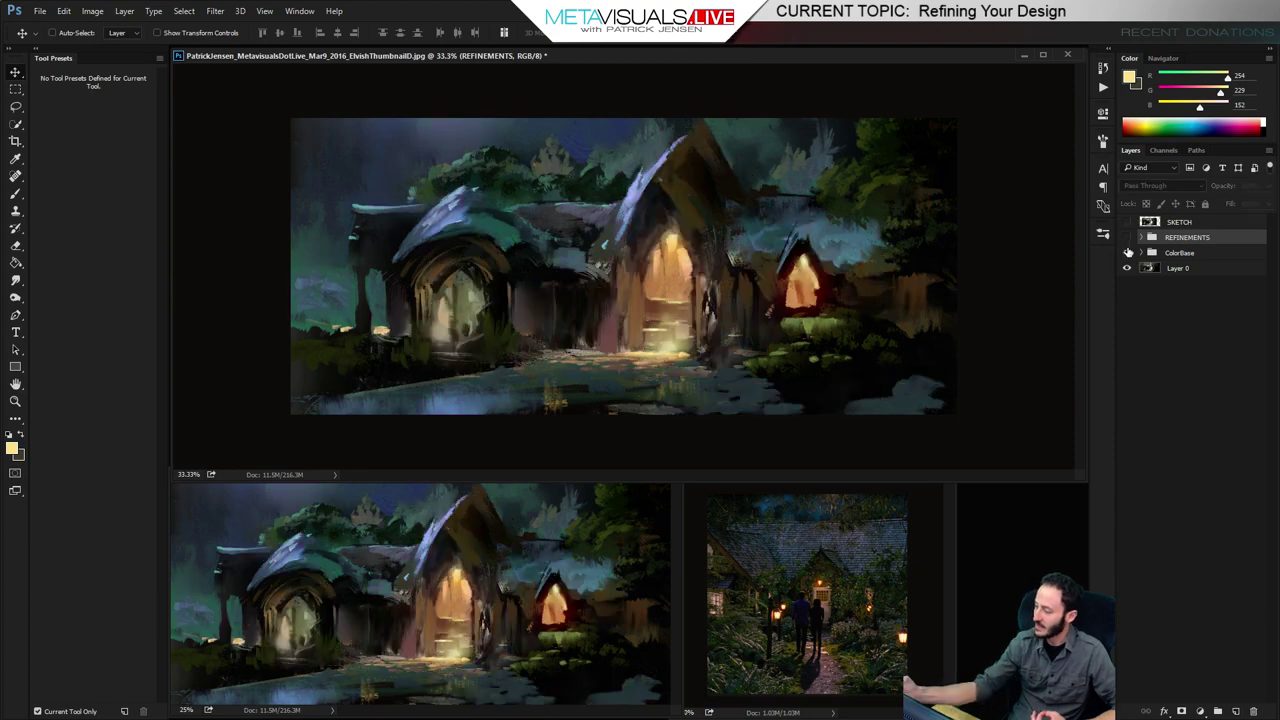
{"action": "left_click", "coordinate": [1127, 254]}
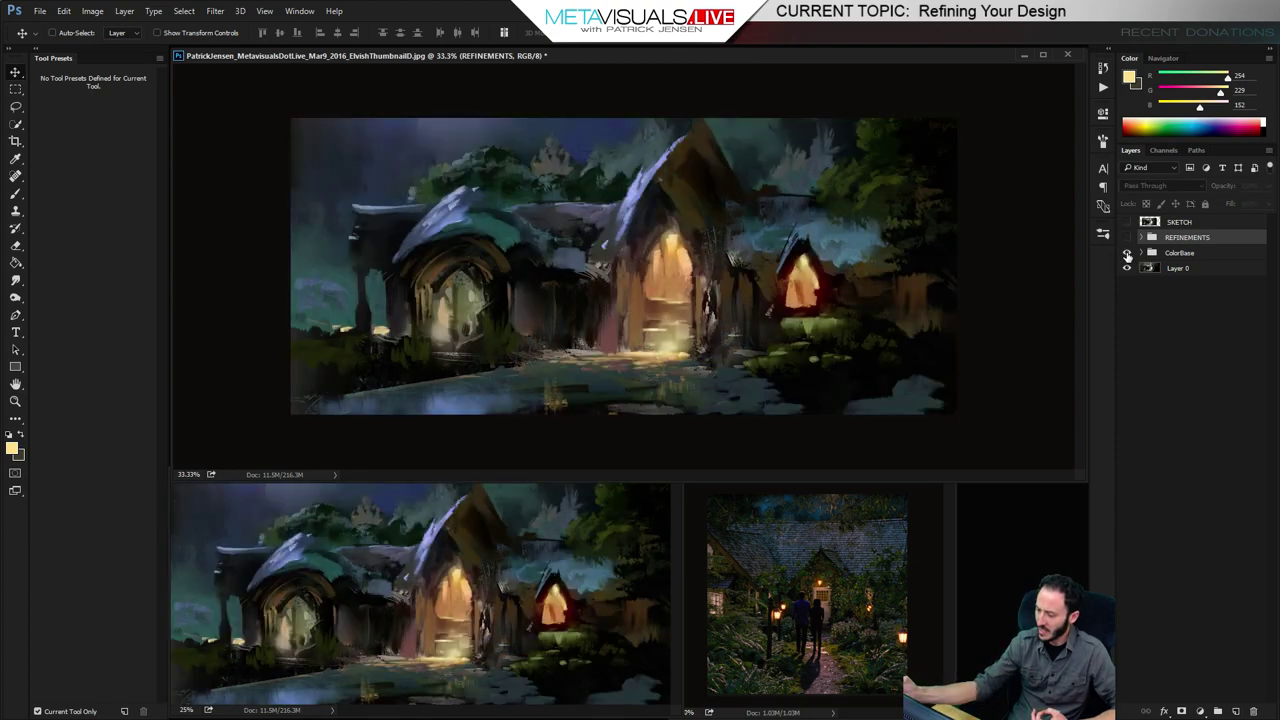
{"action": "left_click", "coordinate": [1127, 254]}
{"action": "left_click", "coordinate": [1127, 254]}
{"action": "left_click", "coordinate": [1127, 254]}
{"action": "left_click", "coordinate": [1127, 237]}
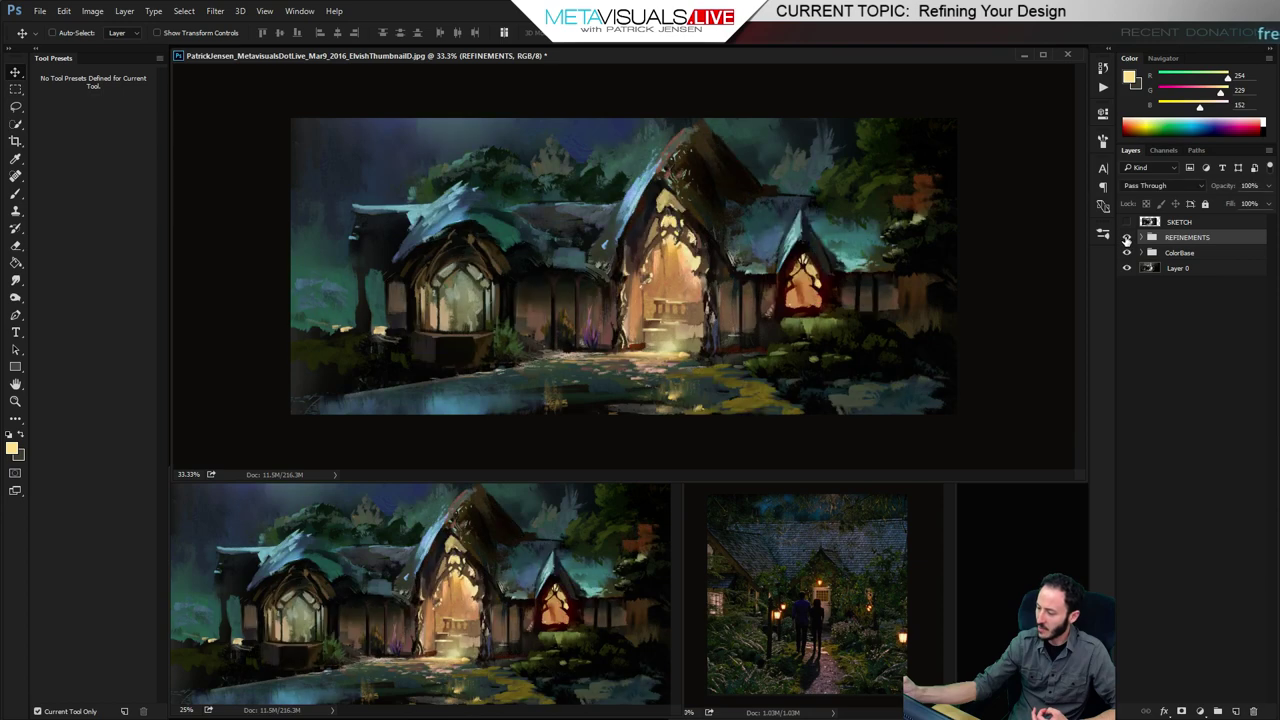
{"action": "left_click", "coordinate": [1127, 238]}
{"action": "left_click", "coordinate": [1127, 238]}
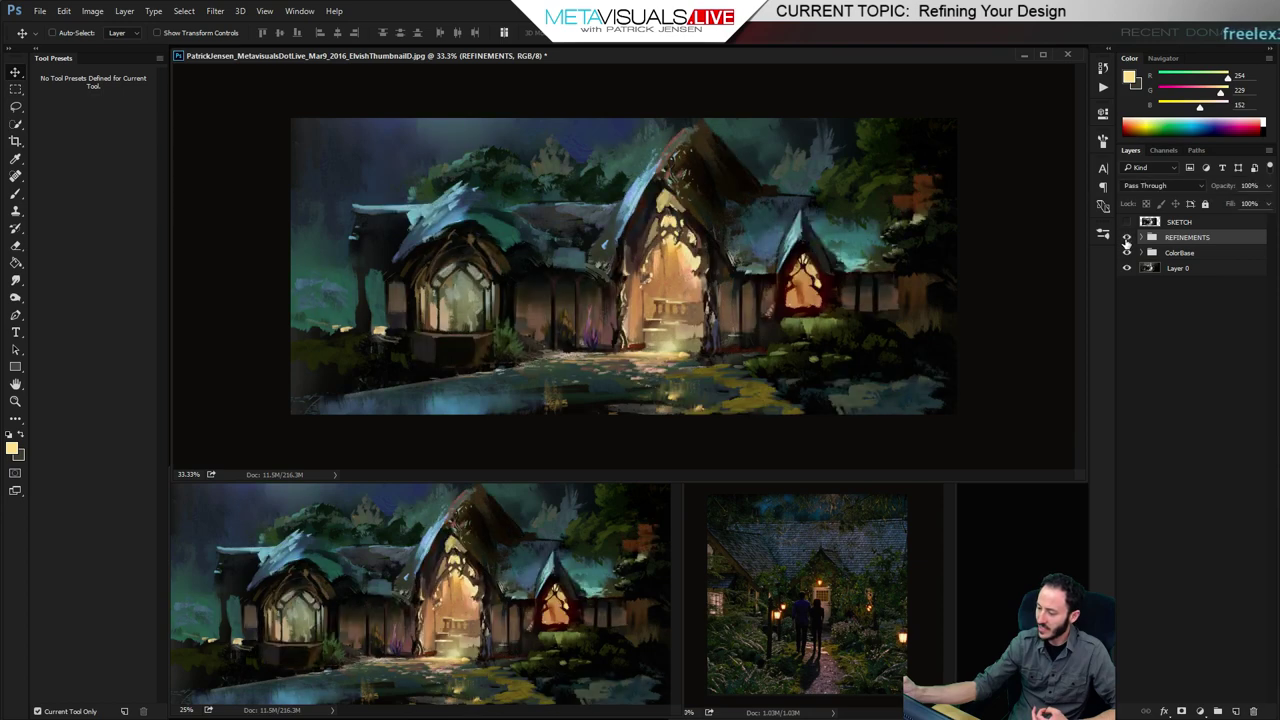
{"action": "left_click", "coordinate": [1127, 238]}
{"action": "left_click", "coordinate": [1127, 238]}
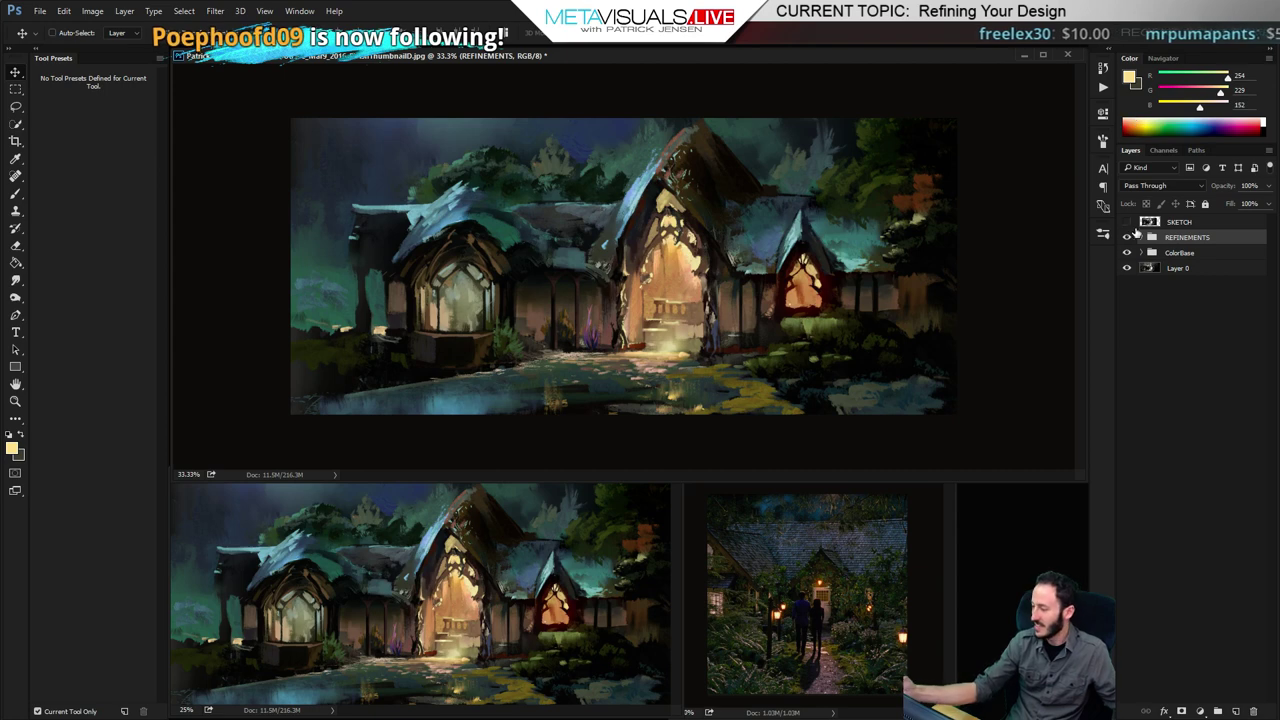
Expand the REFINEMENTS and ColorBase groups and examine the house's details at 50% magnification
{"action": "left_click", "coordinate": [1142, 237]}
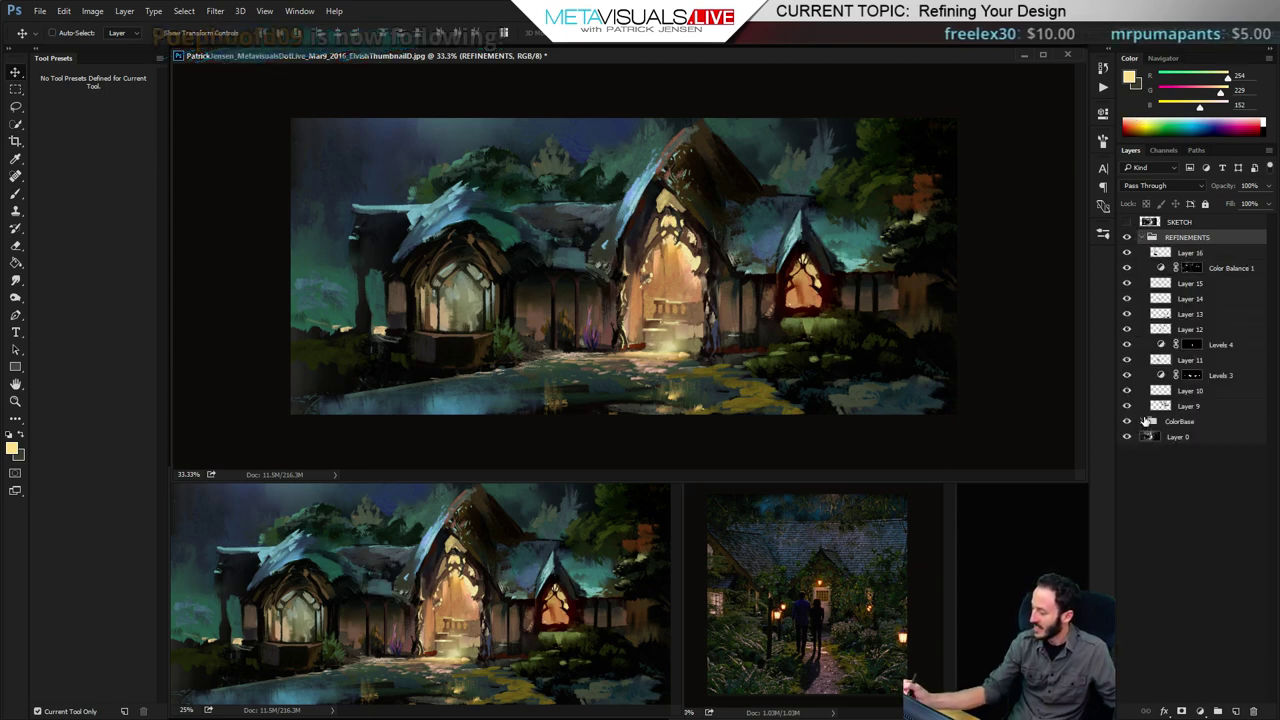
{"action": "left_click", "coordinate": [1149, 421]}
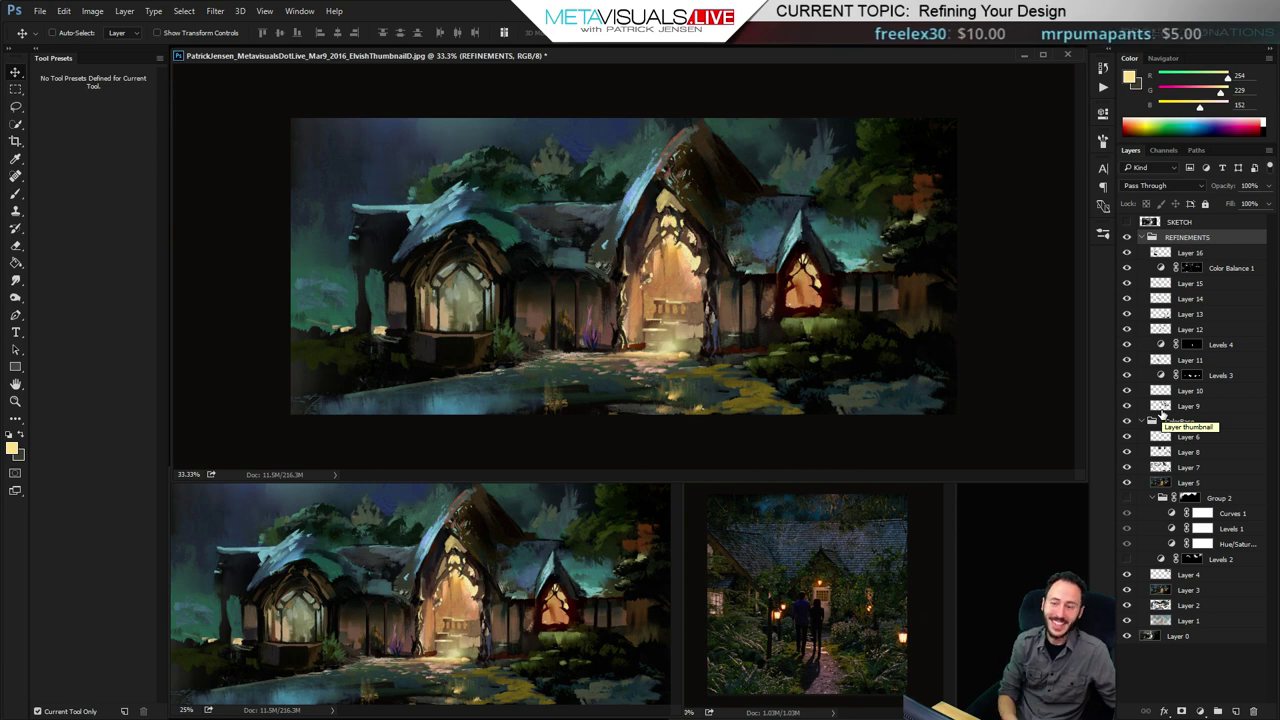
{"action": "left_click", "coordinate": [583, 250], "text": "ctrl"}
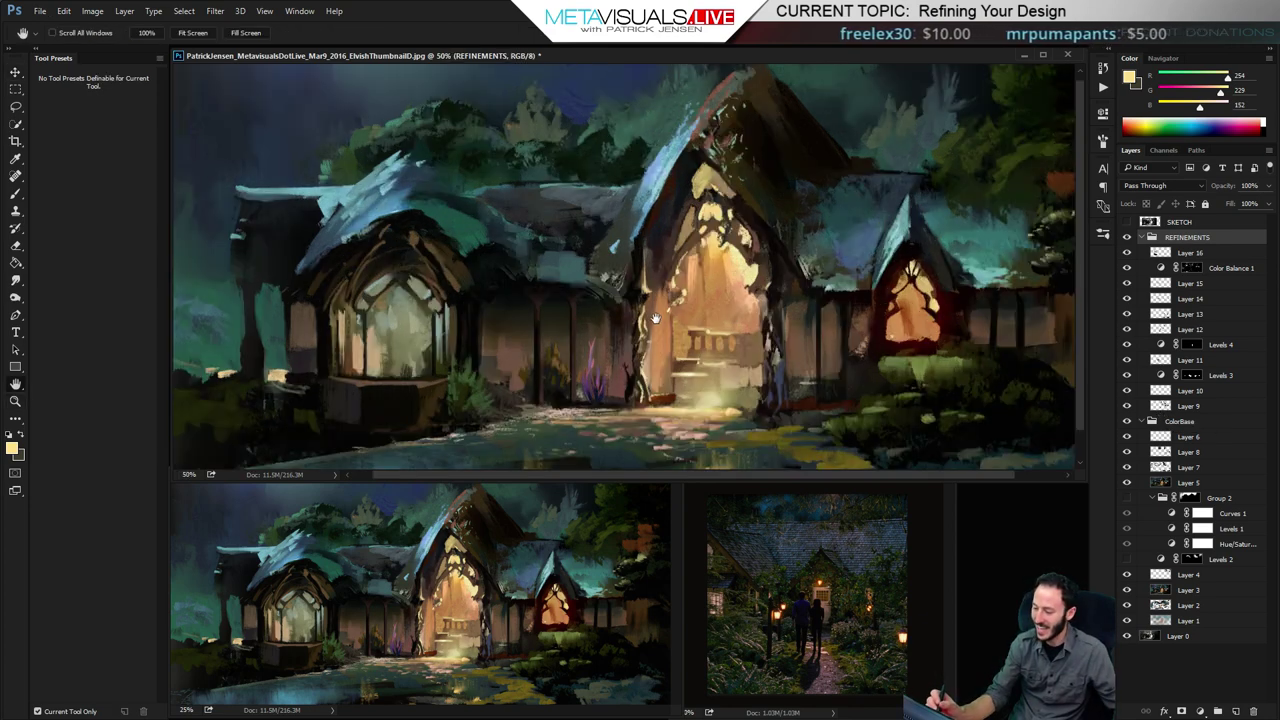
{"action": "left_click_drag", "start_coordinate": [636, 317], "coordinate": [462, 333]}
{"action": "left_click_drag", "start_coordinate": [778, 318], "coordinate": [802, 278]}
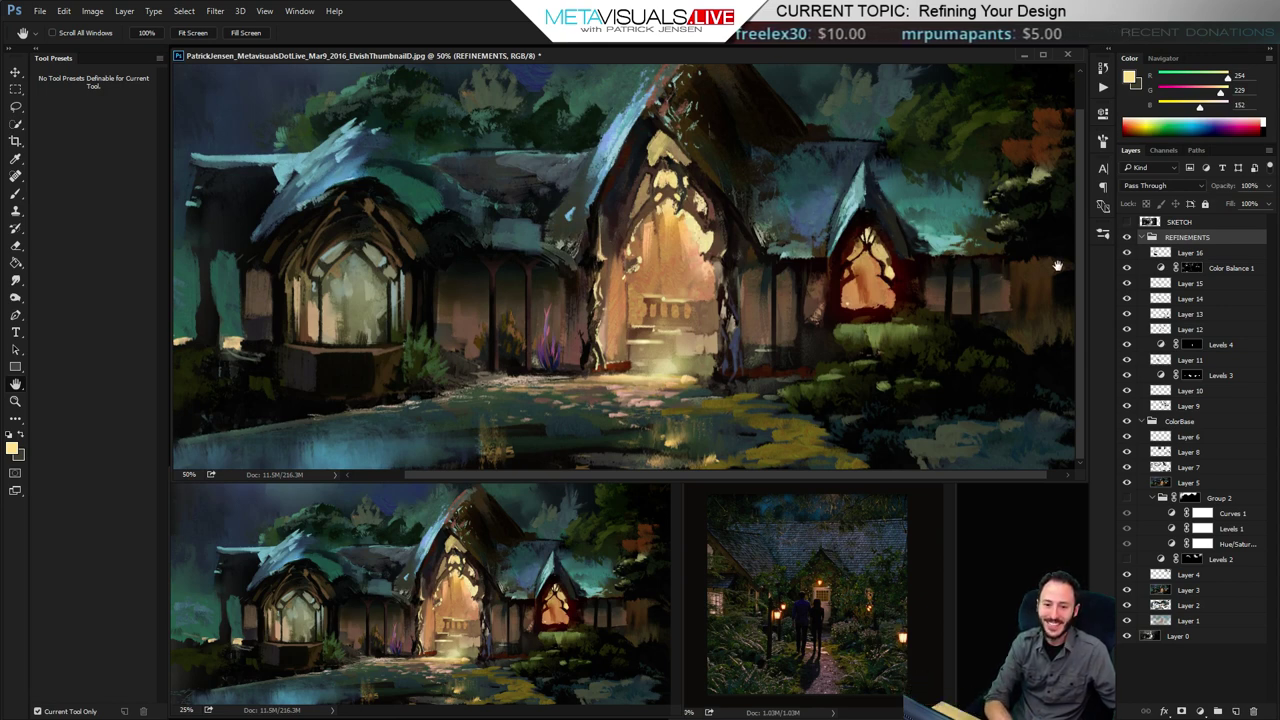
{"action": "key", "text": "z"}
{"action": "left_click", "coordinate": [714, 290], "text": "alt"}
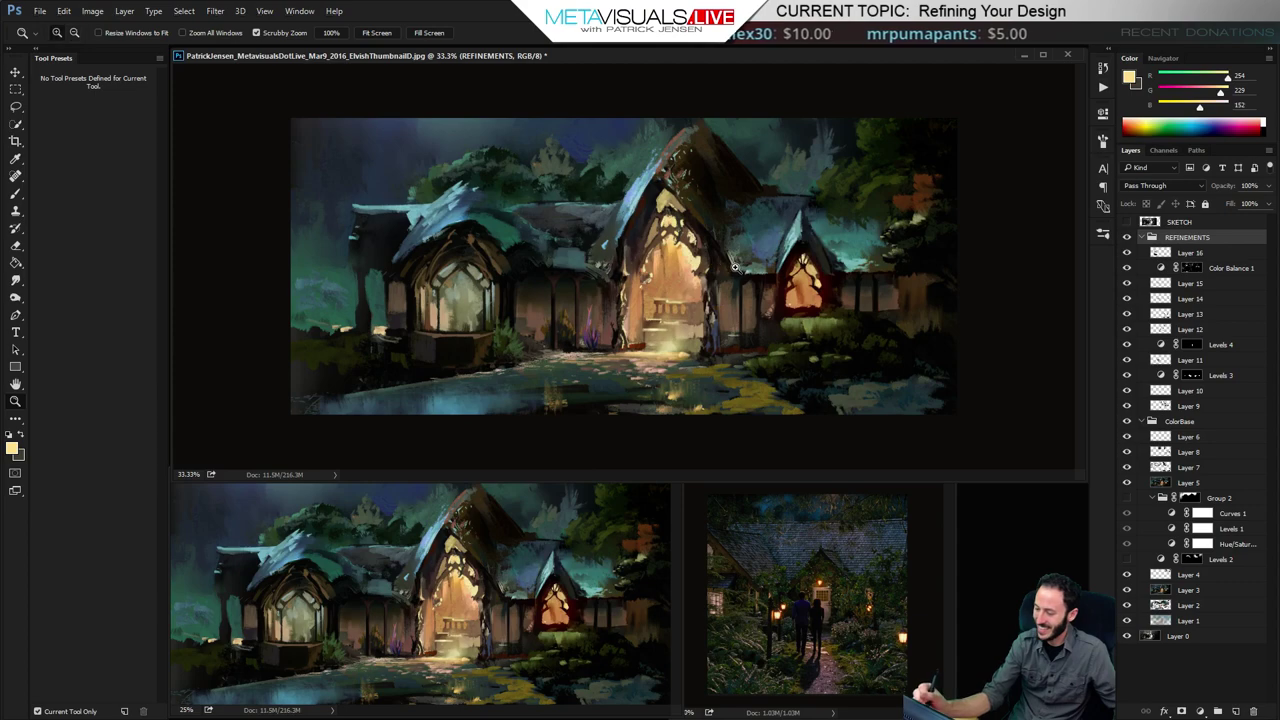
{"action": "left_click", "coordinate": [735, 266]}
{"action": "key", "text": "h"}
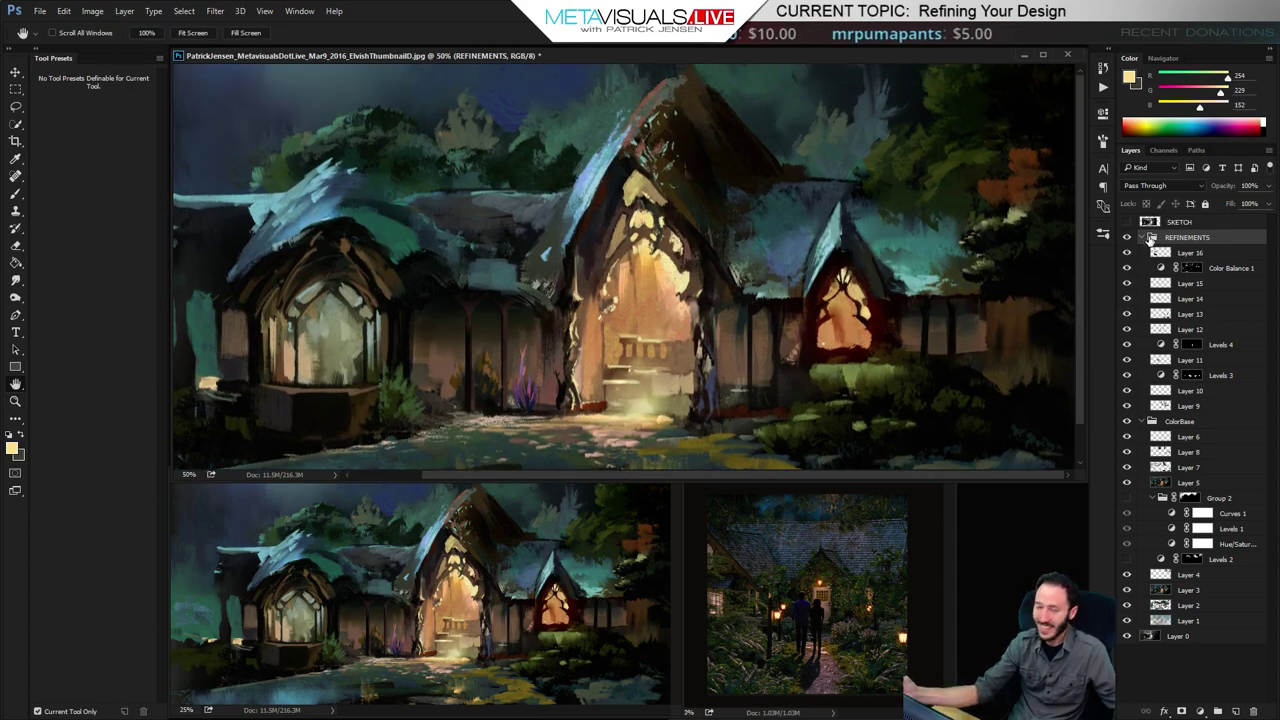
Compare the close-up of the house's arches, windows and path with the REFINEMENTS group hidden and shown
{"action": "left_click", "coordinate": [1127, 238]}
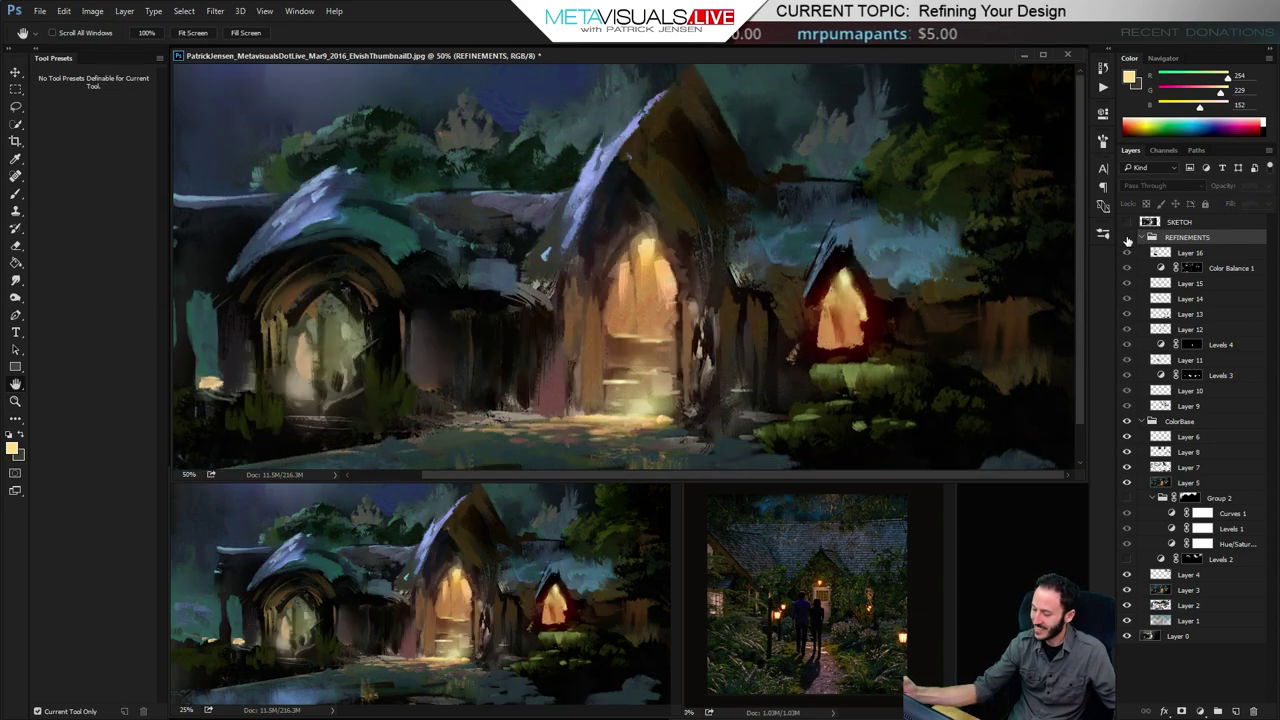
{"action": "left_click", "coordinate": [1127, 238]}
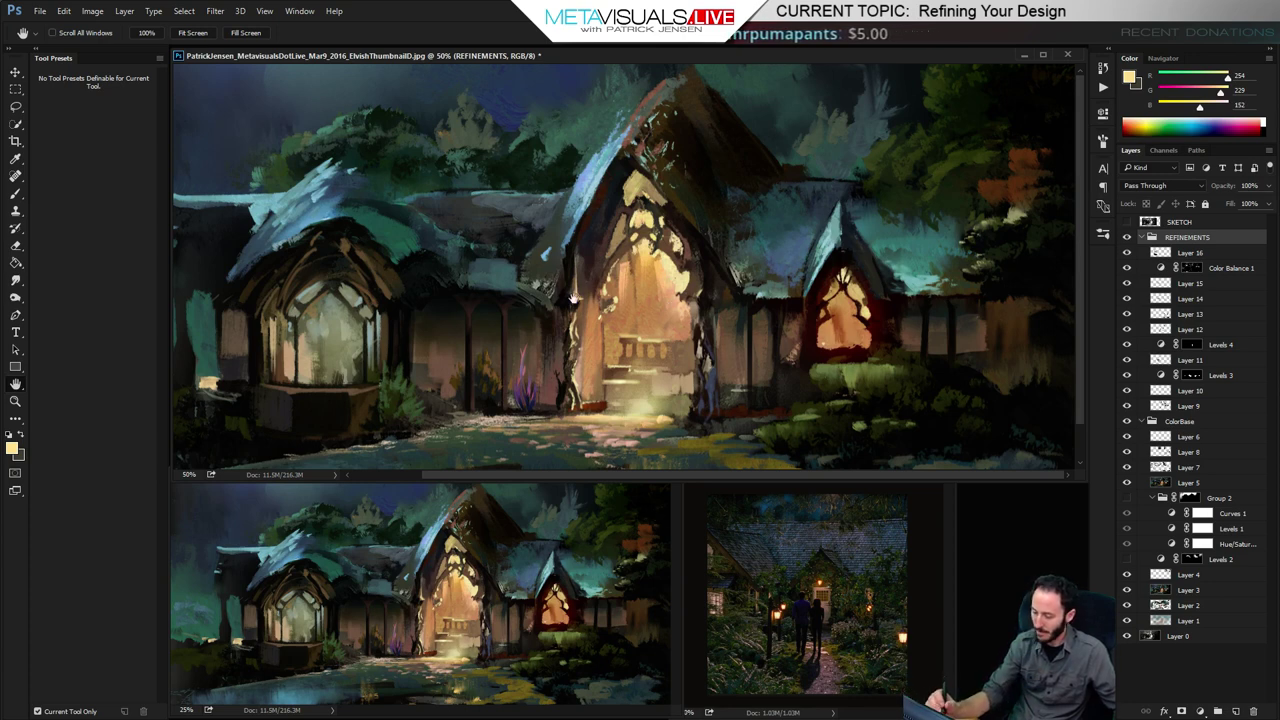
{"action": "left_click_drag", "start_coordinate": [565, 271], "coordinate": [698, 383]}
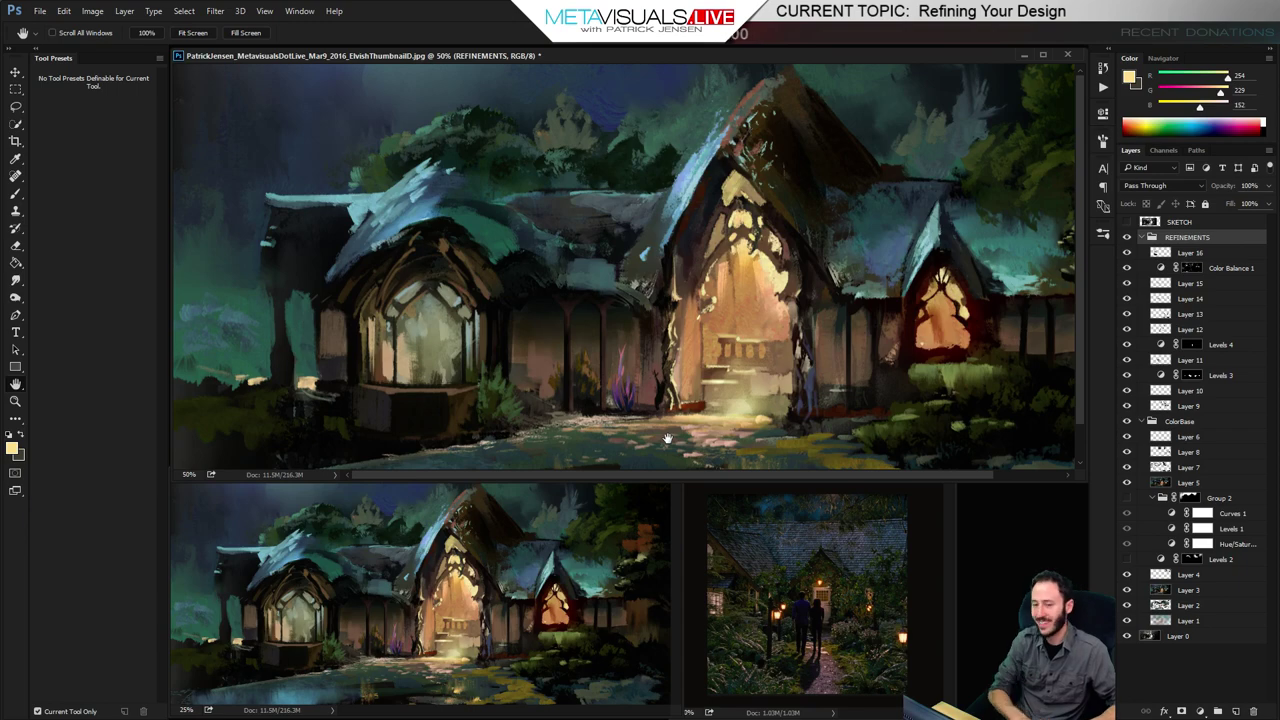
{"action": "left_click_drag", "start_coordinate": [667, 438], "coordinate": [610, 350]}
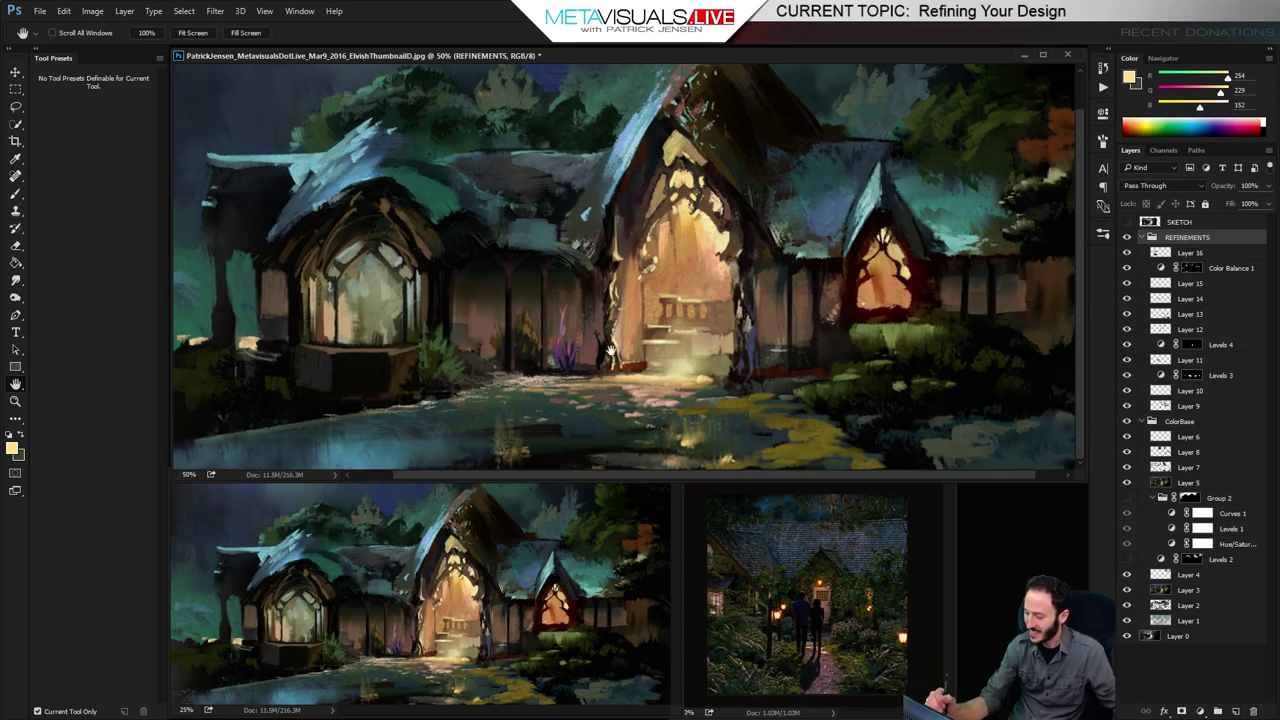
{"action": "left_click", "coordinate": [1127, 238]}
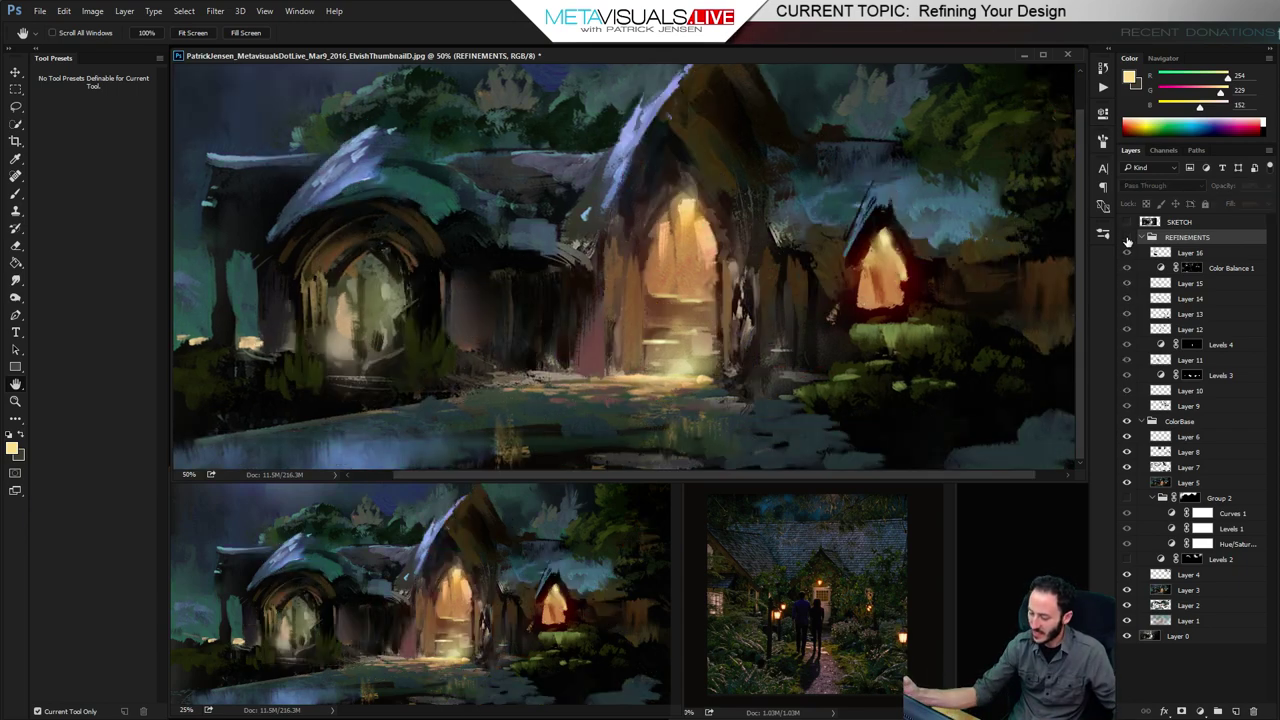
{"action": "left_click", "coordinate": [1127, 238]}
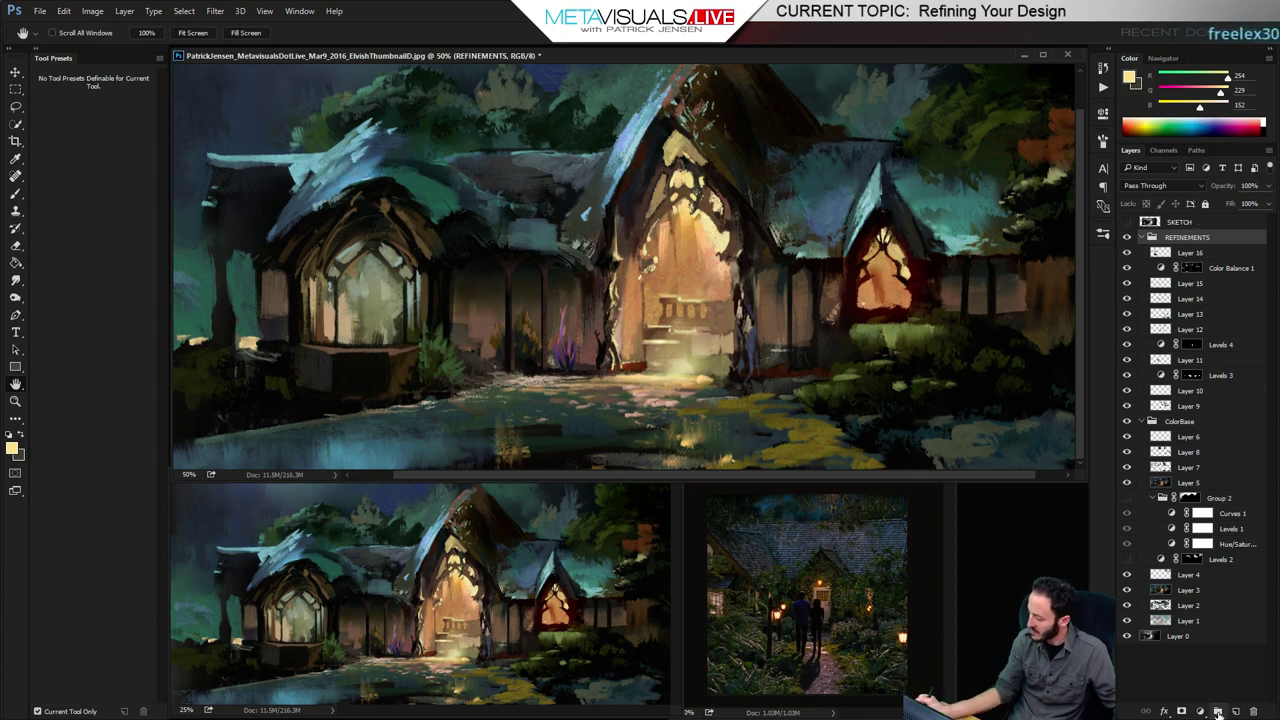
Create a group named FURTHER above REFINEMENTS with a new blank layer inside it
{"action": "left_click", "coordinate": [1218, 711]}
{"action": "left_click", "coordinate": [1236, 711]}
{"action": "double_click", "coordinate": [1177, 238]}
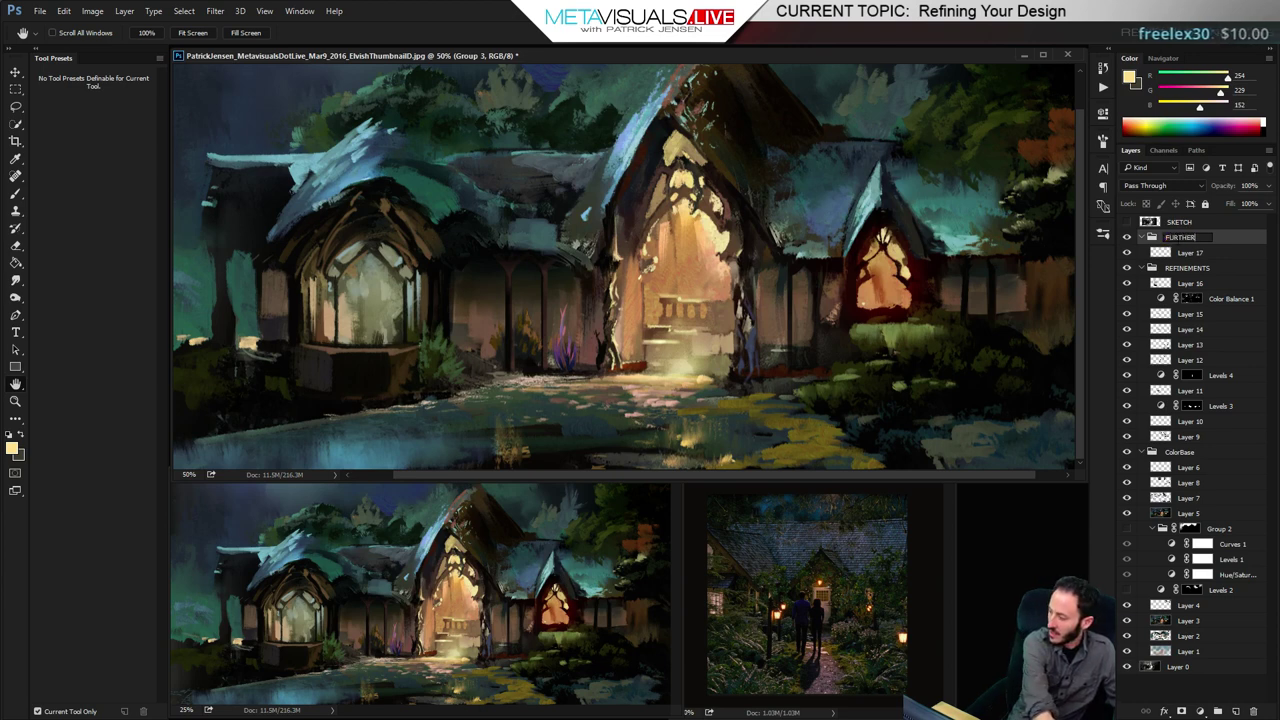
{"action": "key", "text": "Return"}
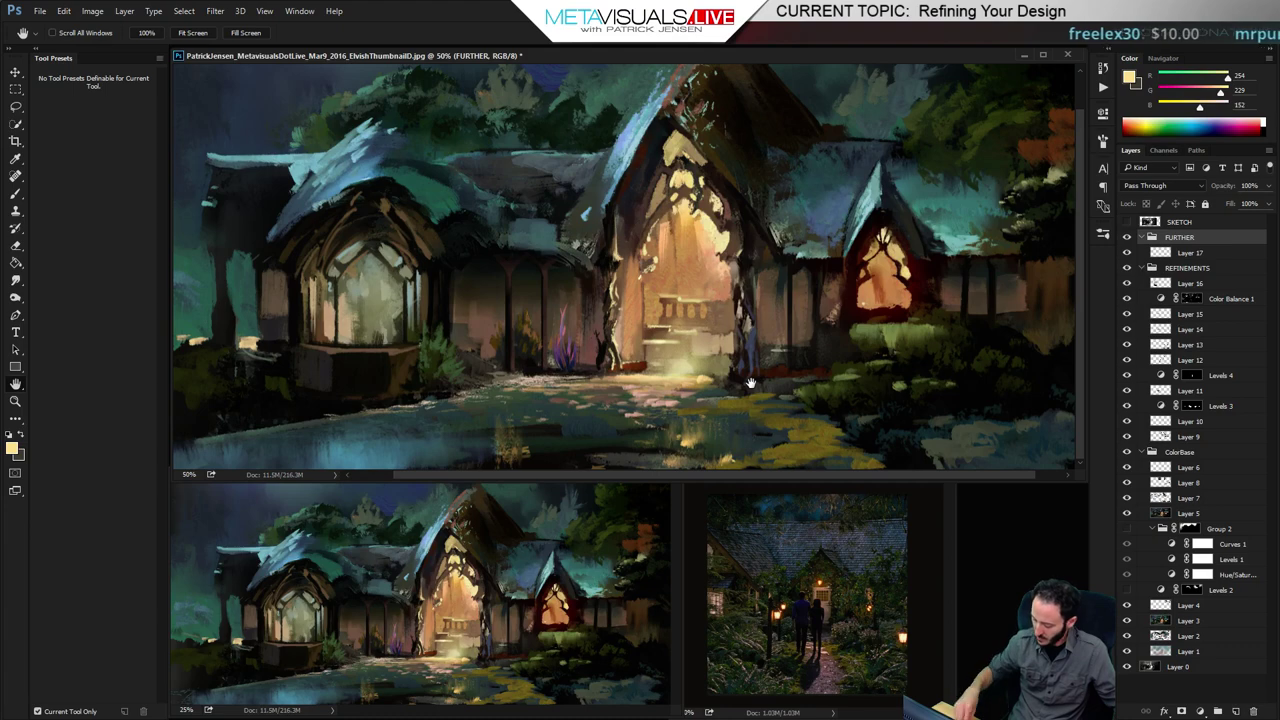
Add a Gradient Map adjustment layer in the FURTHER group, set its blend mode to Overlay, and compare the painting with and without it
{"action": "key", "text": "z"}
{"action": "left_click", "coordinate": [749, 284], "text": "alt"}
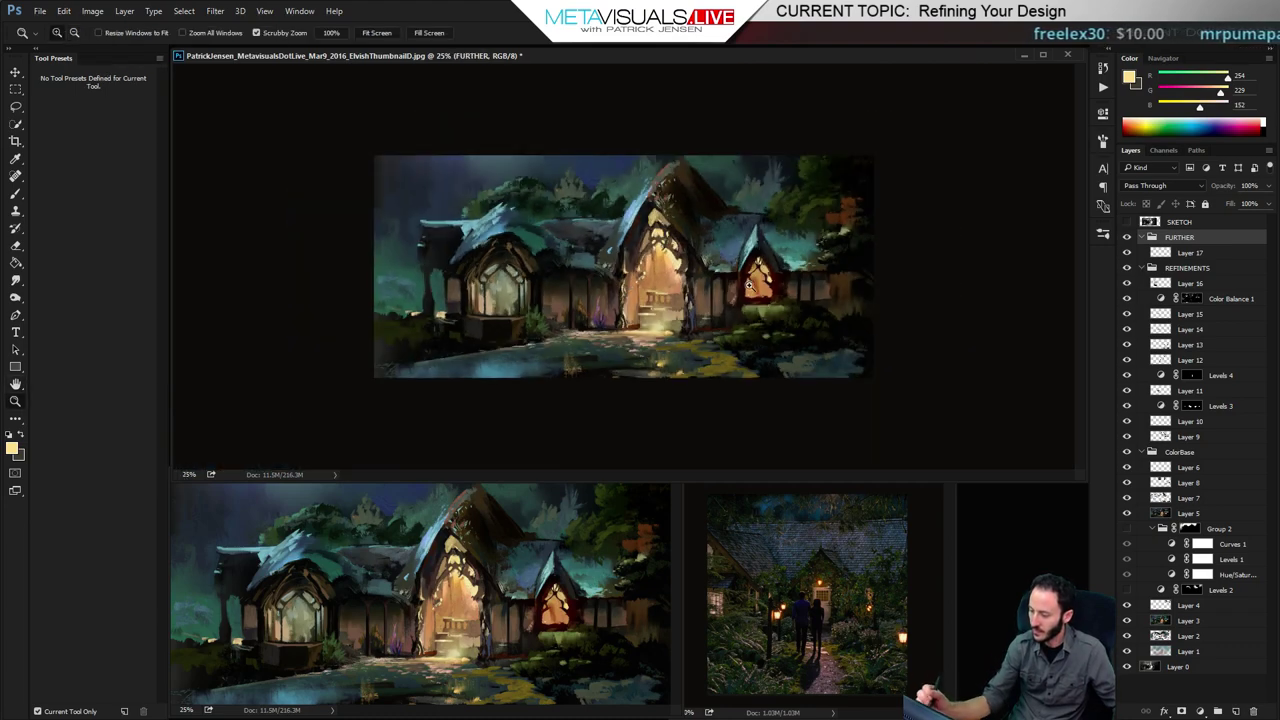
{"action": "left_click", "coordinate": [749, 284]}
{"action": "left_click", "coordinate": [1200, 711]}
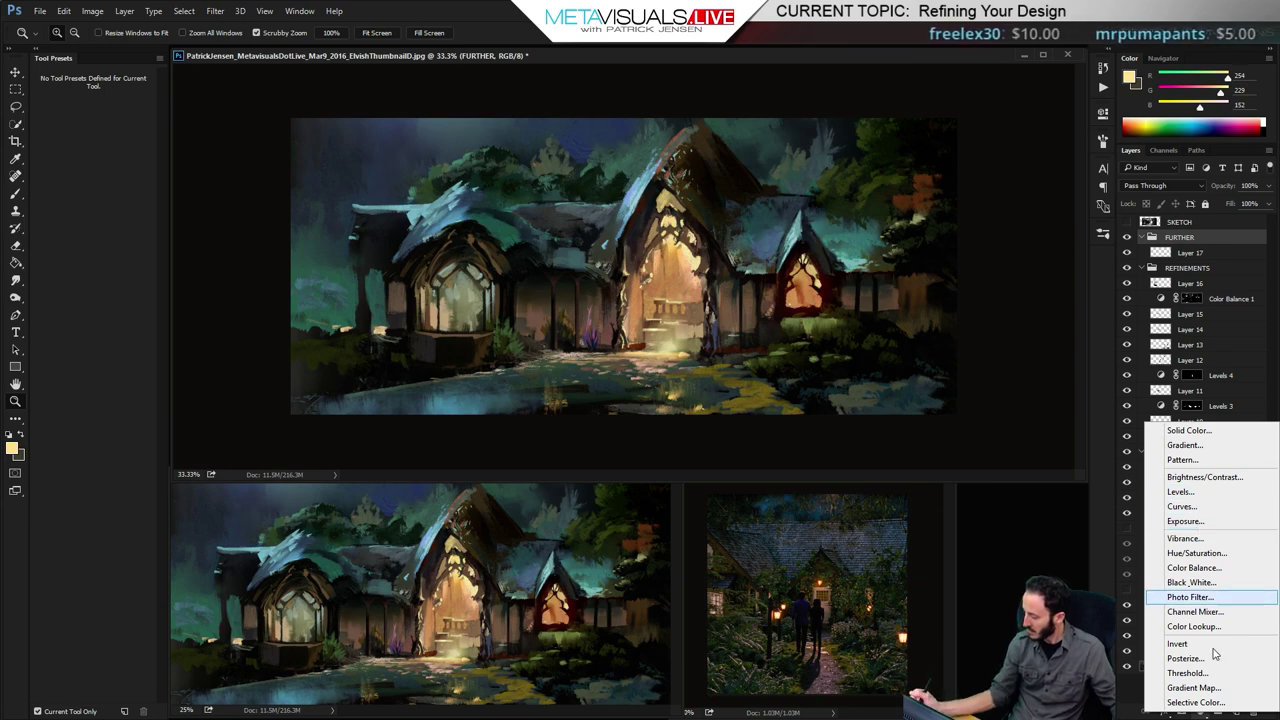
{"action": "left_click", "coordinate": [1196, 687]}
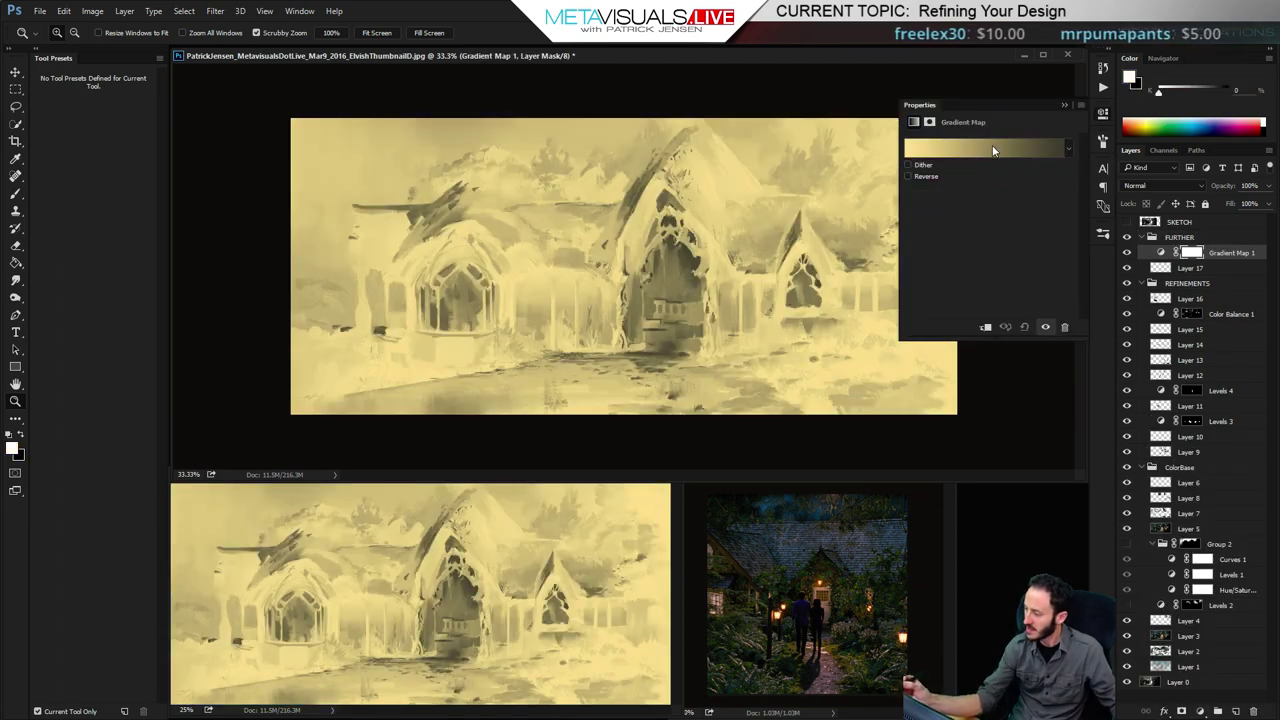
{"action": "left_click", "coordinate": [1064, 105]}
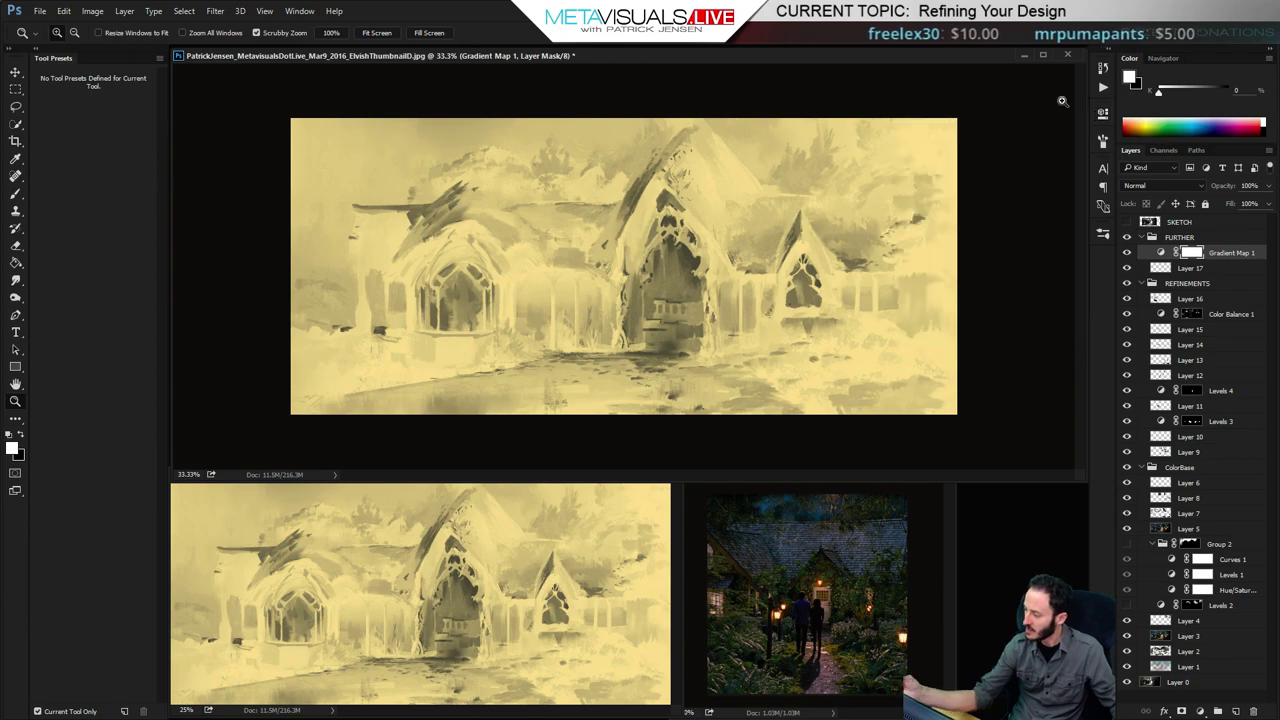
{"action": "left_click", "coordinate": [1152, 185]}
{"action": "left_click", "coordinate": [1160, 313]}
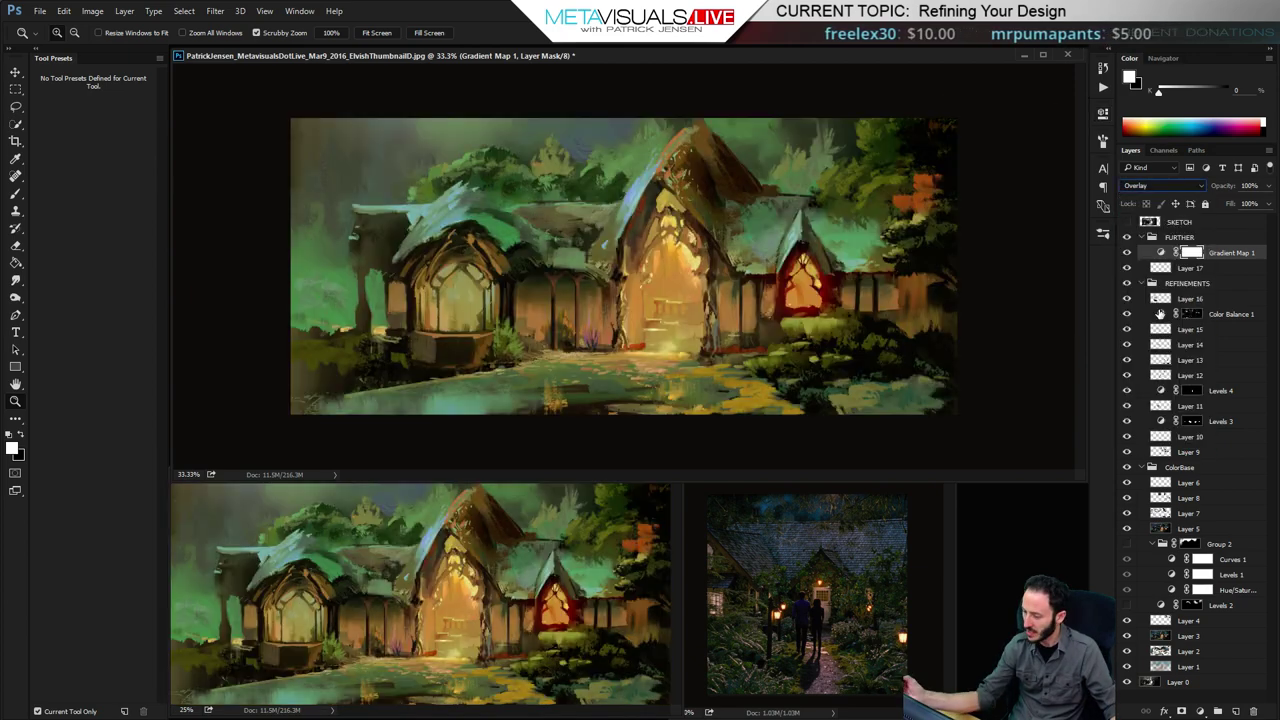
{"action": "left_click", "coordinate": [1127, 253]}
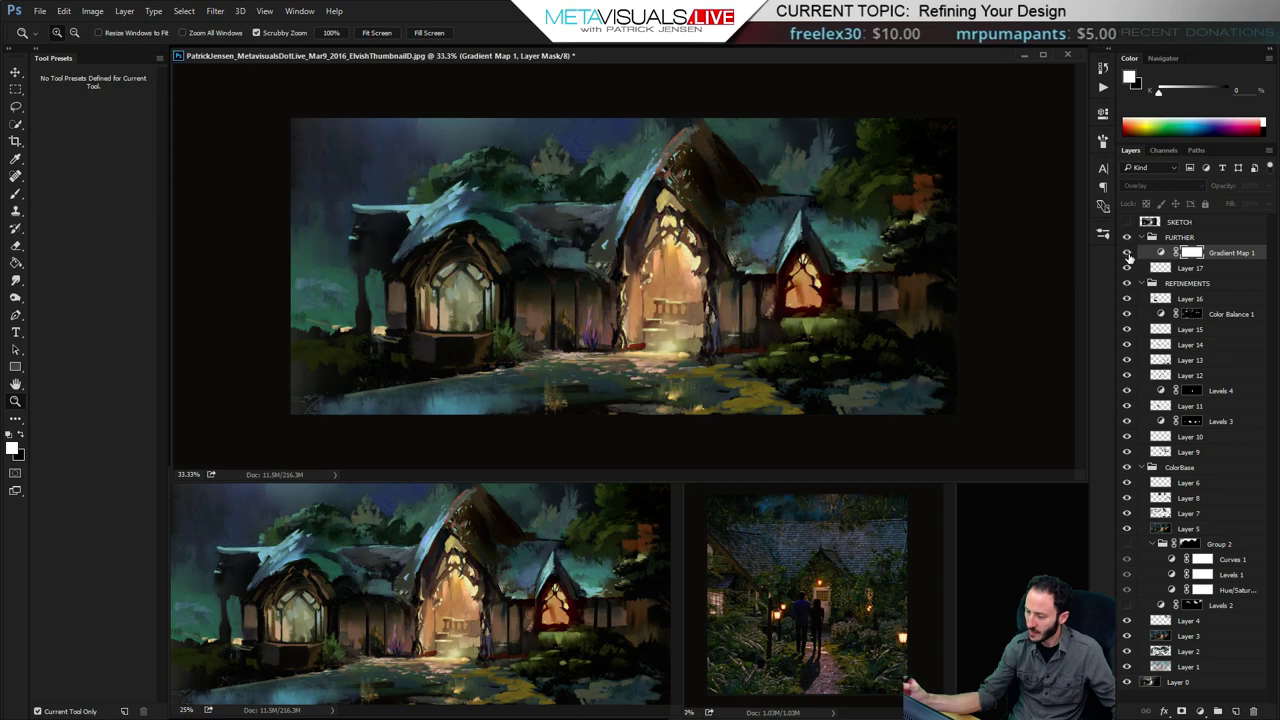
{"action": "left_click", "coordinate": [1127, 253]}
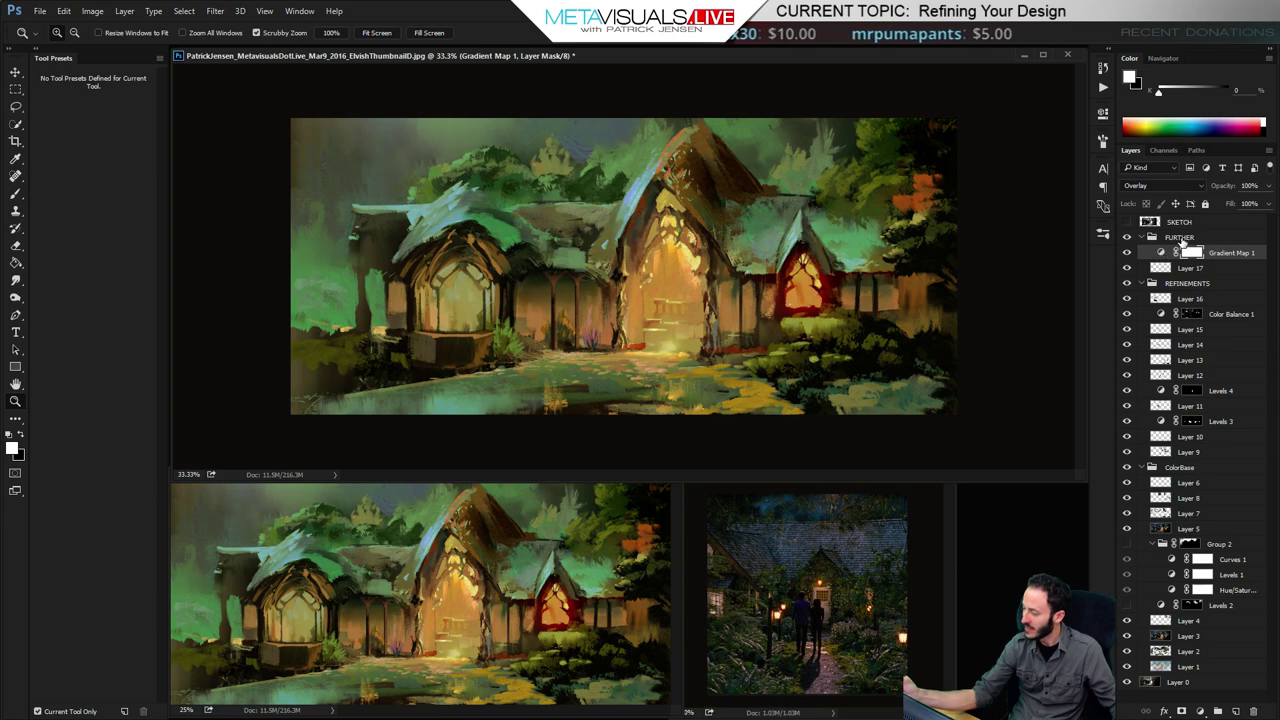
Rename the FURTHER group as OPTIONS
{"action": "double_click", "coordinate": [1181, 238]}
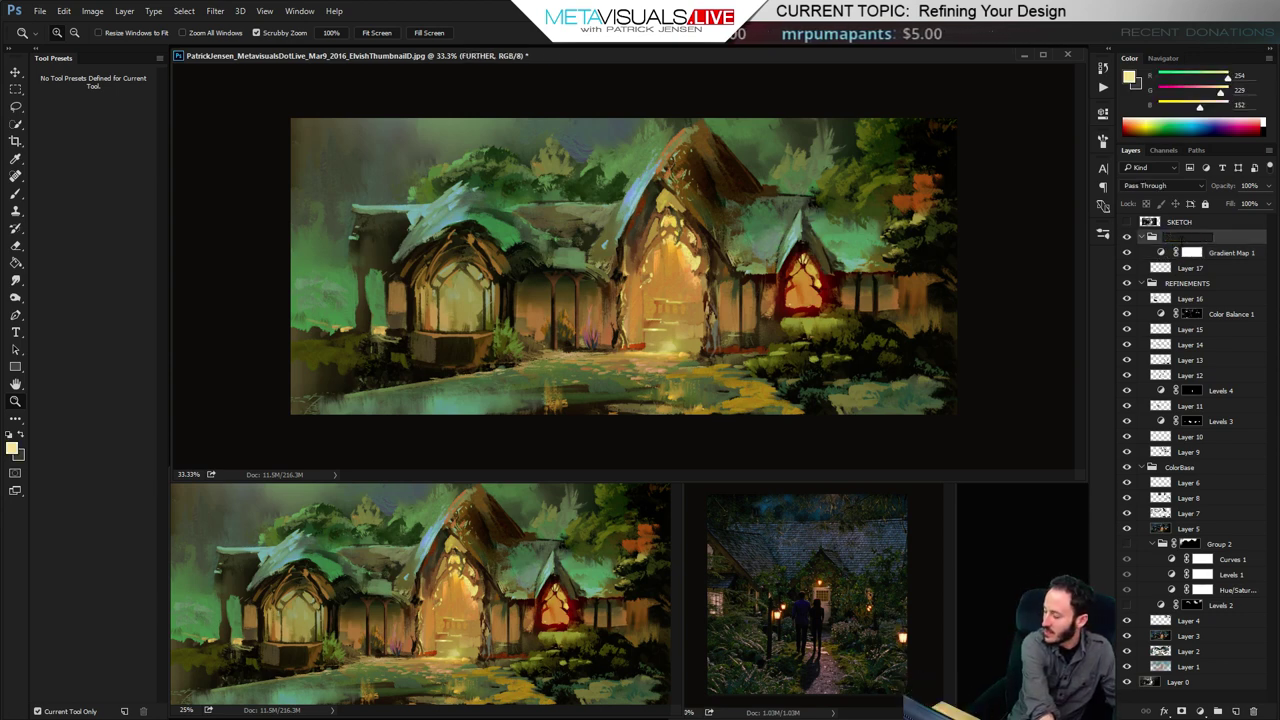
{"action": "key", "text": "Return"}
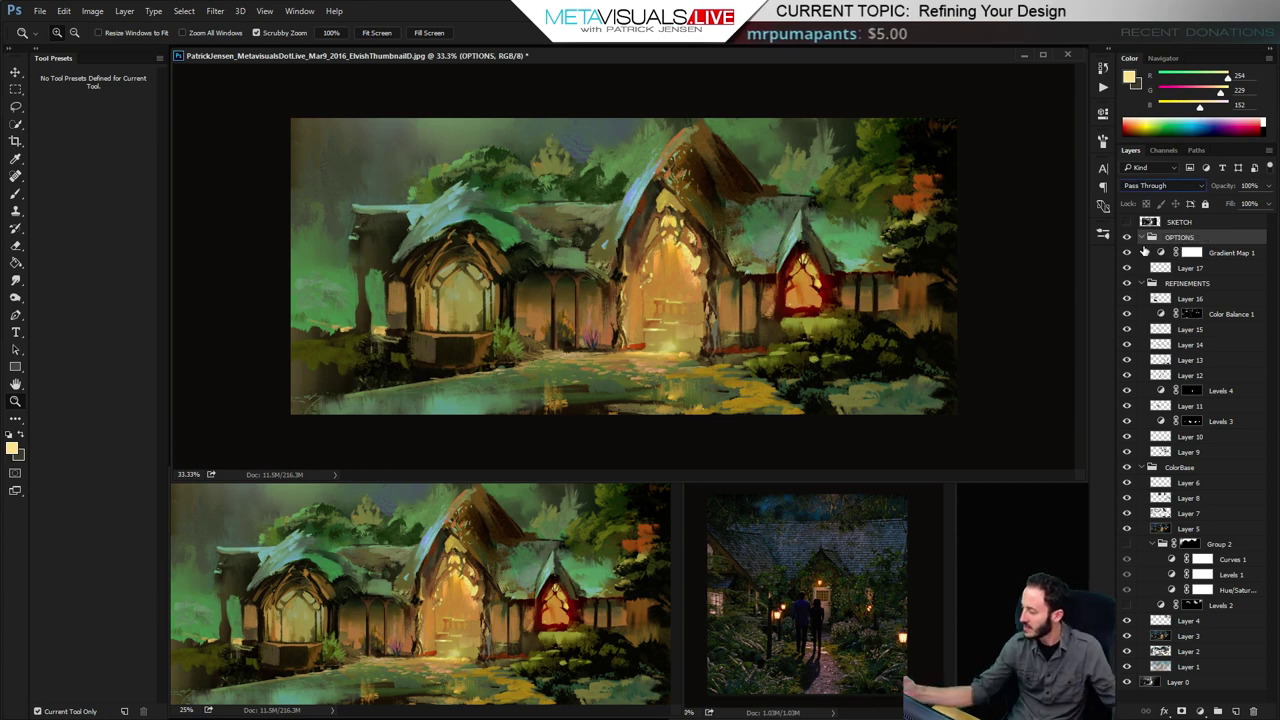
Set the starting colour stop of the Gradient Map 1 gradient to brown 7c4e32
{"action": "left_click", "coordinate": [1193, 251]}
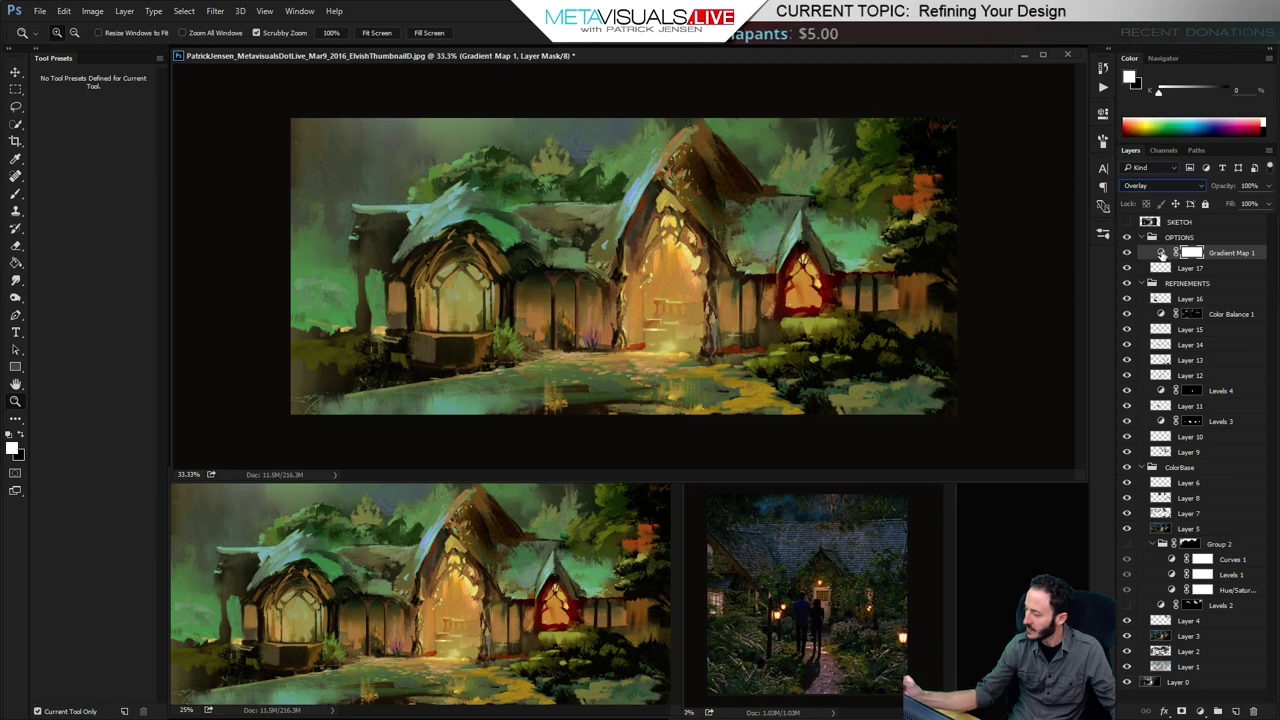
{"action": "double_click", "coordinate": [1161, 254]}
{"action": "left_click", "coordinate": [969, 151]}
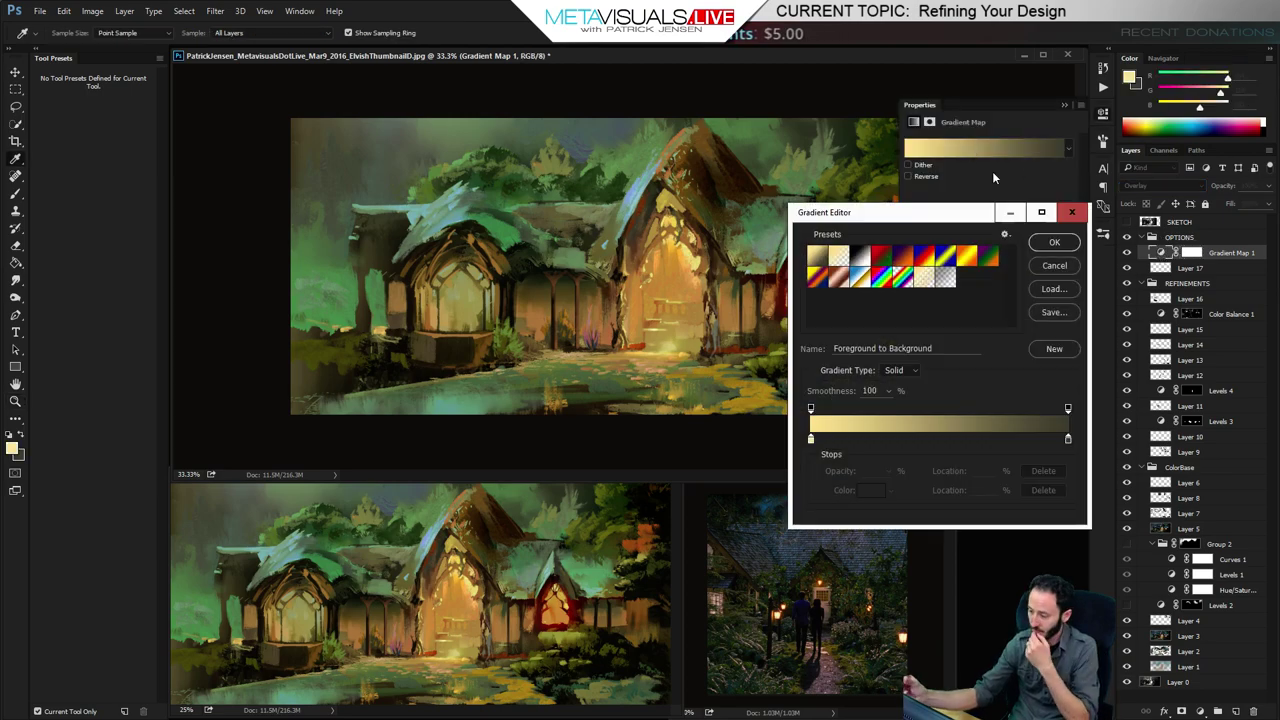
{"action": "left_click", "coordinate": [811, 439]}
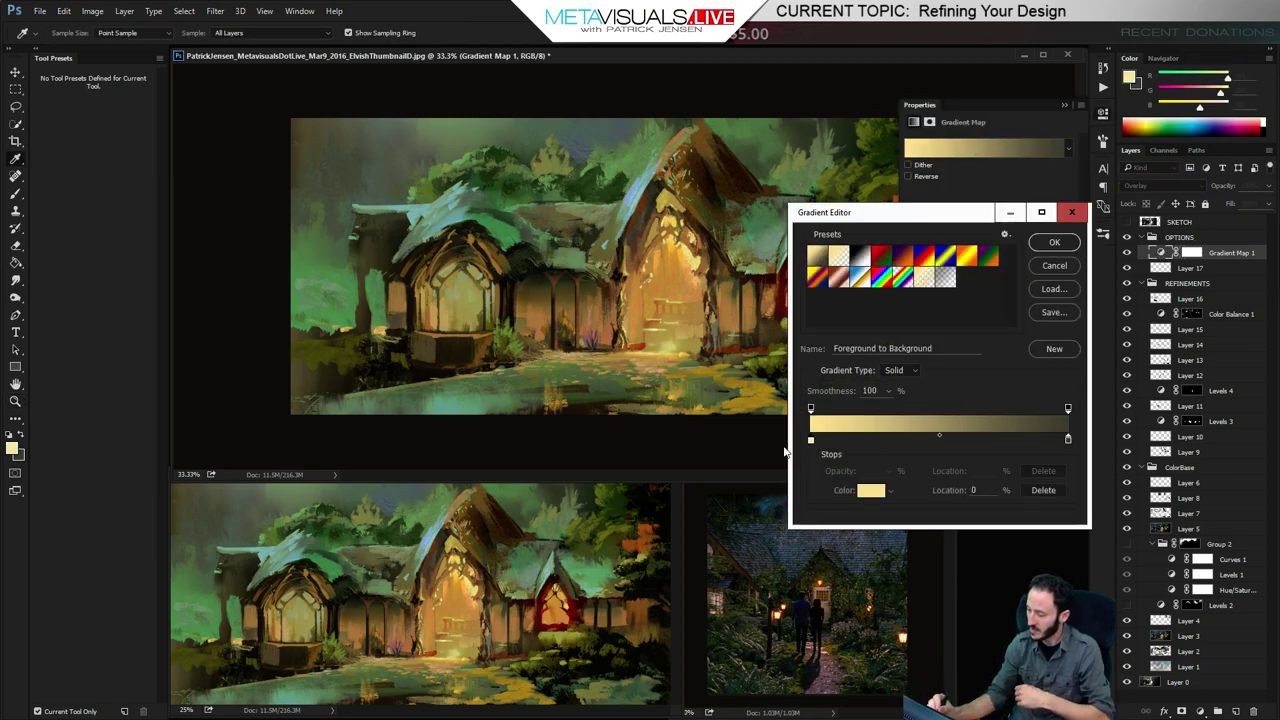
{"action": "left_click", "coordinate": [868, 490]}
{"action": "left_click", "coordinate": [773, 275]}
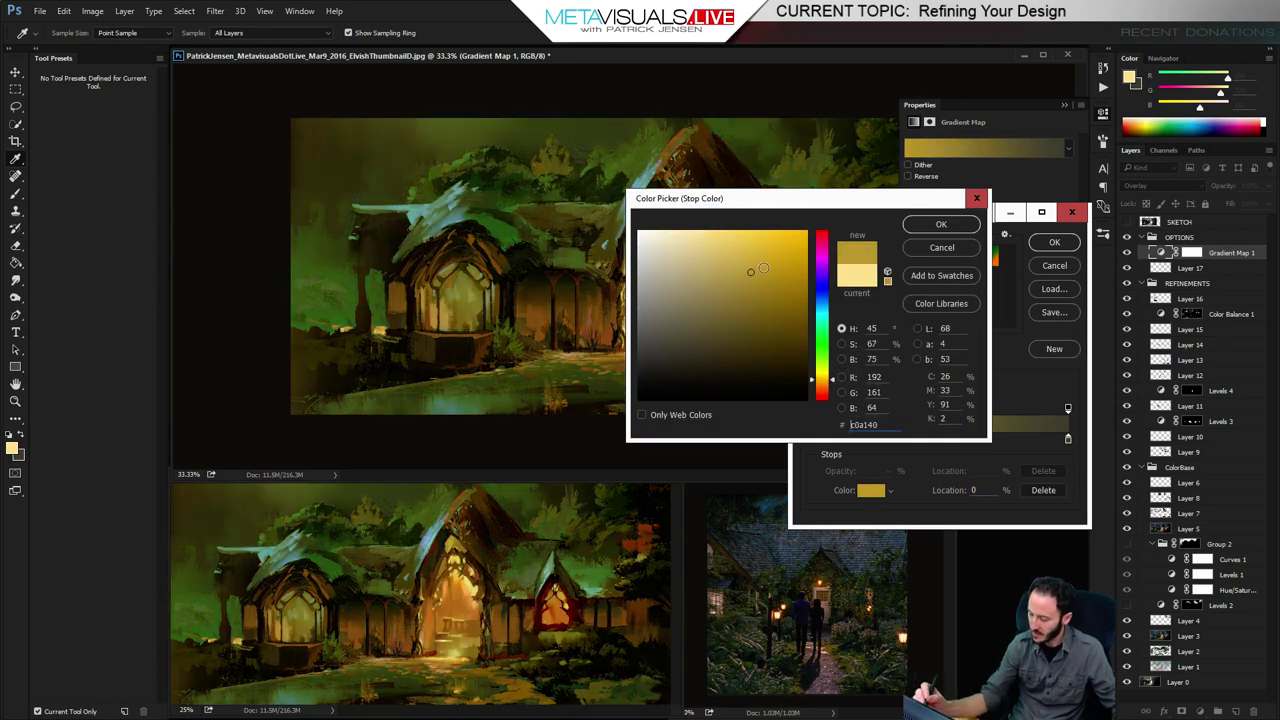
{"action": "left_click", "coordinate": [740, 325]}
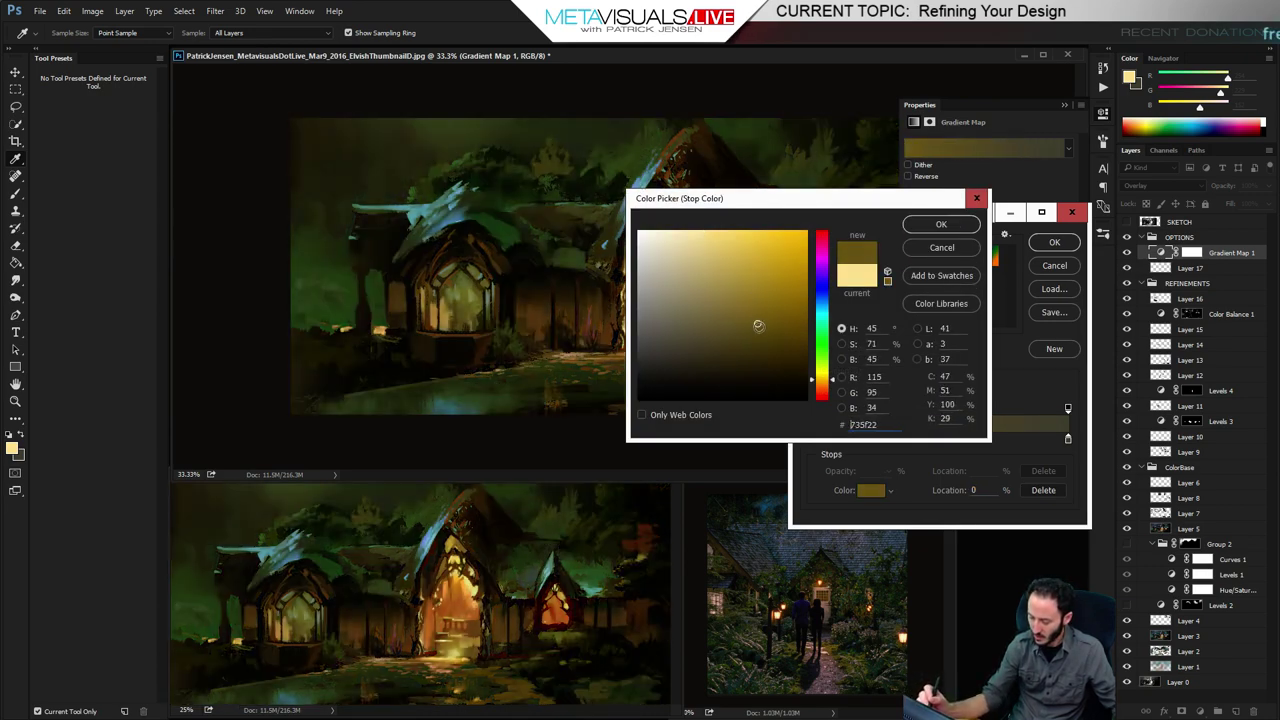
{"action": "mouse_move", "coordinate": [758, 325]}
{"action": "left_mouse_down"}
{"action": "mouse_move", "coordinate": [758, 357]}
{"action": "mouse_move", "coordinate": [746, 352]}
{"action": "mouse_move", "coordinate": [747, 311]}
{"action": "left_mouse_up"}
{"action": "left_click_drag", "start_coordinate": [825, 387], "coordinate": [823, 394]}
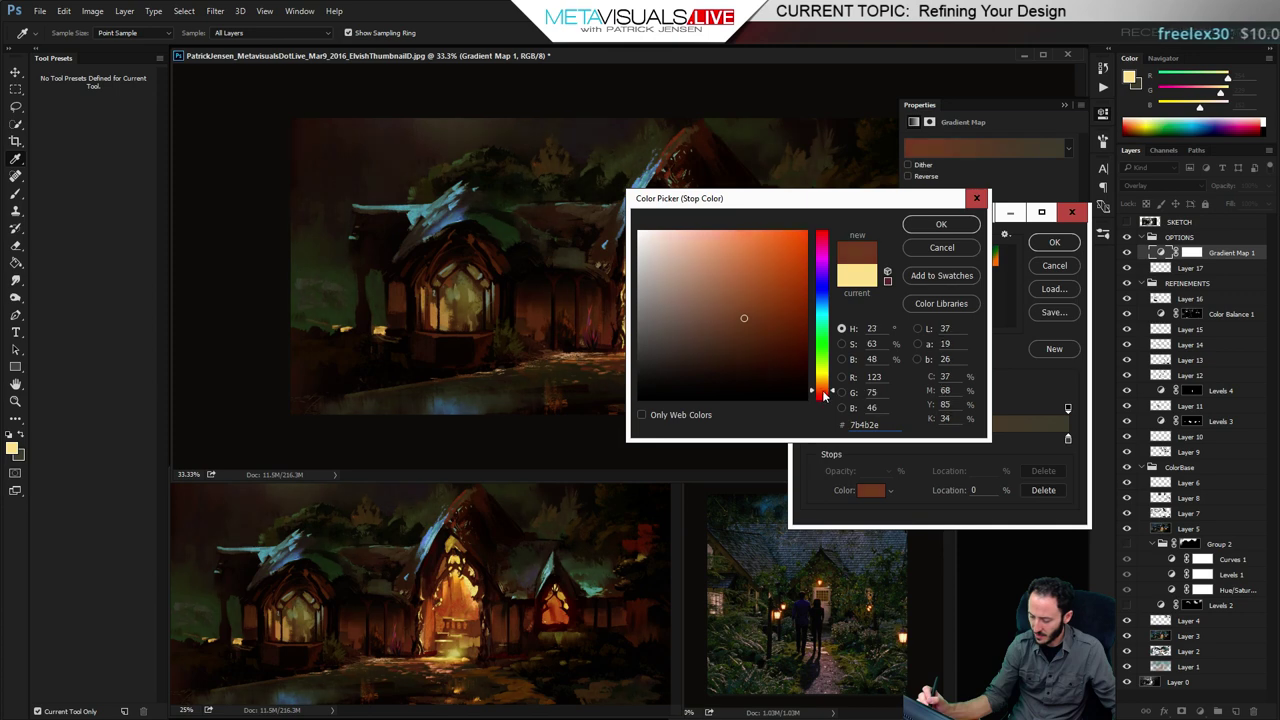
{"action": "mouse_move", "coordinate": [742, 306]}
{"action": "left_mouse_down"}
{"action": "mouse_move", "coordinate": [739, 296]}
{"action": "mouse_move", "coordinate": [736, 330]}
{"action": "mouse_move", "coordinate": [740, 319]}
{"action": "left_mouse_up"}
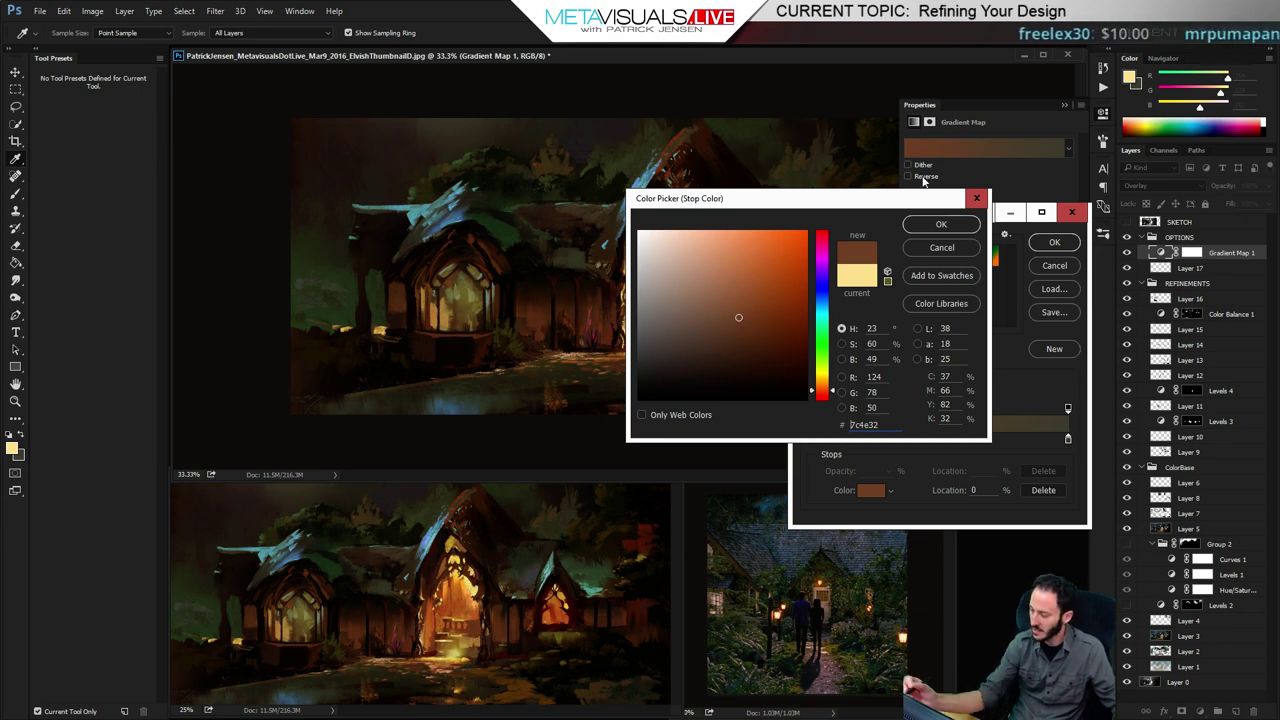
{"action": "left_click", "coordinate": [941, 224]}
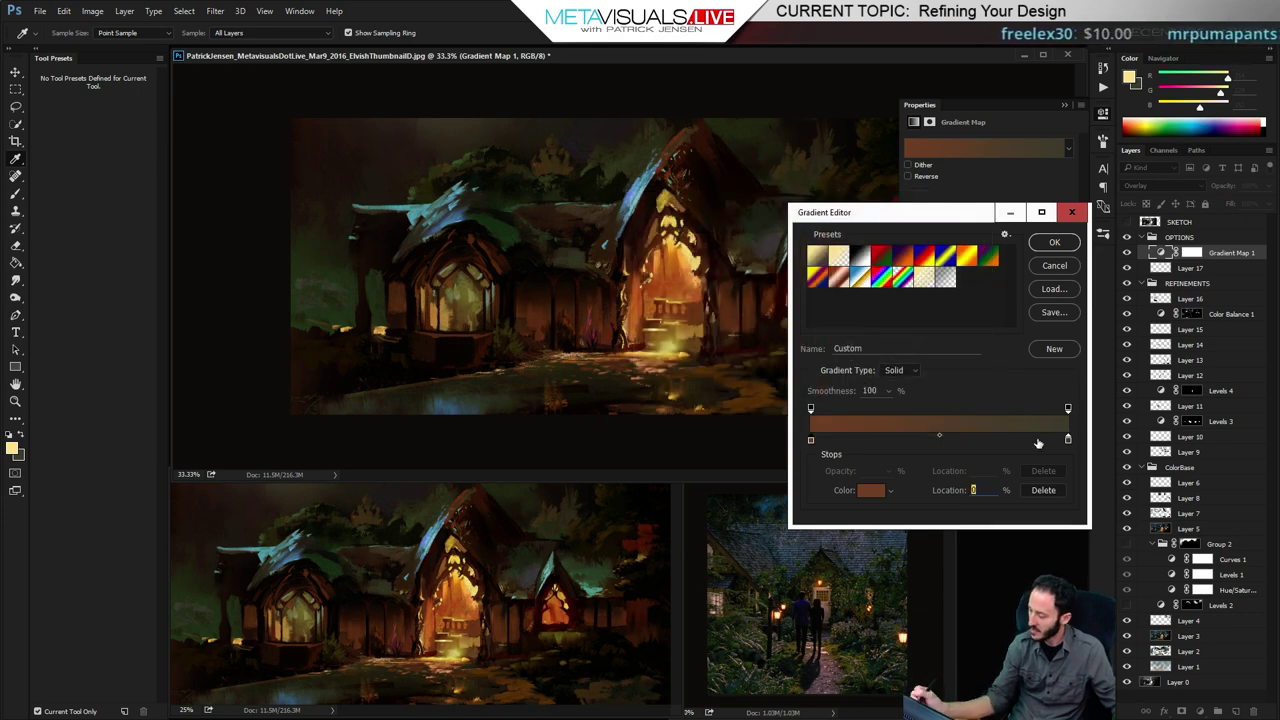
Change the gradient's end colour stop at location 100% to a muted teal and accept the edited gradient
{"action": "left_click", "coordinate": [866, 493]}
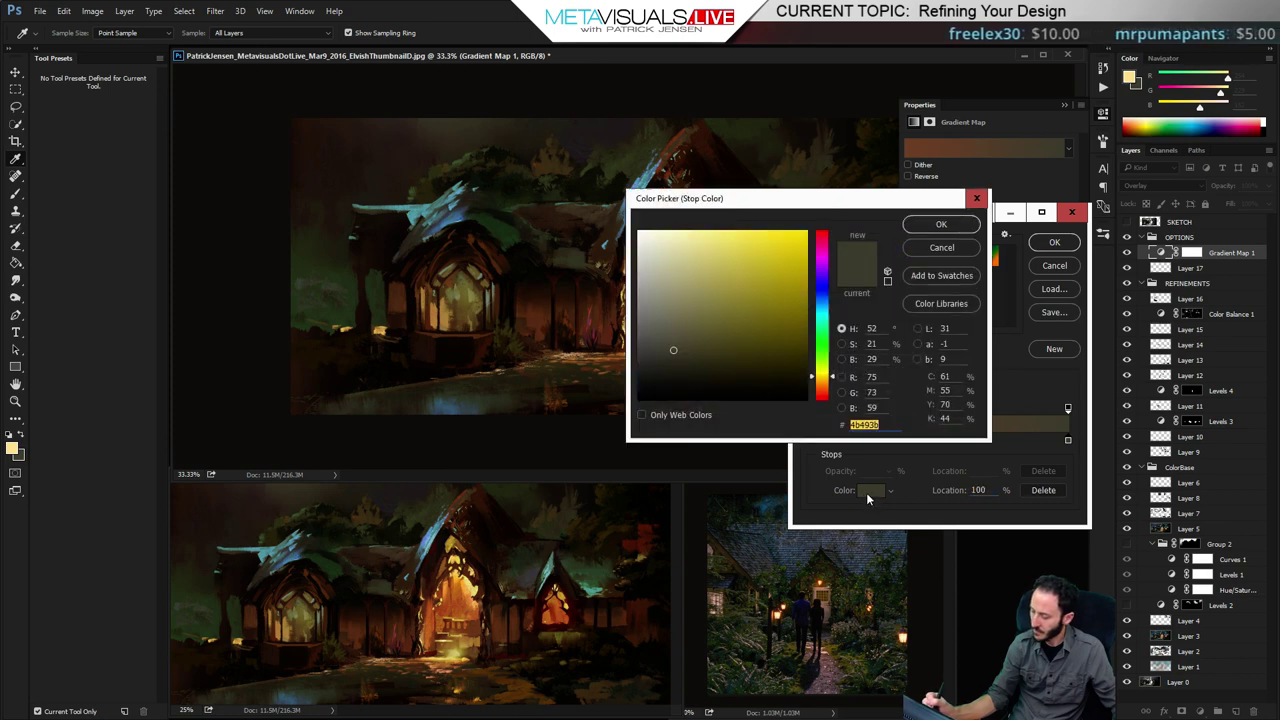
{"action": "mouse_move", "coordinate": [745, 320]}
{"action": "left_mouse_down"}
{"action": "mouse_move", "coordinate": [760, 328]}
{"action": "mouse_move", "coordinate": [692, 353]}
{"action": "mouse_move", "coordinate": [664, 326]}
{"action": "mouse_move", "coordinate": [684, 330]}
{"action": "left_mouse_up"}
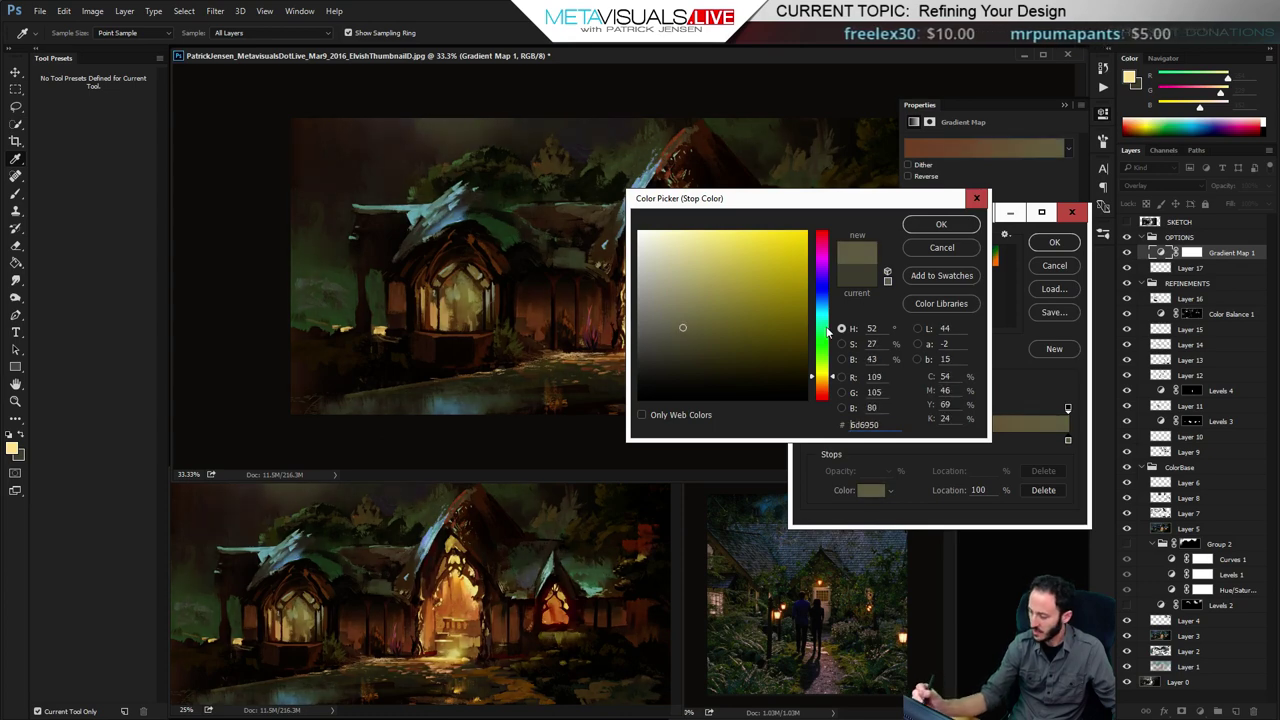
{"action": "left_click", "coordinate": [822, 338]}
{"action": "left_click_drag", "start_coordinate": [825, 358], "coordinate": [824, 311]}
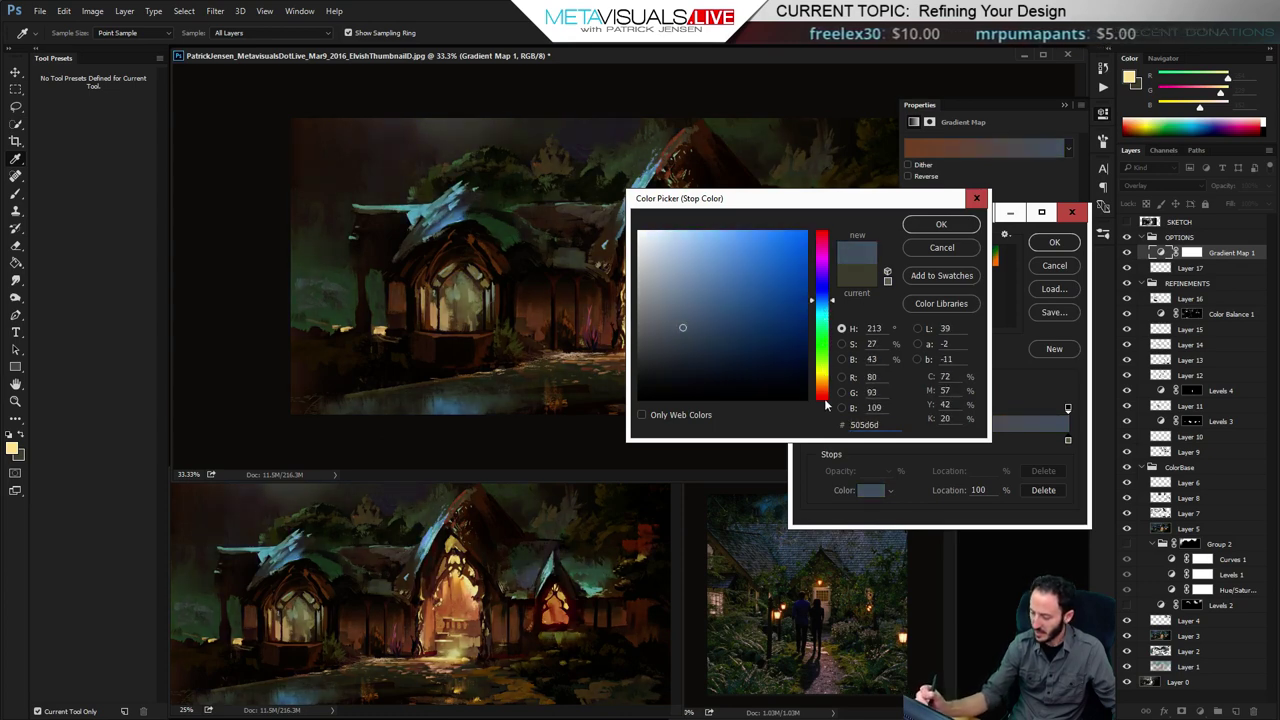
{"action": "left_click", "coordinate": [824, 398]}
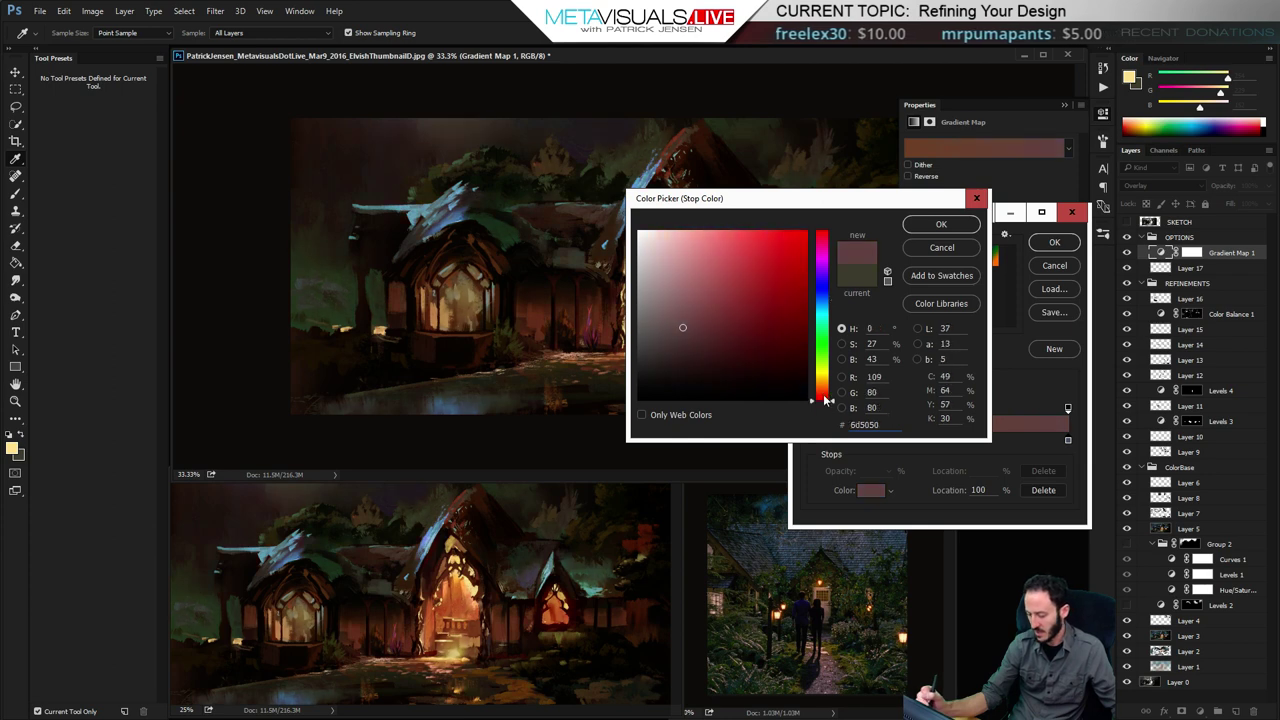
{"action": "left_click", "coordinate": [826, 306]}
{"action": "left_click_drag", "start_coordinate": [826, 310], "coordinate": [826, 318]}
{"action": "left_click", "coordinate": [941, 224]}
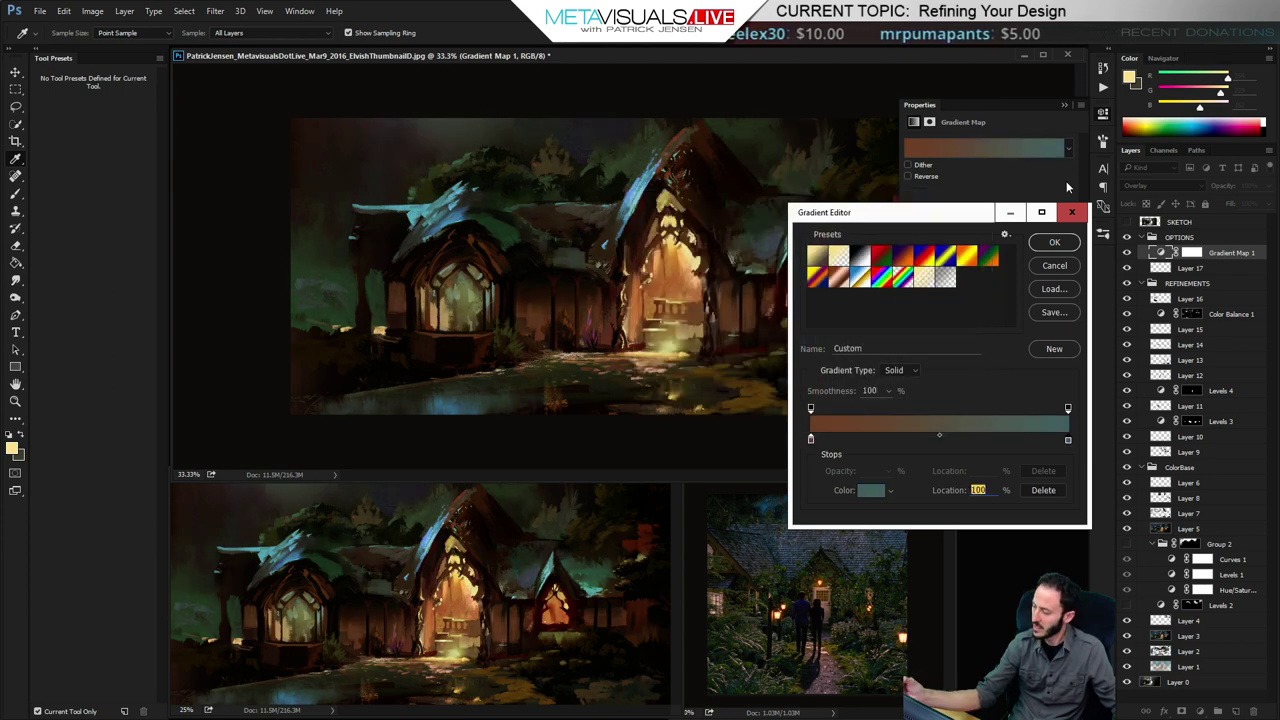
{"action": "left_click", "coordinate": [1054, 242]}
Compare the painting with the Gradient Map 1 layer hidden and shown
{"action": "left_click", "coordinate": [1127, 254]}
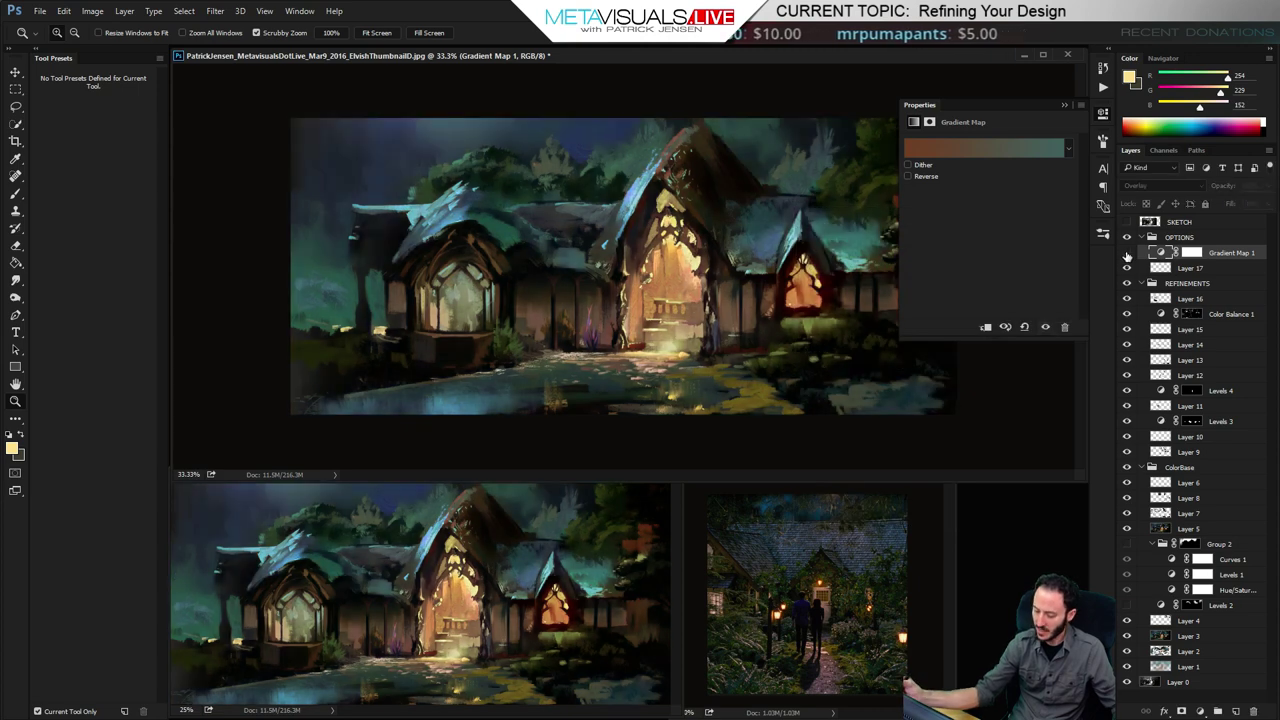
{"action": "left_click", "coordinate": [1127, 254]}
{"action": "left_click", "coordinate": [1128, 254]}
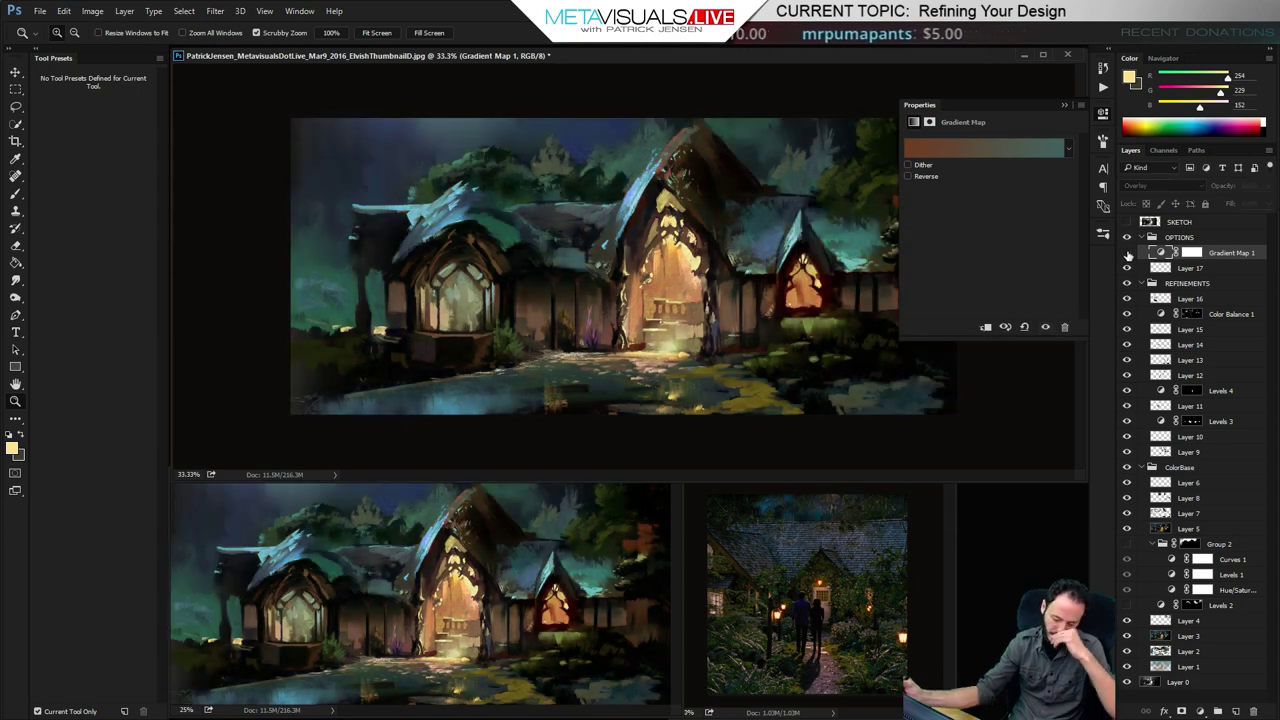
{"action": "left_click", "coordinate": [1128, 254]}
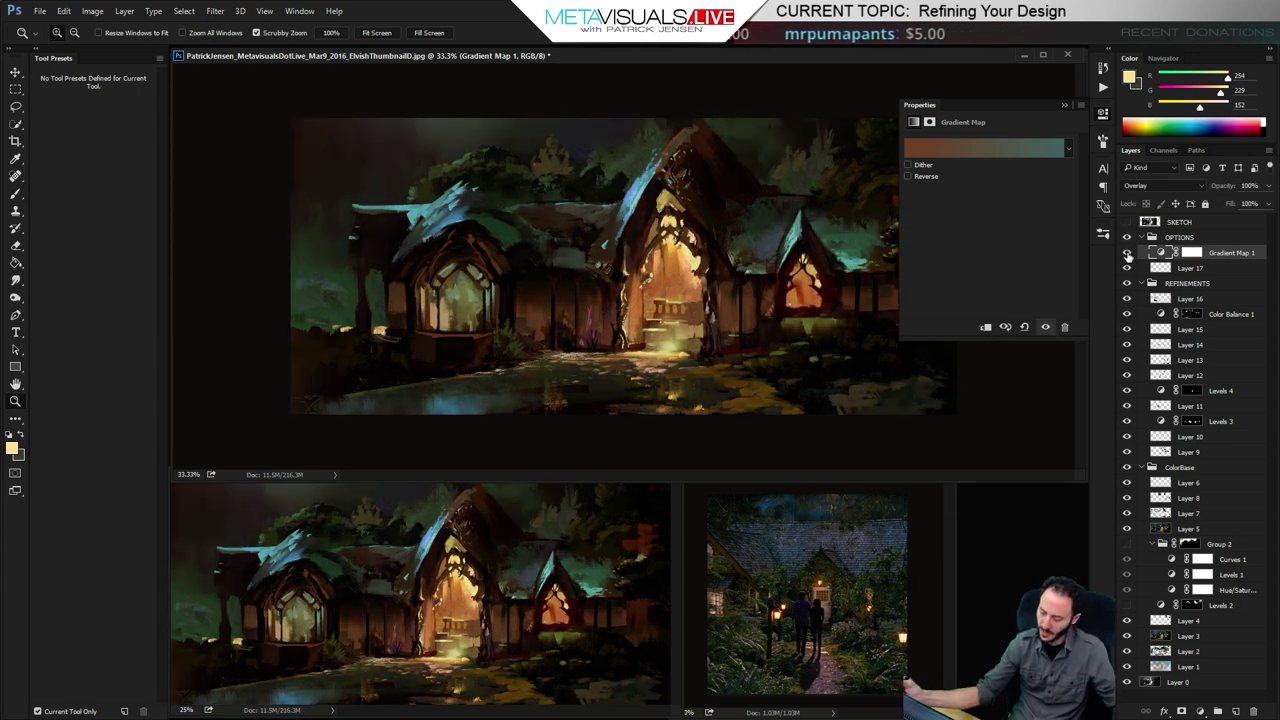
{"action": "left_click", "coordinate": [1200, 709]}
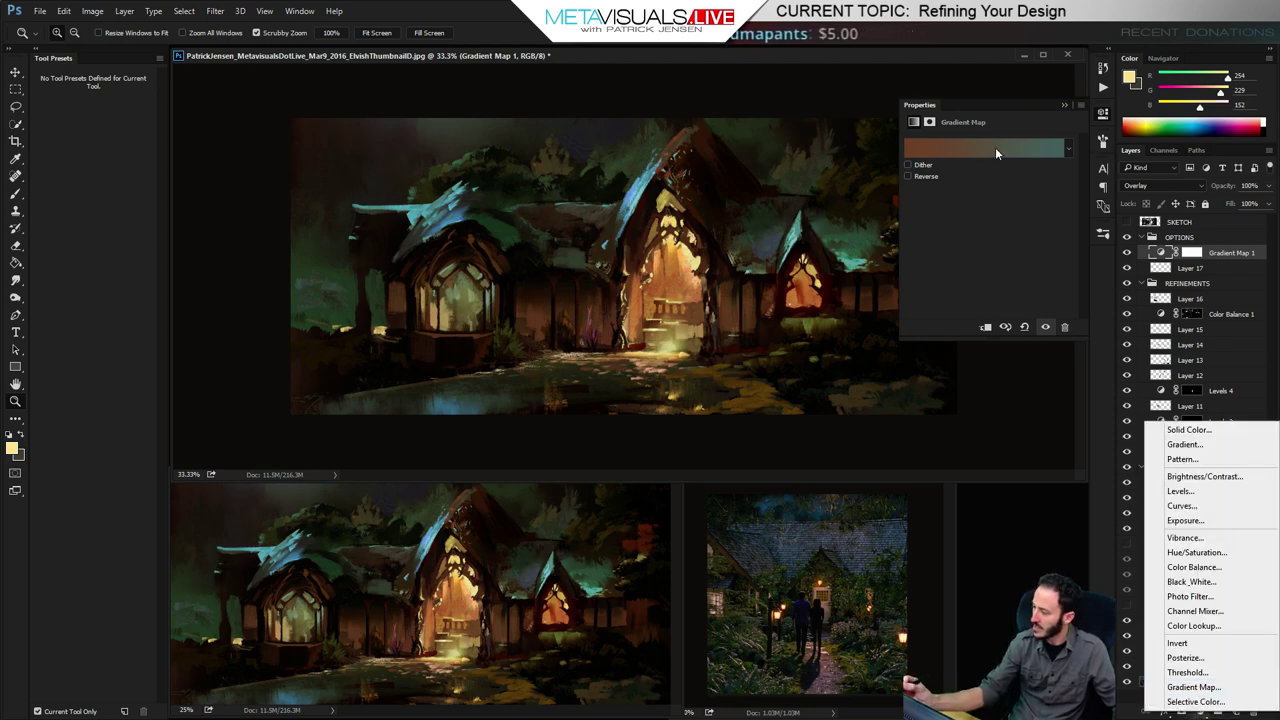
{"action": "left_click", "coordinate": [1175, 254]}
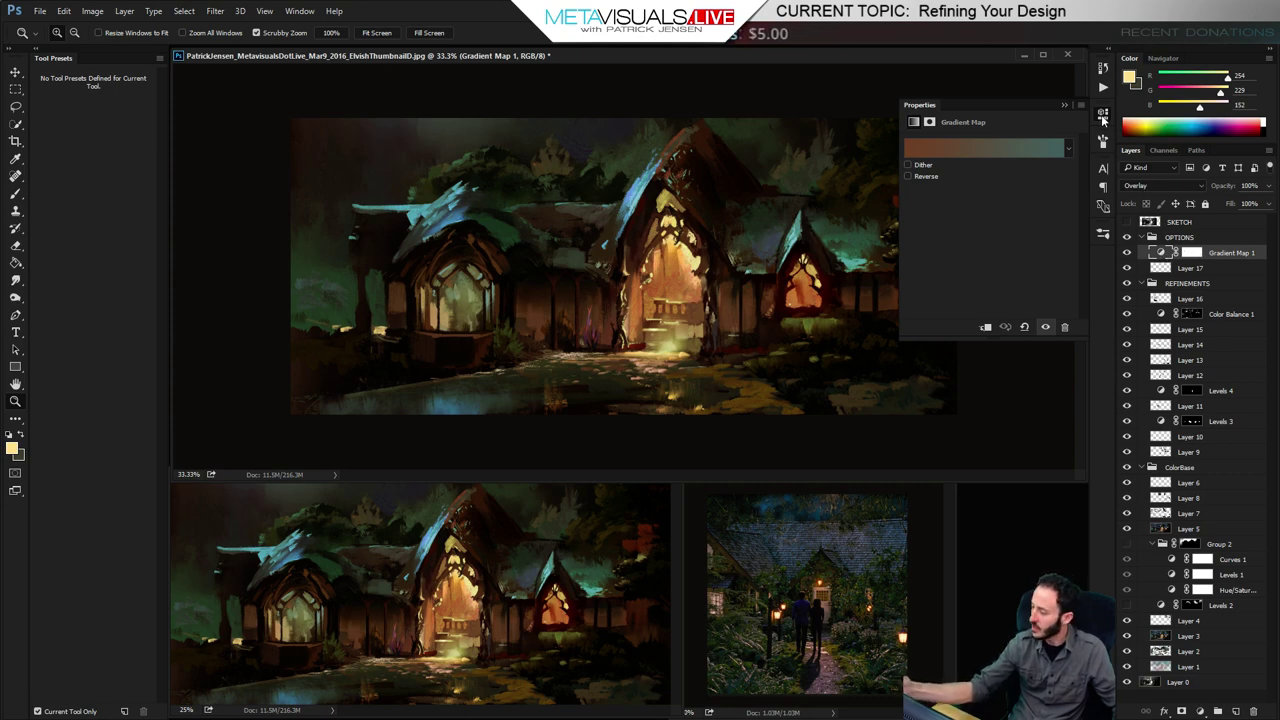
Invert the Gradient Map 1 layer mask to black and choose the Fuzz Noisy brush preset
{"action": "left_click", "coordinate": [1103, 116]}
{"action": "left_click", "coordinate": [1192, 253]}
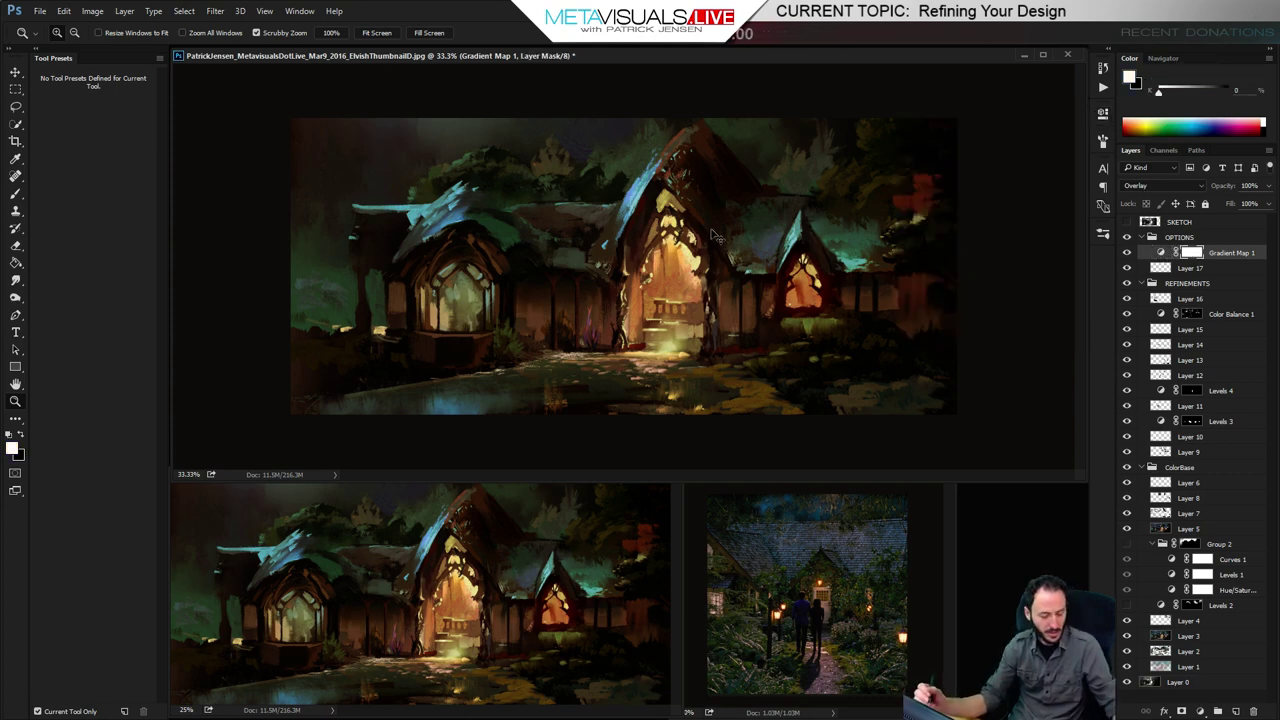
{"action": "key", "text": "ctrl+i"}
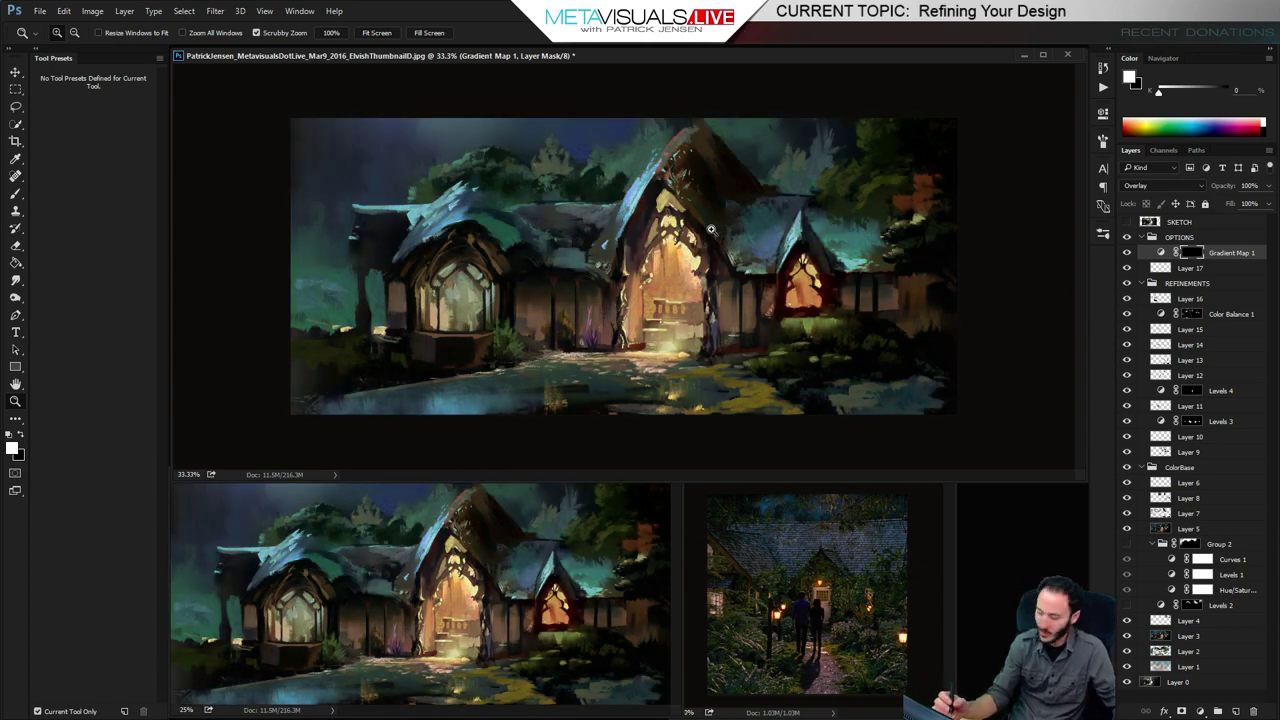
{"action": "key", "text": "b"}
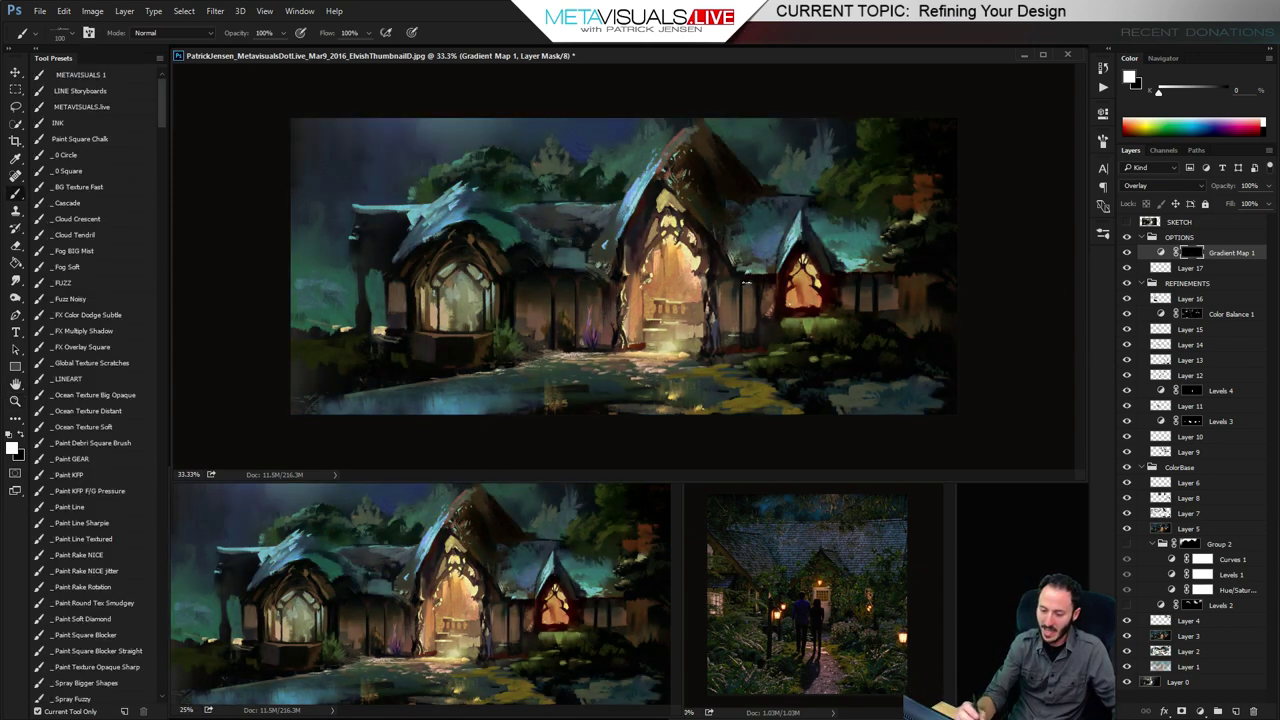
{"action": "left_click", "coordinate": [85, 301]}
Try painting broad white strokes on the Gradient Map 1 mask across the central entrance, undoing each one
{"action": "left_click_drag", "start_coordinate": [572, 270], "coordinate": [778, 270]}
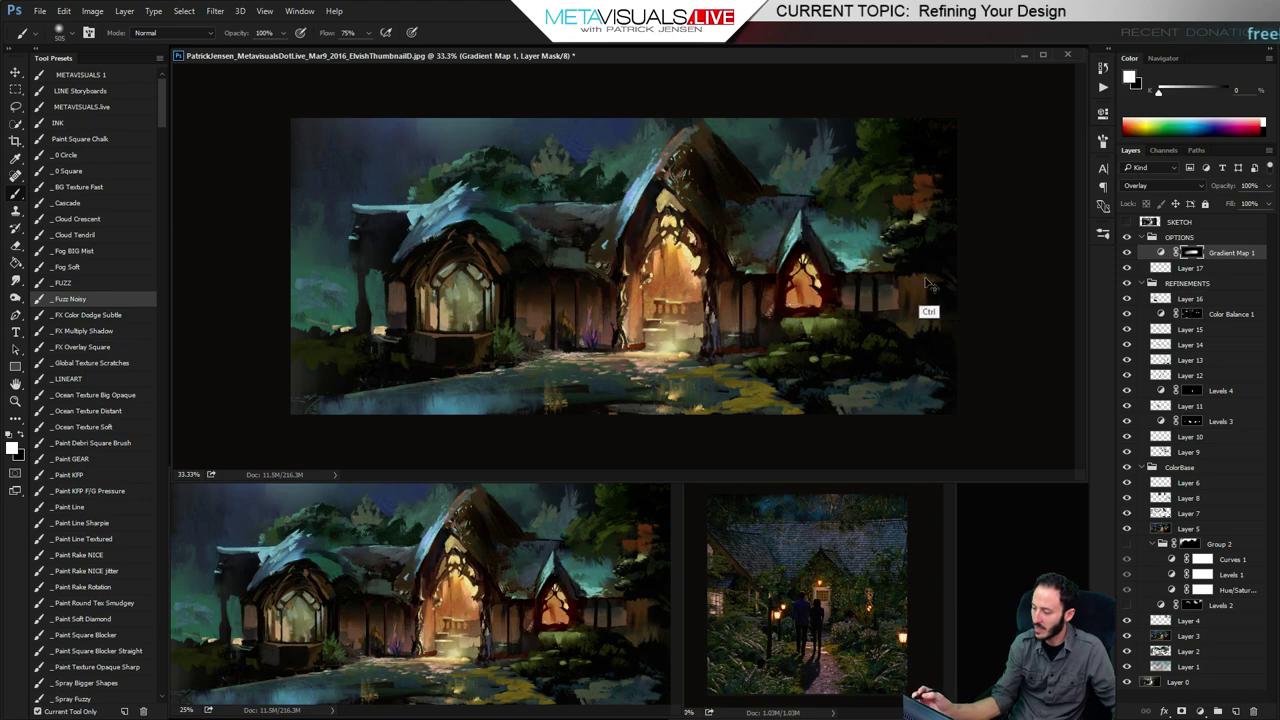
{"action": "key", "text": "ctrl+z"}
{"action": "key", "text": "]"}
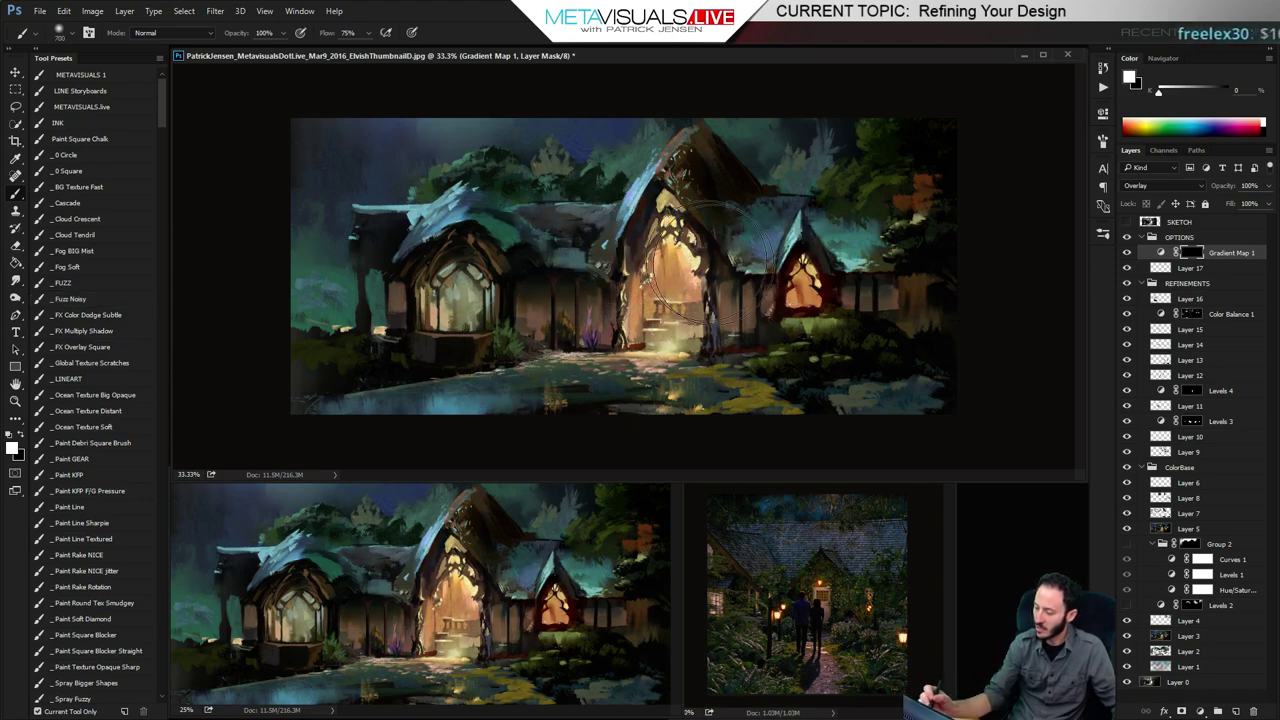
{"action": "mouse_move", "coordinate": [585, 373]}
{"action": "left_mouse_down"}
{"action": "mouse_move", "coordinate": [673, 262]}
{"action": "mouse_move", "coordinate": [572, 310]}
{"action": "mouse_move", "coordinate": [643, 307]}
{"action": "mouse_move", "coordinate": [794, 214]}
{"action": "left_mouse_up"}
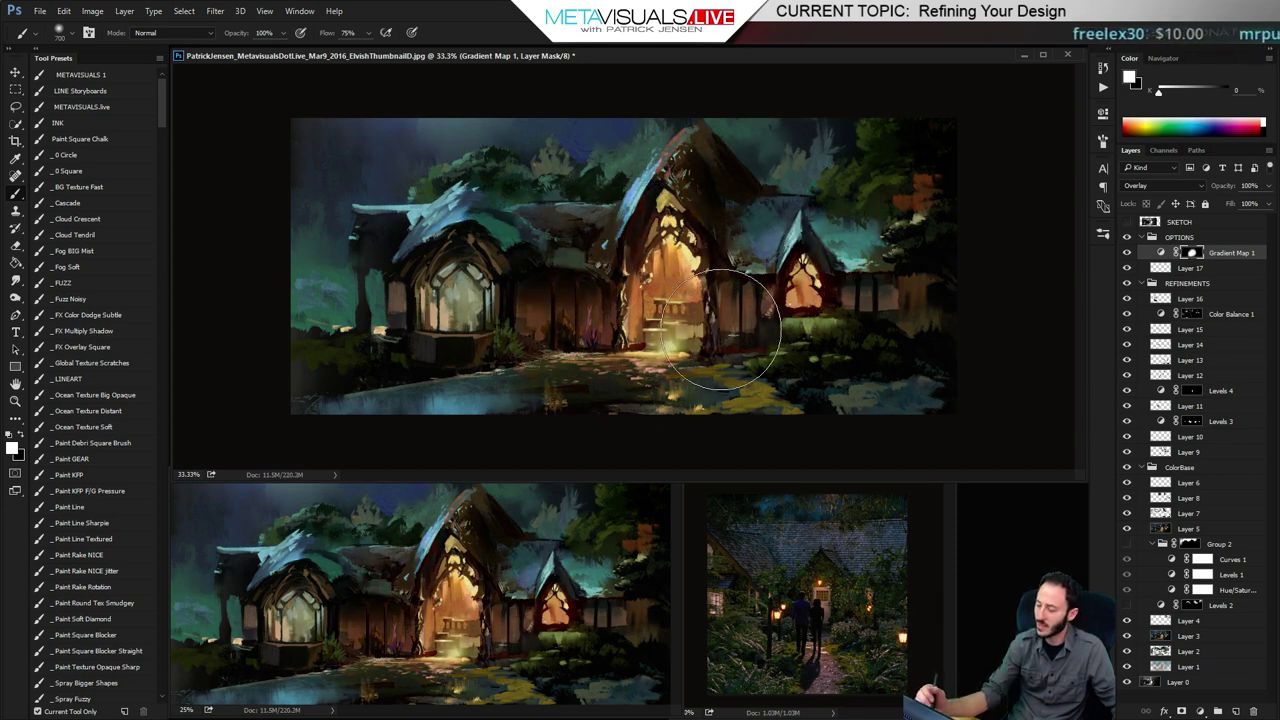
{"action": "key", "text": "ctrl+z"}
{"action": "mouse_move", "coordinate": [578, 337]}
{"action": "left_mouse_down"}
{"action": "mouse_move", "coordinate": [669, 253]}
{"action": "mouse_move", "coordinate": [675, 285]}
{"action": "mouse_move", "coordinate": [591, 277]}
{"action": "mouse_move", "coordinate": [566, 371]}
{"action": "mouse_move", "coordinate": [718, 210]}
{"action": "left_mouse_up"}
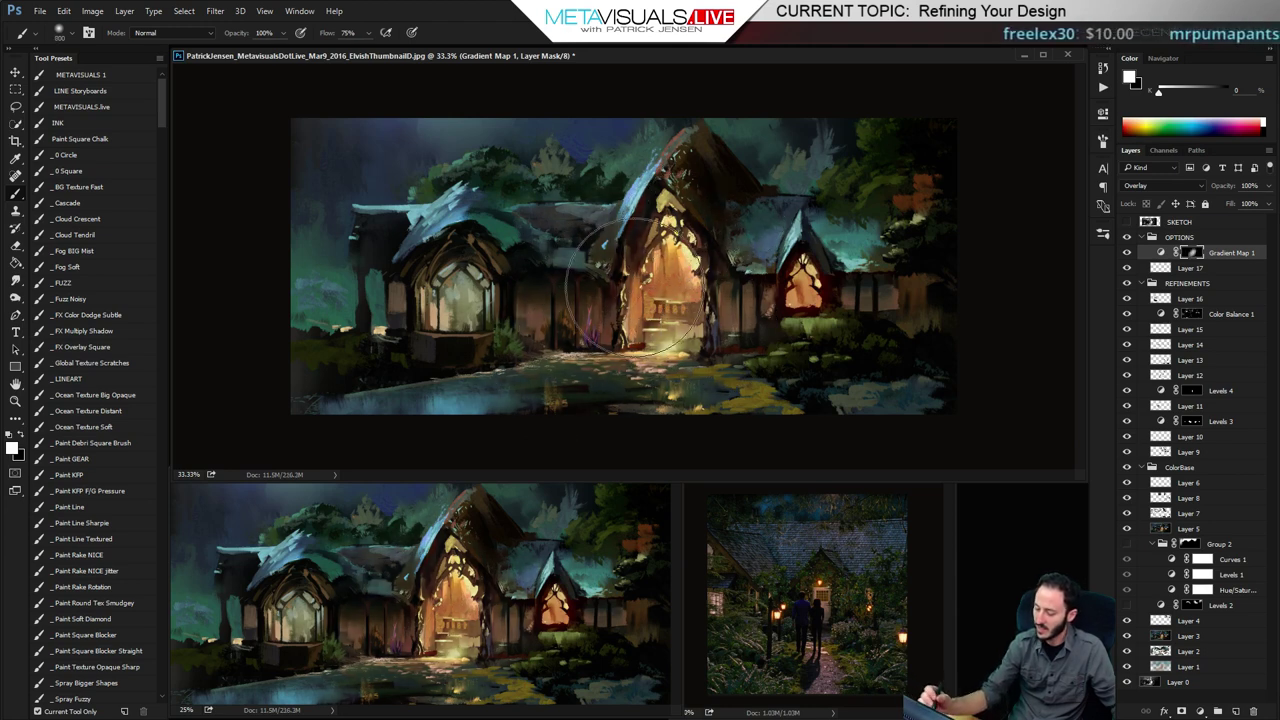
{"action": "key", "text": "ctrl+z"}
Paint white on the Gradient Map 1 mask over the glowing central entrance, finishing with a smaller brush
{"action": "left_click_drag", "start_coordinate": [571, 350], "coordinate": [706, 218]}
{"action": "key", "text": "["}
{"action": "key", "text": "["}
{"action": "key", "text": "["}
{"action": "key", "text": "["}
{"action": "key", "text": "["}
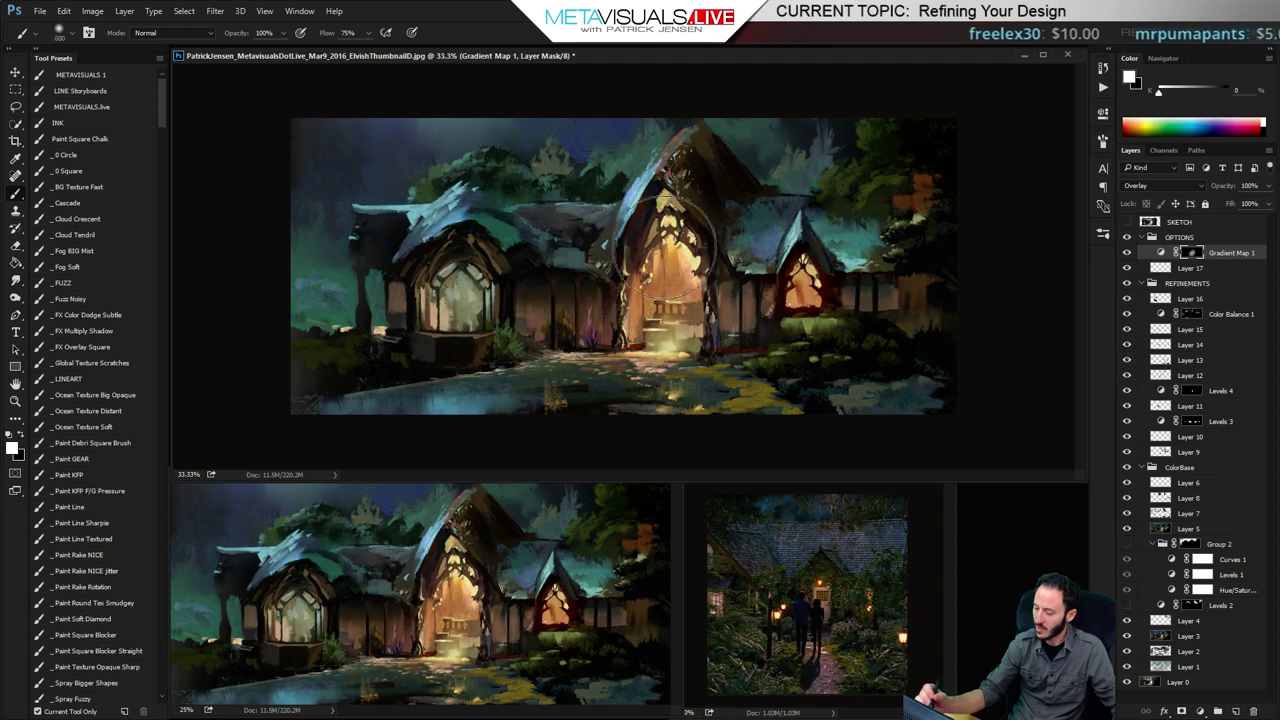
{"action": "mouse_move", "coordinate": [656, 269]}
{"action": "left_mouse_down"}
{"action": "mouse_move", "coordinate": [669, 213]}
{"action": "mouse_move", "coordinate": [695, 302]}
{"action": "mouse_move", "coordinate": [693, 267]}
{"action": "mouse_move", "coordinate": [661, 257]}
{"action": "mouse_move", "coordinate": [692, 264]}
{"action": "left_mouse_up"}
Try extending the white mask area over the wall right of the central entrance with a larger brush
{"action": "key", "text": "]"}
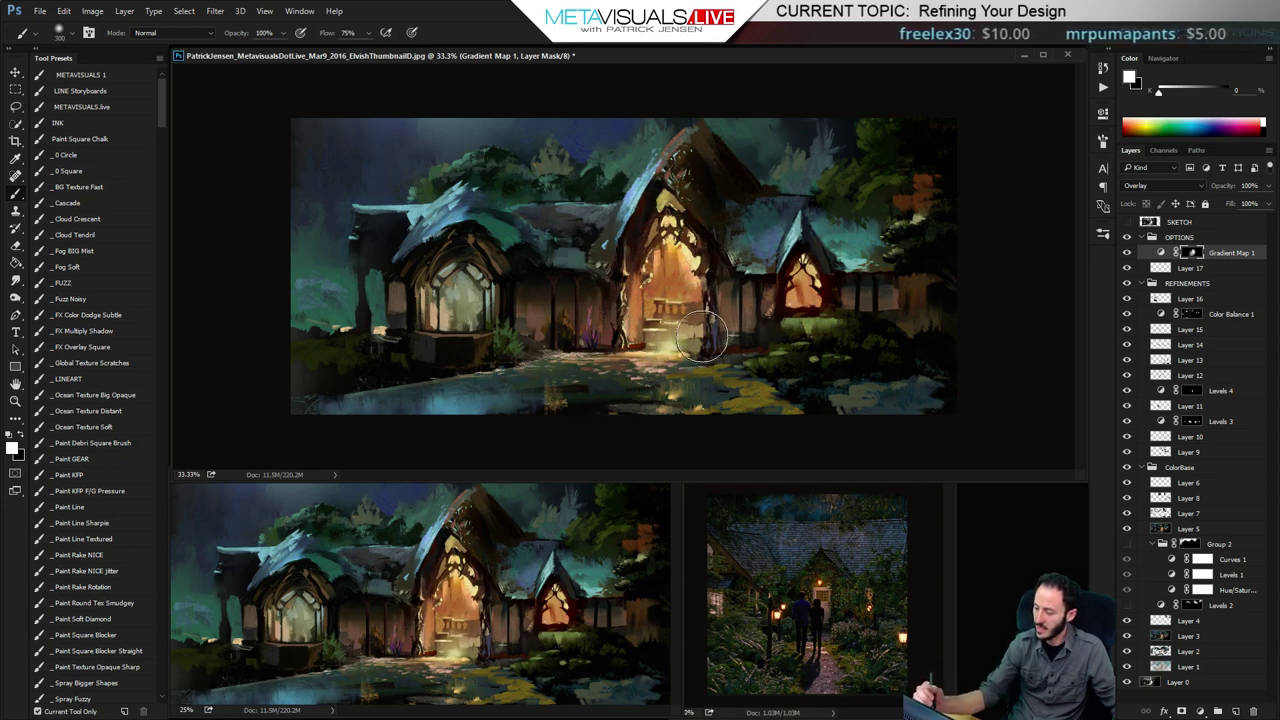
{"action": "key", "text": "]"}
{"action": "key", "text": "]"}
{"action": "left_click_drag", "start_coordinate": [730, 318], "coordinate": [746, 354]}
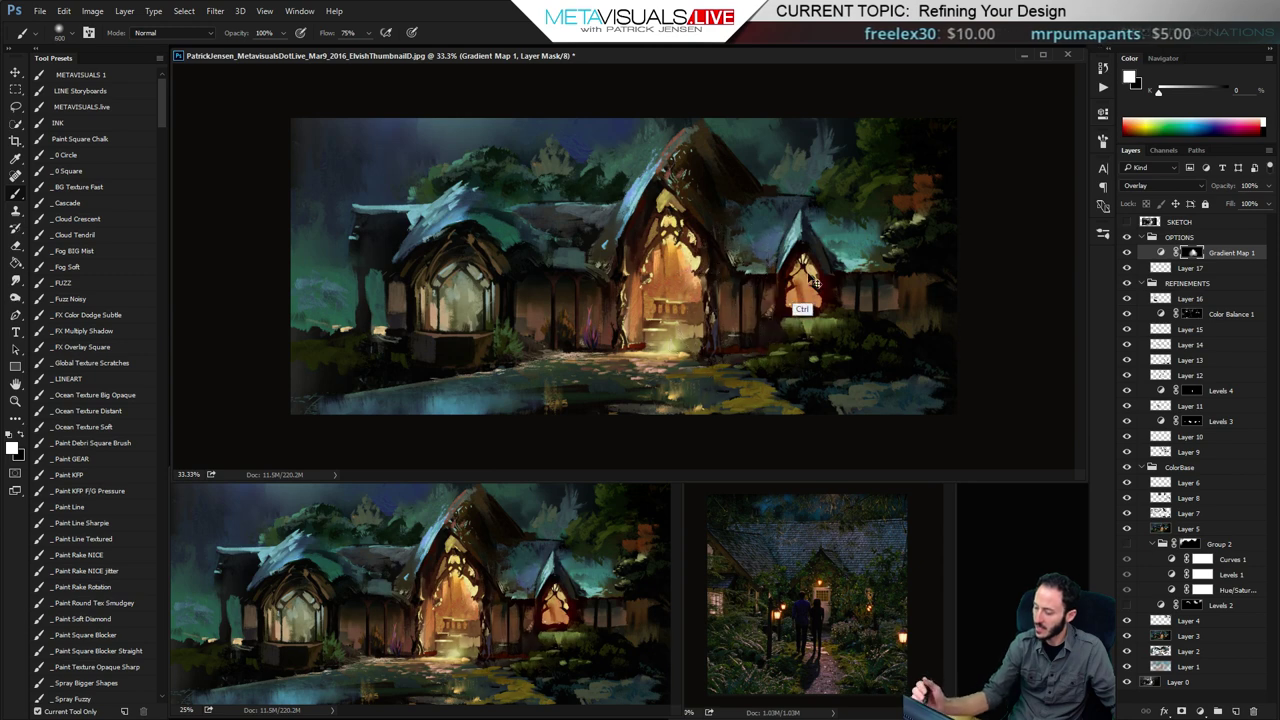
{"action": "key", "text": "ctrl+z"}
Paint a small white dab on the mask beside the right edge of the central entrance
{"action": "key", "text": "["}
{"action": "key", "text": "["}
{"action": "key", "text": "["}
{"action": "key", "text": "["}
{"action": "left_click_drag", "start_coordinate": [728, 292], "coordinate": [738, 298]}
Try painting white on the mask over the small red-framed window and undo the stroke
{"action": "key", "text": "]"}
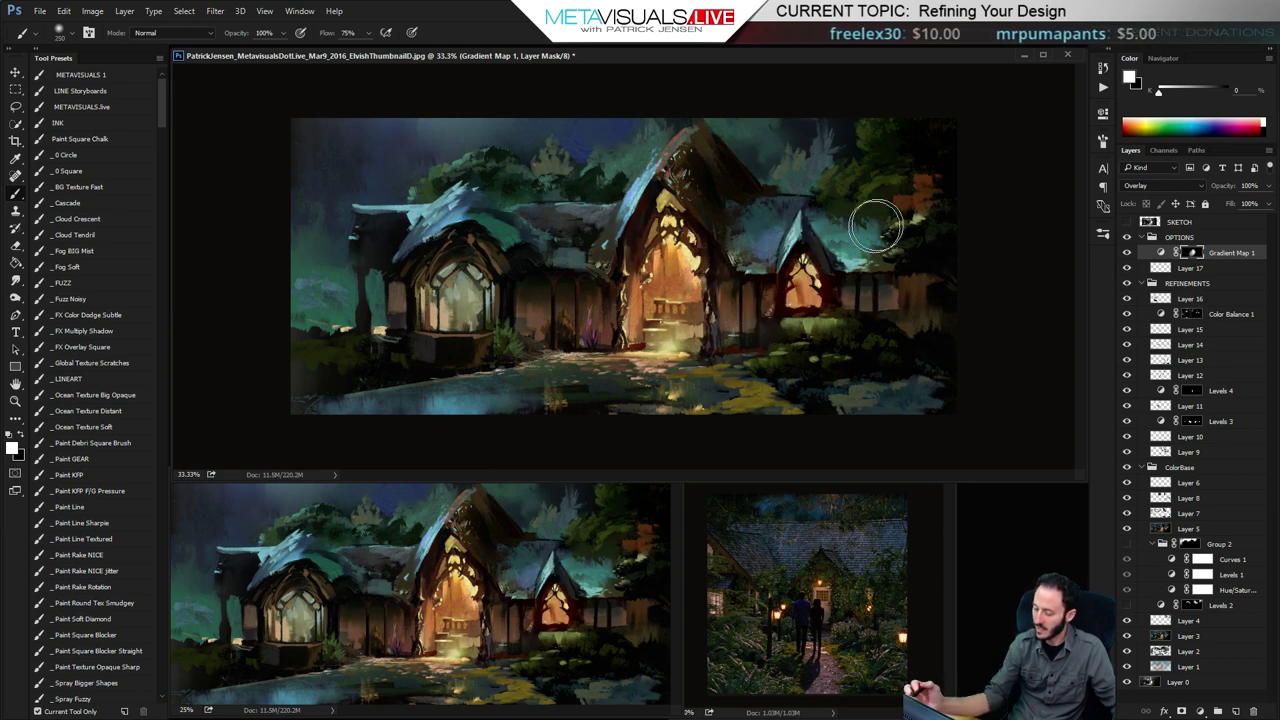
{"action": "key", "text": "]"}
{"action": "left_click_drag", "start_coordinate": [818, 278], "coordinate": [802, 298]}
{"action": "key", "text": "ctrl+z"}
Paint white on the Gradient Map 1 mask over the house's left arched window, reducing the brush after undoing oversized strokes
{"action": "key", "text": "]"}
{"action": "key", "text": "]"}
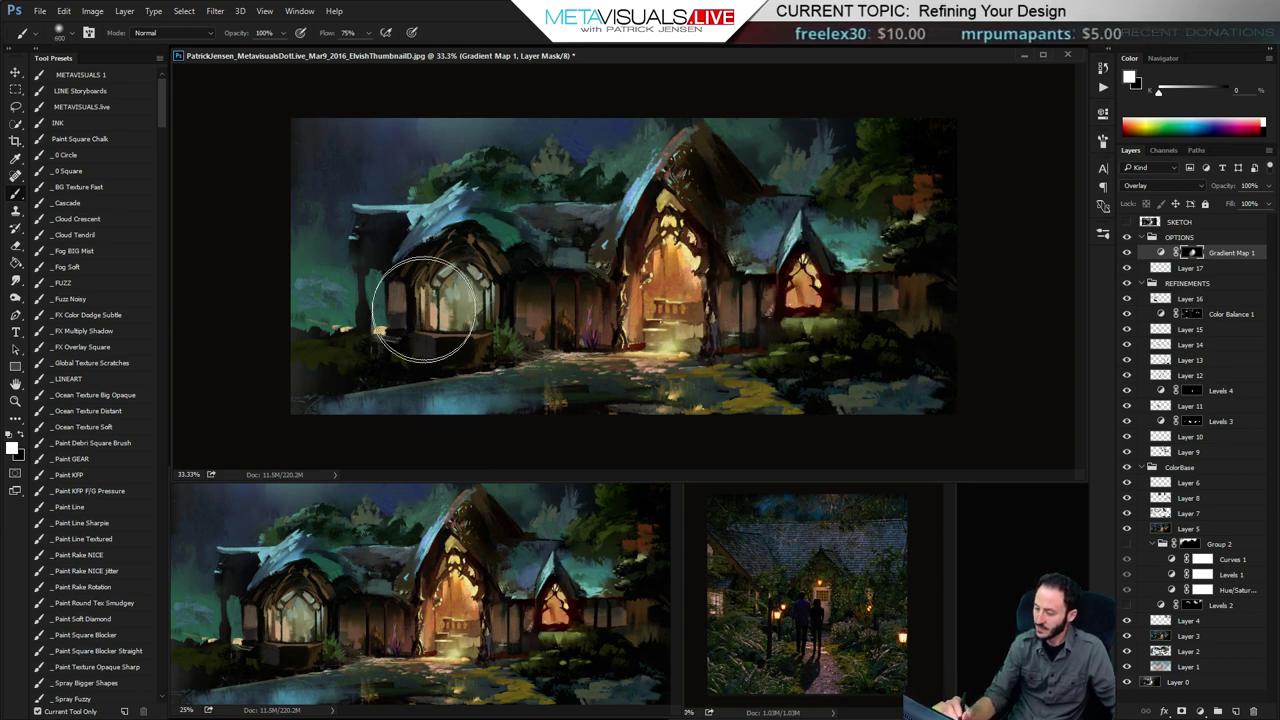
{"action": "mouse_move", "coordinate": [430, 306]}
{"action": "left_mouse_down"}
{"action": "mouse_move", "coordinate": [487, 262]}
{"action": "mouse_move", "coordinate": [461, 333]}
{"action": "mouse_move", "coordinate": [437, 336]}
{"action": "mouse_move", "coordinate": [487, 320]}
{"action": "mouse_move", "coordinate": [463, 308]}
{"action": "mouse_move", "coordinate": [471, 318]}
{"action": "mouse_move", "coordinate": [461, 284]}
{"action": "mouse_move", "coordinate": [428, 348]}
{"action": "mouse_move", "coordinate": [476, 288]}
{"action": "left_mouse_up"}
{"action": "key", "text": "ctrl+z"}
{"action": "key", "text": "["}
{"action": "key", "text": "["}
{"action": "key", "text": "ctrl+z"}
{"action": "key", "text": "["}
{"action": "key", "text": "["}
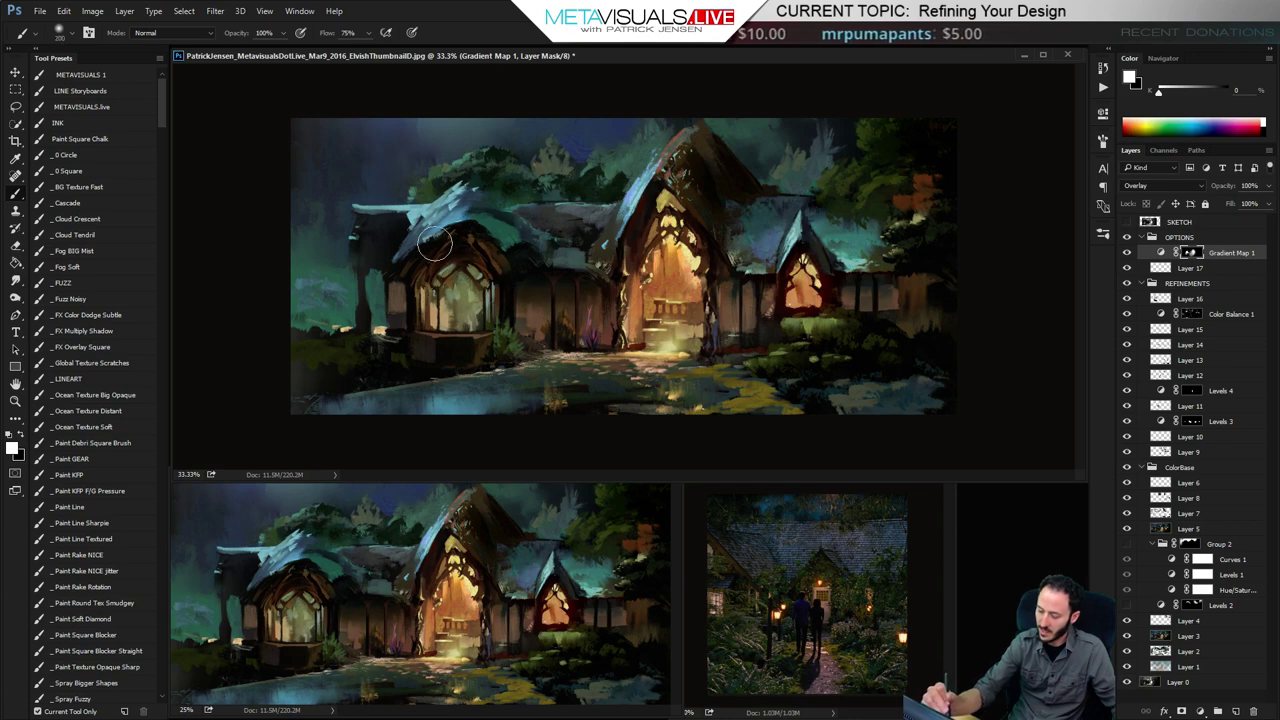
Paint white on the mask over the small red-framed window, and with a larger brush across the night sky above the roofs
{"action": "key", "text": "]"}
{"action": "left_click_drag", "start_coordinate": [801, 267], "coordinate": [805, 298]}
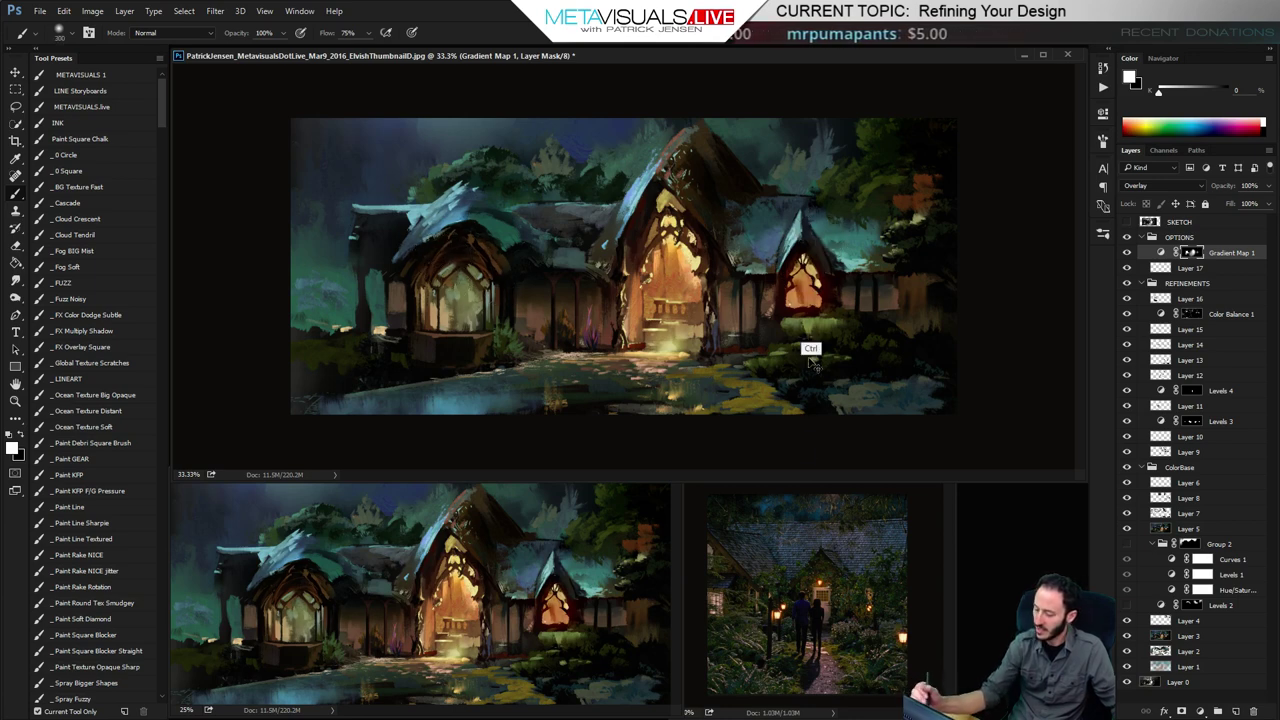
{"action": "key", "text": "bracketright"}
{"action": "key", "text": "bracketright"}
{"action": "key", "text": "bracketright"}
{"action": "mouse_move", "coordinate": [278, 206]}
{"action": "left_mouse_down"}
{"action": "mouse_move", "coordinate": [767, 115]}
{"action": "mouse_move", "coordinate": [842, 152]}
{"action": "left_mouse_up"}
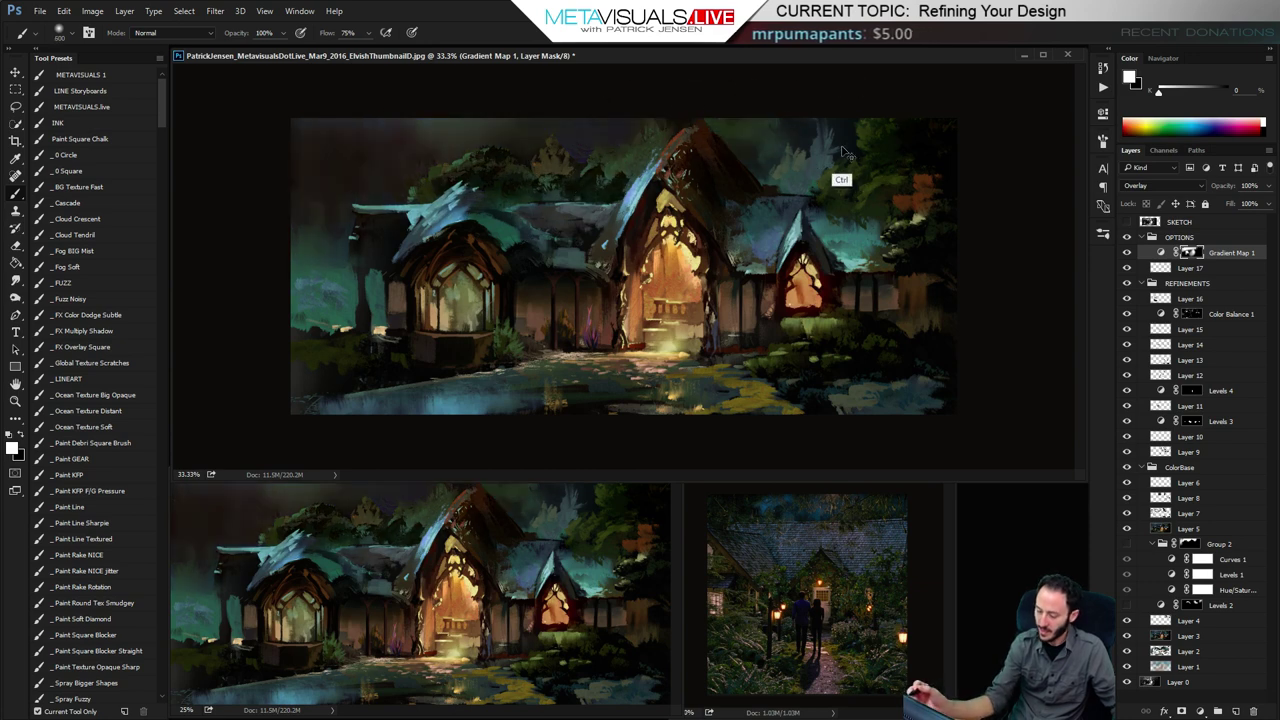
Undo the large sky stroke and try a smaller white mask stroke over the roof between the left window and the entrance
{"action": "key", "text": "ctrl+z"}
{"action": "key", "text": "bracketleft"}
{"action": "key", "text": "bracketleft"}
{"action": "key", "text": "bracketleft"}
{"action": "key", "text": "bracketleft"}
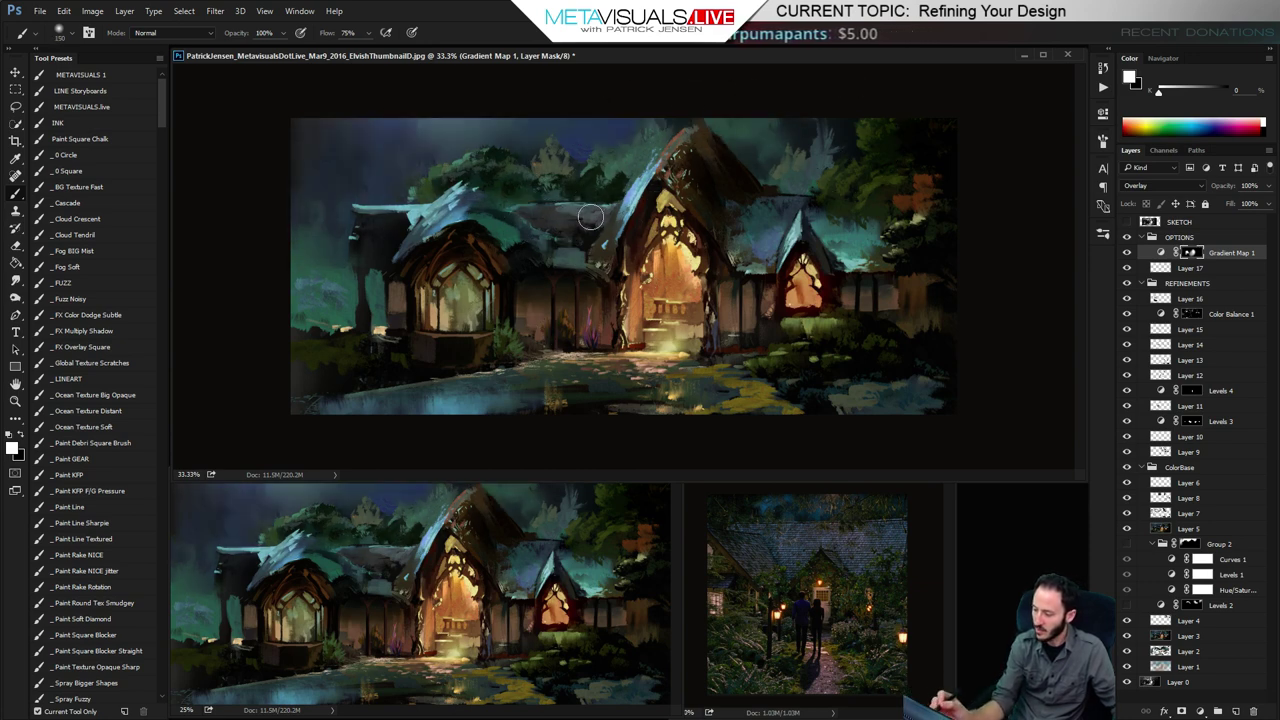
{"action": "mouse_move", "coordinate": [590, 217]}
{"action": "left_mouse_down"}
{"action": "mouse_move", "coordinate": [540, 240]}
{"action": "mouse_move", "coordinate": [620, 250]}
{"action": "left_mouse_up"}
{"action": "key", "text": "ctrl+z"}
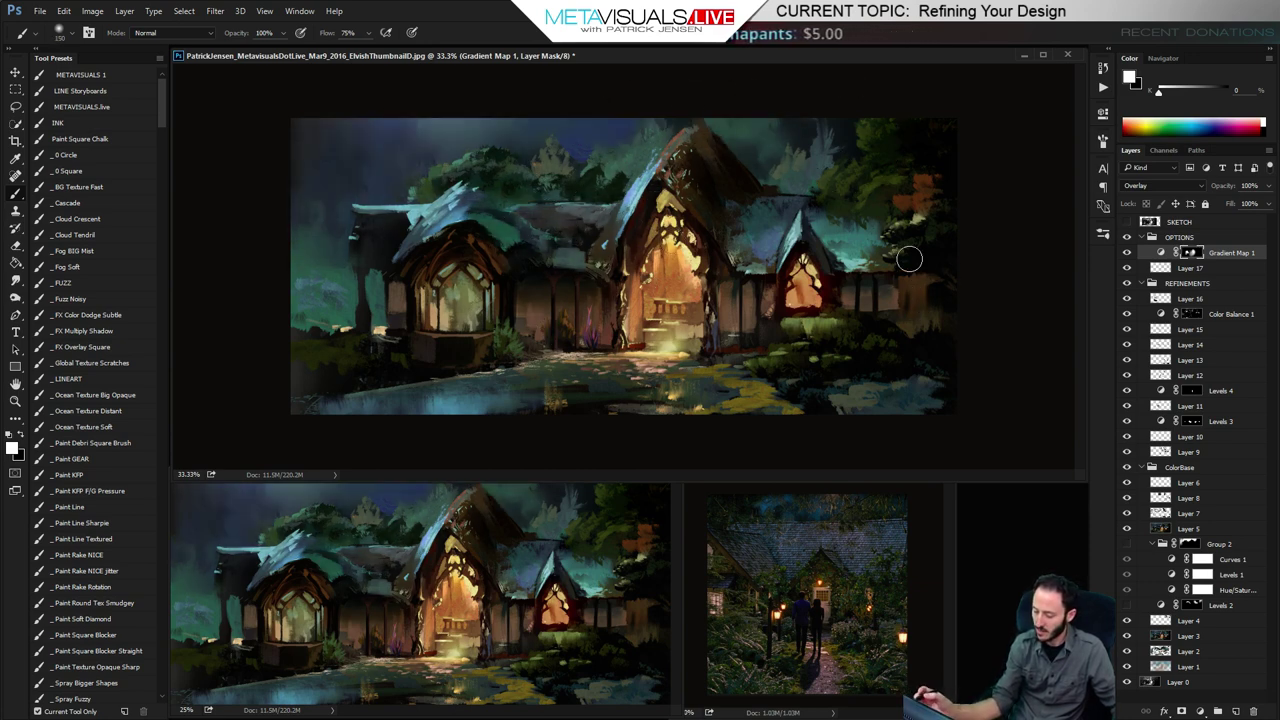
Try white mask strokes at different brush sizes over the left roof, the middle roof and the roof beside the entrance, undoing each
{"action": "left_click_drag", "start_coordinate": [418, 227], "coordinate": [400, 240]}
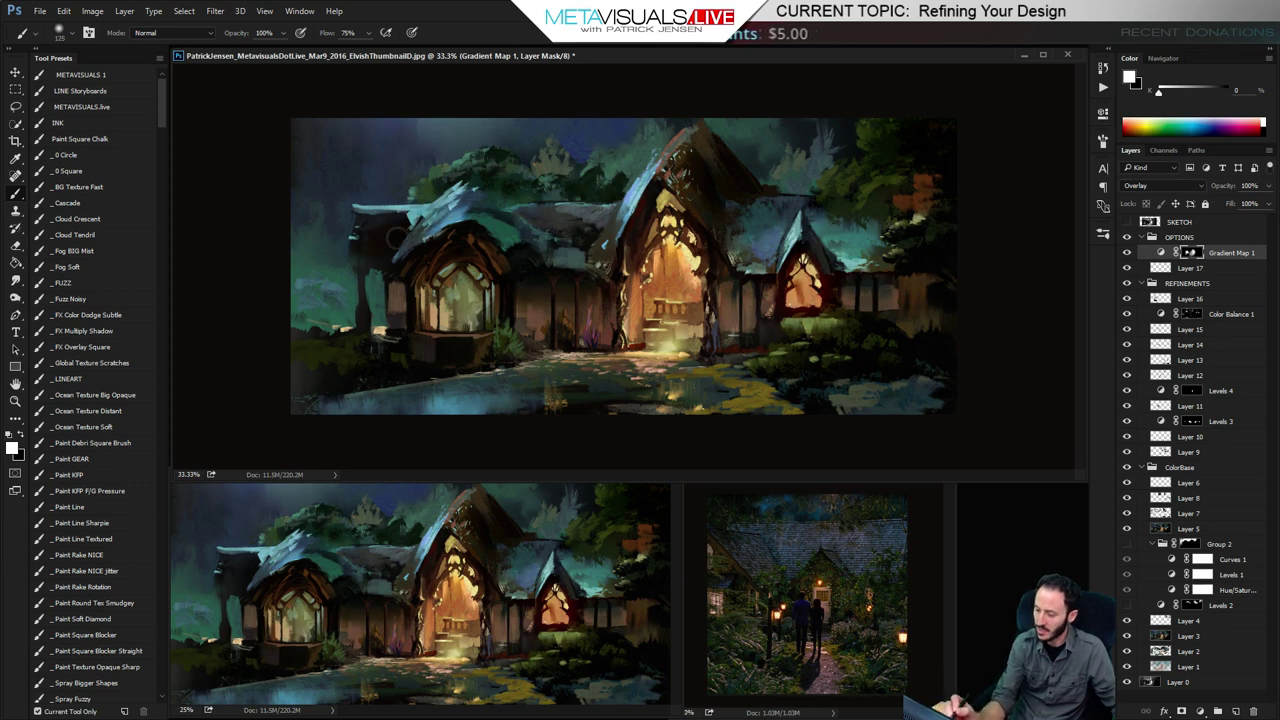
{"action": "key", "text": "ctrl+z"}
{"action": "key", "text": "bracketright"}
{"action": "left_click_drag", "start_coordinate": [562, 238], "coordinate": [596, 264]}
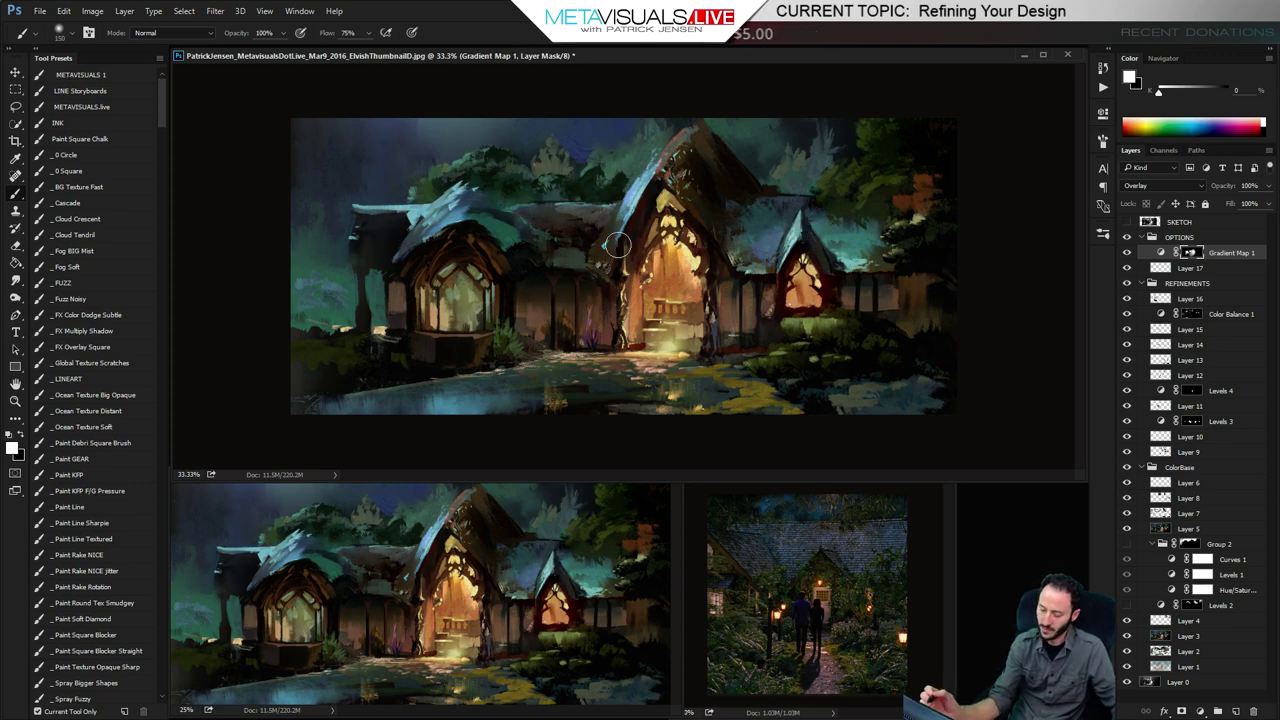
{"action": "key", "text": "ctrl+z"}
{"action": "key", "text": "bracketright"}
{"action": "mouse_move", "coordinate": [735, 240]}
{"action": "left_mouse_down"}
{"action": "mouse_move", "coordinate": [743, 209]}
{"action": "mouse_move", "coordinate": [760, 224]}
{"action": "mouse_move", "coordinate": [838, 116]}
{"action": "mouse_move", "coordinate": [759, 152]}
{"action": "mouse_move", "coordinate": [743, 213]}
{"action": "mouse_move", "coordinate": [725, 200]}
{"action": "mouse_move", "coordinate": [727, 248]}
{"action": "mouse_move", "coordinate": [753, 199]}
{"action": "left_mouse_up"}
{"action": "key", "text": "ctrl+z"}
Retouch the Gradient Map 1 mask with a small brush in black and white over the right roof and the left window's curved roof
{"action": "key", "text": "bracketleft"}
{"action": "key", "text": "bracketleft"}
{"action": "key", "text": "bracketleft"}
{"action": "key", "text": "bracketleft"}
{"action": "left_click_drag", "start_coordinate": [738, 268], "coordinate": [738, 258]}
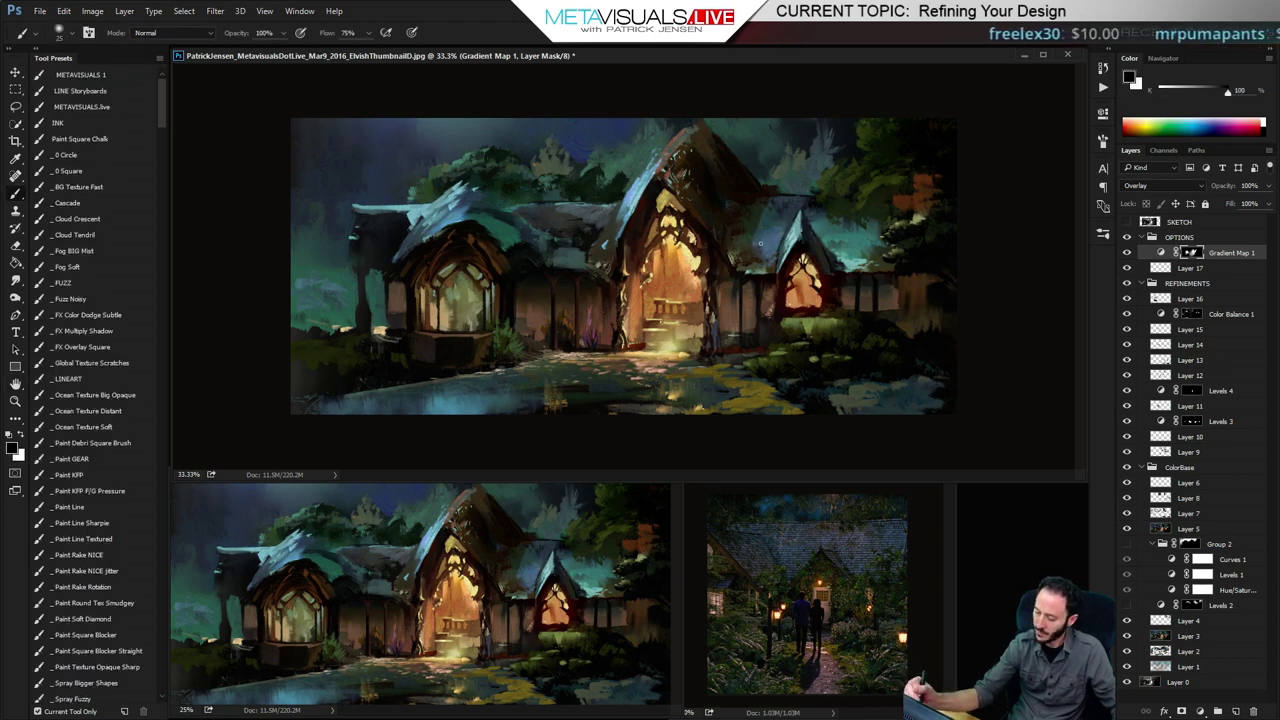
{"action": "key", "text": "space"}
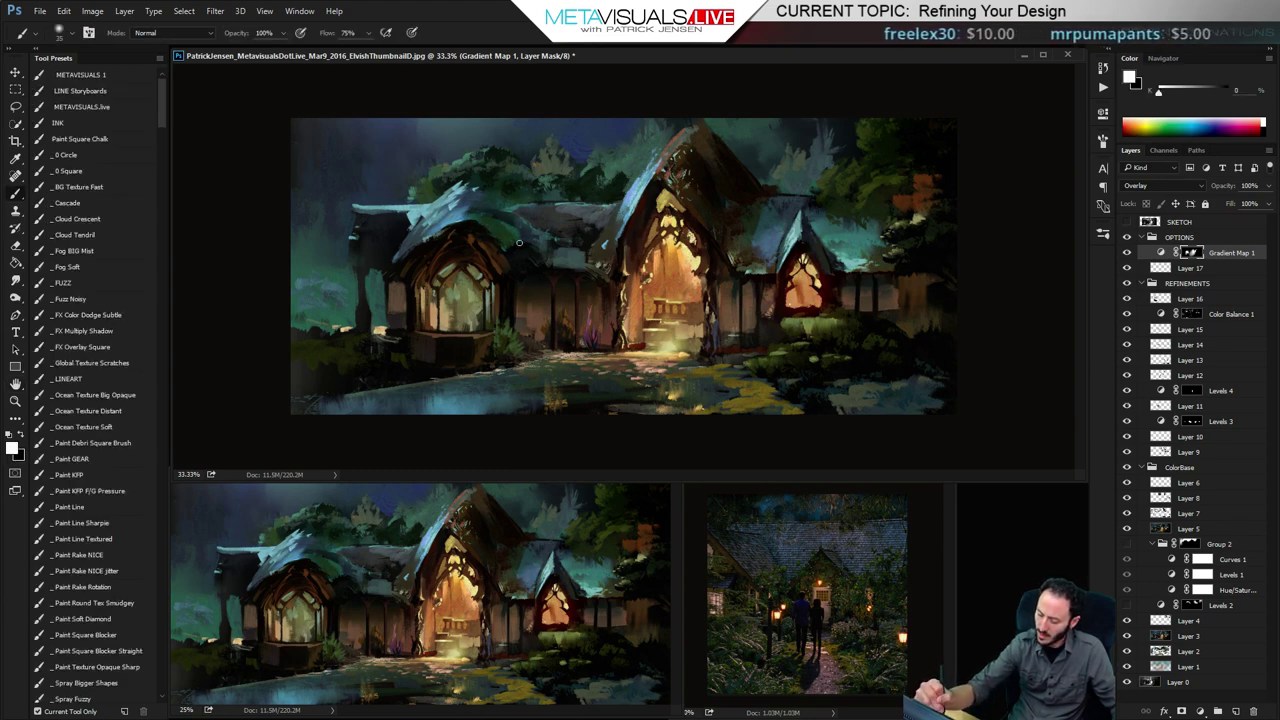
{"action": "key", "text": "space"}
{"action": "key", "text": "]"}
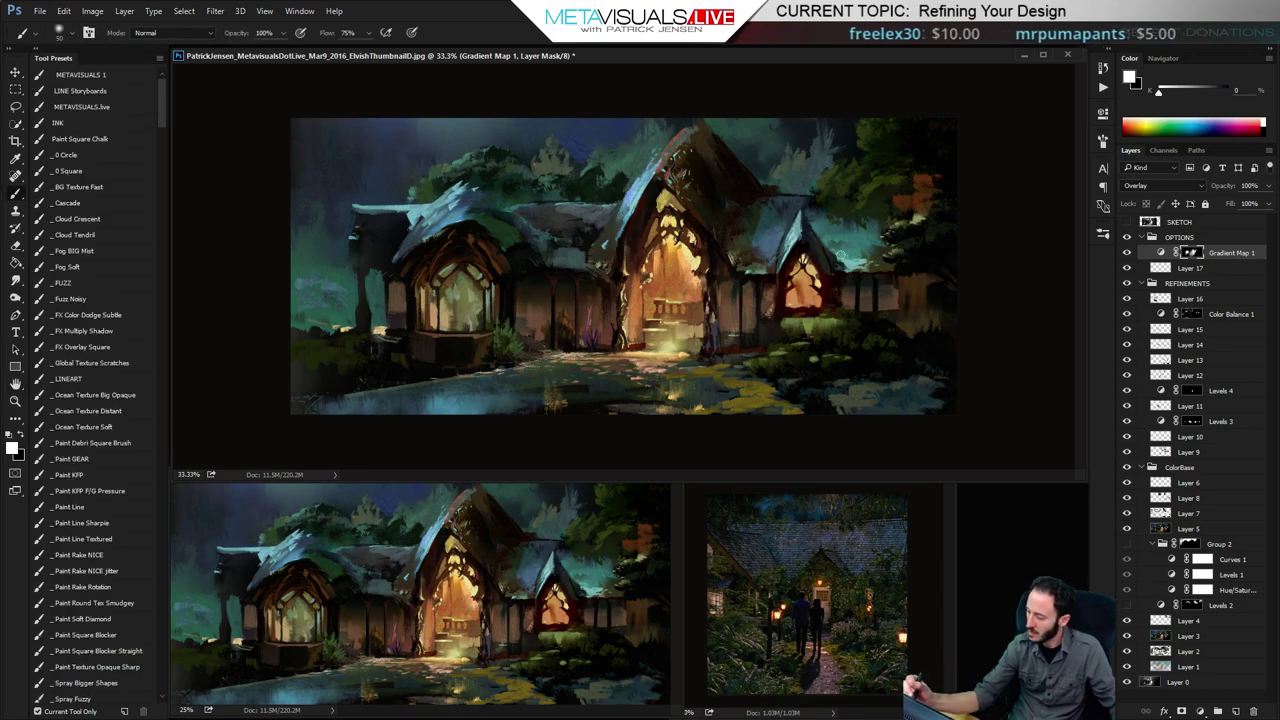
Paint white on the Gradient Map 1 mask with a large brush over the dark trees and orange foliage at the painting's right edge
{"action": "key", "text": "ctrl+space"}
{"action": "left_click", "coordinate": [880, 248], "text": "ctrl"}
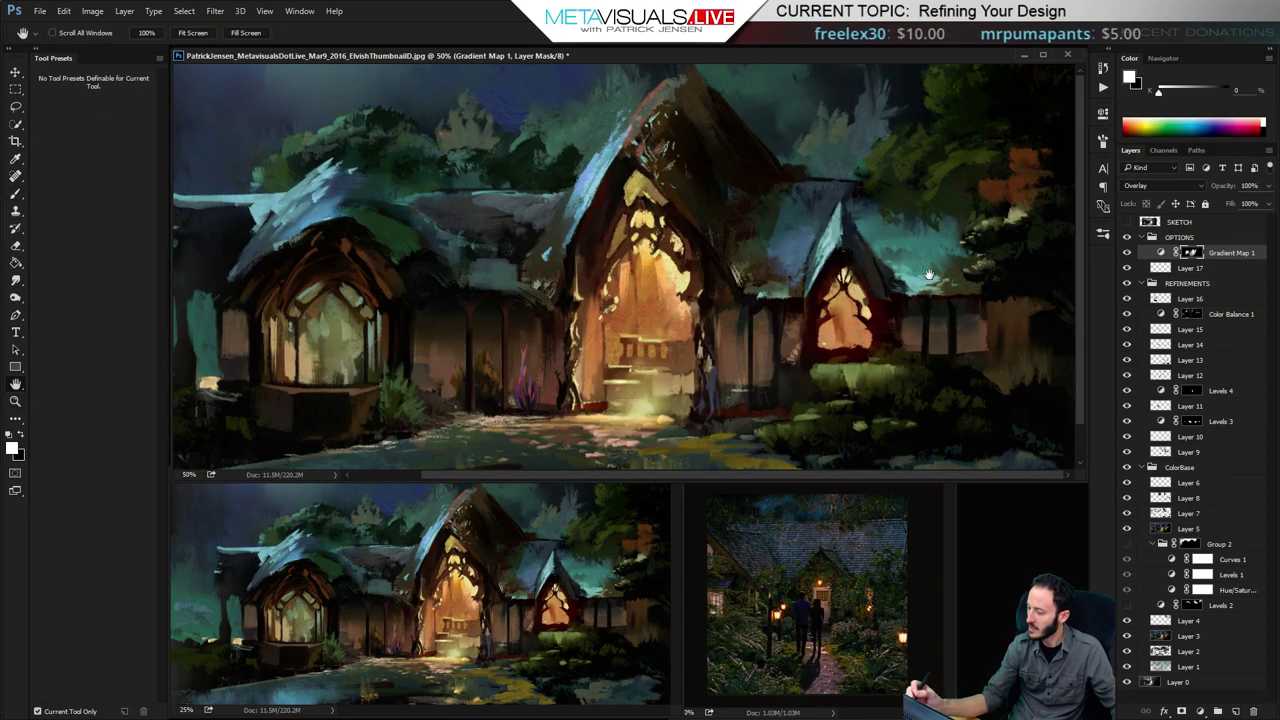
{"action": "key", "text": "space"}
{"action": "key", "text": "ctrl+minus"}
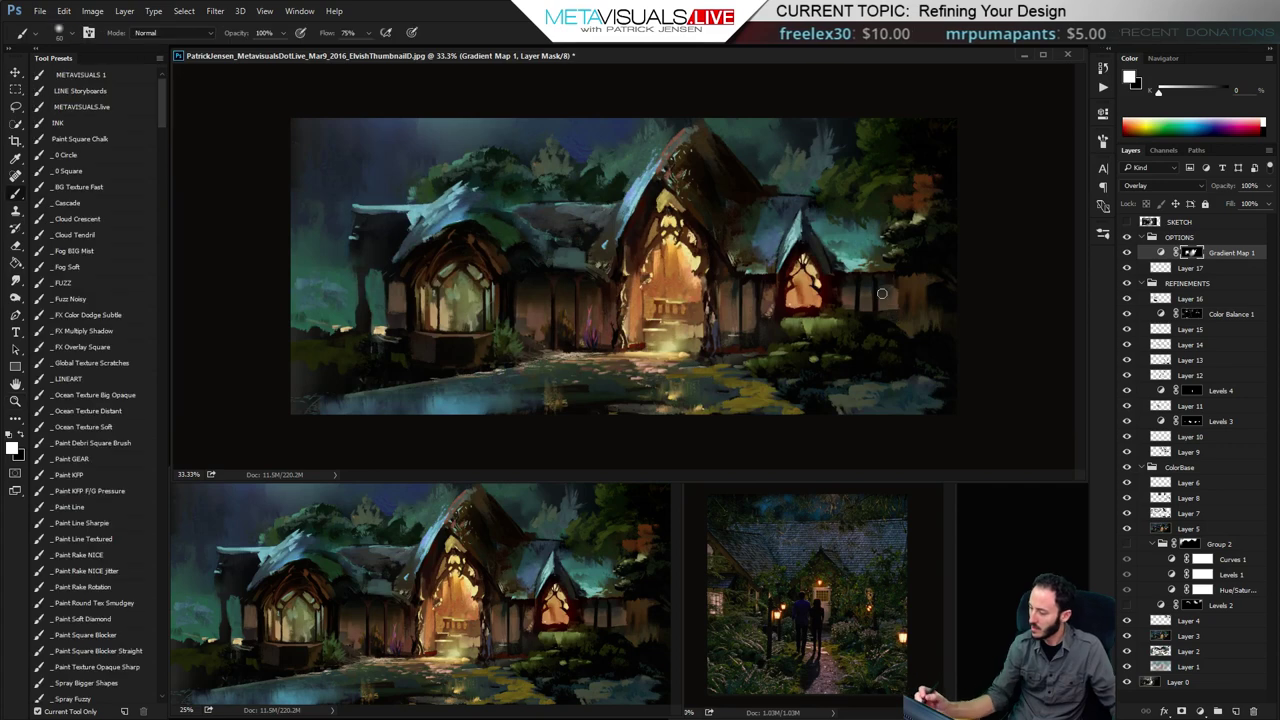
{"action": "key", "text": "bracketright"}
{"action": "key", "text": "bracketright"}
{"action": "key", "text": "bracketright"}
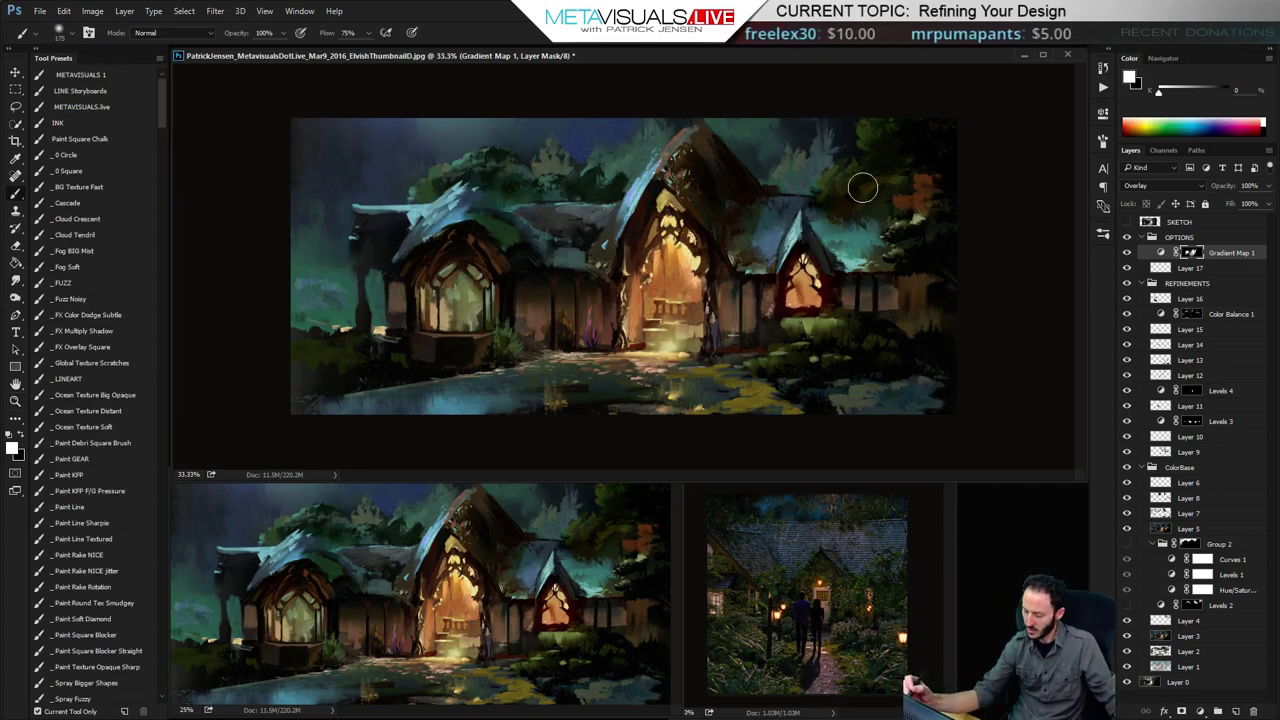
{"action": "key", "text": "bracketright"}
{"action": "key", "text": "bracketright"}
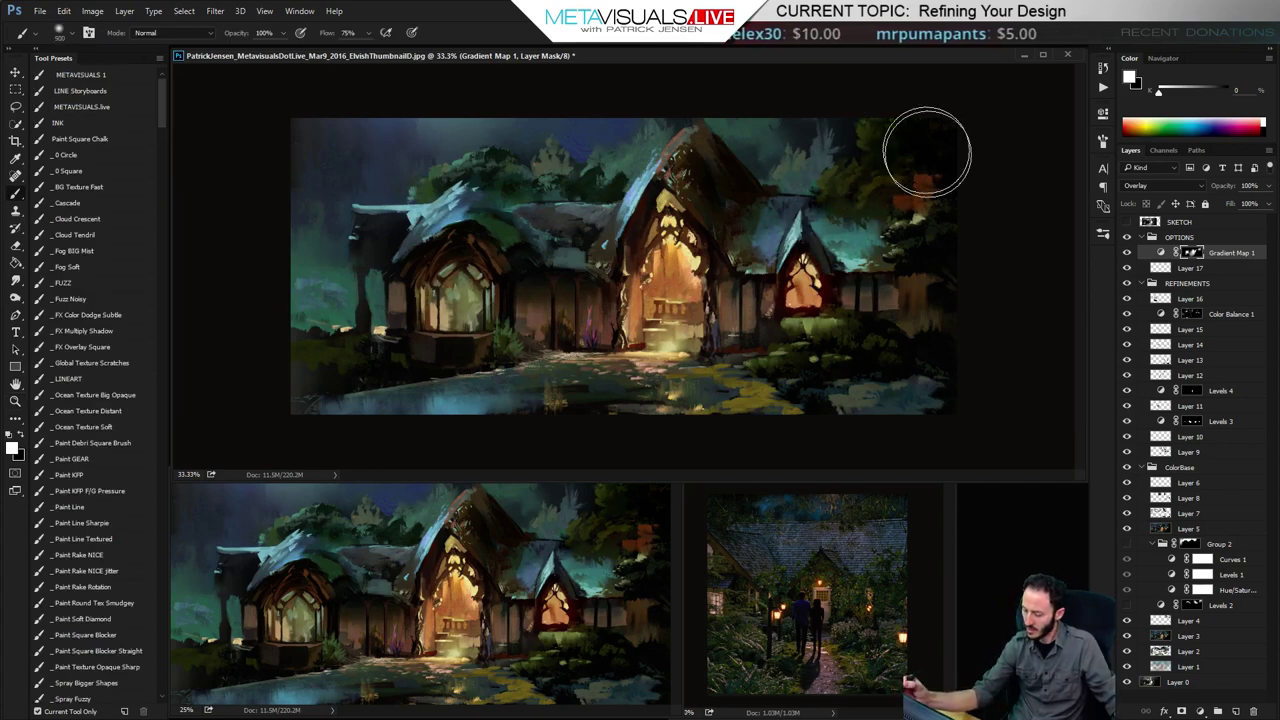
{"action": "key", "text": "bracketleft"}
{"action": "key", "text": "bracketleft"}
{"action": "key", "text": "bracketleft"}
{"action": "key", "text": "bracketright"}
{"action": "key", "text": "bracketright"}
{"action": "key", "text": "bracketright"}
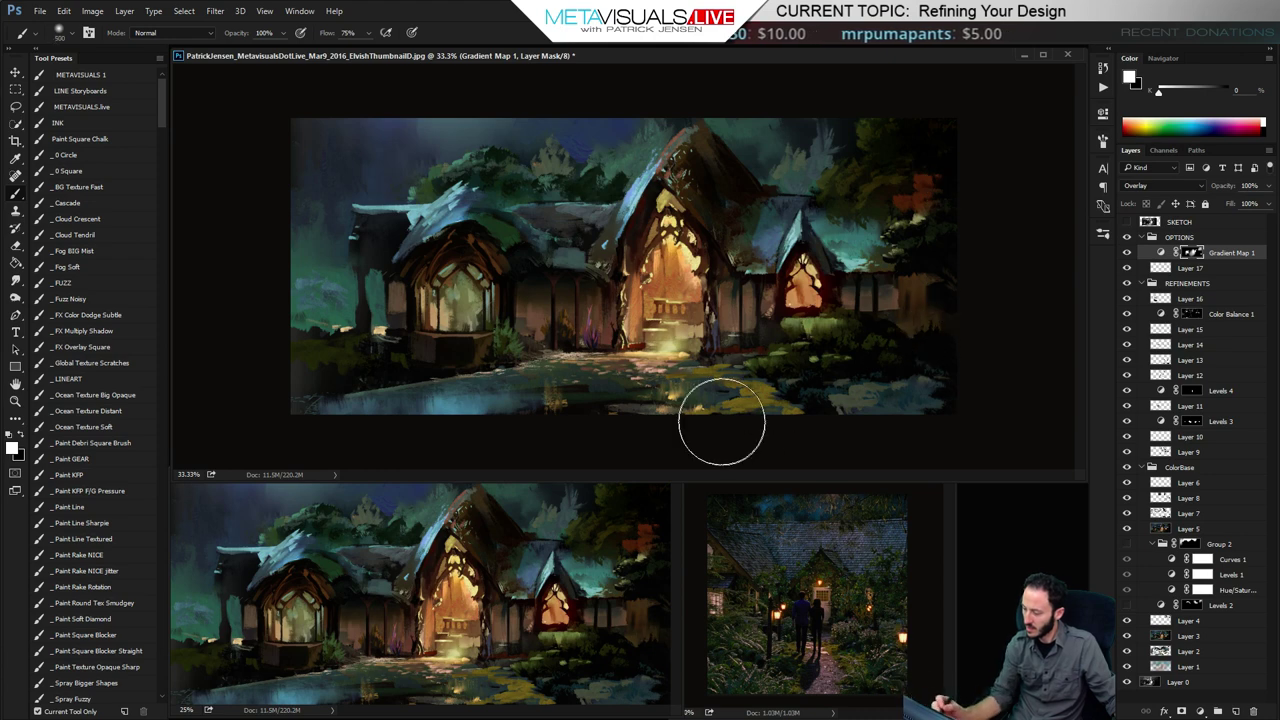
Try broad white mask strokes across the foreground path and pond at several brush sizes, undoing each
{"action": "left_click_drag", "start_coordinate": [728, 418], "coordinate": [320, 460]}
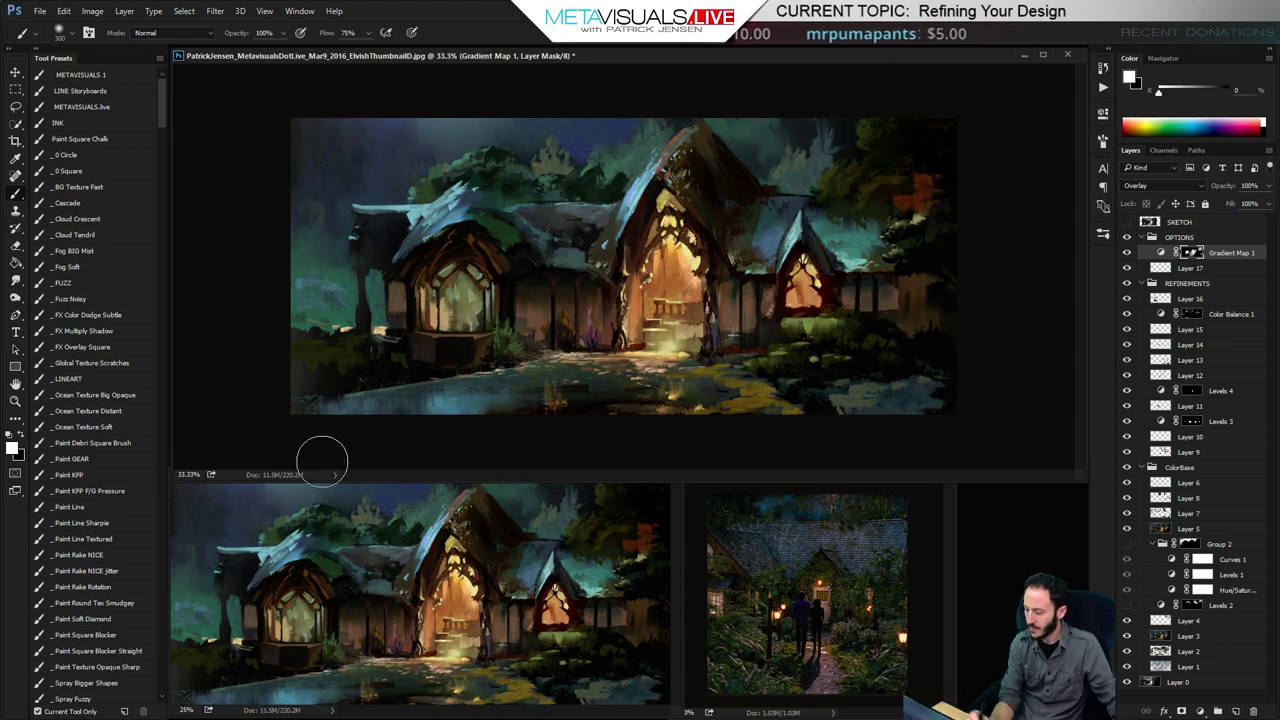
{"action": "key", "text": "ctrl+z"}
{"action": "key", "text": "bracketright"}
{"action": "key", "text": "bracketright"}
{"action": "key", "text": "bracketright"}
{"action": "left_click_drag", "start_coordinate": [757, 427], "coordinate": [477, 431]}
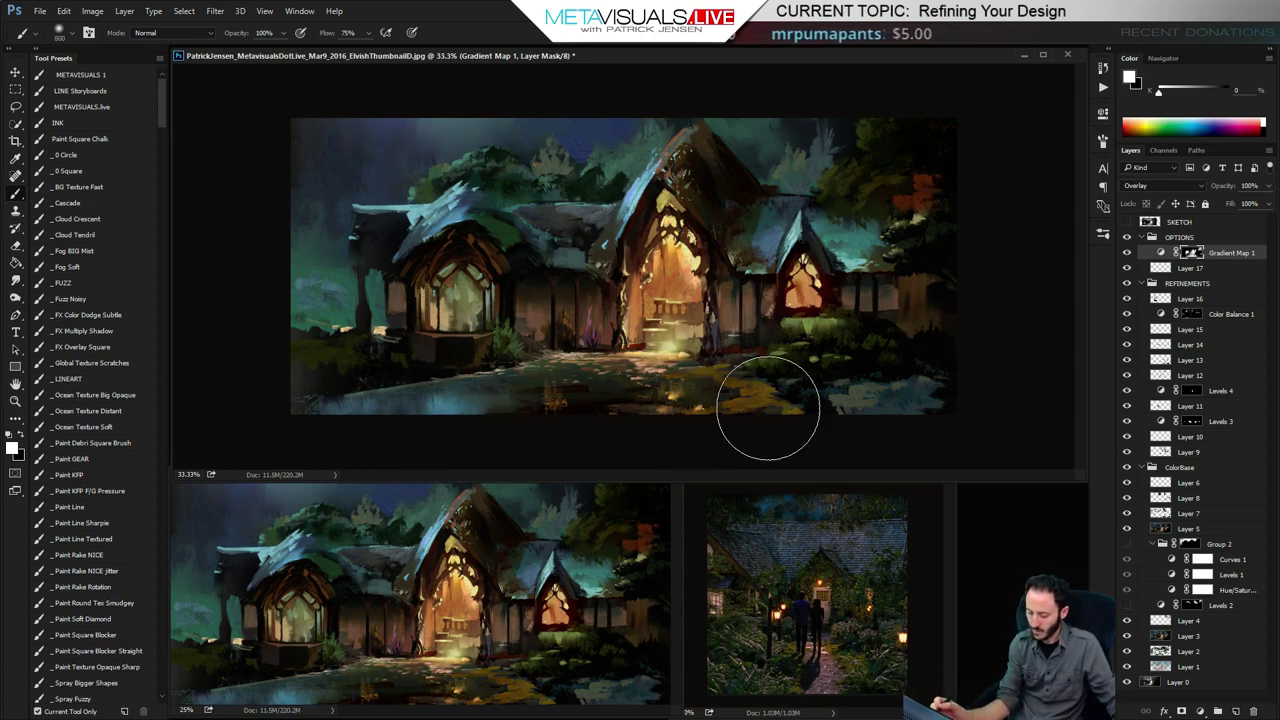
{"action": "key", "text": "ctrl+z"}
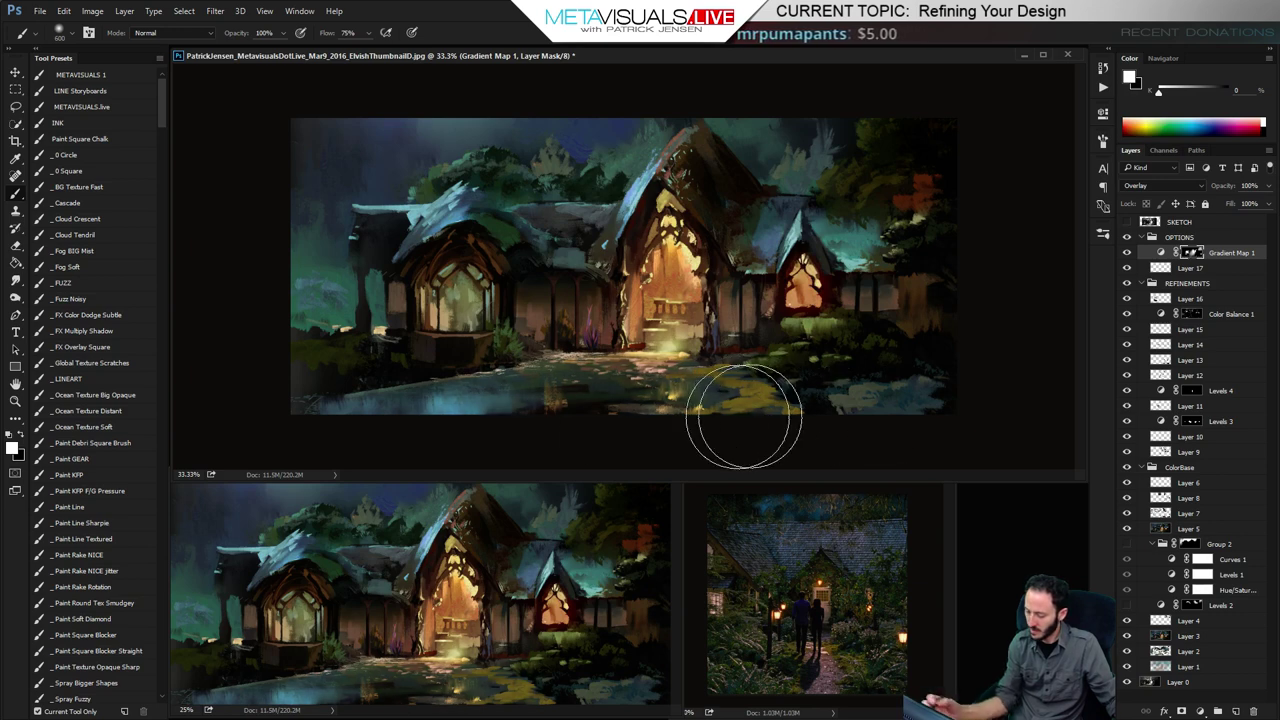
{"action": "key", "text": "bracketleft"}
{"action": "key", "text": "bracketleft"}
{"action": "key", "text": "bracketleft"}
{"action": "key", "text": "bracketleft"}
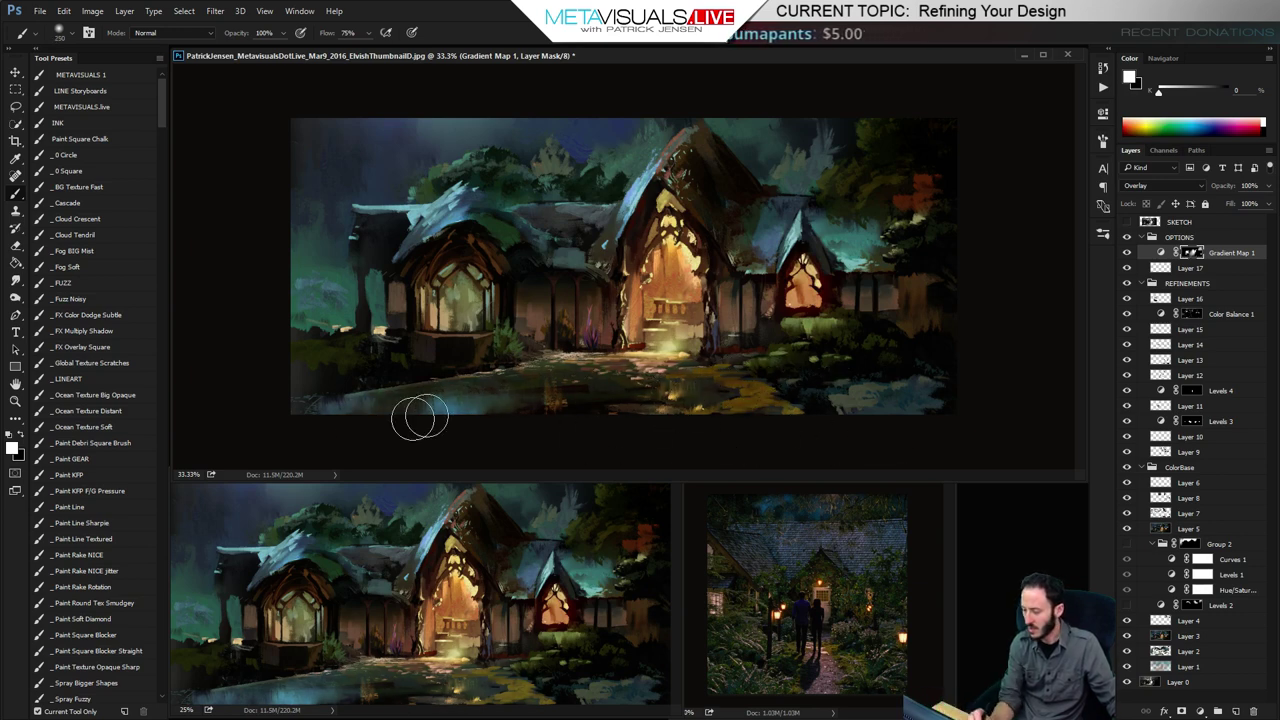
{"action": "mouse_move", "coordinate": [414, 414]}
{"action": "left_mouse_down"}
{"action": "mouse_move", "coordinate": [882, 382]}
{"action": "mouse_move", "coordinate": [943, 409]}
{"action": "left_mouse_up"}
{"action": "key", "text": "ctrl+z"}
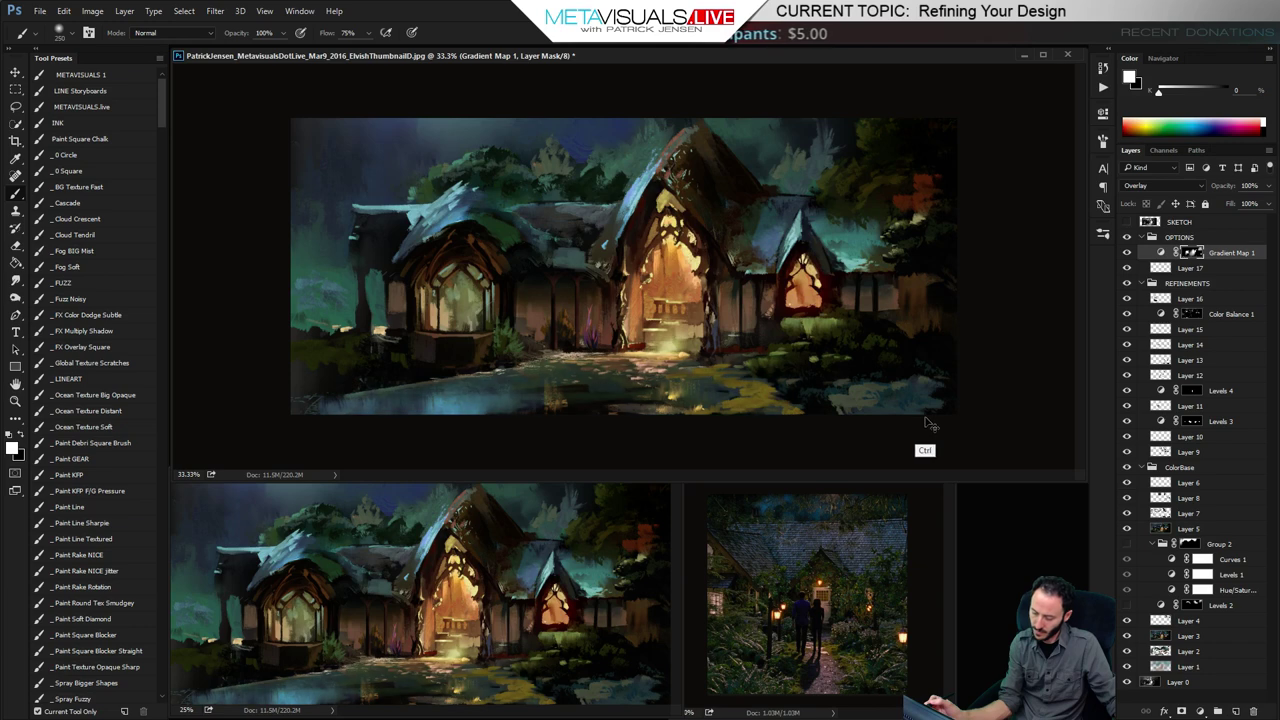
Reduce the brush size and paint white on the mask over the yellow ground patches in the foreground right of the pond
{"action": "key", "text": "bracketleft"}
{"action": "key", "text": "bracketleft"}
{"action": "key", "text": "bracketleft"}
{"action": "key", "text": "bracketleft"}
{"action": "key", "text": "bracketleft"}
{"action": "key", "text": "bracketleft"}
{"action": "key", "text": "bracketleft"}
{"action": "key", "text": "bracketleft"}
{"action": "key", "text": "bracketleft"}
{"action": "key", "text": "bracketleft"}
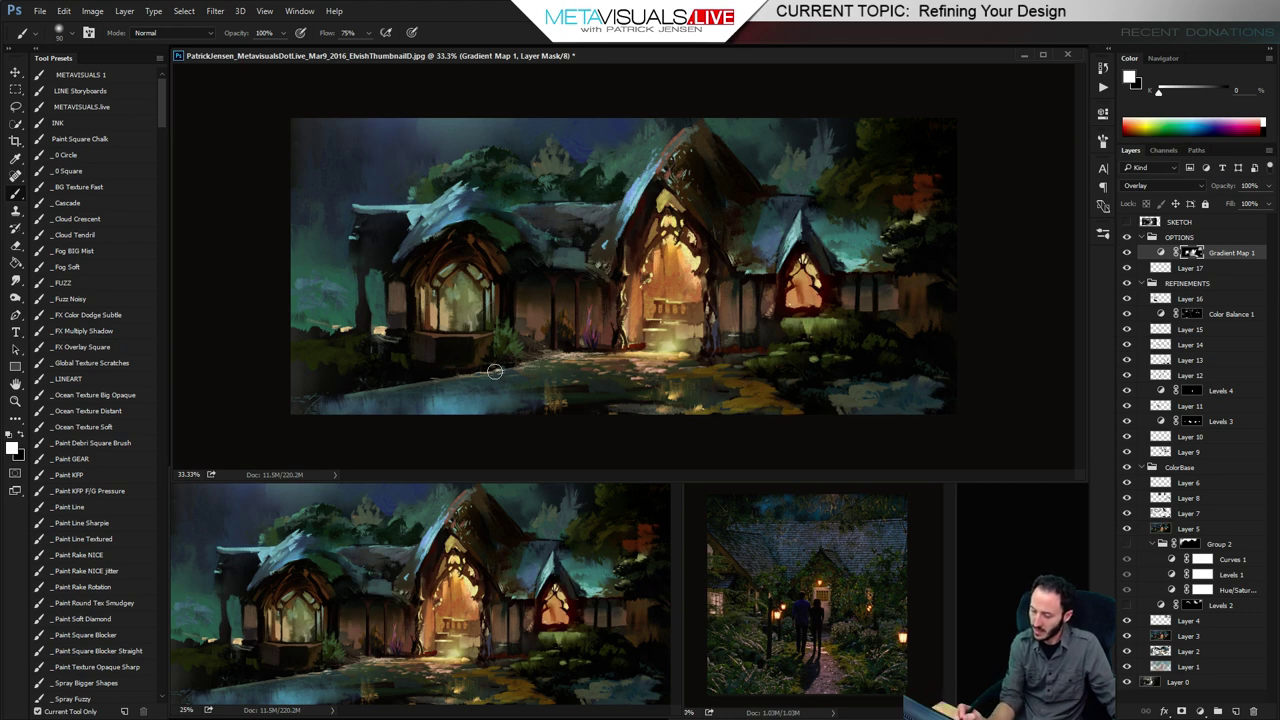
Try white mask strokes along the pond's upper edge and the dark bushes at lower left with progressively larger brushes, undoing each
{"action": "left_click_drag", "start_coordinate": [495, 372], "coordinate": [229, 435]}
{"action": "key", "text": "ctrl+z"}
{"action": "key", "text": "bracketright"}
{"action": "key", "text": "bracketright"}
{"action": "key", "text": "bracketright"}
{"action": "key", "text": "bracketright"}
{"action": "left_click_drag", "start_coordinate": [372, 350], "coordinate": [266, 386]}
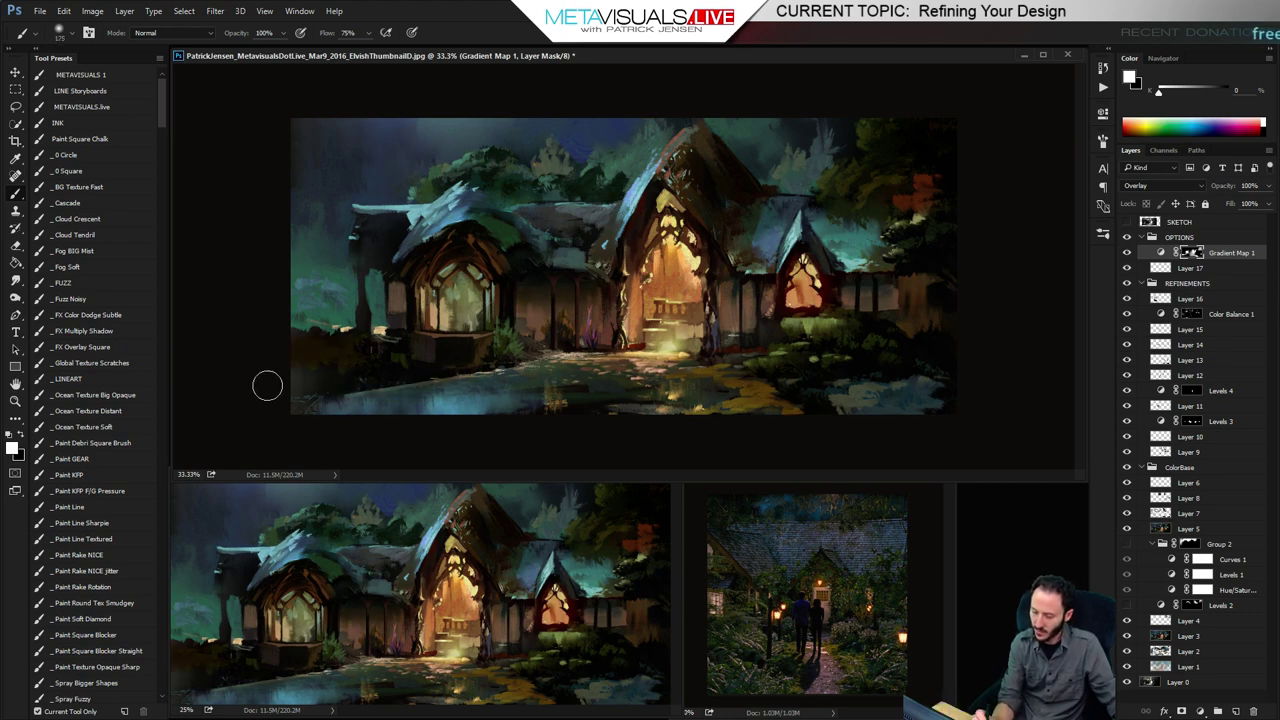
{"action": "key", "text": "ctrl+z"}
{"action": "key", "text": "bracketright"}
{"action": "key", "text": "bracketright"}
{"action": "key", "text": "bracketright"}
{"action": "left_click_drag", "start_coordinate": [391, 366], "coordinate": [276, 382]}
{"action": "key", "text": "ctrl+z"}
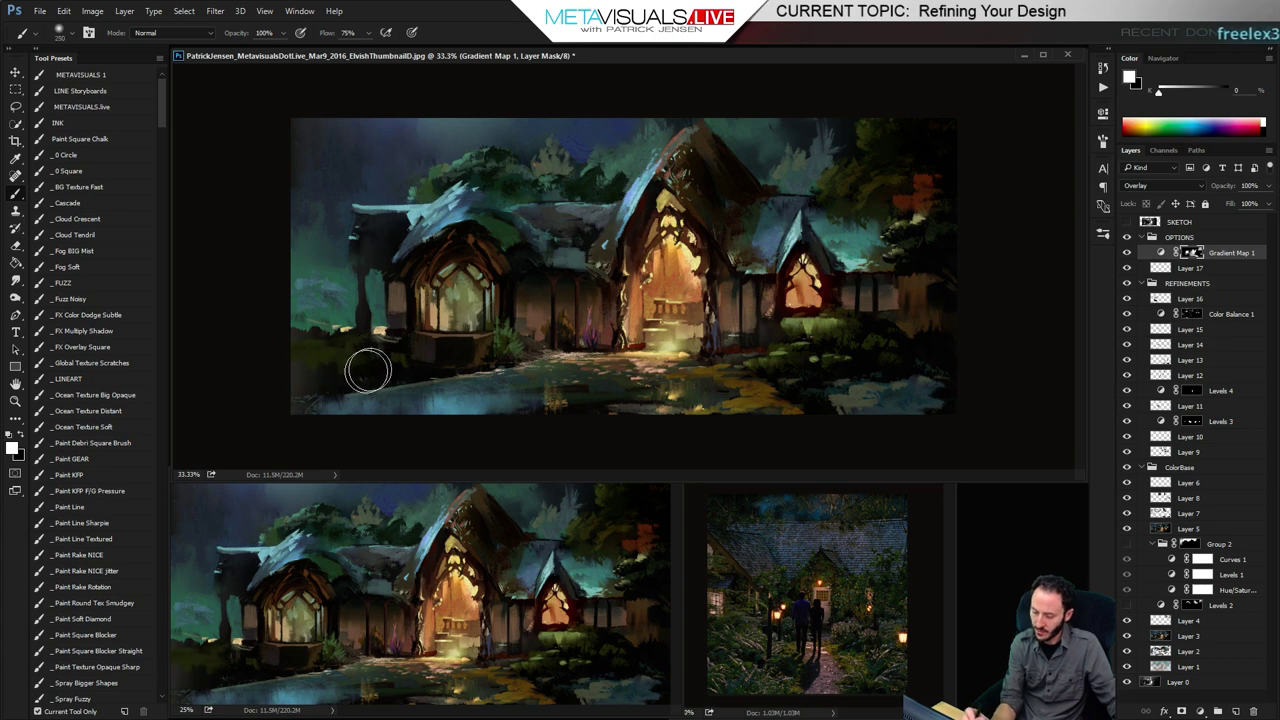
{"action": "key", "text": "bracketleft"}
{"action": "key", "text": "bracketleft"}
{"action": "key", "text": "bracketleft"}
{"action": "key", "text": "bracketleft"}
{"action": "key", "text": "bracketleft"}
{"action": "key", "text": "bracketleft"}
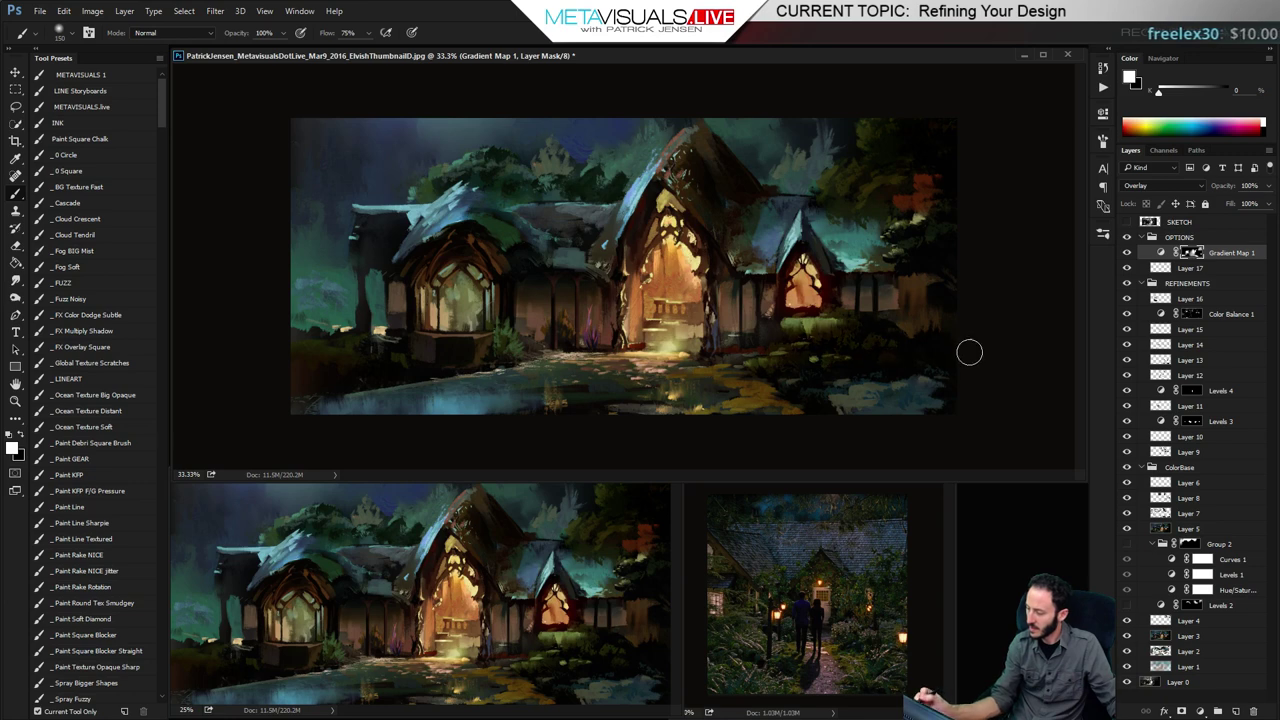
{"action": "key", "text": "bracketright"}
{"action": "key", "text": "bracketright"}
{"action": "key", "text": "bracketright"}
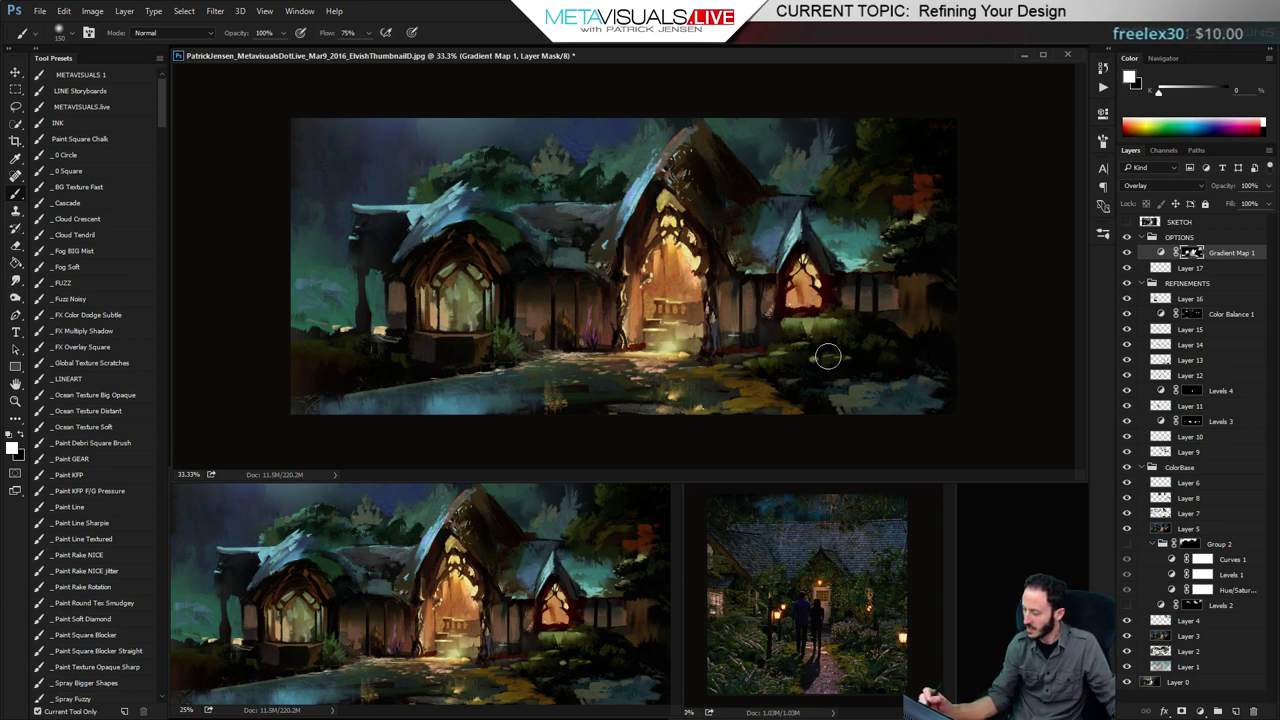
{"action": "key", "text": "v"}
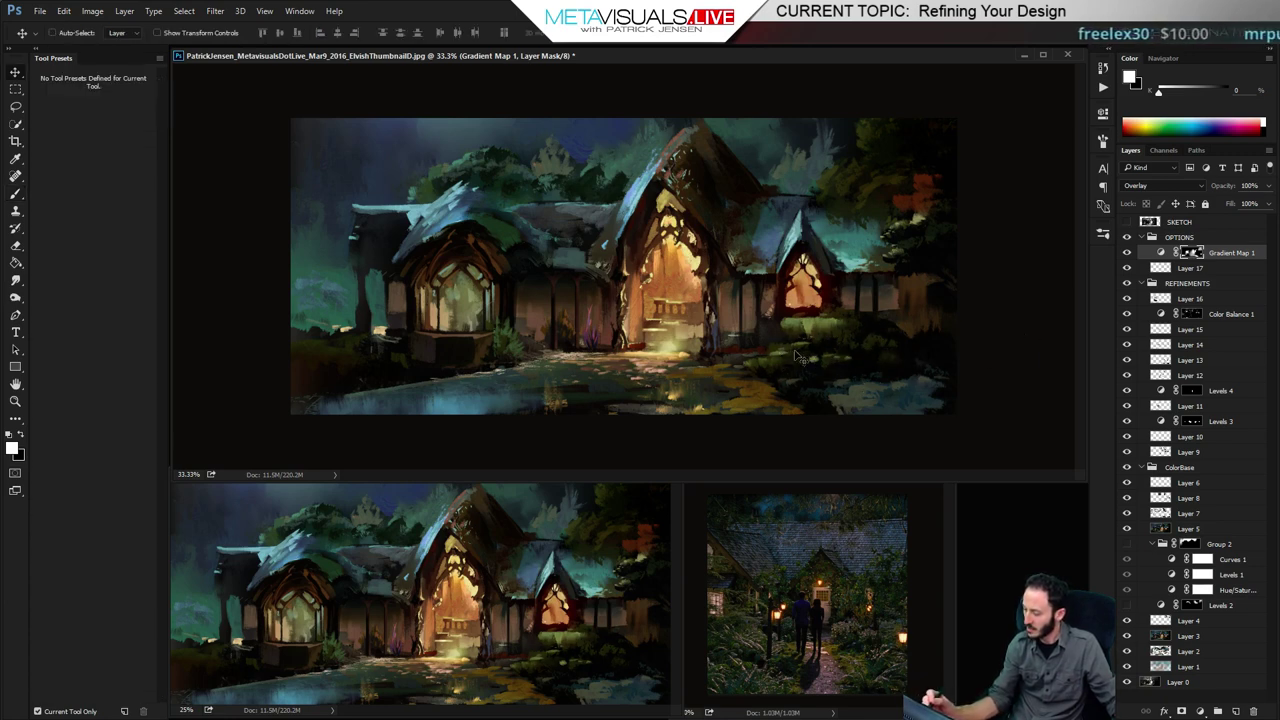
{"action": "key", "text": "b"}
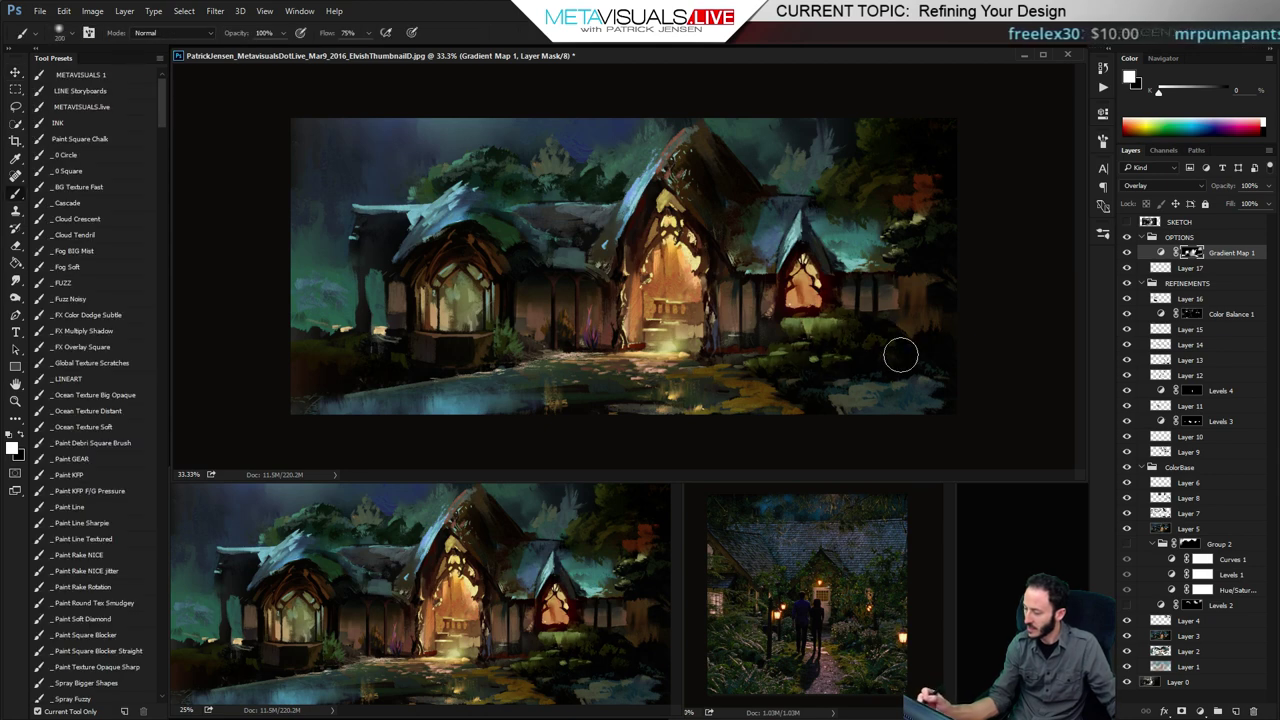
{"action": "key", "text": "v"}
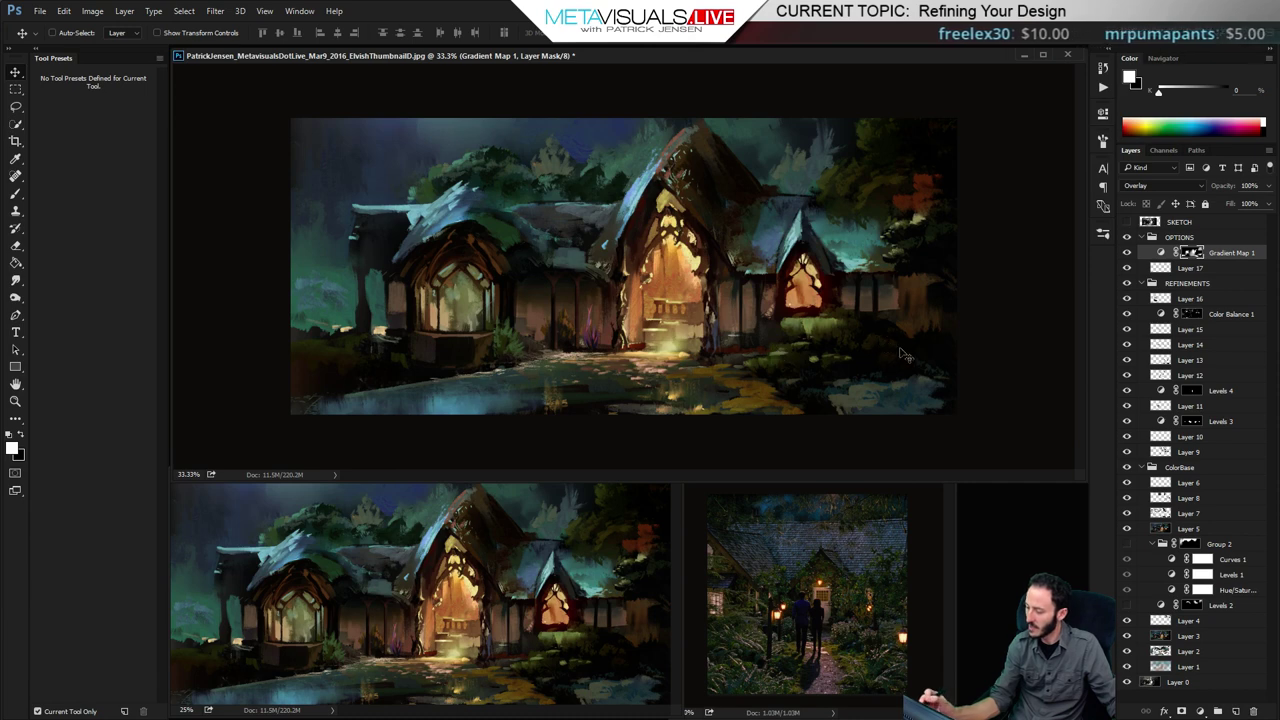
Add a new layer above Gradient Map 1 in the OPTIONS group and zoom in on the left window and entrance area
{"action": "key", "text": "ctrl+space"}
{"action": "left_click", "coordinate": [931, 373], "text": "ctrl"}
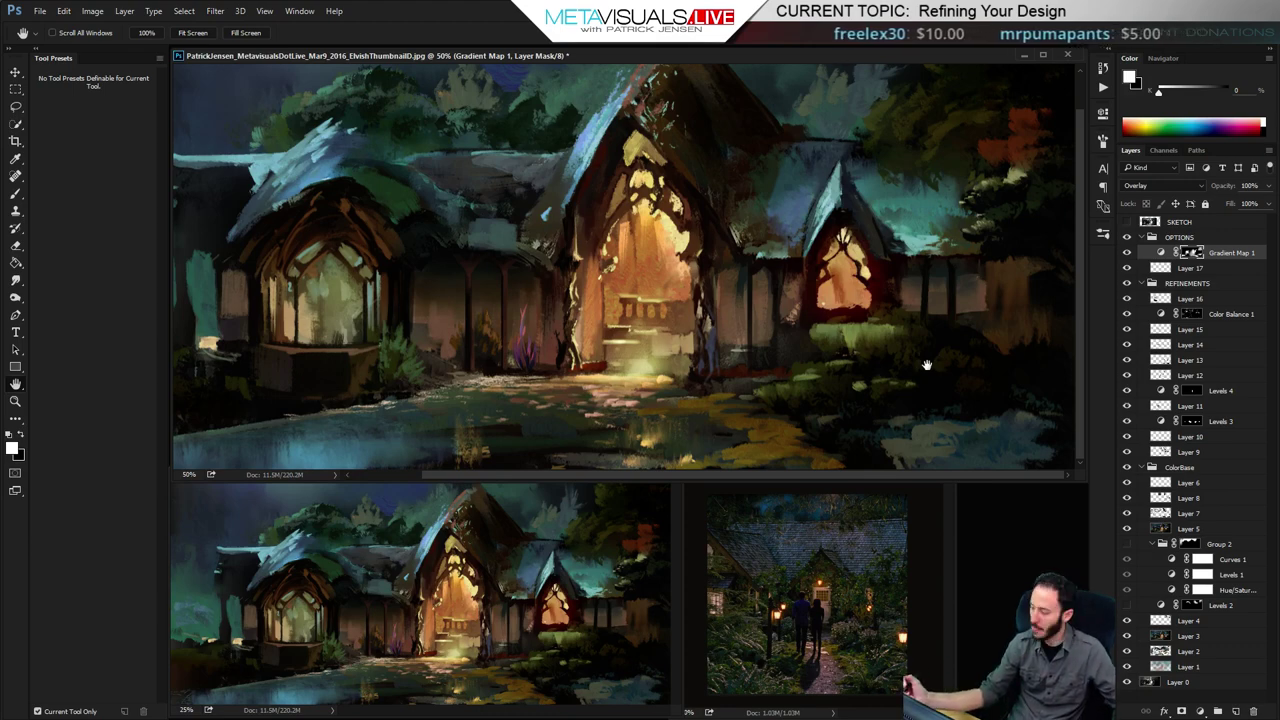
{"action": "key", "text": "ctrl+alt+shift+n"}
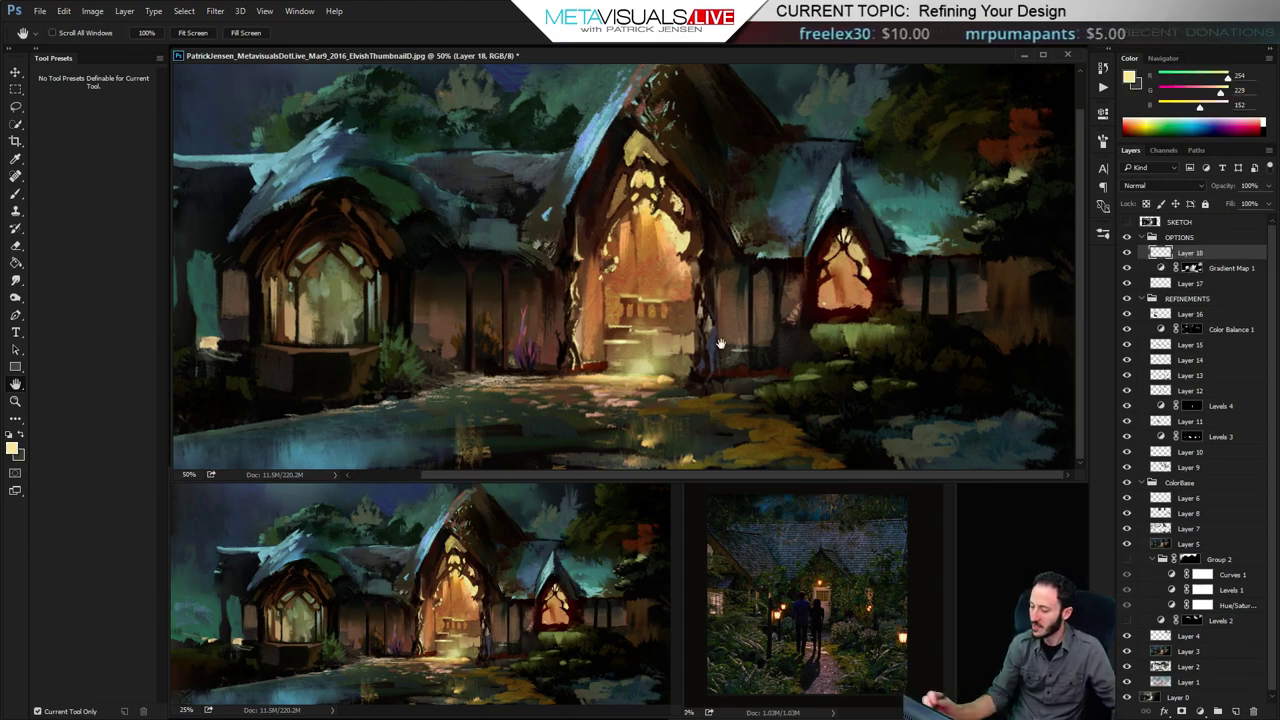
{"action": "left_click", "coordinate": [556, 385], "text": "ctrl"}
{"action": "left_click_drag", "start_coordinate": [556, 385], "coordinate": [817, 394]}
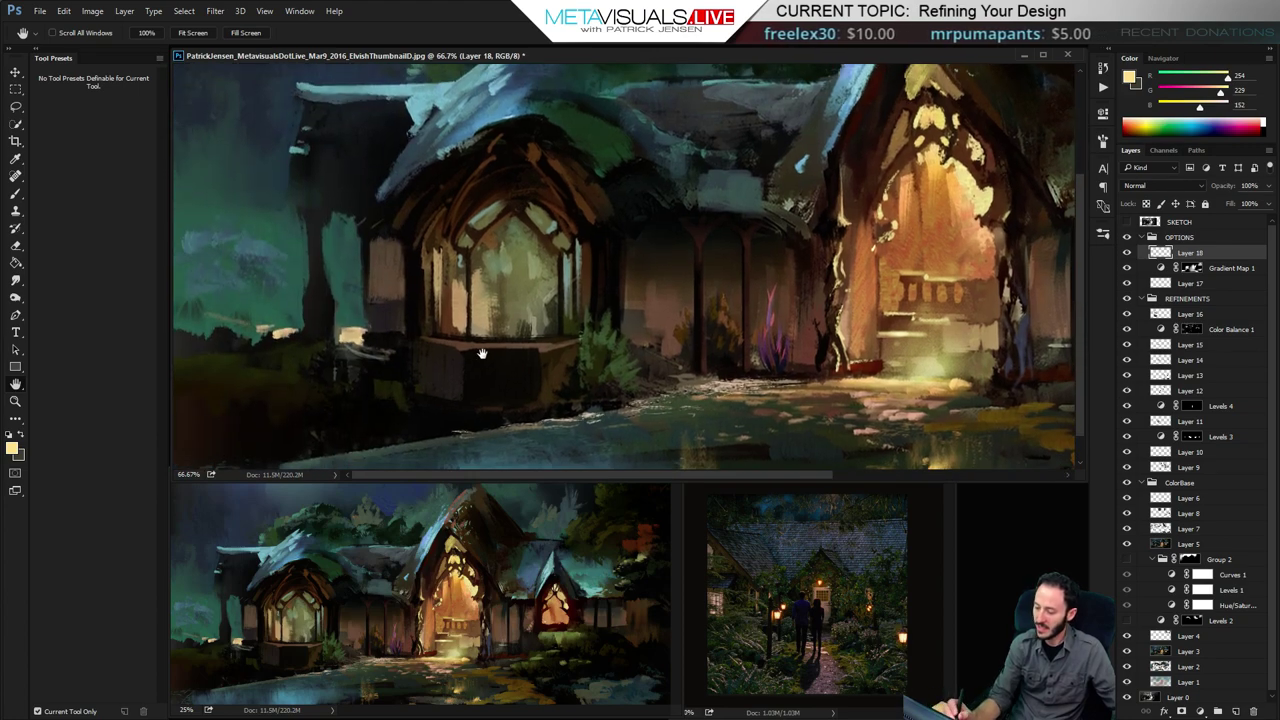
{"action": "left_click", "coordinate": [556, 377], "text": "ctrl"}
{"action": "left_click_drag", "start_coordinate": [567, 433], "coordinate": [546, 419]}
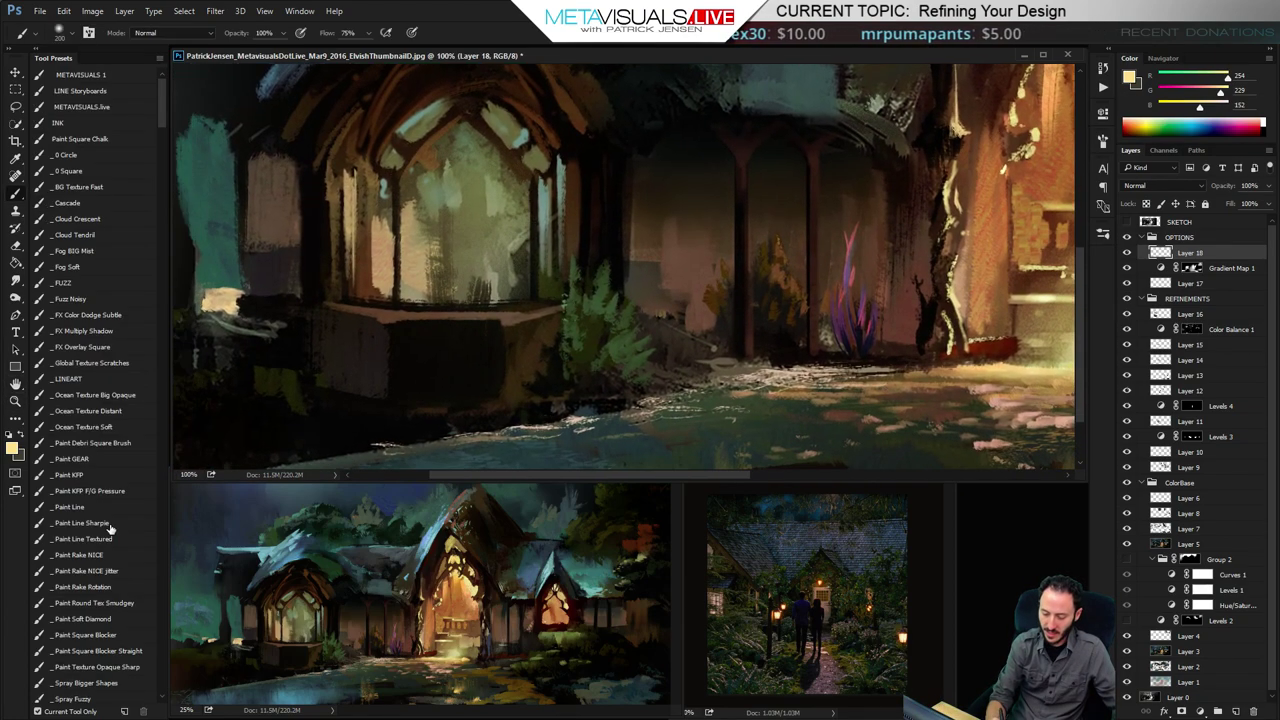
With a small Paint Square Blocker Straight brush, paint a sampled dark brown over the red base at the entrance's lower left
{"action": "left_click", "coordinate": [115, 651]}
{"action": "left_click", "coordinate": [986, 350], "text": "alt"}
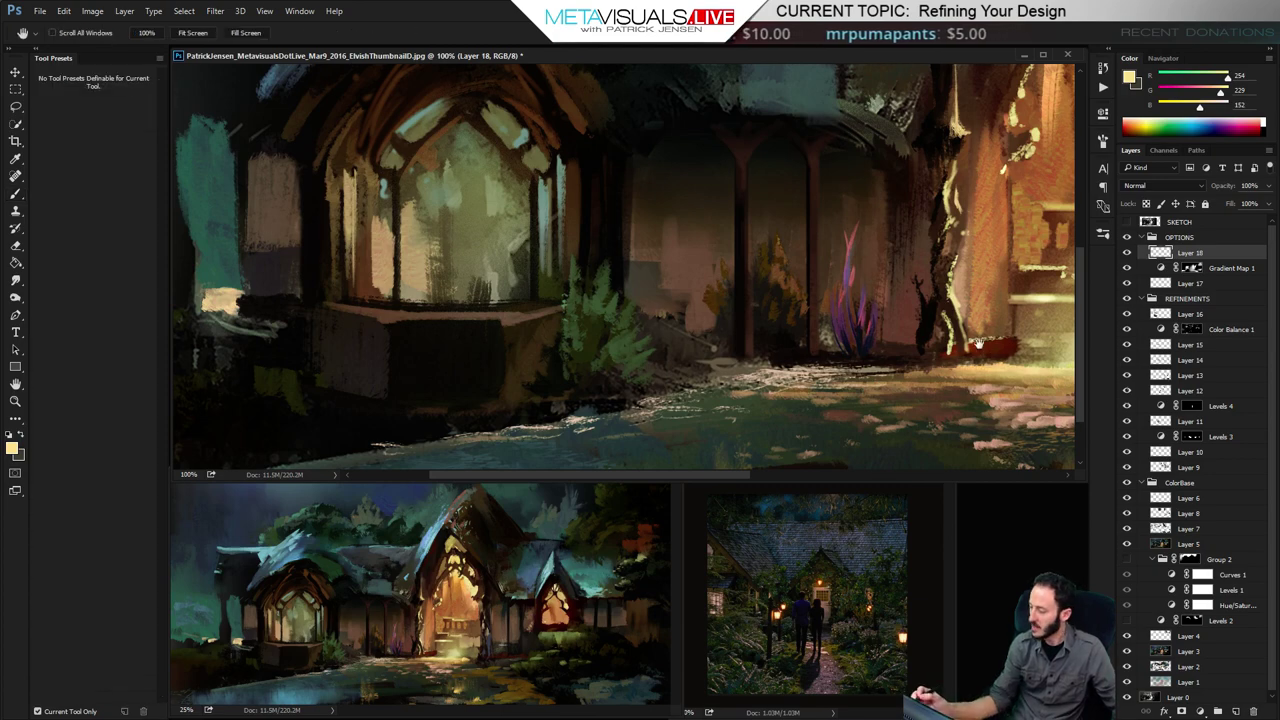
{"action": "key", "text": "bracketleft"}
{"action": "key", "text": "bracketleft"}
{"action": "key", "text": "bracketleft"}
{"action": "key", "text": "bracketleft"}
{"action": "key", "text": "bracketleft"}
{"action": "mouse_move", "coordinate": [960, 355]}
{"action": "left_mouse_down"}
{"action": "mouse_move", "coordinate": [1006, 347]}
{"action": "mouse_move", "coordinate": [986, 350]}
{"action": "left_mouse_up"}
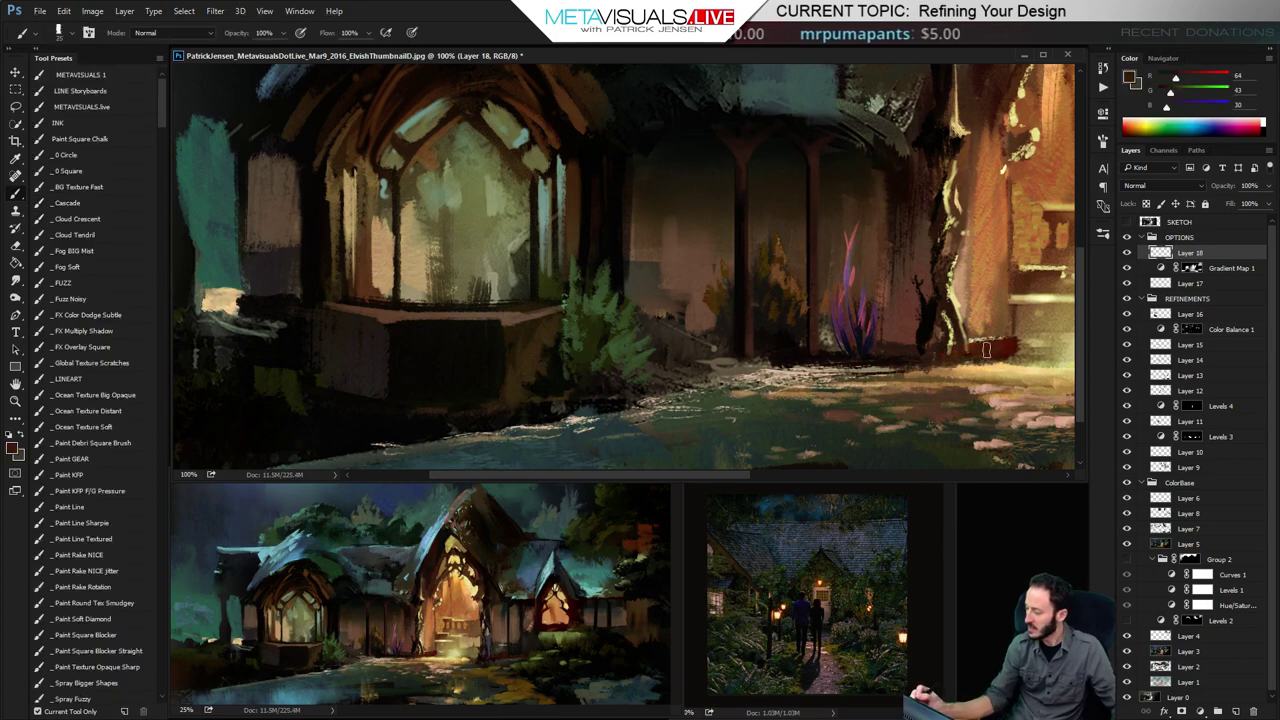
Paint the stone base beneath the left arched window with dark tones sampled from around it
{"action": "left_click", "coordinate": [539, 382], "text": "alt"}
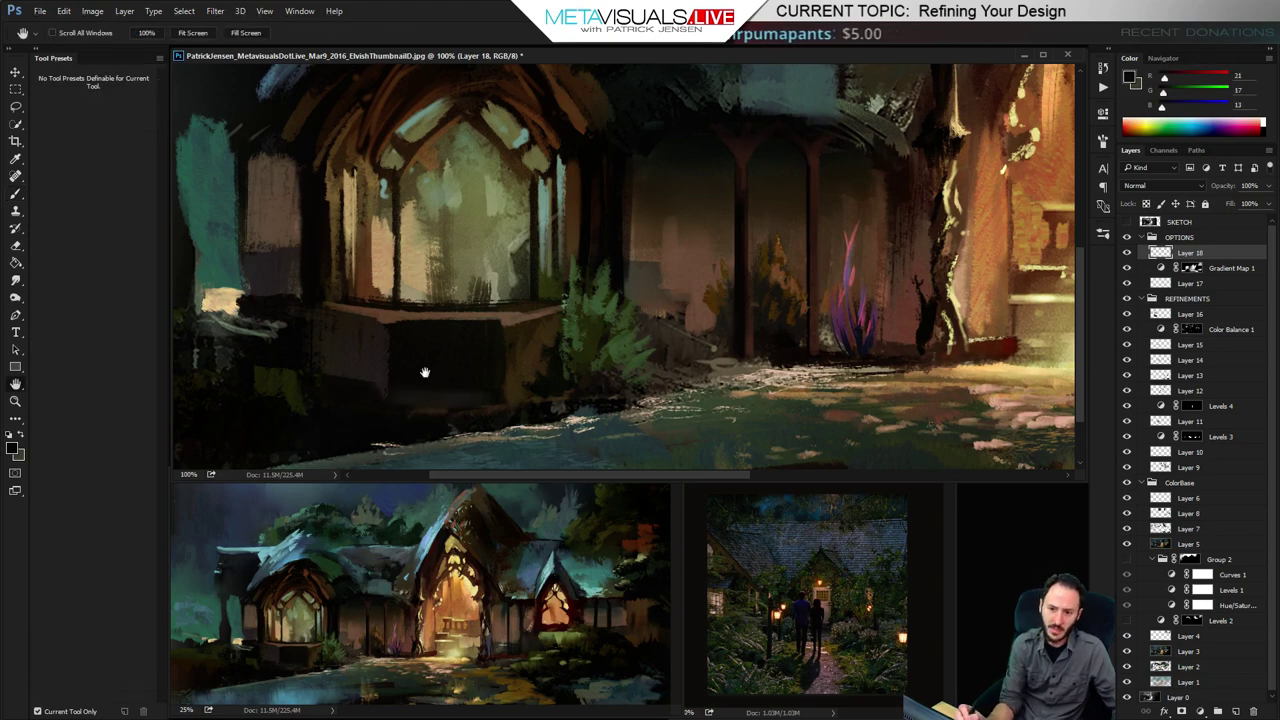
{"action": "left_click", "coordinate": [423, 371], "text": "alt"}
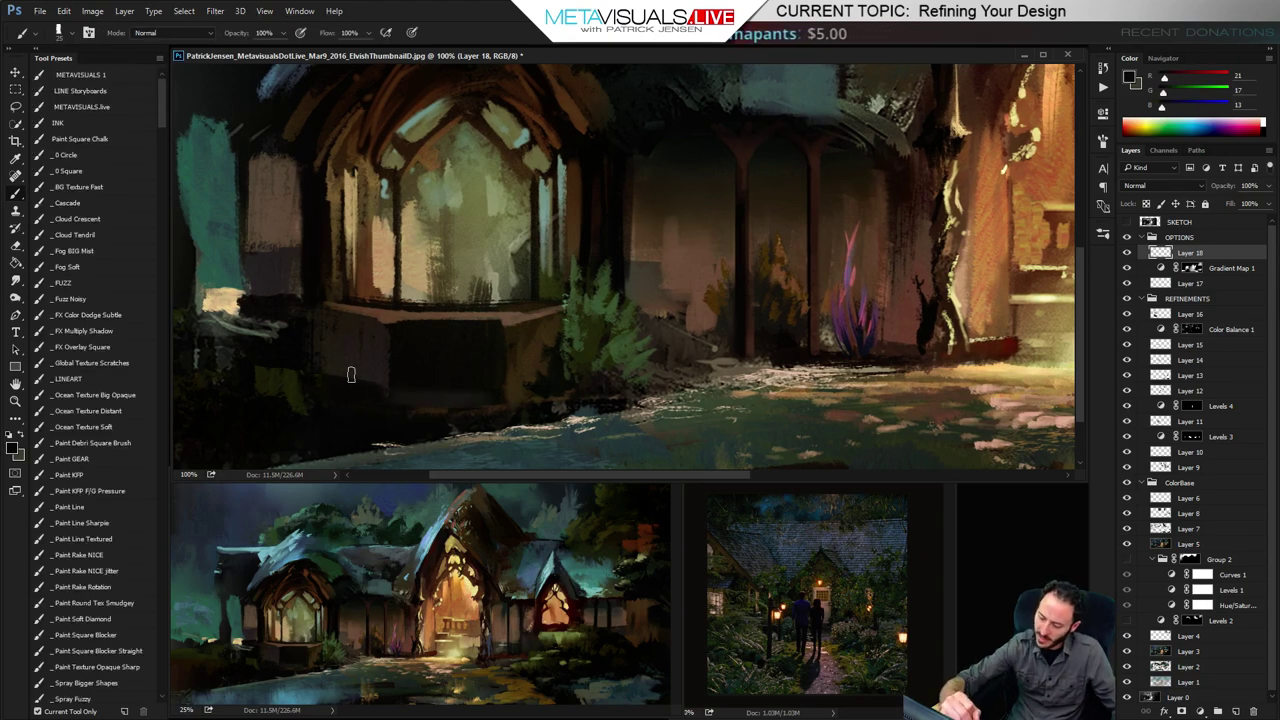
{"action": "left_click", "coordinate": [312, 383], "text": "alt"}
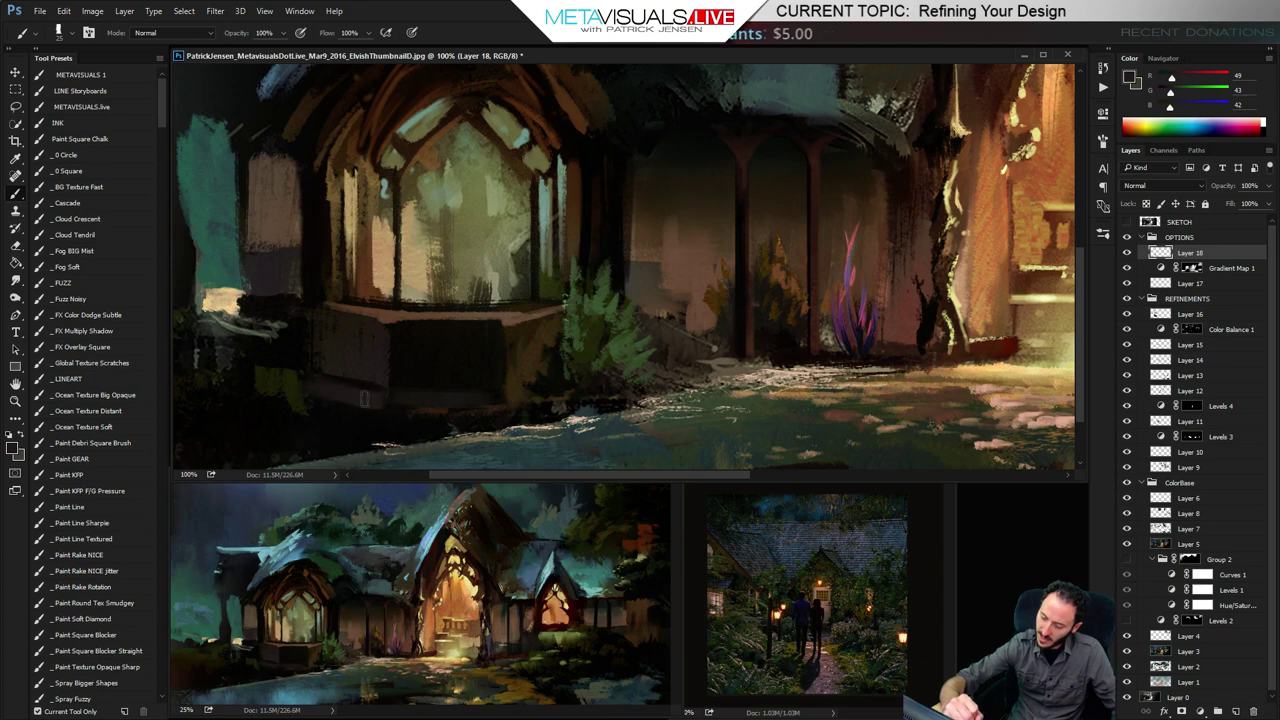
{"action": "key", "text": "space"}
{"action": "left_click_drag", "start_coordinate": [526, 351], "coordinate": [300, 398]}
{"action": "key", "text": "space"}
{"action": "left_click_drag", "start_coordinate": [448, 381], "coordinate": [862, 350]}
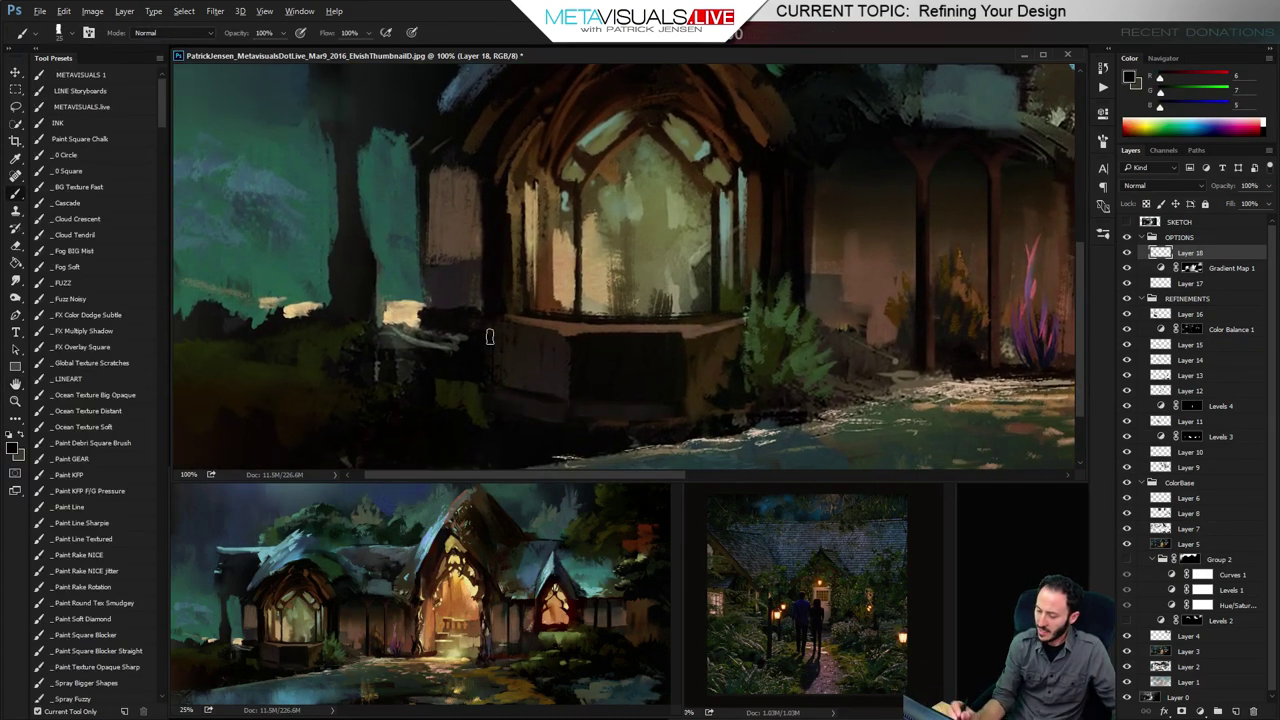
Refine the stone base beneath the left arched window with smudging and dark browns sampled from its right-hand faces
{"action": "key", "text": "space"}
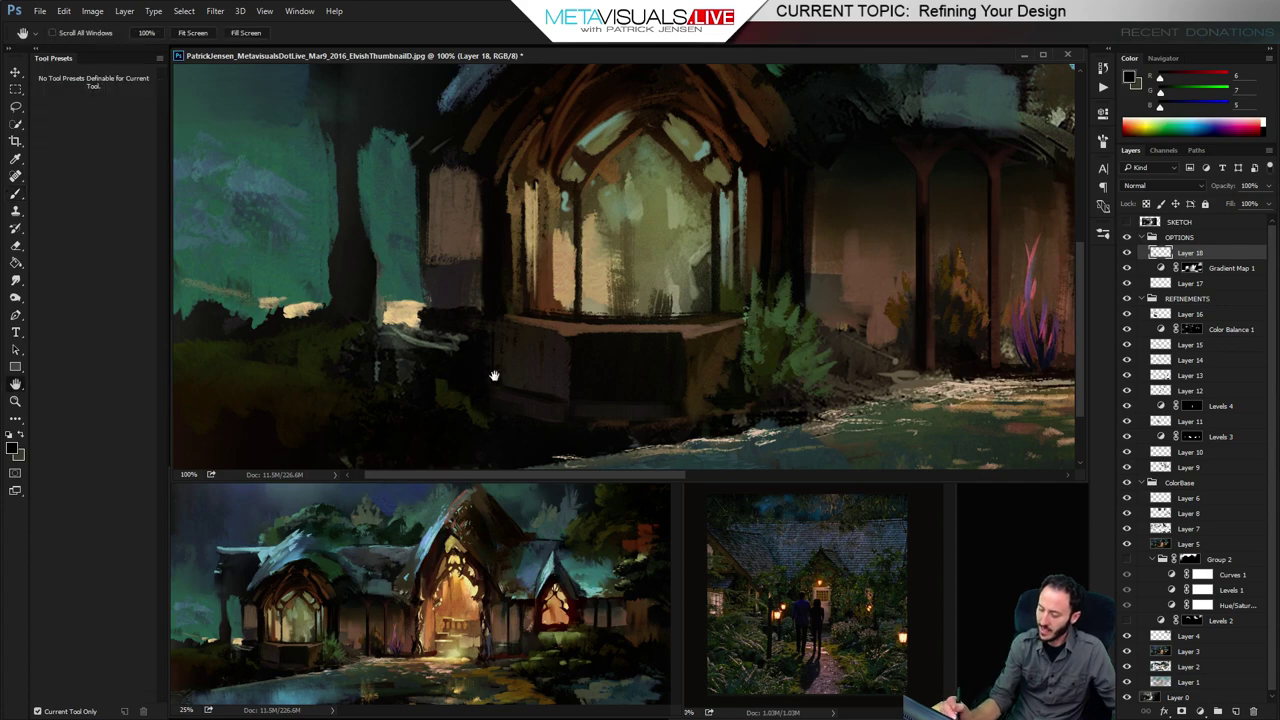
{"action": "key", "text": "r"}
{"action": "key", "text": "b"}
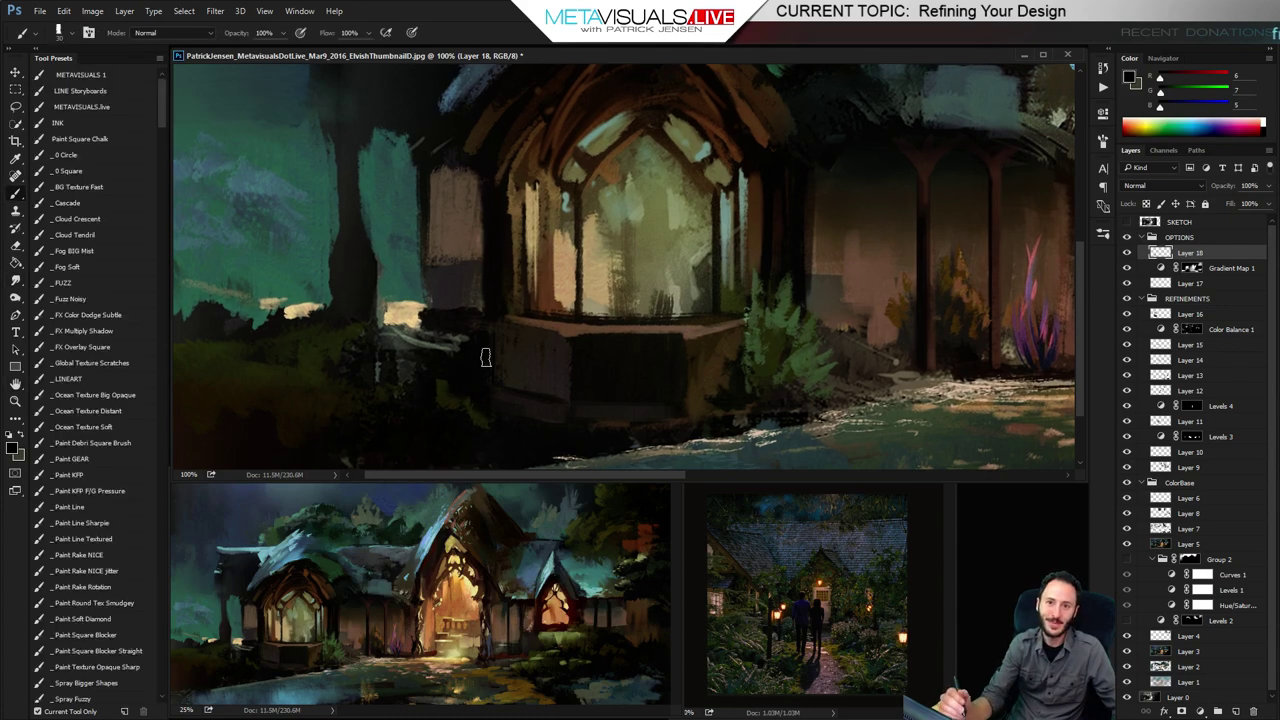
{"action": "key", "text": "r"}
{"action": "key", "text": "b"}
{"action": "left_click", "coordinate": [676, 398], "text": "alt"}
{"action": "left_click", "coordinate": [695, 368], "text": "alt"}
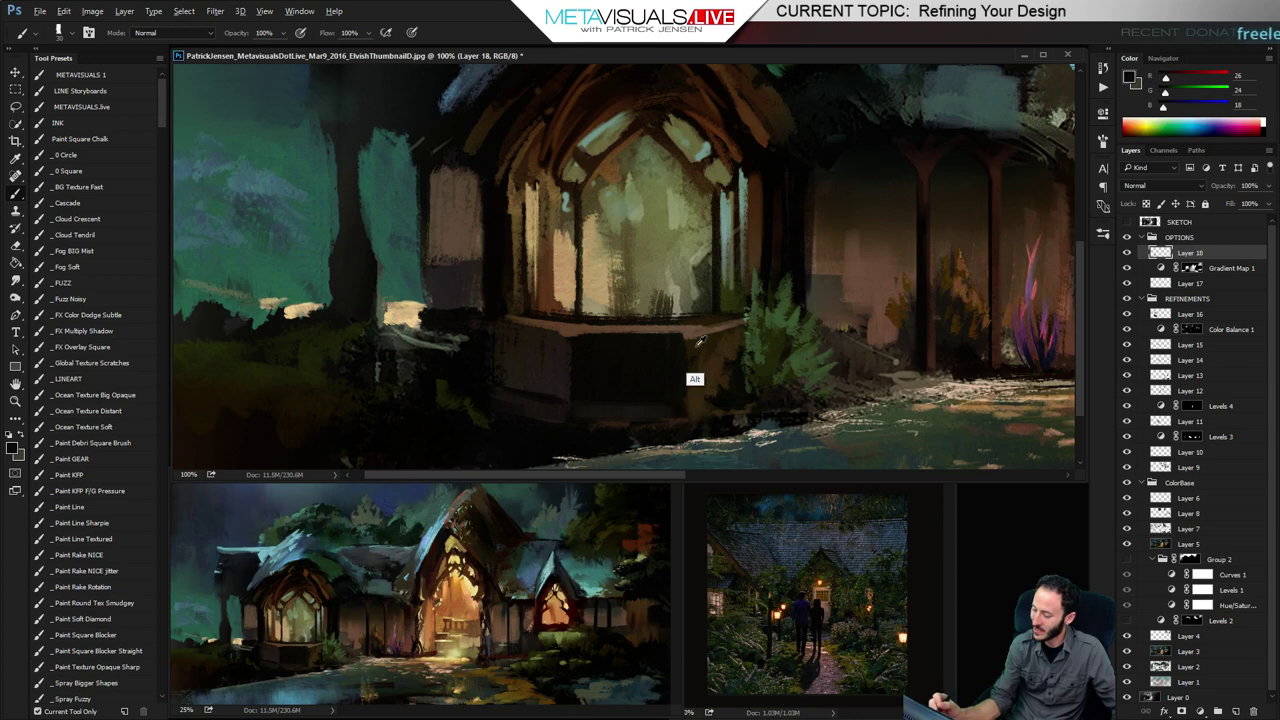
{"action": "key", "text": "["}
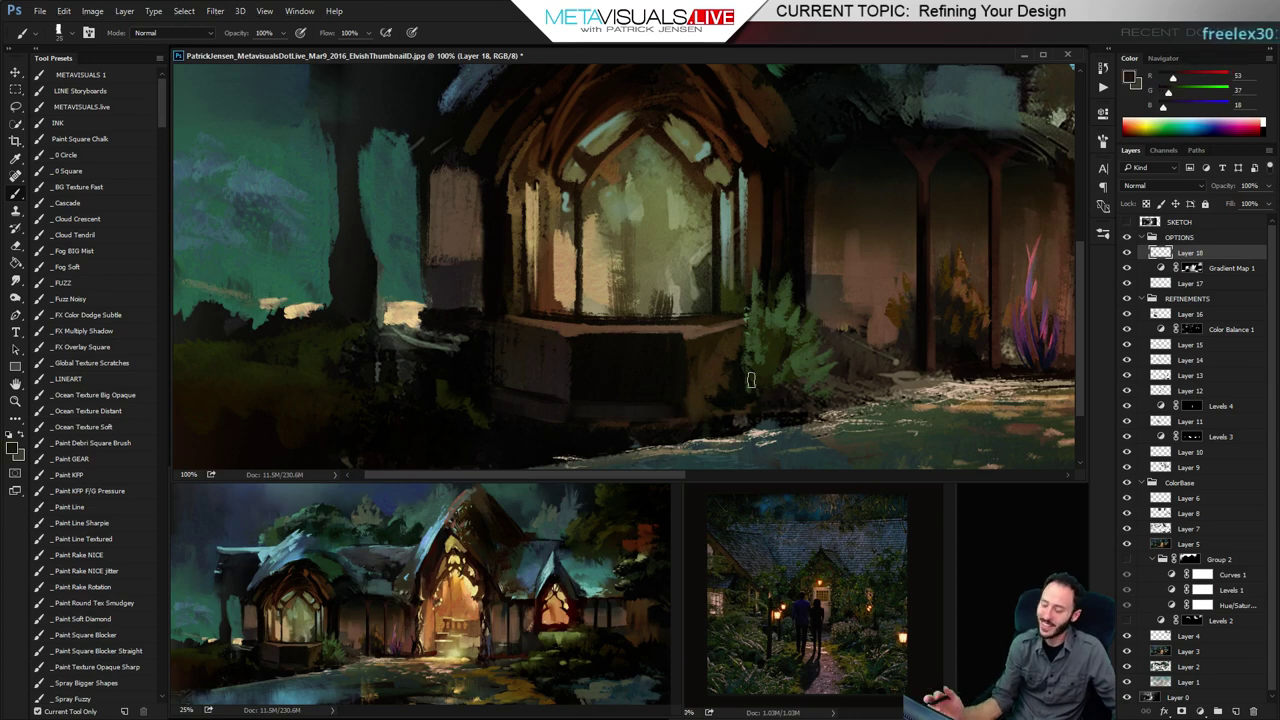
{"action": "key", "text": "r"}
{"action": "key", "text": "b"}
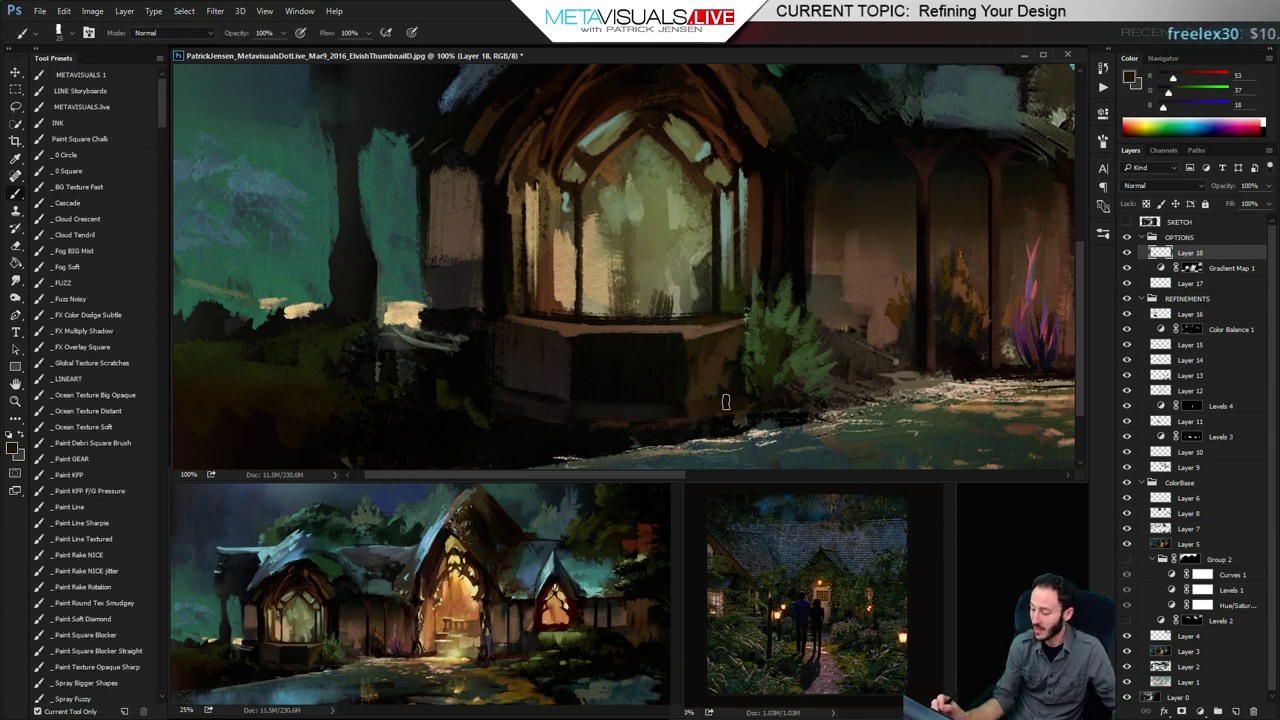
{"action": "left_click", "coordinate": [706, 392], "text": "alt"}
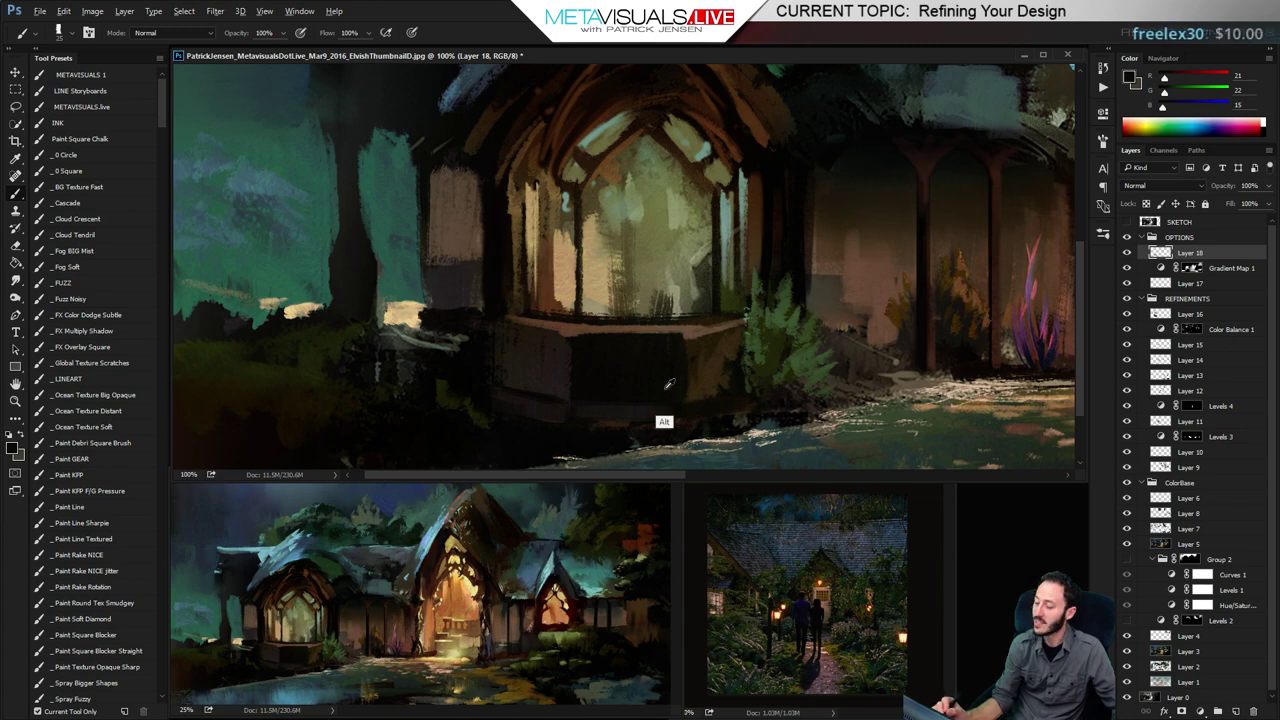
Sample an orange-brown from the bush beside the columns between the left window and the main entrance
{"action": "key", "text": "space"}
{"action": "left_click_drag", "start_coordinate": [915, 355], "coordinate": [716, 330]}
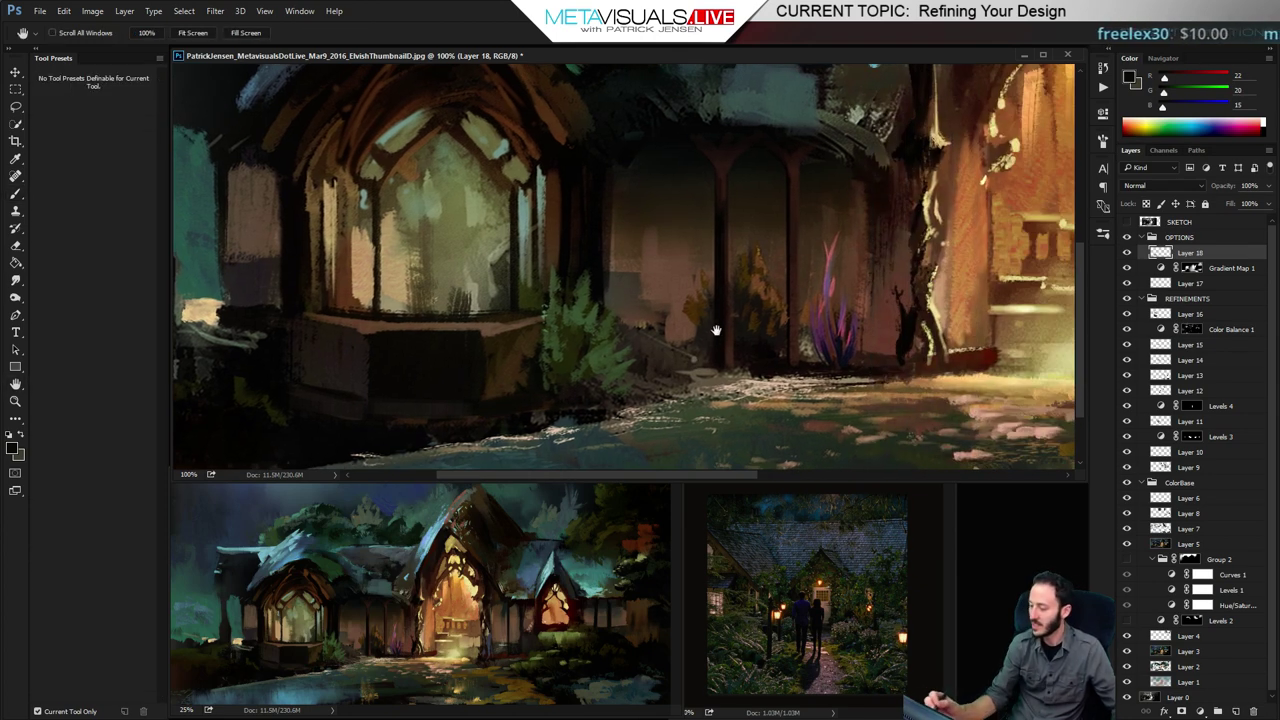
{"action": "left_click", "coordinate": [692, 314], "text": "alt"}
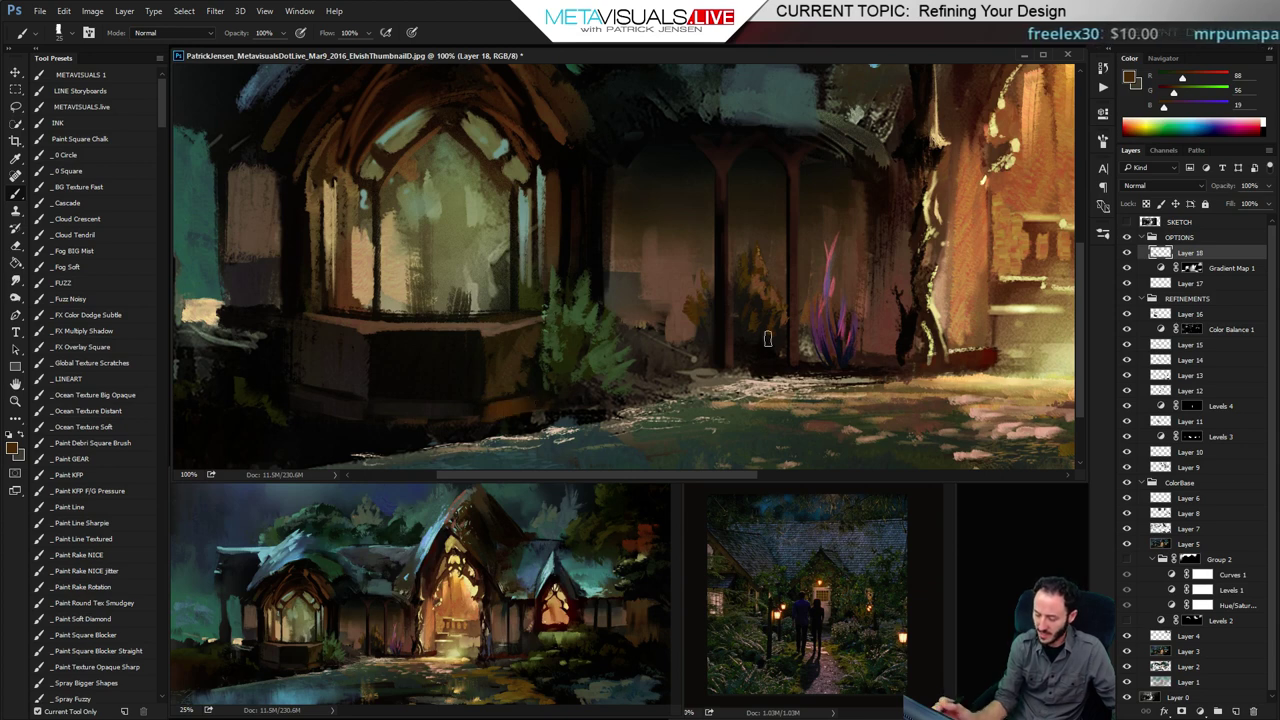
{"action": "key", "text": "space"}
{"action": "left_click_drag", "start_coordinate": [703, 339], "coordinate": [737, 379]}
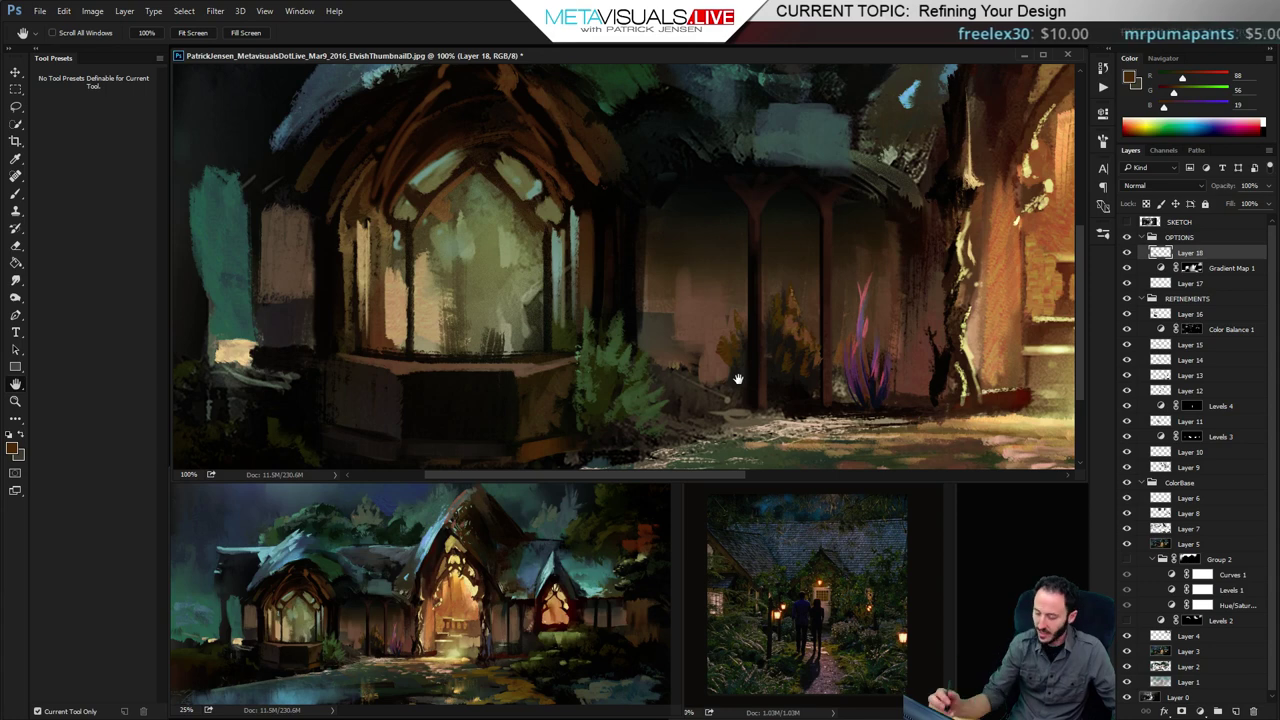
On a new layer, paint dark shingle edges and light blue shingle highlights on the left gable's roof with Paint Line Sharpie
{"action": "mouse_move", "coordinate": [514, 279]}
{"action": "left_mouse_down"}
{"action": "mouse_move", "coordinate": [634, 331]}
{"action": "mouse_move", "coordinate": [703, 480]}
{"action": "mouse_move", "coordinate": [694, 503]}
{"action": "left_mouse_up"}
{"action": "left_click_drag", "start_coordinate": [717, 331], "coordinate": [682, 353]}
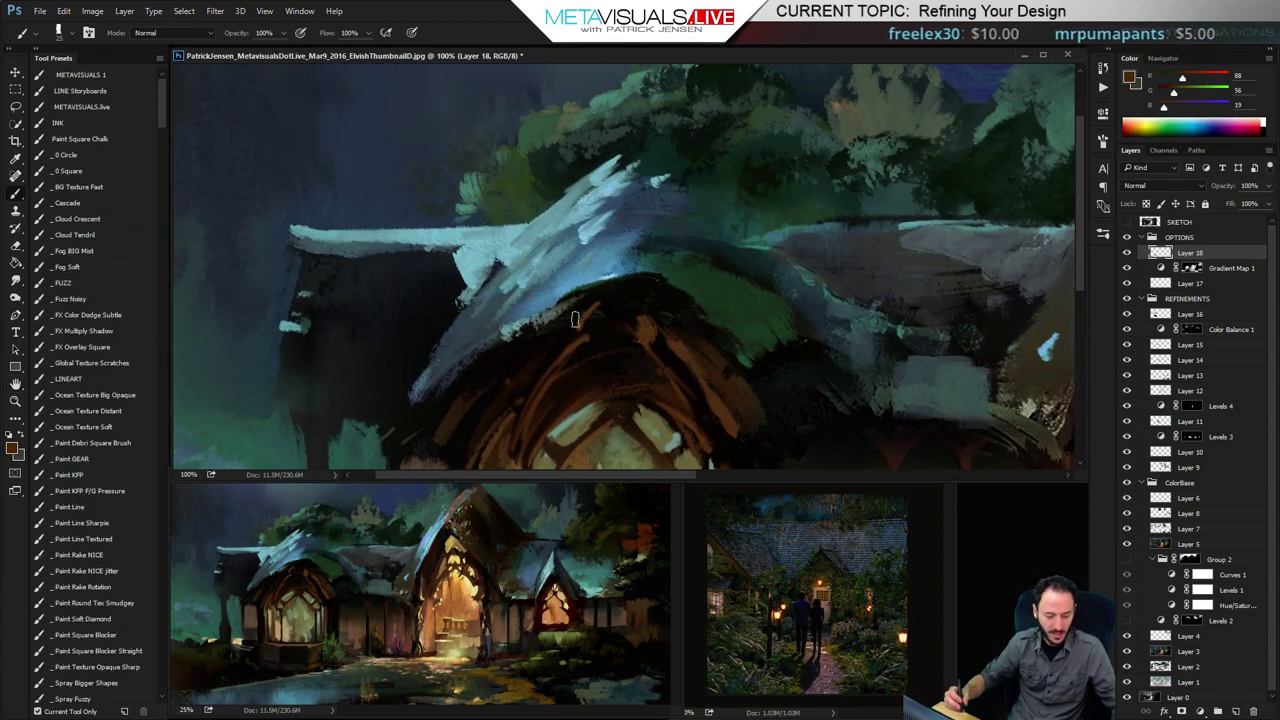
{"action": "key", "text": "ctrl+shift+alt+n"}
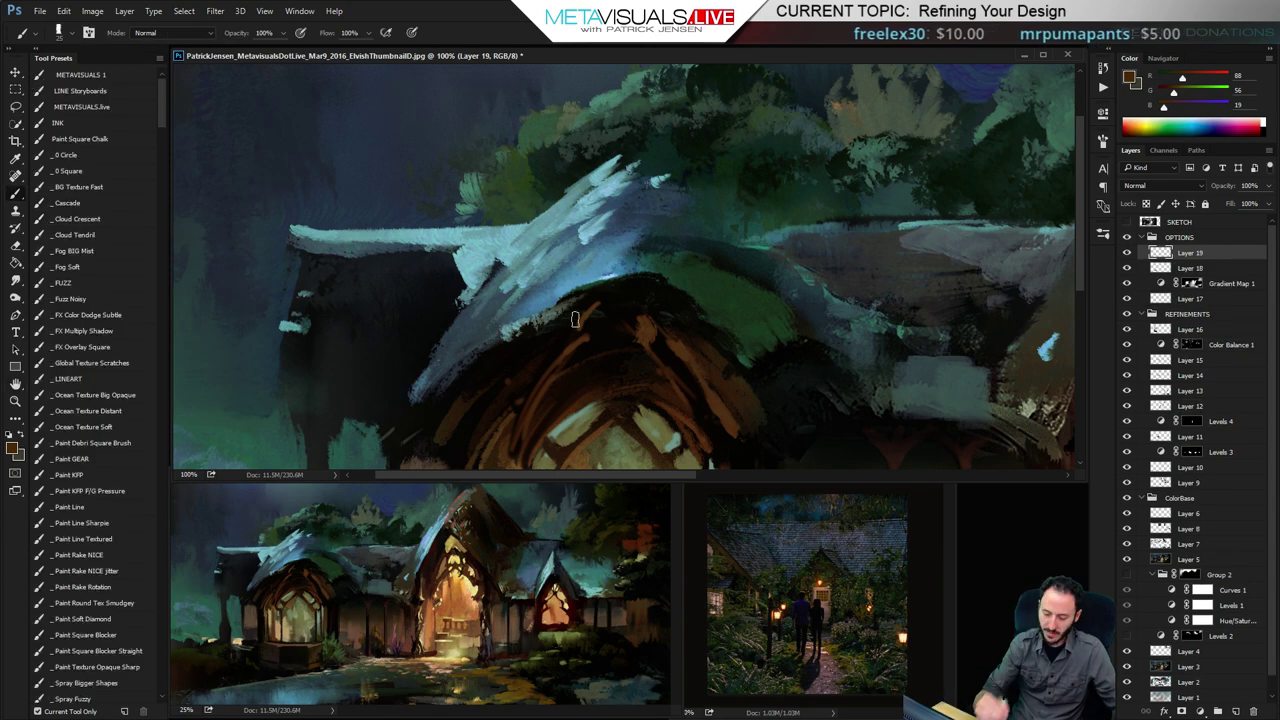
{"action": "left_click", "coordinate": [103, 524]}
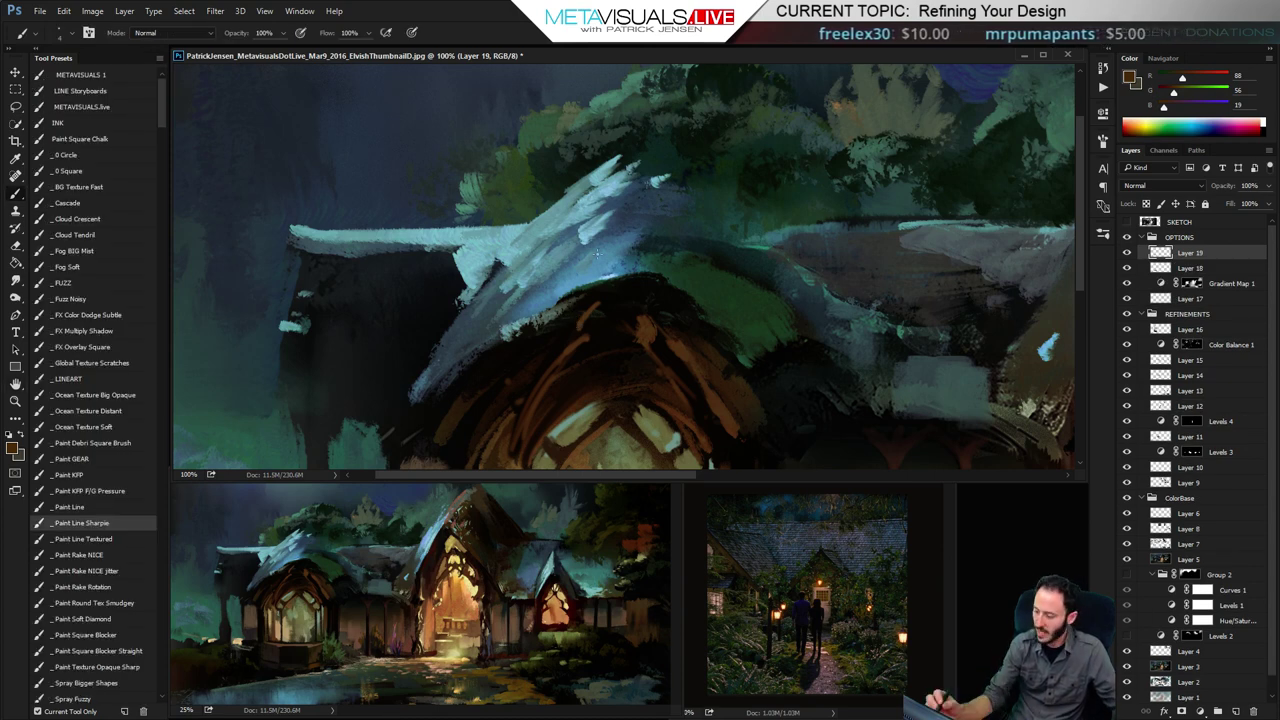
{"action": "key", "text": "ctrl+z"}
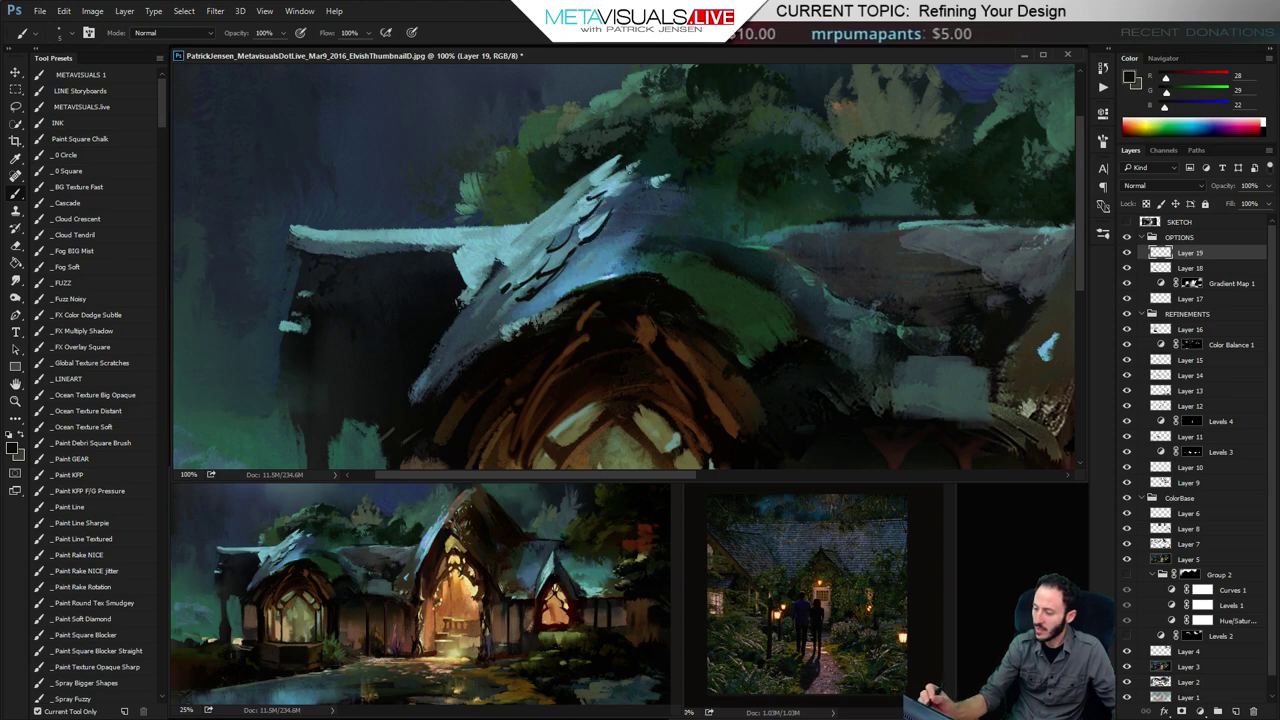
{"action": "left_click", "coordinate": [1047, 347], "text": "alt"}
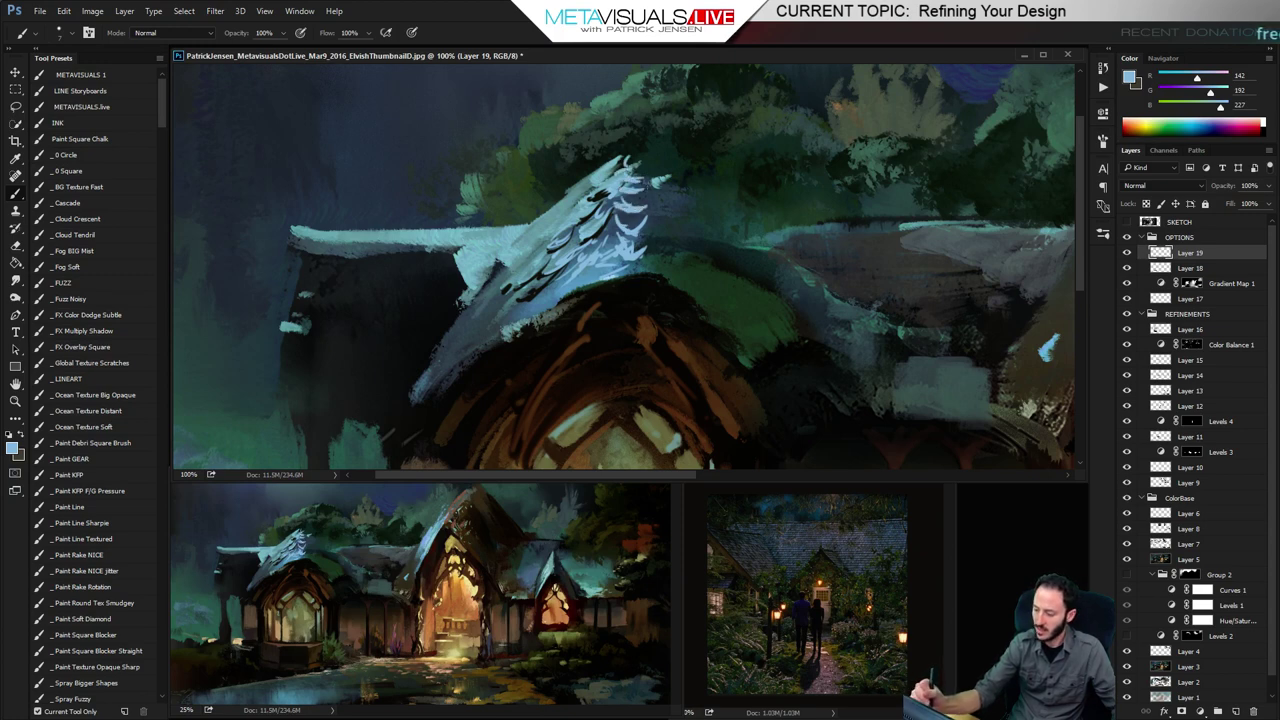
Lock the shingle layer's transparent pixels and tone down the gable's right-hand shingles with Fuzz Noisy in a sampled dark blue-grey
{"action": "key", "text": "r"}
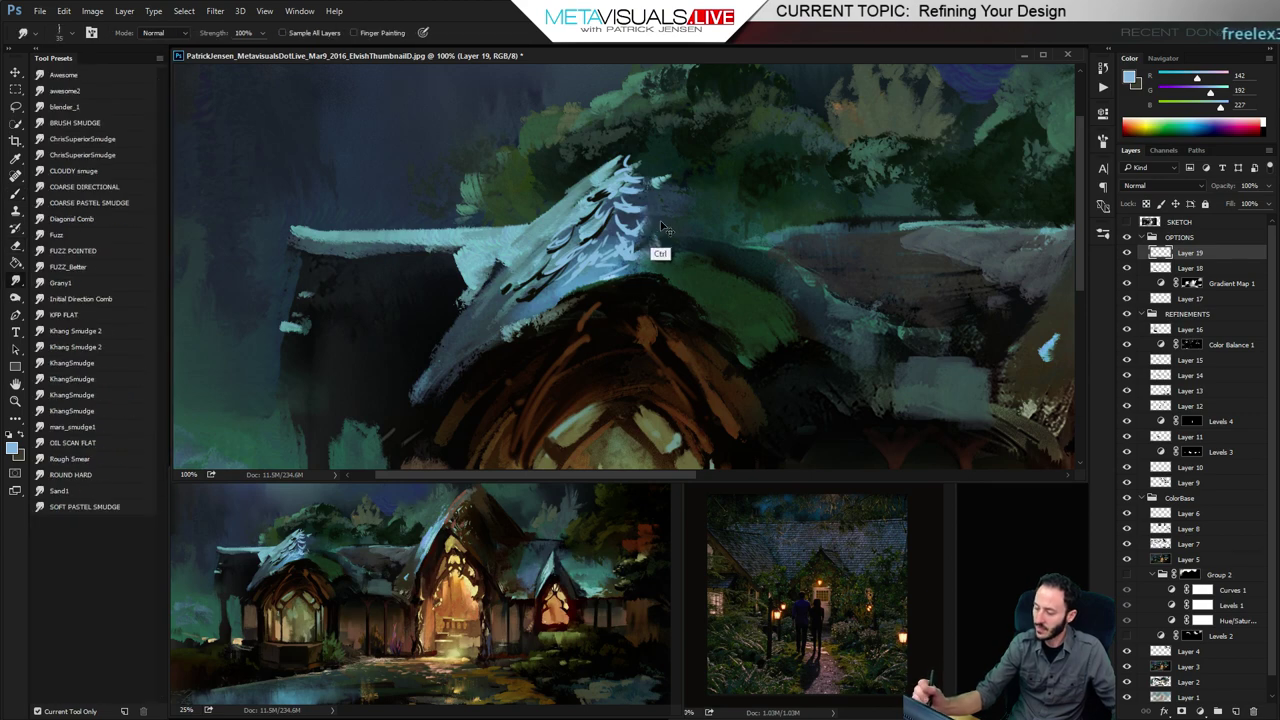
{"action": "key", "text": "/"}
{"action": "key", "text": "b"}
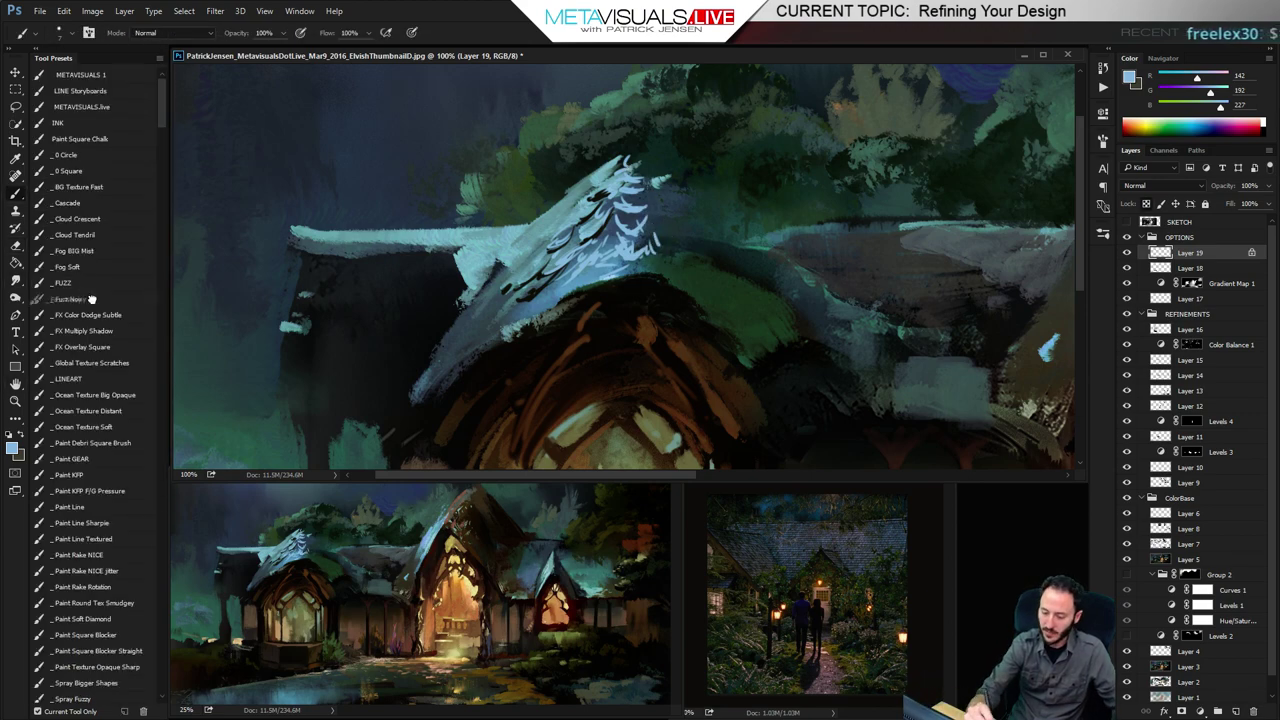
{"action": "left_click", "coordinate": [80, 299]}
{"action": "left_click", "coordinate": [697, 232], "text": "alt"}
{"action": "key", "text": "["}
{"action": "key", "text": "["}
{"action": "key", "text": "["}
{"action": "key", "text": "["}
{"action": "key", "text": "["}
{"action": "key", "text": "["}
{"action": "key", "text": "["}
{"action": "key", "text": "["}
{"action": "key", "text": "["}
{"action": "key", "text": "["}
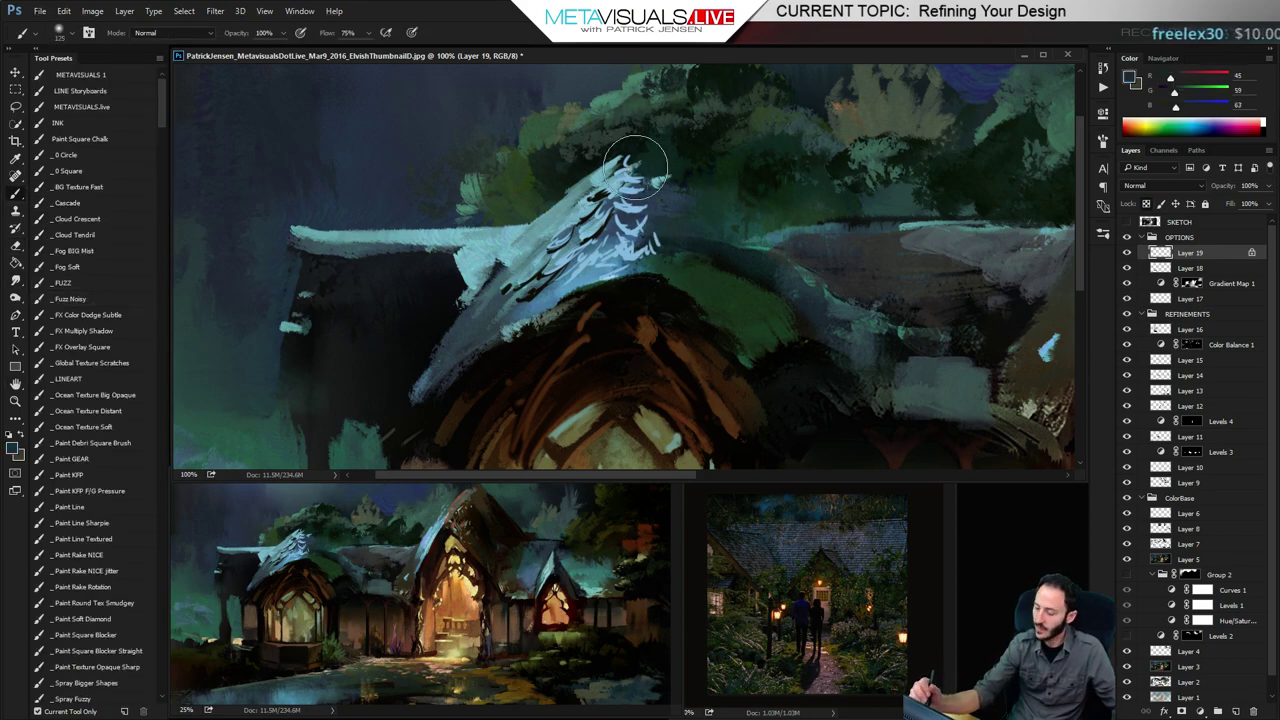
{"action": "left_click_drag", "start_coordinate": [636, 167], "coordinate": [662, 283]}
Soften the dark shingle edges on the gable's left slope with a blue-grey sampled from the roof
{"action": "key", "text": "bracketleft"}
{"action": "key", "text": "bracketleft"}
{"action": "key", "text": "bracketleft"}
{"action": "key", "text": "bracketleft"}
{"action": "key", "text": "bracketleft"}
{"action": "key", "text": "bracketleft"}
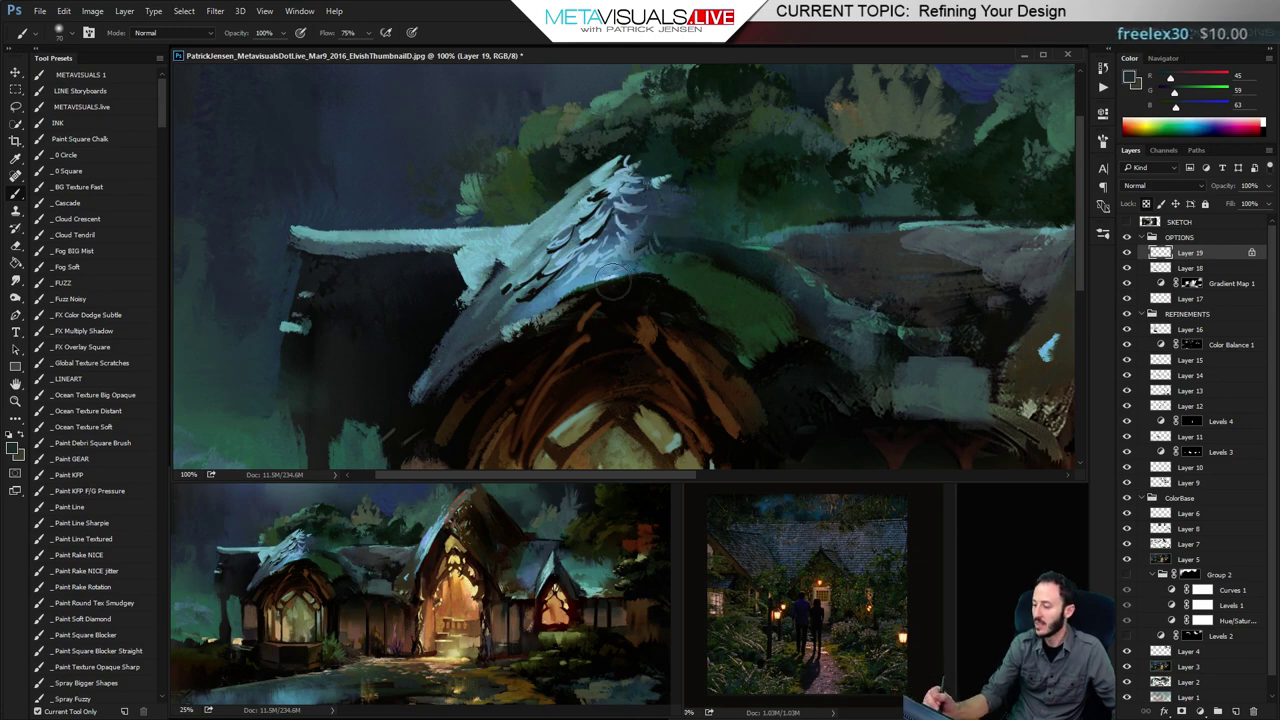
{"action": "left_click", "coordinate": [587, 264], "text": "alt"}
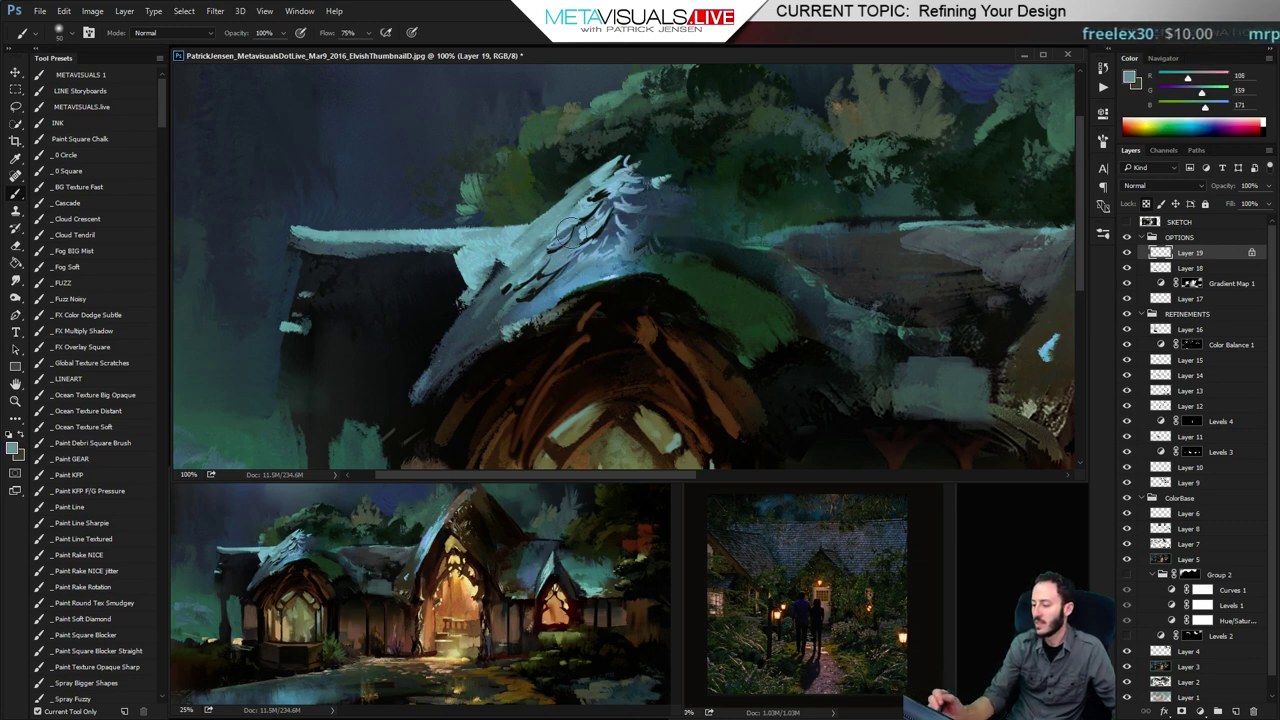
{"action": "key", "text": "bracketright"}
{"action": "key", "text": "bracketright"}
{"action": "key", "text": "bracketright"}
{"action": "key", "text": "bracketright"}
{"action": "key", "text": "bracketright"}
{"action": "left_click_drag", "start_coordinate": [530, 290], "coordinate": [477, 328]}
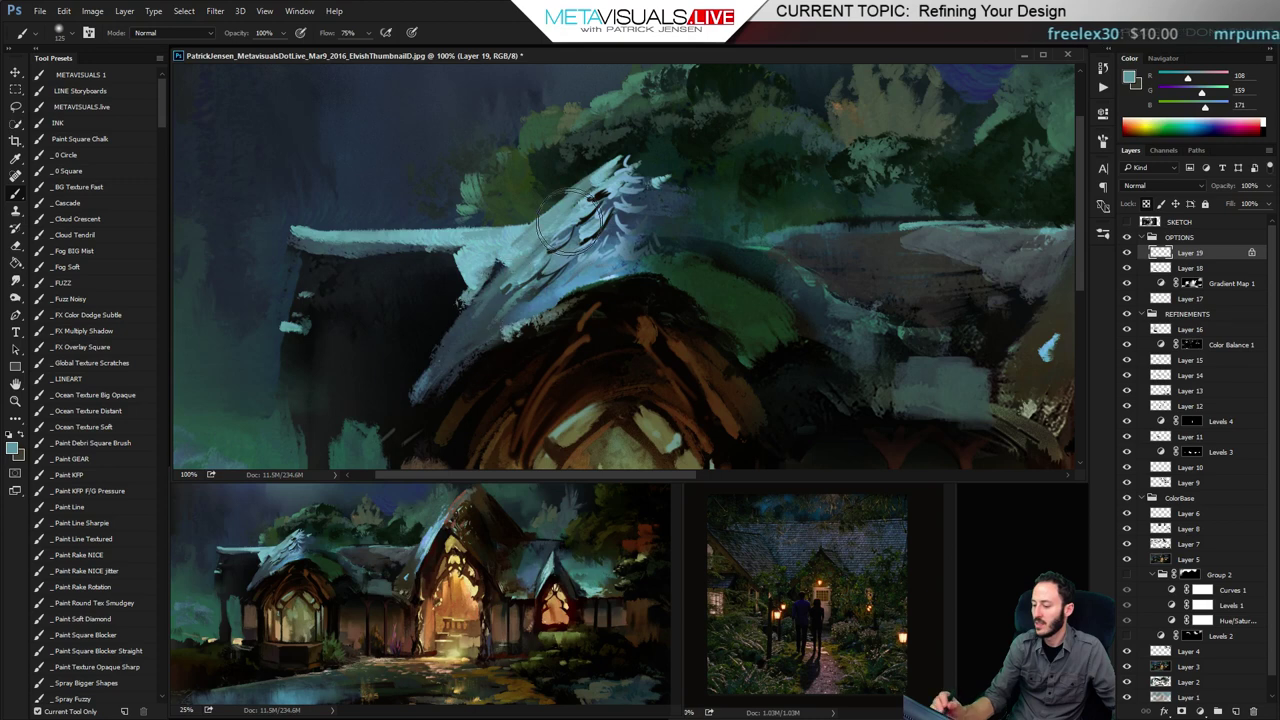
On another new layer, paint the upper edge of the gable's right slope with Paint Line Textured in a sampled muted blue
{"action": "key", "text": "space"}
{"action": "mouse_move", "coordinate": [677, 274]}
{"action": "left_mouse_down"}
{"action": "mouse_move", "coordinate": [651, 294]}
{"action": "mouse_move", "coordinate": [685, 272]}
{"action": "left_mouse_up"}
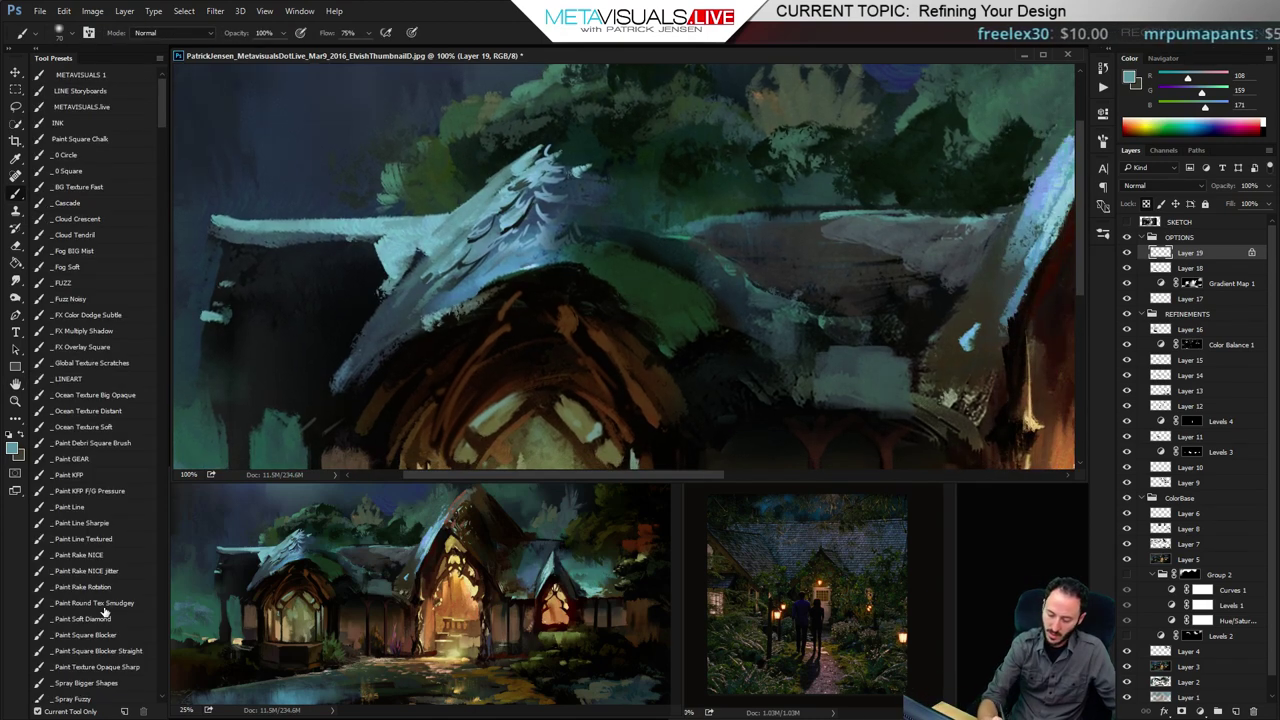
{"action": "left_click", "coordinate": [100, 539]}
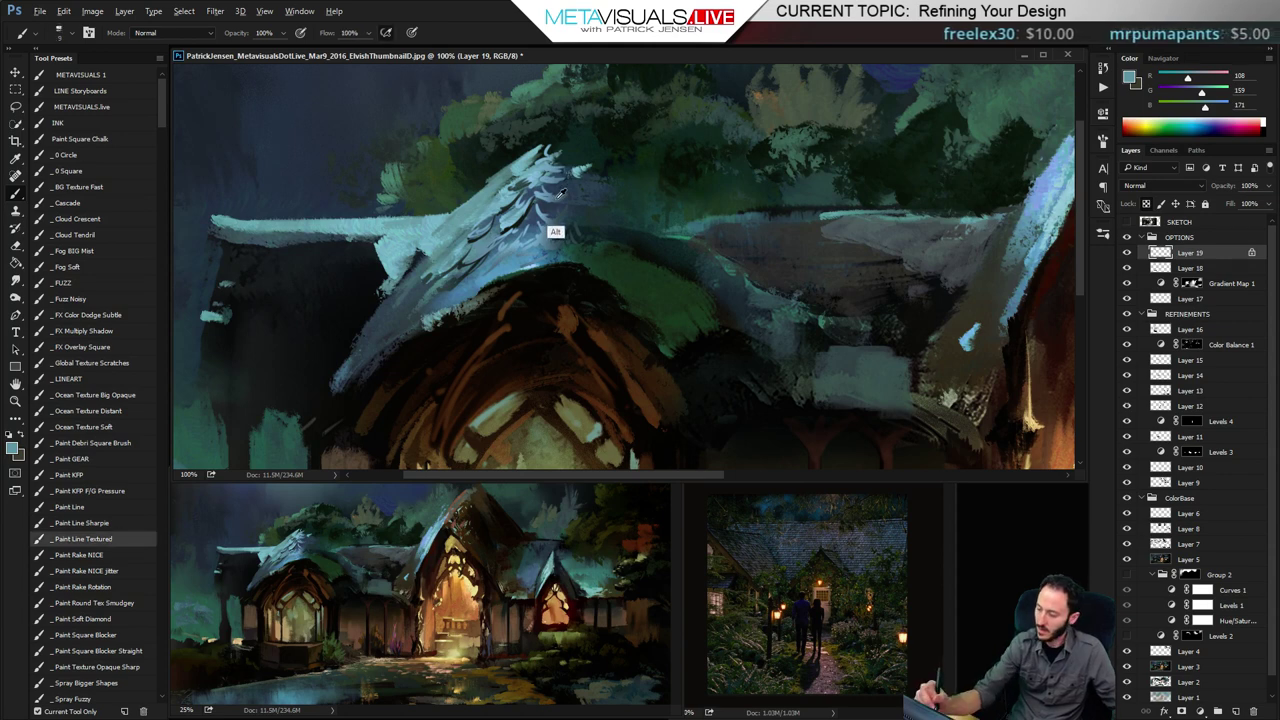
{"action": "left_click", "coordinate": [593, 252], "text": "alt"}
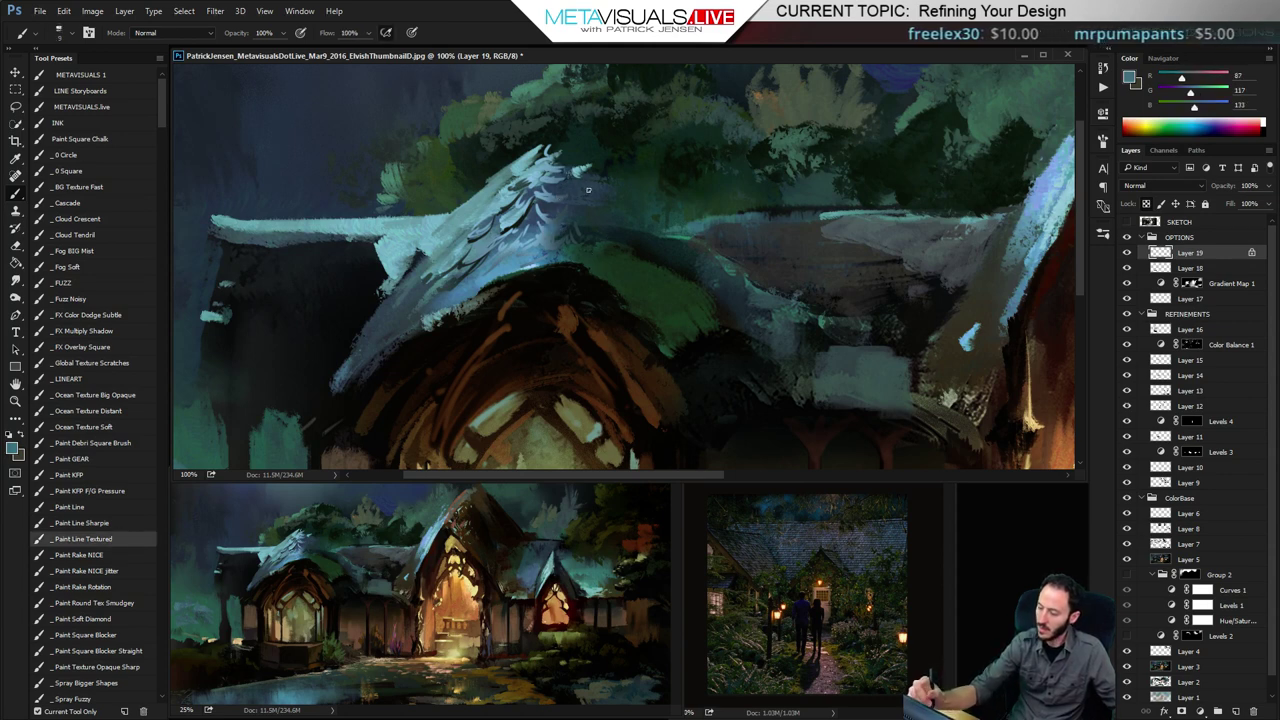
{"action": "key", "text": "ctrl+shift+alt+n"}
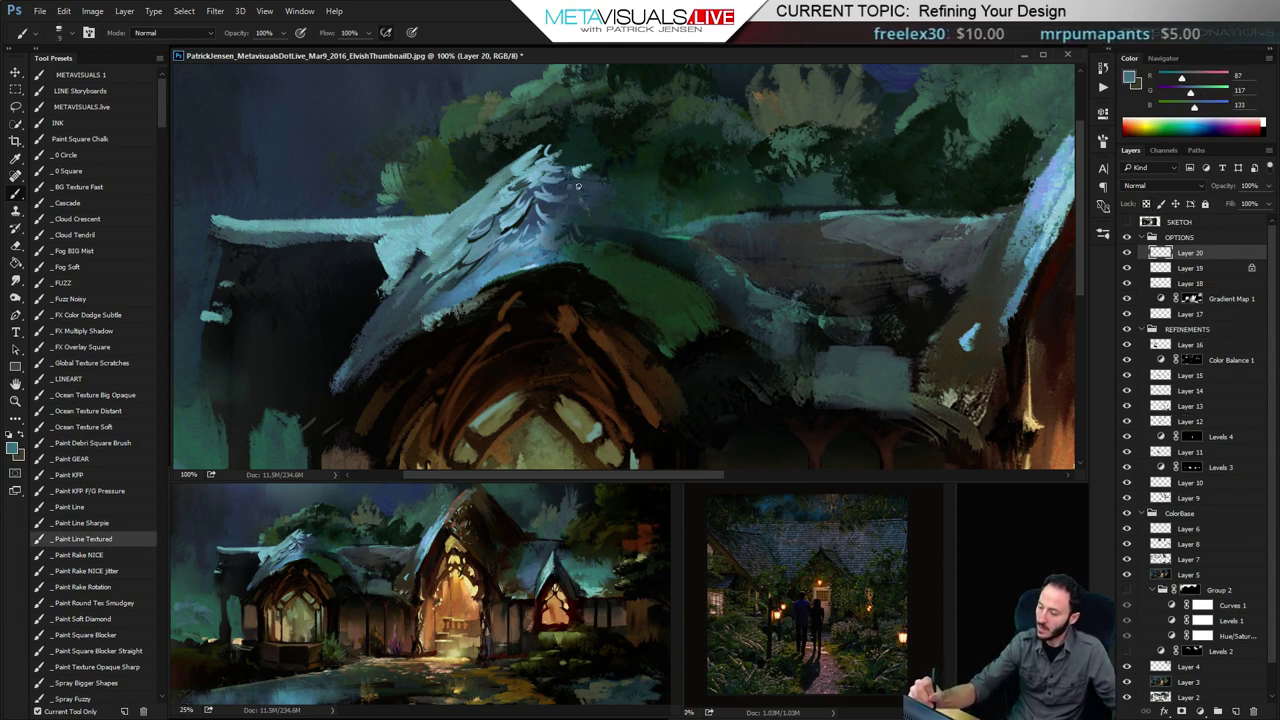
{"action": "key", "text": "bracketright"}
{"action": "mouse_move", "coordinate": [596, 184]}
{"action": "left_mouse_down"}
{"action": "mouse_move", "coordinate": [566, 158]}
{"action": "mouse_move", "coordinate": [610, 196]}
{"action": "left_mouse_up"}
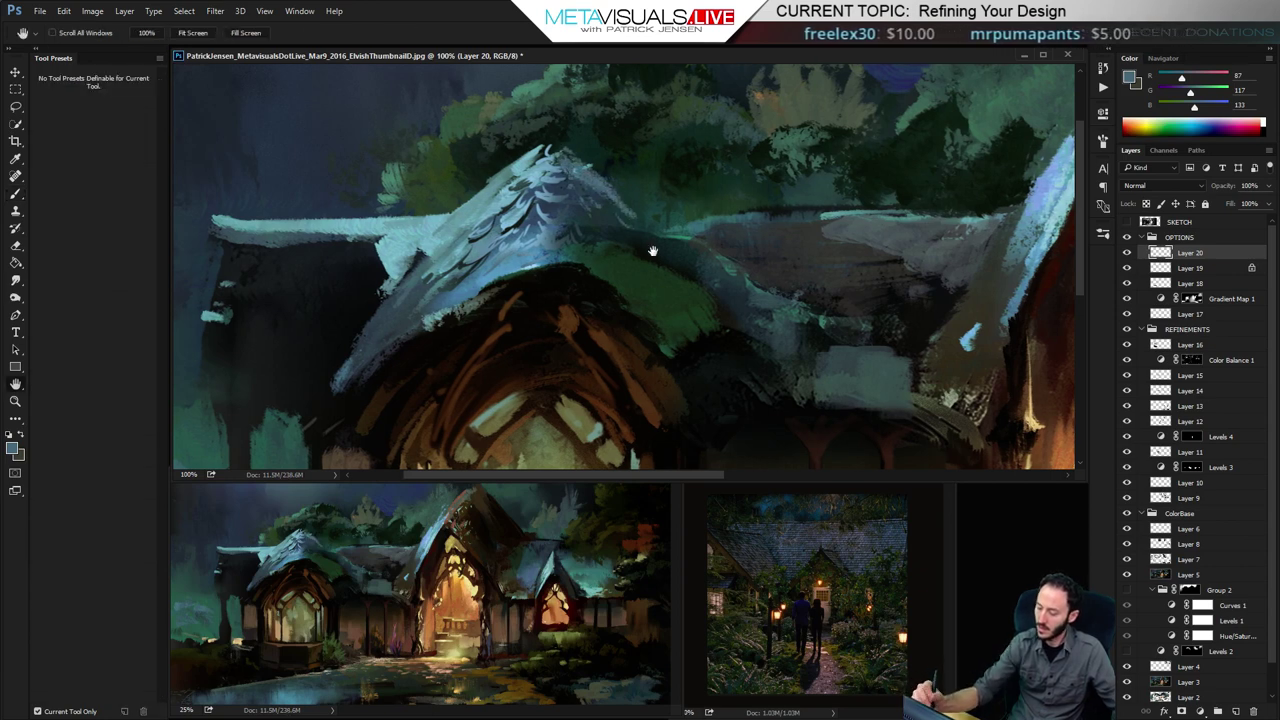
Fill the gable's right slope with a sampled teal using a larger brush, and smudge it into the roof
{"action": "left_click_drag", "start_coordinate": [651, 251], "coordinate": [616, 255]}
{"action": "left_click", "coordinate": [686, 268], "text": "alt"}
{"action": "left_click", "coordinate": [700, 270], "text": "alt"}
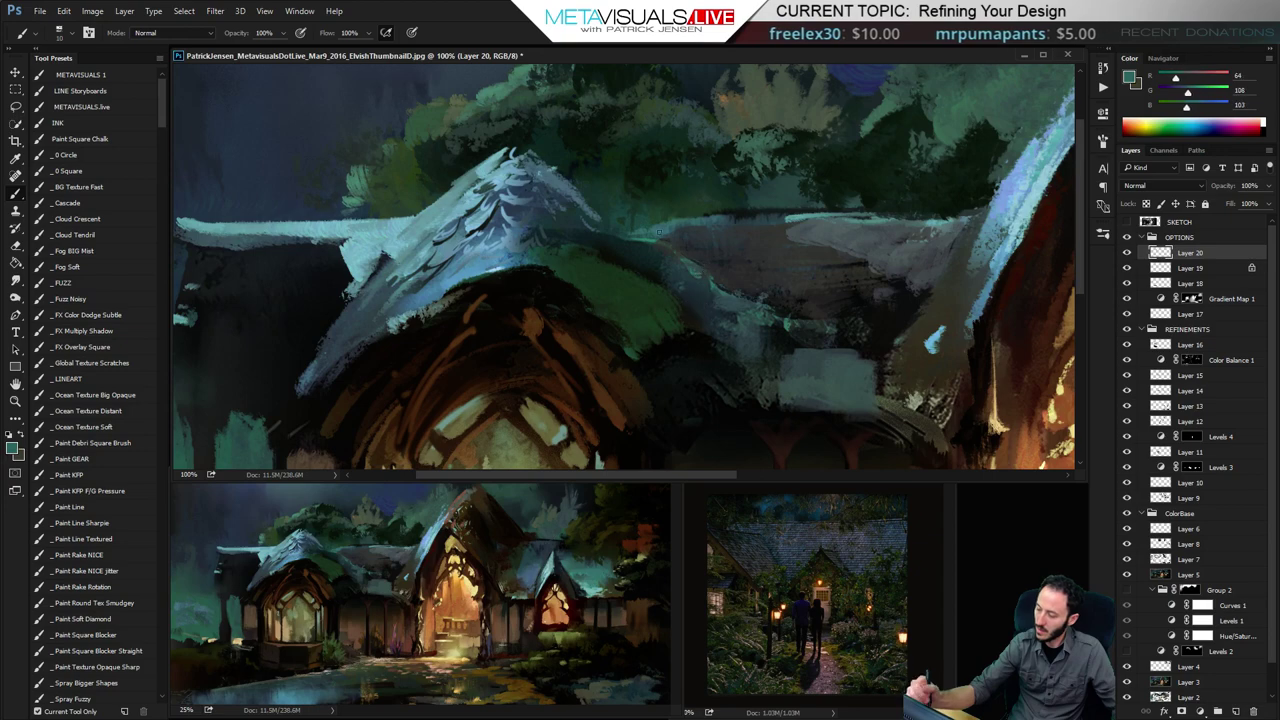
{"action": "key", "text": "bracketright"}
{"action": "key", "text": "bracketright"}
{"action": "key", "text": "bracketright"}
{"action": "mouse_move", "coordinate": [563, 195]}
{"action": "left_mouse_down"}
{"action": "mouse_move", "coordinate": [610, 234]}
{"action": "mouse_move", "coordinate": [571, 240]}
{"action": "left_mouse_up"}
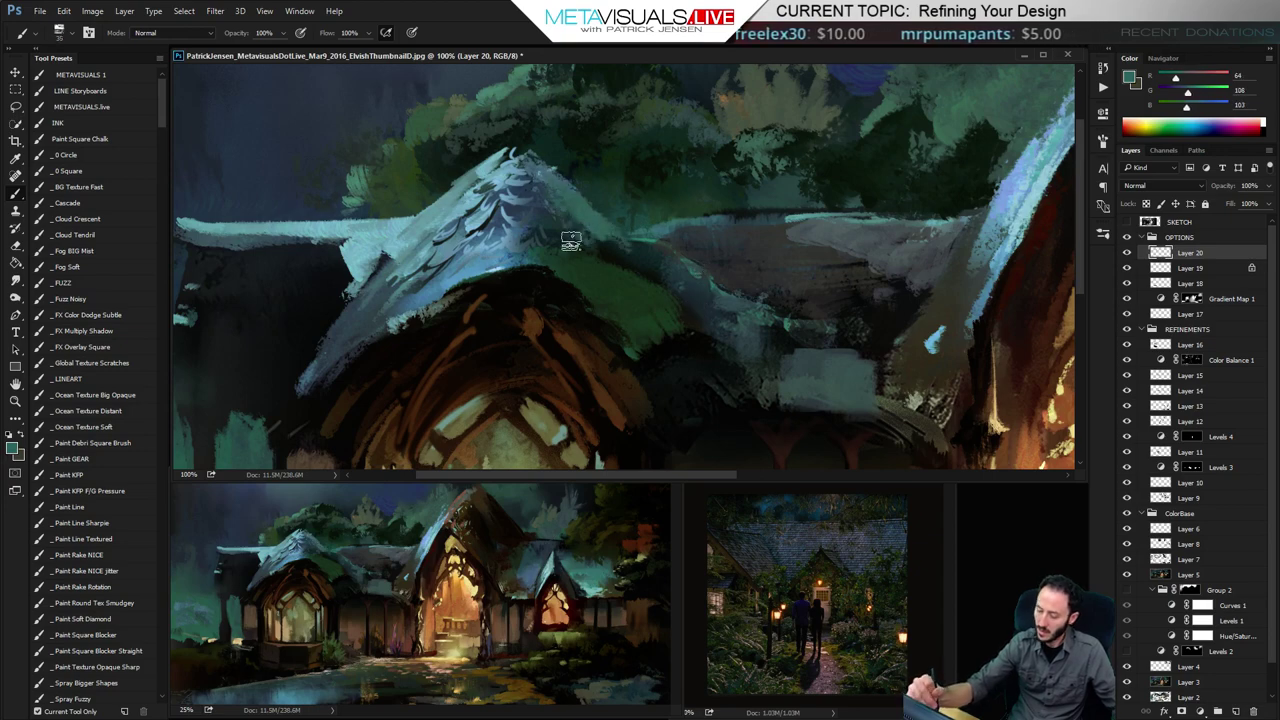
{"action": "left_click_drag", "start_coordinate": [718, 263], "coordinate": [654, 251]}
{"action": "key", "text": "r"}
{"action": "left_click_drag", "start_coordinate": [521, 210], "coordinate": [572, 242]}
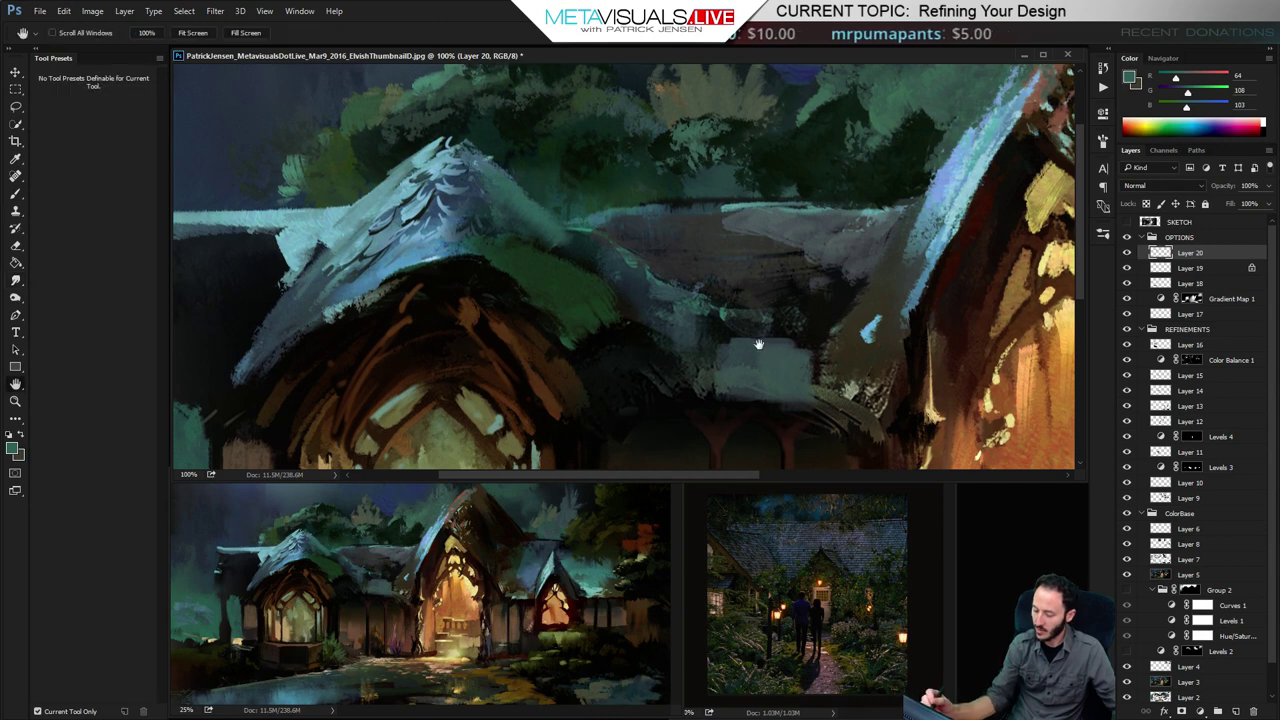
Touch up the shadowed connecting roof between the two gables with a sampled near-black grey
{"action": "key", "text": "b"}
{"action": "left_click", "coordinate": [836, 295], "text": "alt"}
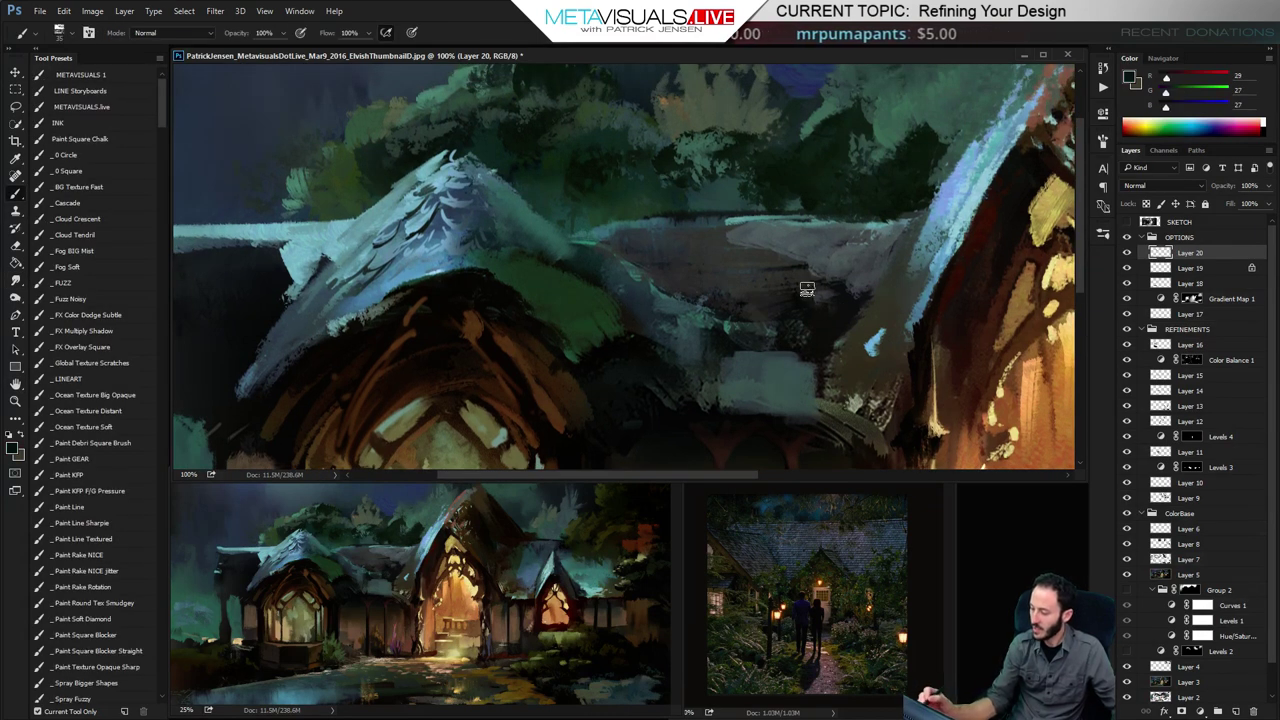
{"action": "key", "text": "space"}
{"action": "left_click_drag", "start_coordinate": [817, 333], "coordinate": [809, 335]}
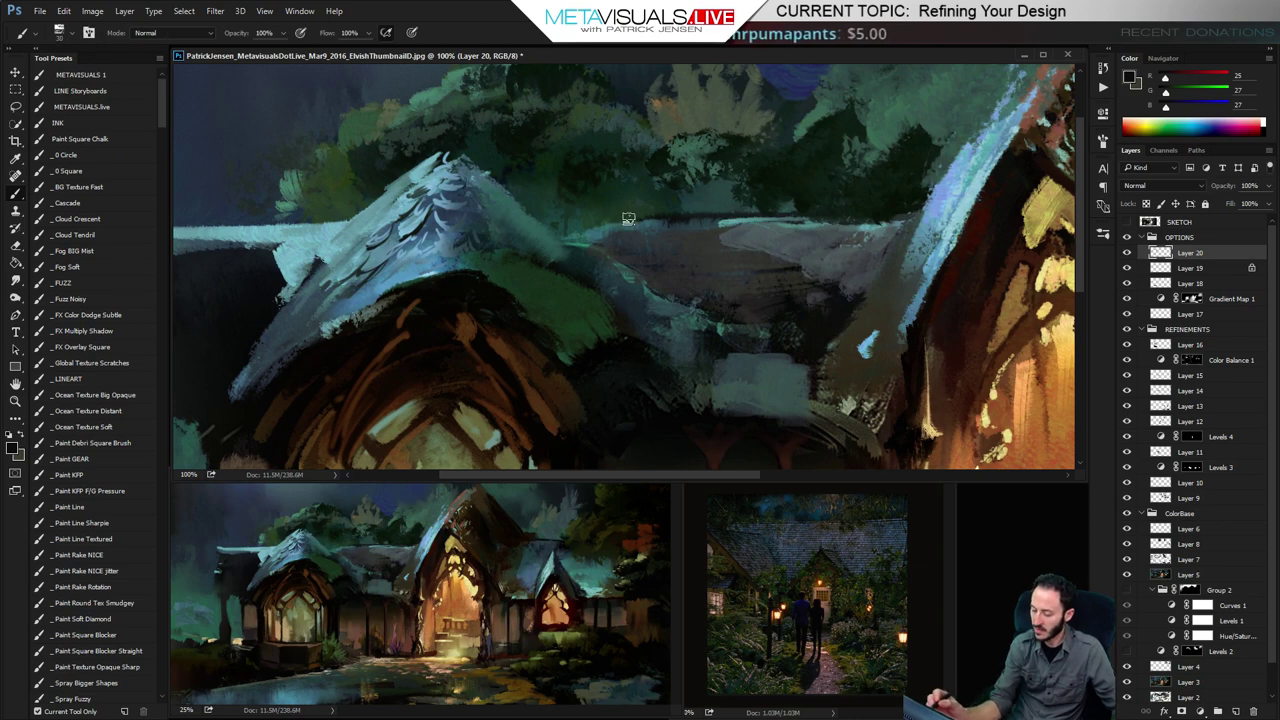
Paint a thin pale blue highlight along the connecting roof's ridge, using the colour sampled from the far-left roof edge
{"action": "left_click", "coordinate": [300, 235], "text": "alt"}
{"action": "key", "text": "bracketleft"}
{"action": "left_click_drag", "start_coordinate": [718, 217], "coordinate": [551, 222]}
{"action": "key", "text": "ctrl+z"}
{"action": "mouse_move", "coordinate": [686, 215]}
{"action": "left_mouse_down"}
{"action": "mouse_move", "coordinate": [539, 221]}
{"action": "mouse_move", "coordinate": [657, 223]}
{"action": "left_mouse_up"}
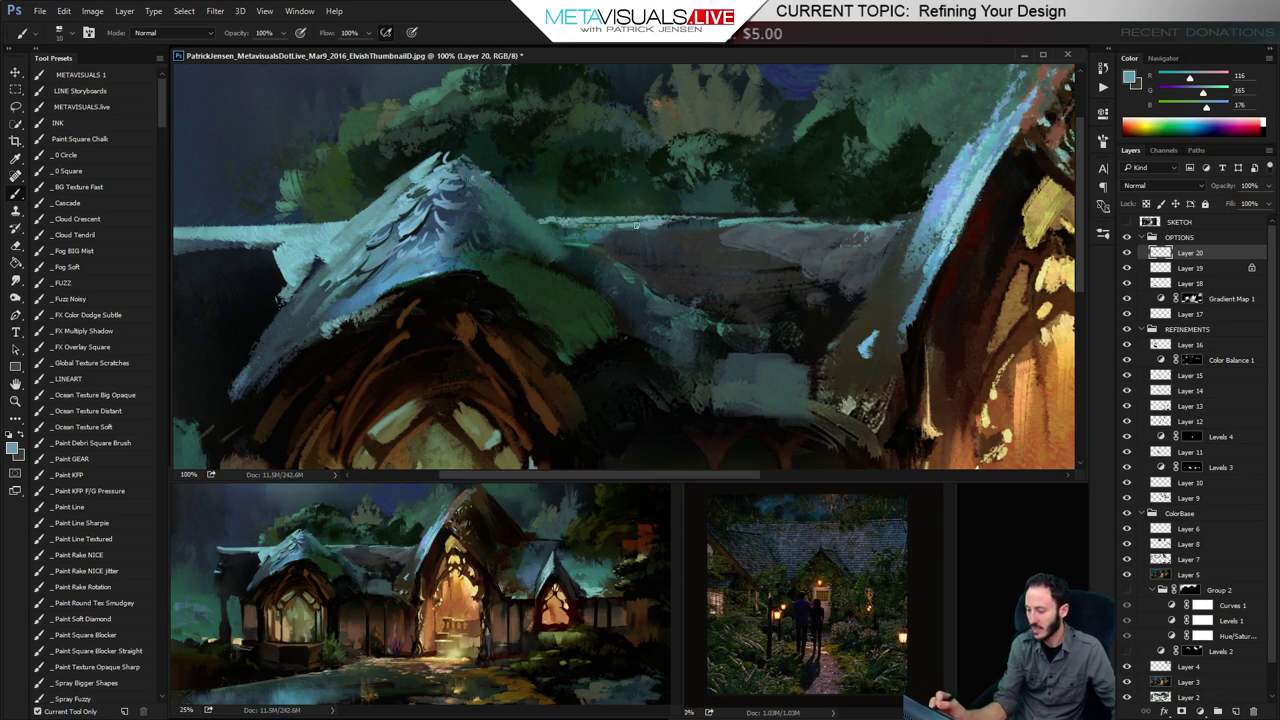
{"action": "left_click_drag", "start_coordinate": [570, 221], "coordinate": [643, 222]}
{"action": "left_click_drag", "start_coordinate": [551, 227], "coordinate": [638, 224]}
{"action": "key", "text": "bracketright"}
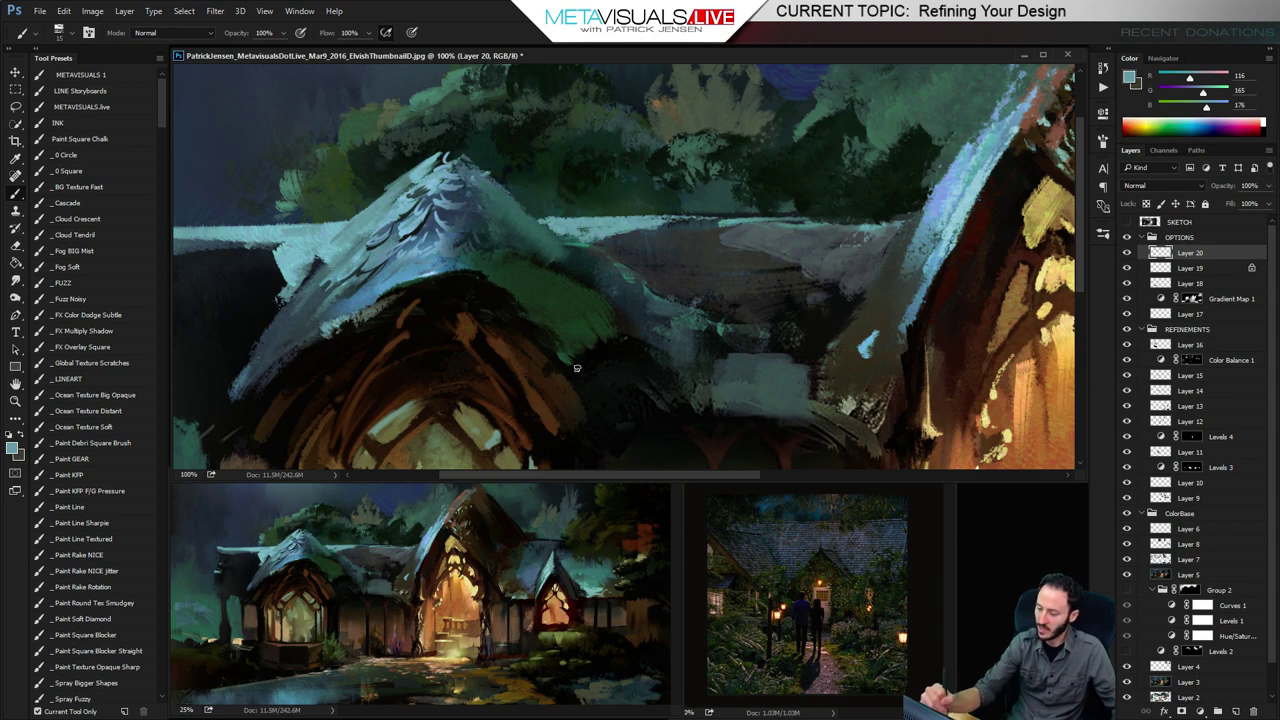
Paint sampled blue highlights along the left gable's lower eave and small light flecks over the green patch, undoing the last stroke
{"action": "left_click", "coordinate": [441, 268], "text": "alt"}
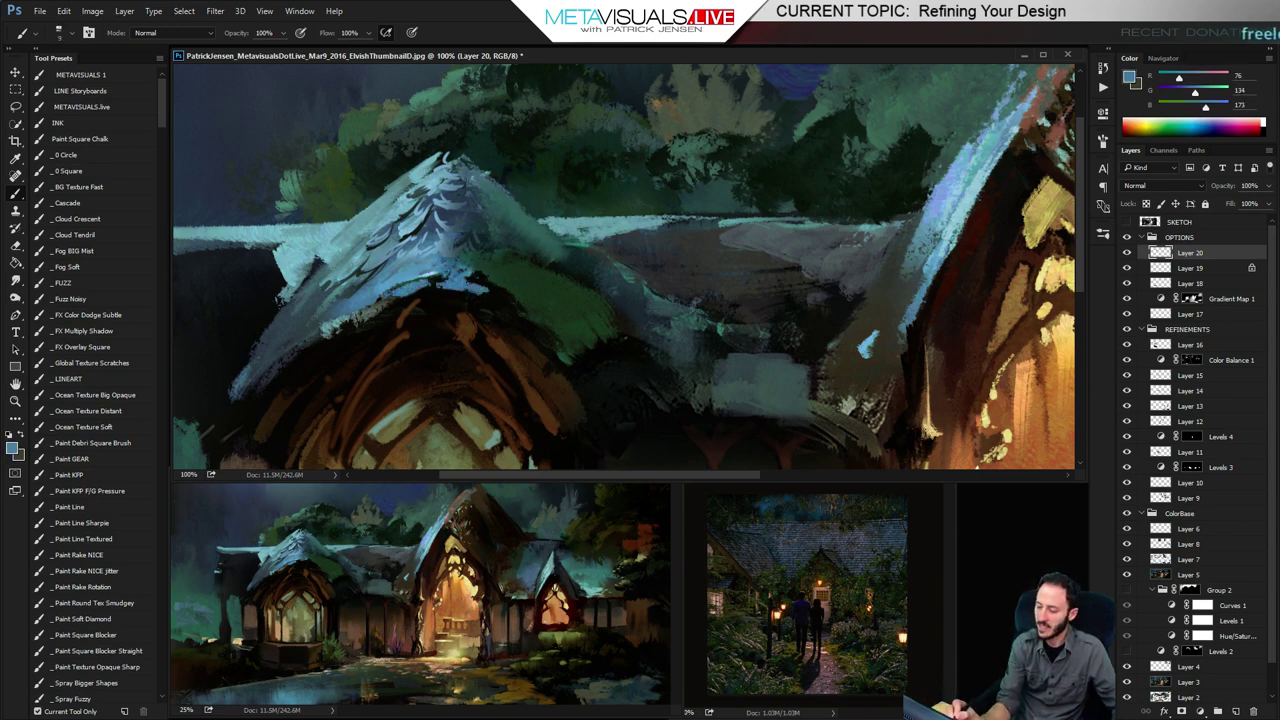
{"action": "left_click", "coordinate": [438, 182], "text": "alt"}
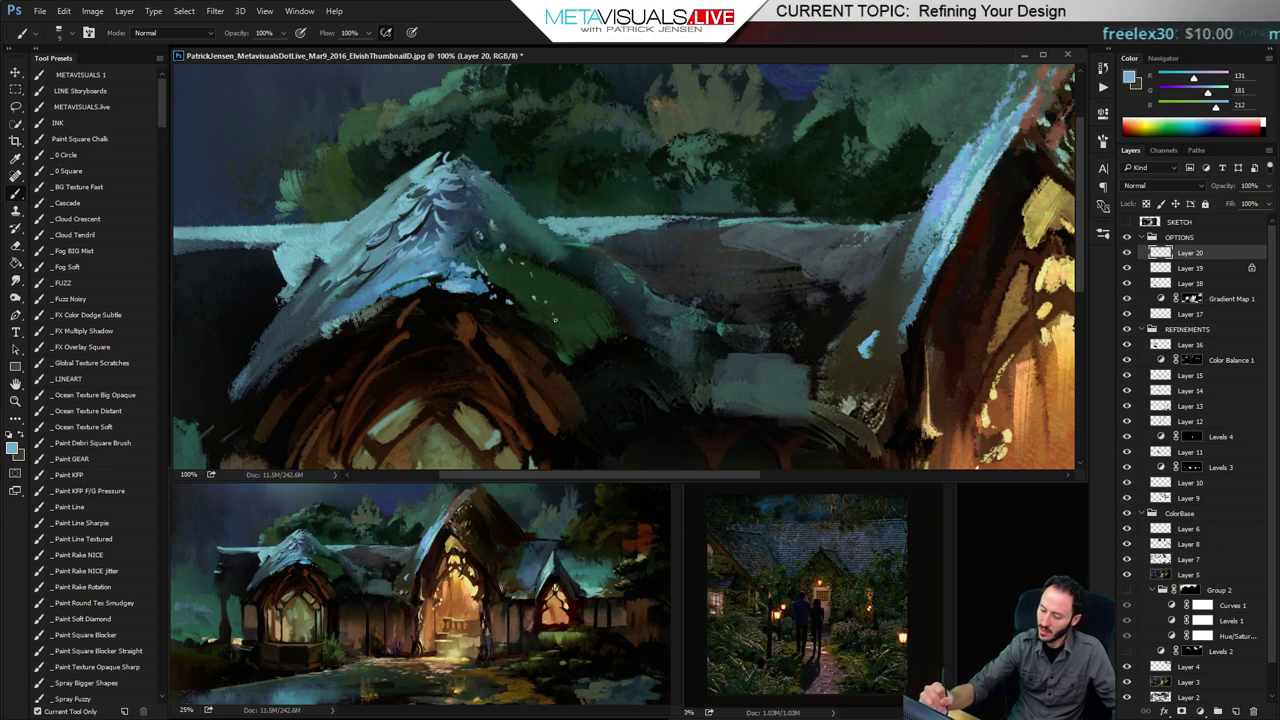
{"action": "key", "text": "ctrl+z"}
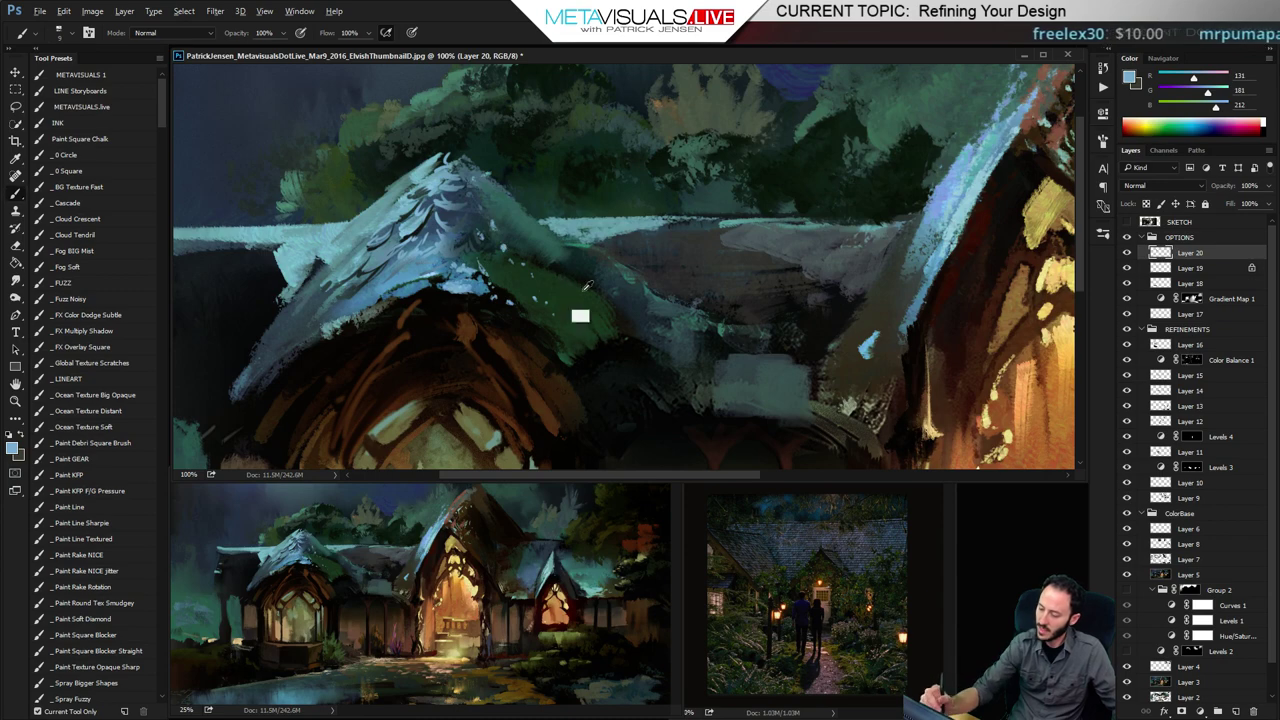
Darken the green patch on the left gable's right slope with a sampled dark green, using a larger brush
{"action": "left_click", "coordinate": [536, 267], "text": "alt"}
{"action": "key", "text": "]"}
{"action": "key", "text": "]"}
{"action": "key", "text": "]"}
{"action": "mouse_move", "coordinate": [496, 260]}
{"action": "left_mouse_down"}
{"action": "mouse_move", "coordinate": [516, 296]}
{"action": "mouse_move", "coordinate": [524, 268]}
{"action": "mouse_move", "coordinate": [529, 301]}
{"action": "mouse_move", "coordinate": [509, 282]}
{"action": "mouse_move", "coordinate": [514, 263]}
{"action": "mouse_move", "coordinate": [541, 268]}
{"action": "mouse_move", "coordinate": [562, 298]}
{"action": "mouse_move", "coordinate": [553, 336]}
{"action": "mouse_move", "coordinate": [551, 276]}
{"action": "mouse_move", "coordinate": [573, 332]}
{"action": "mouse_move", "coordinate": [581, 302]}
{"action": "mouse_move", "coordinate": [557, 265]}
{"action": "mouse_move", "coordinate": [589, 350]}
{"action": "mouse_move", "coordinate": [567, 322]}
{"action": "mouse_move", "coordinate": [575, 275]}
{"action": "mouse_move", "coordinate": [608, 327]}
{"action": "left_mouse_up"}
{"action": "key", "text": "["}
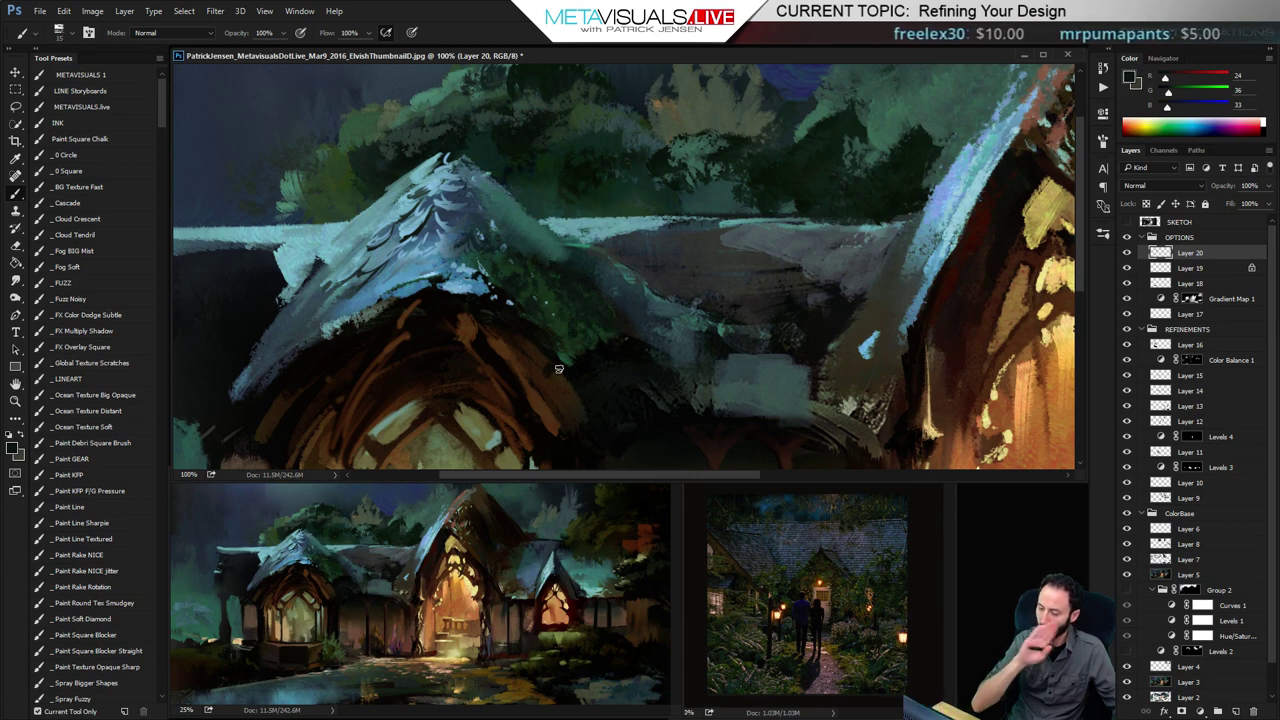
Touch up the right slope's upper edge with sampled dark green and grey-teal tones, and smudge it
{"action": "key", "text": "alt"}
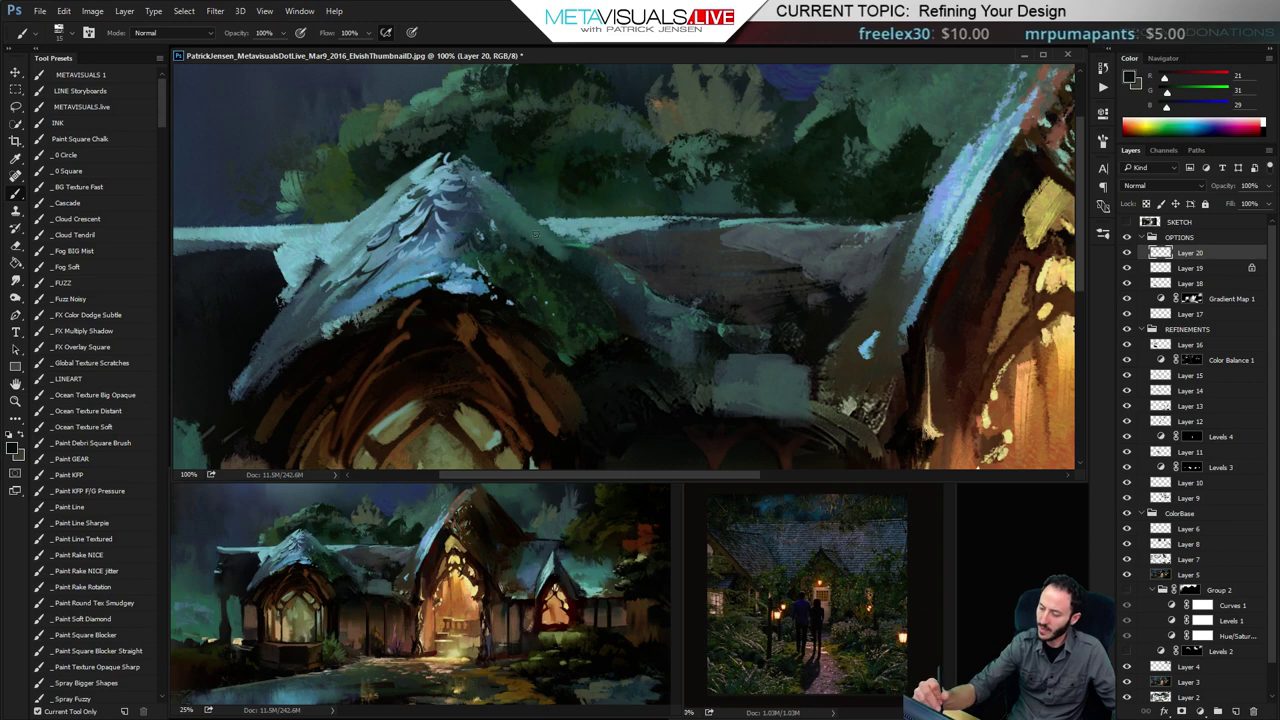
{"action": "left_click_drag", "start_coordinate": [543, 239], "coordinate": [562, 258]}
{"action": "left_click", "coordinate": [621, 312], "text": "alt"}
{"action": "key", "text": "bracketright"}
{"action": "key", "text": "bracketright"}
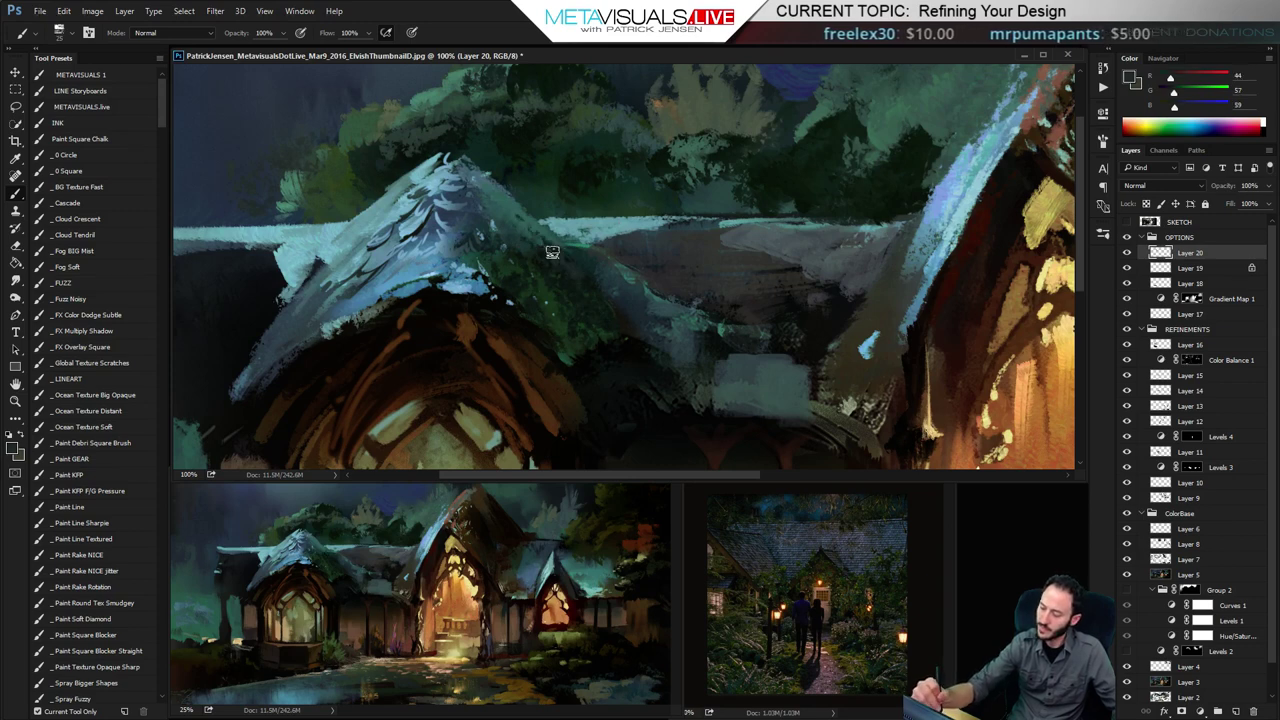
{"action": "key", "text": "r"}
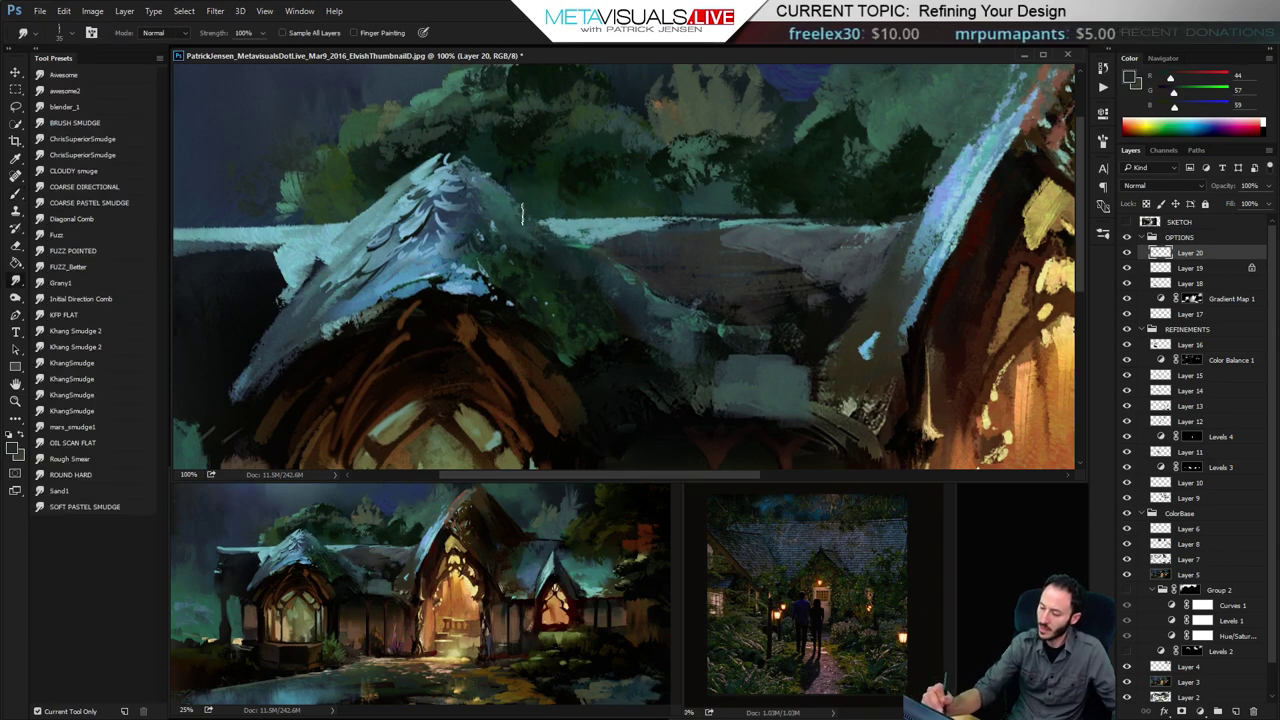
Touch up the left gable's roof with blue-greys sampled from its peak and shingles
{"action": "key", "text": "b"}
{"action": "left_click", "coordinate": [458, 172], "text": "alt"}
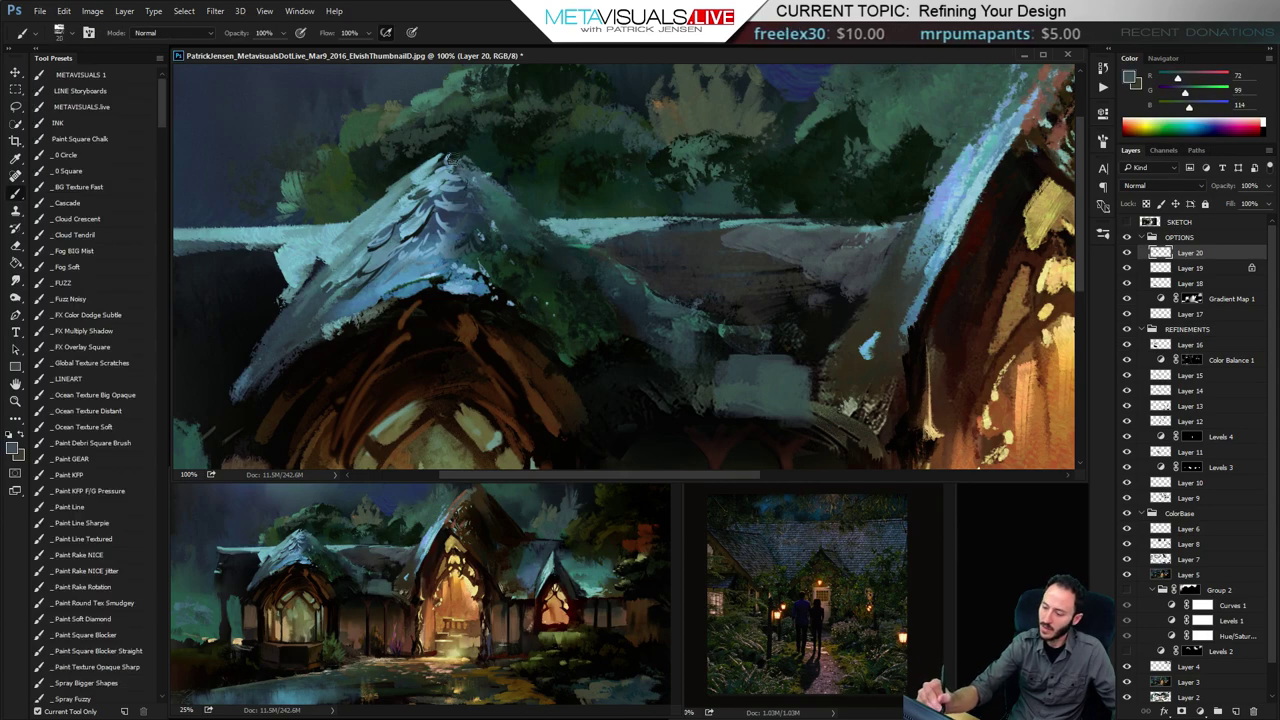
{"action": "key", "text": "space"}
{"action": "left_click_drag", "start_coordinate": [312, 309], "coordinate": [454, 281]}
{"action": "left_click", "coordinate": [455, 252], "text": "alt"}
{"action": "key", "text": "space"}
{"action": "mouse_move", "coordinate": [460, 232]}
{"action": "left_mouse_down"}
{"action": "mouse_move", "coordinate": [430, 262]}
{"action": "mouse_move", "coordinate": [512, 252]}
{"action": "left_mouse_up"}
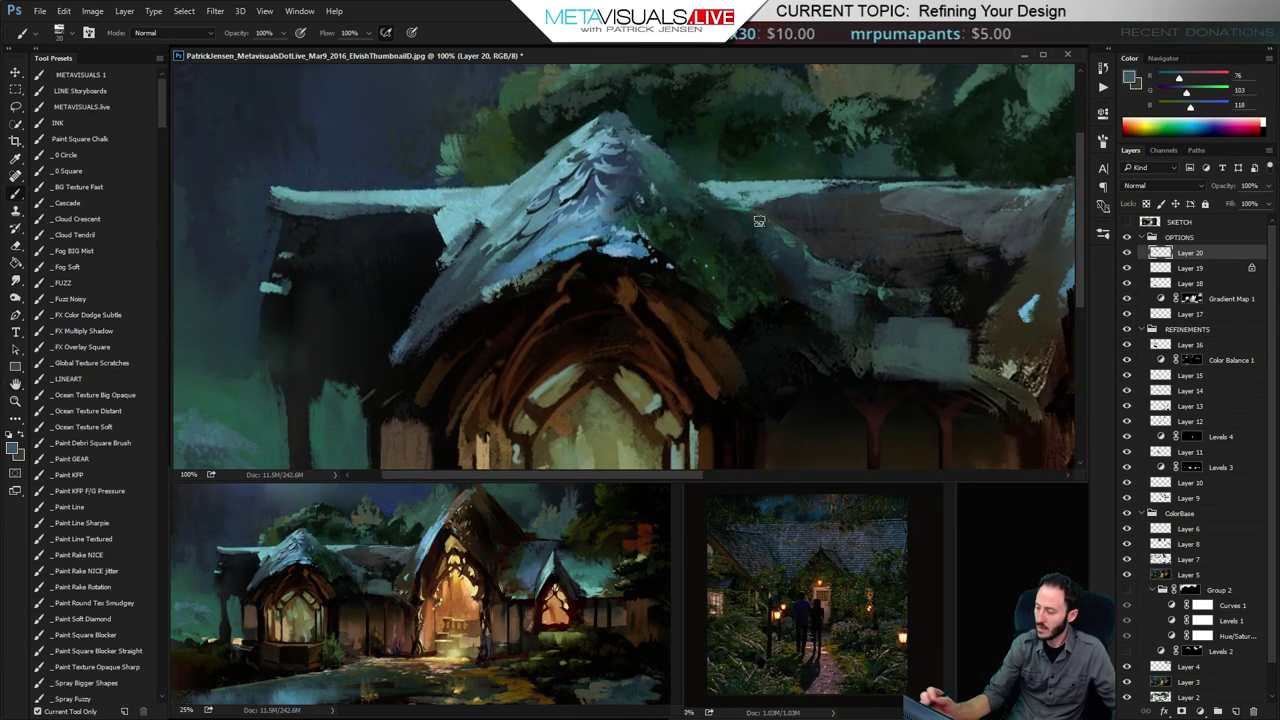
Paint a sampled neutral dark grey over the far-left roof and smudge it beside the gable
{"action": "left_click", "coordinate": [361, 233], "text": "alt"}
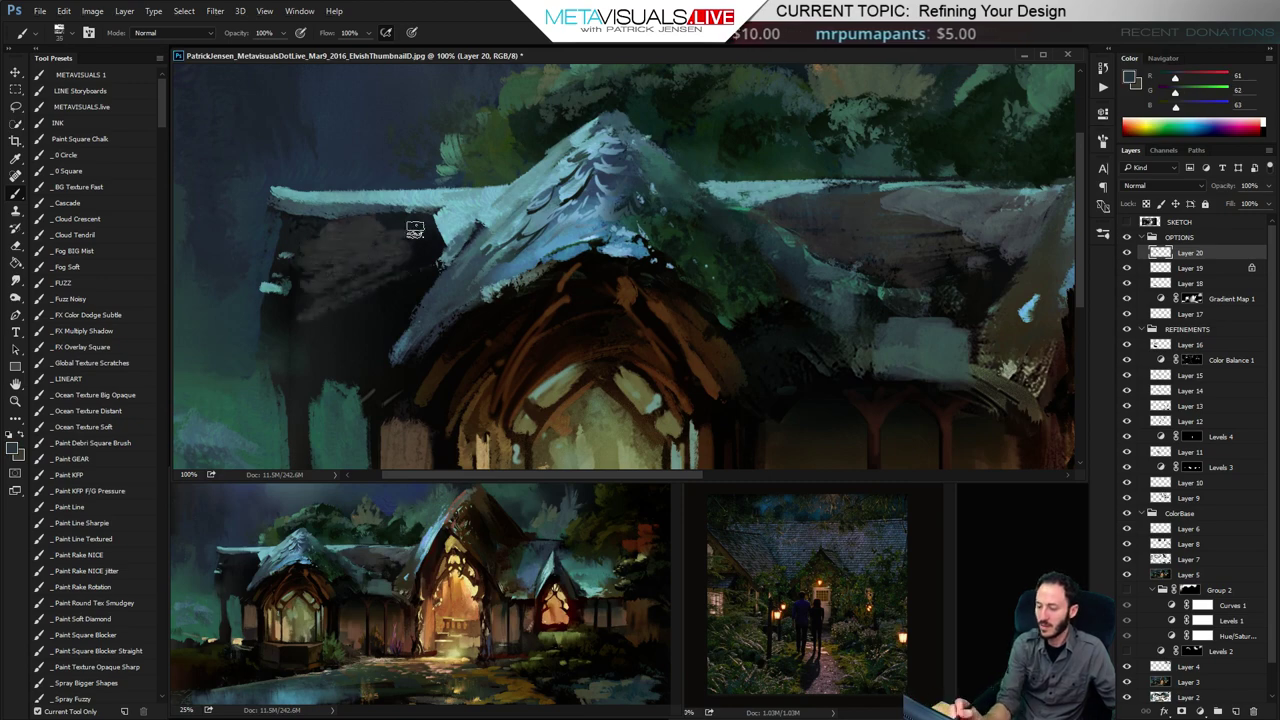
{"action": "key", "text": "r"}
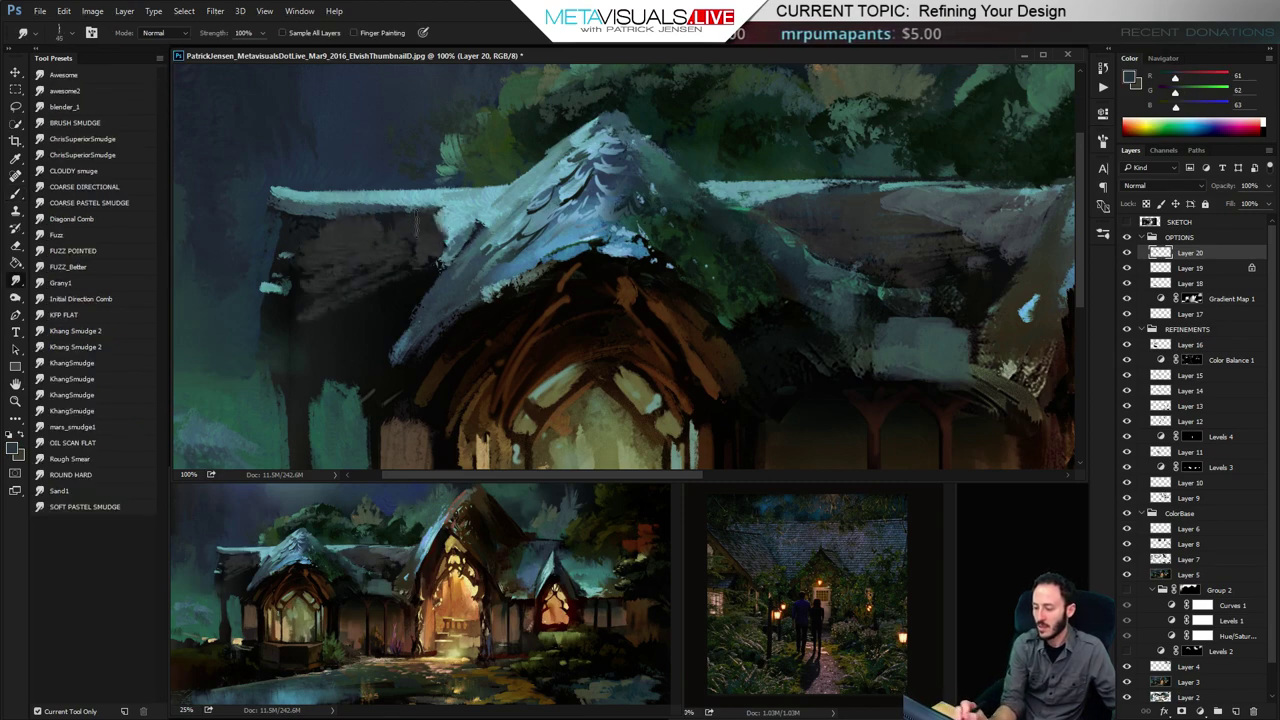
{"action": "mouse_move", "coordinate": [417, 222]}
{"action": "left_mouse_down"}
{"action": "mouse_move", "coordinate": [391, 262]}
{"action": "mouse_move", "coordinate": [420, 222]}
{"action": "mouse_move", "coordinate": [406, 231]}
{"action": "mouse_move", "coordinate": [439, 213]}
{"action": "mouse_move", "coordinate": [440, 246]}
{"action": "left_mouse_up"}
Paint light teal-grey patches just below the far-left roof's ridge with a sampled colour
{"action": "key", "text": "b"}
{"action": "left_click", "coordinate": [443, 224], "text": "alt"}
{"action": "key", "text": "bracketleft"}
{"action": "mouse_move", "coordinate": [350, 220]}
{"action": "left_mouse_down"}
{"action": "mouse_move", "coordinate": [303, 270]}
{"action": "mouse_move", "coordinate": [322, 228]}
{"action": "left_mouse_up"}
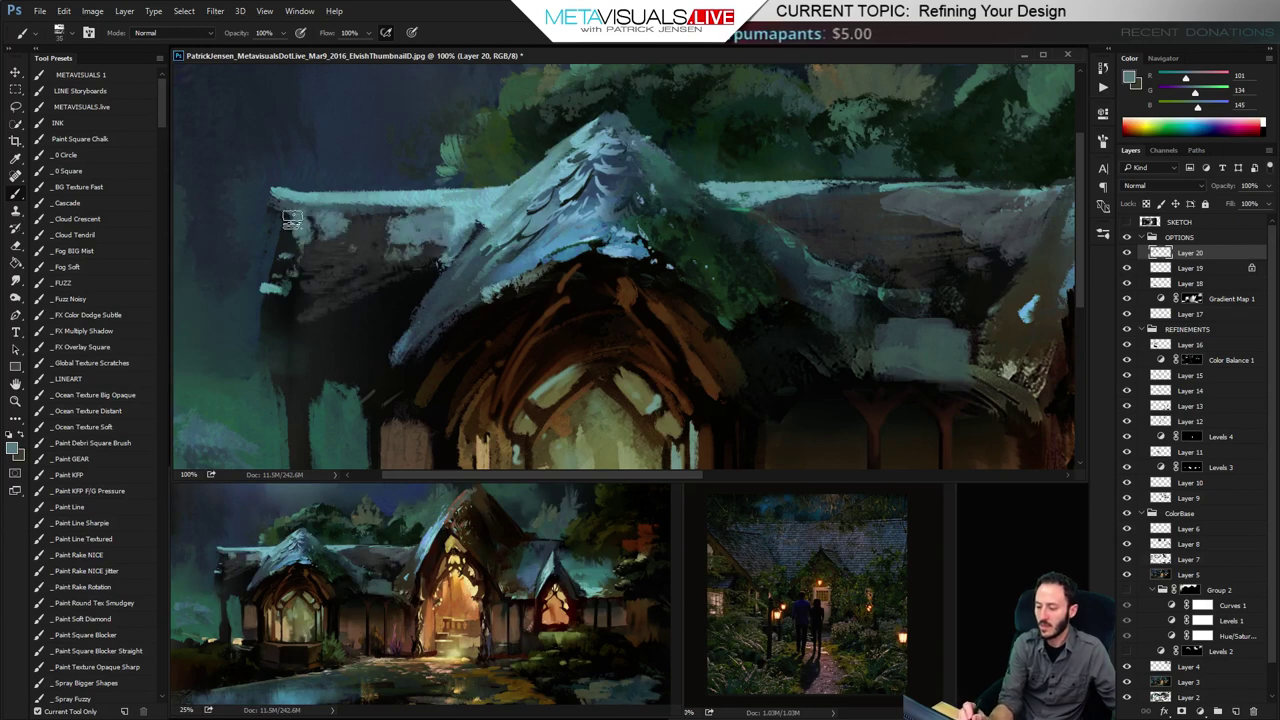
{"action": "key", "text": "bracketleft"}
{"action": "left_click", "coordinate": [554, 197], "text": "alt"}
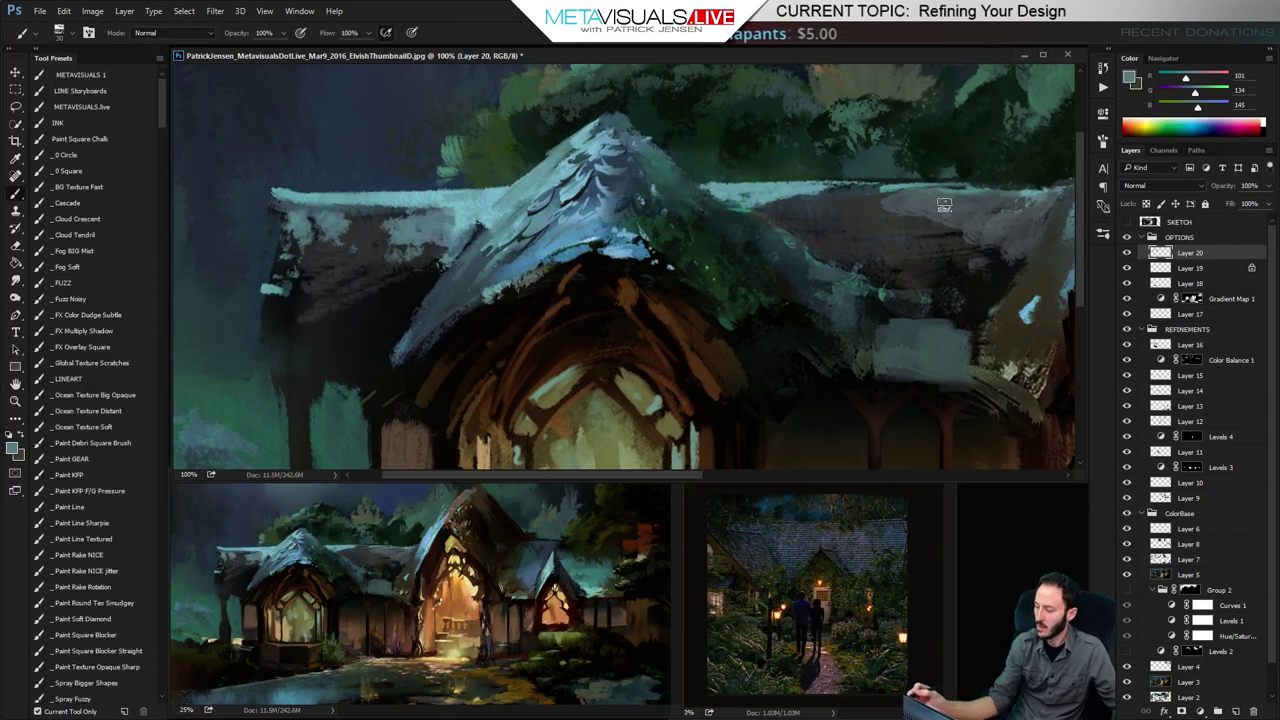
Break up the far-left roof's surface with grey sampled from the connecting roof, using a larger brush
{"action": "left_click", "coordinate": [945, 203], "text": "alt"}
{"action": "key", "text": "bracketright"}
{"action": "key", "text": "bracketright"}
{"action": "mouse_move", "coordinate": [320, 301]}
{"action": "left_mouse_down"}
{"action": "mouse_move", "coordinate": [329, 255]}
{"action": "mouse_move", "coordinate": [388, 224]}
{"action": "left_mouse_up"}
{"action": "left_click", "coordinate": [374, 279], "text": "alt"}
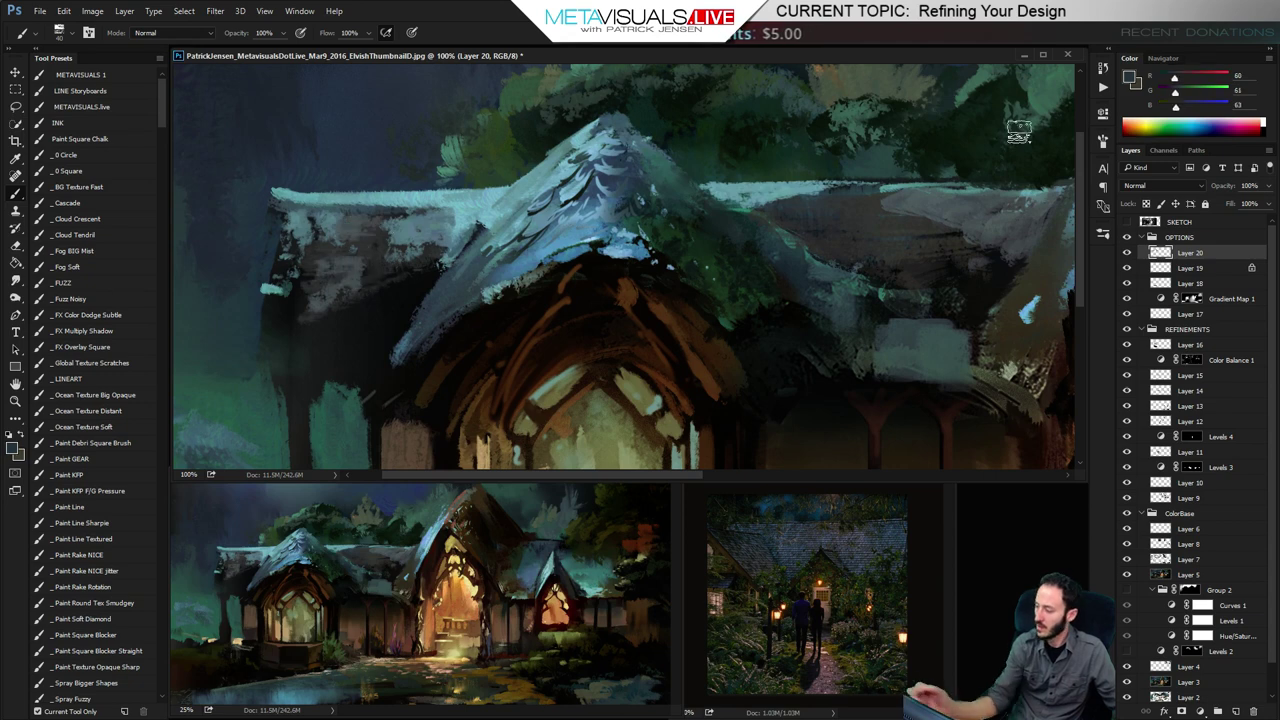
Mix a brown of RGB 96, 69, 42, paint rusty patches on the far-left roof with a larger brush, and smudge them
{"action": "left_click", "coordinate": [1187, 77]}
{"action": "left_click", "coordinate": [1180, 92]}
{"action": "left_click", "coordinate": [1172, 107]}
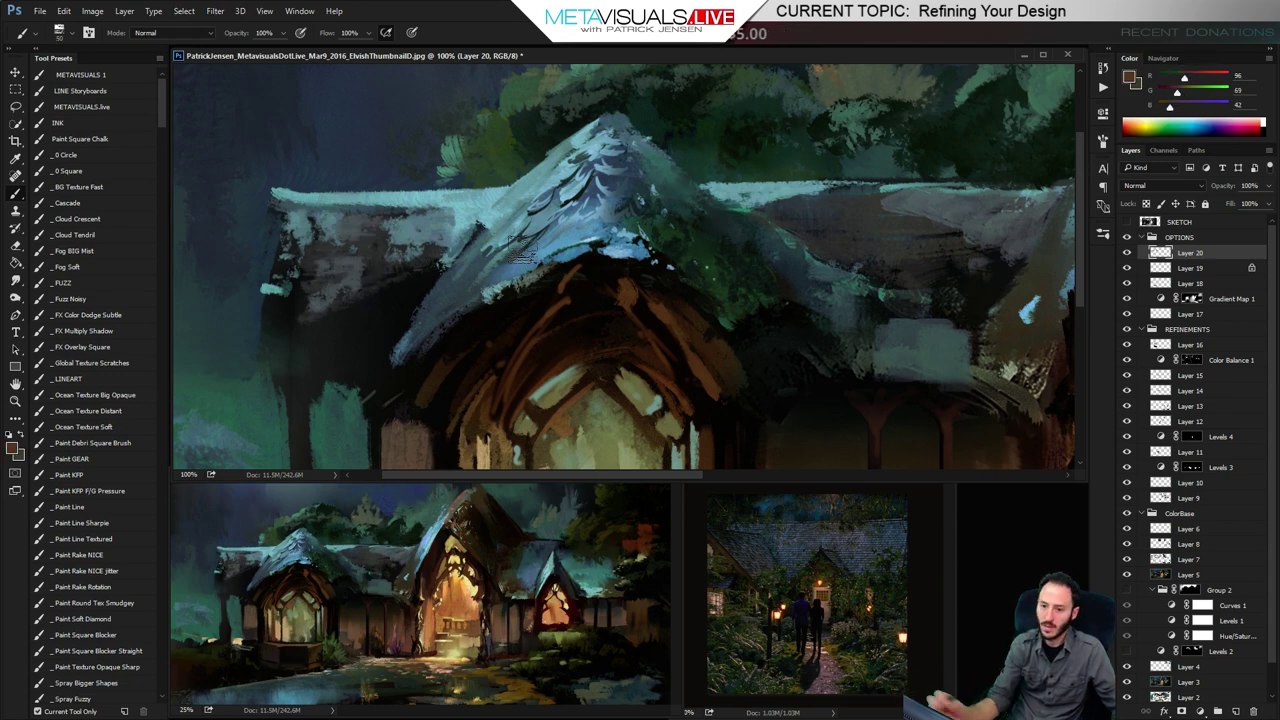
{"action": "key", "text": "bracketright"}
{"action": "key", "text": "bracketright"}
{"action": "key", "text": "bracketright"}
{"action": "key", "text": "bracketright"}
{"action": "left_click_drag", "start_coordinate": [308, 322], "coordinate": [293, 330]}
{"action": "mouse_move", "coordinate": [303, 277]}
{"action": "left_mouse_down"}
{"action": "mouse_move", "coordinate": [316, 247]}
{"action": "mouse_move", "coordinate": [395, 254]}
{"action": "mouse_move", "coordinate": [338, 294]}
{"action": "mouse_move", "coordinate": [346, 318]}
{"action": "mouse_move", "coordinate": [298, 293]}
{"action": "left_mouse_up"}
{"action": "key", "text": "r"}
Paint a sampled dark grey shadow on the far-left roof beside the gable's left slope
{"action": "key", "text": "b"}
{"action": "left_click", "coordinate": [411, 271], "text": "alt"}
{"action": "left_click_drag", "start_coordinate": [460, 291], "coordinate": [466, 283]}
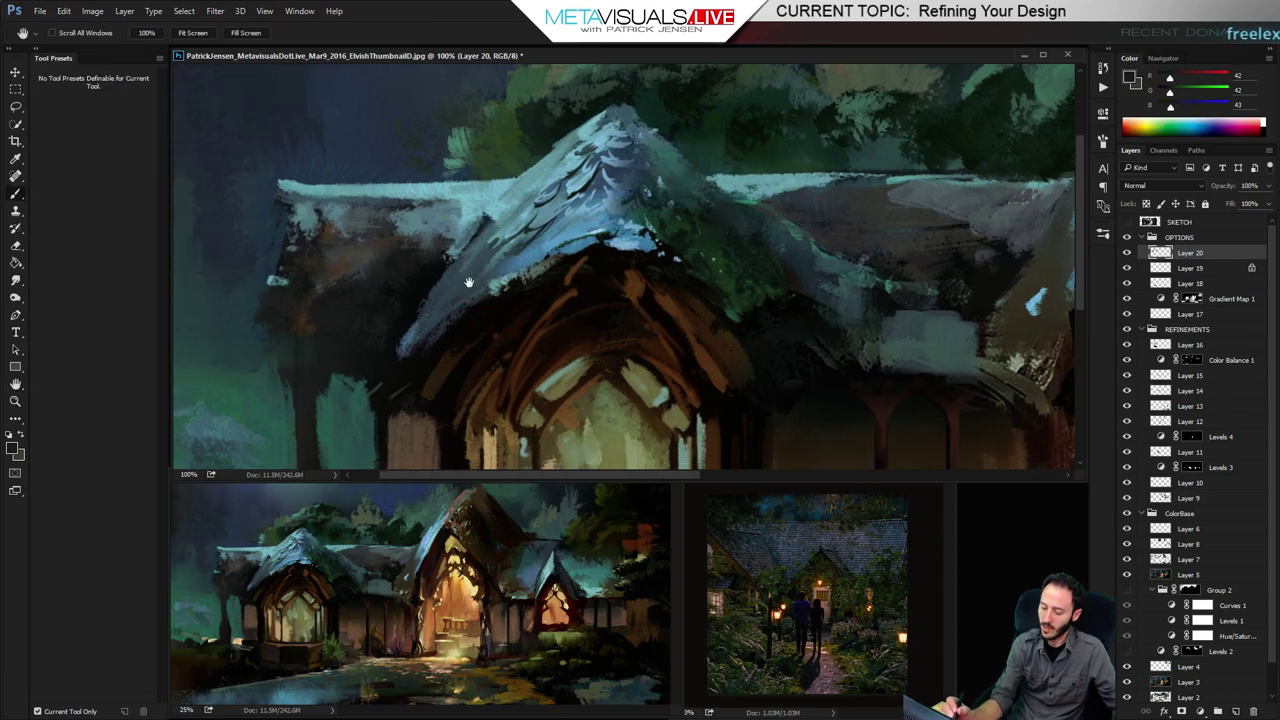
Darken the area beneath the gable's left eave and the far-left roof's lower edge with a sampled near-black brown, and smudge it
{"action": "left_click", "coordinate": [418, 352], "text": "alt"}
{"action": "left_click_drag", "start_coordinate": [420, 350], "coordinate": [500, 298]}
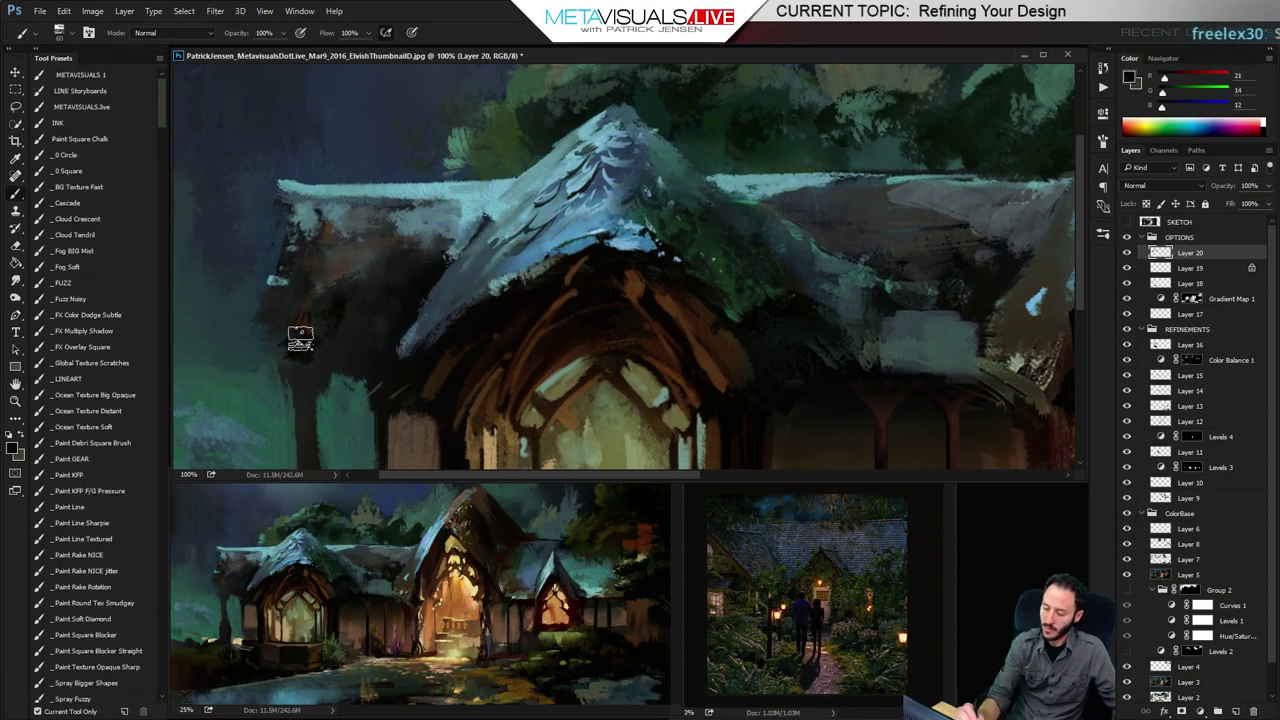
{"action": "mouse_move", "coordinate": [287, 317]}
{"action": "left_mouse_down"}
{"action": "mouse_move", "coordinate": [265, 323]}
{"action": "mouse_move", "coordinate": [284, 304]}
{"action": "left_mouse_up"}
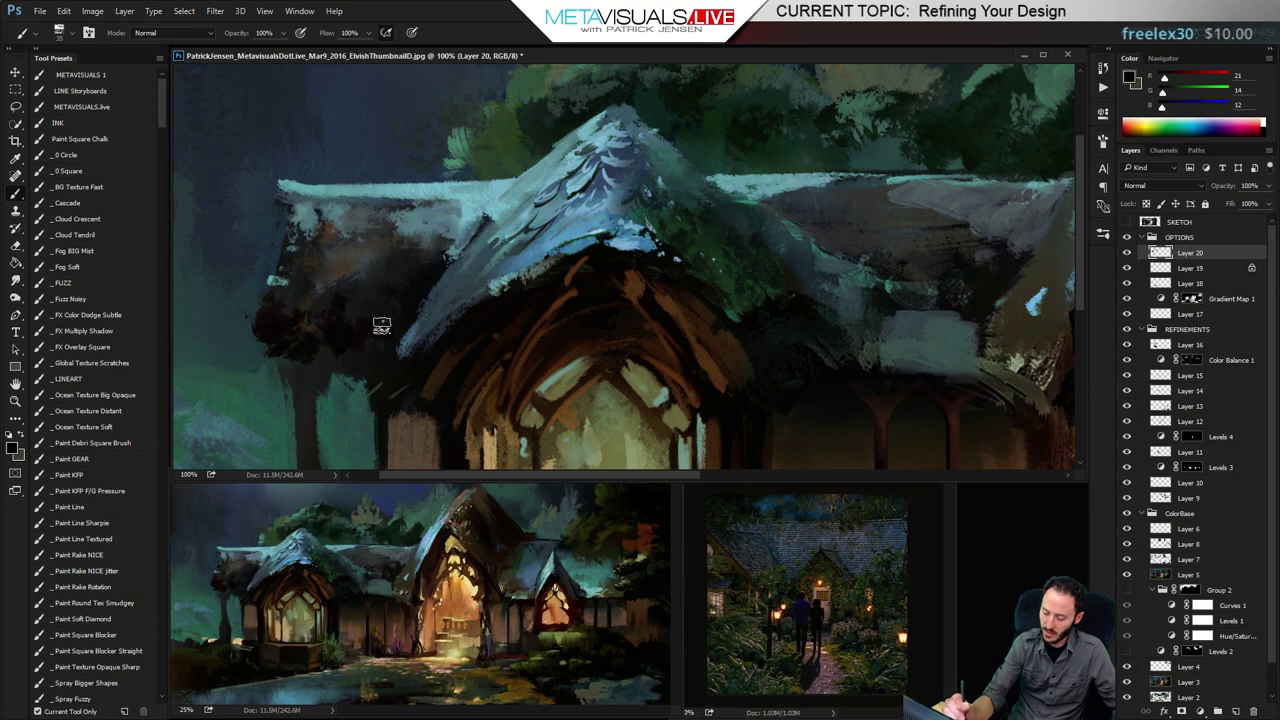
{"action": "key", "text": "space"}
{"action": "key", "text": "r"}
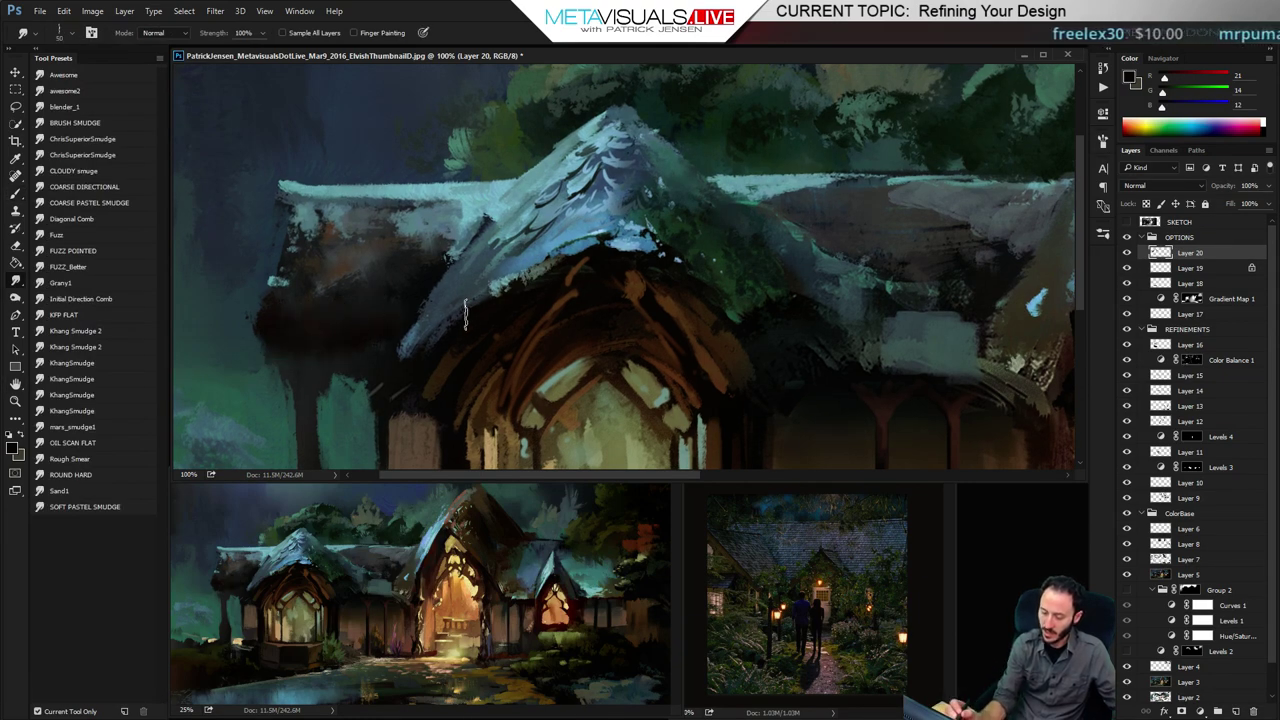
{"action": "key", "text": "space"}
{"action": "left_click_drag", "start_coordinate": [444, 378], "coordinate": [464, 326]}
Strengthen the top of the far-left post under the roof with a sampled near-black
{"action": "key", "text": "b"}
{"action": "left_click", "coordinate": [320, 424], "text": "alt"}
{"action": "left_click_drag", "start_coordinate": [320, 368], "coordinate": [319, 327]}
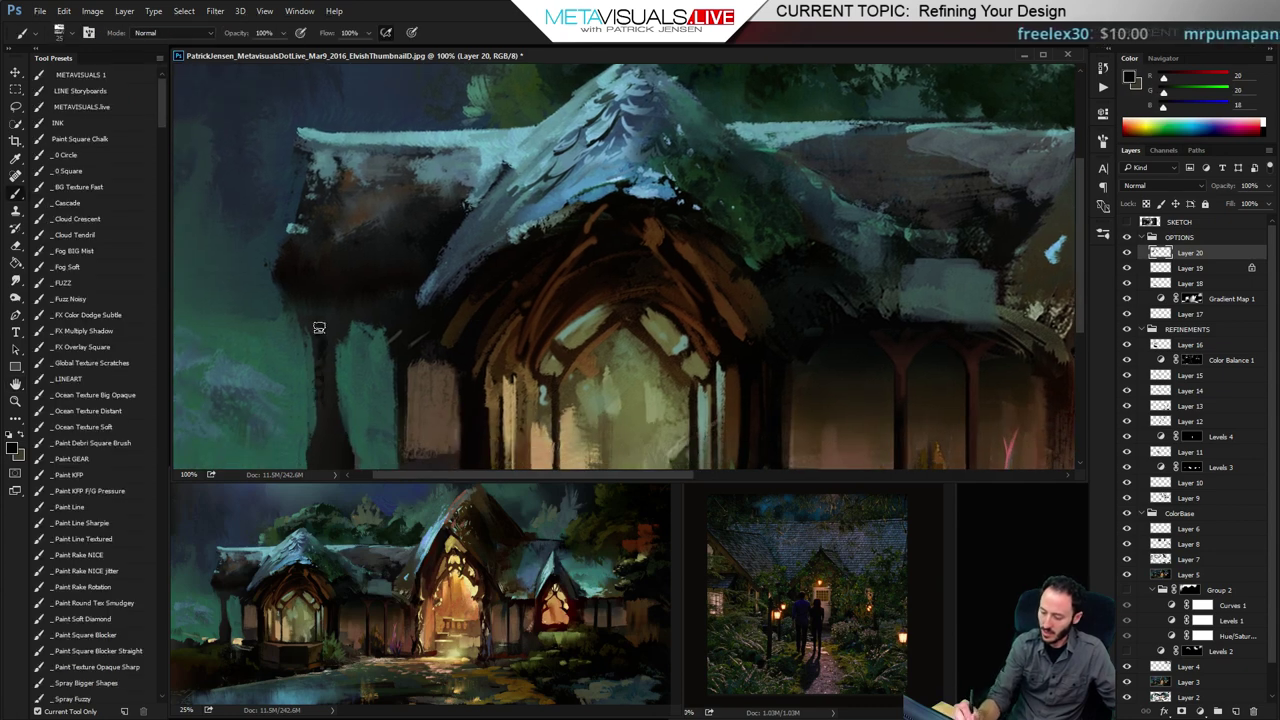
Paint thin cream light flecks along the far-left post with a smaller brush, using the colour sampled from the lit ground beside it
{"action": "key", "text": "space"}
{"action": "left_click_drag", "start_coordinate": [454, 314], "coordinate": [491, 214]}
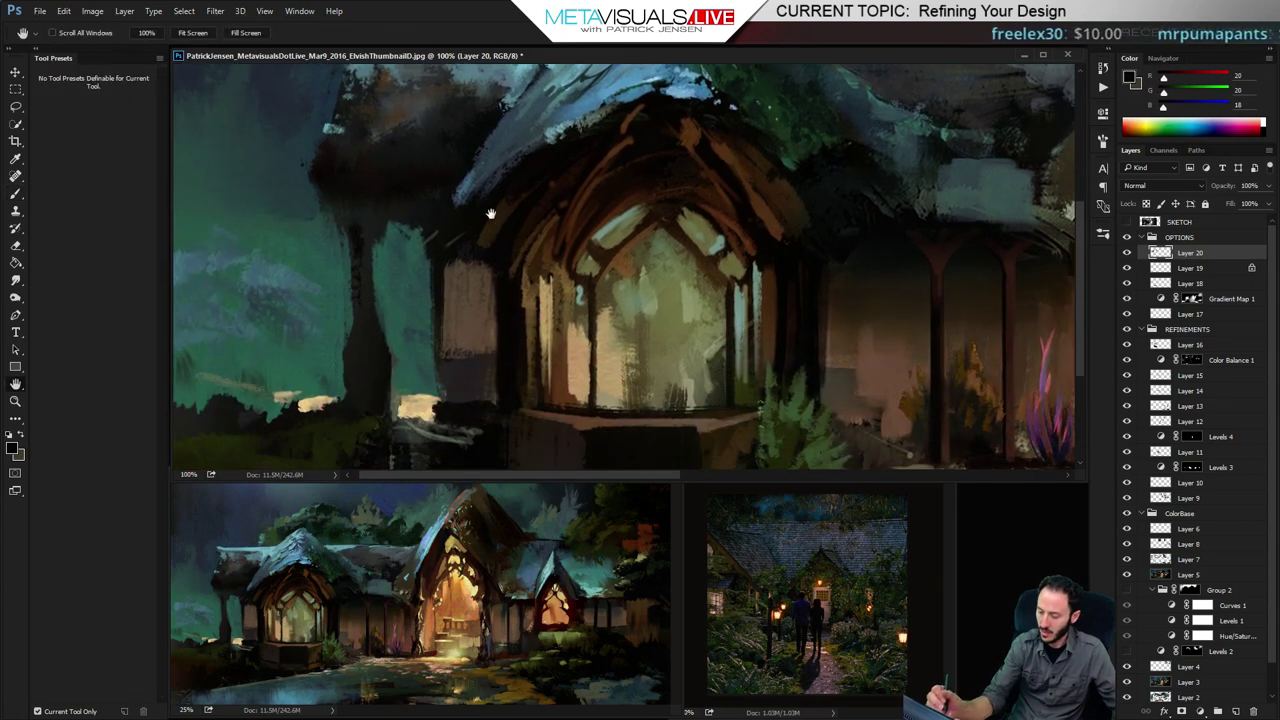
{"action": "left_click", "coordinate": [414, 407], "text": "alt"}
{"action": "key", "text": "["}
{"action": "key", "text": "["}
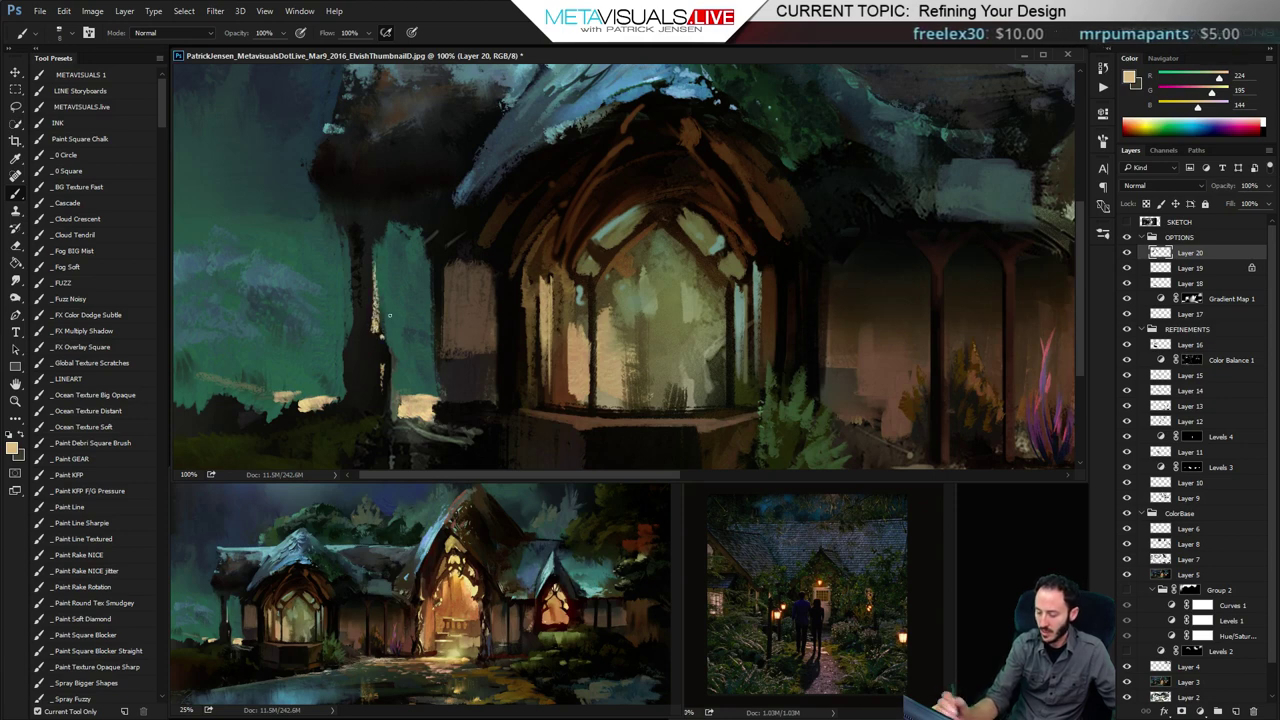
{"action": "left_click_drag", "start_coordinate": [453, 396], "coordinate": [477, 414]}
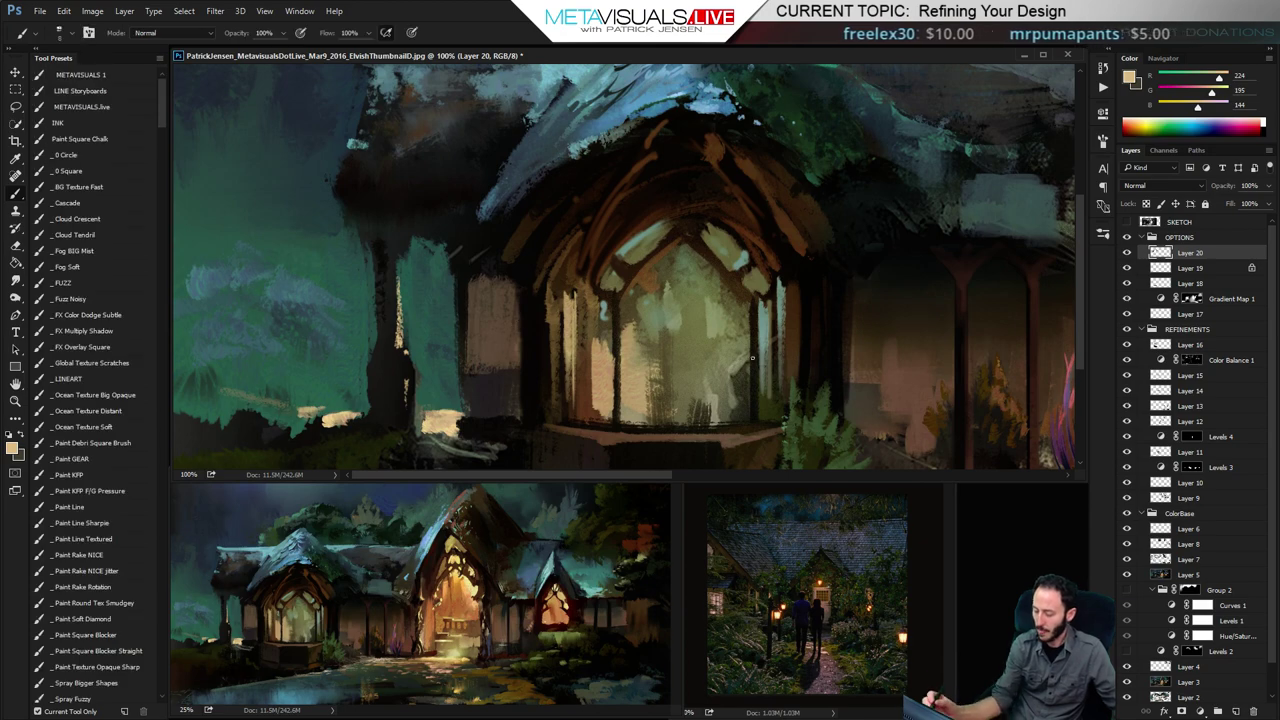
Add a Levels adjustment layer above Layer 20, lower its white input to 173 and raise its black input
{"action": "key", "text": "z"}
{"action": "left_click", "coordinate": [674, 351], "text": "alt"}
{"action": "left_click", "coordinate": [674, 352], "text": "alt"}
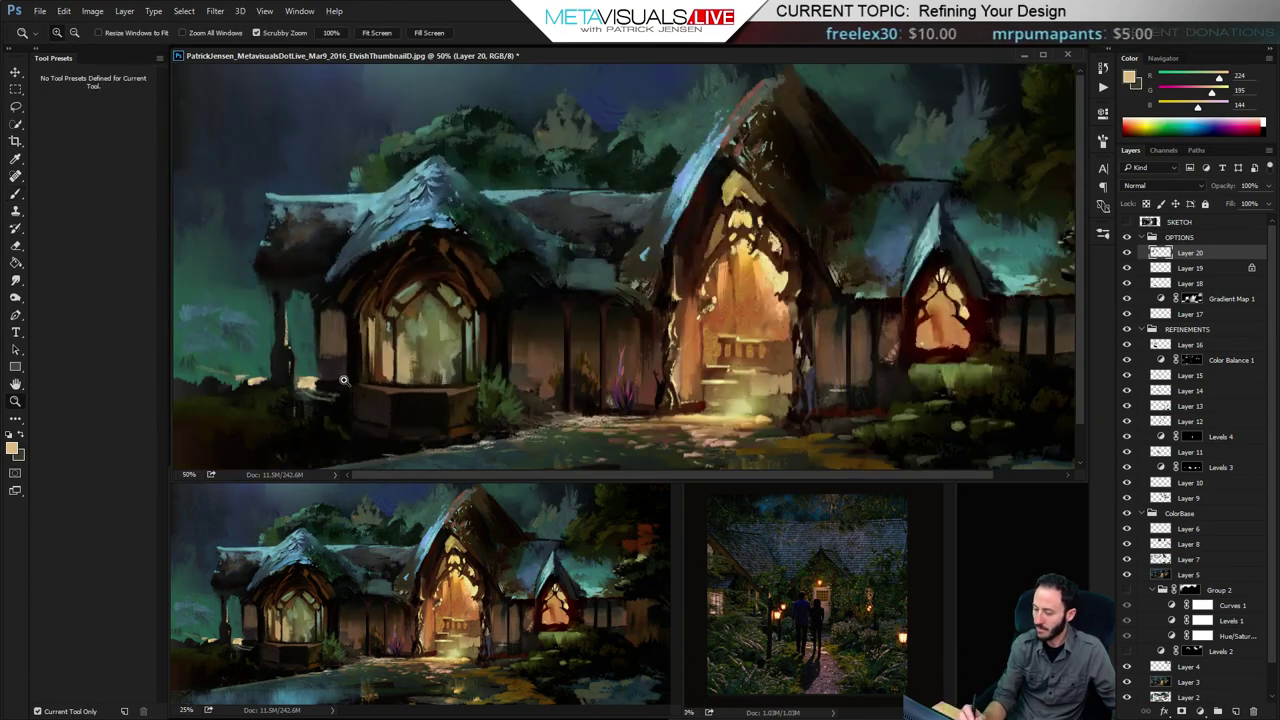
{"action": "left_click", "coordinate": [1200, 711]}
{"action": "left_click", "coordinate": [1188, 495]}
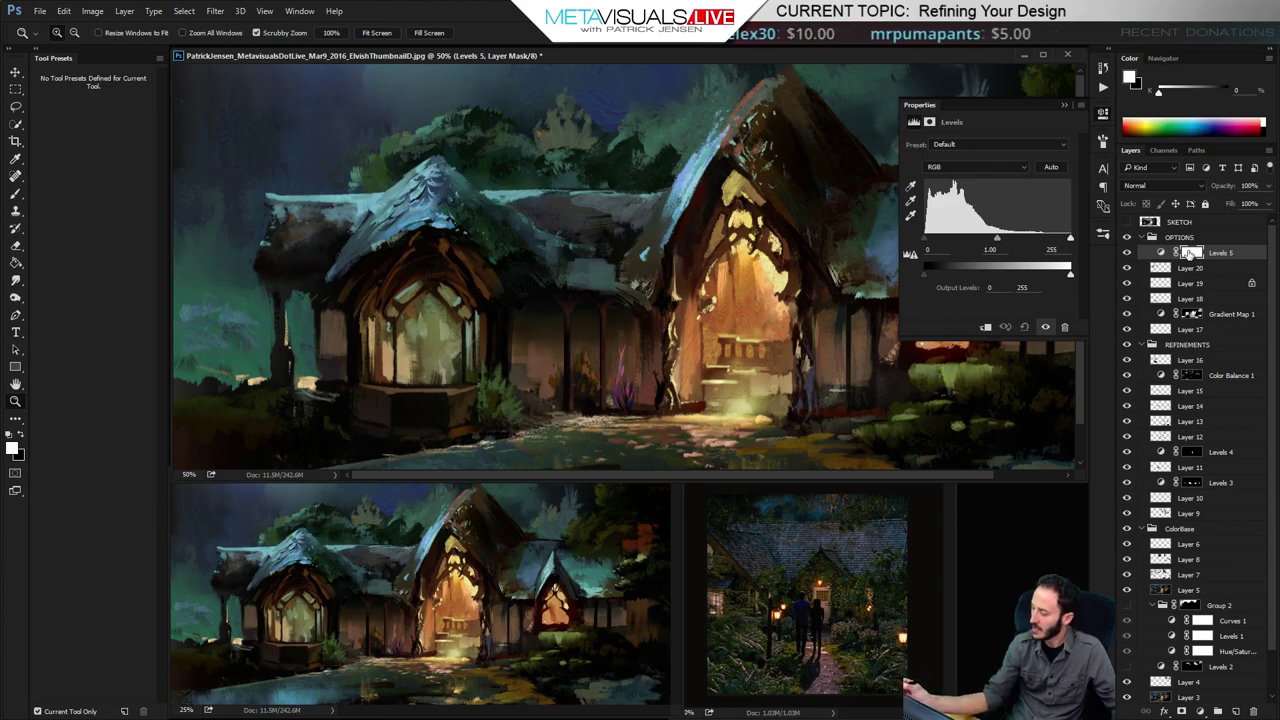
{"action": "left_click_drag", "start_coordinate": [1070, 238], "coordinate": [1026, 237]}
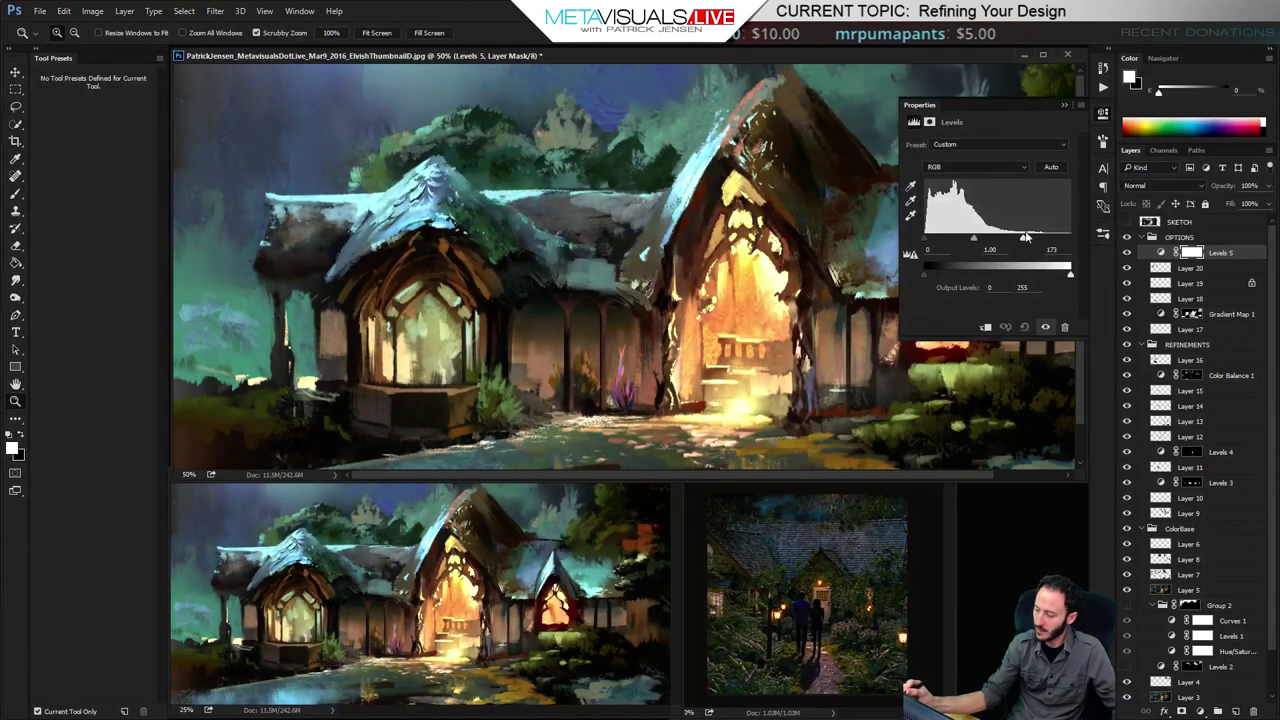
{"action": "left_click_drag", "start_coordinate": [925, 241], "coordinate": [938, 241]}
{"action": "left_click", "coordinate": [1103, 114]}
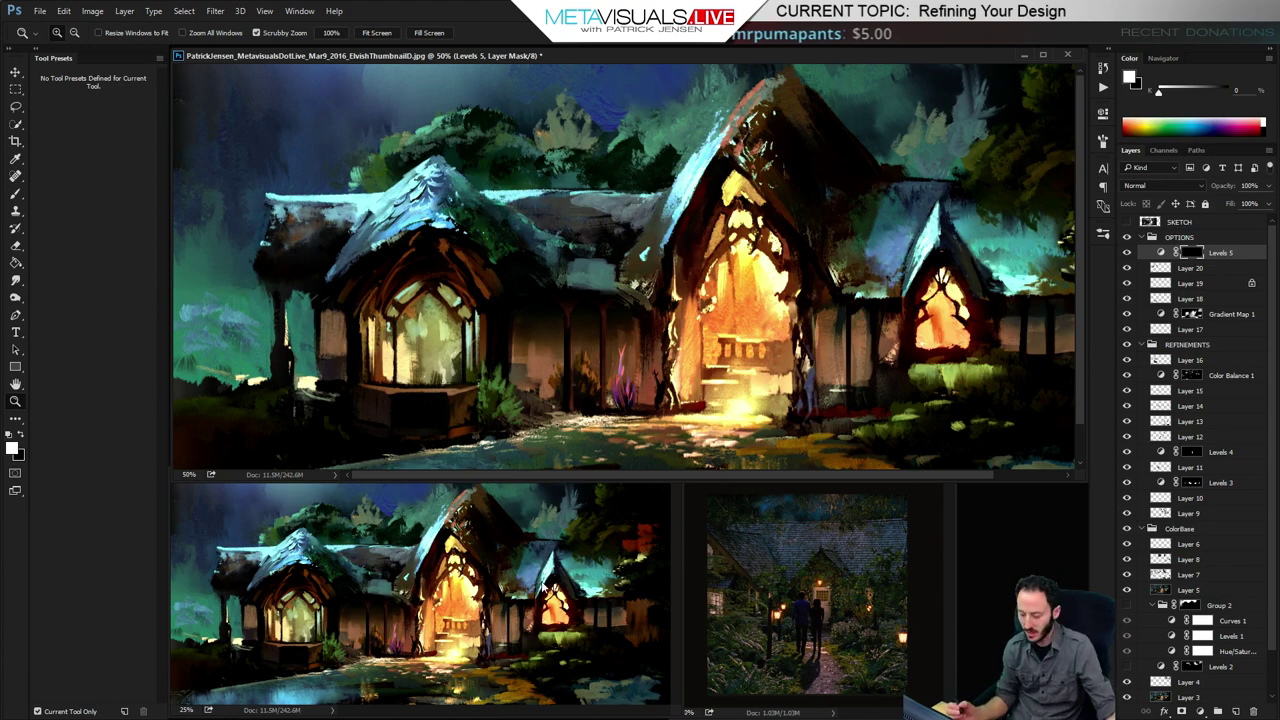
Invert the new Levels mask to black and choose the Fuzz Noisy brush preset
{"action": "key", "text": "ctrl+i"}
{"action": "key", "text": "b"}
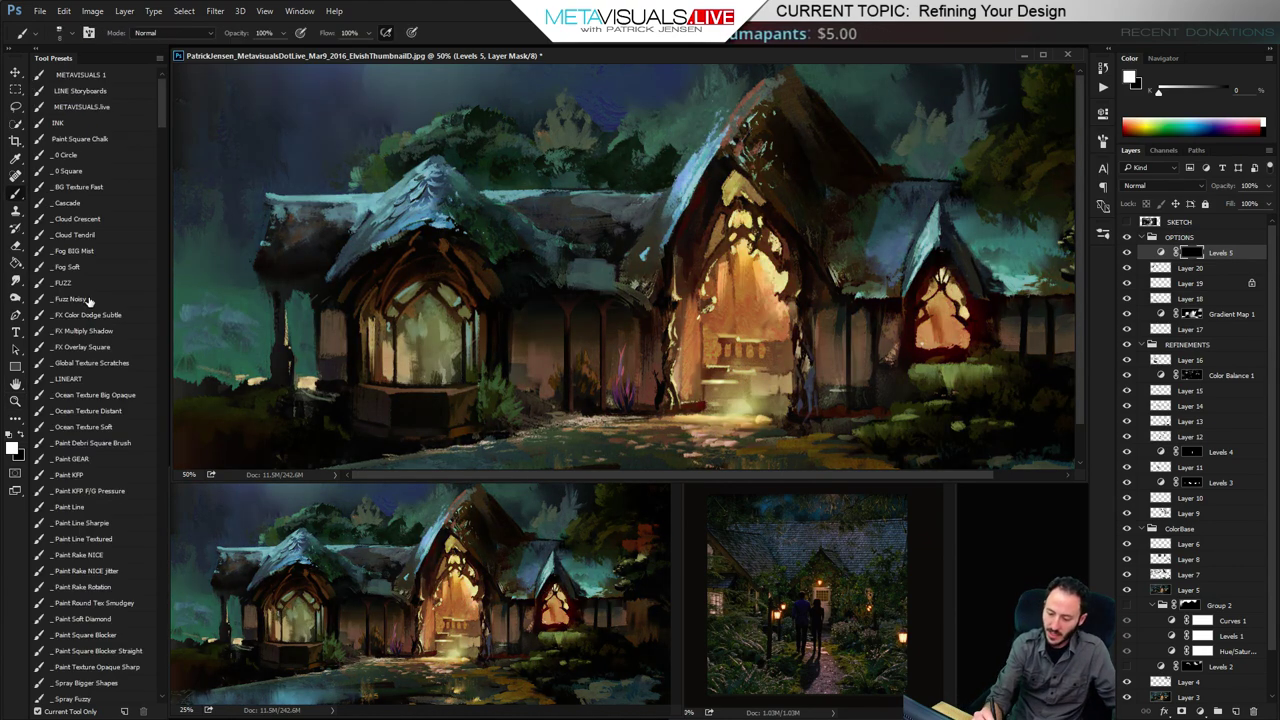
{"action": "left_click", "coordinate": [88, 300]}
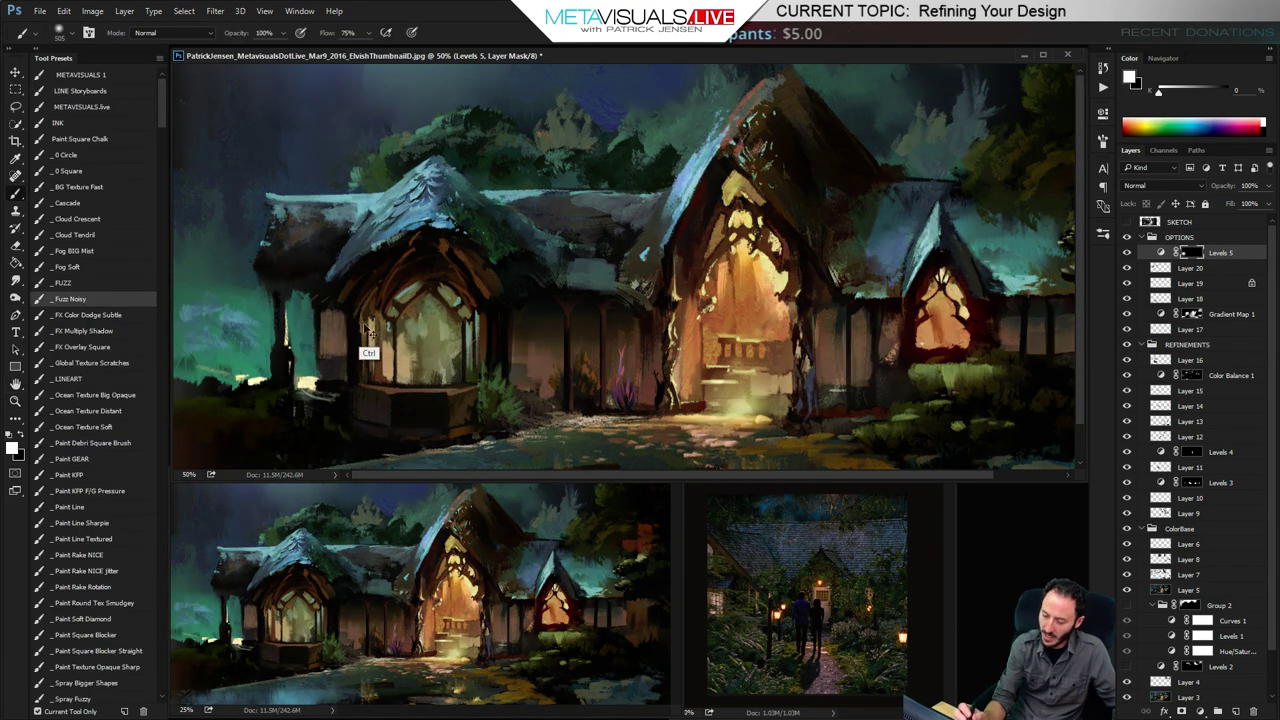
Undo the first mask stroke and reveal the Levels brightening around the far-left post and horizon with a smaller white brush
{"action": "key", "text": "ctrl+z"}
{"action": "key", "text": "["}
{"action": "key", "text": "["}
{"action": "key", "text": "["}
{"action": "key", "text": "["}
{"action": "key", "text": "["}
{"action": "key", "text": "["}
{"action": "left_click_drag", "start_coordinate": [224, 353], "coordinate": [305, 358]}
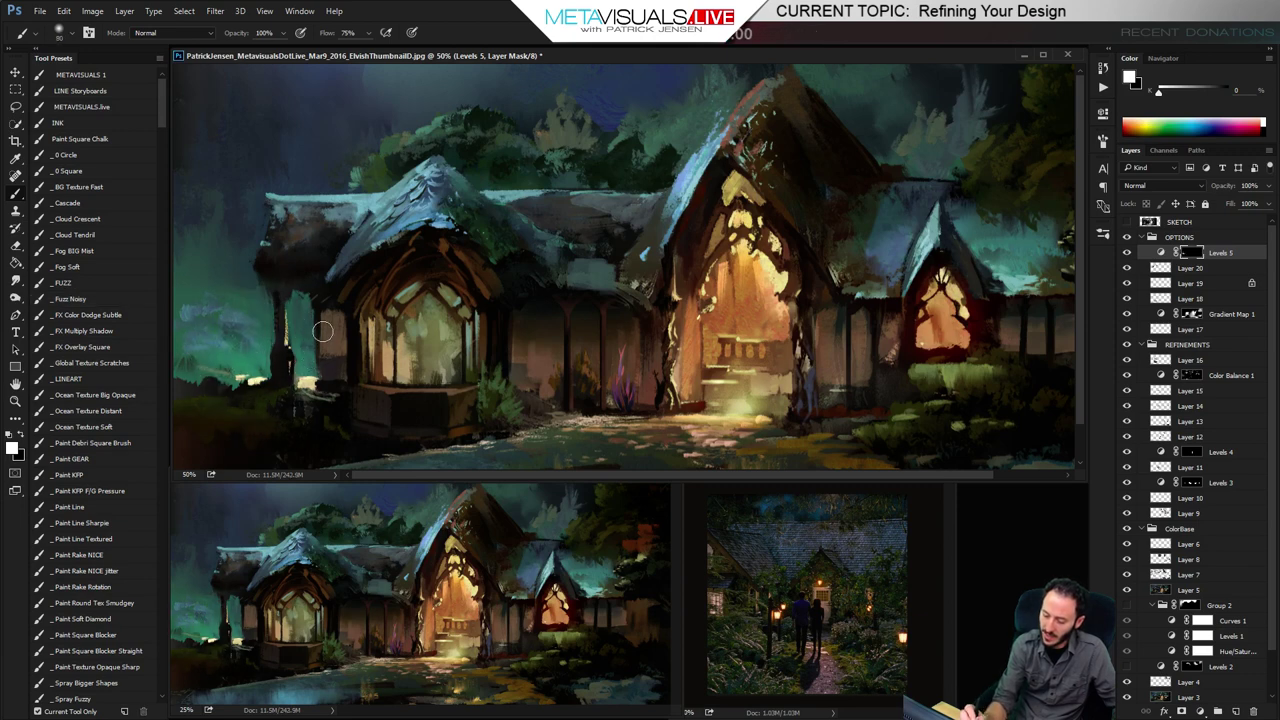
{"action": "key", "text": "]"}
{"action": "key", "text": "]"}
{"action": "left_click_drag", "start_coordinate": [186, 351], "coordinate": [233, 361]}
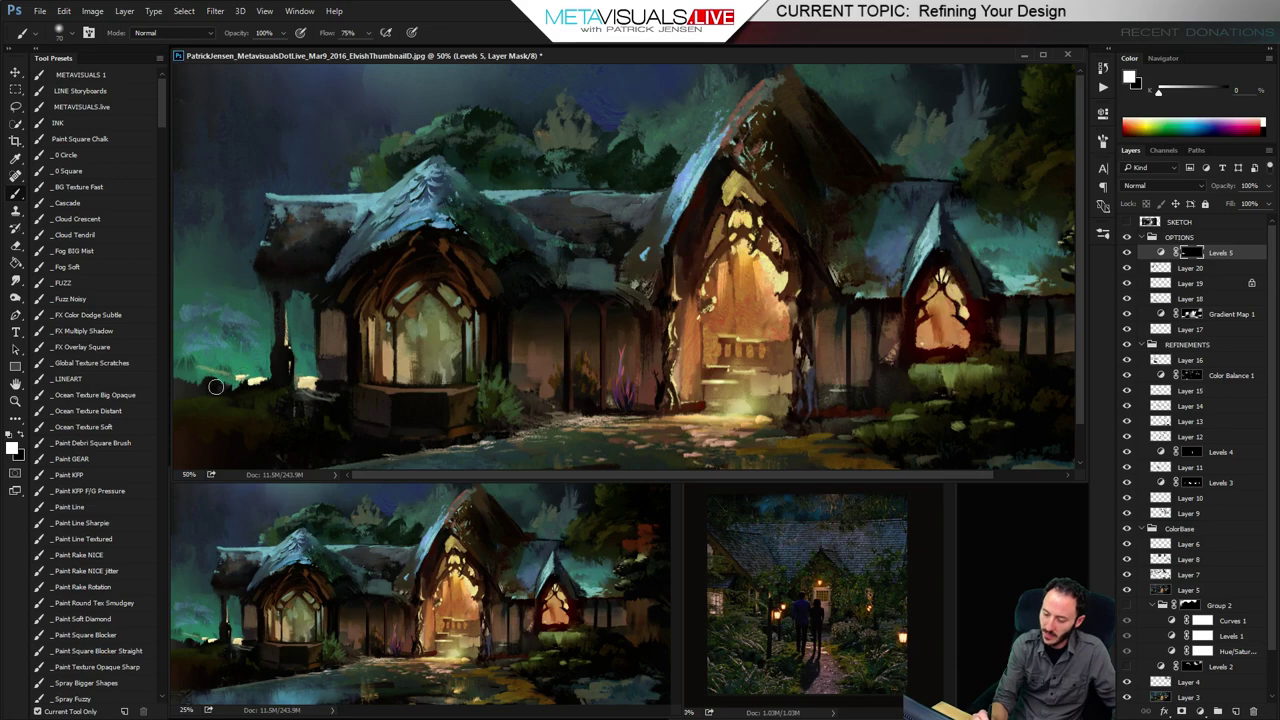
Reveal the Levels brightening over the foreground water by painting white on the mask
{"action": "key", "text": "space"}
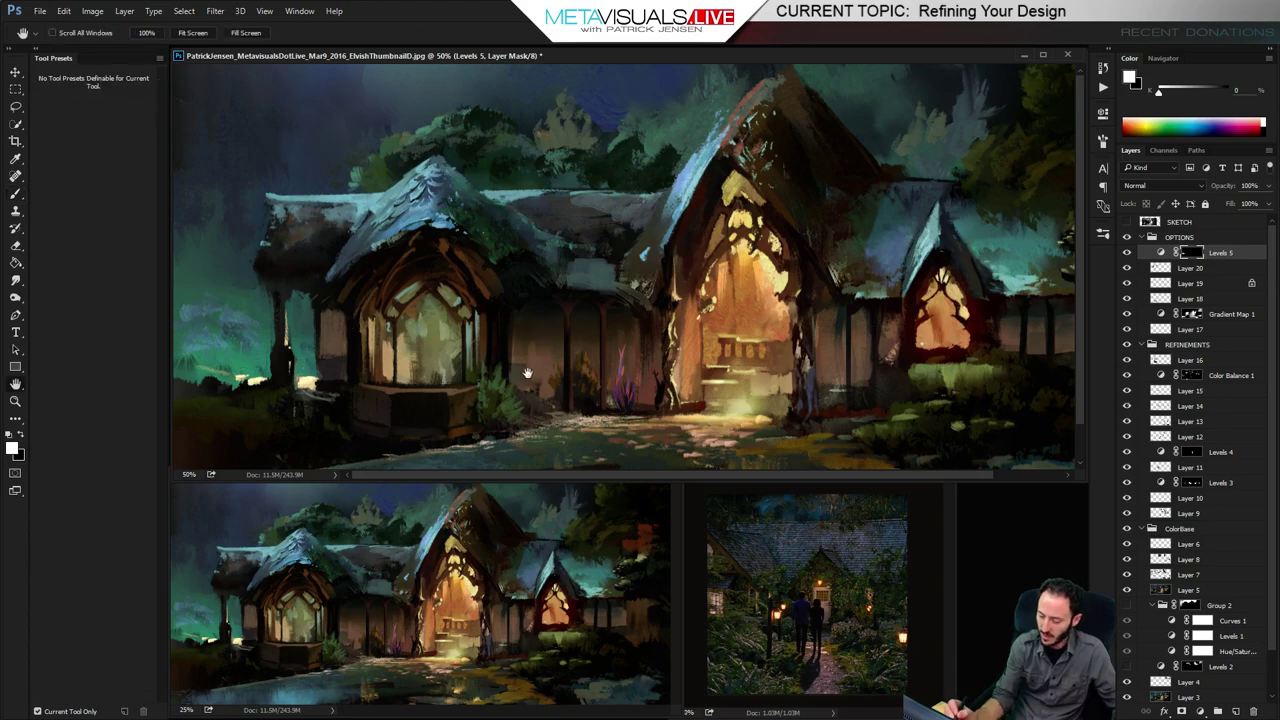
{"action": "left_click_drag", "start_coordinate": [603, 299], "coordinate": [603, 259]}
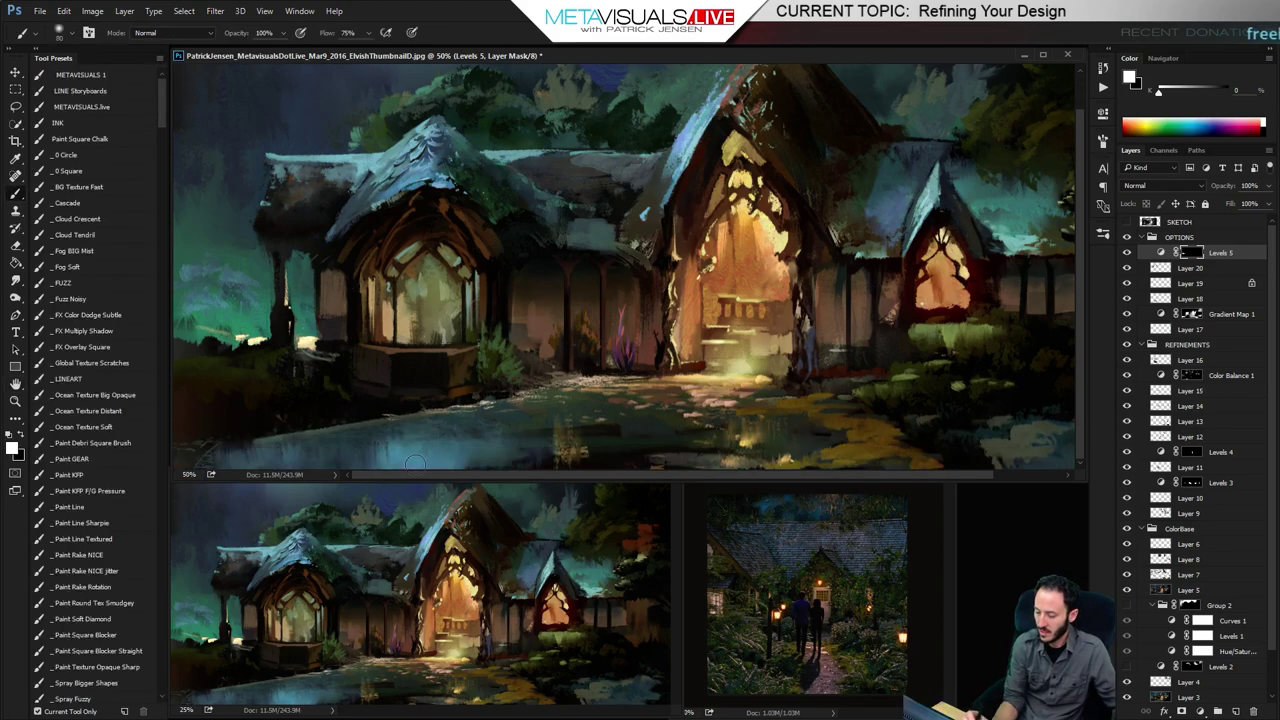
{"action": "left_click", "coordinate": [667, 360], "text": "alt"}
{"action": "left_click", "coordinate": [667, 360], "text": "alt"}
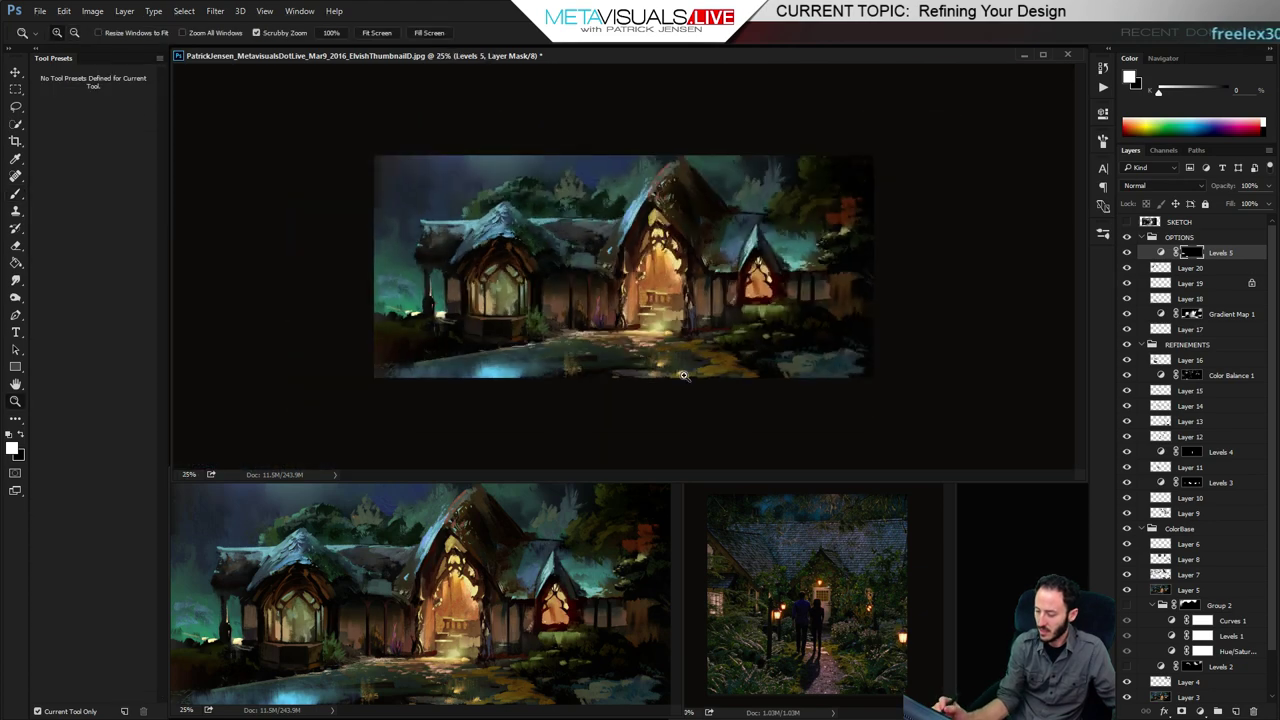
{"action": "left_click", "coordinate": [687, 374]}
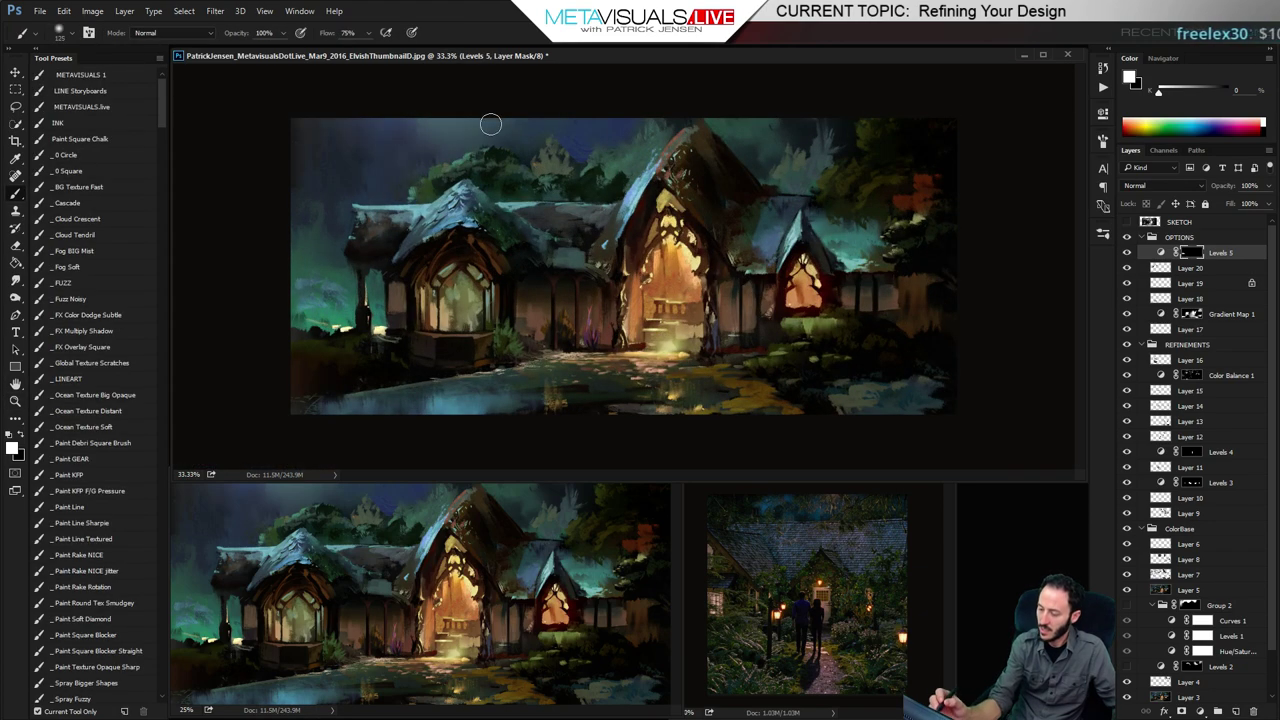
Reveal the Levels brightening in the sky above the left roof with a much larger white brush
{"action": "key", "text": "bracketright"}
{"action": "key", "text": "bracketright"}
{"action": "key", "text": "bracketright"}
{"action": "key", "text": "bracketright"}
{"action": "key", "text": "bracketright"}
{"action": "key", "text": "bracketright"}
{"action": "key", "text": "bracketright"}
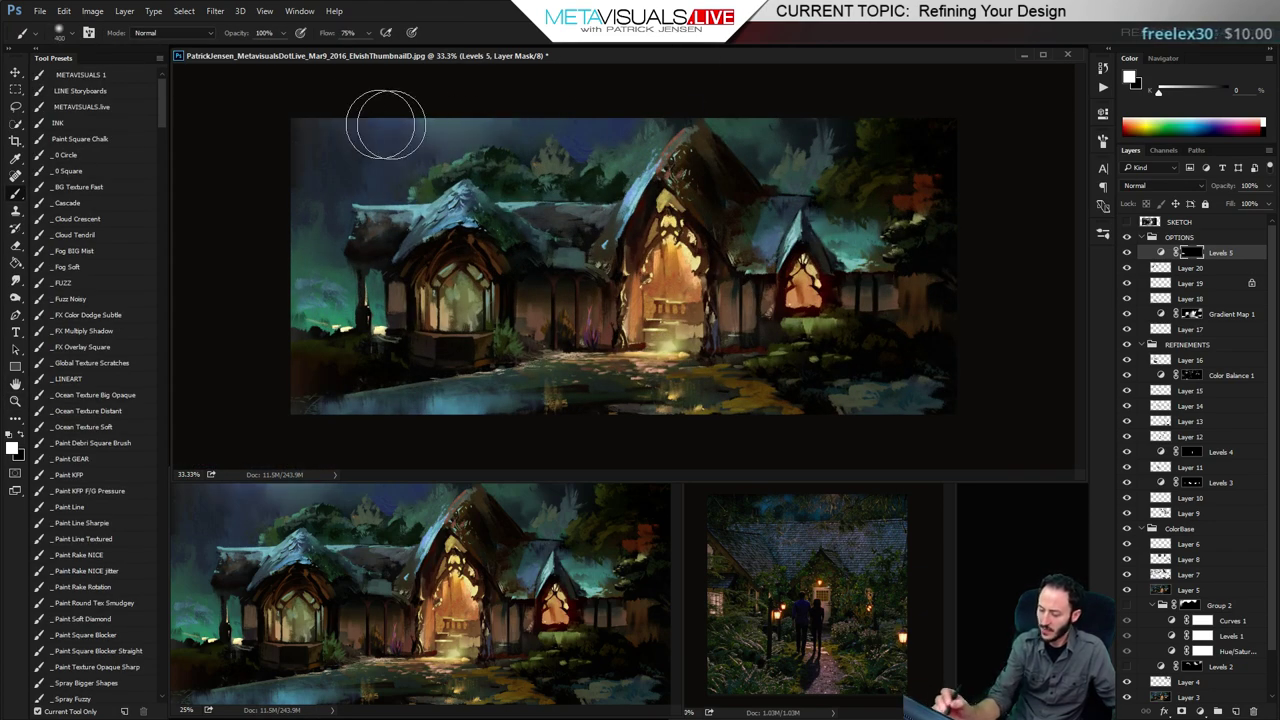
{"action": "key", "text": "bracketleft"}
{"action": "key", "text": "bracketleft"}
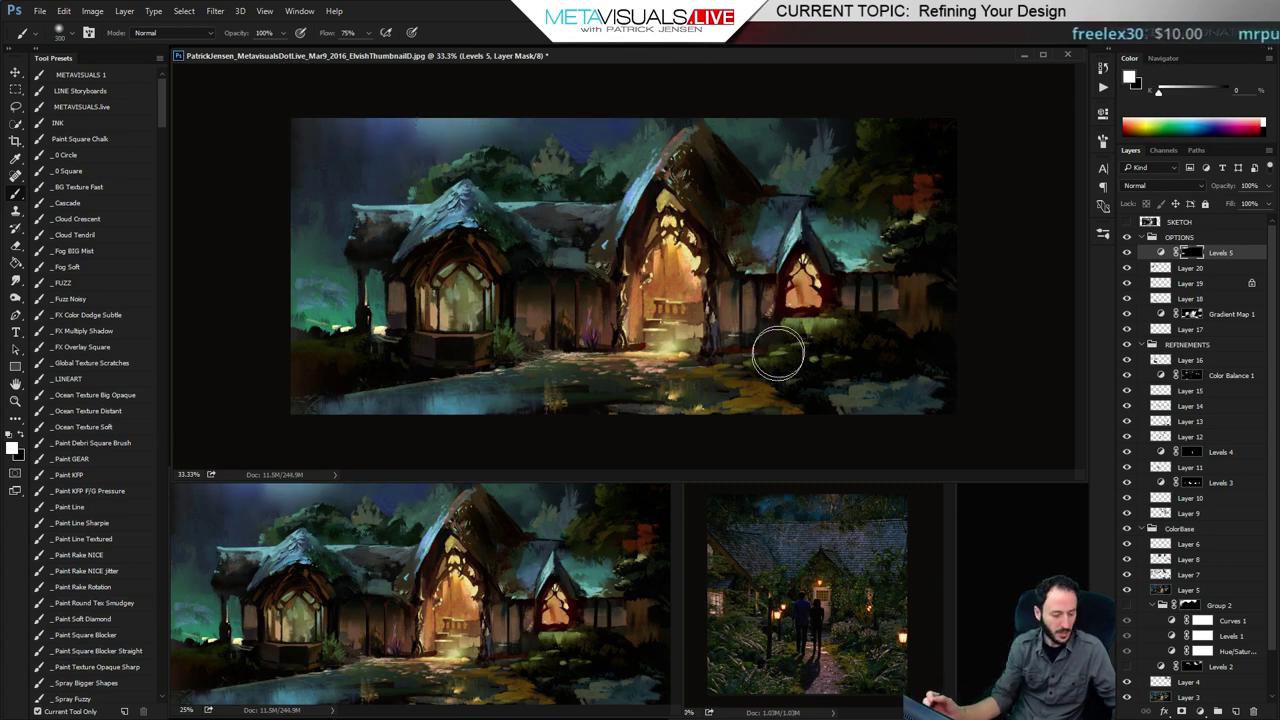
Add a new layer, sample blue-grey from the upper-left sky, and undo the trial glow strokes made with an enlarged brush
{"action": "key", "text": "ctrl+shift+alt+n"}
{"action": "left_click", "coordinate": [449, 118], "text": "alt"}
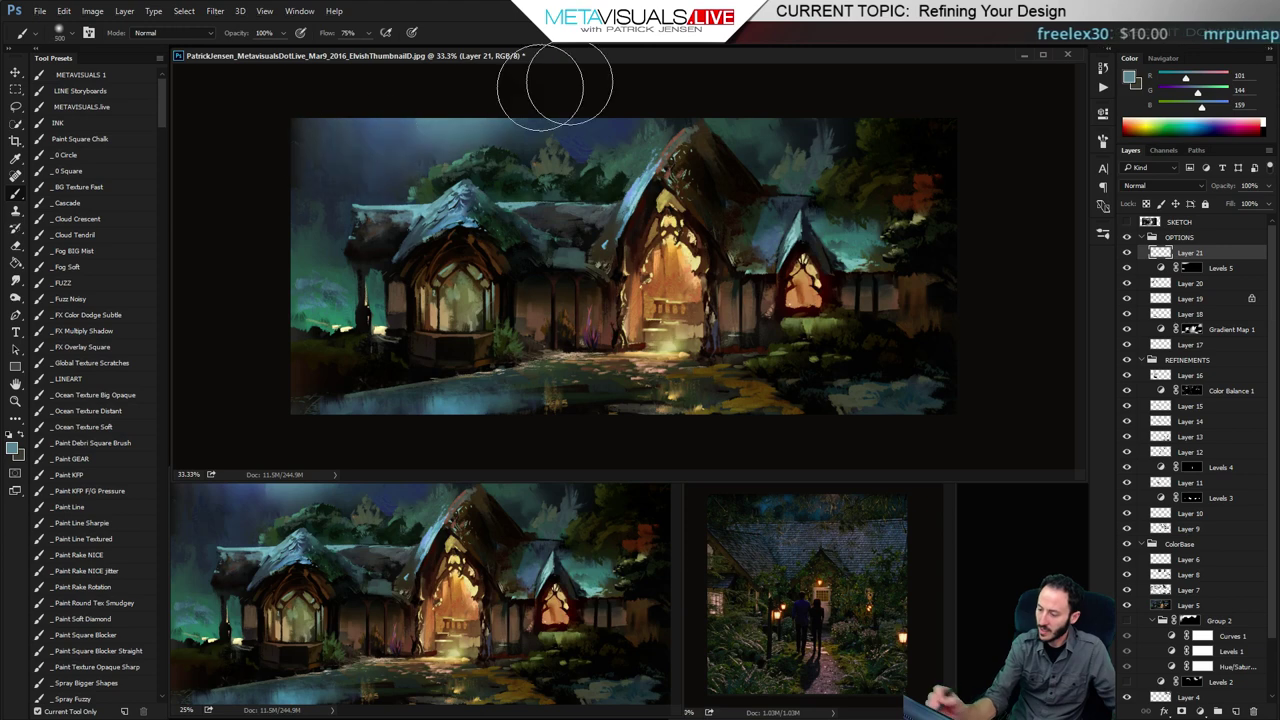
{"action": "key", "text": "bracketright"}
{"action": "key", "text": "bracketright"}
{"action": "key", "text": "bracketright"}
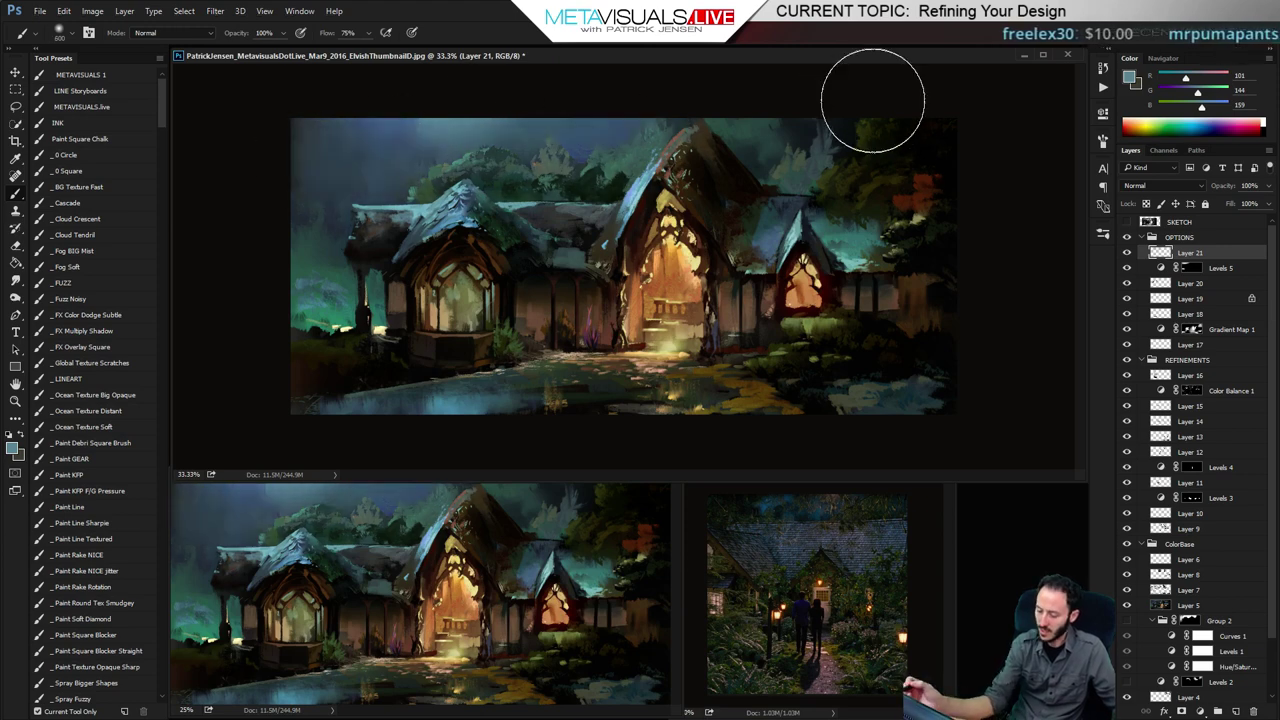
{"action": "key", "text": "ctrl+z"}
{"action": "key", "text": "ctrl+z"}
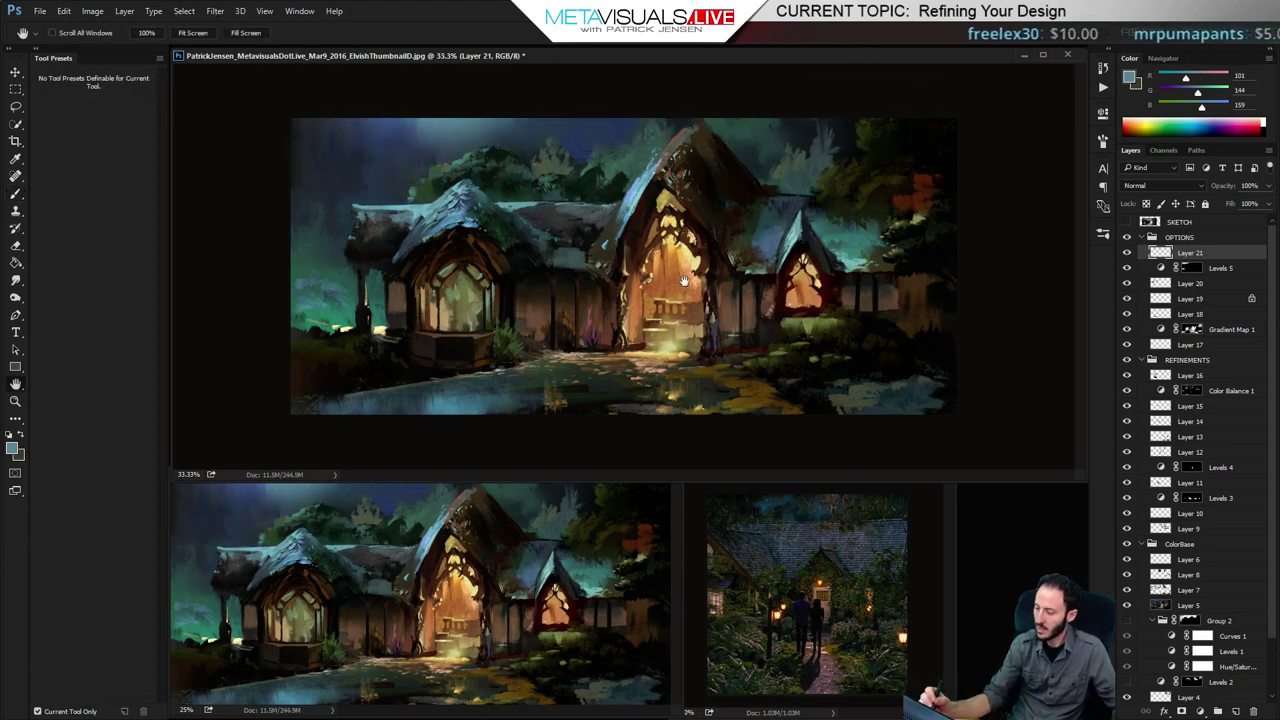
Set the new layer's blend mode to Hard Light and paint a blue glow across the upper sky with a larger brush
{"action": "key", "text": "bracketright"}
{"action": "key", "text": "bracketright"}
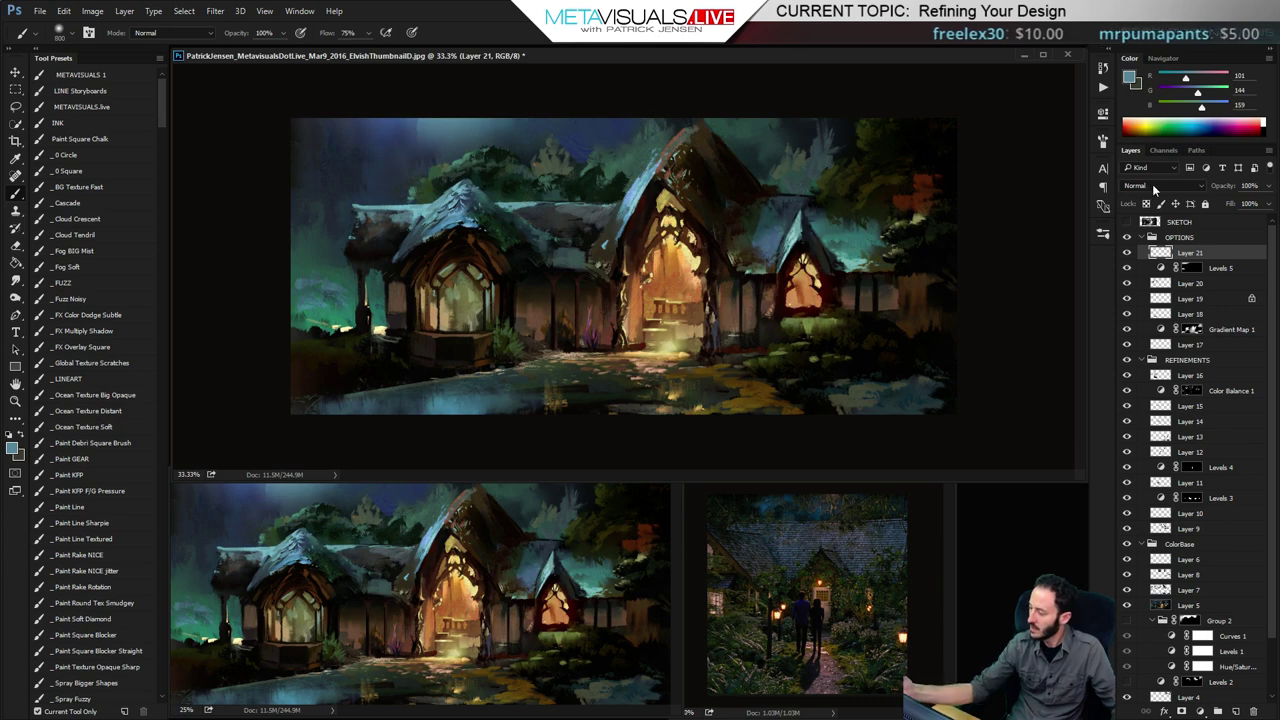
{"action": "left_click", "coordinate": [1152, 184]}
{"action": "left_click", "coordinate": [1165, 336]}
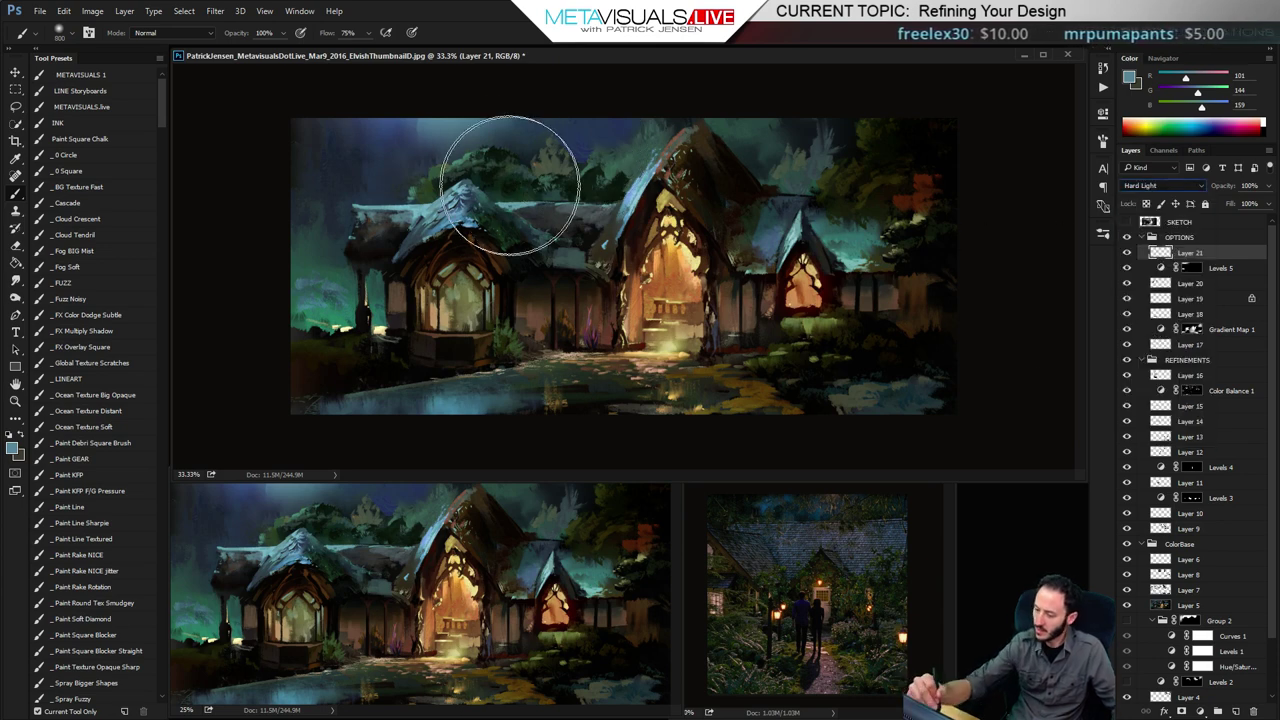
{"action": "left_click_drag", "start_coordinate": [470, 155], "coordinate": [335, 44]}
{"action": "key", "text": "ctrl+minus"}
{"action": "key", "text": "ctrl+minus"}
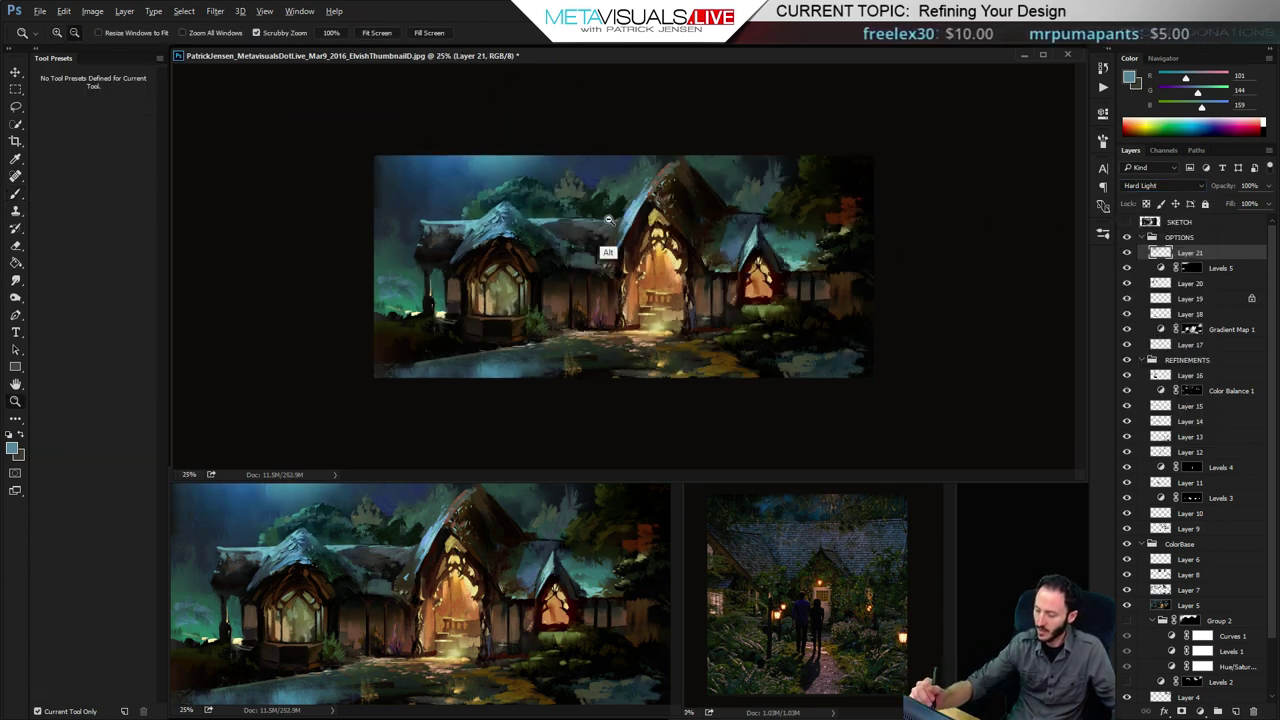
{"action": "key", "text": "ctrl+plus"}
{"action": "key", "text": "bracketright"}
{"action": "key", "text": "bracketright"}
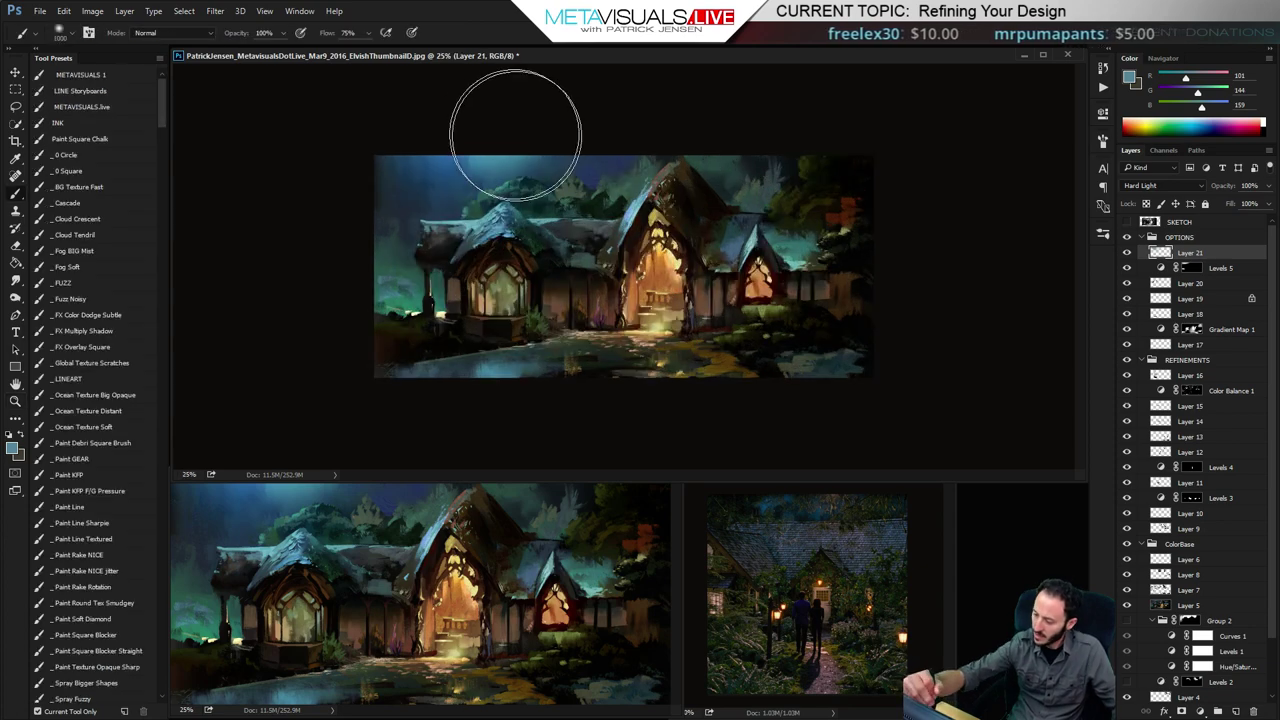
Paint cool blue light on the central gable's left slope with a much smaller brush and compare with Layer 21 hidden and shown
{"action": "key", "text": "bracketleft"}
{"action": "key", "text": "bracketleft"}
{"action": "key", "text": "bracketleft"}
{"action": "key", "text": "bracketleft"}
{"action": "key", "text": "bracketleft"}
{"action": "key", "text": "bracketleft"}
{"action": "key", "text": "bracketleft"}
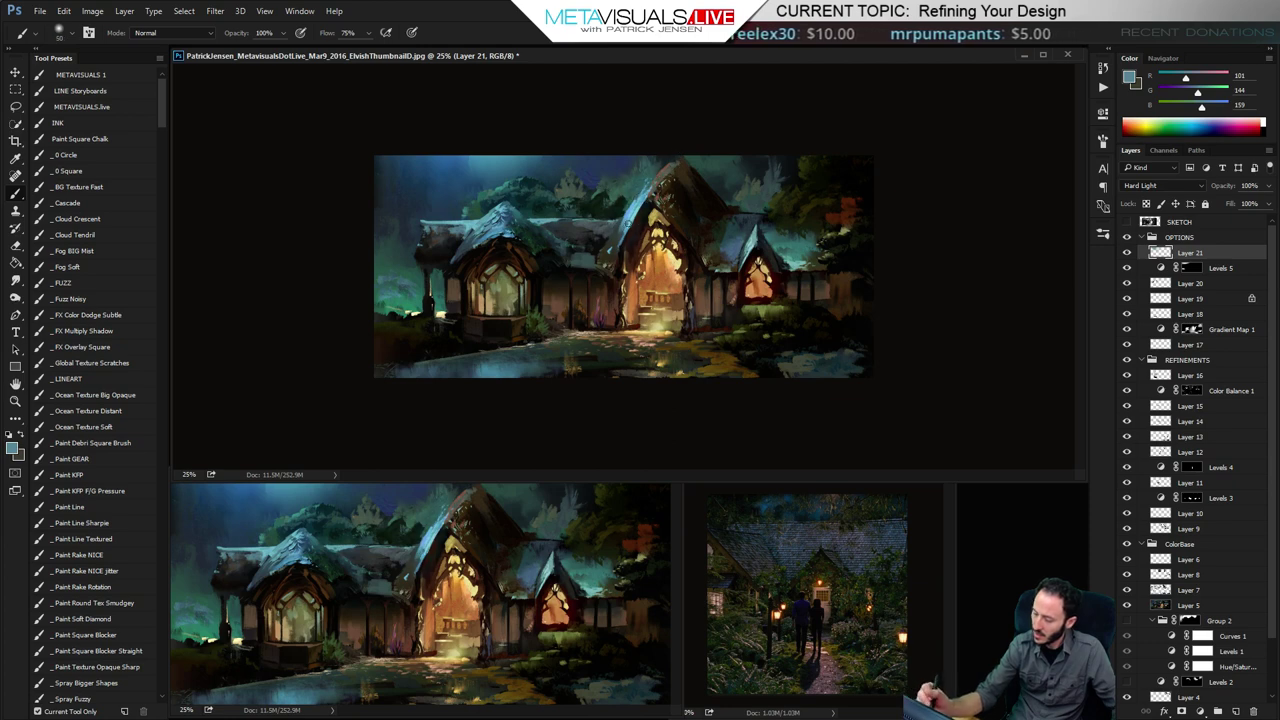
{"action": "key", "text": "ctrl+minus"}
{"action": "key", "text": "ctrl+plus"}
{"action": "key", "text": "ctrl+plus"}
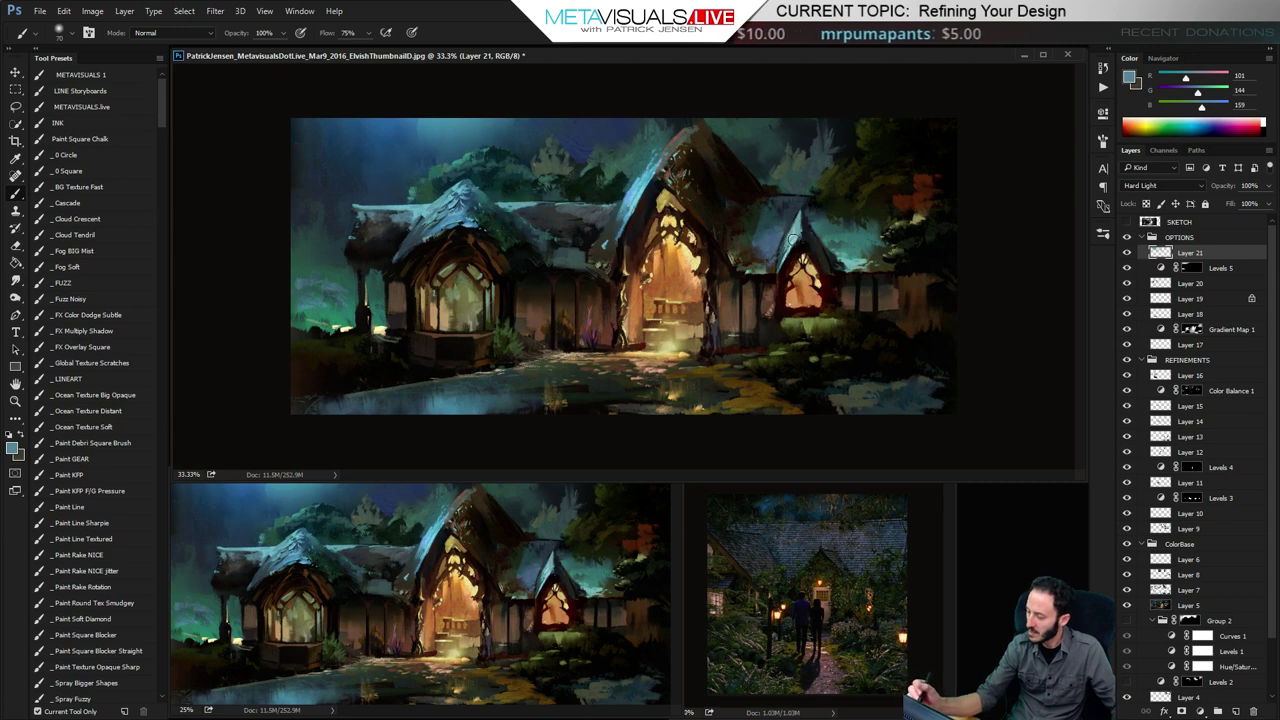
{"action": "left_click", "coordinate": [1127, 253]}
{"action": "left_click", "coordinate": [1127, 253]}
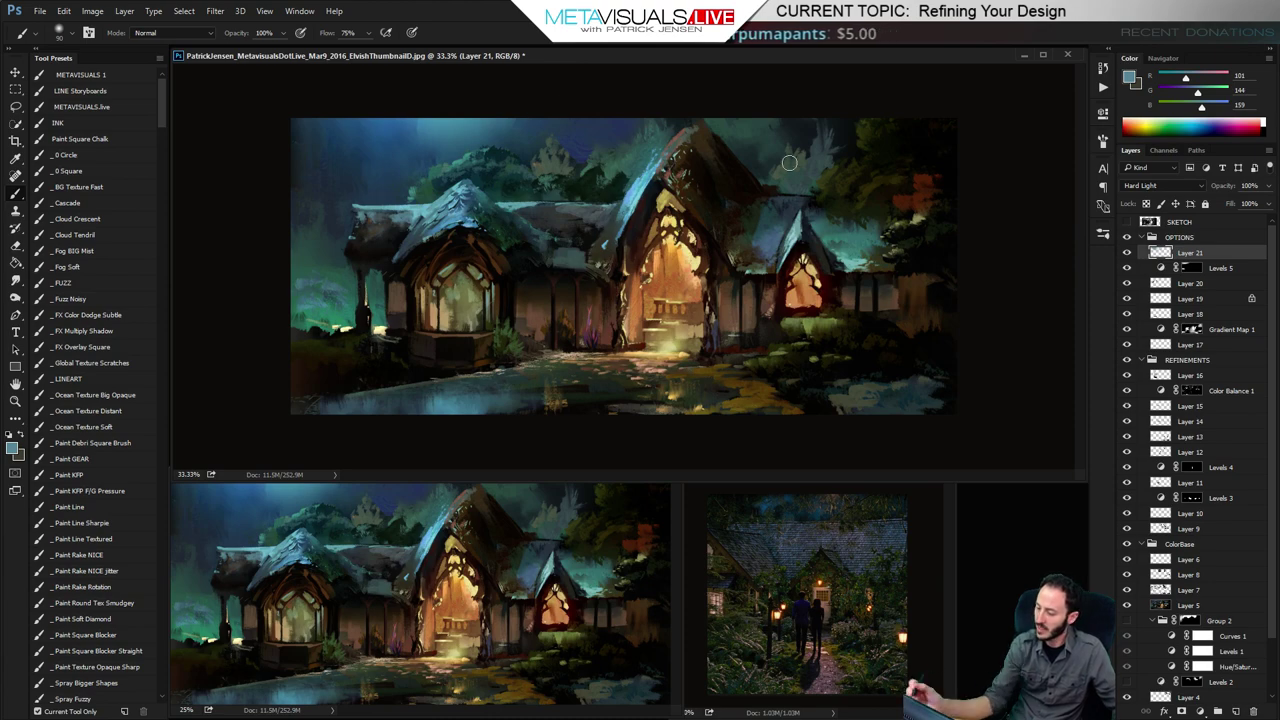
Set the painting colour to a lighter blue of R 159, G 179, B 228
{"action": "left_click", "coordinate": [631, 317], "text": "alt"}
{"action": "left_click", "coordinate": [679, 288], "text": "alt"}
{"action": "left_click", "coordinate": [679, 288], "text": "ctrl"}
{"action": "left_click", "coordinate": [679, 288], "text": "ctrl"}
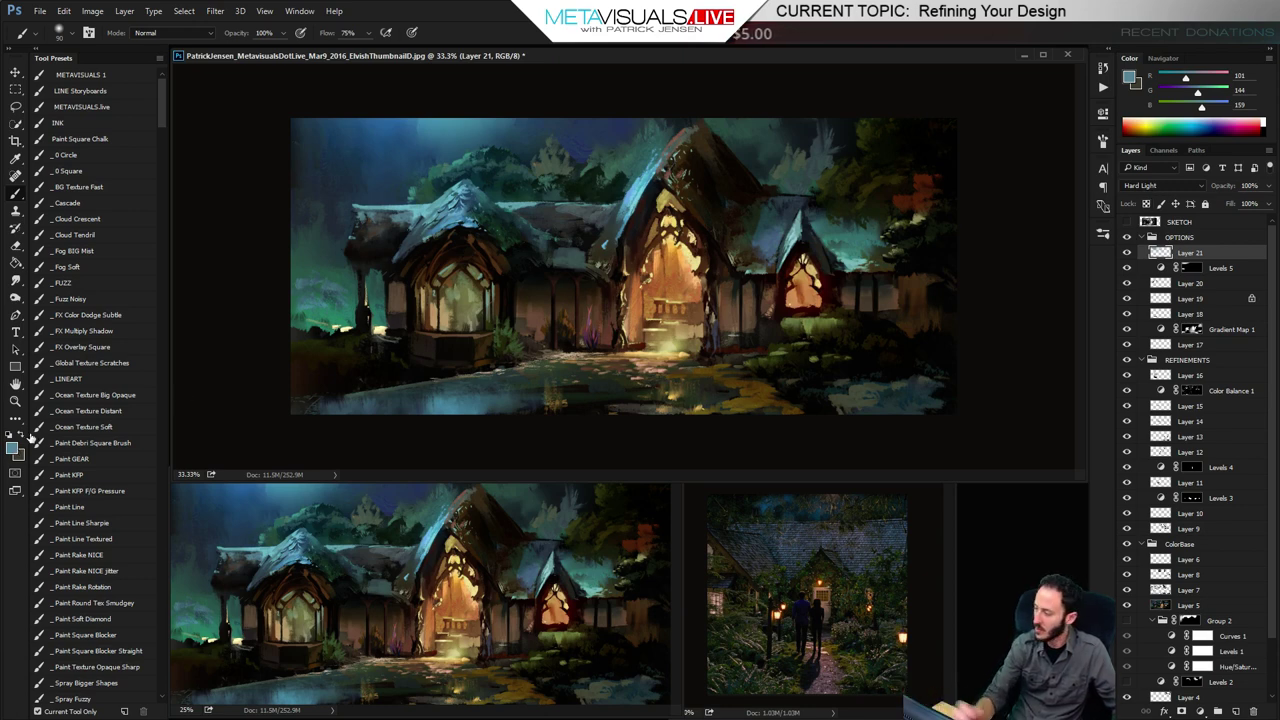
{"action": "left_click_drag", "start_coordinate": [1201, 92], "coordinate": [1207, 93]}
{"action": "left_click_drag", "start_coordinate": [1202, 107], "coordinate": [1227, 110]}
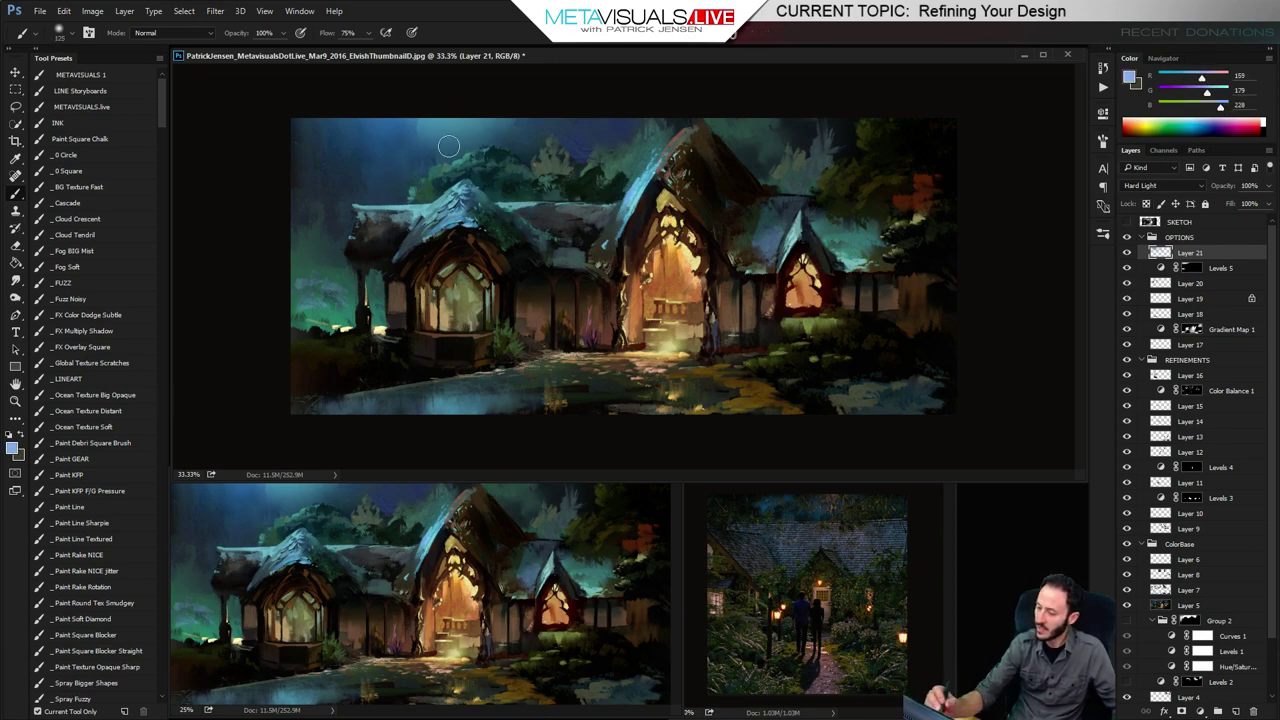
Undo the first lighter-blue stroke and brush a broader one across the top of the sky with an enlarged brush
{"action": "left_click_drag", "start_coordinate": [407, 120], "coordinate": [604, 94]}
{"action": "key", "text": "ctrl+z"}
{"action": "key", "text": "]"}
{"action": "key", "text": "]"}
{"action": "key", "text": "]"}
{"action": "key", "text": "]"}
{"action": "left_click_drag", "start_coordinate": [340, 108], "coordinate": [776, 83]}
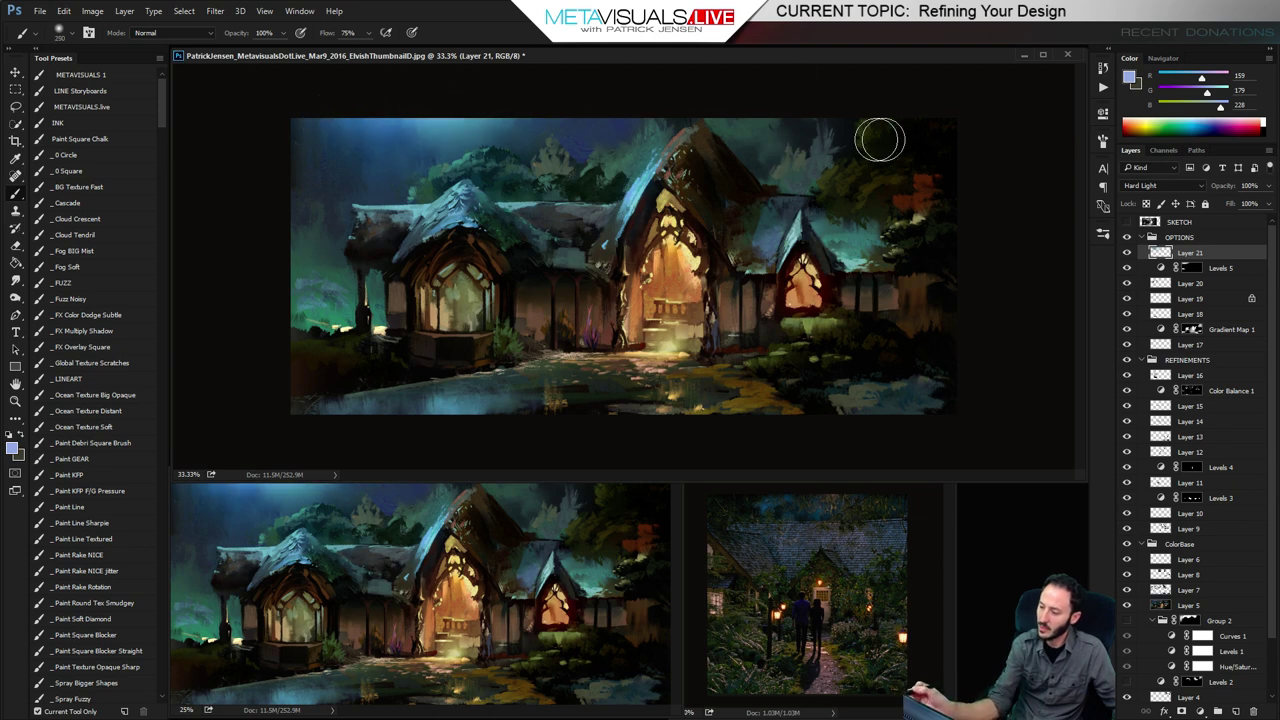
Blend the new sky light on Layer 21 using the Smudge tool with a larger tip
{"action": "key", "text": "r"}
{"action": "key", "text": "bracketright"}
{"action": "key", "text": "bracketright"}
{"action": "key", "text": "bracketright"}
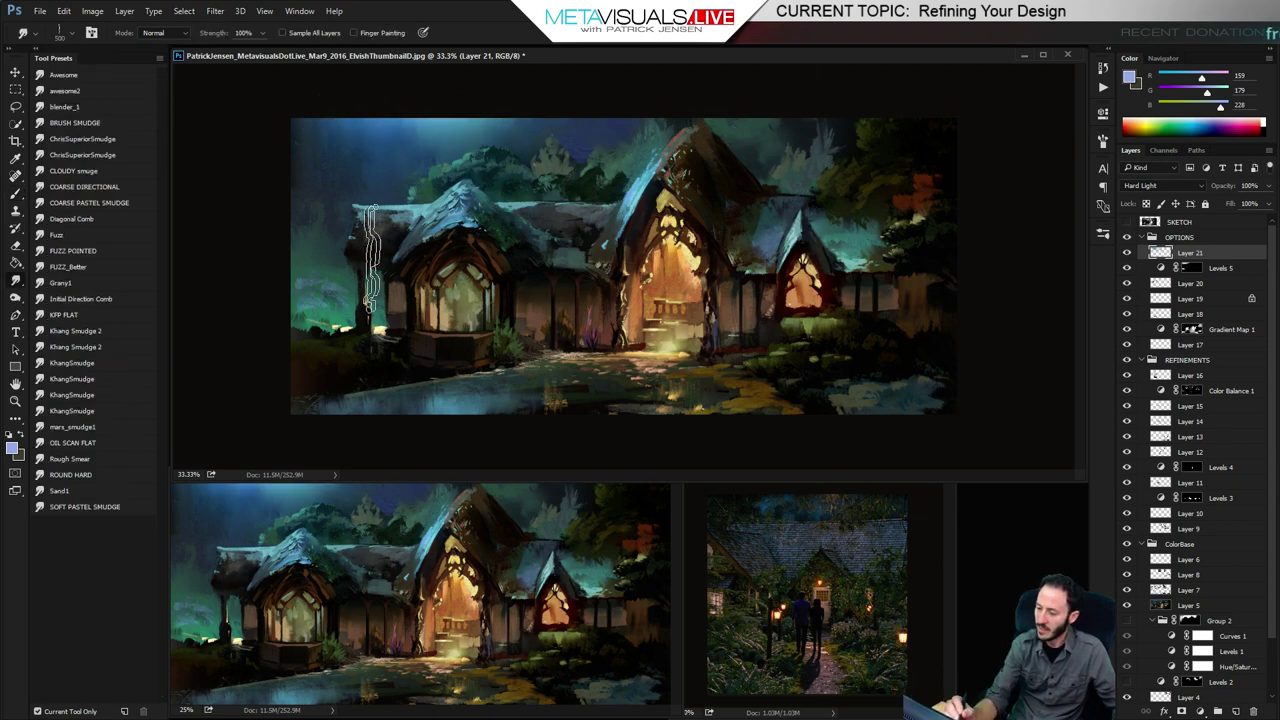
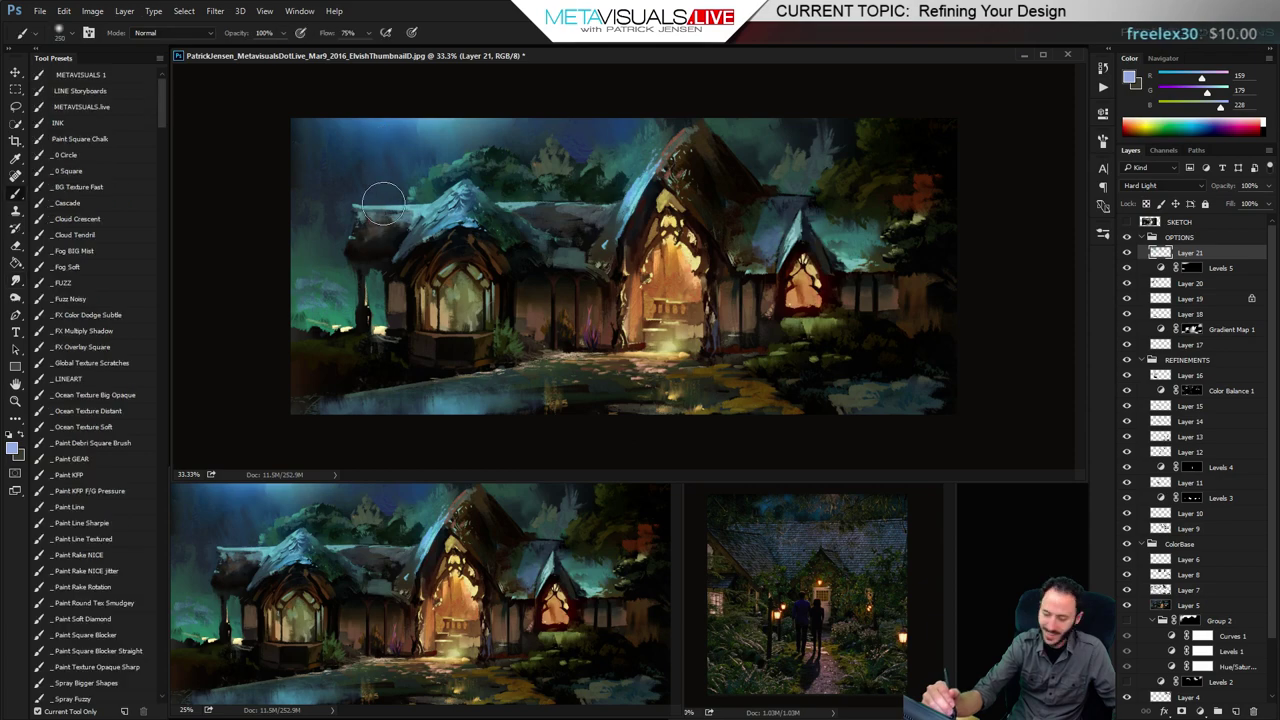
Add a new layer and refine the central gable's left roof edge in sampled light blues with a smaller Paint KFP F/G Pressure brush
{"action": "key", "text": "v"}
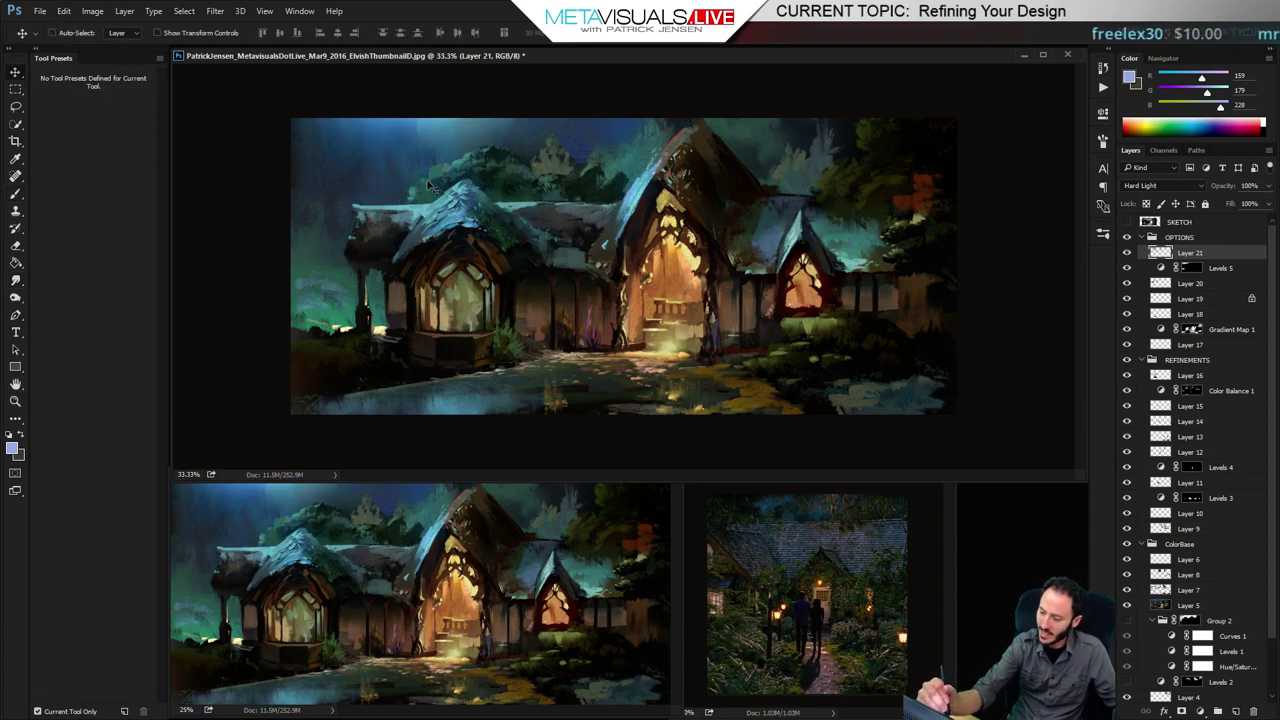
{"action": "left_click", "coordinate": [750, 203], "text": "ctrl"}
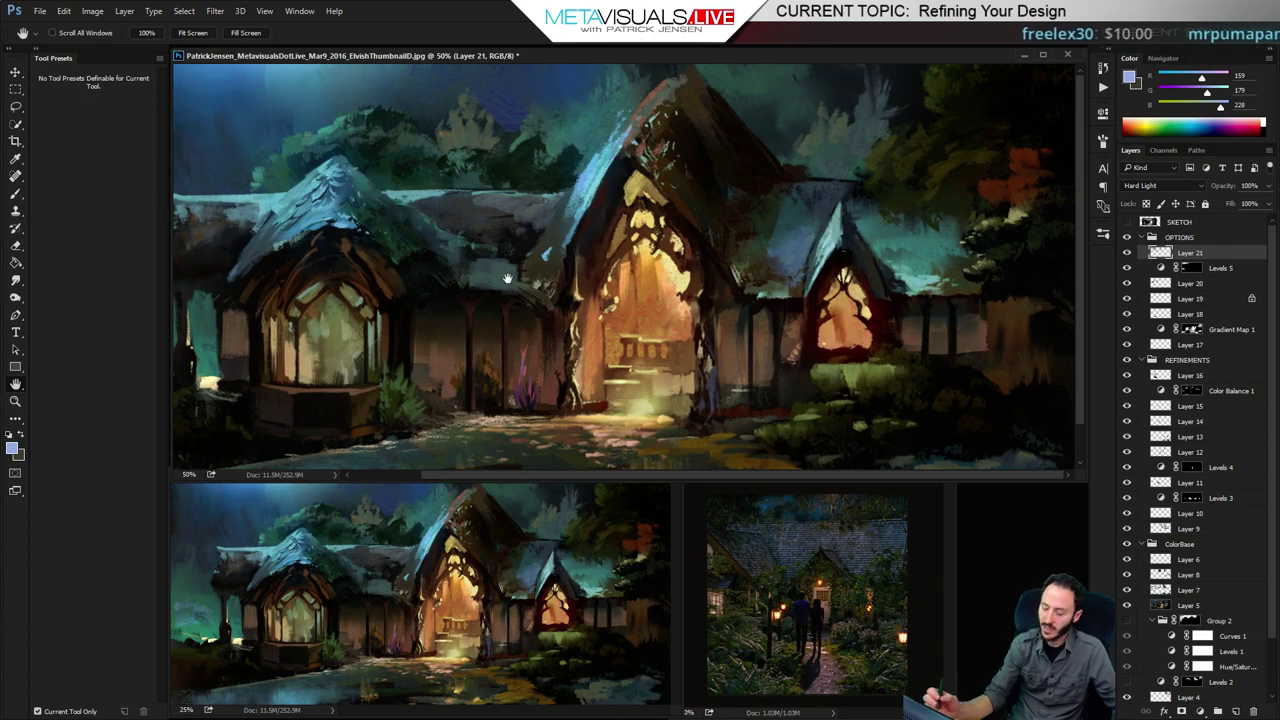
{"action": "key", "text": "ctrl+alt+shift+n"}
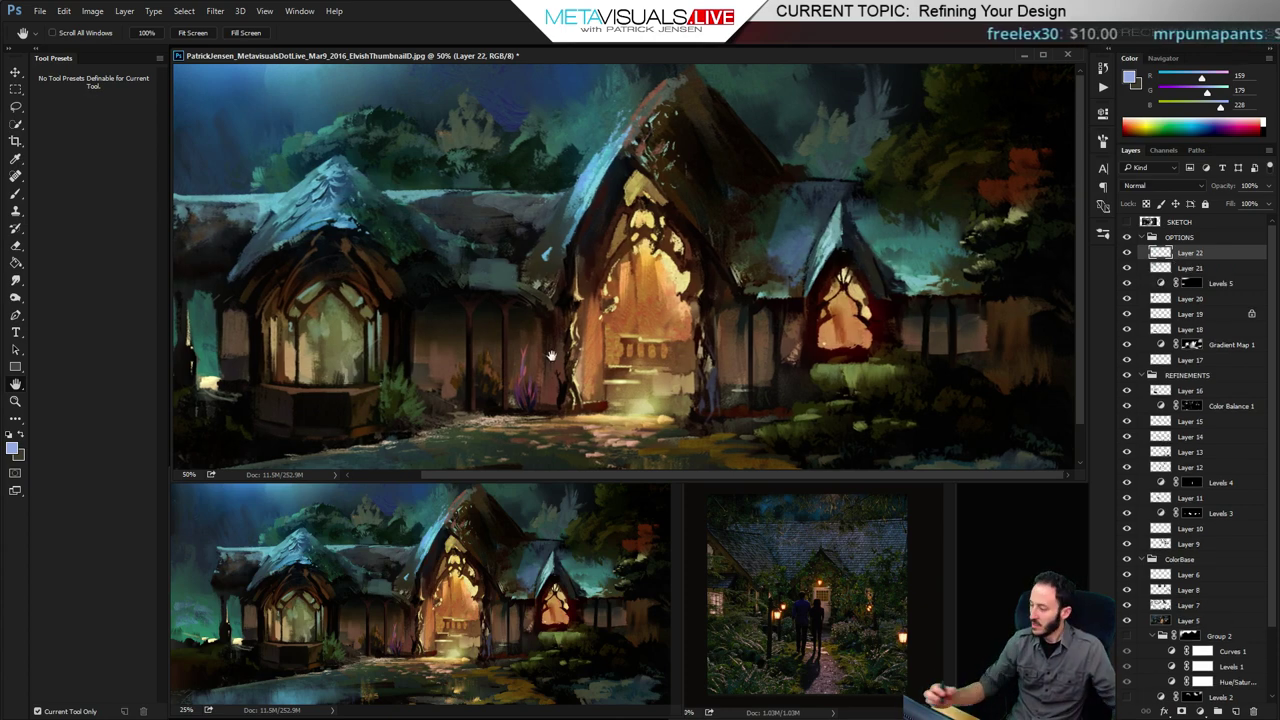
{"action": "left_click", "coordinate": [664, 168], "text": "ctrl"}
{"action": "left_click_drag", "start_coordinate": [613, 274], "coordinate": [580, 310]}
{"action": "key", "text": "b"}
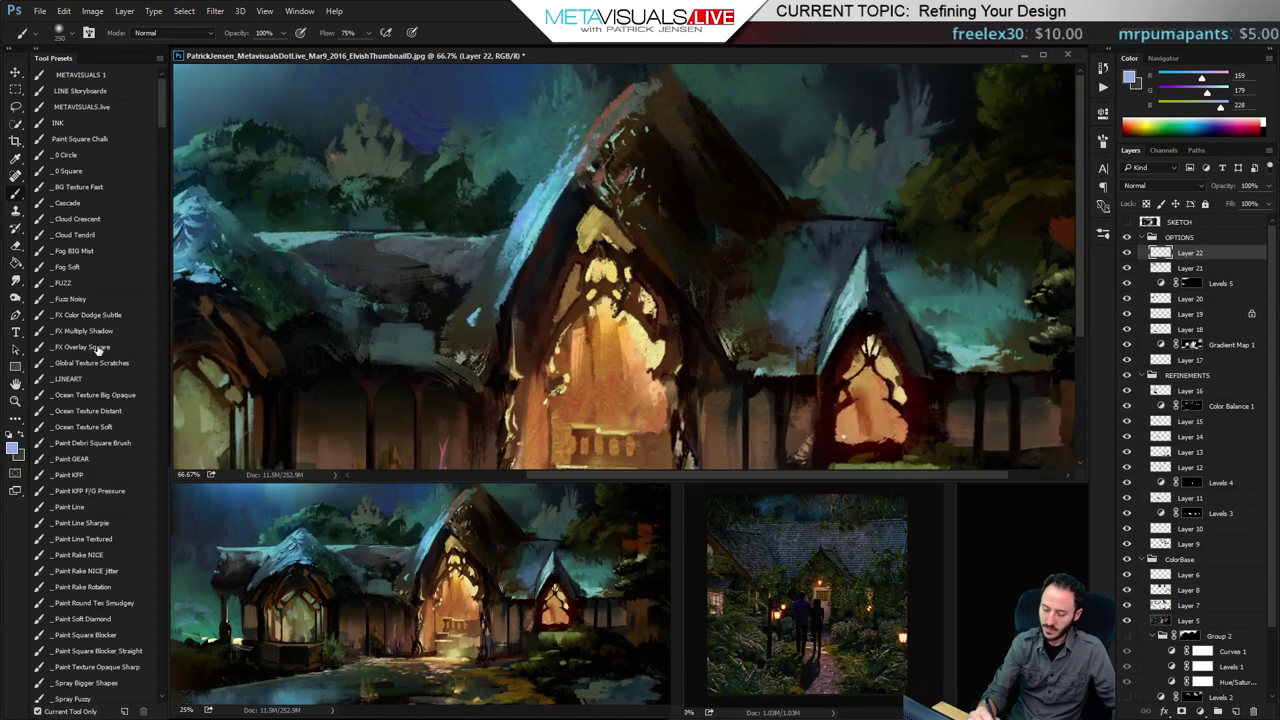
{"action": "left_click", "coordinate": [97, 490]}
{"action": "left_click", "coordinate": [545, 210], "text": "alt"}
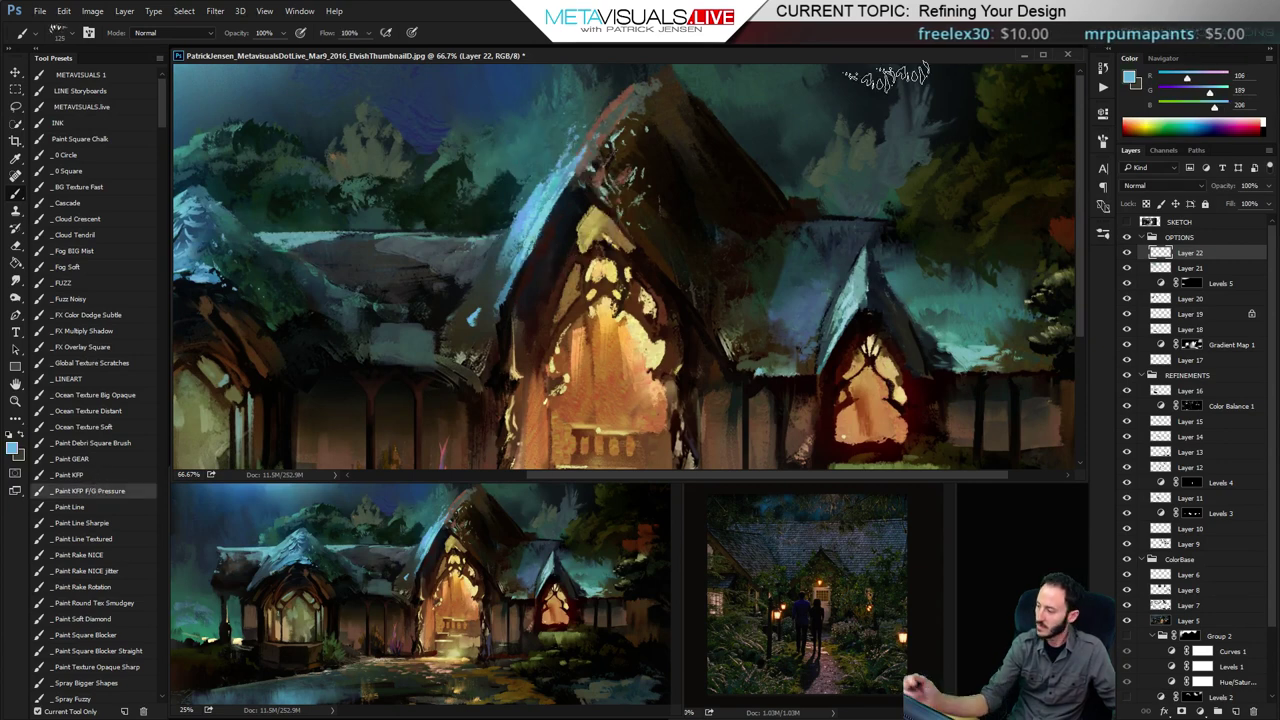
{"action": "key", "text": "bracketleft"}
{"action": "key", "text": "bracketleft"}
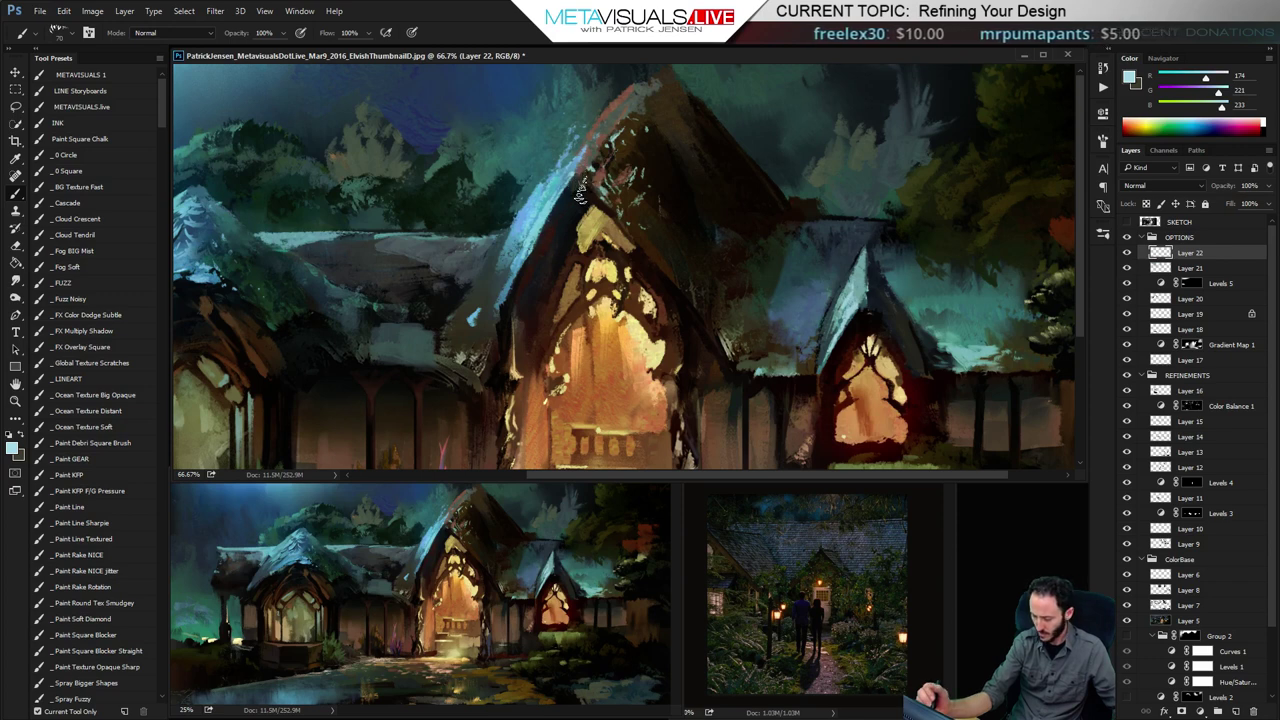
Examine the painting's entrance and bushes against the lanterns, plants and path in the Untitled-1 garden reference
{"action": "key", "text": "space"}
{"action": "left_click_drag", "start_coordinate": [769, 387], "coordinate": [719, 194]}
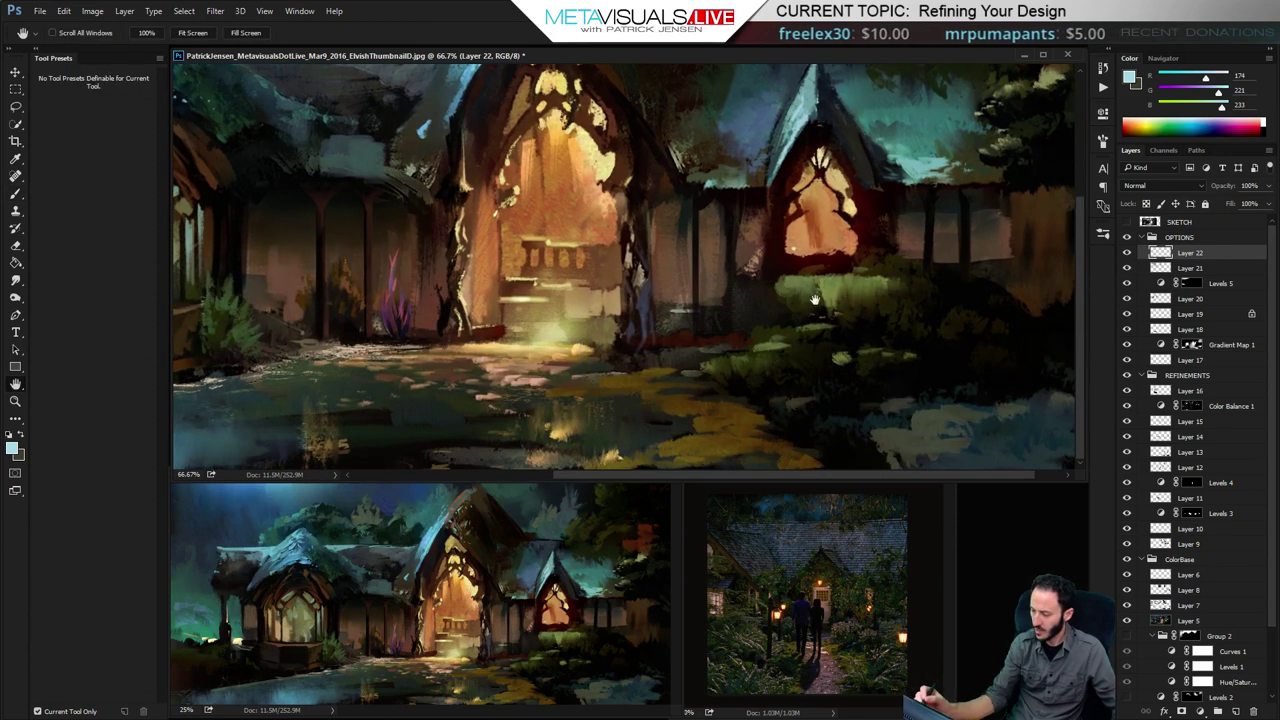
{"action": "left_click_drag", "start_coordinate": [814, 299], "coordinate": [767, 272]}
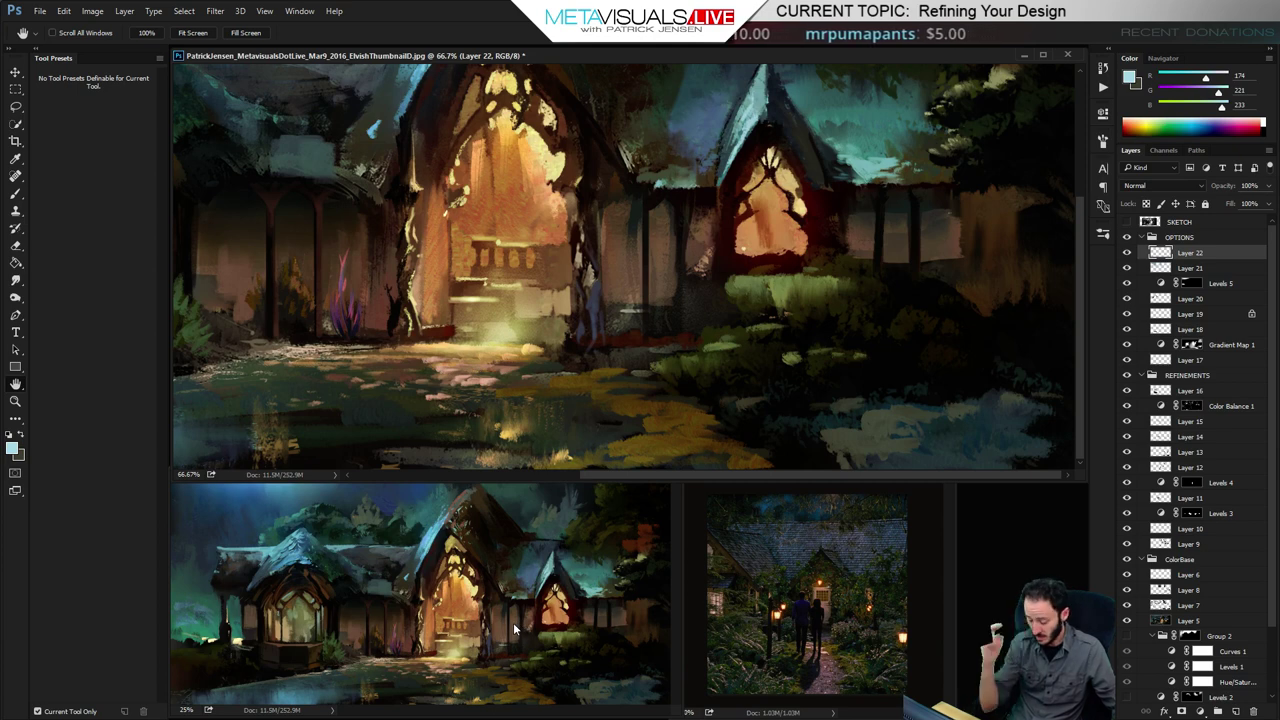
{"action": "left_click_drag", "start_coordinate": [664, 317], "coordinate": [660, 332]}
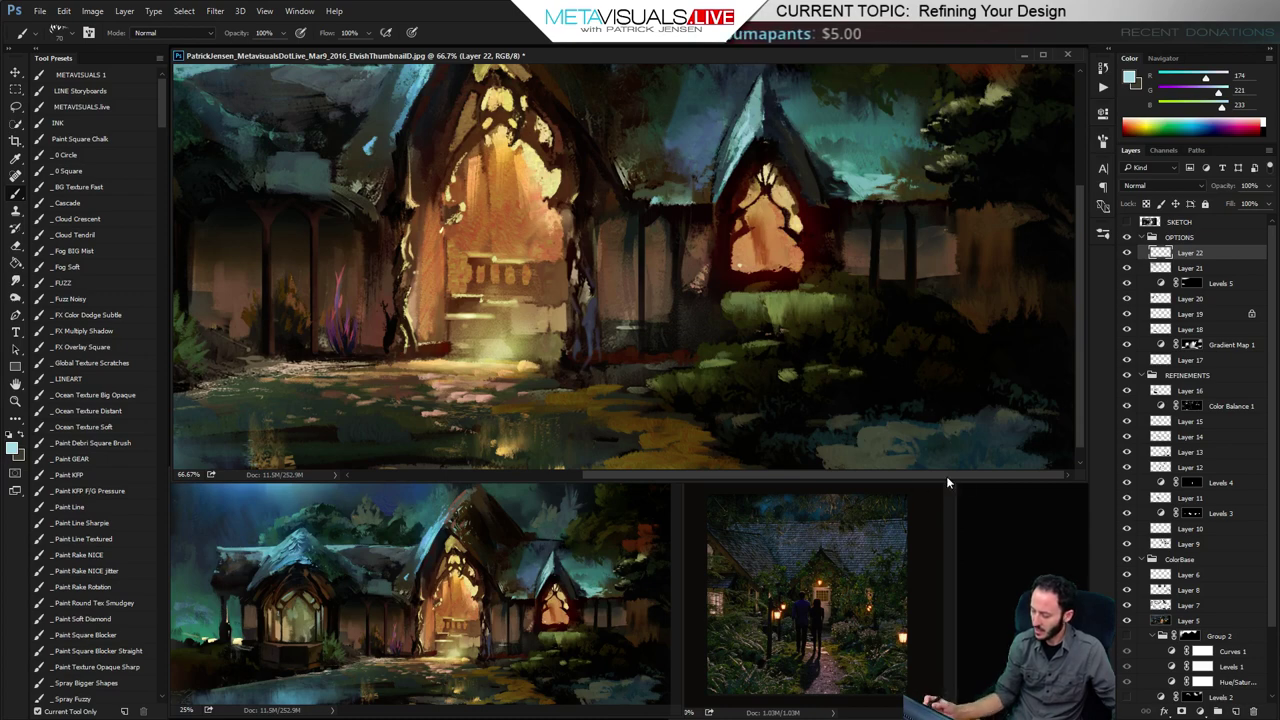
{"action": "left_click", "coordinate": [860, 622], "text": "ctrl"}
{"action": "left_click", "coordinate": [887, 622], "text": "ctrl"}
{"action": "left_click_drag", "start_coordinate": [889, 622], "coordinate": [873, 620]}
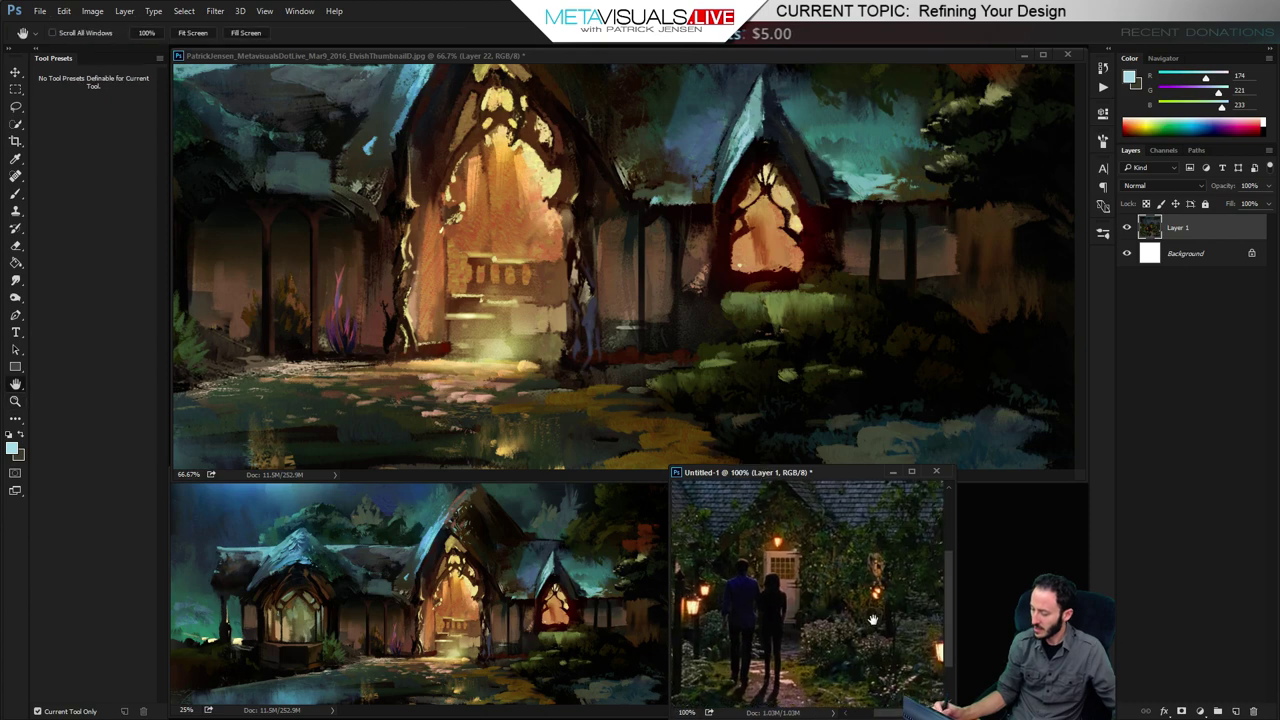
{"action": "key", "text": "v"}
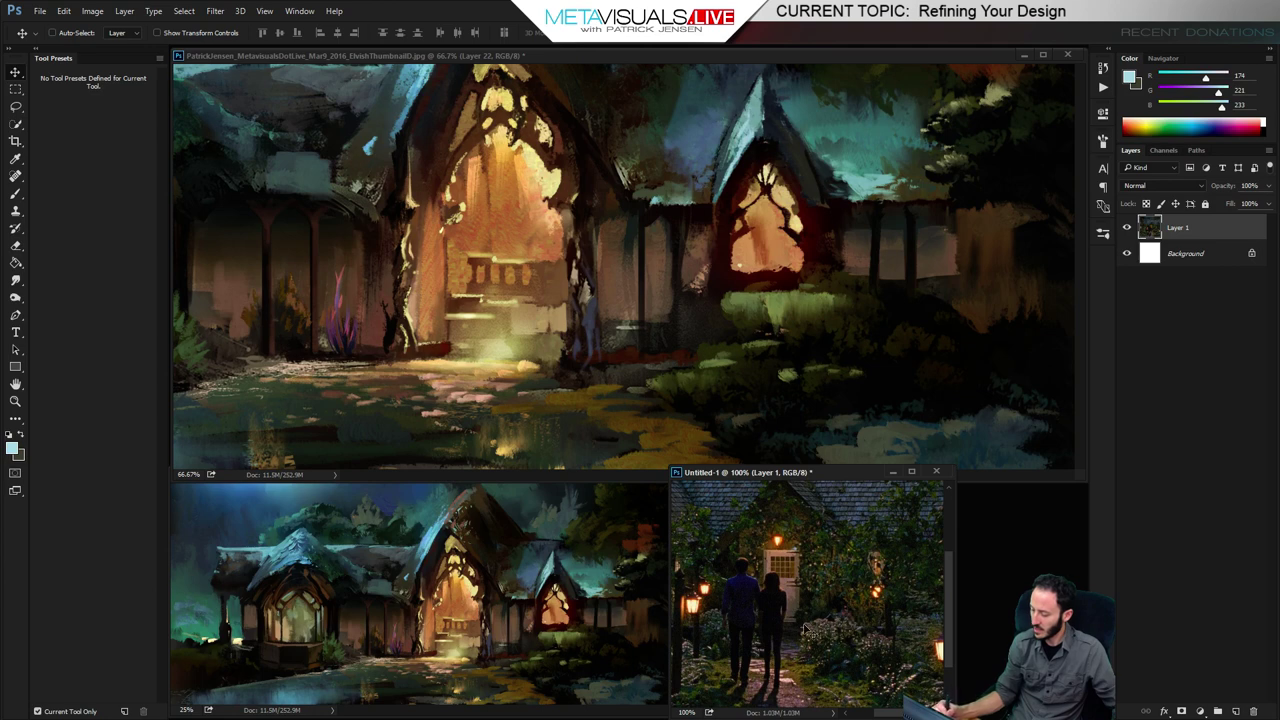
{"action": "key", "text": "h"}
{"action": "left_click_drag", "start_coordinate": [790, 520], "coordinate": [808, 592]}
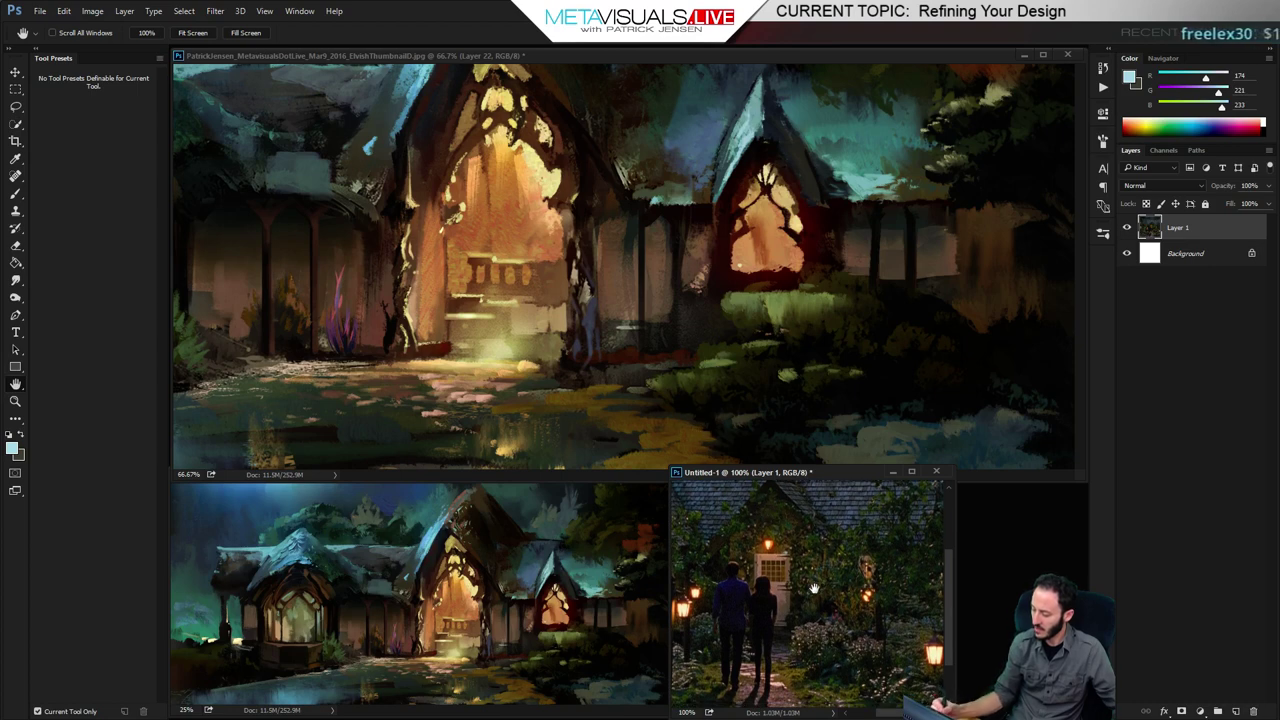
{"action": "left_click_drag", "start_coordinate": [778, 651], "coordinate": [788, 652]}
{"action": "key", "text": "v"}
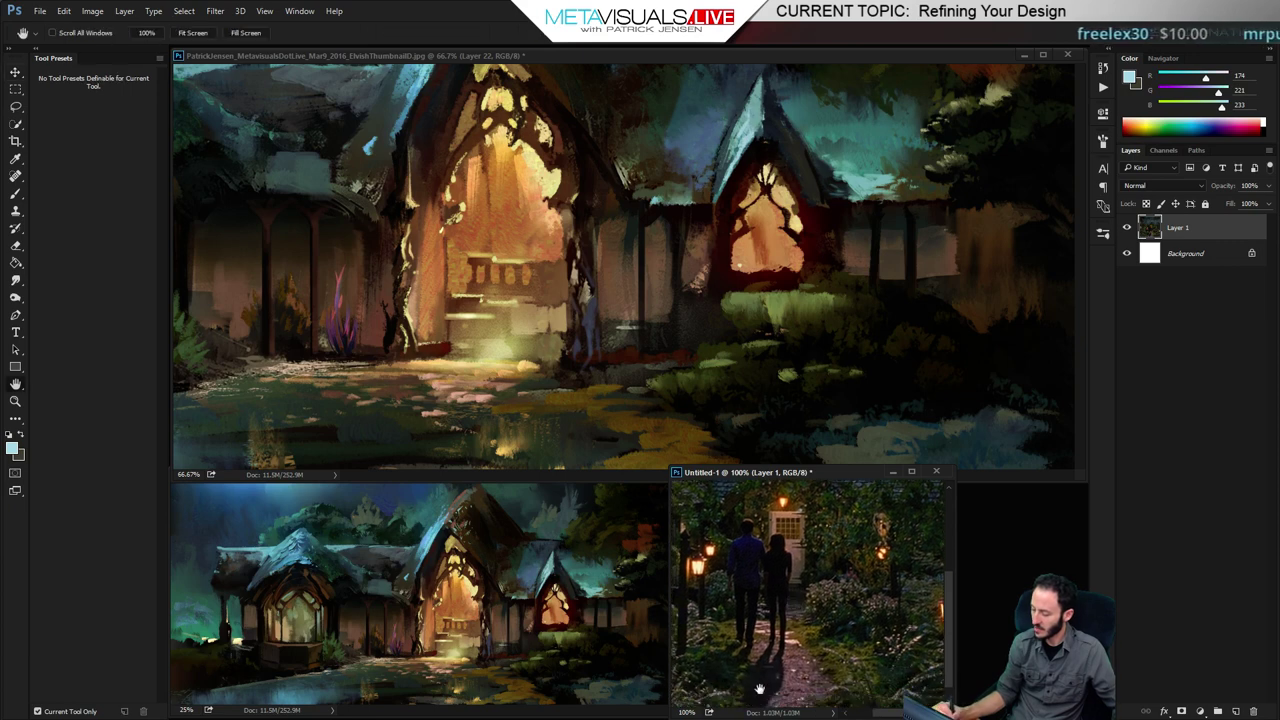
{"action": "left_click_drag", "start_coordinate": [800, 594], "coordinate": [812, 528]}
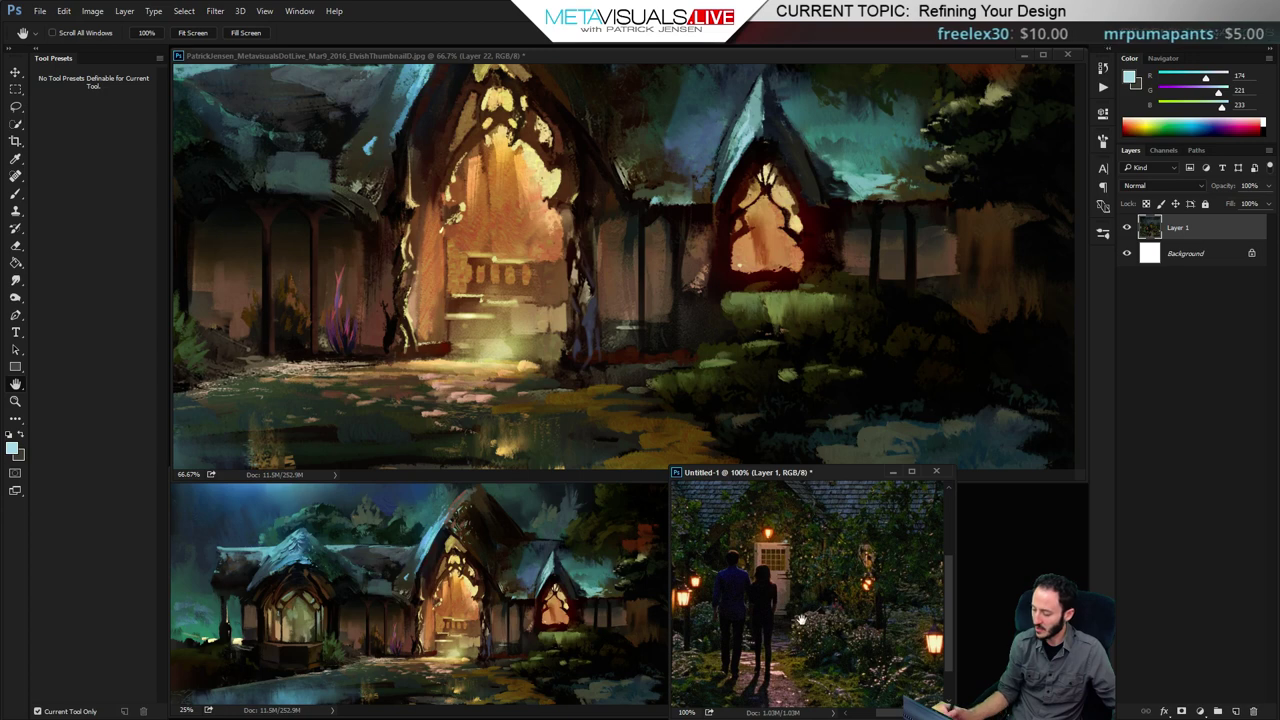
Return to the elvish house painting and add a new group above OPTIONS with an empty layer inside it
{"action": "left_click", "coordinate": [794, 374]}
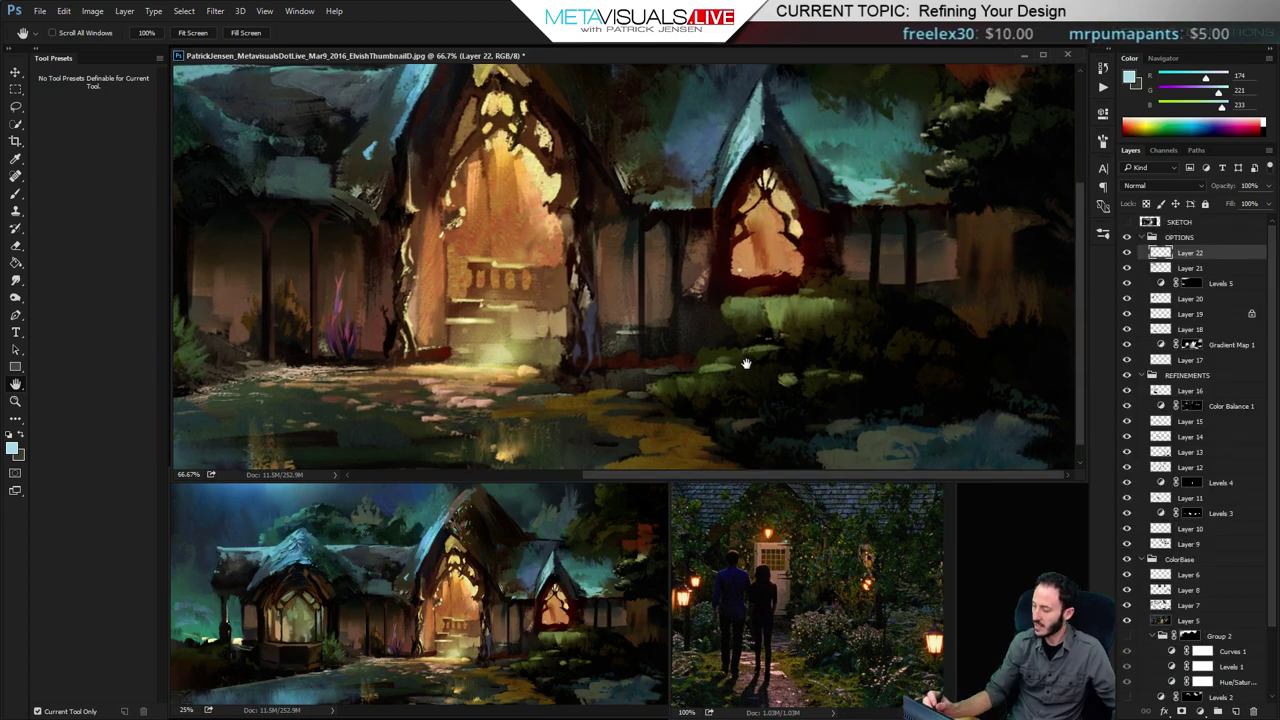
{"action": "left_click", "coordinate": [1178, 238]}
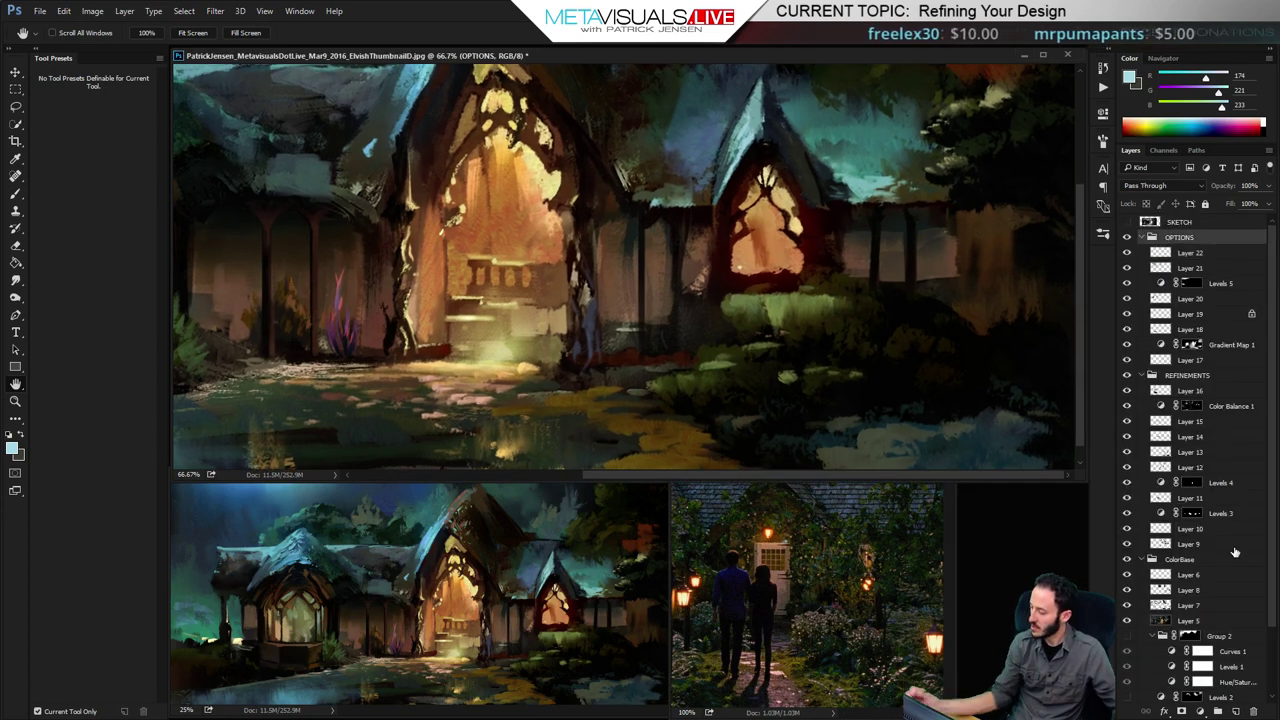
{"action": "left_click", "coordinate": [1219, 711]}
{"action": "left_click", "coordinate": [1236, 711]}
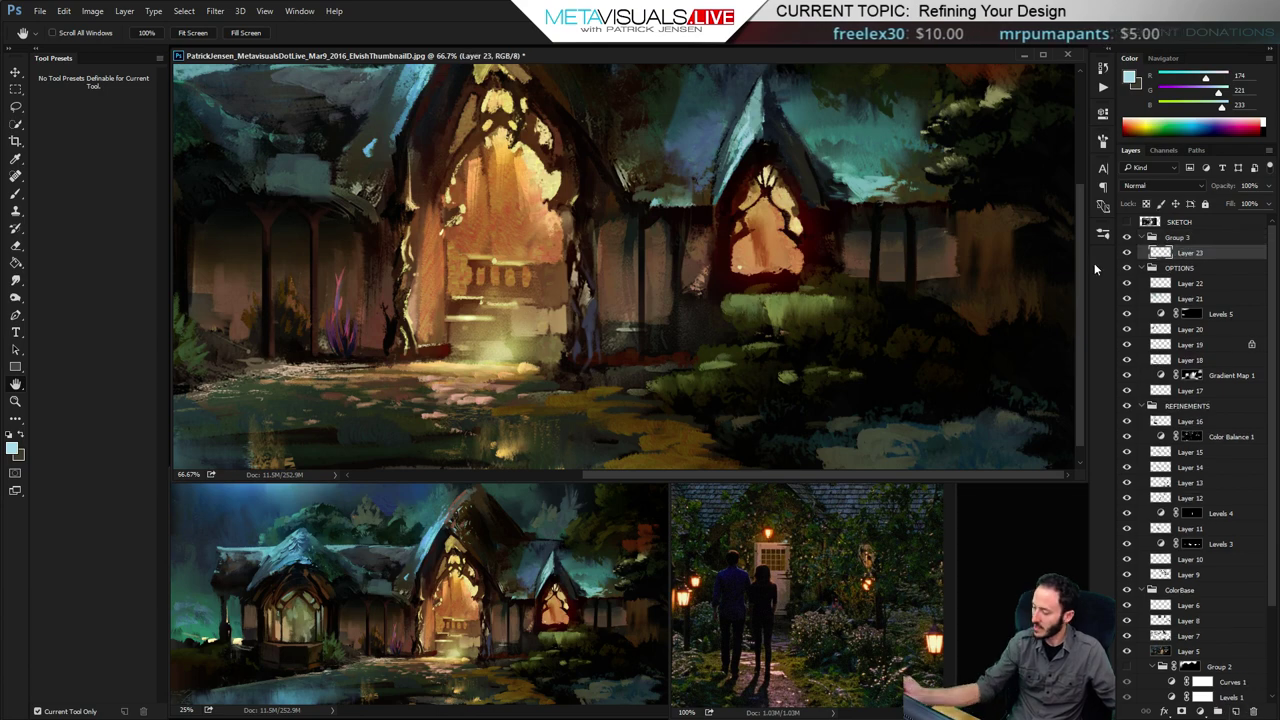
Sample near-black from the dark foliage and paint shadow along the base of the wall between the entrance and the bushes
{"action": "left_click", "coordinate": [706, 347], "text": "ctrl"}
{"action": "left_click_drag", "start_coordinate": [712, 347], "coordinate": [692, 319]}
{"action": "key", "text": "b"}
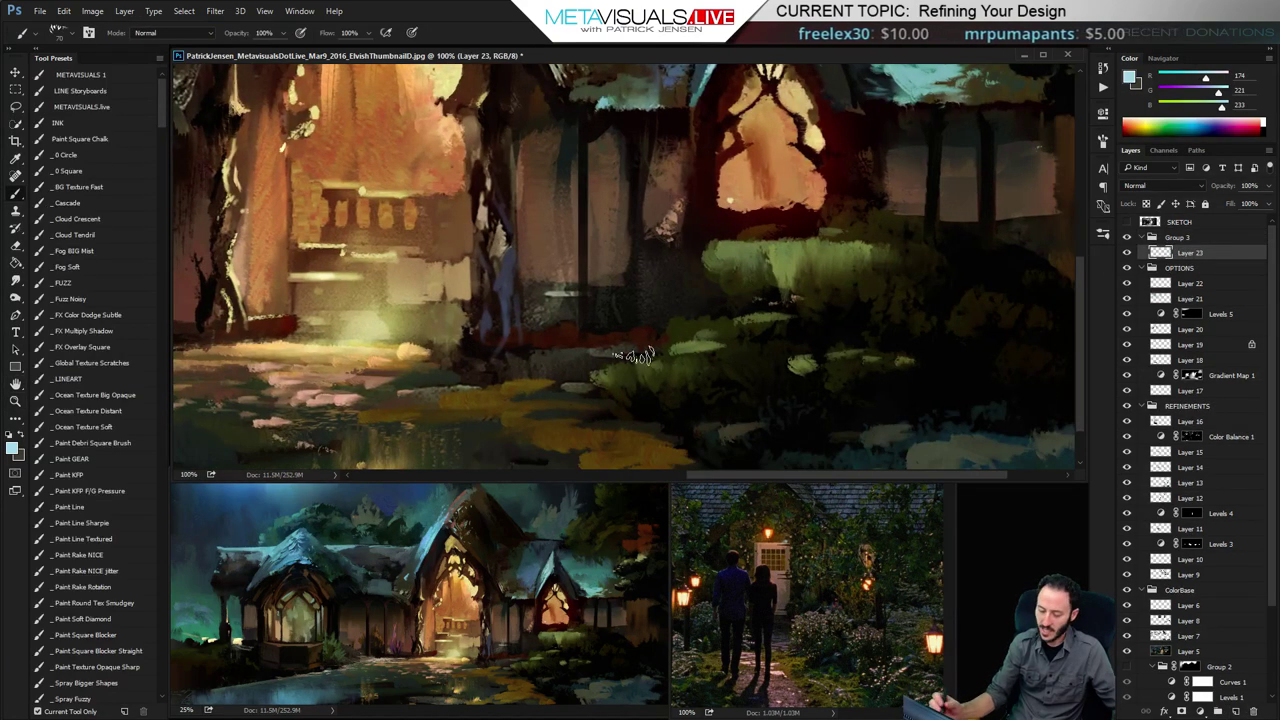
{"action": "left_click", "coordinate": [985, 253], "text": "alt"}
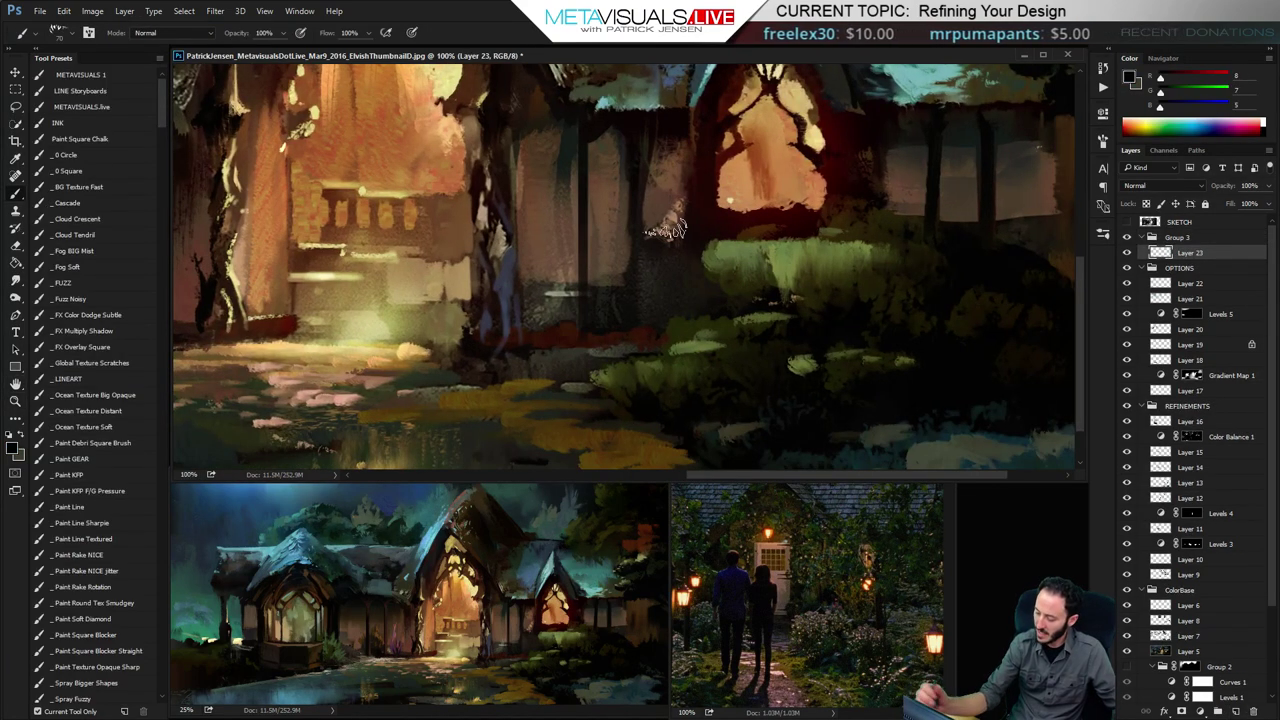
{"action": "mouse_move", "coordinate": [540, 283]}
{"action": "left_mouse_down"}
{"action": "mouse_move", "coordinate": [571, 343]}
{"action": "mouse_move", "coordinate": [623, 330]}
{"action": "left_mouse_up"}
{"action": "key", "text": "space"}
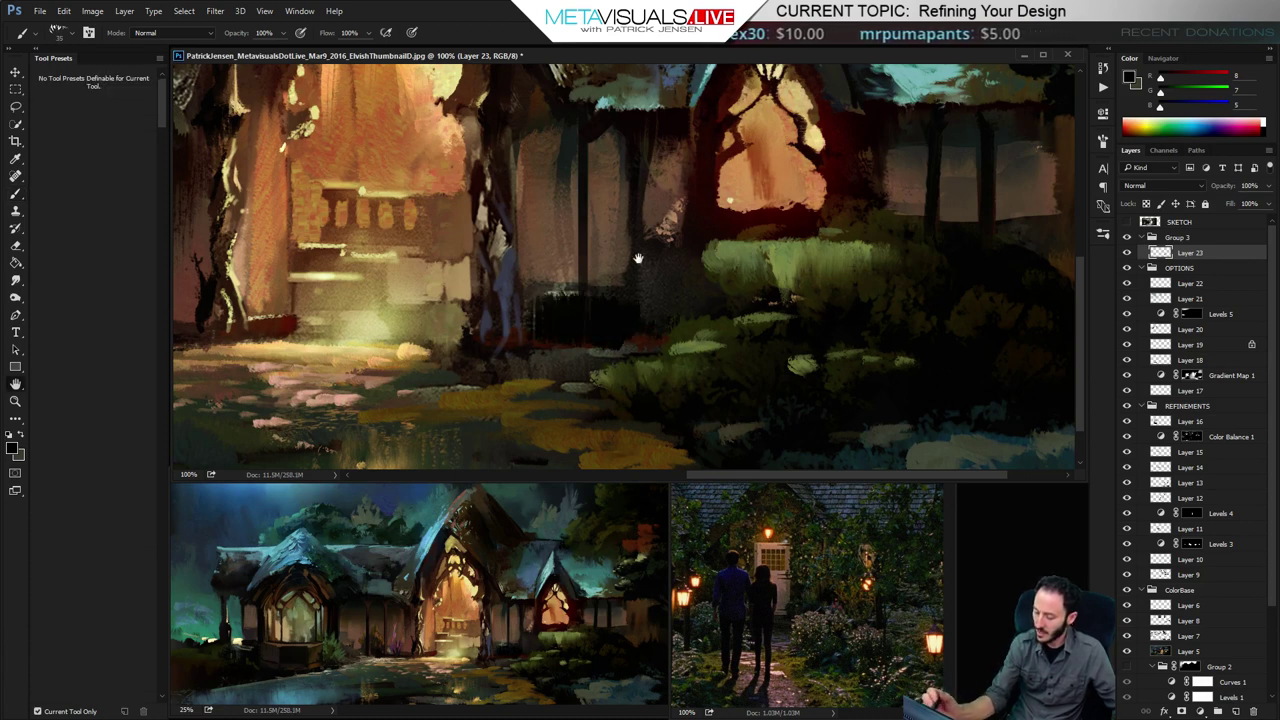
Sample dark brown beside the entrance post and soften the shadow along the wall's base with a smaller Smudge brush
{"action": "left_click_drag", "start_coordinate": [620, 286], "coordinate": [645, 320]}
{"action": "left_click", "coordinate": [551, 298], "text": "alt"}
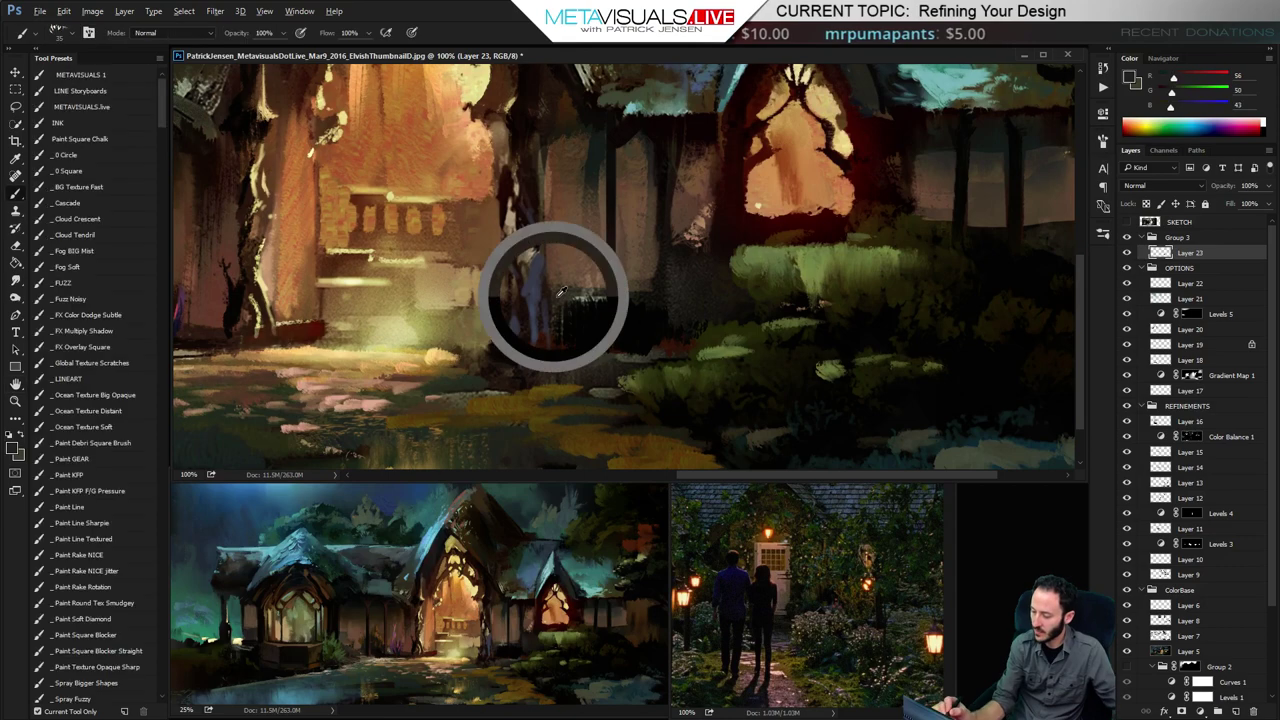
{"action": "key", "text": "r"}
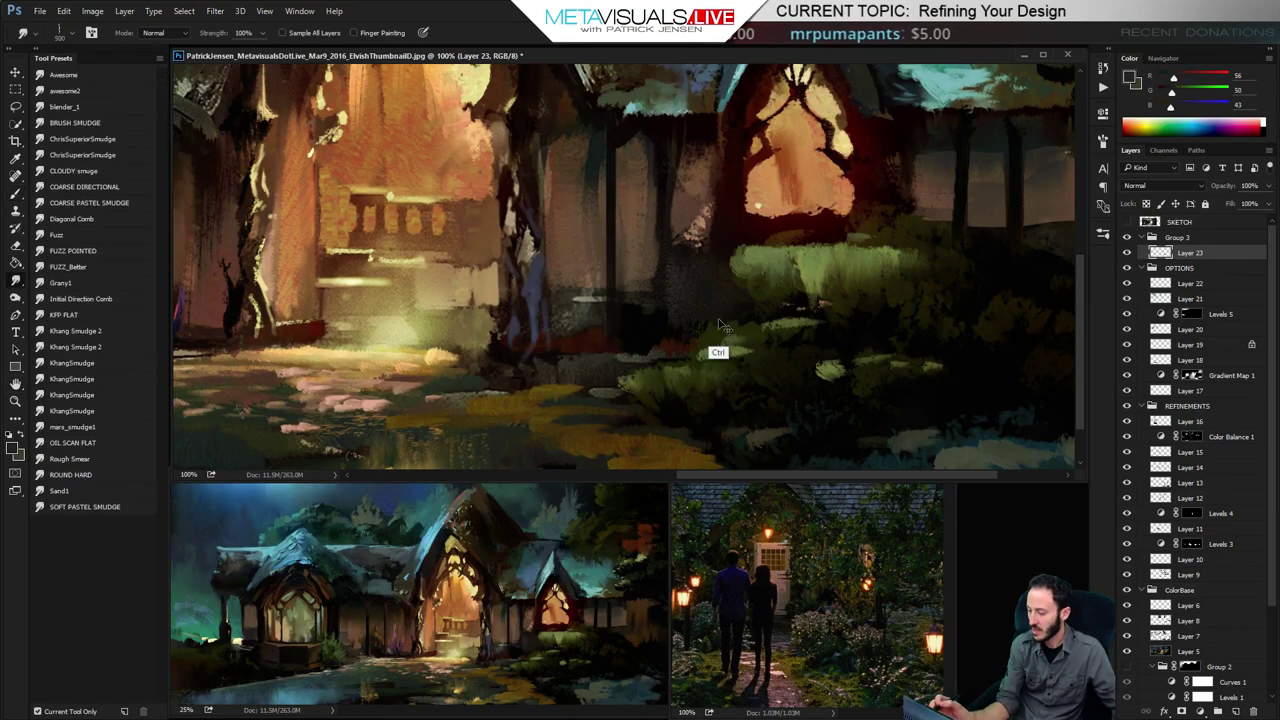
{"action": "key", "text": "ctrl+z"}
{"action": "key", "text": "bracketleft"}
{"action": "key", "text": "bracketleft"}
{"action": "key", "text": "bracketleft"}
{"action": "key", "text": "bracketleft"}
{"action": "key", "text": "bracketleft"}
{"action": "key", "text": "bracketleft"}
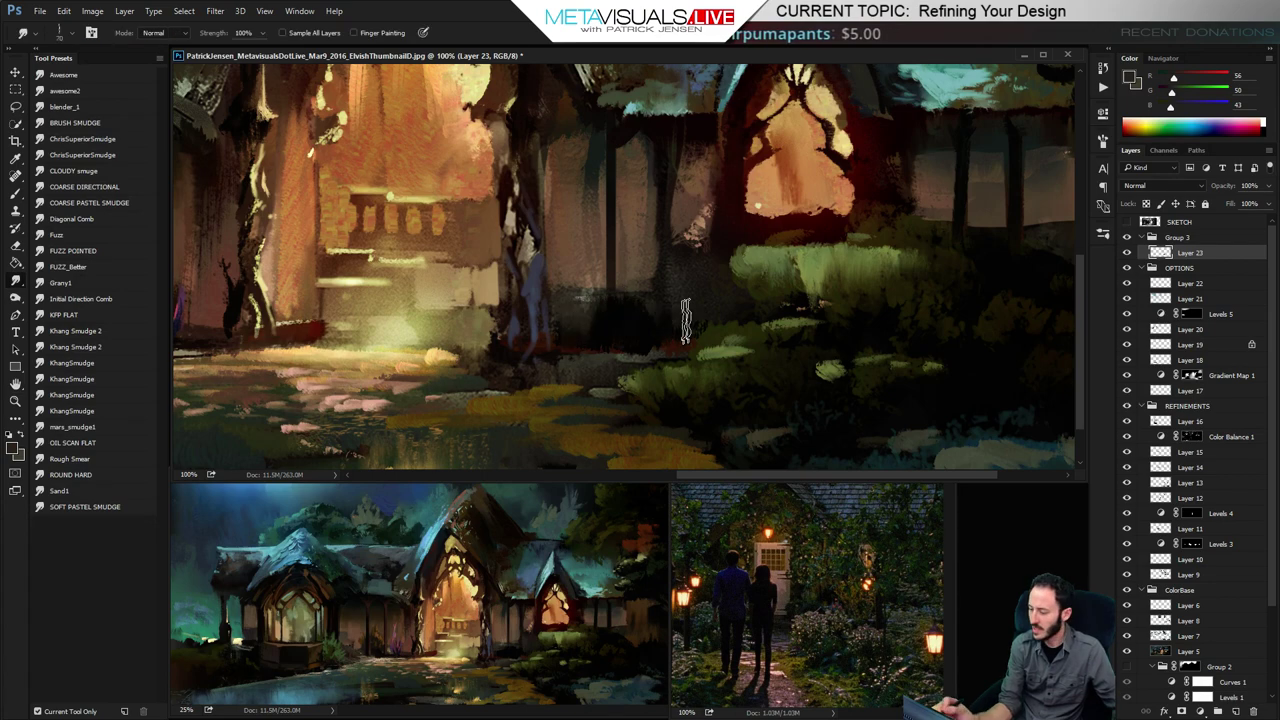
Sample muted grey-browns from the wall and paint textured strokes over the lower planks between the entrance and the bushes
{"action": "key", "text": "b"}
{"action": "left_click", "coordinate": [583, 295], "text": "alt"}
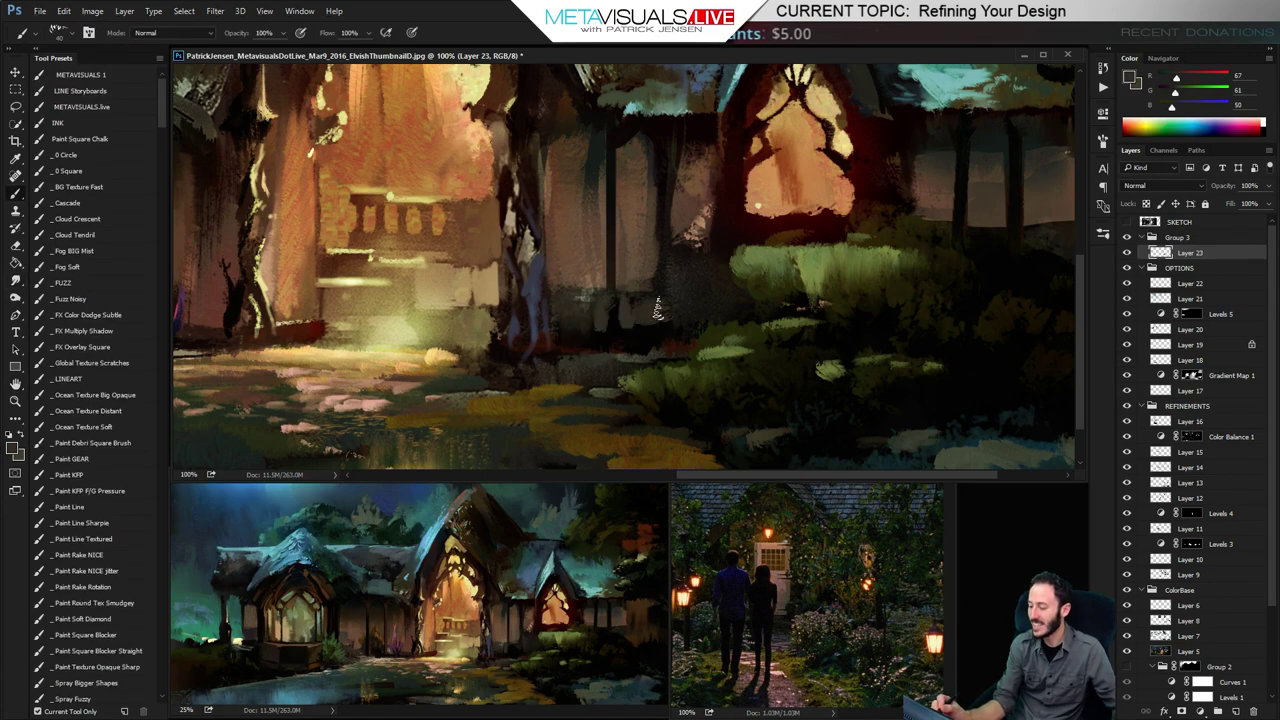
{"action": "key", "text": "ctrl+z"}
{"action": "left_click", "coordinate": [538, 338], "text": "alt"}
{"action": "left_click", "coordinate": [535, 305], "text": "alt"}
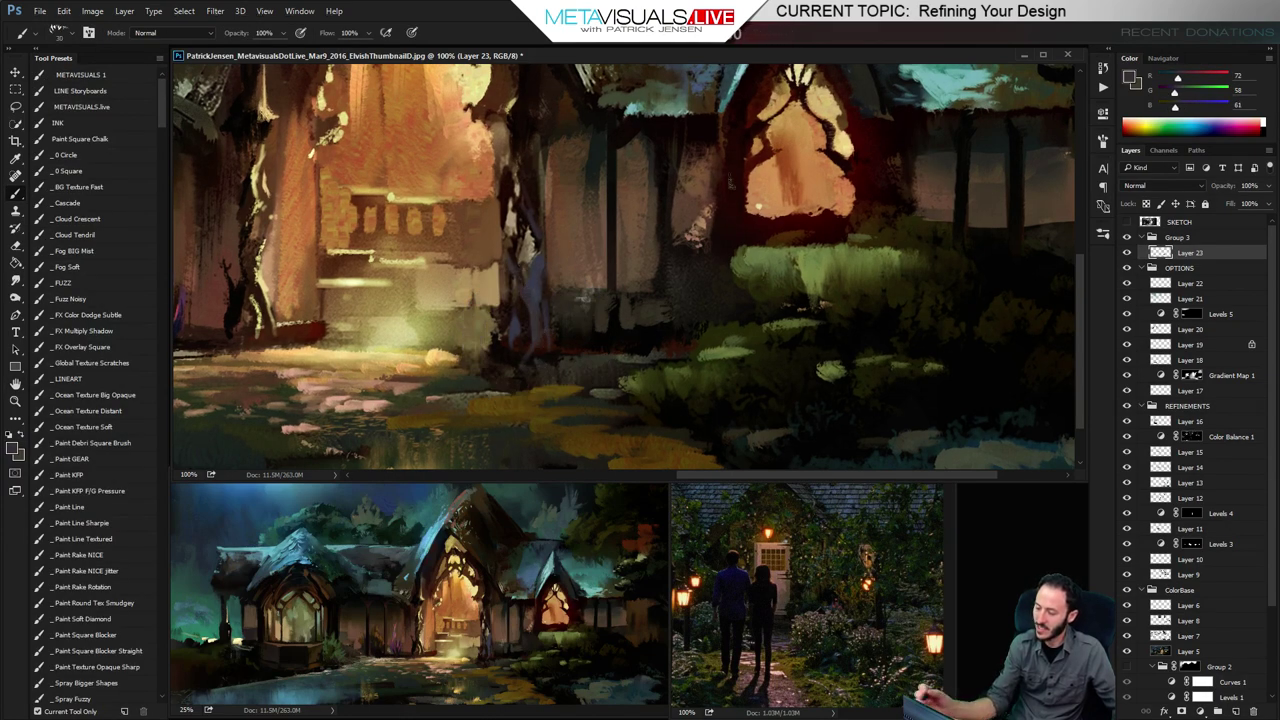
{"action": "left_click", "coordinate": [601, 297], "text": "alt"}
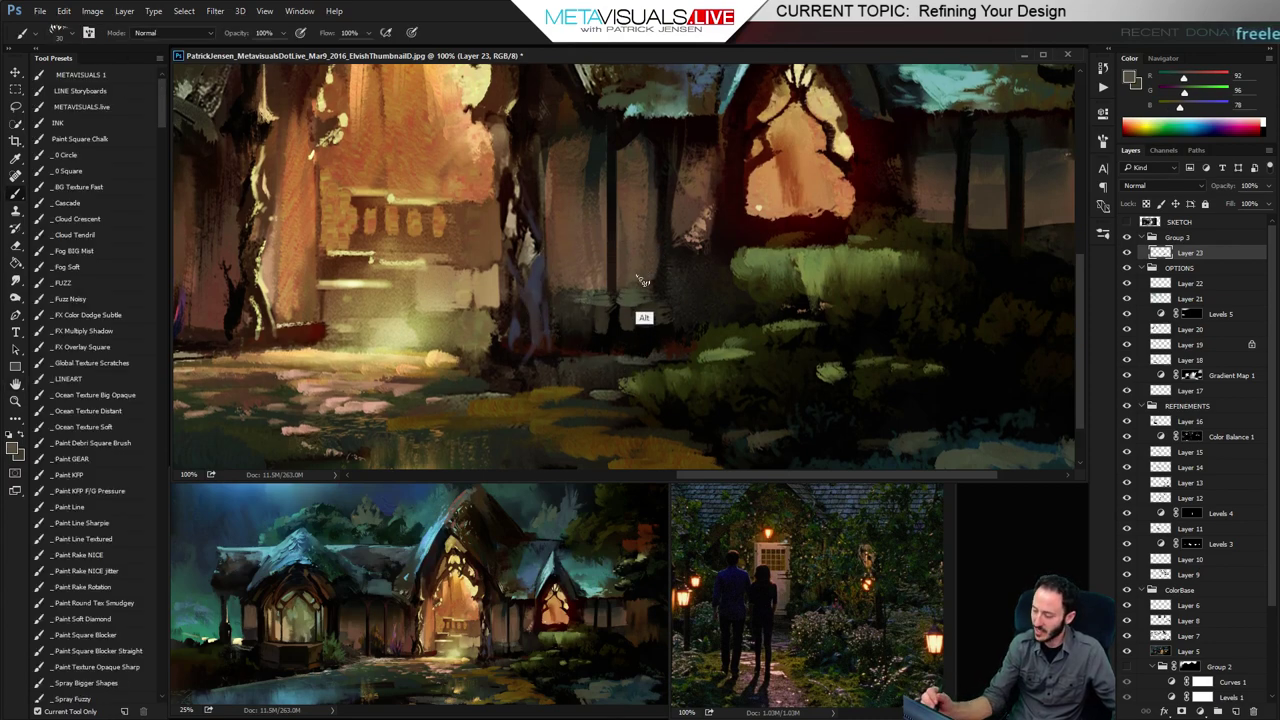
{"action": "left_click", "coordinate": [640, 318], "text": "alt"}
{"action": "left_click", "coordinate": [650, 268], "text": "alt"}
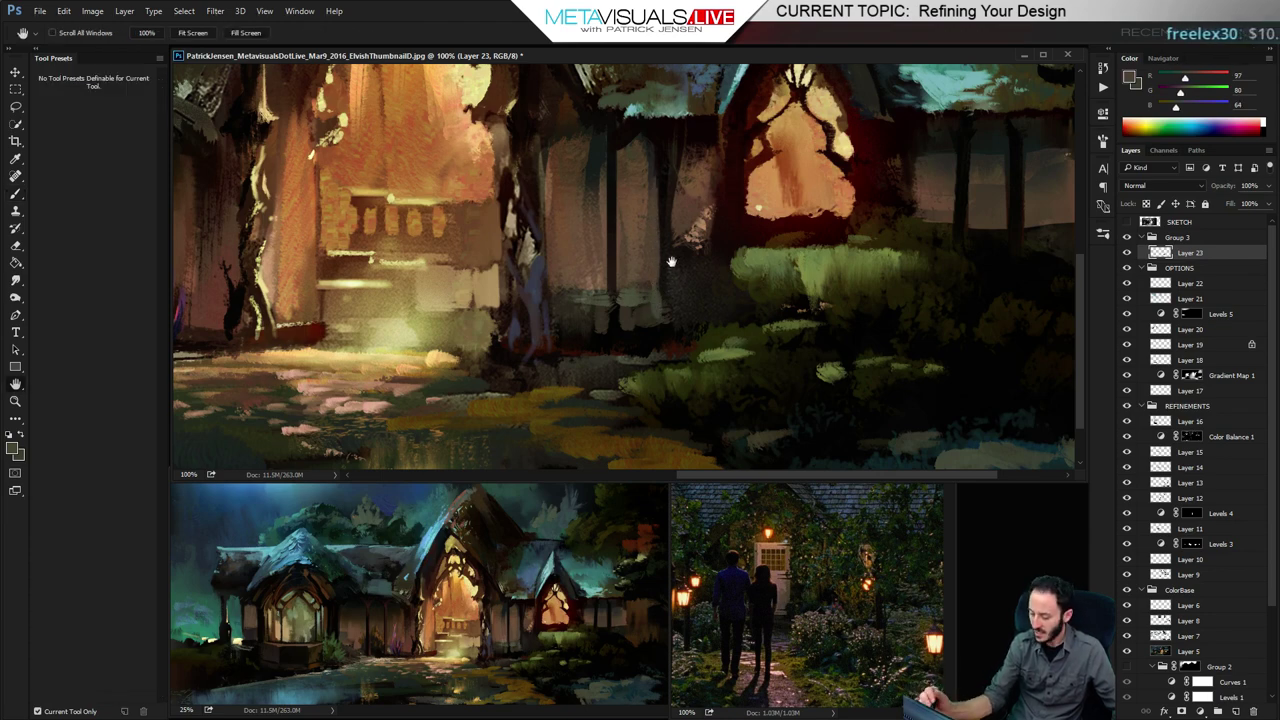
Sample near-black tones and deepen the shadow at the wall's foot and along the upper edge of the path
{"action": "left_click_drag", "start_coordinate": [671, 263], "coordinate": [676, 246]}
{"action": "left_click", "coordinate": [680, 252], "text": "alt"}
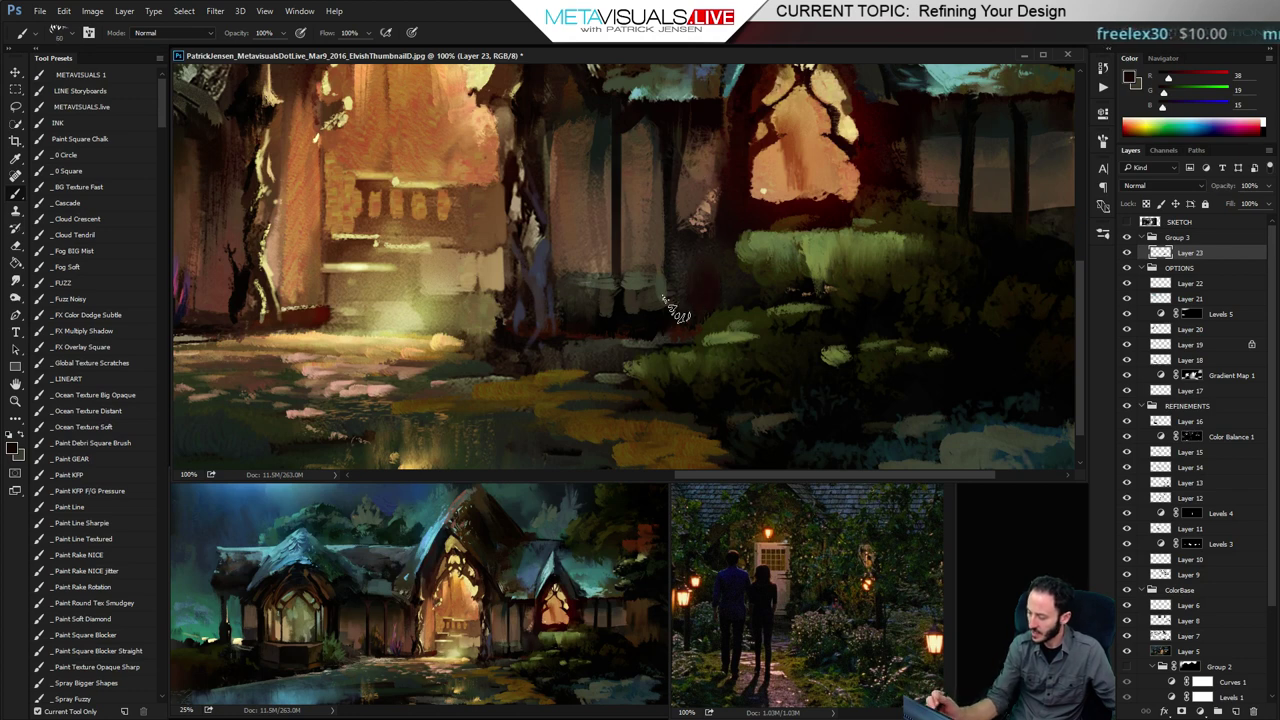
{"action": "left_click", "coordinate": [637, 324], "text": "alt"}
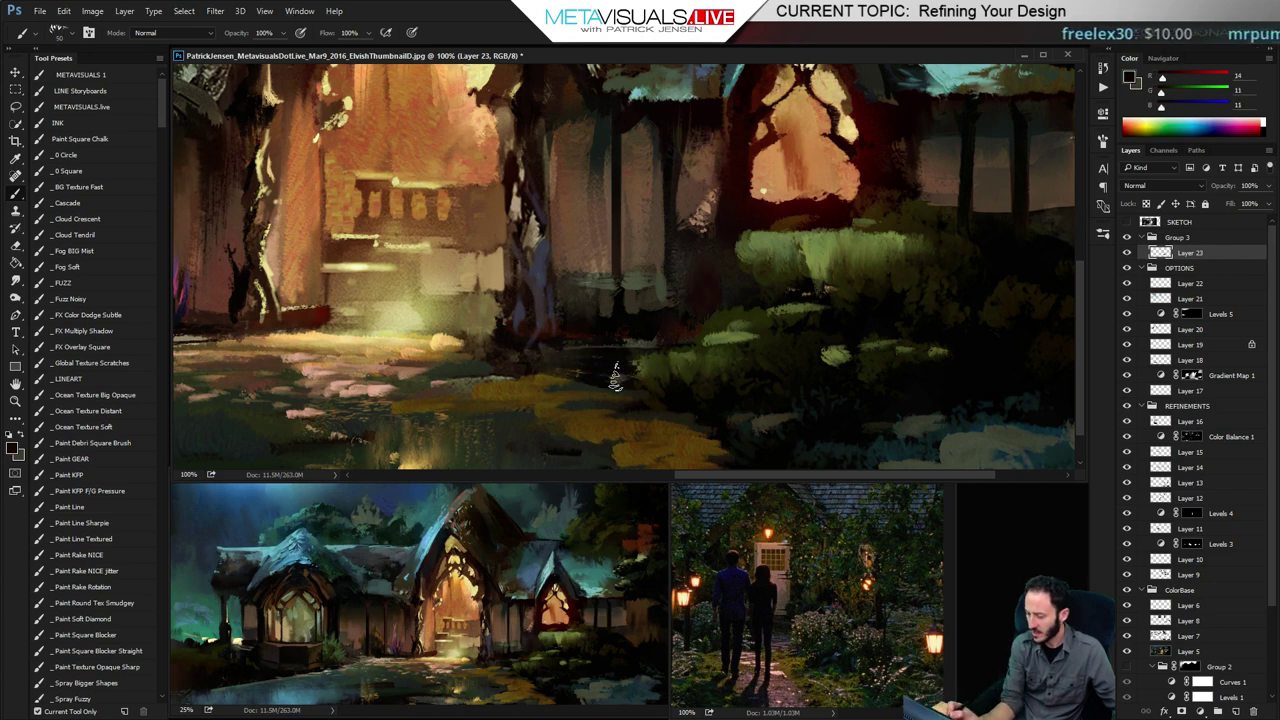
{"action": "key", "text": "["}
{"action": "left_click_drag", "start_coordinate": [522, 369], "coordinate": [590, 379]}
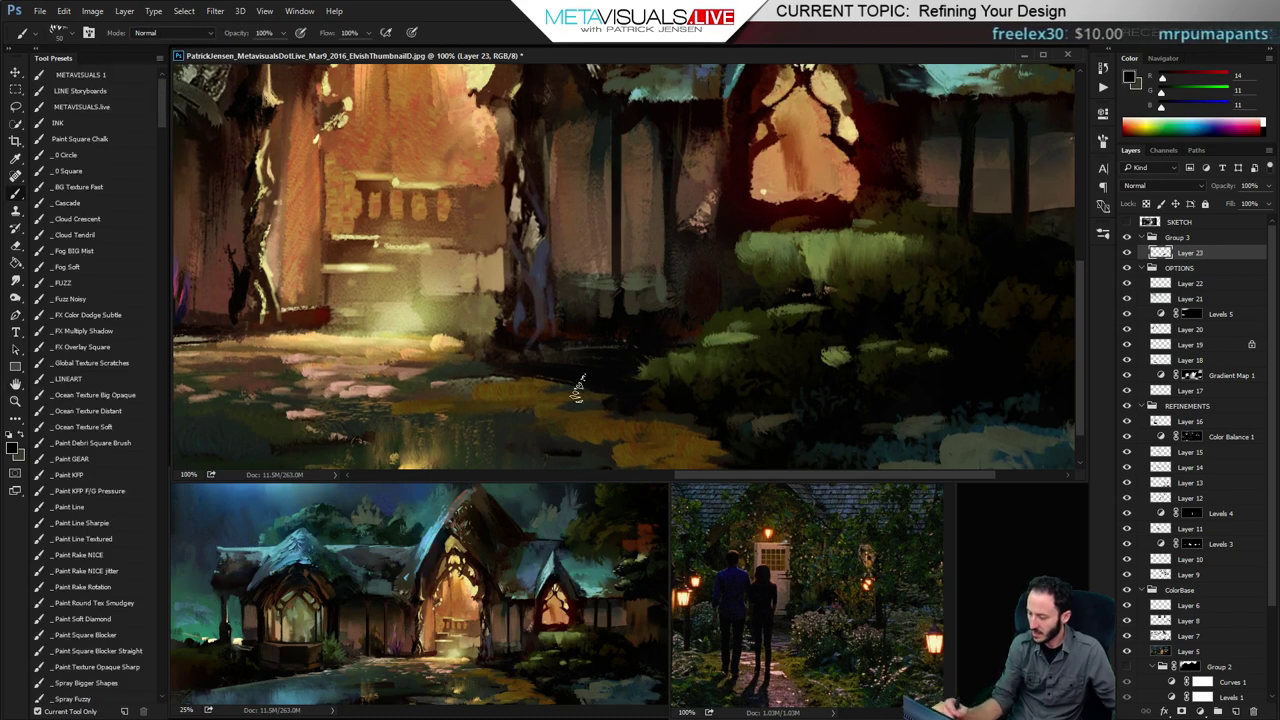
Paint a grey-brown clump and leafy green foliage at the bushes' edge nearest the entrance, using sampled colours
{"action": "left_click", "coordinate": [637, 302], "text": "alt"}
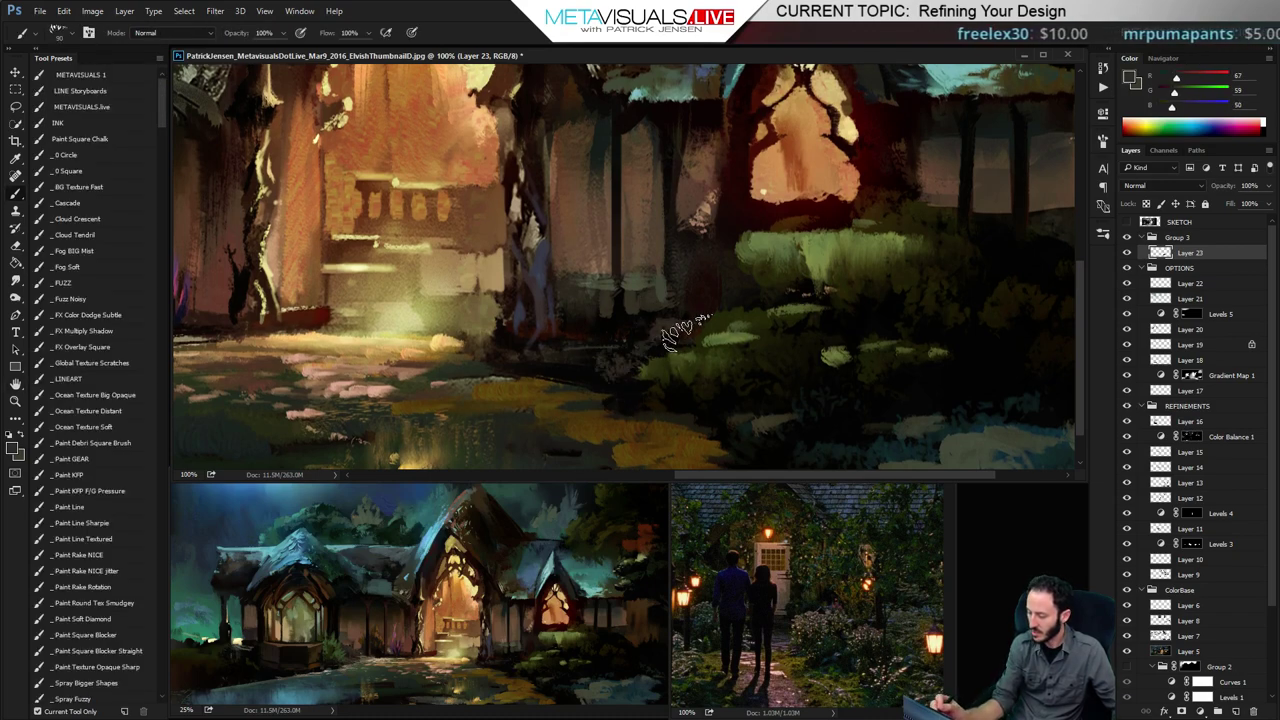
{"action": "key", "text": "space"}
{"action": "left_click", "coordinate": [730, 342], "text": "alt"}
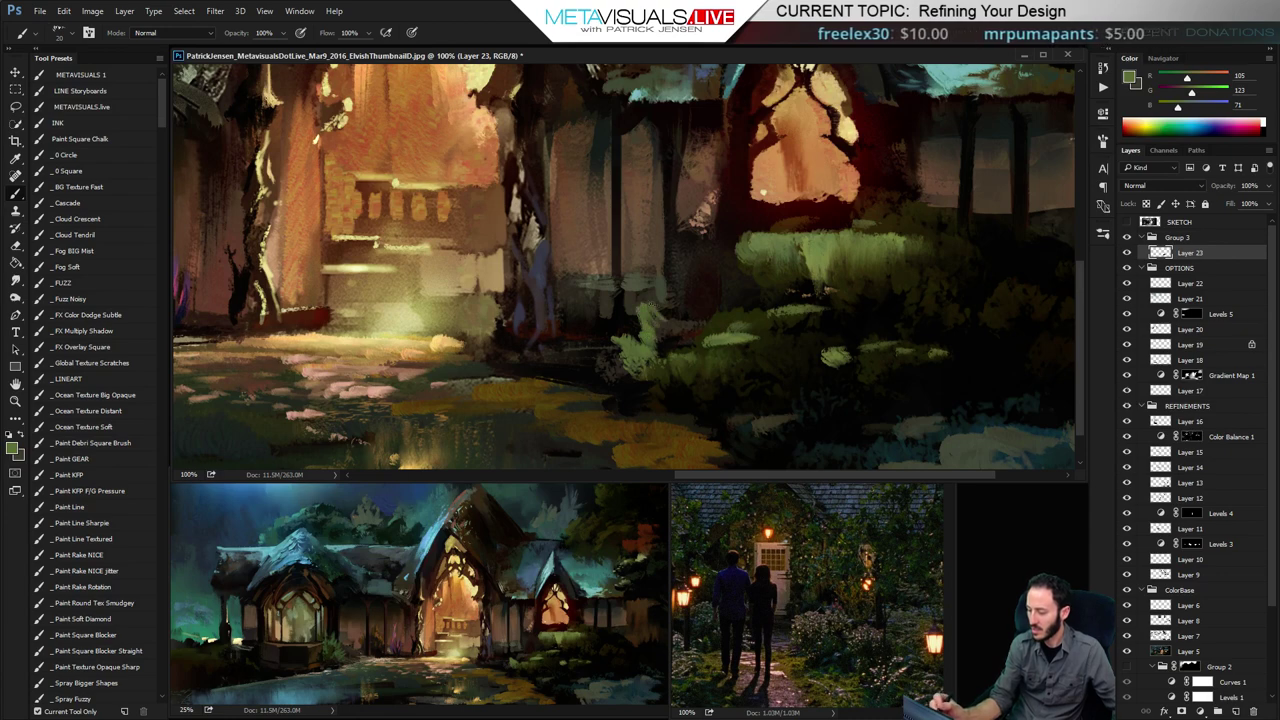
{"action": "key", "text": "space"}
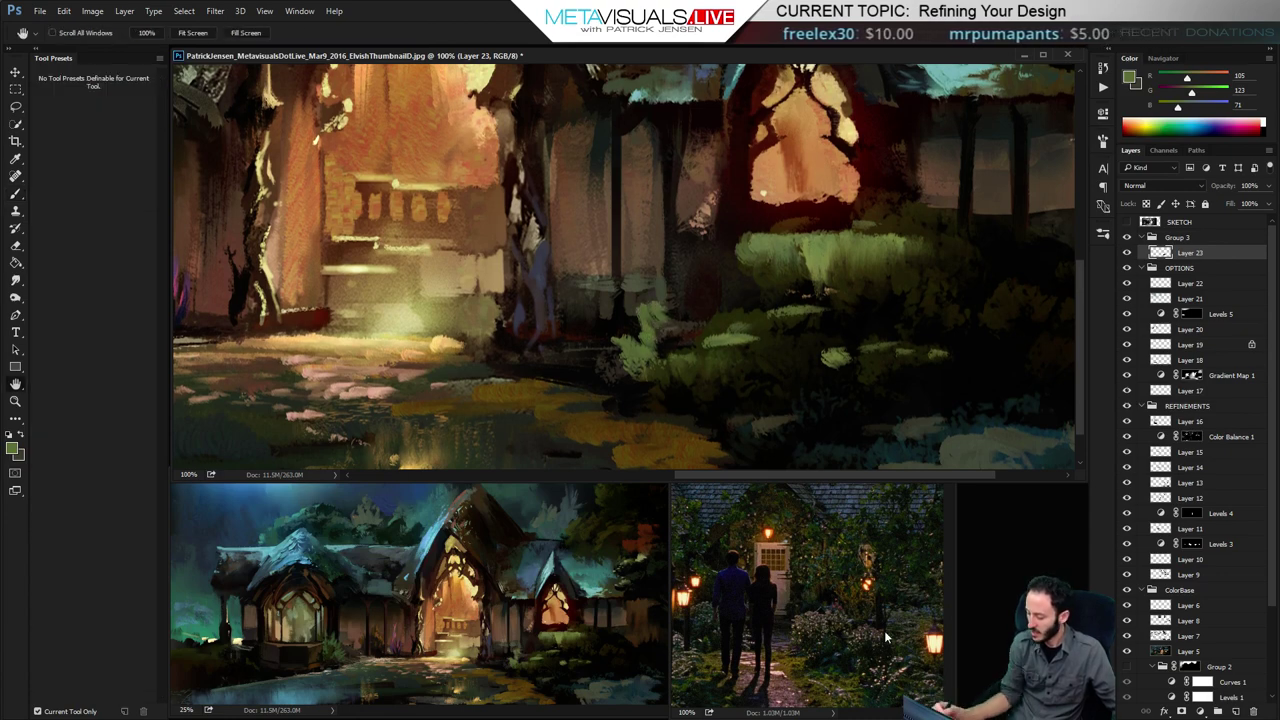
Zoom the Untitled-1 reference to 400% on the flowering shrub, sample its greyish pink, and return to the house painting
{"action": "left_click", "coordinate": [824, 636]}
{"action": "left_click", "coordinate": [818, 636], "text": "ctrl"}
{"action": "left_click", "coordinate": [815, 636], "text": "ctrl"}
{"action": "left_click", "coordinate": [813, 634], "text": "ctrl"}
{"action": "key", "text": "b"}
{"action": "left_click", "coordinate": [744, 547], "text": "alt"}
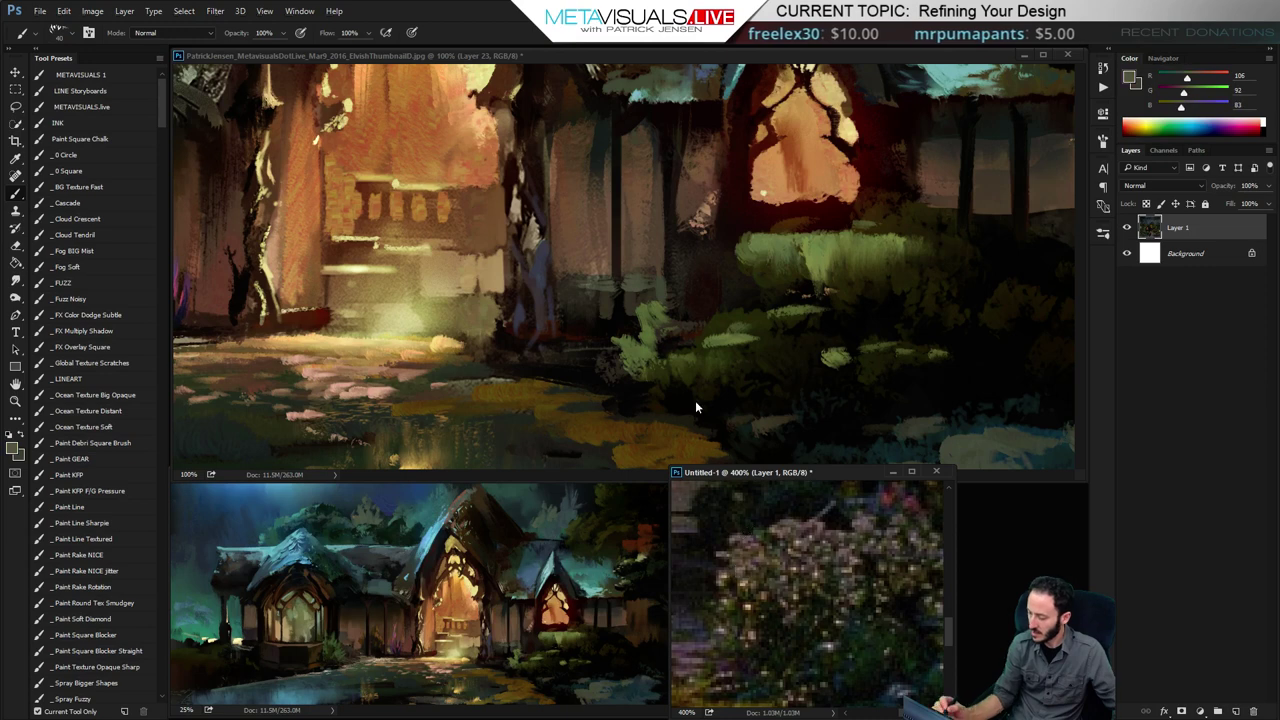
{"action": "left_click", "coordinate": [622, 342]}
{"action": "left_click", "coordinate": [615, 345], "text": "alt"}
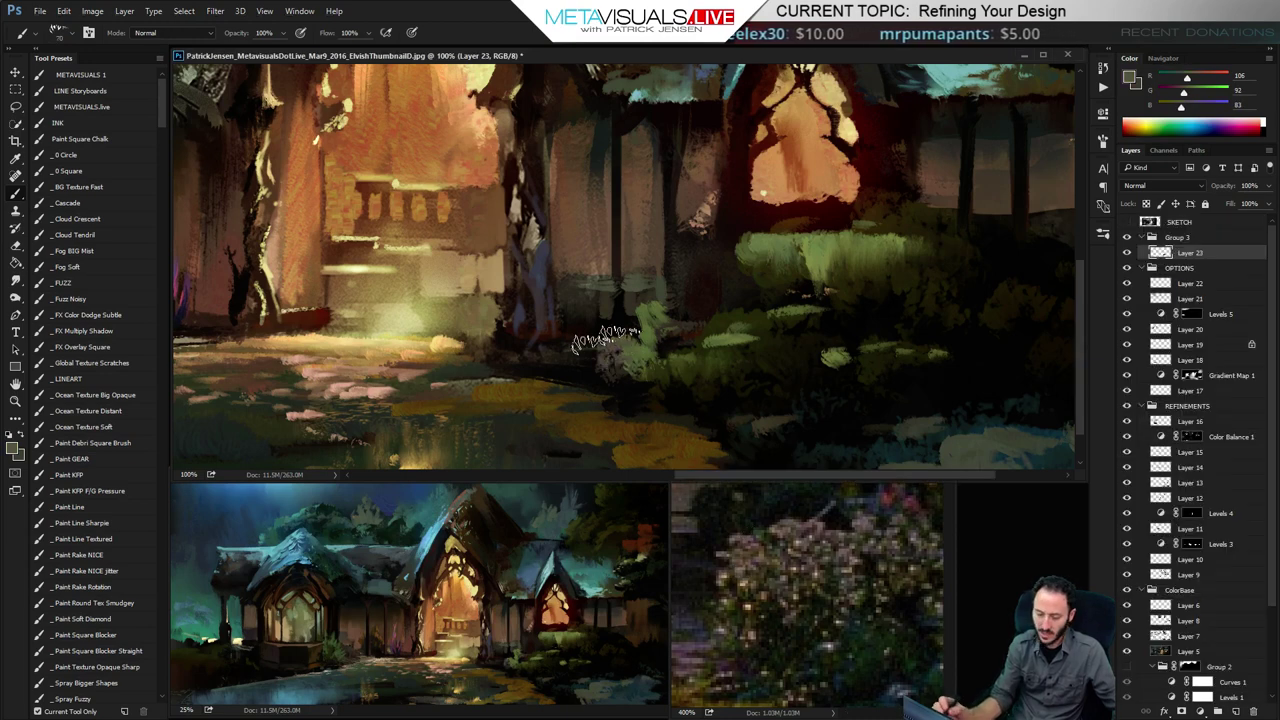
Paint greyish-pink flower clusters among the bushes around the green hedge, varying the brush size and using sampled dark for the gaps
{"action": "left_click", "coordinate": [777, 329], "text": "alt"}
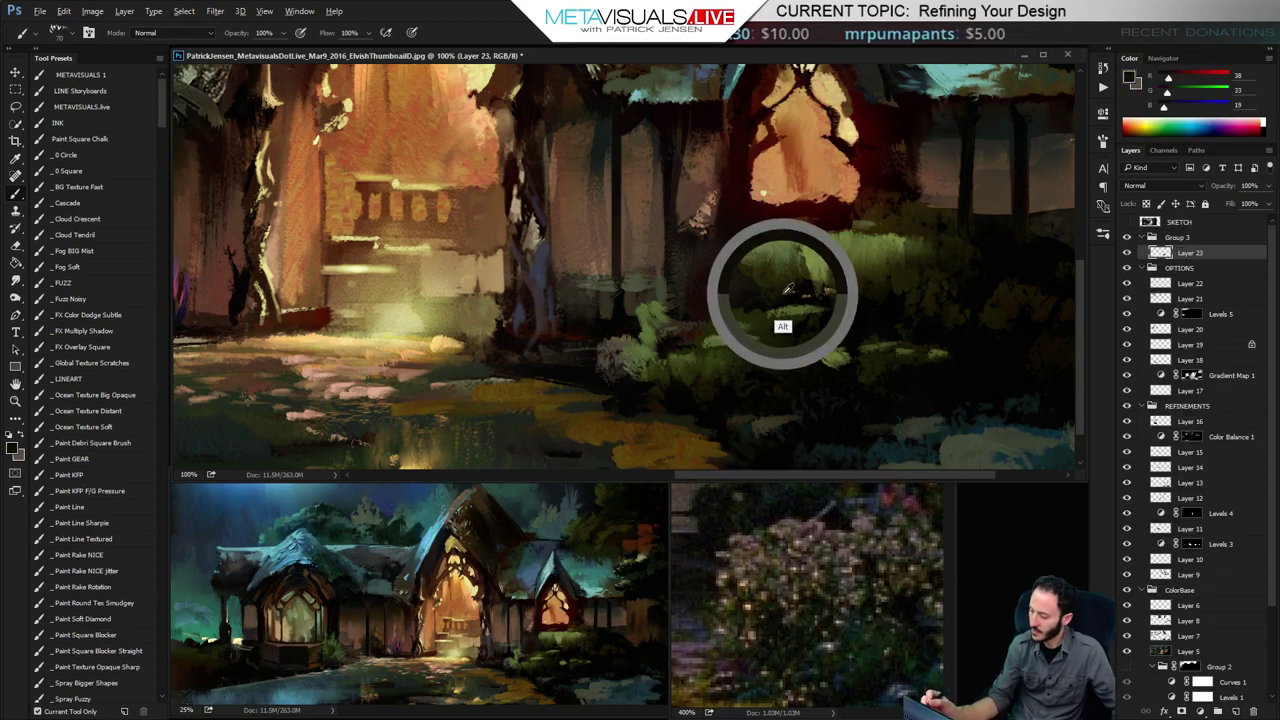
{"action": "left_click_drag", "start_coordinate": [620, 362], "coordinate": [663, 334]}
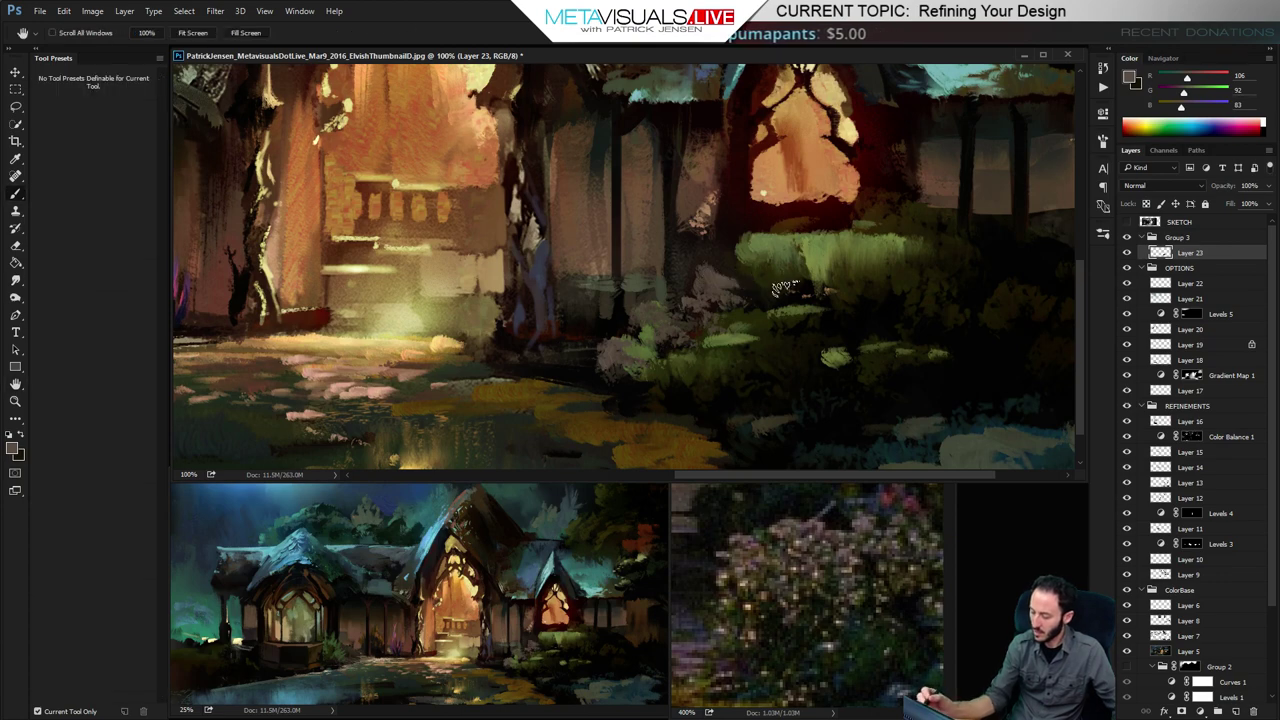
{"action": "key", "text": "]"}
{"action": "key", "text": "]"}
{"action": "key", "text": "]"}
{"action": "key", "text": "]"}
{"action": "key", "text": "]"}
{"action": "key", "text": "]"}
{"action": "key", "text": "]"}
{"action": "key", "text": "bracketleft"}
{"action": "key", "text": "bracketleft"}
{"action": "key", "text": "bracketleft"}
{"action": "key", "text": "bracketleft"}
{"action": "key", "text": "bracketleft"}
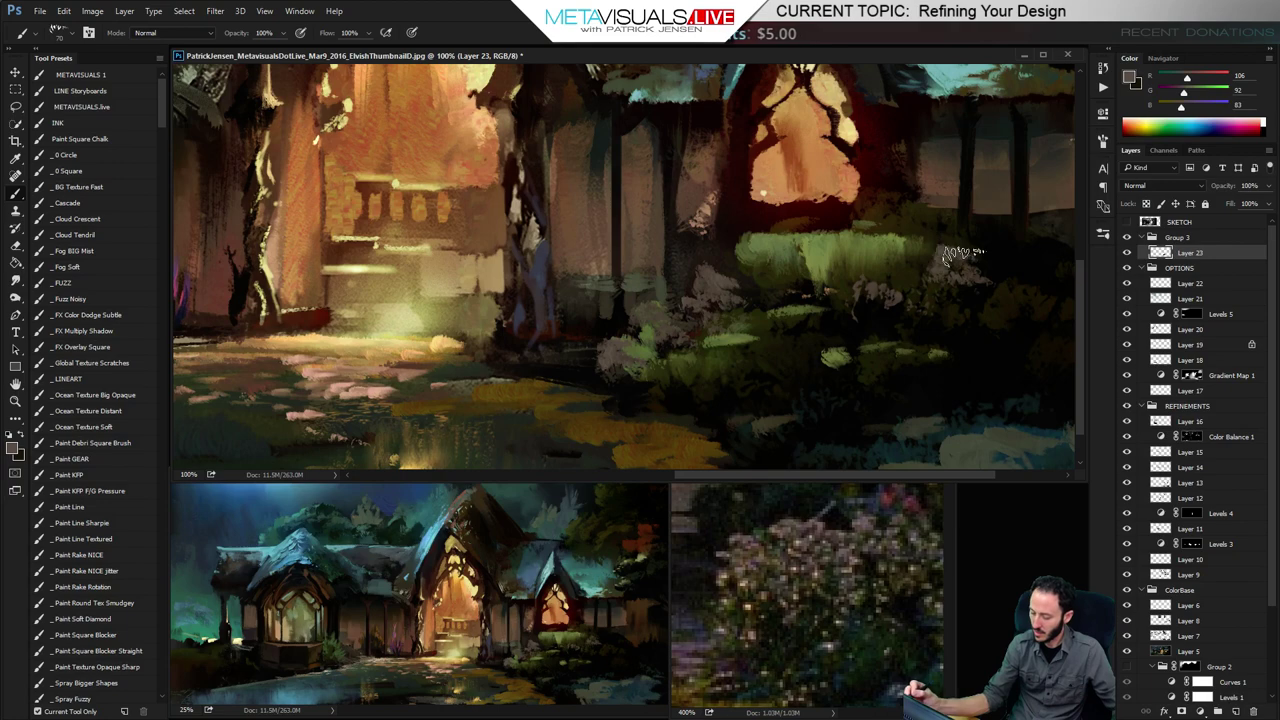
{"action": "key", "text": "bracketleft"}
{"action": "left_click", "coordinate": [1228, 77]}
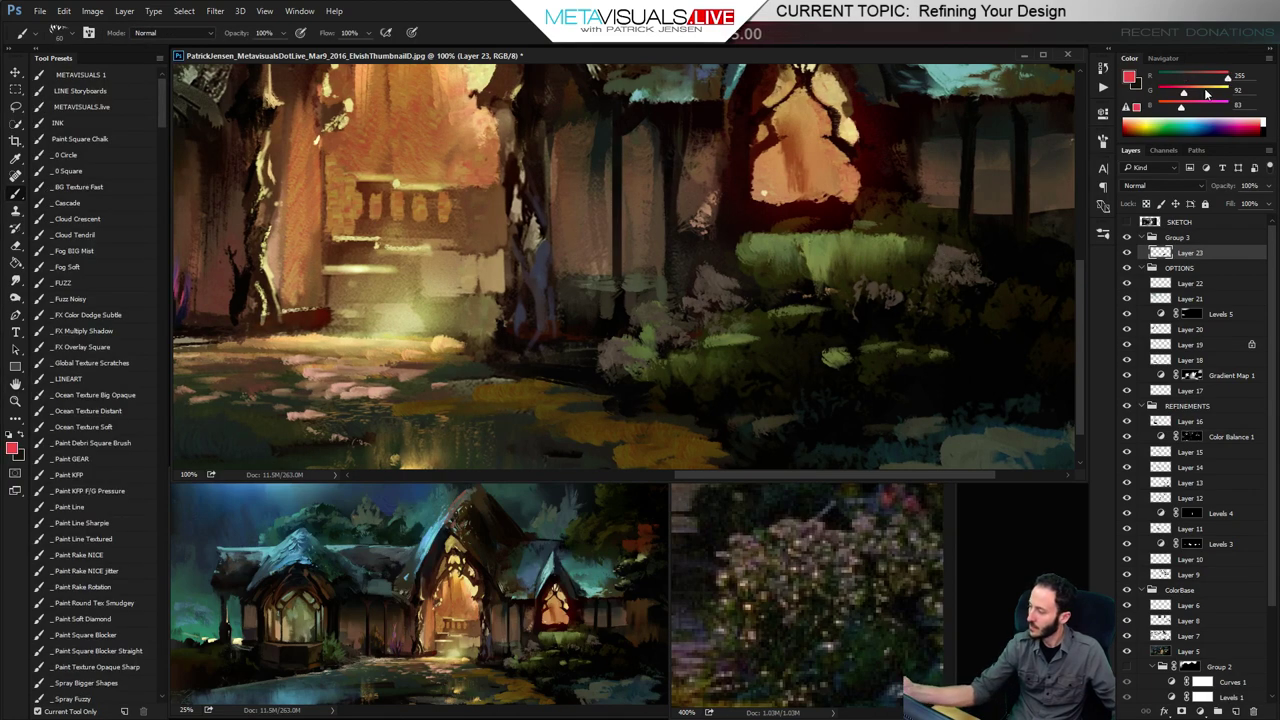
{"action": "left_click", "coordinate": [1205, 92]}
{"action": "left_click", "coordinate": [1191, 107]}
Set the brush mode to Color Dodge and add small highlights to the flower clusters in their own sampled grey-brown
{"action": "left_click", "coordinate": [184, 34]}
{"action": "left_click", "coordinate": [155, 148]}
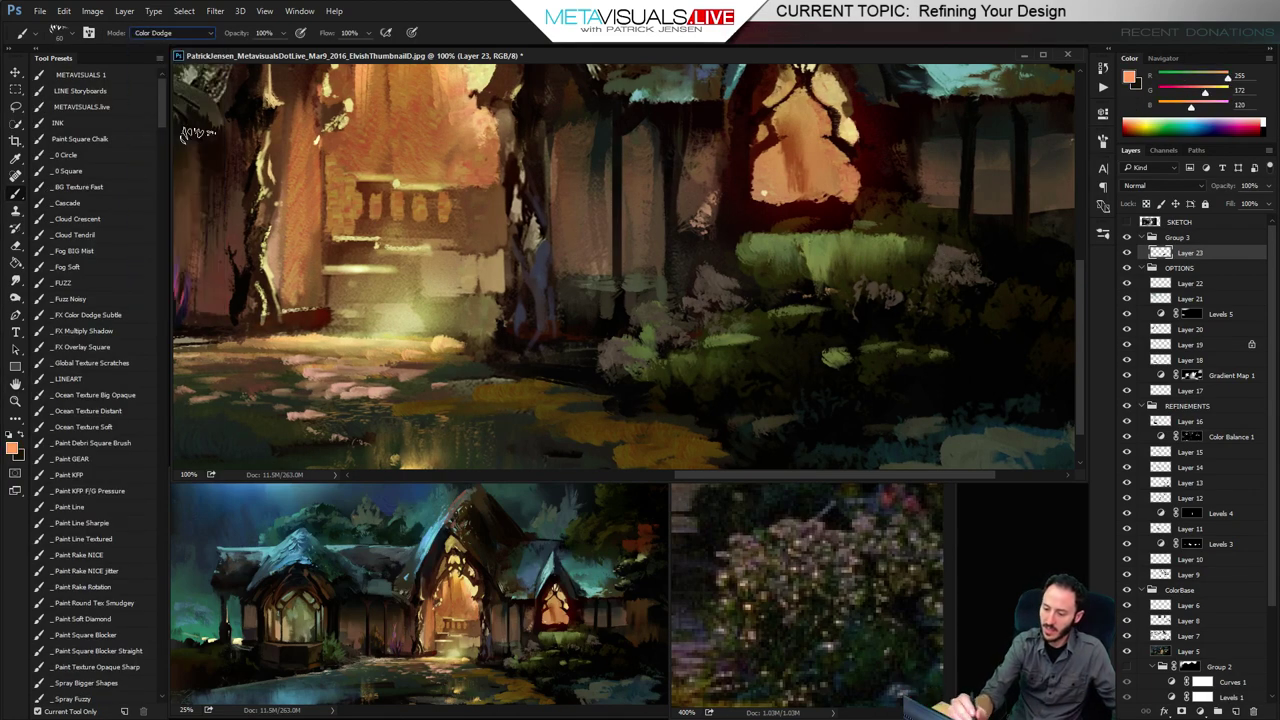
{"action": "left_click", "coordinate": [712, 281], "text": "alt"}
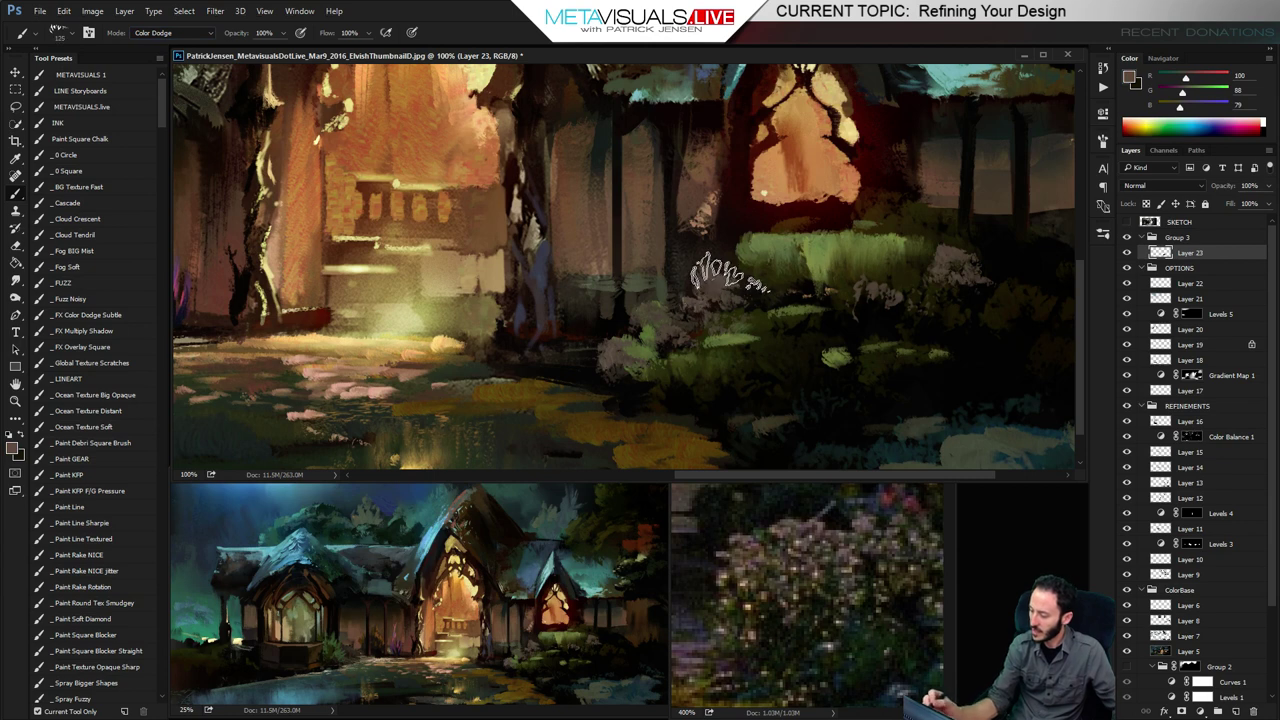
{"action": "left_click_drag", "start_coordinate": [737, 267], "coordinate": [743, 286]}
{"action": "key", "text": "bracketleft"}
{"action": "key", "text": "bracketleft"}
{"action": "key", "text": "bracketleft"}
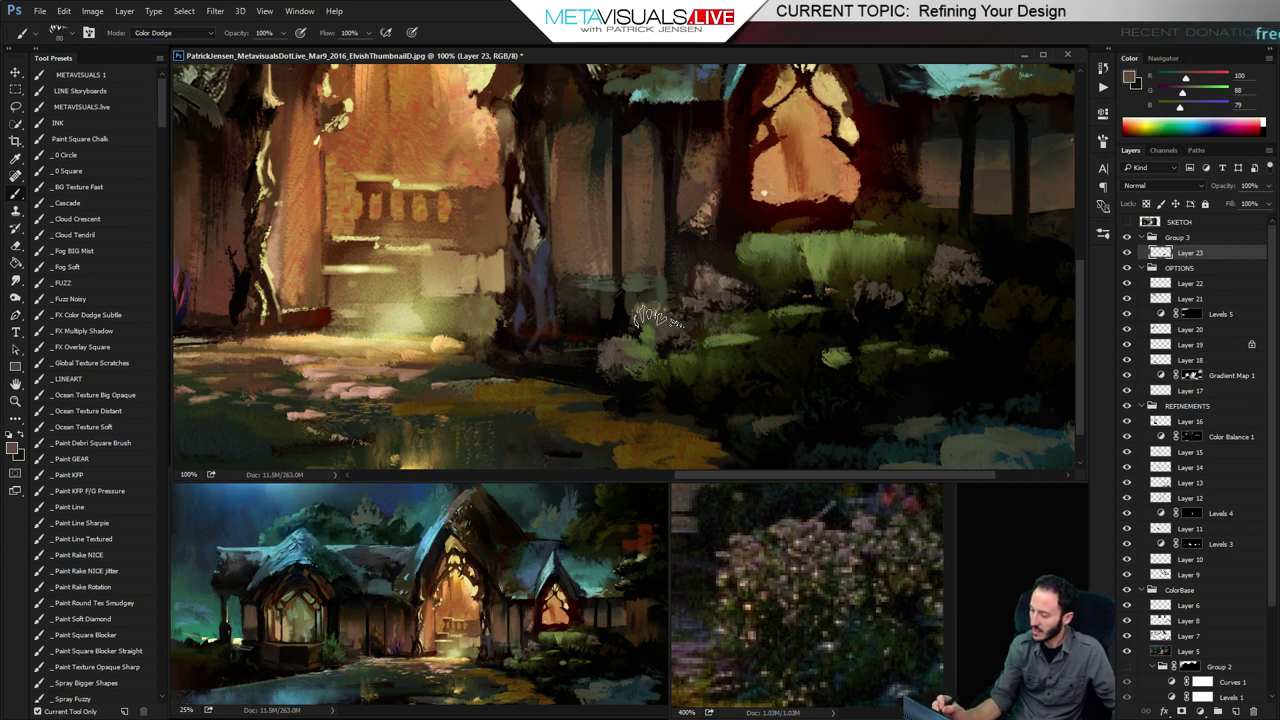
{"action": "left_click_drag", "start_coordinate": [647, 312], "coordinate": [662, 319]}
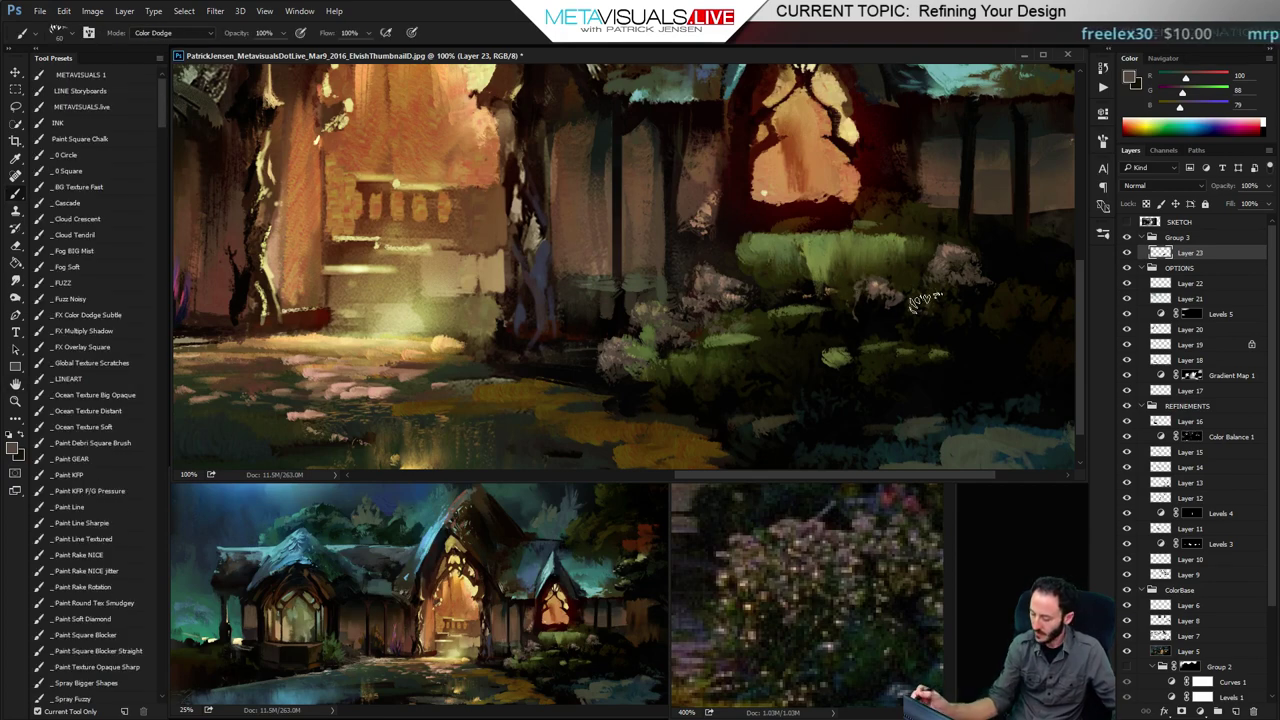
Smudge the flowers between the hedge and the entrance-side foliage with a small brush
{"action": "key", "text": "space"}
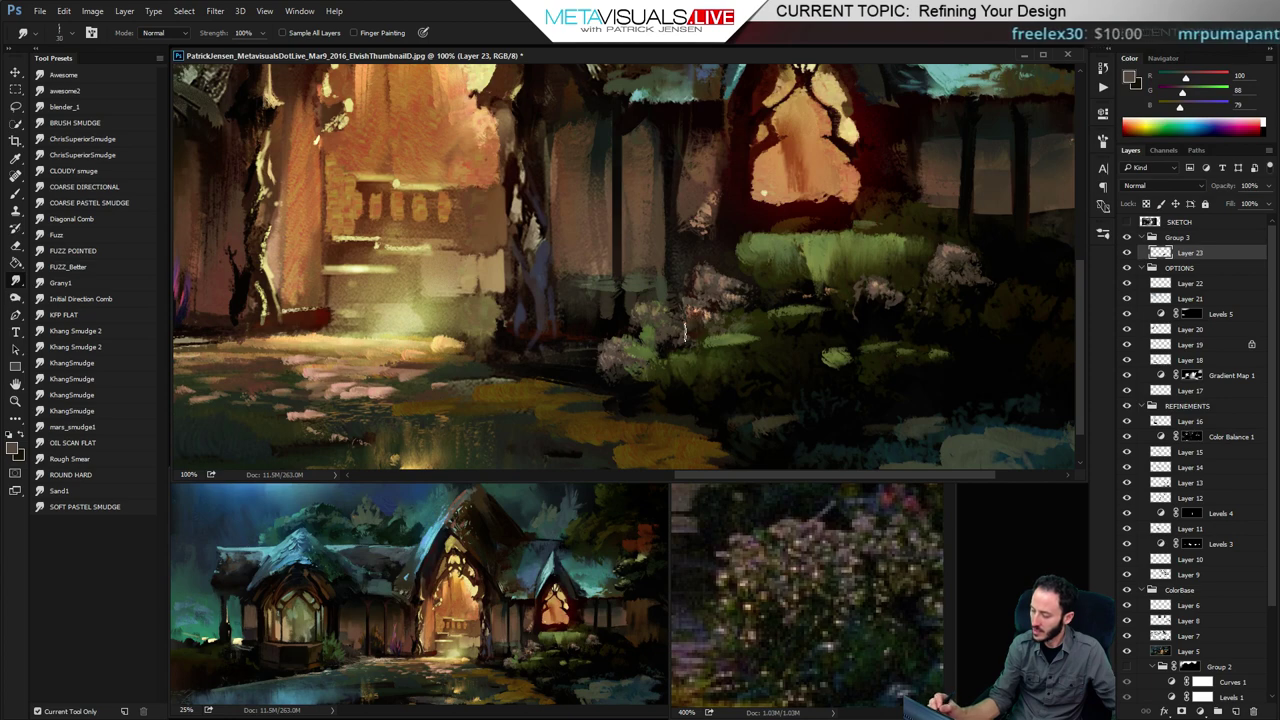
{"action": "key", "text": "space"}
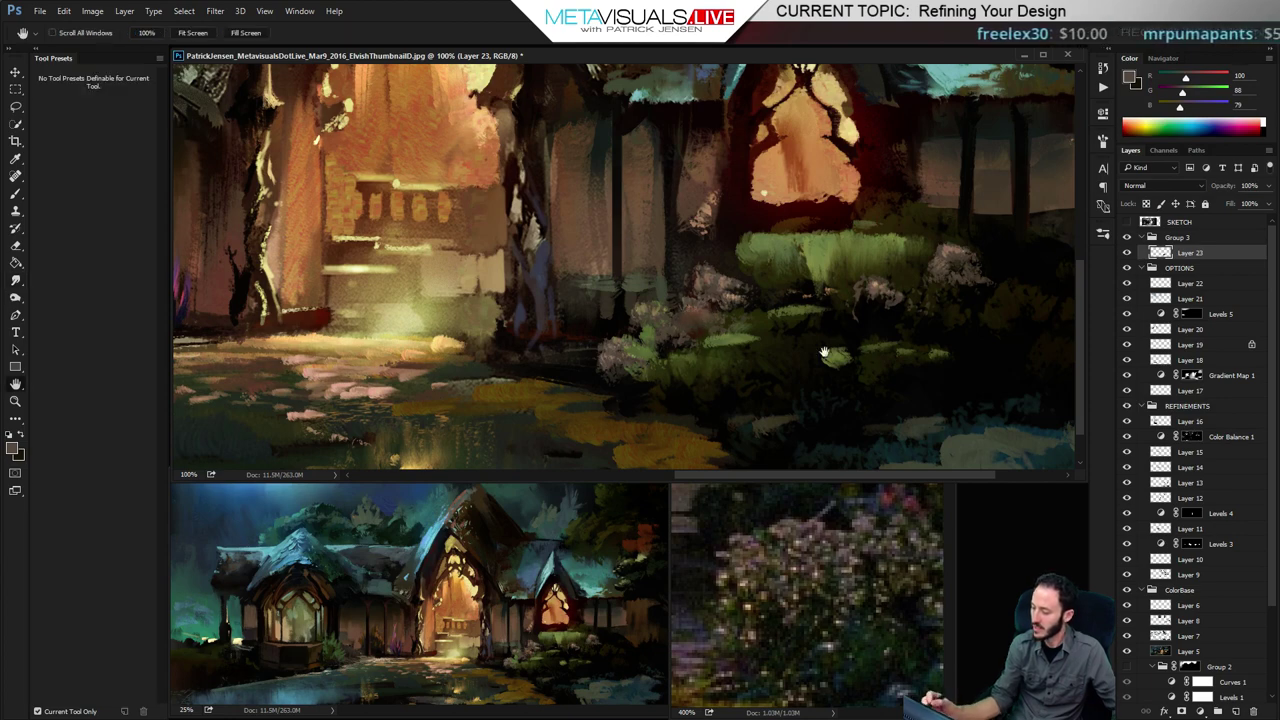
{"action": "key", "text": "b"}
{"action": "key", "text": "space"}
Sample dark olive from the hedge, add a new layer above Layer 23, and set the brush mode to Normal
{"action": "left_click", "coordinate": [771, 260], "text": "alt"}
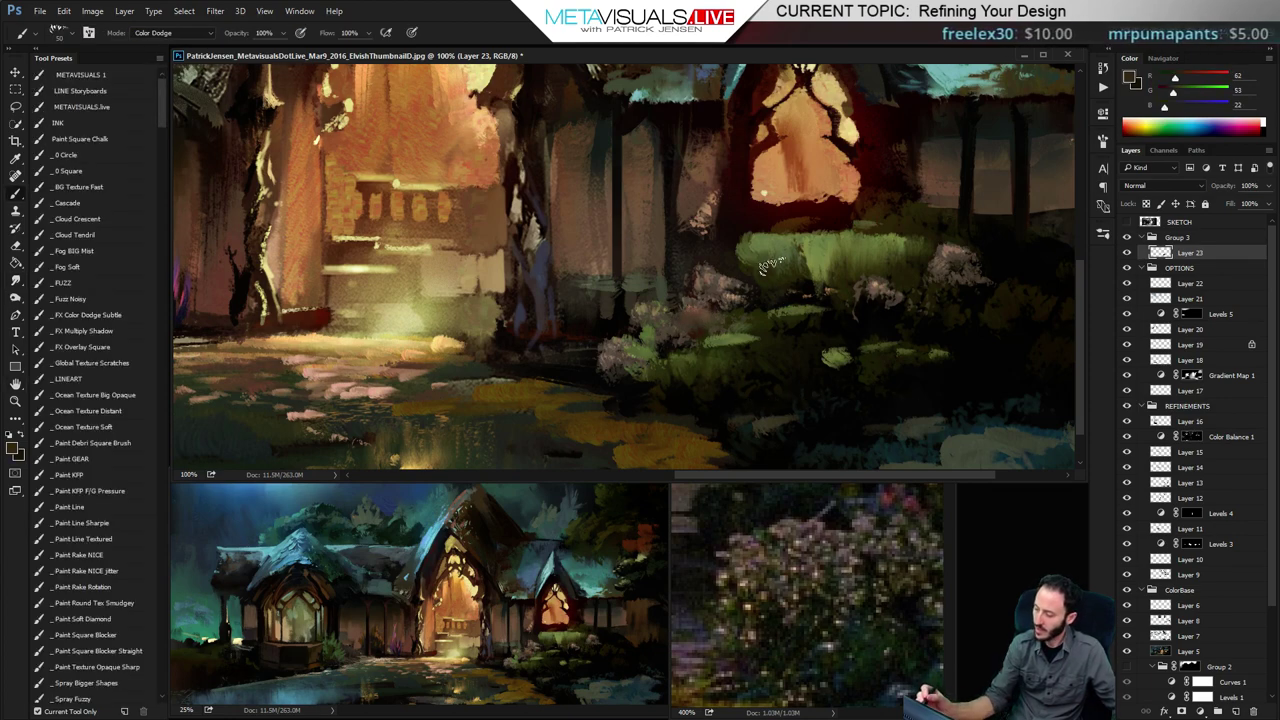
{"action": "key", "text": "ctrl+shift+alt+n"}
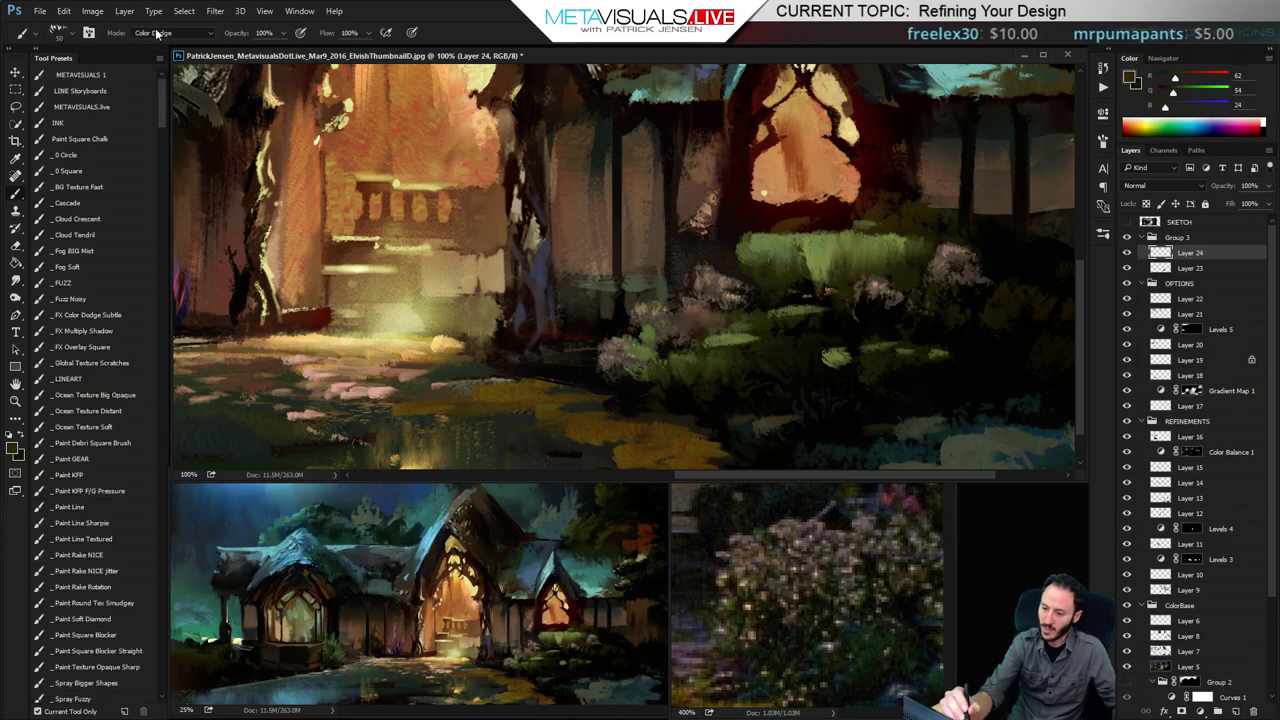
{"action": "left_click", "coordinate": [156, 33]}
{"action": "left_click", "coordinate": [150, 44]}
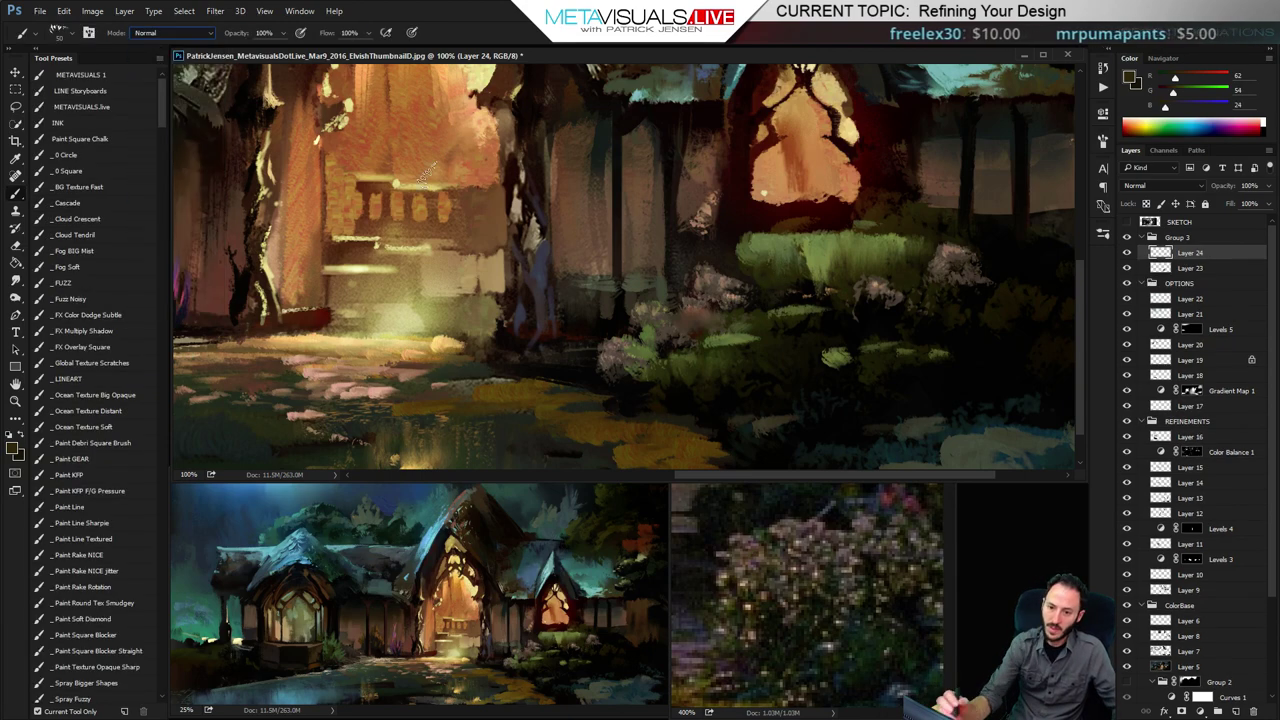
Sample light green from the hedge top and paint broad leafy patches across the bushes below the flowers
{"action": "left_click", "coordinate": [752, 270], "text": "alt"}
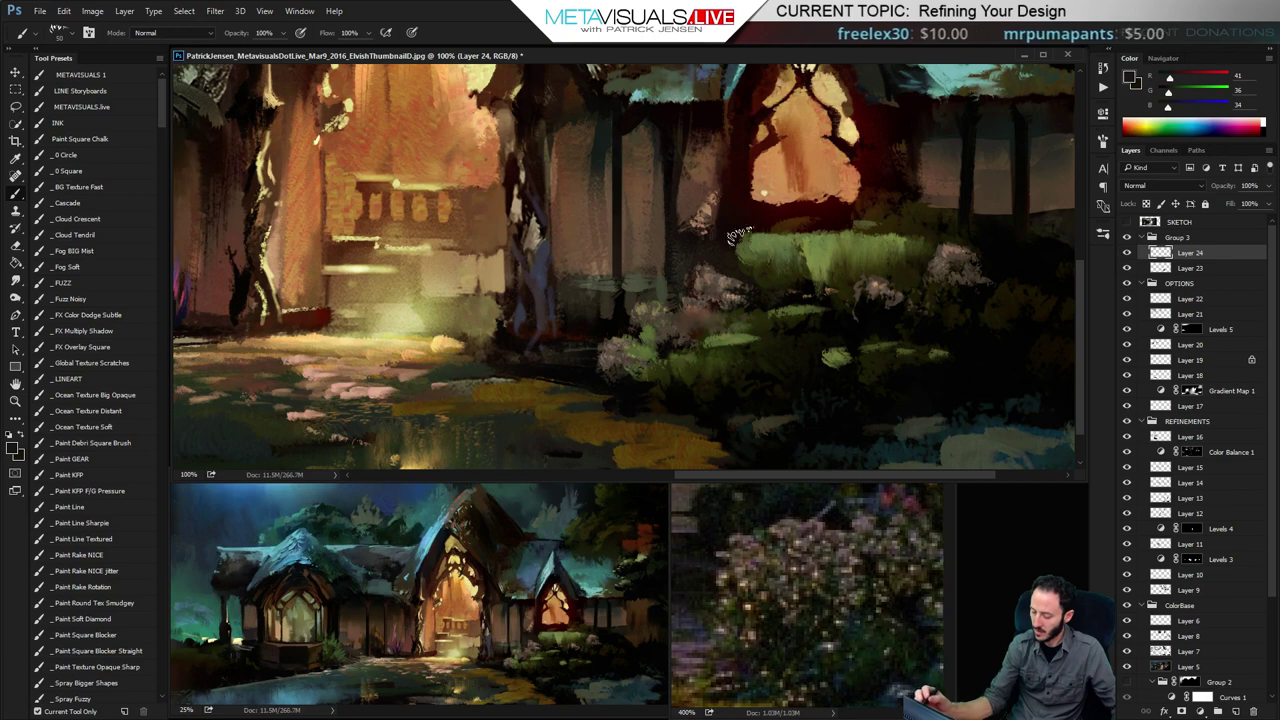
{"action": "left_click", "coordinate": [812, 236], "text": "alt"}
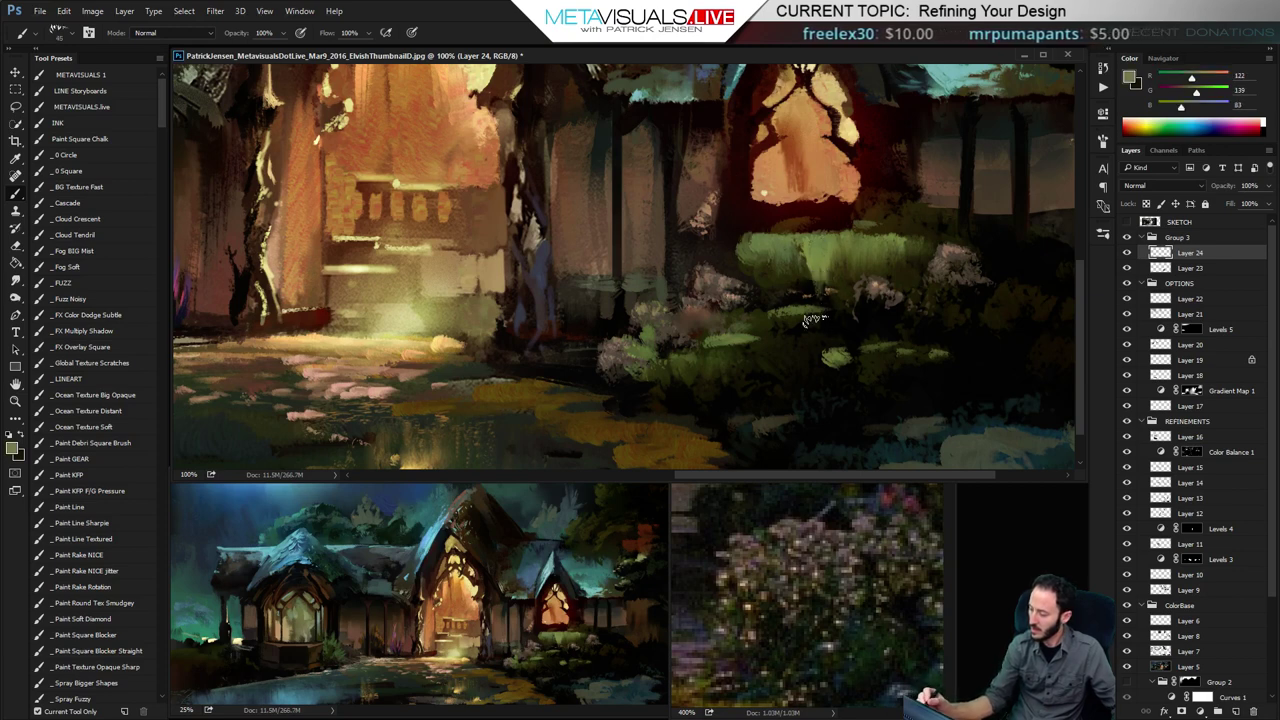
{"action": "key", "text": "["}
{"action": "mouse_move", "coordinate": [847, 334]}
{"action": "left_mouse_down"}
{"action": "mouse_move", "coordinate": [938, 313]}
{"action": "mouse_move", "coordinate": [784, 333]}
{"action": "mouse_move", "coordinate": [844, 345]}
{"action": "mouse_move", "coordinate": [826, 331]}
{"action": "mouse_move", "coordinate": [948, 333]}
{"action": "mouse_move", "coordinate": [859, 339]}
{"action": "mouse_move", "coordinate": [935, 328]}
{"action": "left_mouse_up"}
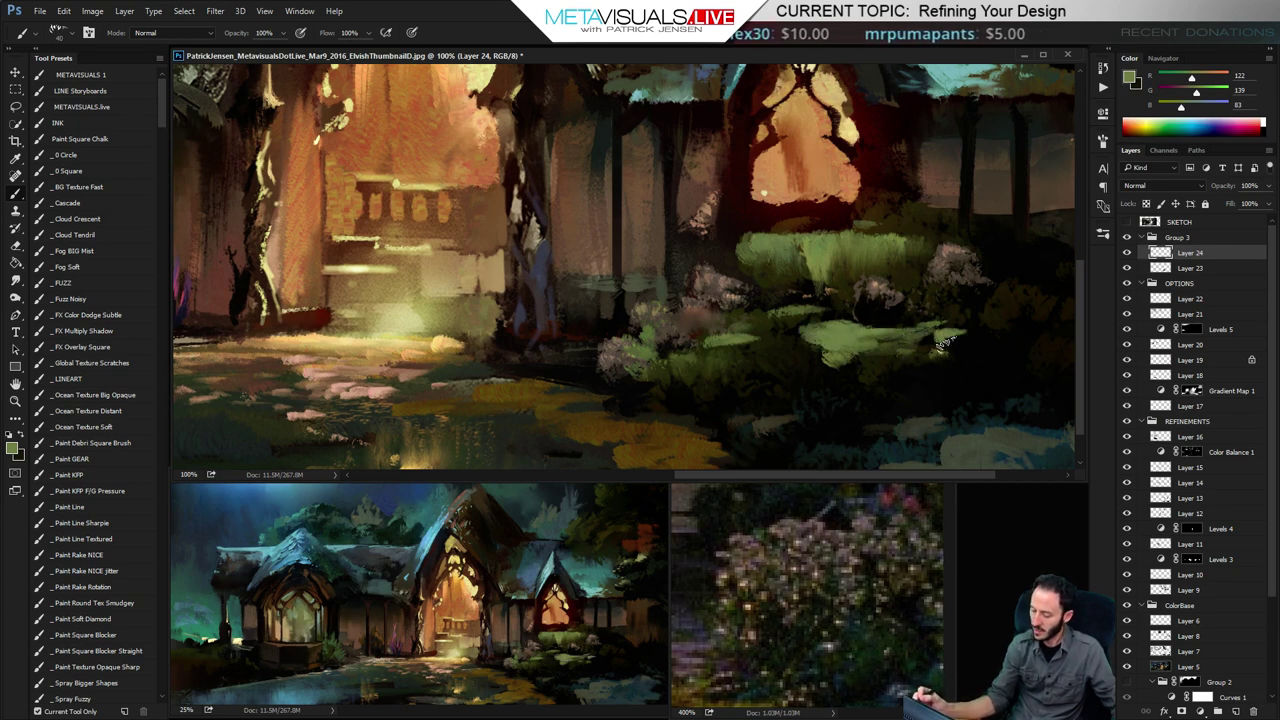
{"action": "key", "text": "]"}
{"action": "key", "text": "]"}
{"action": "left_click_drag", "start_coordinate": [948, 348], "coordinate": [992, 342]}
{"action": "key", "text": "space"}
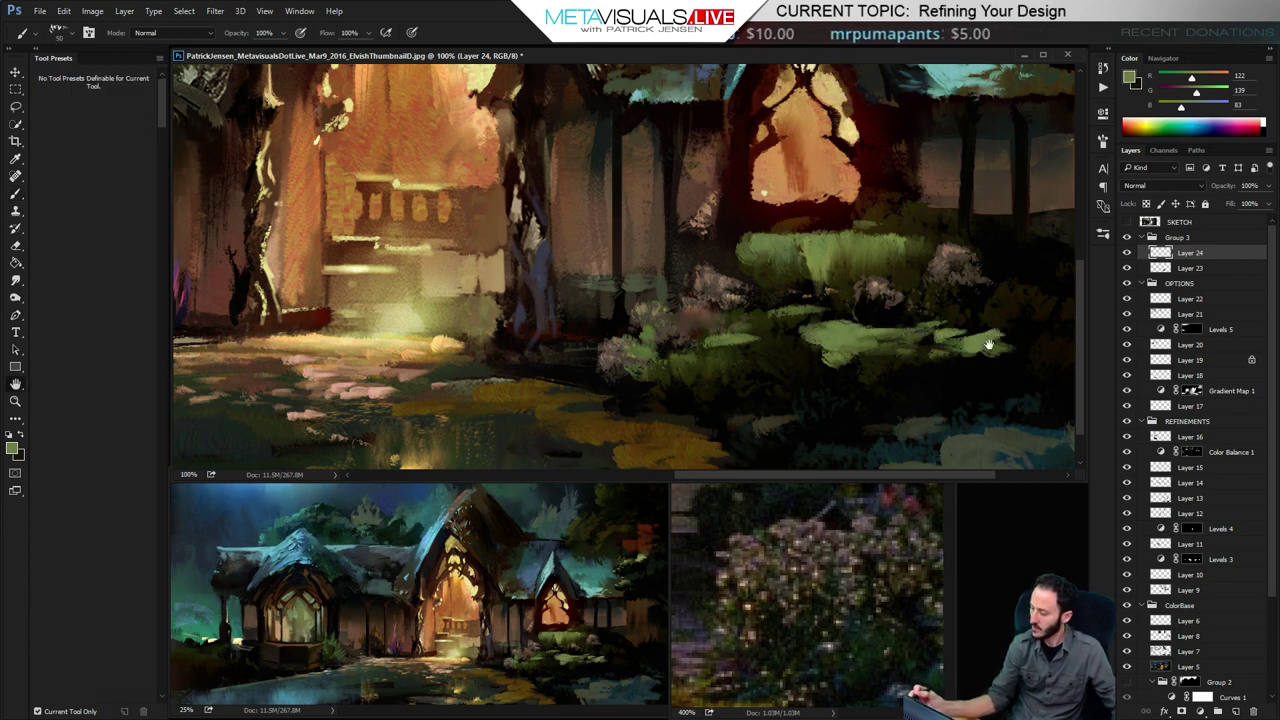
Sample darker olive greens and paint muted foliage patches beneath the bright leaves and farther along the bushes
{"action": "left_click_drag", "start_coordinate": [785, 390], "coordinate": [634, 370]}
{"action": "left_click", "coordinate": [745, 253], "text": "alt"}
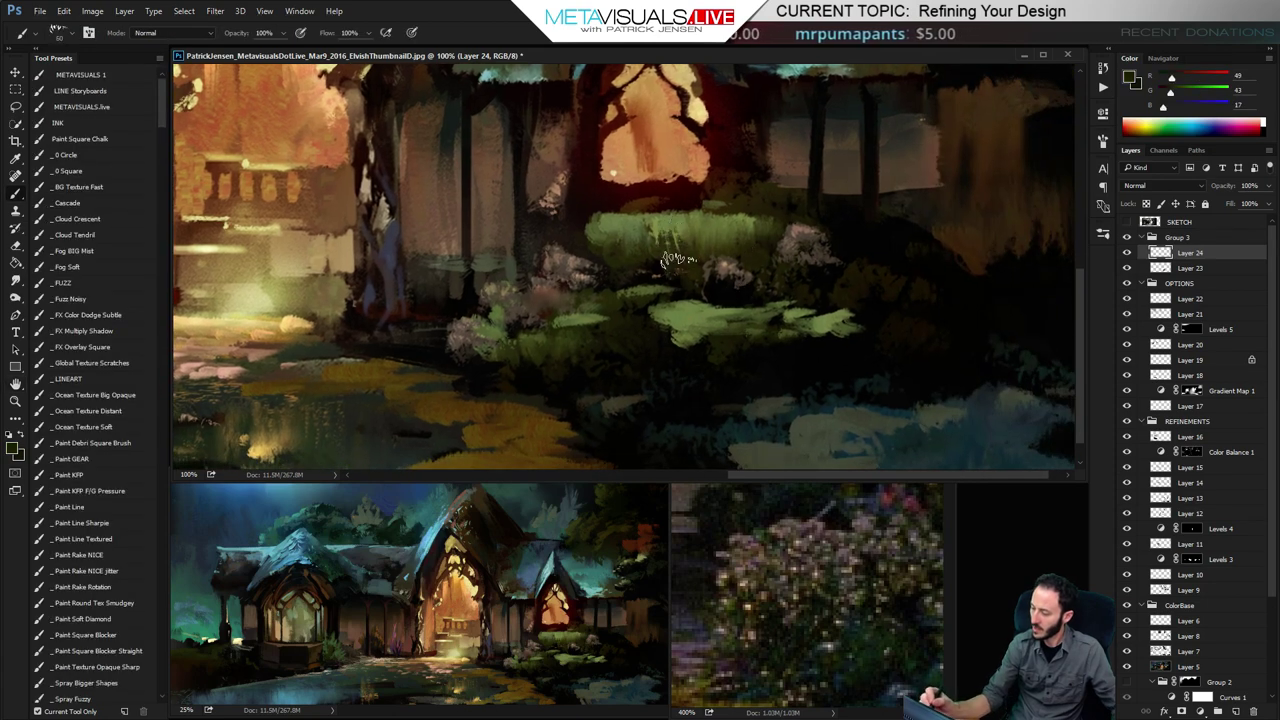
{"action": "left_click", "coordinate": [697, 340], "text": "alt"}
{"action": "mouse_move", "coordinate": [690, 343]}
{"action": "left_mouse_down"}
{"action": "mouse_move", "coordinate": [724, 362]}
{"action": "mouse_move", "coordinate": [716, 374]}
{"action": "left_mouse_up"}
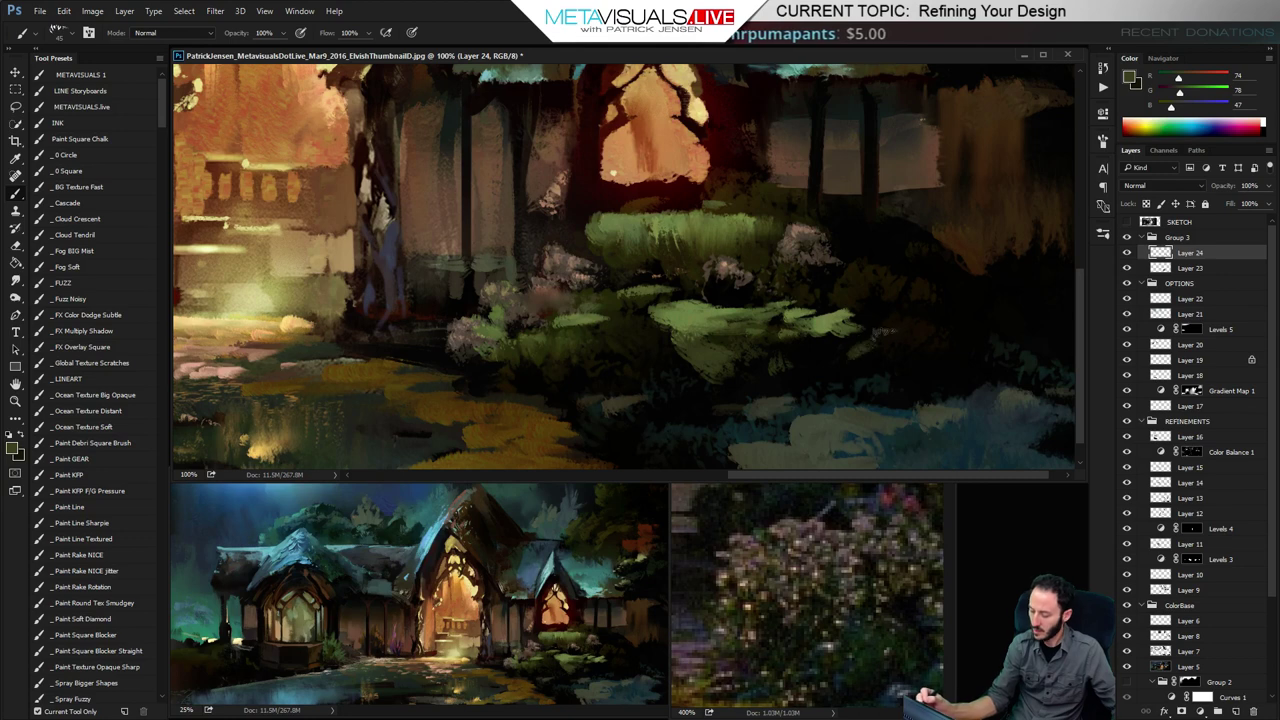
{"action": "mouse_move", "coordinate": [925, 328]}
{"action": "left_mouse_down"}
{"action": "mouse_move", "coordinate": [865, 355]}
{"action": "mouse_move", "coordinate": [890, 375]}
{"action": "left_mouse_up"}
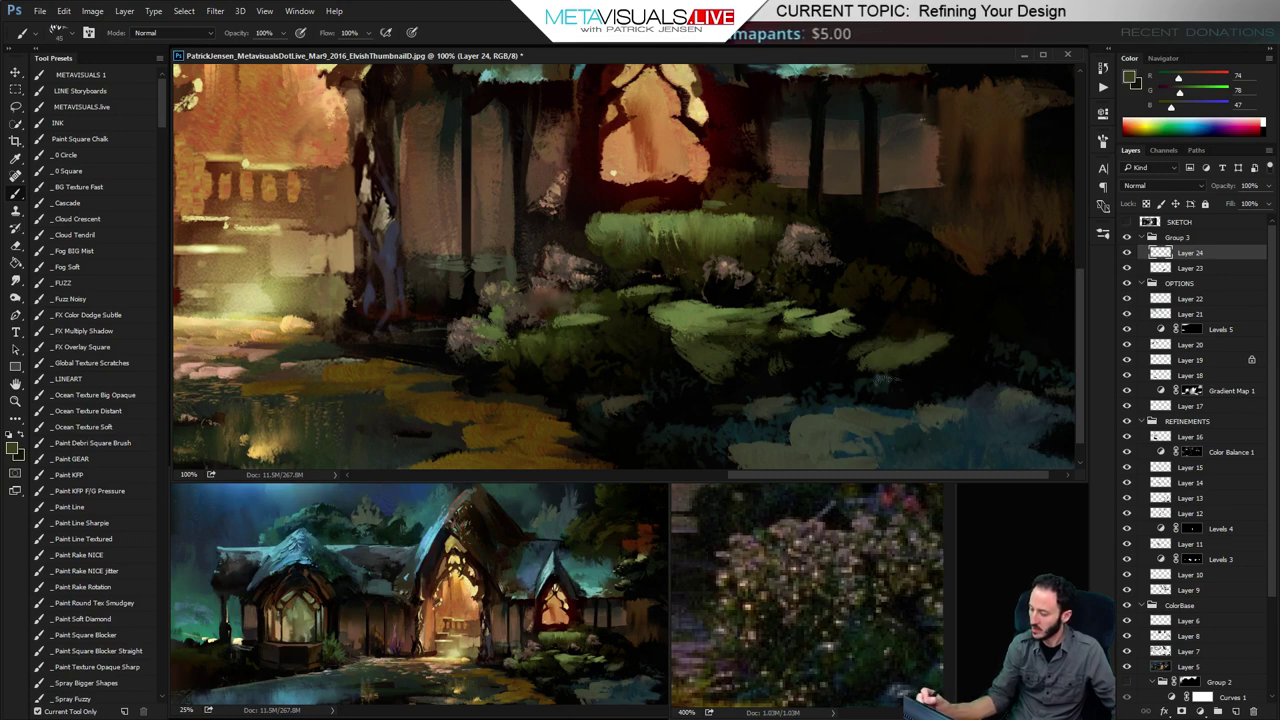
Sample a mid green from the foliage and paint leafy strokes over the lower bushes nearest the entrance
{"action": "mouse_move", "coordinate": [612, 375]}
{"action": "left_mouse_down"}
{"action": "mouse_move", "coordinate": [560, 330]}
{"action": "mouse_move", "coordinate": [596, 326]}
{"action": "left_mouse_up"}
{"action": "left_click", "coordinate": [594, 329], "text": "alt"}
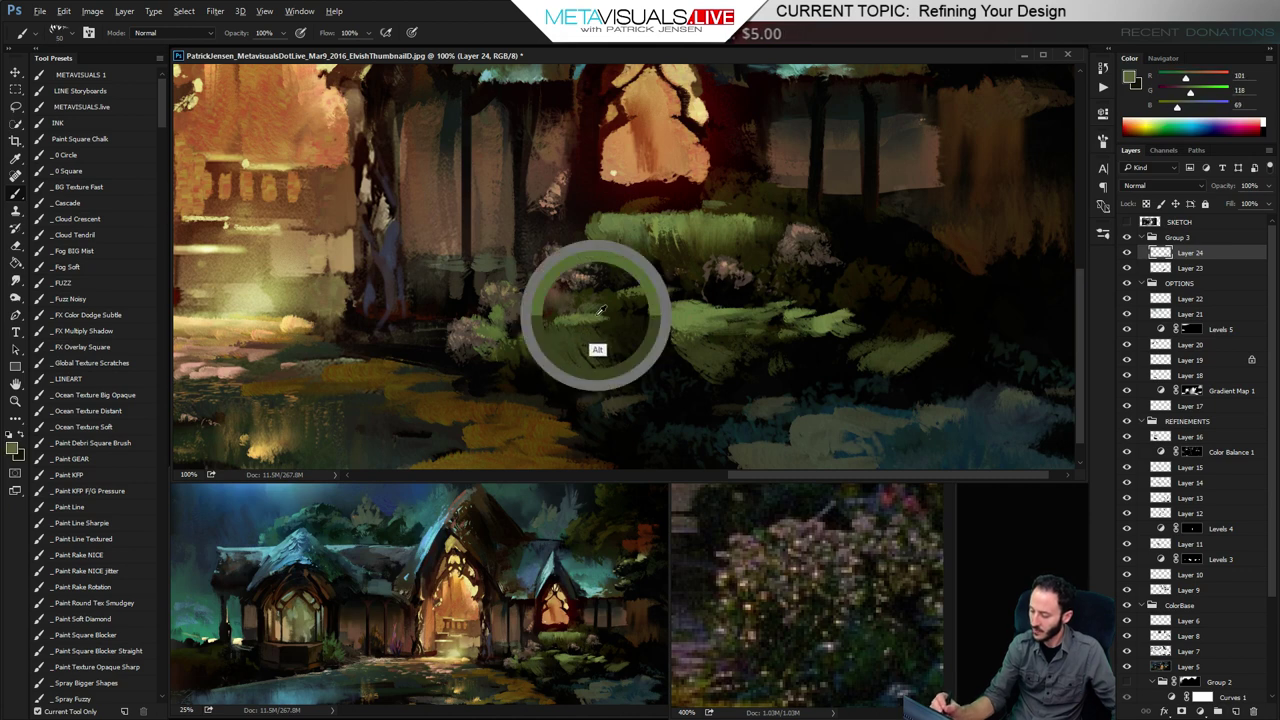
{"action": "mouse_move", "coordinate": [548, 344]}
{"action": "left_mouse_down"}
{"action": "mouse_move", "coordinate": [585, 356]}
{"action": "mouse_move", "coordinate": [601, 334]}
{"action": "mouse_move", "coordinate": [700, 390]}
{"action": "left_mouse_up"}
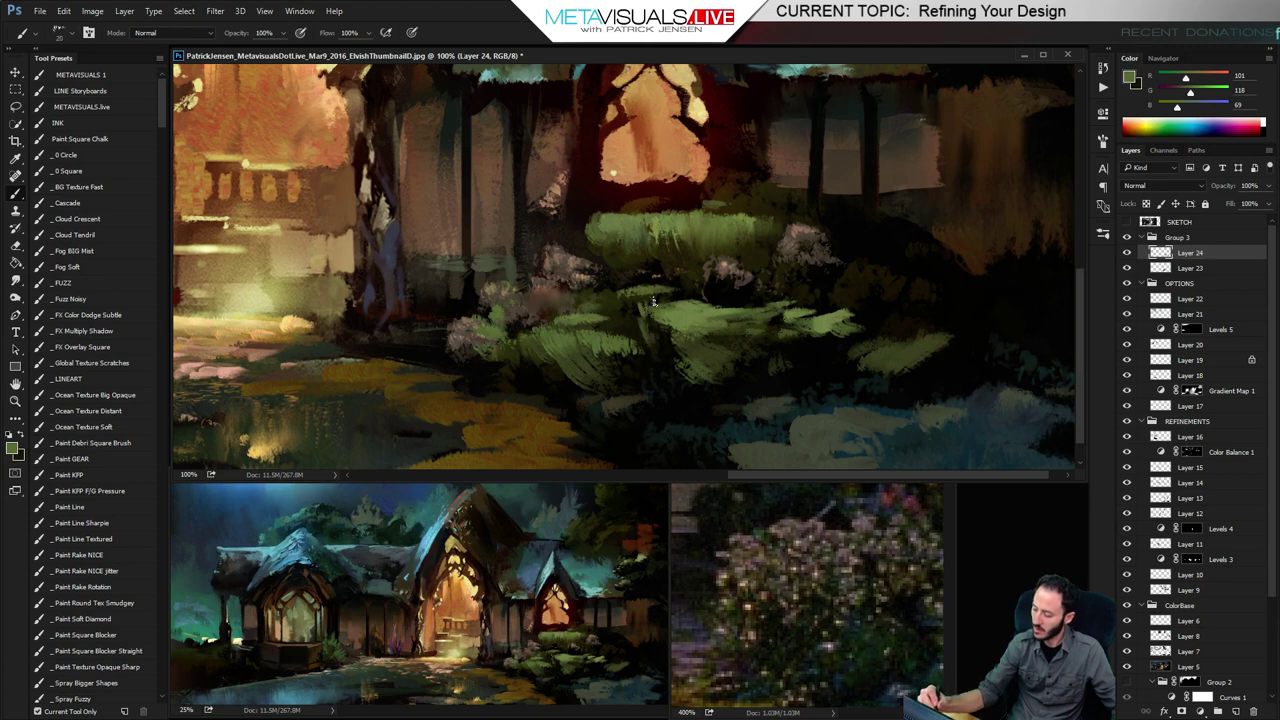
Sample blue from the foreground, shift it to RGB 69, 96, 154, and paint small blue patches between the yellow ground and bushes
{"action": "left_click_drag", "start_coordinate": [883, 360], "coordinate": [842, 326]}
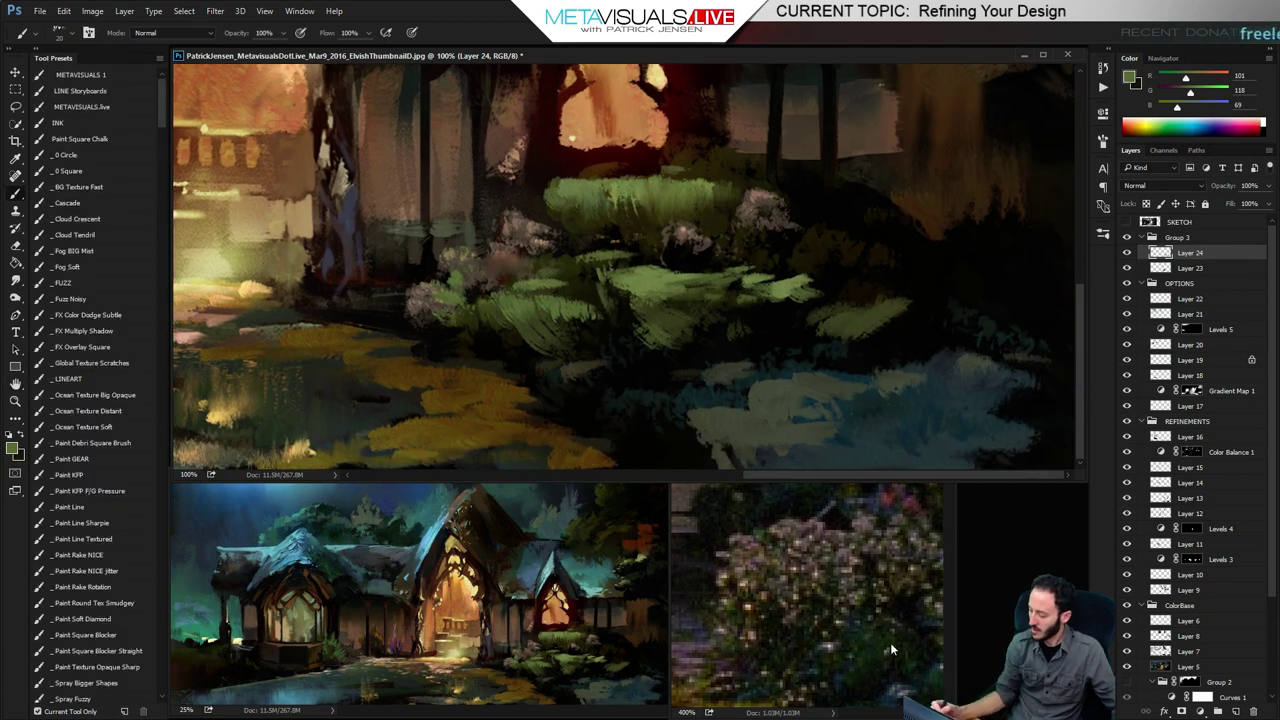
{"action": "left_click", "coordinate": [865, 373], "text": "alt"}
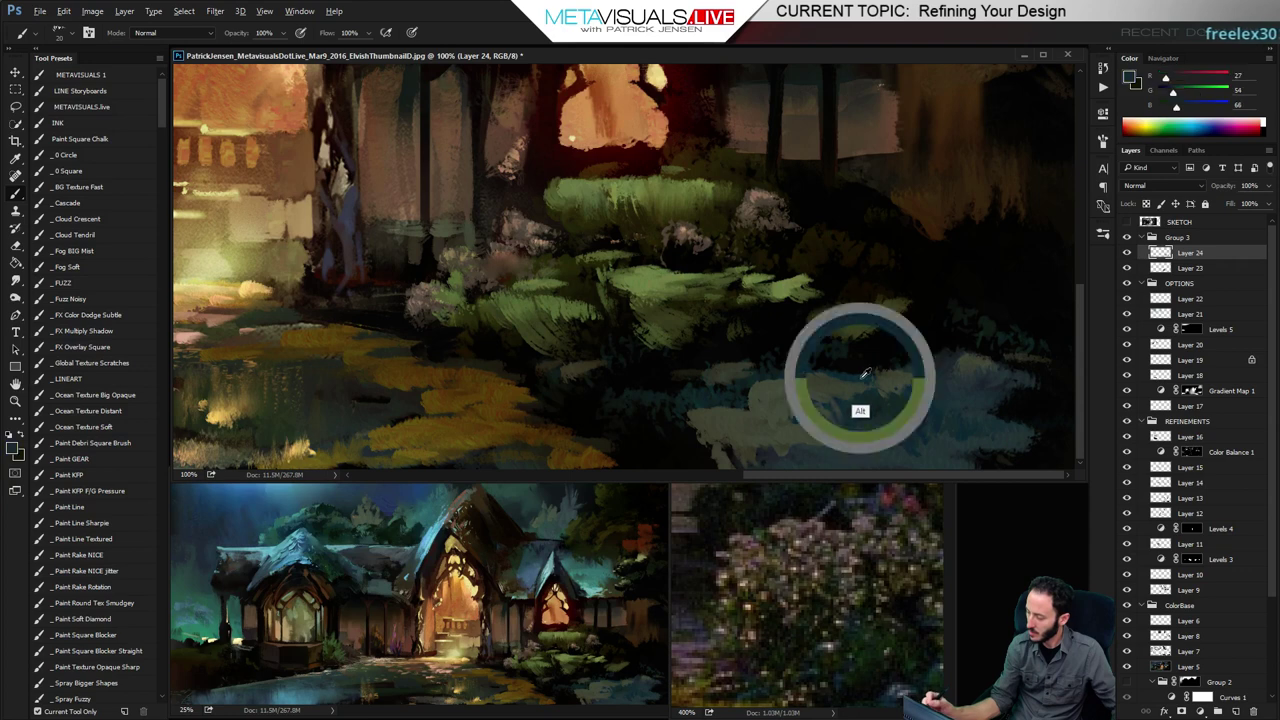
{"action": "mouse_move", "coordinate": [1176, 107]}
{"action": "left_mouse_down"}
{"action": "mouse_move", "coordinate": [1192, 107]}
{"action": "mouse_move", "coordinate": [1184, 92]}
{"action": "left_mouse_up"}
{"action": "left_click_drag", "start_coordinate": [1166, 78], "coordinate": [1177, 78]}
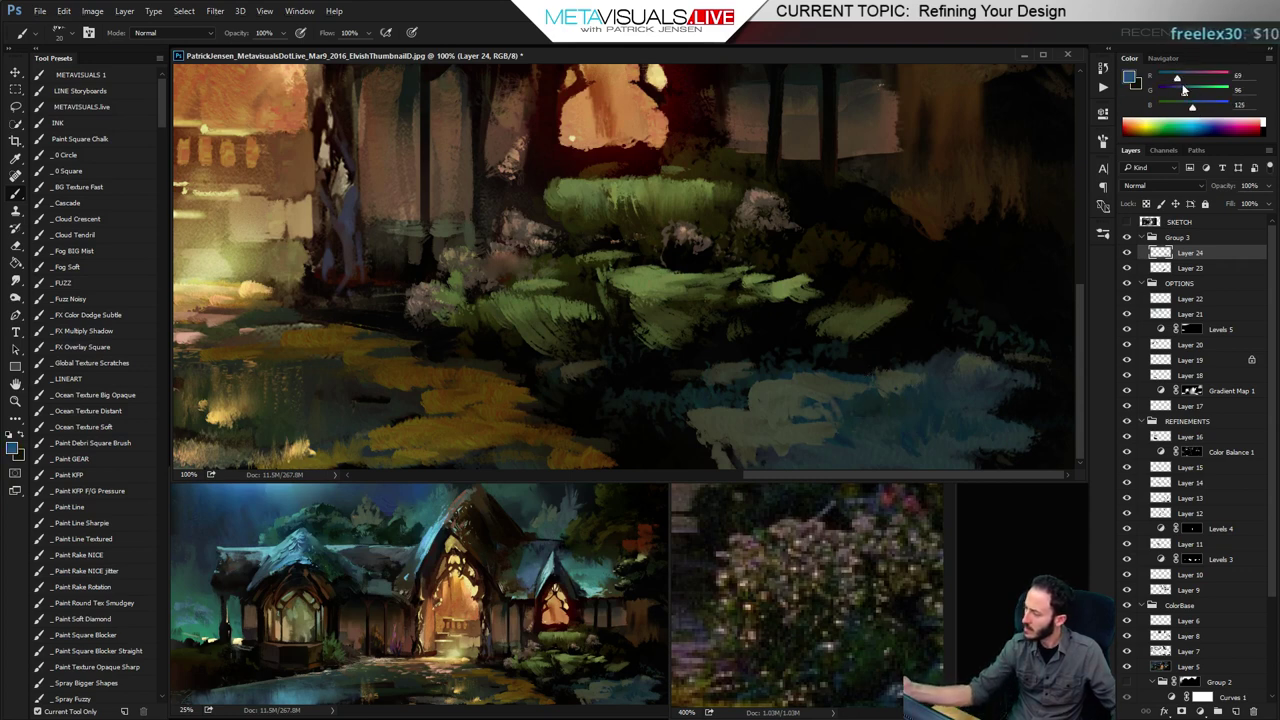
{"action": "left_click", "coordinate": [1200, 104]}
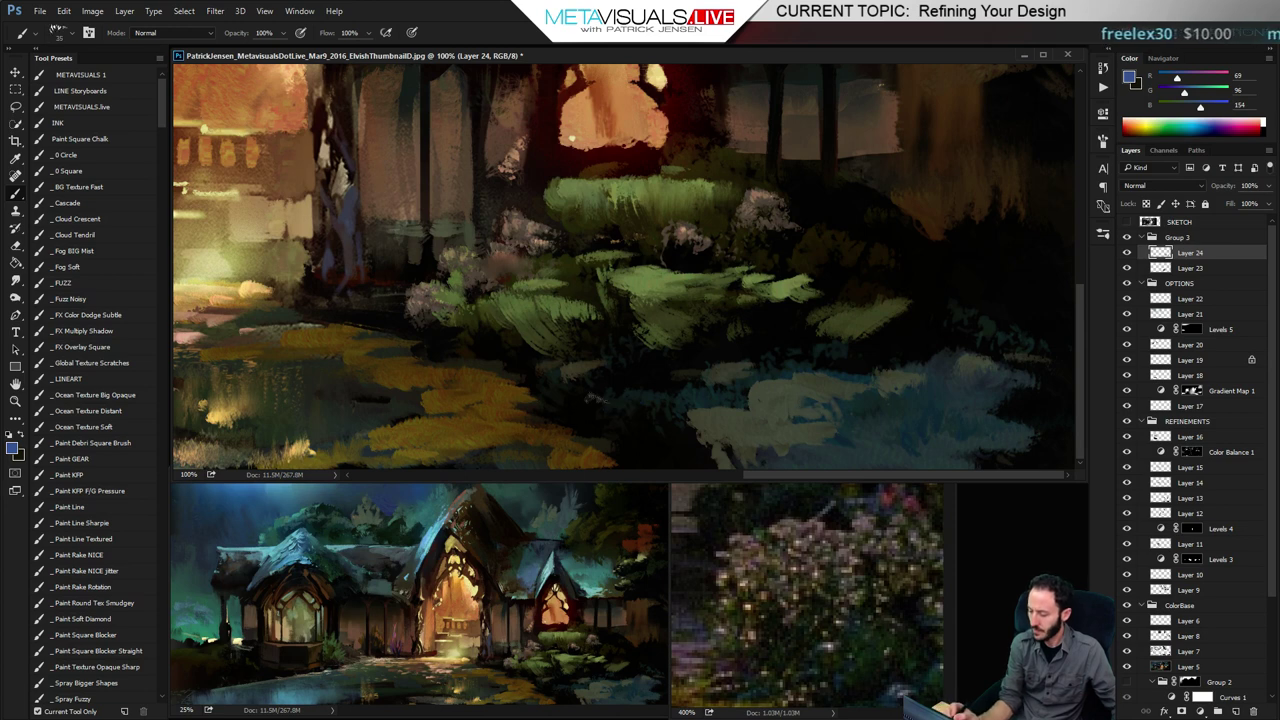
{"action": "mouse_move", "coordinate": [528, 404]}
{"action": "left_mouse_down"}
{"action": "mouse_move", "coordinate": [590, 403]}
{"action": "mouse_move", "coordinate": [555, 418]}
{"action": "mouse_move", "coordinate": [568, 381]}
{"action": "left_mouse_up"}
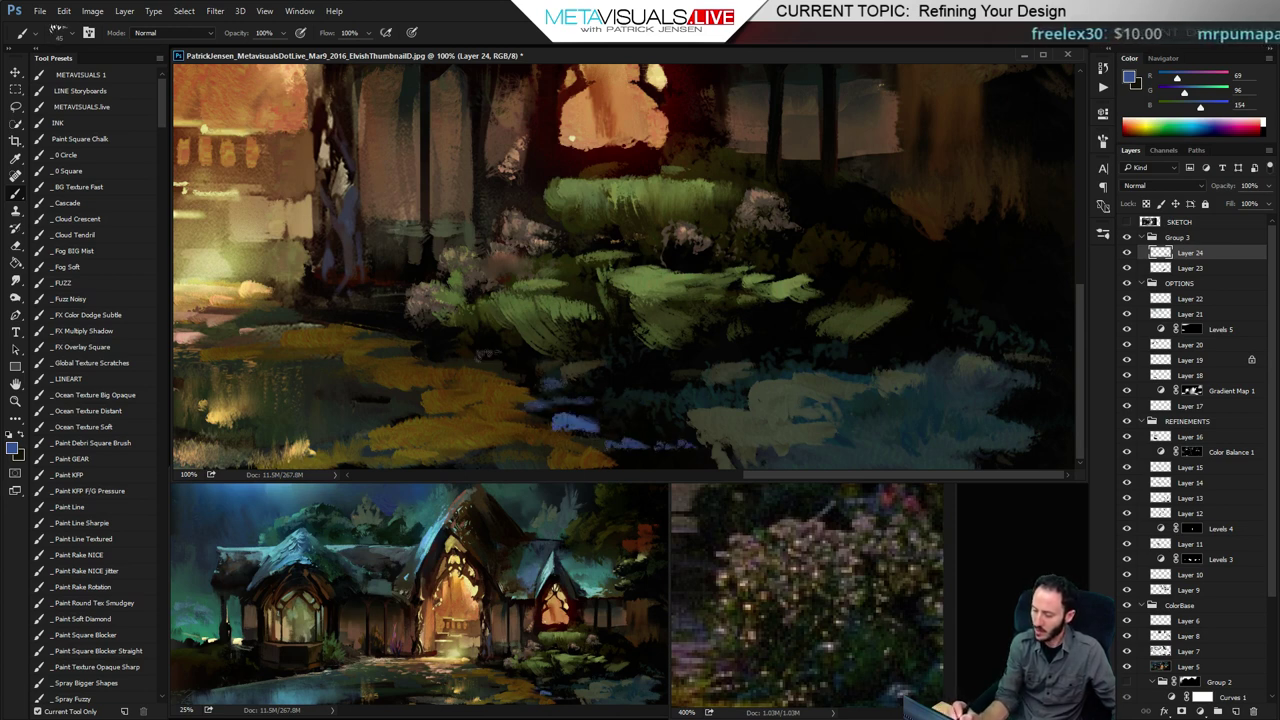
{"action": "key", "text": "bracketleft"}
{"action": "left_click_drag", "start_coordinate": [470, 354], "coordinate": [495, 357]}
{"action": "key", "text": "space"}
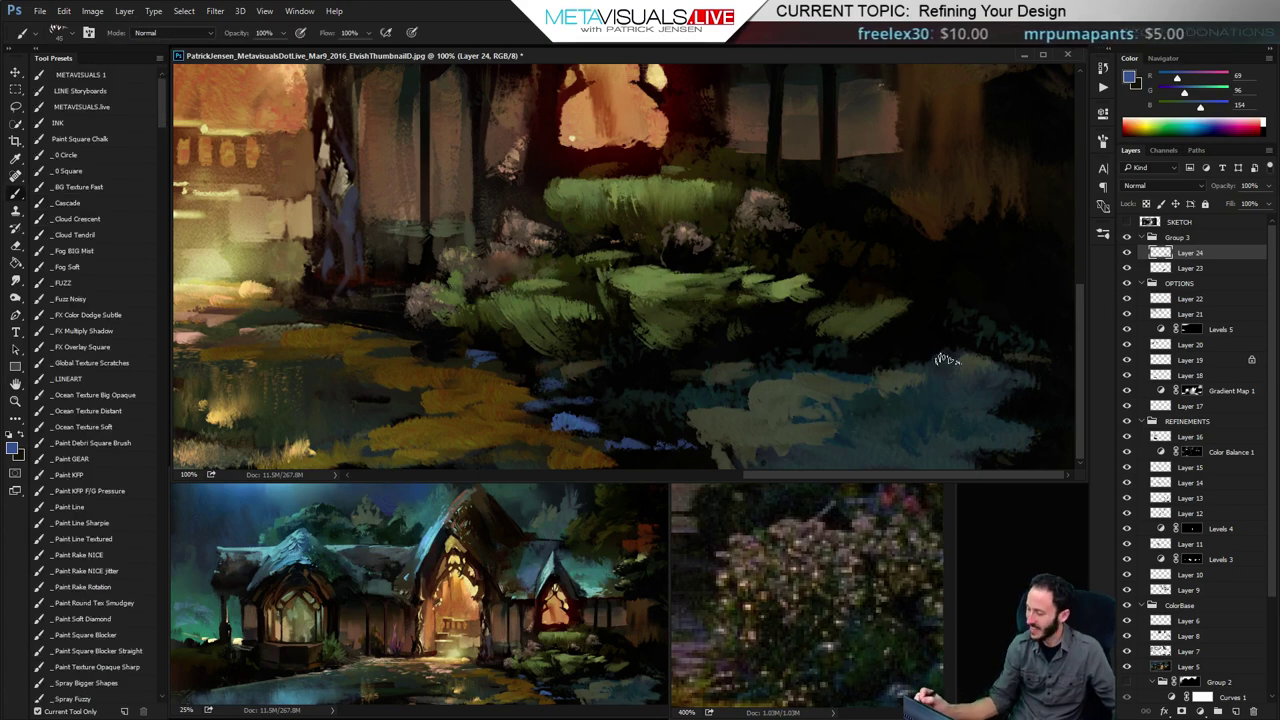
{"action": "key", "text": "ctrl+z"}
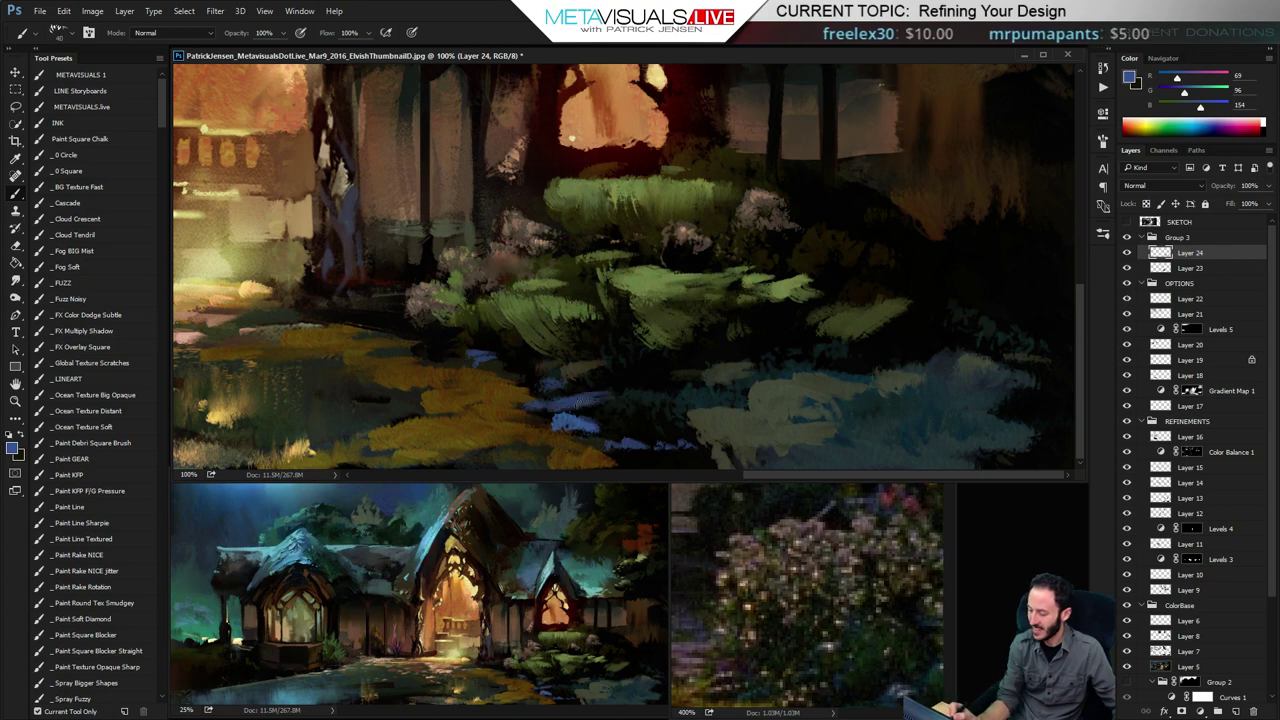
Smudge the blue ground patches and sample a dark blue to blend them into the shadows
{"action": "key", "text": "r"}
{"action": "left_click_drag", "start_coordinate": [576, 423], "coordinate": [609, 424]}
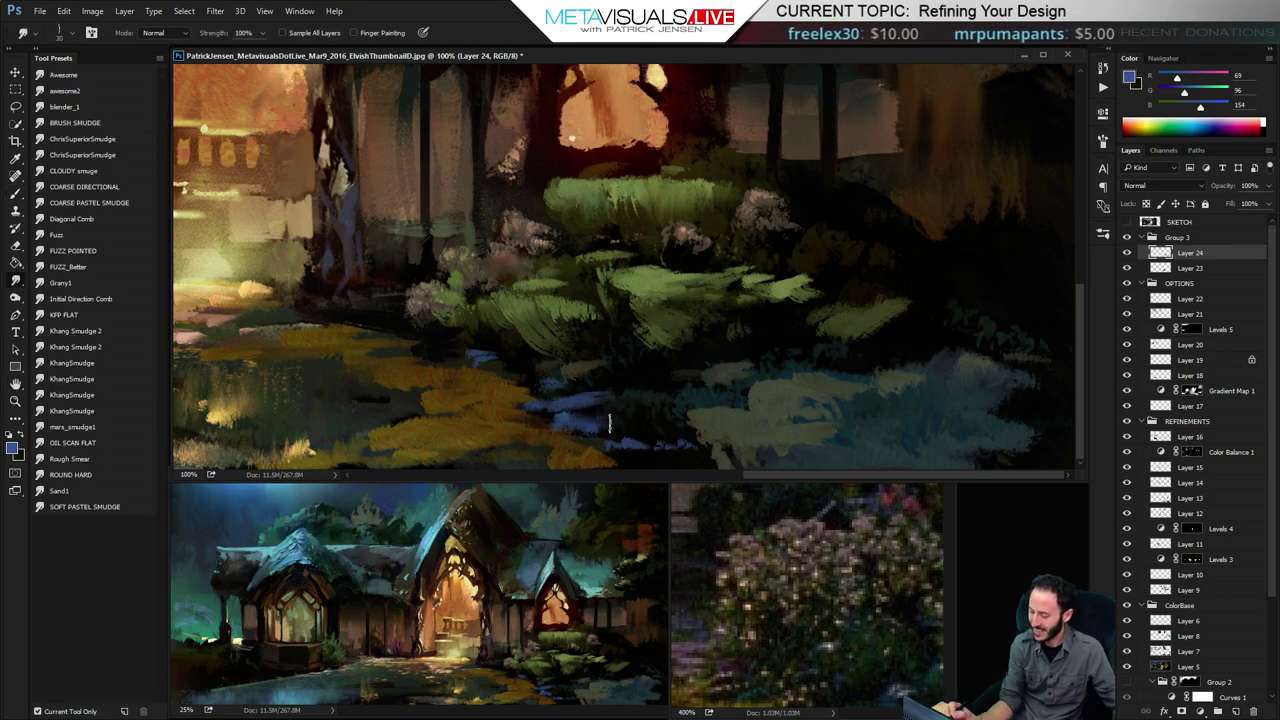
{"action": "key", "text": "b"}
{"action": "left_click", "coordinate": [585, 410], "text": "alt"}
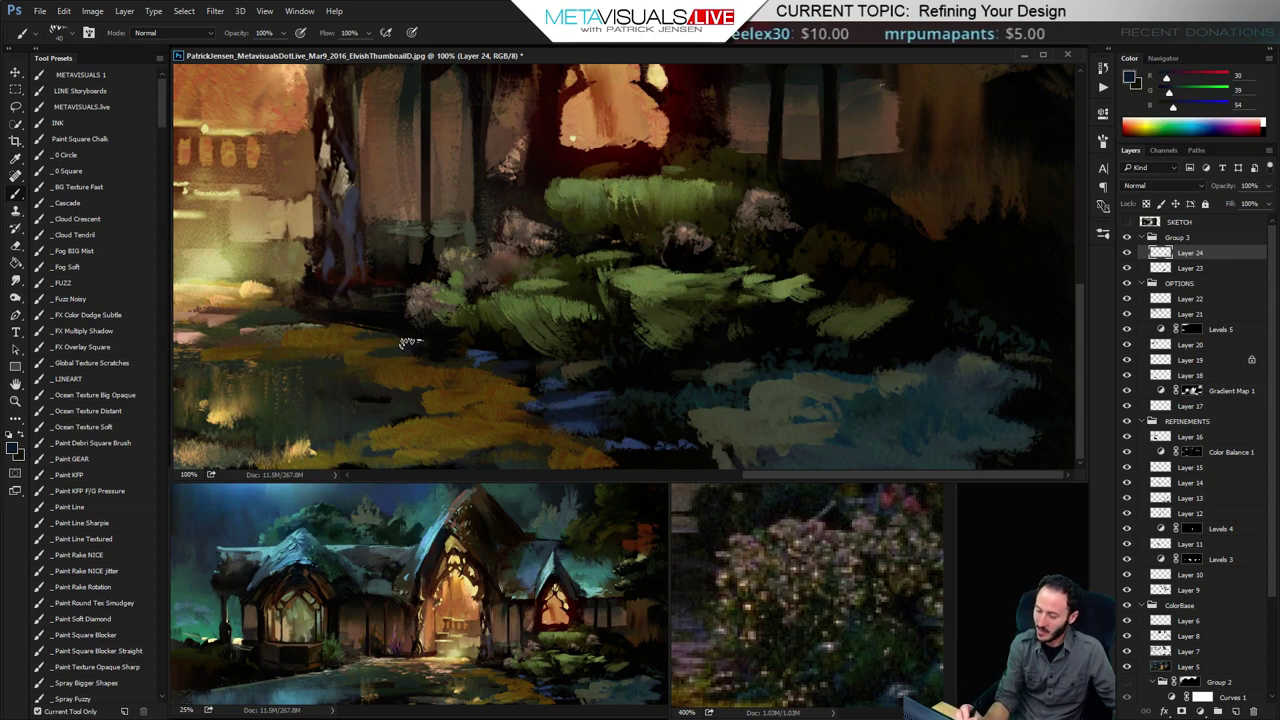
Sample a muted blue, enlarge the brush, and paint a blue foliage patch at the far end of the bushes
{"action": "left_click", "coordinate": [561, 403], "text": "alt"}
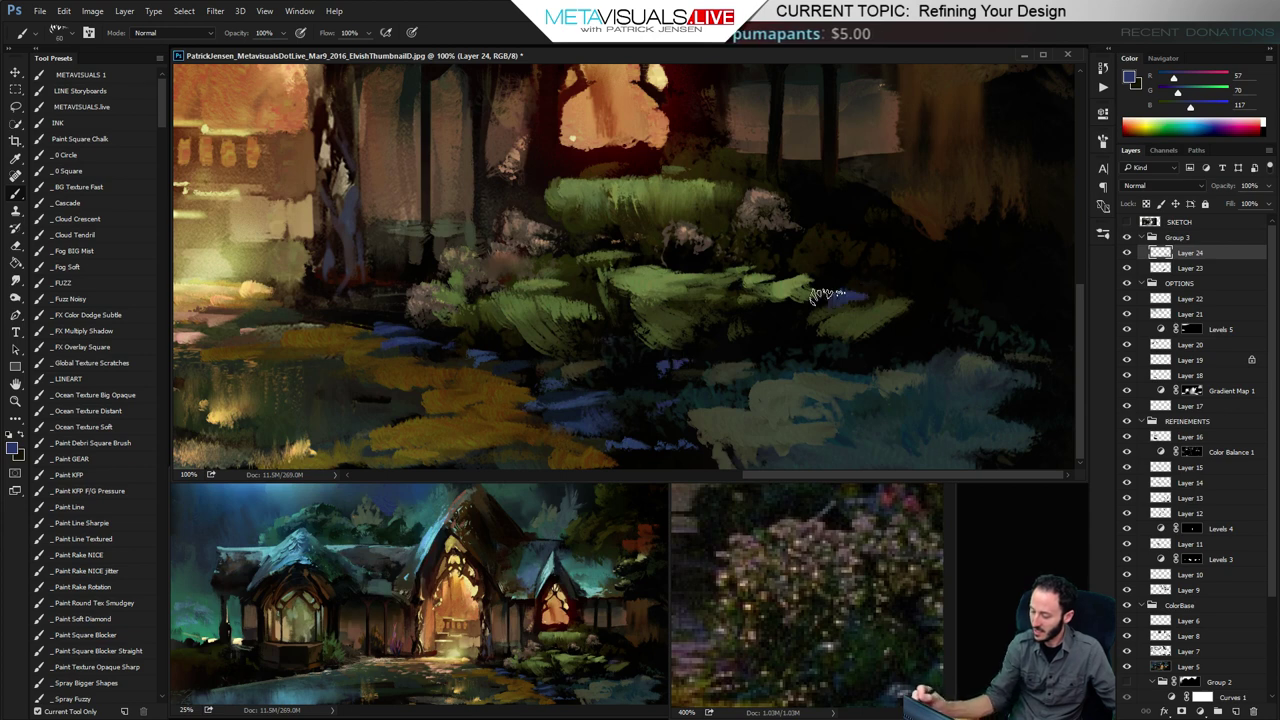
{"action": "key", "text": "]"}
{"action": "key", "text": "]"}
{"action": "mouse_move", "coordinate": [860, 275]}
{"action": "left_mouse_down"}
{"action": "mouse_move", "coordinate": [935, 263]}
{"action": "mouse_move", "coordinate": [865, 276]}
{"action": "mouse_move", "coordinate": [918, 266]}
{"action": "mouse_move", "coordinate": [873, 266]}
{"action": "mouse_move", "coordinate": [830, 291]}
{"action": "mouse_move", "coordinate": [875, 253]}
{"action": "mouse_move", "coordinate": [808, 280]}
{"action": "mouse_move", "coordinate": [792, 267]}
{"action": "mouse_move", "coordinate": [835, 262]}
{"action": "mouse_move", "coordinate": [805, 265]}
{"action": "left_mouse_up"}
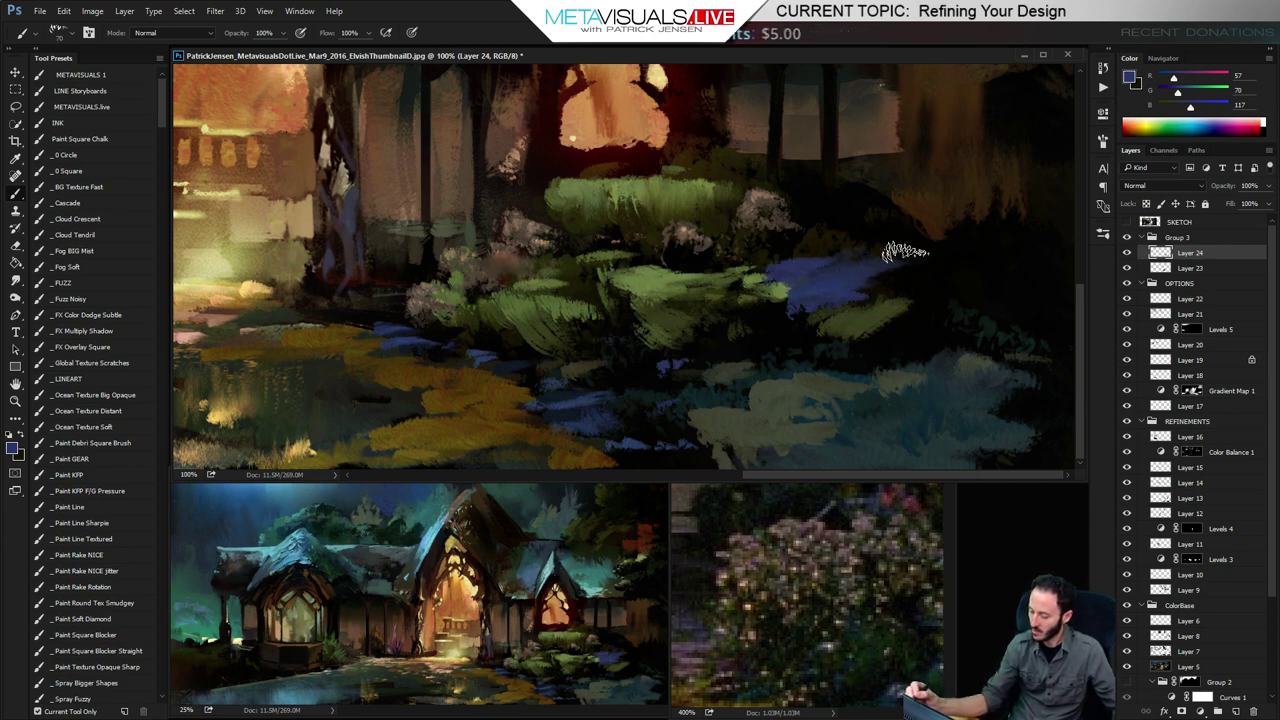
Sample pale cyan from the small gable roof and paint highlights on the blue foliage patch, undoing unwanted strokes
{"action": "key", "text": "space"}
{"action": "key", "text": "space"}
{"action": "left_click_drag", "start_coordinate": [645, 195], "coordinate": [606, 463]}
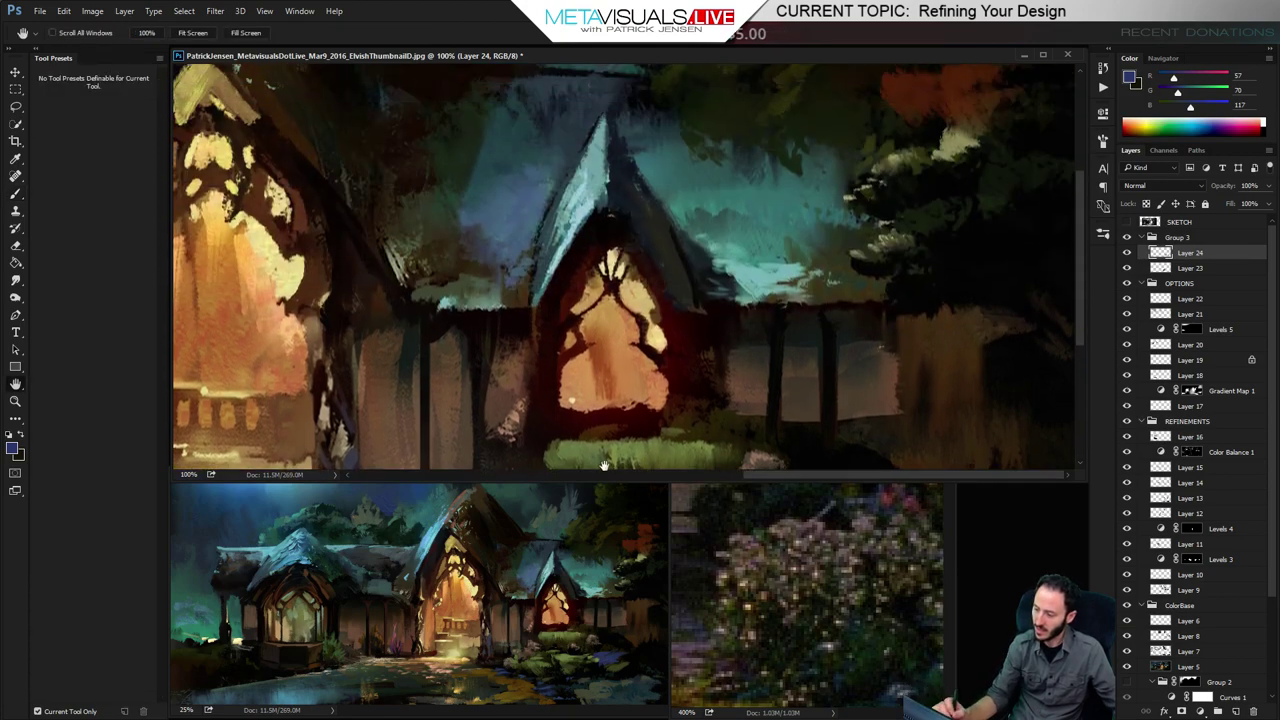
{"action": "left_click", "coordinate": [580, 218], "text": "alt"}
{"action": "key", "text": "space"}
{"action": "left_click_drag", "start_coordinate": [765, 388], "coordinate": [783, 116]}
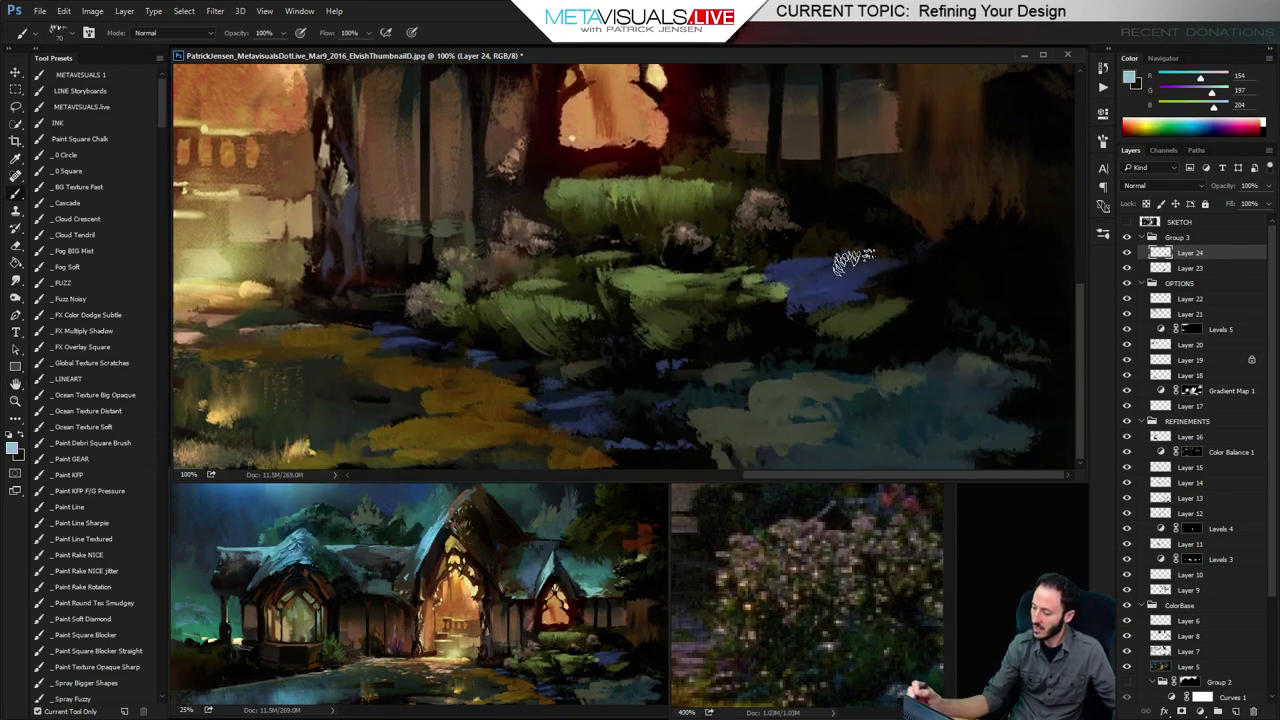
{"action": "key", "text": "b"}
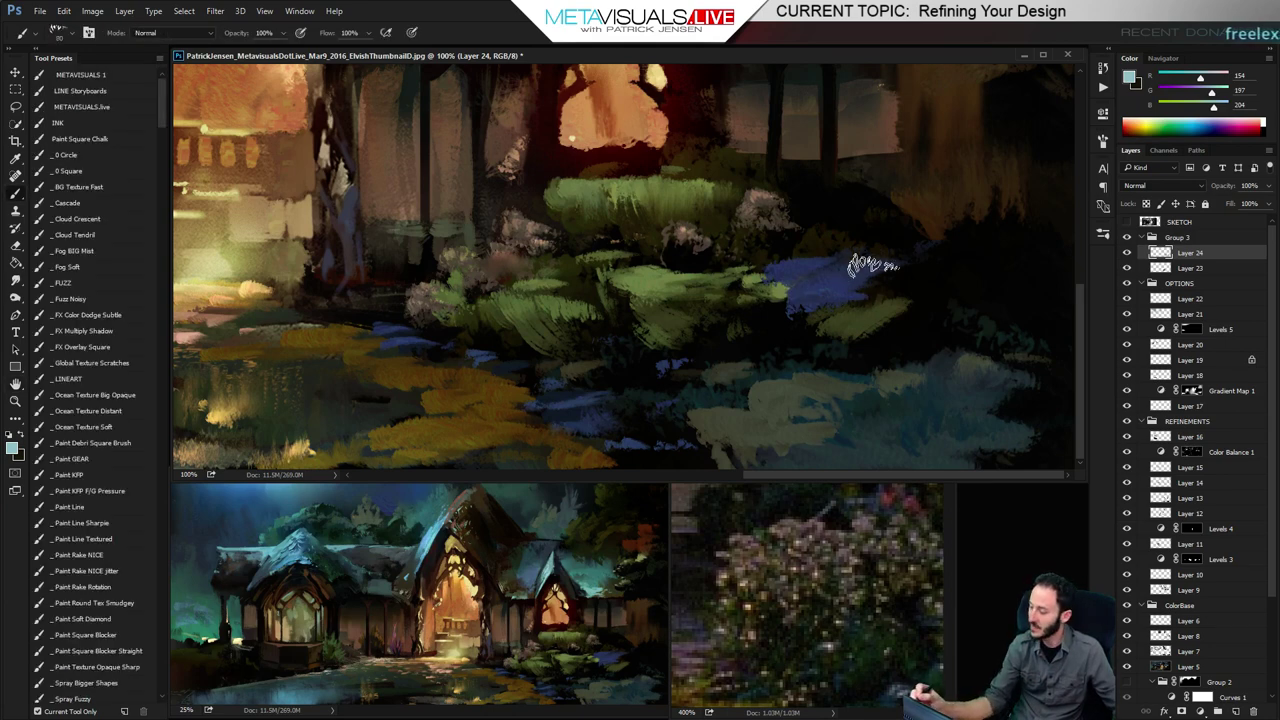
{"action": "mouse_move", "coordinate": [850, 264]}
{"action": "left_mouse_down"}
{"action": "mouse_move", "coordinate": [830, 296]}
{"action": "mouse_move", "coordinate": [846, 278]}
{"action": "mouse_move", "coordinate": [835, 292]}
{"action": "mouse_move", "coordinate": [850, 296]}
{"action": "mouse_move", "coordinate": [934, 268]}
{"action": "left_mouse_up"}
{"action": "key", "text": "ctrl+alt+z"}
{"action": "key", "text": "ctrl+alt+z"}
{"action": "key", "text": "["}
Smudge the pale highlights and blend them into the blue patch with sampled grey-blue strokes
{"action": "key", "text": "r"}
{"action": "key", "text": "space"}
{"action": "key", "text": "b"}
{"action": "left_click", "coordinate": [897, 268], "text": "alt"}
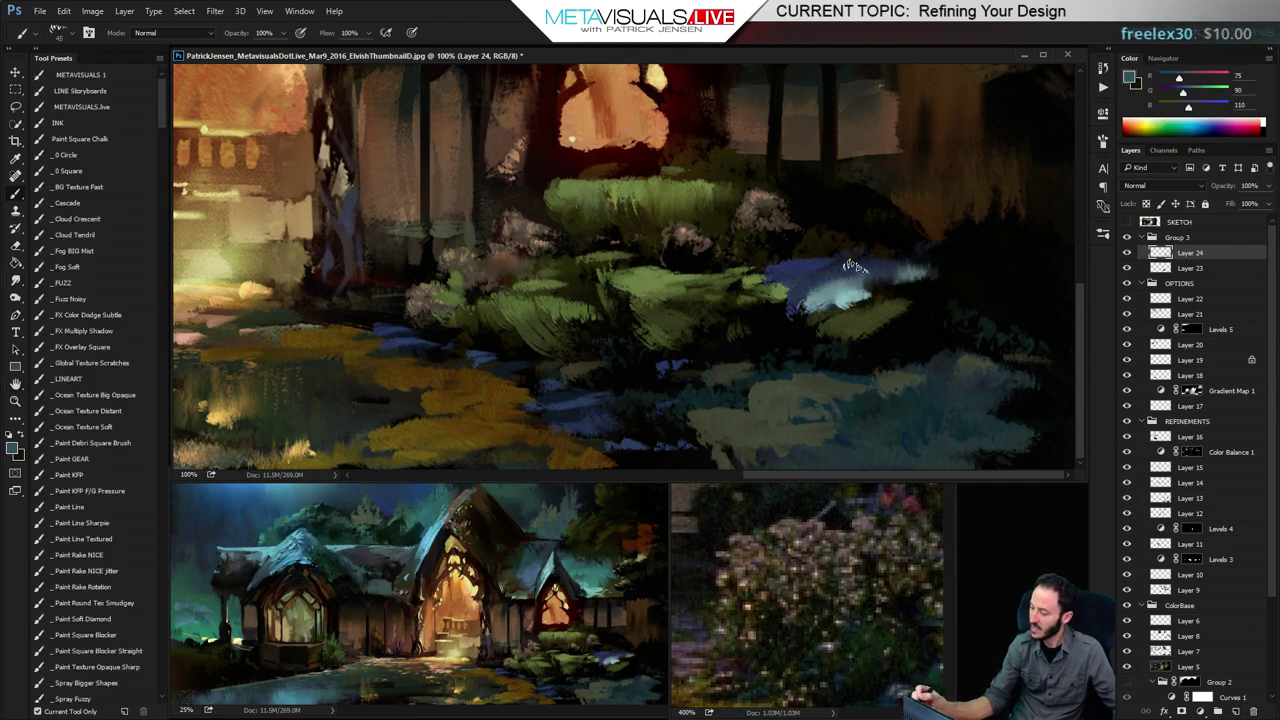
{"action": "left_click", "coordinate": [842, 279], "text": "alt"}
{"action": "mouse_move", "coordinate": [815, 295]}
{"action": "left_mouse_down"}
{"action": "mouse_move", "coordinate": [852, 274]}
{"action": "mouse_move", "coordinate": [931, 278]}
{"action": "left_mouse_up"}
{"action": "key", "text": "space"}
{"action": "key", "text": "]"}
{"action": "key", "text": "]"}
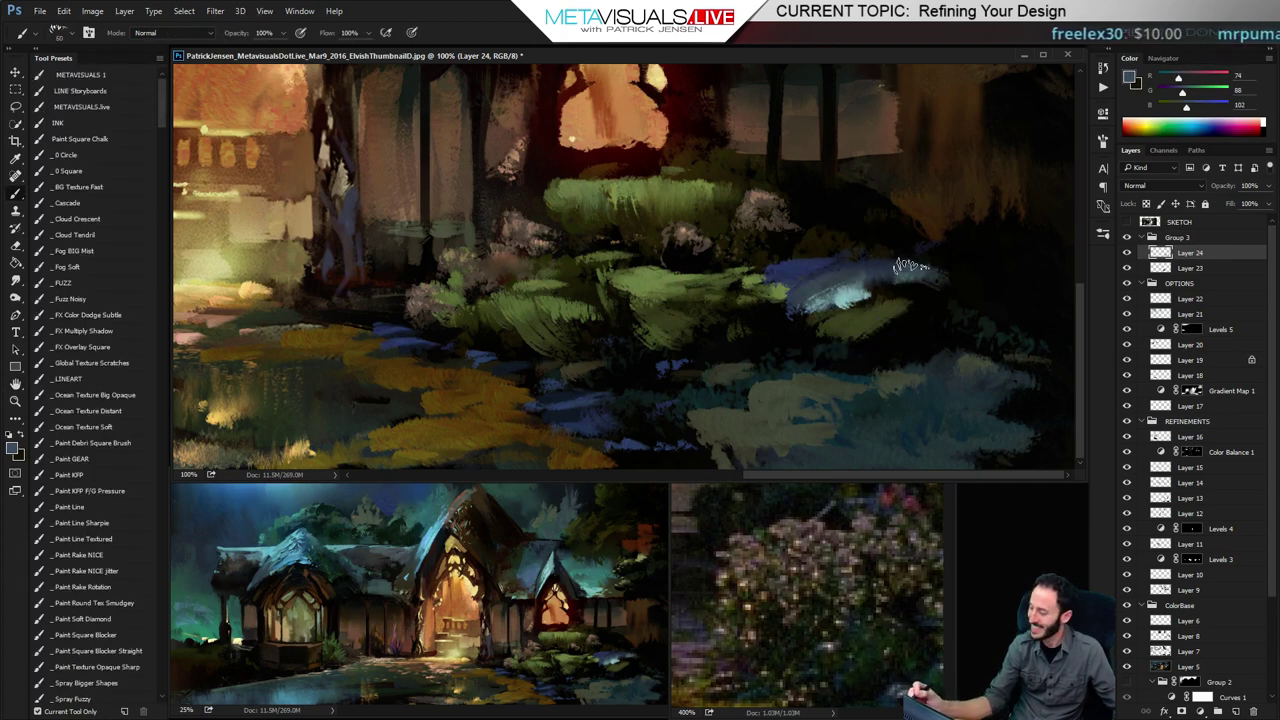
Sample near-black beside the garden and try darkening the painting's lower corner there with a large soft brush
{"action": "key", "text": "h"}
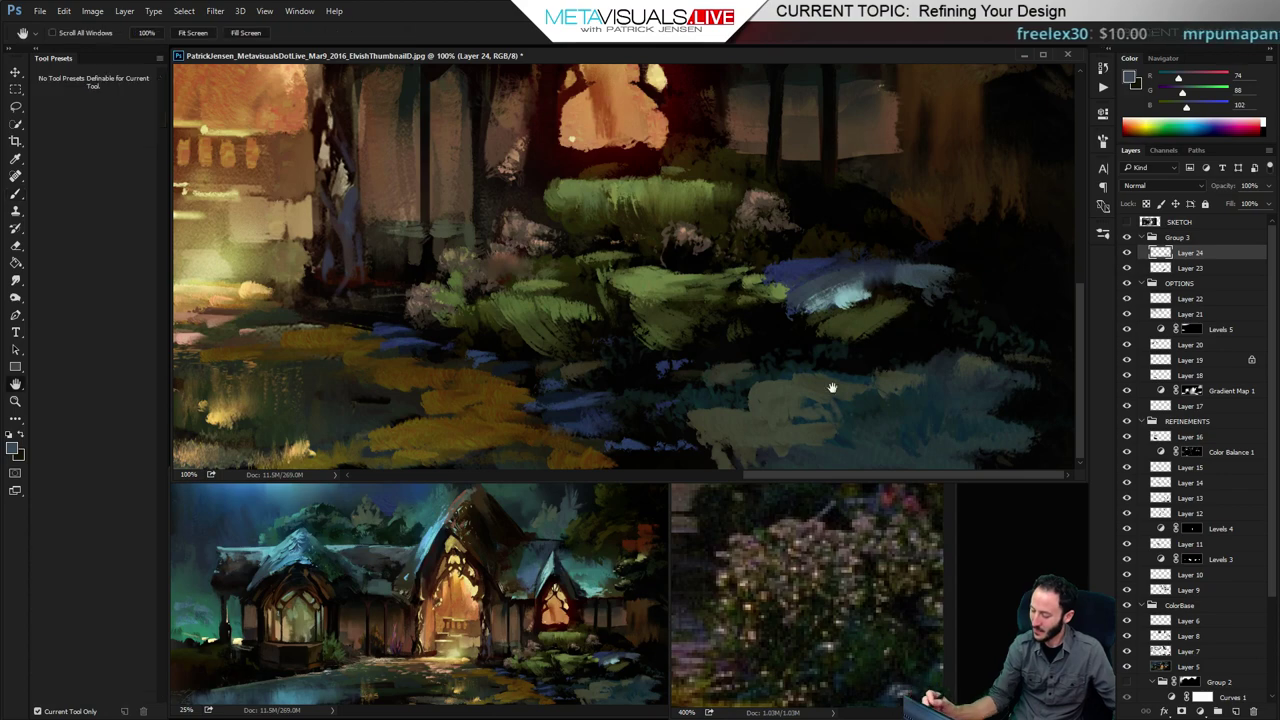
{"action": "key", "text": "b"}
{"action": "key", "text": "z"}
{"action": "left_click", "coordinate": [808, 393], "text": "alt"}
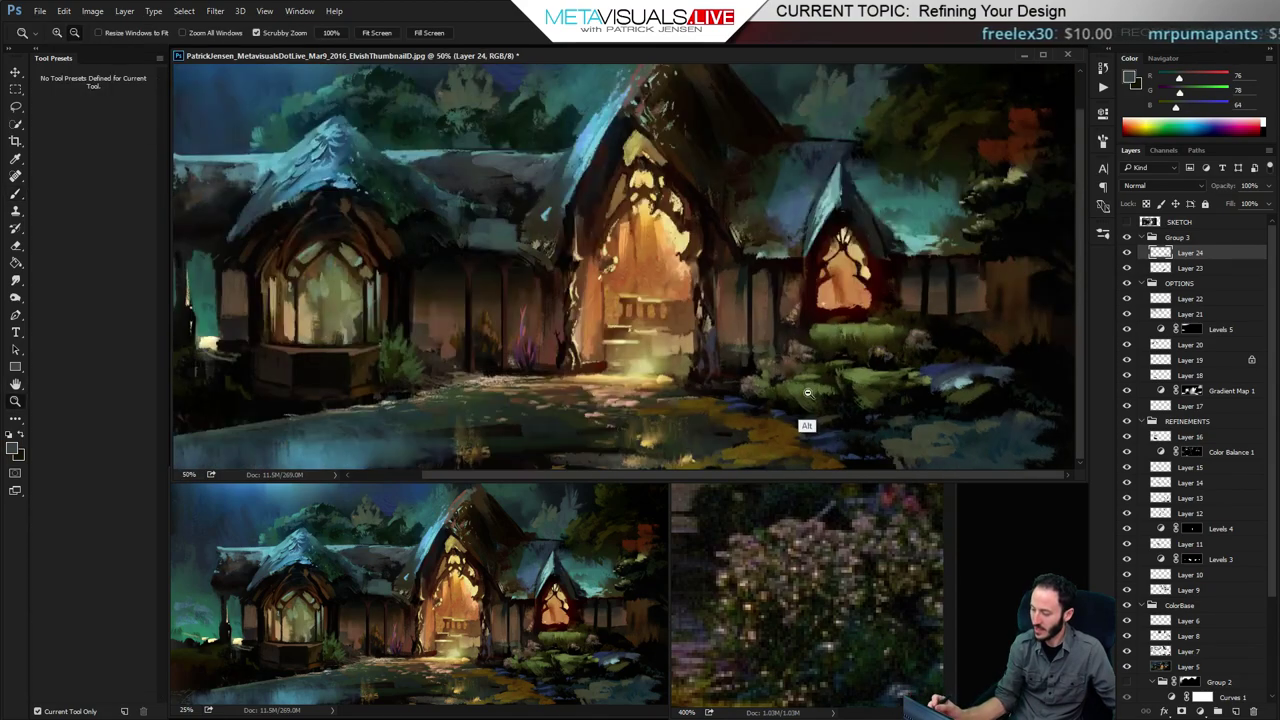
{"action": "left_click", "coordinate": [808, 393], "text": "alt"}
{"action": "key", "text": "b"}
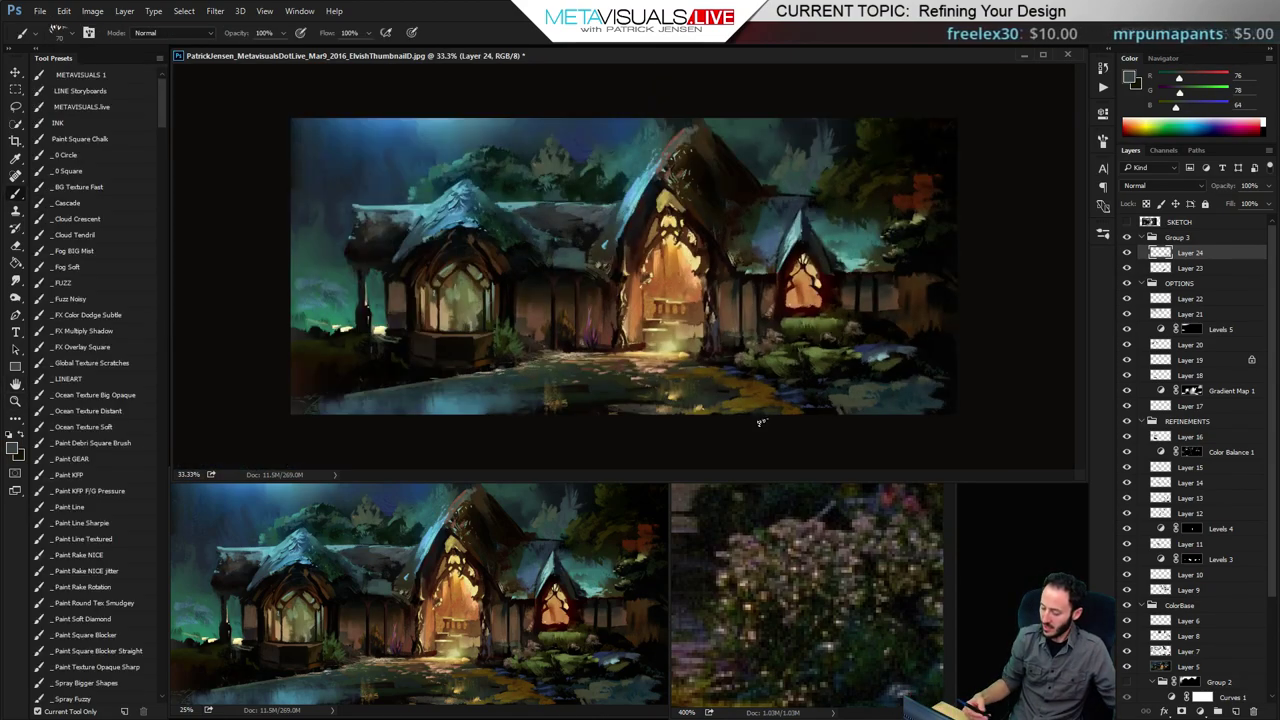
{"action": "left_click", "coordinate": [70, 298]}
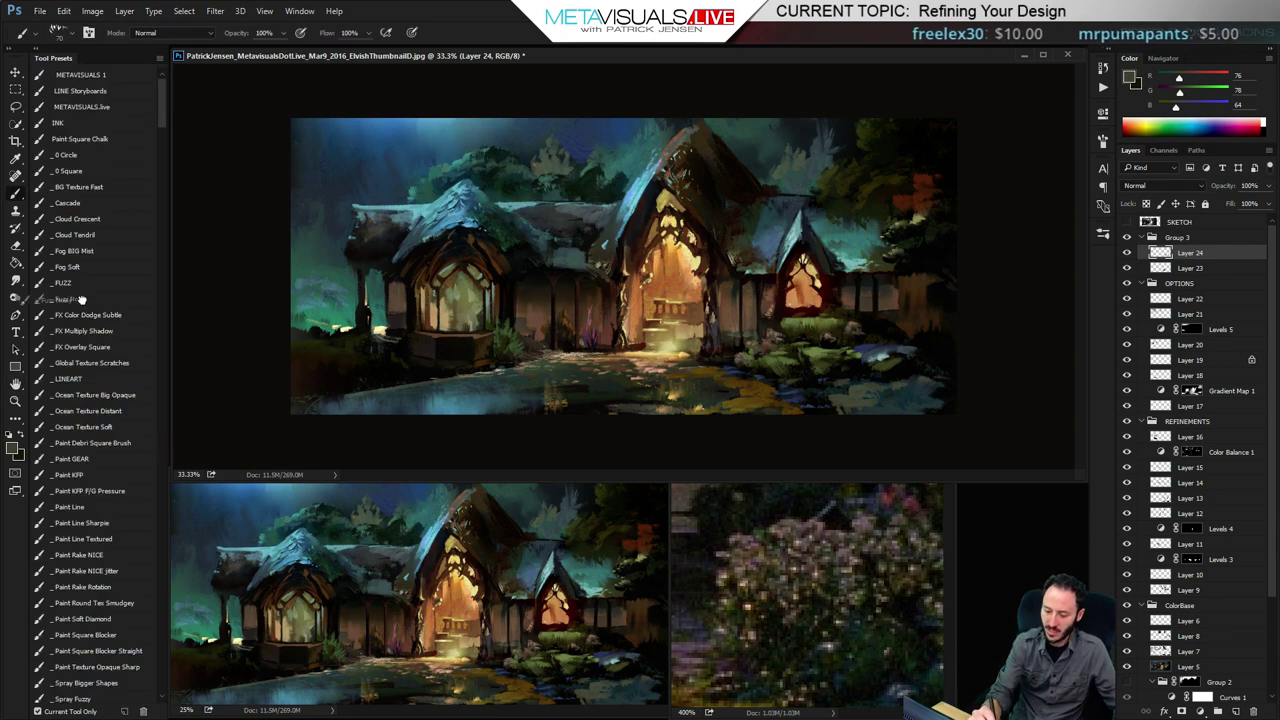
{"action": "left_click", "coordinate": [929, 360], "text": "alt"}
{"action": "key", "text": "bracketright"}
{"action": "left_click_drag", "start_coordinate": [1003, 402], "coordinate": [704, 497]}
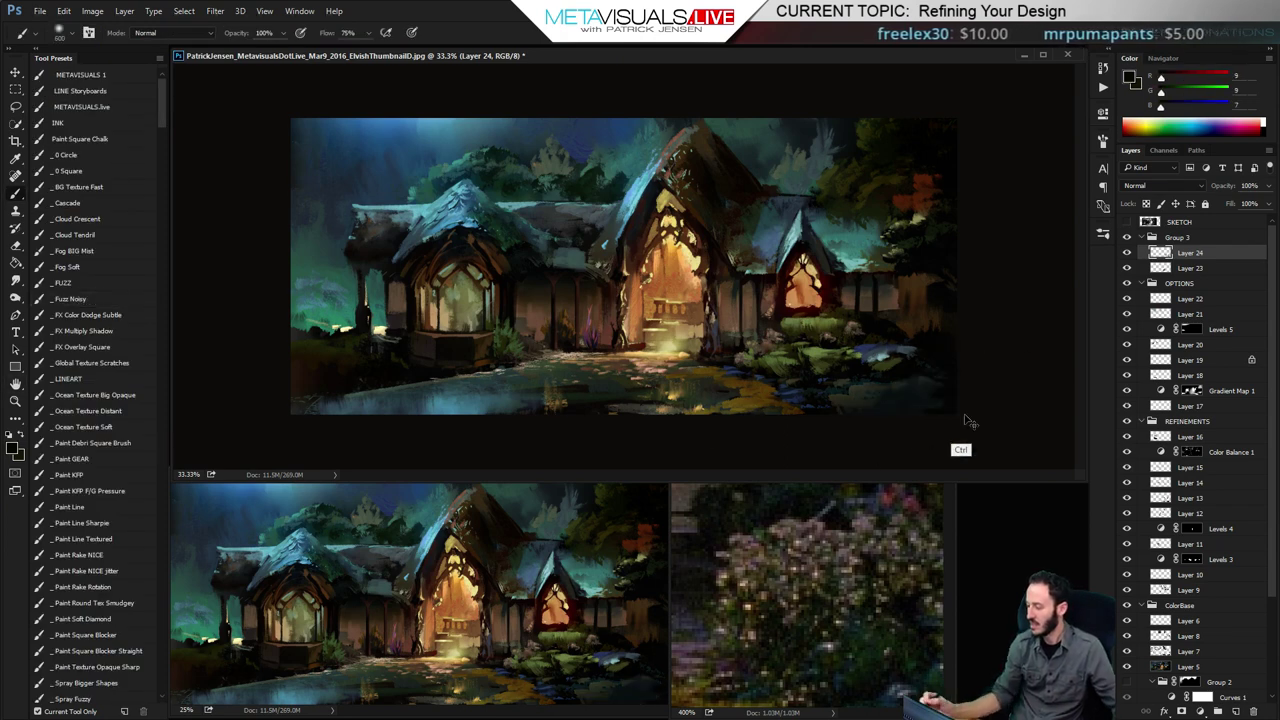
{"action": "key", "text": "ctrl+z"}
{"action": "key", "text": "bracketright"}
{"action": "left_click_drag", "start_coordinate": [962, 426], "coordinate": [660, 544]}
{"action": "key", "text": "ctrl+z"}
Darken the painting's lower edge below the garden with soft near-black strokes, reducing the brush size
{"action": "key", "text": "bracketright"}
{"action": "left_click_drag", "start_coordinate": [991, 417], "coordinate": [828, 491]}
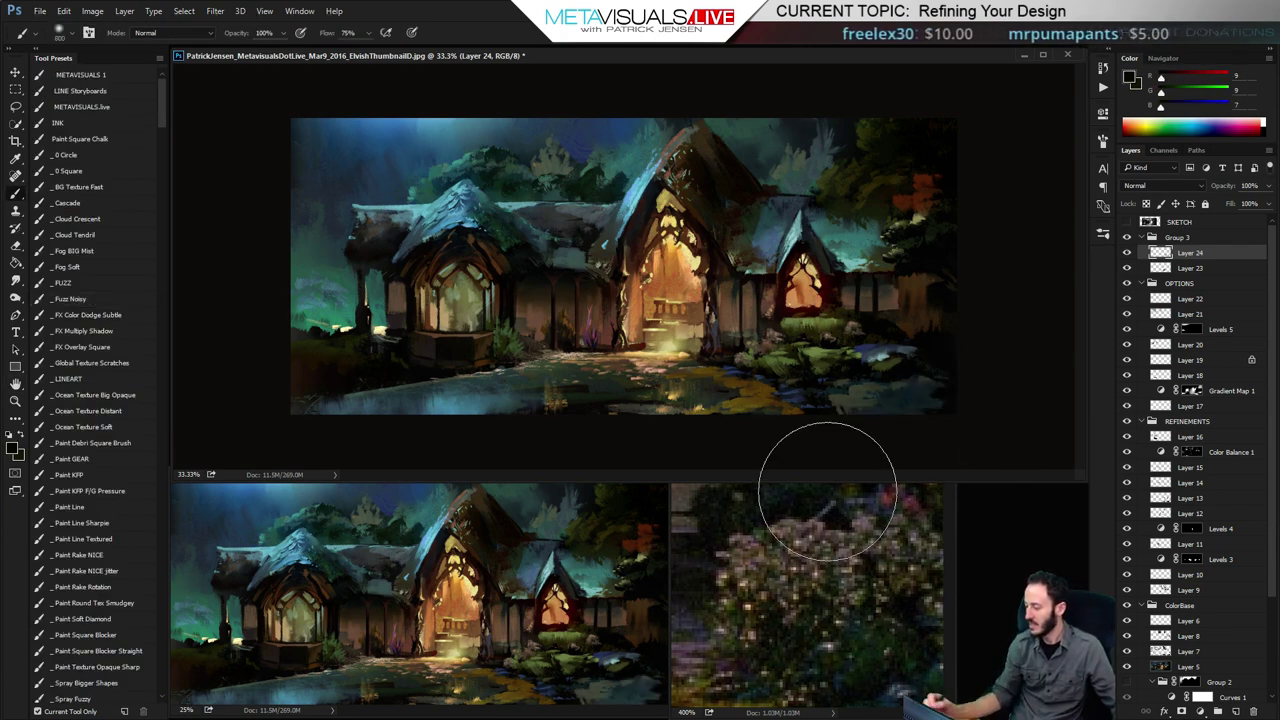
{"action": "key", "text": "bracketleft"}
{"action": "key", "text": "bracketleft"}
{"action": "left_click_drag", "start_coordinate": [870, 450], "coordinate": [732, 494]}
{"action": "key", "text": "bracketleft"}
{"action": "key", "text": "bracketleft"}
{"action": "key", "text": "bracketleft"}
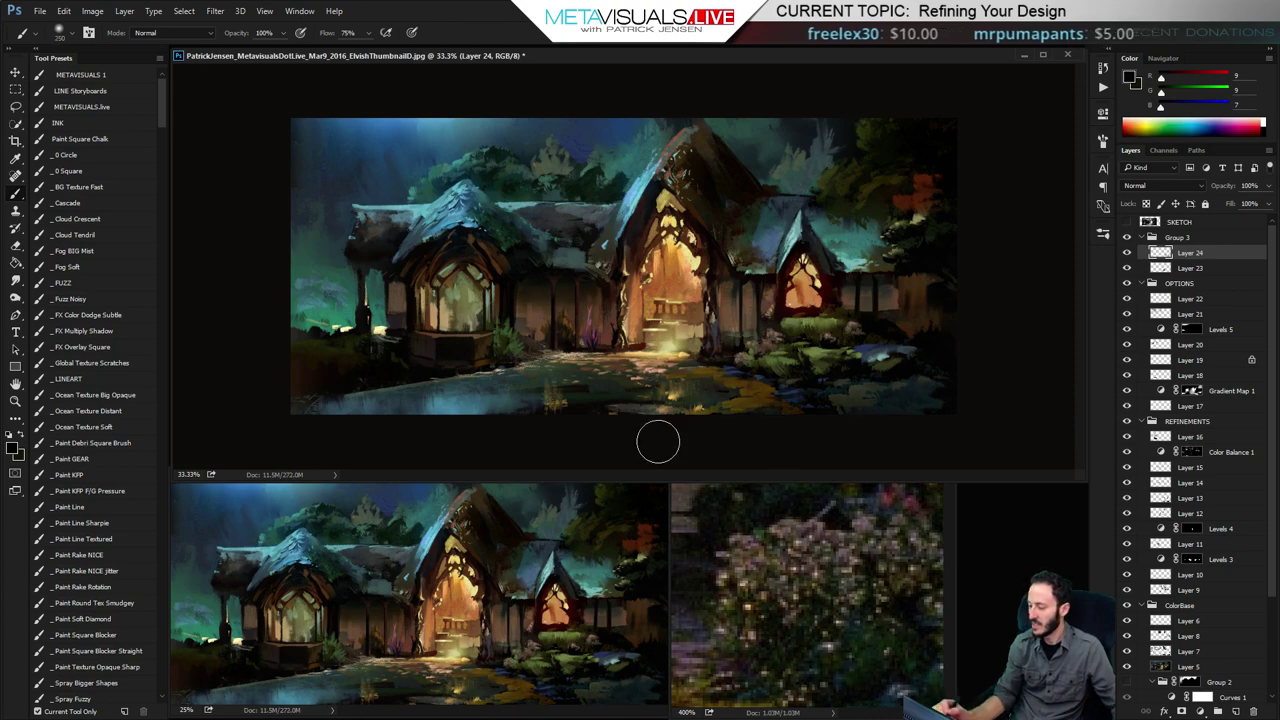
Switch to the F/G Pressure paint brush and sample dark olive and muted blue tones from the ground around the entrance
{"action": "key", "text": "ctrl+space"}
{"action": "left_click", "coordinate": [778, 397], "text": "ctrl"}
{"action": "left_click", "coordinate": [780, 397], "text": "ctrl"}
{"action": "left_click", "coordinate": [784, 397], "text": "ctrl"}
{"action": "left_click_drag", "start_coordinate": [786, 397], "coordinate": [1052, 262]}
{"action": "key", "text": "ctrl+alt+space"}
{"action": "left_click", "coordinate": [937, 302], "text": "alt"}
{"action": "key", "text": "b"}
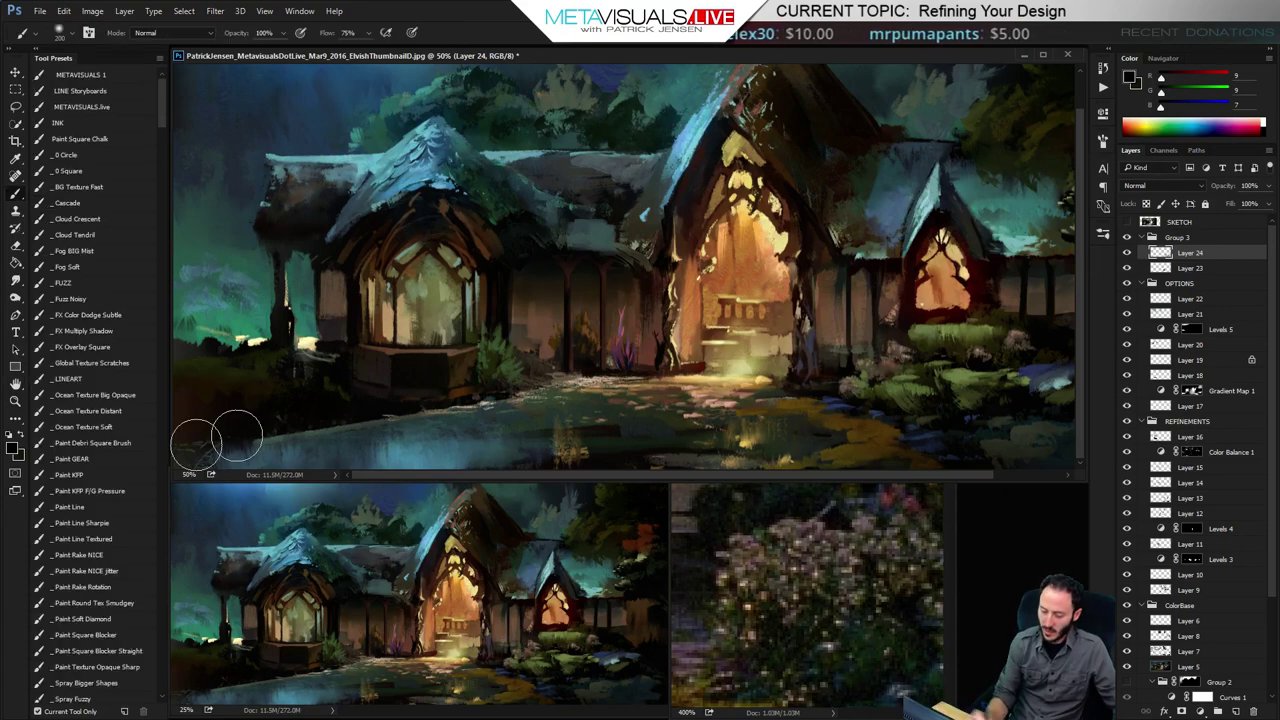
{"action": "left_click", "coordinate": [98, 490]}
{"action": "left_click", "coordinate": [835, 408], "text": "alt"}
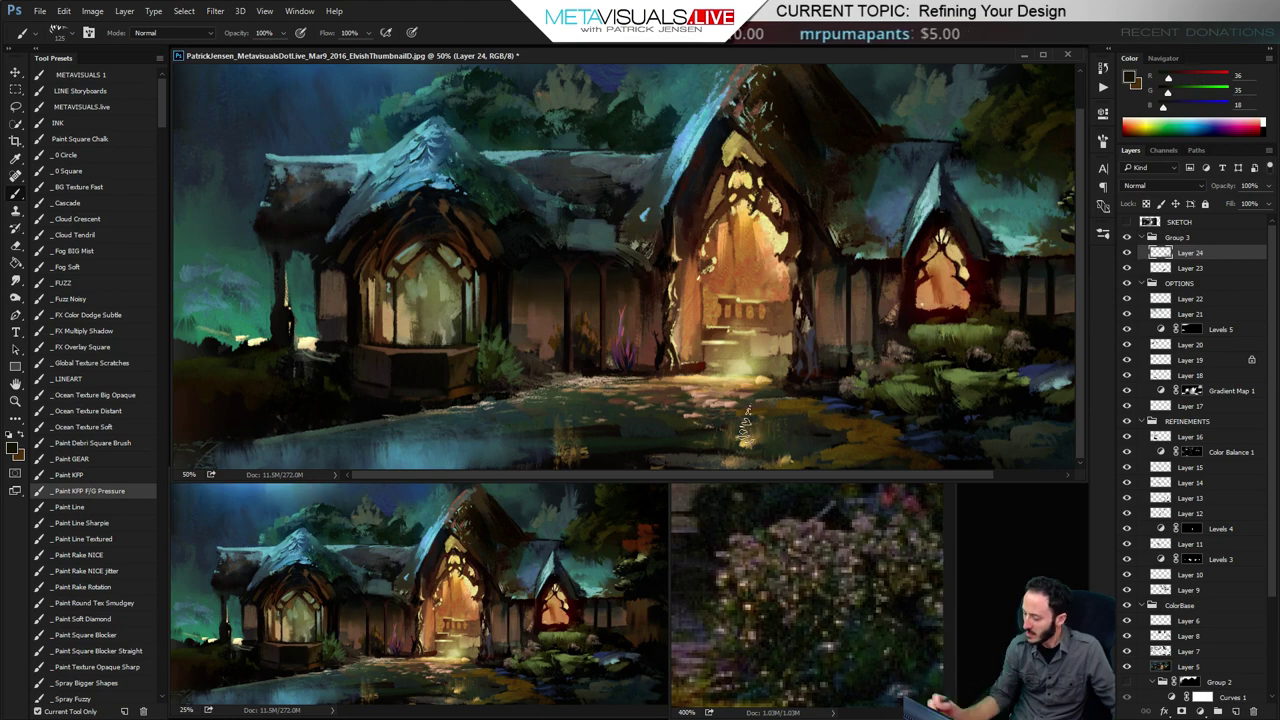
{"action": "left_click", "coordinate": [786, 430], "text": "ctrl"}
{"action": "left_click_drag", "start_coordinate": [655, 420], "coordinate": [830, 404]}
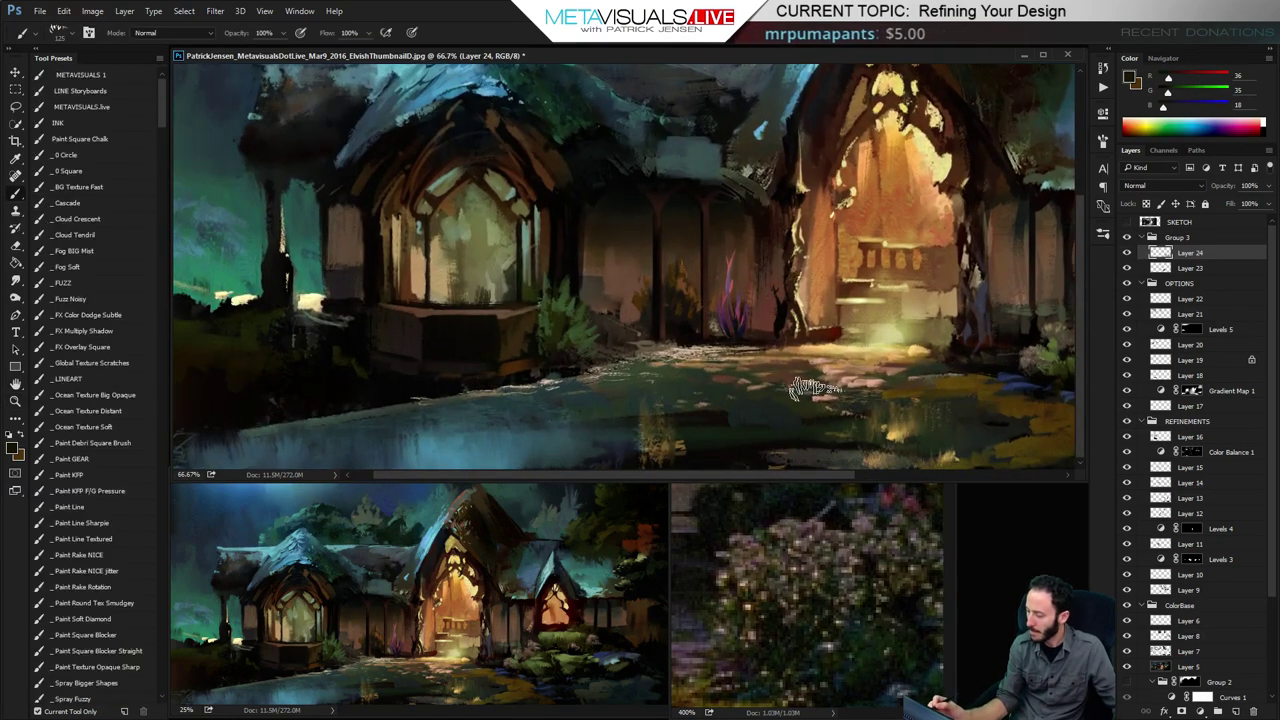
{"action": "left_click", "coordinate": [996, 380], "text": "alt"}
{"action": "left_click", "coordinate": [1022, 378], "text": "alt"}
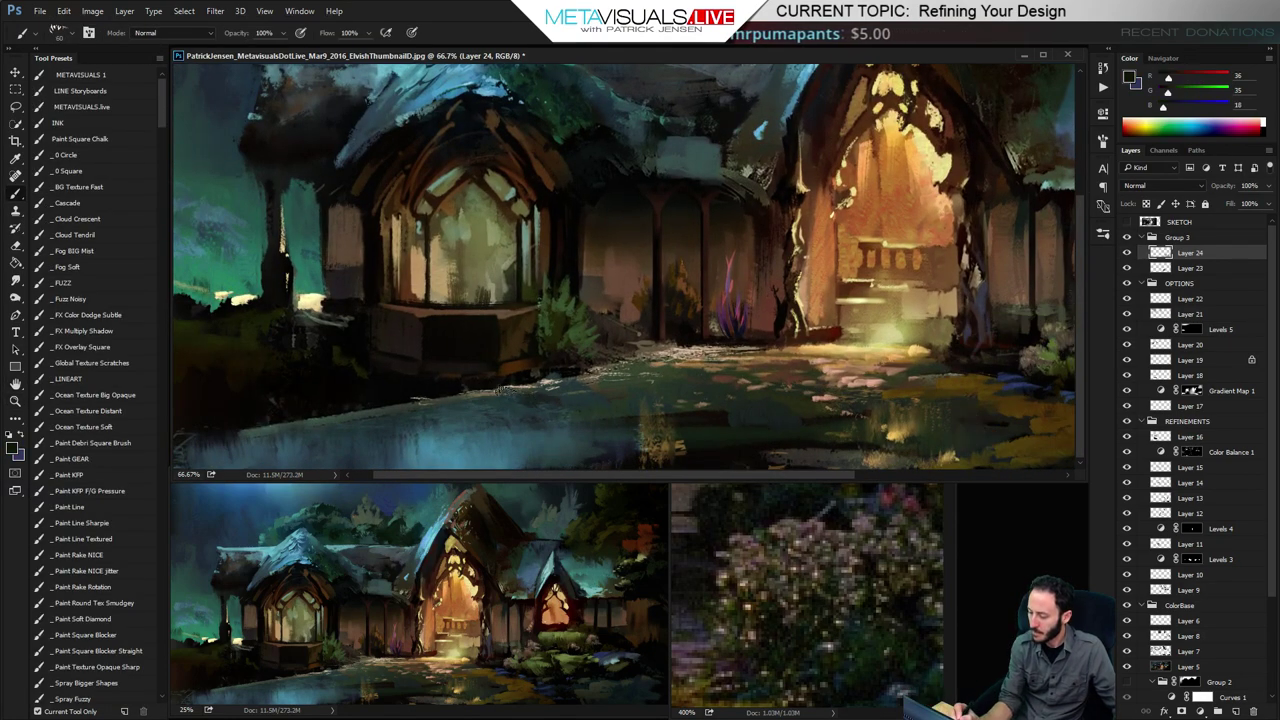
{"action": "left_click", "coordinate": [551, 388], "text": "alt"}
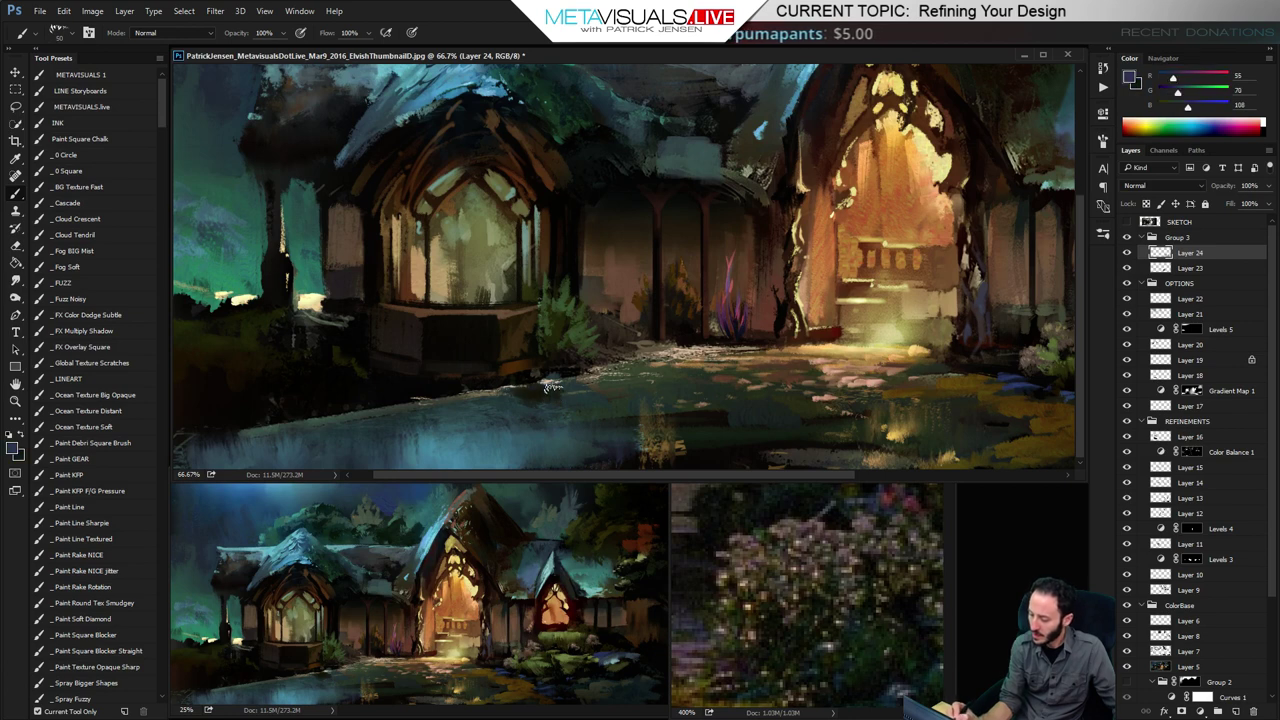
Sample ochre from the ground by the garden and paint ochre patches along the shoreline below the bay window
{"action": "left_click", "coordinate": [1008, 418], "text": "alt"}
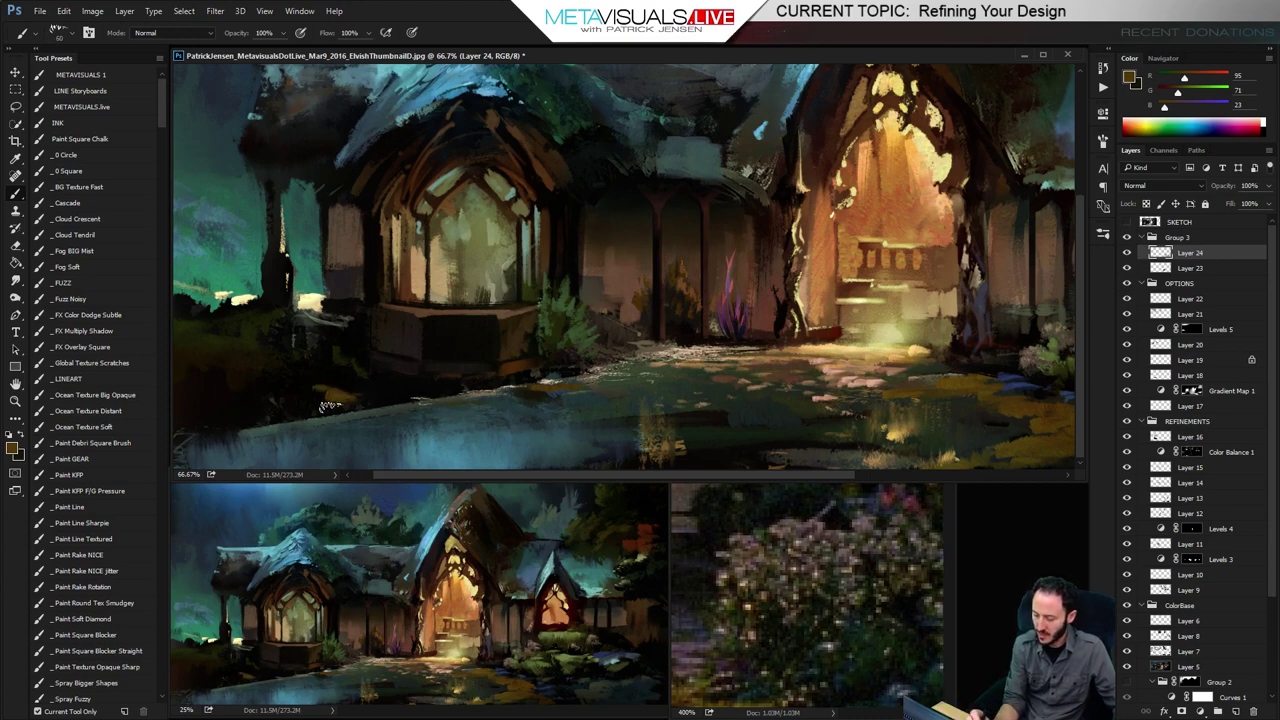
{"action": "left_click_drag", "start_coordinate": [342, 402], "coordinate": [300, 402]}
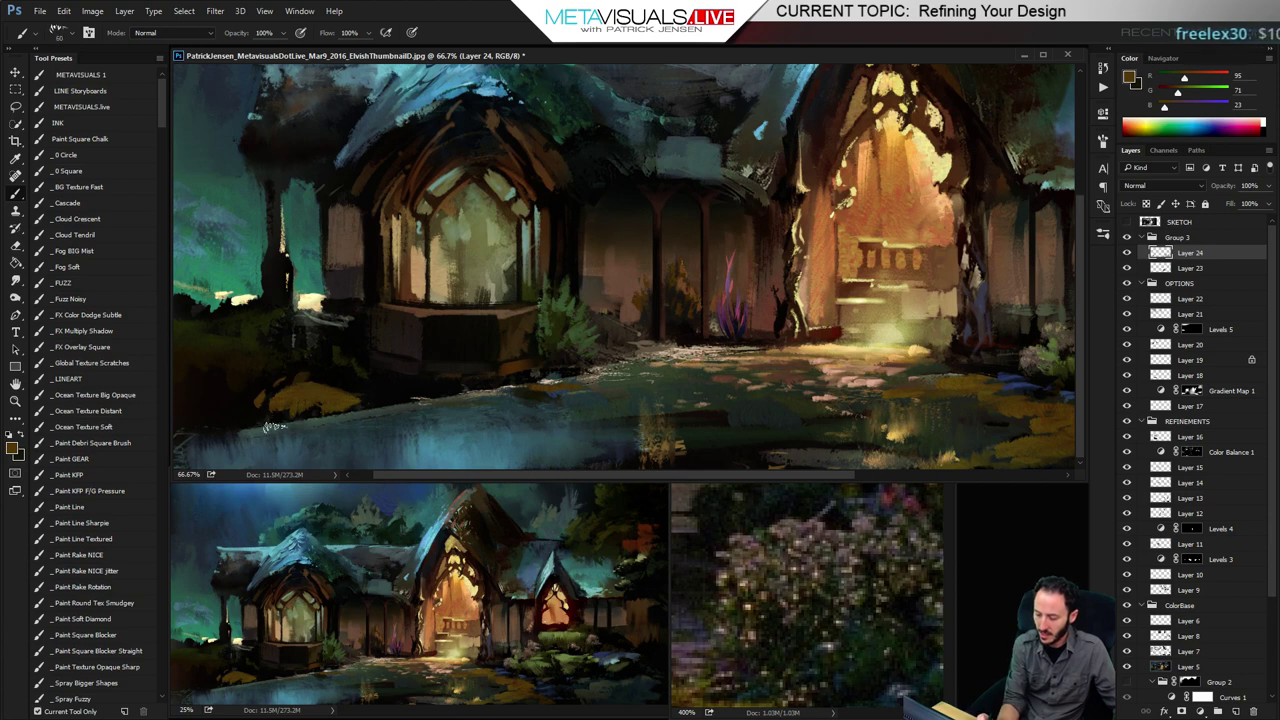
{"action": "mouse_move", "coordinate": [305, 437]}
{"action": "left_mouse_down"}
{"action": "mouse_move", "coordinate": [318, 414]}
{"action": "mouse_move", "coordinate": [345, 416]}
{"action": "left_mouse_up"}
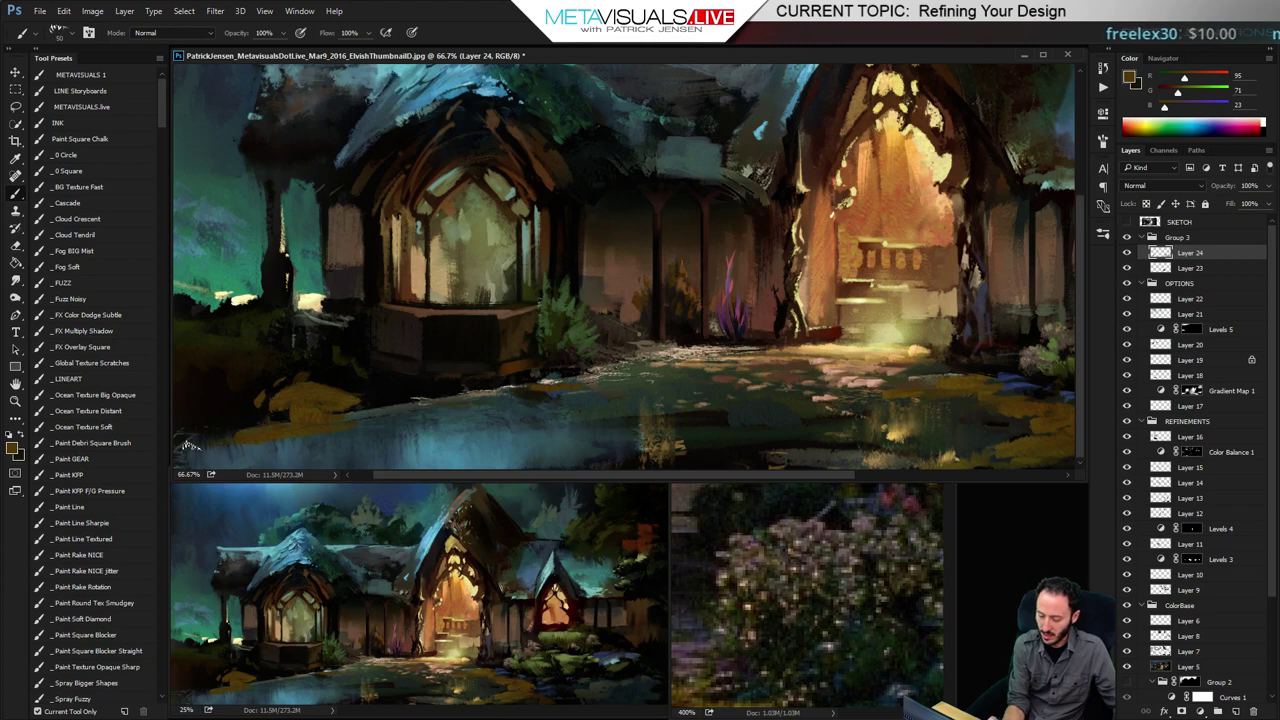
{"action": "left_click_drag", "start_coordinate": [387, 421], "coordinate": [363, 425]}
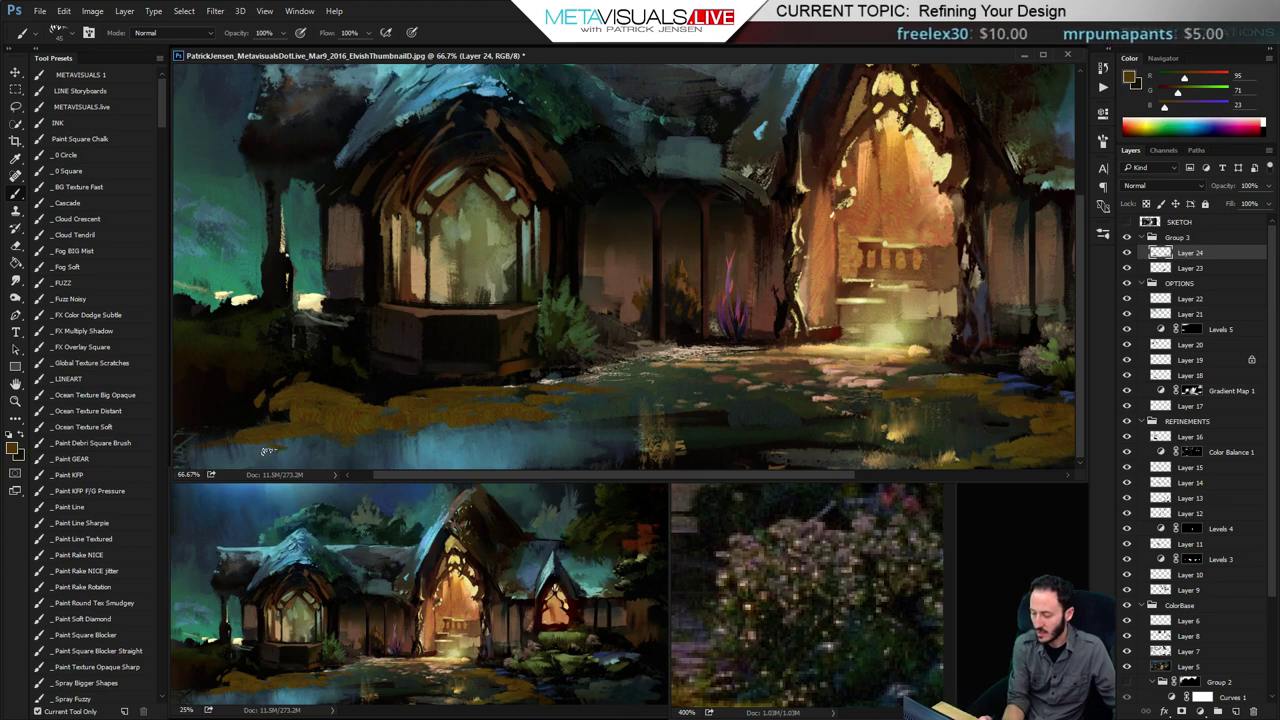
Add a new layer directly above Layer 23
{"action": "left_click", "coordinate": [1205, 270]}
{"action": "left_click", "coordinate": [1236, 710]}
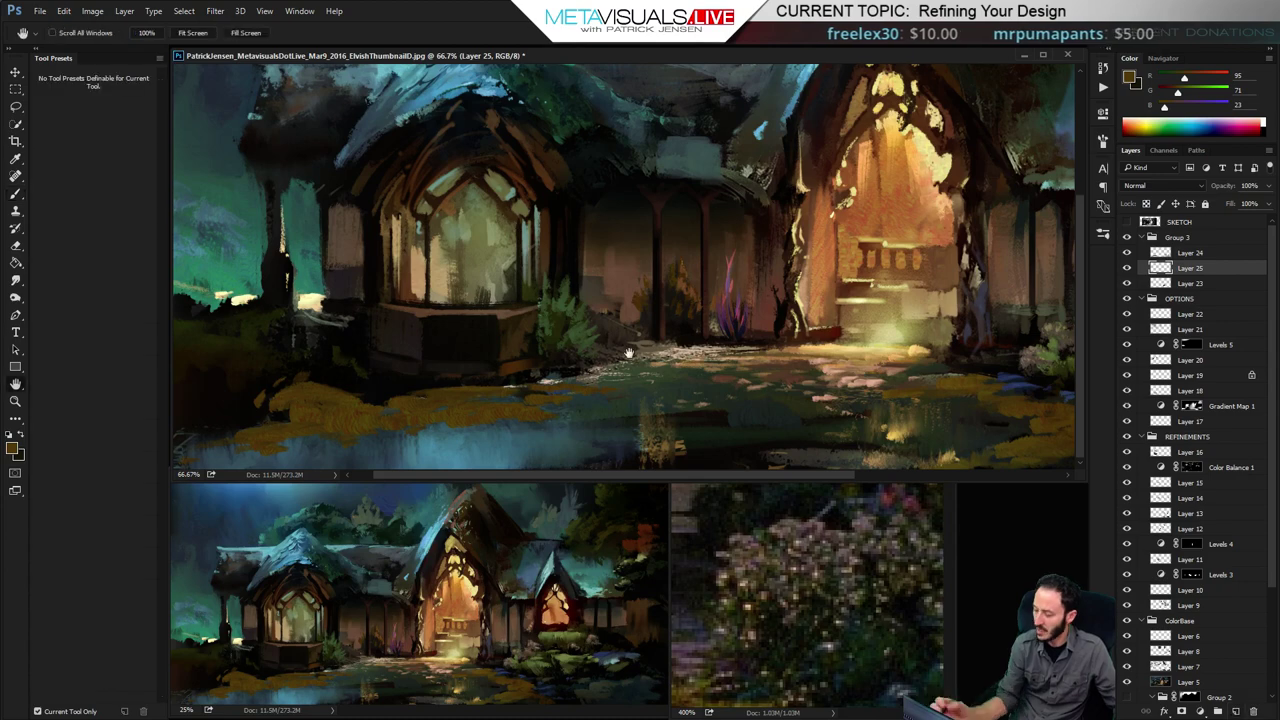
Sample near-black from the shaded ground and break up the ochre shoreline patches below the bay window with dark strokes
{"action": "left_click", "coordinate": [557, 370], "text": "alt"}
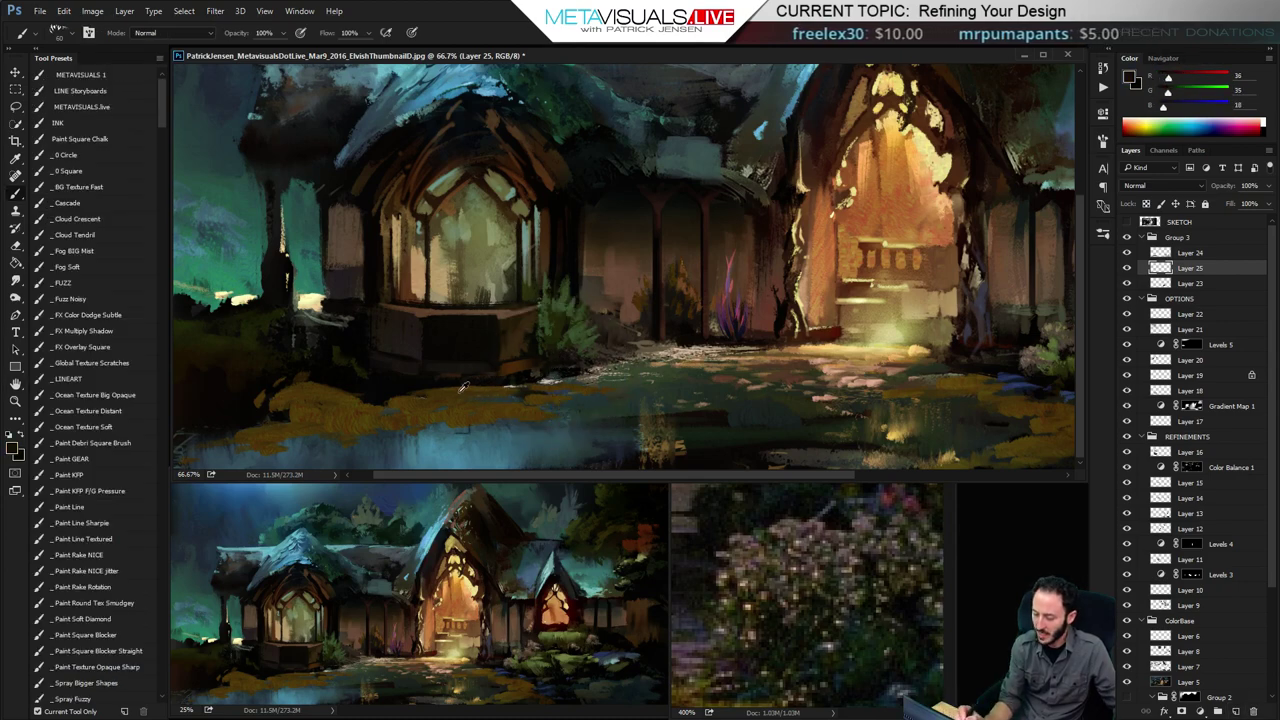
{"action": "left_click_drag", "start_coordinate": [306, 446], "coordinate": [345, 462]}
{"action": "key", "text": "ctrl+z"}
{"action": "key", "text": "bracketright"}
{"action": "key", "text": "bracketright"}
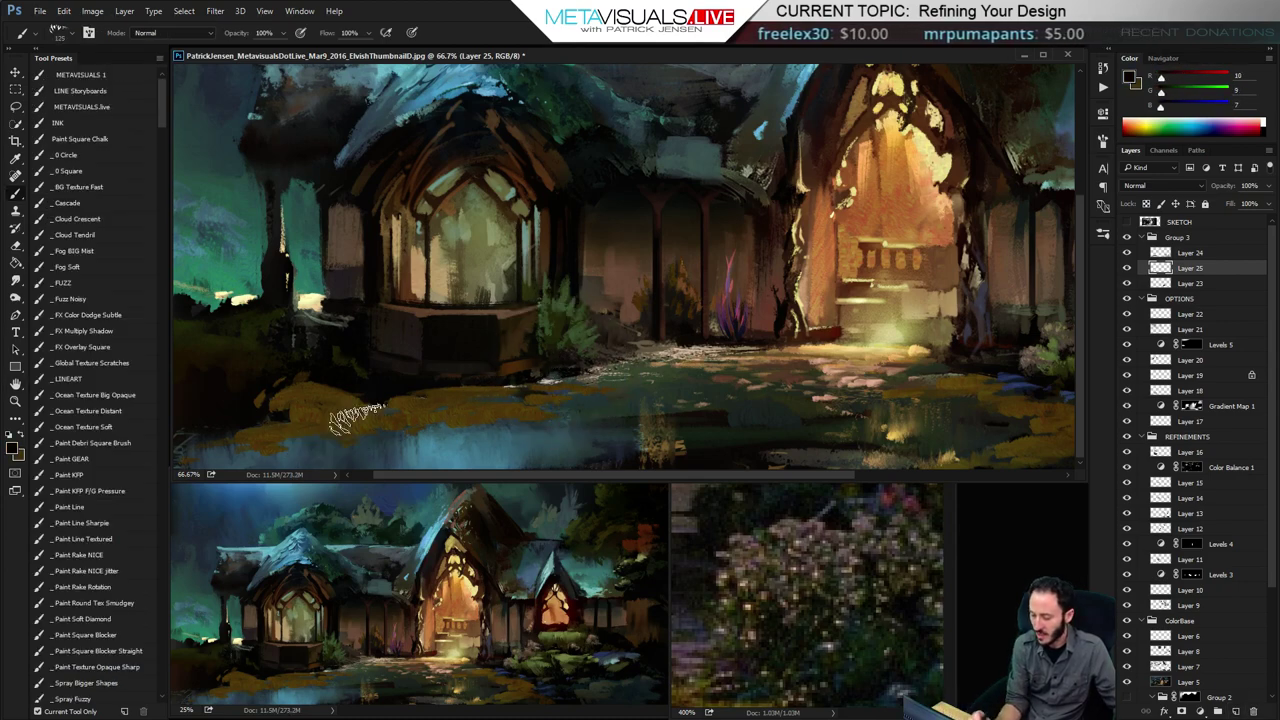
{"action": "key", "text": "bracketleft"}
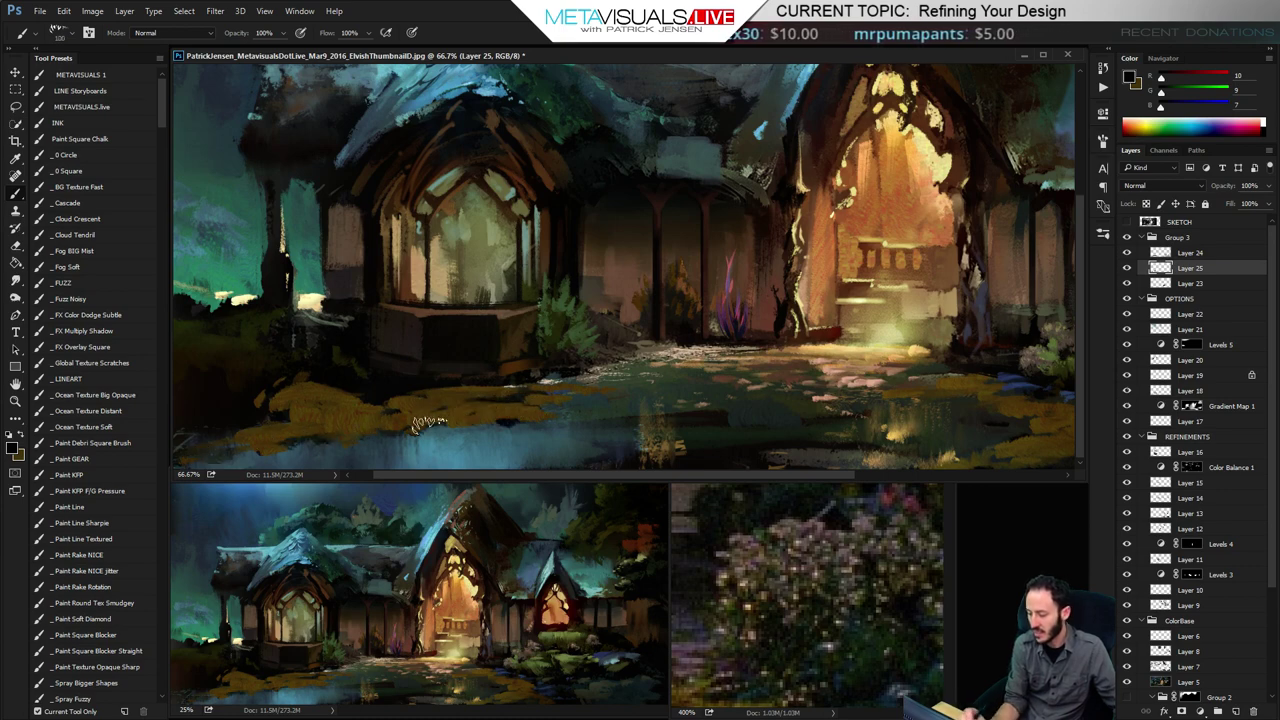
{"action": "key", "text": "r"}
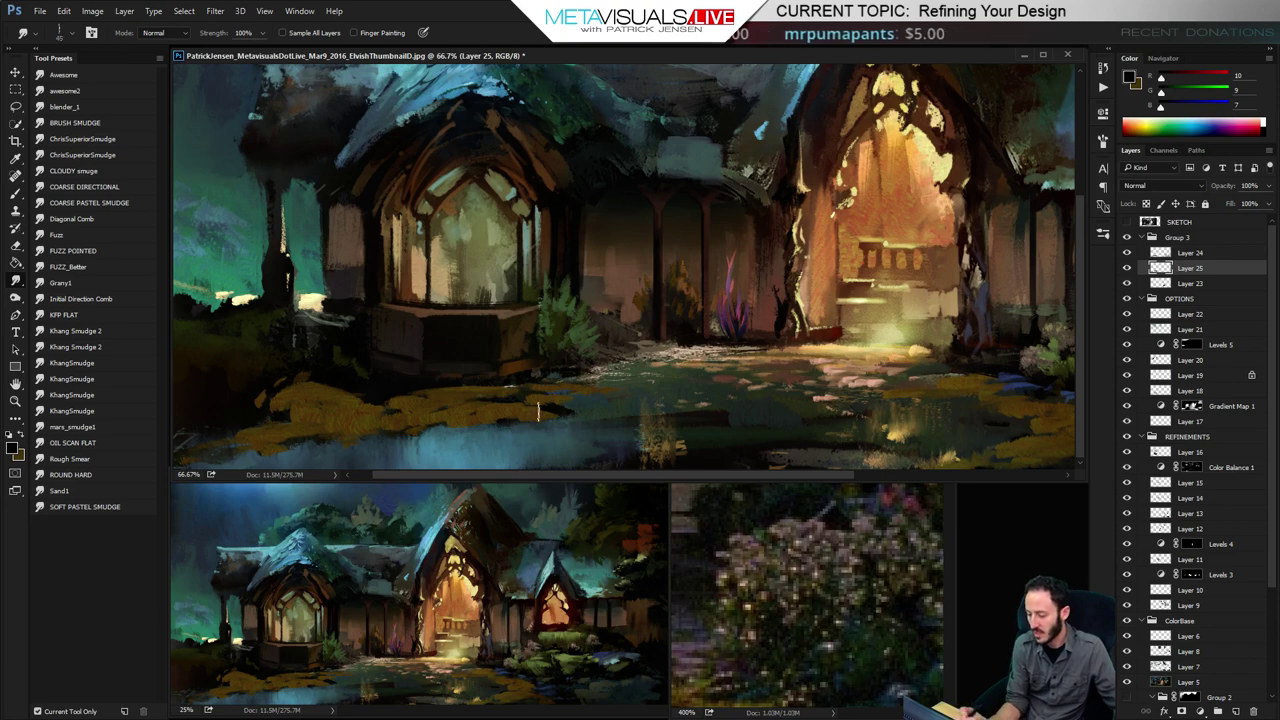
{"action": "key", "text": "b"}
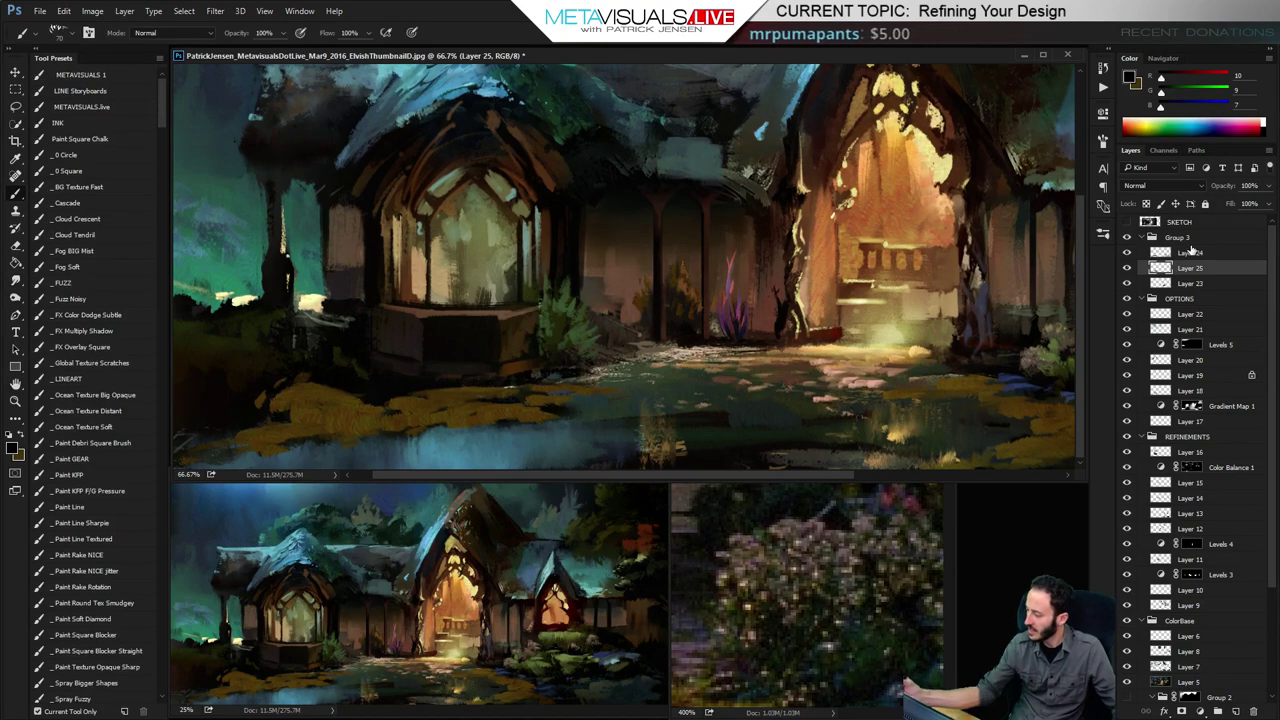
Burn the ochre shoreline on Layer 24 with an enlarged Burn tool at 50% exposure in the shadows, darkening it towards the painting's edge
{"action": "left_click", "coordinate": [1189, 253]}
{"action": "key", "text": "o"}
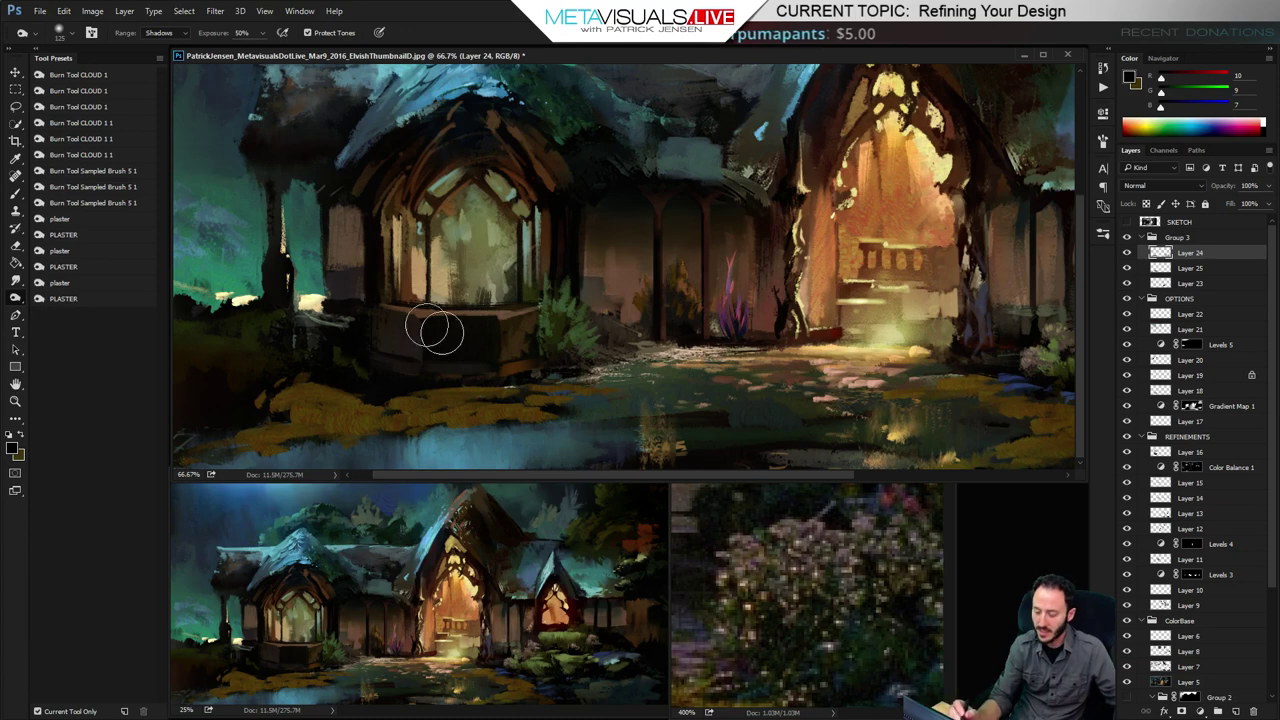
{"action": "key", "text": "ctrl+z"}
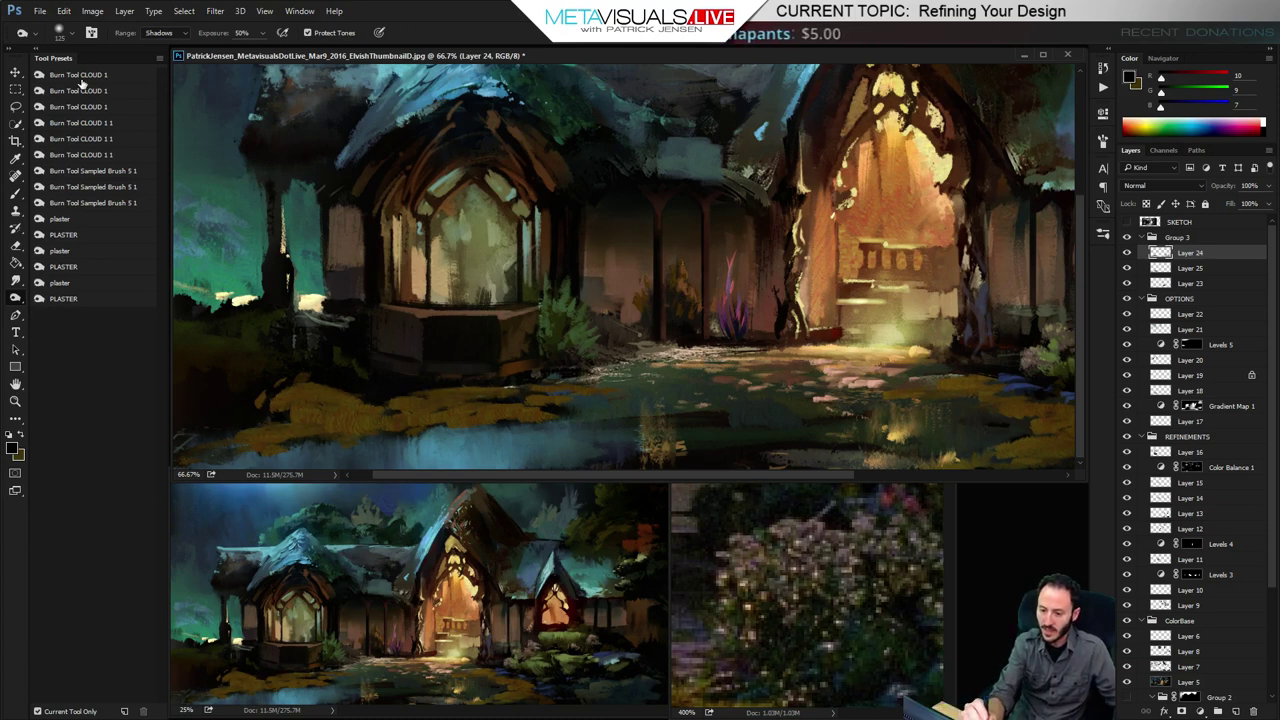
{"action": "left_click_drag", "start_coordinate": [508, 392], "coordinate": [167, 446]}
{"action": "key", "text": "ctrl+z"}
{"action": "key", "text": "bracketright"}
{"action": "key", "text": "bracketright"}
{"action": "key", "text": "bracketright"}
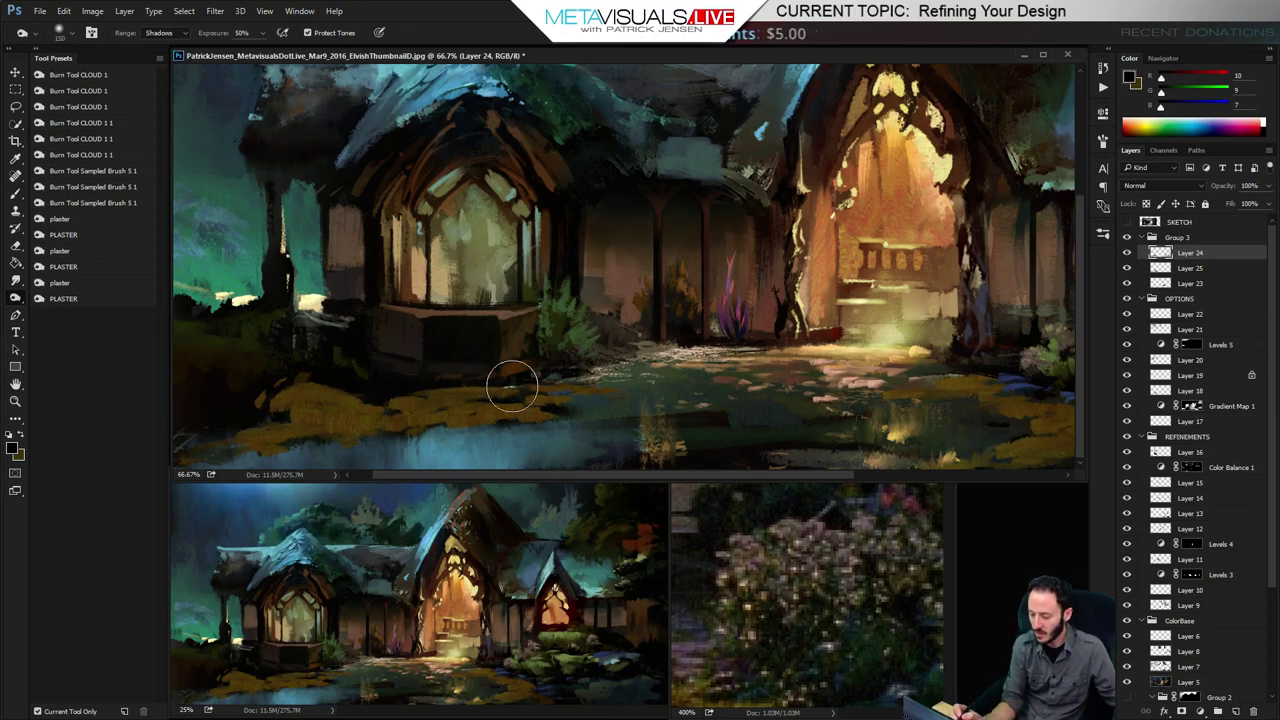
{"action": "left_click_drag", "start_coordinate": [452, 388], "coordinate": [153, 452]}
{"action": "left_click_drag", "start_coordinate": [365, 386], "coordinate": [155, 402]}
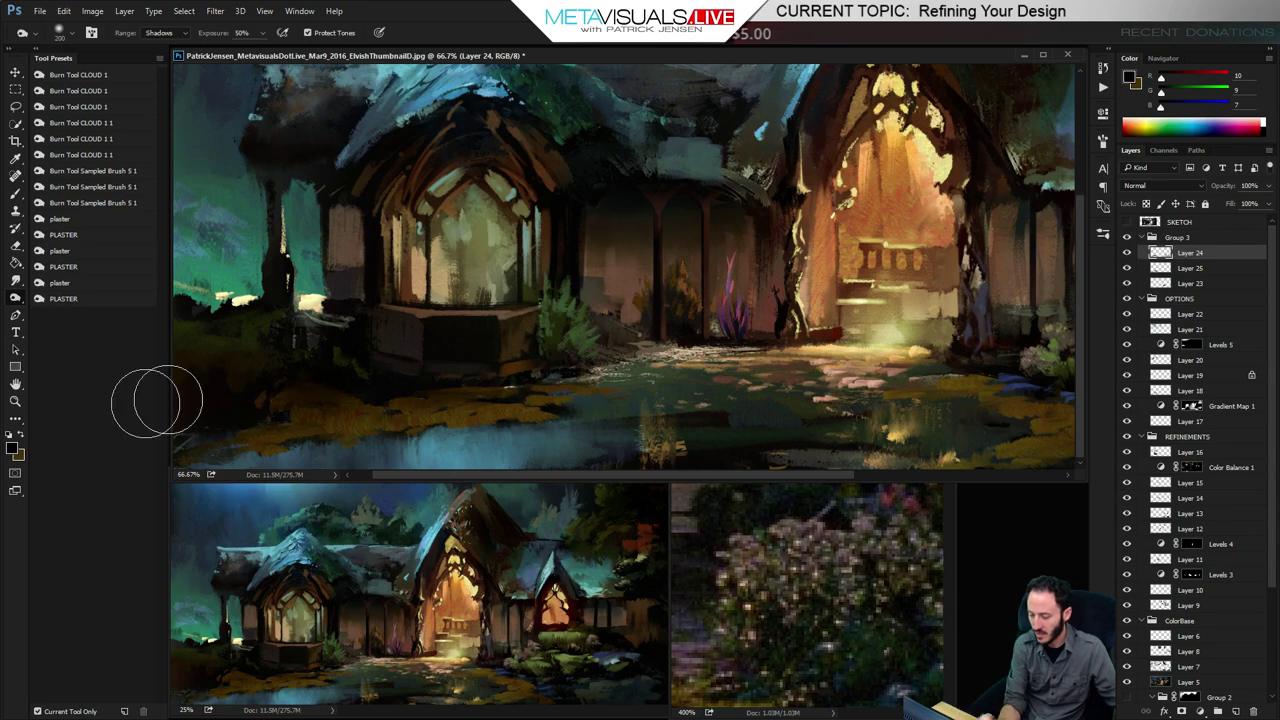
{"action": "key", "text": "ctrl+z"}
{"action": "left_click_drag", "start_coordinate": [368, 384], "coordinate": [267, 368]}
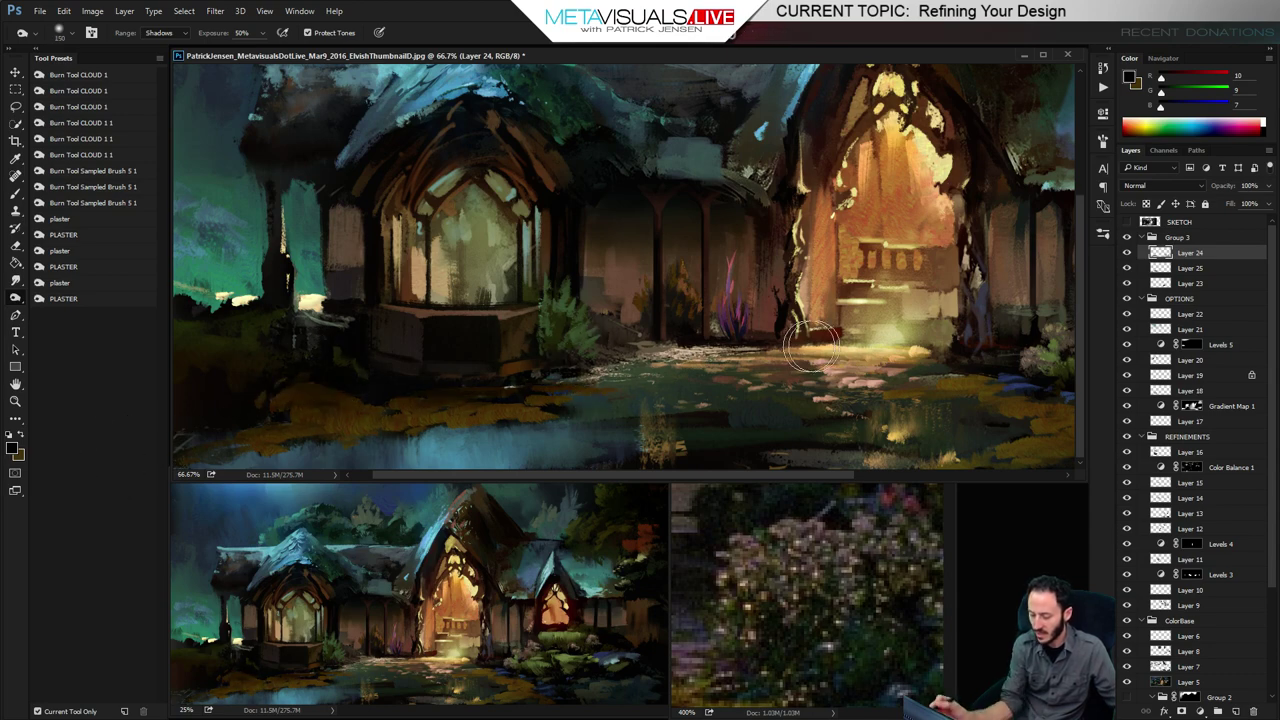
Sample the shoreline ochre, shift it to bright orange (RGB 191, 101, 0) and try a highlight on the bank
{"action": "key", "text": "h"}
{"action": "left_click", "coordinate": [575, 425], "text": "ctrl"}
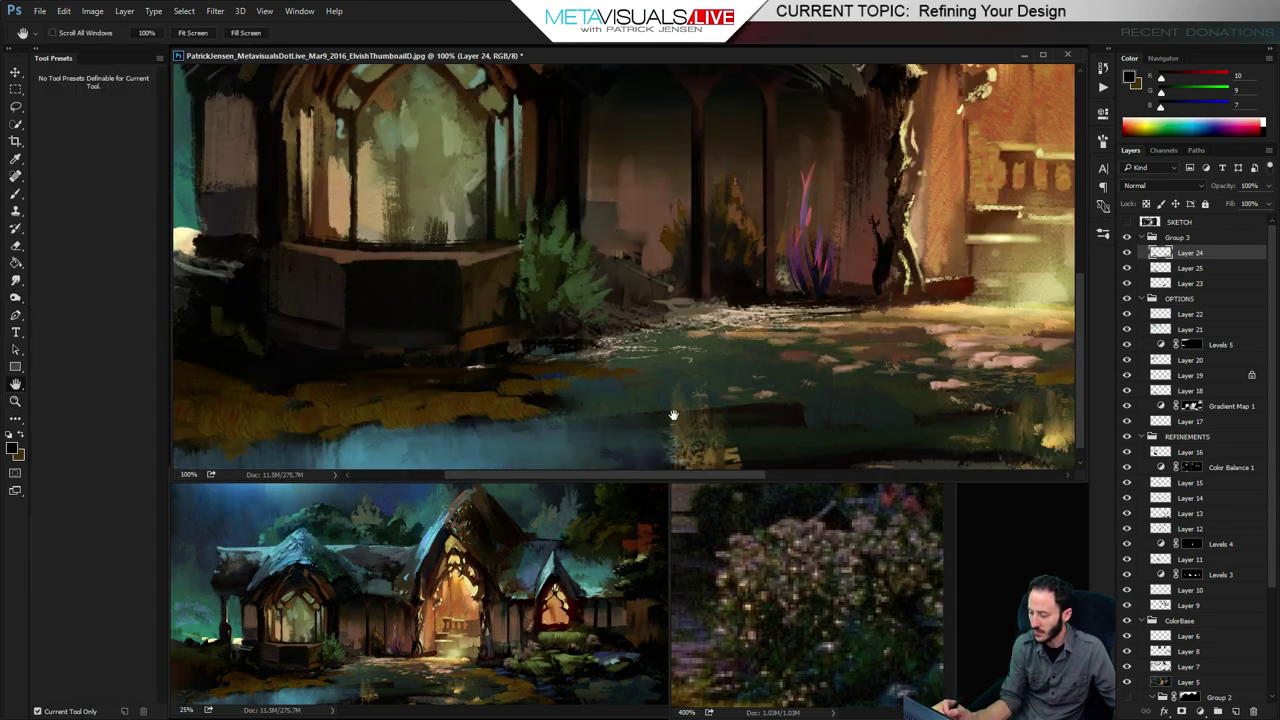
{"action": "left_click_drag", "start_coordinate": [674, 414], "coordinate": [694, 390]}
{"action": "key", "text": "b"}
{"action": "left_click", "coordinate": [513, 377], "text": "alt"}
{"action": "left_click", "coordinate": [515, 382], "text": "alt"}
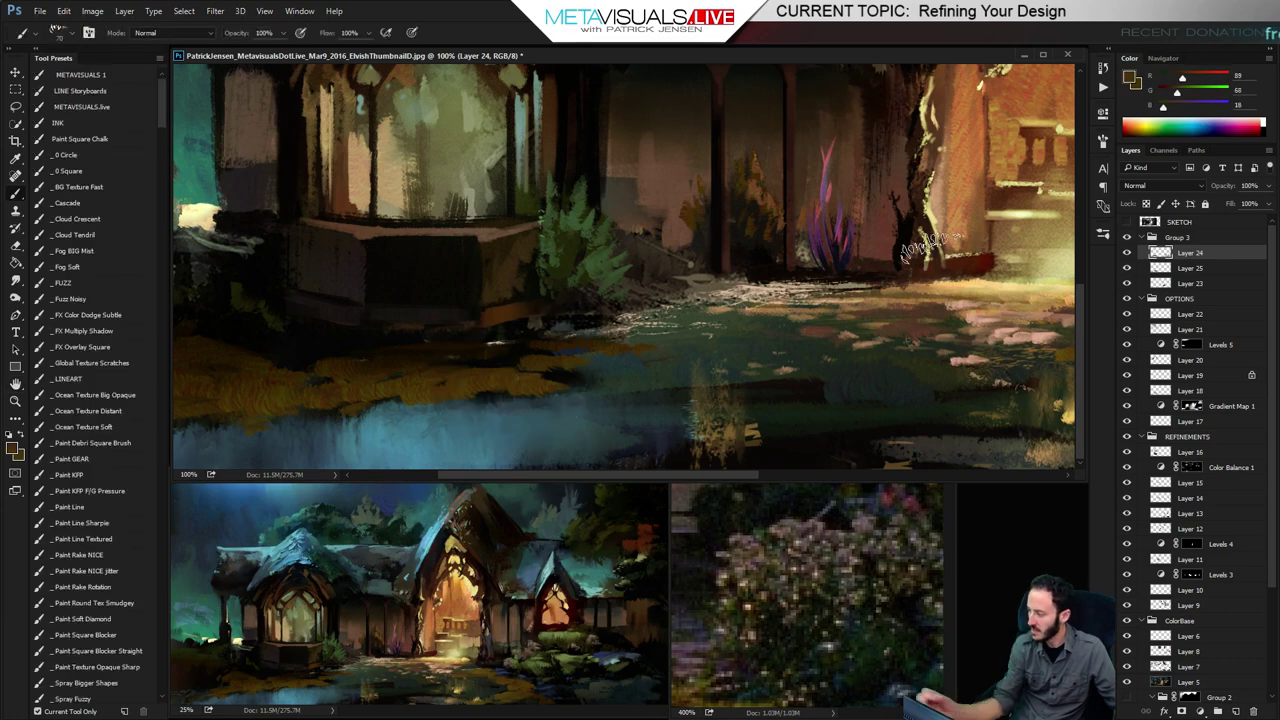
{"action": "left_click_drag", "start_coordinate": [1209, 77], "coordinate": [1146, 121]}
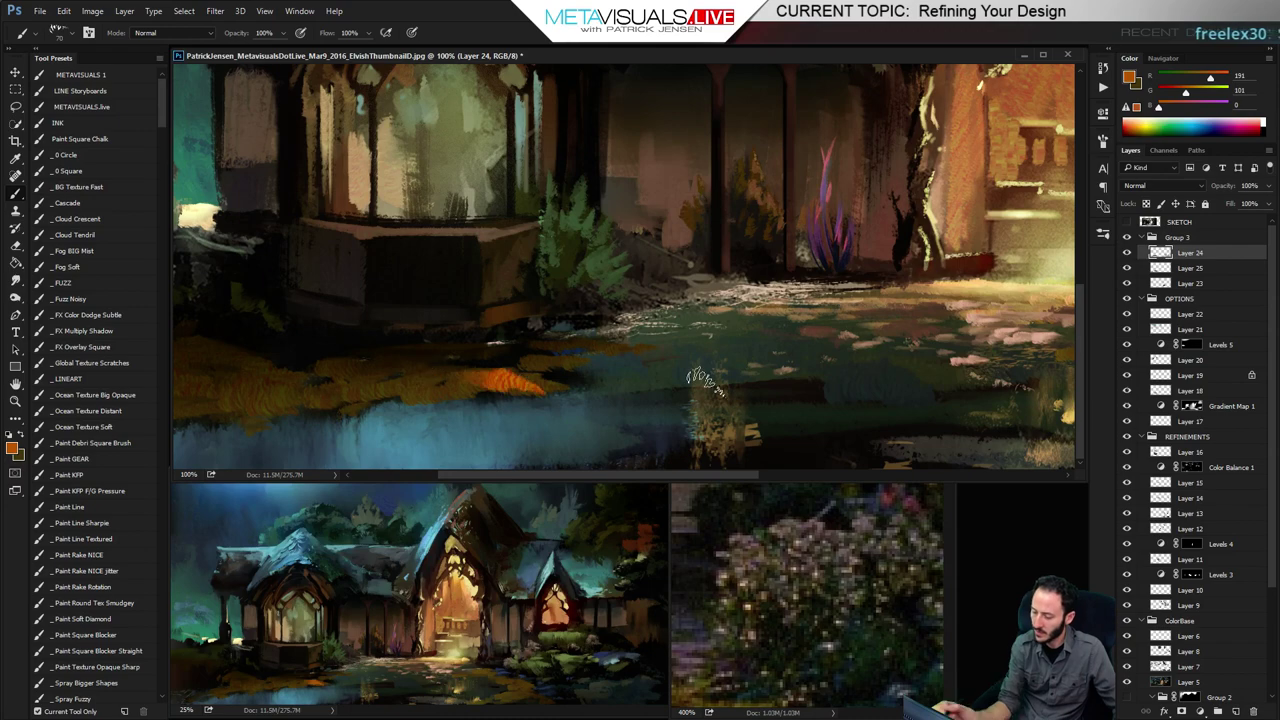
{"action": "key", "text": "z"}
{"action": "left_click", "coordinate": [514, 378]}
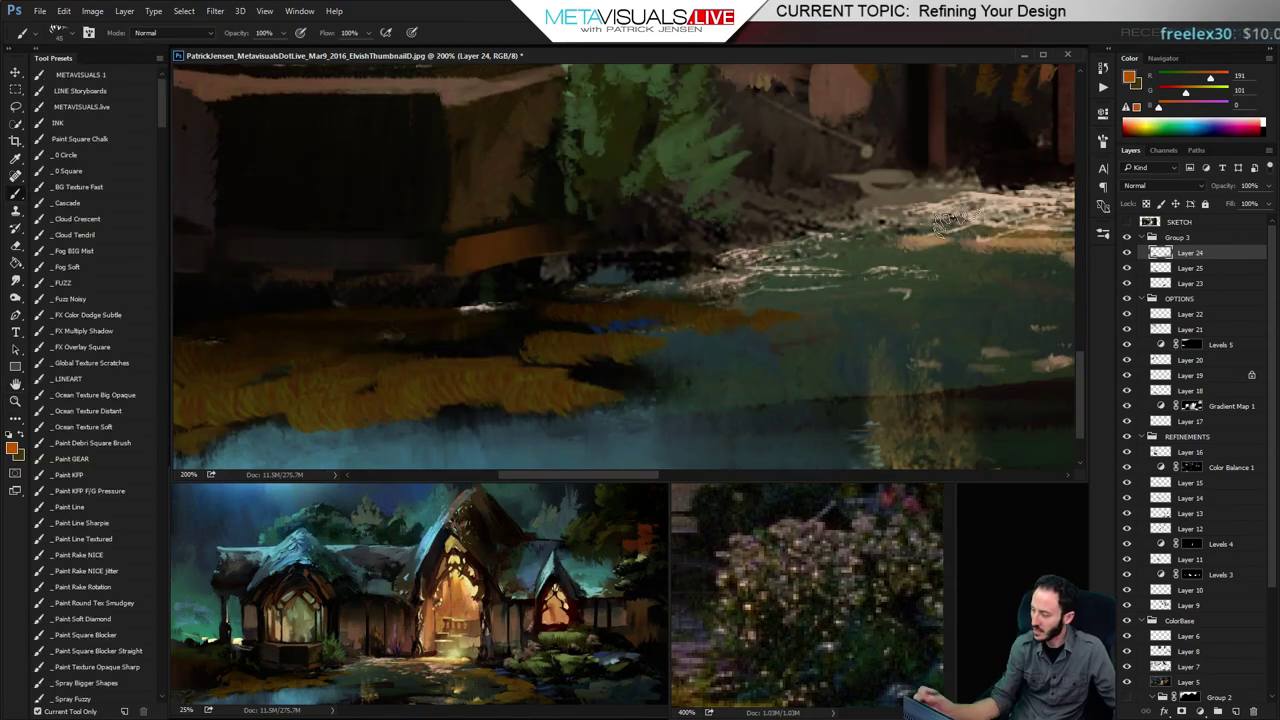
Mix a muted orange (RGB 157, 101, 29) and paint highlights on the tips of the ochre patches reaching into the water
{"action": "left_click", "coordinate": [1165, 106]}
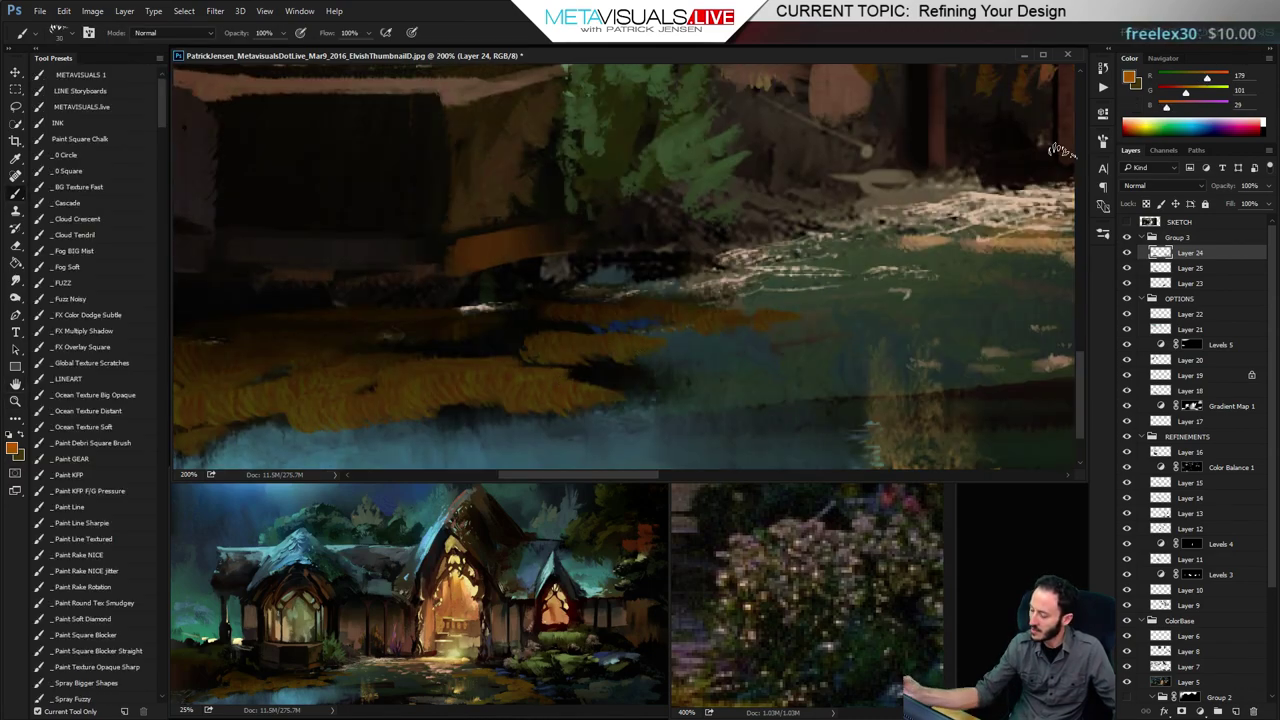
{"action": "key", "text": "ctrl+z"}
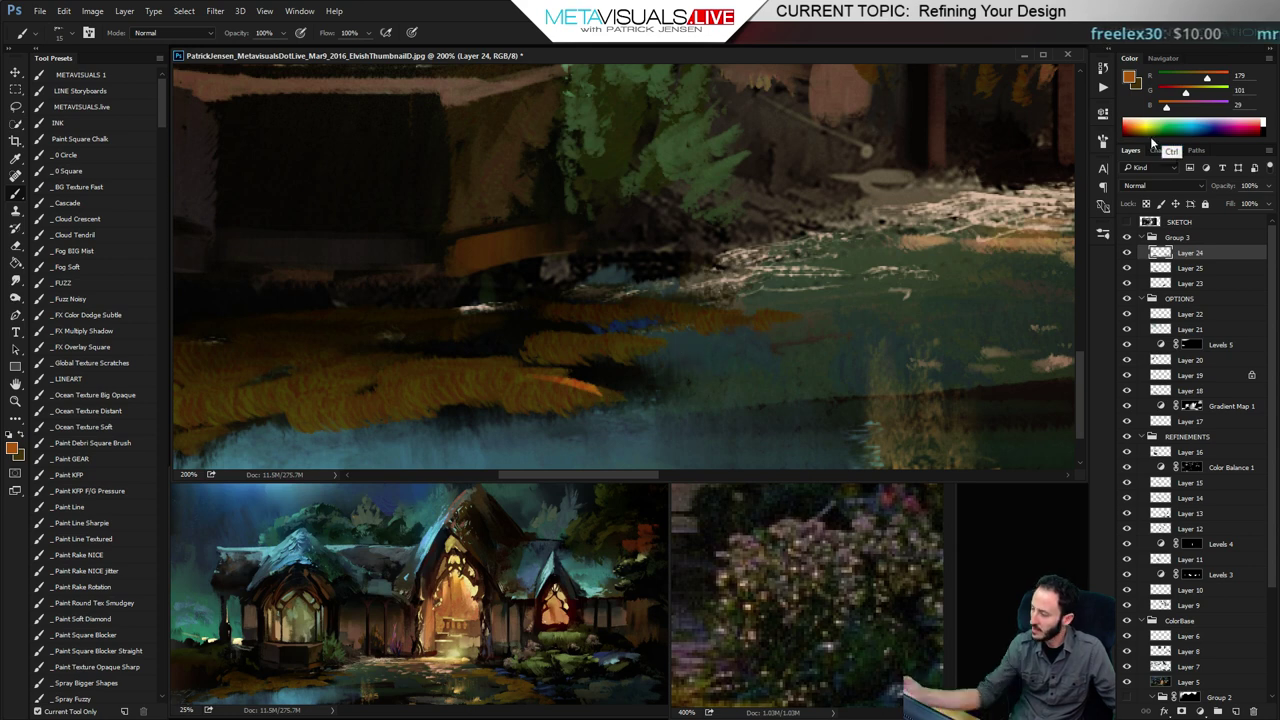
{"action": "left_click_drag", "start_coordinate": [1207, 78], "coordinate": [1201, 78]}
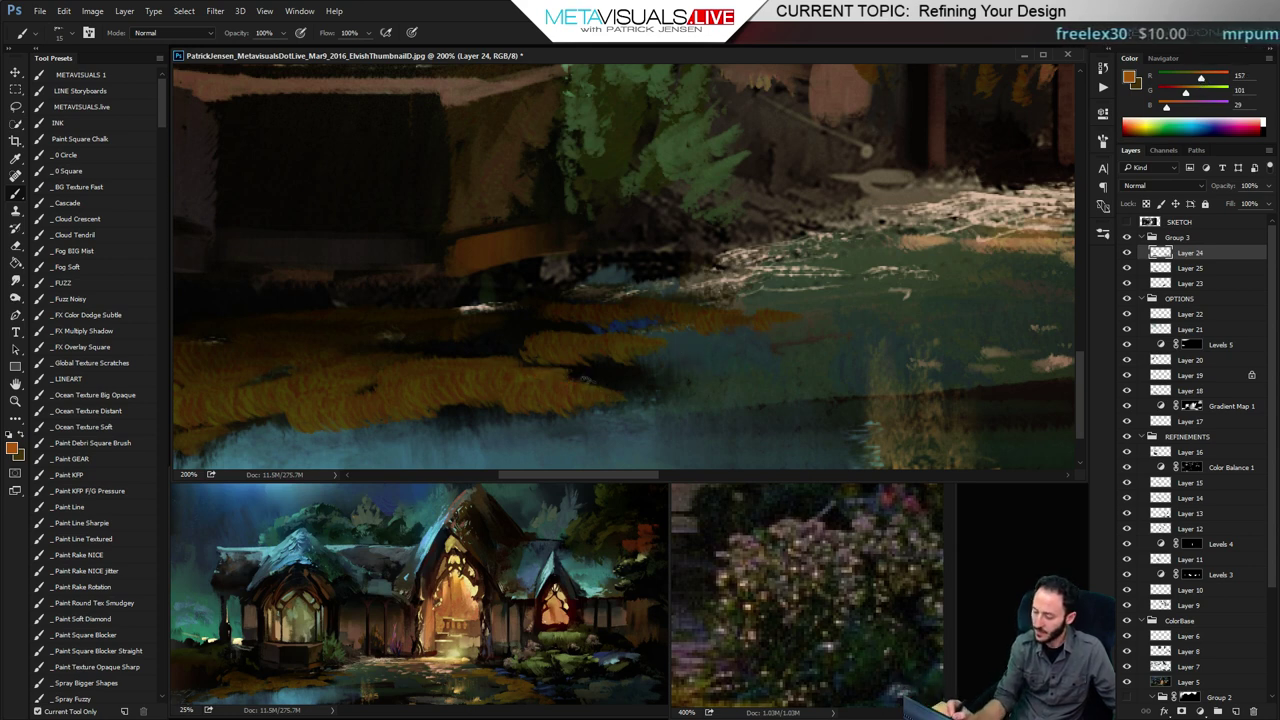
{"action": "left_click_drag", "start_coordinate": [548, 376], "coordinate": [622, 390]}
{"action": "key", "text": "bracketright"}
{"action": "key", "text": "bracketright"}
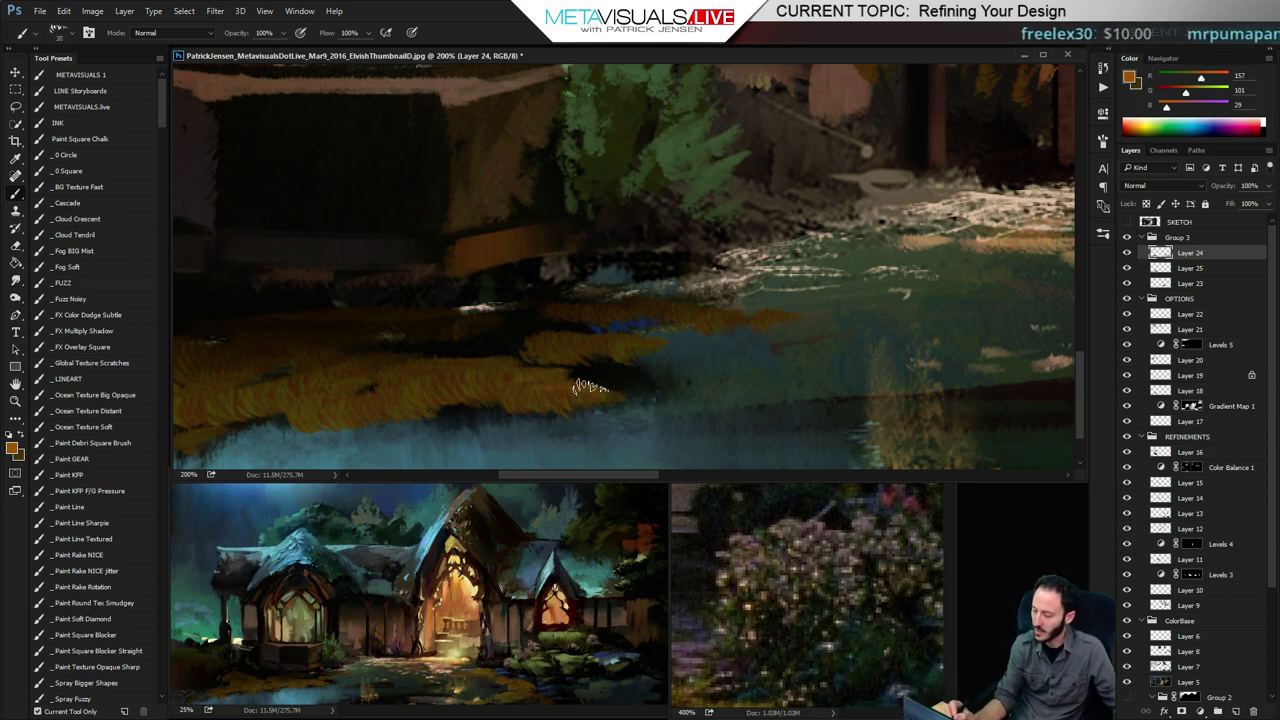
{"action": "mouse_move", "coordinate": [548, 371]}
{"action": "left_mouse_down"}
{"action": "mouse_move", "coordinate": [605, 360]}
{"action": "mouse_move", "coordinate": [543, 344]}
{"action": "mouse_move", "coordinate": [630, 330]}
{"action": "mouse_move", "coordinate": [615, 328]}
{"action": "mouse_move", "coordinate": [670, 341]}
{"action": "left_mouse_up"}
{"action": "key", "text": "bracketleft"}
{"action": "key", "text": "bracketleft"}
{"action": "key", "text": "bracketleft"}
{"action": "key", "text": "bracketleft"}
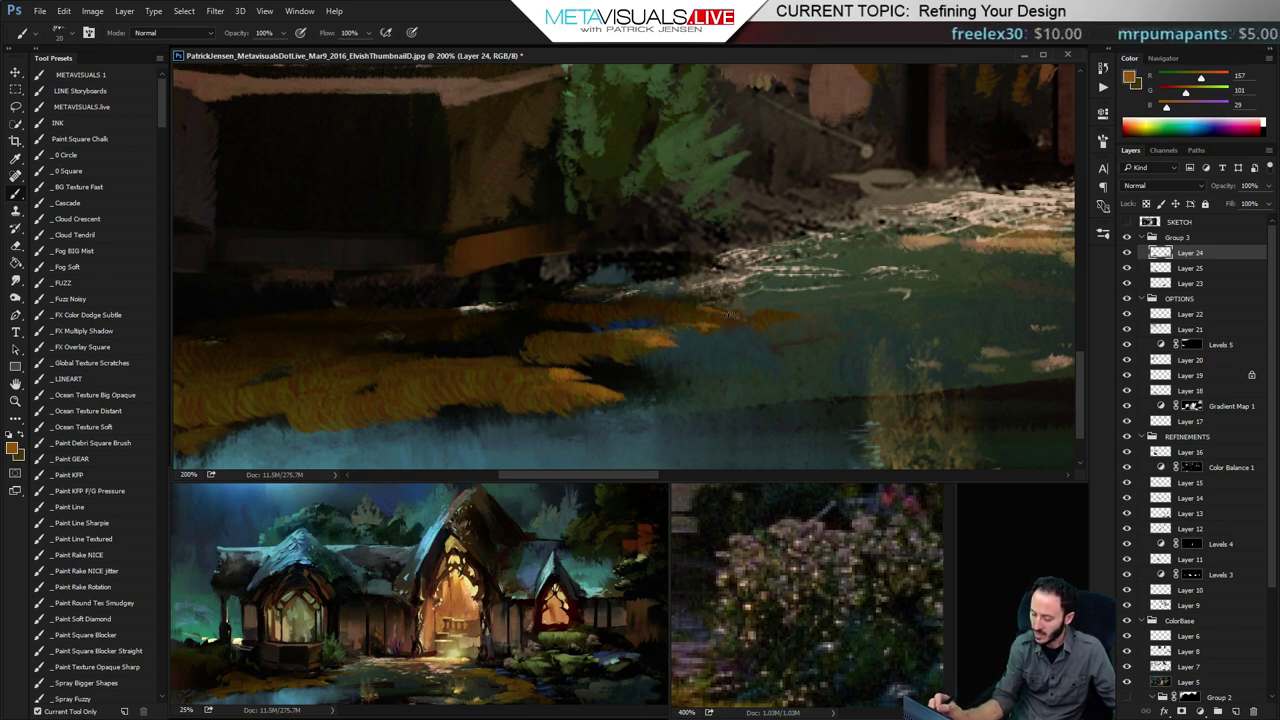
Paint a brighter ochre patch on the bank below the green bush with a larger brush
{"action": "key", "text": "bracketright"}
{"action": "key", "text": "bracketright"}
{"action": "key", "text": "bracketright"}
{"action": "key", "text": "bracketright"}
{"action": "key", "text": "bracketright"}
{"action": "key", "text": "bracketright"}
{"action": "left_click_drag", "start_coordinate": [702, 299], "coordinate": [736, 307]}
{"action": "mouse_move", "coordinate": [598, 303]}
{"action": "left_mouse_down"}
{"action": "mouse_move", "coordinate": [688, 290]}
{"action": "mouse_move", "coordinate": [738, 263]}
{"action": "left_mouse_up"}
{"action": "key", "text": "bracketleft"}
{"action": "key", "text": "bracketleft"}
{"action": "key", "text": "bracketleft"}
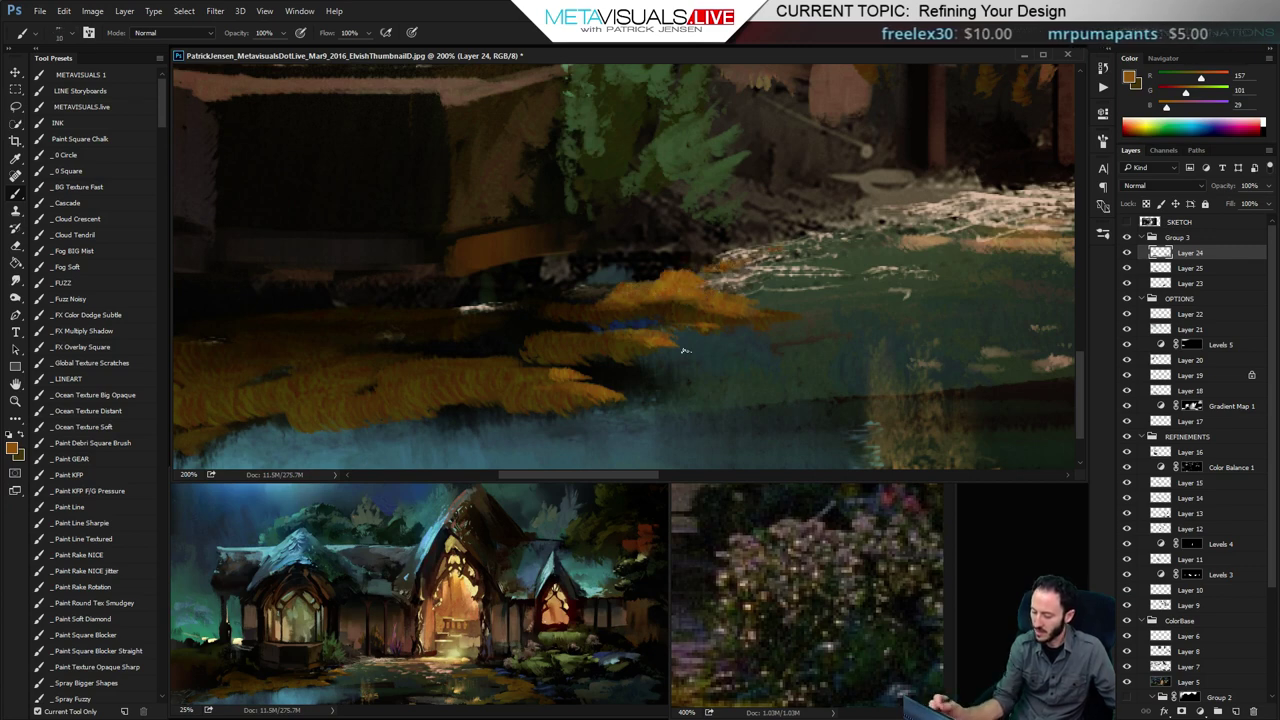
Extend the new ochre patch with a finer brush around the small rock and back towards the bay window's base
{"action": "left_click_drag", "start_coordinate": [634, 393], "coordinate": [623, 394]}
{"action": "key", "text": "bracketleft"}
{"action": "key", "text": "bracketleft"}
{"action": "key", "text": "bracketleft"}
{"action": "mouse_move", "coordinate": [684, 268]}
{"action": "left_mouse_down"}
{"action": "mouse_move", "coordinate": [602, 288]}
{"action": "mouse_move", "coordinate": [651, 289]}
{"action": "mouse_move", "coordinate": [561, 266]}
{"action": "mouse_move", "coordinate": [615, 292]}
{"action": "mouse_move", "coordinate": [622, 250]}
{"action": "left_mouse_up"}
{"action": "key", "text": "bracketleft"}
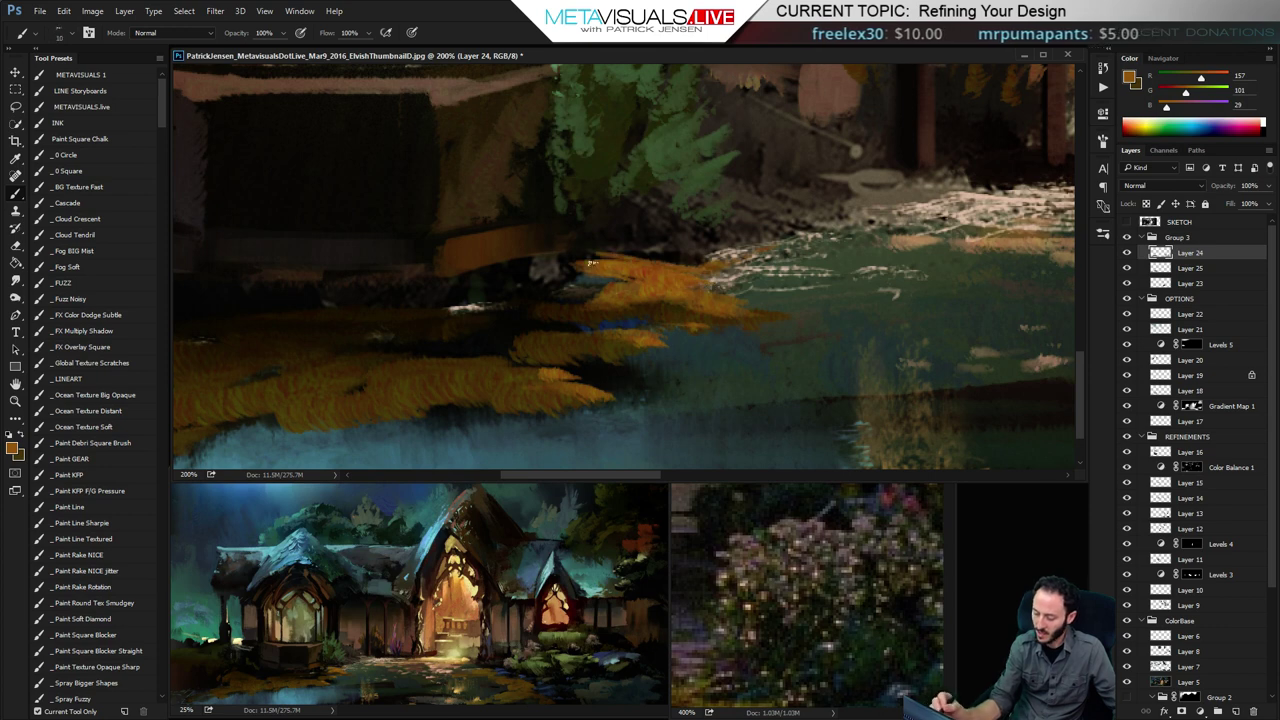
{"action": "key", "text": "space"}
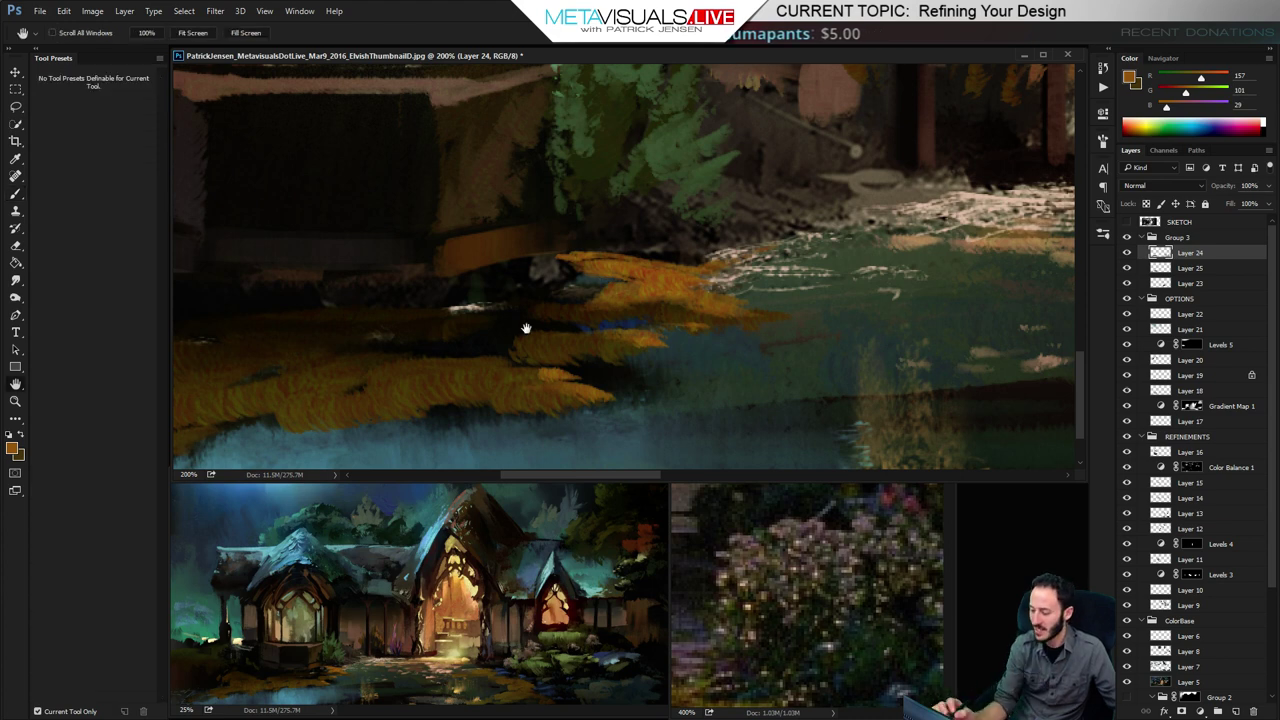
{"action": "left_click_drag", "start_coordinate": [542, 326], "coordinate": [560, 340]}
{"action": "mouse_move", "coordinate": [507, 306]}
{"action": "left_mouse_down"}
{"action": "mouse_move", "coordinate": [642, 325]}
{"action": "mouse_move", "coordinate": [482, 308]}
{"action": "mouse_move", "coordinate": [647, 320]}
{"action": "mouse_move", "coordinate": [595, 300]}
{"action": "mouse_move", "coordinate": [672, 316]}
{"action": "left_mouse_up"}
{"action": "key", "text": "space"}
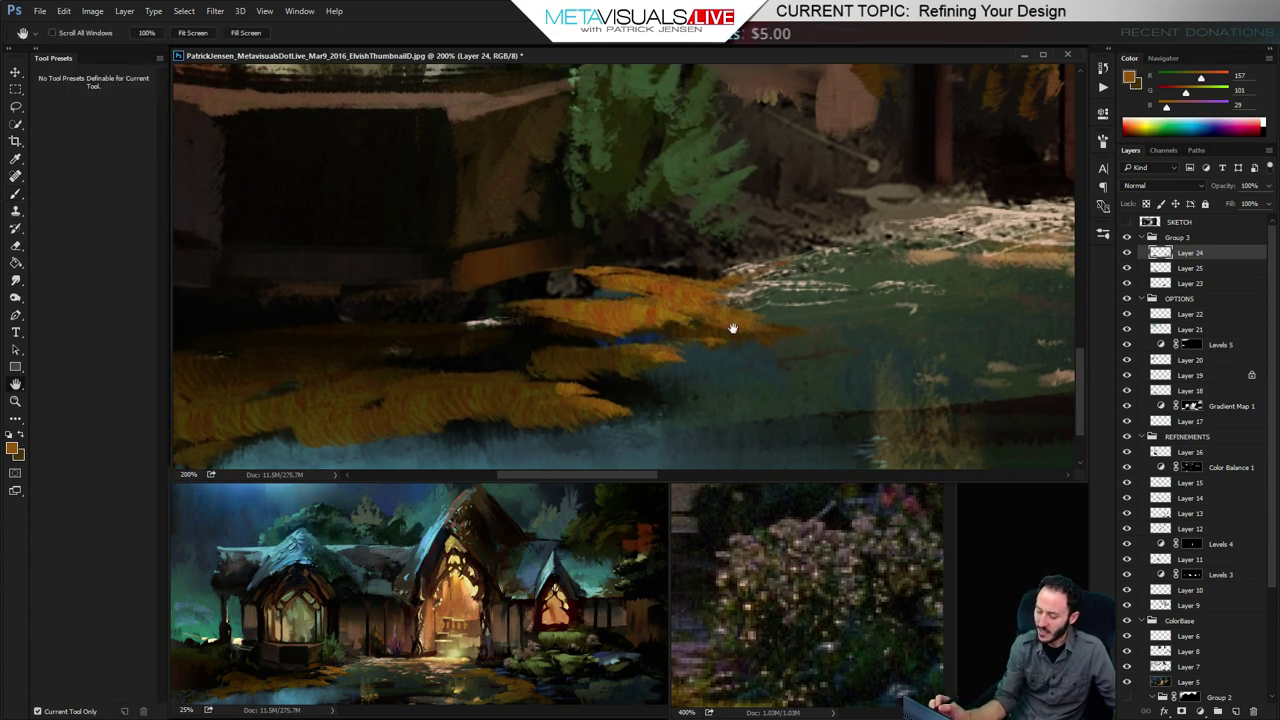
Extend the ochre bank below the bush towards the pale stones of the path
{"action": "key", "text": "["}
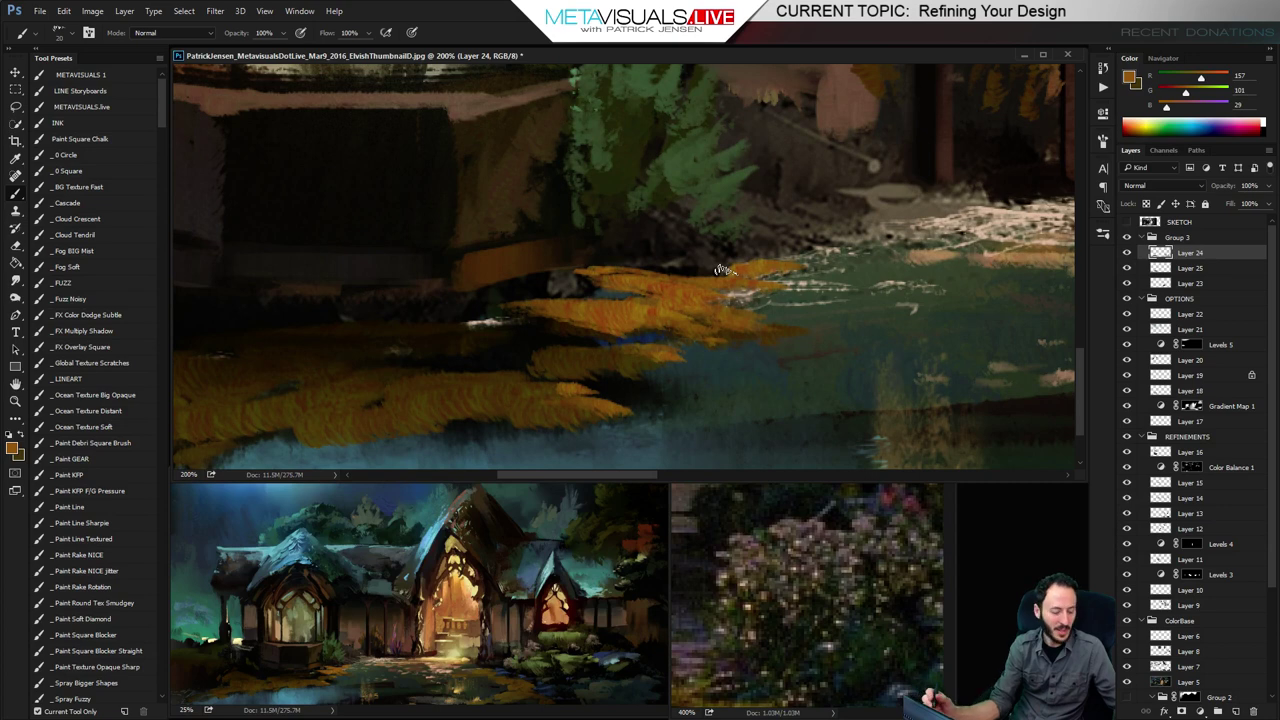
{"action": "key", "text": "space"}
{"action": "key", "text": "r"}
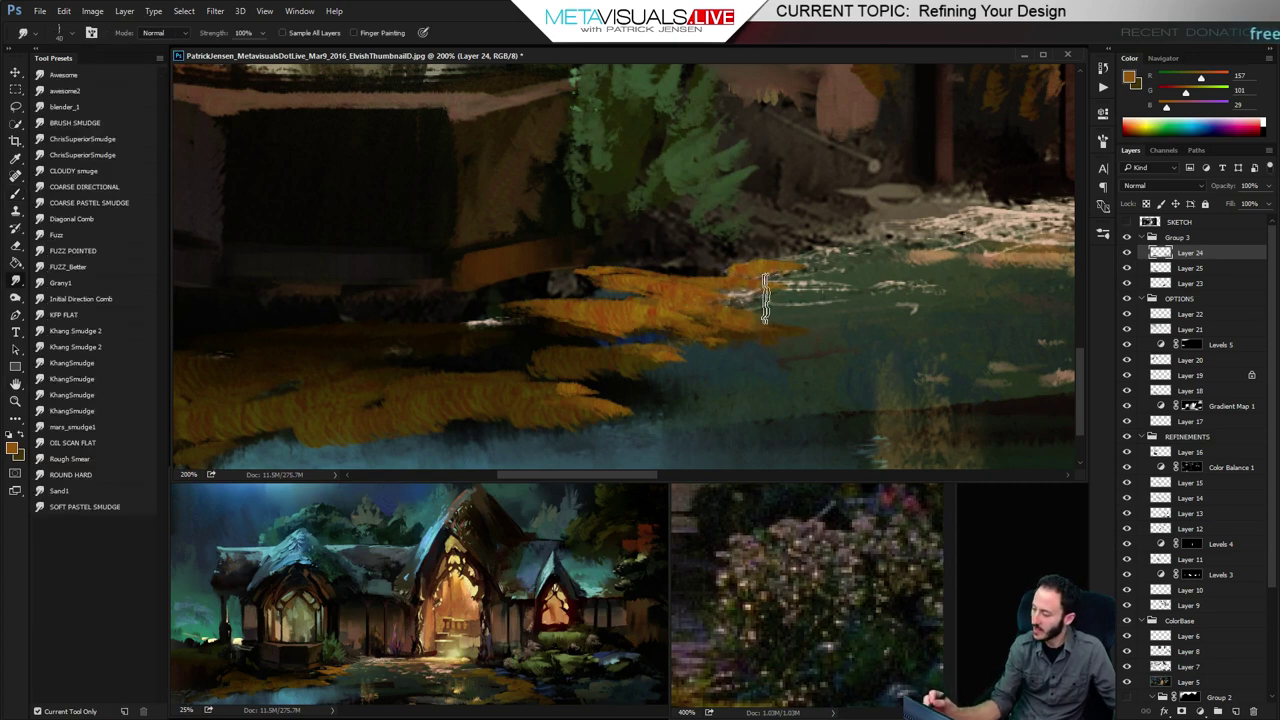
{"action": "key", "text": "b"}
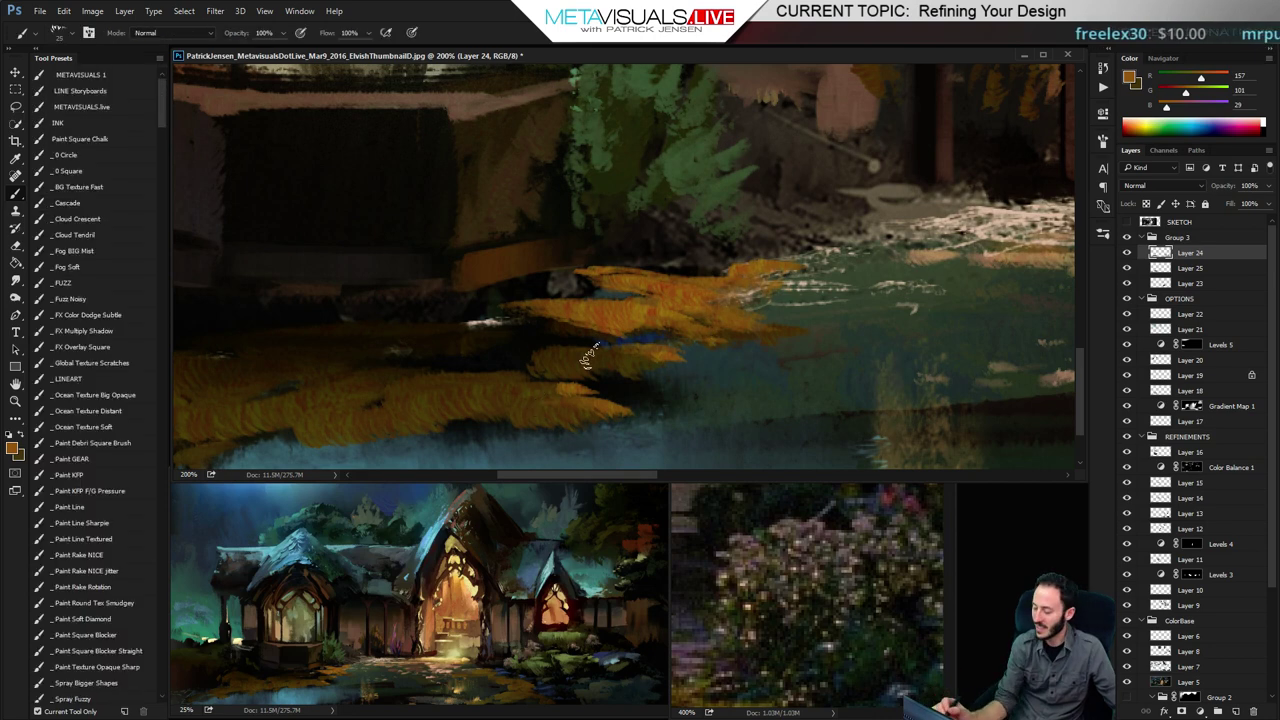
Sample dark brown and ochre (RGB 159, 107, 33) from the bank and touch up the patch below the bush
{"action": "left_click", "coordinate": [531, 298], "text": "alt"}
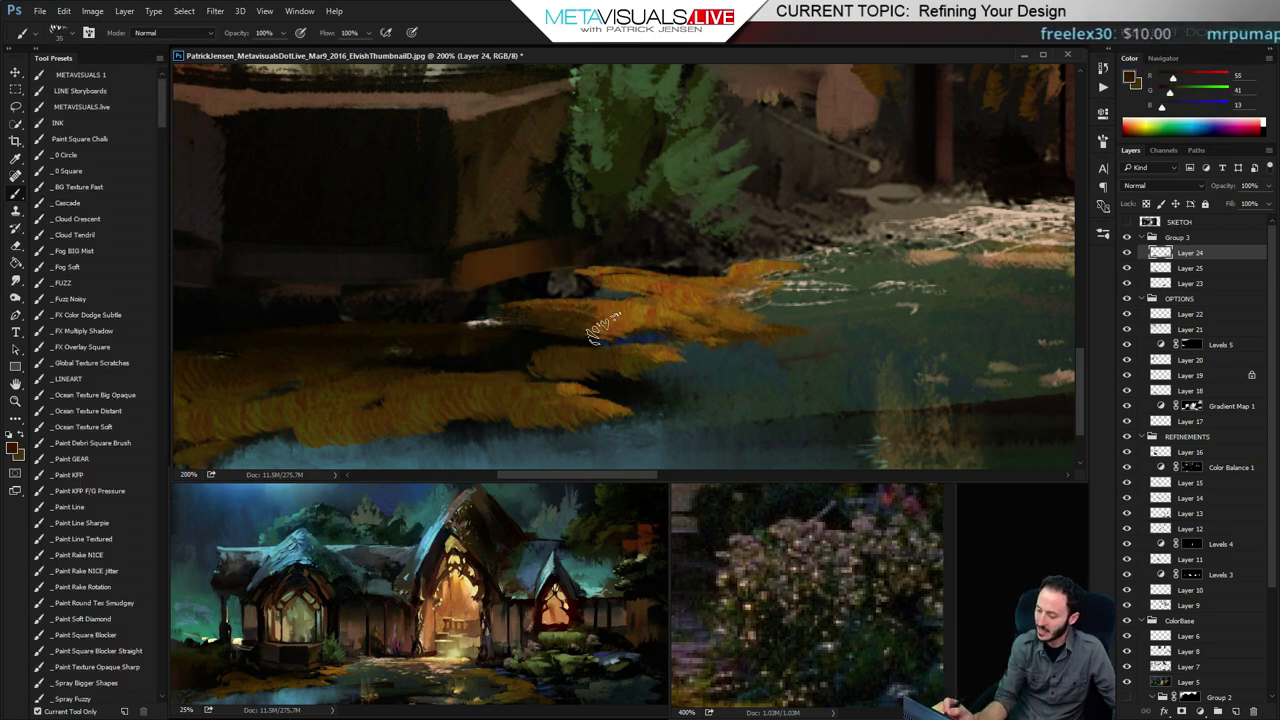
{"action": "key", "text": "bracketleft"}
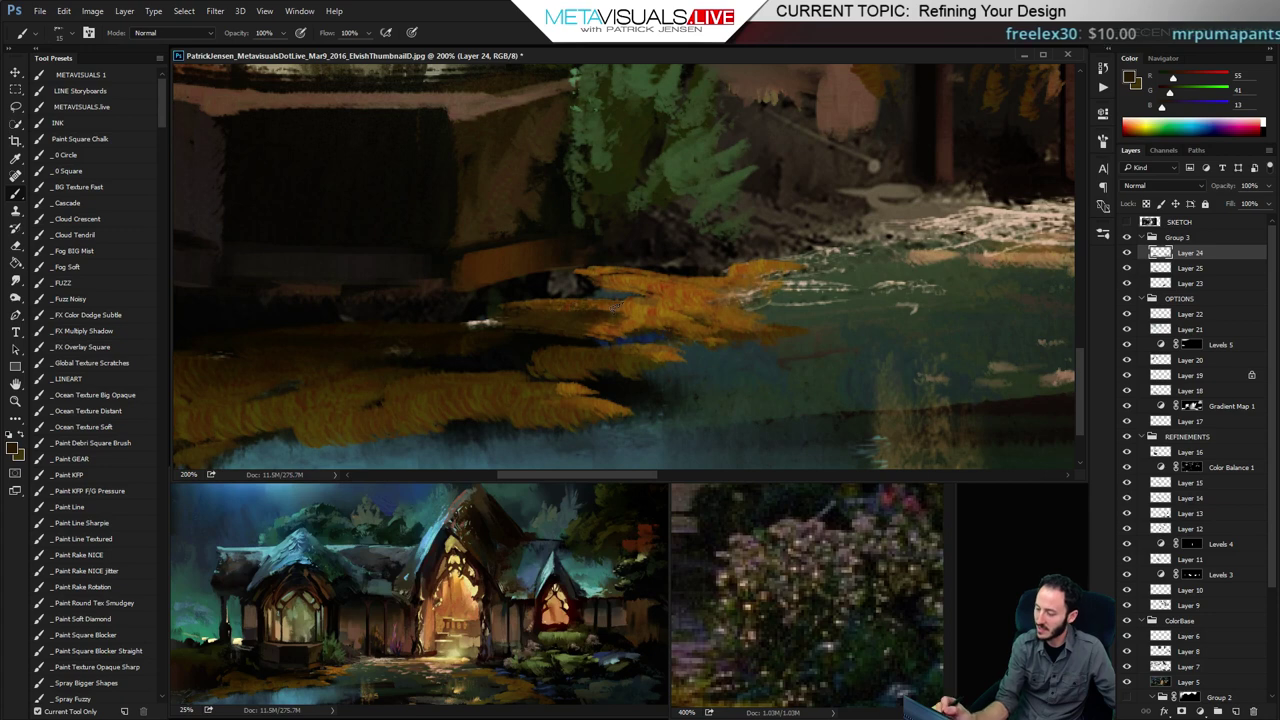
{"action": "left_click", "coordinate": [625, 319], "text": "alt"}
{"action": "left_click", "coordinate": [646, 313], "text": "alt"}
{"action": "key", "text": "bracketright"}
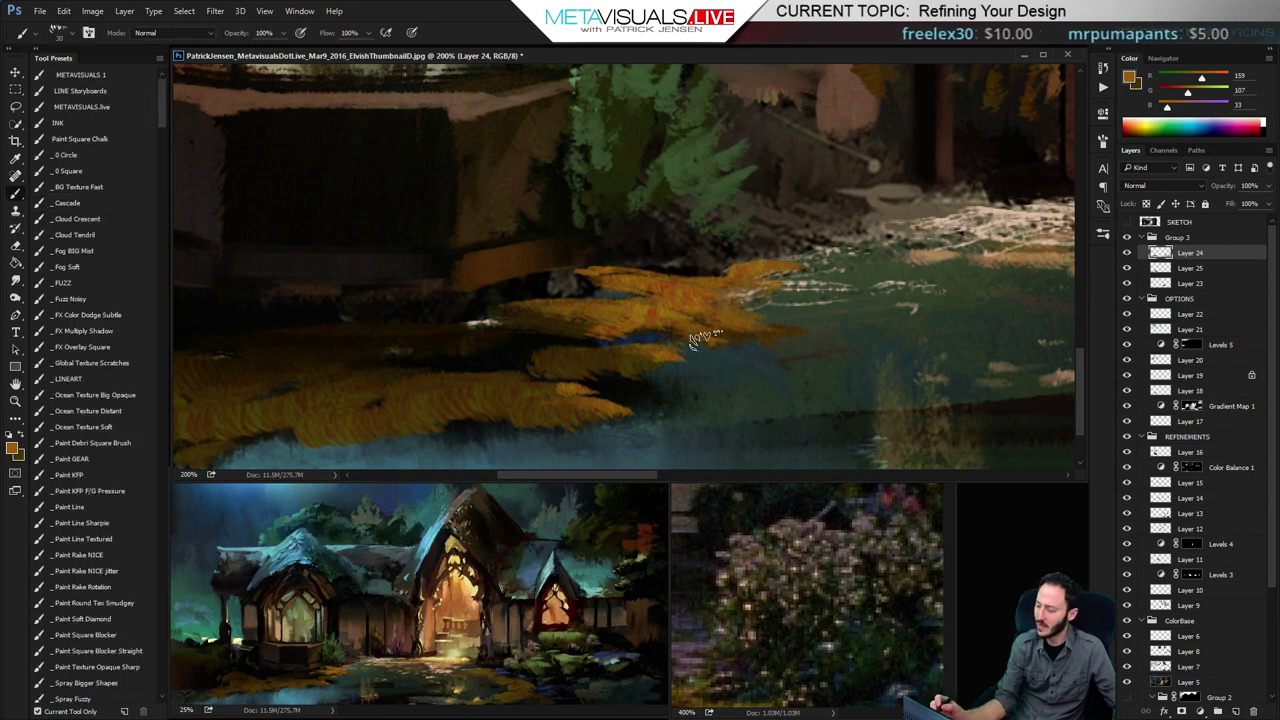
Sample a darker ochre (RGB 136, 92, 26) and rework the large shoreline patch and its water edge with a larger brush
{"action": "key", "text": "z"}
{"action": "left_click", "coordinate": [718, 374], "text": "alt"}
{"action": "left_click", "coordinate": [603, 382]}
{"action": "left_click_drag", "start_coordinate": [604, 382], "coordinate": [651, 380]}
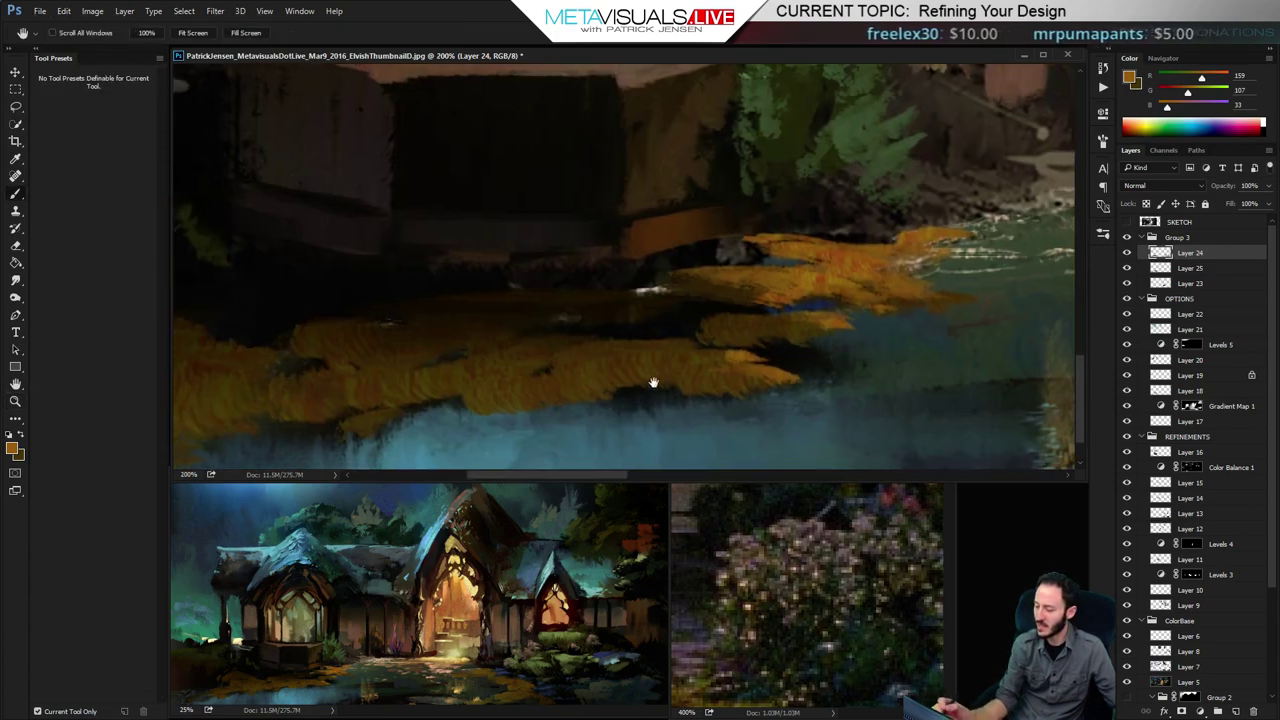
{"action": "key", "text": "b"}
{"action": "left_click", "coordinate": [841, 290], "text": "alt"}
{"action": "key", "text": "ctrl+z"}
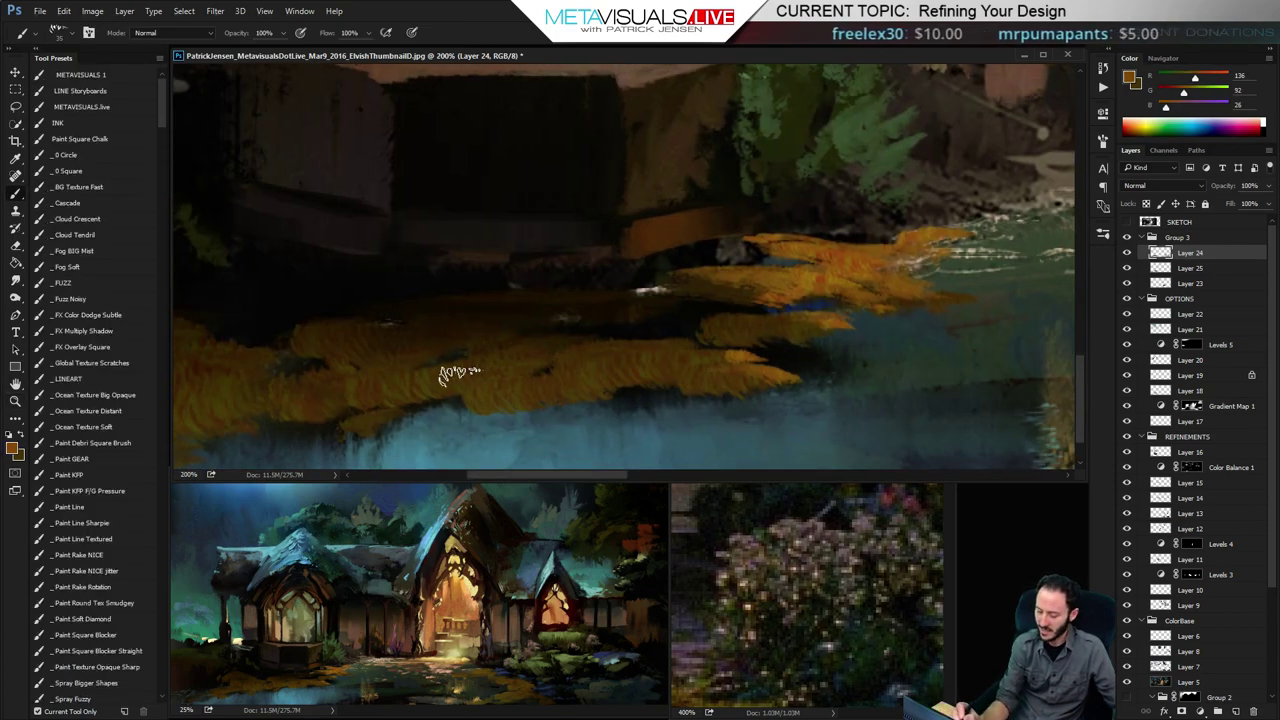
{"action": "key", "text": "]"}
{"action": "key", "text": "]"}
{"action": "mouse_move", "coordinate": [540, 386]}
{"action": "left_mouse_down"}
{"action": "mouse_move", "coordinate": [634, 392]}
{"action": "mouse_move", "coordinate": [588, 404]}
{"action": "left_mouse_up"}
{"action": "left_click_drag", "start_coordinate": [474, 381], "coordinate": [632, 390]}
{"action": "mouse_move", "coordinate": [556, 366]}
{"action": "left_mouse_down"}
{"action": "mouse_move", "coordinate": [732, 385]}
{"action": "mouse_move", "coordinate": [673, 355]}
{"action": "mouse_move", "coordinate": [542, 367]}
{"action": "mouse_move", "coordinate": [799, 377]}
{"action": "mouse_move", "coordinate": [576, 376]}
{"action": "left_mouse_up"}
Add ochre tongues along the lower water edge of the large patch with a slightly smaller brush
{"action": "key", "text": "["}
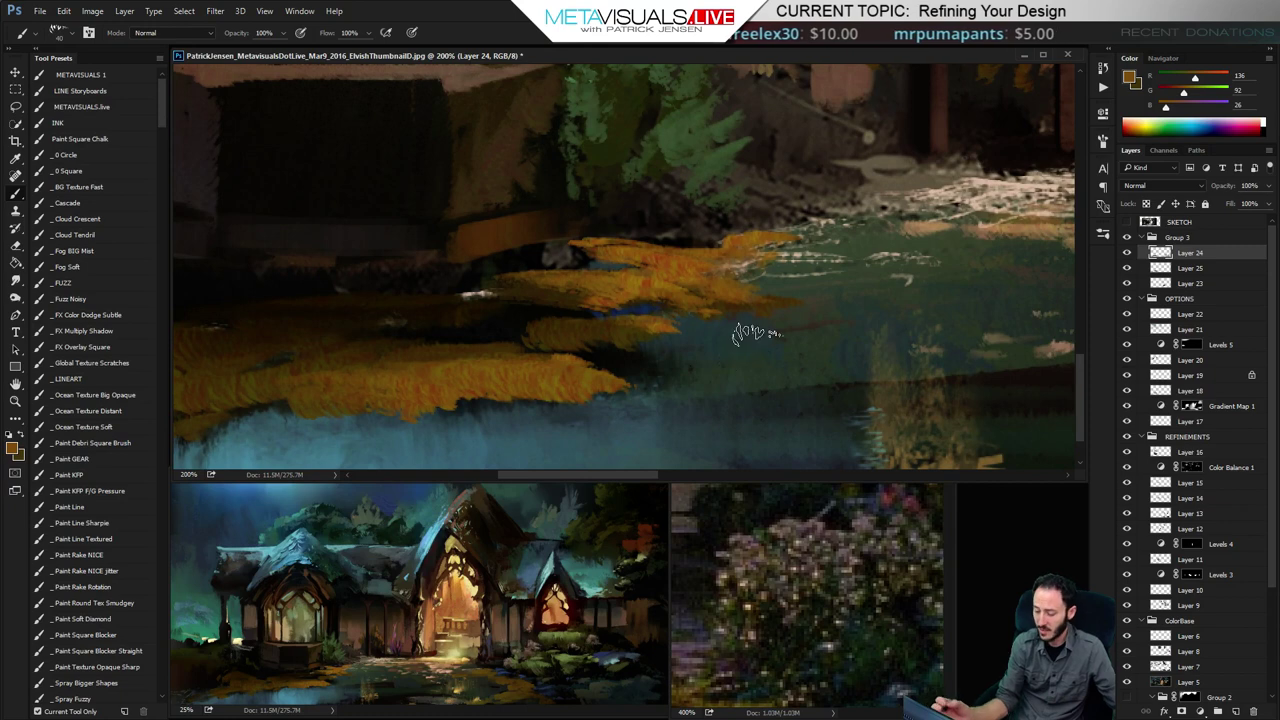
{"action": "left_click_drag", "start_coordinate": [468, 380], "coordinate": [756, 350]}
{"action": "left_click_drag", "start_coordinate": [436, 395], "coordinate": [523, 400]}
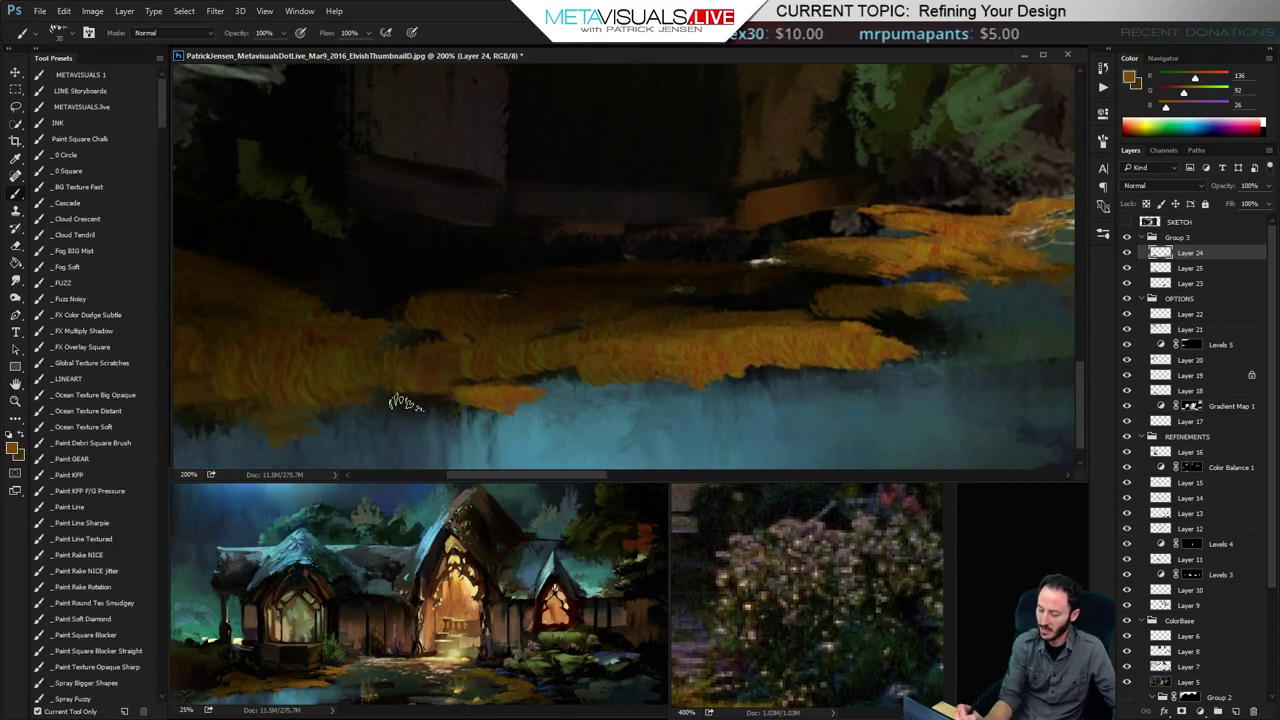
{"action": "key", "text": "space"}
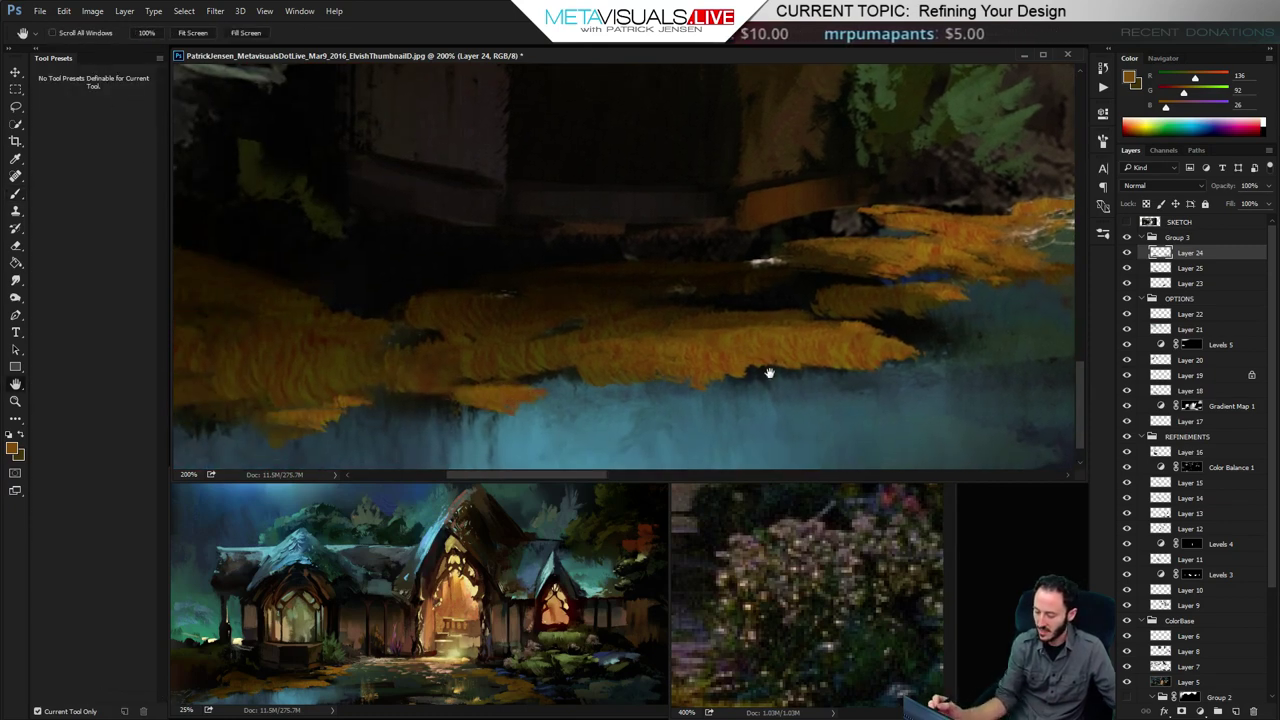
Touch up the small ochre patch beside the blue stones and extend its upper edge with a smaller brush
{"action": "left_click_drag", "start_coordinate": [904, 360], "coordinate": [150, 365]}
{"action": "left_click_drag", "start_coordinate": [827, 334], "coordinate": [494, 320]}
{"action": "left_click_drag", "start_coordinate": [691, 343], "coordinate": [421, 361]}
{"action": "left_click_drag", "start_coordinate": [720, 321], "coordinate": [590, 330]}
{"action": "key", "text": "ctrl+z"}
{"action": "key", "text": "bracketleft"}
{"action": "key", "text": "bracketleft"}
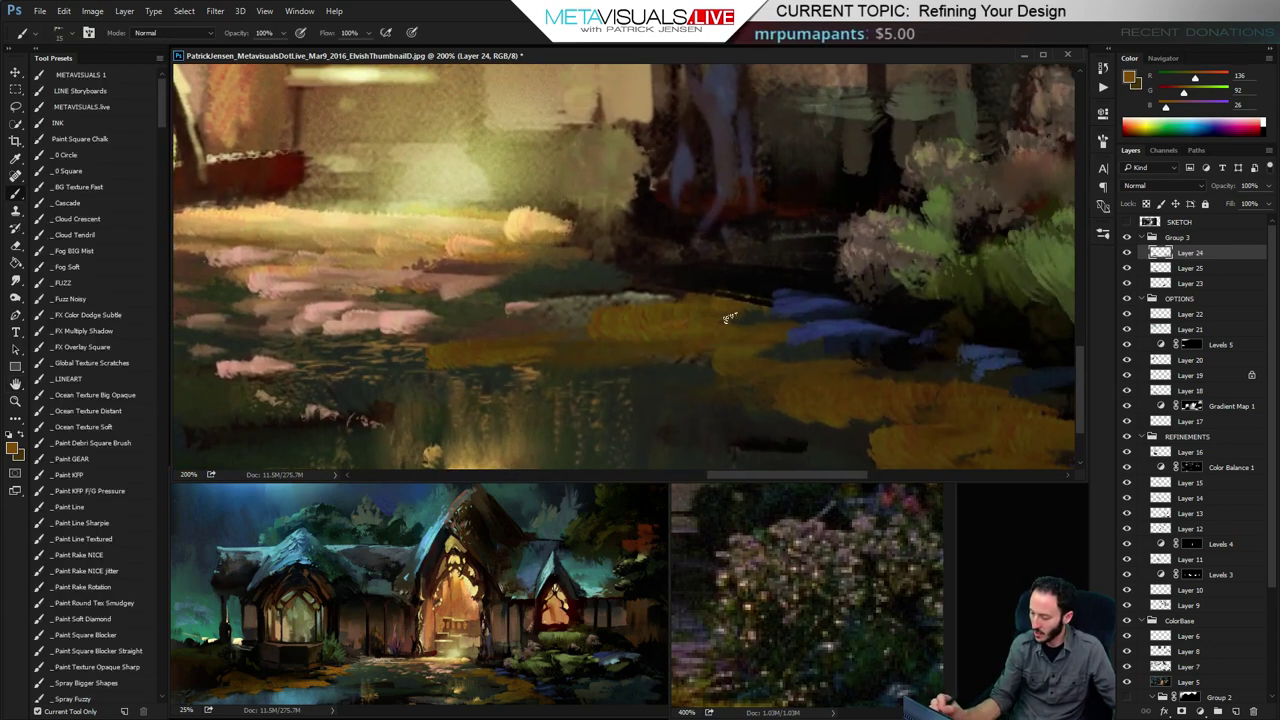
{"action": "left_click_drag", "start_coordinate": [696, 318], "coordinate": [772, 331]}
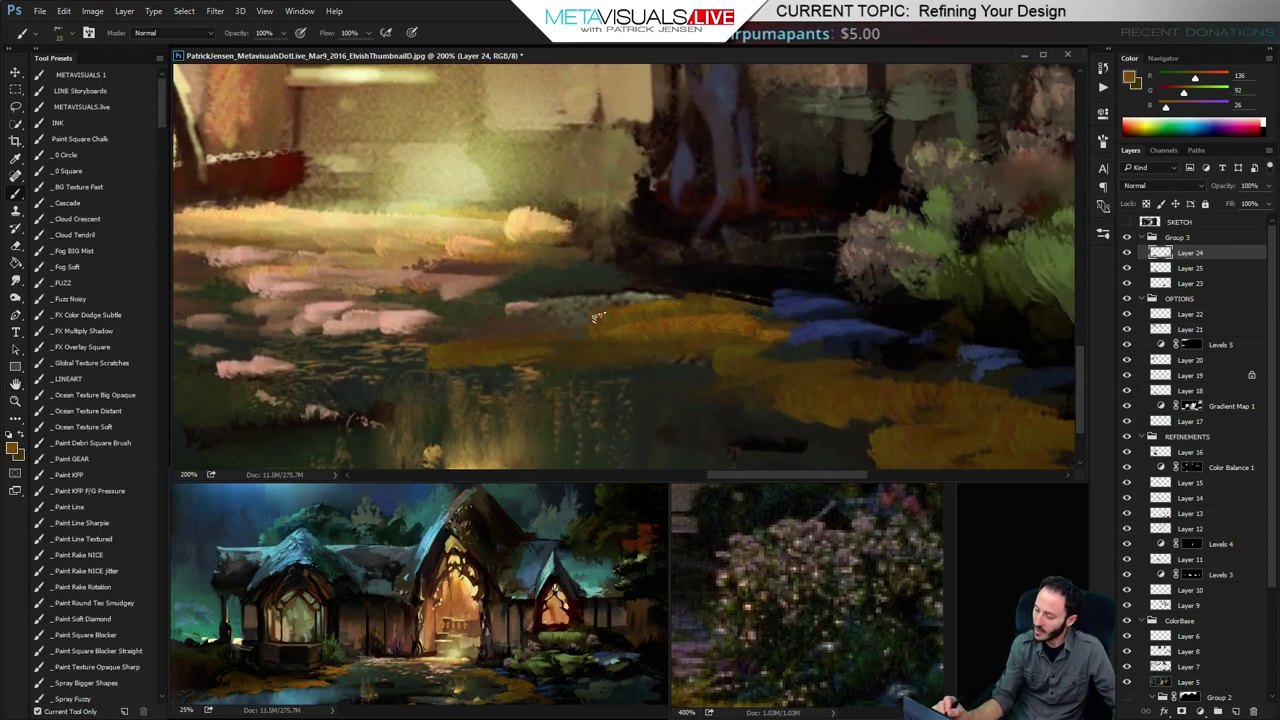
{"action": "left_click_drag", "start_coordinate": [724, 295], "coordinate": [638, 291]}
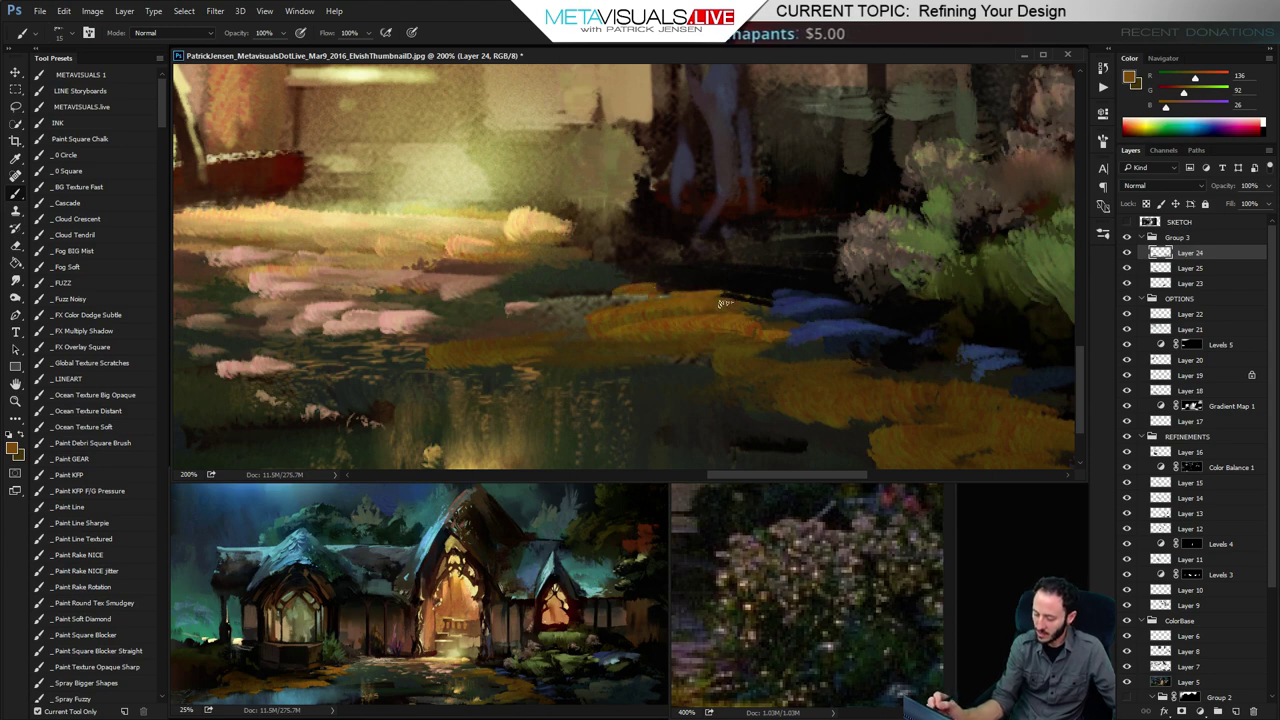
Add thin ochre tongues along the water-side tip and upper edge of the larger ochre patch below it, varying the brush size
{"action": "key", "text": "bracketright"}
{"action": "key", "text": "bracketright"}
{"action": "key", "text": "bracketright"}
{"action": "key", "text": "bracketleft"}
{"action": "key", "text": "bracketleft"}
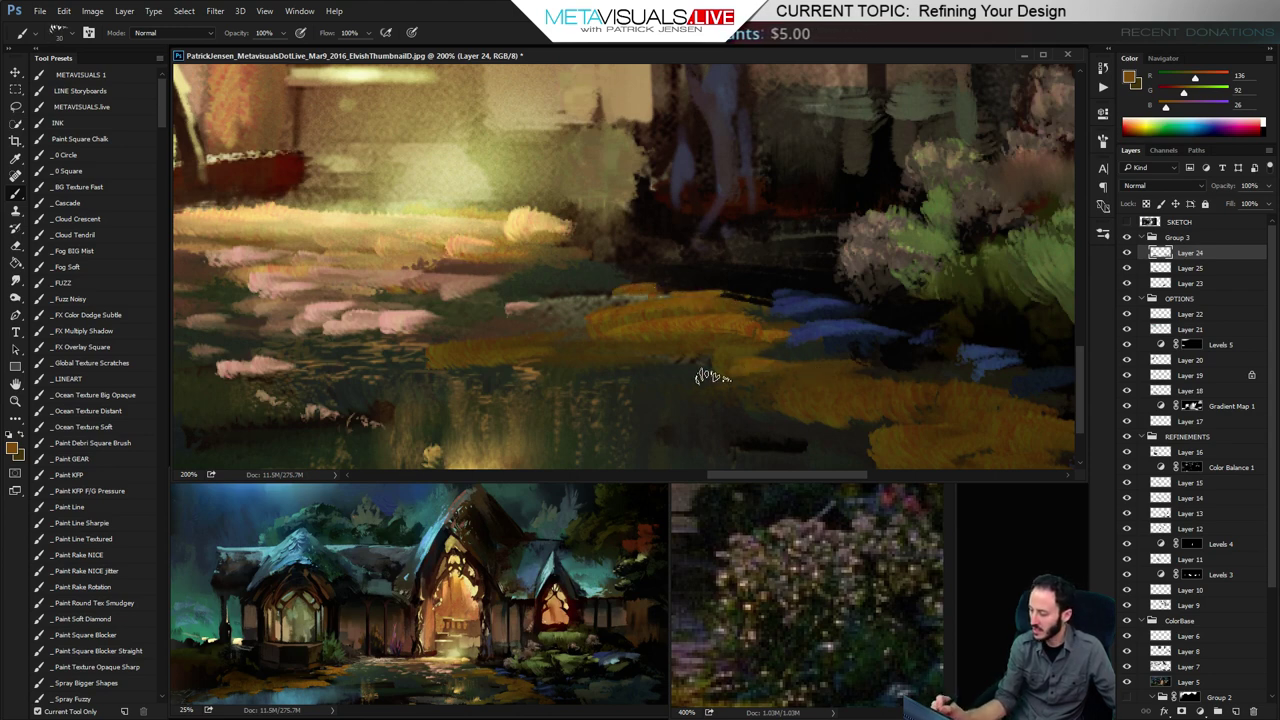
{"action": "left_click_drag", "start_coordinate": [675, 379], "coordinate": [650, 378]}
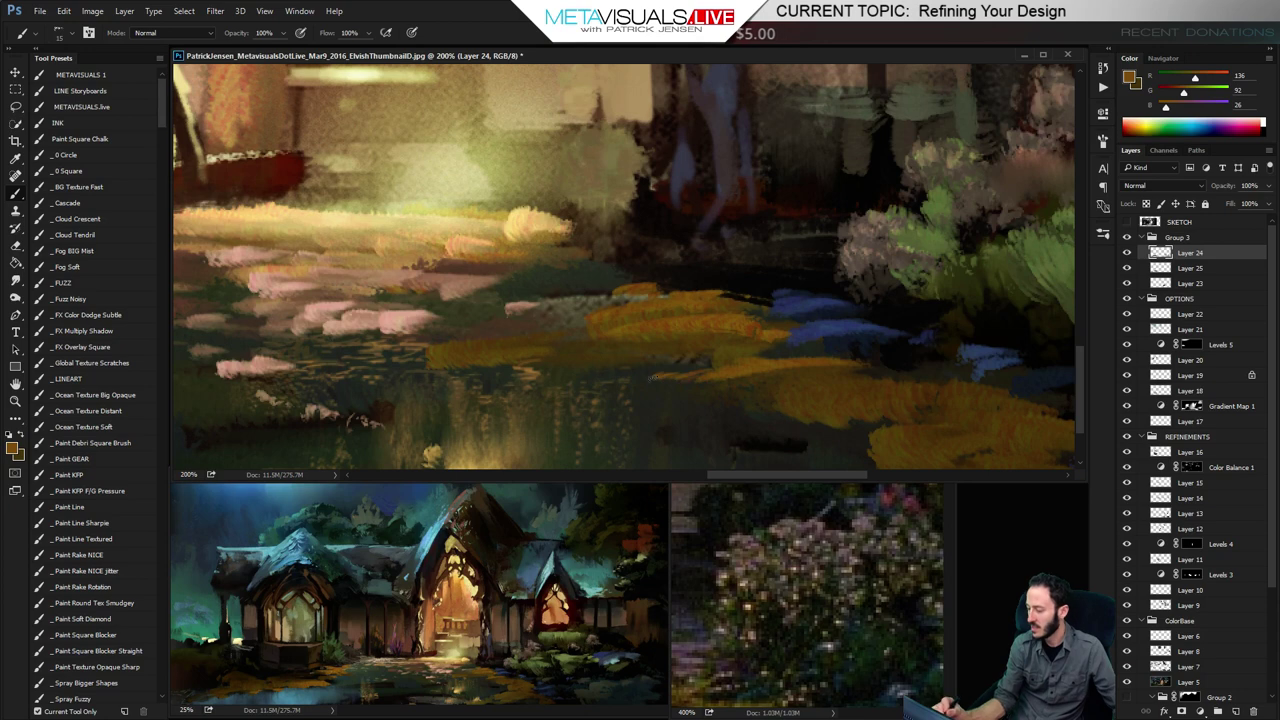
{"action": "key", "text": "bracketright"}
{"action": "mouse_move", "coordinate": [836, 378]}
{"action": "left_mouse_down"}
{"action": "mouse_move", "coordinate": [760, 386]}
{"action": "mouse_move", "coordinate": [825, 386]}
{"action": "mouse_move", "coordinate": [762, 404]}
{"action": "left_mouse_up"}
{"action": "key", "text": "bracketleft"}
{"action": "key", "text": "space"}
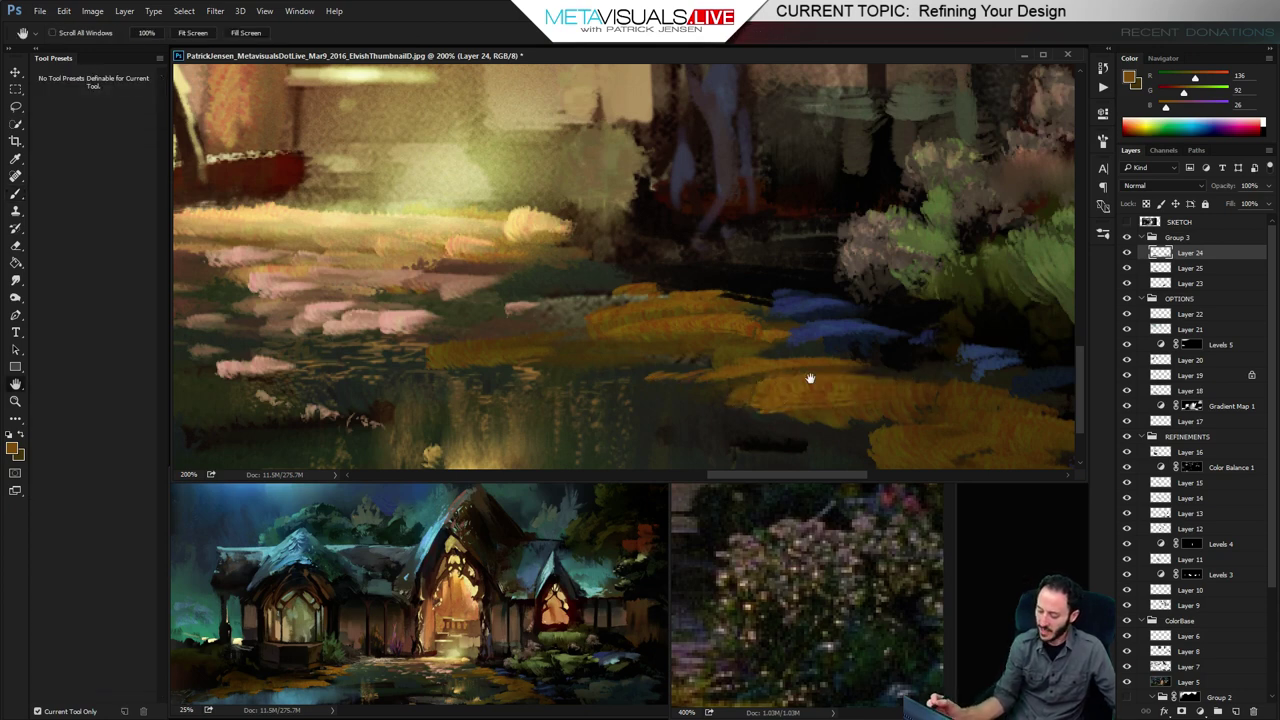
{"action": "left_click_drag", "start_coordinate": [864, 394], "coordinate": [806, 386]}
Paint pointed ochre grass tips along the water-side end of the lowest bank
{"action": "key", "text": "space"}
{"action": "mouse_move", "coordinate": [884, 389]}
{"action": "left_mouse_down"}
{"action": "mouse_move", "coordinate": [853, 330]}
{"action": "mouse_move", "coordinate": [772, 290]}
{"action": "left_mouse_up"}
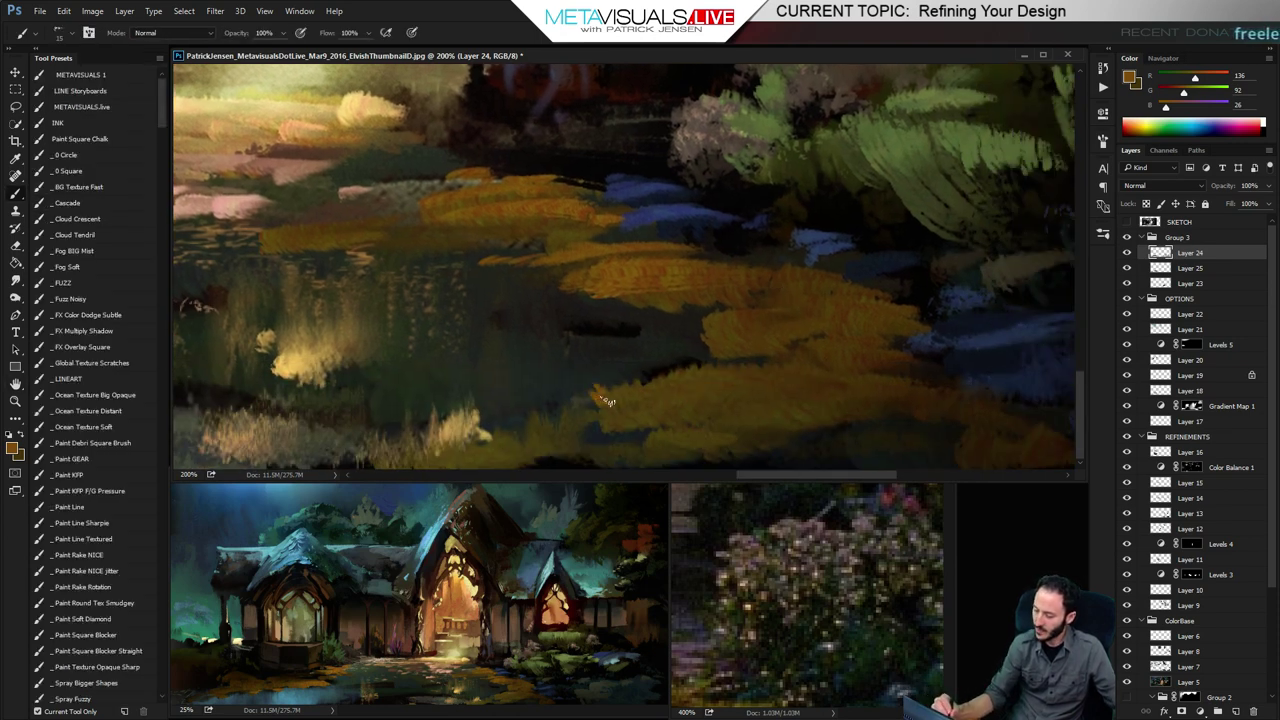
{"action": "left_click_drag", "start_coordinate": [588, 373], "coordinate": [626, 403]}
{"action": "mouse_move", "coordinate": [654, 354]}
{"action": "left_mouse_down"}
{"action": "mouse_move", "coordinate": [688, 374]}
{"action": "mouse_move", "coordinate": [726, 373]}
{"action": "left_mouse_up"}
{"action": "key", "text": "space"}
{"action": "key", "text": "r"}
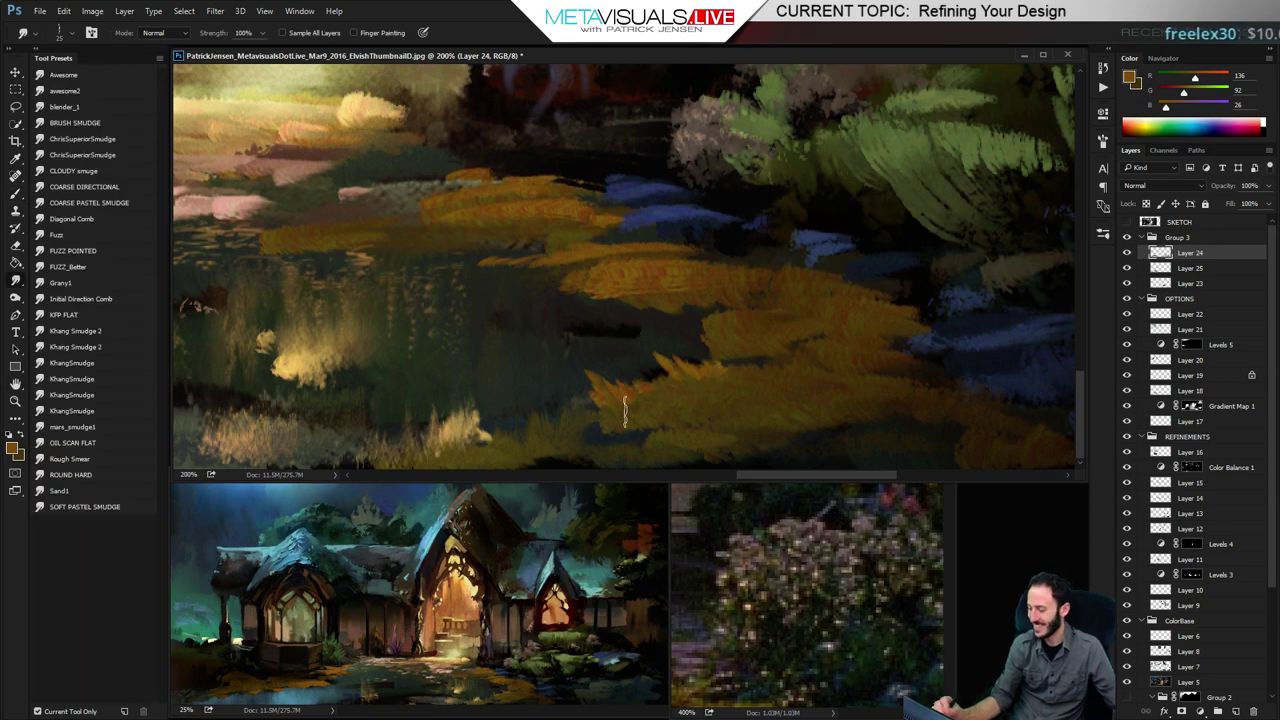
Undo the last change and paint upright ochre grass blades at the bank's water-side end with a smaller brush
{"action": "key", "text": "b"}
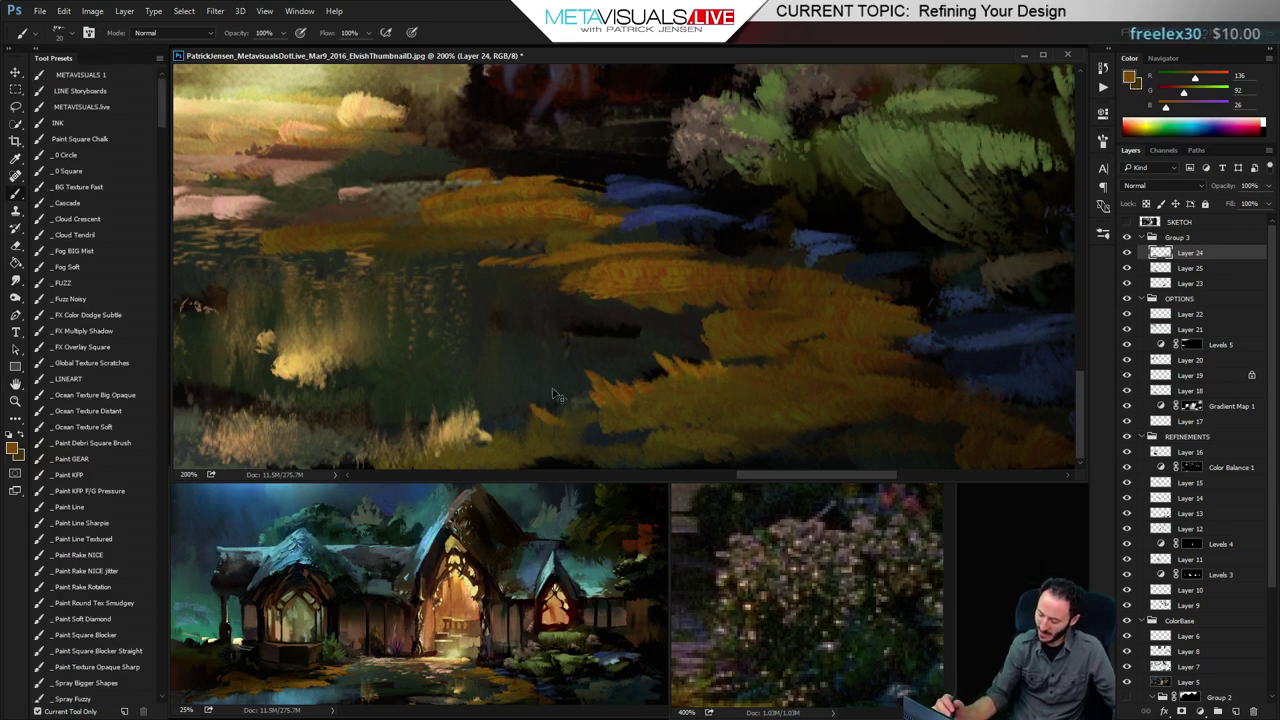
{"action": "key", "text": "ctrl+z"}
{"action": "key", "text": "["}
{"action": "left_click_drag", "start_coordinate": [529, 436], "coordinate": [527, 397]}
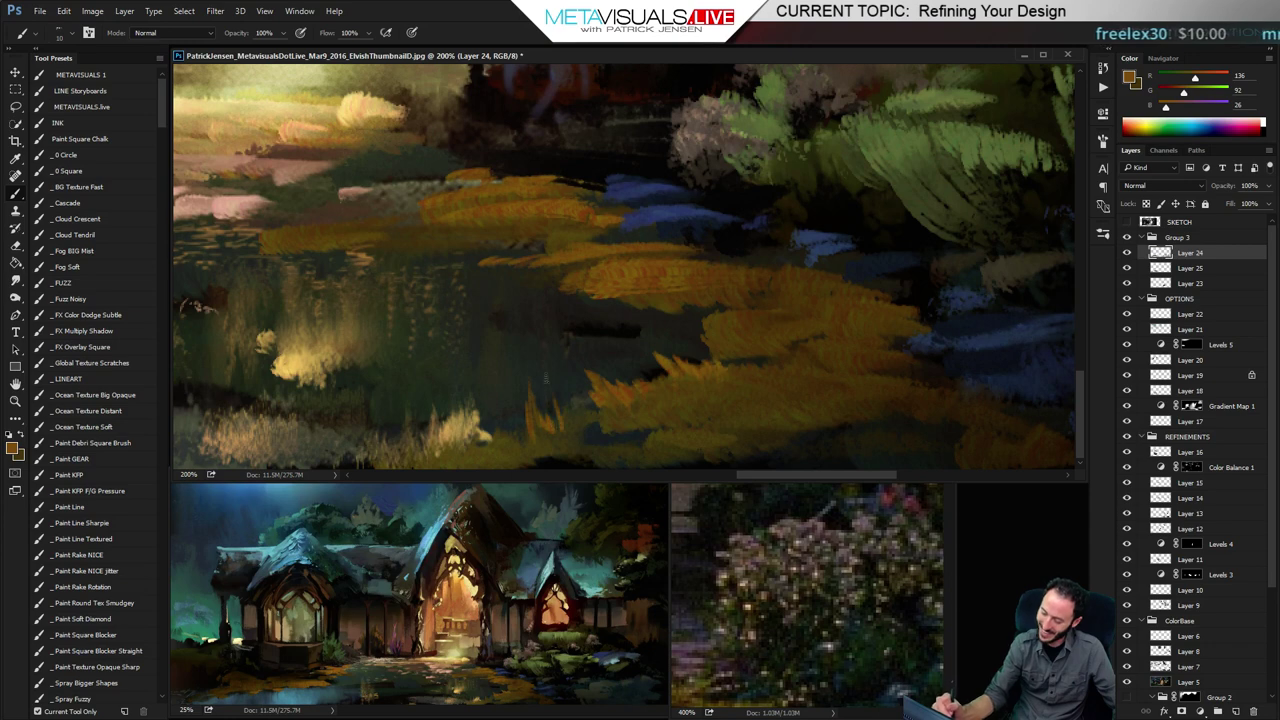
{"action": "mouse_move", "coordinate": [562, 404]}
{"action": "left_mouse_down"}
{"action": "mouse_move", "coordinate": [555, 368]}
{"action": "mouse_move", "coordinate": [604, 442]}
{"action": "left_mouse_up"}
{"action": "mouse_move", "coordinate": [702, 450]}
{"action": "left_mouse_down"}
{"action": "mouse_move", "coordinate": [674, 417]}
{"action": "mouse_move", "coordinate": [653, 439]}
{"action": "mouse_move", "coordinate": [648, 426]}
{"action": "mouse_move", "coordinate": [660, 388]}
{"action": "left_mouse_up"}
Brighten the grass blades with the Dodge tool on midtones, then add and smudge lighter ochre tufts (RGB 161, 115, 27) beside them
{"action": "key", "text": "o"}
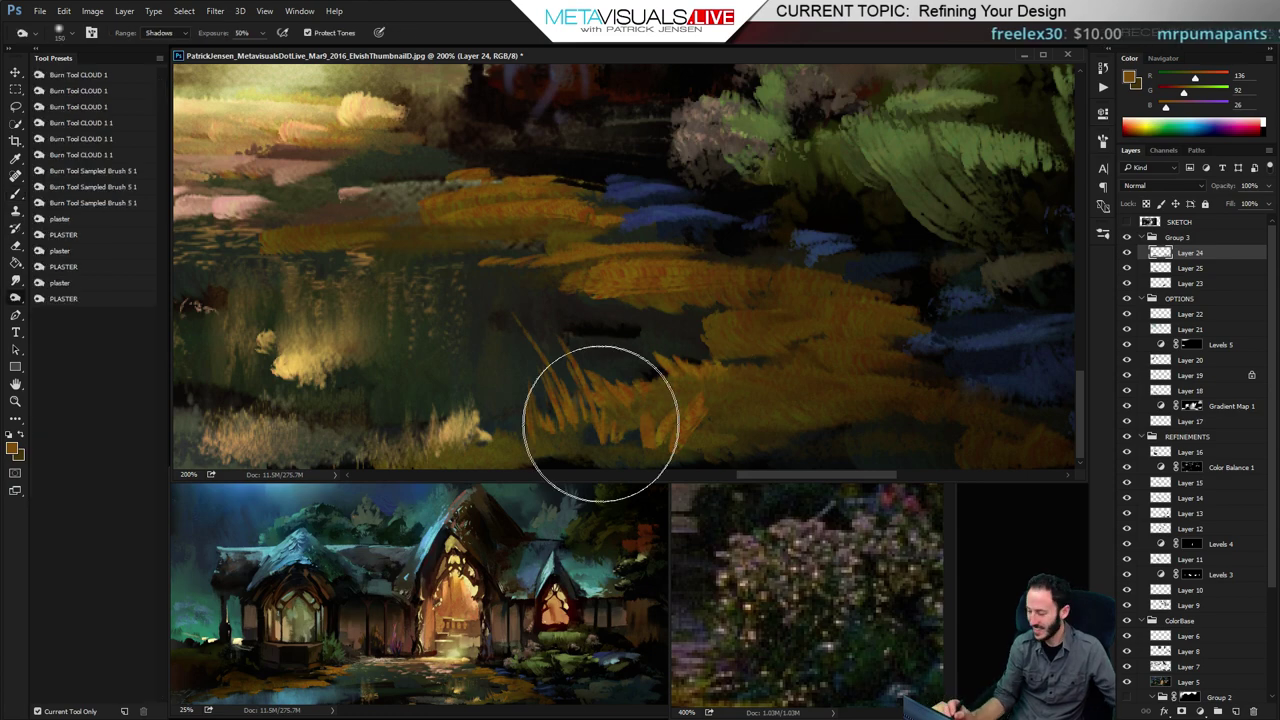
{"action": "key", "text": "shift+o"}
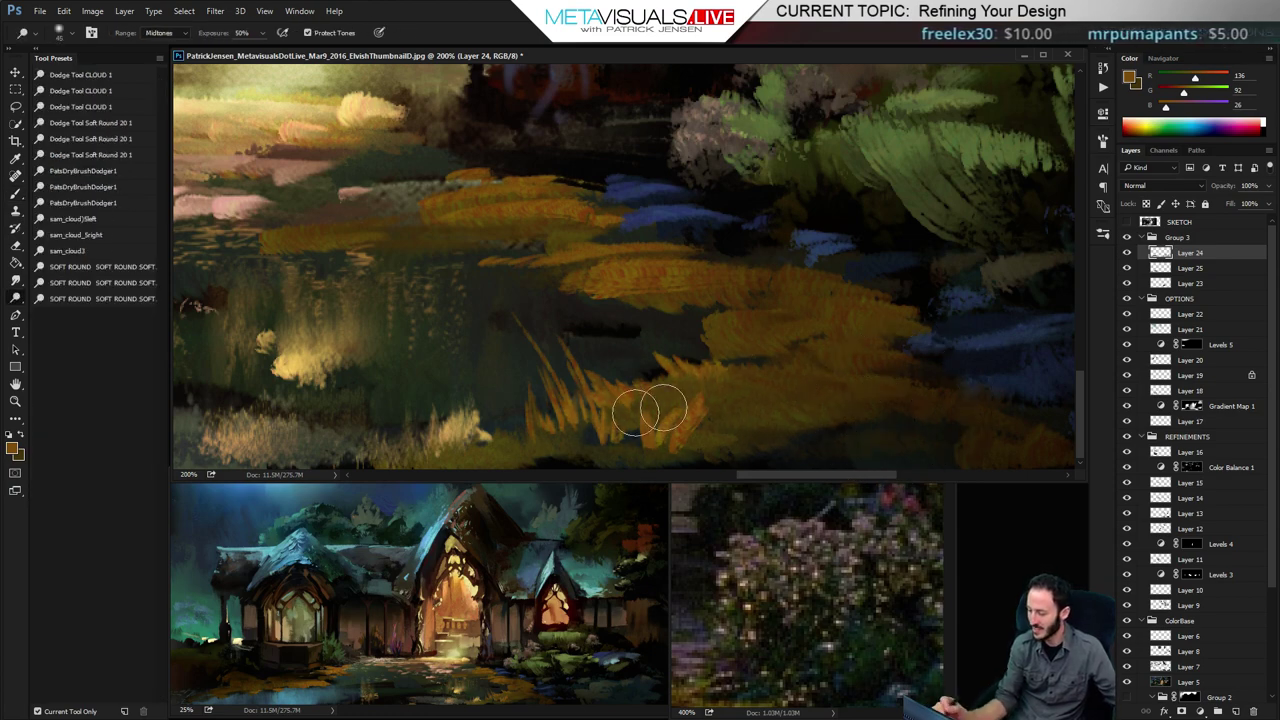
{"action": "key", "text": "b"}
{"action": "left_click", "coordinate": [690, 410], "text": "alt"}
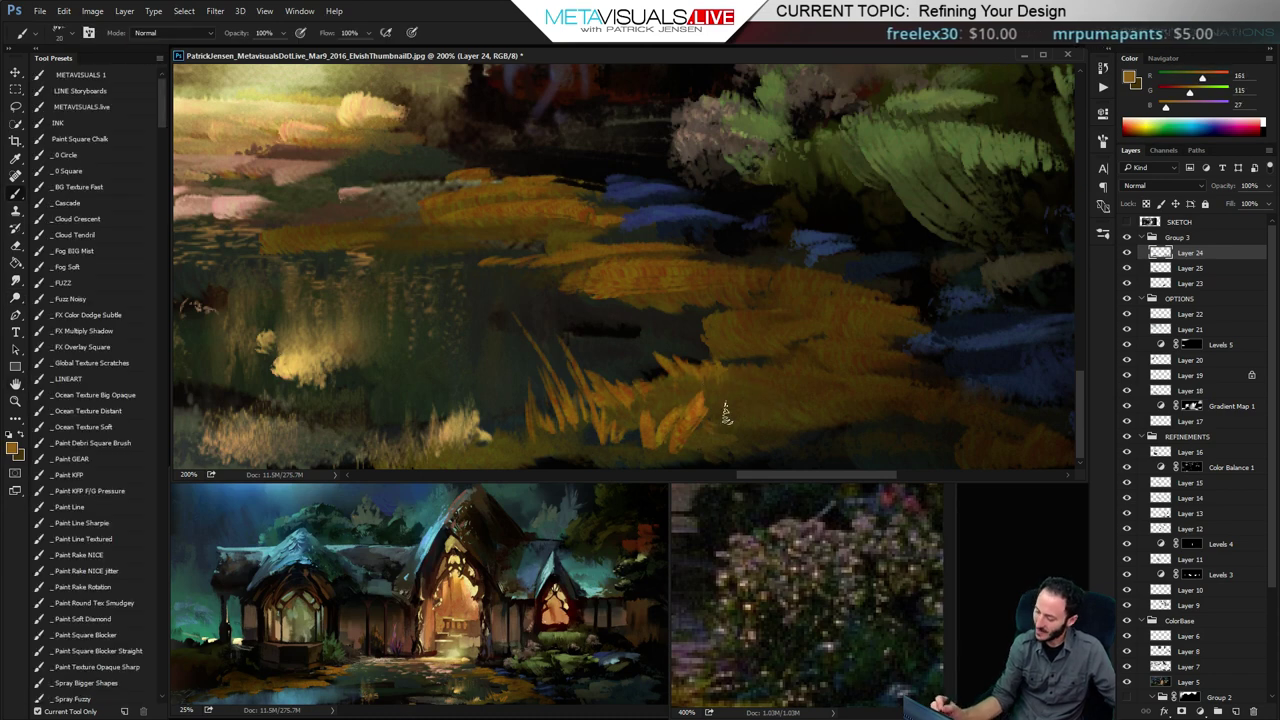
{"action": "key", "text": "r"}
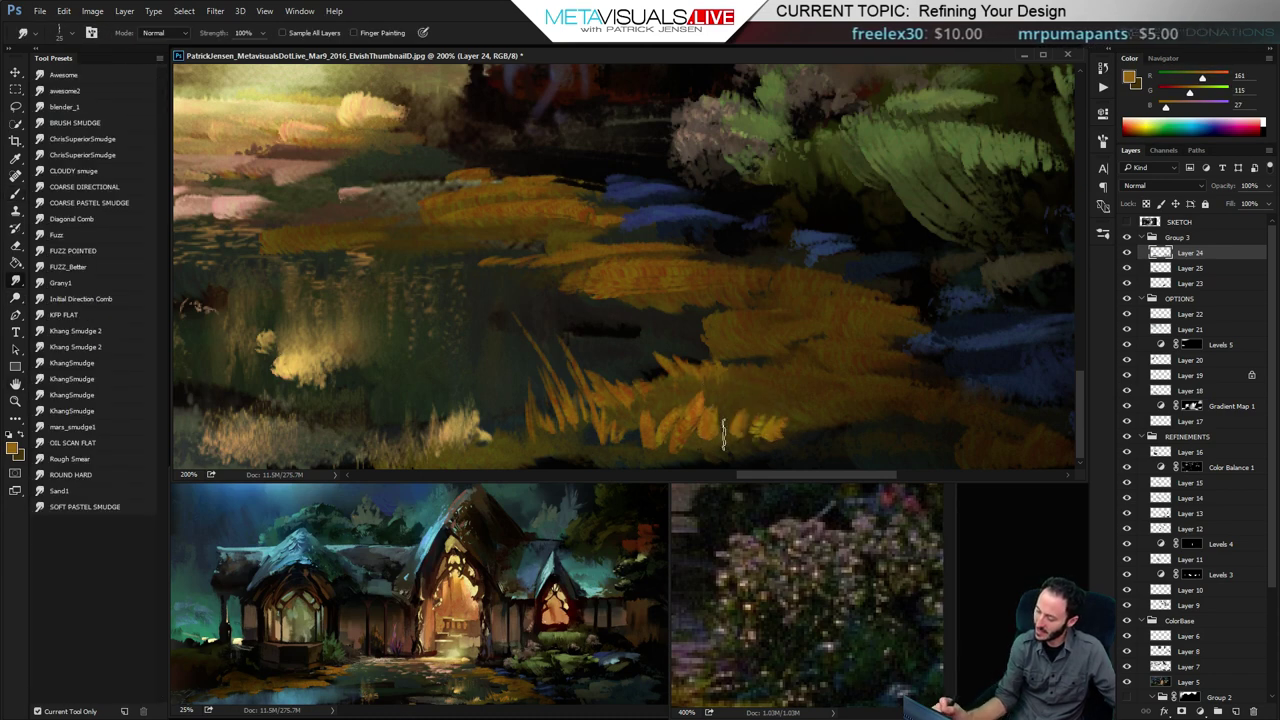
{"action": "key", "text": "b"}
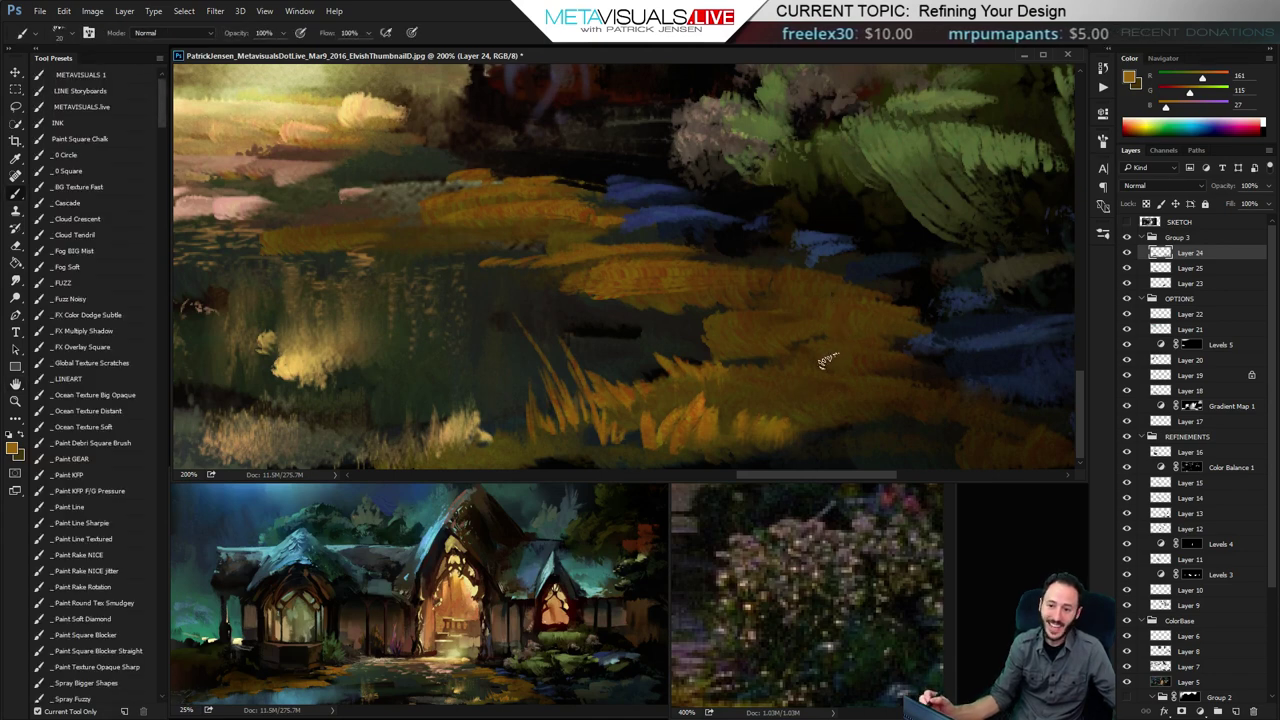
Sample duller ochres (RGB 133, 97, 27 and 124, 102, 27) and broaden the far end of the large ochre patch
{"action": "left_click", "coordinate": [731, 400], "text": "alt"}
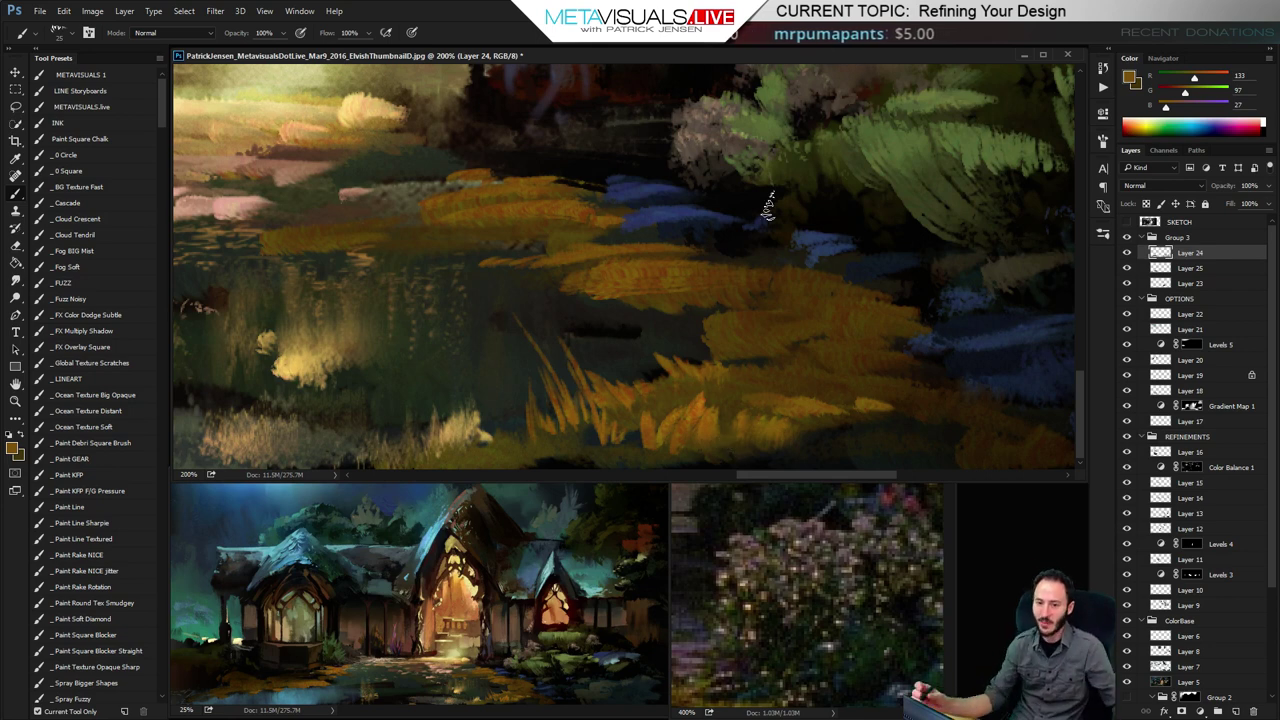
{"action": "key", "text": "h"}
{"action": "key", "text": "b"}
{"action": "left_click", "coordinate": [864, 399], "text": "alt"}
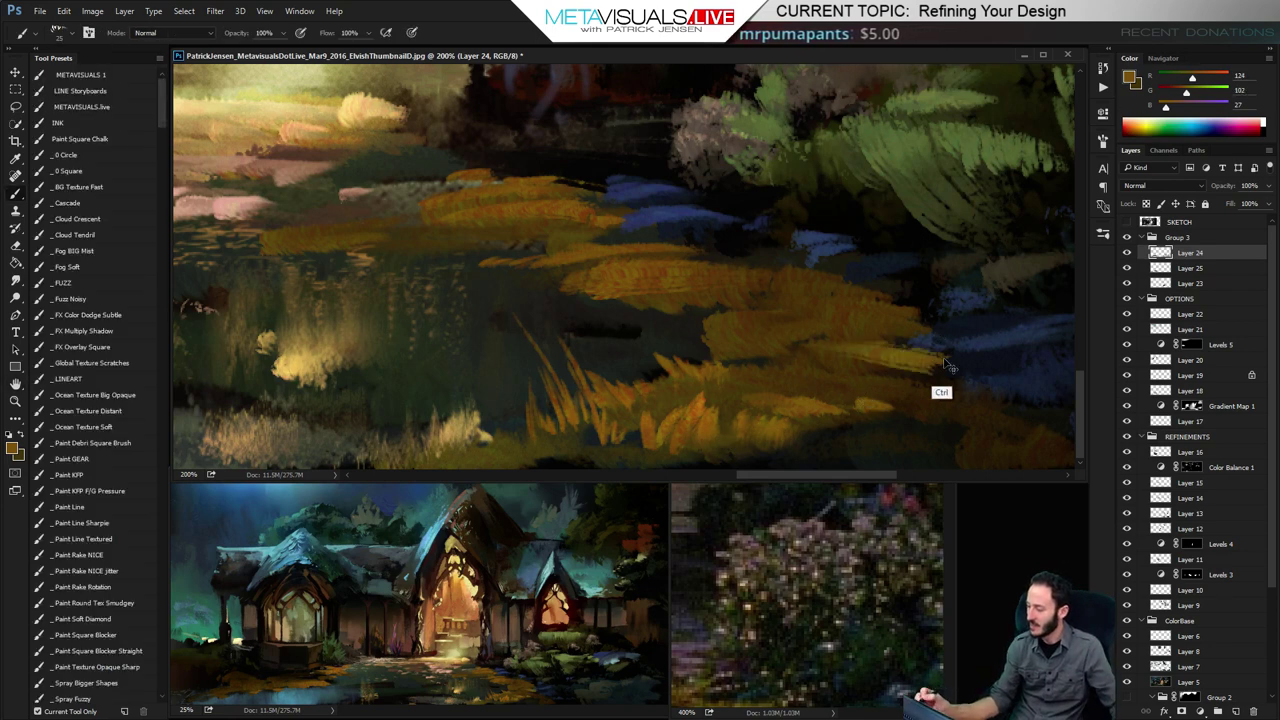
{"action": "mouse_move", "coordinate": [876, 359]}
{"action": "left_mouse_down"}
{"action": "mouse_move", "coordinate": [936, 352]}
{"action": "mouse_move", "coordinate": [779, 358]}
{"action": "left_mouse_up"}
{"action": "left_click", "coordinate": [910, 346], "text": "alt"}
{"action": "mouse_move", "coordinate": [800, 415]}
{"action": "left_mouse_down"}
{"action": "mouse_move", "coordinate": [750, 393]}
{"action": "mouse_move", "coordinate": [840, 402]}
{"action": "mouse_move", "coordinate": [718, 372]}
{"action": "mouse_move", "coordinate": [816, 400]}
{"action": "mouse_move", "coordinate": [759, 384]}
{"action": "mouse_move", "coordinate": [786, 420]}
{"action": "mouse_move", "coordinate": [716, 407]}
{"action": "mouse_move", "coordinate": [821, 403]}
{"action": "mouse_move", "coordinate": [718, 380]}
{"action": "mouse_move", "coordinate": [872, 400]}
{"action": "left_mouse_up"}
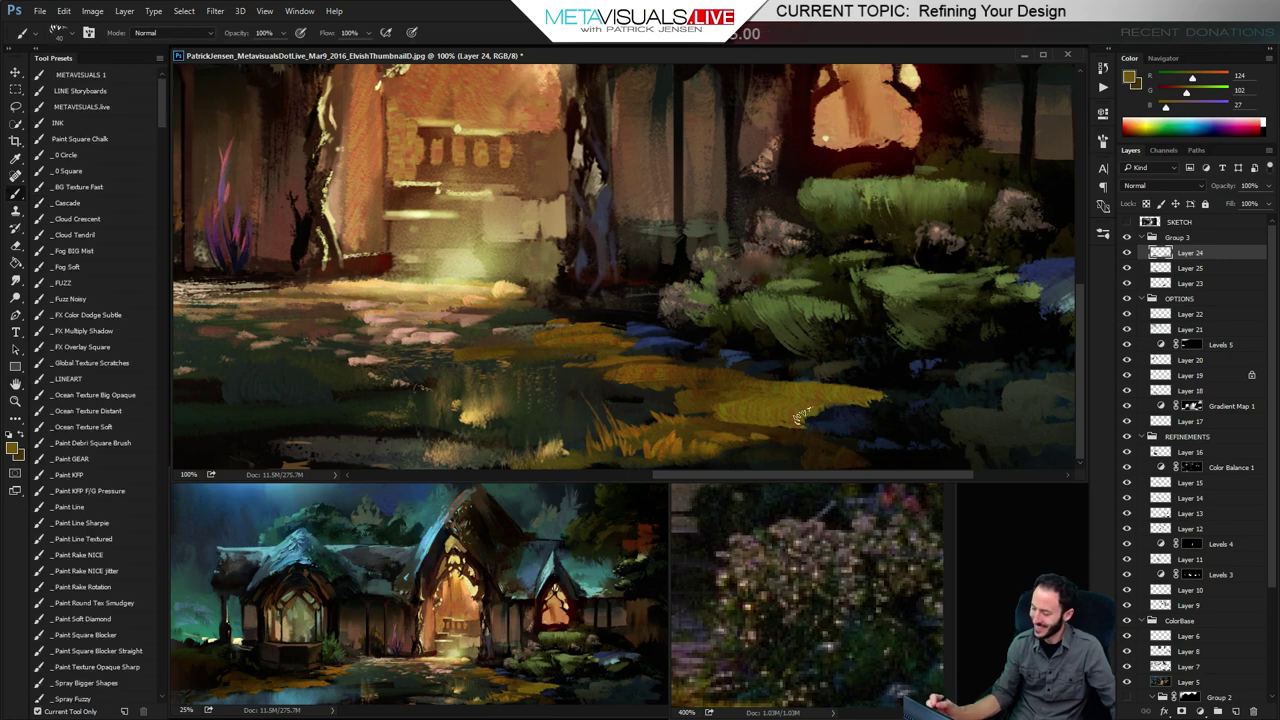
Rework the large patch with sampled ochre (RGB 128, 93, 27) and sample near-black (RGB 7, 7, 5) for its dark surroundings
{"action": "left_click", "coordinate": [688, 368], "text": "alt"}
{"action": "left_click", "coordinate": [745, 398], "text": "alt"}
{"action": "left_click_drag", "start_coordinate": [800, 382], "coordinate": [705, 384]}
{"action": "key", "text": "["}
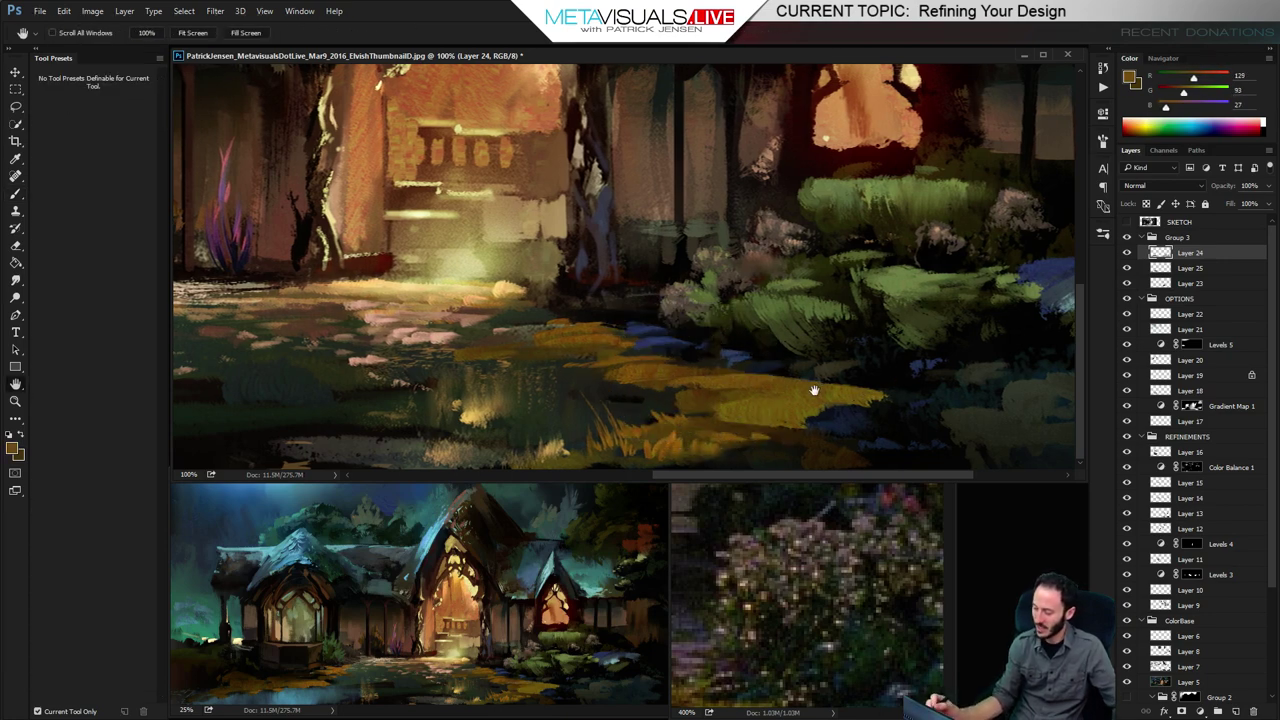
{"action": "left_click", "coordinate": [880, 378], "text": "alt"}
{"action": "mouse_move", "coordinate": [872, 404]}
{"action": "left_mouse_down"}
{"action": "mouse_move", "coordinate": [820, 410]}
{"action": "mouse_move", "coordinate": [660, 371]}
{"action": "mouse_move", "coordinate": [576, 371]}
{"action": "left_mouse_up"}
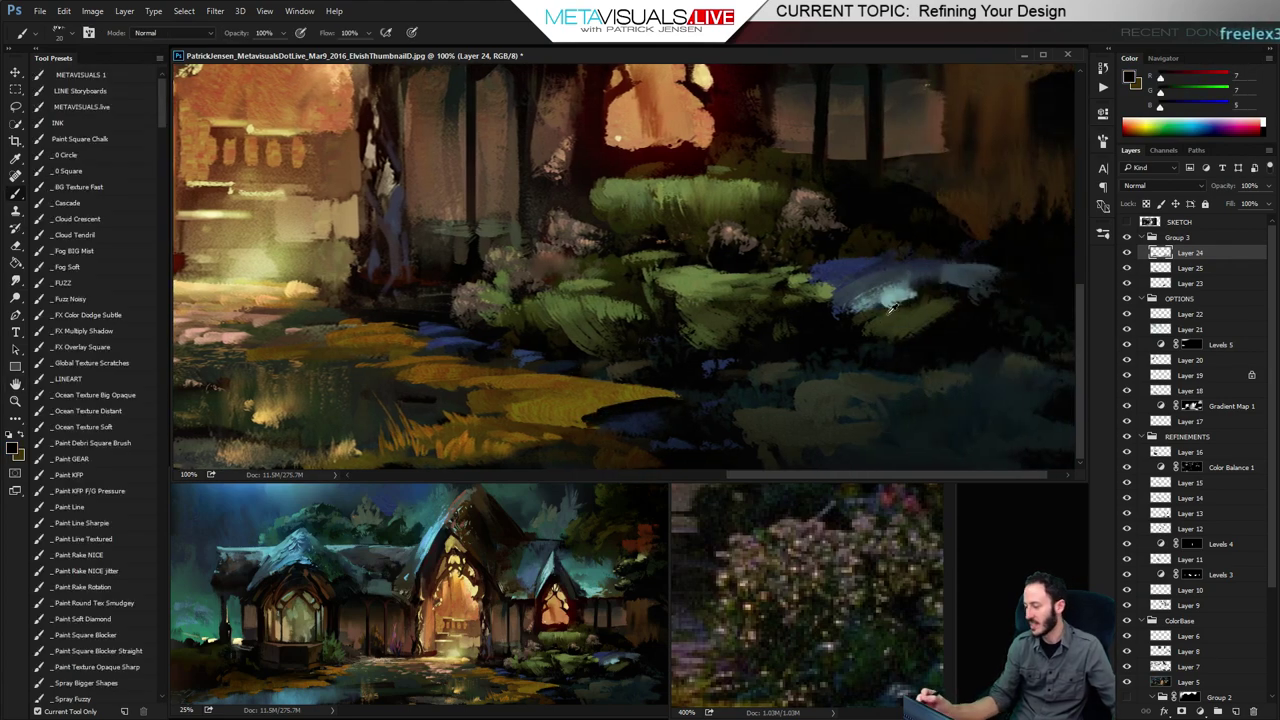
Sample a colour from the pale blue highlights and brush a stroke over the dark ground beyond the ochre patch with a larger brush
{"action": "left_click", "coordinate": [895, 295], "text": "alt"}
{"action": "key", "text": "]"}
{"action": "key", "text": "]"}
{"action": "mouse_move", "coordinate": [686, 410]}
{"action": "left_mouse_down"}
{"action": "mouse_move", "coordinate": [590, 418]}
{"action": "mouse_move", "coordinate": [692, 401]}
{"action": "mouse_move", "coordinate": [620, 414]}
{"action": "mouse_move", "coordinate": [662, 411]}
{"action": "mouse_move", "coordinate": [641, 403]}
{"action": "mouse_move", "coordinate": [629, 404]}
{"action": "mouse_move", "coordinate": [669, 441]}
{"action": "left_mouse_up"}
{"action": "key", "text": "ctrl+z"}
{"action": "left_click_drag", "start_coordinate": [745, 428], "coordinate": [722, 449]}
{"action": "key", "text": "space"}
Sample orange (RGB 206, 142, 84) from the small gabled window and examine the window up close and within its surroundings
{"action": "key", "text": "]"}
{"action": "key", "text": "]"}
{"action": "left_click", "coordinate": [664, 143], "text": "alt"}
{"action": "left_click_drag", "start_coordinate": [670, 284], "coordinate": [666, 418]}
{"action": "left_click", "coordinate": [694, 260], "text": "ctrl"}
{"action": "left_click_drag", "start_coordinate": [702, 274], "coordinate": [722, 348]}
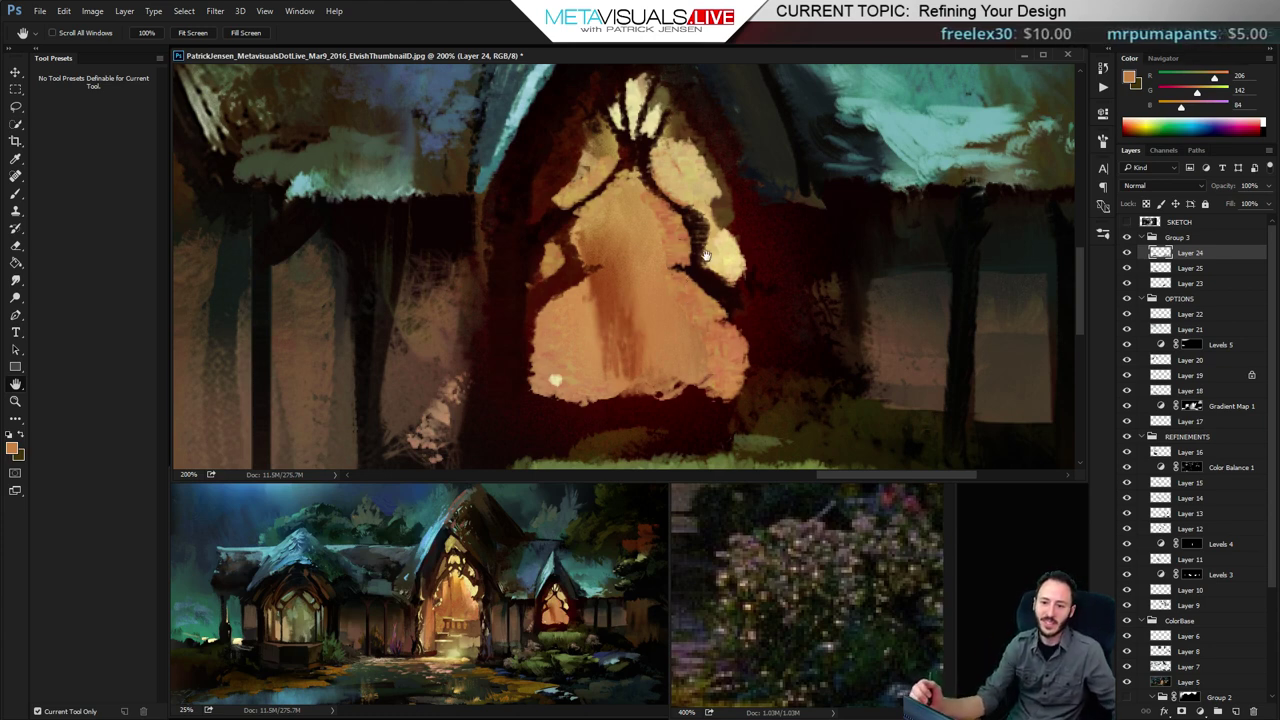
{"action": "left_click_drag", "start_coordinate": [738, 276], "coordinate": [698, 222]}
{"action": "left_click_drag", "start_coordinate": [716, 255], "coordinate": [720, 299]}
{"action": "key", "text": "z"}
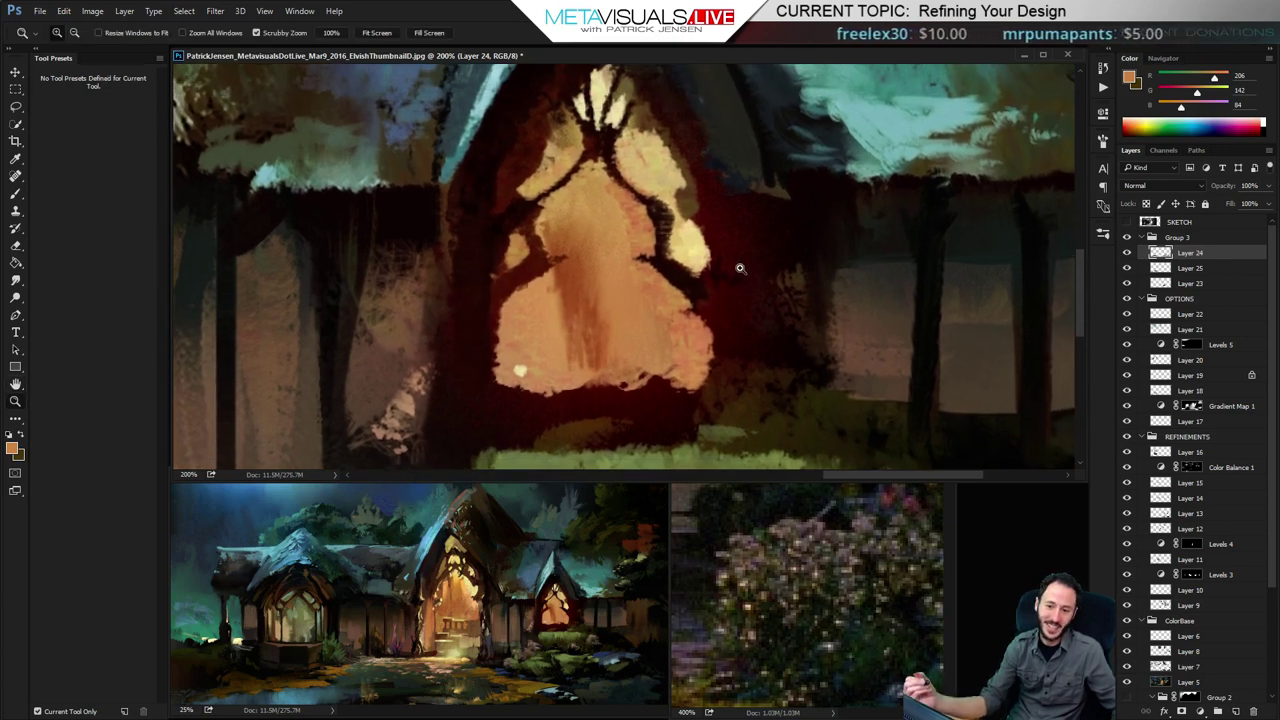
{"action": "left_click", "coordinate": [752, 277], "text": "alt"}
{"action": "key", "text": "h"}
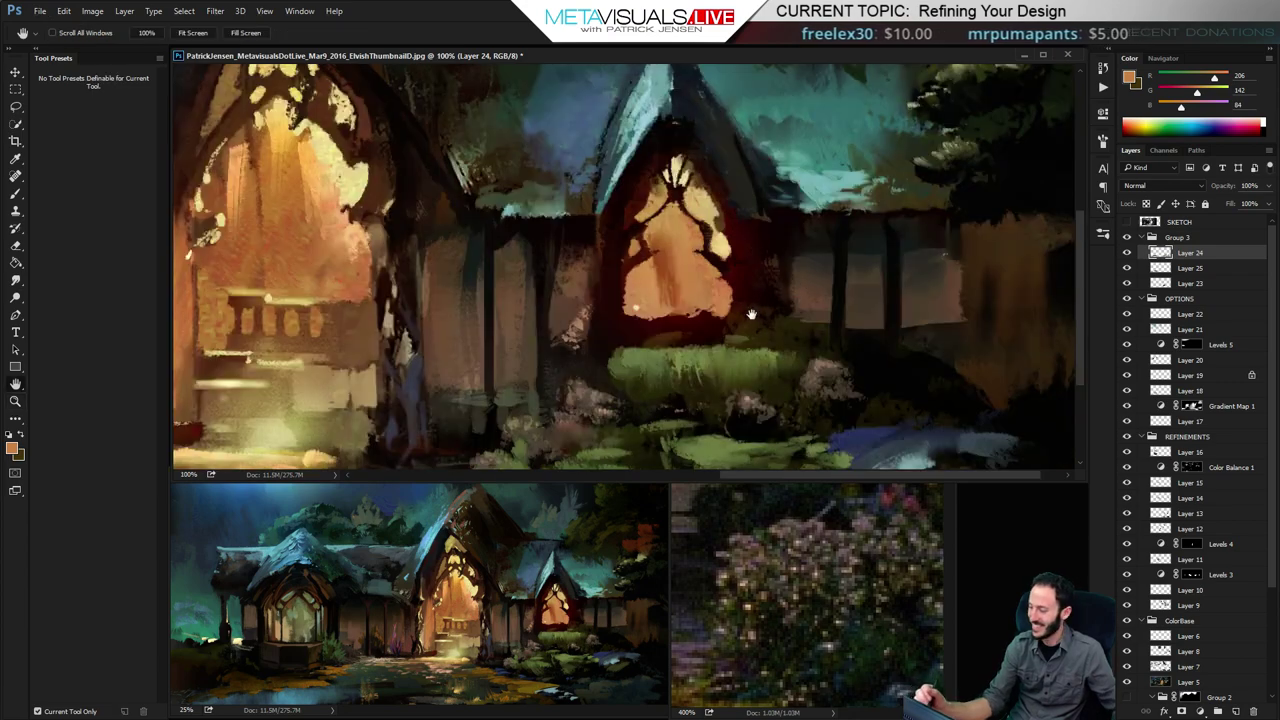
{"action": "left_click_drag", "start_coordinate": [749, 322], "coordinate": [737, 338]}
Add a new layer in Group 3, choose the Paint Square Blocker Straight brush and sample pale yellow from the entrance glow
{"action": "key", "text": "ctrl+shift+alt+n"}
{"action": "key", "text": "b"}
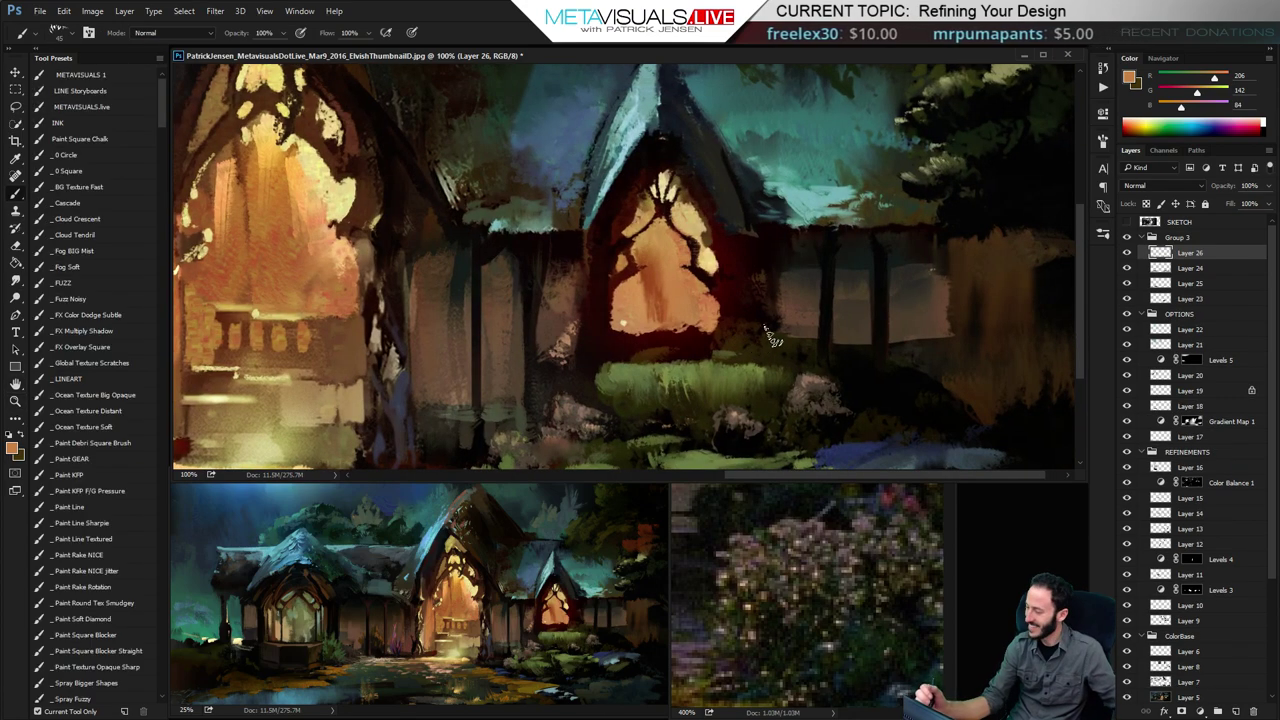
{"action": "left_click", "coordinate": [115, 651]}
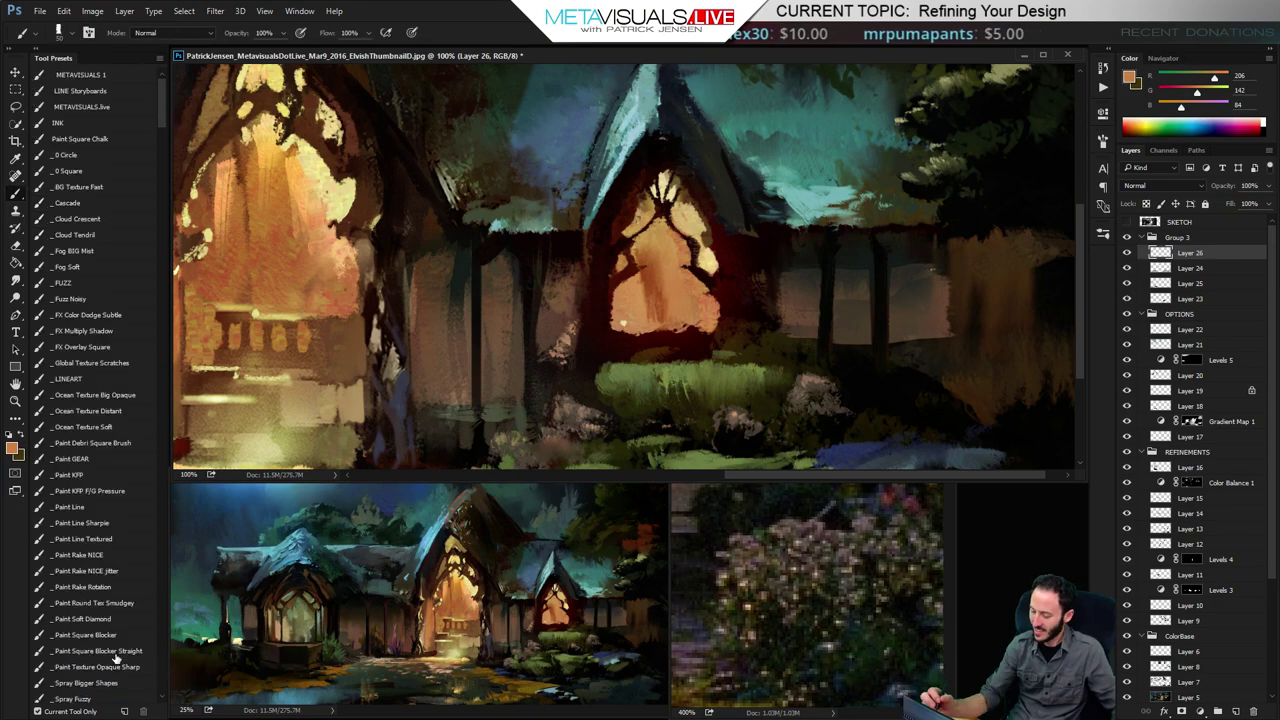
{"action": "left_click", "coordinate": [348, 193], "text": "alt"}
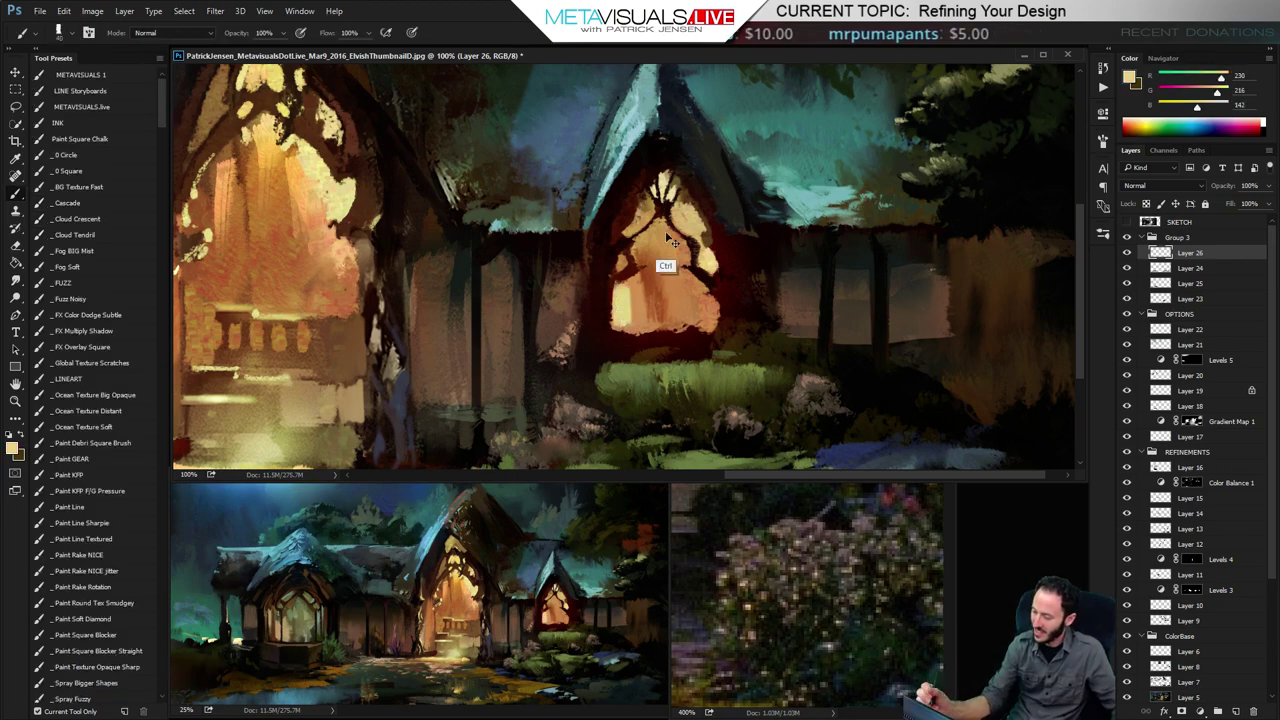
Paint pale yellow light (RGB 230, 216, 142) across the small gabled window's panes with progressively smaller brush sizes
{"action": "key", "text": "bracketleft"}
{"action": "key", "text": "bracketleft"}
{"action": "key", "text": "bracketleft"}
{"action": "mouse_move", "coordinate": [621, 308]}
{"action": "left_mouse_down"}
{"action": "mouse_move", "coordinate": [655, 290]}
{"action": "mouse_move", "coordinate": [642, 302]}
{"action": "mouse_move", "coordinate": [662, 324]}
{"action": "left_mouse_up"}
{"action": "key", "text": "bracketleft"}
{"action": "mouse_move", "coordinate": [658, 234]}
{"action": "left_mouse_down"}
{"action": "mouse_move", "coordinate": [658, 268]}
{"action": "mouse_move", "coordinate": [646, 242]}
{"action": "left_mouse_up"}
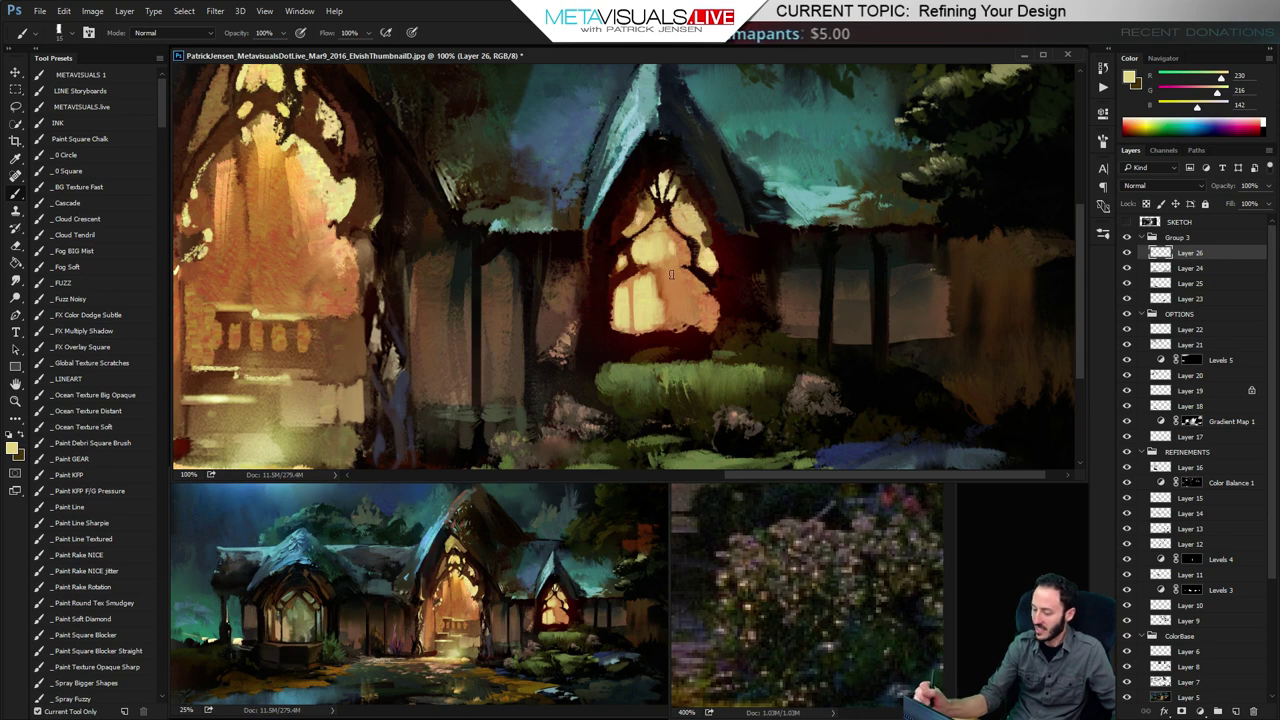
{"action": "left_click_drag", "start_coordinate": [661, 290], "coordinate": [674, 252]}
{"action": "mouse_move", "coordinate": [674, 256]}
{"action": "left_mouse_down"}
{"action": "mouse_move", "coordinate": [676, 310]}
{"action": "mouse_move", "coordinate": [690, 285]}
{"action": "left_mouse_up"}
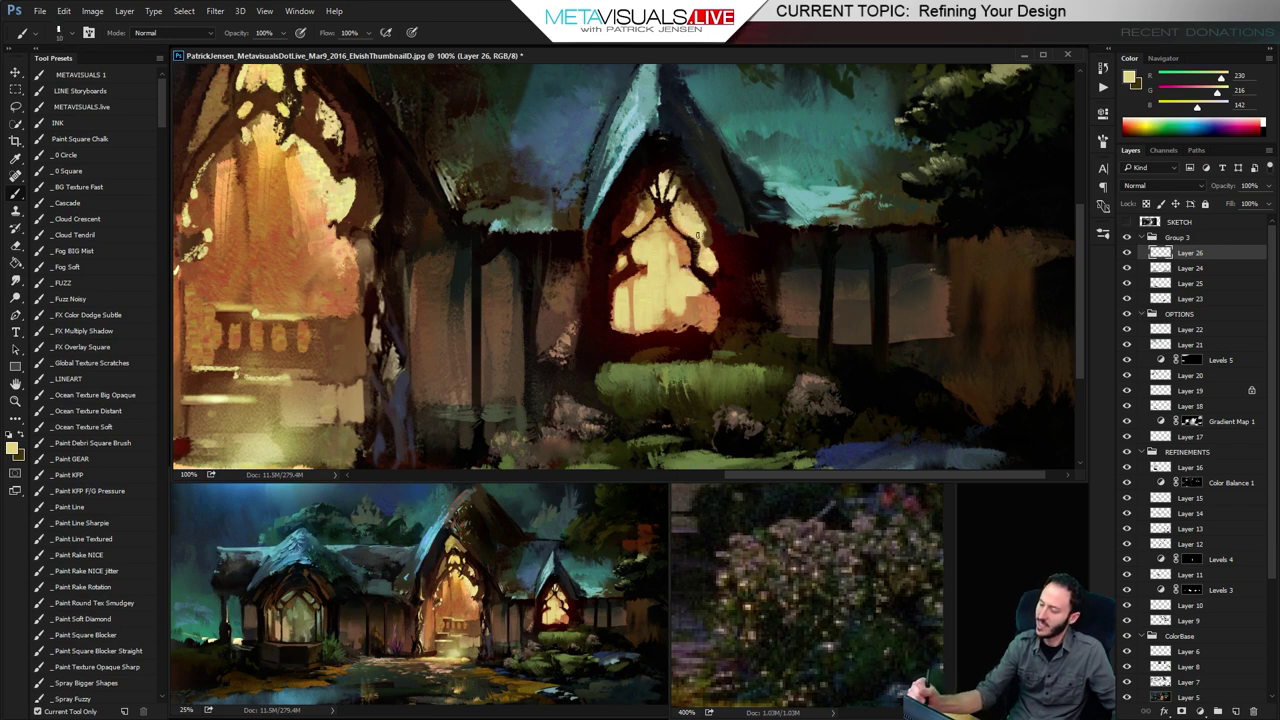
Sample brown and golden tones from the glowing gable window on the house's right wing as brush colors
{"action": "left_click", "coordinate": [697, 236], "text": "alt"}
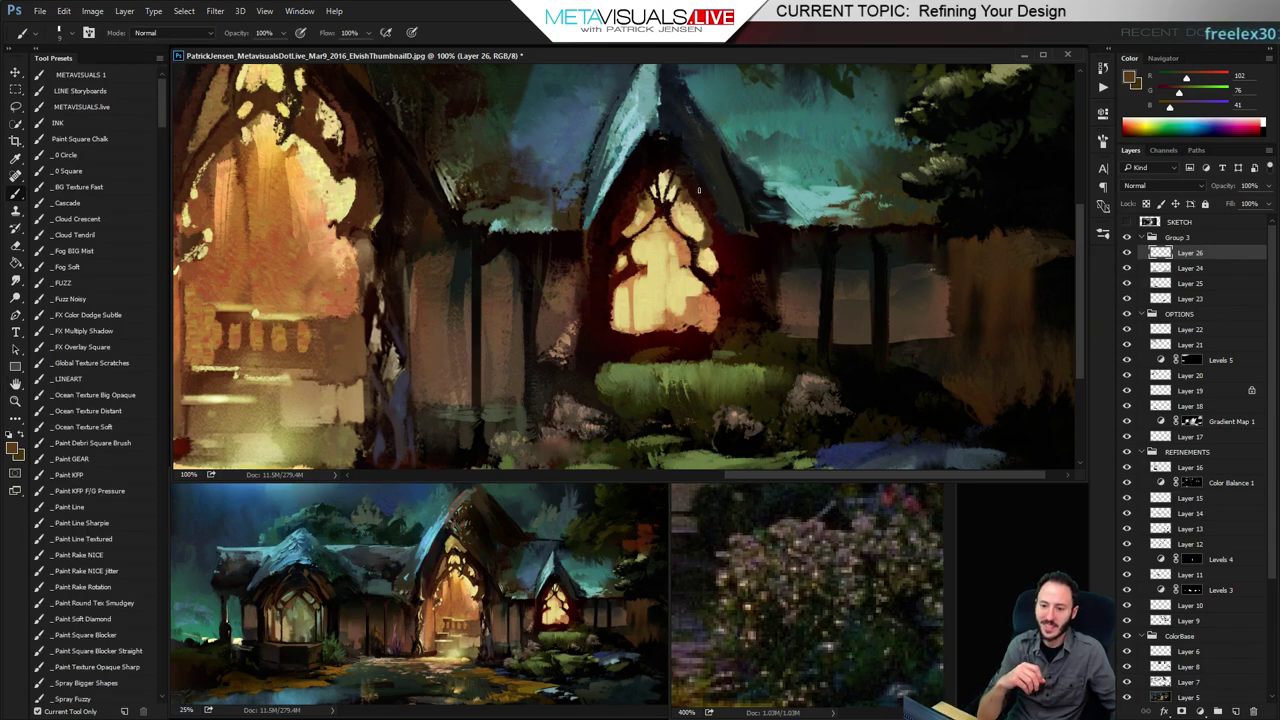
{"action": "key", "text": "space"}
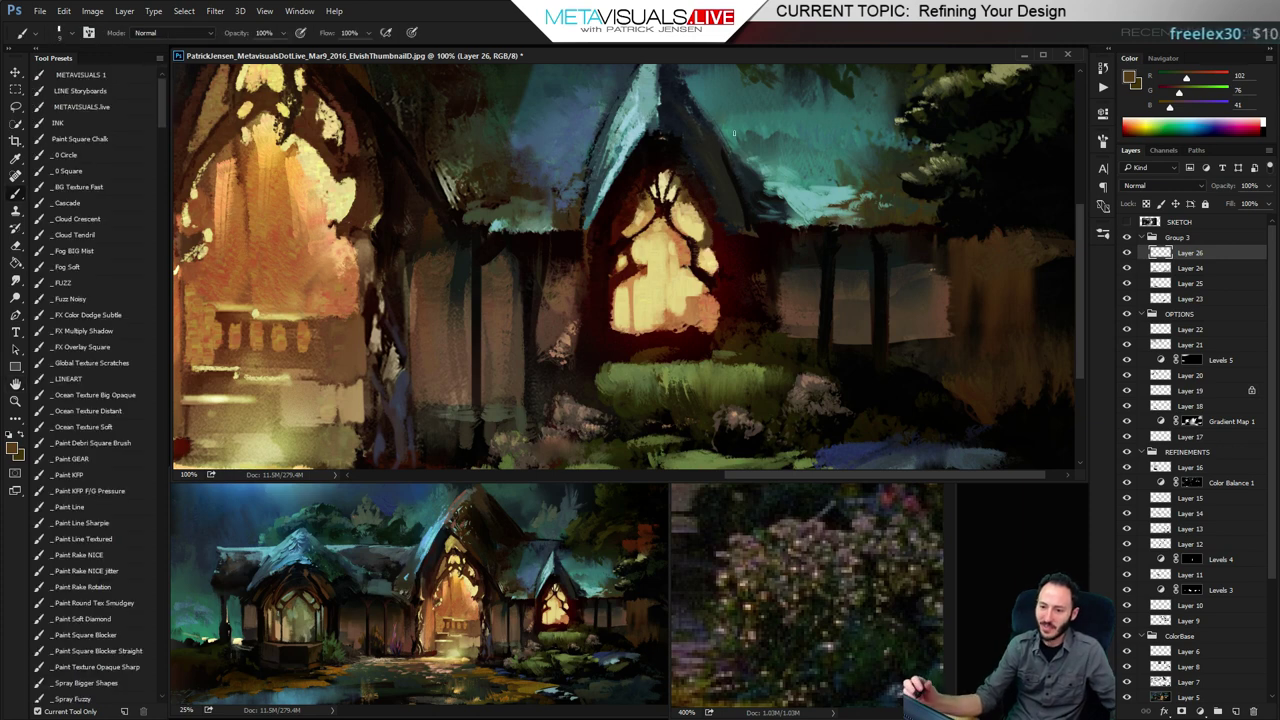
{"action": "left_click", "coordinate": [635, 217], "text": "alt"}
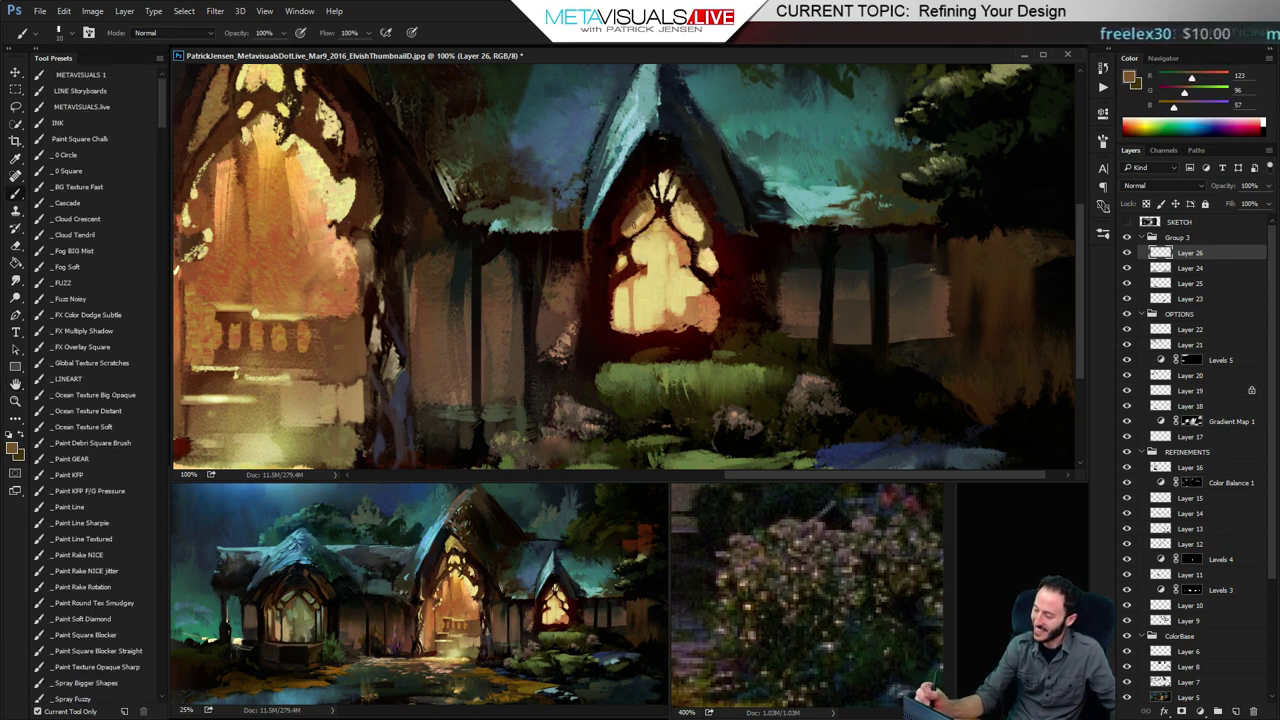
{"action": "left_click", "coordinate": [634, 218], "text": "alt"}
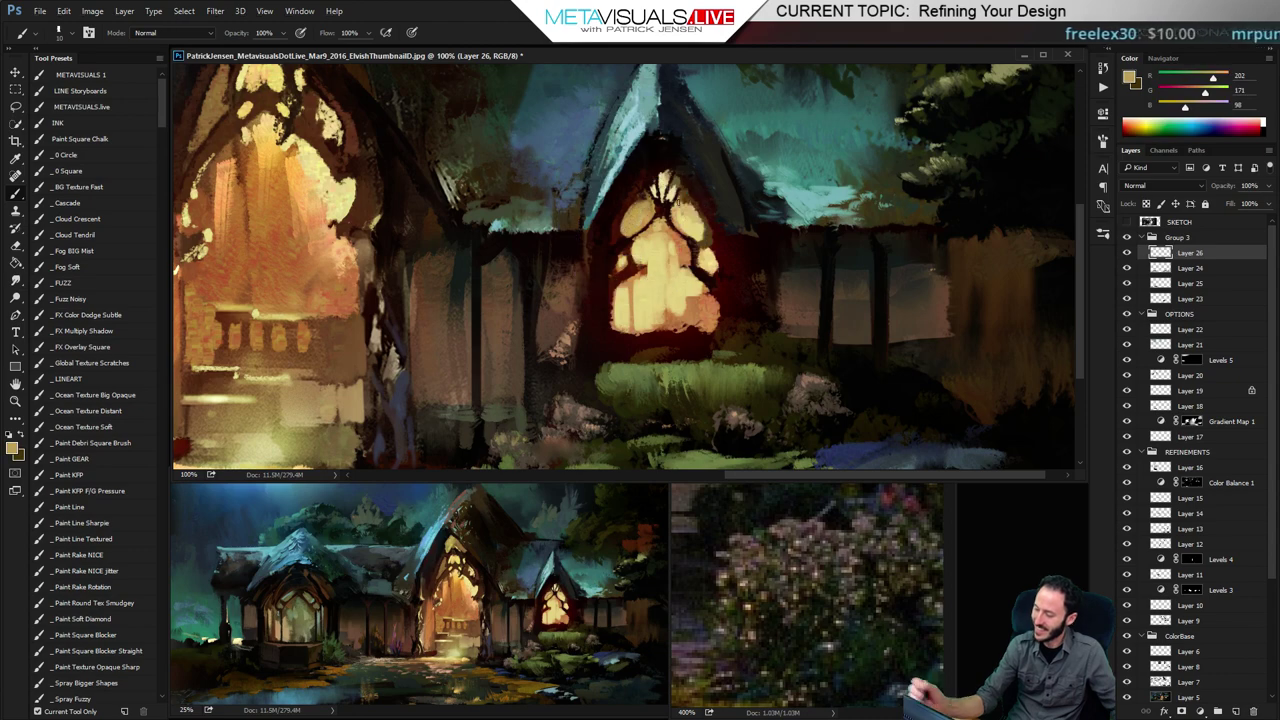
Examine the whole house painting at several zoom levels, from the full composition to the right wing and its bushes
{"action": "left_click_drag", "start_coordinate": [677, 377], "coordinate": [844, 344]}
{"action": "left_click", "coordinate": [853, 397], "text": "ctrl+alt"}
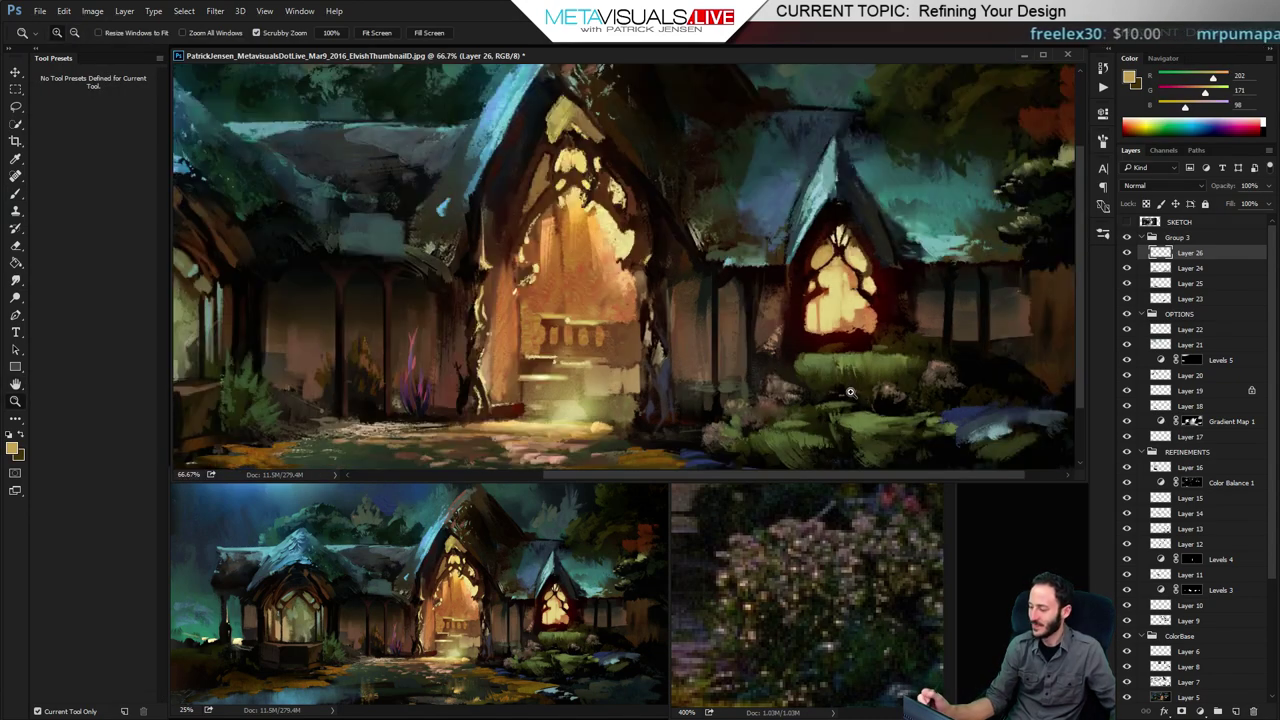
{"action": "left_click", "coordinate": [850, 392], "text": "alt"}
{"action": "left_click", "coordinate": [850, 392], "text": "alt"}
{"action": "left_click", "coordinate": [890, 335], "text": "alt"}
{"action": "left_click", "coordinate": [890, 335], "text": "alt"}
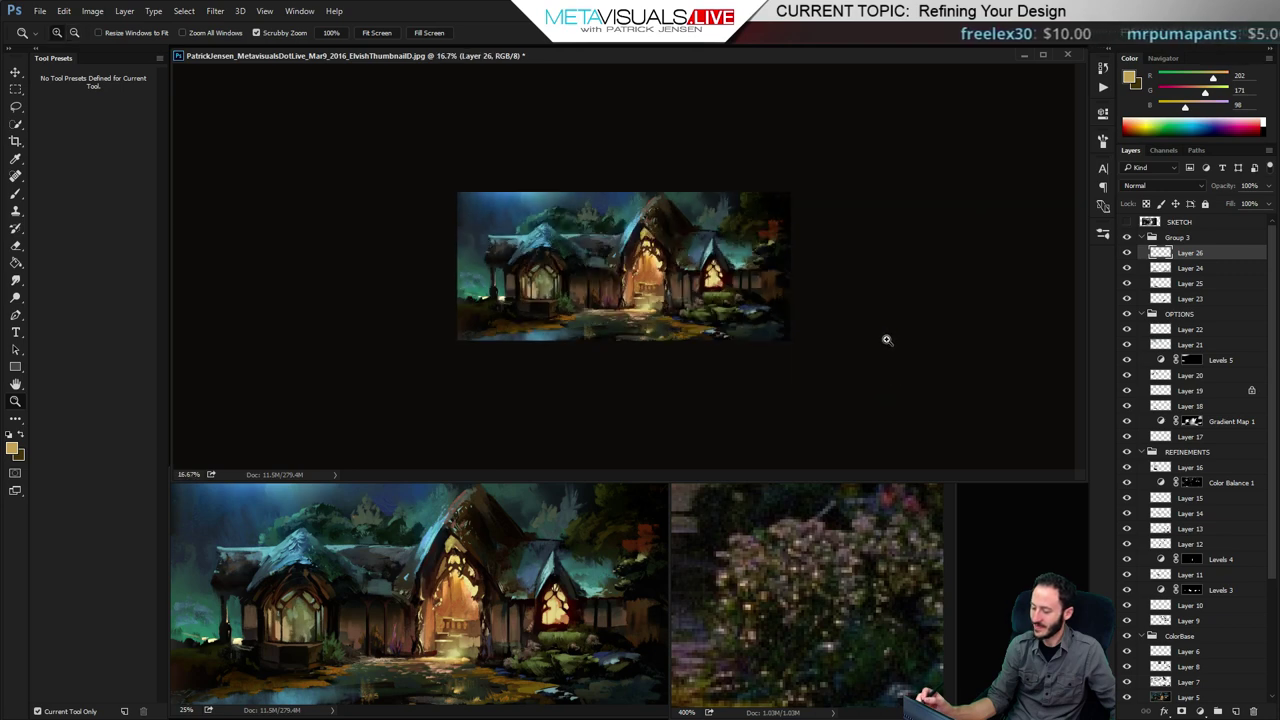
{"action": "left_click", "coordinate": [541, 566]}
{"action": "left_click_drag", "start_coordinate": [537, 600], "coordinate": [529, 586]}
{"action": "left_click", "coordinate": [722, 376]}
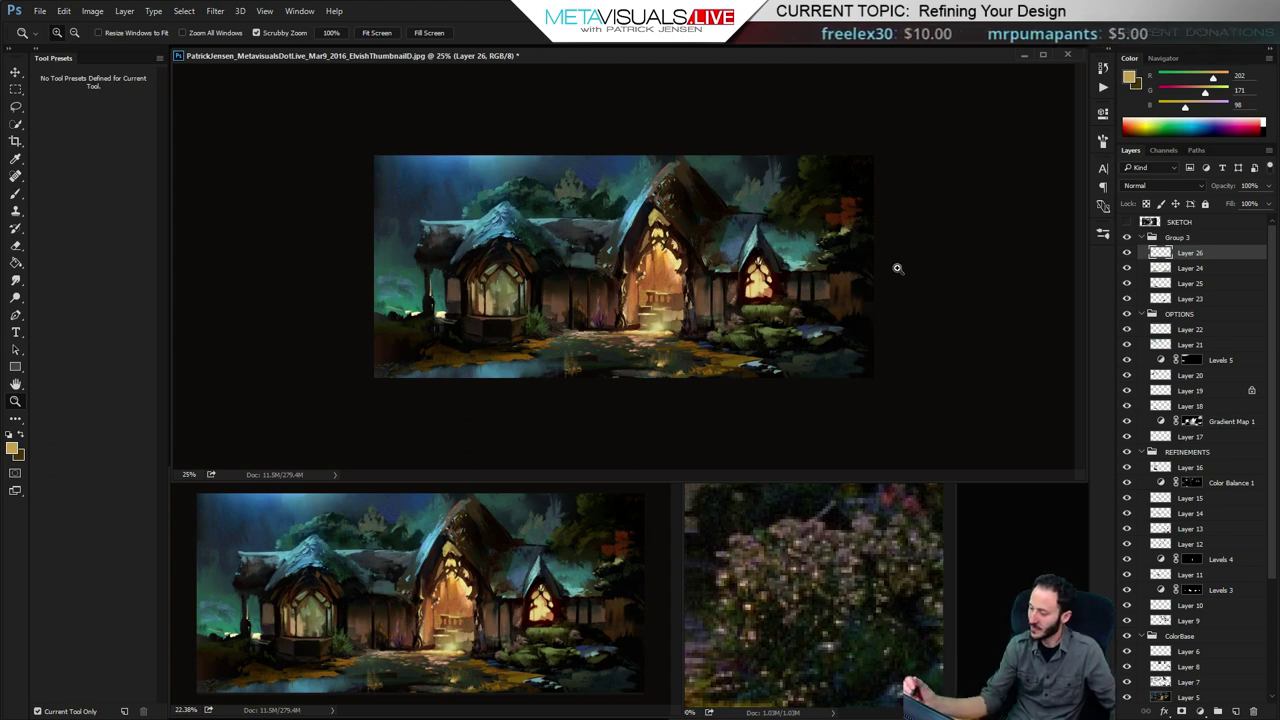
{"action": "left_click", "coordinate": [850, 333]}
{"action": "key", "text": "space"}
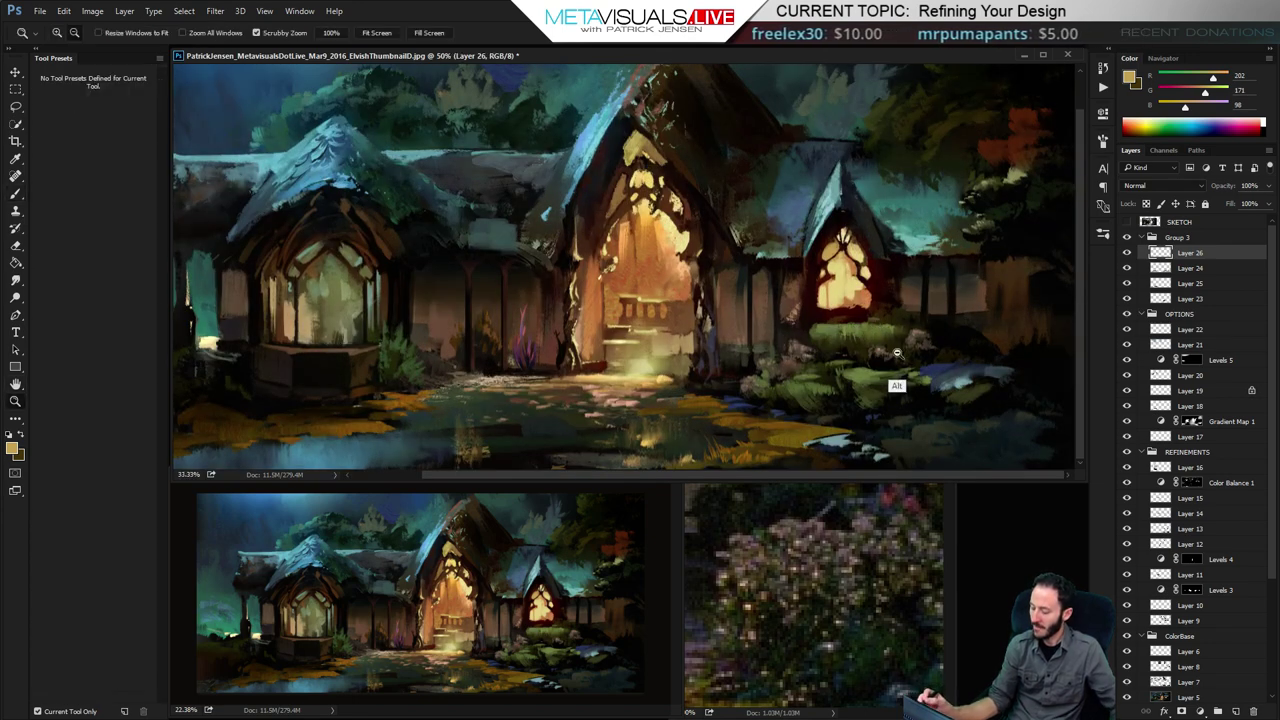
{"action": "left_click_drag", "start_coordinate": [915, 364], "coordinate": [897, 362]}
{"action": "left_click", "coordinate": [882, 350]}
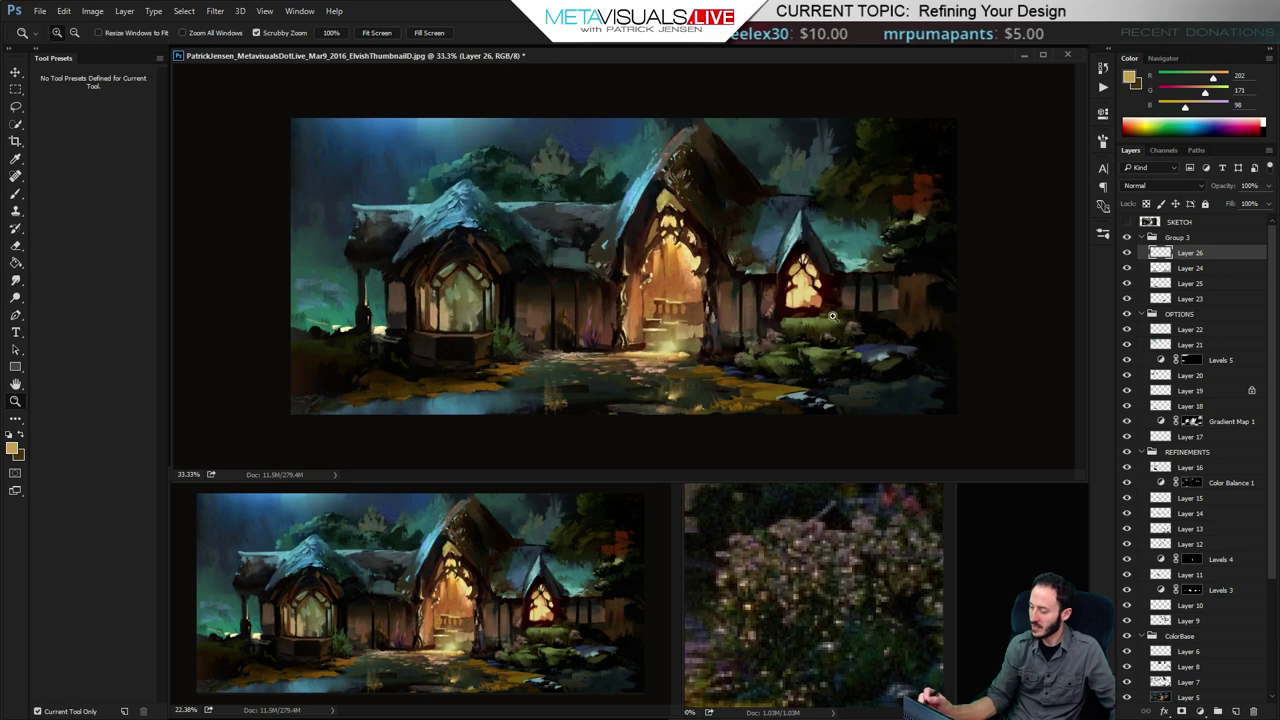
View the night garden reference photo at 100% around the lamp-lit path
{"action": "left_click", "coordinate": [865, 580]}
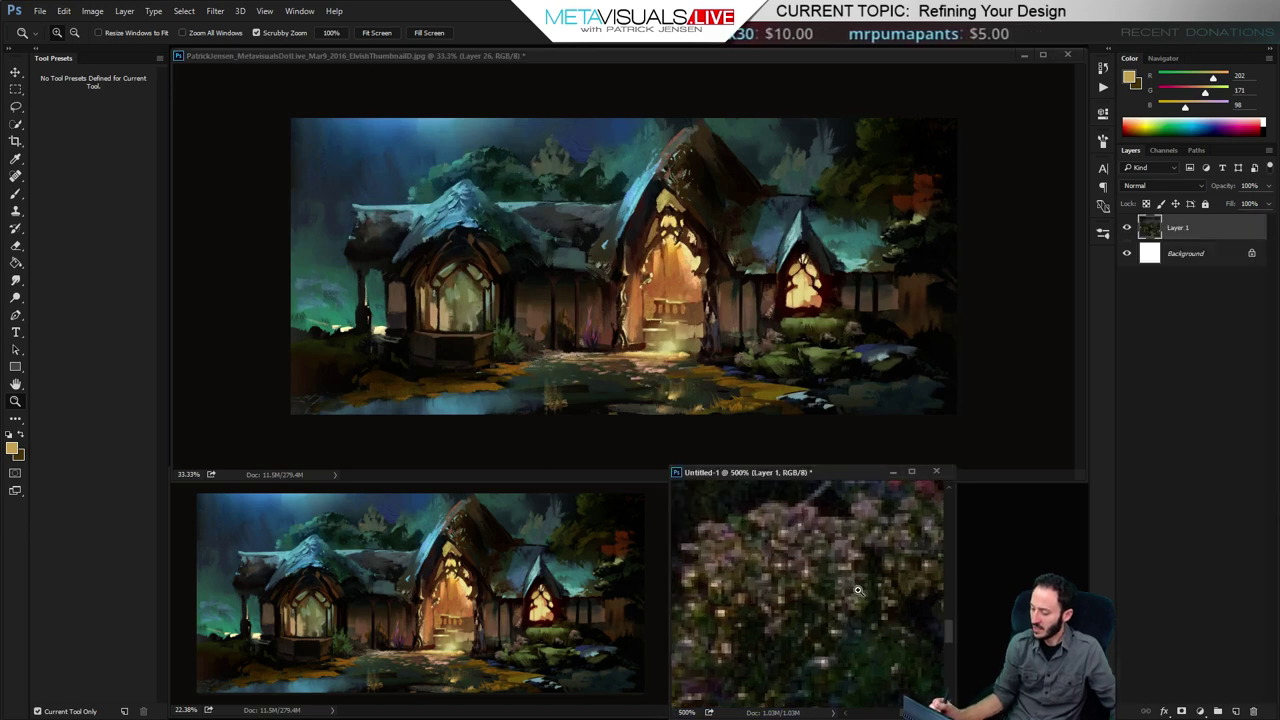
{"action": "left_click_drag", "start_coordinate": [860, 625], "coordinate": [886, 570]}
{"action": "left_click", "coordinate": [738, 641]}
{"action": "key", "text": "h"}
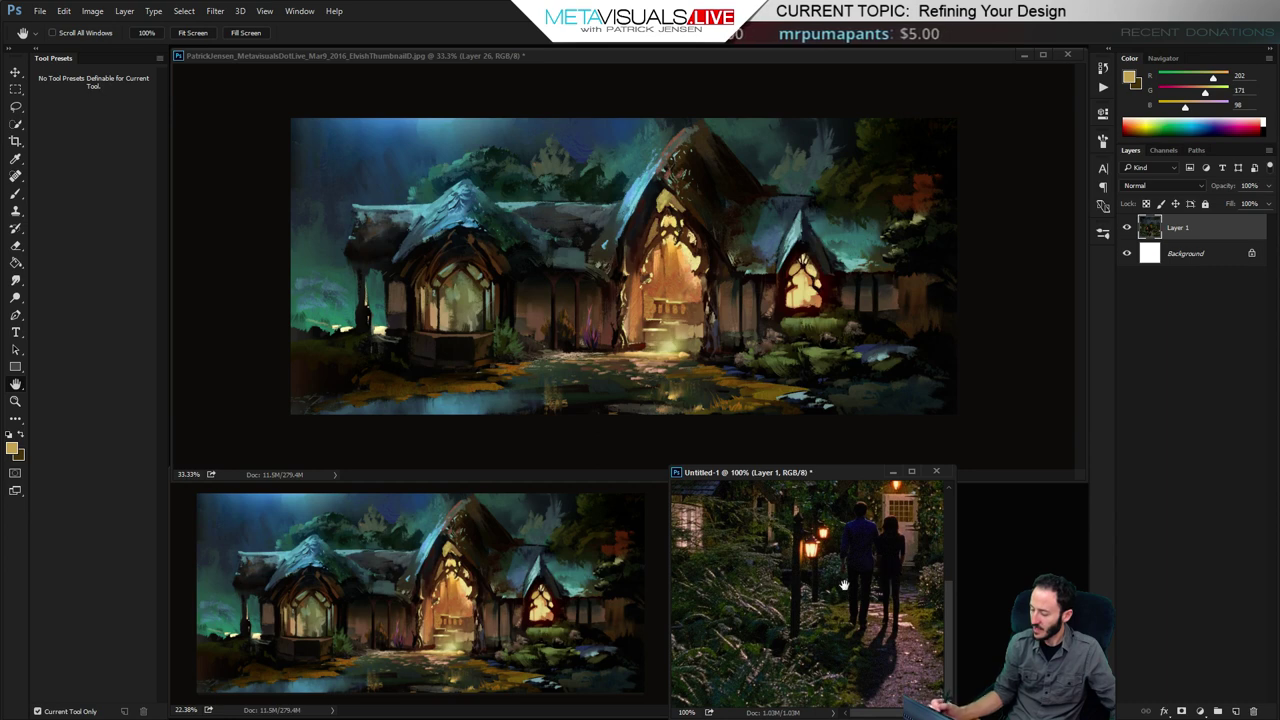
{"action": "key", "text": "v"}
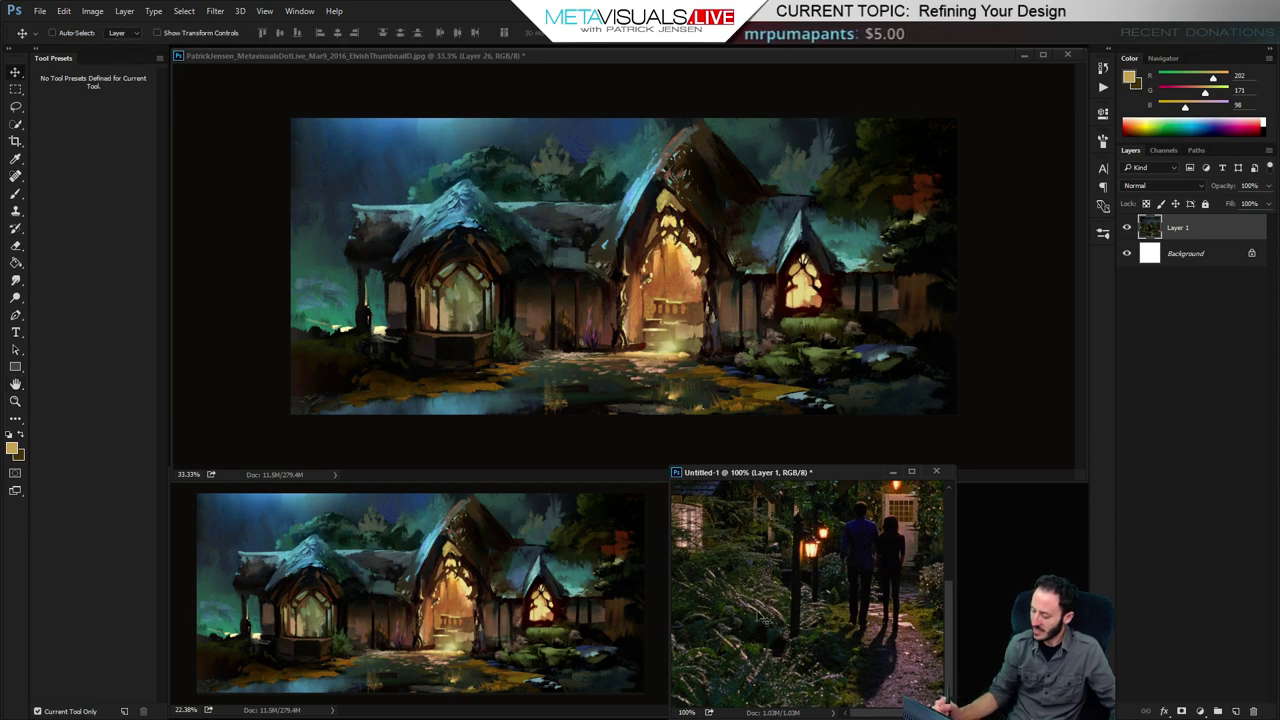
{"action": "left_click_drag", "start_coordinate": [916, 621], "coordinate": [801, 622]}
{"action": "key", "text": "h"}
{"action": "key", "text": "ctrl+z"}
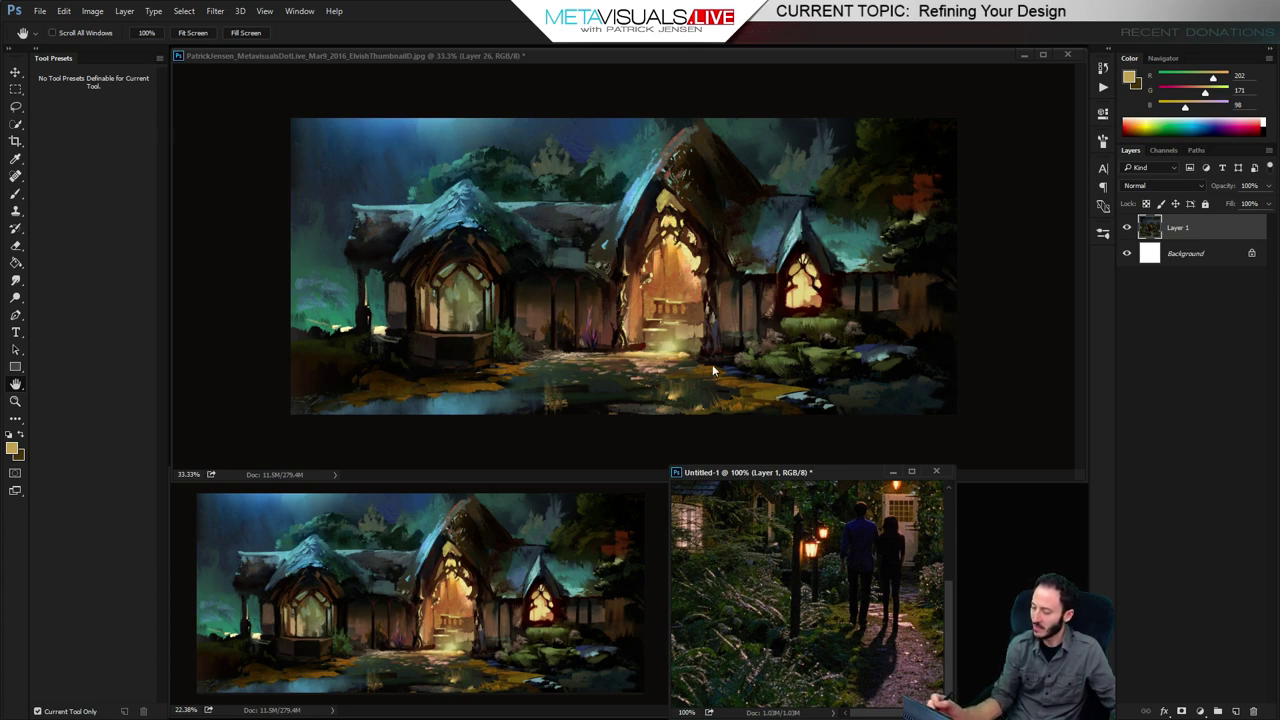
Examine the cottage roof, night sky and lit doorway in the reference photo against the painting
{"action": "left_click", "coordinate": [833, 350]}
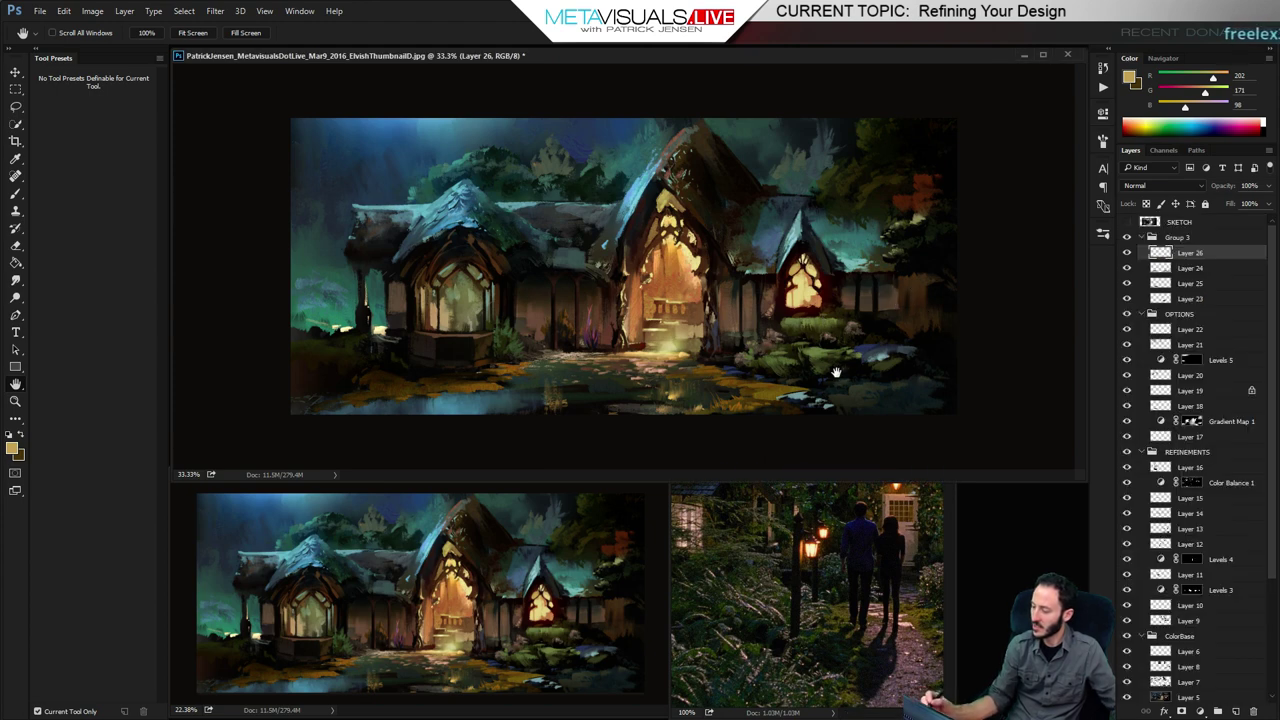
{"action": "left_click", "coordinate": [817, 570]}
{"action": "left_click_drag", "start_coordinate": [822, 512], "coordinate": [832, 682]}
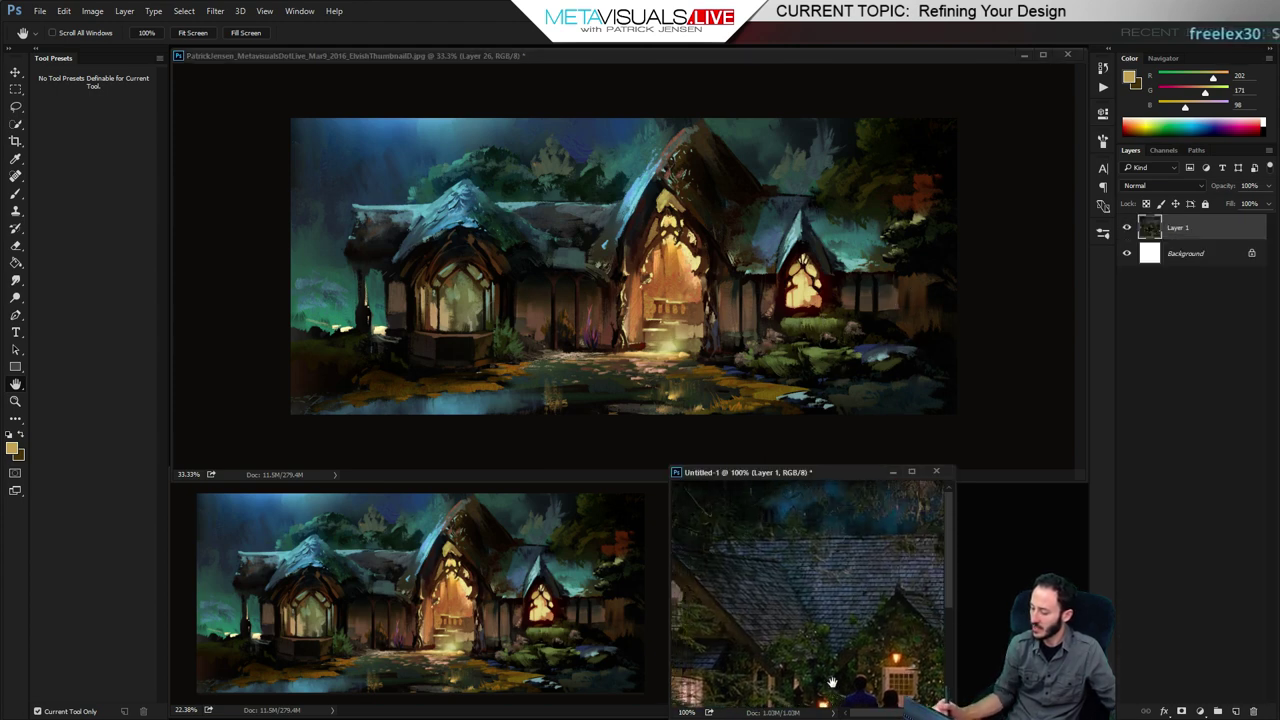
{"action": "left_click_drag", "start_coordinate": [796, 588], "coordinate": [694, 644]}
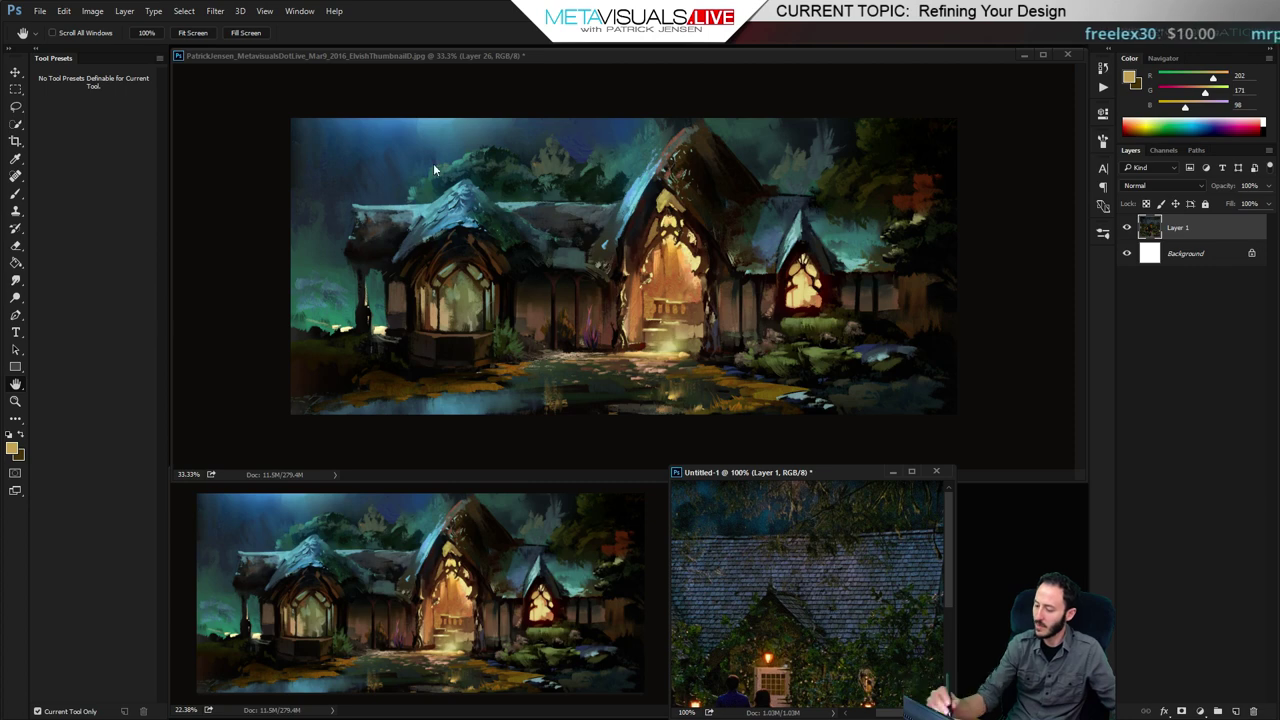
Compare the house painting with Group 3 hidden and shown at 50% zoom
{"action": "left_click", "coordinate": [880, 360]}
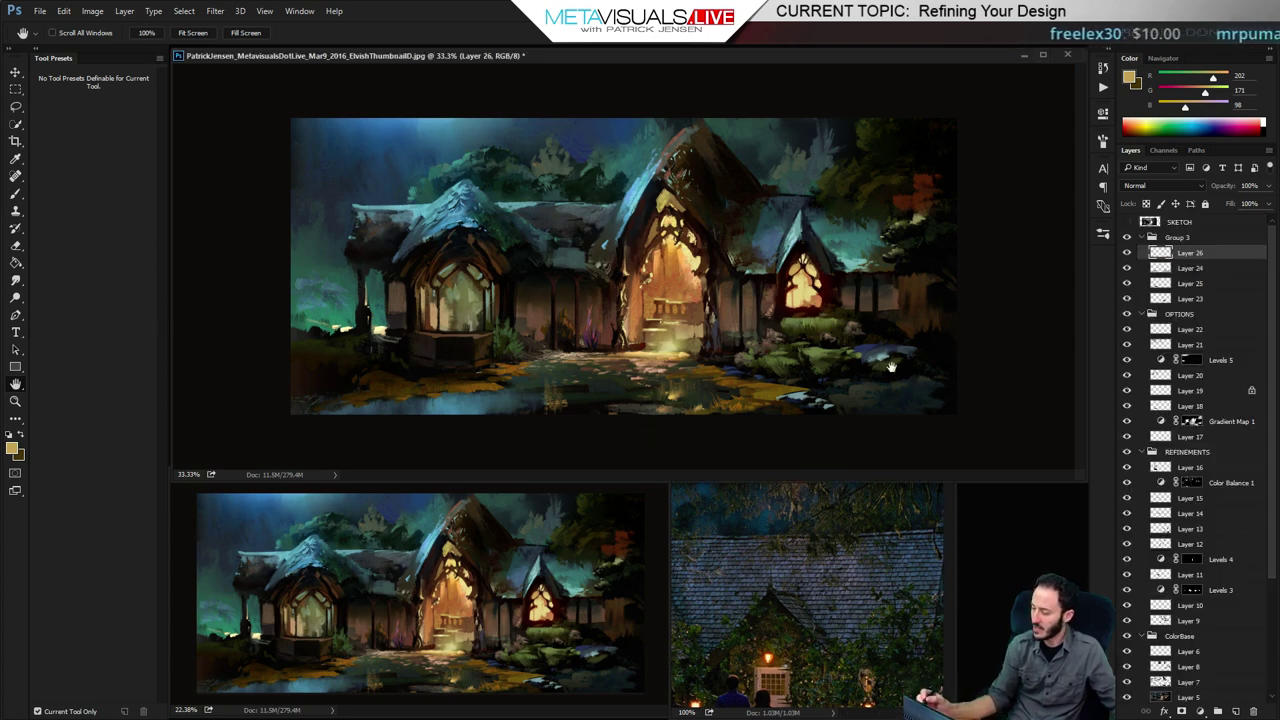
{"action": "scroll", "coordinate": [868, 378], "scroll_direction": "up", "scroll_amount": 1}
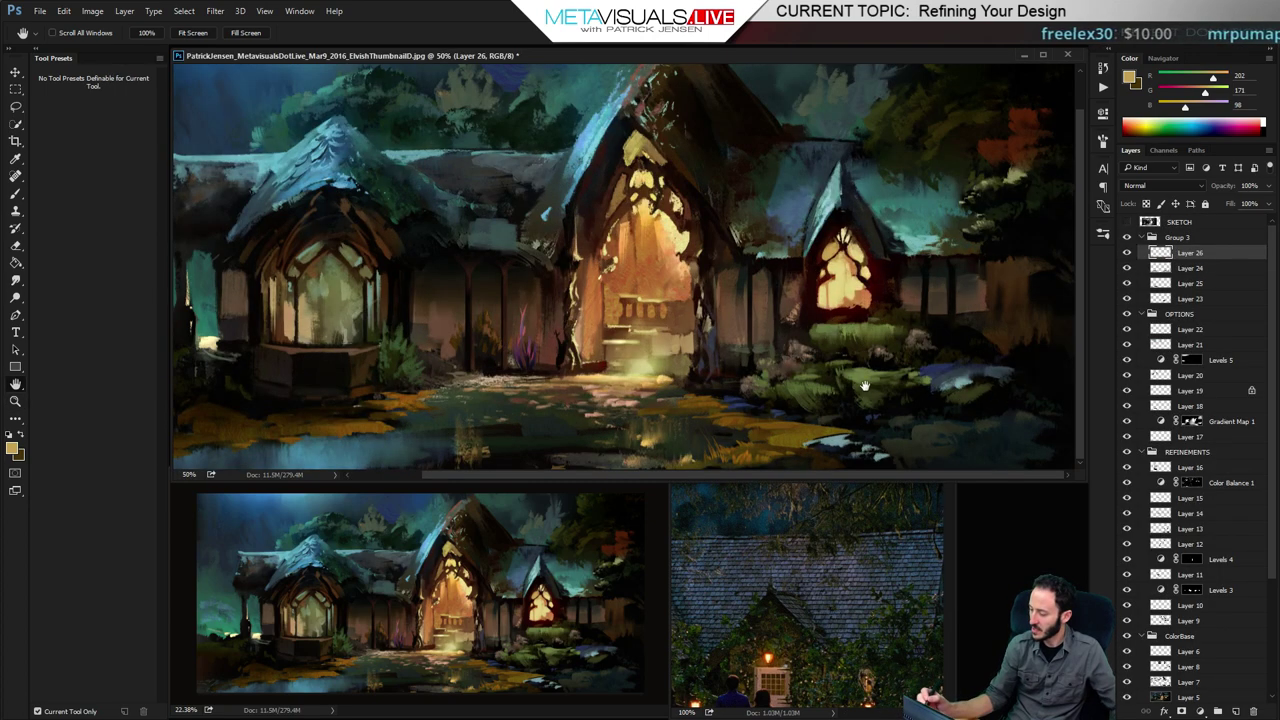
{"action": "left_click", "coordinate": [1127, 239]}
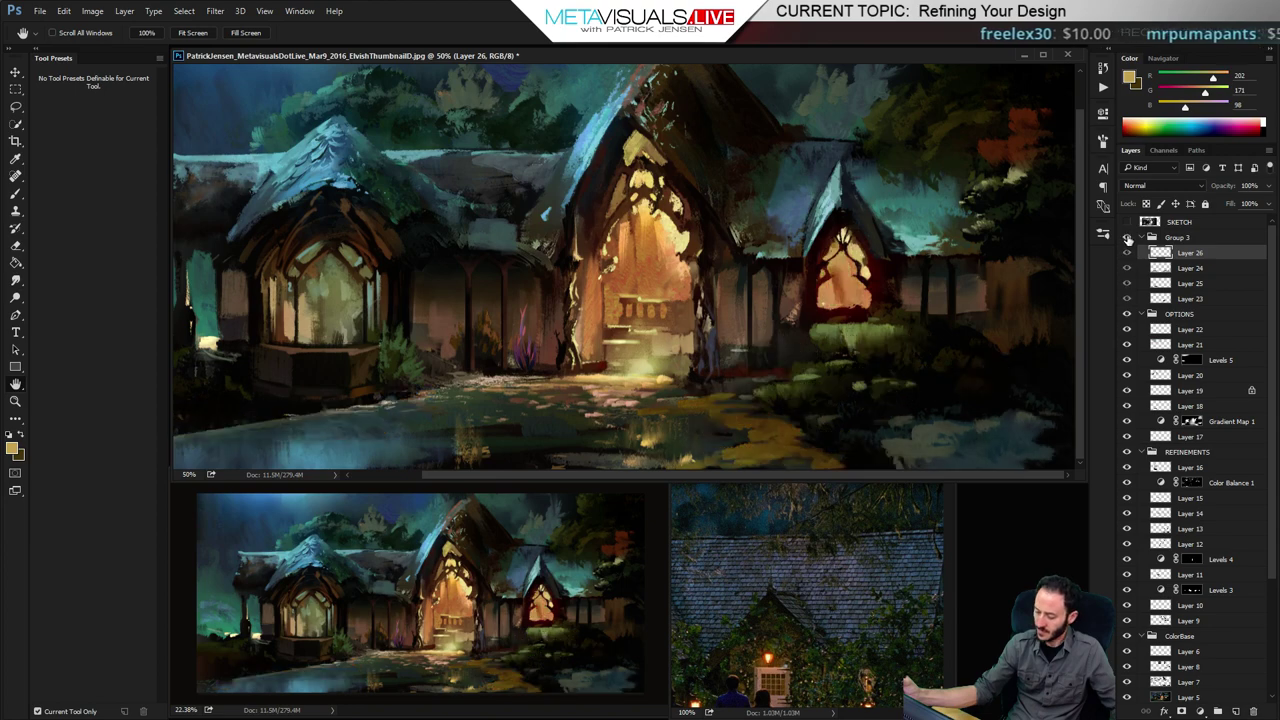
{"action": "left_click", "coordinate": [1127, 239]}
{"action": "left_click", "coordinate": [1127, 239]}
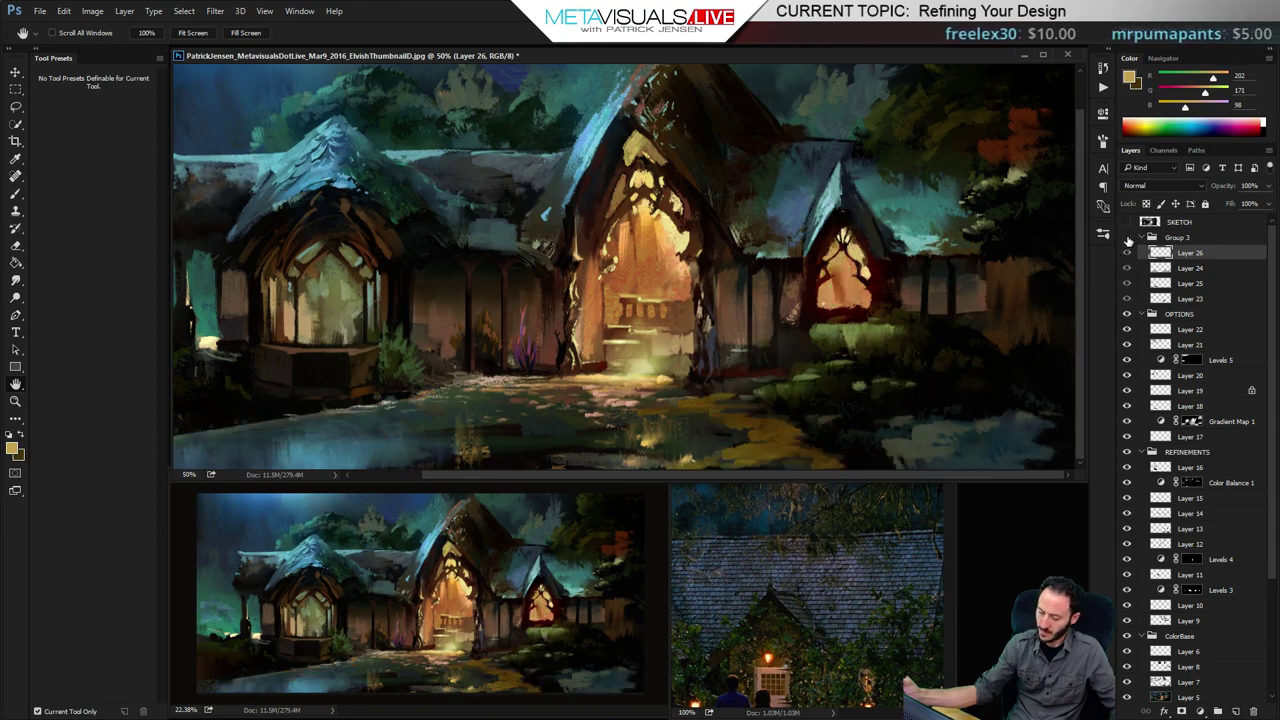
{"action": "left_click", "coordinate": [1127, 239]}
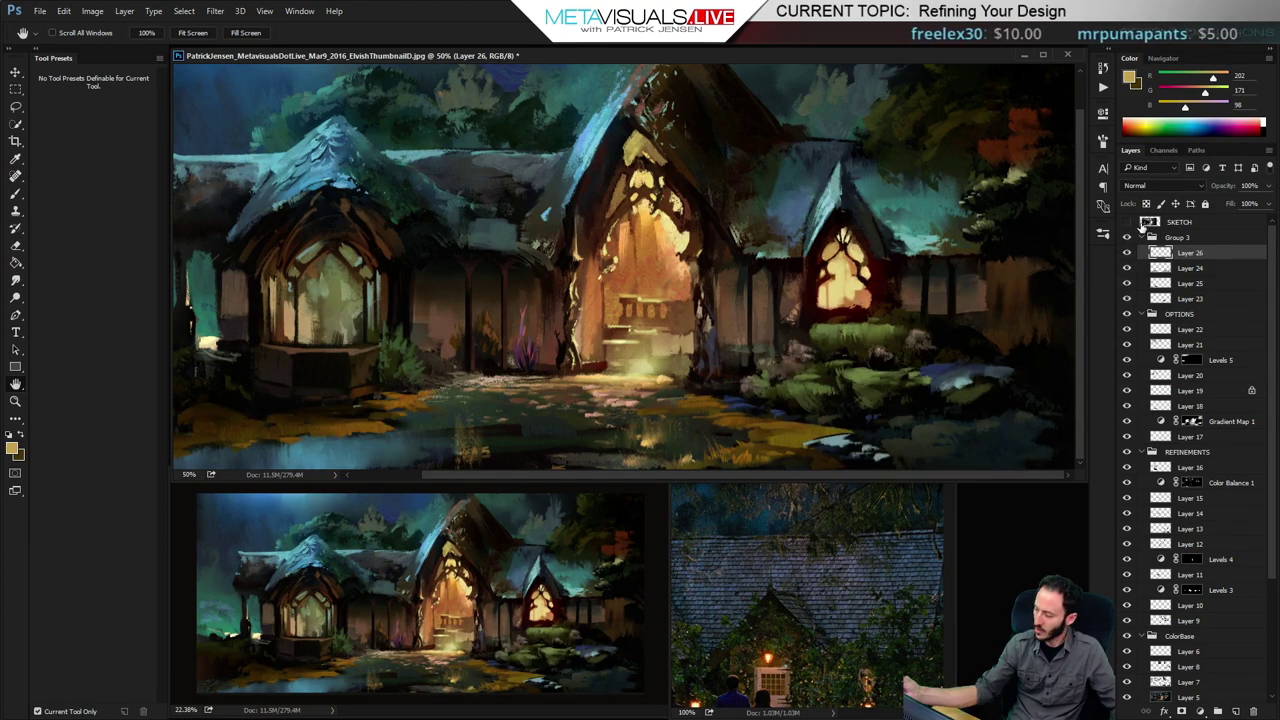
Add a Levels adjustment above Layer 26 with input black 21, midtone 1.04 and output white 153
{"action": "left_click", "coordinate": [1200, 711]}
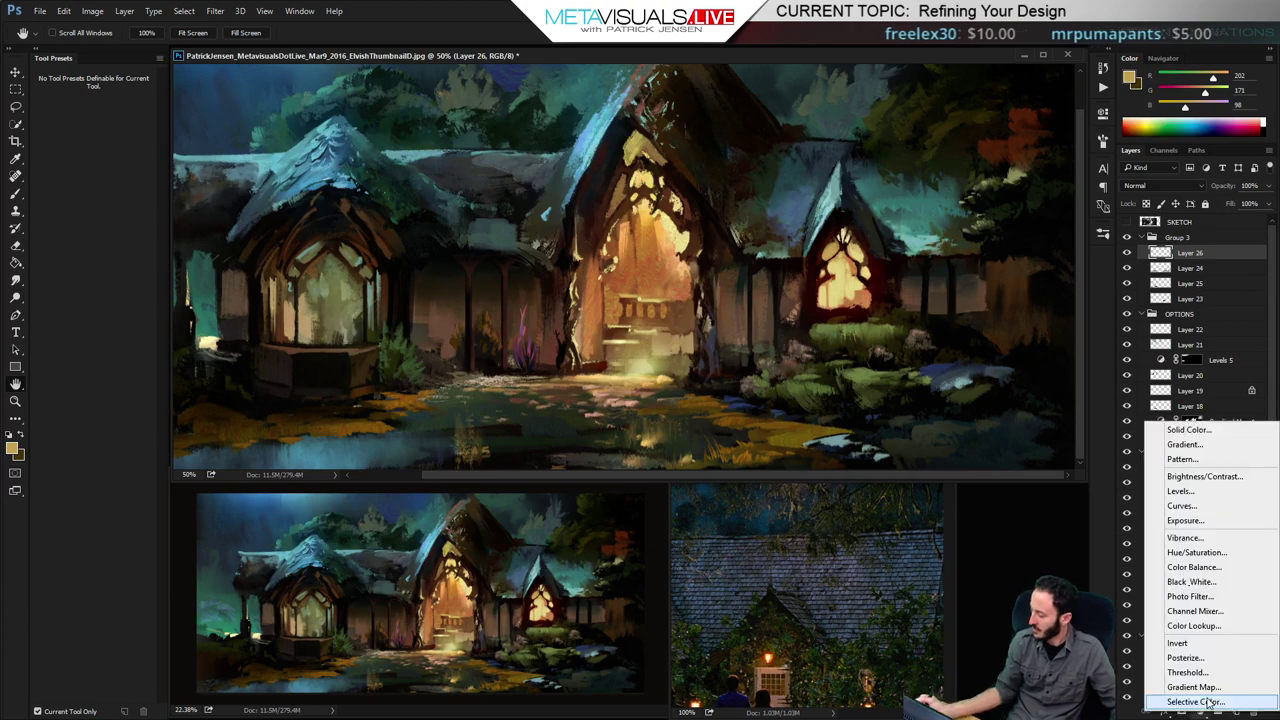
{"action": "left_click", "coordinate": [1192, 489]}
{"action": "left_click_drag", "start_coordinate": [925, 240], "coordinate": [943, 245]}
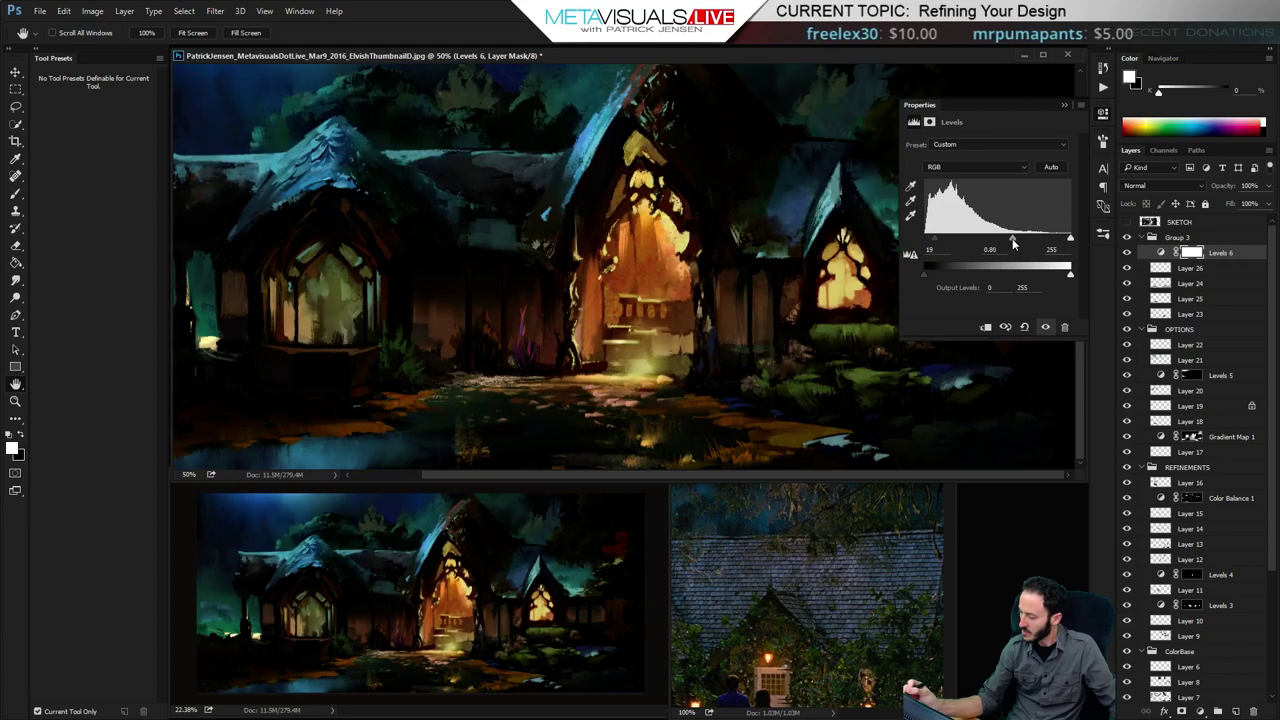
{"action": "left_click_drag", "start_coordinate": [932, 239], "coordinate": [1003, 238]}
{"action": "left_click_drag", "start_coordinate": [1072, 279], "coordinate": [1008, 276]}
In the Levels adjustment, set the red channel's input black to 5 and the blue channel's midtone to 0.92
{"action": "left_click", "coordinate": [975, 166]}
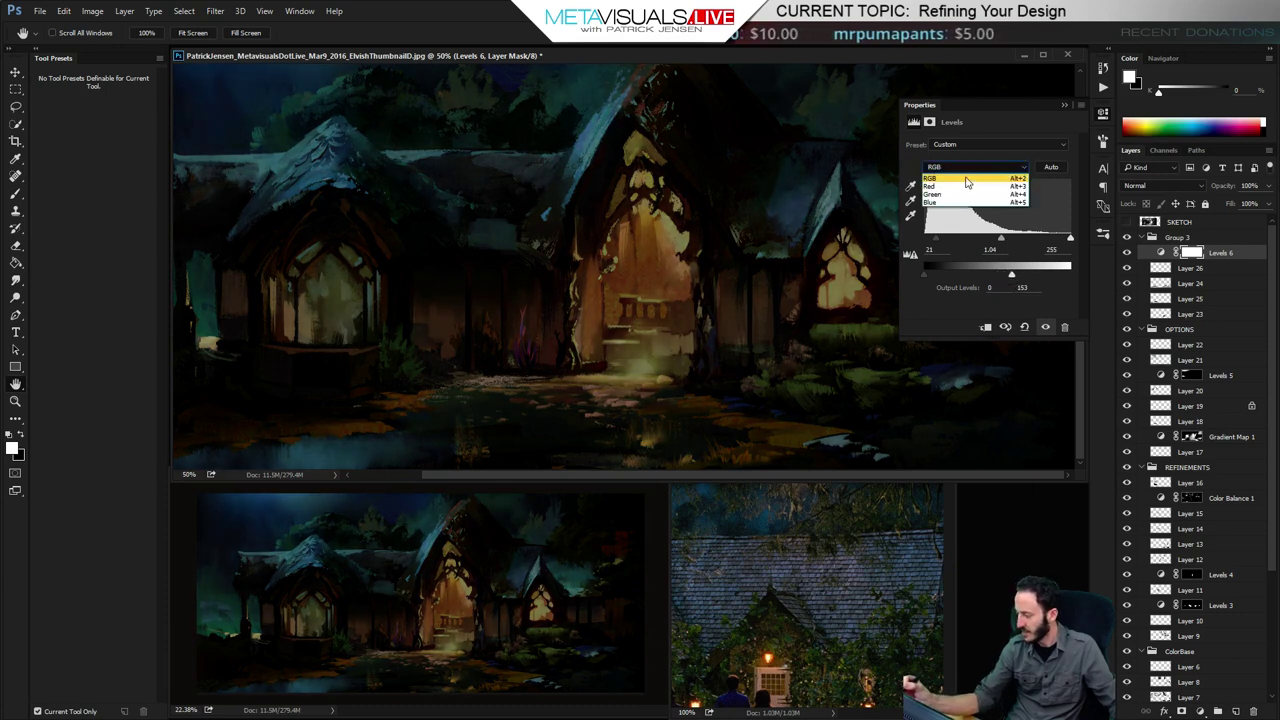
{"action": "left_click", "coordinate": [950, 181]}
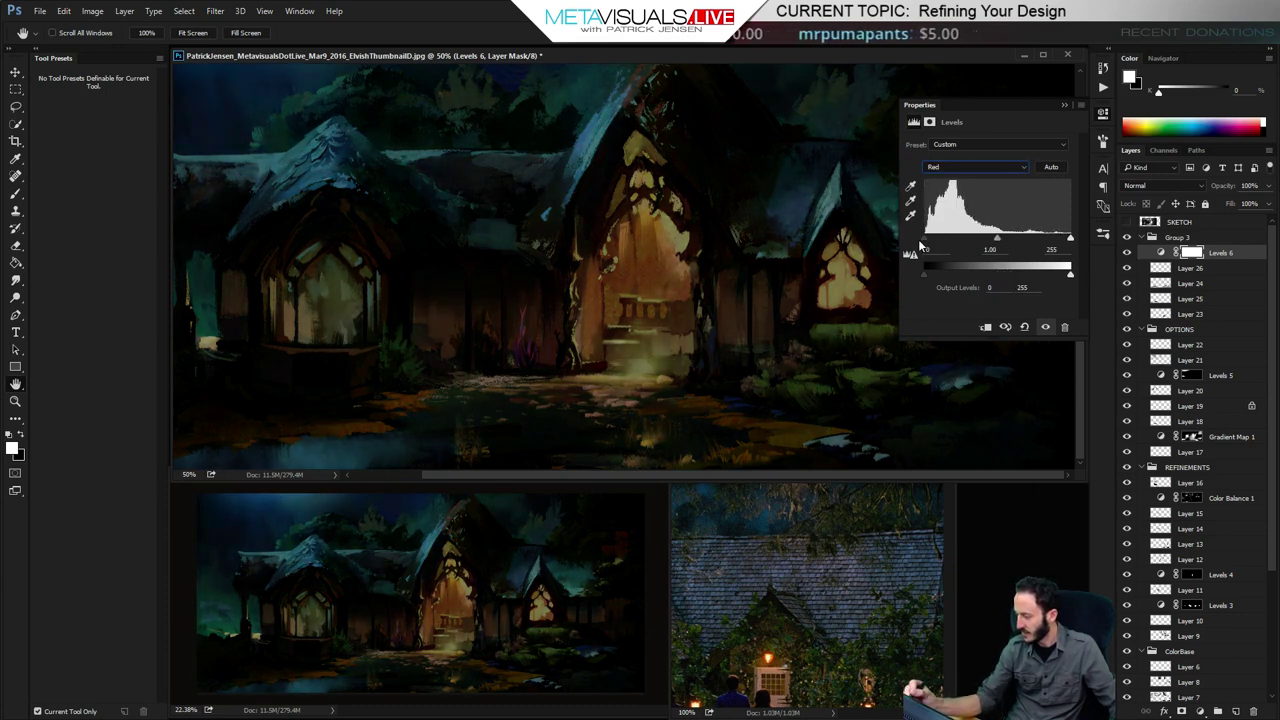
{"action": "left_click", "coordinate": [950, 168]}
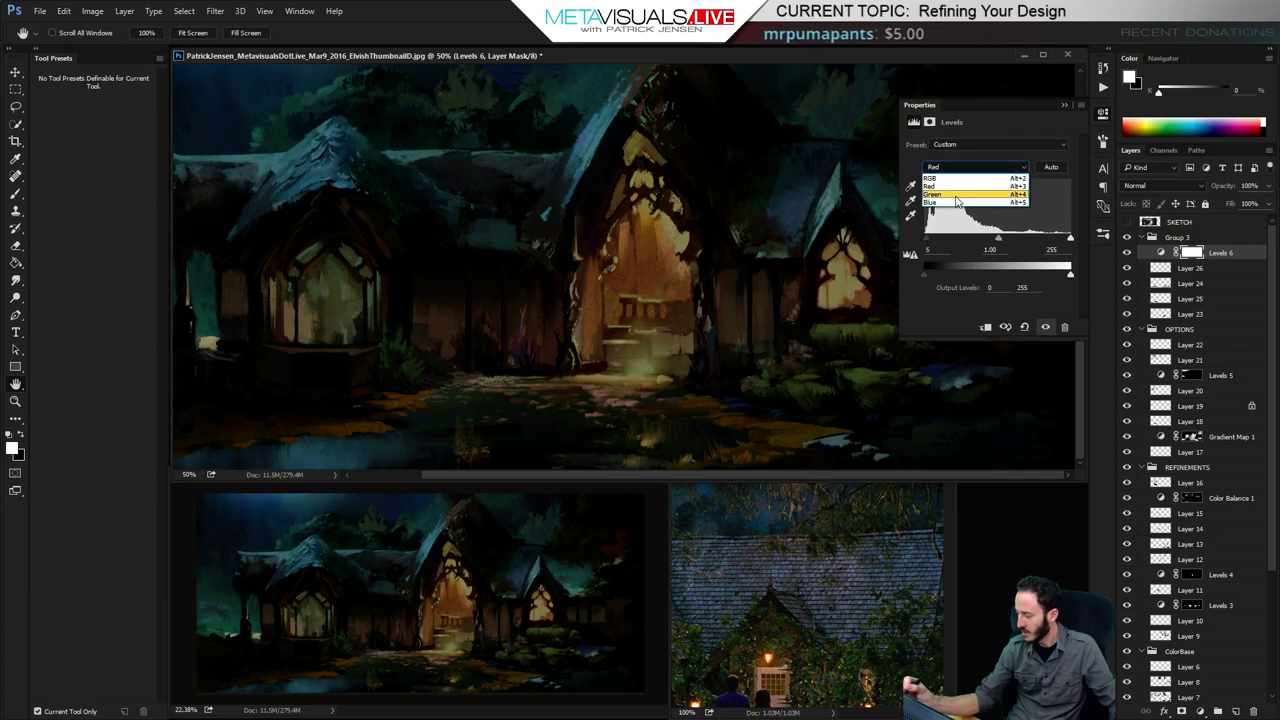
{"action": "left_click", "coordinate": [954, 205]}
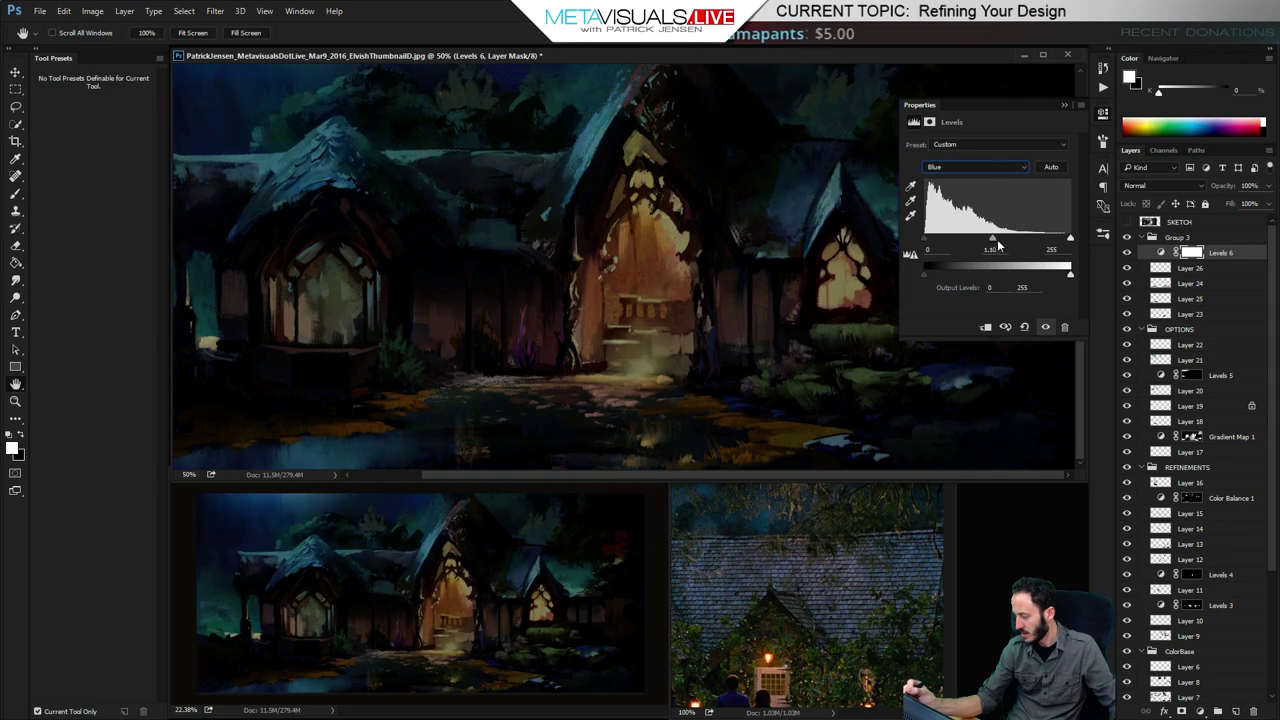
{"action": "left_click_drag", "start_coordinate": [1001, 240], "coordinate": [1002, 240]}
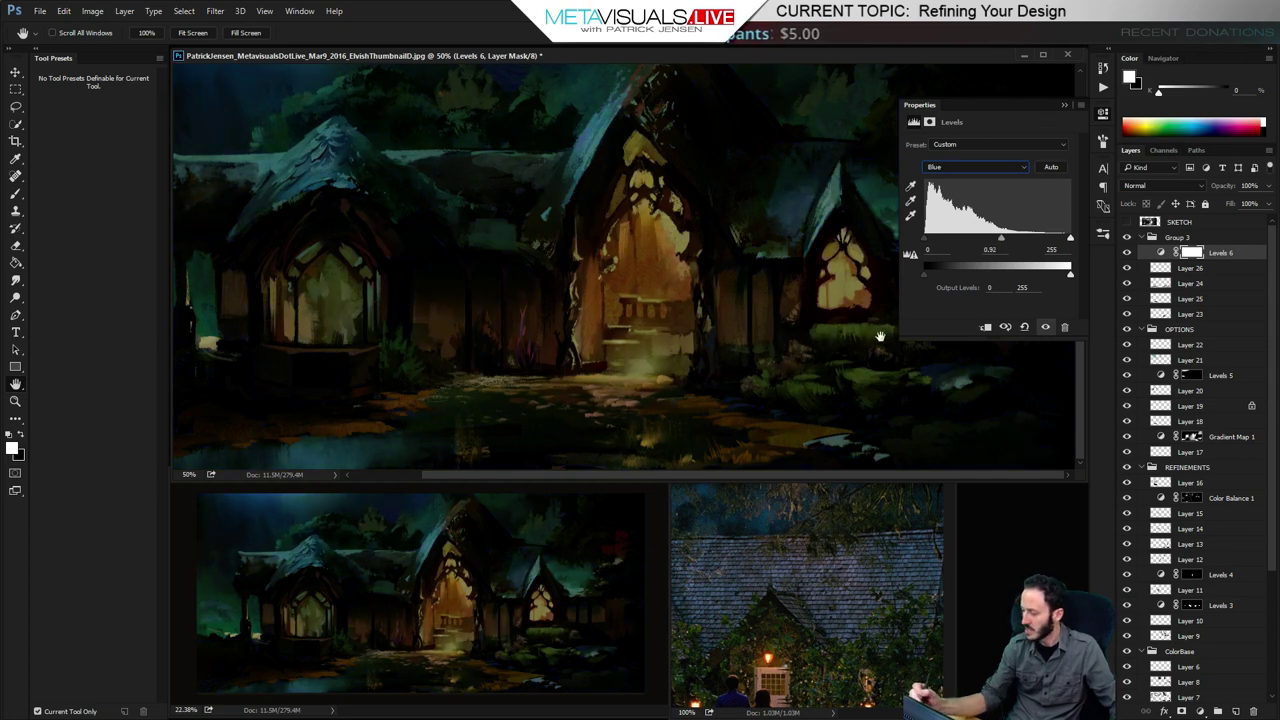
{"action": "left_click_drag", "start_coordinate": [1063, 98], "coordinate": [1064, 103]}
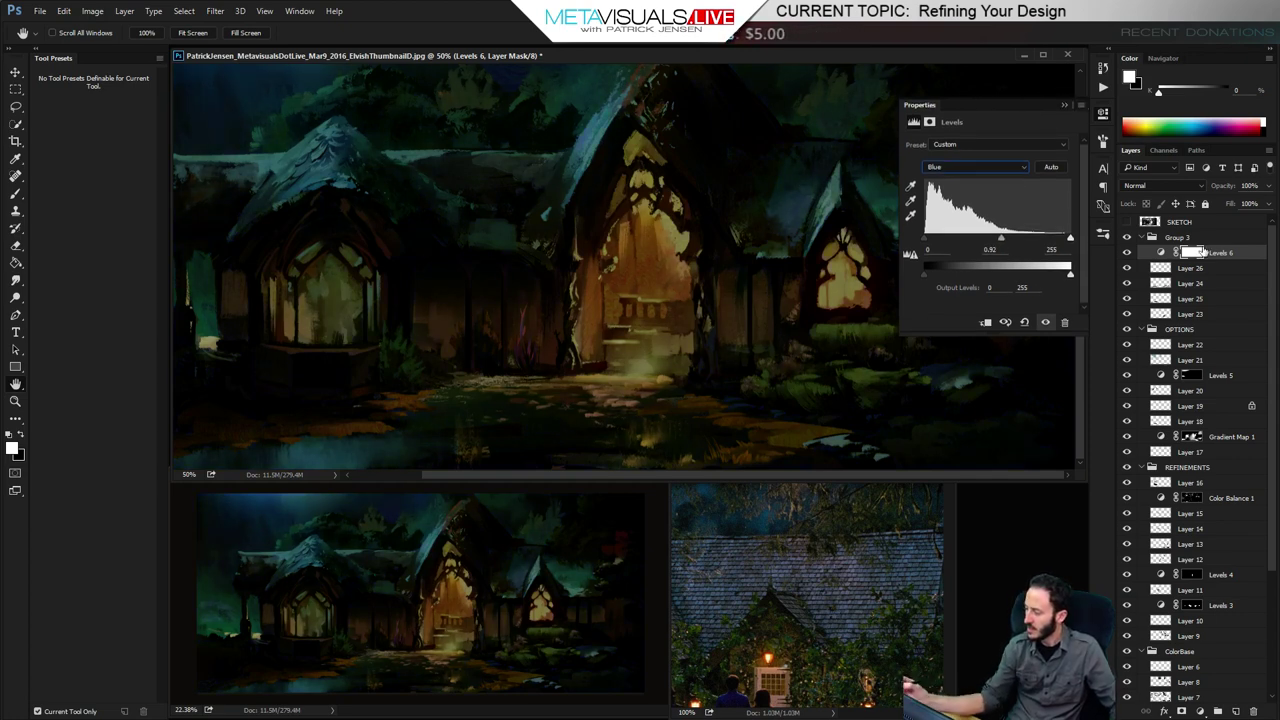
{"action": "left_click", "coordinate": [1064, 104]}
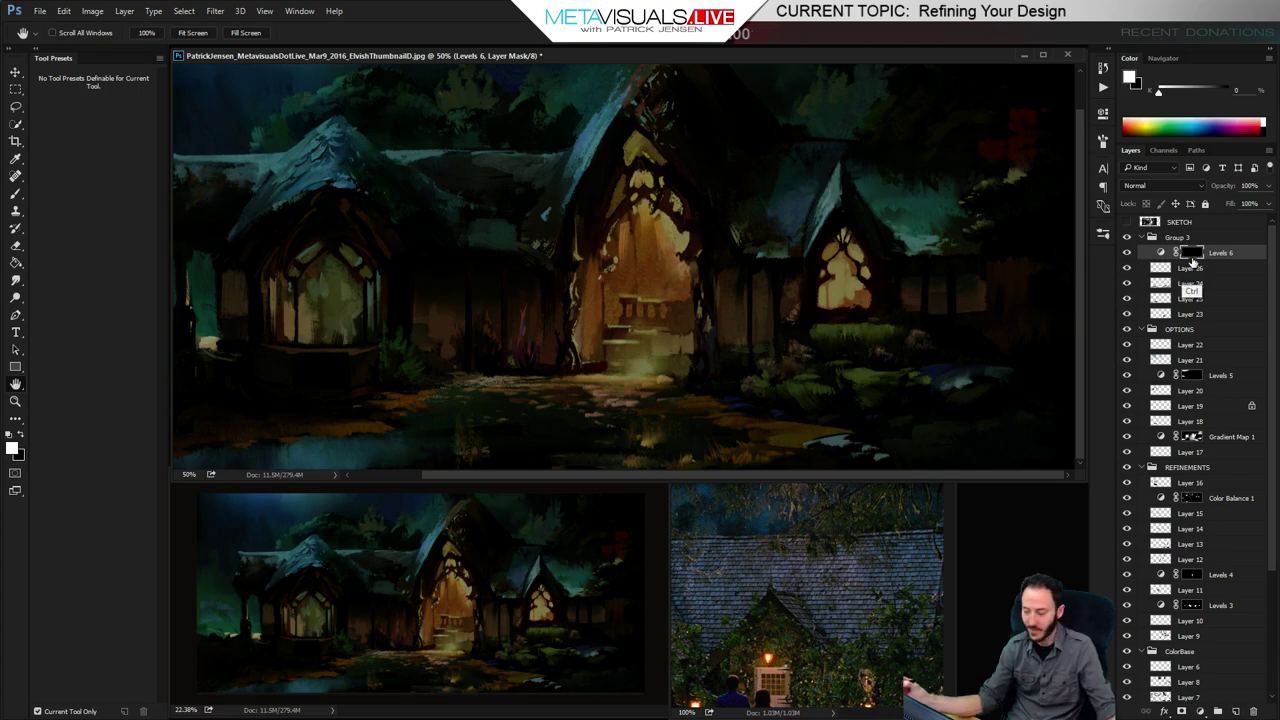
Invert the Levels 6 mask to black and choose the Fuzz Noisy brush for painting on it
{"action": "key", "text": "ctrl+i"}
{"action": "key", "text": "b"}
{"action": "left_click", "coordinate": [88, 299]}
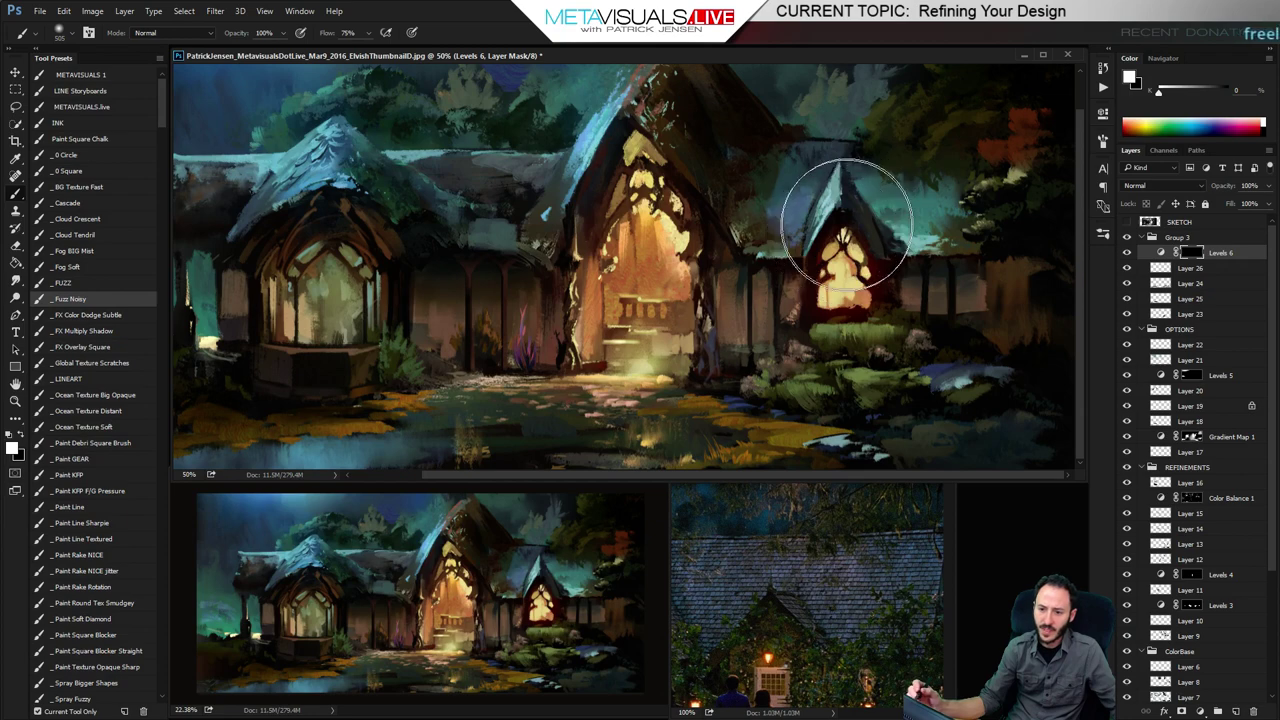
{"action": "key", "text": "space"}
{"action": "key", "text": "bracketleft"}
{"action": "left_click_drag", "start_coordinate": [845, 354], "coordinate": [966, 334]}
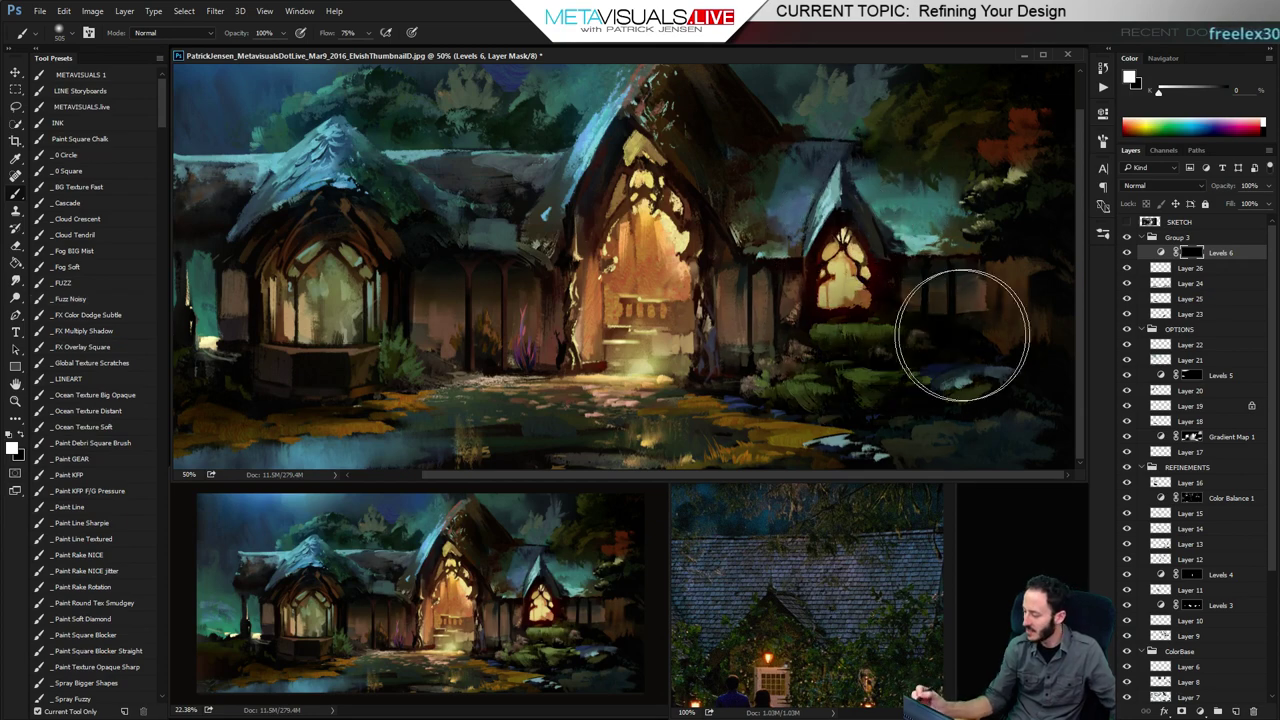
{"action": "key", "text": "ctrl+z"}
Paint white with a smaller brush on the Levels 6 mask to darken the bushes below the small right window
{"action": "key", "text": "bracketleft"}
{"action": "key", "text": "bracketleft"}
{"action": "key", "text": "bracketleft"}
{"action": "key", "text": "bracketleft"}
{"action": "left_click_drag", "start_coordinate": [739, 375], "coordinate": [900, 356]}
Darken parts of the hedge under the window and the lower bushes with finer white strokes on the Levels 6 mask
{"action": "key", "text": "bracketleft"}
{"action": "key", "text": "bracketleft"}
{"action": "key", "text": "bracketleft"}
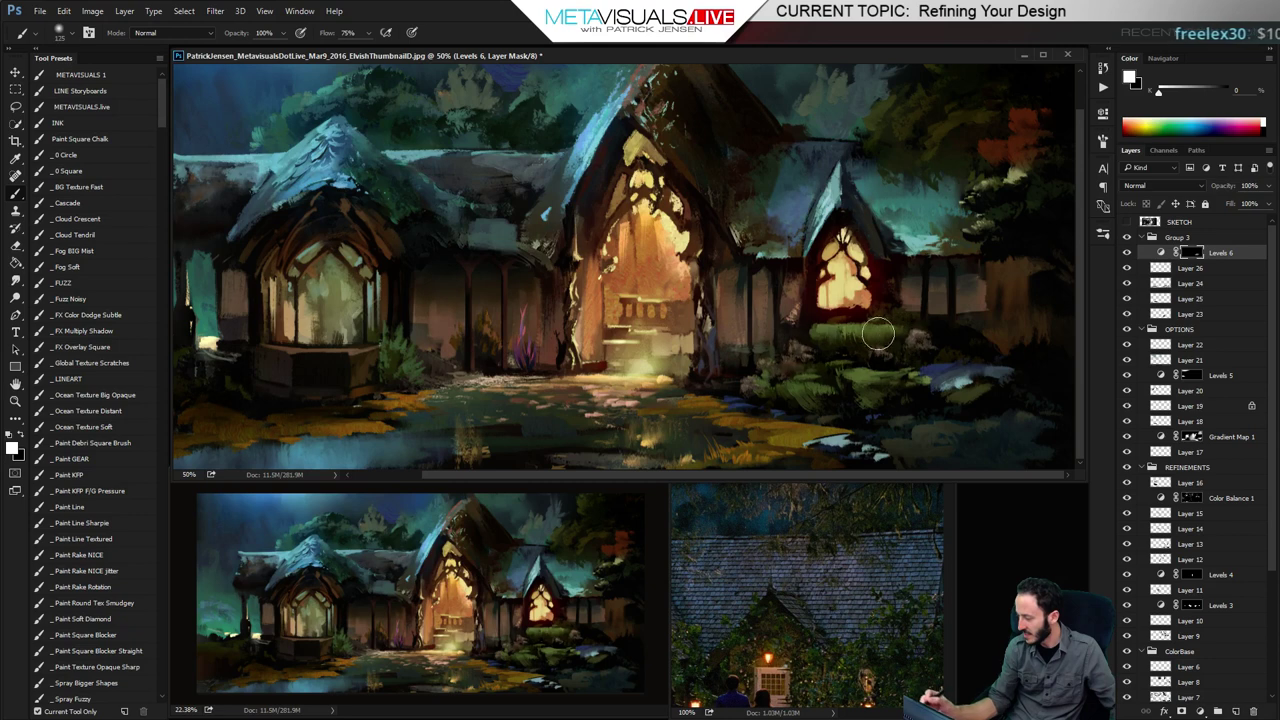
{"action": "left_click_drag", "start_coordinate": [816, 331], "coordinate": [892, 328]}
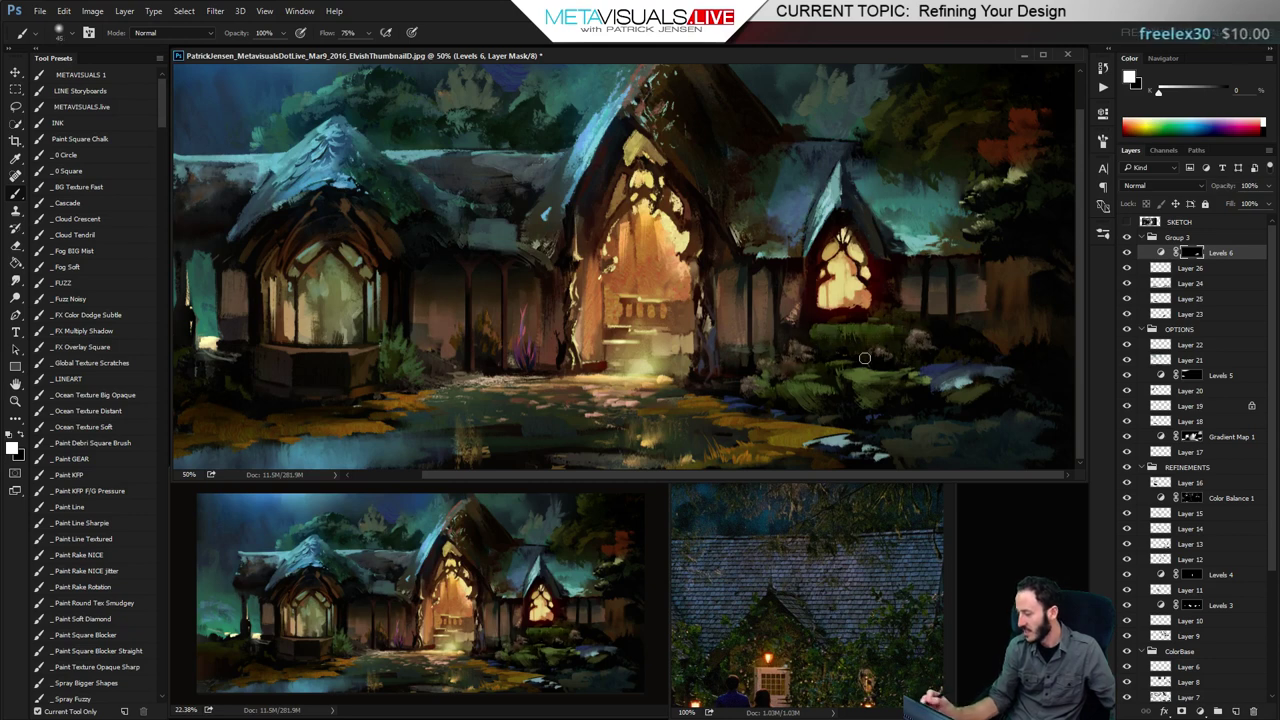
{"action": "key", "text": "bracketright"}
{"action": "key", "text": "bracketright"}
{"action": "mouse_move", "coordinate": [857, 377]}
{"action": "left_mouse_down"}
{"action": "mouse_move", "coordinate": [896, 378]}
{"action": "mouse_move", "coordinate": [761, 384]}
{"action": "left_mouse_up"}
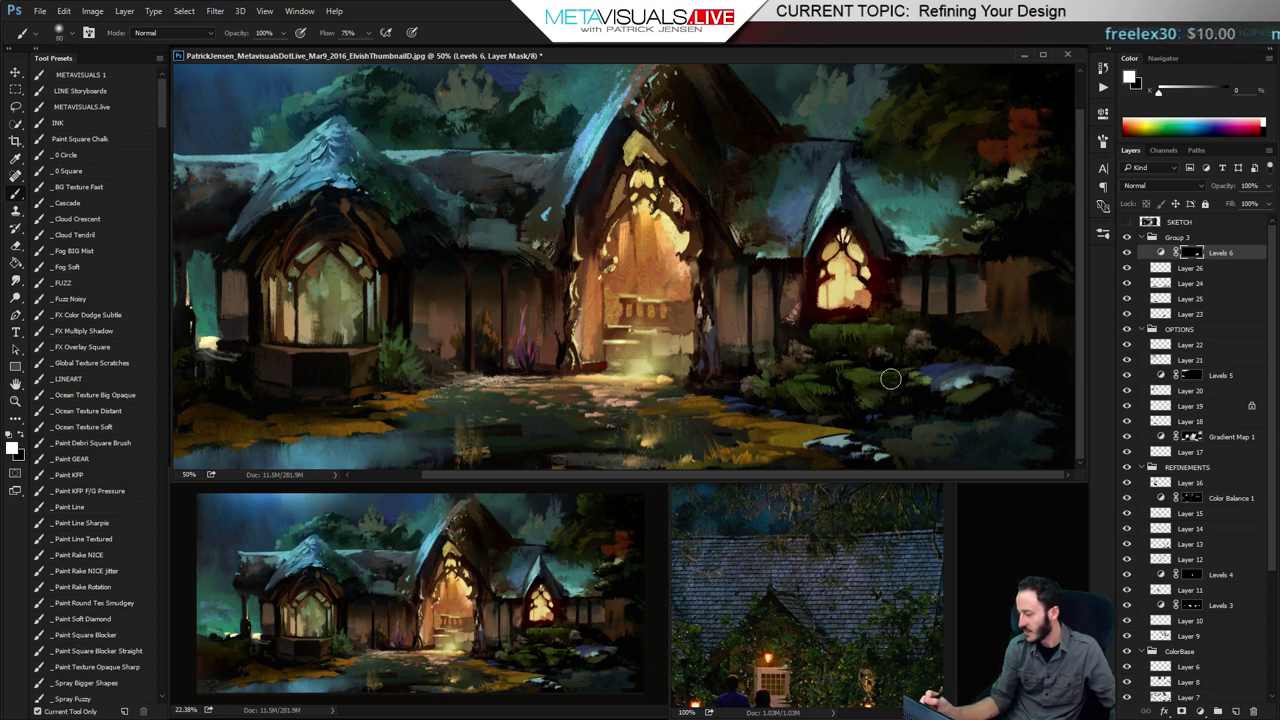
Darken the wall end and foliage at the painting's far right with broader white strokes on the Levels 6 mask
{"action": "key", "text": "]"}
{"action": "key", "text": "]"}
{"action": "key", "text": "]"}
{"action": "key", "text": "]"}
{"action": "key", "text": "]"}
{"action": "key", "text": "]"}
{"action": "key", "text": "]"}
{"action": "key", "text": "]"}
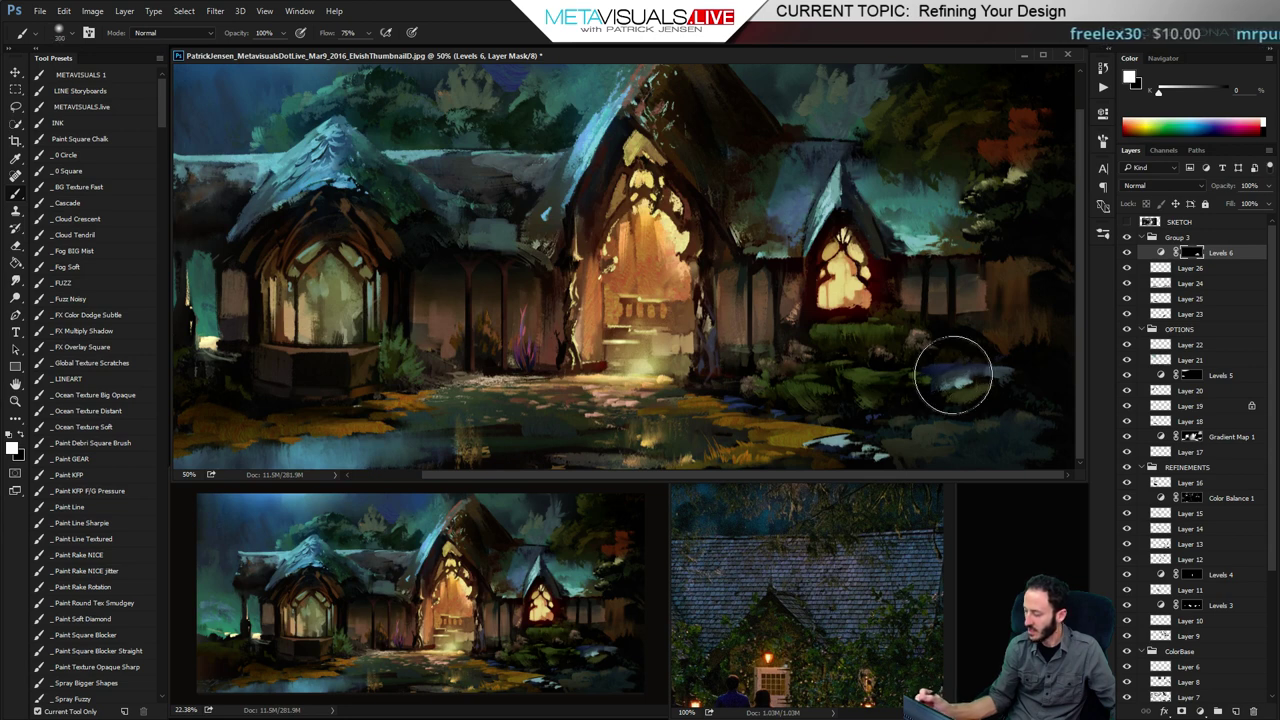
{"action": "key", "text": "bracketleft"}
{"action": "key", "text": "bracketleft"}
{"action": "key", "text": "bracketleft"}
{"action": "key", "text": "bracketleft"}
{"action": "key", "text": "bracketright"}
{"action": "key", "text": "bracketright"}
{"action": "key", "text": "bracketright"}
{"action": "left_click_drag", "start_coordinate": [1029, 327], "coordinate": [1016, 310]}
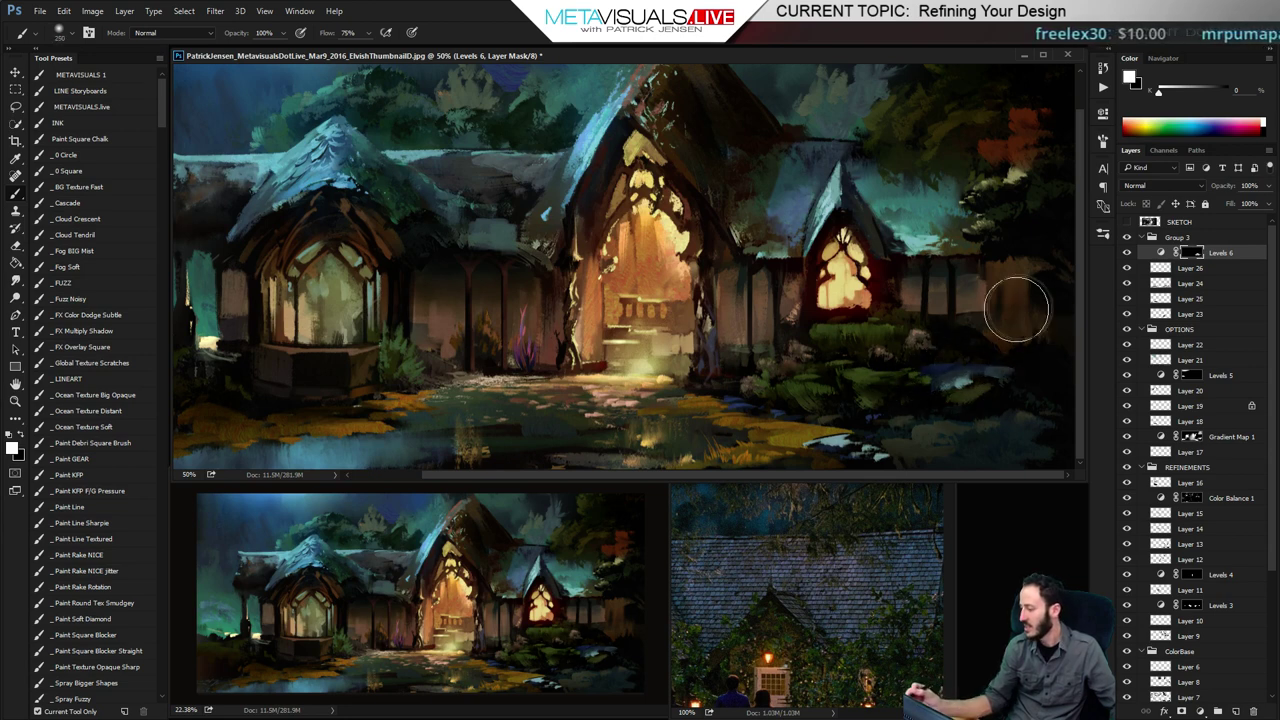
{"action": "key", "text": "bracketright"}
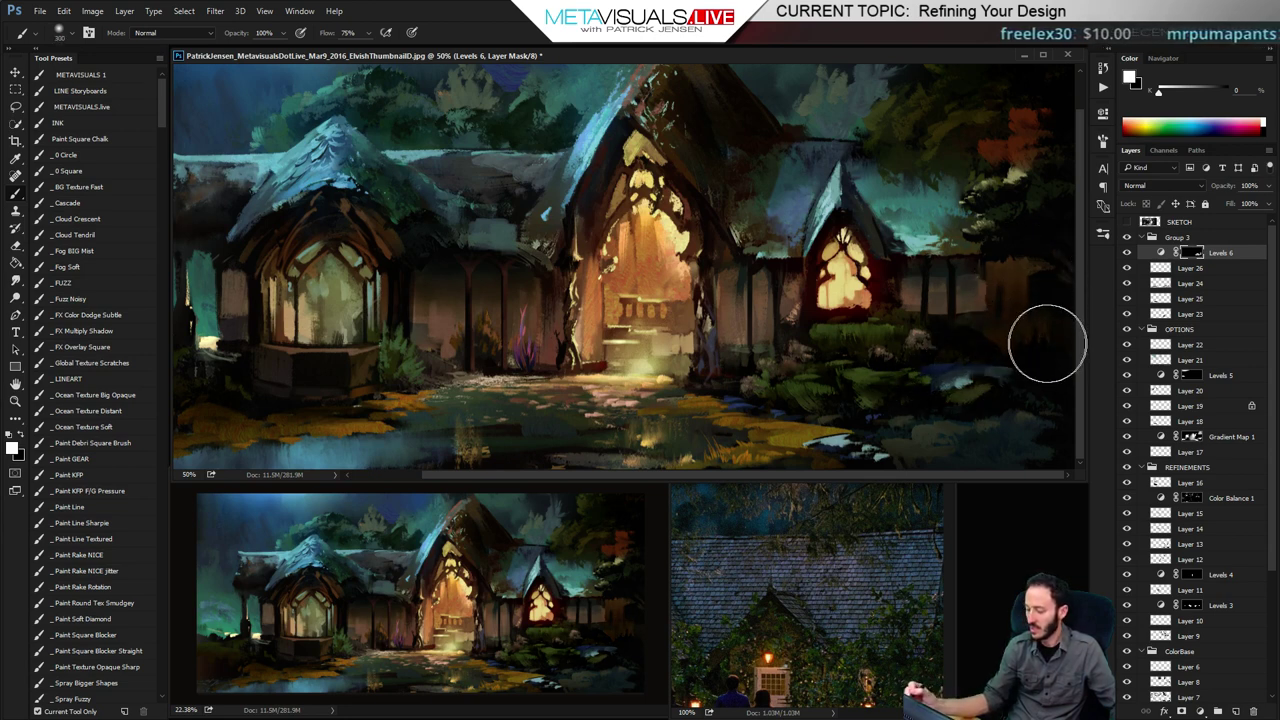
Paste a merged copy of the whole painting as a new layer above Levels 6 and set its blending to Soft Light
{"action": "key", "text": "h"}
{"action": "key", "text": "ctrl+minus"}
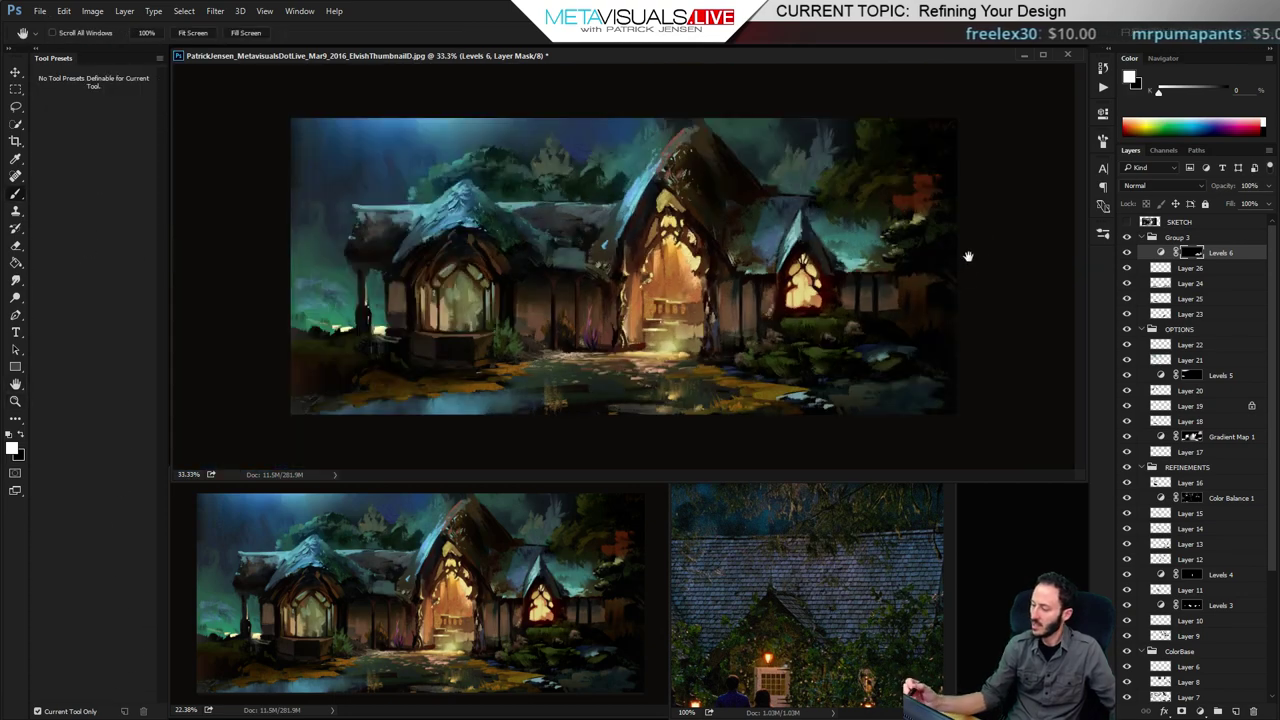
{"action": "key", "text": "b"}
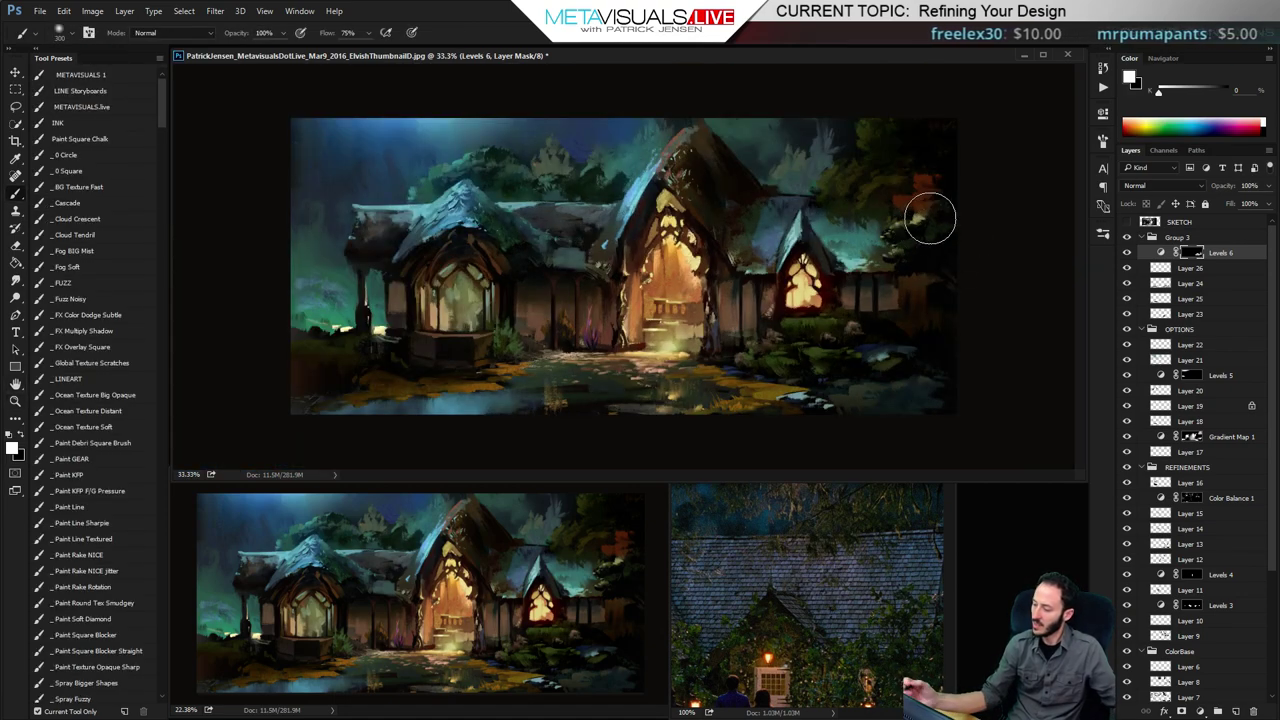
{"action": "key", "text": "ctrl+a"}
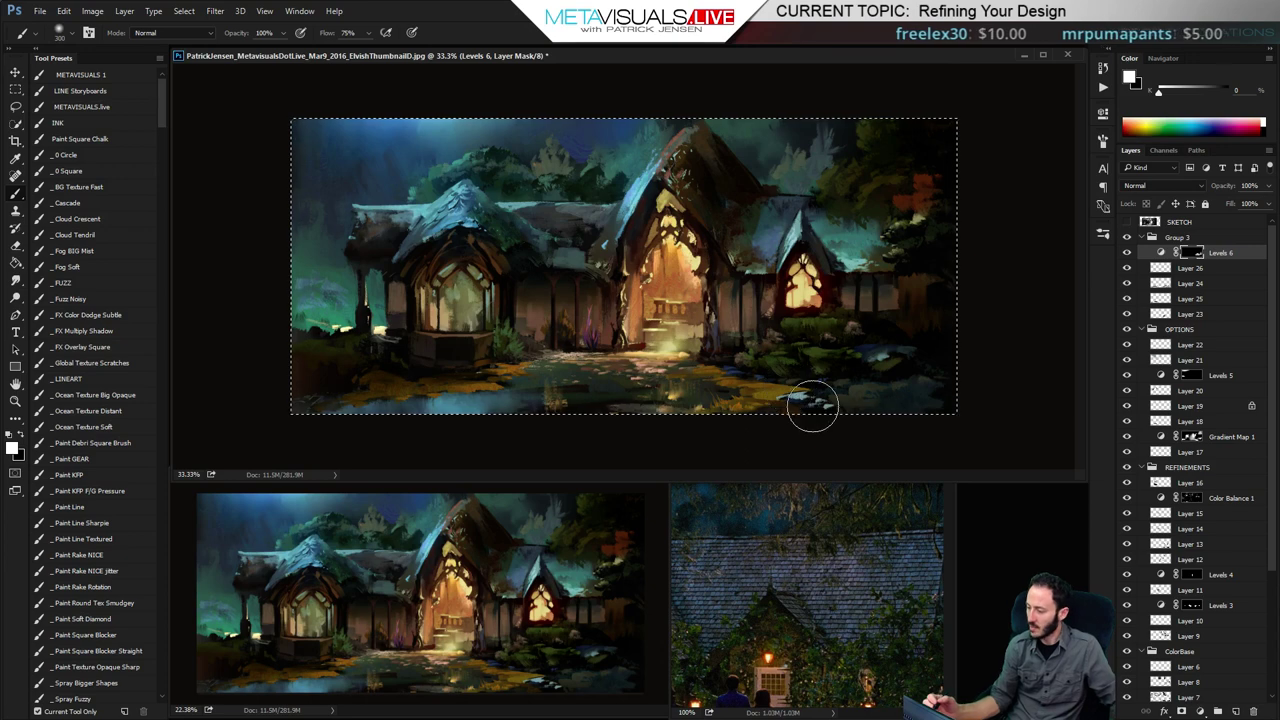
{"action": "left_click", "coordinate": [812, 405], "text": "alt"}
{"action": "key", "text": "ctrl+shift+c"}
{"action": "key", "text": "ctrl+v"}
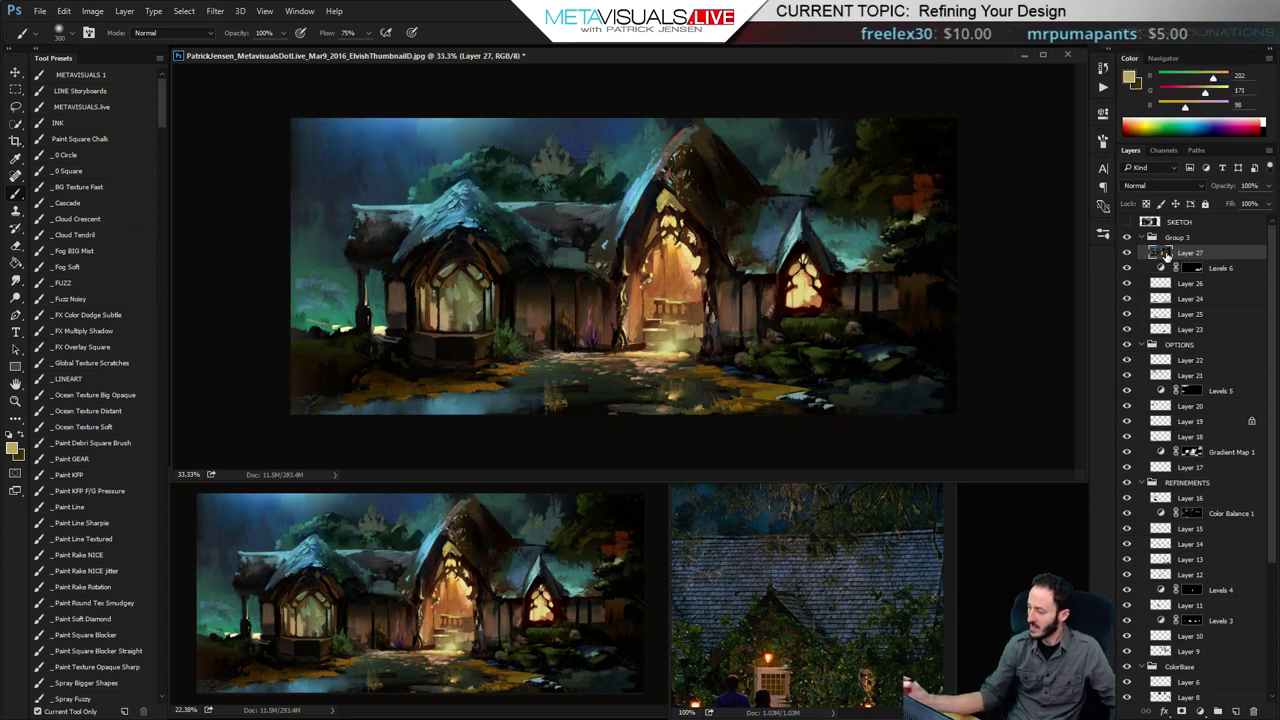
{"action": "left_click", "coordinate": [1160, 186]}
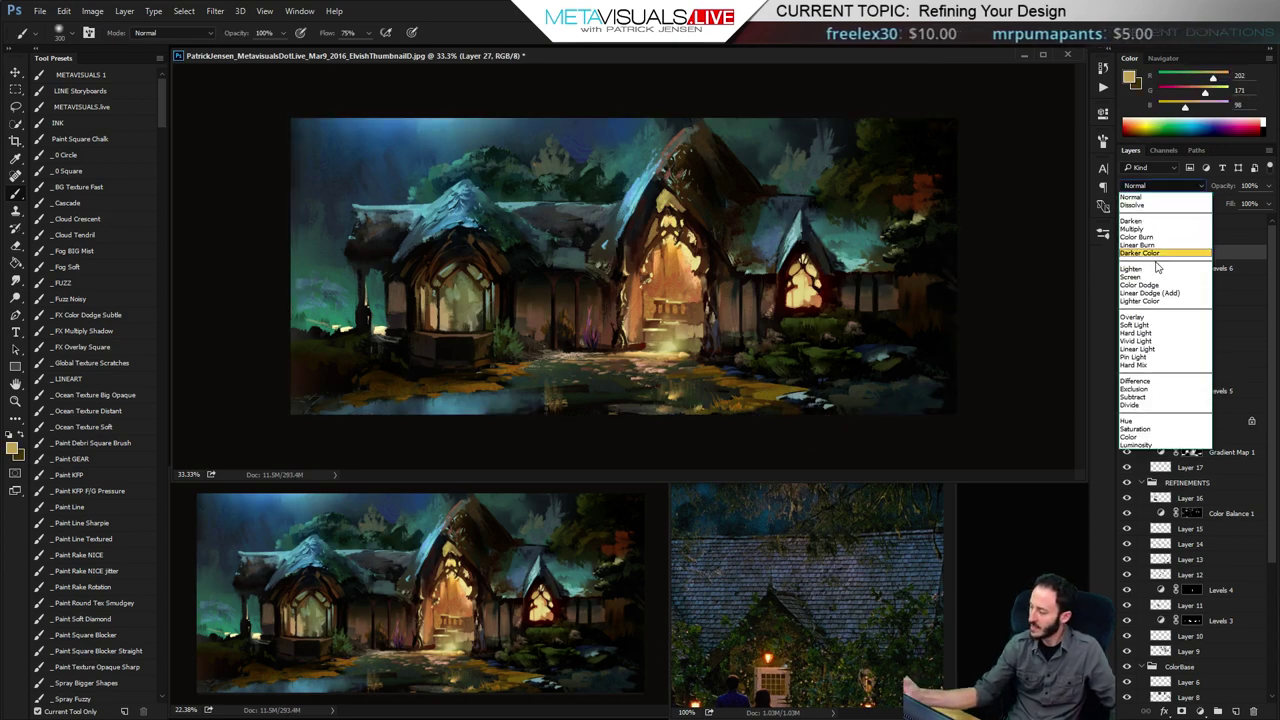
{"action": "left_click", "coordinate": [1148, 325]}
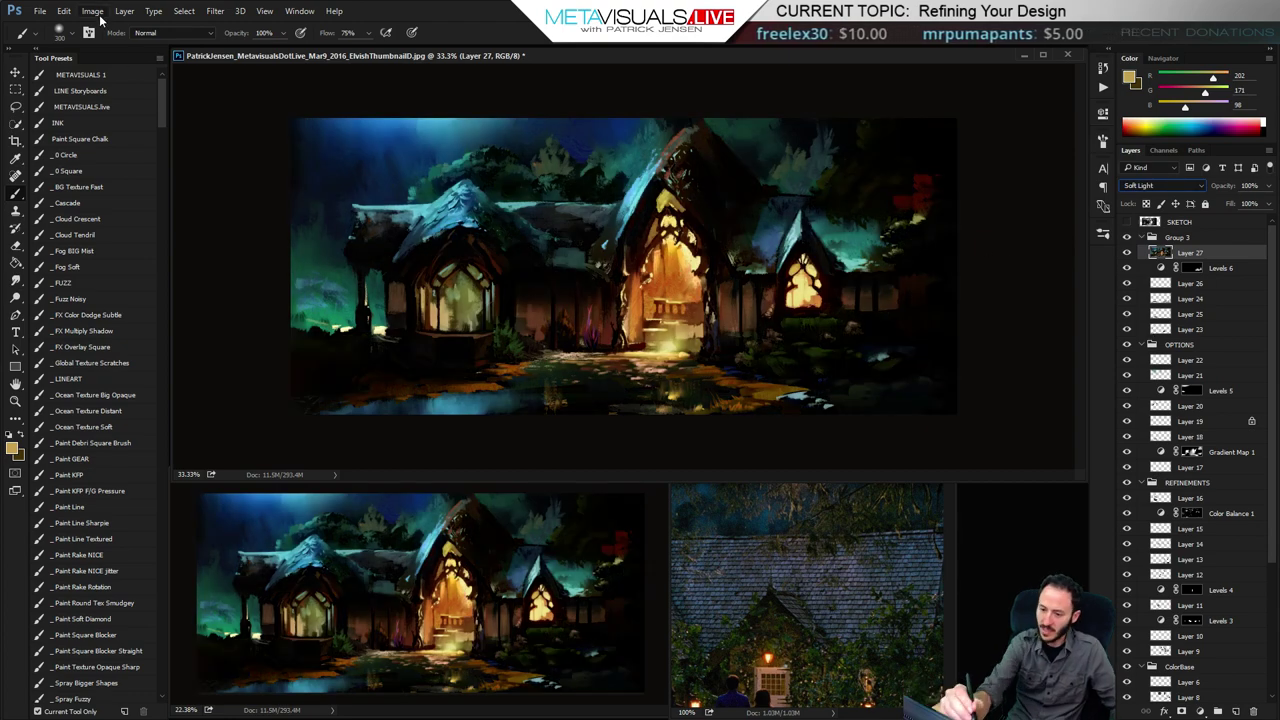
Apply a Levels adjustment to the Soft Light copy with input black 26 and midtone 2.32
{"action": "left_click", "coordinate": [92, 11]}
{"action": "mouse_move", "coordinate": [191, 47]}
{"action": "left_click", "coordinate": [280, 58]}
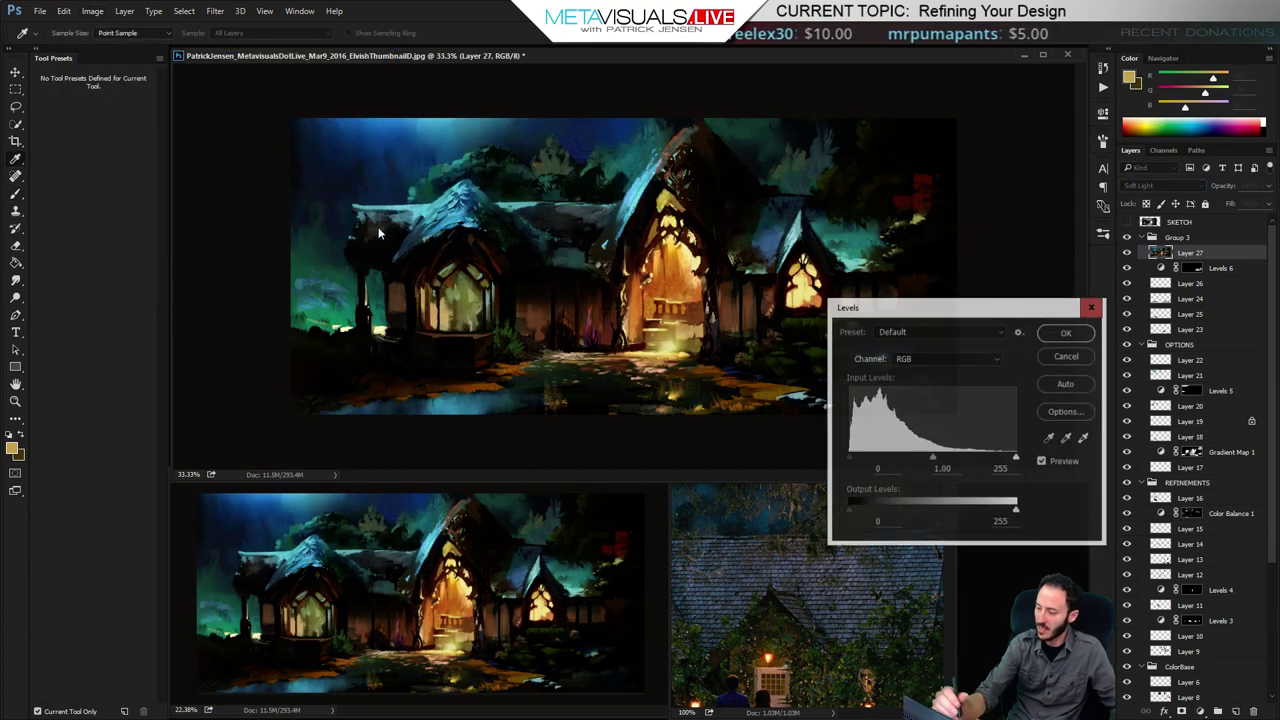
{"action": "left_click_drag", "start_coordinate": [918, 462], "coordinate": [896, 464]}
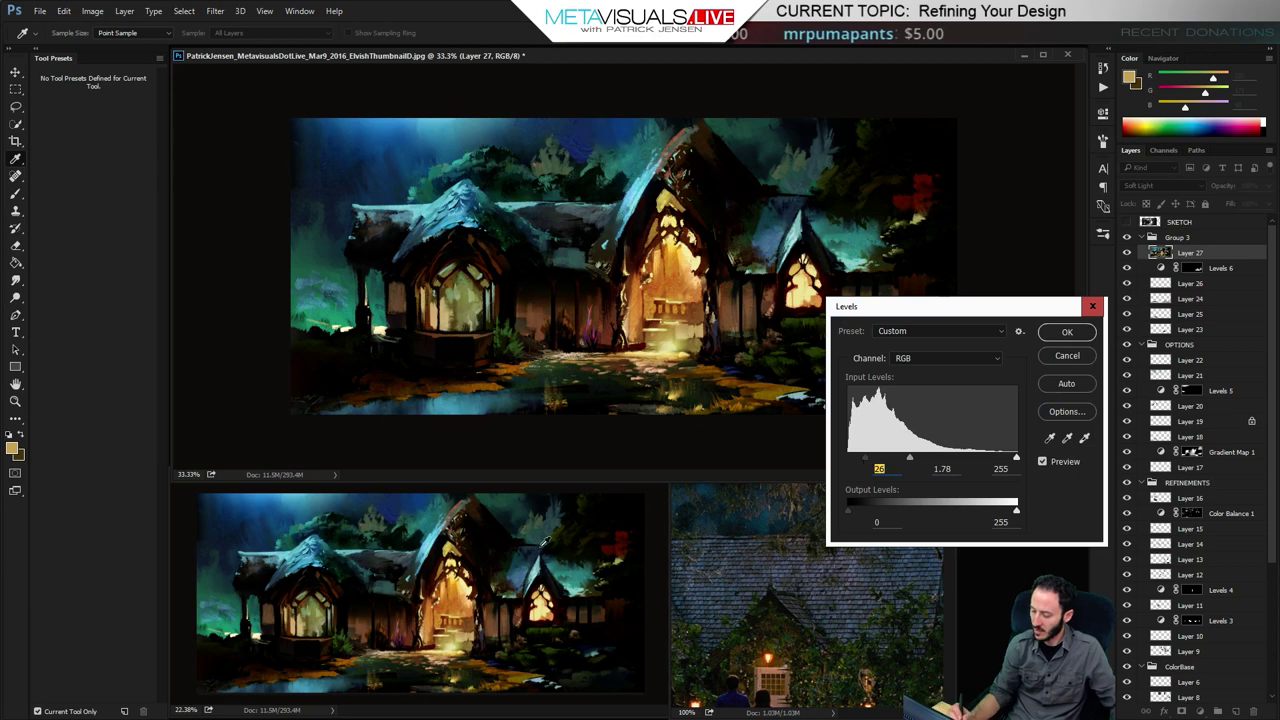
{"action": "left_click_drag", "start_coordinate": [896, 461], "coordinate": [893, 461]}
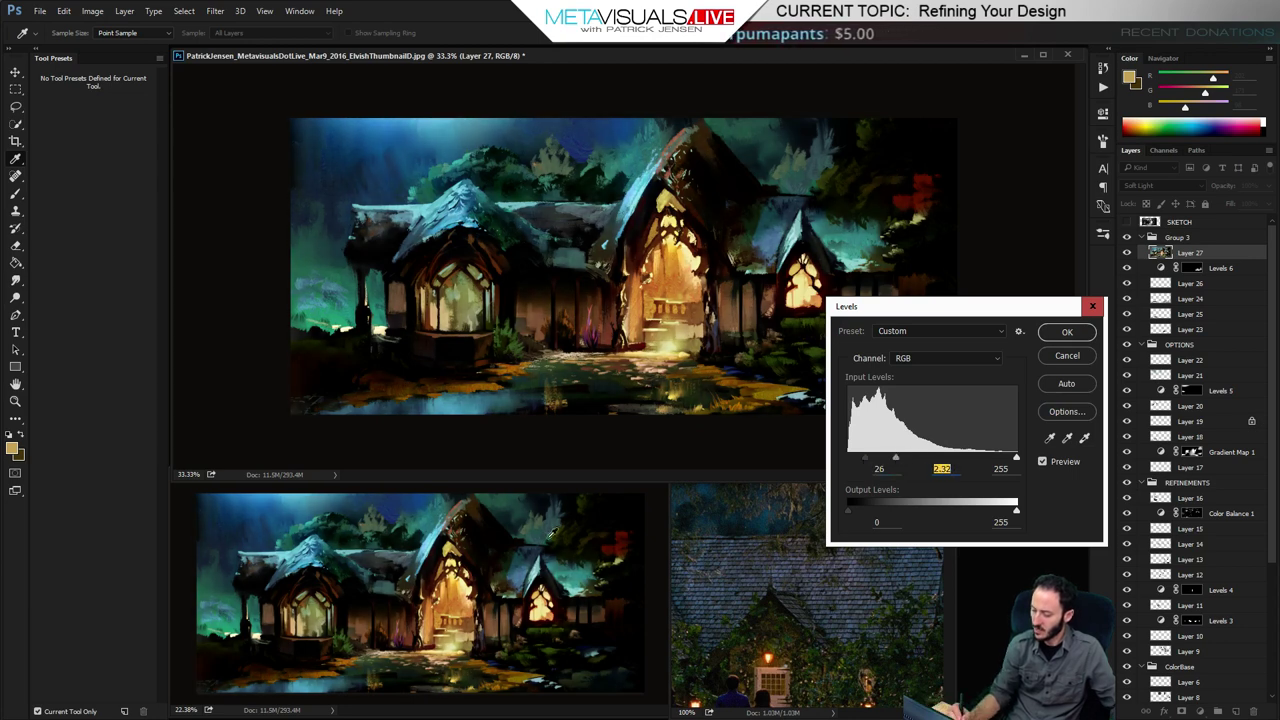
{"action": "left_click", "coordinate": [1066, 331]}
{"action": "key", "text": "b"}
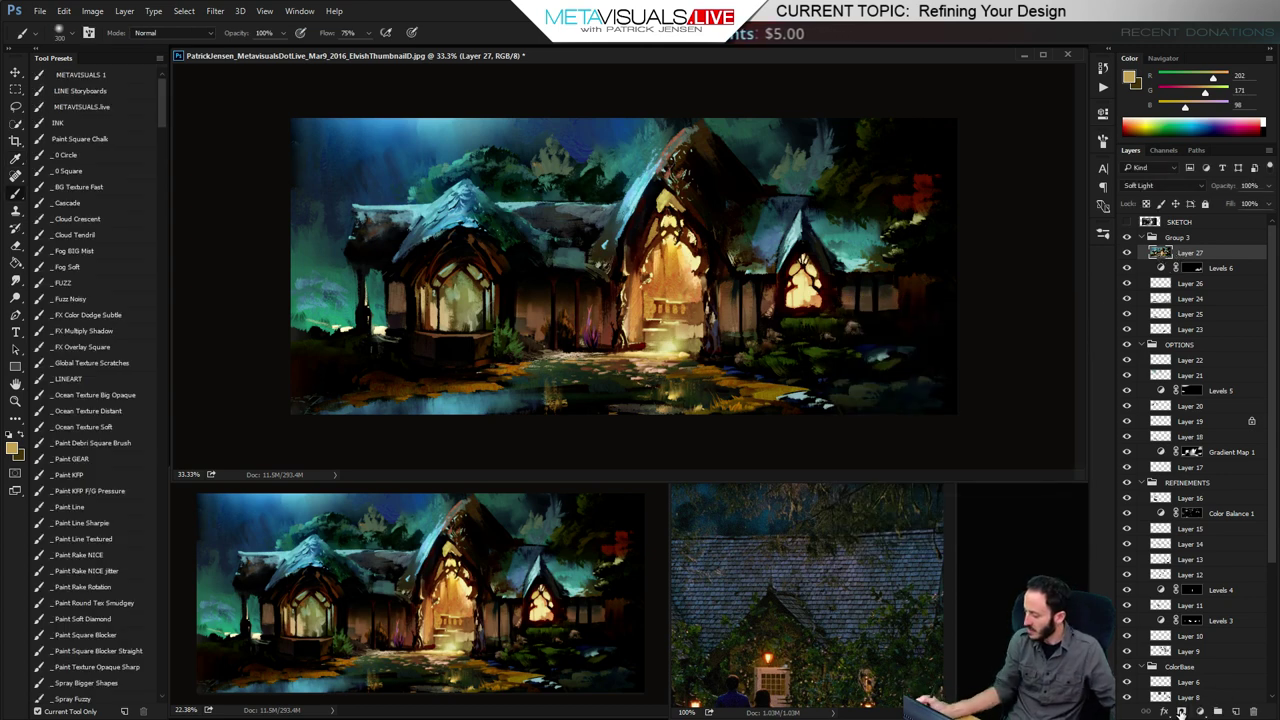
Add a mask to the Soft Light layer, invert it to black and choose the Fuzz Noisy brush
{"action": "left_click", "coordinate": [1181, 711]}
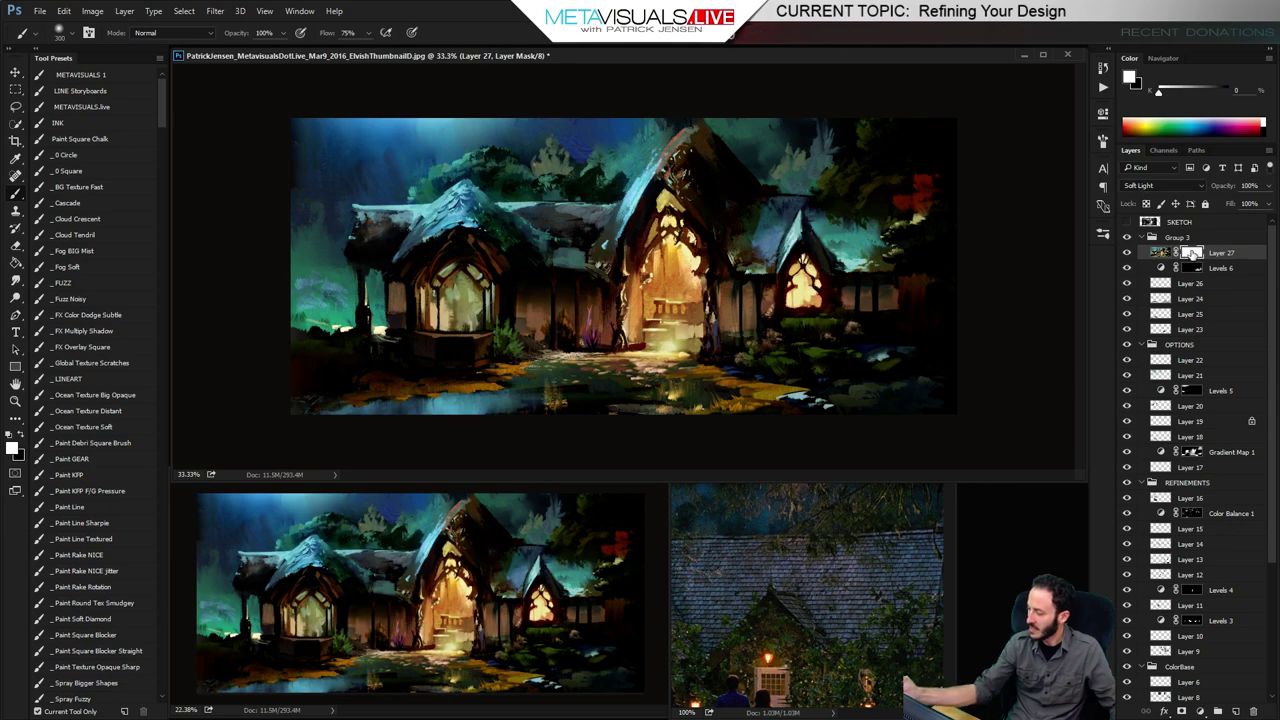
{"action": "key", "text": "ctrl+i"}
{"action": "key", "text": "h"}
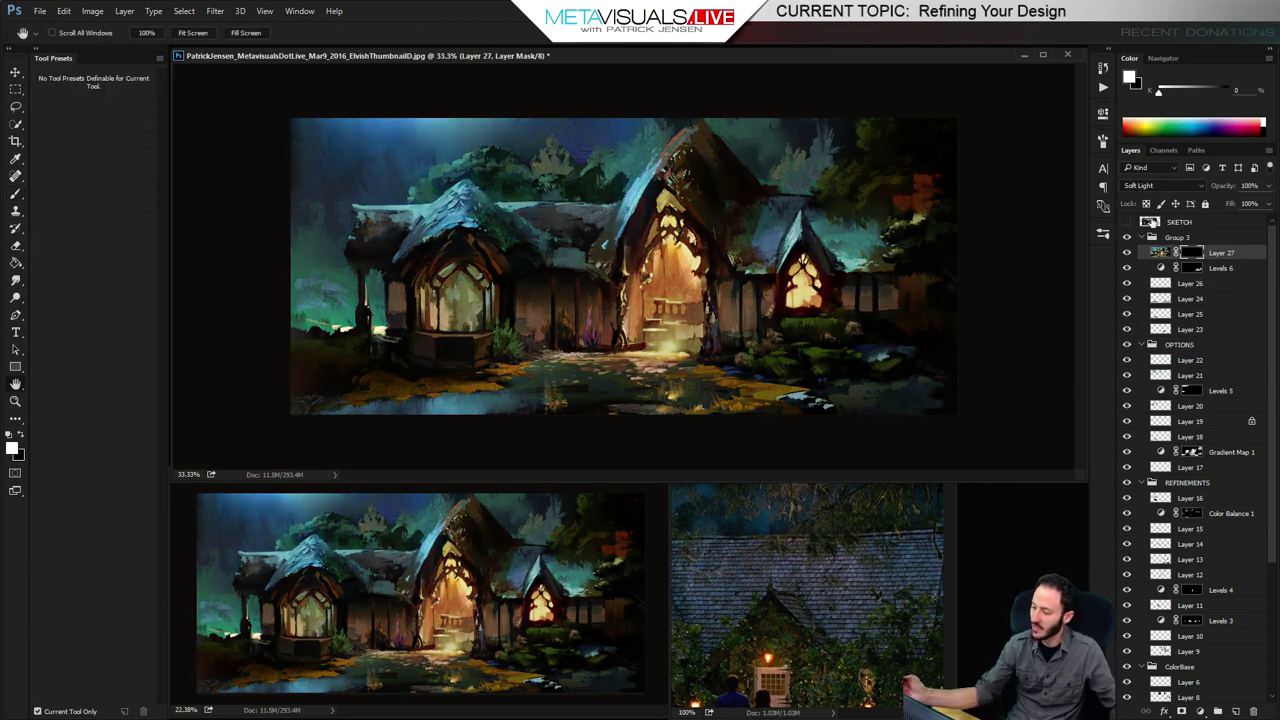
{"action": "key", "text": "b"}
{"action": "left_click", "coordinate": [82, 302]}
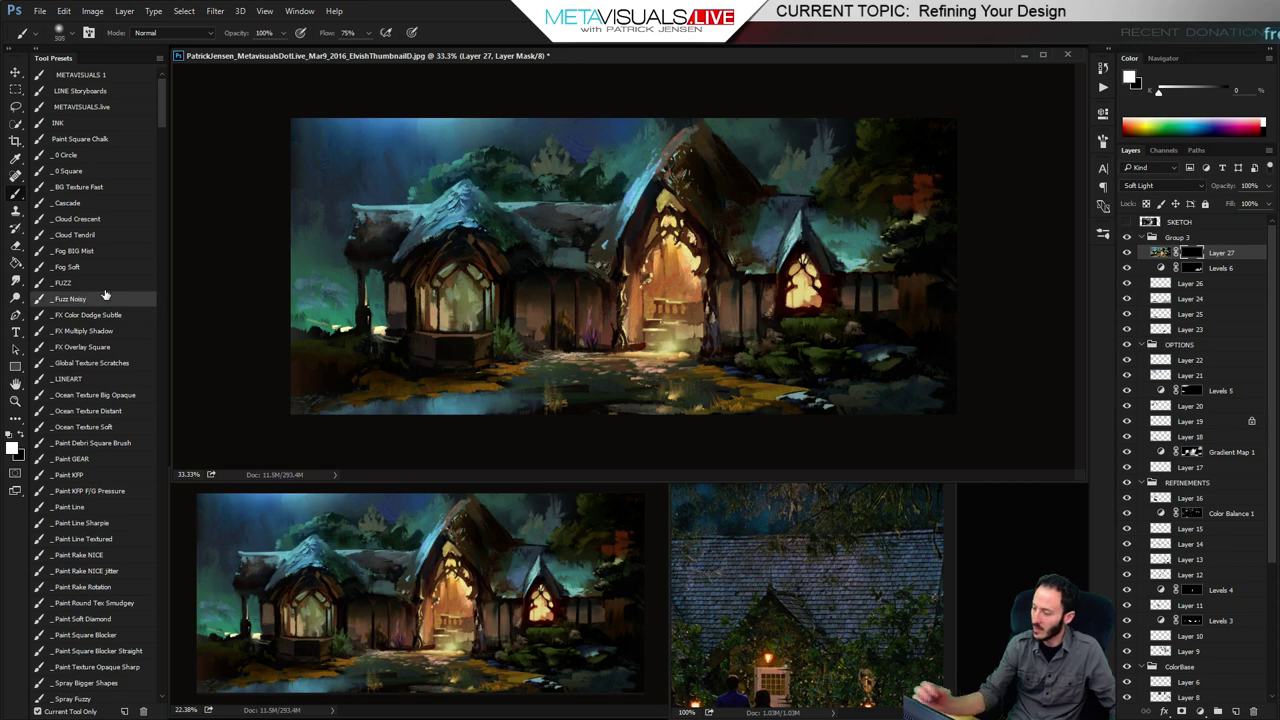
Paint white on the Soft Light layer's mask to deepen the trees behind the small gable on the right
{"action": "mouse_move", "coordinate": [846, 195]}
{"action": "left_mouse_down"}
{"action": "mouse_move", "coordinate": [877, 187]}
{"action": "mouse_move", "coordinate": [829, 191]}
{"action": "mouse_move", "coordinate": [851, 203]}
{"action": "mouse_move", "coordinate": [816, 166]}
{"action": "mouse_move", "coordinate": [843, 212]}
{"action": "mouse_move", "coordinate": [817, 165]}
{"action": "mouse_move", "coordinate": [840, 206]}
{"action": "mouse_move", "coordinate": [823, 163]}
{"action": "mouse_move", "coordinate": [861, 217]}
{"action": "left_mouse_up"}
{"action": "key", "text": "]"}
{"action": "key", "text": "["}
{"action": "key", "text": "["}
{"action": "key", "text": "["}
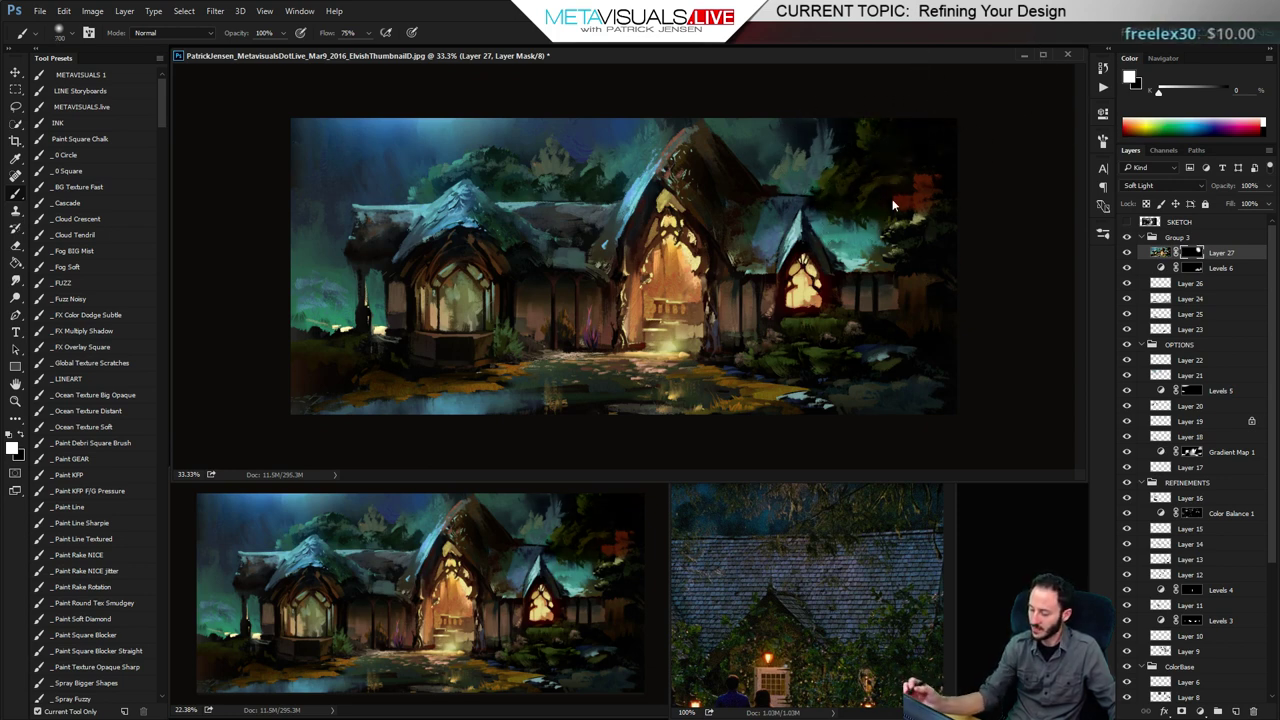
Try revealing the Soft Light effect over the left half and the left roof with broad white mask strokes
{"action": "key", "text": "]"}
{"action": "key", "text": "]"}
{"action": "left_click_drag", "start_coordinate": [505, 245], "coordinate": [197, 388]}
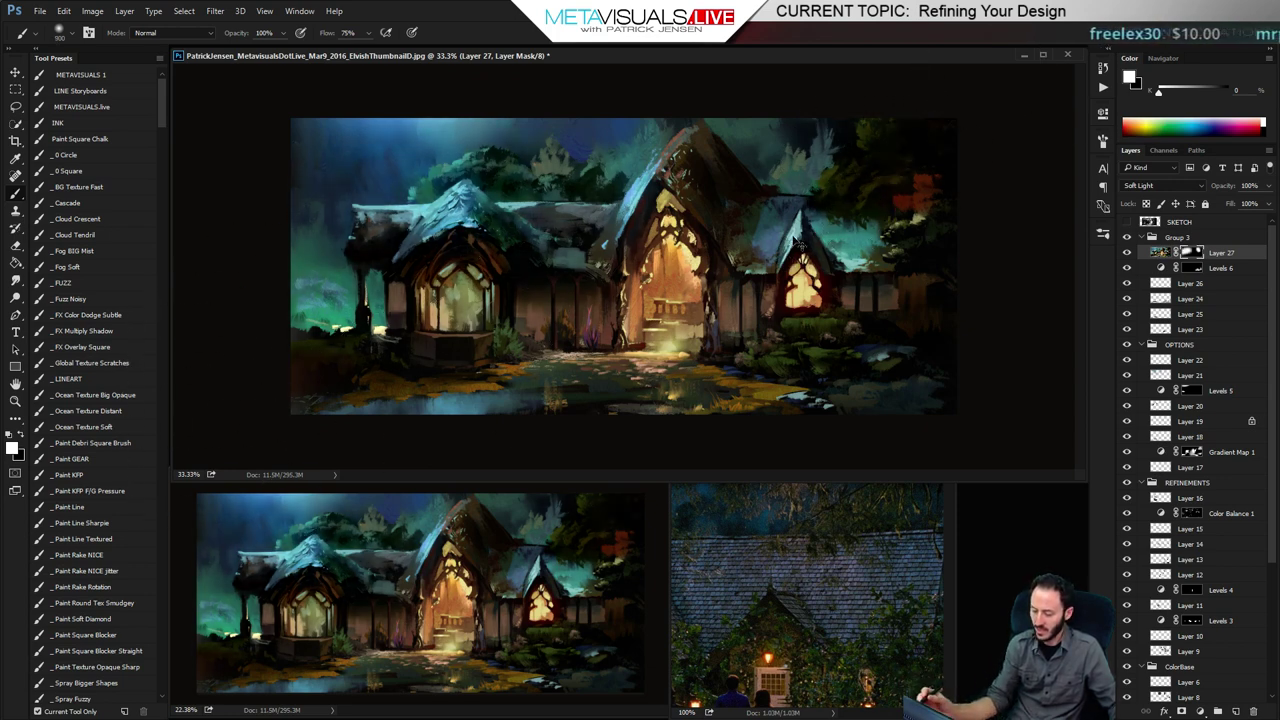
{"action": "key", "text": "ctrl+z"}
{"action": "key", "text": "["}
{"action": "key", "text": "["}
{"action": "key", "text": "["}
{"action": "key", "text": "["}
{"action": "key", "text": "["}
{"action": "key", "text": "["}
{"action": "left_click_drag", "start_coordinate": [450, 215], "coordinate": [372, 244]}
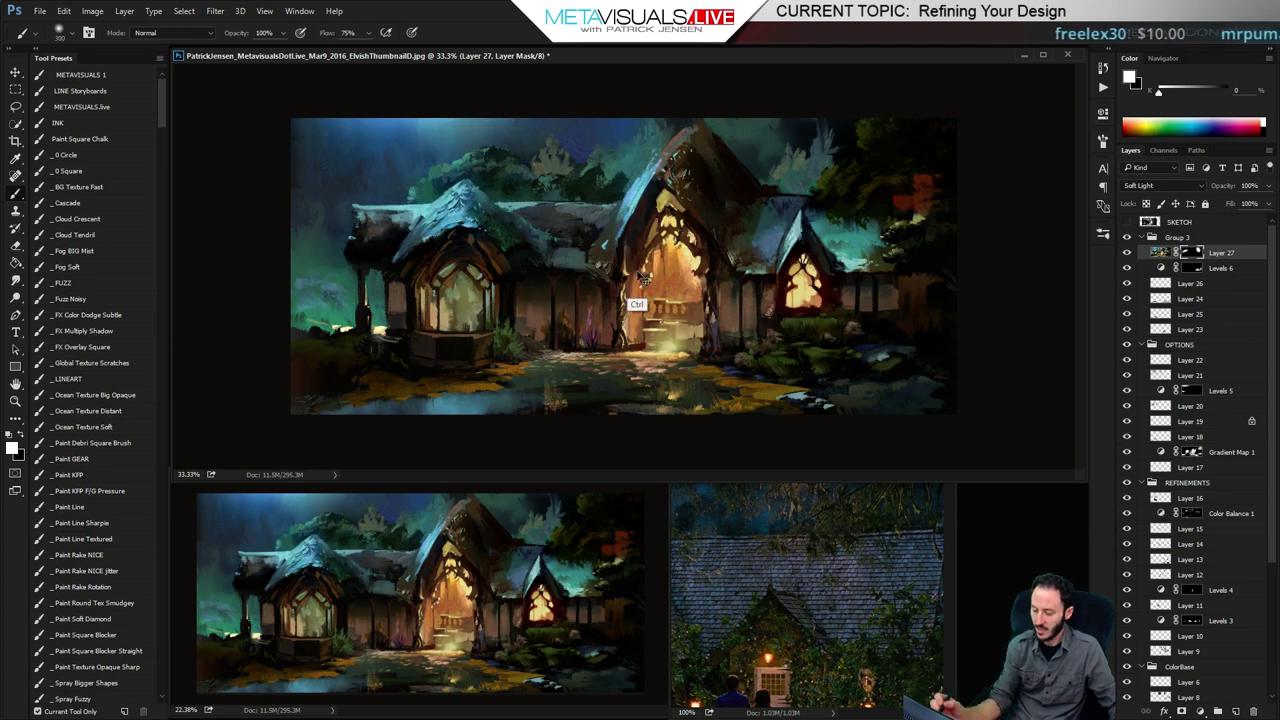
{"action": "key", "text": "h"}
{"action": "key", "text": "b"}
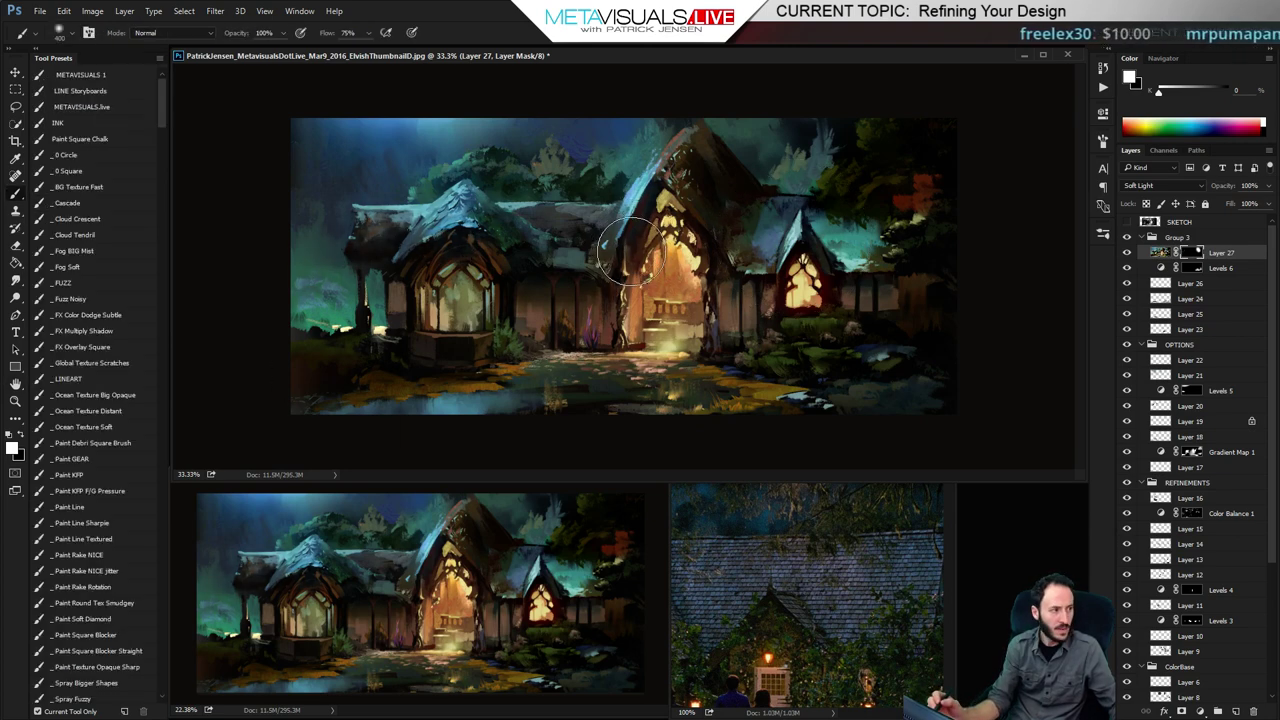
Paint white on the Soft Light layer's mask over the trees behind the roof between the left turret and central gable
{"action": "left_click_drag", "start_coordinate": [430, 183], "coordinate": [580, 187]}
{"action": "key", "text": "["}
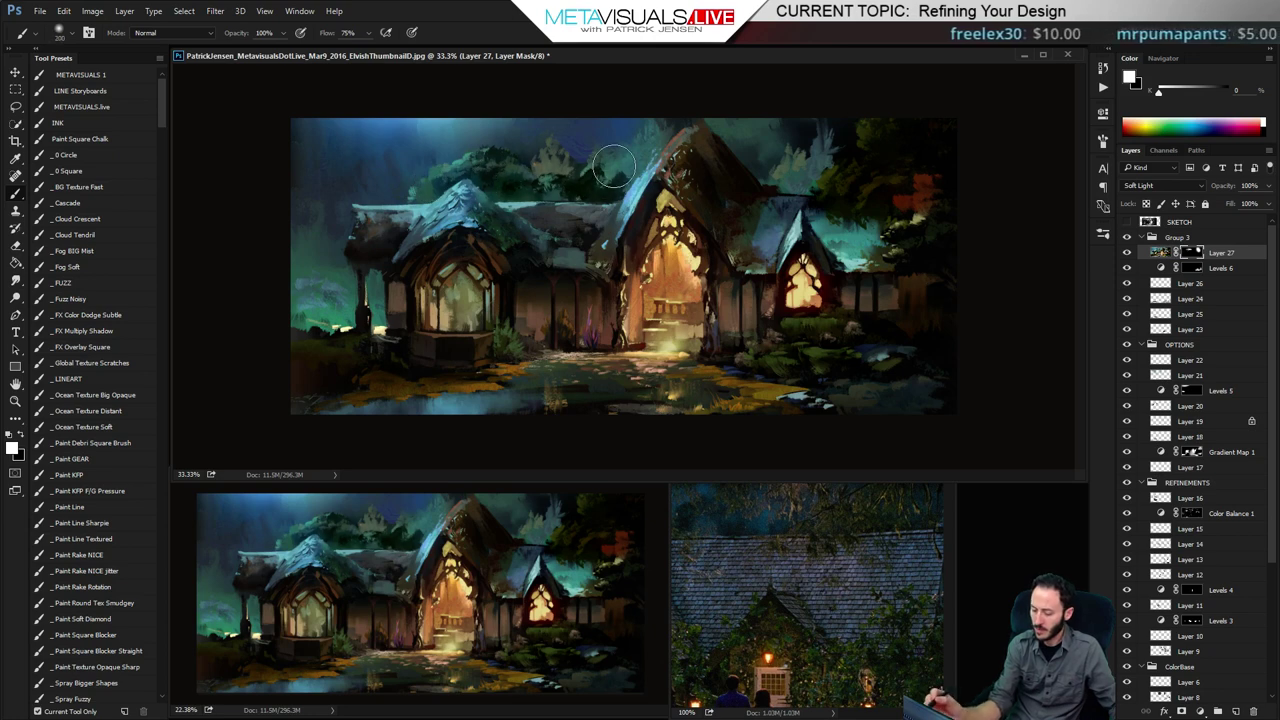
{"action": "key", "text": "bracketright"}
{"action": "key", "text": "bracketright"}
{"action": "key", "text": "bracketright"}
{"action": "key", "text": "bracketright"}
{"action": "key", "text": "bracketright"}
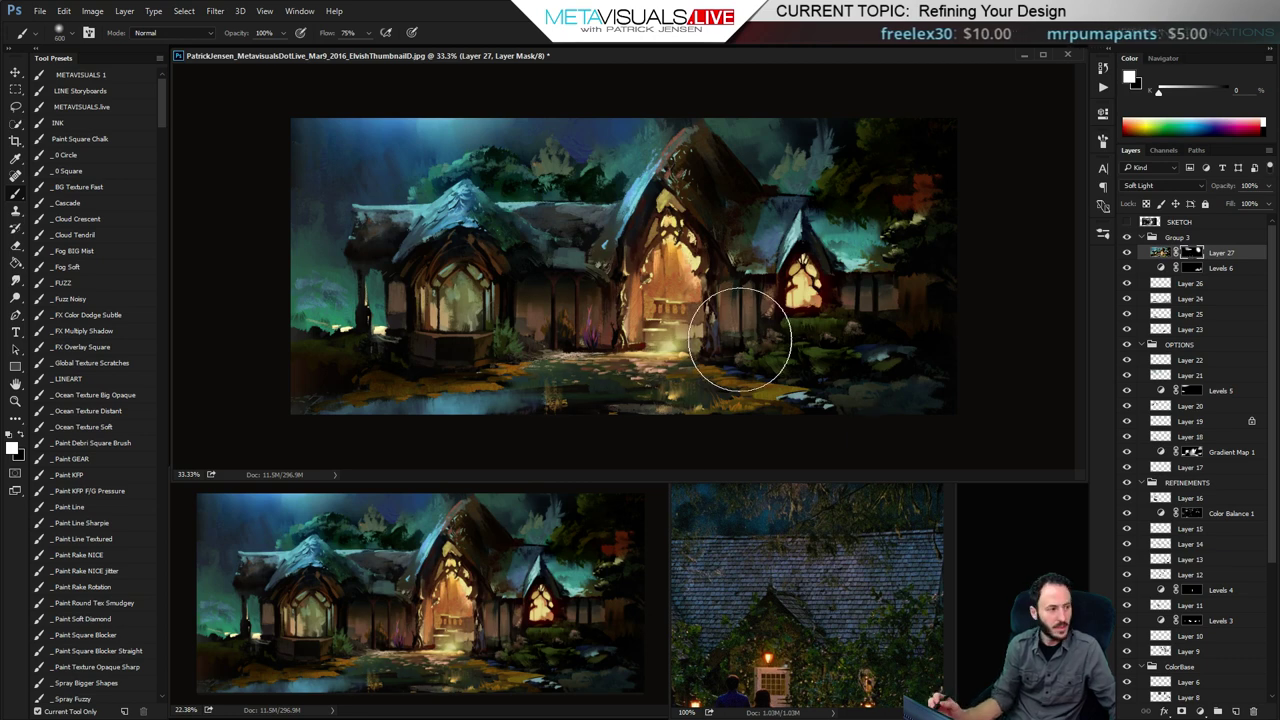
{"action": "key", "text": "bracketleft"}
{"action": "key", "text": "bracketleft"}
{"action": "key", "text": "bracketleft"}
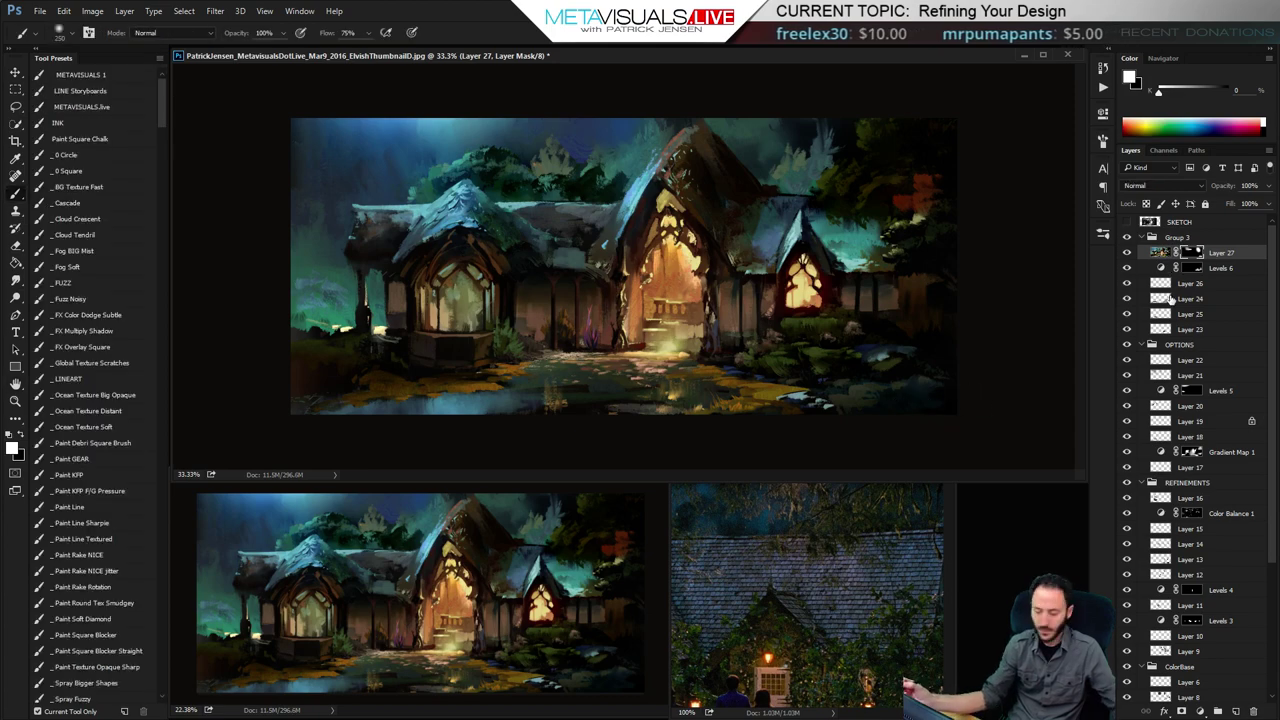
On a new layer, sample the left turret's blue-teal roof colour and brush it over the connecting roof, central gable and right-hand roof
{"action": "key", "text": "ctrl+shift+alt+n"}
{"action": "left_click", "coordinate": [437, 205], "text": "alt"}
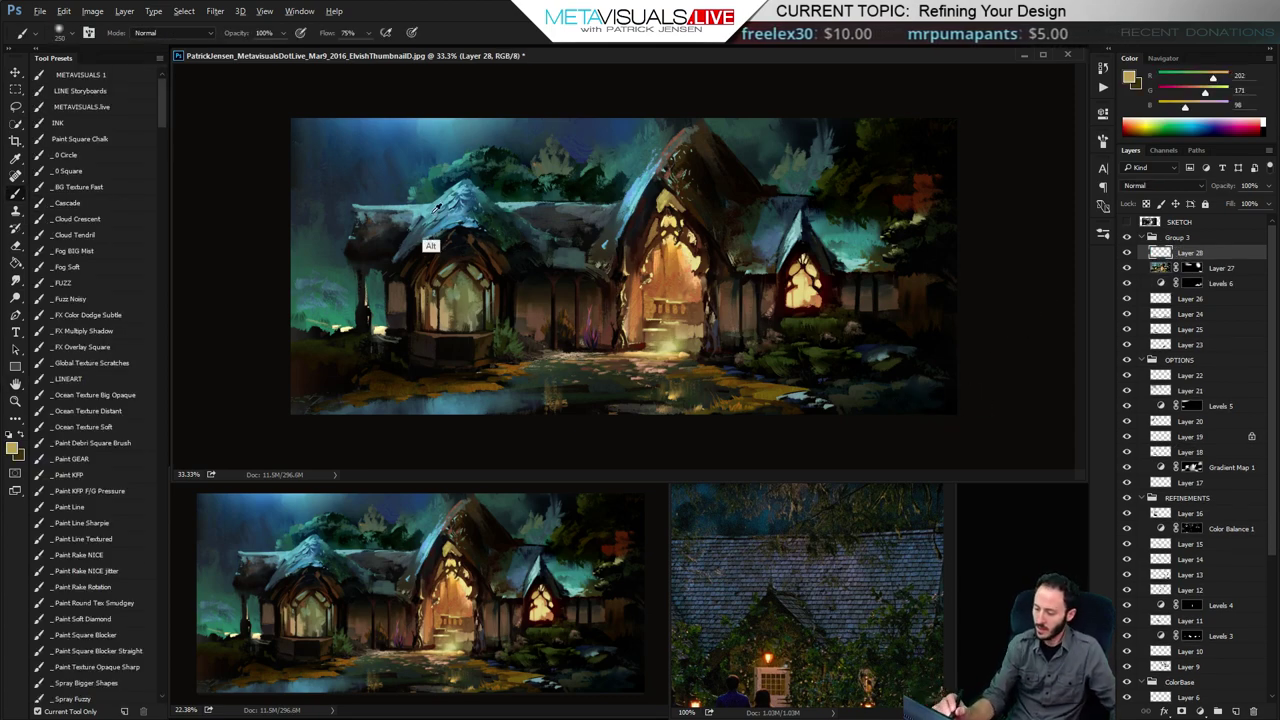
{"action": "left_click", "coordinate": [437, 208], "text": "alt"}
{"action": "key", "text": "bracketleft"}
{"action": "key", "text": "bracketleft"}
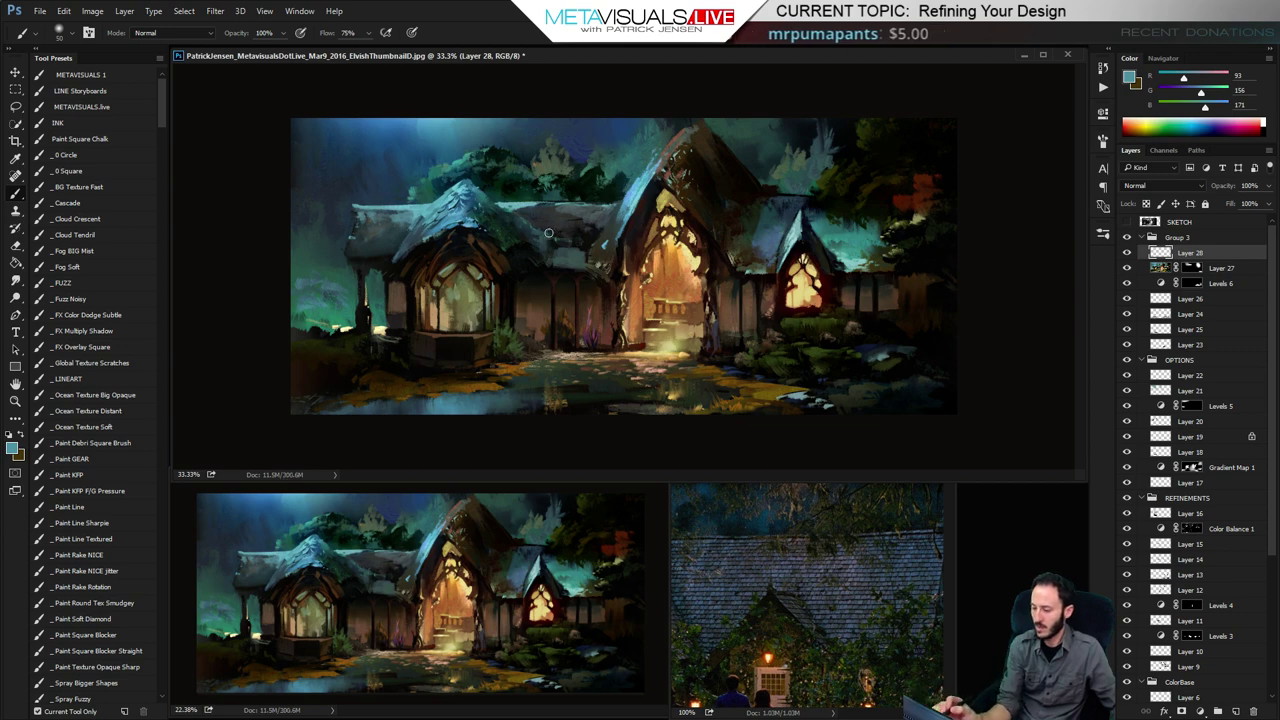
{"action": "mouse_move", "coordinate": [594, 220]}
{"action": "left_mouse_down"}
{"action": "mouse_move", "coordinate": [494, 214]}
{"action": "mouse_move", "coordinate": [603, 207]}
{"action": "mouse_move", "coordinate": [492, 207]}
{"action": "mouse_move", "coordinate": [612, 211]}
{"action": "mouse_move", "coordinate": [511, 216]}
{"action": "mouse_move", "coordinate": [597, 212]}
{"action": "mouse_move", "coordinate": [543, 209]}
{"action": "mouse_move", "coordinate": [579, 210]}
{"action": "left_mouse_up"}
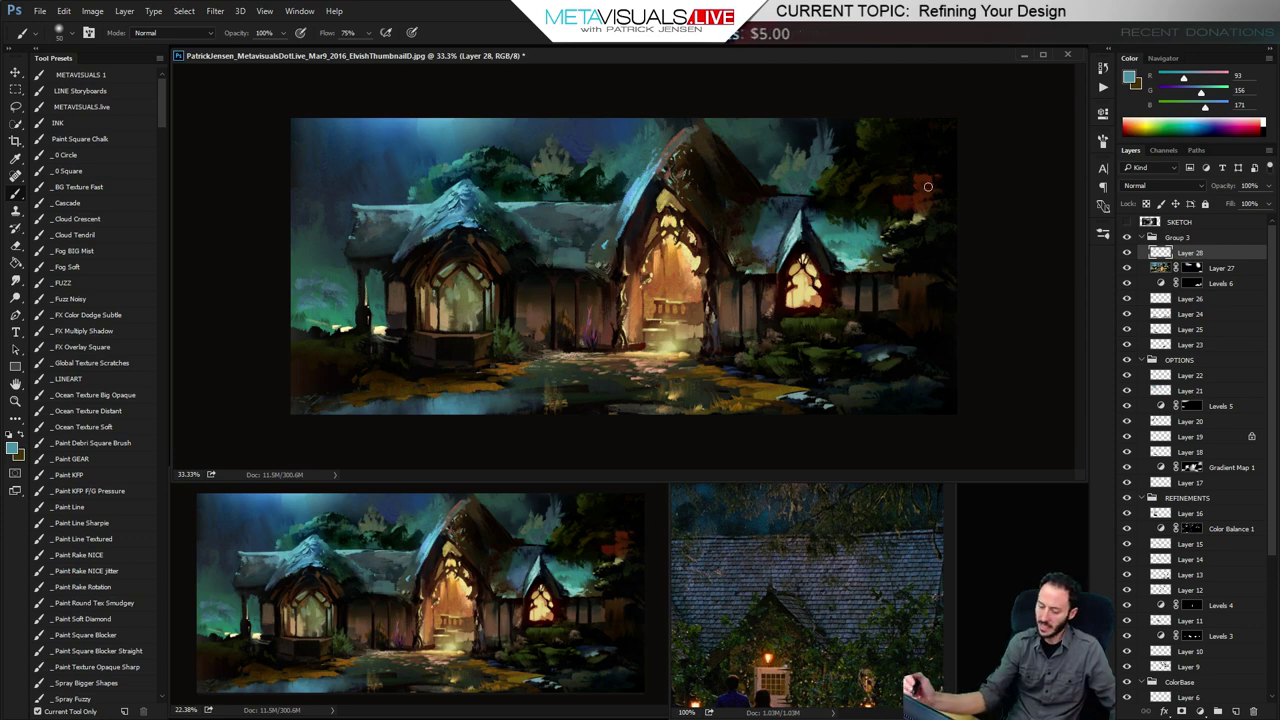
{"action": "mouse_move", "coordinate": [666, 175]}
{"action": "left_mouse_down"}
{"action": "mouse_move", "coordinate": [712, 209]}
{"action": "mouse_move", "coordinate": [682, 153]}
{"action": "mouse_move", "coordinate": [730, 214]}
{"action": "mouse_move", "coordinate": [696, 147]}
{"action": "mouse_move", "coordinate": [742, 190]}
{"action": "mouse_move", "coordinate": [704, 131]}
{"action": "mouse_move", "coordinate": [762, 199]}
{"action": "mouse_move", "coordinate": [710, 135]}
{"action": "left_mouse_up"}
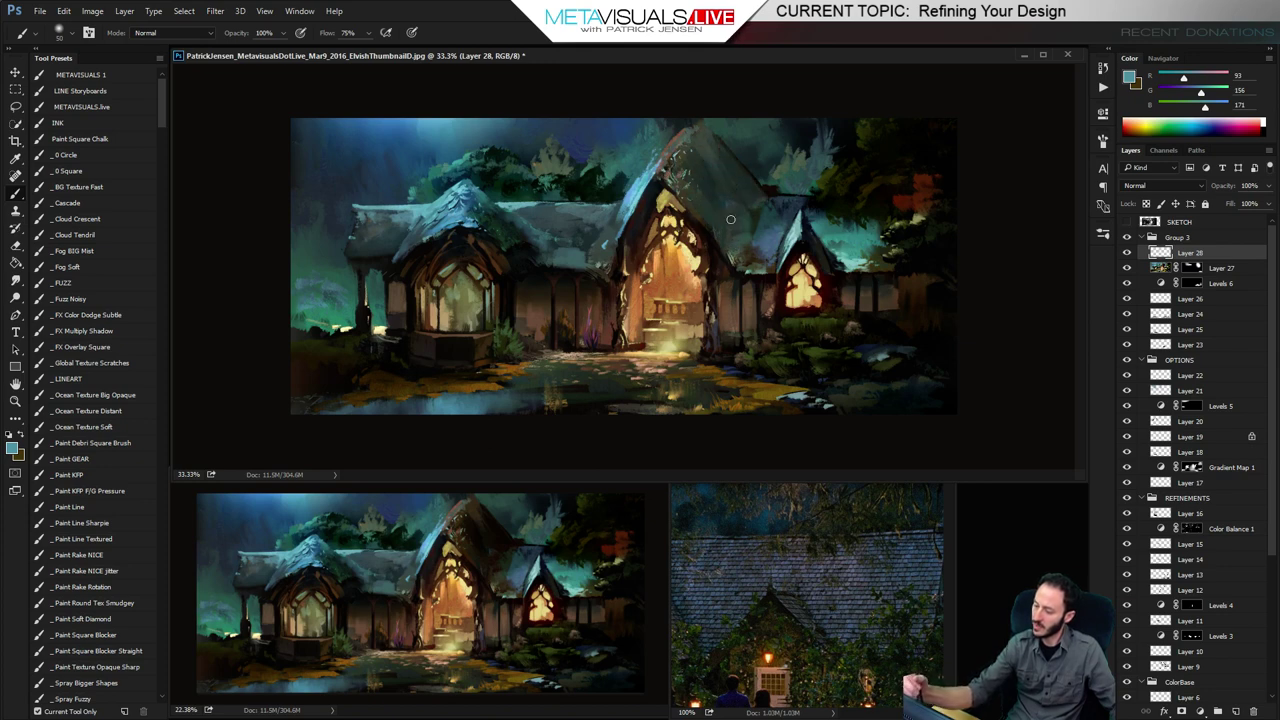
{"action": "left_click_drag", "start_coordinate": [762, 254], "coordinate": [767, 218]}
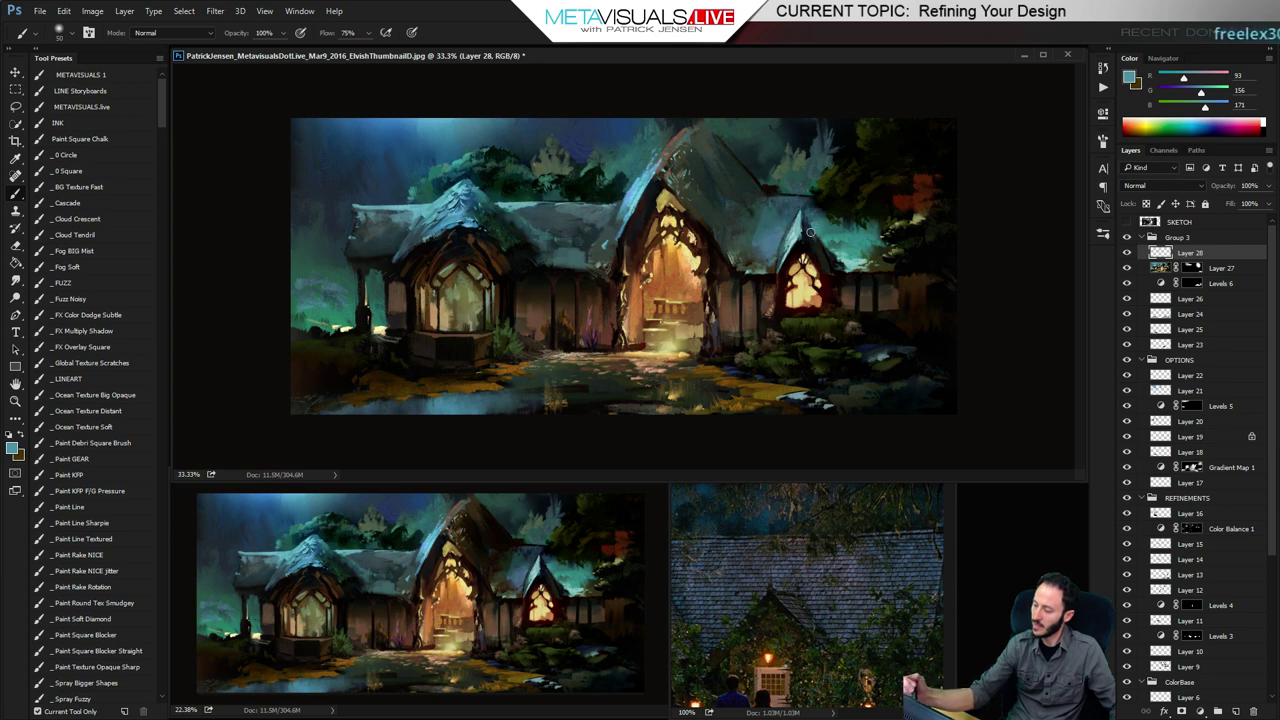
Compare the painting with and without the new roof-colour layer
{"action": "key", "text": "z"}
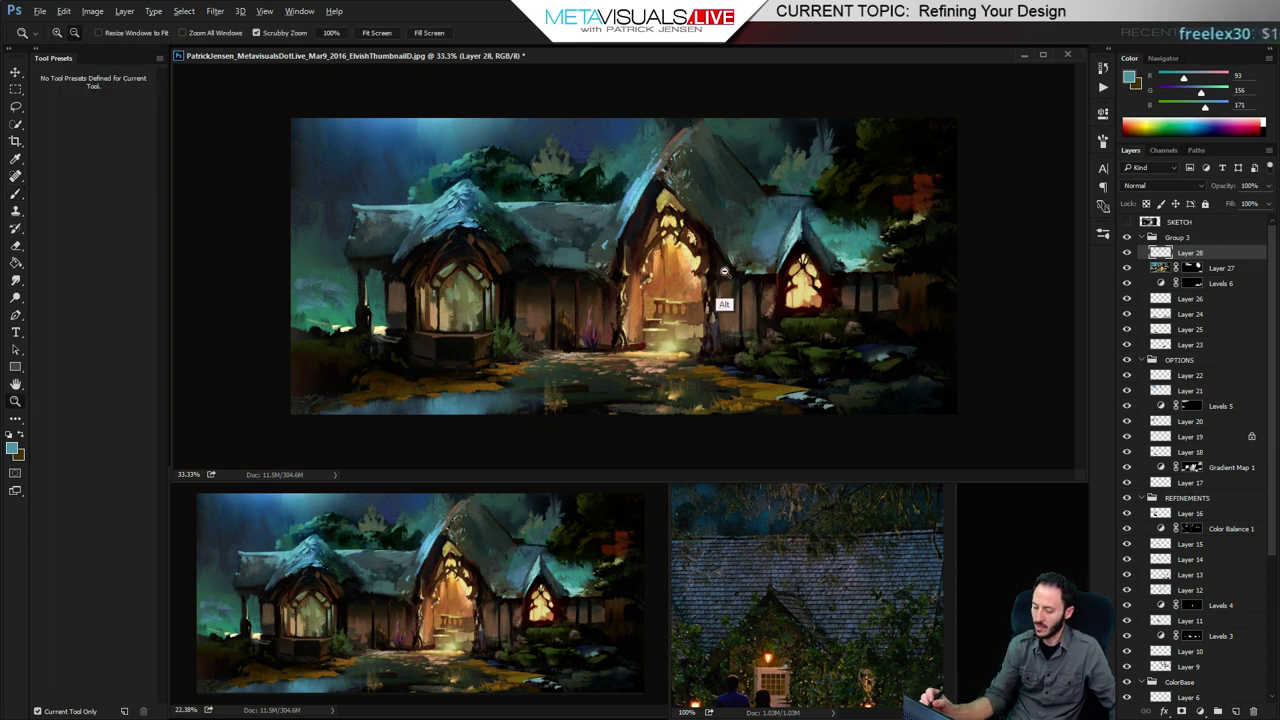
{"action": "left_click", "coordinate": [790, 285], "text": "alt"}
{"action": "left_click", "coordinate": [805, 283]}
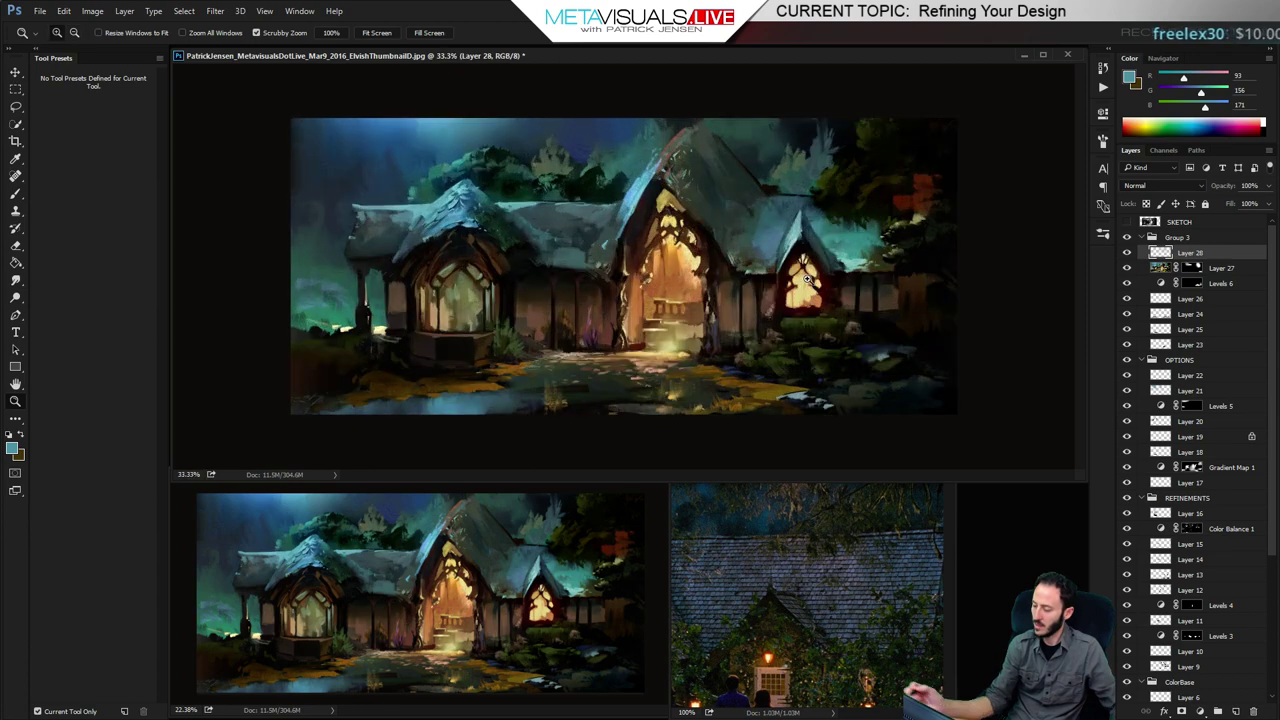
{"action": "left_click", "coordinate": [1127, 254]}
{"action": "left_click", "coordinate": [1127, 254]}
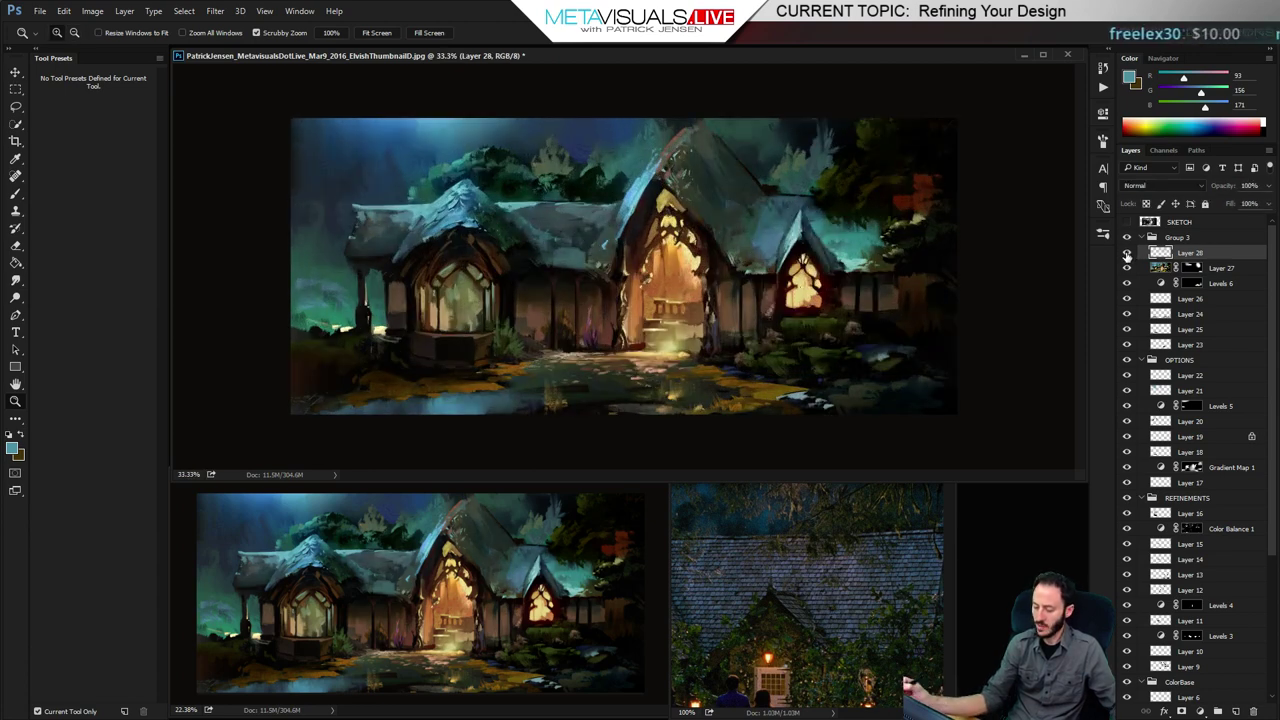
{"action": "left_click", "coordinate": [1127, 254]}
{"action": "left_click", "coordinate": [1127, 254]}
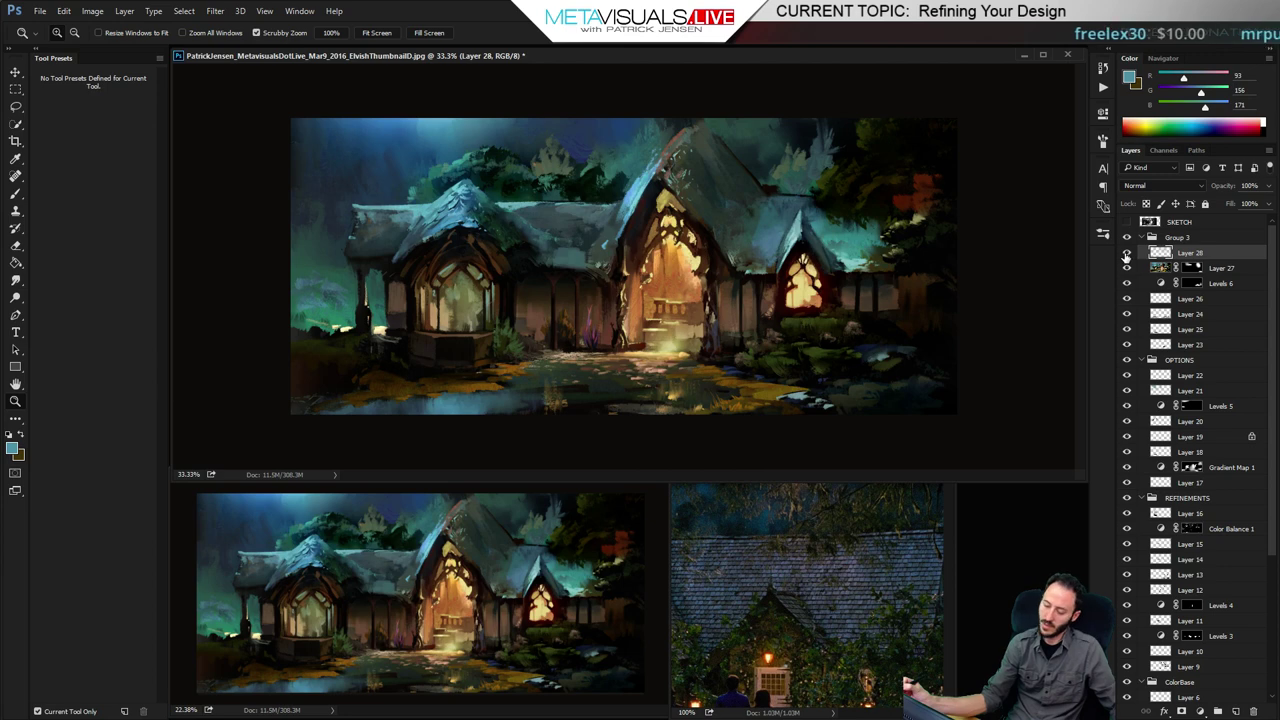
Erase excess roof colour from Layer 28 around the central gable and the right-hand roof with a soft eraser
{"action": "key", "text": "e"}
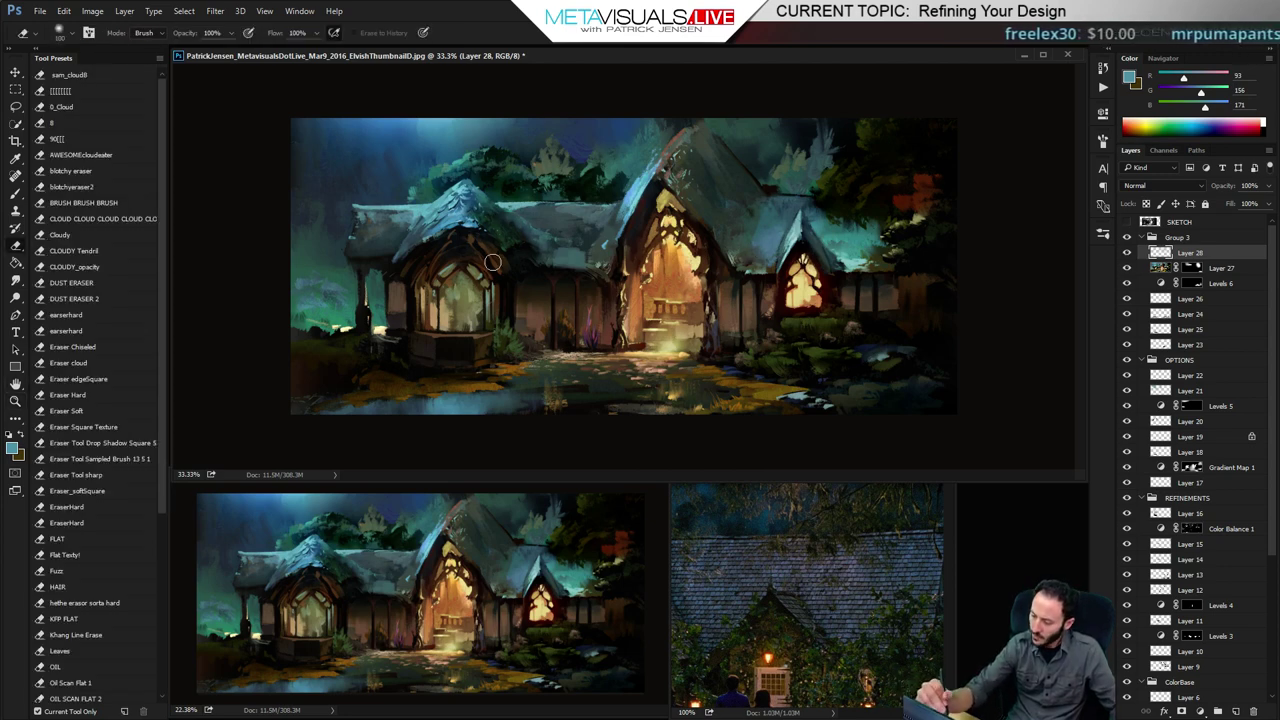
{"action": "mouse_move", "coordinate": [670, 168]}
{"action": "left_mouse_down"}
{"action": "mouse_move", "coordinate": [708, 218]}
{"action": "mouse_move", "coordinate": [710, 265]}
{"action": "mouse_move", "coordinate": [686, 141]}
{"action": "mouse_move", "coordinate": [673, 182]}
{"action": "left_mouse_up"}
{"action": "key", "text": "ctrl+z"}
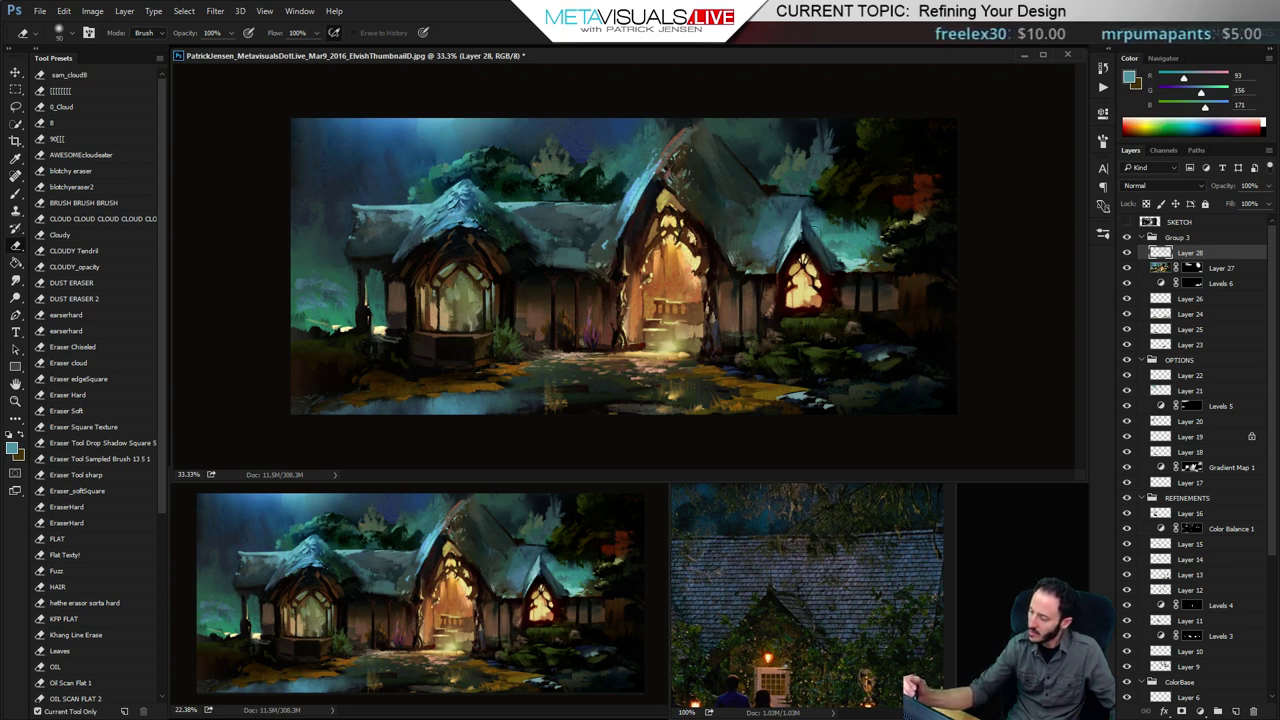
{"action": "left_click_drag", "start_coordinate": [812, 230], "coordinate": [826, 262]}
{"action": "key", "text": "ctrl+z"}
{"action": "key", "text": "bracketright"}
{"action": "key", "text": "bracketright"}
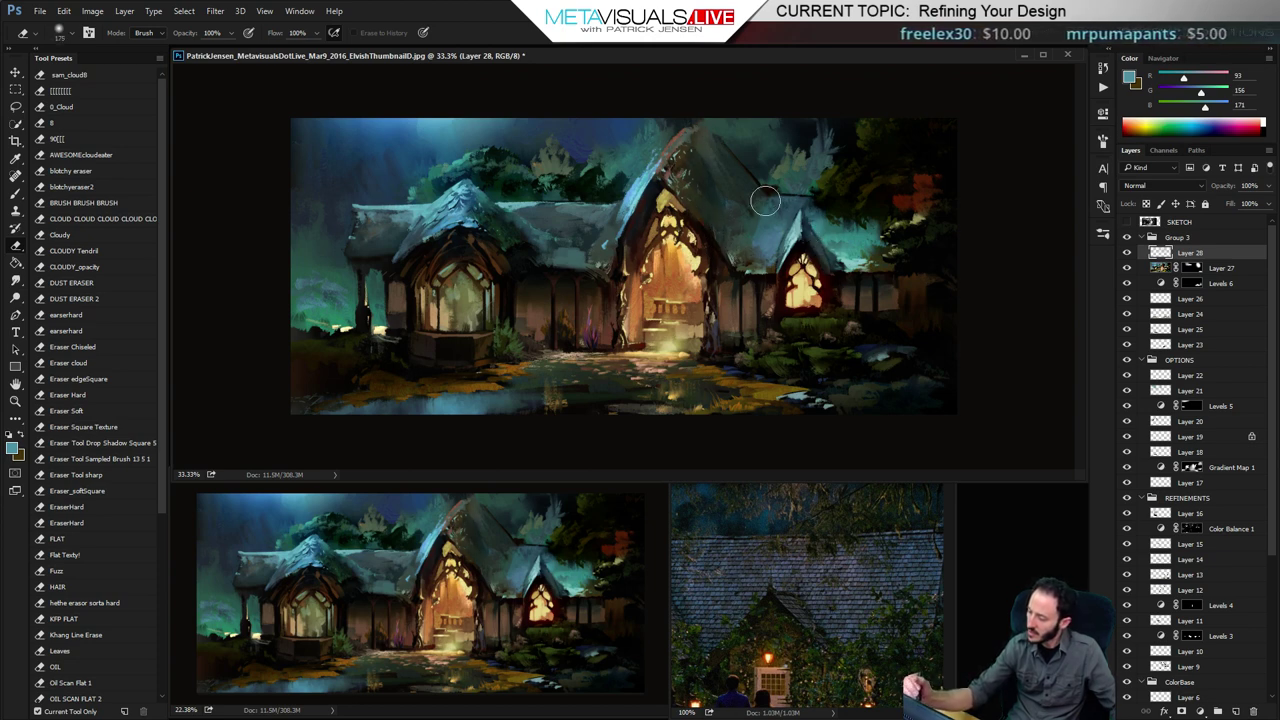
{"action": "key", "text": "bracketleft"}
{"action": "key", "text": "bracketleft"}
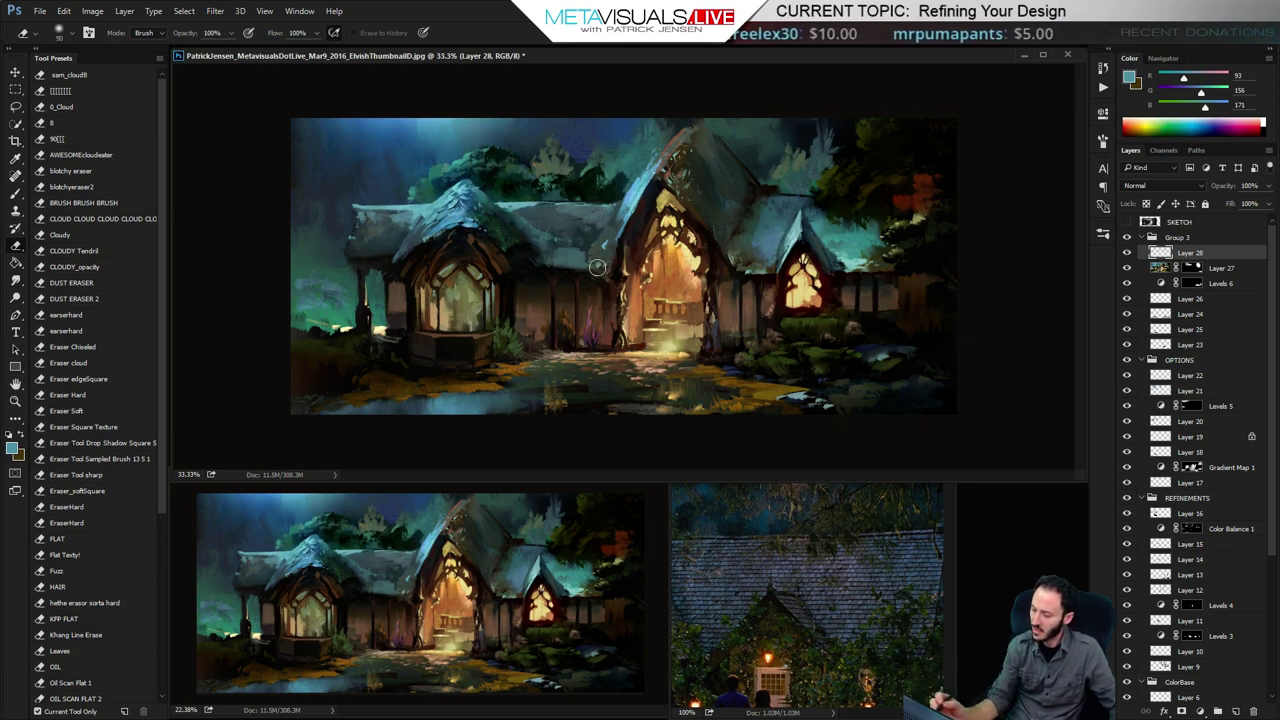
{"action": "key", "text": "ctrl"}
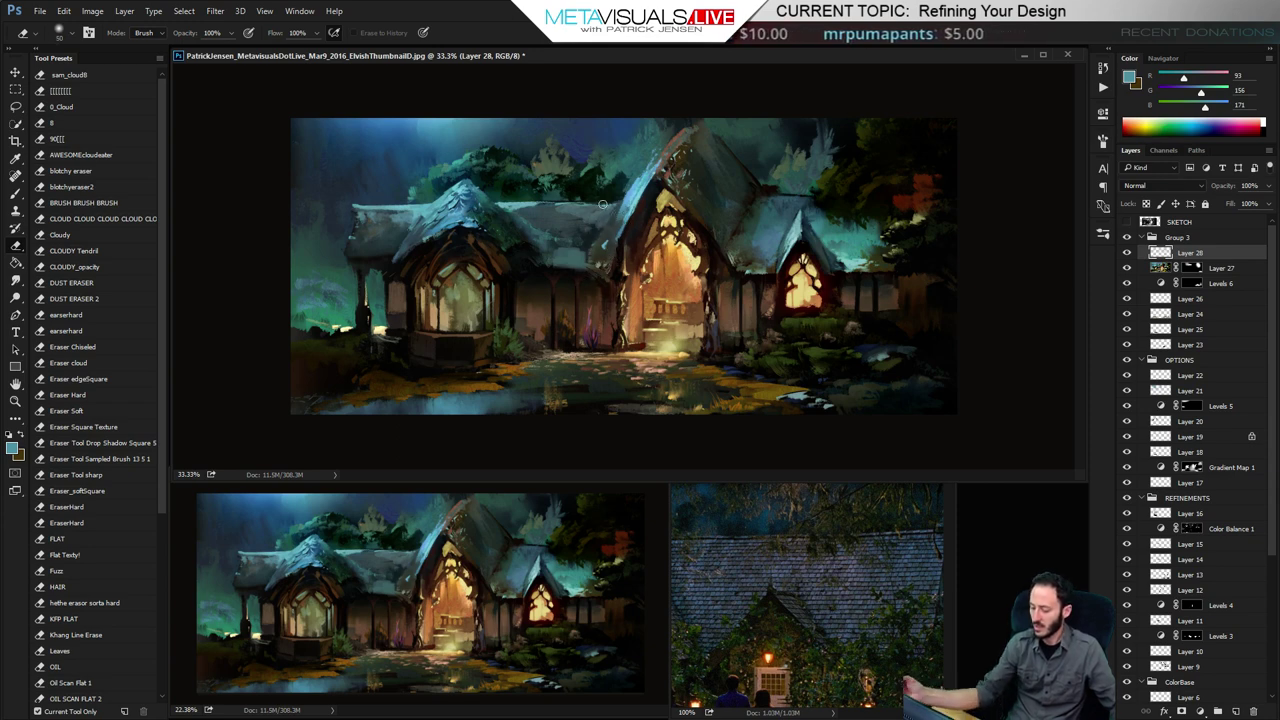
Compare the roofs with Layer 28 hidden and shown
{"action": "left_click", "coordinate": [1127, 256]}
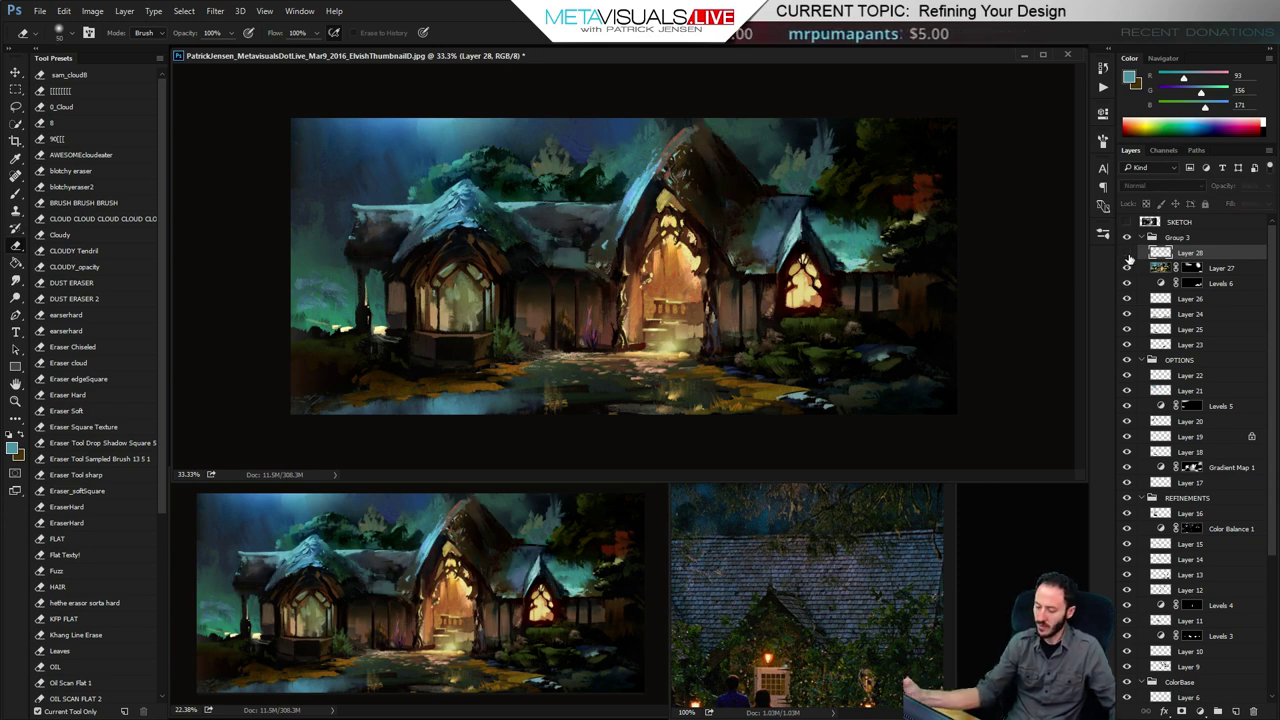
{"action": "left_click", "coordinate": [1127, 254]}
{"action": "left_click", "coordinate": [1127, 254]}
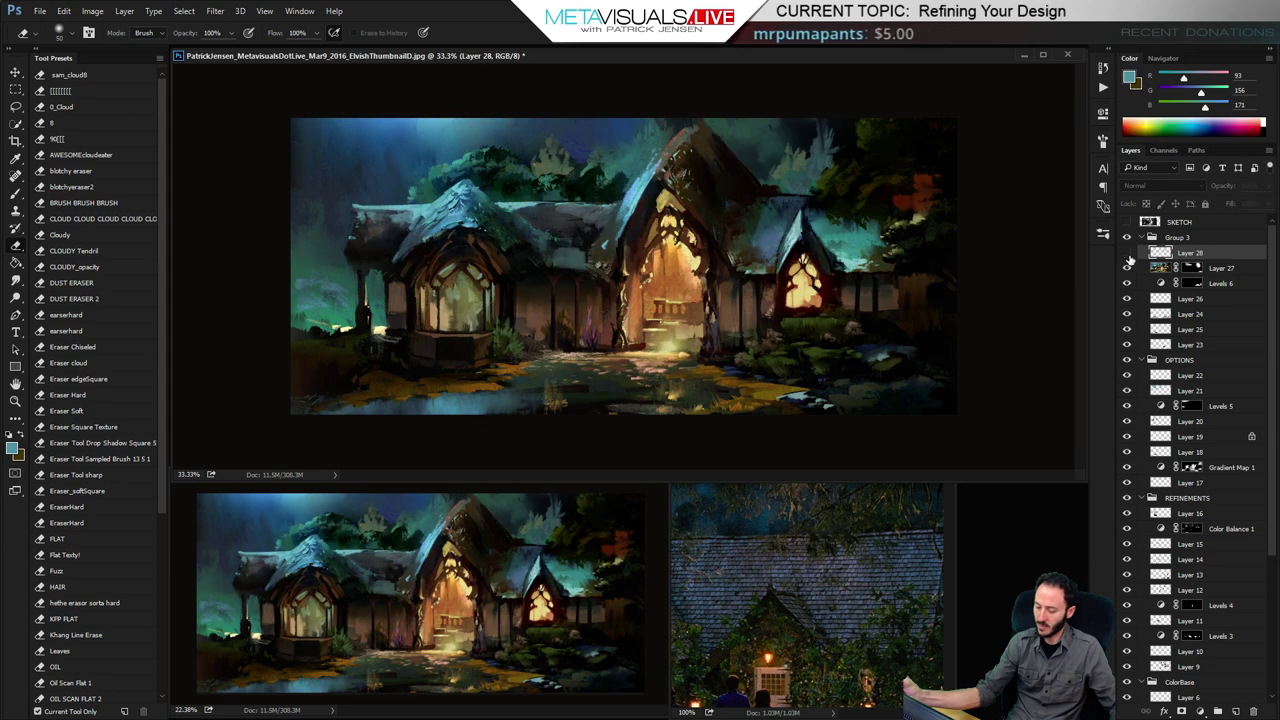
{"action": "left_click", "coordinate": [1127, 254]}
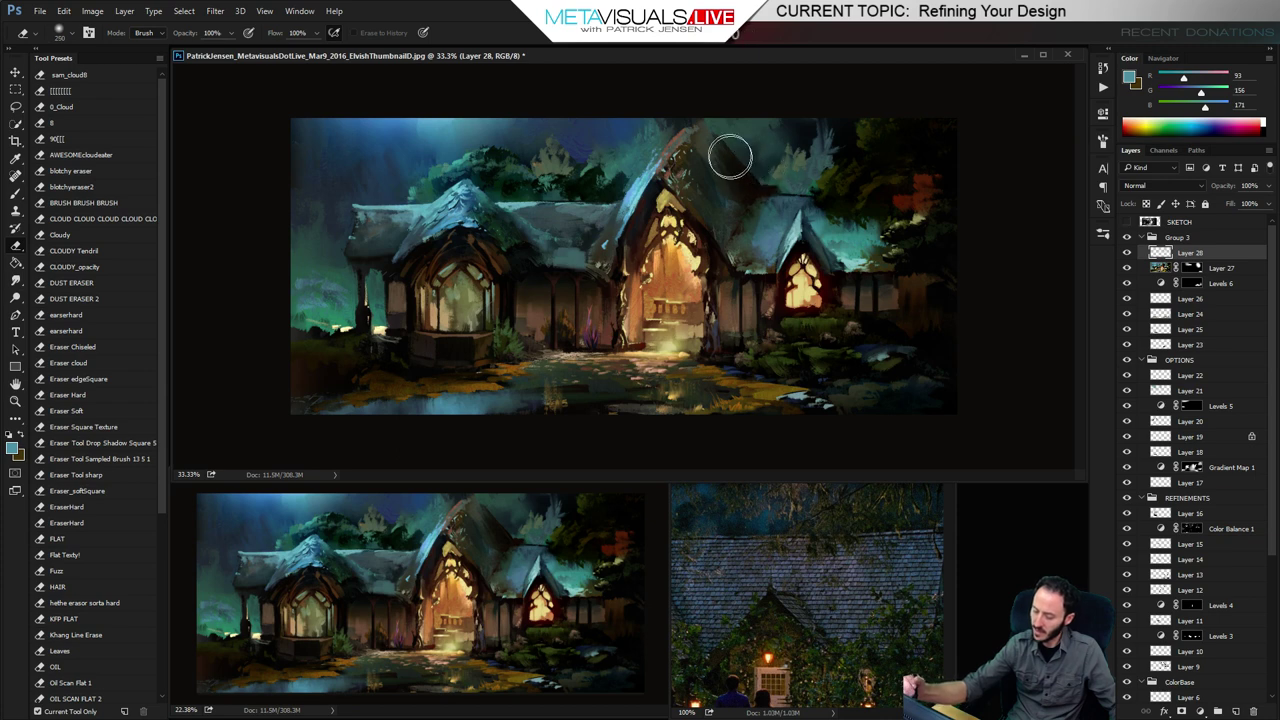
Erase more of the teal from the central gable's roof with a larger eraser and check the layer's before and after
{"action": "key", "text": "bracketright"}
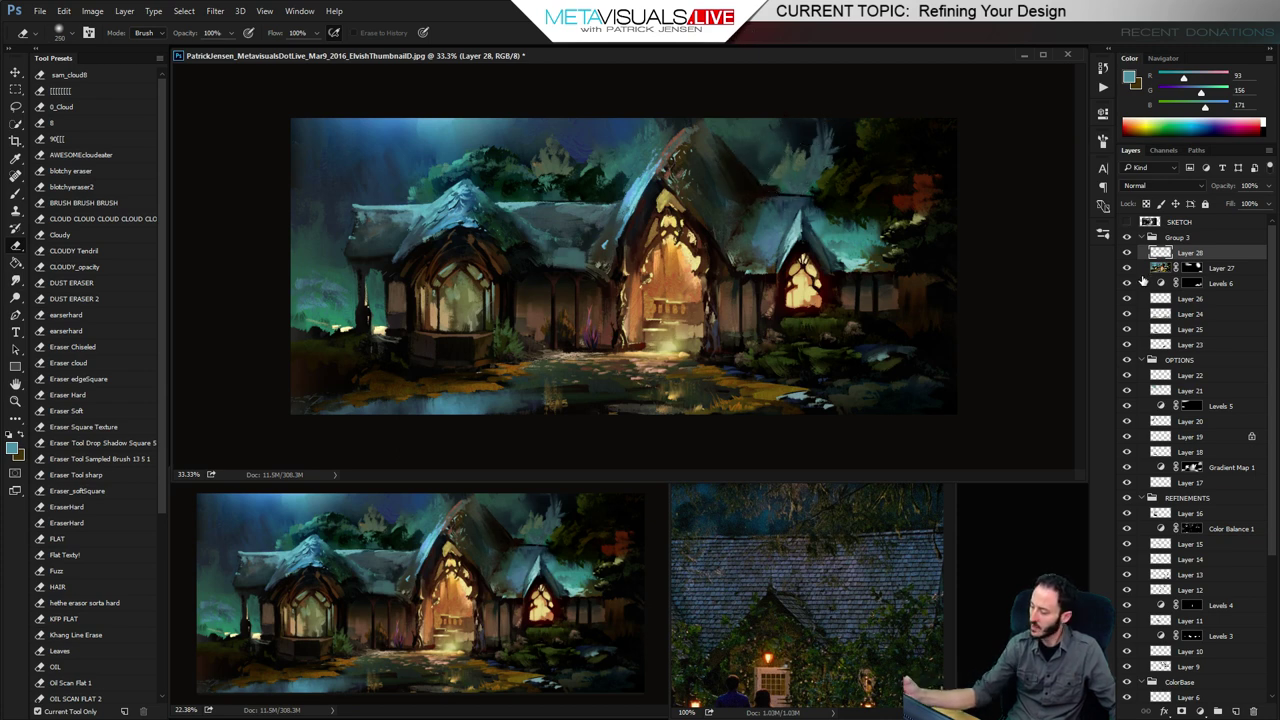
{"action": "left_click", "coordinate": [1127, 253]}
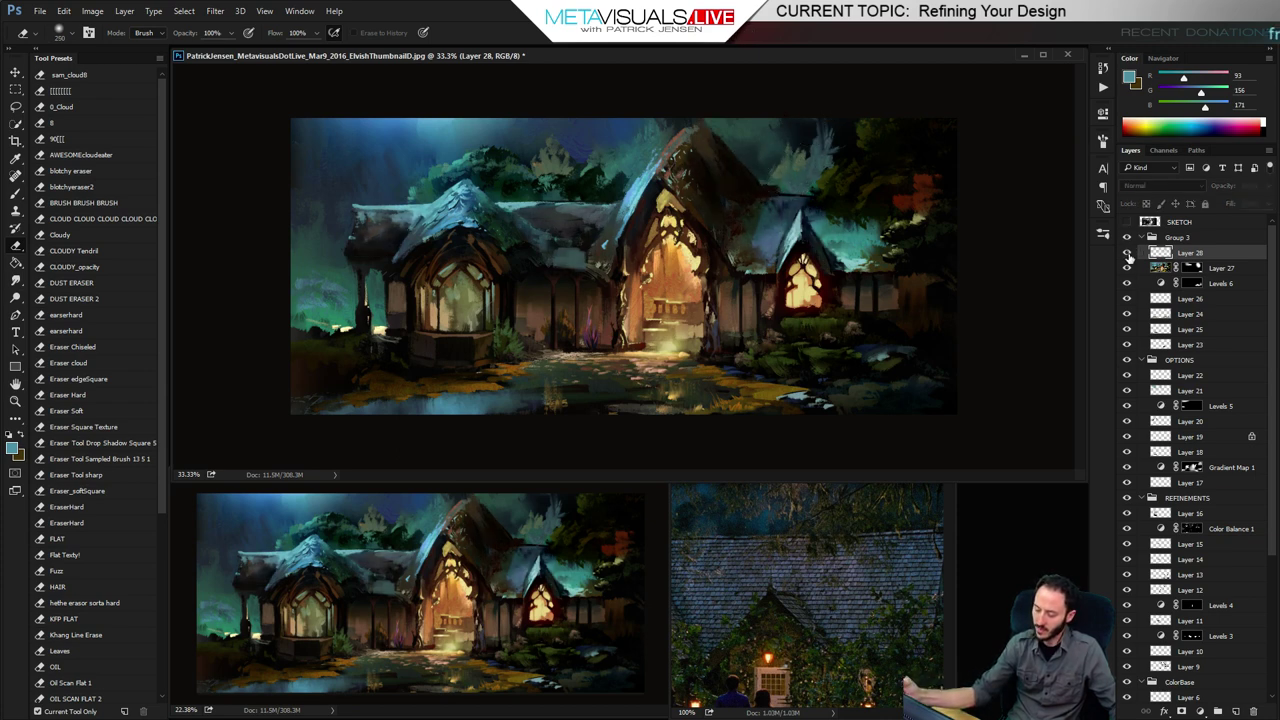
{"action": "left_click", "coordinate": [1127, 253]}
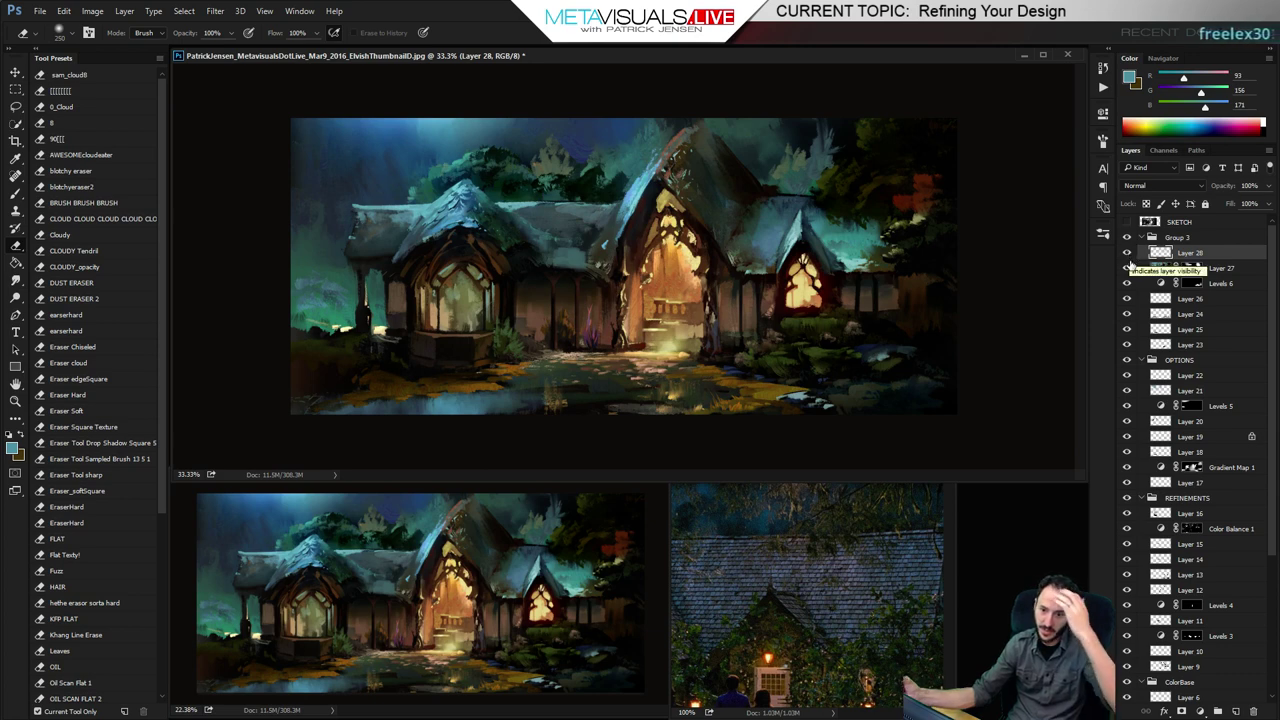
Add a new layer above Layer 28 and set the Paint KPP F/G Pressure brush to a pale blue-grey (RGB 194, 201, 218)
{"action": "left_click", "coordinate": [1236, 711]}
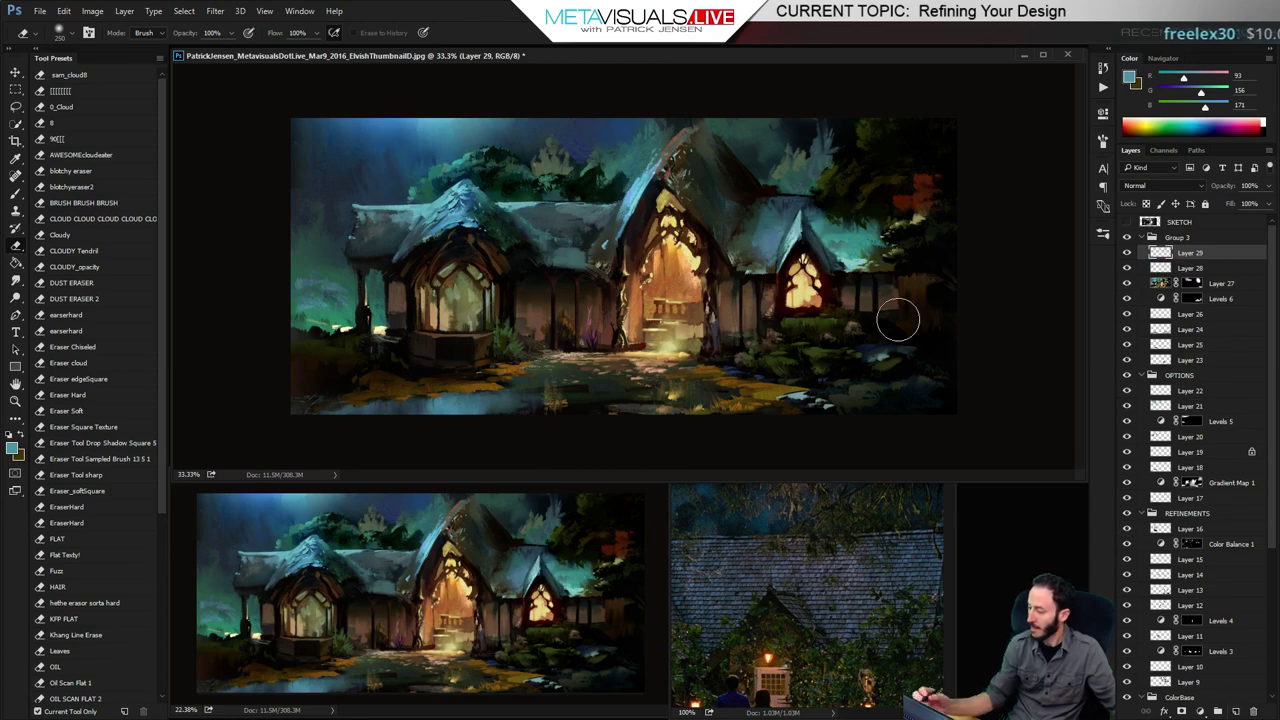
{"action": "key", "text": "z"}
{"action": "left_click", "coordinate": [657, 256]}
{"action": "key", "text": "space"}
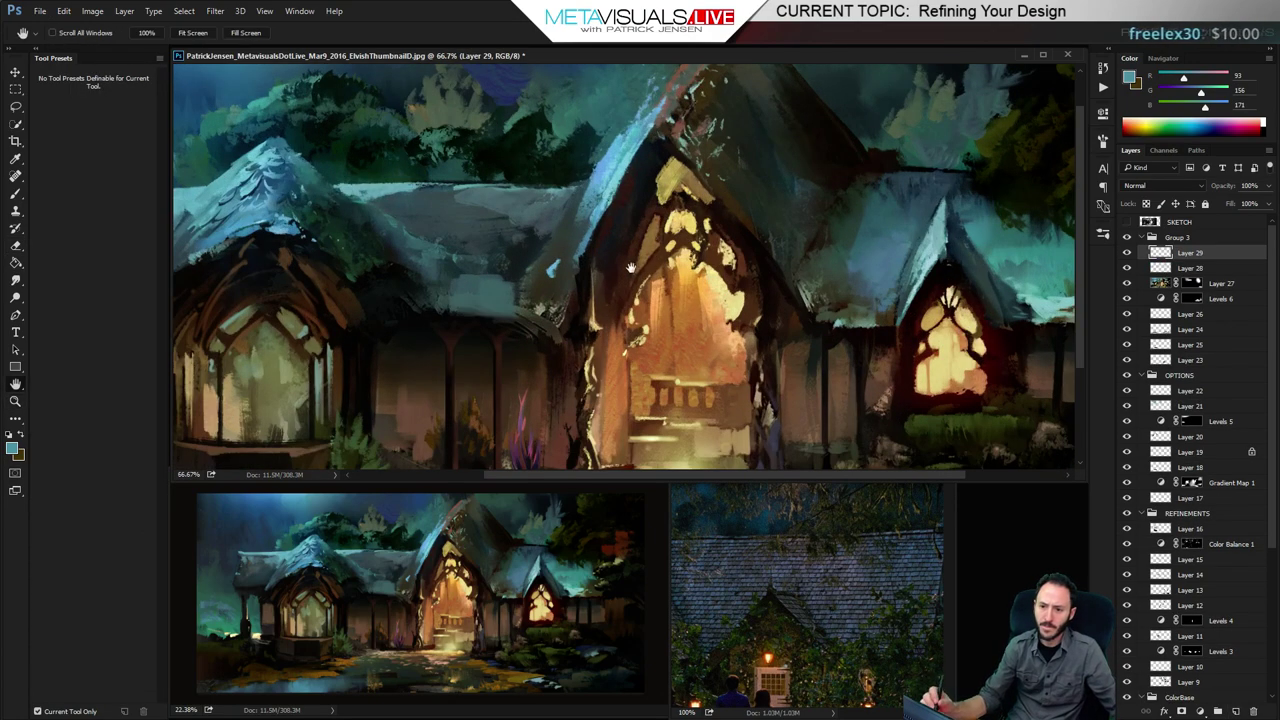
{"action": "left_click_drag", "start_coordinate": [664, 213], "coordinate": [738, 283]}
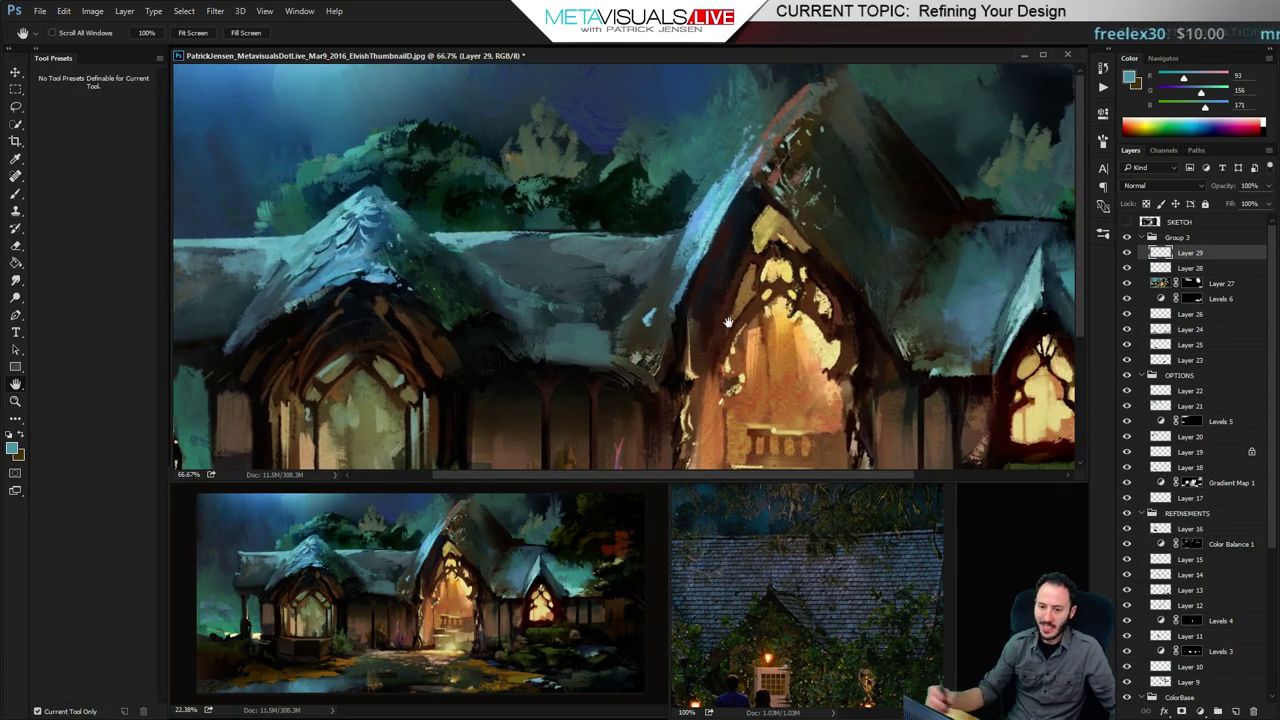
{"action": "left_click_drag", "start_coordinate": [581, 349], "coordinate": [731, 330]}
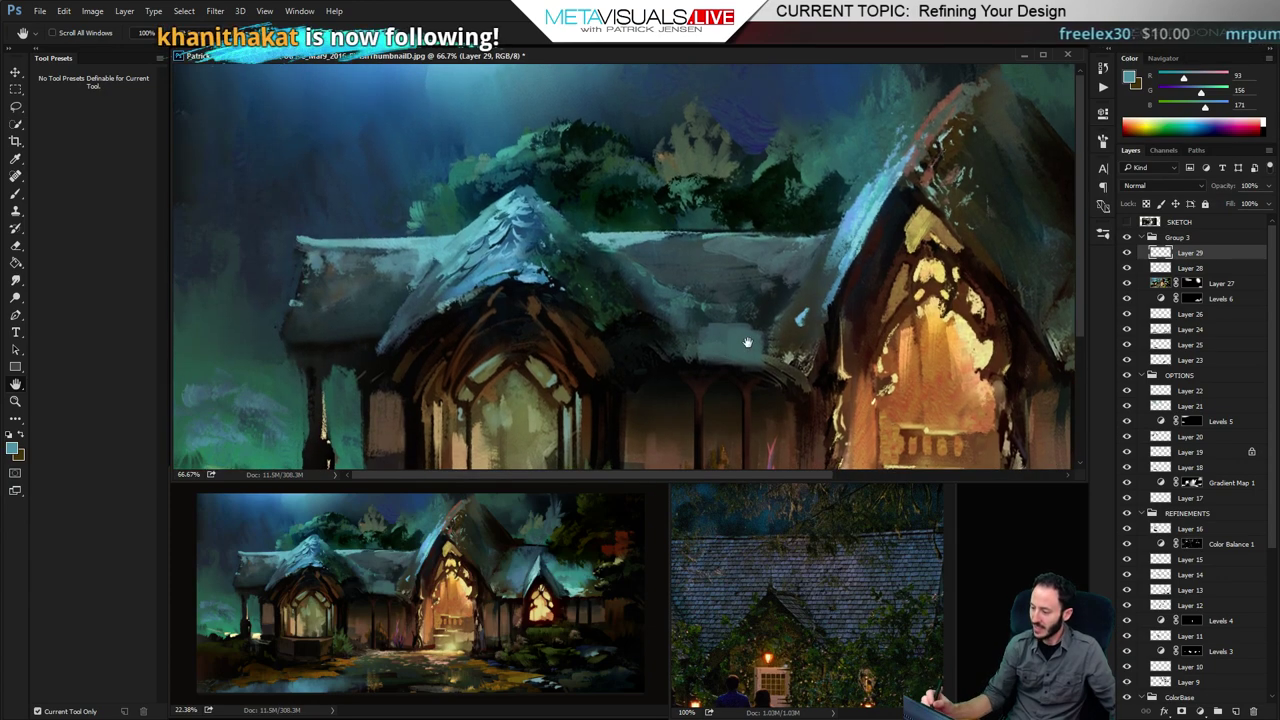
{"action": "key", "text": "b"}
{"action": "key", "text": "b"}
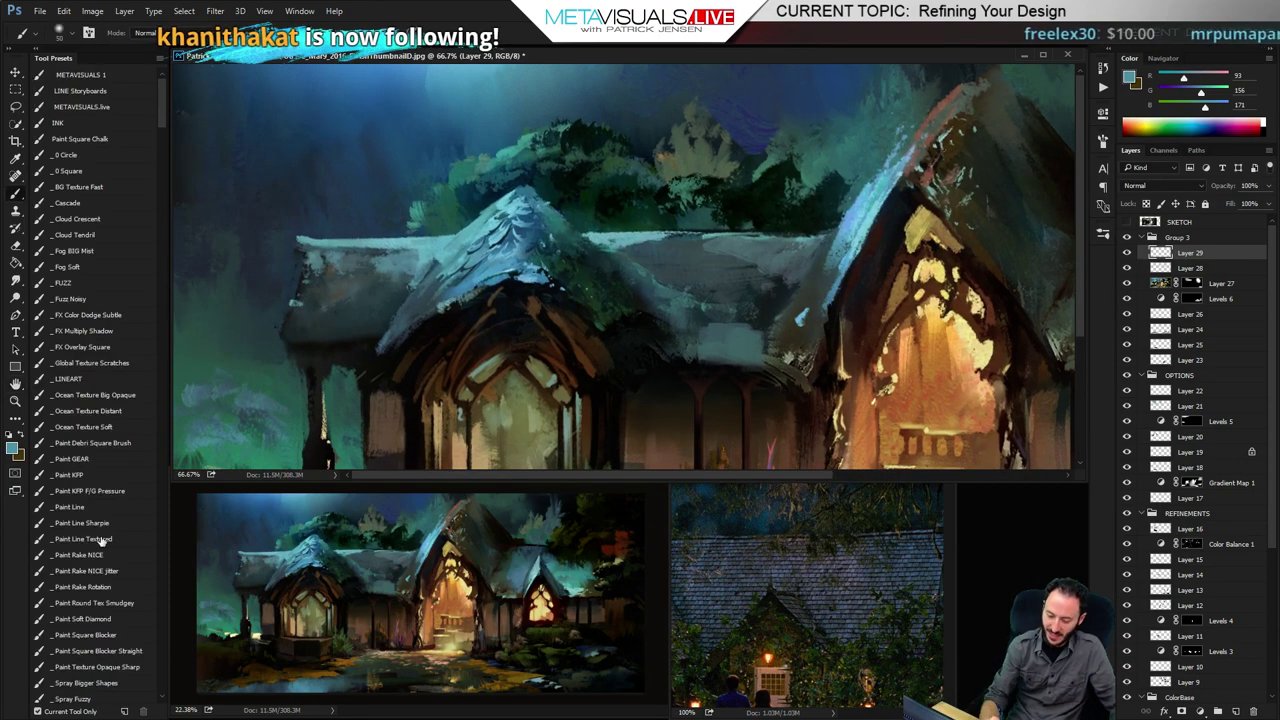
{"action": "left_click", "coordinate": [612, 228], "text": "alt"}
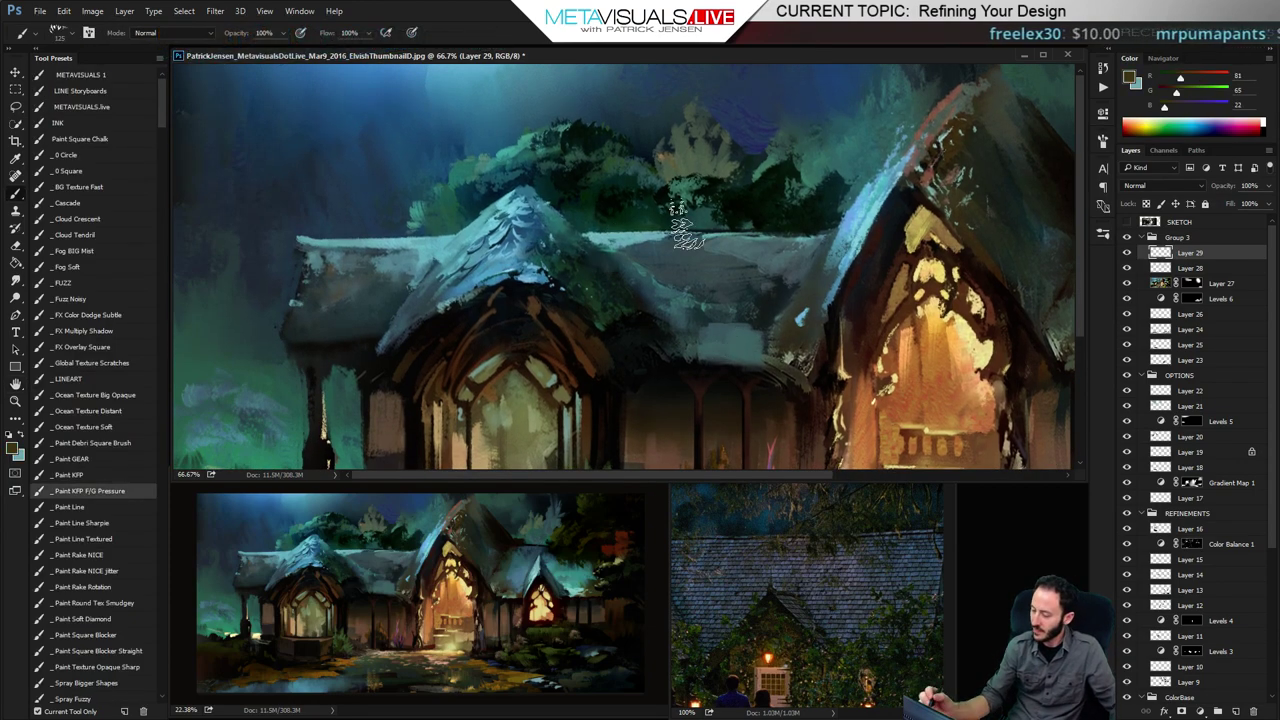
{"action": "key", "text": "x"}
{"action": "left_click_drag", "start_coordinate": [1181, 78], "coordinate": [1218, 107]}
Paint fine pale moonlit highlights on the left turret's peak, roof edges and shingles, using a progressively smaller brush
{"action": "left_click_drag", "start_coordinate": [620, 269], "coordinate": [668, 268]}
{"action": "key", "text": "ctrl+z"}
{"action": "key", "text": "bracketleft"}
{"action": "key", "text": "bracketleft"}
{"action": "key", "text": "bracketleft"}
{"action": "key", "text": "bracketleft"}
{"action": "key", "text": "bracketleft"}
{"action": "key", "text": "bracketleft"}
{"action": "key", "text": "bracketleft"}
{"action": "key", "text": "bracketleft"}
{"action": "key", "text": "bracketleft"}
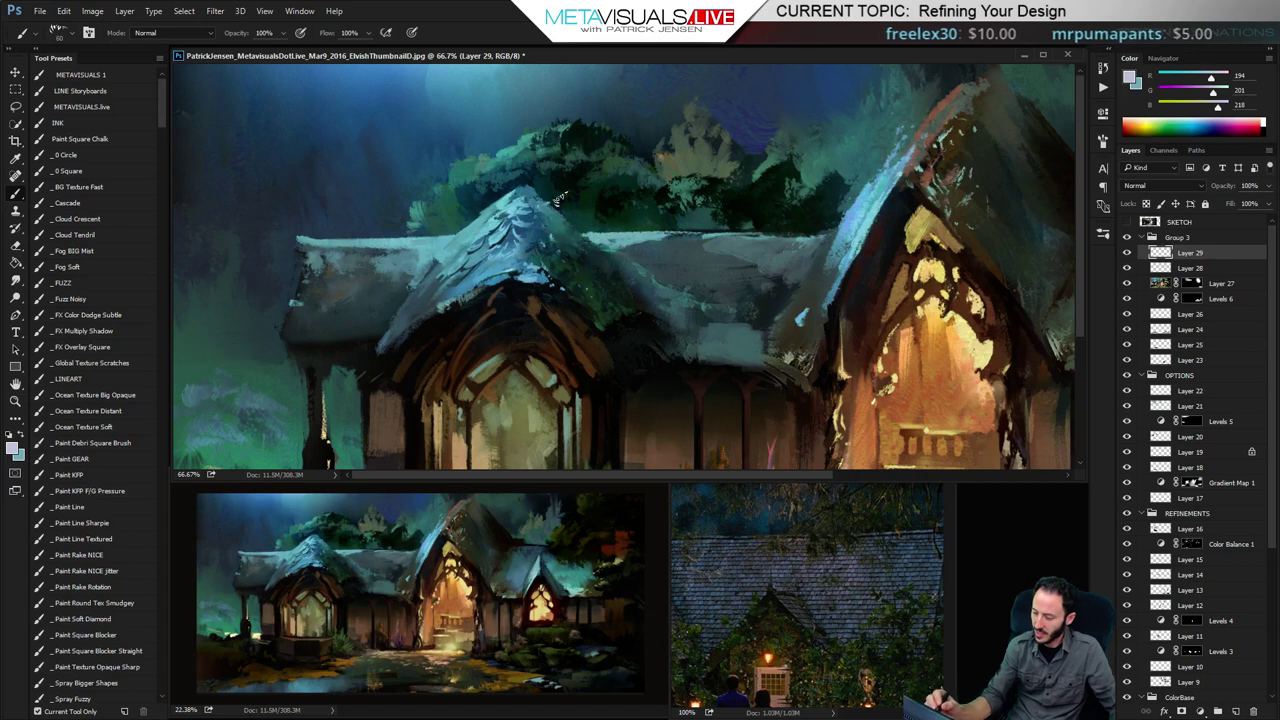
{"action": "mouse_move", "coordinate": [459, 241]}
{"action": "left_mouse_down"}
{"action": "mouse_move", "coordinate": [498, 199]}
{"action": "mouse_move", "coordinate": [460, 236]}
{"action": "left_mouse_up"}
{"action": "key", "text": "bracketleft"}
{"action": "key", "text": "bracketleft"}
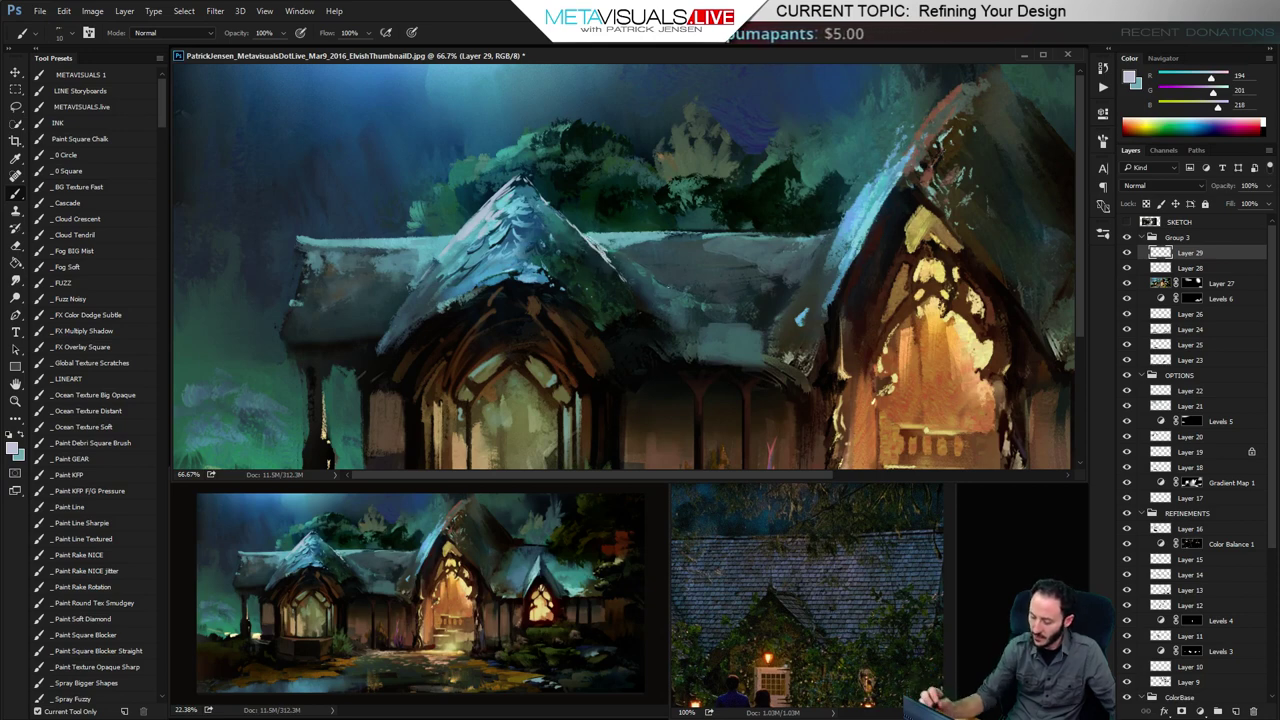
Sample the dark teal background (RGB 21, 52, 53) and trim the outer left edge of the central gable's roof
{"action": "left_click", "coordinate": [347, 549]}
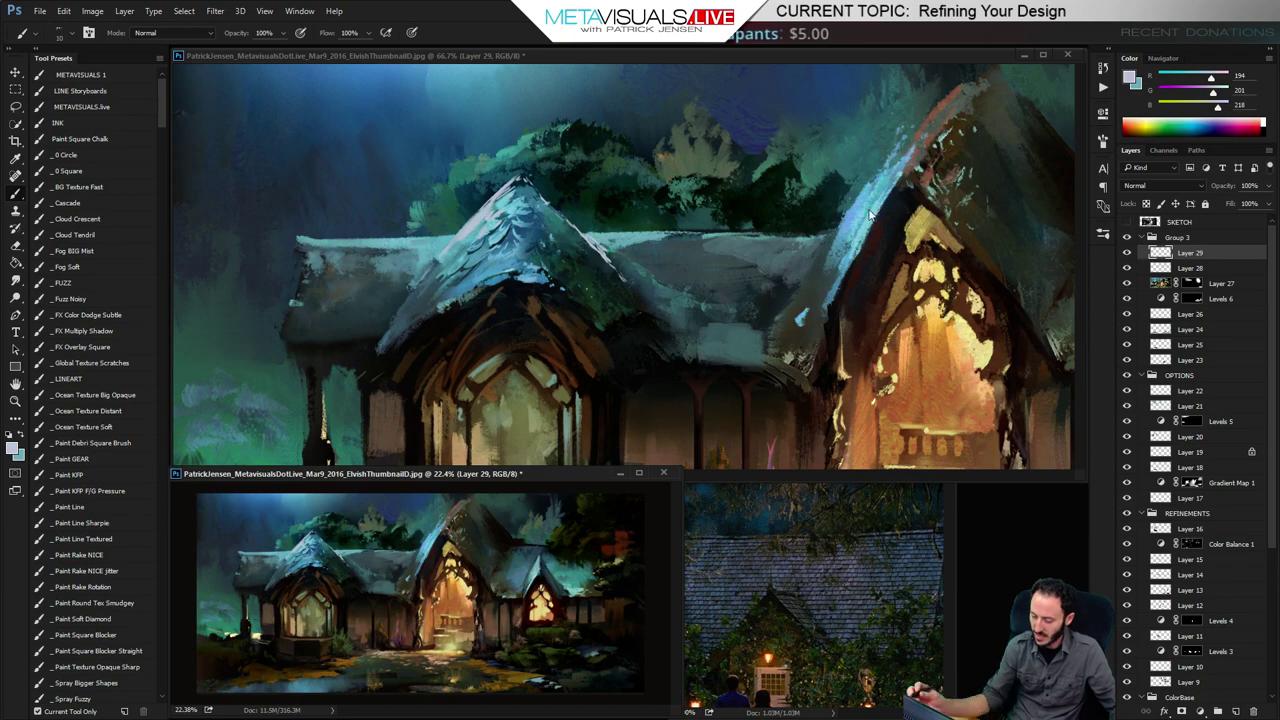
{"action": "left_click_drag", "start_coordinate": [832, 258], "coordinate": [541, 275]}
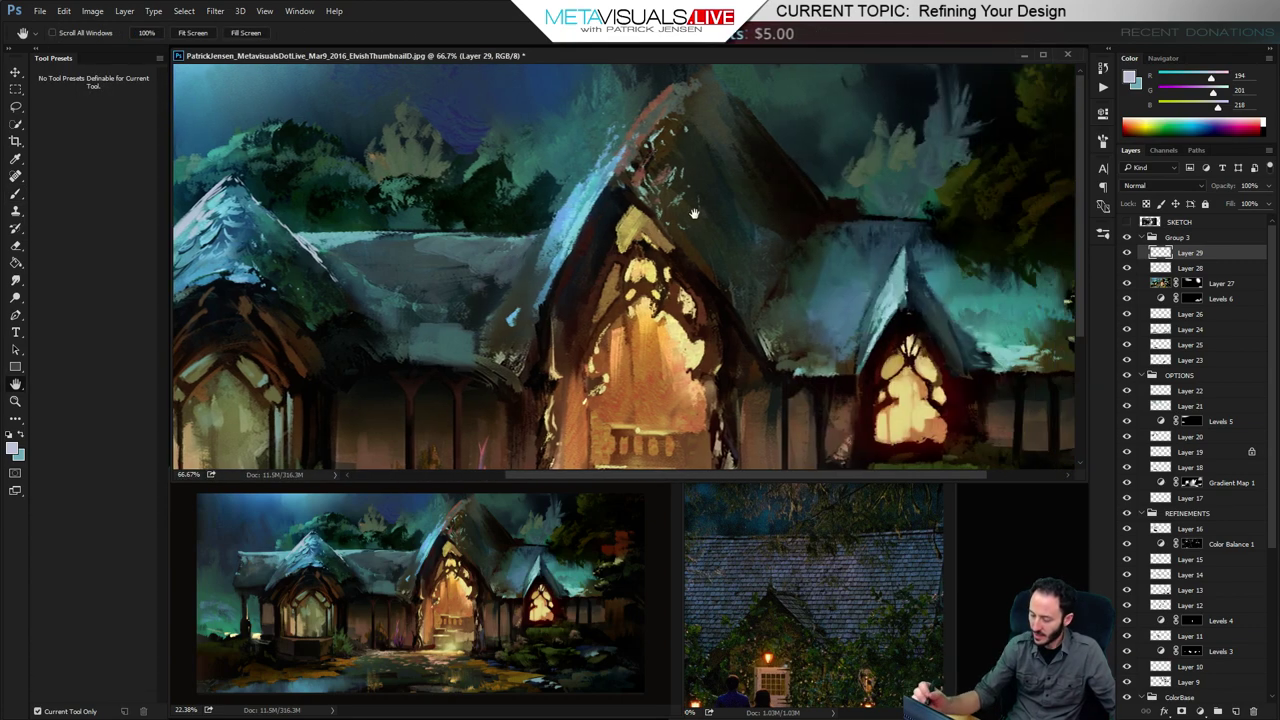
{"action": "key", "text": "b"}
{"action": "left_click", "coordinate": [548, 209], "text": "alt"}
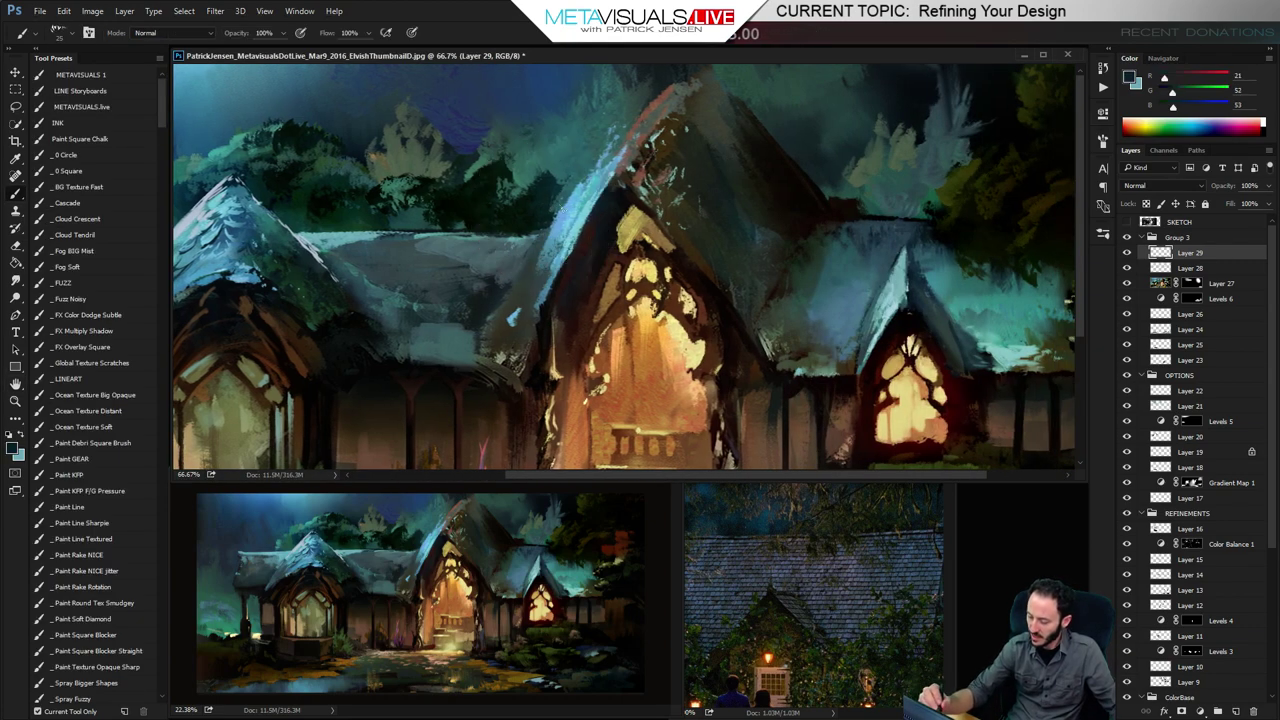
{"action": "mouse_move", "coordinate": [553, 205]}
{"action": "left_mouse_down"}
{"action": "mouse_move", "coordinate": [582, 180]}
{"action": "mouse_move", "coordinate": [587, 152]}
{"action": "left_mouse_up"}
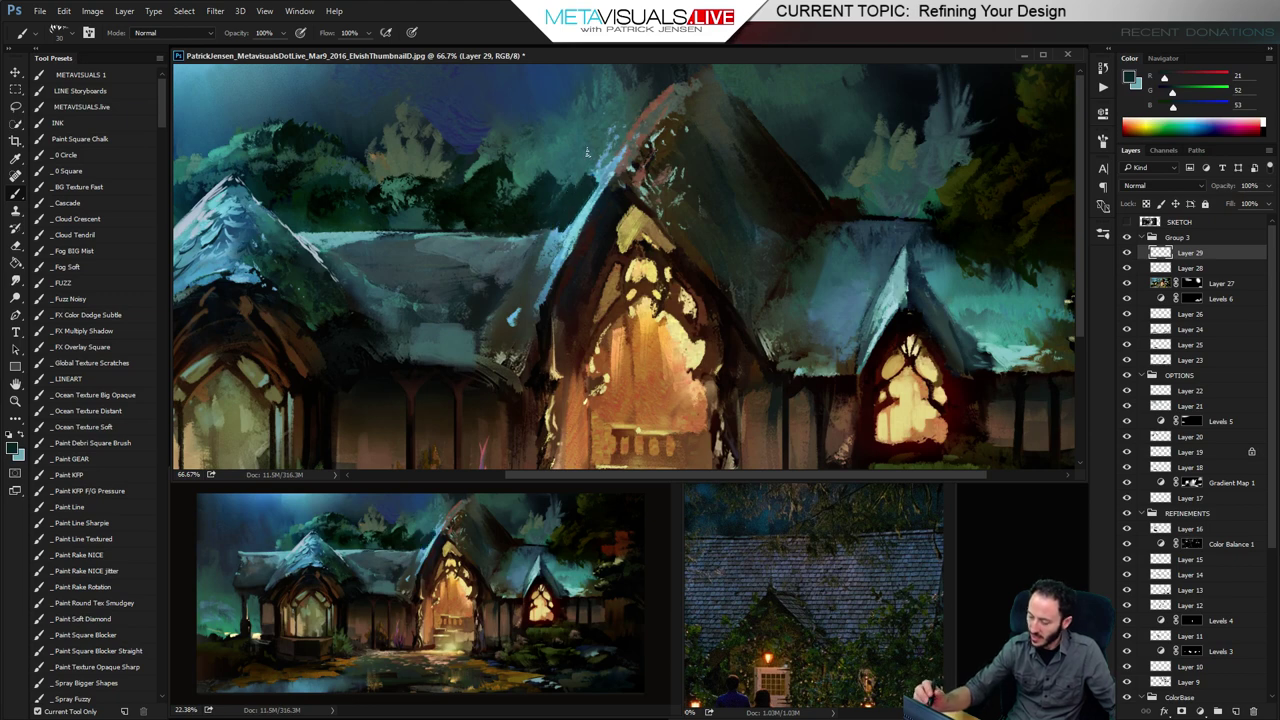
{"action": "mouse_move", "coordinate": [564, 229]}
{"action": "left_mouse_down"}
{"action": "mouse_move", "coordinate": [545, 235]}
{"action": "mouse_move", "coordinate": [601, 177]}
{"action": "mouse_move", "coordinate": [571, 228]}
{"action": "left_mouse_up"}
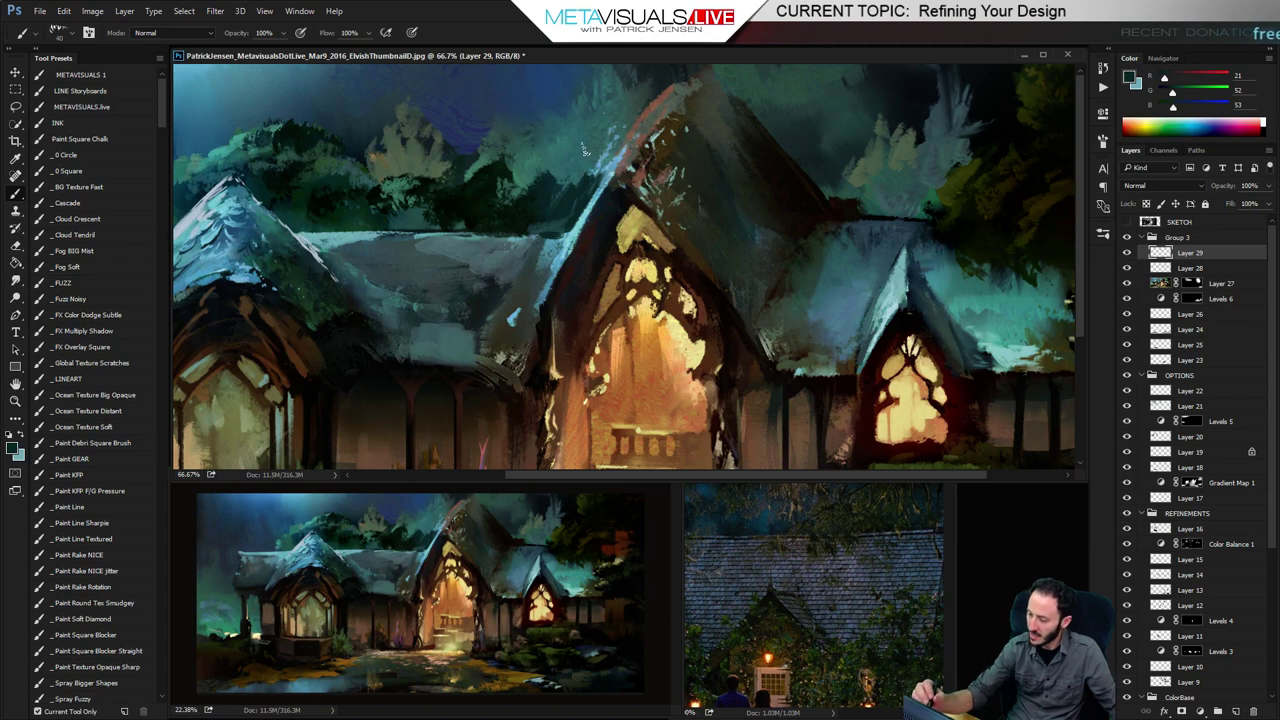
Resample a darker background teal (RGB 20, 48, 50) and clean up the gable's left roof edge from near the peak down to the connecting roof
{"action": "left_click", "coordinate": [559, 198], "text": "alt"}
{"action": "key", "text": "bracketright"}
{"action": "key", "text": "bracketright"}
{"action": "mouse_move", "coordinate": [606, 145]}
{"action": "left_mouse_down"}
{"action": "mouse_move", "coordinate": [629, 97]}
{"action": "mouse_move", "coordinate": [556, 200]}
{"action": "mouse_move", "coordinate": [581, 174]}
{"action": "mouse_move", "coordinate": [560, 219]}
{"action": "left_mouse_up"}
{"action": "key", "text": "bracketright"}
{"action": "key", "text": "bracketright"}
{"action": "key", "text": "bracketright"}
{"action": "key", "text": "bracketright"}
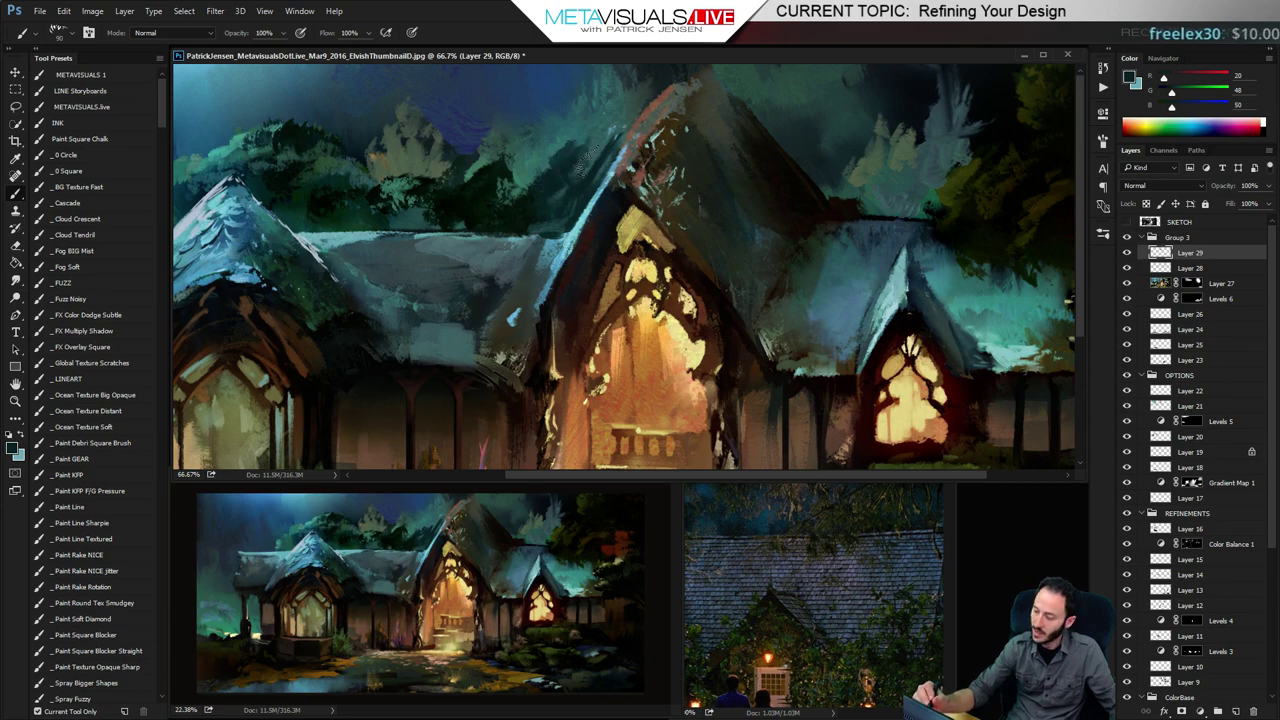
Show the SKETCH layer over the full view of the painting
{"action": "key", "text": "r"}
{"action": "key", "text": "h"}
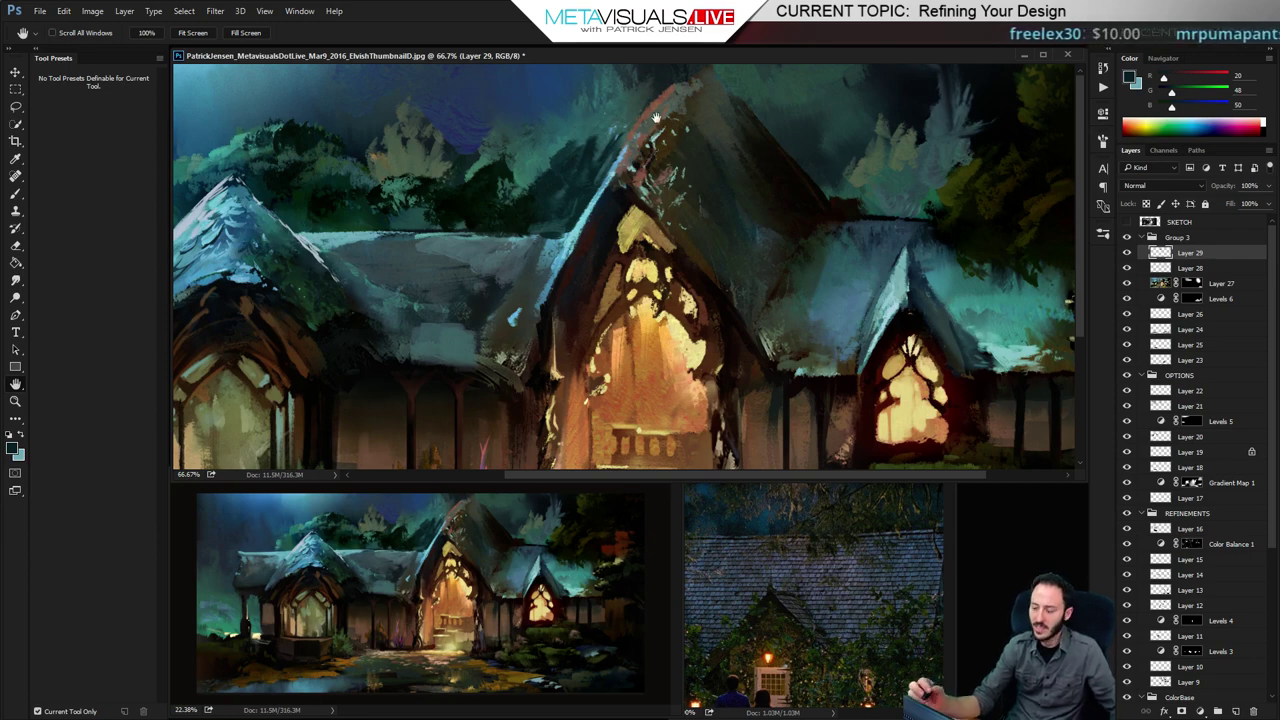
{"action": "left_click_drag", "start_coordinate": [650, 258], "coordinate": [656, 237]}
{"action": "key", "text": "z"}
{"action": "left_click", "coordinate": [660, 236], "text": "alt"}
{"action": "left_click", "coordinate": [662, 235], "text": "alt"}
{"action": "left_click", "coordinate": [666, 233], "text": "alt"}
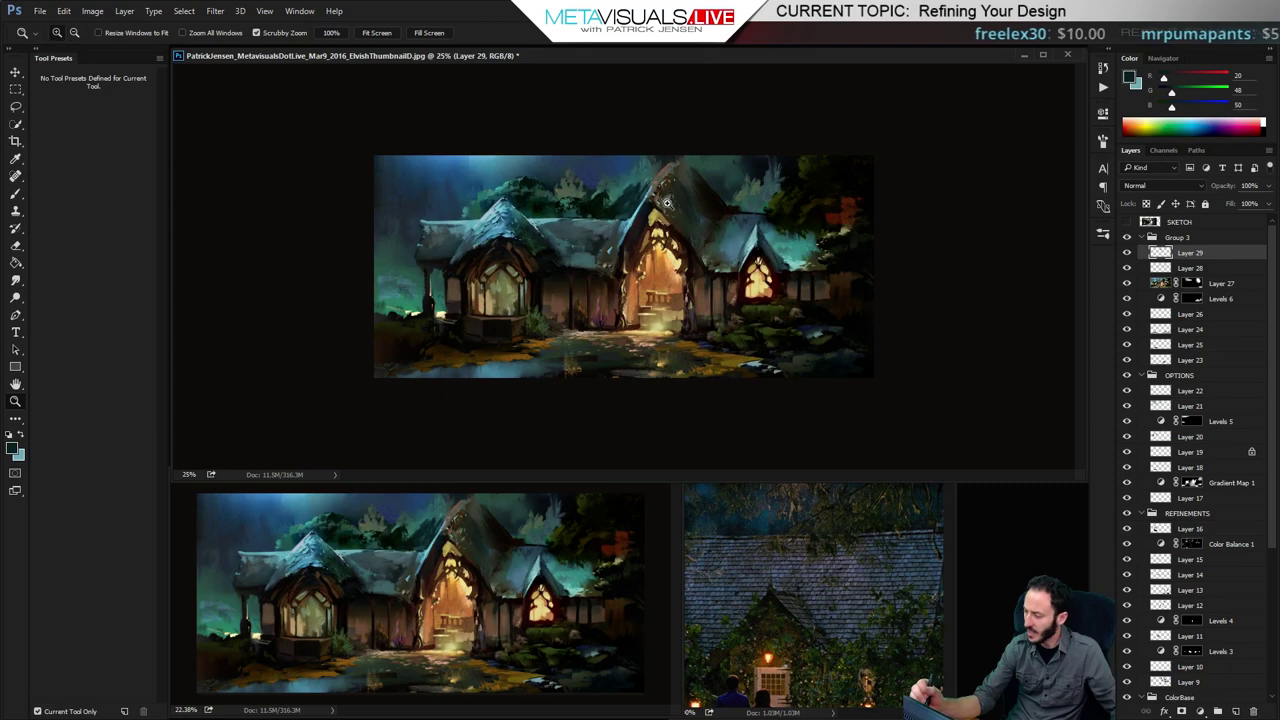
{"action": "left_click", "coordinate": [667, 203]}
{"action": "left_click", "coordinate": [1126, 222]}
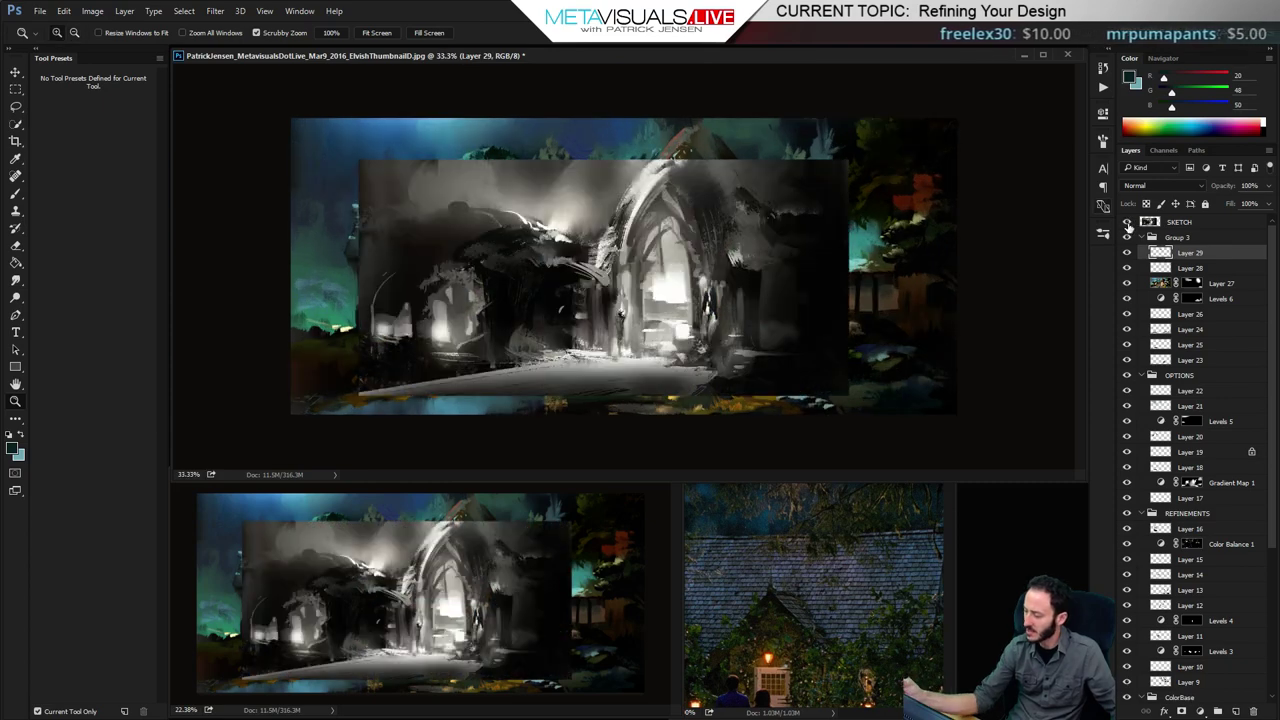
Fill the area surrounding the sketch on the SKETCH layer with a near-black sampled from the sketch's right side, then deselect
{"action": "left_click", "coordinate": [1150, 222]}
{"action": "left_click", "coordinate": [1148, 225], "text": "ctrl"}
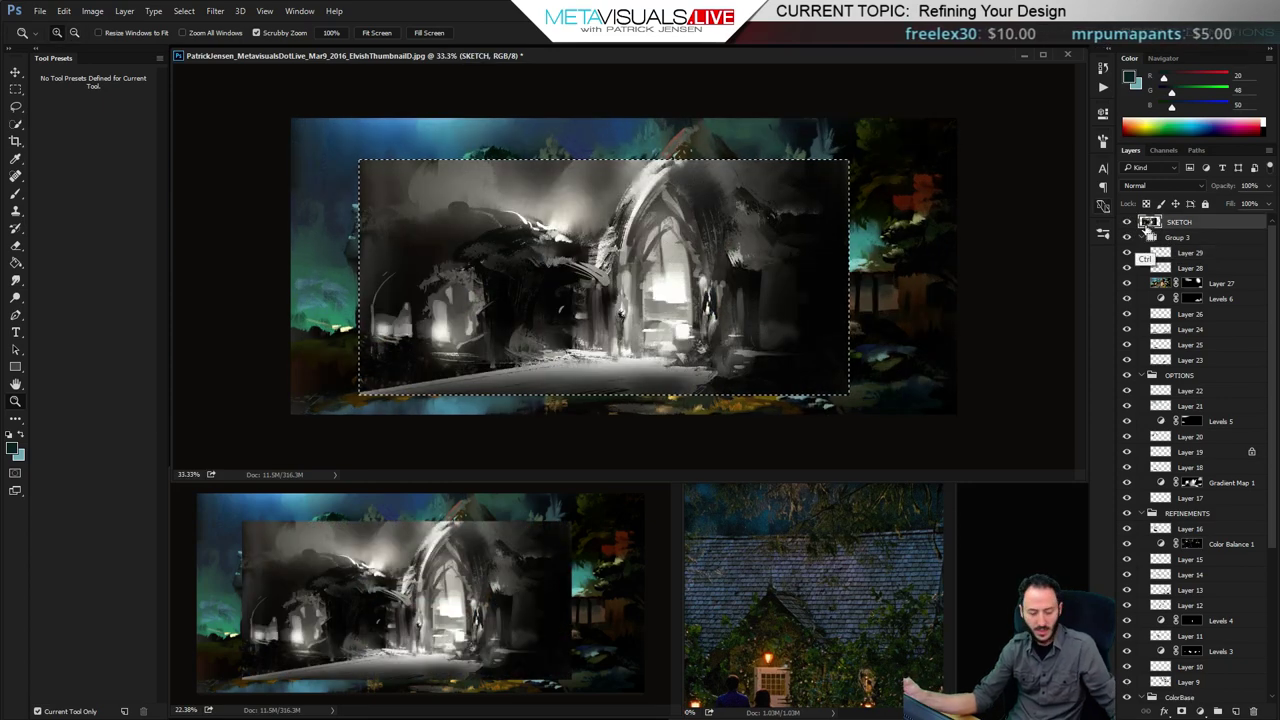
{"action": "key", "text": "ctrl+shift+i"}
{"action": "key", "text": "g"}
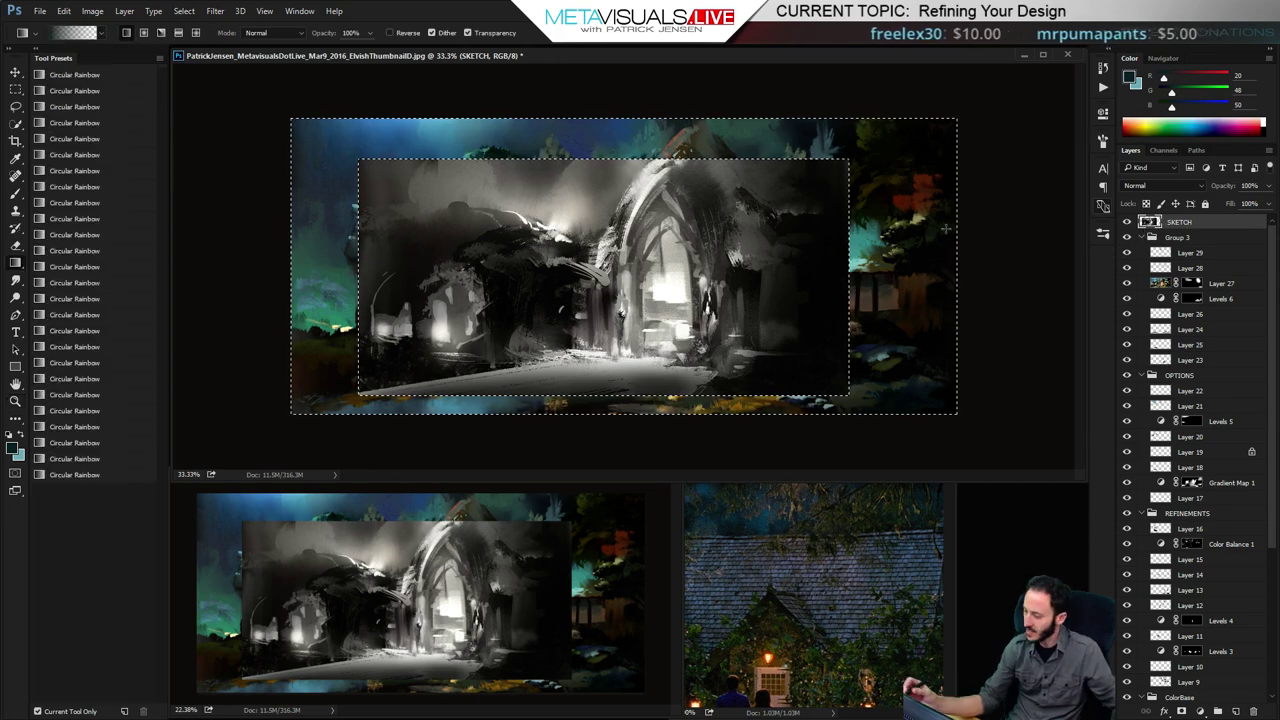
{"action": "left_click", "coordinate": [840, 265], "text": "alt"}
{"action": "key", "text": "shift+g"}
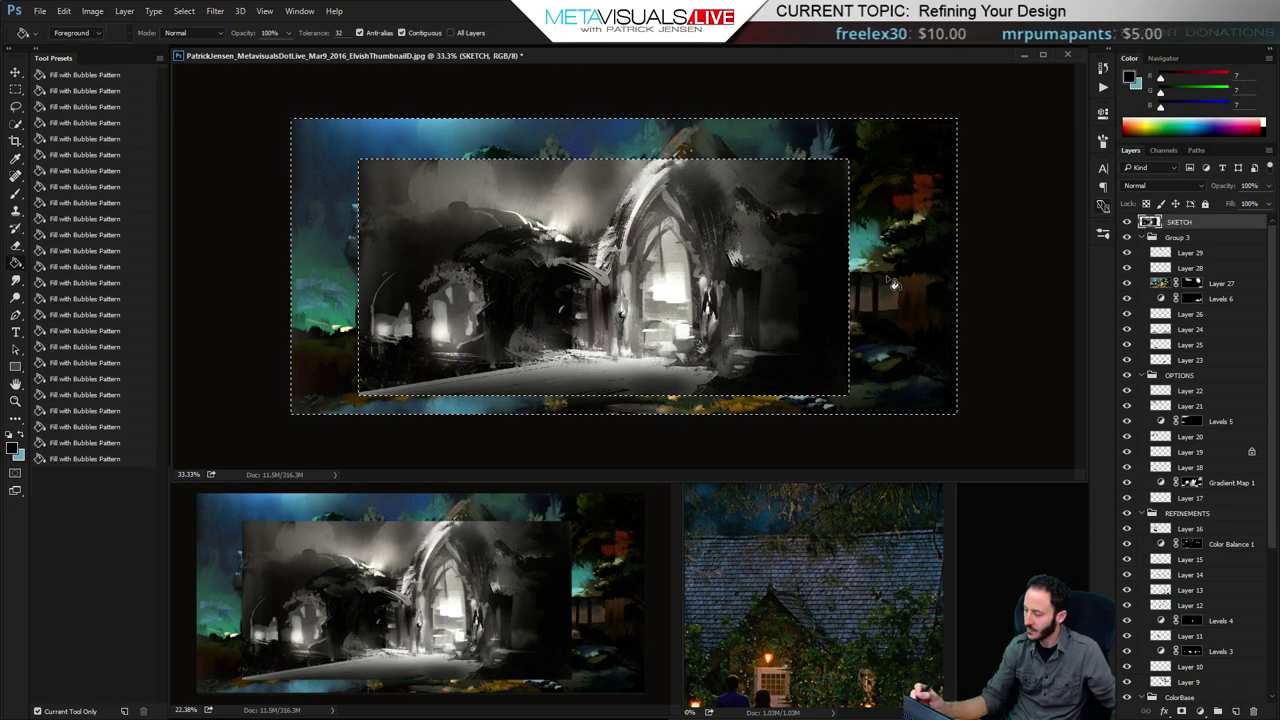
{"action": "left_click", "coordinate": [893, 284]}
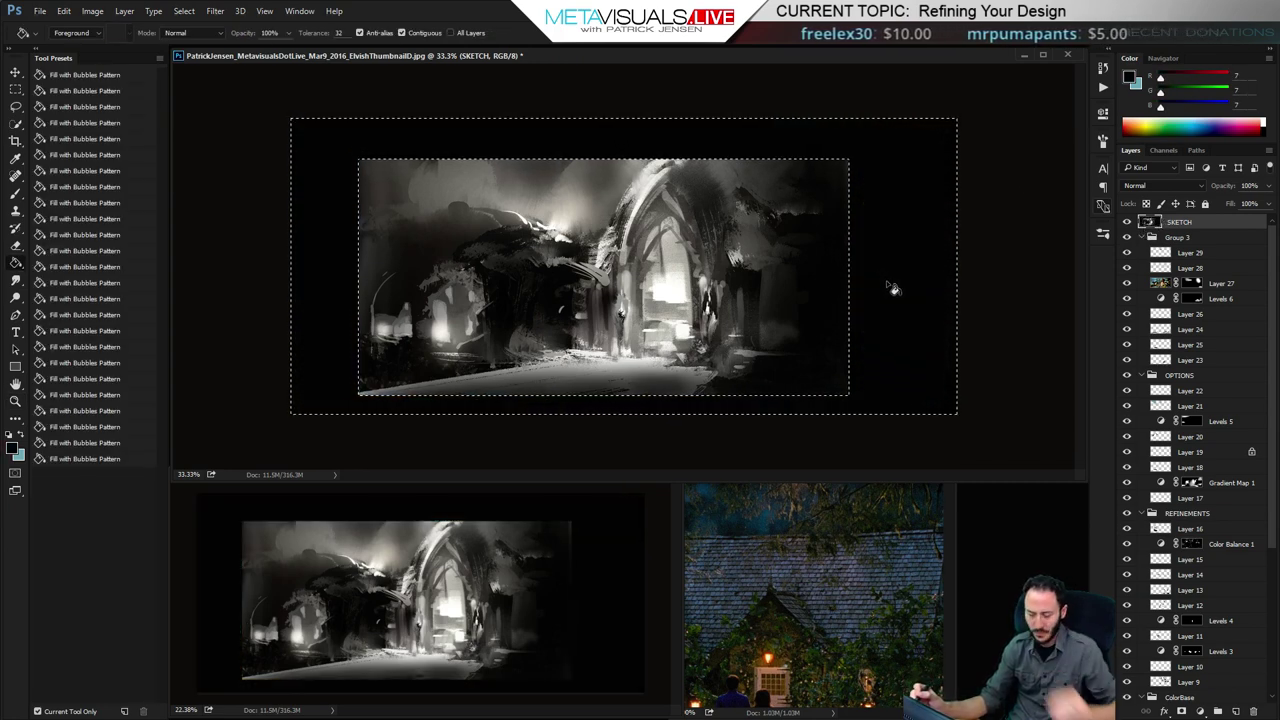
{"action": "key", "text": "ctrl+d"}
Examine the grayscale sketch's lighting and composition up close and at full view
{"action": "key", "text": "h"}
{"action": "key", "text": "ctrl+plus"}
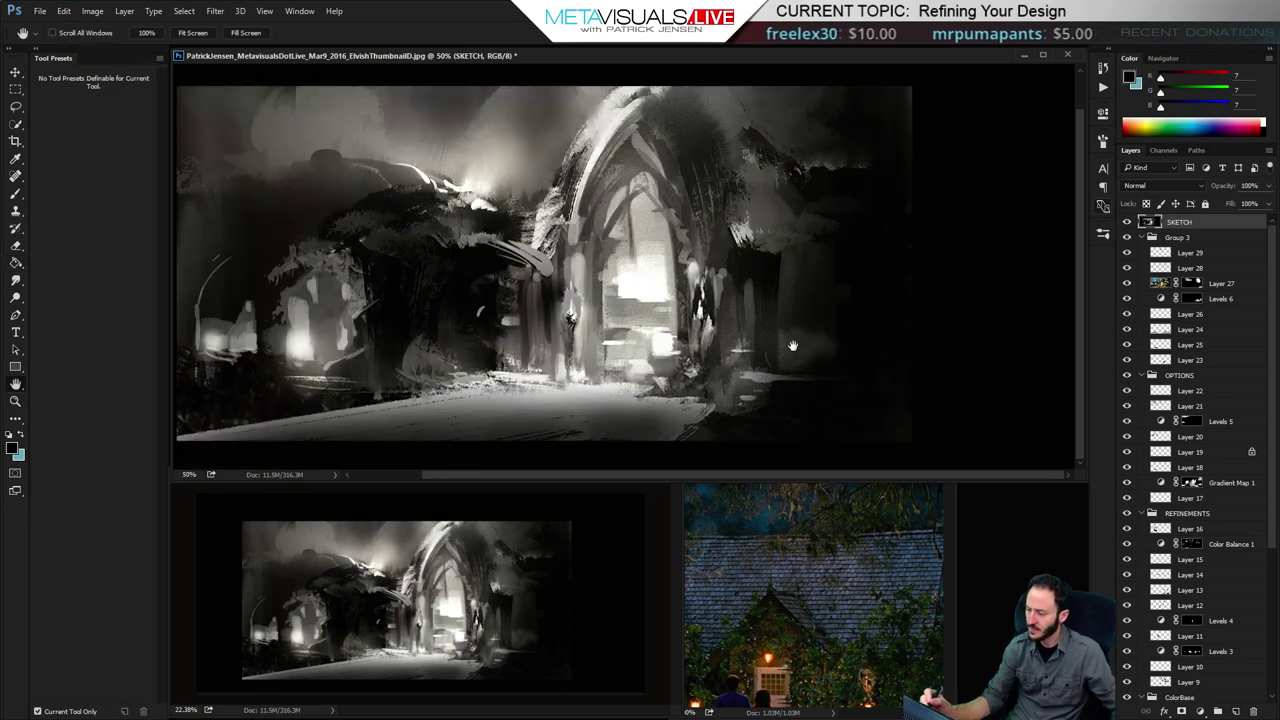
{"action": "left_click_drag", "start_coordinate": [683, 400], "coordinate": [762, 404]}
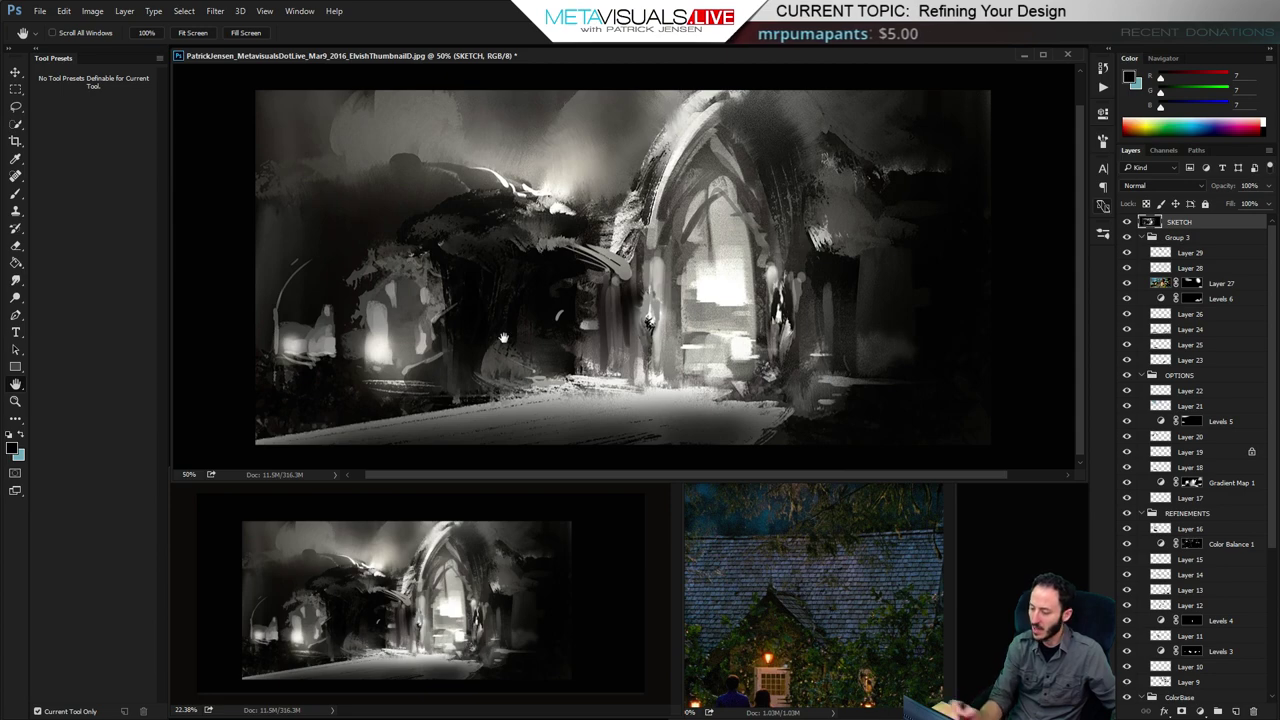
{"action": "key", "text": "z"}
{"action": "left_click", "coordinate": [789, 356], "text": "alt"}
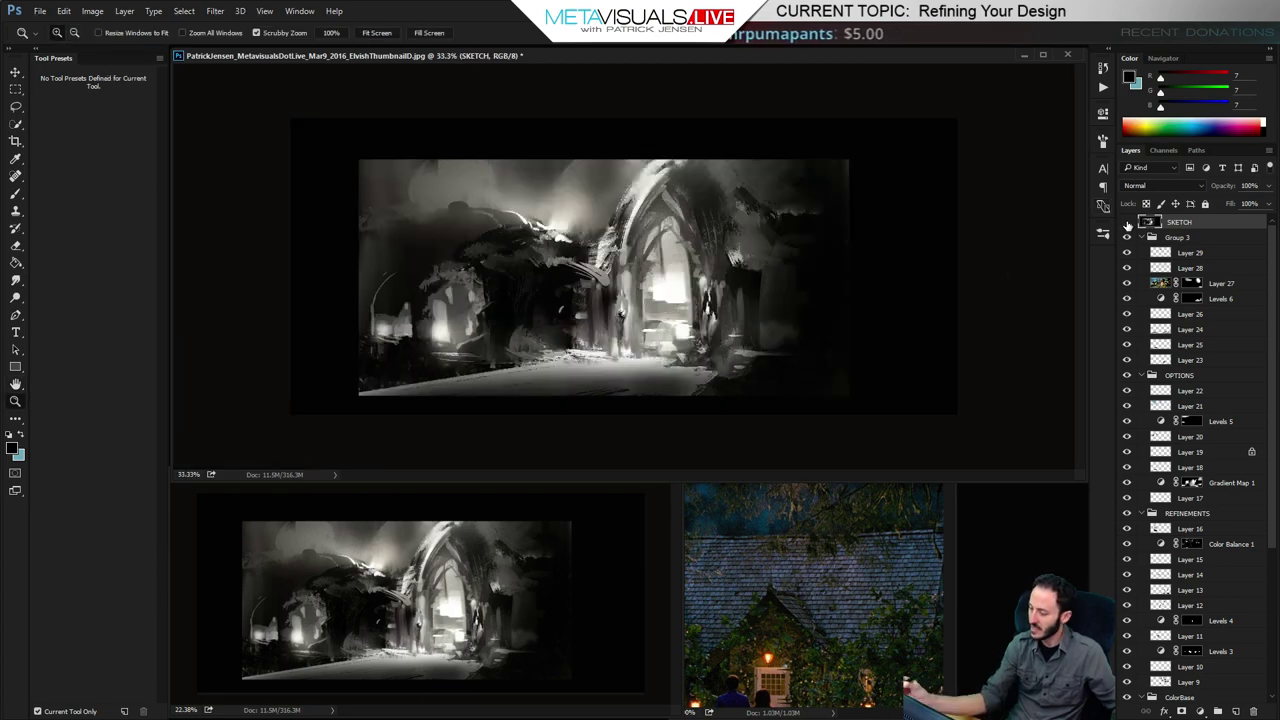
Compare the grayscale sketch with the color painting by repeatedly showing and hiding the SKETCH layer
{"action": "left_click", "coordinate": [1127, 222]}
{"action": "left_click", "coordinate": [1127, 222]}
{"action": "left_click", "coordinate": [1127, 222]}
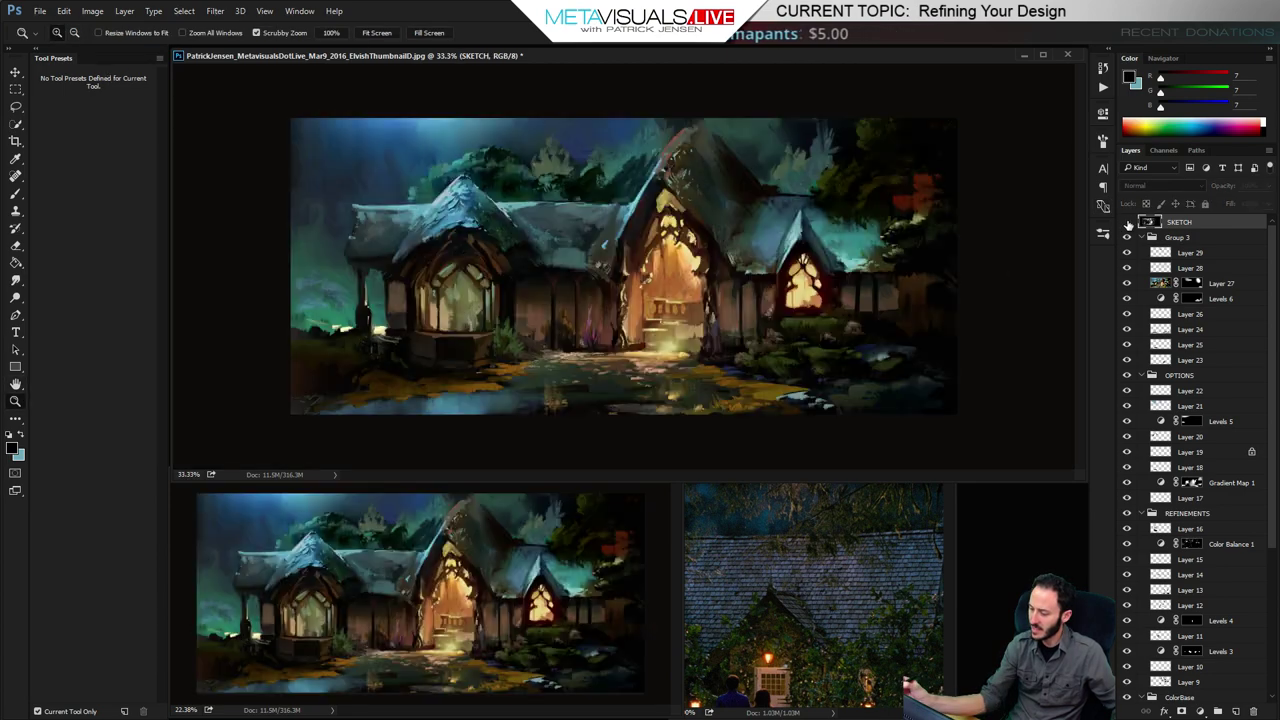
{"action": "left_click", "coordinate": [1127, 222]}
{"action": "left_click", "coordinate": [1127, 222]}
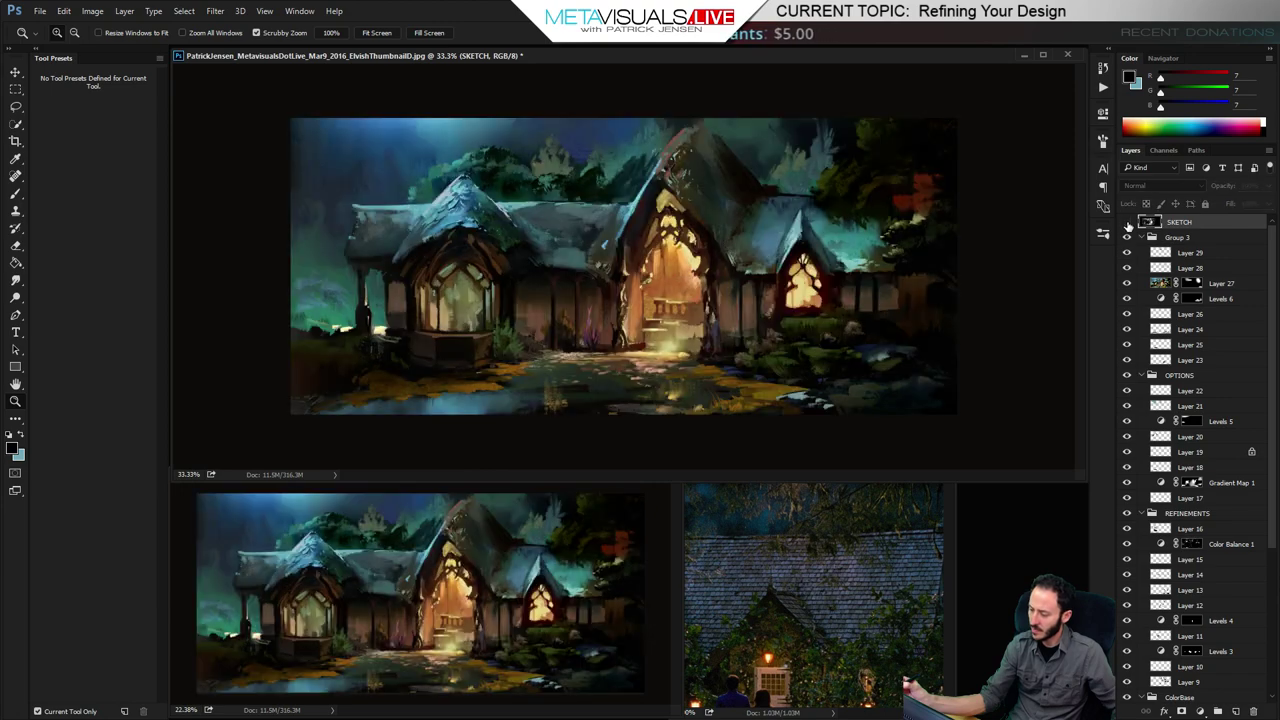
{"action": "left_click", "coordinate": [1127, 222]}
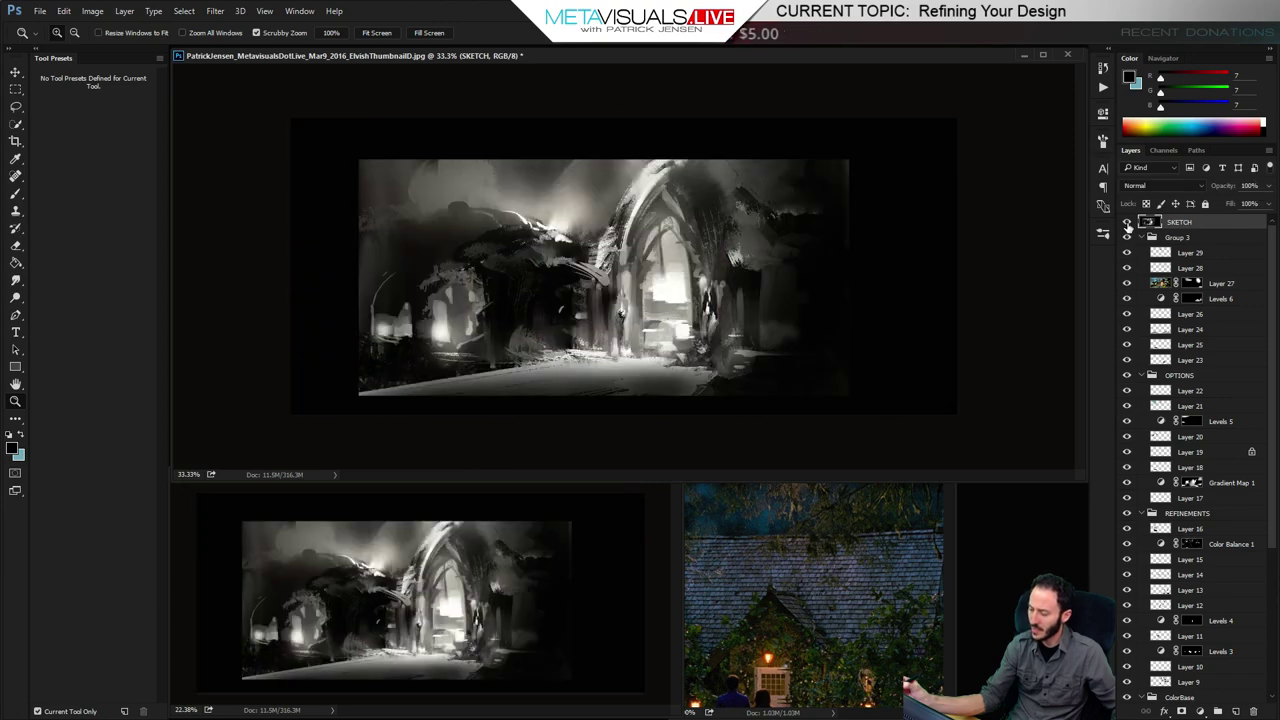
{"action": "left_click", "coordinate": [1127, 222]}
{"action": "left_click", "coordinate": [1127, 222]}
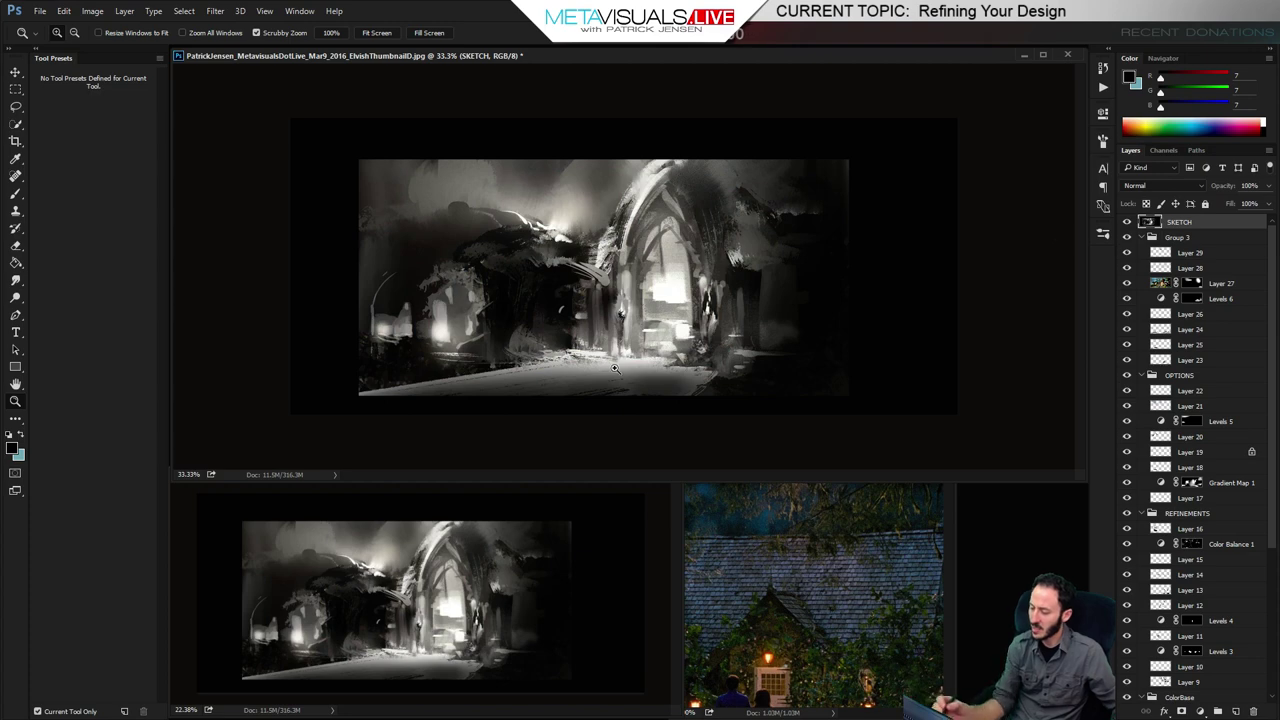
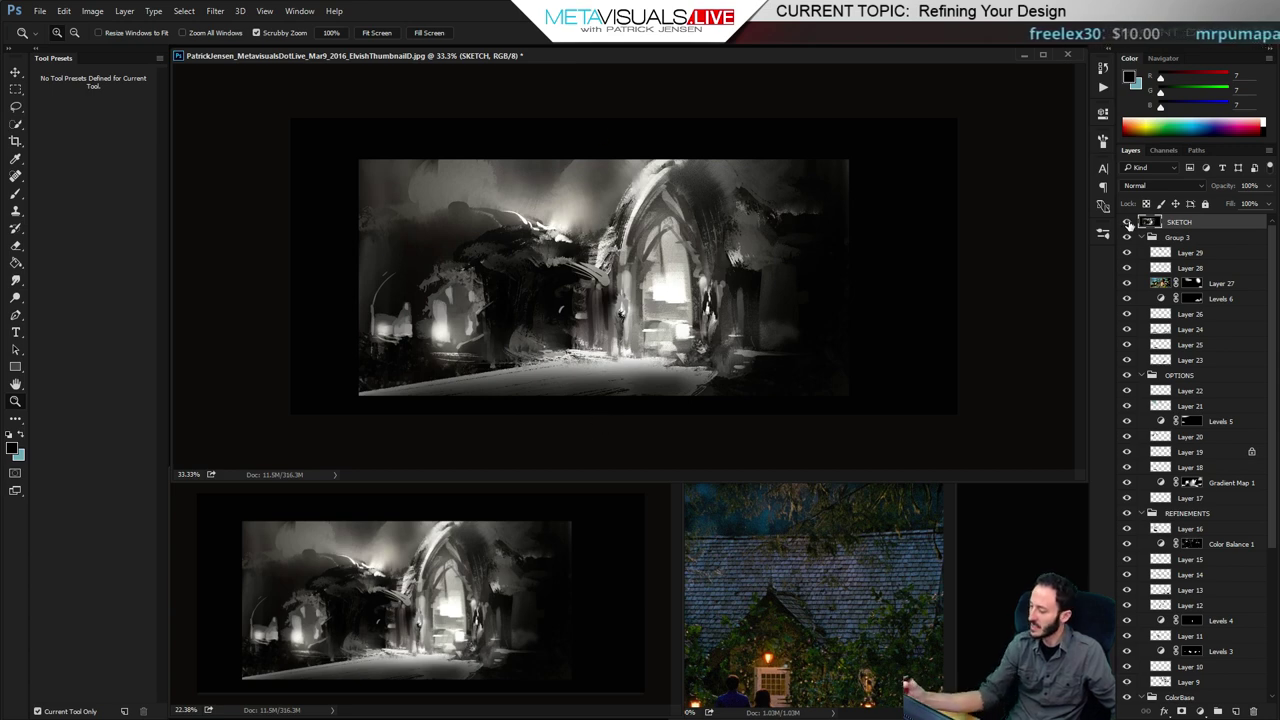
{"action": "left_click", "coordinate": [1127, 222]}
{"action": "left_click", "coordinate": [1127, 222]}
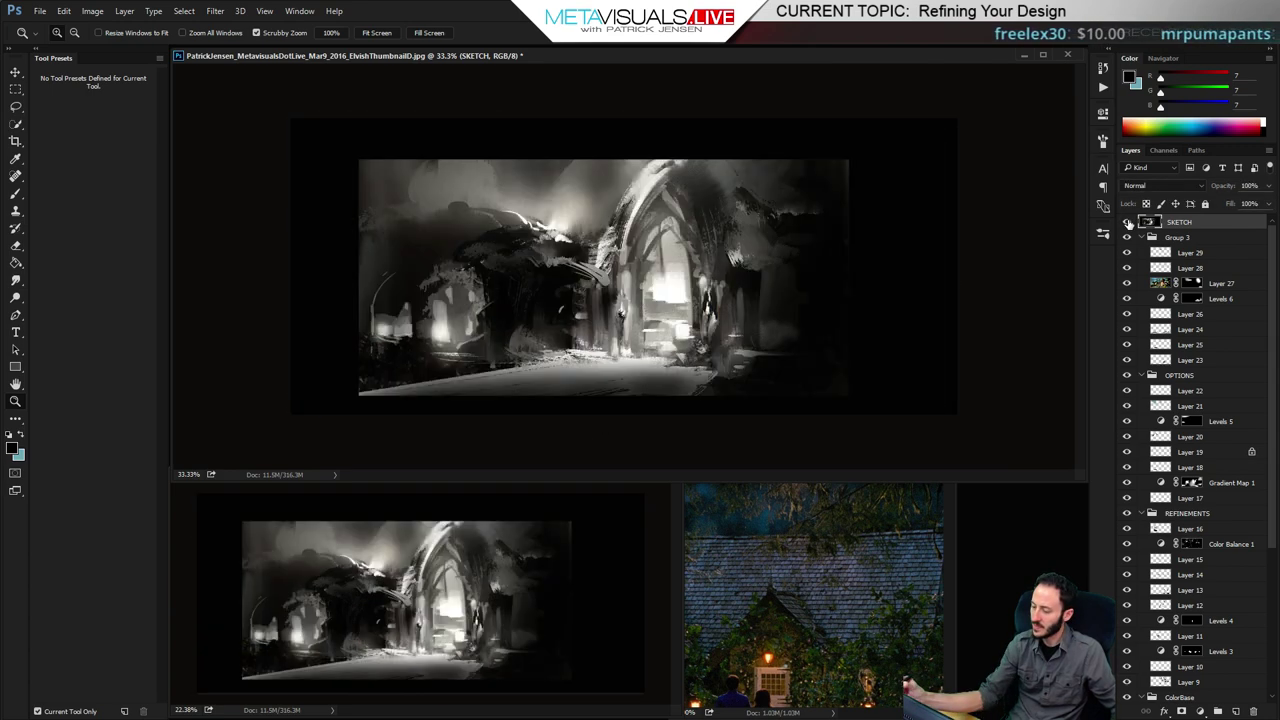
{"action": "left_click", "coordinate": [1127, 222]}
{"action": "left_click", "coordinate": [1127, 222]}
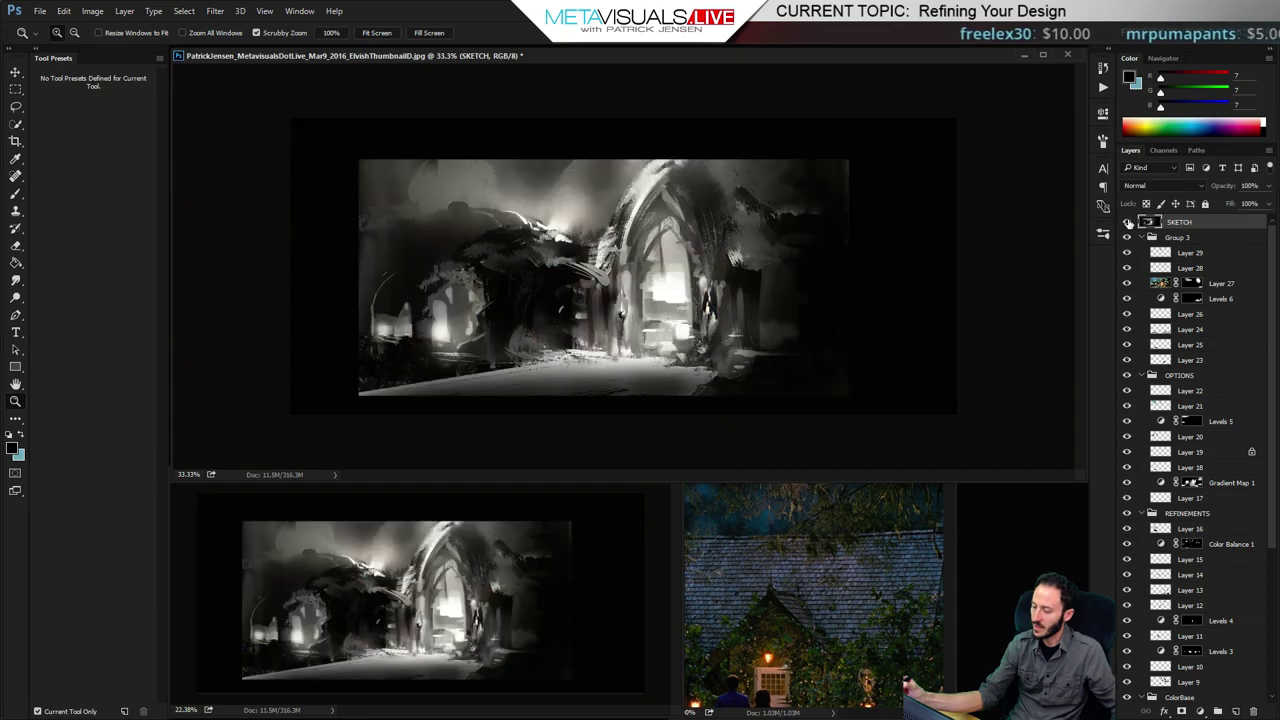
Hide the SKETCH layer and load the __Paint2 brush preset for painting on Layer 29
{"action": "left_click", "coordinate": [1127, 222]}
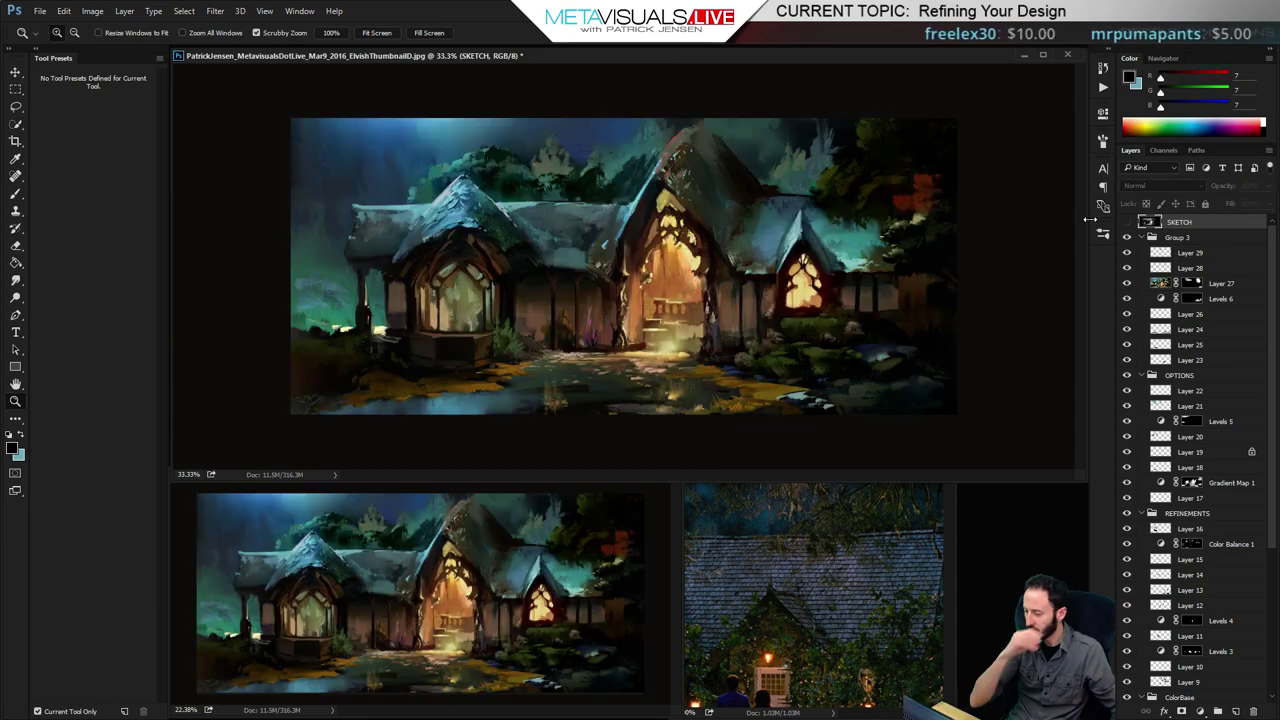
{"action": "left_click", "coordinate": [1158, 253]}
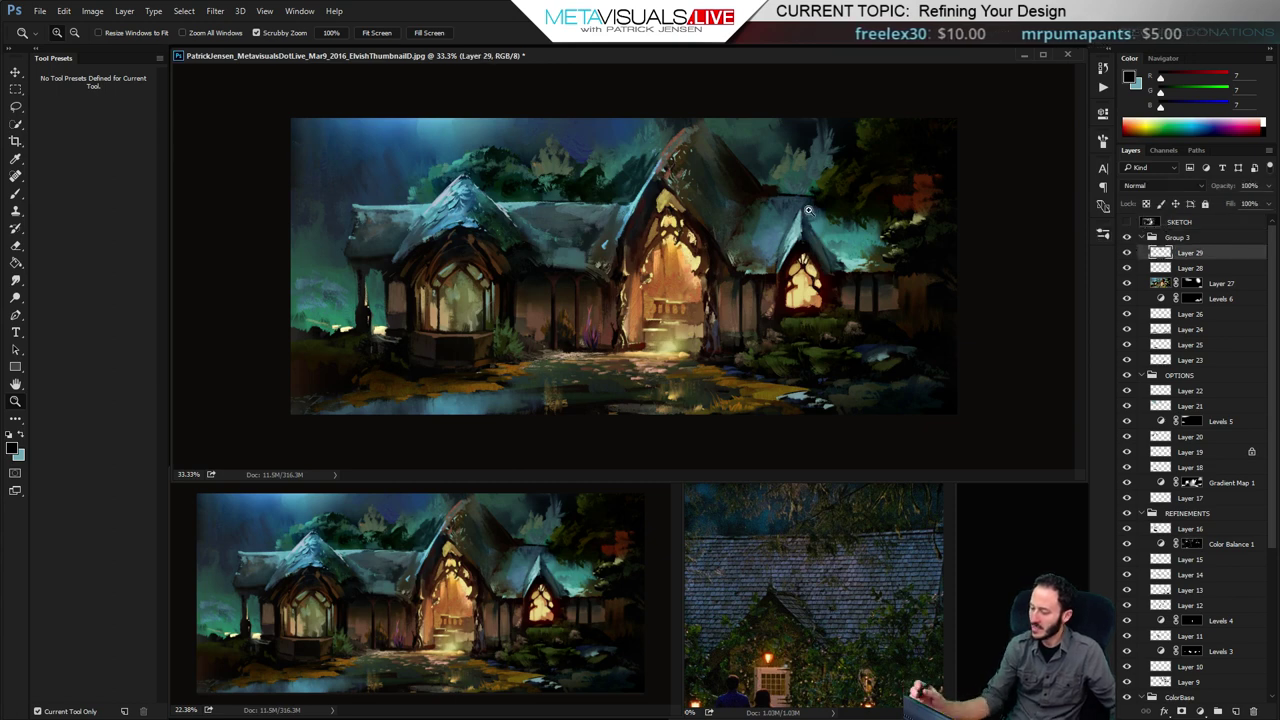
{"action": "key", "text": "h"}
{"action": "key", "text": "b"}
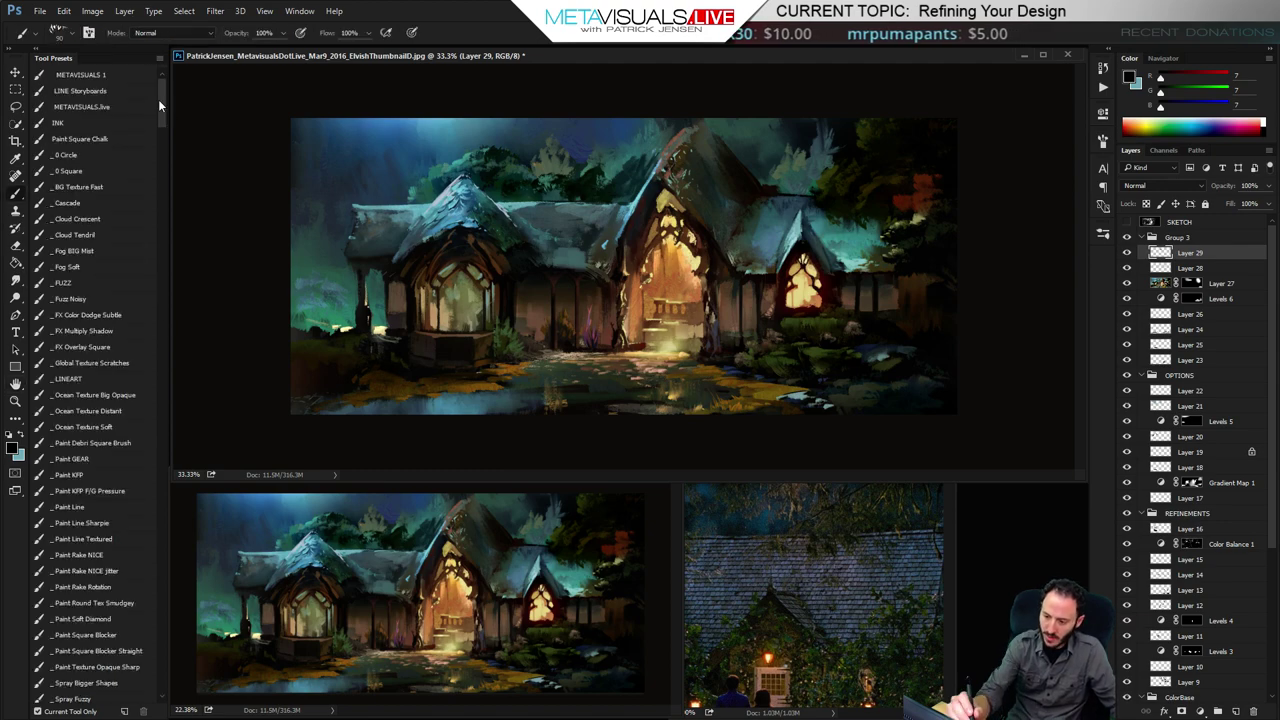
{"action": "left_click_drag", "start_coordinate": [158, 99], "coordinate": [160, 122]}
{"action": "left_click", "coordinate": [80, 523]}
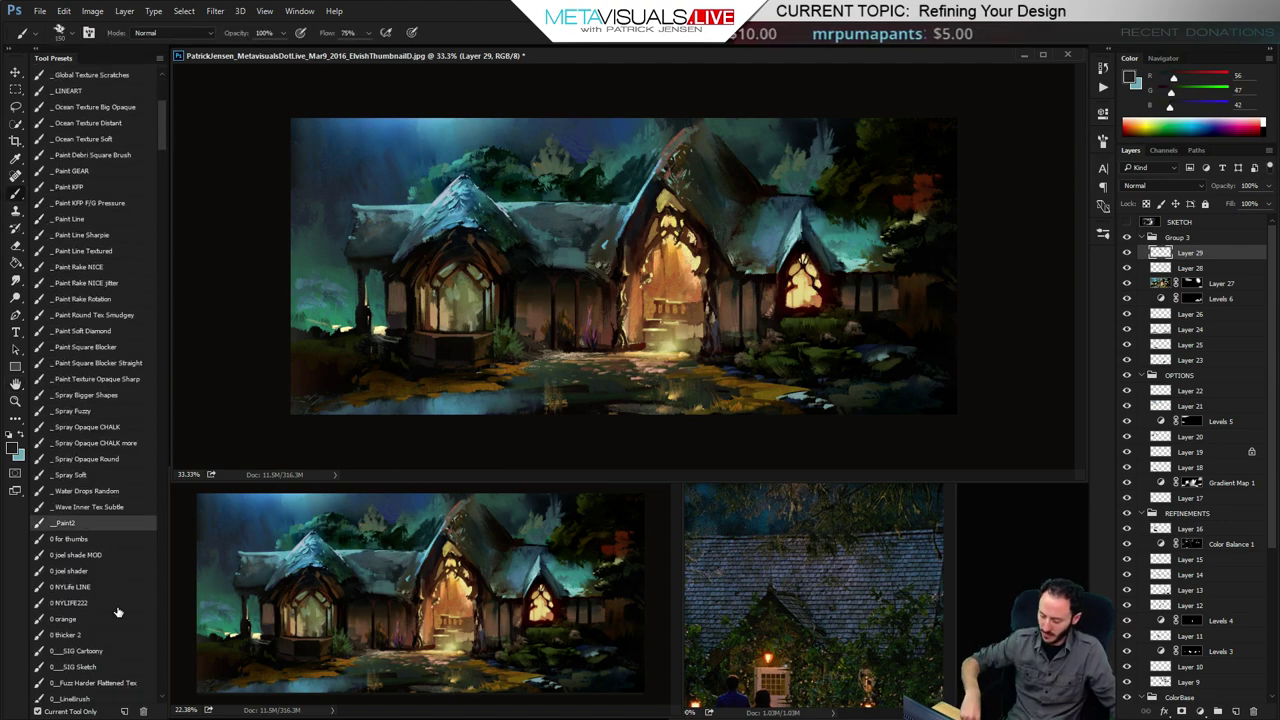
Touch up the background trees above the connecting roof at 50% zoom with sampled teals such as RGB 43, 82, 92 and 23, 52, 49
{"action": "key", "text": "z"}
{"action": "left_click", "coordinate": [620, 160]}
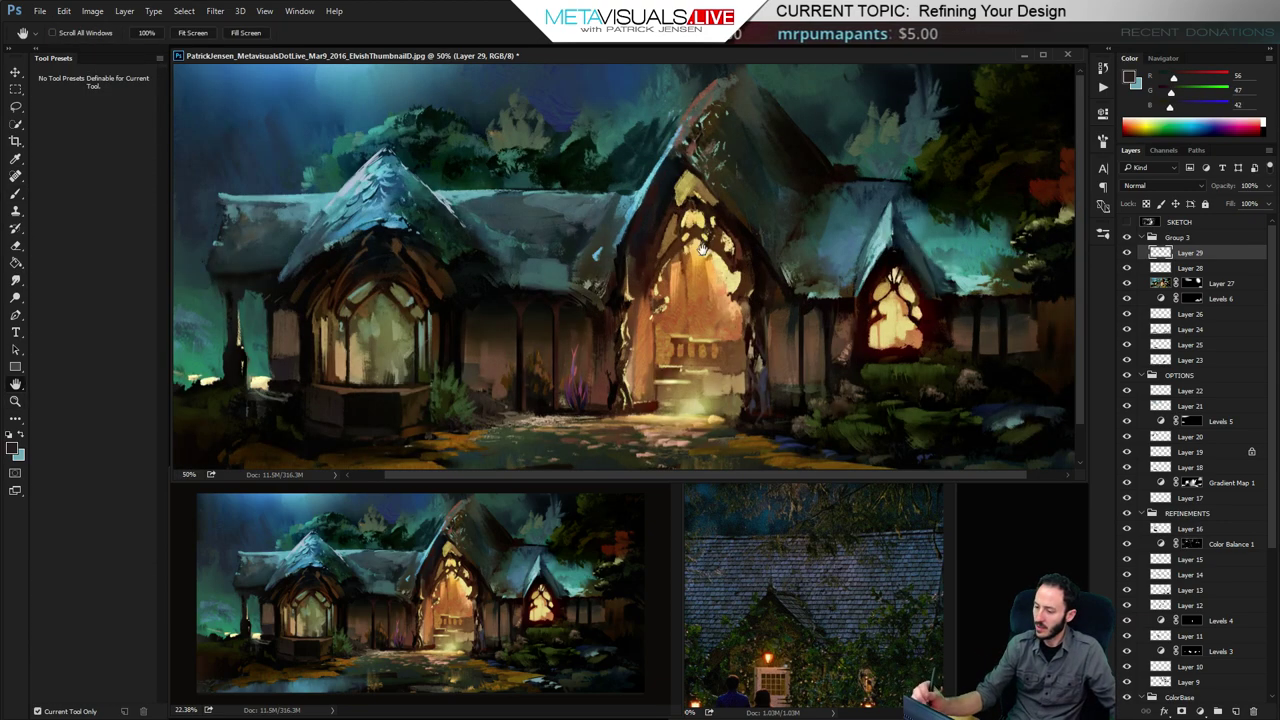
{"action": "key", "text": "b"}
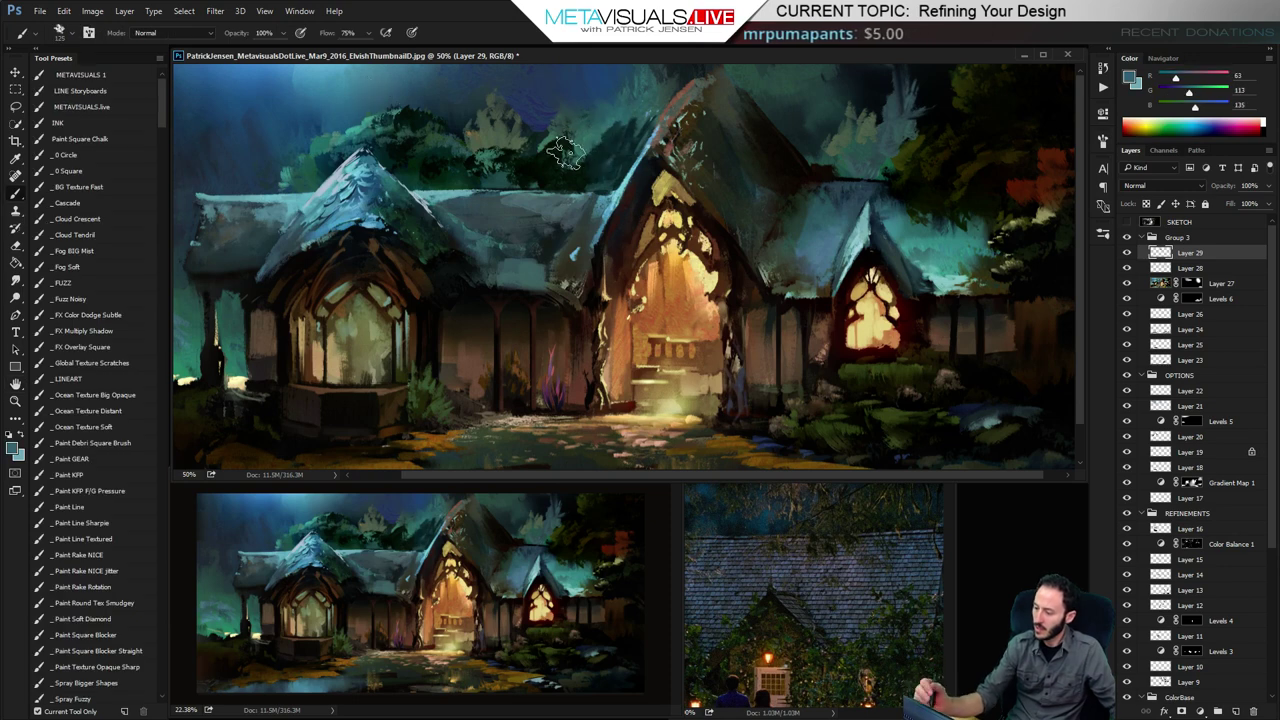
{"action": "key", "text": "alt"}
{"action": "left_click", "coordinate": [549, 157], "text": "alt"}
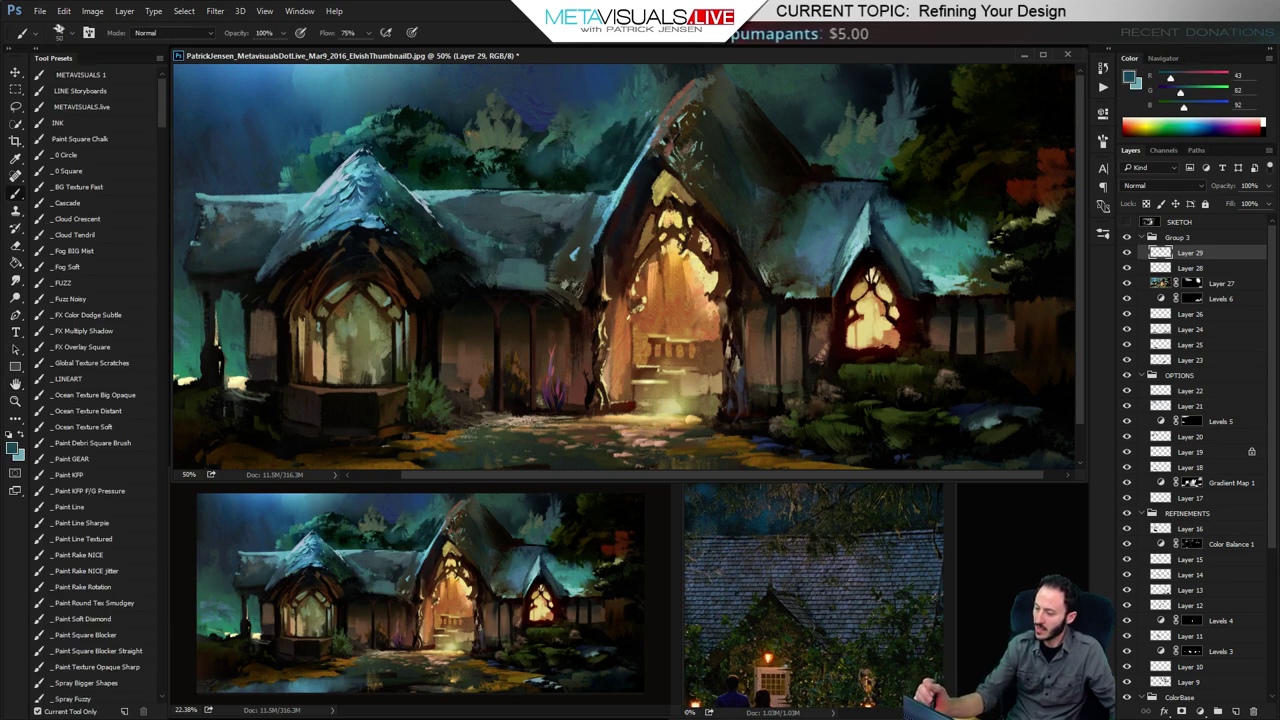
{"action": "left_click", "coordinate": [527, 162], "text": "alt"}
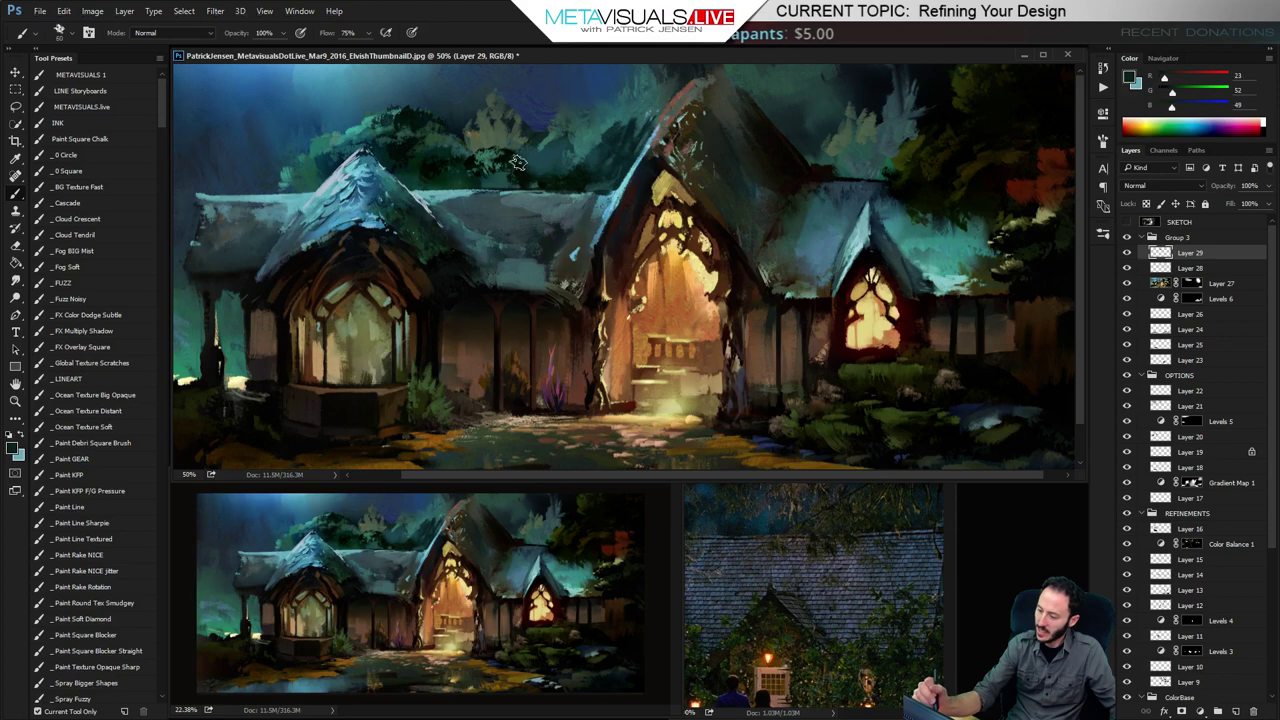
{"action": "left_click", "coordinate": [530, 176], "text": "alt"}
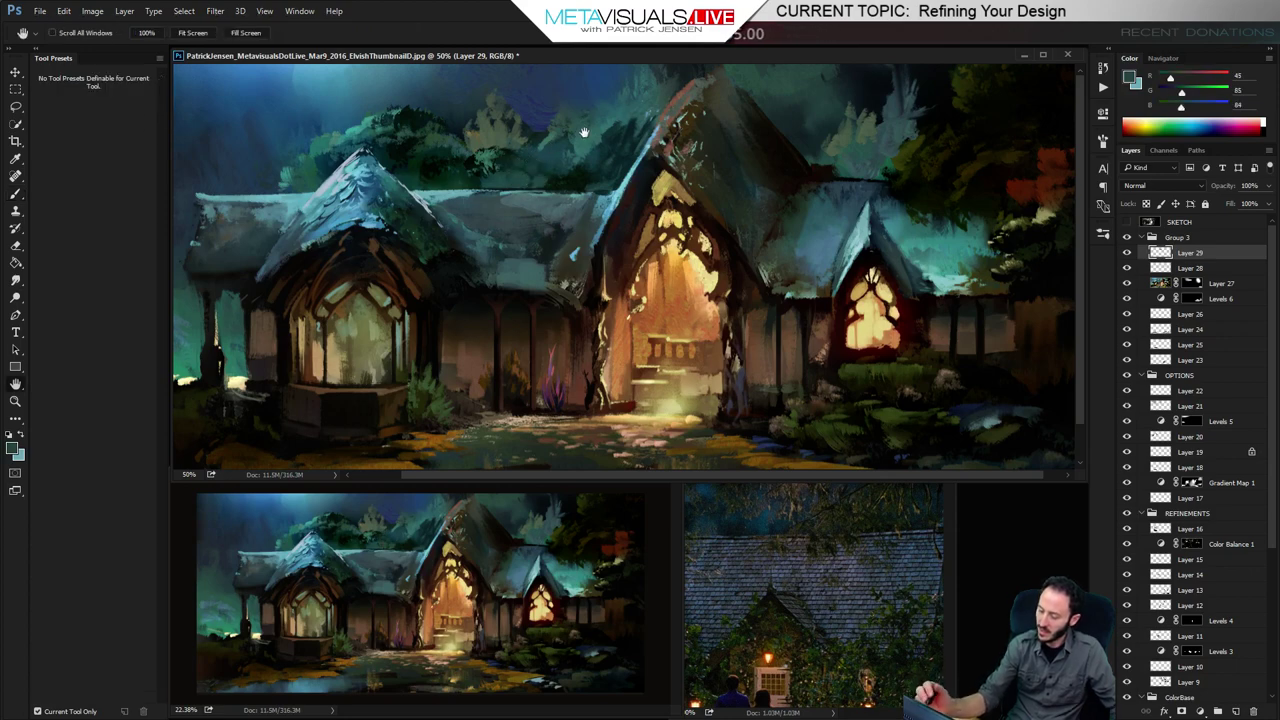
{"action": "left_click", "coordinate": [532, 168], "text": "alt"}
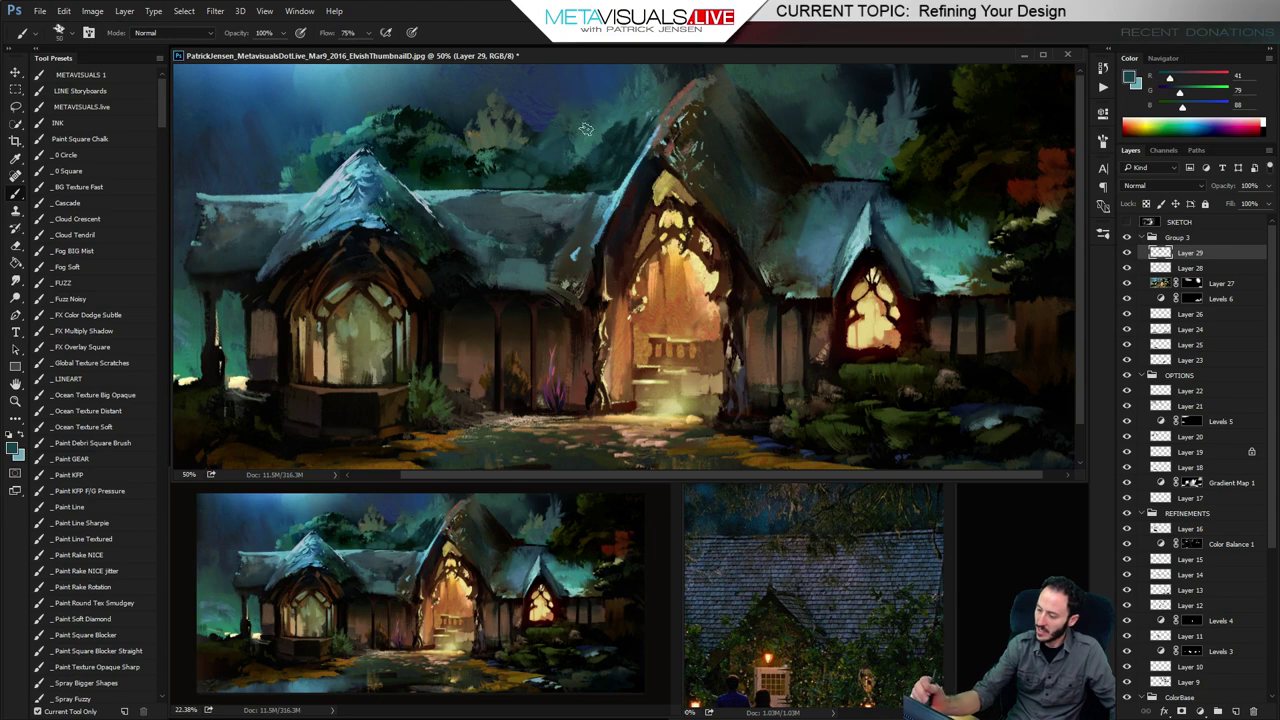
Paint a brighter blue patch (RGB 56, 111, 162) in the sky left of the main gable's peak and smudge it into the surroundings
{"action": "key", "text": "space"}
{"action": "left_click_drag", "start_coordinate": [748, 174], "coordinate": [818, 175]}
{"action": "left_click", "coordinate": [620, 87], "text": "alt"}
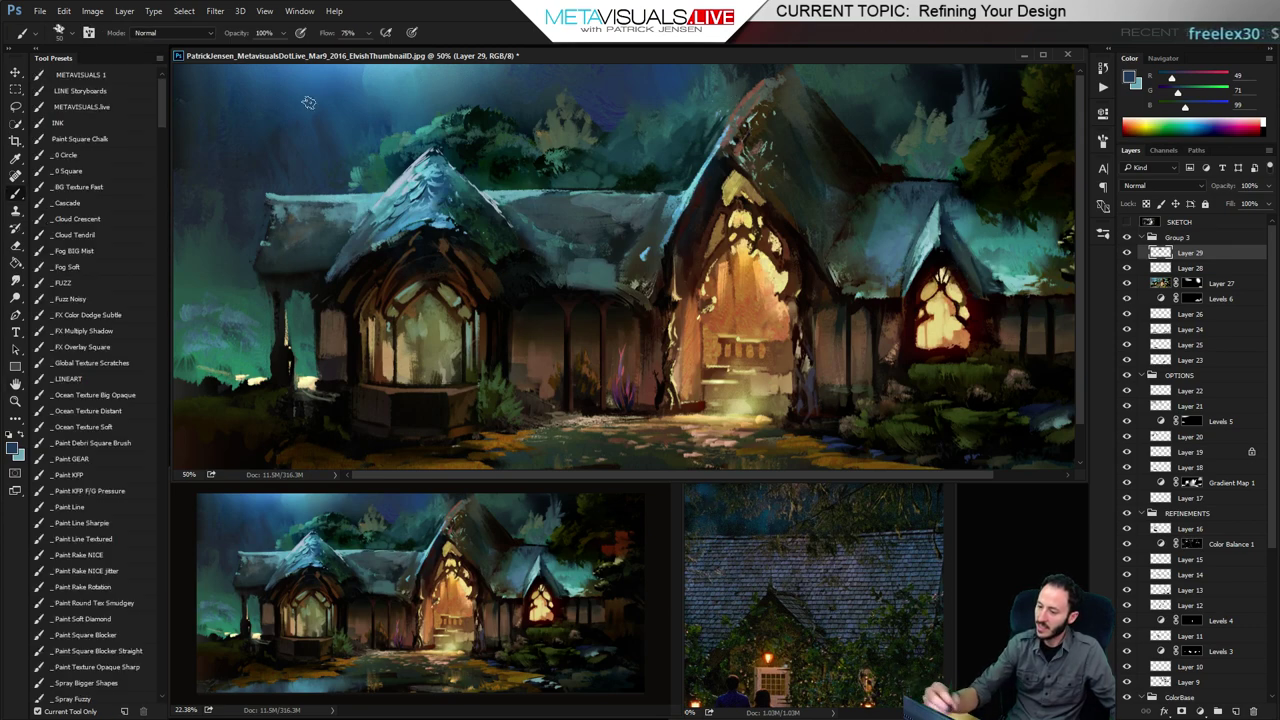
{"action": "left_click", "coordinate": [288, 75], "text": "alt"}
{"action": "left_click", "coordinate": [650, 95]}
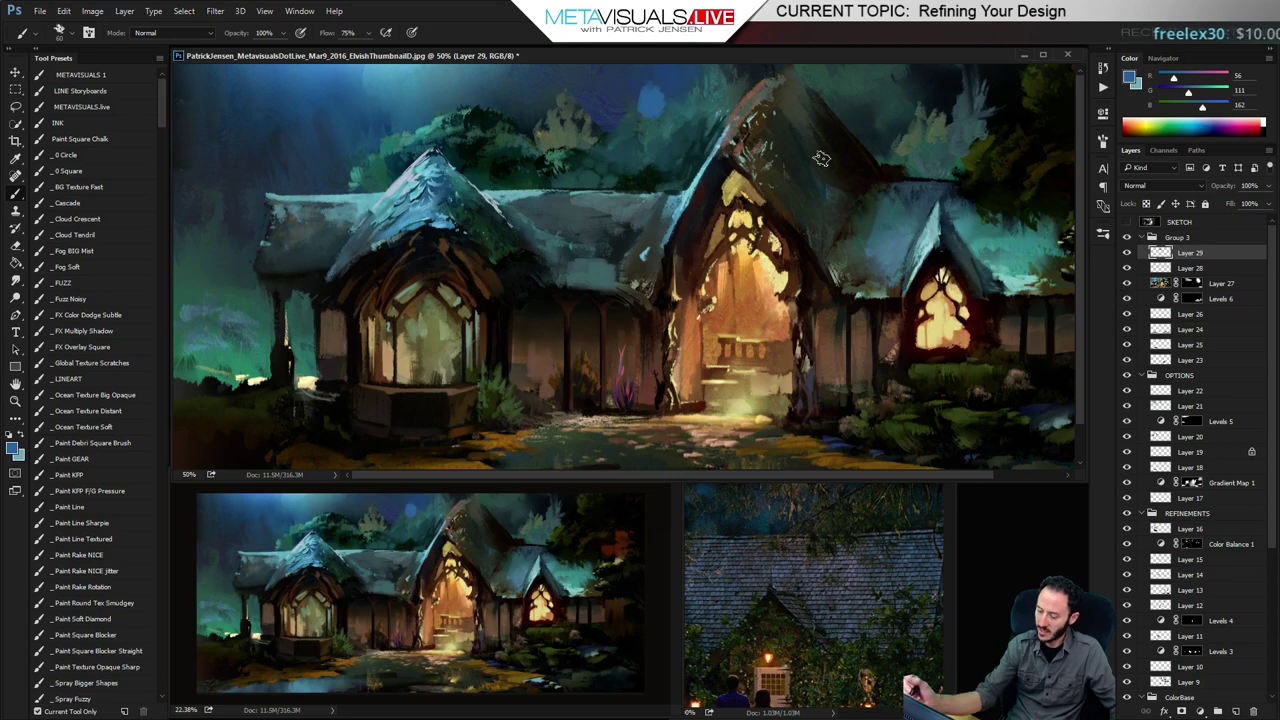
{"action": "key", "text": "ctrl+z"}
{"action": "mouse_move", "coordinate": [635, 96]}
{"action": "left_mouse_down"}
{"action": "mouse_move", "coordinate": [664, 114]}
{"action": "mouse_move", "coordinate": [678, 100]}
{"action": "left_mouse_up"}
{"action": "key", "text": "r"}
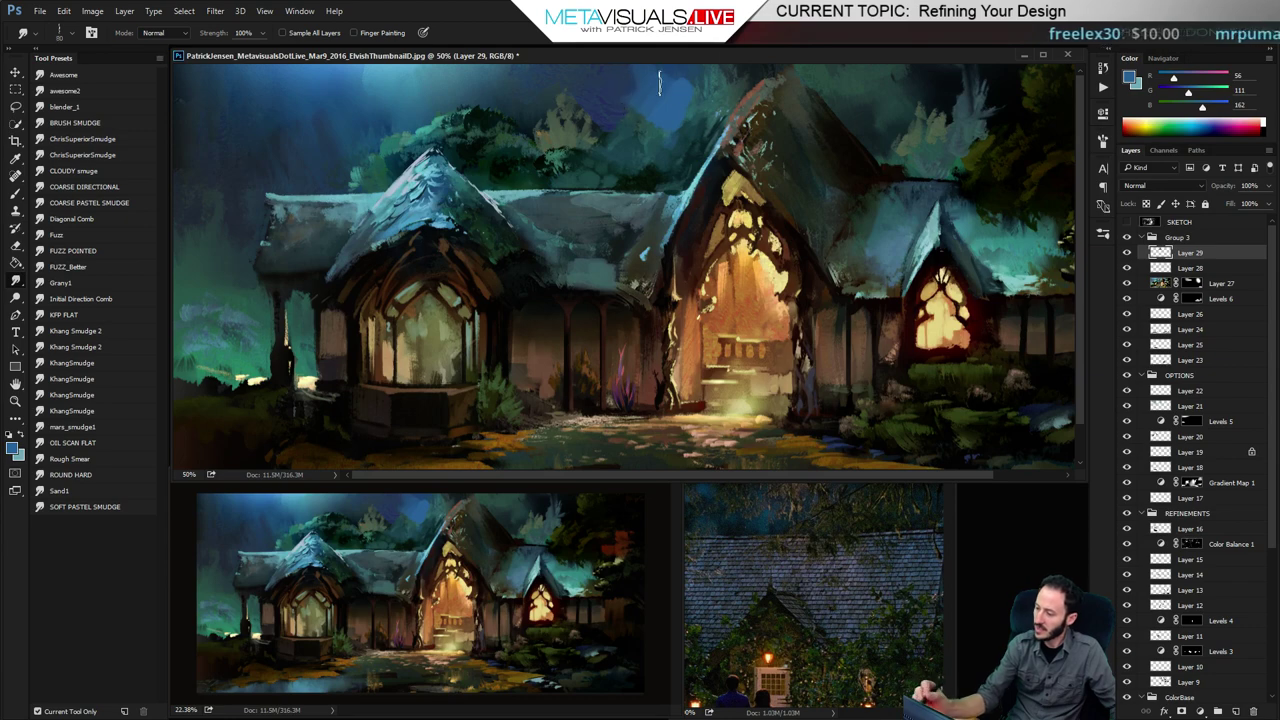
Paint a cloudy blue patch (RGB 54, 104, 150) in the far-left sky above the roof and soften it with the Smudge tool
{"action": "key", "text": "b"}
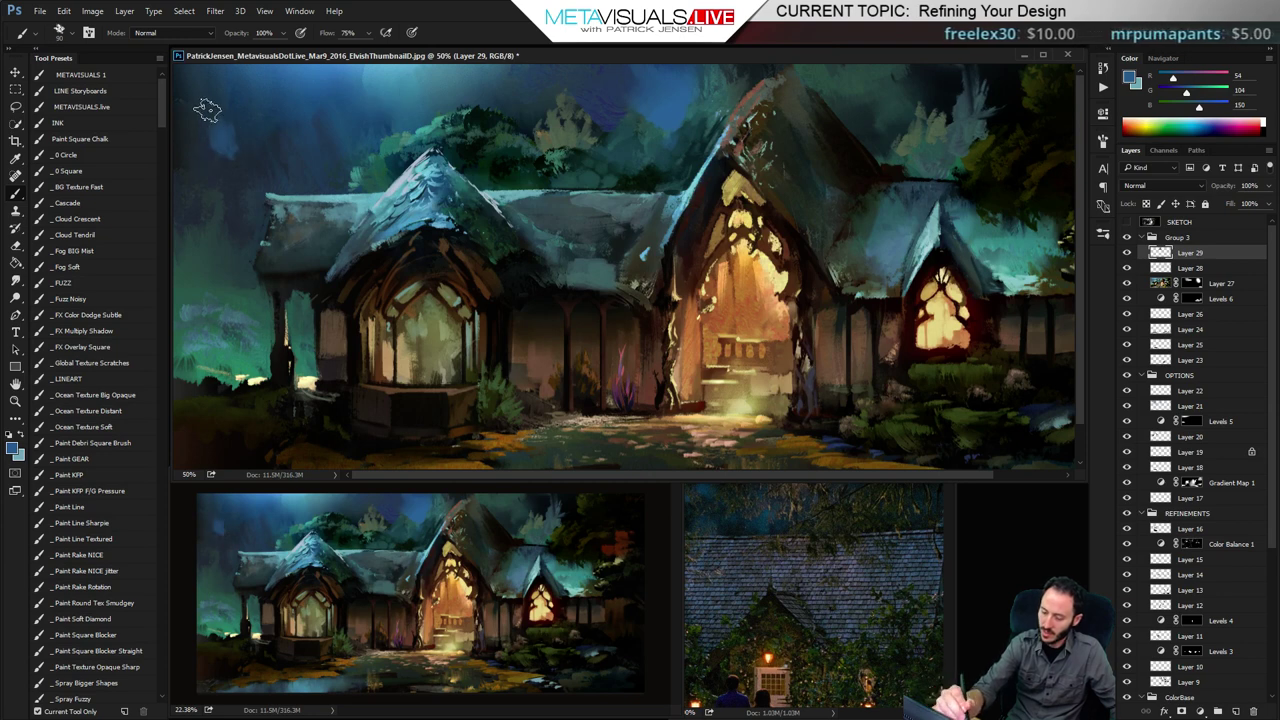
{"action": "mouse_move", "coordinate": [220, 150]}
{"action": "left_mouse_down"}
{"action": "mouse_move", "coordinate": [252, 148]}
{"action": "mouse_move", "coordinate": [260, 128]}
{"action": "mouse_move", "coordinate": [240, 145]}
{"action": "mouse_move", "coordinate": [255, 162]}
{"action": "left_mouse_up"}
{"action": "left_click_drag", "start_coordinate": [267, 112], "coordinate": [267, 129]}
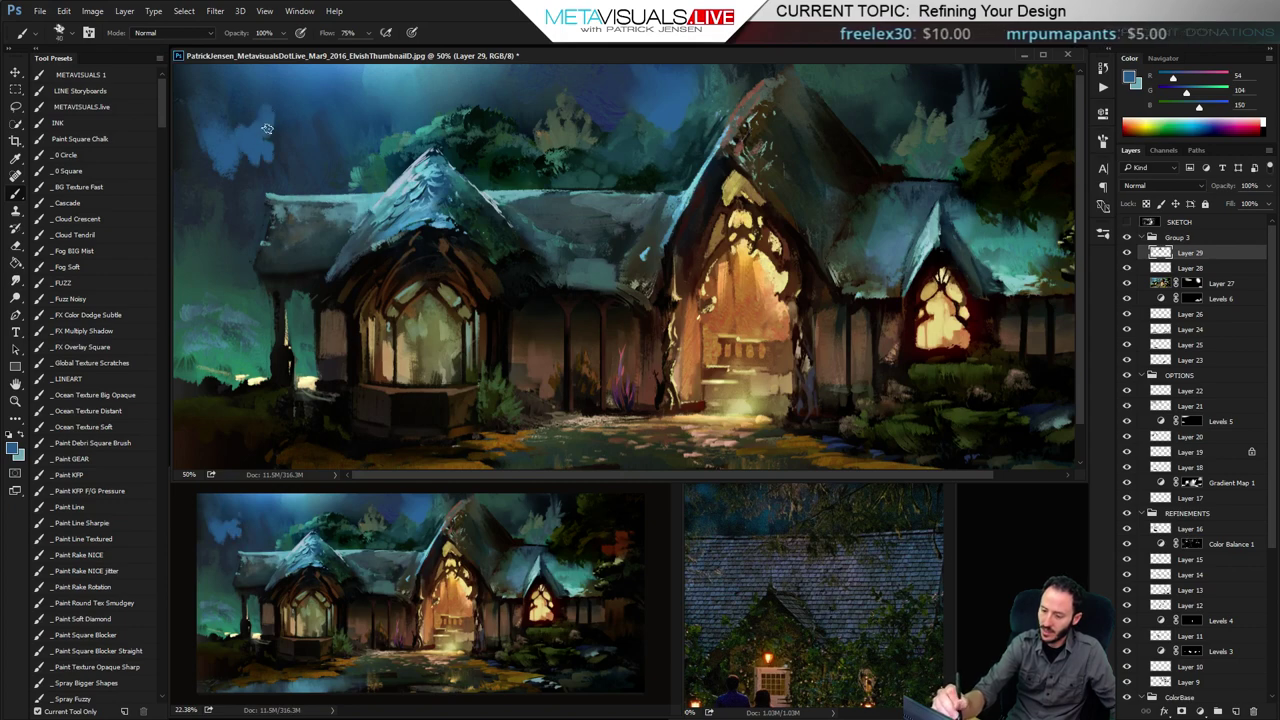
{"action": "key", "text": "h"}
{"action": "key", "text": "r"}
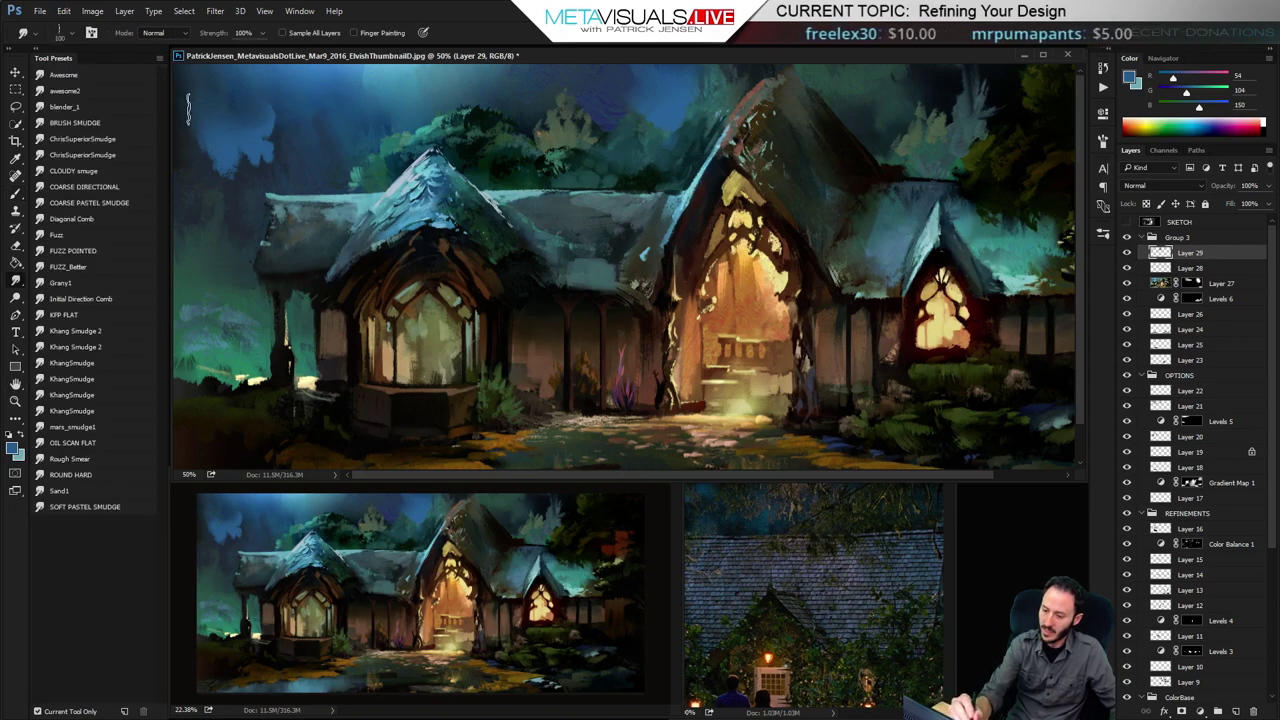
{"action": "key", "text": "h"}
Carve dark tree silhouettes into the far-left blue sky patch with sampled blues, including RGB 47, 87, 122 and 45, 60, 77
{"action": "key", "text": "b"}
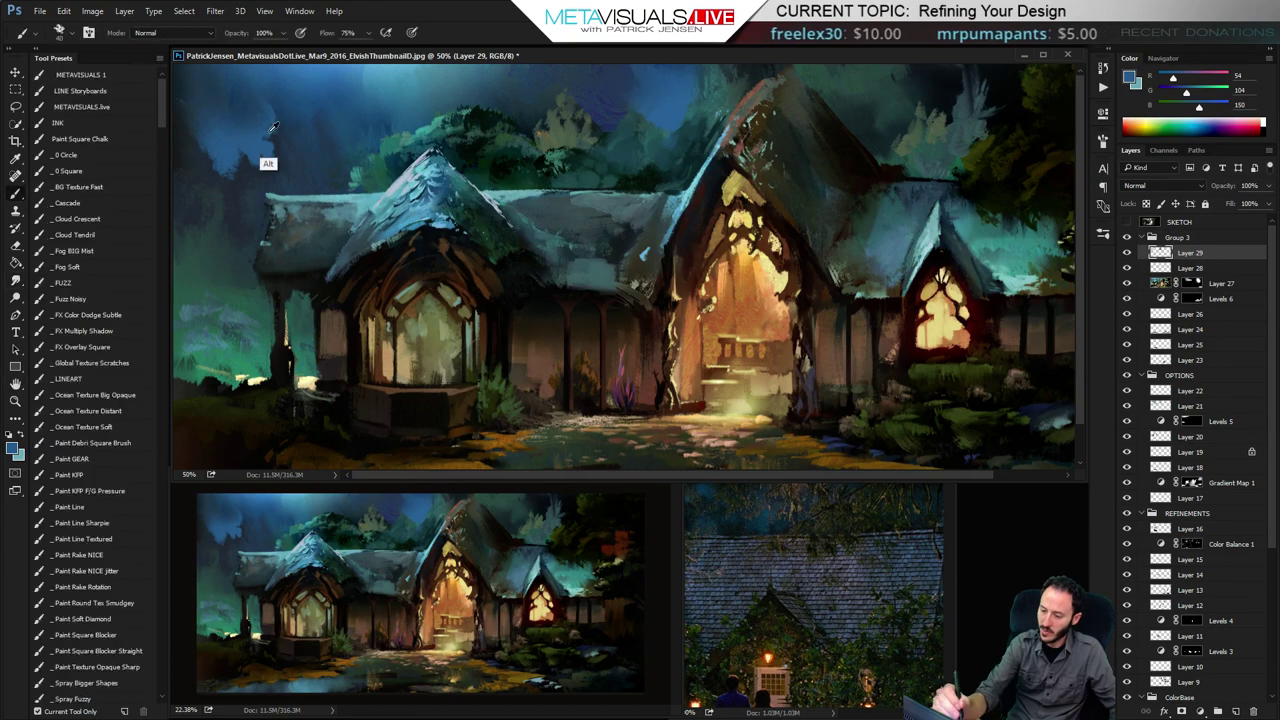
{"action": "left_click", "coordinate": [272, 170], "text": "alt"}
{"action": "left_click", "coordinate": [270, 110], "text": "alt"}
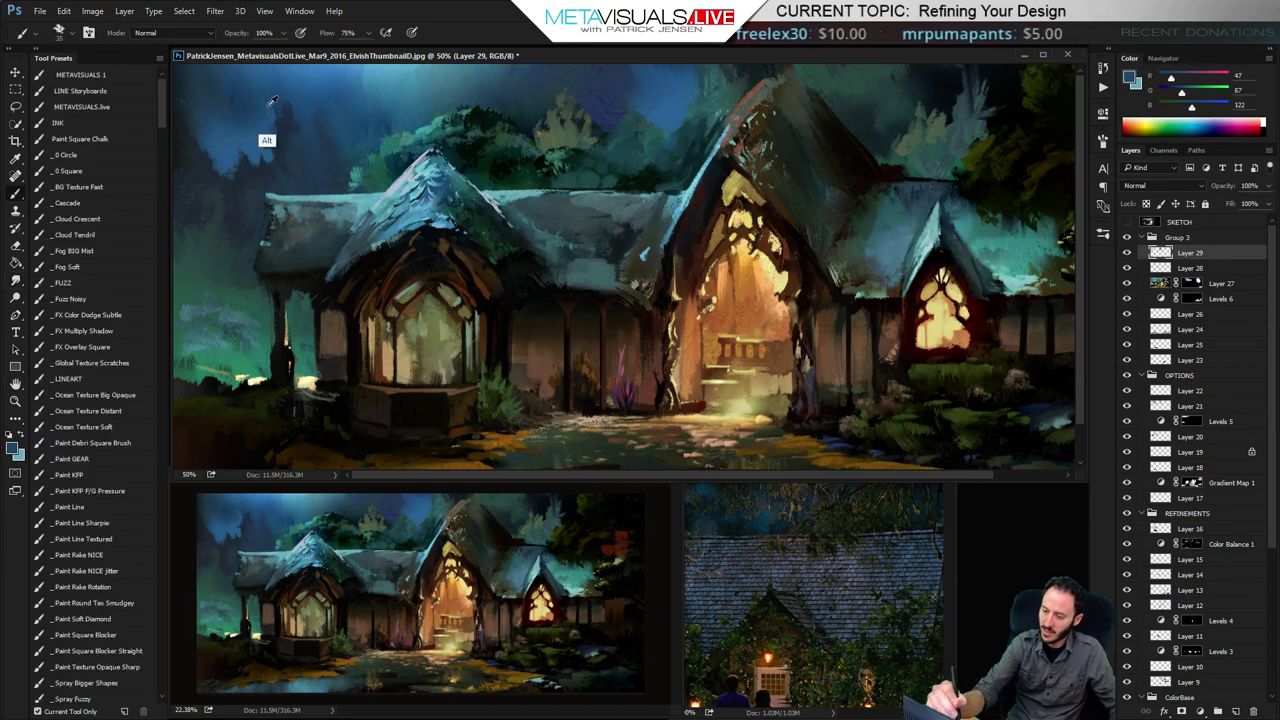
{"action": "left_click", "coordinate": [302, 134], "text": "alt"}
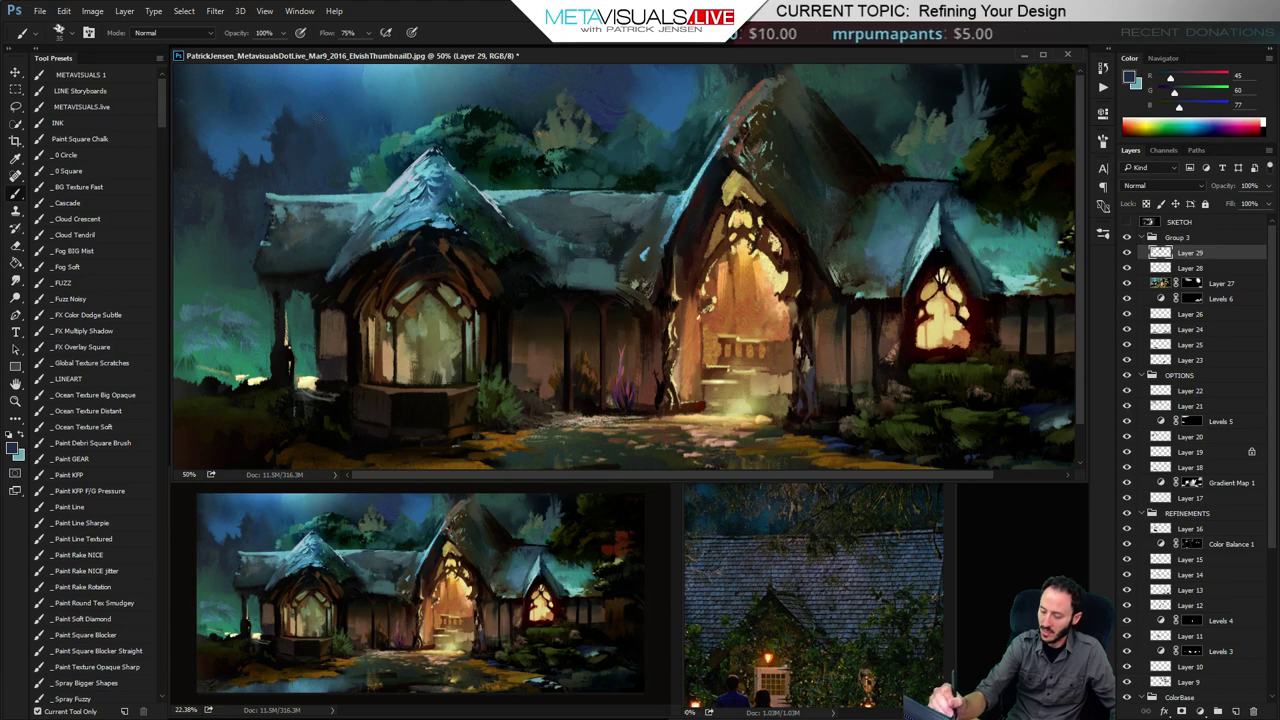
{"action": "key", "text": "h"}
{"action": "key", "text": "b"}
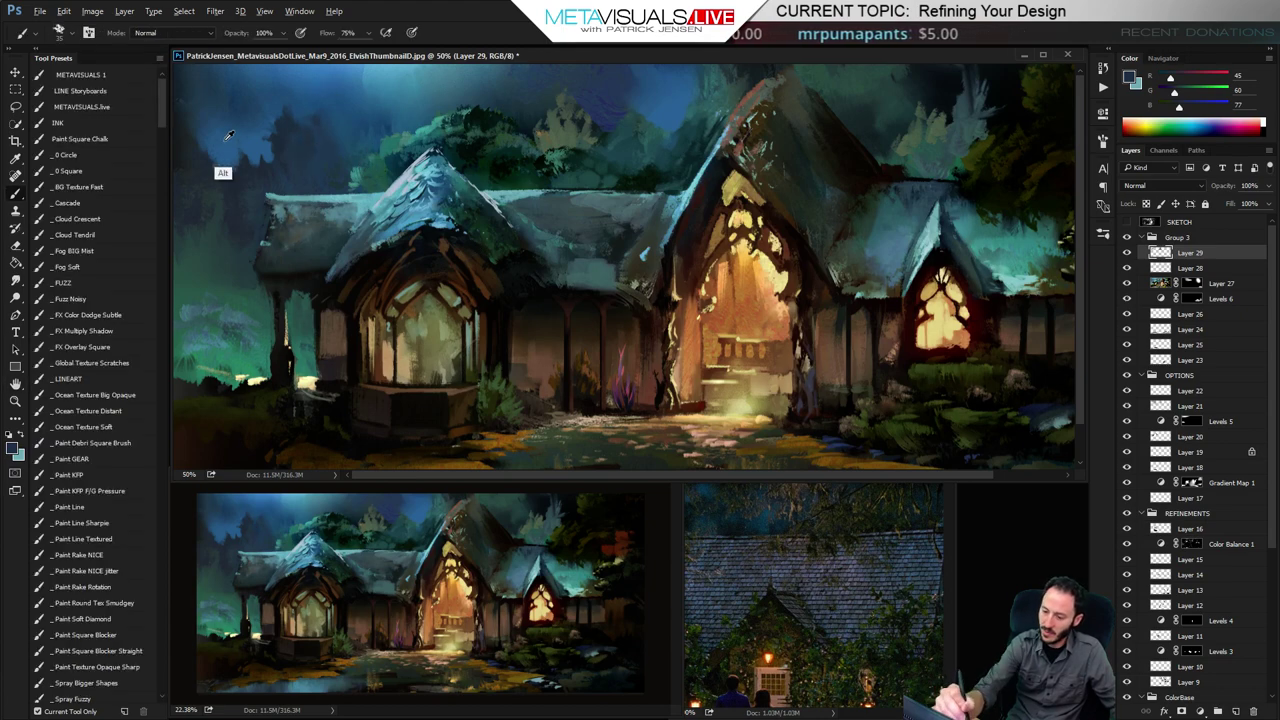
Refine the sky gaps between the left tree silhouettes with a smaller brush in sky blue (RGB 54, 104, 150), then smudge the edges
{"action": "left_click", "coordinate": [219, 152], "text": "alt"}
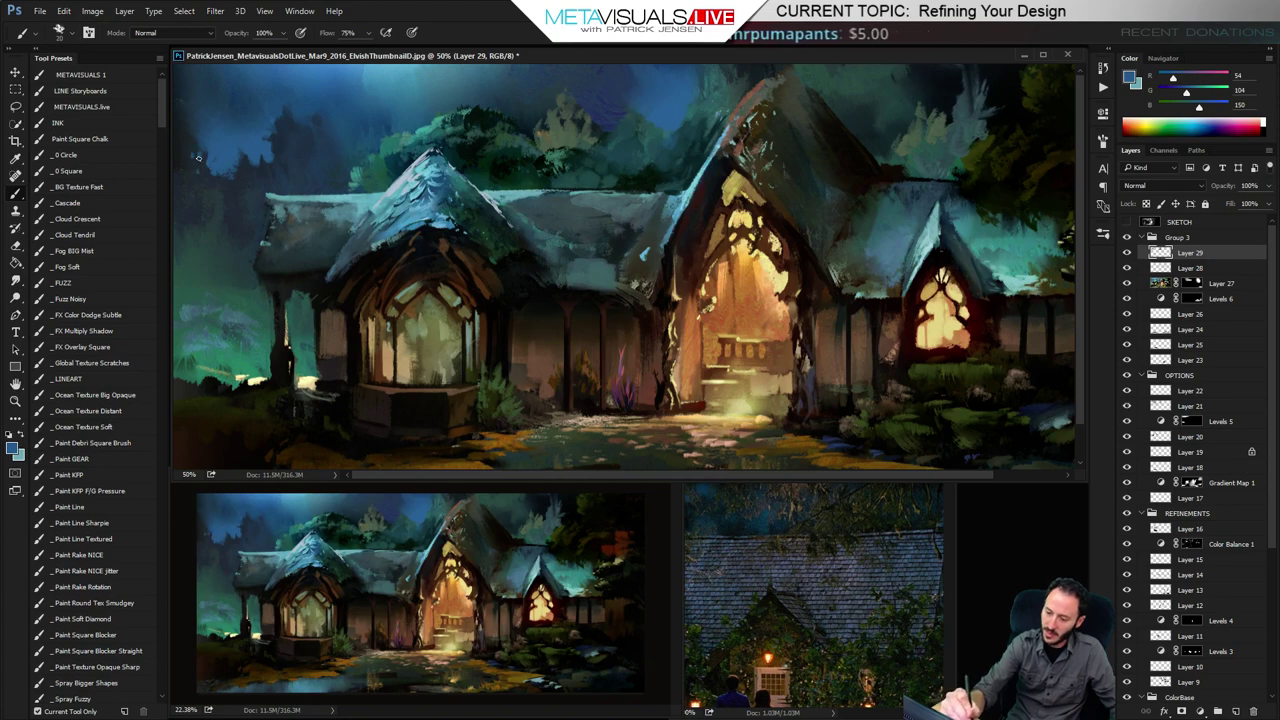
{"action": "key", "text": "["}
{"action": "key", "text": "h"}
{"action": "key", "text": "r"}
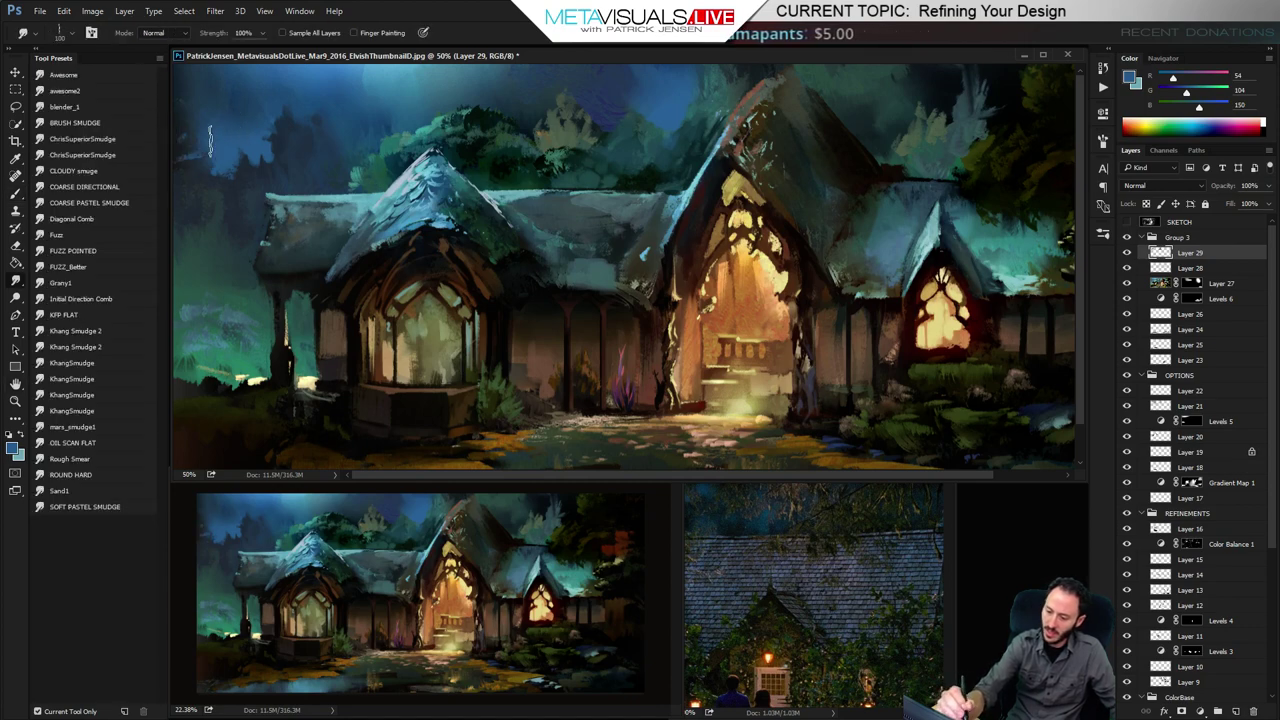
Add fine dark foliage to the far-left tree silhouettes with sampled near-black blue-greys (RGB 40, 46, 49 and 41, 48, 51)
{"action": "key", "text": "h"}
{"action": "key", "text": "b"}
{"action": "left_click", "coordinate": [228, 158], "text": "alt"}
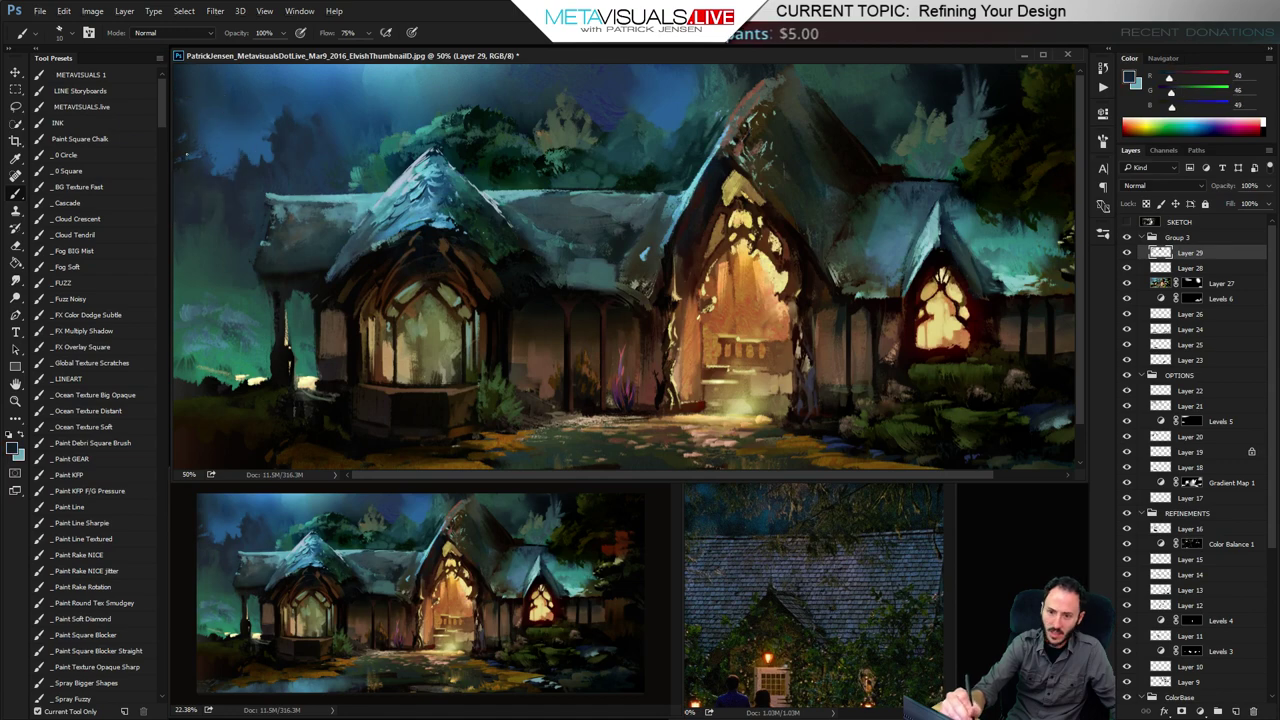
{"action": "key", "text": "space"}
{"action": "key", "text": "space"}
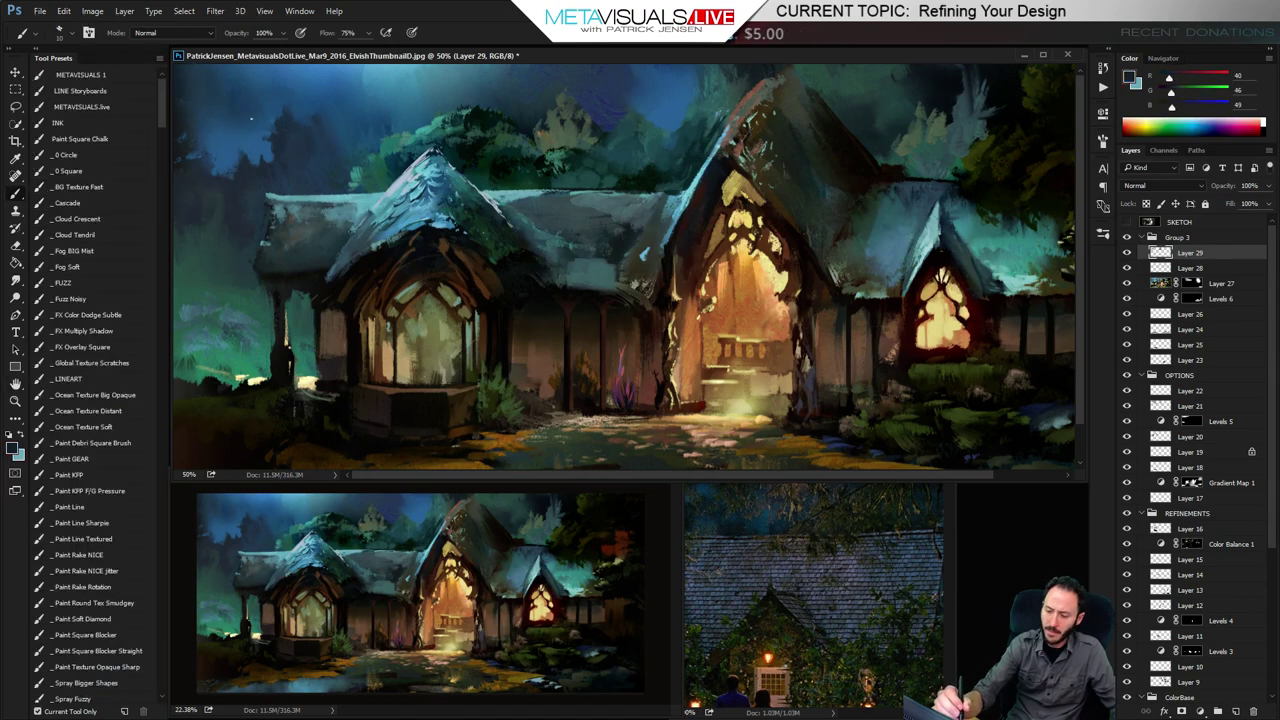
{"action": "left_click", "coordinate": [191, 150], "text": "alt"}
{"action": "key", "text": "bracketright"}
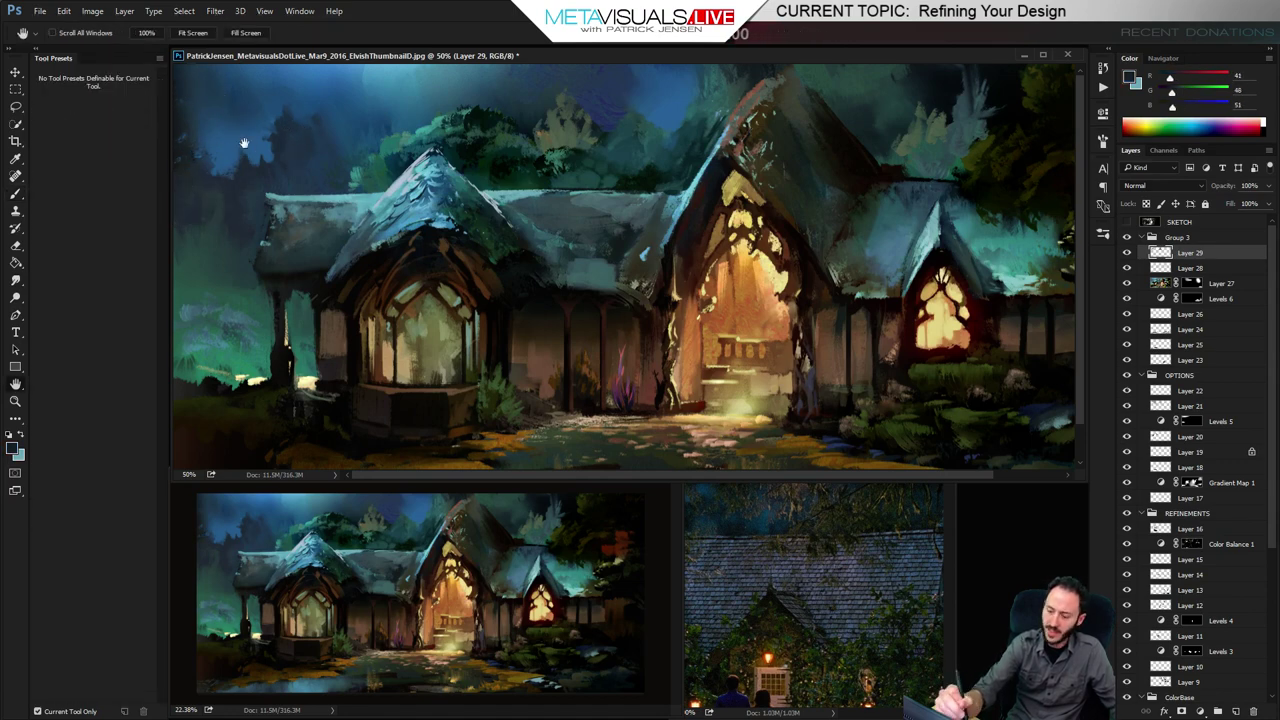
Build up the tree mass behind the left end of the roof with sampled blue-greys (RGB 50, 72, 87; 41, 48, 52; 51, 60, 69)
{"action": "left_click", "coordinate": [202, 168], "text": "alt"}
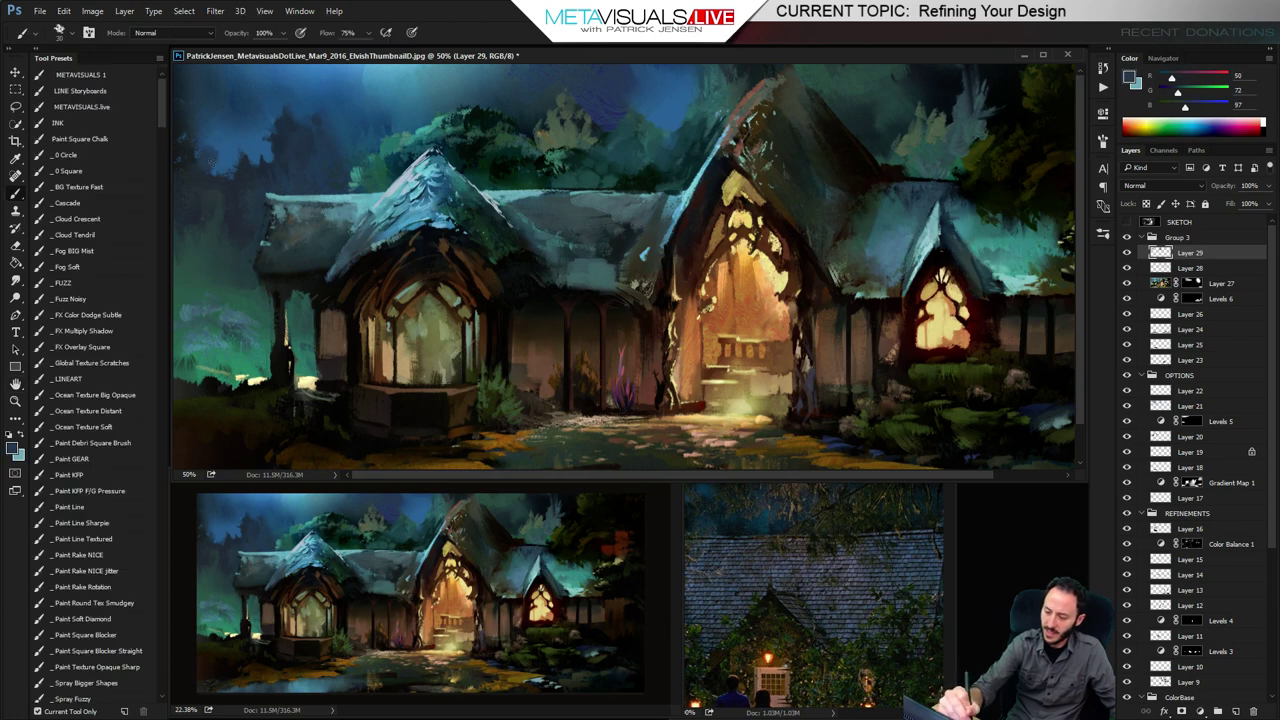
{"action": "left_click", "coordinate": [198, 148], "text": "alt"}
{"action": "key", "text": "bracketright"}
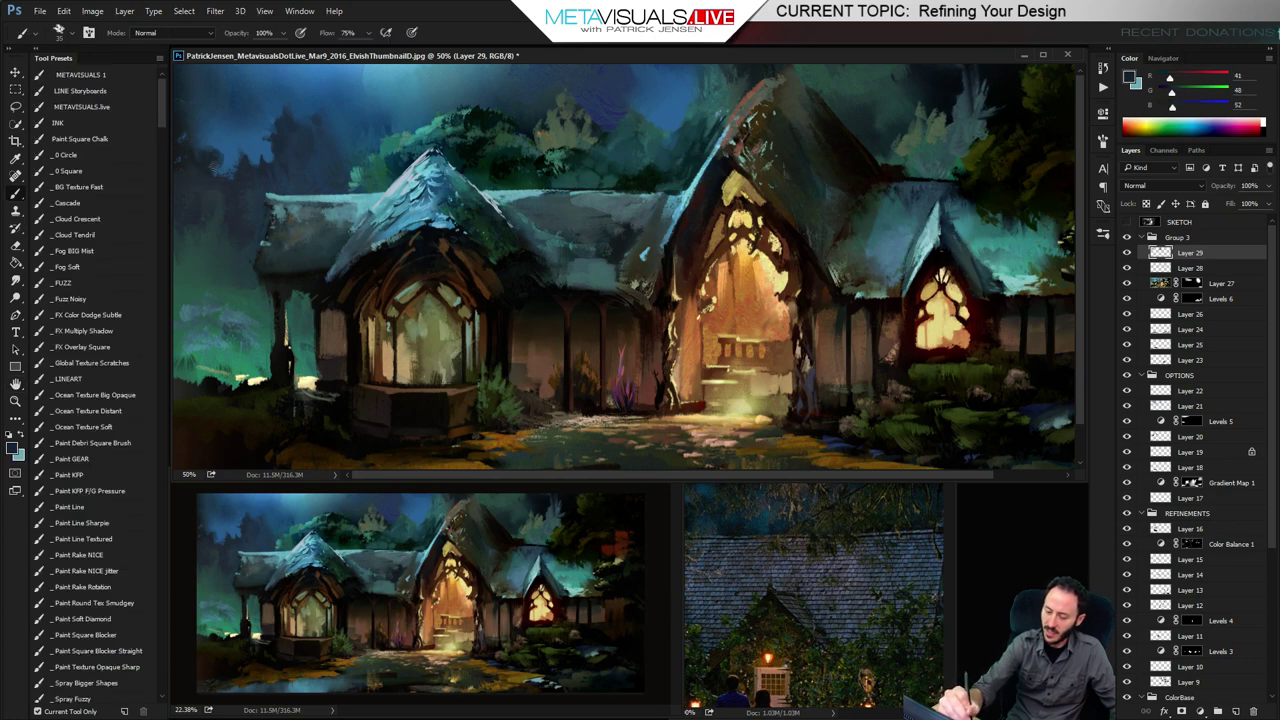
{"action": "left_click", "coordinate": [205, 212], "text": "alt"}
{"action": "key", "text": "space"}
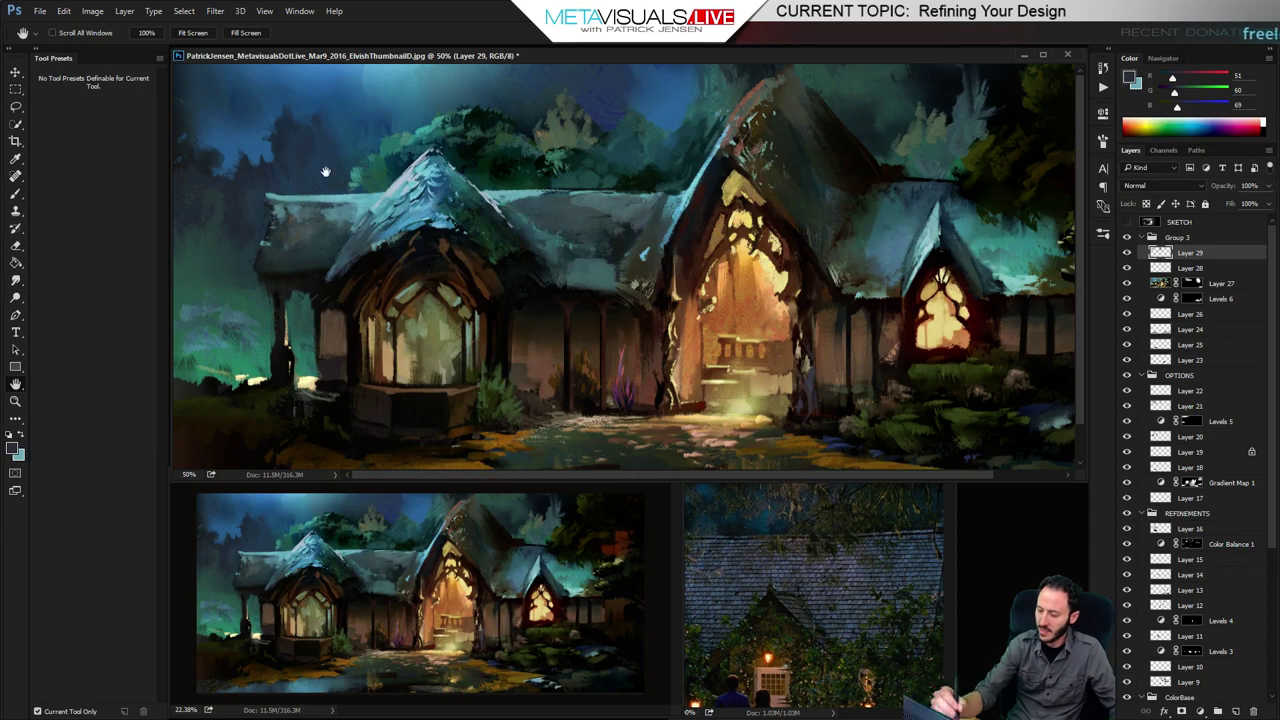
Sample a bright sky blue (RGB 72, 140, 201) from the upper edge of the night sky
{"action": "left_click", "coordinate": [279, 160], "text": "ctrl"}
{"action": "left_click_drag", "start_coordinate": [277, 186], "coordinate": [313, 216]}
{"action": "left_click", "coordinate": [380, 71], "text": "alt"}
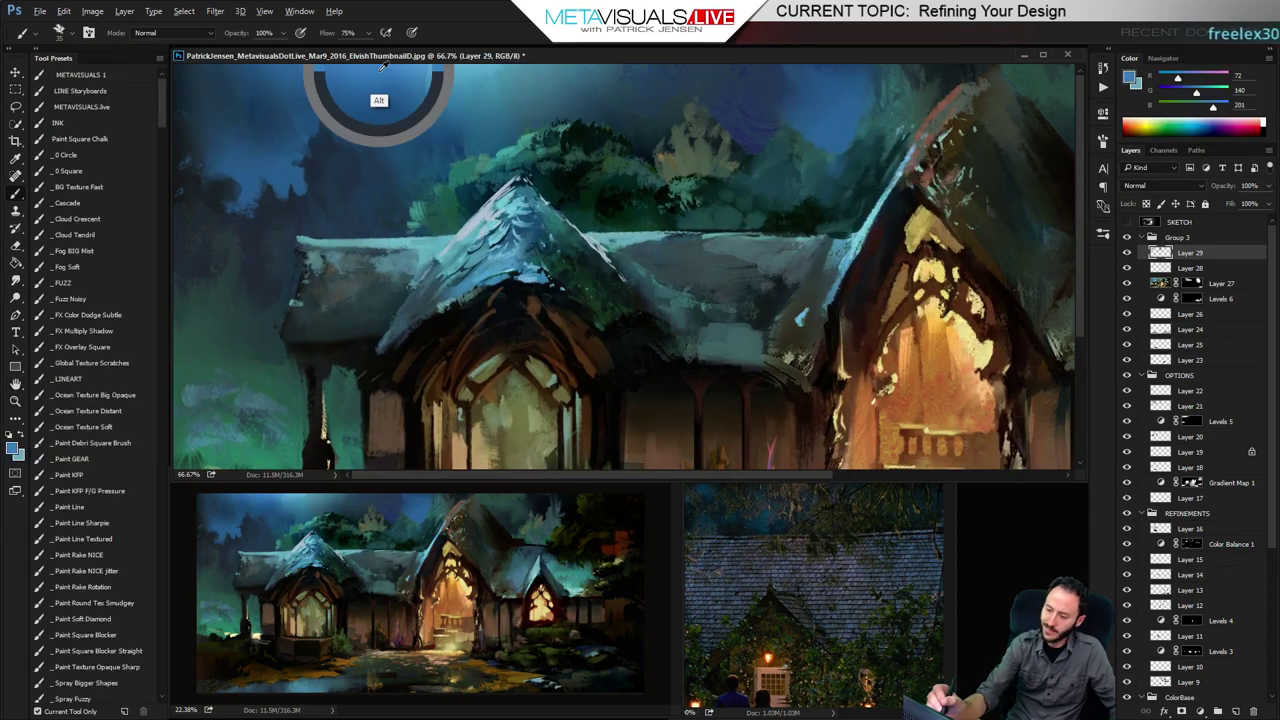
Compare the whole painting with the original black-and-white drawing by toggling the SKETCH layer's visibility several times
{"action": "key", "text": "z"}
{"action": "left_click", "coordinate": [484, 297], "text": "alt"}
{"action": "left_click", "coordinate": [486, 295], "text": "alt"}
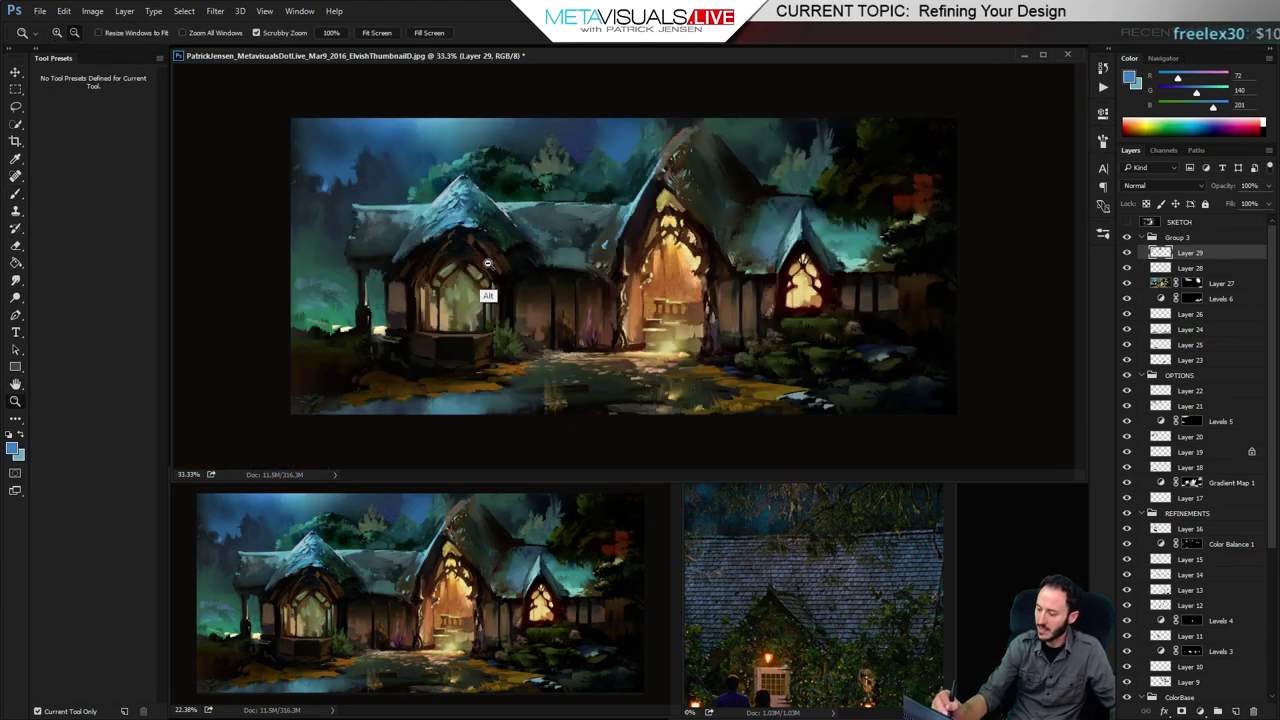
{"action": "left_click", "coordinate": [488, 292], "text": "alt"}
{"action": "left_click", "coordinate": [1127, 222]}
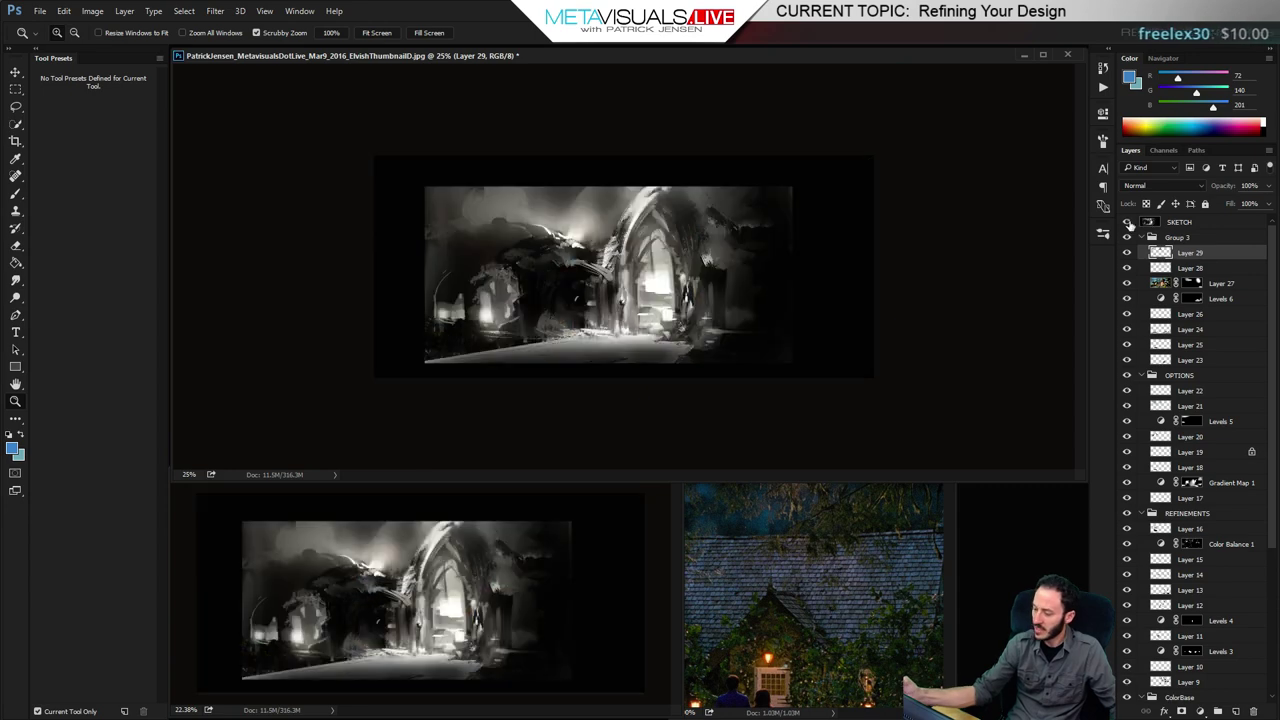
{"action": "left_click", "coordinate": [1127, 222]}
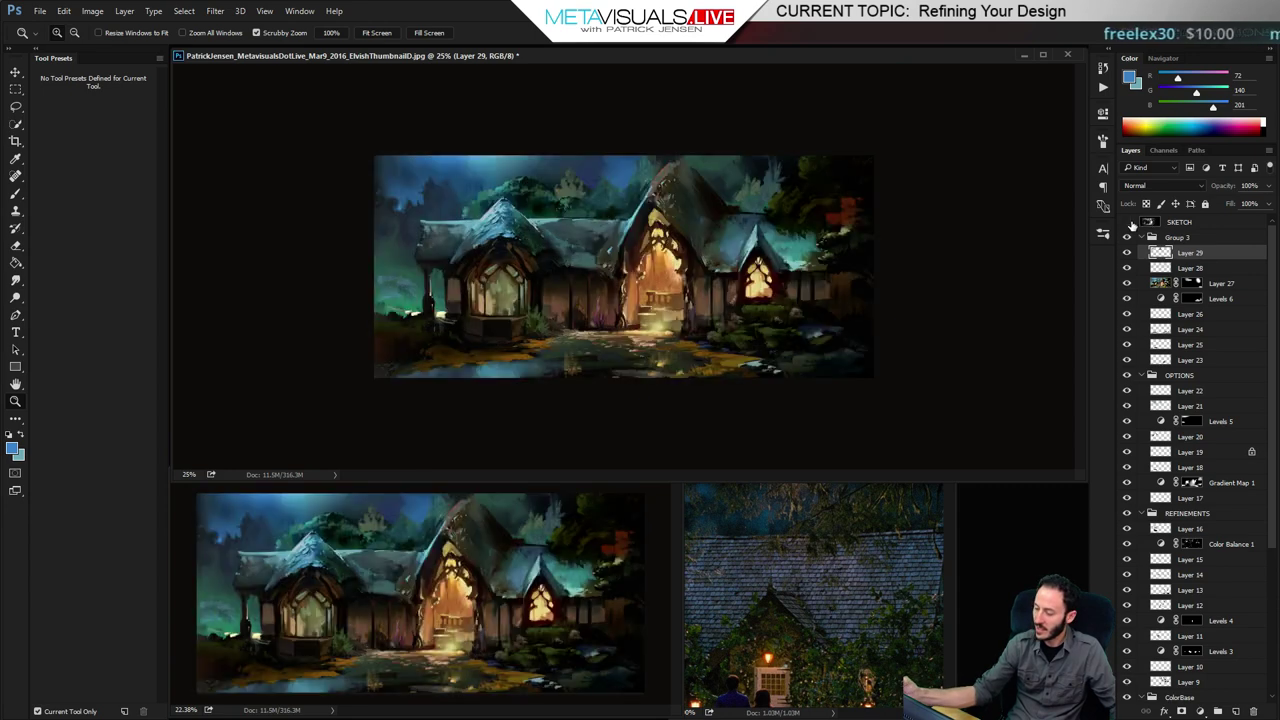
{"action": "left_click", "coordinate": [1127, 222]}
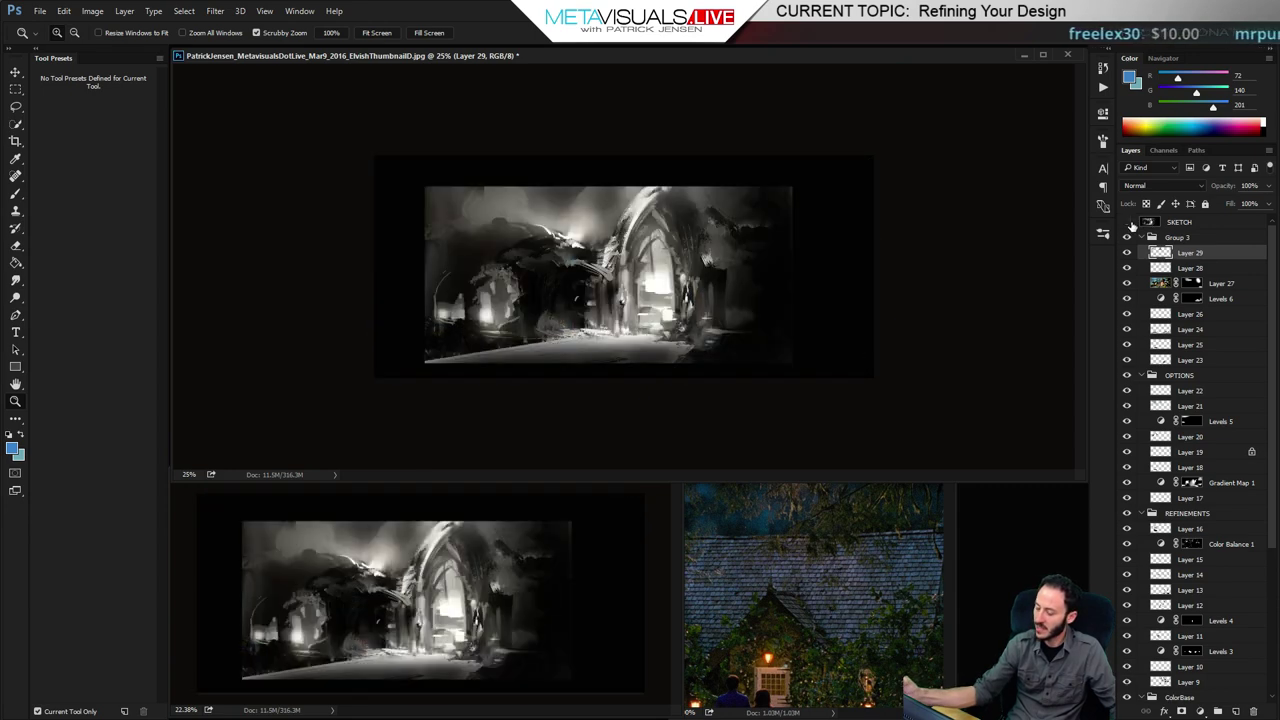
{"action": "left_click", "coordinate": [1127, 222]}
{"action": "left_click", "coordinate": [1127, 222]}
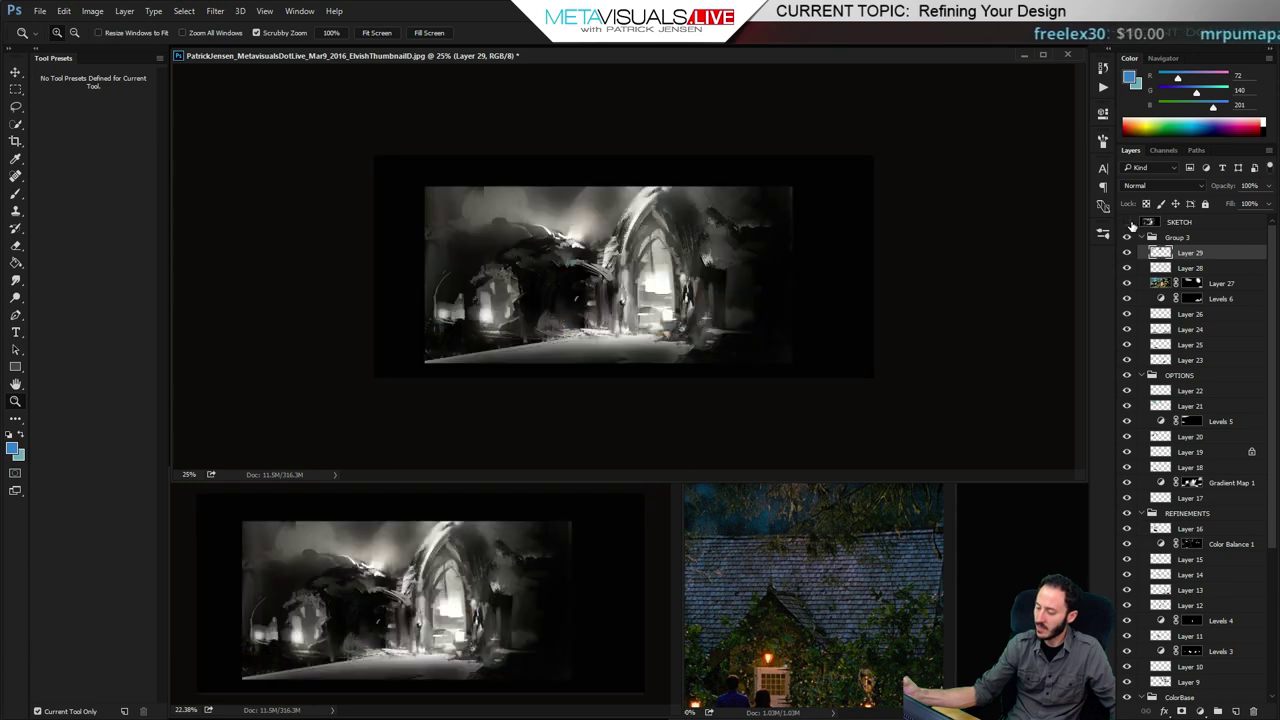
{"action": "left_click", "coordinate": [1127, 222]}
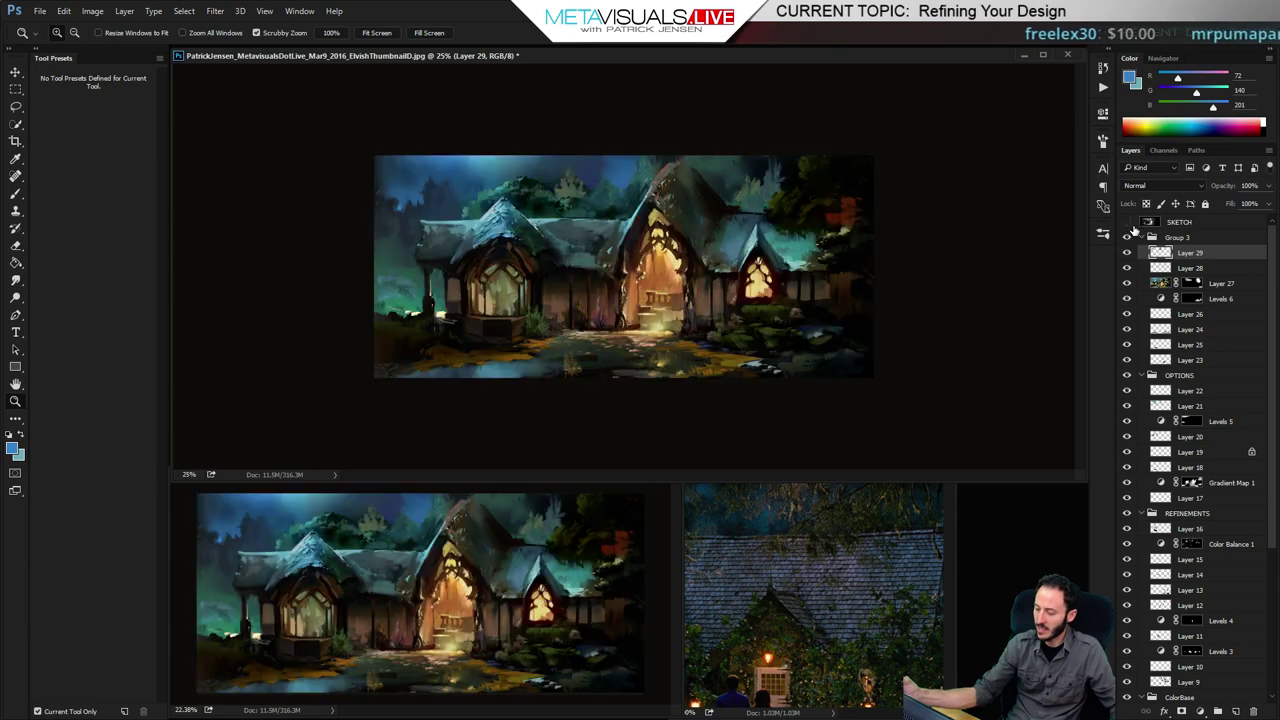
Refine the base beneath the left arched window with sampled browns, including RGB 52, 42, 19 and 106, 79, 57
{"action": "left_click", "coordinate": [598, 256]}
{"action": "key", "text": "space"}
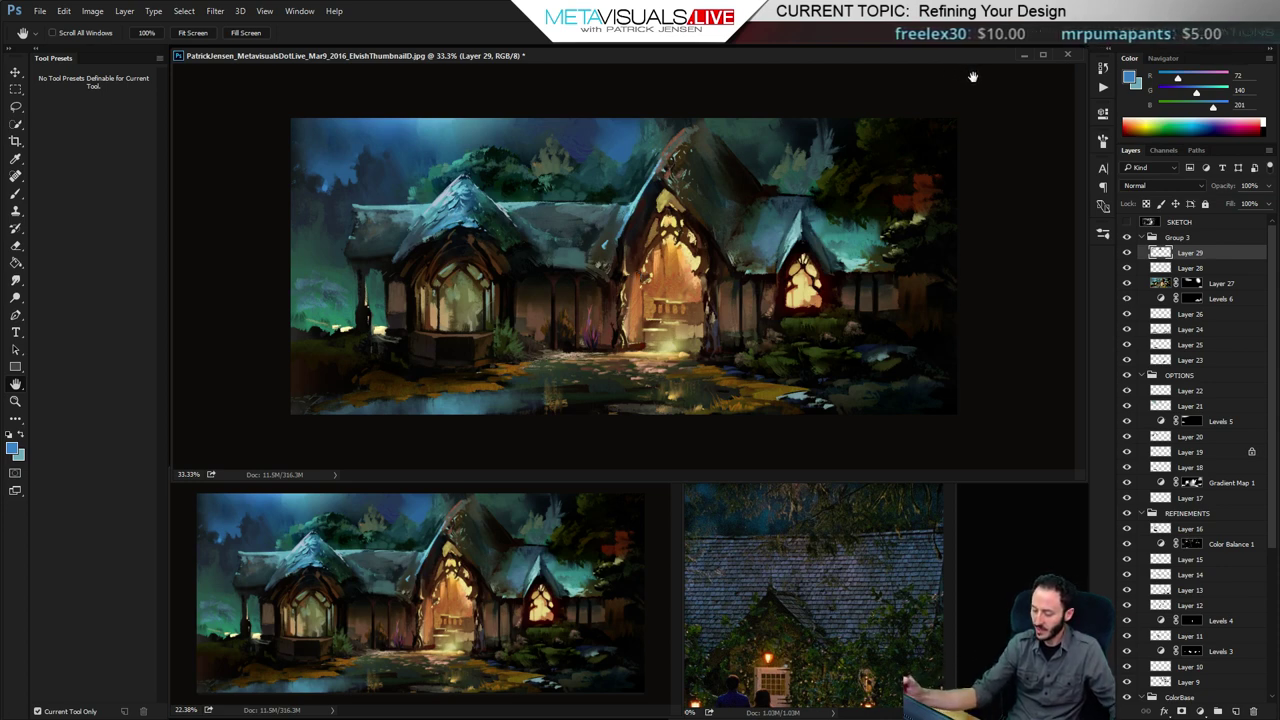
{"action": "left_click", "coordinate": [486, 371], "text": "ctrl"}
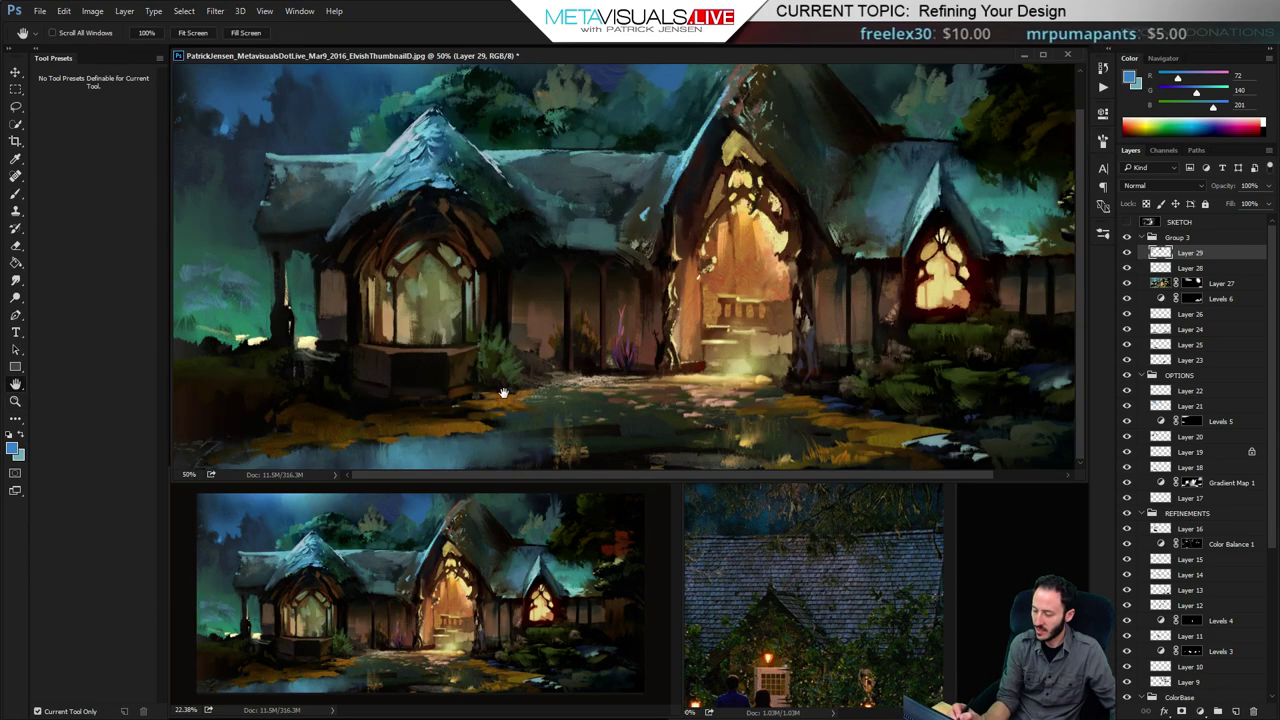
{"action": "left_click", "coordinate": [460, 367], "text": "ctrl"}
{"action": "left_click_drag", "start_coordinate": [458, 366], "coordinate": [600, 366]}
{"action": "key", "text": "b"}
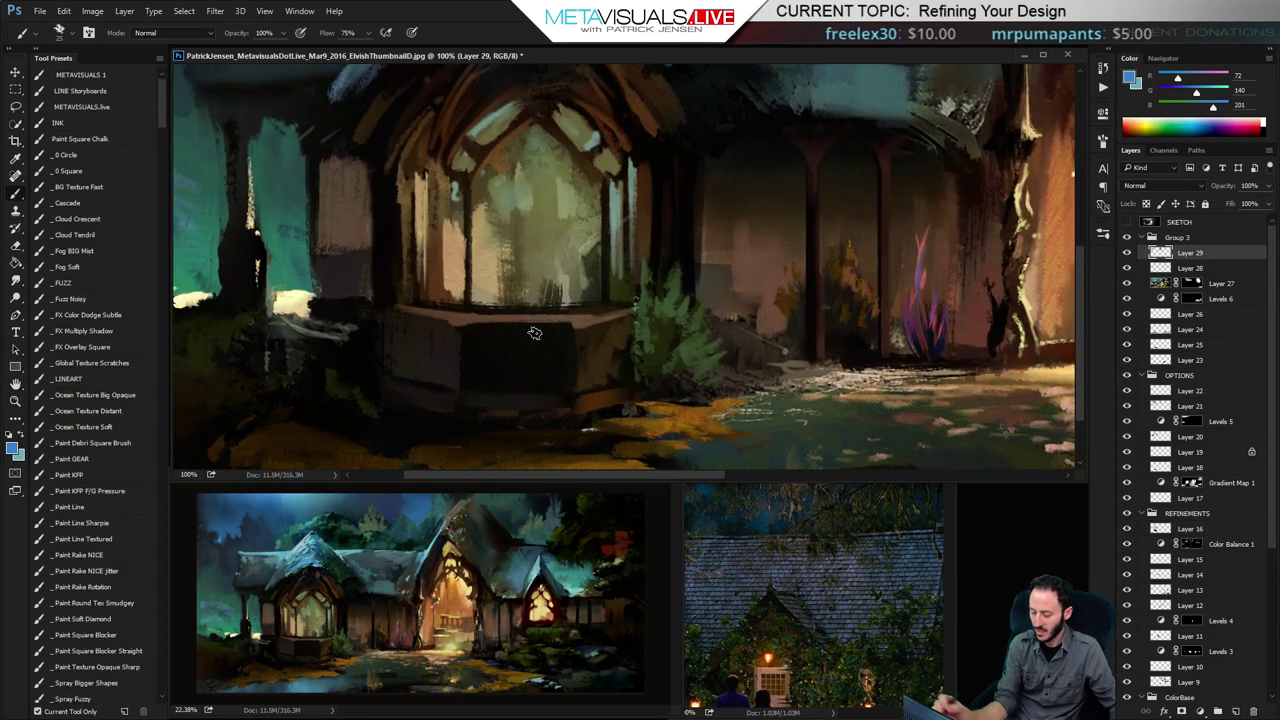
{"action": "left_click", "coordinate": [606, 322], "text": "alt"}
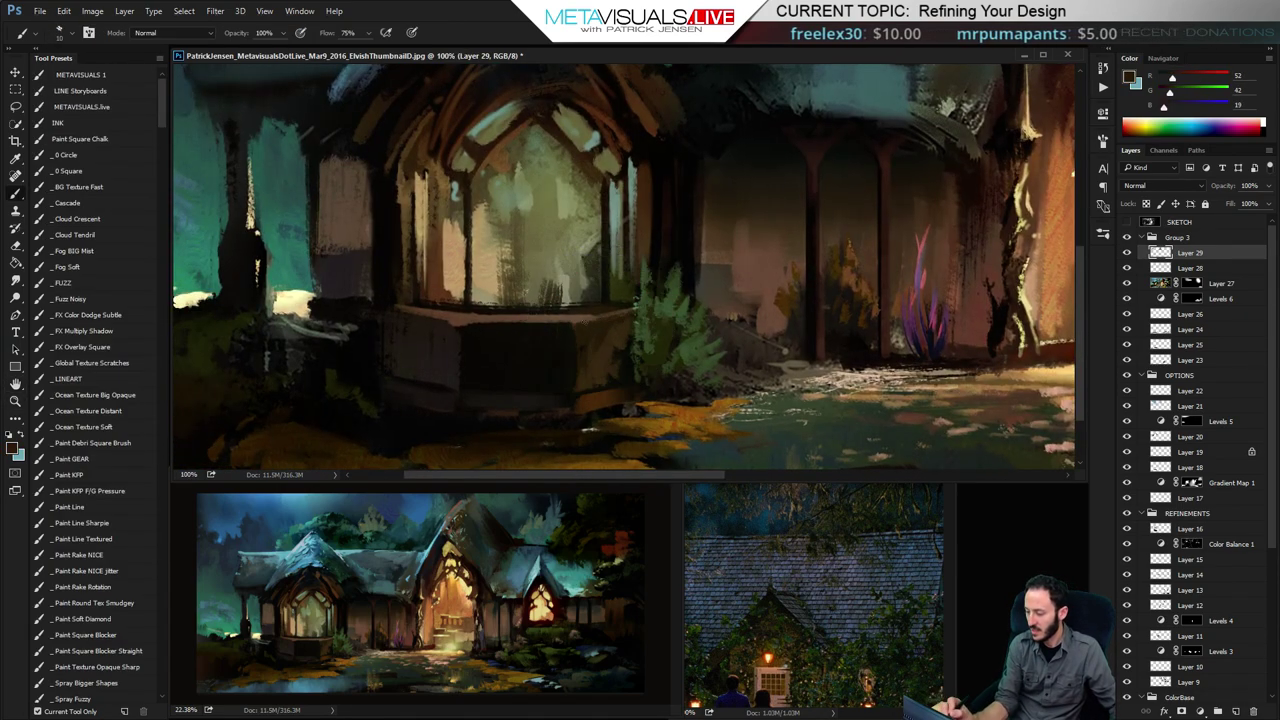
{"action": "left_click", "coordinate": [469, 327], "text": "alt"}
{"action": "left_click", "coordinate": [390, 314], "text": "alt"}
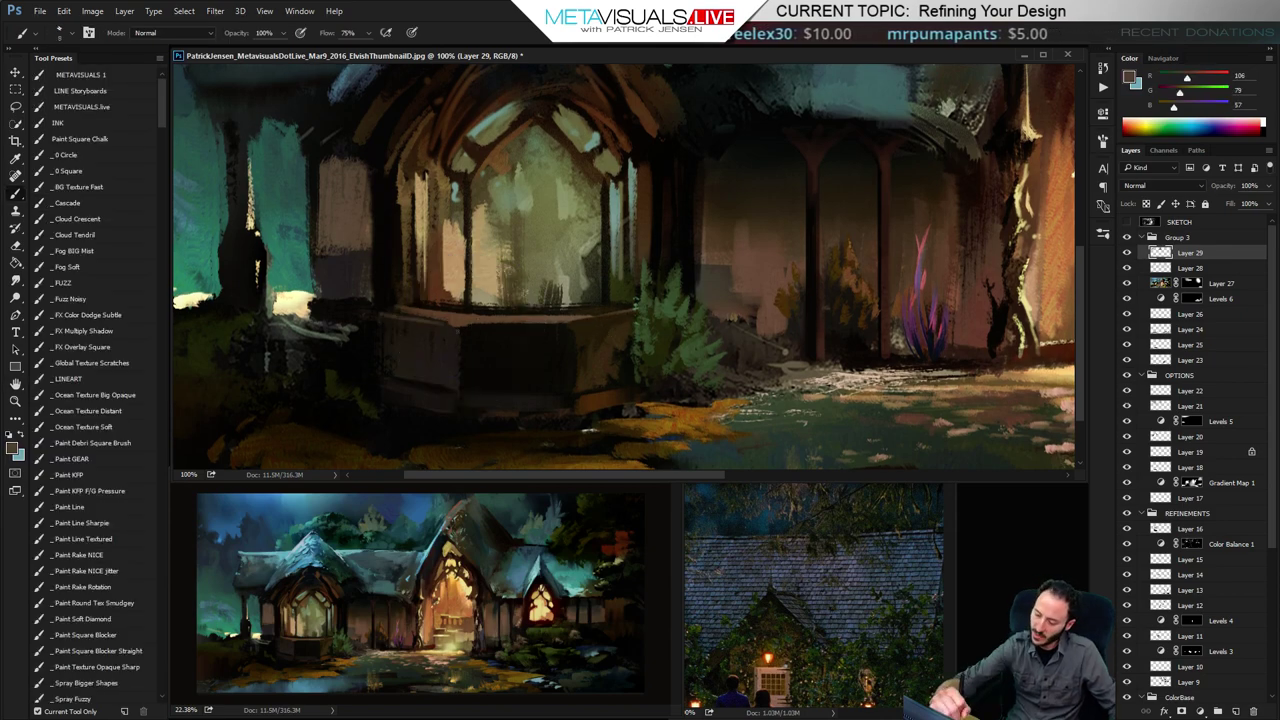
{"action": "key", "text": "space"}
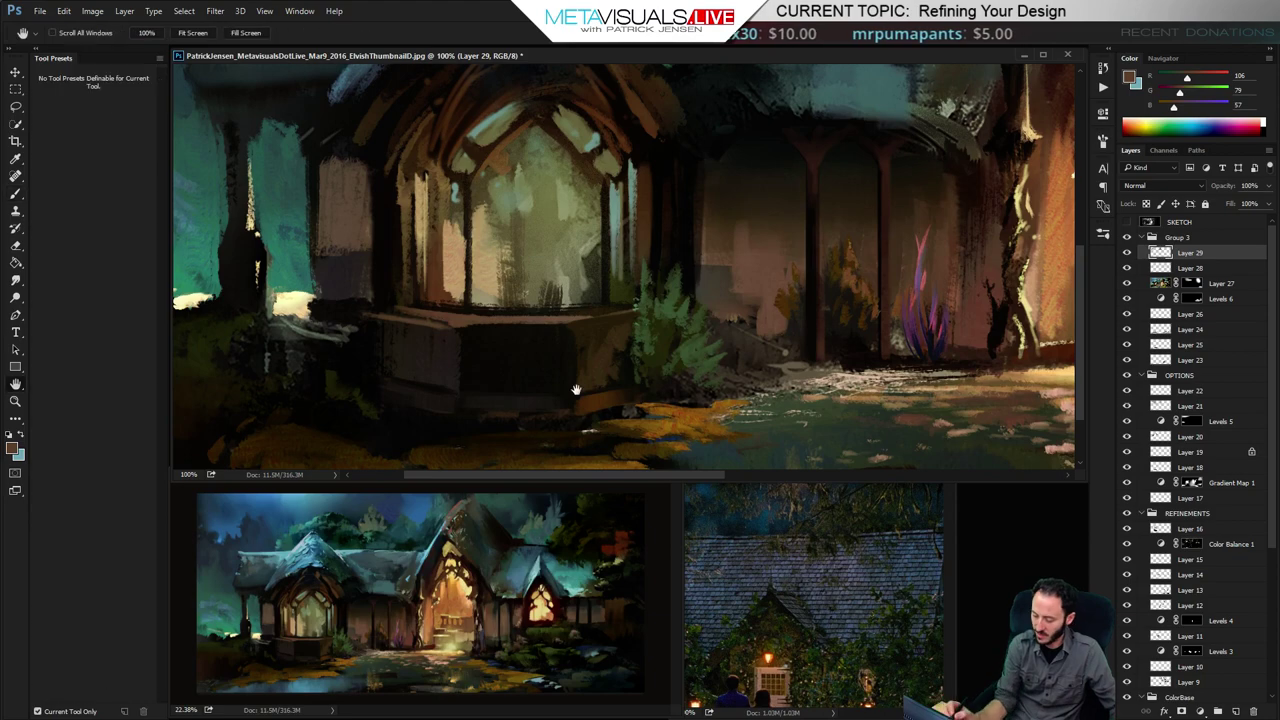
Paint purple foliage to the right of the green bush by the window using the sampled plant purple (RGB 98, 63, 105)
{"action": "left_click_drag", "start_coordinate": [811, 419], "coordinate": [506, 425]}
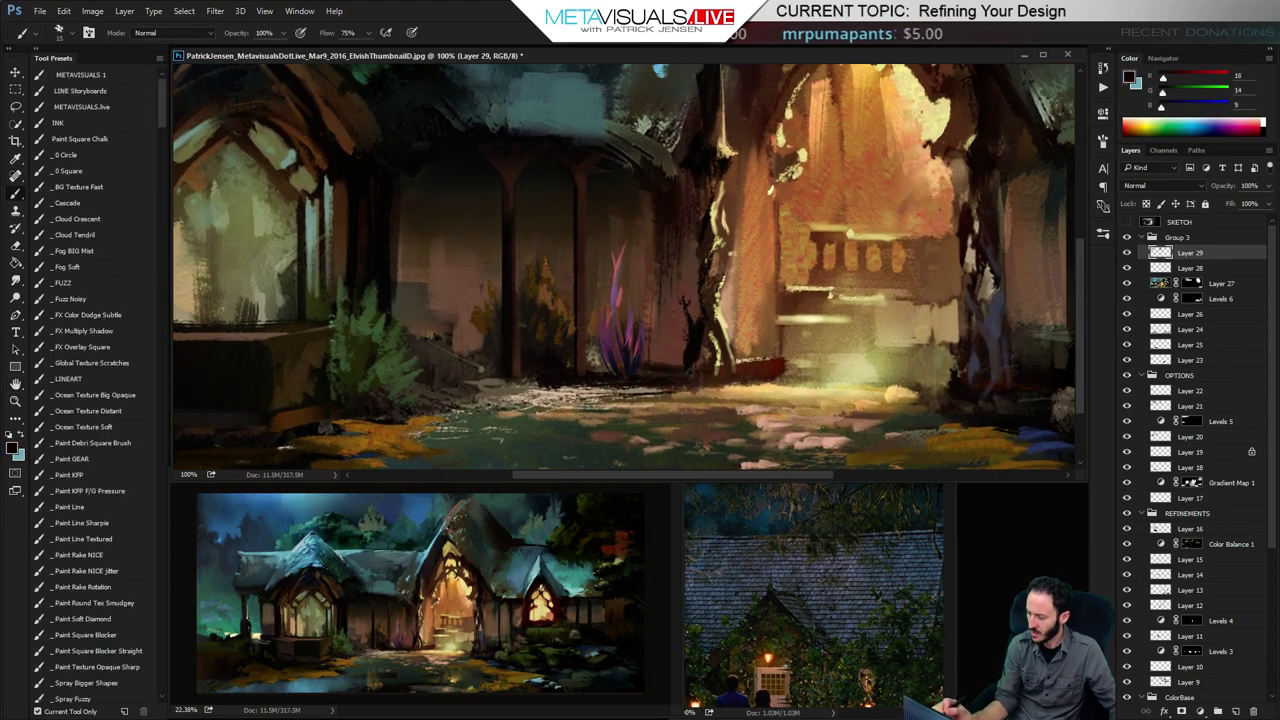
{"action": "left_click", "coordinate": [607, 336], "text": "alt"}
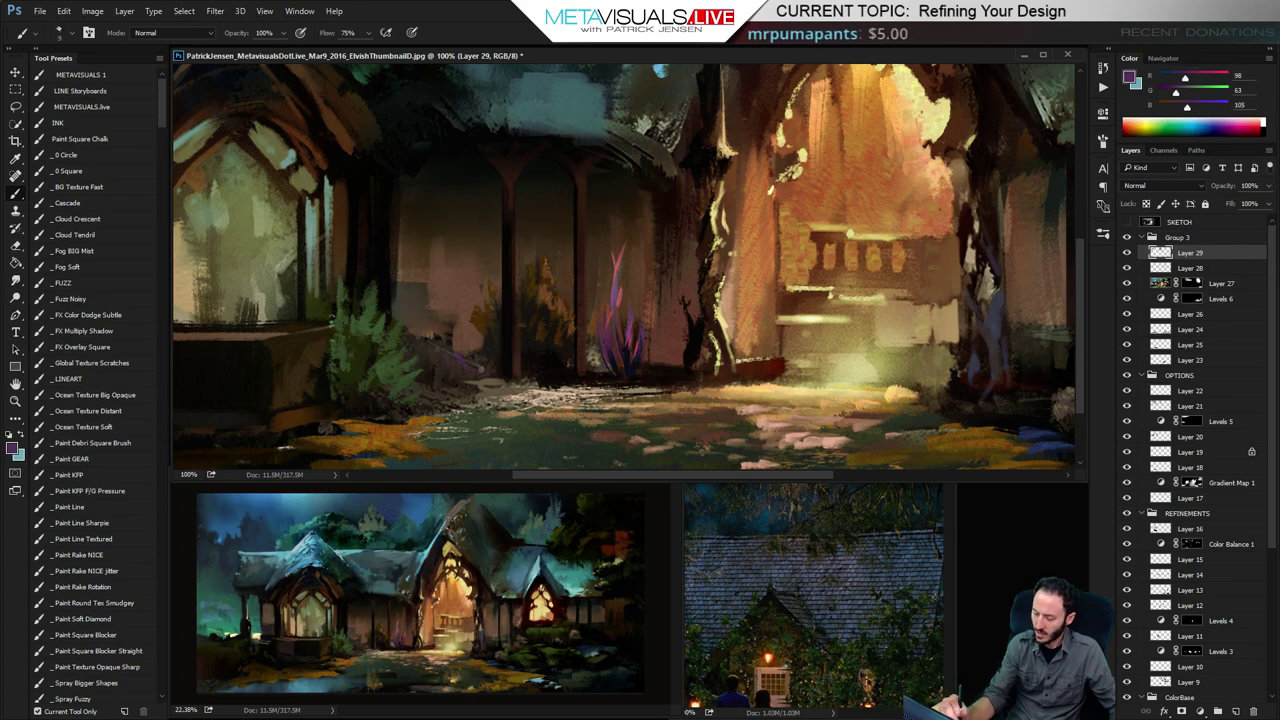
{"action": "left_click_drag", "start_coordinate": [427, 361], "coordinate": [412, 344]}
Darken the wall panel above the green bush with a sampled shadow colour and a larger brush
{"action": "key", "text": "space"}
{"action": "left_click_drag", "start_coordinate": [517, 297], "coordinate": [567, 315]}
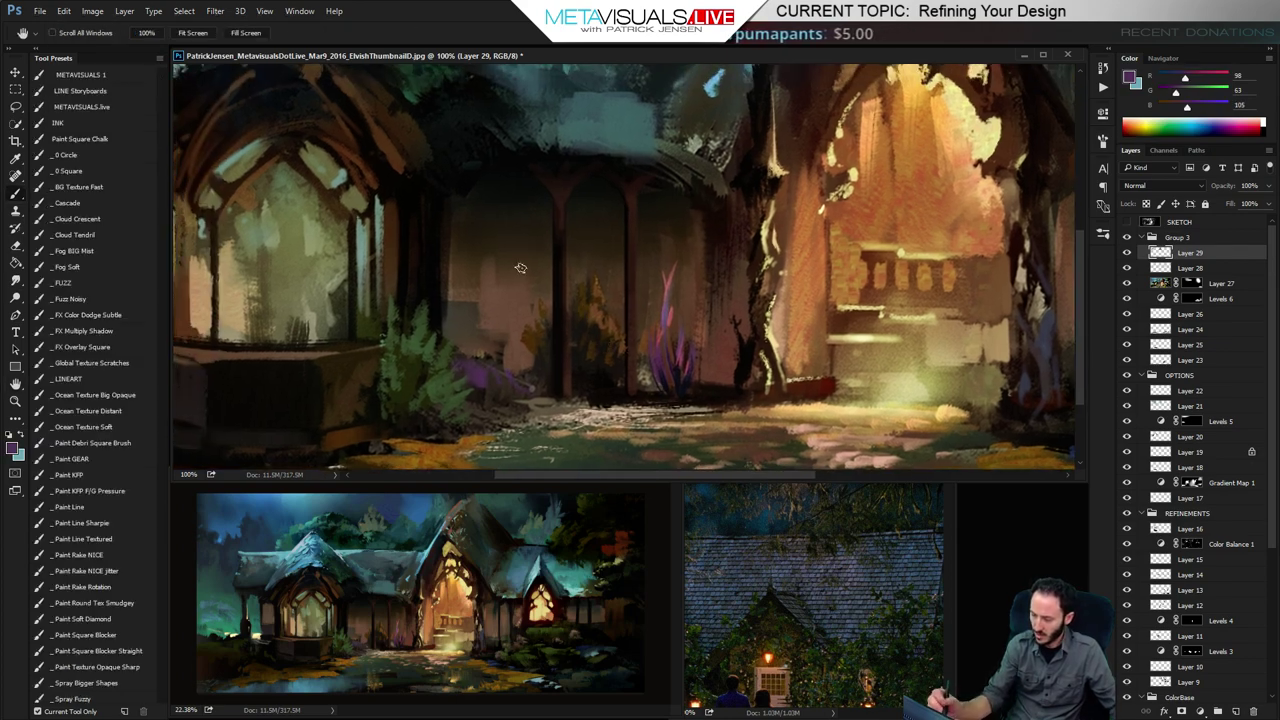
{"action": "left_click", "coordinate": [458, 193], "text": "alt"}
{"action": "key", "text": "bracketright"}
{"action": "key", "text": "bracketright"}
{"action": "key", "text": "bracketright"}
{"action": "mouse_move", "coordinate": [459, 234]}
{"action": "left_mouse_down"}
{"action": "mouse_move", "coordinate": [470, 328]}
{"action": "mouse_move", "coordinate": [473, 186]}
{"action": "mouse_move", "coordinate": [484, 300]}
{"action": "left_mouse_up"}
Blend the wall panel before the first post with broad vertical strokes in sampled browns (RGB 75, 56, 43) and dark grey (RGB 24, 26, 23)
{"action": "key", "text": "bracketright"}
{"action": "key", "text": "bracketright"}
{"action": "key", "text": "bracketright"}
{"action": "left_click", "coordinate": [494, 232], "text": "alt"}
{"action": "left_click_drag", "start_coordinate": [493, 222], "coordinate": [474, 302]}
{"action": "left_click_drag", "start_coordinate": [470, 219], "coordinate": [468, 294]}
{"action": "mouse_move", "coordinate": [465, 206]}
{"action": "left_mouse_down"}
{"action": "mouse_move", "coordinate": [464, 294]}
{"action": "mouse_move", "coordinate": [501, 289]}
{"action": "left_mouse_up"}
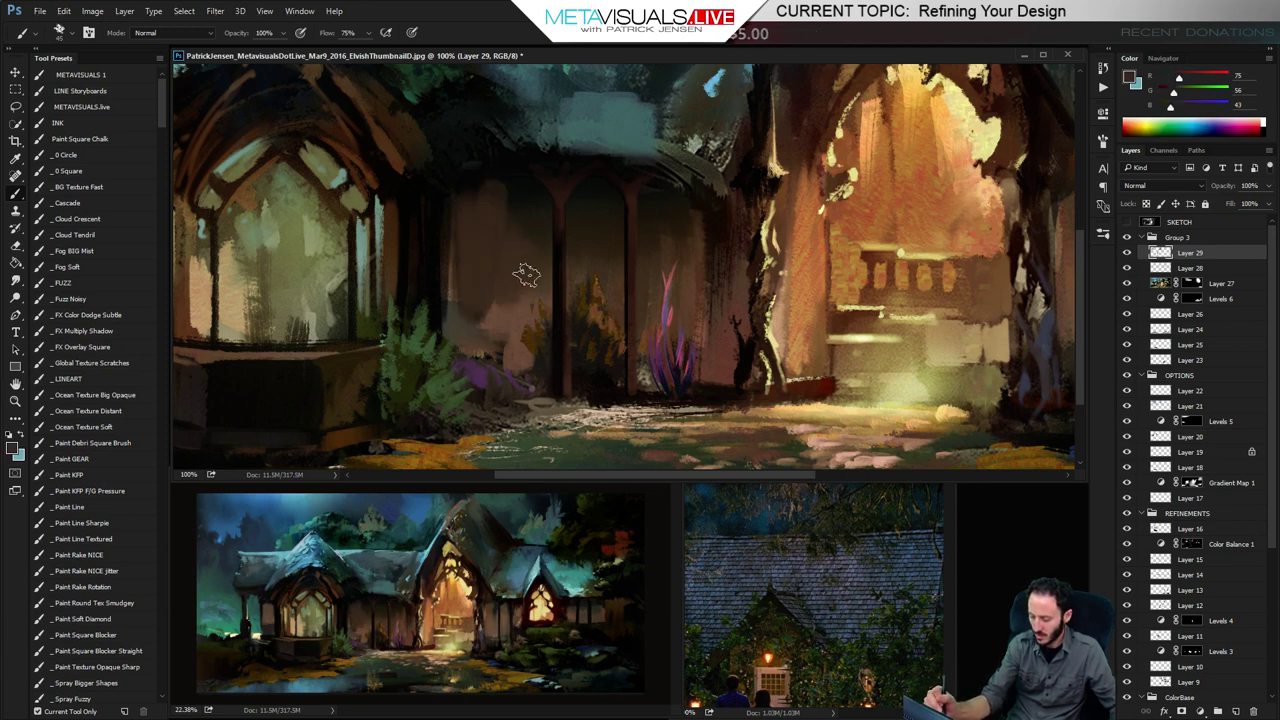
{"action": "left_click", "coordinate": [517, 192], "text": "alt"}
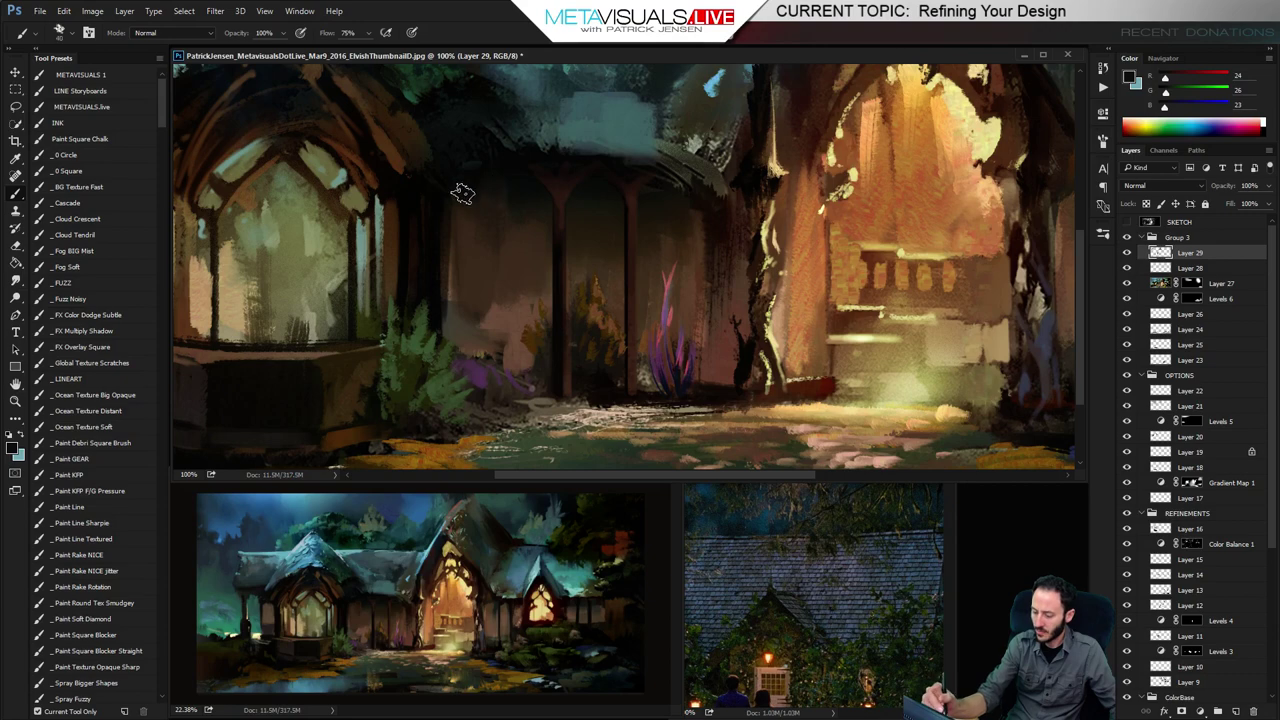
Touch up the shadowed foliage on the left gable's right slope with dark green (RGB 39, 66, 48) and near-black (RGB 18, 13, 9)
{"action": "key", "text": "space"}
{"action": "left_click_drag", "start_coordinate": [578, 246], "coordinate": [617, 363]}
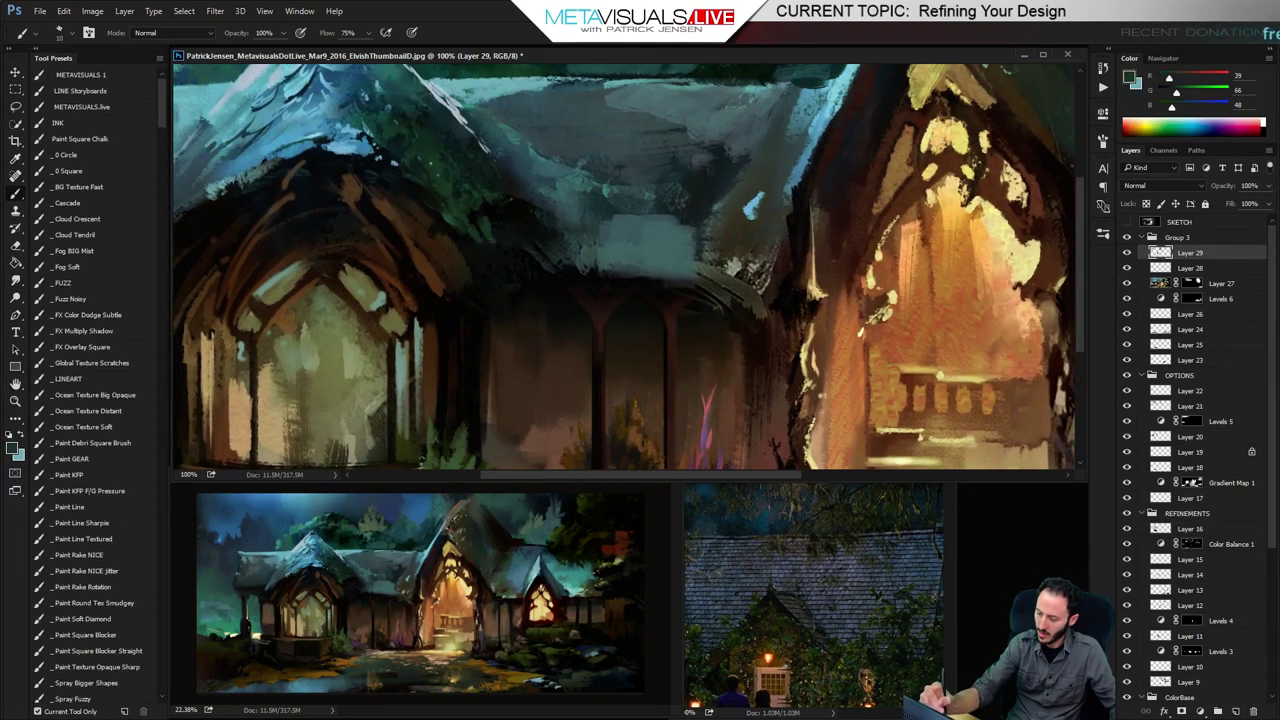
{"action": "left_click", "coordinate": [429, 191], "text": "alt"}
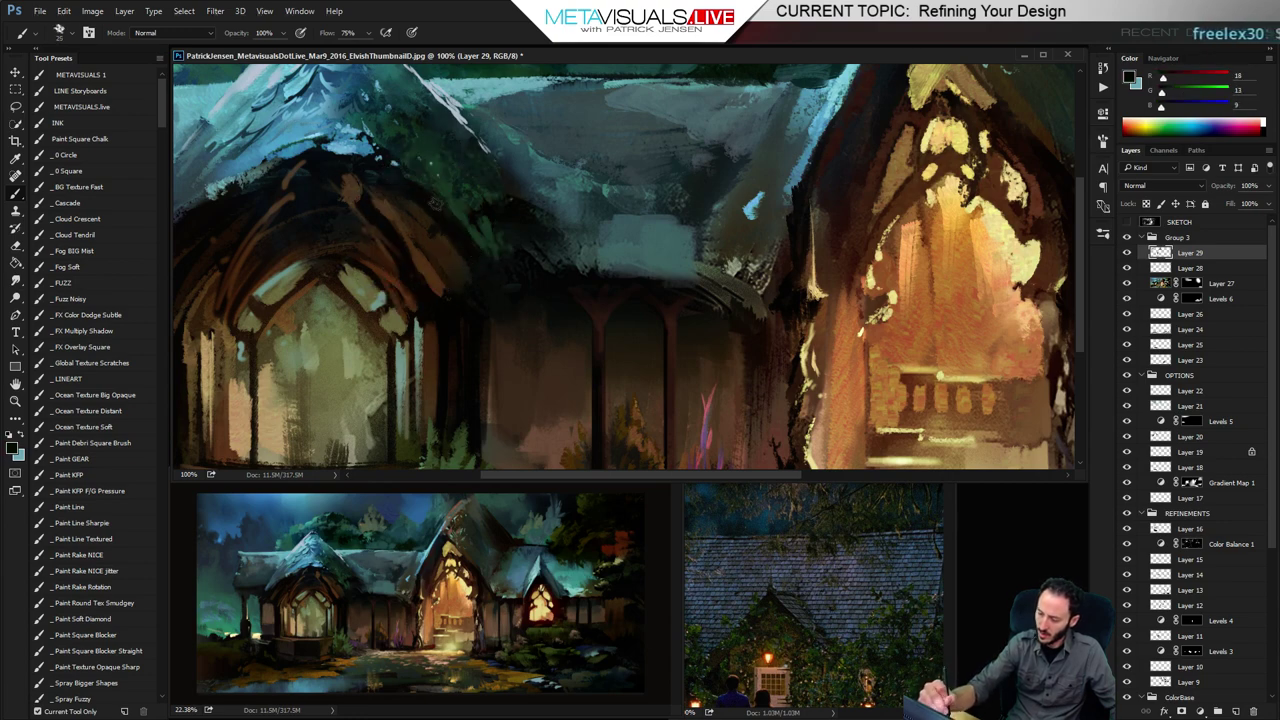
Define the carved wooden arches under the left gable in sampled browns (RGB 85, 65, 44) and lighten the window's apex pane (RGB 118, 133, 109)
{"action": "key", "text": "space"}
{"action": "left_click_drag", "start_coordinate": [480, 245], "coordinate": [607, 229]}
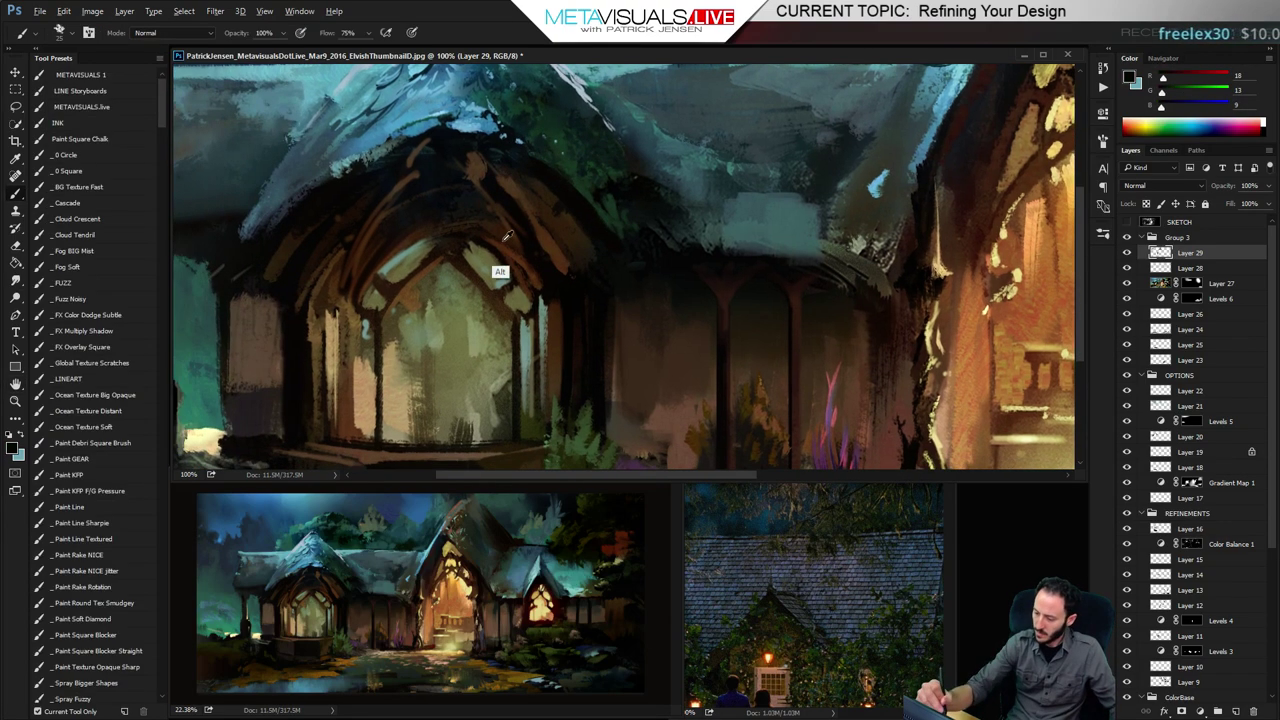
{"action": "left_click", "coordinate": [500, 273], "text": "alt"}
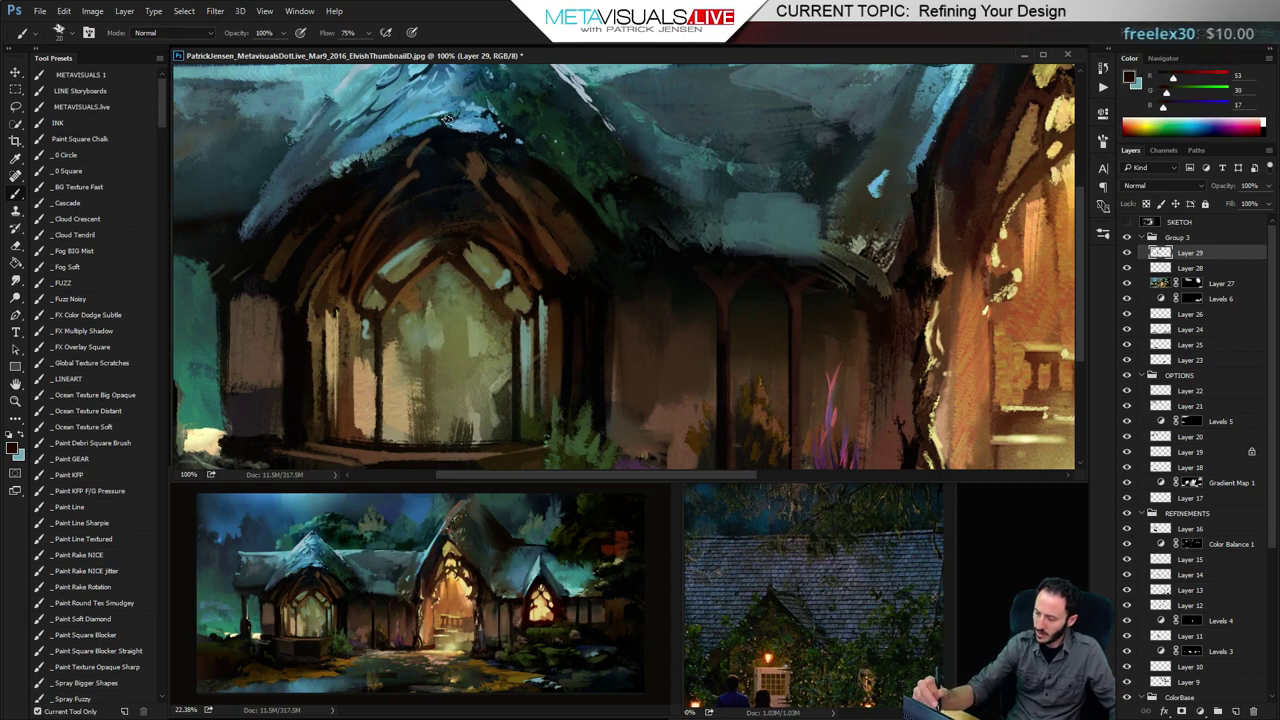
{"action": "left_click", "coordinate": [458, 150], "text": "alt"}
{"action": "key", "text": "bracketleft"}
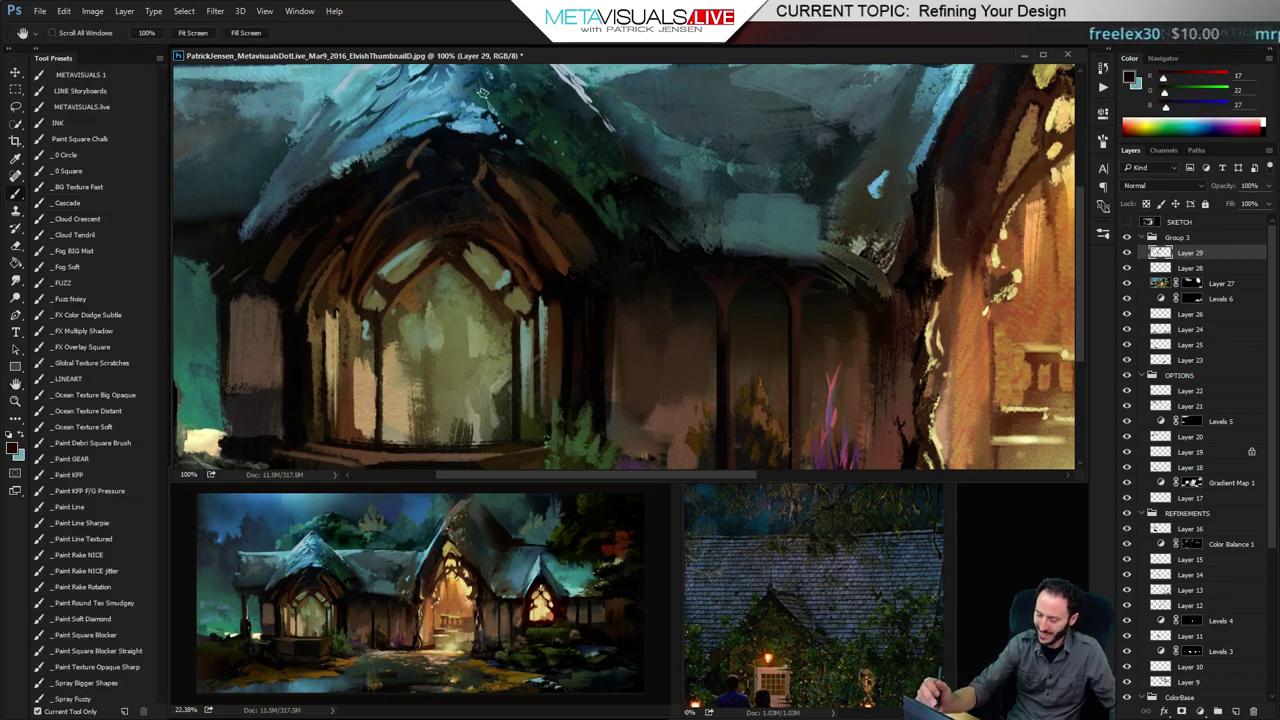
{"action": "left_click", "coordinate": [482, 177], "text": "alt"}
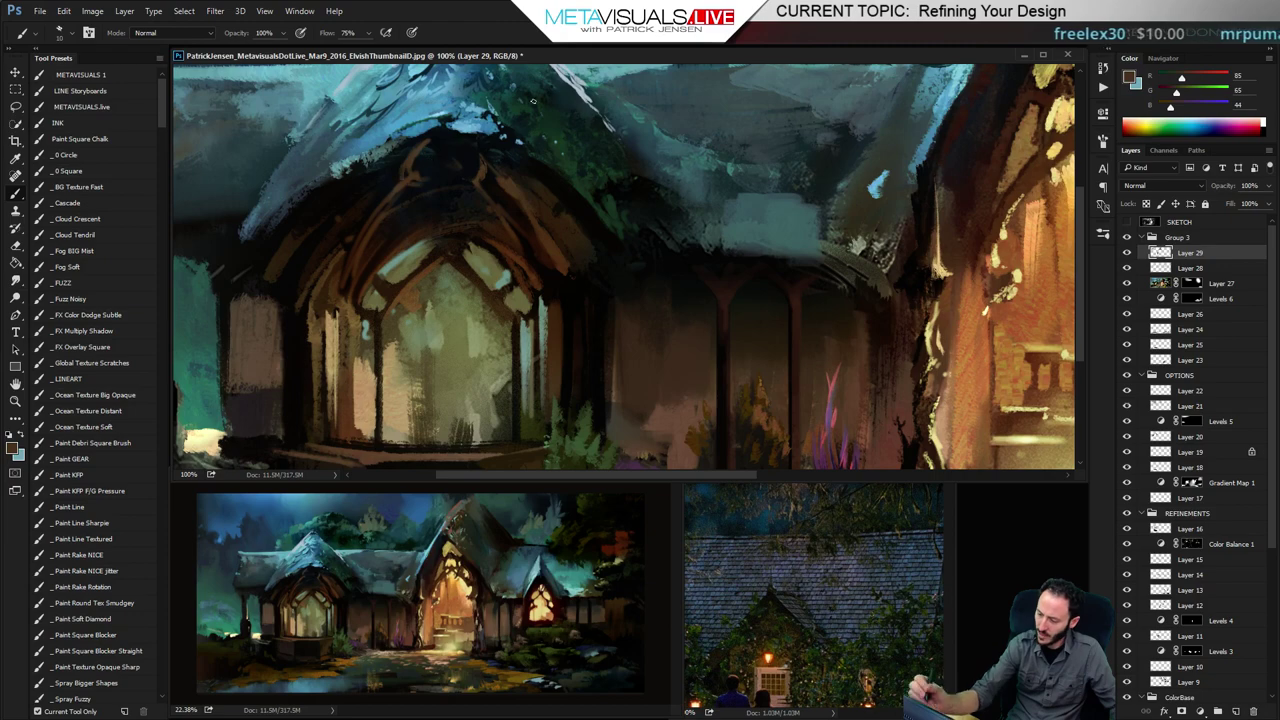
{"action": "left_click", "coordinate": [414, 281], "text": "alt"}
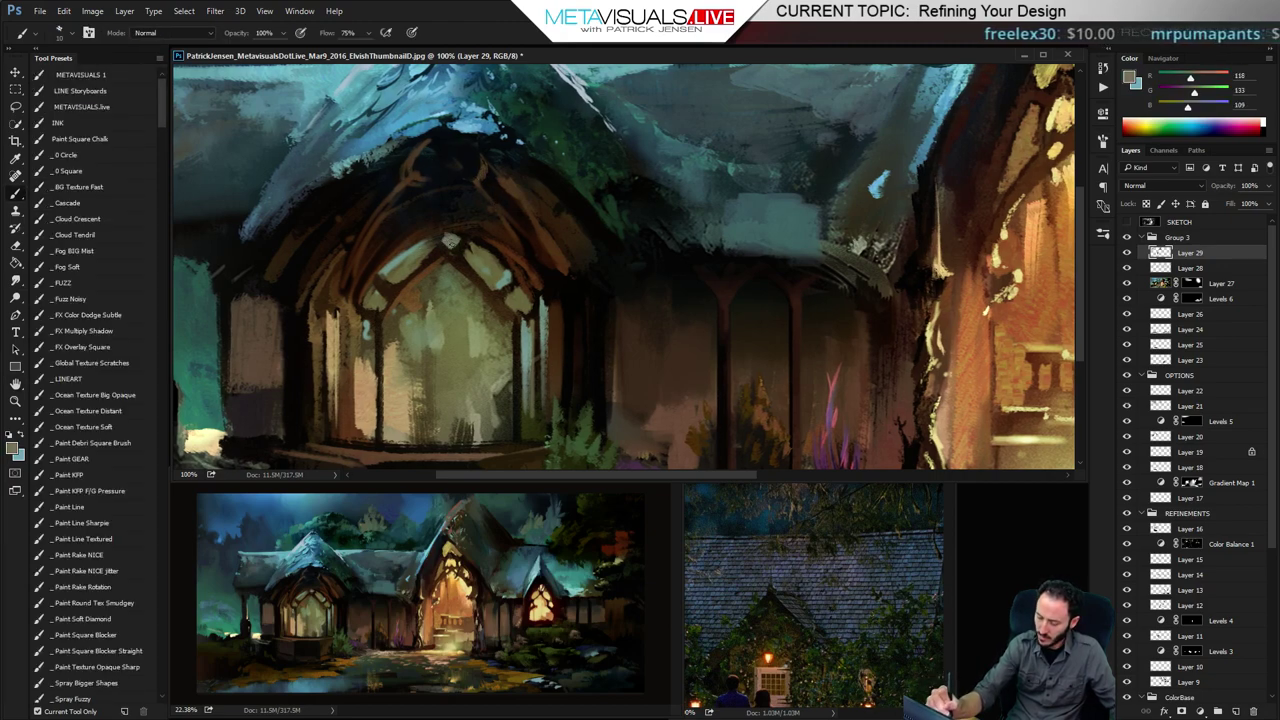
Repaint the wall panel left of the arched window with a larger brush in near-black (RGB 22, 23, 21) and a sampled wall brown
{"action": "key", "text": "space"}
{"action": "mouse_move", "coordinate": [523, 318]}
{"action": "left_mouse_down"}
{"action": "mouse_move", "coordinate": [631, 275]}
{"action": "mouse_move", "coordinate": [627, 321]}
{"action": "left_mouse_up"}
{"action": "left_click", "coordinate": [377, 259], "text": "alt"}
{"action": "key", "text": "bracketright"}
{"action": "key", "text": "bracketright"}
{"action": "key", "text": "bracketright"}
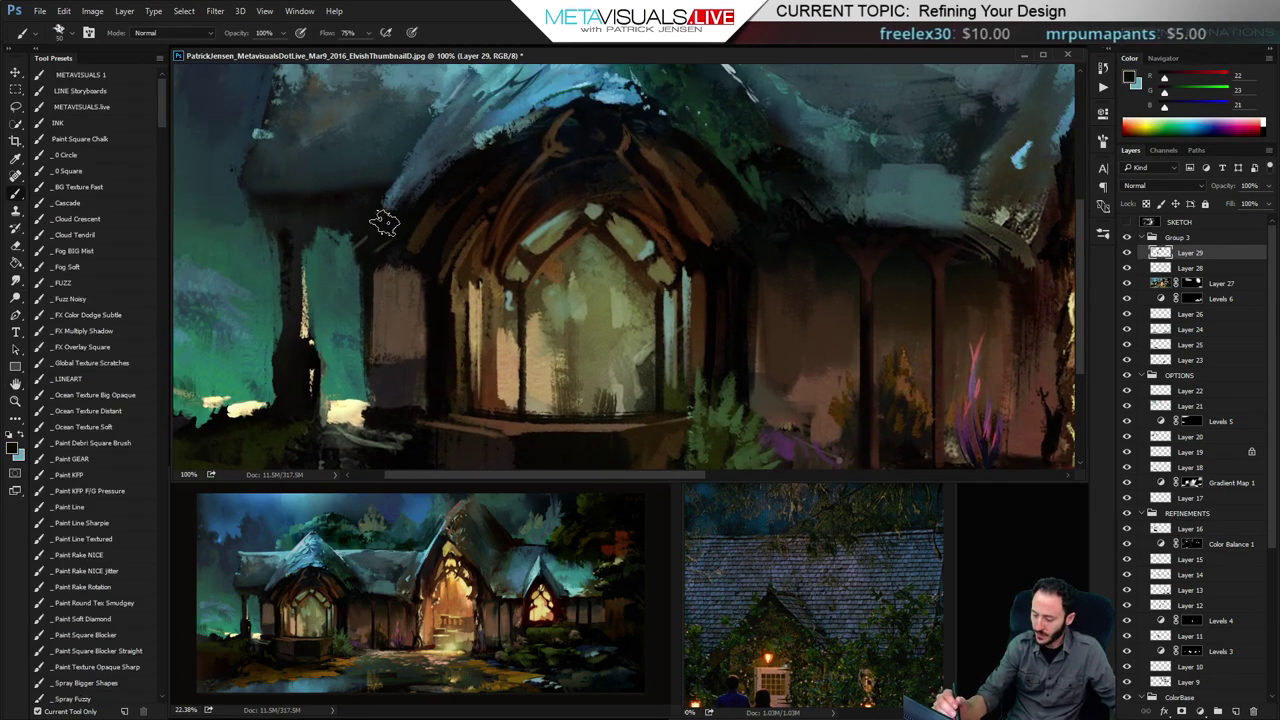
{"action": "left_click", "coordinate": [909, 314], "text": "alt"}
{"action": "mouse_move", "coordinate": [398, 290]}
{"action": "left_mouse_down"}
{"action": "mouse_move", "coordinate": [380, 349]}
{"action": "mouse_move", "coordinate": [406, 286]}
{"action": "mouse_move", "coordinate": [399, 314]}
{"action": "mouse_move", "coordinate": [463, 274]}
{"action": "left_mouse_up"}
Add form to the far-left porch post with a smaller brush in warm brown (RGB 118, 90, 72) and dark grey (RGB 32, 30, 28)
{"action": "key", "text": "space"}
{"action": "key", "text": "space"}
{"action": "left_click_drag", "start_coordinate": [642, 206], "coordinate": [577, 218]}
{"action": "left_click", "coordinate": [818, 345], "text": "alt"}
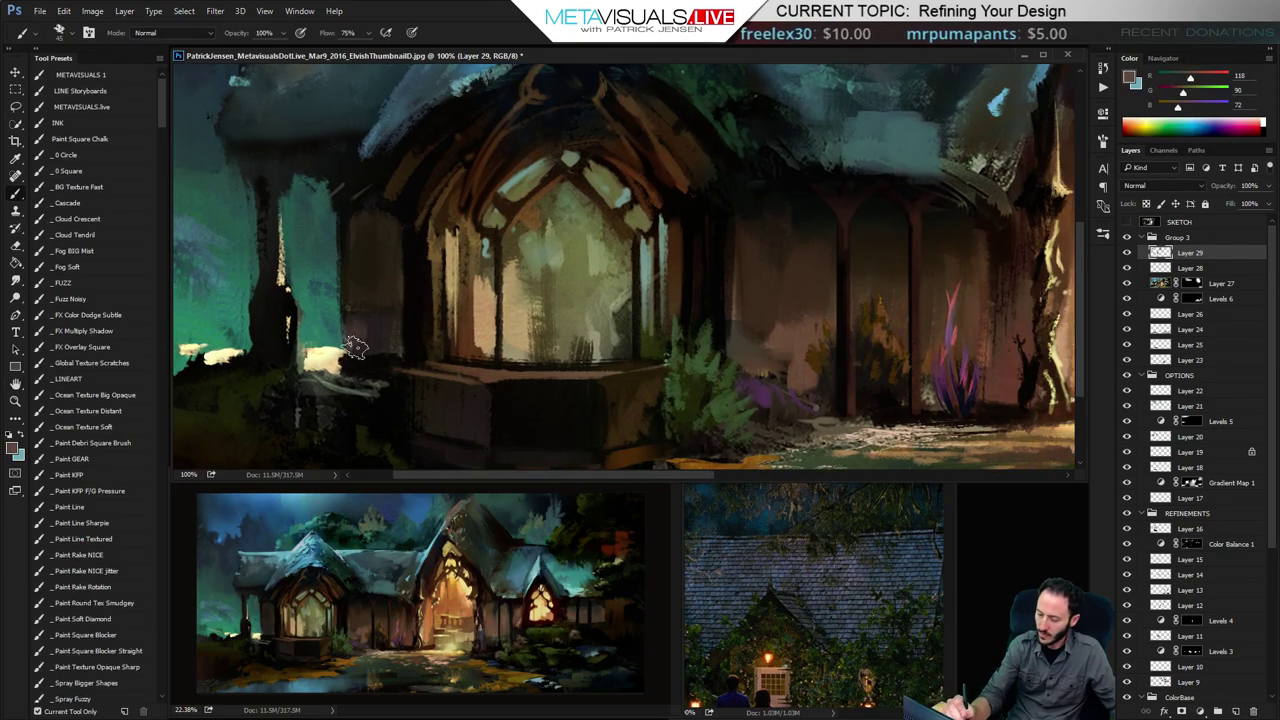
{"action": "key", "text": "bracketleft"}
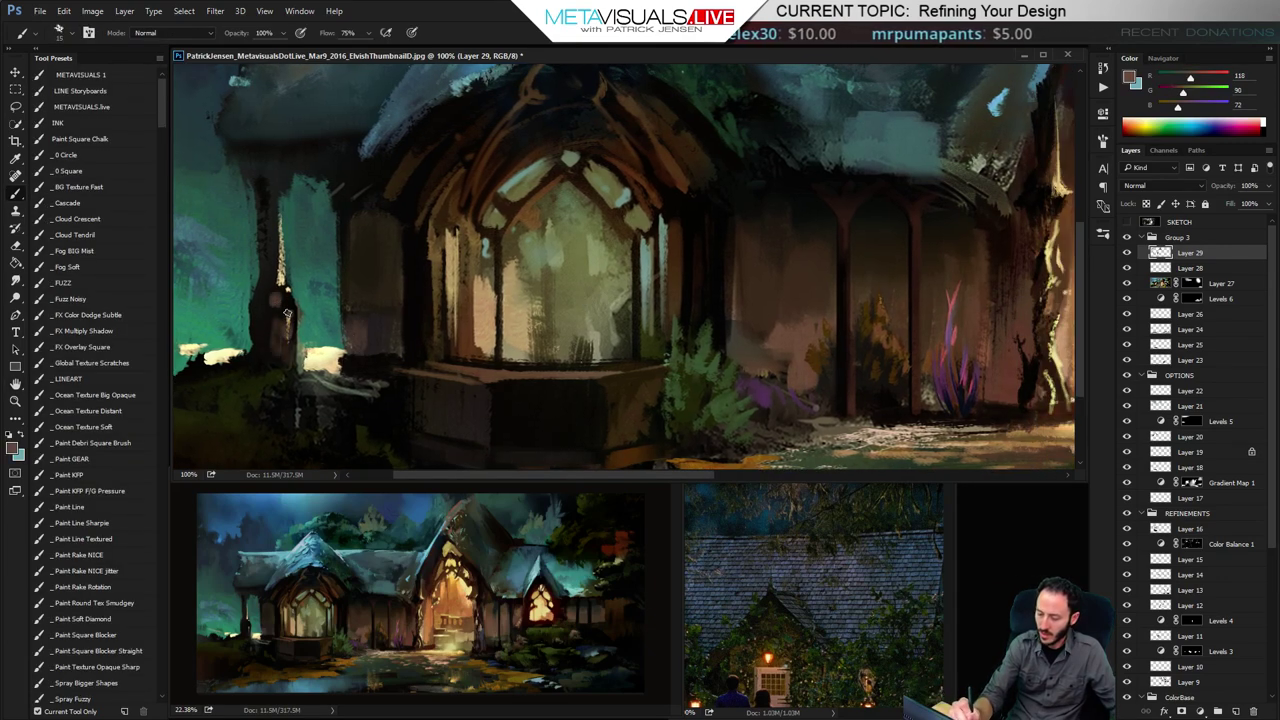
{"action": "left_click", "coordinate": [268, 260], "text": "alt"}
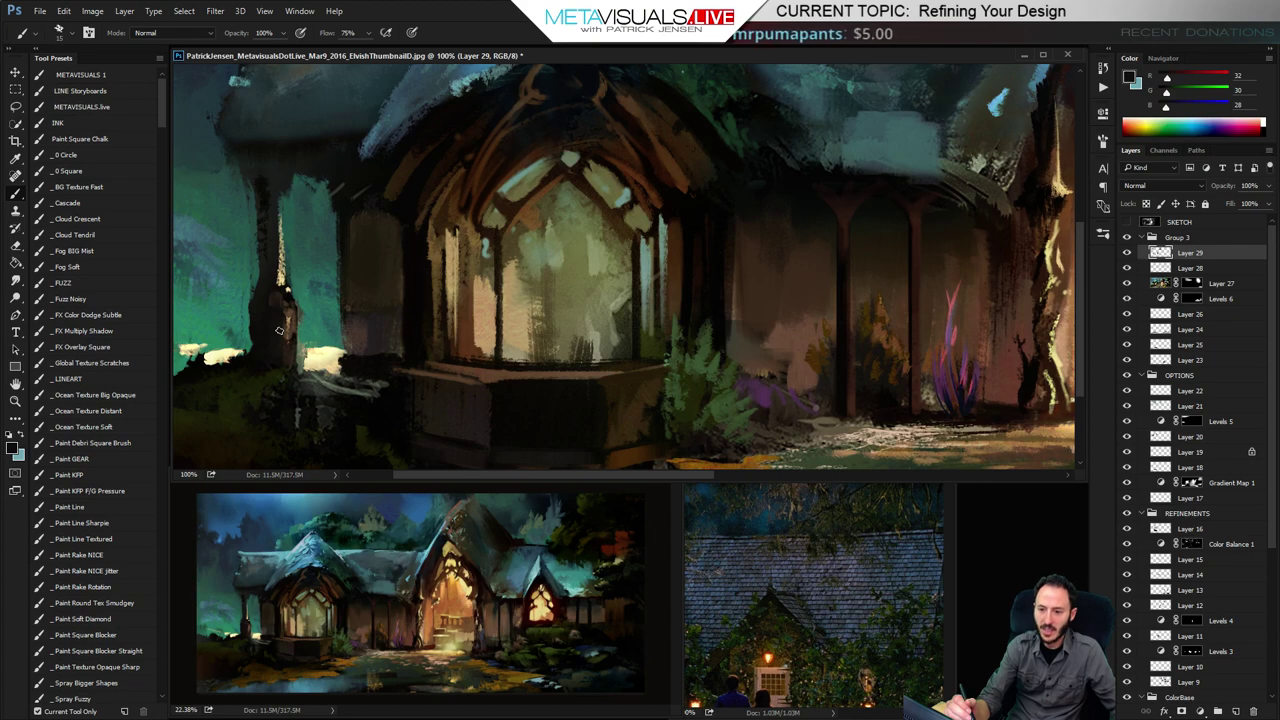
Paint a bright cream highlight (RGB 255, 255, 215) down the doorway's left inner edge with a smaller brush
{"action": "left_click_drag", "start_coordinate": [620, 300], "coordinate": [475, 305]}
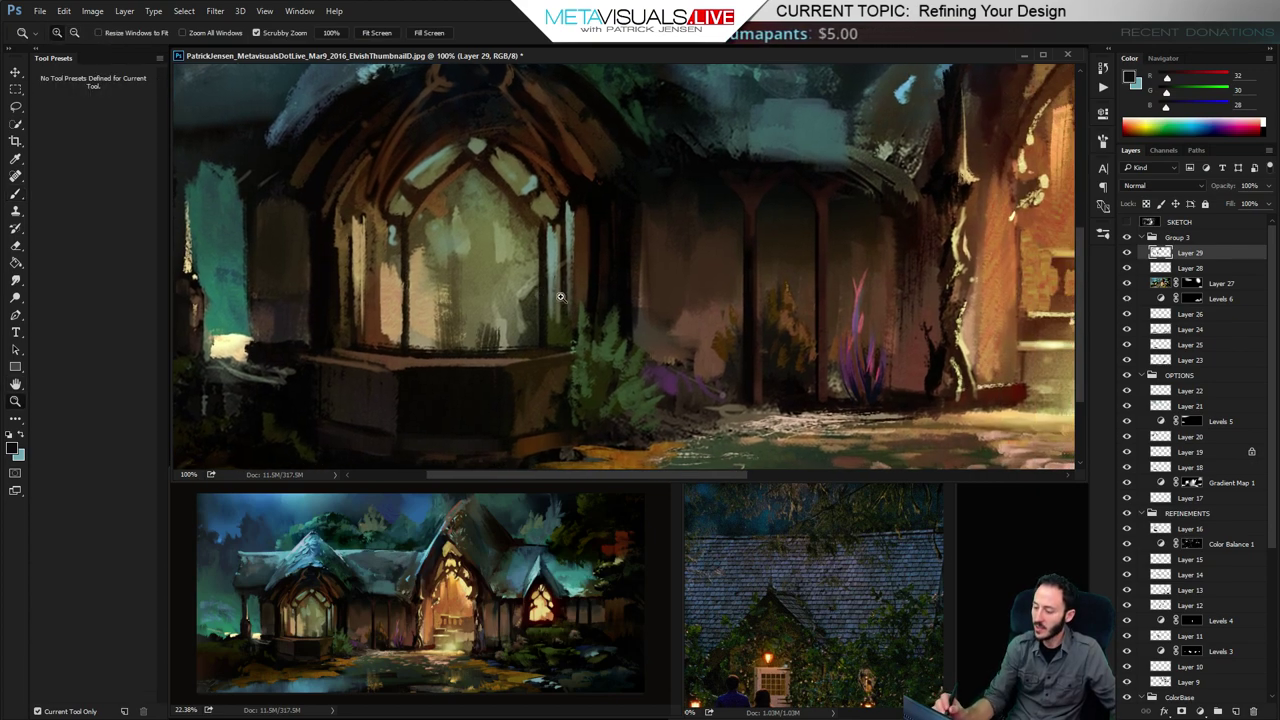
{"action": "left_click_drag", "start_coordinate": [720, 325], "coordinate": [620, 331]}
{"action": "left_click", "coordinate": [748, 320], "text": "alt"}
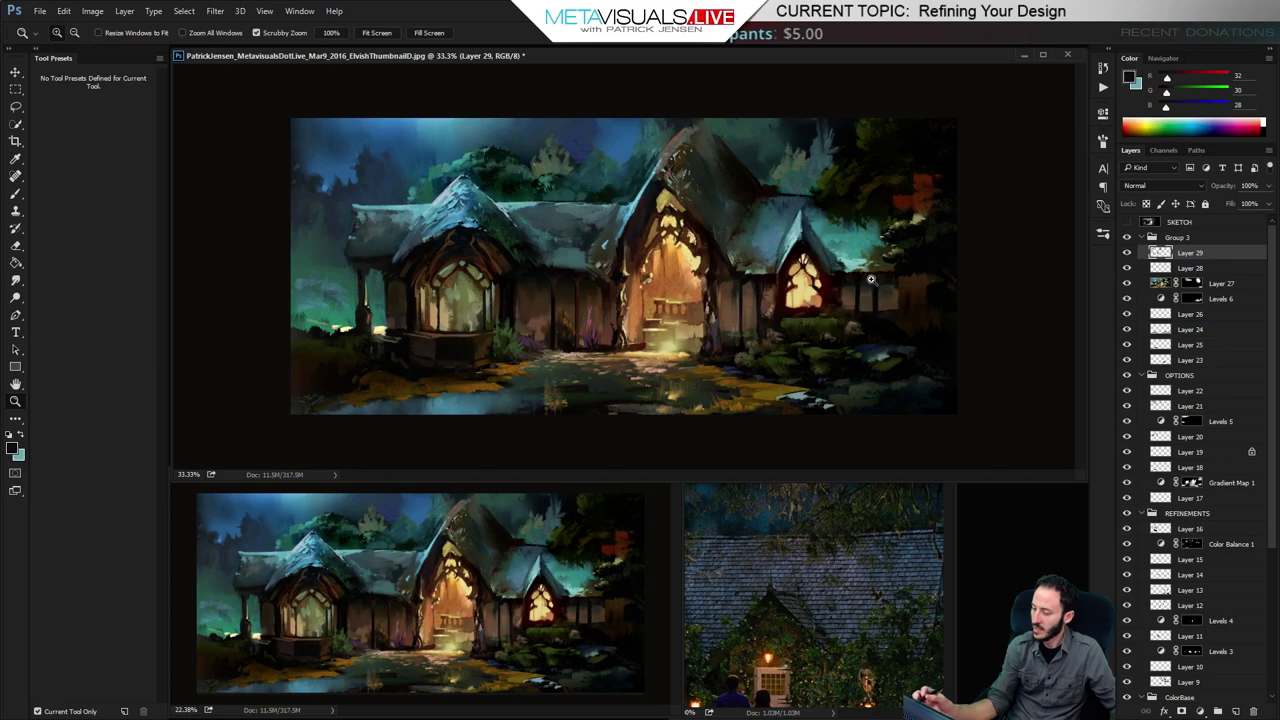
{"action": "double_click", "coordinate": [664, 323]}
{"action": "mouse_move", "coordinate": [677, 317]}
{"action": "left_mouse_down"}
{"action": "mouse_move", "coordinate": [681, 333]}
{"action": "mouse_move", "coordinate": [670, 251]}
{"action": "mouse_move", "coordinate": [618, 320]}
{"action": "left_mouse_up"}
{"action": "left_click", "coordinate": [656, 318]}
{"action": "left_click", "coordinate": [754, 145], "text": "alt"}
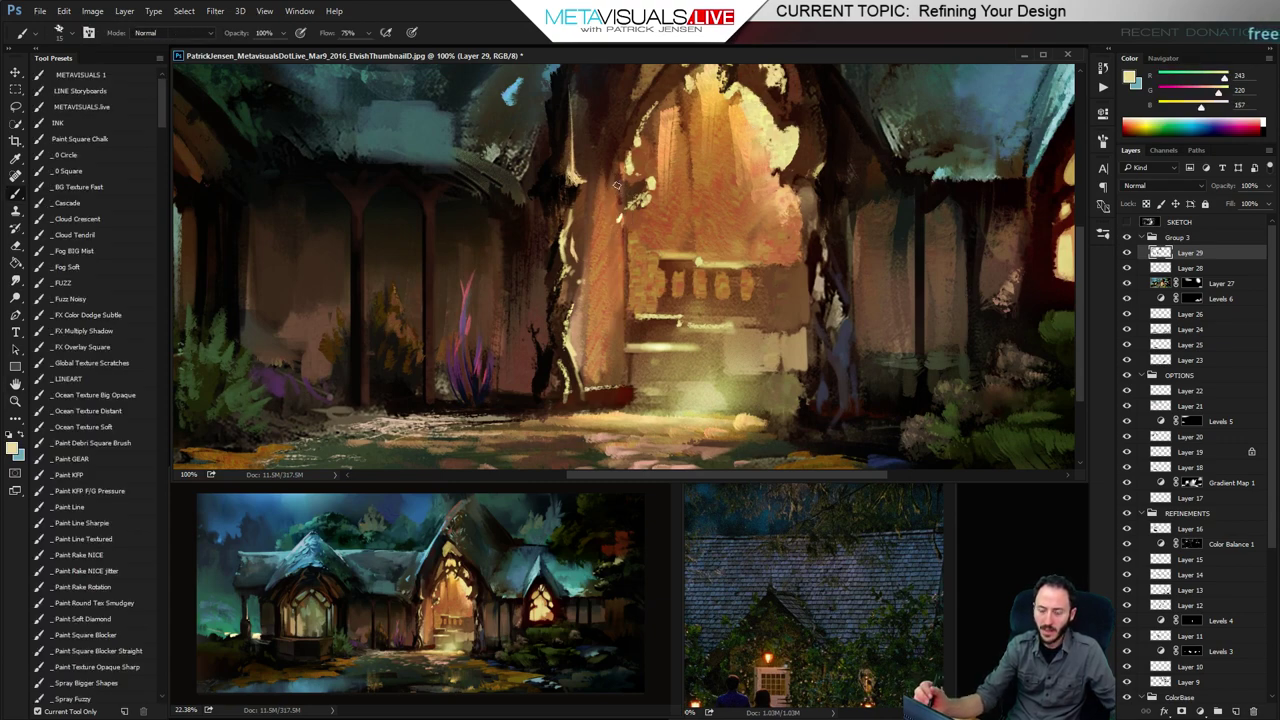
{"action": "mouse_move", "coordinate": [618, 233]}
{"action": "left_mouse_down"}
{"action": "mouse_move", "coordinate": [620, 320]}
{"action": "mouse_move", "coordinate": [620, 291]}
{"action": "left_mouse_up"}
{"action": "key", "text": "ctrl+z"}
{"action": "key", "text": "bracketleft"}
{"action": "left_click", "coordinate": [619, 217], "text": "alt"}
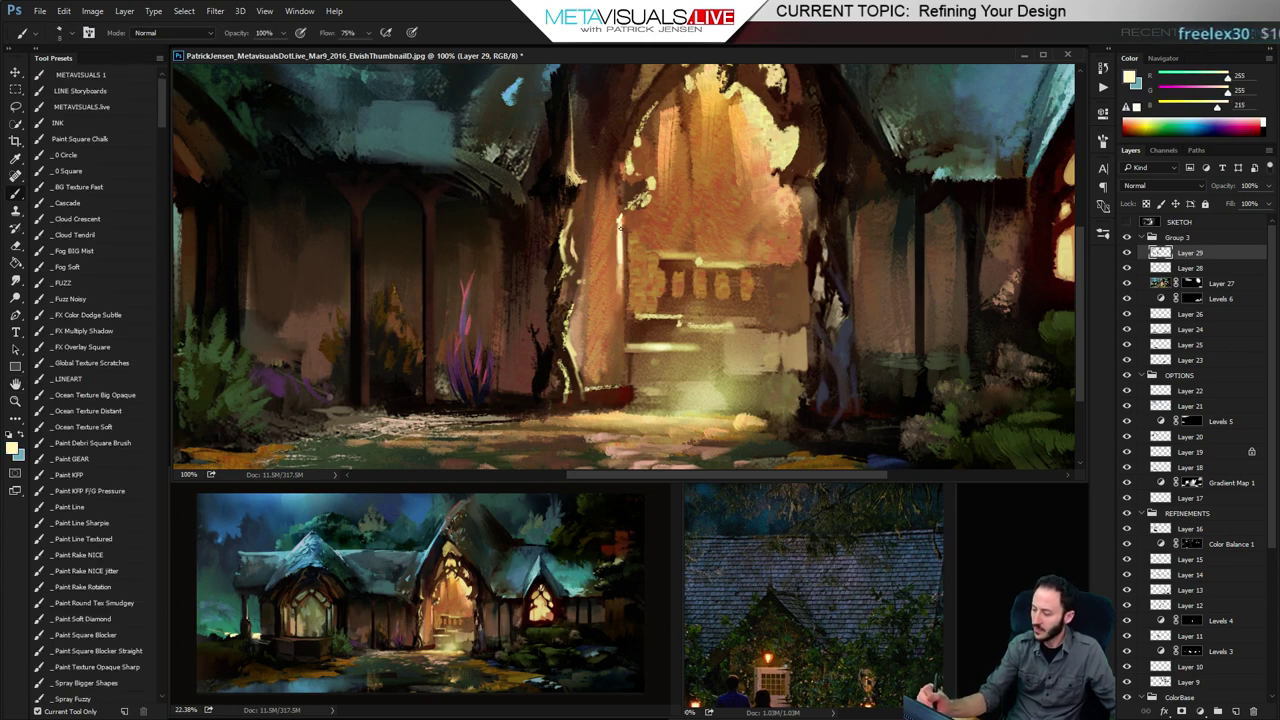
{"action": "mouse_move", "coordinate": [617, 271]}
{"action": "left_mouse_down"}
{"action": "mouse_move", "coordinate": [616, 232]}
{"action": "mouse_move", "coordinate": [618, 316]}
{"action": "mouse_move", "coordinate": [620, 250]}
{"action": "left_mouse_up"}
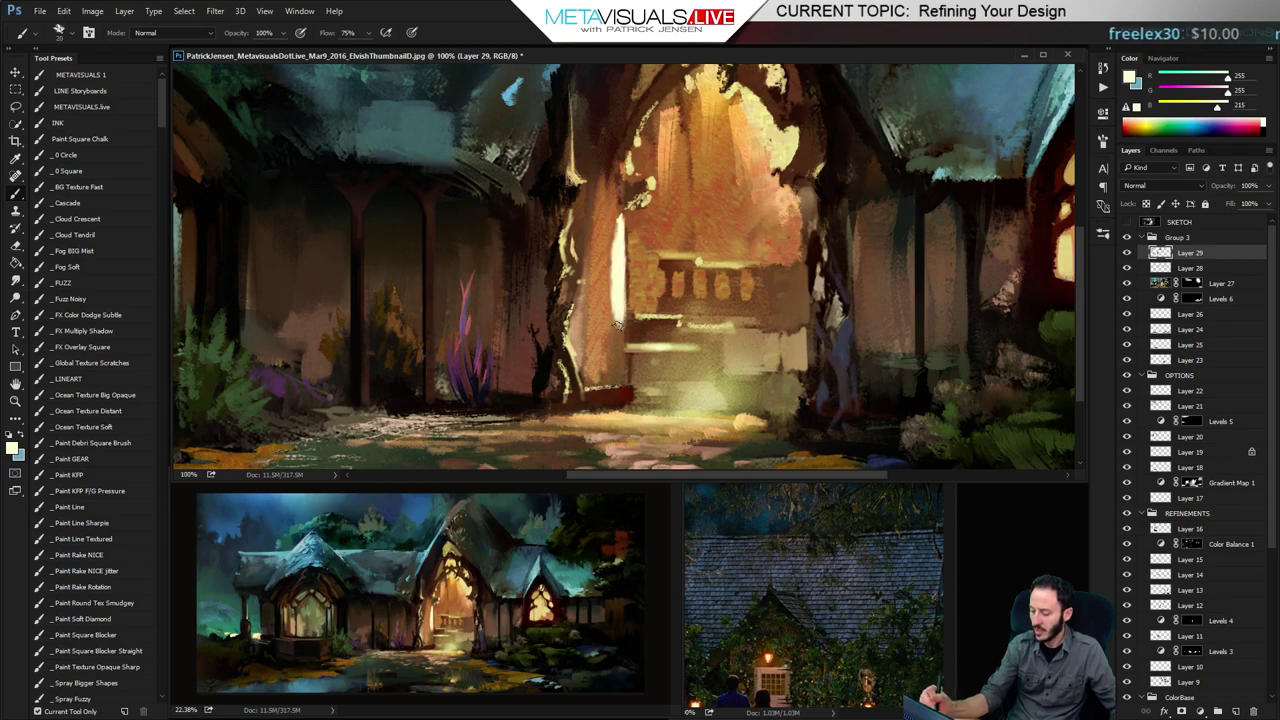
Add golden glow (RGB 254, 206, 96 and RGB 254, 217, 122) to the doorway's left jamb beside the edge highlight, down to its base
{"action": "left_click", "coordinate": [714, 127], "text": "alt"}
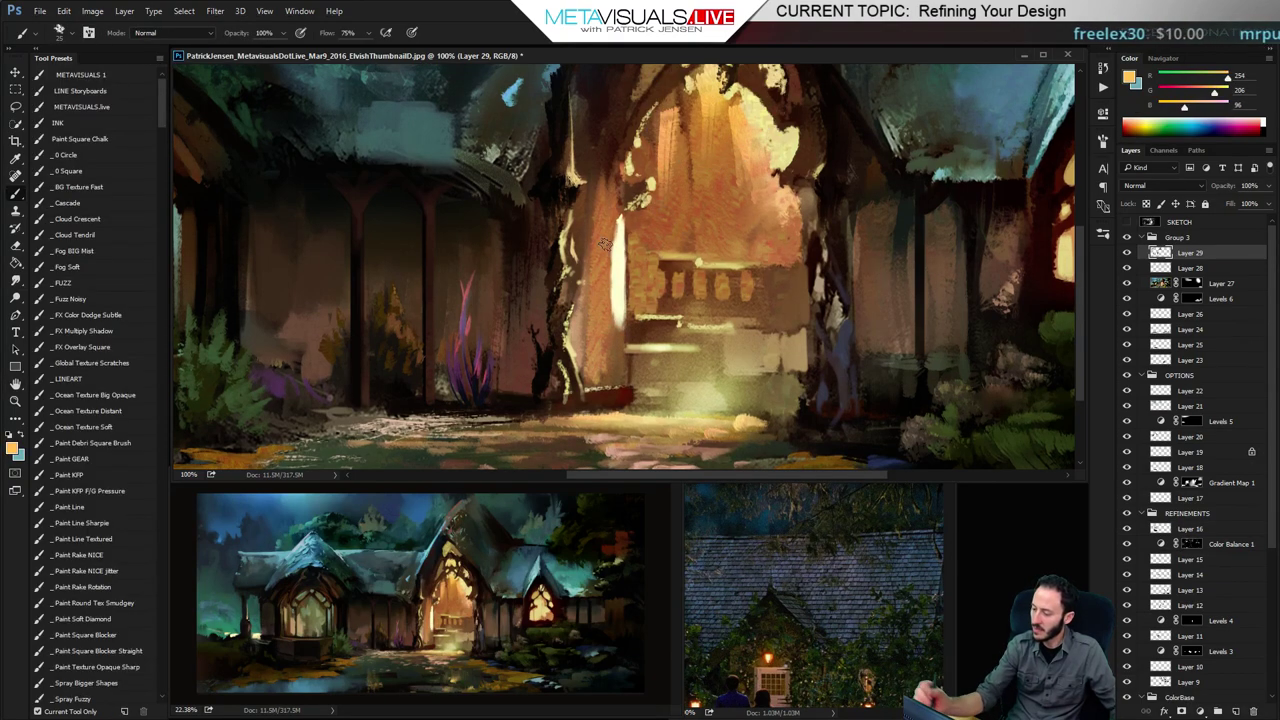
{"action": "mouse_move", "coordinate": [607, 254]}
{"action": "left_mouse_down"}
{"action": "mouse_move", "coordinate": [608, 320]}
{"action": "mouse_move", "coordinate": [609, 294]}
{"action": "left_mouse_up"}
{"action": "left_click", "coordinate": [617, 267], "text": "alt"}
{"action": "mouse_move", "coordinate": [616, 246]}
{"action": "left_mouse_down"}
{"action": "mouse_move", "coordinate": [618, 339]}
{"action": "mouse_move", "coordinate": [603, 361]}
{"action": "mouse_move", "coordinate": [605, 281]}
{"action": "mouse_move", "coordinate": [601, 355]}
{"action": "mouse_move", "coordinate": [591, 352]}
{"action": "mouse_move", "coordinate": [620, 372]}
{"action": "left_mouse_up"}
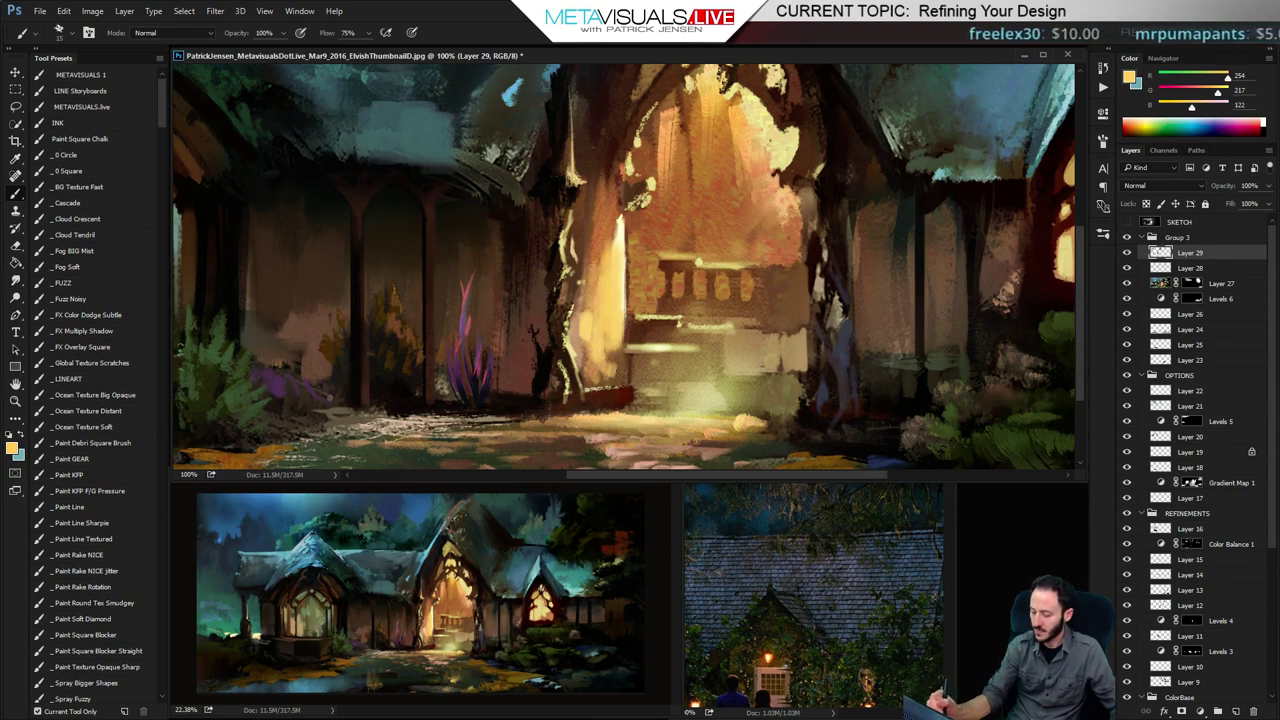
{"action": "key", "text": "bracketright"}
{"action": "key", "text": "bracketright"}
{"action": "left_click_drag", "start_coordinate": [597, 330], "coordinate": [605, 392]}
{"action": "left_click_drag", "start_coordinate": [587, 345], "coordinate": [590, 370]}
Blend the lower part of the doorway's left jamb with a larger brush in muted orange (RGB 219, 169, 96)
{"action": "key", "text": "bracketright"}
{"action": "key", "text": "bracketright"}
{"action": "key", "text": "bracketright"}
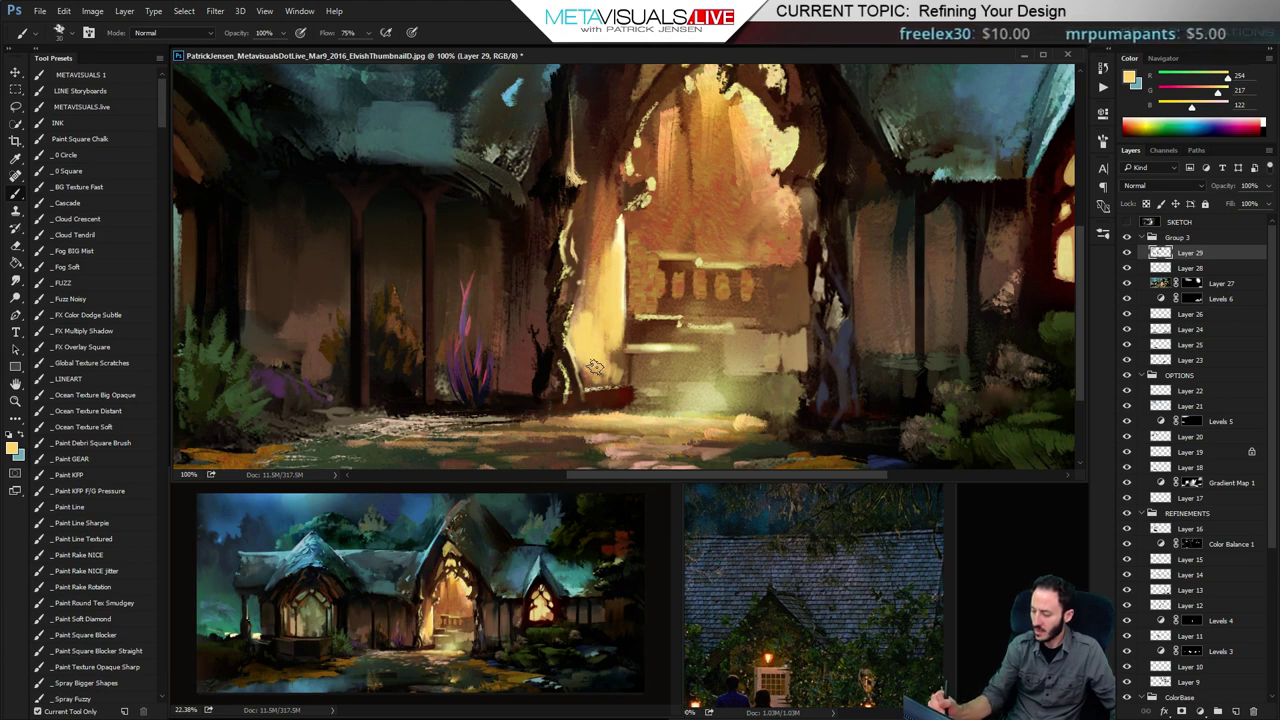
{"action": "left_click", "coordinate": [587, 320], "text": "alt"}
{"action": "mouse_move", "coordinate": [587, 322]}
{"action": "left_mouse_down"}
{"action": "mouse_move", "coordinate": [589, 380]}
{"action": "mouse_move", "coordinate": [611, 372]}
{"action": "left_mouse_up"}
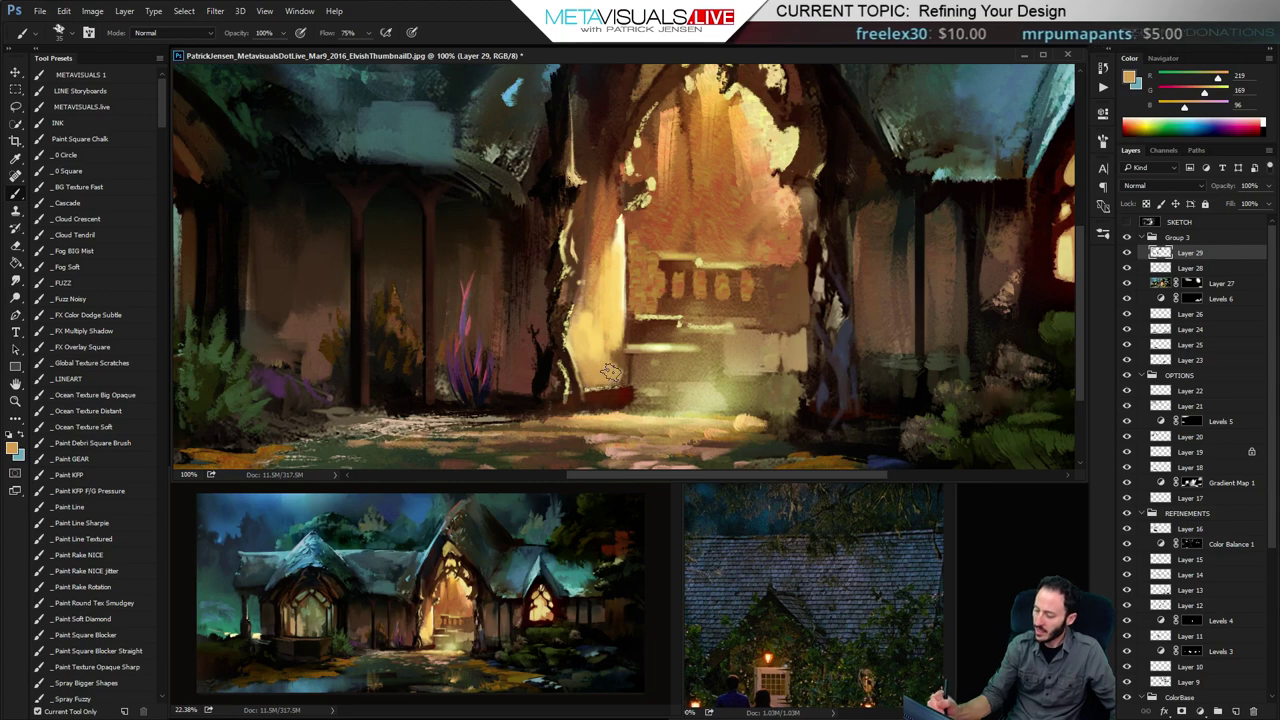
{"action": "left_click", "coordinate": [648, 330], "text": "alt"}
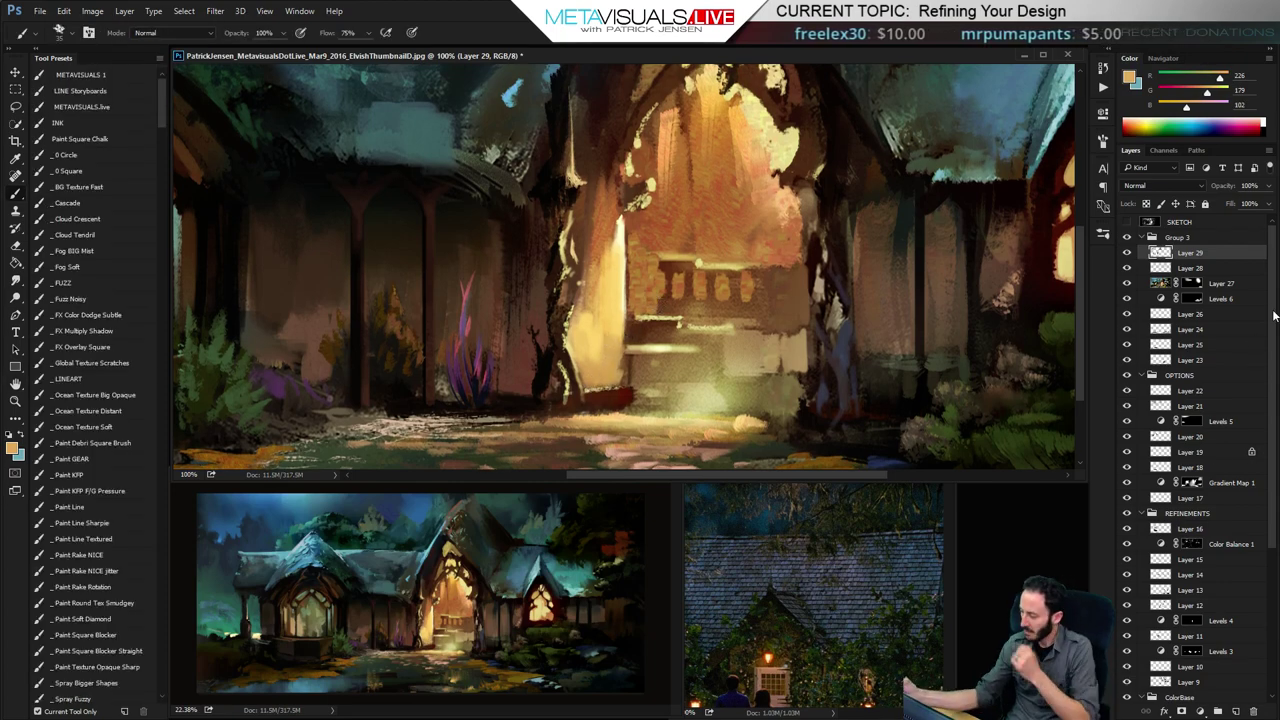
{"action": "mouse_move", "coordinate": [1273, 316]}
{"action": "left_mouse_down"}
{"action": "mouse_move", "coordinate": [1273, 560]}
{"action": "mouse_move", "coordinate": [1257, 298]}
{"action": "left_mouse_up"}
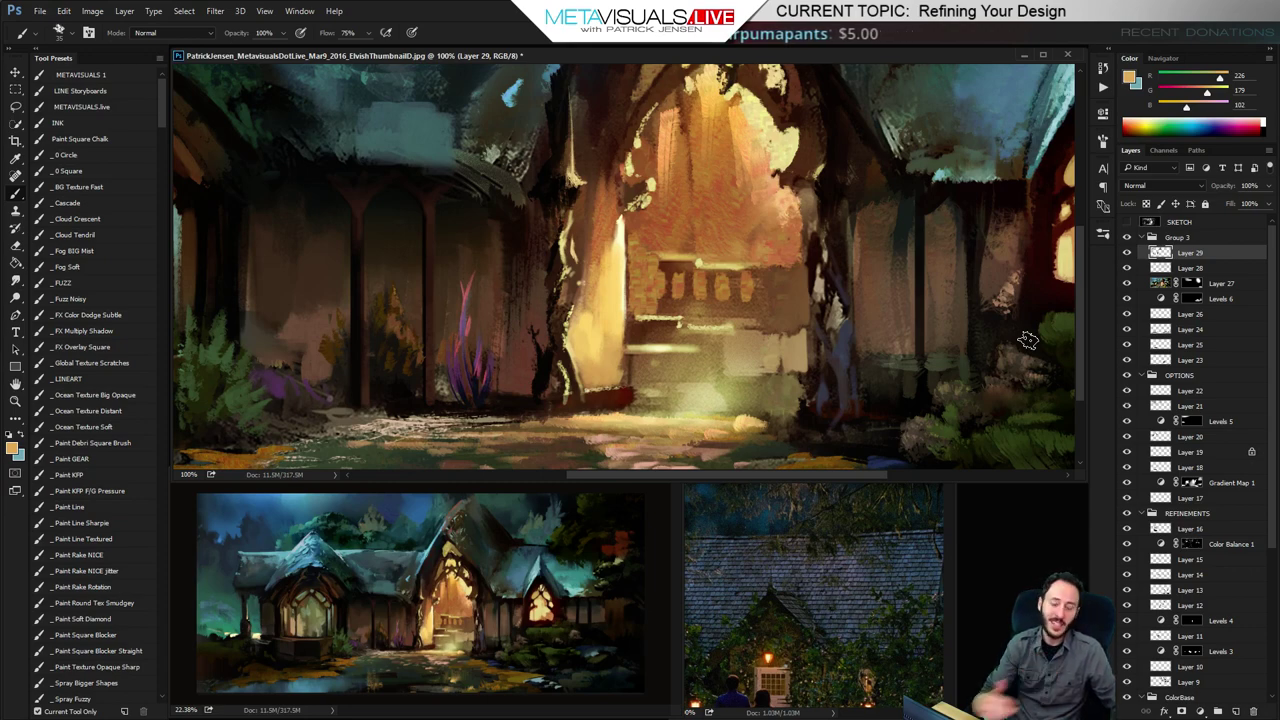
Shade the upper part of the doorway's left jamb with a smaller brush in oranges (RGB 237, 182, 101 and RGB 197, 116, 70)
{"action": "key", "text": "space"}
{"action": "left_click", "coordinate": [602, 262], "text": "alt"}
{"action": "key", "text": "bracketleft"}
{"action": "key", "text": "bracketleft"}
{"action": "key", "text": "bracketleft"}
{"action": "key", "text": "bracketleft"}
{"action": "key", "text": "bracketleft"}
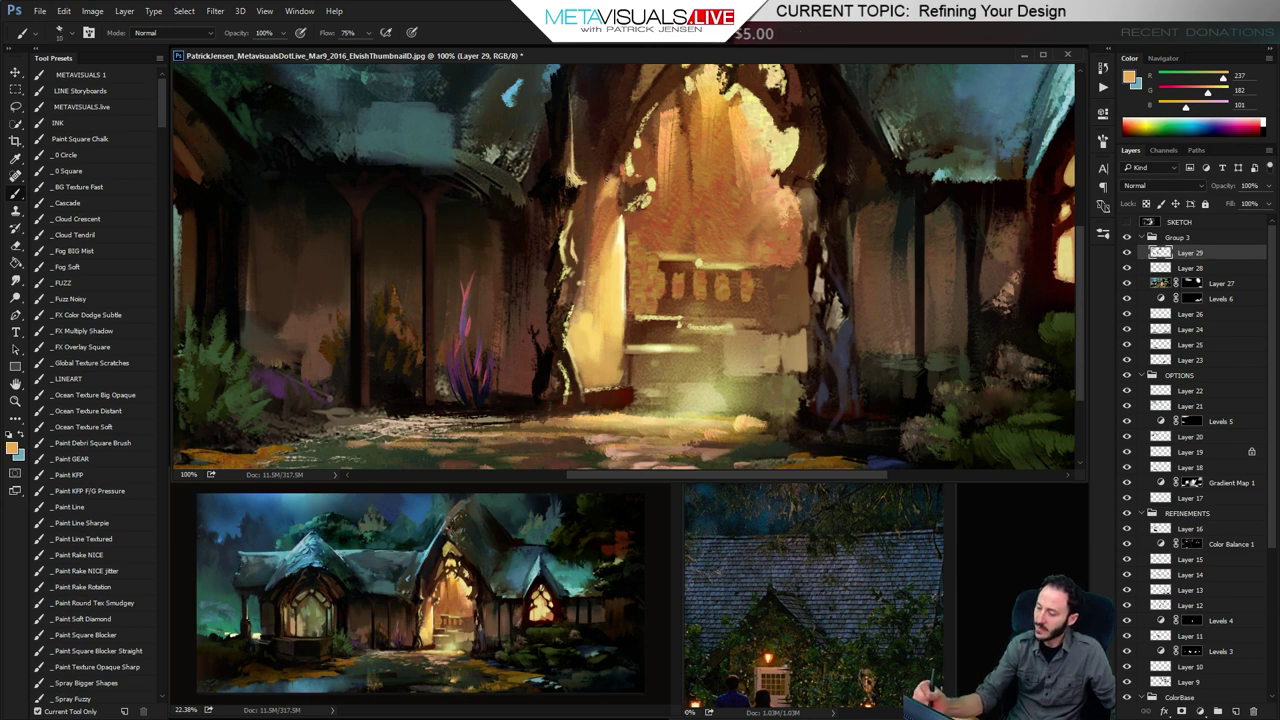
{"action": "left_click", "coordinate": [602, 188], "text": "alt"}
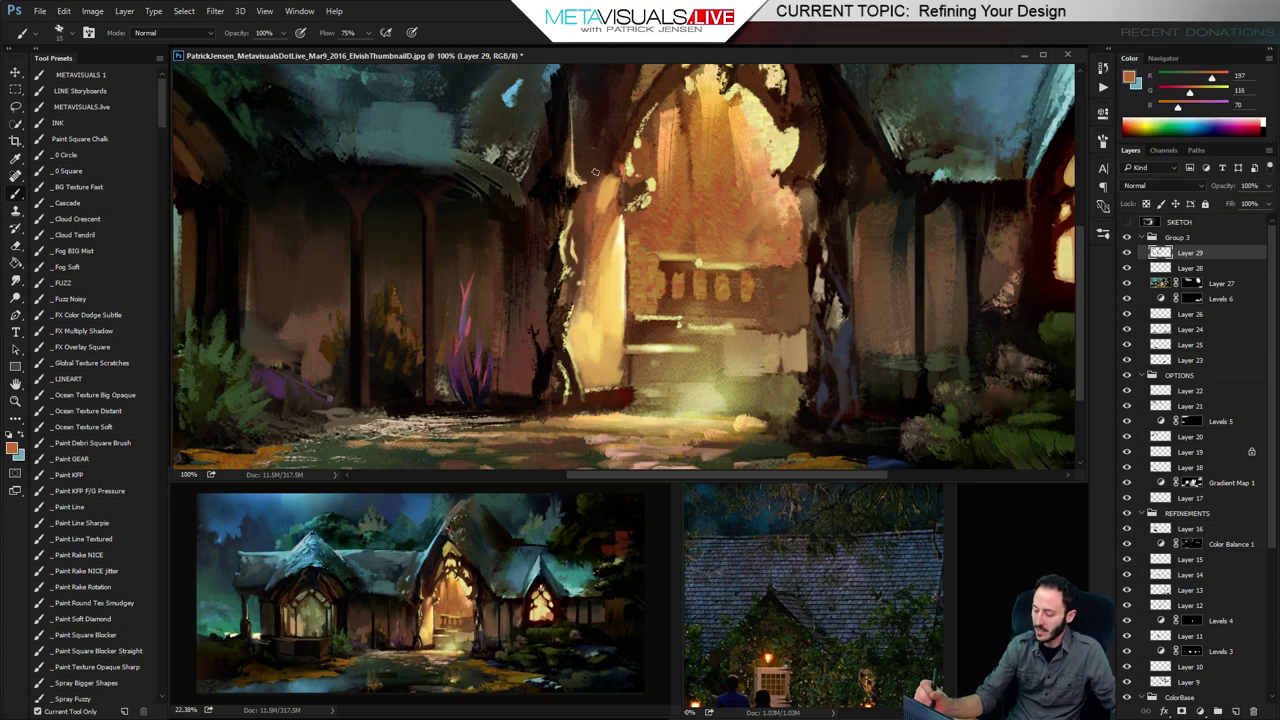
{"action": "left_click_drag", "start_coordinate": [587, 237], "coordinate": [597, 360]}
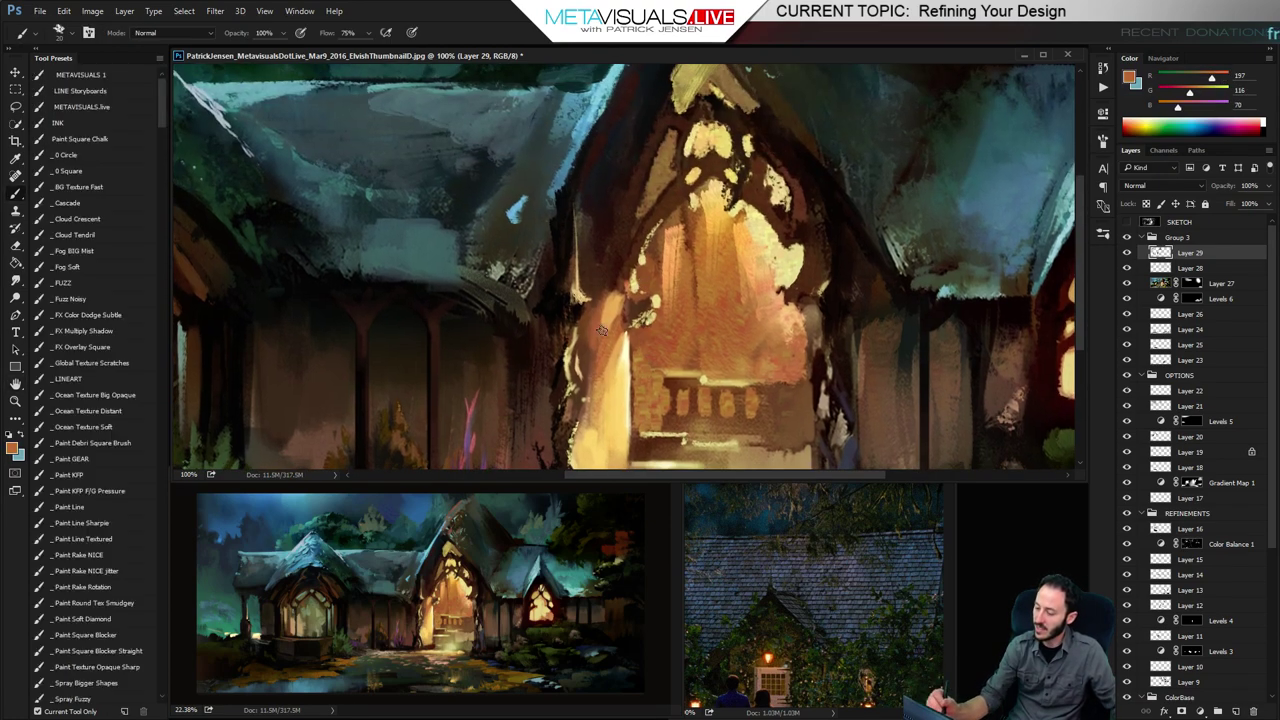
Add warm reflected light to the carved beam on the left of the door arch in brown (RGB 158, 102, 63) with a small brush
{"action": "left_click", "coordinate": [619, 244], "text": "alt"}
{"action": "mouse_move", "coordinate": [613, 230]}
{"action": "left_mouse_down"}
{"action": "mouse_move", "coordinate": [616, 190]}
{"action": "mouse_move", "coordinate": [605, 254]}
{"action": "mouse_move", "coordinate": [619, 224]}
{"action": "left_mouse_up"}
{"action": "key", "text": "["}
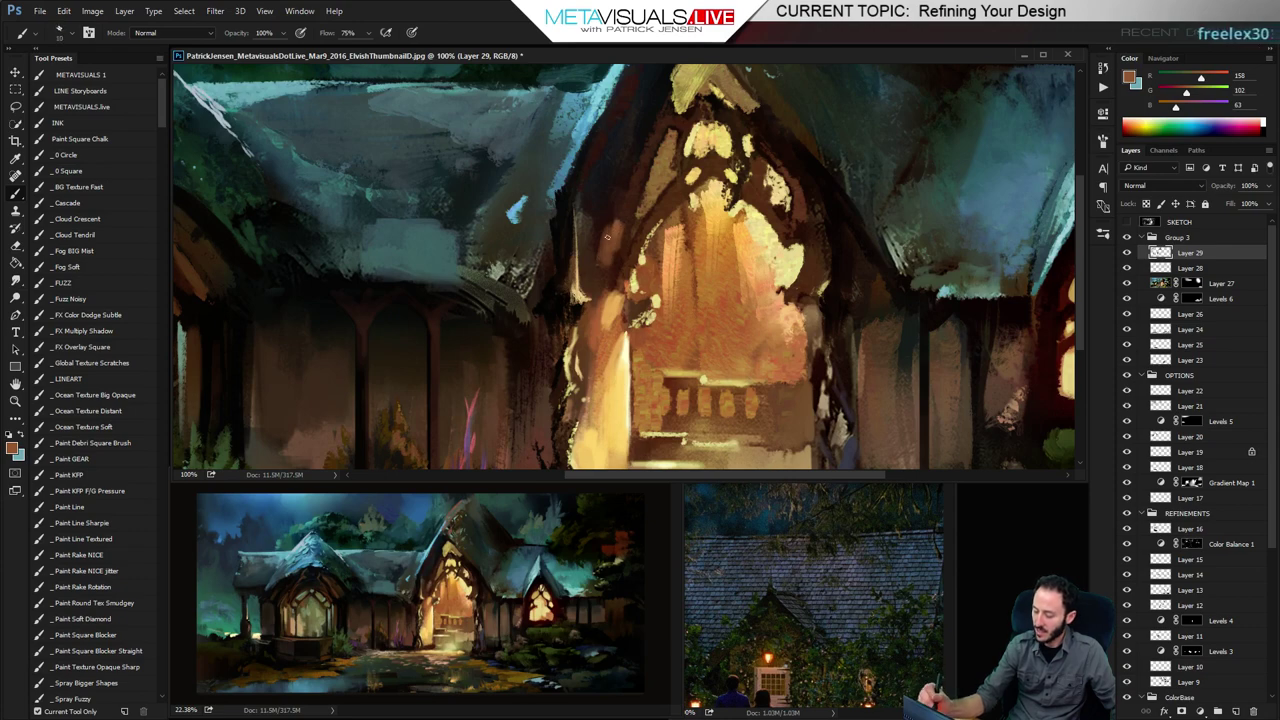
{"action": "key", "text": "space"}
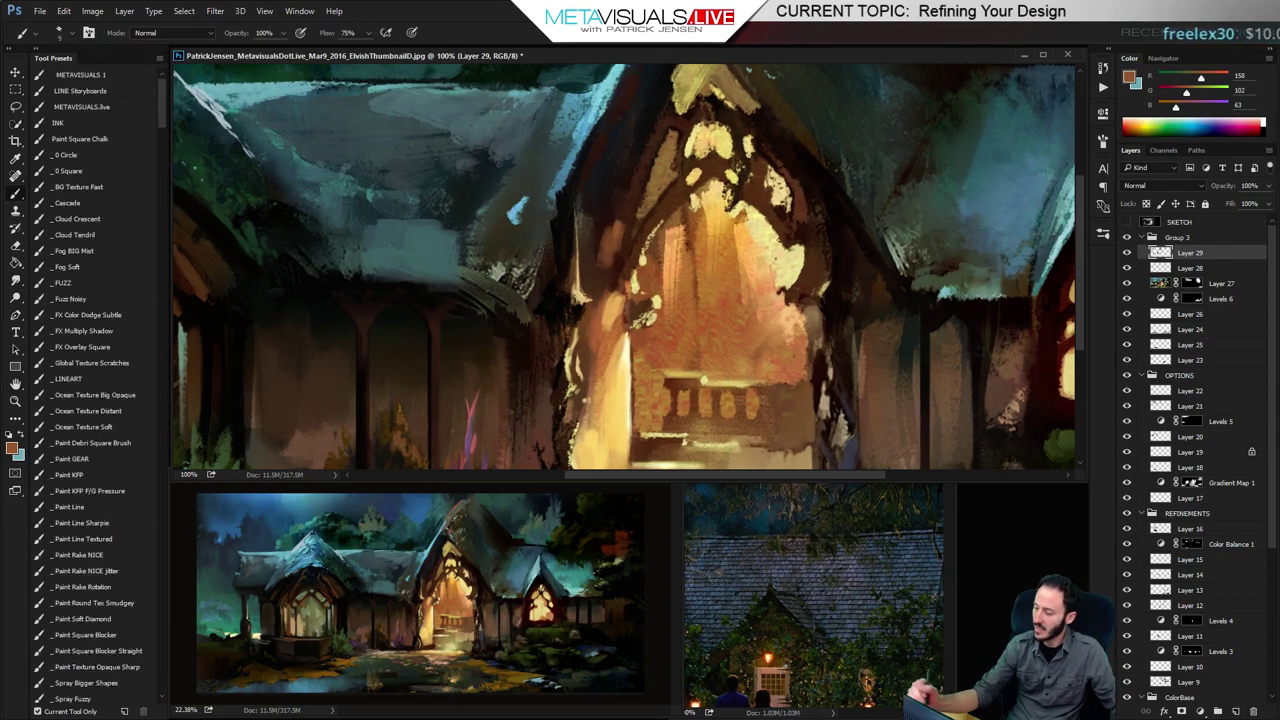
{"action": "mouse_move", "coordinate": [690, 158]}
{"action": "left_mouse_down"}
{"action": "mouse_move", "coordinate": [682, 176]}
{"action": "mouse_move", "coordinate": [687, 104]}
{"action": "left_mouse_up"}
{"action": "left_click", "coordinate": [686, 177], "text": "alt"}
{"action": "key", "text": "space"}
{"action": "mouse_move", "coordinate": [642, 323]}
{"action": "left_mouse_down"}
{"action": "mouse_move", "coordinate": [658, 301]}
{"action": "mouse_move", "coordinate": [604, 264]}
{"action": "mouse_move", "coordinate": [620, 260]}
{"action": "left_mouse_up"}
{"action": "left_click", "coordinate": [616, 250], "text": "alt"}
{"action": "key", "text": "]"}
{"action": "left_click", "coordinate": [625, 354], "text": "alt"}
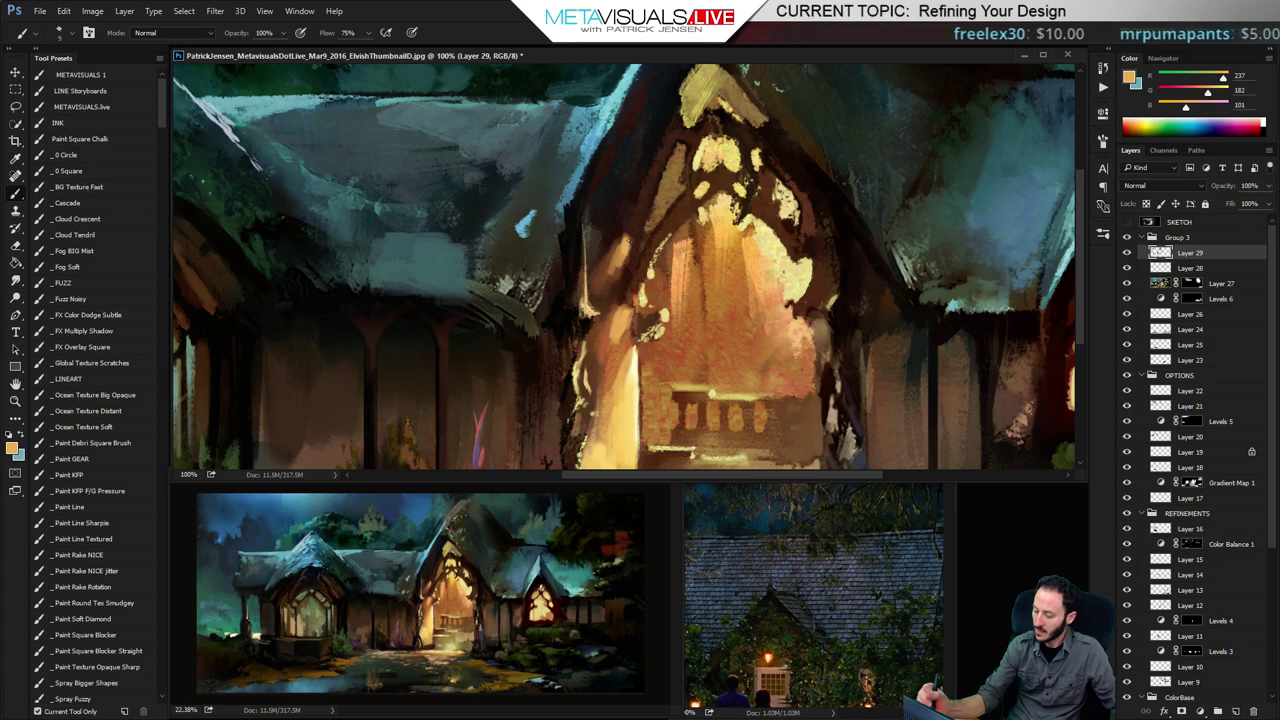
Retouch the gnarled post at the doorway's left side with sampled colours, undoing the first stroke
{"action": "mouse_move", "coordinate": [682, 534]}
{"action": "left_mouse_down"}
{"action": "mouse_move", "coordinate": [688, 294]}
{"action": "mouse_move", "coordinate": [690, 374]}
{"action": "left_mouse_up"}
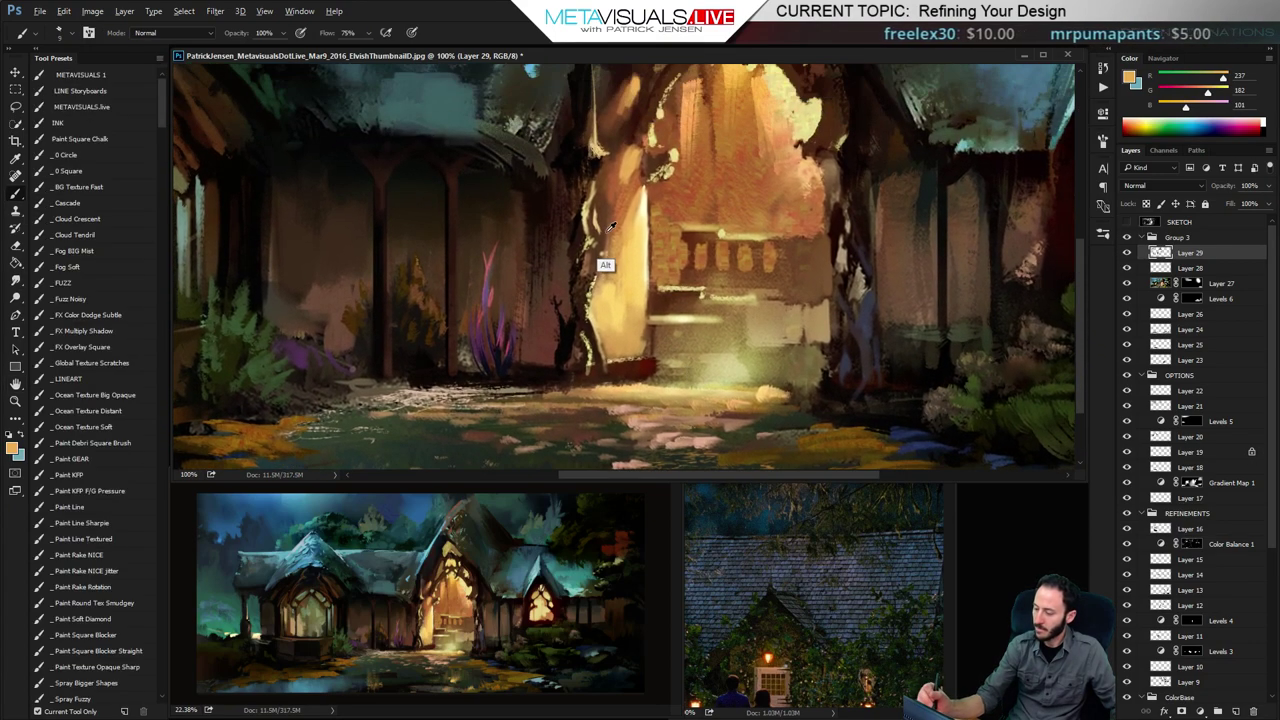
{"action": "left_click", "coordinate": [604, 250], "text": "alt"}
{"action": "mouse_move", "coordinate": [606, 258]}
{"action": "left_mouse_down"}
{"action": "mouse_move", "coordinate": [609, 337]}
{"action": "mouse_move", "coordinate": [589, 429]}
{"action": "left_mouse_up"}
{"action": "key", "text": "ctrl+z"}
{"action": "left_click_drag", "start_coordinate": [636, 186], "coordinate": [573, 384]}
{"action": "left_click_drag", "start_coordinate": [609, 240], "coordinate": [566, 313]}
{"action": "left_click", "coordinate": [652, 292], "text": "alt"}
{"action": "left_click", "coordinate": [651, 291], "text": "alt"}
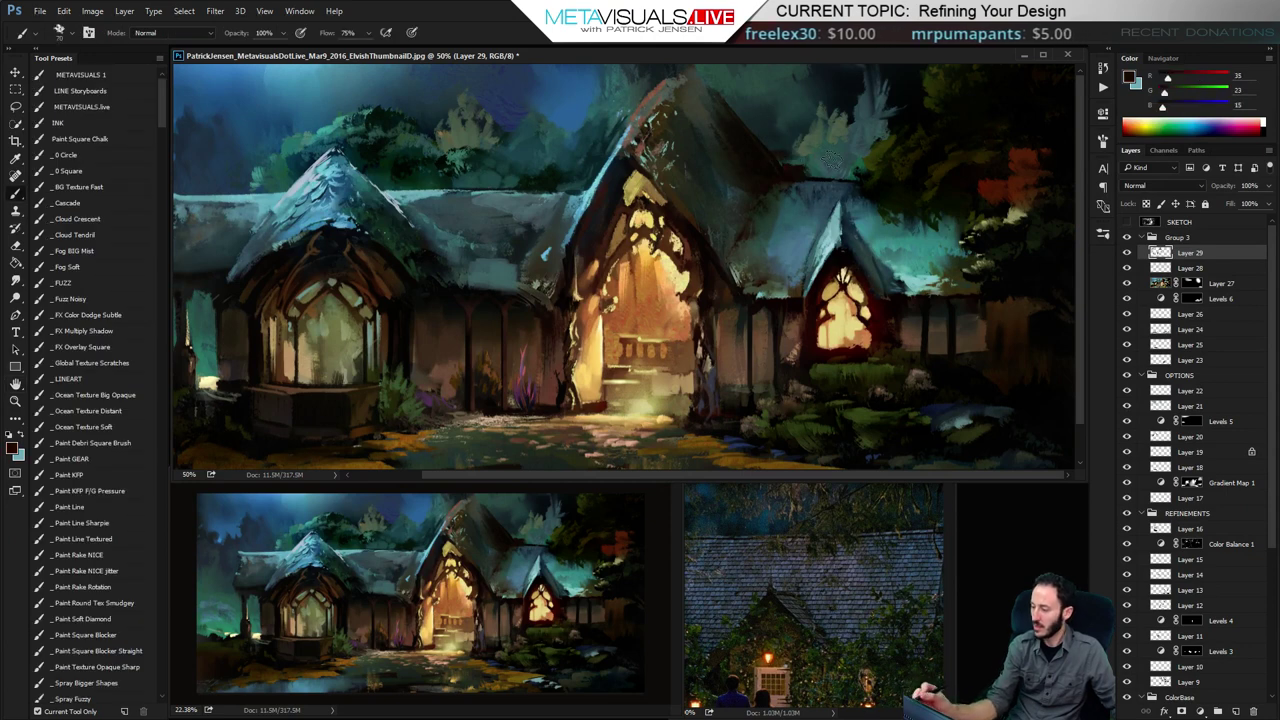
Block in a taller roof right of the central gable in dark brown (RGB 35, 23, 15) and blue-greys (RGB 59, 96, 109 and RGB 86, 113, 132)
{"action": "mouse_move", "coordinate": [838, 155]}
{"action": "left_mouse_down"}
{"action": "mouse_move", "coordinate": [738, 140]}
{"action": "mouse_move", "coordinate": [855, 138]}
{"action": "mouse_move", "coordinate": [743, 148]}
{"action": "mouse_move", "coordinate": [836, 145]}
{"action": "mouse_move", "coordinate": [766, 172]}
{"action": "mouse_move", "coordinate": [862, 147]}
{"action": "left_mouse_up"}
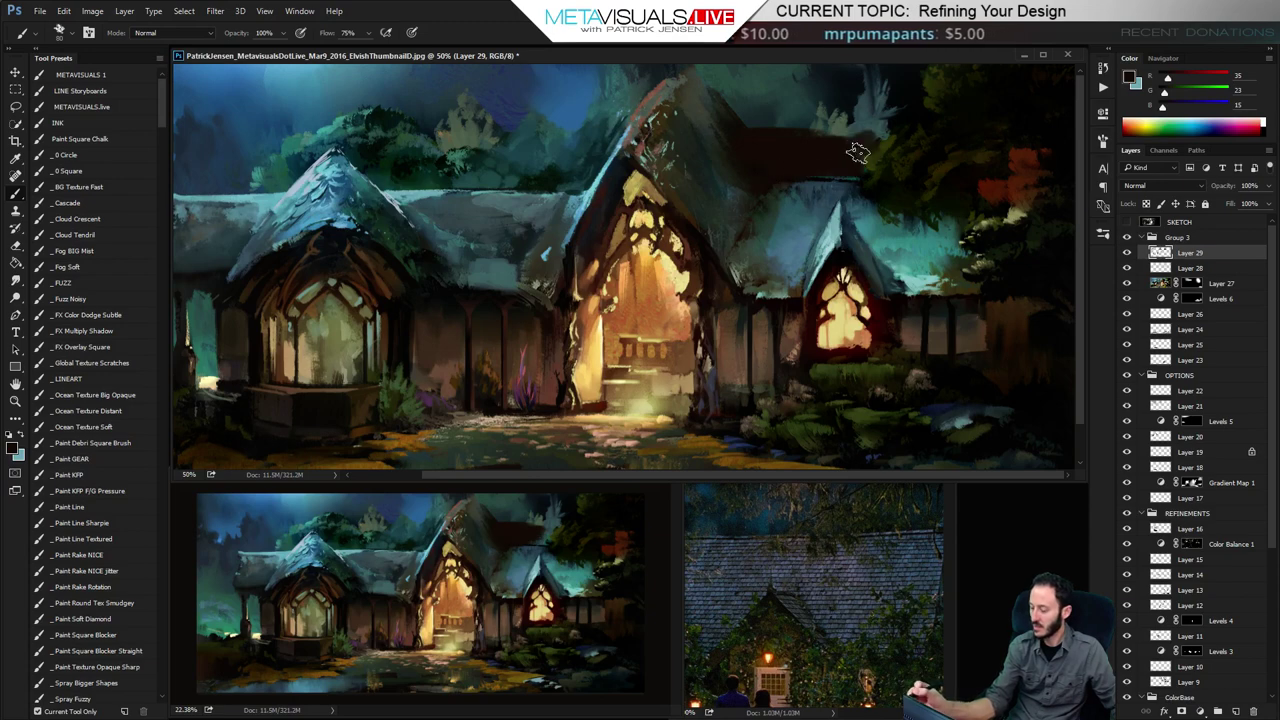
{"action": "left_click", "coordinate": [809, 244], "text": "alt"}
{"action": "mouse_move", "coordinate": [811, 177]}
{"action": "left_mouse_down"}
{"action": "mouse_move", "coordinate": [805, 215]}
{"action": "mouse_move", "coordinate": [828, 170]}
{"action": "mouse_move", "coordinate": [856, 160]}
{"action": "mouse_move", "coordinate": [848, 137]}
{"action": "mouse_move", "coordinate": [788, 123]}
{"action": "mouse_move", "coordinate": [782, 182]}
{"action": "mouse_move", "coordinate": [798, 163]}
{"action": "mouse_move", "coordinate": [776, 217]}
{"action": "left_mouse_up"}
{"action": "key", "text": "r"}
{"action": "key", "text": "b"}
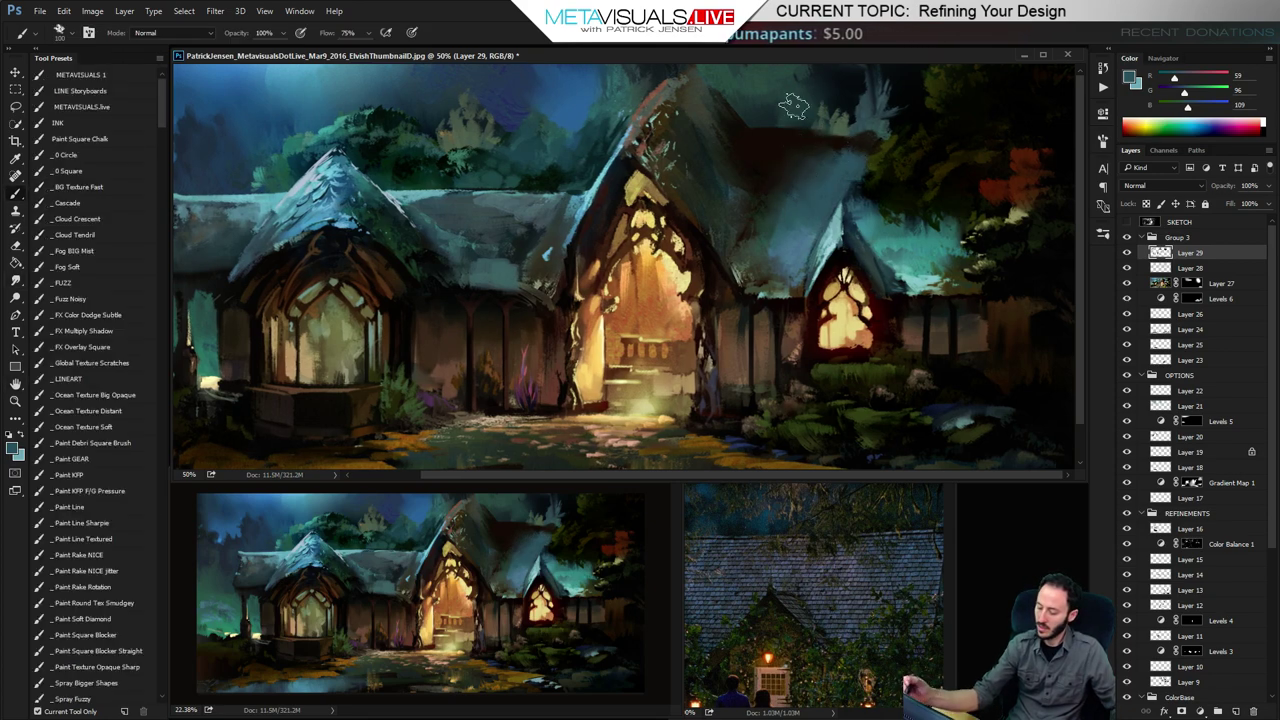
{"action": "left_click", "coordinate": [793, 262], "text": "alt"}
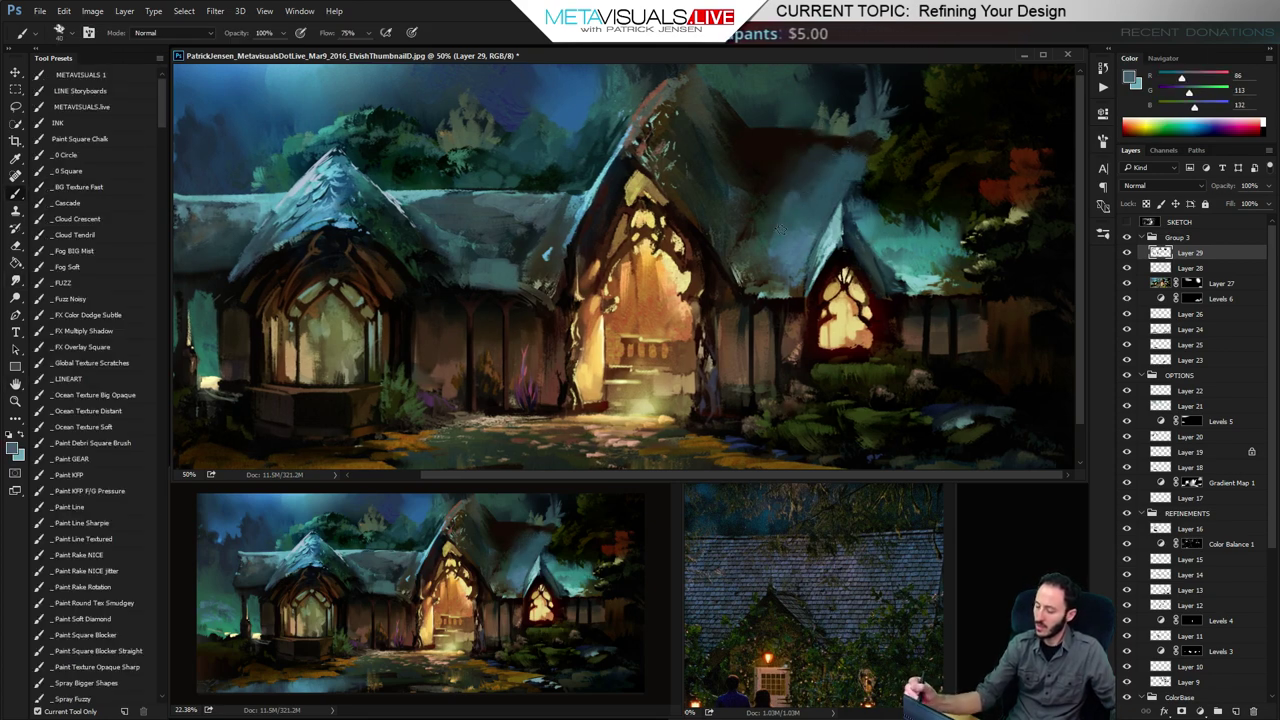
{"action": "left_click", "coordinate": [796, 159], "text": "alt"}
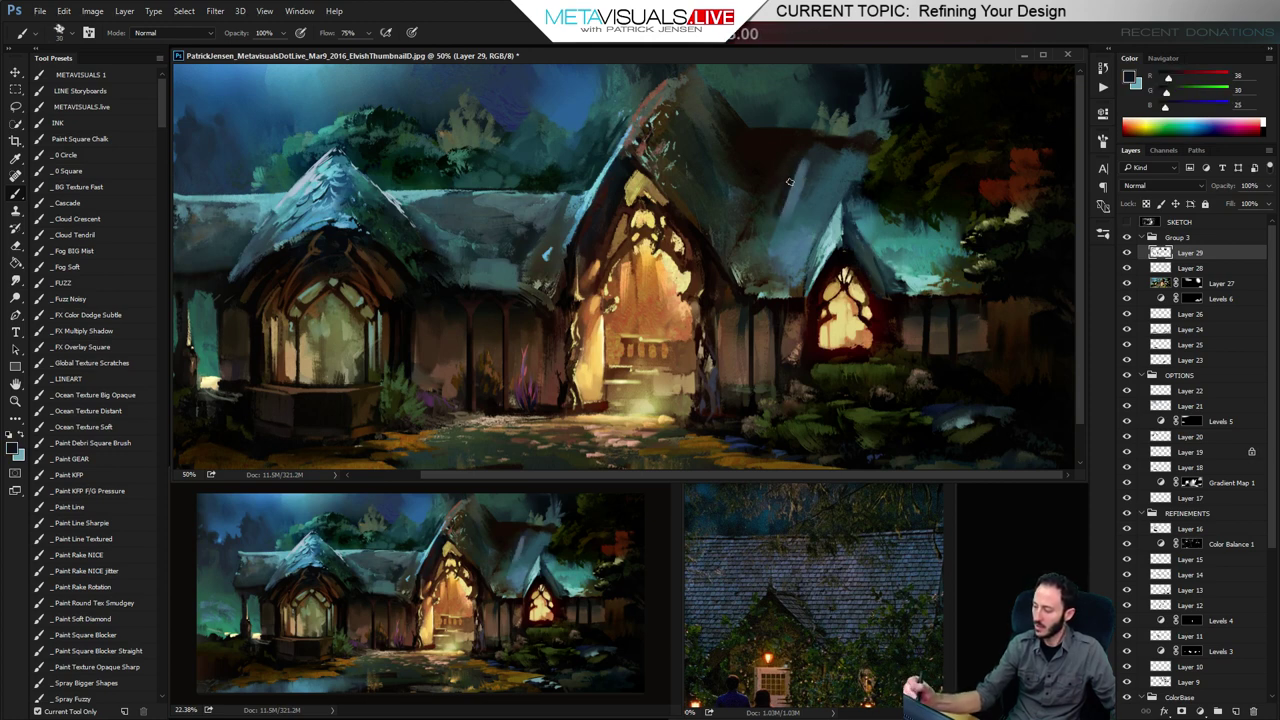
Paint a thin spire on the central gable's peak in near-black (RGB 12, 13, 14) and highlight it in light blue (RGB 114, 168, 194)
{"action": "key", "text": "space"}
{"action": "key", "text": "ctrl+space"}
{"action": "left_click", "coordinate": [739, 158], "text": "ctrl"}
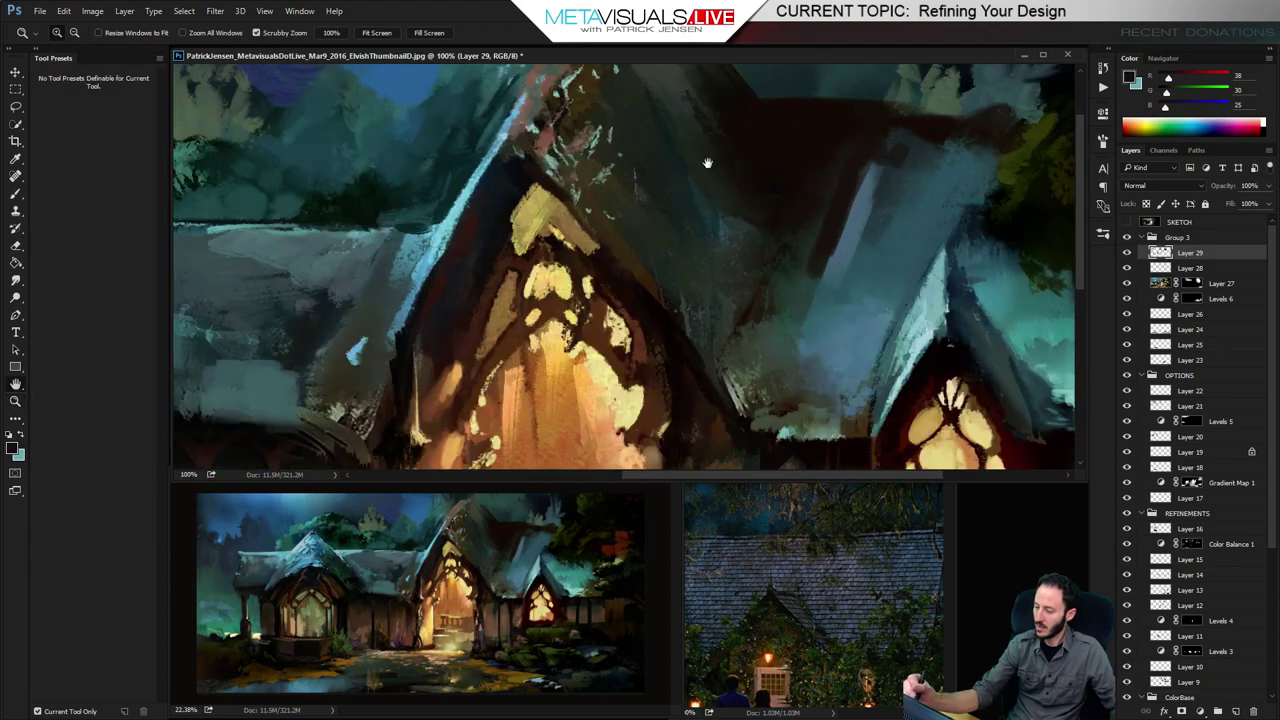
{"action": "left_click_drag", "start_coordinate": [628, 188], "coordinate": [726, 288]}
{"action": "left_click", "coordinate": [482, 422], "text": "alt"}
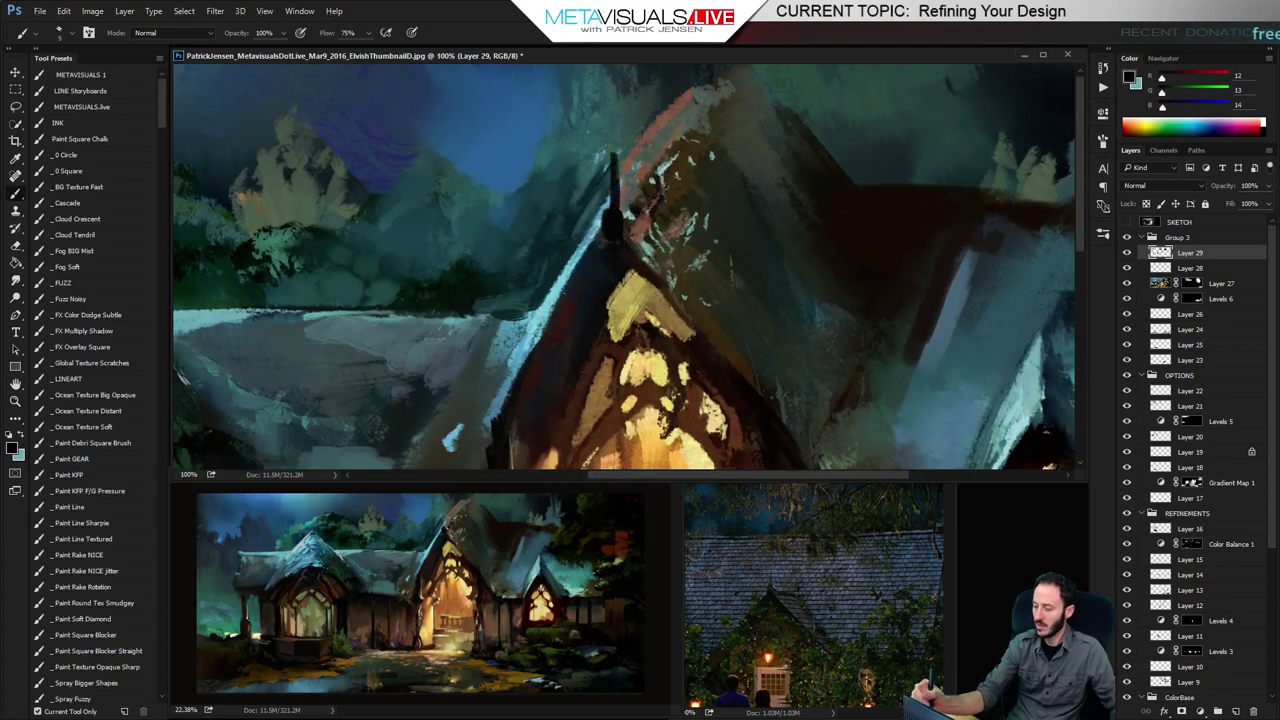
{"action": "key", "text": "space"}
{"action": "left_click_drag", "start_coordinate": [620, 148], "coordinate": [635, 153]}
{"action": "key", "text": "space"}
{"action": "key", "text": "alt"}
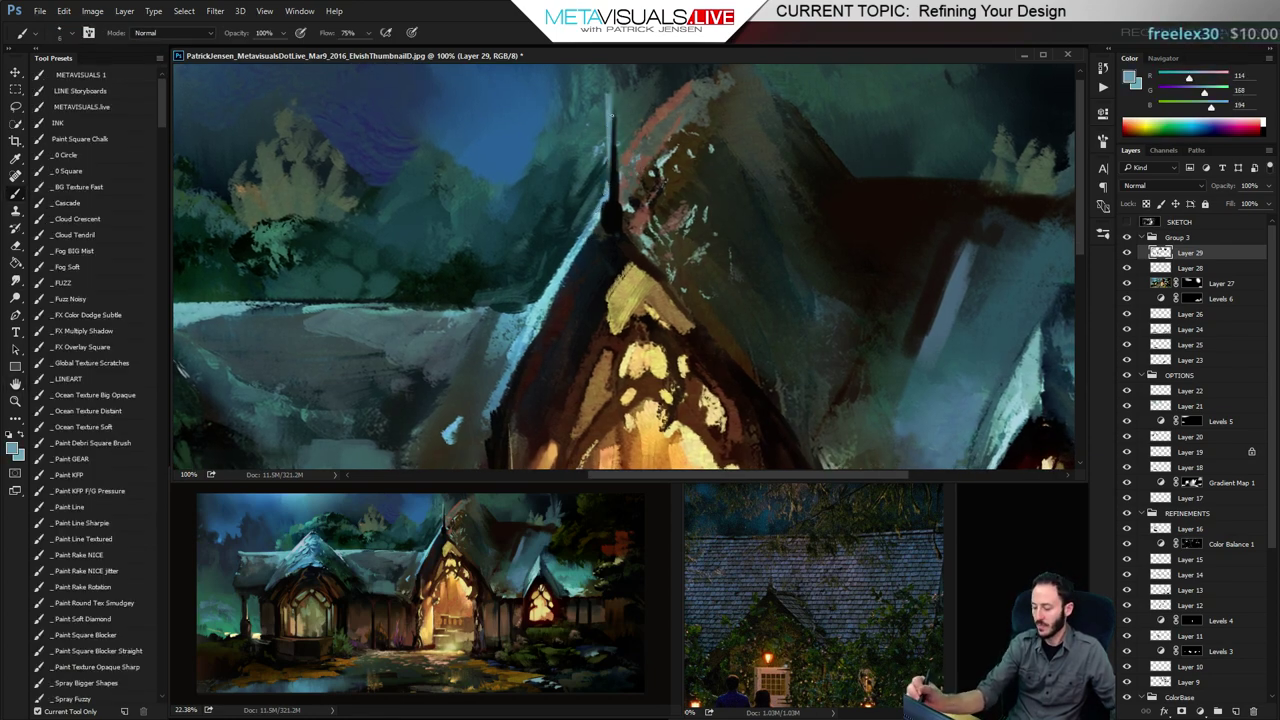
Try fading the upper part of the central gable's spire with a large eraser, and undo it
{"action": "key", "text": "z"}
{"action": "left_click", "coordinate": [776, 328], "text": "alt"}
{"action": "left_click", "coordinate": [776, 328], "text": "alt"}
{"action": "left_click", "coordinate": [776, 328], "text": "alt"}
{"action": "left_click", "coordinate": [778, 330], "text": "alt"}
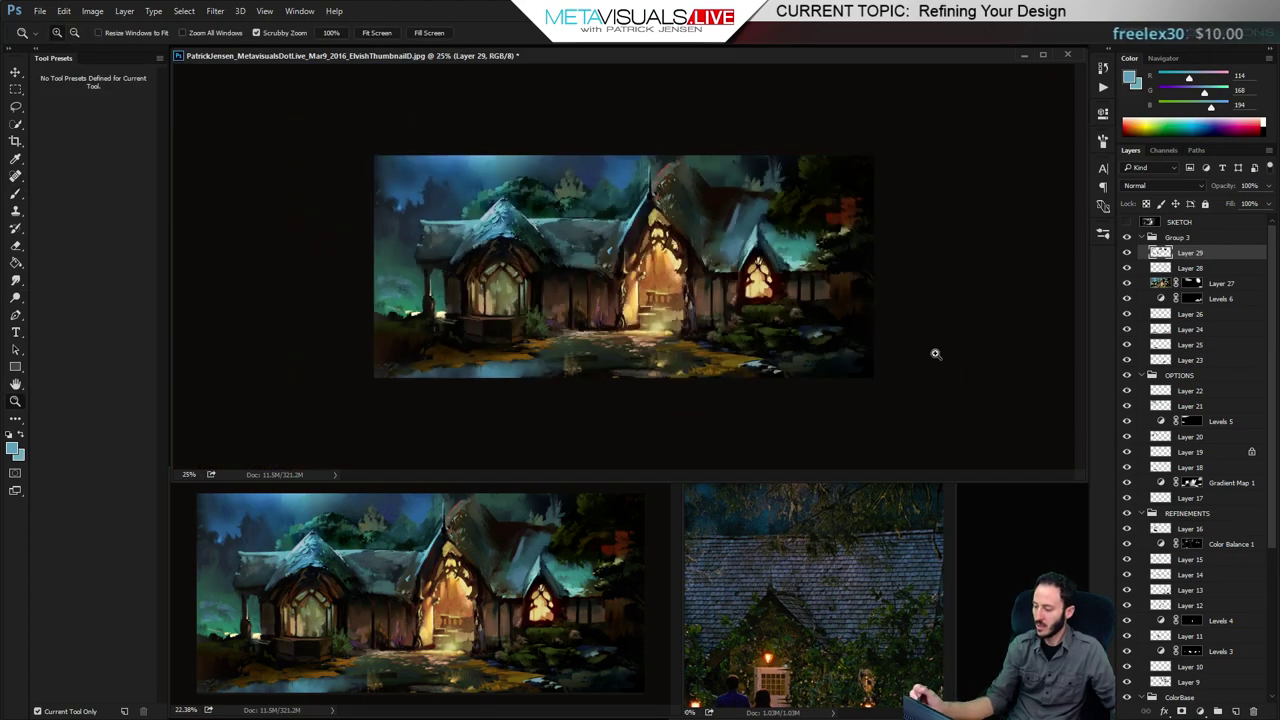
{"action": "left_click", "coordinate": [709, 221]}
{"action": "left_click", "coordinate": [709, 221]}
{"action": "key", "text": "e"}
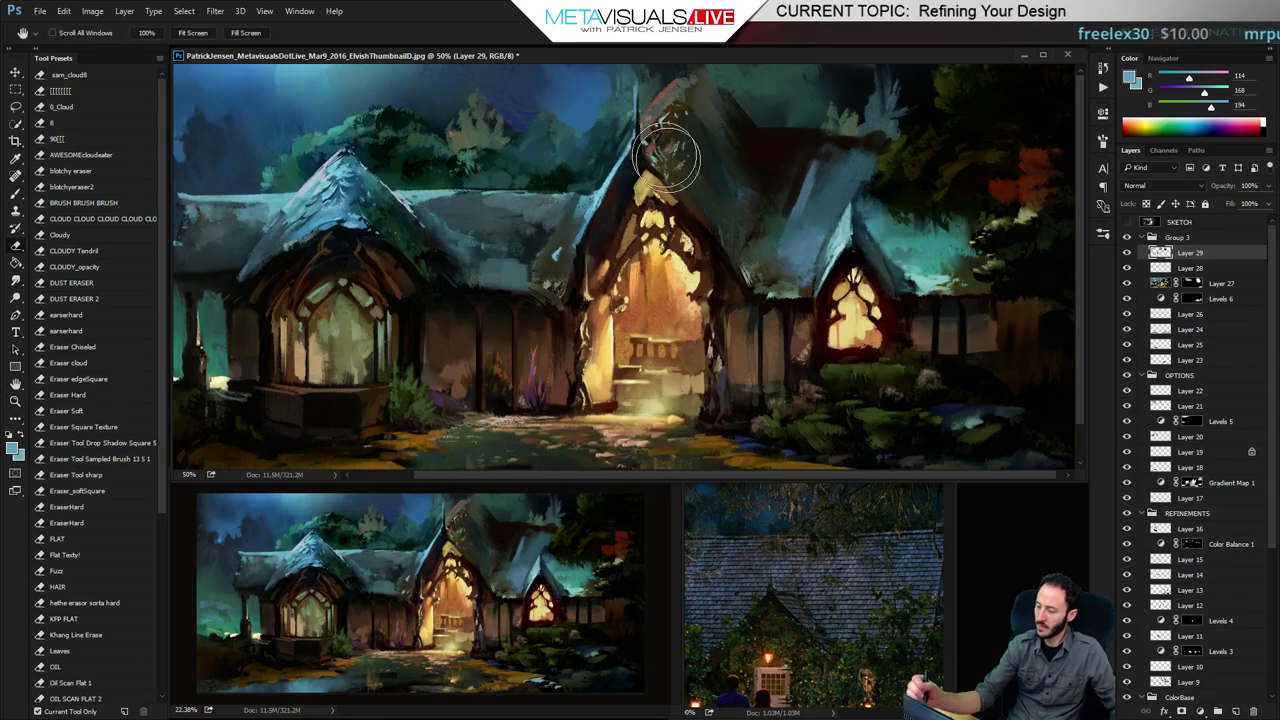
{"action": "mouse_move", "coordinate": [634, 128]}
{"action": "left_mouse_down"}
{"action": "mouse_move", "coordinate": [621, 117]}
{"action": "mouse_move", "coordinate": [645, 91]}
{"action": "left_mouse_up"}
{"action": "key", "text": "ctrl"}
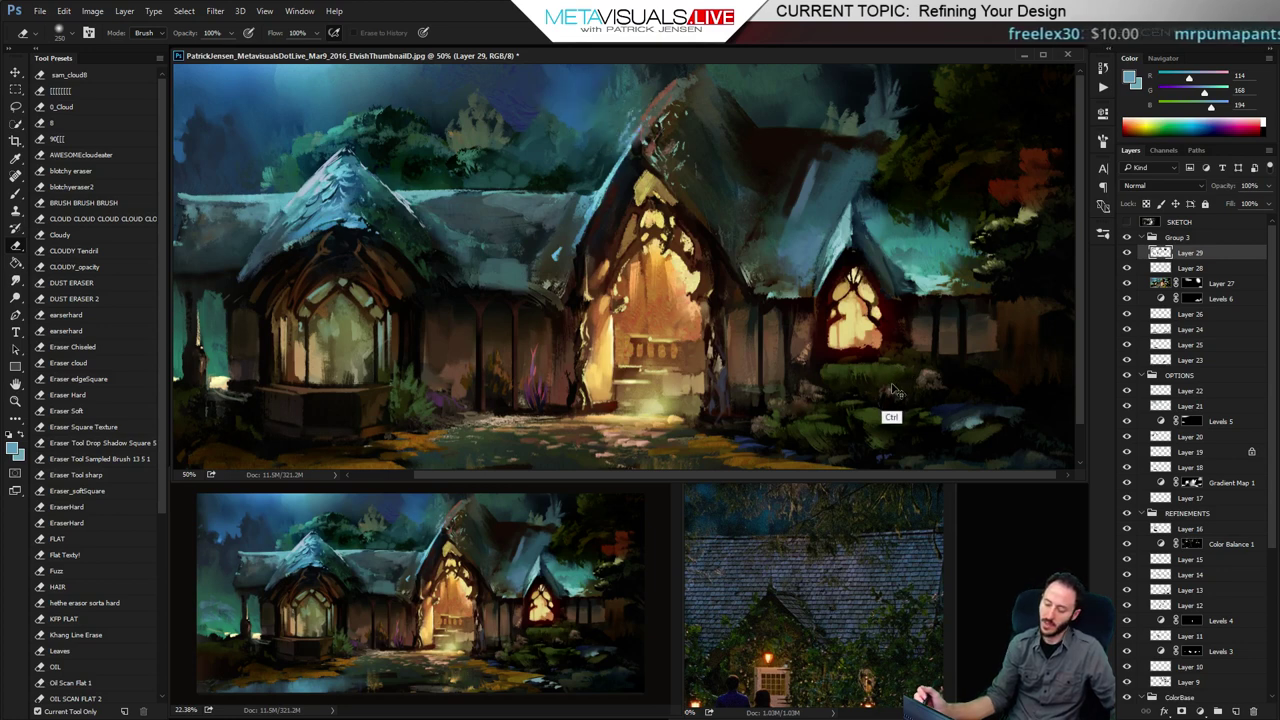
{"action": "key", "text": "ctrl+z"}
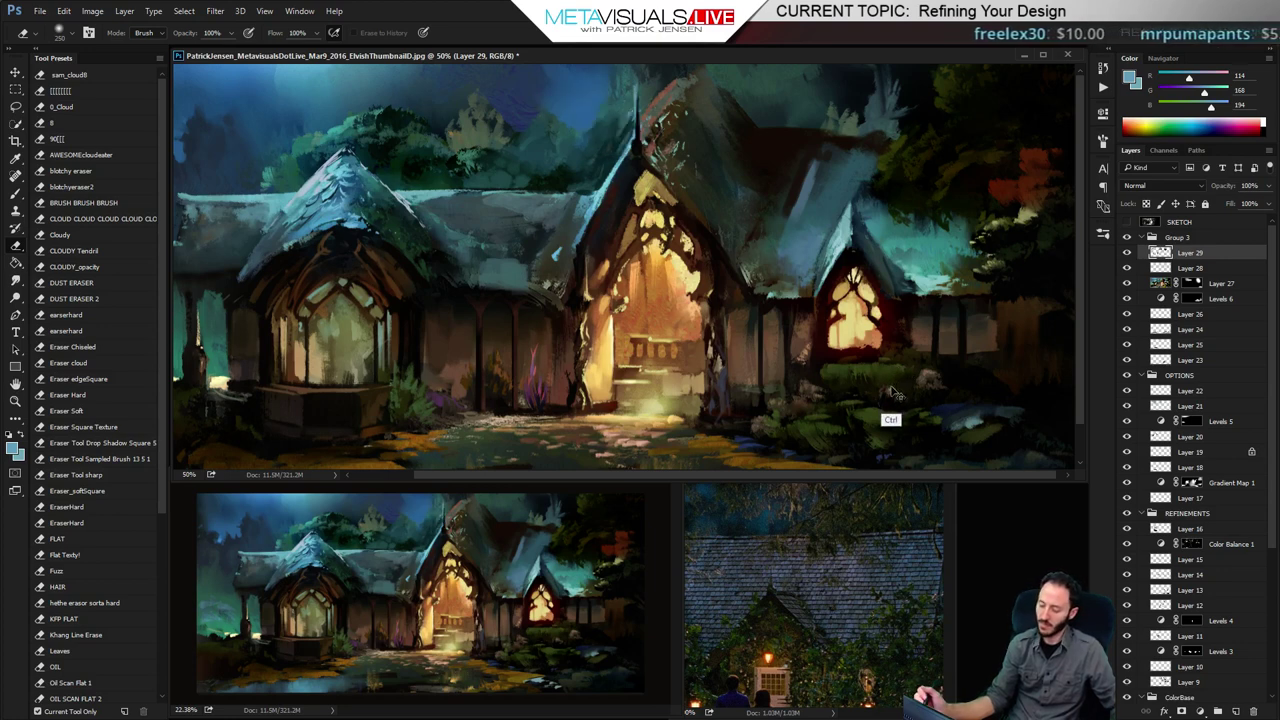
Extend and straighten the ridge of the roof right of the central gable in near-black green (RGB 8, 17, 1), and smudge the roof surface
{"action": "key", "text": "space"}
{"action": "left_click_drag", "start_coordinate": [719, 195], "coordinate": [709, 264]}
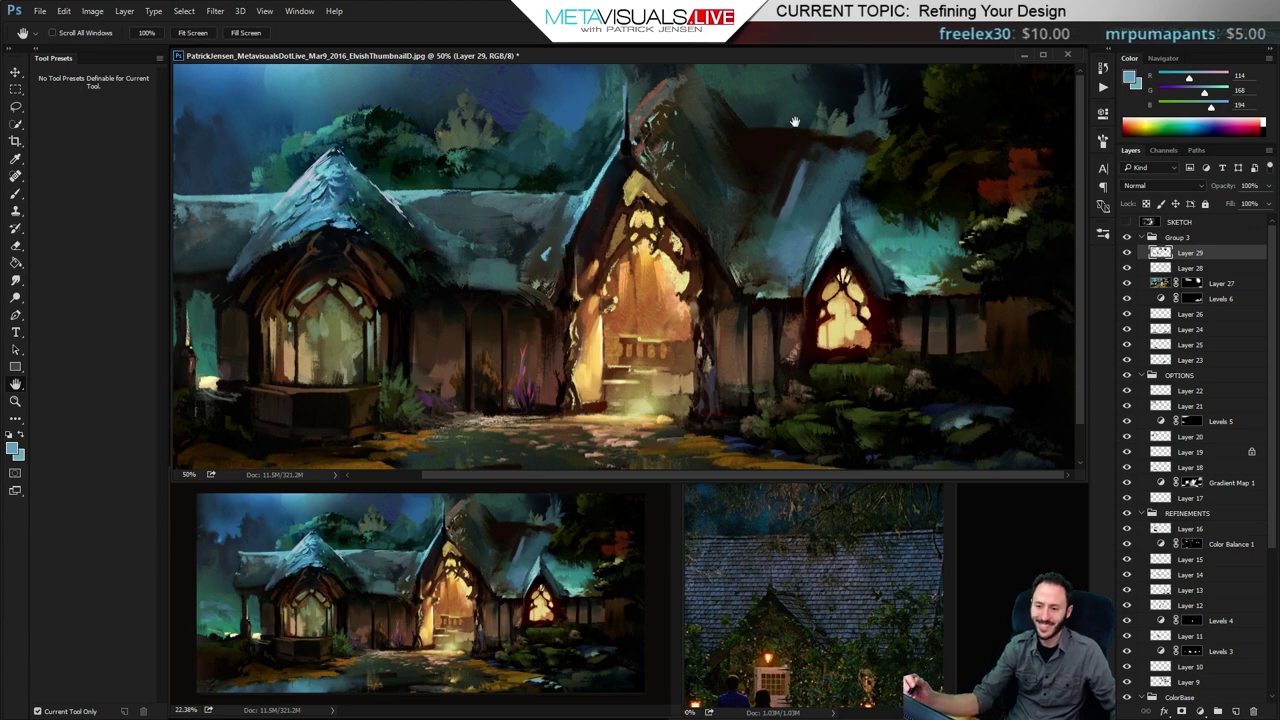
{"action": "key", "text": "b"}
{"action": "left_click", "coordinate": [870, 175], "text": "alt"}
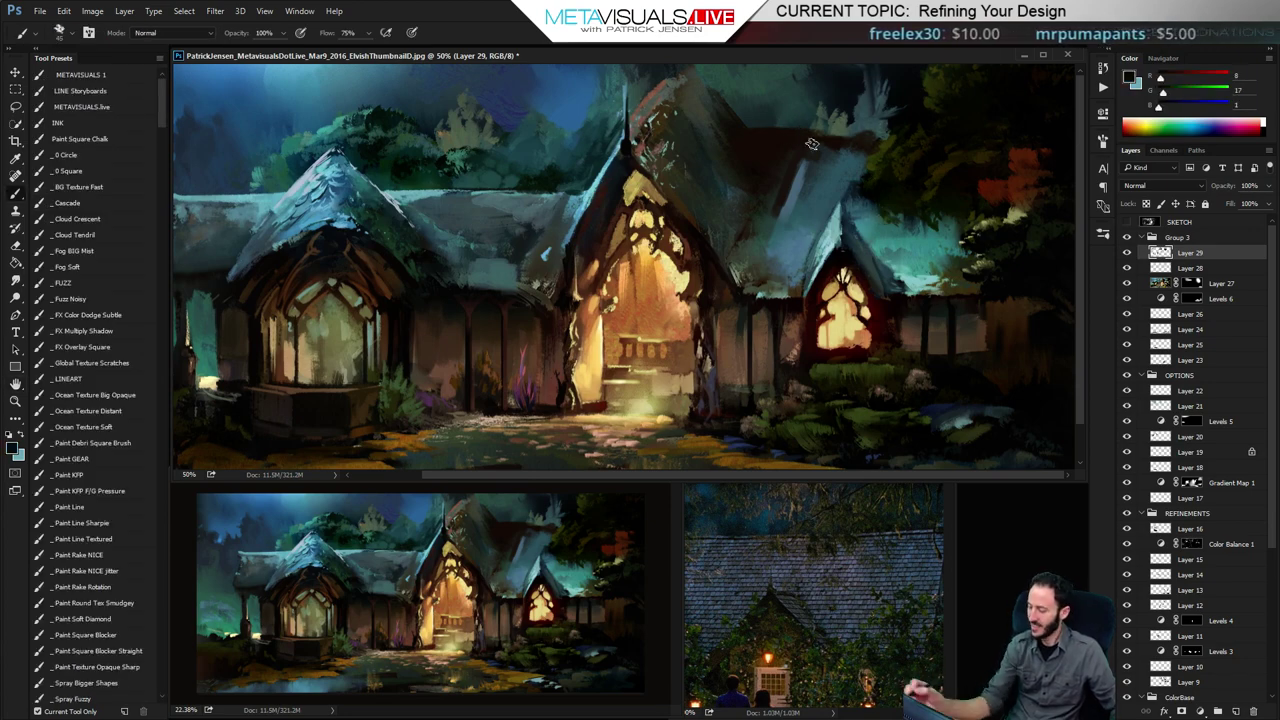
{"action": "left_click_drag", "start_coordinate": [843, 135], "coordinate": [890, 134]}
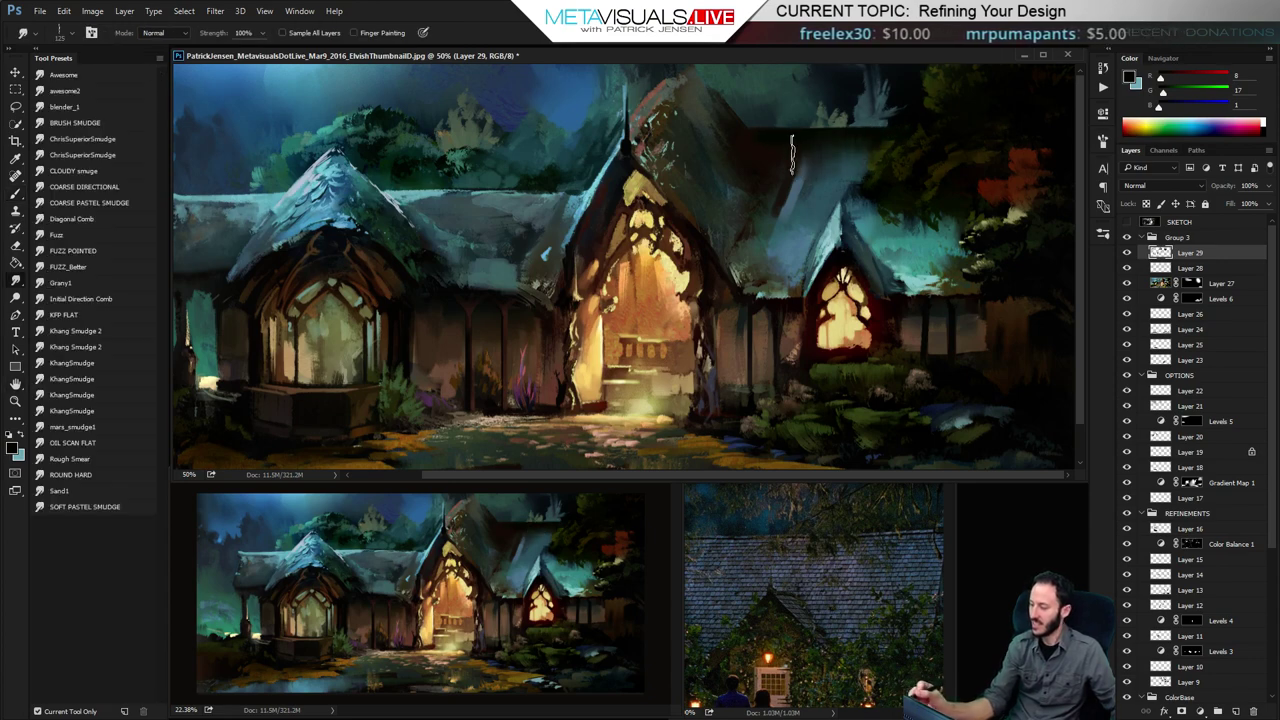
{"action": "key", "text": "z"}
{"action": "key", "text": "h"}
{"action": "left_click_drag", "start_coordinate": [904, 243], "coordinate": [874, 346]}
{"action": "mouse_move", "coordinate": [807, 293]}
{"action": "left_mouse_down"}
{"action": "mouse_move", "coordinate": [903, 334]}
{"action": "mouse_move", "coordinate": [807, 313]}
{"action": "left_mouse_up"}
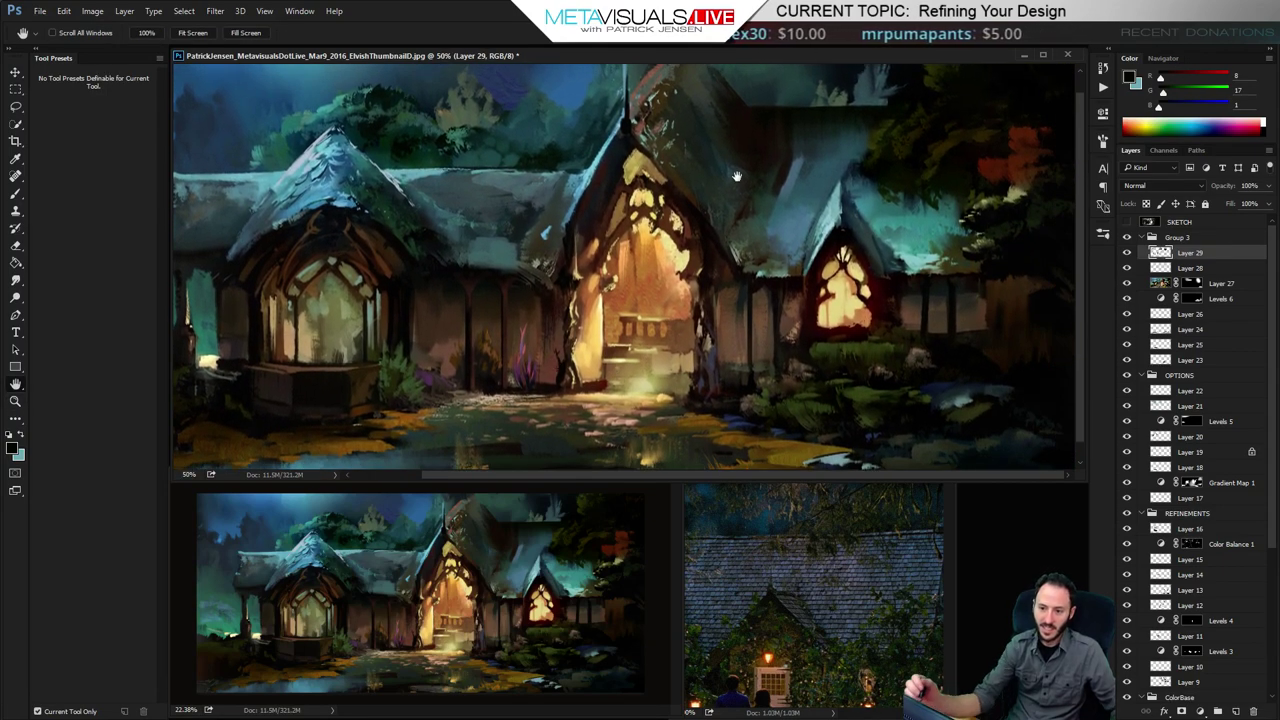
{"action": "key", "text": "alt"}
{"action": "left_click", "coordinate": [790, 289], "text": "alt"}
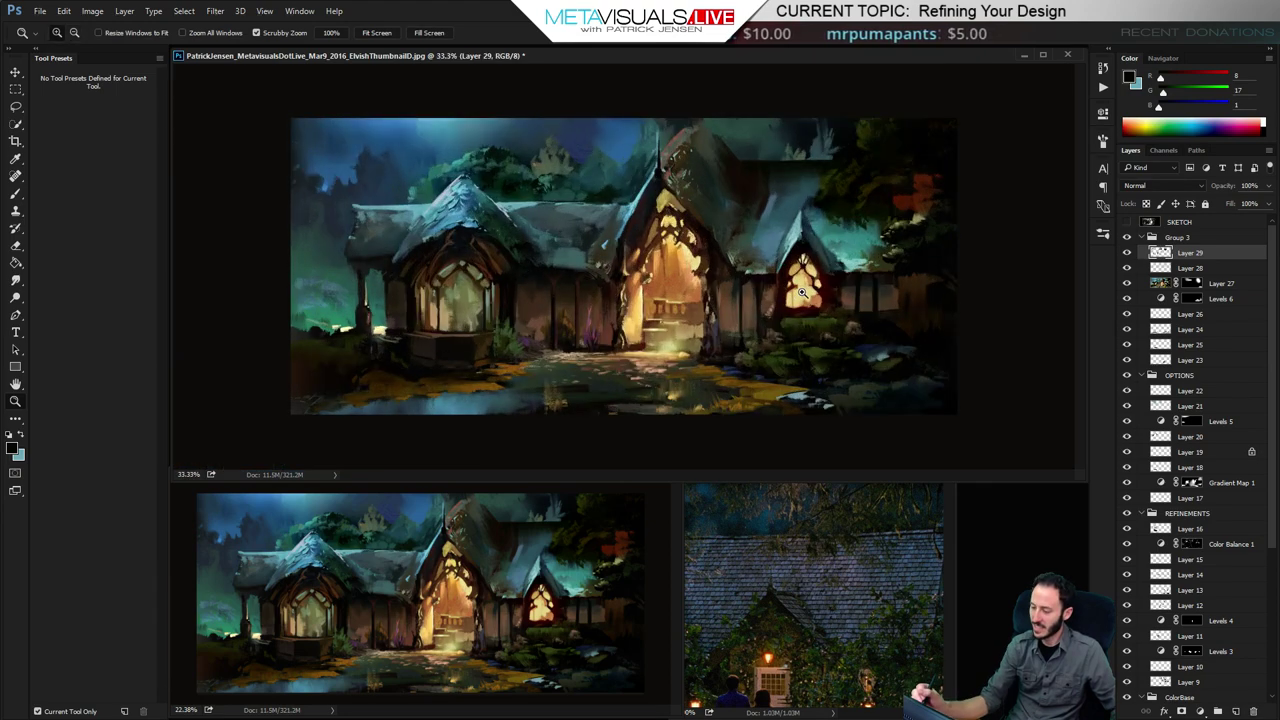
Paint and lighten green foliage (RGB 71, 97, 65) left of the bay window on a new layer with the Paint Debri Square Brush
{"action": "key", "text": "b"}
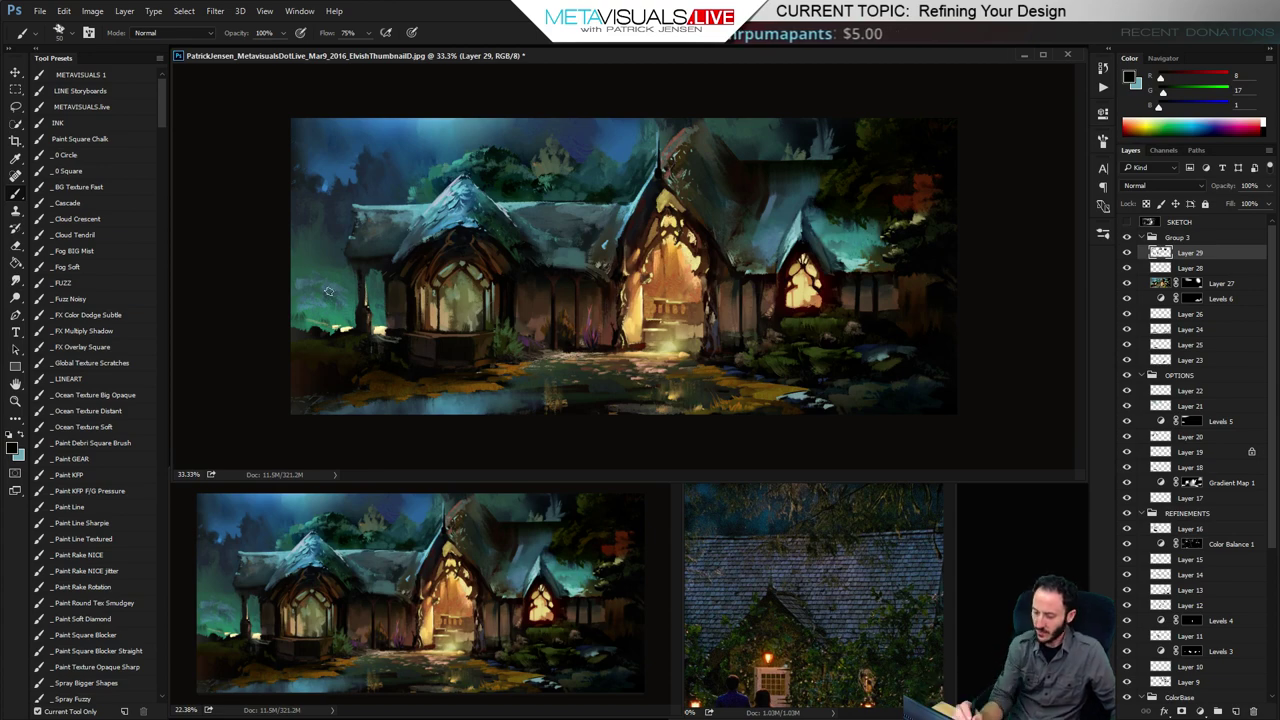
{"action": "key", "text": "ctrl+space"}
{"action": "left_click", "coordinate": [334, 328], "text": "ctrl"}
{"action": "left_click", "coordinate": [340, 329], "text": "ctrl"}
{"action": "left_click", "coordinate": [350, 329], "text": "ctrl"}
{"action": "left_click_drag", "start_coordinate": [450, 318], "coordinate": [686, 297]}
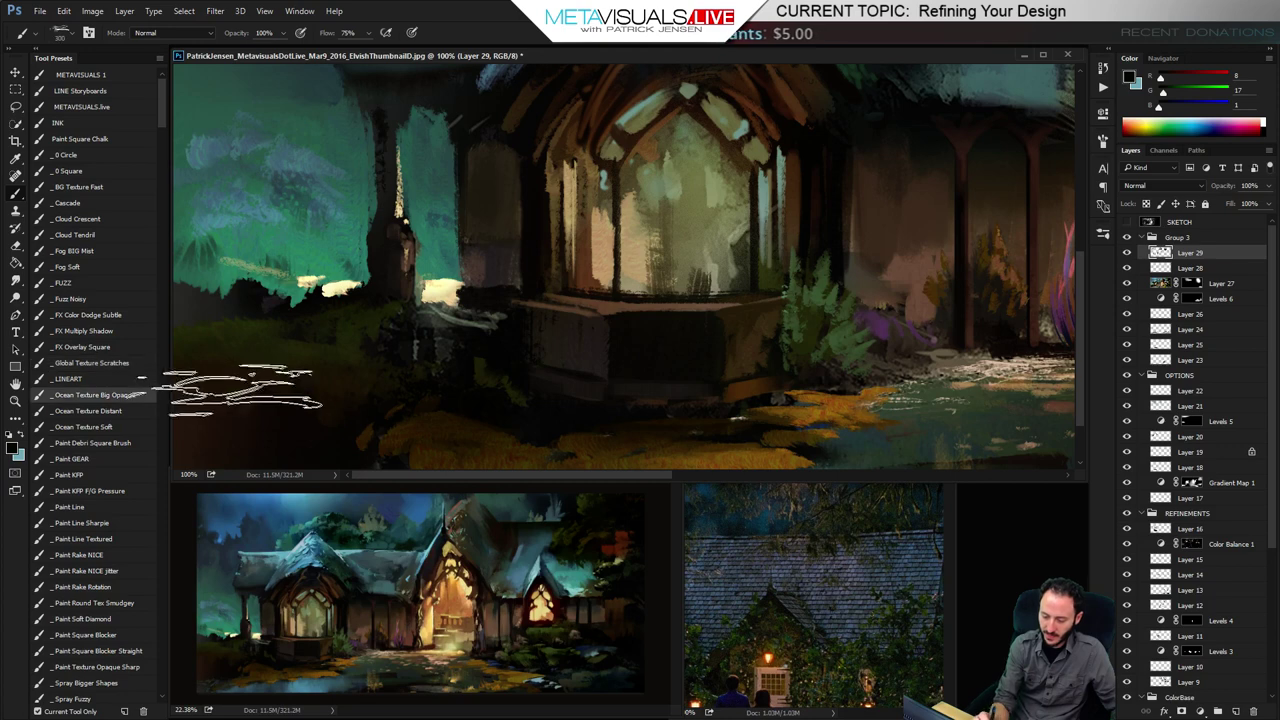
{"action": "left_click", "coordinate": [116, 443]}
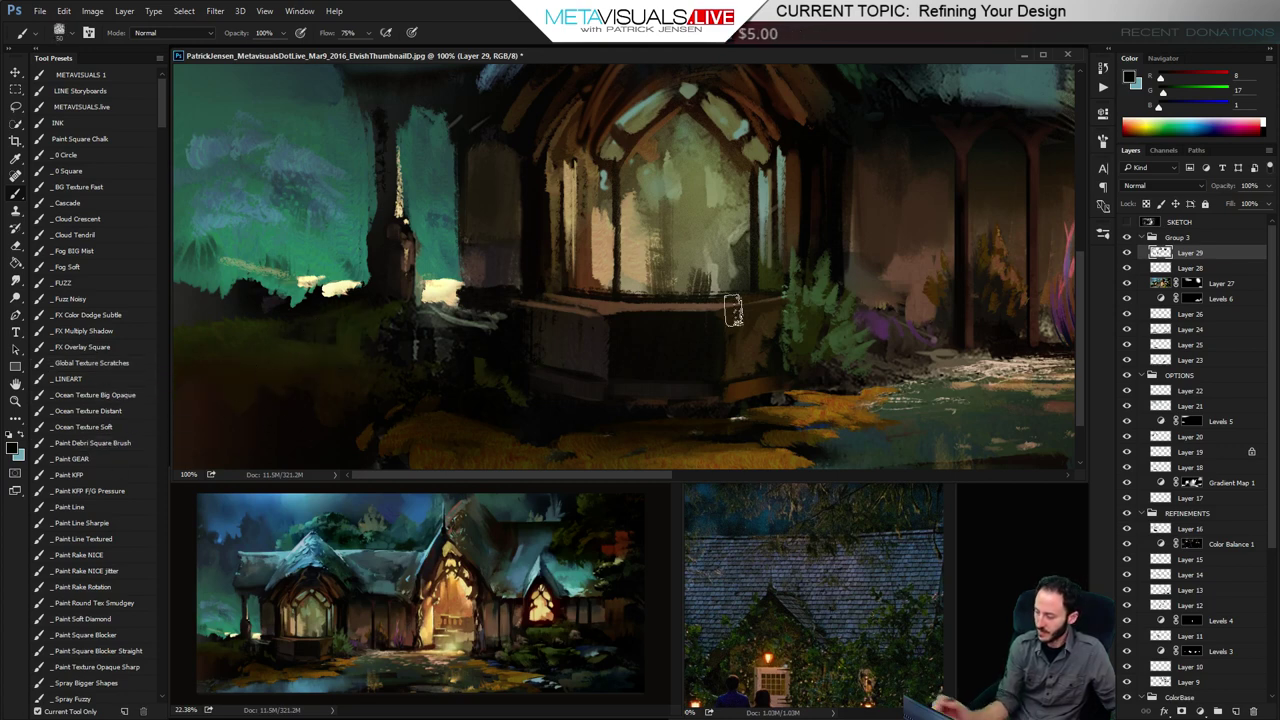
{"action": "left_click", "coordinate": [836, 299], "text": "alt"}
{"action": "key", "text": "ctrl+shift+alt+n"}
{"action": "left_click_drag", "start_coordinate": [200, 356], "coordinate": [300, 352]}
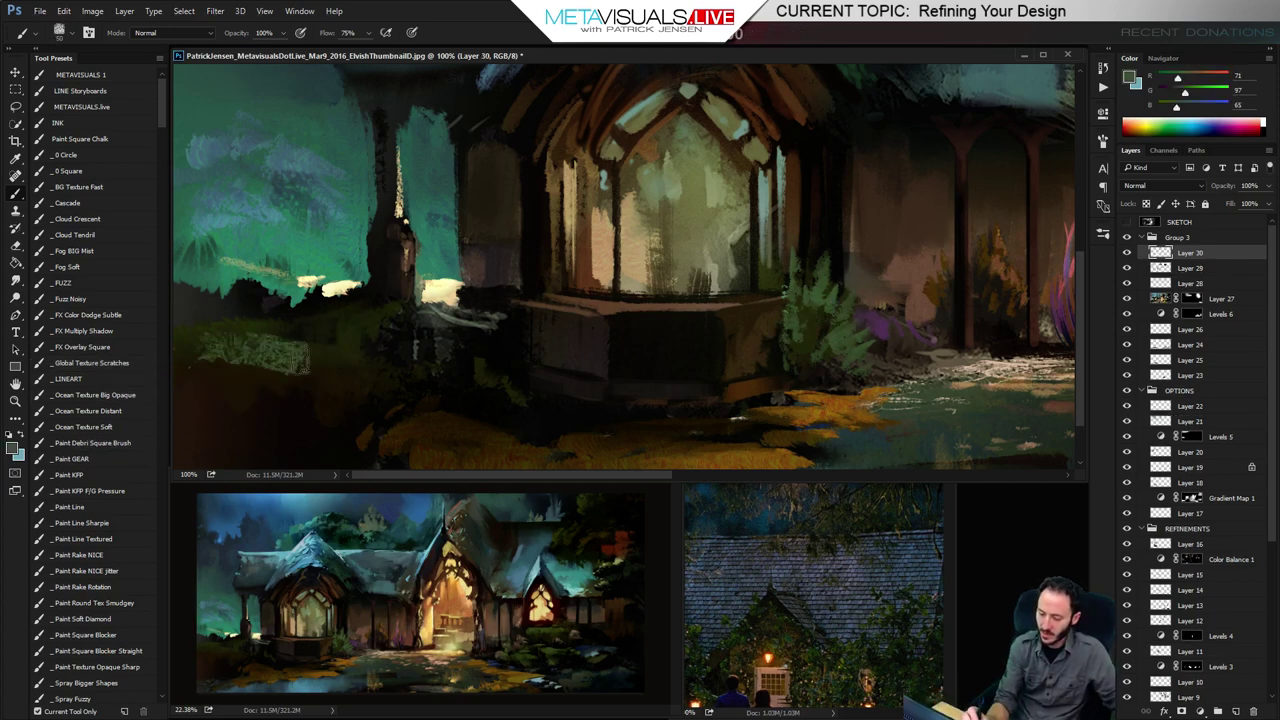
{"action": "key", "text": "ctrl+z"}
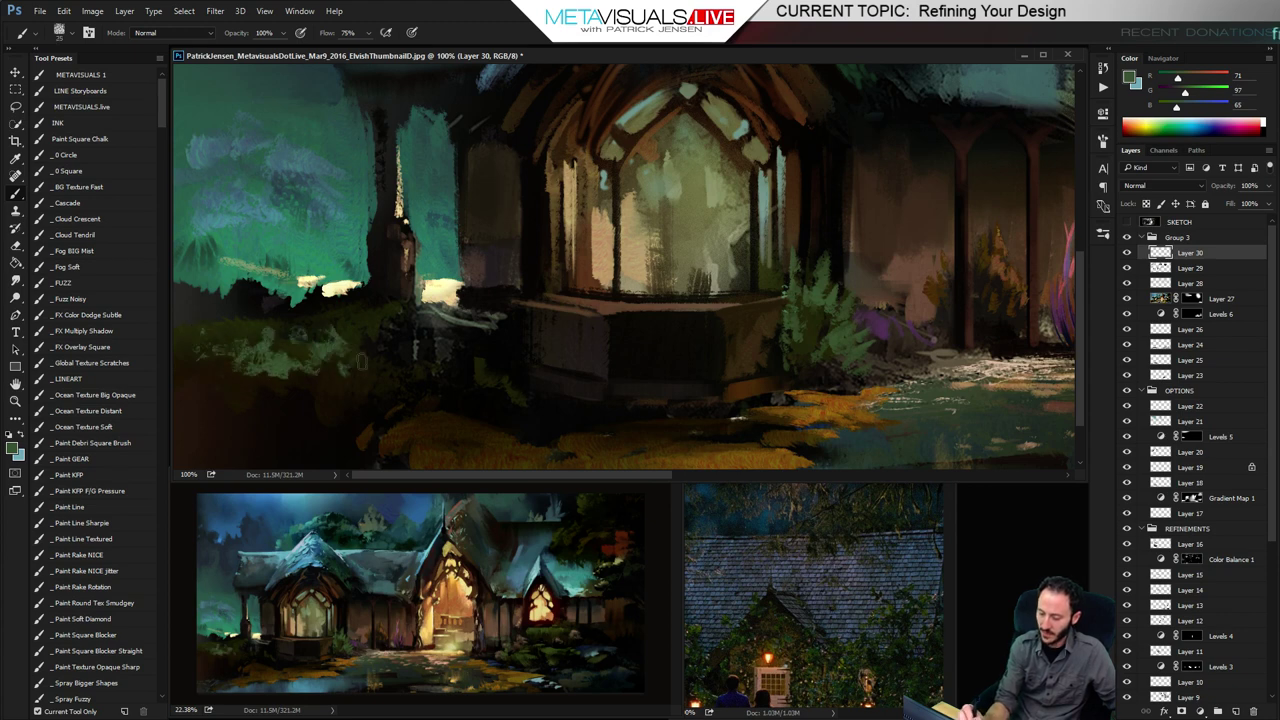
{"action": "key", "text": "o"}
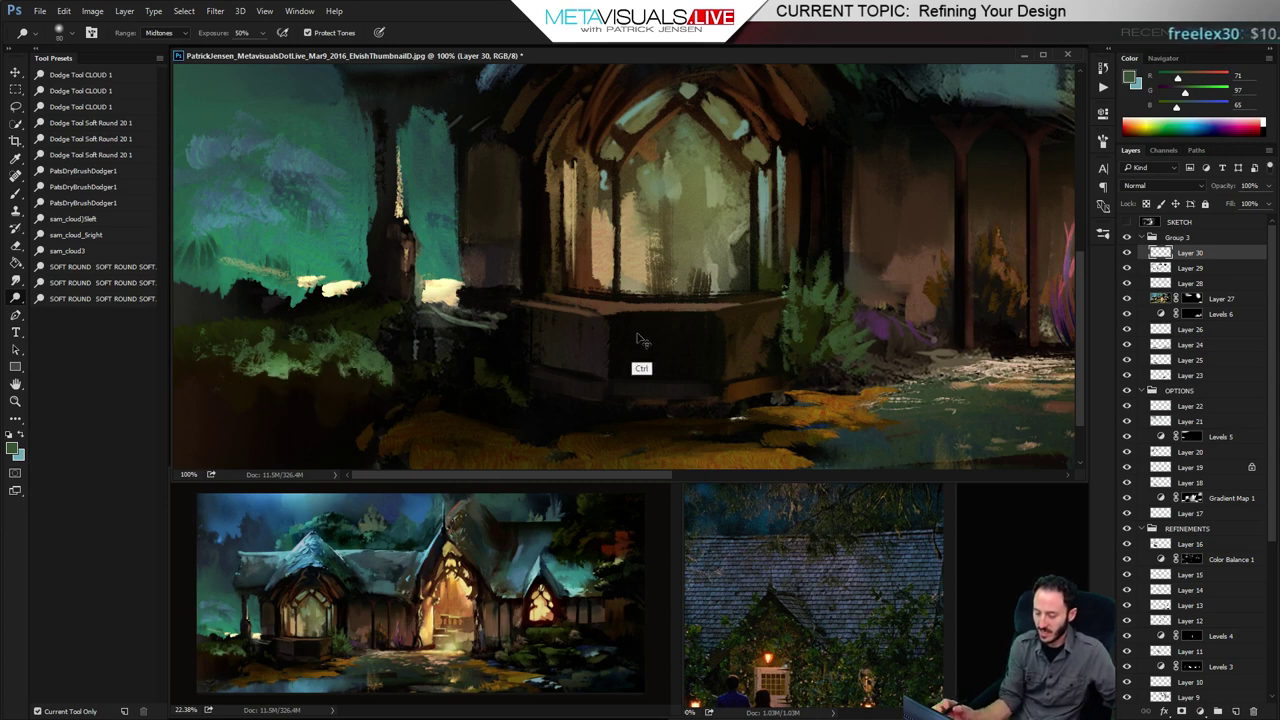
Warp the new foliage left of the bay window into a rounded, arching bush shape
{"action": "key", "text": "ctrl+t"}
{"action": "right_click", "coordinate": [317, 347]}
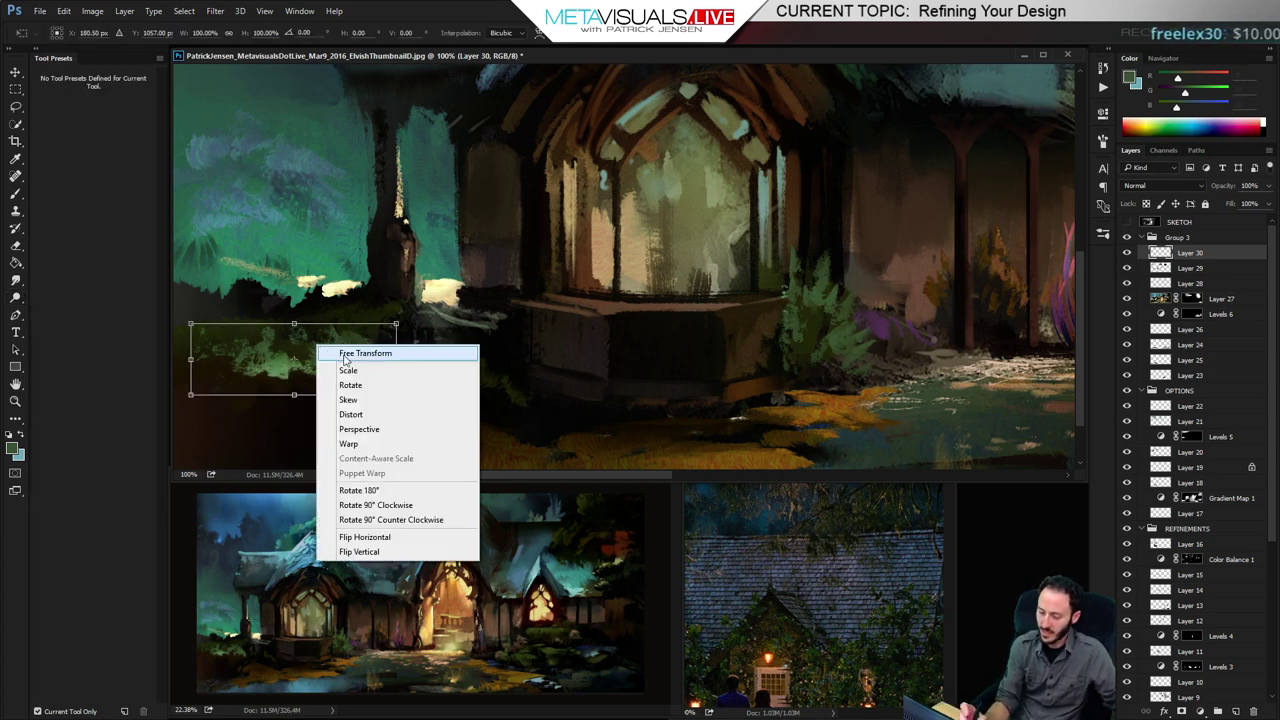
{"action": "left_click", "coordinate": [380, 444]}
{"action": "mouse_move", "coordinate": [282, 368]}
{"action": "left_mouse_down"}
{"action": "mouse_move", "coordinate": [311, 315]}
{"action": "mouse_move", "coordinate": [284, 363]}
{"action": "left_mouse_up"}
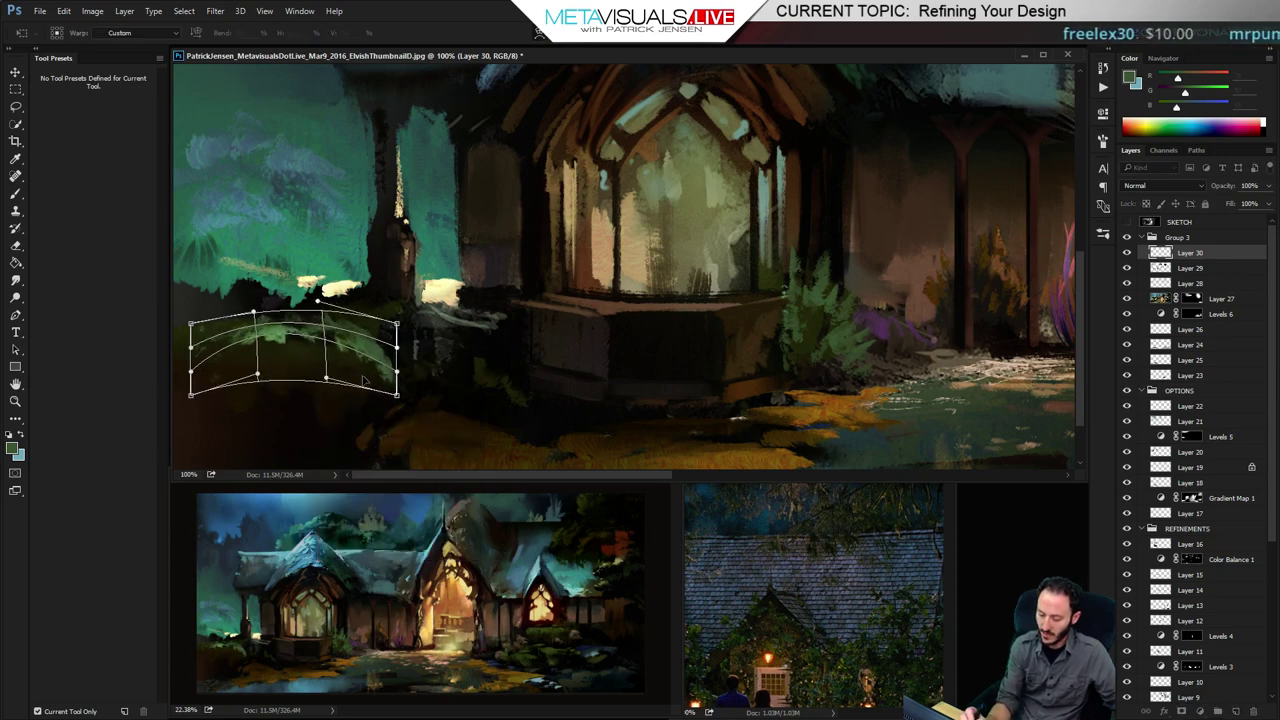
{"action": "key", "text": "Return"}
{"action": "key", "text": "z"}
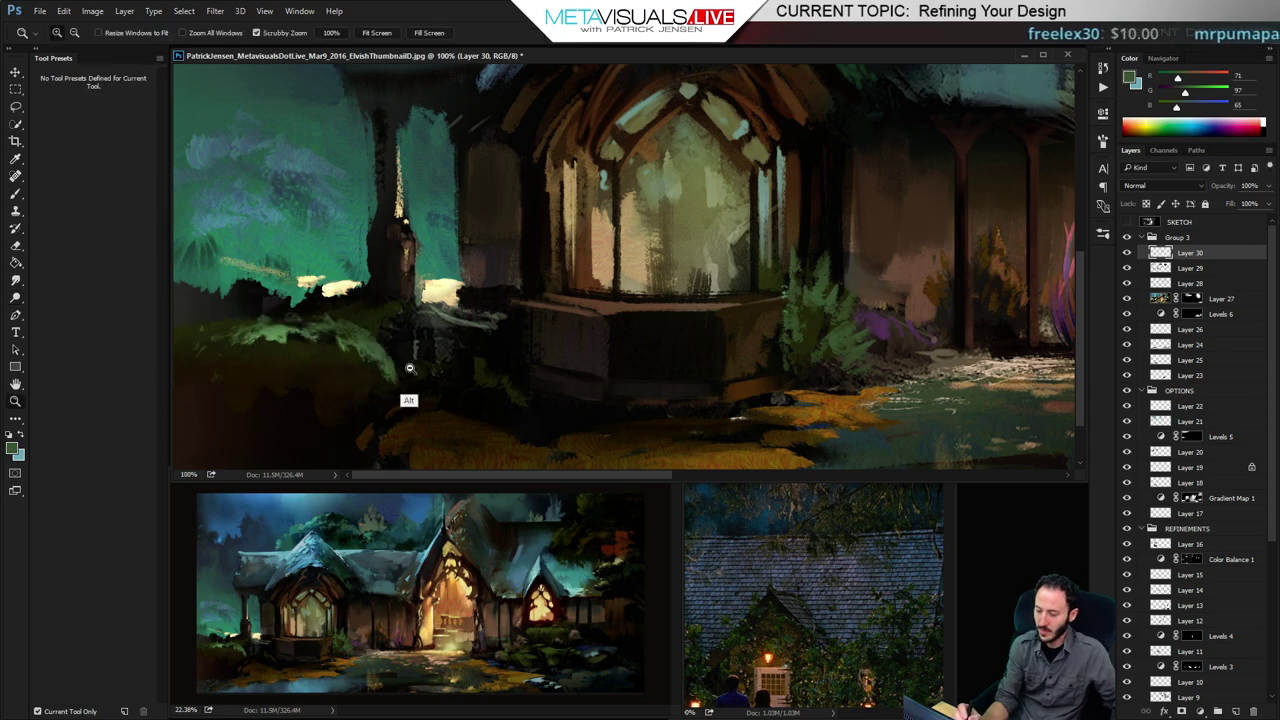
{"action": "left_click", "coordinate": [414, 378], "text": "alt"}
{"action": "left_click", "coordinate": [414, 378], "text": "alt"}
{"action": "left_click", "coordinate": [414, 378], "text": "alt"}
{"action": "key", "text": "ctrl+plus"}
{"action": "key", "text": "v"}
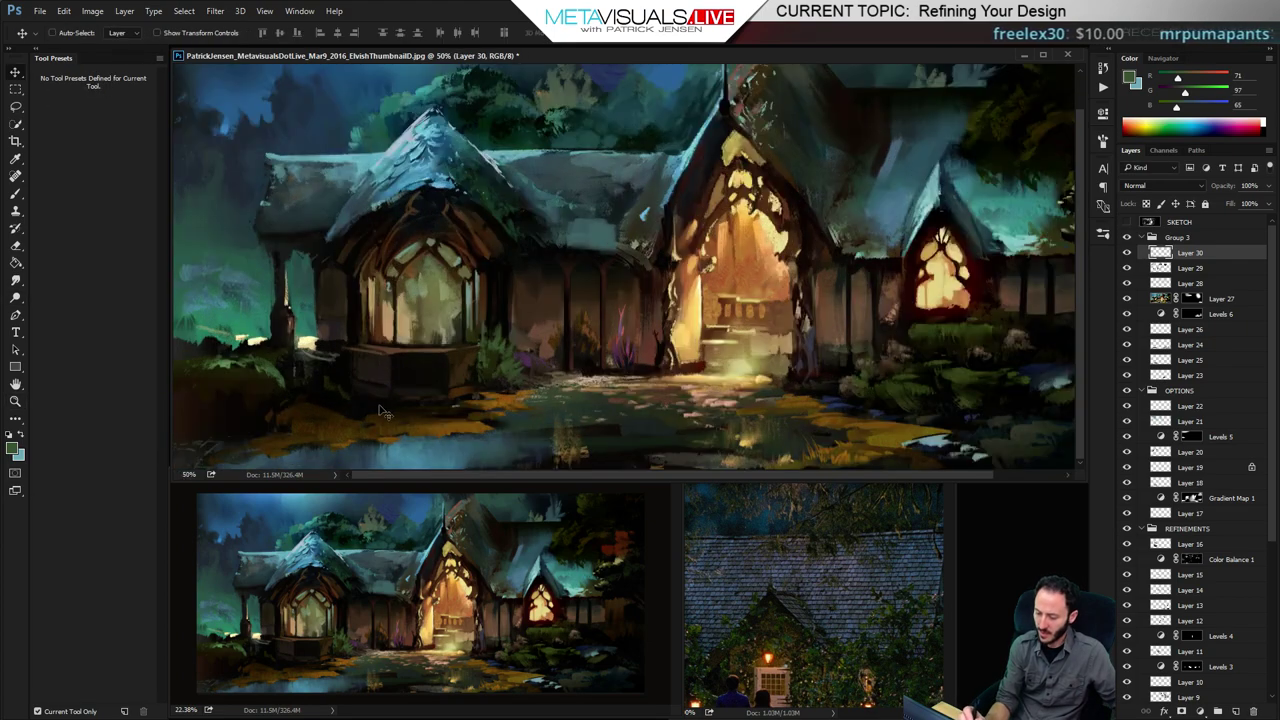
Duplicate the arched foliage layer, reposition the copy beside the original, and flip it horizontally
{"action": "key", "text": "ctrl+j"}
{"action": "key", "text": "ctrl+t"}
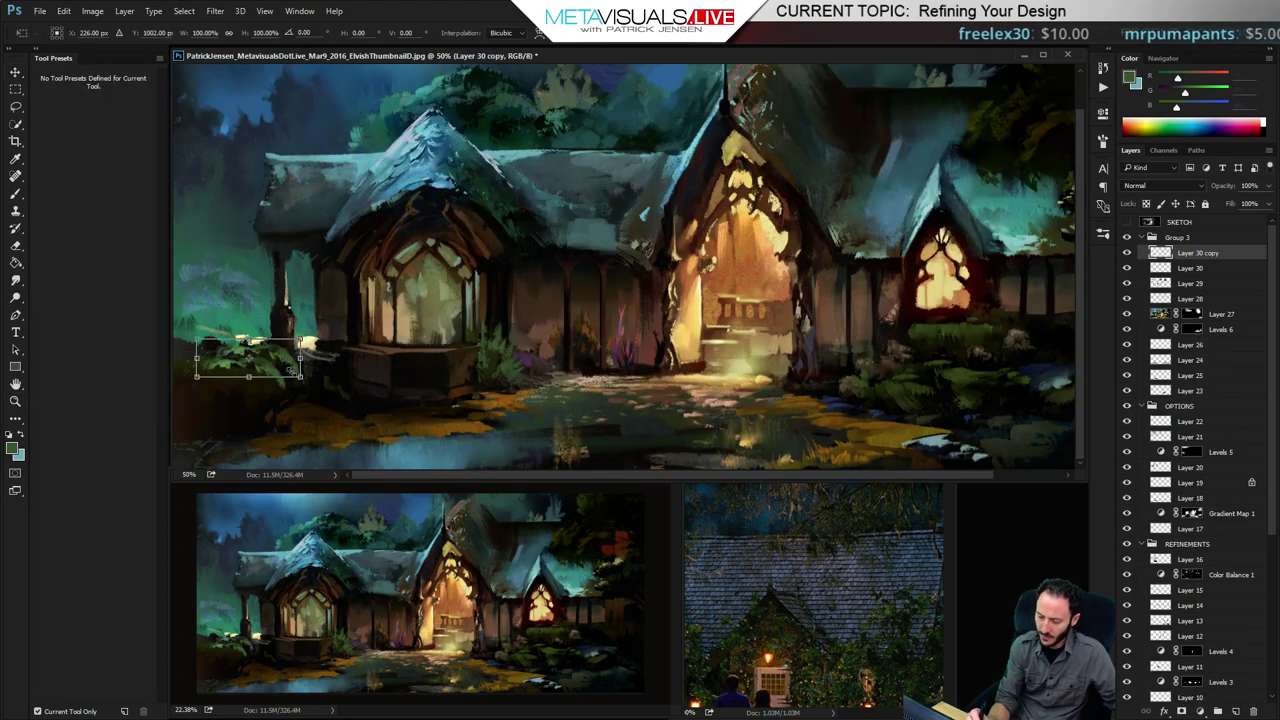
{"action": "key", "text": "Return"}
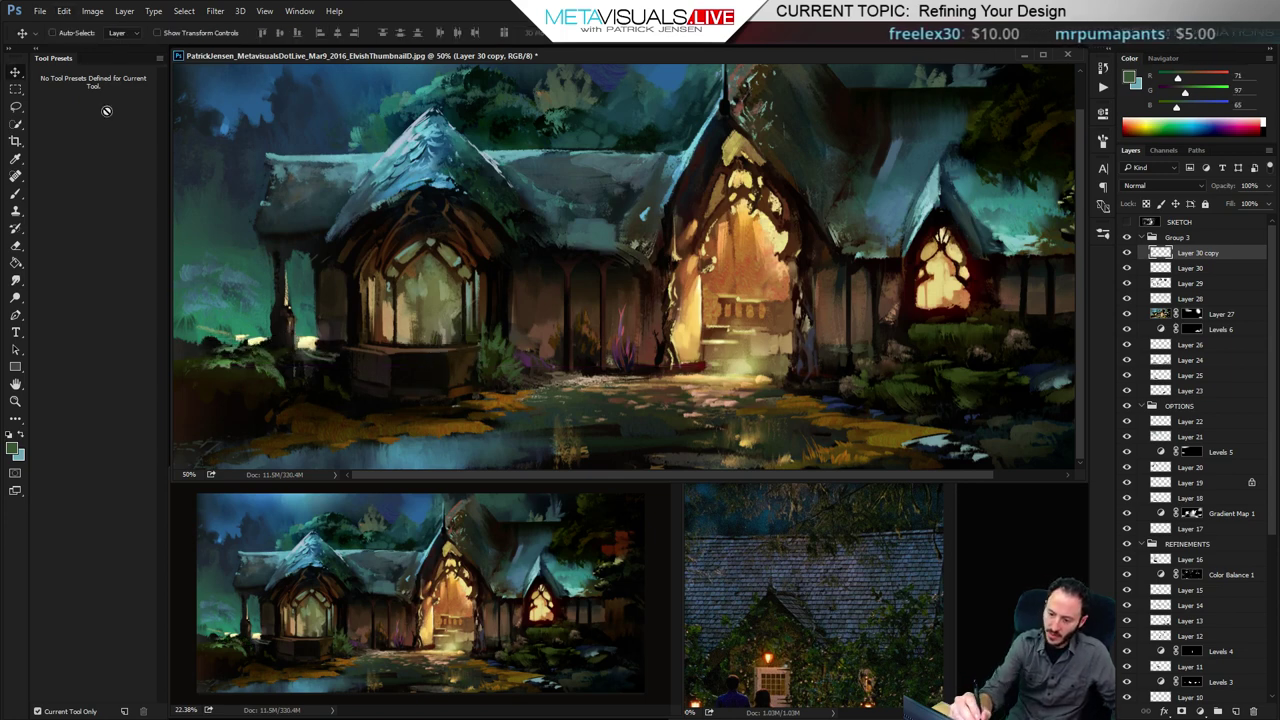
{"action": "left_click", "coordinate": [64, 11]}
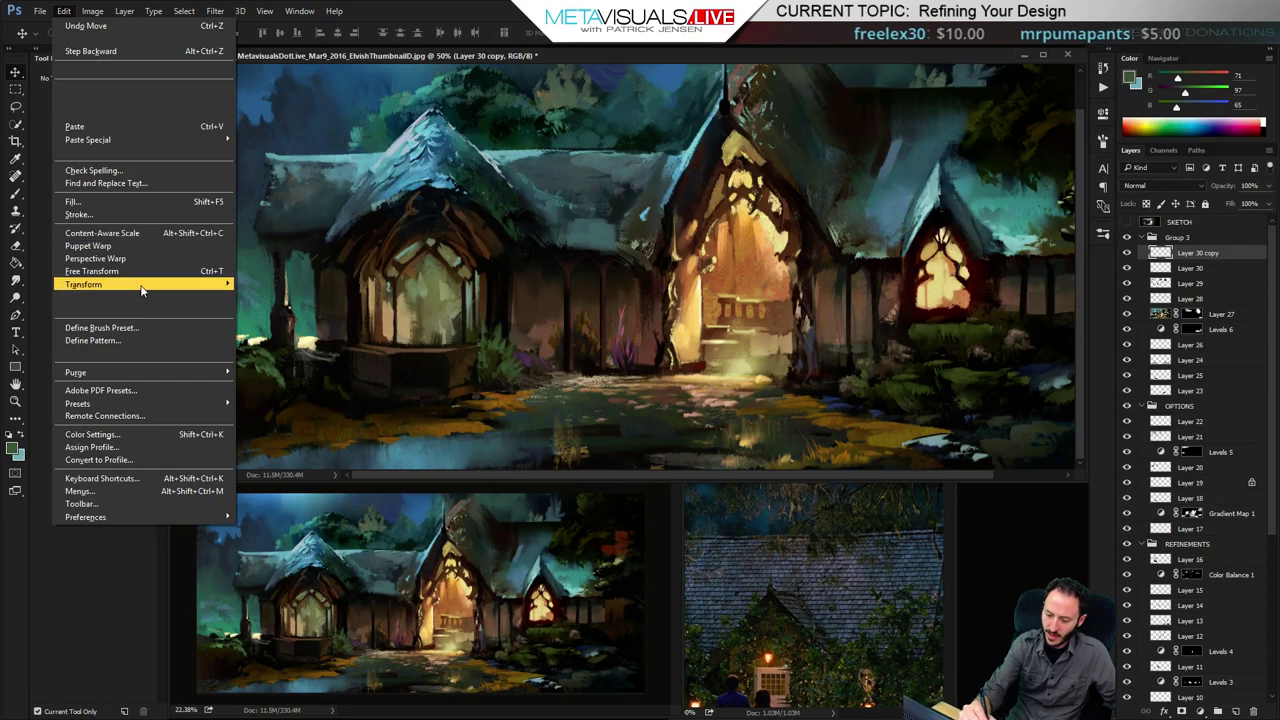
{"action": "mouse_move", "coordinate": [143, 288]}
{"action": "left_click", "coordinate": [280, 428]}
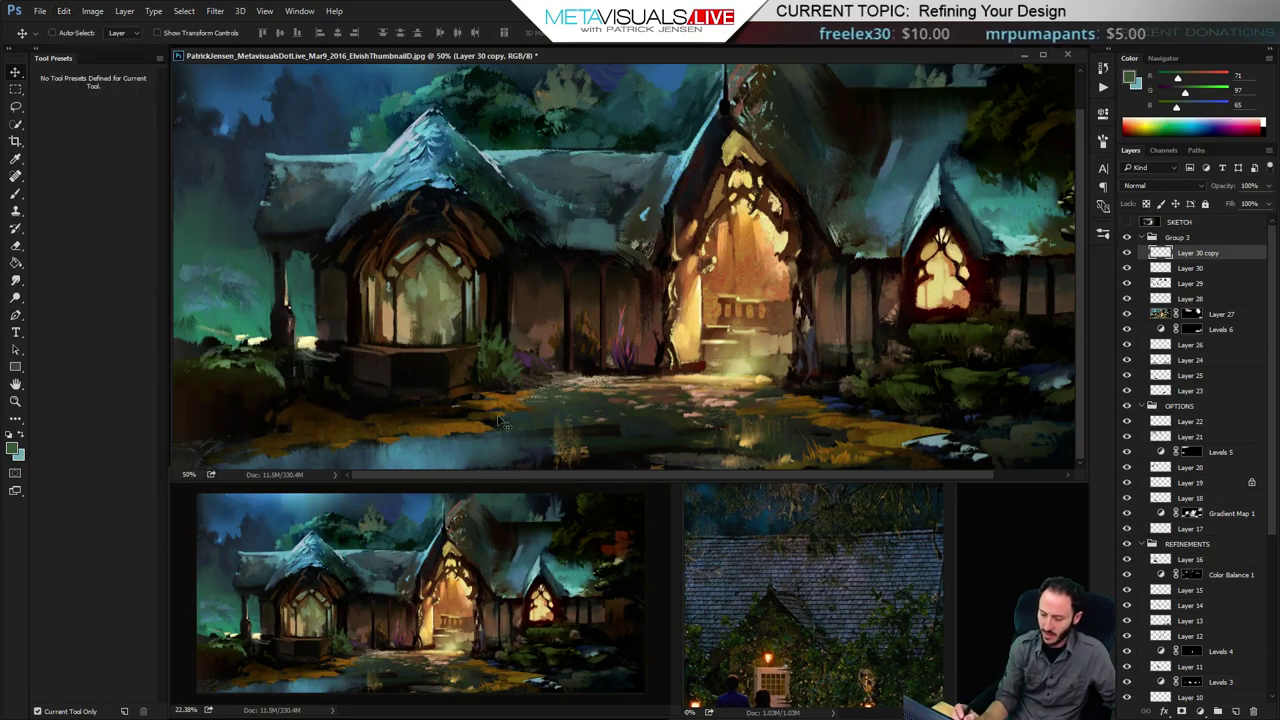
Paint green foliage highlights (RGB 71, 97, 65) over the bushes right of the doorway on a new layer, and dodge them
{"action": "key", "text": "z"}
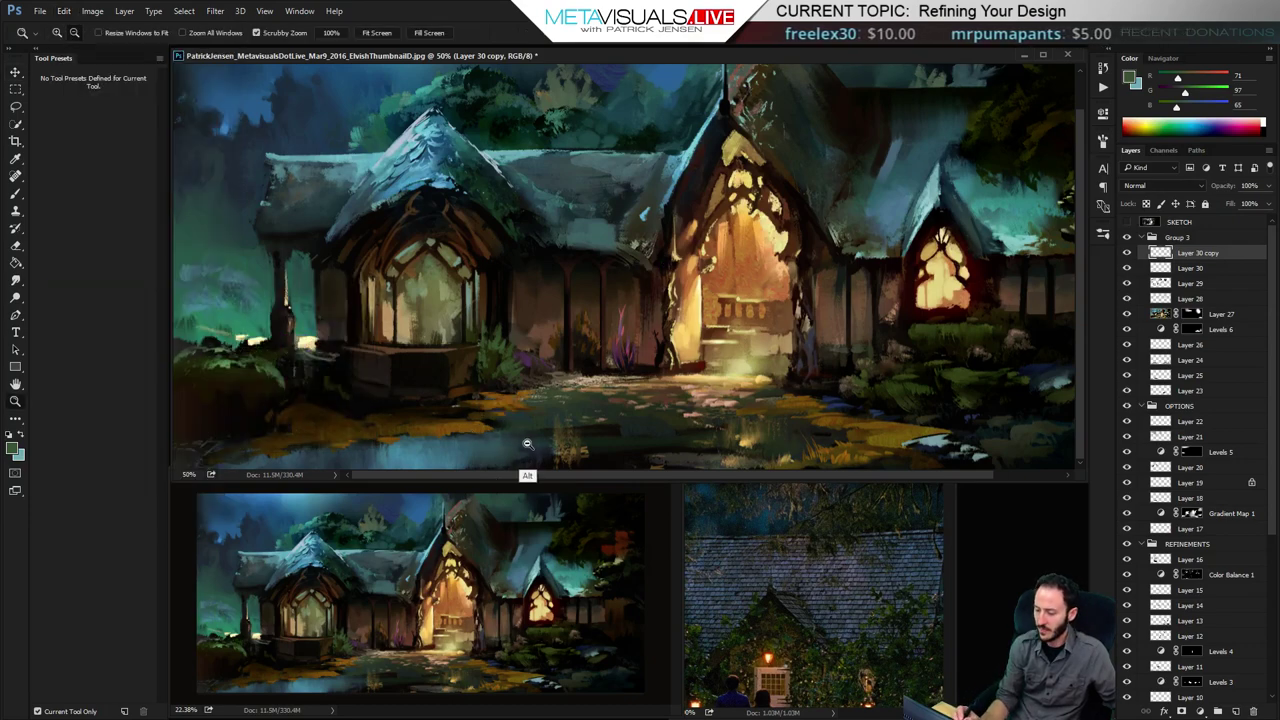
{"action": "left_click", "coordinate": [532, 442], "text": "alt"}
{"action": "left_click", "coordinate": [535, 443], "text": "alt"}
{"action": "left_click", "coordinate": [572, 399]}
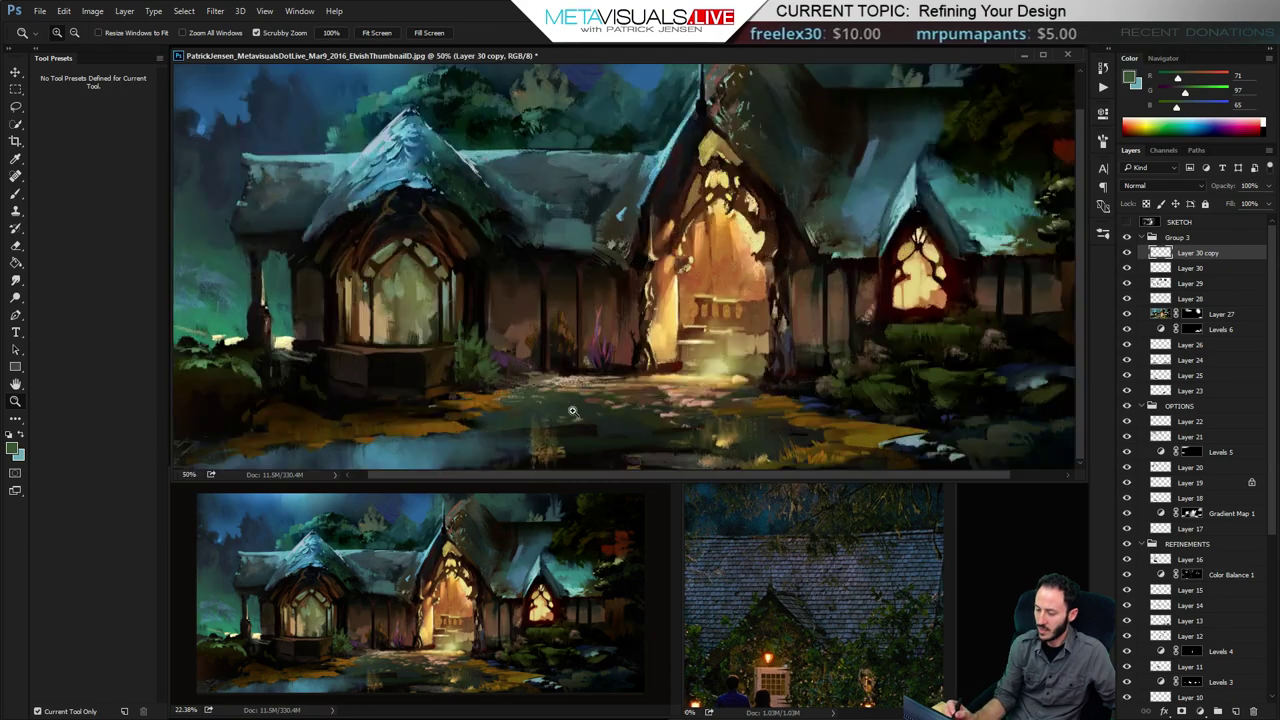
{"action": "key", "text": "space"}
{"action": "left_click_drag", "start_coordinate": [570, 408], "coordinate": [364, 408]}
{"action": "left_click", "coordinate": [888, 384], "text": "ctrl"}
{"action": "left_click", "coordinate": [890, 388], "text": "ctrl"}
{"action": "left_click_drag", "start_coordinate": [972, 427], "coordinate": [749, 360]}
{"action": "key", "text": "ctrl+shift+alt+n"}
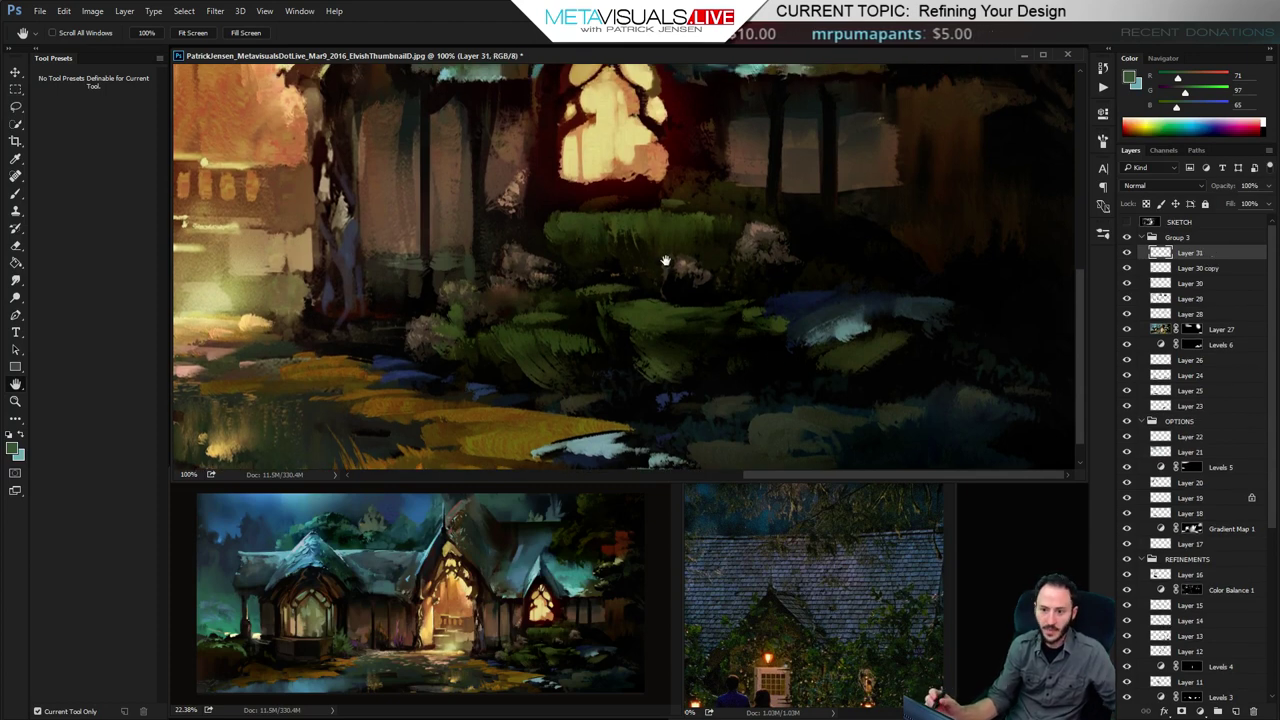
{"action": "key", "text": "b"}
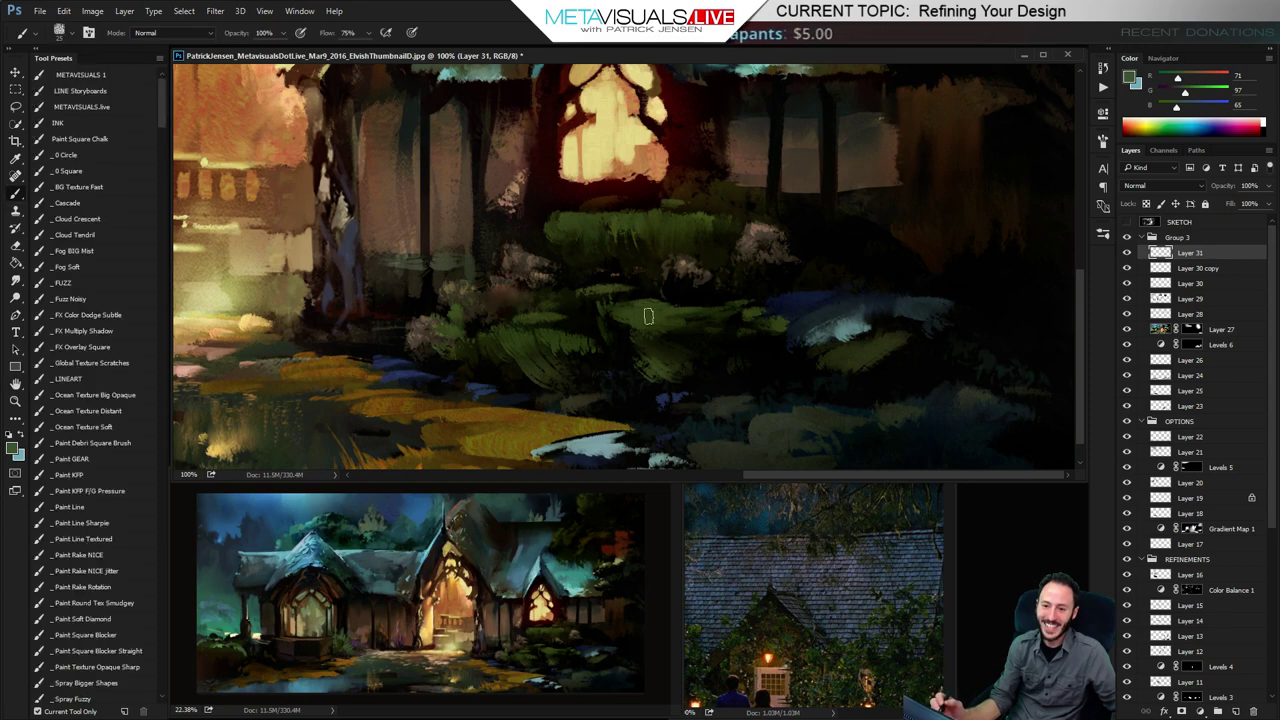
{"action": "key", "text": "]"}
{"action": "mouse_move", "coordinate": [662, 309]}
{"action": "left_mouse_down"}
{"action": "mouse_move", "coordinate": [610, 337]}
{"action": "mouse_move", "coordinate": [662, 260]}
{"action": "mouse_move", "coordinate": [655, 313]}
{"action": "left_mouse_up"}
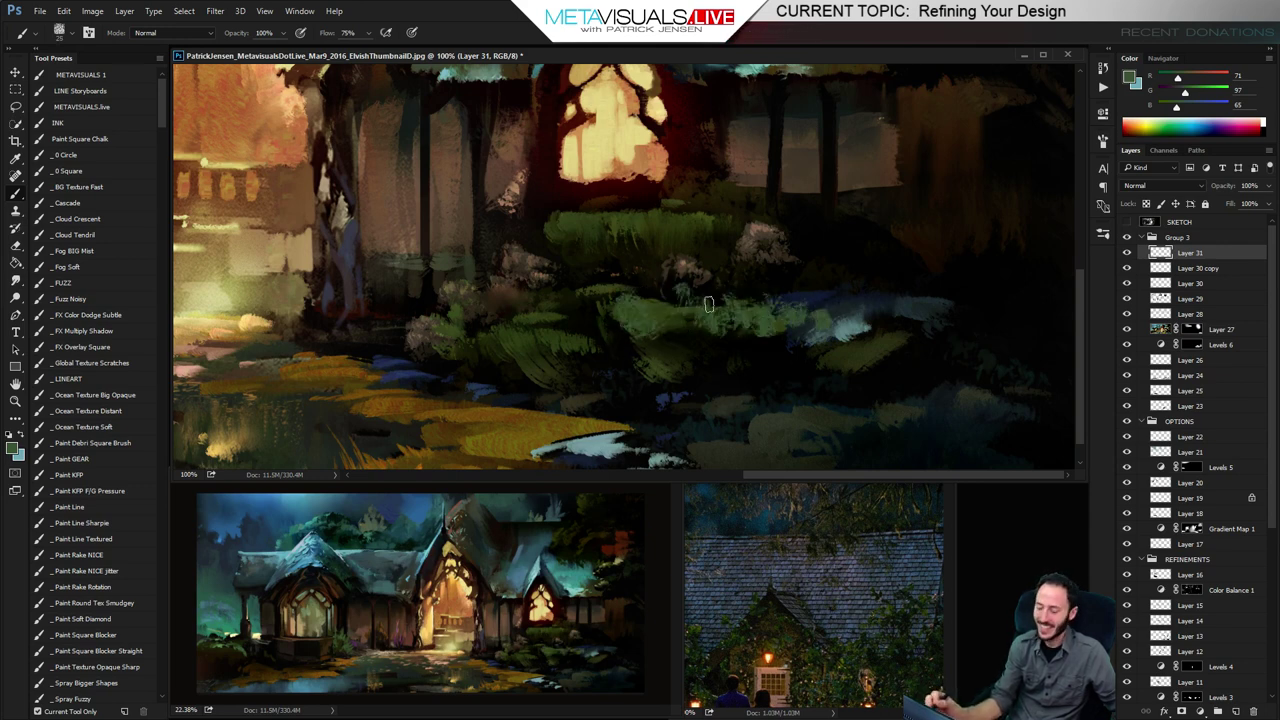
{"action": "key", "text": "o"}
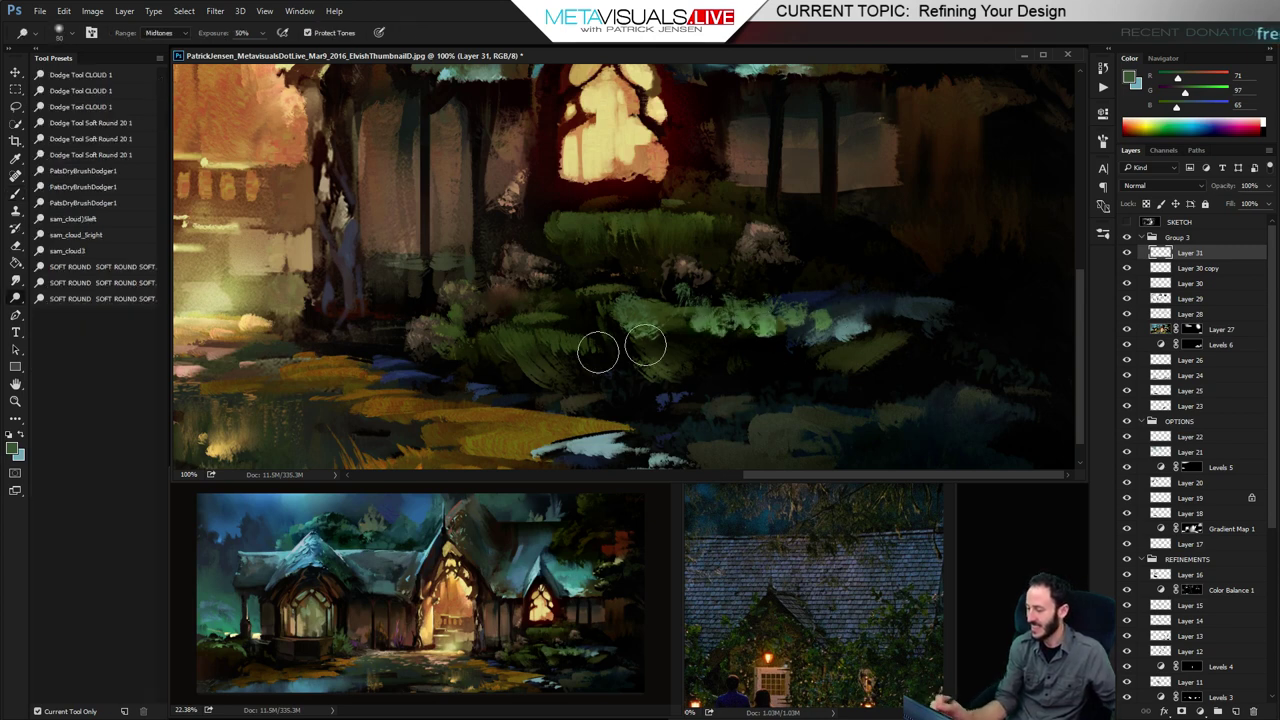
Warp the green highlights on the bushes right of the doorway into an arched shape with narrowed upper corners
{"action": "key", "text": "ctrl+t"}
{"action": "right_click", "coordinate": [758, 328]}
{"action": "left_click", "coordinate": [790, 423]}
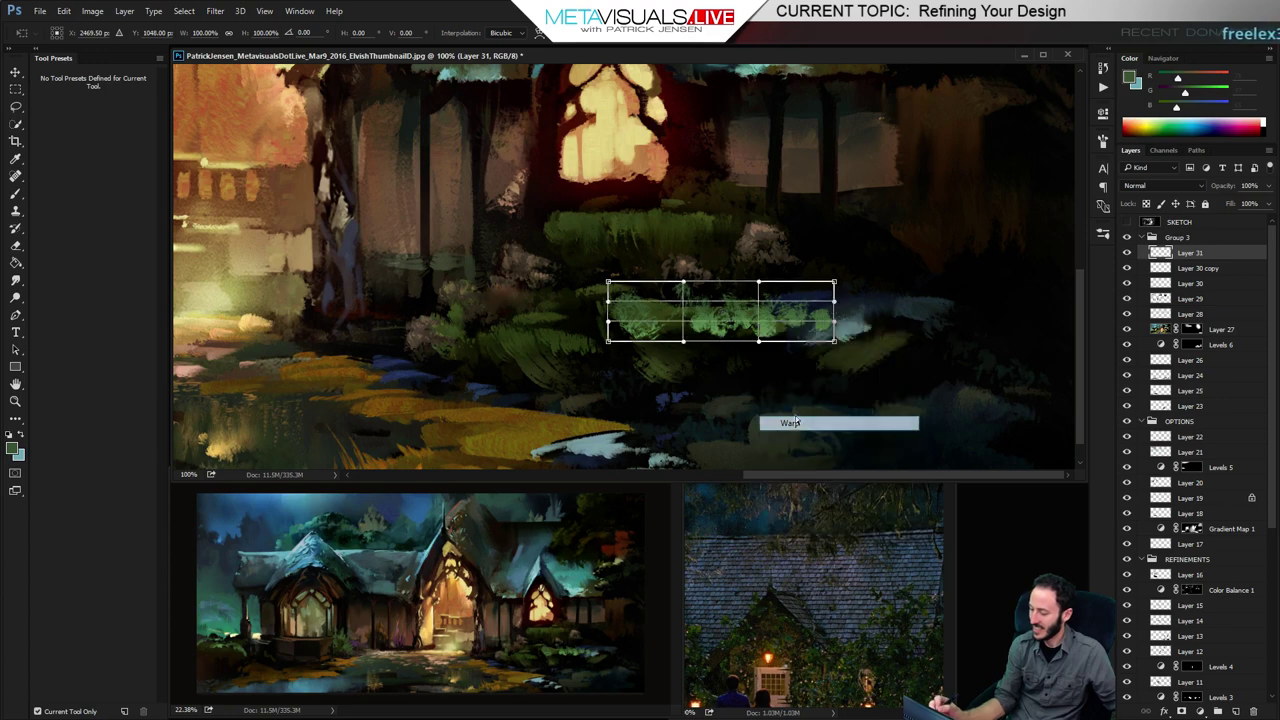
{"action": "left_click_drag", "start_coordinate": [834, 341], "coordinate": [849, 336]}
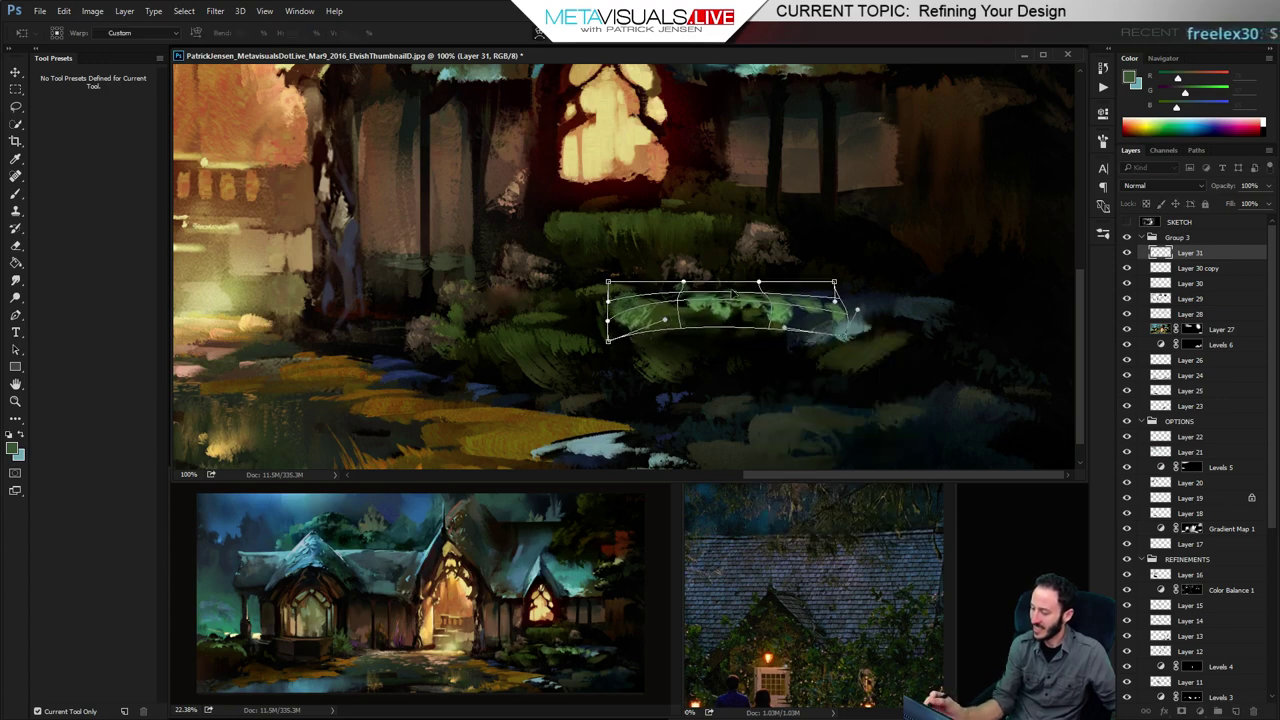
{"action": "left_click_drag", "start_coordinate": [608, 281], "coordinate": [677, 285]}
{"action": "left_click_drag", "start_coordinate": [833, 283], "coordinate": [766, 284]}
{"action": "key", "text": "Return"}
Move the warped foliage highlights up onto the shrub beneath the right gable's window and brighten them with the Dodge tool
{"action": "key", "text": "alt+space"}
{"action": "left_click", "coordinate": [801, 377], "text": "alt"}
{"action": "left_click", "coordinate": [801, 377], "text": "alt"}
{"action": "left_click", "coordinate": [801, 377], "text": "alt"}
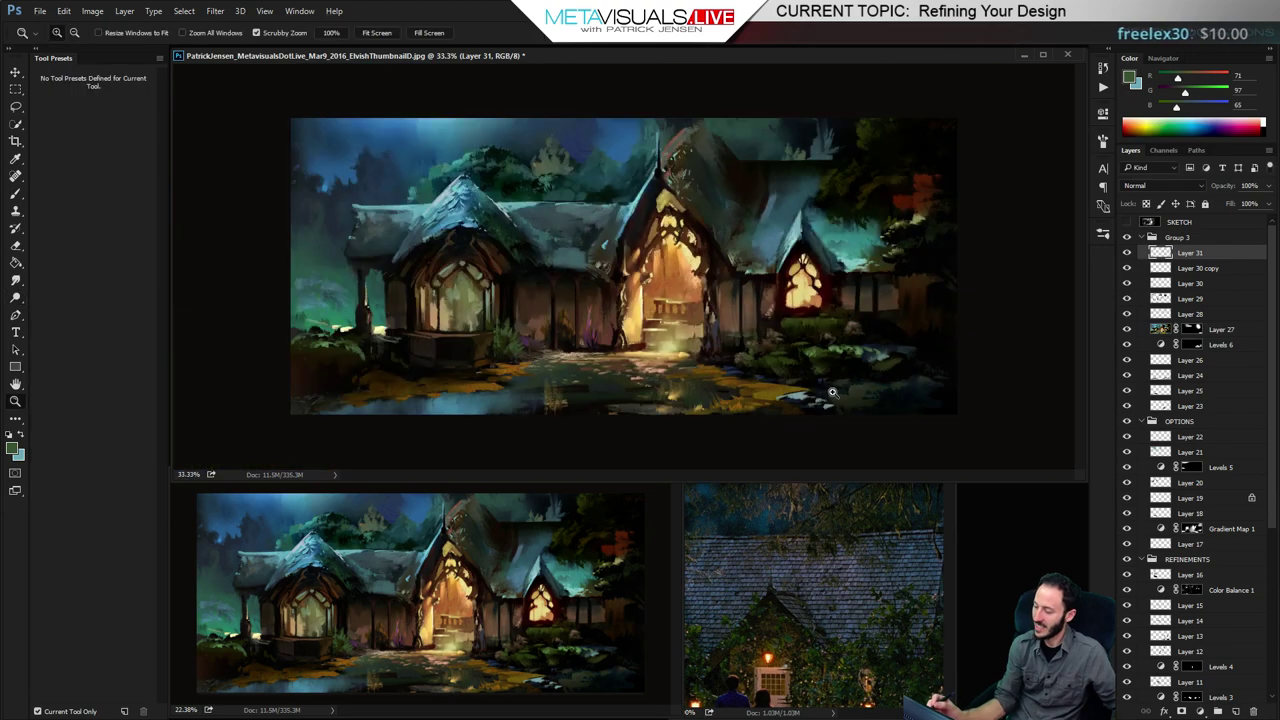
{"action": "key", "text": "v"}
{"action": "left_click_drag", "start_coordinate": [847, 424], "coordinate": [833, 389]}
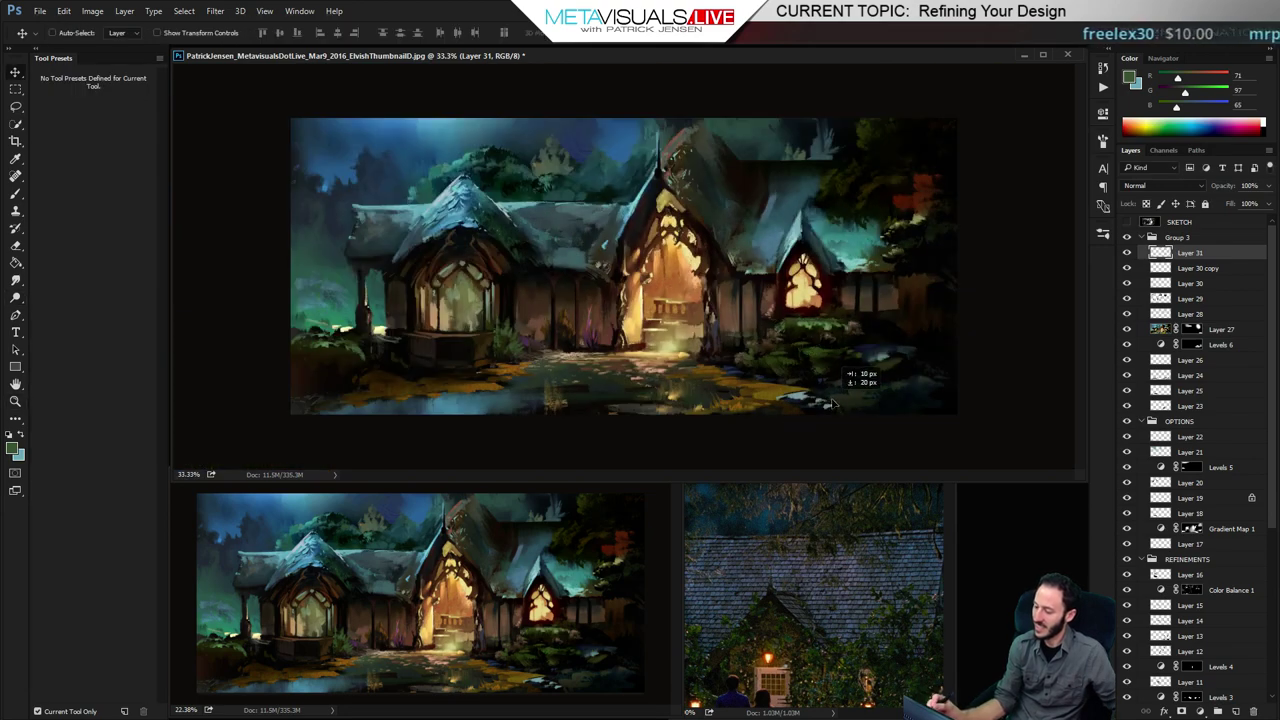
{"action": "key", "text": "z"}
{"action": "left_click", "coordinate": [864, 312]}
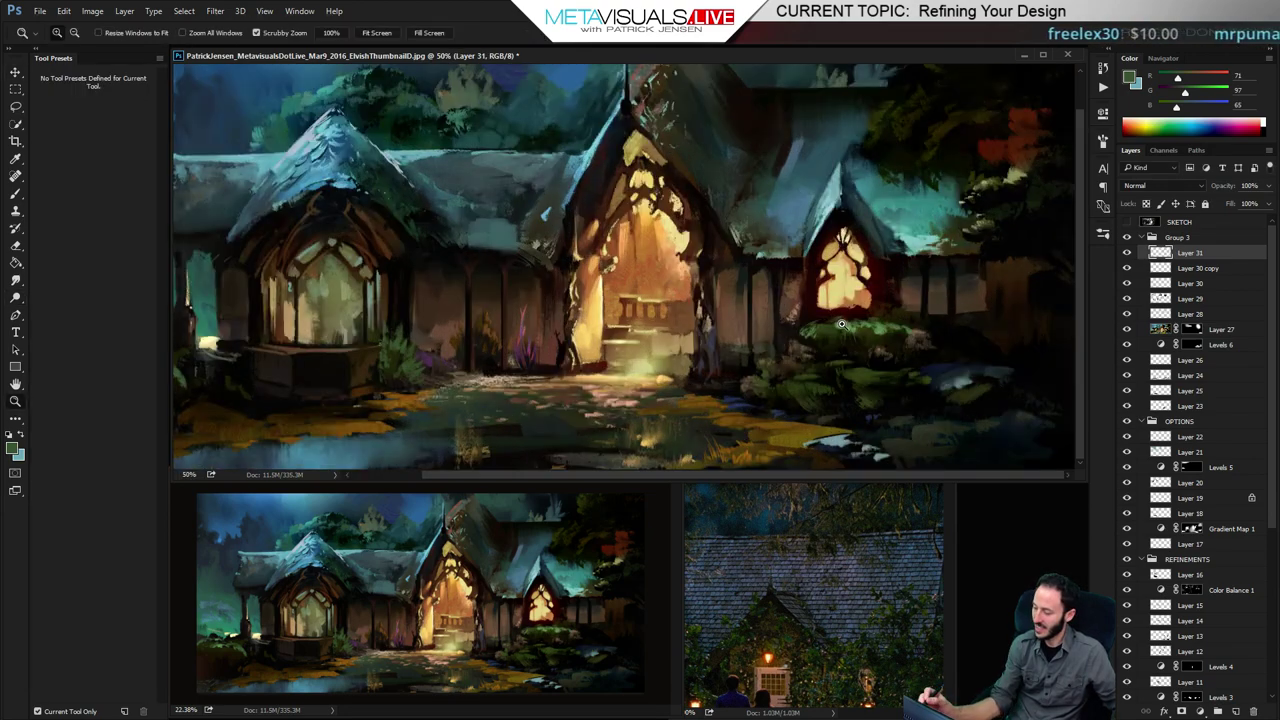
{"action": "left_click", "coordinate": [864, 312]}
{"action": "key", "text": "o"}
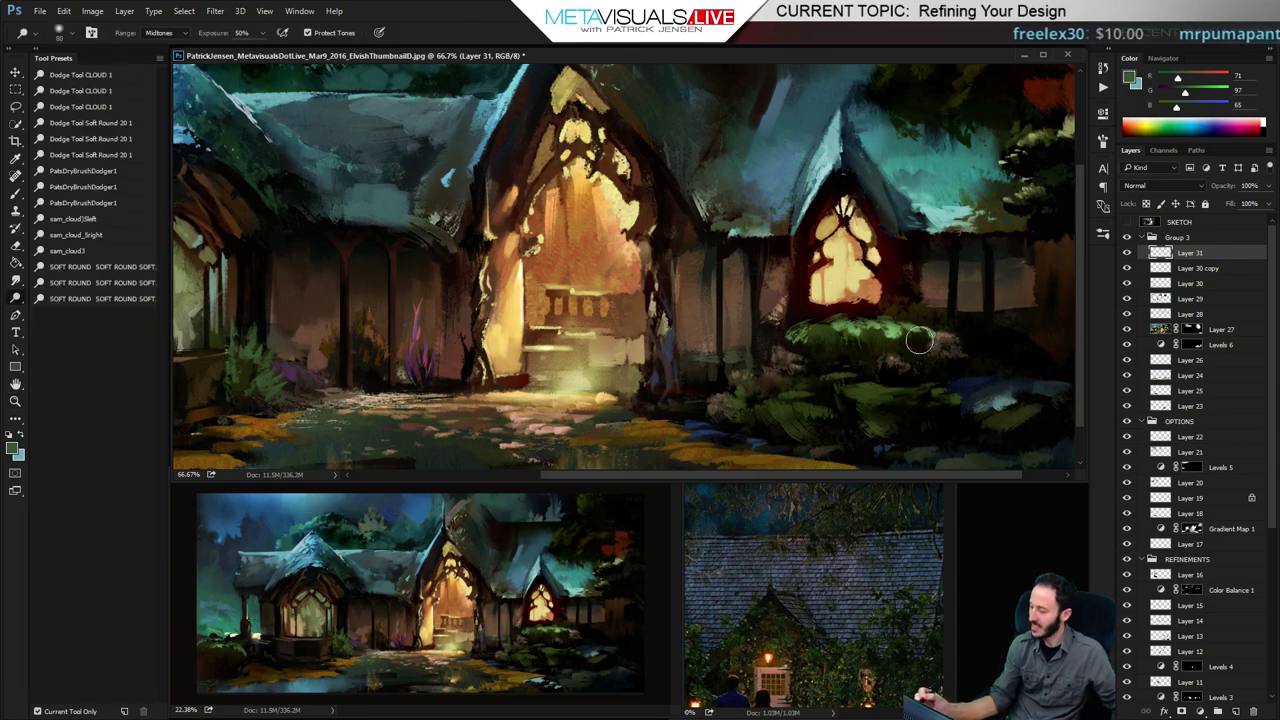
Lock the foliage layer's transparent pixels, try a large Fuzz Noisy brush in orange (RGB 187, 130, 82) on the shrub, and undo the strokes
{"action": "key", "text": "b"}
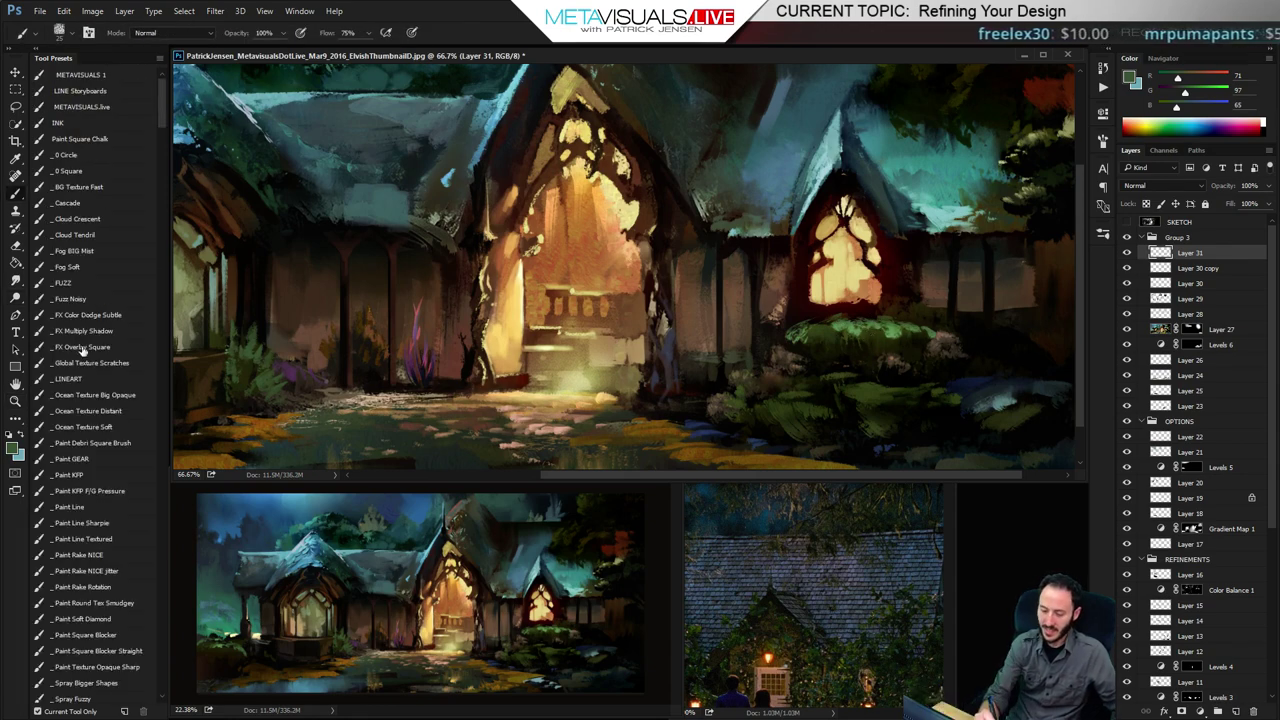
{"action": "left_click", "coordinate": [86, 299]}
{"action": "left_click", "coordinate": [867, 304], "text": "alt"}
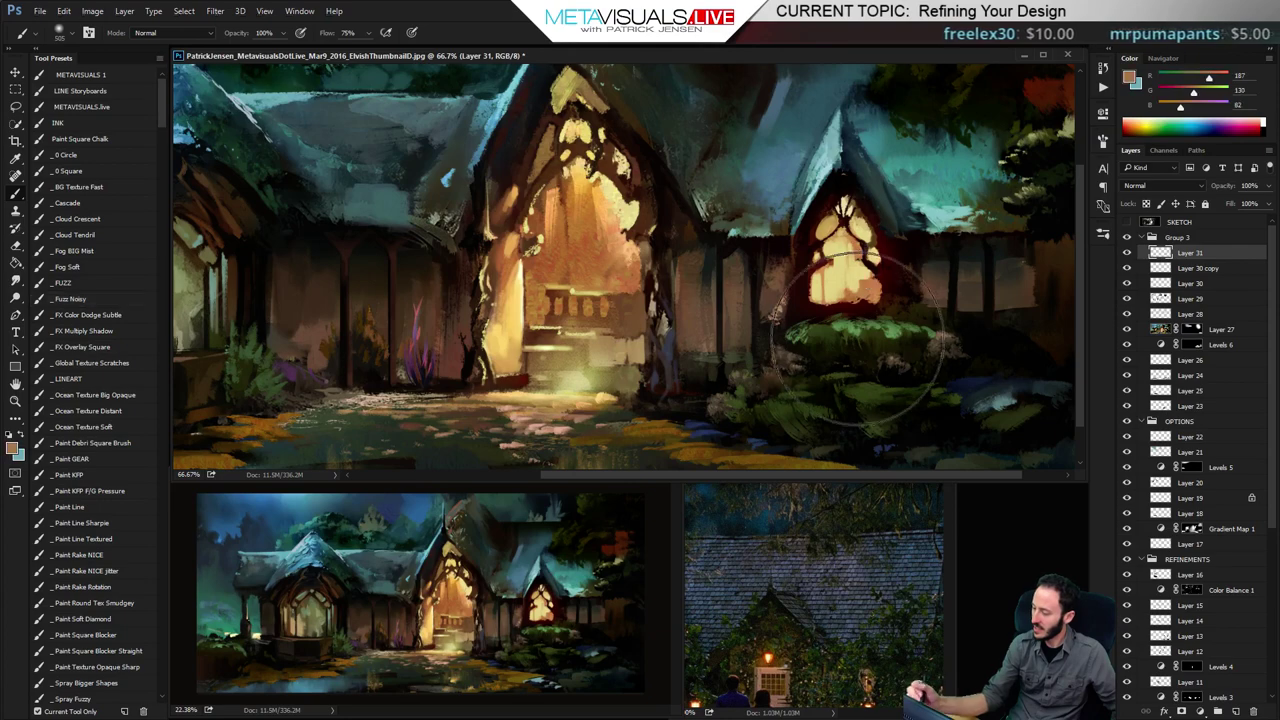
{"action": "left_click_drag", "start_coordinate": [857, 340], "coordinate": [944, 329]}
{"action": "key", "text": "ctrl+z"}
{"action": "key", "text": "bracketleft"}
{"action": "key", "text": "slash"}
{"action": "left_click_drag", "start_coordinate": [876, 308], "coordinate": [878, 362]}
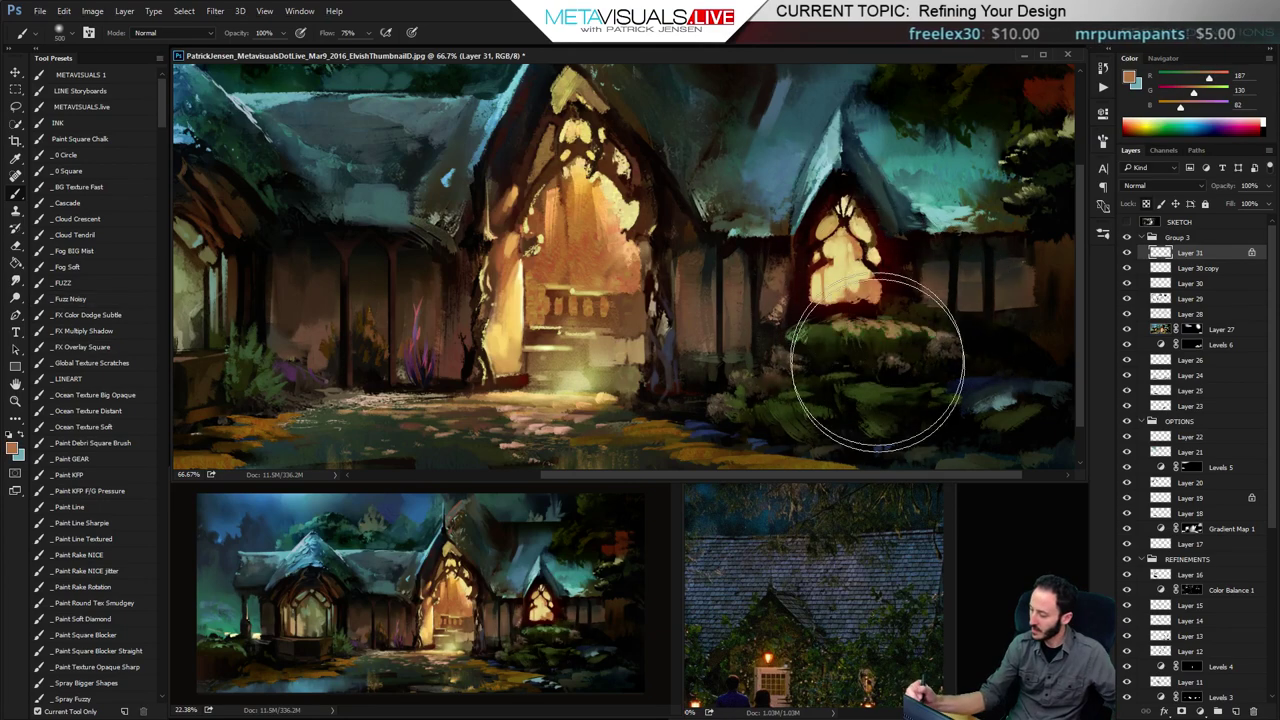
{"action": "key", "text": "ctrl+z"}
Tint the highlights of the shrub beneath the right window yellow-green (RGB 145, 147, 82) with a smaller brush, and smudge them
{"action": "key", "text": "bracketleft"}
{"action": "key", "text": "bracketleft"}
{"action": "key", "text": "bracketleft"}
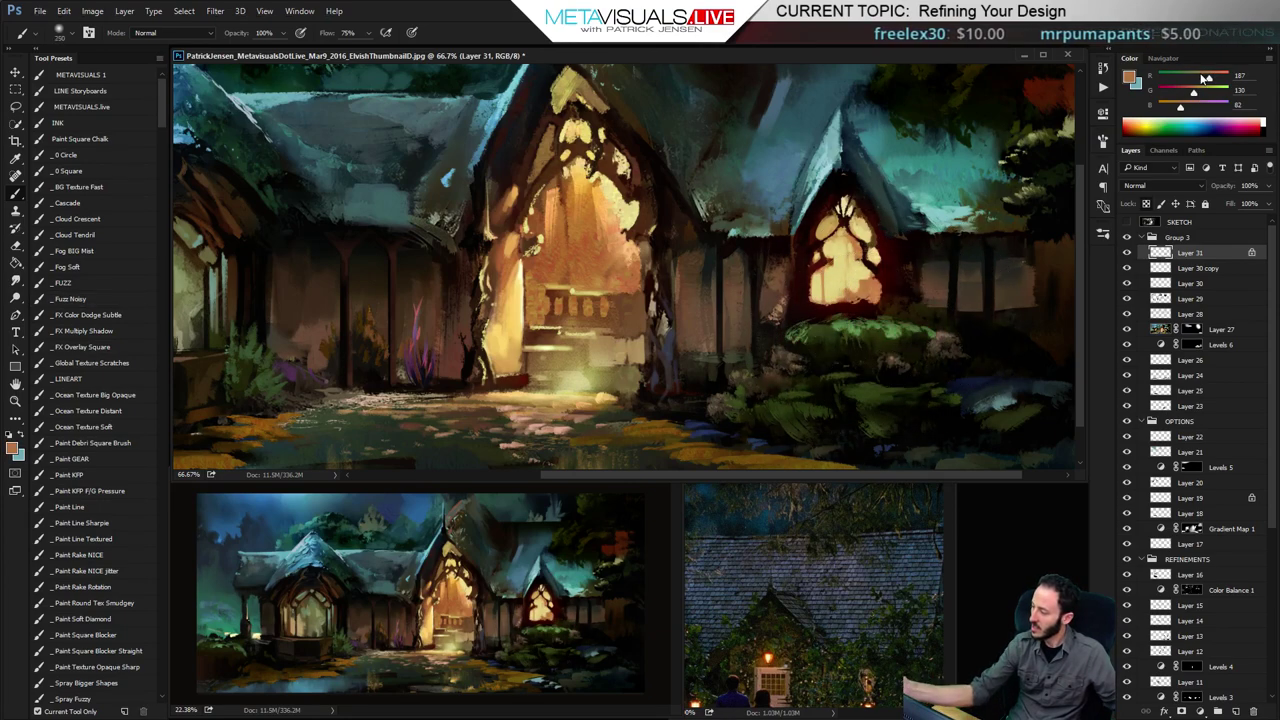
{"action": "left_click_drag", "start_coordinate": [1205, 78], "coordinate": [1188, 78]}
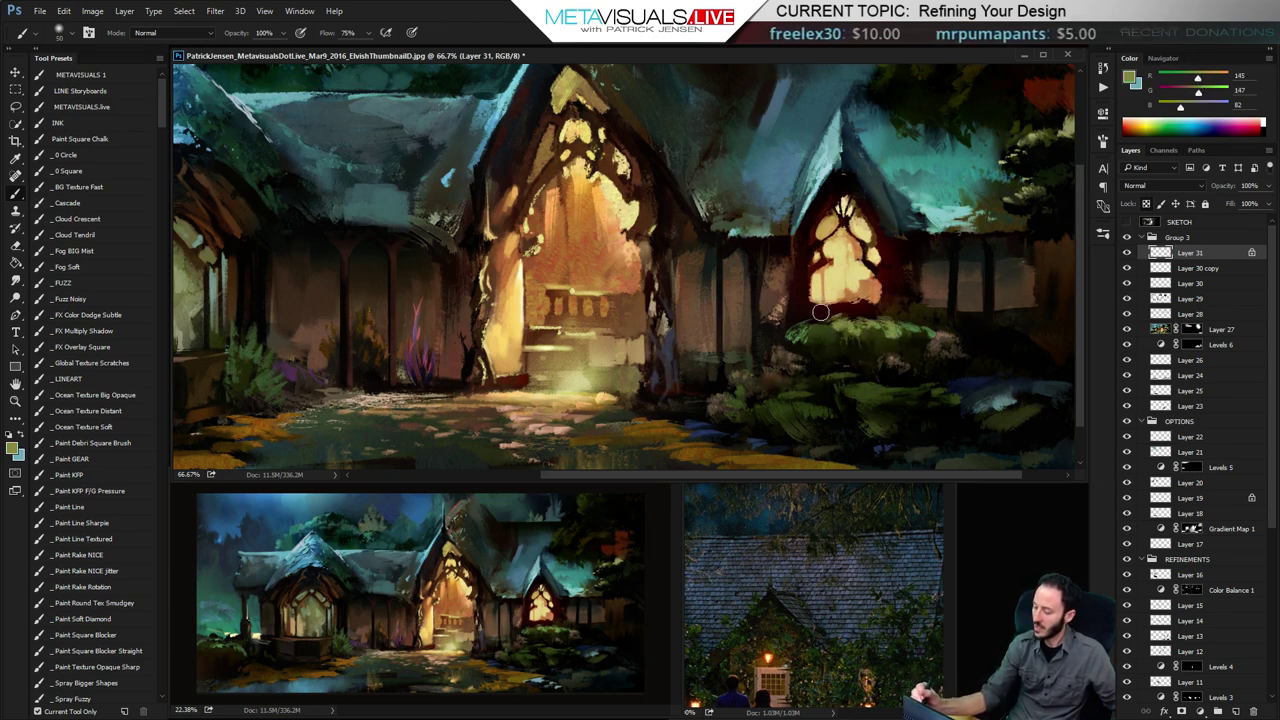
{"action": "key", "text": "r"}
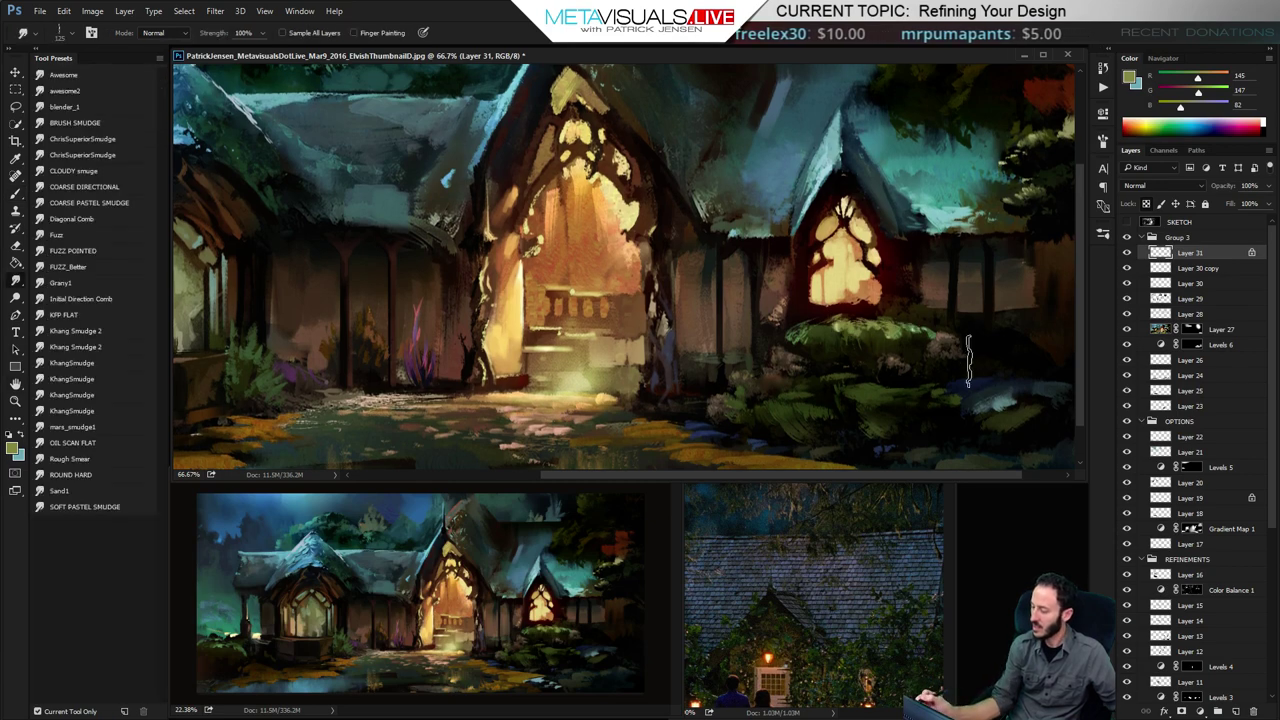
Examine the new foliage within the whole composition, and inspect the rooflines and right gable up close
{"action": "key", "text": "space"}
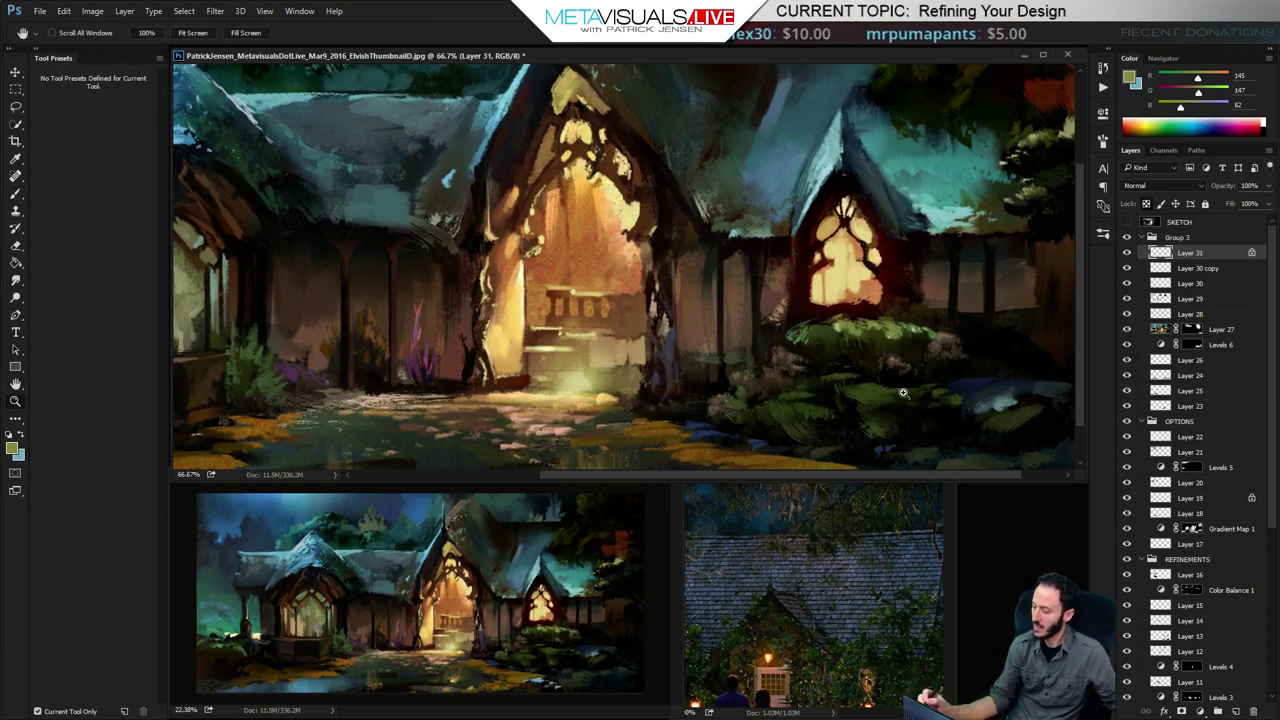
{"action": "left_click", "coordinate": [909, 394], "text": "alt"}
{"action": "left_click", "coordinate": [909, 394], "text": "alt"}
{"action": "left_click", "coordinate": [911, 395], "text": "alt"}
{"action": "left_click", "coordinate": [913, 395], "text": "ctrl"}
{"action": "left_click", "coordinate": [913, 395], "text": "ctrl"}
{"action": "left_click", "coordinate": [915, 397], "text": "ctrl"}
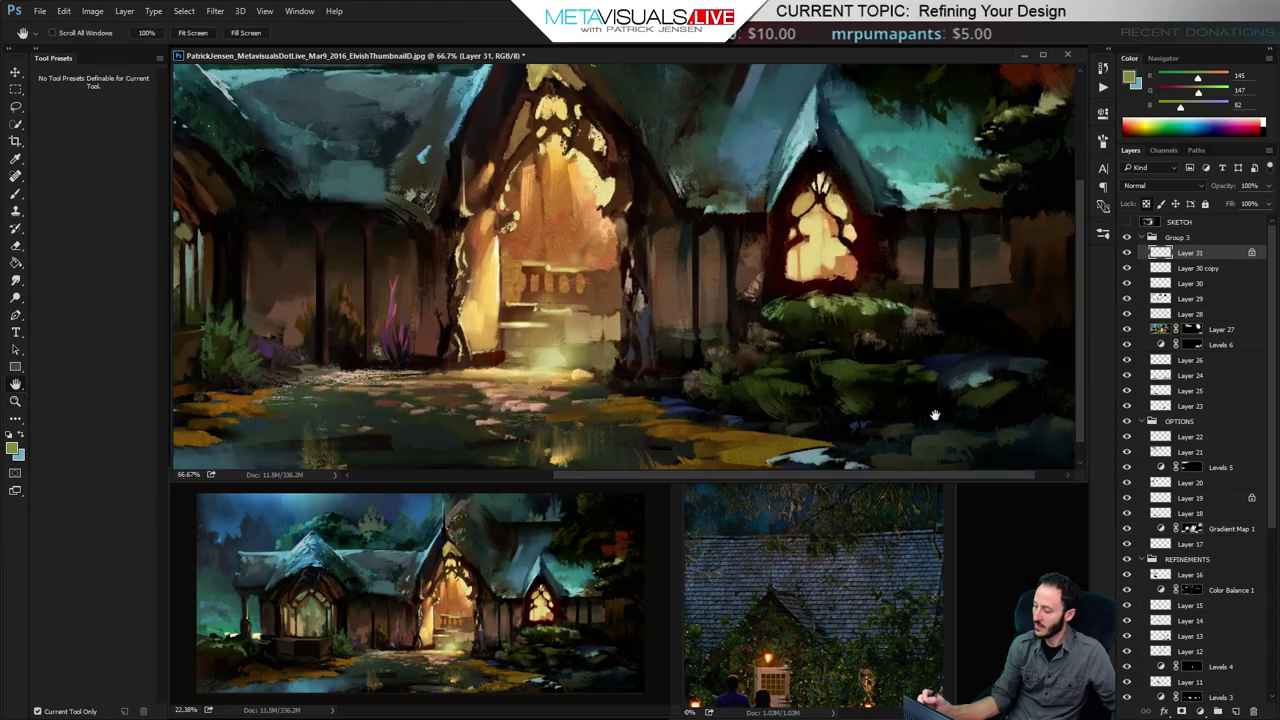
{"action": "left_click_drag", "start_coordinate": [914, 400], "coordinate": [603, 426]}
{"action": "left_click_drag", "start_coordinate": [806, 225], "coordinate": [735, 393]}
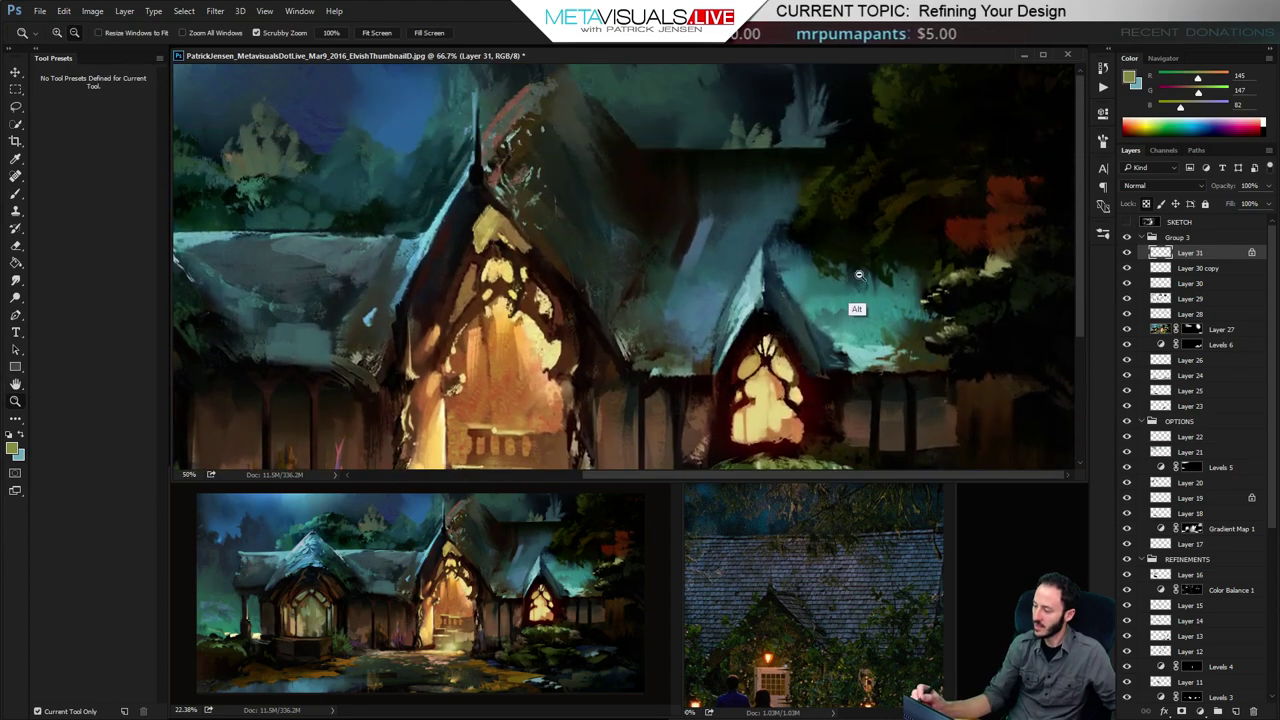
On a new layer, scatter olive-brown (RGB 116, 99, 71) foliage over the tree beside the roof with Paint Debri Square Brush, and brighten it with Dodge
{"action": "left_click", "coordinate": [854, 309], "text": "alt"}
{"action": "left_click", "coordinate": [928, 233], "text": "ctrl"}
{"action": "left_click_drag", "start_coordinate": [944, 228], "coordinate": [845, 359]}
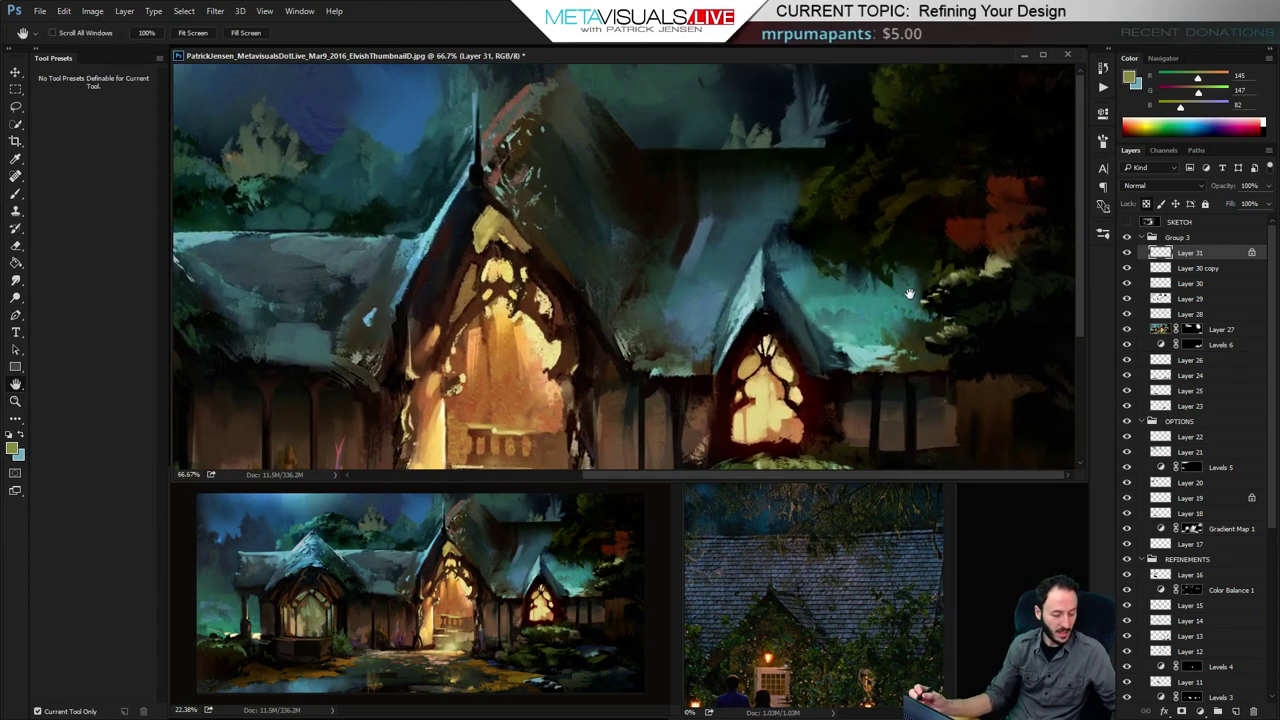
{"action": "key", "text": "b"}
{"action": "key", "text": "ctrl+shift+alt+n"}
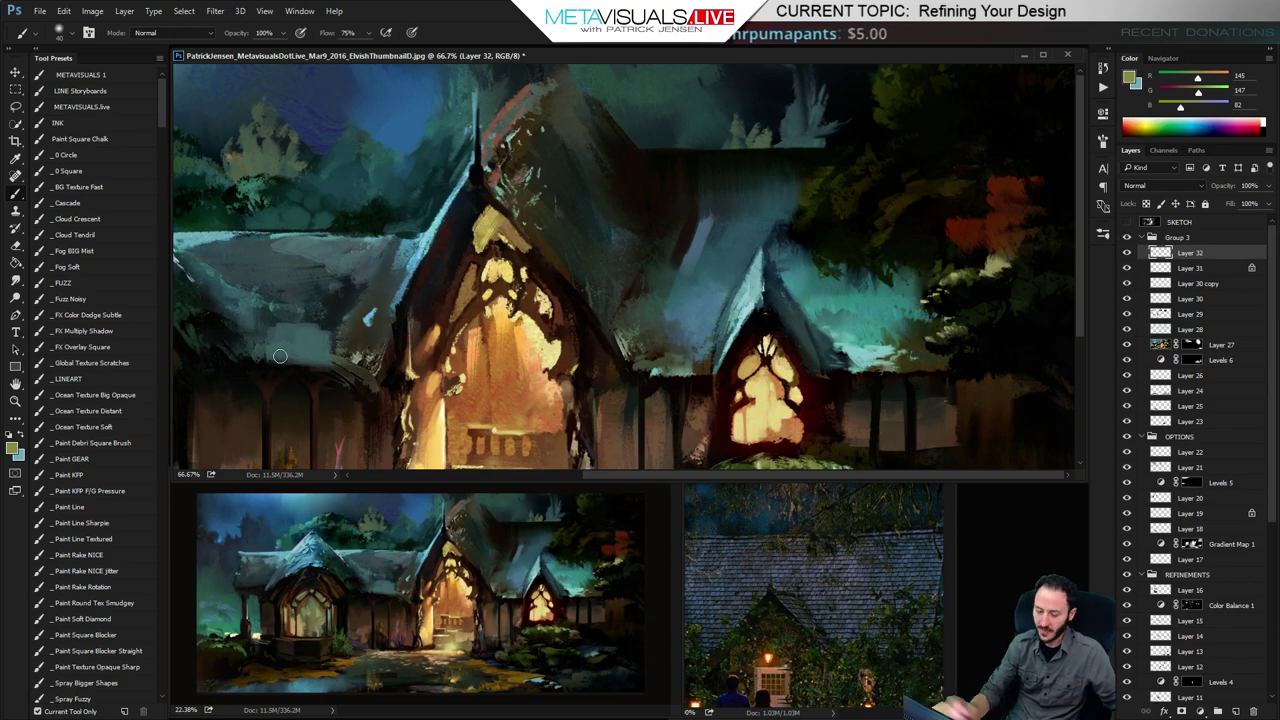
{"action": "left_click", "coordinate": [115, 443]}
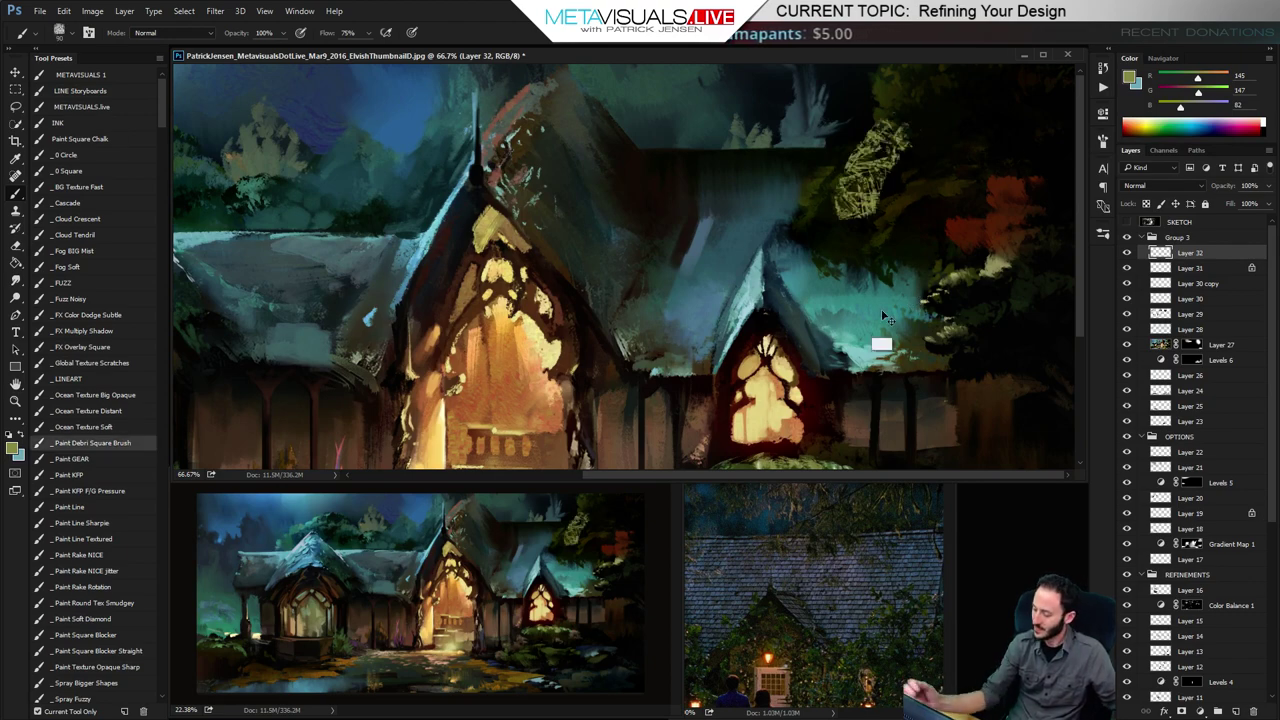
{"action": "left_click", "coordinate": [797, 503], "text": "alt"}
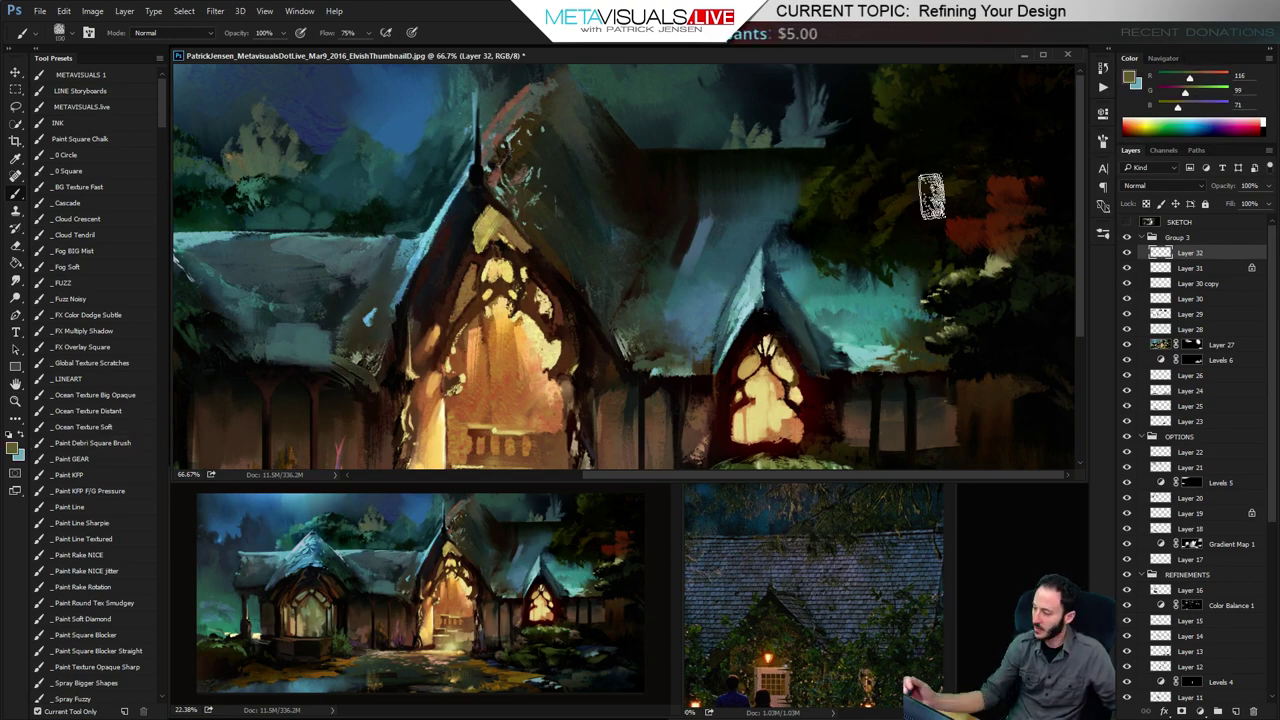
{"action": "mouse_move", "coordinate": [810, 182]}
{"action": "left_mouse_down"}
{"action": "mouse_move", "coordinate": [879, 208]}
{"action": "mouse_move", "coordinate": [889, 150]}
{"action": "mouse_move", "coordinate": [874, 108]}
{"action": "mouse_move", "coordinate": [827, 111]}
{"action": "mouse_move", "coordinate": [856, 127]}
{"action": "mouse_move", "coordinate": [880, 90]}
{"action": "left_mouse_up"}
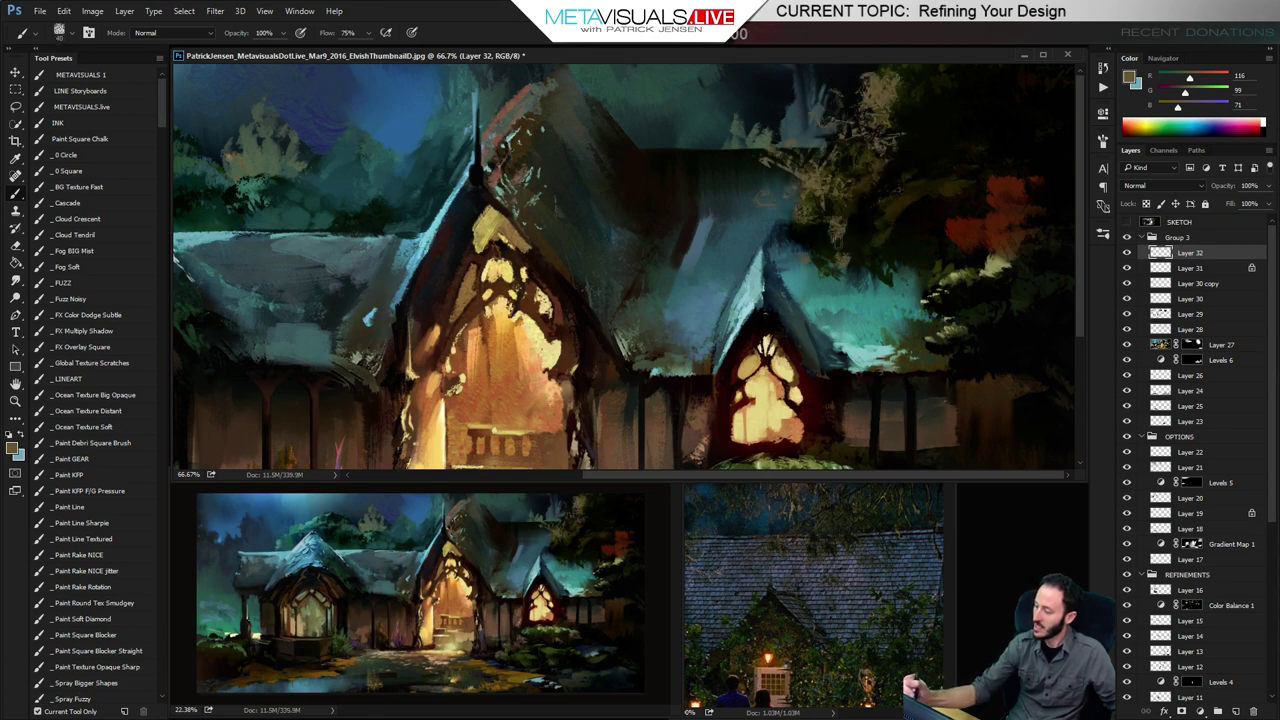
{"action": "key", "text": "o"}
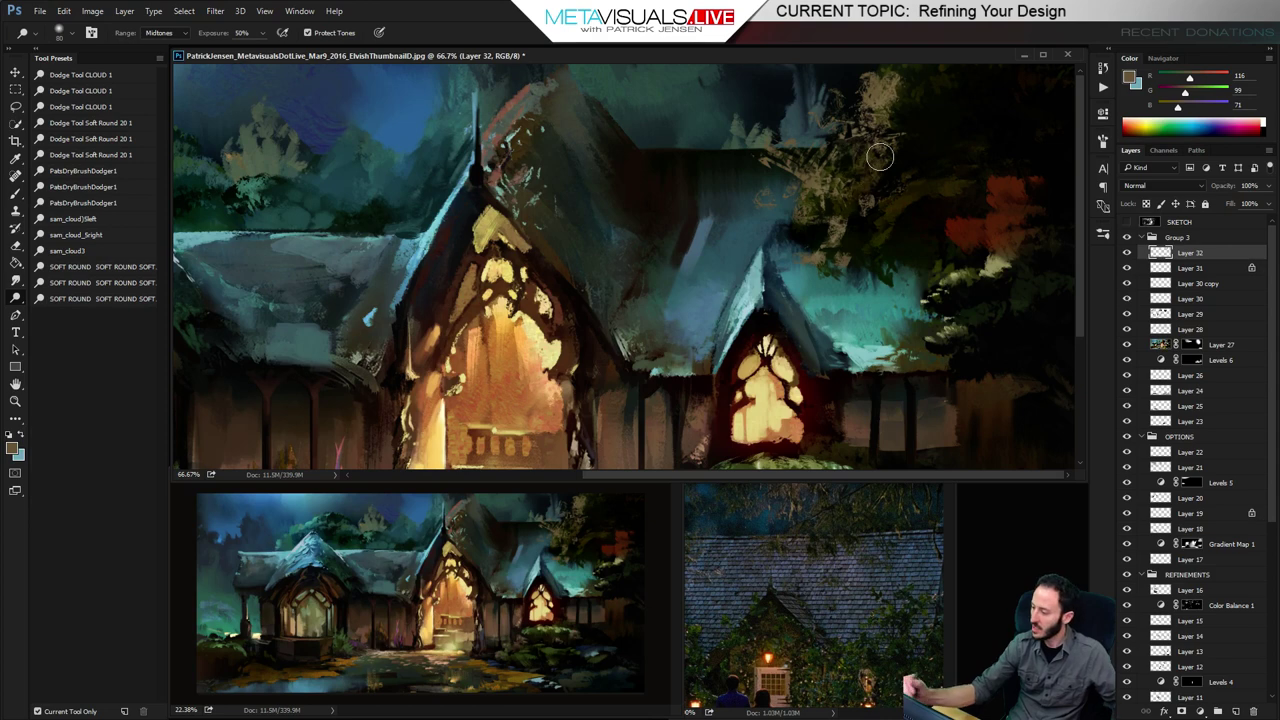
{"action": "mouse_move", "coordinate": [930, 105]}
{"action": "left_mouse_down"}
{"action": "mouse_move", "coordinate": [817, 255]}
{"action": "mouse_move", "coordinate": [919, 110]}
{"action": "mouse_move", "coordinate": [827, 263]}
{"action": "mouse_move", "coordinate": [904, 131]}
{"action": "mouse_move", "coordinate": [880, 205]}
{"action": "left_mouse_up"}
Warp the new foliage highlights into an arching shape and move them onto the dark tree above the right gable
{"action": "key", "text": "ctrl+t"}
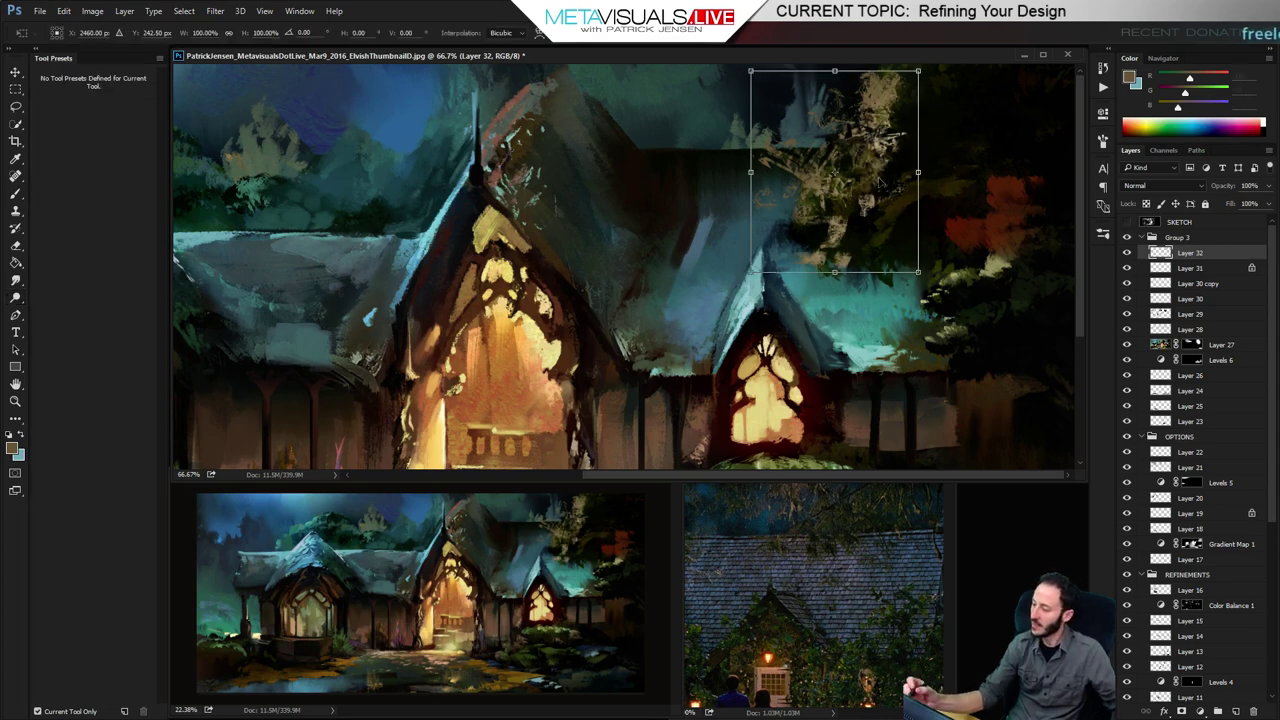
{"action": "right_click", "coordinate": [848, 146]}
{"action": "left_click", "coordinate": [880, 249]}
{"action": "mouse_move", "coordinate": [813, 168]}
{"action": "left_mouse_down"}
{"action": "mouse_move", "coordinate": [837, 175]}
{"action": "mouse_move", "coordinate": [836, 164]}
{"action": "left_mouse_up"}
{"action": "left_click_drag", "start_coordinate": [855, 219], "coordinate": [881, 190]}
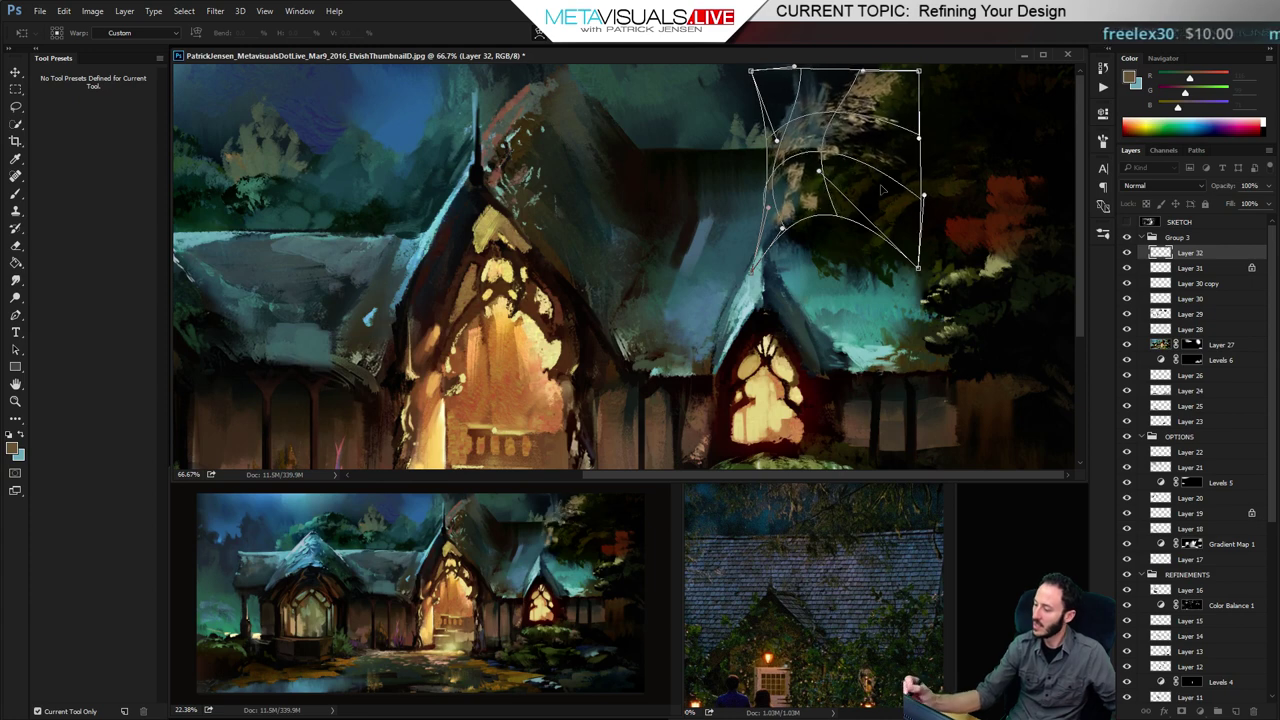
{"action": "key", "text": "Return"}
{"action": "key", "text": "v"}
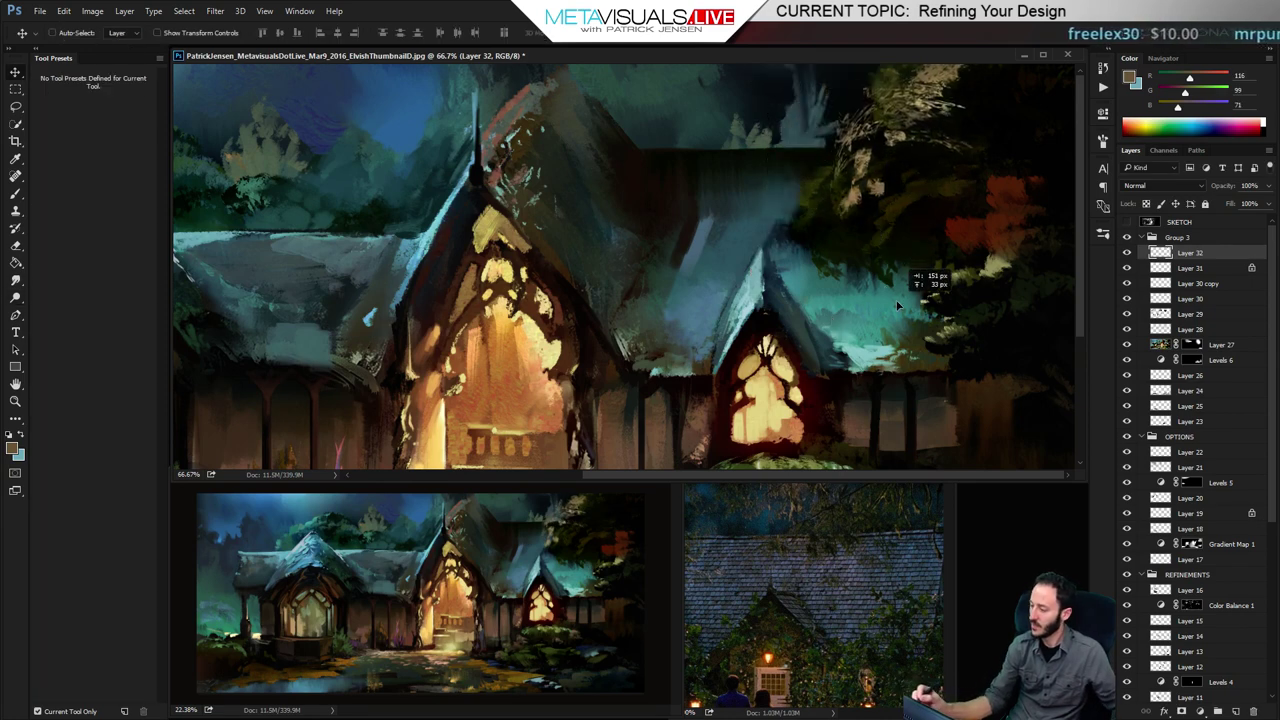
{"action": "key", "text": "z"}
{"action": "left_click", "coordinate": [937, 292], "text": "alt"}
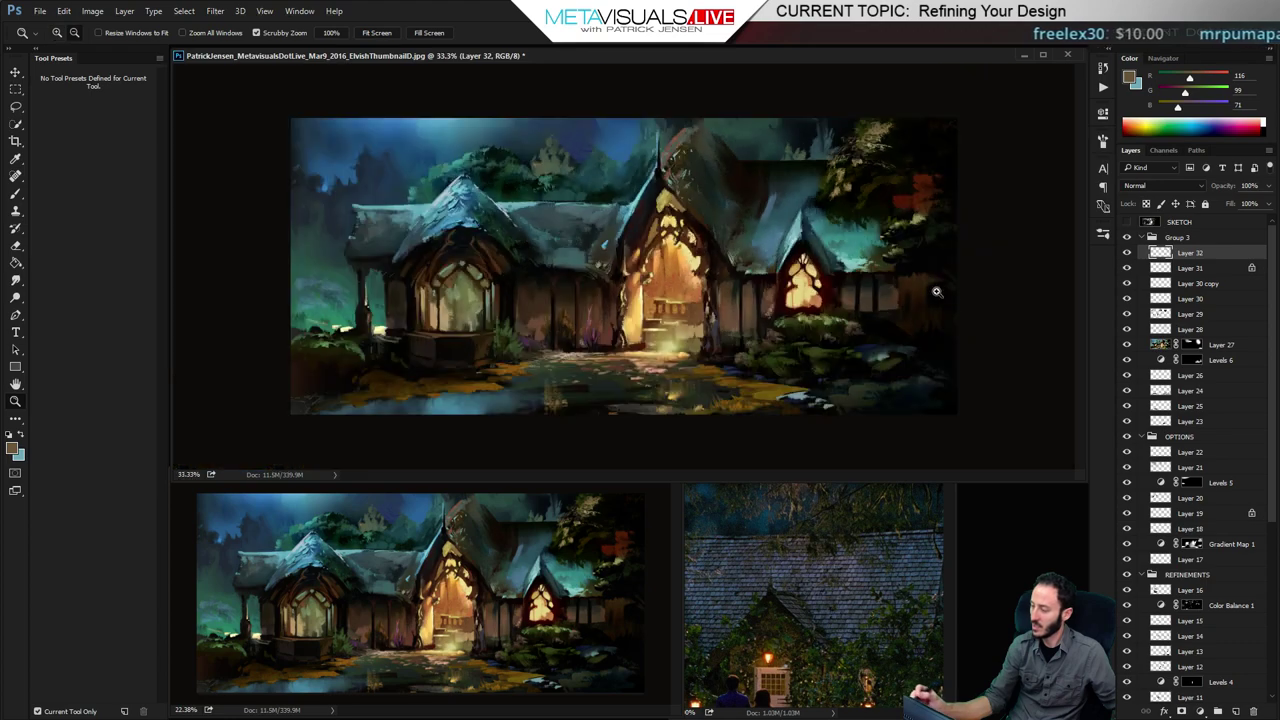
Choose the Fuzz Noisy brush, add a new layer, and lock the transparent pixels of the tree foliage layer beneath it
{"action": "left_click", "coordinate": [947, 197]}
{"action": "left_click", "coordinate": [947, 198]}
{"action": "left_click_drag", "start_coordinate": [886, 263], "coordinate": [844, 307]}
{"action": "key", "text": "b"}
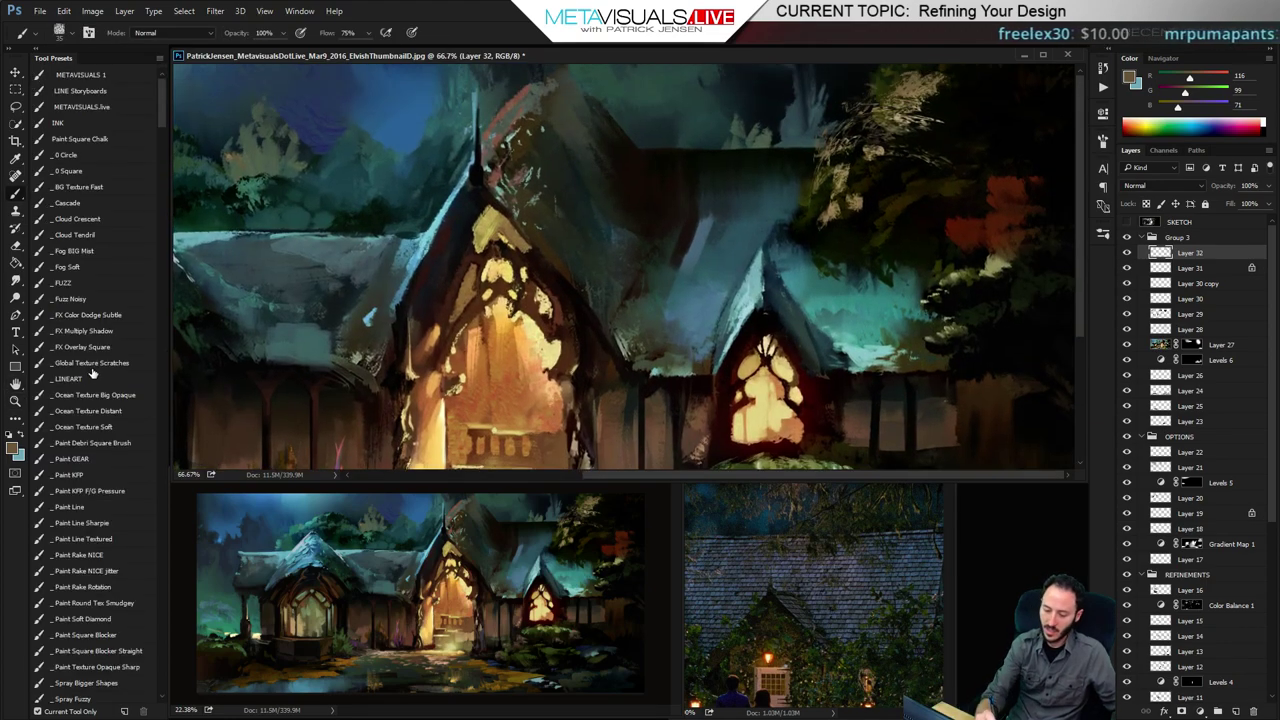
{"action": "left_click", "coordinate": [88, 299]}
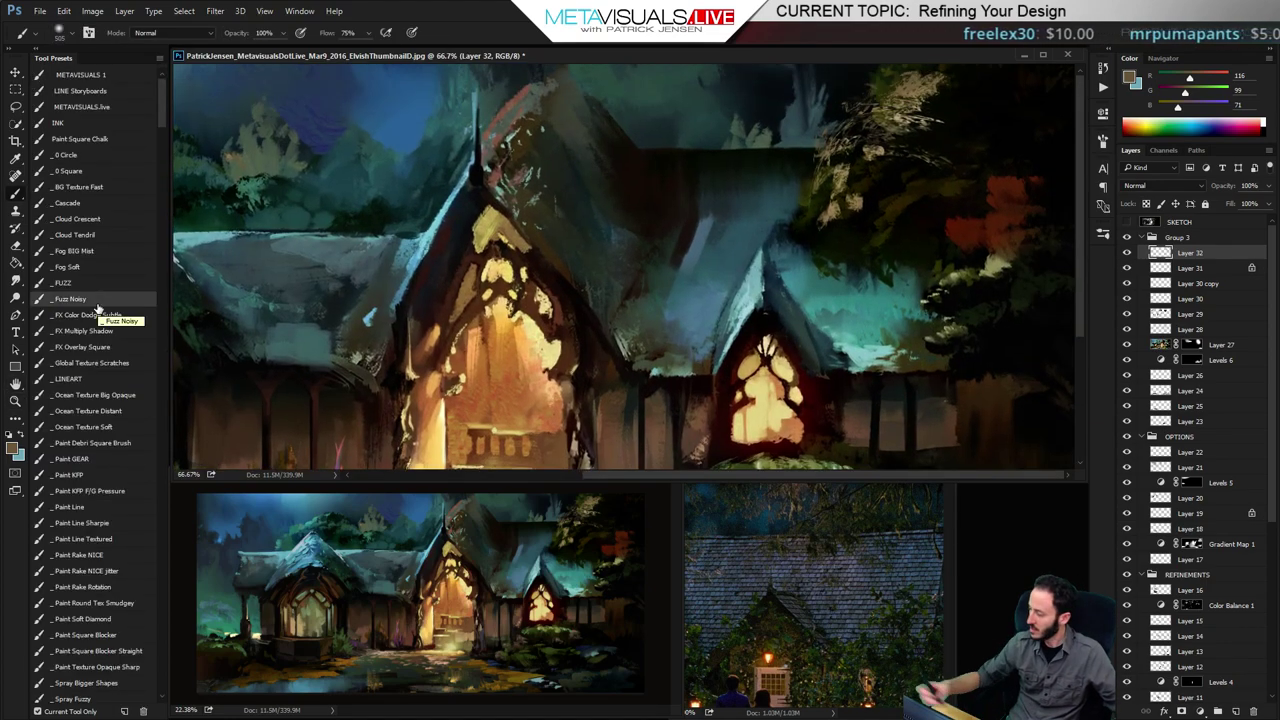
{"action": "key", "text": "ctrl+shift+alt+n"}
{"action": "left_click", "coordinate": [1190, 268]}
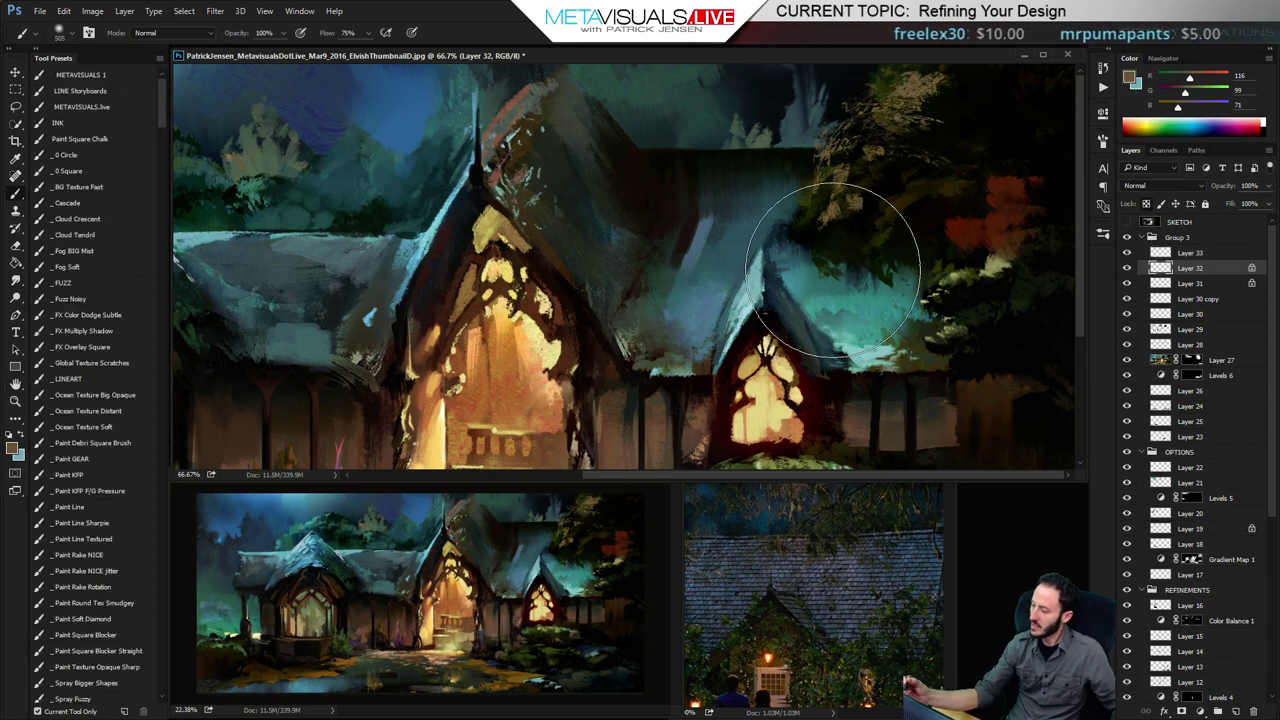
Tone down the tree's foliage highlights with a smaller Fuzz Noisy brush in dark brown (RGB 88, 61, 32)
{"action": "left_click_drag", "start_coordinate": [914, 140], "coordinate": [863, 163]}
{"action": "key", "text": "bracketleft"}
{"action": "key", "text": "bracketleft"}
{"action": "key", "text": "bracketleft"}
{"action": "key", "text": "bracketleft"}
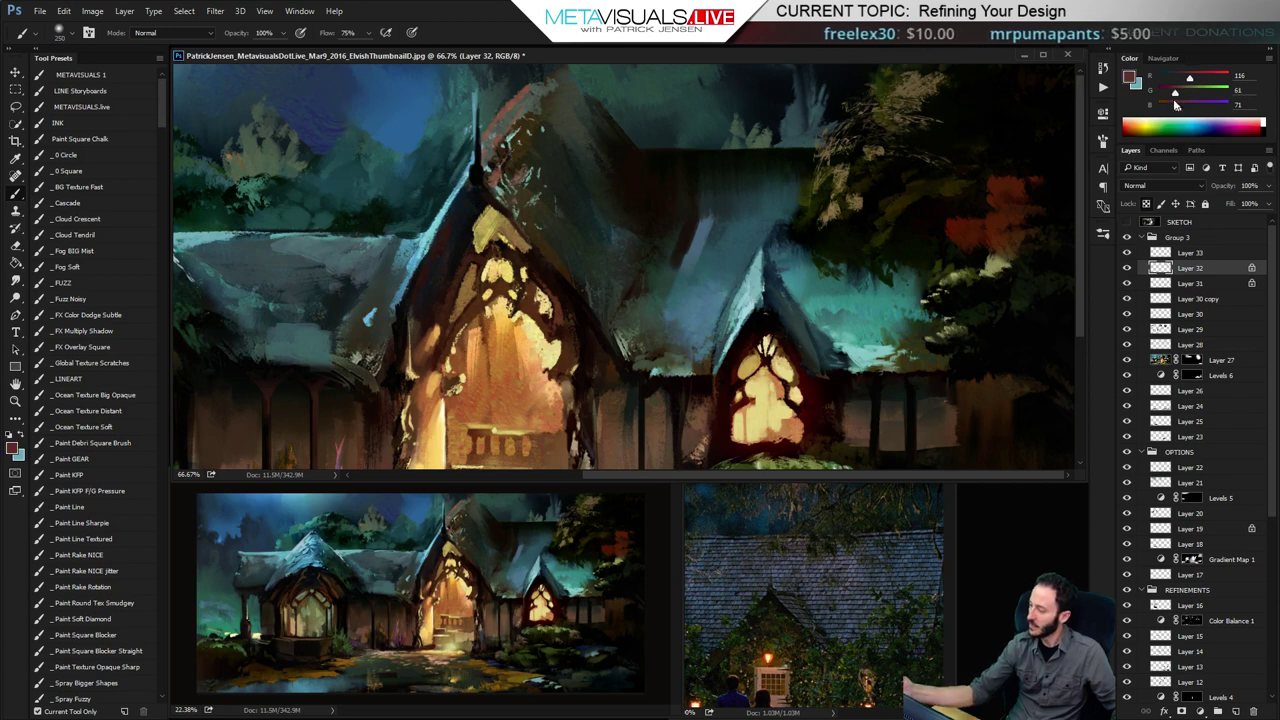
{"action": "left_click_drag", "start_coordinate": [1182, 80], "coordinate": [1183, 80]}
{"action": "key", "text": "bracketright"}
{"action": "left_click_drag", "start_coordinate": [847, 140], "coordinate": [928, 95]}
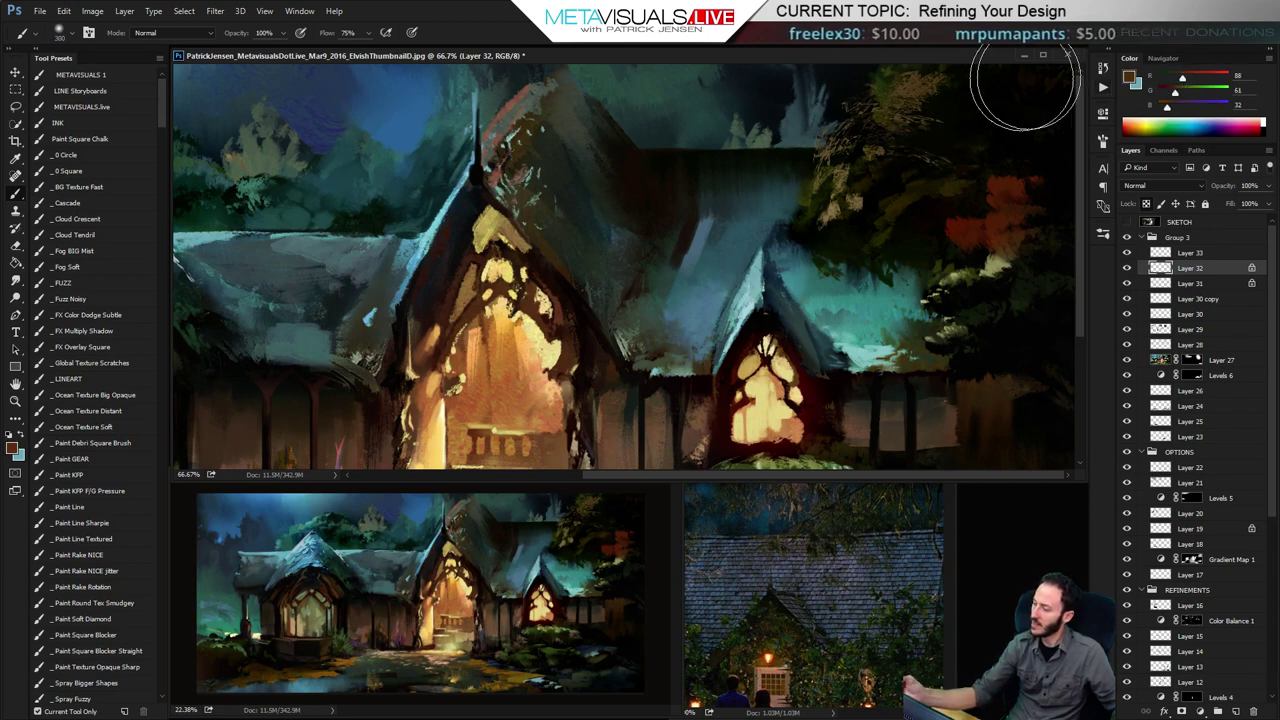
{"action": "key", "text": "bracketleft"}
{"action": "key", "text": "bracketleft"}
{"action": "key", "text": "bracketleft"}
{"action": "key", "text": "bracketleft"}
{"action": "key", "text": "bracketleft"}
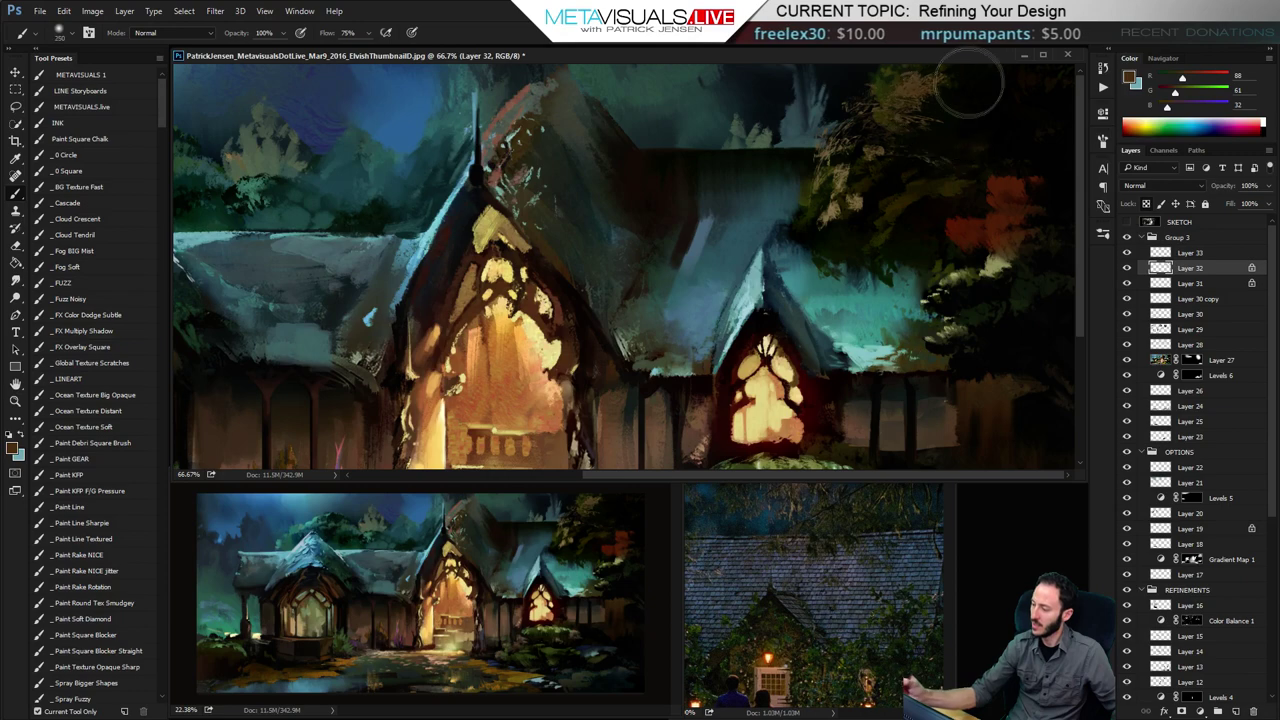
Examine the toned tree foliage within the whole composition
{"action": "key", "text": "z"}
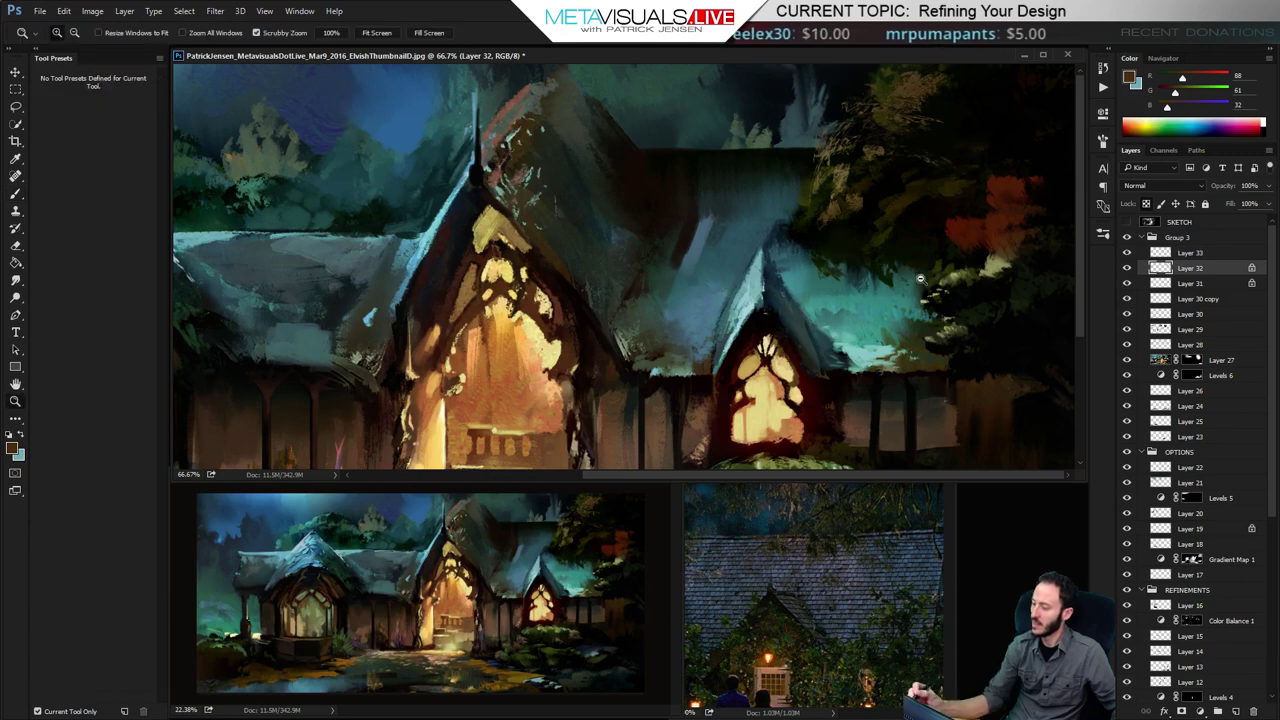
{"action": "left_click", "coordinate": [943, 280], "text": "alt"}
{"action": "left_click", "coordinate": [943, 280], "text": "alt"}
{"action": "left_click", "coordinate": [943, 280], "text": "alt"}
{"action": "left_click", "coordinate": [945, 338]}
{"action": "left_click", "coordinate": [945, 338]}
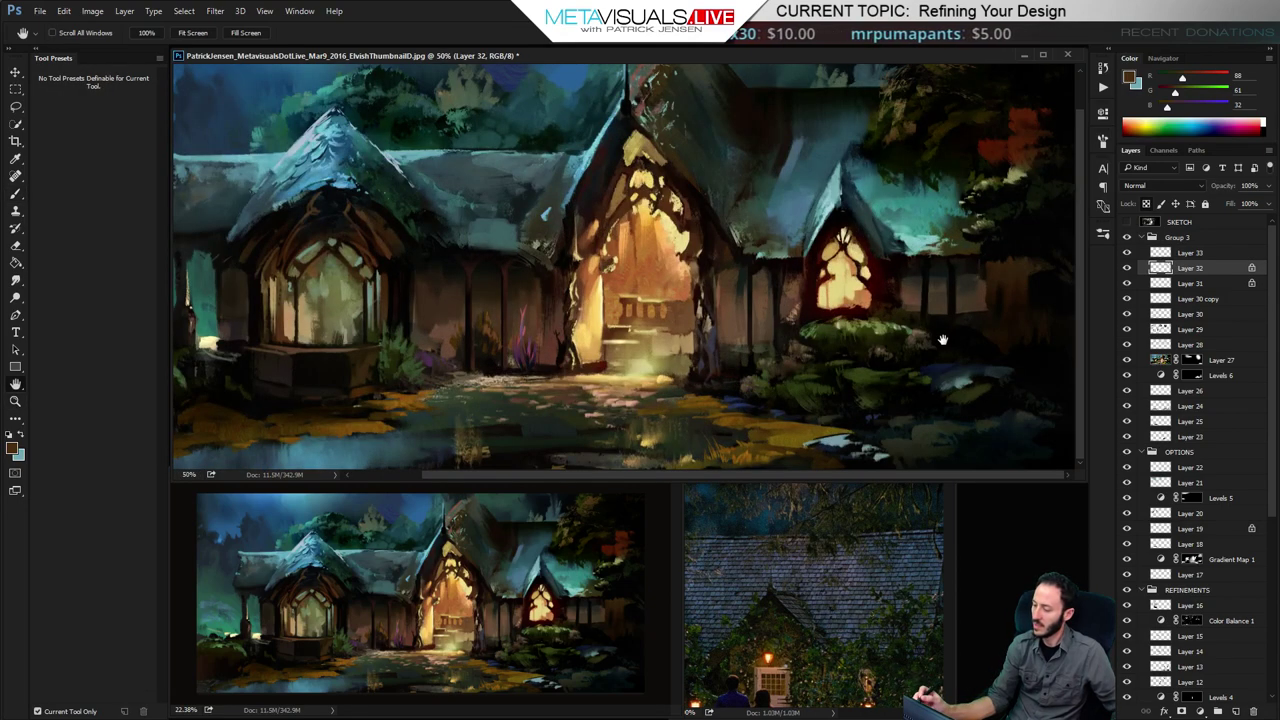
{"action": "left_click", "coordinate": [944, 338], "text": "alt"}
On a new layer, paint red-brown (RGB 94, 44, 18) leaves over the upper right tree with an enlarged Paint KFP brush
{"action": "key", "text": "b"}
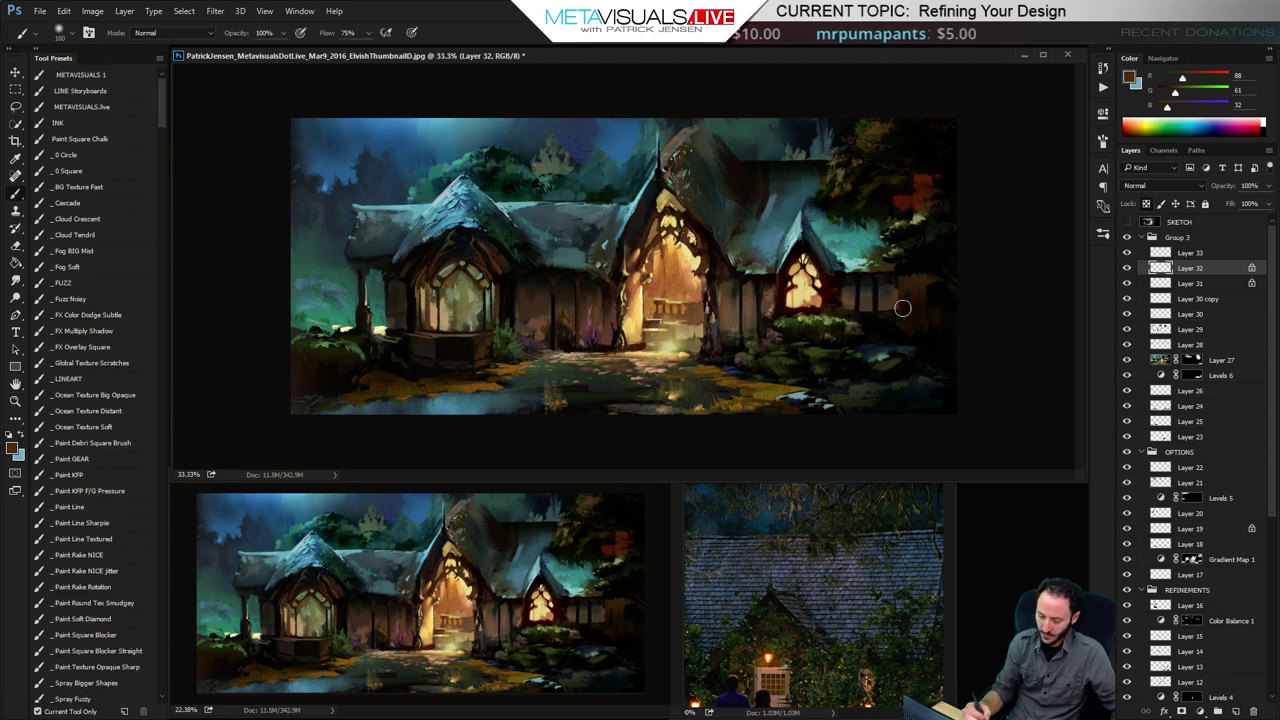
{"action": "key", "text": "ctrl+shift+alt+n"}
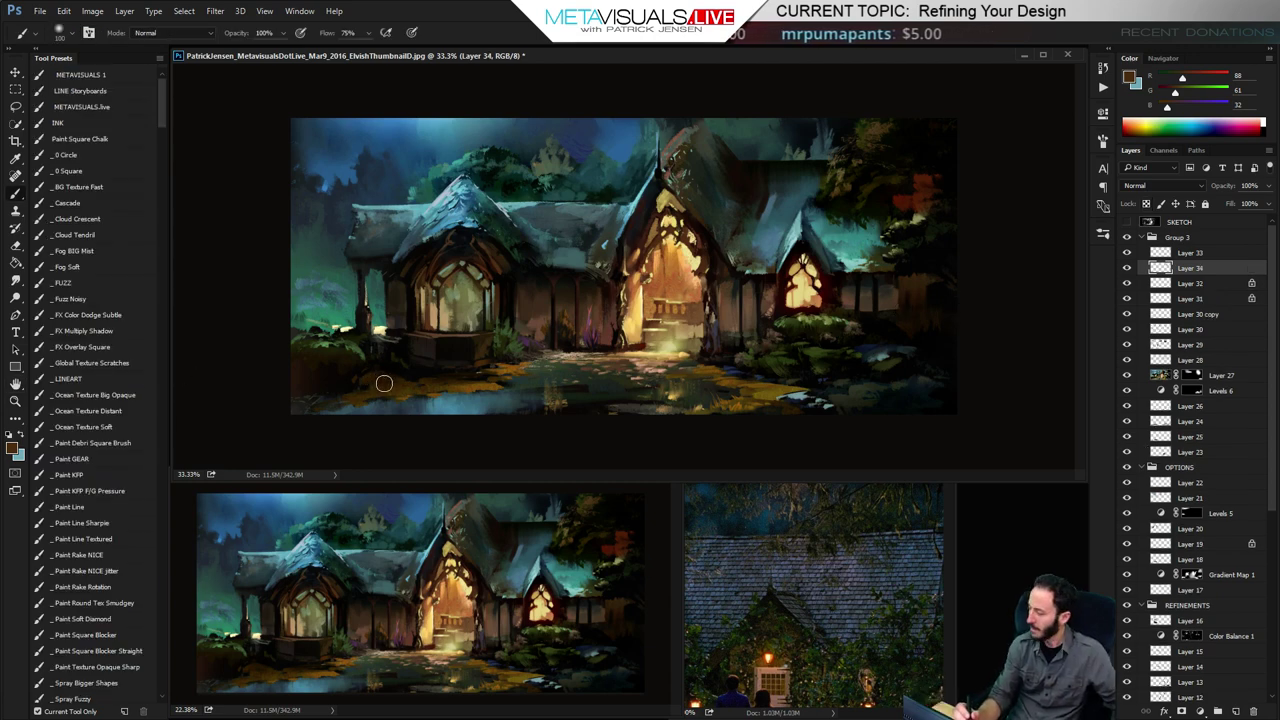
{"action": "left_click", "coordinate": [77, 475]}
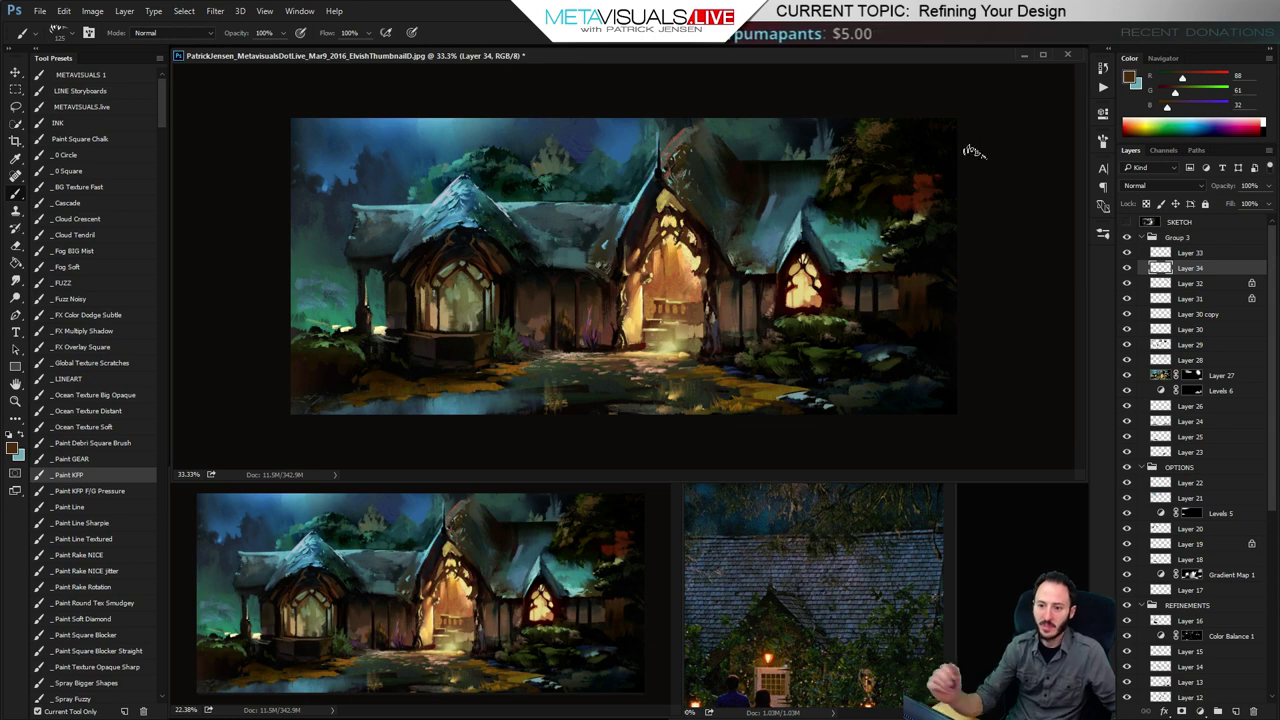
{"action": "key", "text": "space"}
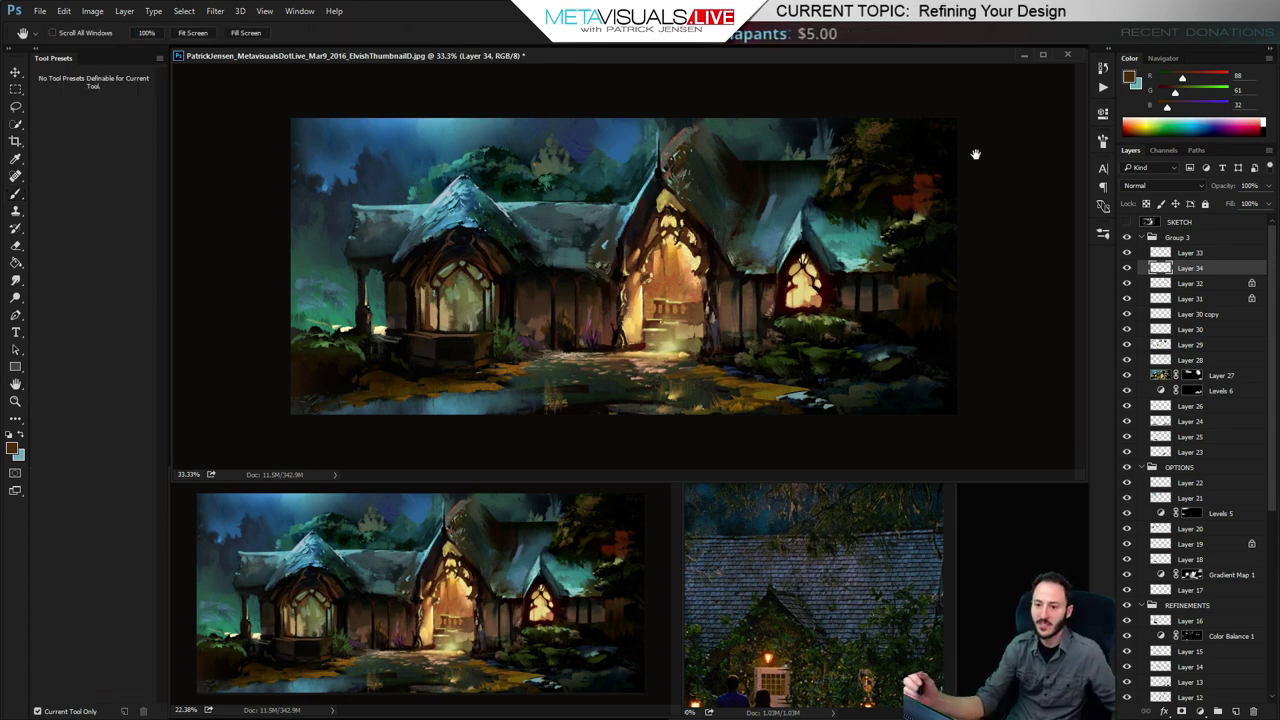
{"action": "left_click", "coordinate": [926, 181], "text": "alt"}
{"action": "key", "text": "bracketright"}
{"action": "mouse_move", "coordinate": [906, 184]}
{"action": "left_mouse_down"}
{"action": "mouse_move", "coordinate": [904, 202]}
{"action": "mouse_move", "coordinate": [907, 187]}
{"action": "left_mouse_up"}
{"action": "key", "text": "bracketright"}
{"action": "key", "text": "bracketright"}
{"action": "key", "text": "bracketright"}
{"action": "key", "text": "bracketright"}
{"action": "key", "text": "bracketright"}
{"action": "key", "text": "bracketright"}
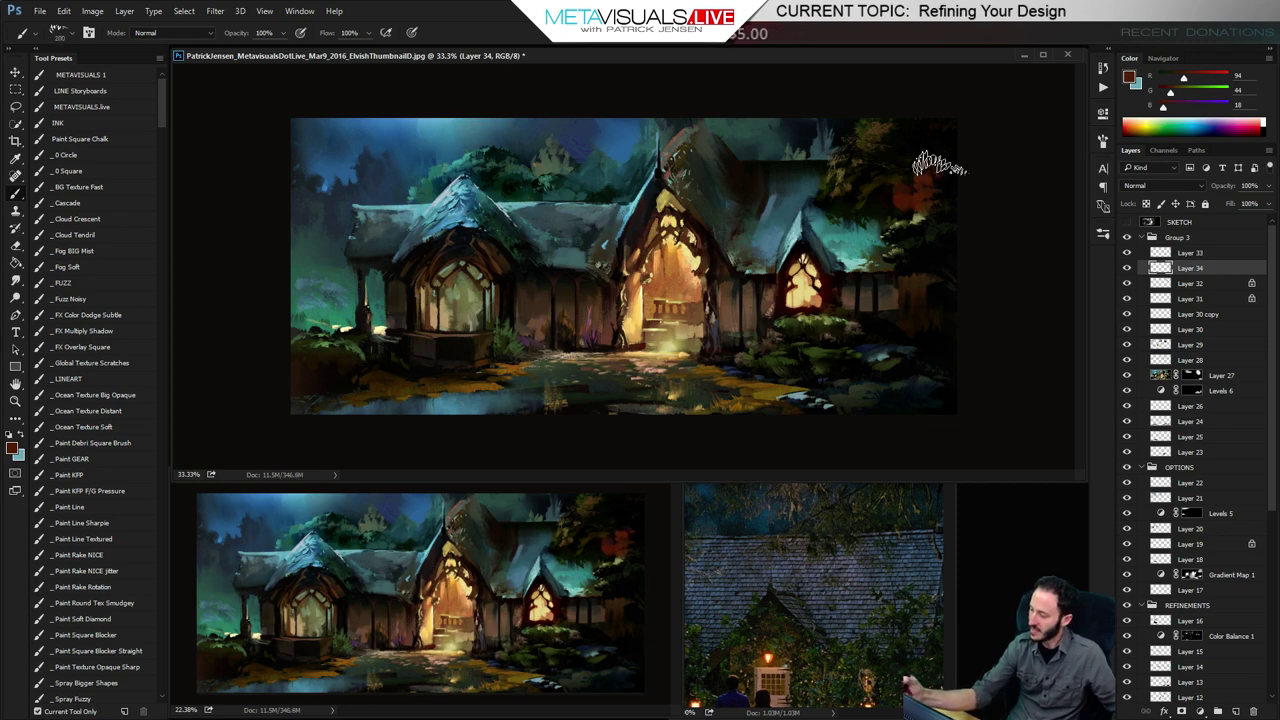
{"action": "left_click_drag", "start_coordinate": [936, 142], "coordinate": [946, 150]}
Extend the red foliage in a darker red-brown (RGB 80, 38, 15) at brush size 500, and brighten it with the Dodge tool
{"action": "key", "text": "r"}
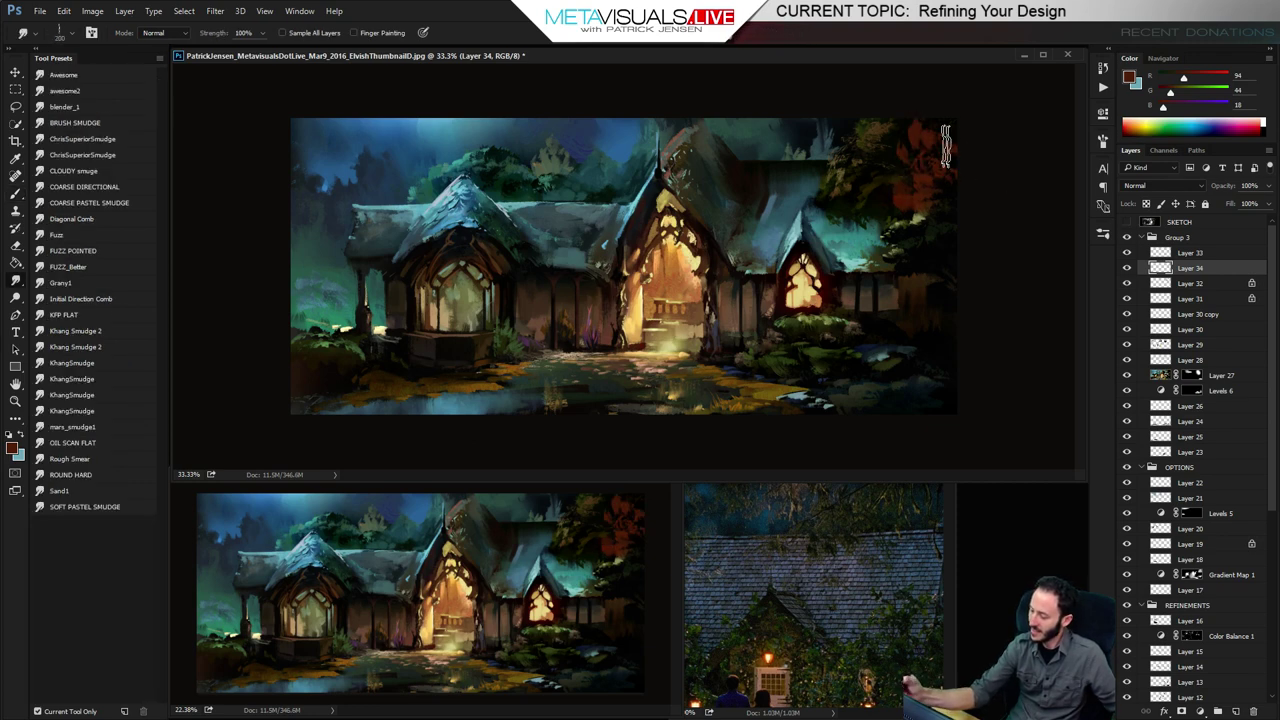
{"action": "key", "text": "b"}
{"action": "left_click", "coordinate": [920, 130], "text": "alt"}
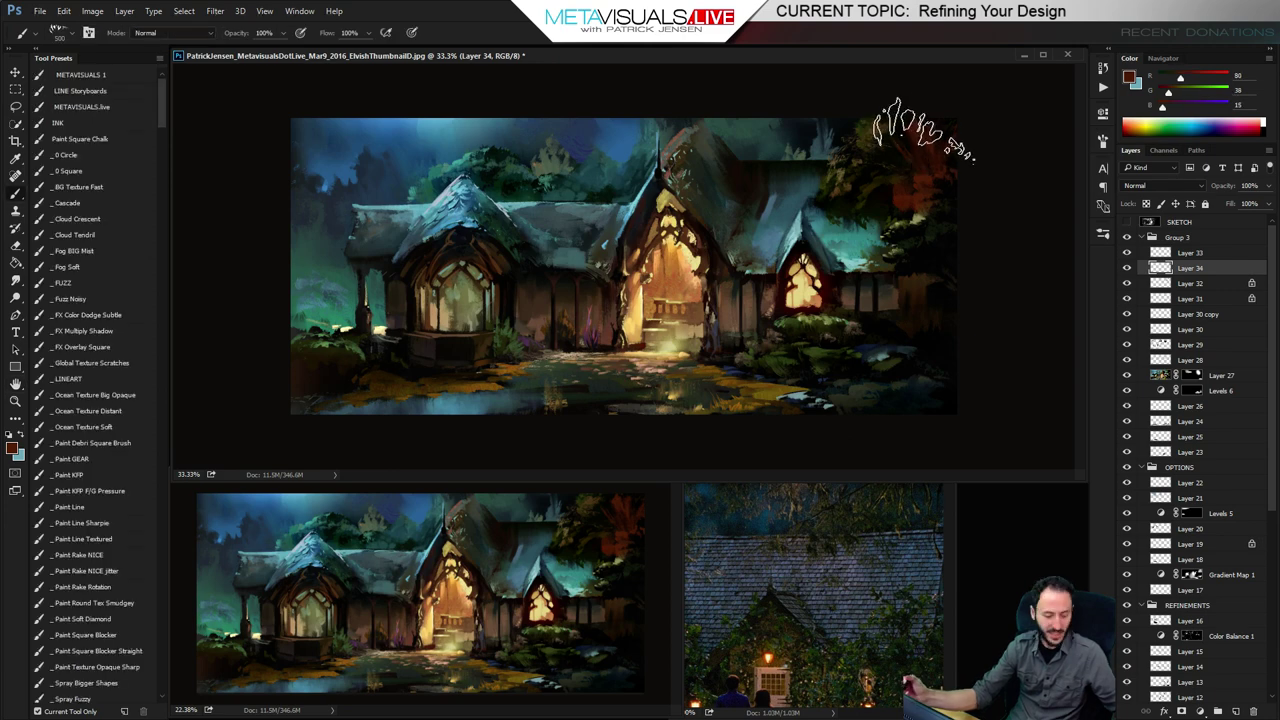
{"action": "key", "text": "o"}
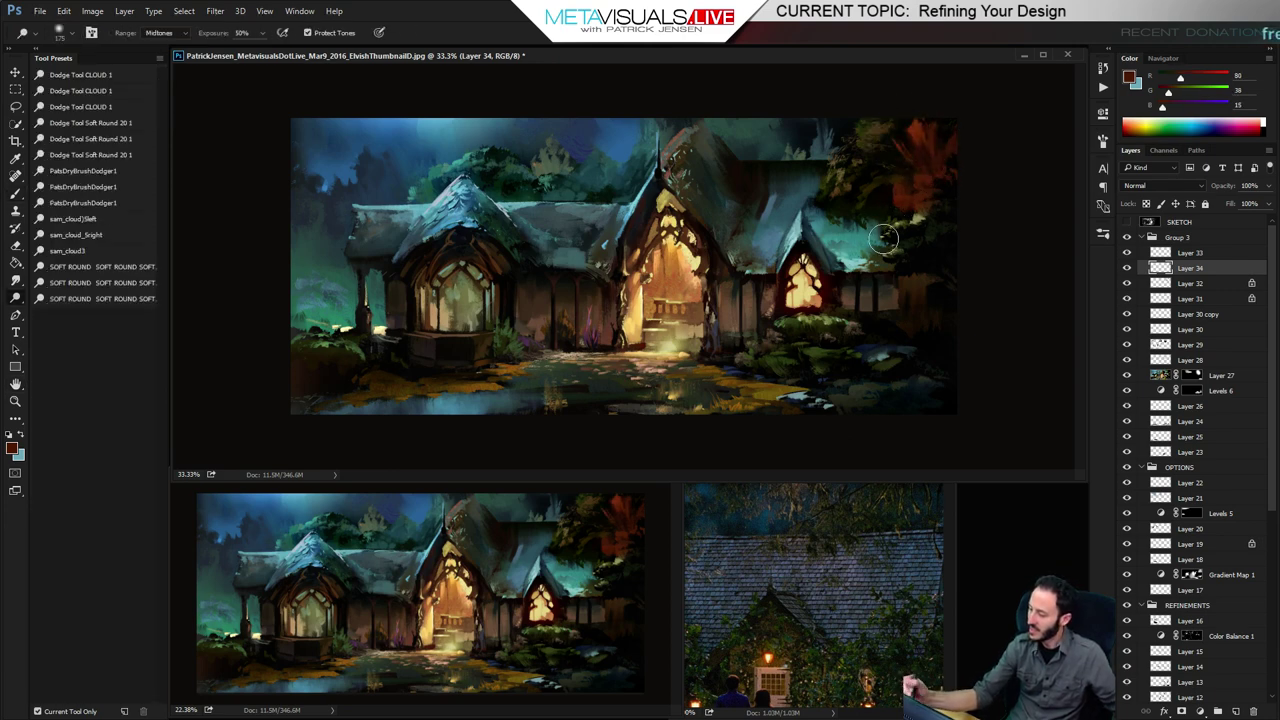
{"action": "key", "text": "b"}
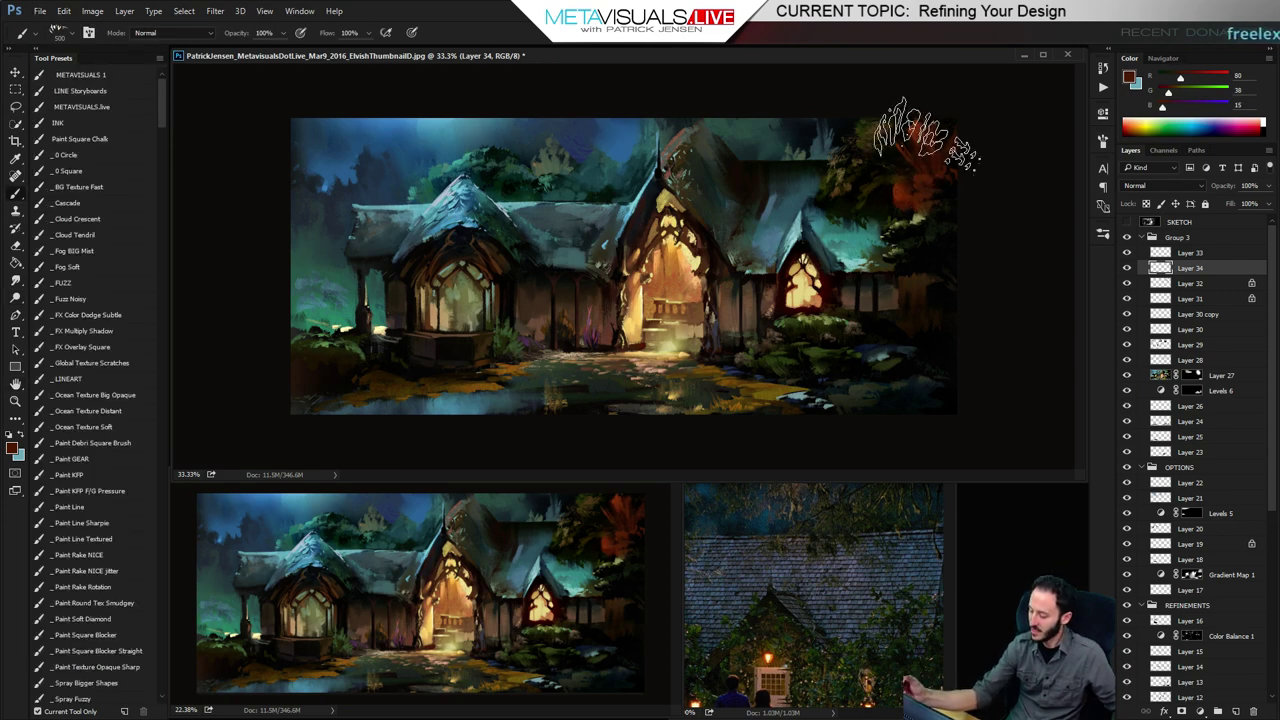
Pan the reference photo to inspect its roofs and overhanging trees, and return to the painting
{"action": "left_click", "coordinate": [828, 573]}
{"action": "key", "text": "space"}
{"action": "left_click_drag", "start_coordinate": [828, 573], "coordinate": [950, 452]}
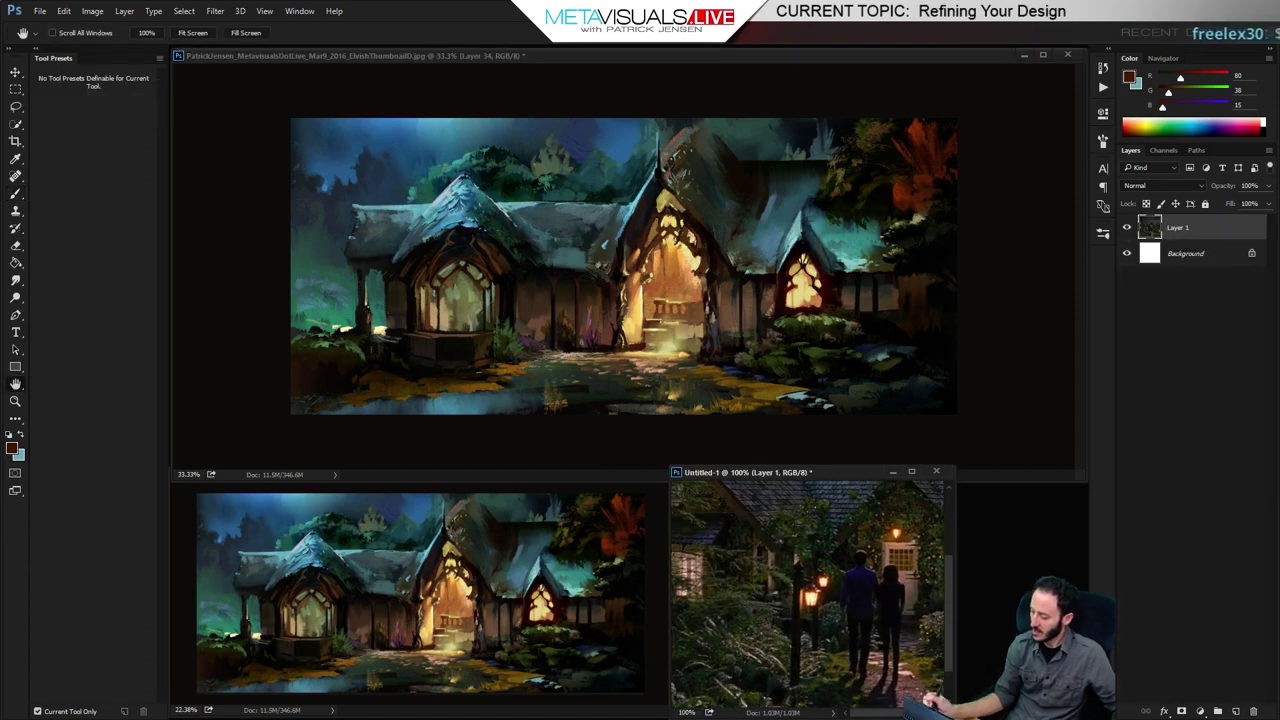
{"action": "left_click_drag", "start_coordinate": [830, 612], "coordinate": [838, 672]}
{"action": "left_click", "coordinate": [925, 336]}
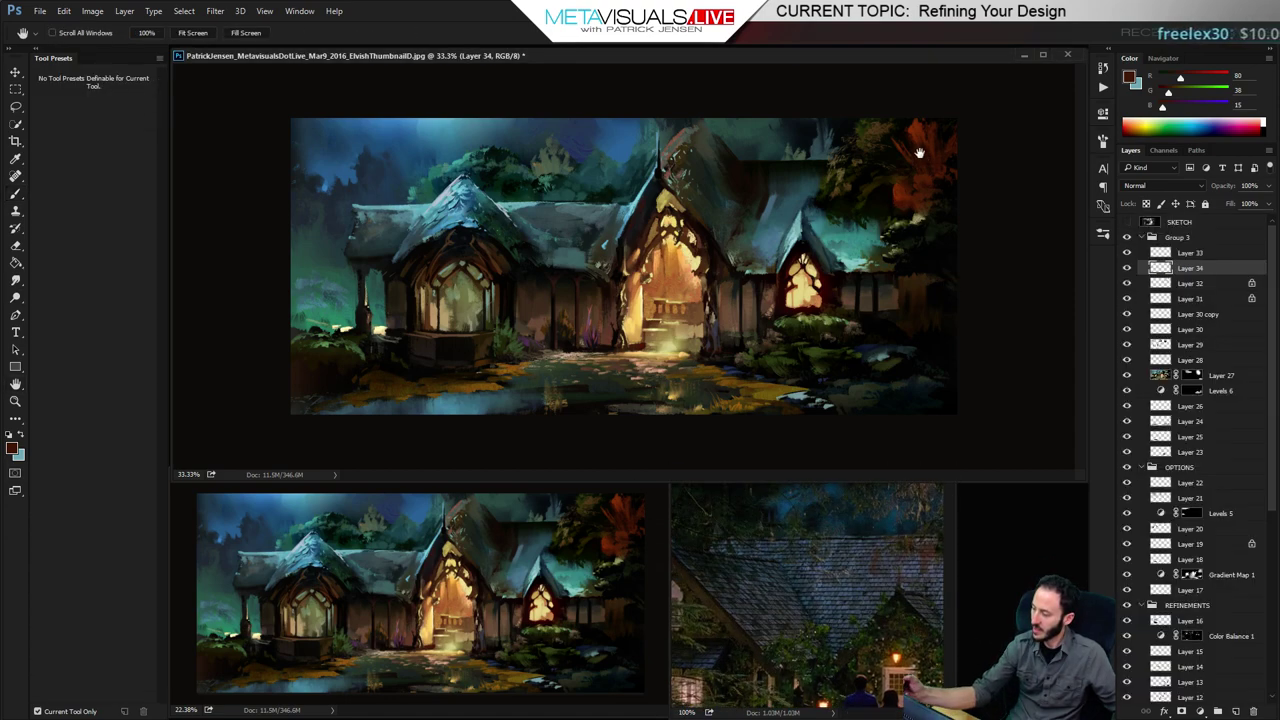
Break up the red foliage with very dark brown (RGB 25, 14, 6) strokes, and reduce the brush to size 150
{"action": "key", "text": "b"}
{"action": "left_click", "coordinate": [934, 176], "text": "alt"}
{"action": "left_click_drag", "start_coordinate": [934, 122], "coordinate": [938, 198]}
{"action": "key", "text": "["}
{"action": "key", "text": "["}
{"action": "key", "text": "["}
{"action": "key", "text": "bracketleft"}
{"action": "key", "text": "bracketleft"}
{"action": "key", "text": "bracketleft"}
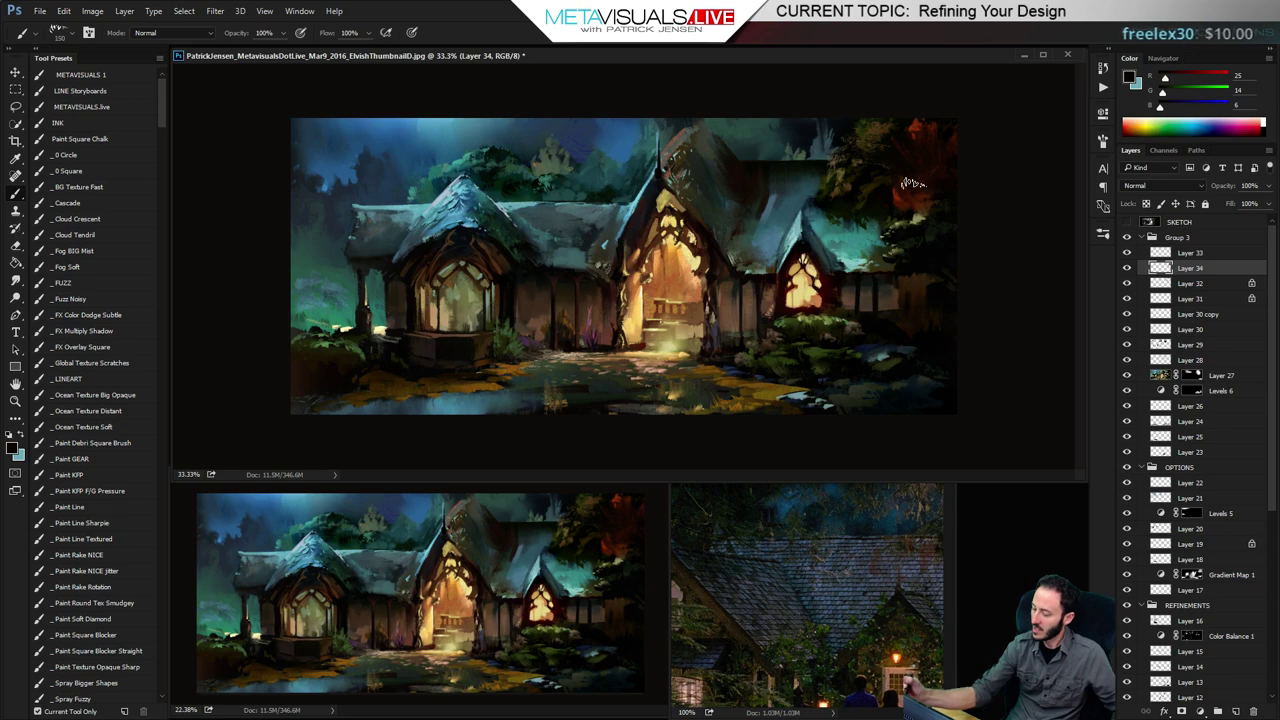
Rebuild the red leaf clusters using sampled reds (RGB 93, 42, 12 and 127, 55, 18)
{"action": "left_click", "coordinate": [898, 196], "text": "alt"}
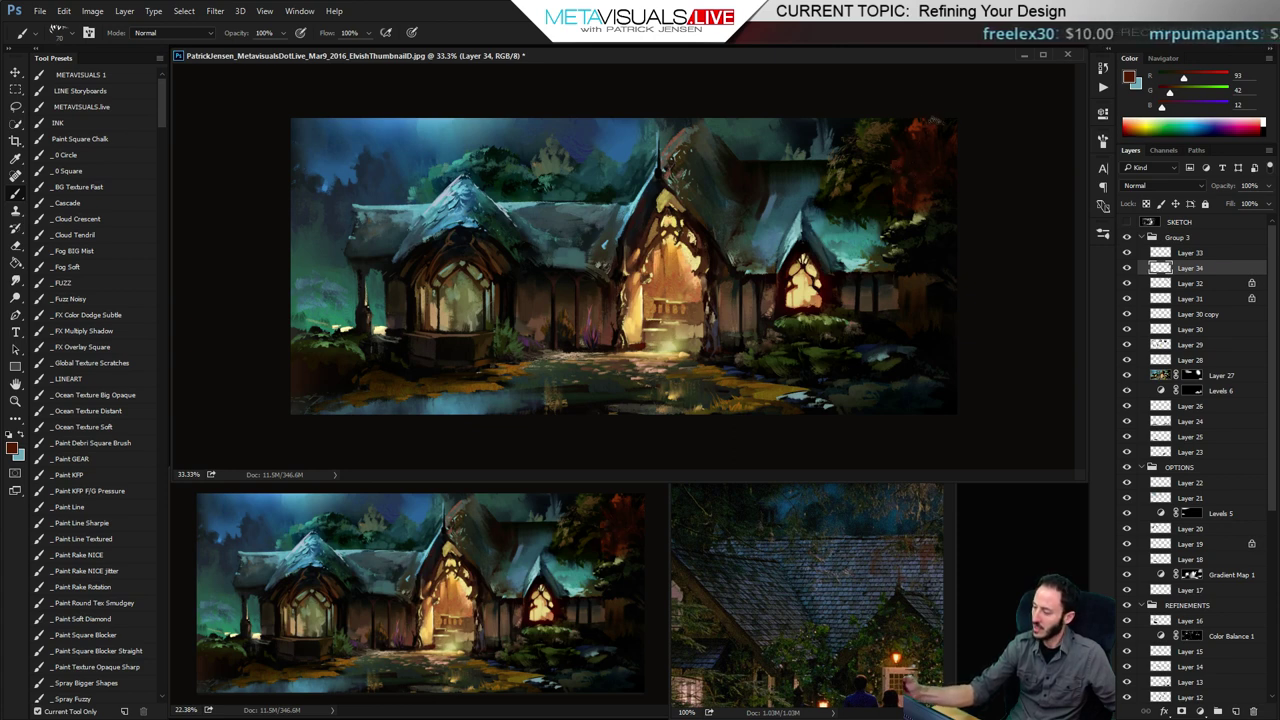
{"action": "left_click", "coordinate": [916, 158], "text": "alt"}
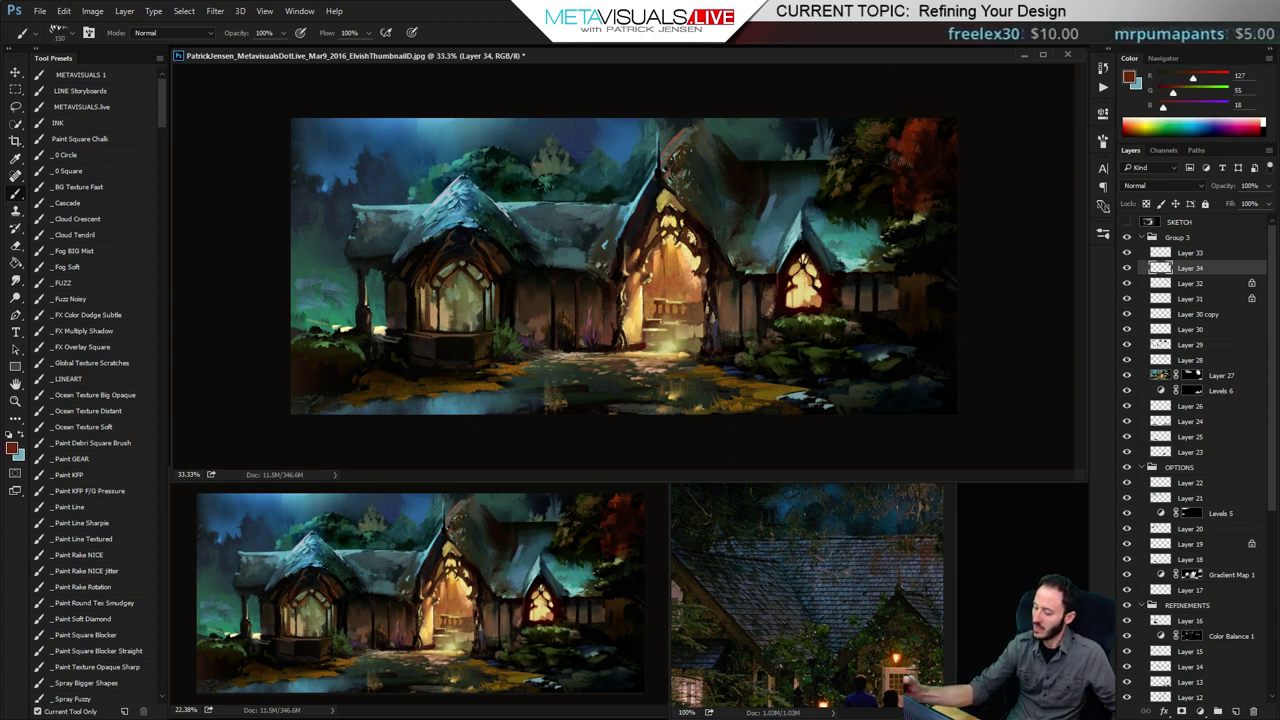
{"action": "key", "text": "r"}
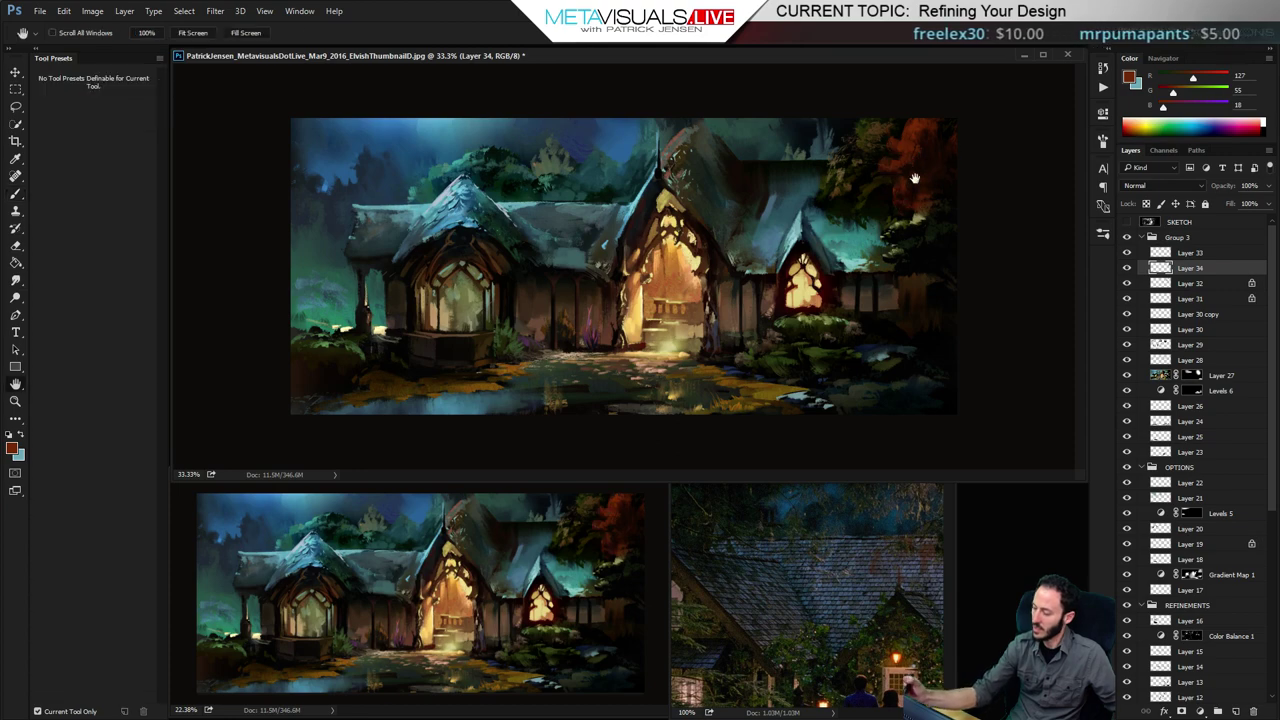
Paint small near-black (RGB 12, 14, 4) gaps into the red foliage up close
{"action": "key", "text": "space"}
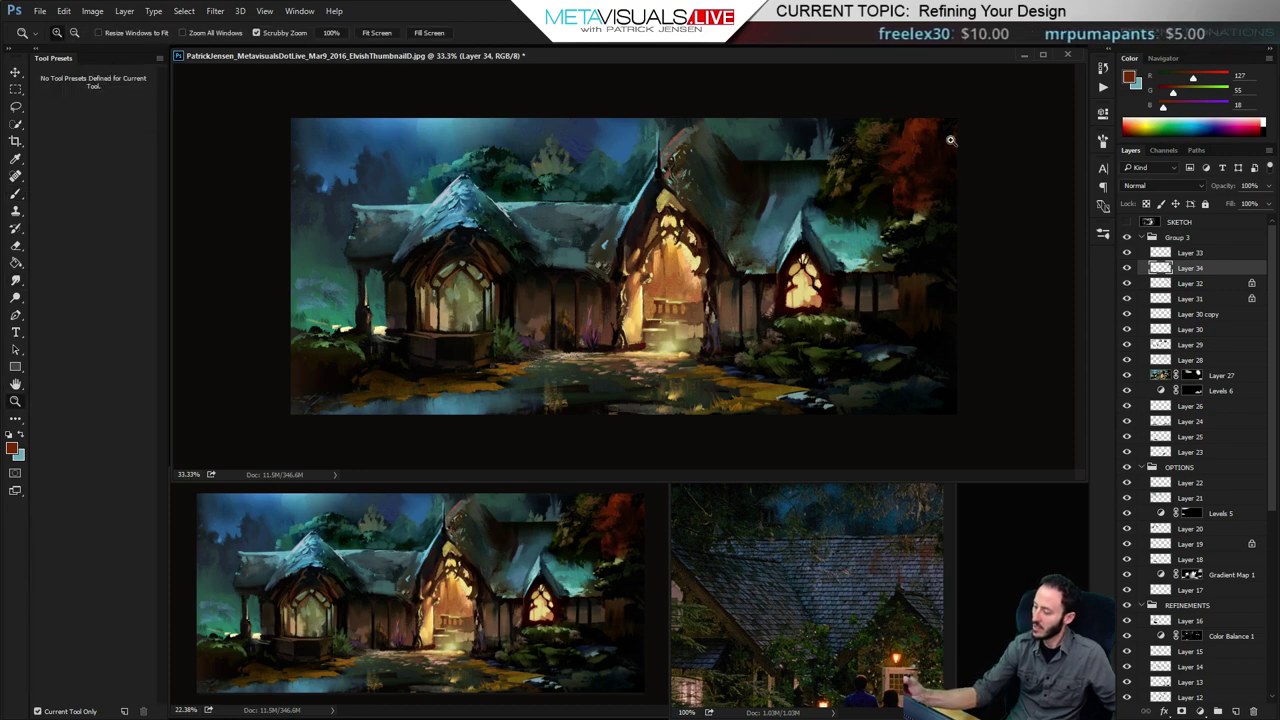
{"action": "left_click", "coordinate": [951, 138], "text": "ctrl"}
{"action": "left_click", "coordinate": [951, 138], "text": "ctrl"}
{"action": "left_click_drag", "start_coordinate": [900, 234], "coordinate": [858, 262]}
{"action": "key", "text": "b"}
{"action": "left_click", "coordinate": [928, 96], "text": "alt"}
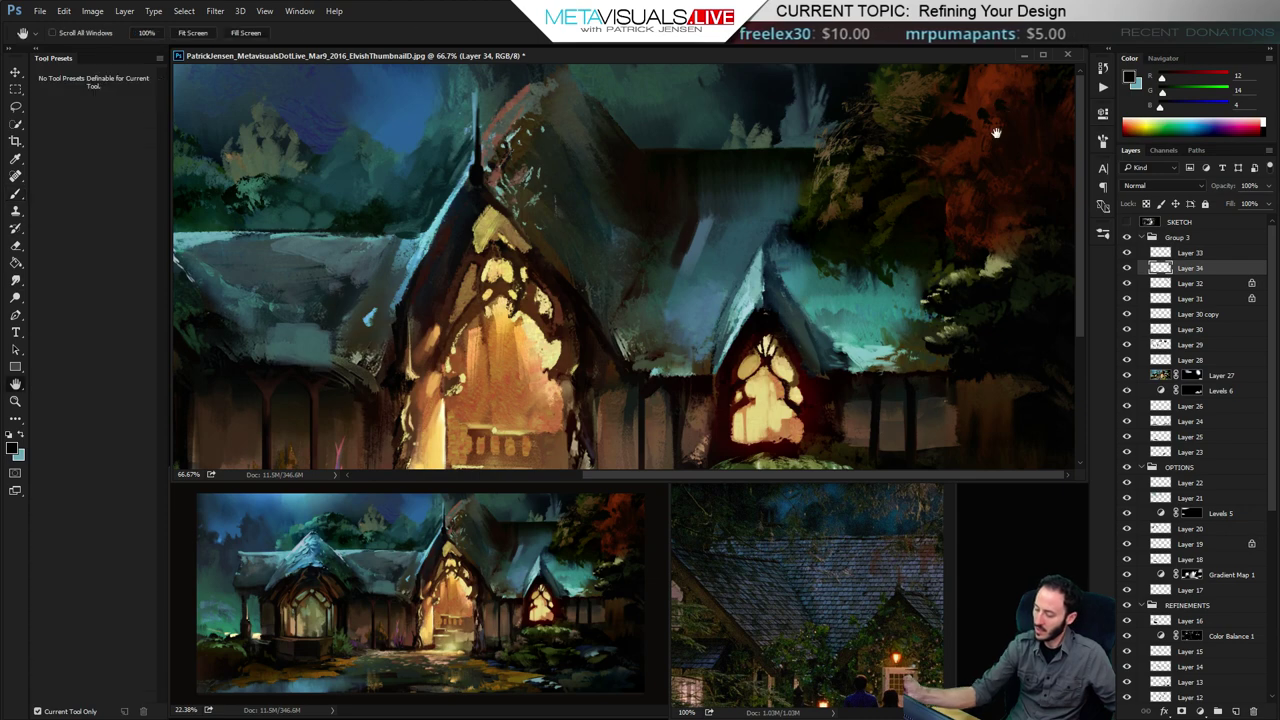
Soften the shadowed wall beyond the small gabled window with the Fuzz Noisy brush in a sampled dark grey-brown
{"action": "left_click", "coordinate": [1000, 125], "text": "alt"}
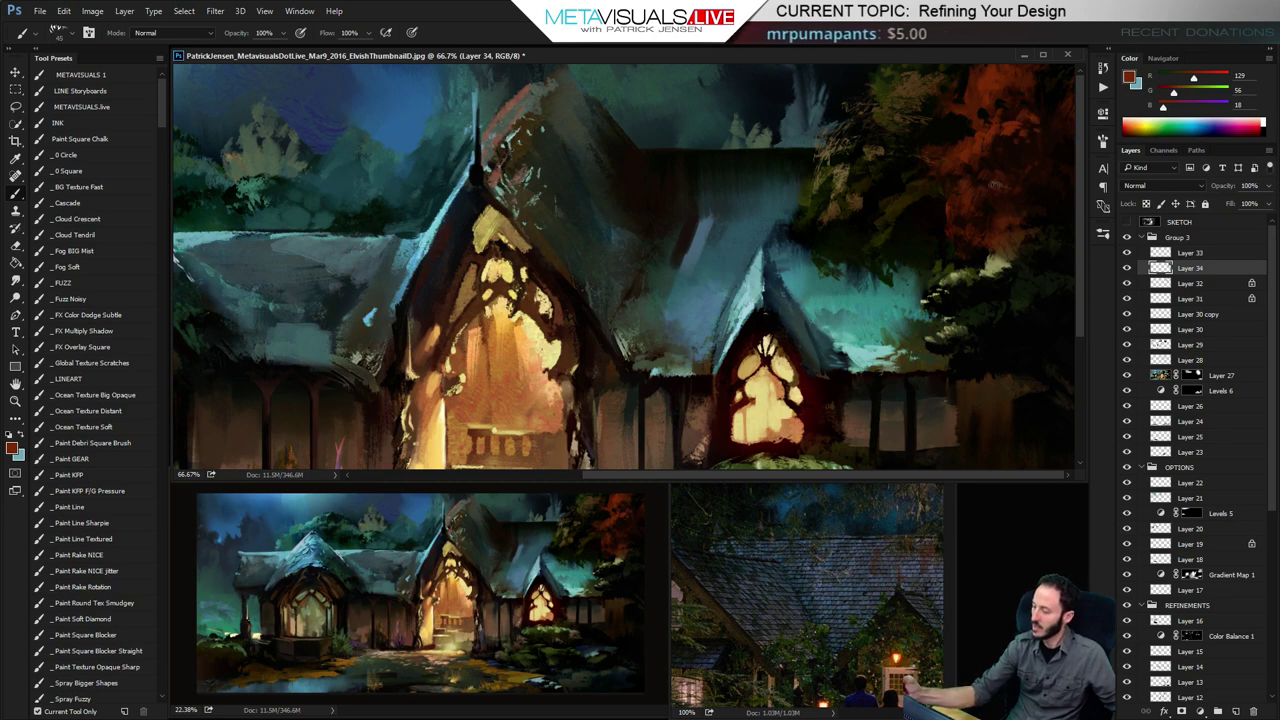
{"action": "key", "text": "space"}
{"action": "left_click_drag", "start_coordinate": [937, 268], "coordinate": [935, 246]}
{"action": "left_click_drag", "start_coordinate": [784, 264], "coordinate": [832, 238]}
{"action": "left_click_drag", "start_coordinate": [877, 355], "coordinate": [746, 260]}
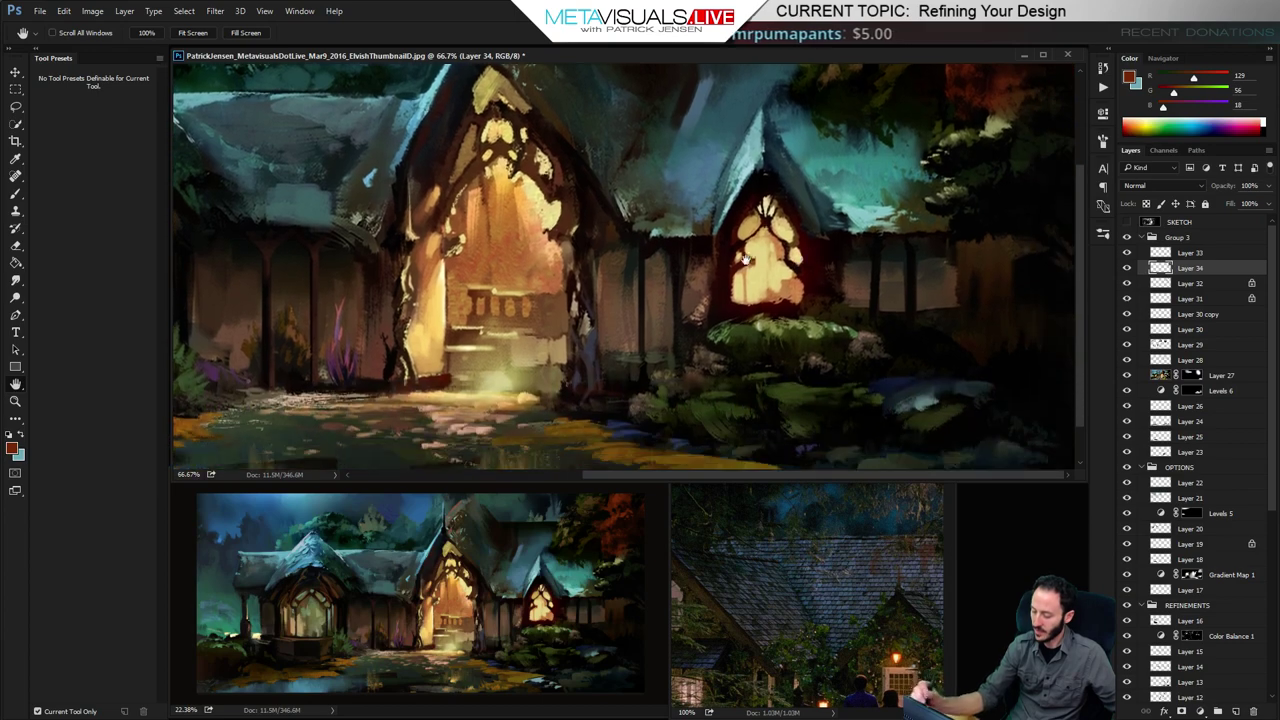
{"action": "left_click_drag", "start_coordinate": [948, 323], "coordinate": [876, 280]}
{"action": "left_click_drag", "start_coordinate": [1006, 258], "coordinate": [985, 319]}
{"action": "left_click", "coordinate": [948, 260], "text": "alt"}
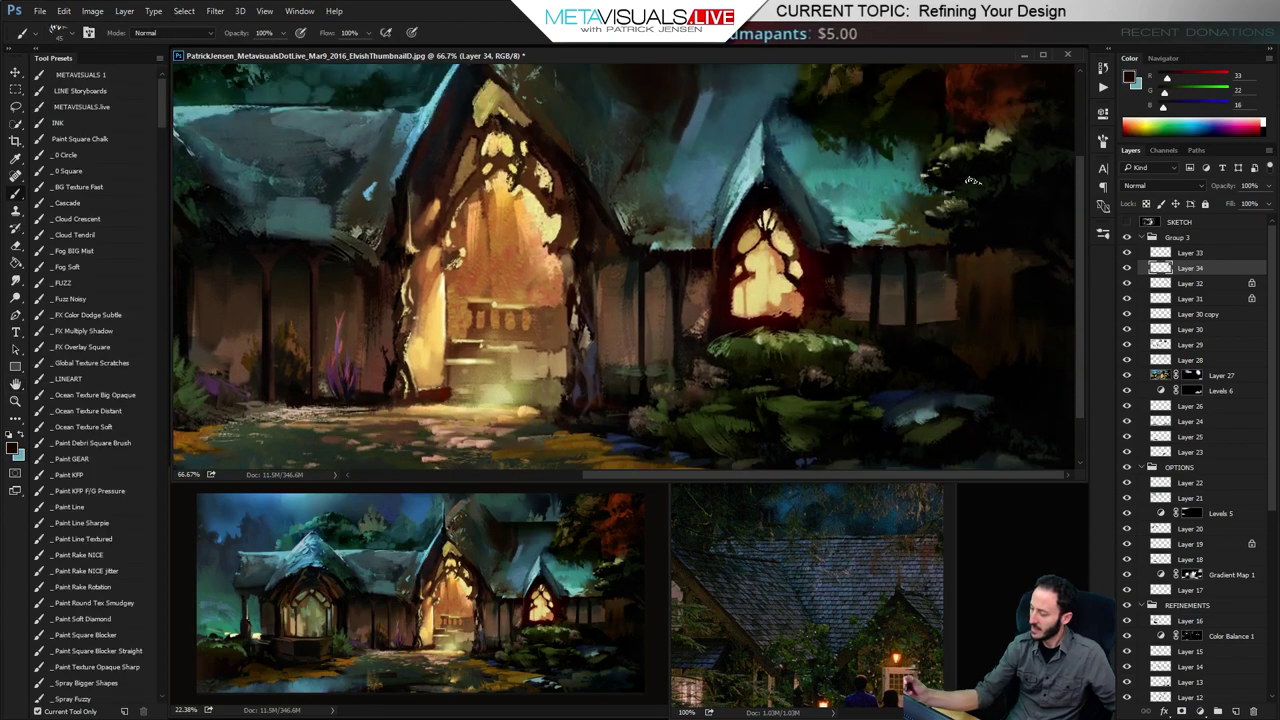
{"action": "left_click", "coordinate": [86, 299]}
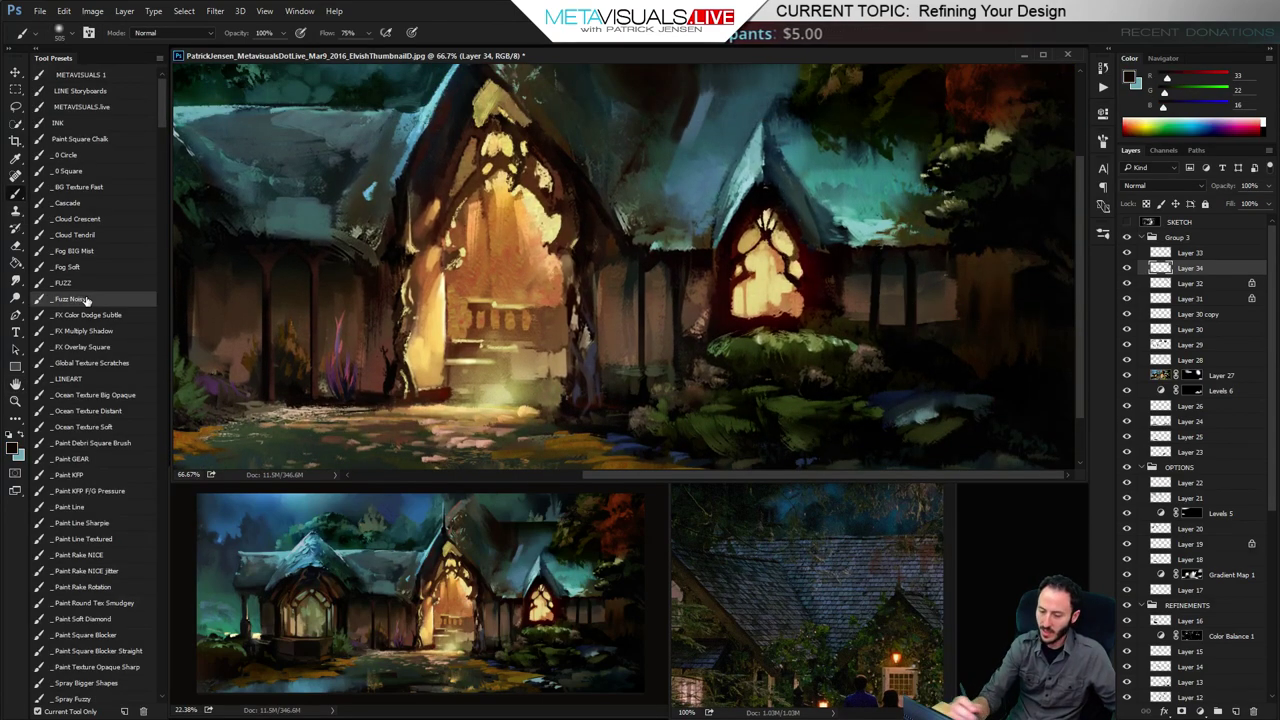
{"action": "left_click", "coordinate": [943, 337], "text": "alt"}
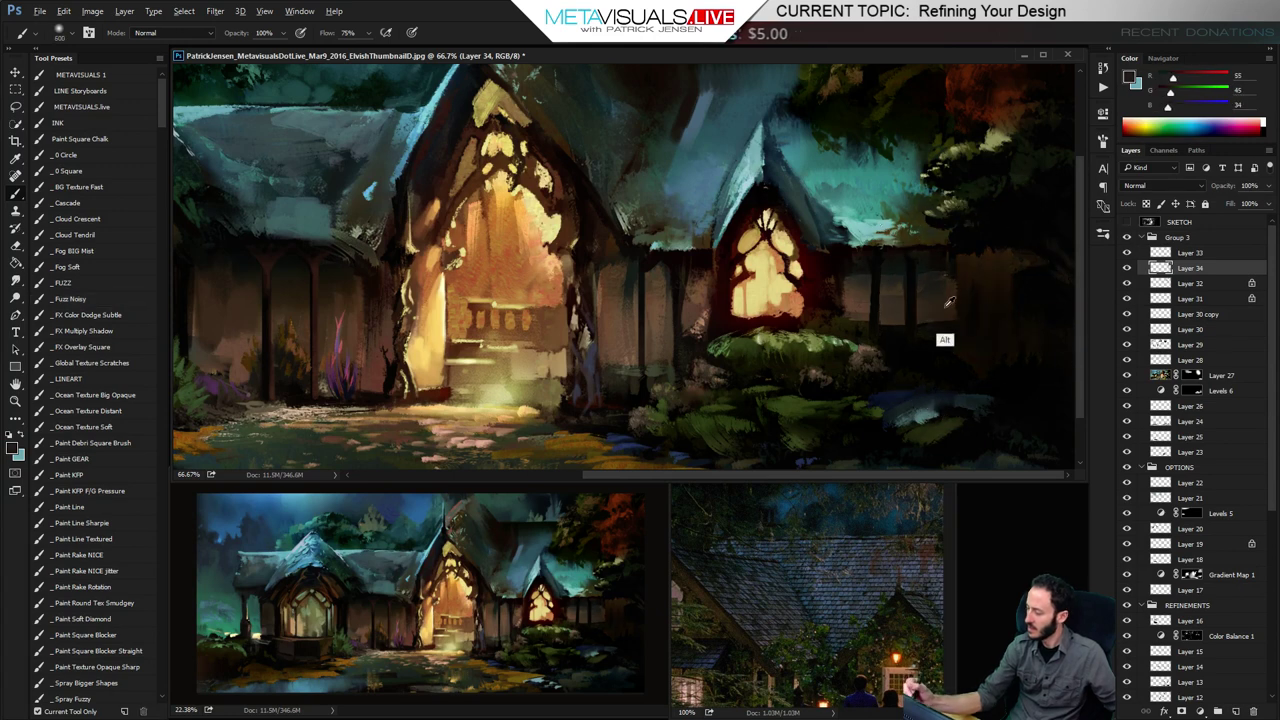
{"action": "key", "text": "bracketleft"}
{"action": "mouse_move", "coordinate": [931, 314]}
{"action": "left_mouse_down"}
{"action": "mouse_move", "coordinate": [951, 354]}
{"action": "mouse_move", "coordinate": [965, 319]}
{"action": "mouse_move", "coordinate": [957, 343]}
{"action": "mouse_move", "coordinate": [893, 353]}
{"action": "left_mouse_up"}
Sample the night-sky blue (RGB 20, 58, 77) from the reference photo and add a new layer set to Lighten
{"action": "left_click", "coordinate": [823, 528], "text": "alt"}
{"action": "key", "text": "bracketright"}
{"action": "key", "text": "bracketright"}
{"action": "key", "text": "bracketright"}
{"action": "key", "text": "bracketleft"}
{"action": "key", "text": "bracketleft"}
{"action": "key", "text": "z"}
{"action": "key", "text": "ctrl+plus"}
{"action": "key", "text": "ctrl+plus"}
{"action": "key", "text": "b"}
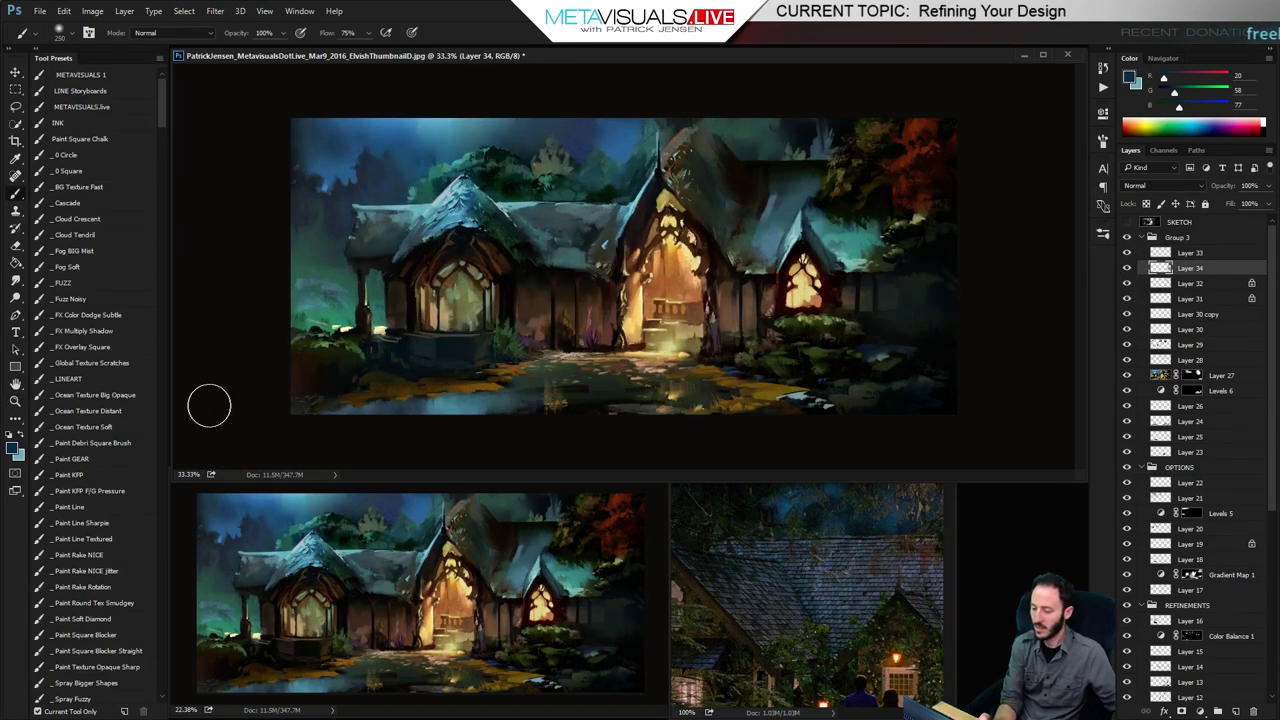
{"action": "key", "text": "ctrl+shift+alt+n"}
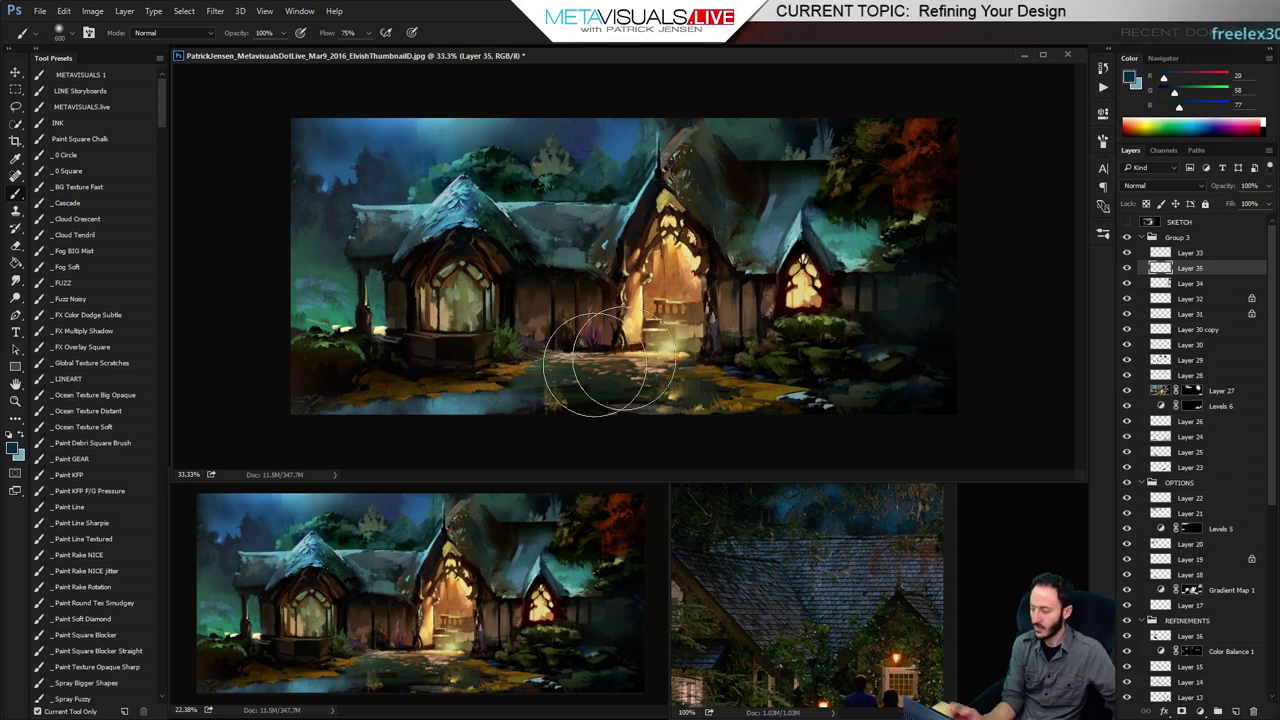
{"action": "left_click", "coordinate": [1160, 185]}
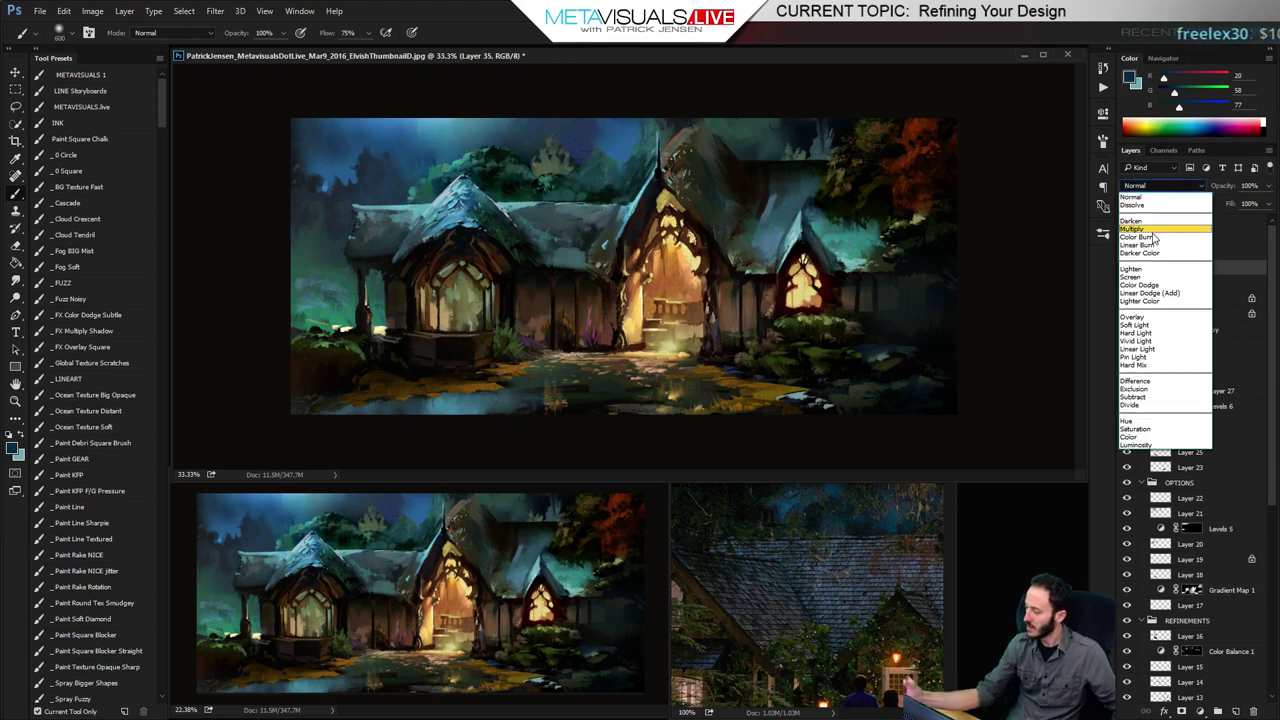
{"action": "left_click", "coordinate": [1149, 269]}
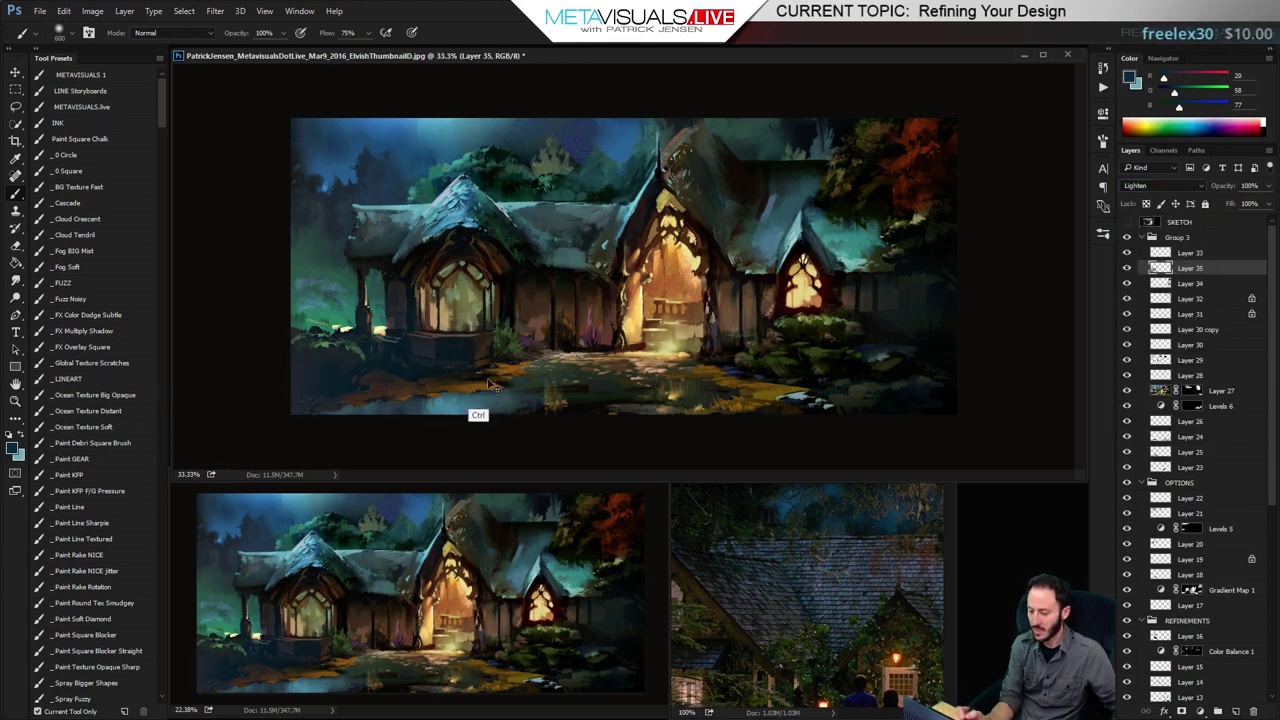
Glaze a soft dark-blue haze over the painting's outer areas with a large Fuzz Noisy brush, up to size 1100
{"action": "key", "text": "ctrl+minus"}
{"action": "key", "text": "ctrl+minus"}
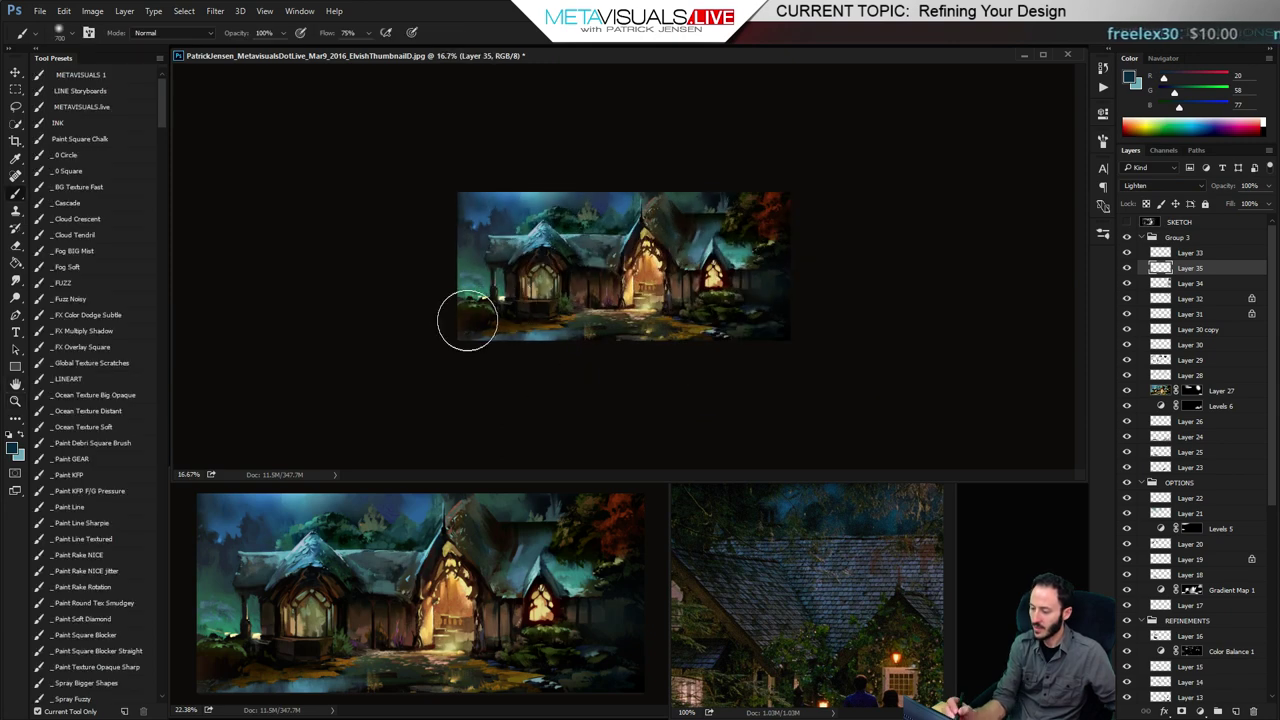
{"action": "key", "text": "bracketright"}
{"action": "key", "text": "bracketright"}
{"action": "key", "text": "bracketright"}
{"action": "mouse_move", "coordinate": [460, 332]}
{"action": "left_mouse_down"}
{"action": "mouse_move", "coordinate": [474, 339]}
{"action": "mouse_move", "coordinate": [484, 323]}
{"action": "left_mouse_up"}
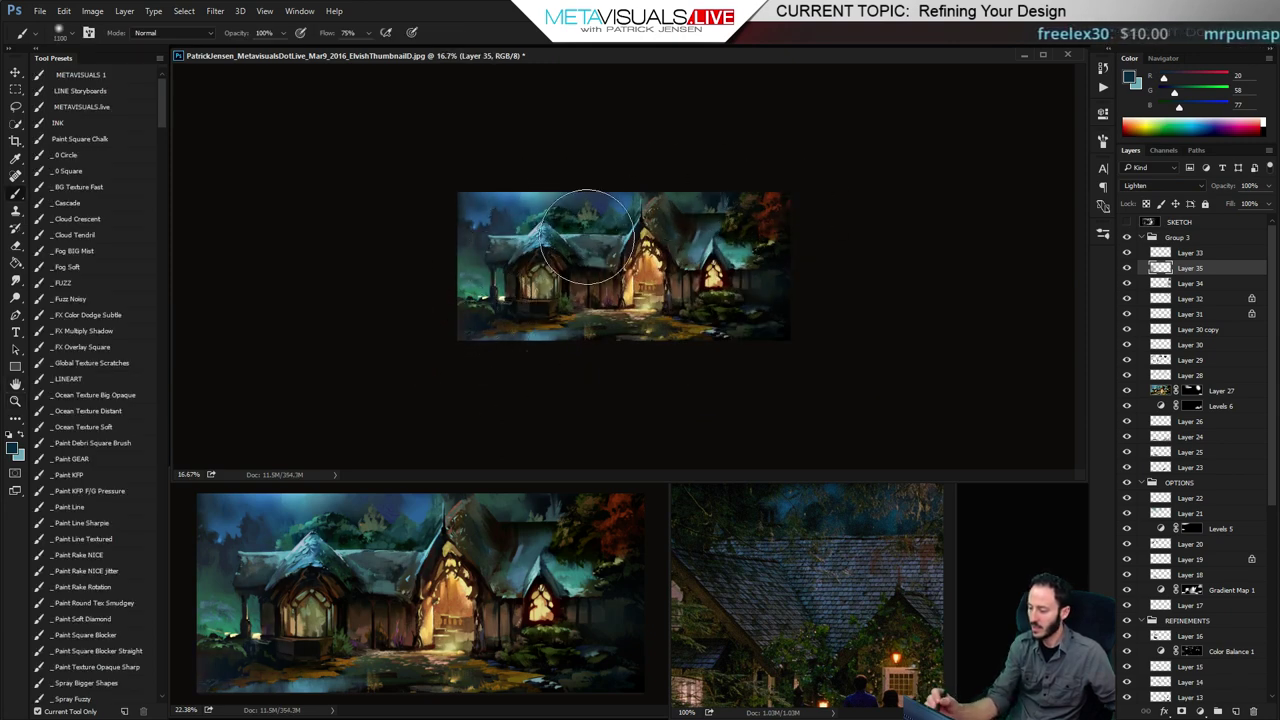
{"action": "key", "text": "bracketleft"}
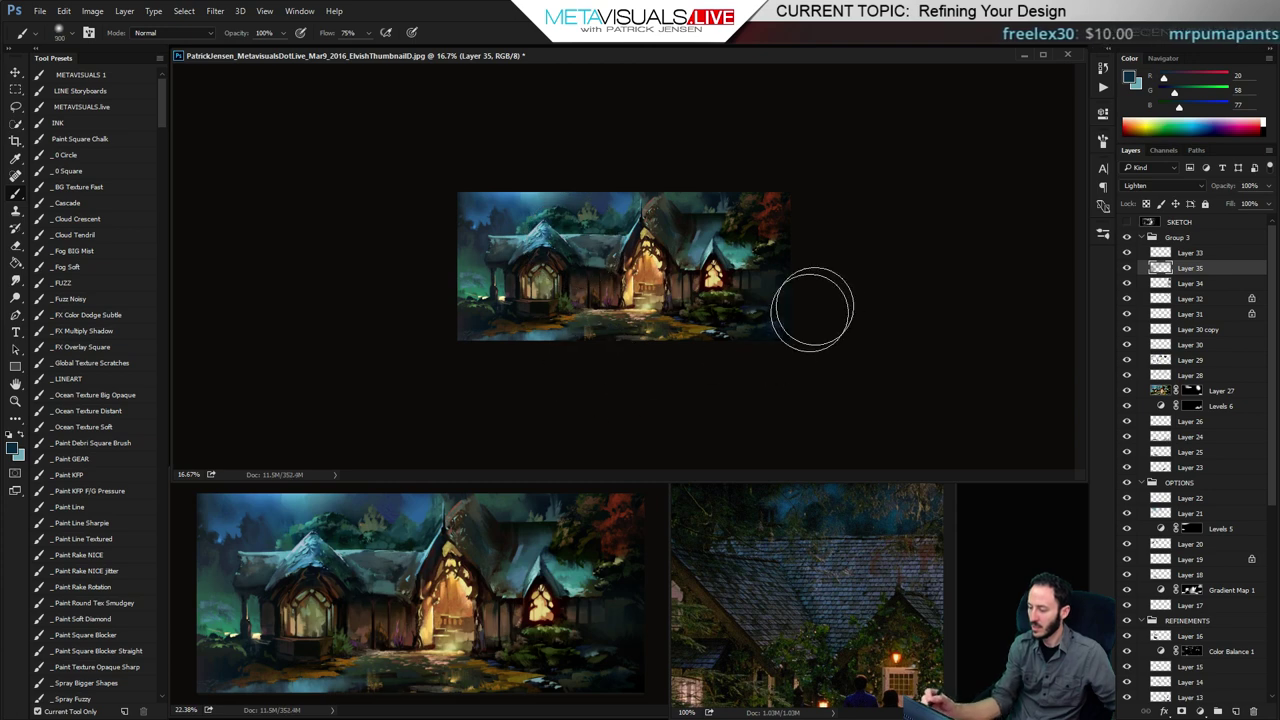
{"action": "key", "text": "ctrl+space"}
{"action": "double_click", "coordinate": [734, 337]}
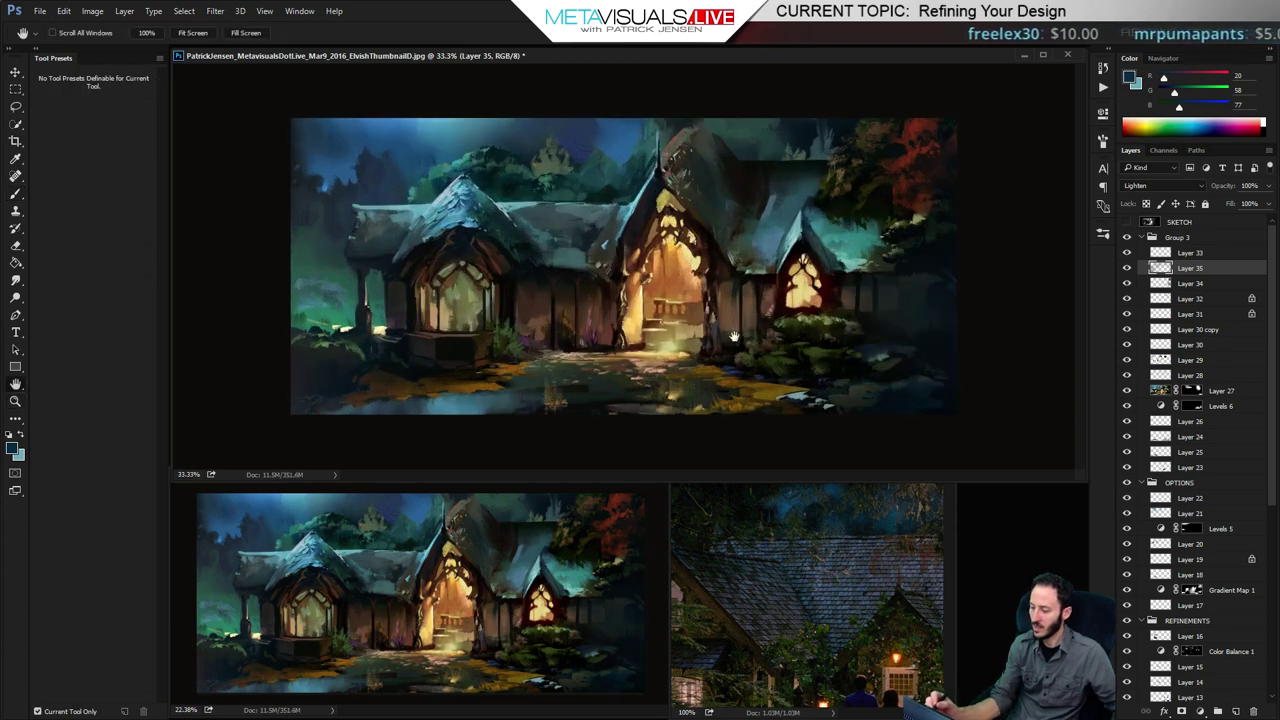
{"action": "key", "text": "b"}
Toggle the visibility of Layer 35 repeatedly to compare the painting with and without the blue haze
{"action": "left_click", "coordinate": [1126, 269]}
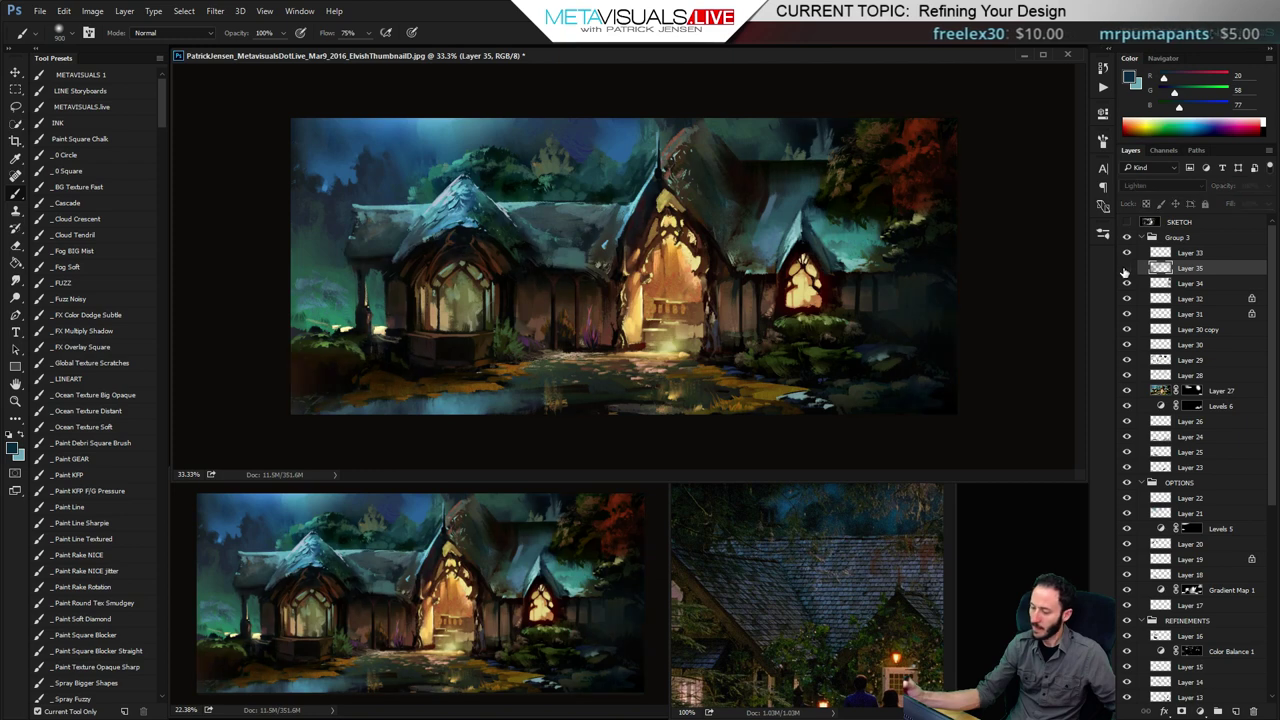
{"action": "left_click", "coordinate": [1126, 269]}
{"action": "left_click", "coordinate": [1126, 269]}
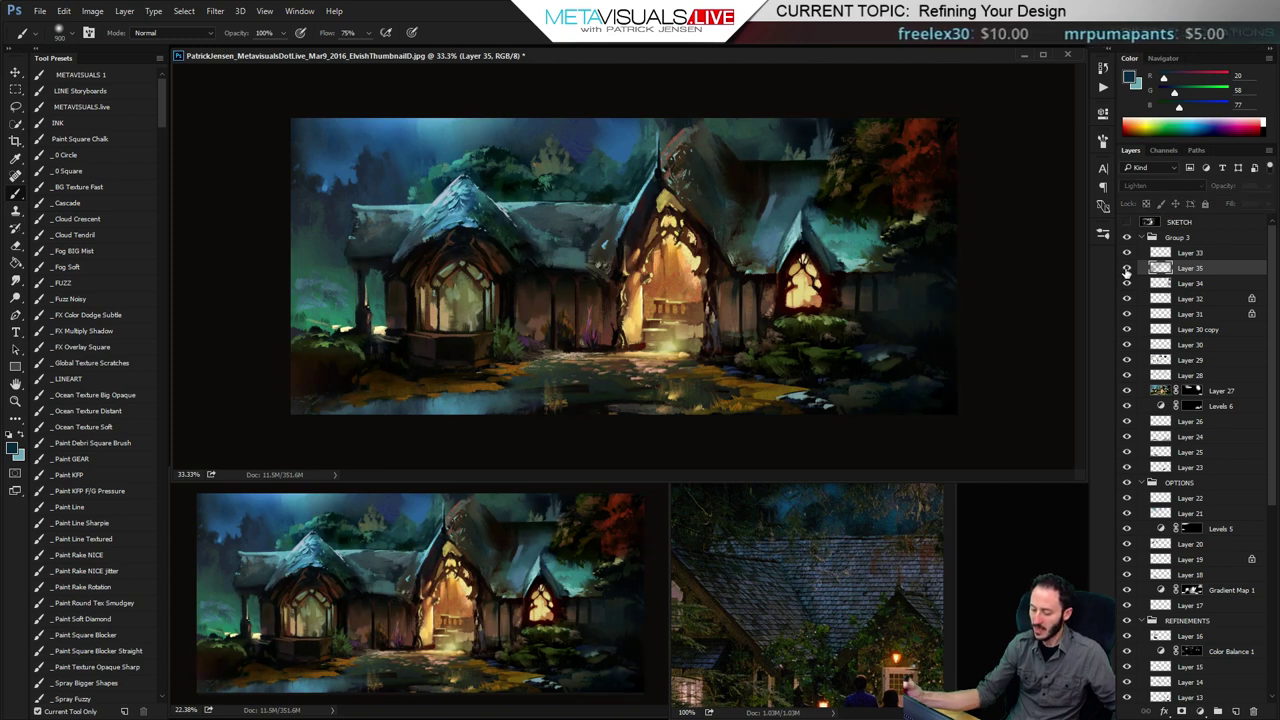
{"action": "left_click", "coordinate": [1126, 269]}
{"action": "left_click", "coordinate": [1126, 269]}
{"action": "left_click", "coordinate": [1126, 269]}
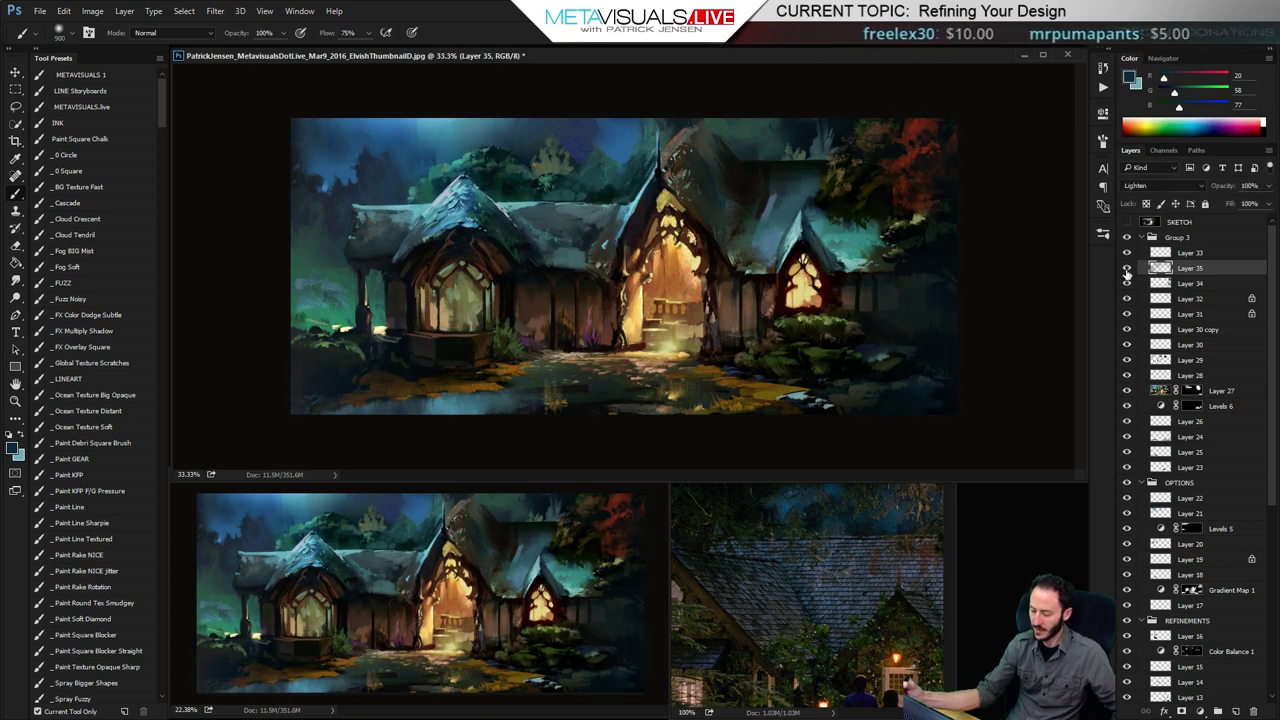
{"action": "left_click", "coordinate": [1126, 269]}
{"action": "left_click", "coordinate": [1126, 269]}
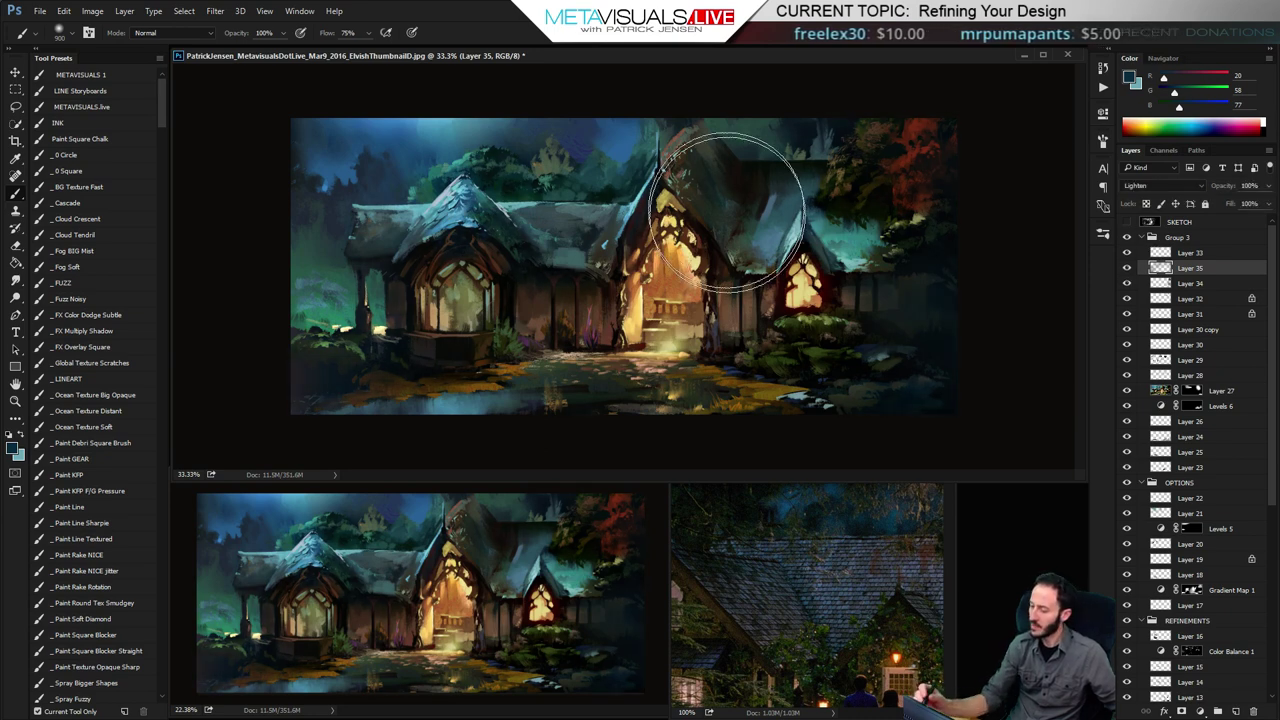
{"action": "left_click", "coordinate": [459, 184], "text": "alt"}
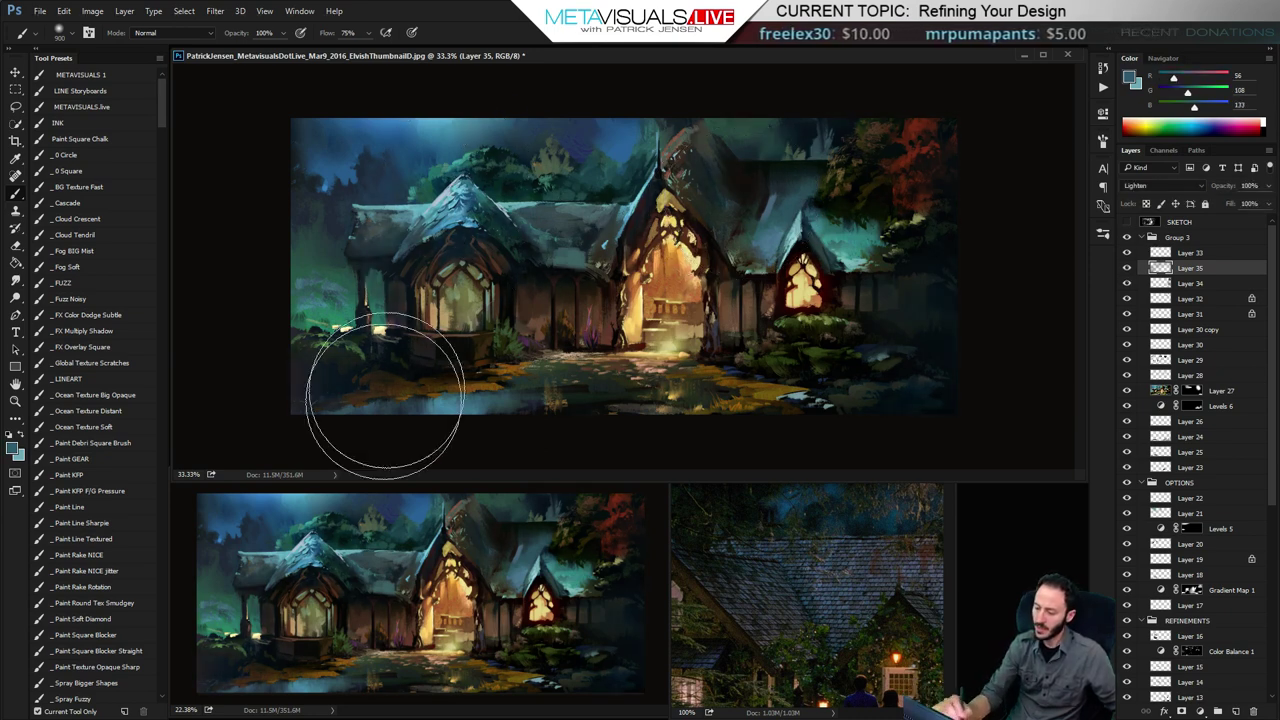
{"action": "left_click_drag", "start_coordinate": [405, 365], "coordinate": [450, 300]}
{"action": "key", "text": "ctrl+z"}
Compare the haze on Layer 35 once more and lower the layer's opacity to 52%
{"action": "key", "text": "r"}
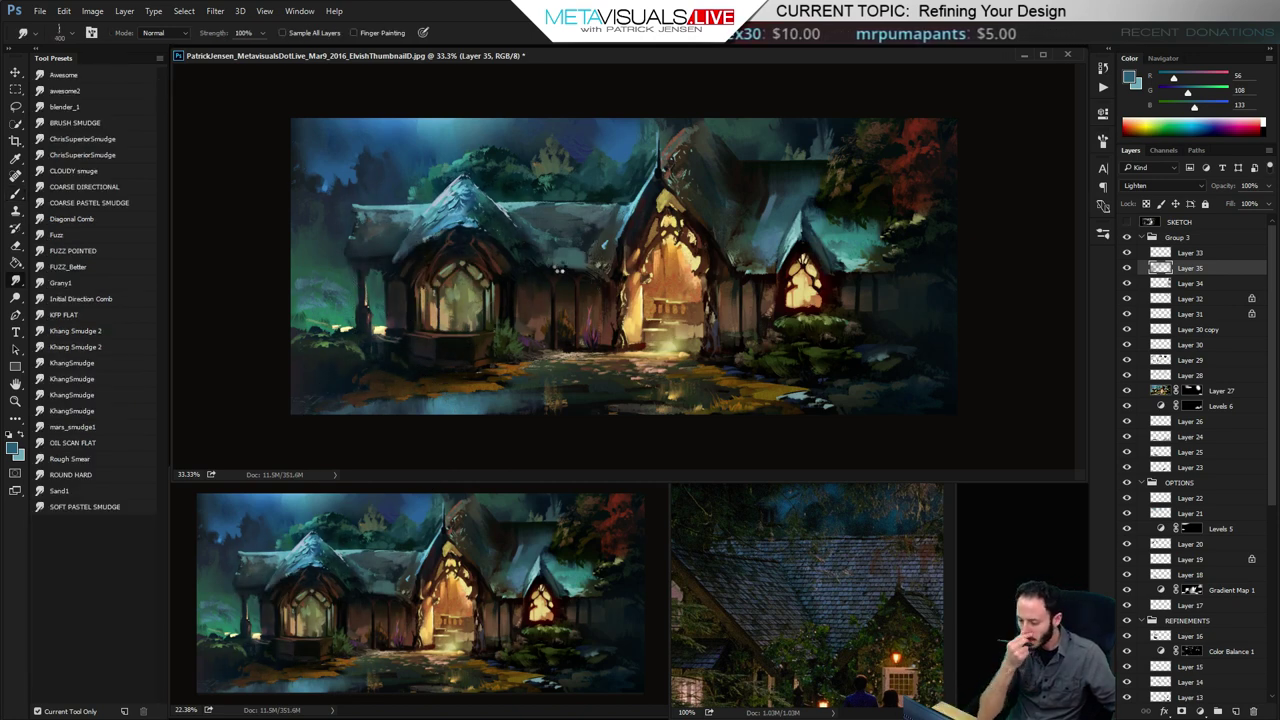
{"action": "left_click", "coordinate": [1127, 269]}
{"action": "left_click", "coordinate": [1127, 269]}
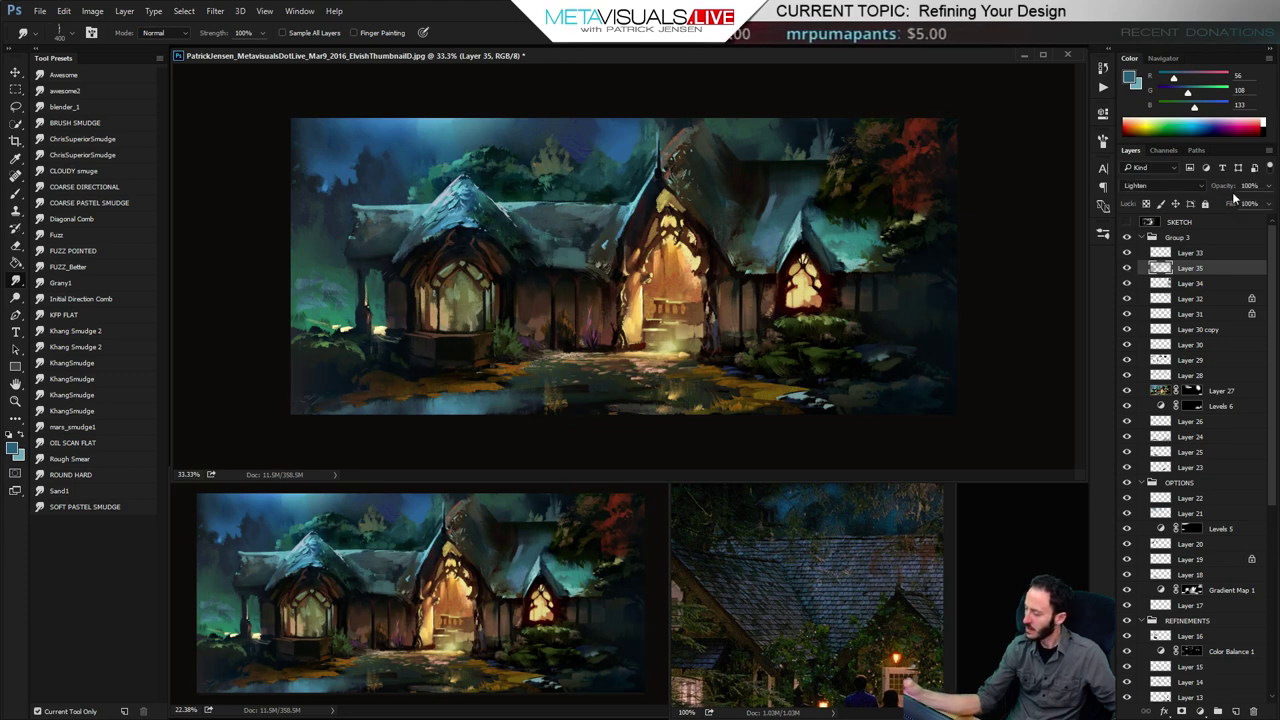
{"action": "left_click", "coordinate": [1269, 187]}
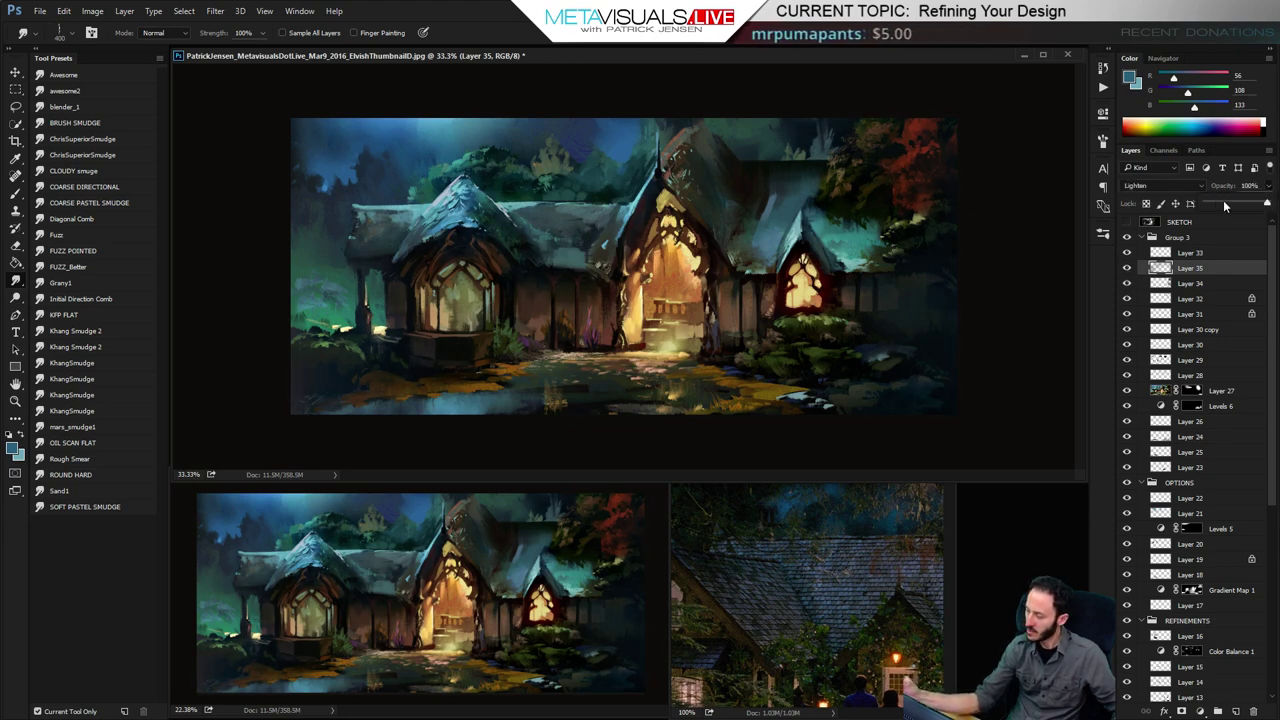
{"action": "mouse_move", "coordinate": [1223, 200]}
{"action": "left_mouse_down"}
{"action": "mouse_move", "coordinate": [1207, 201]}
{"action": "mouse_move", "coordinate": [1237, 205]}
{"action": "left_mouse_up"}
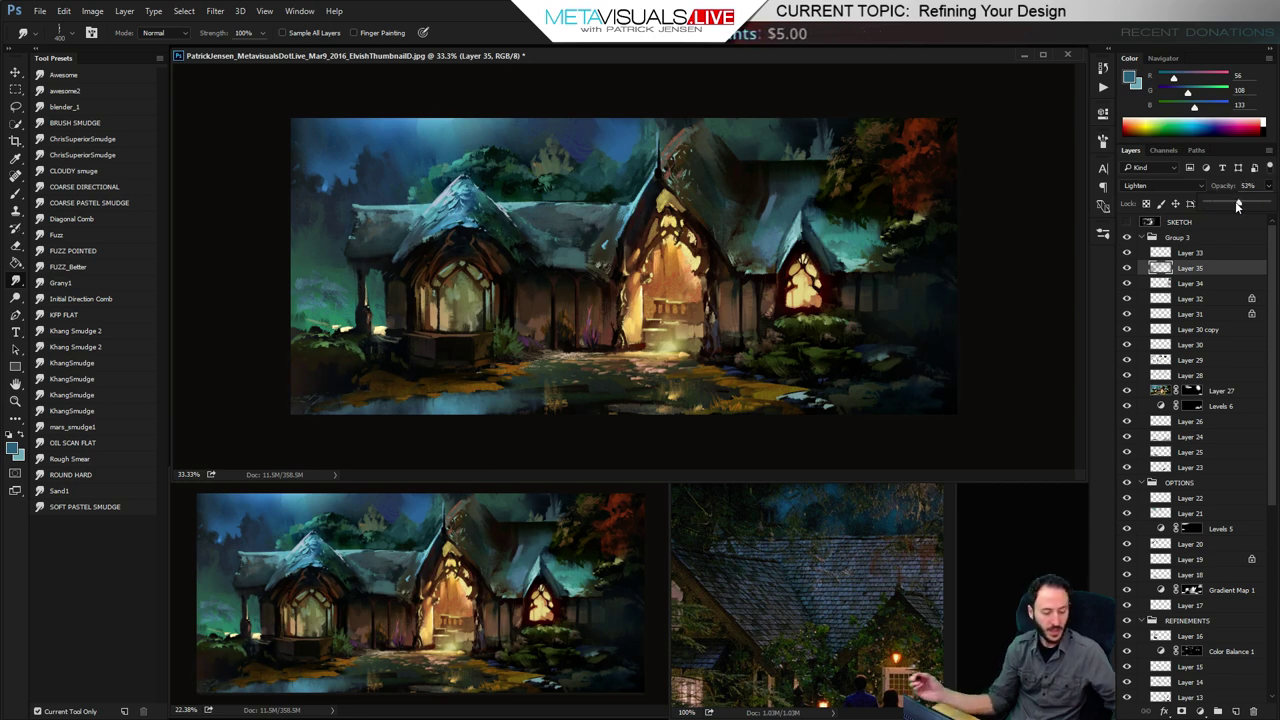
{"action": "left_click_drag", "start_coordinate": [1237, 205], "coordinate": [1237, 205]}
On a new layer above Layer 33, cover the bright streak beside the far-left porch post with sampled teal, using Paint Square Blocker Straight
{"action": "key", "text": "ctrl+shift+alt+n"}
{"action": "left_click_drag", "start_coordinate": [1197, 256], "coordinate": [1197, 250]}
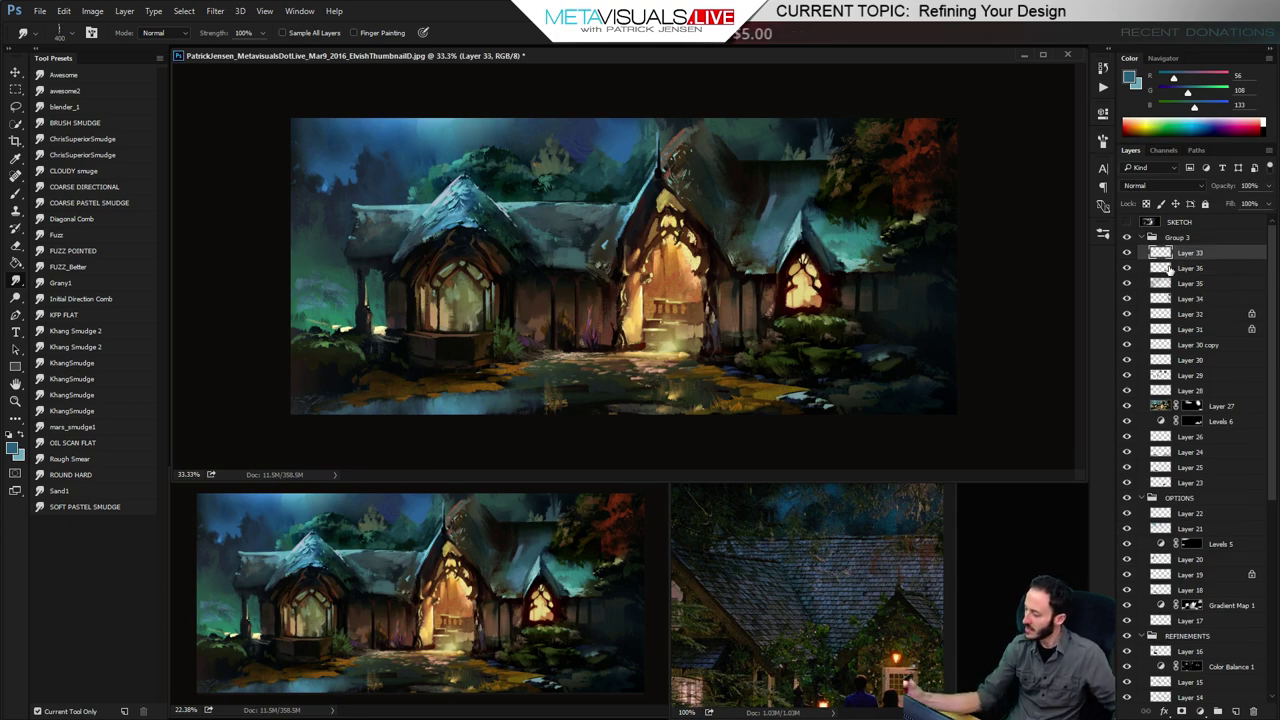
{"action": "key", "text": "space"}
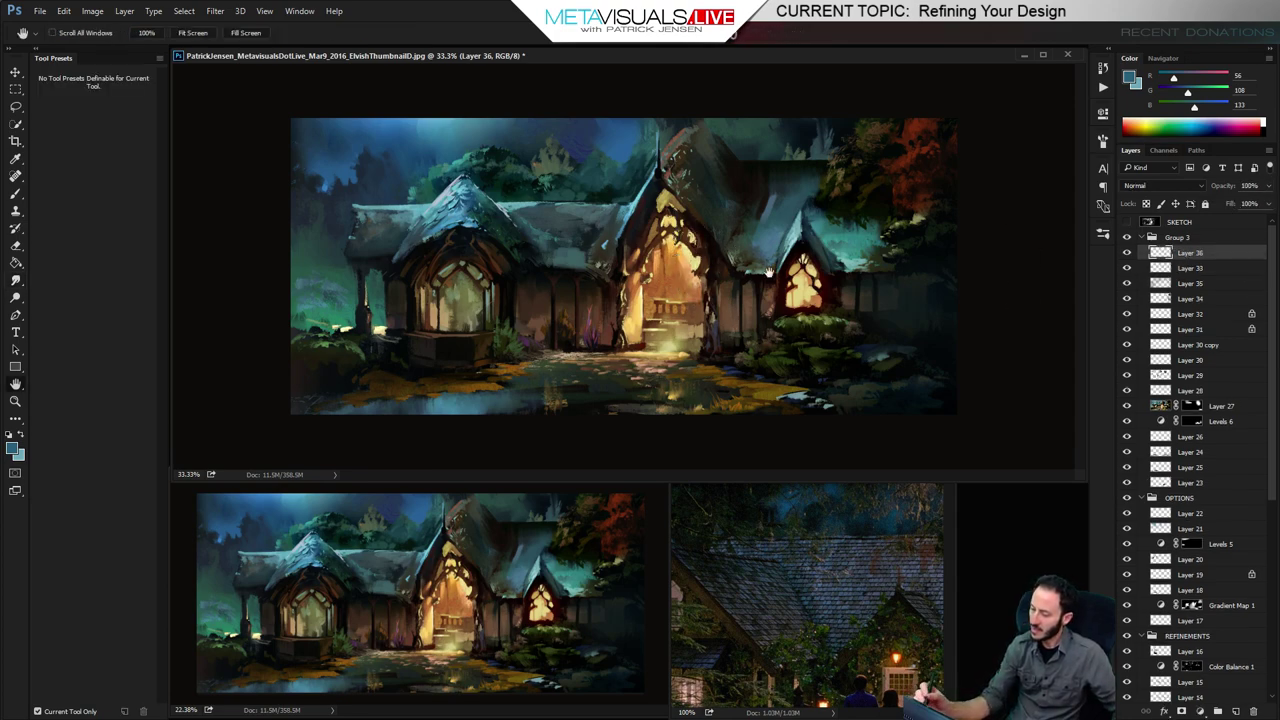
{"action": "left_click", "coordinate": [532, 366], "text": "ctrl"}
{"action": "left_click", "coordinate": [532, 366], "text": "ctrl"}
{"action": "left_click_drag", "start_coordinate": [592, 359], "coordinate": [727, 428]}
{"action": "key", "text": "ctrl+plus"}
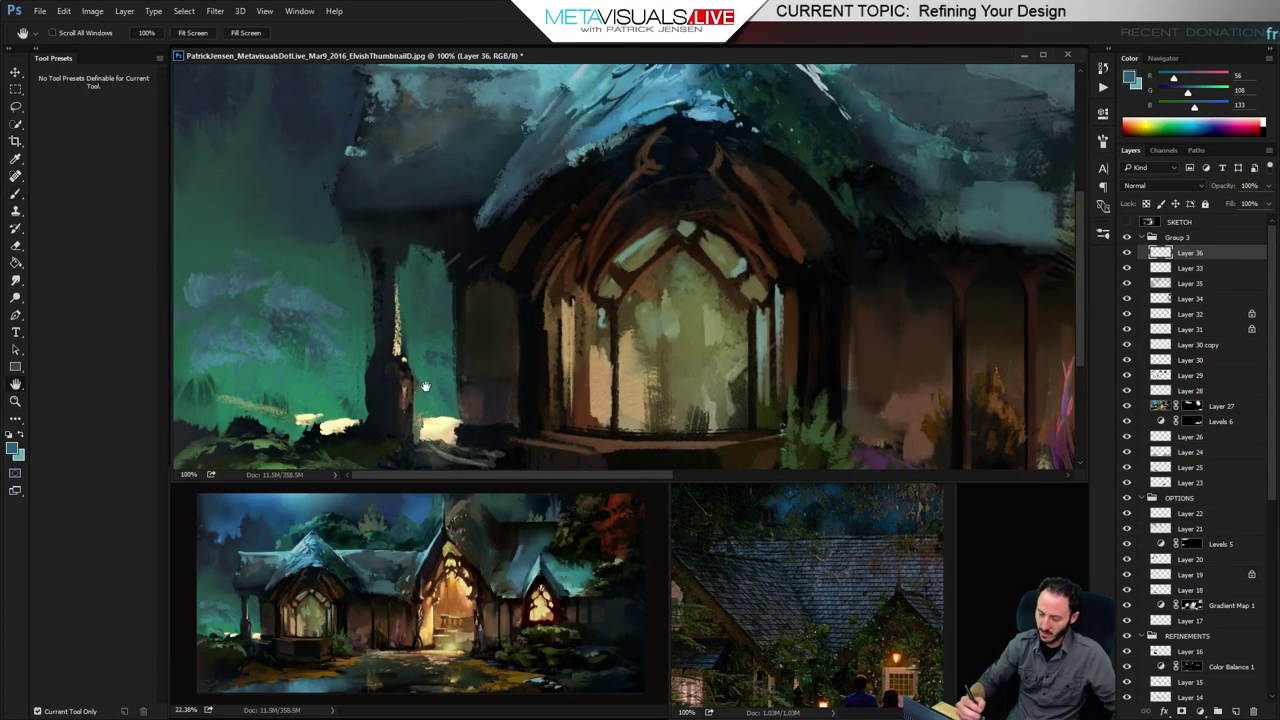
{"action": "left_click", "coordinate": [121, 651]}
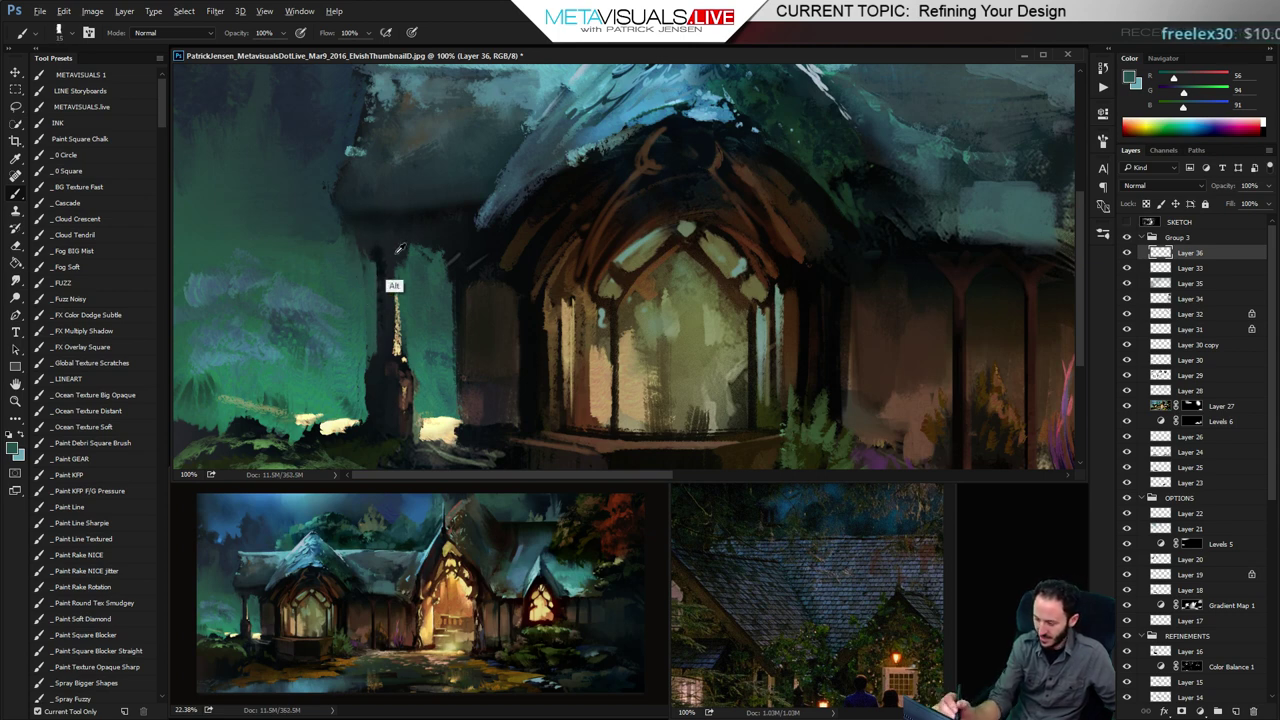
{"action": "left_click", "coordinate": [411, 300], "text": "alt"}
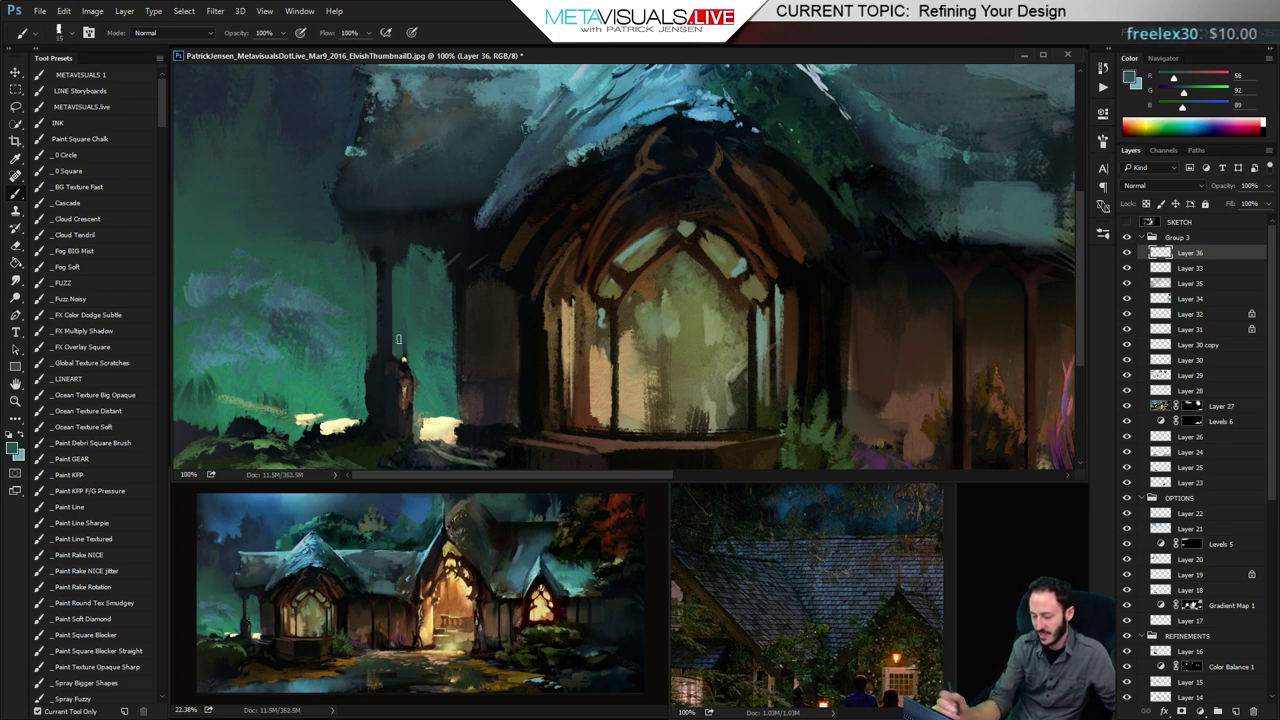
Carve curved bracket shapes into the top of the far-left porch post with small strokes of sampled teal and near-black
{"action": "left_click", "coordinate": [398, 298], "text": "alt"}
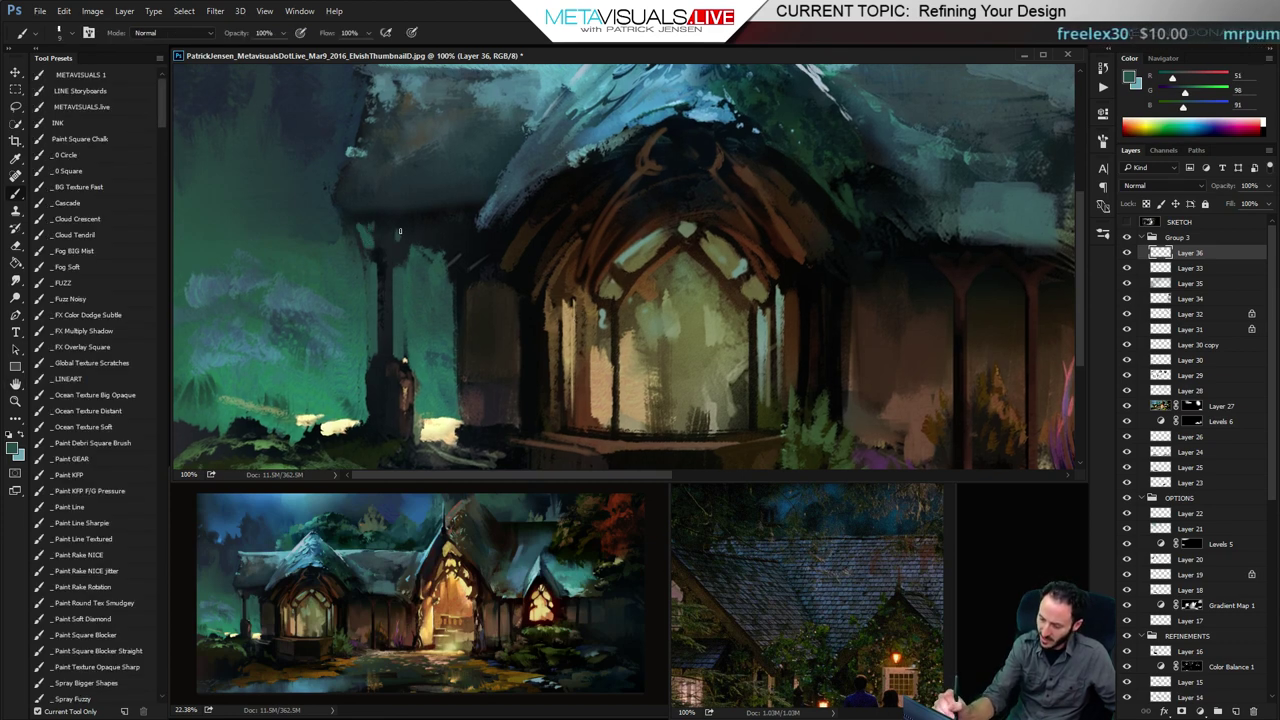
{"action": "left_click", "coordinate": [384, 230], "text": "alt"}
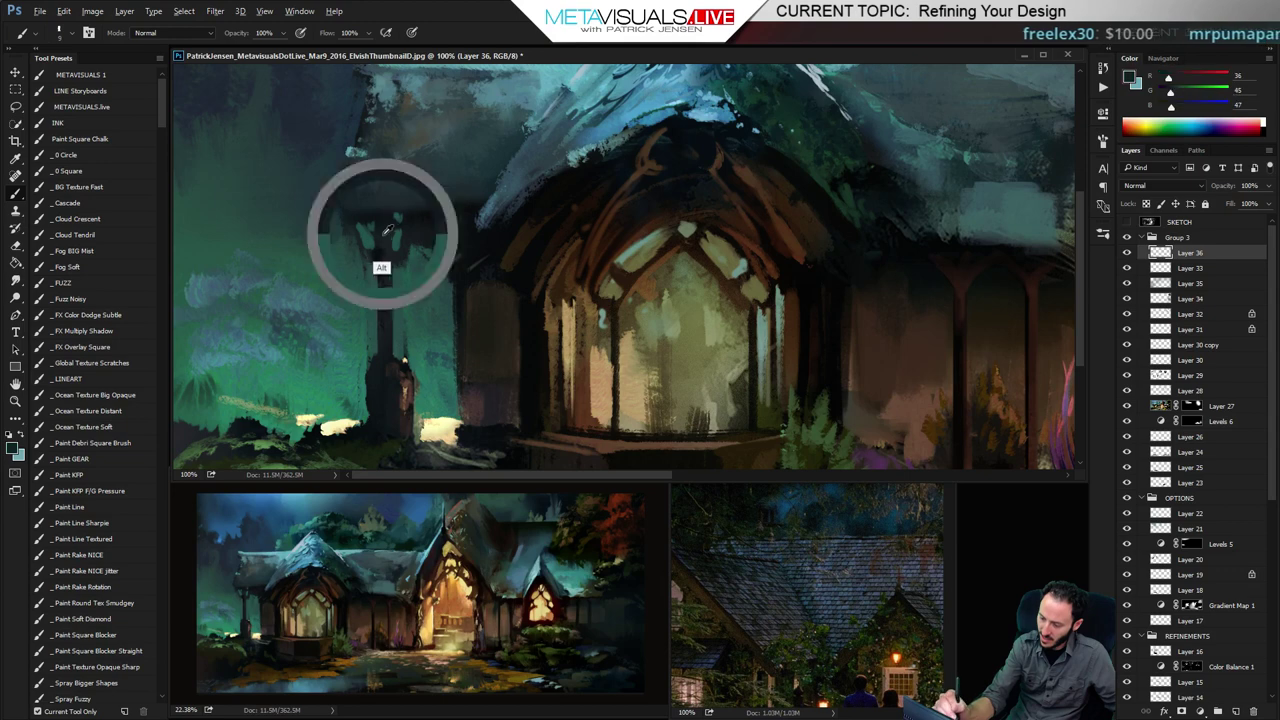
{"action": "left_click", "coordinate": [406, 270], "text": "alt"}
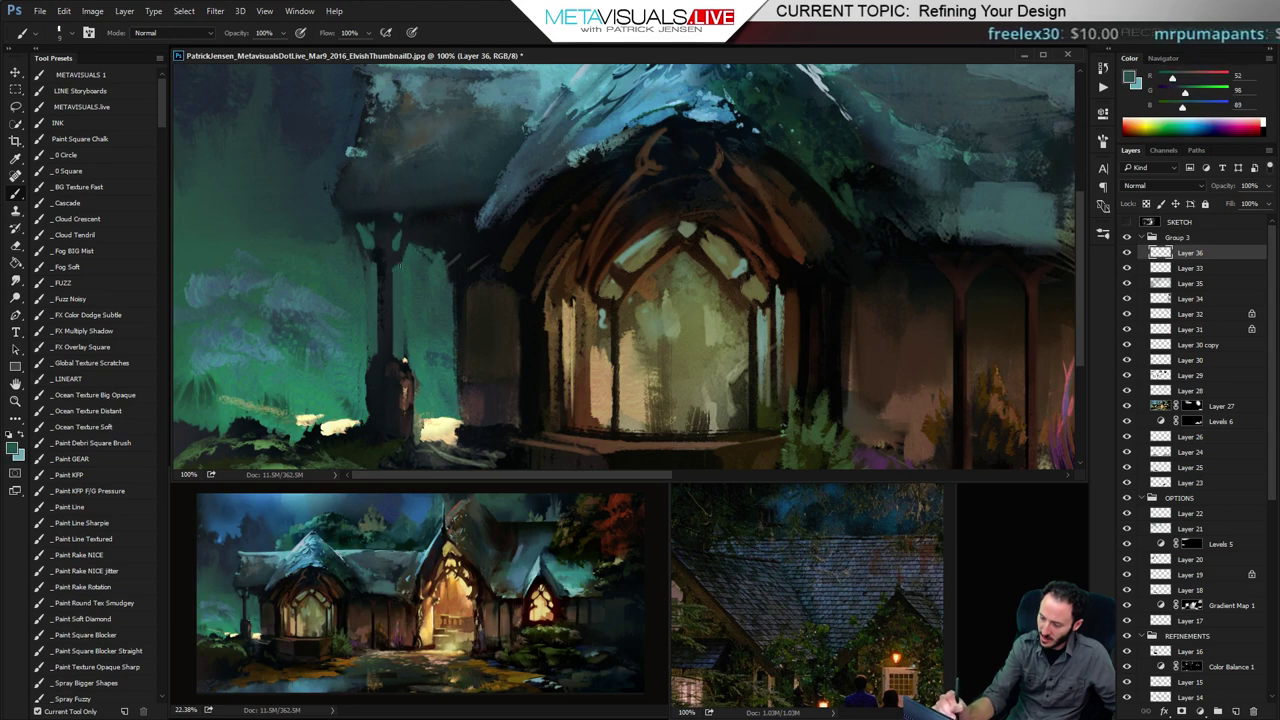
{"action": "left_click", "coordinate": [372, 254], "text": "alt"}
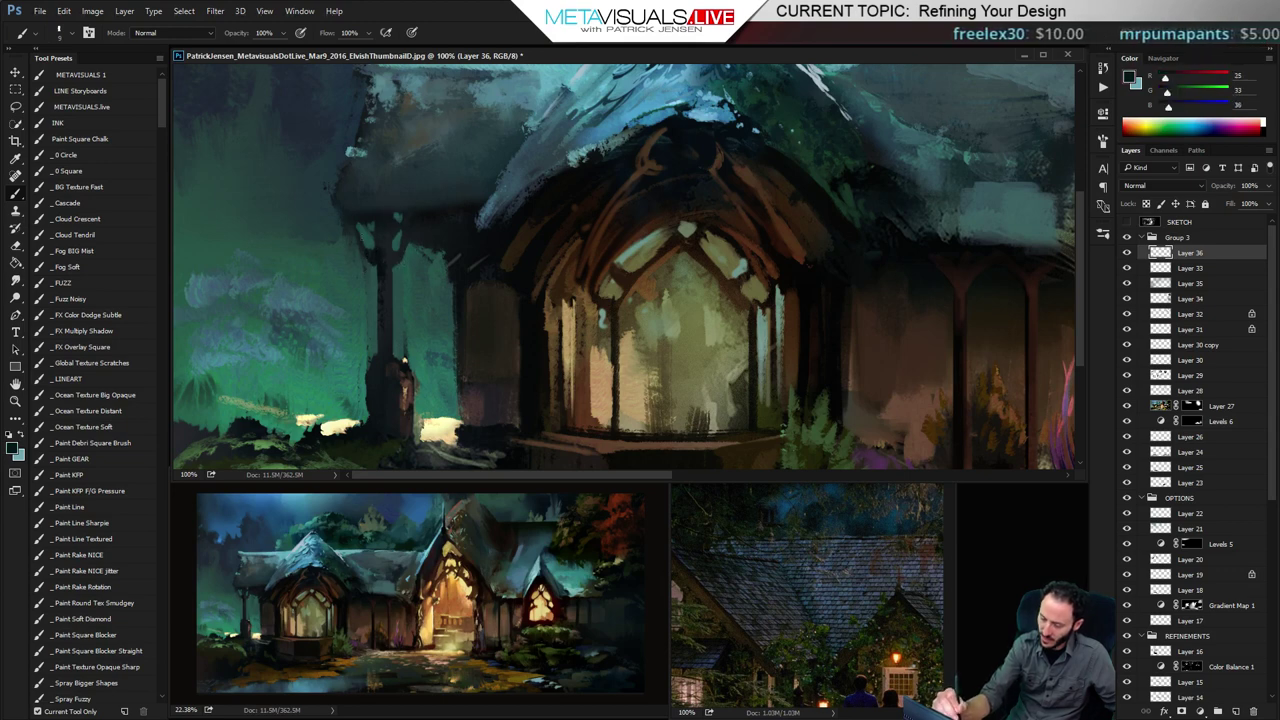
{"action": "left_click", "coordinate": [360, 261], "text": "alt"}
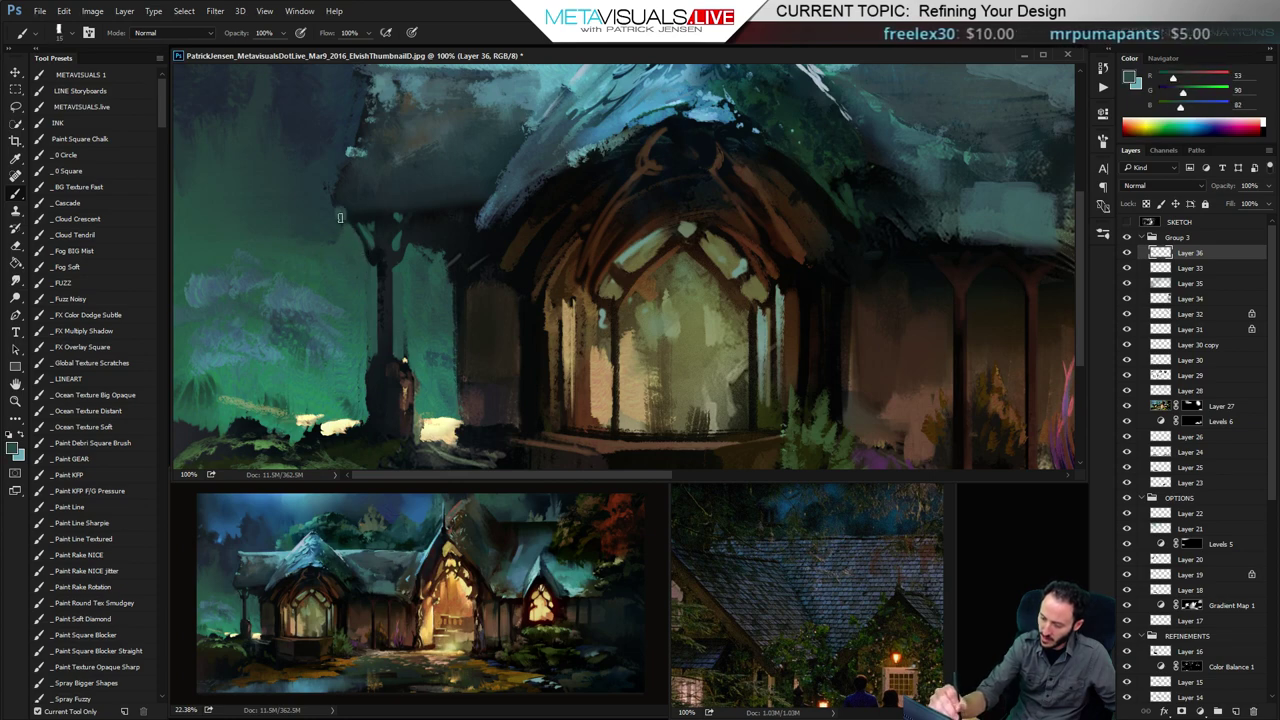
Paint blocky shingle strokes of sampled teal and muted brown on the far-left end of the roof
{"action": "left_click_drag", "start_coordinate": [406, 232], "coordinate": [346, 327]}
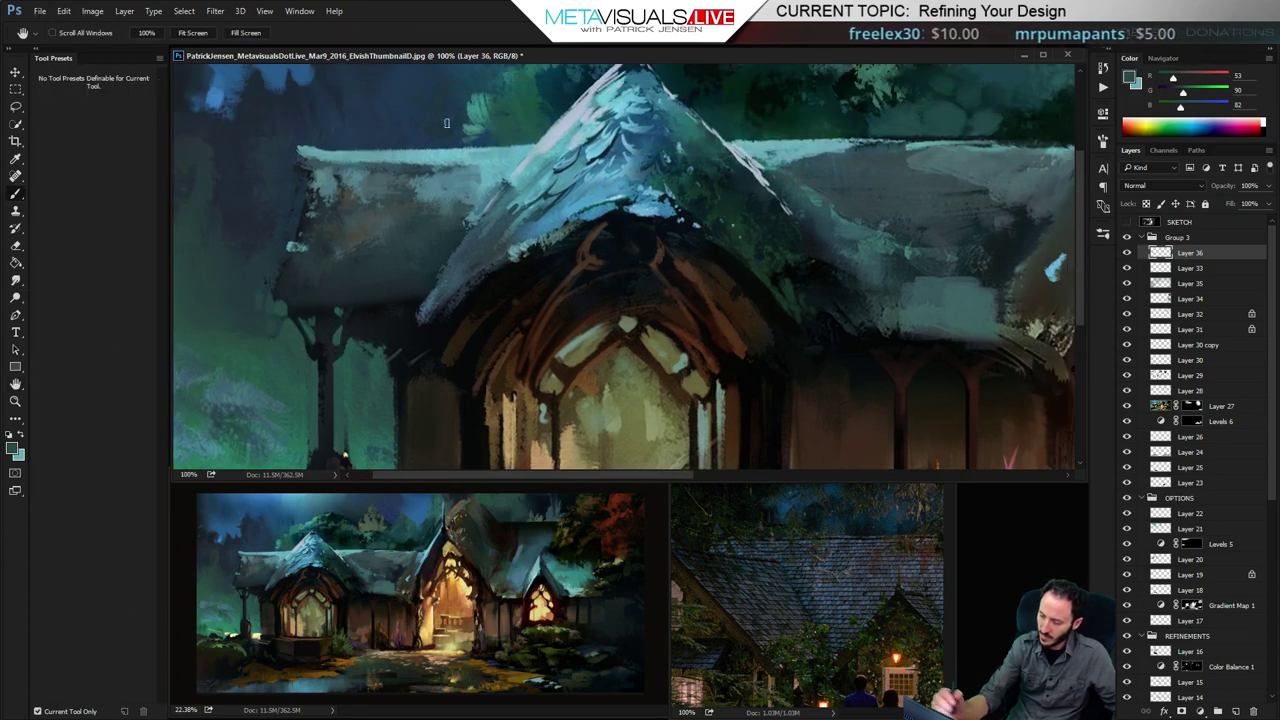
{"action": "left_click", "coordinate": [420, 177], "text": "alt"}
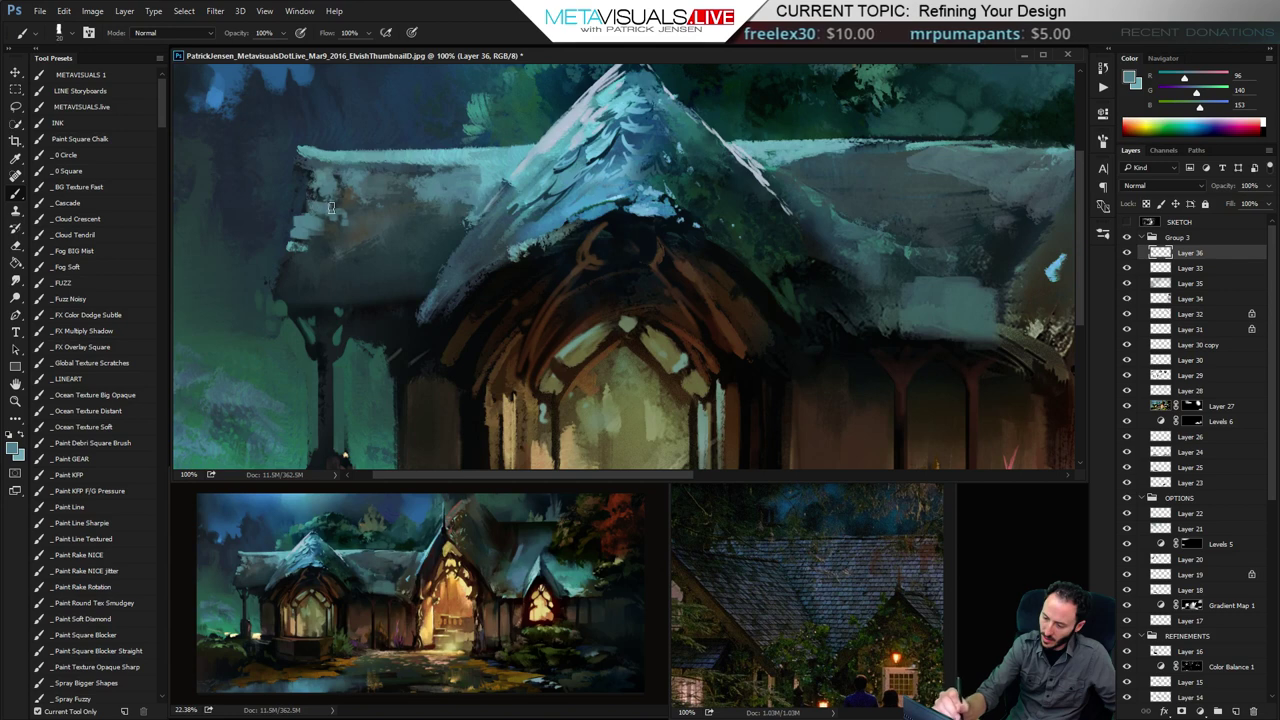
{"action": "left_click", "coordinate": [331, 215], "text": "alt"}
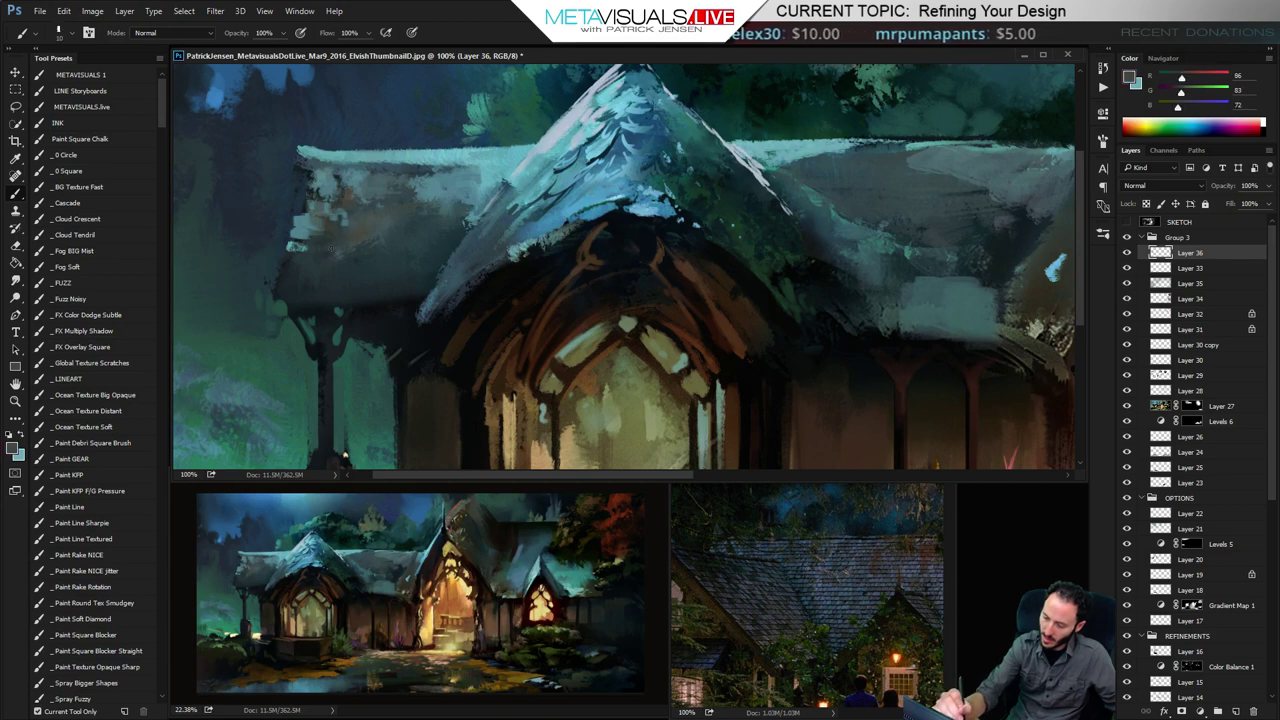
{"action": "left_click", "coordinate": [323, 190], "text": "alt"}
{"action": "left_click", "coordinate": [324, 153], "text": "alt"}
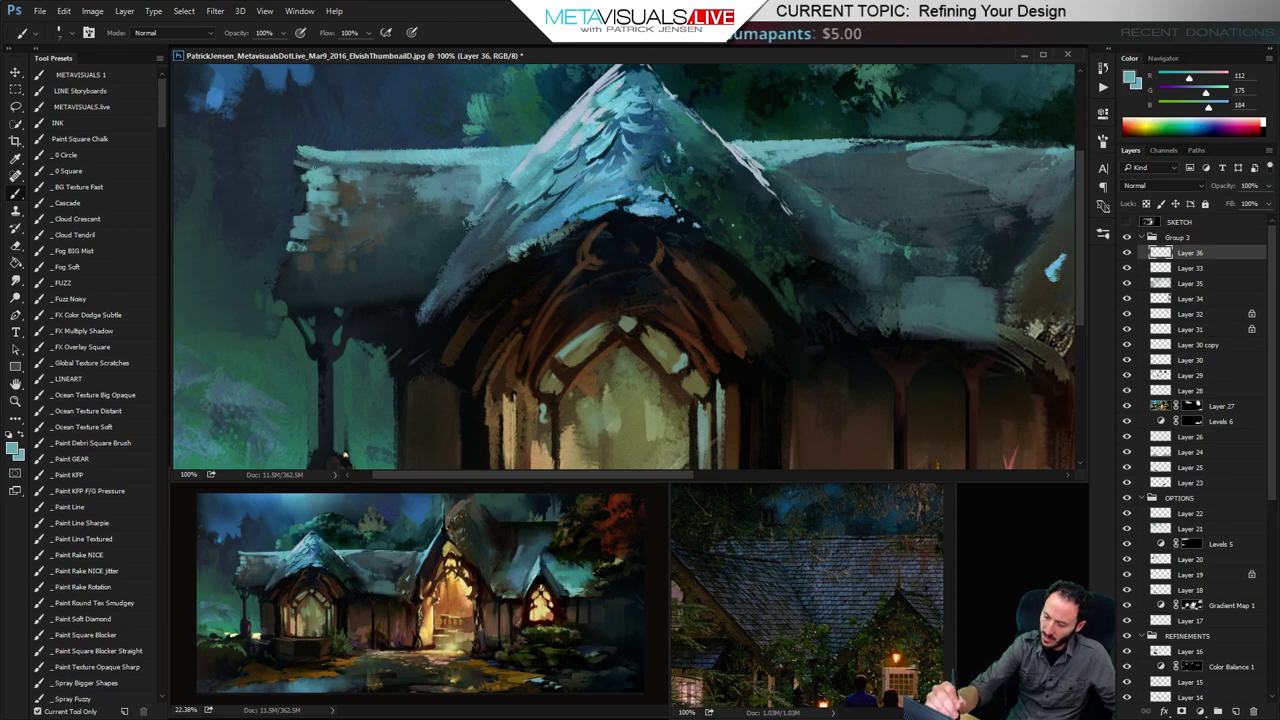
Block in a patch of sampled light blue on the roof slope between the left and central gables
{"action": "left_click", "coordinate": [356, 166], "text": "ctrl"}
{"action": "left_click_drag", "start_coordinate": [667, 339], "coordinate": [628, 290]}
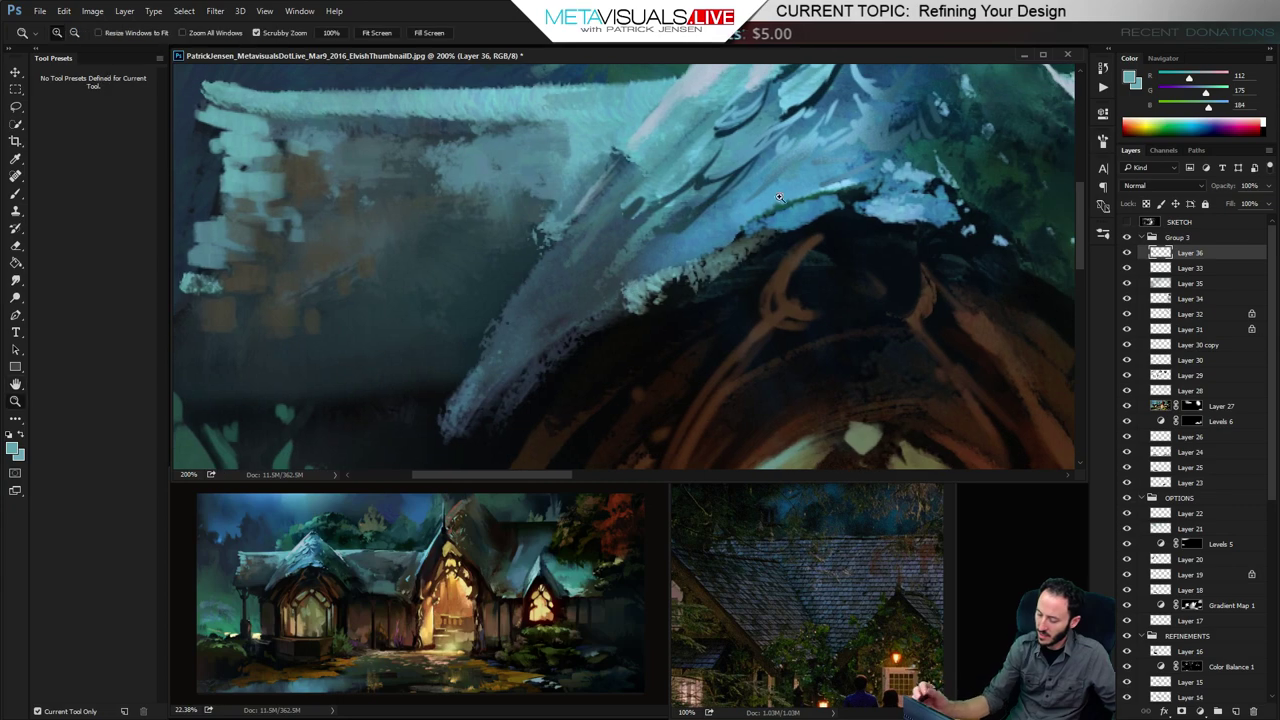
{"action": "left_click_drag", "start_coordinate": [702, 274], "coordinate": [757, 280]}
{"action": "left_click", "coordinate": [760, 292], "text": "ctrl+alt"}
{"action": "left_click", "coordinate": [770, 270], "text": "ctrl+alt"}
{"action": "left_click", "coordinate": [507, 249], "text": "ctrl"}
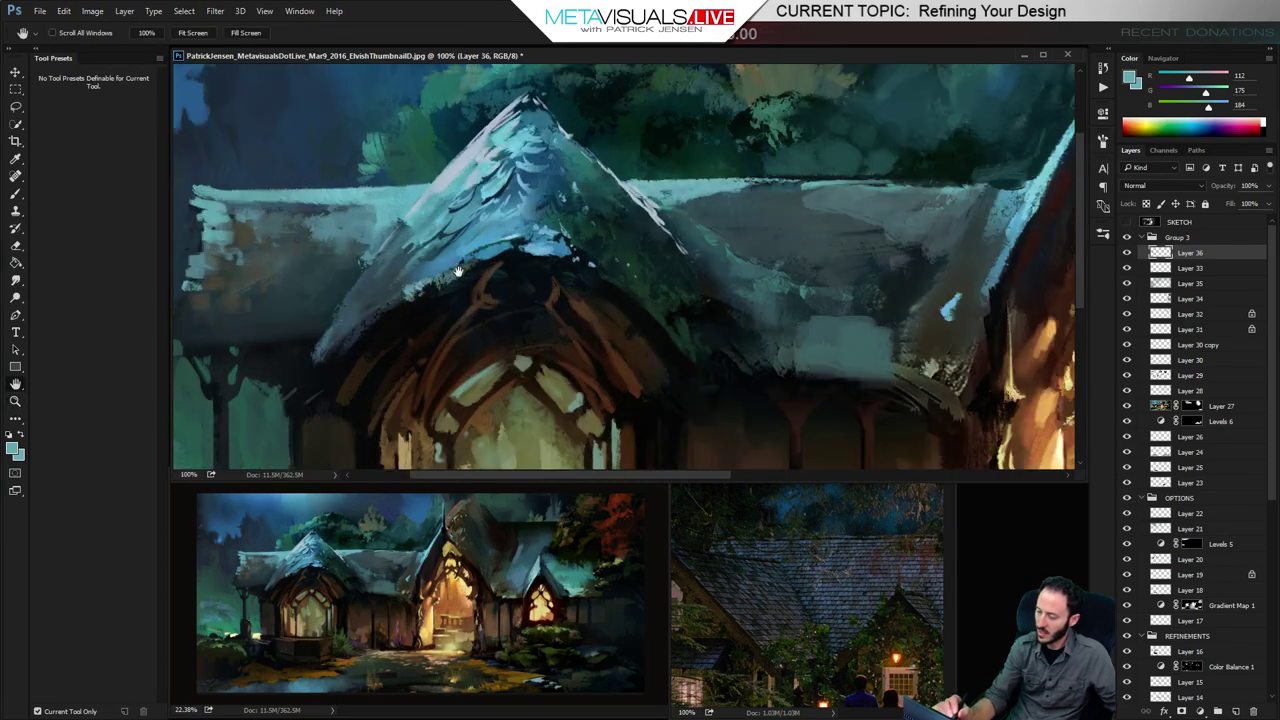
{"action": "mouse_move", "coordinate": [700, 205]}
{"action": "left_mouse_down"}
{"action": "mouse_move", "coordinate": [554, 219]}
{"action": "mouse_move", "coordinate": [545, 238]}
{"action": "mouse_move", "coordinate": [655, 255]}
{"action": "mouse_move", "coordinate": [684, 276]}
{"action": "left_mouse_up"}
{"action": "left_click", "coordinate": [603, 195], "text": "alt"}
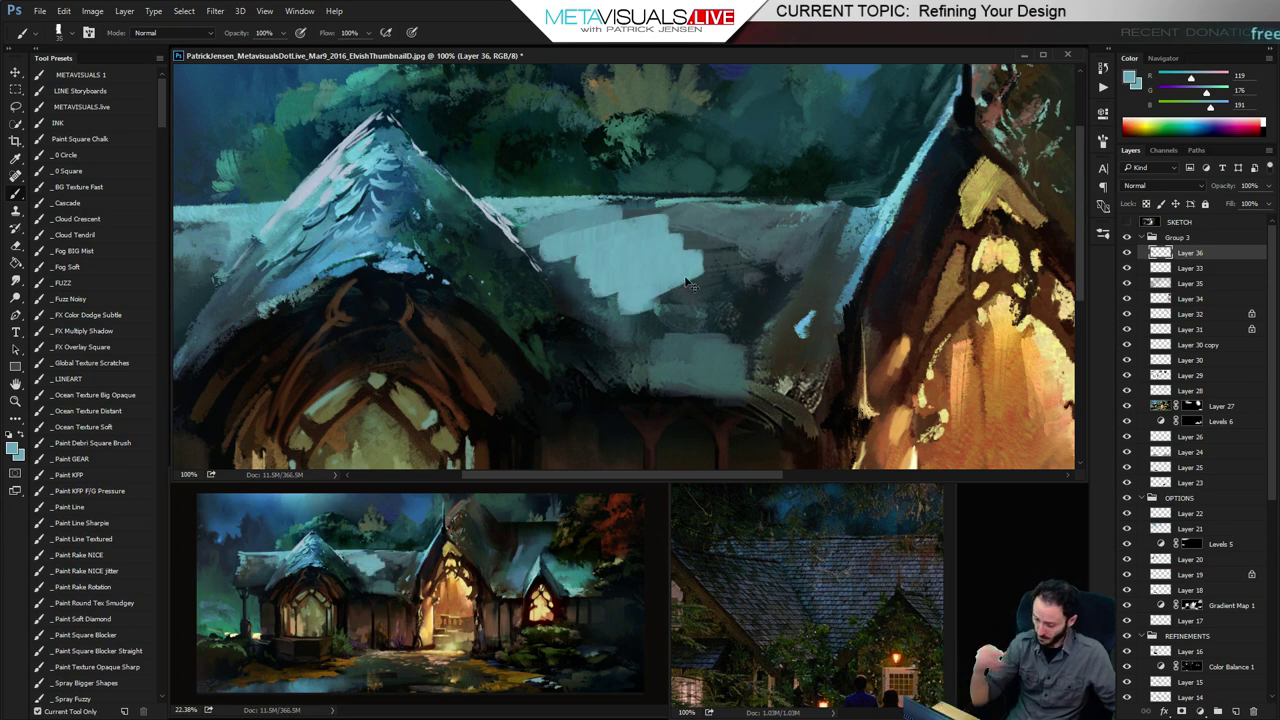
Undo and redo the light blue patch to compare the roof slope with and without it
{"action": "key", "text": "ctrl+z"}
{"action": "key", "text": "ctrl+z"}
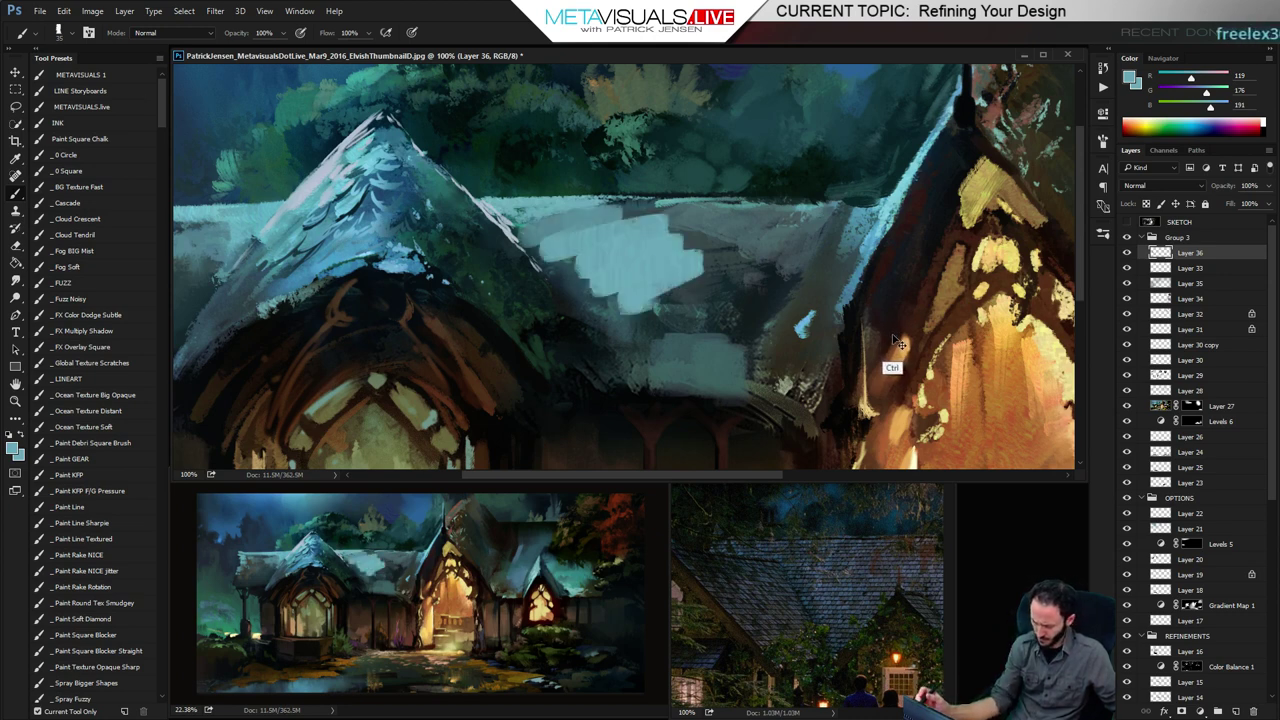
{"action": "key", "text": "ctrl+z"}
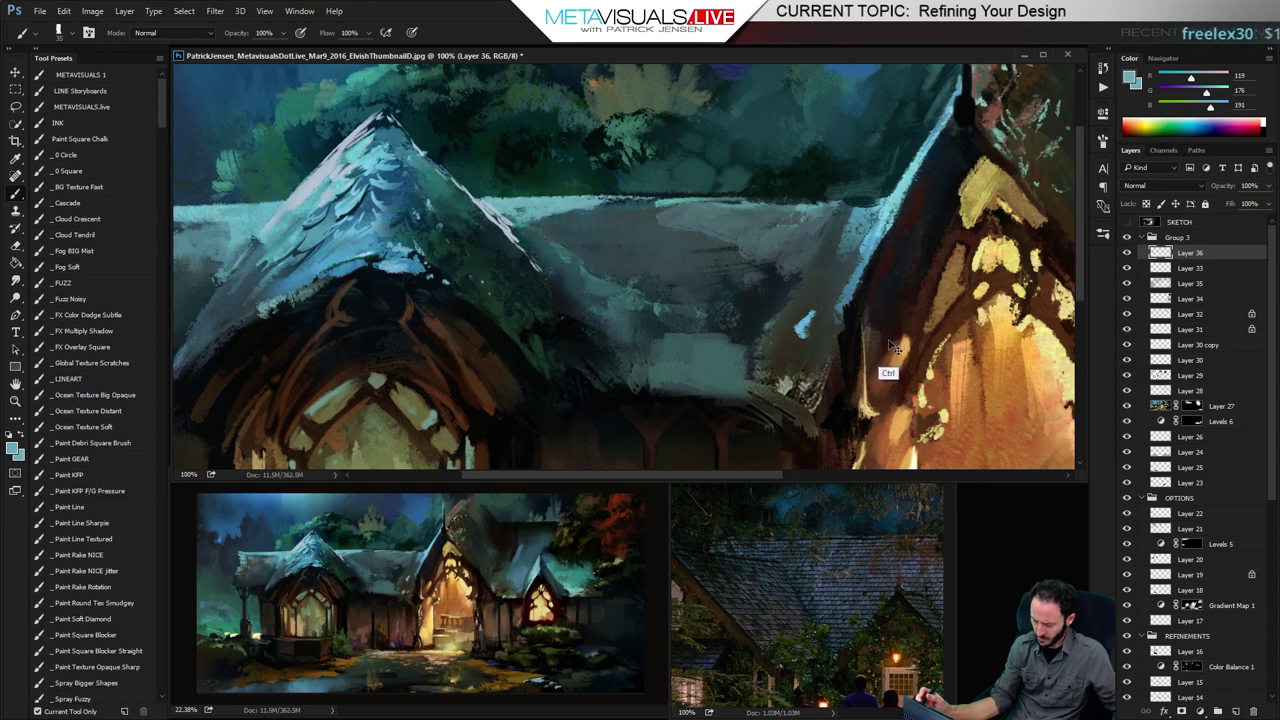
{"action": "key", "text": "ctrl+z"}
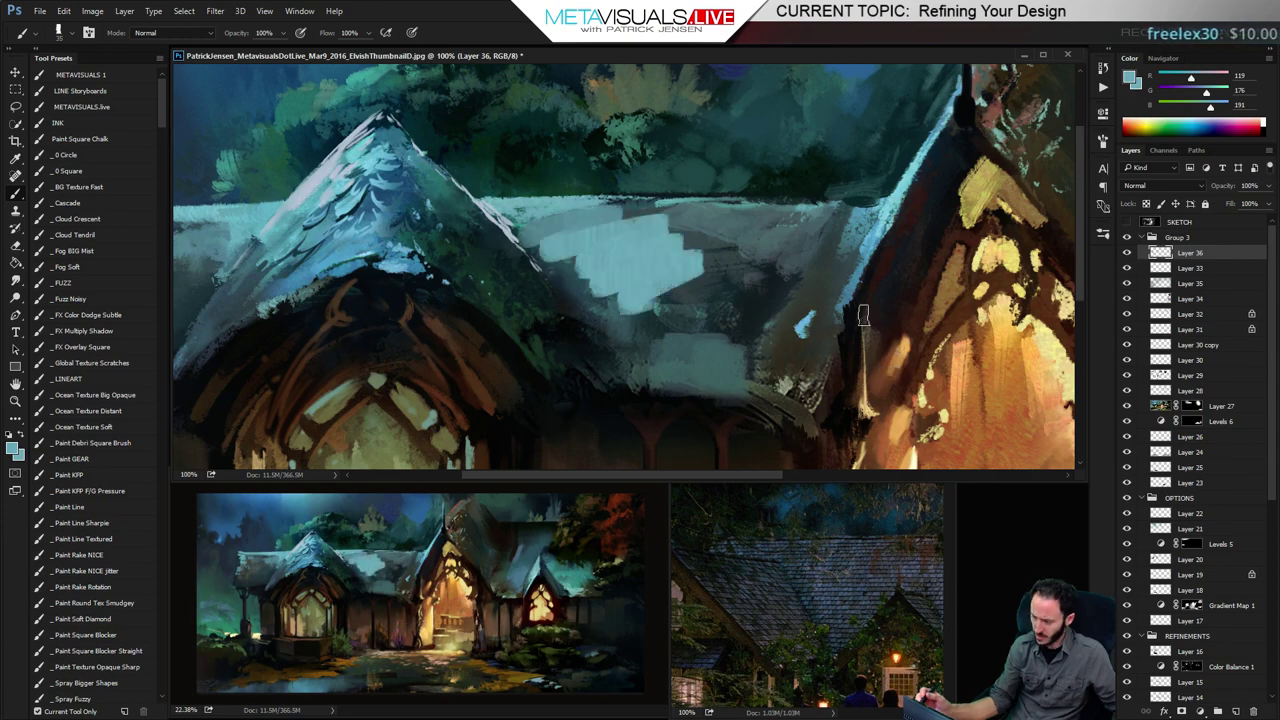
Smudge the light blue patch into soft streaks running down the roof slope, using a smaller Smudge brush
{"action": "left_click_drag", "start_coordinate": [711, 270], "coordinate": [708, 274]}
{"action": "key", "text": "r"}
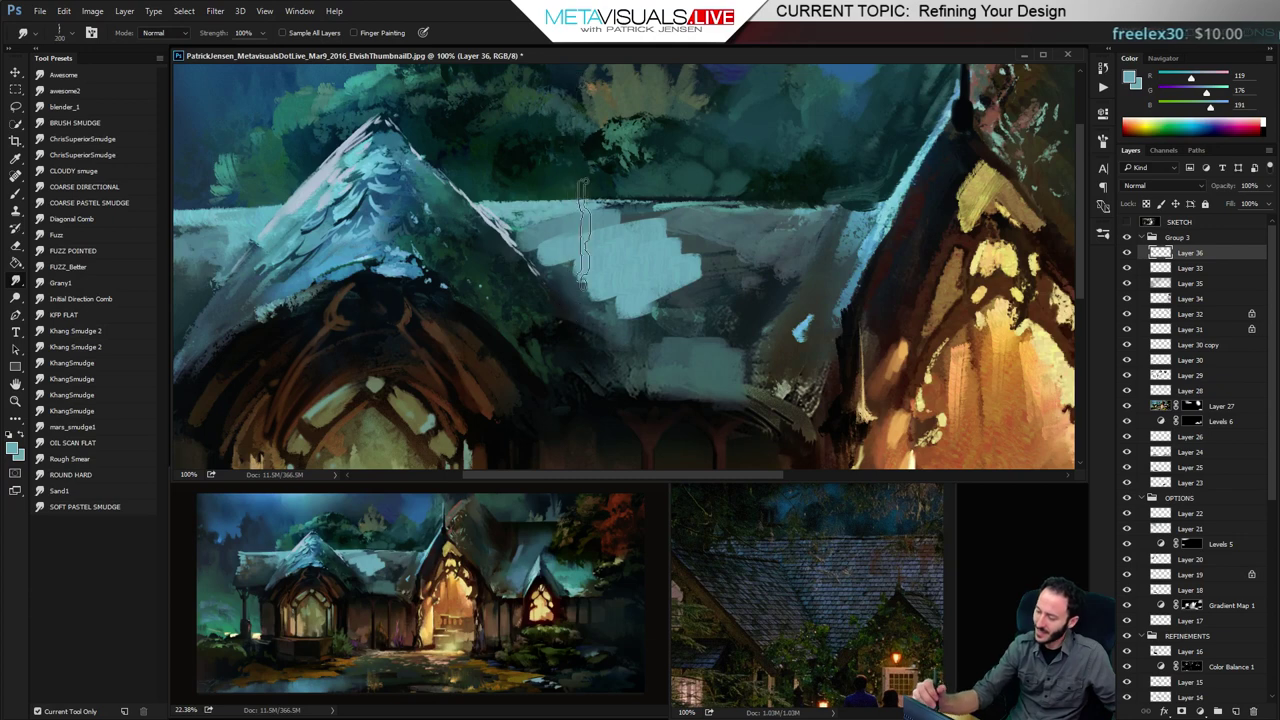
{"action": "key", "text": "bracketleft"}
{"action": "key", "text": "bracketleft"}
{"action": "key", "text": "bracketleft"}
{"action": "key", "text": "bracketleft"}
{"action": "key", "text": "bracketleft"}
{"action": "mouse_move", "coordinate": [558, 236]}
{"action": "left_mouse_down"}
{"action": "mouse_move", "coordinate": [616, 320]}
{"action": "mouse_move", "coordinate": [619, 262]}
{"action": "mouse_move", "coordinate": [672, 286]}
{"action": "mouse_move", "coordinate": [711, 255]}
{"action": "mouse_move", "coordinate": [628, 320]}
{"action": "mouse_move", "coordinate": [752, 266]}
{"action": "mouse_move", "coordinate": [616, 328]}
{"action": "mouse_move", "coordinate": [748, 262]}
{"action": "mouse_move", "coordinate": [606, 278]}
{"action": "mouse_move", "coordinate": [601, 248]}
{"action": "left_mouse_up"}
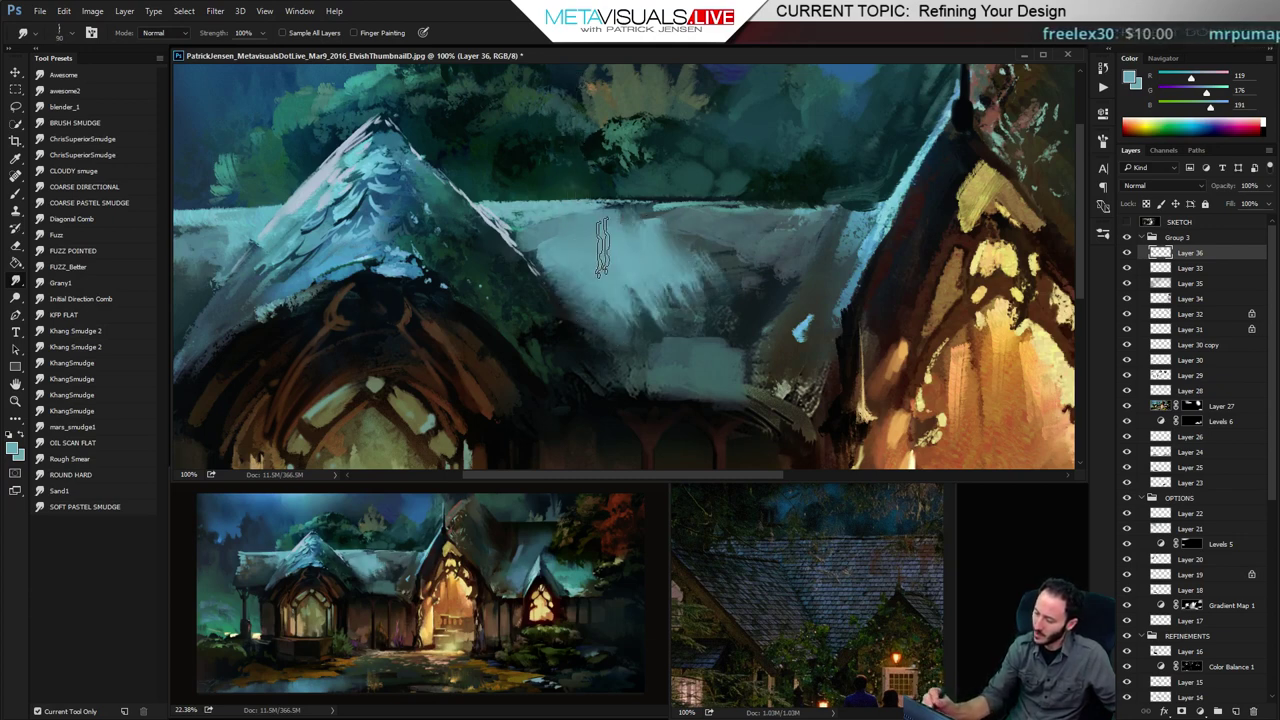
Brush sampled blue-grey over the roof slope just beside the left gable's edge
{"action": "key", "text": "b"}
{"action": "left_click", "coordinate": [614, 280], "text": "alt"}
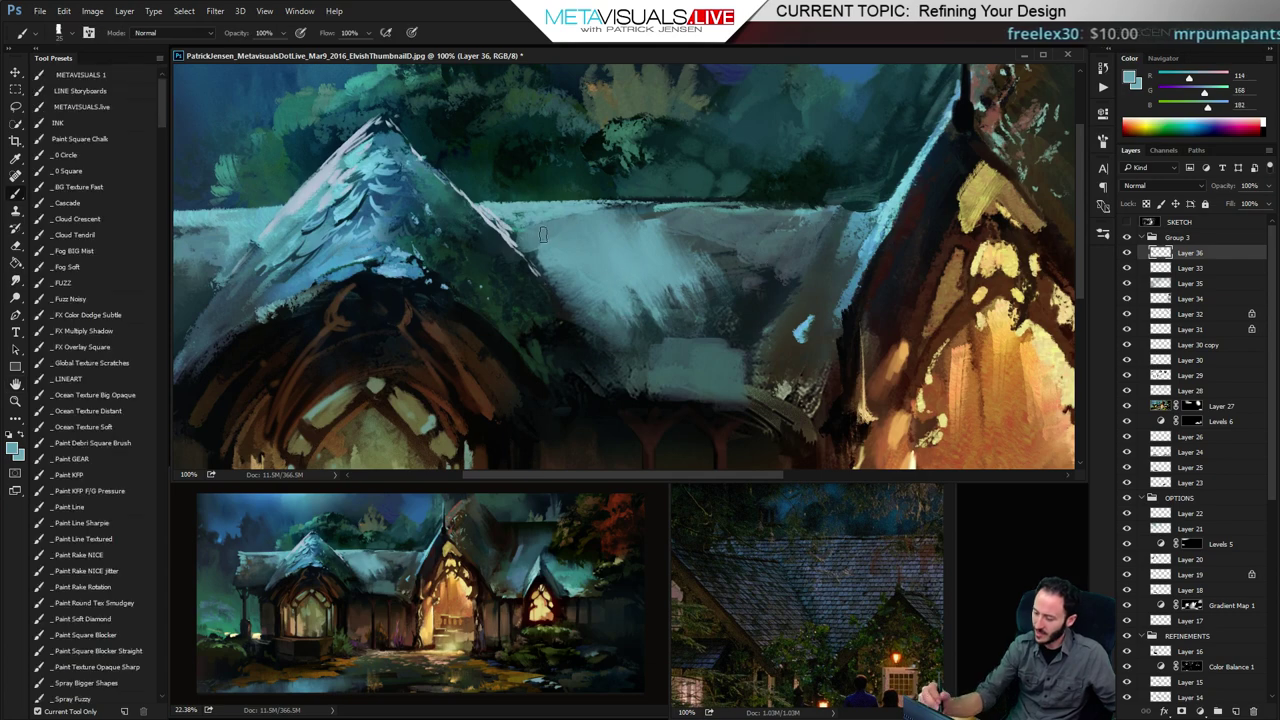
{"action": "left_click", "coordinate": [506, 228], "text": "alt"}
Brighten the upper part of the light roof patch with the Dodge tool on midtones at 50% exposure
{"action": "key", "text": "o"}
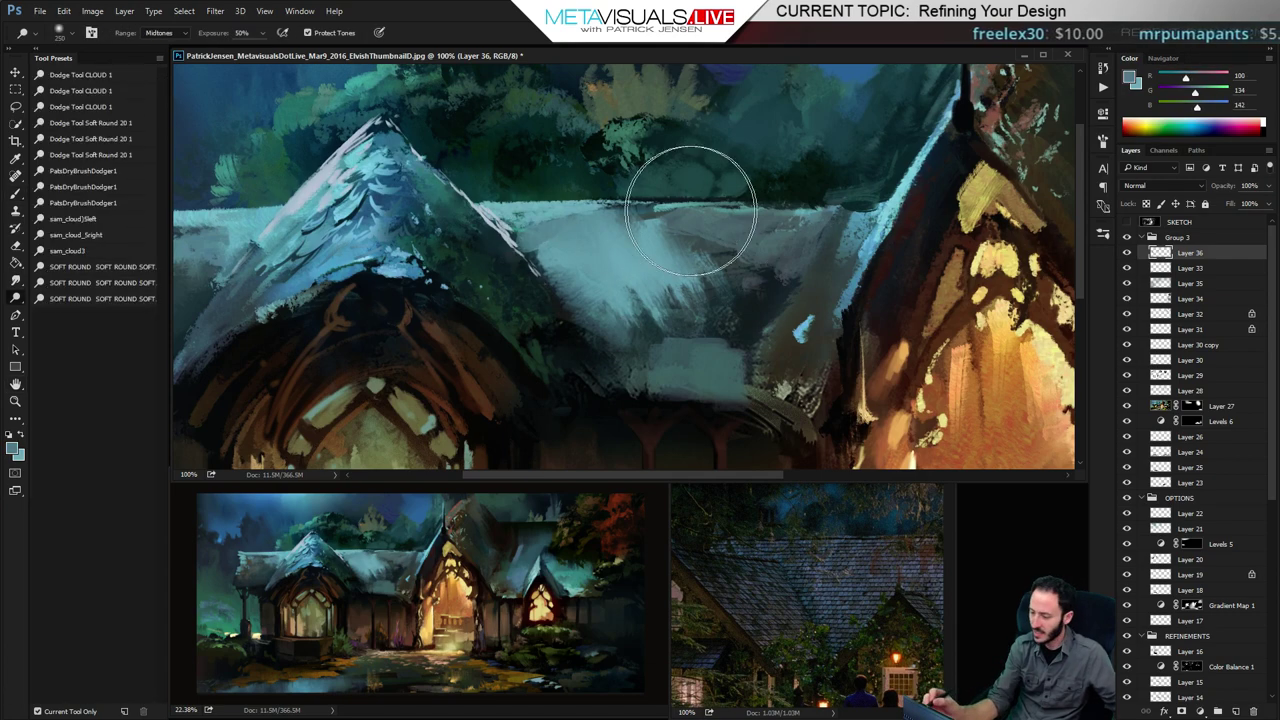
{"action": "left_click_drag", "start_coordinate": [655, 196], "coordinate": [504, 252]}
{"action": "key", "text": "["}
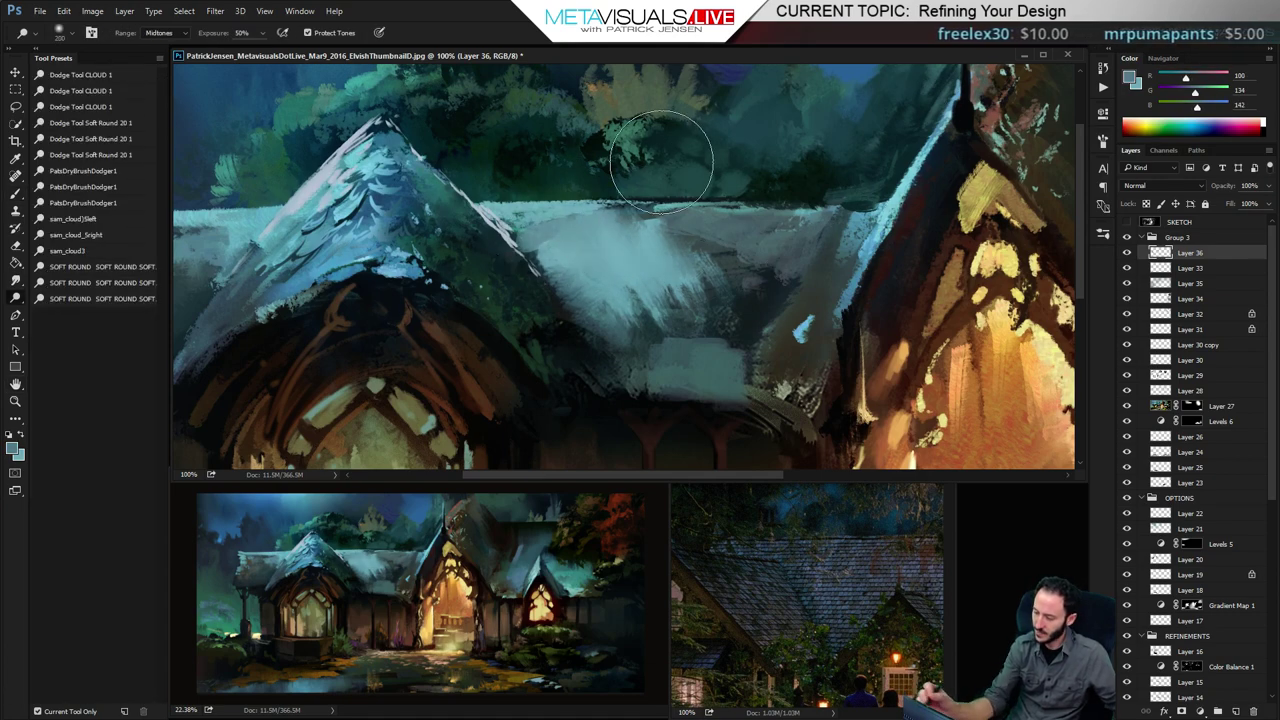
{"action": "key", "text": "["}
{"action": "left_click_drag", "start_coordinate": [661, 163], "coordinate": [492, 248]}
{"action": "left_click_drag", "start_coordinate": [612, 188], "coordinate": [570, 232]}
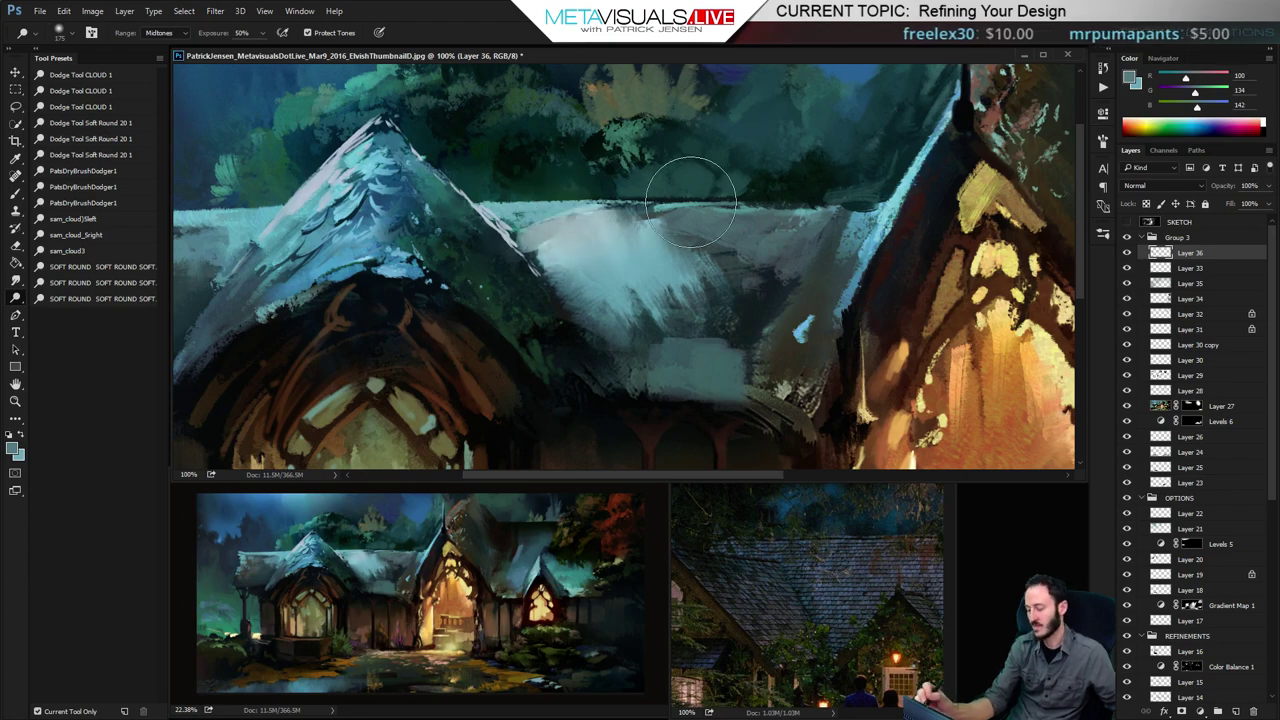
Strengthen the moonlit highlight on the roof between the gables with sampled pale blue strokes
{"action": "key", "text": "b"}
{"action": "left_click", "coordinate": [660, 262], "text": "alt"}
{"action": "left_click", "coordinate": [585, 306], "text": "alt"}
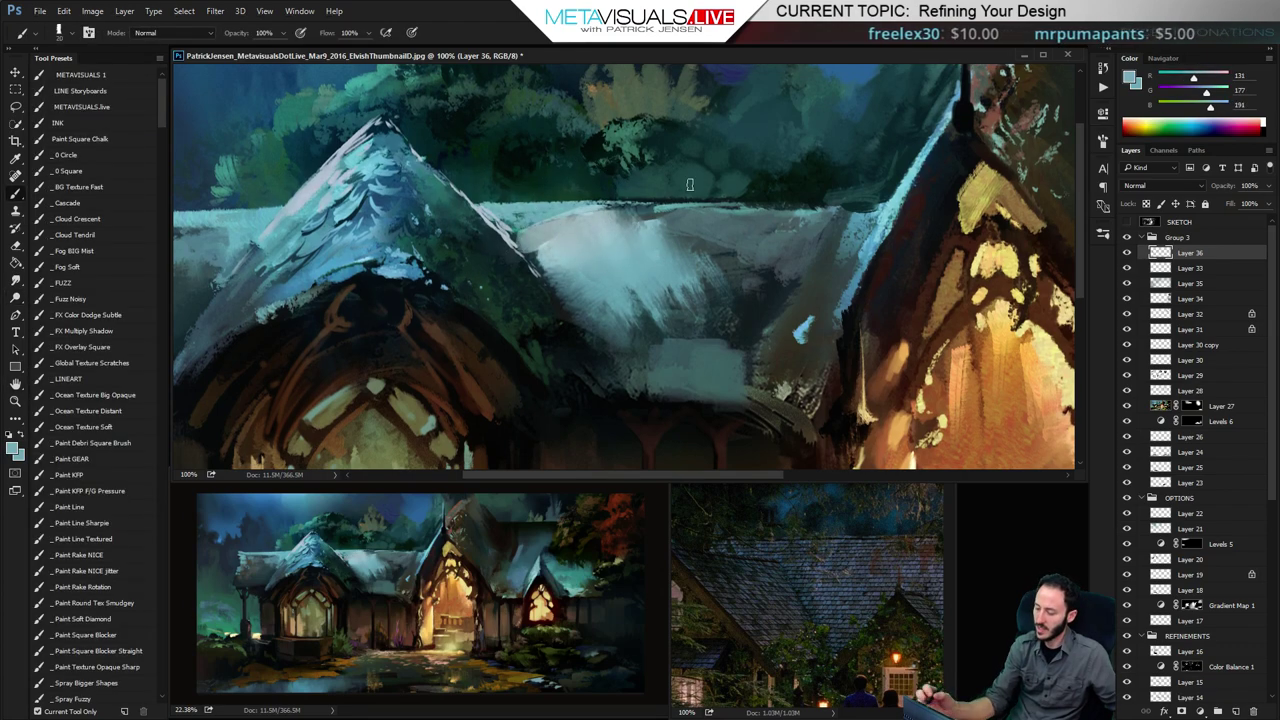
{"action": "left_click", "coordinate": [683, 280], "text": "alt"}
{"action": "left_click", "coordinate": [683, 280], "text": "alt"}
{"action": "left_click", "coordinate": [678, 262], "text": "ctrl"}
{"action": "left_click", "coordinate": [459, 181], "text": "alt"}
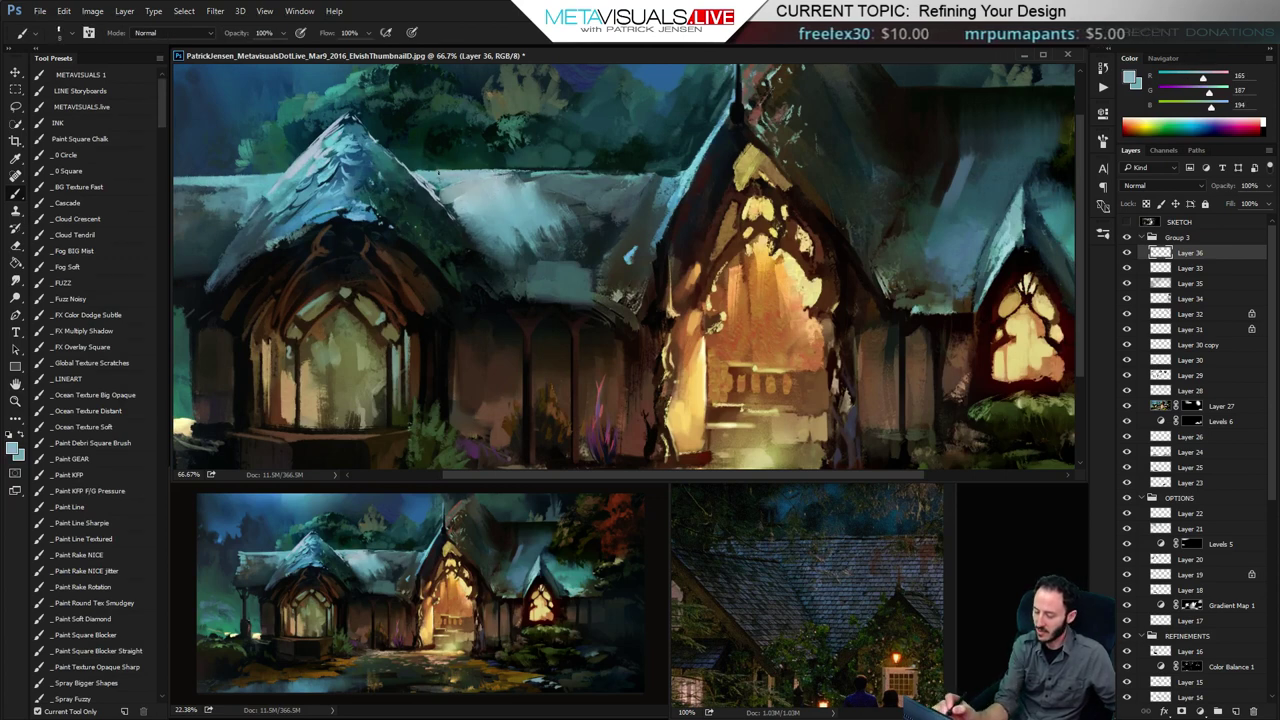
Highlight the roof ridge beside the left gable with thin strokes of sampled pale blue
{"action": "key", "text": "space"}
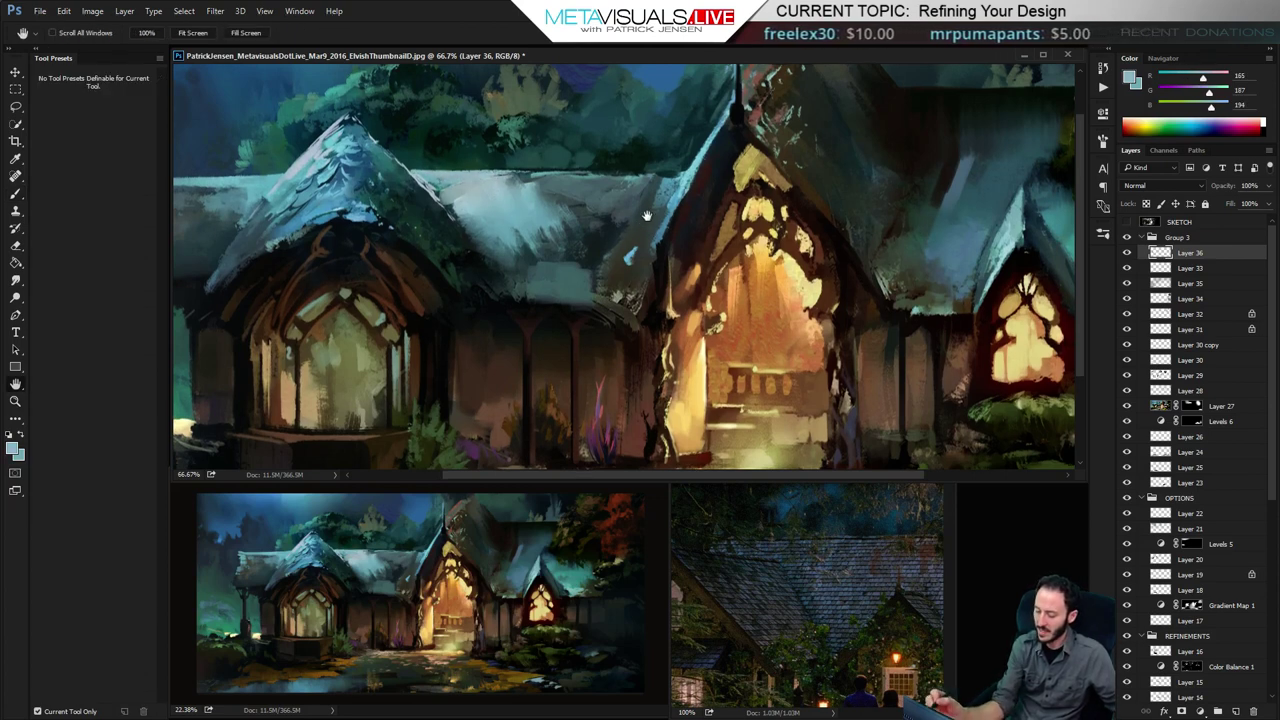
{"action": "left_click_drag", "start_coordinate": [613, 282], "coordinate": [638, 327]}
{"action": "left_click_drag", "start_coordinate": [454, 281], "coordinate": [601, 295]}
{"action": "left_click", "coordinate": [580, 240], "text": "ctrl"}
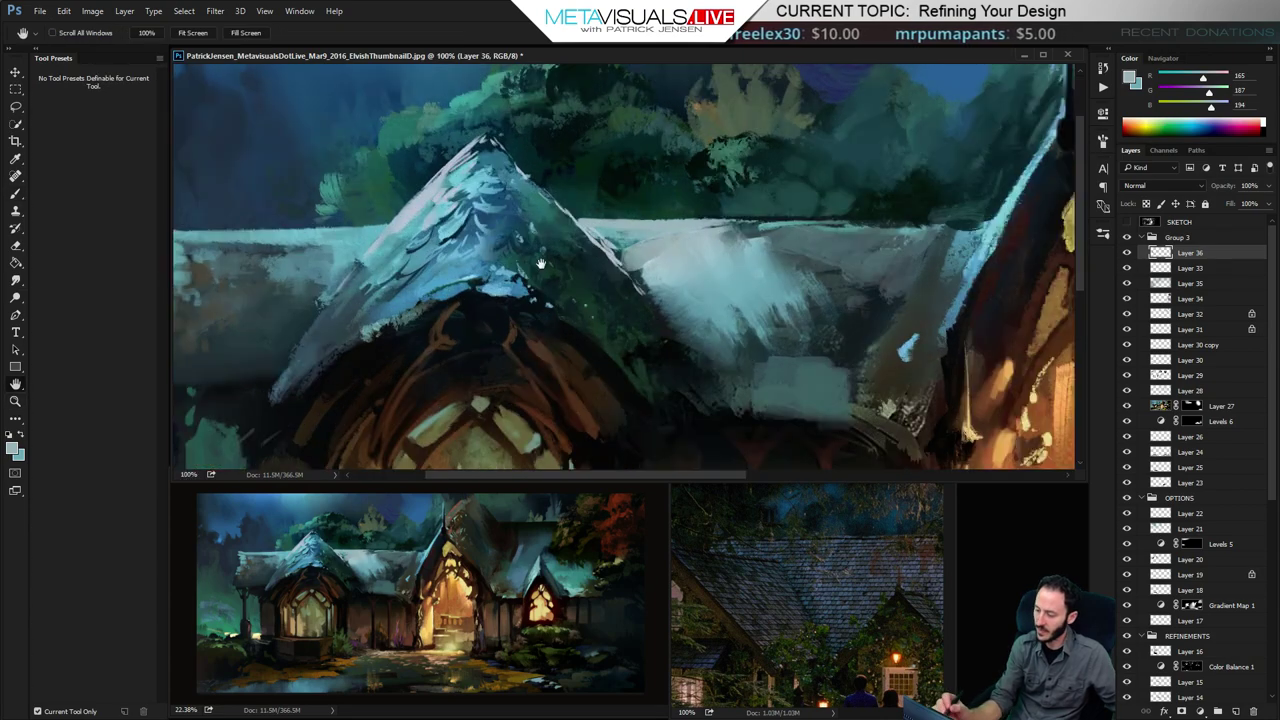
{"action": "left_click_drag", "start_coordinate": [541, 266], "coordinate": [662, 297]}
{"action": "left_click", "coordinate": [740, 267], "text": "alt"}
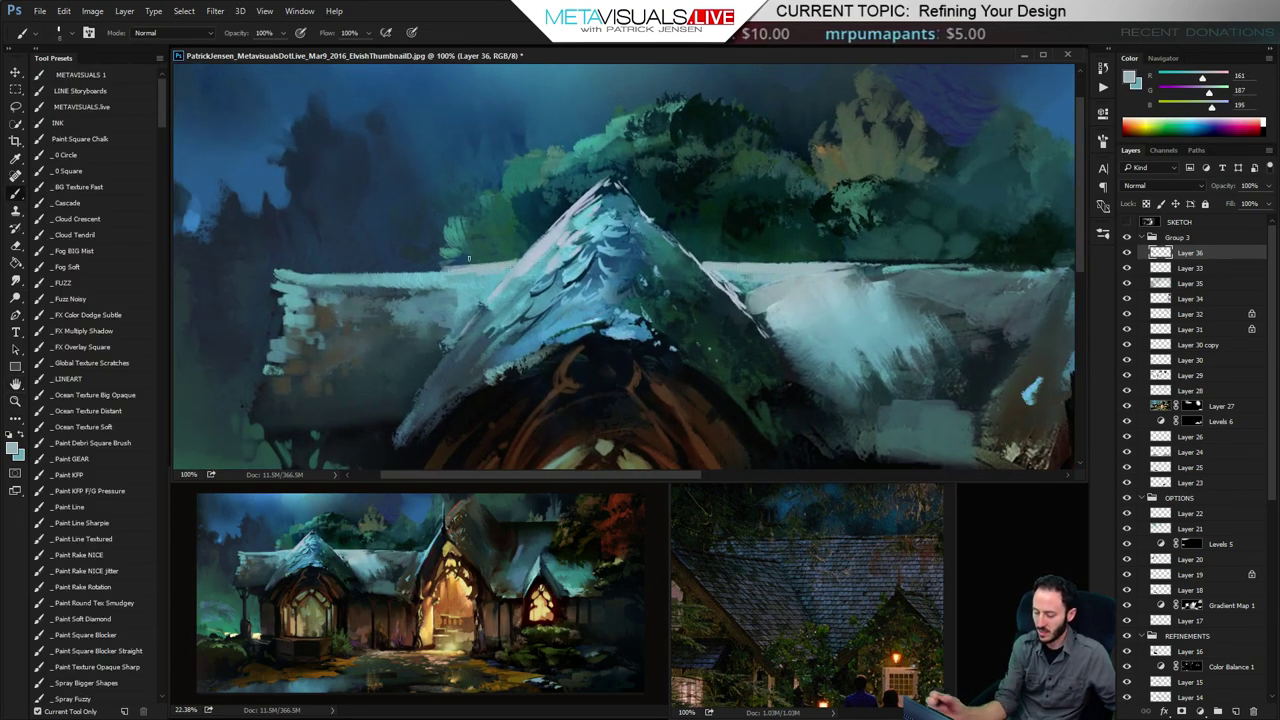
{"action": "mouse_move", "coordinate": [722, 260]}
{"action": "left_mouse_down"}
{"action": "mouse_move", "coordinate": [650, 256]}
{"action": "mouse_move", "coordinate": [795, 253]}
{"action": "left_mouse_up"}
Carve the roof ridge between the left and central gables into a sagging curve with sampled dark greens
{"action": "left_click", "coordinate": [728, 245], "text": "alt"}
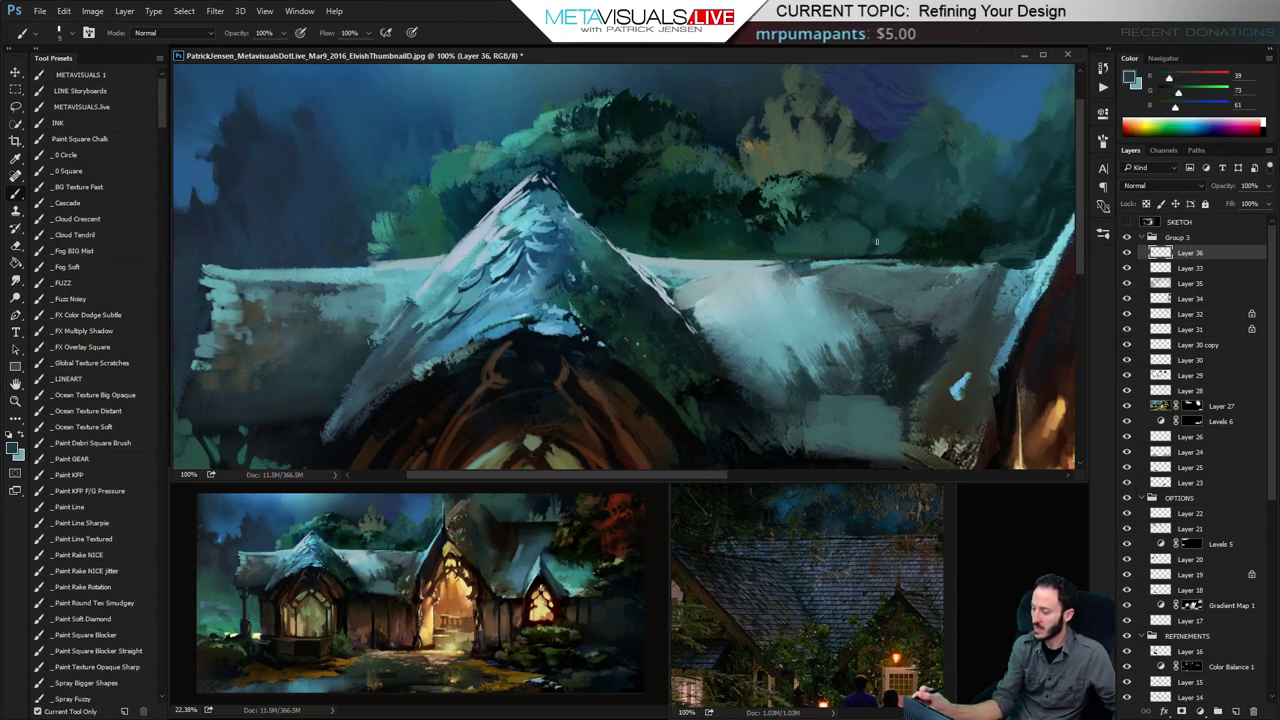
{"action": "left_click_drag", "start_coordinate": [704, 263], "coordinate": [834, 262]}
{"action": "left_click_drag", "start_coordinate": [784, 330], "coordinate": [684, 334]}
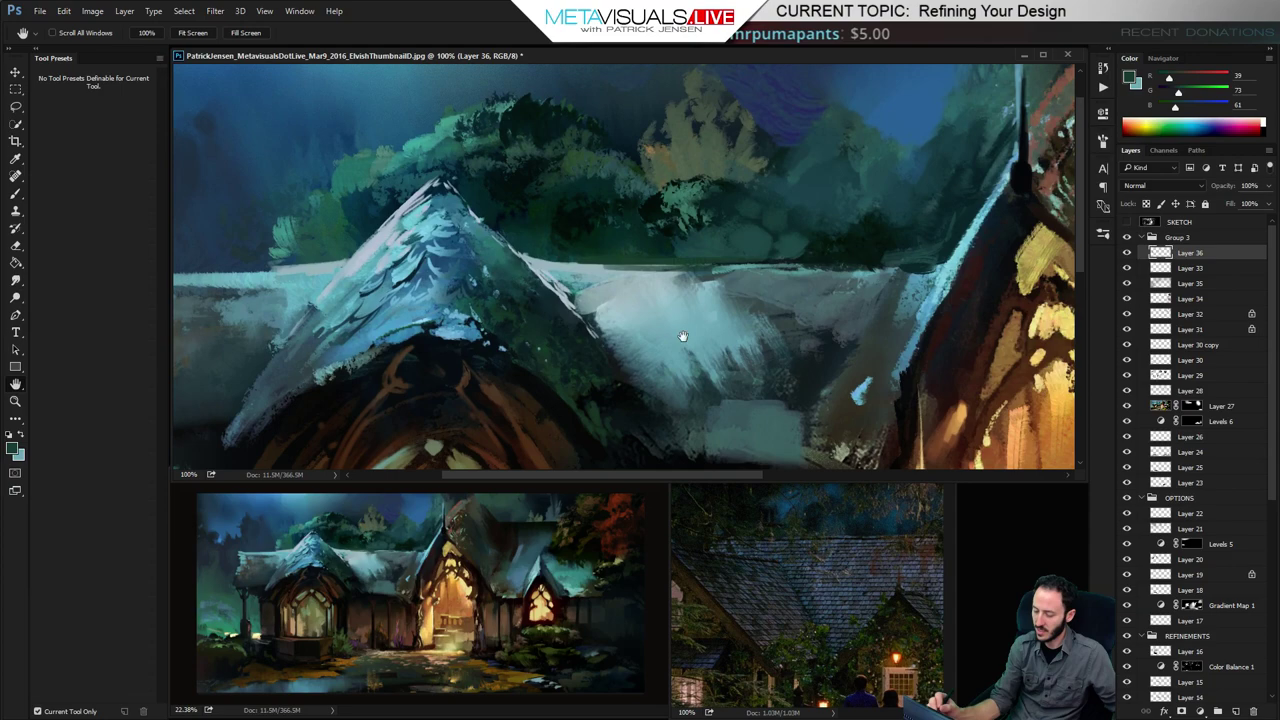
{"action": "left_click", "coordinate": [818, 250], "text": "alt"}
{"action": "mouse_move", "coordinate": [818, 265]}
{"action": "left_mouse_down"}
{"action": "mouse_move", "coordinate": [733, 266]}
{"action": "mouse_move", "coordinate": [847, 262]}
{"action": "mouse_move", "coordinate": [606, 263]}
{"action": "left_mouse_up"}
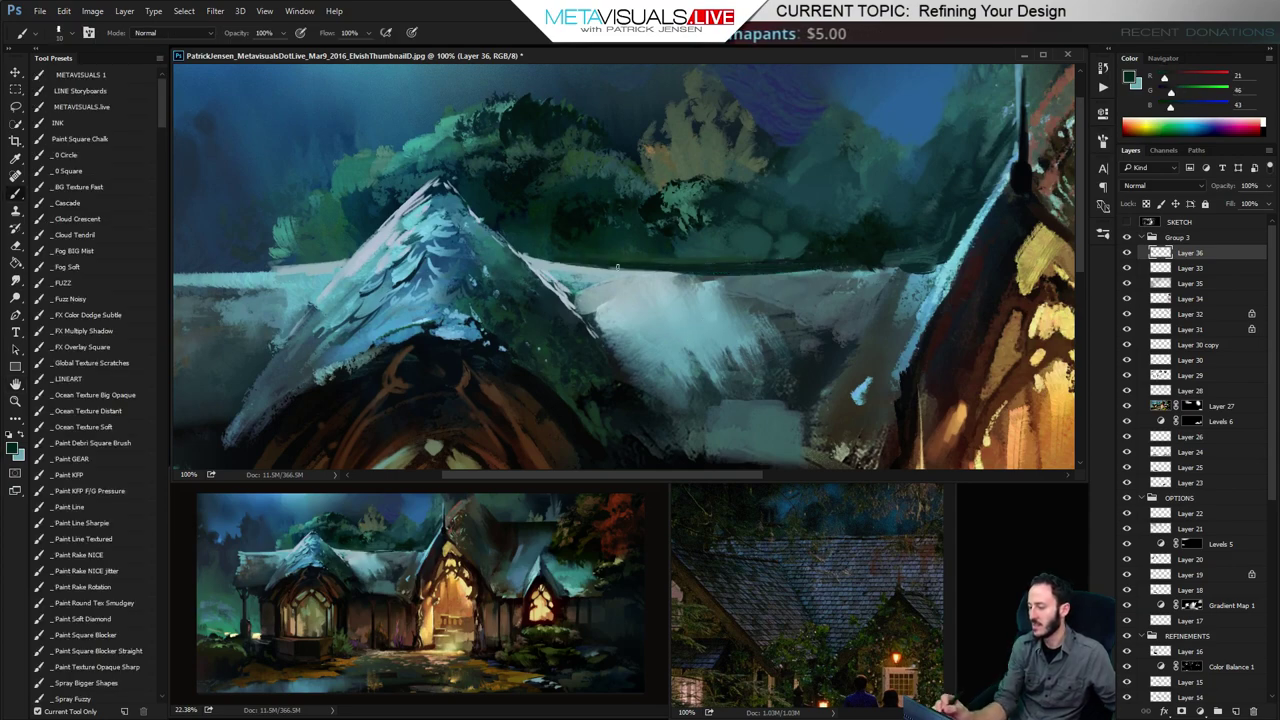
{"action": "left_click_drag", "start_coordinate": [900, 268], "coordinate": [738, 273]}
{"action": "mouse_move", "coordinate": [904, 266]}
{"action": "left_mouse_down"}
{"action": "mouse_move", "coordinate": [739, 289]}
{"action": "mouse_move", "coordinate": [880, 266]}
{"action": "left_mouse_up"}
Paint a pale blue highlight along the curved ridge up to the central gable, undoing and redoing the strokes
{"action": "left_click", "coordinate": [830, 285], "text": "alt"}
{"action": "left_click", "coordinate": [830, 285], "text": "alt"}
{"action": "key", "text": "ctrl+z"}
{"action": "key", "text": "ctrl+z"}
{"action": "mouse_move", "coordinate": [652, 292]}
{"action": "left_mouse_down"}
{"action": "mouse_move", "coordinate": [837, 275]}
{"action": "mouse_move", "coordinate": [794, 283]}
{"action": "mouse_move", "coordinate": [858, 262]}
{"action": "mouse_move", "coordinate": [674, 290]}
{"action": "left_mouse_up"}
{"action": "left_click_drag", "start_coordinate": [780, 278], "coordinate": [664, 287]}
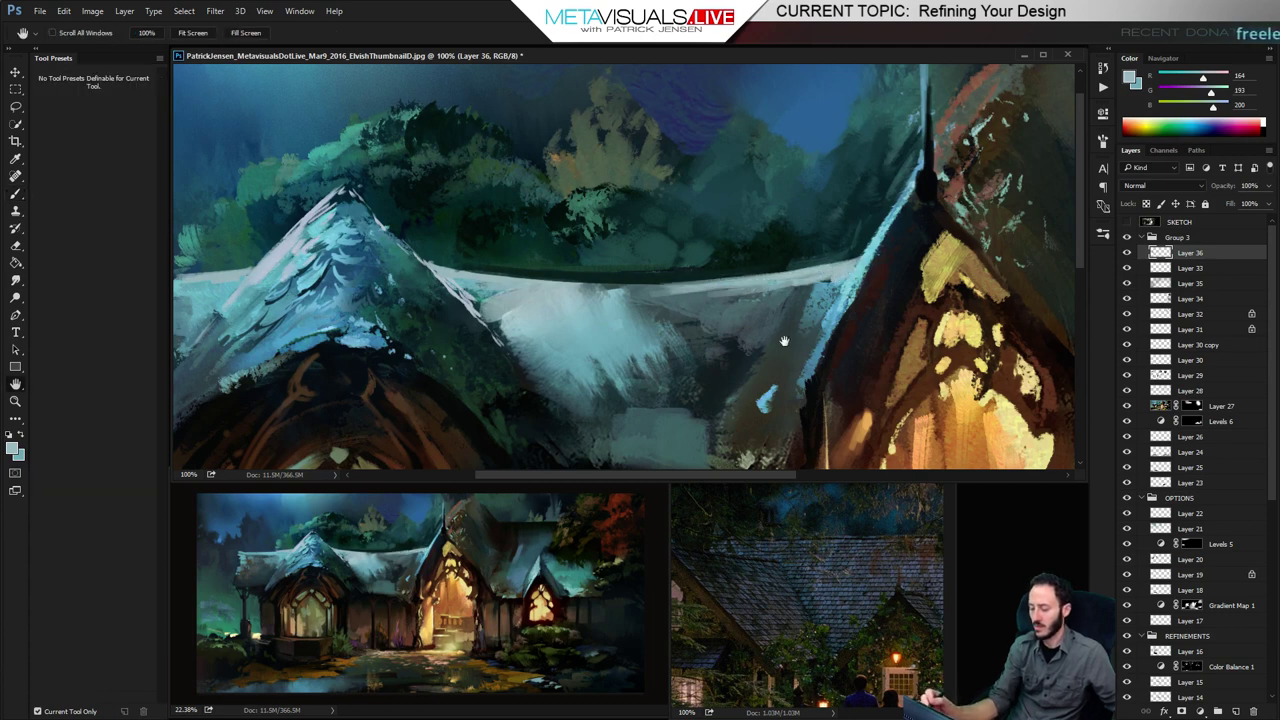
Darken the right edge of the central gable roof with curved near-black strokes, replacing the straight first attempt
{"action": "left_click_drag", "start_coordinate": [757, 332], "coordinate": [718, 378]}
{"action": "mouse_move", "coordinate": [860, 285]}
{"action": "left_mouse_down"}
{"action": "mouse_move", "coordinate": [717, 233]}
{"action": "mouse_move", "coordinate": [772, 412]}
{"action": "left_mouse_up"}
{"action": "left_click", "coordinate": [702, 422], "text": "alt"}
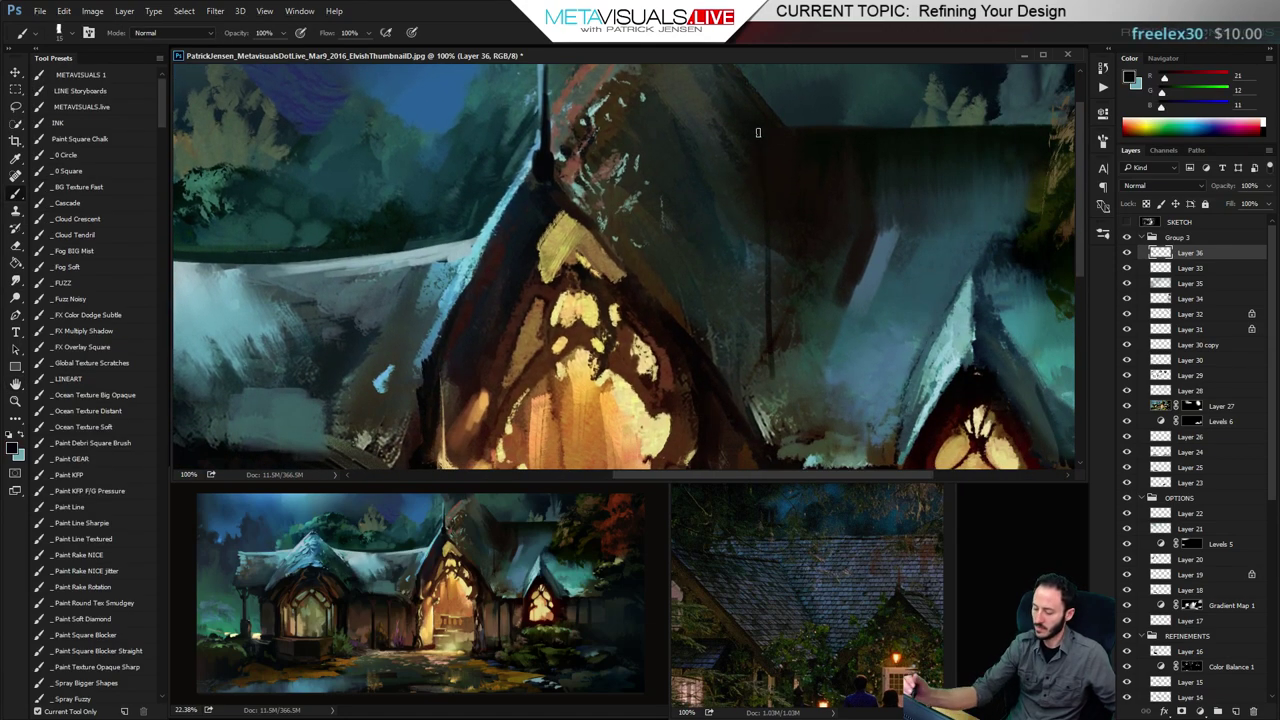
{"action": "key", "text": "ctrl+z"}
{"action": "left_click_drag", "start_coordinate": [738, 108], "coordinate": [790, 360]}
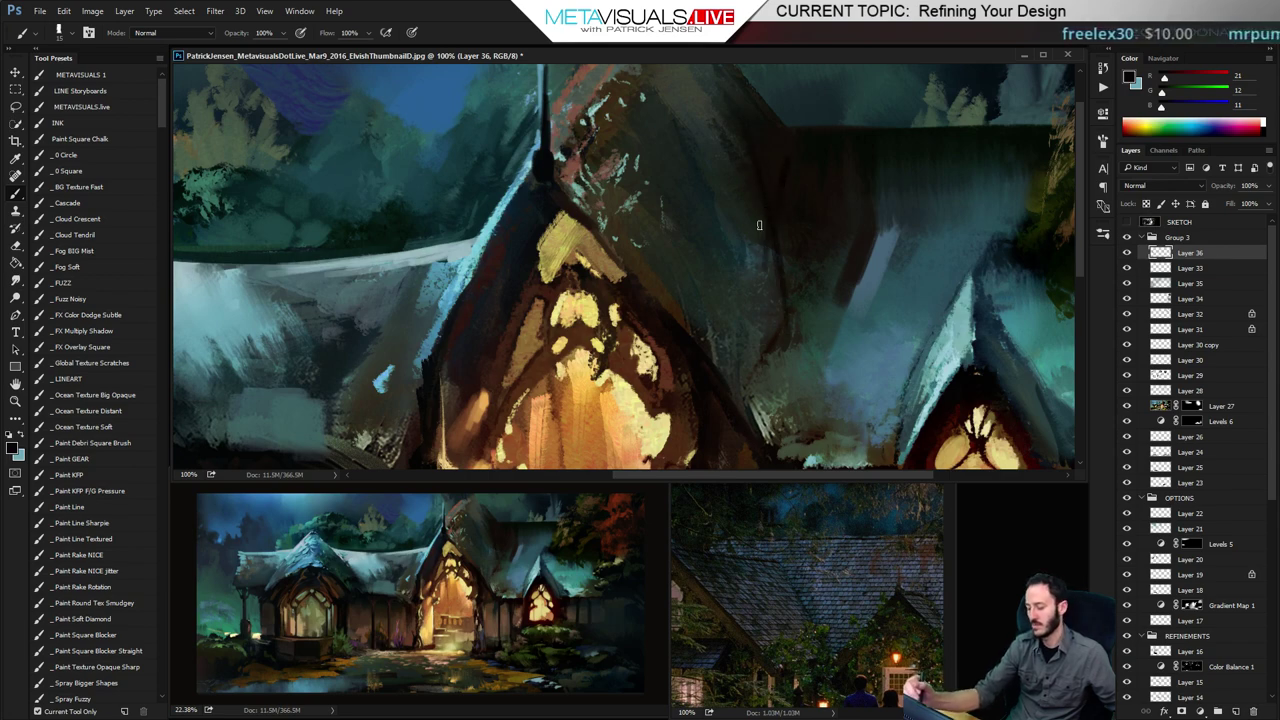
{"action": "mouse_move", "coordinate": [763, 251]}
{"action": "left_mouse_down"}
{"action": "mouse_move", "coordinate": [740, 343]}
{"action": "mouse_move", "coordinate": [771, 251]}
{"action": "left_mouse_up"}
On a new layer above Layer 36, start repainting the central gable roof's right edge with colours sampled beside it
{"action": "key", "text": "ctrl+minus"}
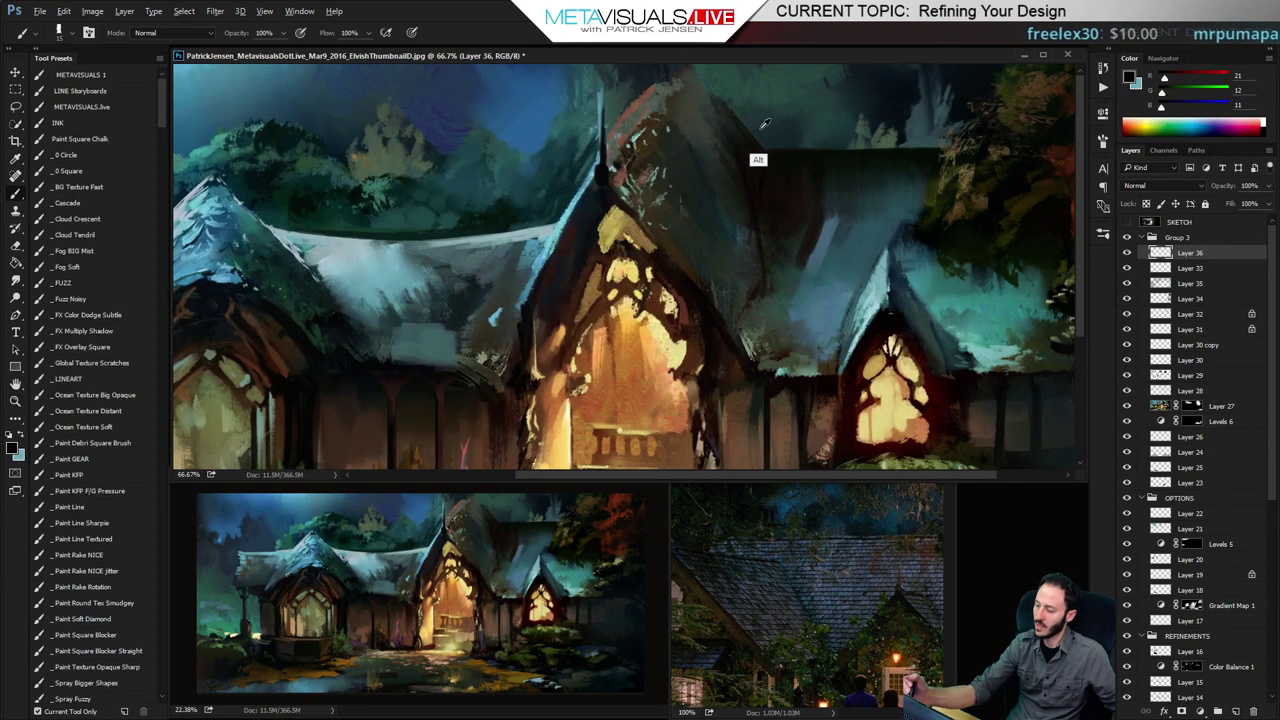
{"action": "left_click", "coordinate": [762, 122], "text": "alt"}
{"action": "key", "text": "ctrl+alt+shift+n"}
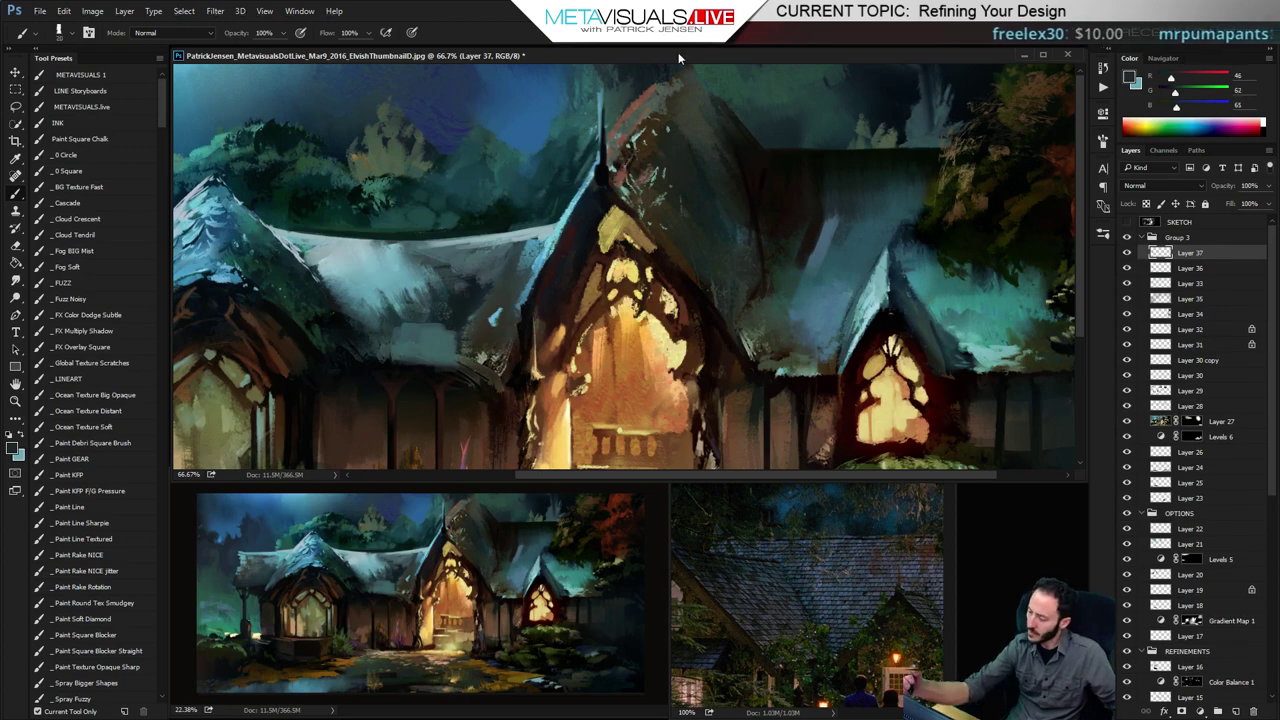
{"action": "left_click", "coordinate": [729, 86], "text": "alt"}
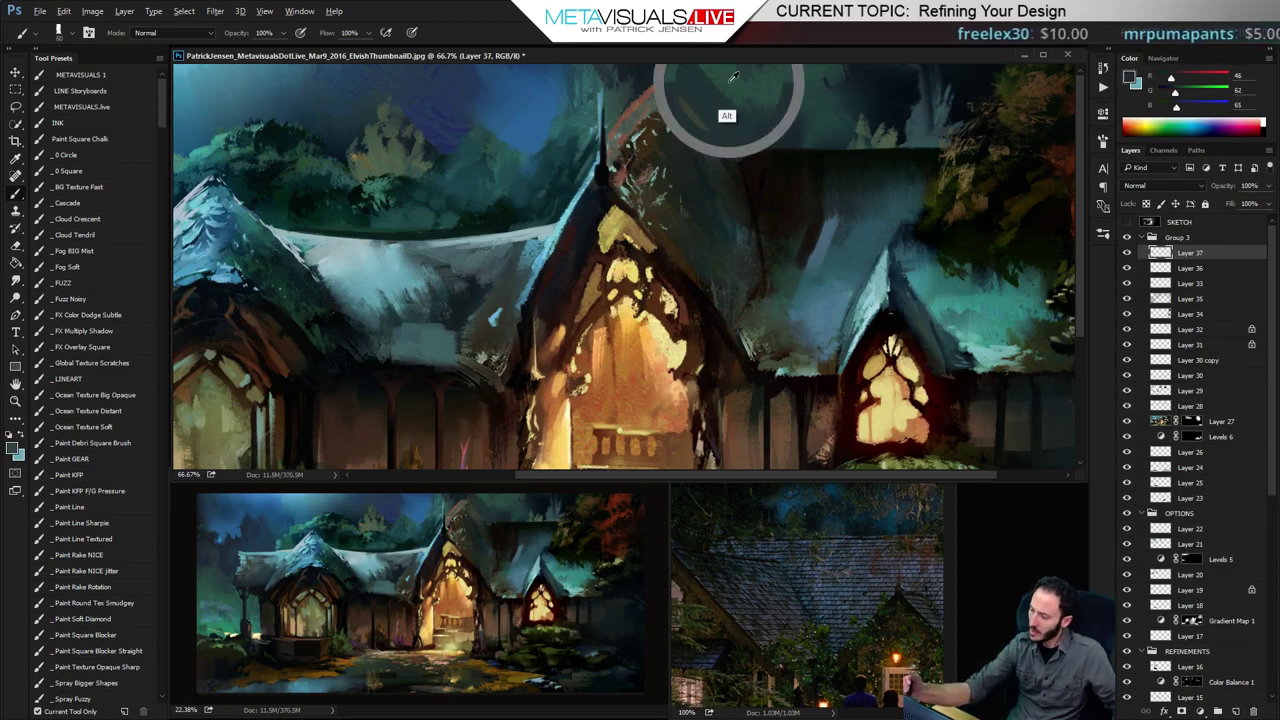
{"action": "mouse_move", "coordinate": [748, 140]}
{"action": "left_mouse_down"}
{"action": "mouse_move", "coordinate": [757, 240]}
{"action": "mouse_move", "coordinate": [710, 157]}
{"action": "mouse_move", "coordinate": [756, 344]}
{"action": "left_mouse_up"}
Reshape the central gable roof's right side into an inward-sweeping curve with sampled dark strokes and a smaller brush
{"action": "left_click", "coordinate": [777, 212], "text": "alt"}
{"action": "key", "text": "bracketleft"}
{"action": "key", "text": "bracketleft"}
{"action": "mouse_move", "coordinate": [708, 136]}
{"action": "left_mouse_down"}
{"action": "mouse_move", "coordinate": [755, 344]}
{"action": "mouse_move", "coordinate": [726, 186]}
{"action": "mouse_move", "coordinate": [754, 318]}
{"action": "mouse_move", "coordinate": [687, 126]}
{"action": "mouse_move", "coordinate": [757, 325]}
{"action": "left_mouse_up"}
{"action": "left_click", "coordinate": [746, 324], "text": "alt"}
{"action": "left_click_drag", "start_coordinate": [722, 202], "coordinate": [755, 322]}
Fill the side roof next to the central gable with sampled dark teal and brown using a larger brush
{"action": "left_click", "coordinate": [782, 273], "text": "alt"}
{"action": "key", "text": "bracketright"}
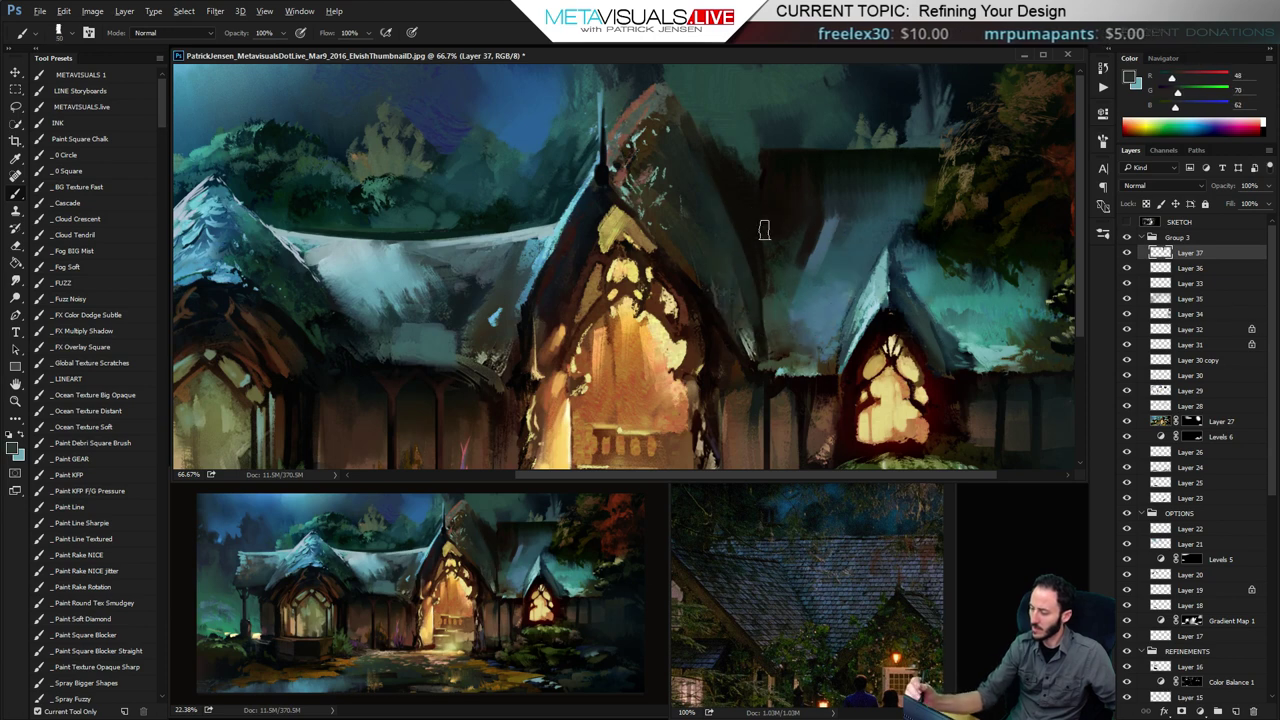
{"action": "left_click_drag", "start_coordinate": [765, 230], "coordinate": [757, 336]}
{"action": "mouse_move", "coordinate": [748, 208]}
{"action": "left_mouse_down"}
{"action": "mouse_move", "coordinate": [769, 271]}
{"action": "mouse_move", "coordinate": [749, 232]}
{"action": "mouse_move", "coordinate": [753, 205]}
{"action": "mouse_move", "coordinate": [805, 187]}
{"action": "mouse_move", "coordinate": [783, 208]}
{"action": "mouse_move", "coordinate": [800, 246]}
{"action": "mouse_move", "coordinate": [812, 190]}
{"action": "left_mouse_up"}
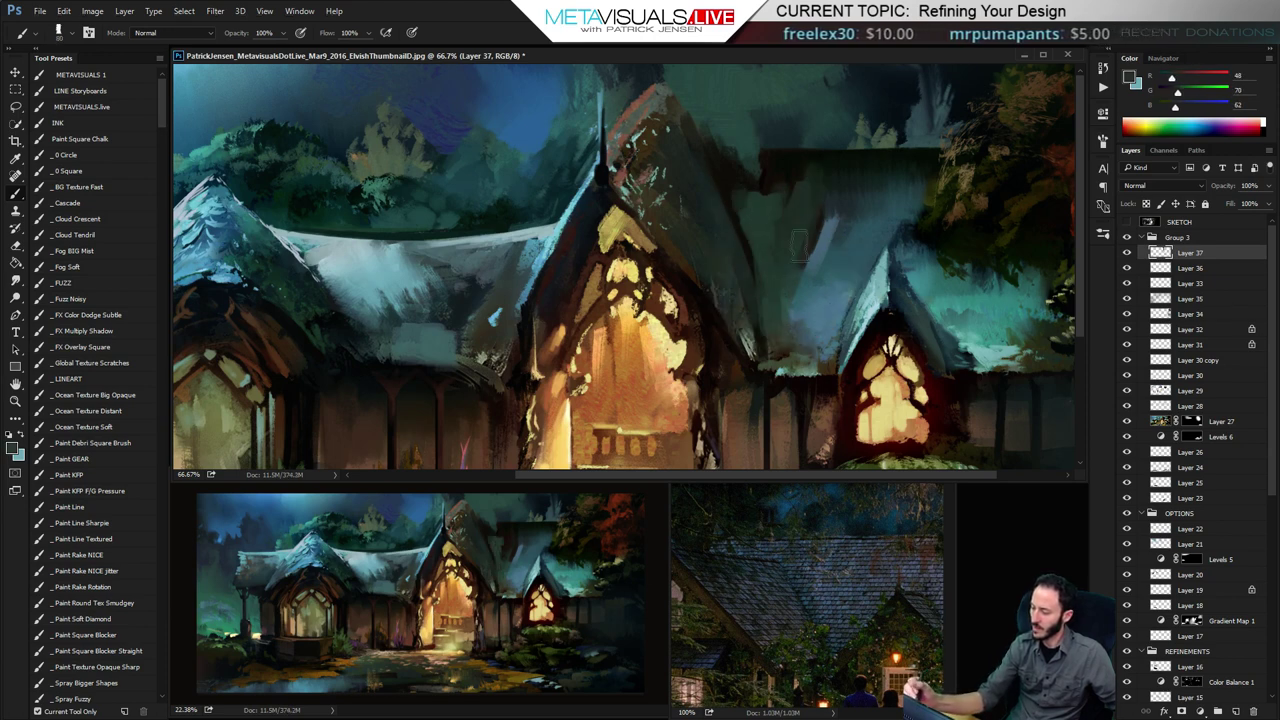
{"action": "left_click", "coordinate": [818, 197], "text": "alt"}
{"action": "left_click", "coordinate": [810, 250], "text": "alt"}
{"action": "mouse_move", "coordinate": [763, 266]}
{"action": "left_mouse_down"}
{"action": "mouse_move", "coordinate": [780, 251]}
{"action": "mouse_move", "coordinate": [772, 305]}
{"action": "mouse_move", "coordinate": [768, 212]}
{"action": "left_mouse_up"}
Extend the side roof's dark ridge over to the central gable with smaller strokes of sampled dark colour
{"action": "key", "text": "bracketleft"}
{"action": "key", "text": "bracketleft"}
{"action": "key", "text": "bracketleft"}
{"action": "key", "text": "bracketleft"}
{"action": "key", "text": "bracketleft"}
{"action": "left_click_drag", "start_coordinate": [751, 166], "coordinate": [751, 178]}
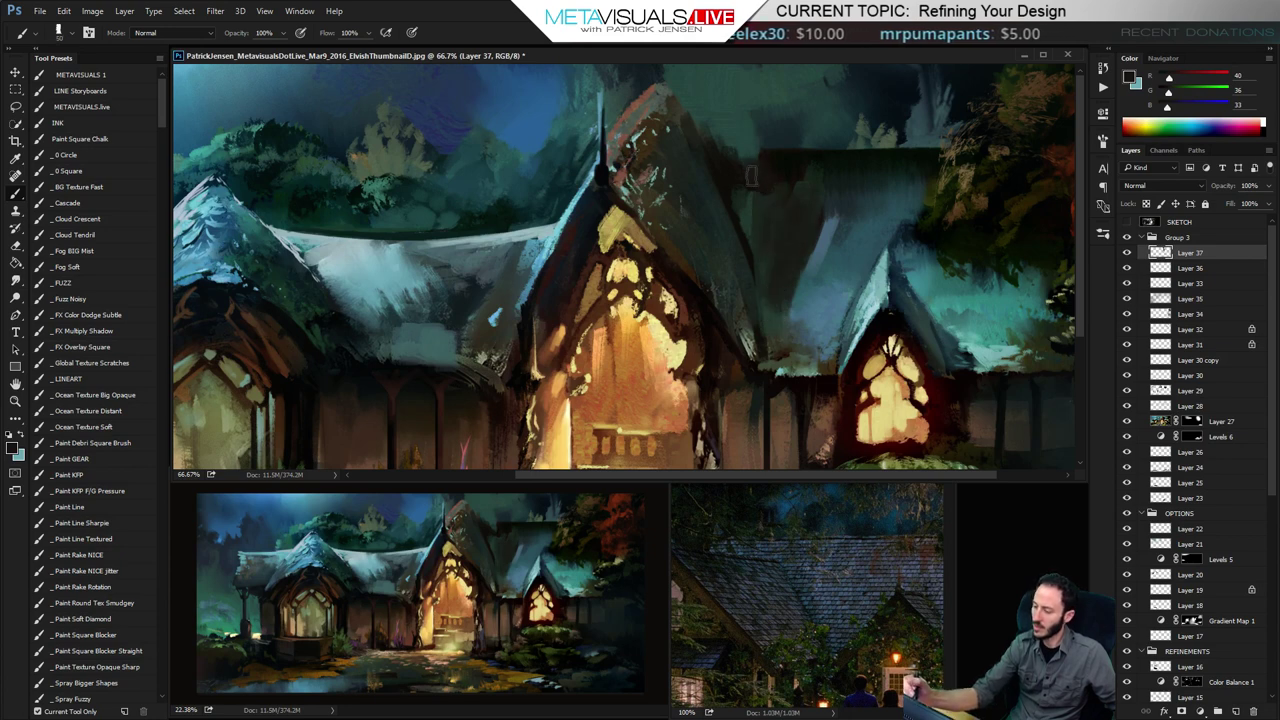
{"action": "left_click", "coordinate": [772, 202], "text": "alt"}
Trim the central gable roof's peak with background teal sampled above the side roof
{"action": "left_click", "coordinate": [706, 145], "text": "alt"}
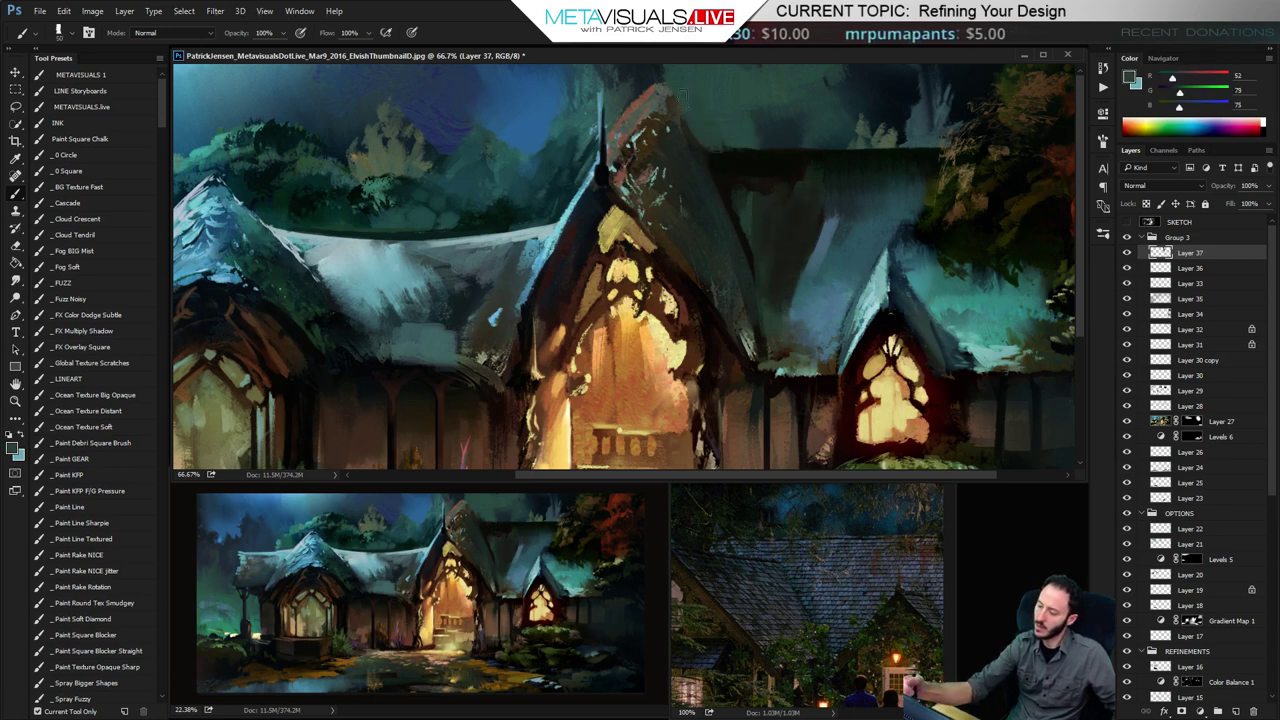
{"action": "left_click_drag", "start_coordinate": [657, 72], "coordinate": [647, 92]}
{"action": "key", "text": "space"}
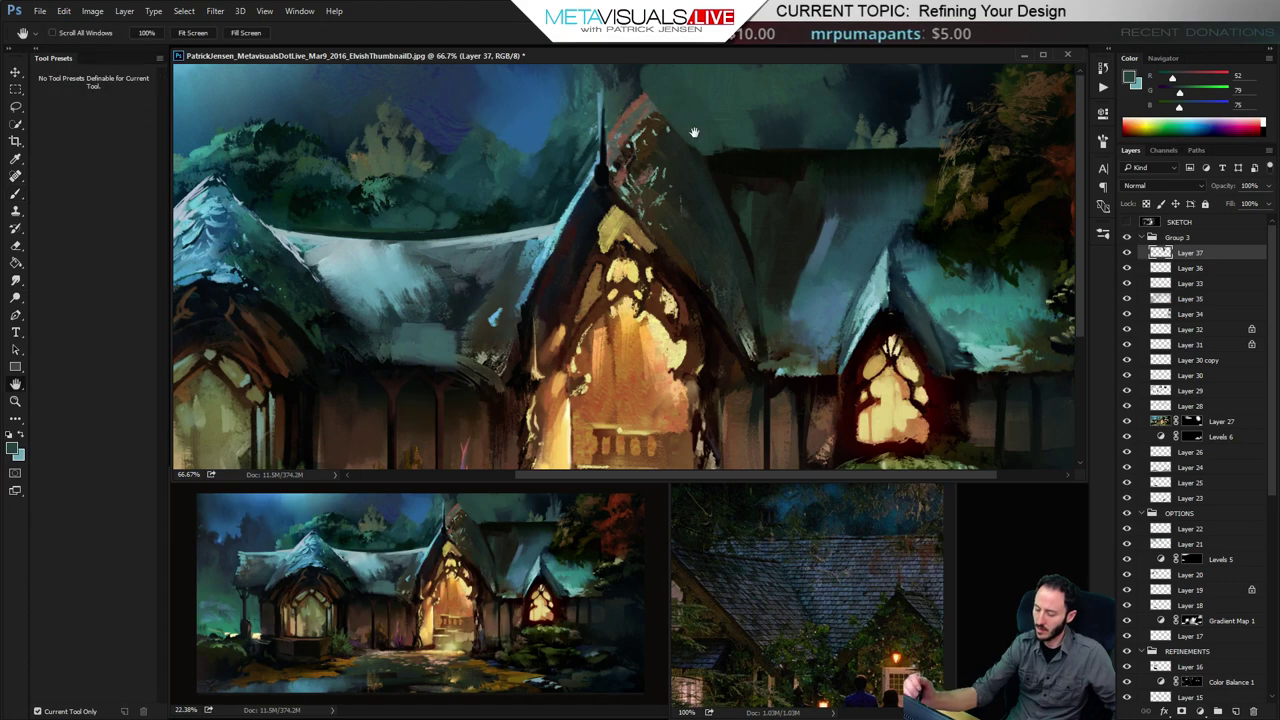
Paint sampled dark teal over the background above the side roof and compare the painting with and without Layer 37
{"action": "left_click", "coordinate": [624, 88], "text": "alt"}
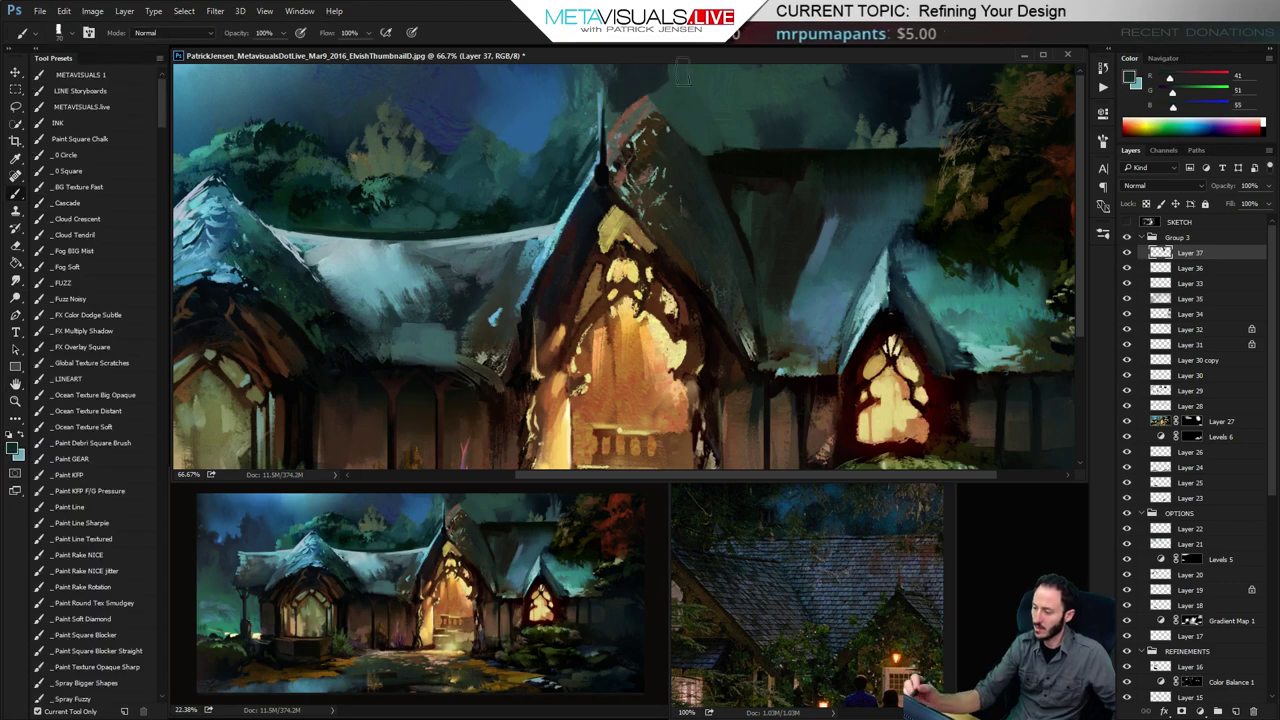
{"action": "mouse_move", "coordinate": [662, 88]}
{"action": "left_mouse_down"}
{"action": "mouse_move", "coordinate": [717, 143]}
{"action": "mouse_move", "coordinate": [678, 65]}
{"action": "mouse_move", "coordinate": [753, 105]}
{"action": "mouse_move", "coordinate": [795, 118]}
{"action": "left_mouse_up"}
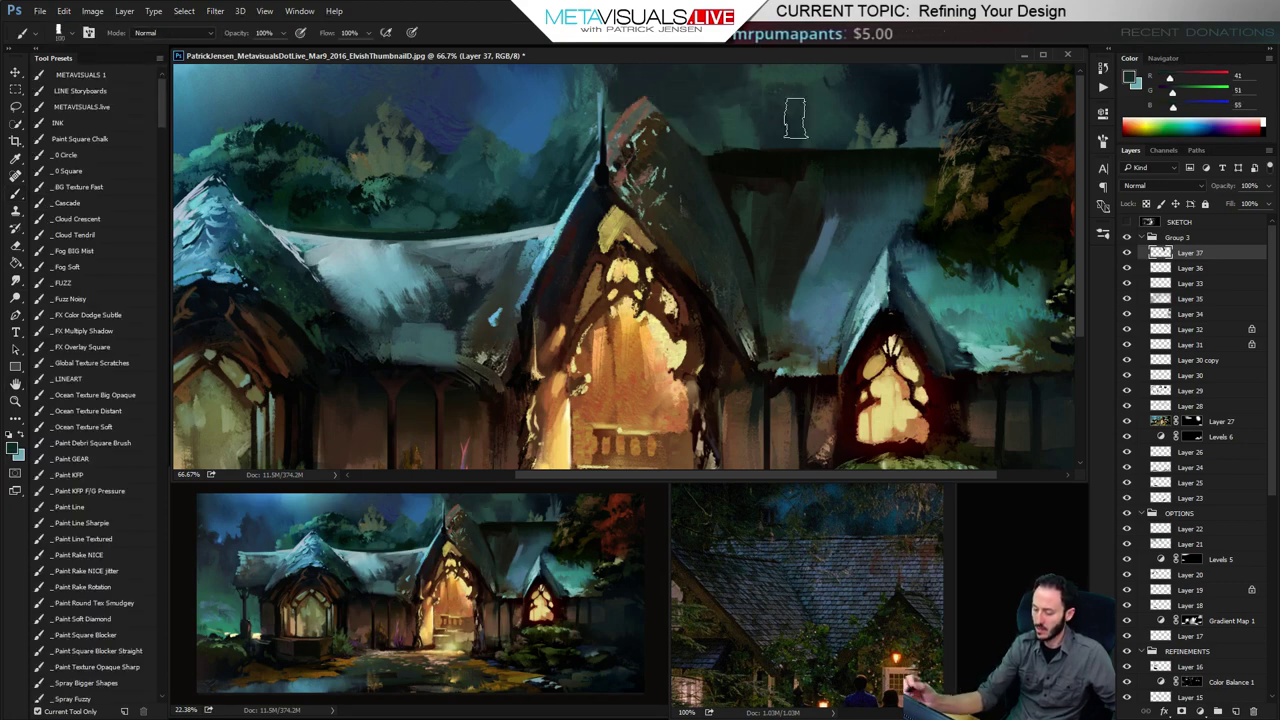
{"action": "left_click", "coordinate": [1127, 254]}
{"action": "left_click", "coordinate": [1127, 254]}
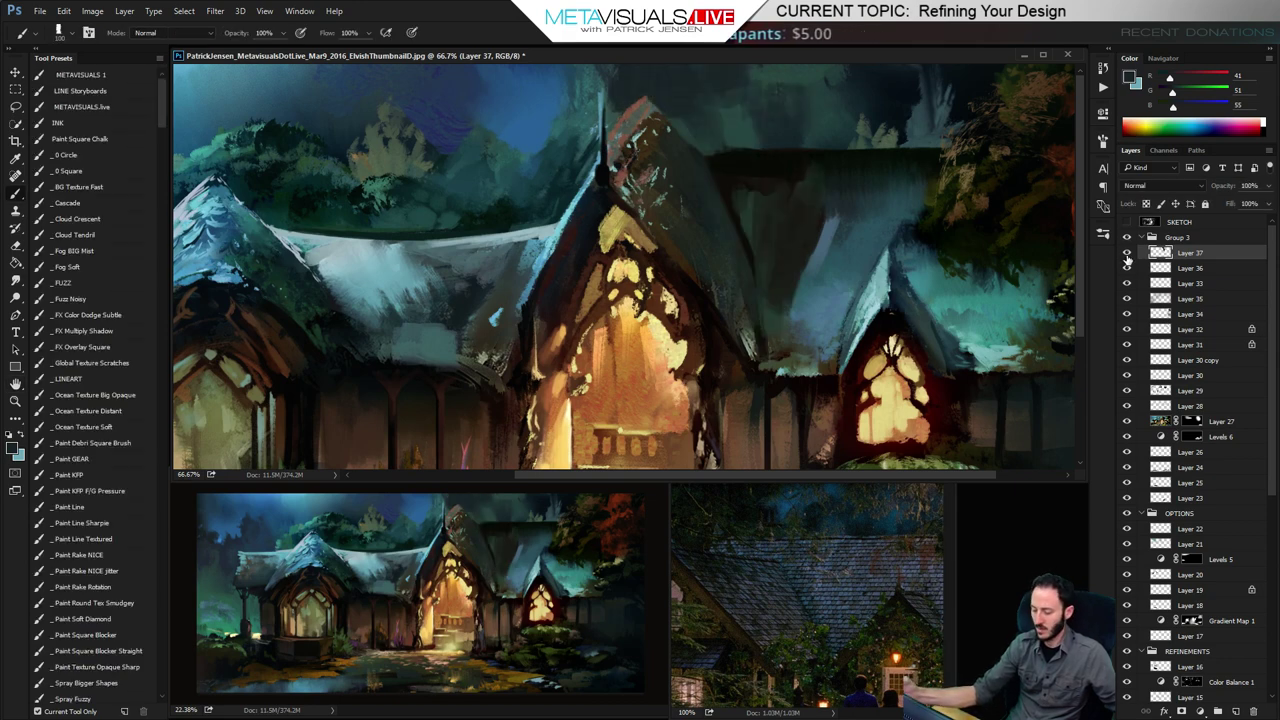
{"action": "left_click", "coordinate": [1127, 254]}
{"action": "left_click", "coordinate": [1127, 254]}
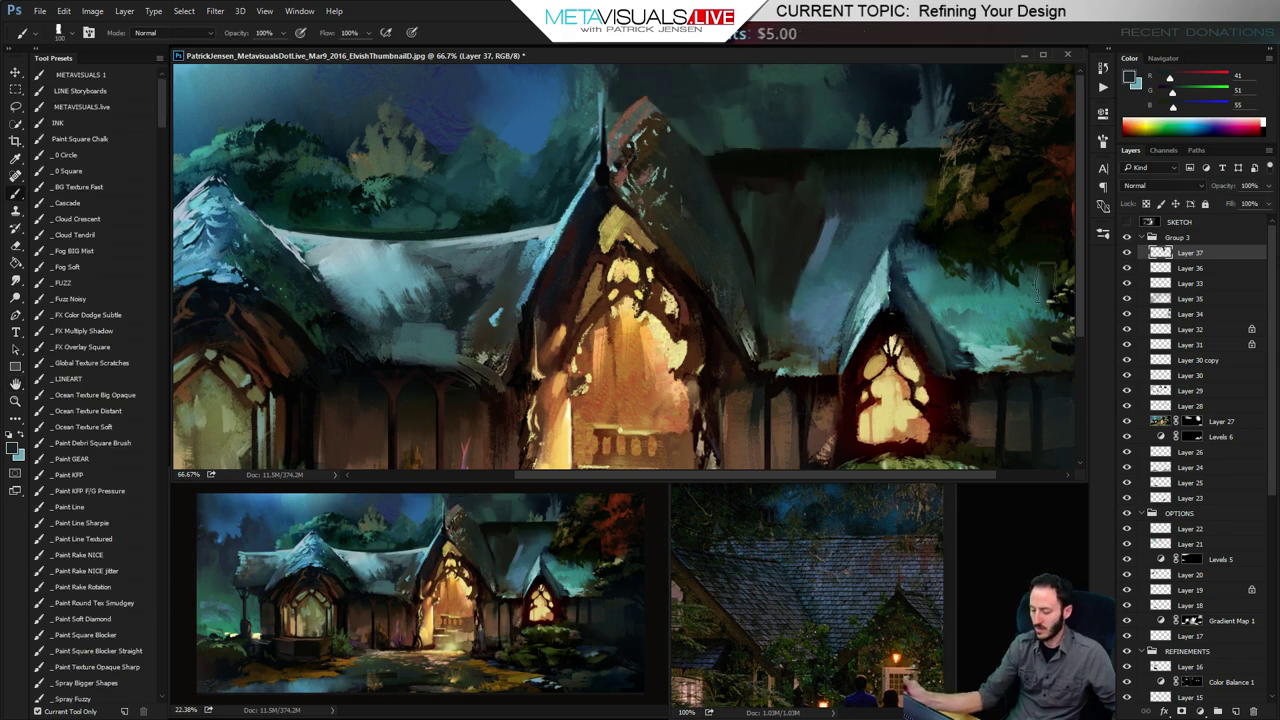
Darken the central gable roof's right slope with strokes of sampled near-black and dark grey
{"action": "key", "text": "z"}
{"action": "left_click", "coordinate": [762, 340], "text": "alt"}
{"action": "left_click", "coordinate": [764, 341], "text": "alt"}
{"action": "left_click", "coordinate": [766, 342], "text": "alt"}
{"action": "left_click", "coordinate": [768, 342], "text": "alt"}
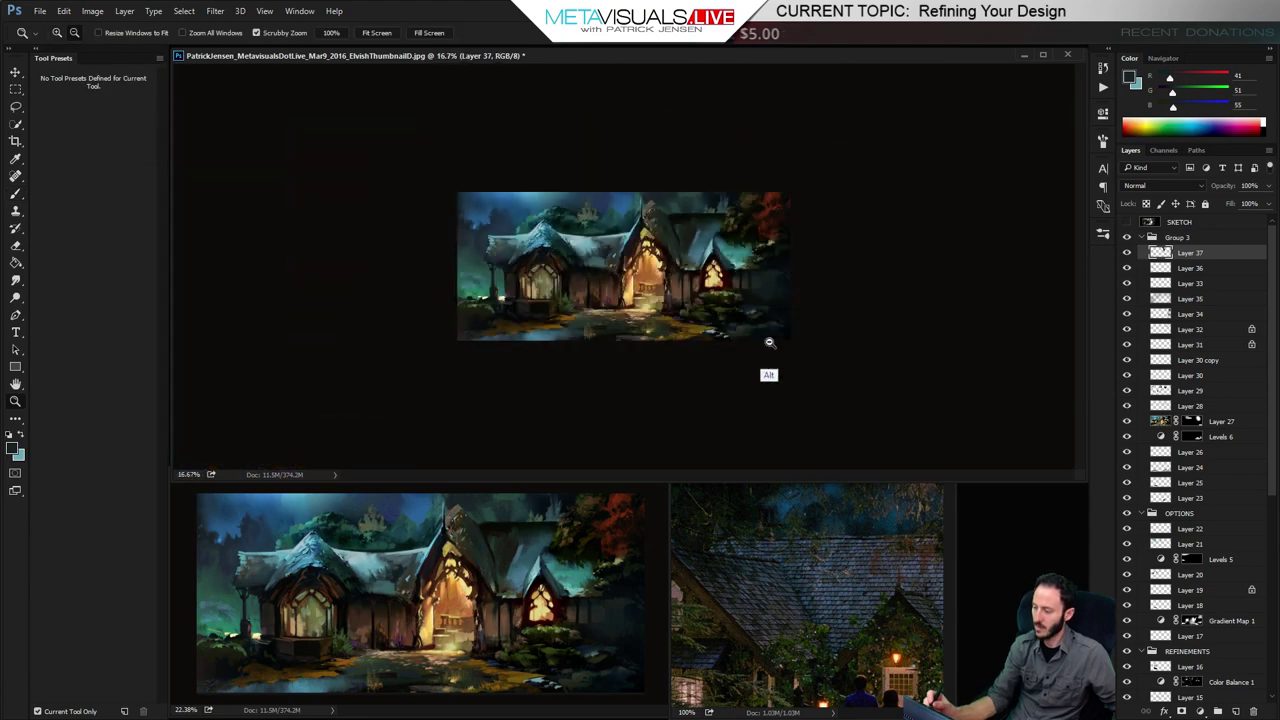
{"action": "left_click", "coordinate": [750, 216]}
{"action": "left_click", "coordinate": [752, 216]}
{"action": "left_click", "coordinate": [753, 216]}
{"action": "key", "text": "h"}
{"action": "key", "text": "b"}
{"action": "left_click", "coordinate": [715, 112], "text": "alt"}
{"action": "left_click_drag", "start_coordinate": [691, 126], "coordinate": [726, 212]}
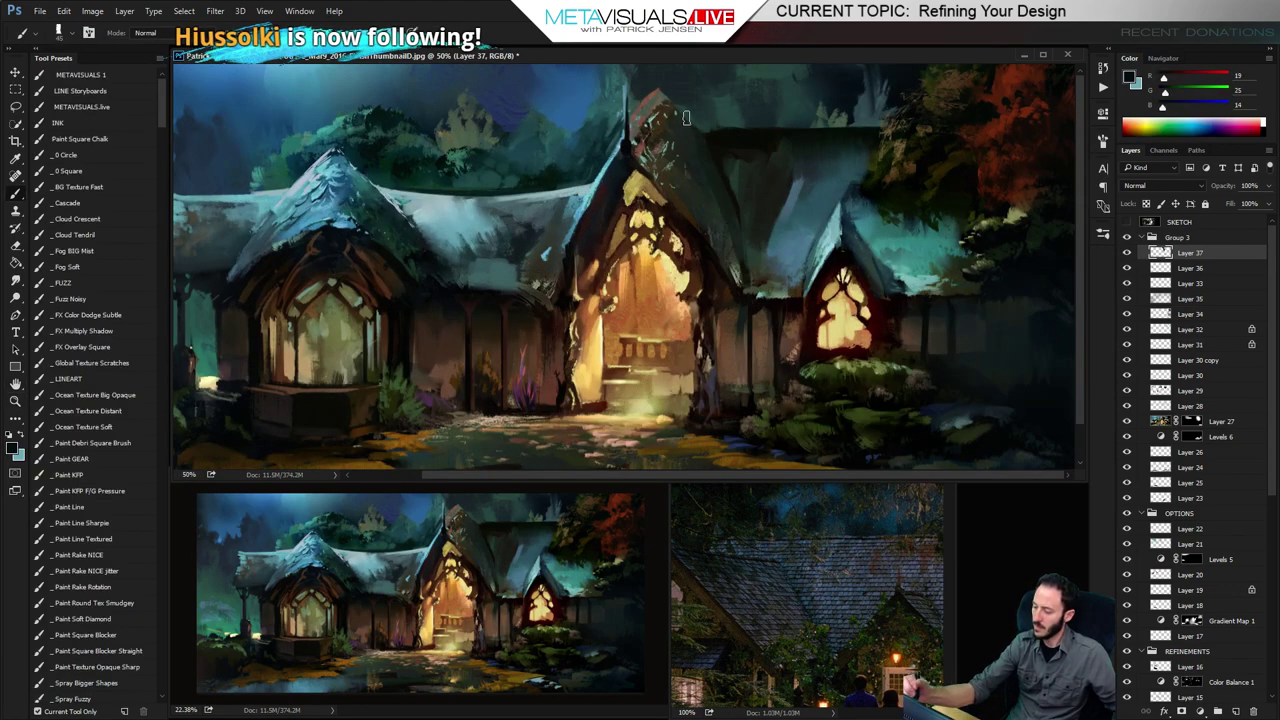
{"action": "left_click", "coordinate": [719, 236], "text": "alt"}
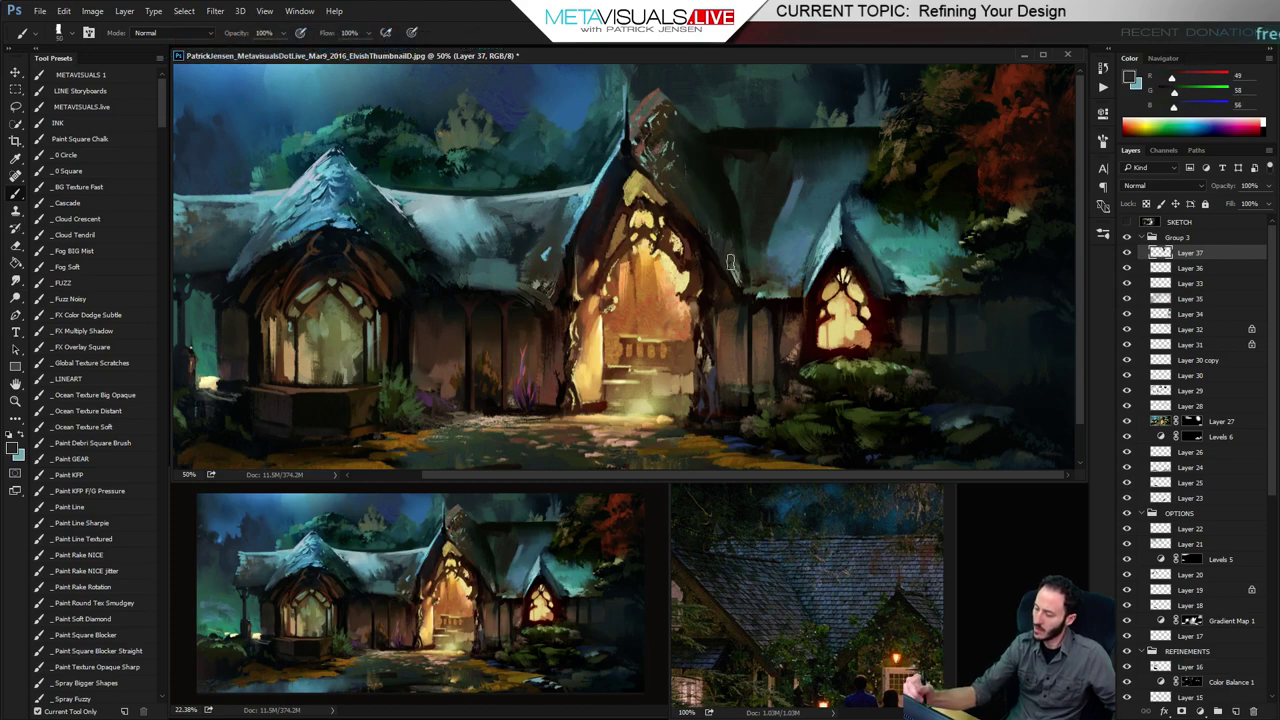
{"action": "left_click", "coordinate": [730, 262], "text": "alt"}
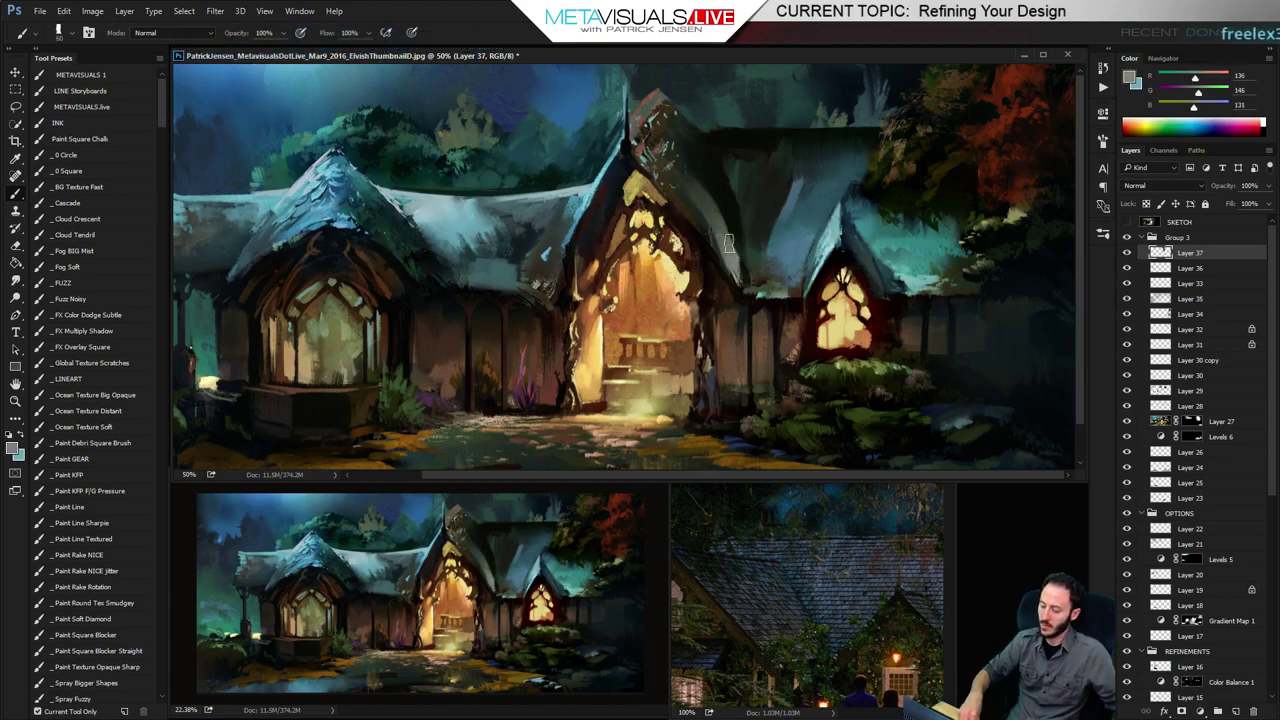
Texture the central gable roof's right slope with sampled teal, brown and dark tones using the Paint KPP F/G Pressure brush
{"action": "left_click", "coordinate": [97, 491]}
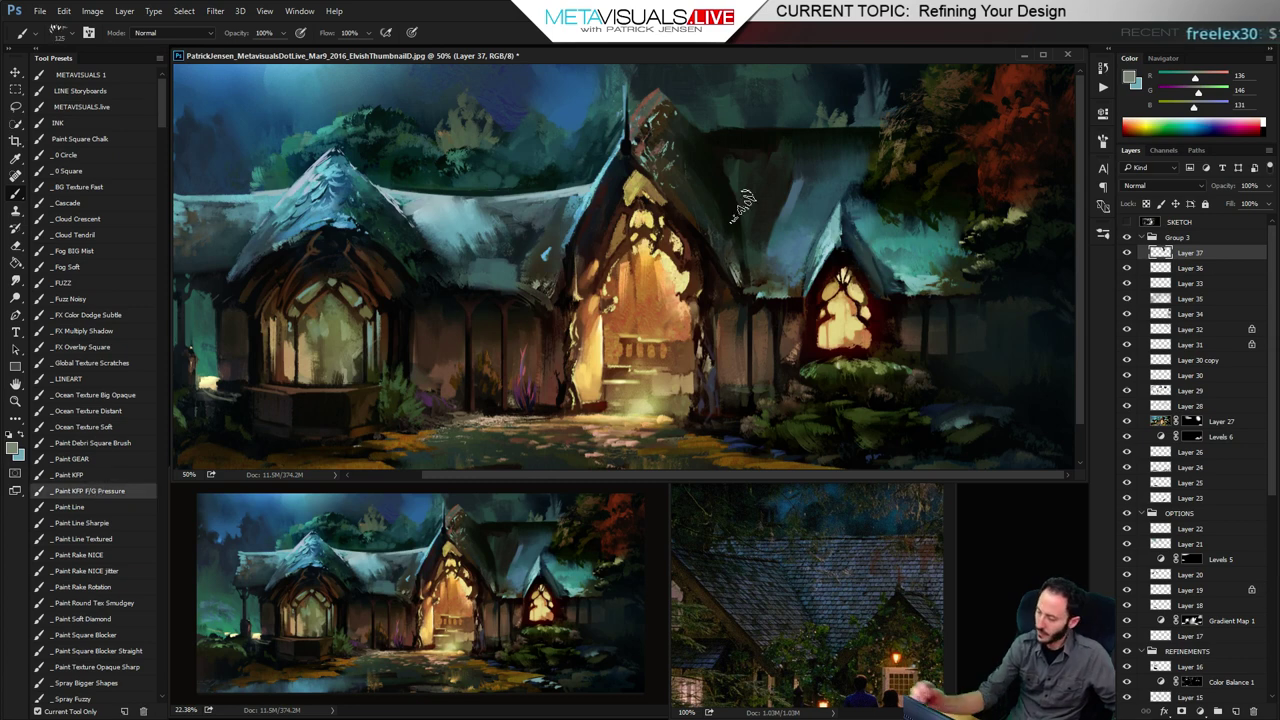
{"action": "left_click", "coordinate": [812, 222], "text": "alt"}
{"action": "key", "text": "bracketleft"}
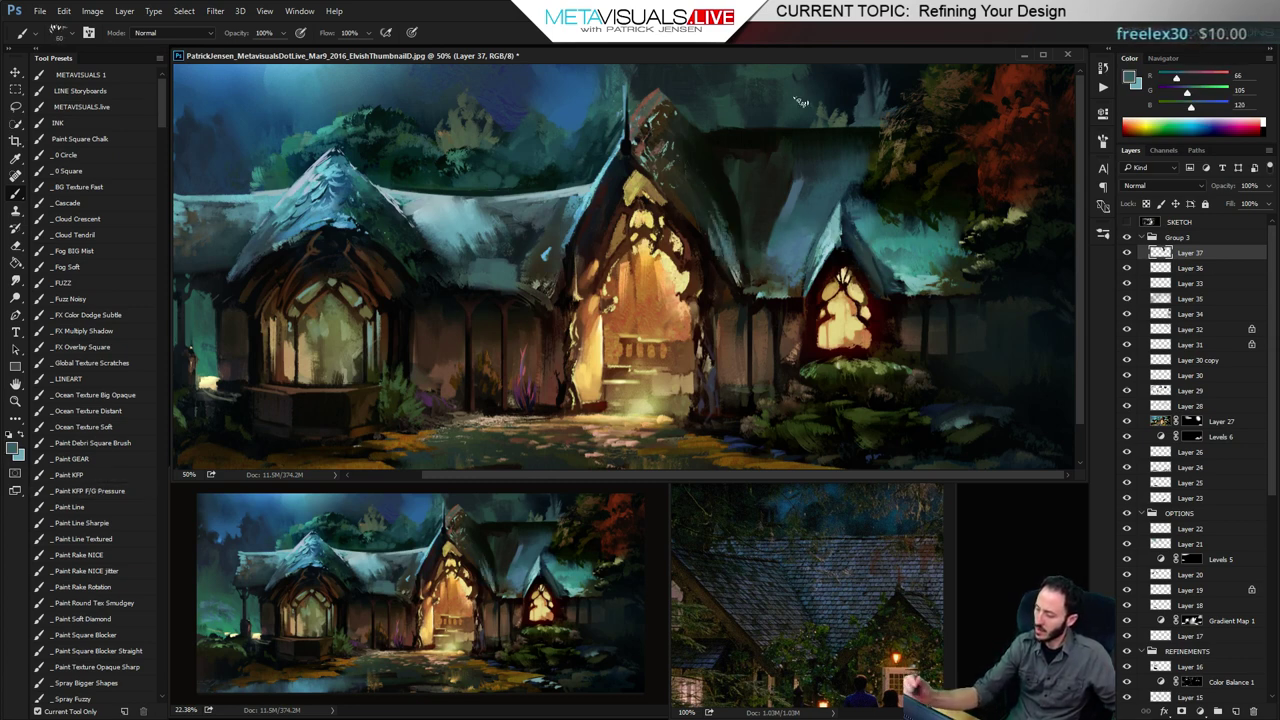
{"action": "left_click", "coordinate": [382, 284], "text": "alt"}
{"action": "left_click", "coordinate": [681, 211], "text": "alt"}
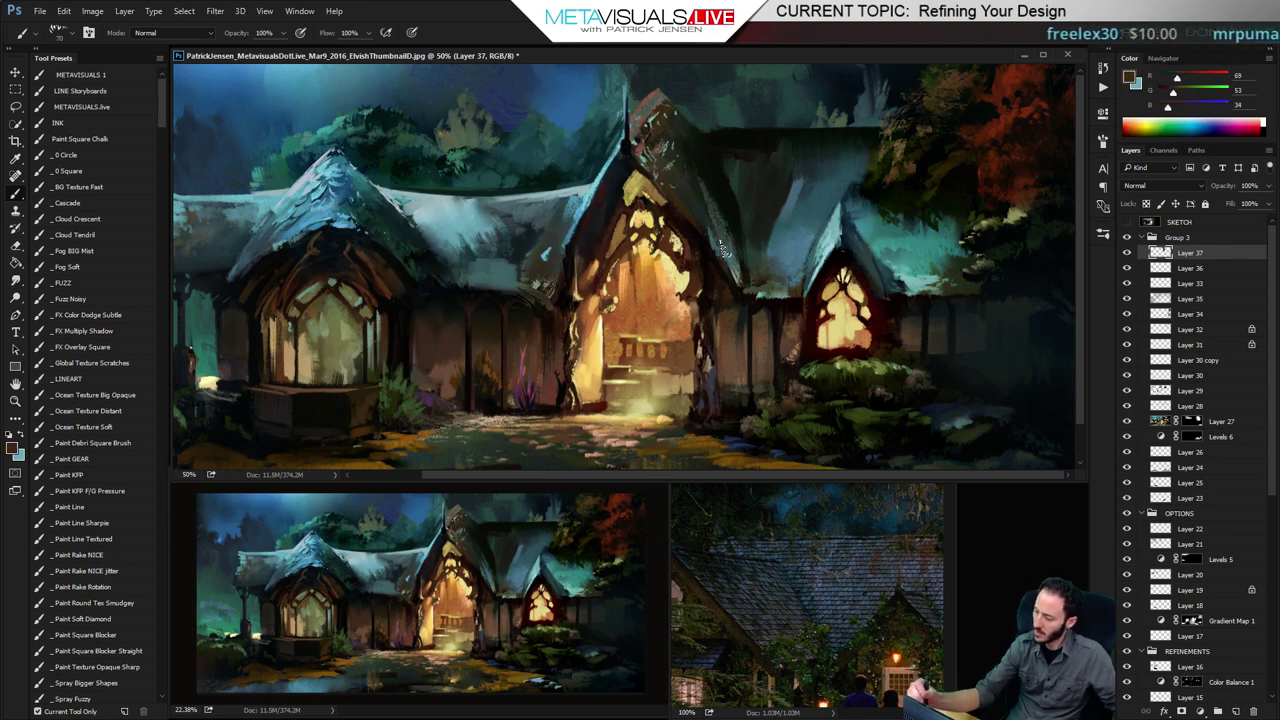
{"action": "key", "text": "bracketright"}
{"action": "left_click_drag", "start_coordinate": [682, 137], "coordinate": [728, 236]}
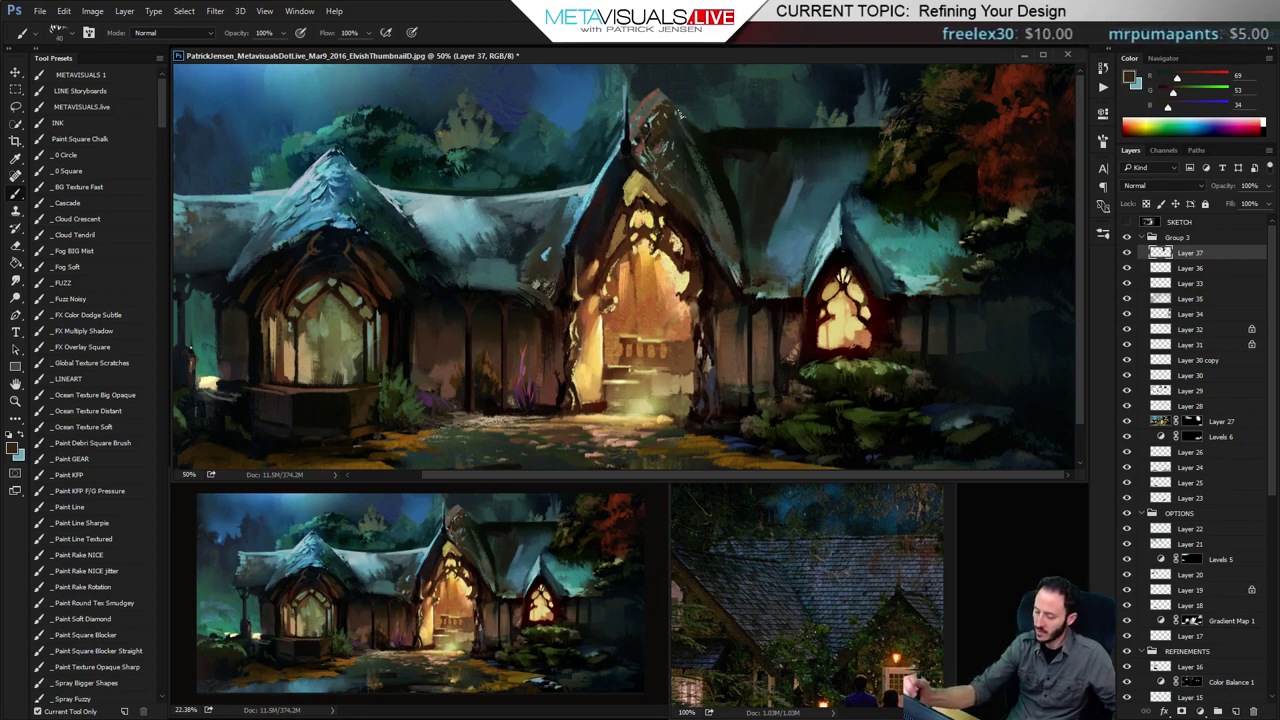
{"action": "left_click", "coordinate": [703, 196], "text": "alt"}
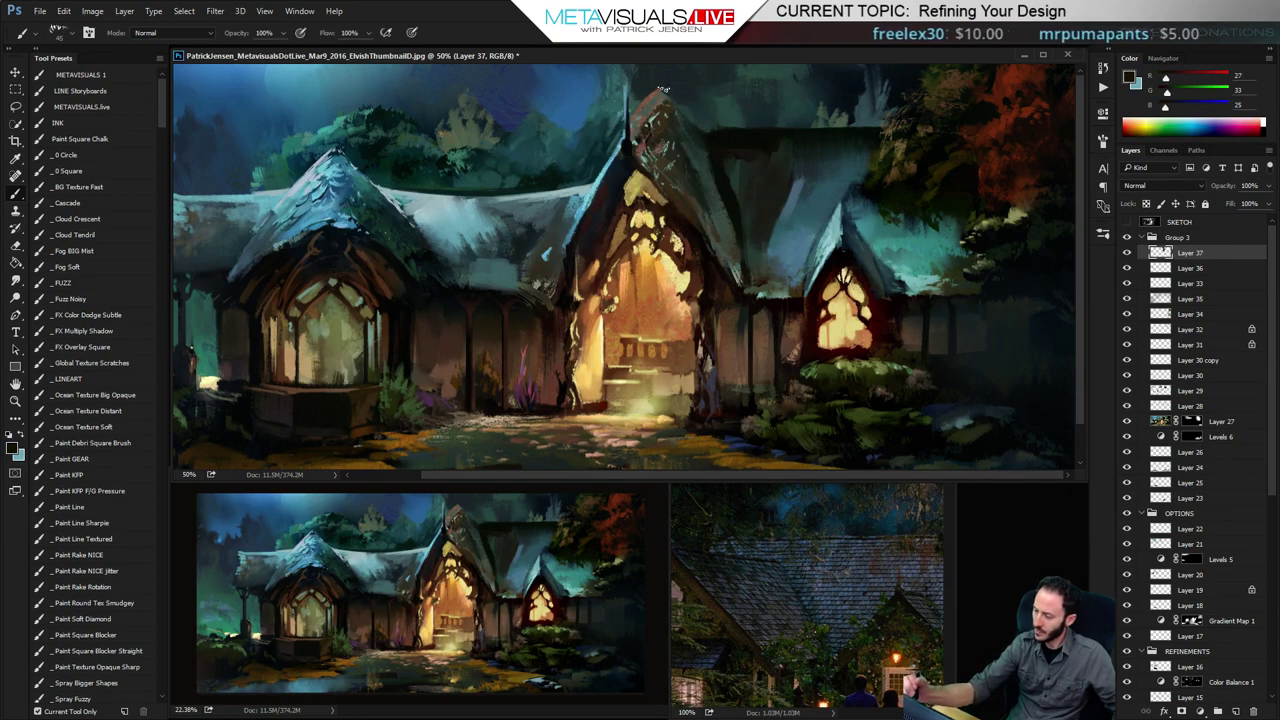
{"action": "left_click", "coordinate": [679, 88], "text": "alt"}
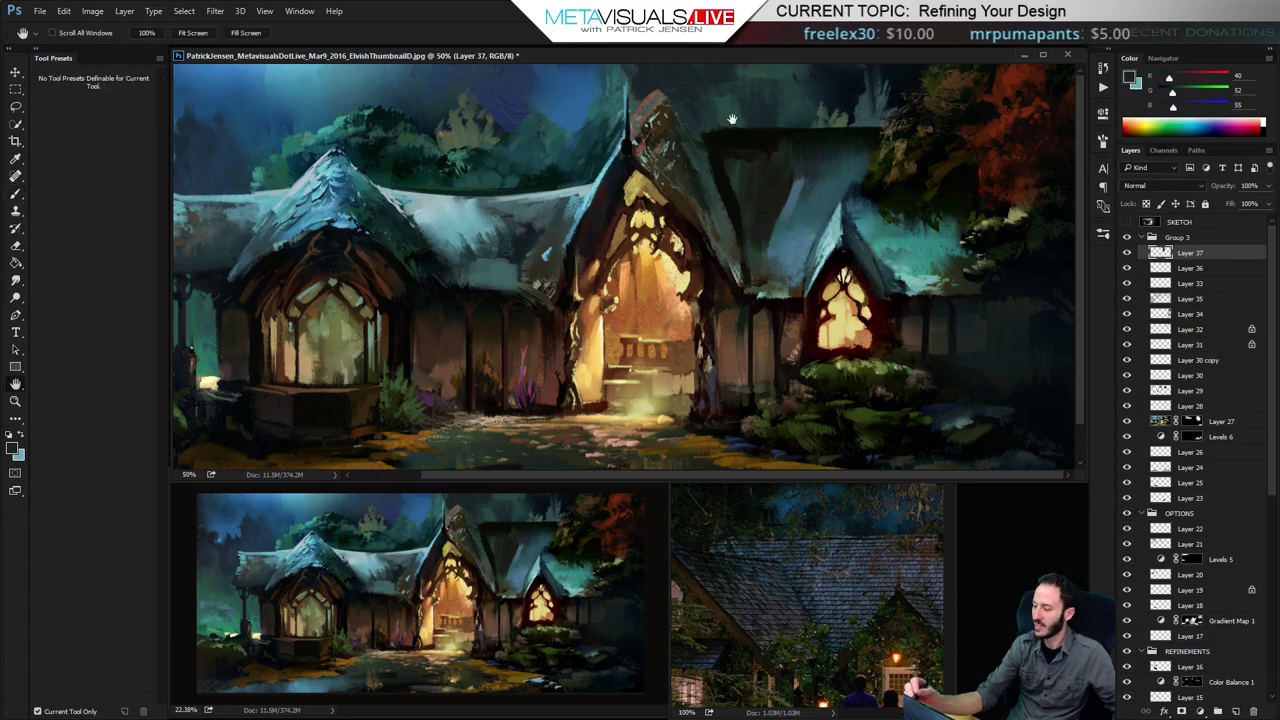
Paint out the spire beside the central gable with sampled background teal and extend the gable's light blue left edge toward the peak
{"action": "left_click", "coordinate": [620, 118], "text": "alt"}
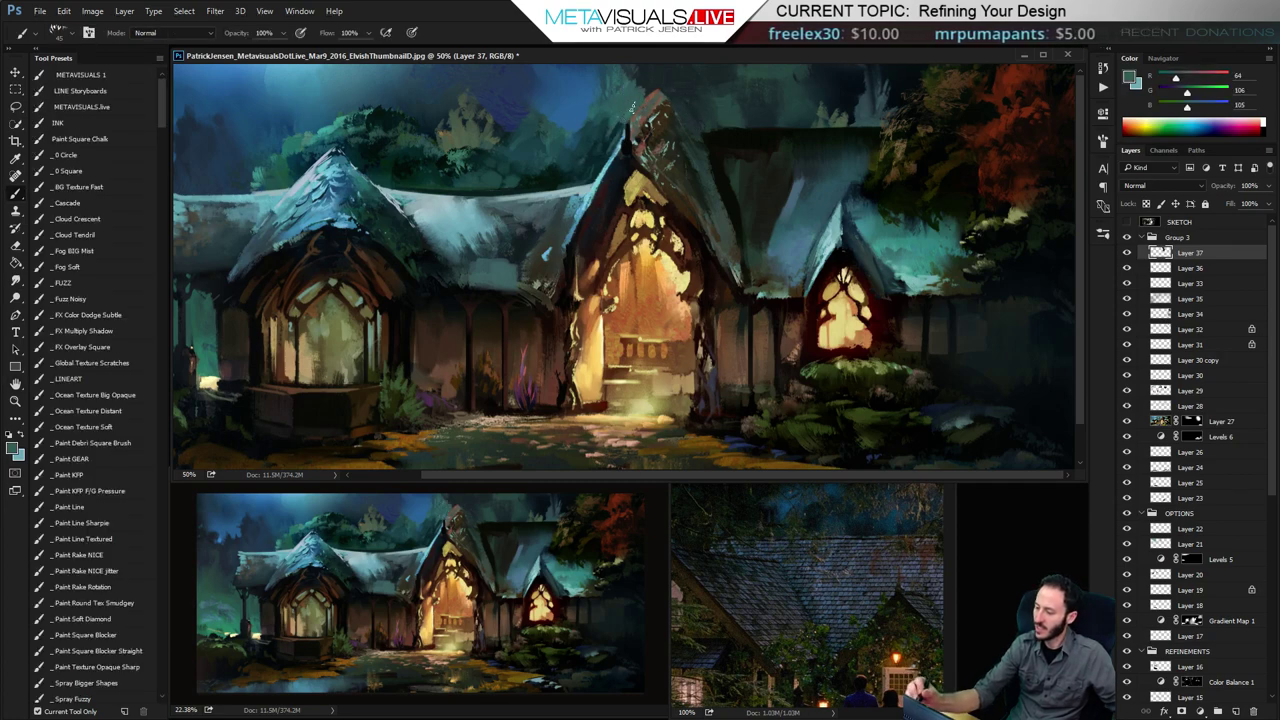
{"action": "left_click", "coordinate": [622, 140], "text": "alt"}
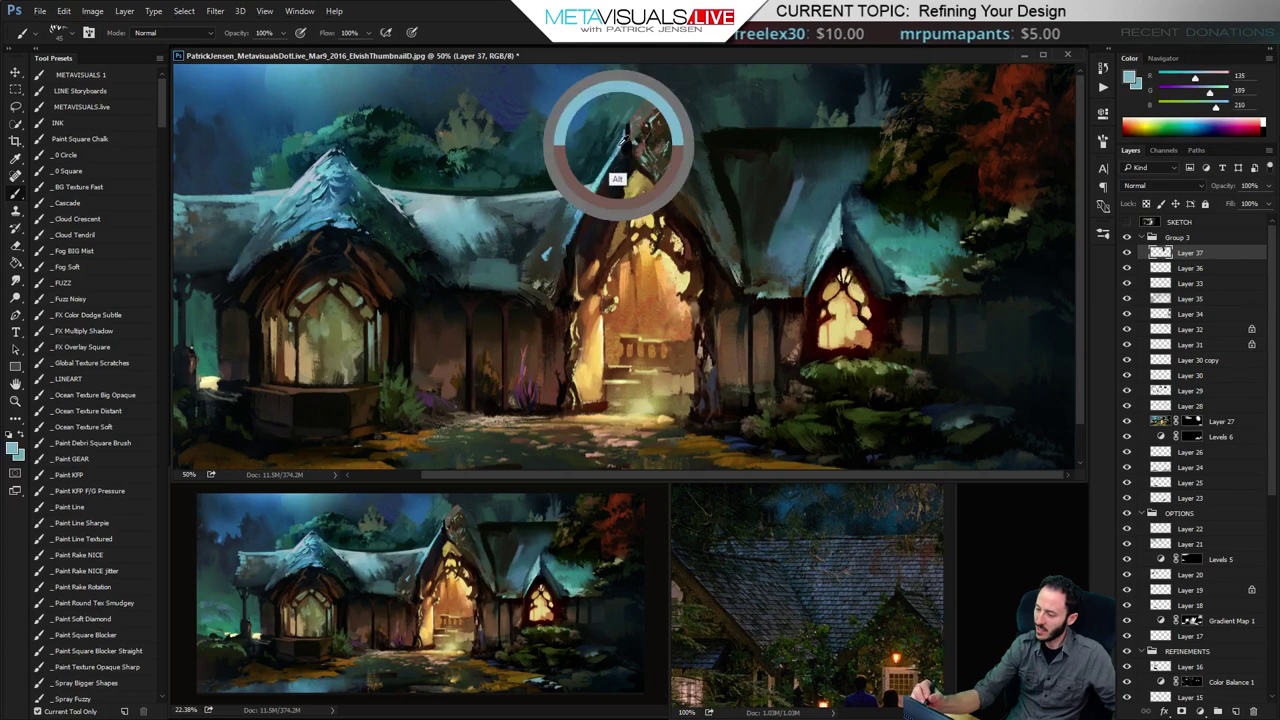
{"action": "mouse_move", "coordinate": [630, 130]}
{"action": "left_mouse_down"}
{"action": "mouse_move", "coordinate": [615, 160]}
{"action": "mouse_move", "coordinate": [630, 146]}
{"action": "left_mouse_up"}
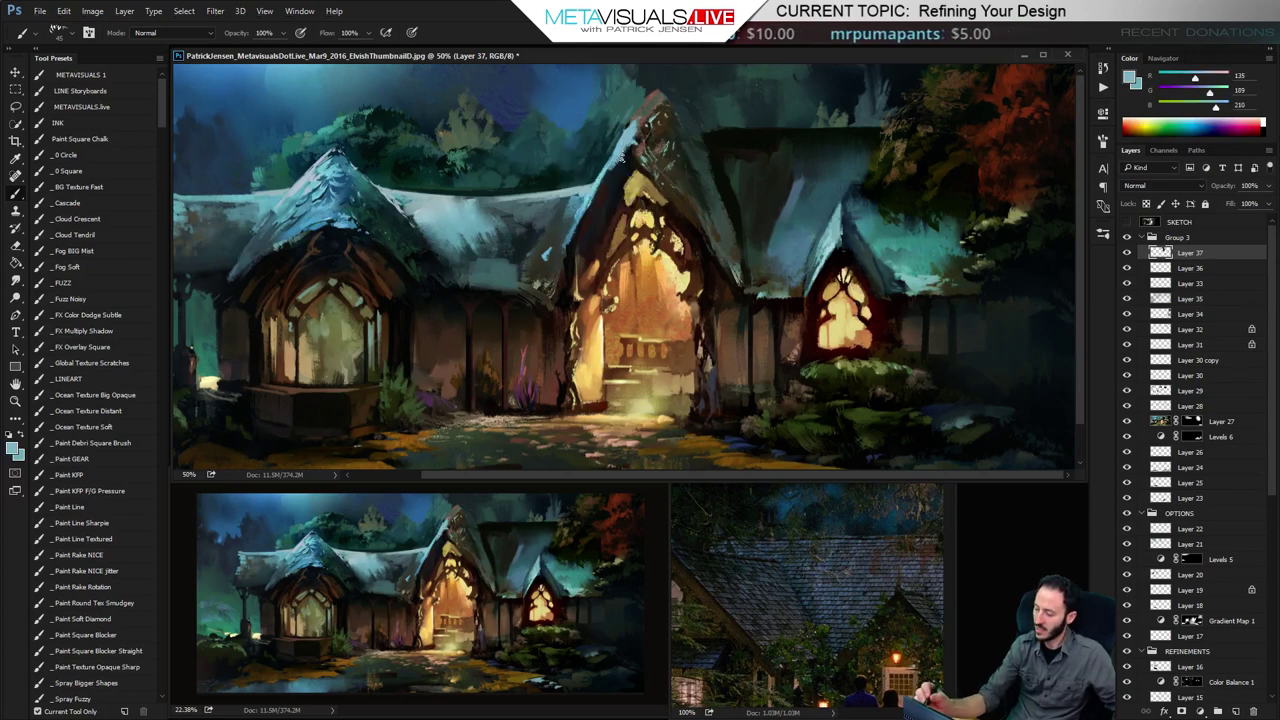
{"action": "mouse_move", "coordinate": [604, 194]}
{"action": "left_mouse_down"}
{"action": "mouse_move", "coordinate": [636, 146]}
{"action": "mouse_move", "coordinate": [604, 188]}
{"action": "left_mouse_up"}
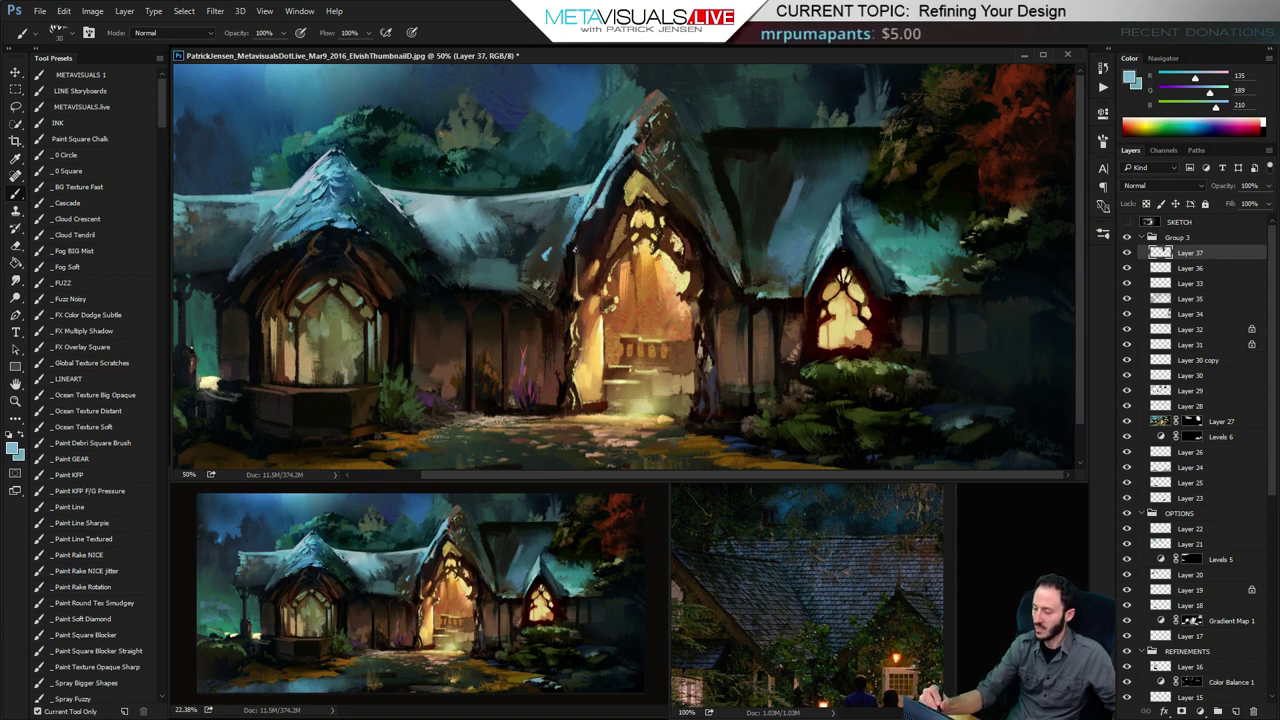
Define the underside of the central gable's light blue edge with sampled dark blue using a slightly larger brush
{"action": "key", "text": "space"}
{"action": "key", "text": "bracketright"}
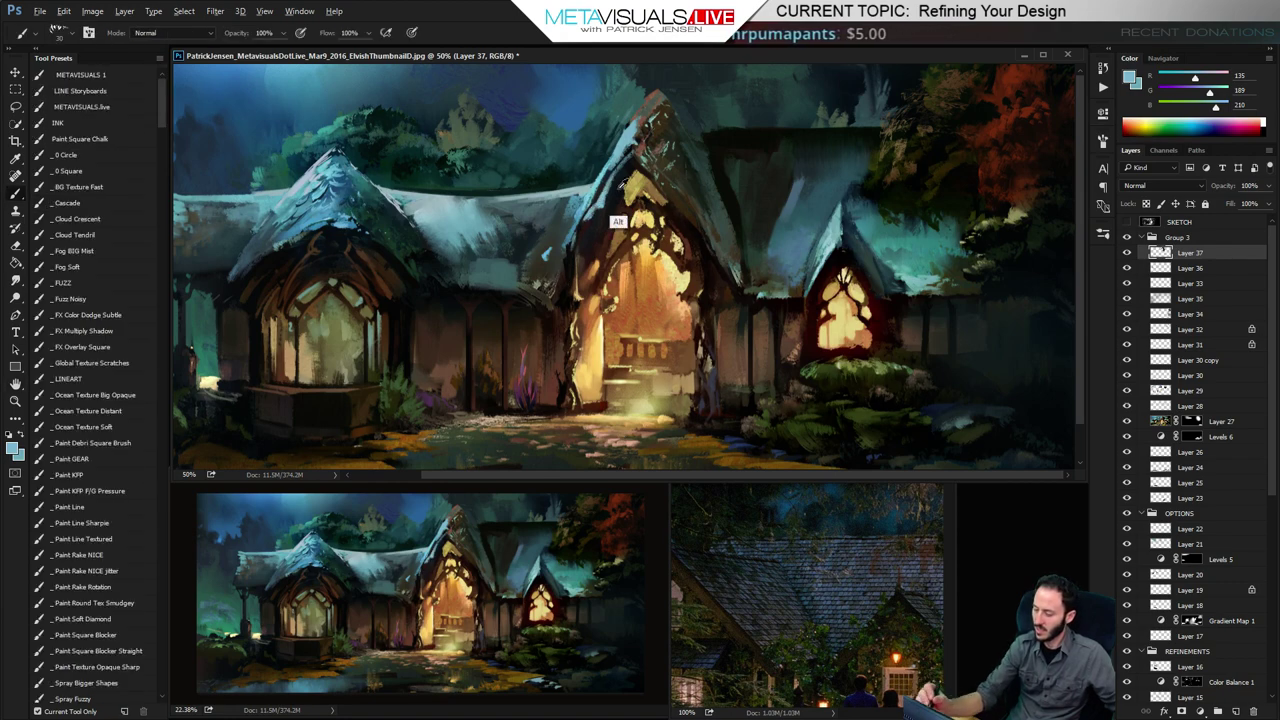
{"action": "left_click", "coordinate": [618, 191], "text": "alt"}
{"action": "left_click_drag", "start_coordinate": [632, 164], "coordinate": [607, 188]}
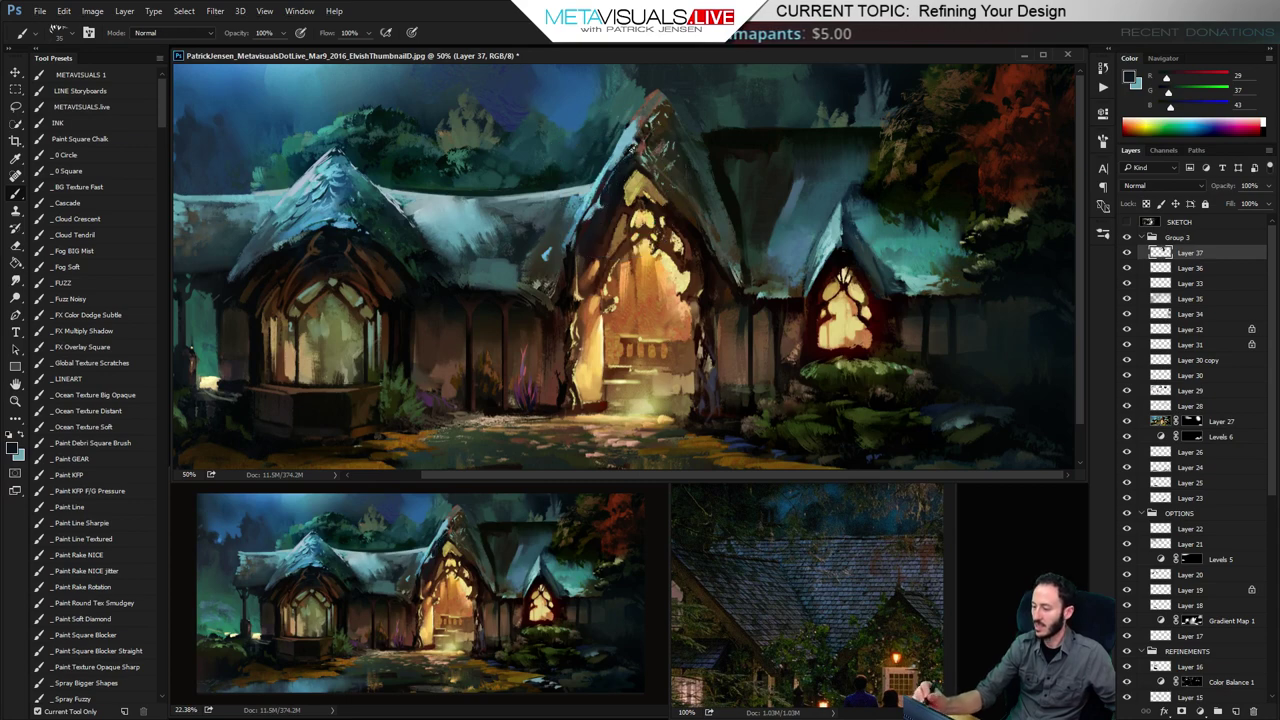
{"action": "key", "text": "space"}
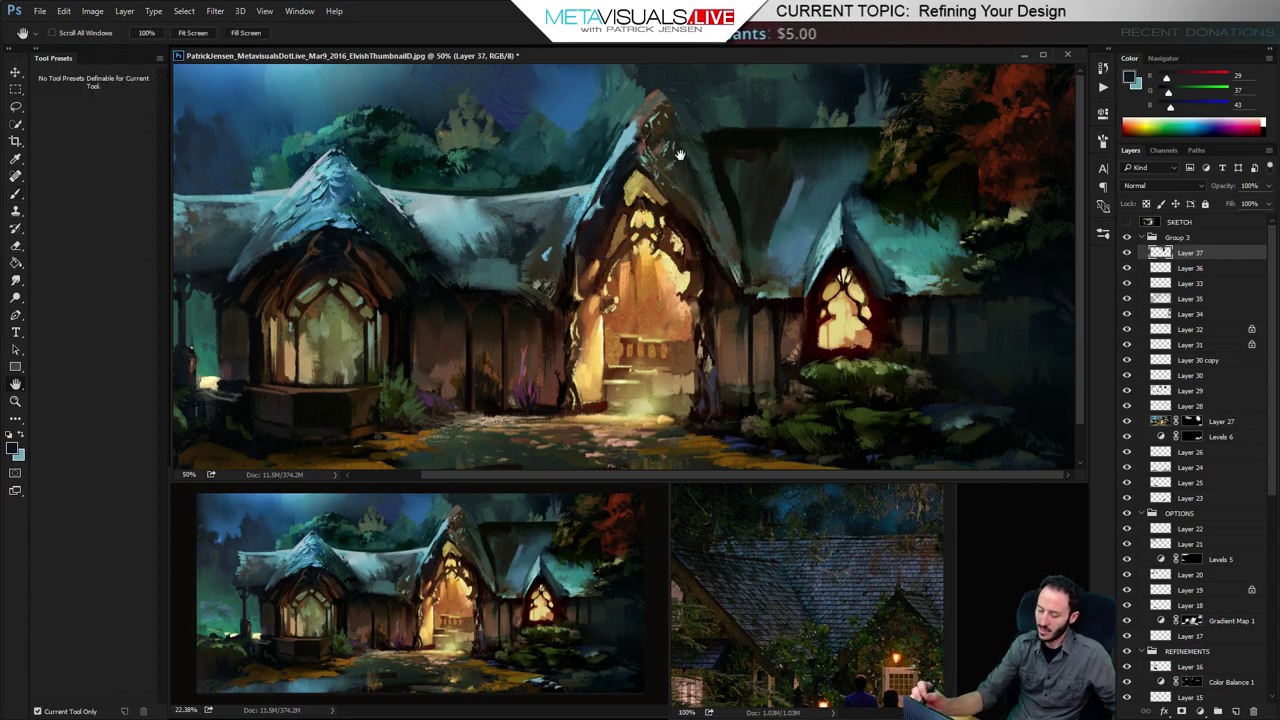
Brighten the central gable's left roof edge with sampled pale blue and trim its peak with sampled background colour
{"action": "key", "text": "ctrl+space"}
{"action": "left_click", "coordinate": [641, 175], "text": "ctrl"}
{"action": "left_click_drag", "start_coordinate": [621, 326], "coordinate": [531, 360]}
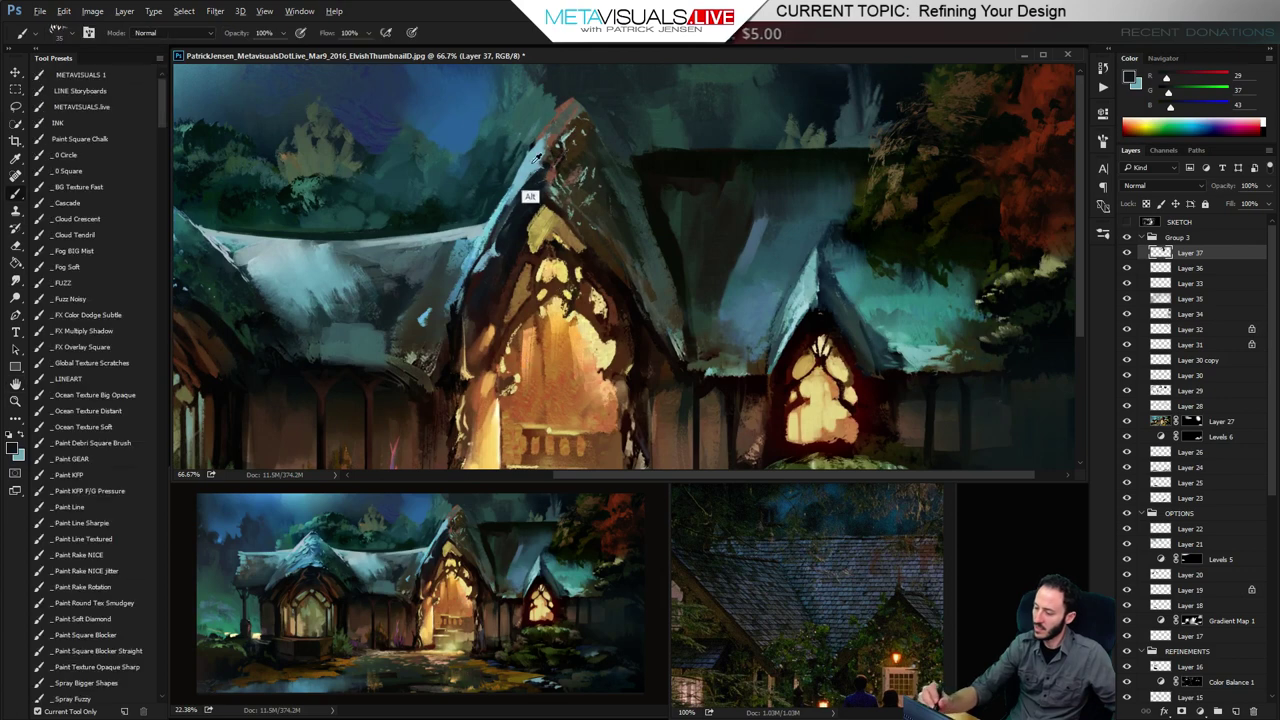
{"action": "left_click", "coordinate": [523, 198], "text": "alt"}
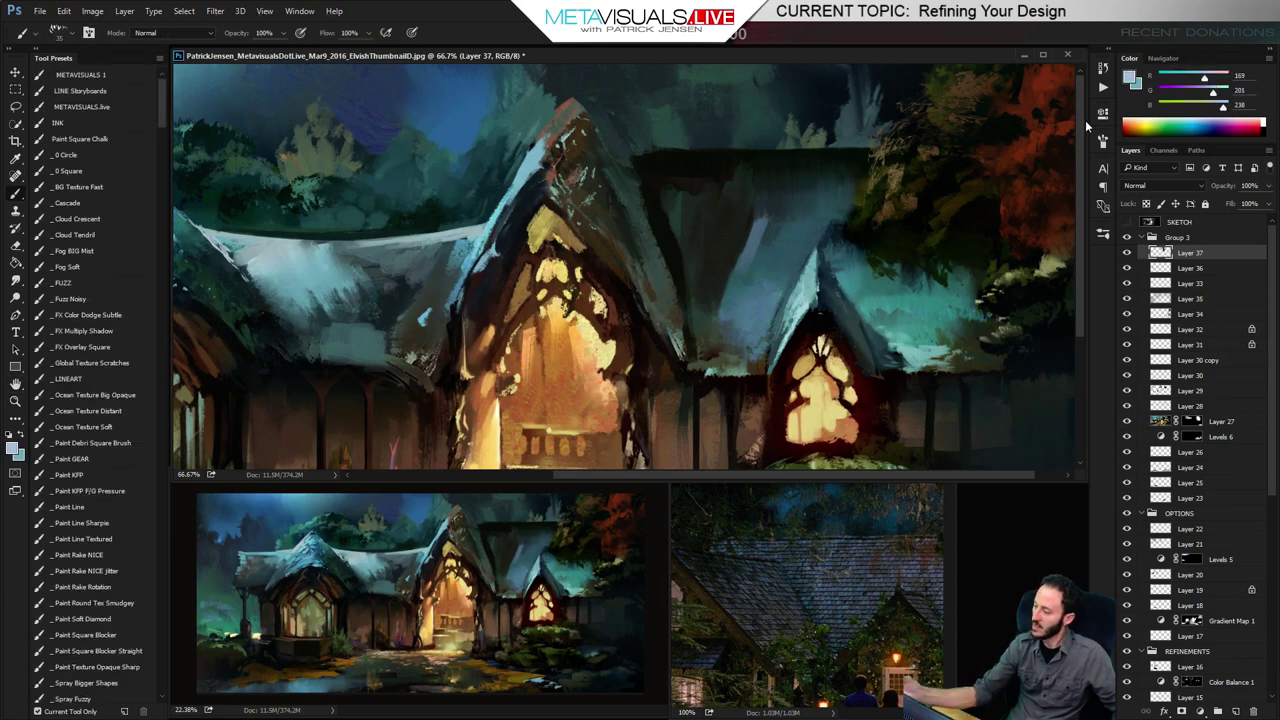
{"action": "left_click_drag", "start_coordinate": [557, 143], "coordinate": [505, 202]}
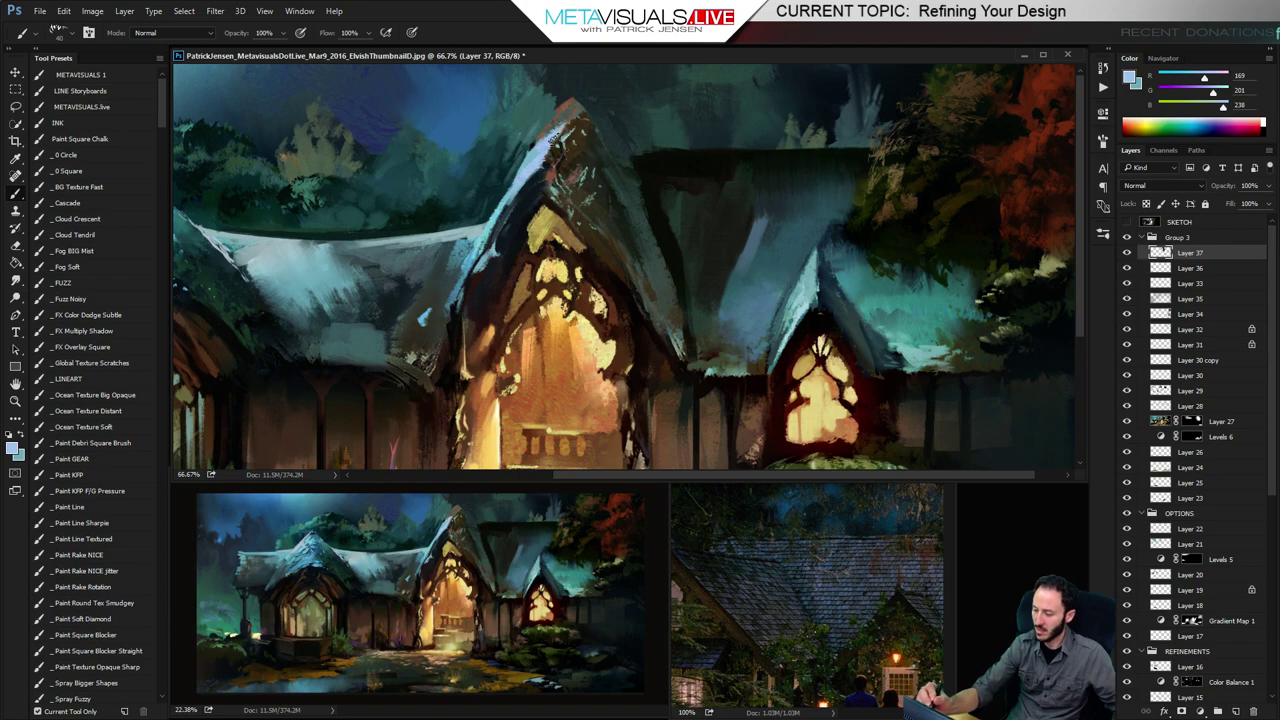
{"action": "left_click", "coordinate": [560, 128], "text": "alt"}
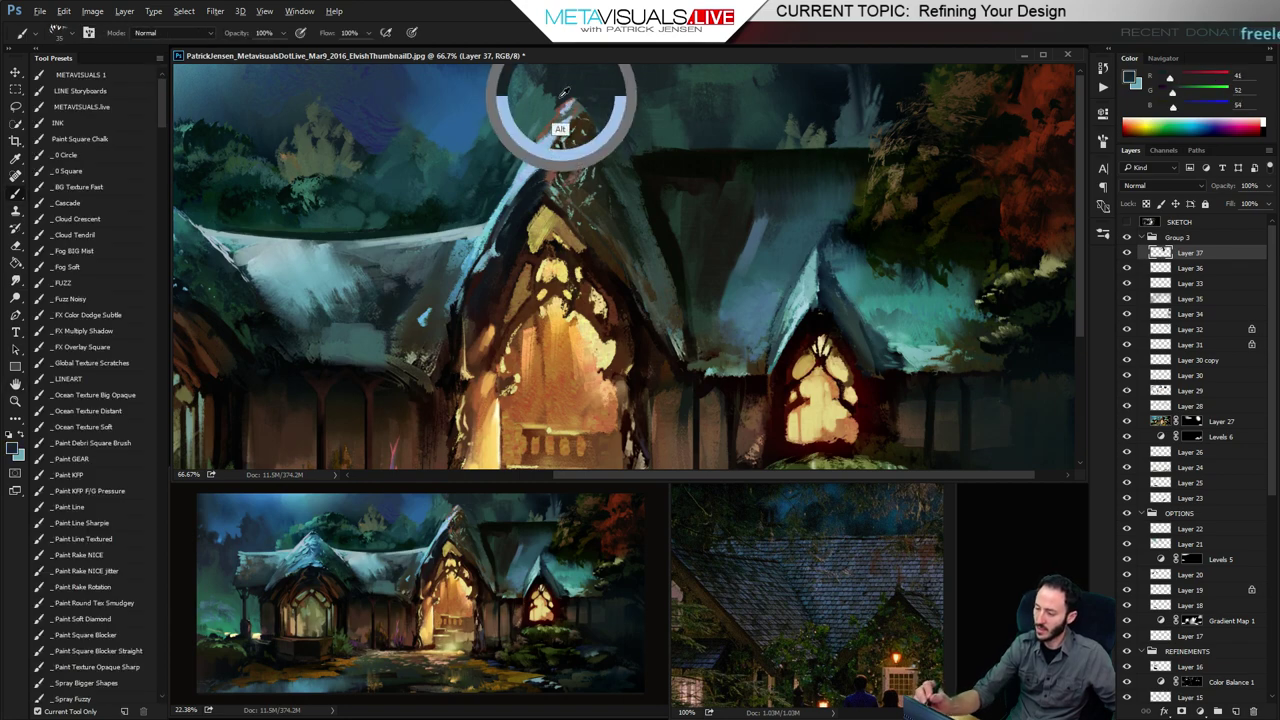
Carve the side roof's ridge into a downward curve with sampled background teal and try a dark stroke beneath it
{"action": "key", "text": "space"}
{"action": "left_click_drag", "start_coordinate": [494, 225], "coordinate": [727, 220]}
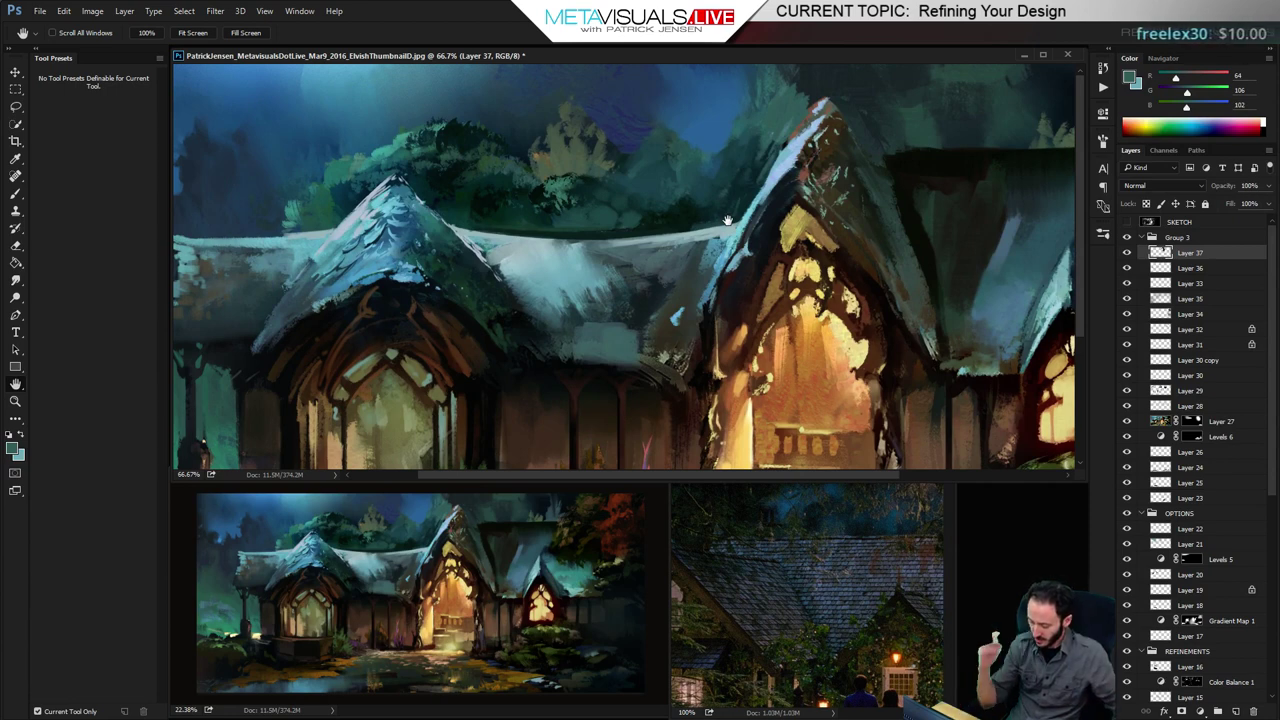
{"action": "mouse_move", "coordinate": [727, 220]}
{"action": "left_mouse_down"}
{"action": "mouse_move", "coordinate": [610, 318]}
{"action": "mouse_move", "coordinate": [475, 323]}
{"action": "left_mouse_up"}
{"action": "key", "text": "b"}
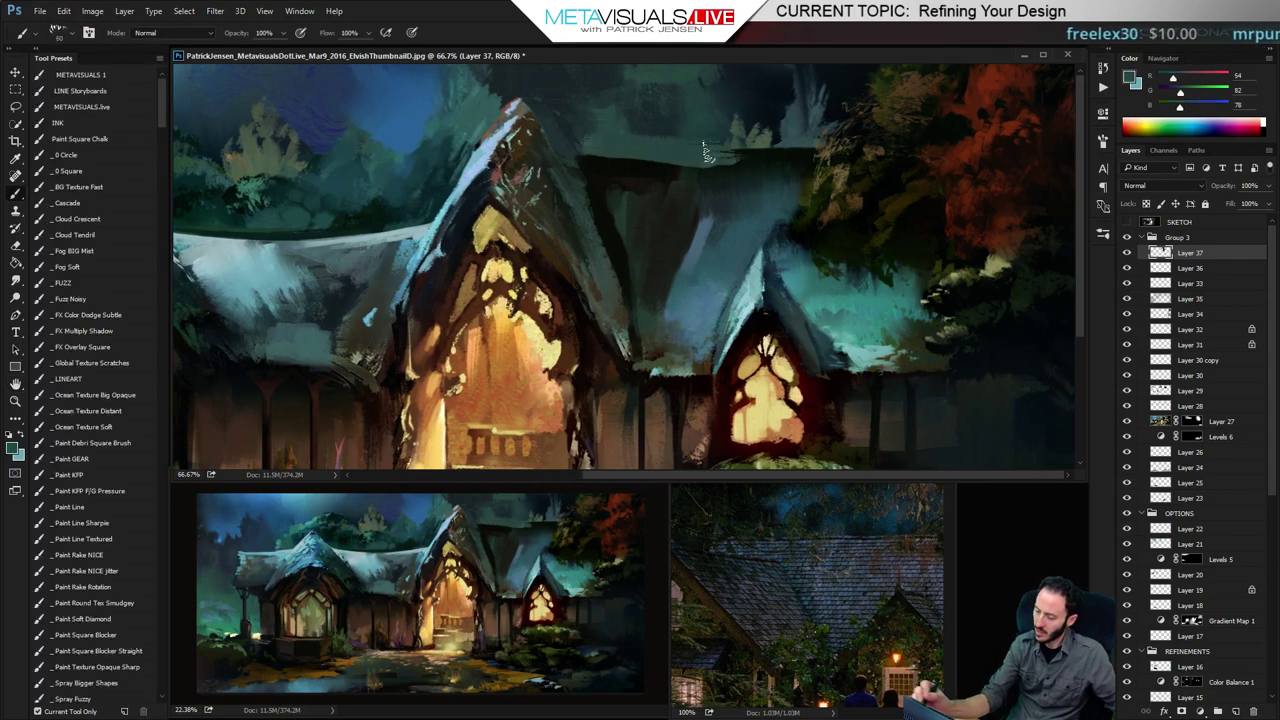
{"action": "key", "text": "h"}
{"action": "left_click_drag", "start_coordinate": [736, 182], "coordinate": [734, 198]}
{"action": "key", "text": "space"}
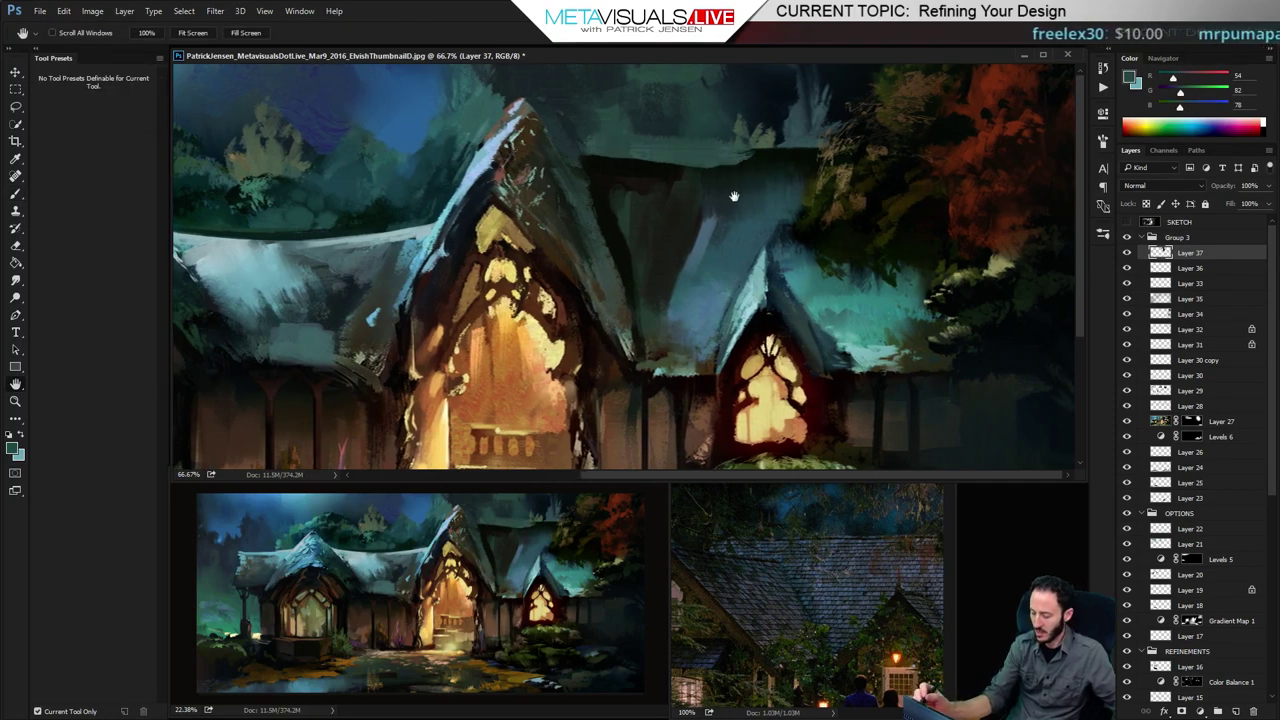
{"action": "left_click", "coordinate": [646, 160], "text": "alt"}
{"action": "left_click_drag", "start_coordinate": [588, 165], "coordinate": [741, 168]}
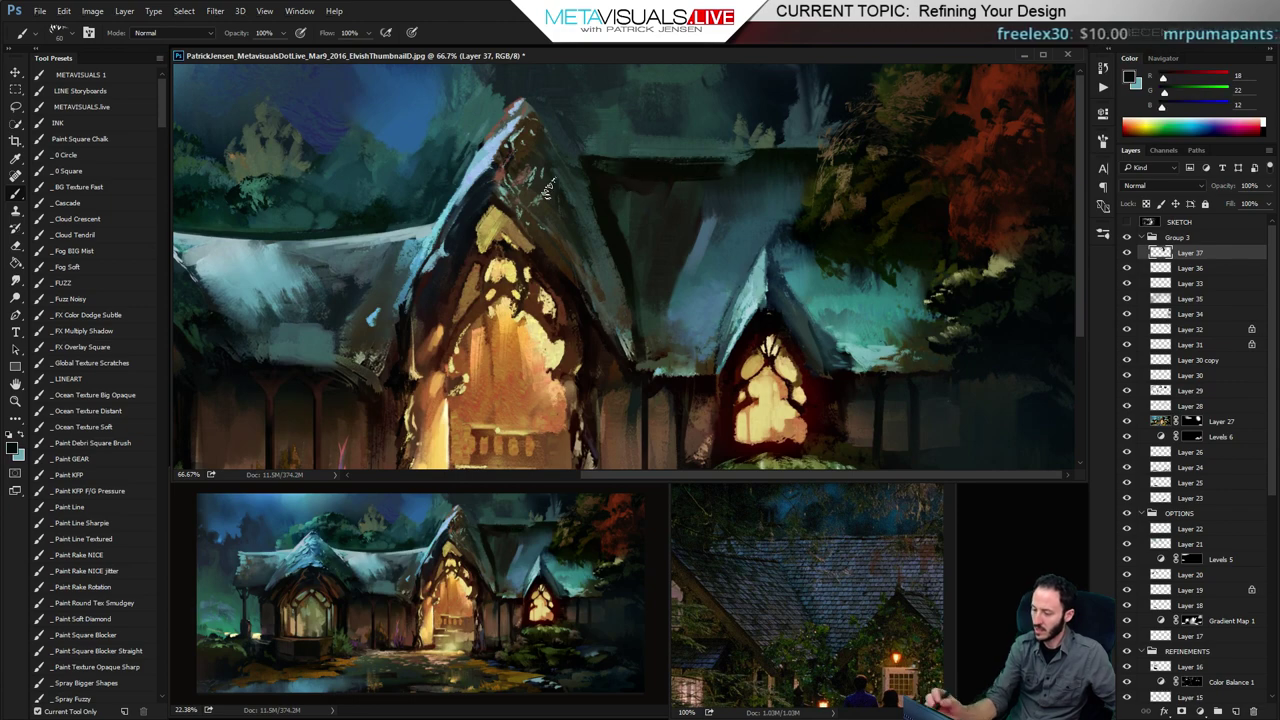
{"action": "key", "text": "ctrl+z"}
Try dark vertical strokes down the moonlit roof between the left and central gables
{"action": "key", "text": "space"}
{"action": "left_click_drag", "start_coordinate": [336, 201], "coordinate": [674, 185]}
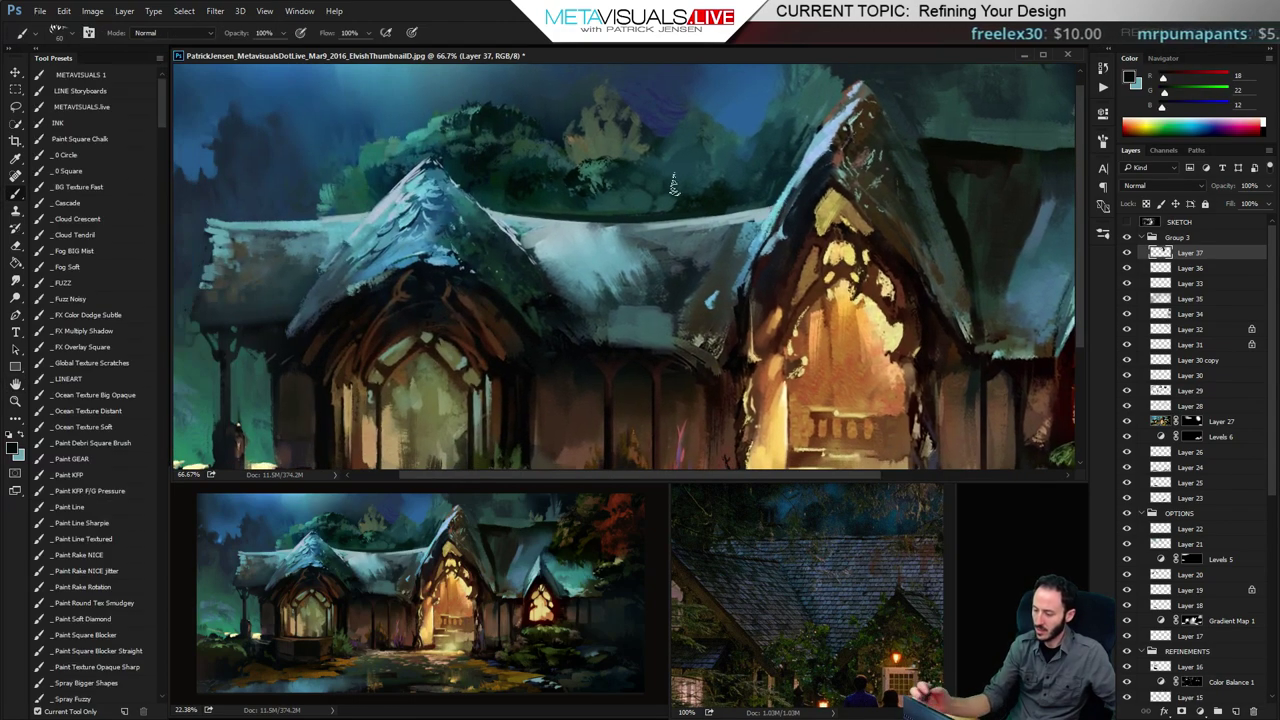
{"action": "left_click", "coordinate": [595, 268]}
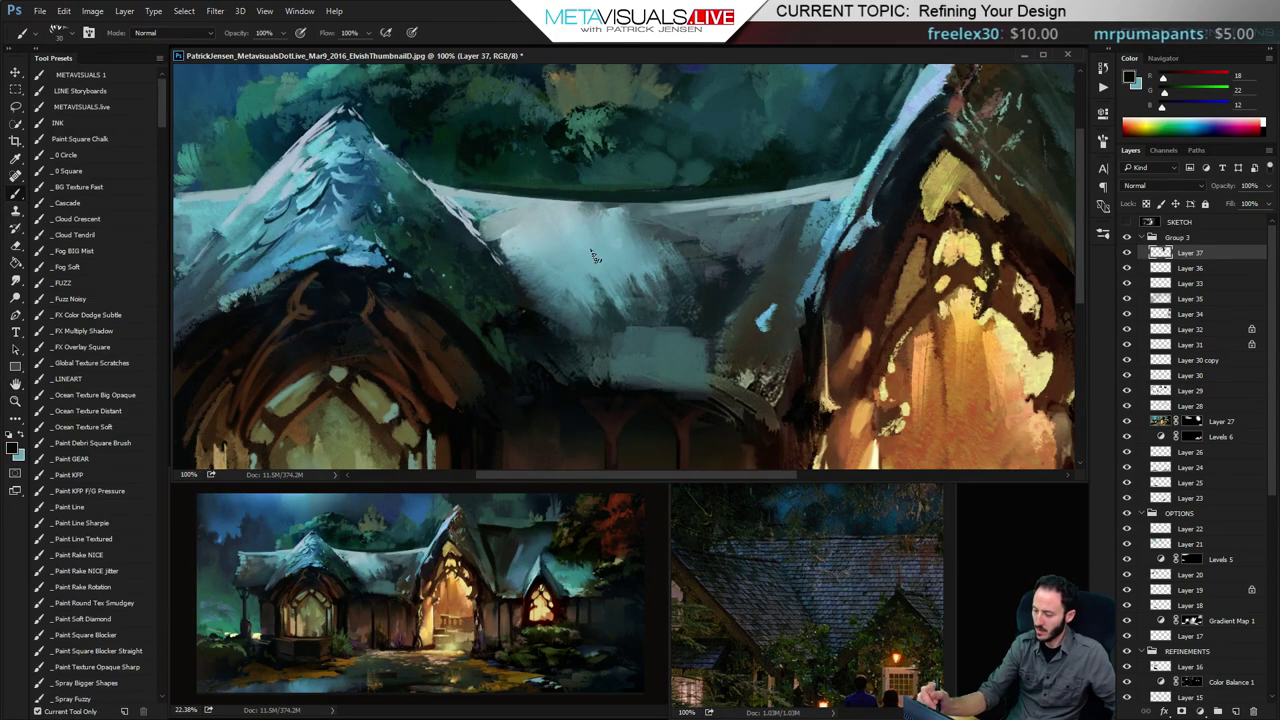
{"action": "left_click_drag", "start_coordinate": [592, 312], "coordinate": [578, 207]}
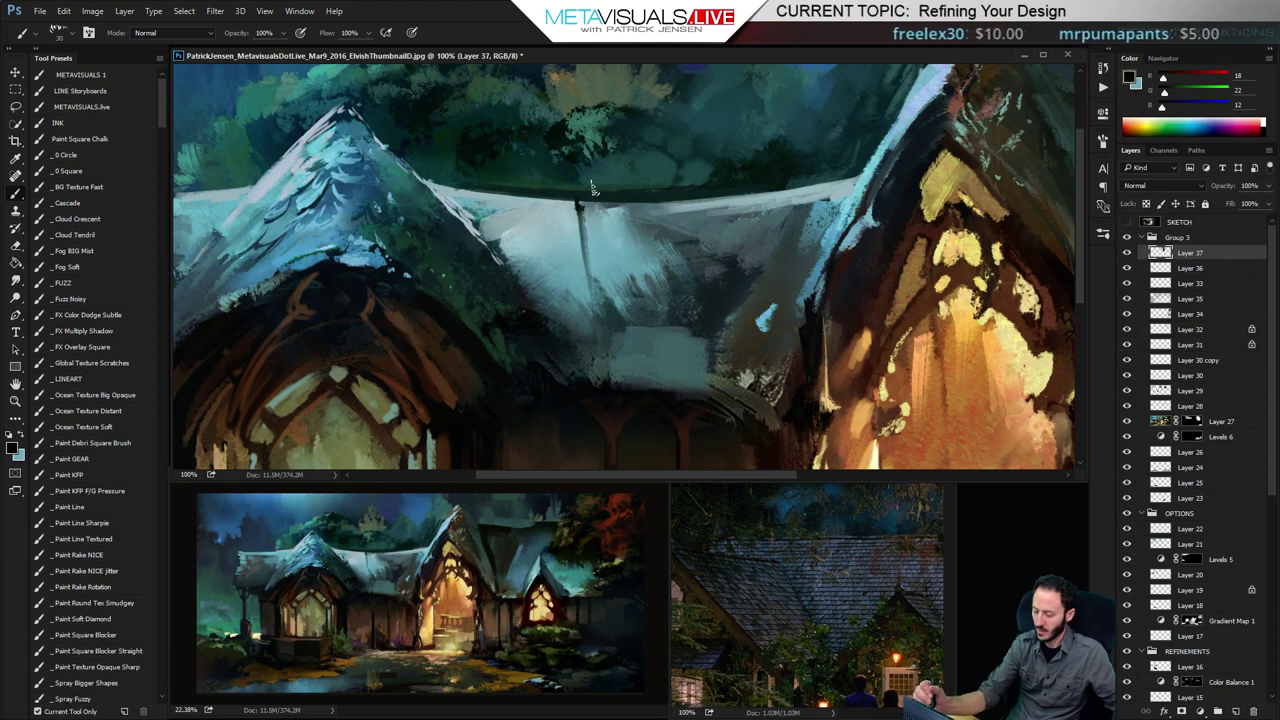
{"action": "key", "text": "ctrl+z"}
{"action": "left_click_drag", "start_coordinate": [611, 288], "coordinate": [621, 213]}
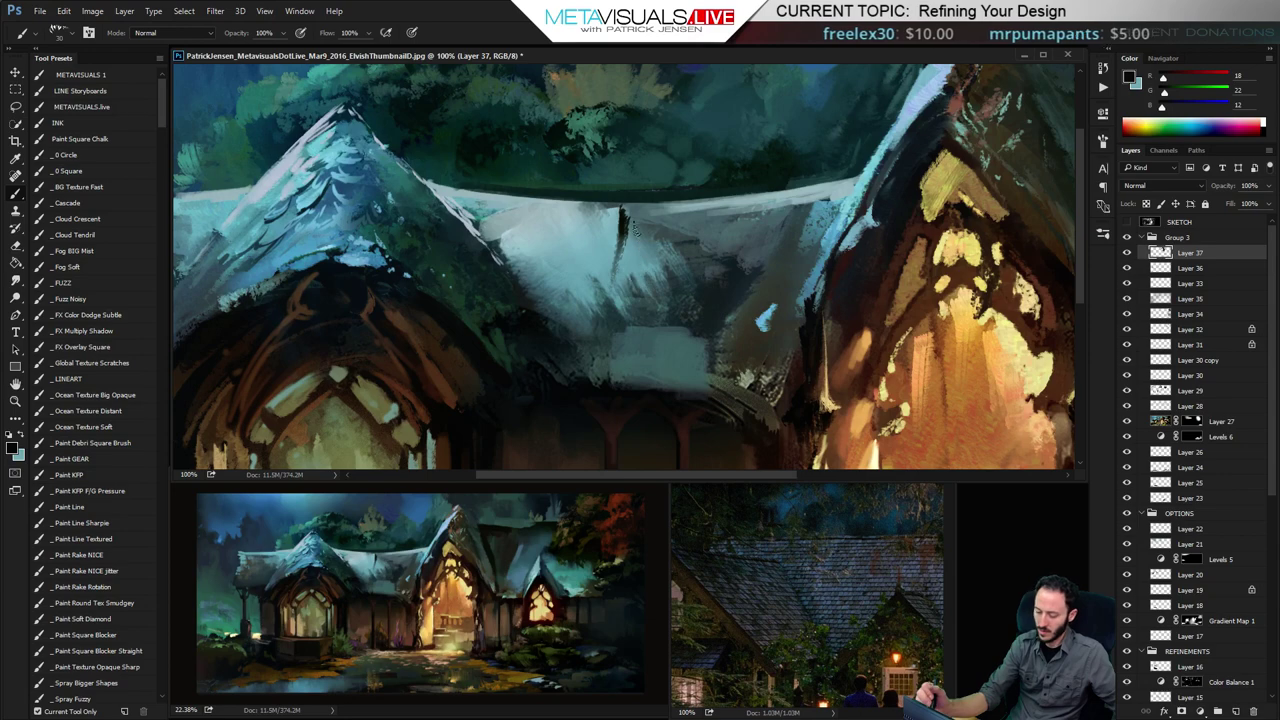
{"action": "key", "text": "ctrl+z"}
Sample the light blue of the roof between the two gables and reduce the brush size to 20
{"action": "left_click_drag", "start_coordinate": [604, 343], "coordinate": [588, 343]}
{"action": "left_click", "coordinate": [599, 246], "text": "alt"}
{"action": "key", "text": "bracketleft"}
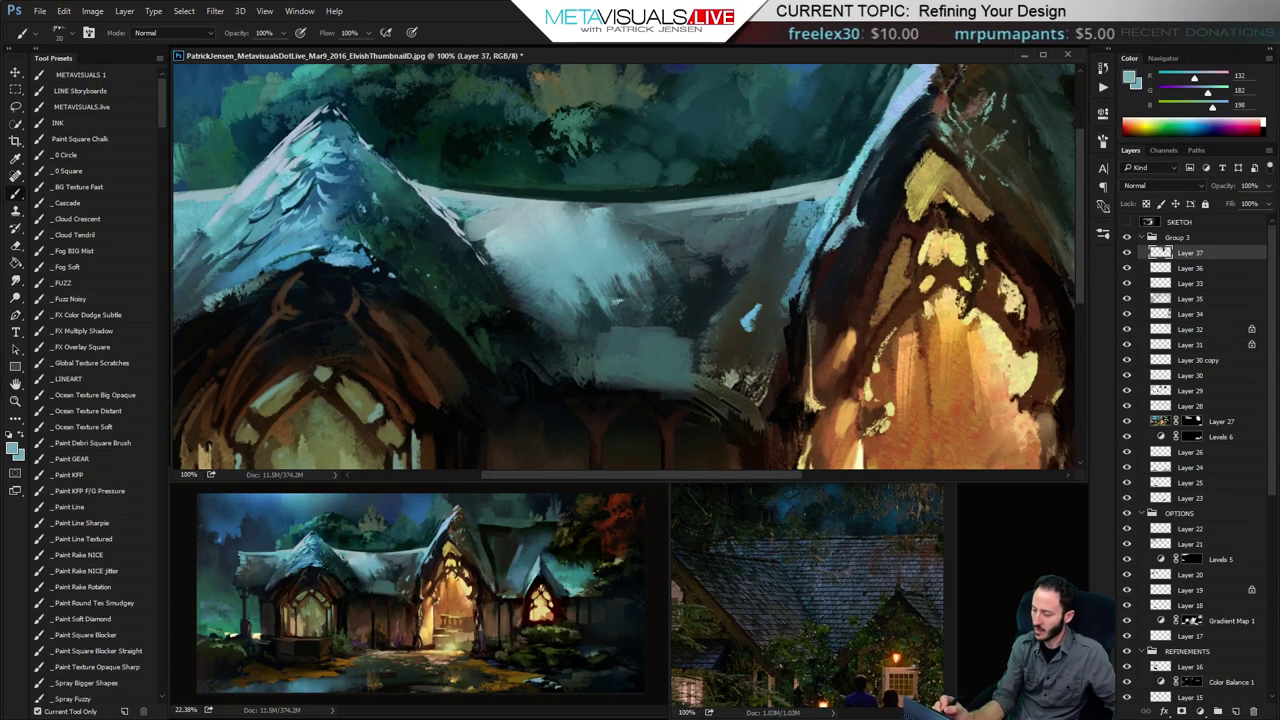
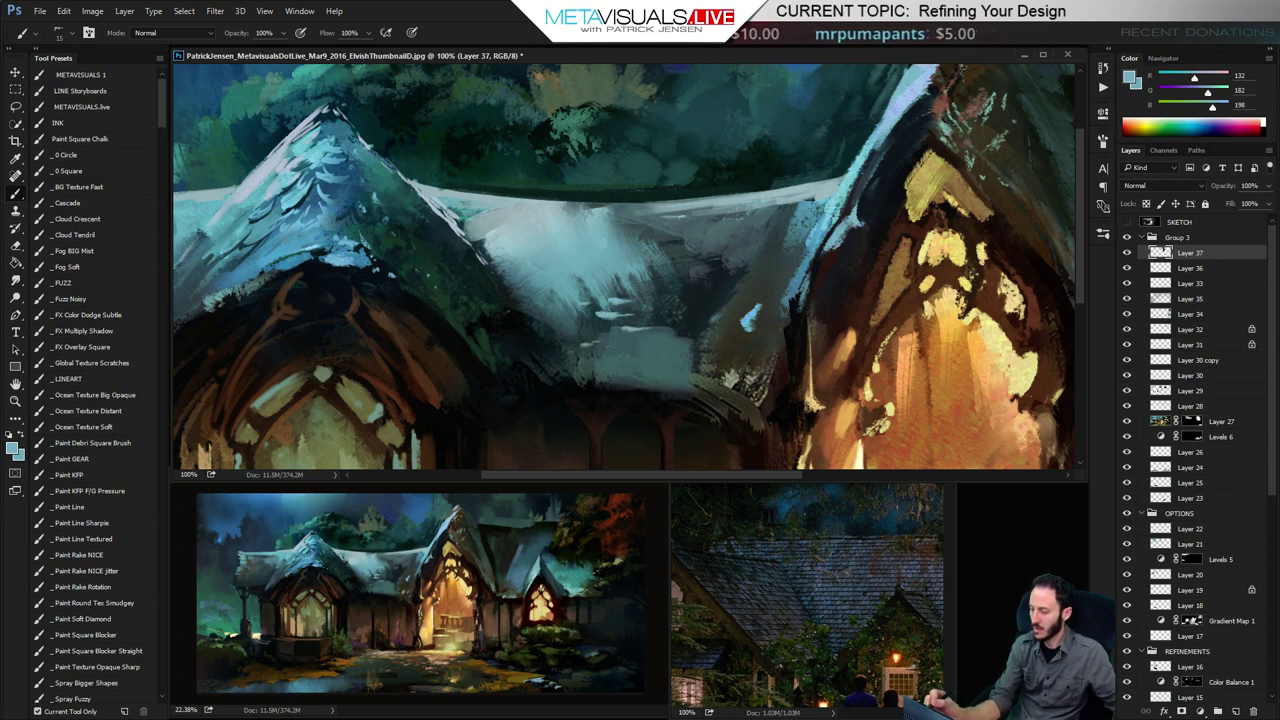
Paint small pale blue snow highlights across the middle roof and a short dark accent near its ridge, using colours sampled from the painting
{"action": "left_click", "coordinate": [785, 188], "text": "alt"}
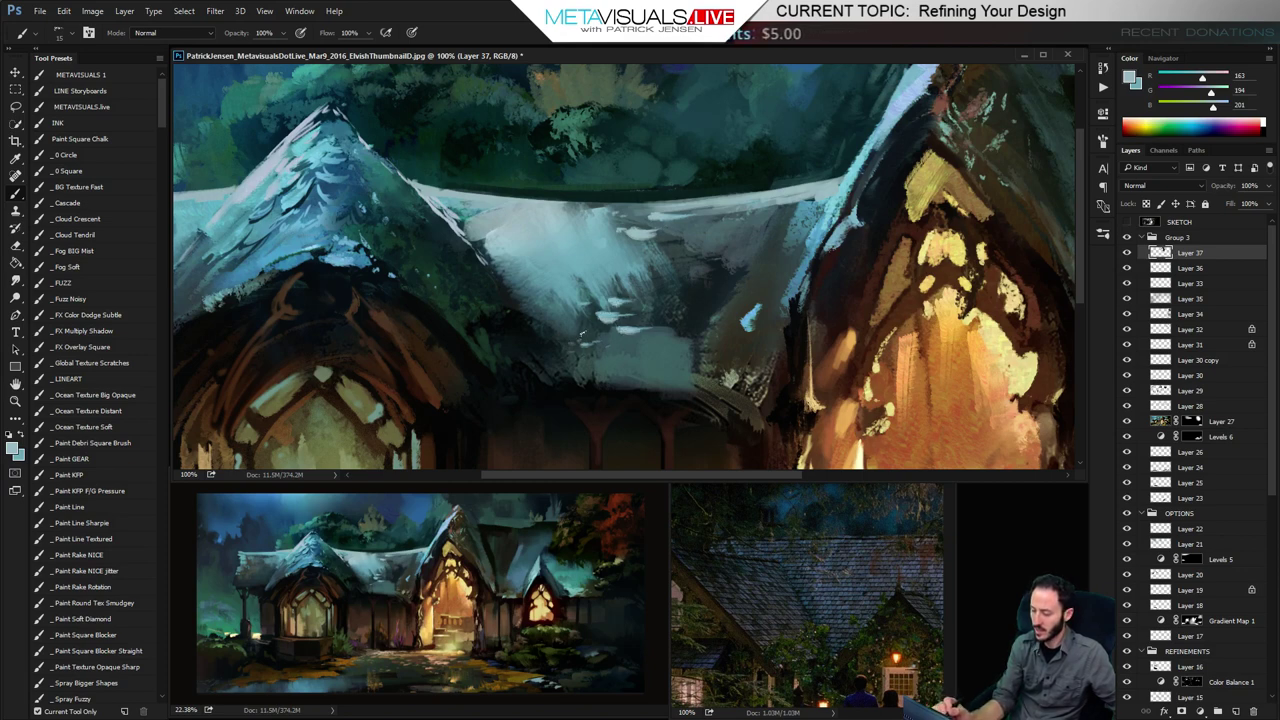
{"action": "left_click", "coordinate": [613, 274], "text": "alt"}
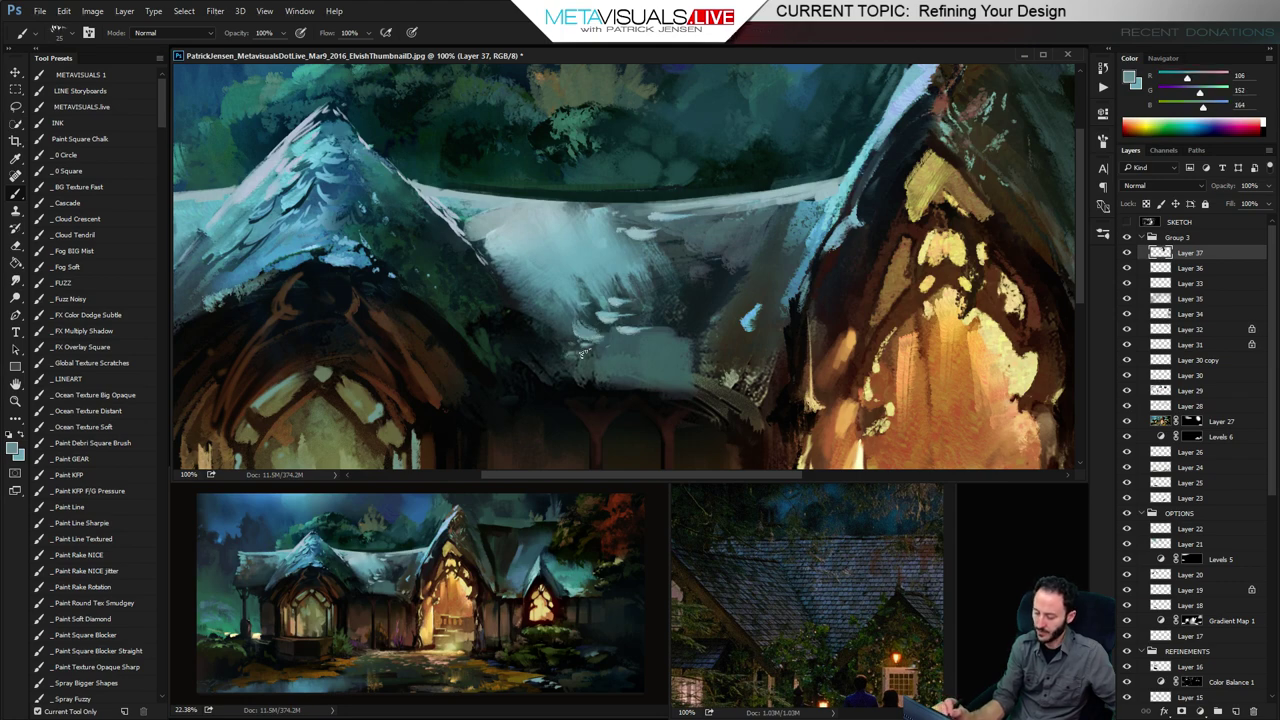
{"action": "left_click", "coordinate": [735, 263], "text": "alt"}
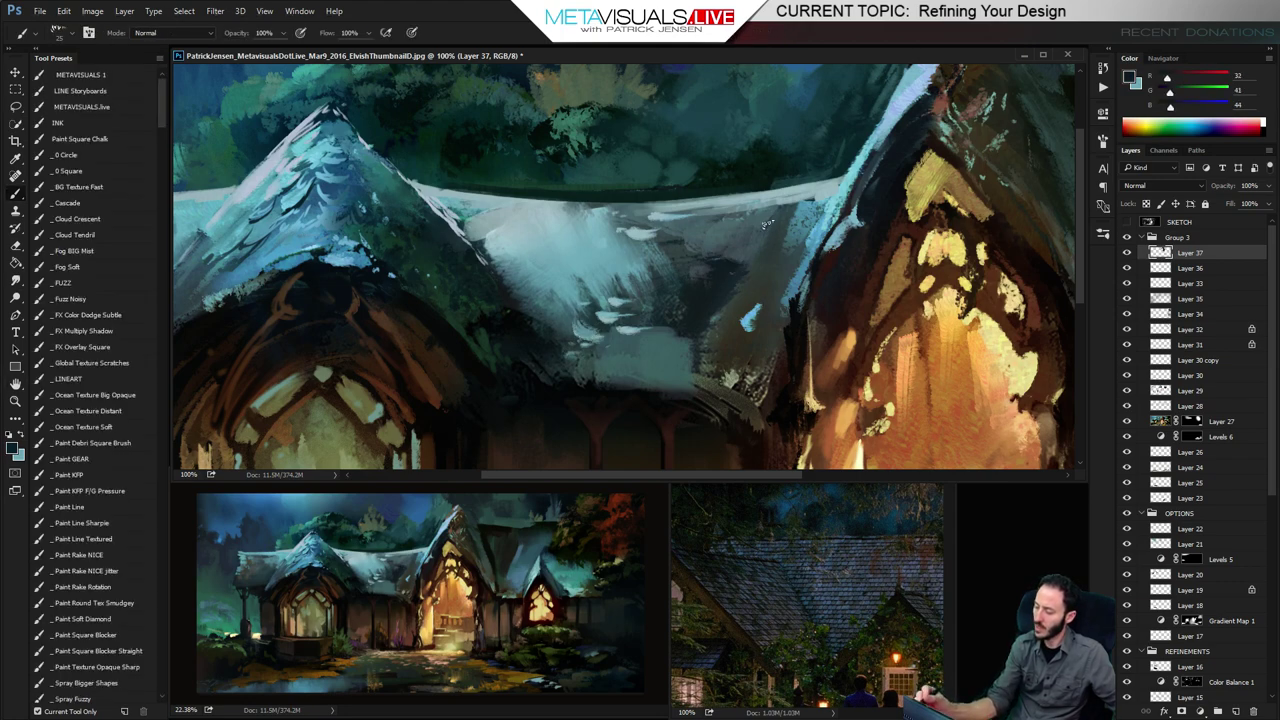
{"action": "left_click_drag", "start_coordinate": [767, 224], "coordinate": [785, 229]}
Extend the bright blue patch beside the main gable into longer streaks down the roof slope, using a larger brush
{"action": "left_click", "coordinate": [746, 316], "text": "alt"}
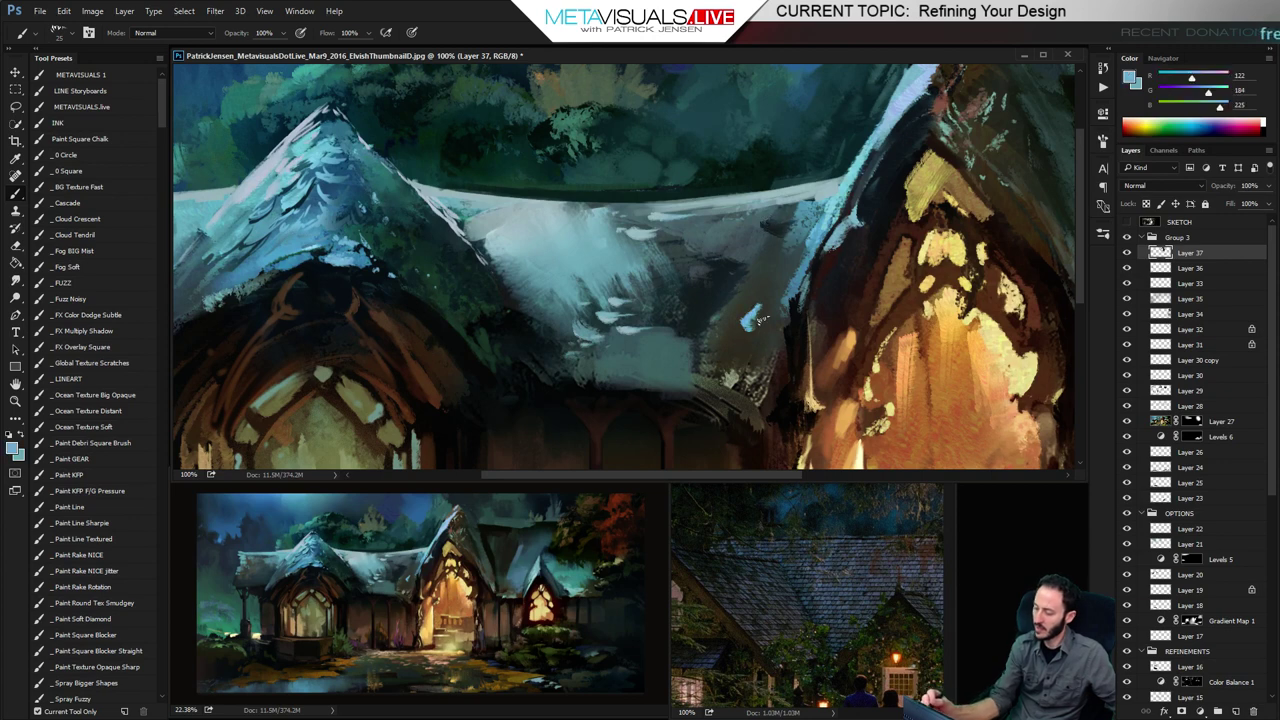
{"action": "left_click_drag", "start_coordinate": [756, 340], "coordinate": [773, 320]}
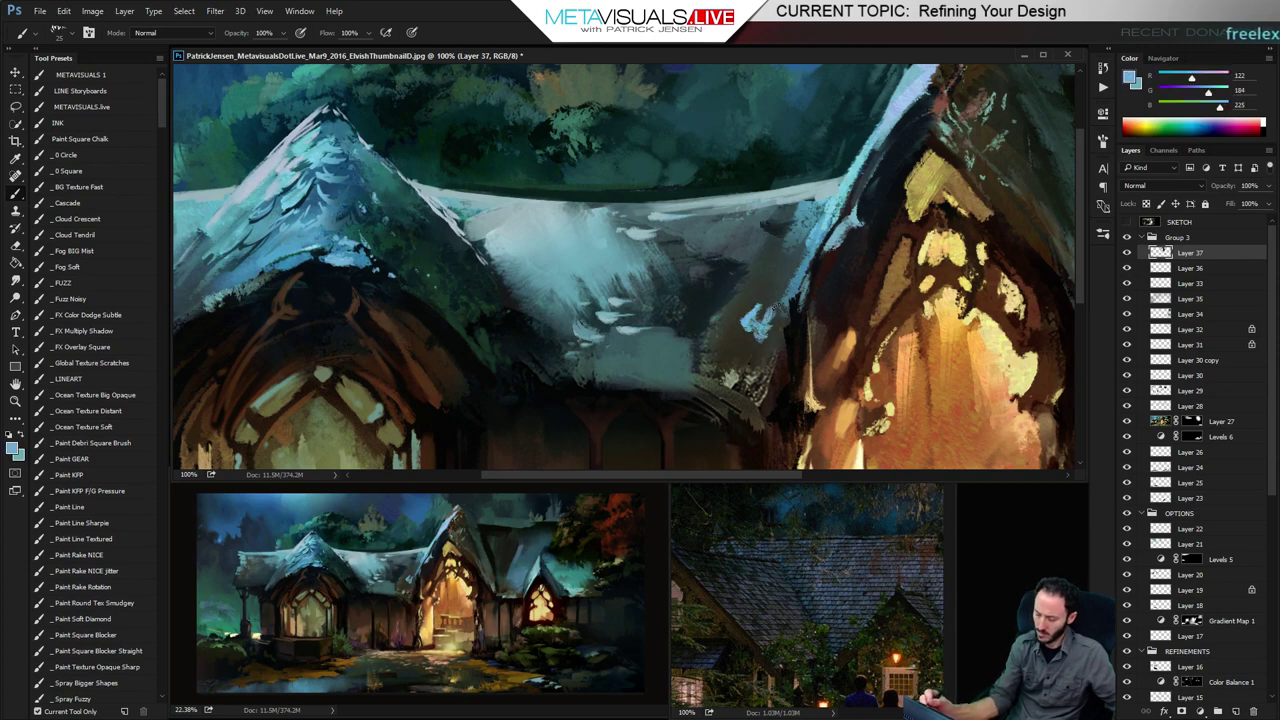
{"action": "key", "text": "bracketright"}
{"action": "key", "text": "bracketright"}
{"action": "left_click_drag", "start_coordinate": [811, 221], "coordinate": [753, 333]}
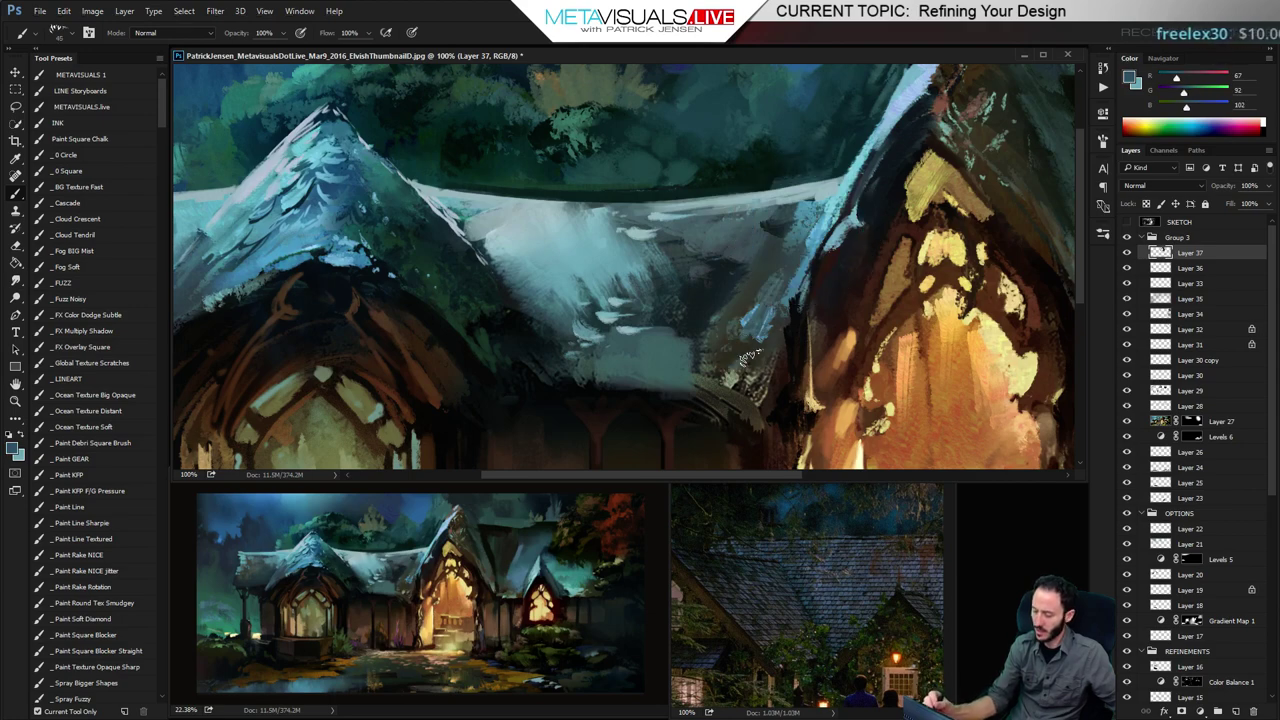
Define the middle roof's eave with near-black strokes, undoing stray ones, and paint pale blue snow along its lower edge
{"action": "key", "text": "space"}
{"action": "left_click_drag", "start_coordinate": [609, 369], "coordinate": [687, 273]}
{"action": "left_click", "coordinate": [676, 296], "text": "alt"}
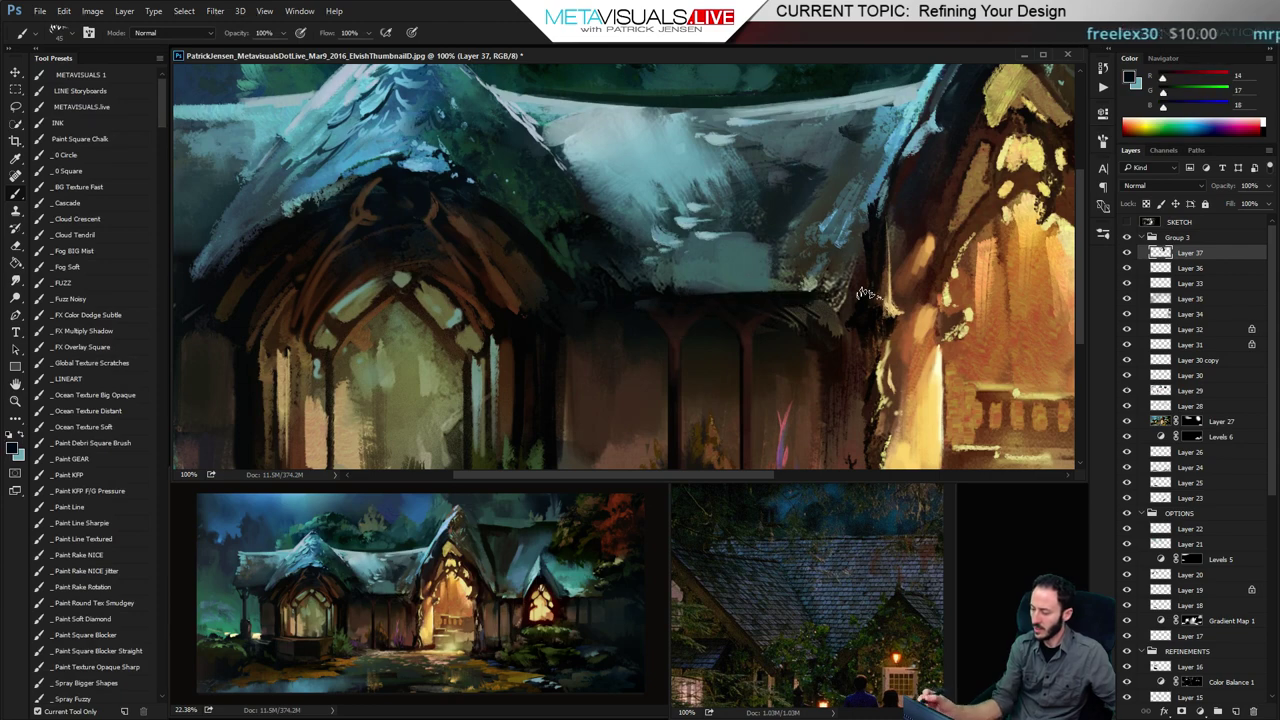
{"action": "key", "text": "ctrl+z"}
{"action": "key", "text": "ctrl+z"}
{"action": "key", "text": "space"}
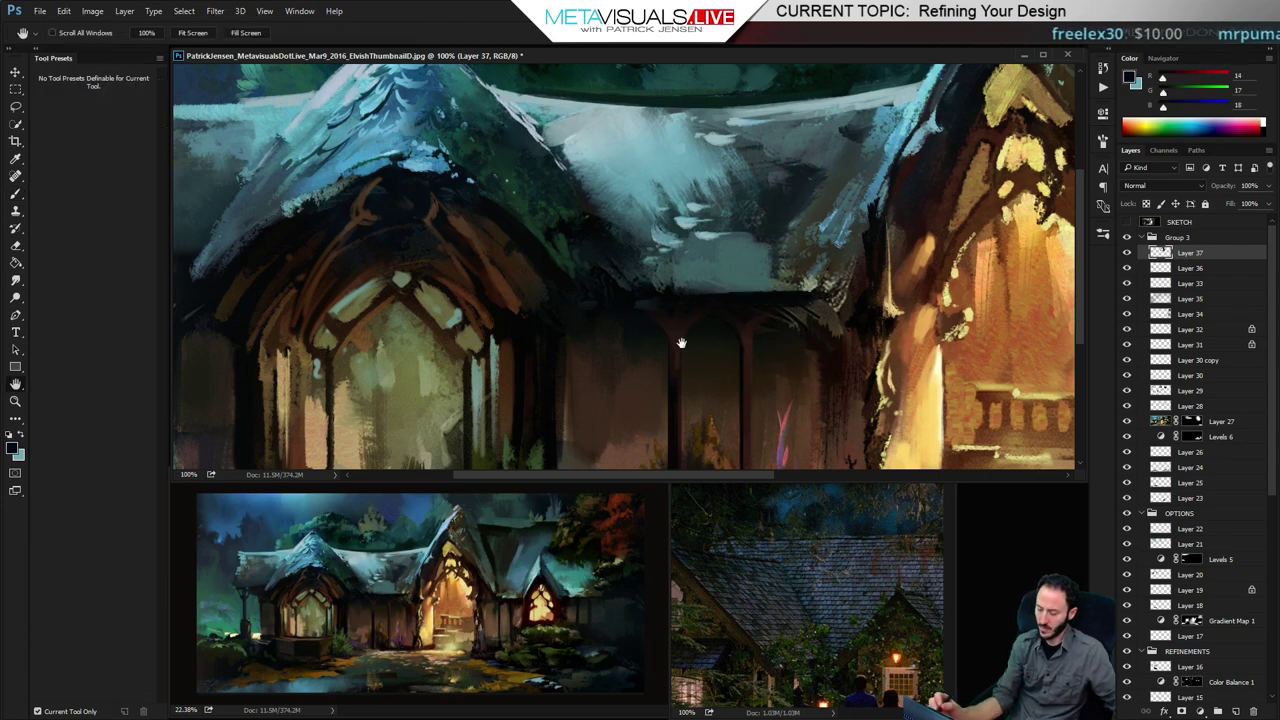
{"action": "left_click", "coordinate": [647, 188], "text": "alt"}
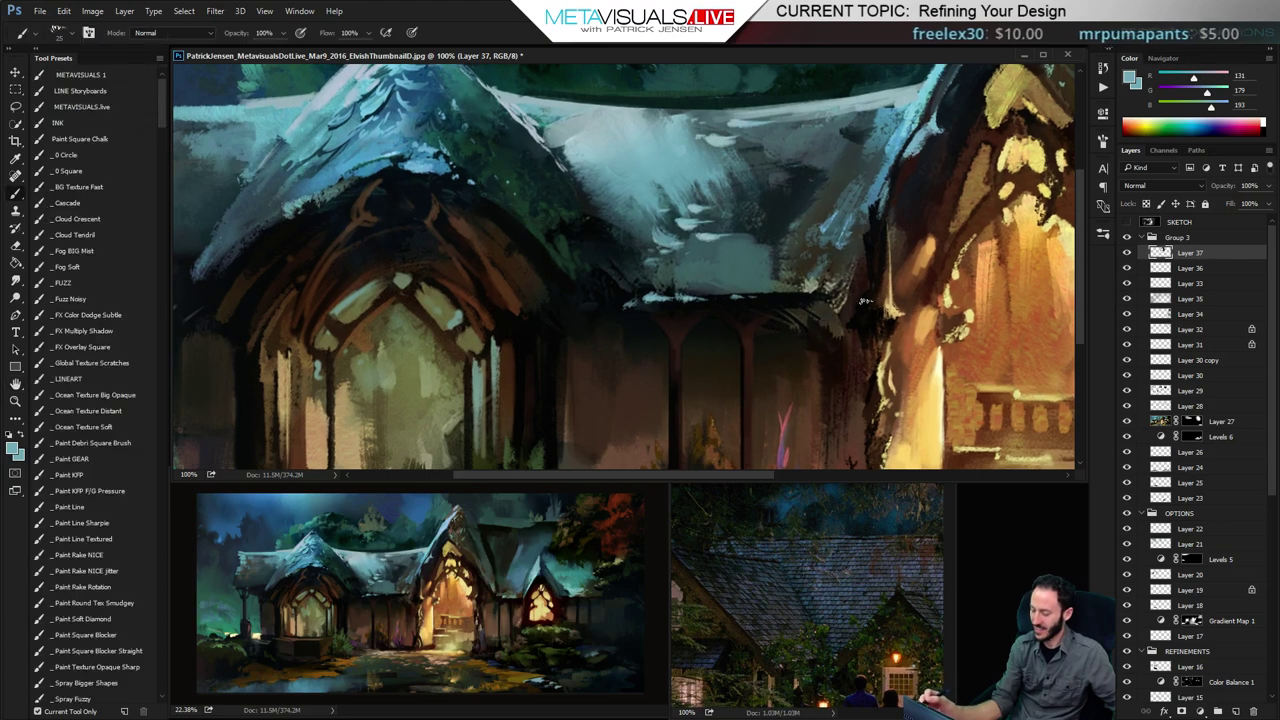
{"action": "left_click_drag", "start_coordinate": [758, 298], "coordinate": [806, 300]}
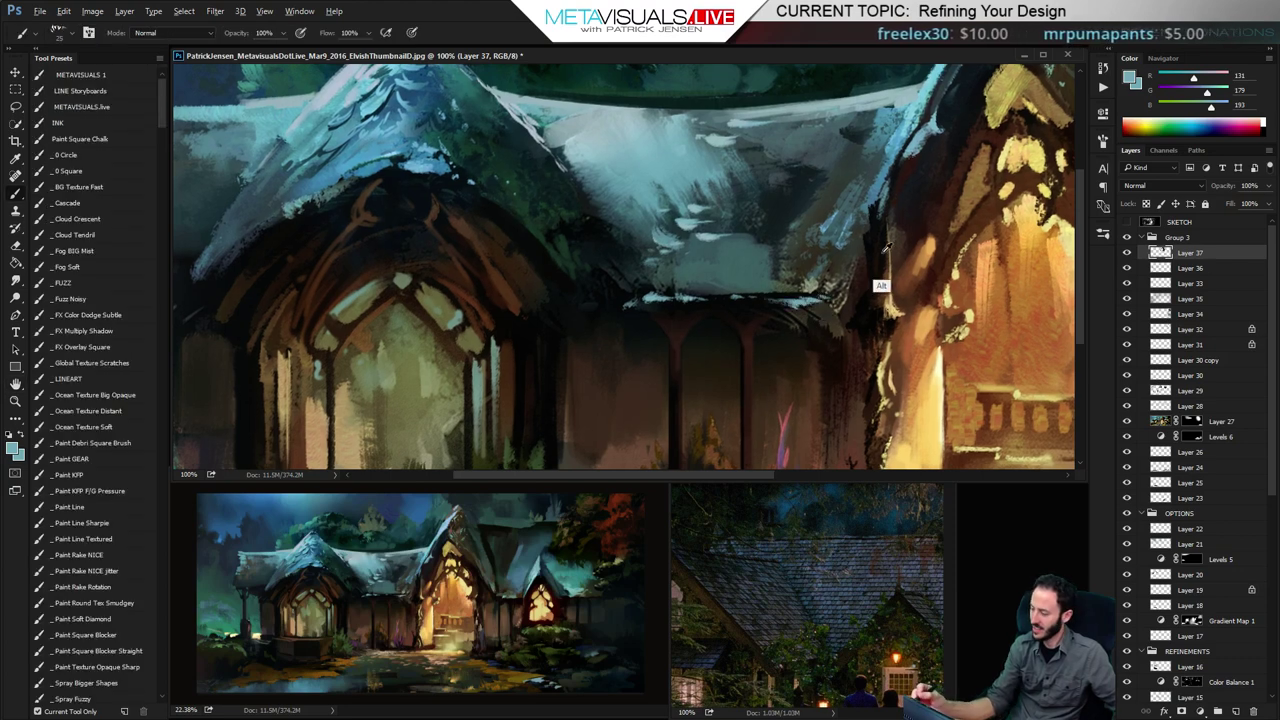
Add pale yellow window-light touches to the eave left of the doorway and at the foot of the main gable's right slope
{"action": "left_click", "coordinate": [1010, 155], "text": "alt"}
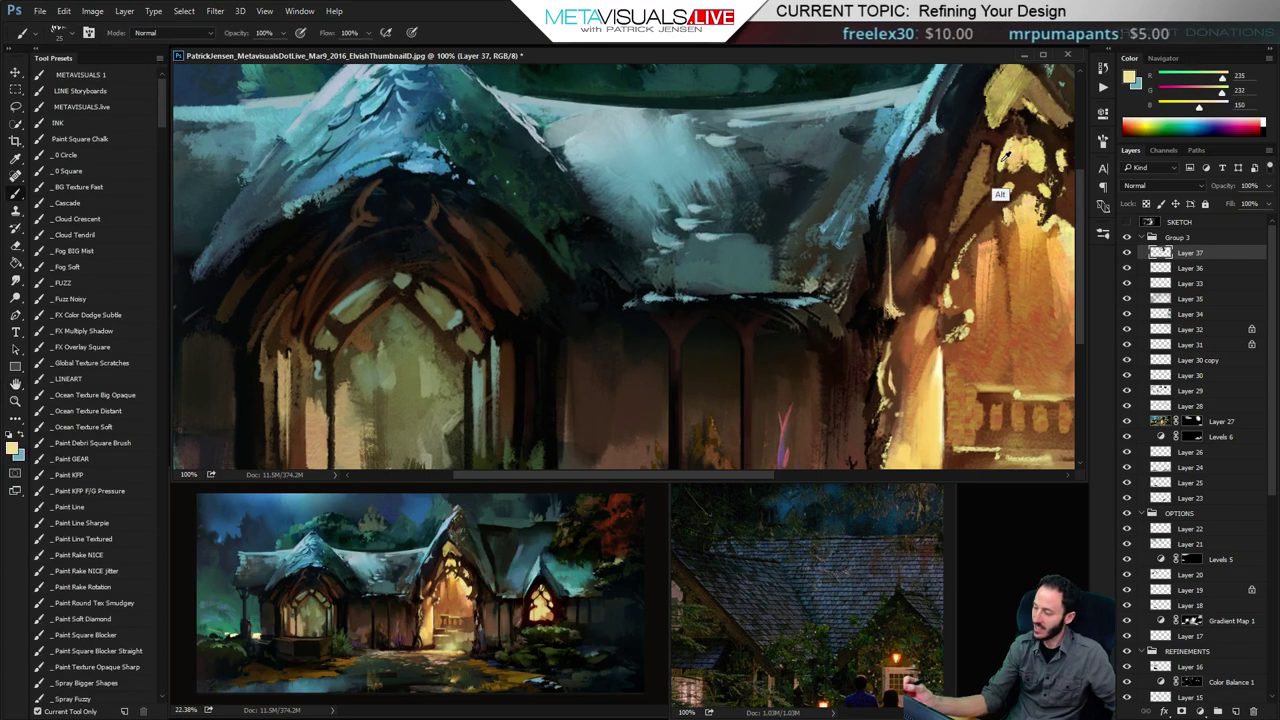
{"action": "left_click_drag", "start_coordinate": [808, 302], "coordinate": [827, 297]}
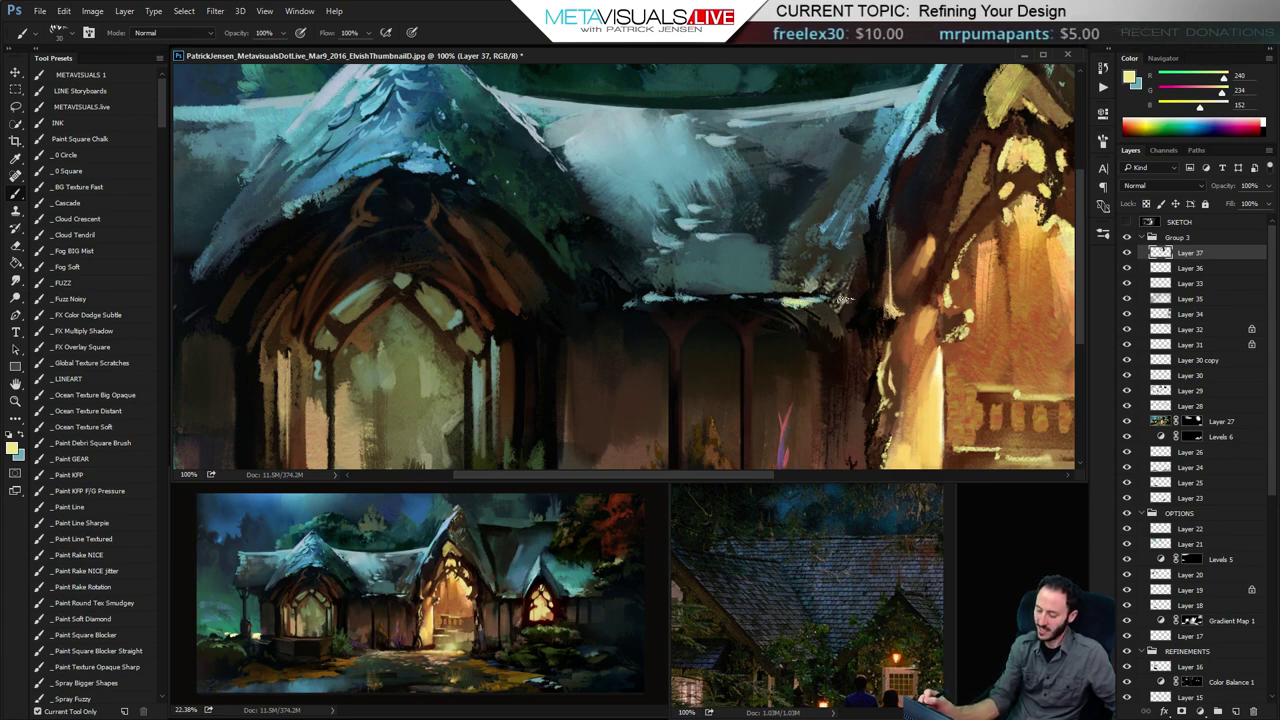
{"action": "key", "text": "space"}
{"action": "mouse_move", "coordinate": [864, 402]}
{"action": "left_mouse_down"}
{"action": "mouse_move", "coordinate": [588, 381]}
{"action": "mouse_move", "coordinate": [610, 390]}
{"action": "left_mouse_up"}
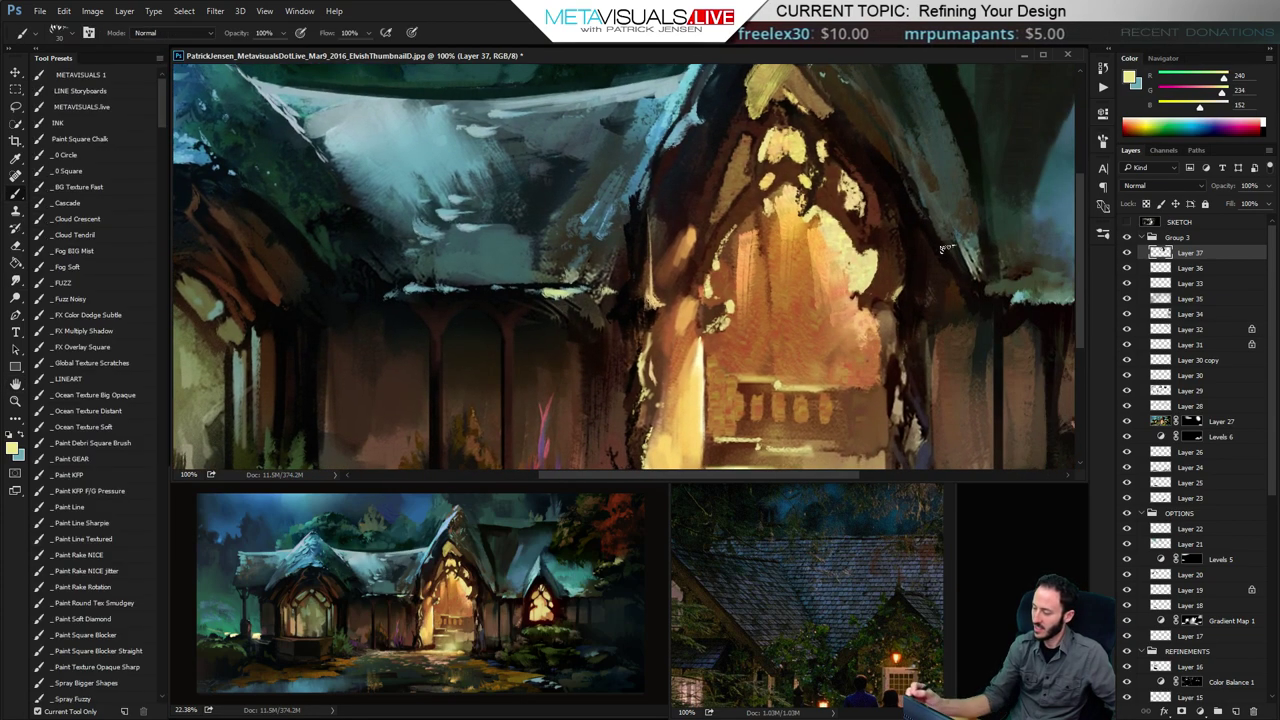
{"action": "mouse_move", "coordinate": [974, 277]}
{"action": "left_mouse_down"}
{"action": "mouse_move", "coordinate": [985, 301]}
{"action": "mouse_move", "coordinate": [737, 299]}
{"action": "mouse_move", "coordinate": [735, 340]}
{"action": "left_mouse_up"}
Paint a near-black shadow line along the underside of the main gable's right slope up to the peak
{"action": "left_click", "coordinate": [418, 352], "text": "alt"}
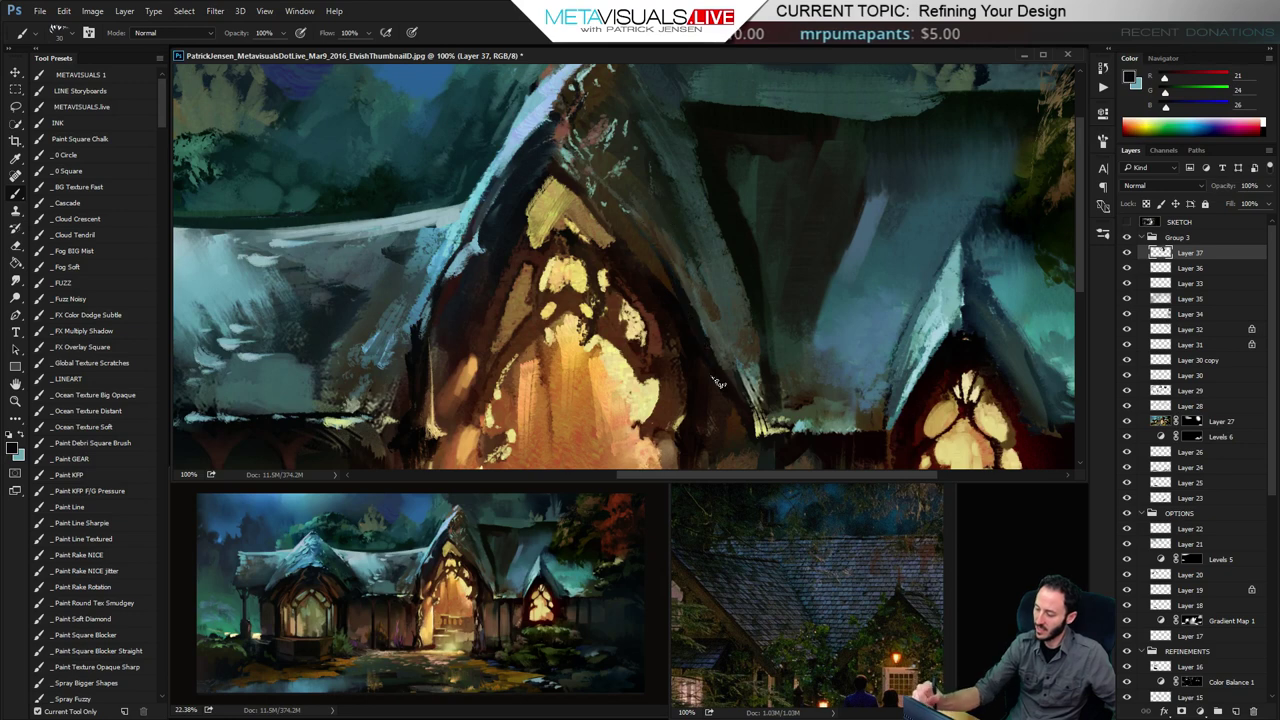
{"action": "left_click", "coordinate": [626, 239], "text": "alt"}
{"action": "mouse_move", "coordinate": [661, 260]}
{"action": "left_mouse_down"}
{"action": "mouse_move", "coordinate": [696, 332]}
{"action": "mouse_move", "coordinate": [574, 164]}
{"action": "left_mouse_up"}
{"action": "left_click_drag", "start_coordinate": [648, 253], "coordinate": [547, 149]}
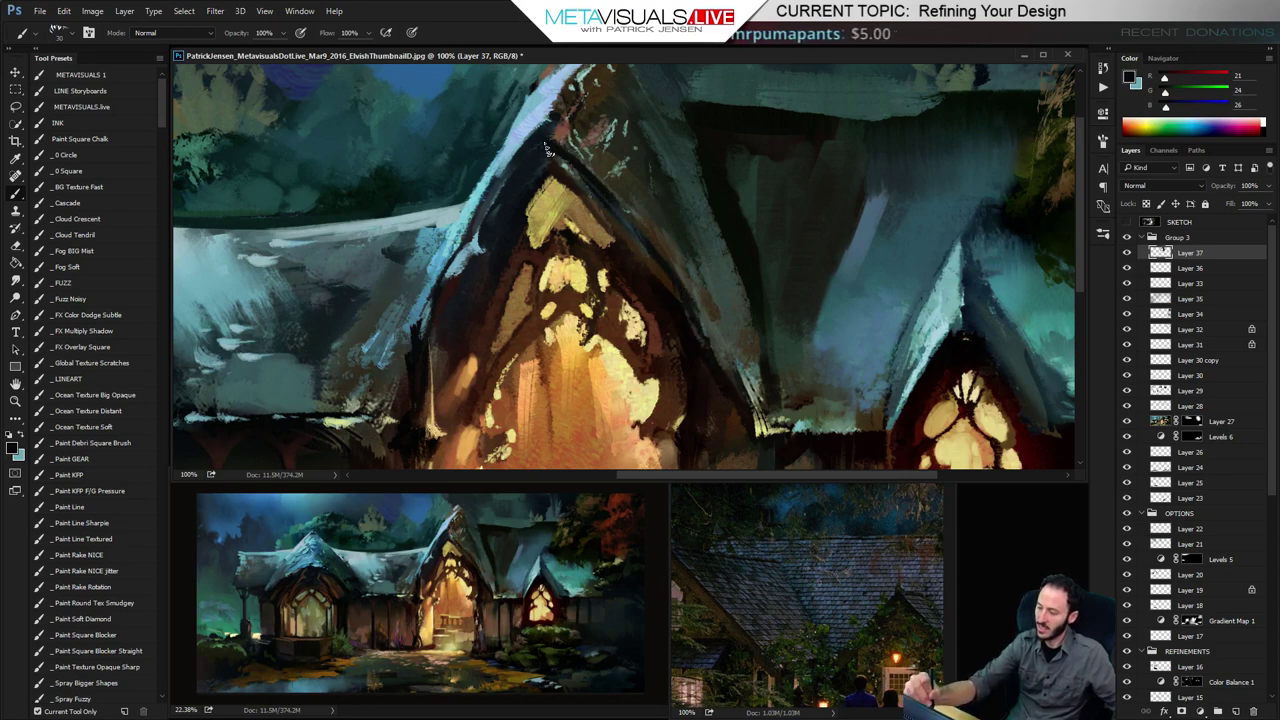
Paint light blue snow strokes along the lower roof edge above the left gable's arch
{"action": "key", "text": "space"}
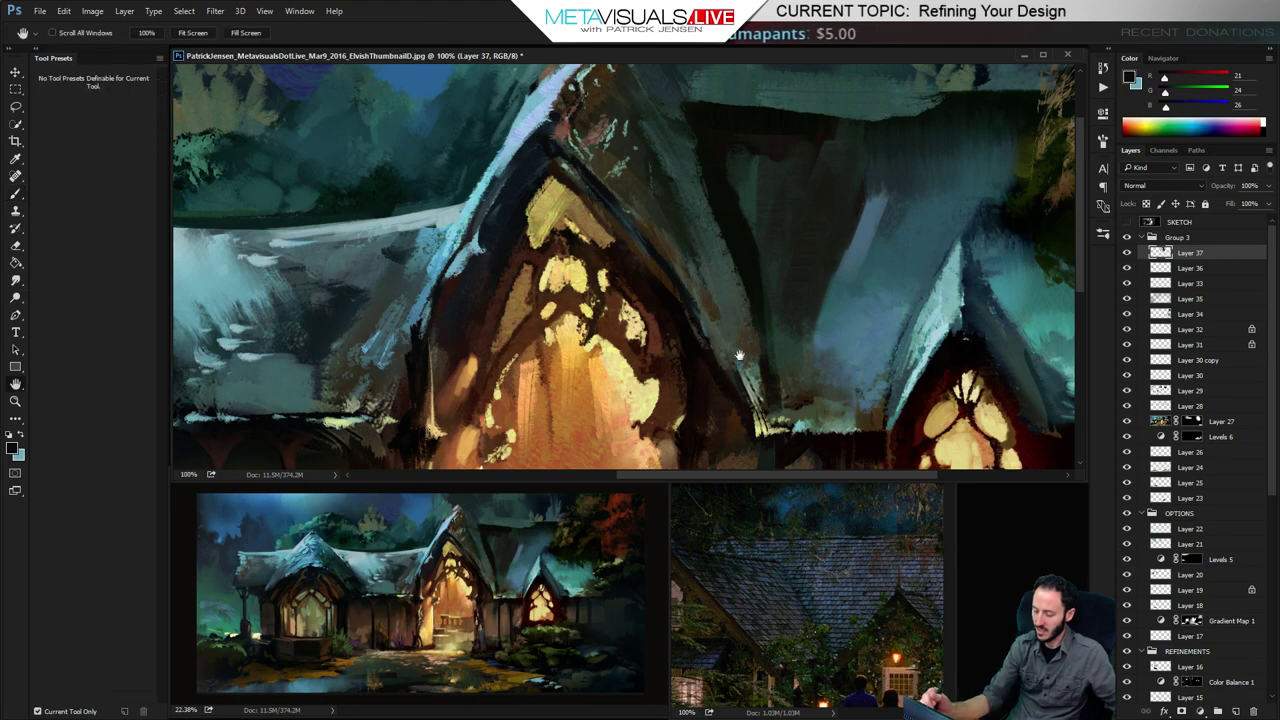
{"action": "left_click_drag", "start_coordinate": [740, 355], "coordinate": [795, 332]}
{"action": "left_click_drag", "start_coordinate": [440, 315], "coordinate": [968, 298]}
{"action": "left_click_drag", "start_coordinate": [609, 307], "coordinate": [694, 294]}
{"action": "key", "text": "alt"}
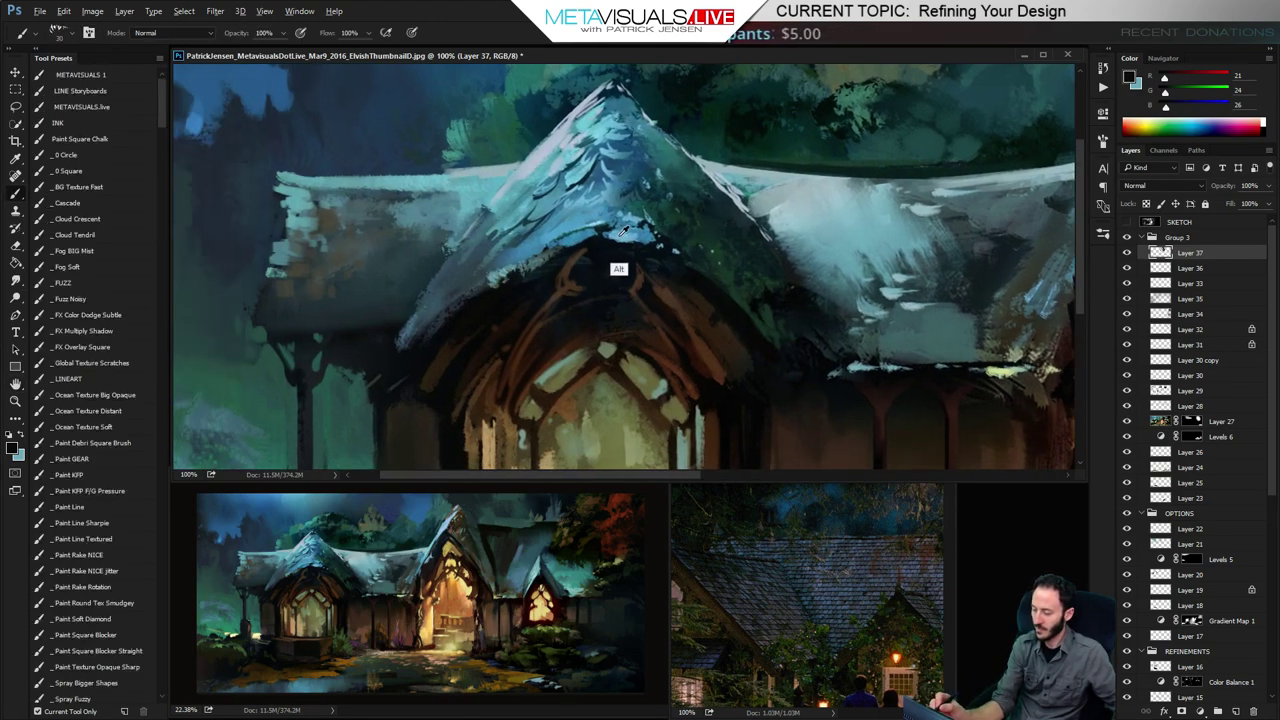
{"action": "left_click", "coordinate": [620, 233], "text": "alt"}
{"action": "left_click_drag", "start_coordinate": [570, 255], "coordinate": [644, 255]}
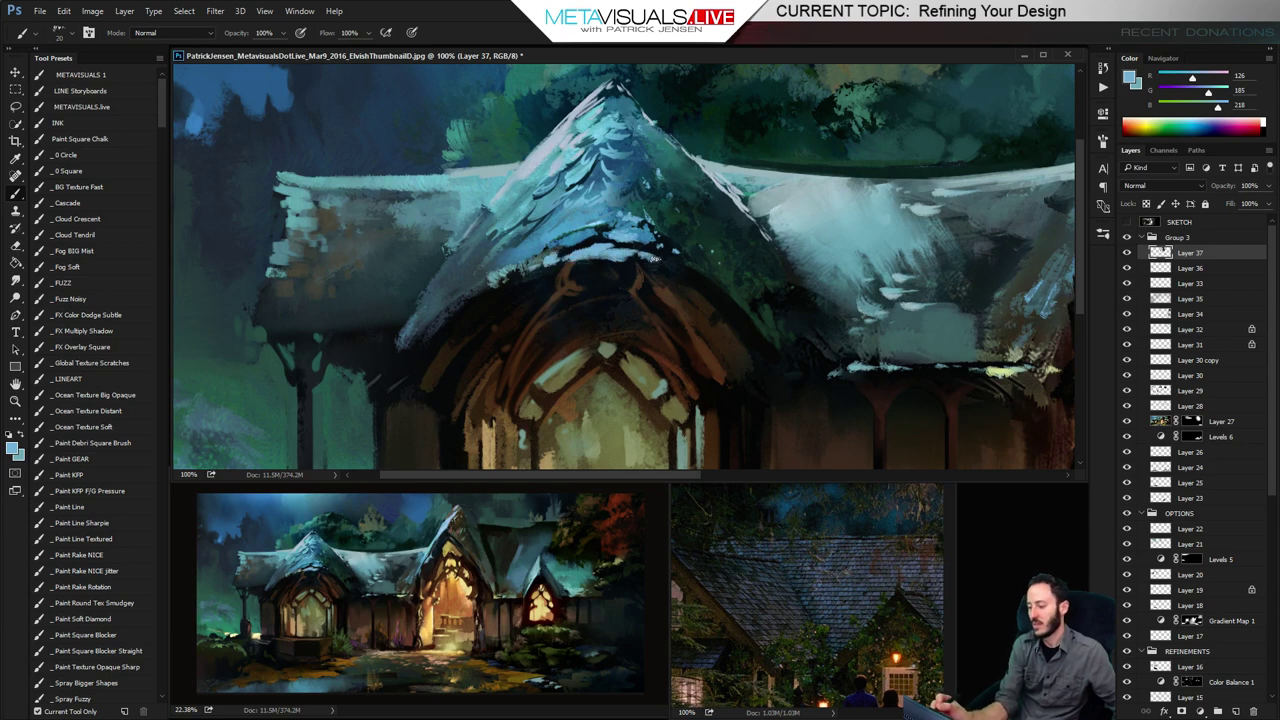
Refine the overlapping snow shapes above the left arch with sampled dark, mid and light blues
{"action": "left_click", "coordinate": [633, 258], "text": "alt"}
{"action": "left_click", "coordinate": [592, 236], "text": "alt"}
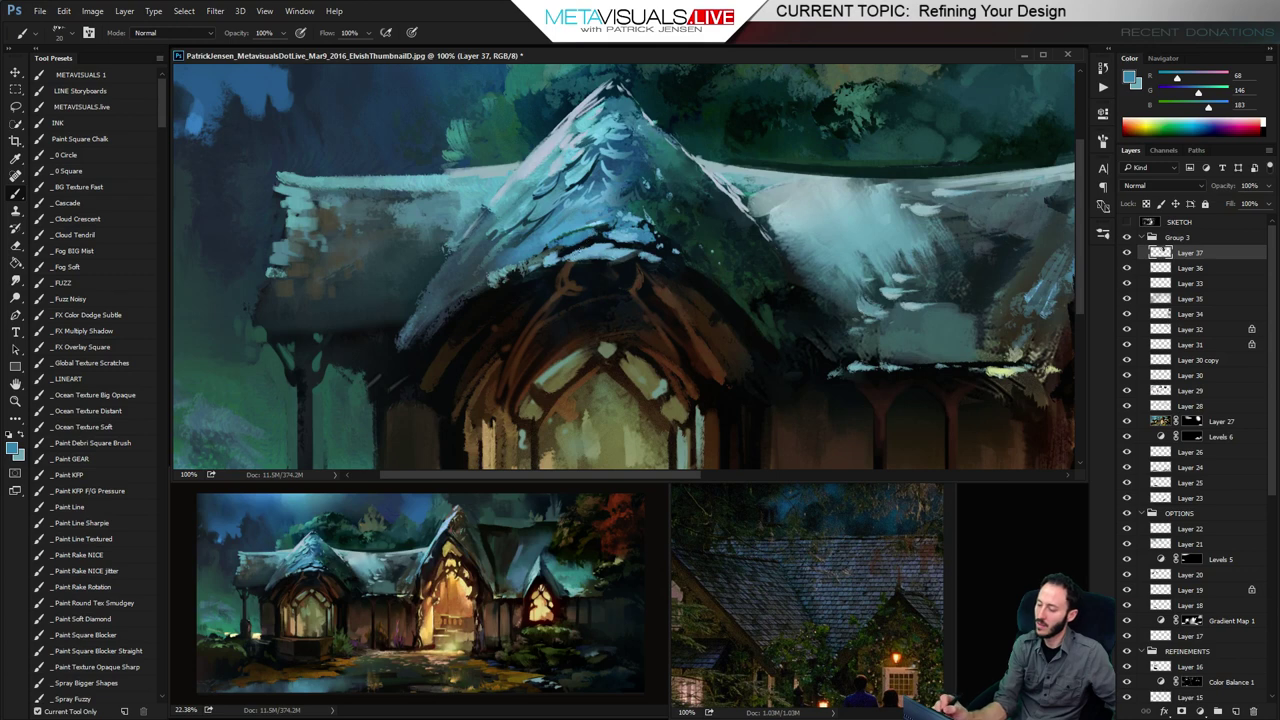
{"action": "left_click", "coordinate": [581, 222], "text": "alt"}
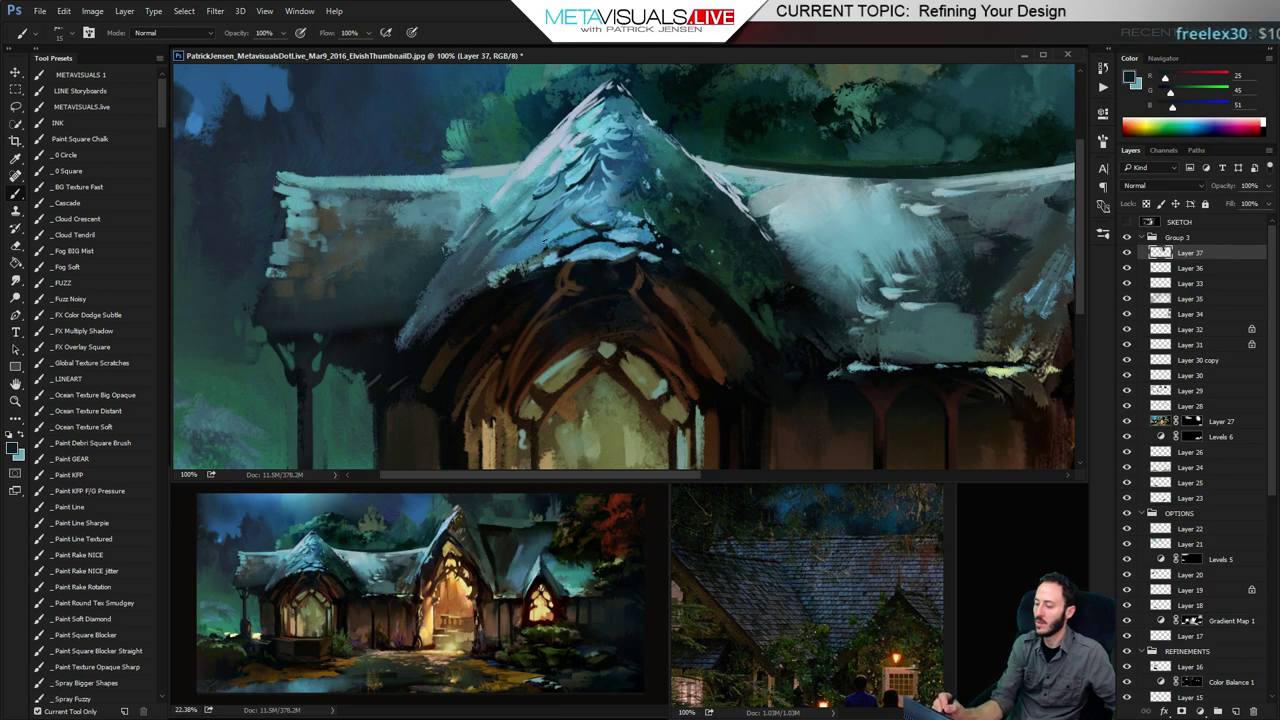
{"action": "left_click", "coordinate": [620, 232], "text": "alt"}
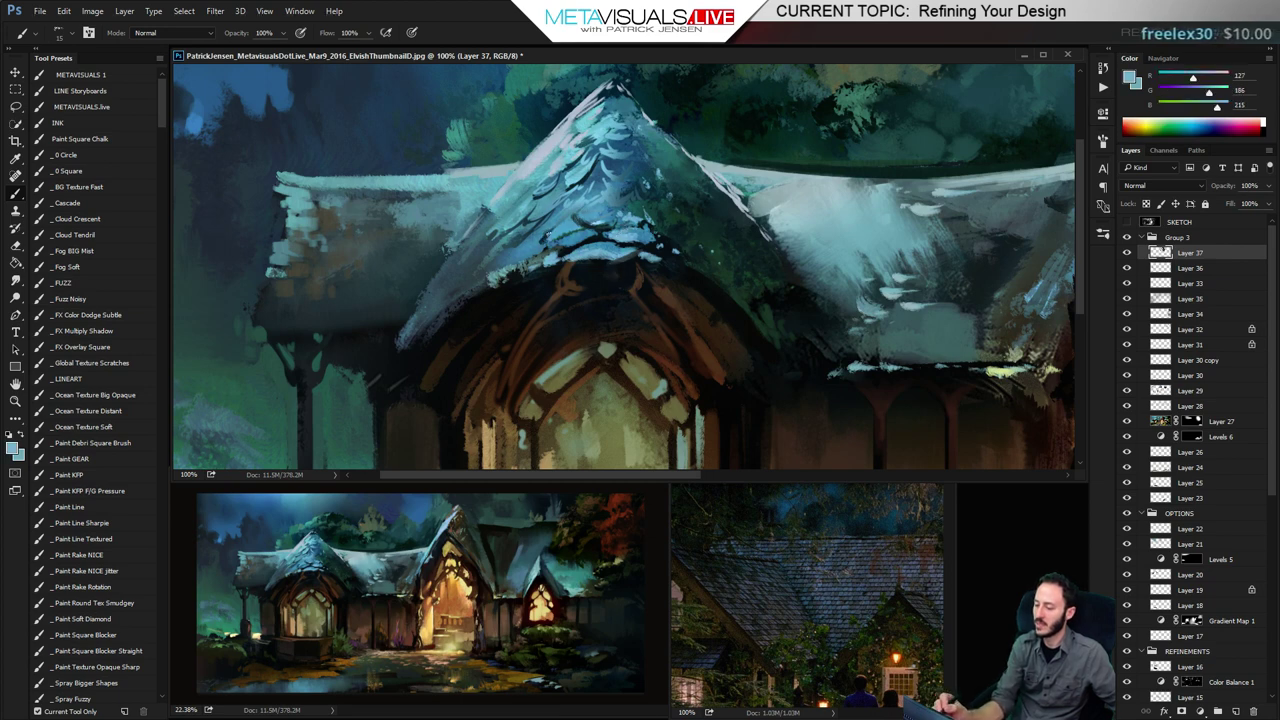
{"action": "left_click", "coordinate": [560, 162], "text": "alt"}
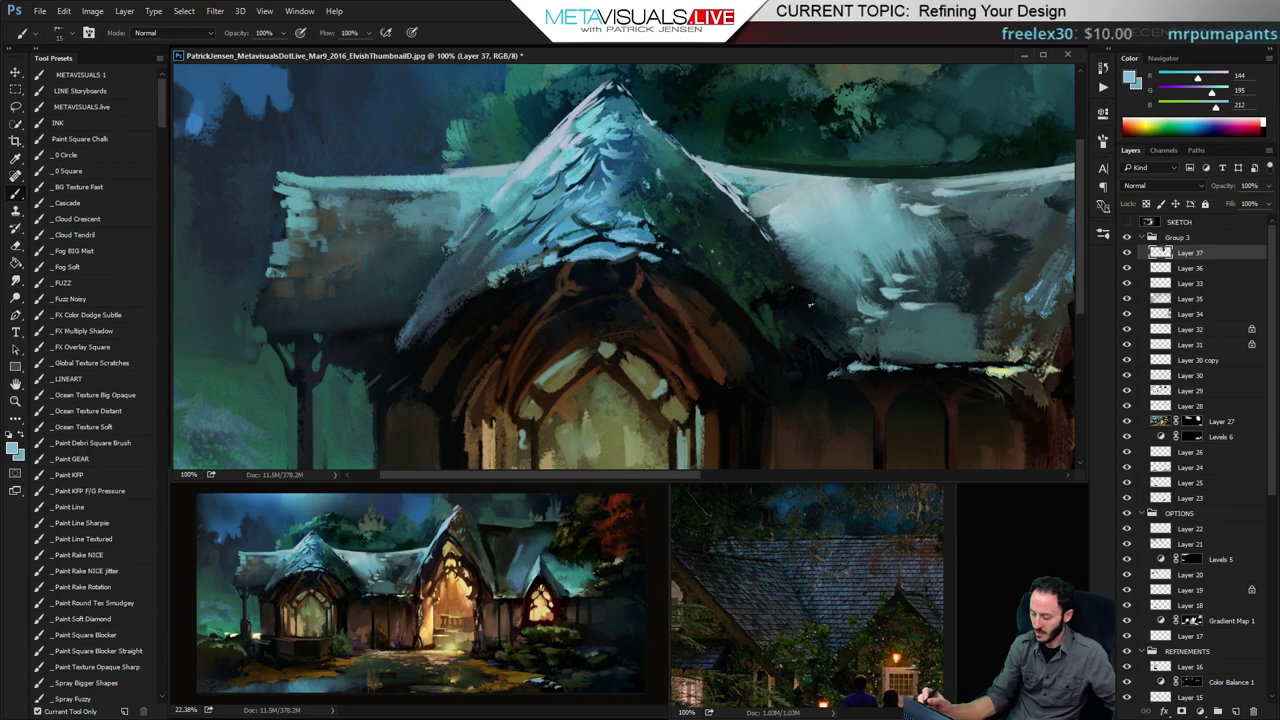
Paint muted blue strokes on the roof behind the small right gable, cutting into the edge of the dark tree
{"action": "key", "text": "space"}
{"action": "left_click_drag", "start_coordinate": [905, 326], "coordinate": [464, 270]}
{"action": "left_click_drag", "start_coordinate": [800, 308], "coordinate": [437, 292]}
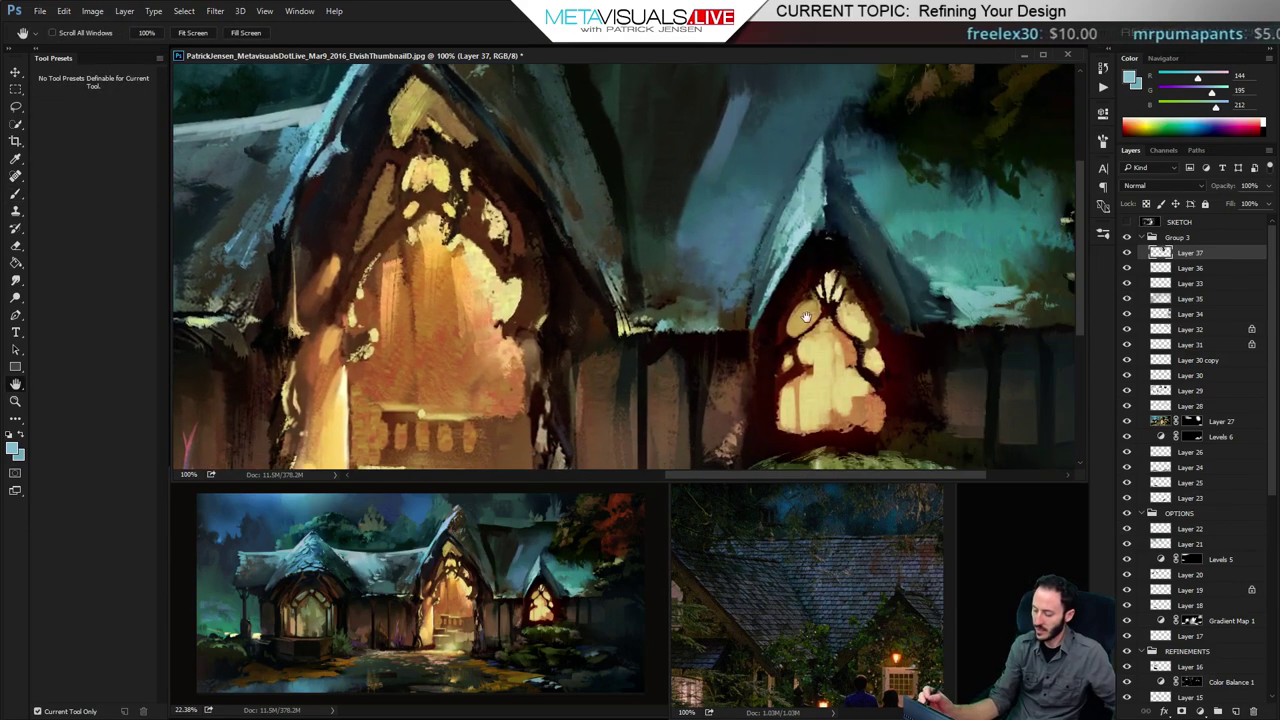
{"action": "mouse_move", "coordinate": [806, 318]}
{"action": "left_mouse_down"}
{"action": "mouse_move", "coordinate": [606, 368]}
{"action": "mouse_move", "coordinate": [606, 430]}
{"action": "left_mouse_up"}
{"action": "key", "text": "b"}
{"action": "left_click", "coordinate": [617, 234], "text": "alt"}
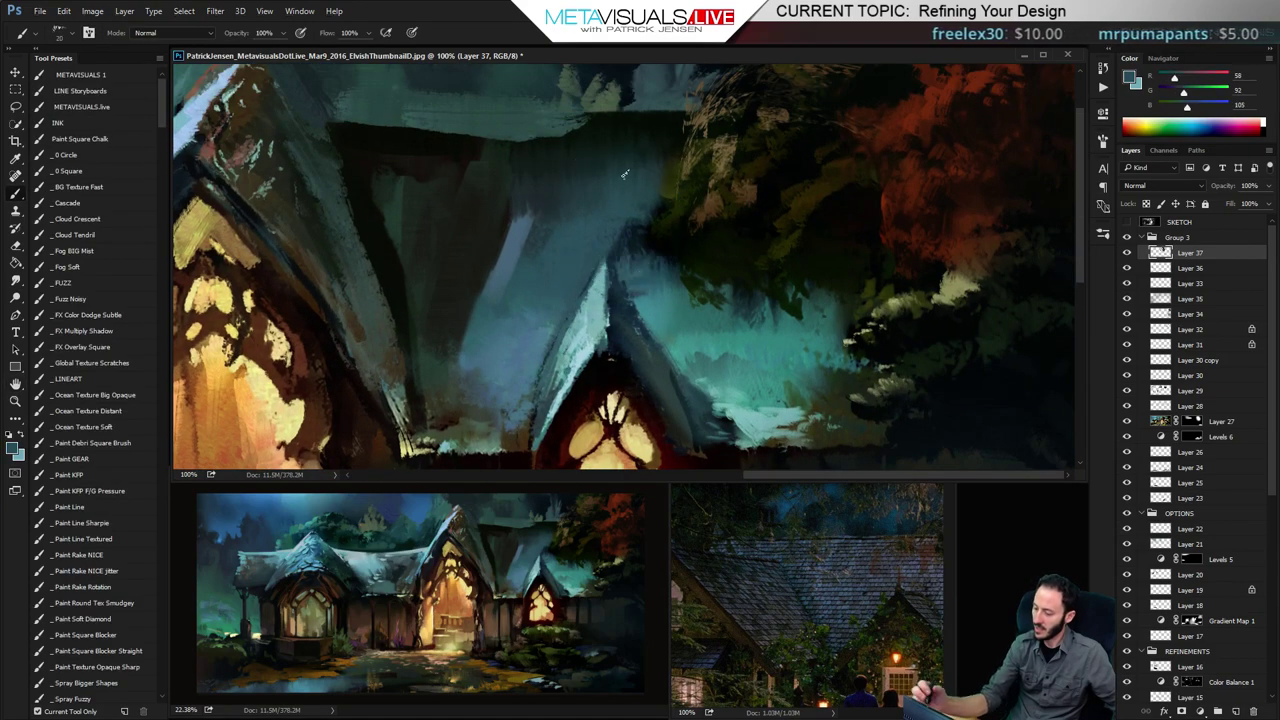
{"action": "key", "text": "bracketright"}
{"action": "mouse_move", "coordinate": [620, 220]}
{"action": "left_mouse_down"}
{"action": "mouse_move", "coordinate": [647, 247]}
{"action": "mouse_move", "coordinate": [615, 236]}
{"action": "mouse_move", "coordinate": [619, 248]}
{"action": "mouse_move", "coordinate": [664, 218]}
{"action": "mouse_move", "coordinate": [651, 210]}
{"action": "mouse_move", "coordinate": [715, 317]}
{"action": "mouse_move", "coordinate": [714, 258]}
{"action": "left_mouse_up"}
{"action": "key", "text": "space"}
Paint sampled teal strokes across the roof area between the small right gable and the tree foliage
{"action": "left_click", "coordinate": [708, 326], "text": "alt"}
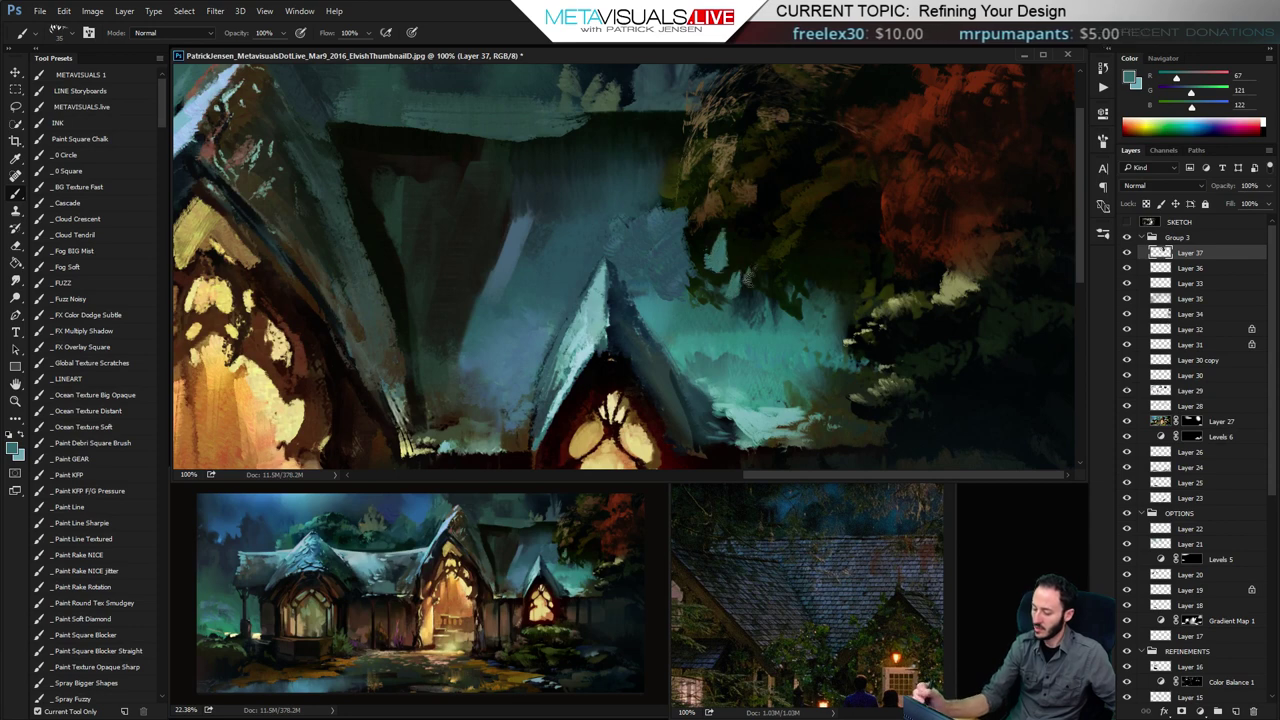
{"action": "key", "text": "space"}
{"action": "key", "text": "bracketright"}
{"action": "left_click", "coordinate": [712, 325], "text": "alt"}
{"action": "mouse_move", "coordinate": [714, 322]}
{"action": "left_mouse_down"}
{"action": "mouse_move", "coordinate": [734, 286]}
{"action": "mouse_move", "coordinate": [765, 322]}
{"action": "left_mouse_up"}
Paint two light teal openings into the dark foliage beside the red tree, using a smaller brush
{"action": "left_click", "coordinate": [785, 359], "text": "alt"}
{"action": "key", "text": "bracketleft"}
{"action": "key", "text": "bracketleft"}
{"action": "key", "text": "bracketleft"}
{"action": "key", "text": "bracketleft"}
{"action": "left_click_drag", "start_coordinate": [829, 278], "coordinate": [832, 283]}
{"action": "mouse_move", "coordinate": [848, 226]}
{"action": "left_mouse_down"}
{"action": "mouse_move", "coordinate": [864, 268]}
{"action": "mouse_move", "coordinate": [844, 262]}
{"action": "mouse_move", "coordinate": [859, 265]}
{"action": "mouse_move", "coordinate": [837, 305]}
{"action": "mouse_move", "coordinate": [823, 279]}
{"action": "mouse_move", "coordinate": [845, 212]}
{"action": "mouse_move", "coordinate": [874, 272]}
{"action": "mouse_move", "coordinate": [813, 229]}
{"action": "left_mouse_up"}
Blend the lower foliage opening into its surroundings and reshape the upper one with near-black branch strokes
{"action": "key", "text": "bracketright"}
{"action": "left_click", "coordinate": [878, 272], "text": "alt"}
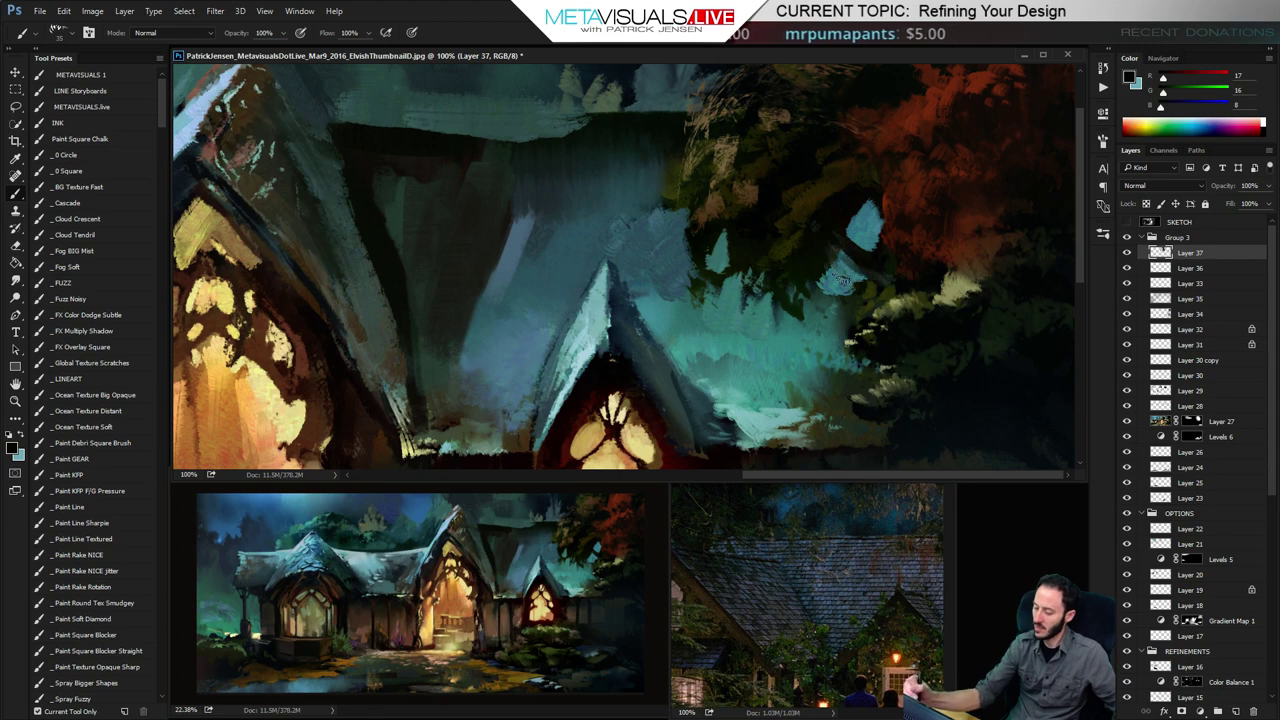
{"action": "left_click", "coordinate": [789, 360], "text": "alt"}
{"action": "key", "text": "bracketright"}
{"action": "mouse_move", "coordinate": [841, 280]}
{"action": "left_mouse_down"}
{"action": "mouse_move", "coordinate": [856, 289]}
{"action": "mouse_move", "coordinate": [835, 266]}
{"action": "mouse_move", "coordinate": [832, 284]}
{"action": "left_mouse_up"}
{"action": "left_click", "coordinate": [670, 241], "text": "alt"}
{"action": "key", "text": "x"}
{"action": "left_click", "coordinate": [838, 236], "text": "alt"}
{"action": "key", "text": "x"}
{"action": "key", "text": "bracketright"}
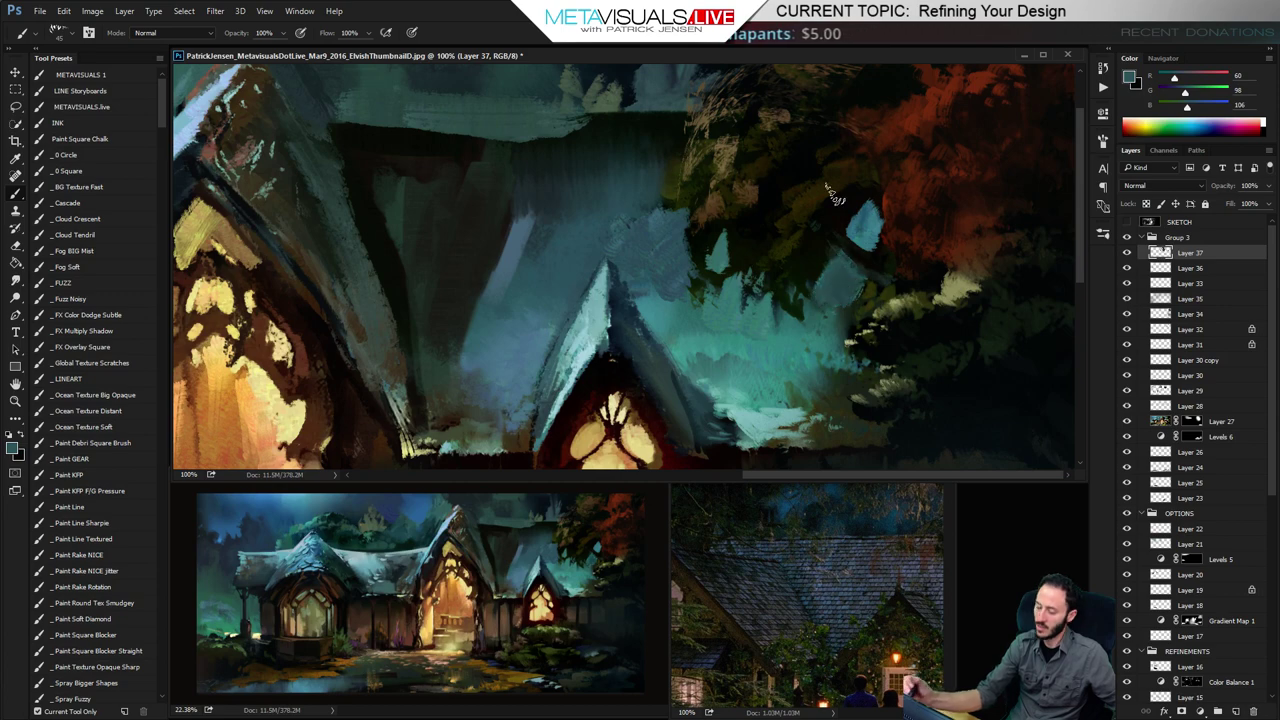
Tone down the bright upper opening in the foliage with darker sampled blue-greens
{"action": "left_click", "coordinate": [93, 476]}
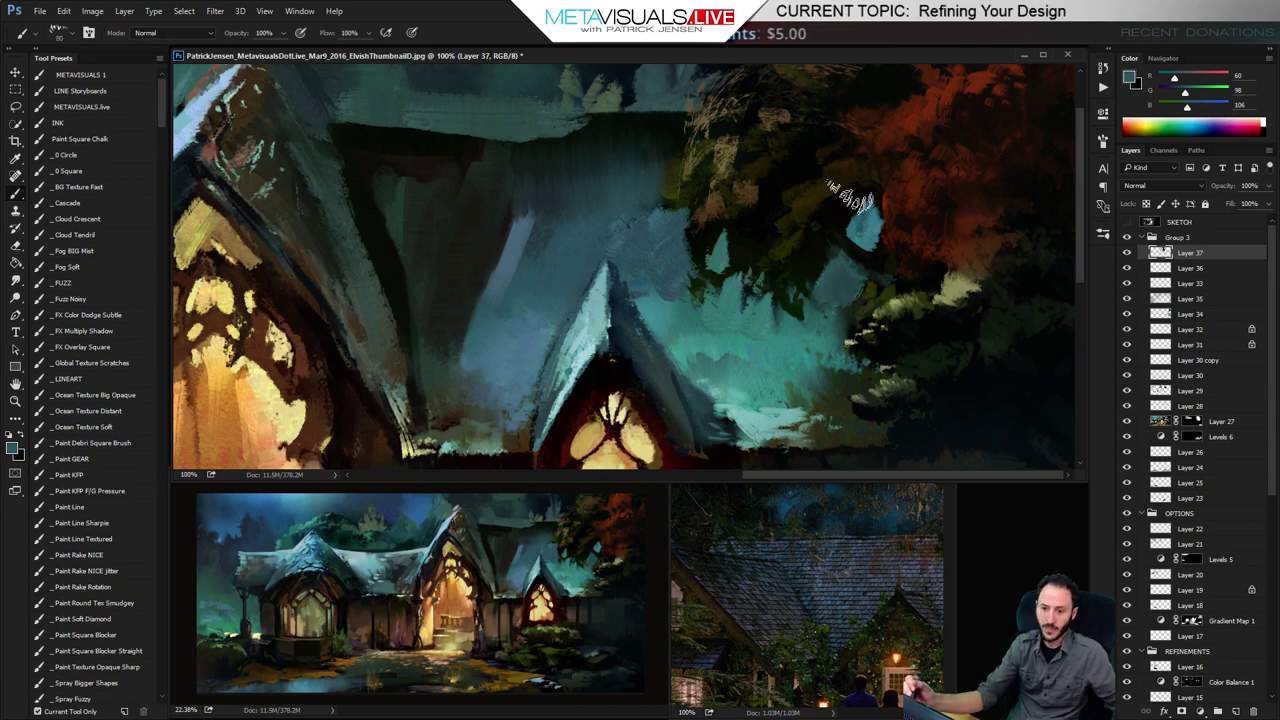
{"action": "left_click", "coordinate": [808, 286], "text": "alt"}
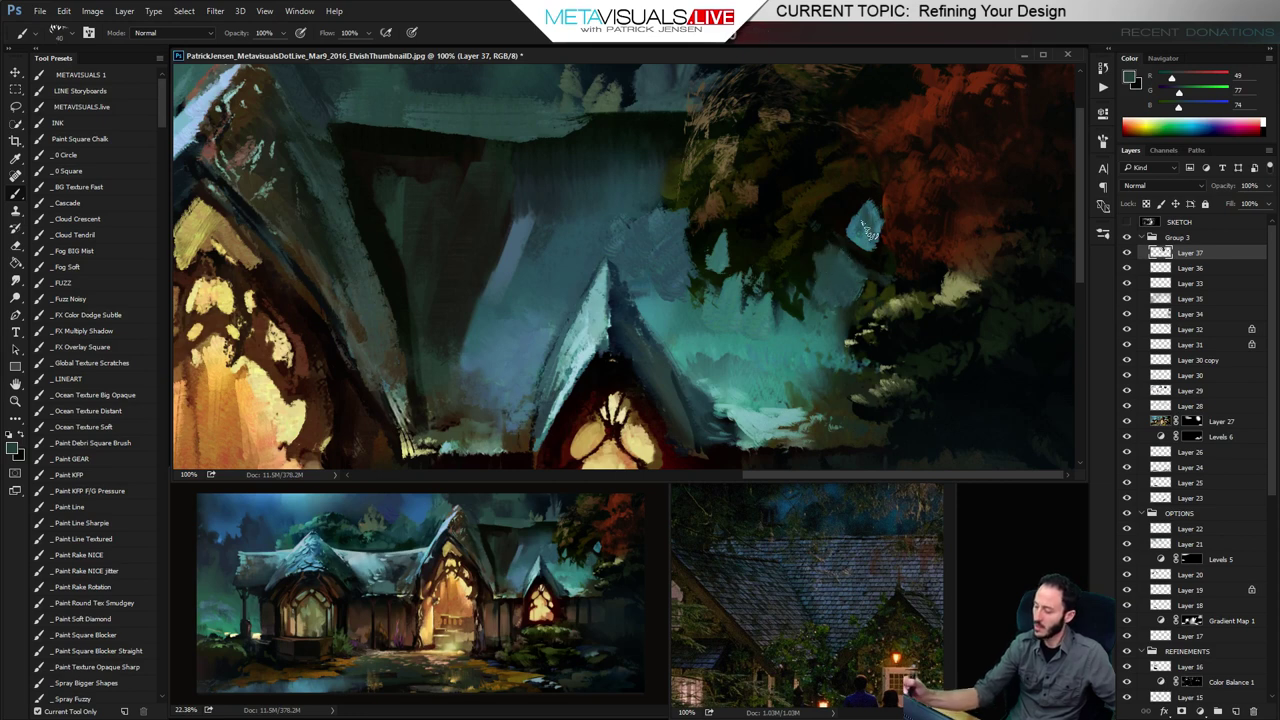
{"action": "left_click", "coordinate": [673, 268], "text": "alt"}
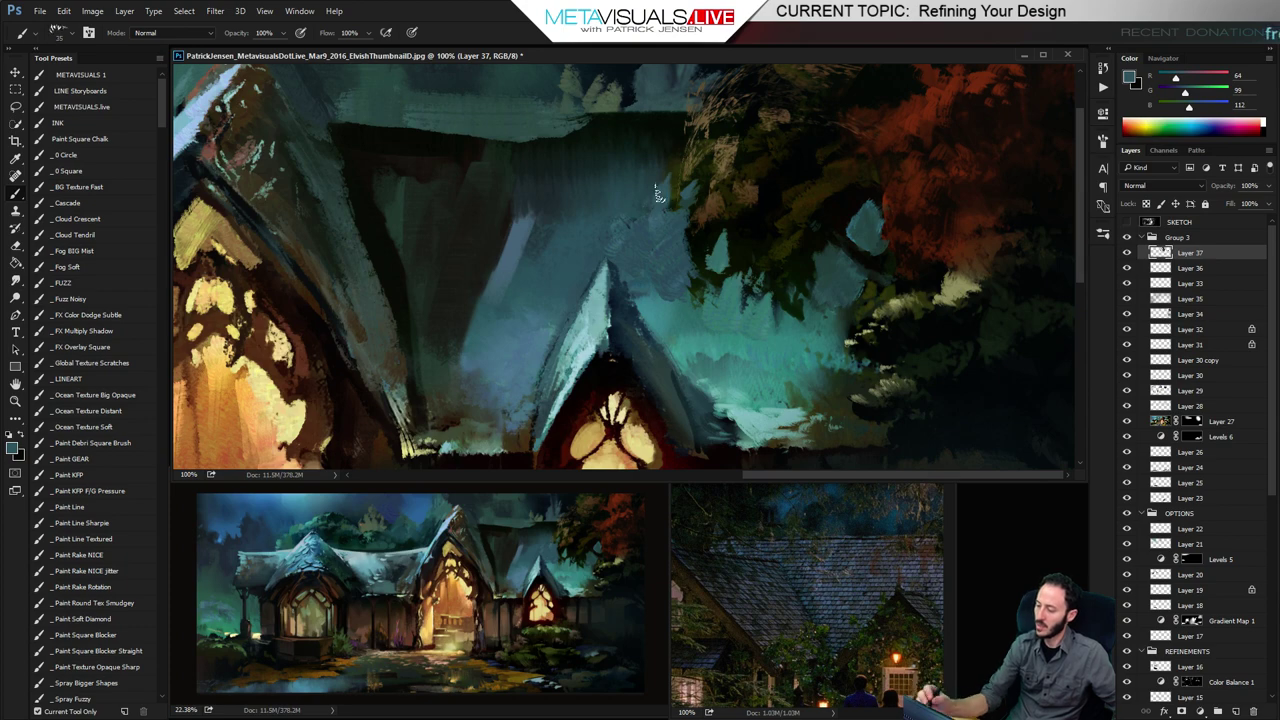
Darken the rear roof's ridge line with near-black strokes and add a small pointed spire rising from it
{"action": "mouse_move", "coordinate": [622, 185]}
{"action": "left_mouse_down"}
{"action": "mouse_move", "coordinate": [668, 237]}
{"action": "mouse_move", "coordinate": [743, 249]}
{"action": "left_mouse_up"}
{"action": "left_click", "coordinate": [486, 206], "text": "alt"}
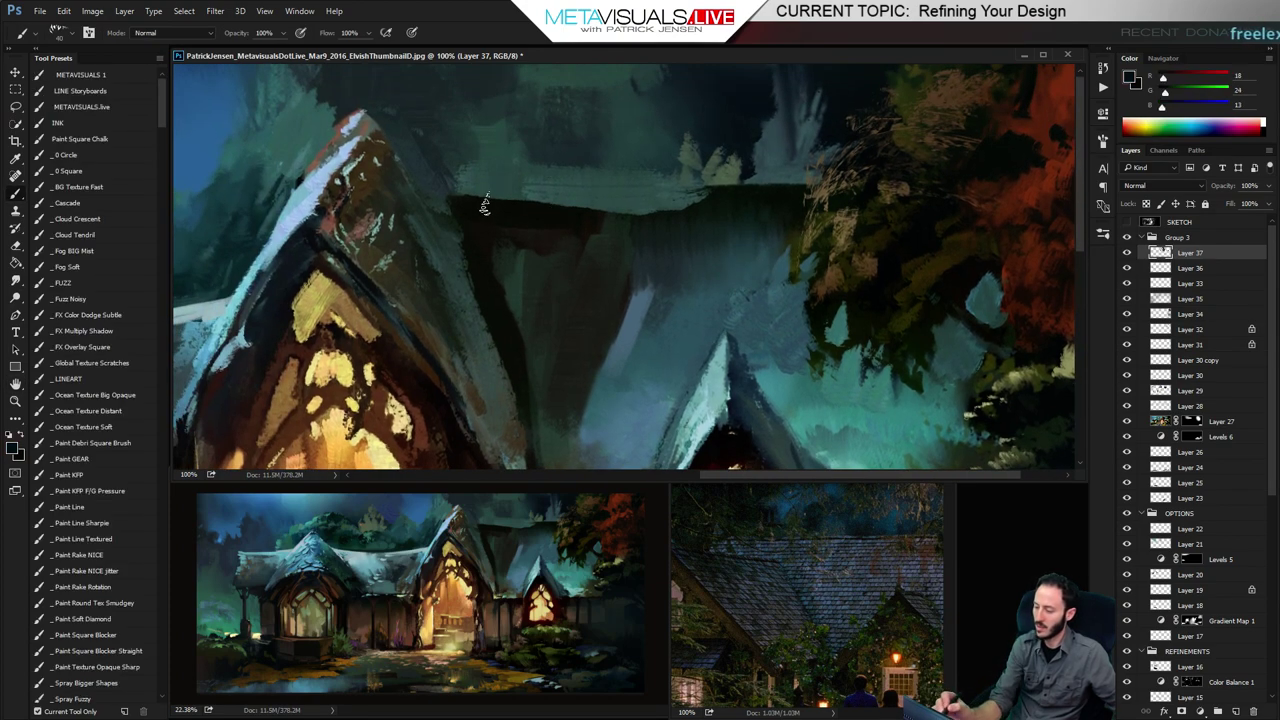
{"action": "left_click_drag", "start_coordinate": [488, 205], "coordinate": [710, 226]}
{"action": "mouse_move", "coordinate": [580, 205]}
{"action": "left_mouse_down"}
{"action": "mouse_move", "coordinate": [705, 196]}
{"action": "mouse_move", "coordinate": [655, 205]}
{"action": "mouse_move", "coordinate": [712, 186]}
{"action": "mouse_move", "coordinate": [627, 200]}
{"action": "left_mouse_up"}
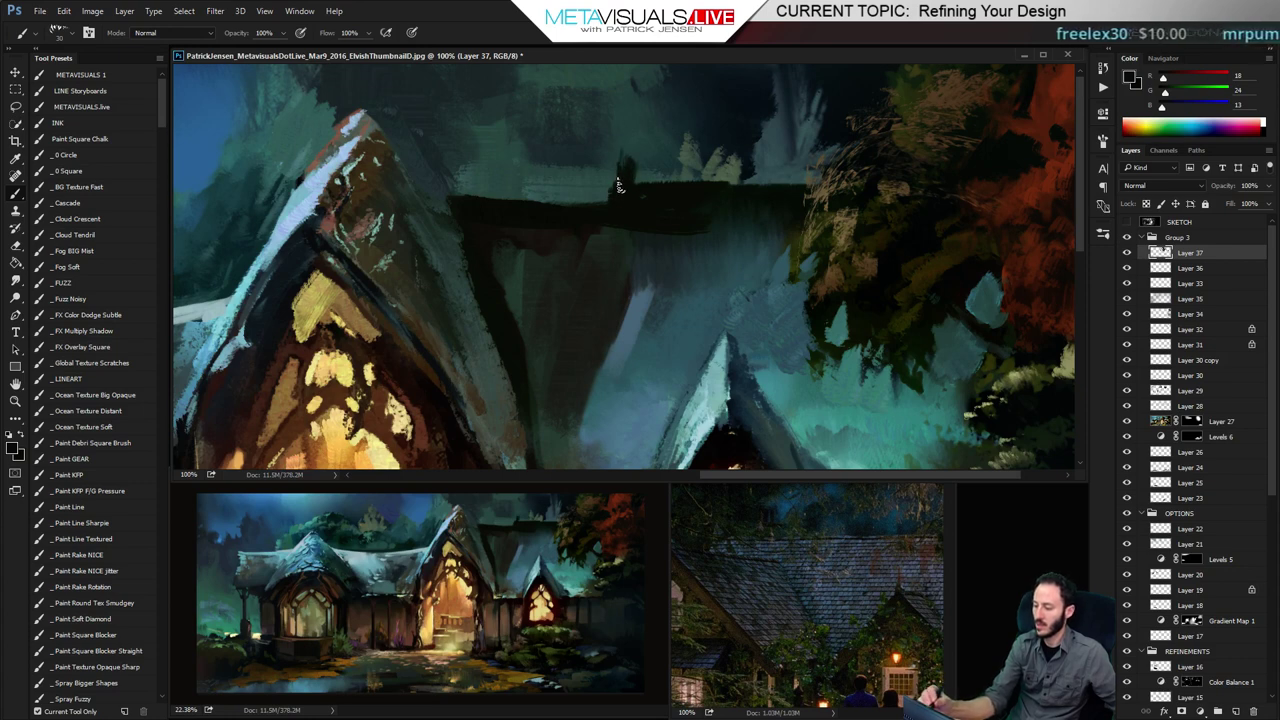
Trim the spire's outline with the sampled background green and paint pale blue snow down its left side
{"action": "left_click", "coordinate": [637, 176], "text": "alt"}
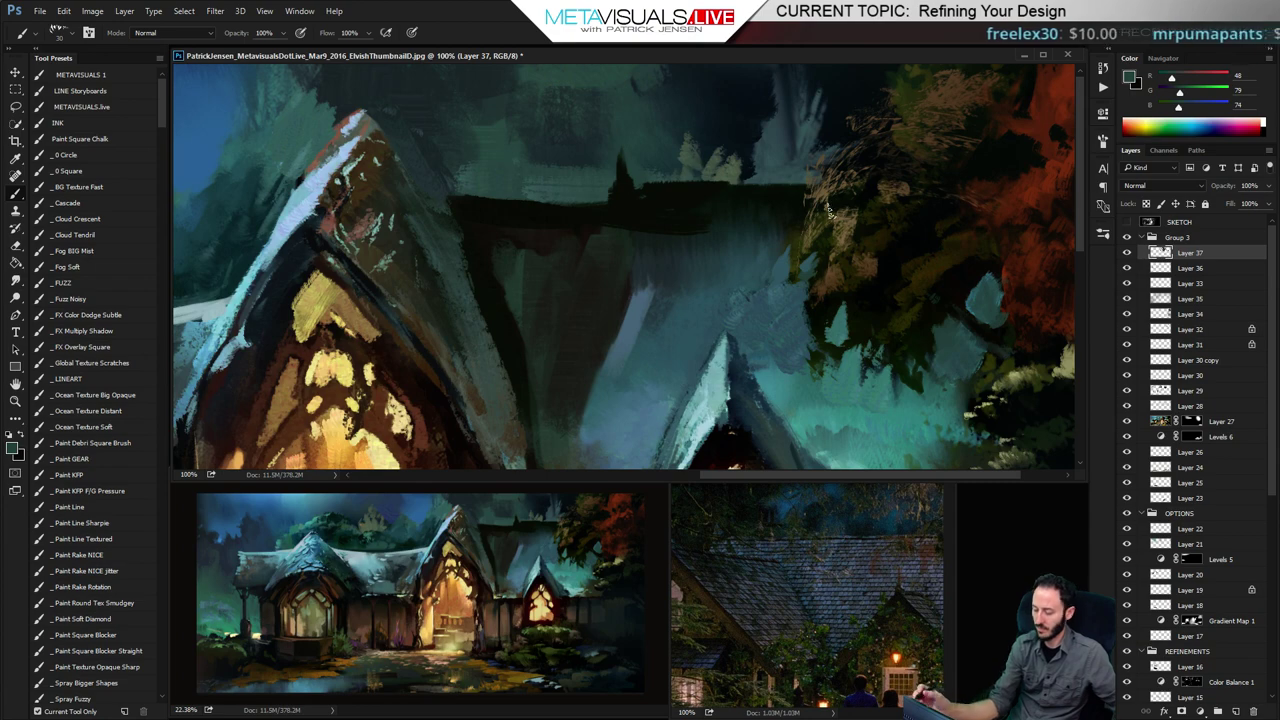
{"action": "left_click_drag", "start_coordinate": [566, 237], "coordinate": [600, 245]}
{"action": "left_click", "coordinate": [374, 162], "text": "alt"}
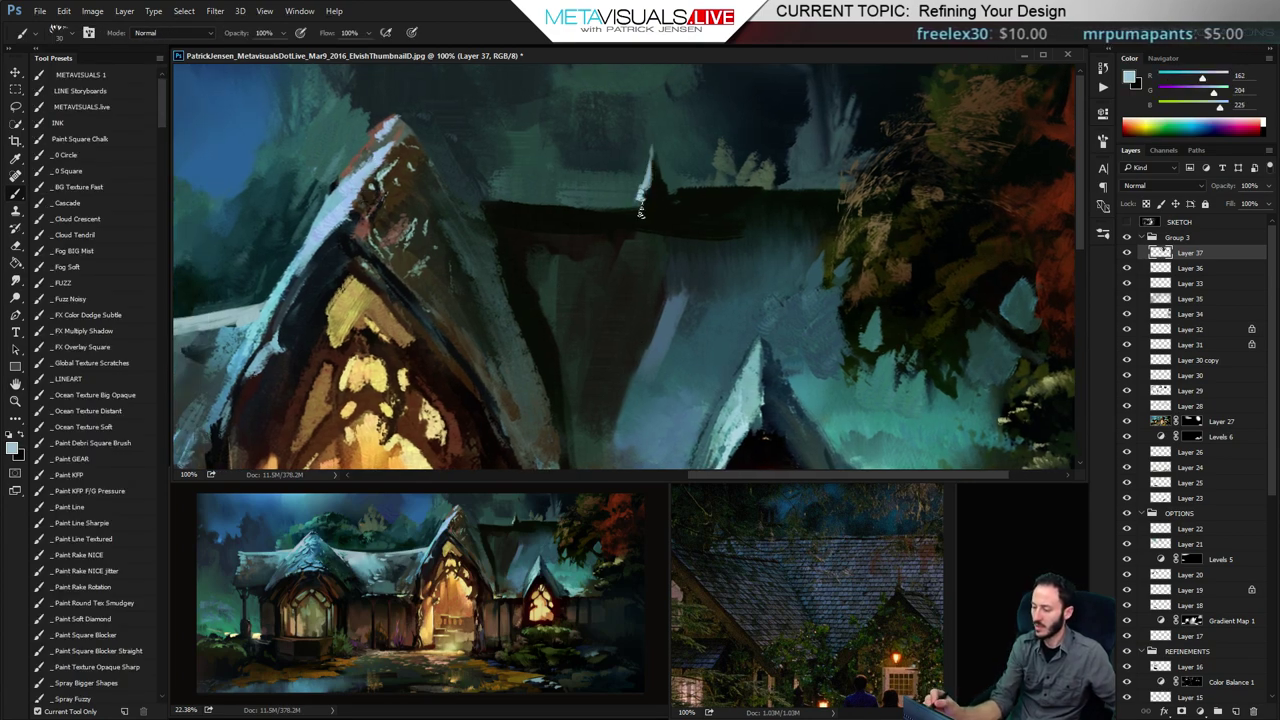
Paint sampled brown tones along the rear roof's ridge and around the base of the small spire
{"action": "left_click", "coordinate": [643, 206], "text": "alt"}
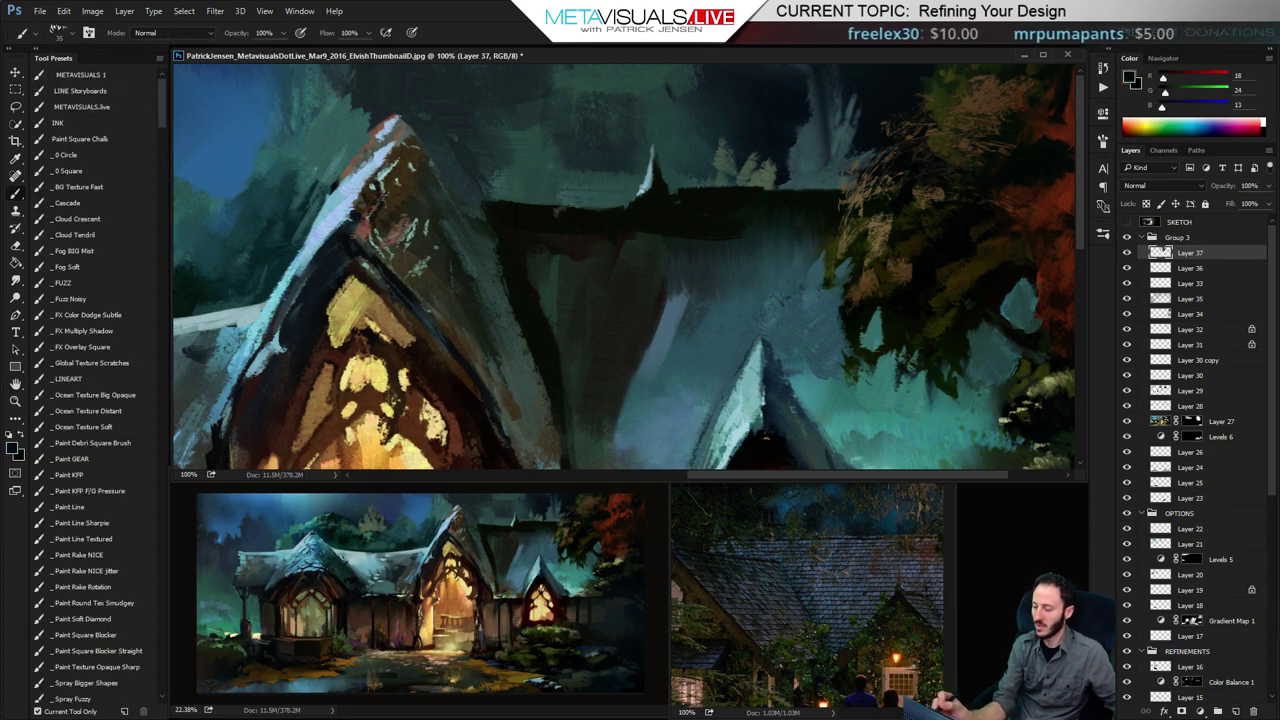
{"action": "left_click", "coordinate": [310, 290], "text": "alt"}
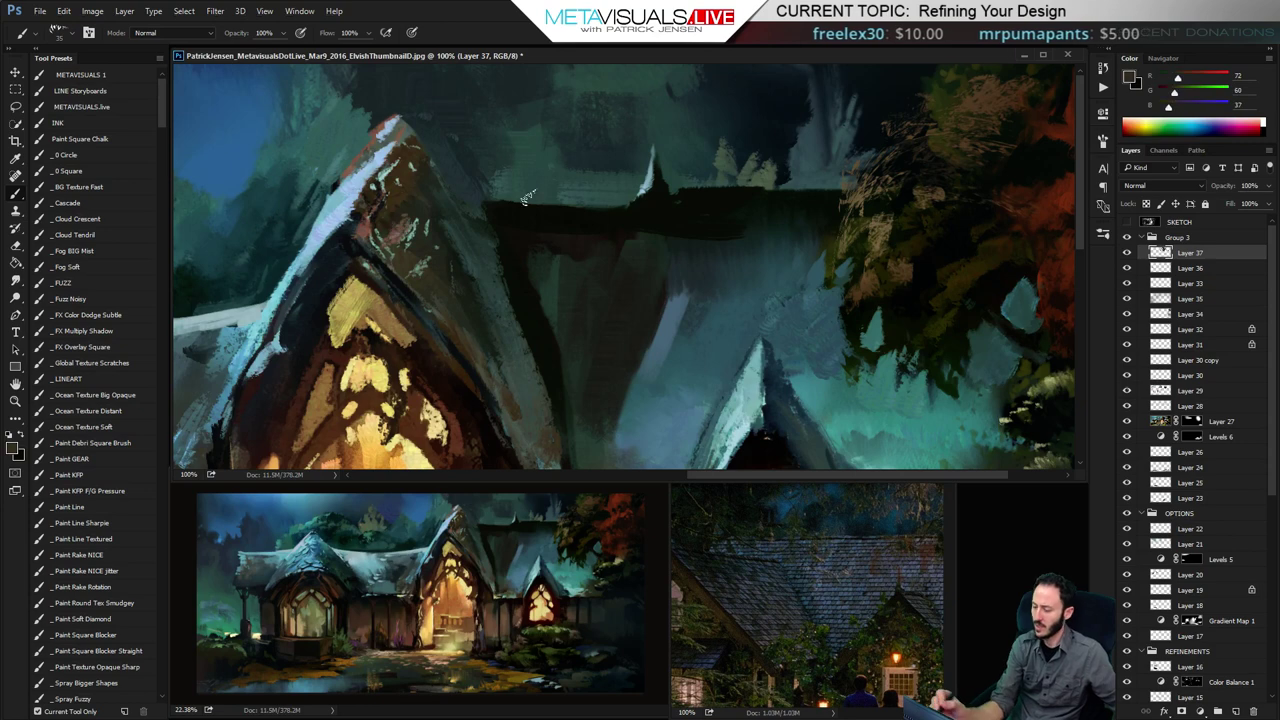
{"action": "mouse_move", "coordinate": [588, 207]}
{"action": "left_mouse_down"}
{"action": "mouse_move", "coordinate": [708, 201]}
{"action": "mouse_move", "coordinate": [668, 206]}
{"action": "left_mouse_up"}
{"action": "key", "text": "bracketleft"}
{"action": "key", "text": "bracketleft"}
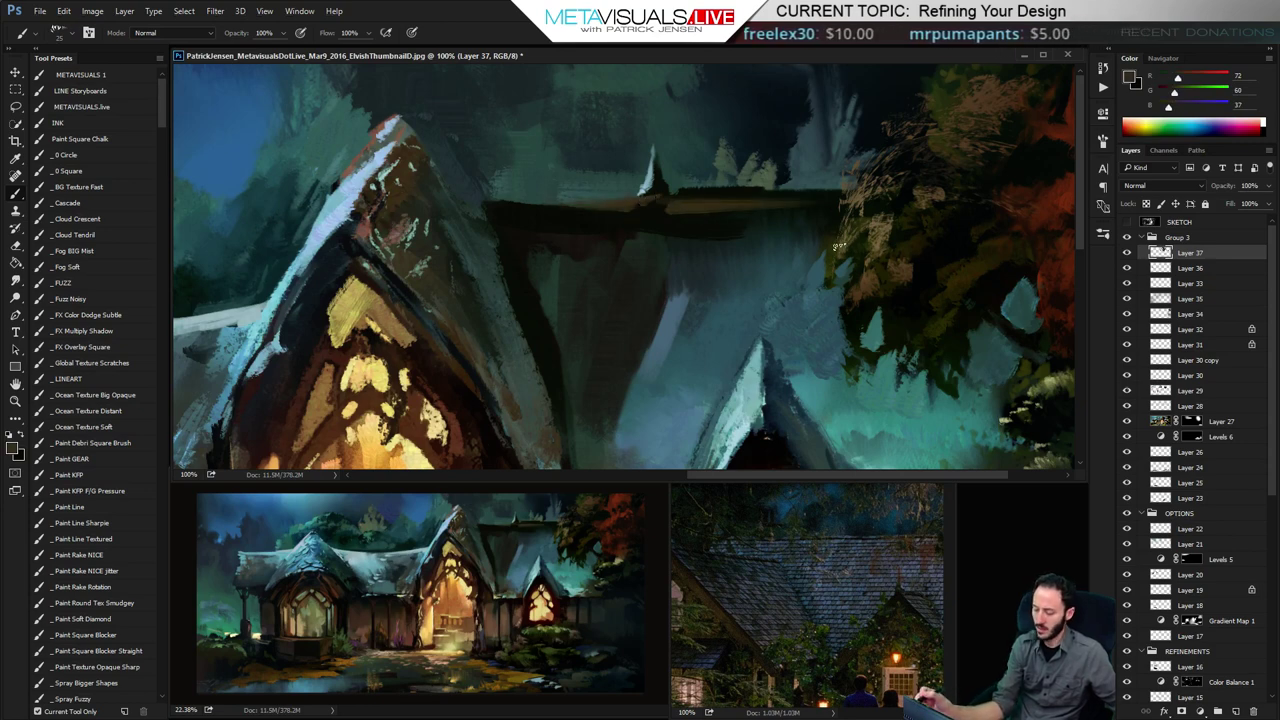
{"action": "key", "text": "space"}
{"action": "key", "text": "bracketright"}
{"action": "key", "text": "bracketright"}
{"action": "left_click", "coordinate": [681, 230], "text": "alt"}
{"action": "mouse_move", "coordinate": [664, 206]}
{"action": "left_mouse_down"}
{"action": "mouse_move", "coordinate": [800, 204]}
{"action": "mouse_move", "coordinate": [668, 203]}
{"action": "left_mouse_up"}
Sample the background teal beside the left porch and touch up the gap between its post and the wall
{"action": "key", "text": "space"}
{"action": "left_click_drag", "start_coordinate": [500, 351], "coordinate": [617, 346]}
{"action": "left_click", "coordinate": [479, 293], "text": "alt"}
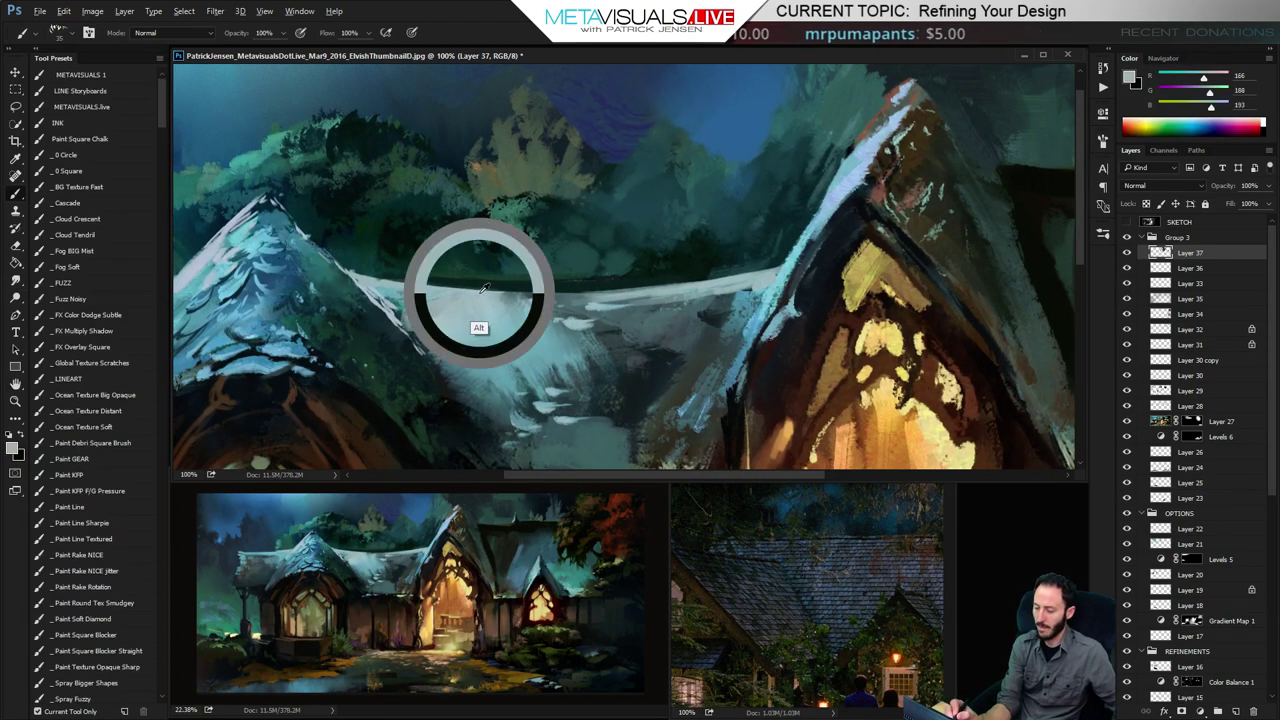
{"action": "key", "text": "space"}
{"action": "left_click_drag", "start_coordinate": [446, 337], "coordinate": [687, 341]}
{"action": "key", "text": "space"}
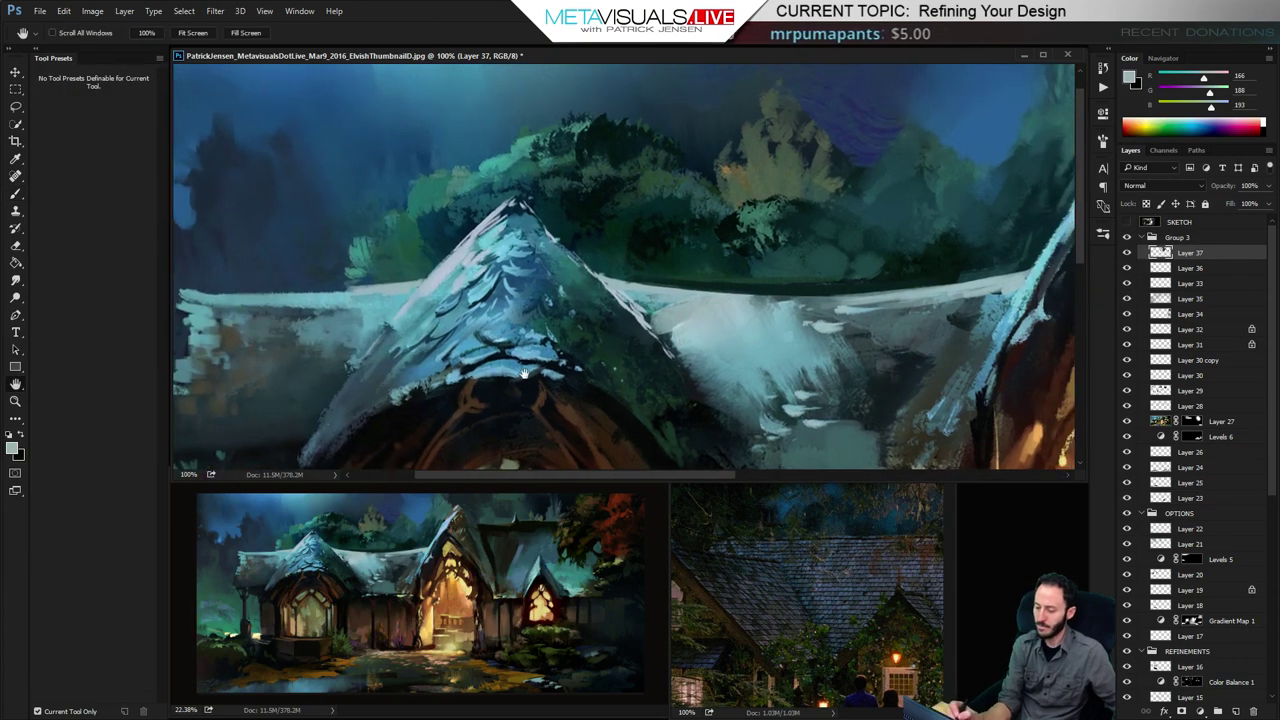
{"action": "left_click_drag", "start_coordinate": [530, 372], "coordinate": [529, 293]}
{"action": "mouse_move", "coordinate": [498, 396]}
{"action": "left_mouse_down"}
{"action": "mouse_move", "coordinate": [556, 347]}
{"action": "mouse_move", "coordinate": [665, 331]}
{"action": "left_mouse_up"}
{"action": "left_click", "coordinate": [436, 385], "text": "alt"}
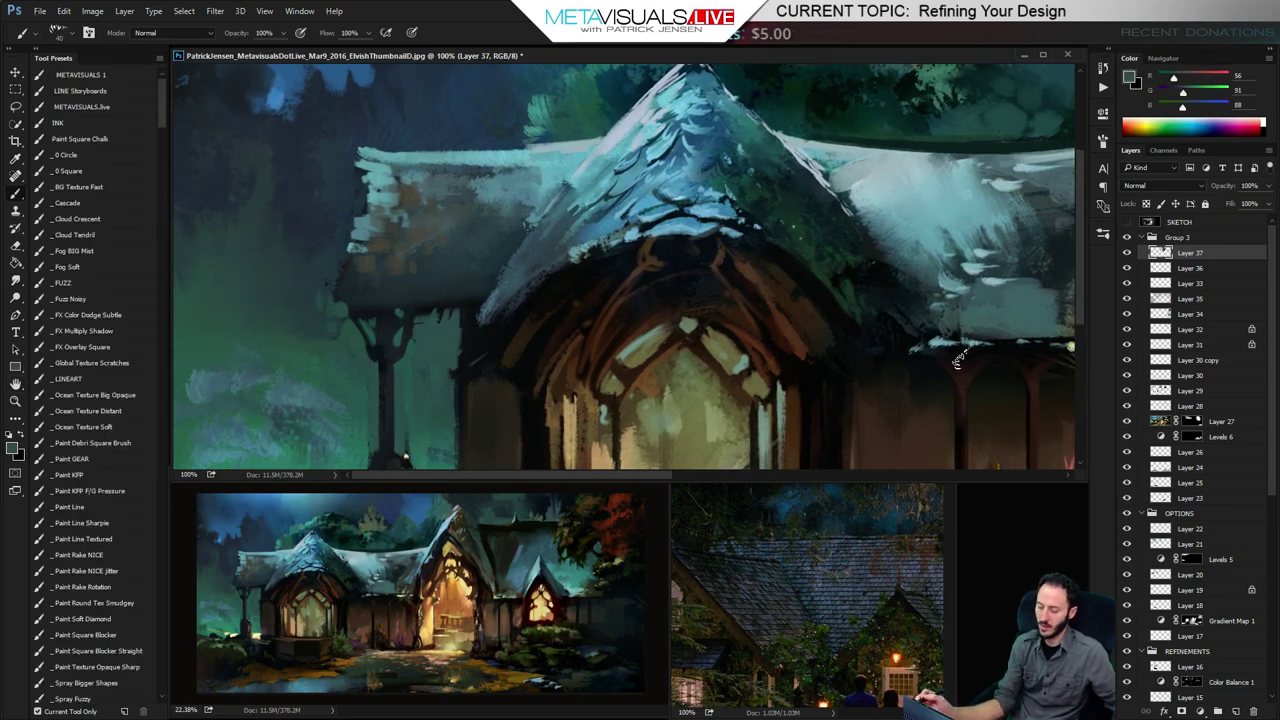
{"action": "key", "text": "ctrl"}
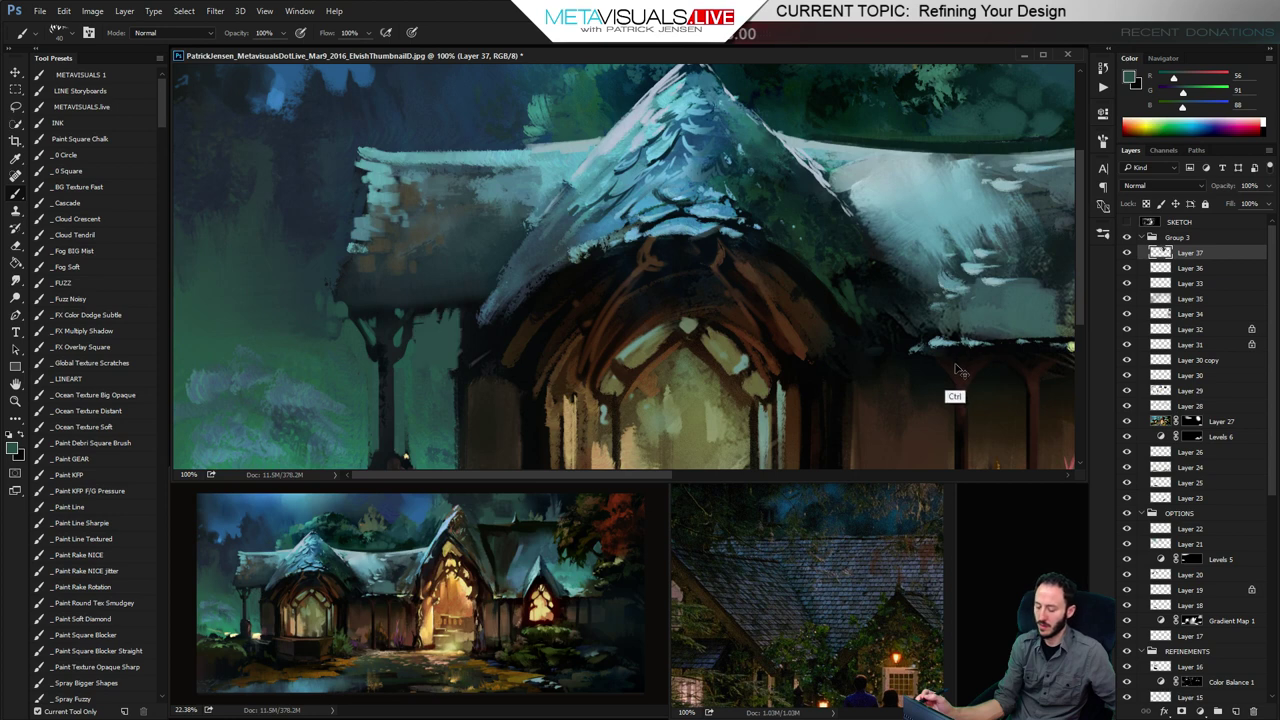
Refine the underside of the left eave and the edge of the porch wall with sampled dark grey and muted green
{"action": "key", "text": "space"}
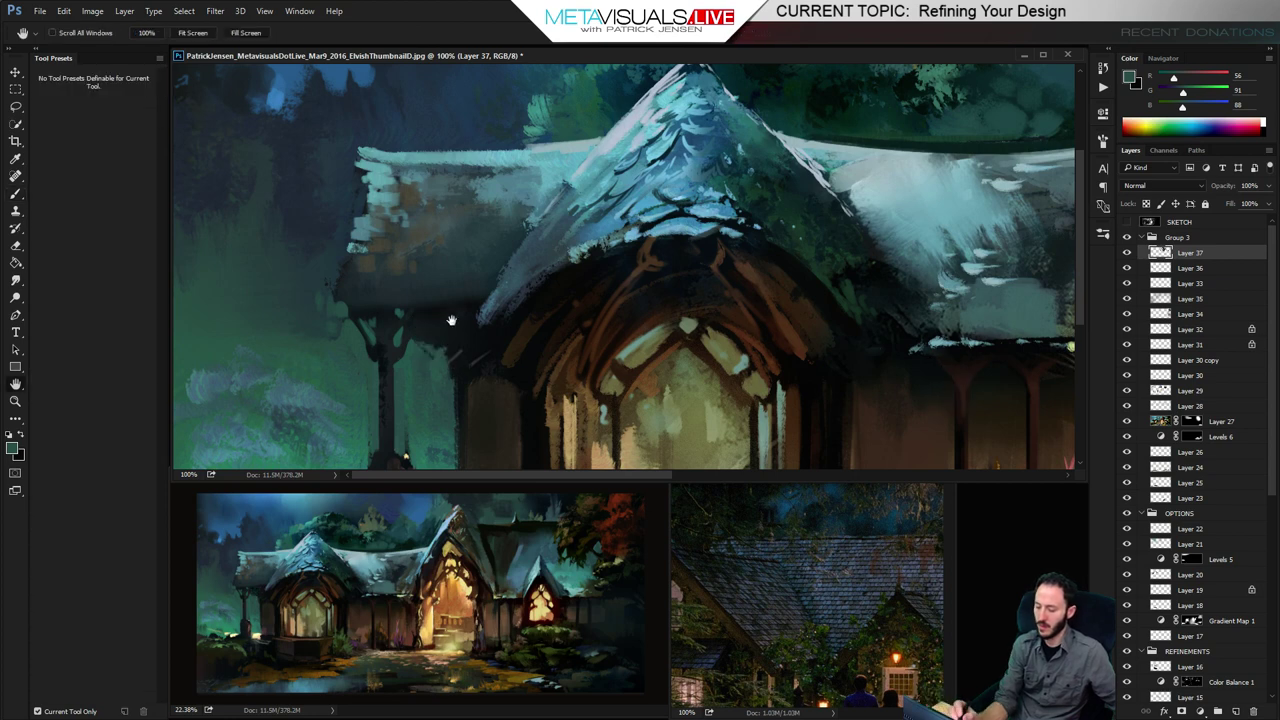
{"action": "left_click_drag", "start_coordinate": [451, 320], "coordinate": [451, 300]}
{"action": "left_click", "coordinate": [435, 315], "text": "alt"}
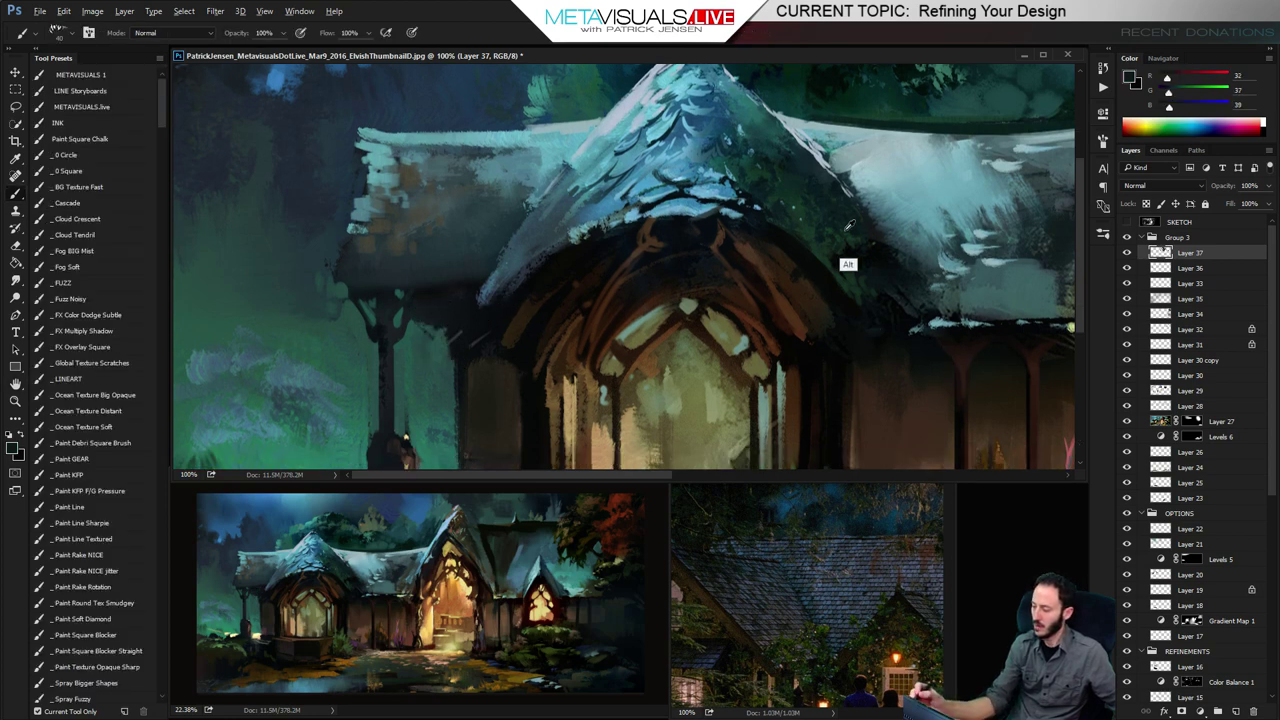
{"action": "left_click", "coordinate": [806, 262], "text": "alt"}
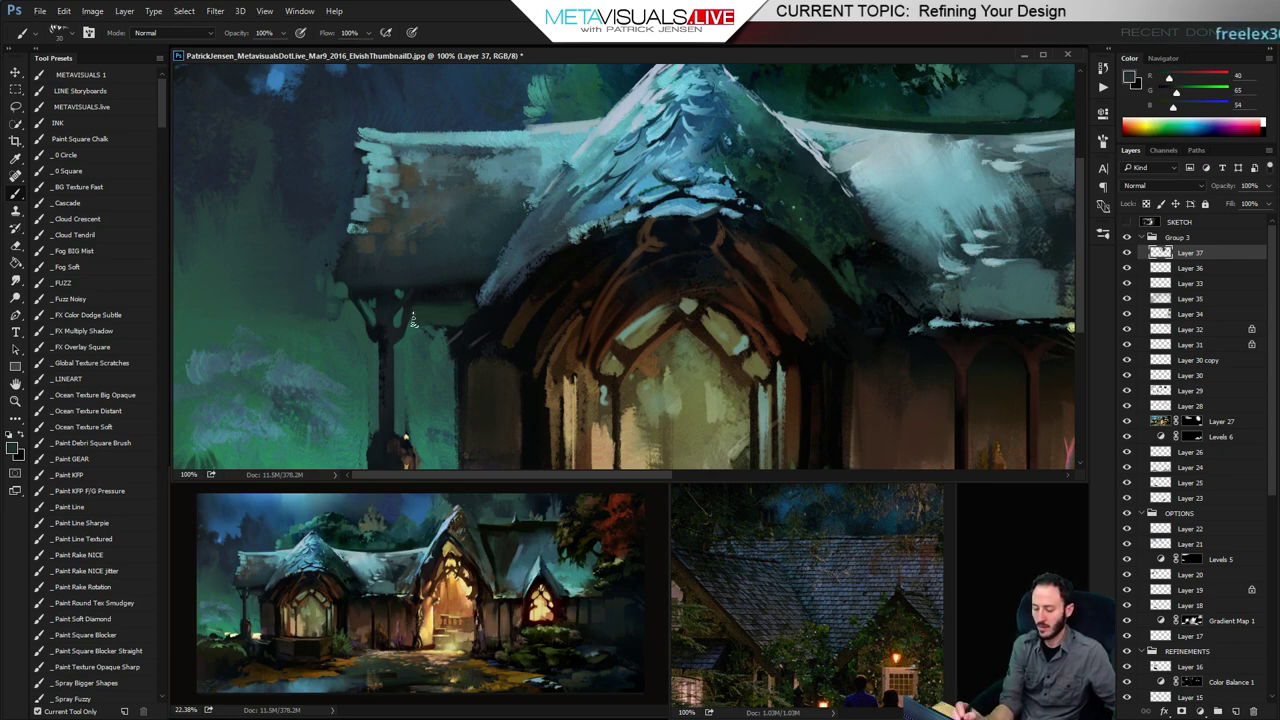
{"action": "key", "text": "space"}
{"action": "left_click_drag", "start_coordinate": [472, 297], "coordinate": [355, 222]}
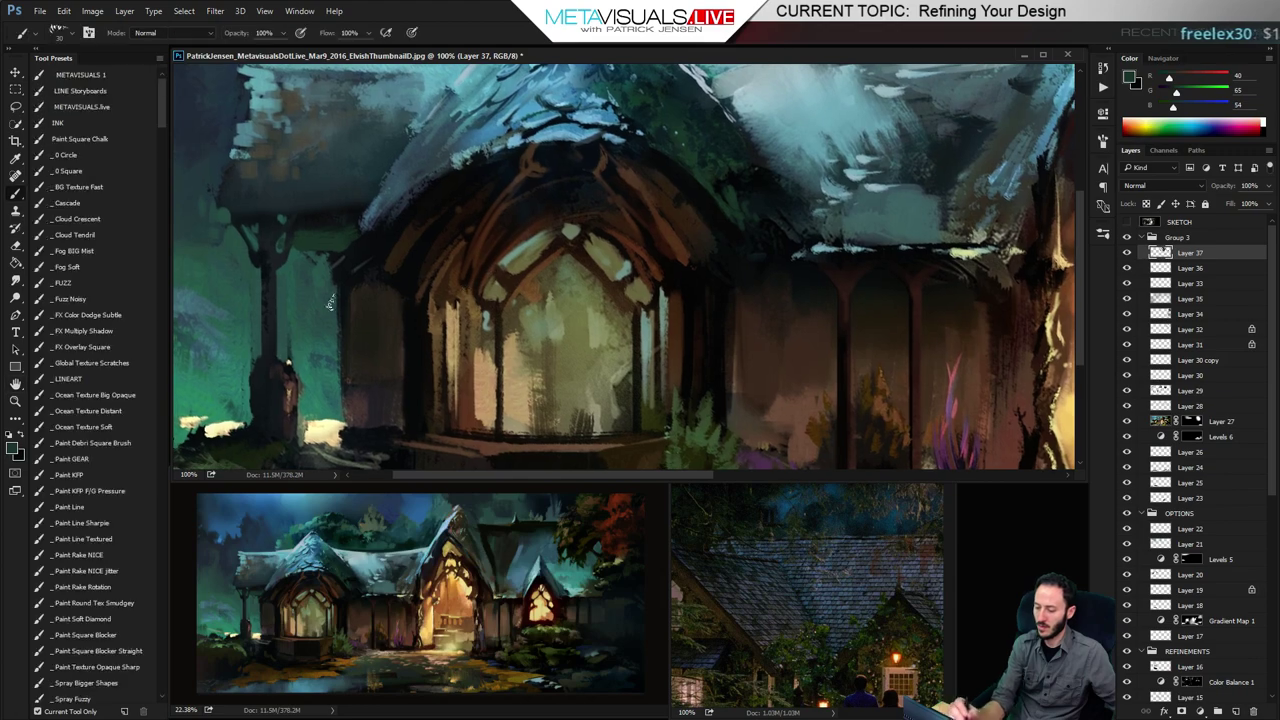
{"action": "left_click", "coordinate": [323, 326], "text": "alt"}
{"action": "key", "text": "["}
Copy the whole painting merged and paste it as a new layer above Layer 37 in Group 3
{"action": "key", "text": "space"}
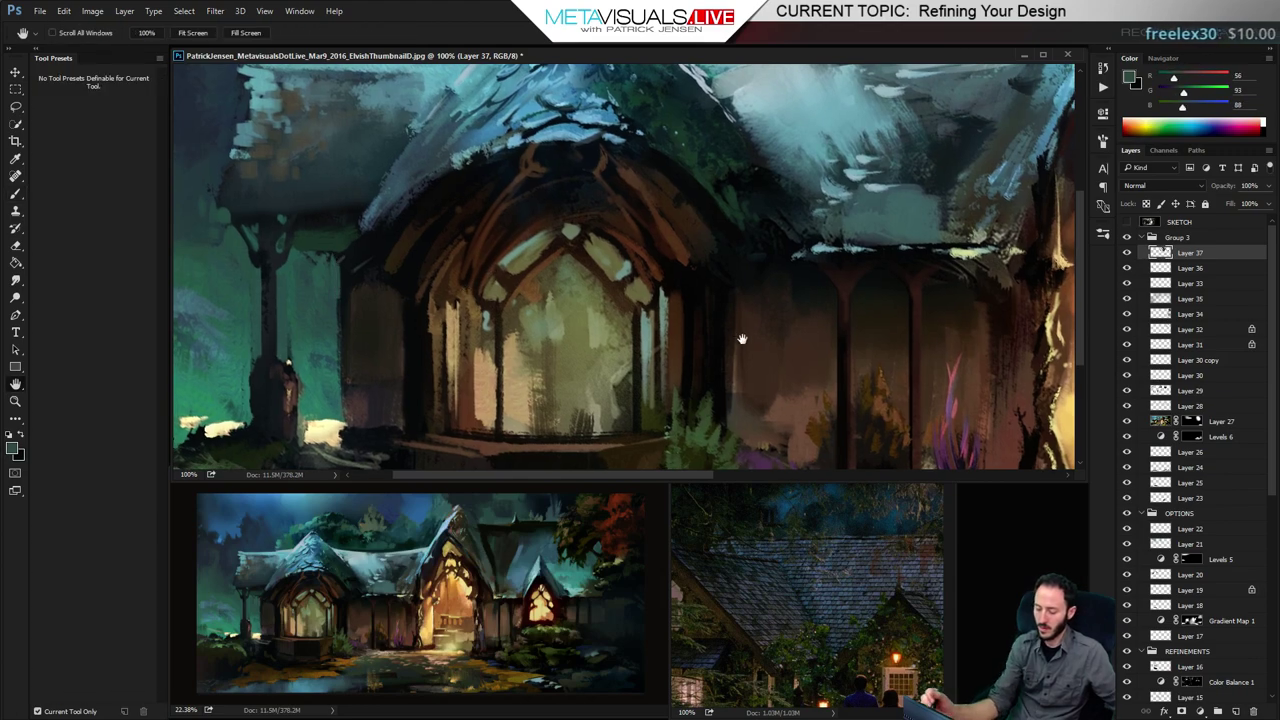
{"action": "left_click_drag", "start_coordinate": [739, 257], "coordinate": [711, 371]}
{"action": "left_click_drag", "start_coordinate": [656, 224], "coordinate": [631, 277]}
{"action": "mouse_move", "coordinate": [736, 268]}
{"action": "left_mouse_down"}
{"action": "mouse_move", "coordinate": [906, 257]}
{"action": "mouse_move", "coordinate": [908, 374]}
{"action": "left_mouse_up"}
{"action": "left_click", "coordinate": [388, 200], "text": "alt"}
{"action": "key", "text": "ctrl+a"}
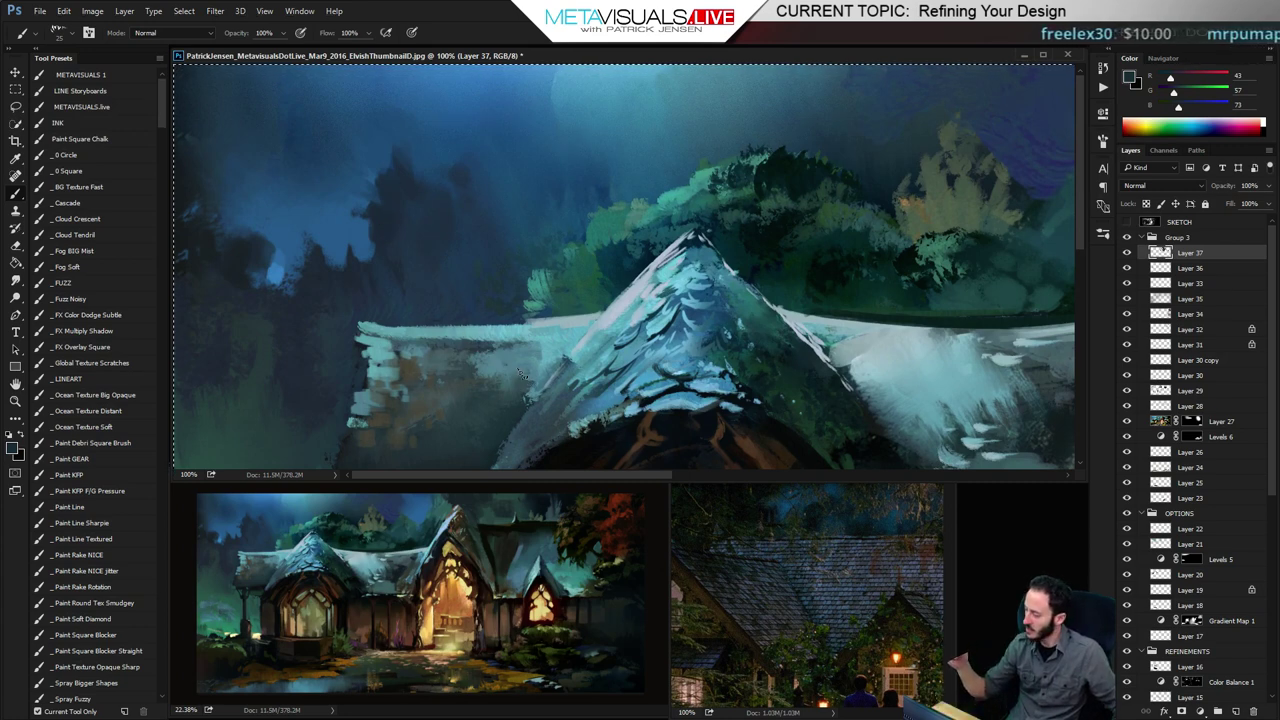
{"action": "key", "text": "ctrl+v"}
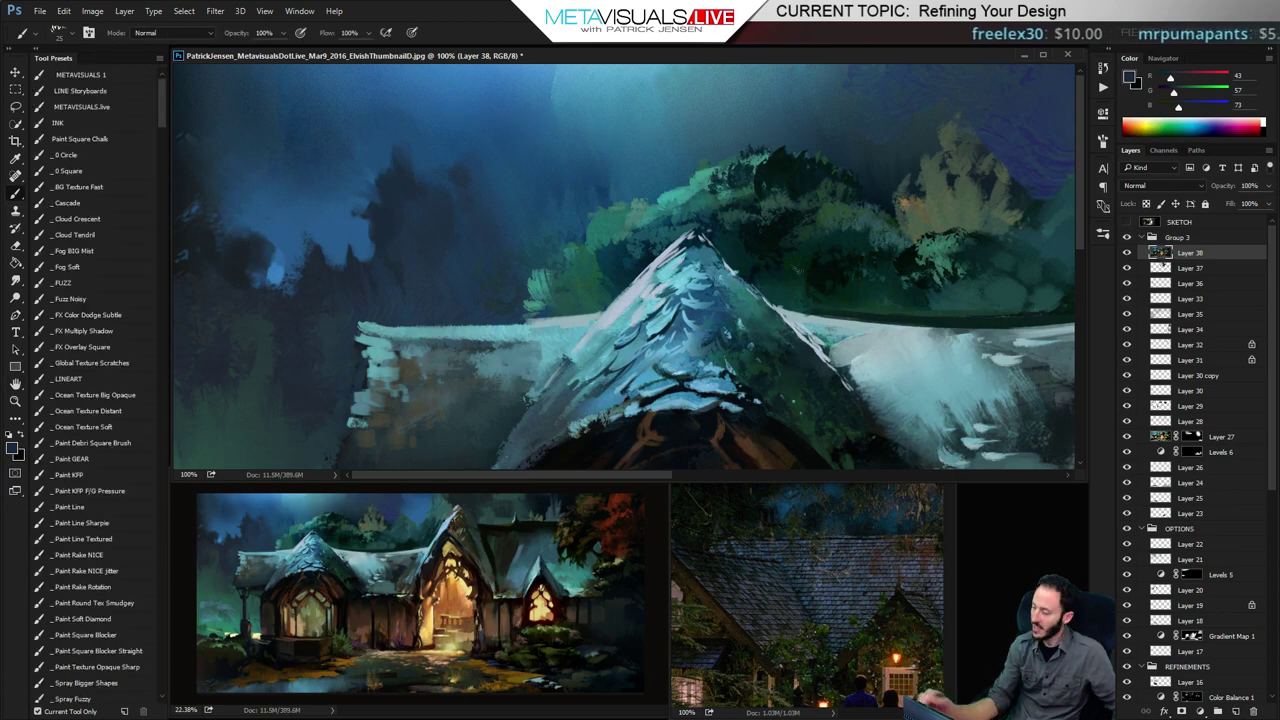
{"action": "key", "text": "o"}
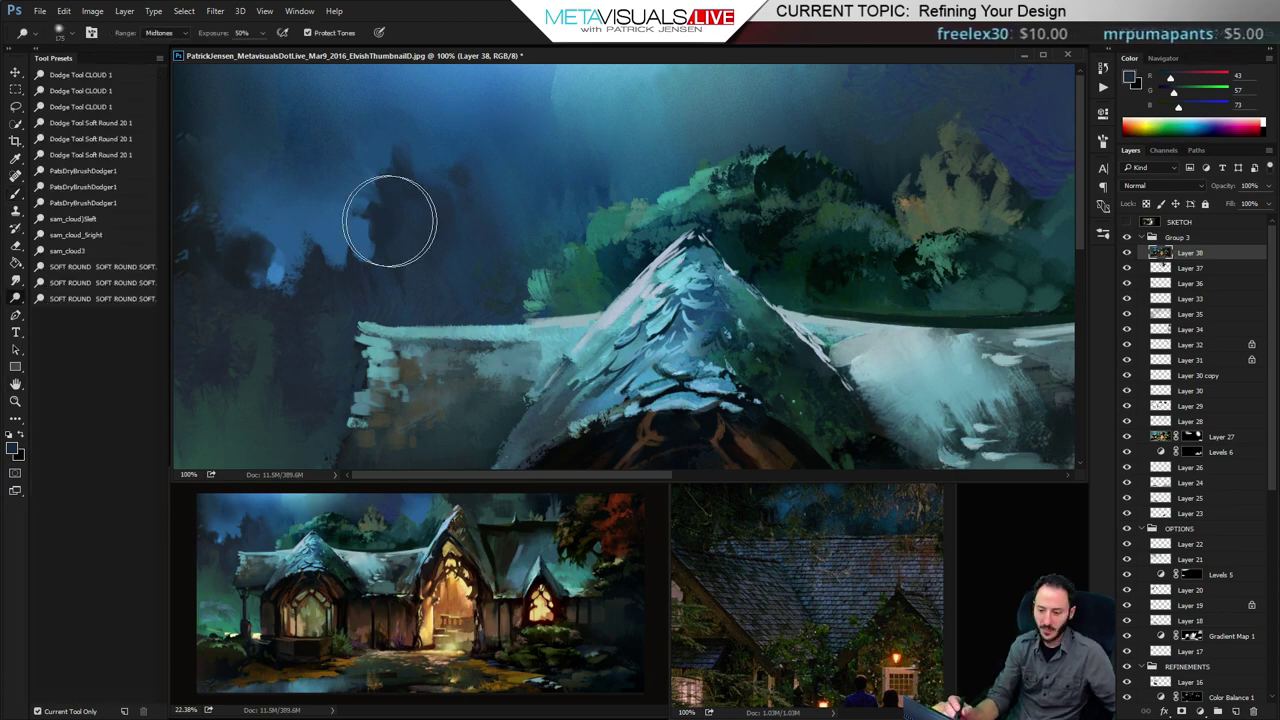
{"action": "mouse_move", "coordinate": [388, 238]}
{"action": "left_mouse_down"}
{"action": "mouse_move", "coordinate": [401, 186]}
{"action": "mouse_move", "coordinate": [450, 170]}
{"action": "left_mouse_up"}
{"action": "key", "text": "ctrl+z"}
Darken the distant trees behind the left roof using the Burn tool with the Shadows range and 50% exposure
{"action": "key", "text": "]"}
{"action": "key", "text": "]"}
{"action": "key", "text": "]"}
{"action": "key", "text": "]"}
{"action": "key", "text": "]"}
{"action": "left_click_drag", "start_coordinate": [270, 287], "coordinate": [436, 172]}
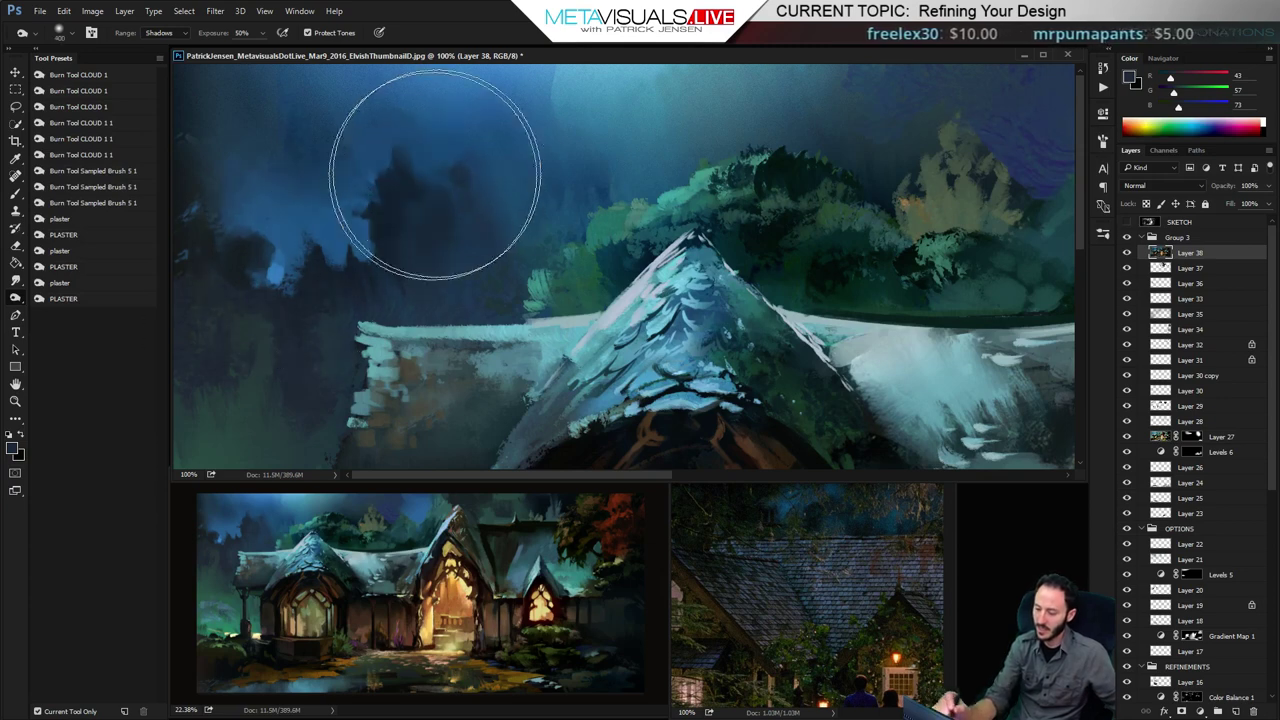
{"action": "key", "text": "ctrl+z"}
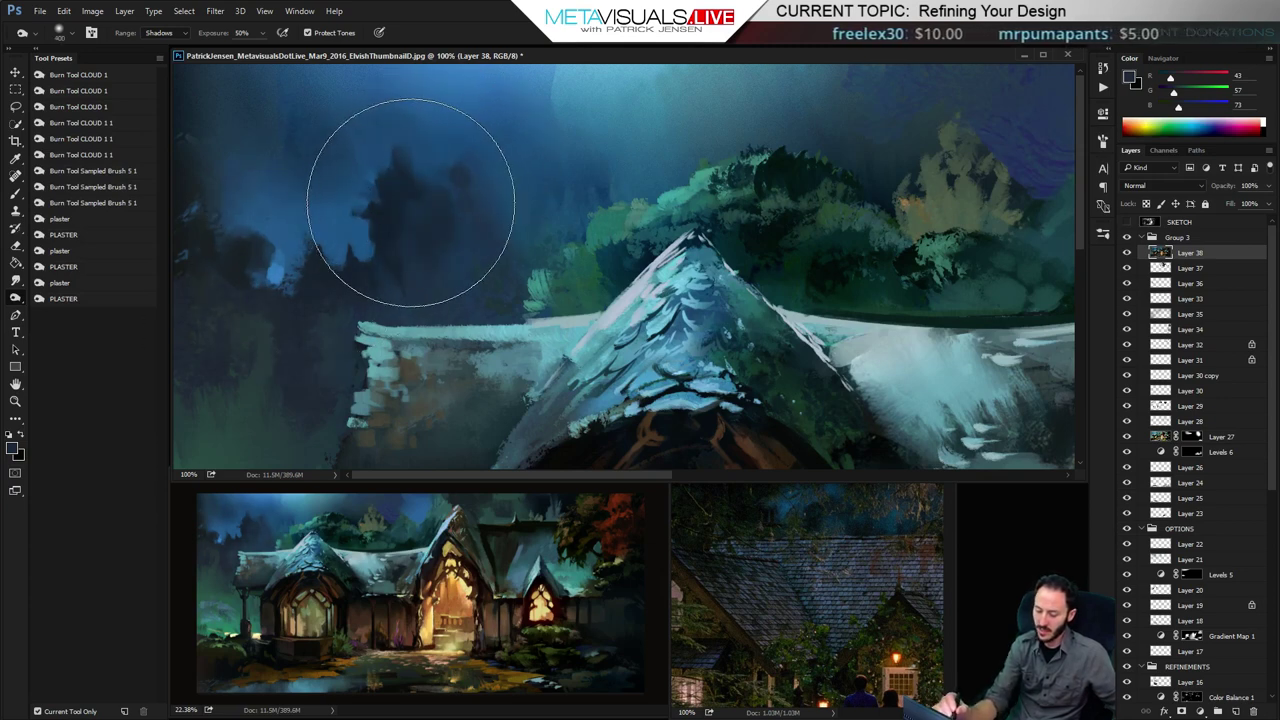
{"action": "key", "text": "bracketleft"}
{"action": "key", "text": "bracketleft"}
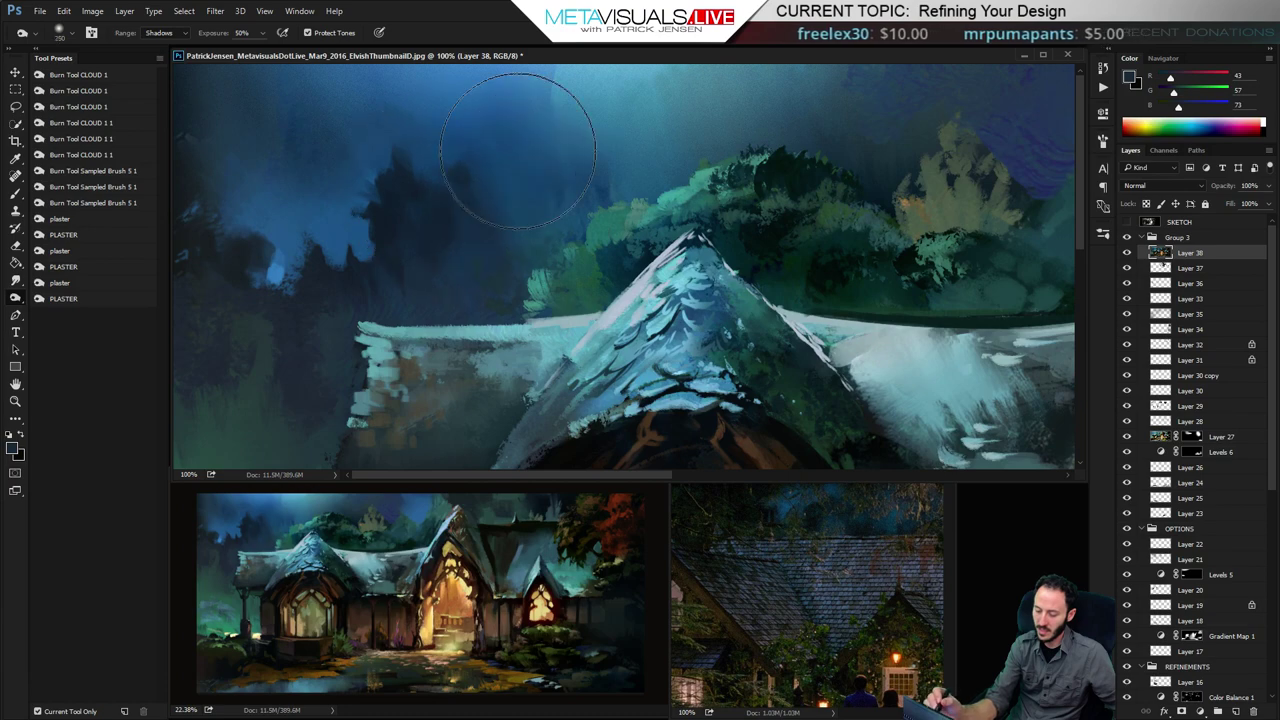
Examine the whole composition at a reduced scale, and inspect the main gable and the rear roof more closely
{"action": "key", "text": "z"}
{"action": "left_click", "coordinate": [744, 292], "text": "alt"}
{"action": "left_click", "coordinate": [744, 292], "text": "alt"}
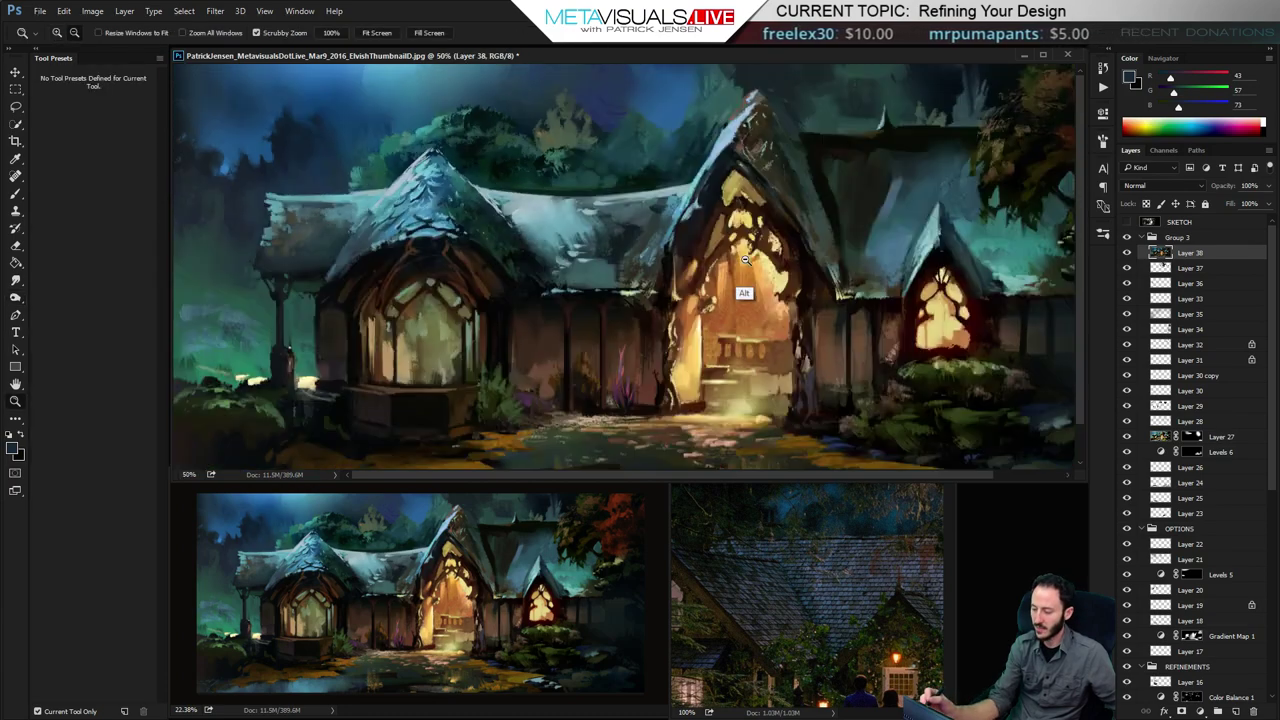
{"action": "left_click", "coordinate": [745, 293], "text": "alt"}
{"action": "left_click", "coordinate": [745, 293], "text": "alt"}
{"action": "left_click", "coordinate": [750, 266]}
{"action": "key", "text": "o"}
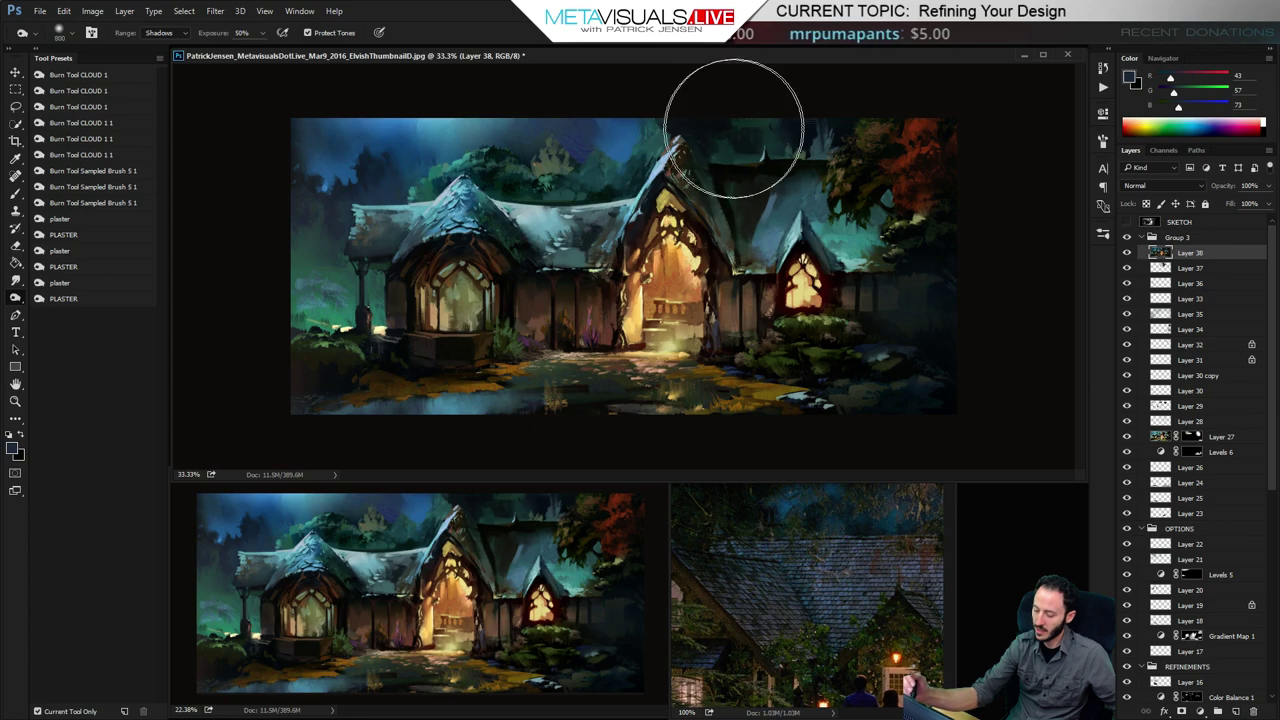
{"action": "key", "text": "h"}
{"action": "left_click", "coordinate": [702, 204], "text": "ctrl"}
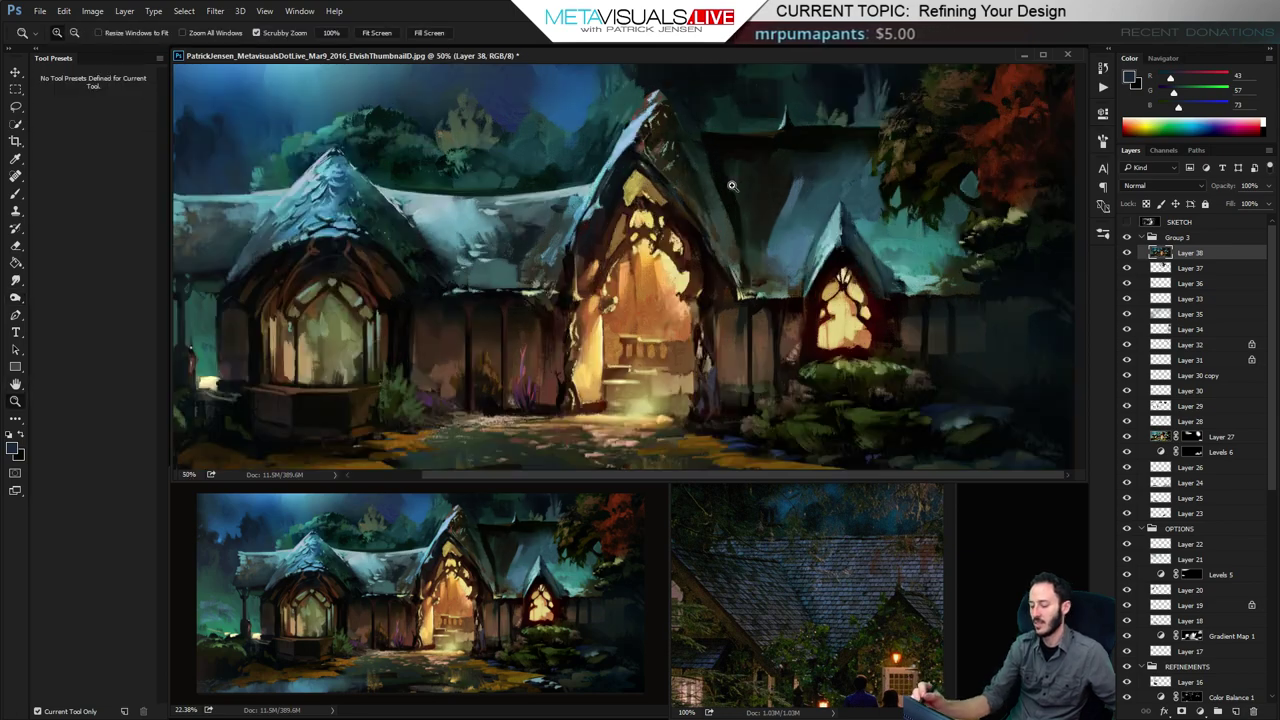
{"action": "left_click", "coordinate": [708, 228], "text": "ctrl"}
{"action": "left_click_drag", "start_coordinate": [708, 235], "coordinate": [652, 278]}
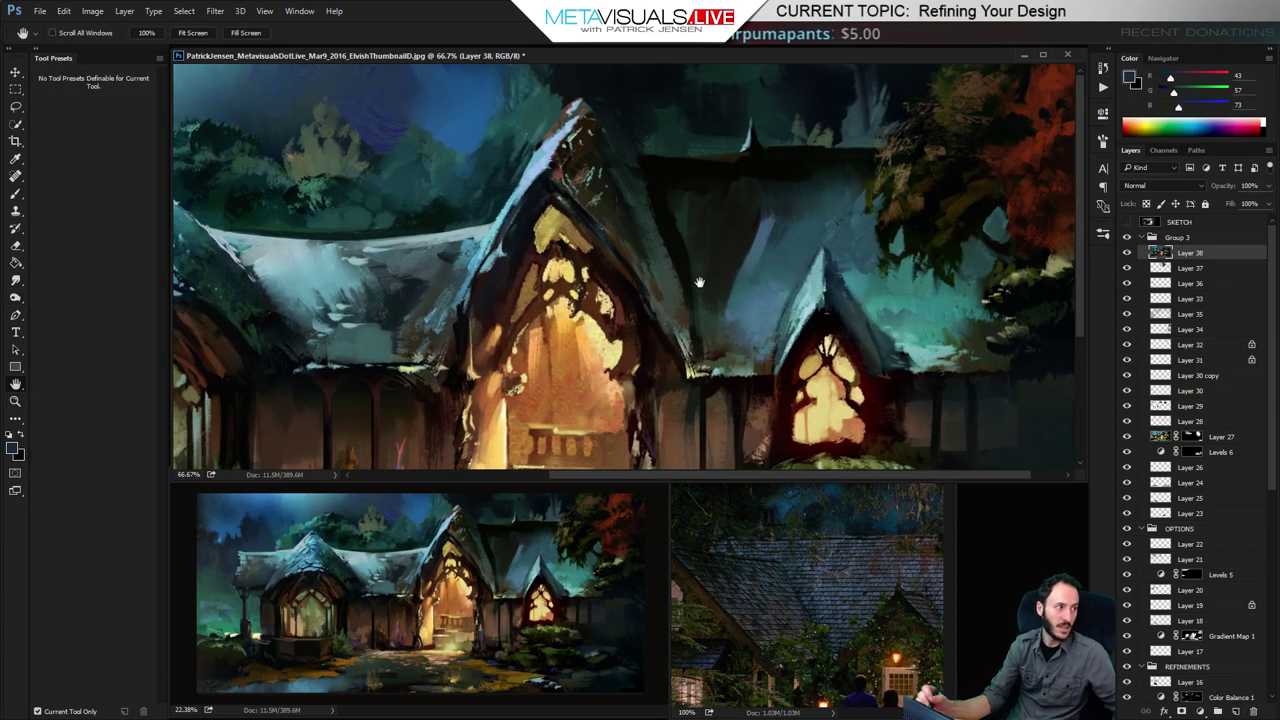
{"action": "left_click_drag", "start_coordinate": [663, 195], "coordinate": [601, 195]}
Browse the brush presets and switch to the __Paint2 brush
{"action": "key", "text": "b"}
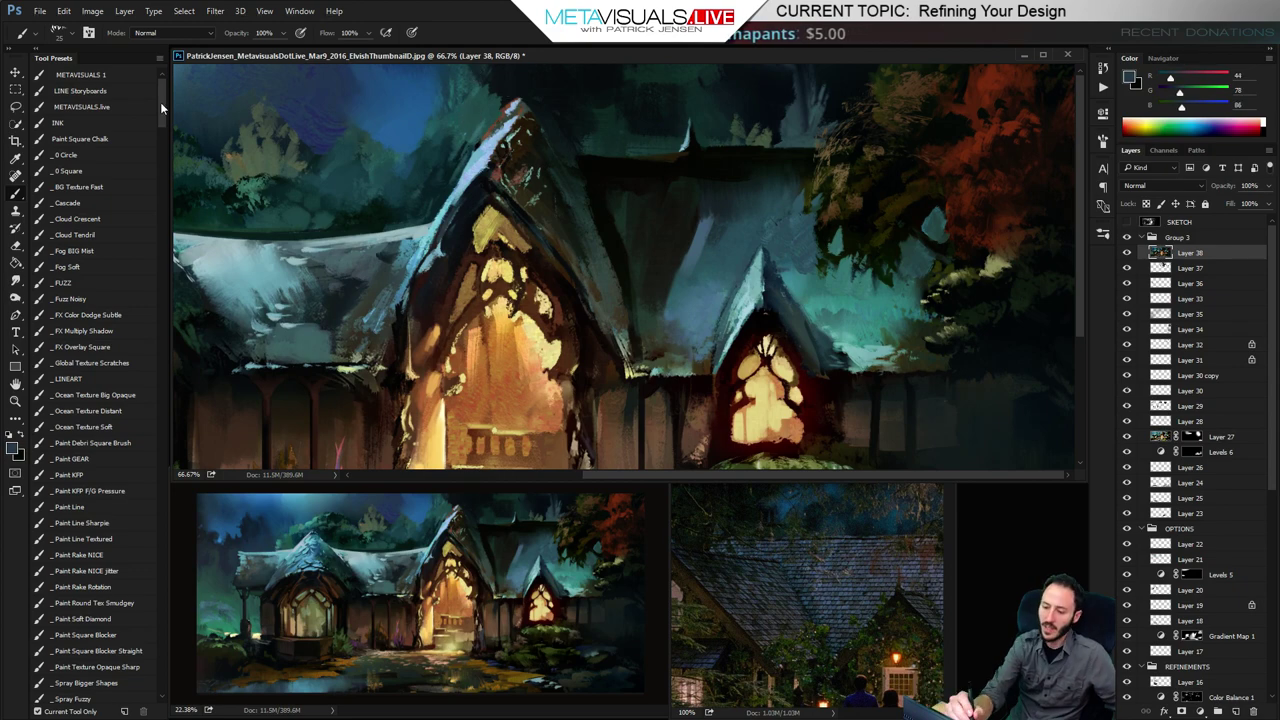
{"action": "left_click_drag", "start_coordinate": [160, 102], "coordinate": [160, 128]}
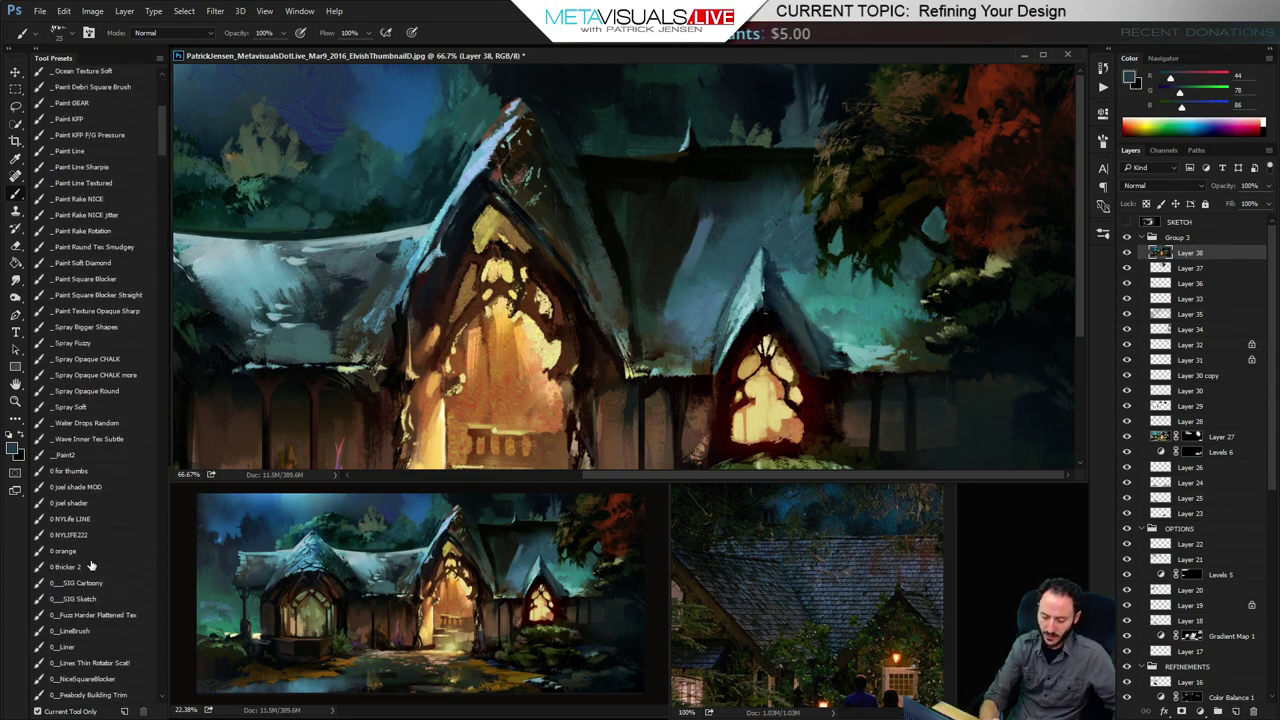
{"action": "left_click", "coordinate": [88, 566]}
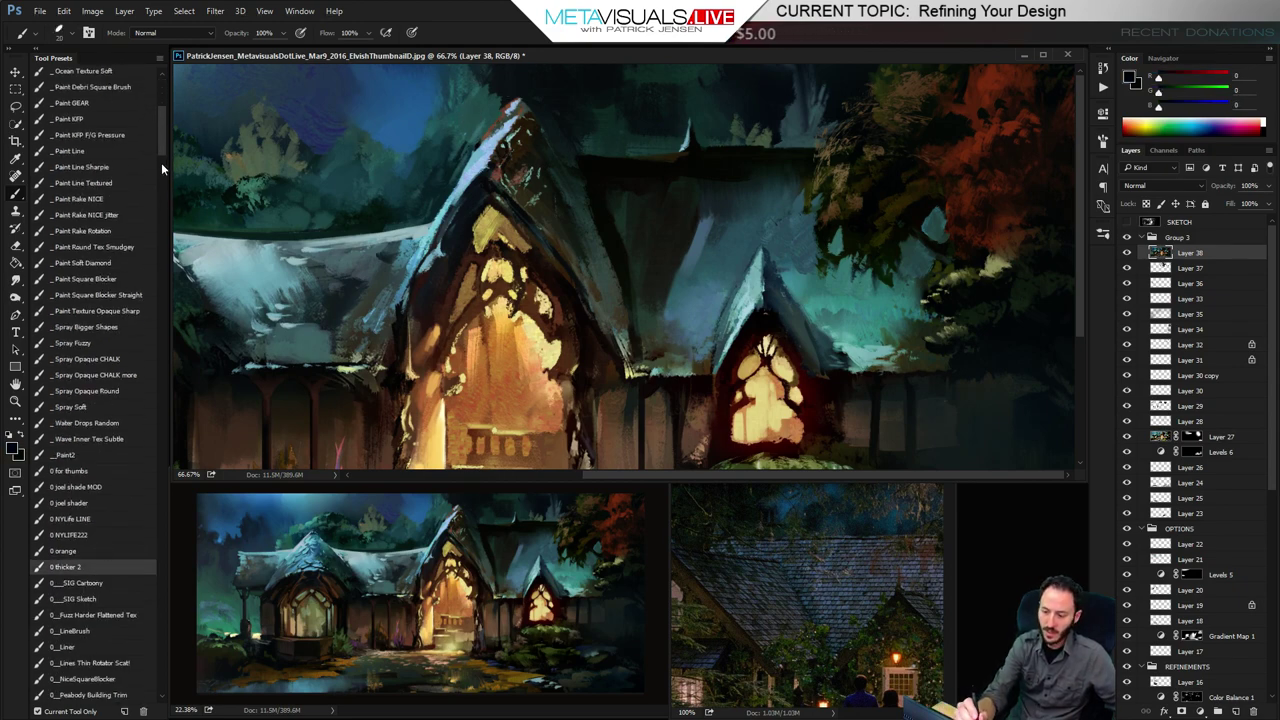
{"action": "scroll", "coordinate": [162, 151], "scroll_direction": "down", "scroll_amount": 3}
{"action": "scroll", "coordinate": [162, 154], "scroll_direction": "down", "scroll_amount": 2}
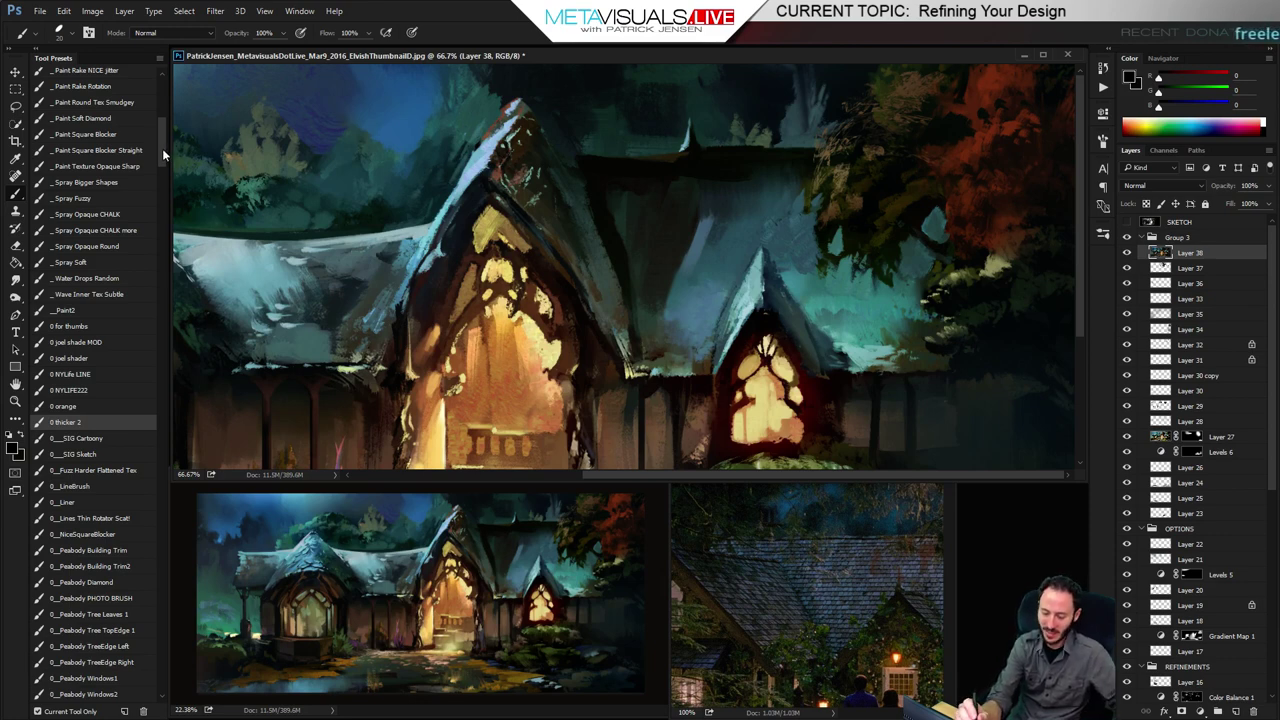
{"action": "scroll", "coordinate": [162, 148], "scroll_direction": "up", "scroll_amount": 5}
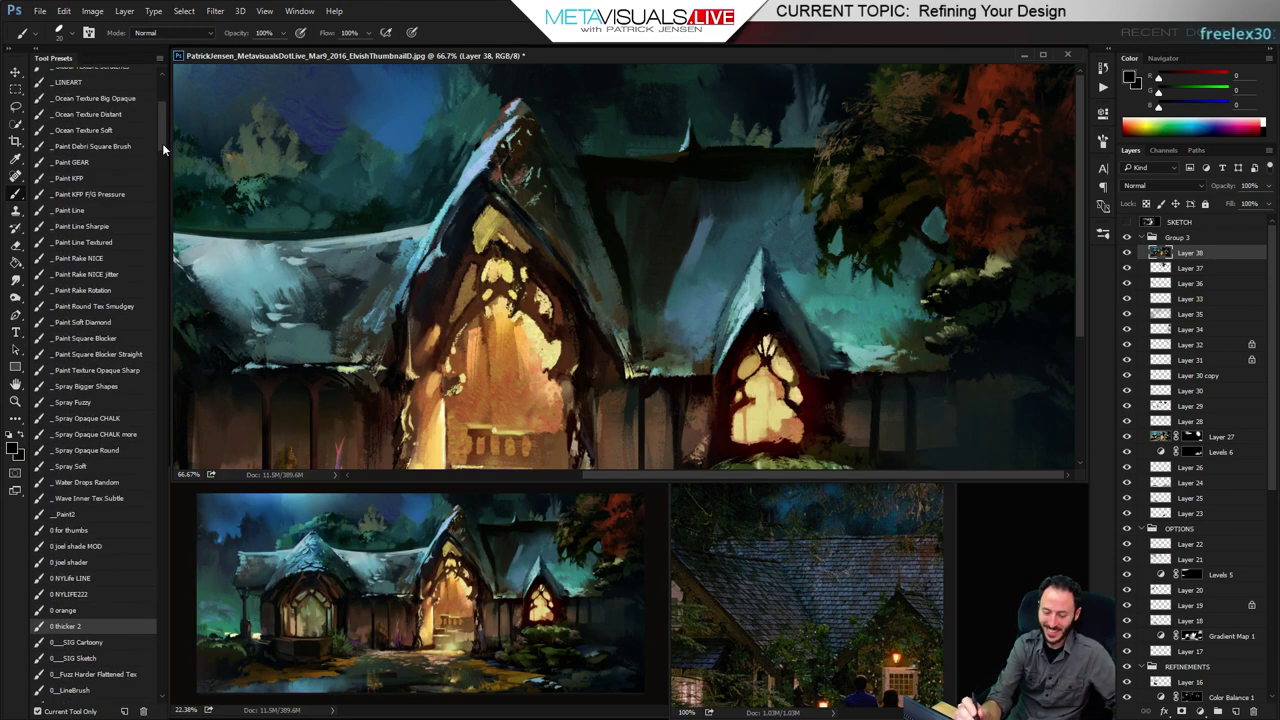
{"action": "left_click", "coordinate": [96, 516]}
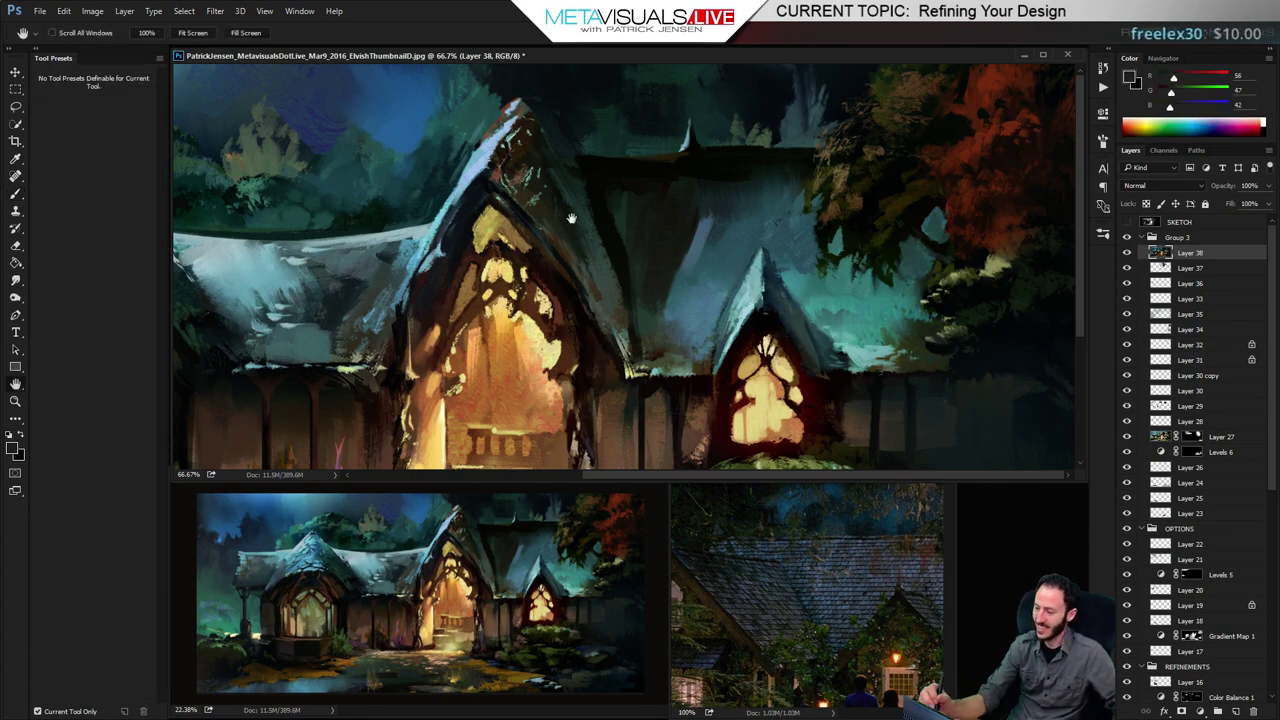
Brush sampled muted teal over the background behind the rear roof, beside the main gable's peak, using a larger brush
{"action": "scroll", "coordinate": [586, 266], "scroll_direction": "down", "scroll_amount": 2}
{"action": "left_click", "coordinate": [659, 128], "text": "alt"}
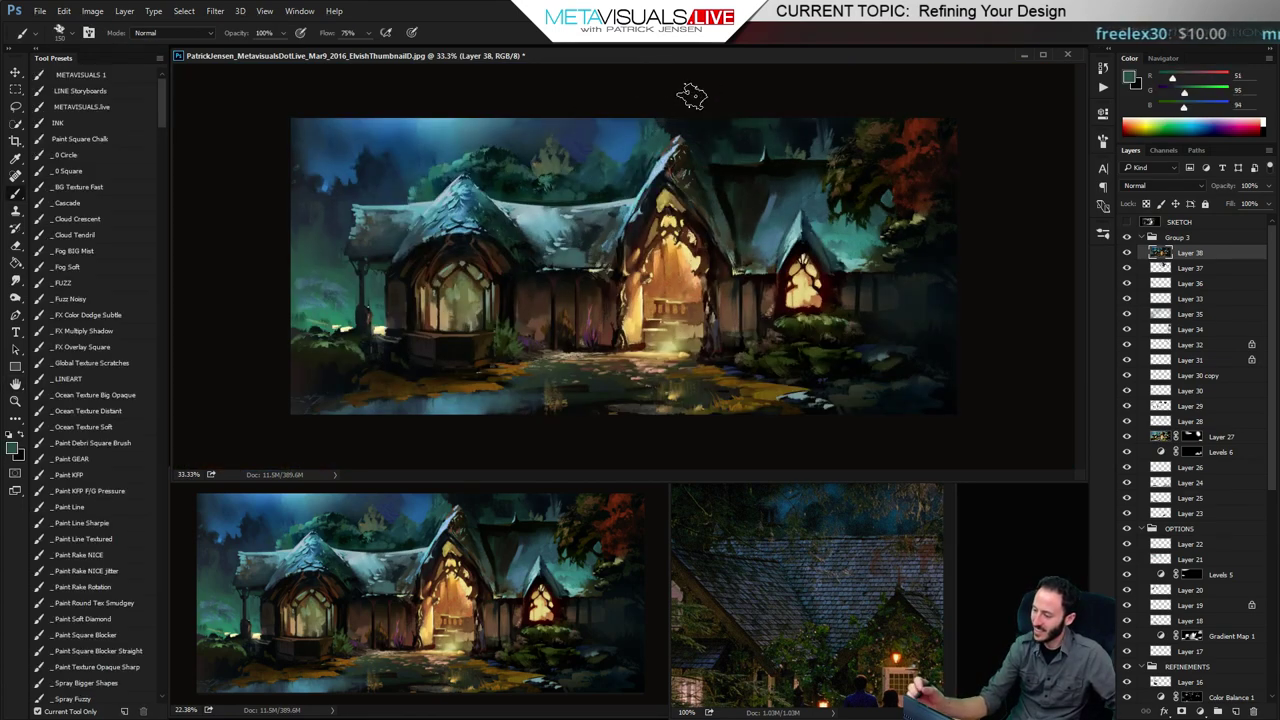
{"action": "key", "text": "bracketright"}
{"action": "key", "text": "bracketright"}
{"action": "key", "text": "bracketright"}
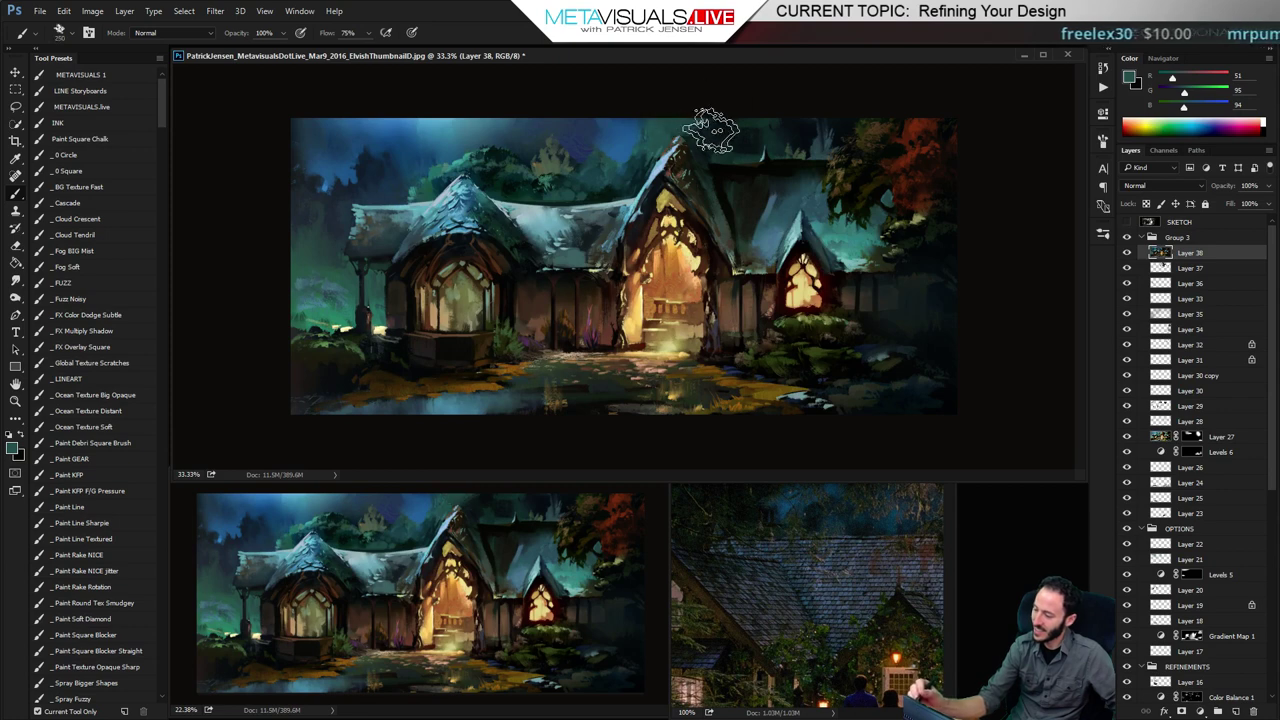
{"action": "left_click_drag", "start_coordinate": [710, 128], "coordinate": [726, 122]}
Touch up the background around the main gable's peak with sampled sky blue using a smaller brush and the Smudge tool
{"action": "left_click", "coordinate": [488, 138], "text": "alt"}
{"action": "key", "text": "bracketleft"}
{"action": "key", "text": "bracketleft"}
{"action": "key", "text": "bracketleft"}
{"action": "key", "text": "bracketleft"}
{"action": "key", "text": "bracketleft"}
{"action": "key", "text": "bracketleft"}
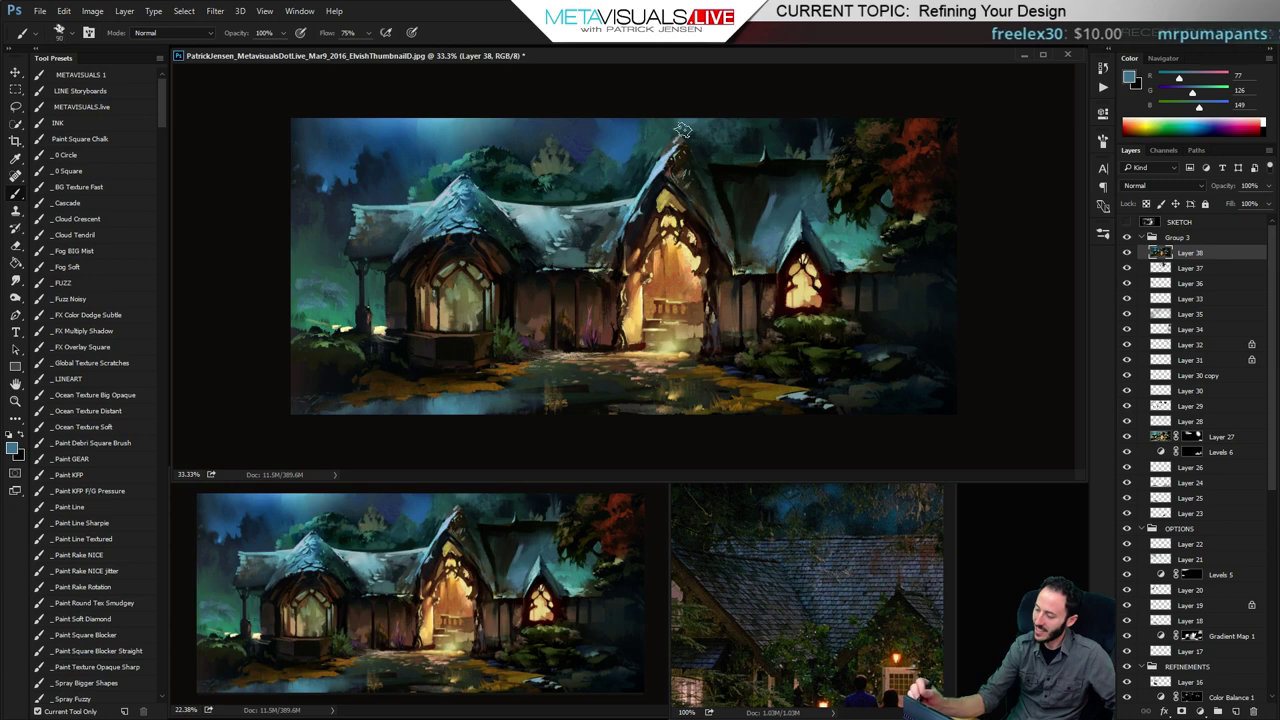
{"action": "key", "text": "h"}
{"action": "key", "text": "r"}
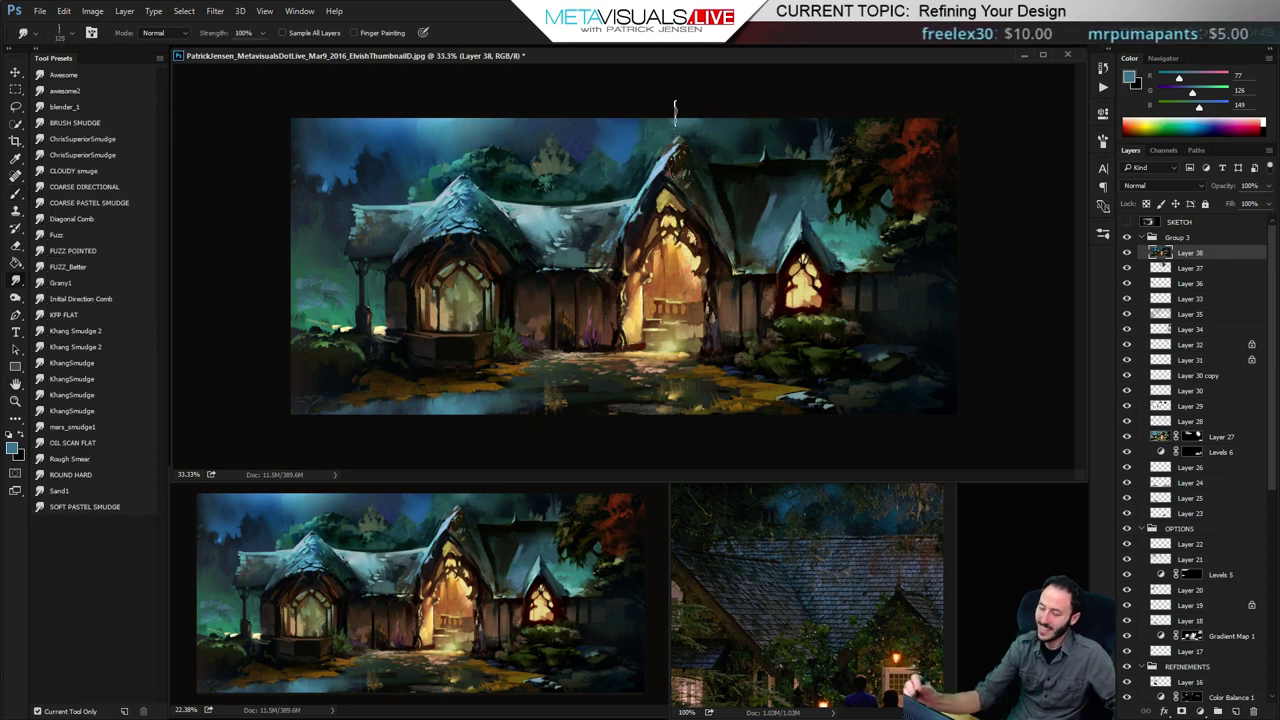
Brush sampled muted teal and lighter sky blue into the background between the main gable and the trees
{"action": "key", "text": "b"}
{"action": "left_click", "coordinate": [651, 135], "text": "alt"}
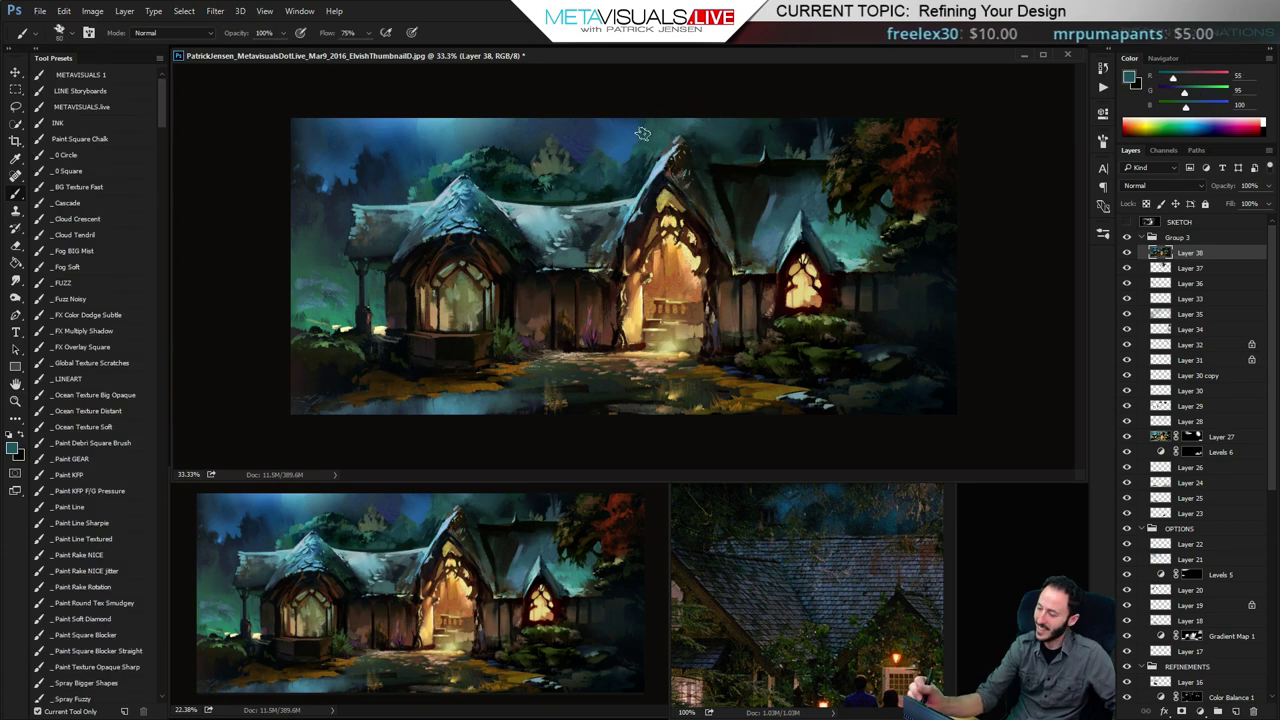
{"action": "key", "text": "space"}
{"action": "key", "text": "bracketright"}
{"action": "key", "text": "bracketright"}
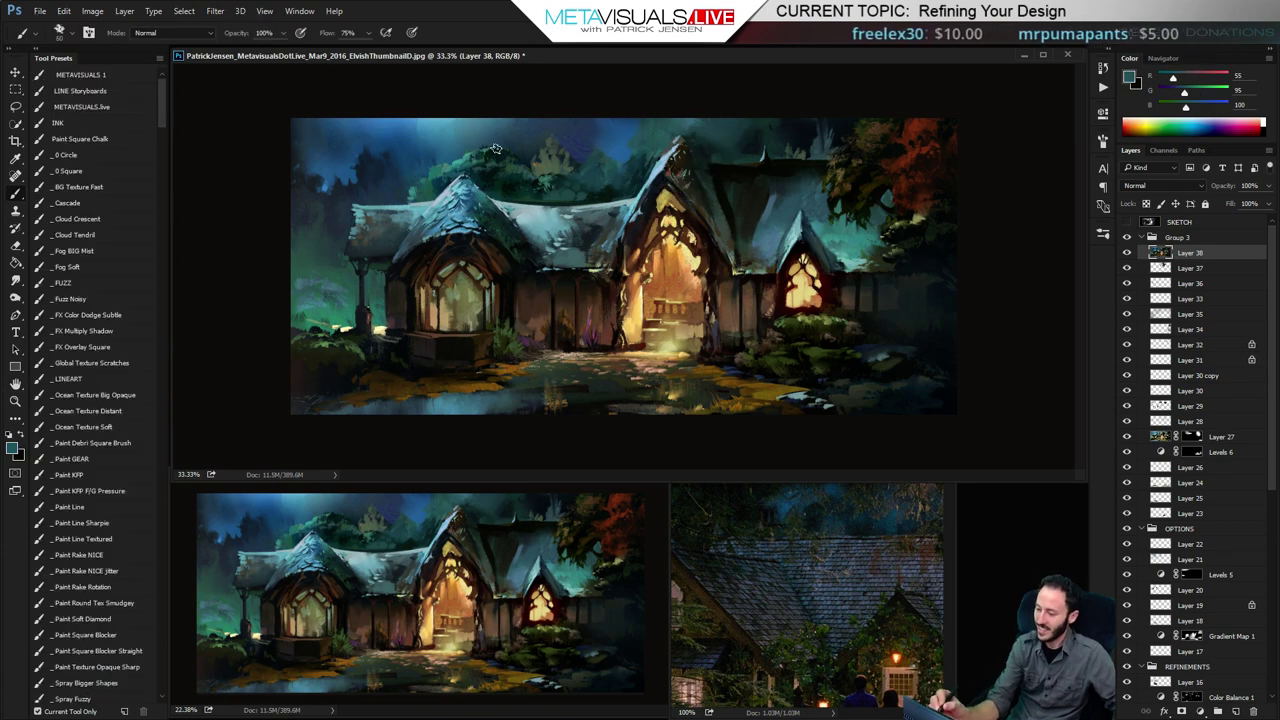
{"action": "left_click", "coordinate": [465, 133], "text": "alt"}
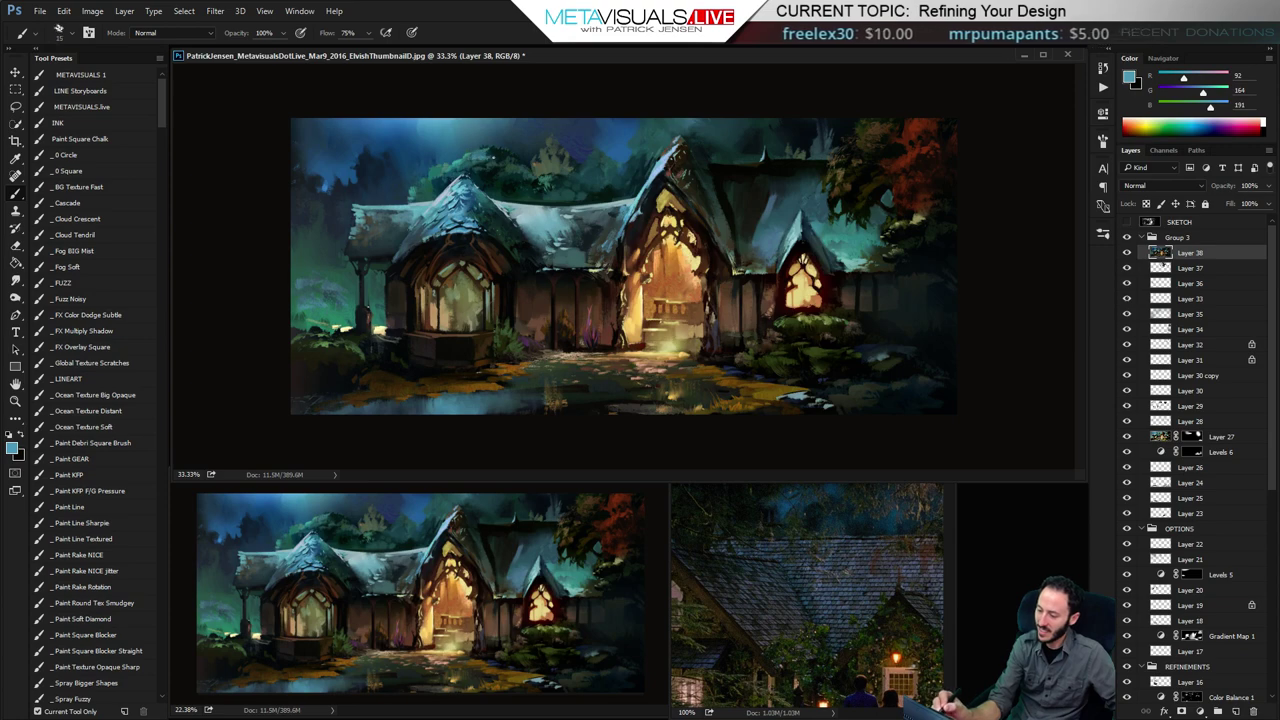
Touch up the rear roof above the small lit dormer with sampled muted blue and dark grey-green tones
{"action": "key", "text": "alt+space"}
{"action": "left_click", "coordinate": [878, 353], "text": "alt"}
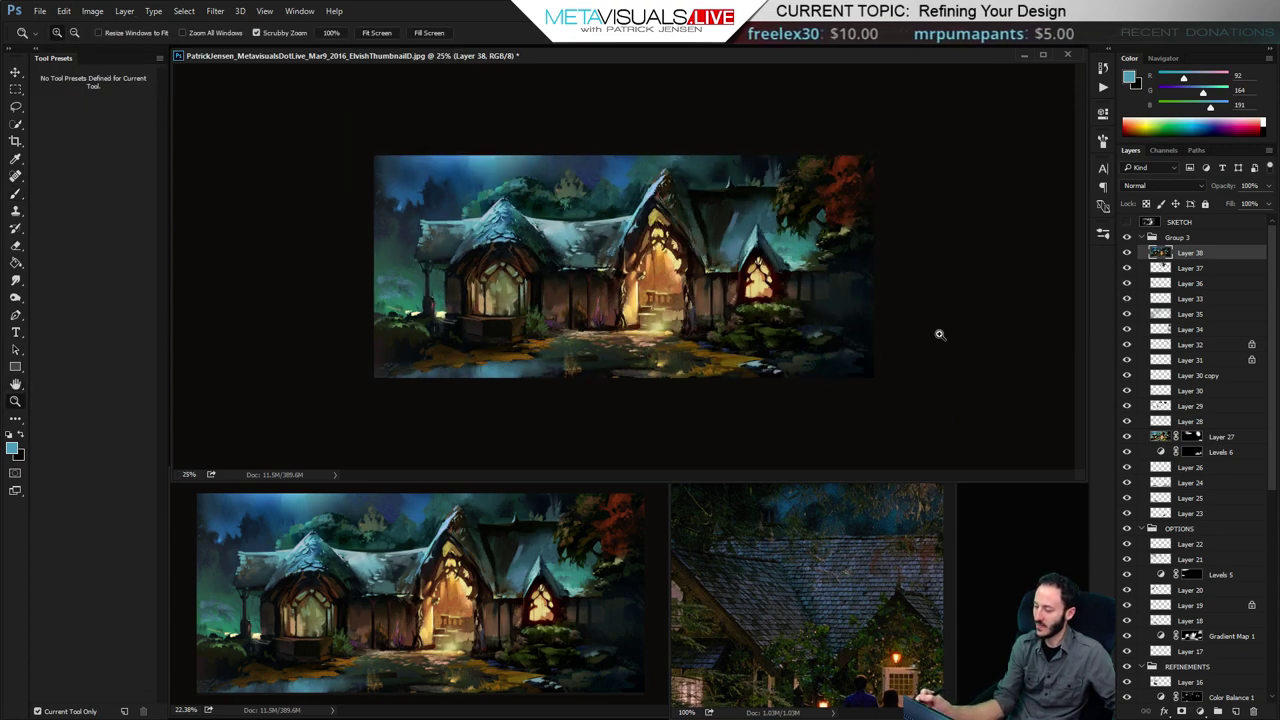
{"action": "left_click", "coordinate": [940, 335], "text": "ctrl"}
{"action": "left_click", "coordinate": [940, 335], "text": "ctrl"}
{"action": "left_click", "coordinate": [785, 197], "text": "alt"}
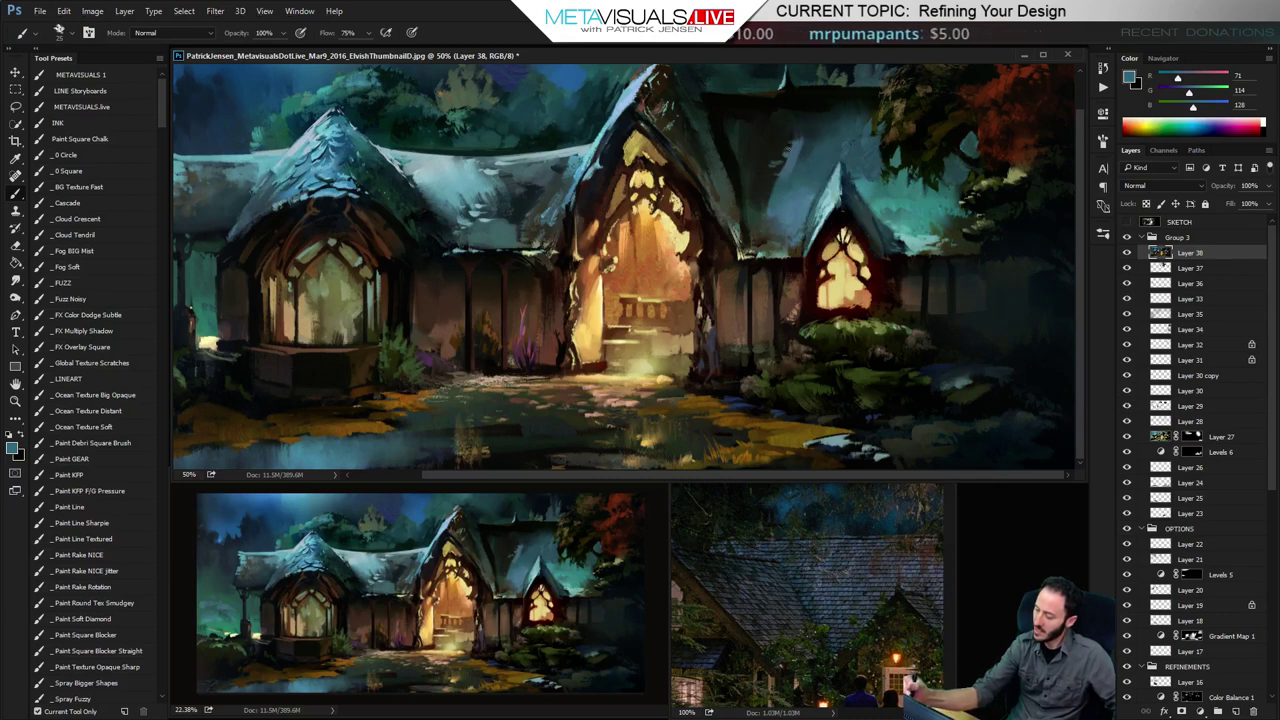
{"action": "left_click", "coordinate": [789, 152], "text": "alt"}
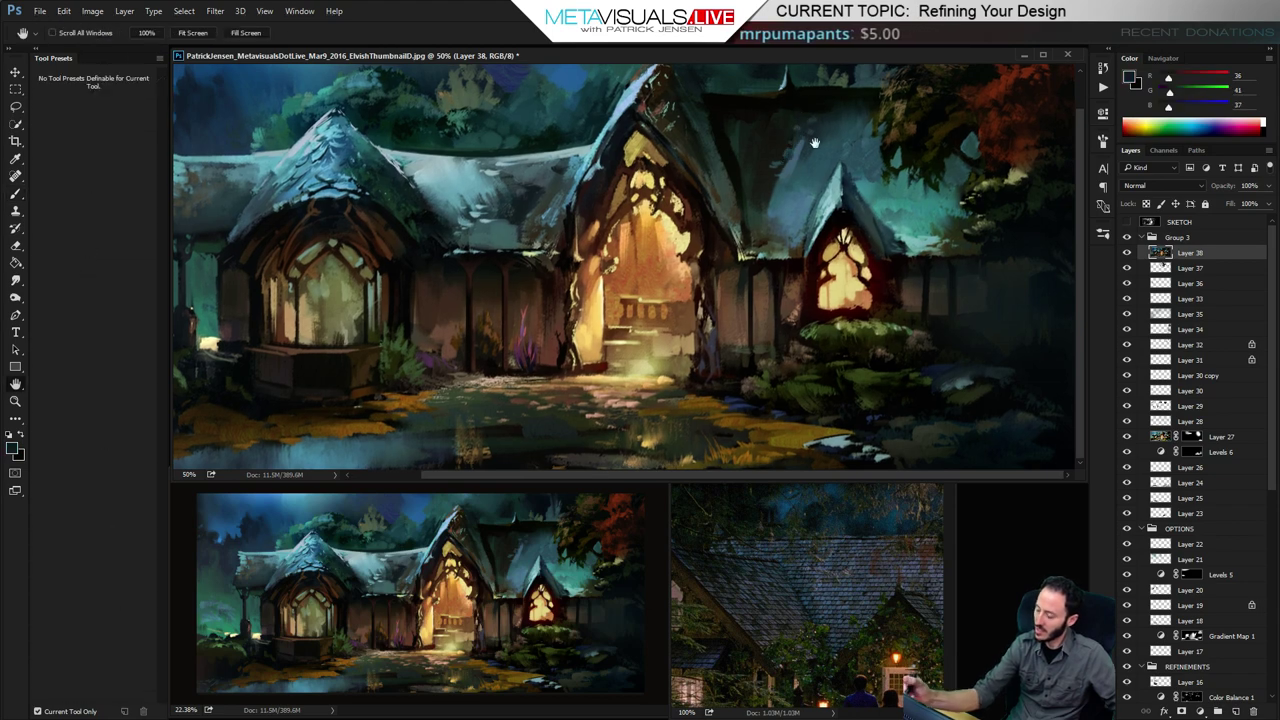
{"action": "left_click", "coordinate": [776, 190], "text": "alt"}
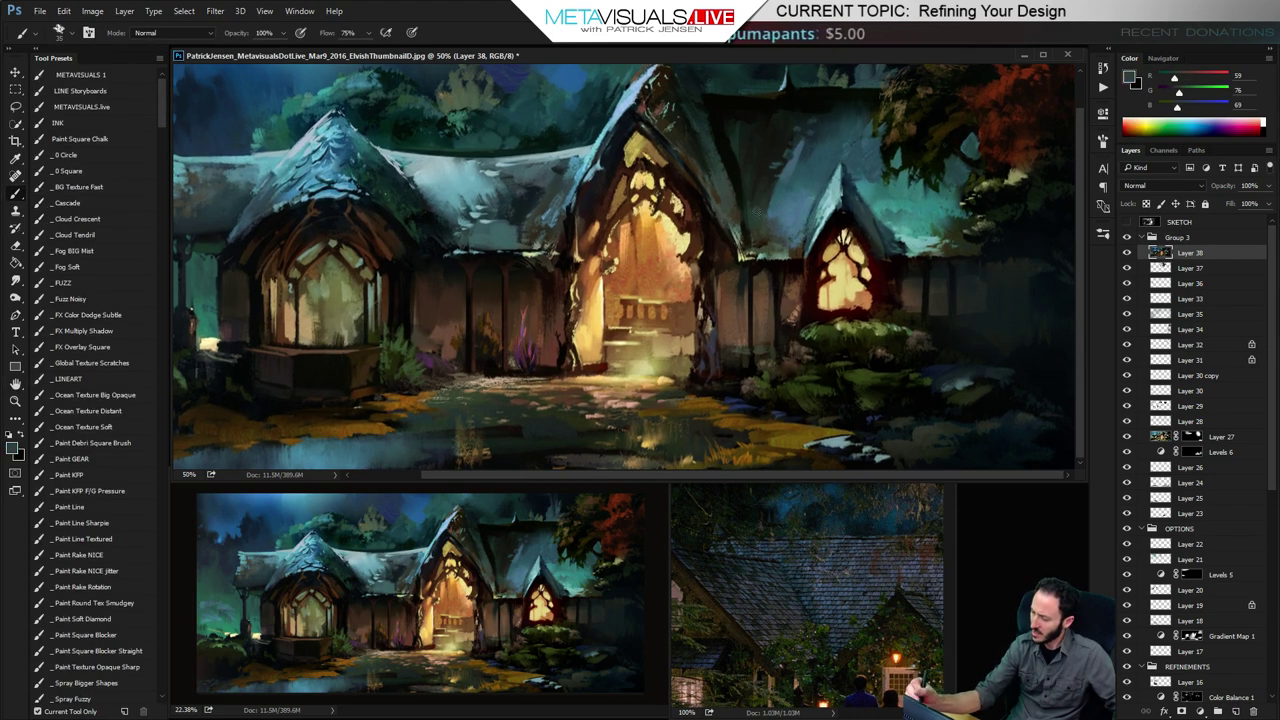
Rework the shadowed roof slope beside the main gable with sampled dark greens
{"action": "left_click_drag", "start_coordinate": [729, 121], "coordinate": [731, 159]}
{"action": "left_click", "coordinate": [731, 159], "text": "alt"}
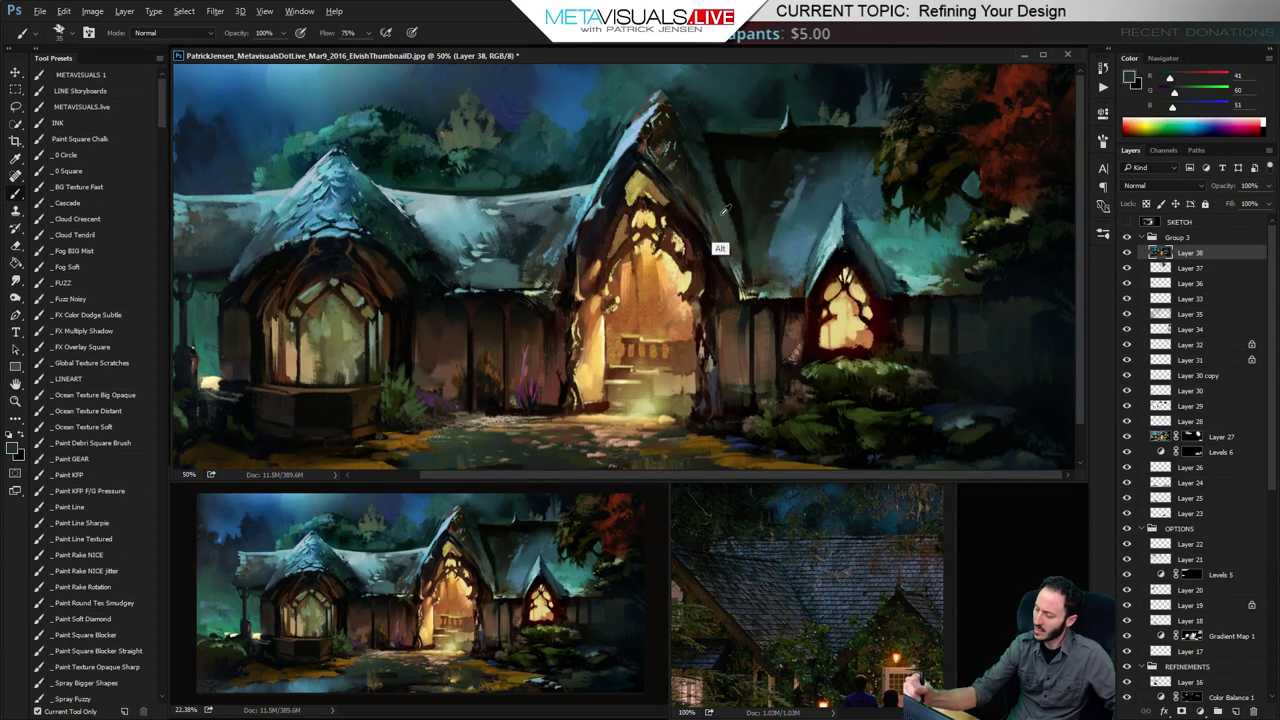
{"action": "left_click", "coordinate": [718, 206], "text": "alt"}
{"action": "left_click", "coordinate": [416, 265], "text": "alt"}
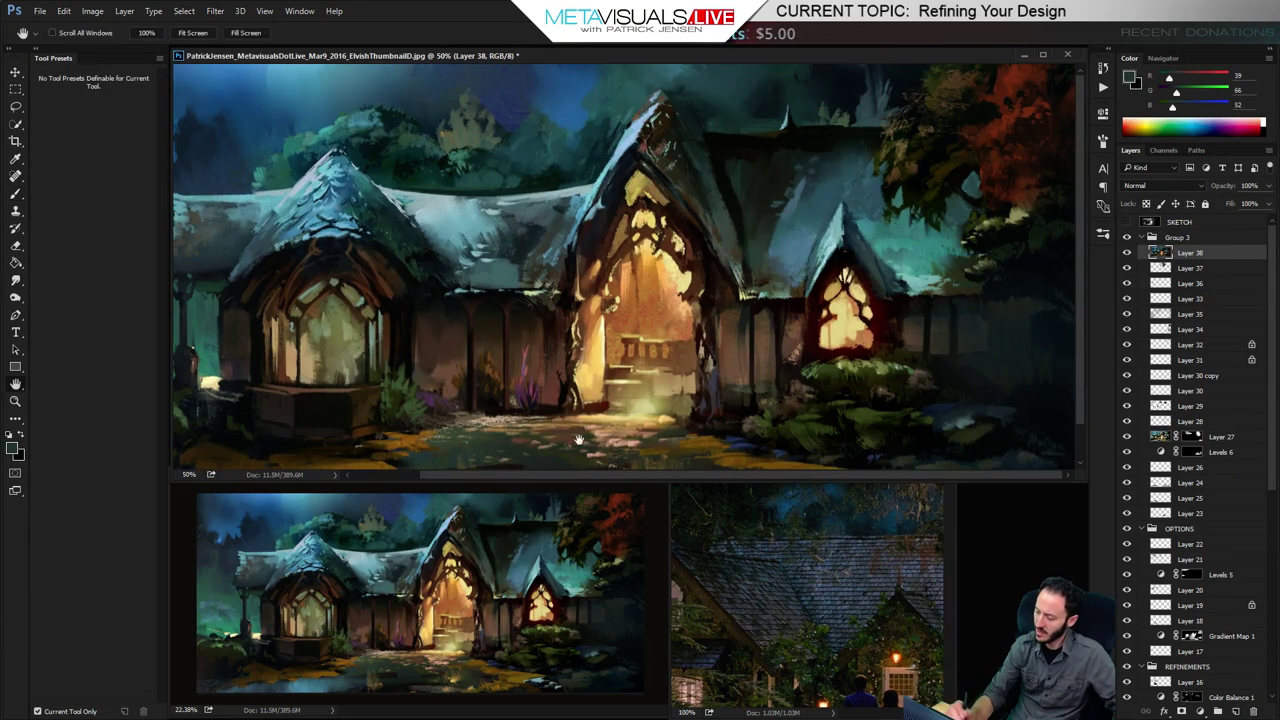
Add a new layer above Layer 38 and choose the _Paint Debri Square Brush for the path by the doorway
{"action": "mouse_move", "coordinate": [820, 370]}
{"action": "left_mouse_down"}
{"action": "mouse_move", "coordinate": [818, 344]}
{"action": "mouse_move", "coordinate": [819, 370]}
{"action": "left_mouse_up"}
{"action": "left_click_drag", "start_coordinate": [936, 245], "coordinate": [938, 232]}
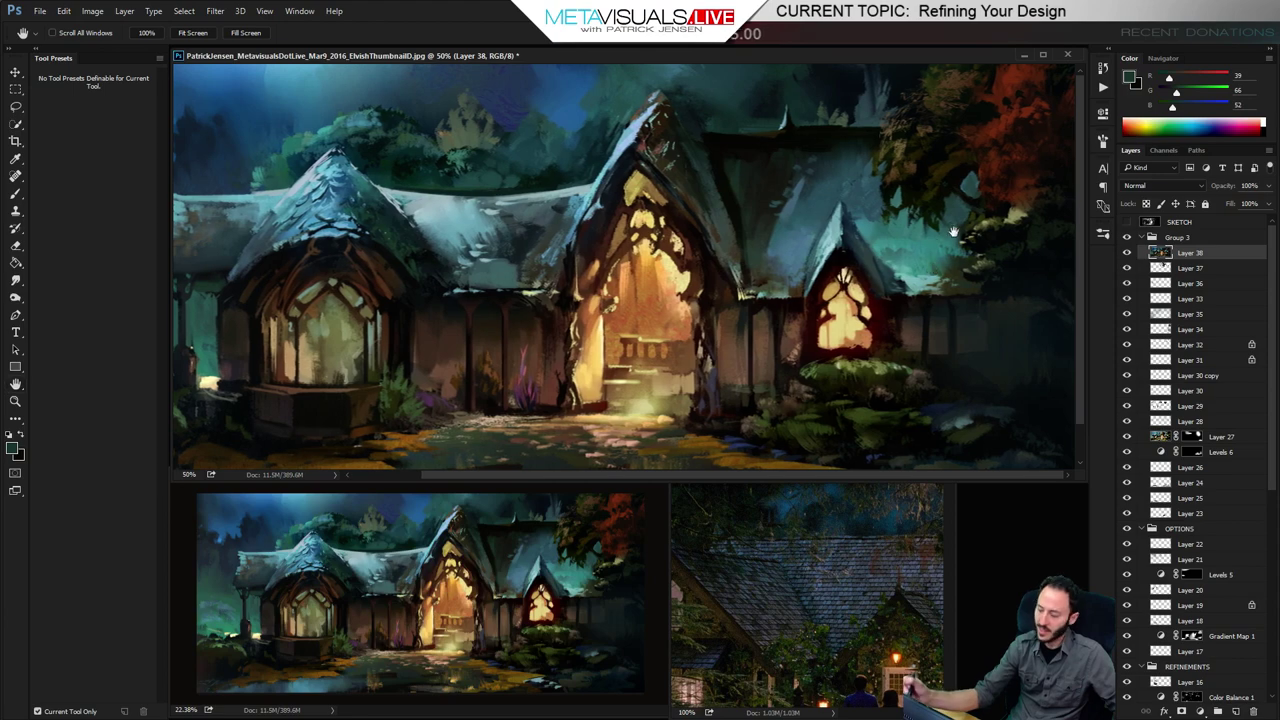
{"action": "left_click_drag", "start_coordinate": [893, 172], "coordinate": [891, 184]}
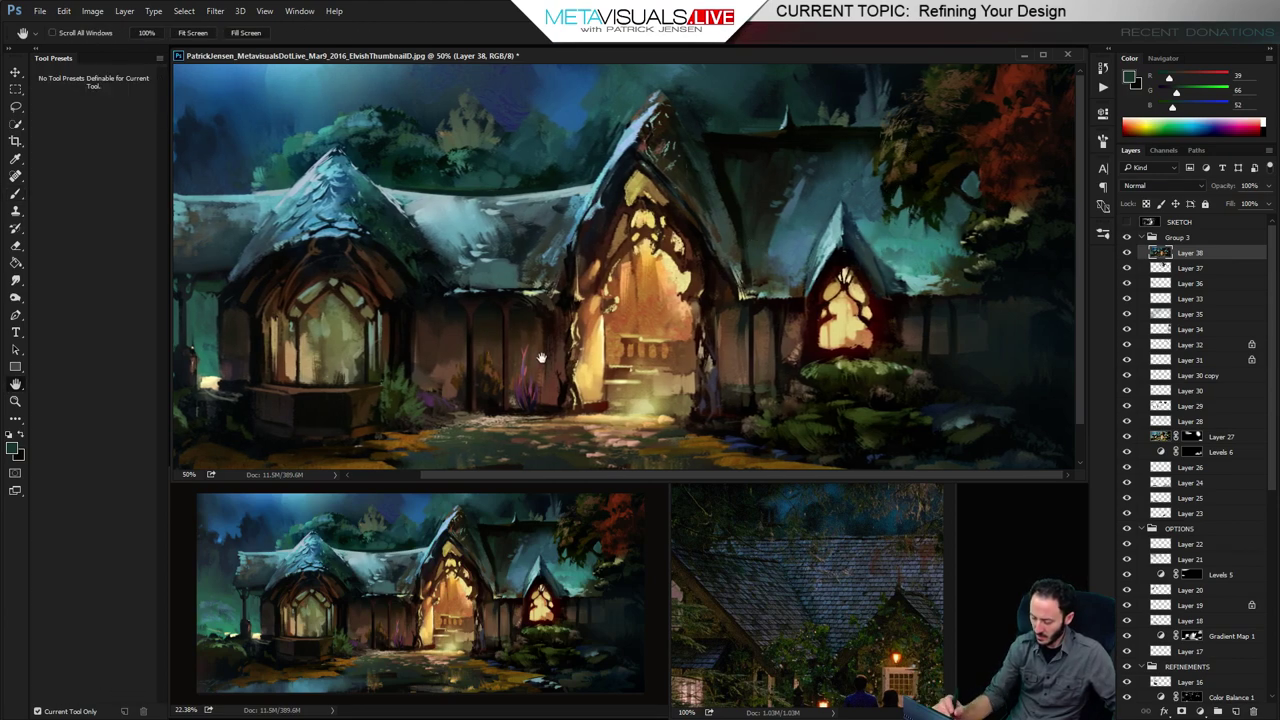
{"action": "left_click_drag", "start_coordinate": [543, 357], "coordinate": [640, 322]}
{"action": "left_click", "coordinate": [713, 416], "text": "ctrl"}
{"action": "mouse_move", "coordinate": [728, 420]}
{"action": "left_mouse_down"}
{"action": "mouse_move", "coordinate": [629, 334]}
{"action": "mouse_move", "coordinate": [638, 340]}
{"action": "left_mouse_up"}
{"action": "left_click", "coordinate": [674, 398], "text": "ctrl"}
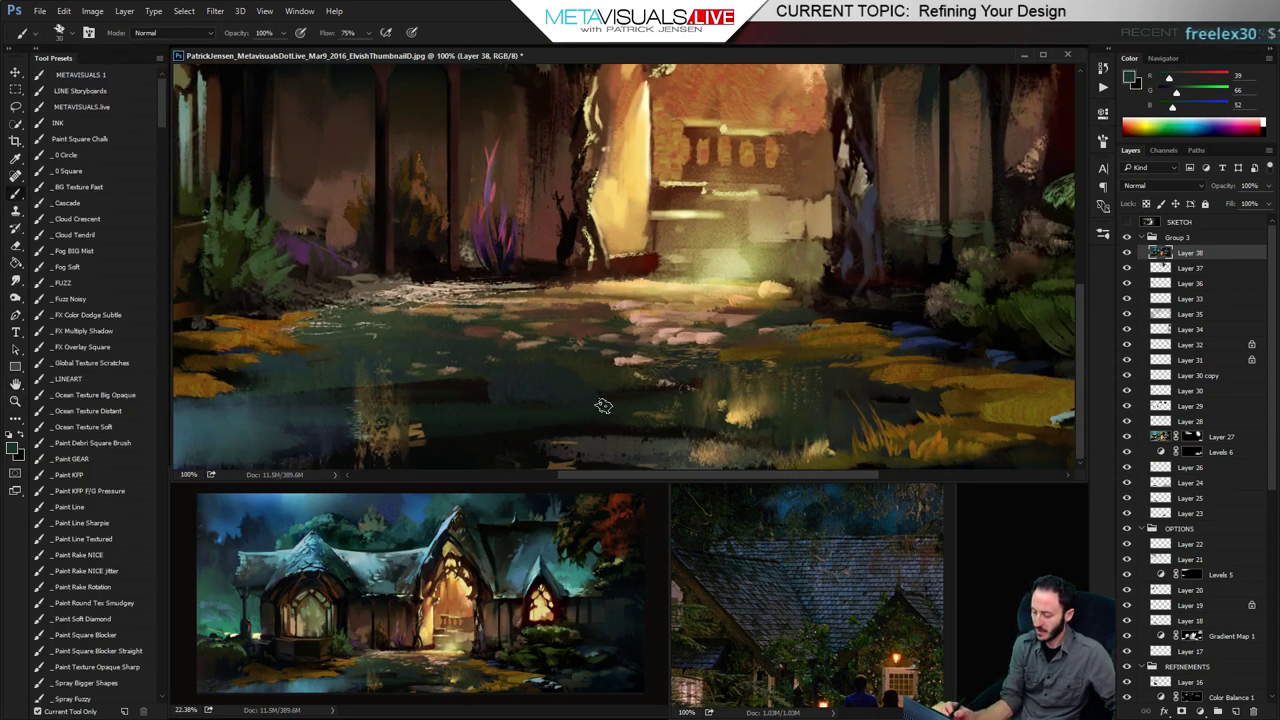
{"action": "key", "text": "z"}
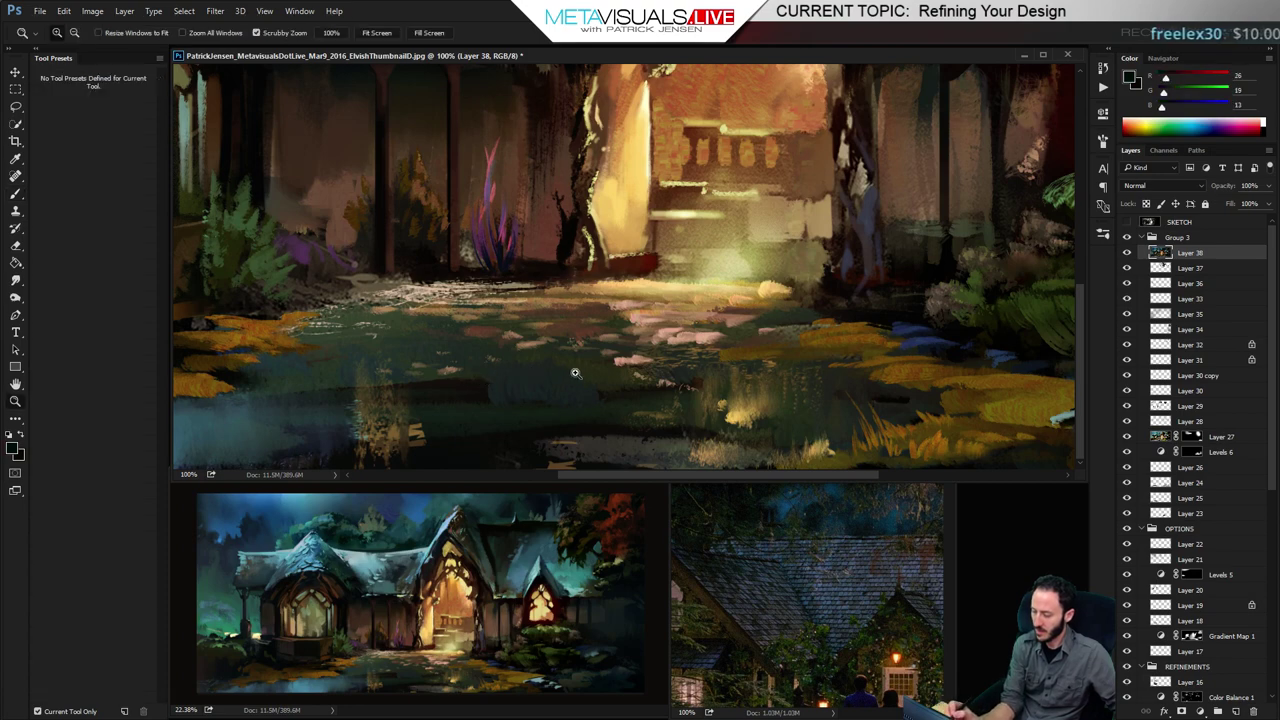
{"action": "left_click", "coordinate": [615, 400], "text": "alt"}
{"action": "key", "text": "b"}
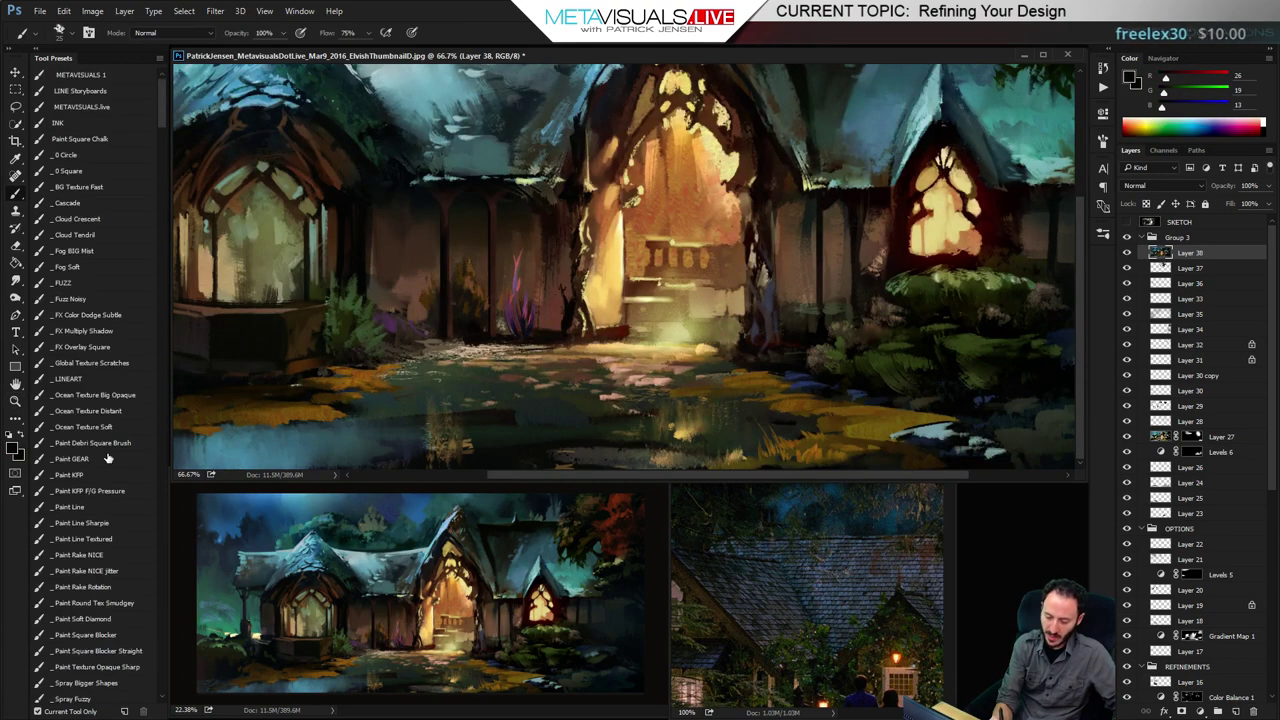
{"action": "left_click", "coordinate": [105, 443]}
{"action": "key", "text": "ctrl+shift+alt+n"}
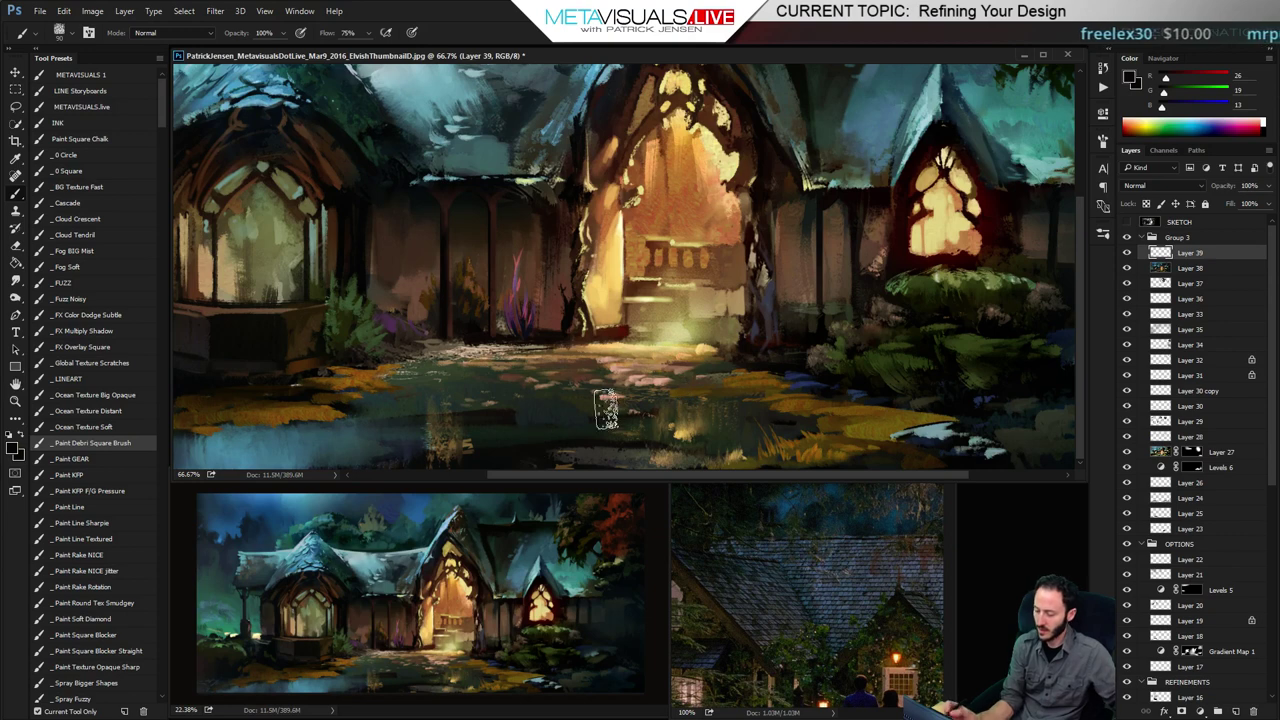
Scatter sampled light blue debris texture across the path in front of the doorway, breaking it up with near-black marks
{"action": "left_click", "coordinate": [272, 425], "text": "alt"}
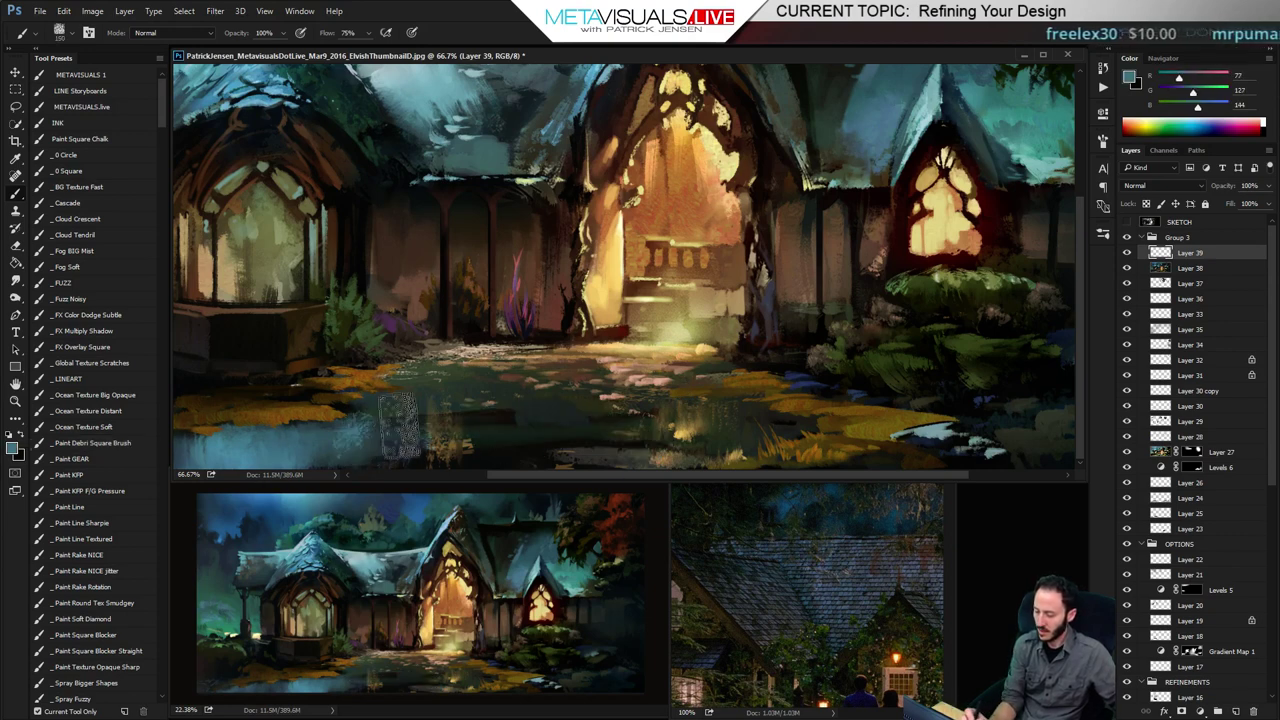
{"action": "mouse_move", "coordinate": [400, 425]}
{"action": "left_mouse_down"}
{"action": "mouse_move", "coordinate": [622, 438]}
{"action": "mouse_move", "coordinate": [728, 423]}
{"action": "left_mouse_up"}
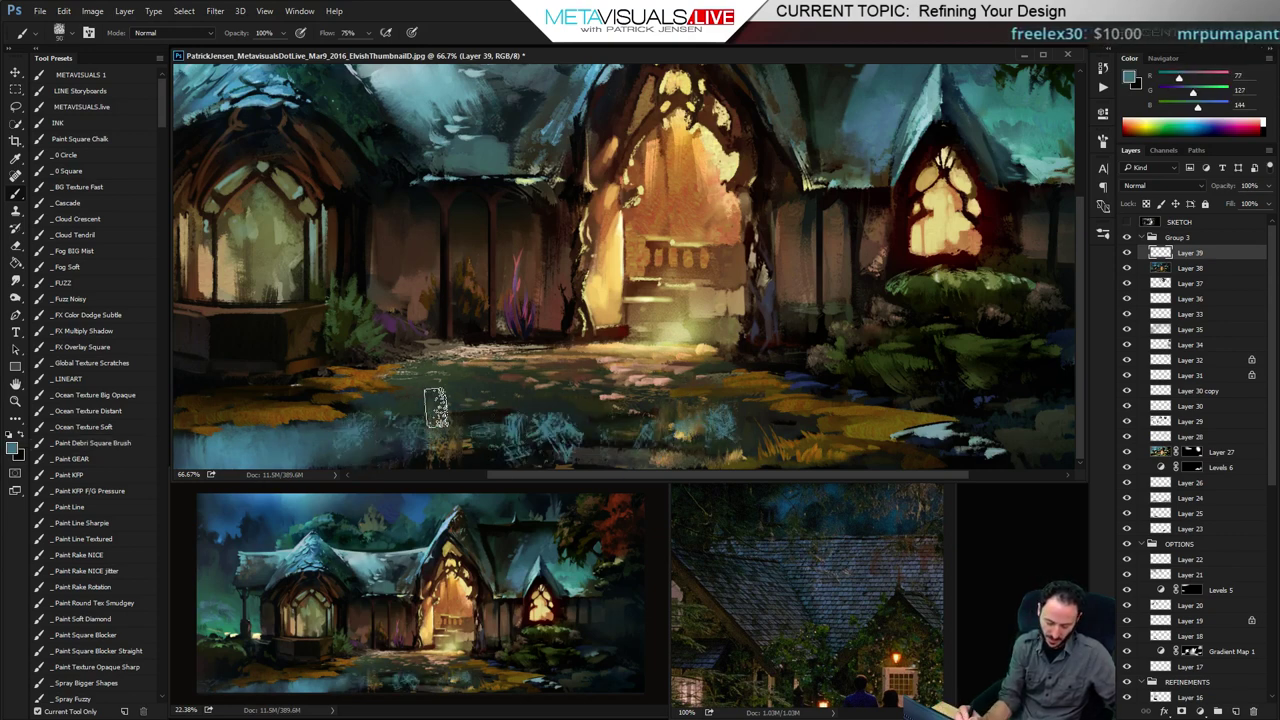
{"action": "mouse_move", "coordinate": [436, 407]}
{"action": "left_mouse_down"}
{"action": "mouse_move", "coordinate": [630, 398]}
{"action": "mouse_move", "coordinate": [445, 392]}
{"action": "mouse_move", "coordinate": [470, 398]}
{"action": "left_mouse_up"}
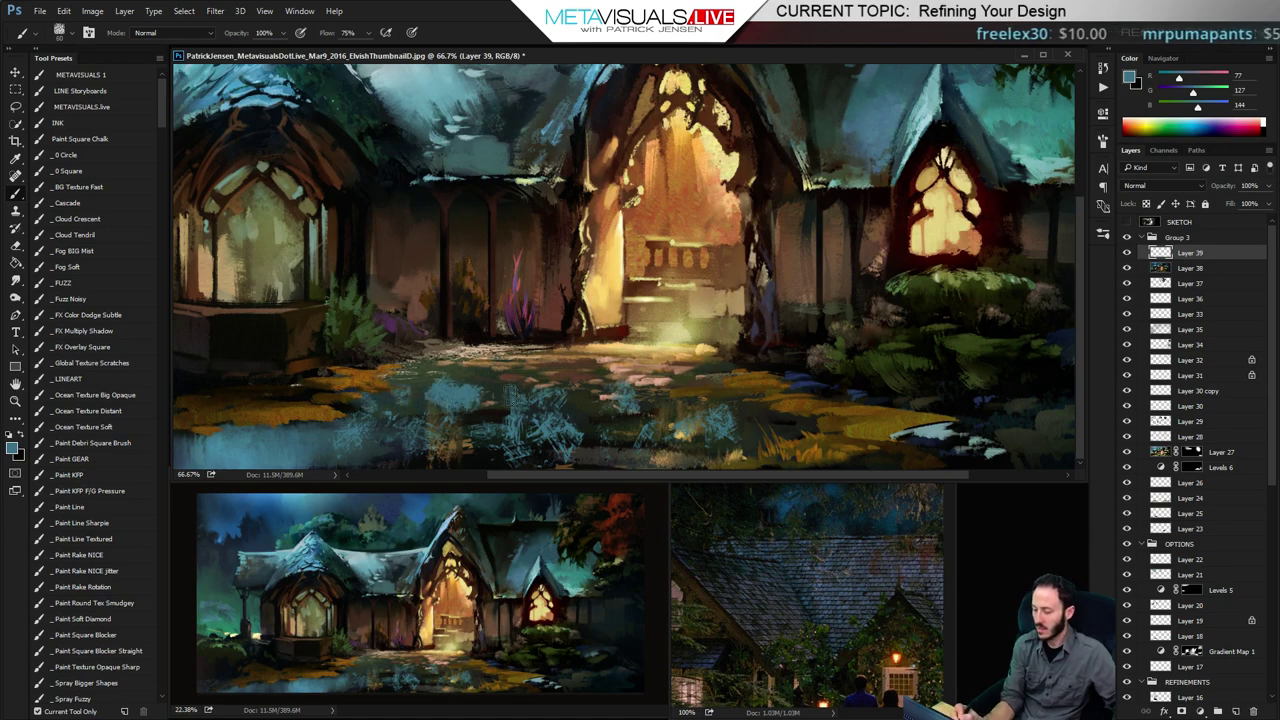
{"action": "left_click_drag", "start_coordinate": [720, 388], "coordinate": [775, 440]}
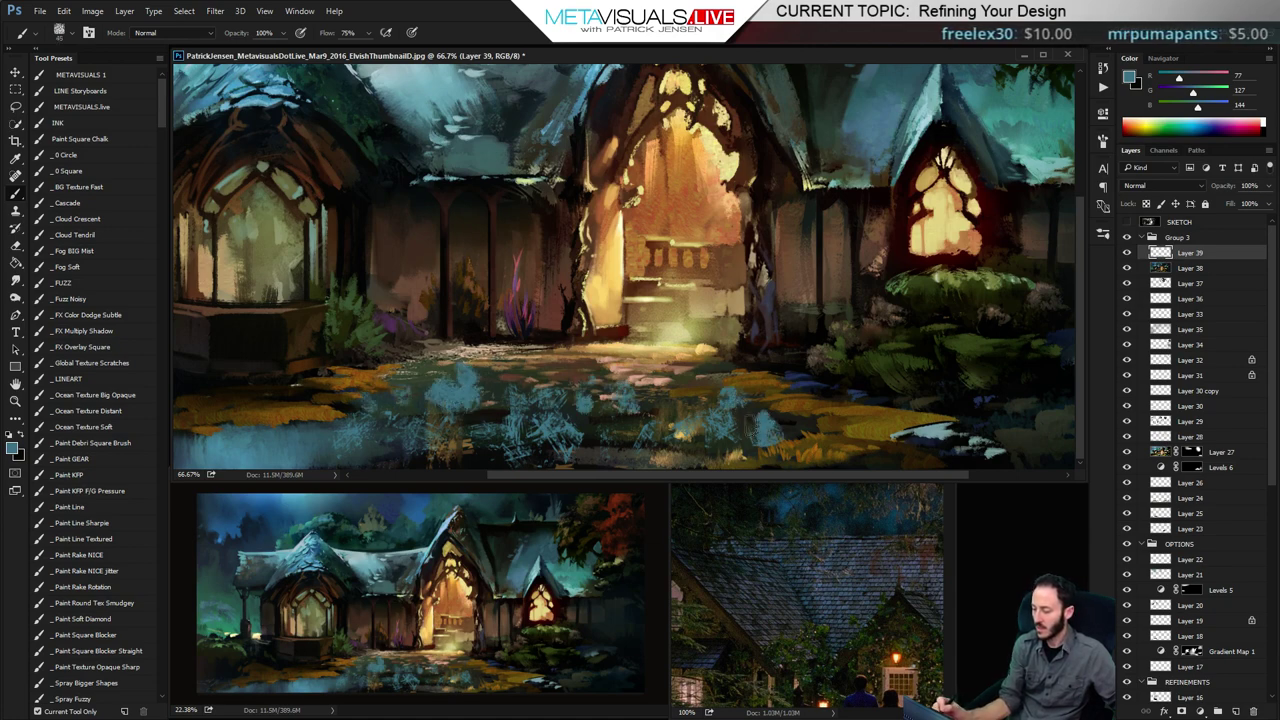
{"action": "left_click", "coordinate": [569, 318], "text": "alt"}
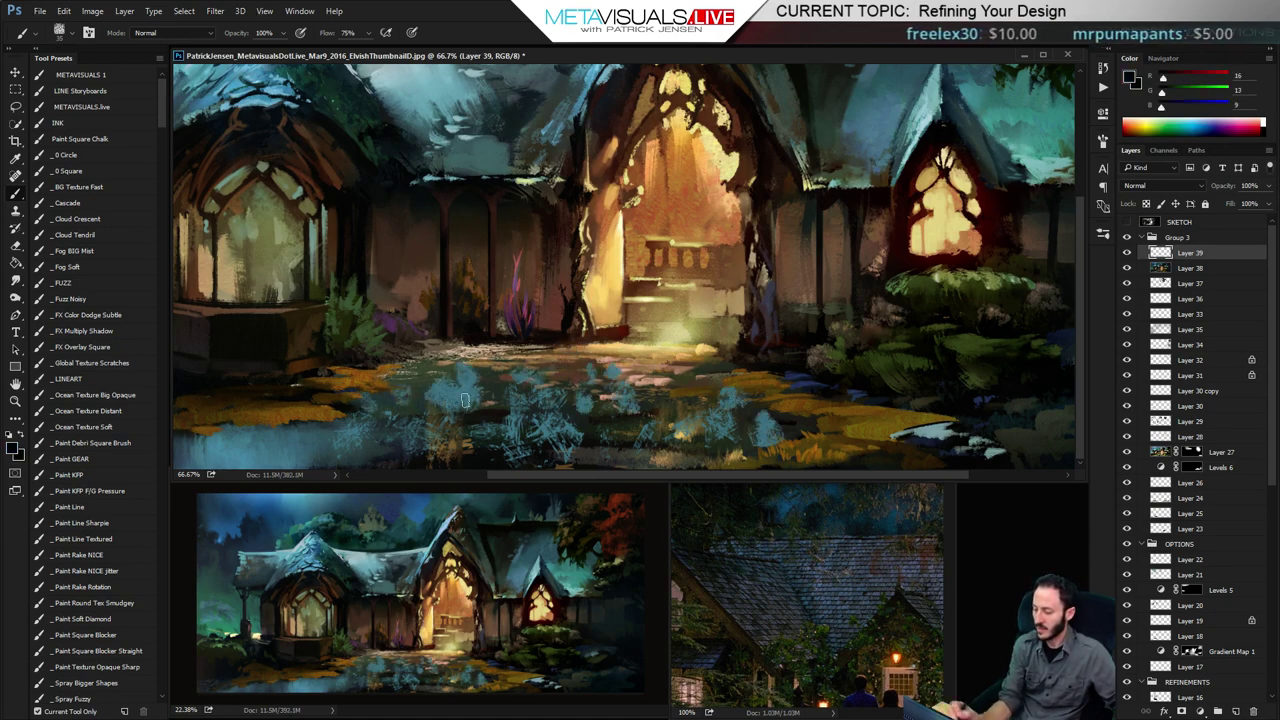
{"action": "mouse_move", "coordinate": [485, 418]}
{"action": "left_mouse_down"}
{"action": "mouse_move", "coordinate": [619, 381]}
{"action": "mouse_move", "coordinate": [750, 424]}
{"action": "mouse_move", "coordinate": [526, 374]}
{"action": "mouse_move", "coordinate": [771, 428]}
{"action": "left_mouse_up"}
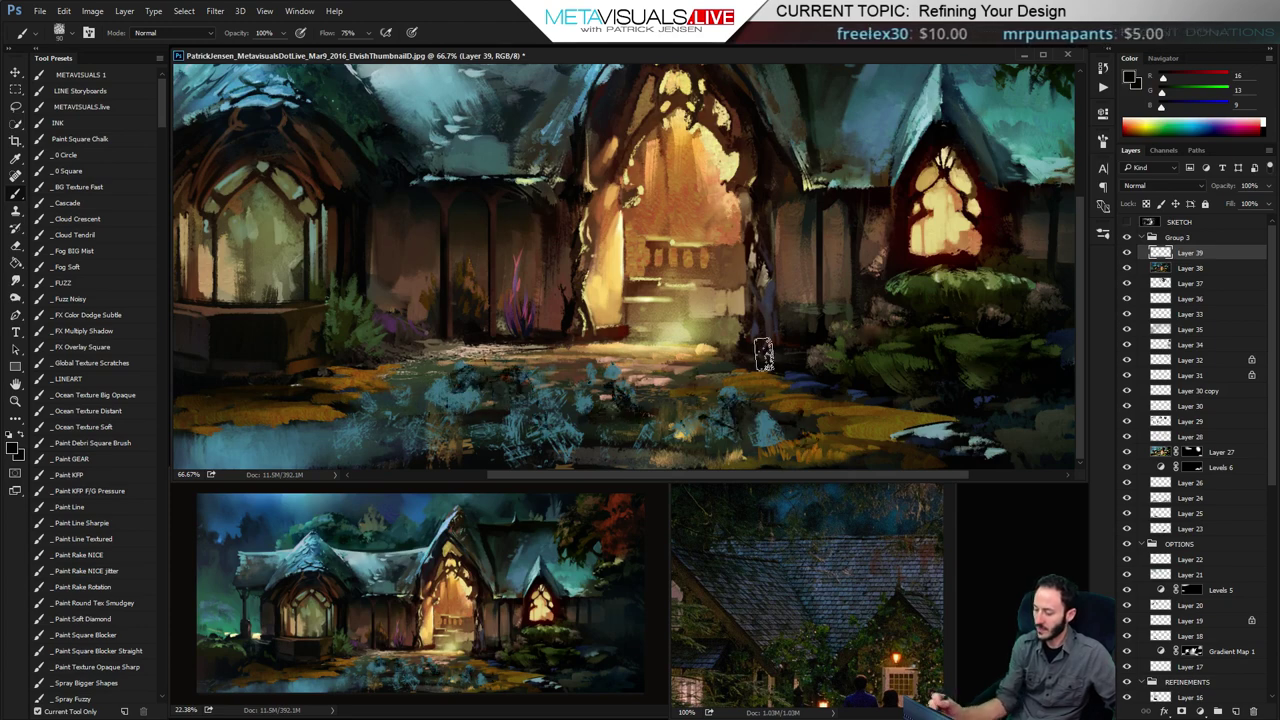
Transform the path texture in perspective, widening its near edge and slanting it along the ground
{"action": "key", "text": "v"}
{"action": "key", "text": "ctrl+minus"}
{"action": "key", "text": "ctrl+t"}
{"action": "right_click", "coordinate": [655, 402]}
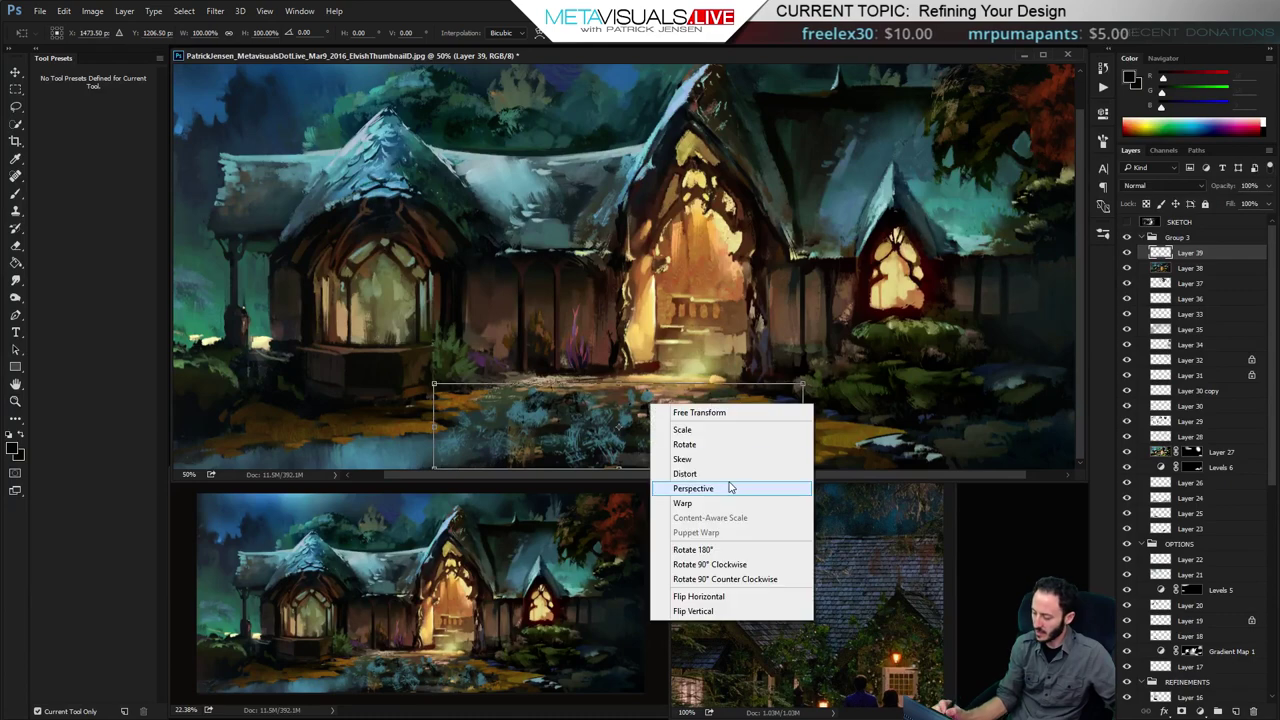
{"action": "left_click", "coordinate": [765, 483]}
{"action": "left_click_drag", "start_coordinate": [806, 470], "coordinate": [1075, 467]}
{"action": "left_click_drag", "start_coordinate": [615, 385], "coordinate": [753, 384]}
{"action": "left_click_drag", "start_coordinate": [604, 470], "coordinate": [515, 468]}
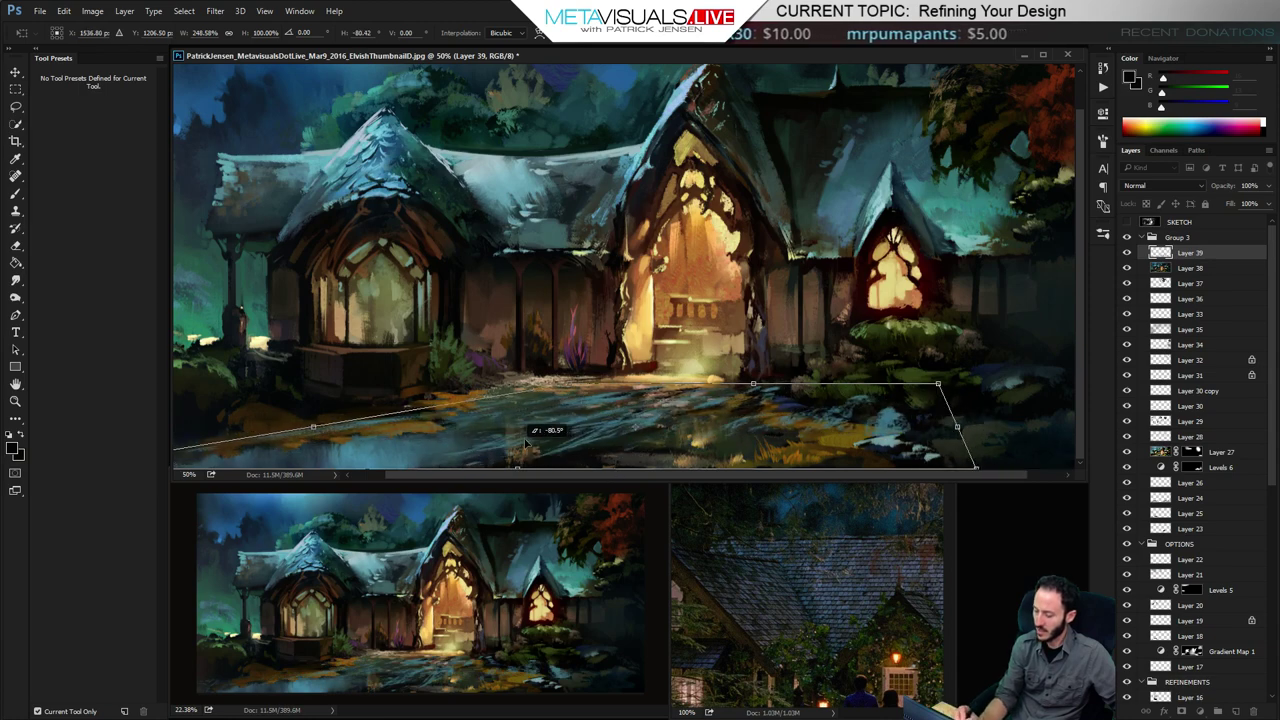
Refine the path texture's skew, height and placement to fit the ground below the doorway, and apply the transform
{"action": "right_click", "coordinate": [660, 423]}
{"action": "left_click", "coordinate": [690, 476]}
{"action": "left_click_drag", "start_coordinate": [753, 384], "coordinate": [702, 408]}
{"action": "left_click_drag", "start_coordinate": [493, 441], "coordinate": [446, 465]}
{"action": "left_click_drag", "start_coordinate": [745, 424], "coordinate": [855, 403]}
{"action": "left_click_drag", "start_coordinate": [709, 412], "coordinate": [694, 398]}
{"action": "left_click_drag", "start_coordinate": [875, 458], "coordinate": [840, 456]}
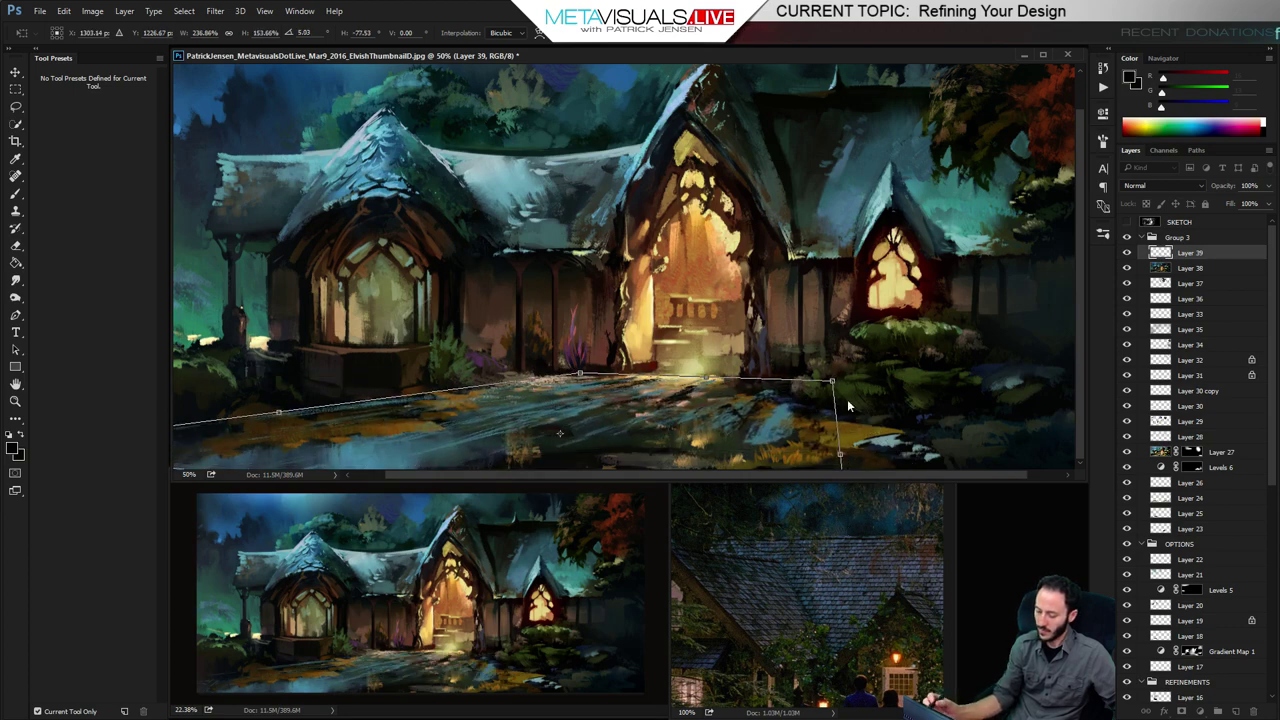
{"action": "left_click_drag", "start_coordinate": [720, 383], "coordinate": [703, 425]}
{"action": "key", "text": "Return"}
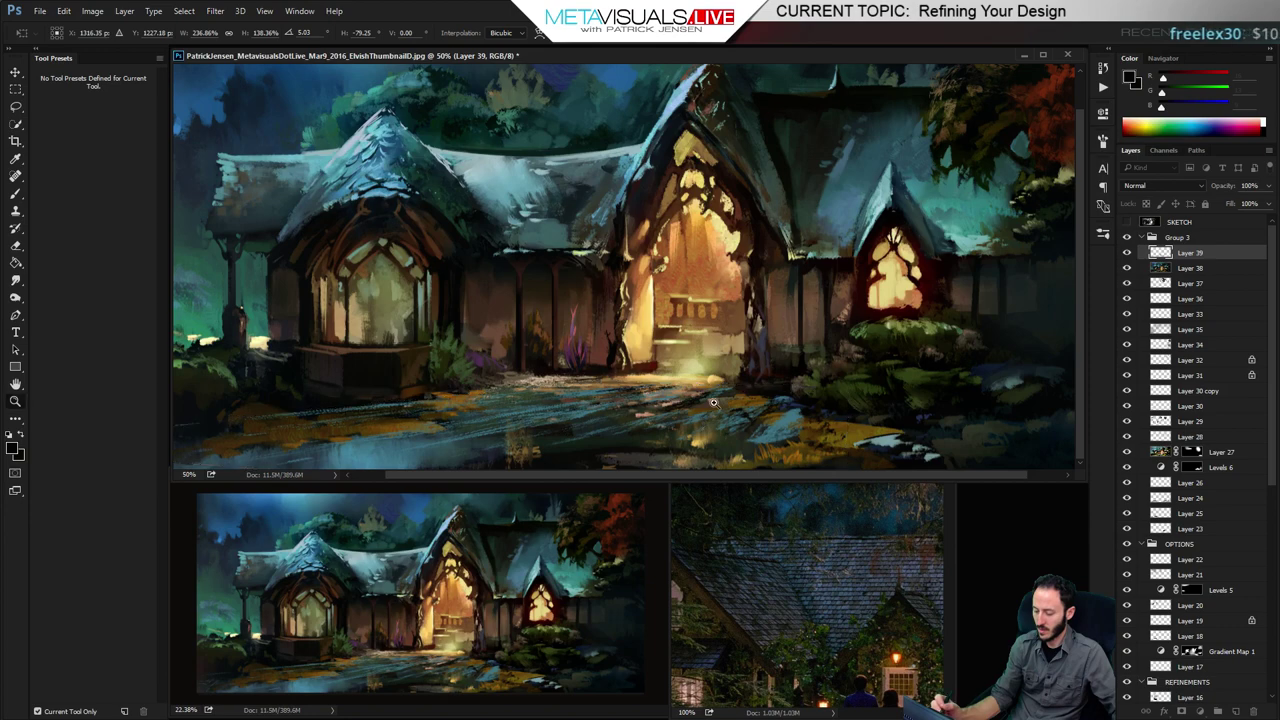
Lock Layer 39's transparent pixels and brush sampled warm yellow over the path texture below the doorway
{"action": "key", "text": "z"}
{"action": "key", "text": "h"}
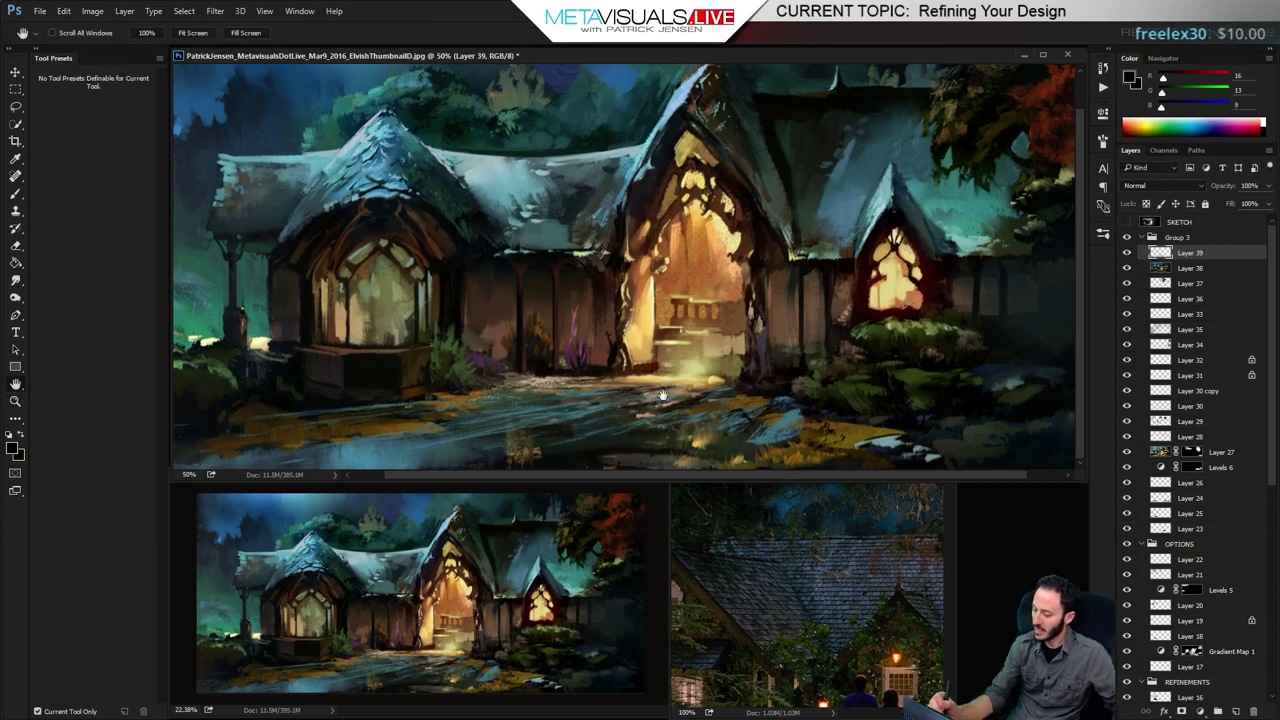
{"action": "left_click_drag", "start_coordinate": [663, 392], "coordinate": [686, 320]}
{"action": "key", "text": "b"}
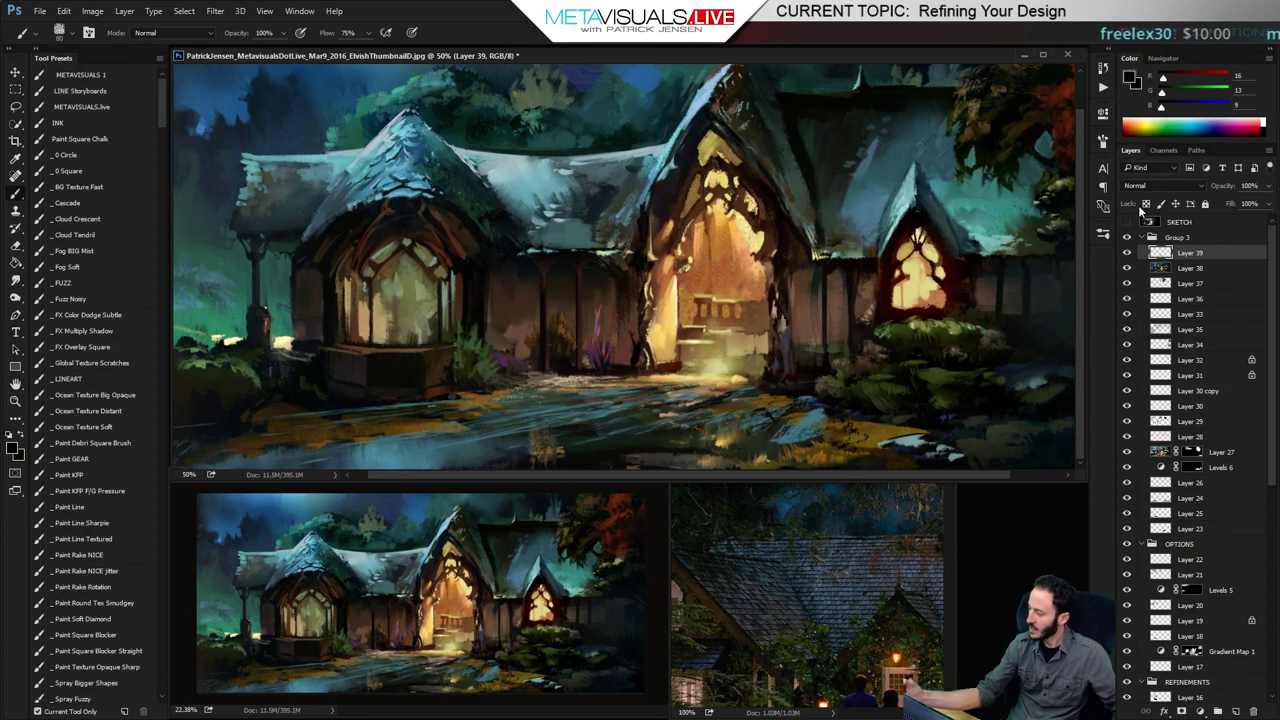
{"action": "left_click", "coordinate": [670, 317], "text": "alt"}
{"action": "left_click_drag", "start_coordinate": [745, 388], "coordinate": [545, 402]}
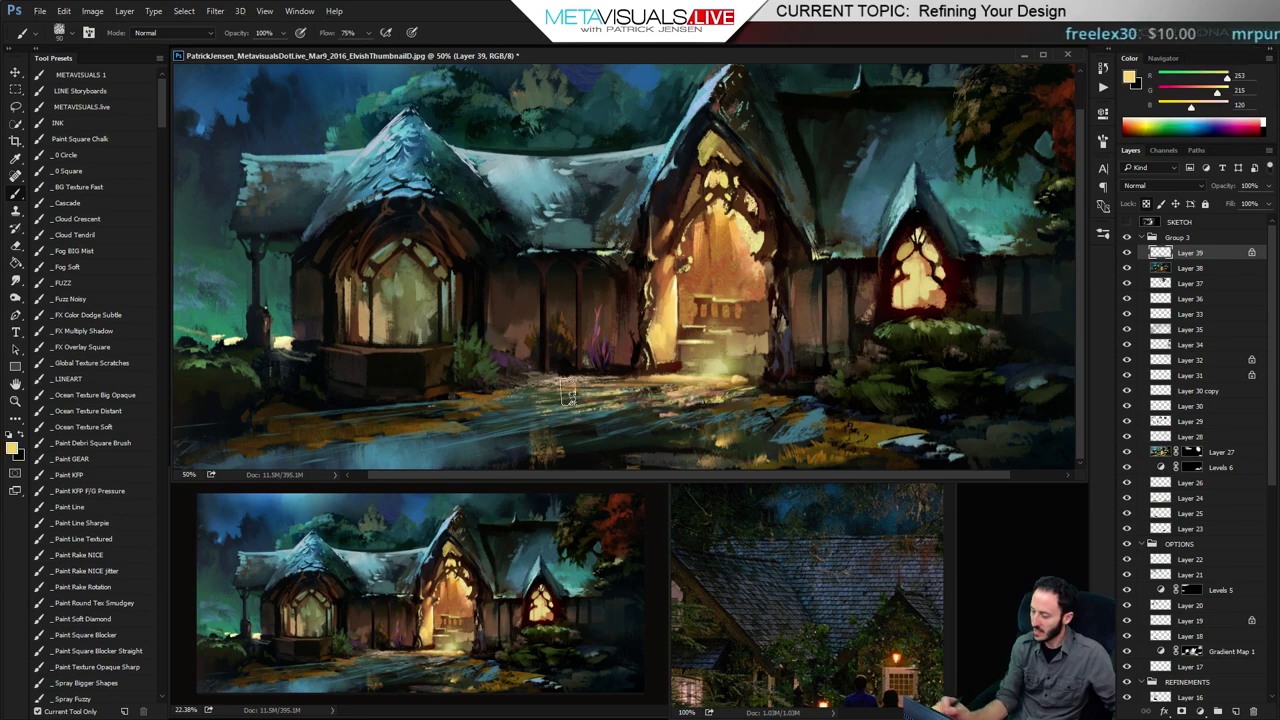
{"action": "left_click_drag", "start_coordinate": [668, 392], "coordinate": [455, 405]}
{"action": "key", "text": "]"}
{"action": "key", "text": "ctrl+z"}
{"action": "mouse_move", "coordinate": [548, 412]}
{"action": "left_mouse_down"}
{"action": "mouse_move", "coordinate": [708, 411]}
{"action": "mouse_move", "coordinate": [650, 394]}
{"action": "mouse_move", "coordinate": [694, 394]}
{"action": "mouse_move", "coordinate": [728, 391]}
{"action": "left_mouse_up"}
Blend the yellow light into the path texture with the Smudge tool
{"action": "key", "text": "space"}
{"action": "key", "text": "r"}
{"action": "left_click_drag", "start_coordinate": [560, 424], "coordinate": [784, 421]}
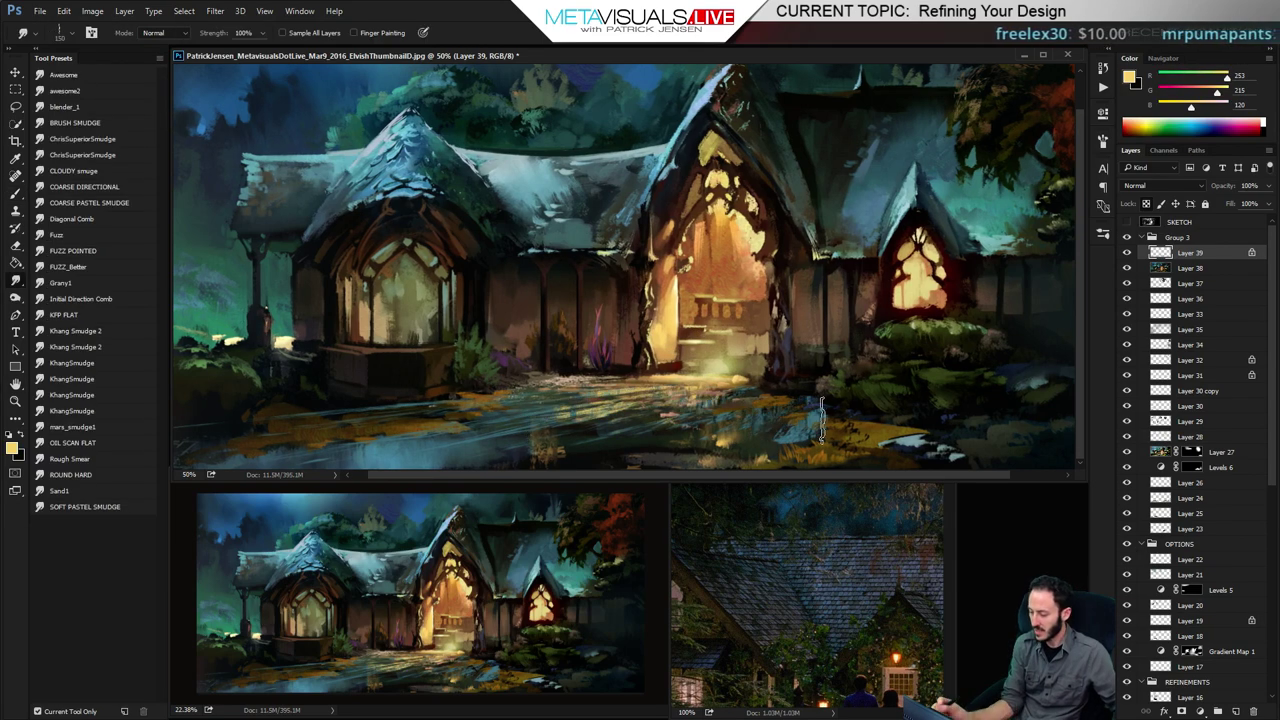
{"action": "key", "text": "space"}
Darken the outer parts of the path texture with a sampled near-black colour and a larger brush
{"action": "key", "text": "b"}
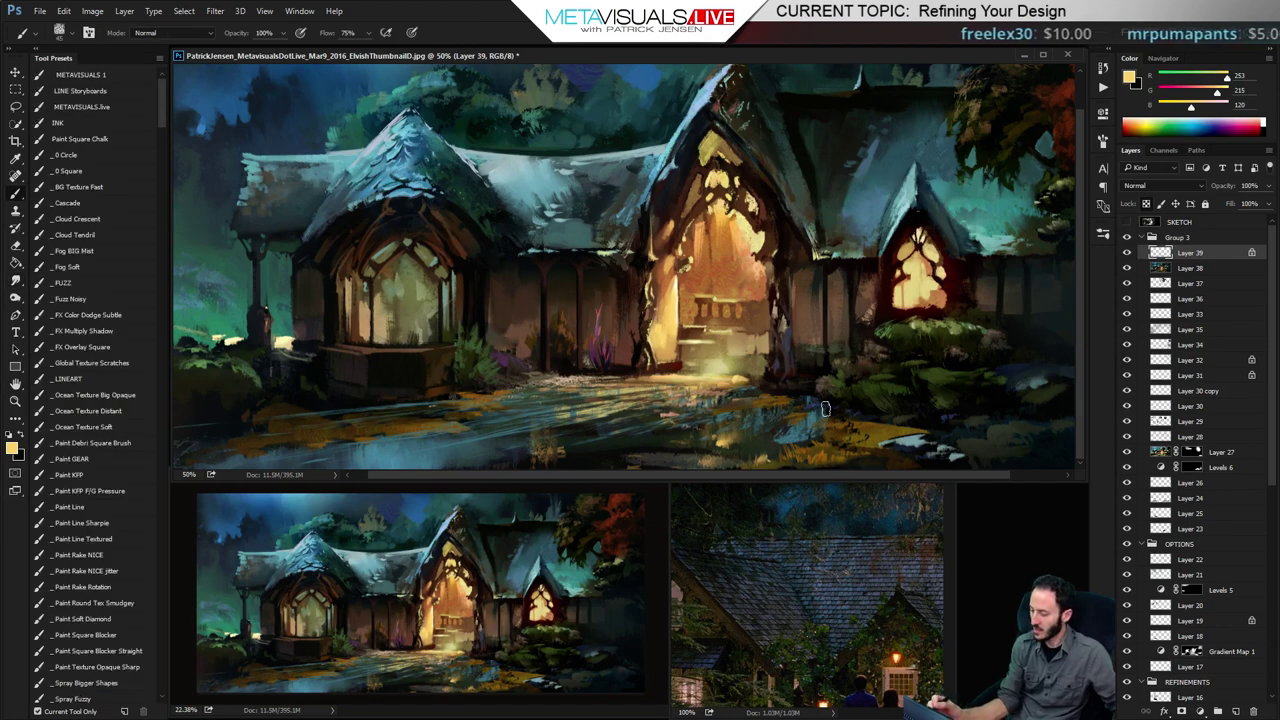
{"action": "left_click", "coordinate": [833, 401], "text": "alt"}
{"action": "key", "text": "bracketright"}
{"action": "key", "text": "bracketright"}
{"action": "key", "text": "bracketright"}
{"action": "mouse_move", "coordinate": [750, 418]}
{"action": "left_mouse_down"}
{"action": "mouse_move", "coordinate": [820, 423]}
{"action": "mouse_move", "coordinate": [768, 418]}
{"action": "left_mouse_up"}
{"action": "mouse_move", "coordinate": [662, 434]}
{"action": "left_mouse_down"}
{"action": "mouse_move", "coordinate": [803, 442]}
{"action": "mouse_move", "coordinate": [785, 436]}
{"action": "left_mouse_up"}
{"action": "left_click_drag", "start_coordinate": [558, 422], "coordinate": [653, 409]}
{"action": "left_click_drag", "start_coordinate": [438, 418], "coordinate": [330, 443]}
{"action": "mouse_move", "coordinate": [418, 408]}
{"action": "left_mouse_down"}
{"action": "mouse_move", "coordinate": [380, 412]}
{"action": "mouse_move", "coordinate": [464, 426]}
{"action": "mouse_move", "coordinate": [578, 410]}
{"action": "left_mouse_up"}
Soften the darkened path texture near the puddle with the Smudge tool
{"action": "key", "text": "space"}
{"action": "key", "text": "space"}
{"action": "key", "text": "r"}
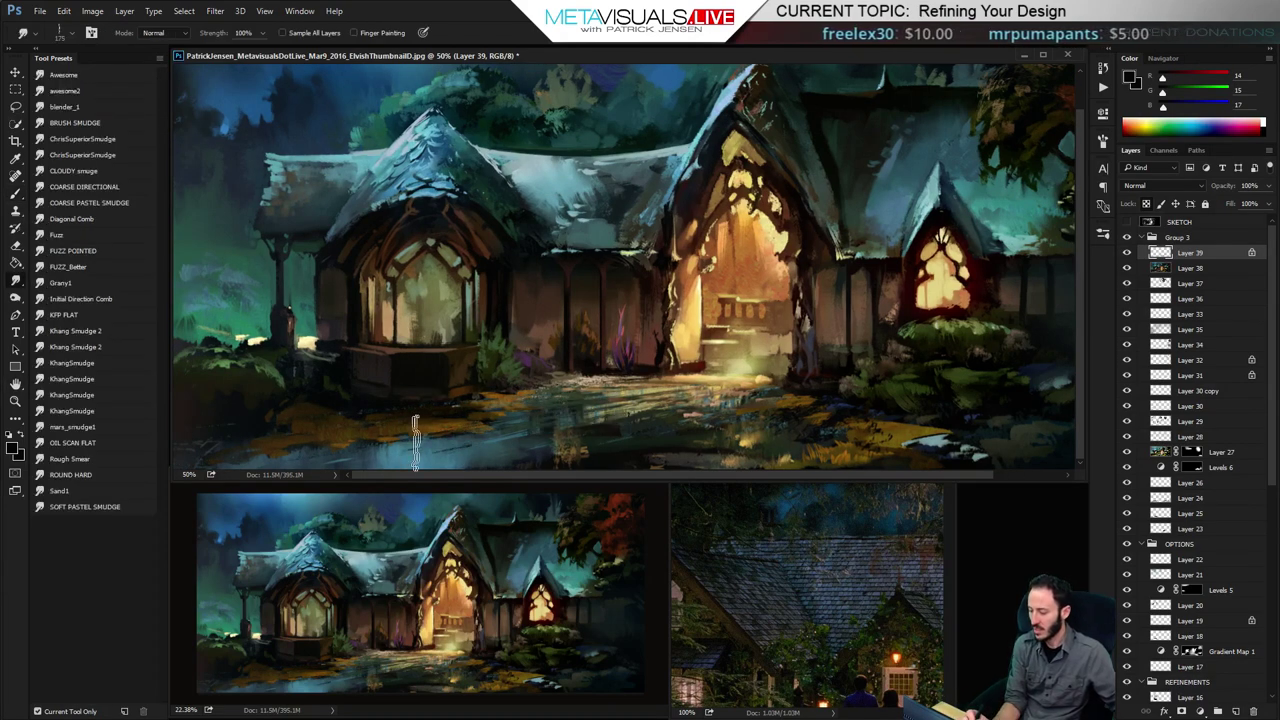
{"action": "key", "text": "space"}
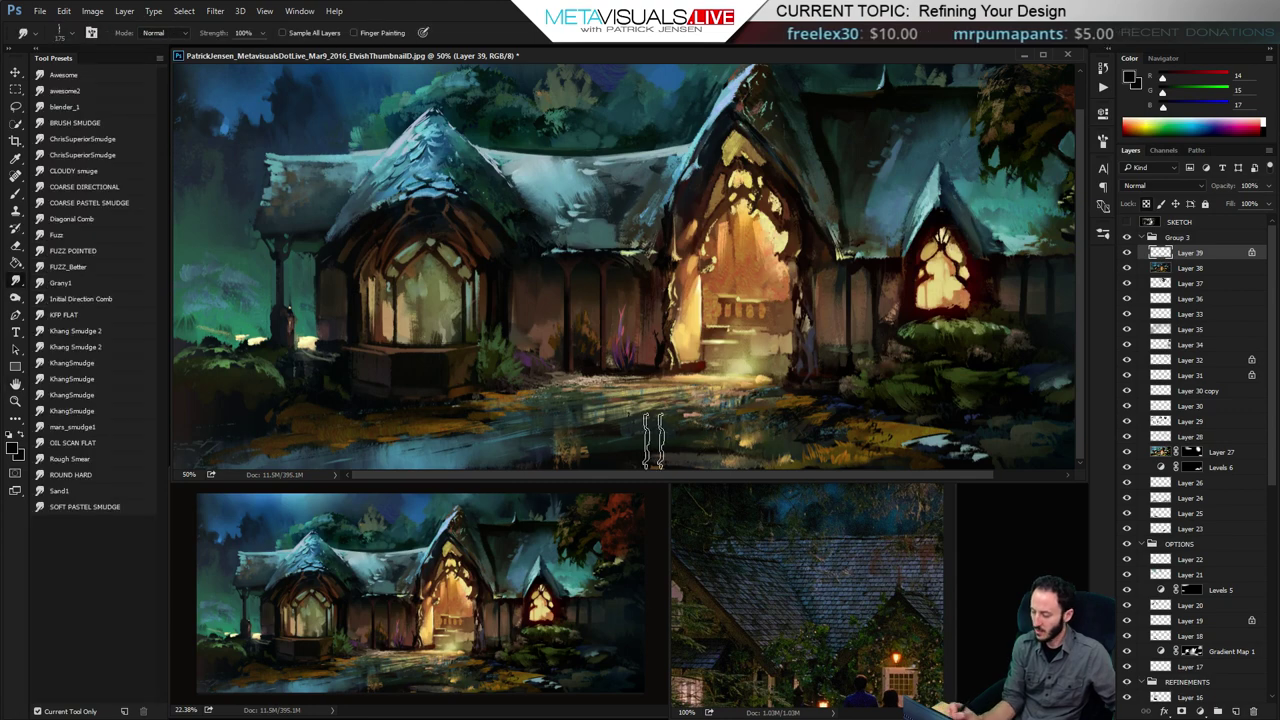
{"action": "key", "text": "space"}
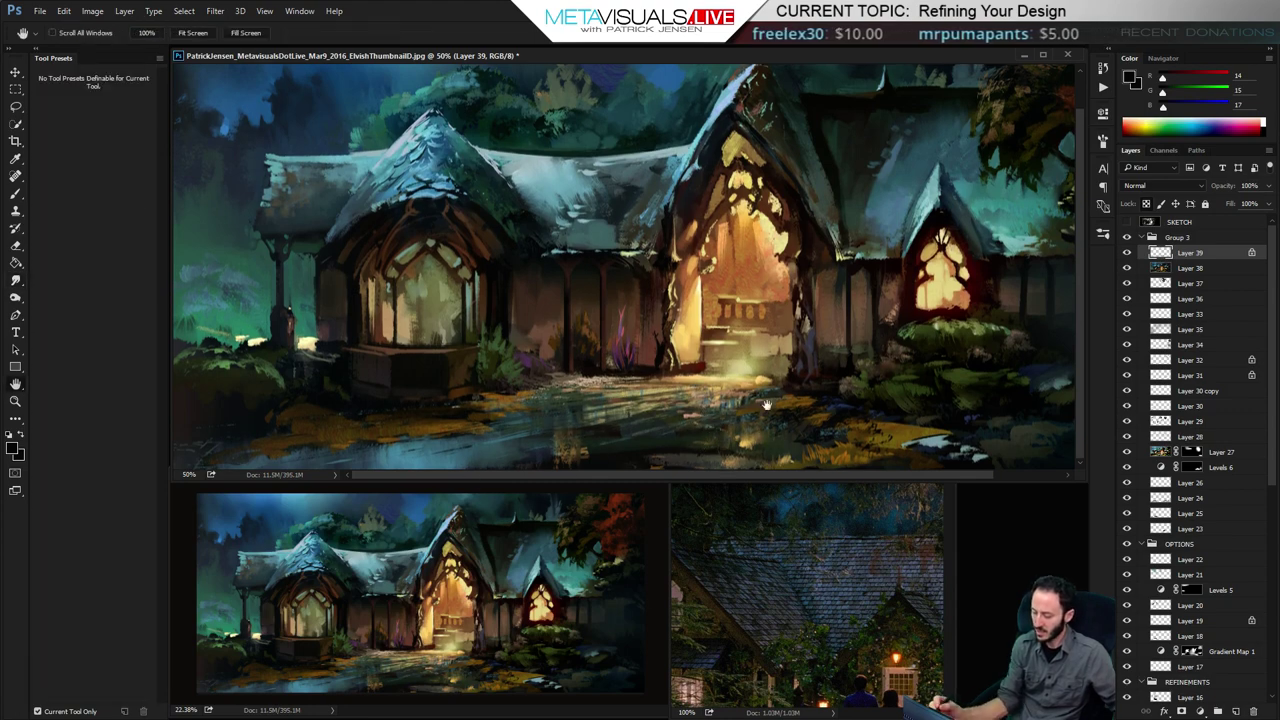
Review the cottage at a reduced scale and hide Layer 39 to compare the path without its new texture
{"action": "key", "text": "ctrl+space"}
{"action": "left_click", "coordinate": [692, 407], "text": "ctrl+alt"}
{"action": "left_click", "coordinate": [689, 406], "text": "ctrl+alt"}
{"action": "left_click", "coordinate": [631, 391], "text": "ctrl"}
{"action": "left_click", "coordinate": [631, 391], "text": "ctrl"}
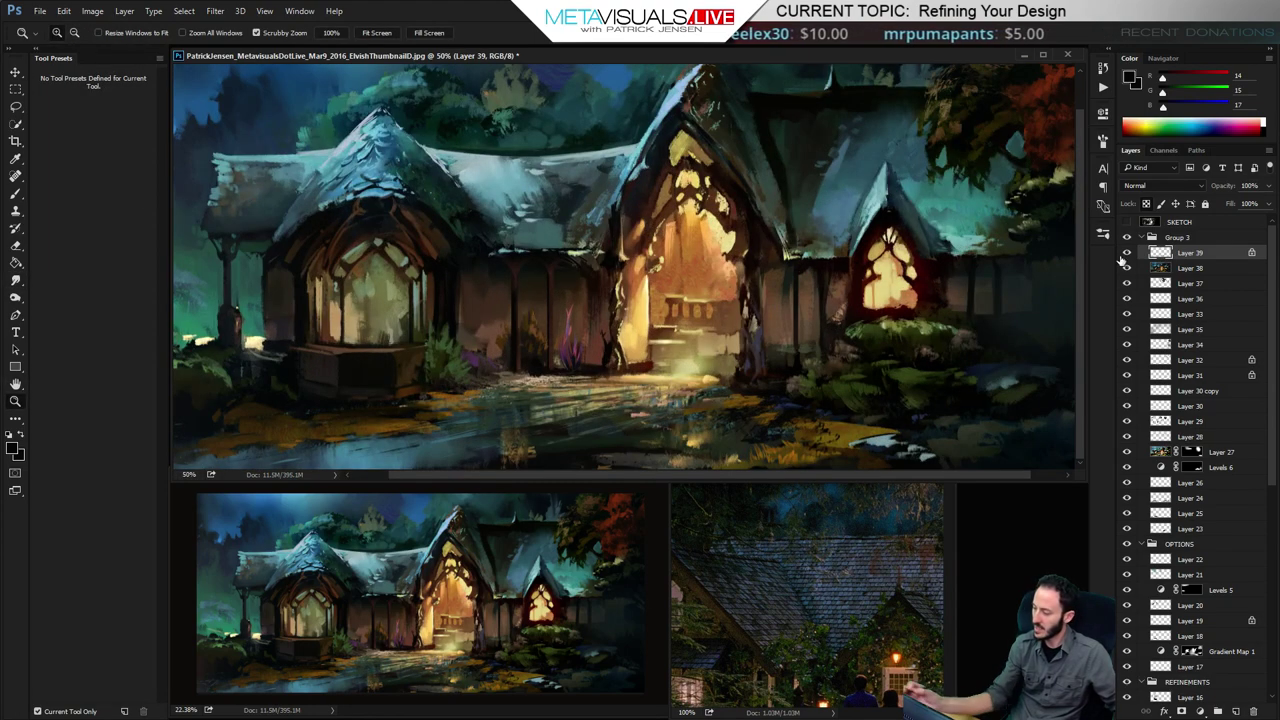
{"action": "left_click", "coordinate": [1127, 253]}
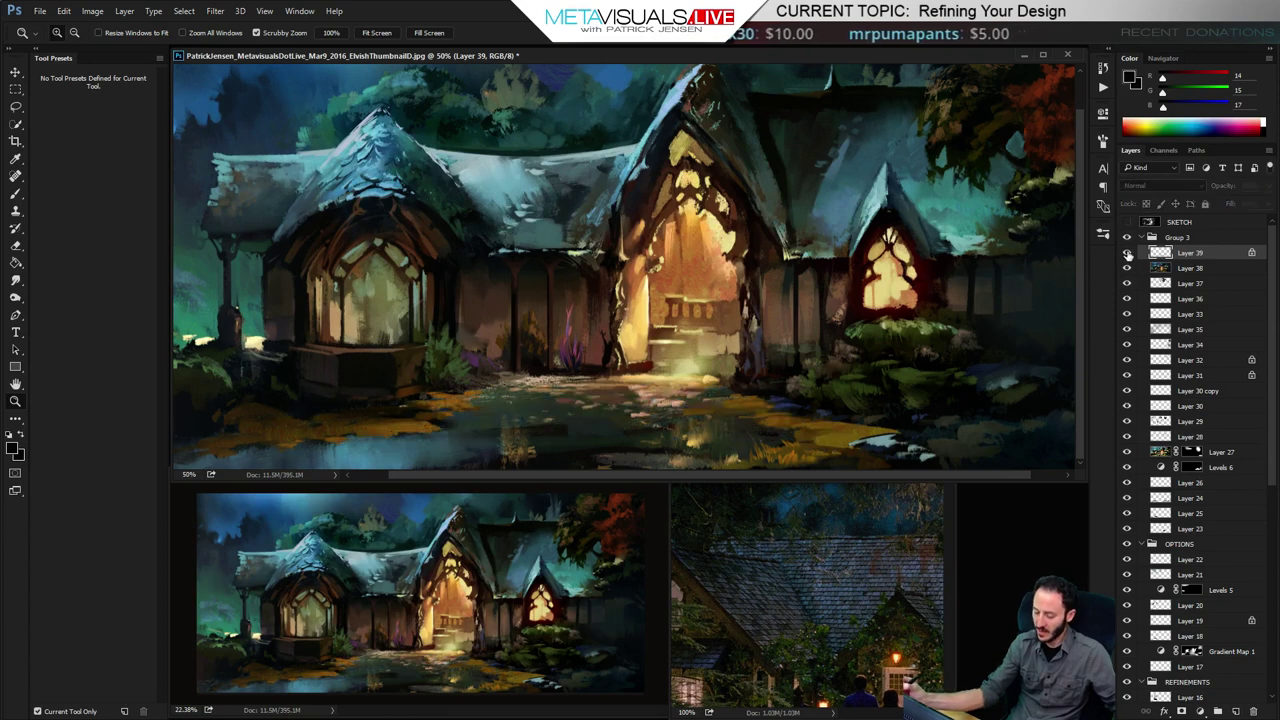
Toggle Layer 39's visibility to compare the path with and without its texture, leaving the layer shown
{"action": "left_click", "coordinate": [1127, 253]}
{"action": "left_click", "coordinate": [1127, 253]}
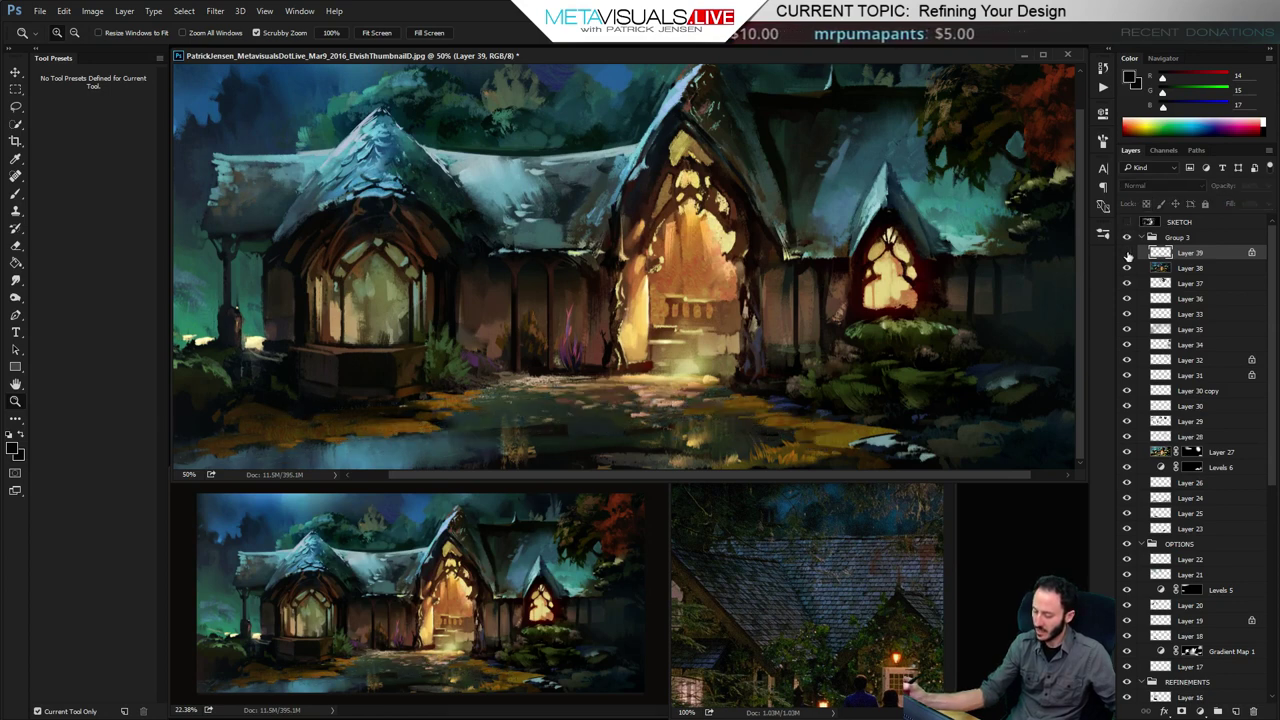
{"action": "left_click", "coordinate": [1127, 253]}
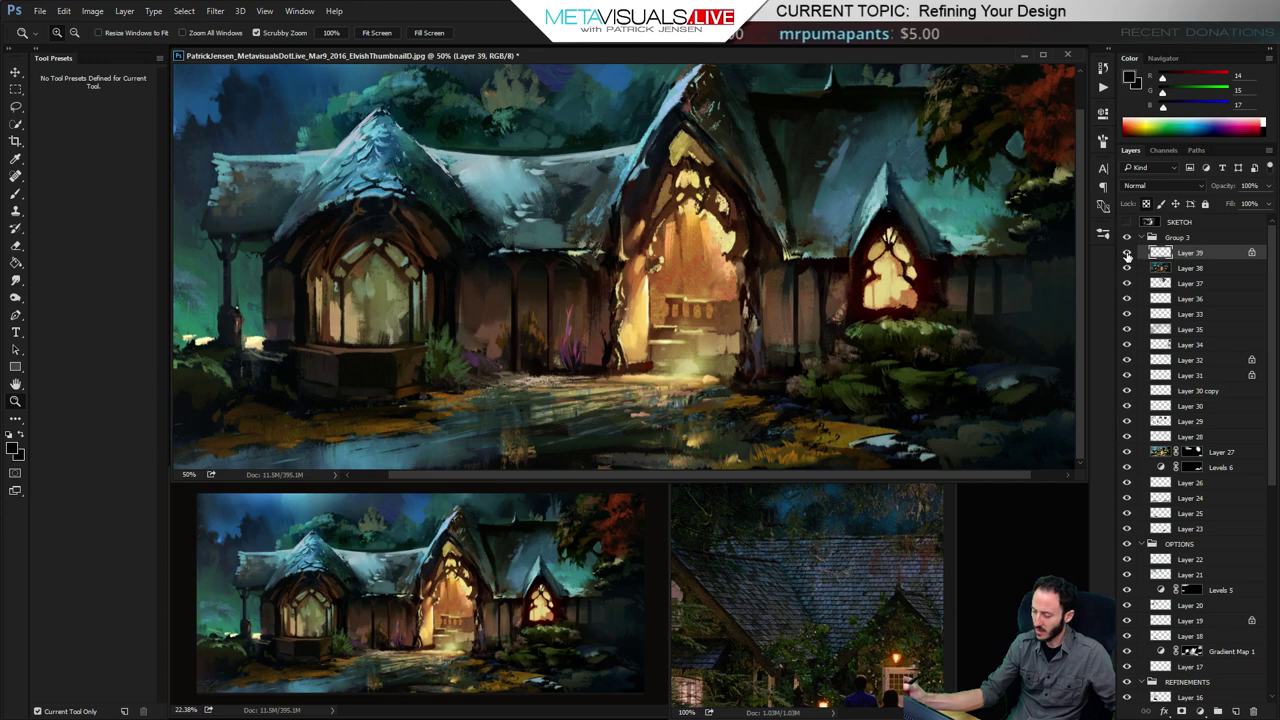
{"action": "left_click", "coordinate": [1127, 253]}
{"action": "left_click", "coordinate": [1127, 253]}
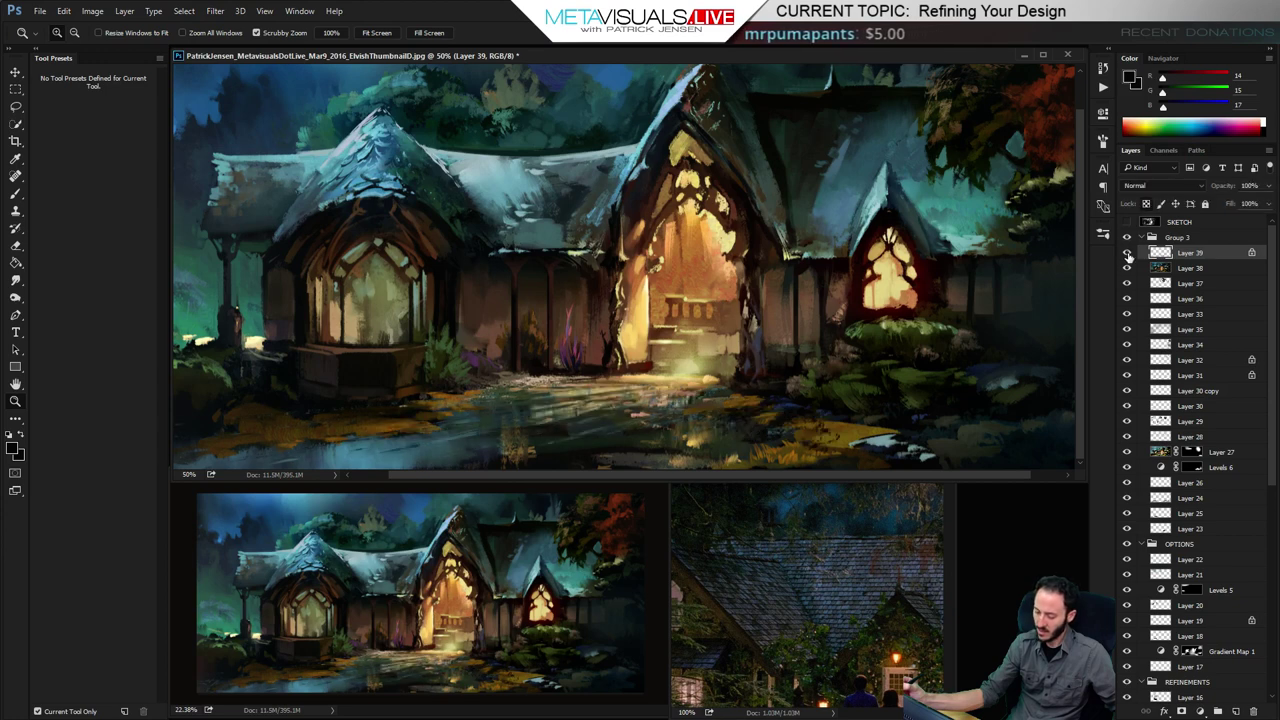
Unlock Layer 39's transparent pixels and trim the path texture near the puddle with a smaller Eraser
{"action": "key", "text": "r"}
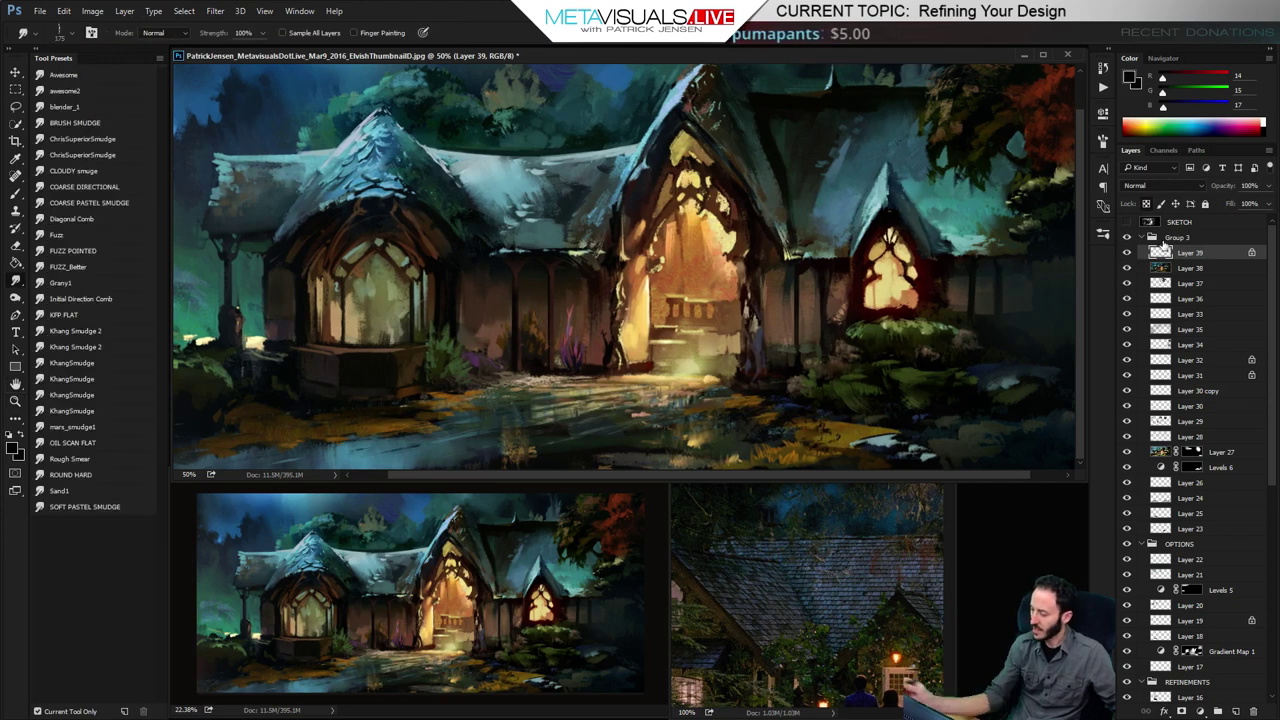
{"action": "key", "text": "e"}
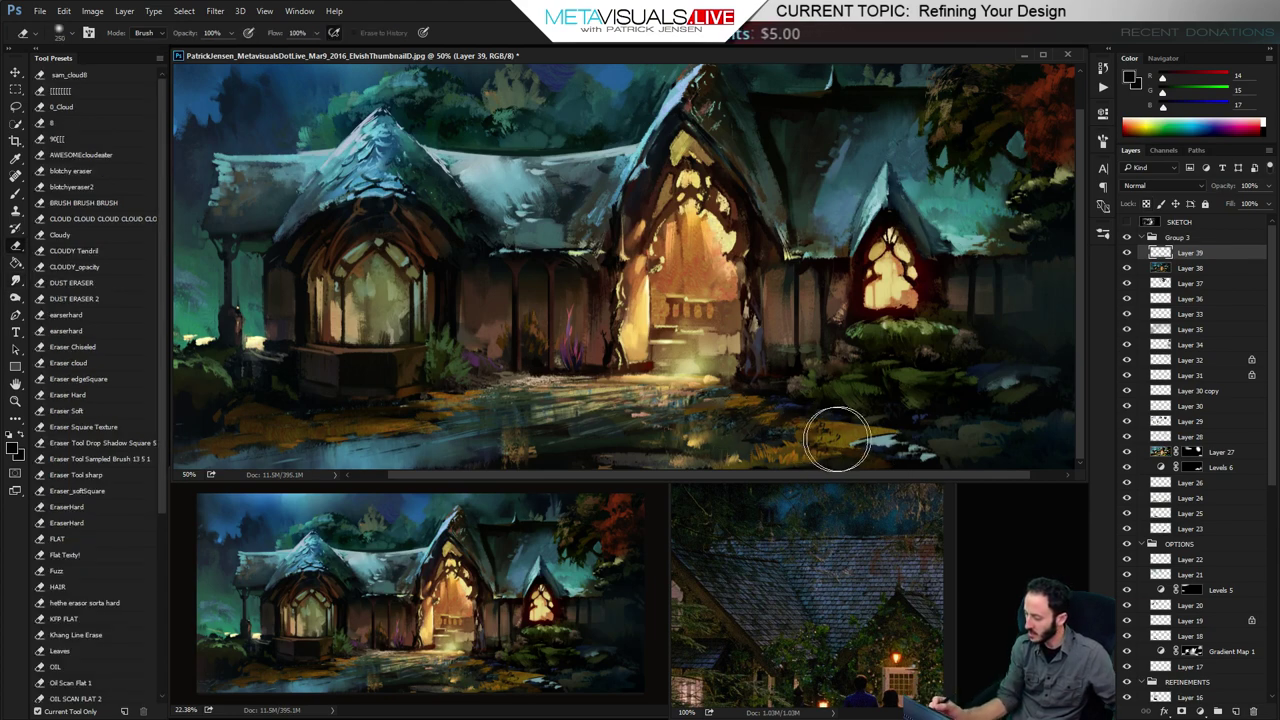
{"action": "key", "text": "bracketleft"}
{"action": "key", "text": "bracketleft"}
{"action": "key", "text": "bracketleft"}
{"action": "key", "text": "bracketleft"}
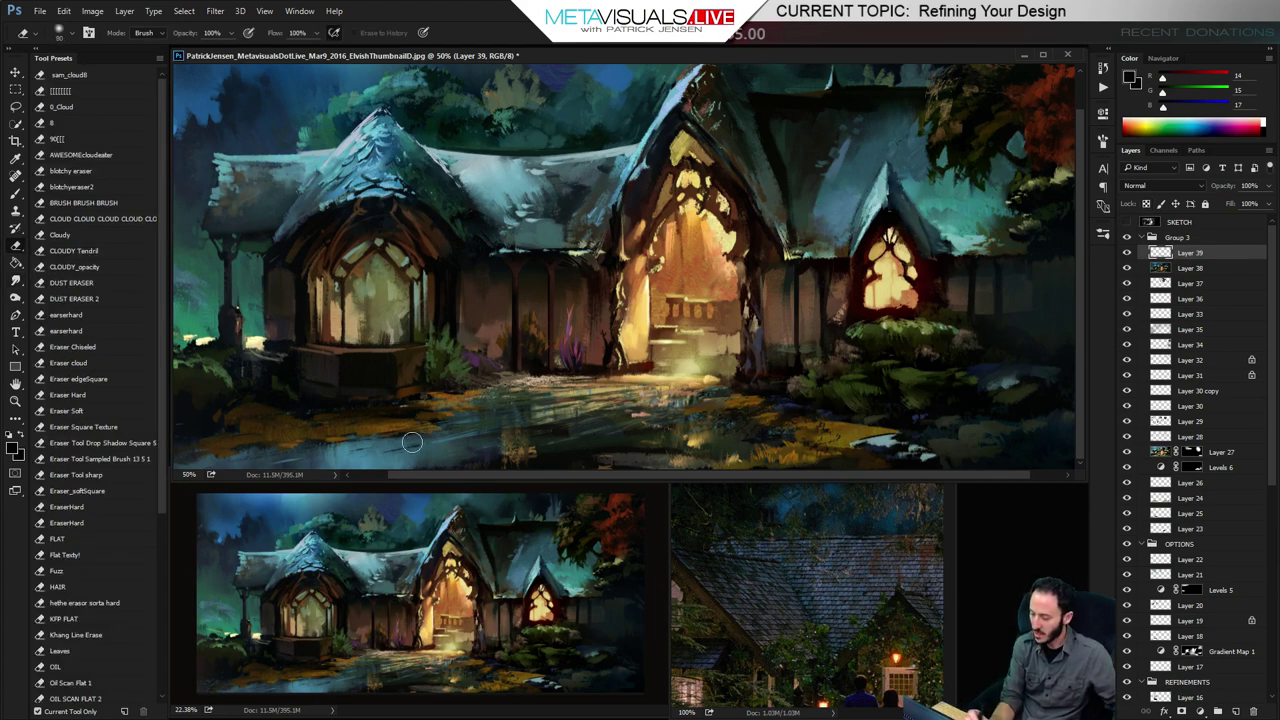
Add a new layer above Layer 39 and sample the pale yellow glow at the doorway for the Paint KPP F/G Pressure brush
{"action": "key", "text": "ctrl+alt+shift+n"}
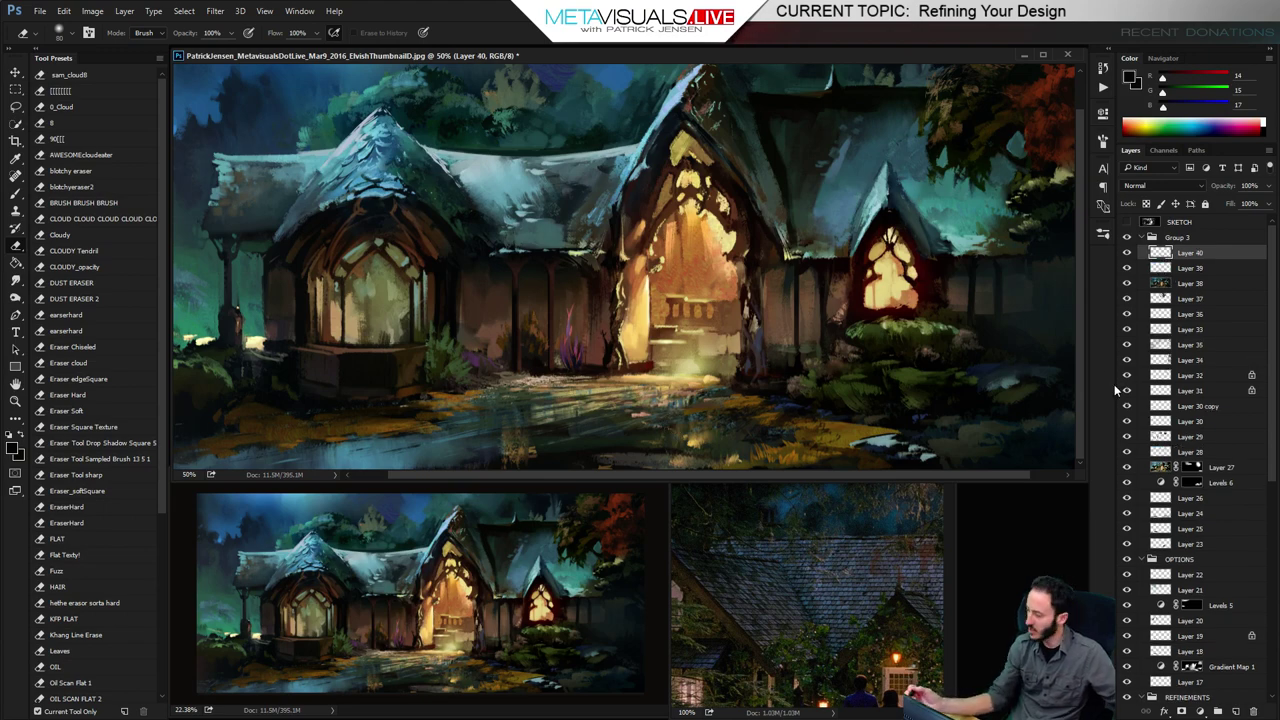
{"action": "key", "text": "z"}
{"action": "left_click", "coordinate": [683, 405]}
{"action": "left_click", "coordinate": [683, 405]}
{"action": "key", "text": "space"}
{"action": "left_click_drag", "start_coordinate": [599, 411], "coordinate": [628, 331]}
{"action": "key", "text": "b"}
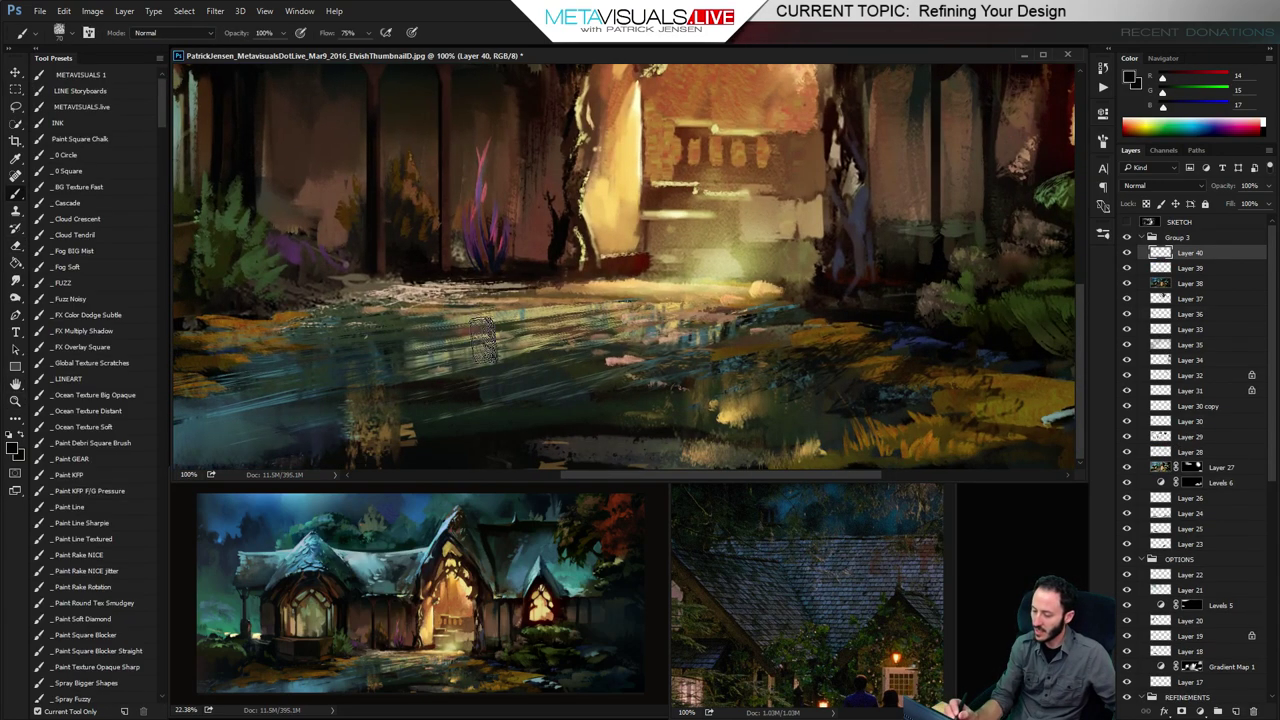
{"action": "left_click", "coordinate": [704, 283], "text": "alt"}
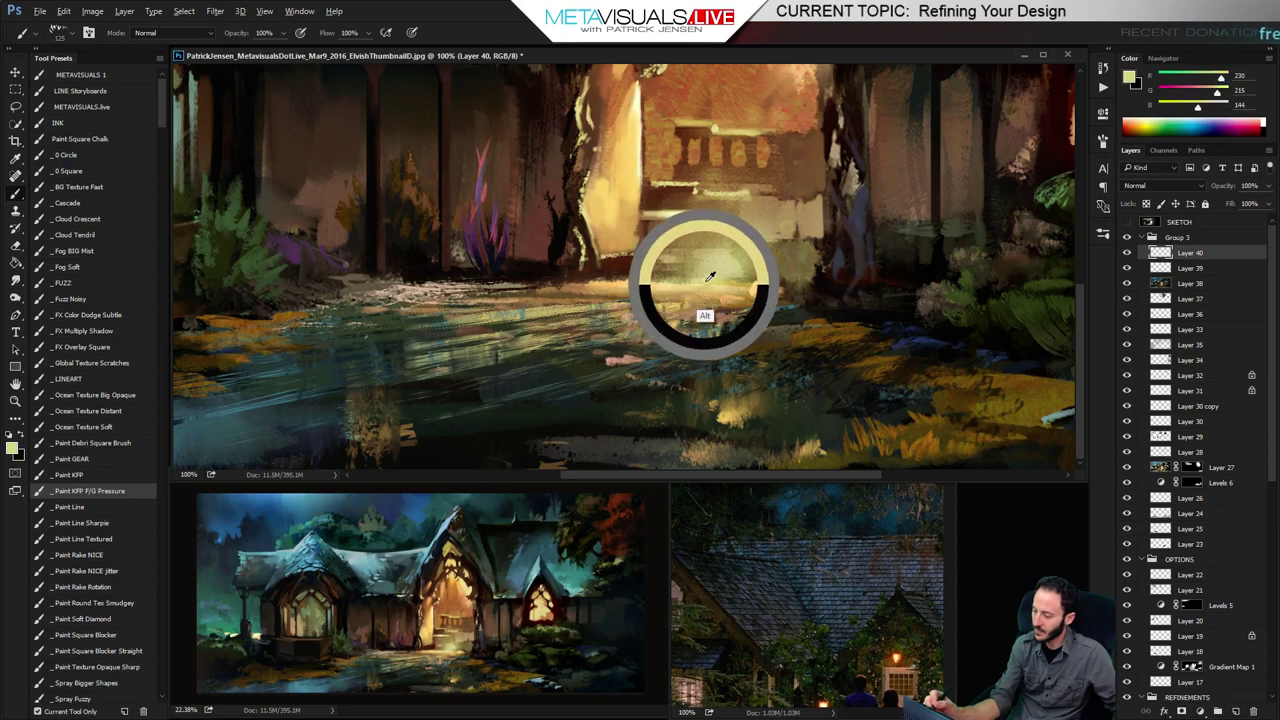
{"action": "key", "text": "x"}
{"action": "left_click", "coordinate": [478, 333], "text": "alt"}
{"action": "left_click", "coordinate": [563, 260], "text": "alt"}
{"action": "key", "text": "ctrl+alt+z"}
{"action": "key", "text": "x"}
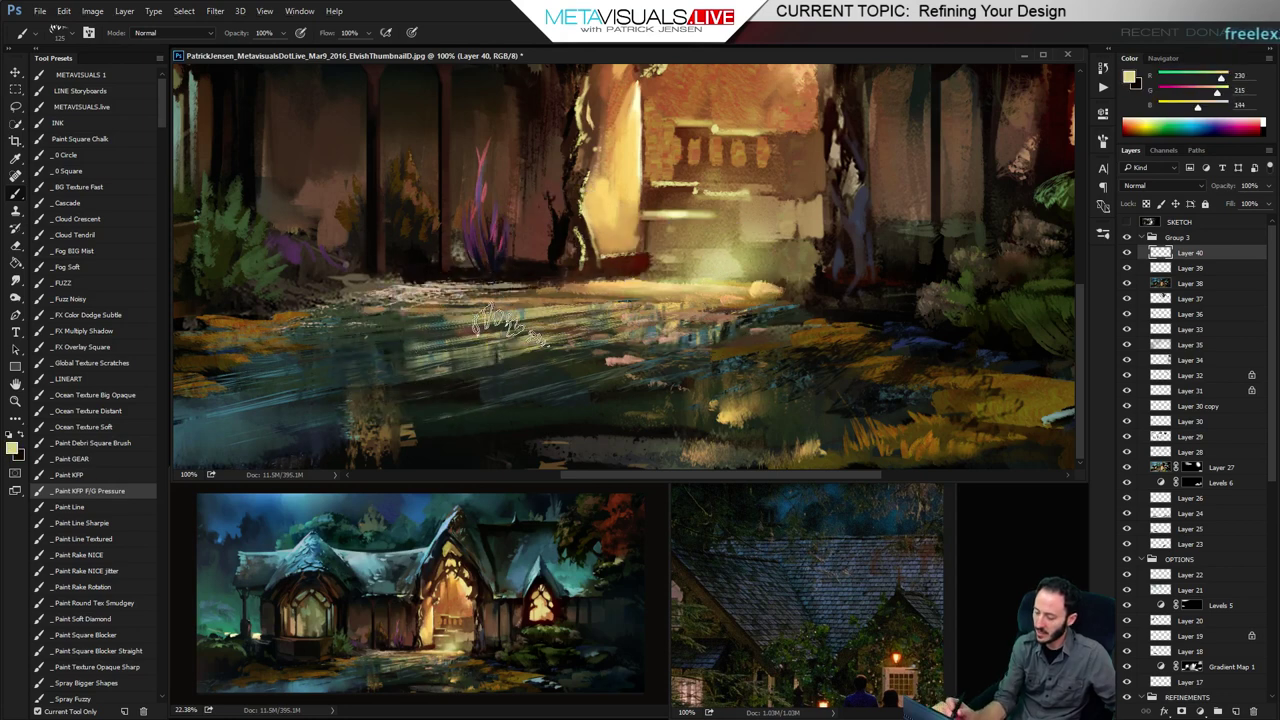
Paint small pale-yellow light highlights across the path in front of the doorway with a smaller brush
{"action": "key", "text": "bracketleft"}
{"action": "key", "text": "bracketleft"}
{"action": "key", "text": "bracketleft"}
{"action": "key", "text": "bracketleft"}
{"action": "key", "text": "bracketleft"}
{"action": "key", "text": "bracketleft"}
{"action": "key", "text": "bracketleft"}
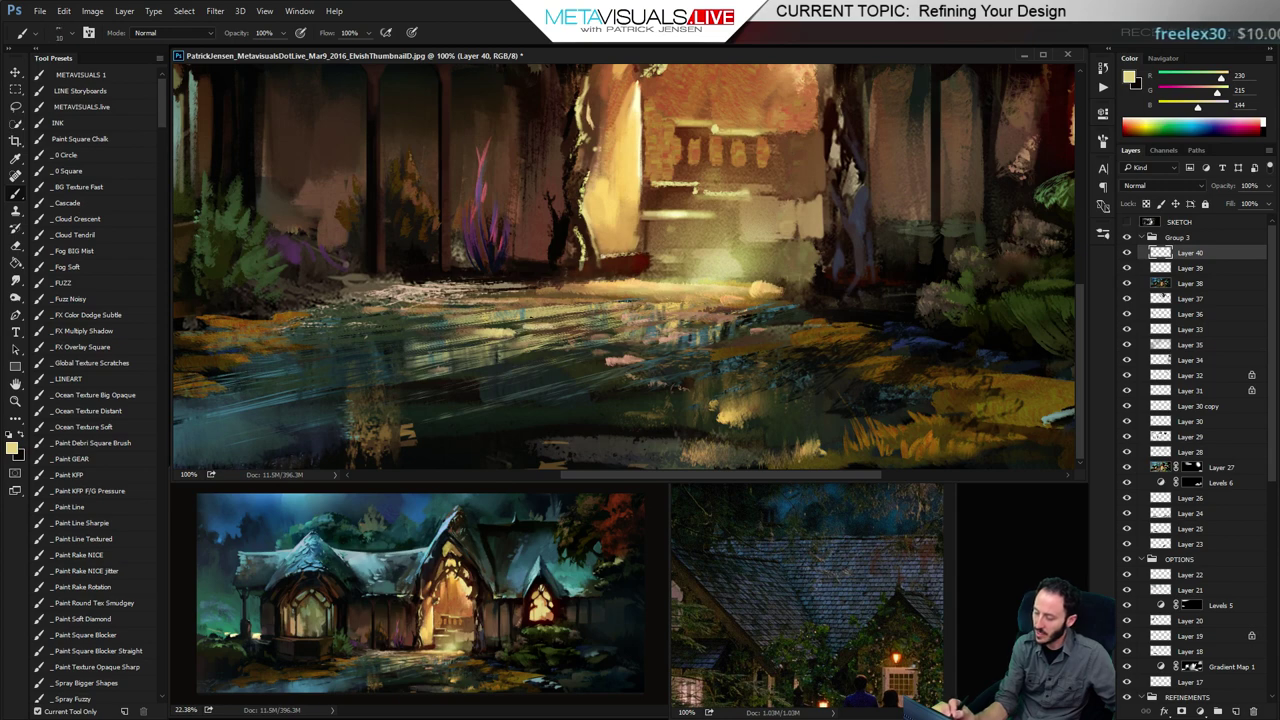
{"action": "key", "text": "bracketleft"}
{"action": "key", "text": "bracketleft"}
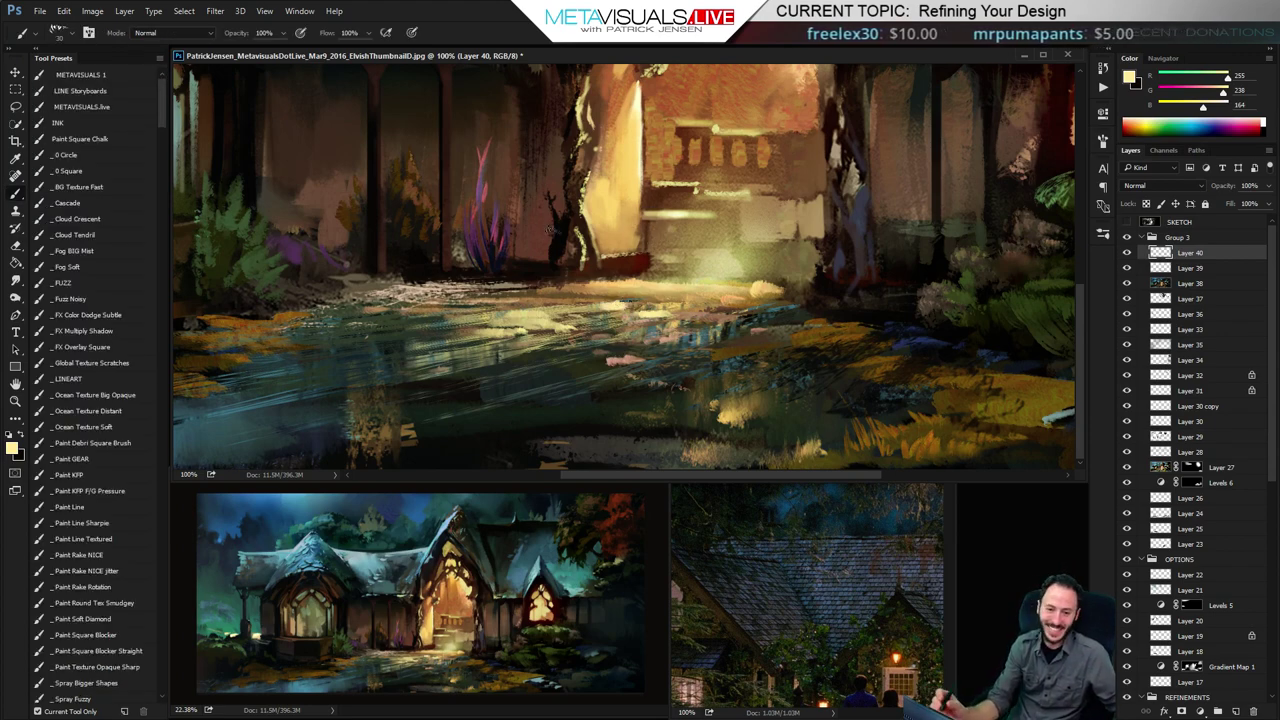
{"action": "key", "text": "bracketleft"}
{"action": "key", "text": "bracketright"}
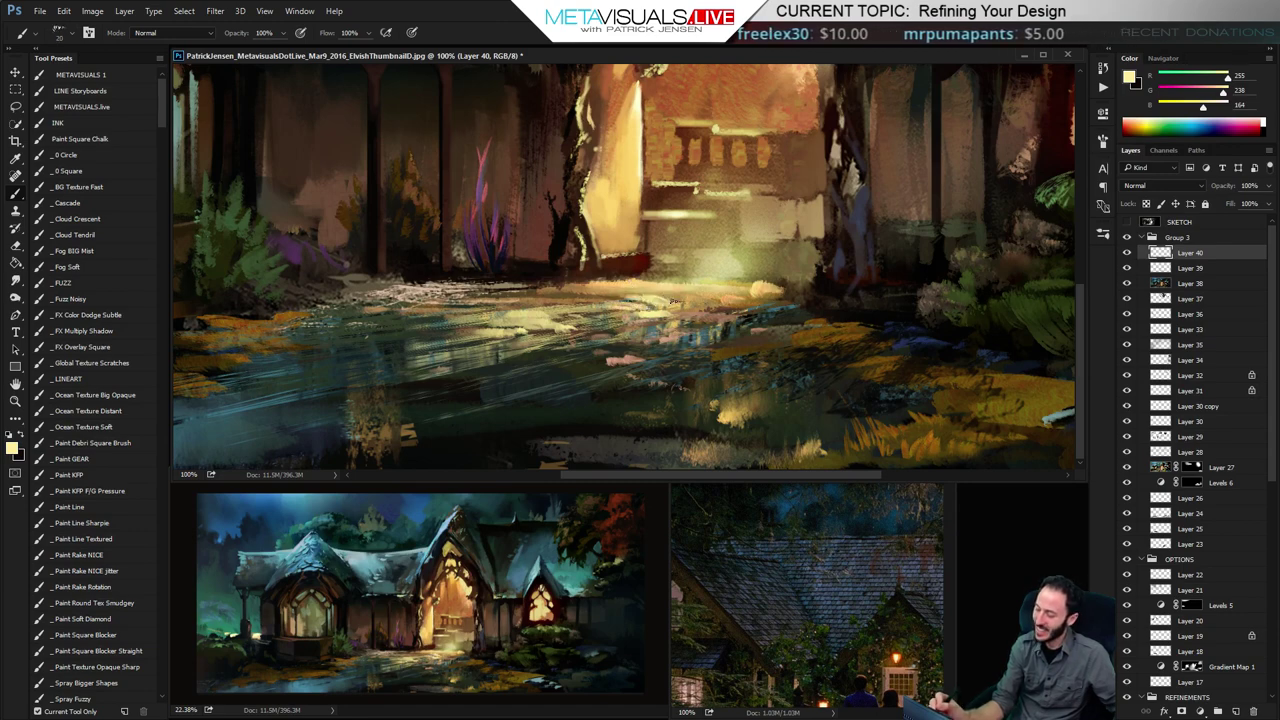
{"action": "key", "text": "bracketleft"}
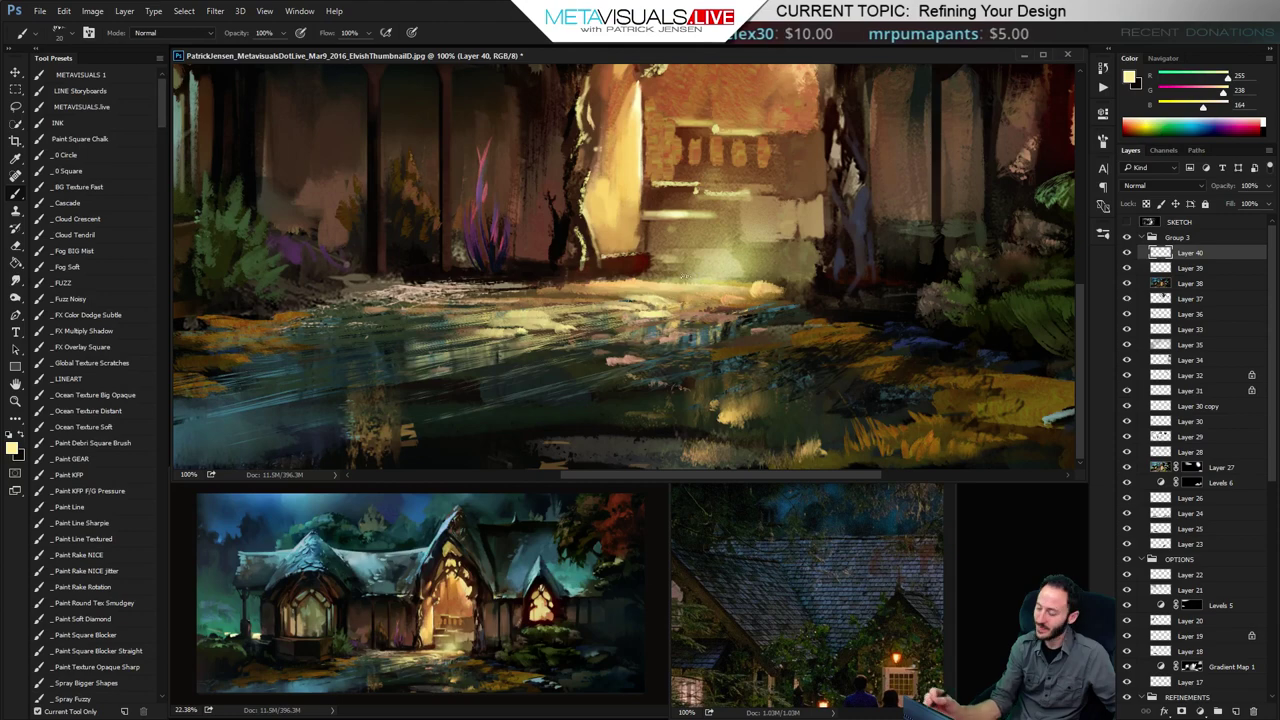
Paint a bright edge along the lowest doorway step with sampled yellow brightened to RGB 255, 255, 184
{"action": "left_click_drag", "start_coordinate": [761, 227], "coordinate": [711, 304]}
{"action": "key", "text": "bracketleft"}
{"action": "left_click", "coordinate": [748, 99], "text": "alt"}
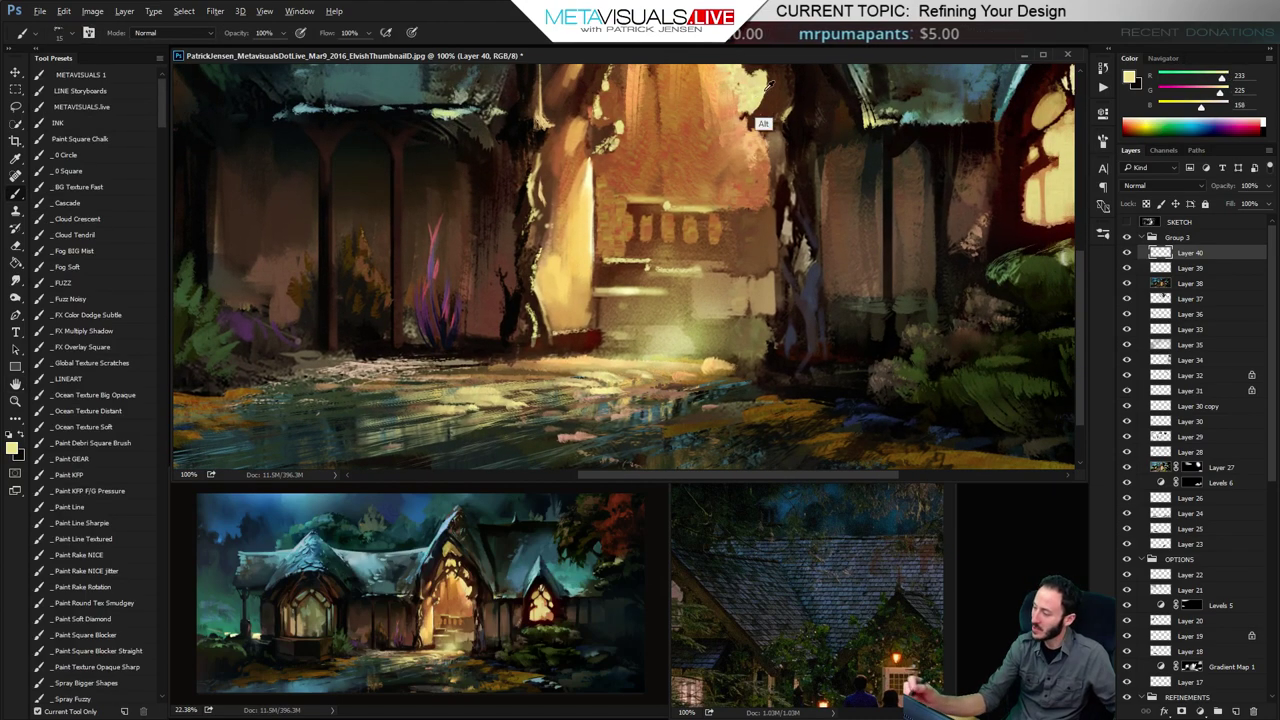
{"action": "left_click_drag", "start_coordinate": [1222, 94], "coordinate": [1229, 90]}
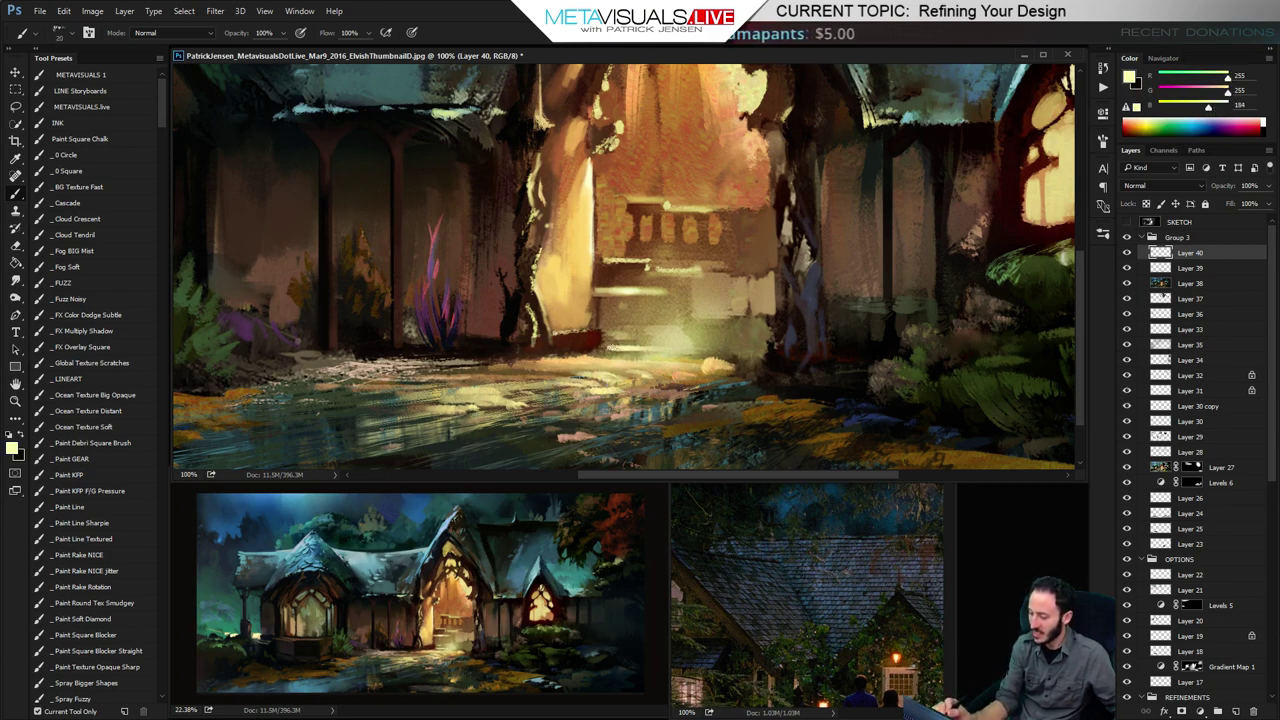
{"action": "left_click_drag", "start_coordinate": [736, 347], "coordinate": [612, 347]}
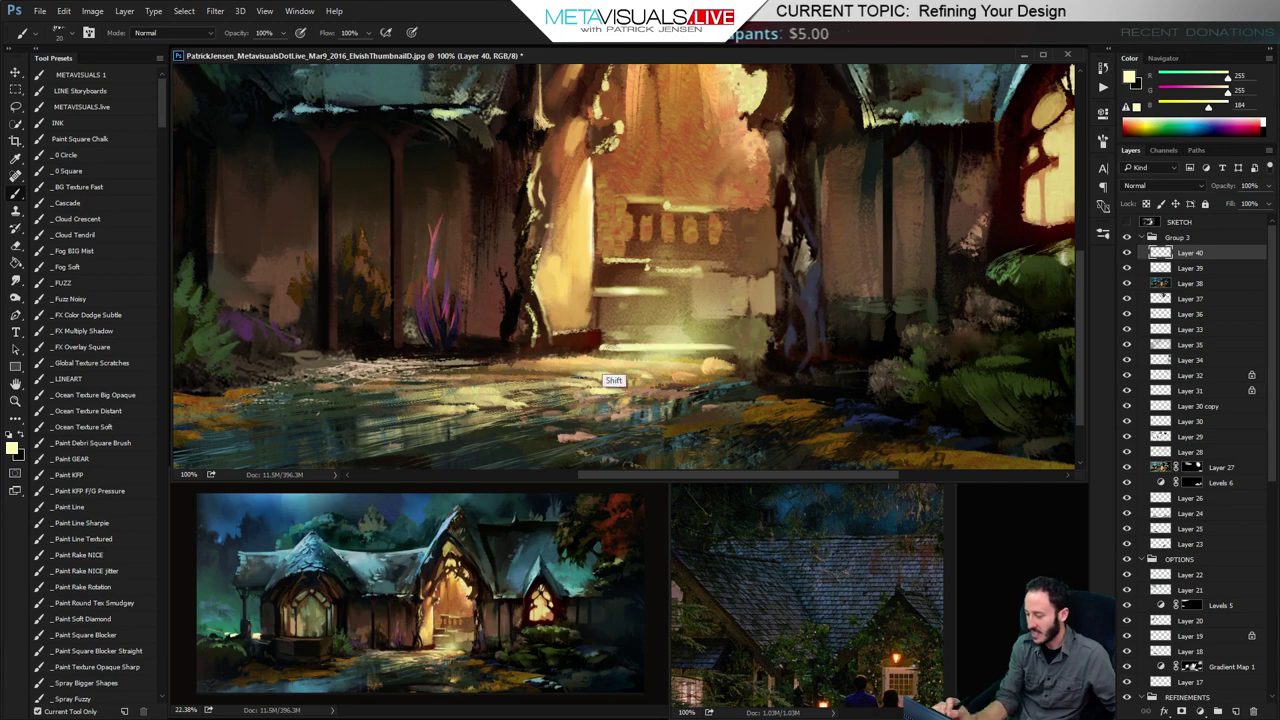
Check the step highlight at a reduced scale and paint a pale-yellow patch of light down the doorway steps
{"action": "key", "text": "z"}
{"action": "left_click", "coordinate": [730, 358], "text": "alt"}
{"action": "left_click", "coordinate": [730, 358], "text": "alt"}
{"action": "left_click", "coordinate": [734, 362], "text": "alt"}
{"action": "left_click", "coordinate": [761, 378]}
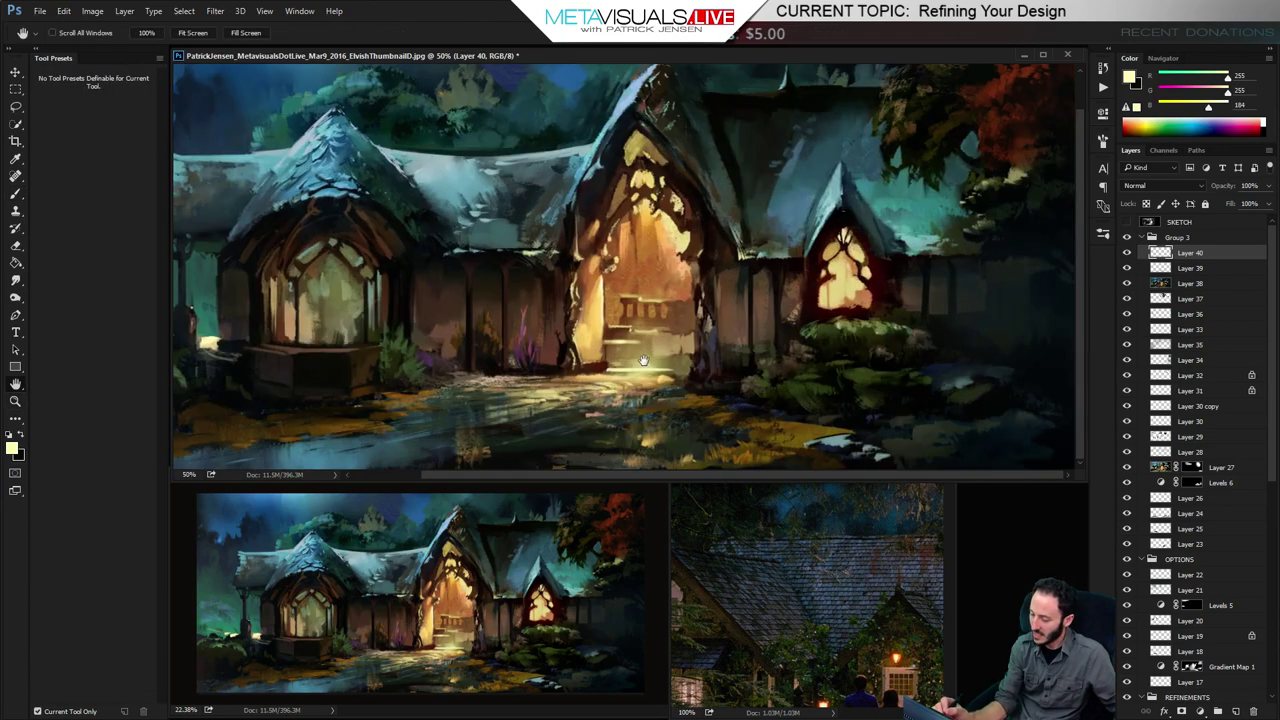
{"action": "left_click", "coordinate": [652, 335]}
{"action": "left_click", "coordinate": [654, 333]}
{"action": "key", "text": "b"}
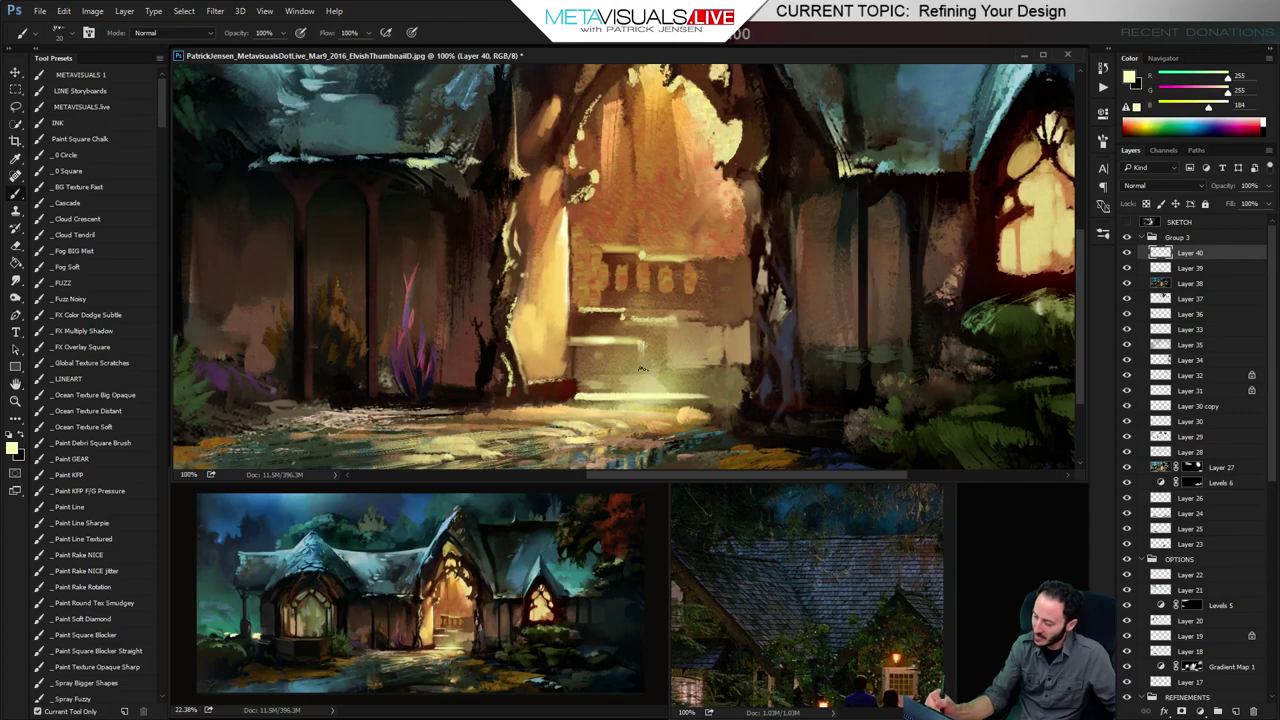
{"action": "left_click_drag", "start_coordinate": [642, 370], "coordinate": [643, 338]}
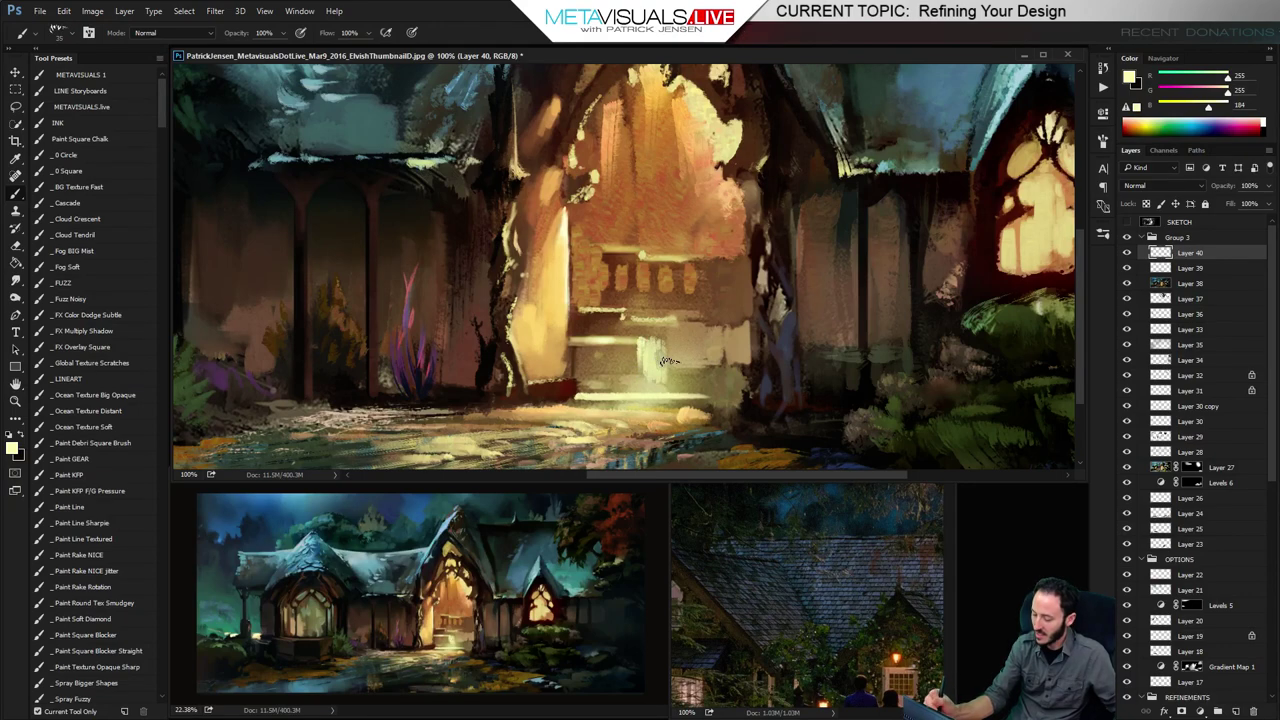
Blend the pale-yellow light into the doorway steps with a smaller Smudge brush
{"action": "key", "text": "r"}
{"action": "key", "text": "["}
{"action": "key", "text": "["}
{"action": "key", "text": "["}
{"action": "key", "text": "["}
{"action": "key", "text": "["}
{"action": "key", "text": "["}
{"action": "mouse_move", "coordinate": [647, 362]}
{"action": "left_mouse_down"}
{"action": "mouse_move", "coordinate": [738, 371]}
{"action": "mouse_move", "coordinate": [737, 406]}
{"action": "mouse_move", "coordinate": [705, 404]}
{"action": "mouse_move", "coordinate": [800, 402]}
{"action": "left_mouse_up"}
Paint blue-grey highlights on the path beside the puddle with colours sampled from the puddle and roof, and soften them with the Smudge tool
{"action": "key", "text": "space"}
{"action": "key", "text": "ctrl+space"}
{"action": "key", "text": "space"}
{"action": "left_click_drag", "start_coordinate": [700, 395], "coordinate": [784, 395]}
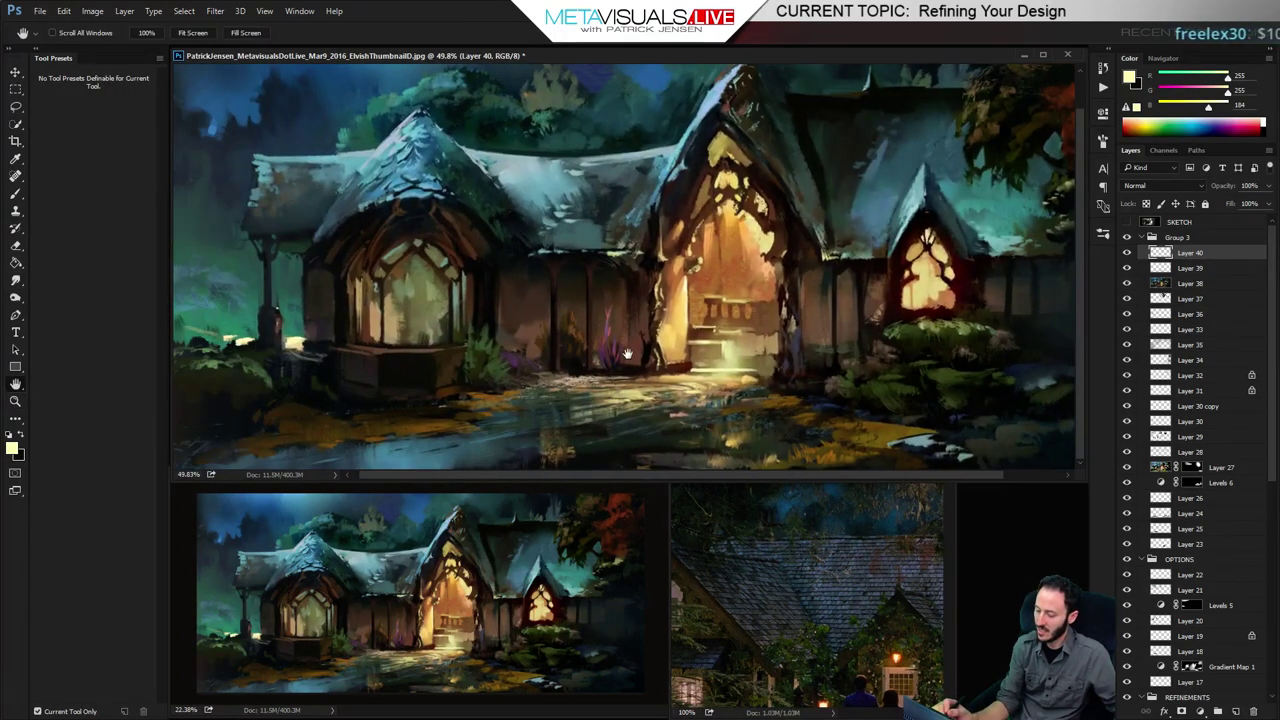
{"action": "key", "text": "b"}
{"action": "left_click", "coordinate": [470, 440], "text": "alt"}
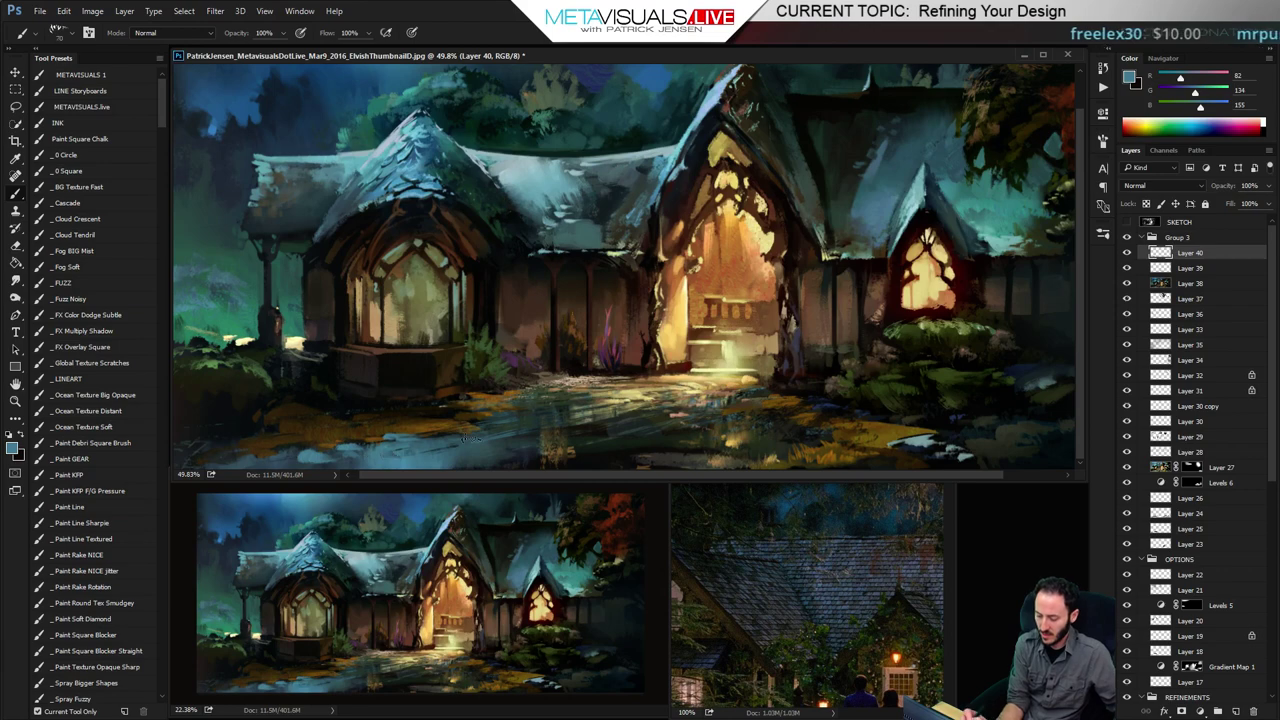
{"action": "left_click", "coordinate": [518, 175], "text": "alt"}
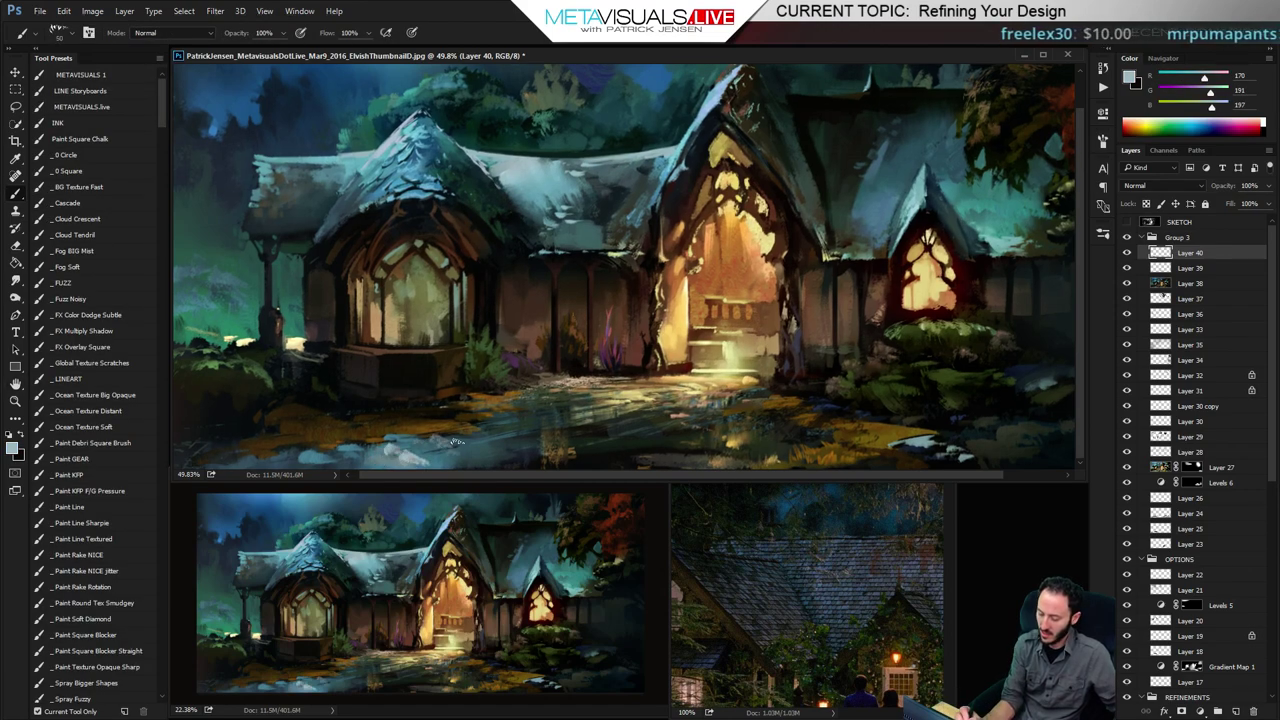
{"action": "key", "text": "r"}
{"action": "key", "text": "b"}
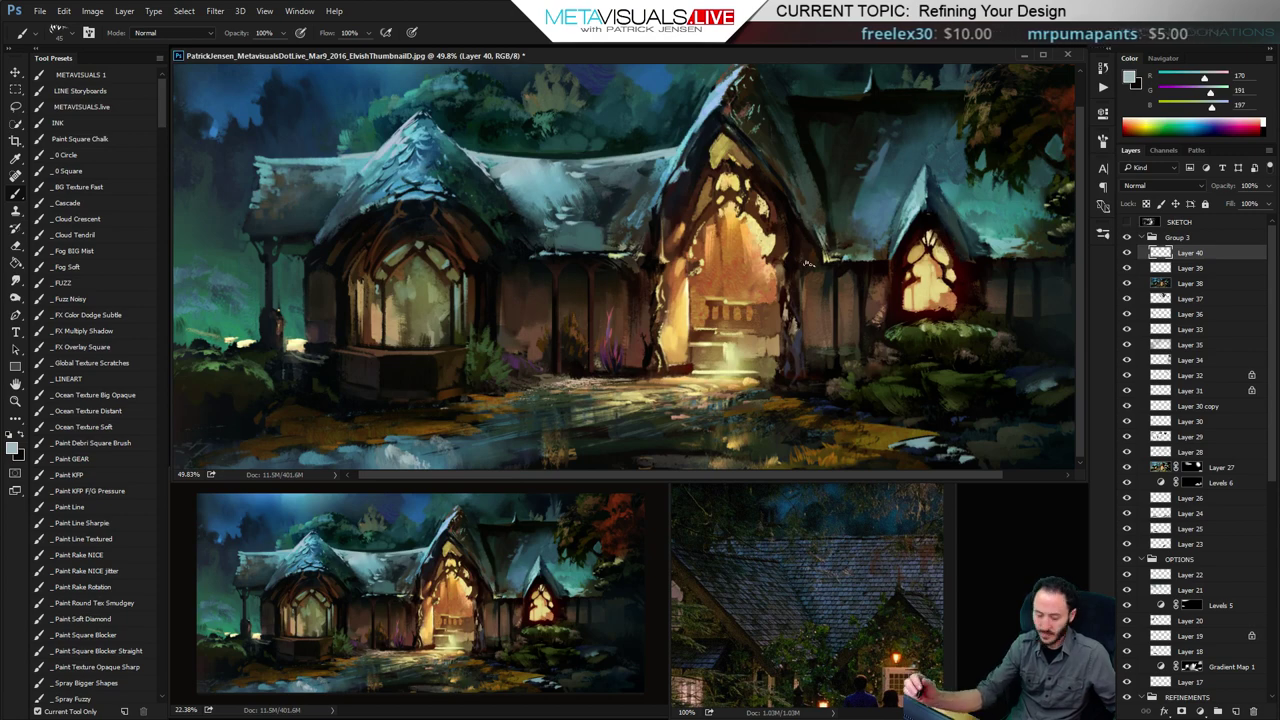
Brighten the doorway arch and both lit windows on Layer 38 with the Dodge tool set to Midtones at 50% exposure
{"action": "key", "text": "o"}
{"action": "left_click", "coordinate": [1190, 283]}
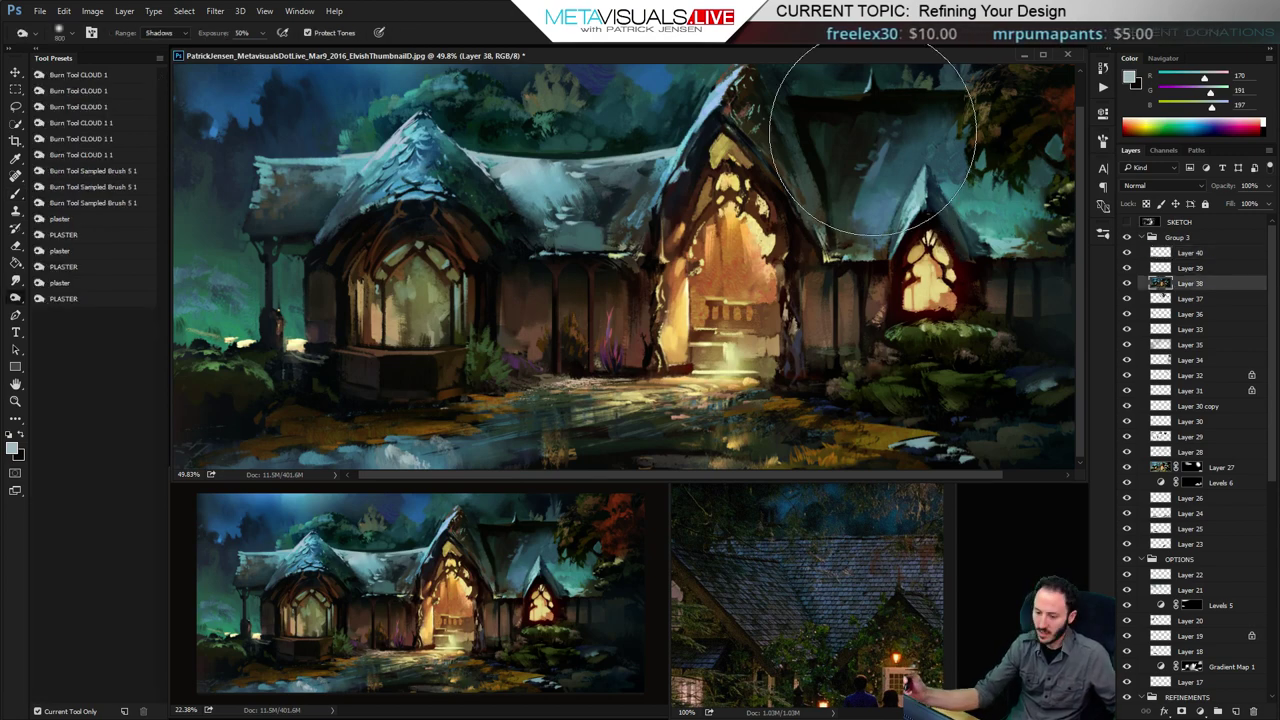
{"action": "key", "text": "shift+o"}
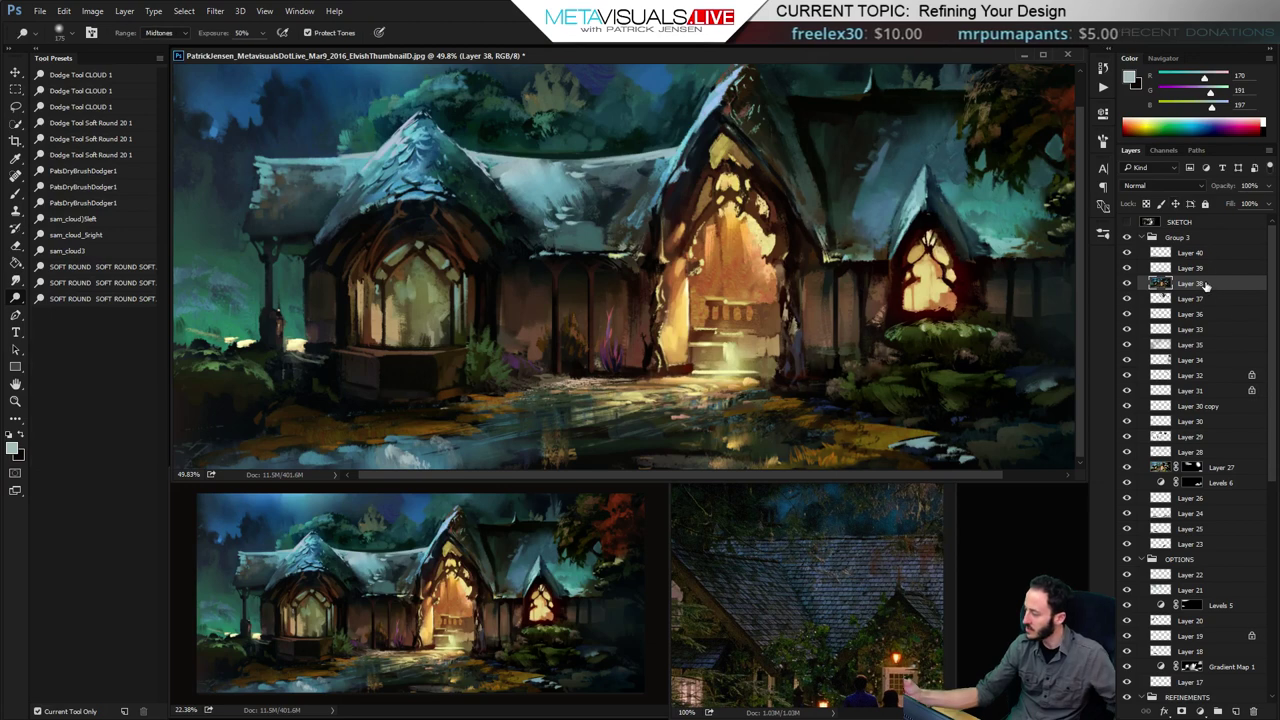
{"action": "left_click_drag", "start_coordinate": [738, 160], "coordinate": [764, 234]}
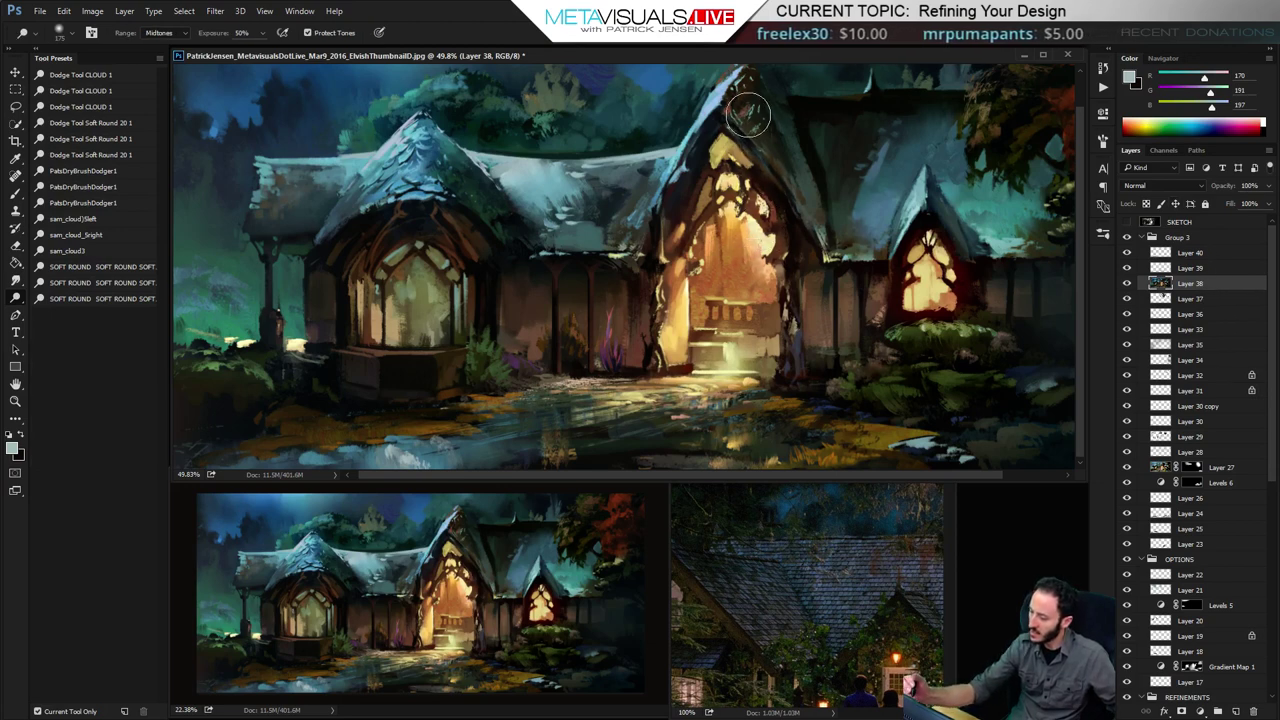
{"action": "key", "text": "ctrl+z"}
{"action": "mouse_move", "coordinate": [738, 172]}
{"action": "left_mouse_down"}
{"action": "mouse_move", "coordinate": [735, 136]}
{"action": "mouse_move", "coordinate": [754, 228]}
{"action": "mouse_move", "coordinate": [732, 200]}
{"action": "mouse_move", "coordinate": [754, 245]}
{"action": "mouse_move", "coordinate": [734, 165]}
{"action": "mouse_move", "coordinate": [734, 210]}
{"action": "mouse_move", "coordinate": [761, 262]}
{"action": "mouse_move", "coordinate": [755, 170]}
{"action": "left_mouse_up"}
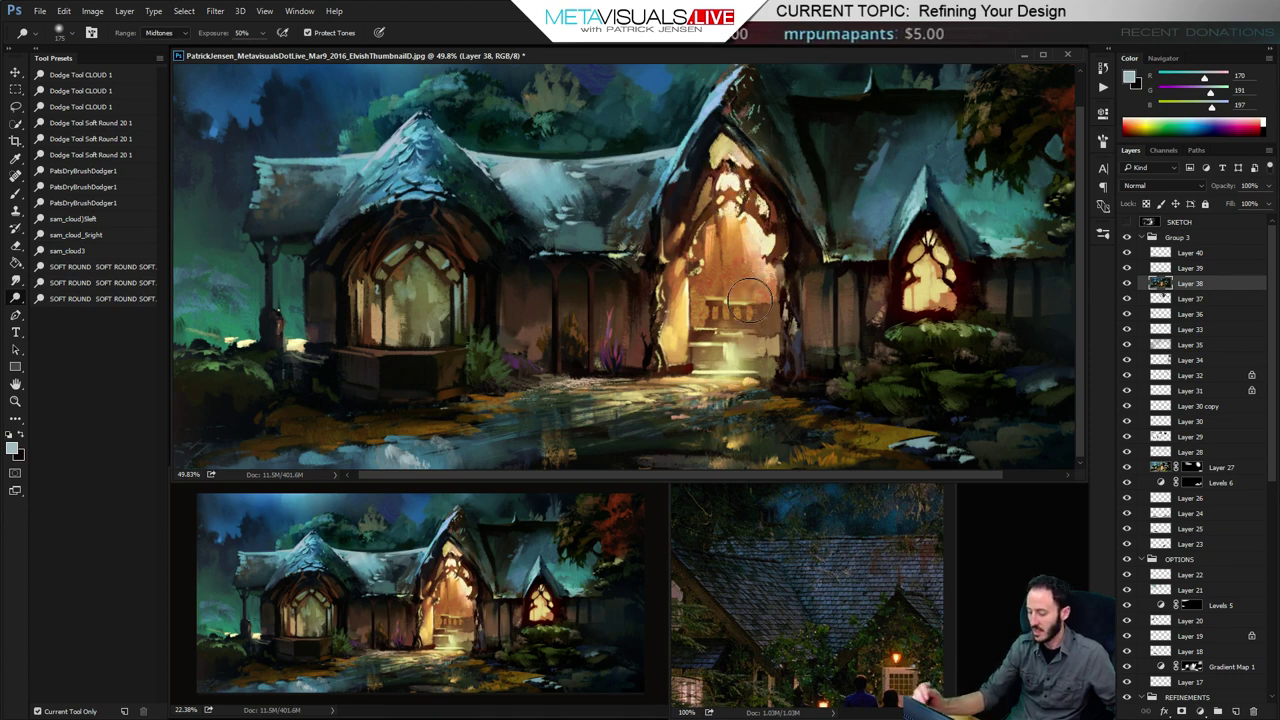
{"action": "mouse_move", "coordinate": [973, 292]}
{"action": "left_mouse_down"}
{"action": "mouse_move", "coordinate": [924, 262]}
{"action": "mouse_move", "coordinate": [939, 240]}
{"action": "left_mouse_up"}
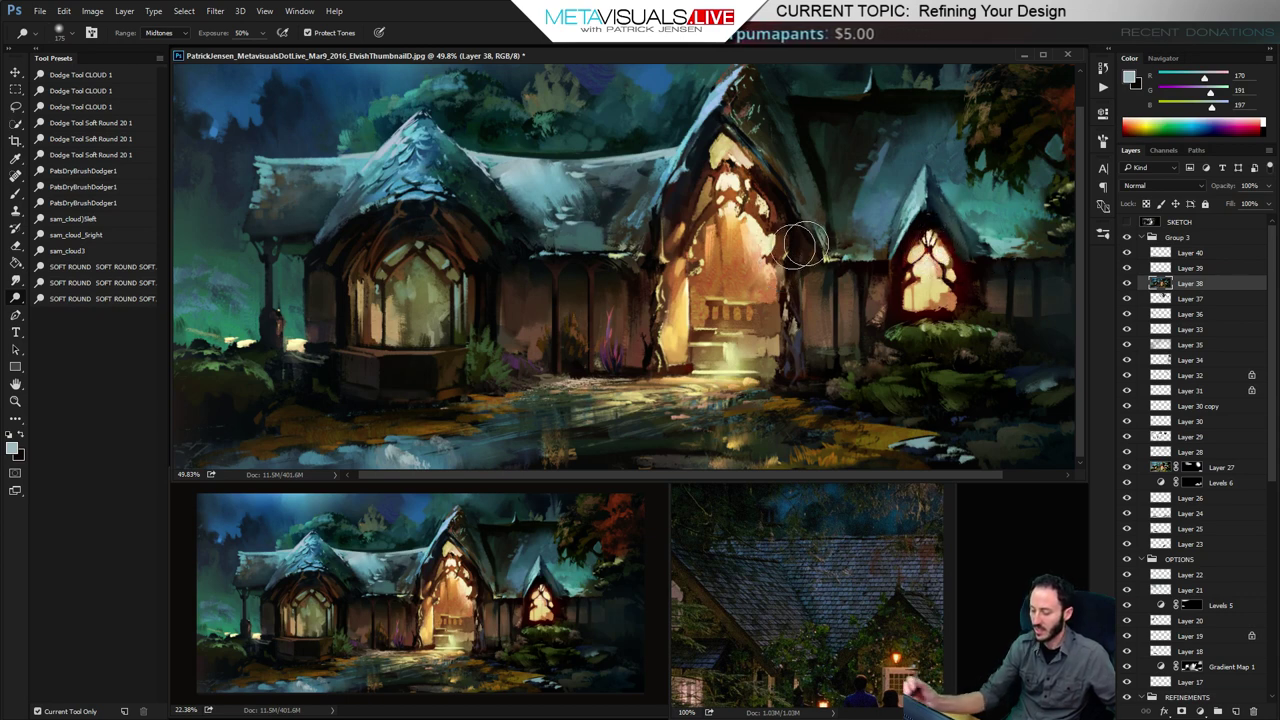
{"action": "left_click_drag", "start_coordinate": [383, 340], "coordinate": [410, 334]}
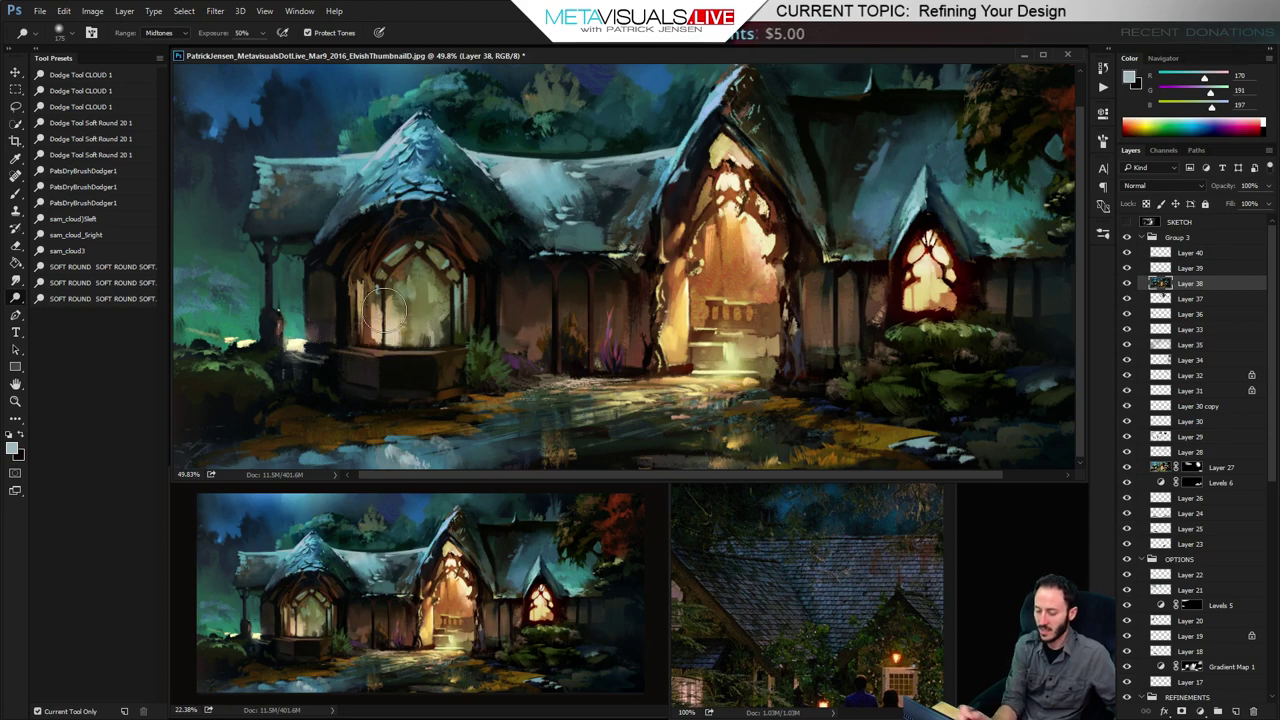
Lighten the ground and puddle in front of the cottage on Layer 38 with a larger Dodge brush
{"action": "key", "text": "z"}
{"action": "mouse_move", "coordinate": [850, 352]}
{"action": "left_mouse_down"}
{"action": "mouse_move", "coordinate": [843, 363]}
{"action": "mouse_move", "coordinate": [864, 363]}
{"action": "left_mouse_up"}
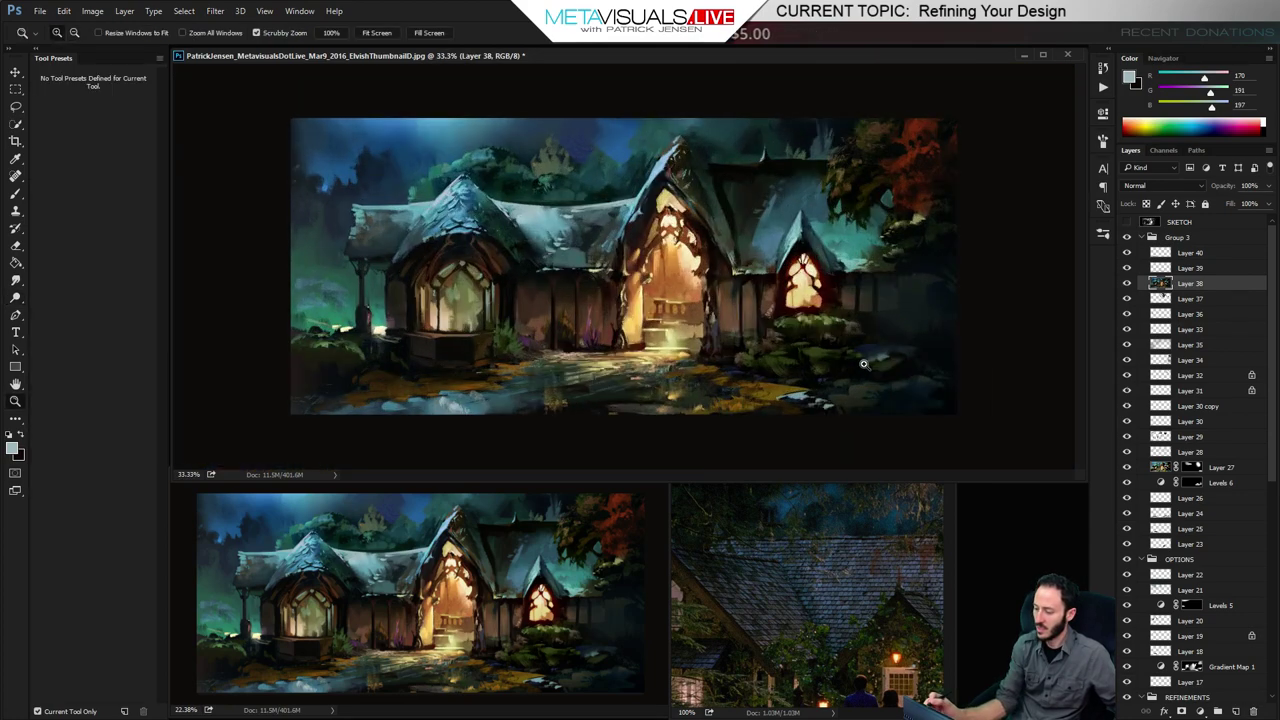
{"action": "key", "text": "o"}
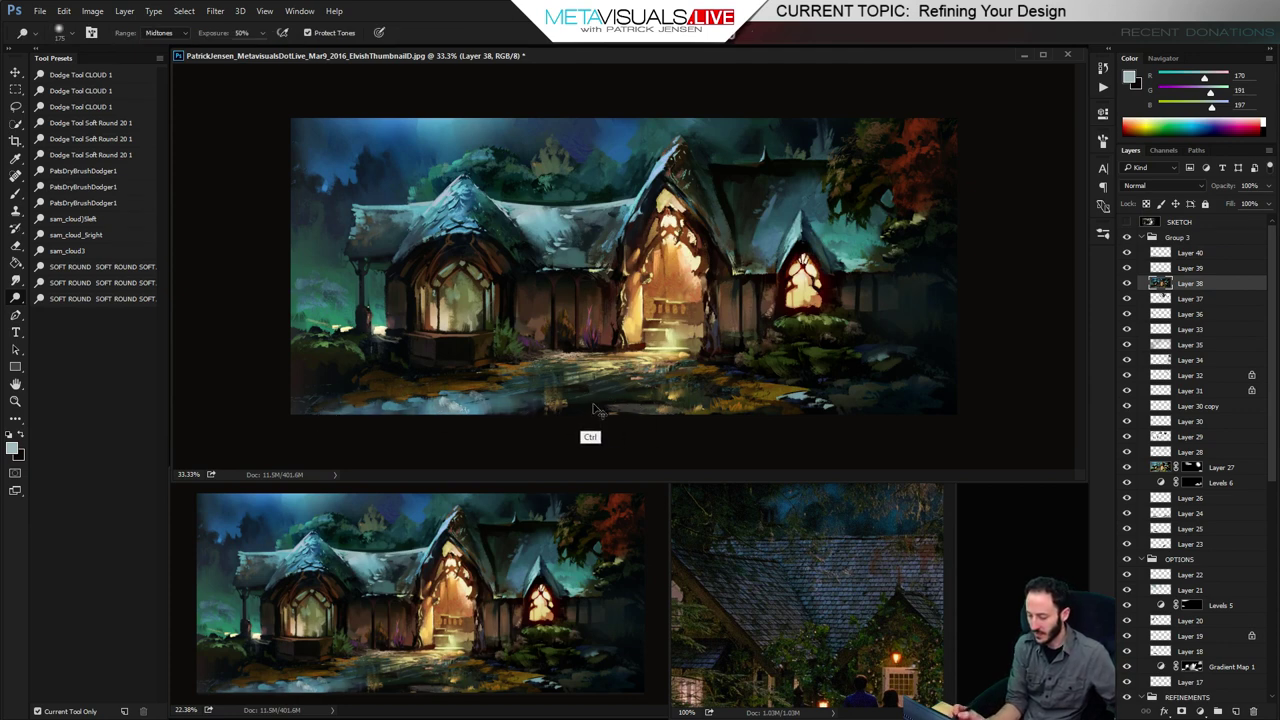
{"action": "key", "text": "]"}
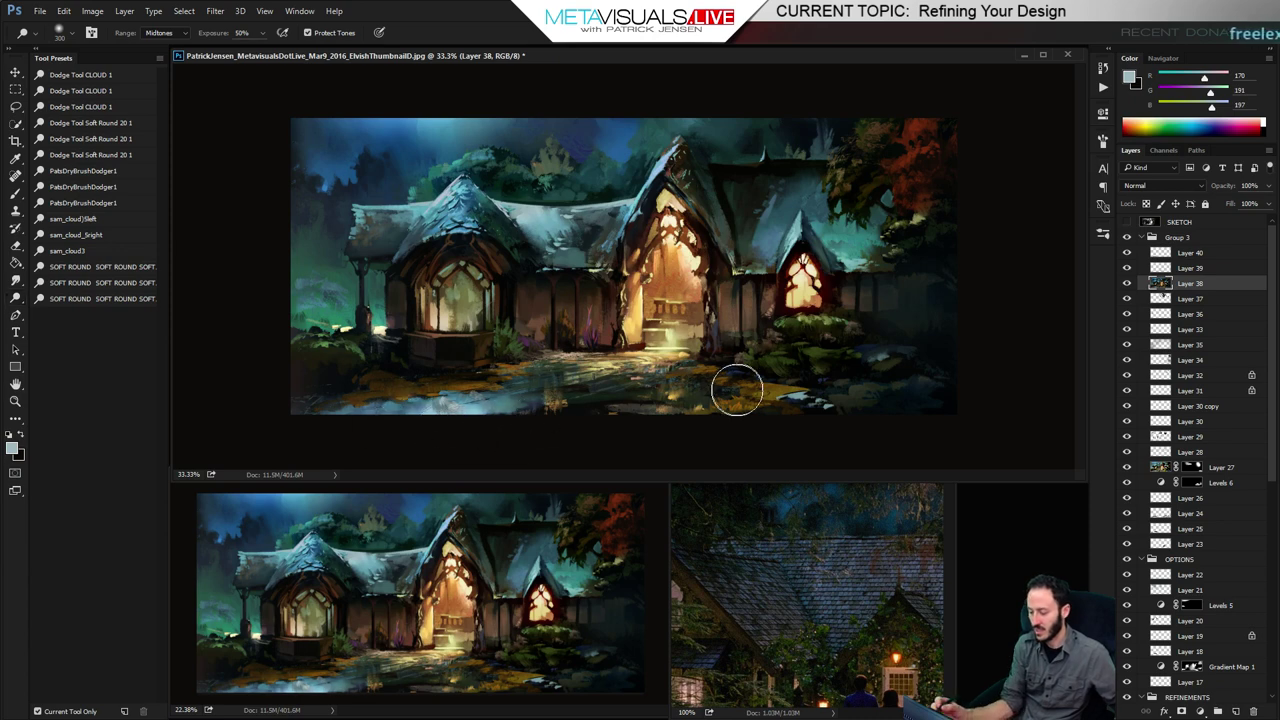
{"action": "key", "text": "space"}
Add a Levels adjustment layer directly above Layer 38
{"action": "key", "text": "b"}
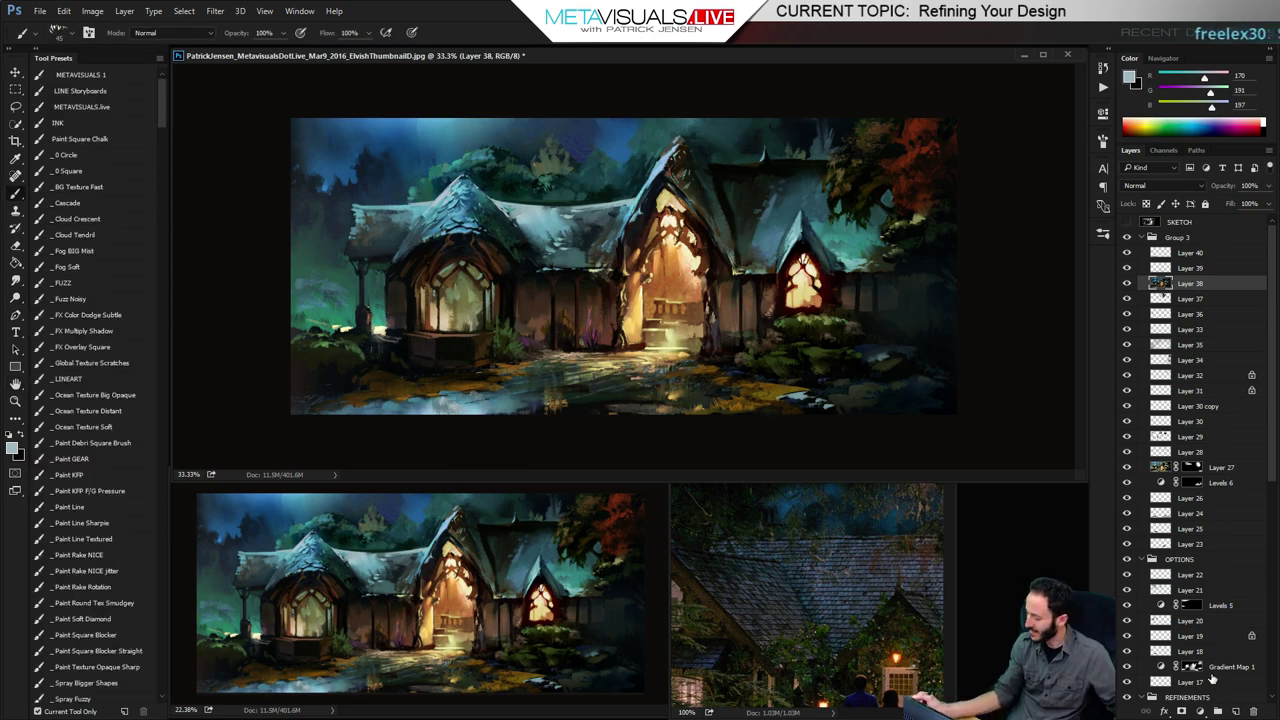
{"action": "left_click", "coordinate": [1200, 710]}
{"action": "left_click", "coordinate": [1191, 489]}
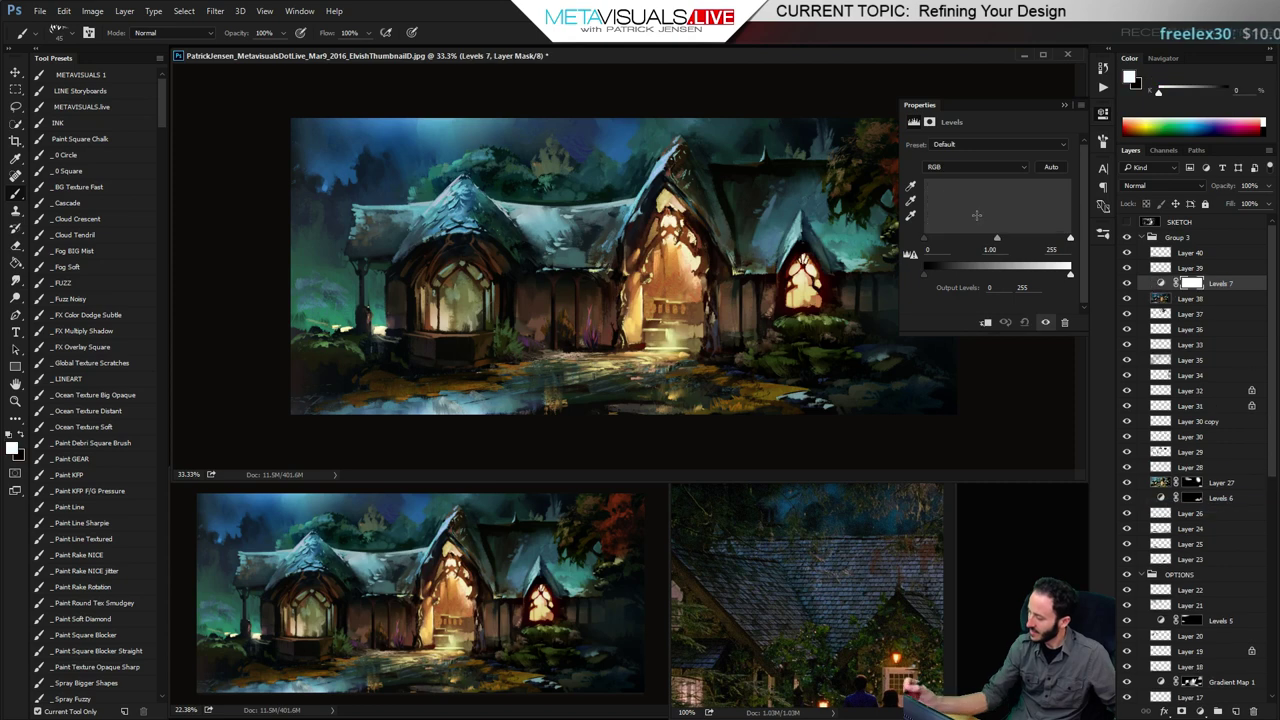
Raise the black input level of the Levels 7 adjustment to darken the image, and invert its mask to black
{"action": "mouse_move", "coordinate": [925, 237]}
{"action": "left_mouse_down"}
{"action": "mouse_move", "coordinate": [1000, 238]}
{"action": "mouse_move", "coordinate": [937, 245]}
{"action": "left_mouse_up"}
{"action": "left_click", "coordinate": [1102, 113]}
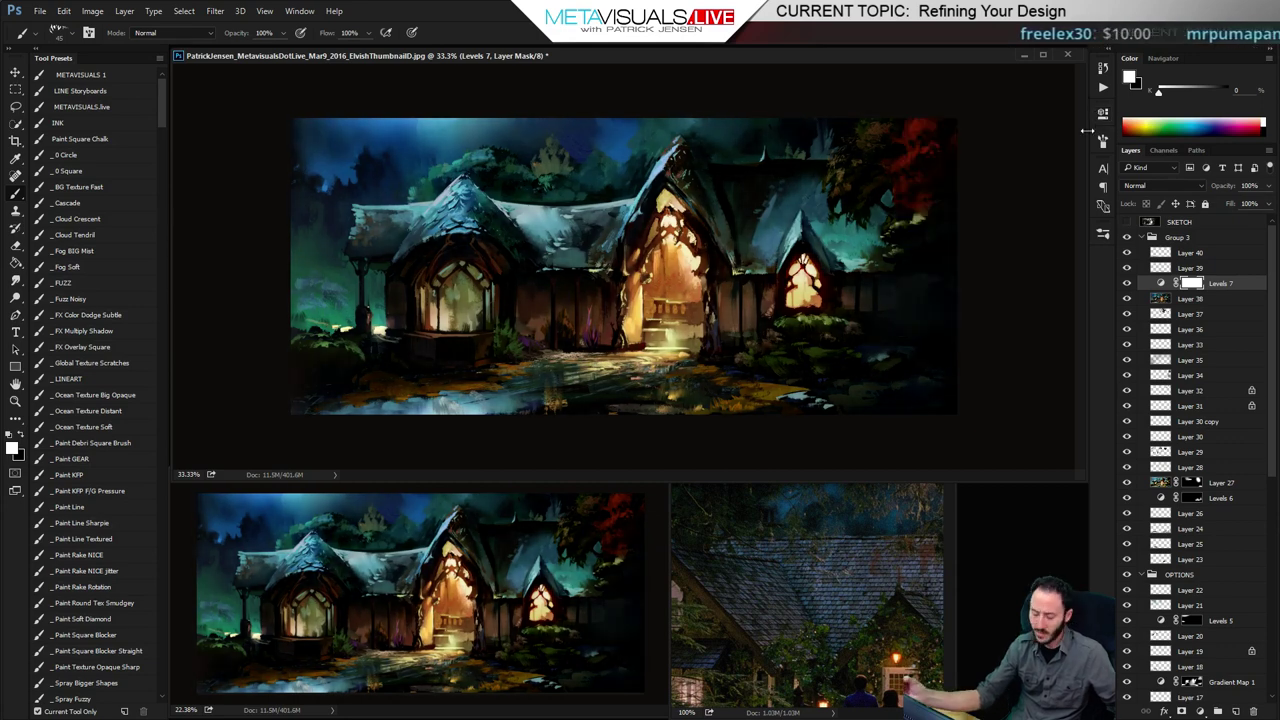
{"action": "key", "text": "ctrl+i"}
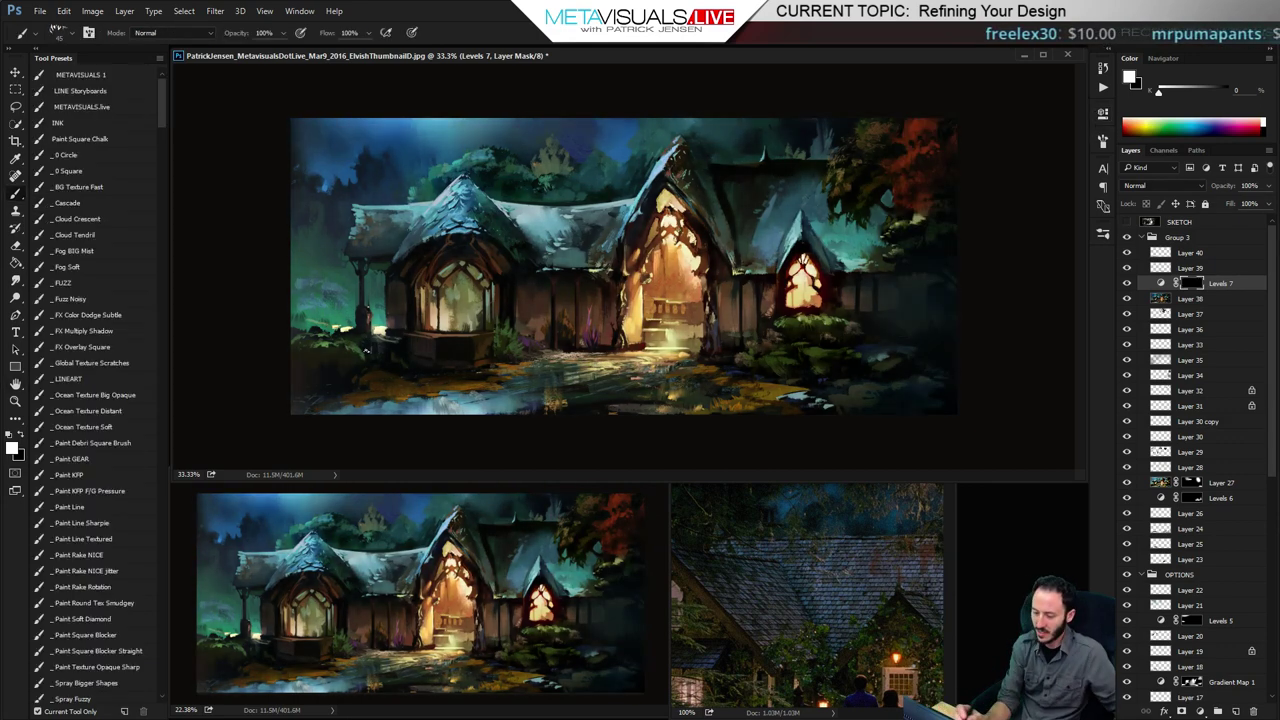
Choose the Fuzz Noisy brush and try large and small white strokes on the Levels 7 mask along the foreground, undoing them
{"action": "left_click", "coordinate": [73, 299]}
{"action": "left_click_drag", "start_coordinate": [700, 381], "coordinate": [285, 416]}
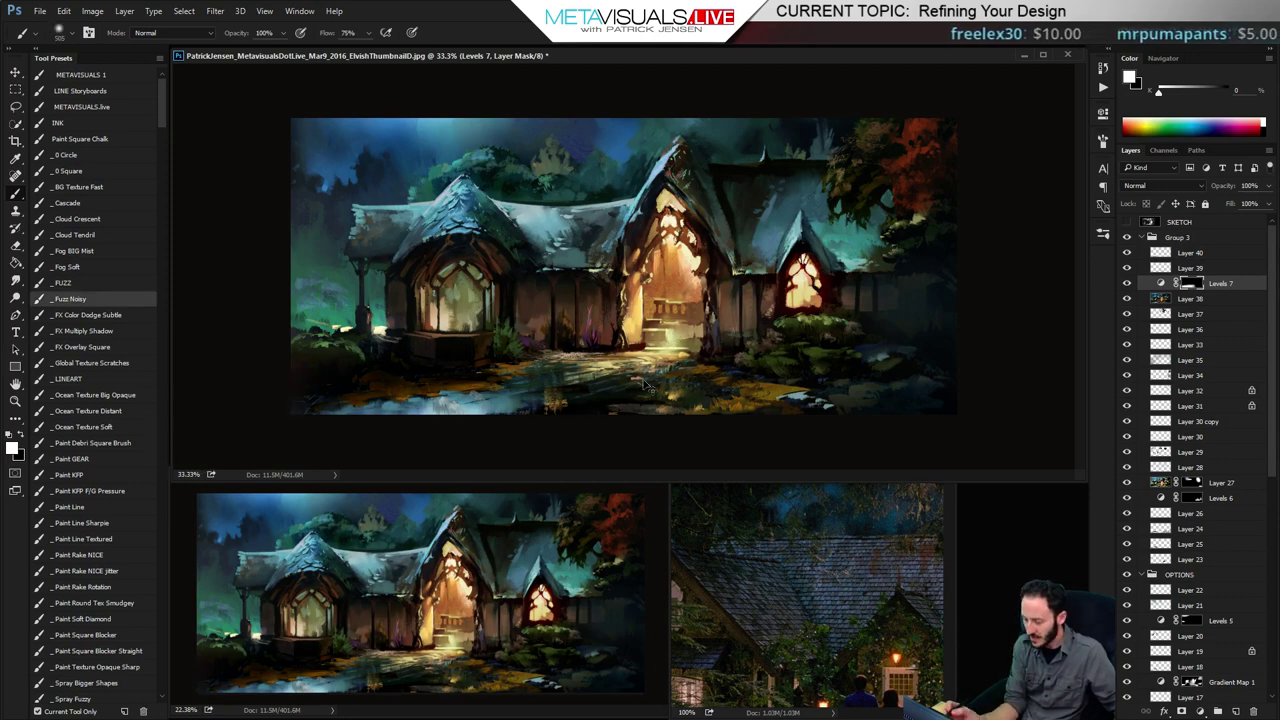
{"action": "key", "text": "ctrl+z"}
{"action": "key", "text": "["}
{"action": "key", "text": "["}
{"action": "key", "text": "["}
{"action": "key", "text": "["}
{"action": "key", "text": "["}
{"action": "key", "text": "["}
{"action": "key", "text": "["}
{"action": "key", "text": "["}
{"action": "key", "text": "["}
{"action": "key", "text": "["}
{"action": "key", "text": "["}
{"action": "key", "text": "["}
{"action": "key", "text": "["}
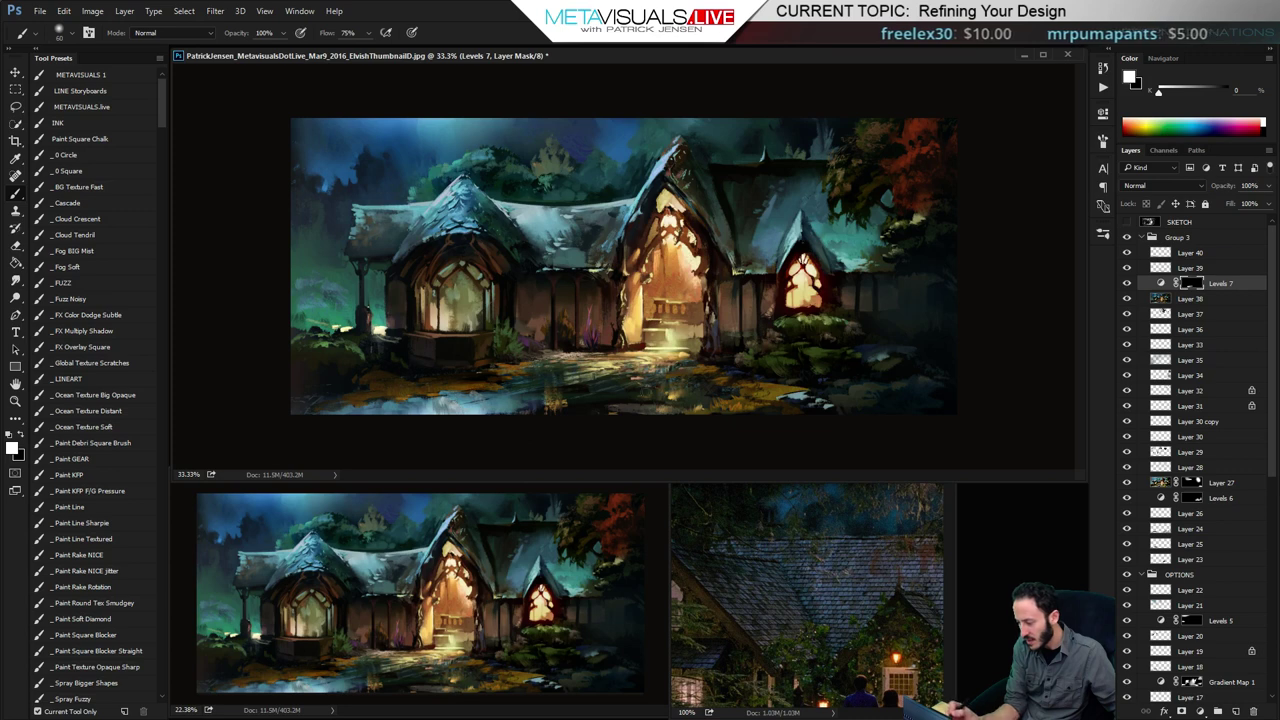
{"action": "left_click_drag", "start_coordinate": [783, 395], "coordinate": [820, 396]}
{"action": "key", "text": "ctrl+z"}
Enlarge the brush to 125 and paint white on the Levels 7 mask to darken the foreground ground and the painting's lower corner
{"action": "key", "text": "]"}
{"action": "key", "text": "]"}
{"action": "key", "text": "]"}
{"action": "key", "text": "]"}
{"action": "key", "text": "]"}
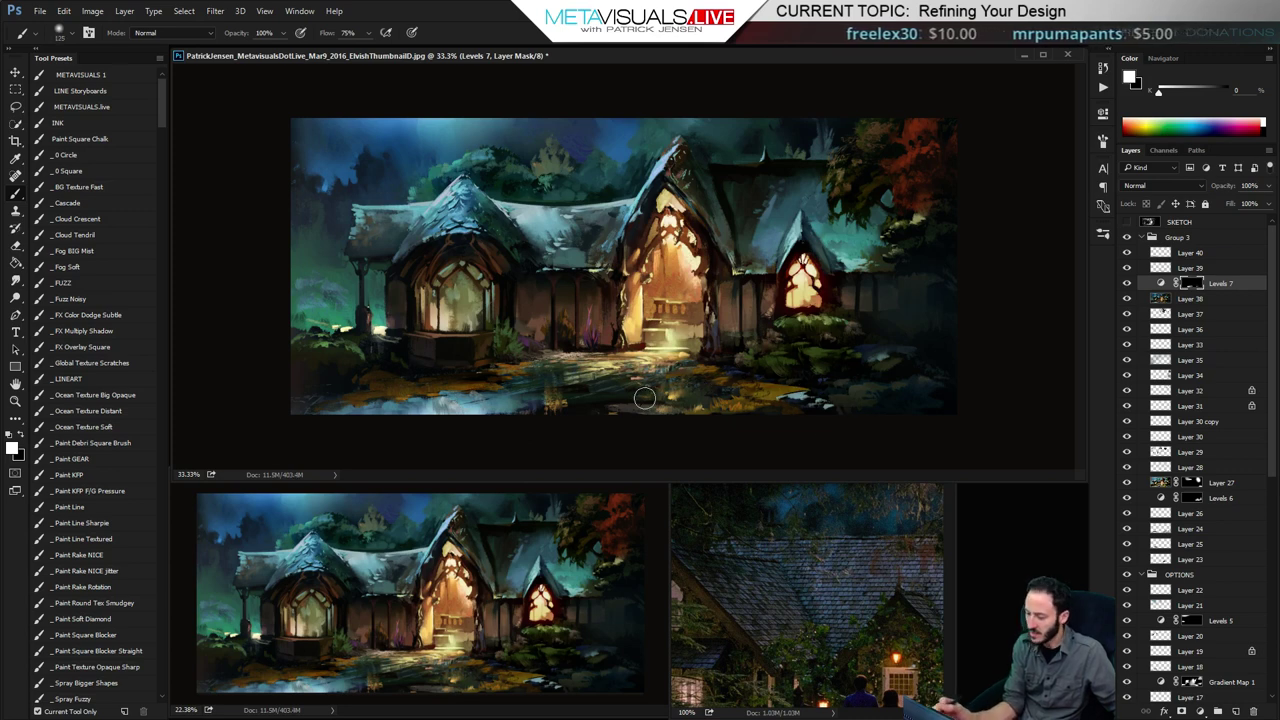
{"action": "left_click_drag", "start_coordinate": [374, 400], "coordinate": [179, 456]}
{"action": "left_click_drag", "start_coordinate": [346, 374], "coordinate": [323, 380]}
{"action": "key", "text": "bracketleft"}
{"action": "key", "text": "bracketleft"}
{"action": "key", "text": "bracketleft"}
{"action": "key", "text": "bracketleft"}
{"action": "key", "text": "bracketleft"}
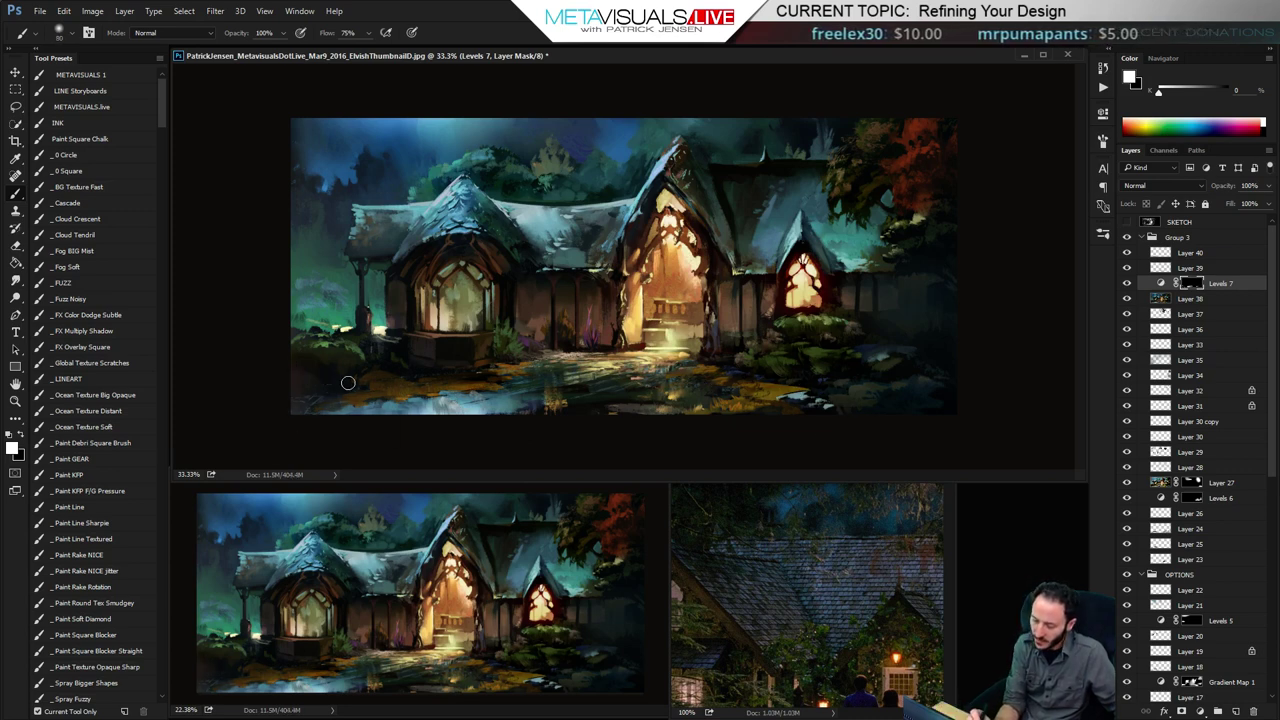
{"action": "key", "text": "h"}
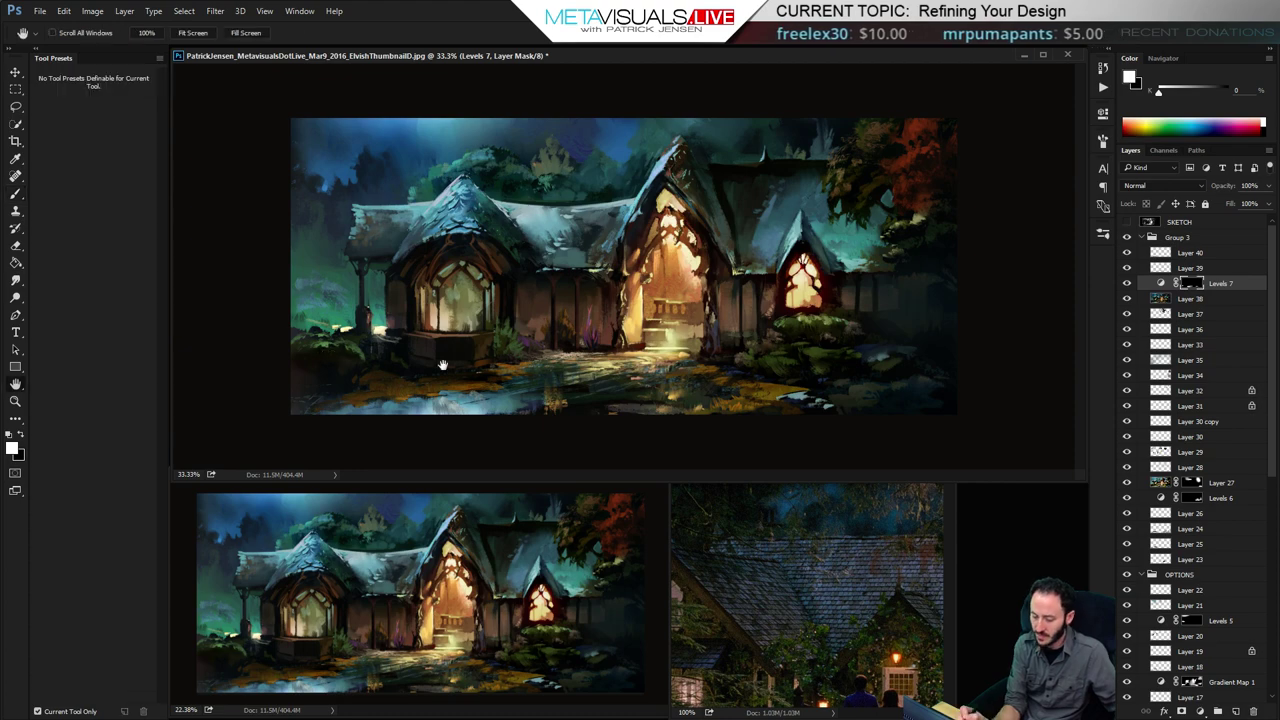
{"action": "key", "text": "r"}
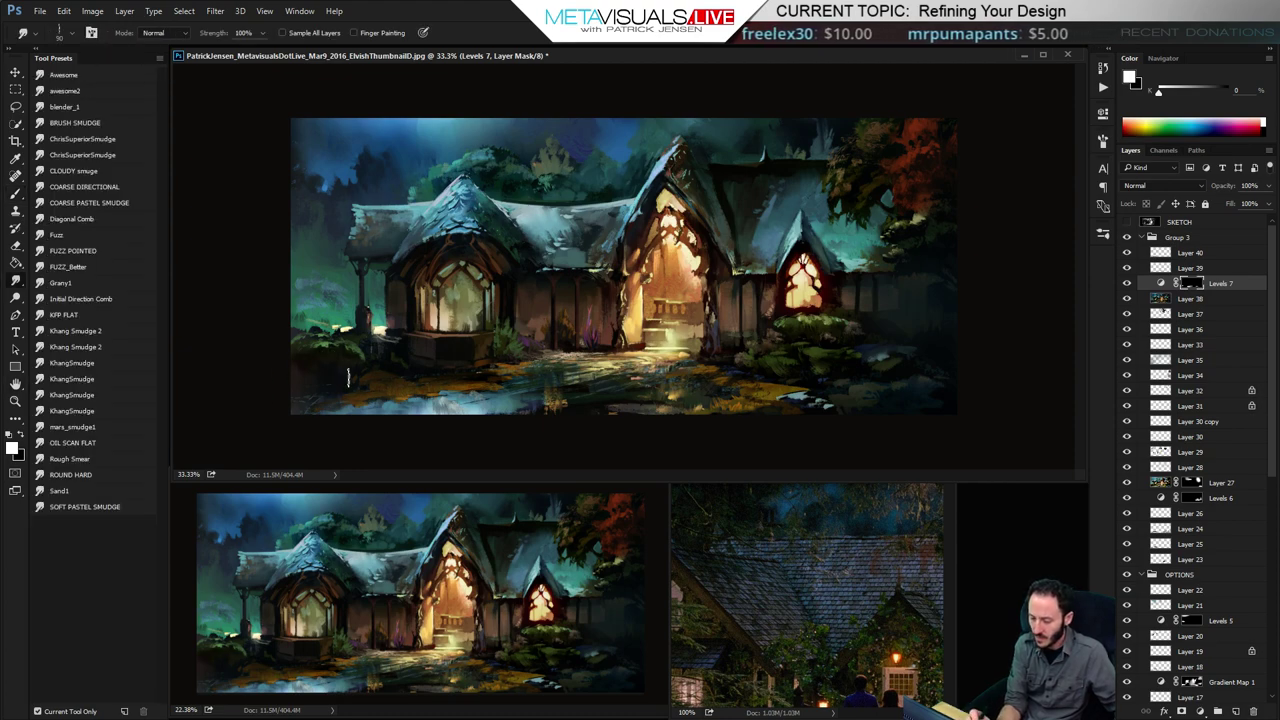
{"action": "key", "text": "space"}
{"action": "key", "text": "b"}
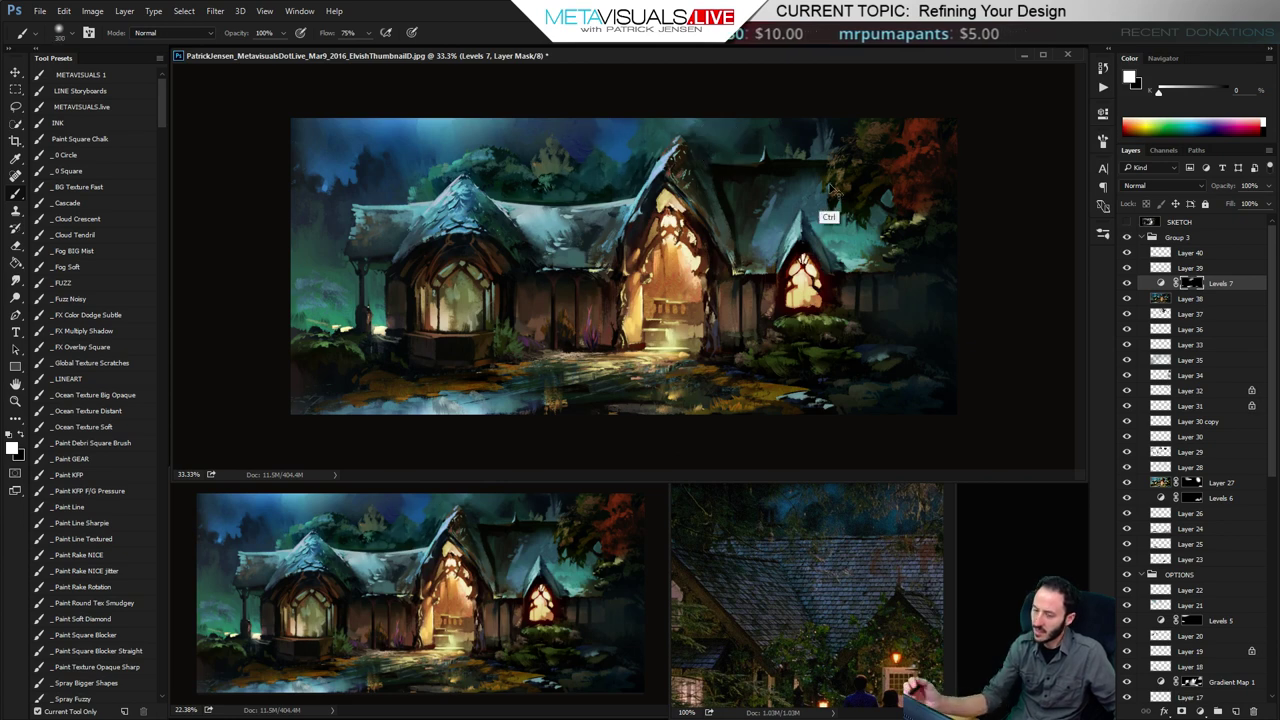
{"action": "key", "text": "space"}
{"action": "key", "text": "b"}
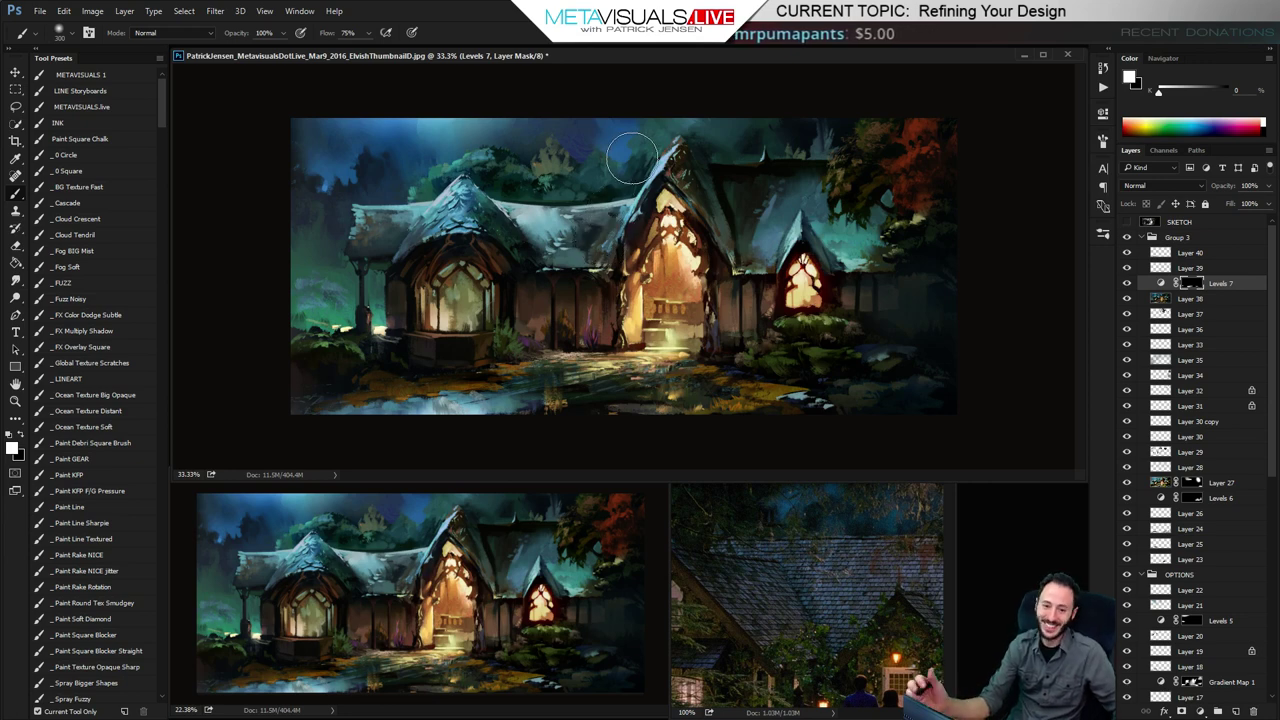
{"action": "key", "text": "space"}
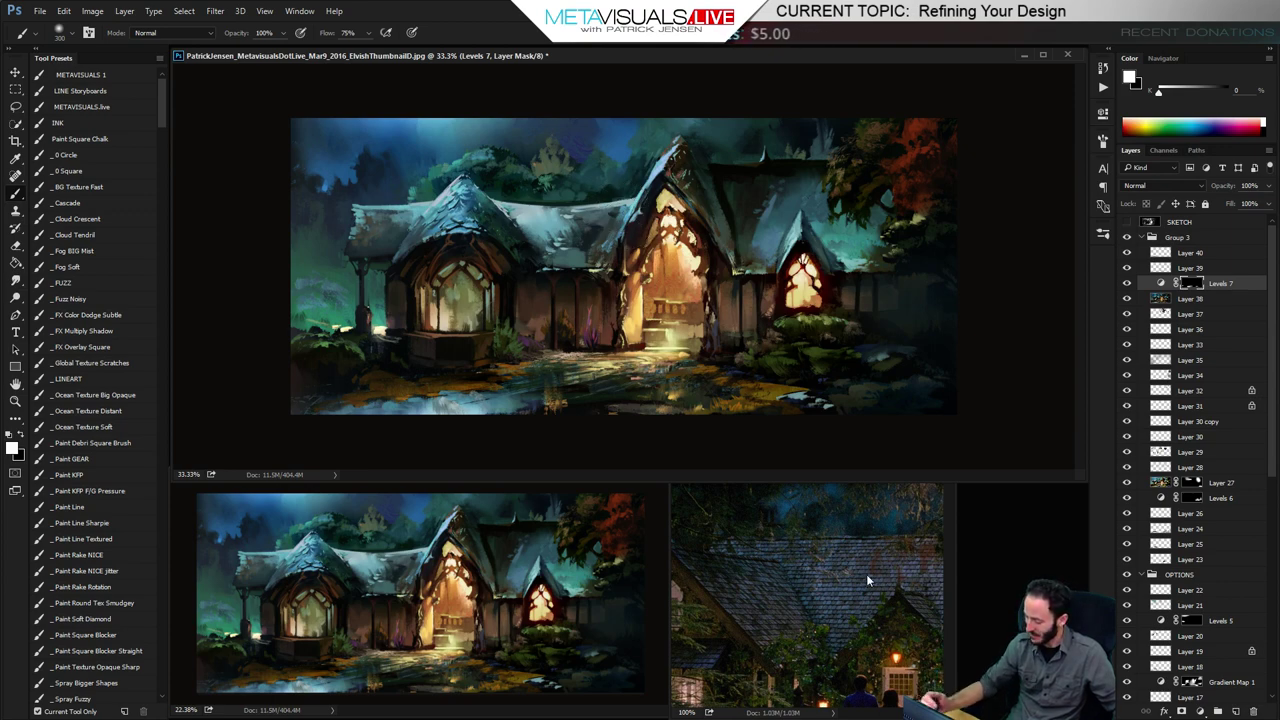
Switch to the web browser and look over the upcoming and past broadcasts on the METAVISUALS.LIVE home page
{"action": "key", "text": "alt+Tab"}
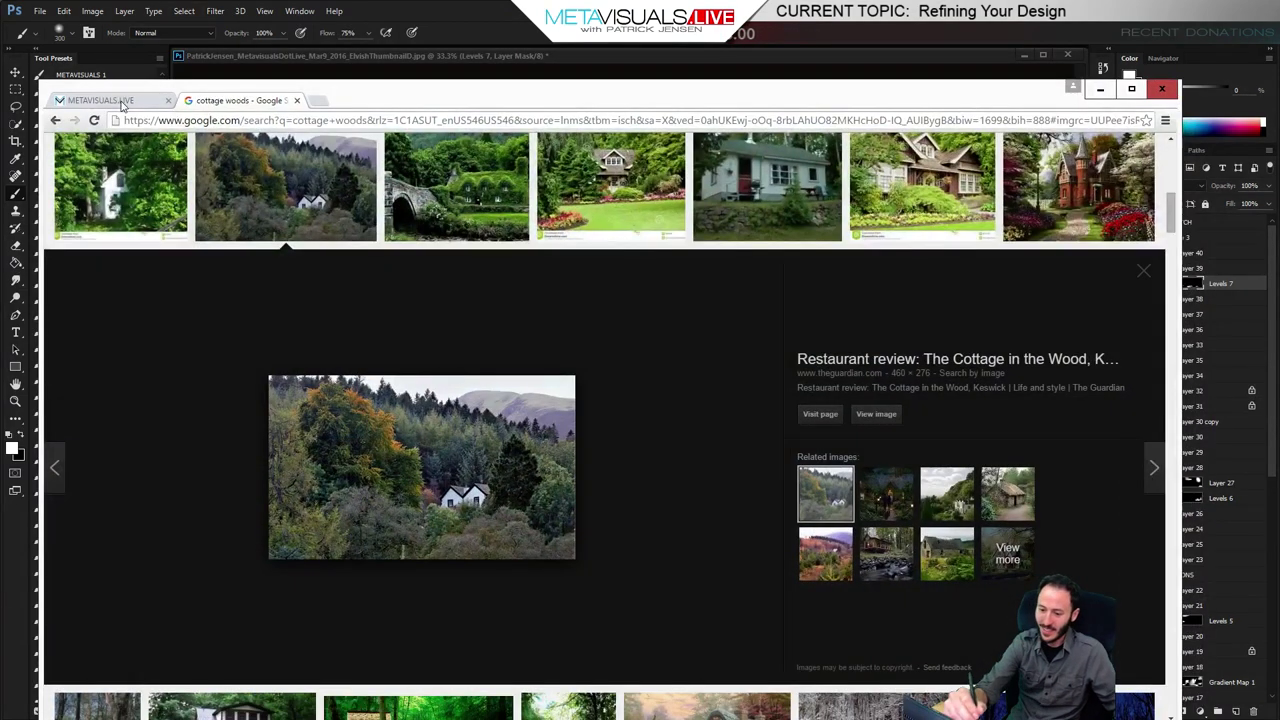
{"action": "left_click", "coordinate": [100, 100]}
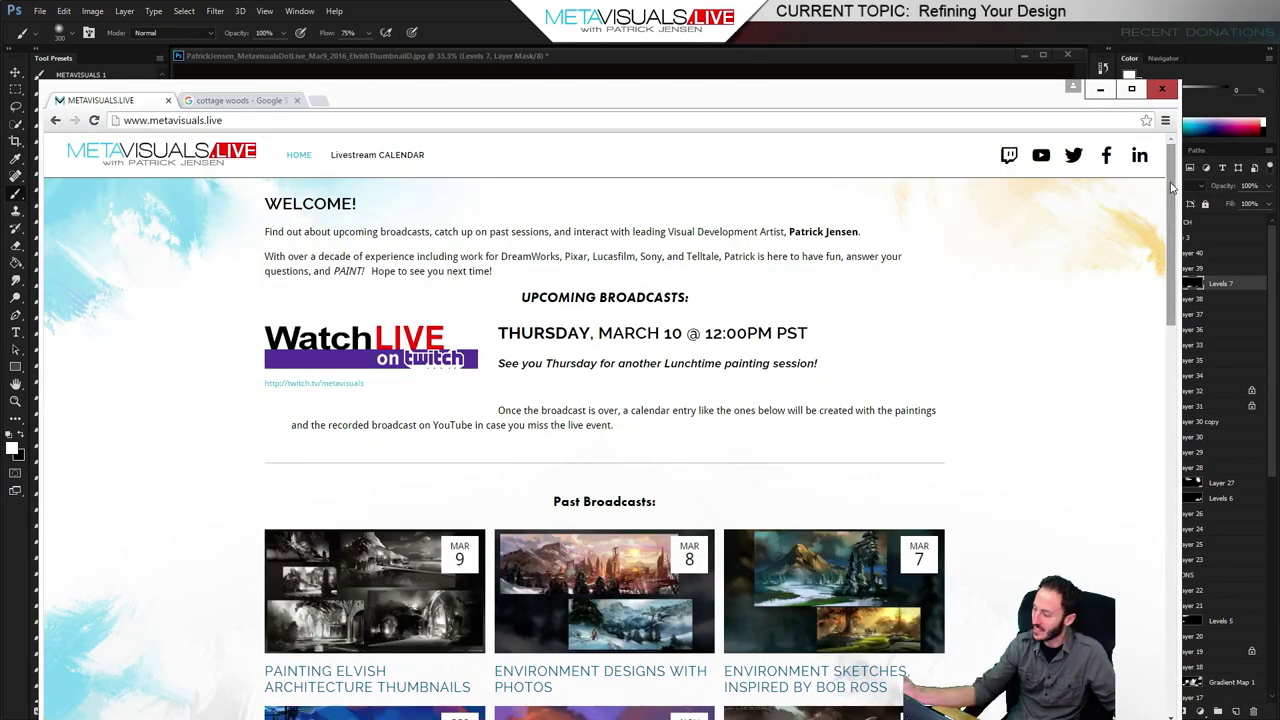
{"action": "scroll", "coordinate": [912, 341], "scroll_direction": "down", "scroll_amount": 3}
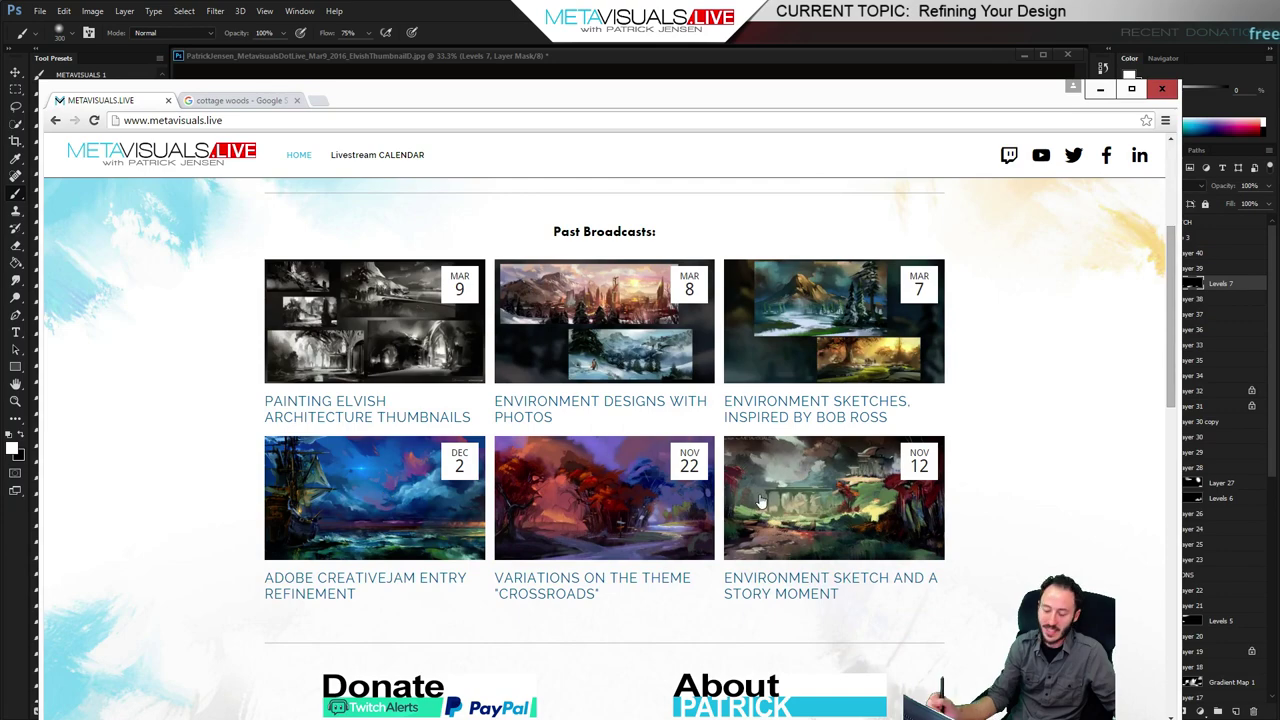
{"action": "left_click_drag", "start_coordinate": [1171, 250], "coordinate": [1171, 173]}
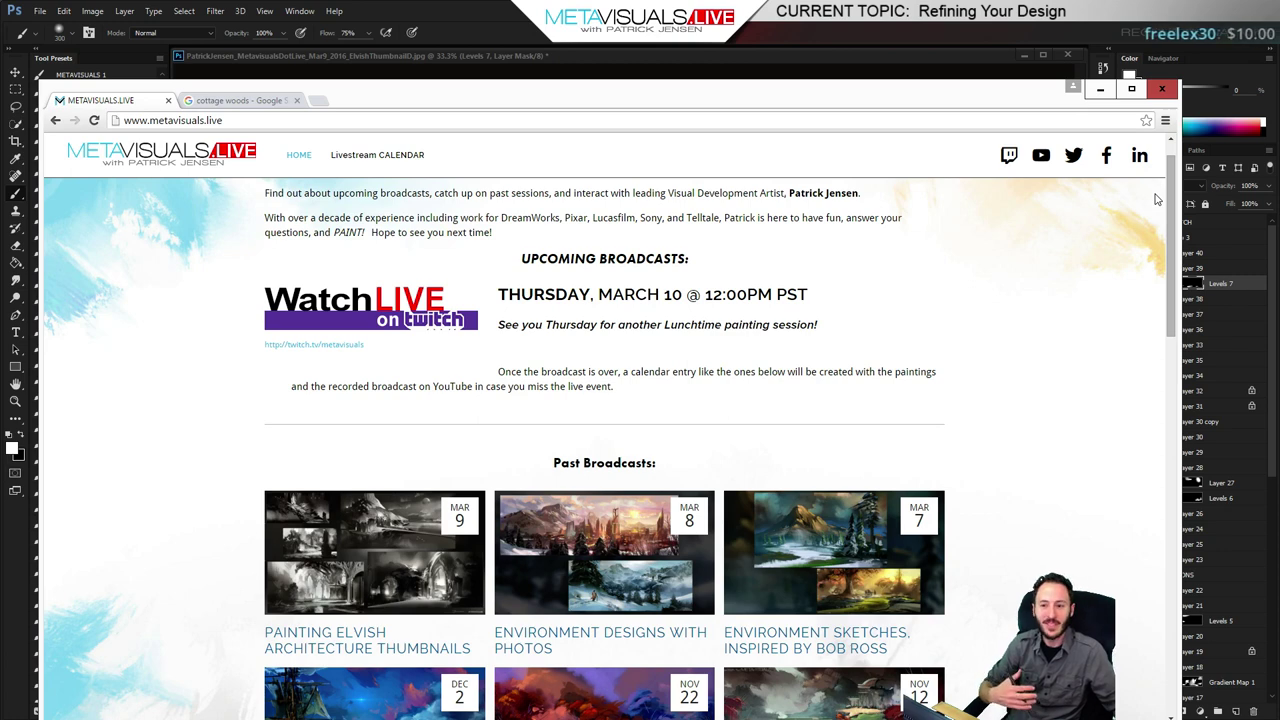
Open the Painting Elvish Architecture Thumbnails broadcast and view the moonlit lakeside painting from its gallery at full size
{"action": "left_click", "coordinate": [397, 525]}
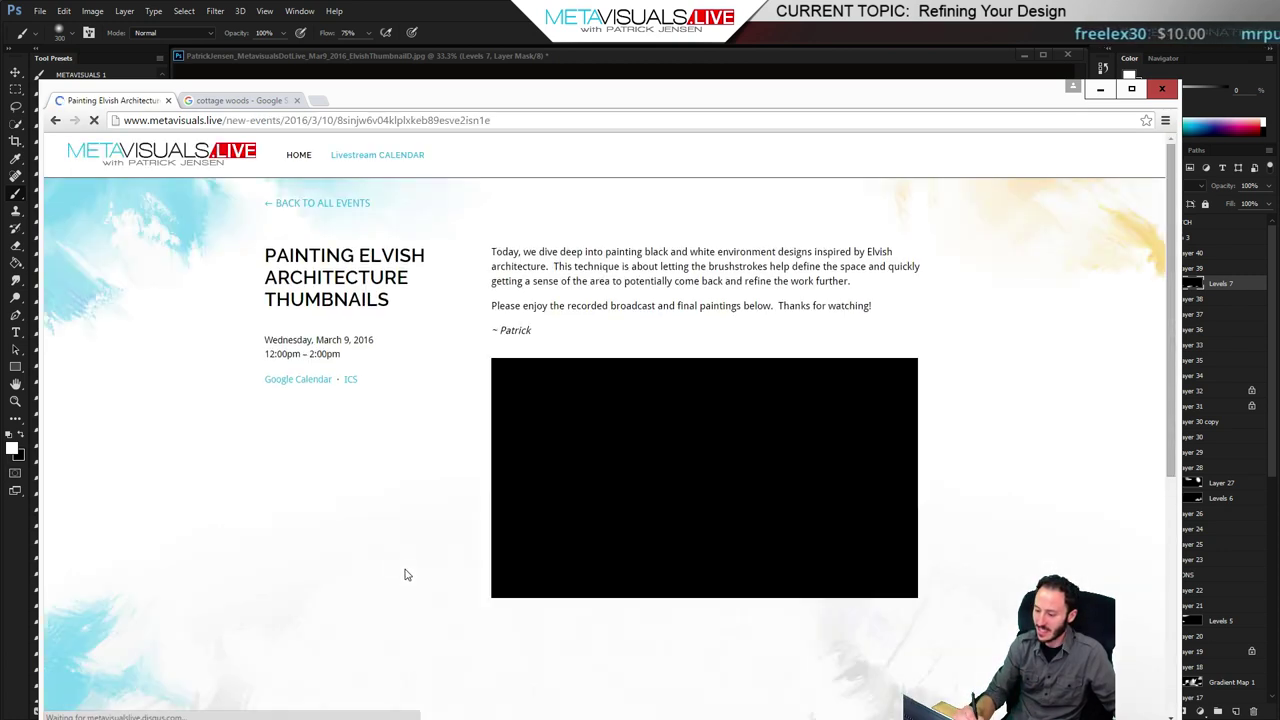
{"action": "left_click_drag", "start_coordinate": [1172, 189], "coordinate": [1167, 235]}
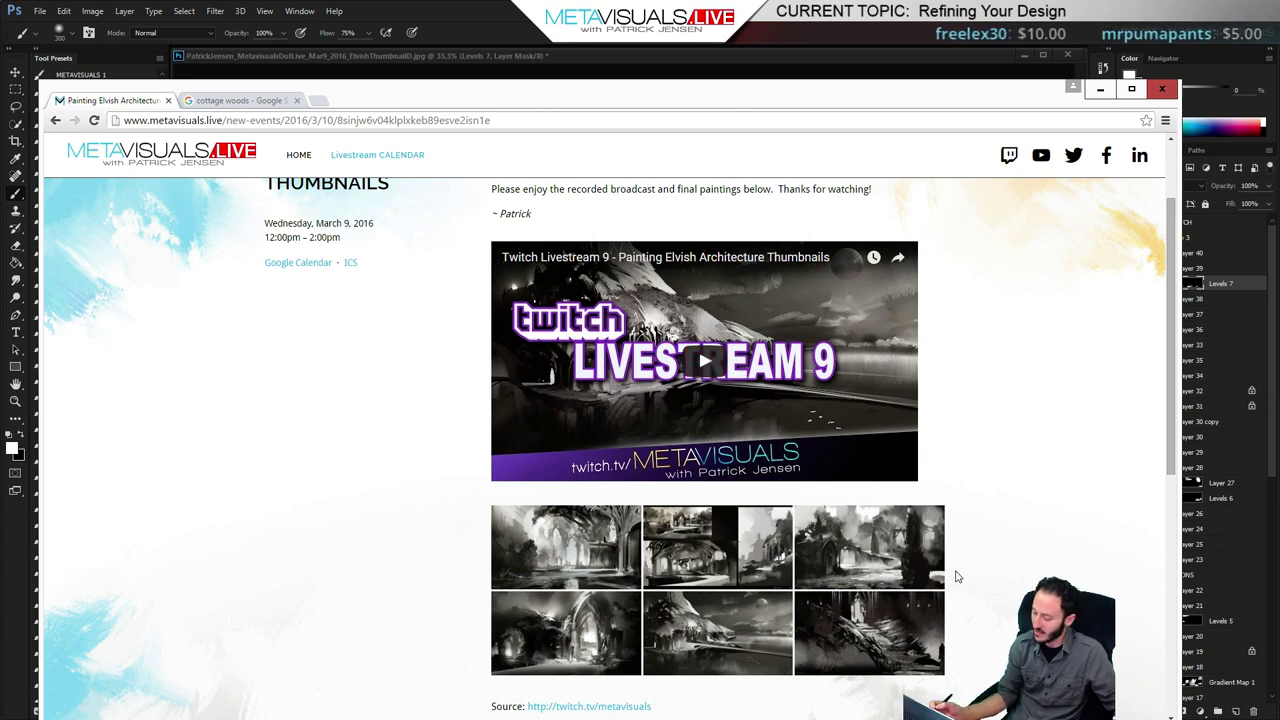
{"action": "left_click", "coordinate": [718, 632]}
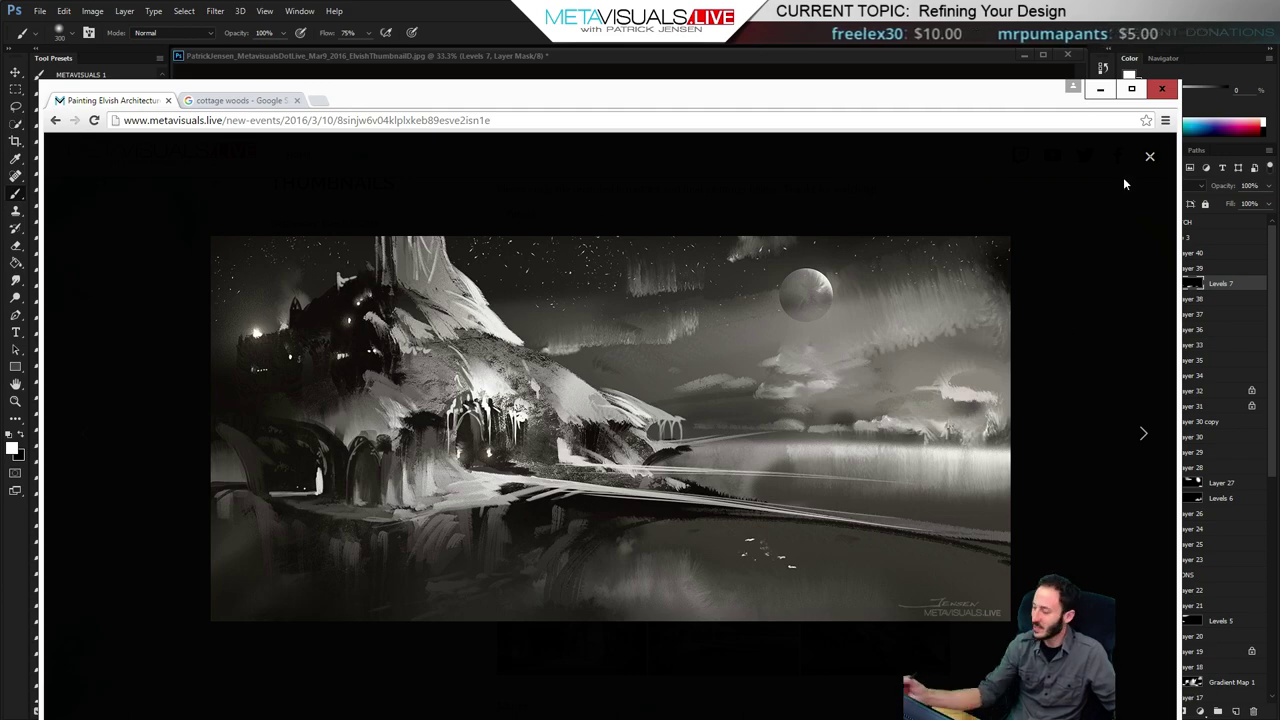
{"action": "left_click", "coordinate": [1151, 161]}
{"action": "scroll", "coordinate": [597, 268], "scroll_direction": "up", "scroll_amount": 2}
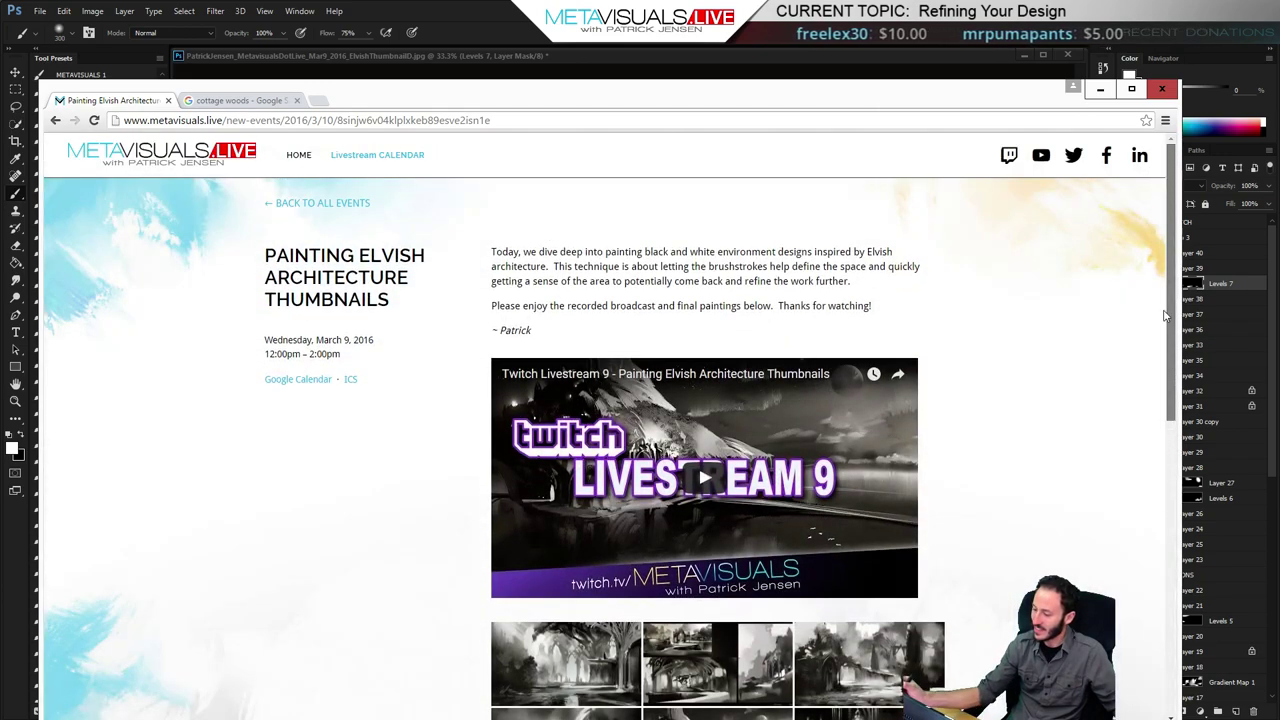
Return to the METAVISUALS.LIVE home page, look over its broadcast content, and minimize the browser to return to Photoshop
{"action": "left_click", "coordinate": [298, 156]}
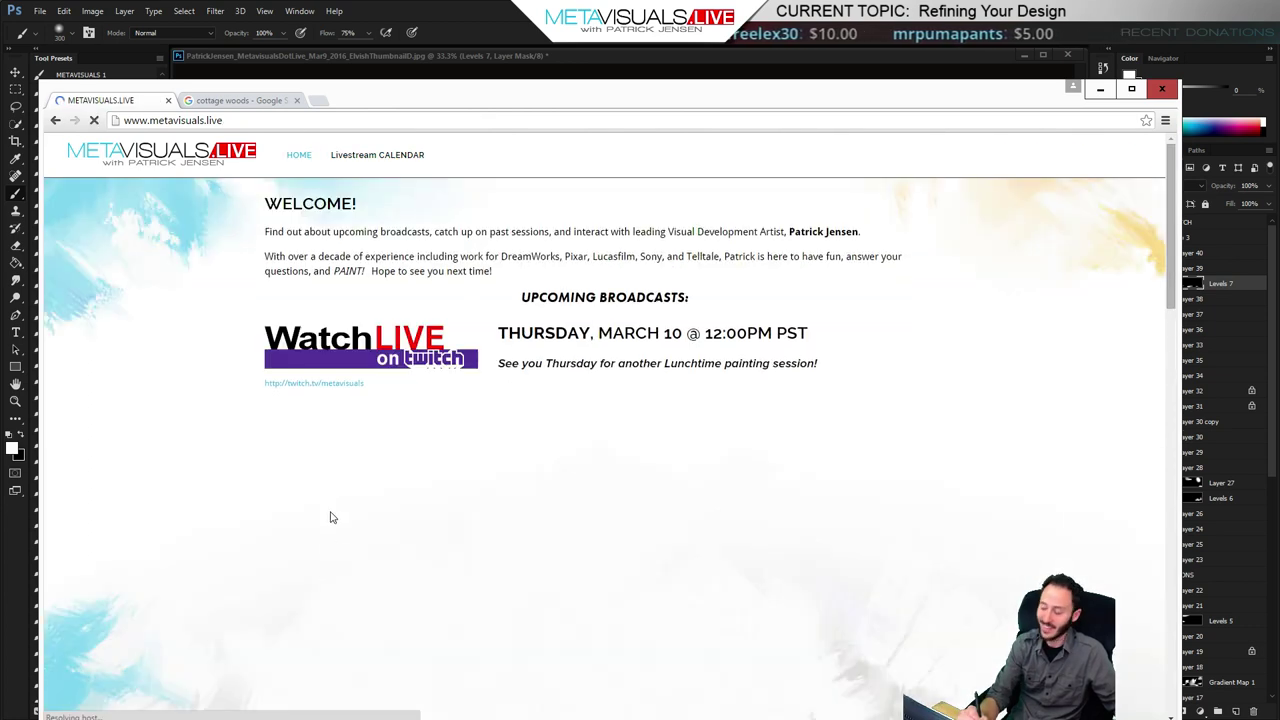
{"action": "scroll", "coordinate": [1170, 232], "scroll_direction": "down", "scroll_amount": 1}
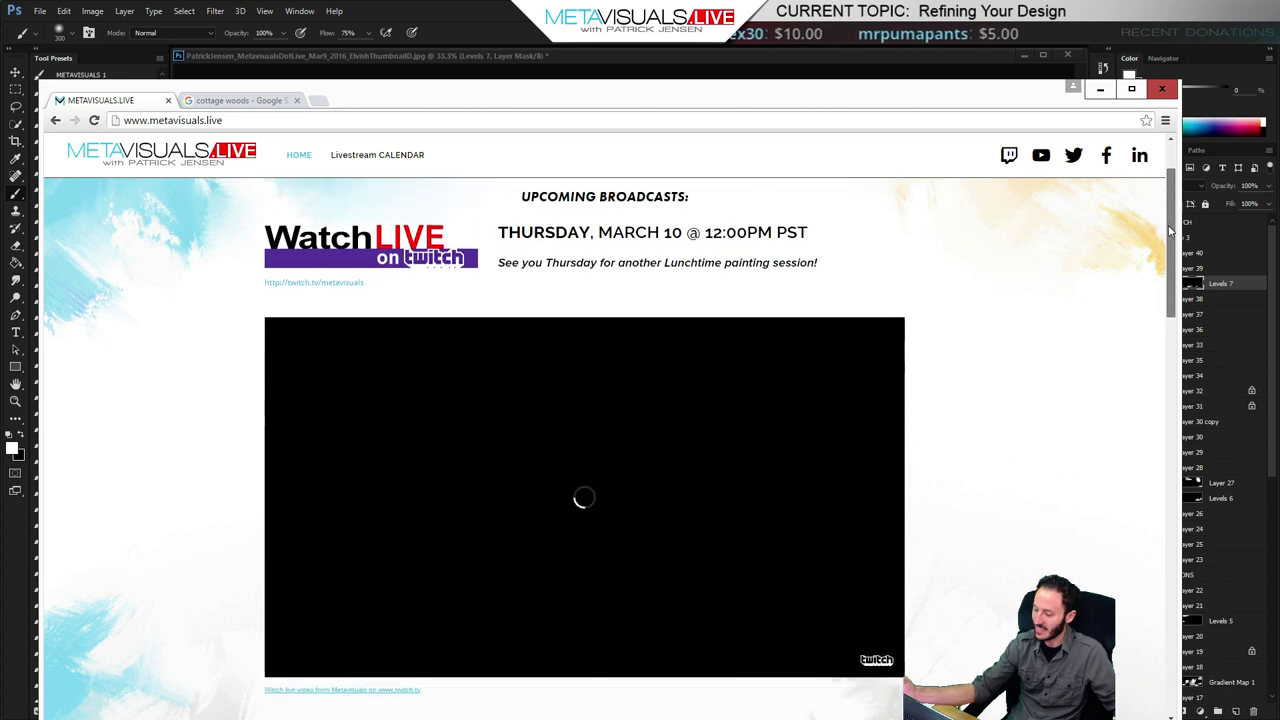
{"action": "left_click_drag", "start_coordinate": [1170, 232], "coordinate": [1156, 341]}
{"action": "left_click", "coordinate": [1101, 91]}
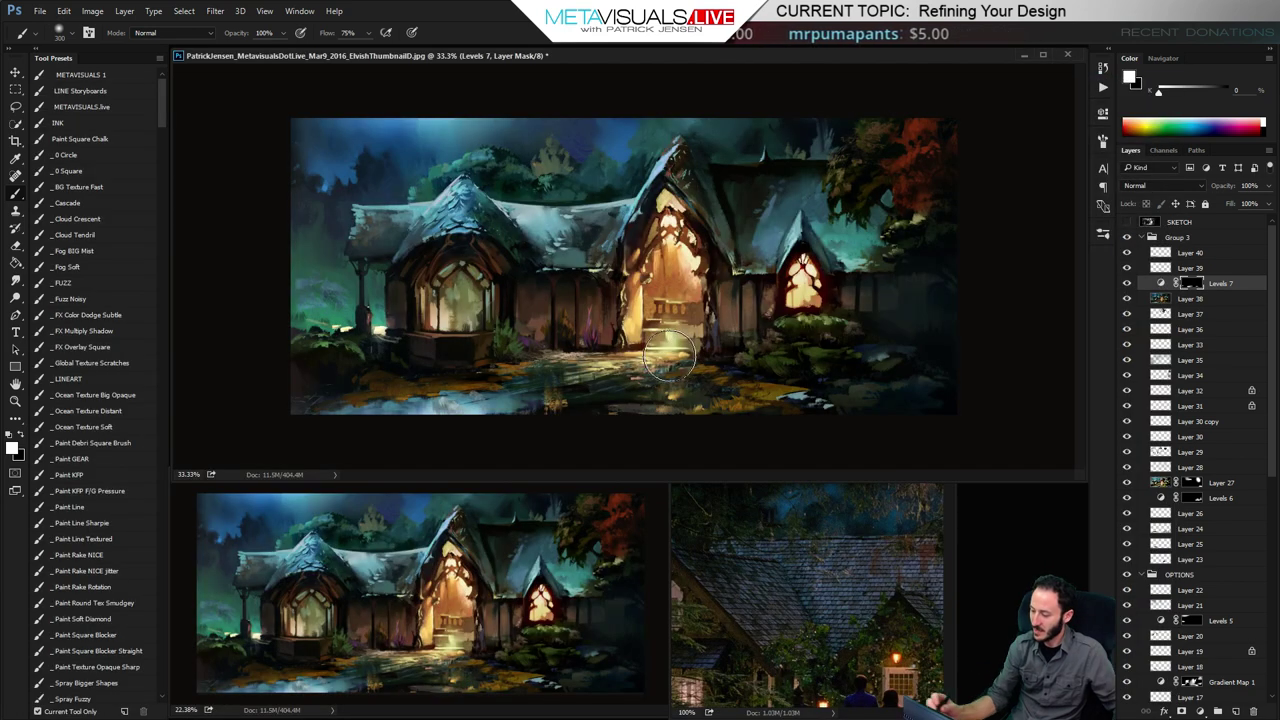
Compare the painting with the Levels 7 adjustment hidden and shown
{"action": "left_click", "coordinate": [1128, 284]}
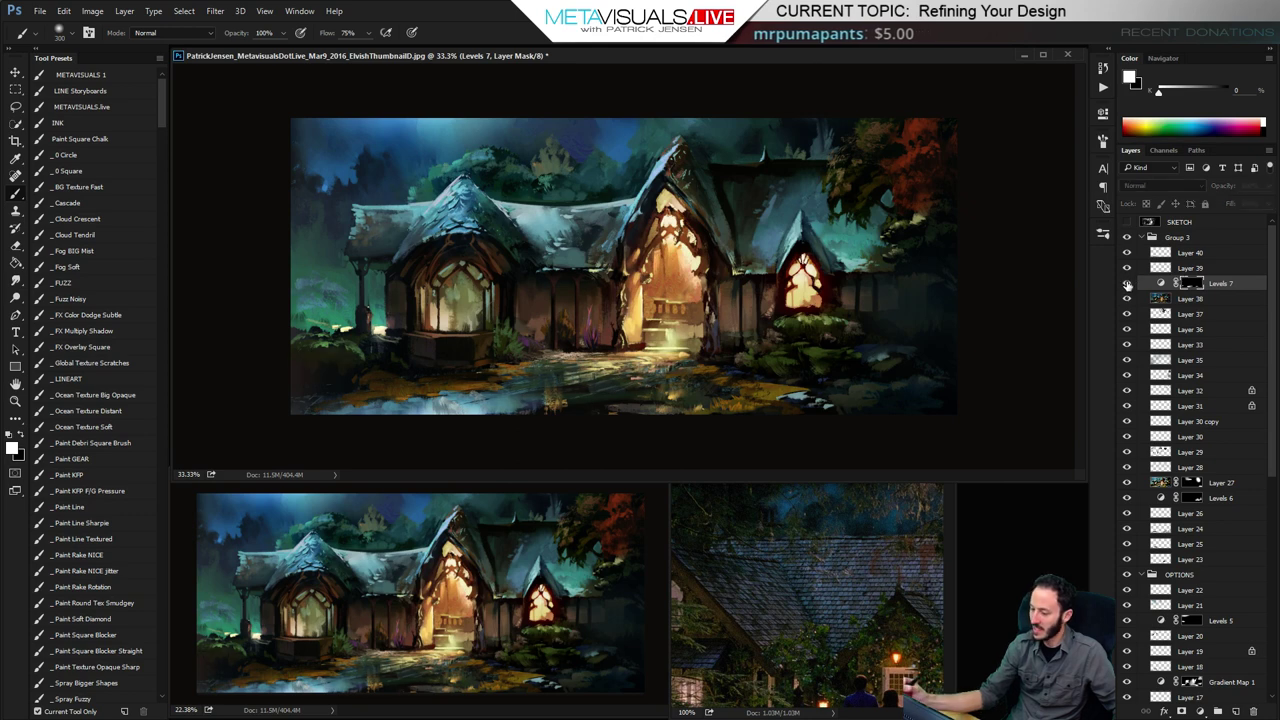
{"action": "left_click", "coordinate": [1128, 284]}
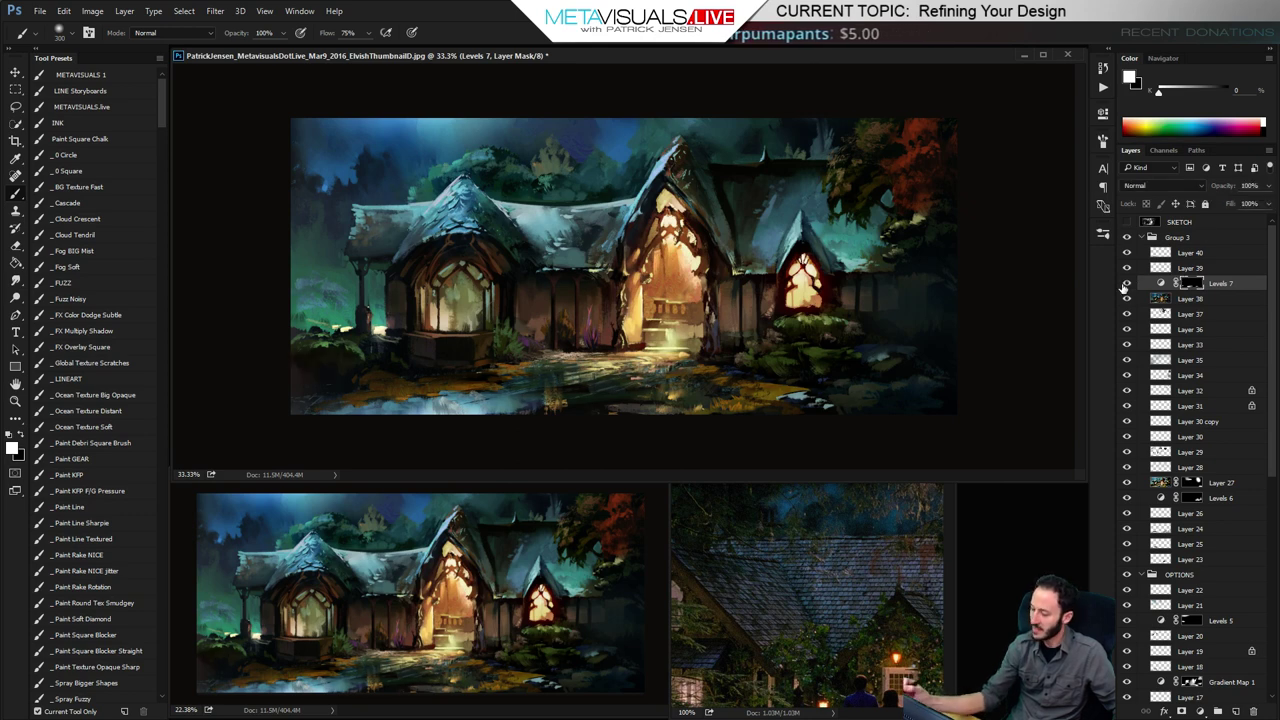
{"action": "key", "text": "r"}
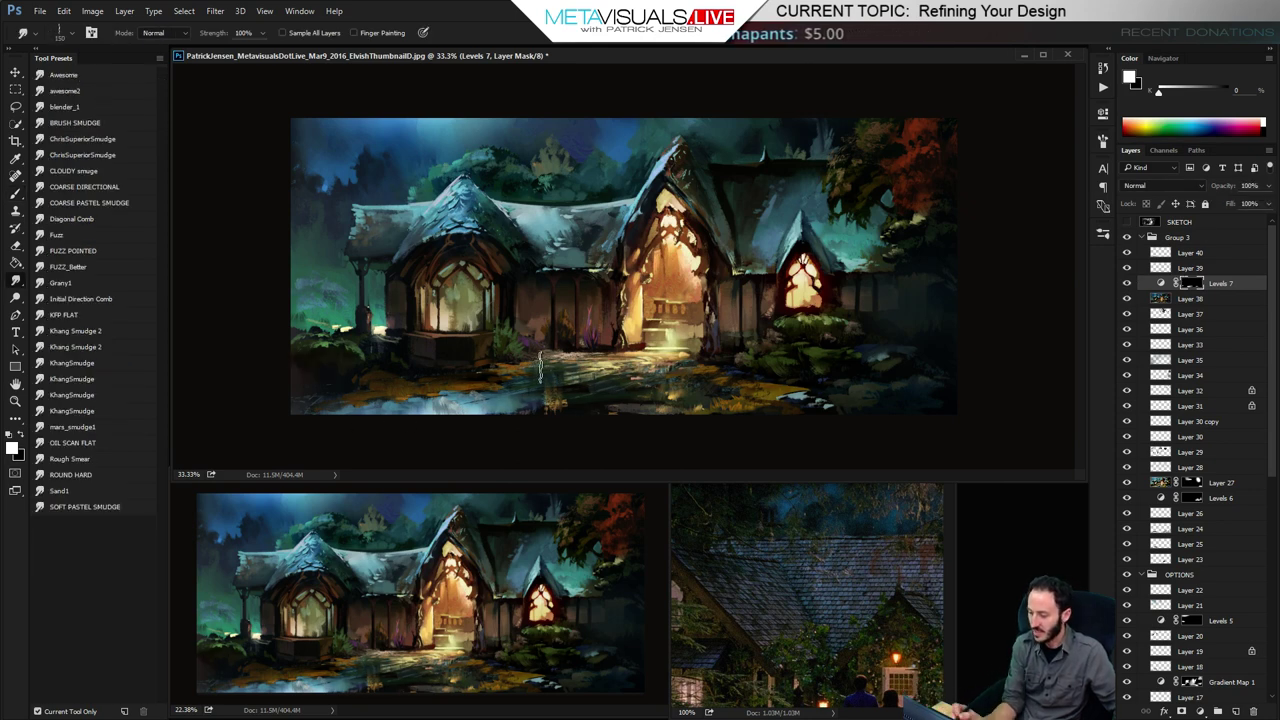
Add a new blank layer directly above Layer 40 for painting with the brush
{"action": "left_click", "coordinate": [1198, 254]}
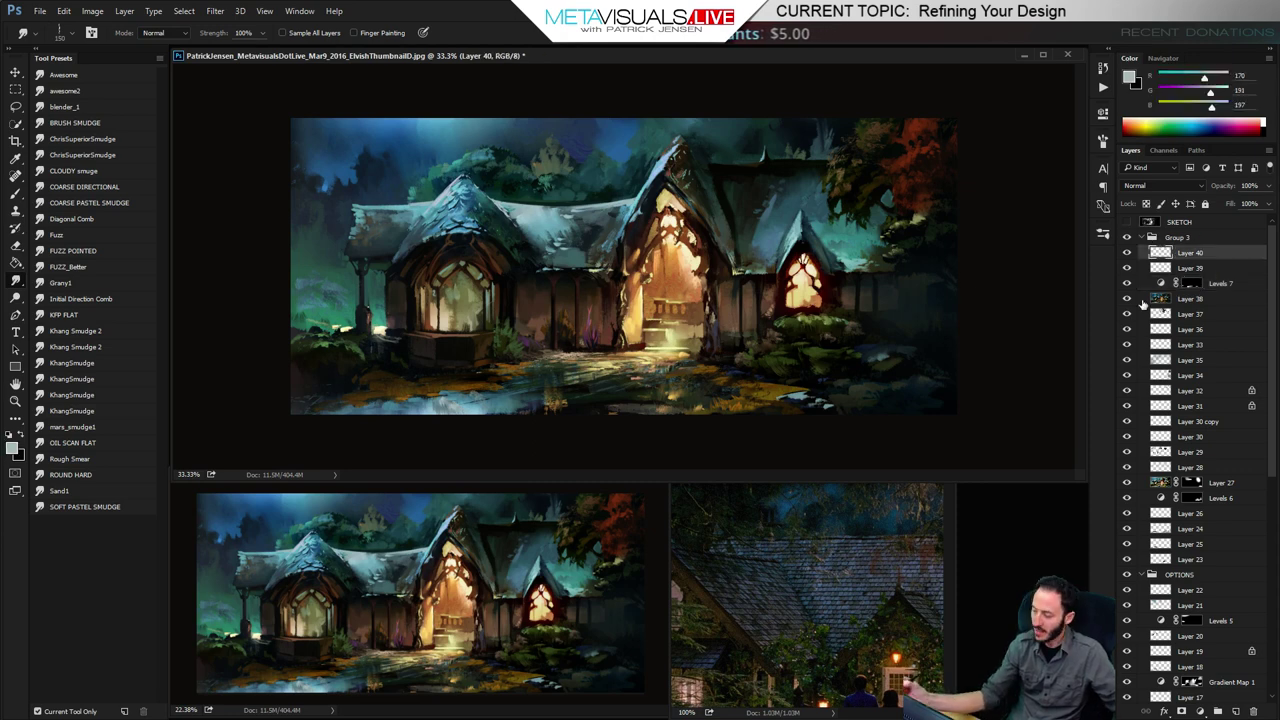
{"action": "key", "text": "ctrl+shift+alt+n"}
{"action": "key", "text": "b"}
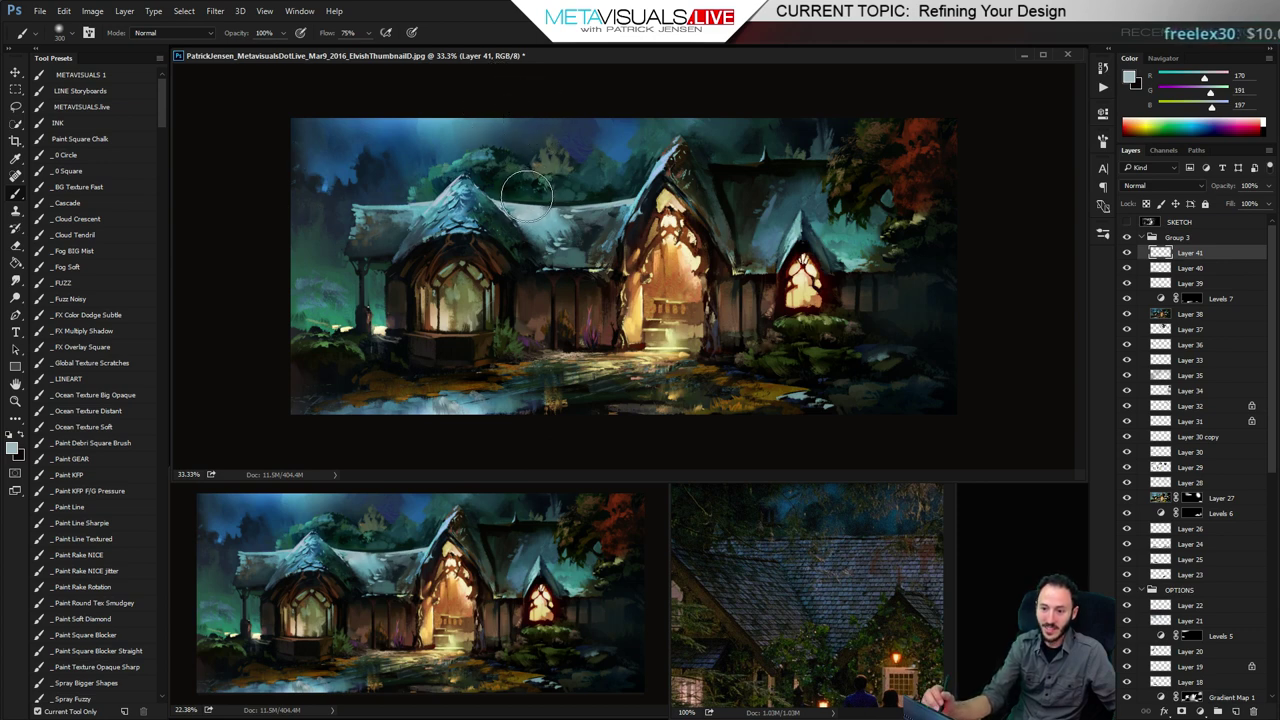
Paint sampled tan and orange foliage strokes onto the pale tree behind the roof with the Paint KFP F/G Pressure brush
{"action": "key", "text": "z"}
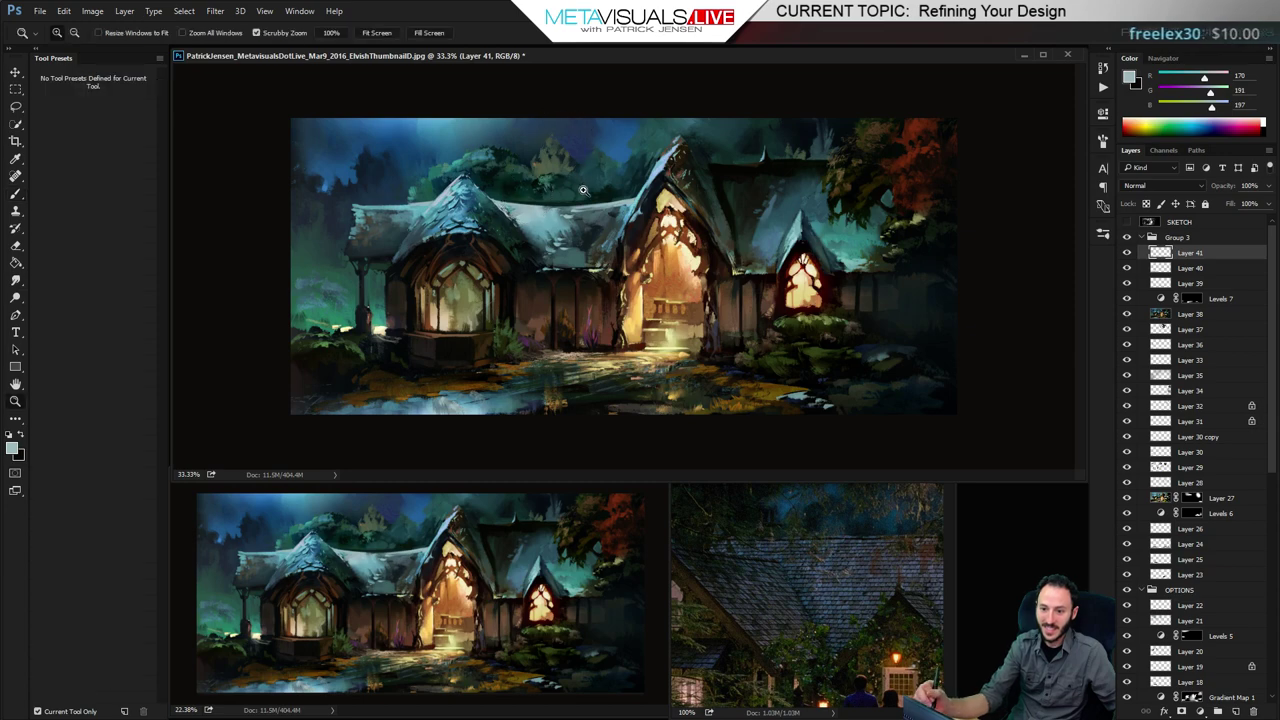
{"action": "left_click", "coordinate": [585, 188]}
{"action": "left_click", "coordinate": [585, 188]}
{"action": "left_click_drag", "start_coordinate": [597, 192], "coordinate": [686, 237]}
{"action": "left_click", "coordinate": [597, 170]}
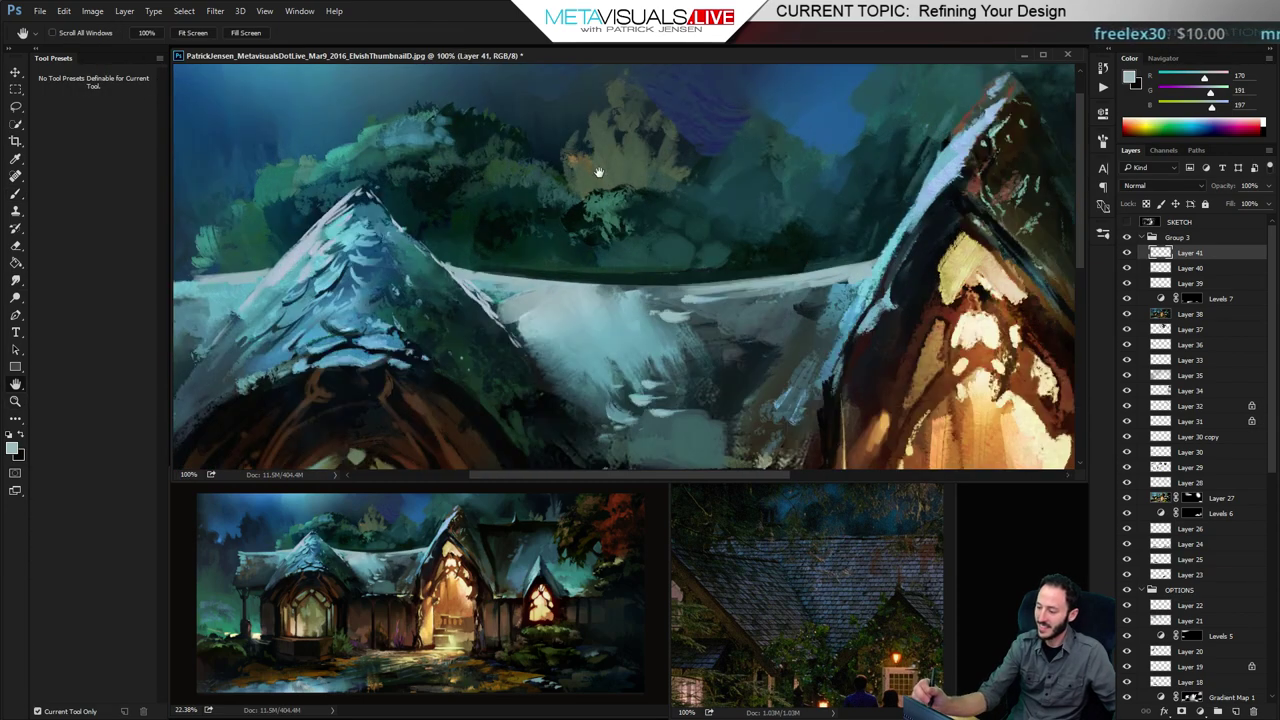
{"action": "left_click_drag", "start_coordinate": [594, 172], "coordinate": [608, 303]}
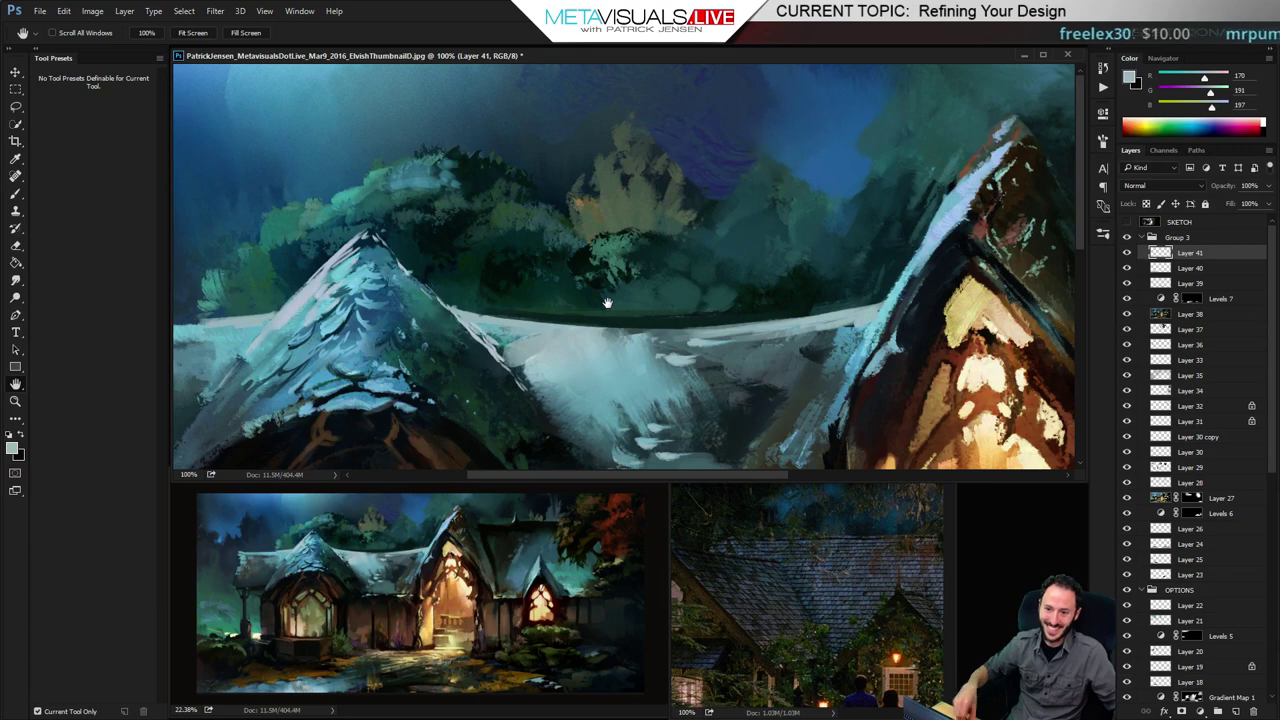
{"action": "left_click_drag", "start_coordinate": [543, 219], "coordinate": [494, 268]}
{"action": "key", "text": "b"}
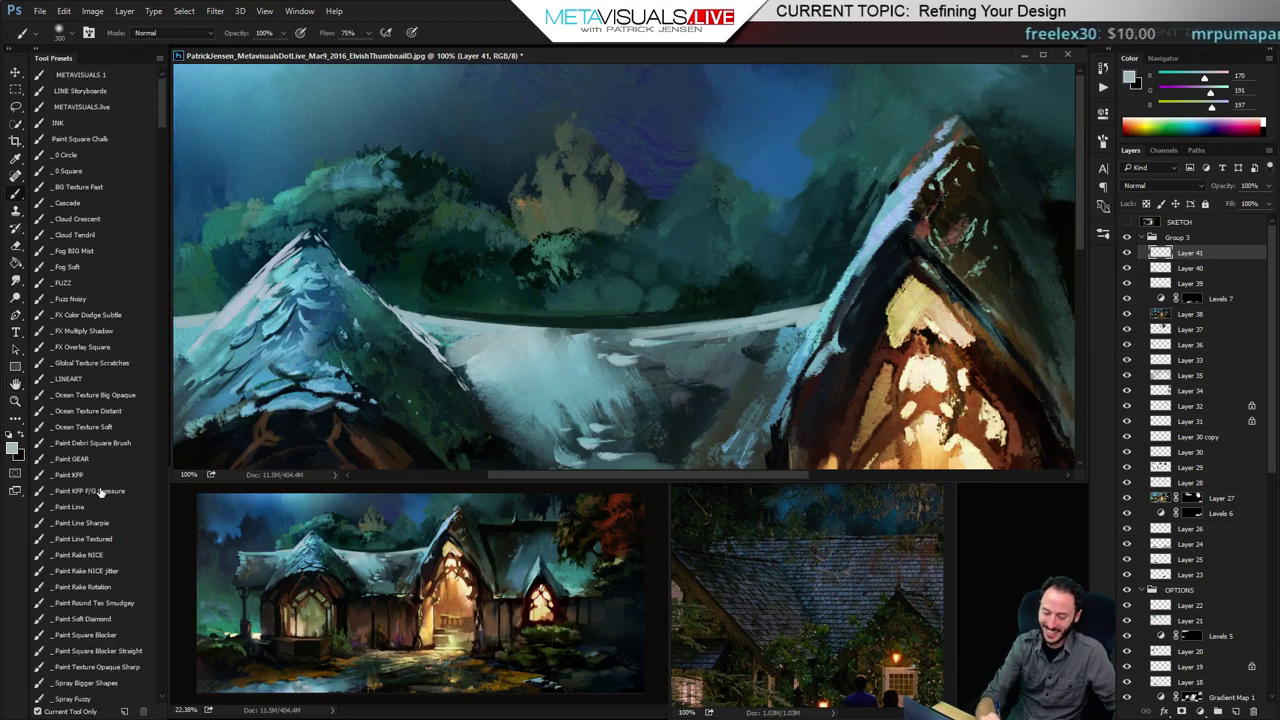
{"action": "left_click", "coordinate": [100, 490]}
{"action": "left_click", "coordinate": [517, 196], "text": "alt"}
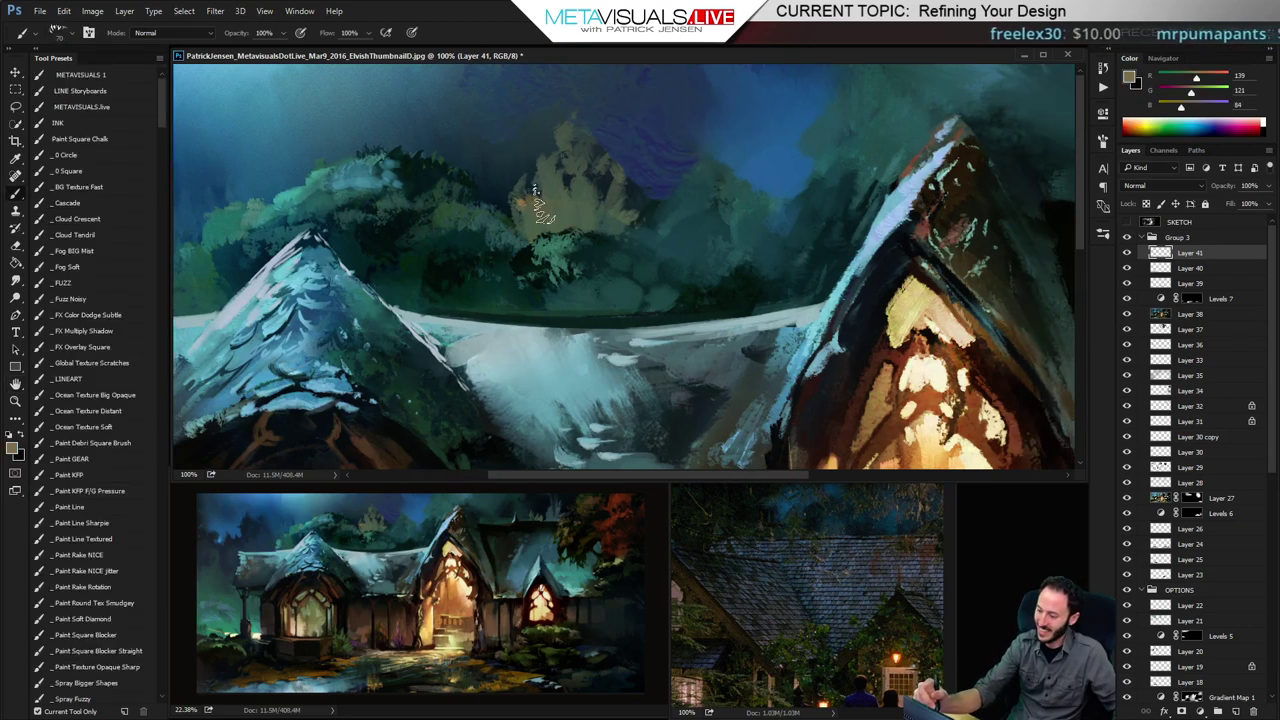
{"action": "left_click_drag", "start_coordinate": [535, 192], "coordinate": [550, 212]}
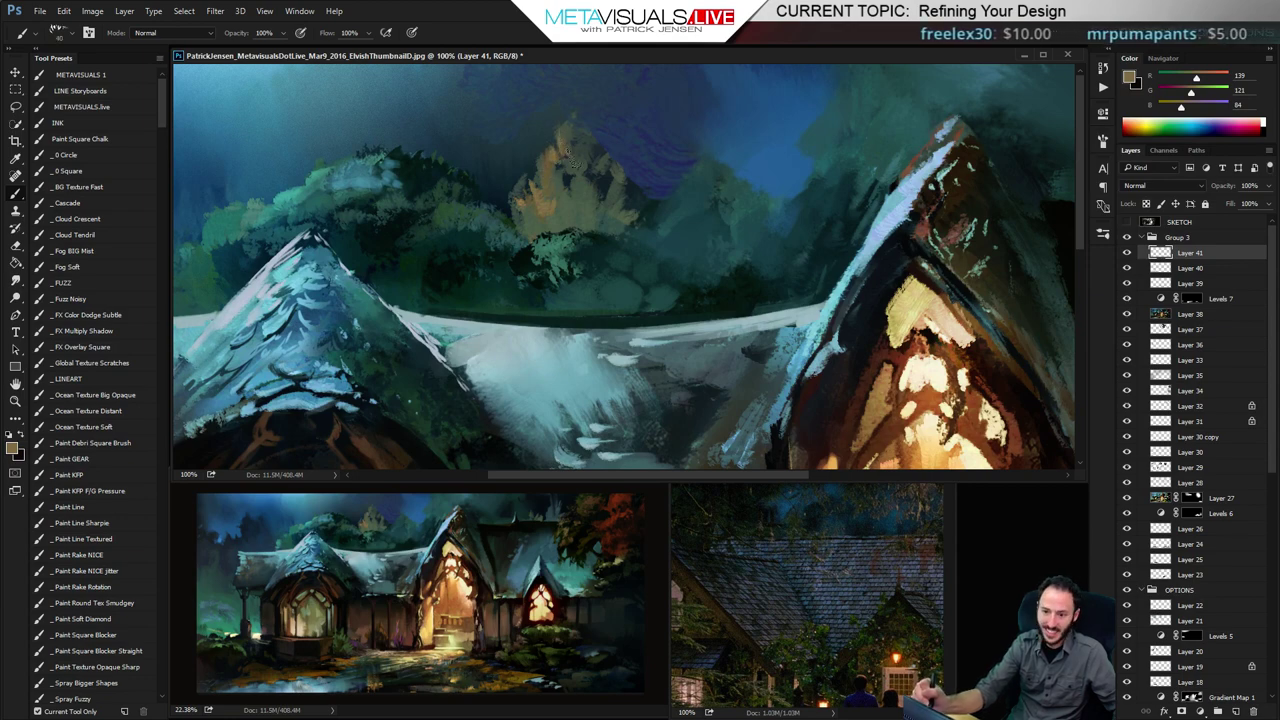
{"action": "key", "text": "bracketright"}
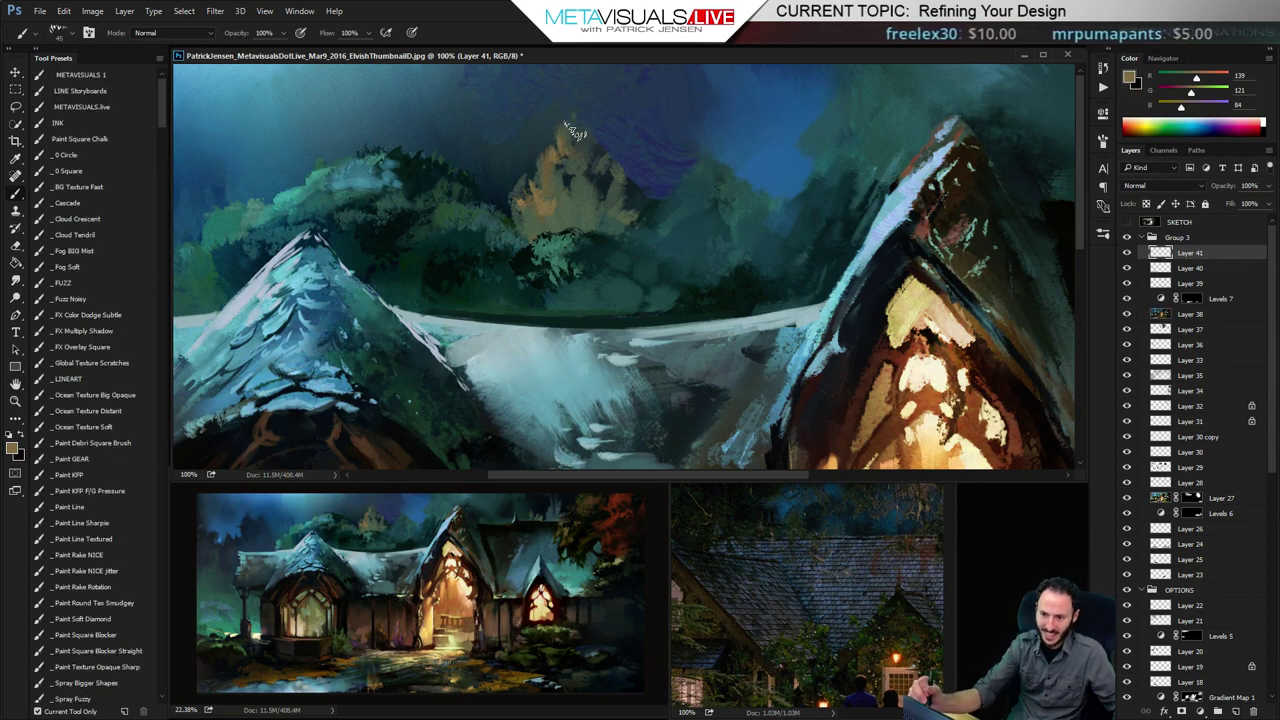
{"action": "key", "text": "bracketright"}
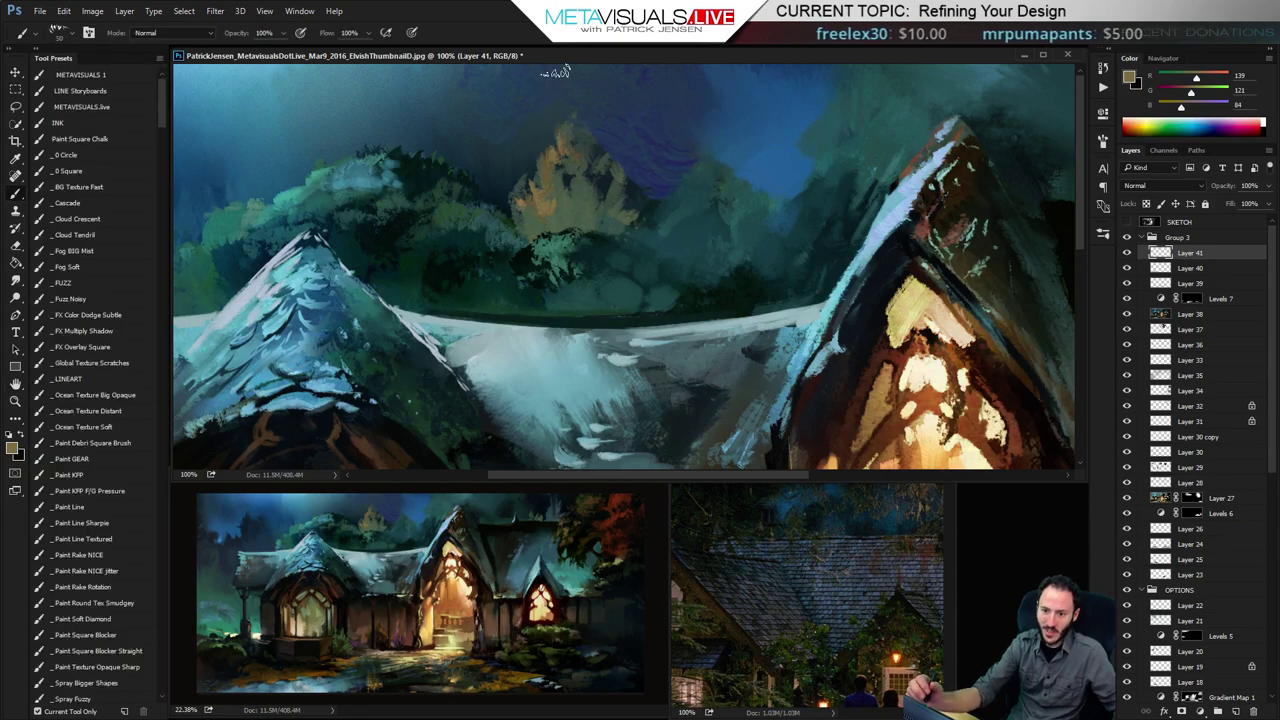
{"action": "left_click", "coordinate": [548, 140], "text": "alt"}
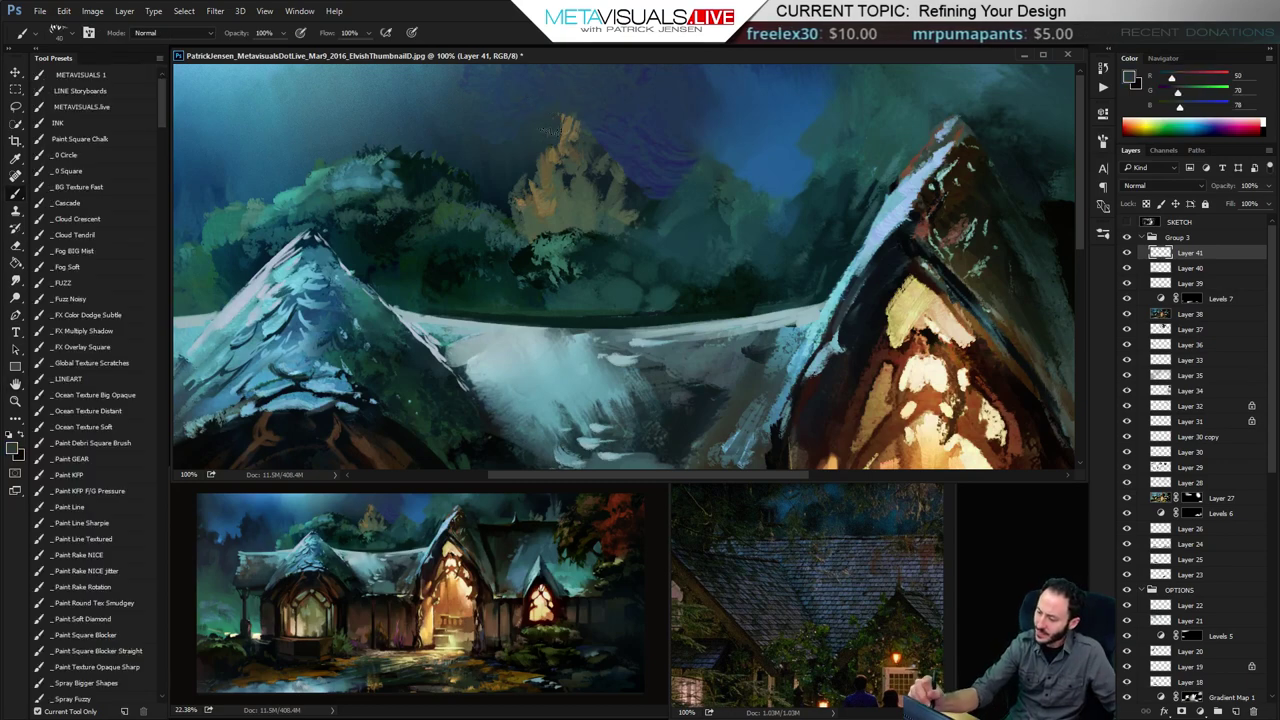
Break up the crown of the large green tree beside the tan tree with sampled muted teal and dark leaf strokes
{"action": "scroll", "coordinate": [560, 120], "scroll_direction": "left", "scroll_amount": 3}
{"action": "left_click", "coordinate": [511, 203], "text": "alt"}
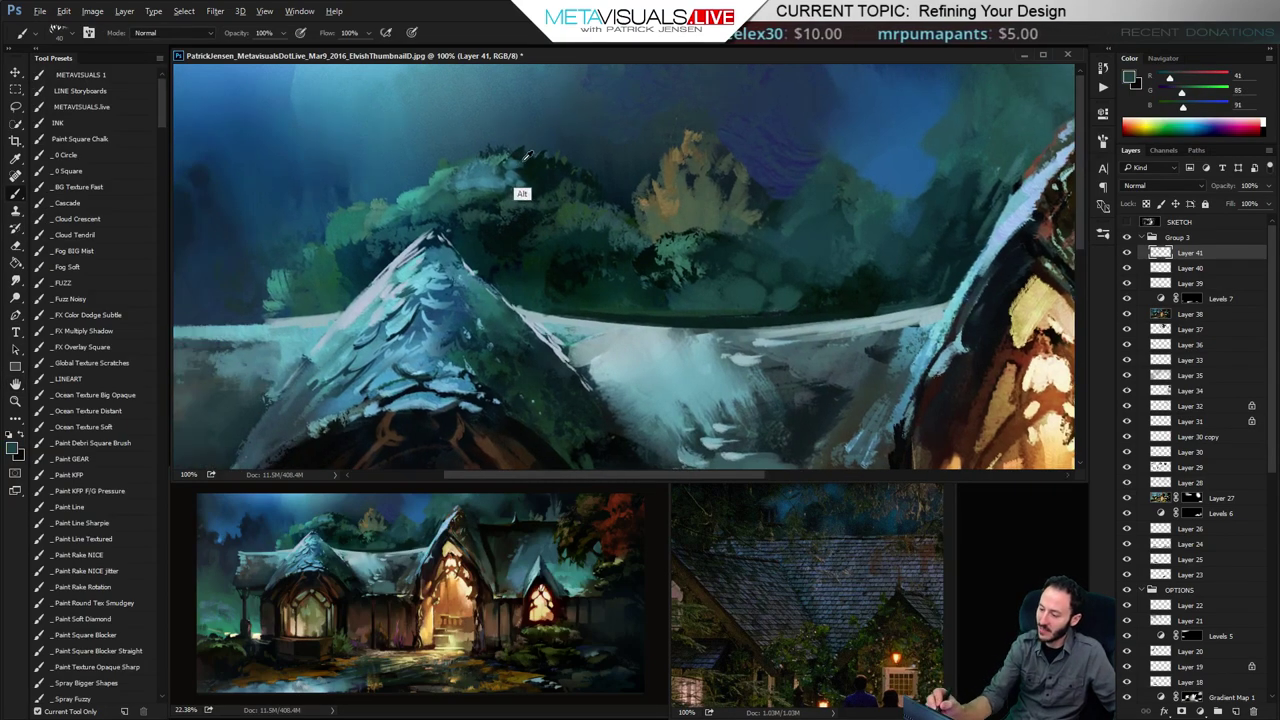
{"action": "key", "text": "bracketright"}
{"action": "key", "text": "bracketright"}
{"action": "left_click_drag", "start_coordinate": [481, 178], "coordinate": [541, 196]}
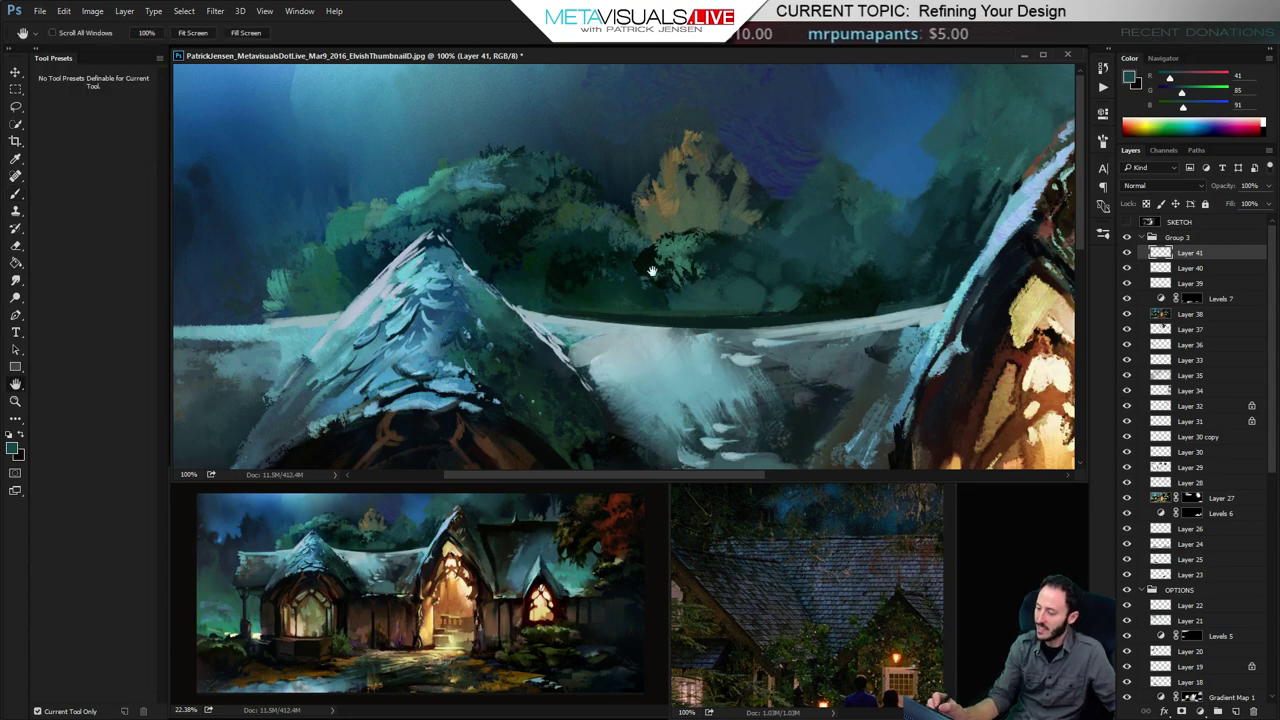
{"action": "left_click", "coordinate": [535, 217], "text": "alt"}
{"action": "left_click_drag", "start_coordinate": [540, 196], "coordinate": [549, 209]}
{"action": "key", "text": "space"}
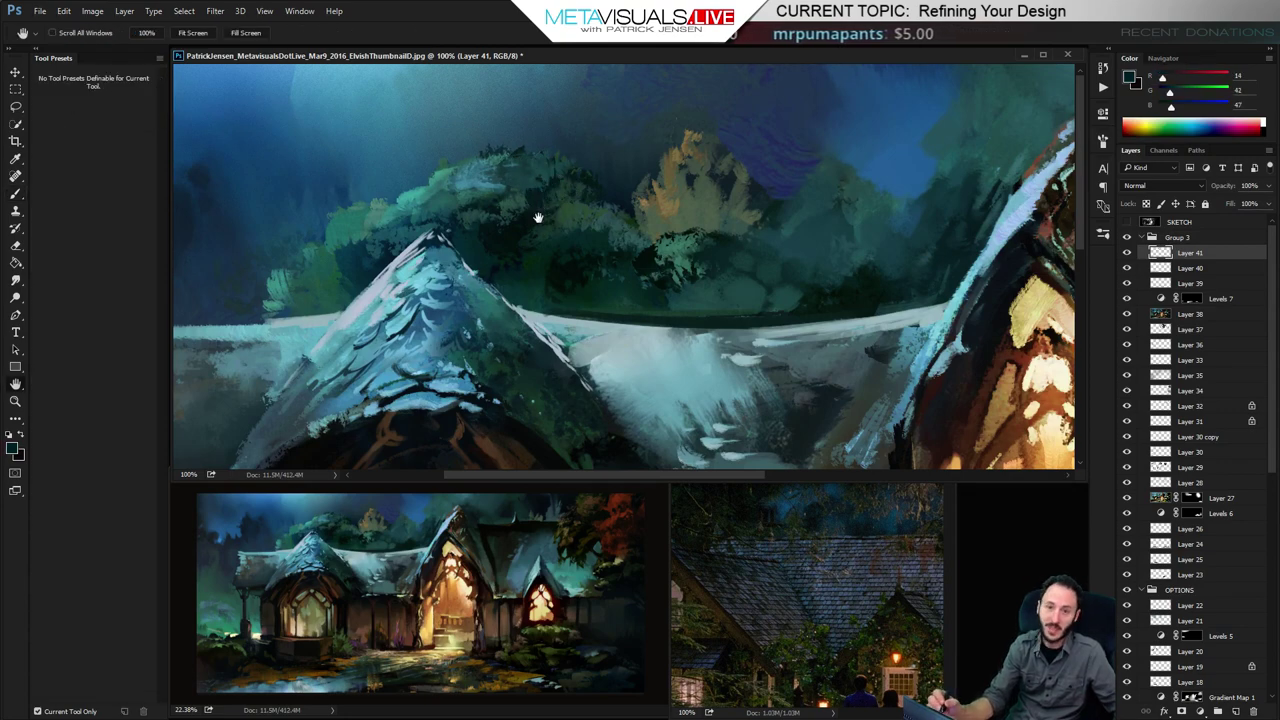
{"action": "left_click", "coordinate": [565, 270], "text": "alt"}
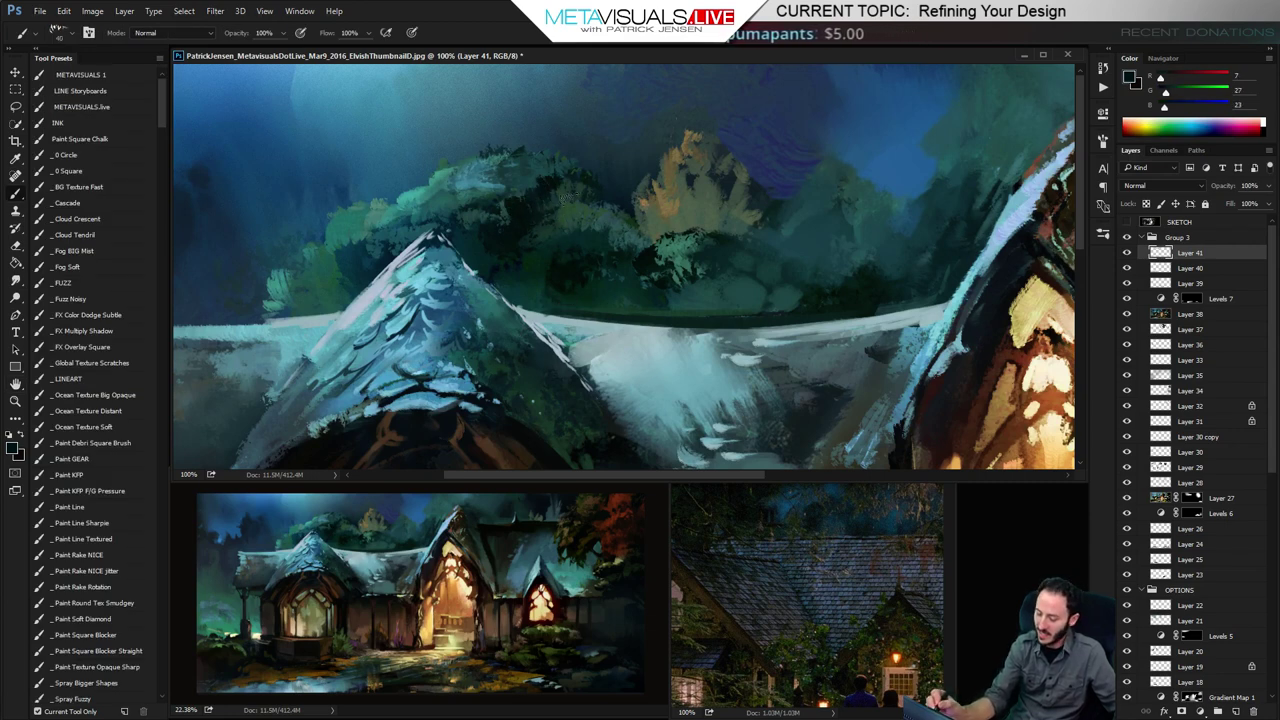
Paint a dark green foliage mass beneath and to the right of the tan tree, using colours sampled from the surrounding shadows
{"action": "mouse_move", "coordinate": [666, 289]}
{"action": "left_mouse_down"}
{"action": "mouse_move", "coordinate": [752, 256]}
{"action": "mouse_move", "coordinate": [790, 260]}
{"action": "mouse_move", "coordinate": [772, 282]}
{"action": "mouse_move", "coordinate": [720, 275]}
{"action": "mouse_move", "coordinate": [760, 280]}
{"action": "mouse_move", "coordinate": [711, 293]}
{"action": "mouse_move", "coordinate": [764, 276]}
{"action": "mouse_move", "coordinate": [690, 275]}
{"action": "mouse_move", "coordinate": [690, 240]}
{"action": "mouse_move", "coordinate": [706, 260]}
{"action": "mouse_move", "coordinate": [712, 248]}
{"action": "mouse_move", "coordinate": [655, 232]}
{"action": "mouse_move", "coordinate": [720, 250]}
{"action": "left_mouse_up"}
{"action": "key", "text": "]"}
{"action": "left_click", "coordinate": [700, 291], "text": "alt"}
{"action": "key", "text": "space"}
{"action": "left_click", "coordinate": [646, 248], "text": "alt"}
{"action": "key", "text": "space"}
{"action": "key", "text": "bracketright"}
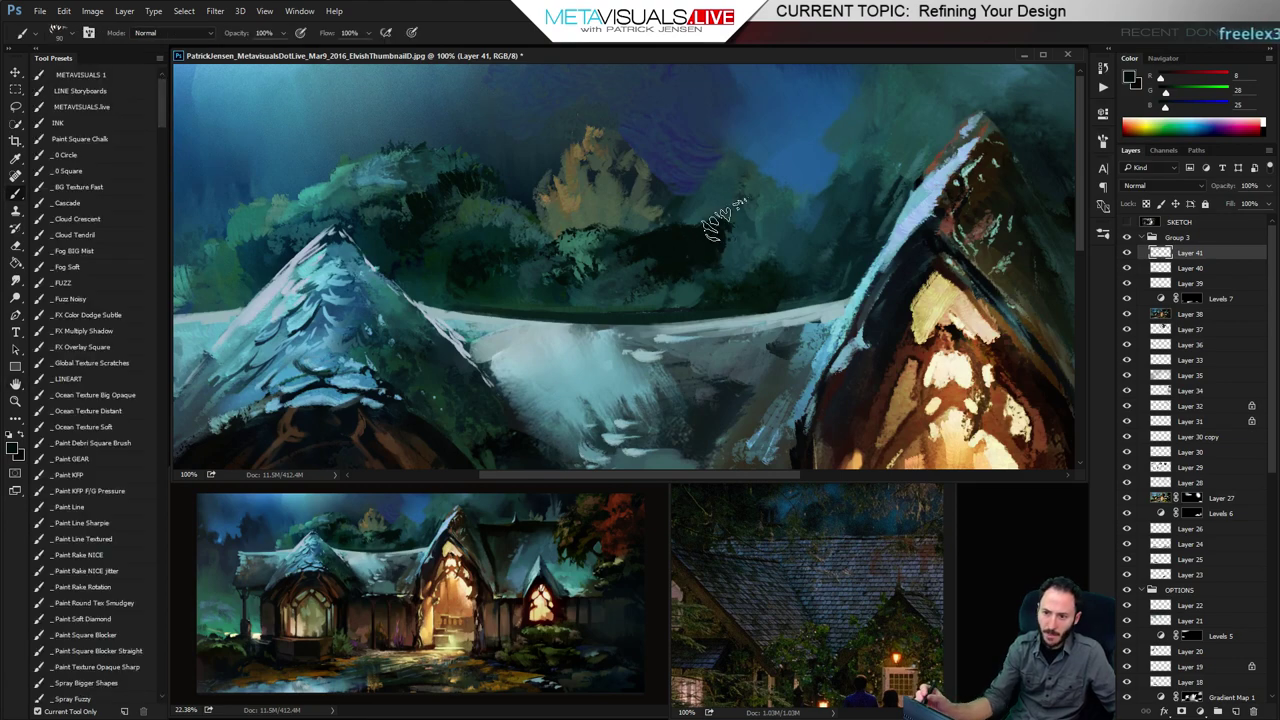
{"action": "mouse_move", "coordinate": [697, 217]}
{"action": "left_mouse_down"}
{"action": "mouse_move", "coordinate": [719, 225]}
{"action": "mouse_move", "coordinate": [708, 216]}
{"action": "left_mouse_up"}
{"action": "key", "text": "space"}
{"action": "key", "text": "space"}
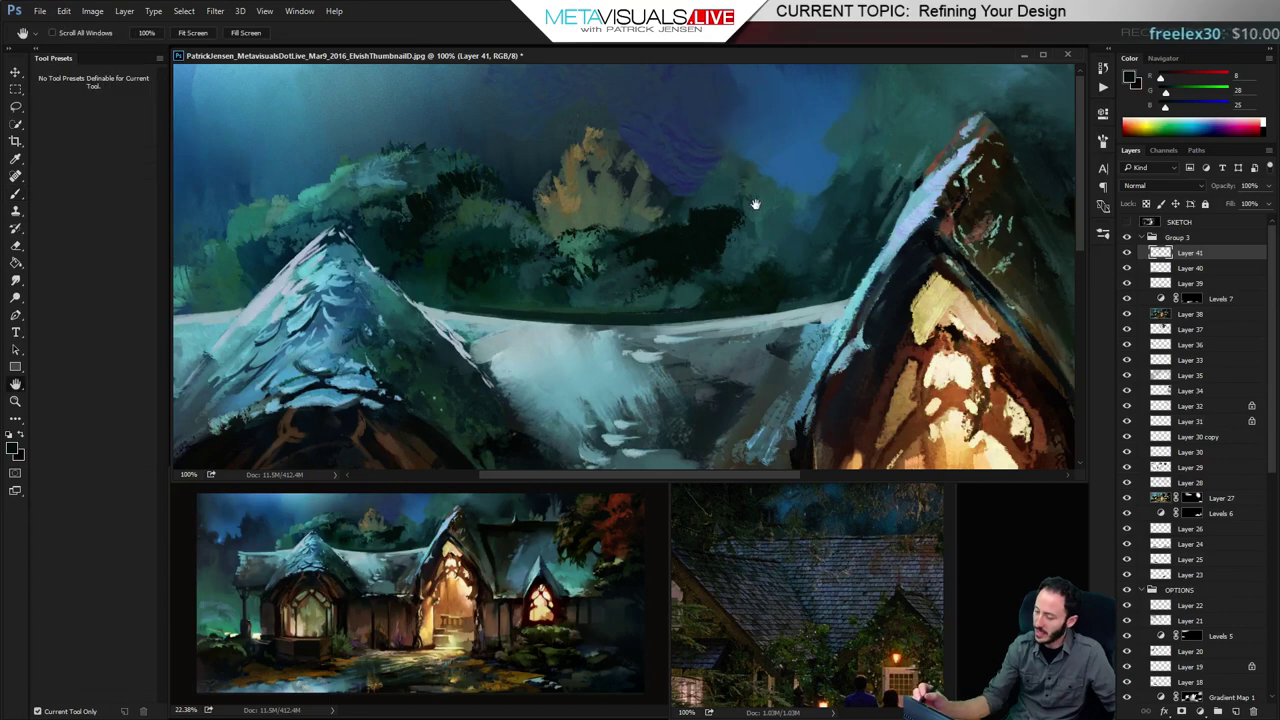
Smudge the right edge of the dark foliage mass into the neighbouring trees with a smaller smudge brush
{"action": "key", "text": "r"}
{"action": "key", "text": "ctrl+z"}
{"action": "key", "text": "bracketleft"}
{"action": "key", "text": "bracketleft"}
{"action": "key", "text": "bracketleft"}
{"action": "key", "text": "bracketleft"}
{"action": "key", "text": "bracketleft"}
{"action": "key", "text": "bracketleft"}
{"action": "key", "text": "bracketleft"}
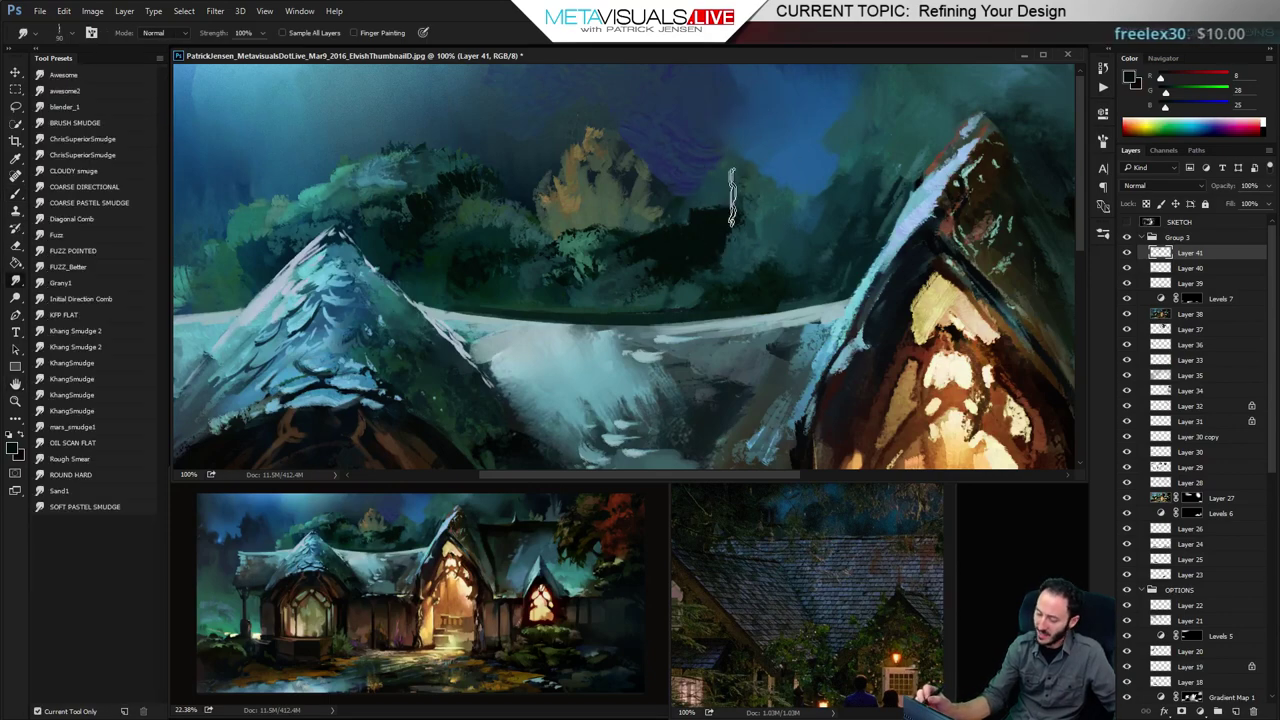
{"action": "left_click_drag", "start_coordinate": [724, 212], "coordinate": [740, 216]}
{"action": "key", "text": "b"}
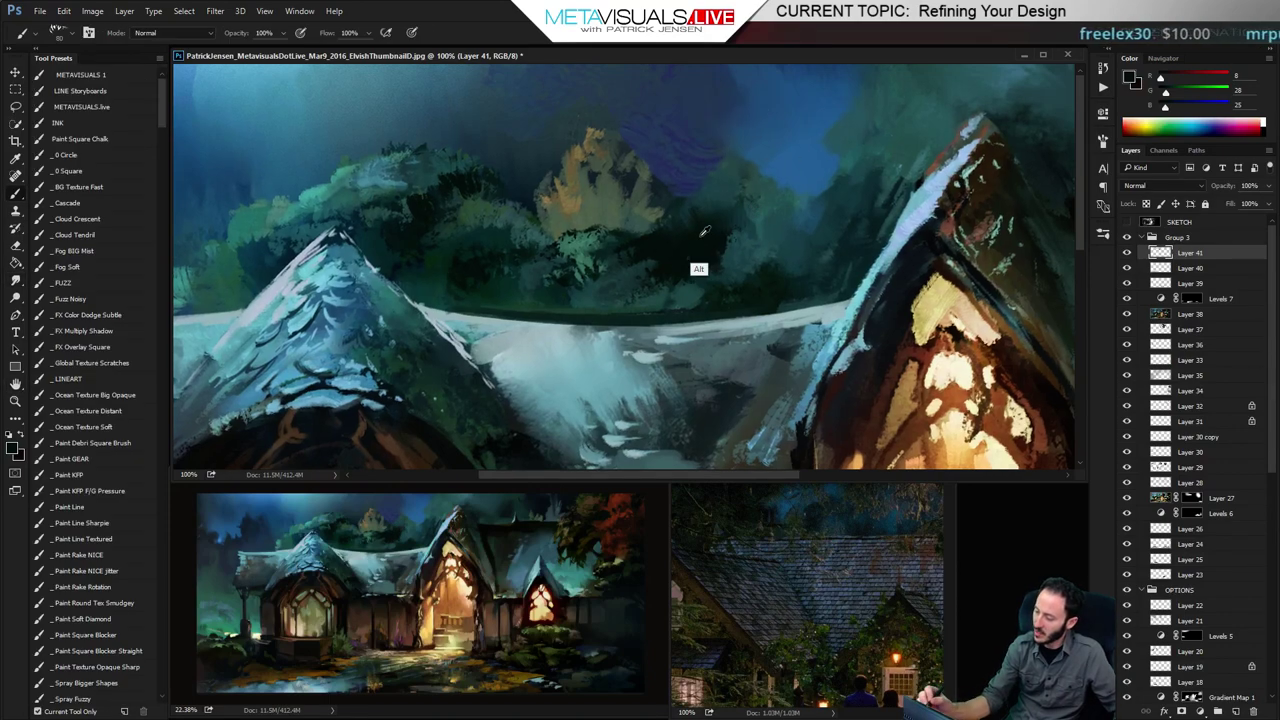
Extend the dark foliage beneath the tan tree with sampled near-black green strokes and soften its outer edge
{"action": "left_click", "coordinate": [699, 240], "text": "alt"}
{"action": "key", "text": "space"}
{"action": "left_click_drag", "start_coordinate": [877, 243], "coordinate": [811, 245]}
{"action": "left_click", "coordinate": [855, 185], "text": "alt"}
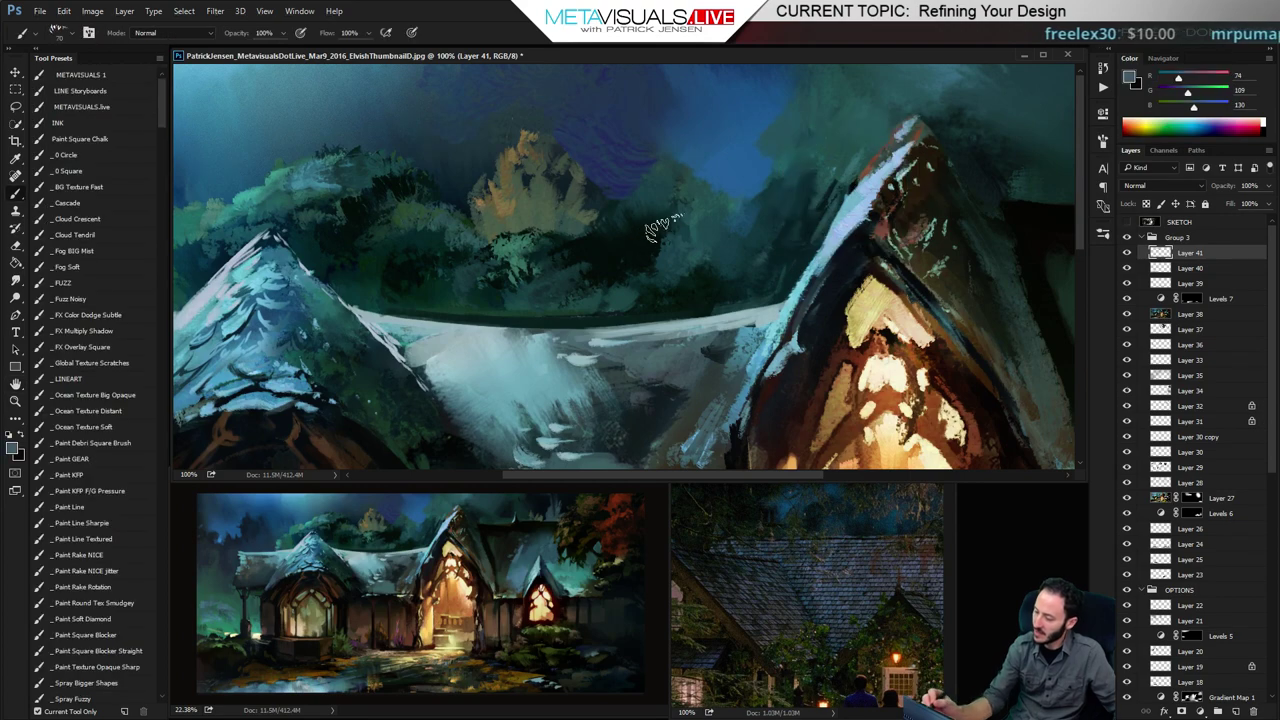
{"action": "mouse_move", "coordinate": [663, 260]}
{"action": "left_mouse_down"}
{"action": "mouse_move", "coordinate": [612, 270]}
{"action": "mouse_move", "coordinate": [561, 250]}
{"action": "mouse_move", "coordinate": [620, 232]}
{"action": "mouse_move", "coordinate": [627, 253]}
{"action": "mouse_move", "coordinate": [647, 212]}
{"action": "mouse_move", "coordinate": [587, 272]}
{"action": "left_mouse_up"}
{"action": "left_click", "coordinate": [562, 246], "text": "alt"}
{"action": "key", "text": "space"}
{"action": "key", "text": "r"}
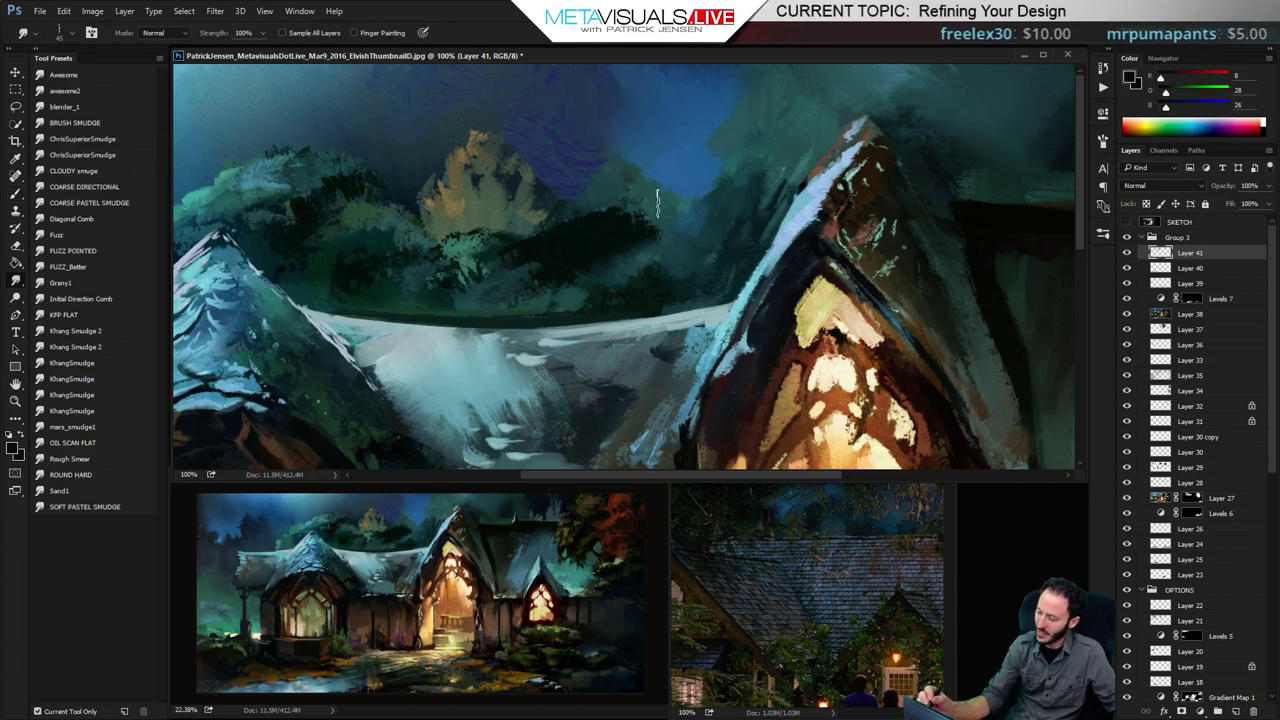
{"action": "key", "text": "b"}
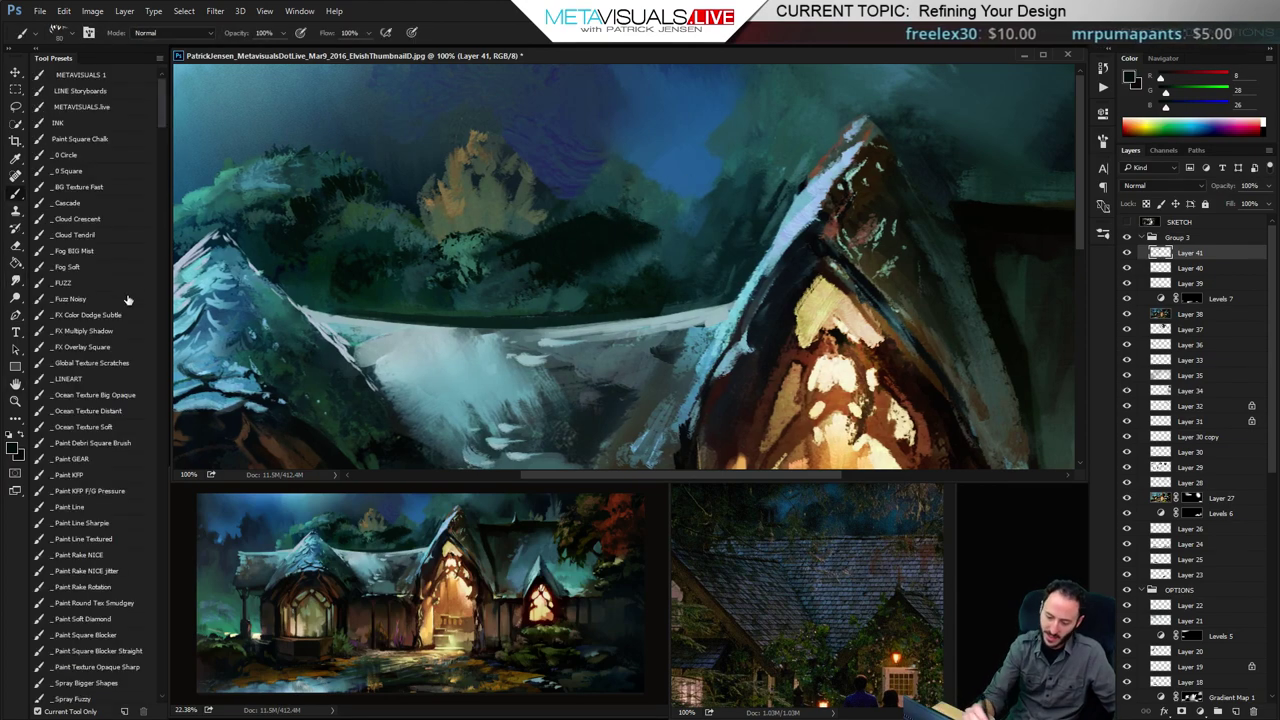
Paint a light teal leaf clump over the dark foliage with the Paint KFP brush, blending its edges by smudging and darker teal strokes
{"action": "left_click", "coordinate": [90, 476]}
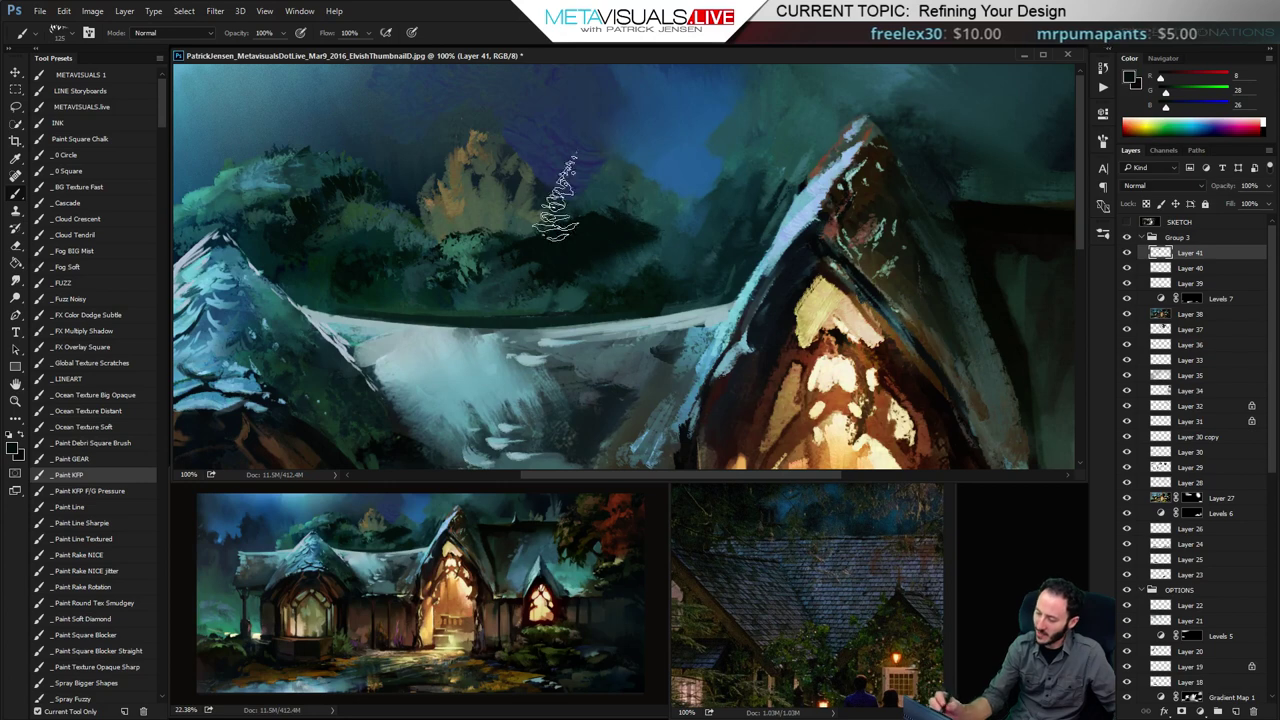
{"action": "left_click", "coordinate": [295, 192], "text": "alt"}
{"action": "mouse_move", "coordinate": [640, 240]}
{"action": "left_mouse_down"}
{"action": "mouse_move", "coordinate": [620, 268]}
{"action": "mouse_move", "coordinate": [657, 268]}
{"action": "mouse_move", "coordinate": [605, 243]}
{"action": "left_mouse_up"}
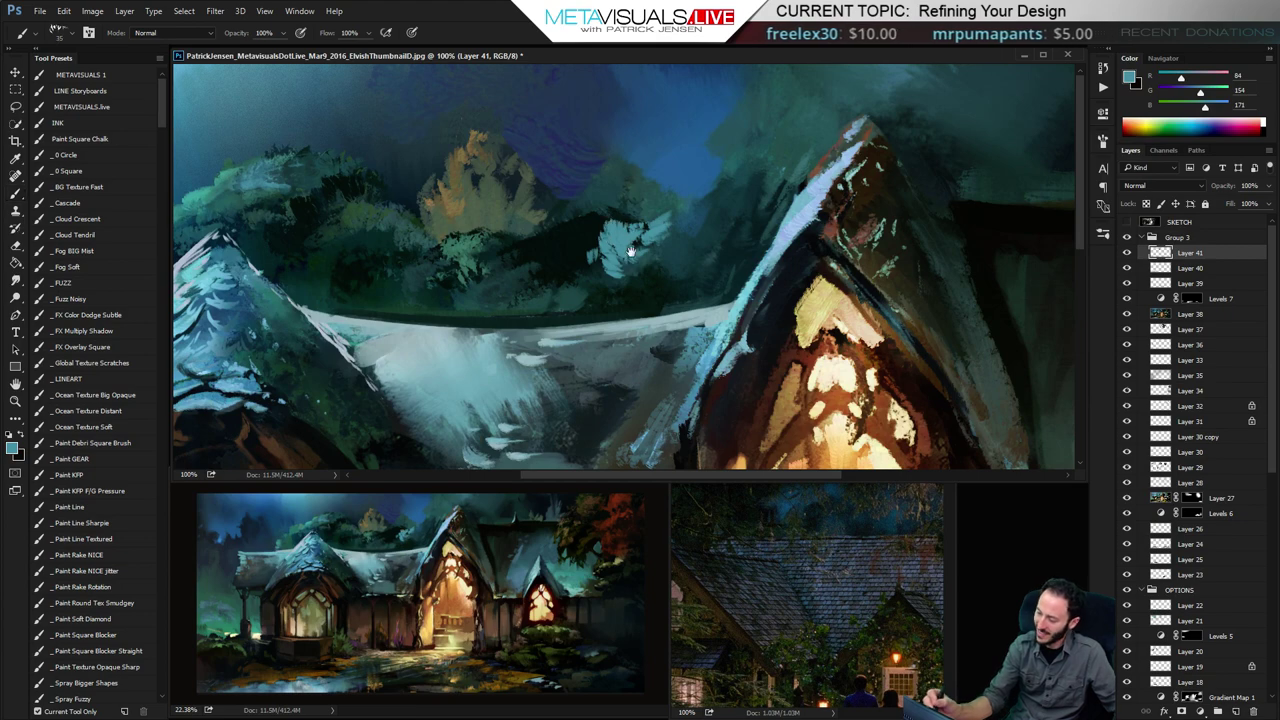
{"action": "key", "text": "r"}
{"action": "mouse_move", "coordinate": [590, 242]}
{"action": "left_mouse_down"}
{"action": "mouse_move", "coordinate": [625, 268]}
{"action": "mouse_move", "coordinate": [677, 229]}
{"action": "left_mouse_up"}
{"action": "key", "text": "b"}
{"action": "left_click", "coordinate": [592, 272], "text": "alt"}
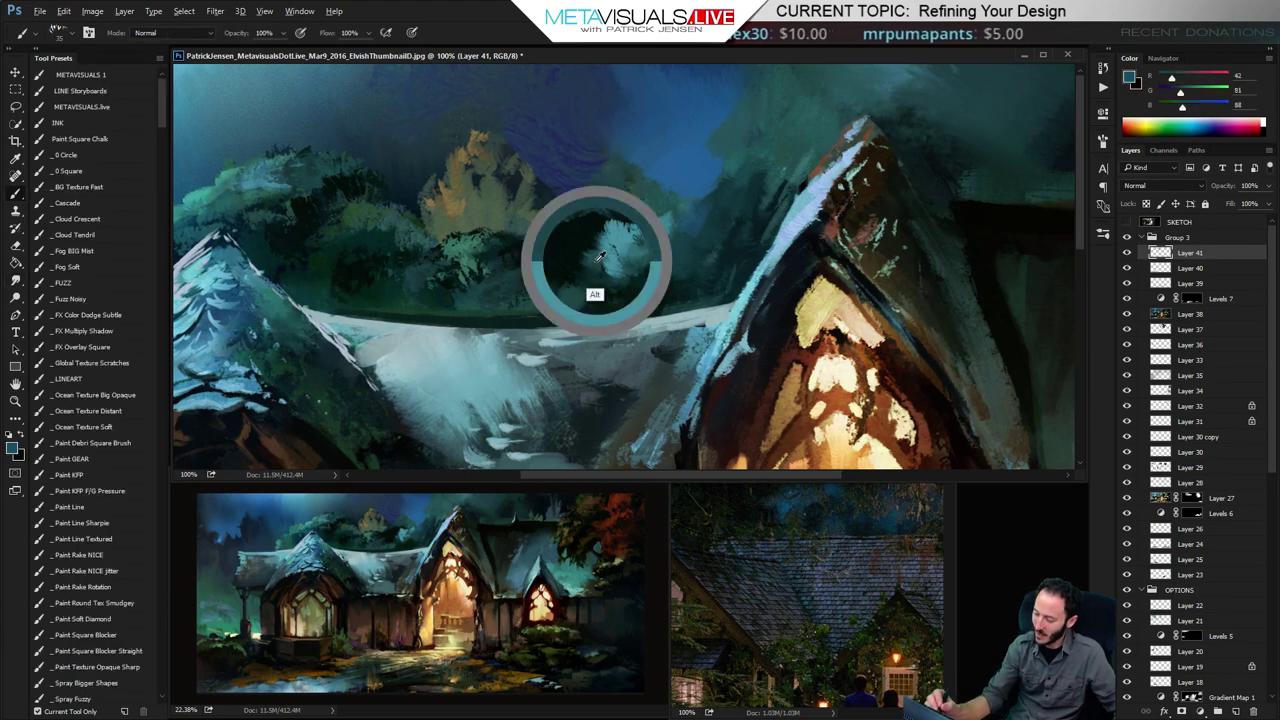
{"action": "left_click_drag", "start_coordinate": [598, 266], "coordinate": [573, 246]}
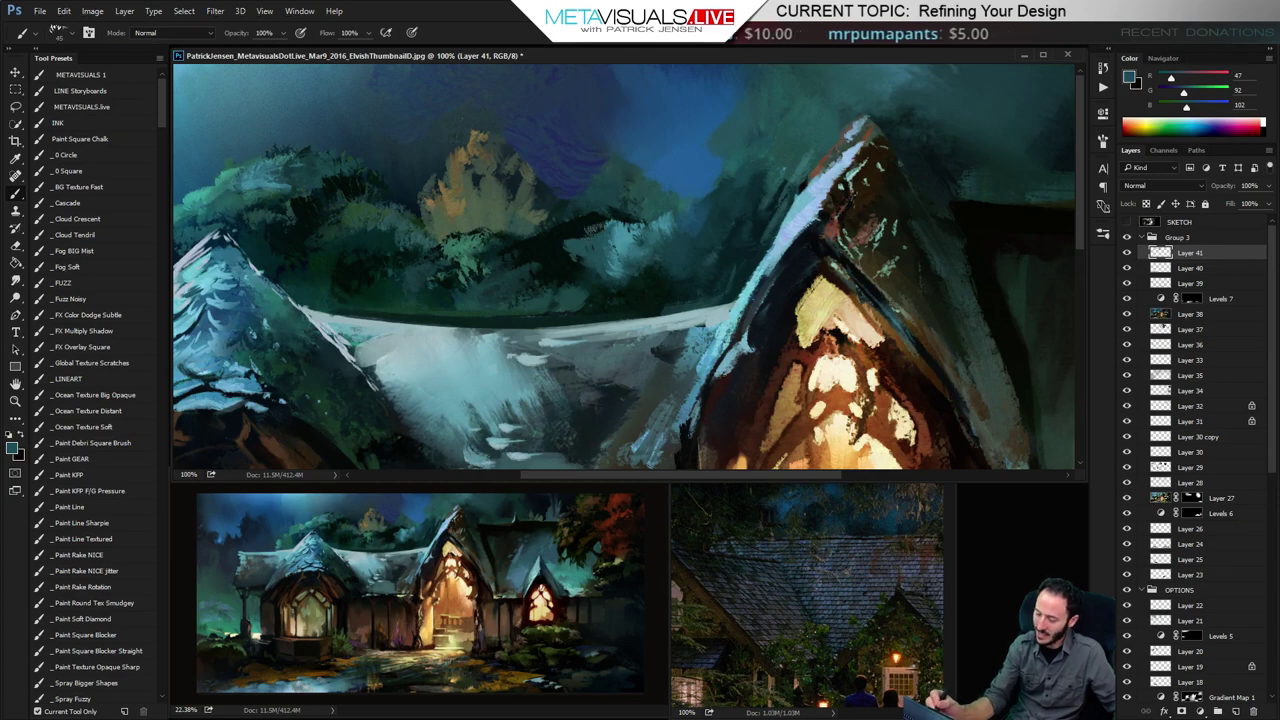
Add sampled grey-teal leaf strokes to the tree edge against the blue sky beside the main gable's peak
{"action": "key", "text": "space"}
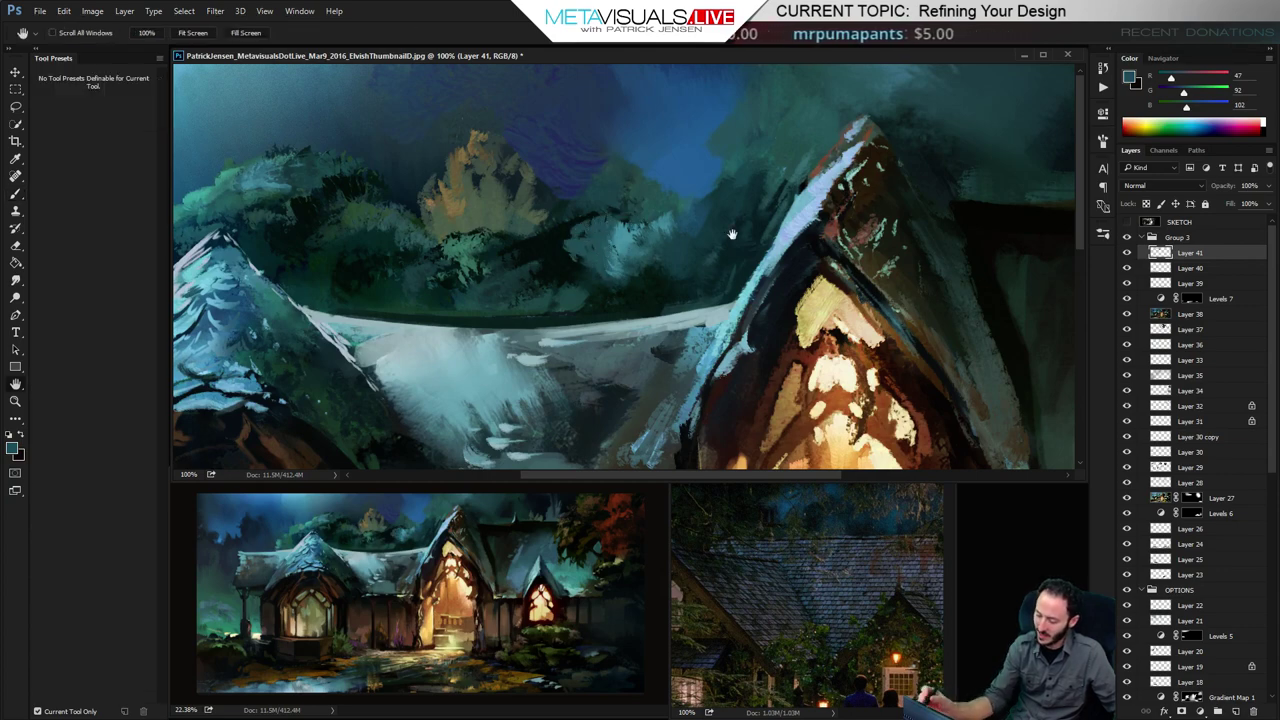
{"action": "mouse_move", "coordinate": [731, 234]}
{"action": "left_mouse_down"}
{"action": "mouse_move", "coordinate": [572, 190]}
{"action": "mouse_move", "coordinate": [618, 160]}
{"action": "left_mouse_up"}
{"action": "left_click", "coordinate": [622, 160], "text": "alt"}
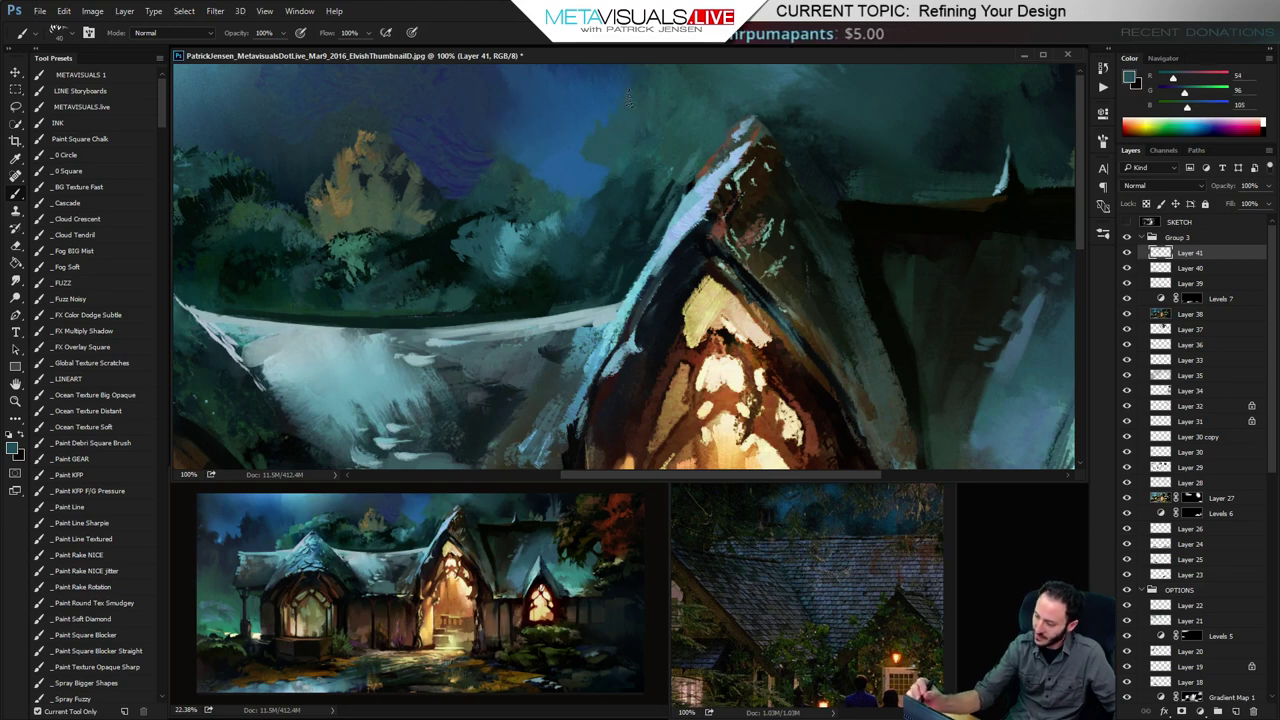
{"action": "key", "text": "space"}
{"action": "left_click_drag", "start_coordinate": [641, 120], "coordinate": [643, 122]}
{"action": "key", "text": "bracketright"}
{"action": "key", "text": "bracketright"}
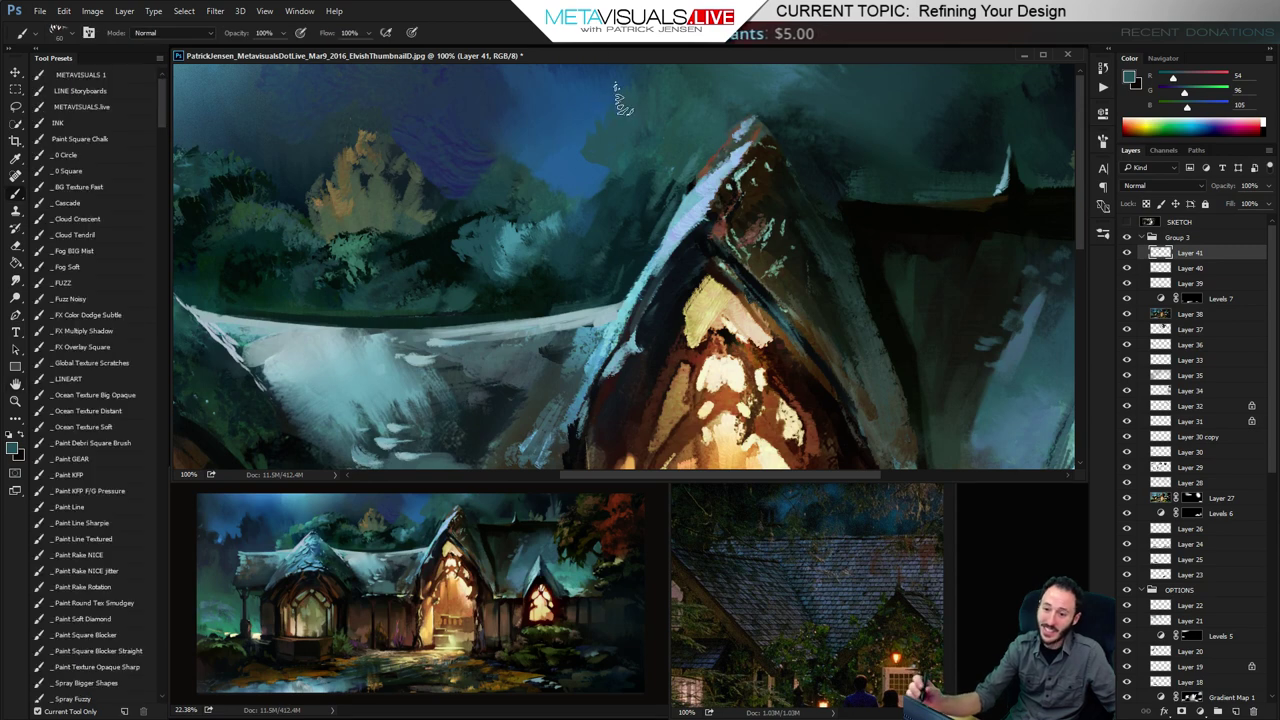
Paint a dark teal foliage clump against the sky beside the gable peak and cut sampled sky-blue gaps into it
{"action": "left_click", "coordinate": [622, 210], "text": "alt"}
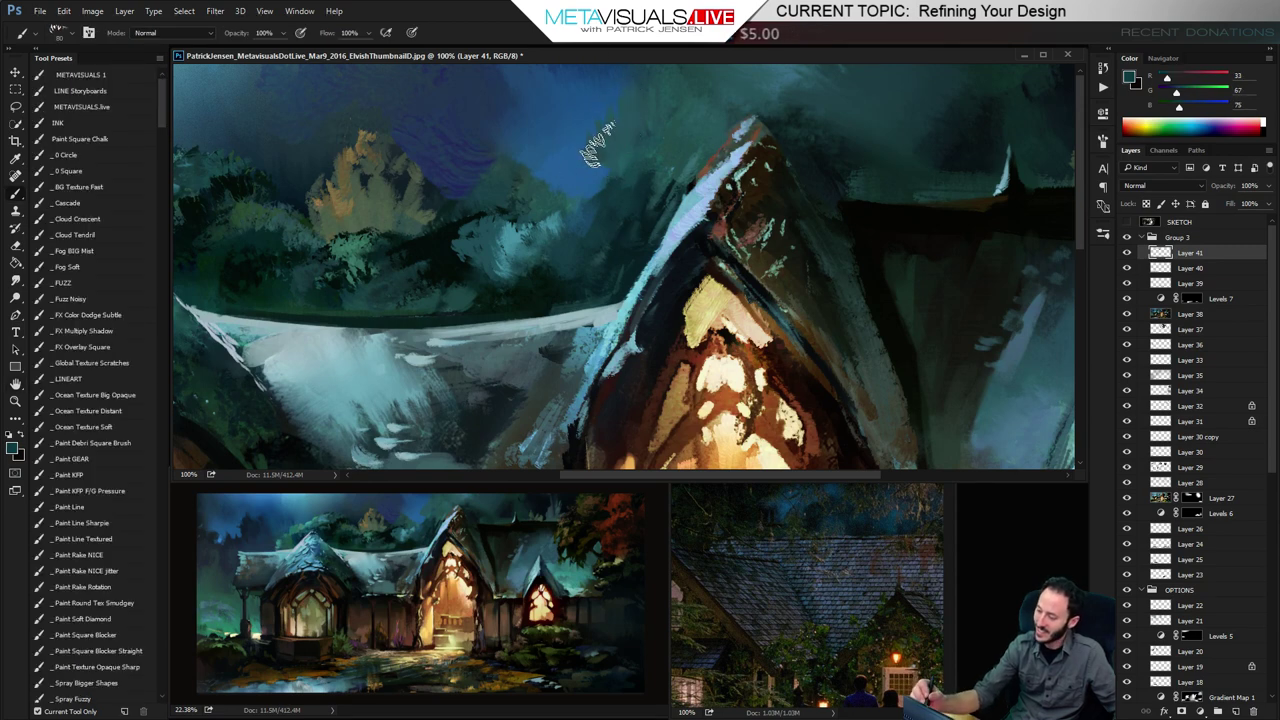
{"action": "mouse_move", "coordinate": [612, 150]}
{"action": "left_mouse_down"}
{"action": "mouse_move", "coordinate": [625, 110]}
{"action": "mouse_move", "coordinate": [657, 103]}
{"action": "mouse_move", "coordinate": [594, 103]}
{"action": "mouse_move", "coordinate": [584, 133]}
{"action": "left_mouse_up"}
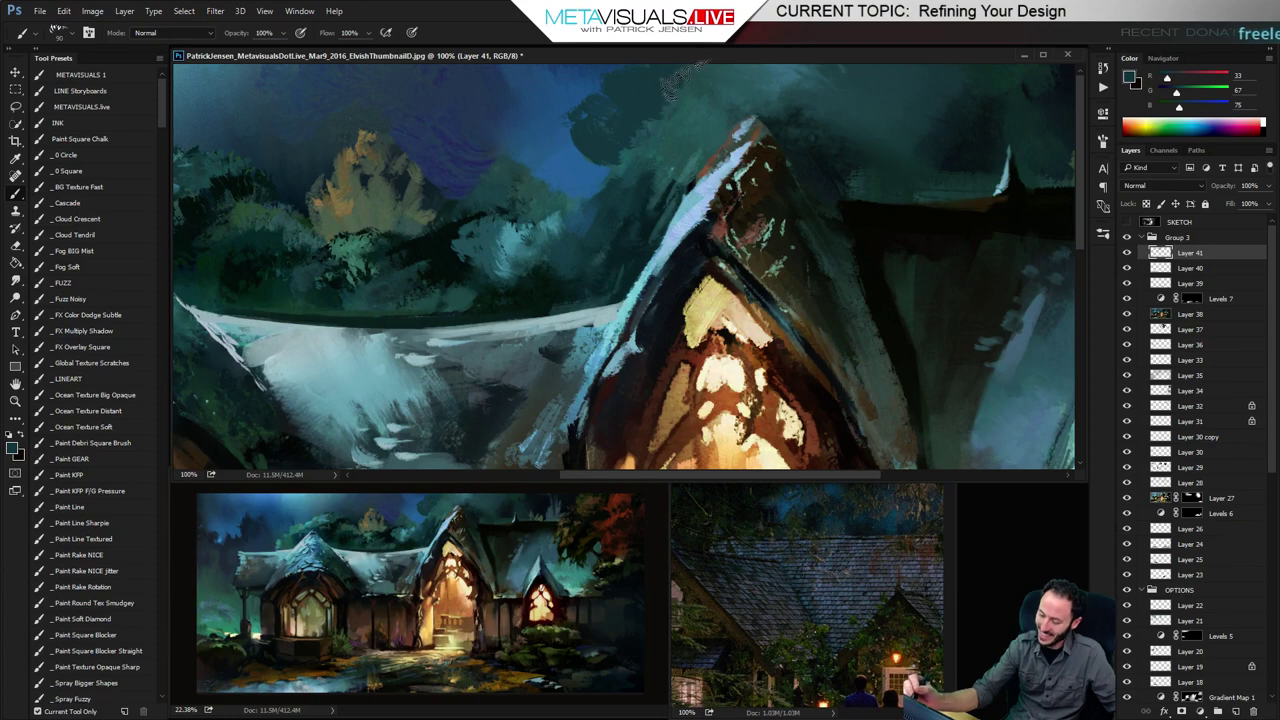
{"action": "key", "text": "h"}
{"action": "key", "text": "r"}
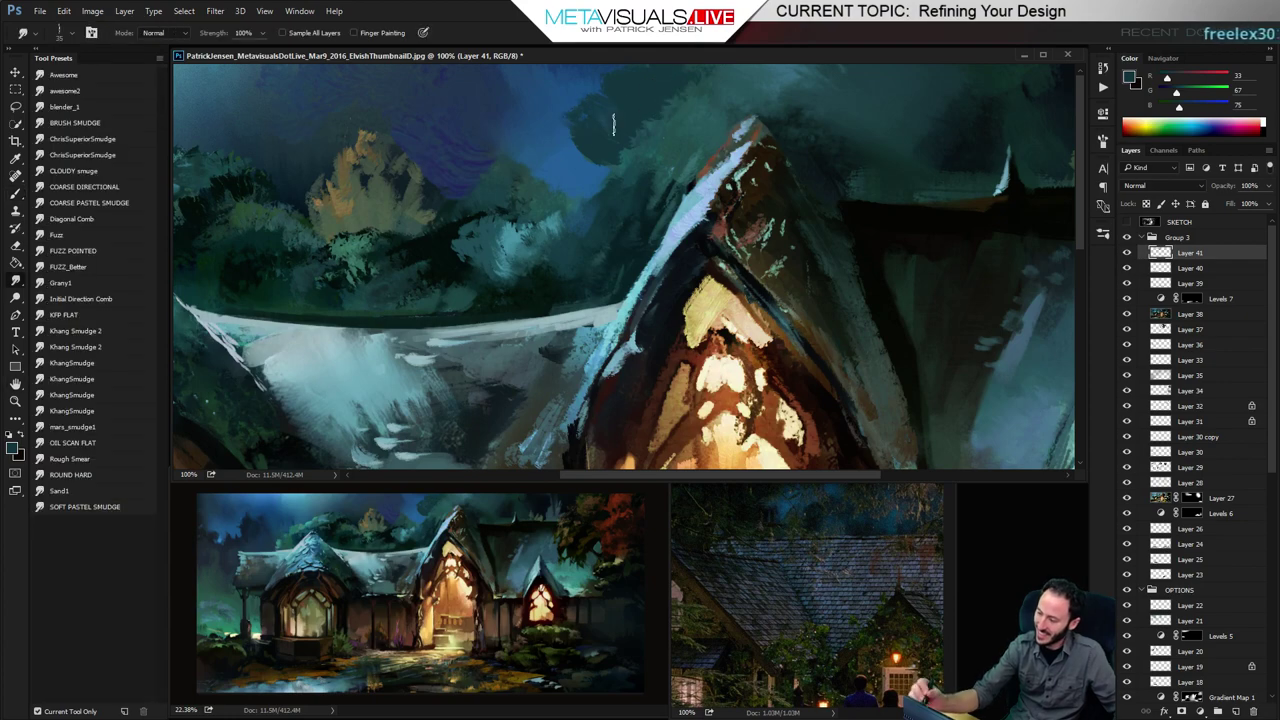
{"action": "key", "text": "b"}
{"action": "left_click", "coordinate": [582, 116], "text": "alt"}
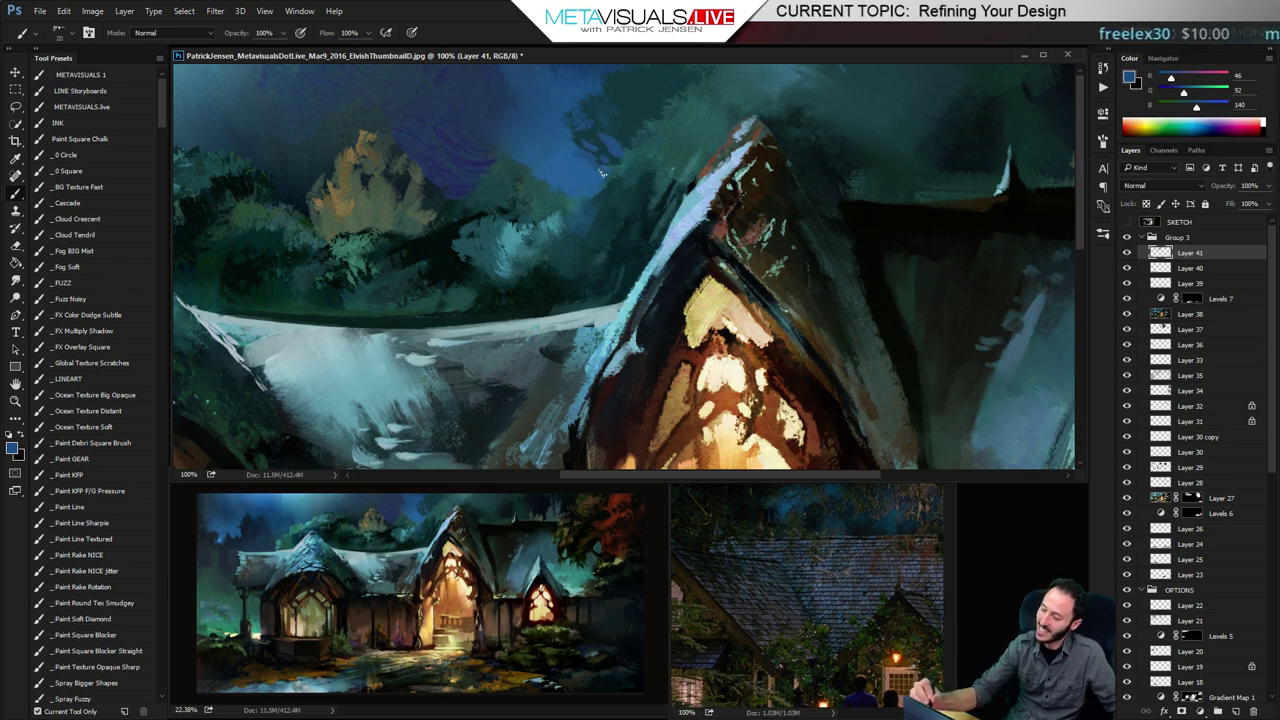
{"action": "left_click", "coordinate": [573, 151], "text": "alt"}
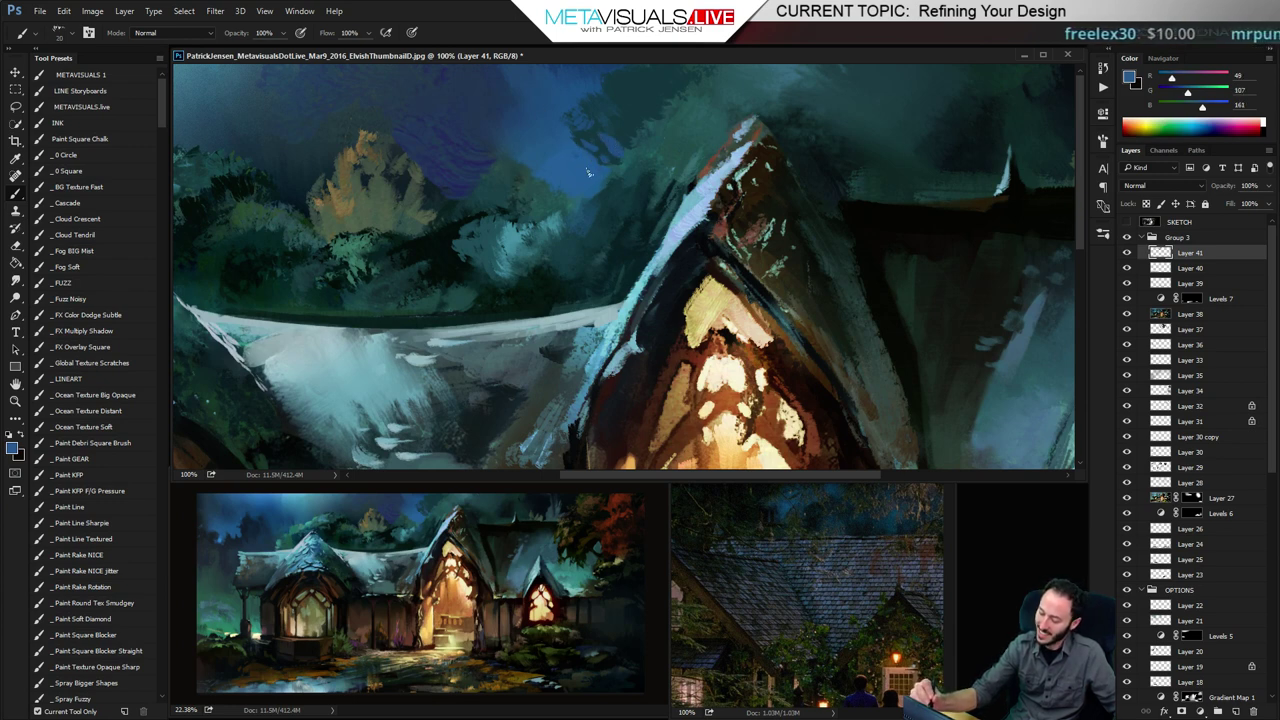
Break up the blue-grey shrub above the rear roof ridge with sampled near-black strokes and smudge its edges
{"action": "key", "text": "space"}
{"action": "left_click_drag", "start_coordinate": [655, 200], "coordinate": [364, 310]}
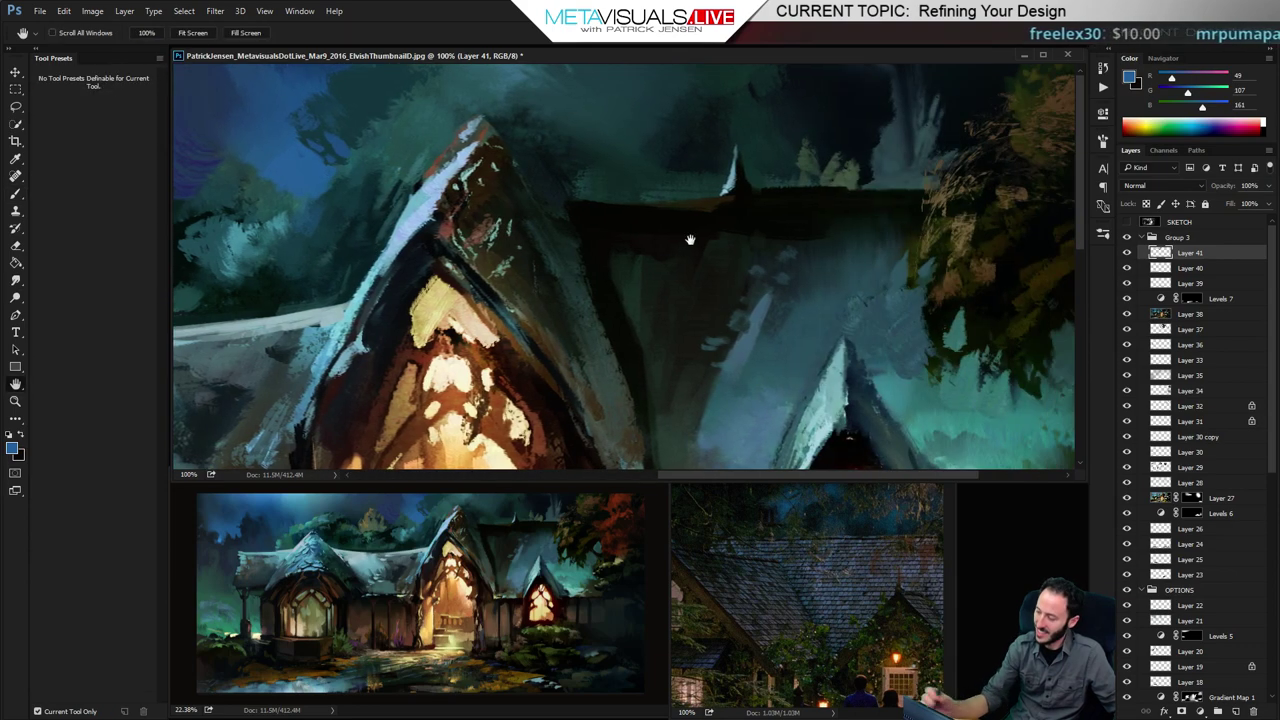
{"action": "left_click_drag", "start_coordinate": [689, 240], "coordinate": [442, 341]}
{"action": "left_click", "coordinate": [638, 108], "text": "alt"}
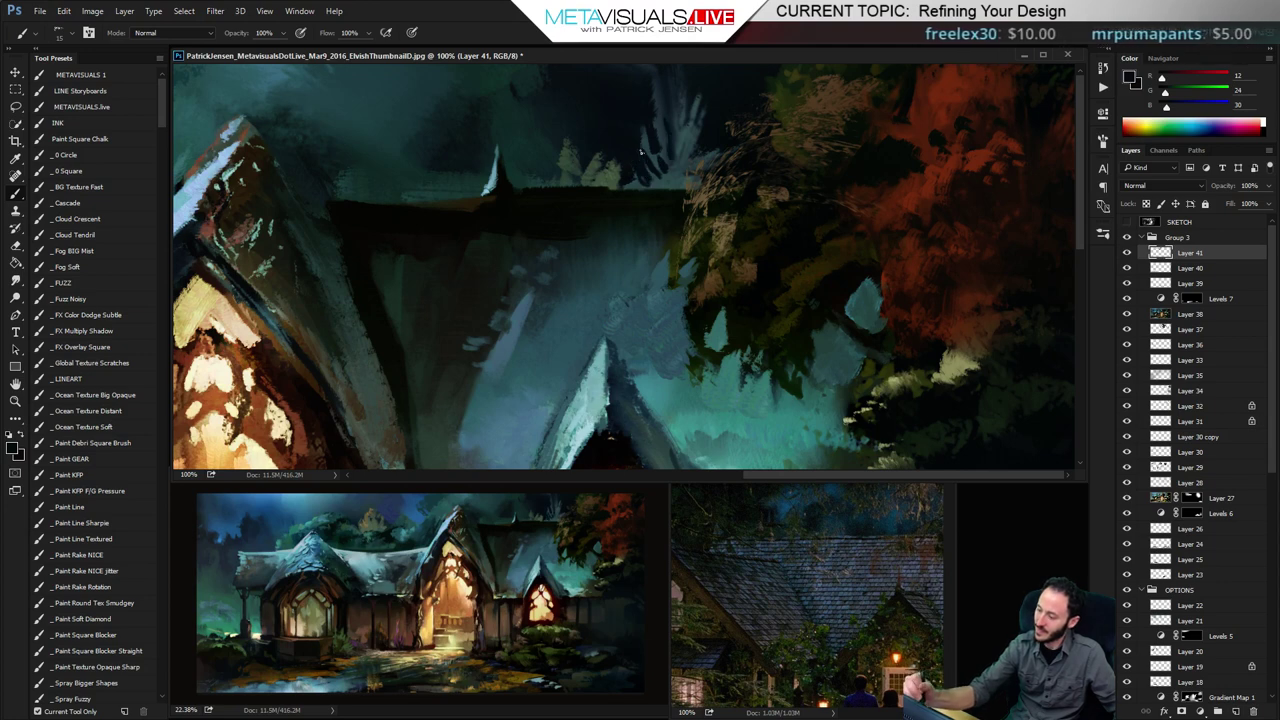
{"action": "key", "text": "space"}
{"action": "key", "text": "r"}
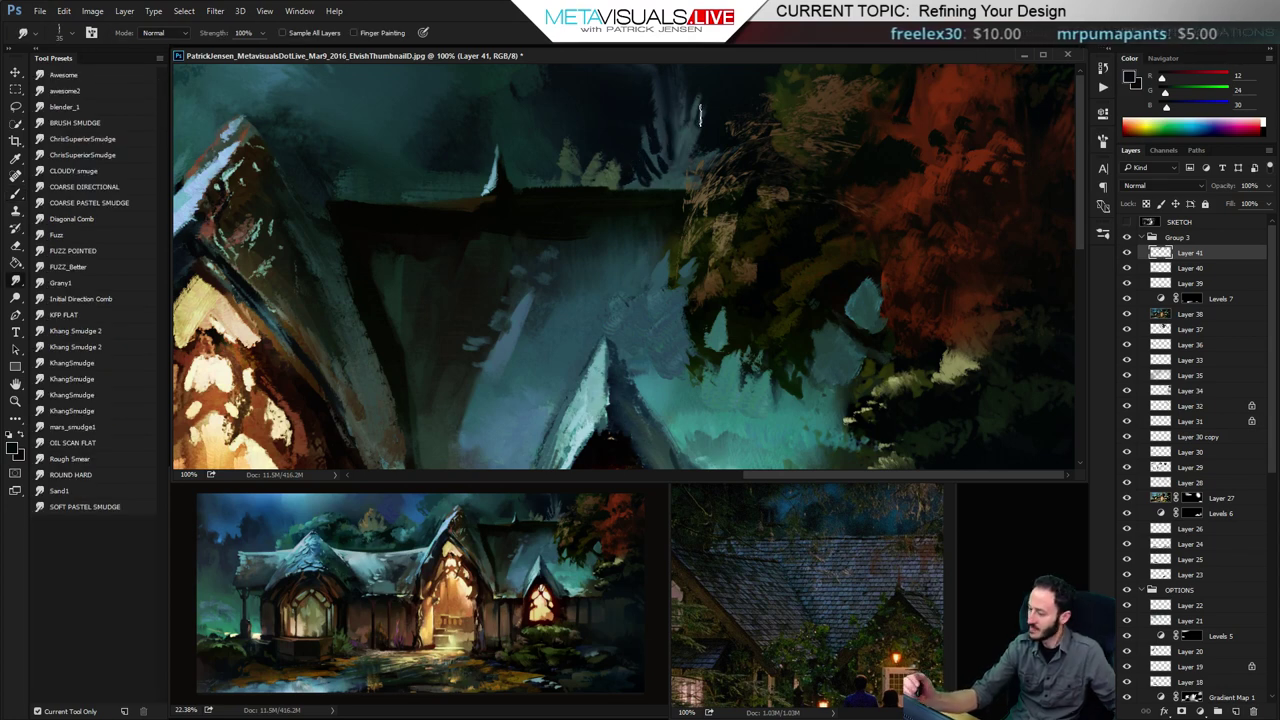
Stamp the visible image onto a new layer and paint fans of thin bare branches above the rear roof ridge with the 0__Lines brush
{"action": "key", "text": "ctrl+shift+alt+e"}
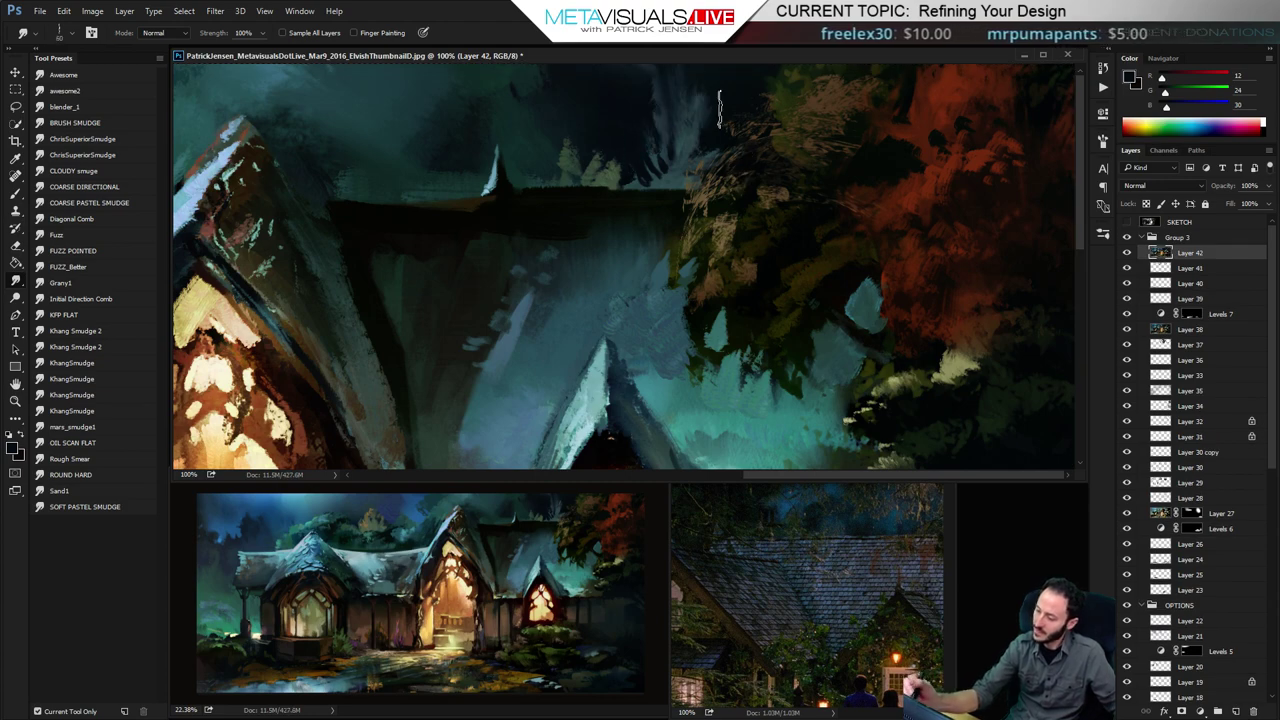
{"action": "key", "text": "space"}
{"action": "key", "text": "b"}
{"action": "left_click_drag", "start_coordinate": [162, 98], "coordinate": [164, 157]}
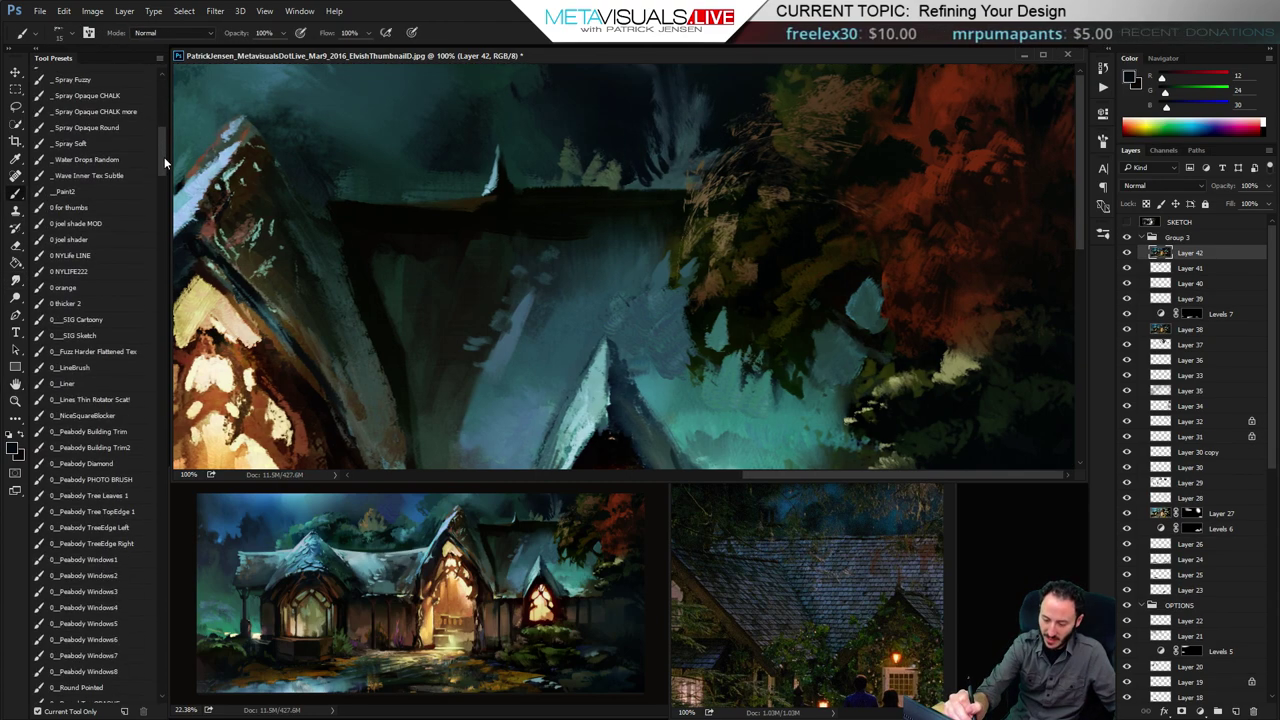
{"action": "left_click", "coordinate": [88, 396]}
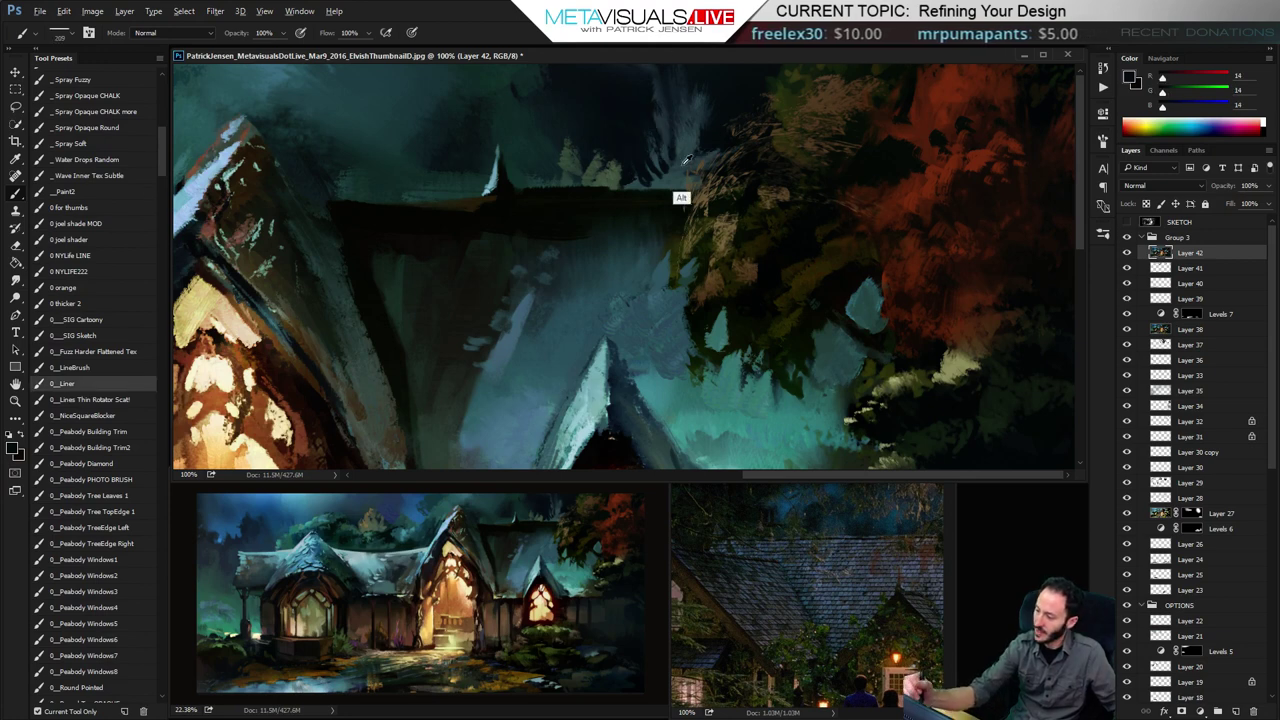
{"action": "key", "text": "["}
{"action": "key", "text": "["}
{"action": "key", "text": "["}
{"action": "mouse_move", "coordinate": [642, 160]}
{"action": "left_mouse_down"}
{"action": "mouse_move", "coordinate": [599, 92]}
{"action": "mouse_move", "coordinate": [647, 161]}
{"action": "mouse_move", "coordinate": [552, 80]}
{"action": "left_mouse_up"}
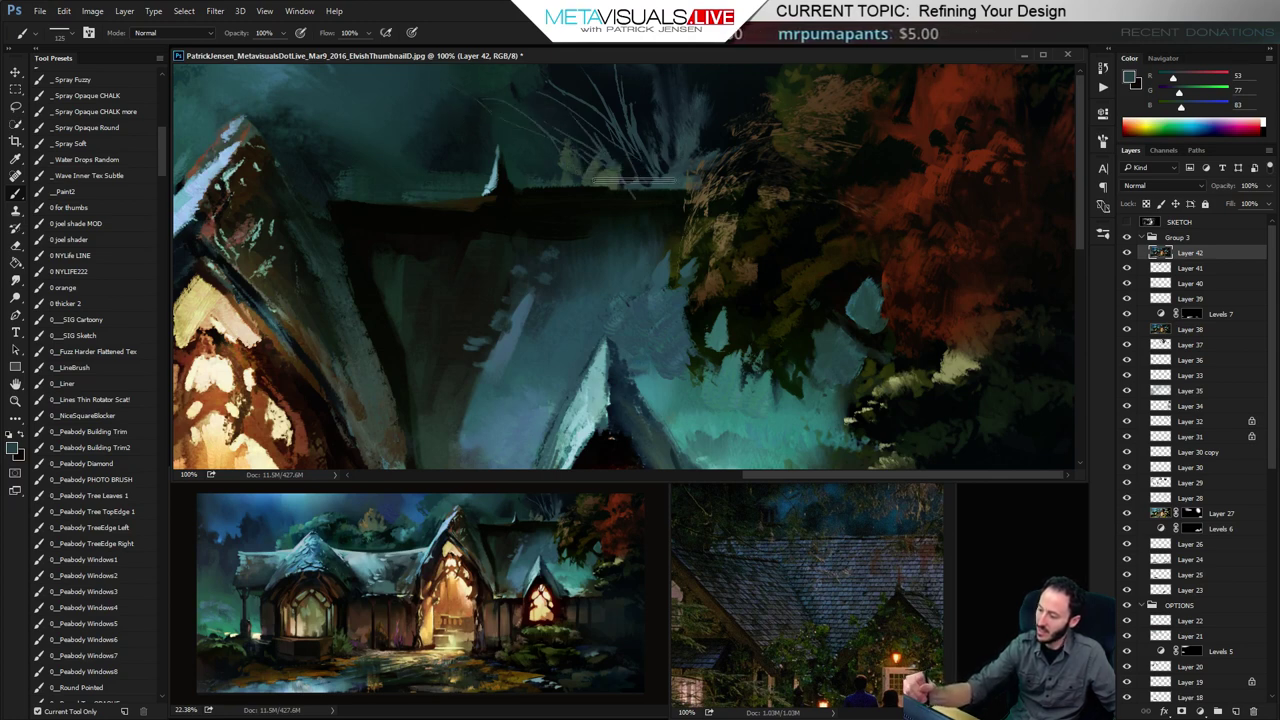
{"action": "left_click_drag", "start_coordinate": [725, 137], "coordinate": [752, 56]}
{"action": "key", "text": "bracketright"}
{"action": "key", "text": "bracketright"}
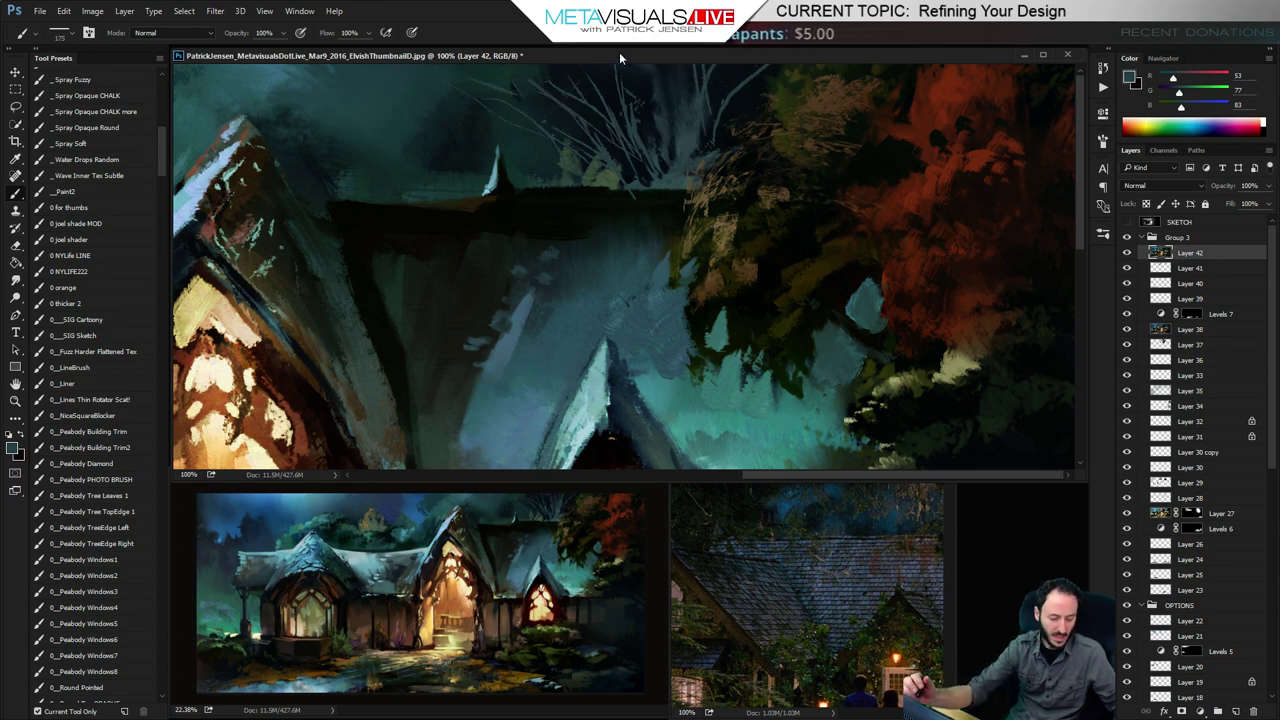
Try to darken the whole cluster of bare branches with a large Burn brush set to Shadows at 50% exposure
{"action": "key", "text": "o"}
{"action": "mouse_move", "coordinate": [608, 109]}
{"action": "left_mouse_down"}
{"action": "mouse_move", "coordinate": [657, 130]}
{"action": "mouse_move", "coordinate": [673, 185]}
{"action": "left_mouse_up"}
{"action": "key", "text": "bracketleft"}
{"action": "key", "text": "bracketleft"}
{"action": "key", "text": "bracketleft"}
{"action": "key", "text": "bracketleft"}
{"action": "key", "text": "bracketleft"}
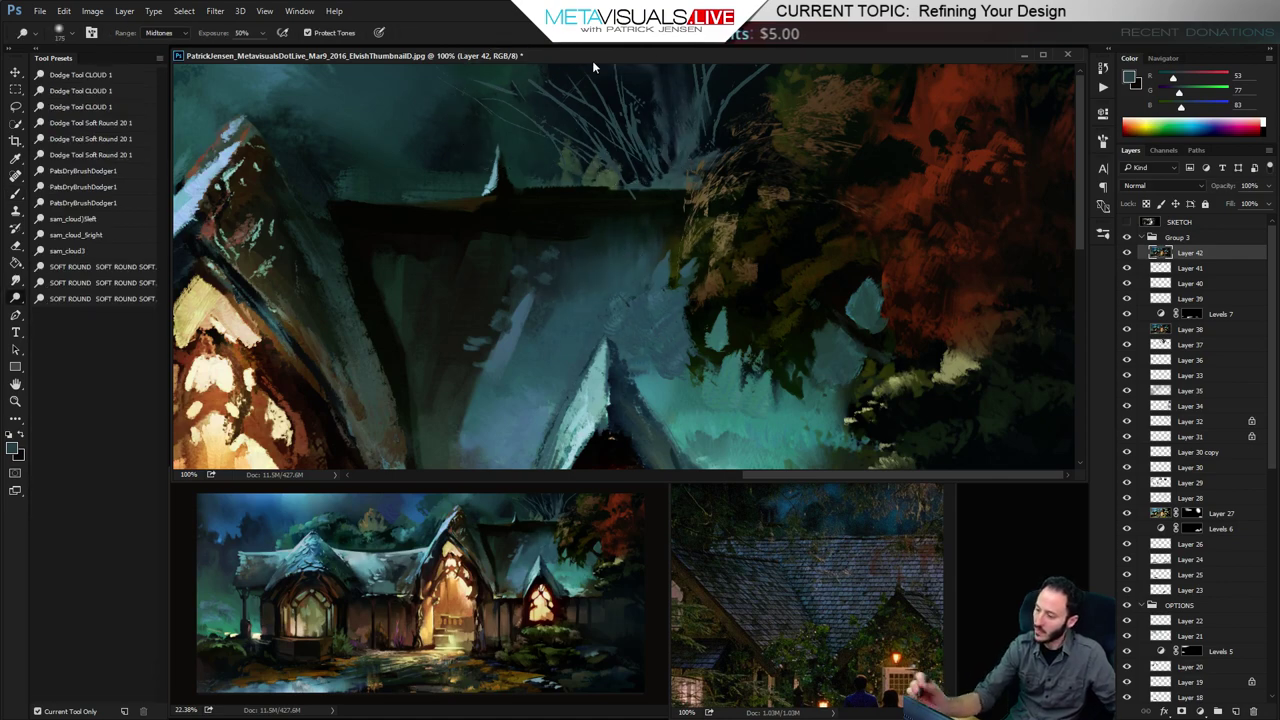
{"action": "key", "text": "shift+o"}
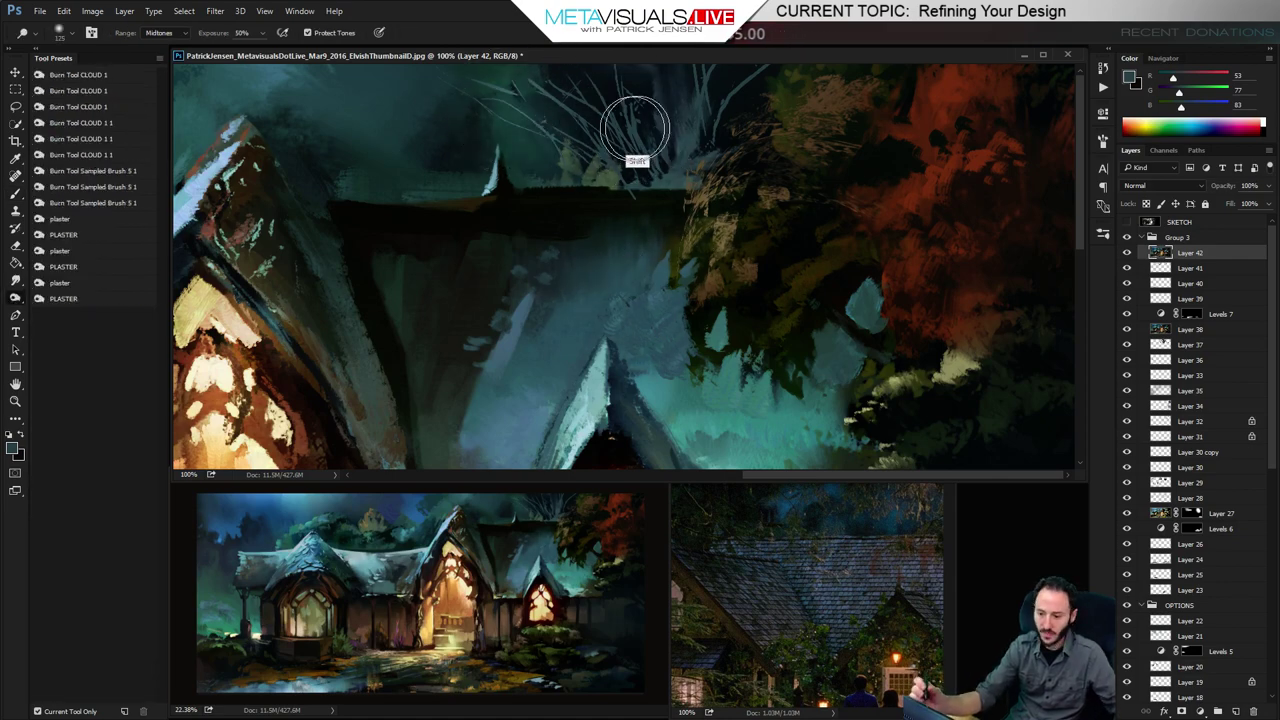
{"action": "key", "text": "bracketright"}
{"action": "key", "text": "bracketright"}
{"action": "key", "text": "bracketright"}
{"action": "key", "text": "bracketright"}
{"action": "key", "text": "bracketright"}
{"action": "key", "text": "bracketright"}
{"action": "key", "text": "bracketright"}
{"action": "key", "text": "bracketright"}
{"action": "key", "text": "ctrl+z"}
Reduce the Burn brush to 50 px and darken the gaps between the bare branches in the Shadows range
{"action": "key", "text": "bracketleft"}
{"action": "key", "text": "bracketleft"}
{"action": "key", "text": "bracketleft"}
{"action": "key", "text": "bracketleft"}
{"action": "key", "text": "bracketleft"}
{"action": "key", "text": "bracketleft"}
{"action": "key", "text": "bracketleft"}
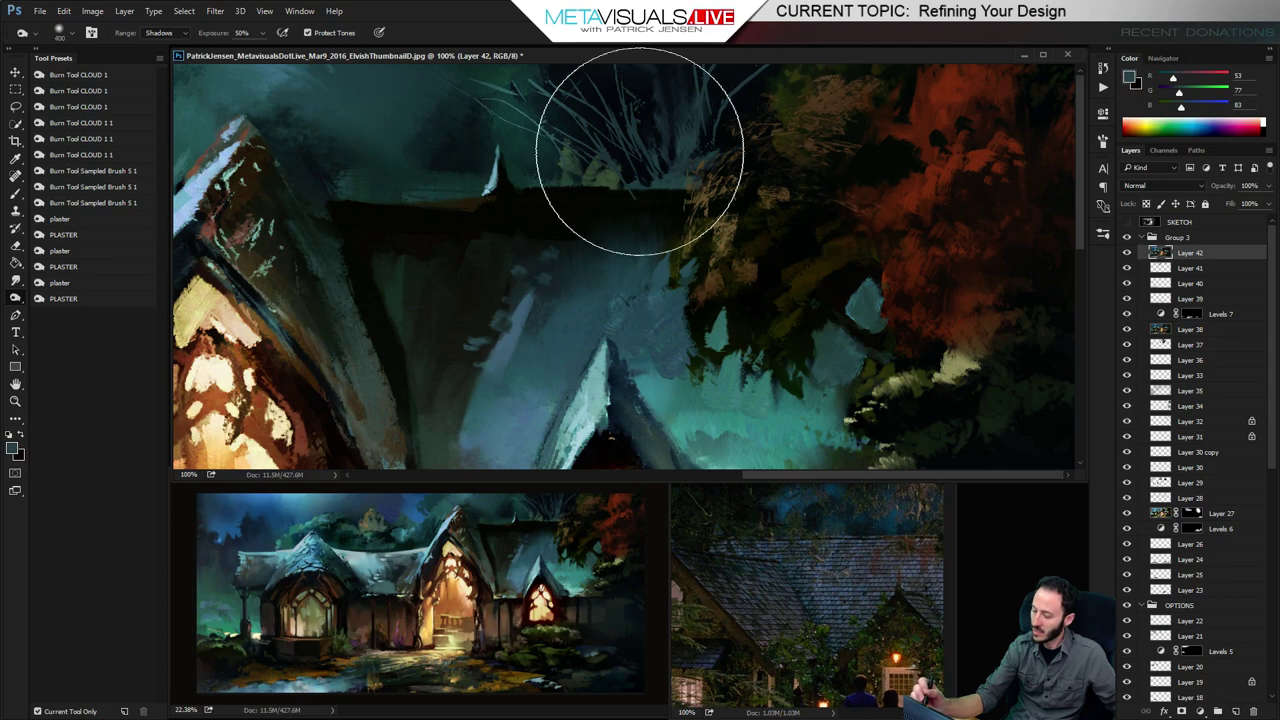
{"action": "key", "text": "bracketleft"}
{"action": "key", "text": "bracketleft"}
{"action": "key", "text": "bracketleft"}
{"action": "key", "text": "bracketleft"}
{"action": "key", "text": "bracketleft"}
{"action": "key", "text": "bracketleft"}
{"action": "key", "text": "bracketleft"}
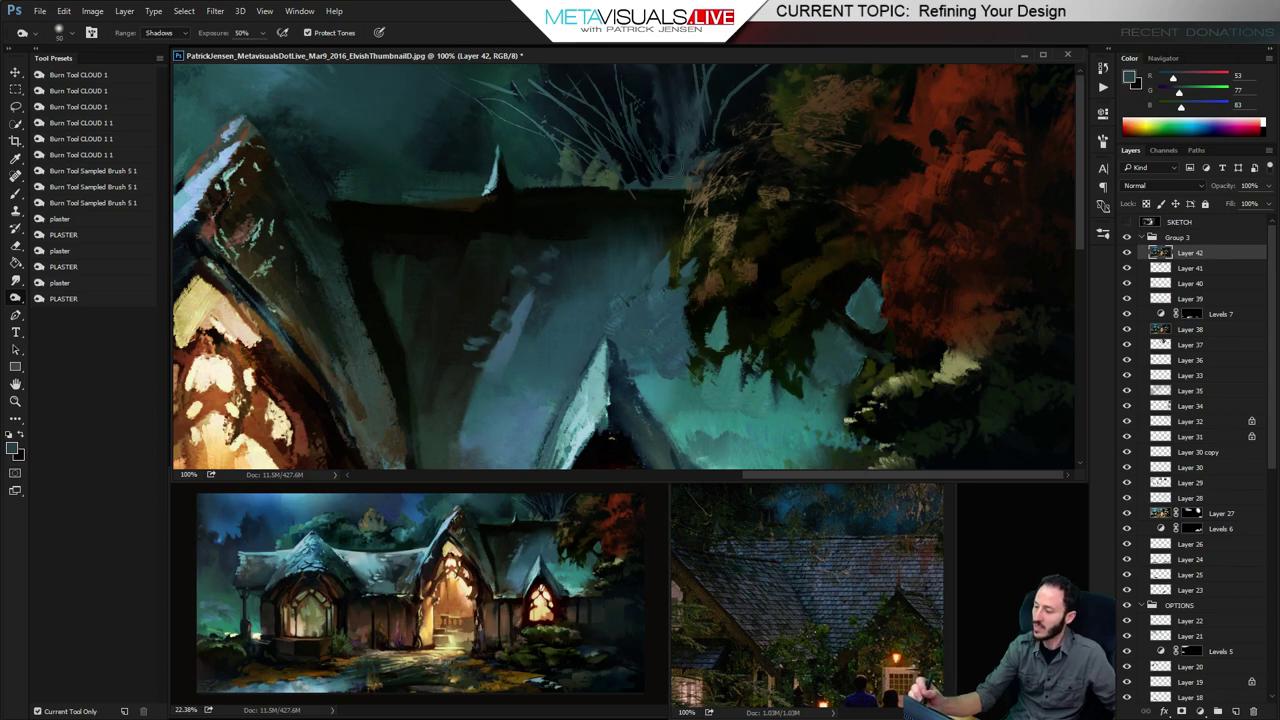
Add finer twigs between the bare branches in a sampled grey-teal using a smaller line brush
{"action": "key", "text": "b"}
{"action": "left_click", "coordinate": [543, 126], "text": "alt"}
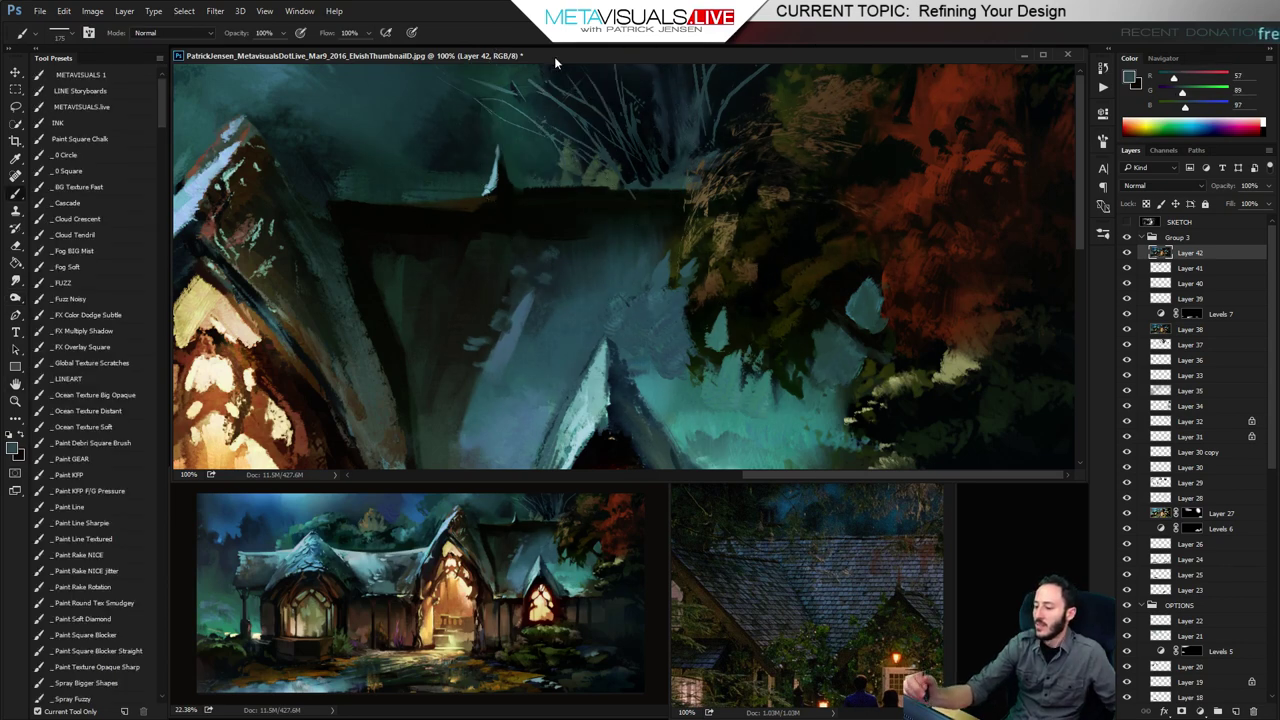
{"action": "key", "text": "bracketleft"}
{"action": "key", "text": "bracketleft"}
{"action": "left_click_drag", "start_coordinate": [625, 142], "coordinate": [631, 162]}
{"action": "left_click_drag", "start_coordinate": [624, 83], "coordinate": [636, 142]}
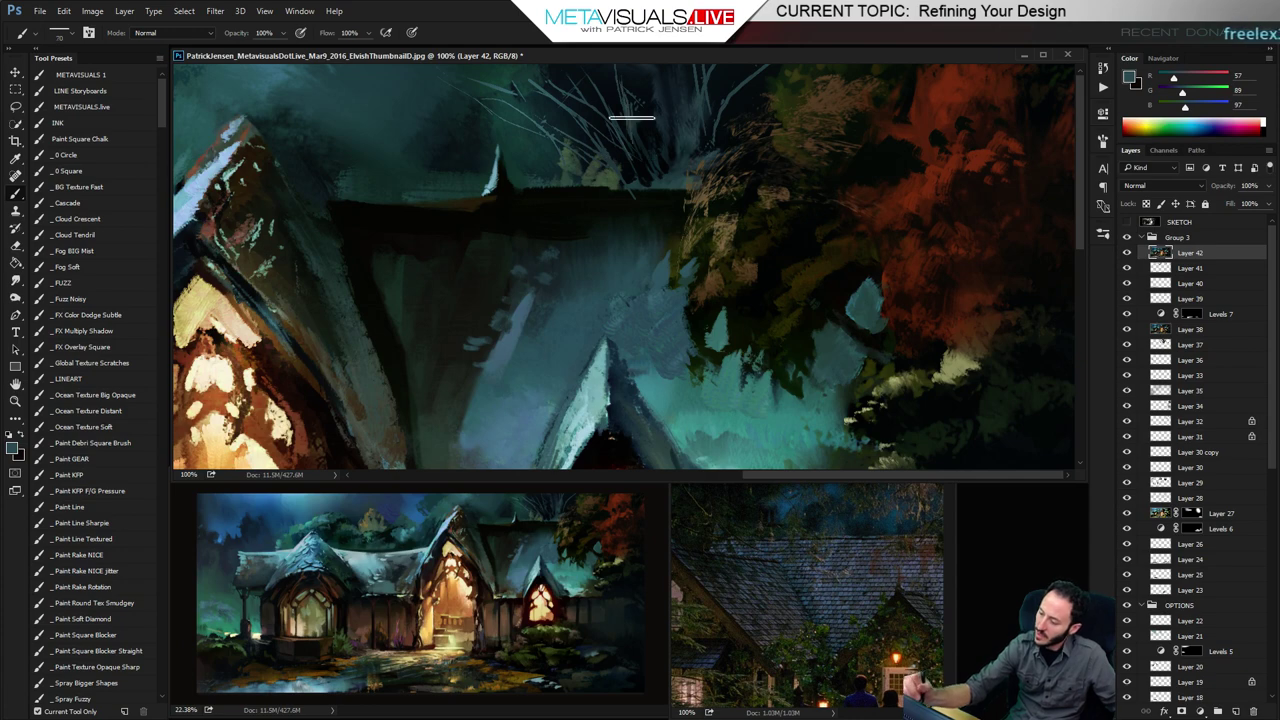
Examine the whole painting to judge how the new branches sit in the composition
{"action": "left_click", "coordinate": [700, 135], "text": "alt"}
{"action": "left_click", "coordinate": [701, 135], "text": "alt"}
{"action": "left_click", "coordinate": [706, 135], "text": "alt"}
{"action": "left_click", "coordinate": [706, 135], "text": "alt"}
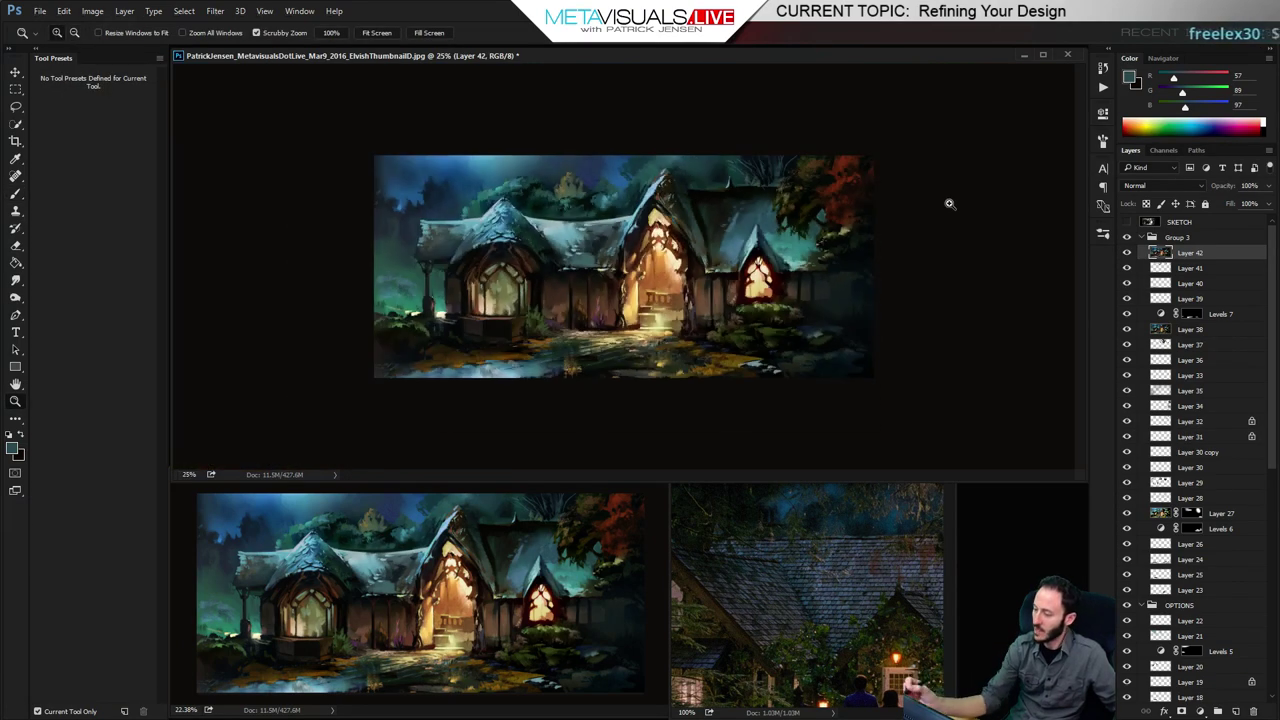
{"action": "left_click", "coordinate": [947, 205], "text": "ctrl"}
{"action": "key", "text": "b"}
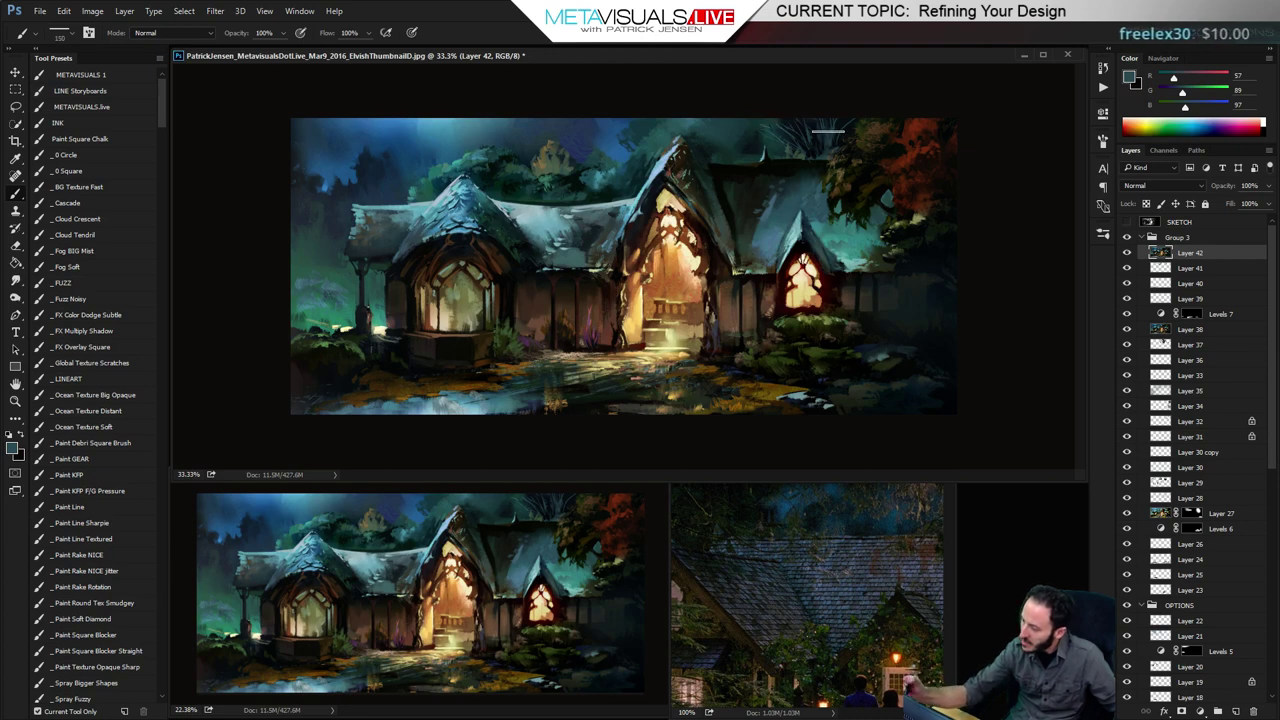
{"action": "key", "text": "h"}
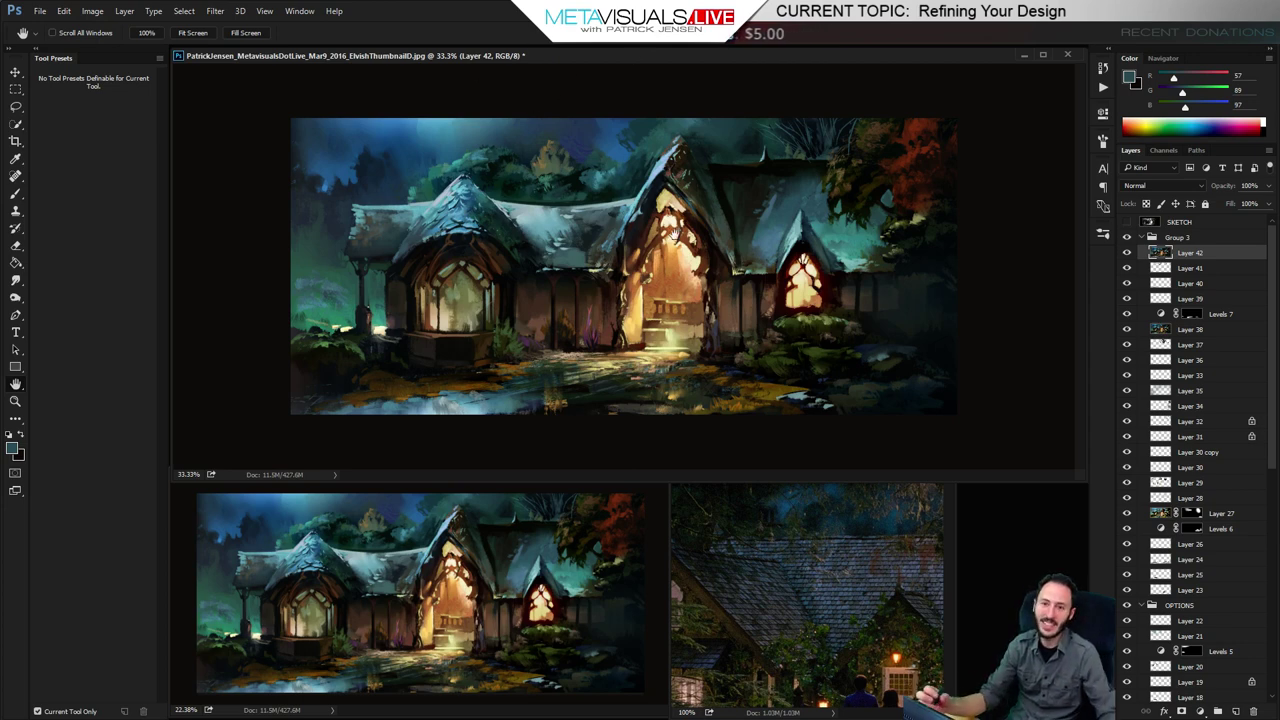
{"action": "key", "text": "alt+Tab"}
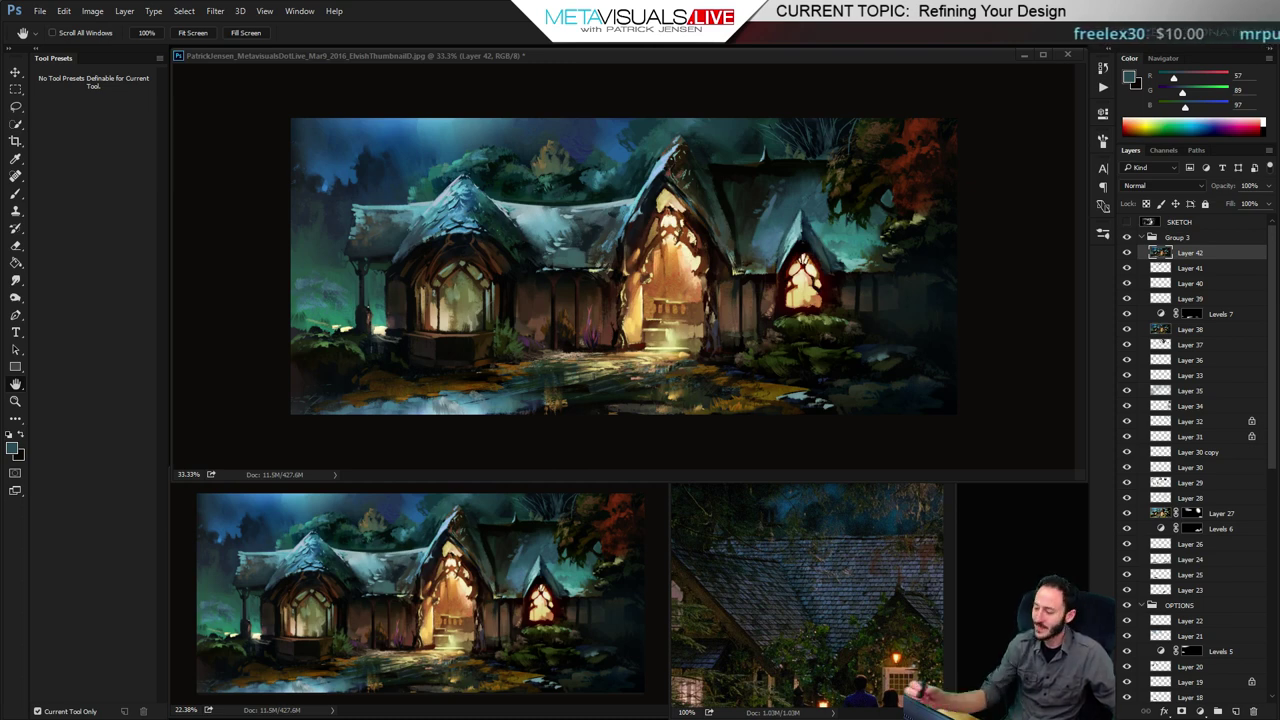
{"action": "left_click", "coordinate": [724, 183]}
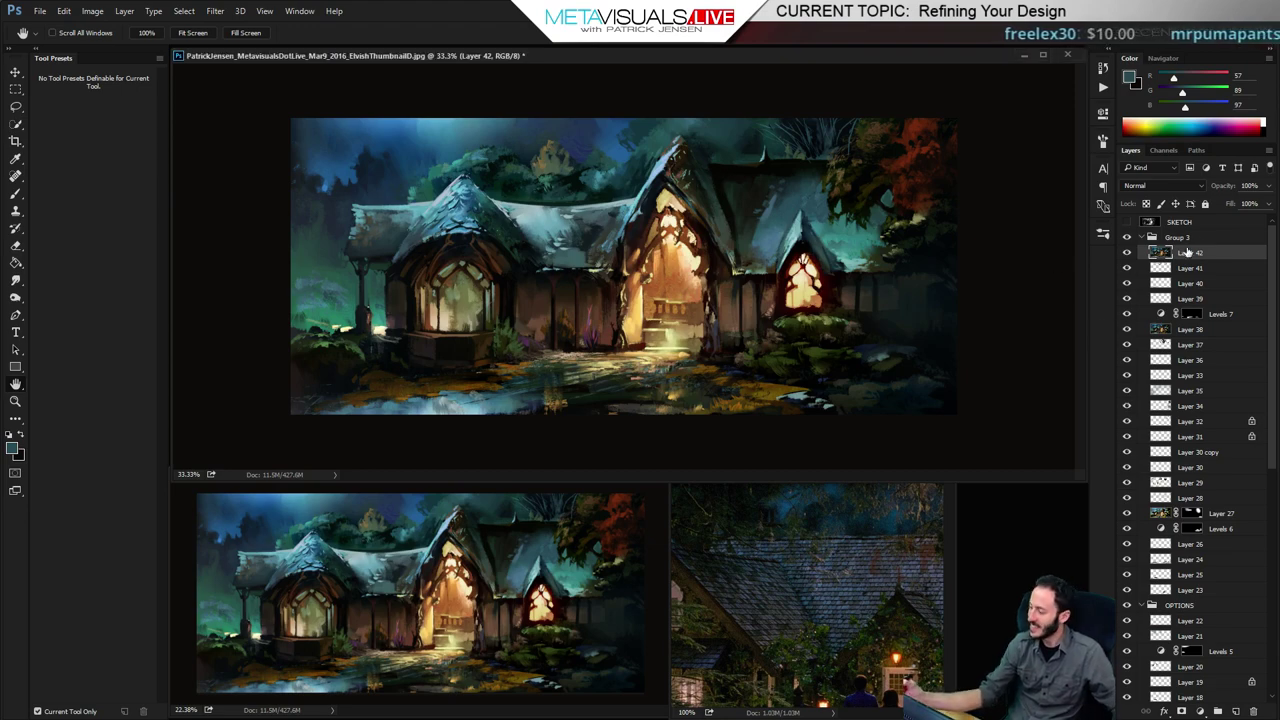
Add a new layer and reinforce the rear roof ridge with sampled near-black strokes using the Paint KFP F/G Pressure brush
{"action": "key", "text": "ctrl+alt+shift+n"}
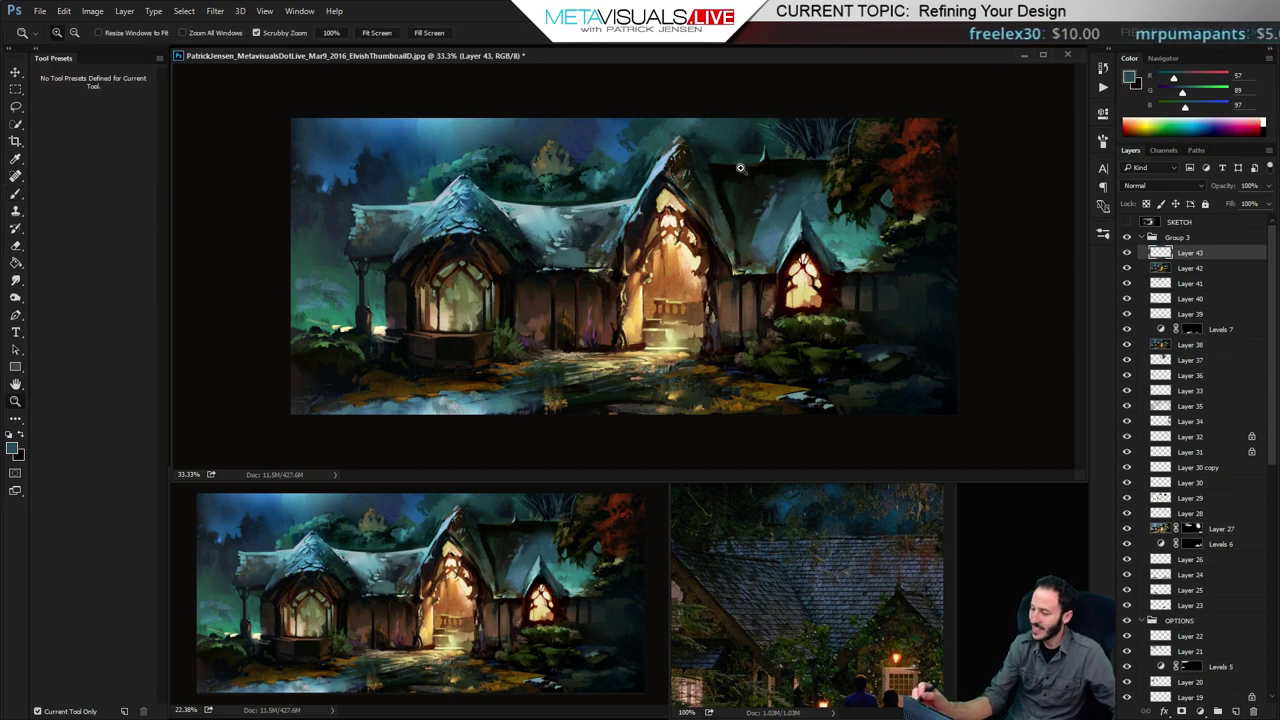
{"action": "left_click", "coordinate": [773, 192], "text": "ctrl"}
{"action": "key", "text": "b"}
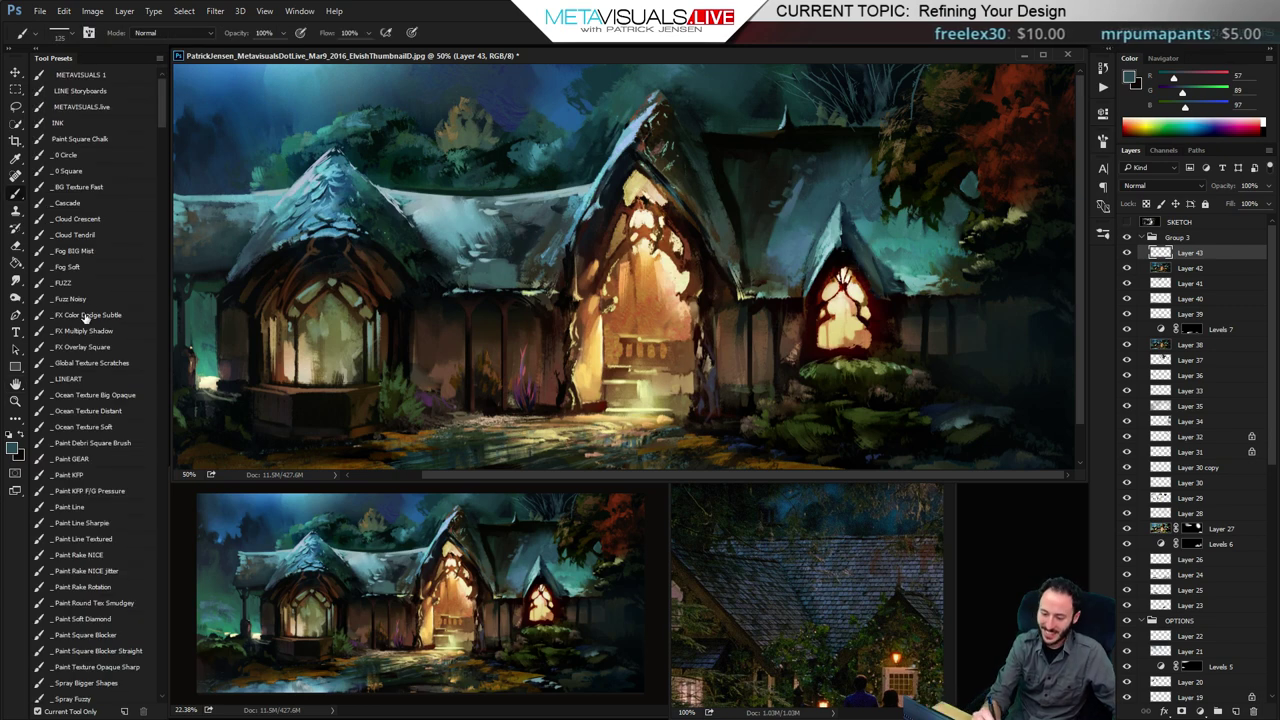
{"action": "left_click", "coordinate": [90, 490]}
{"action": "left_click", "coordinate": [764, 138], "text": "alt"}
{"action": "key", "text": "bracketleft"}
{"action": "key", "text": "bracketleft"}
{"action": "key", "text": "bracketleft"}
{"action": "key", "text": "bracketleft"}
{"action": "key", "text": "bracketleft"}
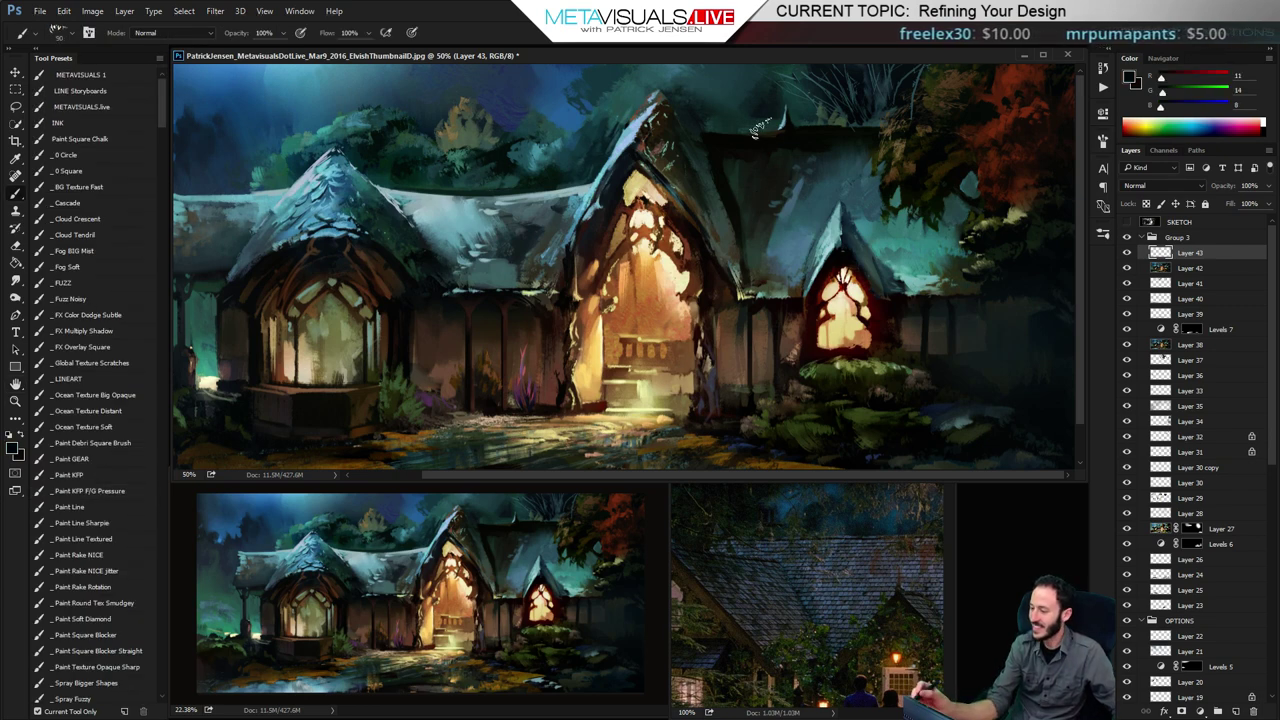
{"action": "mouse_move", "coordinate": [785, 127]}
{"action": "left_mouse_down"}
{"action": "mouse_move", "coordinate": [712, 128]}
{"action": "mouse_move", "coordinate": [738, 131]}
{"action": "left_mouse_up"}
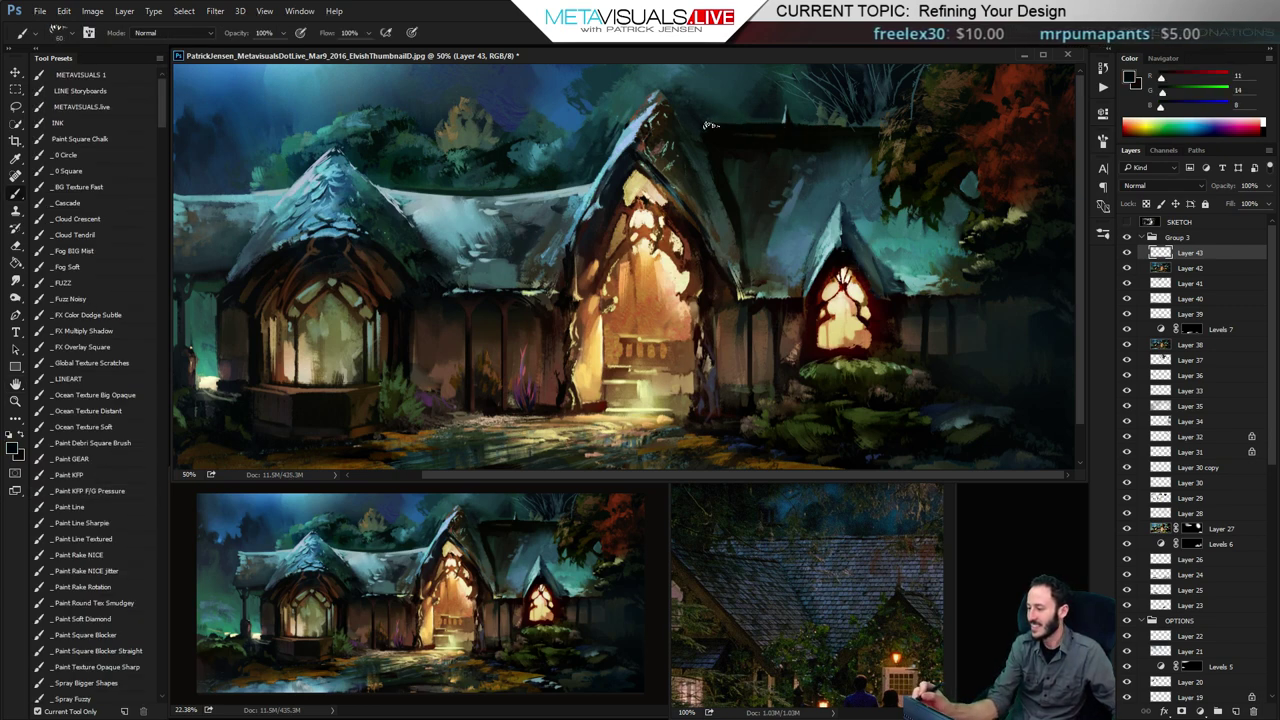
Paint out the small pale spire on the rear roof ridge with dark teal sampled from its surroundings
{"action": "left_click", "coordinate": [786, 142], "text": "alt"}
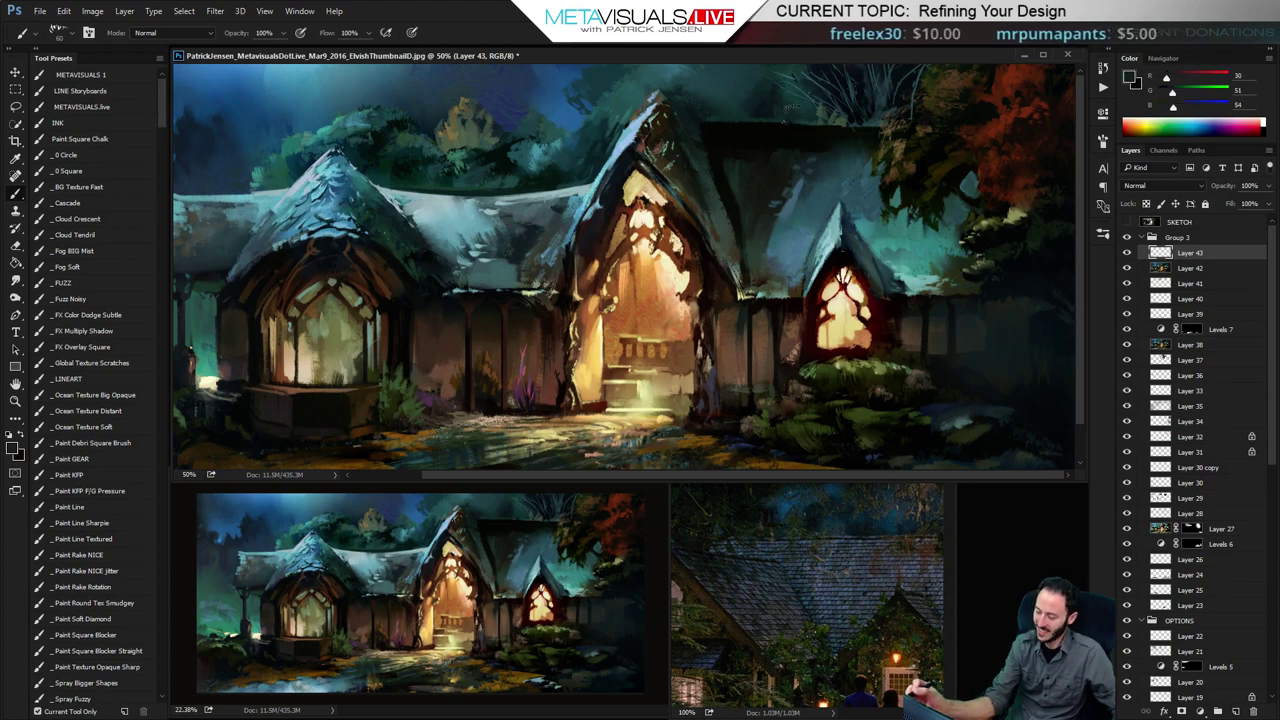
{"action": "key", "text": "alt"}
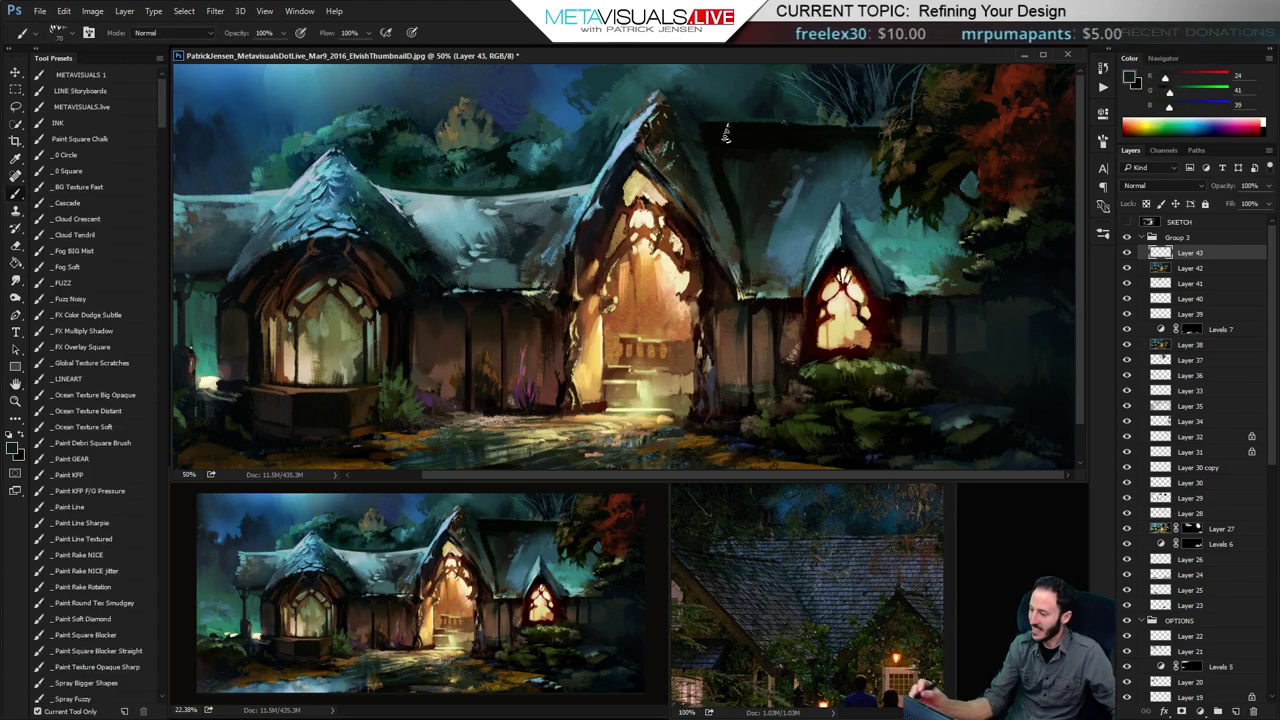
{"action": "left_click", "coordinate": [877, 134], "text": "alt"}
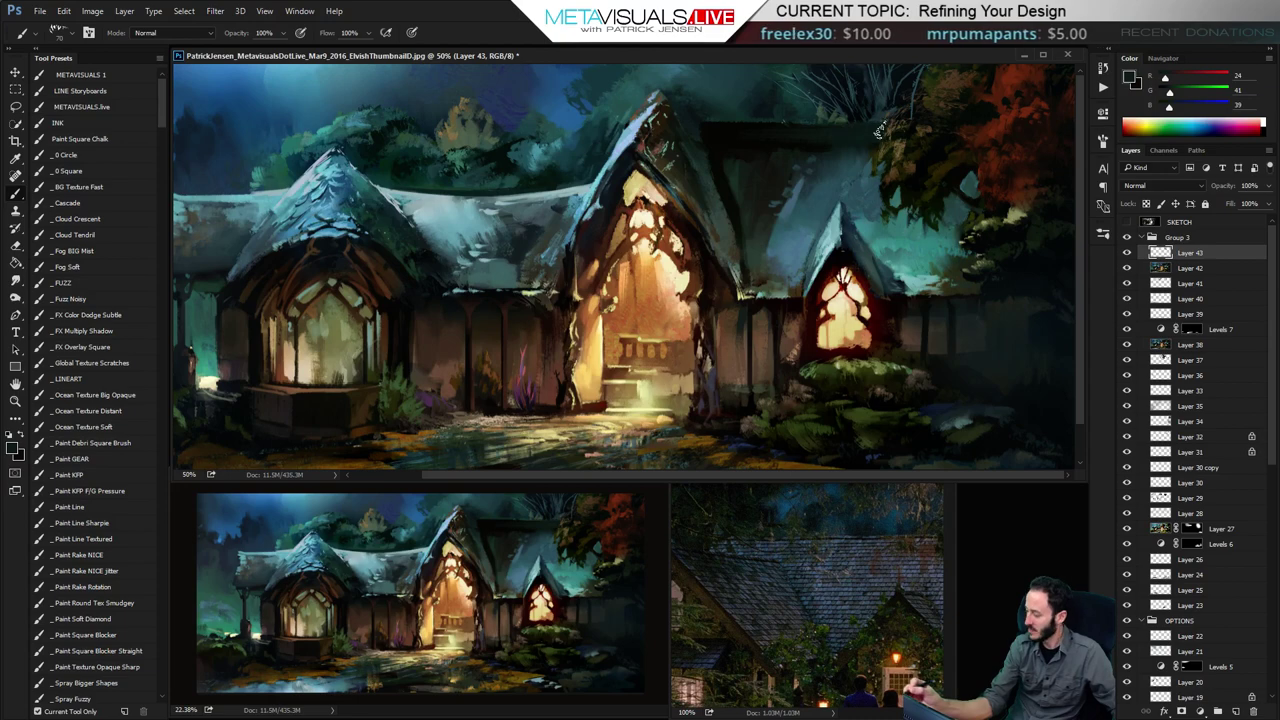
Paint sampled dark grey-green strokes over the shadowed rear roof beside the main gable and smudge them into the surface
{"action": "key", "text": "space"}
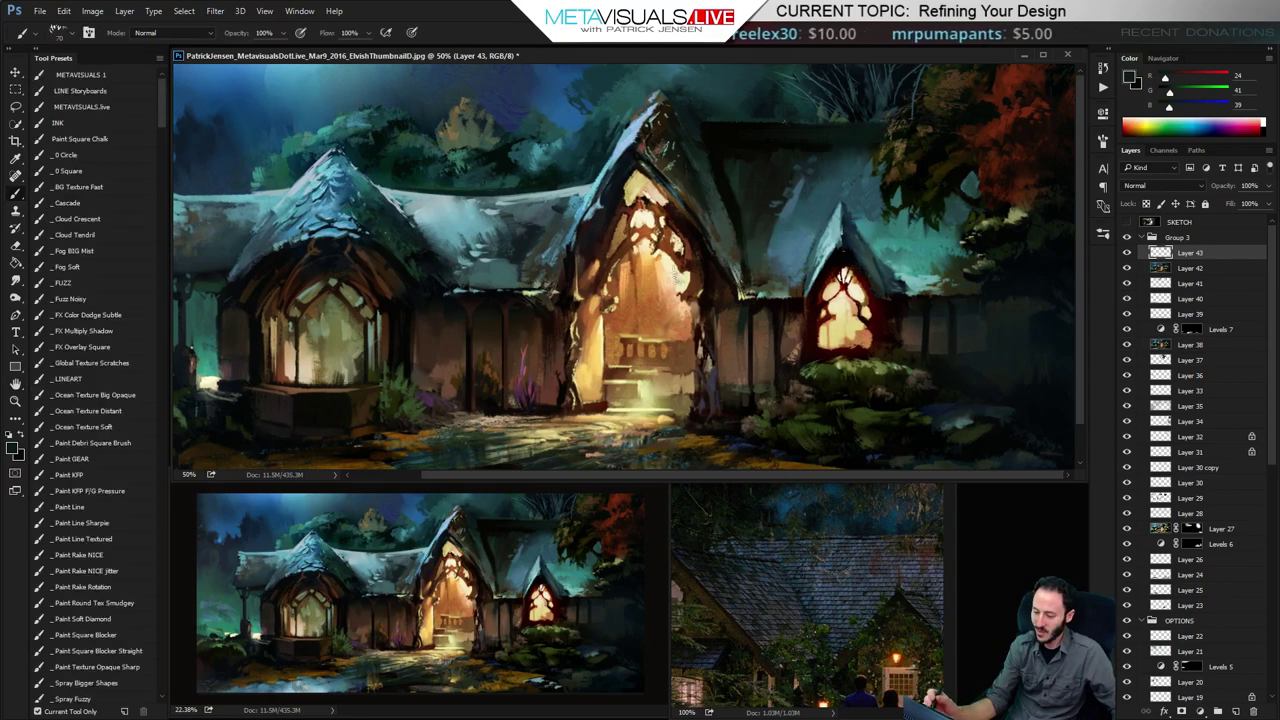
{"action": "left_click_drag", "start_coordinate": [820, 216], "coordinate": [856, 208]}
{"action": "left_click", "coordinate": [829, 168], "text": "alt"}
{"action": "left_click", "coordinate": [812, 130], "text": "alt"}
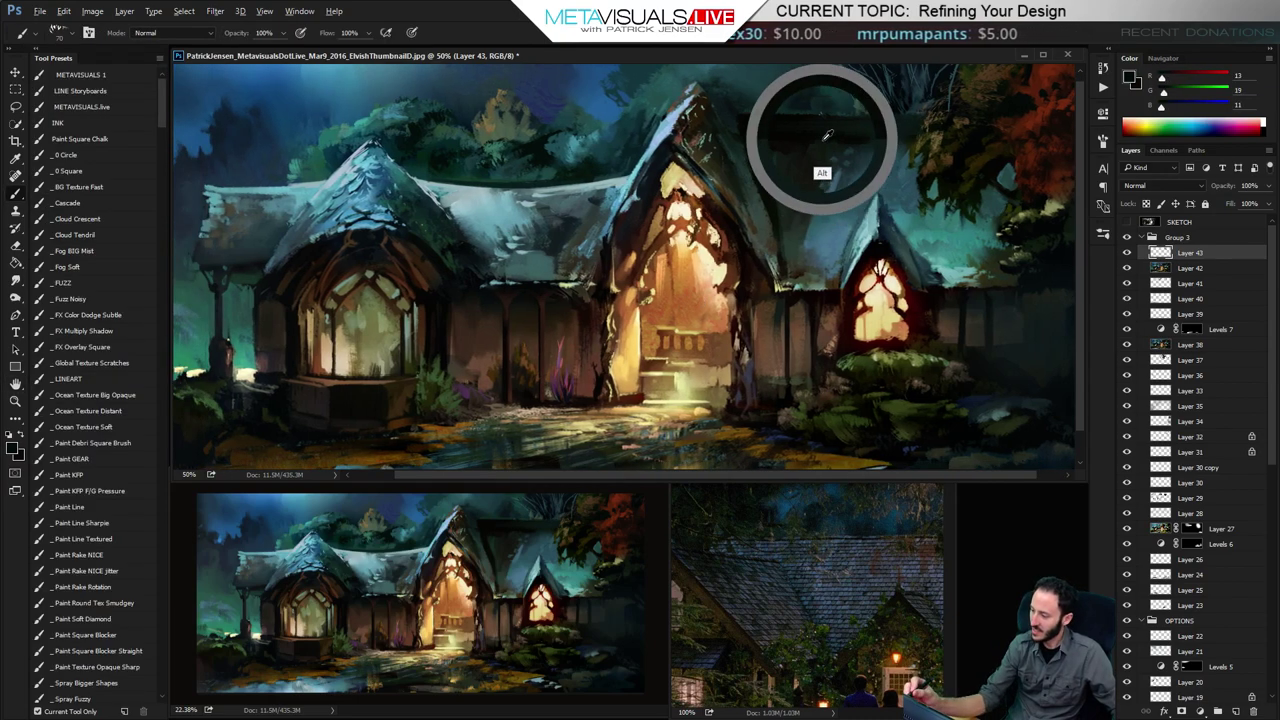
{"action": "left_click_drag", "start_coordinate": [777, 152], "coordinate": [828, 146]}
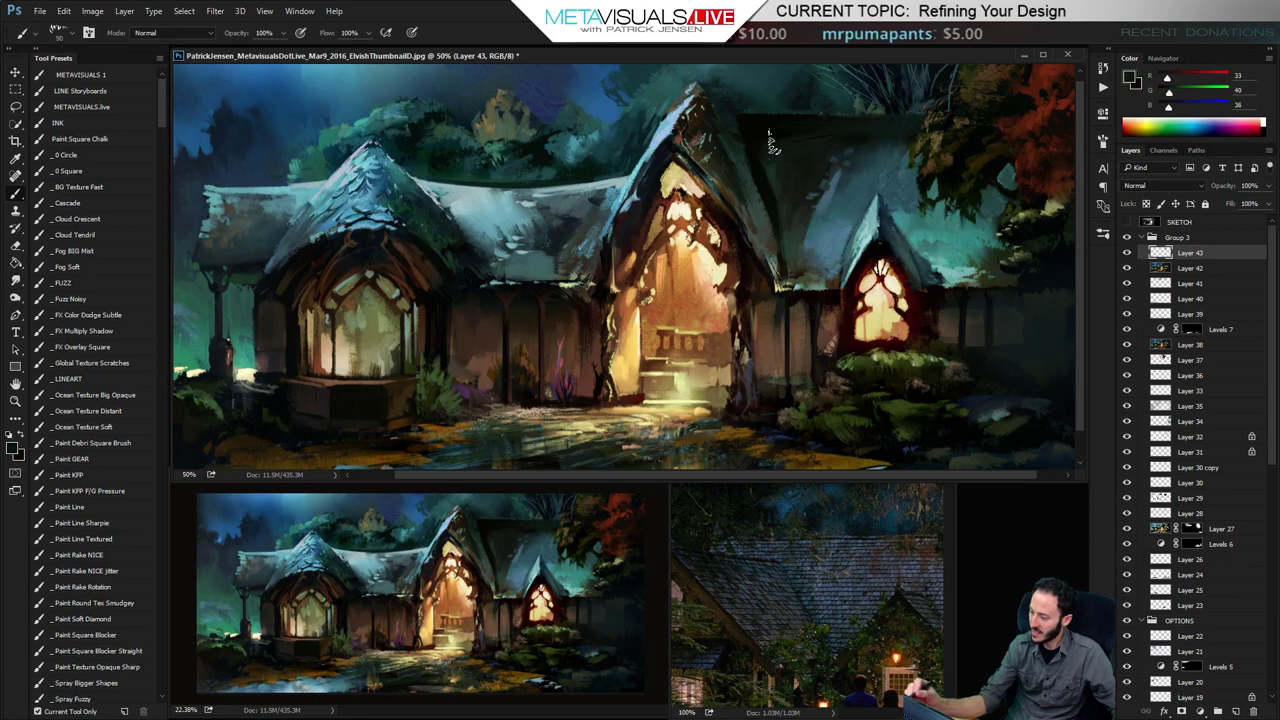
{"action": "key", "text": "r"}
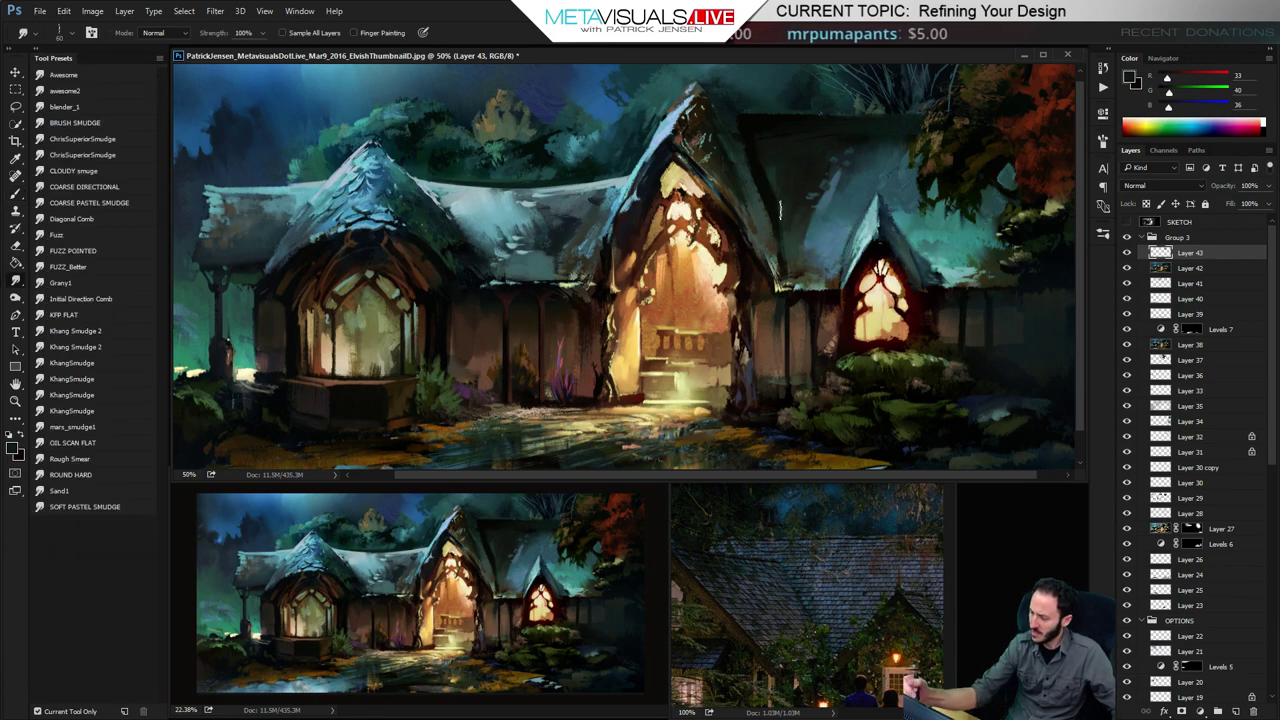
{"action": "key", "text": "b"}
{"action": "left_click", "coordinate": [775, 168], "text": "alt"}
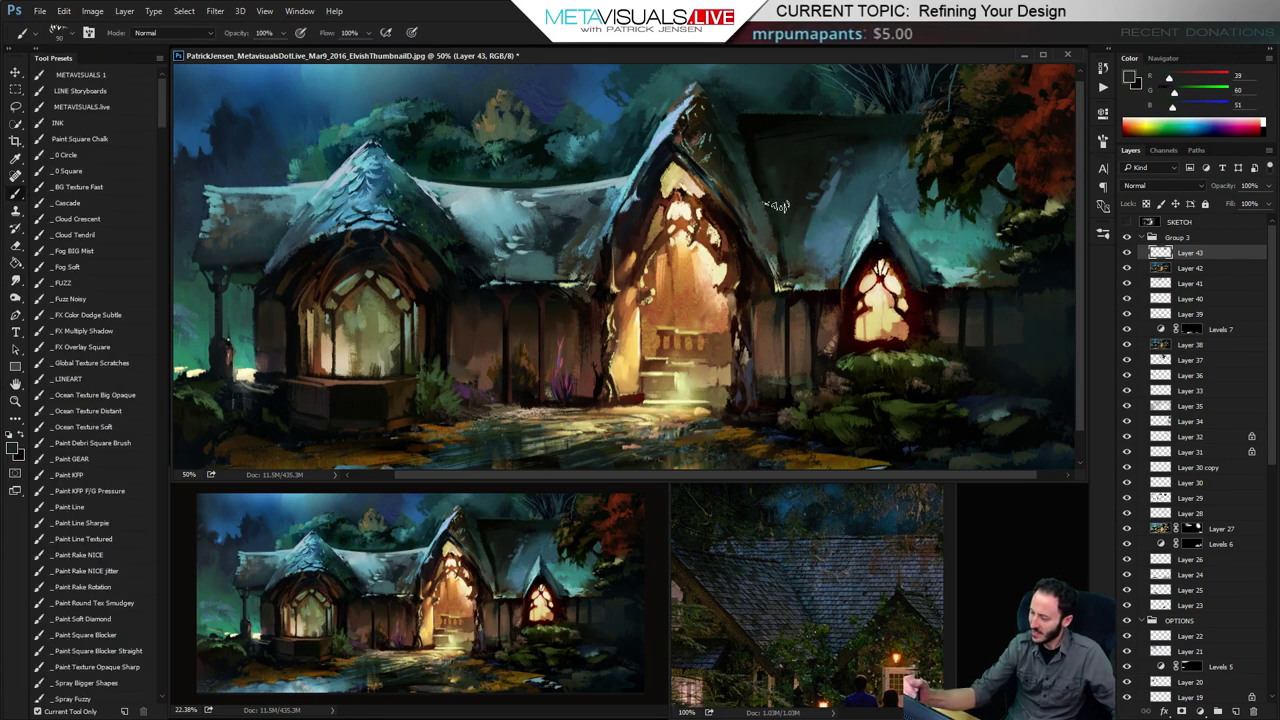
Paint sampled dark brown over the far wall end beyond the small glowing window with an enlarged brush
{"action": "key", "text": "h"}
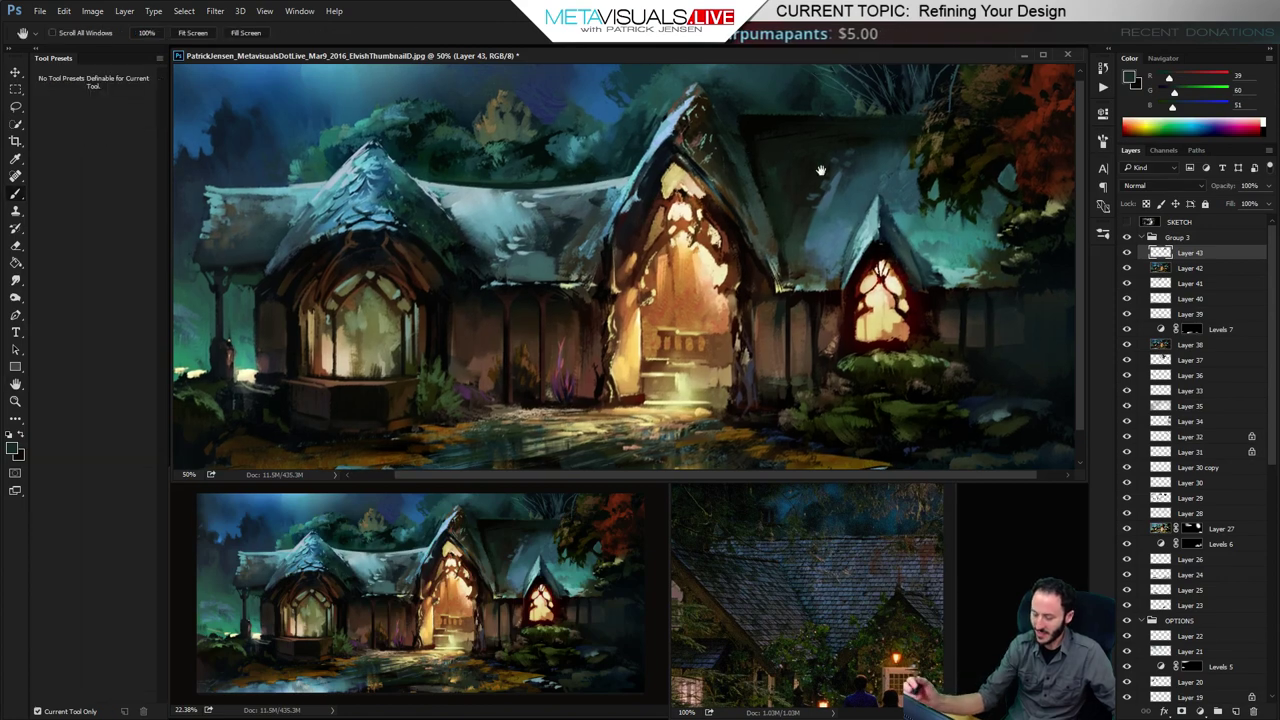
{"action": "key", "text": "z"}
{"action": "left_click", "coordinate": [697, 248], "text": "alt"}
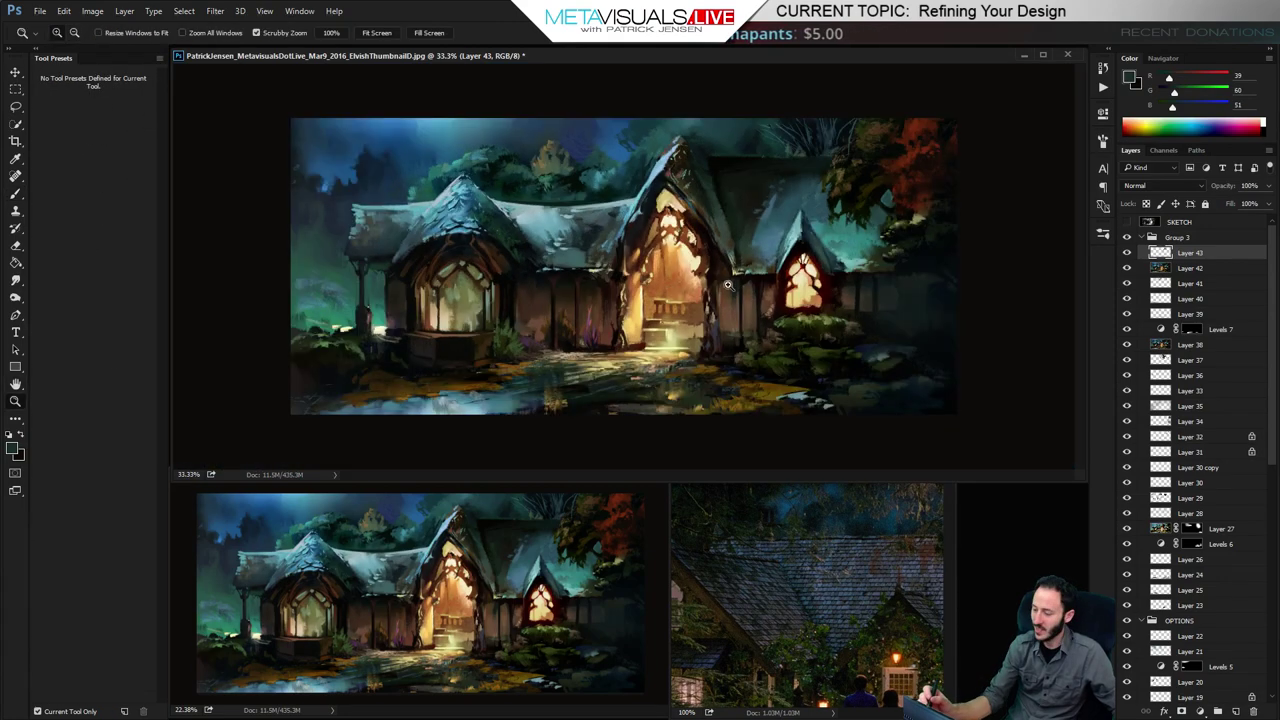
{"action": "key", "text": "b"}
{"action": "left_click", "coordinate": [843, 275], "text": "alt"}
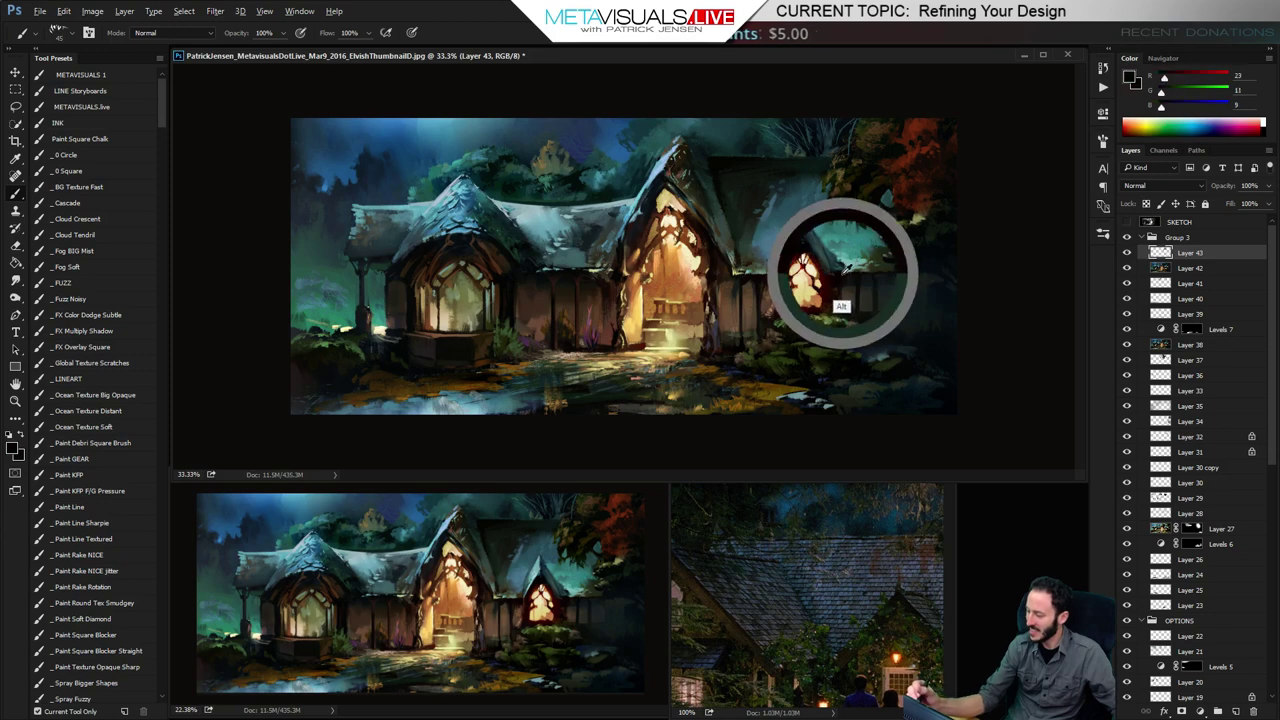
{"action": "key", "text": "bracketright"}
{"action": "key", "text": "bracketright"}
{"action": "key", "text": "bracketright"}
{"action": "key", "text": "bracketright"}
{"action": "left_click", "coordinate": [891, 292]}
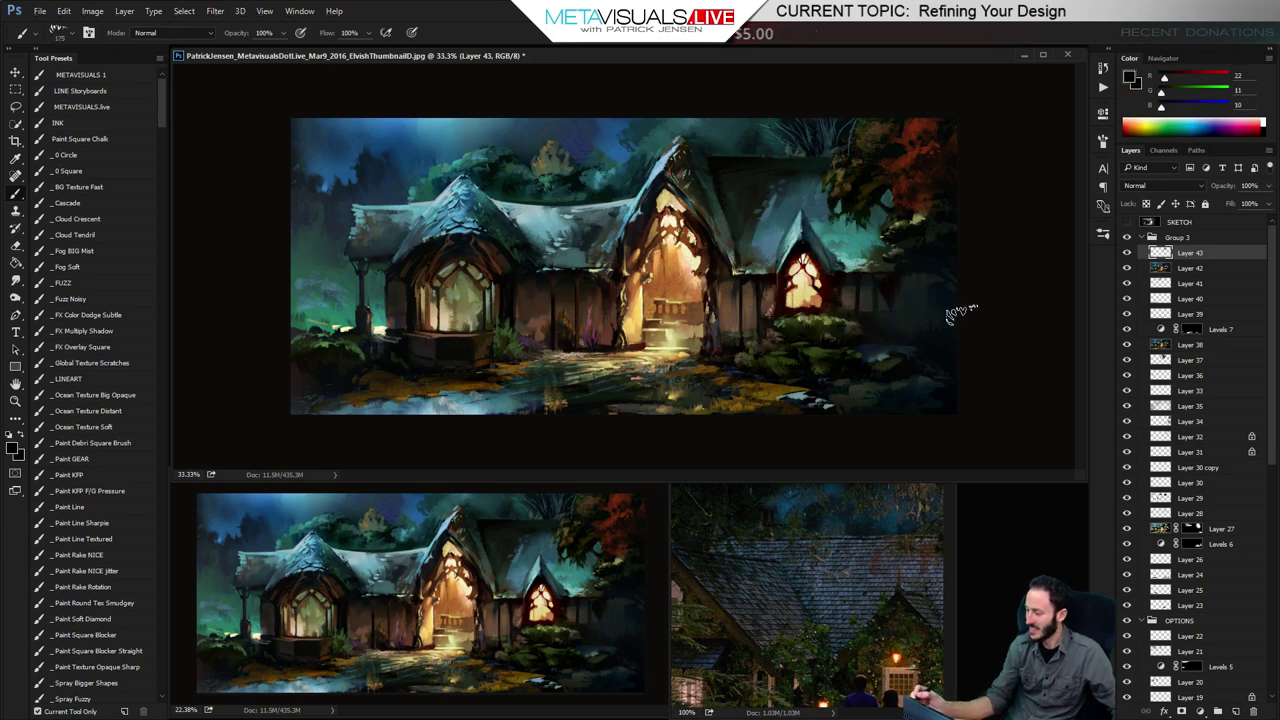
Undo the last stroke and repaint the dark area beyond the small glowing window with near-black brown
{"action": "key", "text": "ctrl+z"}
{"action": "left_click_drag", "start_coordinate": [920, 312], "coordinate": [929, 303]}
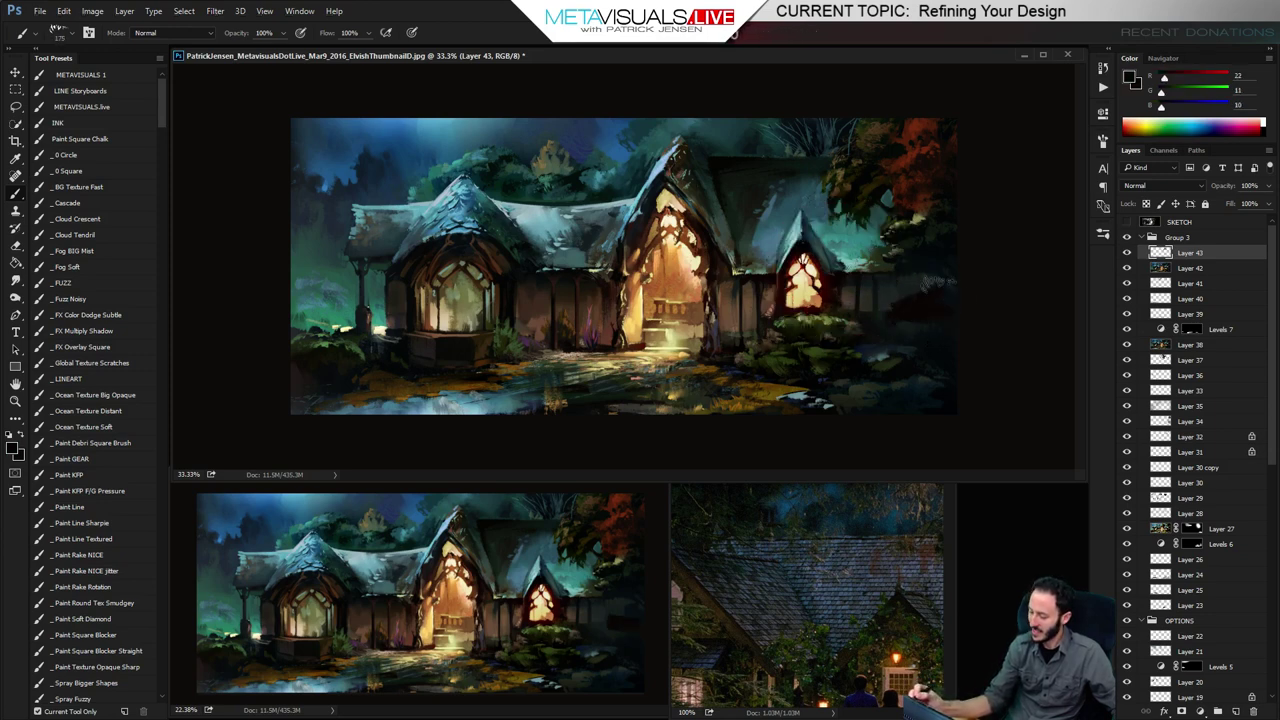
{"action": "left_click_drag", "start_coordinate": [941, 286], "coordinate": [933, 274]}
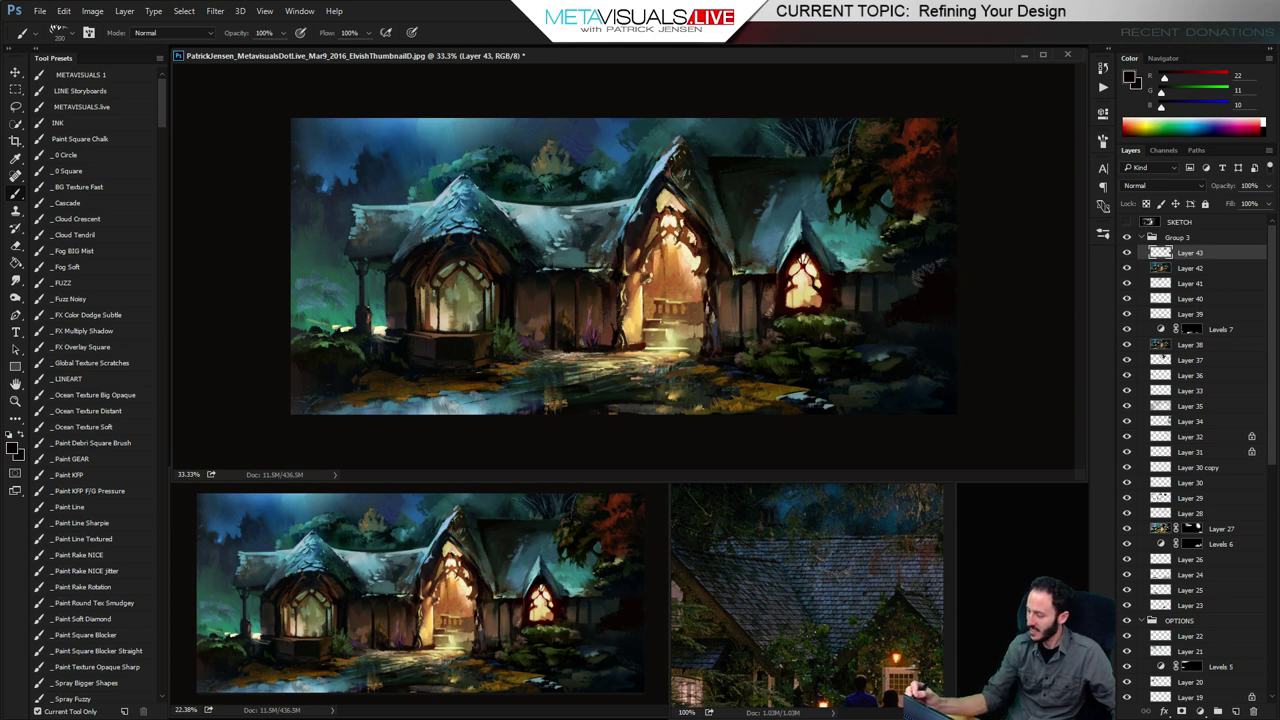
Sample pale olive and dark green from the overhanging foliage and touch up its lower leaves with a smaller brush
{"action": "key", "text": "bracketleft"}
{"action": "key", "text": "bracketleft"}
{"action": "left_click", "coordinate": [920, 252], "text": "alt"}
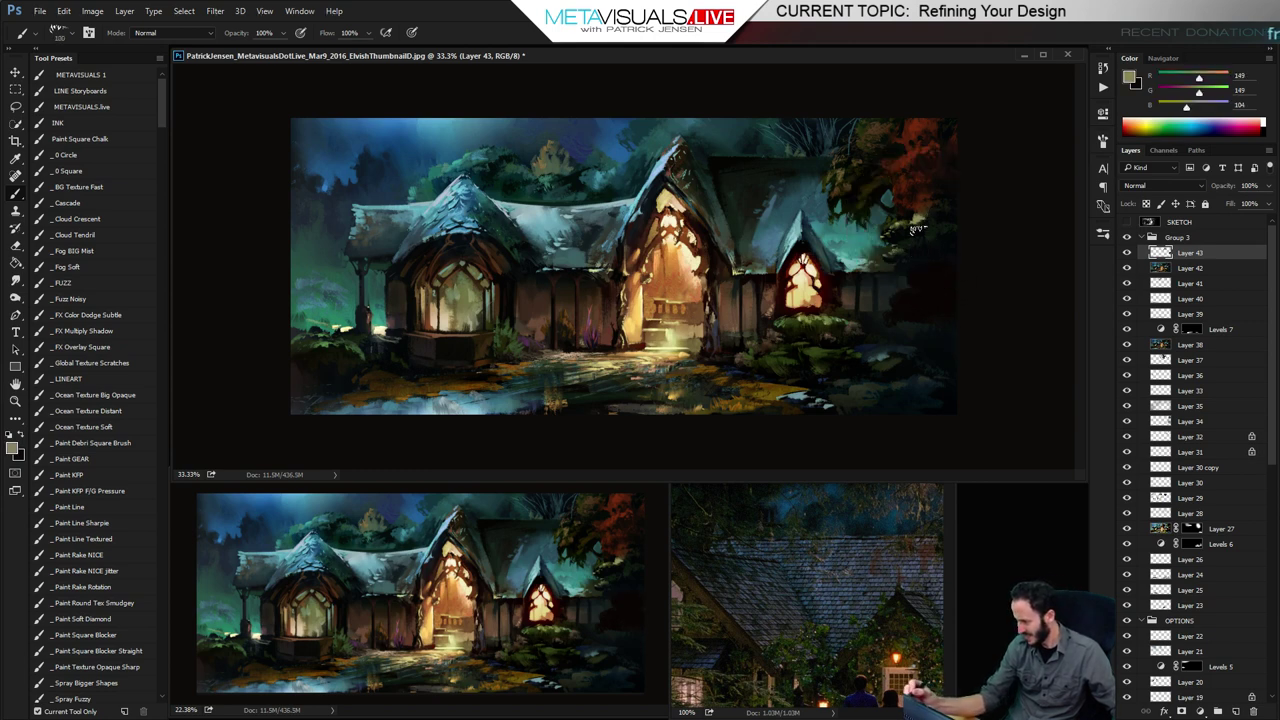
{"action": "key", "text": "bracketright"}
{"action": "key", "text": "bracketleft"}
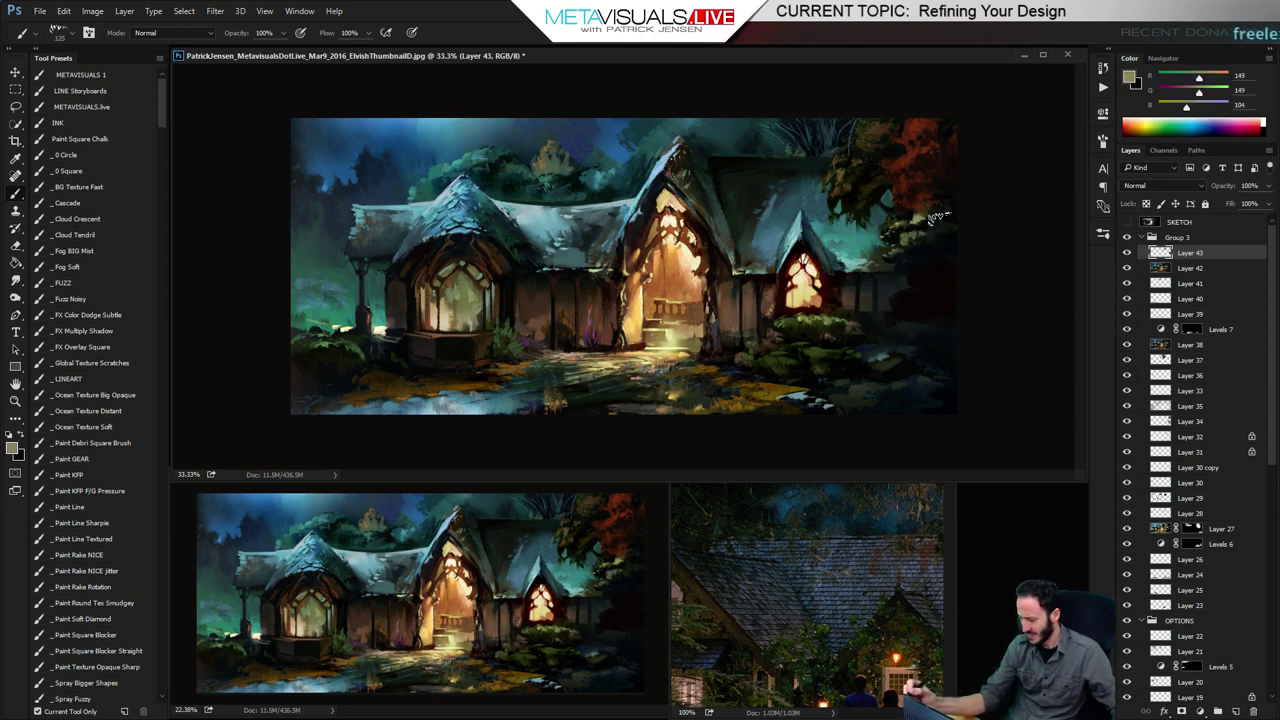
{"action": "left_click", "coordinate": [930, 226], "text": "alt"}
{"action": "key", "text": "bracketright"}
{"action": "key", "text": "bracketright"}
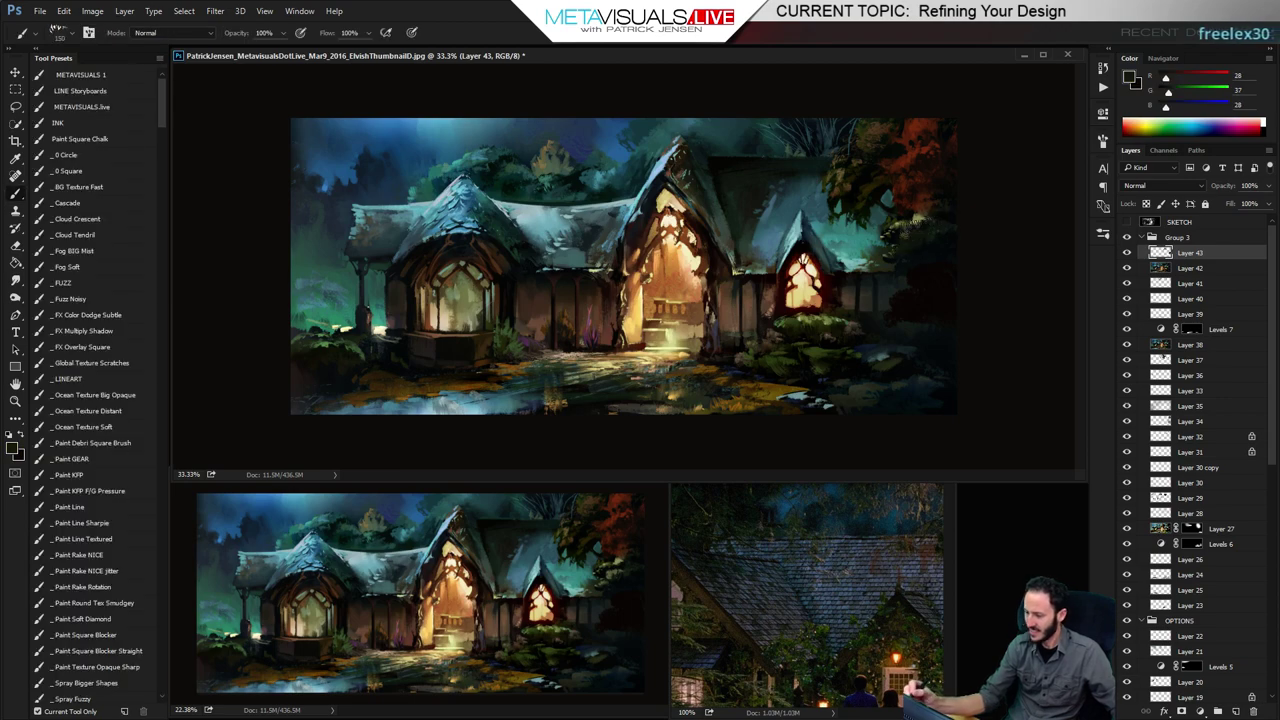
Paint out the bright white patch on the foreground ground below the bush with dark grey-green and a reduced brush
{"action": "key", "text": "ctrl+space"}
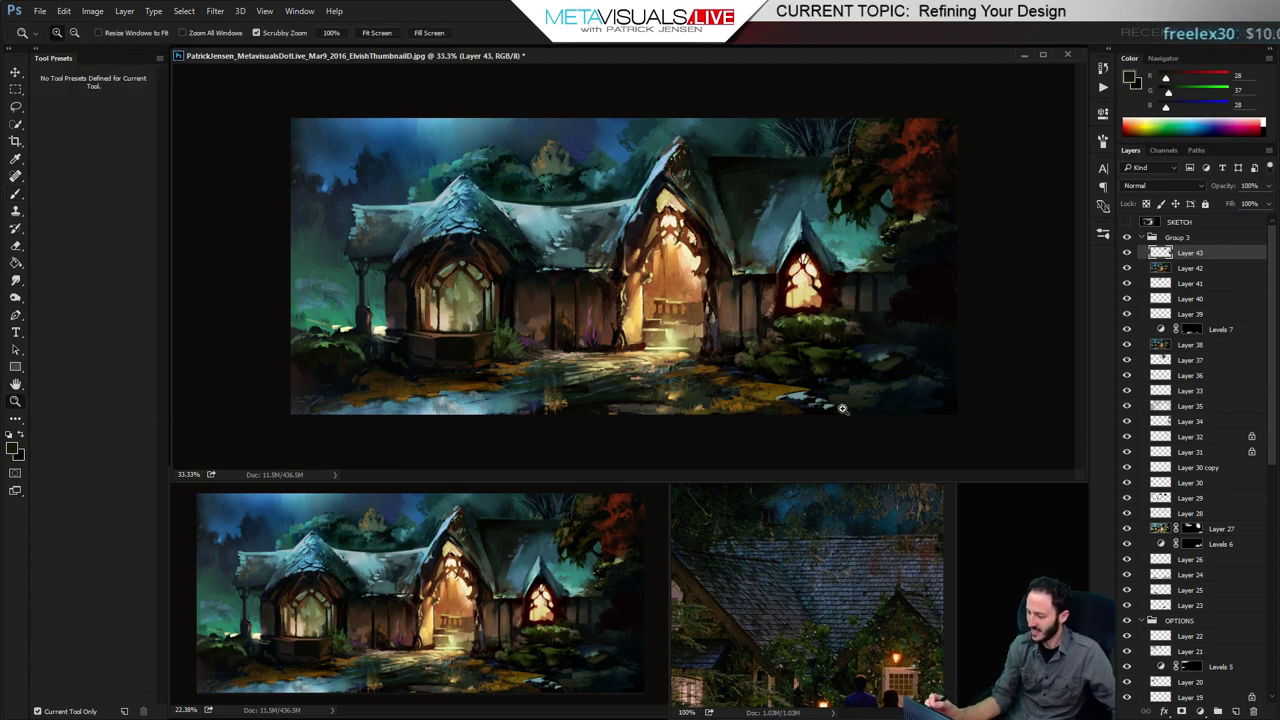
{"action": "left_click", "coordinate": [849, 406], "text": "ctrl"}
{"action": "left_click", "coordinate": [849, 406], "text": "ctrl"}
{"action": "left_click", "coordinate": [849, 406], "text": "ctrl"}
{"action": "left_click_drag", "start_coordinate": [851, 406], "coordinate": [673, 262]}
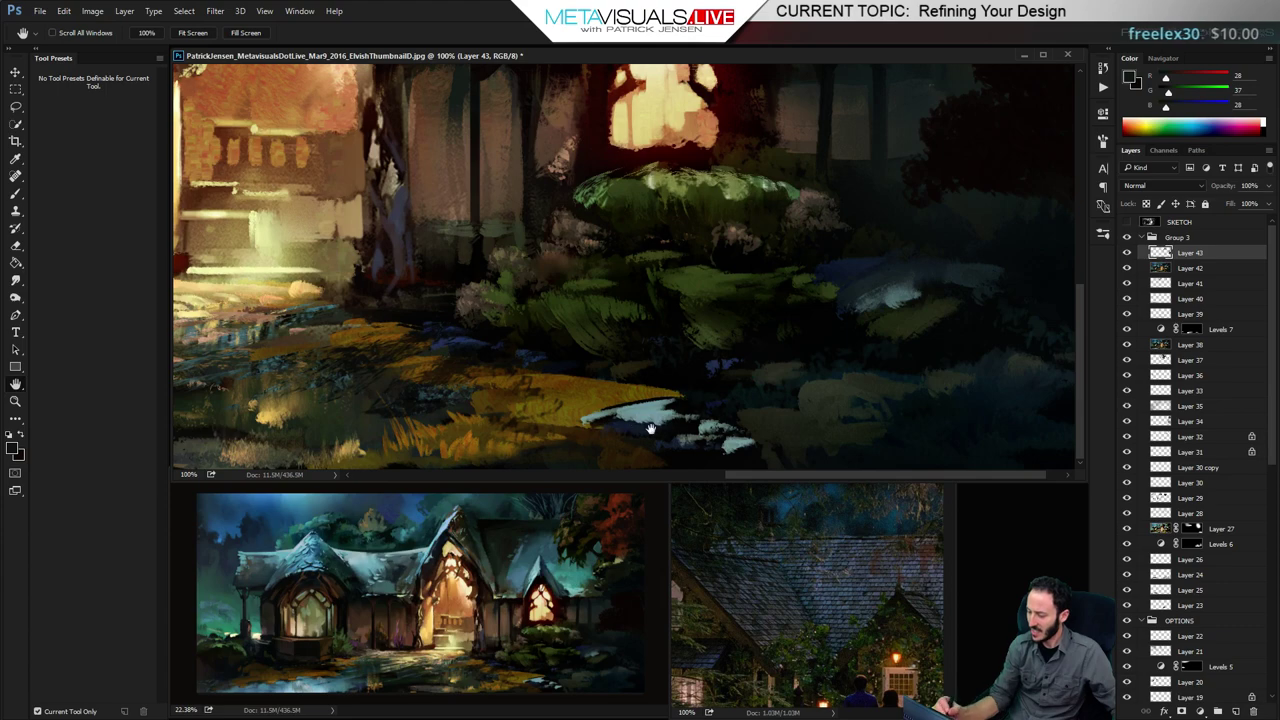
{"action": "scroll", "coordinate": [835, 405], "scroll_direction": "down", "scroll_amount": 1}
{"action": "scroll", "coordinate": [839, 410], "scroll_direction": "down", "scroll_amount": 1}
{"action": "key", "text": "b"}
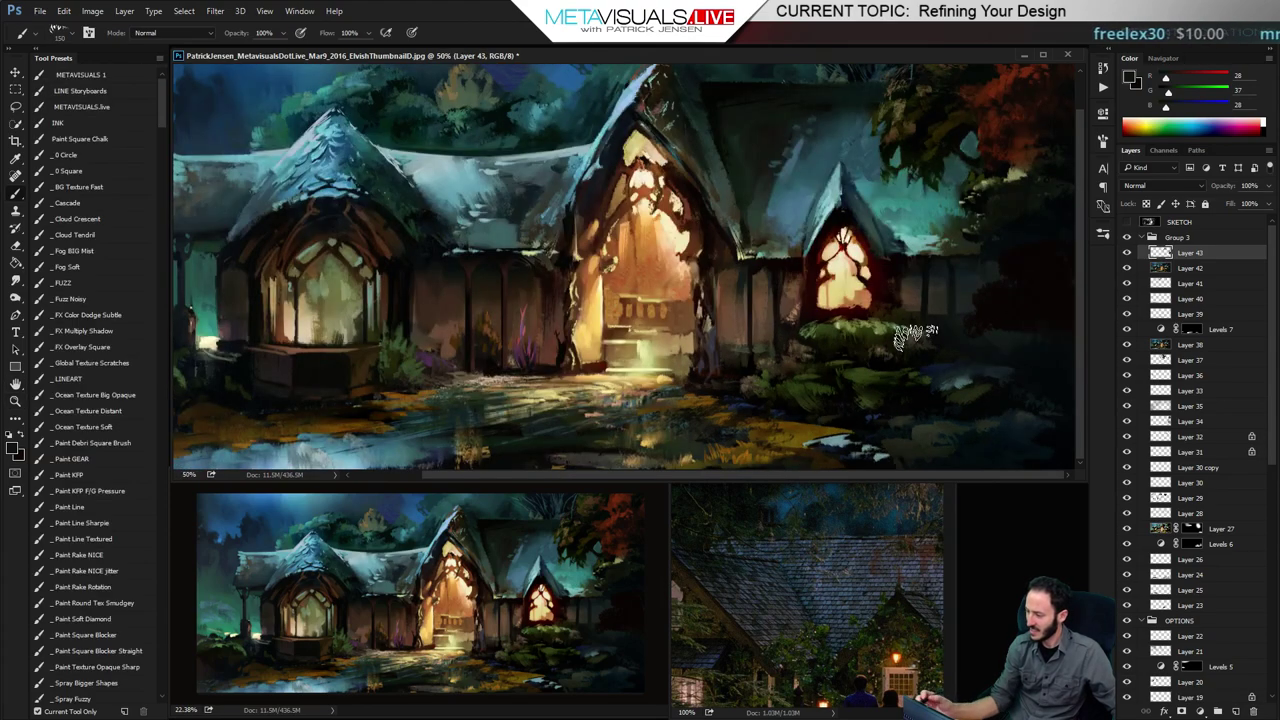
{"action": "key", "text": "bracketleft"}
{"action": "key", "text": "bracketleft"}
{"action": "key", "text": "bracketleft"}
{"action": "key", "text": "bracketleft"}
{"action": "key", "text": "bracketleft"}
{"action": "key", "text": "bracketleft"}
{"action": "key", "text": "bracketleft"}
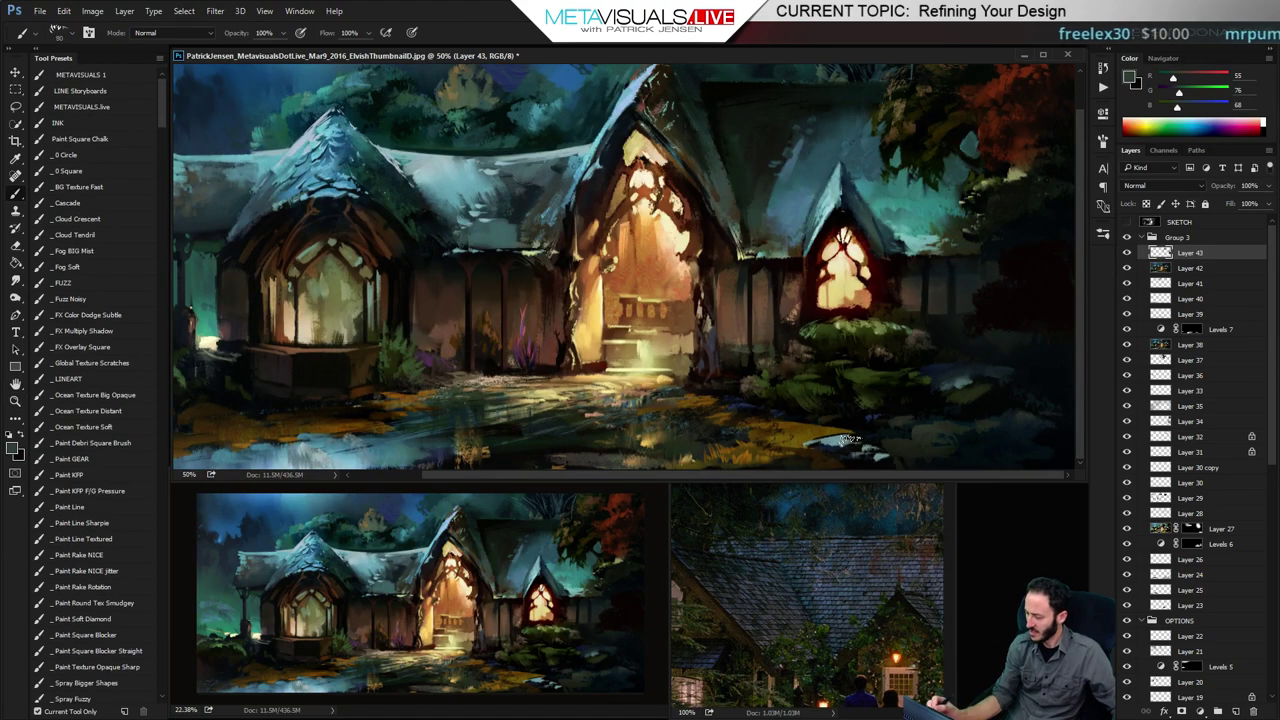
{"action": "left_click_drag", "start_coordinate": [824, 441], "coordinate": [866, 446]}
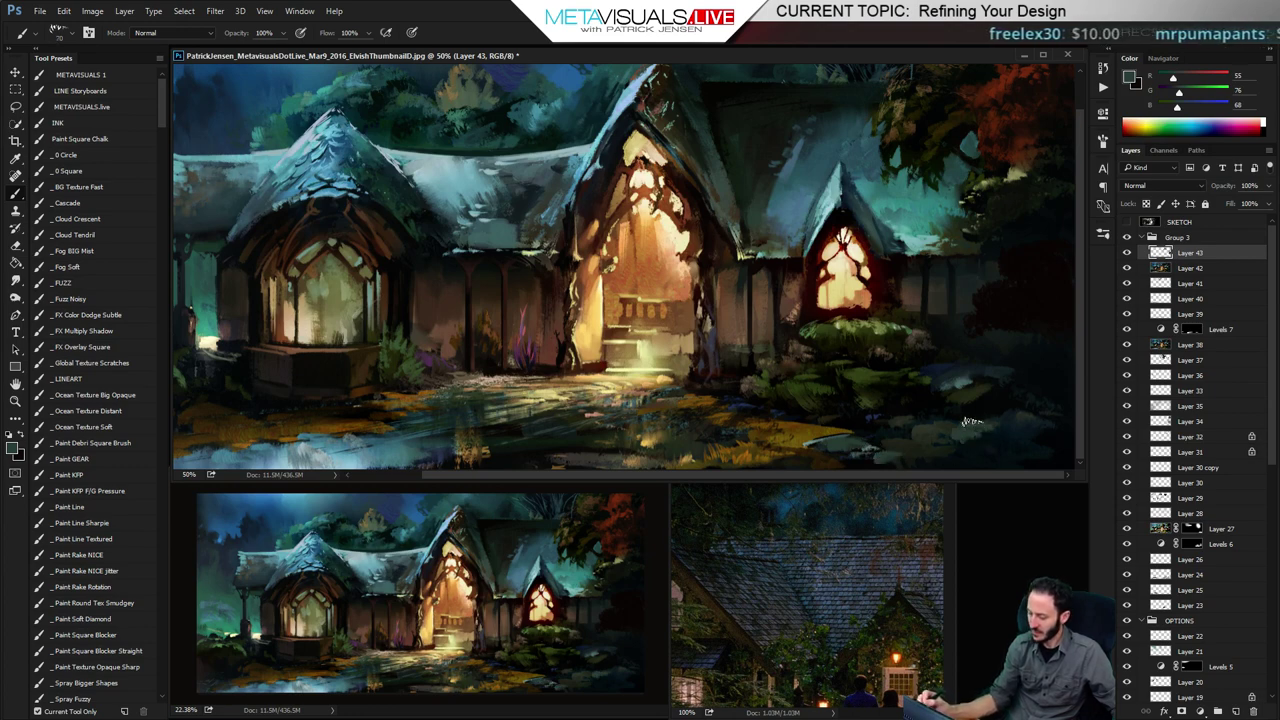
Blend the foreground grass and ground below the bush with sampled near-black and dark olive strokes
{"action": "left_click", "coordinate": [900, 438], "text": "alt"}
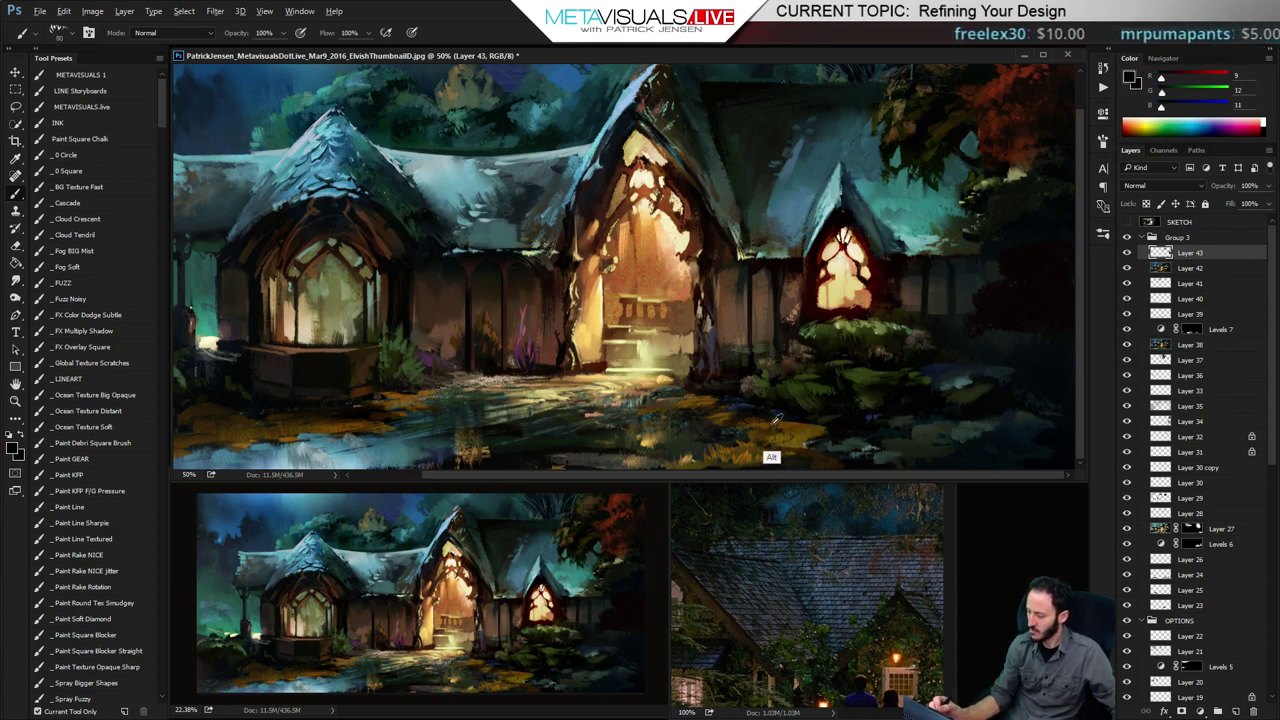
{"action": "left_click", "coordinate": [730, 445], "text": "alt"}
{"action": "left_click", "coordinate": [805, 436], "text": "alt"}
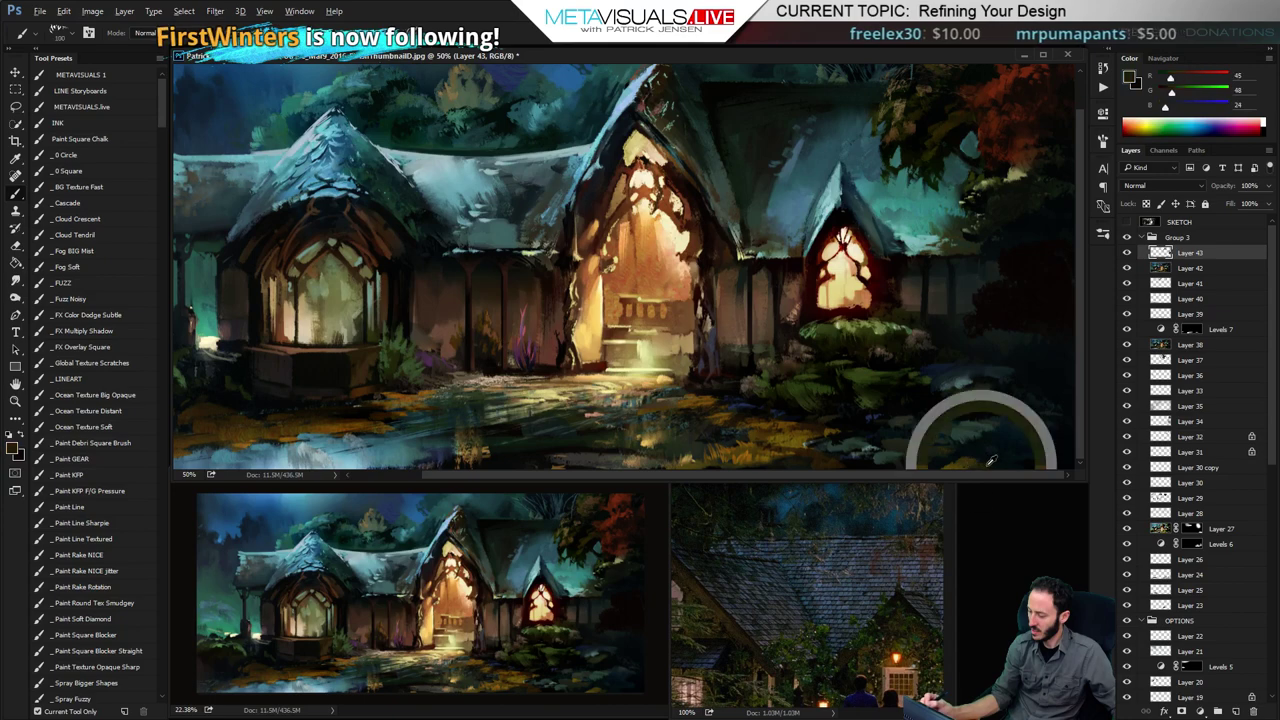
{"action": "left_click", "coordinate": [981, 464], "text": "alt"}
{"action": "key", "text": "space"}
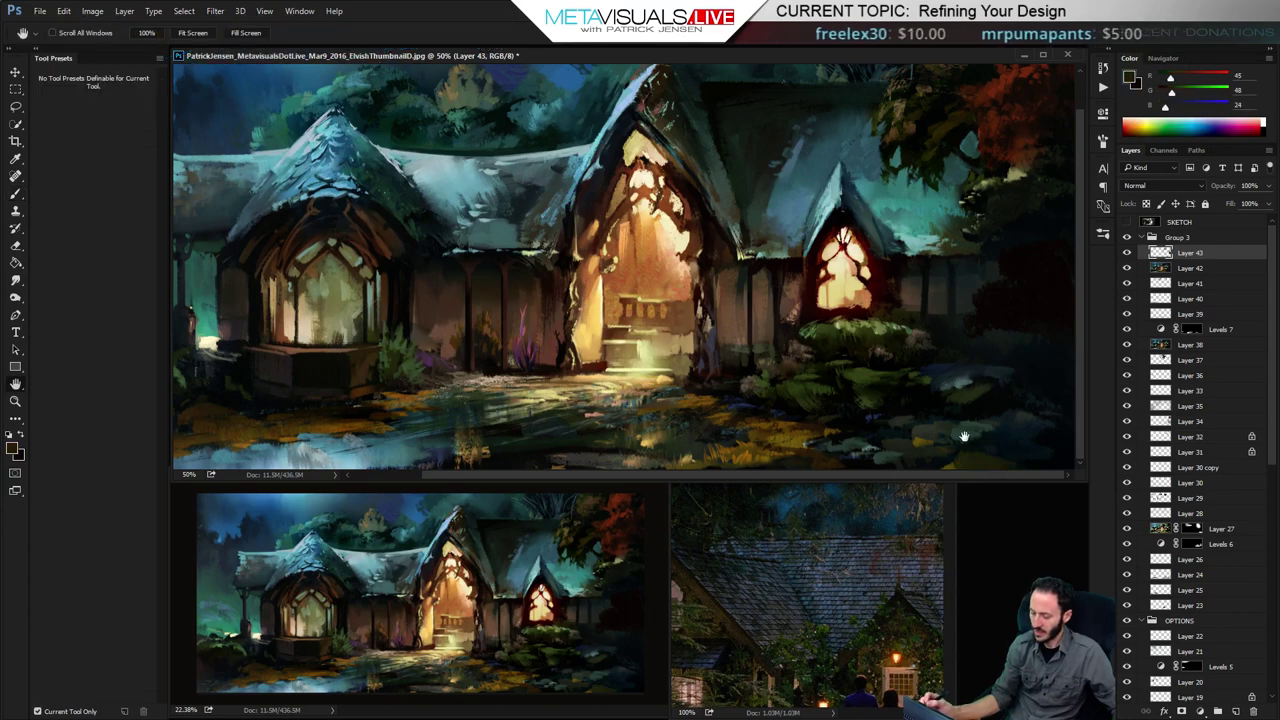
{"action": "left_click_drag", "start_coordinate": [963, 437], "coordinate": [965, 437]}
Paint small muted teal strokes over the dark ground beyond the bush with a reduced brush
{"action": "key", "text": "bracketleft"}
{"action": "key", "text": "bracketleft"}
{"action": "key", "text": "bracketleft"}
{"action": "left_click", "coordinate": [960, 410], "text": "alt"}
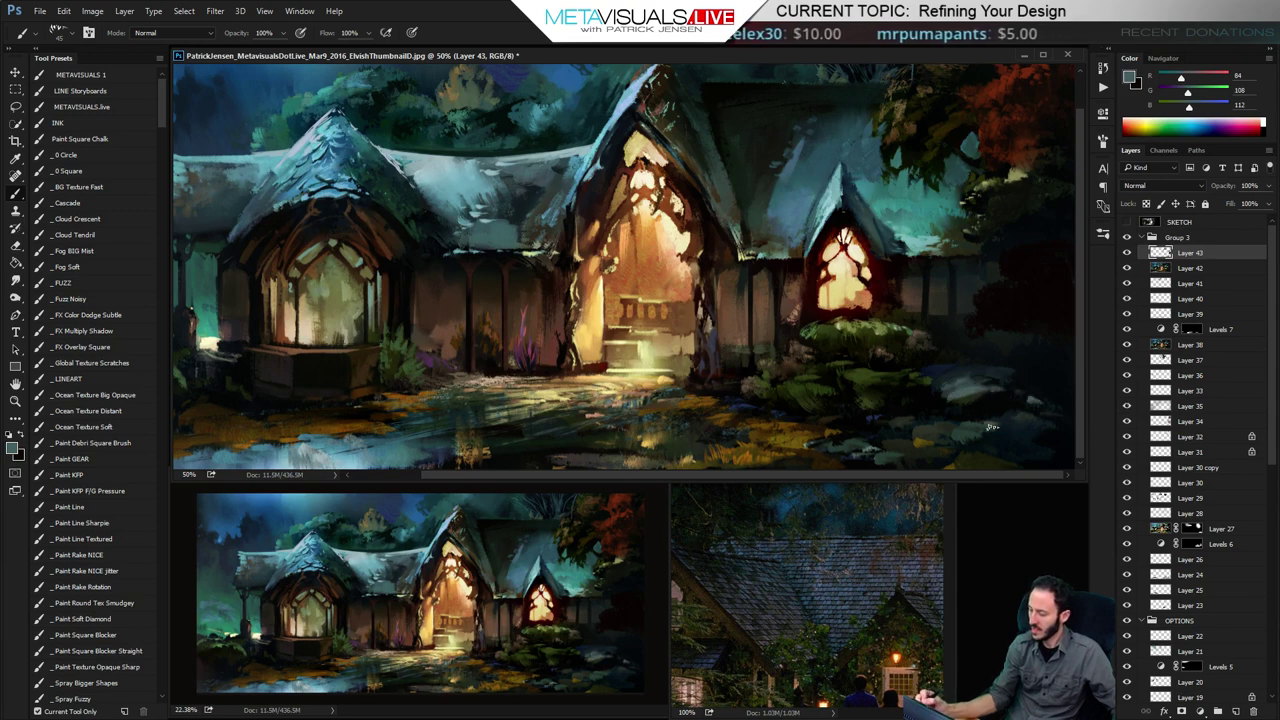
{"action": "key", "text": "r"}
{"action": "key", "text": "b"}
{"action": "key", "text": "space"}
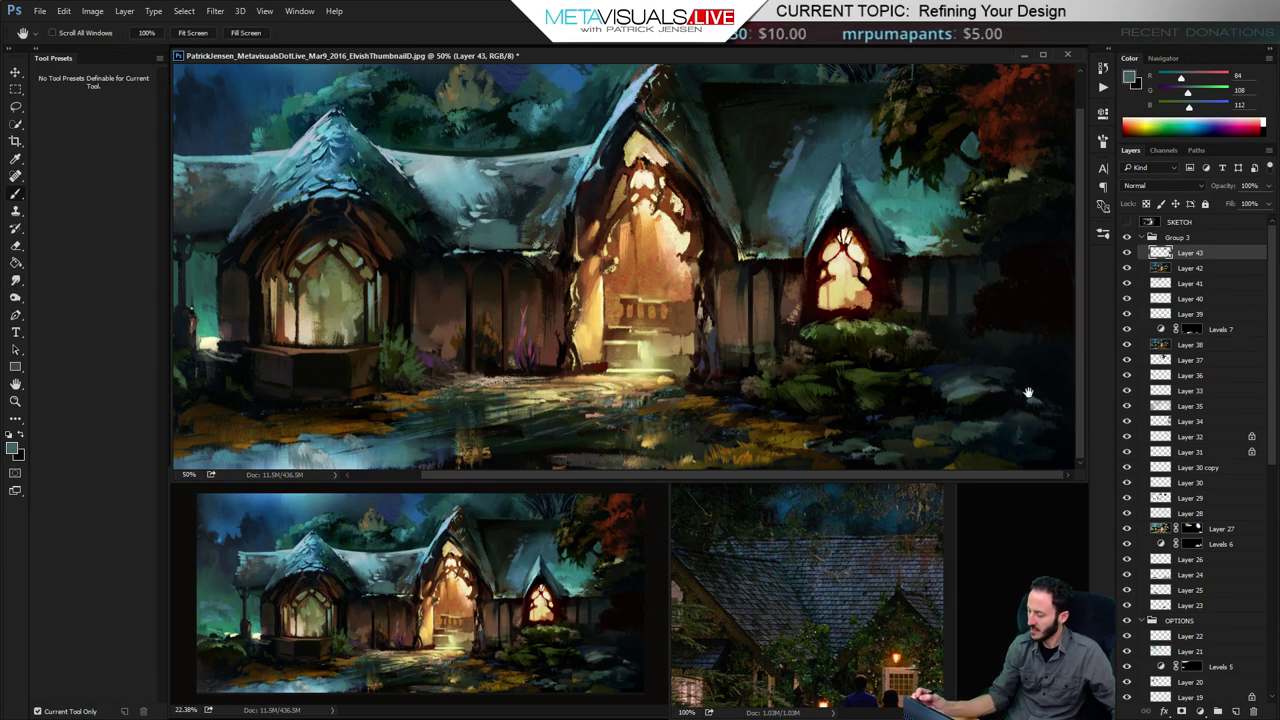
Add light blue-grey highlights to the stones beyond the bush using pale teal sampled from the cottage roofs
{"action": "left_click", "coordinate": [913, 243], "text": "alt"}
{"action": "key", "text": "space"}
{"action": "left_click", "coordinate": [417, 165], "text": "alt"}
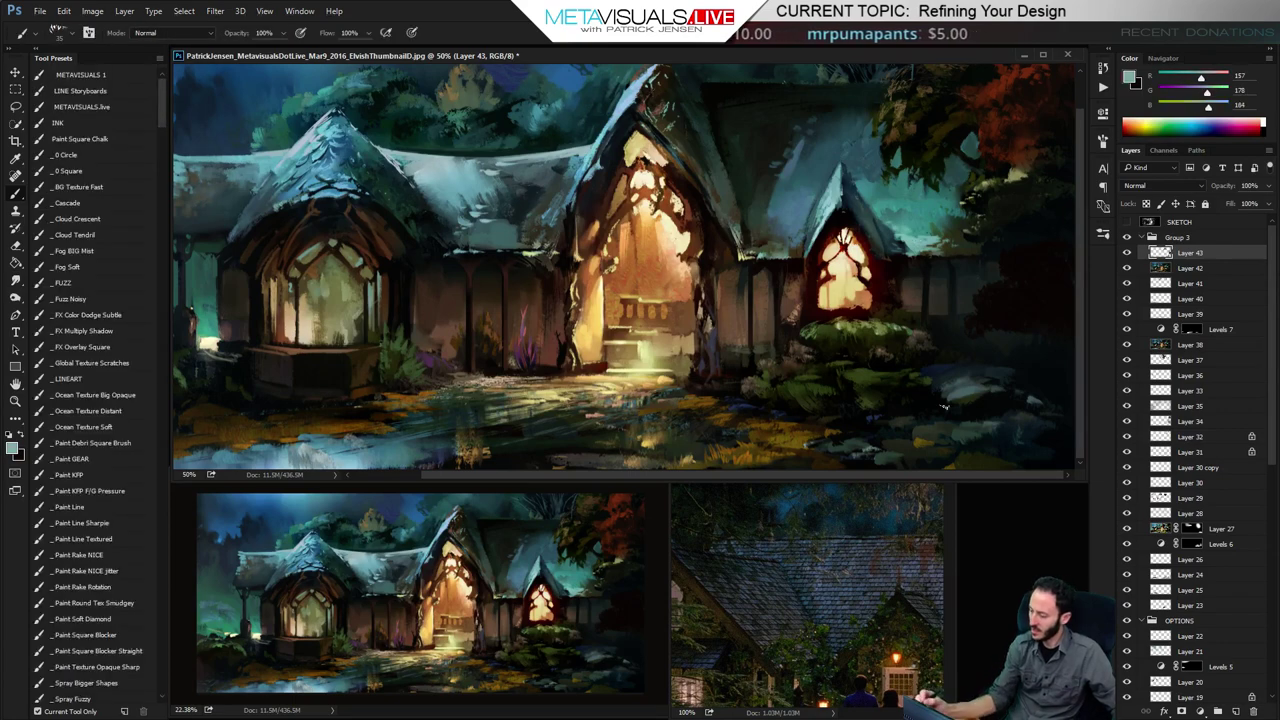
{"action": "mouse_move", "coordinate": [972, 394]}
{"action": "left_mouse_down"}
{"action": "mouse_move", "coordinate": [942, 396]}
{"action": "mouse_move", "coordinate": [994, 393]}
{"action": "mouse_move", "coordinate": [990, 433]}
{"action": "left_mouse_up"}
{"action": "left_click", "coordinate": [966, 432], "text": "alt"}
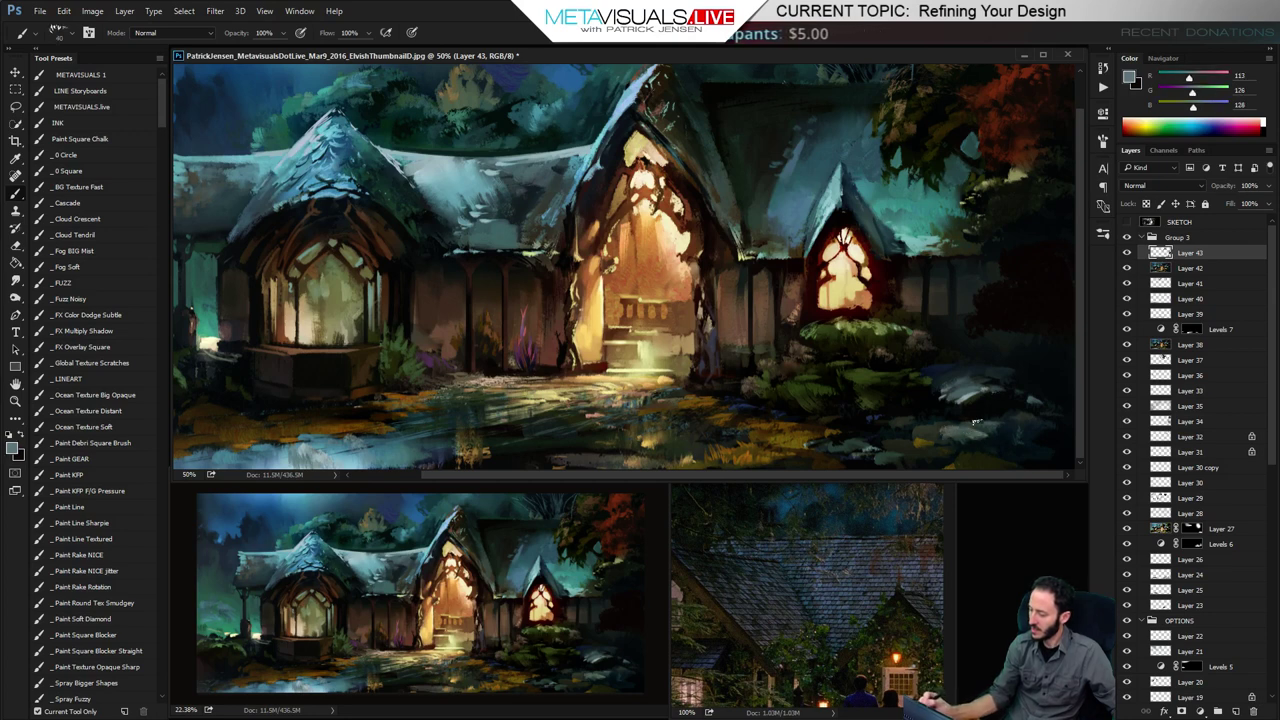
{"action": "key", "text": "space"}
{"action": "left_click_drag", "start_coordinate": [983, 378], "coordinate": [985, 378]}
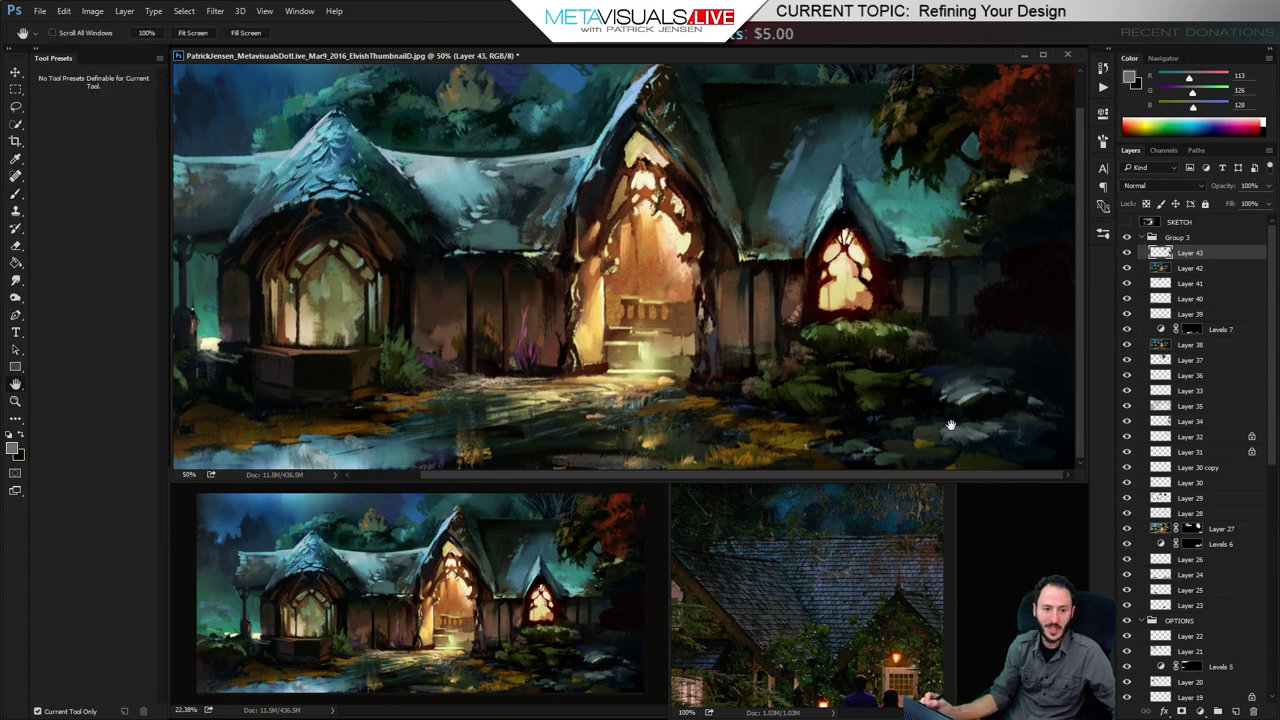
Build up the stone shapes beyond the bush with light and mid grey-blue tones resampled from the stones
{"action": "left_click", "coordinate": [940, 442], "text": "alt"}
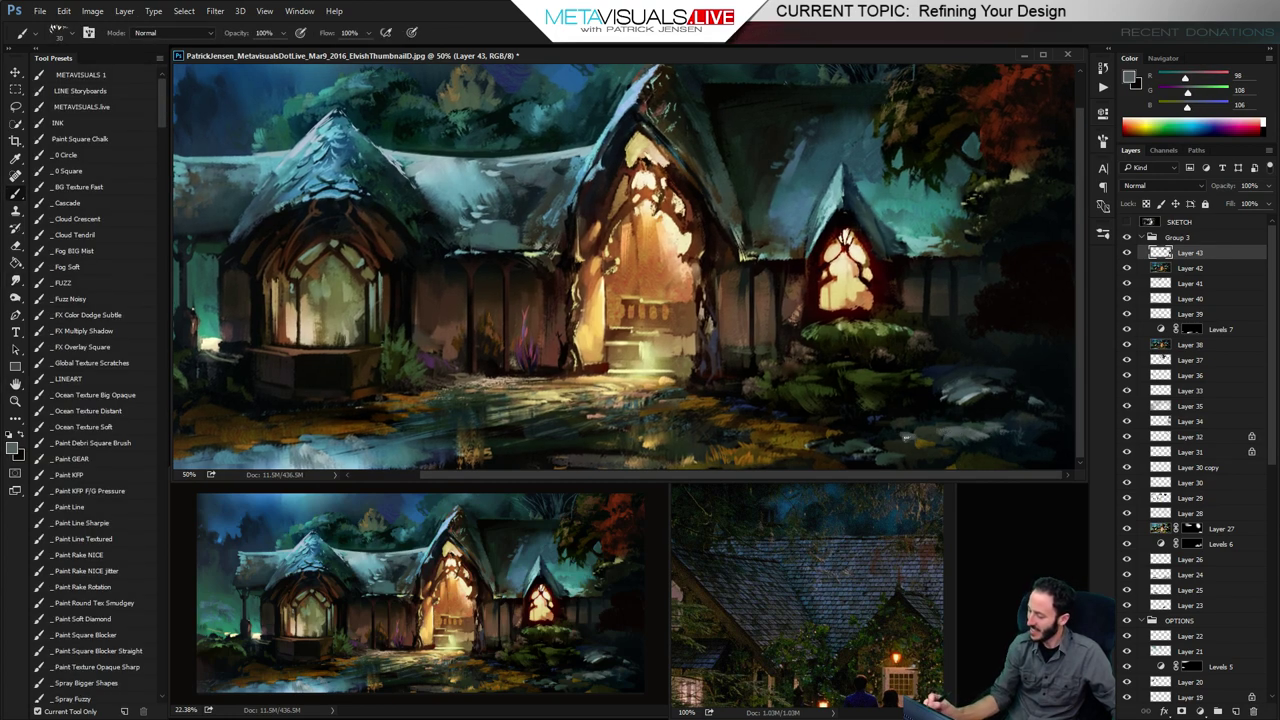
{"action": "left_click", "coordinate": [960, 400], "text": "alt"}
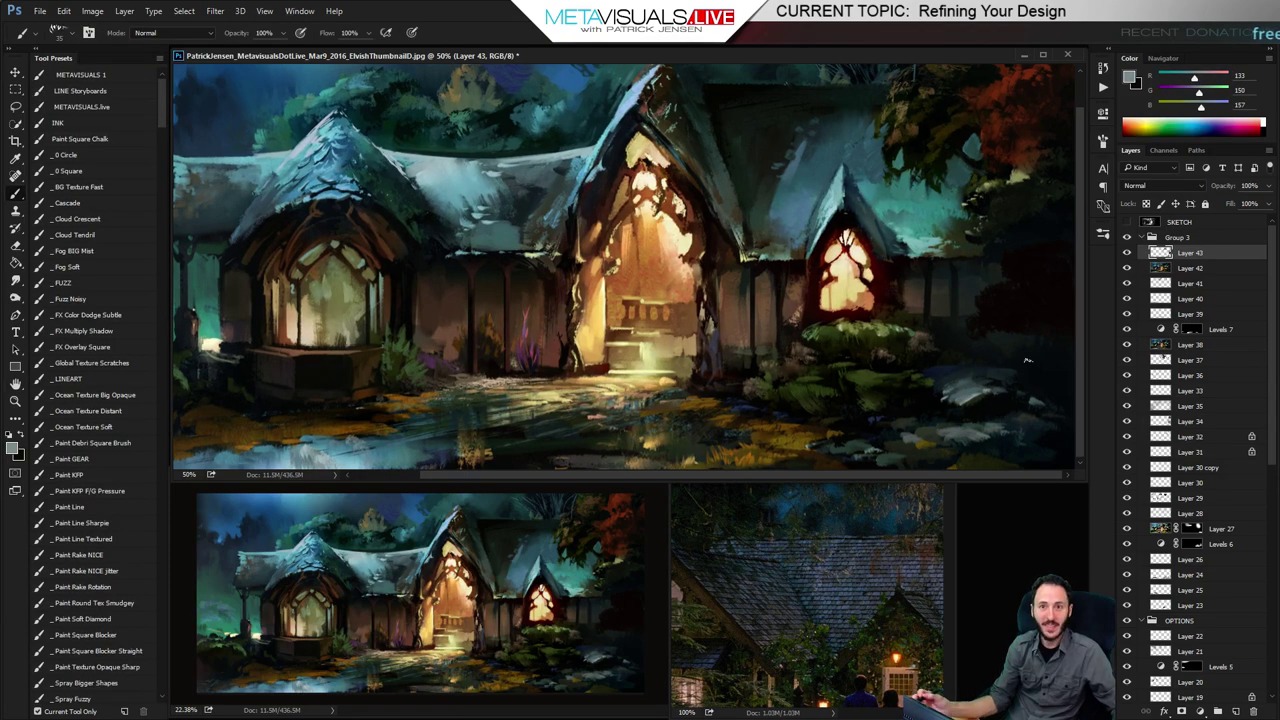
{"action": "left_click", "coordinate": [986, 427], "text": "alt"}
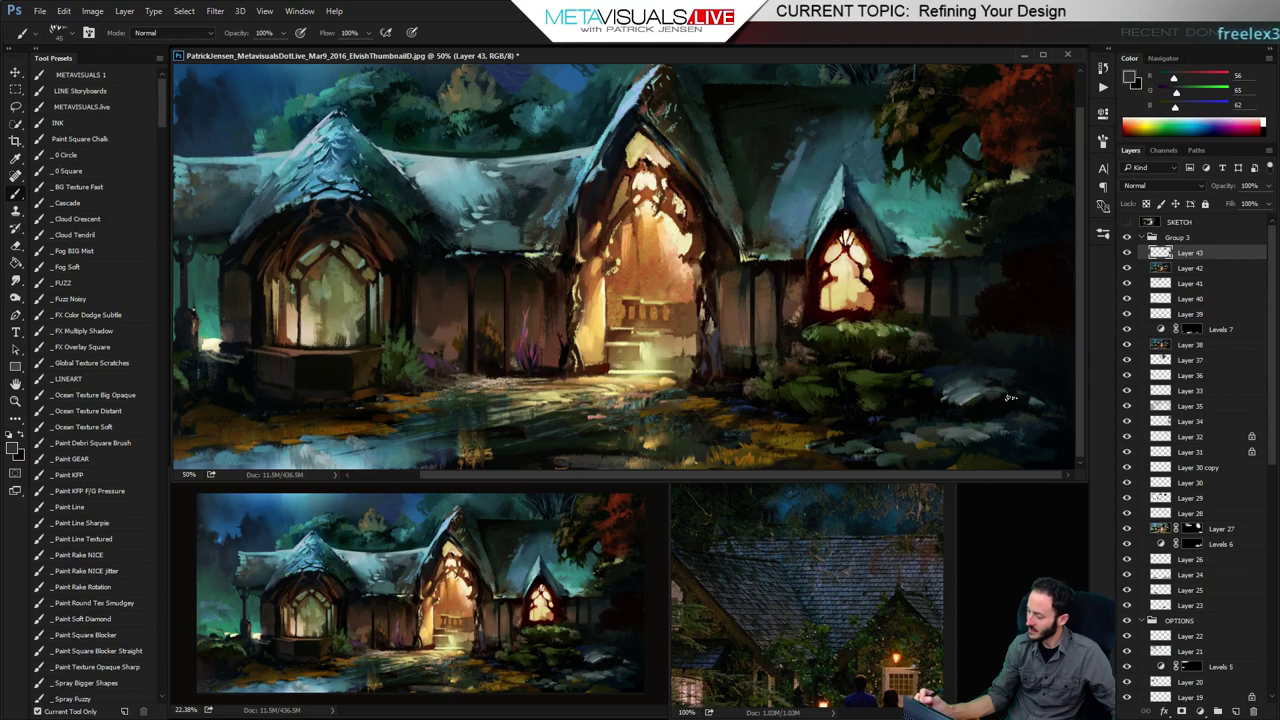
{"action": "left_click", "coordinate": [970, 395], "text": "alt"}
{"action": "key", "text": "space"}
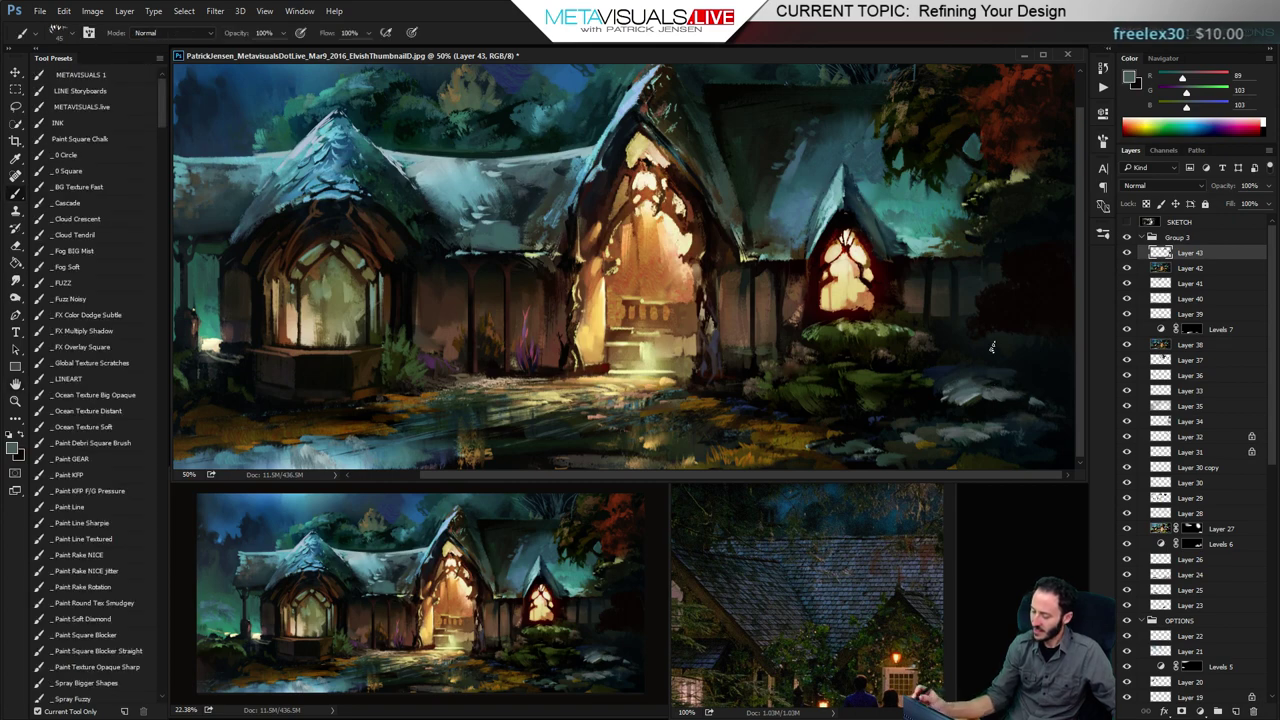
{"action": "left_click", "coordinate": [955, 395], "text": "alt"}
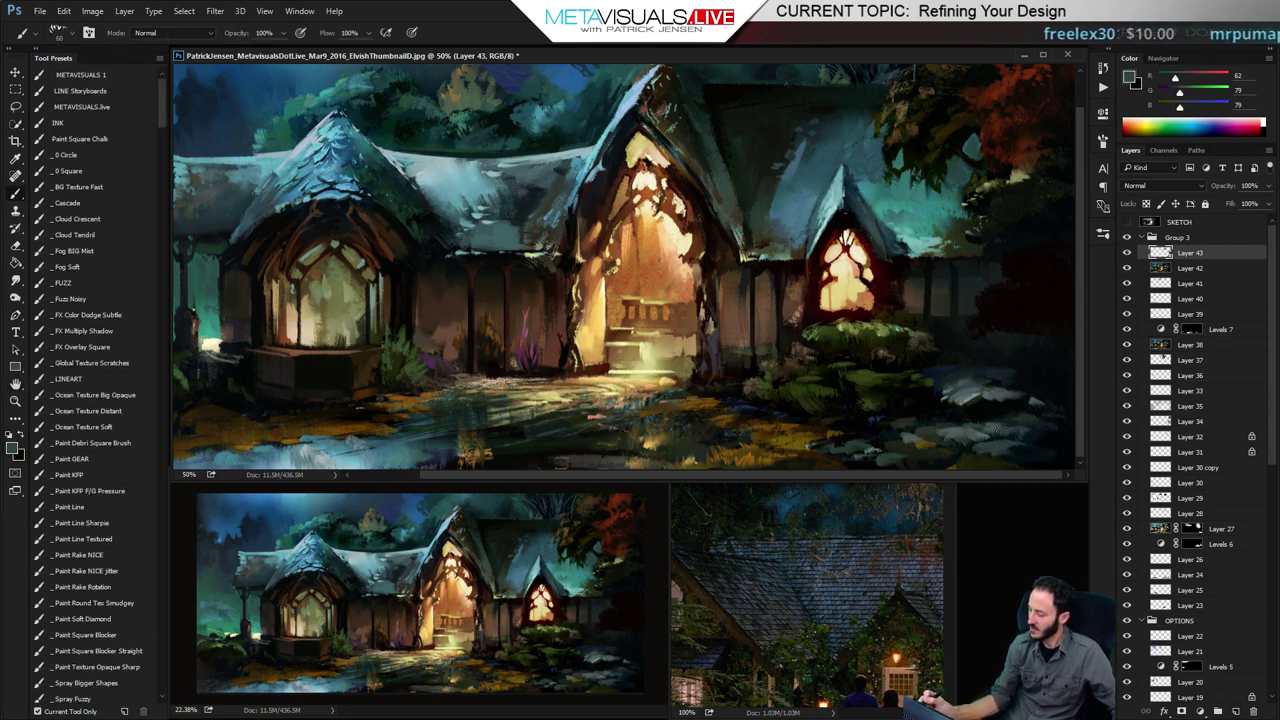
{"action": "left_click", "coordinate": [968, 393], "text": "alt"}
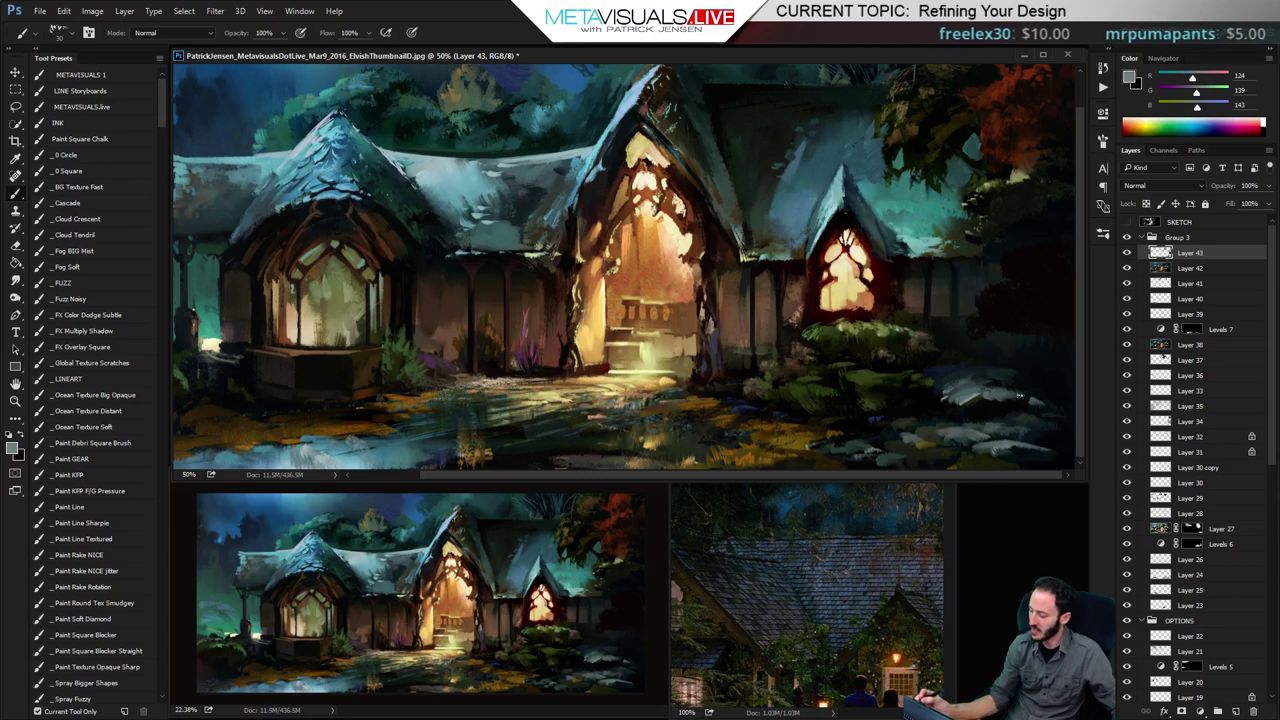
Paint sampled dark blue strokes into the shadows above and around the stones near the painting's edge
{"action": "left_click", "coordinate": [966, 400], "text": "alt"}
{"action": "left_click", "coordinate": [943, 369], "text": "alt"}
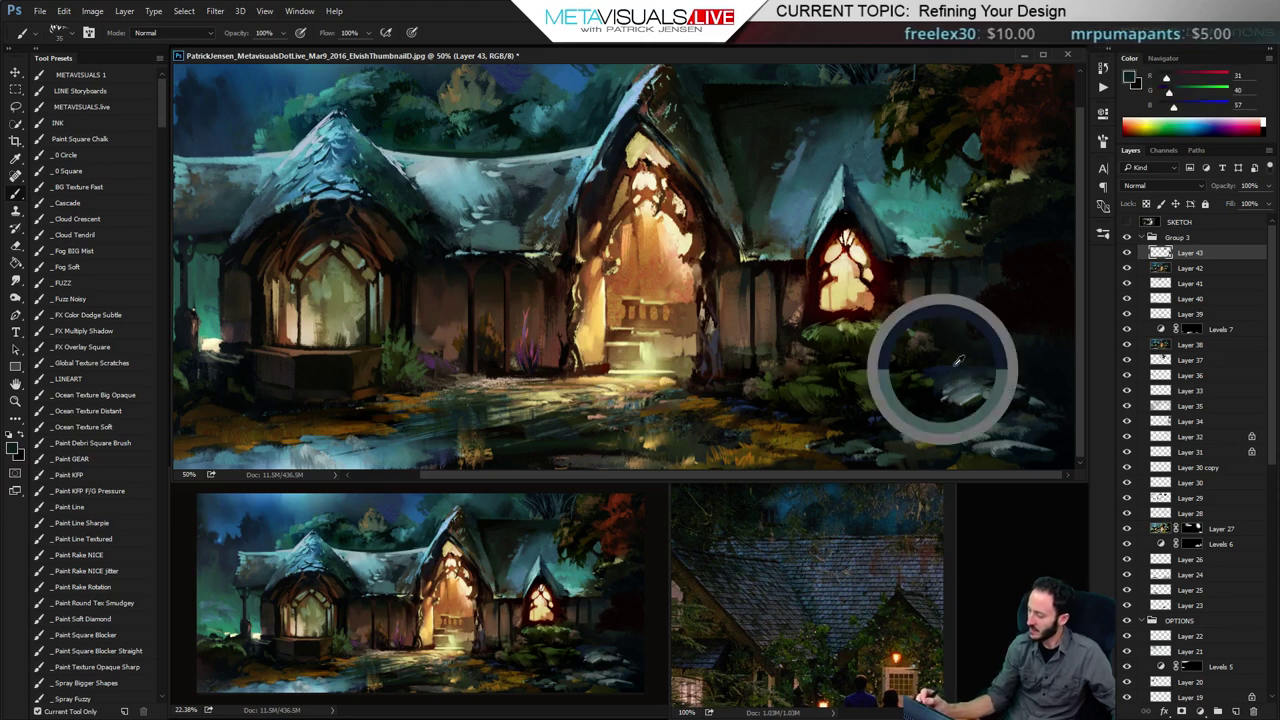
{"action": "left_click", "coordinate": [1048, 379], "text": "alt"}
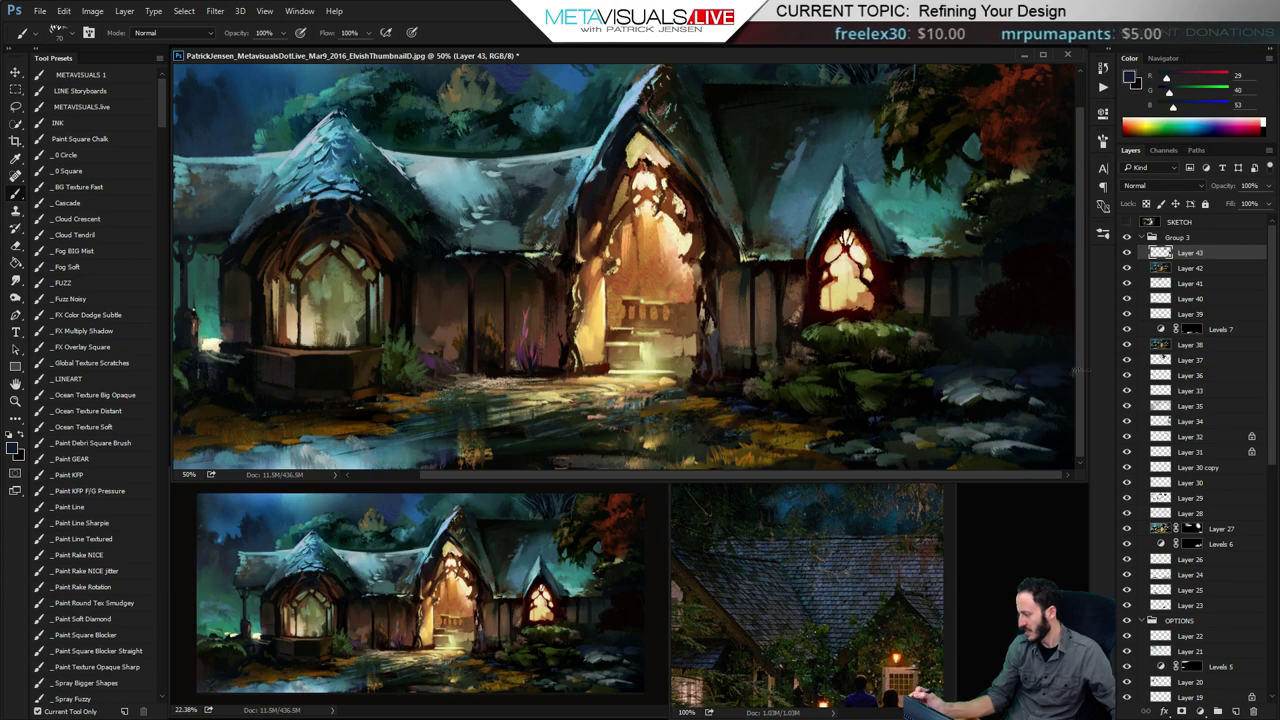
{"action": "key", "text": "space"}
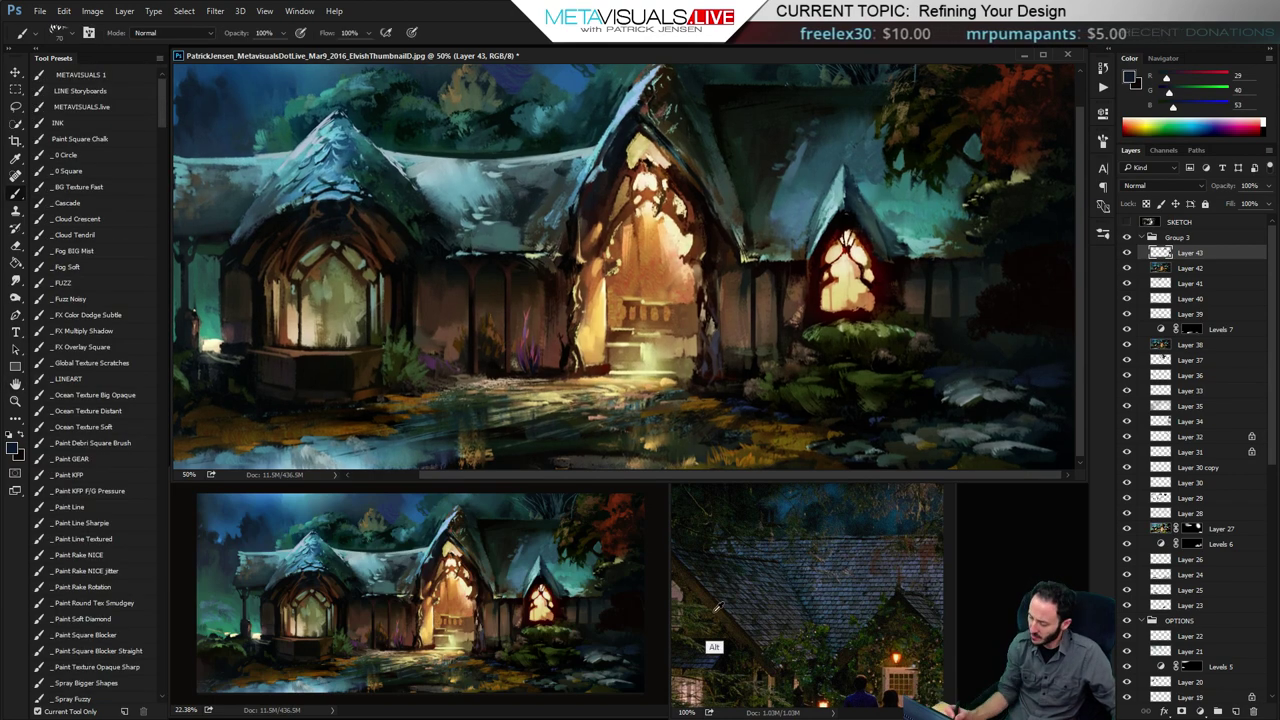
Paint dark olive-brown over the shadowed foliage beyond the small window, starting from a colour sampled in the reference photo
{"action": "left_click", "coordinate": [710, 602], "text": "alt"}
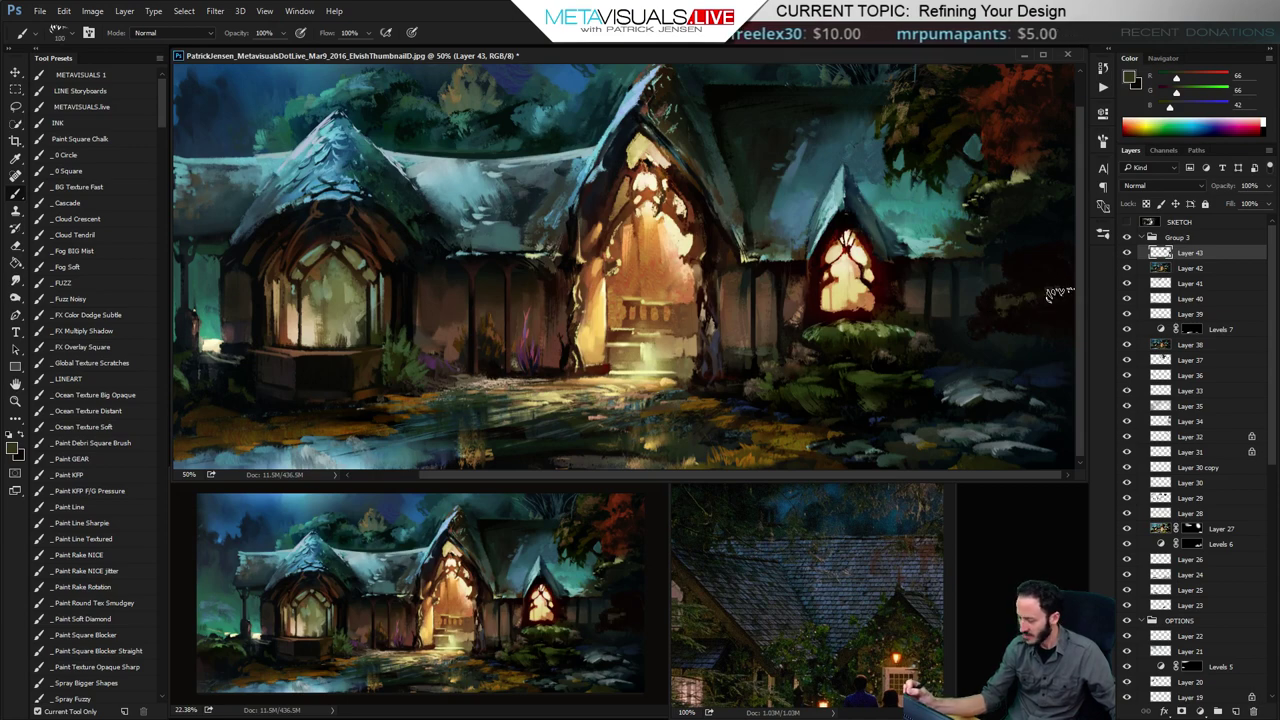
{"action": "left_click", "coordinate": [1001, 293], "text": "alt"}
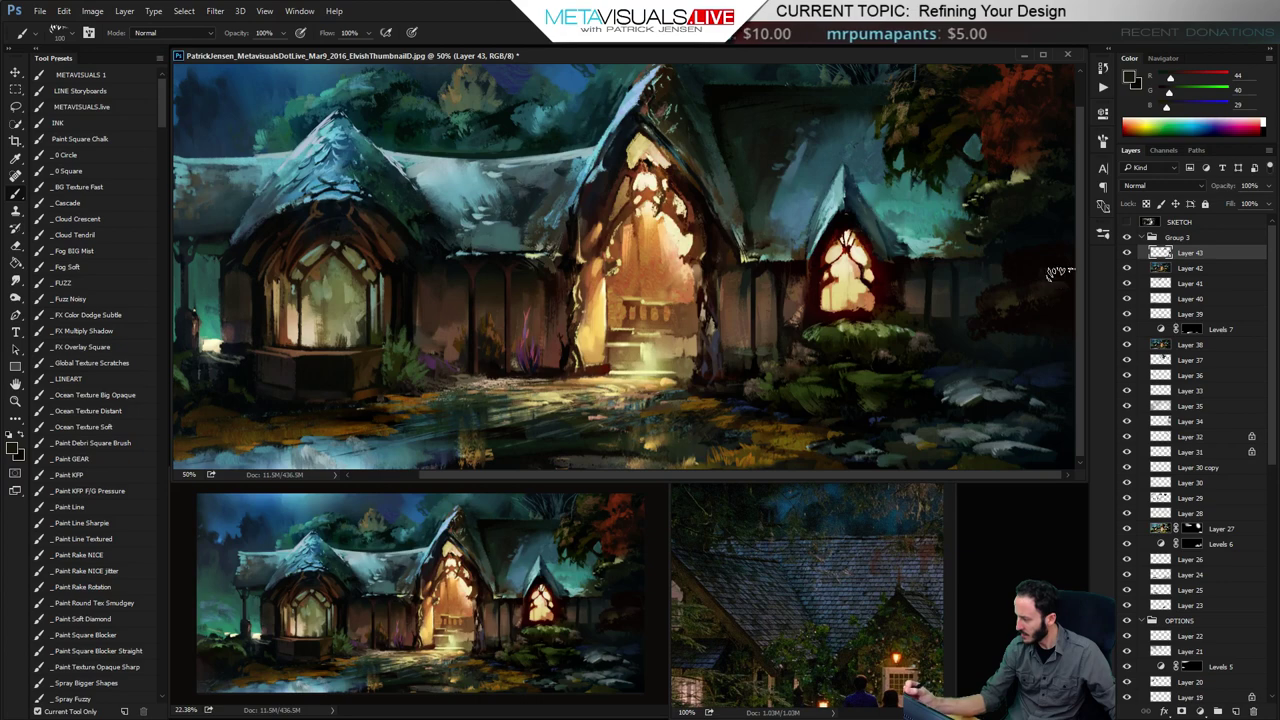
{"action": "key", "text": "h"}
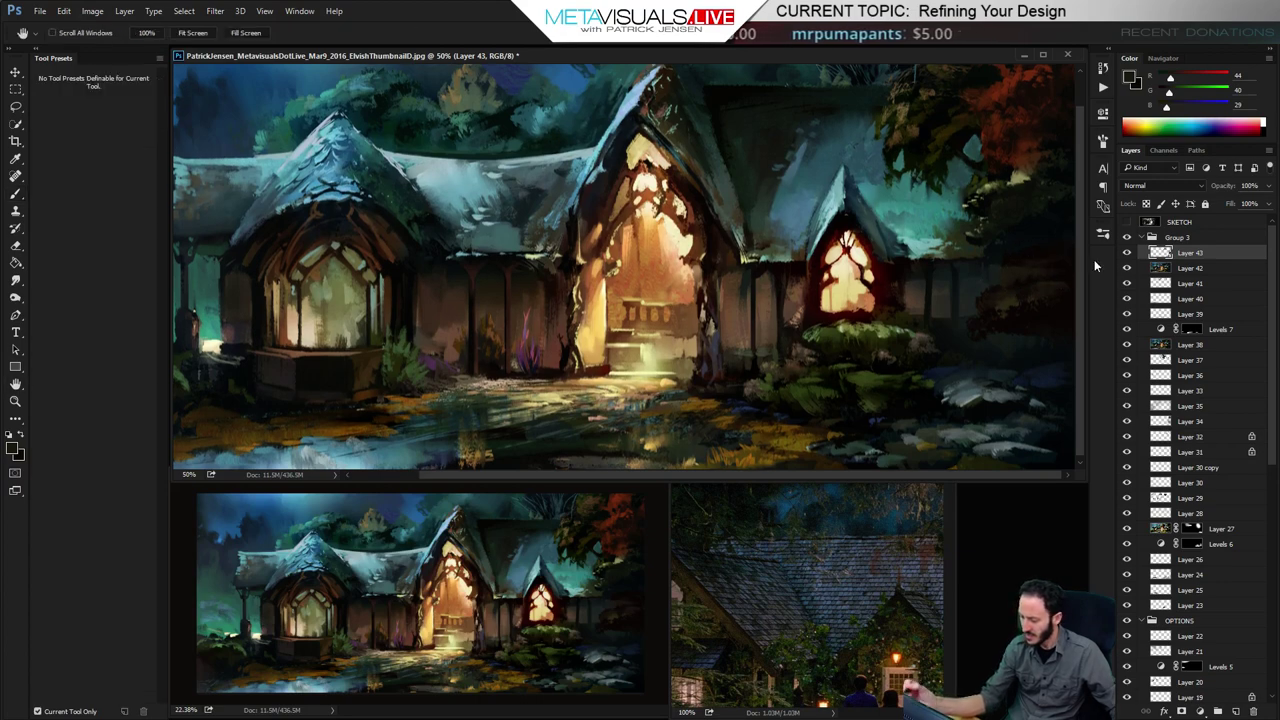
{"action": "key", "text": "b"}
{"action": "left_click", "coordinate": [1010, 336], "text": "alt"}
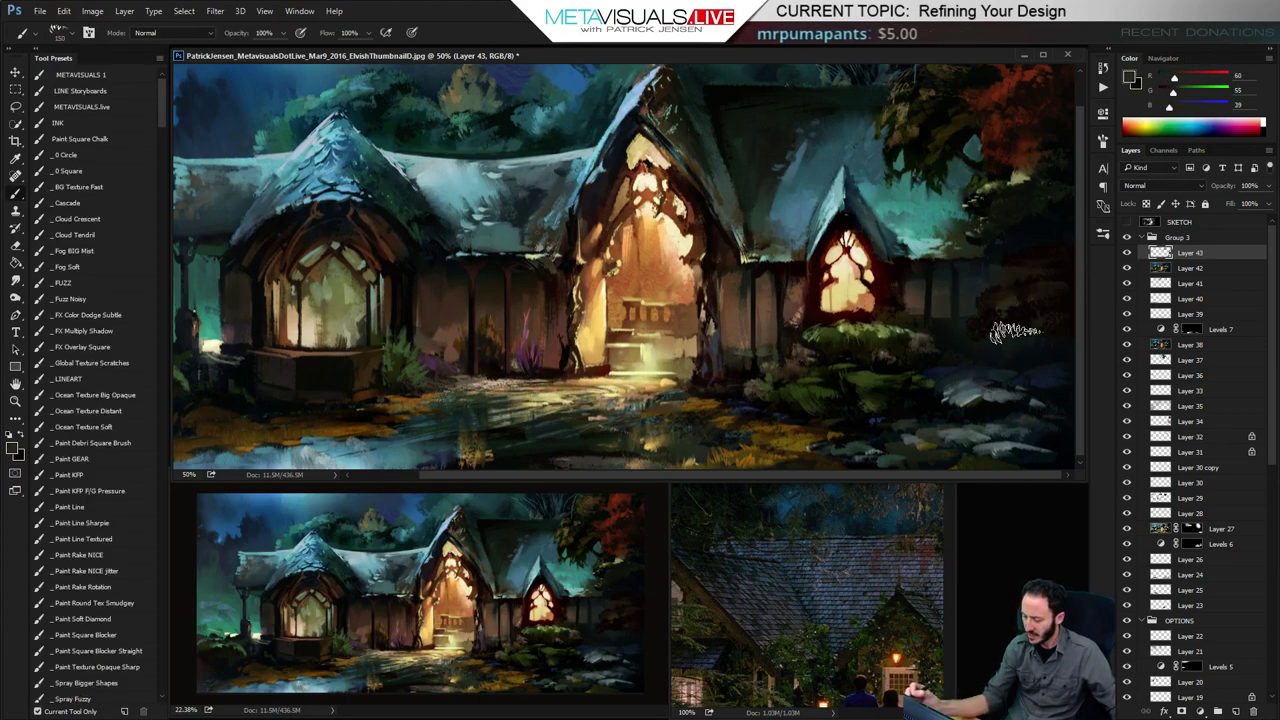
Refine the upper clump of the bush under the small window with light, mid and dark greens sampled from its foliage
{"action": "left_click", "coordinate": [857, 320], "text": "alt"}
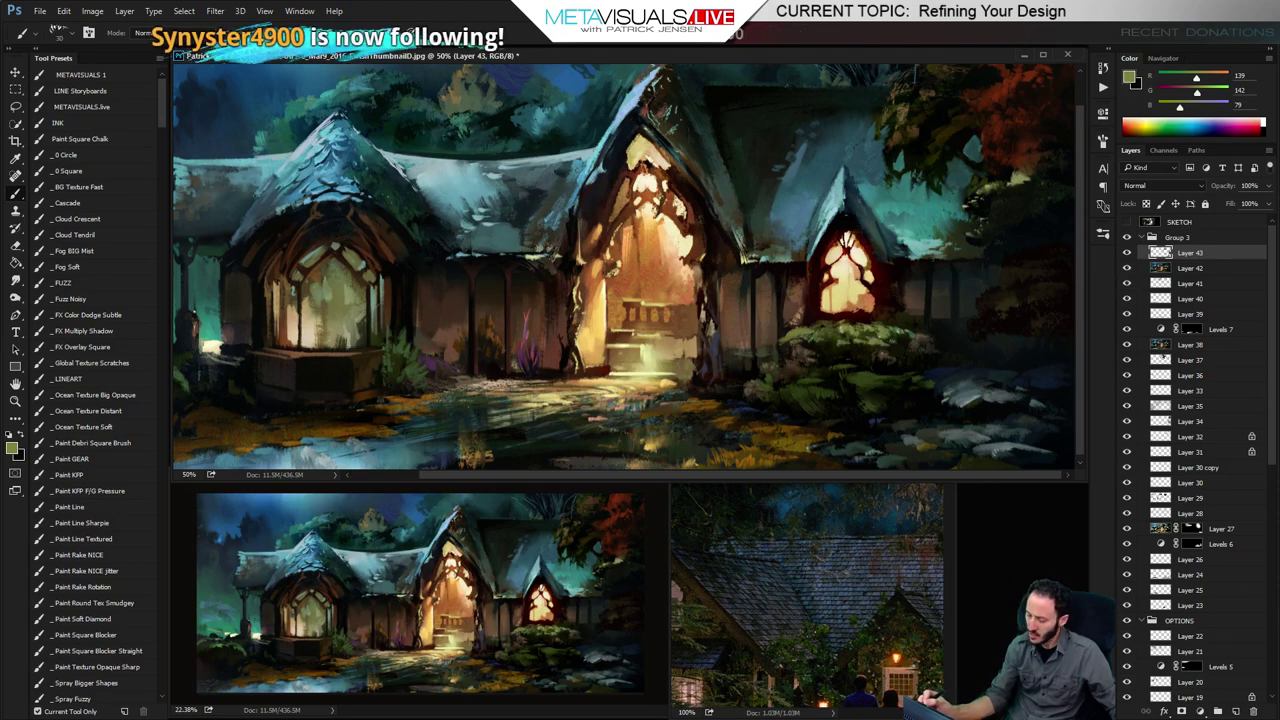
{"action": "key", "text": "space"}
{"action": "left_click", "coordinate": [912, 345], "text": "ctrl"}
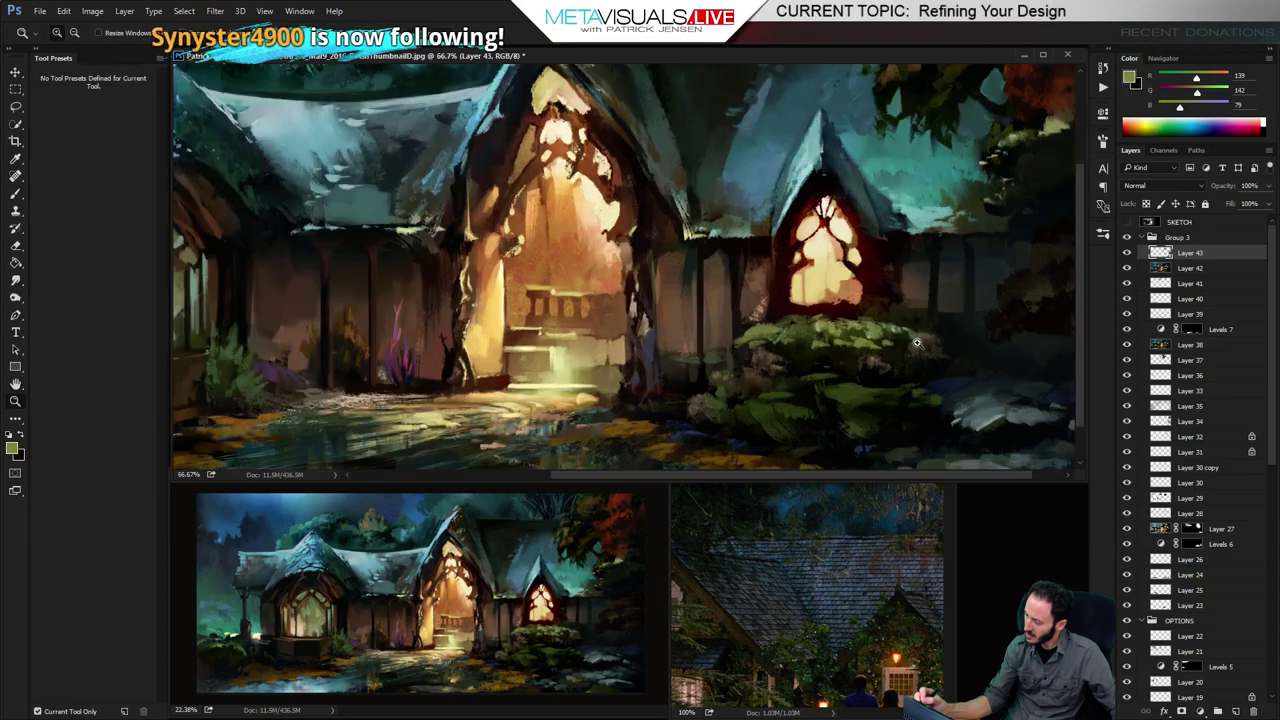
{"action": "left_click", "coordinate": [914, 345], "text": "ctrl"}
{"action": "left_click_drag", "start_coordinate": [928, 341], "coordinate": [886, 327]}
{"action": "left_click", "coordinate": [836, 309], "text": "alt"}
{"action": "left_click", "coordinate": [846, 306], "text": "ctrl"}
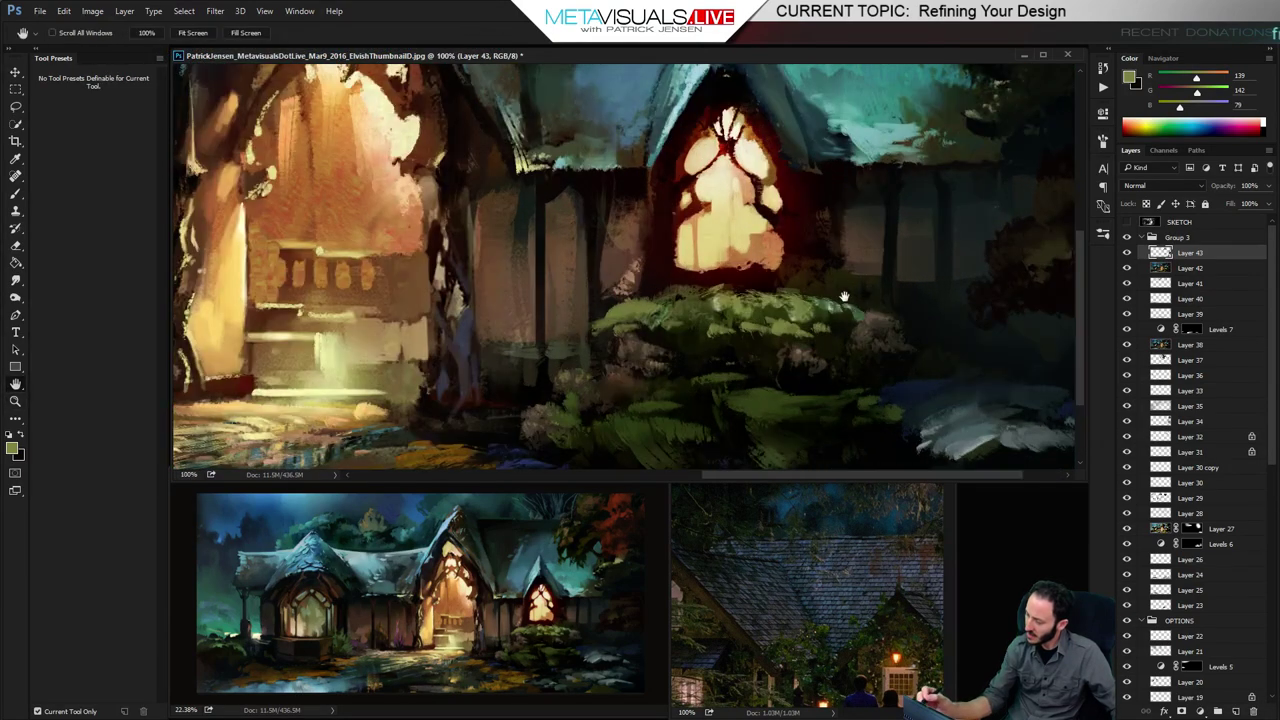
{"action": "left_click", "coordinate": [829, 306], "text": "alt"}
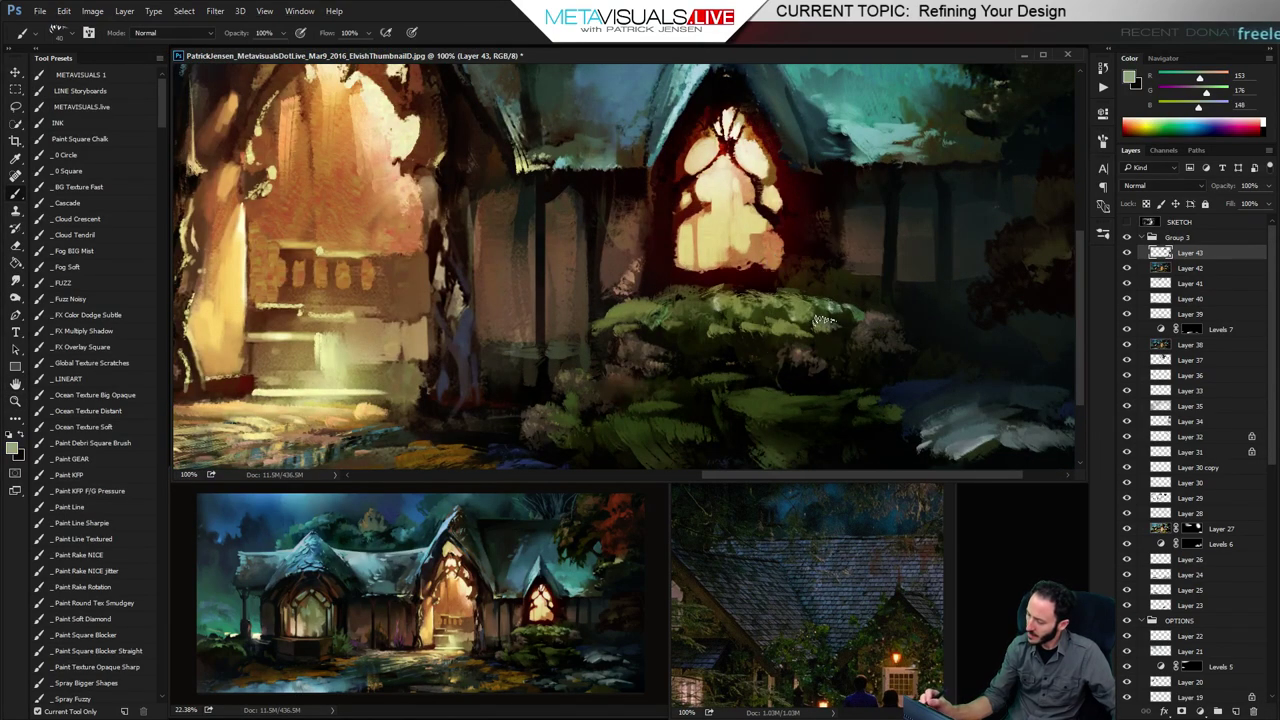
{"action": "left_click", "coordinate": [827, 320], "text": "alt"}
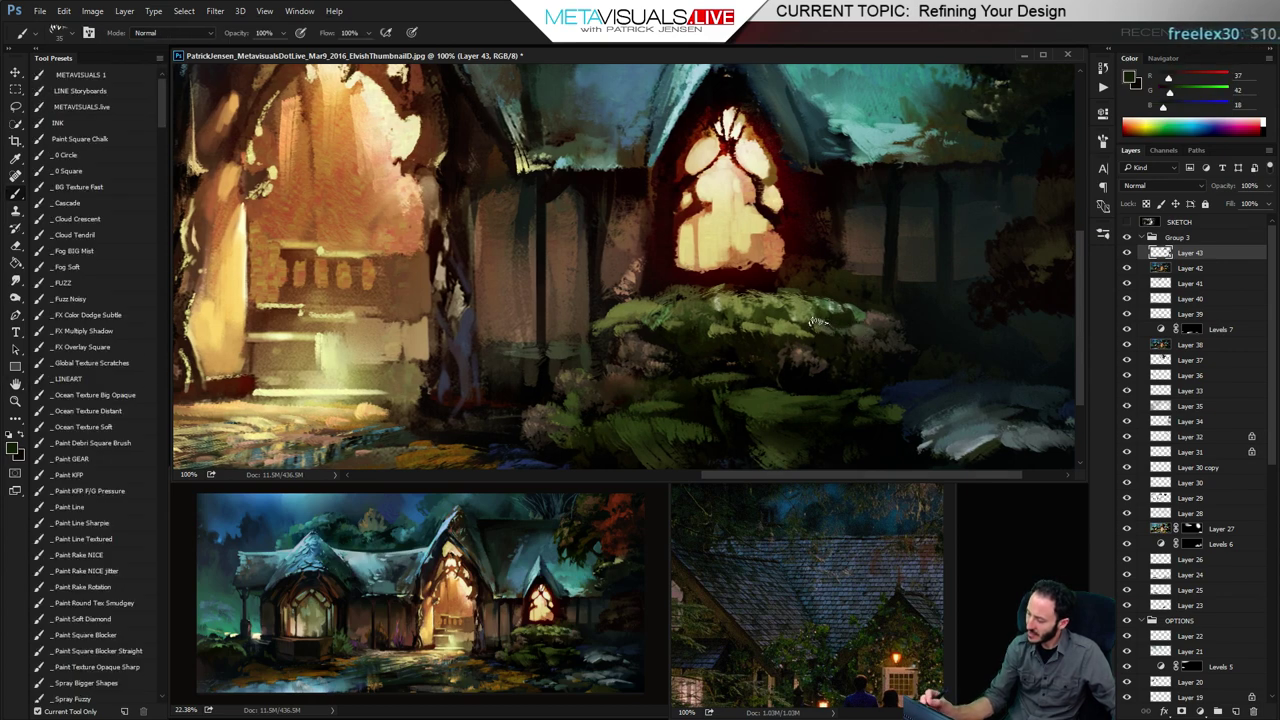
{"action": "left_click", "coordinate": [838, 327], "text": "alt"}
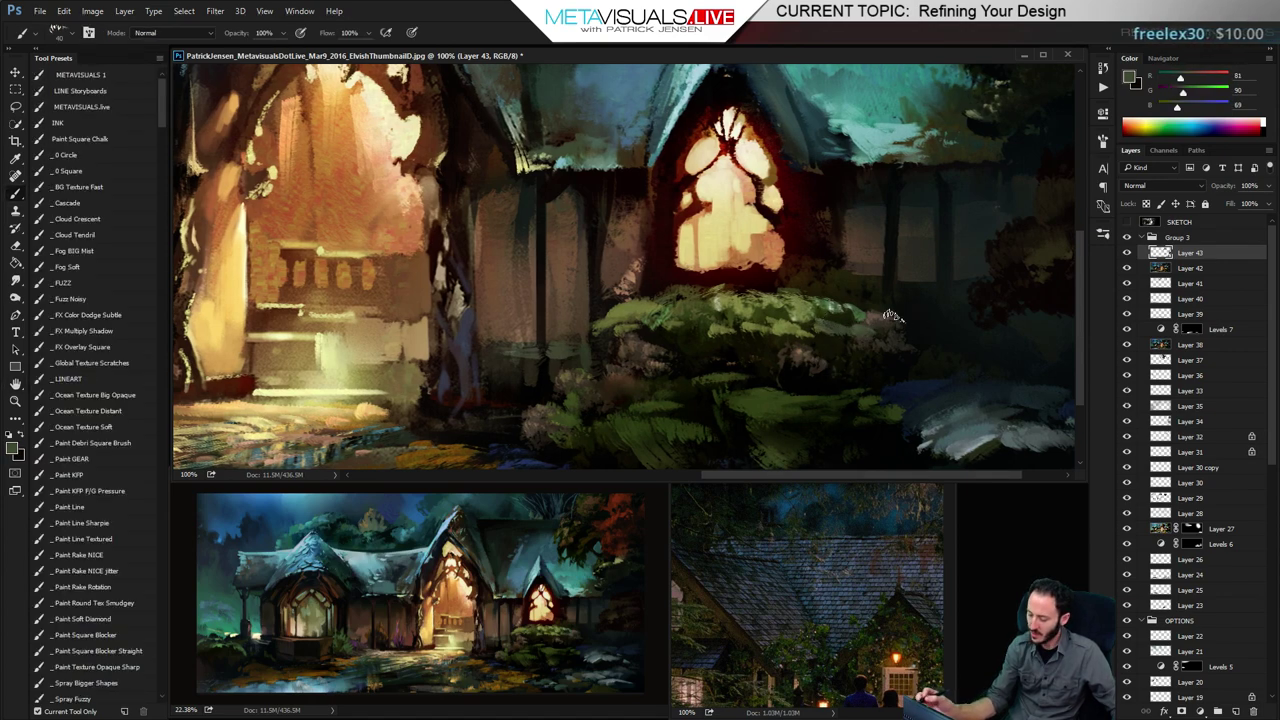
Paint lighter olive-green leaf highlights along the bush's top and across its lower clump toward the stones, using greens sampled from the bush
{"action": "left_click_drag", "start_coordinate": [820, 380], "coordinate": [822, 342]}
{"action": "left_click", "coordinate": [774, 272], "text": "alt"}
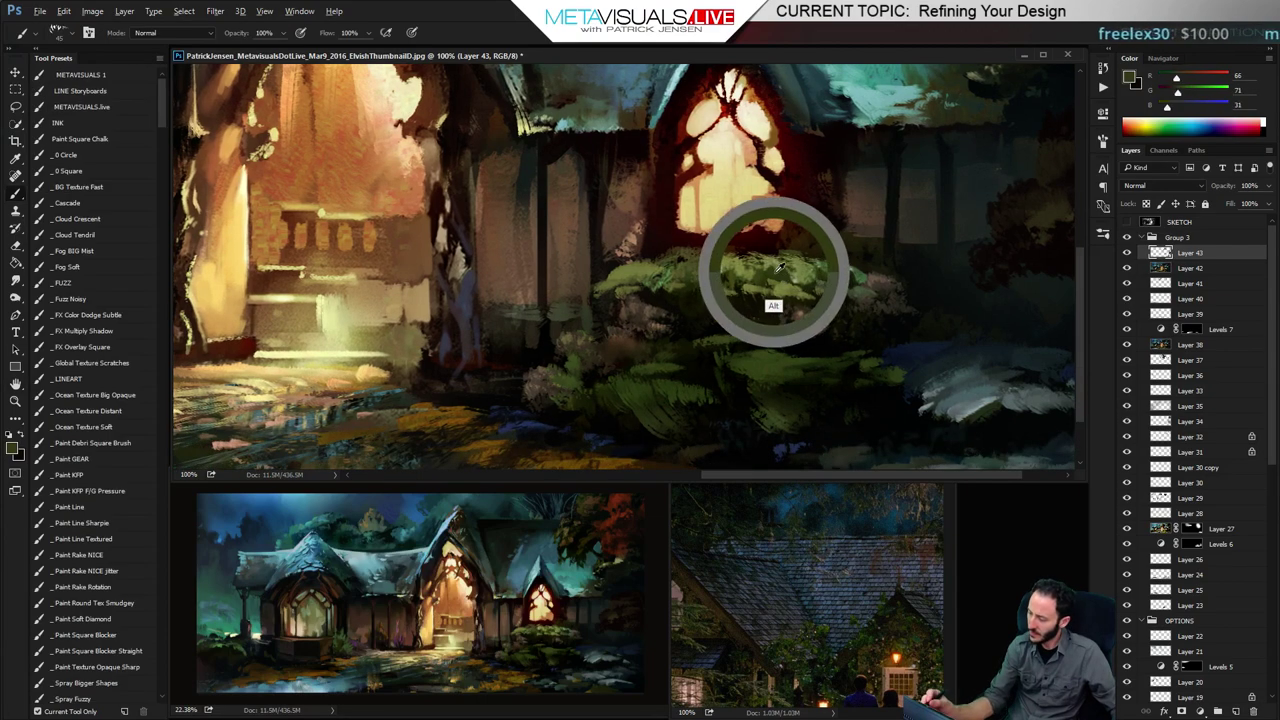
{"action": "left_click", "coordinate": [720, 265], "text": "alt"}
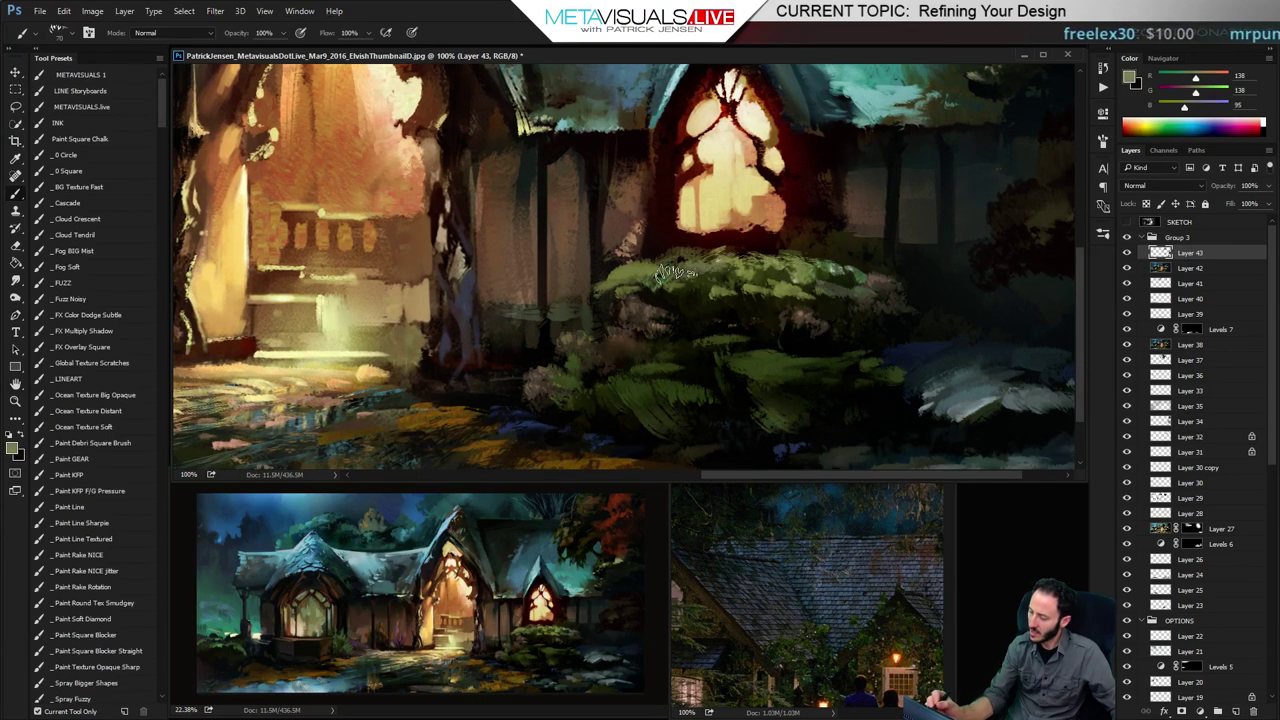
{"action": "left_click", "coordinate": [724, 288], "text": "alt"}
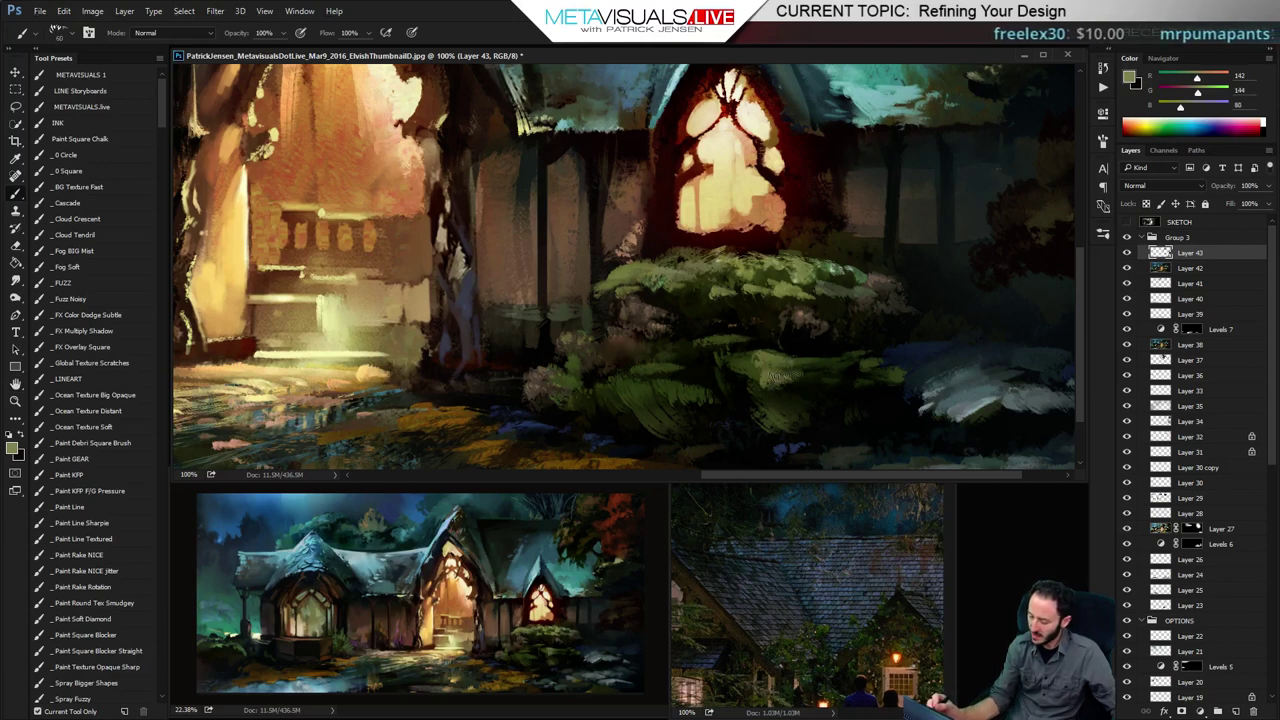
{"action": "left_click_drag", "start_coordinate": [768, 377], "coordinate": [945, 368]}
{"action": "key", "text": "bracketleft"}
{"action": "key", "text": "bracketleft"}
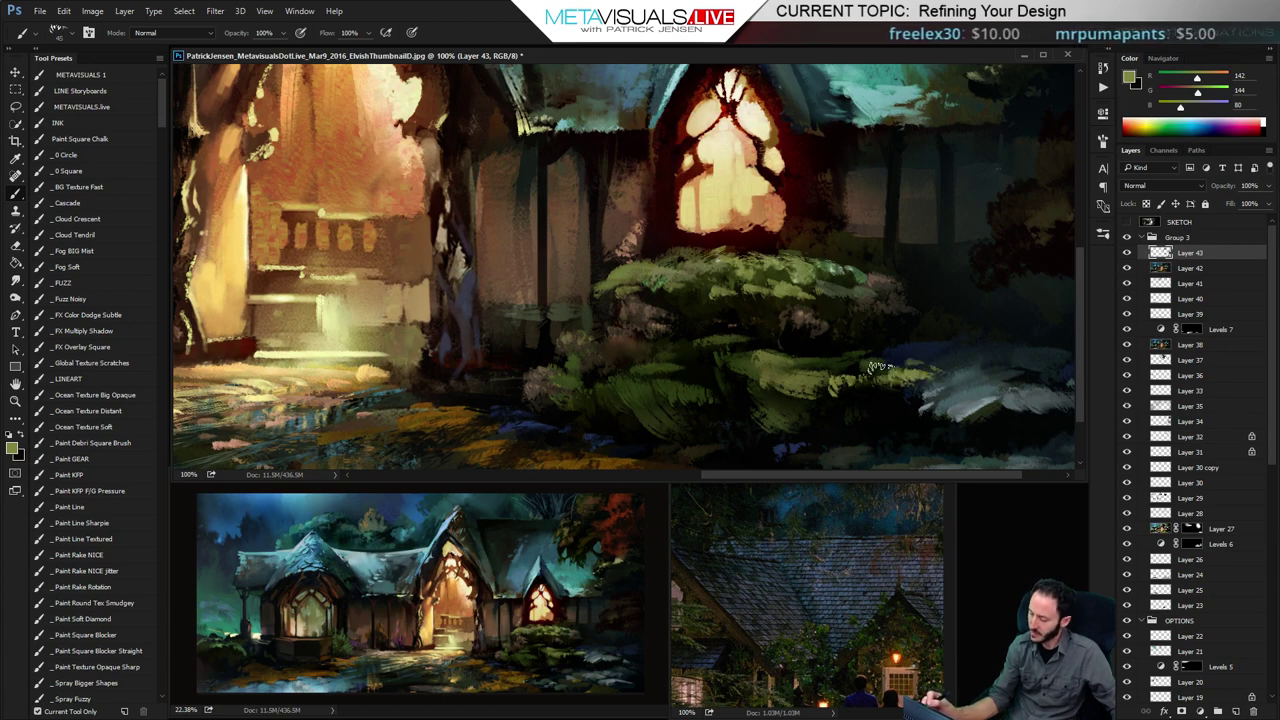
Shape the bush's lower front clumps with sampled dark tones and fine light and mid olive-green strokes
{"action": "left_click", "coordinate": [845, 320], "text": "alt"}
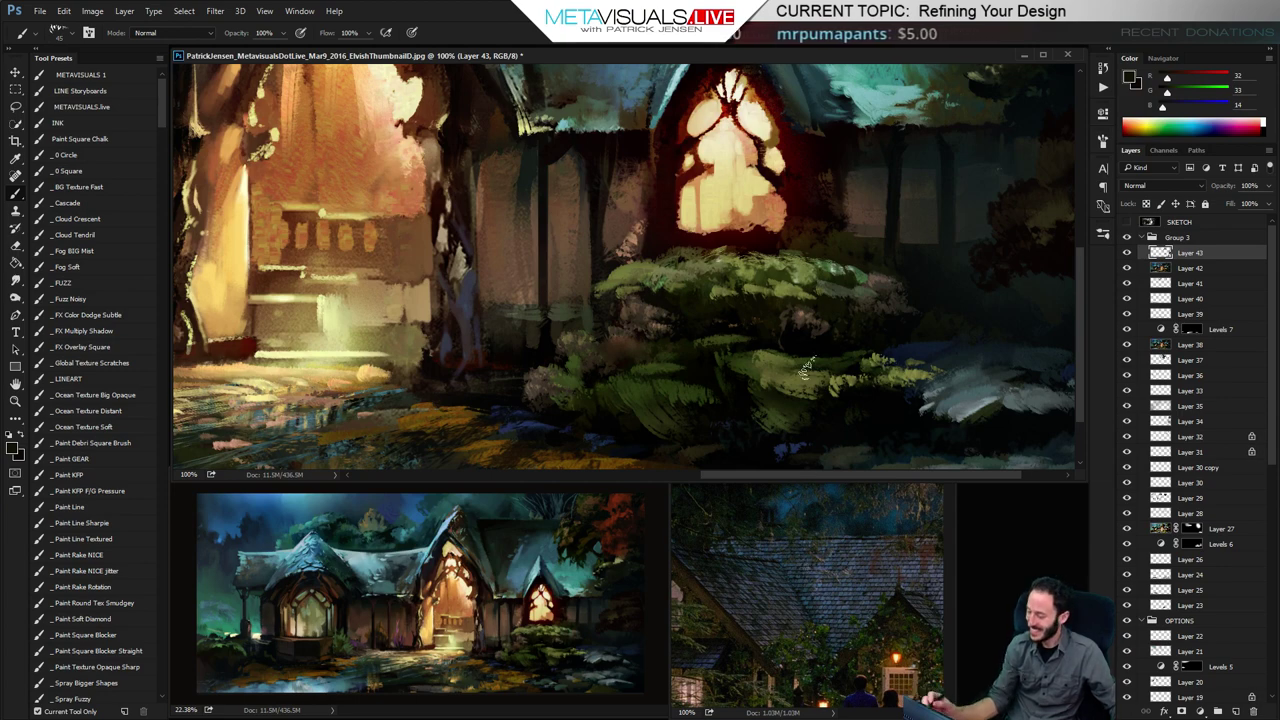
{"action": "key", "text": "space"}
{"action": "left_click_drag", "start_coordinate": [785, 386], "coordinate": [790, 318]}
{"action": "left_click", "coordinate": [785, 230], "text": "alt"}
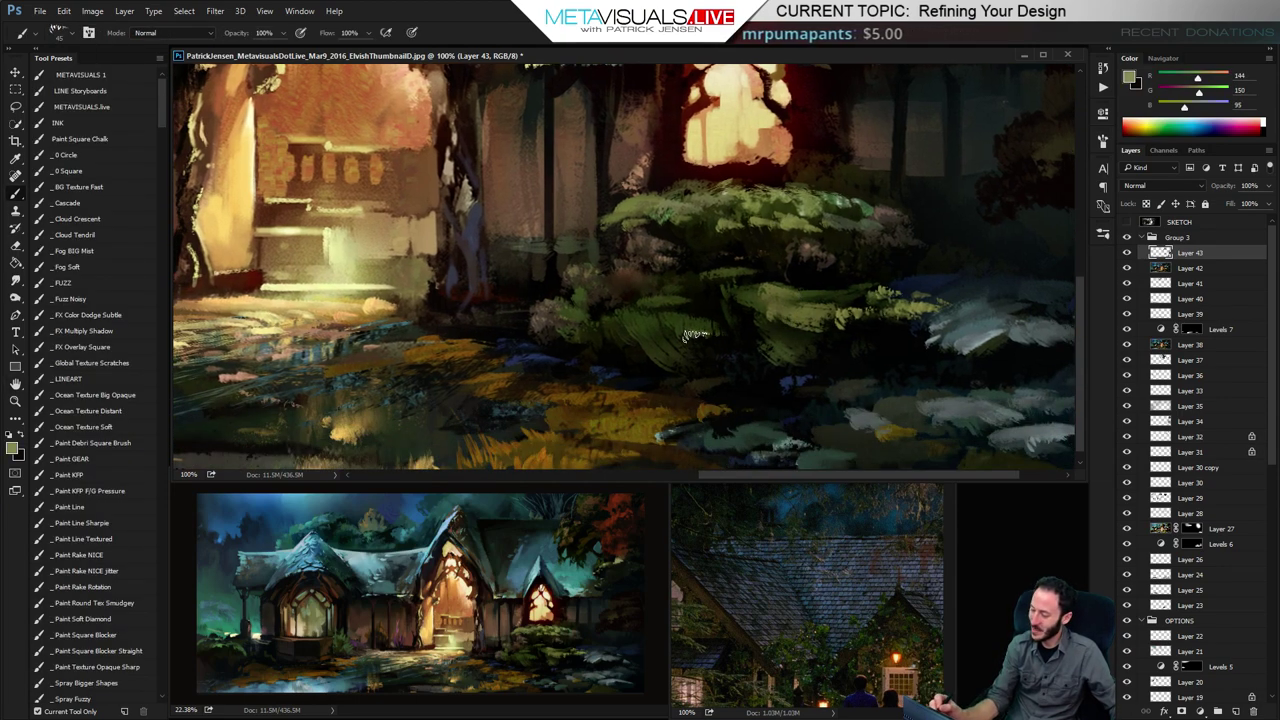
{"action": "left_click_drag", "start_coordinate": [706, 320], "coordinate": [668, 331]}
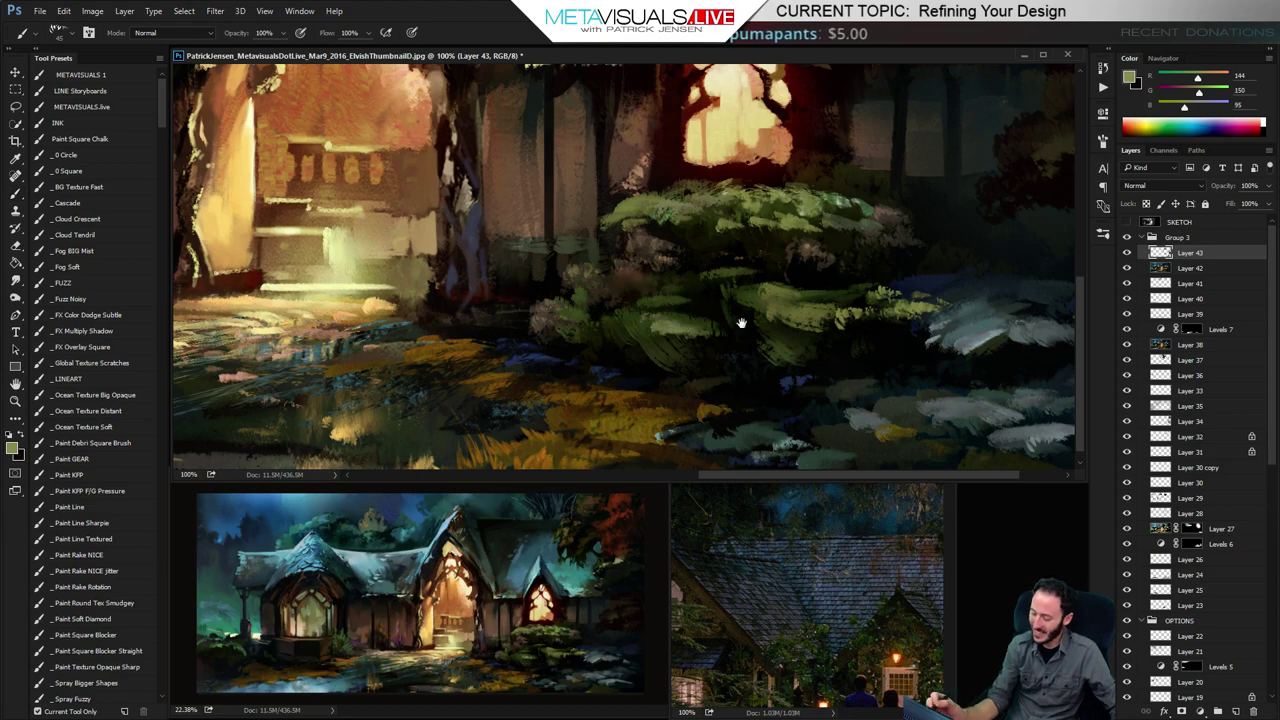
{"action": "left_click", "coordinate": [729, 271], "text": "alt"}
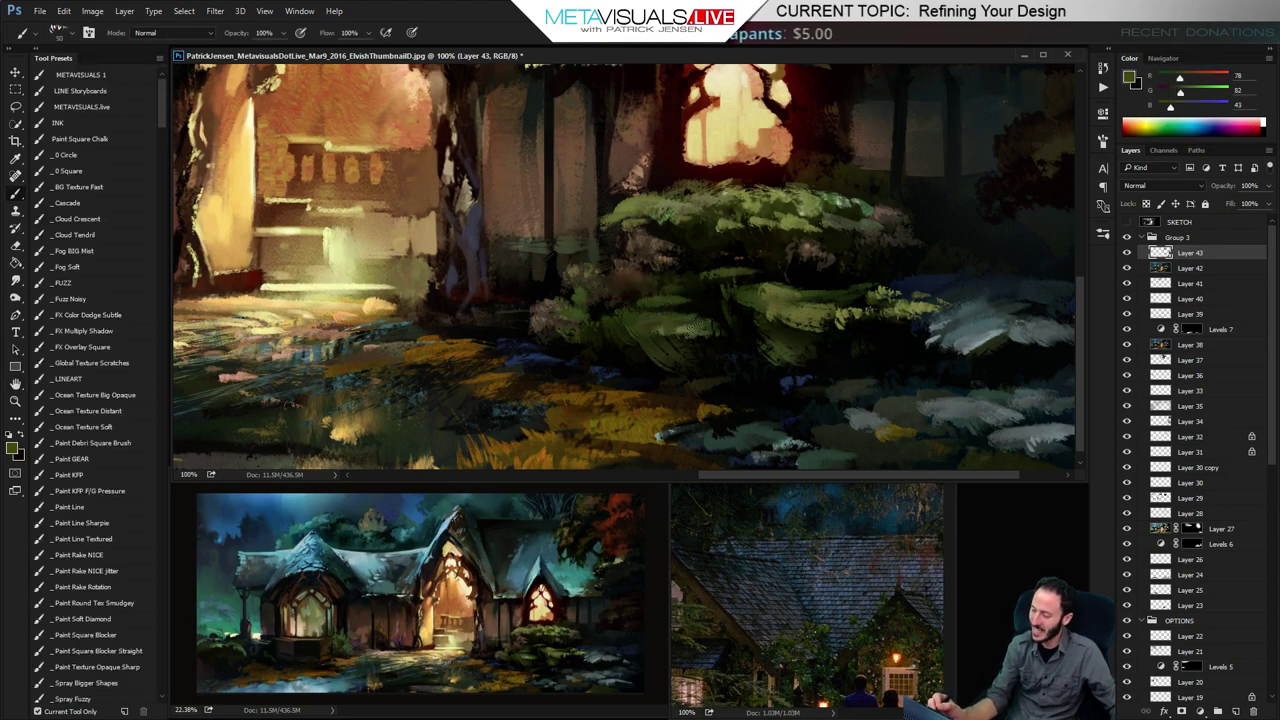
{"action": "key", "text": "space"}
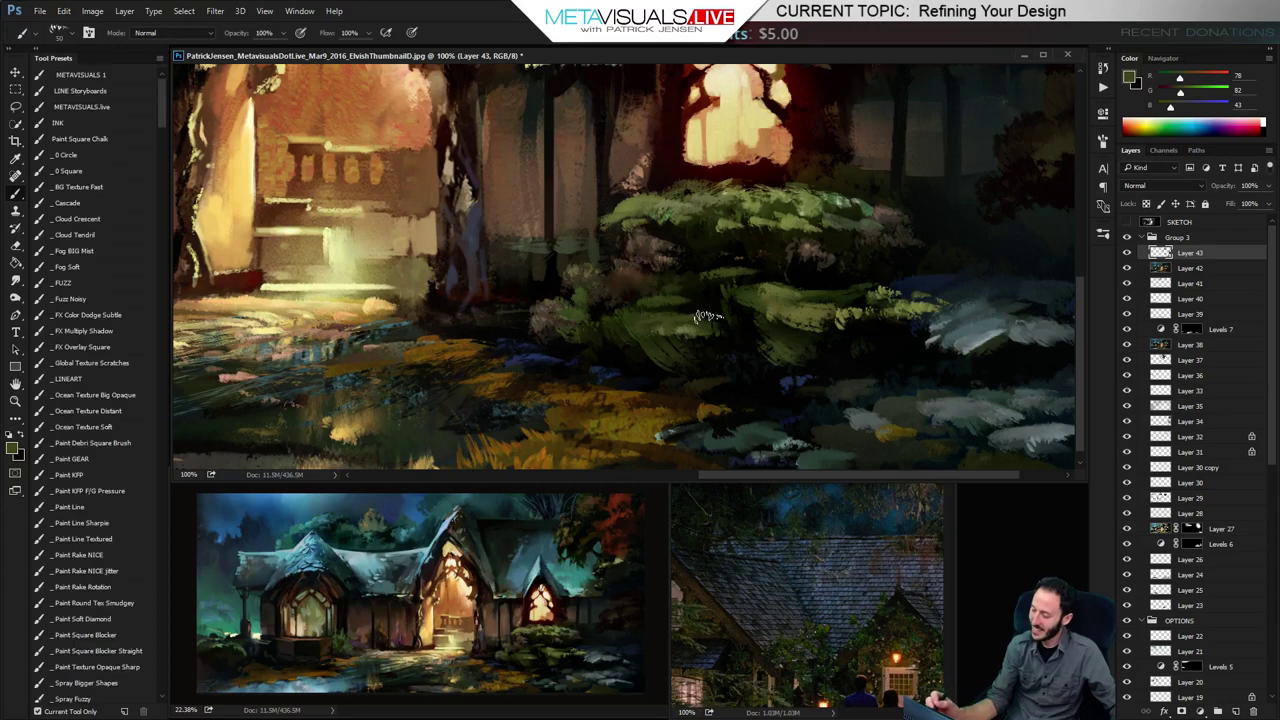
{"action": "key", "text": "["}
{"action": "left_click_drag", "start_coordinate": [733, 331], "coordinate": [704, 334]}
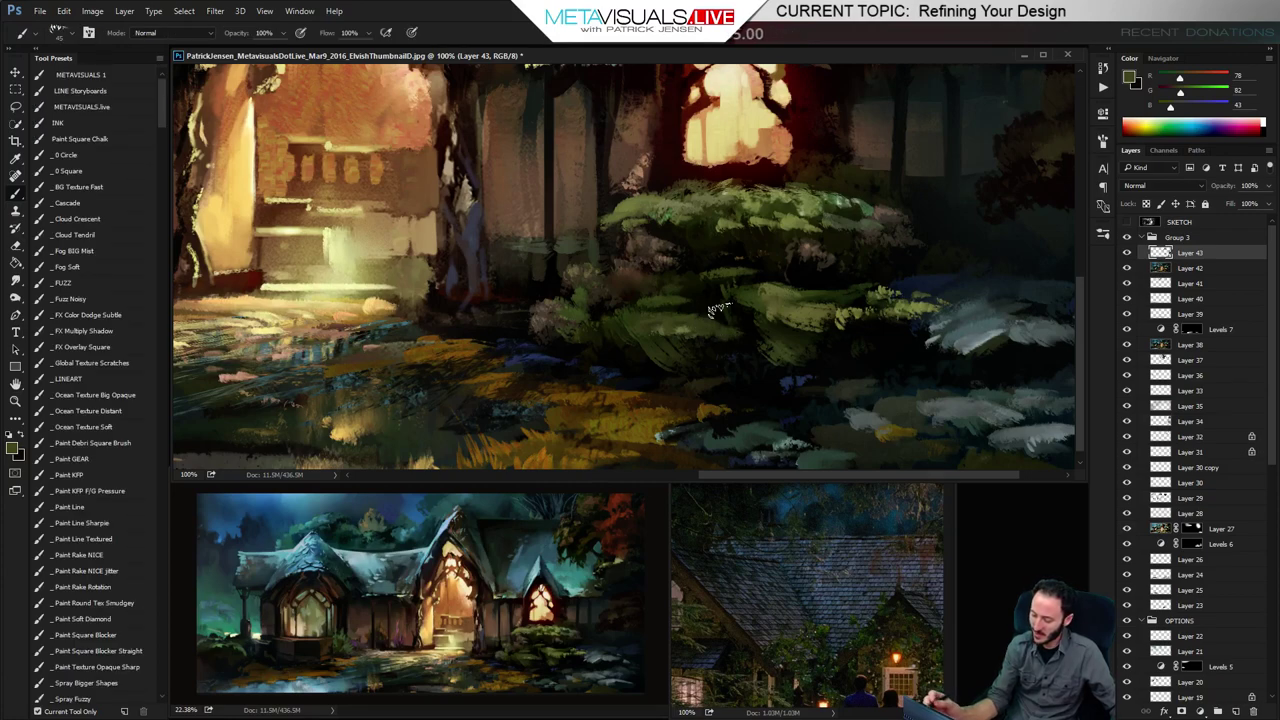
Touch up the dark bush beyond the bay window with light green sampled from its foliage
{"action": "key", "text": "space"}
{"action": "mouse_move", "coordinate": [483, 351]}
{"action": "left_mouse_down"}
{"action": "mouse_move", "coordinate": [906, 294]}
{"action": "mouse_move", "coordinate": [905, 355]}
{"action": "mouse_move", "coordinate": [999, 389]}
{"action": "left_mouse_up"}
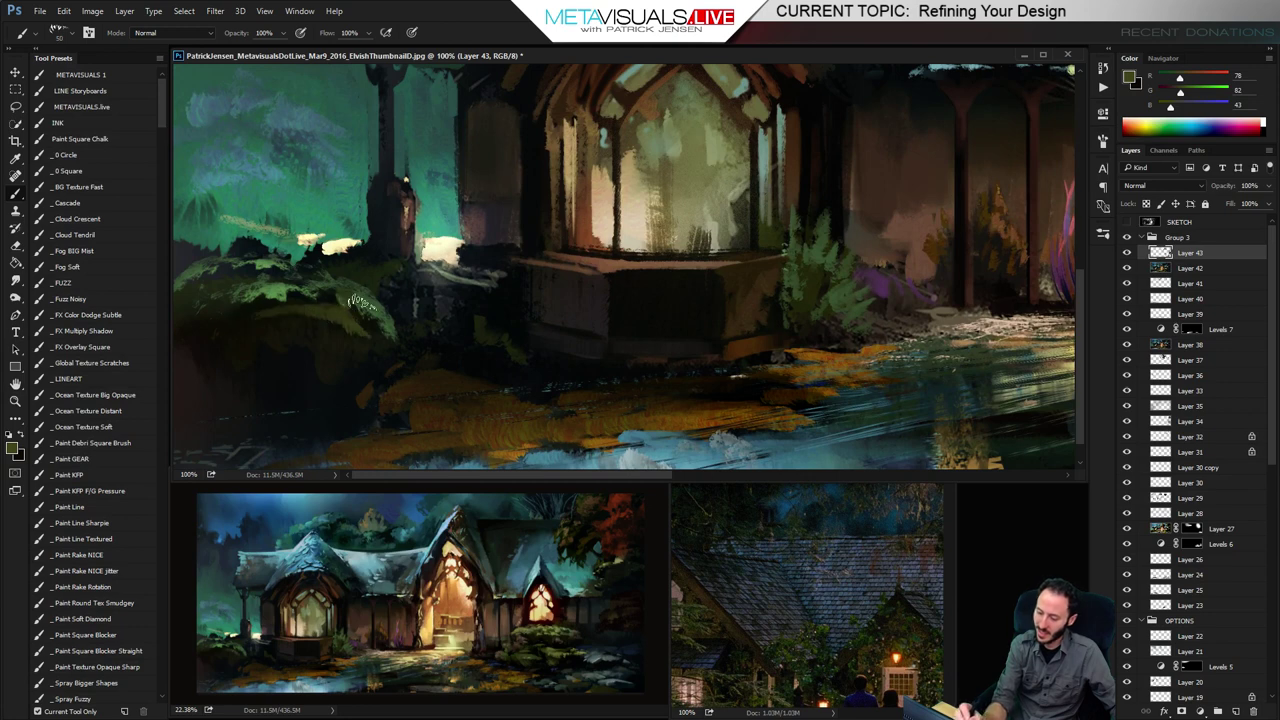
{"action": "left_click", "coordinate": [336, 306], "text": "alt"}
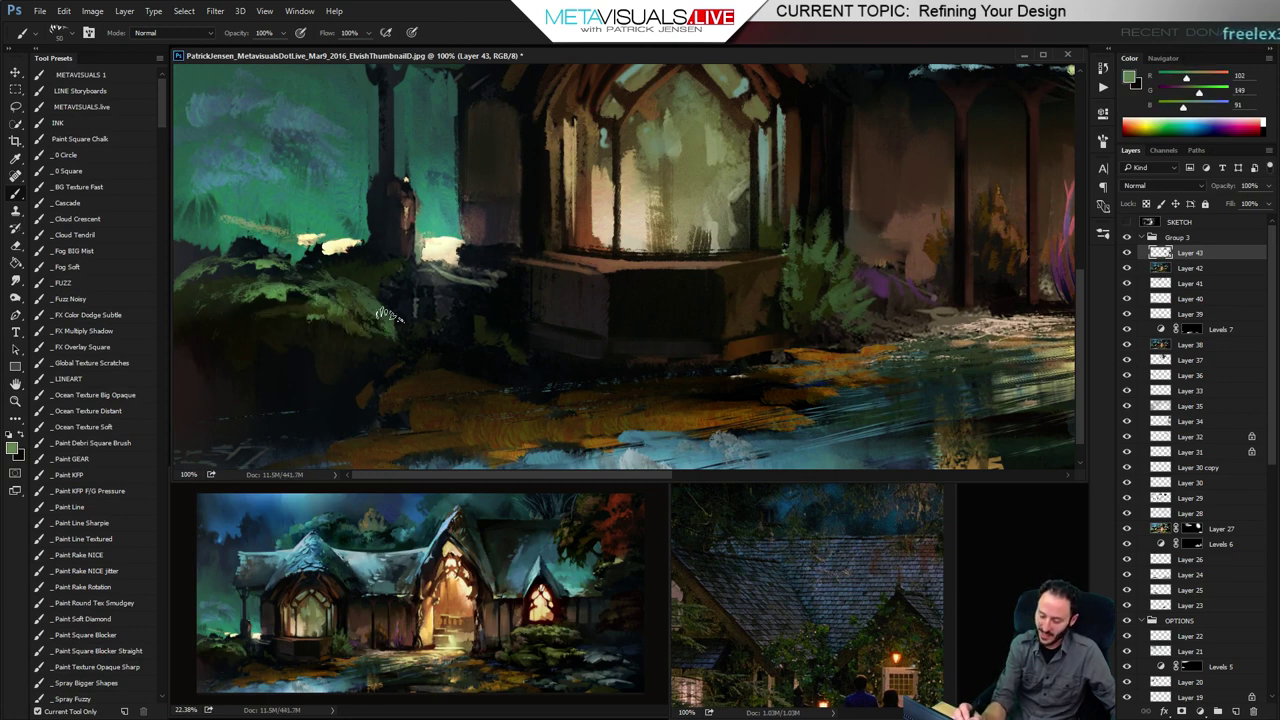
Paint warm golden yellow over the light reflection on the wet path in front of the doorway
{"action": "key", "text": "space"}
{"action": "mouse_move", "coordinate": [828, 350]}
{"action": "left_mouse_down"}
{"action": "mouse_move", "coordinate": [815, 290]}
{"action": "mouse_move", "coordinate": [783, 281]}
{"action": "left_mouse_up"}
{"action": "left_click_drag", "start_coordinate": [837, 371], "coordinate": [334, 257]}
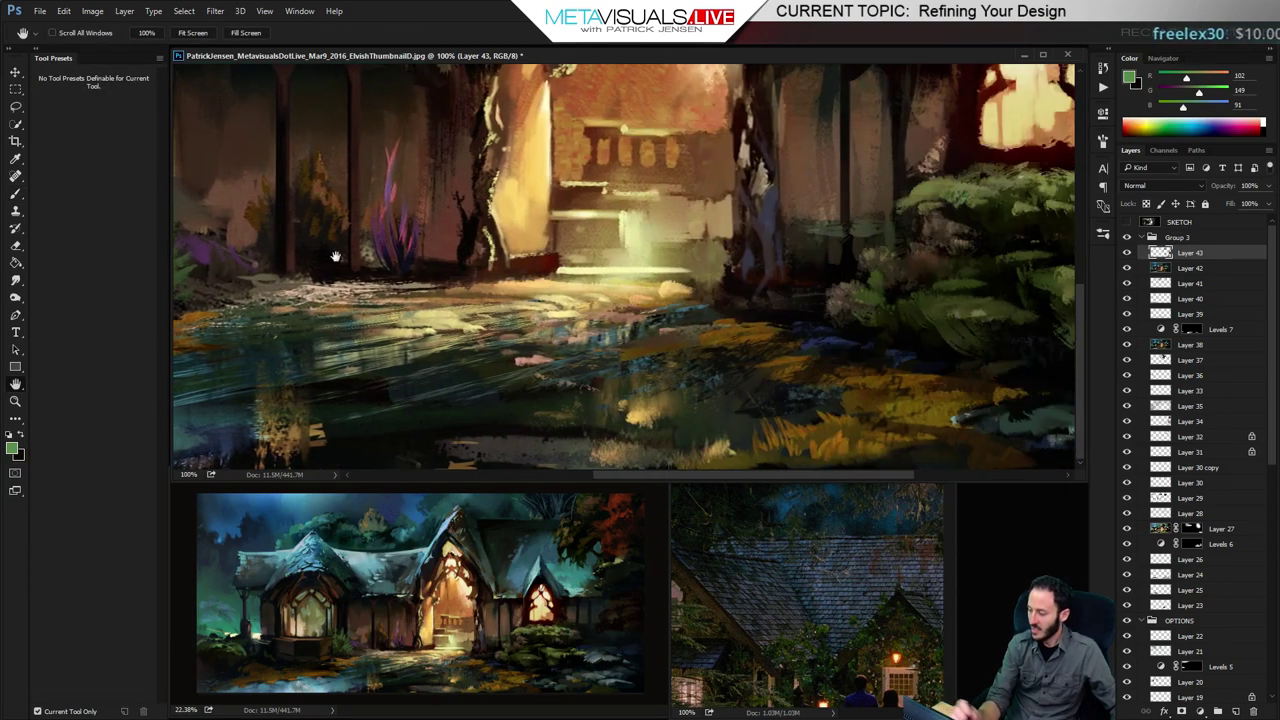
{"action": "left_click", "coordinate": [640, 449], "text": "alt"}
{"action": "mouse_move", "coordinate": [632, 405]}
{"action": "left_mouse_down"}
{"action": "mouse_move", "coordinate": [666, 410]}
{"action": "mouse_move", "coordinate": [656, 403]}
{"action": "left_mouse_up"}
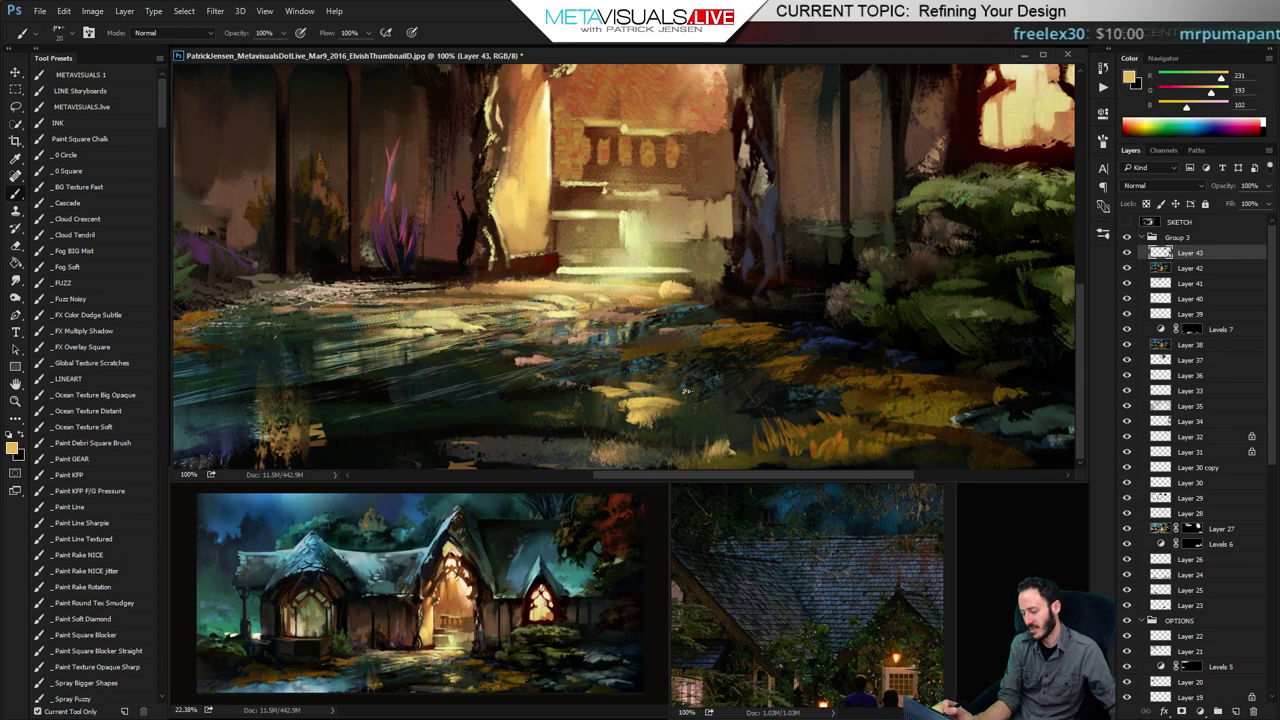
Brighten the path reflection and the lowest doorway step's edge with pale cream sampled from the glowing archway
{"action": "left_click_drag", "start_coordinate": [670, 197], "coordinate": [658, 332]}
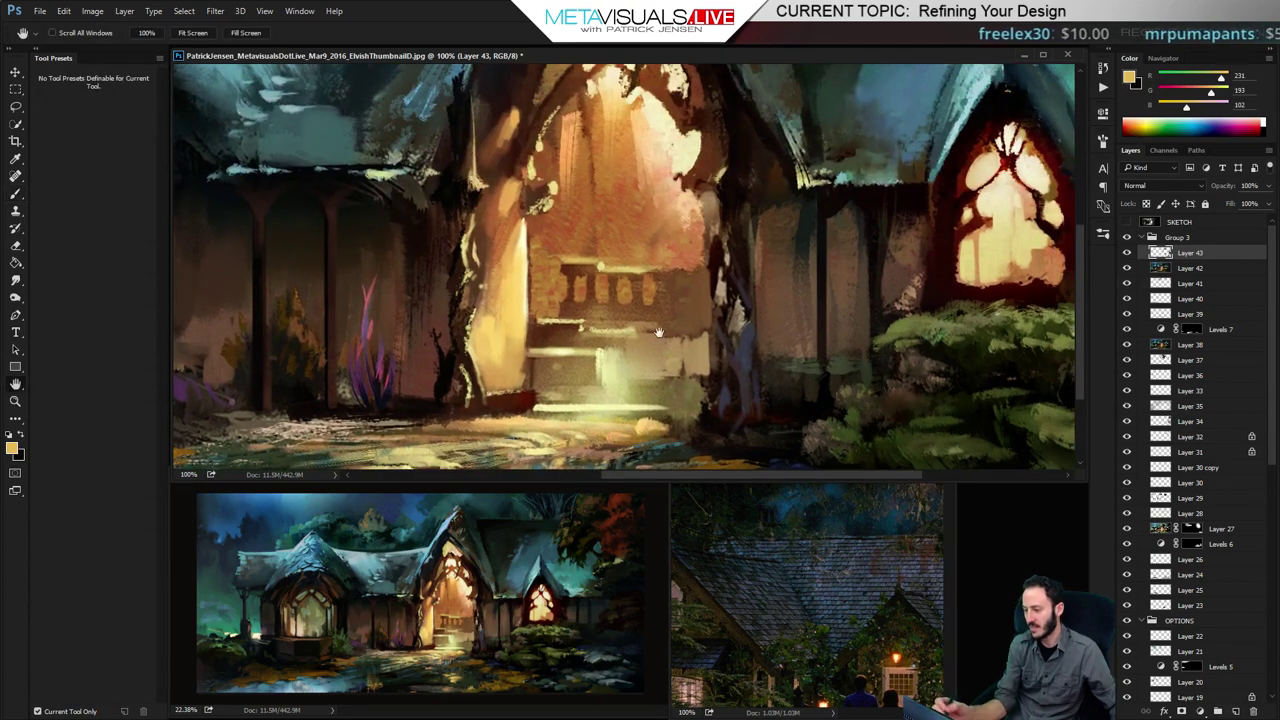
{"action": "left_click", "coordinate": [645, 106], "text": "alt"}
{"action": "left_click_drag", "start_coordinate": [684, 394], "coordinate": [692, 256]}
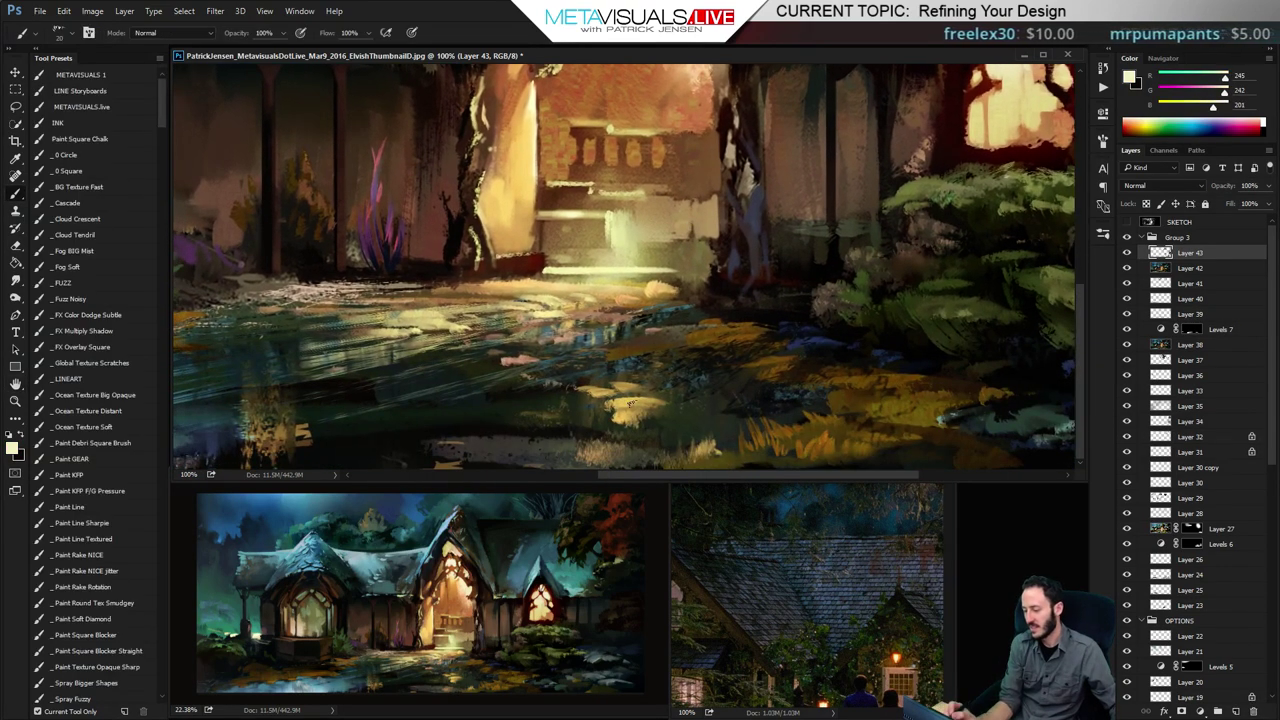
{"action": "left_click_drag", "start_coordinate": [620, 402], "coordinate": [660, 400]}
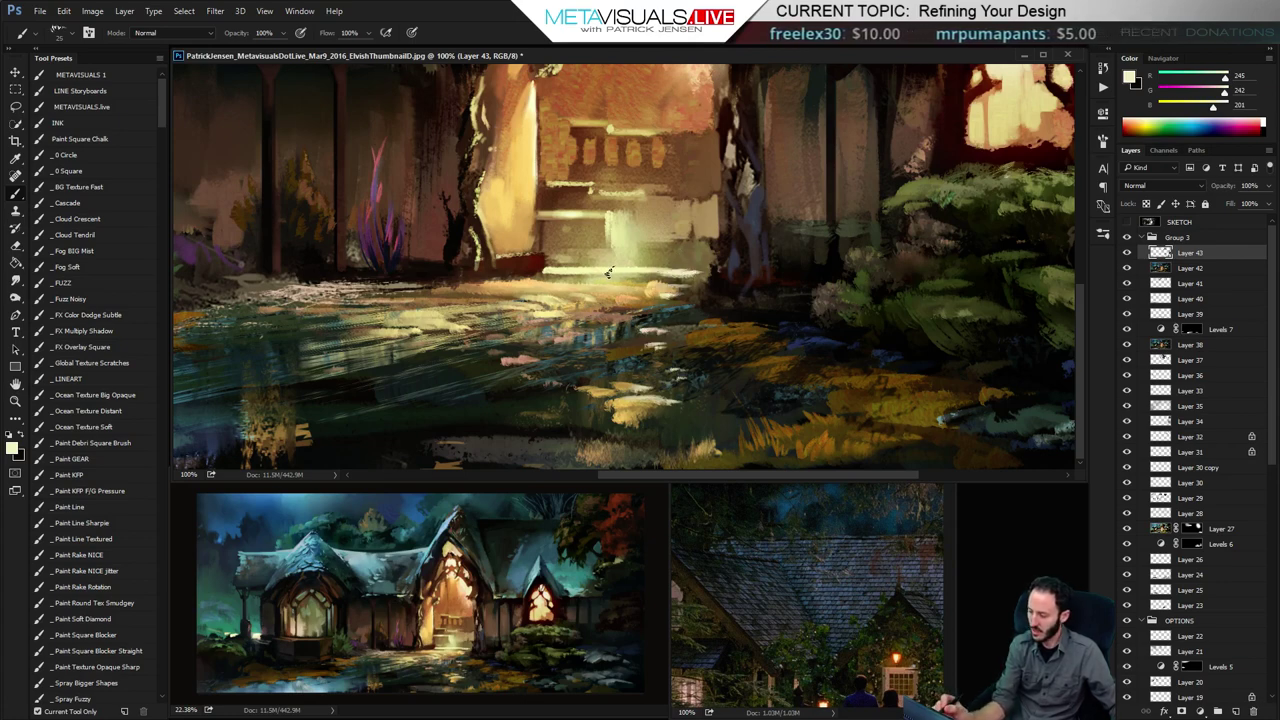
{"action": "left_click_drag", "start_coordinate": [636, 268], "coordinate": [614, 268]}
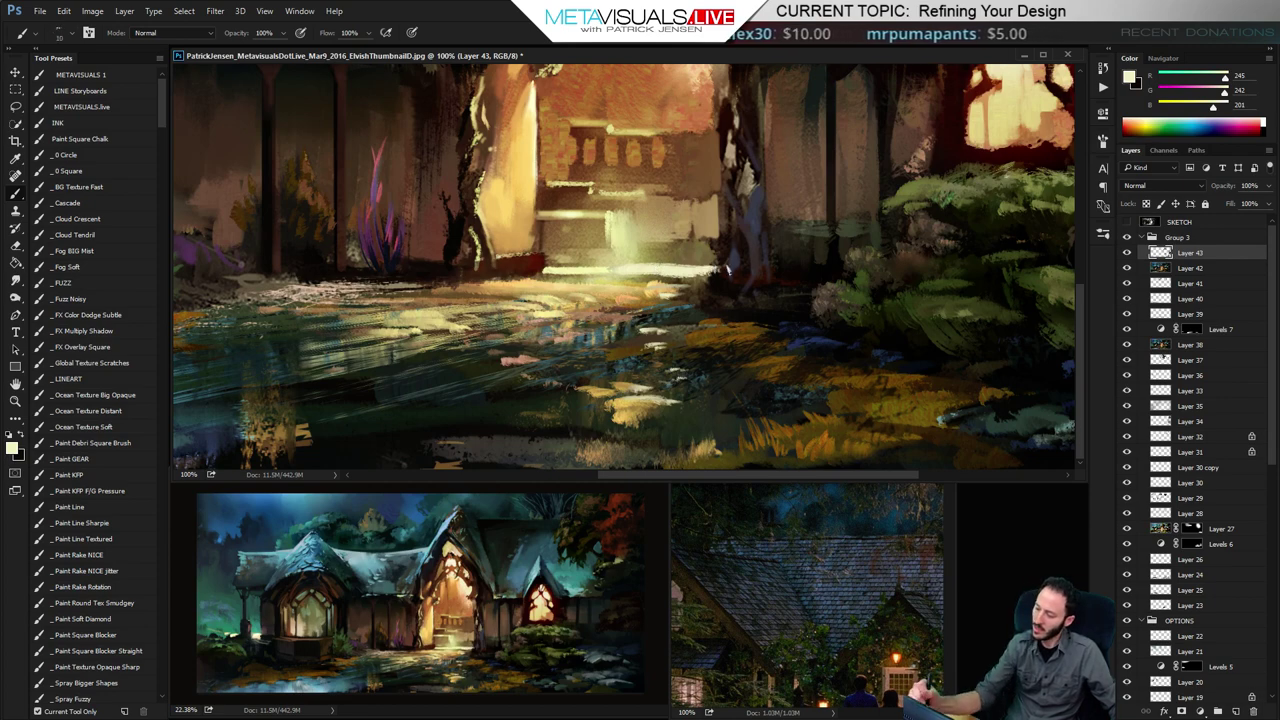
Fit the whole painting in view and clear away the reference photo and duplicate painting windows beneath it
{"action": "key", "text": "z"}
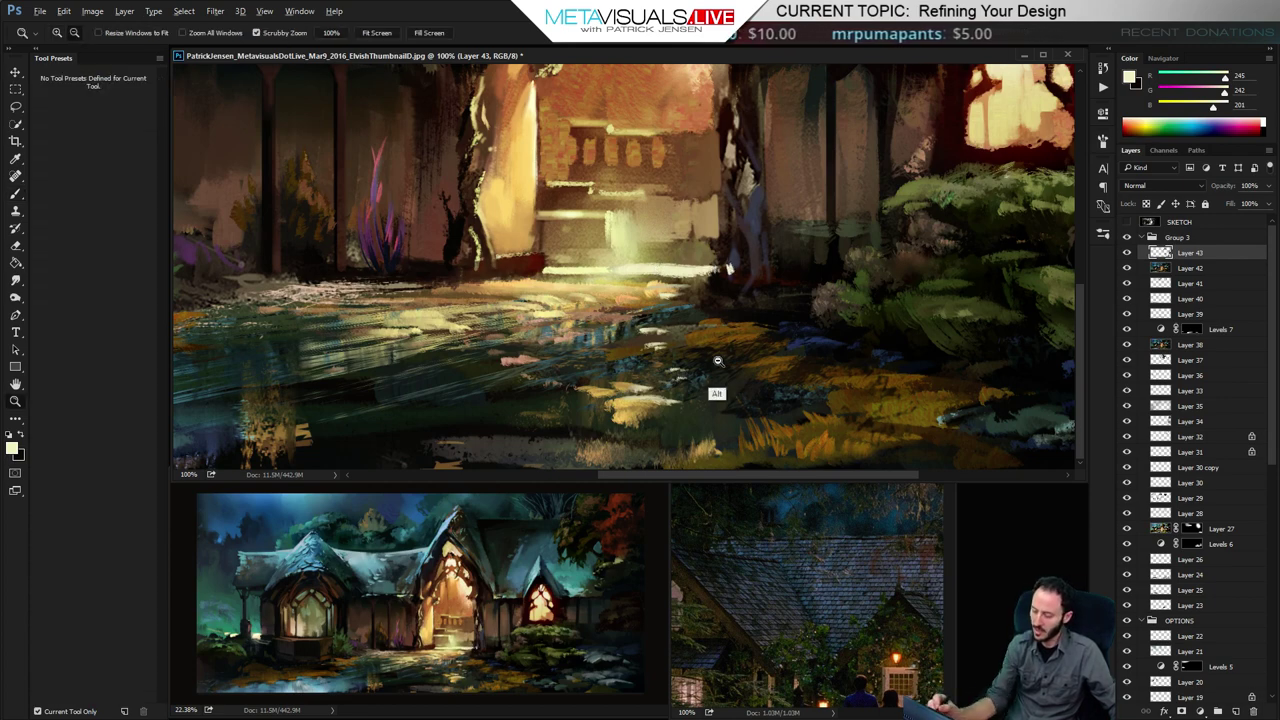
{"action": "left_click", "coordinate": [718, 363], "text": "alt"}
{"action": "left_click", "coordinate": [725, 361], "text": "alt"}
{"action": "left_click", "coordinate": [733, 359], "text": "alt"}
{"action": "left_click", "coordinate": [740, 357], "text": "alt"}
{"action": "left_click", "coordinate": [838, 373]}
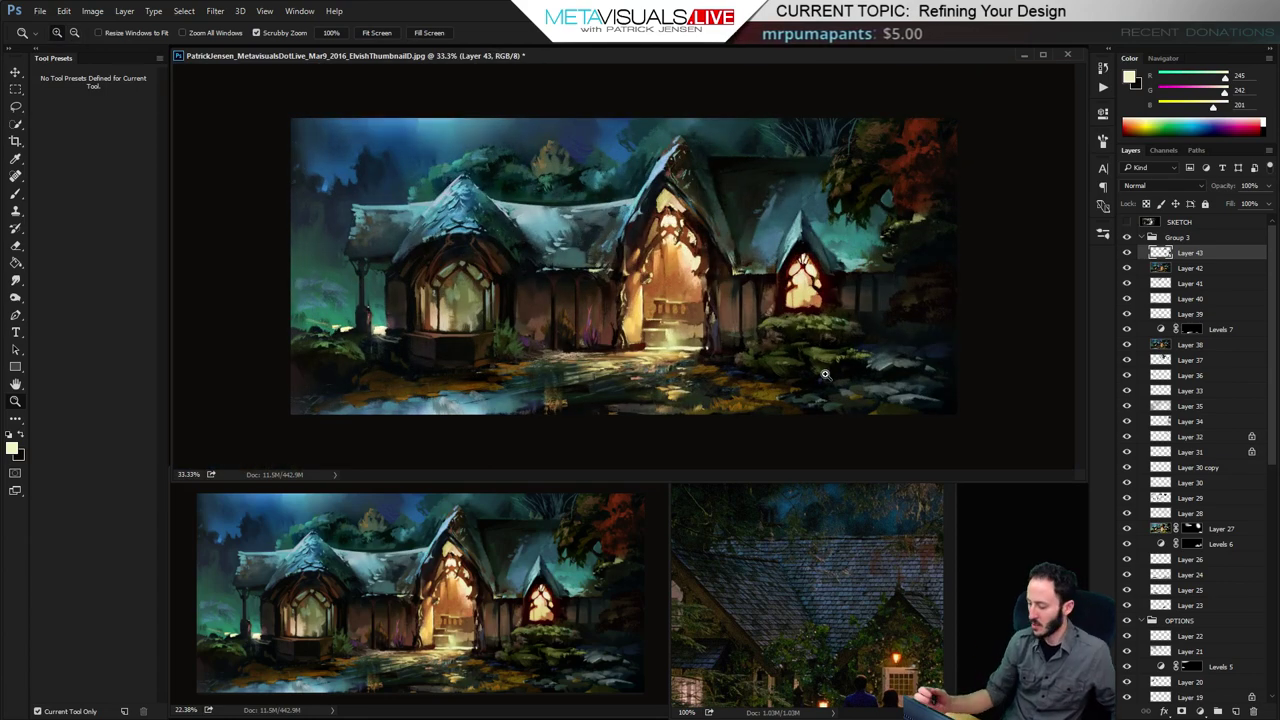
{"action": "left_click", "coordinate": [838, 538]}
{"action": "left_click", "coordinate": [894, 473]}
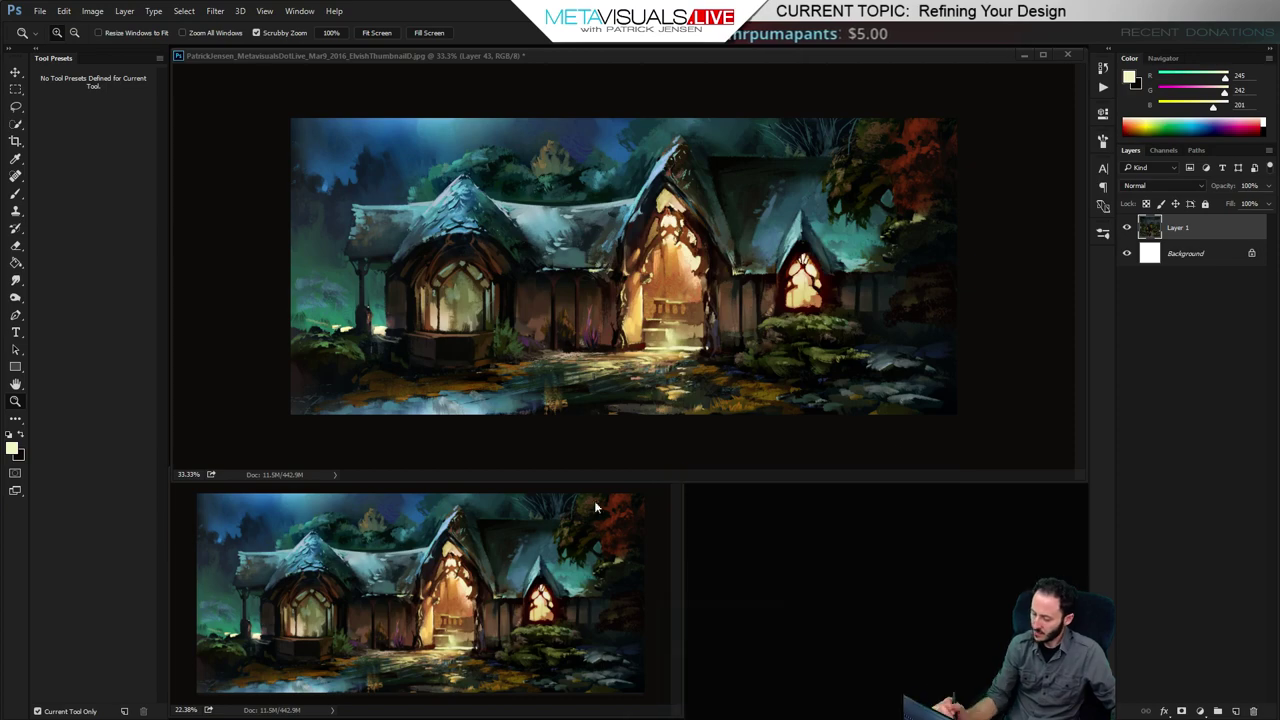
{"action": "left_click", "coordinate": [598, 507]}
{"action": "left_click", "coordinate": [616, 472]}
{"action": "left_click", "coordinate": [461, 569]}
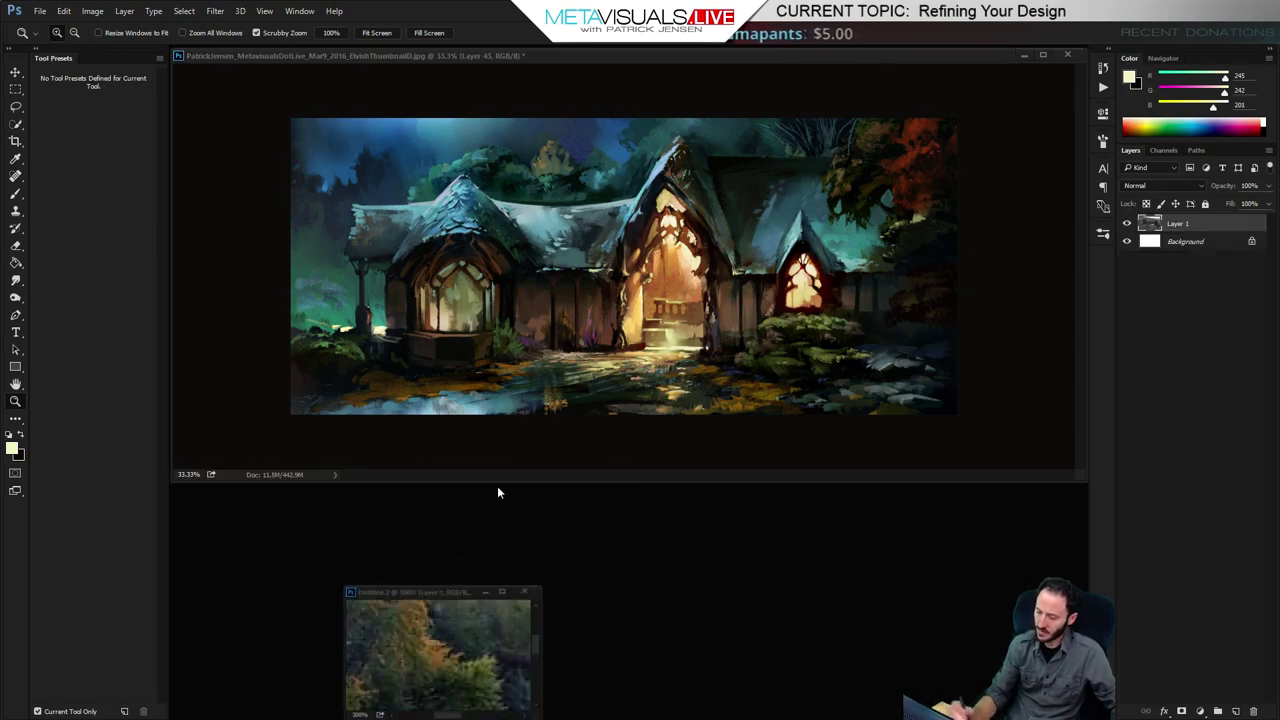
Examine the whole painting enlarged in full-screen view, checking the overall lighting and composition
{"action": "key", "text": "f"}
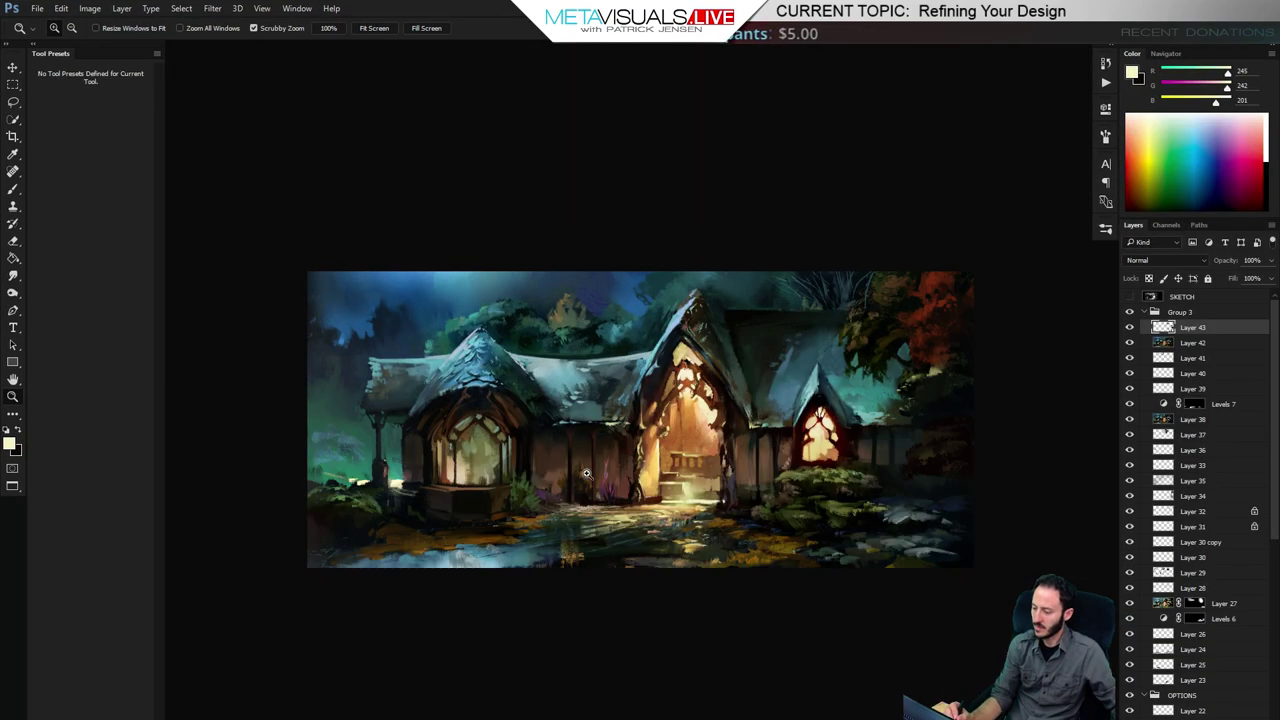
{"action": "left_click_drag", "start_coordinate": [587, 473], "coordinate": [648, 474]}
{"action": "key", "text": "f"}
{"action": "left_click_drag", "start_coordinate": [685, 559], "coordinate": [683, 469]}
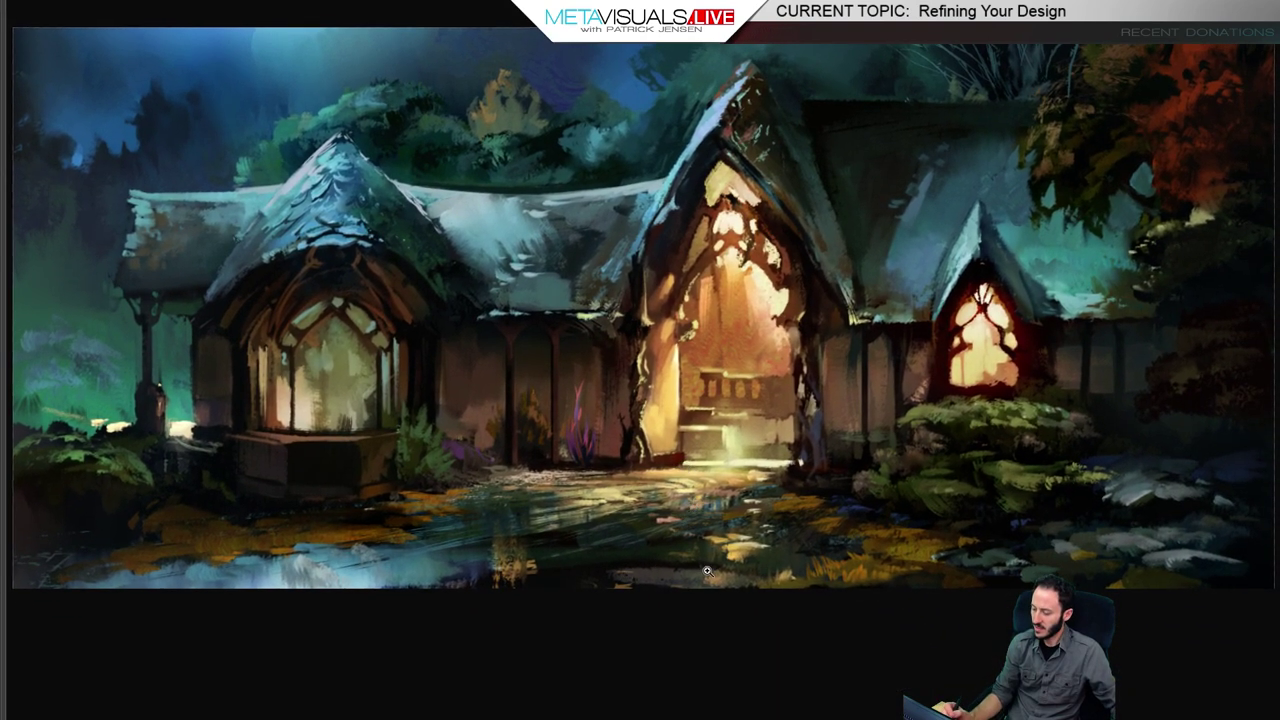
{"action": "left_click_drag", "start_coordinate": [709, 571], "coordinate": [693, 572]}
{"action": "left_click_drag", "start_coordinate": [699, 632], "coordinate": [701, 612]}
{"action": "key", "text": "f"}
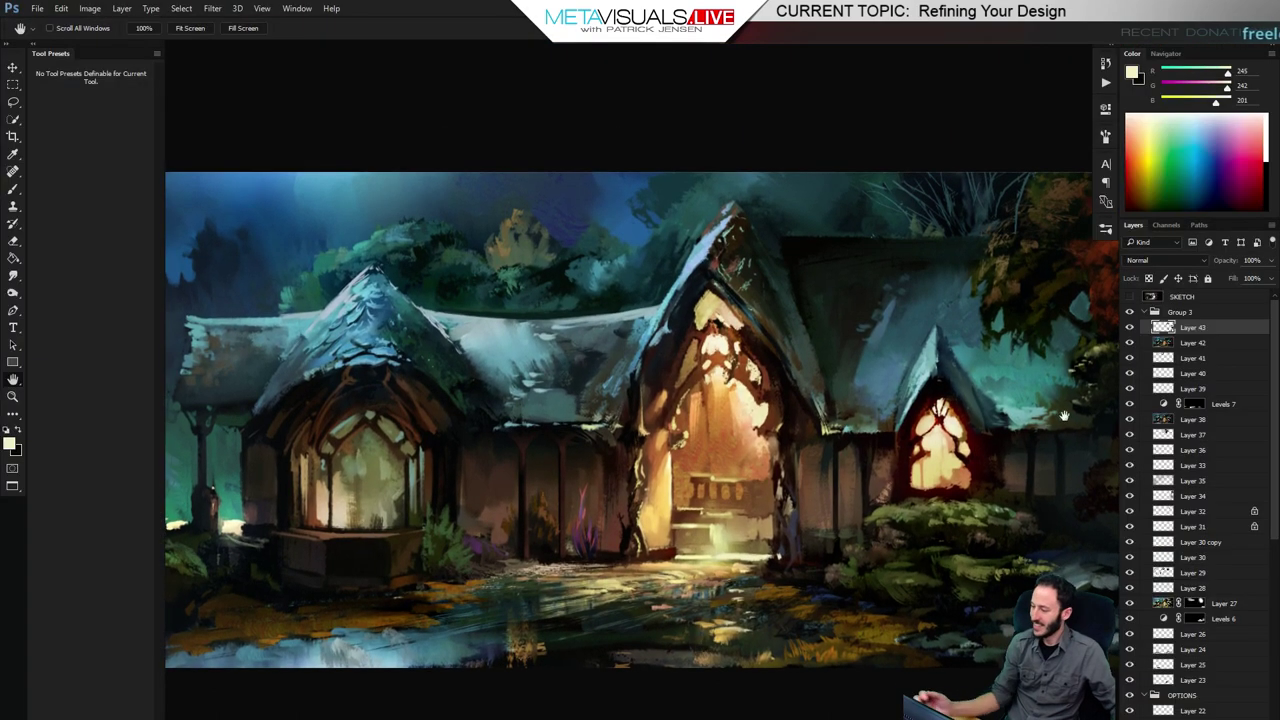
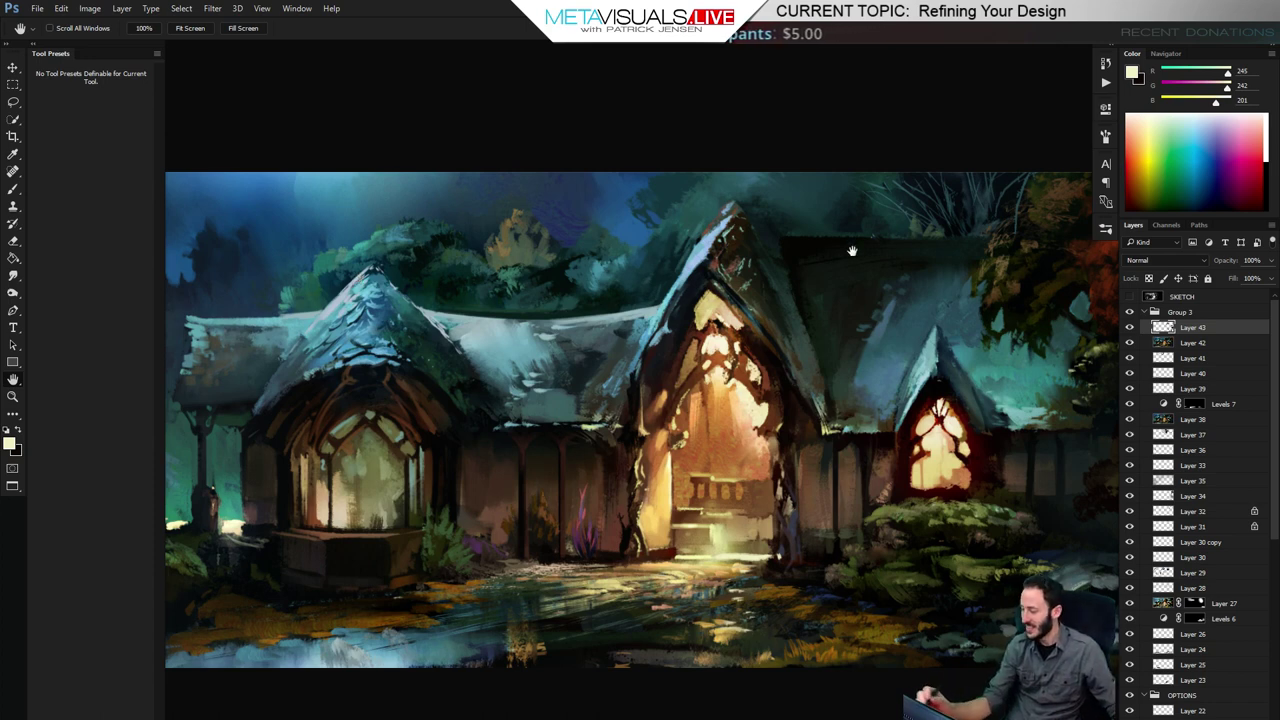
On a new layer, paint near-black teal foliage behind the roof beside the main gable with the Paint KFP brush
{"action": "key", "text": "ctrl+shift+alt+n"}
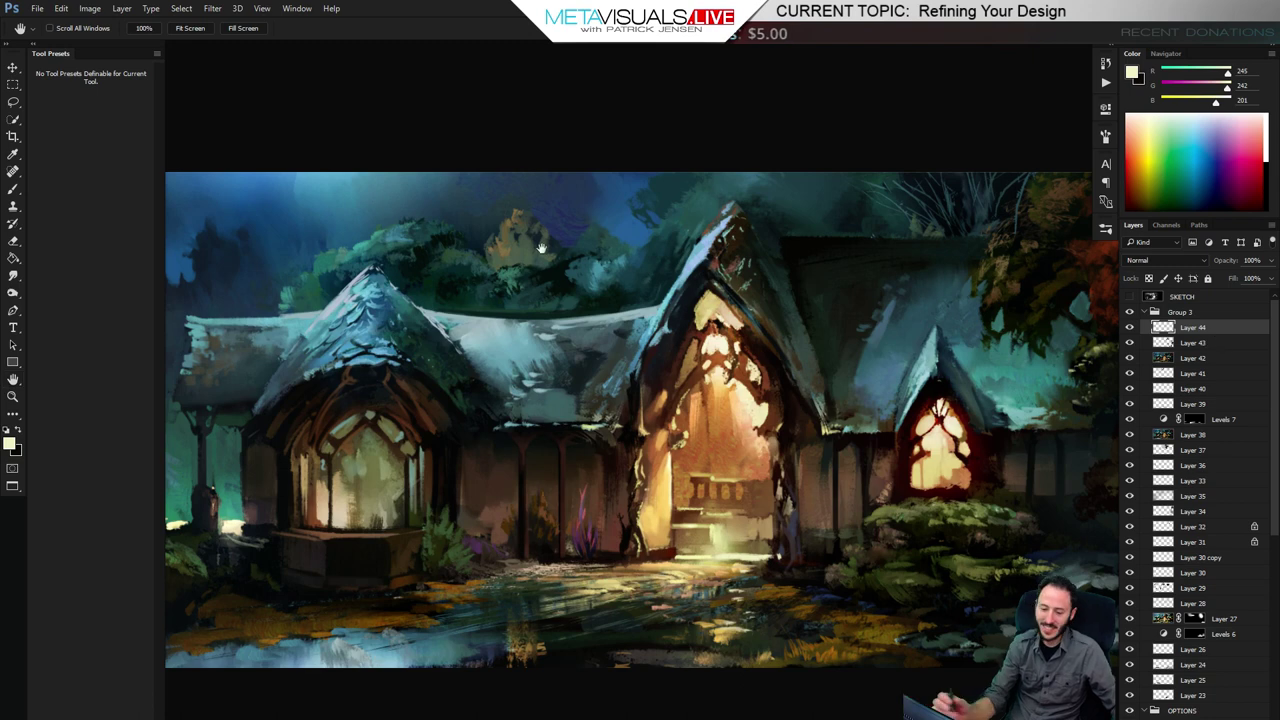
{"action": "key", "text": "b"}
{"action": "left_click", "coordinate": [97, 470]}
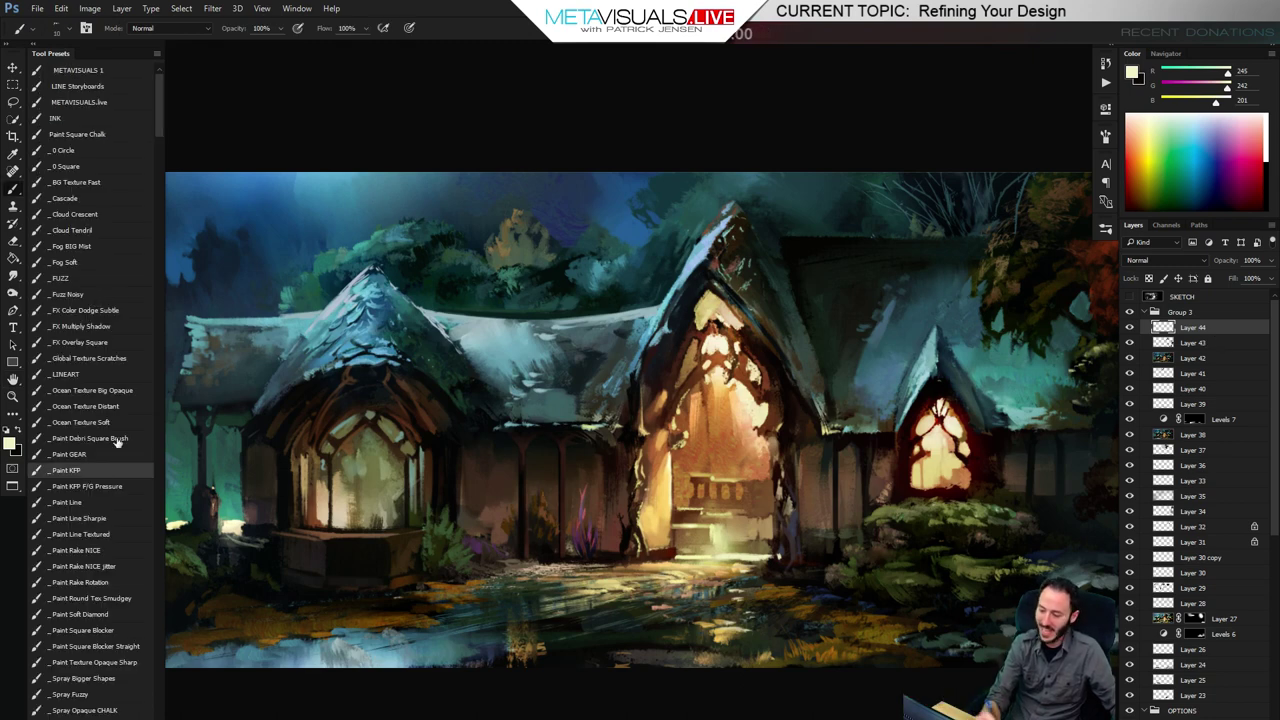
{"action": "left_click", "coordinate": [555, 300], "text": "alt"}
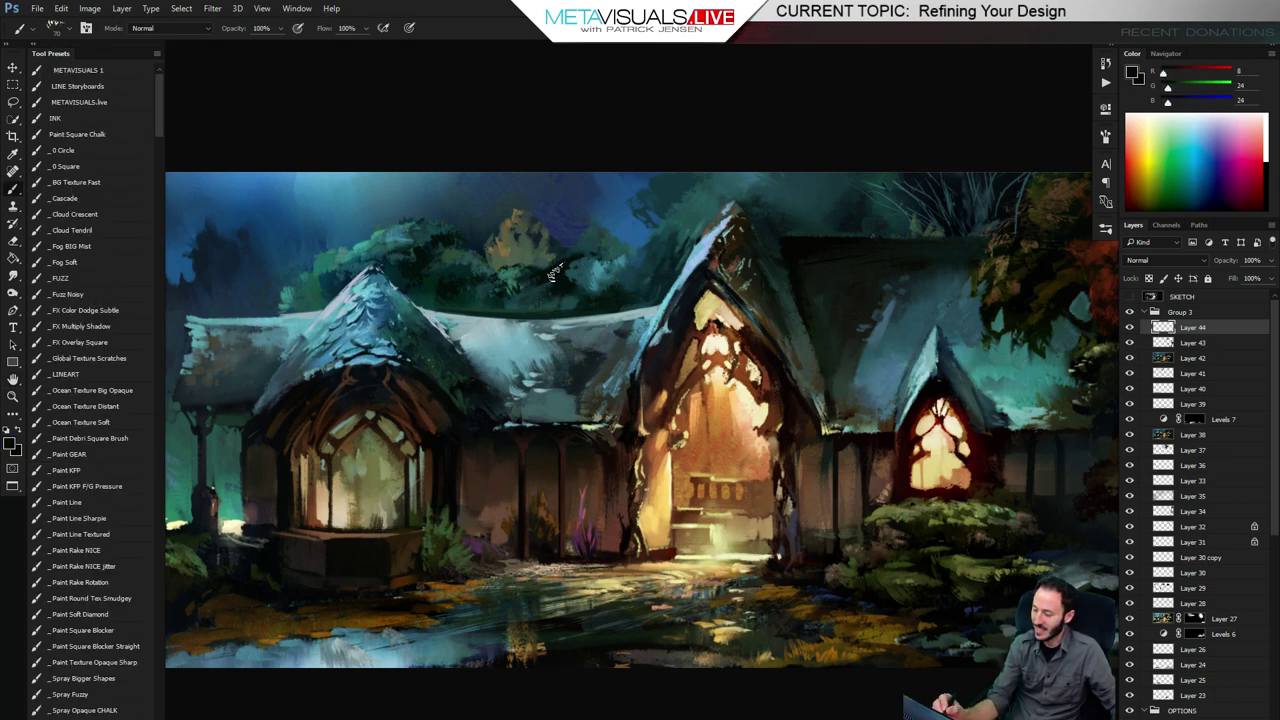
{"action": "mouse_move", "coordinate": [555, 272]}
{"action": "left_mouse_down"}
{"action": "mouse_move", "coordinate": [578, 248]}
{"action": "mouse_move", "coordinate": [546, 264]}
{"action": "left_mouse_up"}
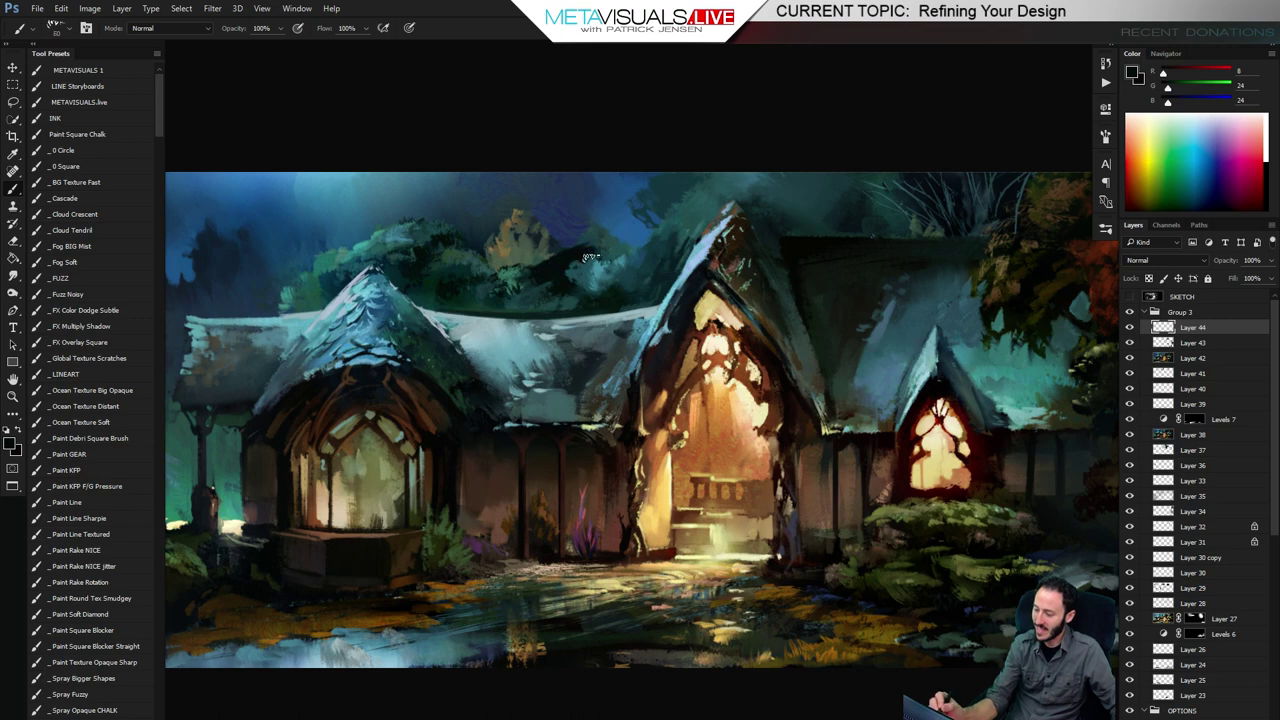
{"action": "key", "text": "r"}
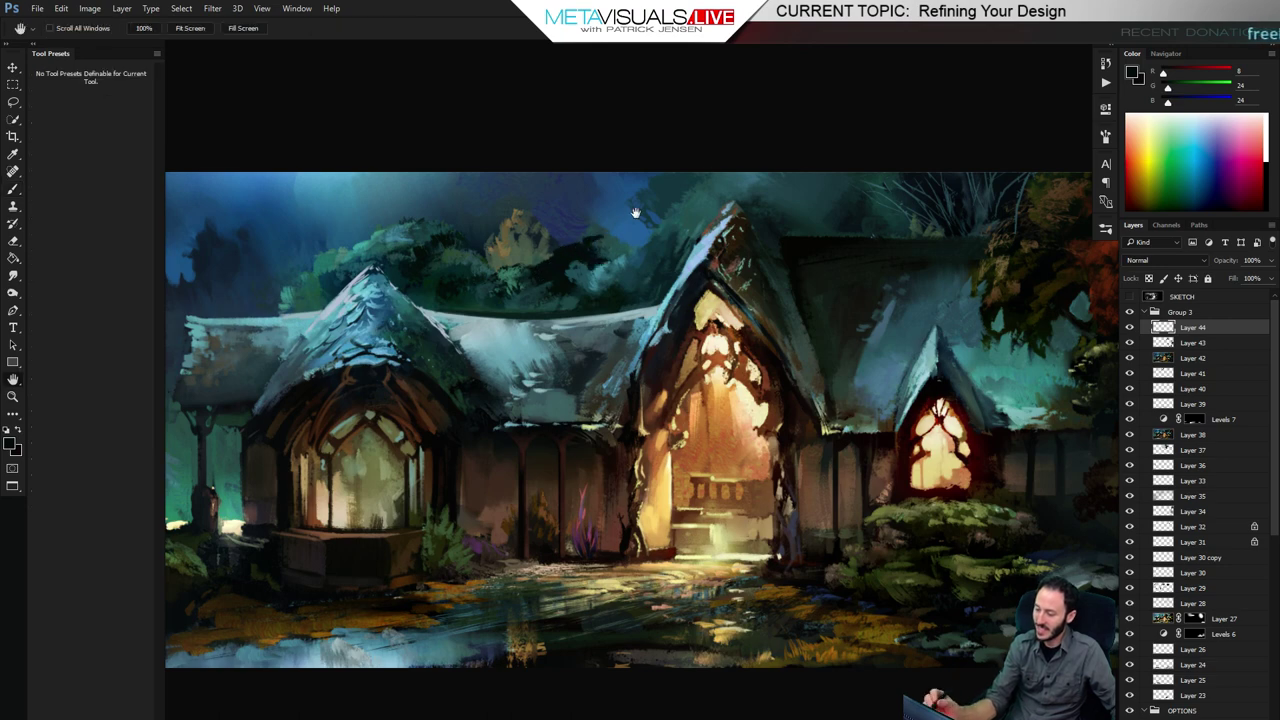
Add muted teal leaf strokes, using colours sampled from the surrounding trees, to the dark foliage behind the roof
{"action": "key", "text": "z"}
{"action": "left_click", "coordinate": [650, 264], "text": "alt"}
{"action": "left_click", "coordinate": [720, 266], "text": "alt"}
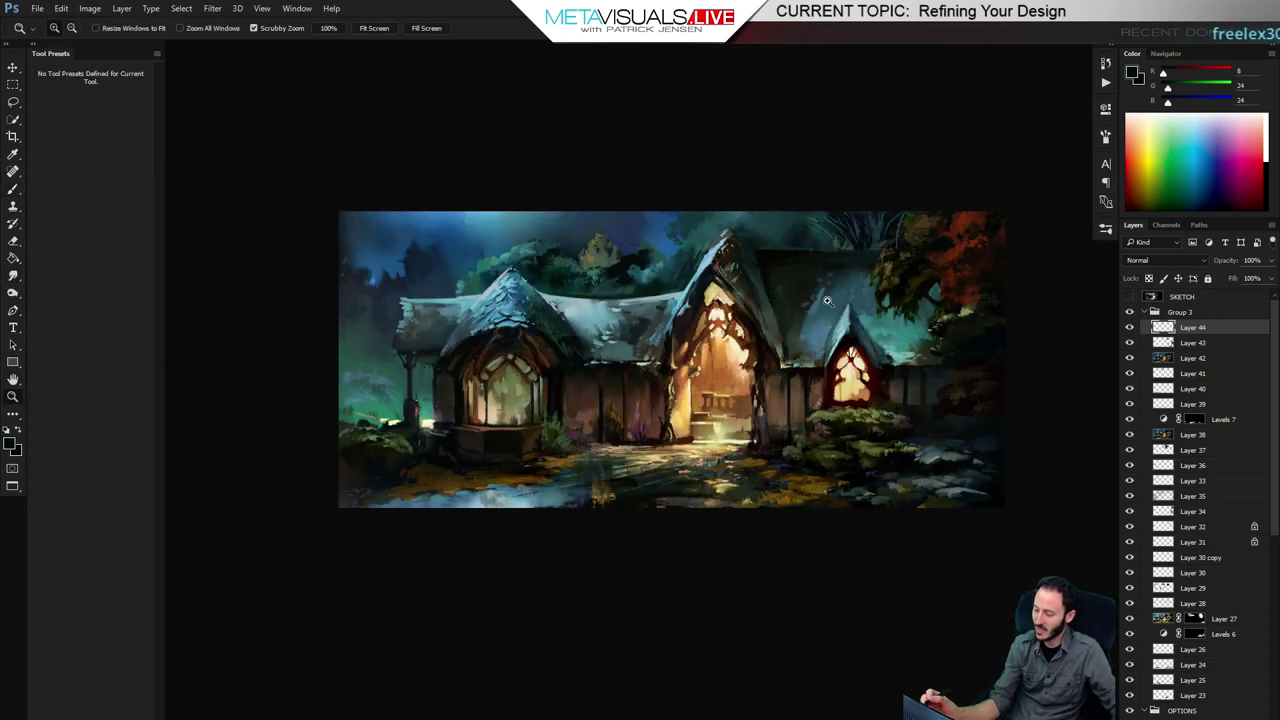
{"action": "left_click", "coordinate": [820, 311]}
{"action": "key", "text": "b"}
{"action": "left_click", "coordinate": [555, 244], "text": "alt"}
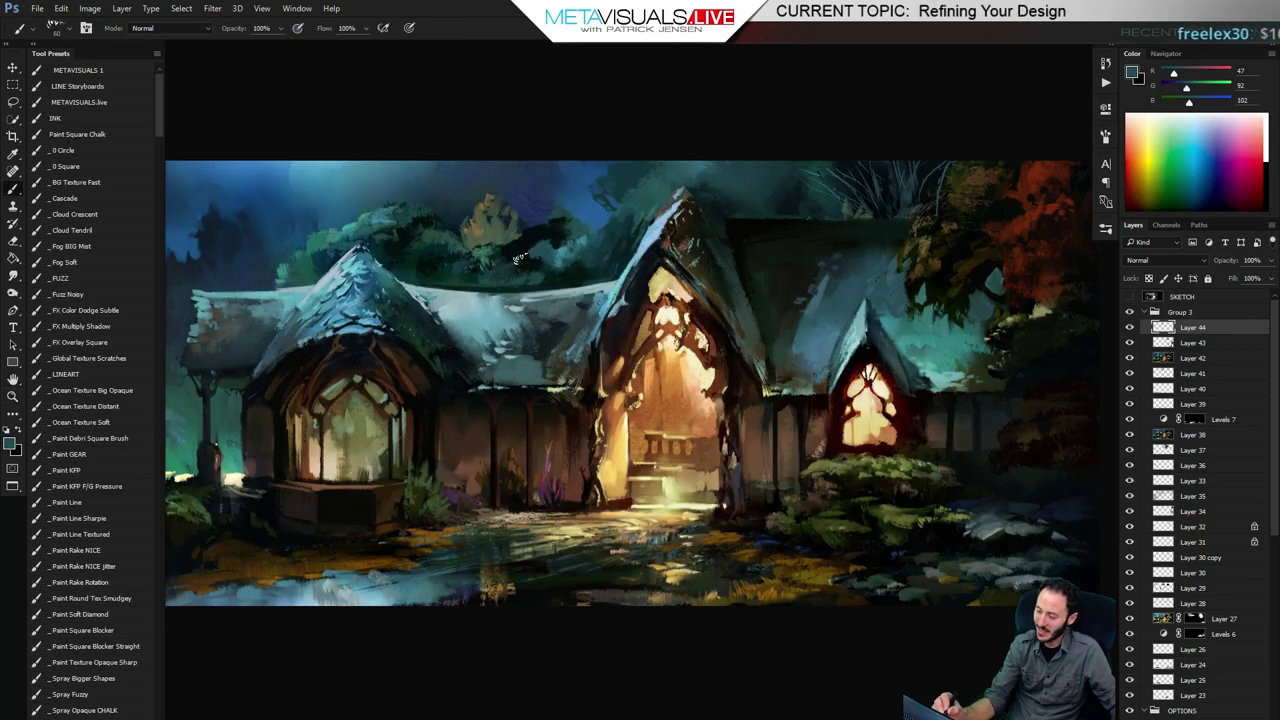
{"action": "left_click", "coordinate": [556, 262], "text": "alt"}
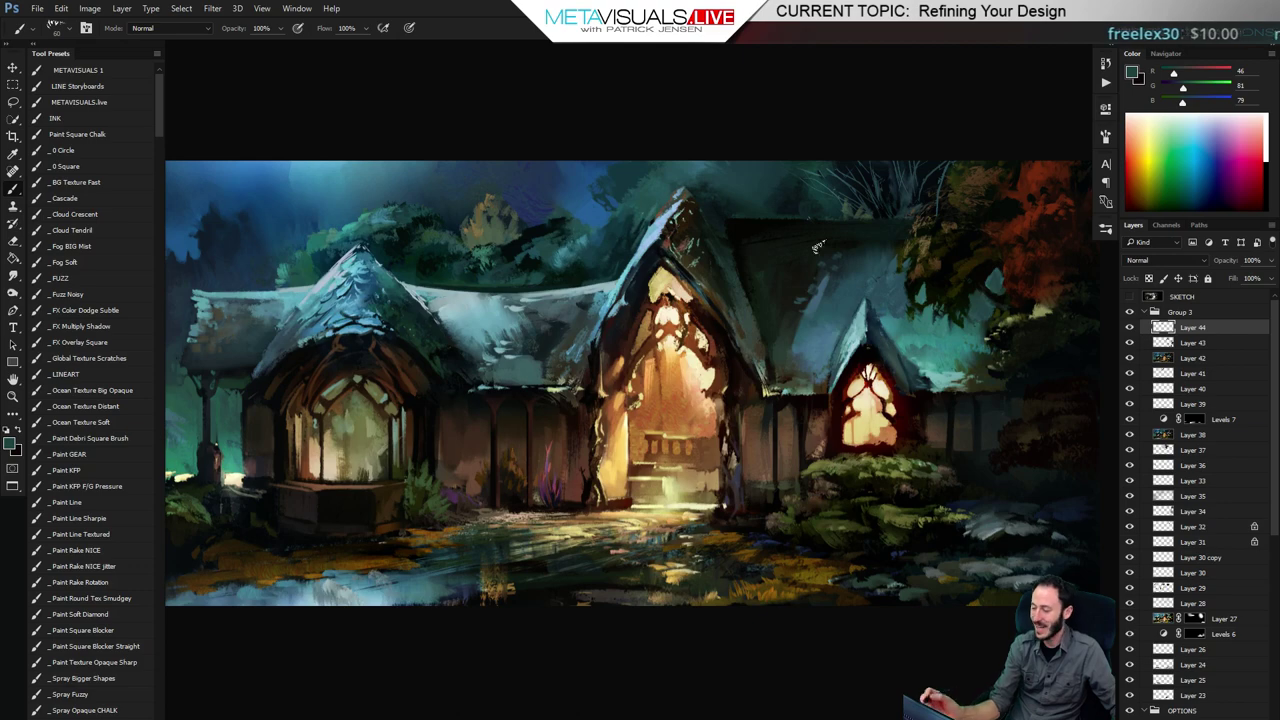
Touch up the foliage edge beside the main gable with sampled light blue and dark teal, using brush and Smudge tool
{"action": "key", "text": "space"}
{"action": "left_click", "coordinate": [648, 275], "text": "alt"}
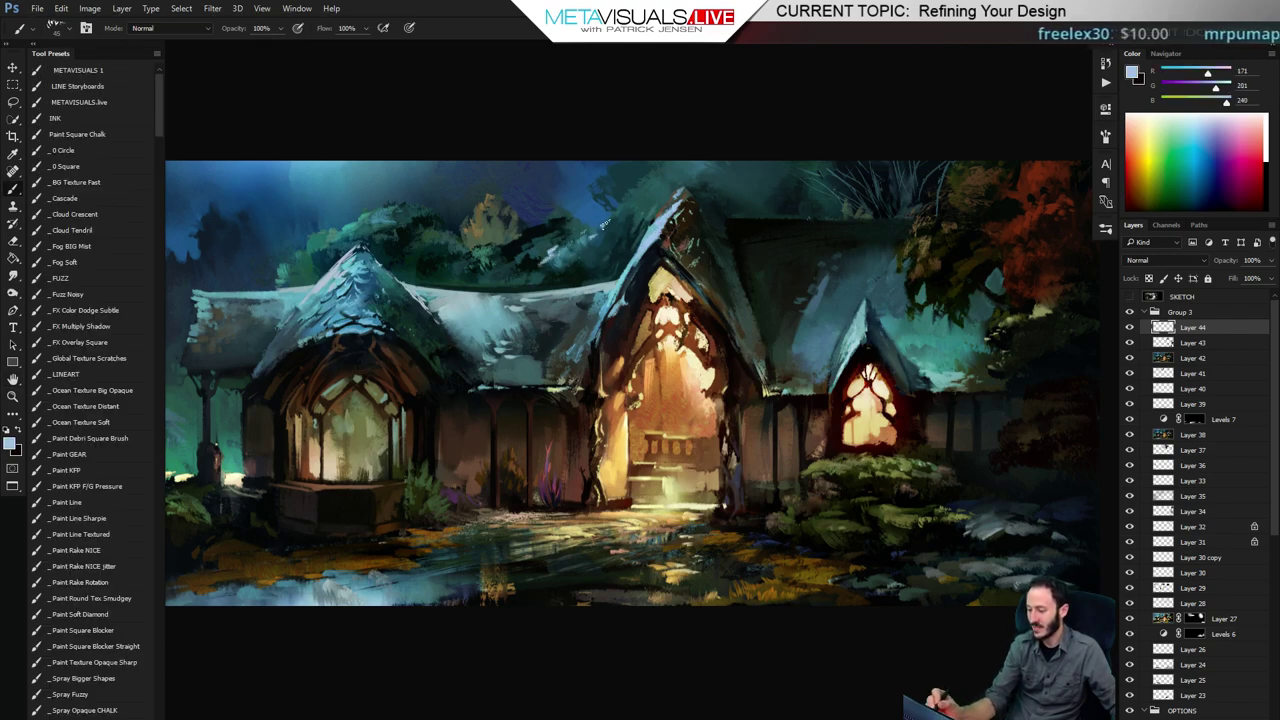
{"action": "key", "text": "z"}
{"action": "left_click", "coordinate": [780, 286], "text": "alt"}
{"action": "left_click", "coordinate": [924, 338]}
{"action": "key", "text": "b"}
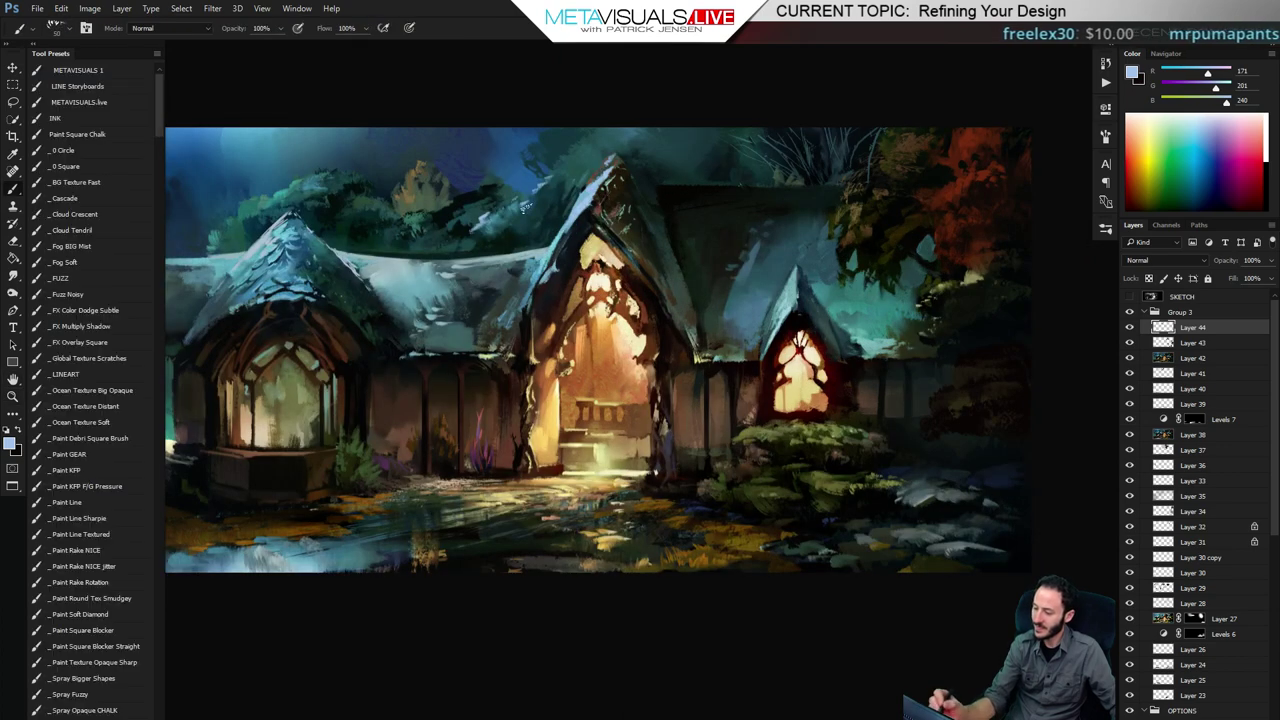
{"action": "key", "text": "r"}
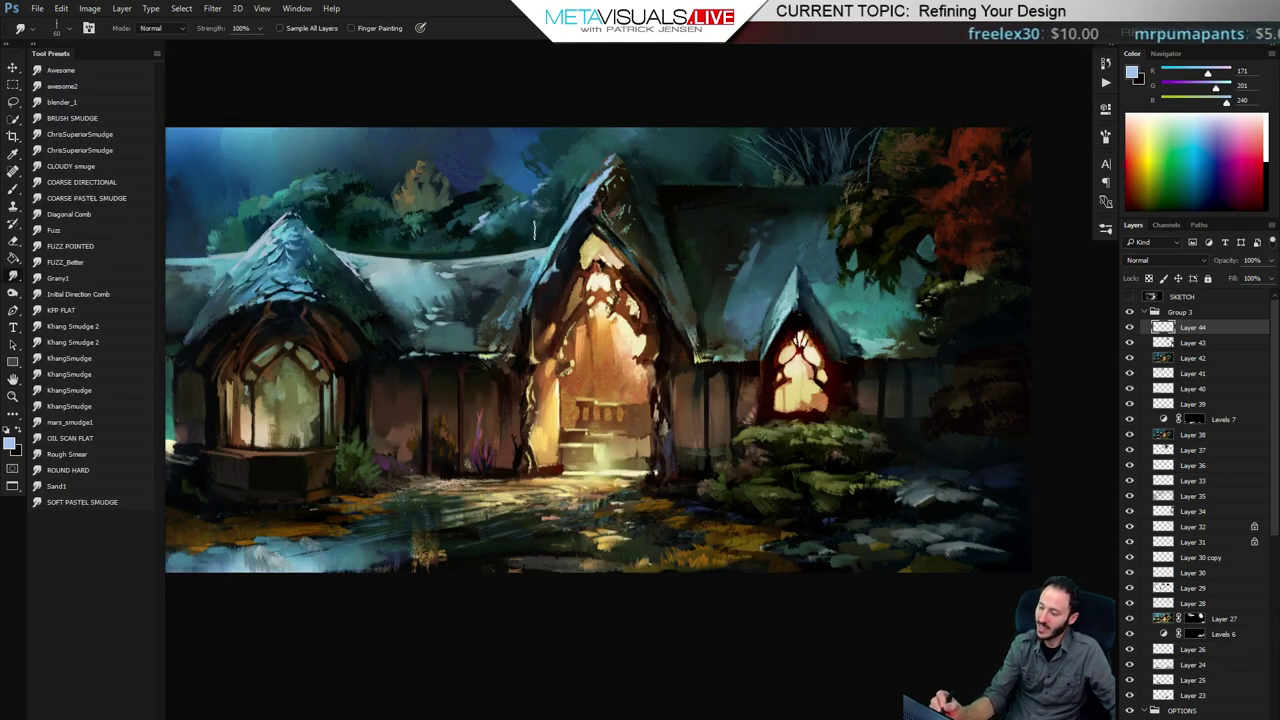
{"action": "key", "text": "b"}
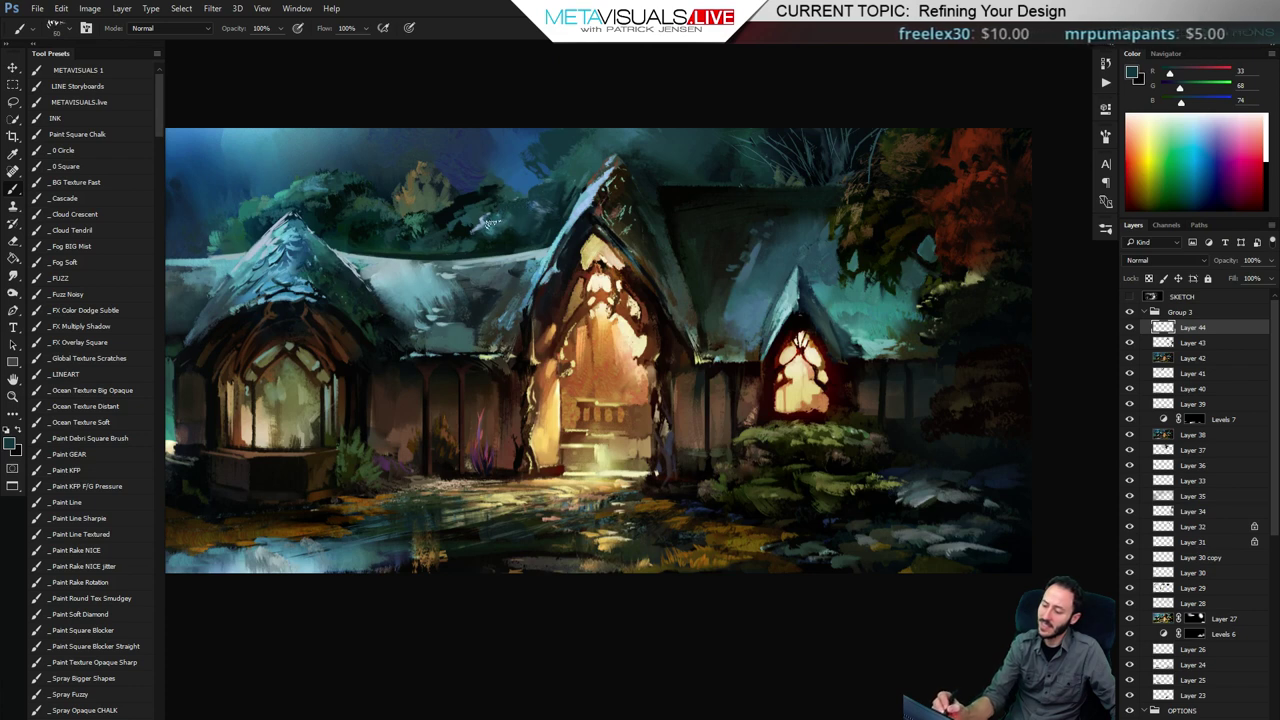
Examine the whole painting at a reduced size to judge the reworked foliage and overall composition
{"action": "key", "text": "h"}
{"action": "left_click_drag", "start_coordinate": [830, 295], "coordinate": [1010, 375]}
{"action": "left_click_drag", "start_coordinate": [861, 560], "coordinate": [808, 421]}
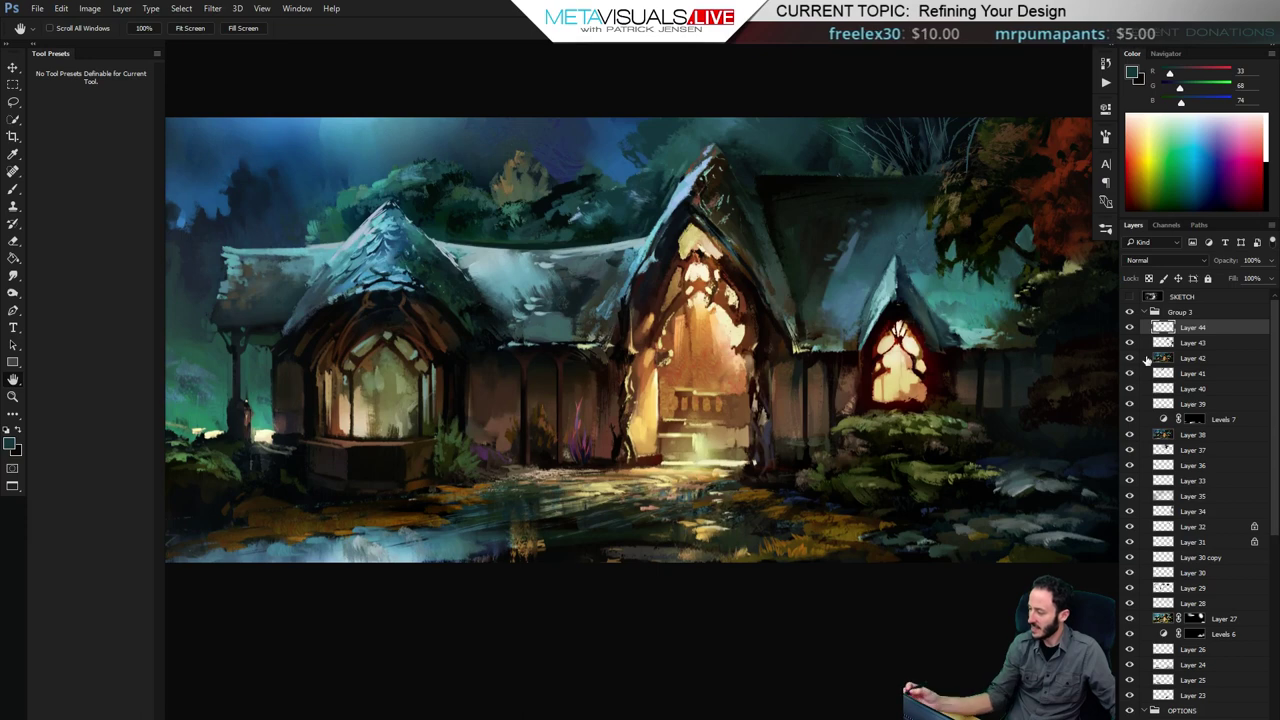
{"action": "key", "text": "z"}
{"action": "left_click", "coordinate": [773, 430], "text": "alt"}
{"action": "left_click", "coordinate": [718, 464]}
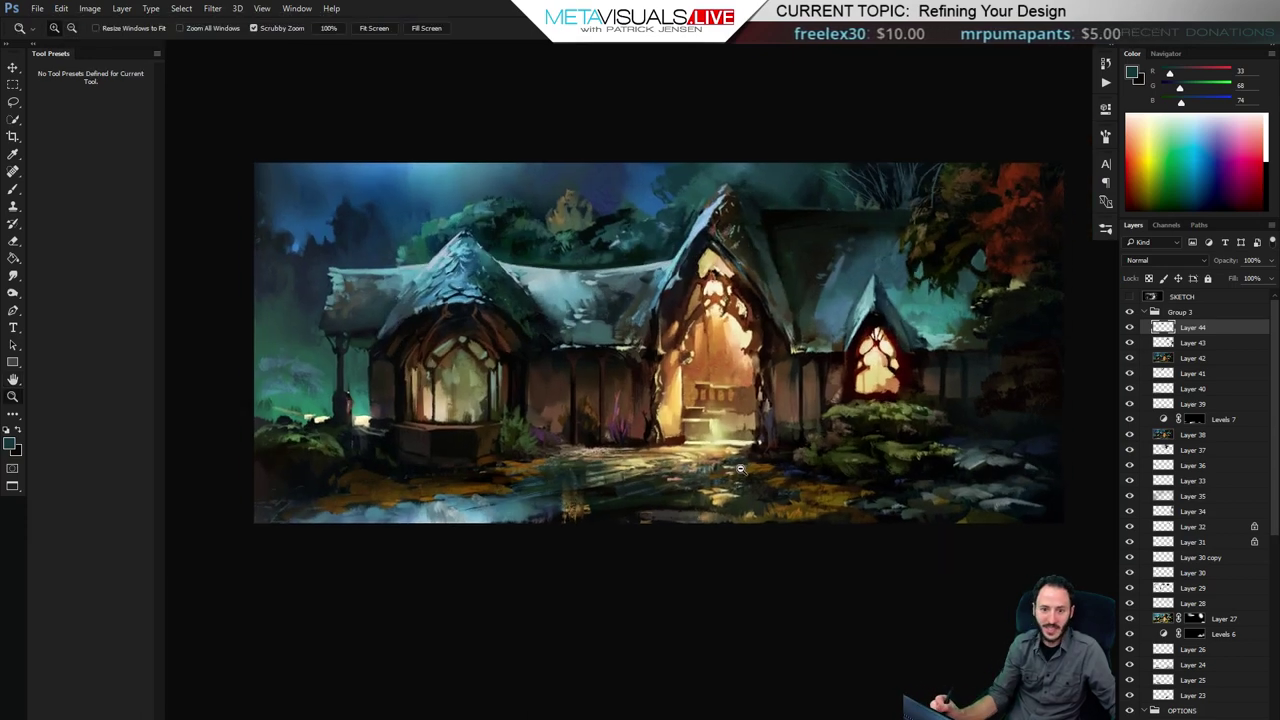
{"action": "key", "text": "h"}
{"action": "mouse_move", "coordinate": [723, 534]}
{"action": "left_mouse_down"}
{"action": "mouse_move", "coordinate": [708, 531]}
{"action": "mouse_move", "coordinate": [710, 461]}
{"action": "mouse_move", "coordinate": [726, 474]}
{"action": "mouse_move", "coordinate": [691, 480]}
{"action": "left_mouse_up"}
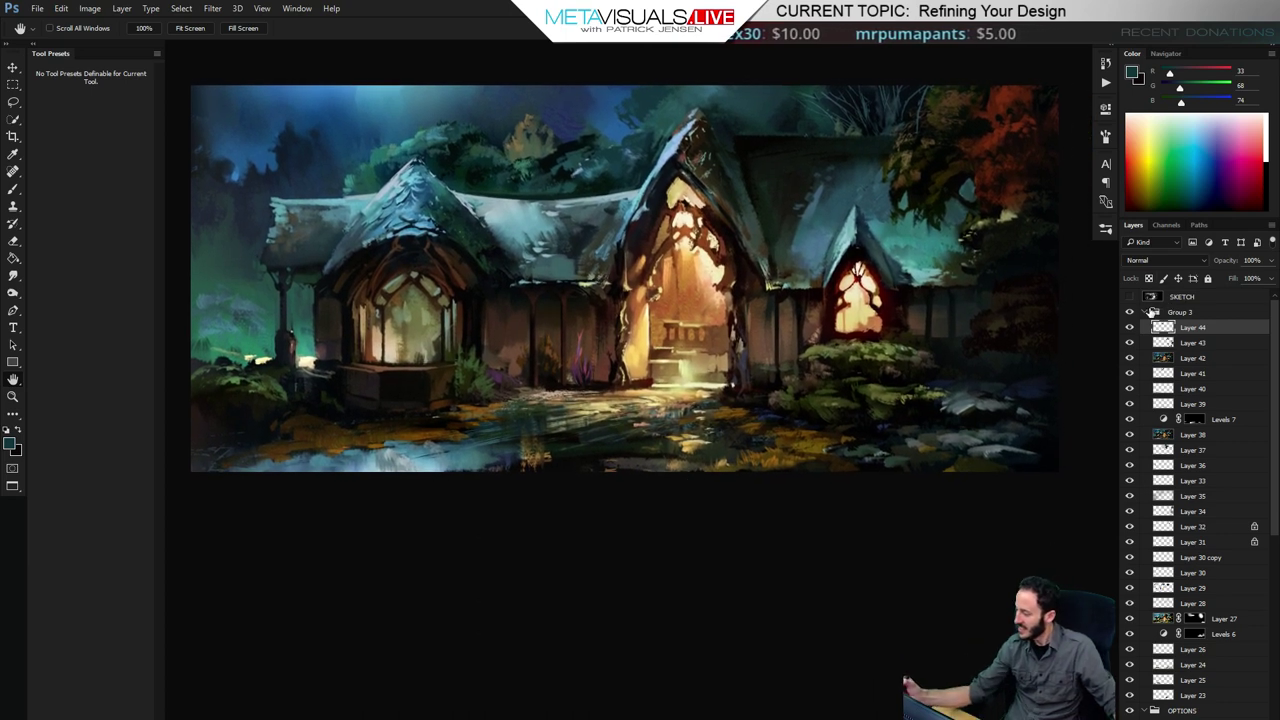
Collapse the Group 3, OPTIONS, REFINEMENTS and ColorBase layer groups
{"action": "left_click", "coordinate": [1173, 314]}
{"action": "left_click", "coordinate": [1145, 312]}
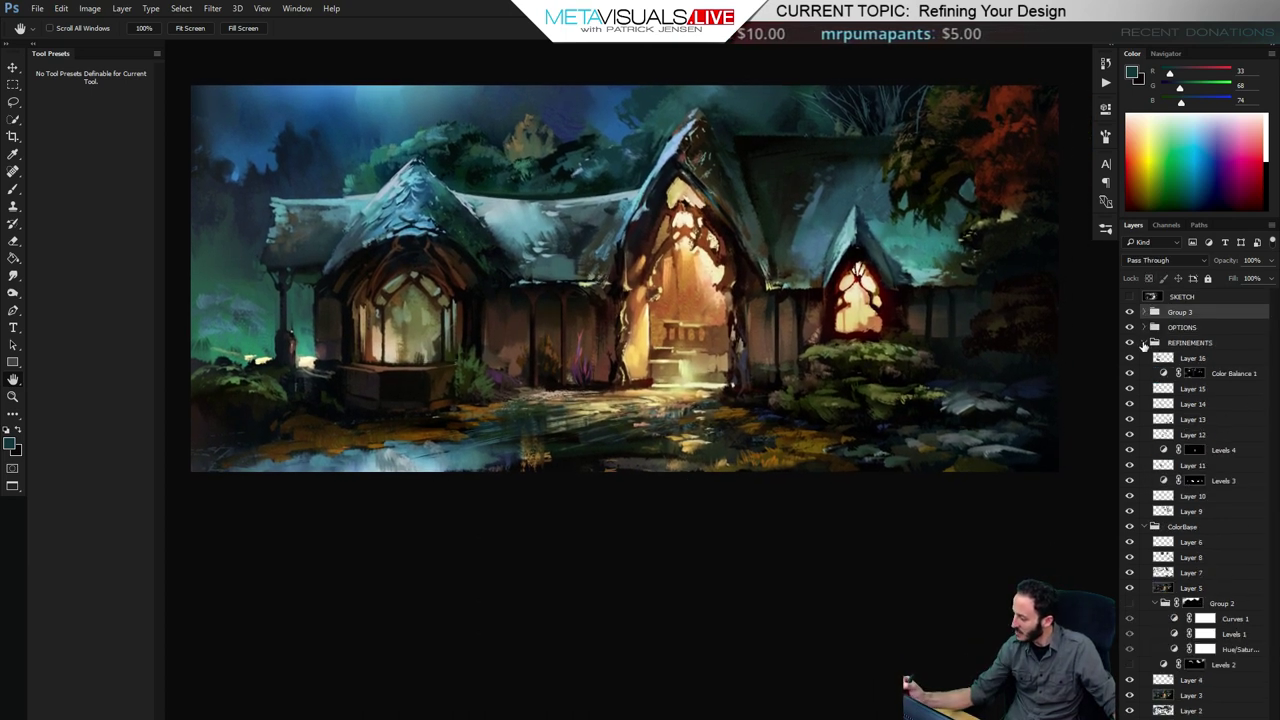
{"action": "left_click", "coordinate": [1145, 343]}
{"action": "left_click", "coordinate": [1145, 358]}
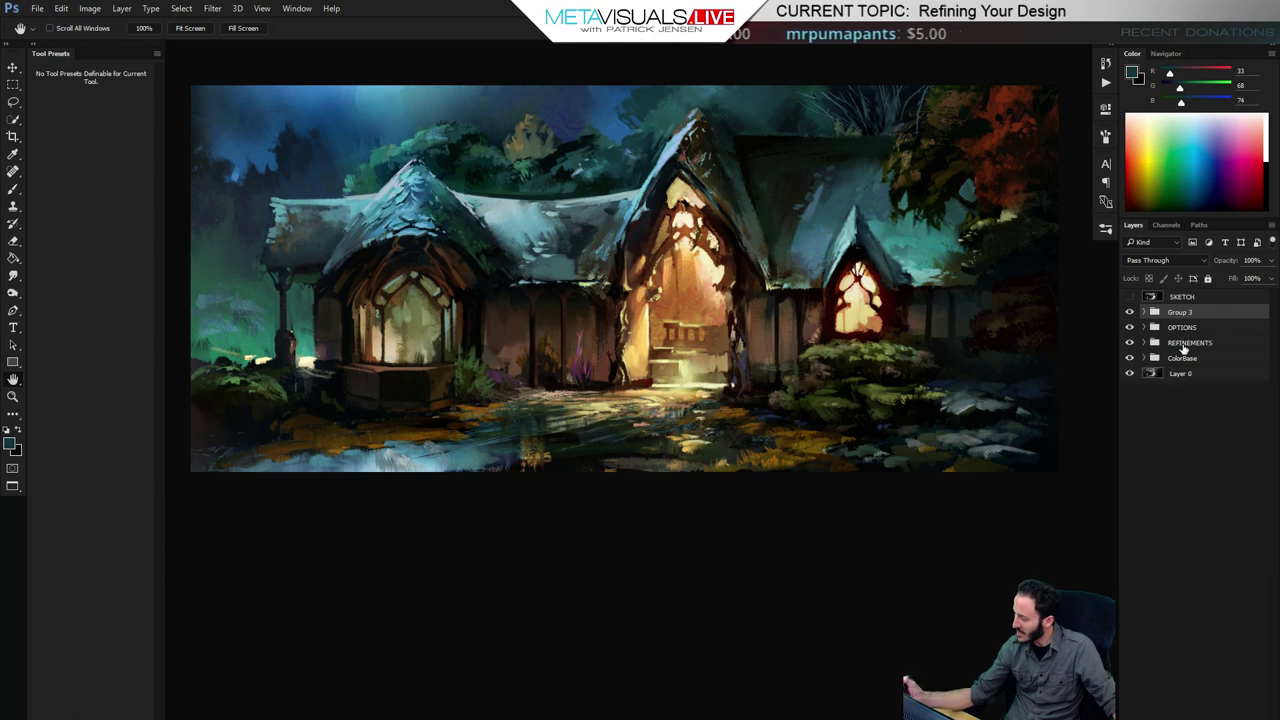
Hide all four layer groups and compare the grayscale Layer 0 with the ColorBase group shown and hidden
{"action": "left_click_drag", "start_coordinate": [1130, 312], "coordinate": [1130, 359]}
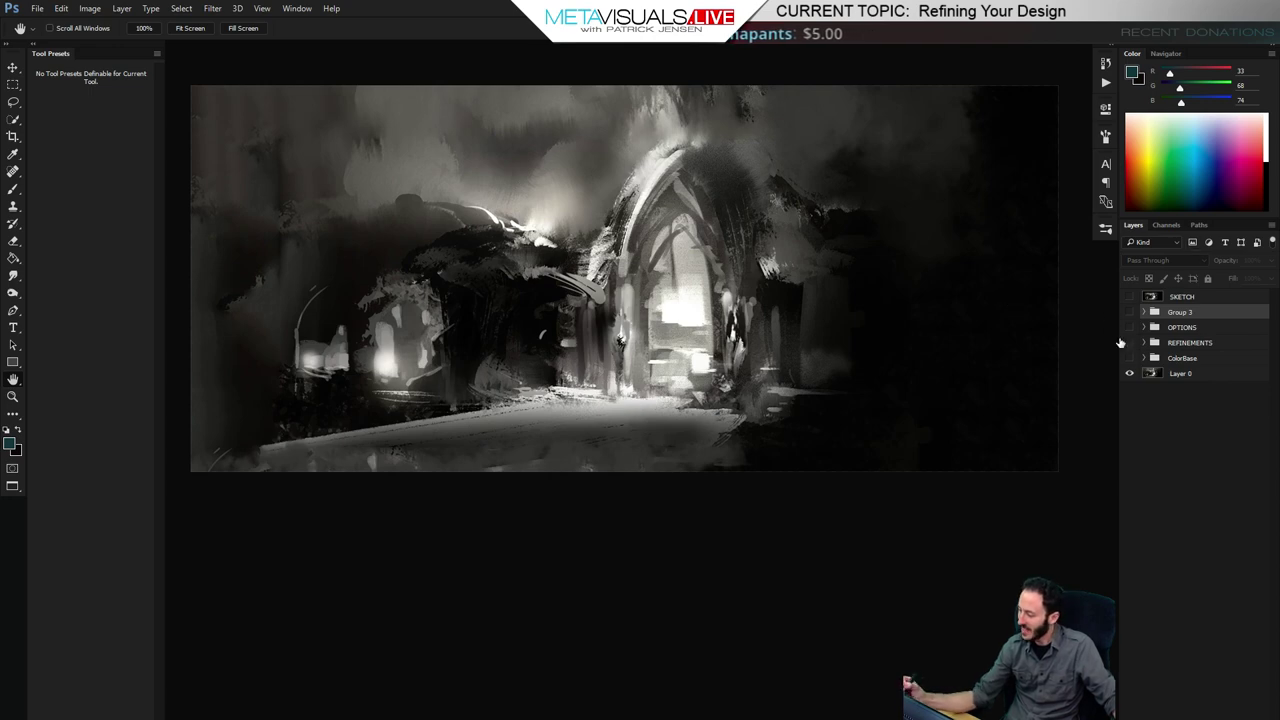
{"action": "left_click", "coordinate": [1129, 359]}
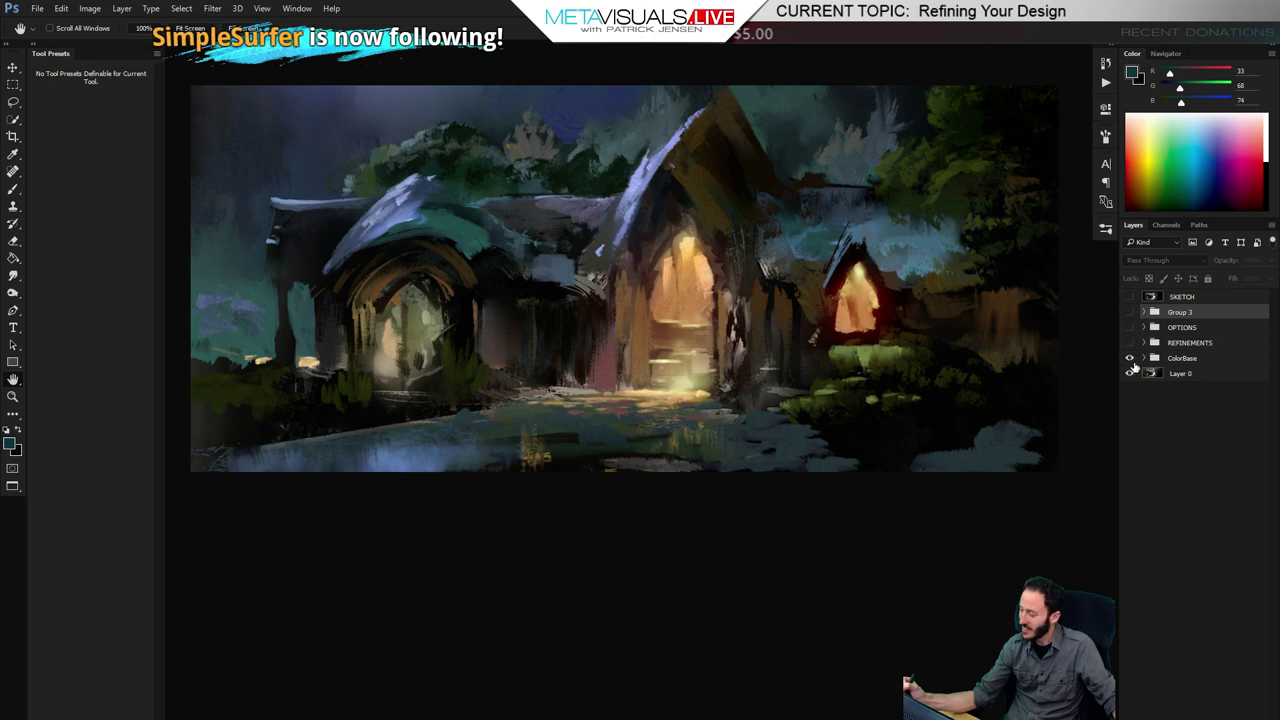
{"action": "left_click", "coordinate": [1129, 364]}
{"action": "left_click", "coordinate": [1129, 364]}
{"action": "left_click", "coordinate": [1129, 366]}
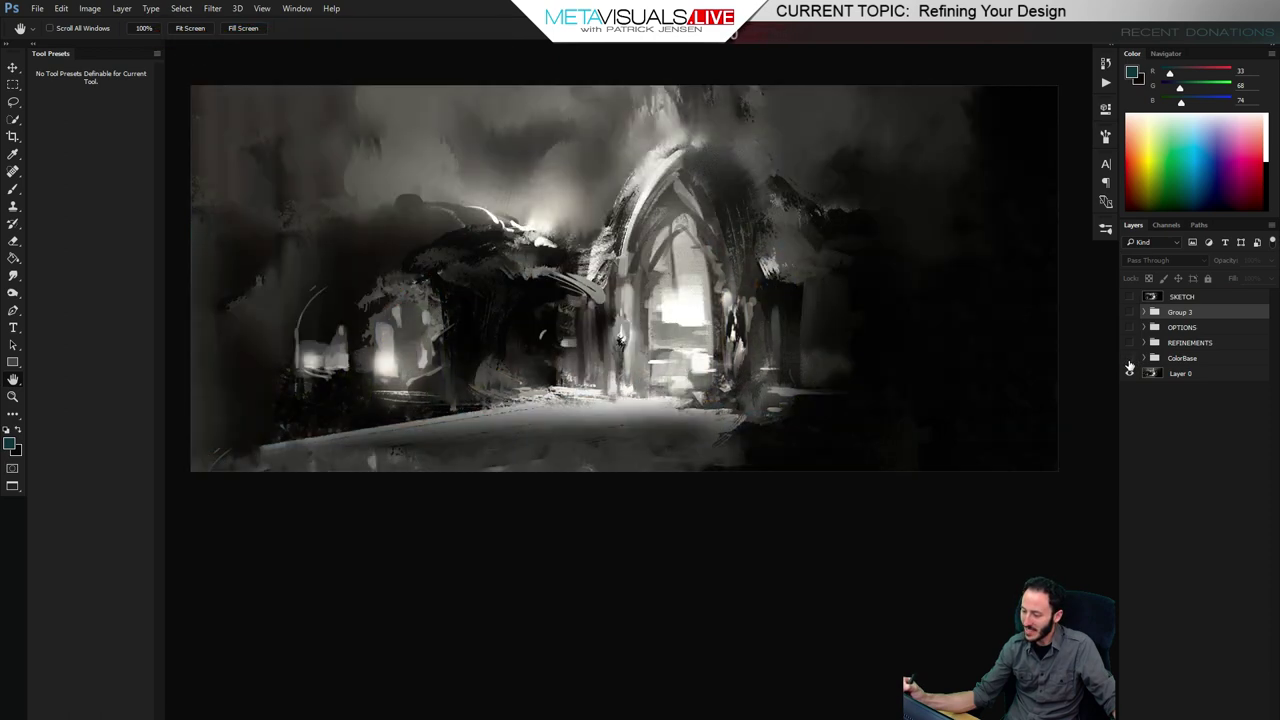
{"action": "left_click", "coordinate": [1129, 364]}
{"action": "left_click", "coordinate": [1129, 364]}
{"action": "left_click", "coordinate": [1129, 367]}
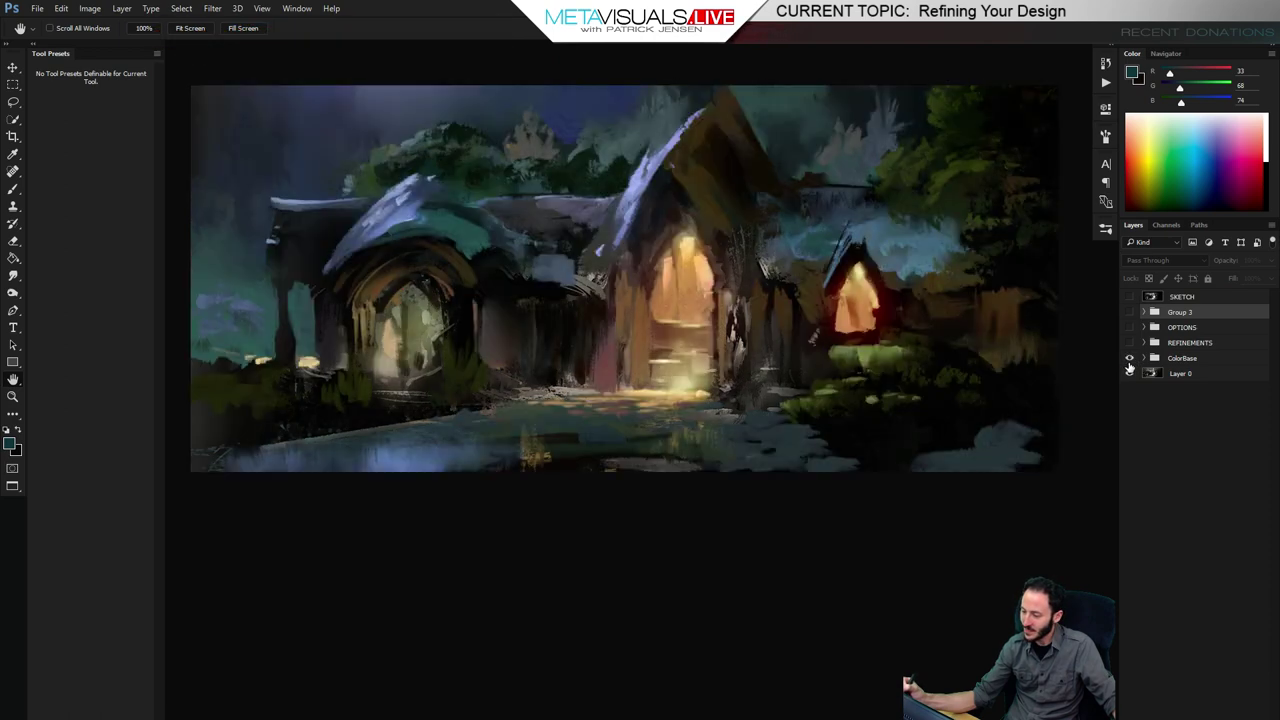
Compare the painting with and without the REFINEMENTS group, leaving the group shown
{"action": "left_click", "coordinate": [1129, 343]}
{"action": "left_click", "coordinate": [1129, 344]}
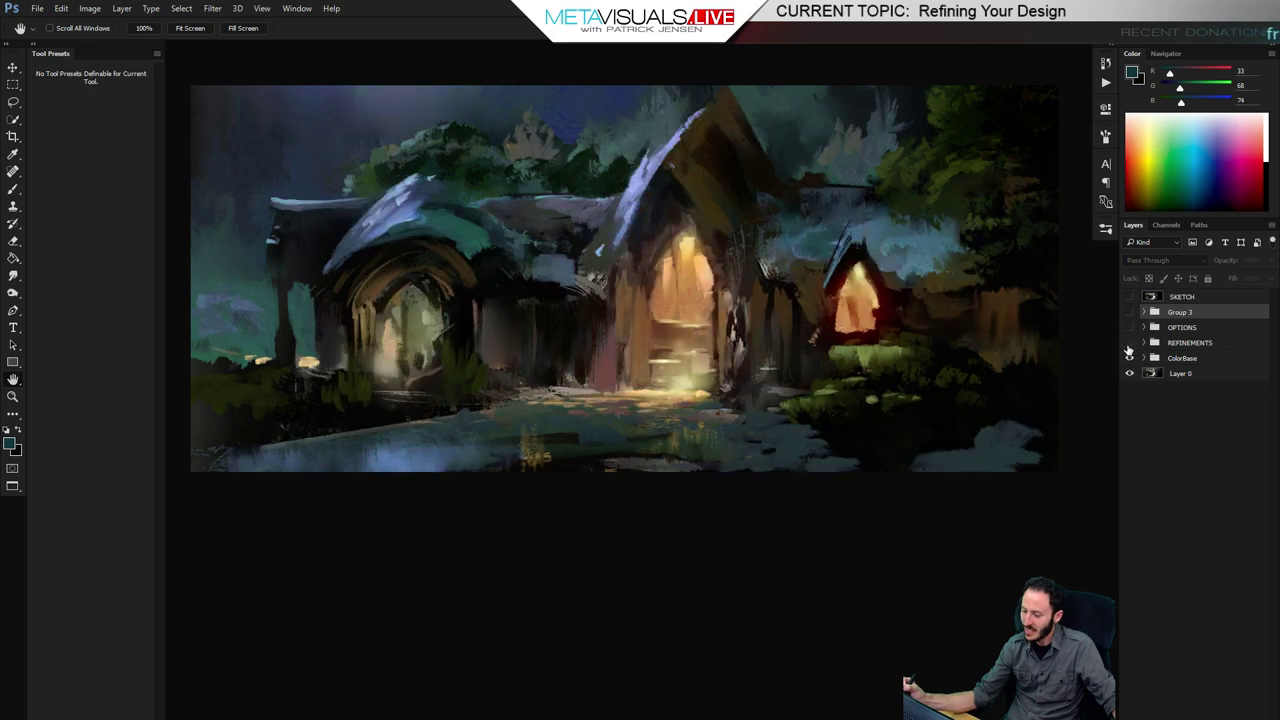
{"action": "left_click", "coordinate": [1129, 345]}
{"action": "left_click", "coordinate": [1129, 345]}
{"action": "left_click", "coordinate": [1129, 345]}
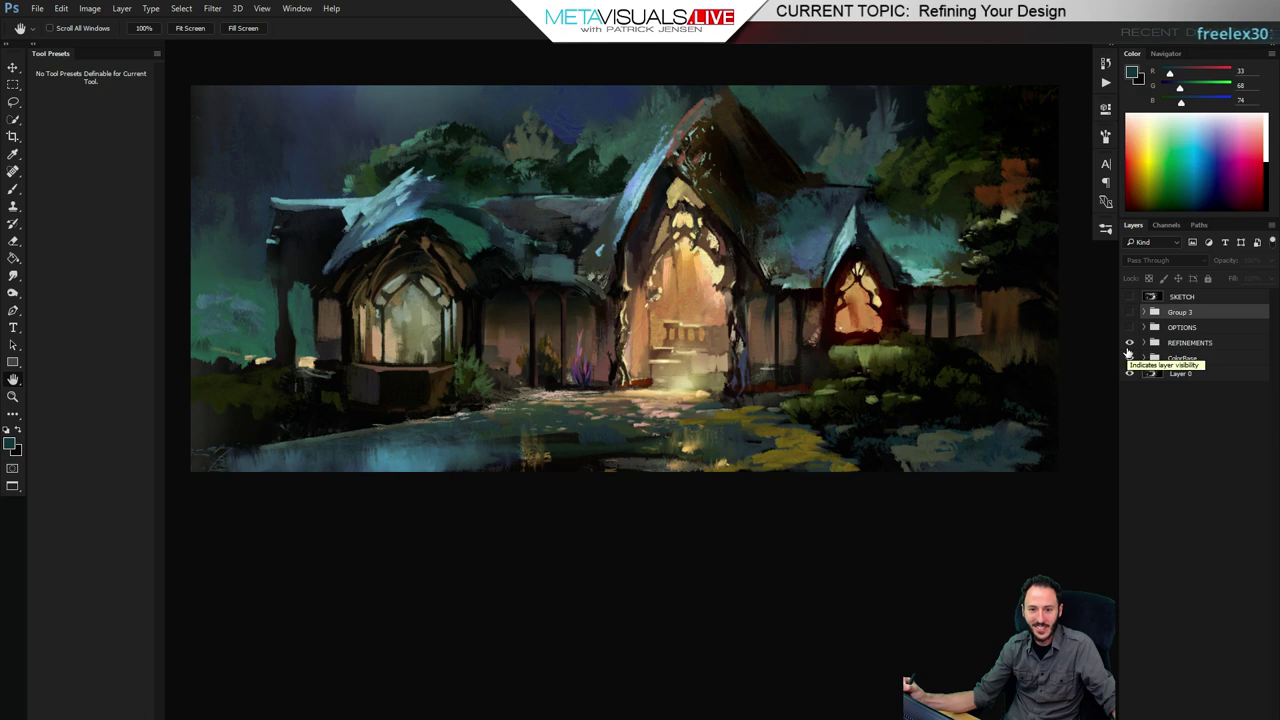
Compare the painting with and without the OPTIONS group, leaving the group shown
{"action": "left_click", "coordinate": [1129, 331]}
{"action": "left_click", "coordinate": [1129, 331]}
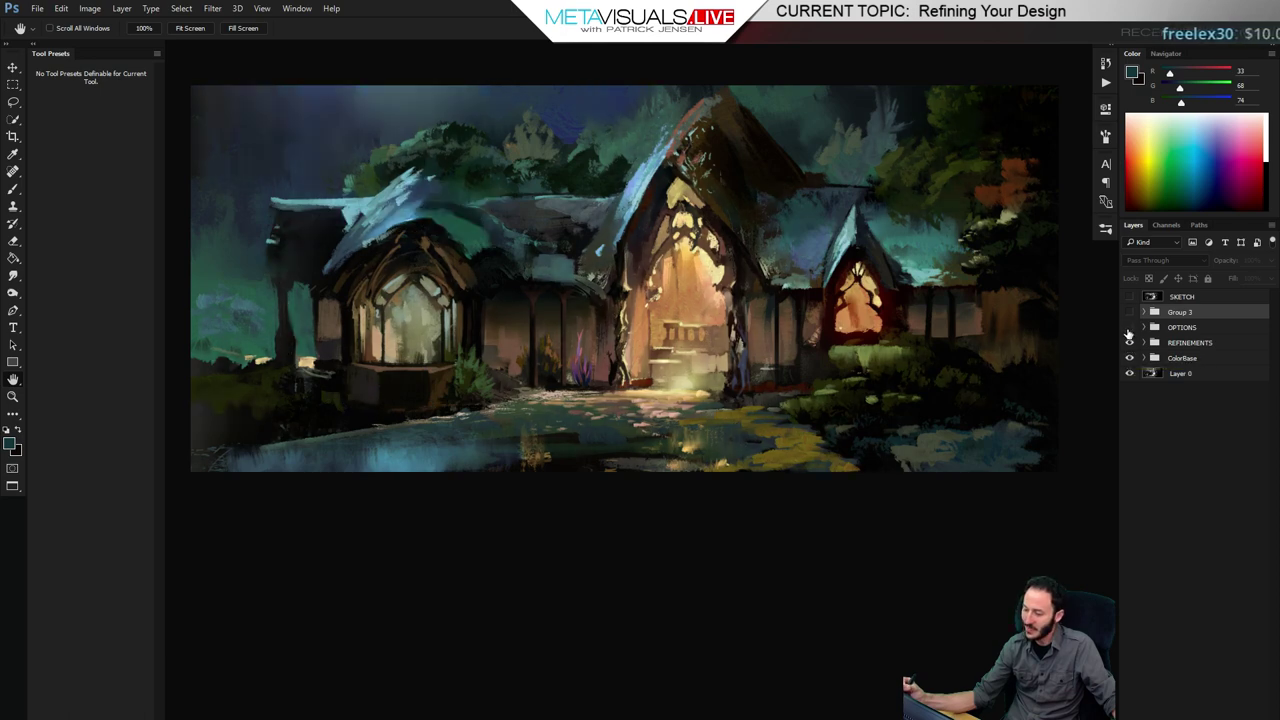
{"action": "left_click", "coordinate": [1129, 331]}
{"action": "left_click", "coordinate": [1129, 331]}
{"action": "left_click", "coordinate": [1129, 331]}
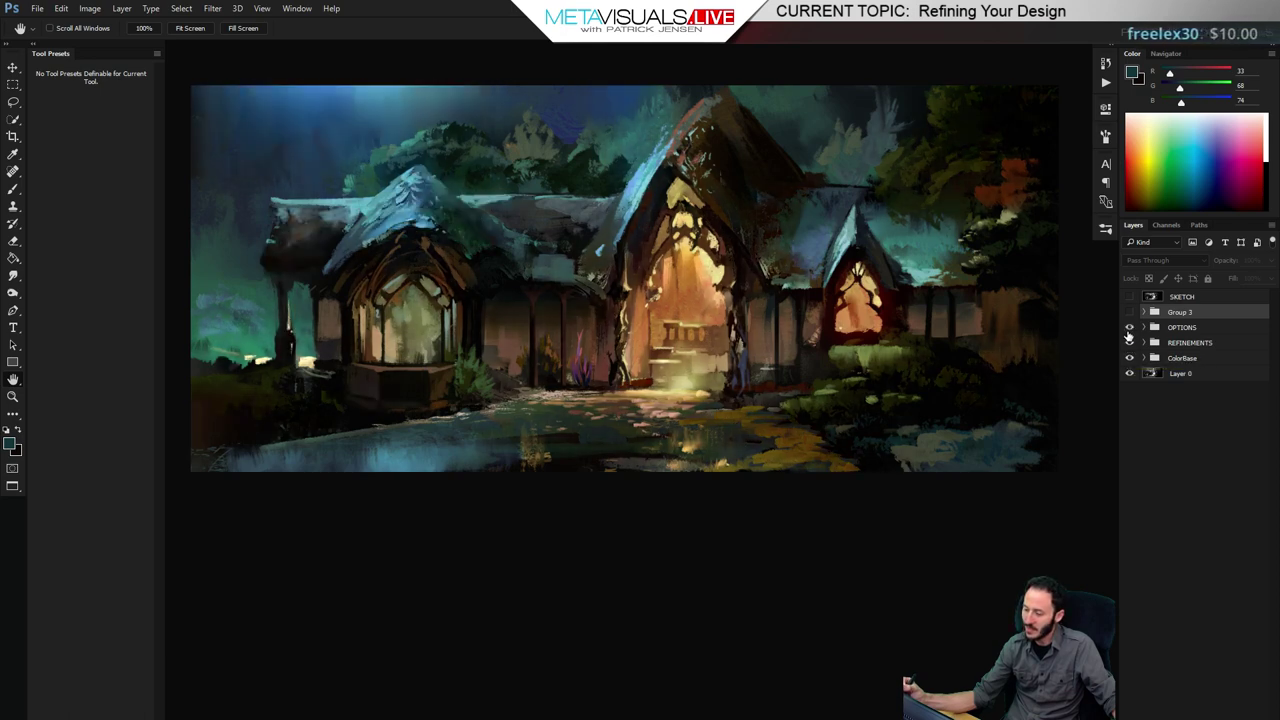
{"action": "left_click", "coordinate": [1129, 331]}
{"action": "left_click", "coordinate": [1129, 332]}
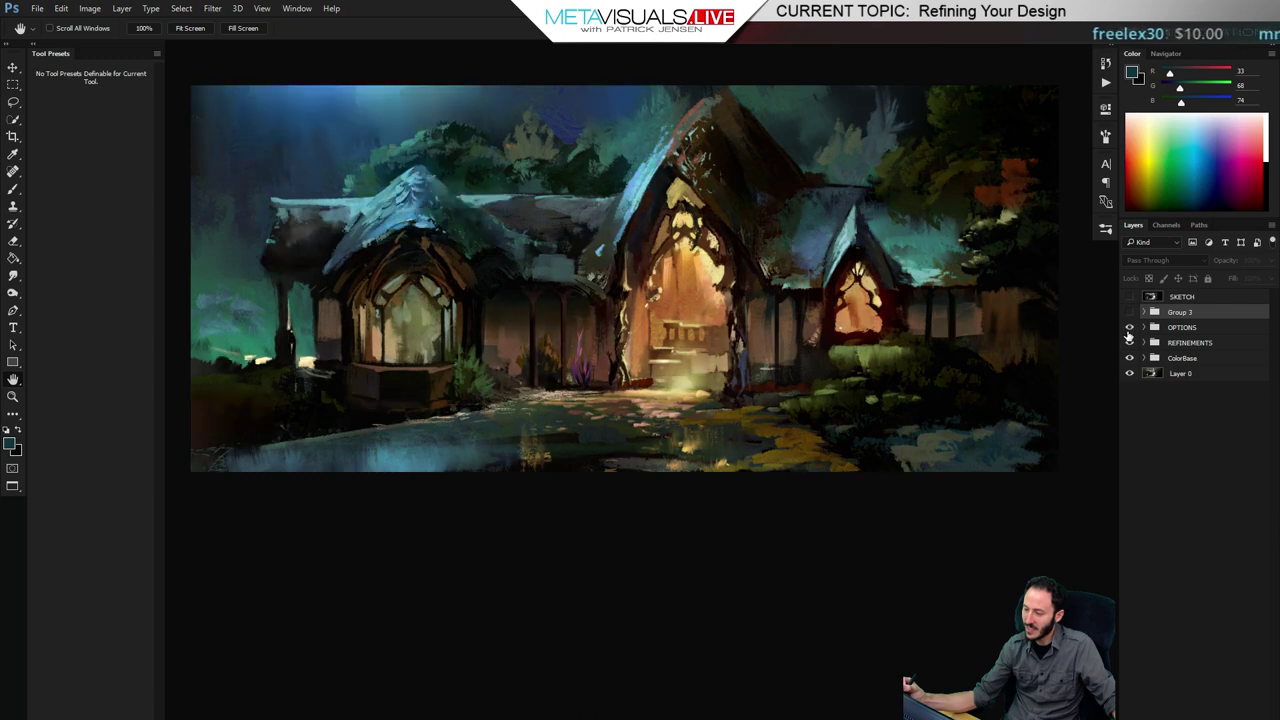
{"action": "left_click", "coordinate": [1129, 332]}
{"action": "left_click", "coordinate": [1129, 331]}
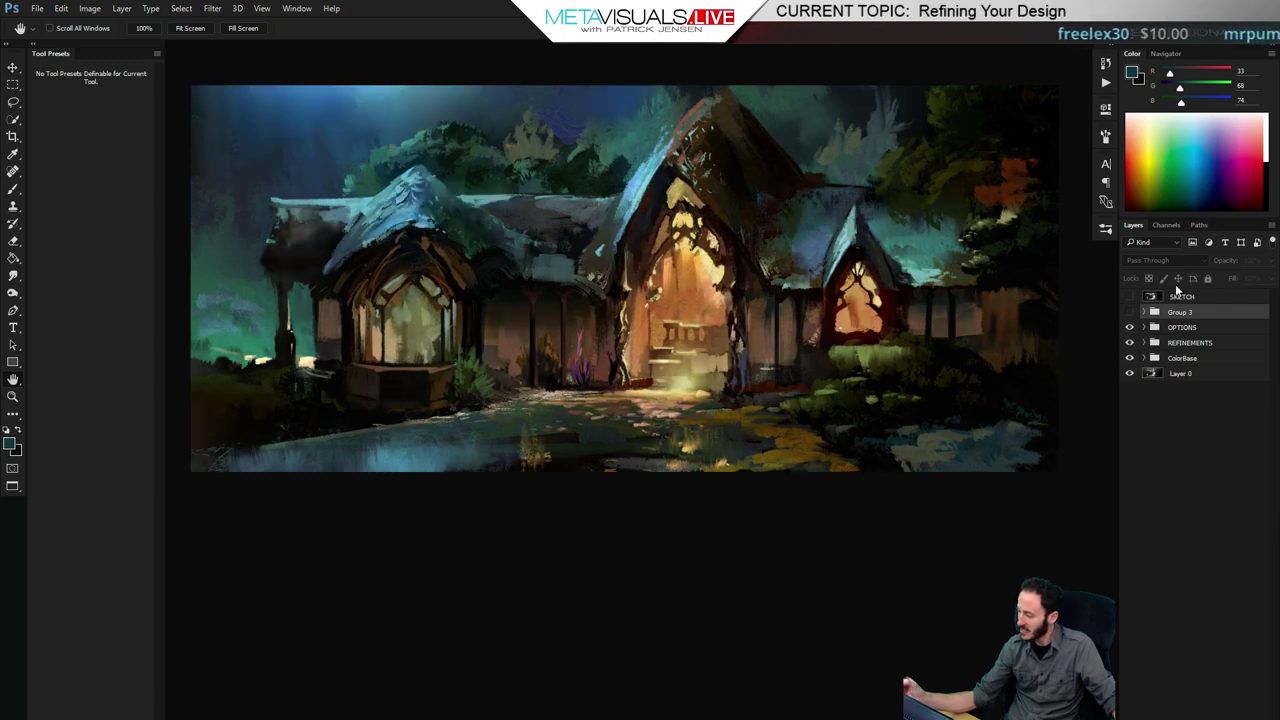
Compare the painting with and without the Group 3 repaint, leaving the group shown
{"action": "left_click", "coordinate": [1130, 313]}
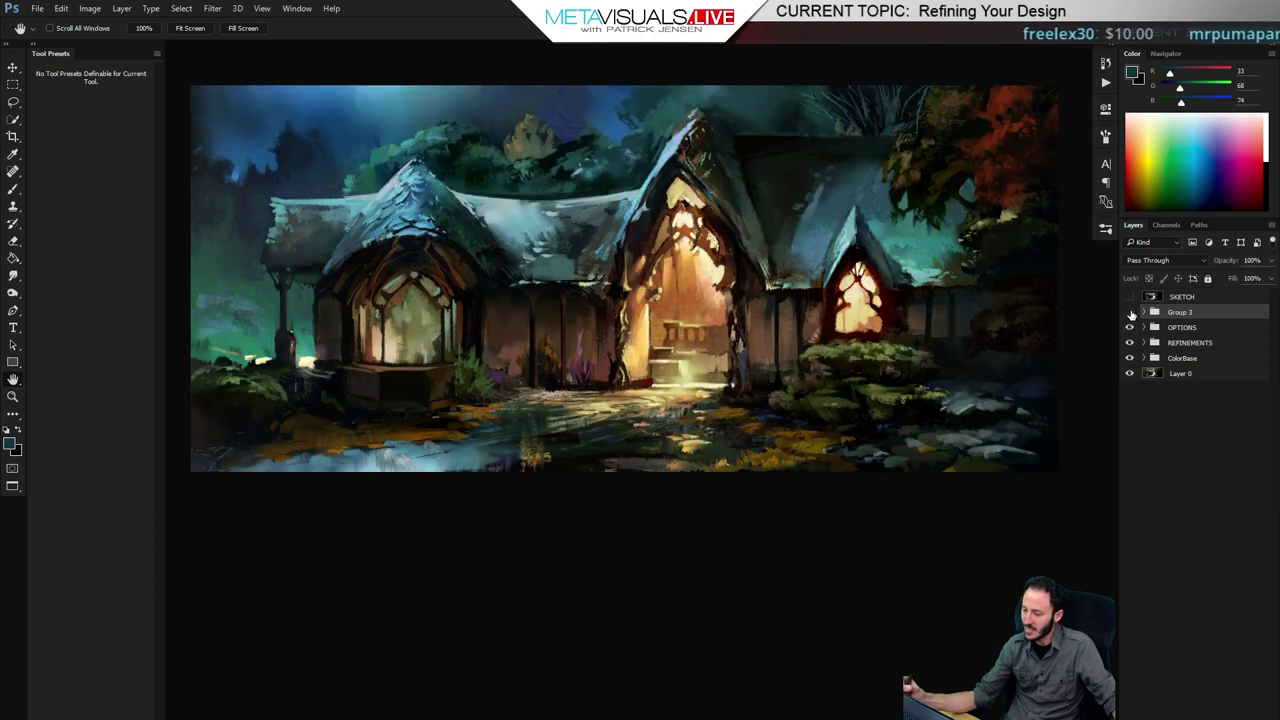
{"action": "left_click", "coordinate": [1130, 313]}
{"action": "left_click", "coordinate": [1130, 313]}
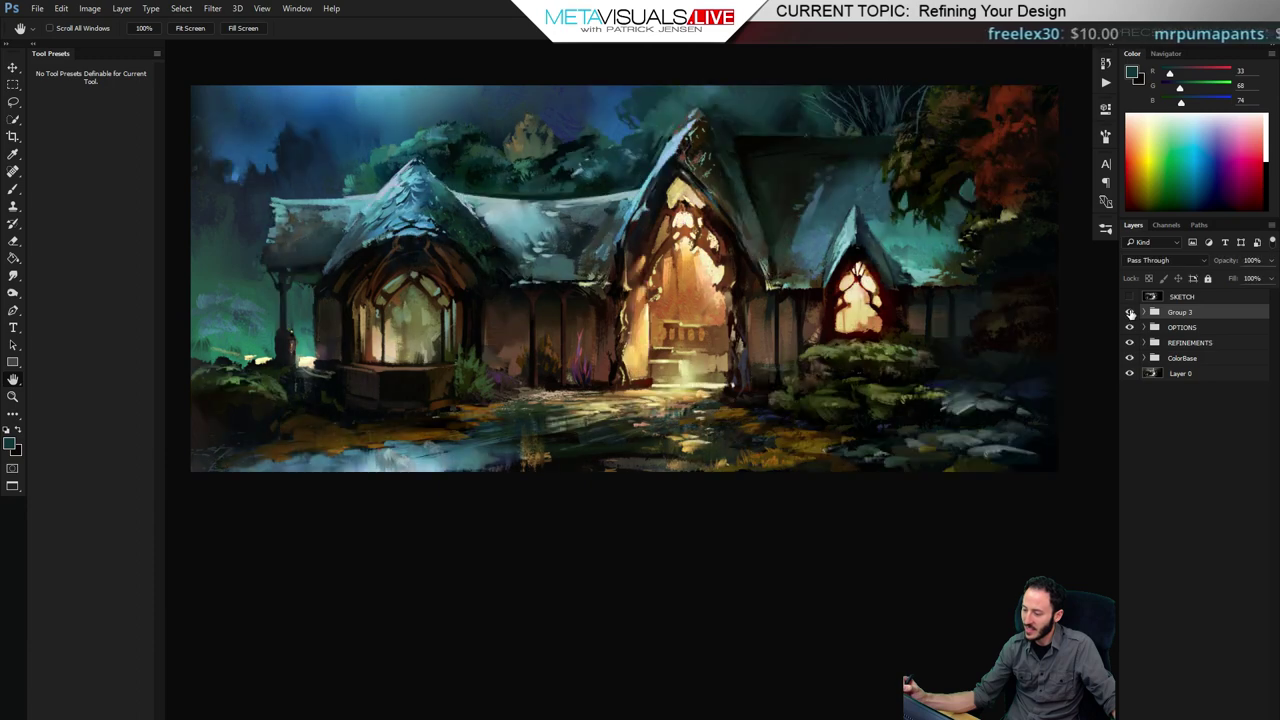
{"action": "left_click", "coordinate": [1130, 313]}
{"action": "left_click", "coordinate": [1130, 313]}
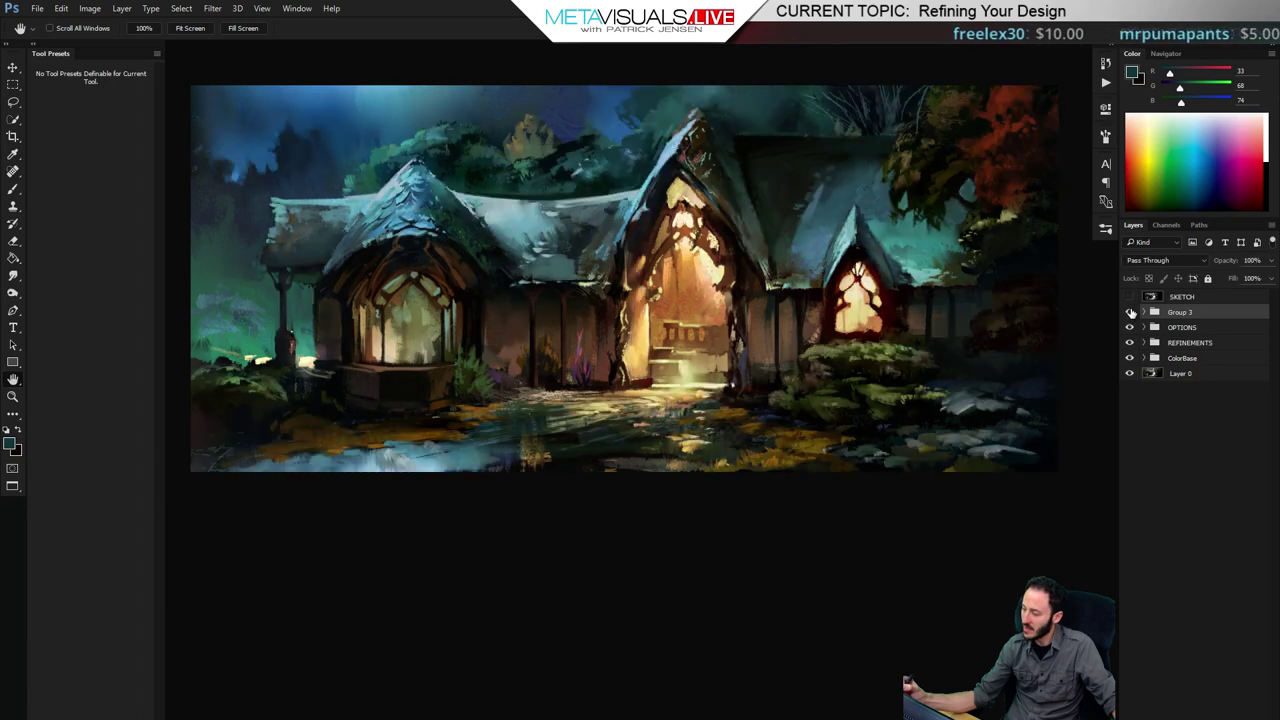
{"action": "left_click", "coordinate": [1131, 313]}
{"action": "left_click", "coordinate": [1131, 313]}
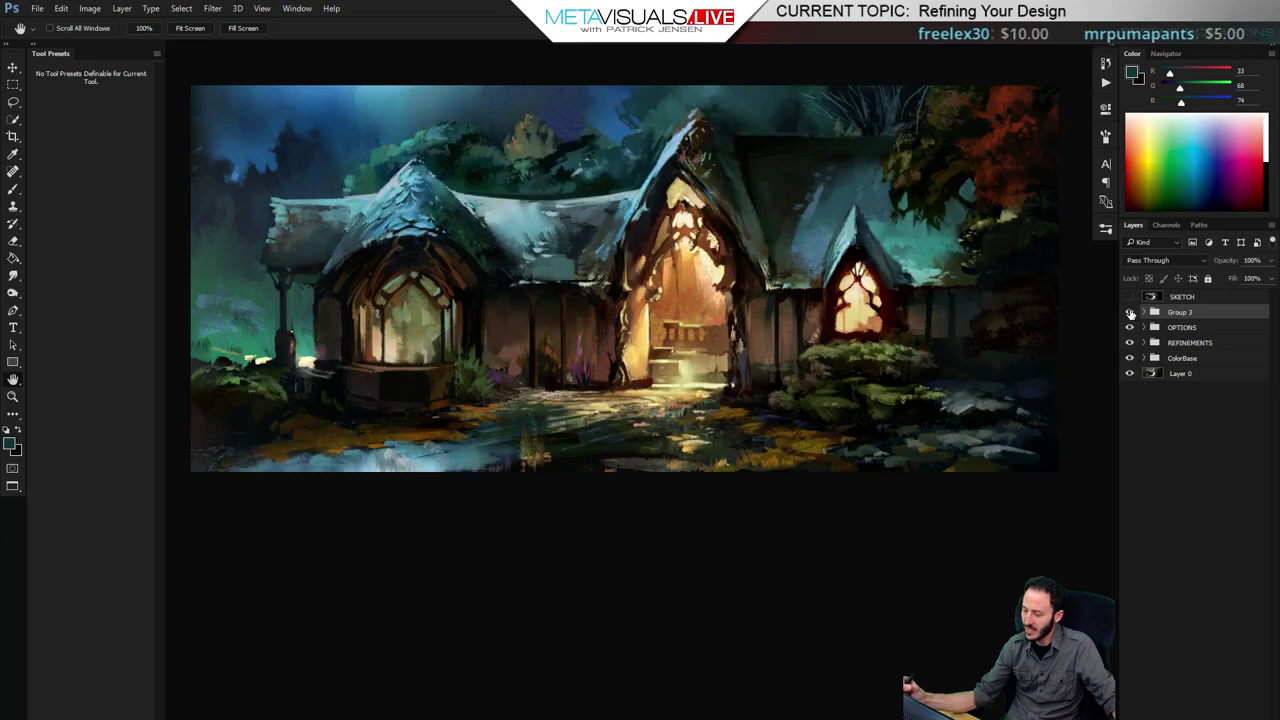
{"action": "left_click", "coordinate": [1130, 315]}
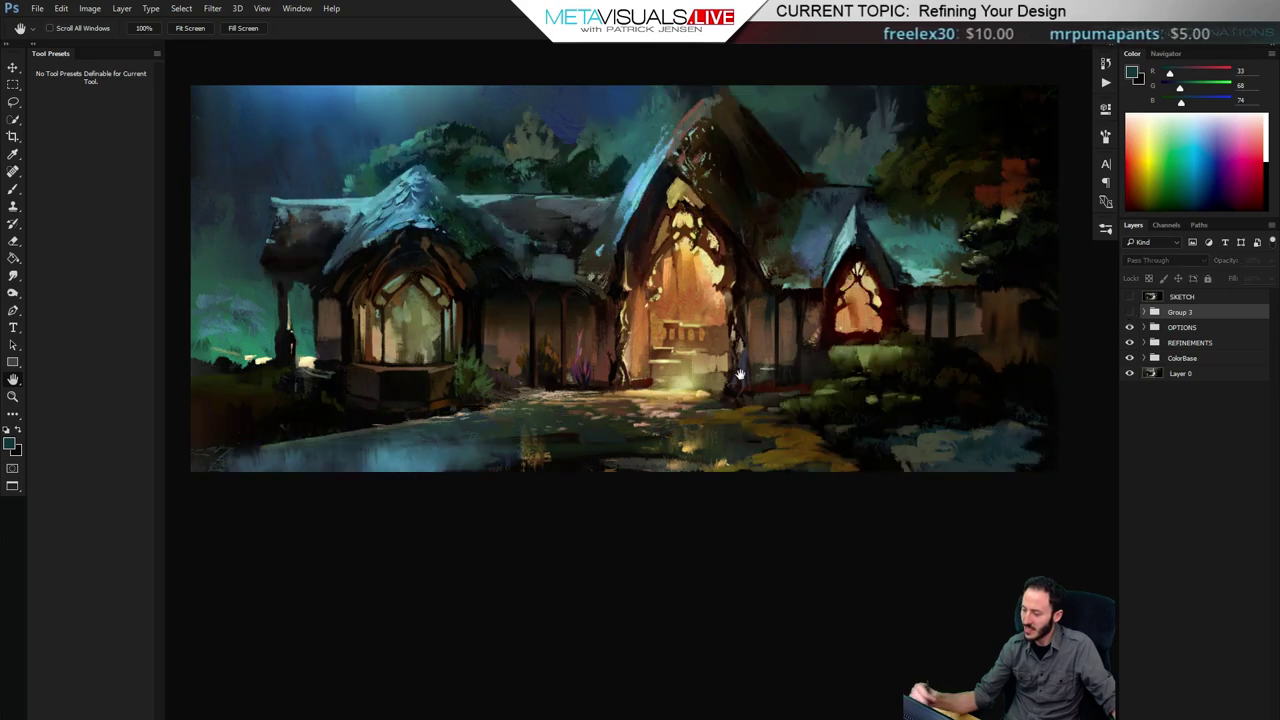
{"action": "left_click", "coordinate": [1130, 313]}
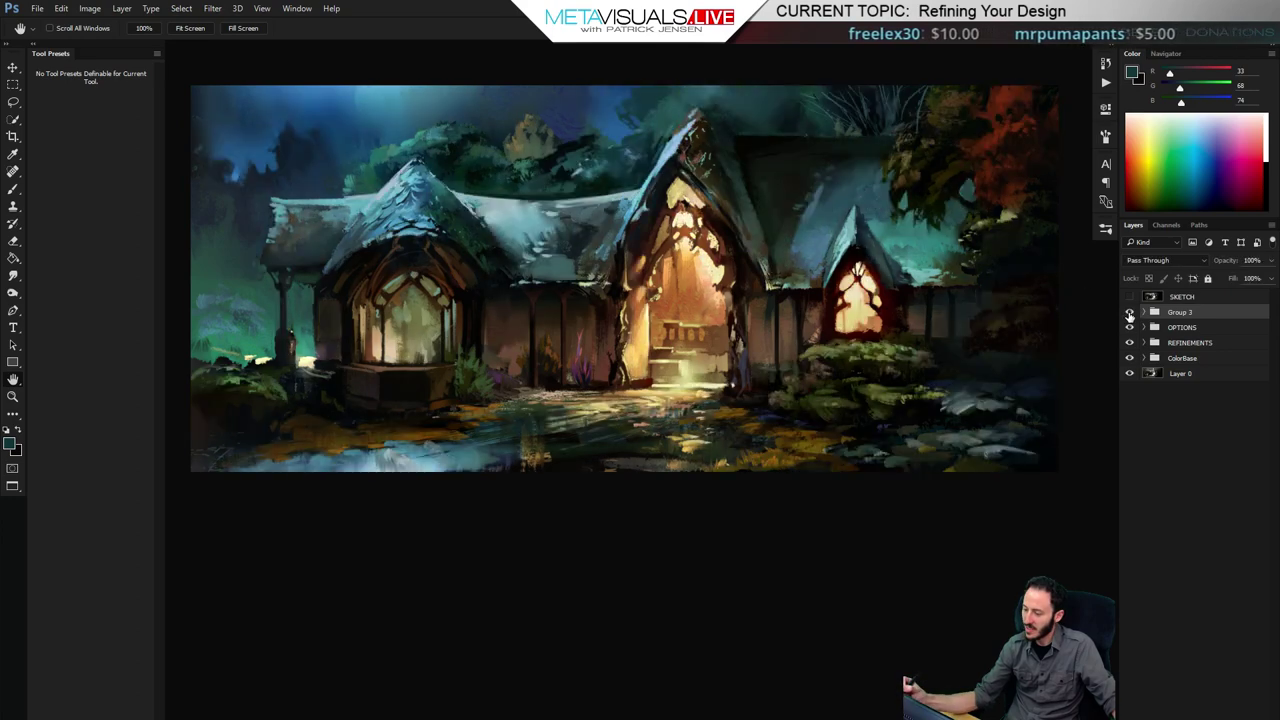
{"action": "left_click", "coordinate": [1130, 314]}
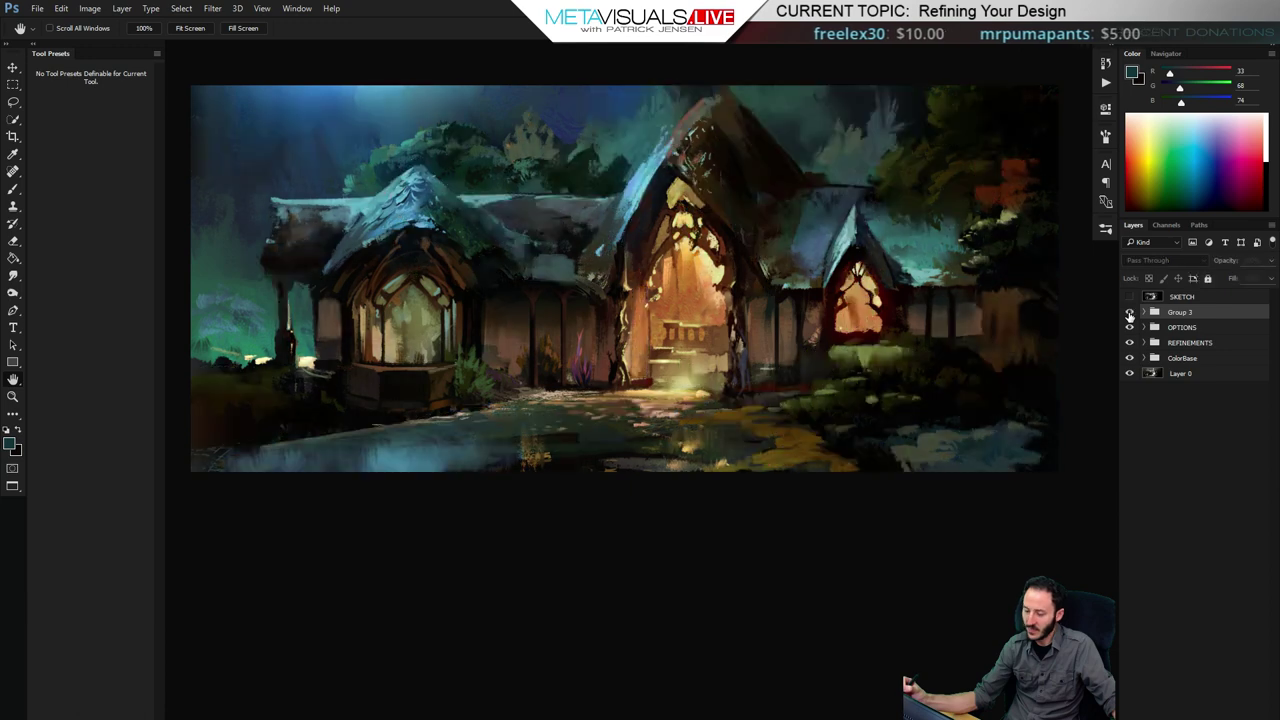
{"action": "left_click", "coordinate": [1130, 314]}
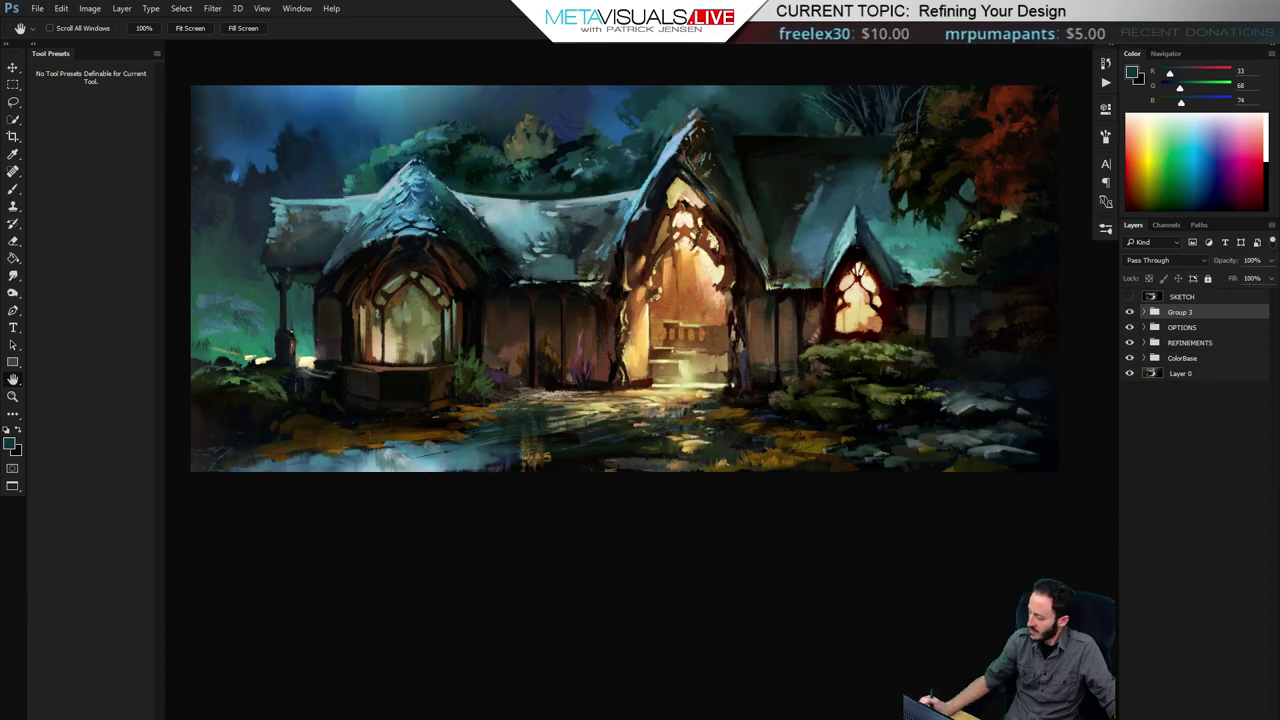
Add a mask to Group 3, invert it to black and reveal the repainted roof above the bay window with white brush strokes
{"action": "left_click", "coordinate": [1181, 716]}
{"action": "key", "text": "ctrl+i"}
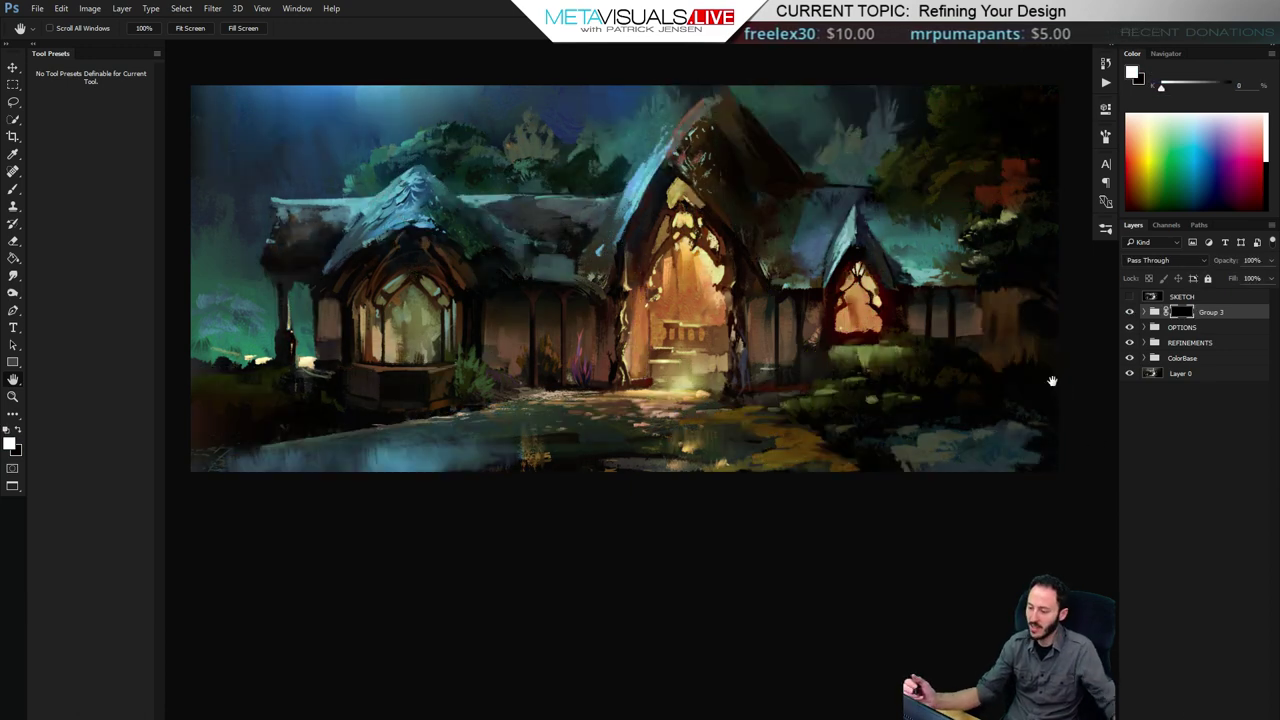
{"action": "key", "text": "b"}
{"action": "left_click", "coordinate": [76, 294]}
{"action": "mouse_move", "coordinate": [583, 217]}
{"action": "left_mouse_down"}
{"action": "mouse_move", "coordinate": [474, 268]}
{"action": "mouse_move", "coordinate": [747, 168]}
{"action": "left_mouse_up"}
{"action": "key", "text": "ctrl+z"}
{"action": "key", "text": "bracketleft"}
{"action": "key", "text": "bracketleft"}
{"action": "left_click_drag", "start_coordinate": [526, 224], "coordinate": [466, 258]}
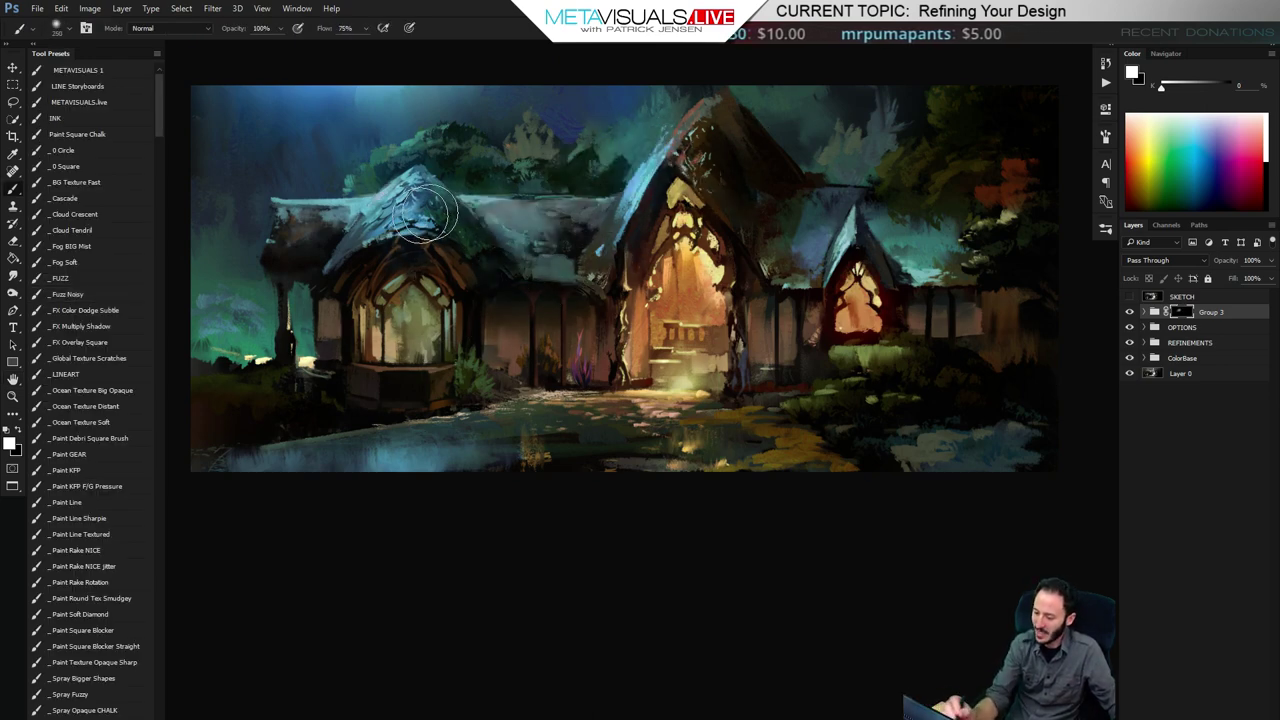
Paint white in Group 3's mask to reveal the repaint over the glowing central doorway and the ground in front of it
{"action": "mouse_move", "coordinate": [681, 176]}
{"action": "left_mouse_down"}
{"action": "mouse_move", "coordinate": [611, 311]}
{"action": "mouse_move", "coordinate": [688, 175]}
{"action": "mouse_move", "coordinate": [712, 200]}
{"action": "mouse_move", "coordinate": [690, 266]}
{"action": "mouse_move", "coordinate": [692, 232]}
{"action": "mouse_move", "coordinate": [689, 355]}
{"action": "mouse_move", "coordinate": [684, 255]}
{"action": "mouse_move", "coordinate": [676, 288]}
{"action": "left_mouse_up"}
{"action": "left_click_drag", "start_coordinate": [695, 388], "coordinate": [446, 507]}
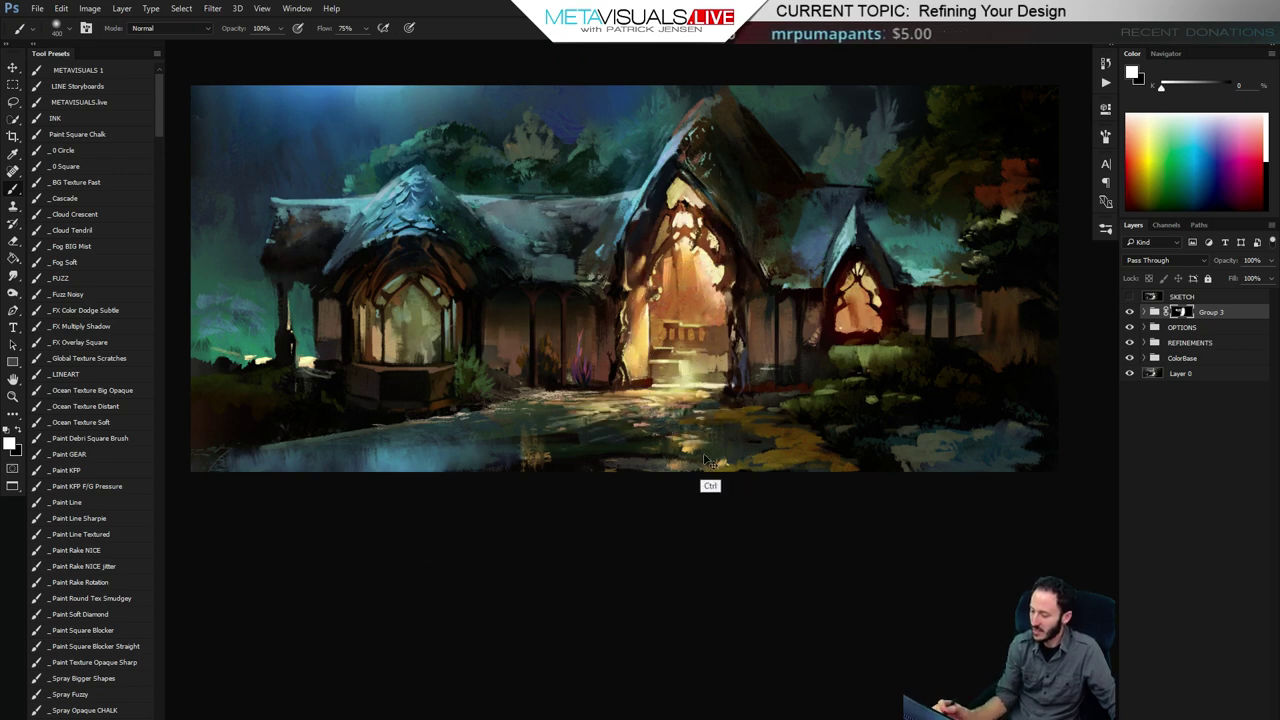
{"action": "key", "text": "ctrl+z"}
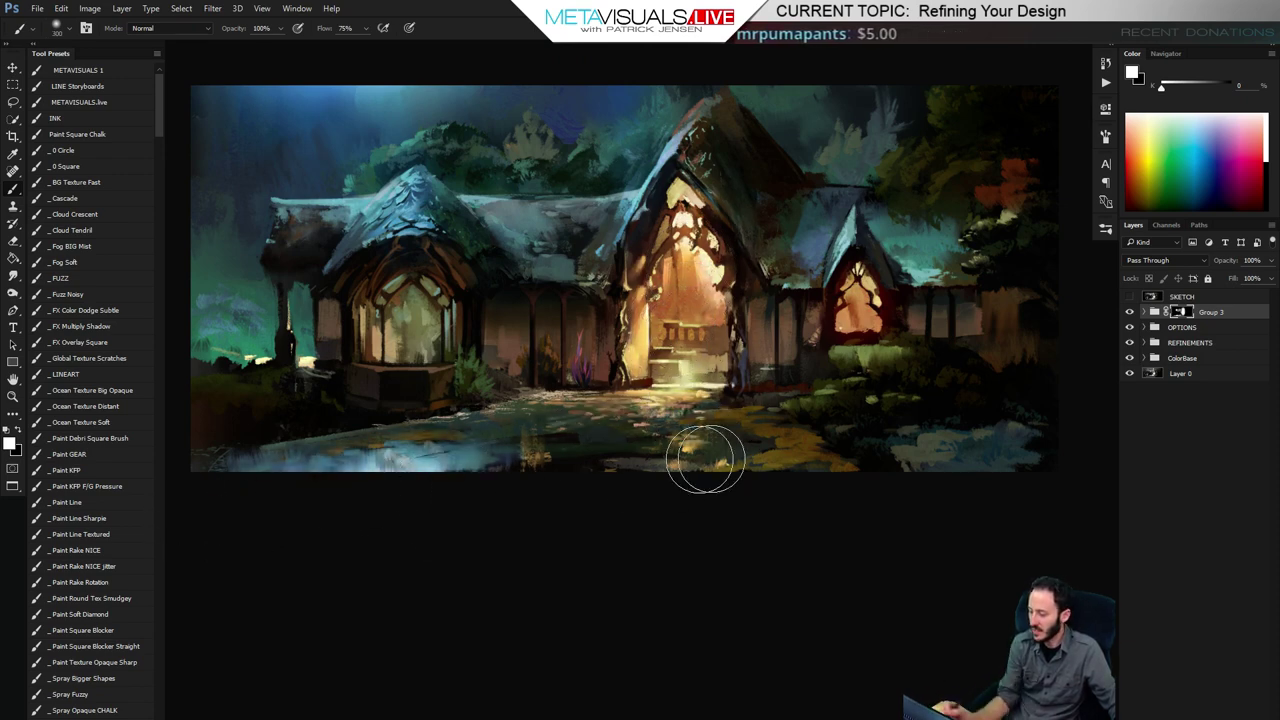
{"action": "left_click_drag", "start_coordinate": [830, 462], "coordinate": [700, 451]}
{"action": "key", "text": "bracketright"}
{"action": "key", "text": "bracketleft"}
{"action": "key", "text": "bracketleft"}
{"action": "key", "text": "bracketleft"}
{"action": "key", "text": "bracketleft"}
{"action": "key", "text": "bracketleft"}
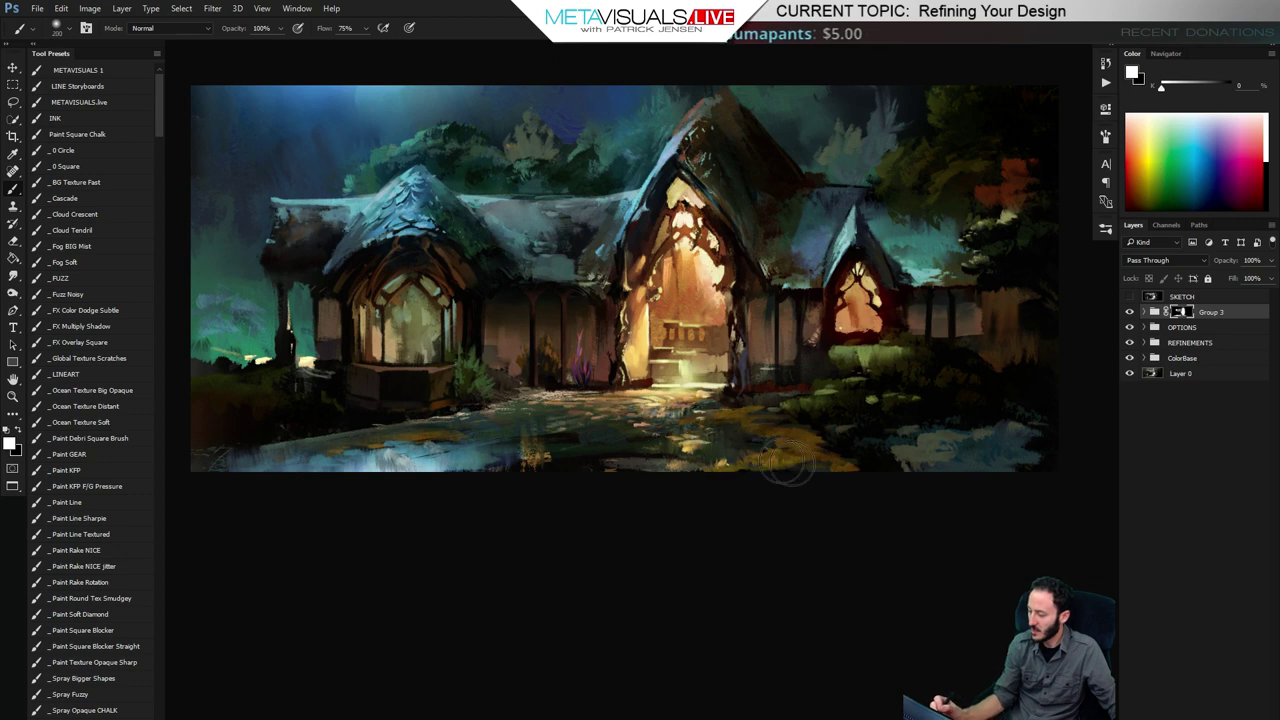
{"action": "key", "text": "bracketright"}
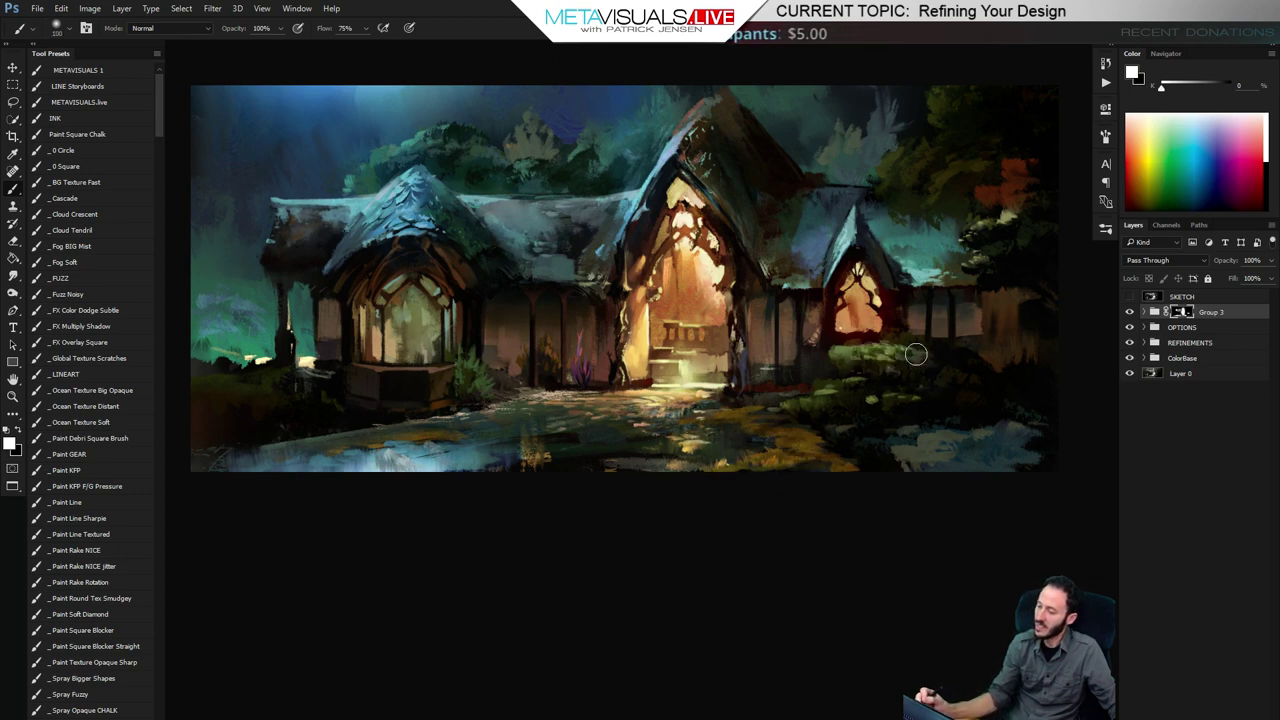
Use a larger brush on Group 3's mask to reveal the repainted trees and blue night sky behind the bay window roof
{"action": "key", "text": "bracketright"}
{"action": "key", "text": "bracketright"}
{"action": "key", "text": "bracketright"}
{"action": "key", "text": "bracketright"}
{"action": "key", "text": "bracketright"}
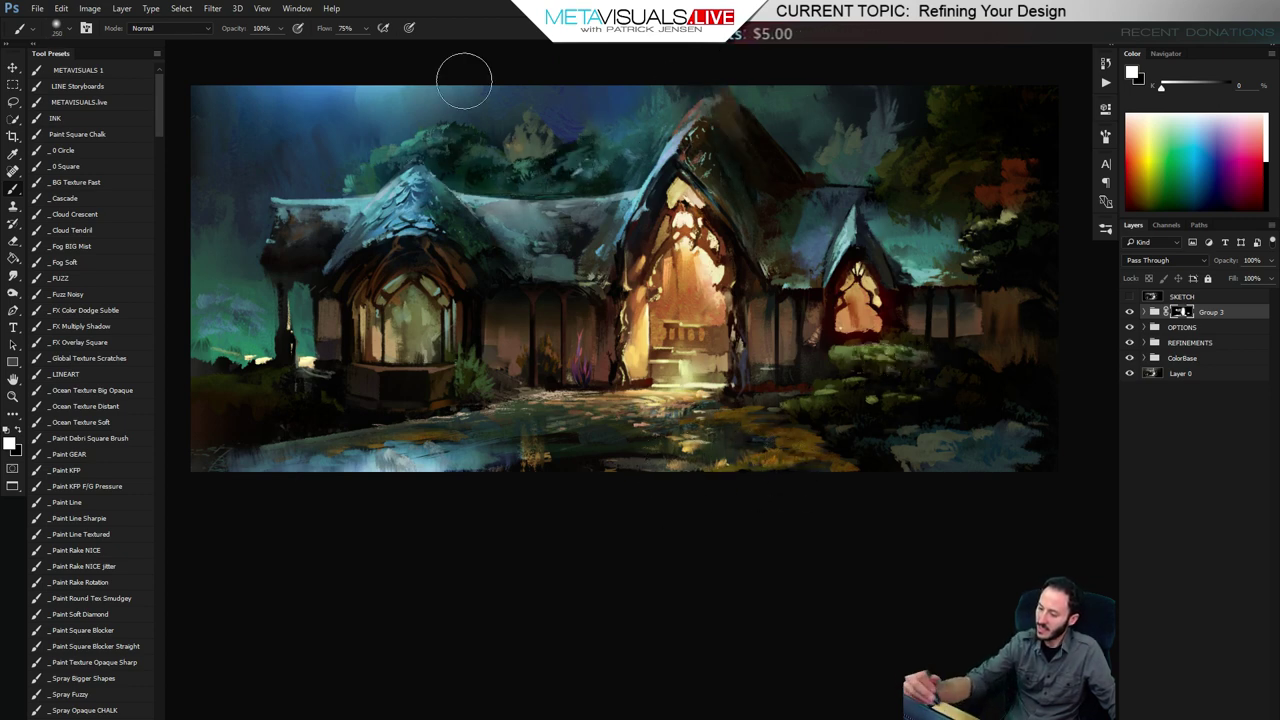
{"action": "key", "text": "bracketright"}
{"action": "left_click_drag", "start_coordinate": [568, 155], "coordinate": [440, 180]}
{"action": "key", "text": "bracketright"}
{"action": "key", "text": "bracketright"}
{"action": "left_click_drag", "start_coordinate": [344, 94], "coordinate": [213, 135]}
{"action": "key", "text": "bracketleft"}
{"action": "key", "text": "bracketleft"}
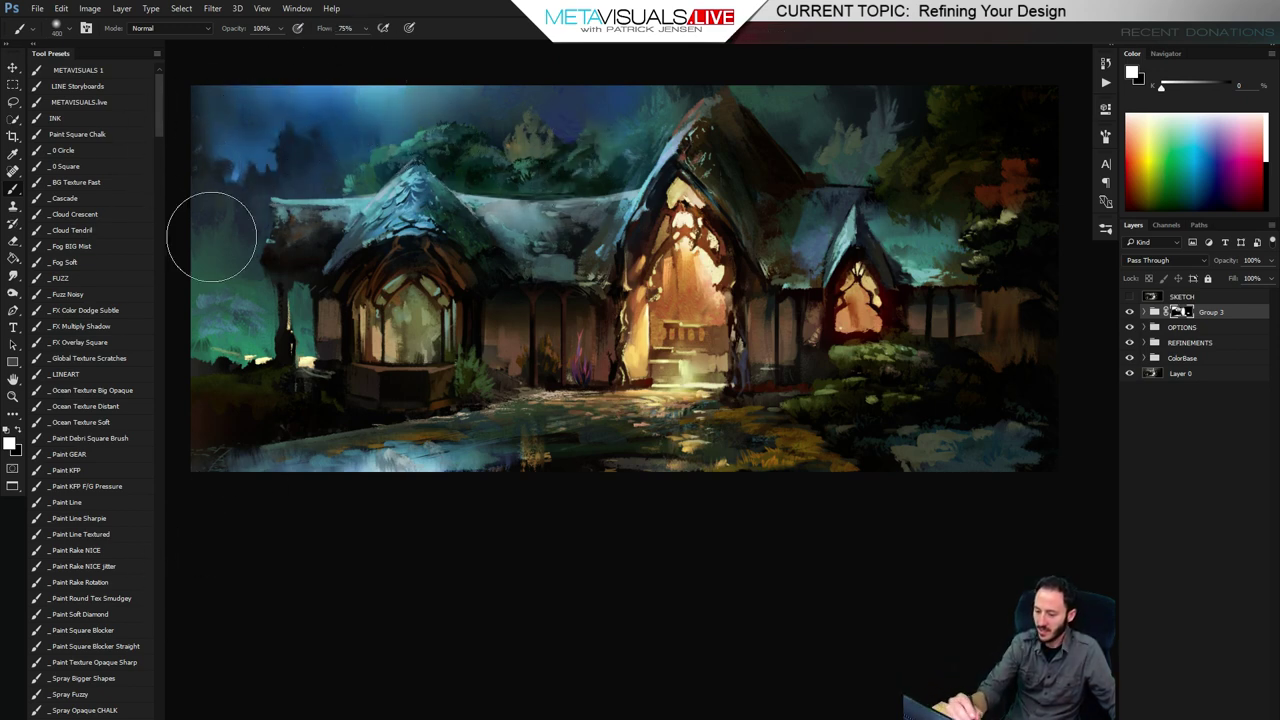
Use a smaller brush on Group 3's mask to blend in the dark foreground beside the bay window and the middle roof
{"action": "key", "text": "bracketleft"}
{"action": "key", "text": "bracketleft"}
{"action": "key", "text": "bracketleft"}
{"action": "key", "text": "bracketleft"}
{"action": "key", "text": "bracketleft"}
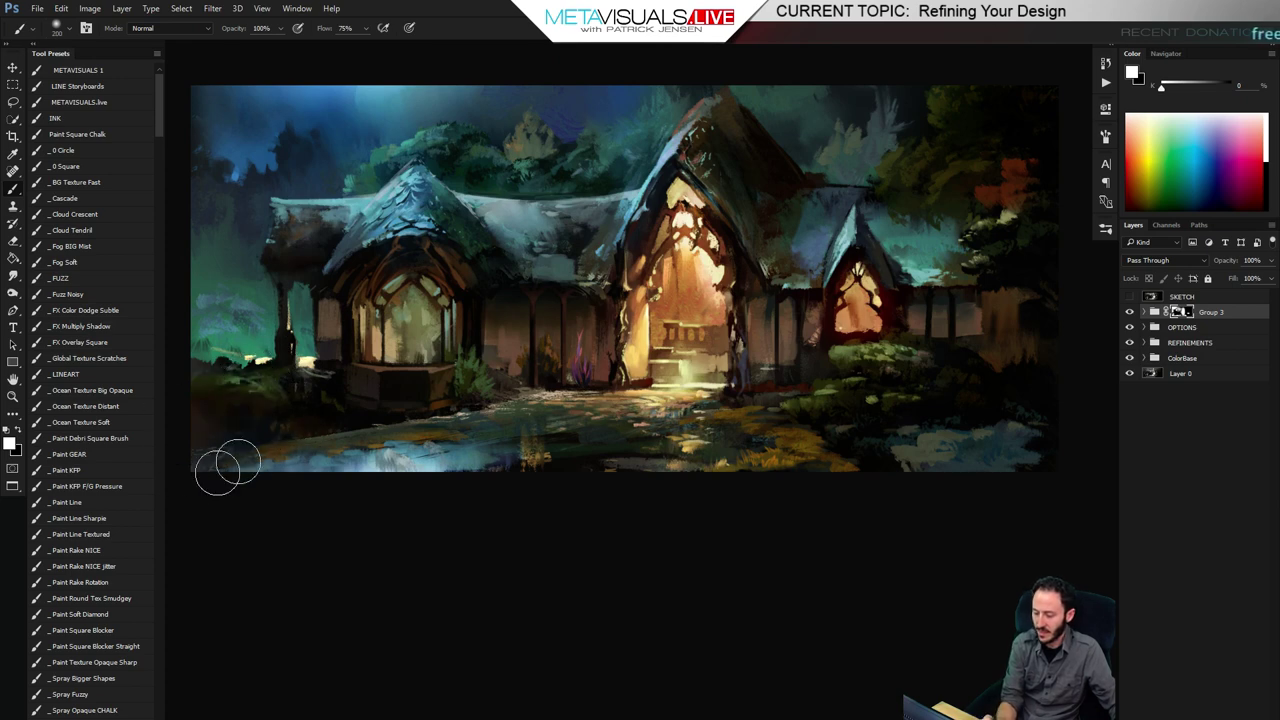
{"action": "key", "text": "bracketleft"}
{"action": "key", "text": "bracketleft"}
{"action": "key", "text": "bracketright"}
{"action": "key", "text": "bracketright"}
{"action": "key", "text": "bracketright"}
{"action": "key", "text": "bracketright"}
{"action": "key", "text": "bracketright"}
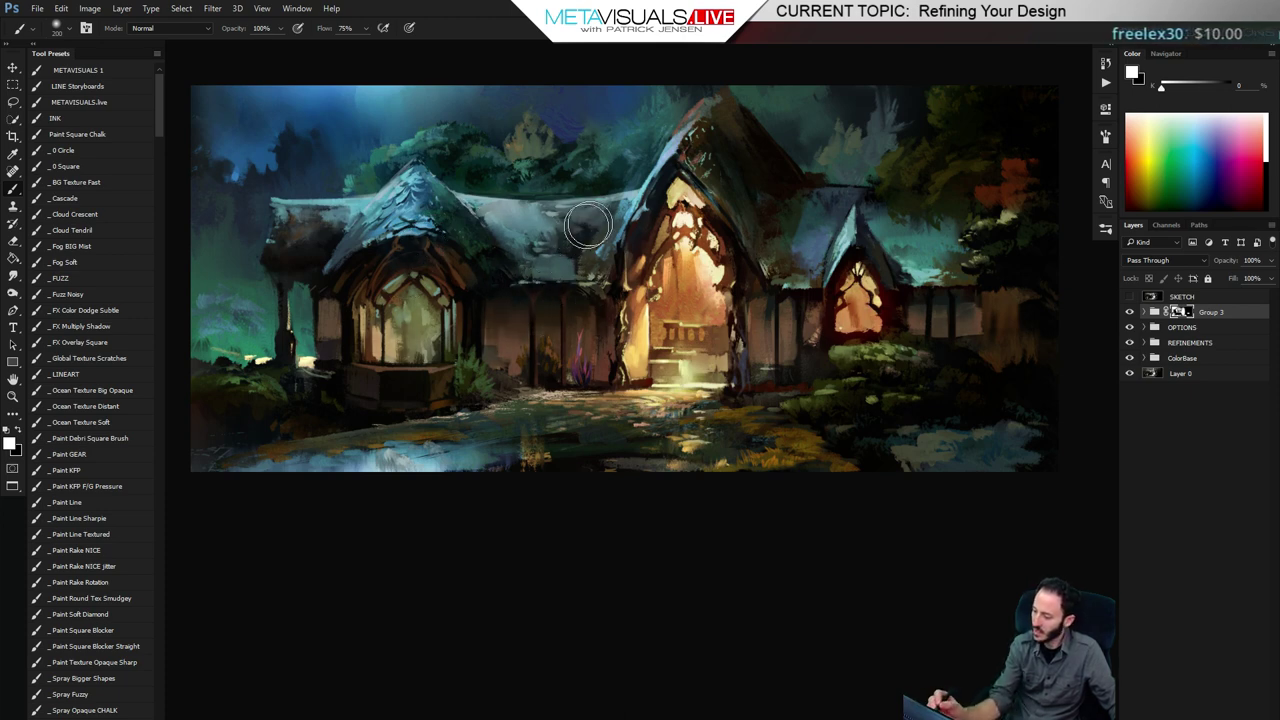
Reveal the extended roof and bare branches beside the main gable in Group 3's mask, toggling the change to compare it
{"action": "mouse_move", "coordinate": [826, 129]}
{"action": "left_mouse_down"}
{"action": "mouse_move", "coordinate": [773, 100]}
{"action": "mouse_move", "coordinate": [834, 91]}
{"action": "left_mouse_up"}
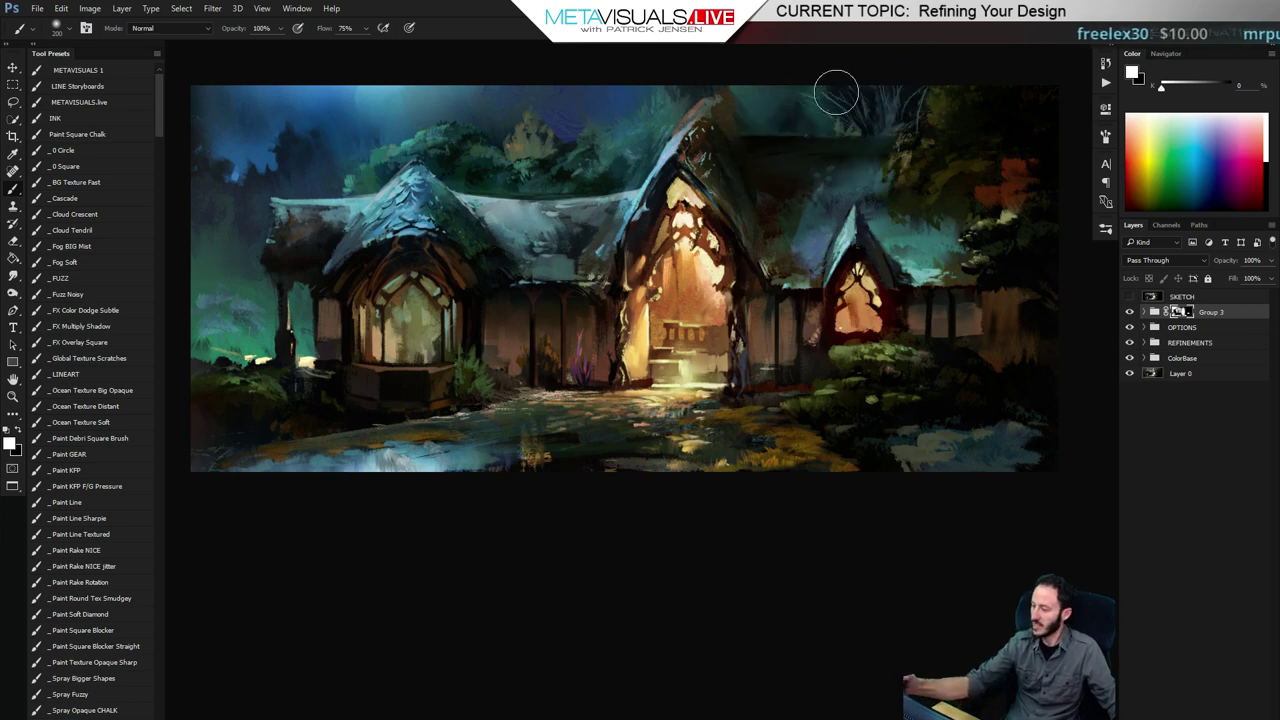
{"action": "key", "text": "ctrl+z"}
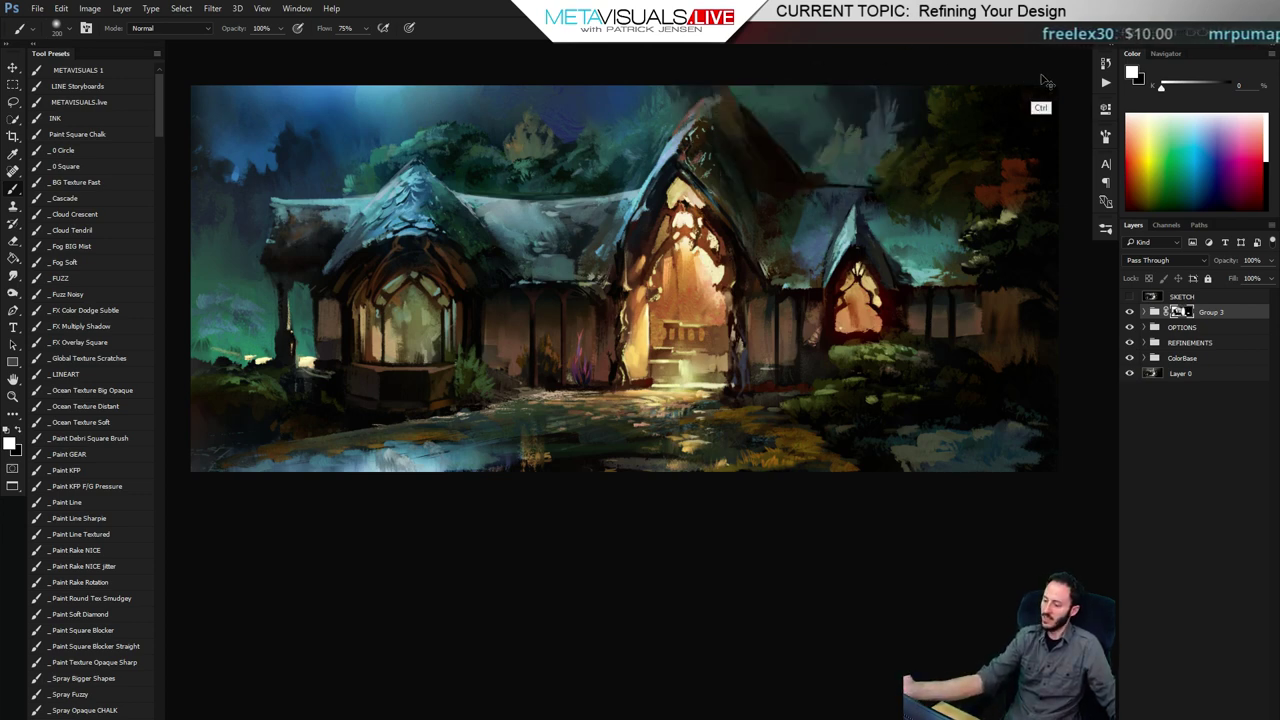
{"action": "key", "text": "ctrl+z"}
{"action": "key", "text": "ctrl+z"}
{"action": "key", "text": "ctrl+z"}
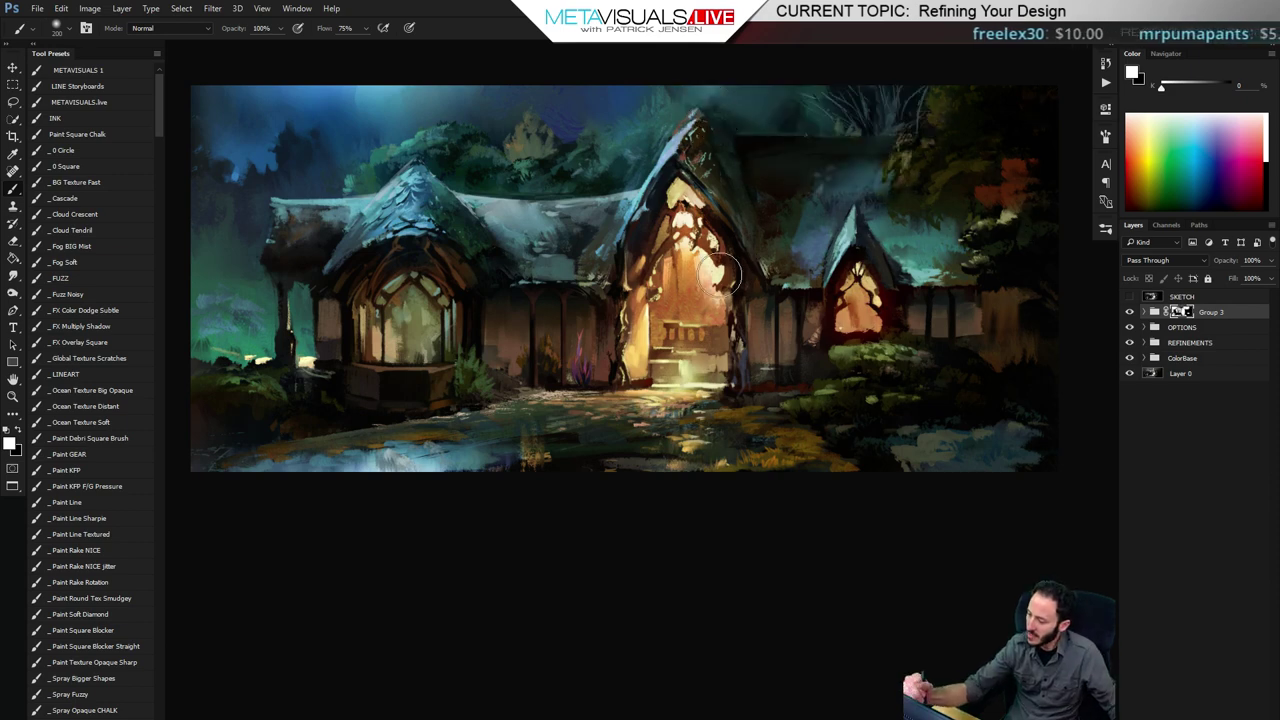
Compare the painting with and without the masked Group 3, leaving the group shown, and inspect the cottage up close
{"action": "left_click", "coordinate": [1130, 312]}
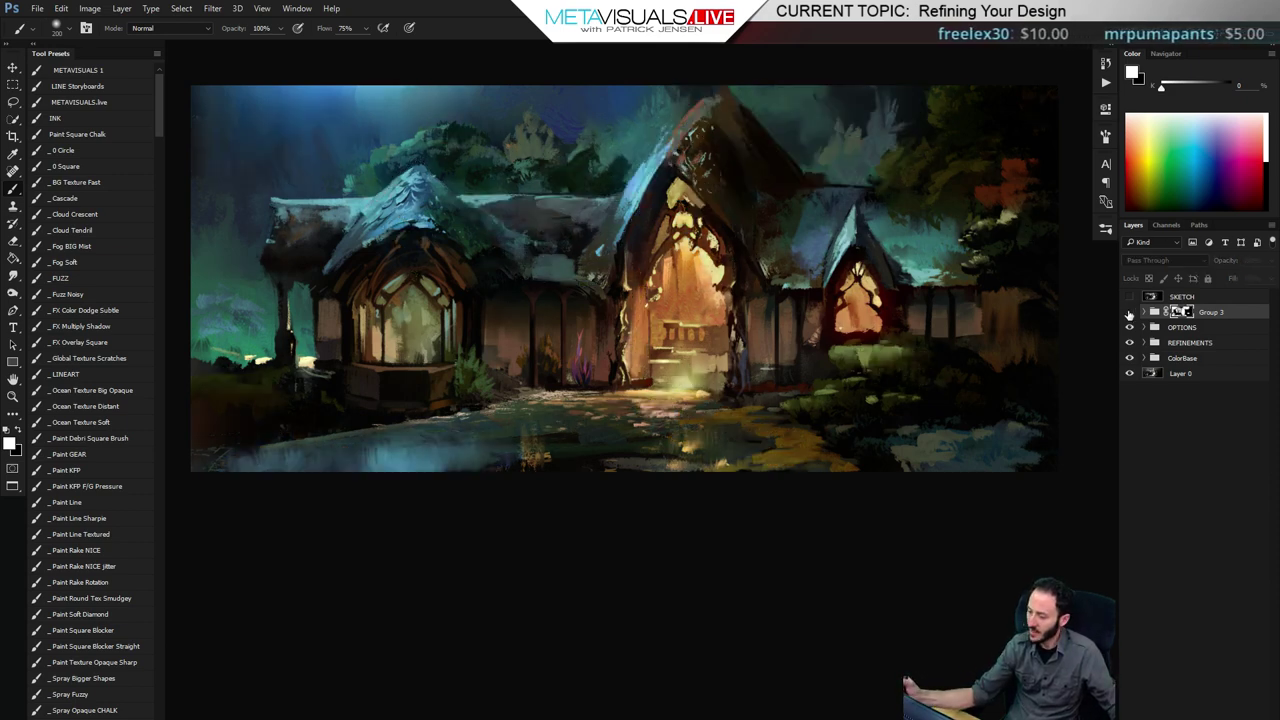
{"action": "left_click", "coordinate": [1130, 312]}
{"action": "key", "text": "z"}
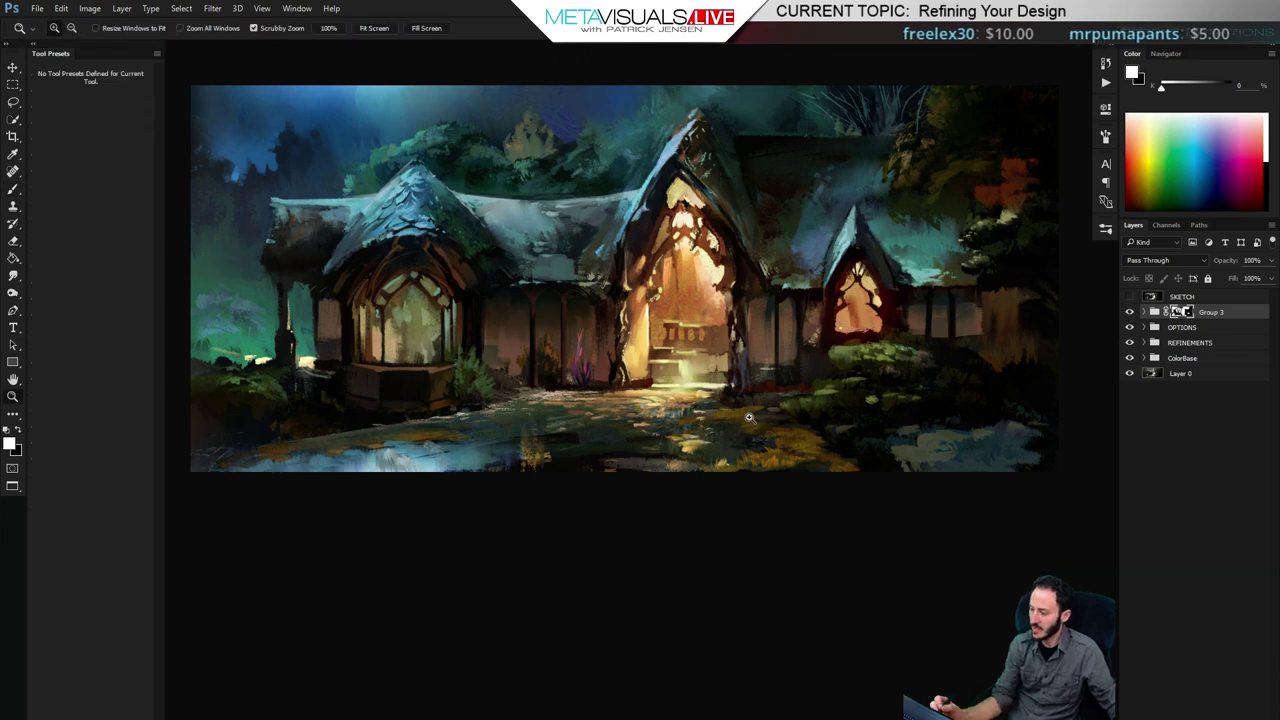
{"action": "left_click", "coordinate": [767, 433], "text": "alt"}
{"action": "key", "text": "h"}
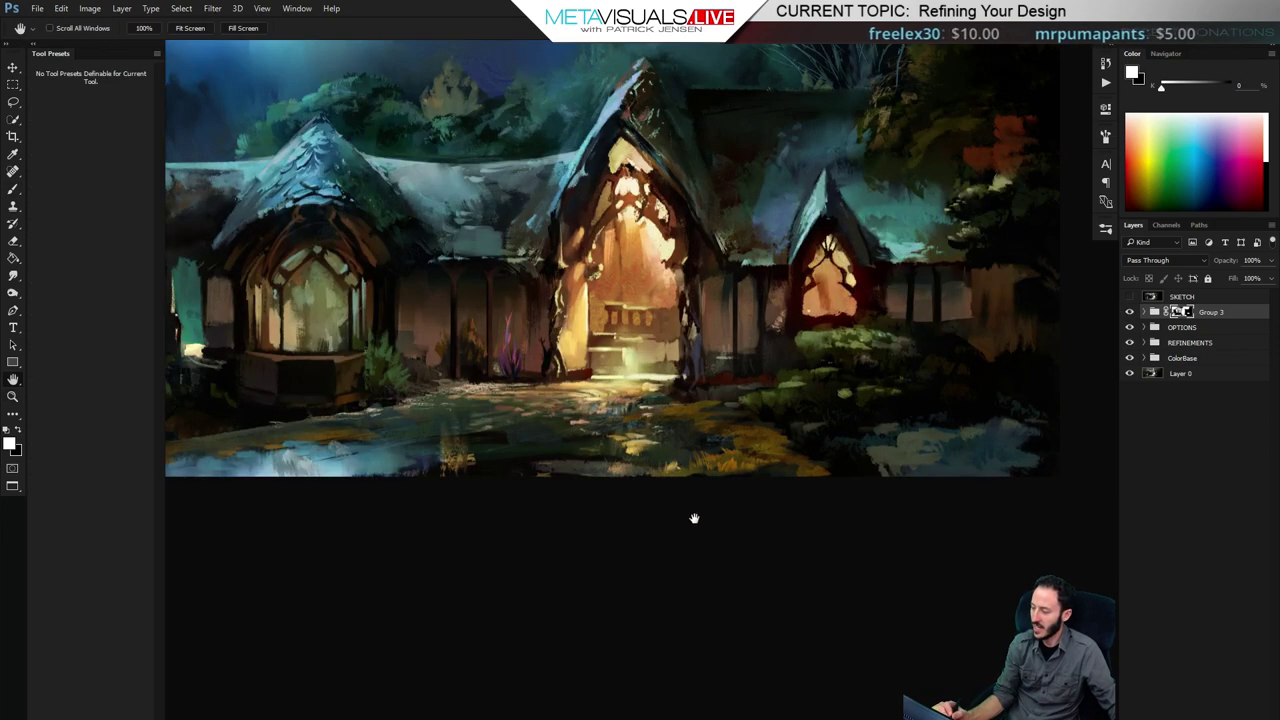
{"action": "left_click_drag", "start_coordinate": [695, 519], "coordinate": [796, 534]}
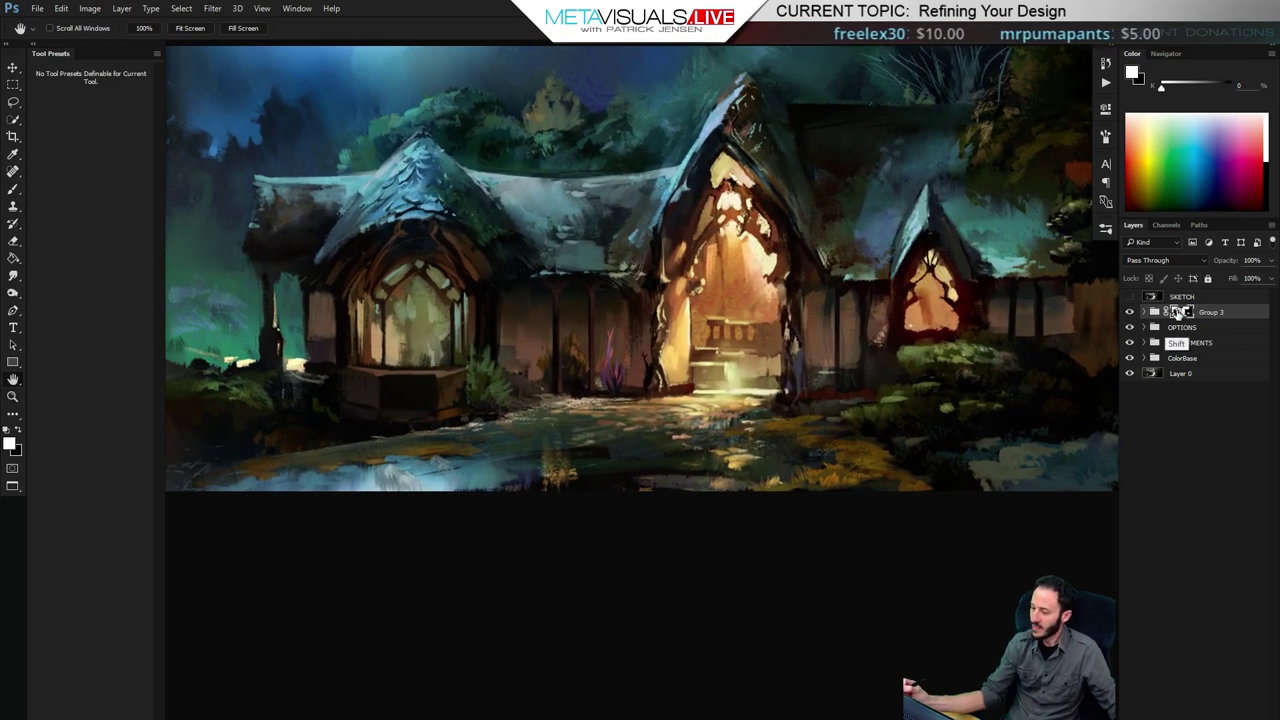
Compare the painting with Group 3's mask disabled and enabled, leaving the mask enabled
{"action": "left_click", "coordinate": [1176, 312], "text": "shift"}
{"action": "key", "text": "ctrl+space"}
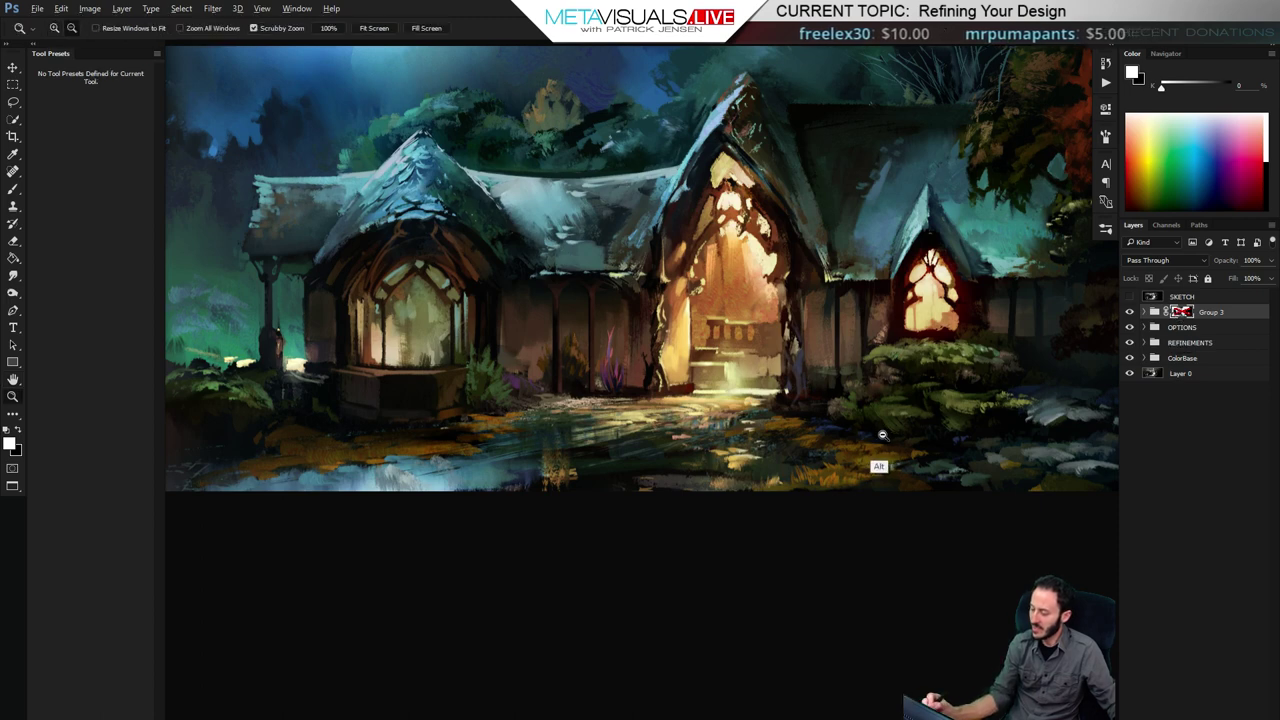
{"action": "left_click_drag", "start_coordinate": [880, 434], "coordinate": [868, 436]}
{"action": "key", "text": "space"}
{"action": "left_click_drag", "start_coordinate": [849, 488], "coordinate": [789, 487]}
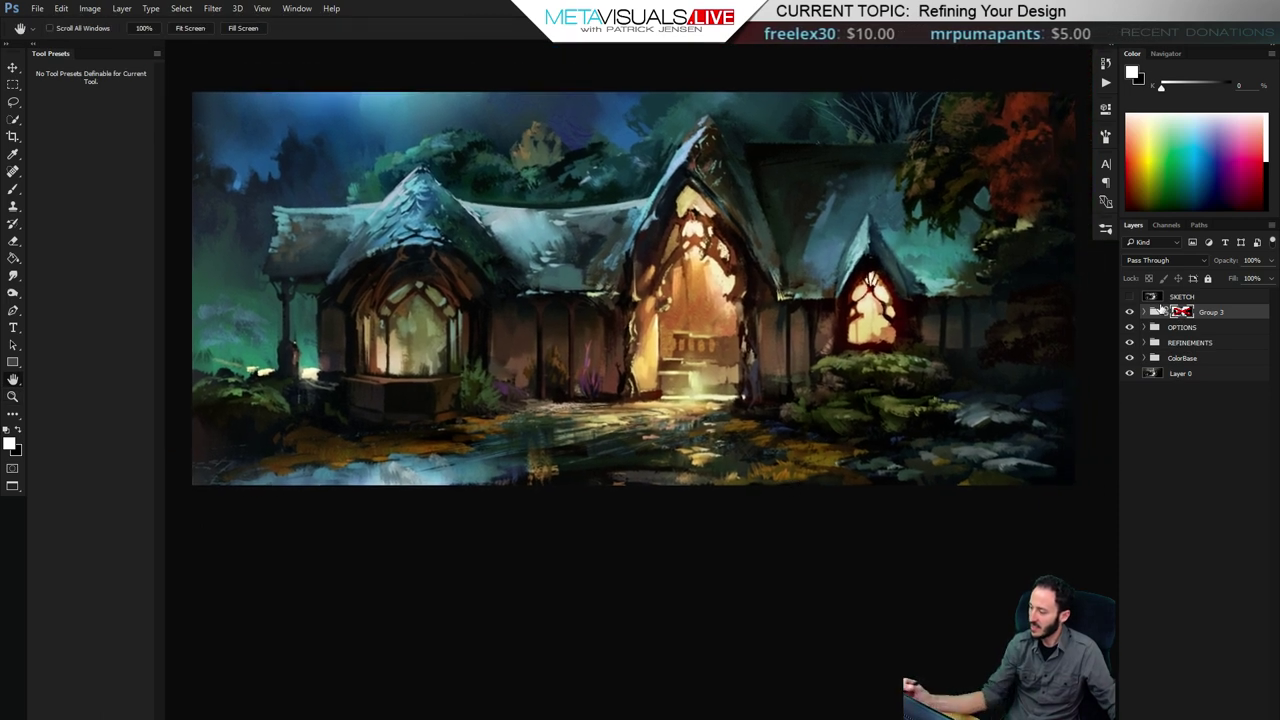
{"action": "left_click", "coordinate": [1180, 312], "text": "shift"}
{"action": "left_click", "coordinate": [1180, 312], "text": "shift"}
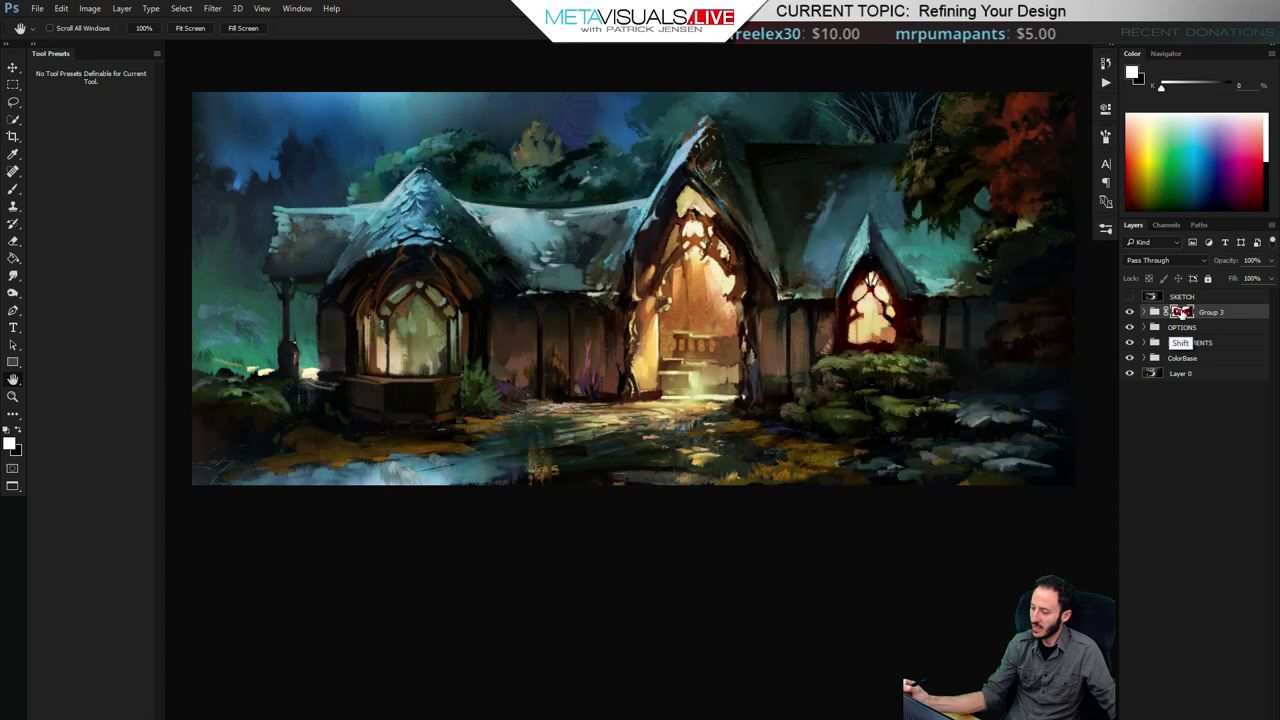
{"action": "left_click", "coordinate": [1180, 312], "text": "shift"}
Paint white in Group 3's mask to partially reveal the red autumn tree beside the cottage
{"action": "key", "text": "b"}
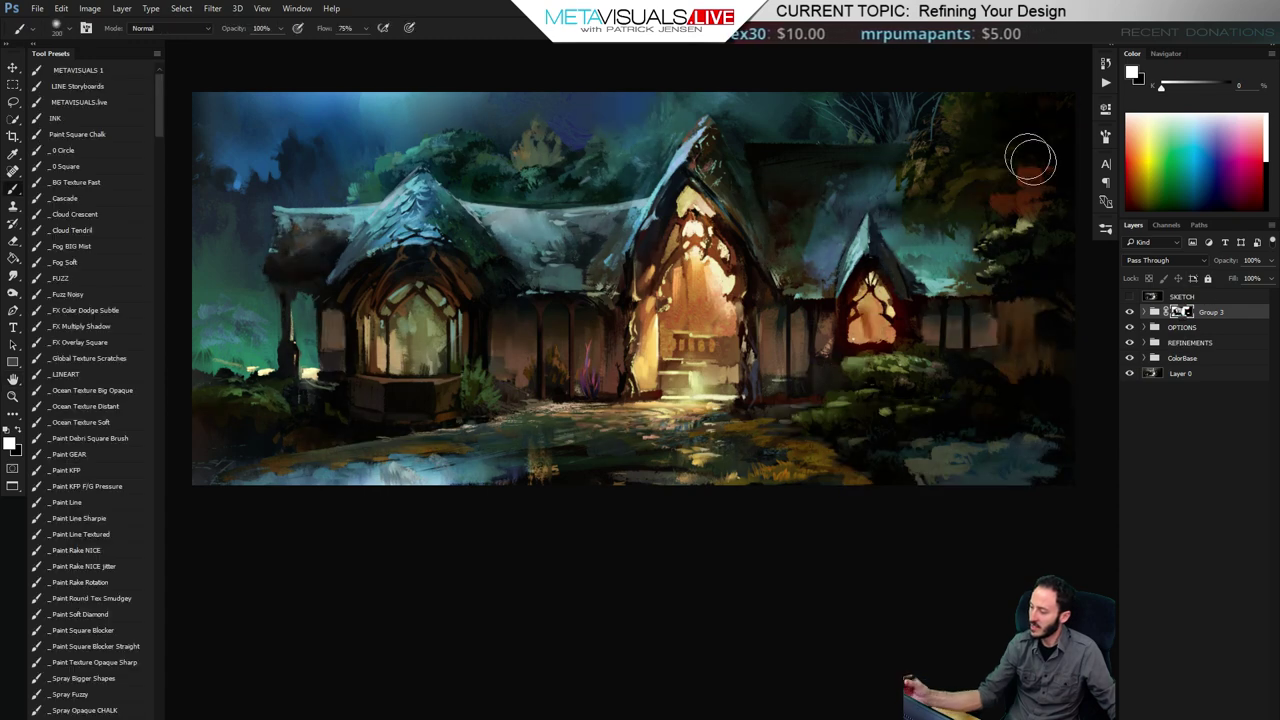
{"action": "key", "text": "bracketleft"}
{"action": "key", "text": "bracketleft"}
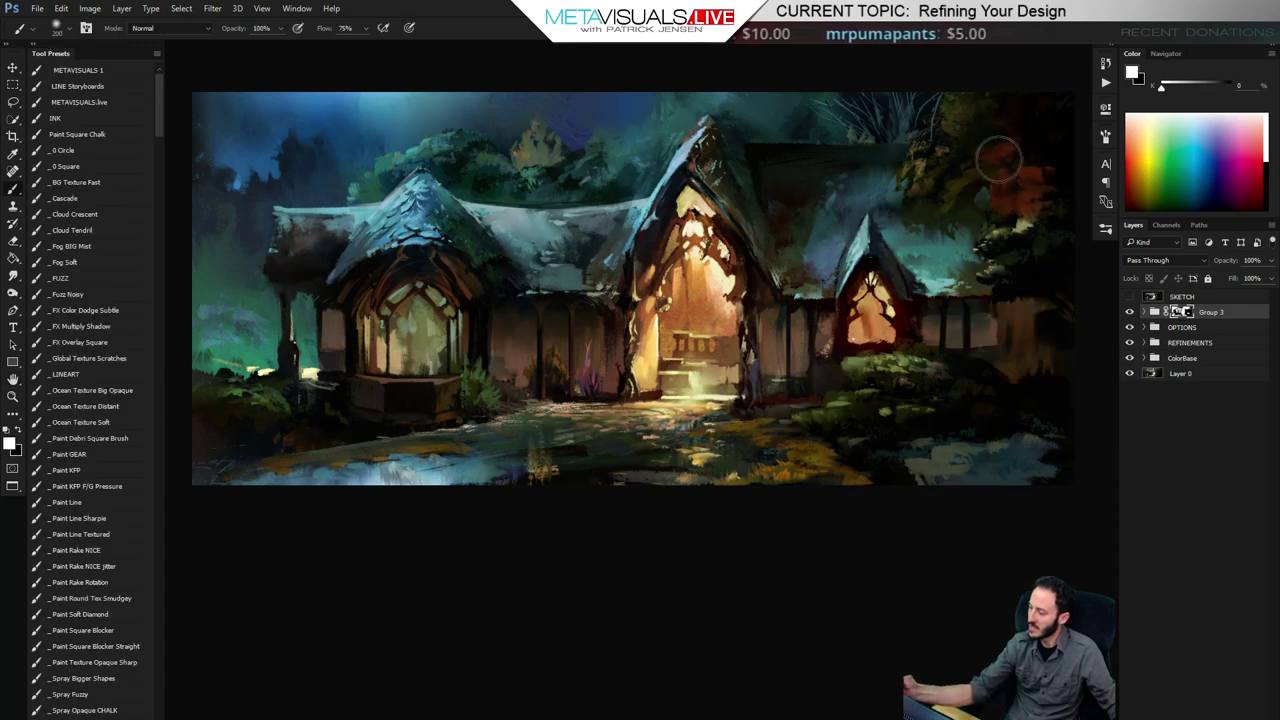
{"action": "key", "text": "bracketright"}
{"action": "key", "text": "bracketright"}
{"action": "key", "text": "bracketright"}
{"action": "key", "text": "bracketright"}
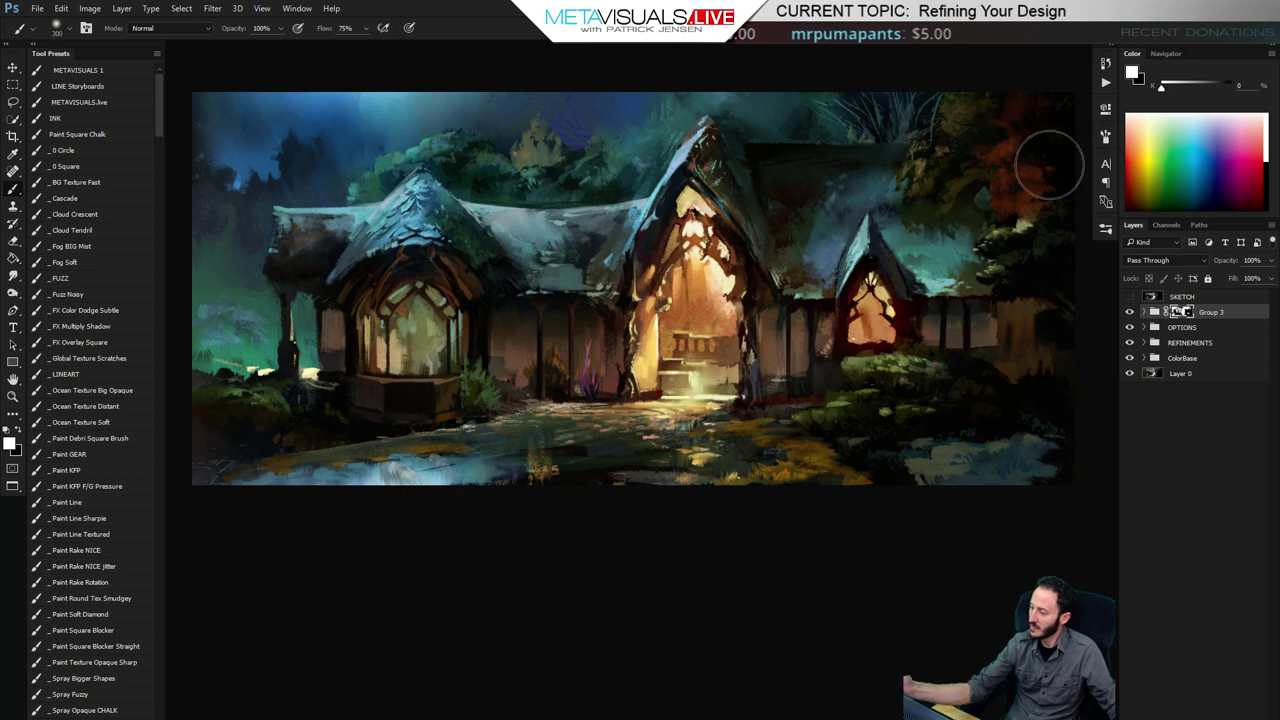
Add a new empty layer above Group 3 and choose the METAVISUALS.live brush preset
{"action": "key", "text": "ctrl+space"}
{"action": "left_click_drag", "start_coordinate": [790, 440], "coordinate": [828, 386]}
{"action": "key", "text": "b"}
{"action": "key", "text": "ctrl+shift+alt+n"}
{"action": "left_click", "coordinate": [828, 386], "text": "alt"}
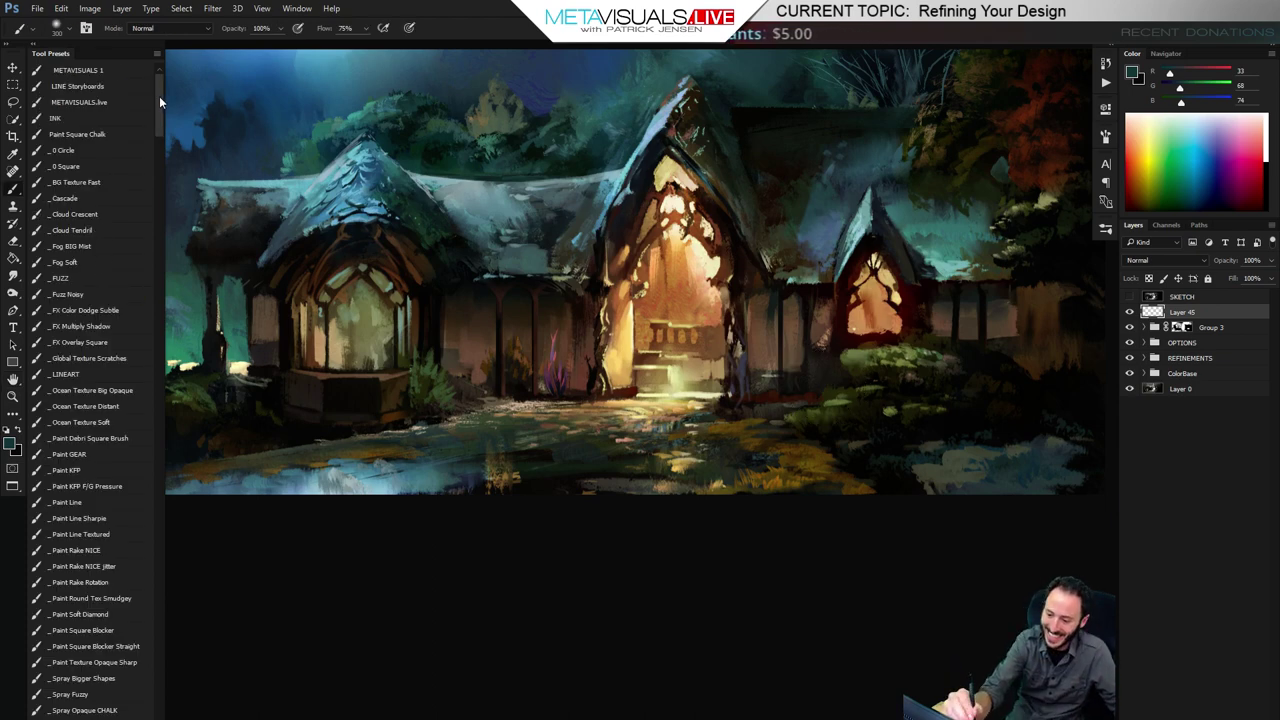
{"action": "left_click", "coordinate": [80, 71]}
{"action": "left_click", "coordinate": [100, 102]}
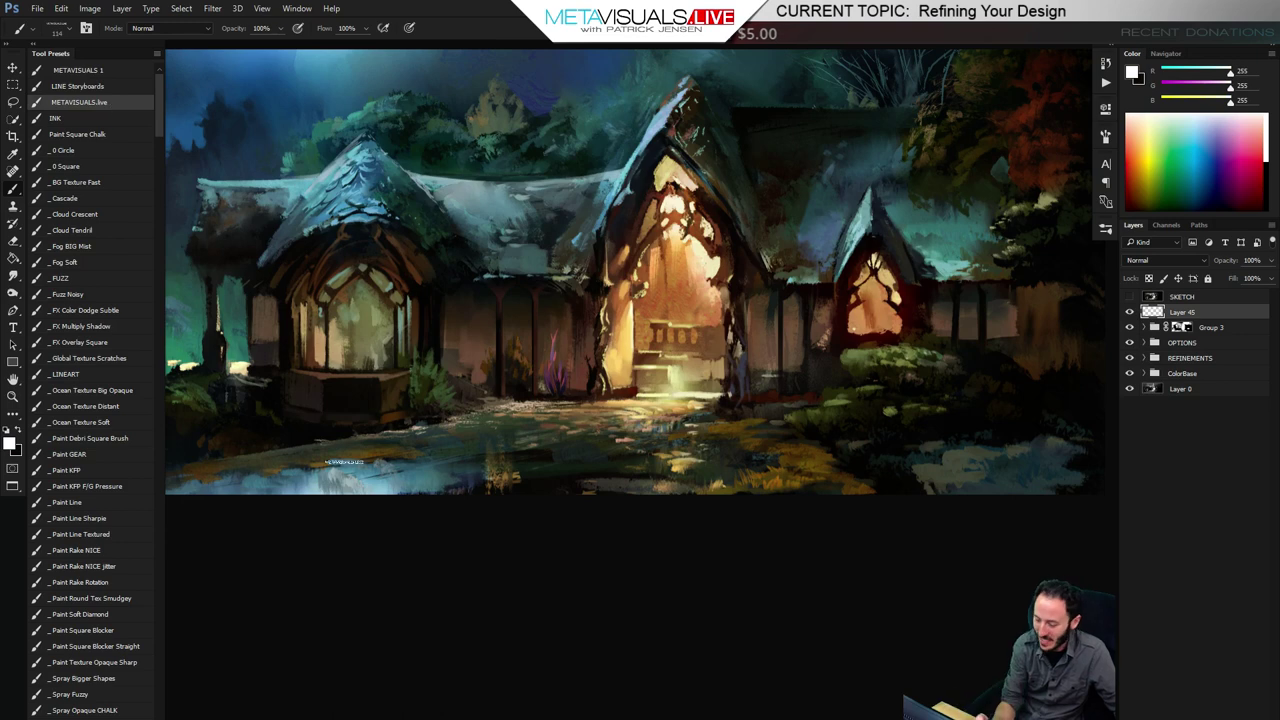
Copy the whole merged painting and paste it into a new document of the same size
{"action": "key", "text": "z"}
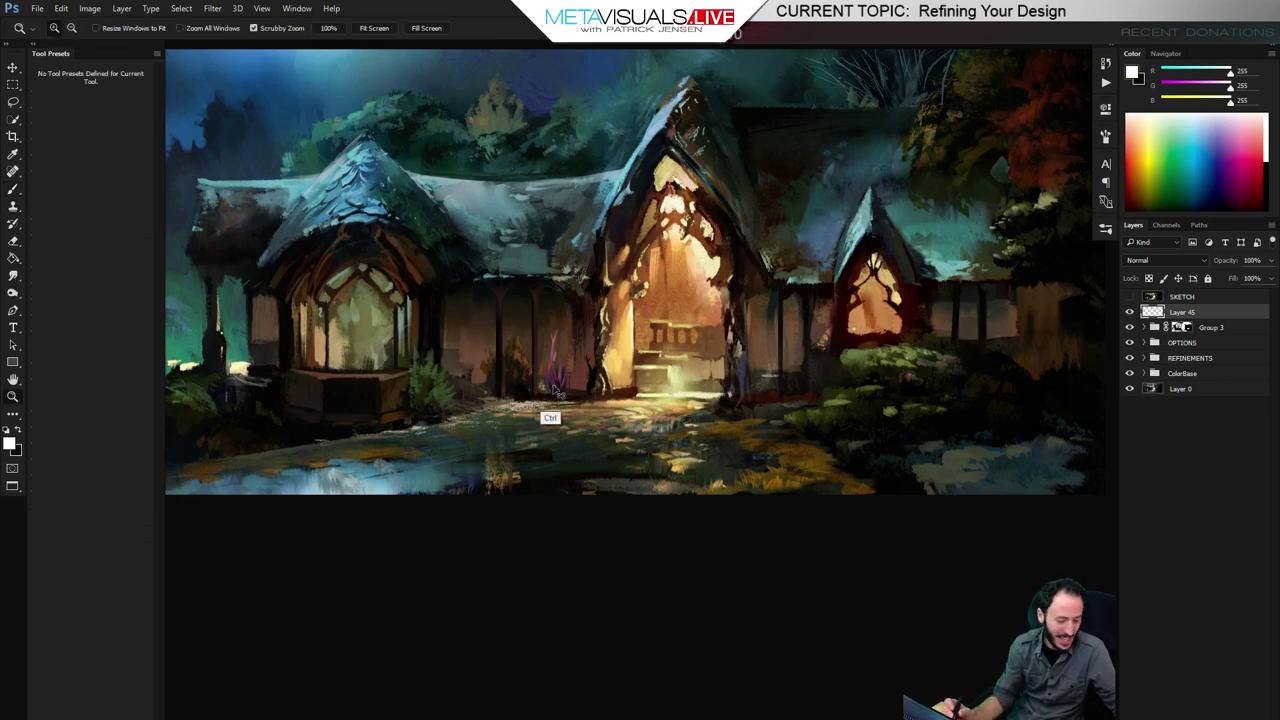
{"action": "key", "text": "ctrl+a"}
{"action": "key", "text": "ctrl+n"}
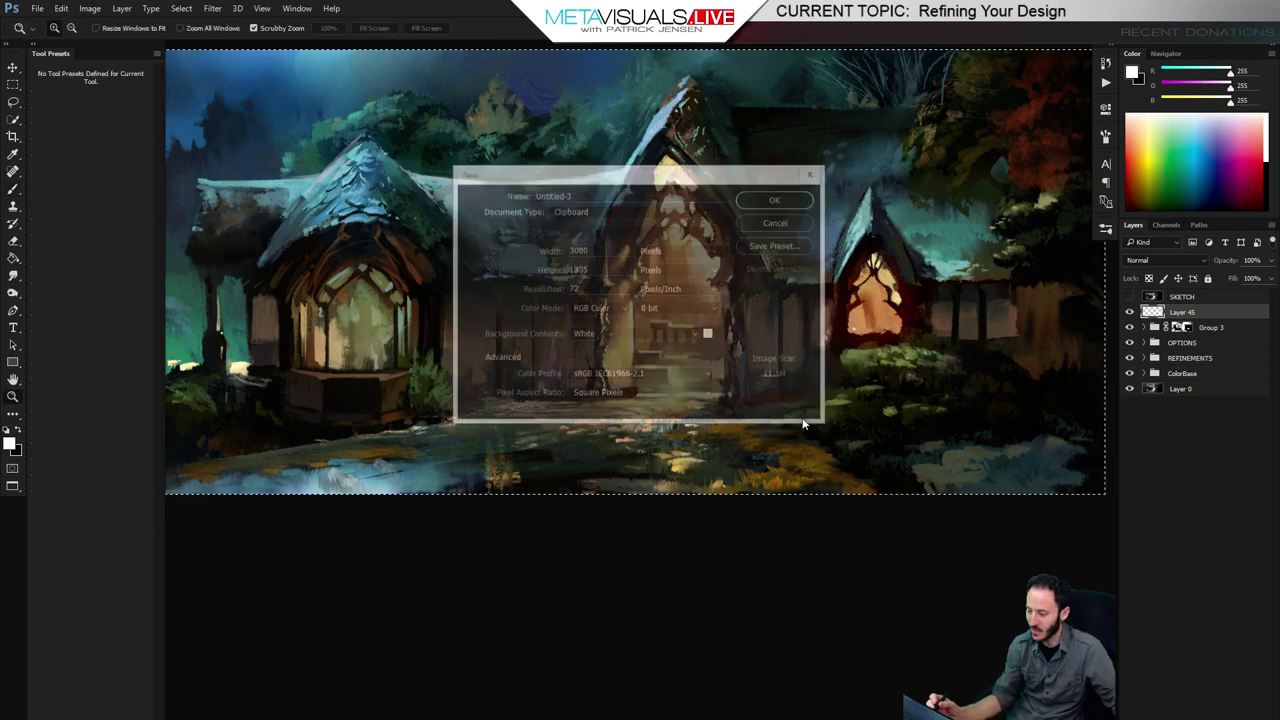
{"action": "key", "text": "Return"}
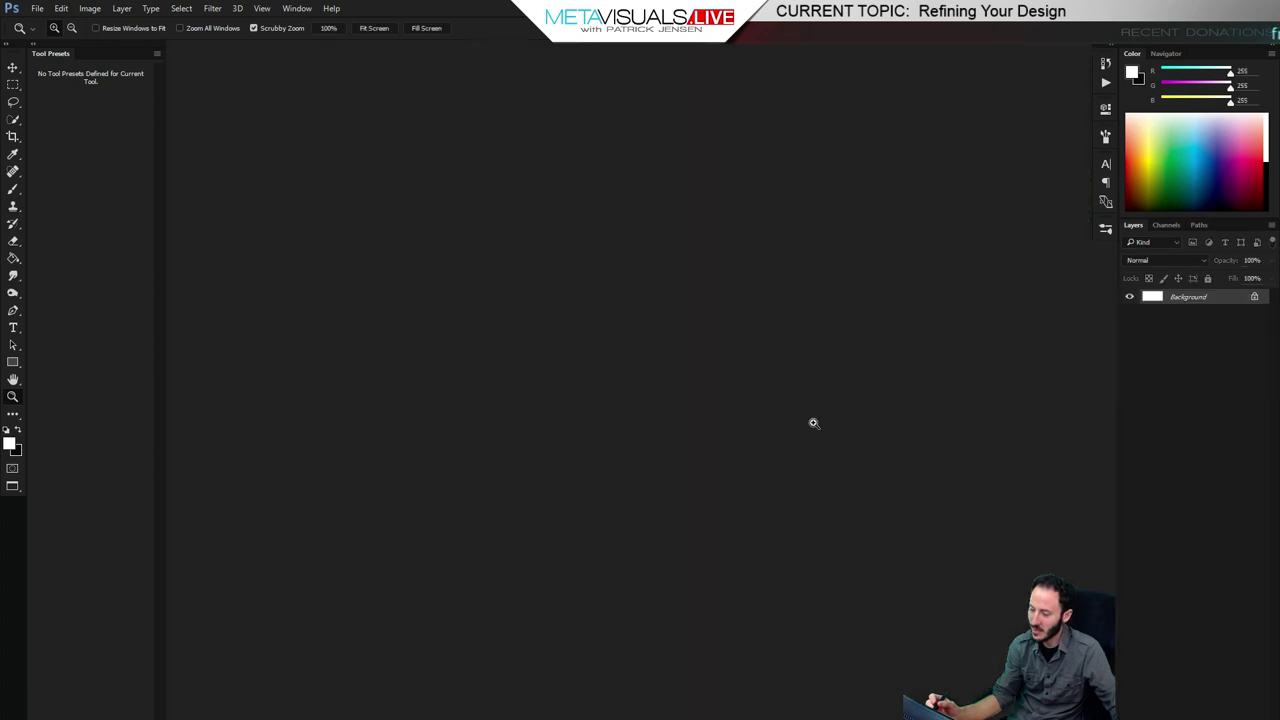
{"action": "key", "text": "ctrl+v"}
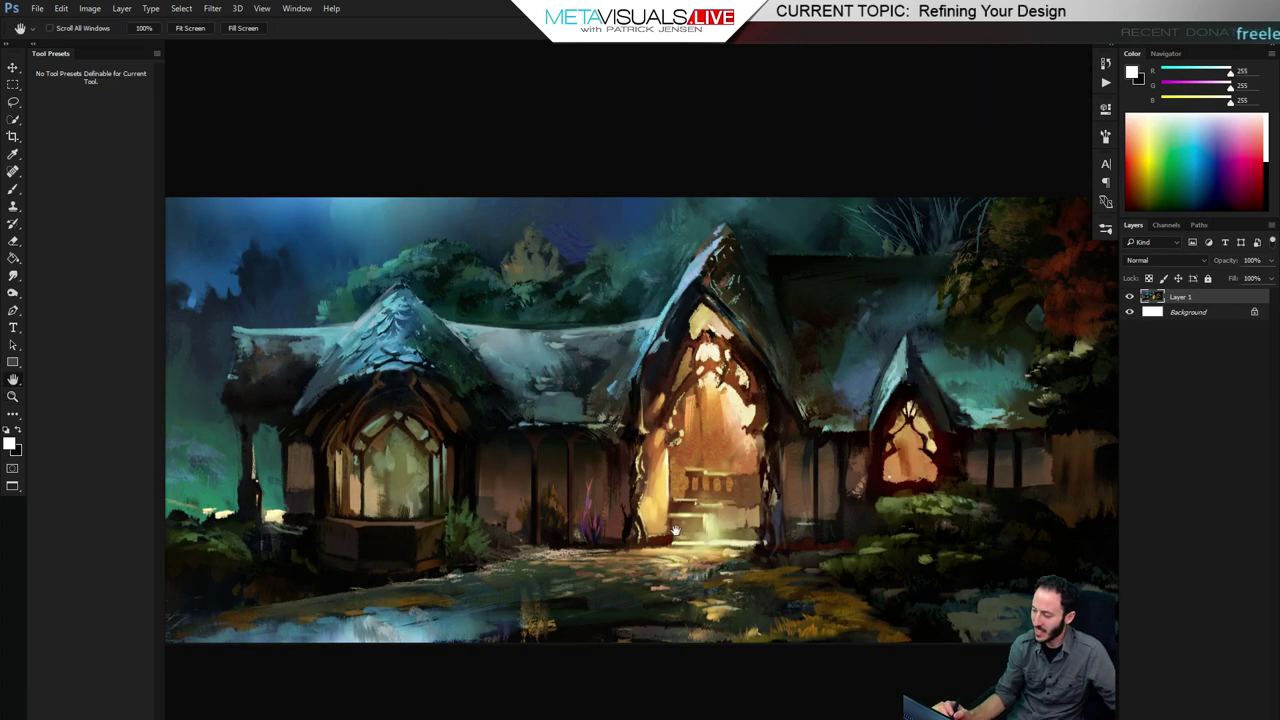
Return to the standard screen mode and enlarge the floating document window so it frames the entire painting
{"action": "scroll", "coordinate": [653, 450], "scroll_direction": "down", "scroll_amount": 3}
{"action": "left_click_drag", "start_coordinate": [707, 455], "coordinate": [689, 454]}
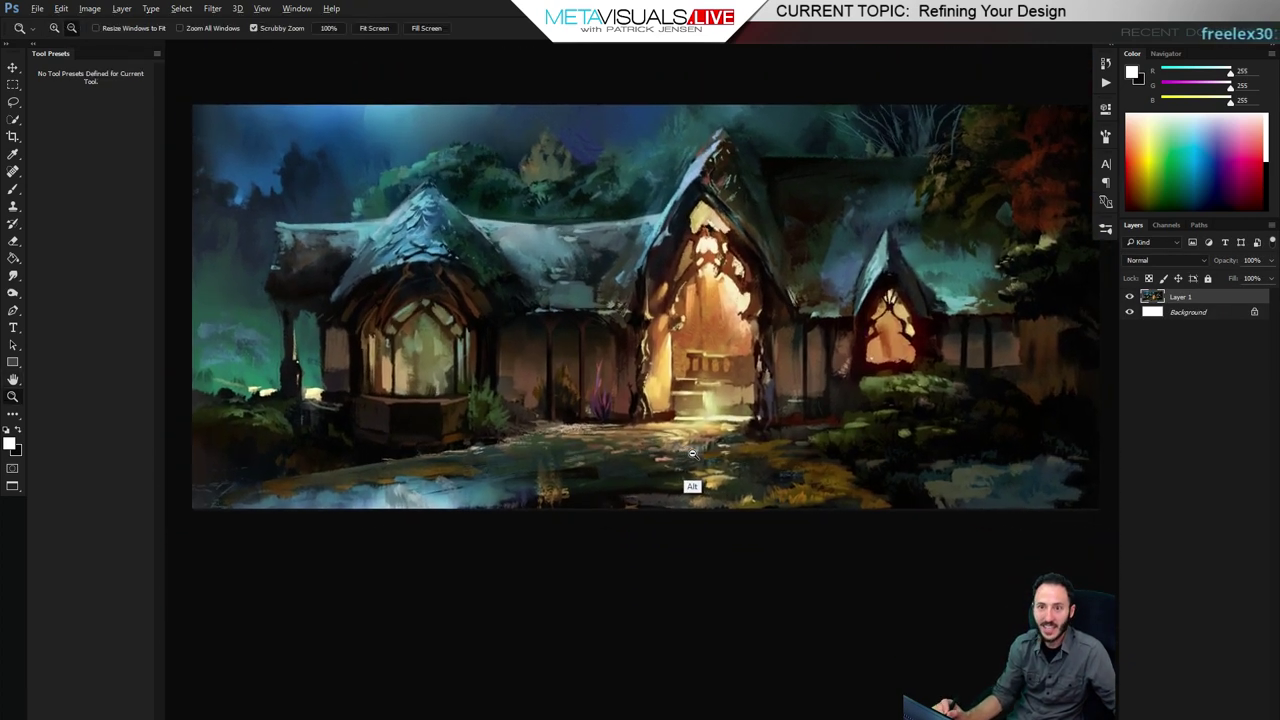
{"action": "key", "text": "h"}
{"action": "left_click_drag", "start_coordinate": [676, 517], "coordinate": [654, 500]}
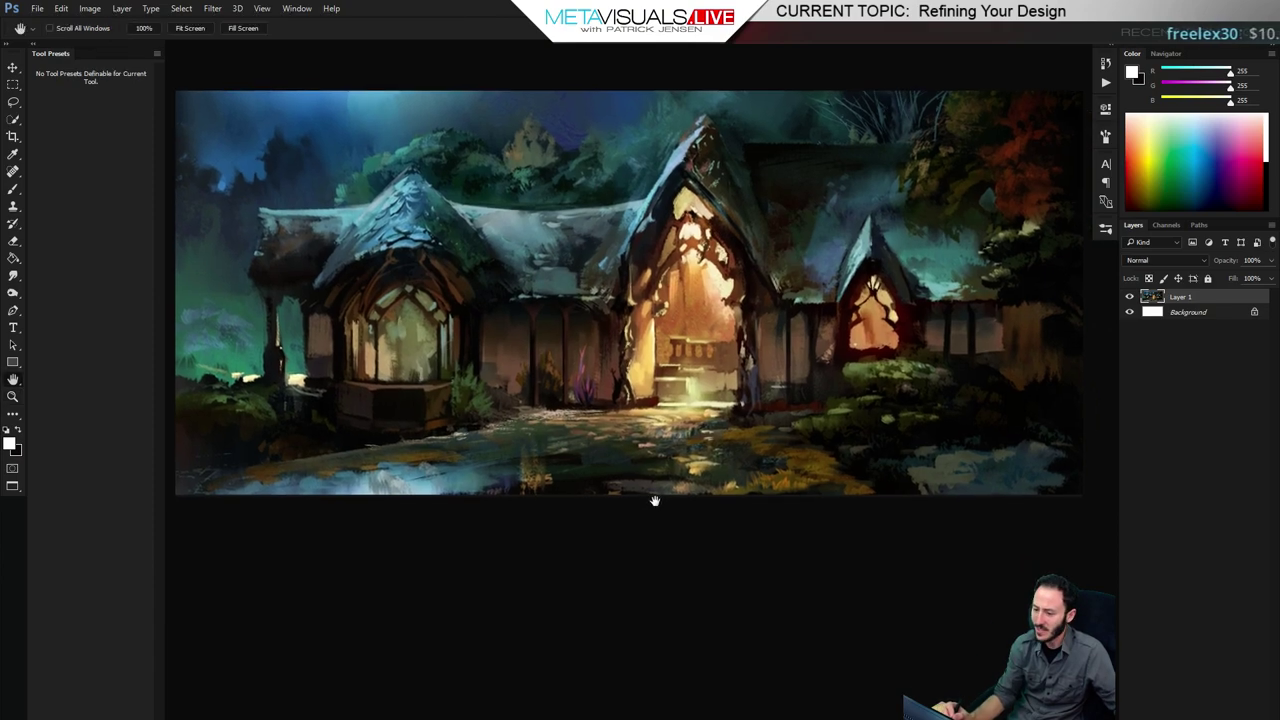
{"action": "key", "text": "f"}
{"action": "key", "text": "f"}
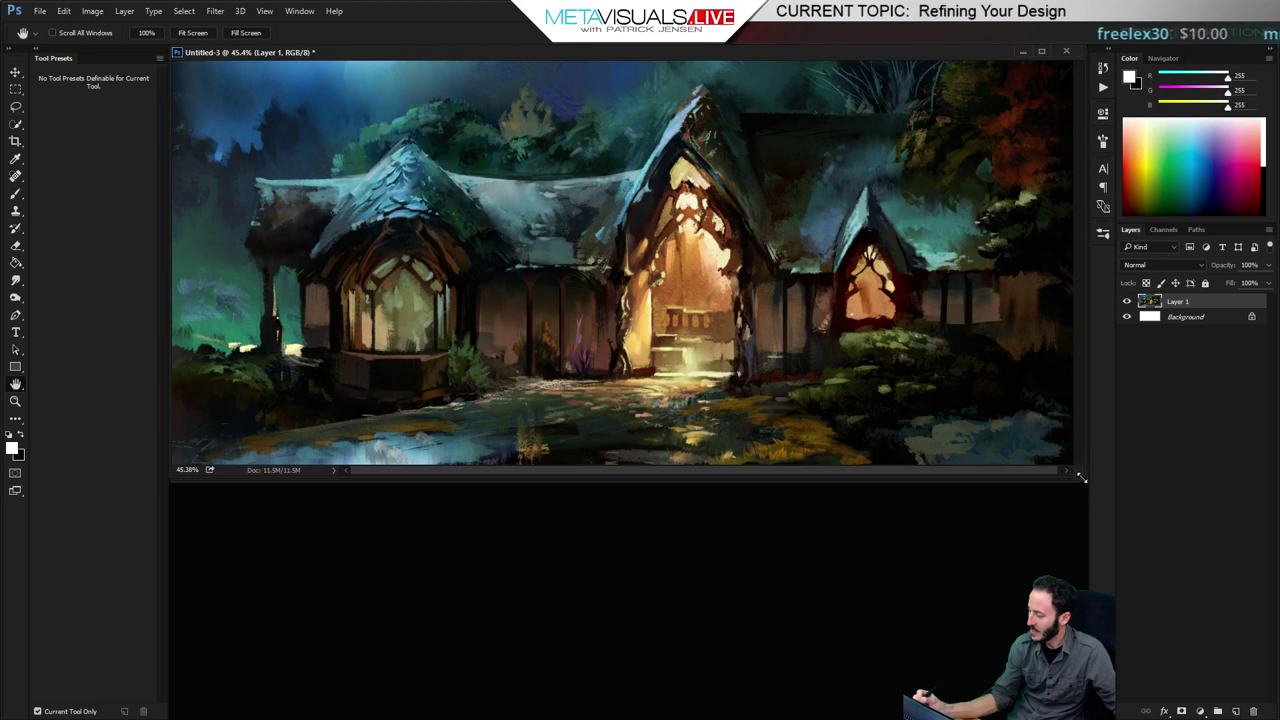
{"action": "left_click_drag", "start_coordinate": [1081, 478], "coordinate": [1100, 548]}
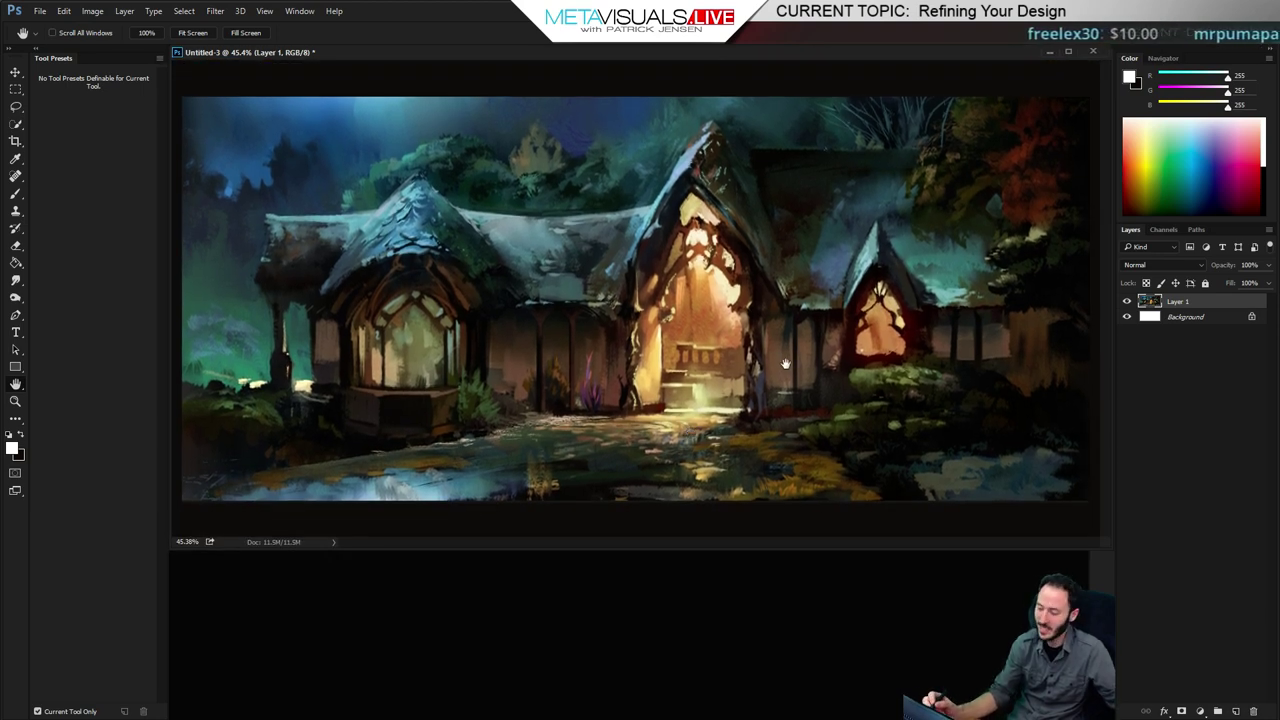
Merge the pasted Layer 1 into the Background layer
{"action": "key", "text": "z"}
{"action": "left_click", "coordinate": [781, 397], "text": "alt"}
{"action": "left_click_drag", "start_coordinate": [782, 397], "coordinate": [786, 397]}
{"action": "key", "text": "space"}
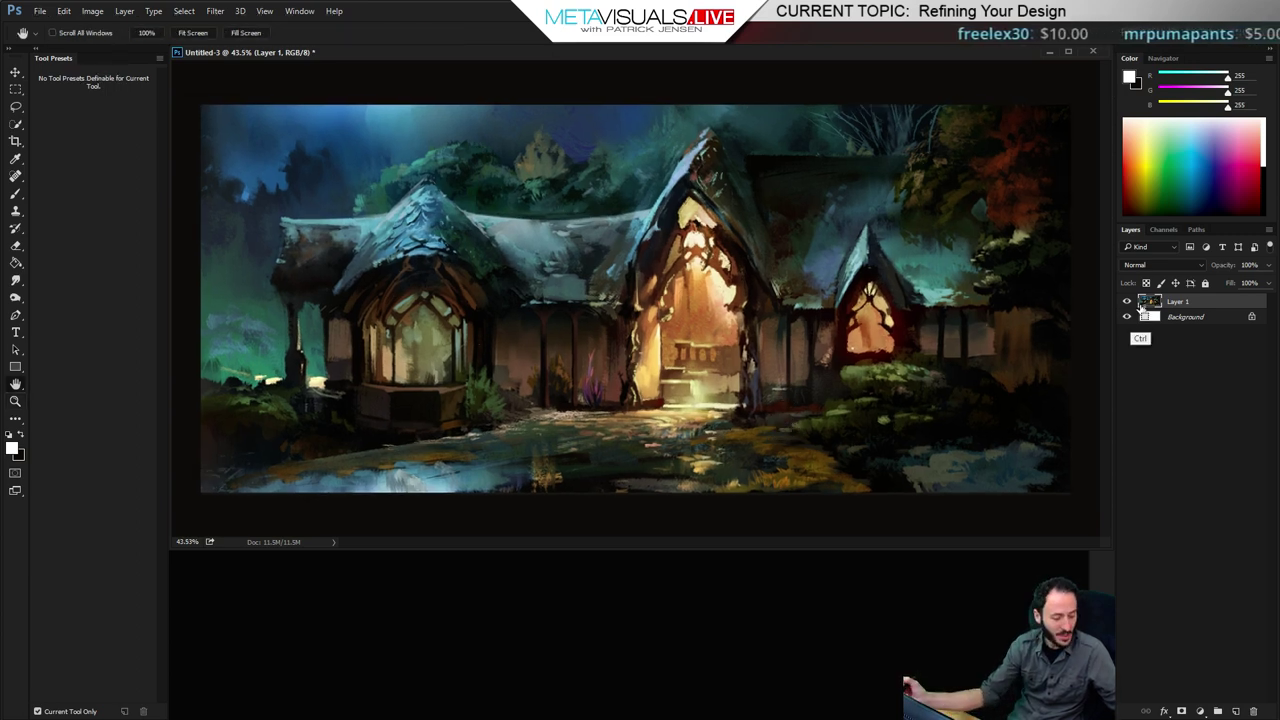
{"action": "key", "text": "ctrl+e"}
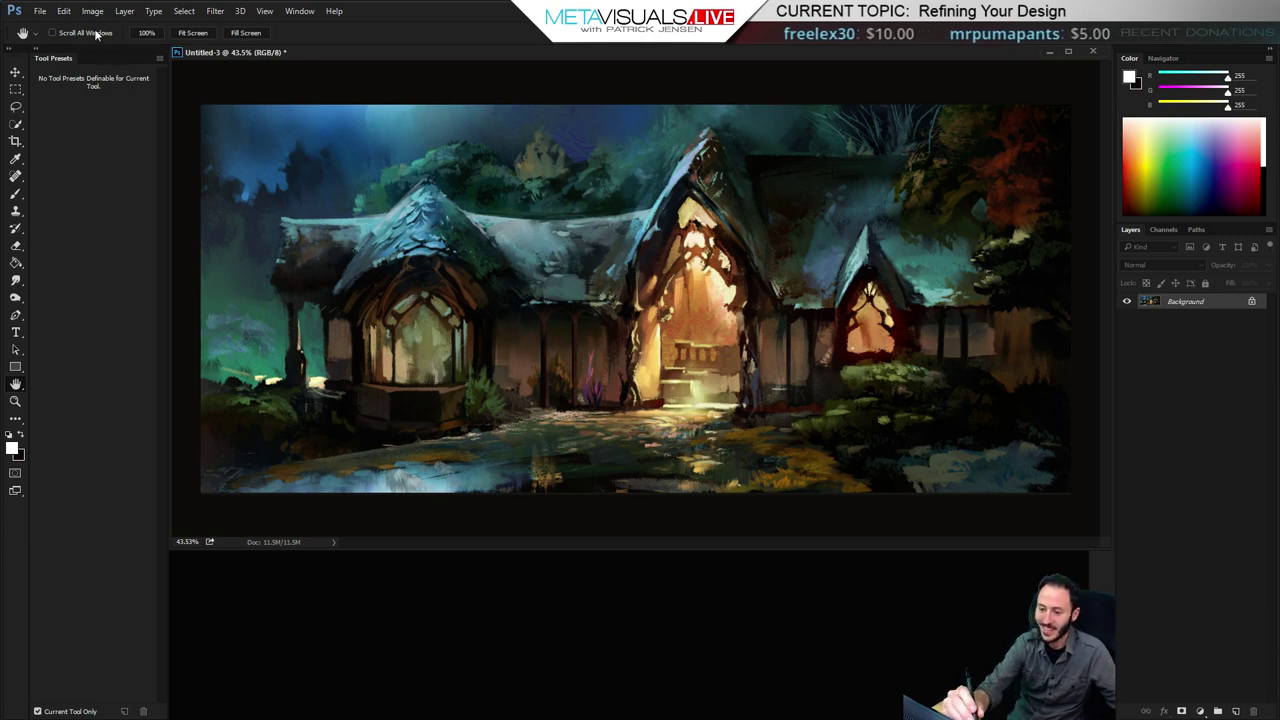
Resize the flattened painting to a width of 1400 pixels, keeping its proportions
{"action": "left_click", "coordinate": [92, 11]}
{"action": "left_click", "coordinate": [112, 106]}
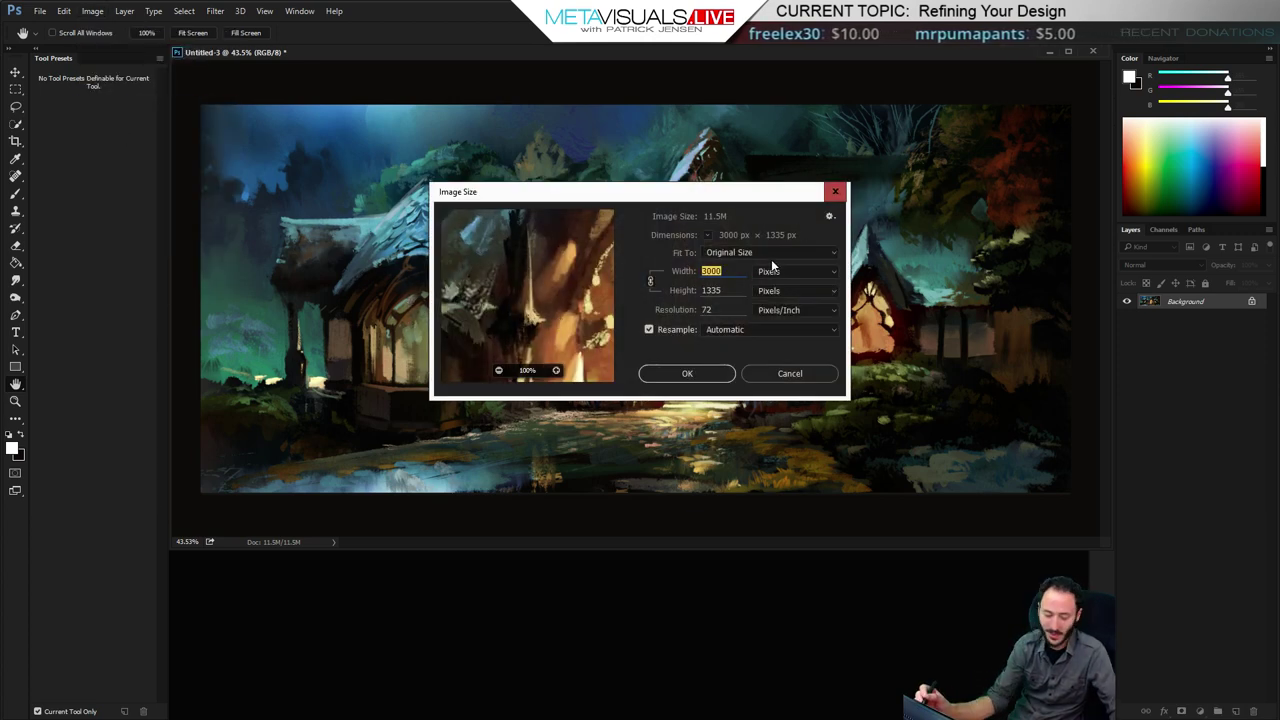
{"action": "type", "text": "1400"}
{"action": "key", "text": "Return"}
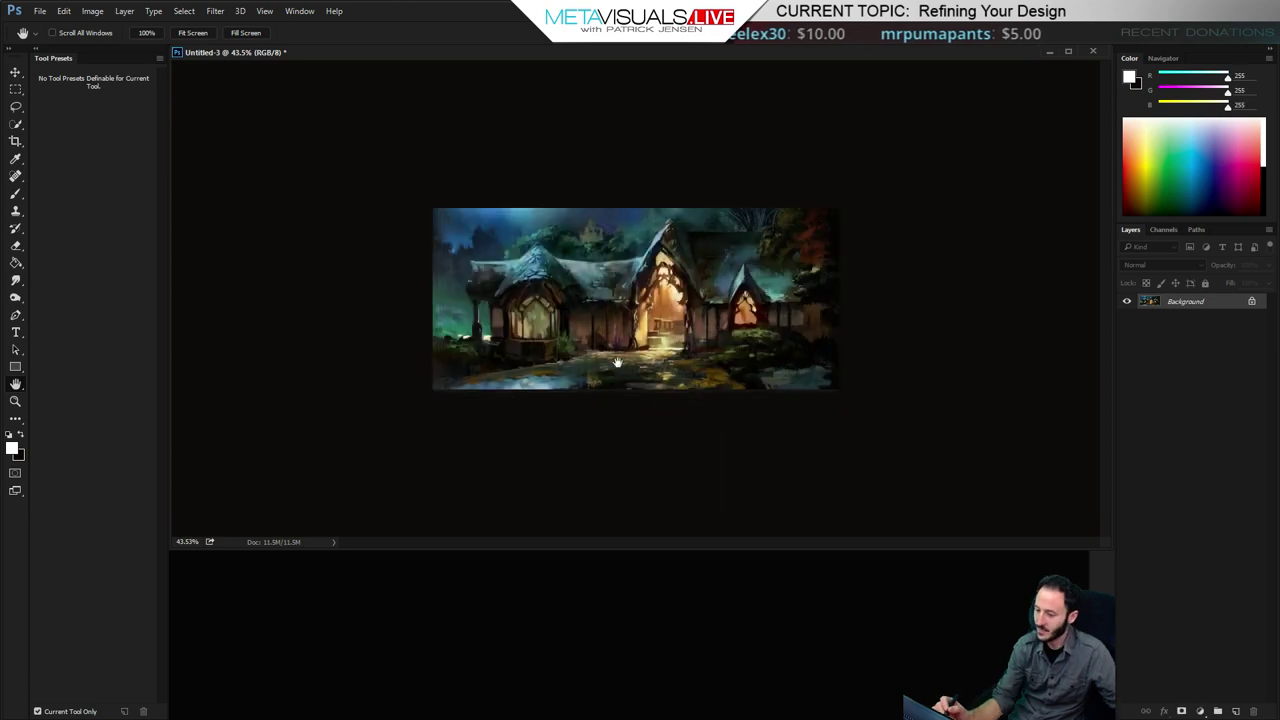
Apply the Sharpen filter to the whole painting and fade its effect to 46% opacity in Normal mode
{"action": "key", "text": "z"}
{"action": "left_click", "coordinate": [619, 364]}
{"action": "left_click", "coordinate": [630, 368]}
{"action": "left_click", "coordinate": [634, 372]}
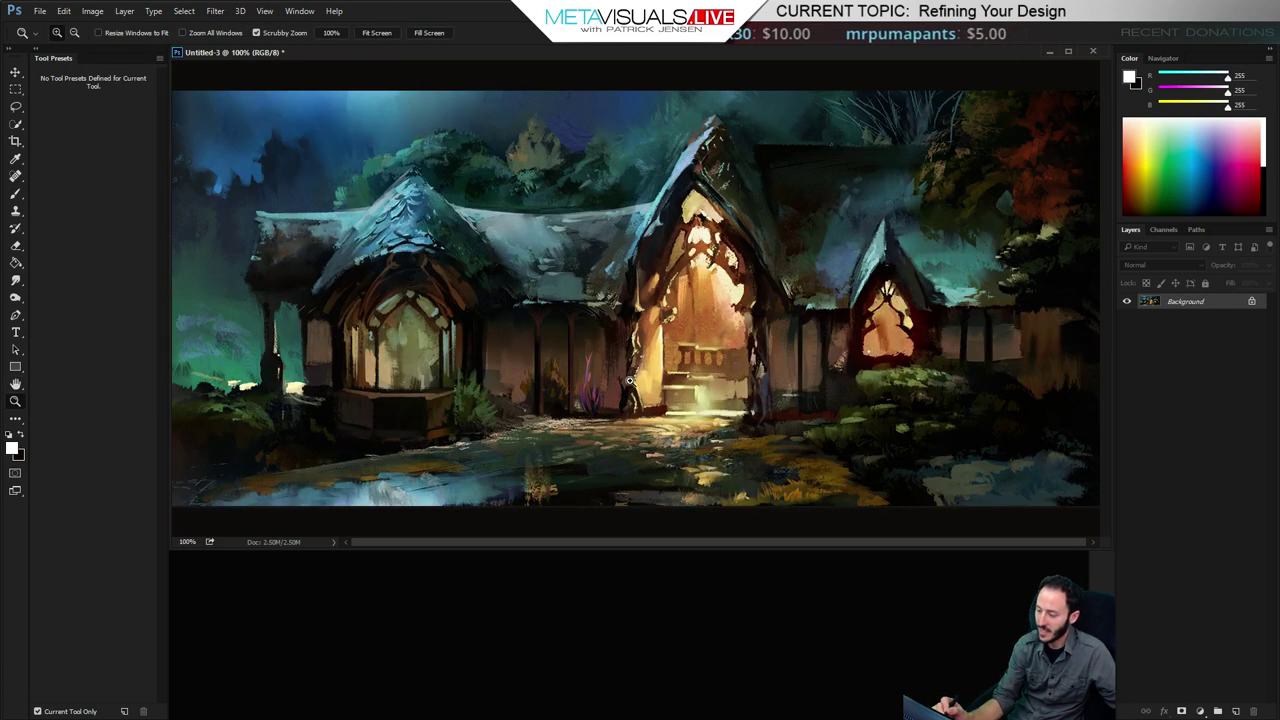
{"action": "key", "text": "h"}
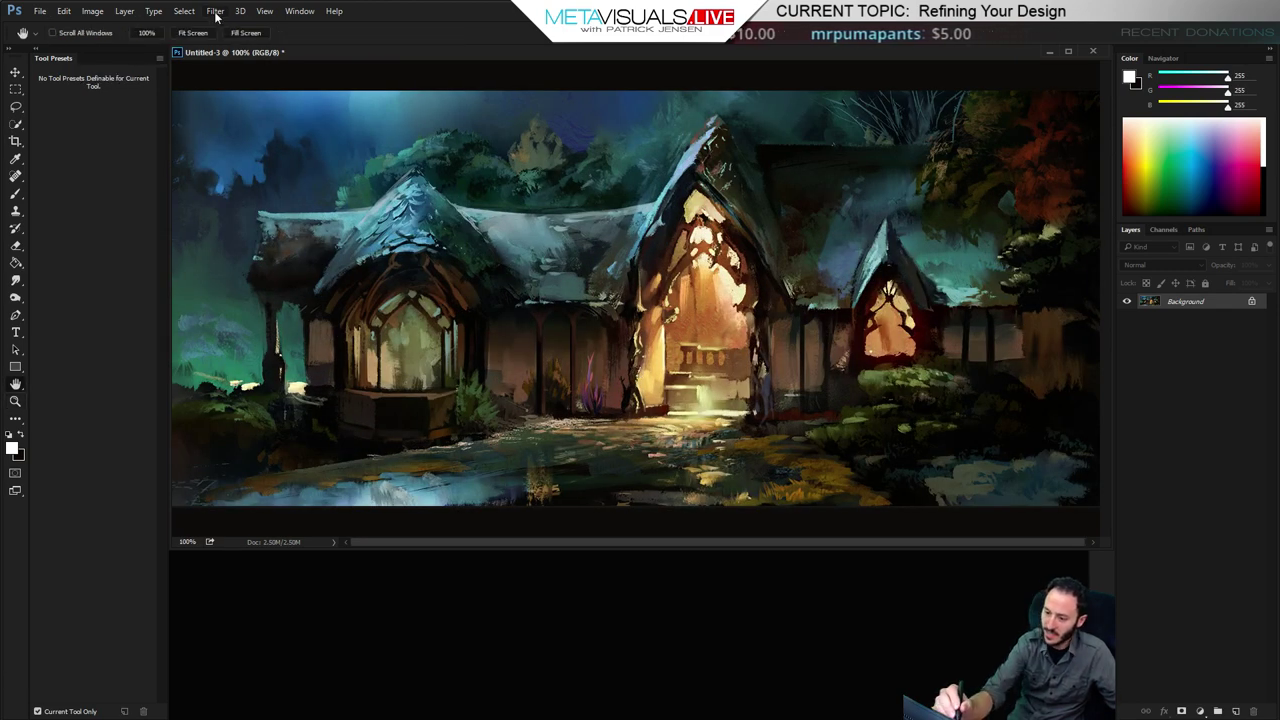
{"action": "left_click", "coordinate": [215, 11]}
{"action": "mouse_move", "coordinate": [240, 237]}
{"action": "left_click", "coordinate": [150, 246]}
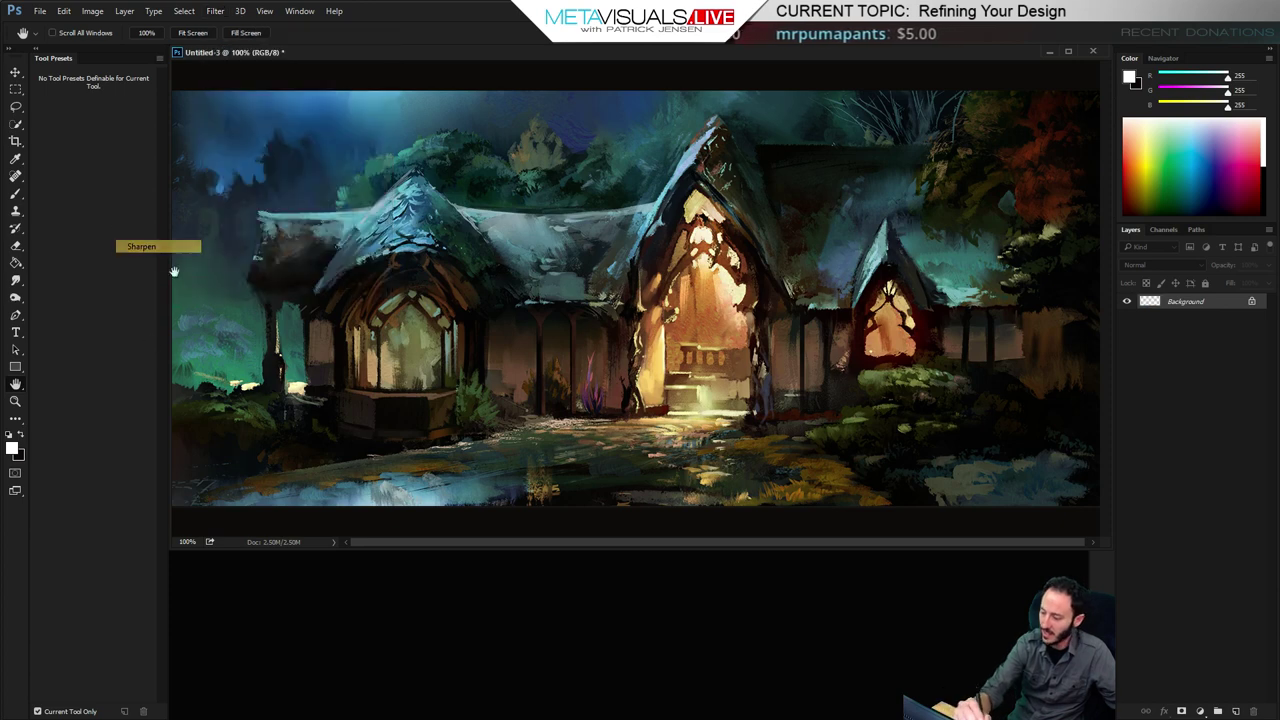
{"action": "key", "text": "ctrl+shift+f"}
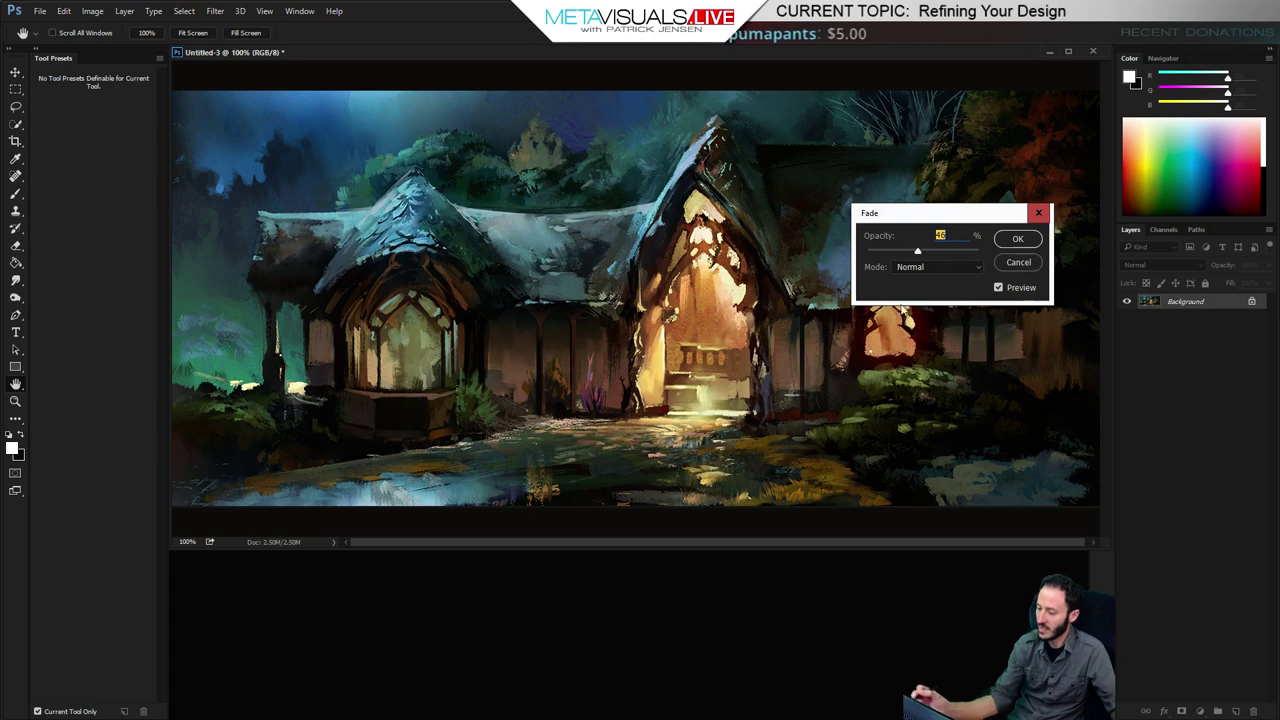
{"action": "key", "text": "Return"}
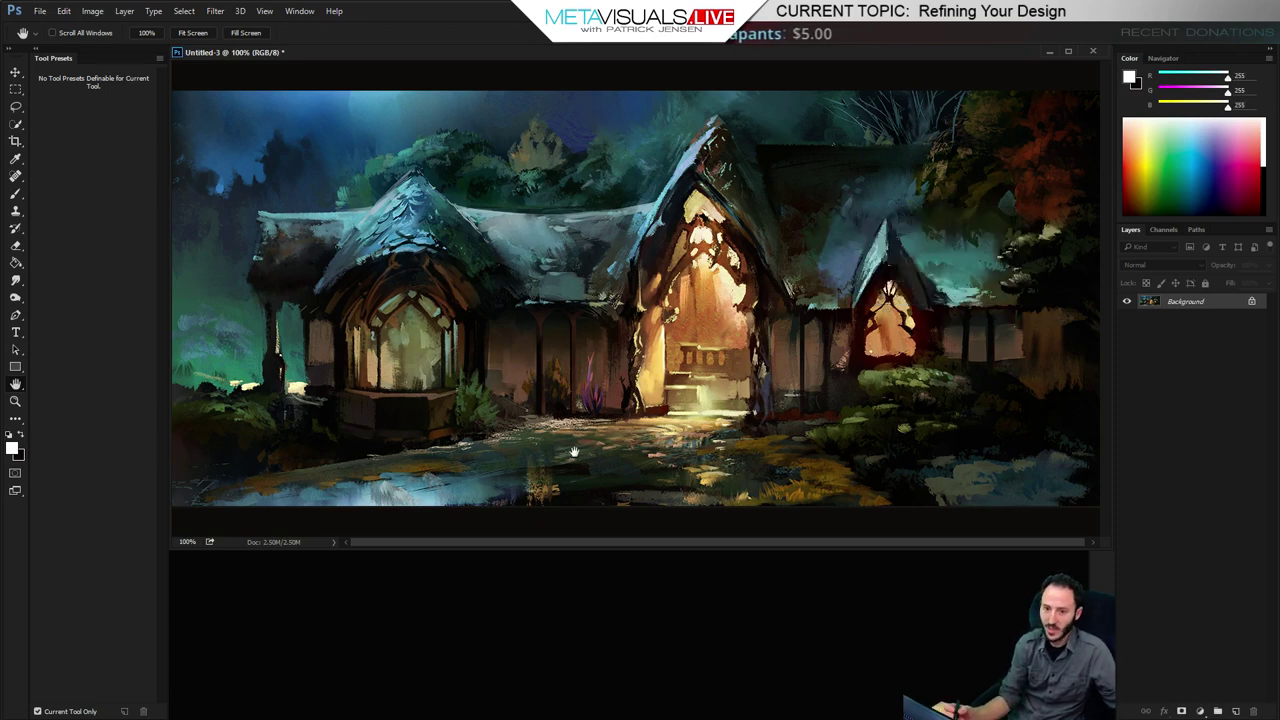